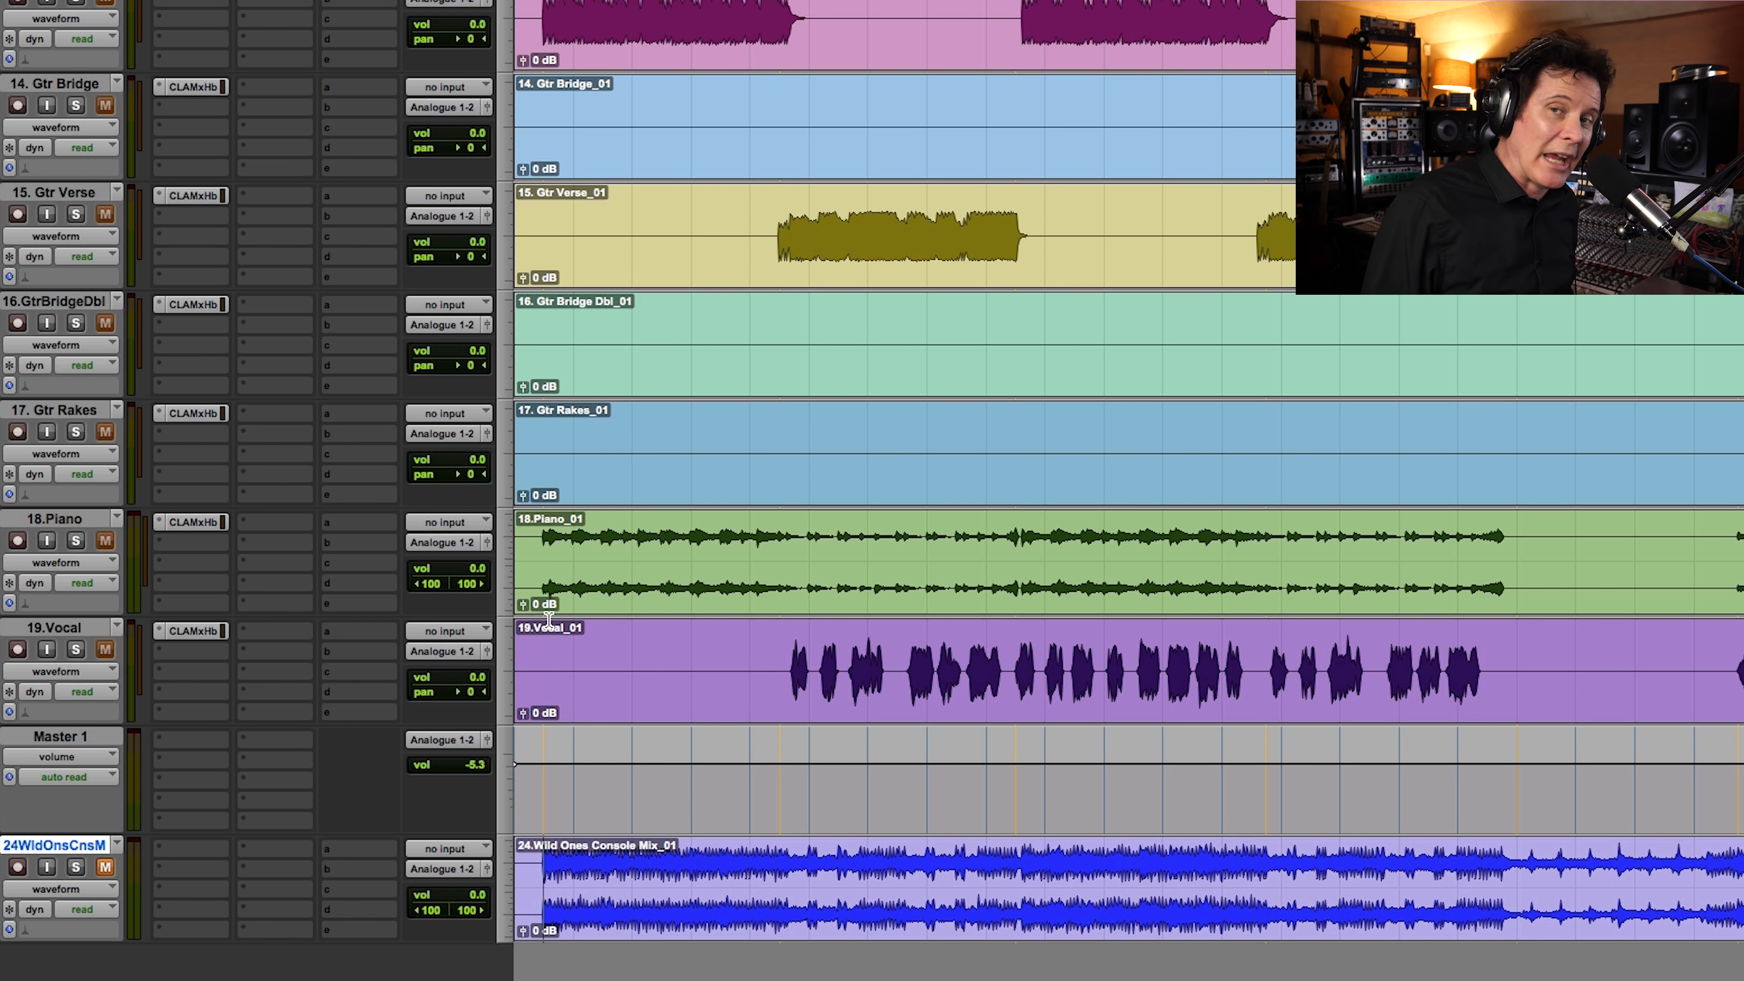
# Step: Select the tracks from 01.Kick through 08.OH and solo them together
pyautogui.click(540, 650)
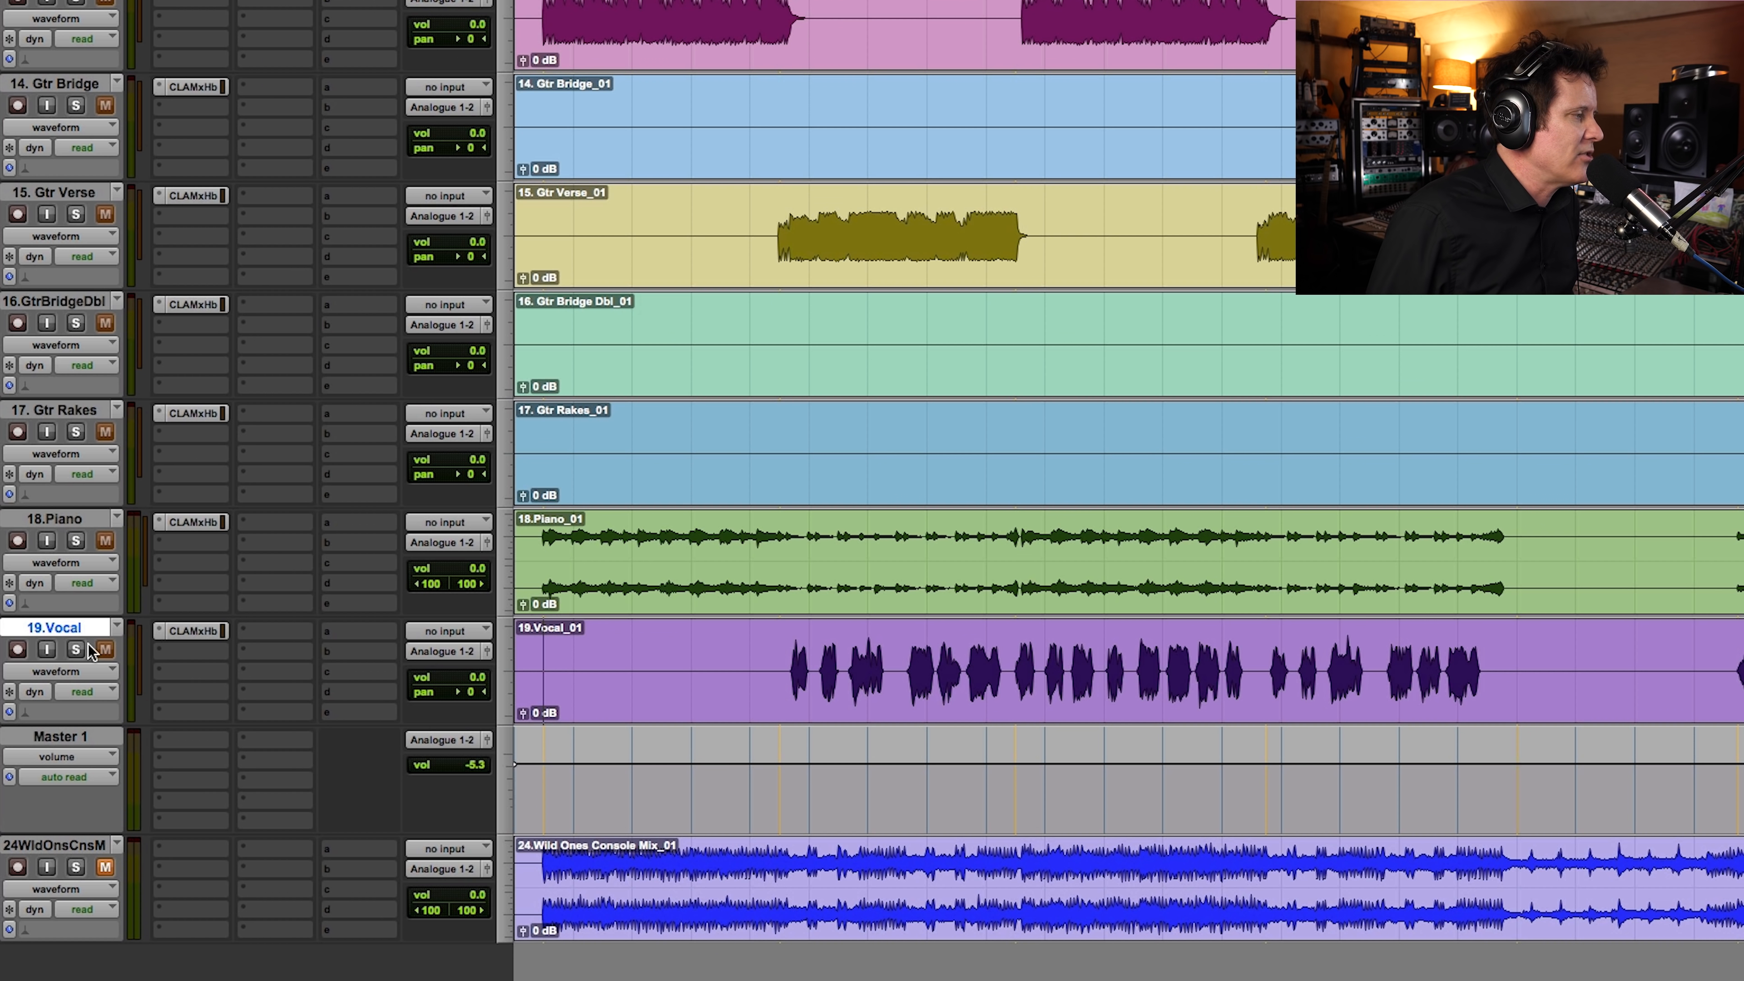
pyautogui.scroll(20, 440, 622)
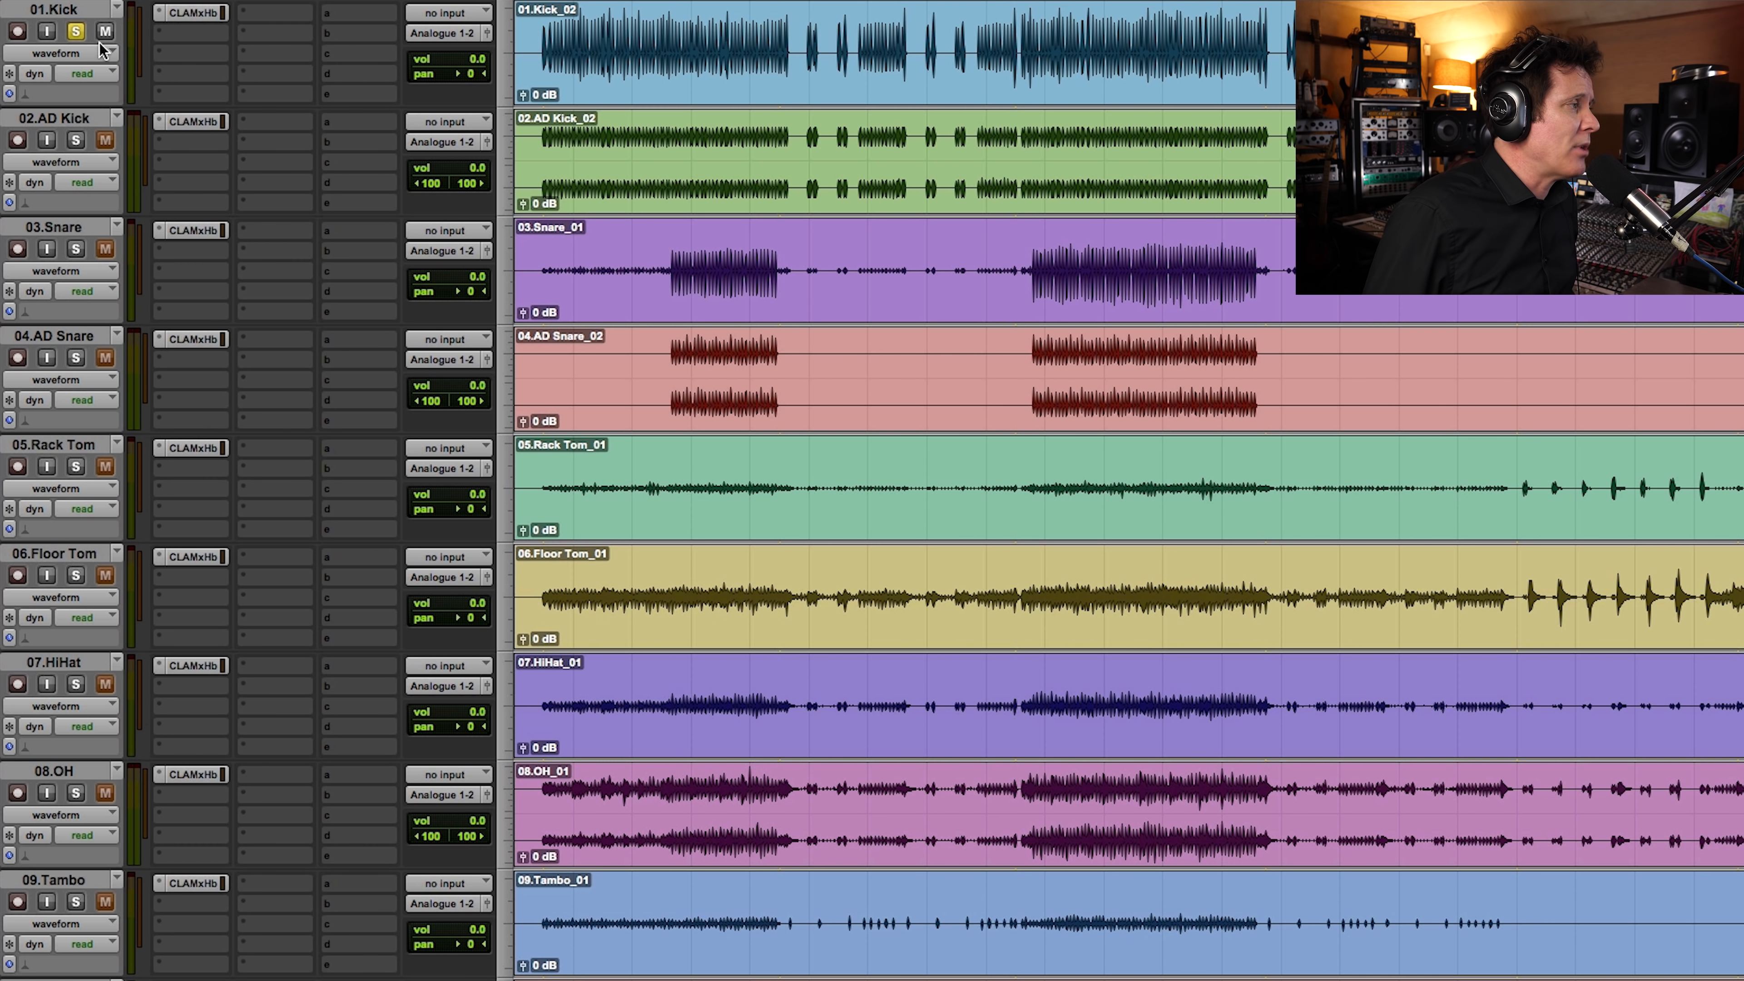
pyautogui.click(75, 32)
pyautogui.moveTo(543, 28); pyautogui.dragTo(566, 839)
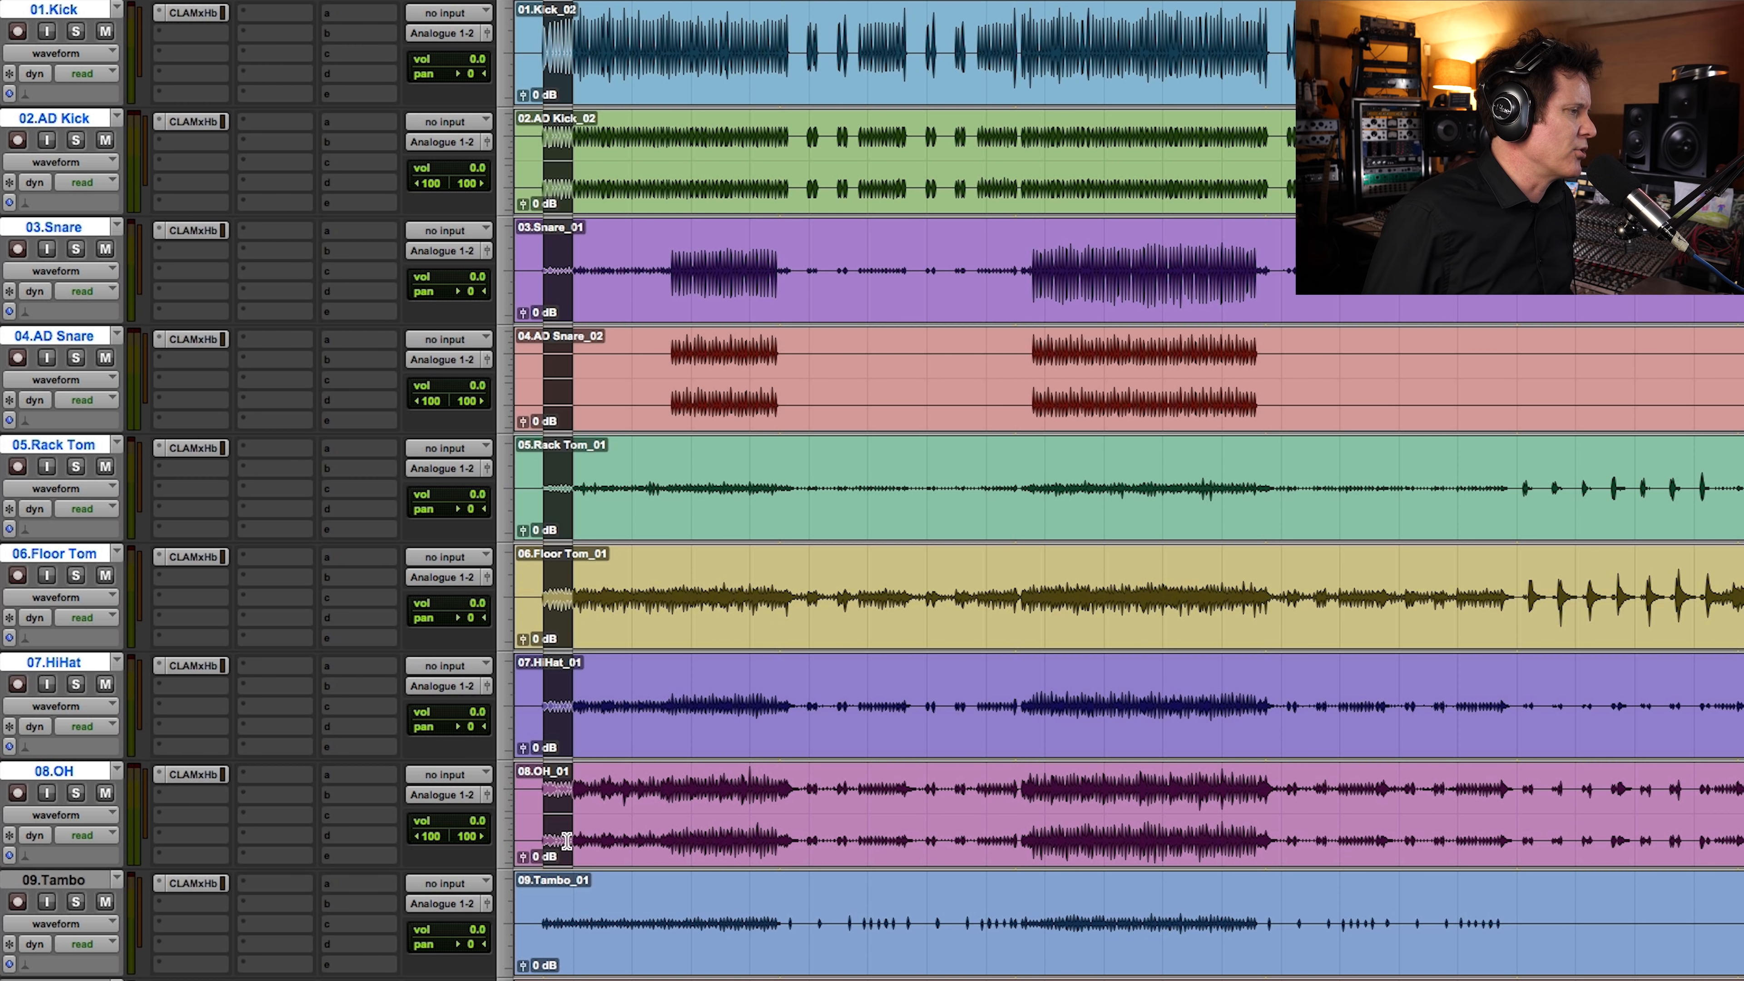
pyautogui.keyDown('alt'); pyautogui.keyDown('shift'); pyautogui.click(76, 32); pyautogui.keyUp('shift'); pyautogui.keyUp('alt')
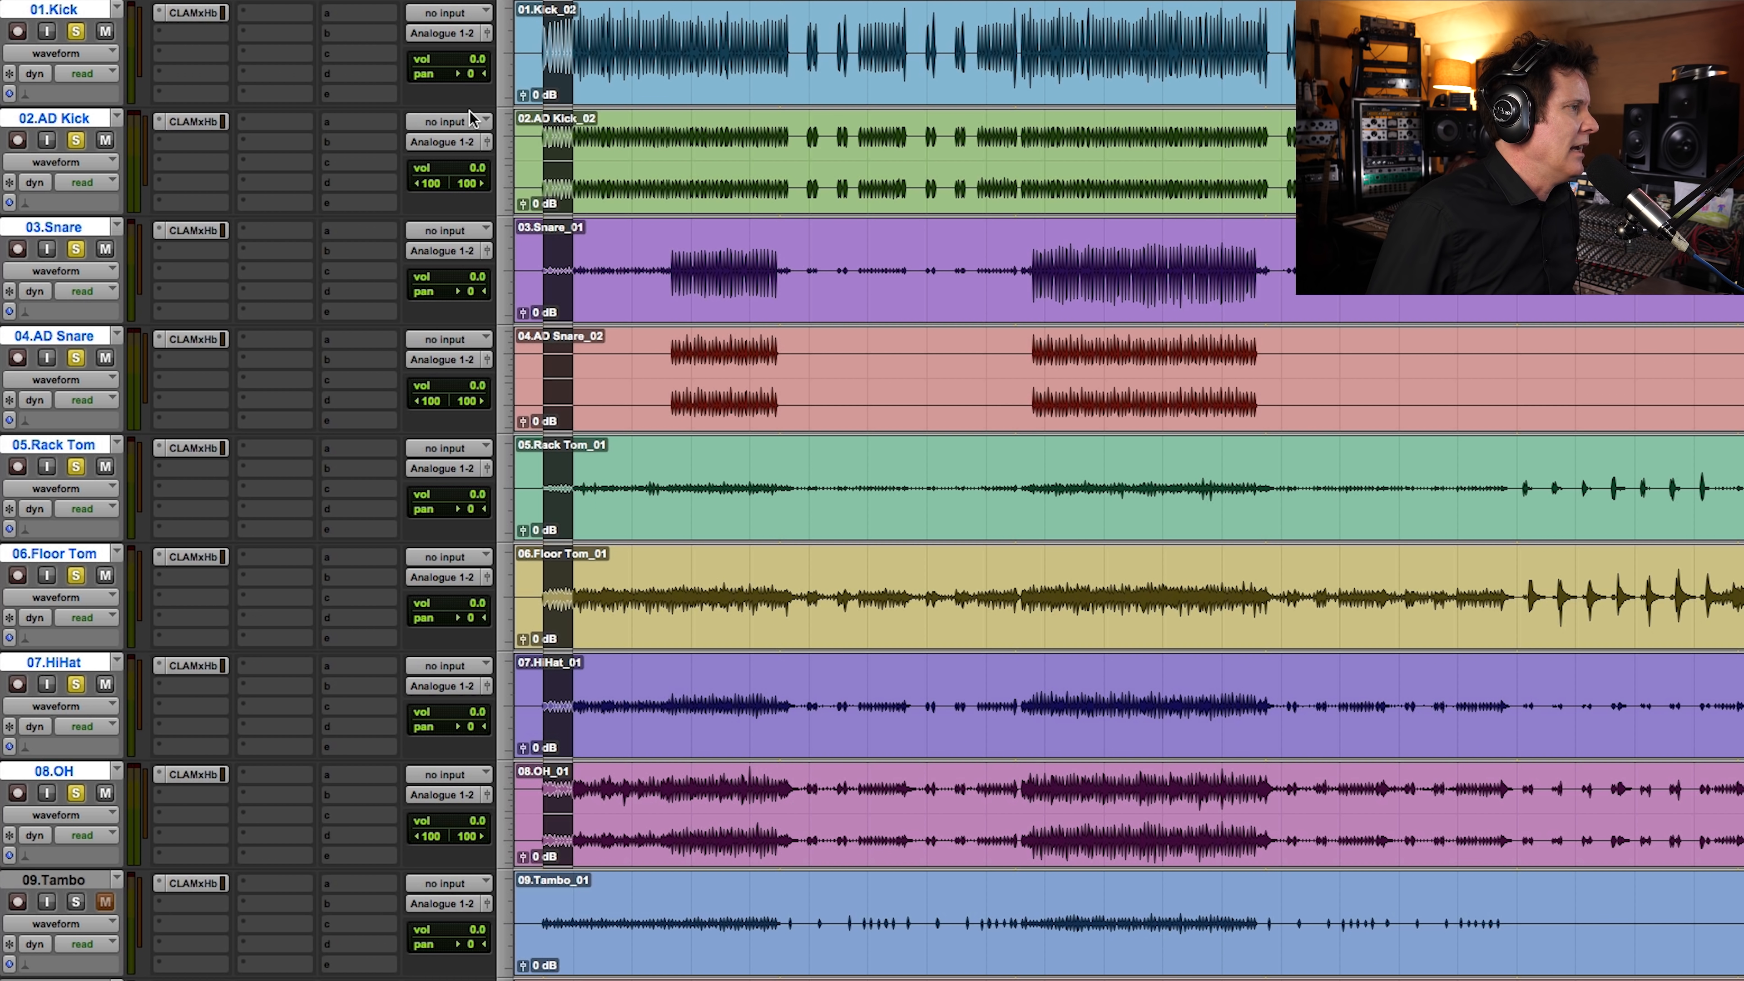
# Step: Play the soloed drums and pan the 07.HiHat track to 41 right
pyautogui.click(616, 66)
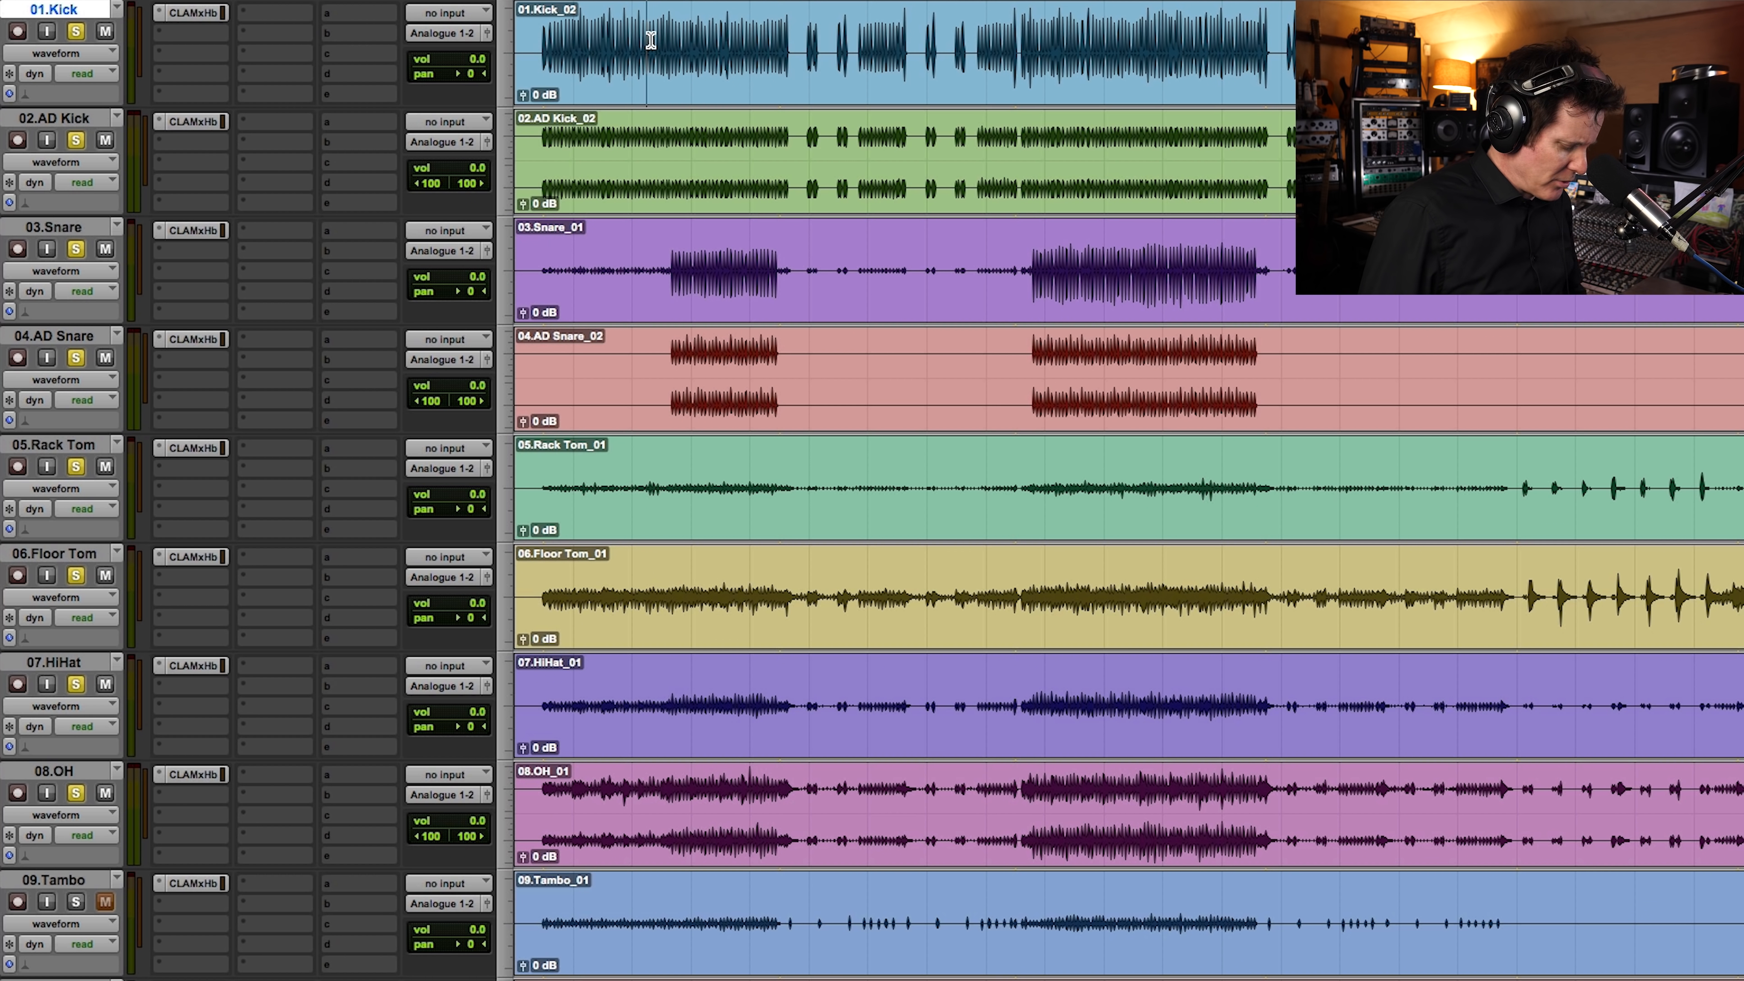
pyautogui.press('space')
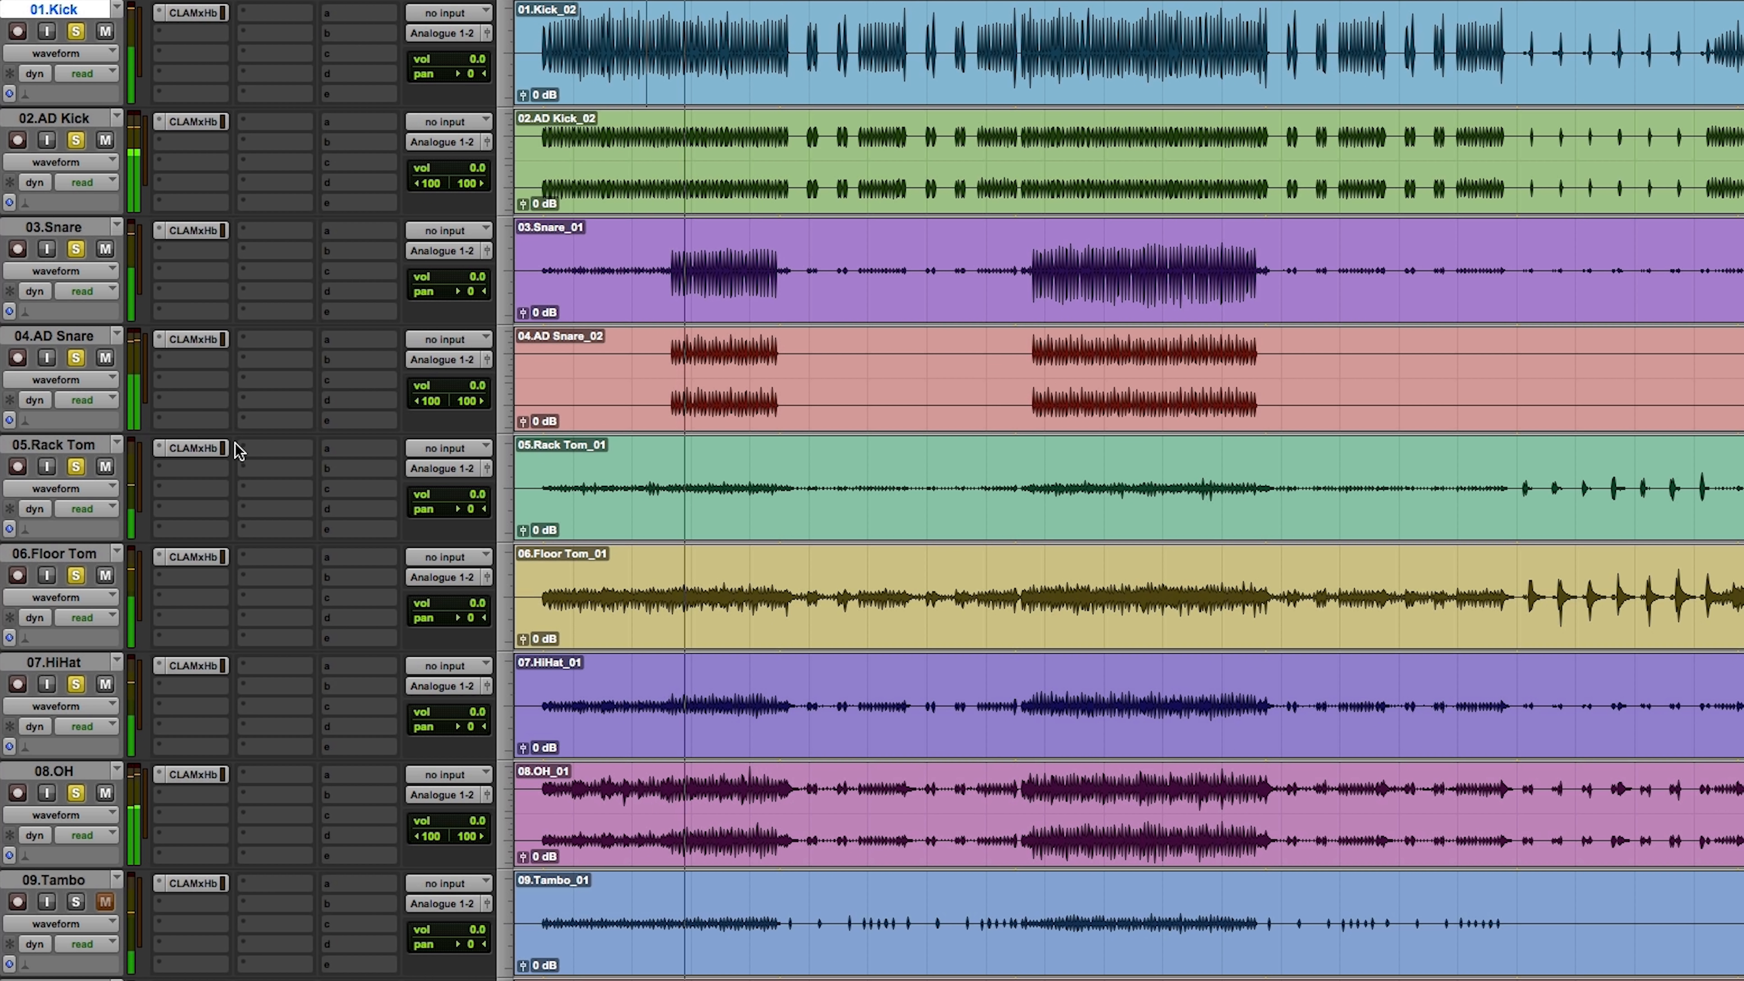
pyautogui.moveTo(469, 727); pyautogui.dragTo(484, 734)
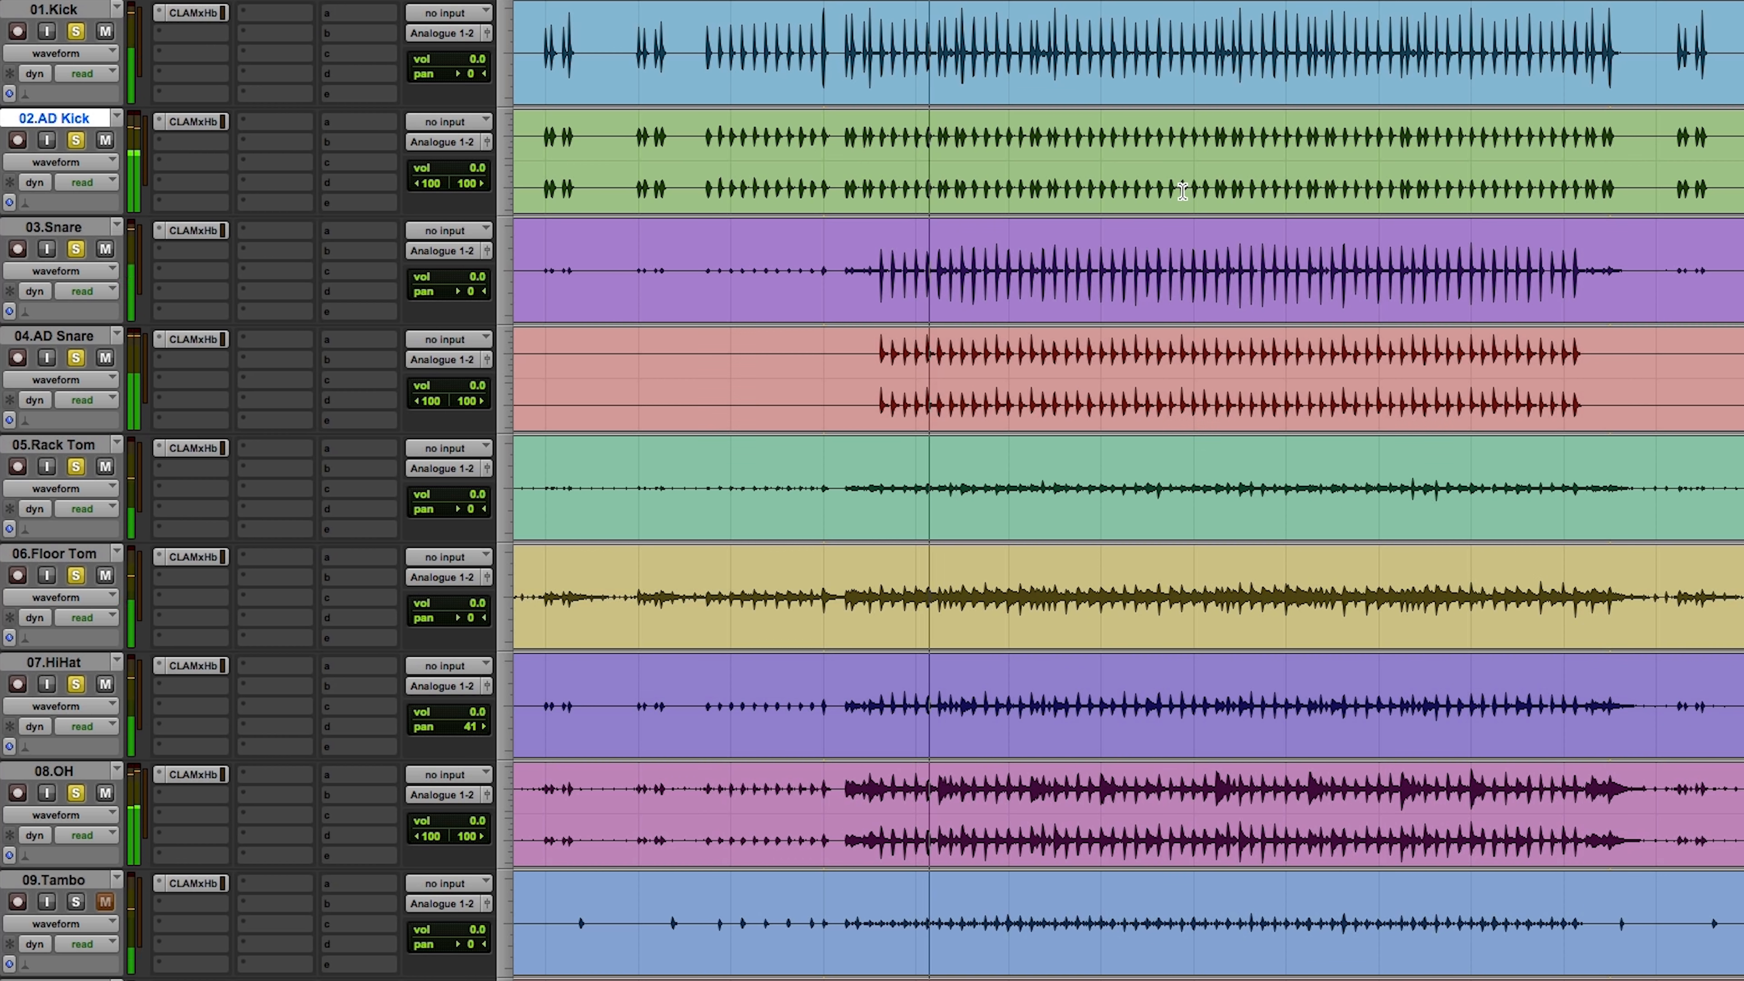
pyautogui.press('r')
pyautogui.press('r')
pyautogui.press('r')
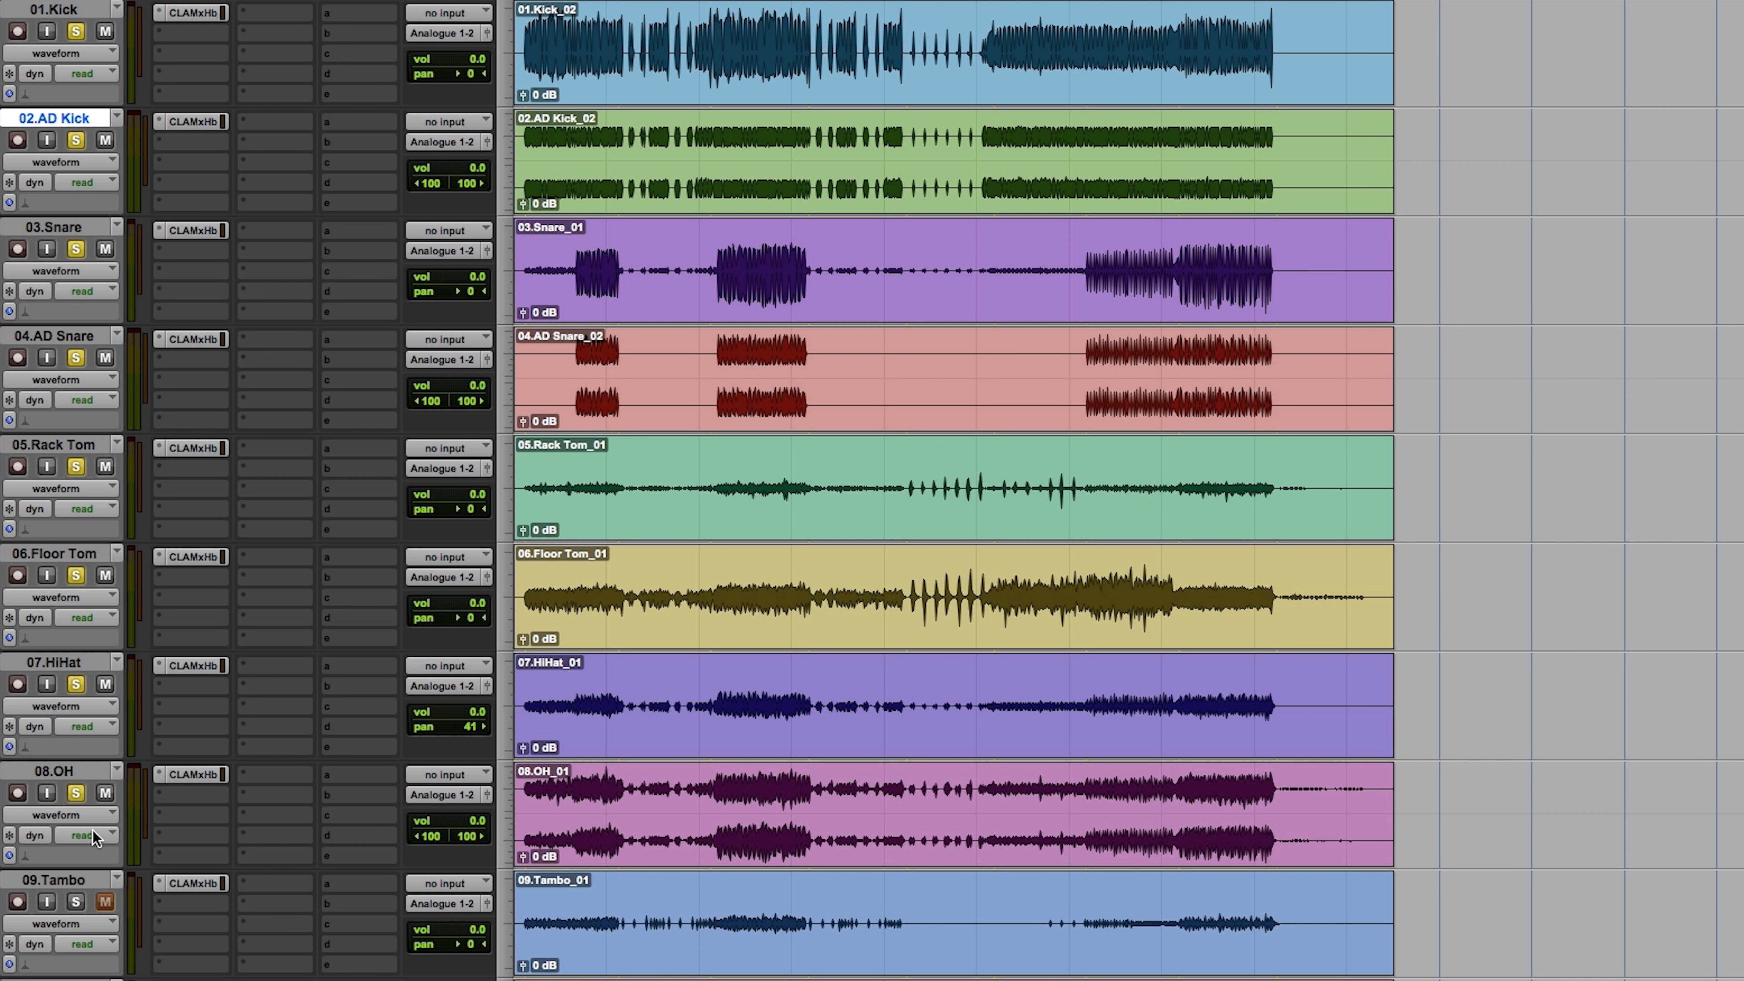
# Step: Solo the 09.Tambo track, pan it 51 left and play it back from the second loud section
pyautogui.keyDown('alt'); pyautogui.click(76, 902); pyautogui.keyUp('alt')
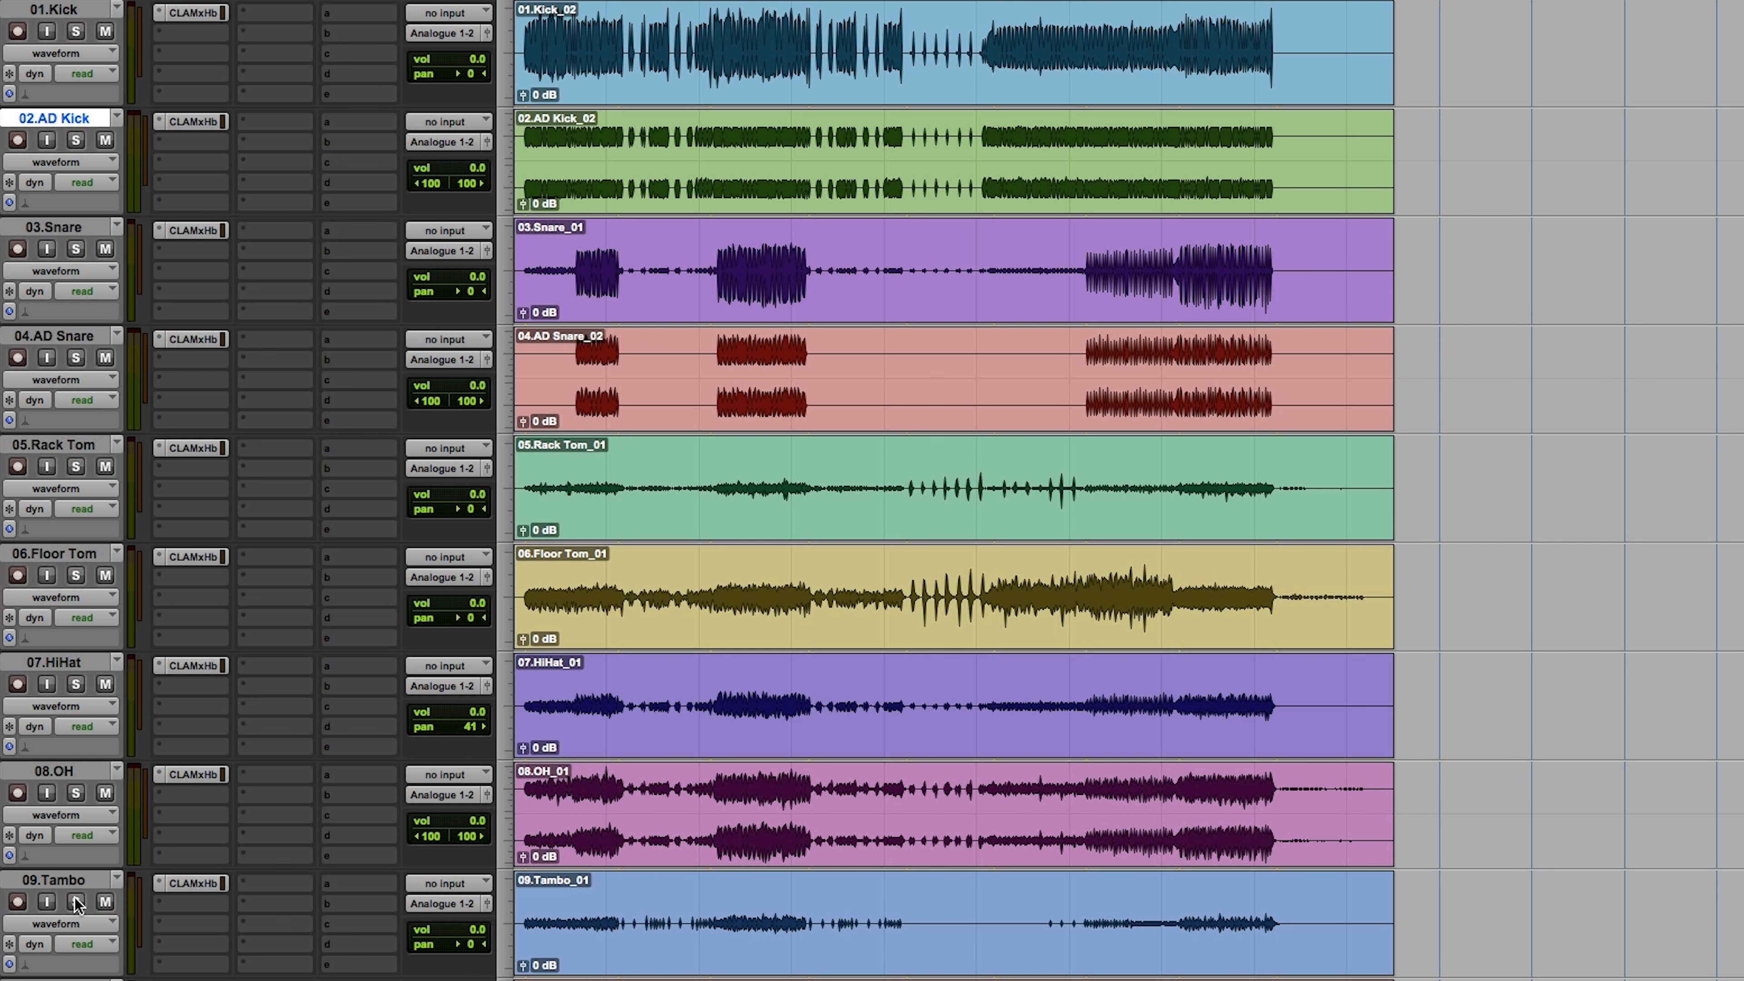
pyautogui.click(716, 903)
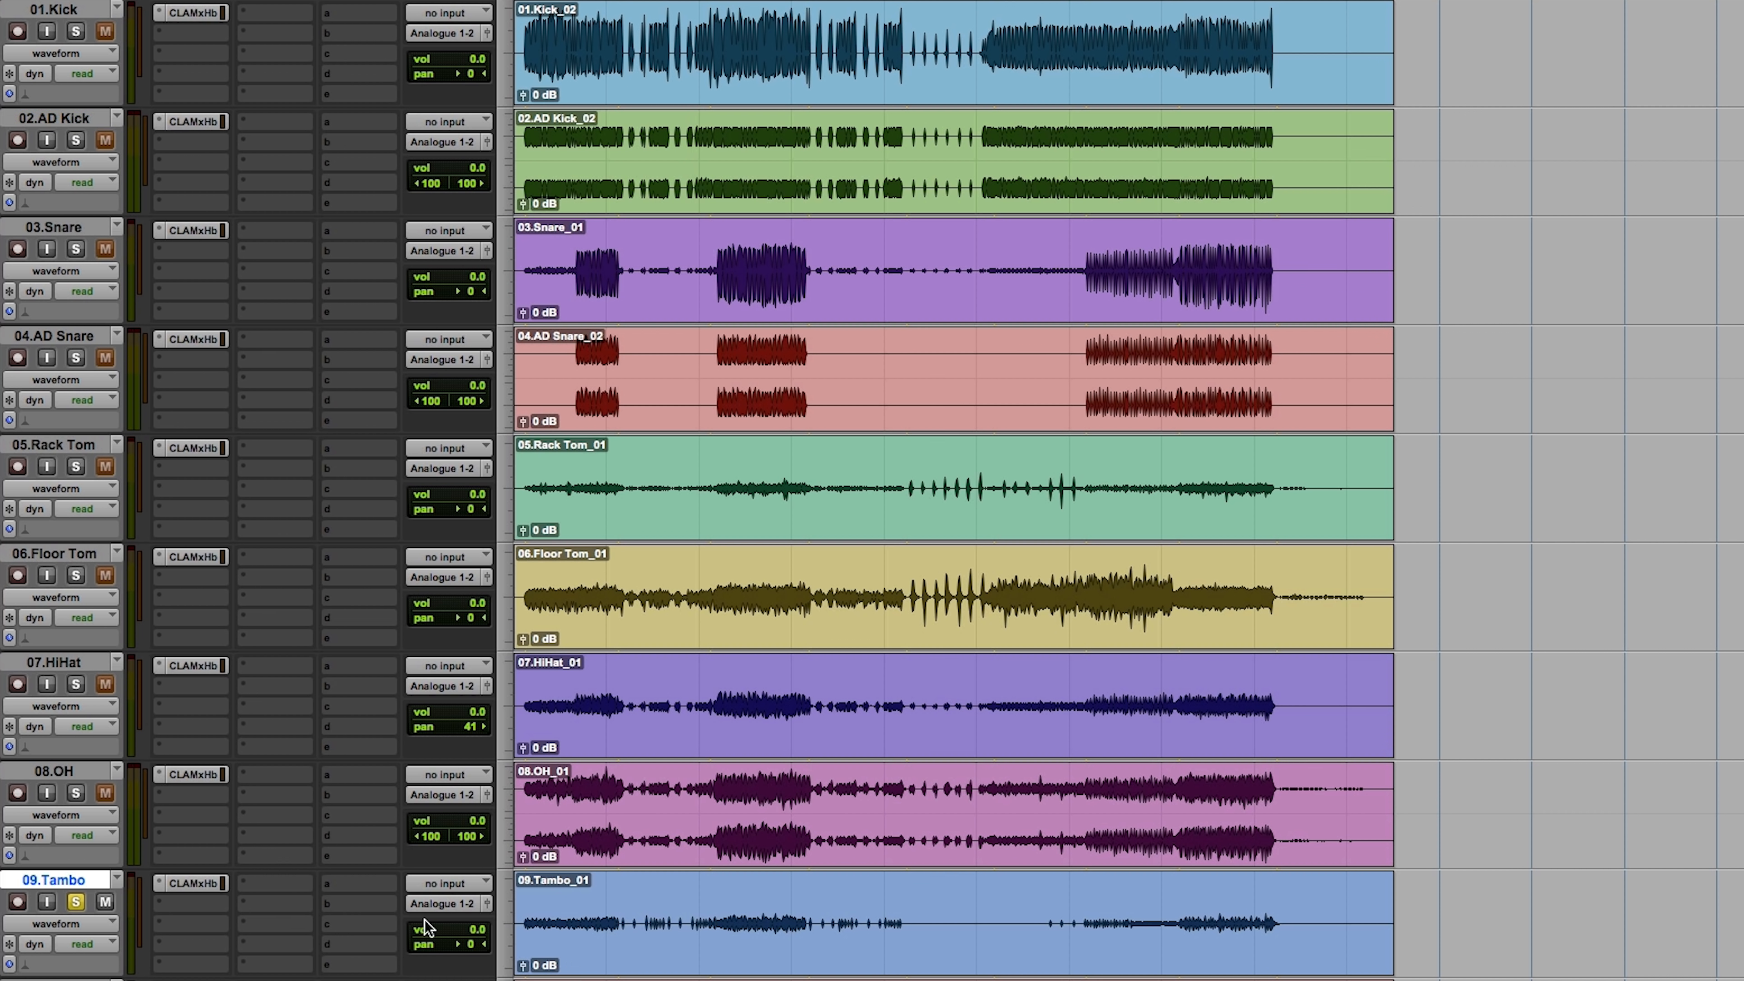
pyautogui.moveTo(459, 951); pyautogui.dragTo(441, 949)
pyautogui.press('space')
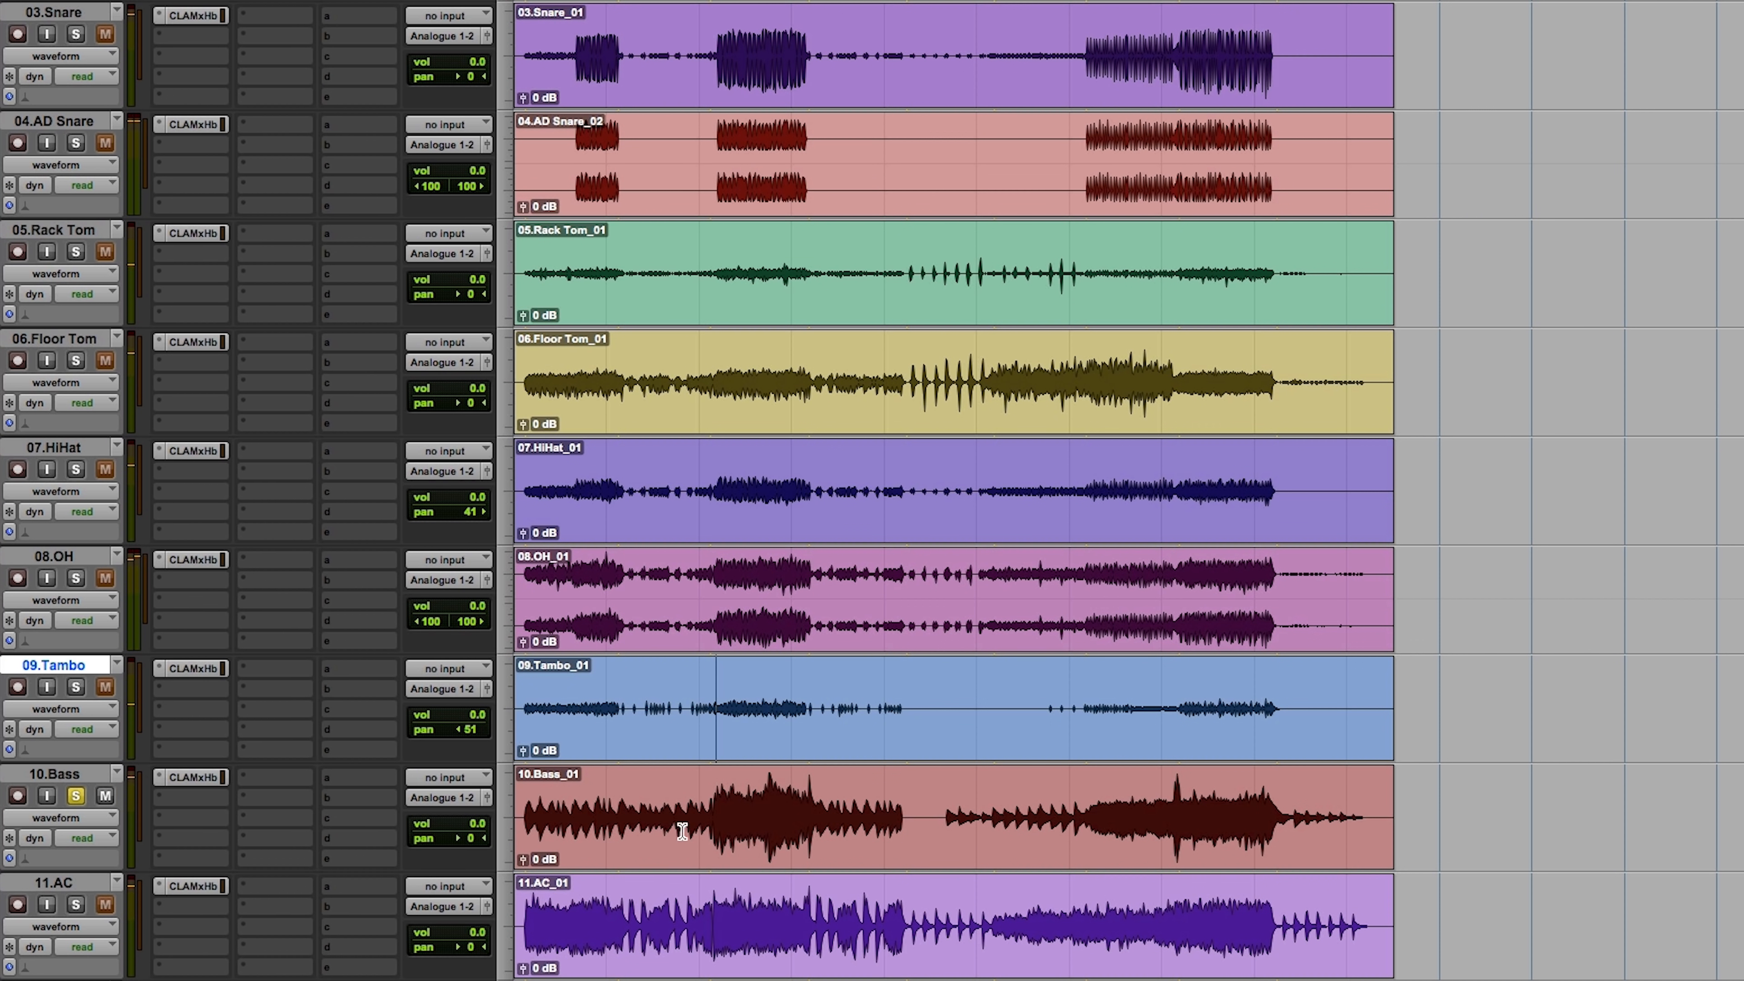
# Step: Audition the 10.Bass track soloed from its louder section, keeping its pan centred
pyautogui.scroll(-5, 681, 831)
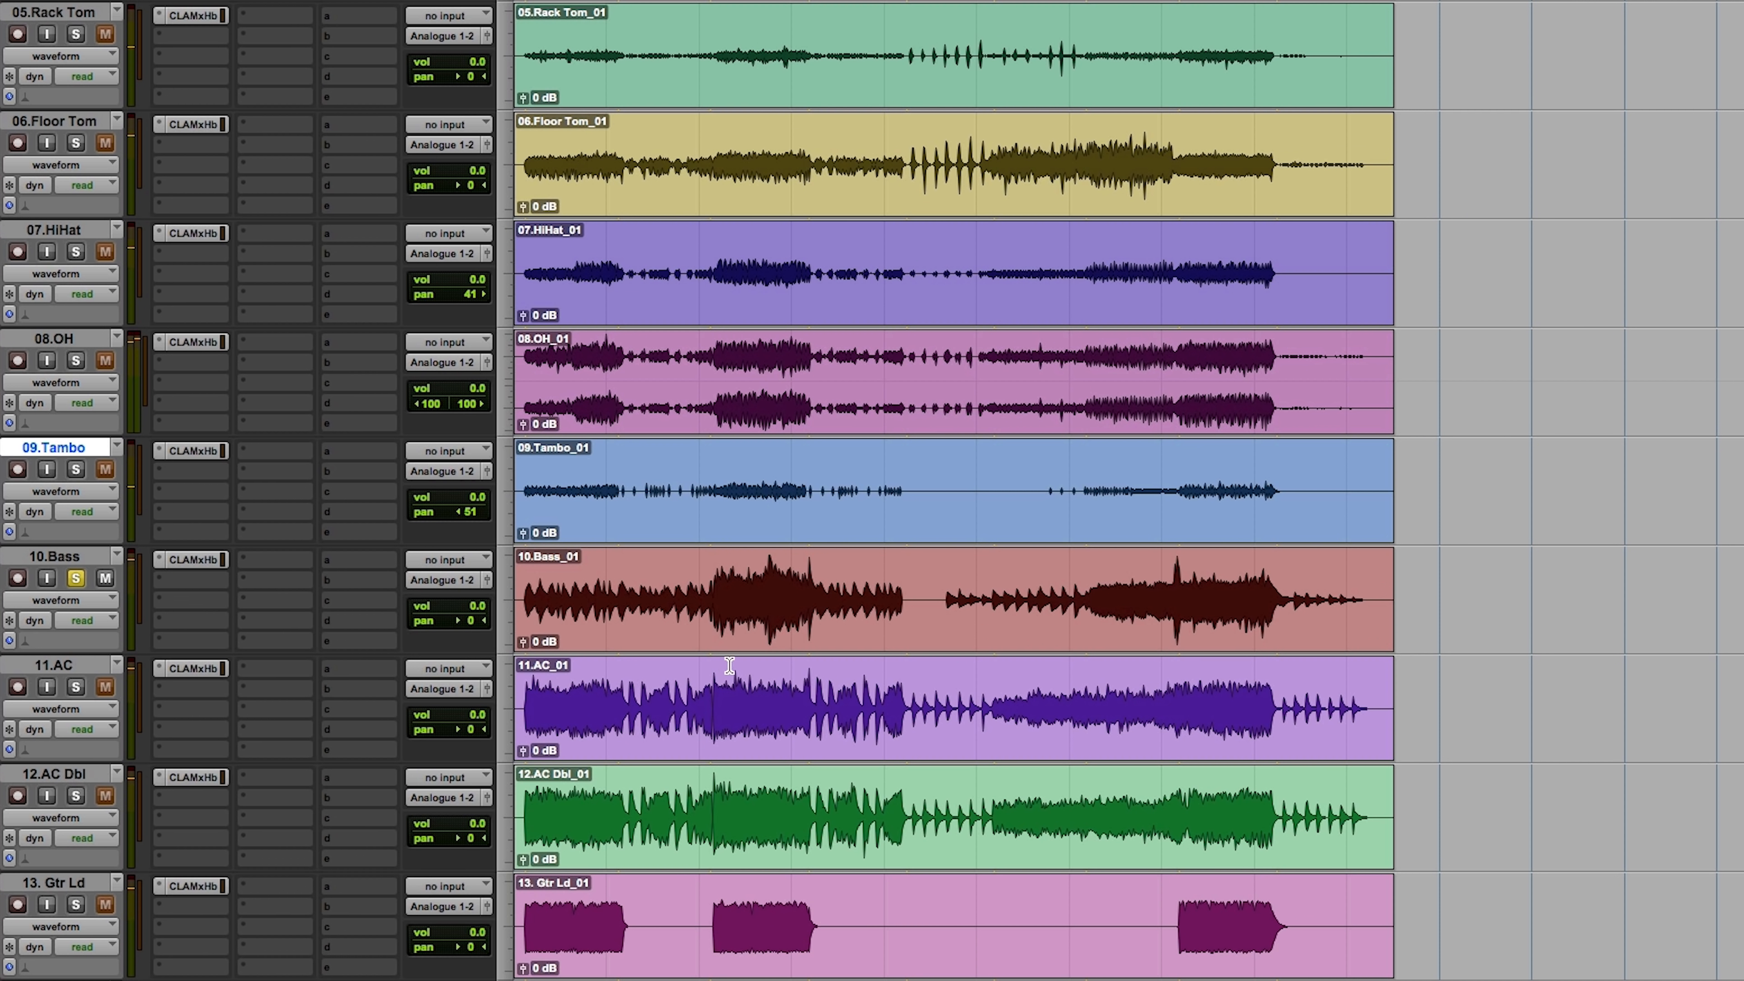
pyautogui.click(723, 602)
pyautogui.press('space')
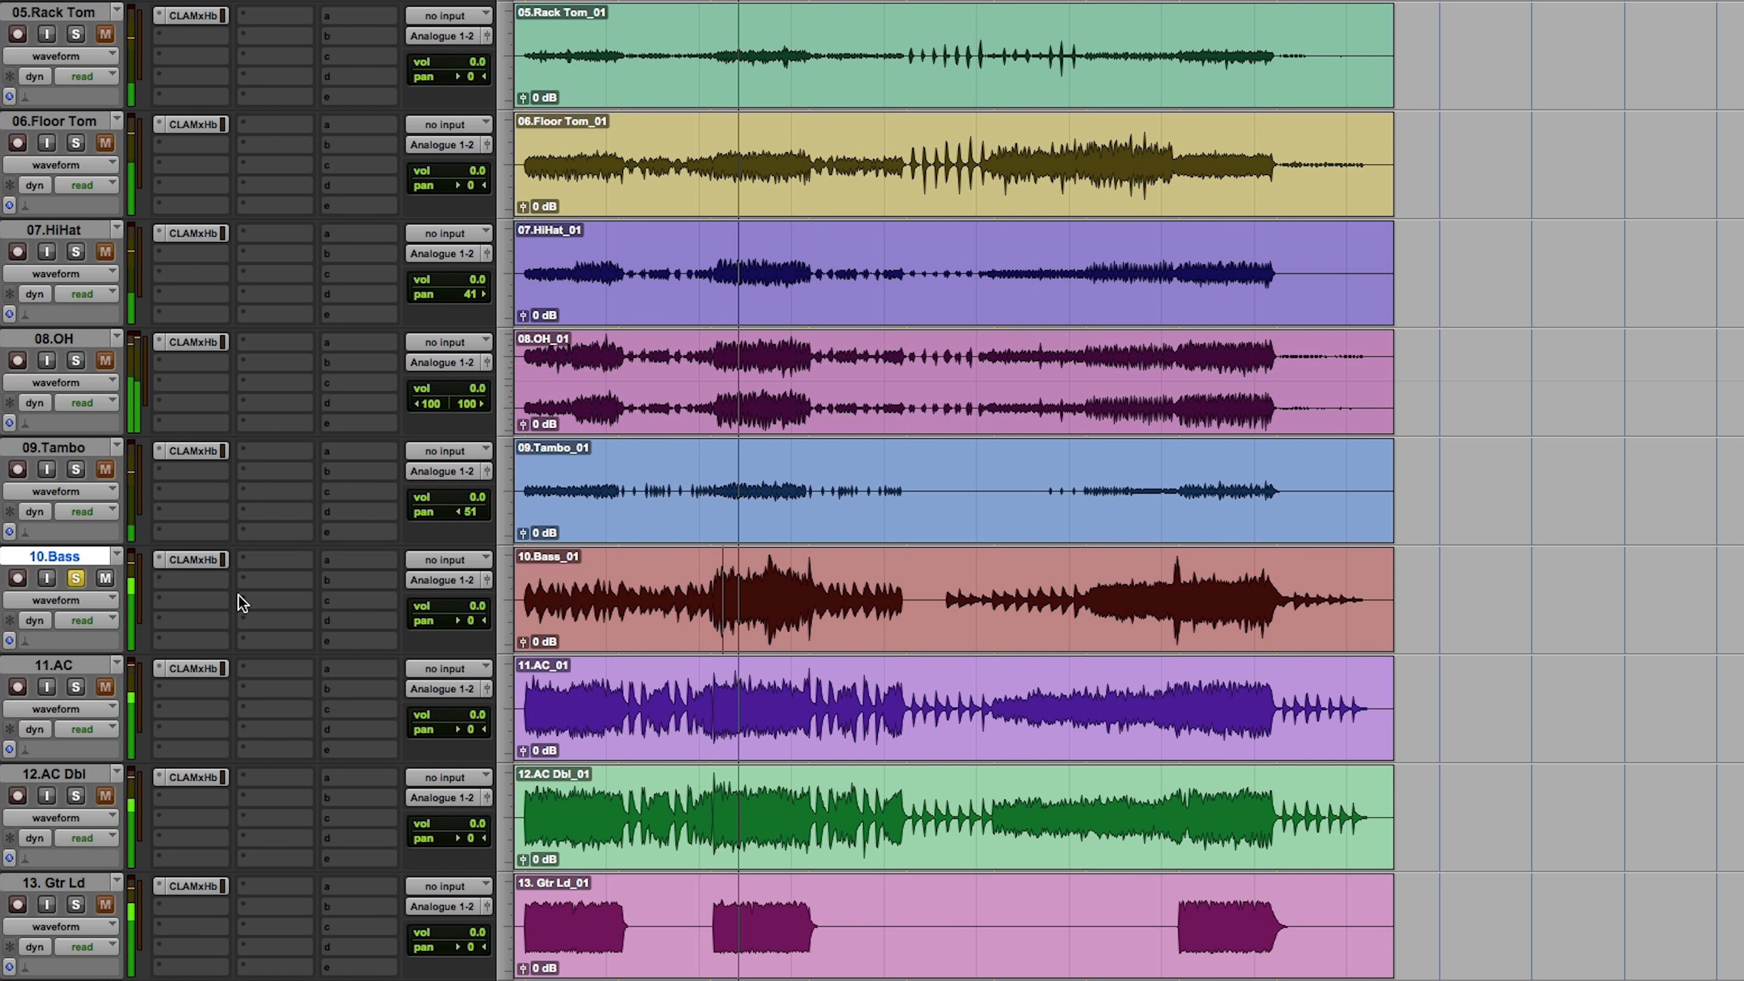
pyautogui.click(75, 577)
pyautogui.press('space')
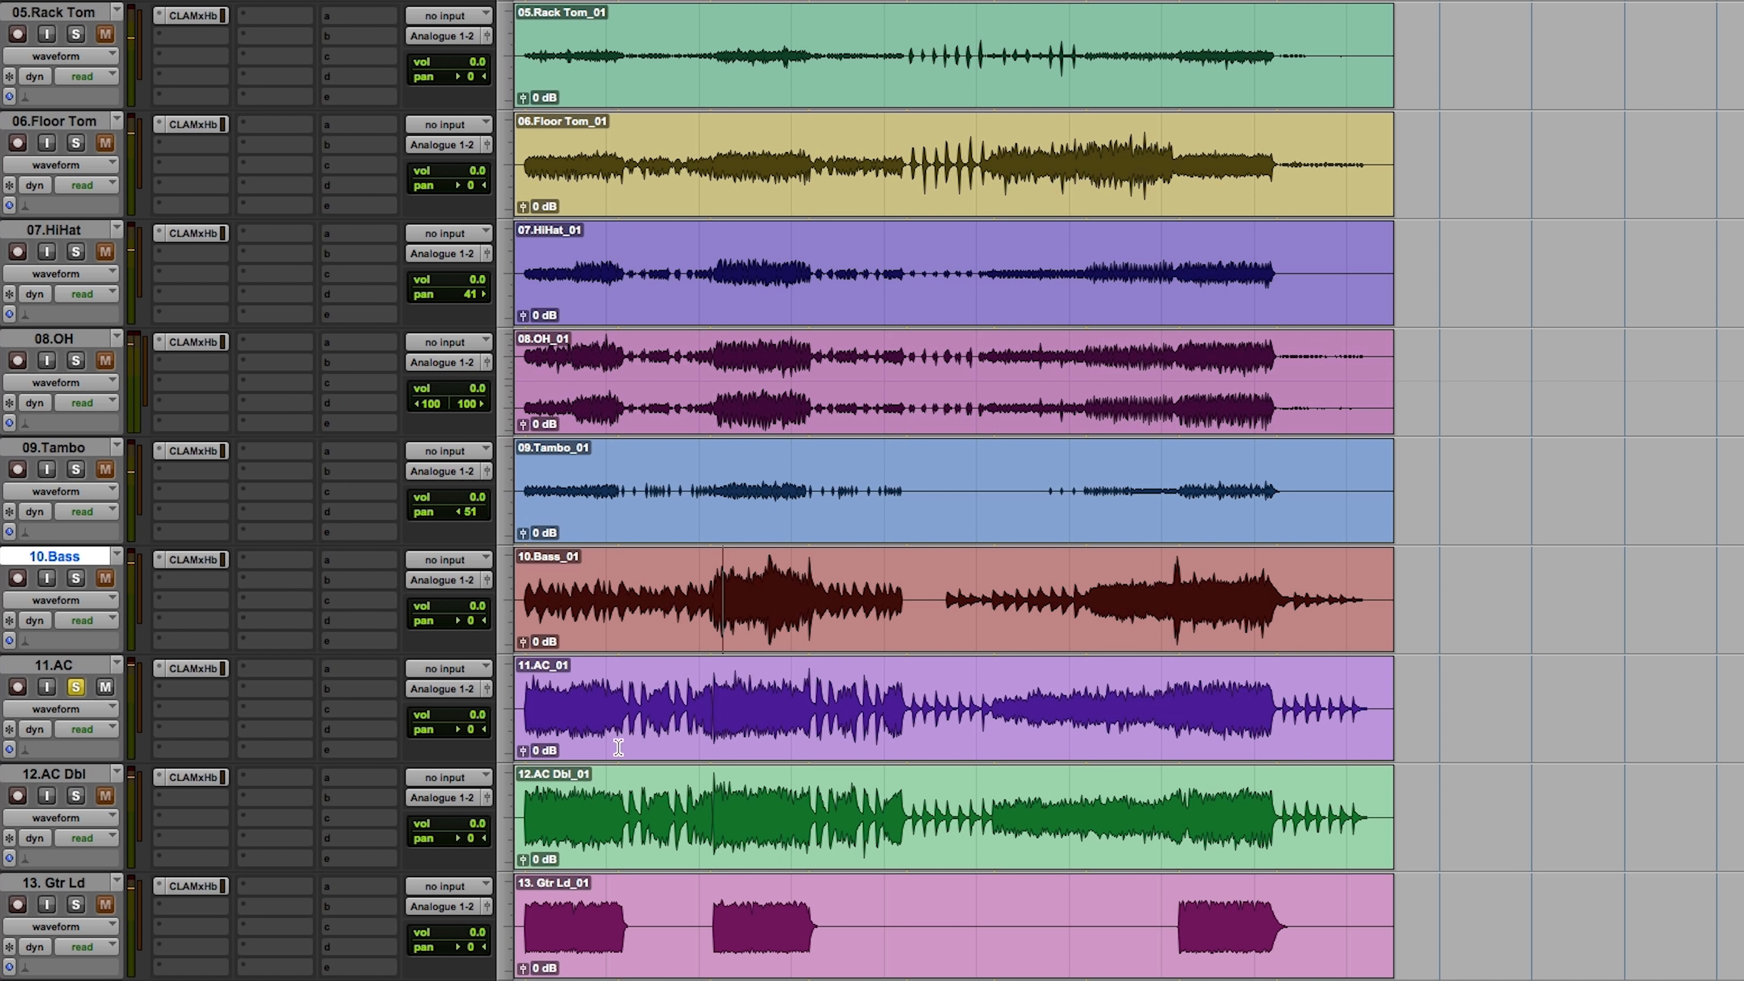
# Step: Pan the 11.AC track 100 left and the 12.AC Dbl track 100 right, and play the pair soloed
pyautogui.click(717, 697)
pyautogui.moveTo(469, 741); pyautogui.dragTo(265, 729)
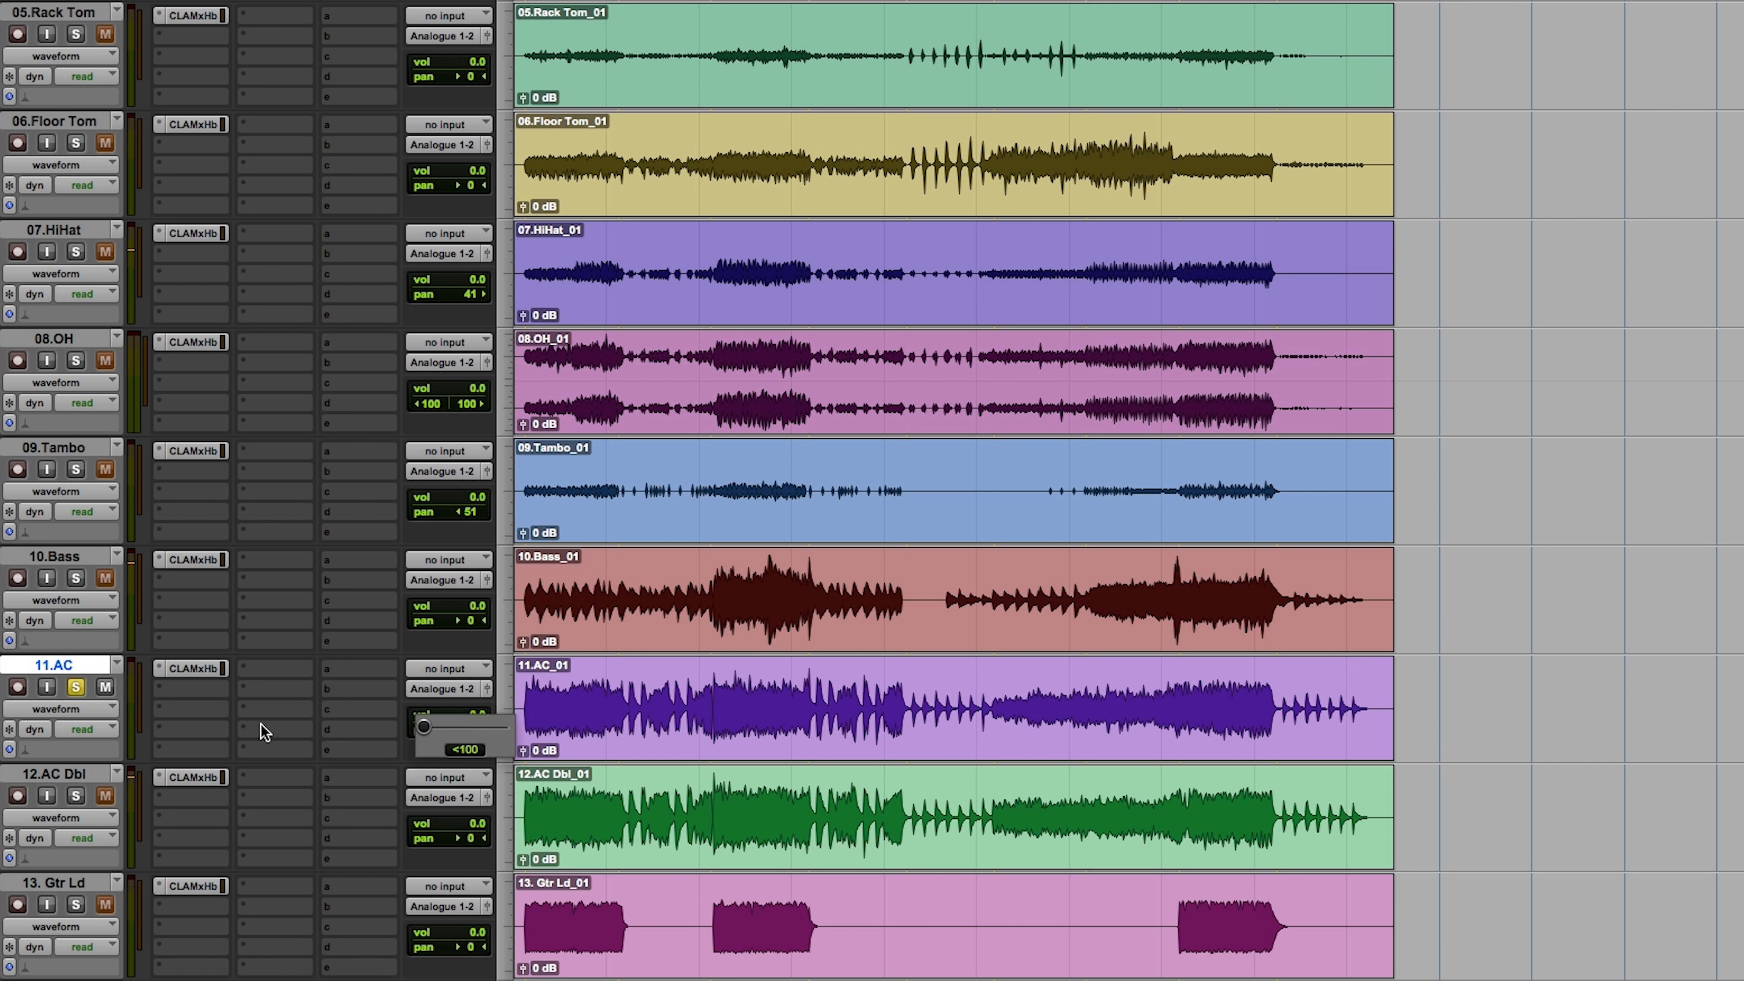
pyautogui.moveTo(472, 840); pyautogui.dragTo(576, 826)
pyautogui.press('space')
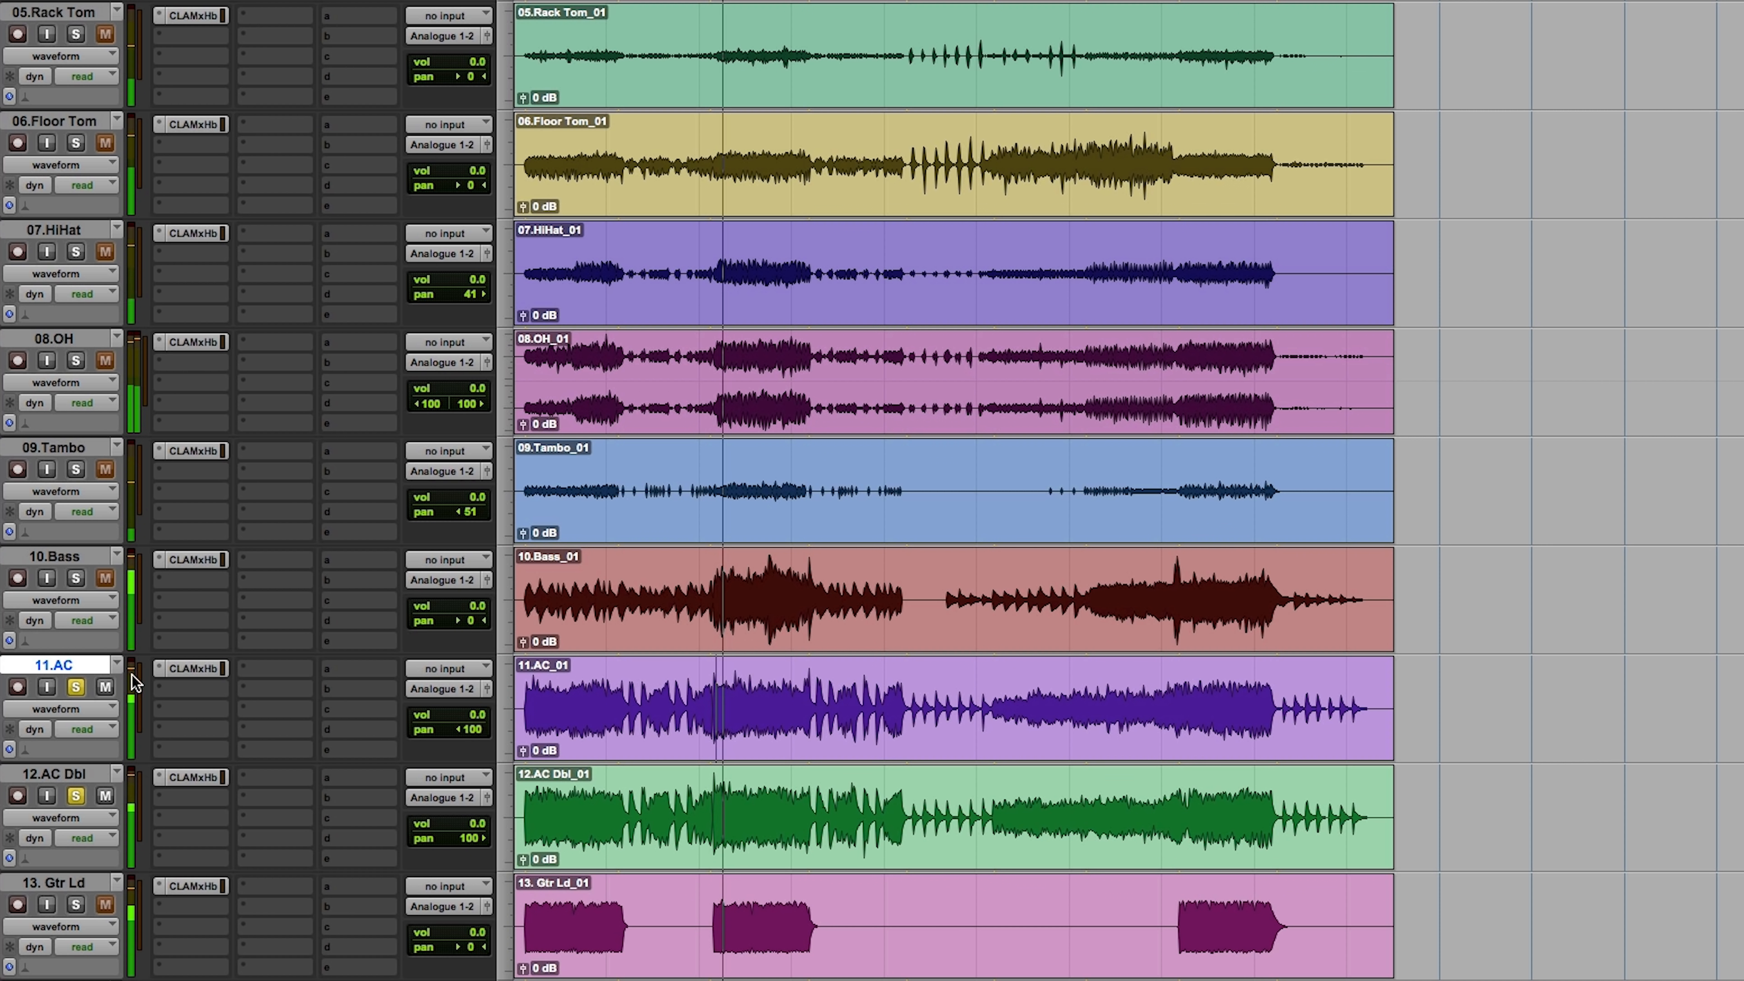
# Step: Set the track volumes to -2.0 for 11.AC, -4.6 for 12.AC Dbl and -4.6 for 10.Bass during playback
pyautogui.moveTo(468, 722); pyautogui.dragTo(466, 728)
pyautogui.moveTo(467, 824); pyautogui.dragTo(464, 840)
pyautogui.moveTo(467, 606); pyautogui.dragTo(467, 612)
pyautogui.scroll(-3, 172, 855)
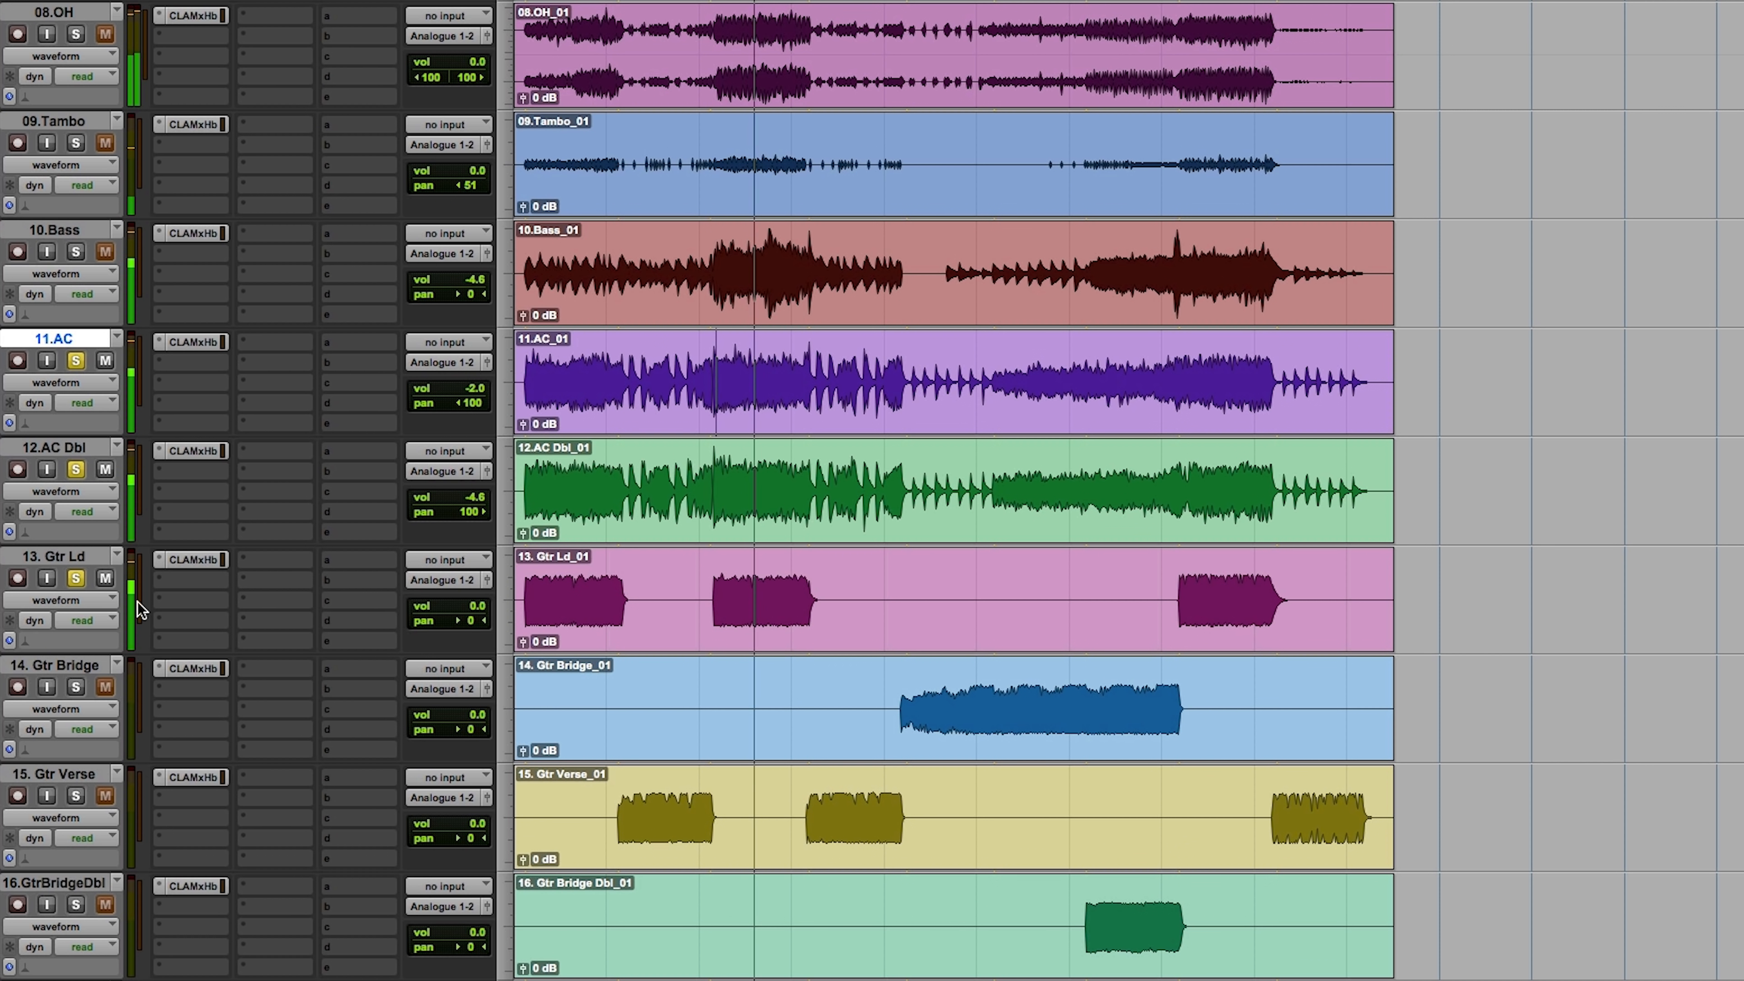
# Step: Pan the 13. Gtr Ld track 43 left and set its volume to -1.3 while listening
pyautogui.click(460, 619)
pyautogui.moveTo(451, 622); pyautogui.dragTo(443, 621)
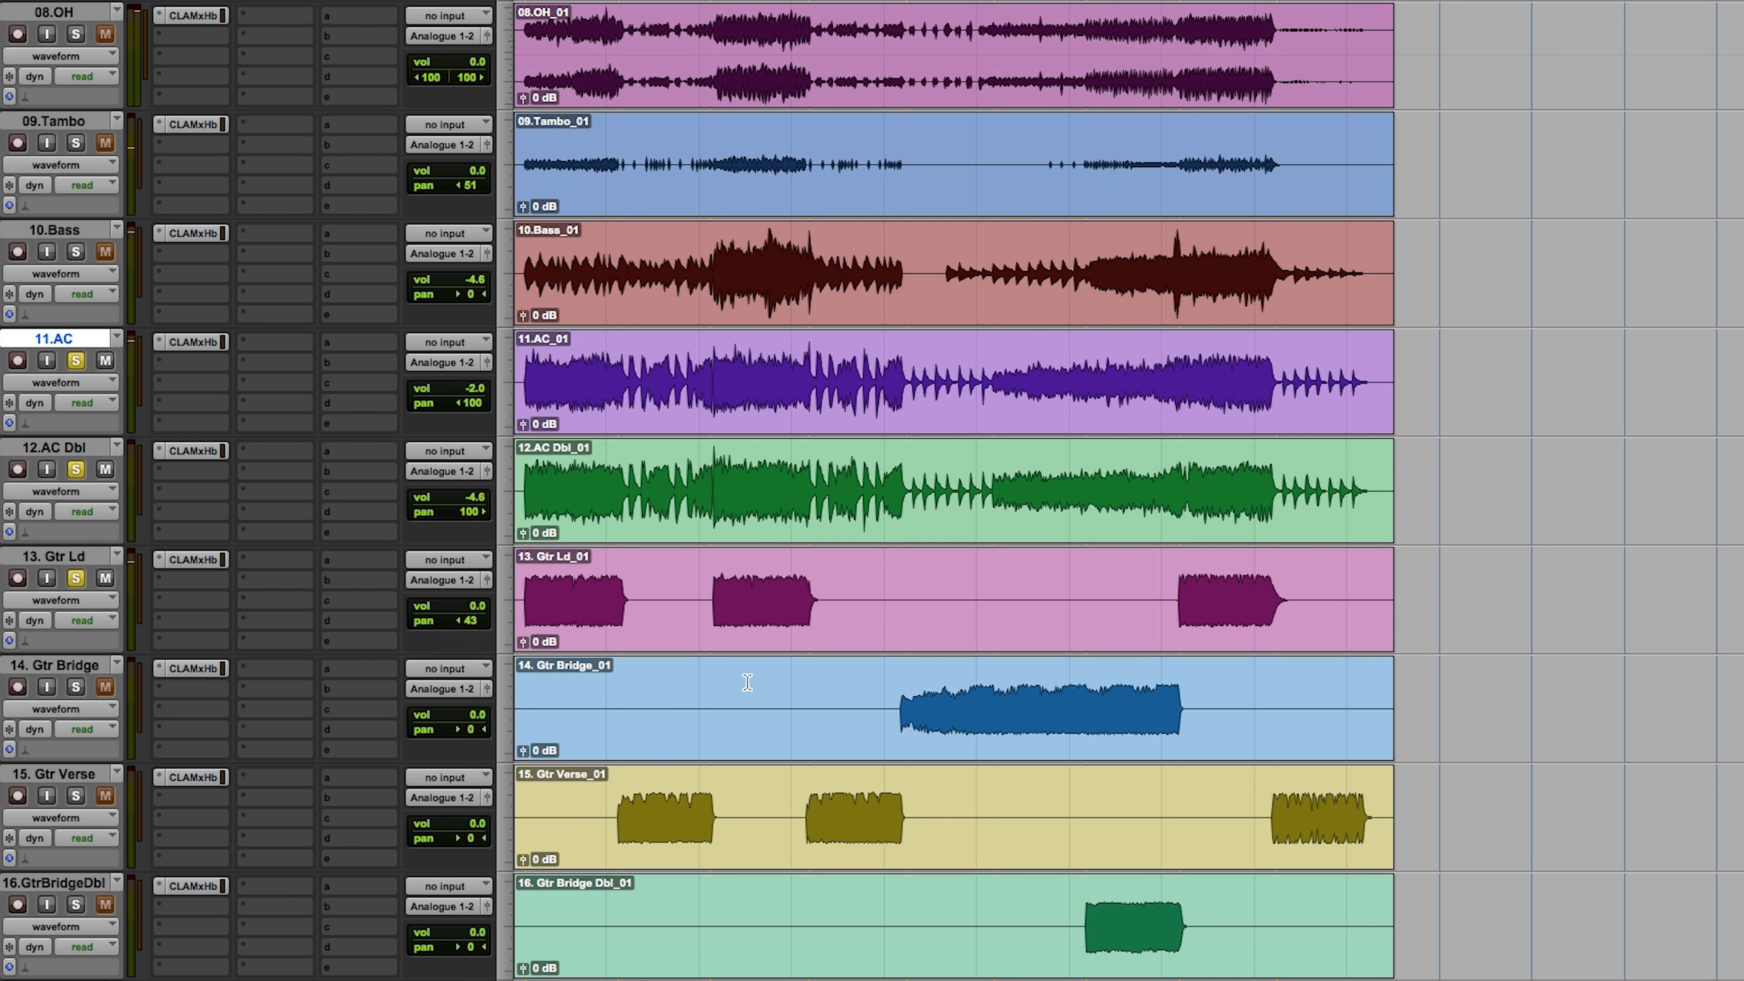
pyautogui.press('space')
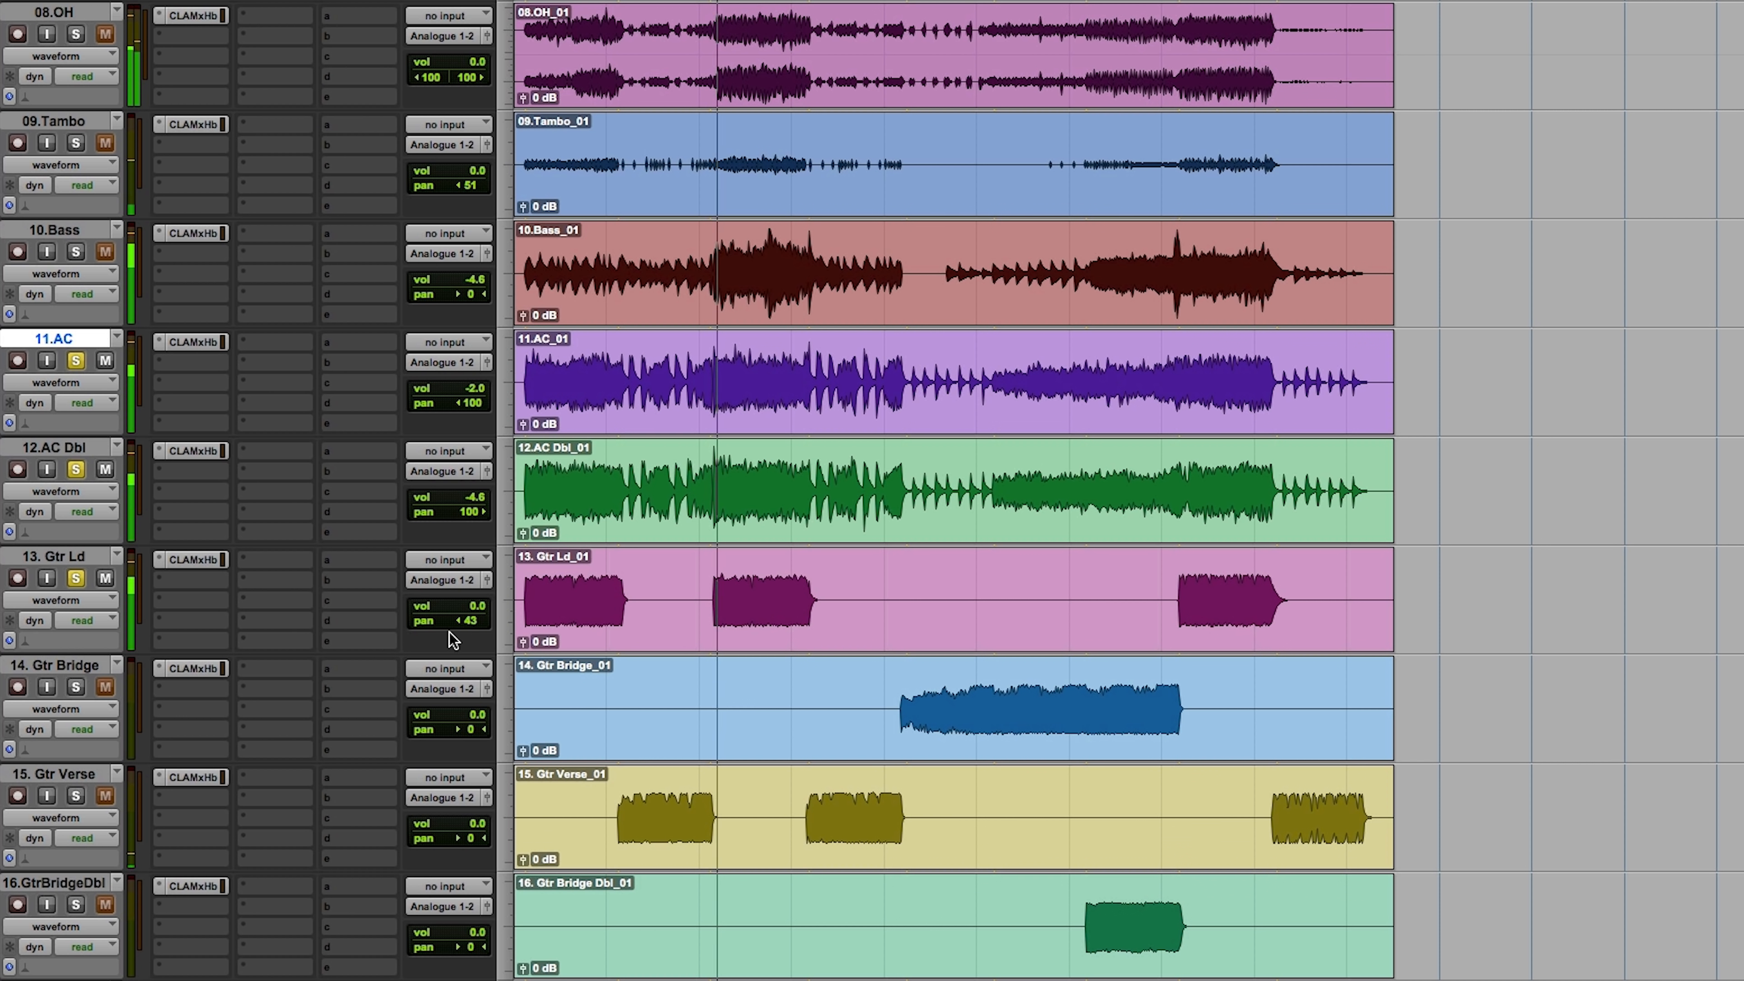
pyautogui.moveTo(469, 608); pyautogui.dragTo(457, 617)
# Step: Clear the active solos and listen to the full mix down to the vocal and master tracks
pyautogui.keyDown('alt'); pyautogui.click(75, 578); pyautogui.keyUp('alt')
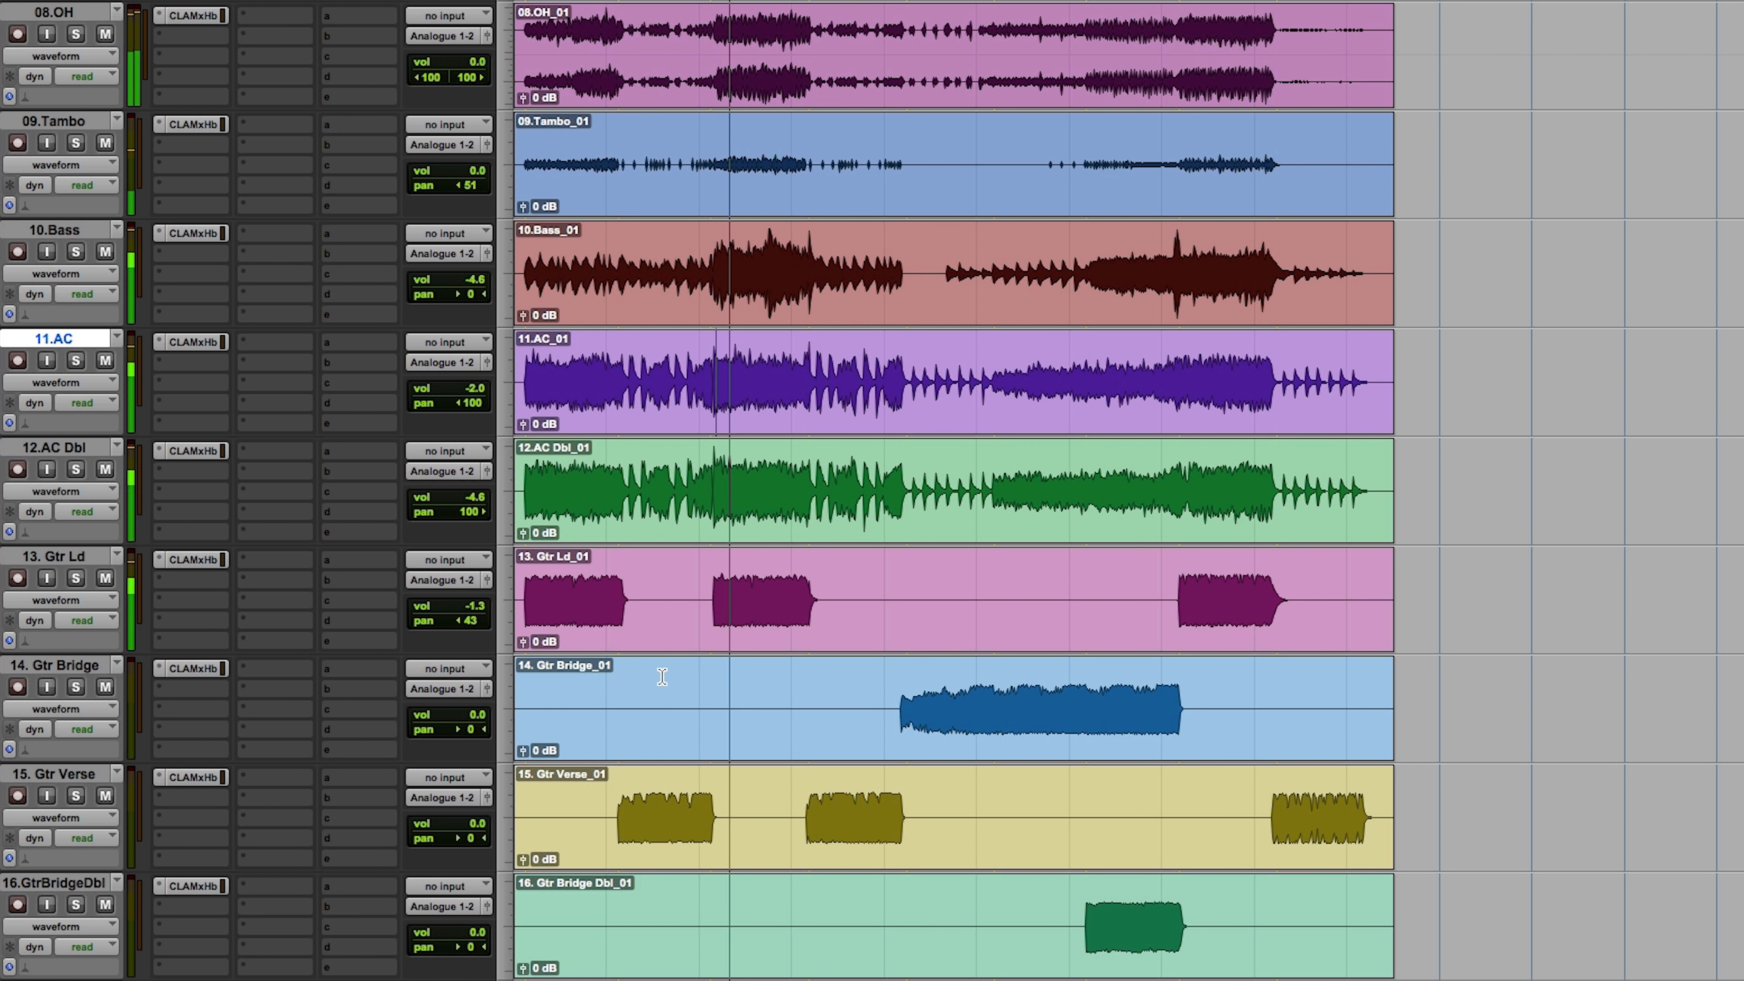
pyautogui.scroll(-5, 661, 676)
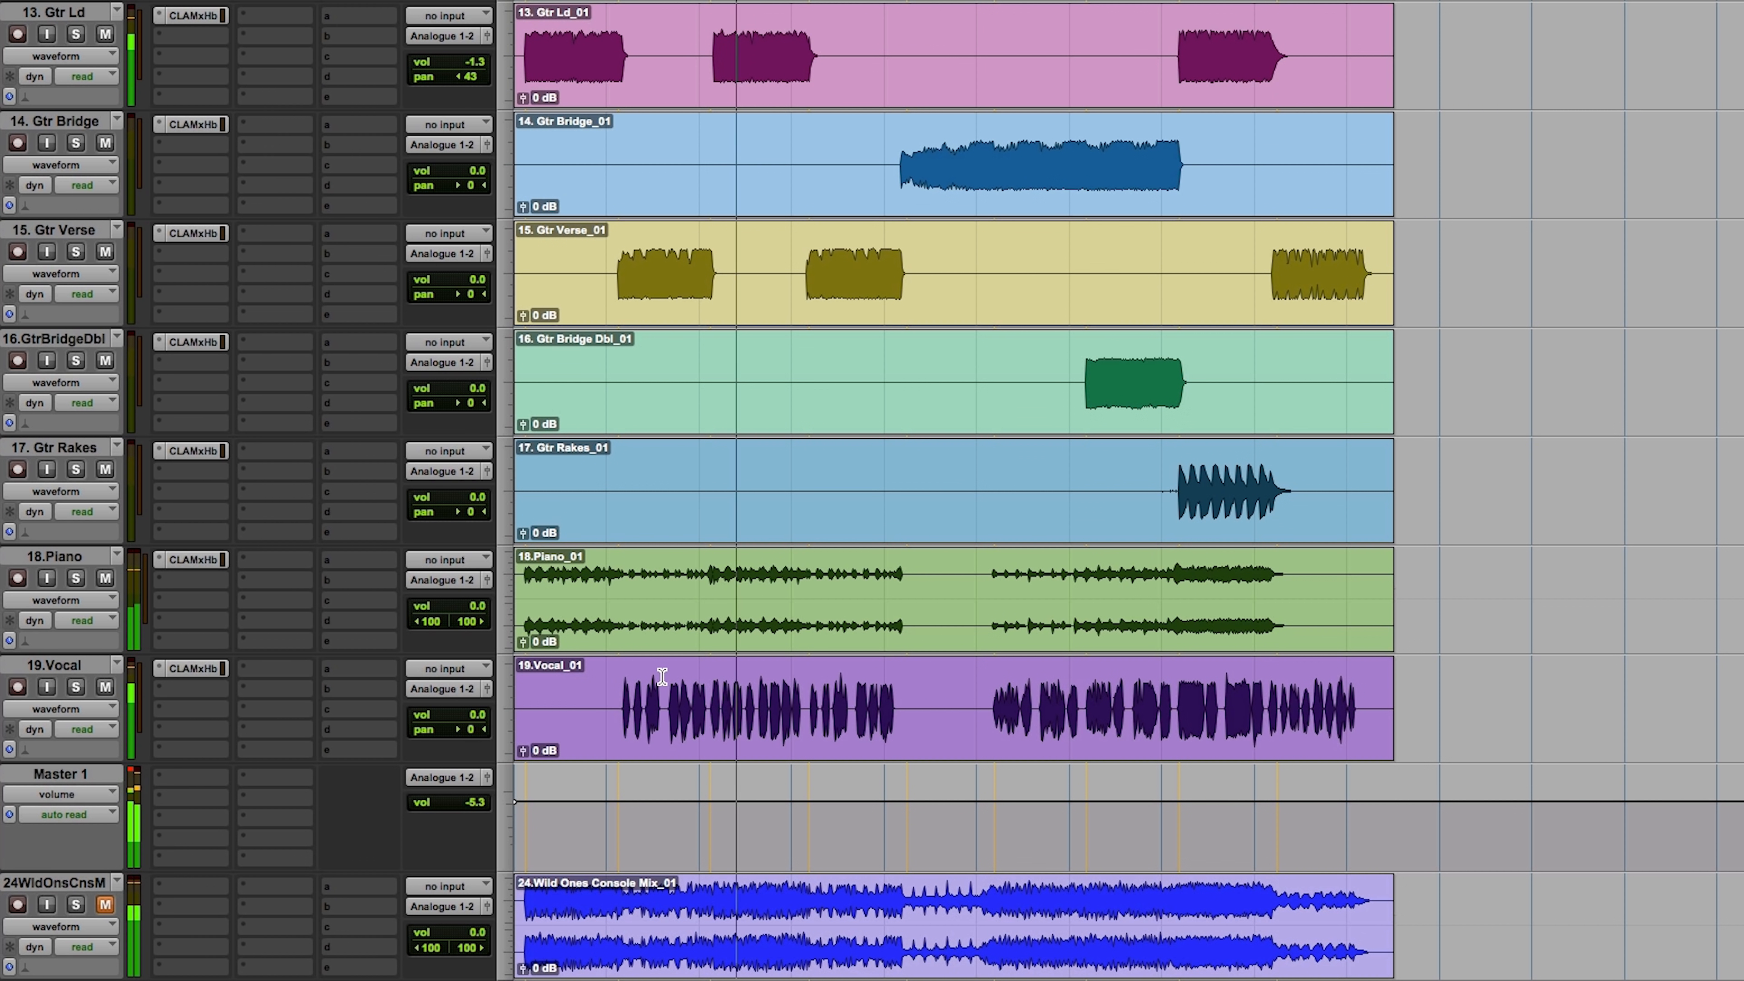
pyautogui.press('space')
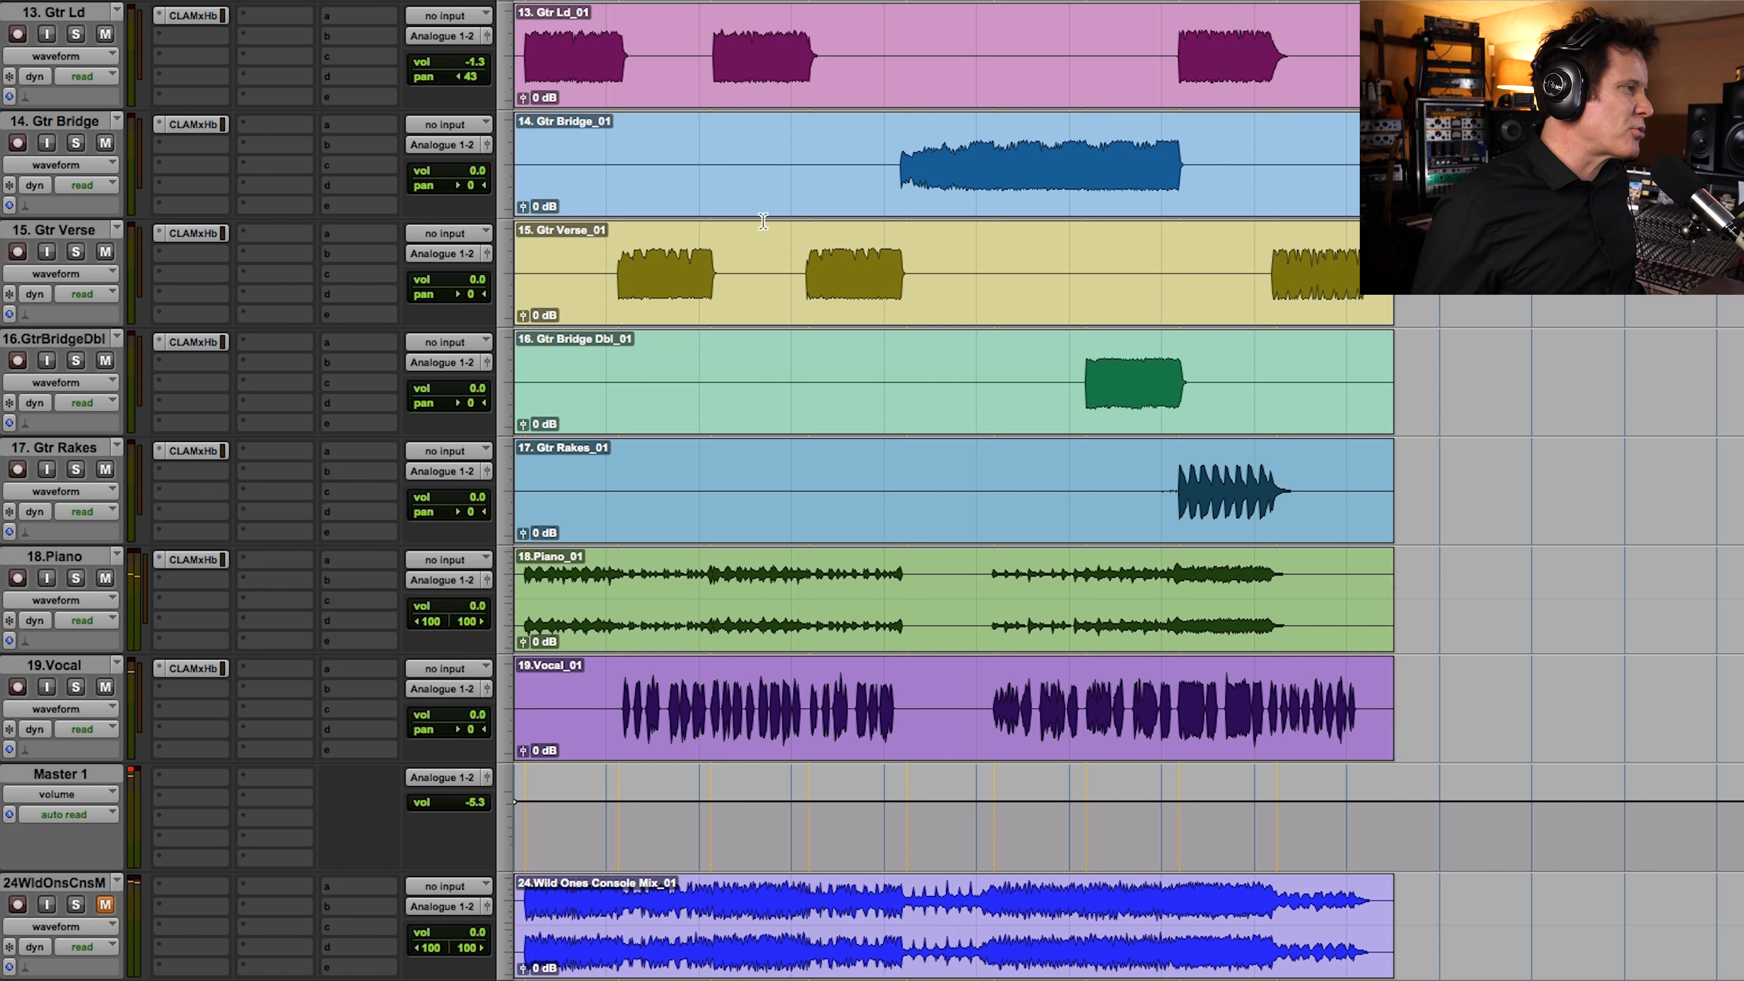
# Step: Create a Mix/Edit group named Drum containing the tracks 01.Kick through 08.OH
pyautogui.scroll(10, 1085, 299)
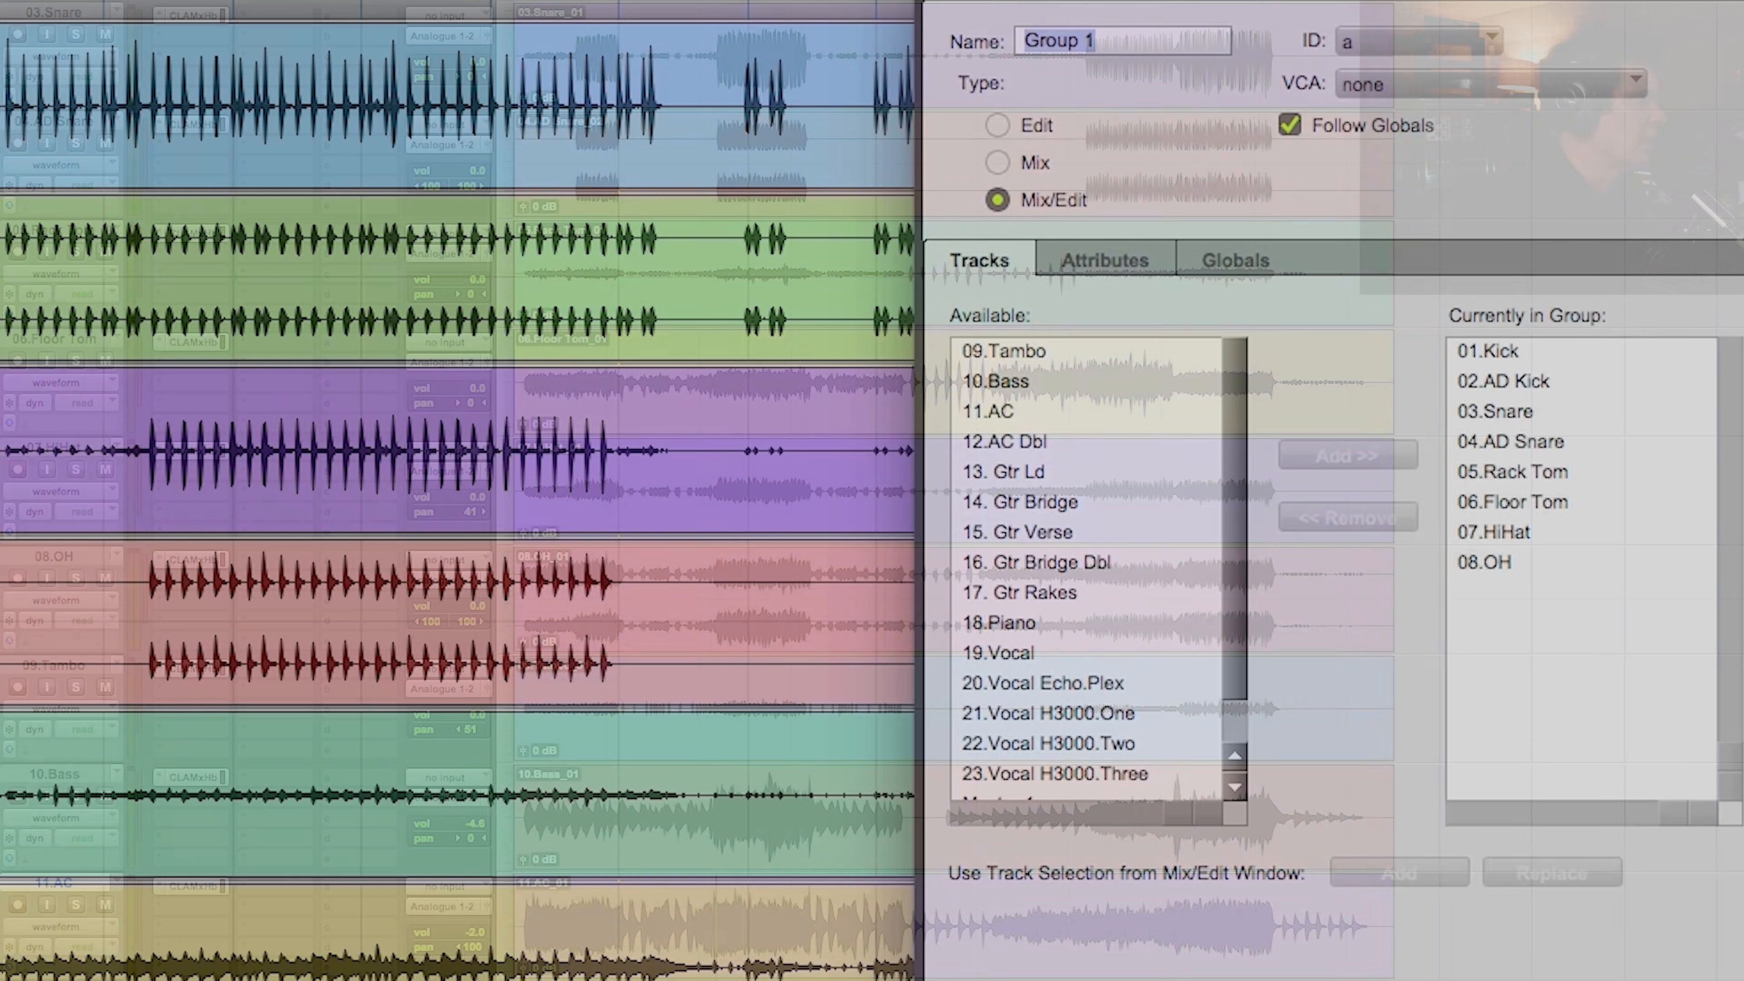
pyautogui.write('Dru')
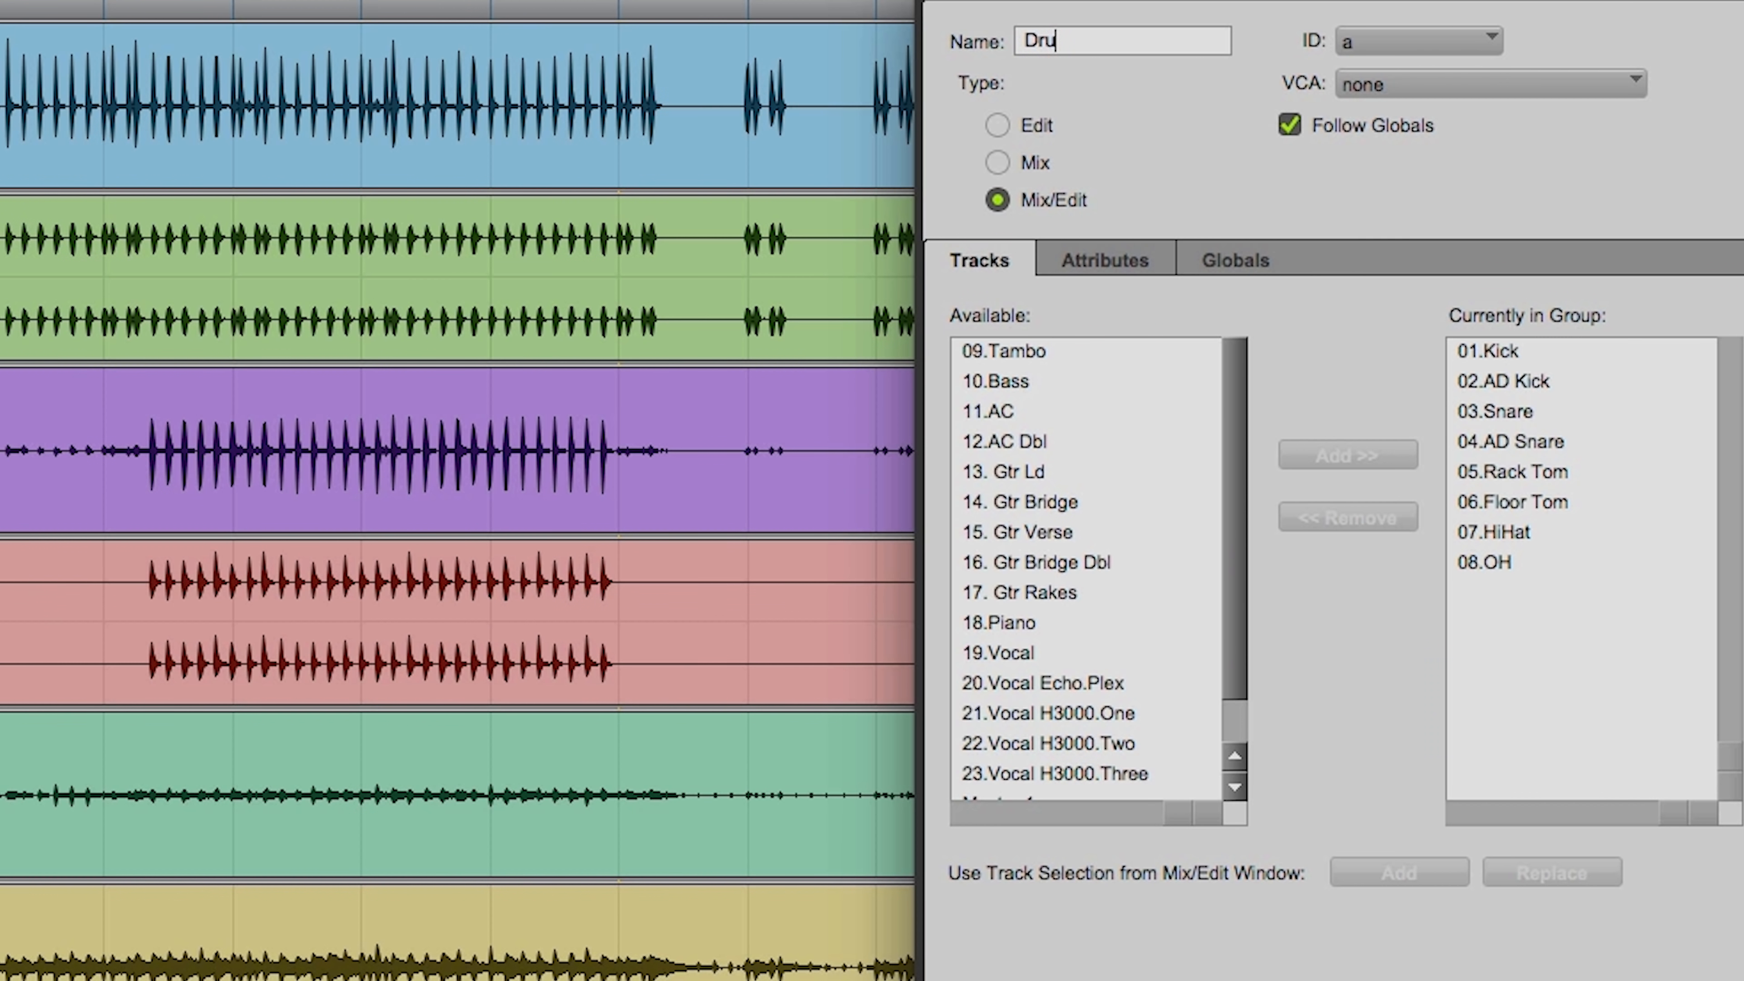
pyautogui.write('m')
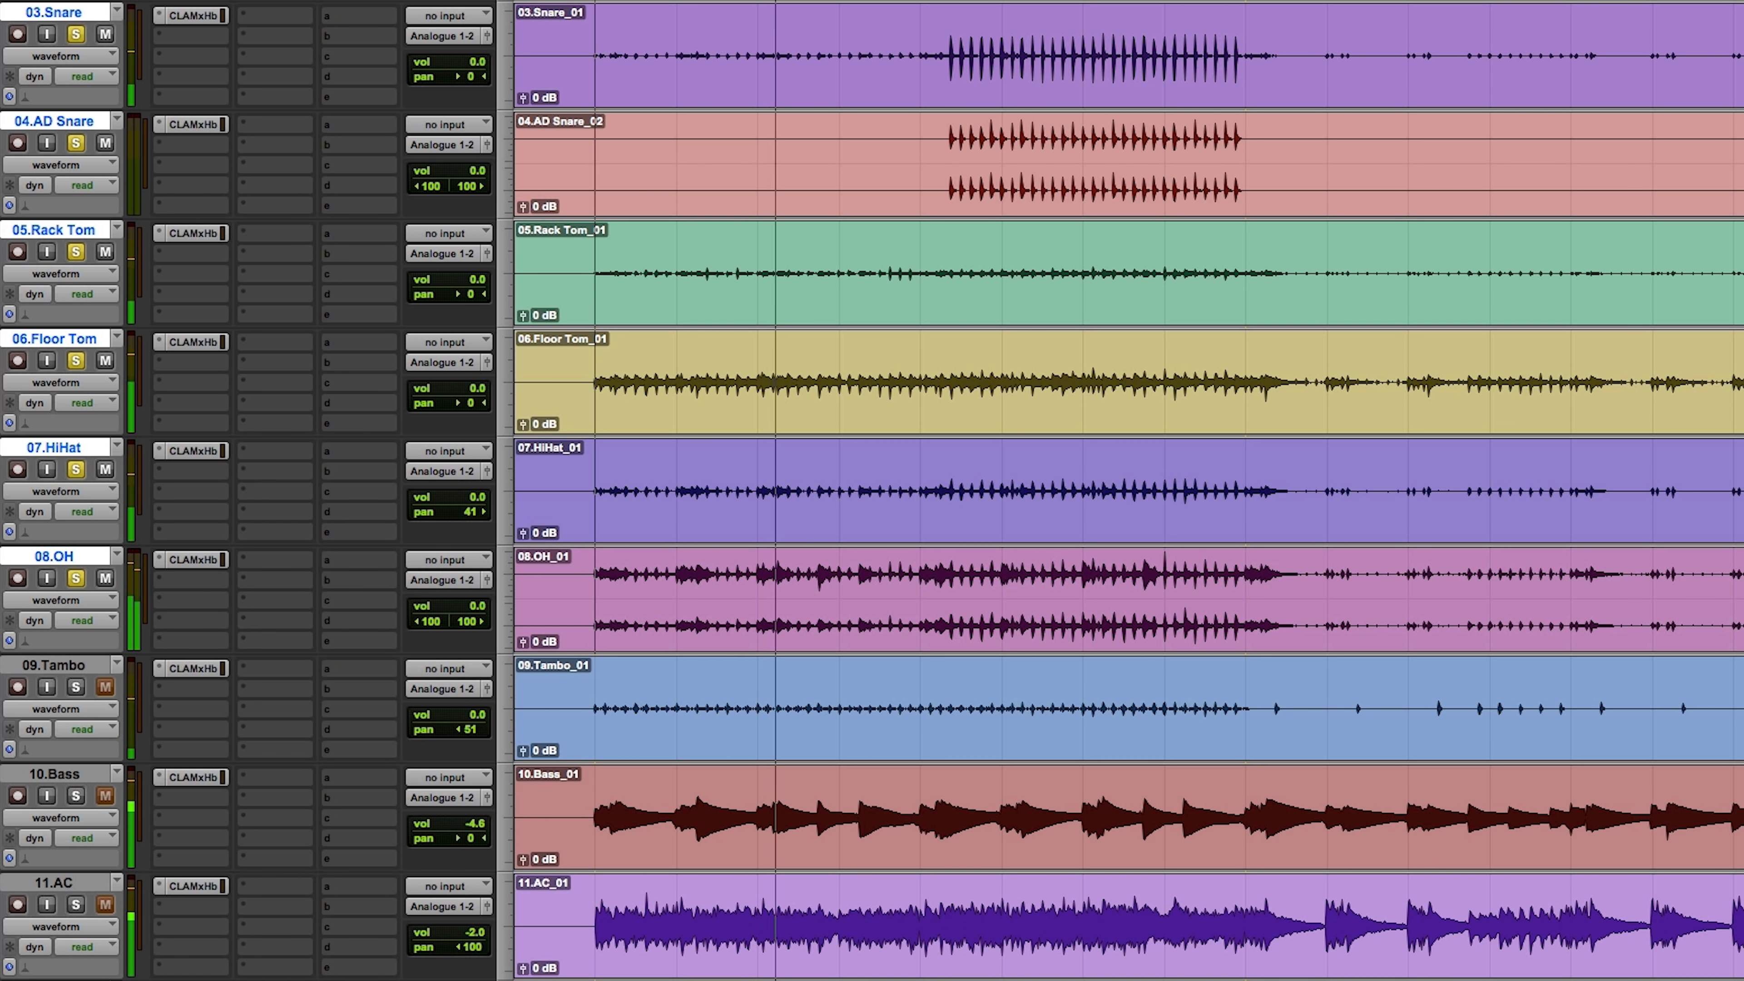
# Step: Play the soloed drums and check the kick's level in its CLA MixHub channel
pyautogui.press('t')
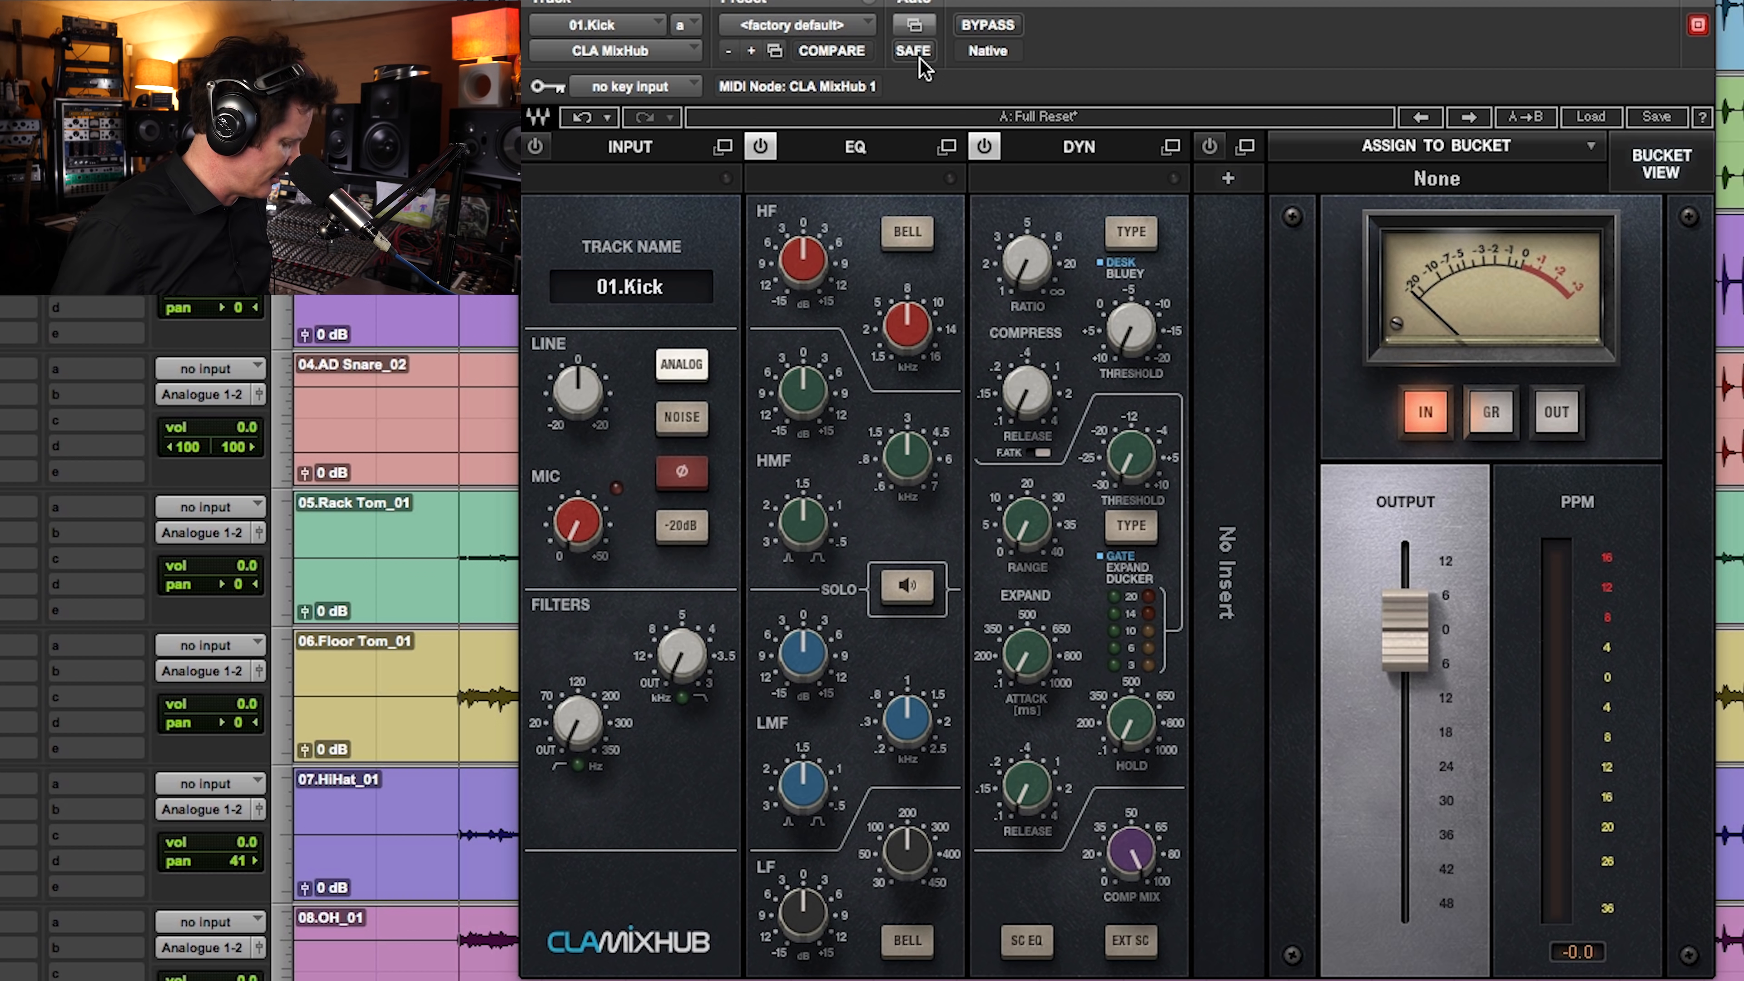
pyautogui.press('space')
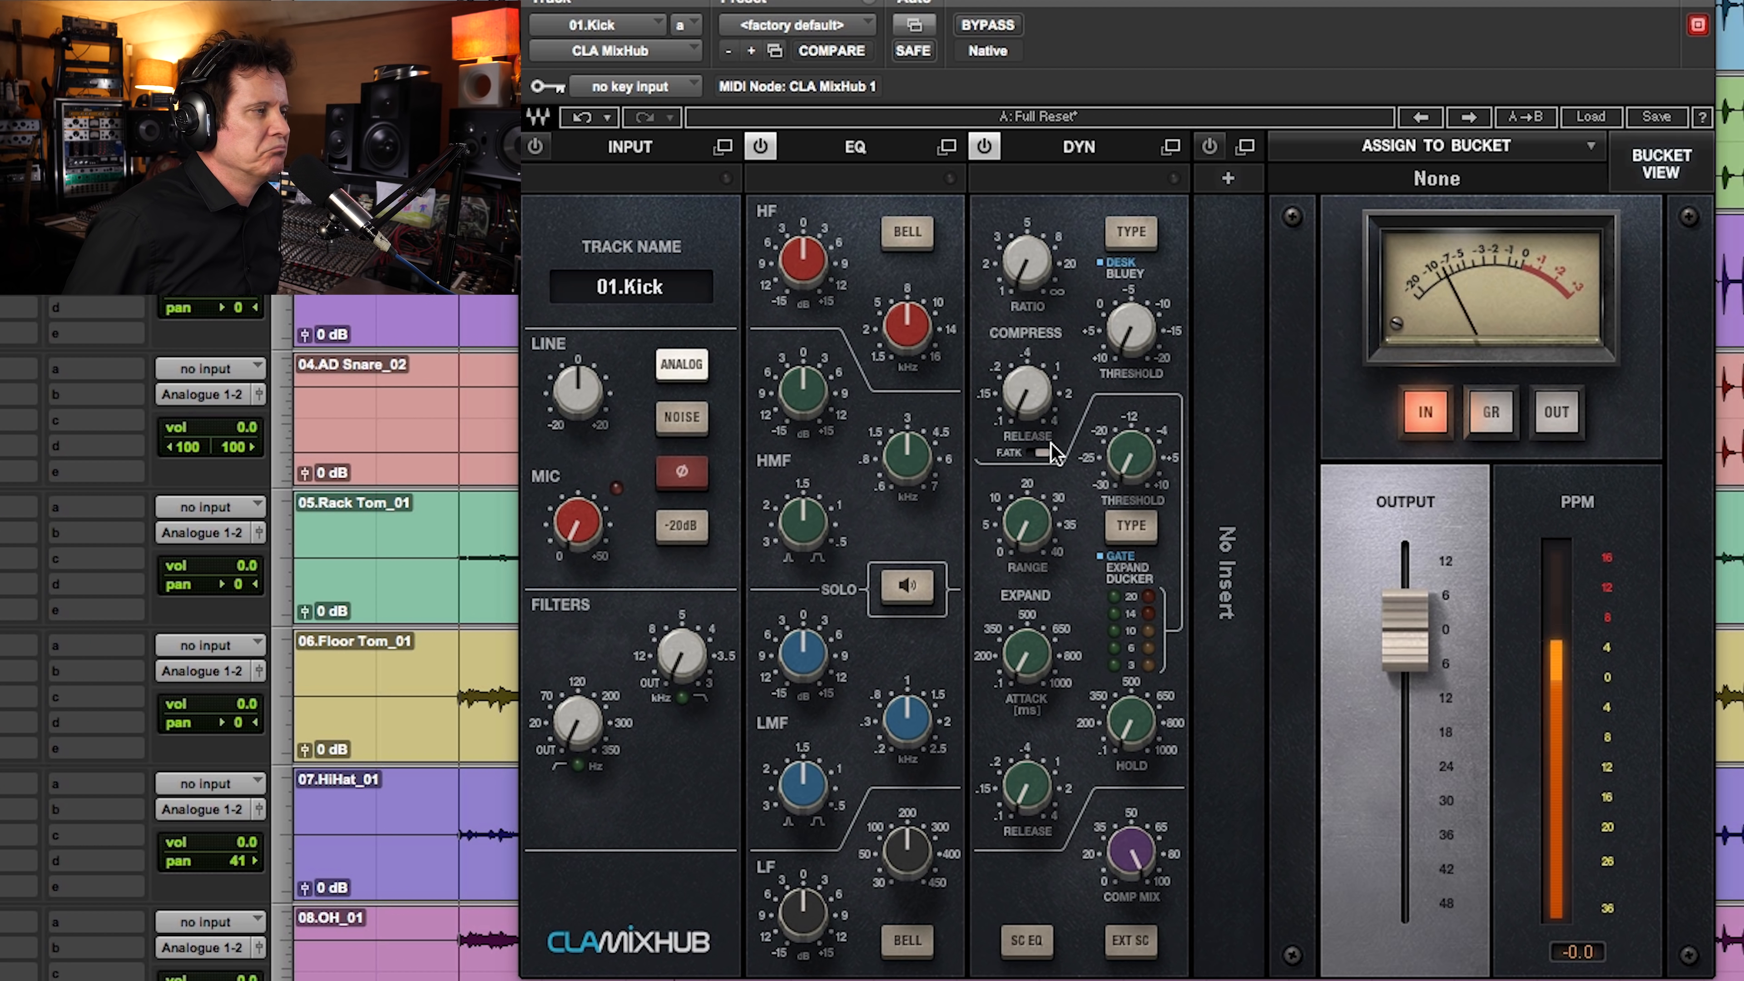
pyautogui.press('space')
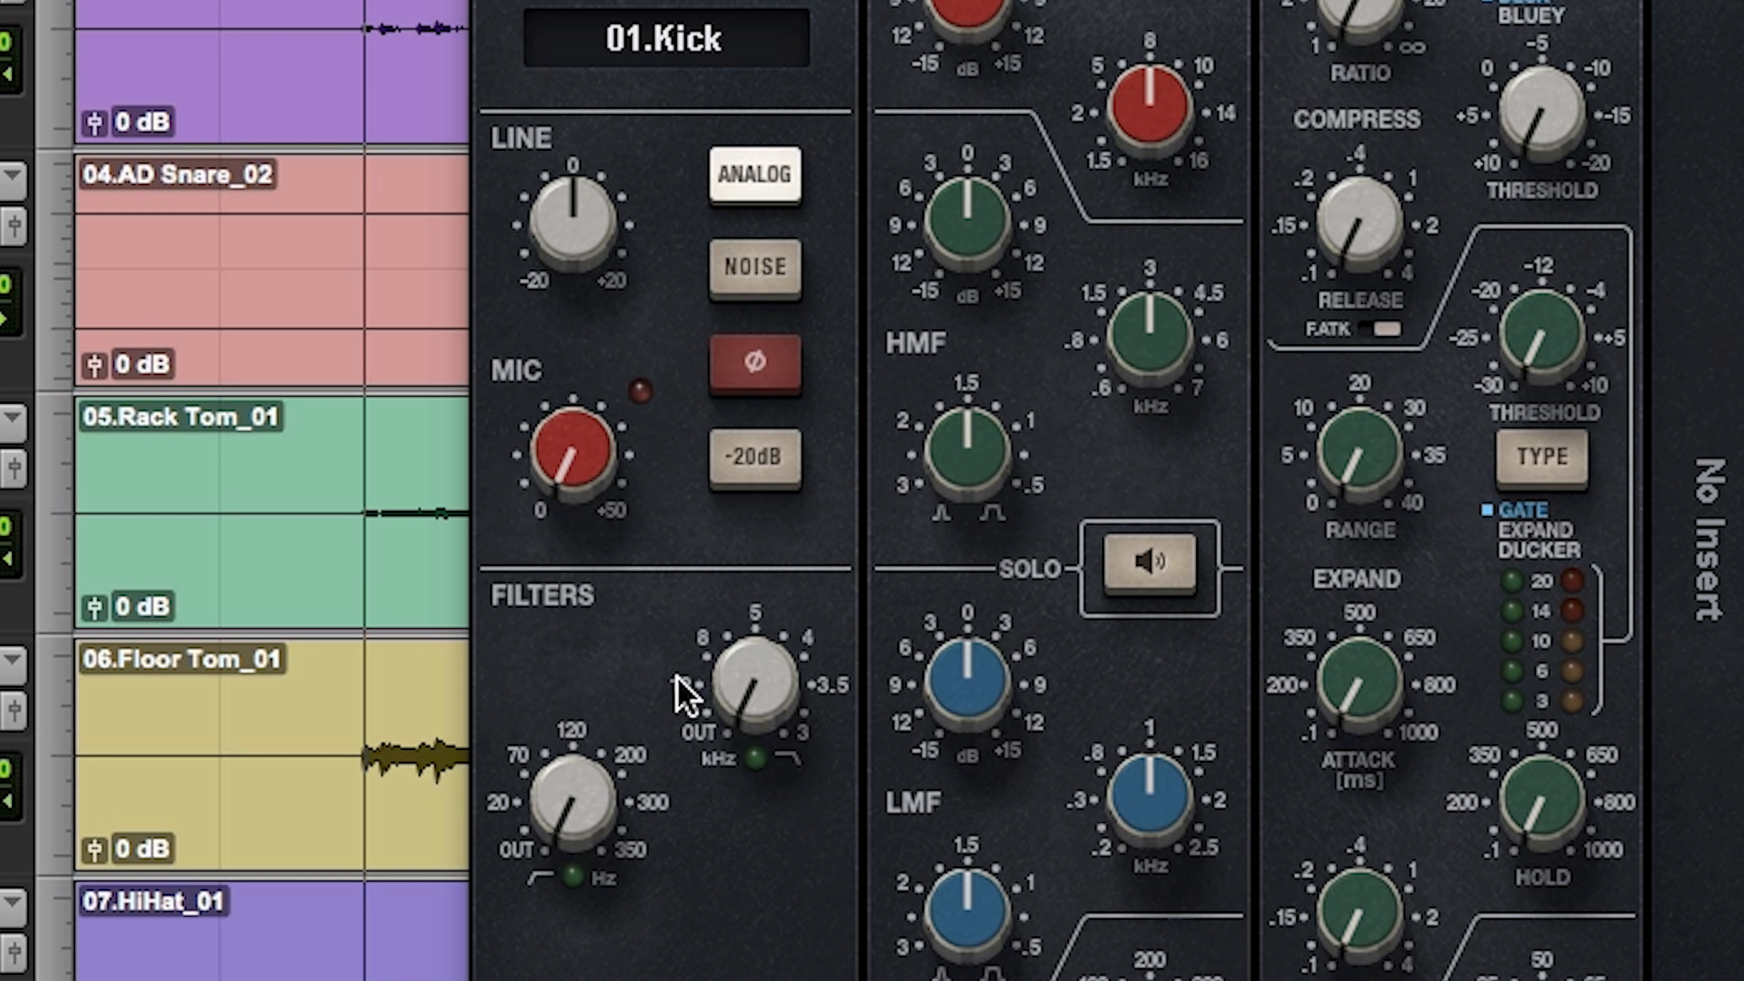
# Step: Set the kick's LF frequency to 59 Hz and boost its LF gain to about +9 dB in CLA MixHub
pyautogui.moveTo(576, 810)
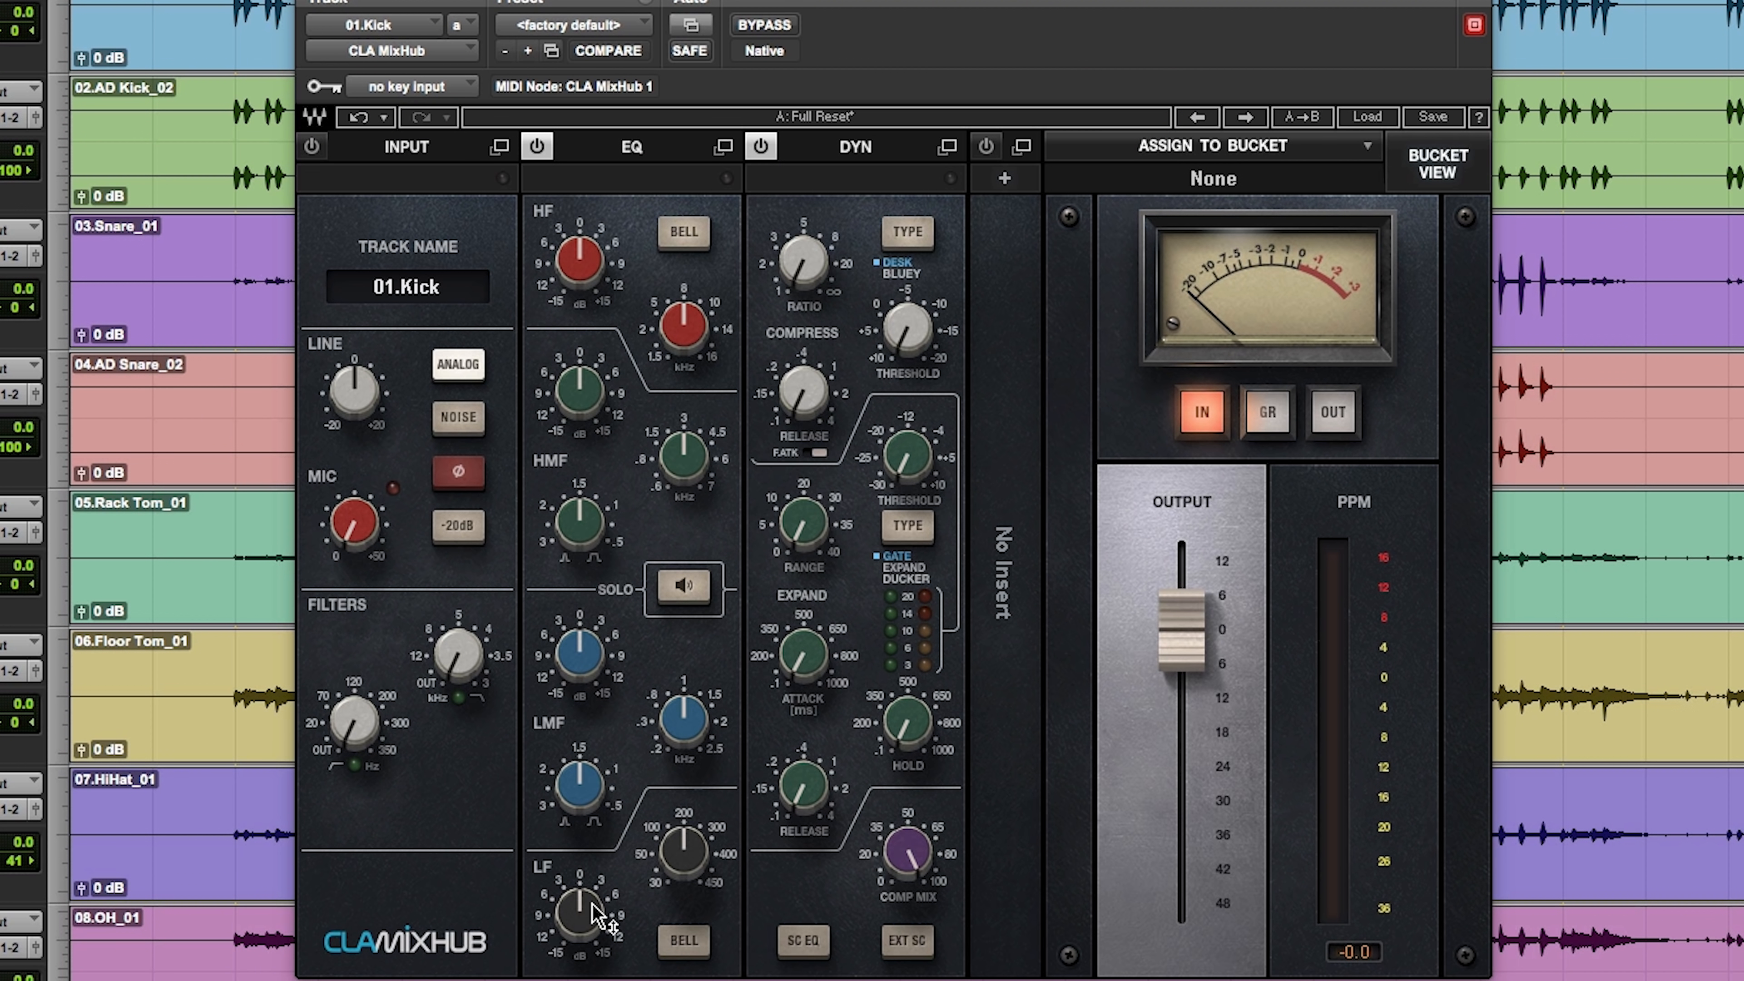
pyautogui.moveTo(595, 915)
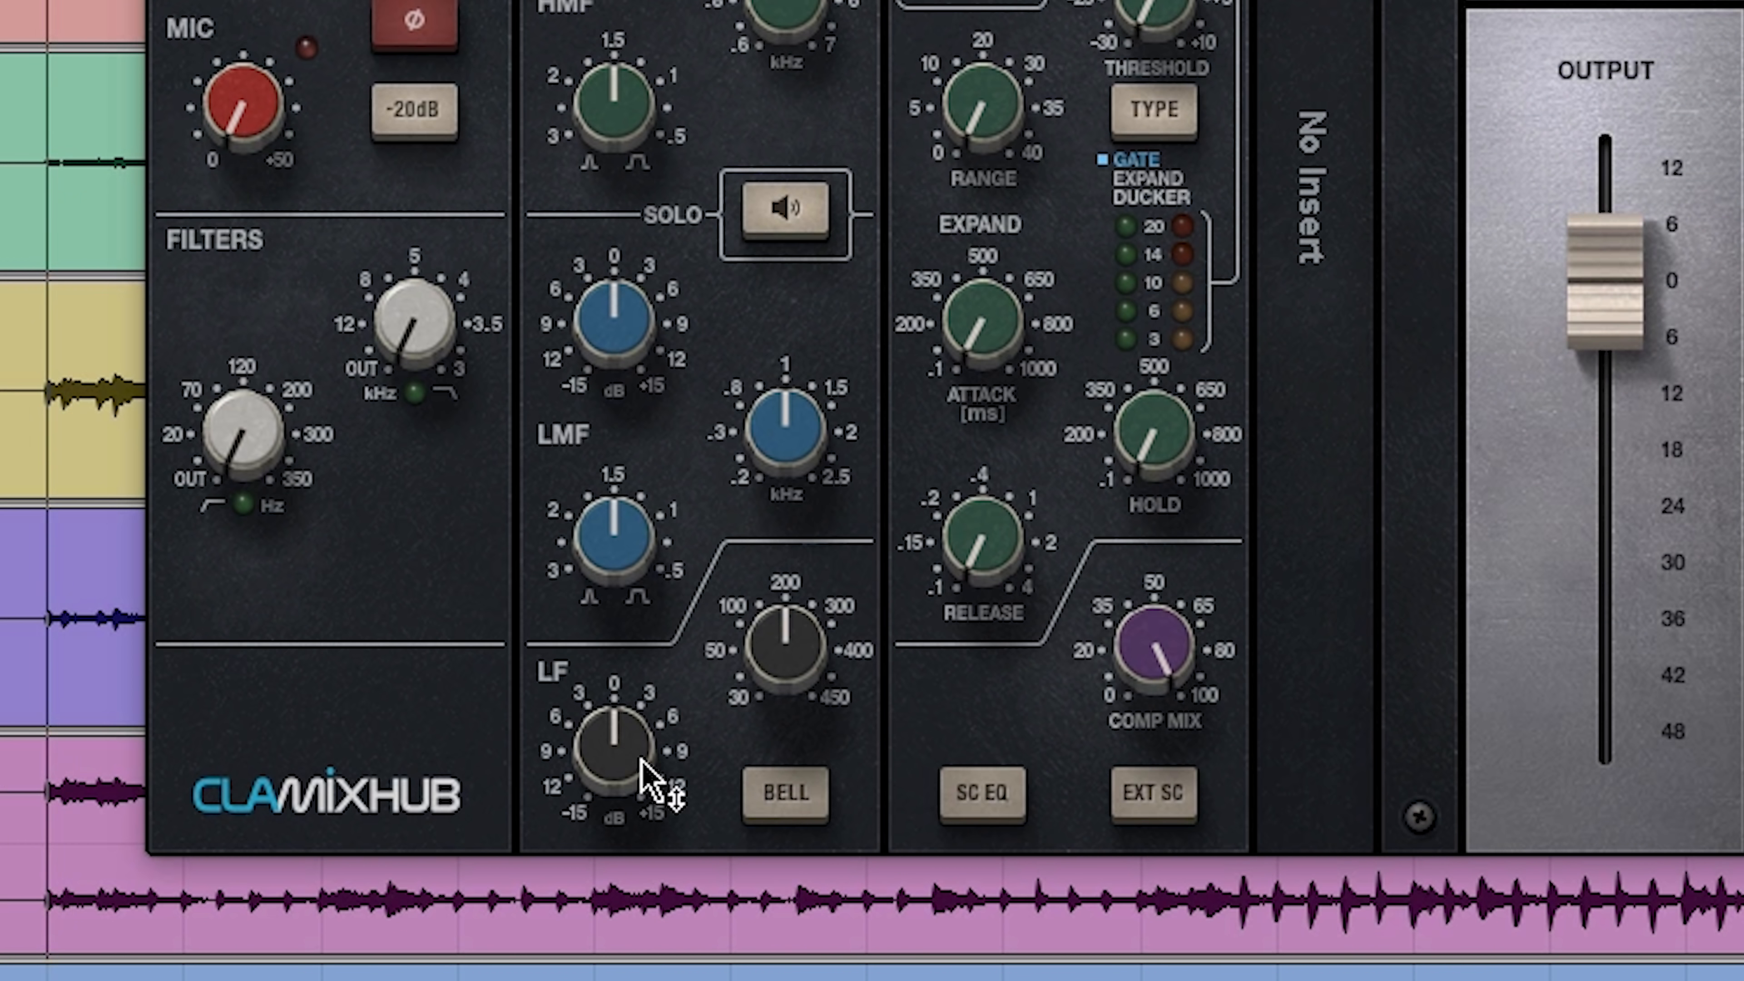
pyautogui.moveTo(788, 668); pyautogui.dragTo(788, 739)
pyautogui.moveTo(790, 654); pyautogui.dragTo(789, 641)
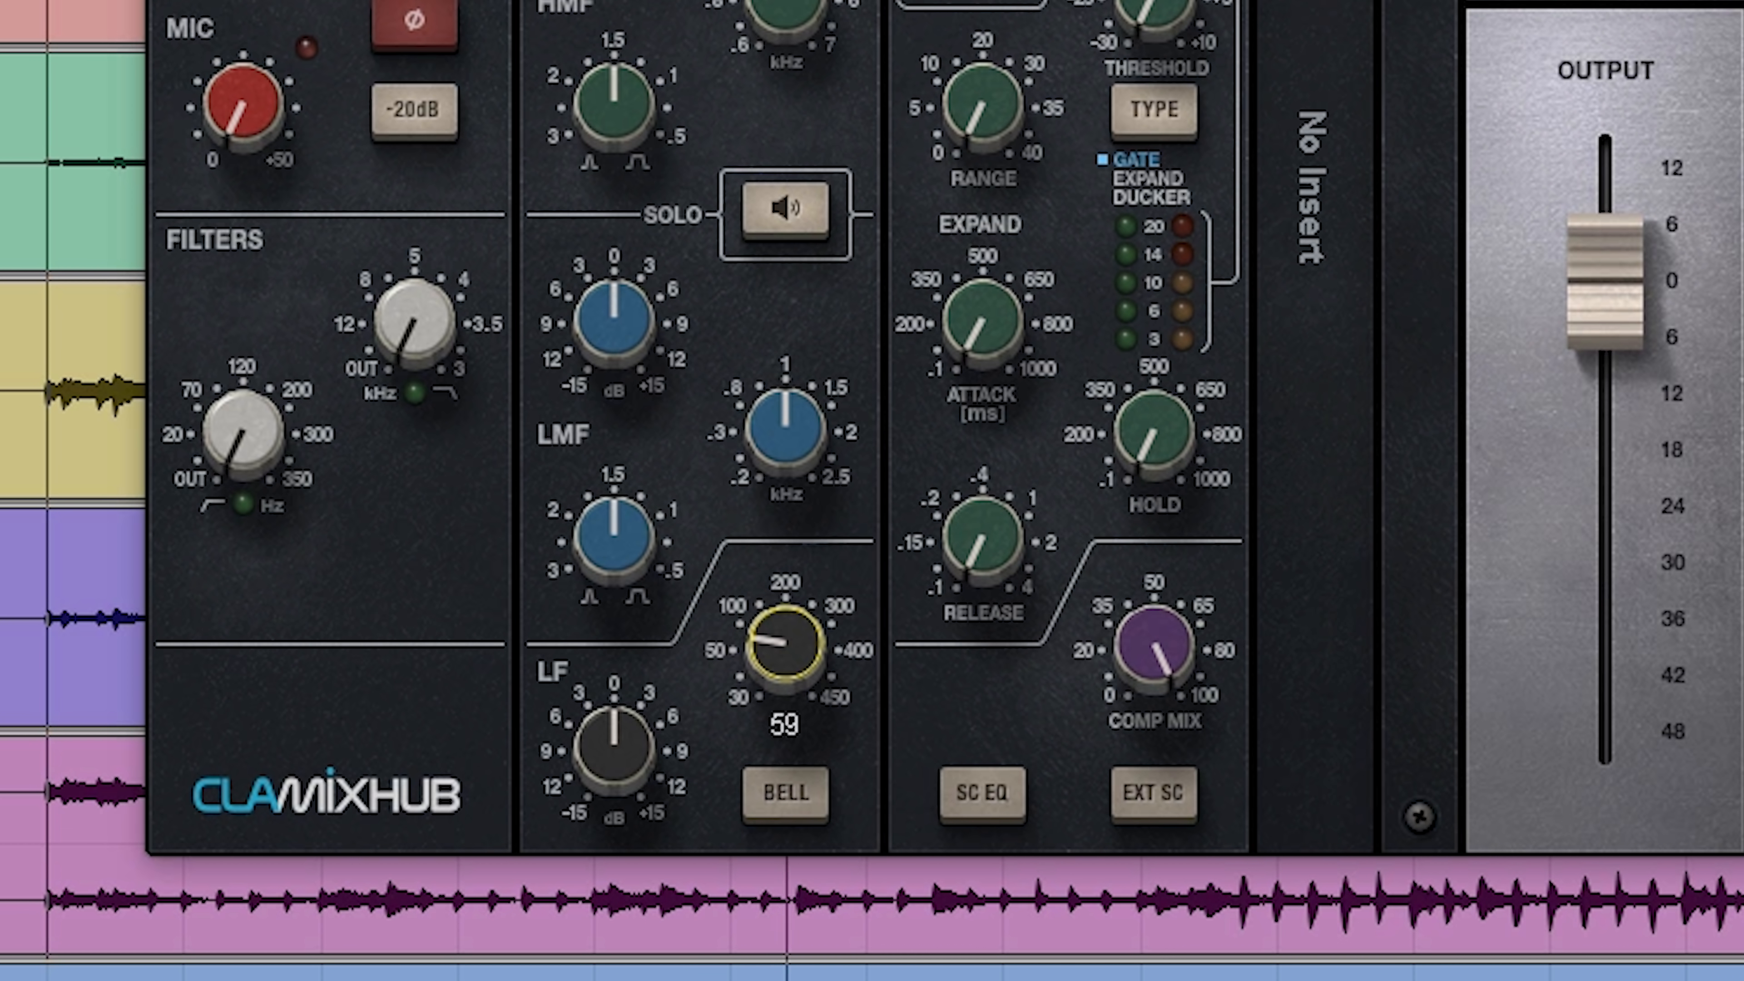
pyautogui.moveTo(646, 759); pyautogui.dragTo(647, 728)
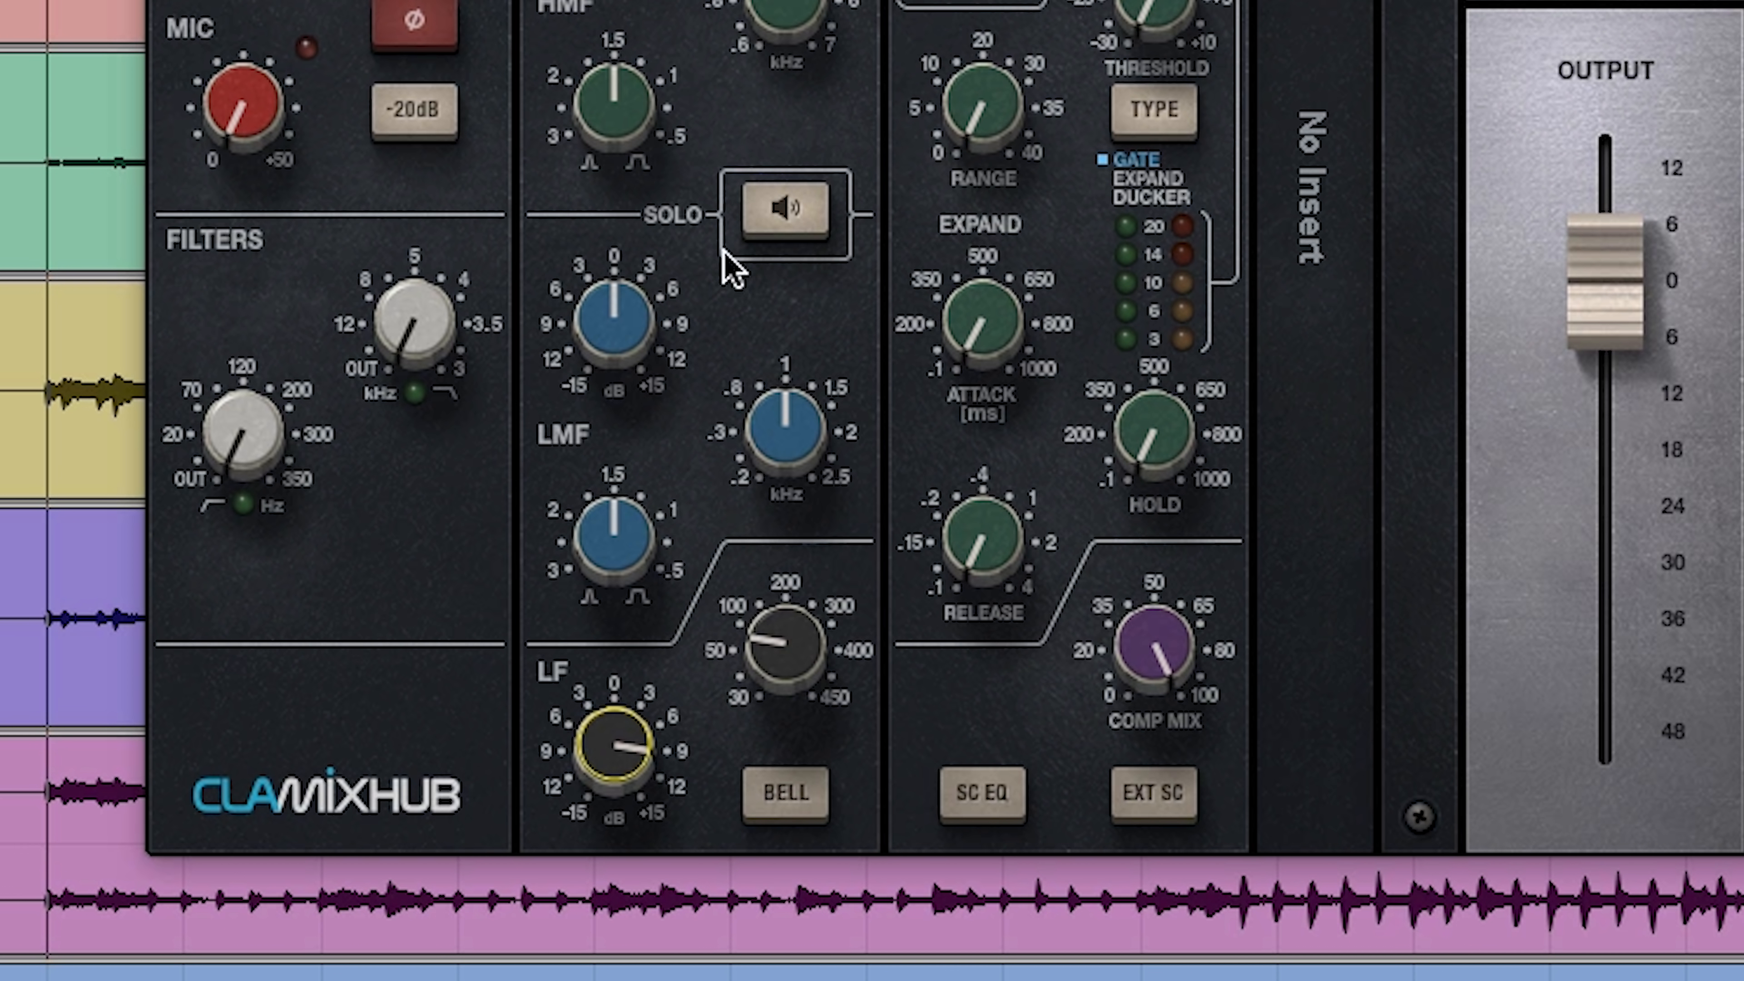
# Step: Enable the EQ solo, fine-tune the kick's LF frequency to 60 Hz and raise the LF gain slightly further
pyautogui.click(797, 211)
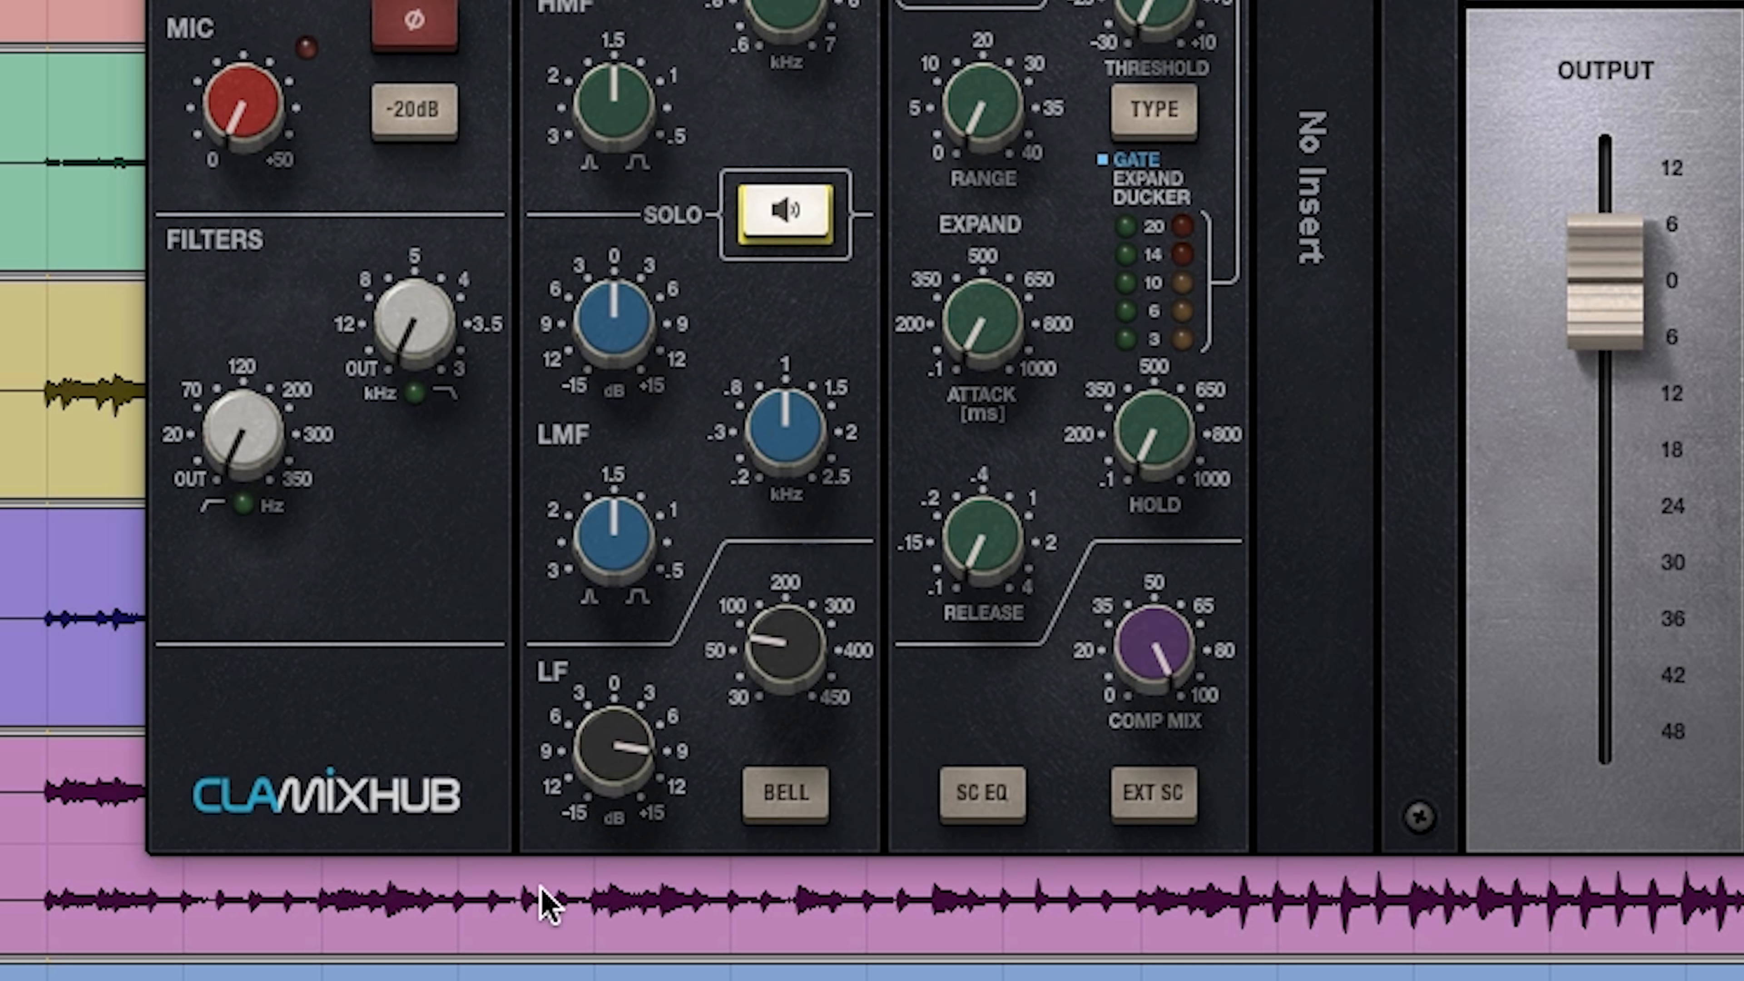
pyautogui.moveTo(772, 650); pyautogui.dragTo(773, 631)
pyautogui.moveTo(786, 643); pyautogui.dragTo(786, 657)
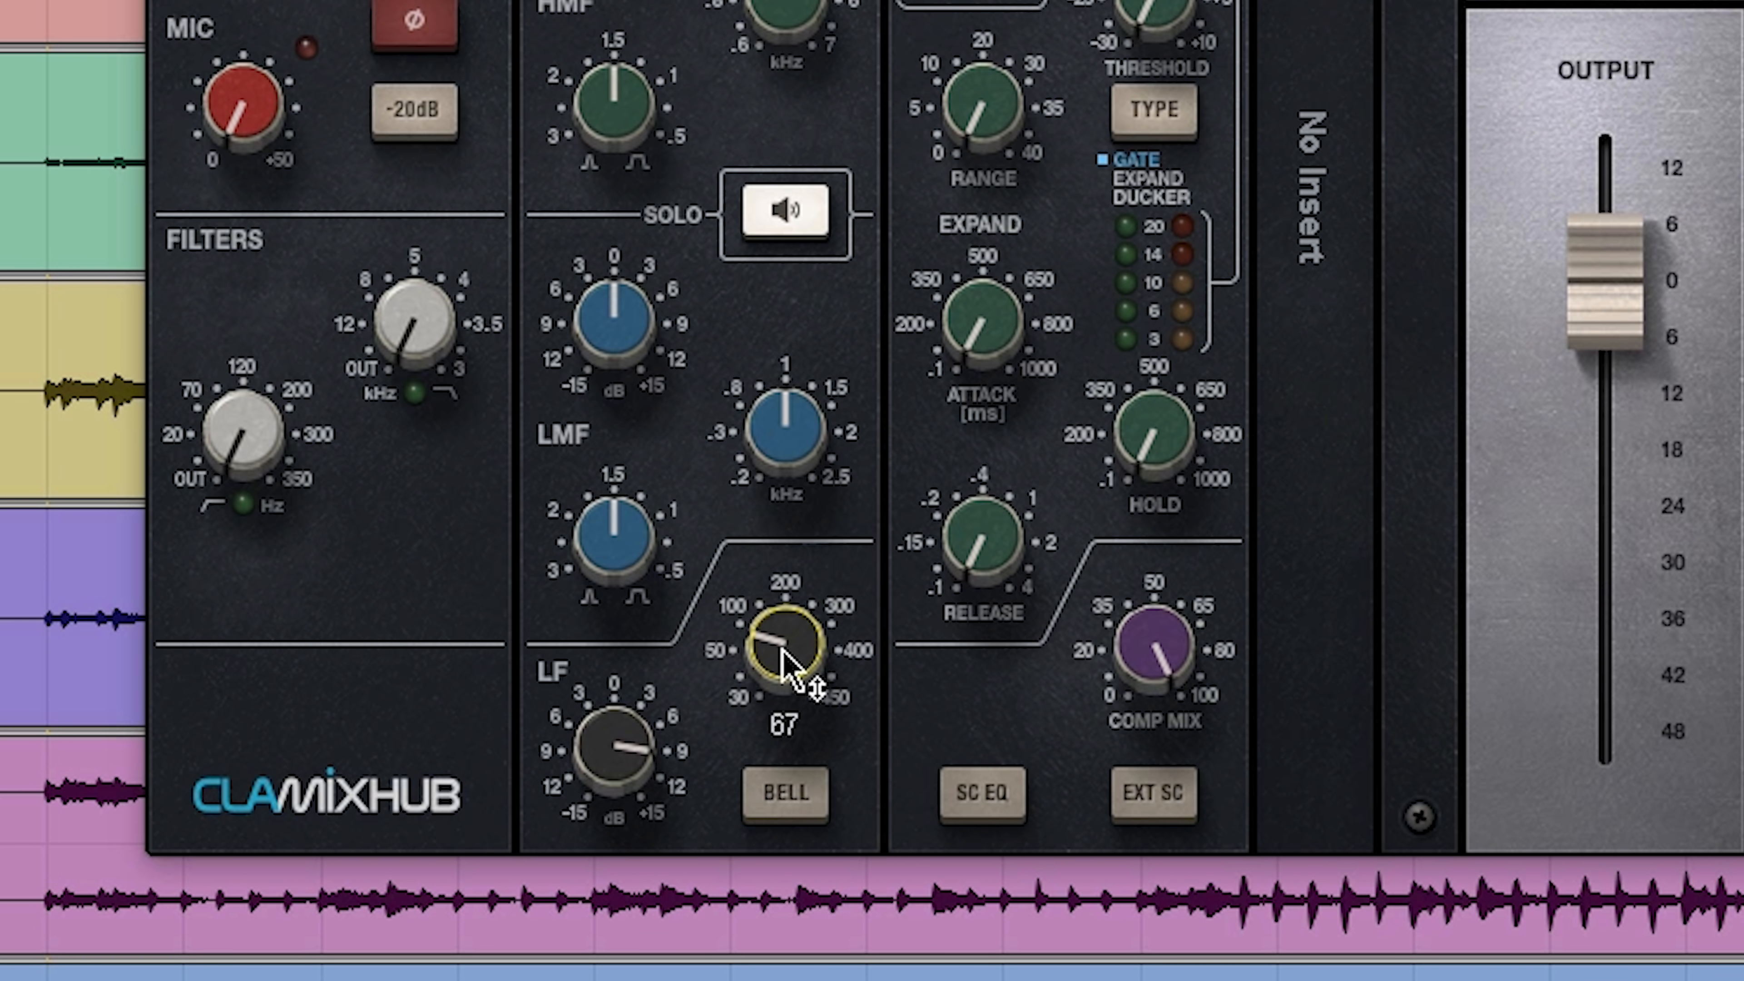
pyautogui.moveTo(606, 757); pyautogui.dragTo(605, 747)
pyautogui.moveTo(762, 662)
pyautogui.mouseDown()
pyautogui.moveTo(762, 630)
pyautogui.moveTo(762, 681)
pyautogui.mouseUp()
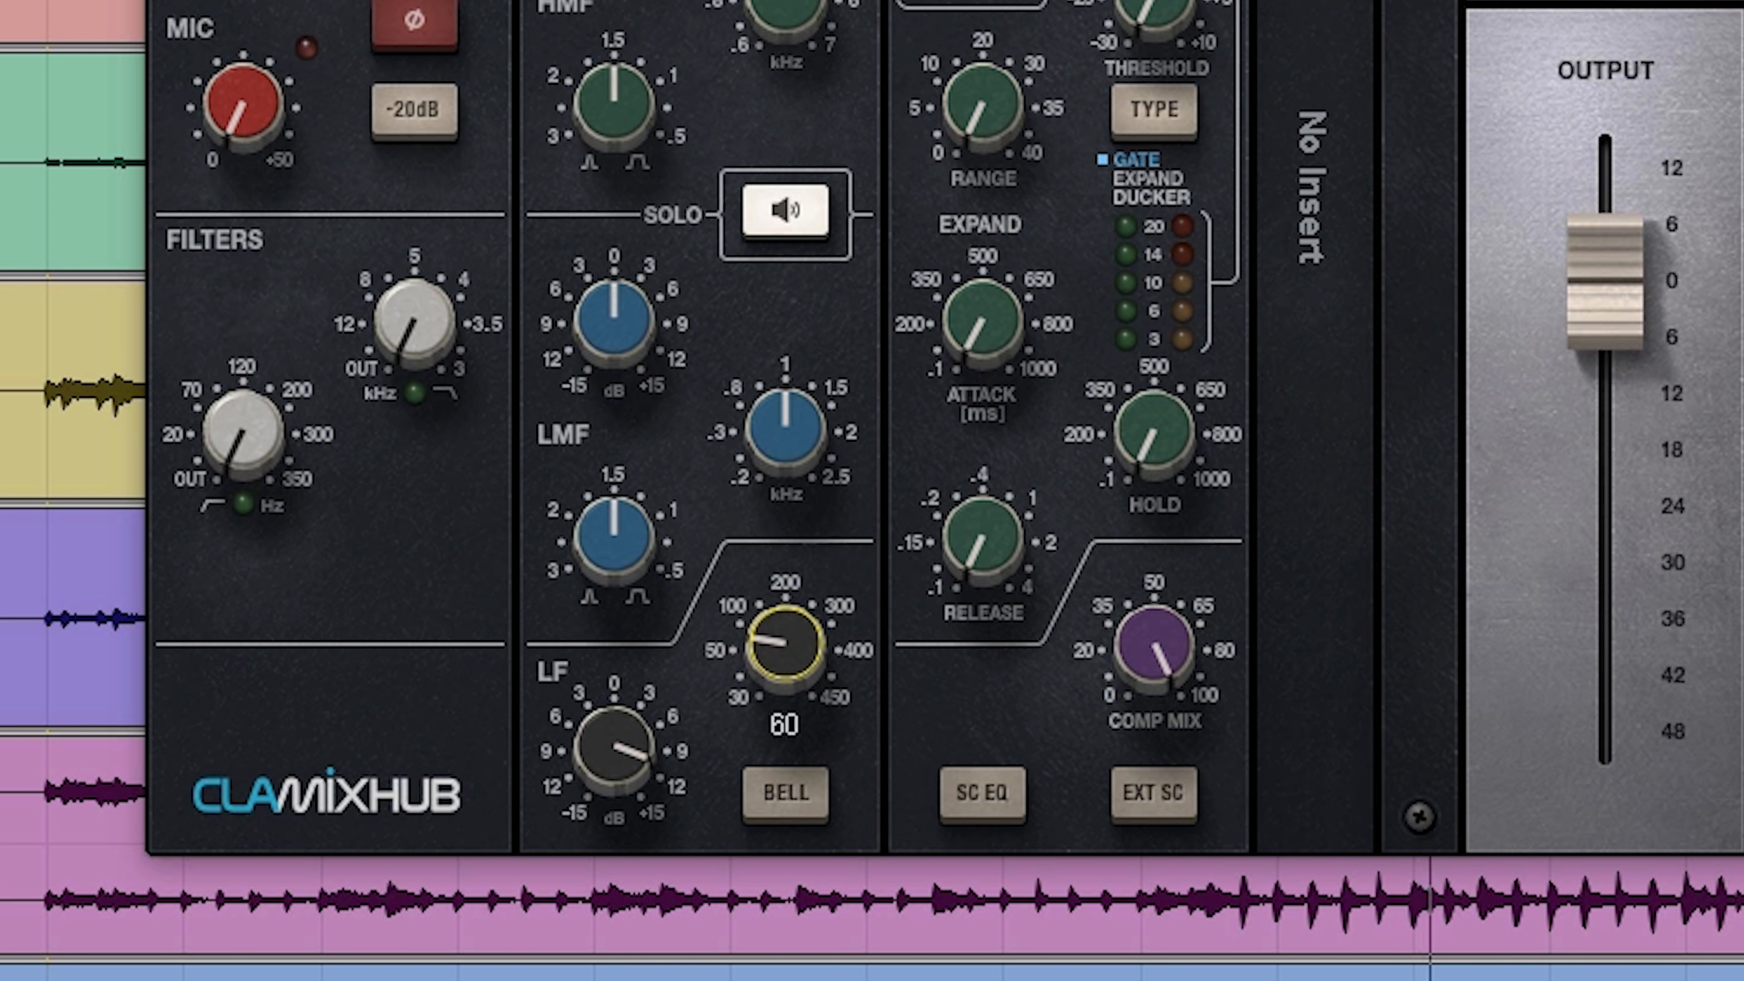
# Step: Raise the kick's LF gain to about +13 dB and cut the LMF band at 0.30 kHz by about 12 dB
pyautogui.moveTo(630, 759)
pyautogui.mouseDown()
pyautogui.moveTo(630, 742)
pyautogui.moveTo(606, 753)
pyautogui.mouseUp()
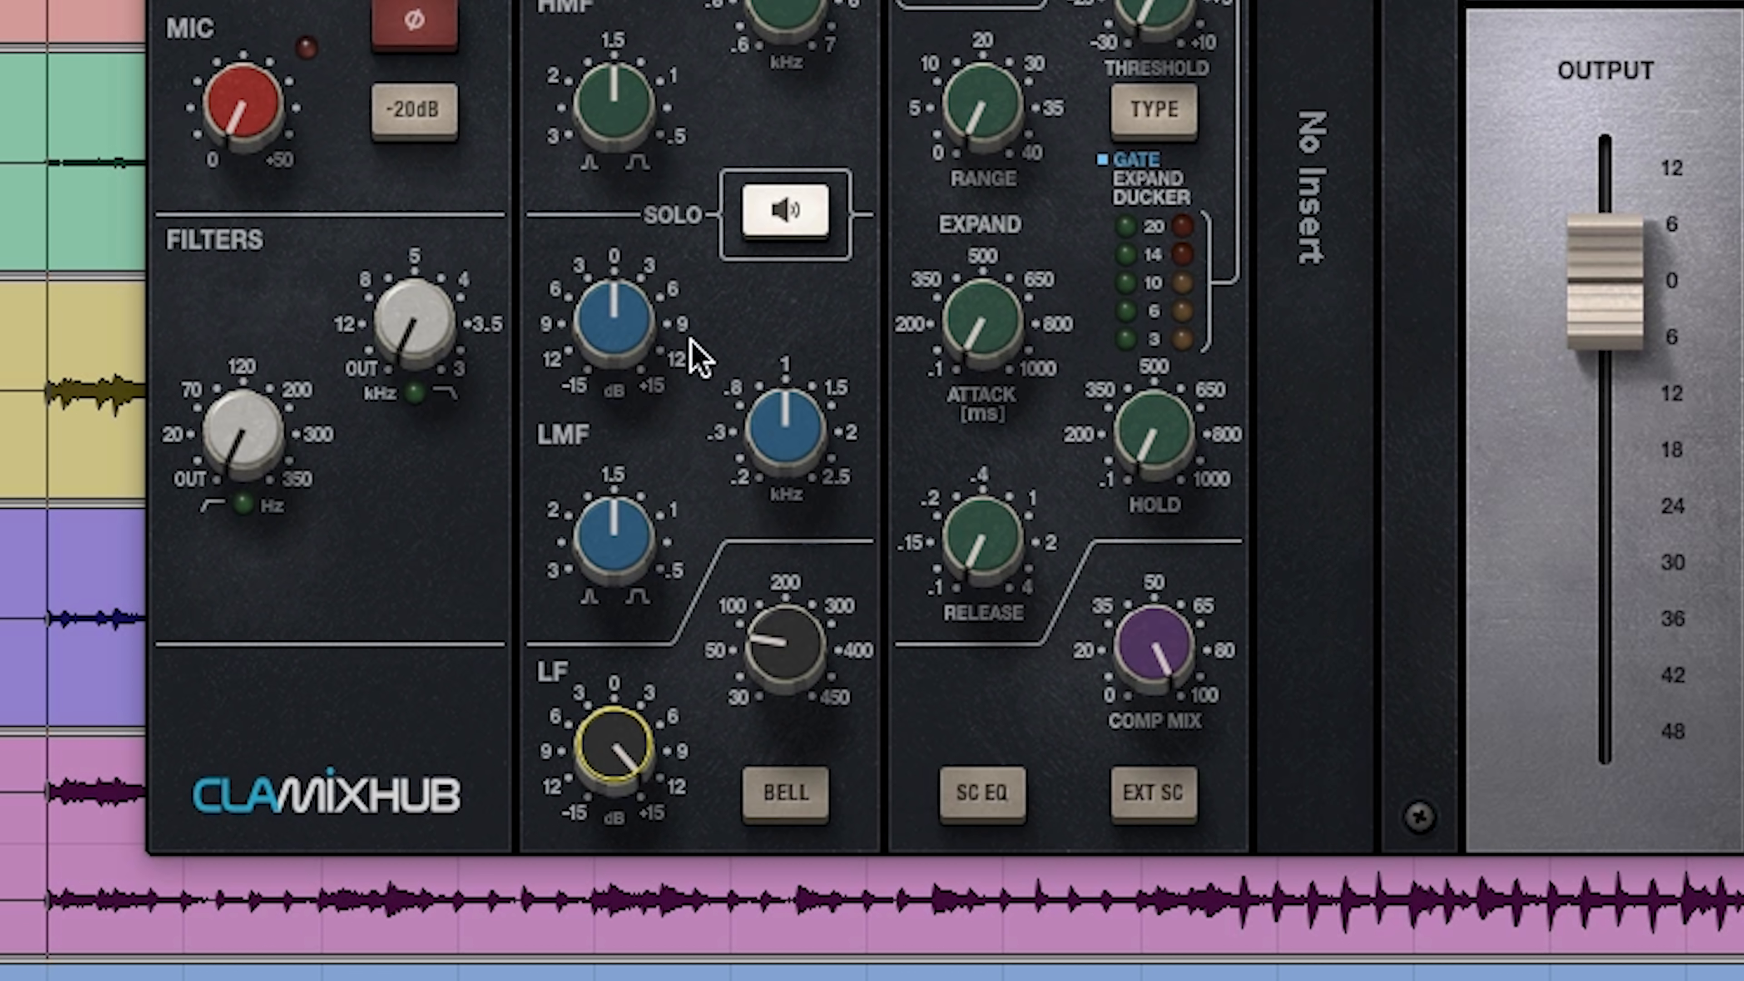
pyautogui.click(777, 217)
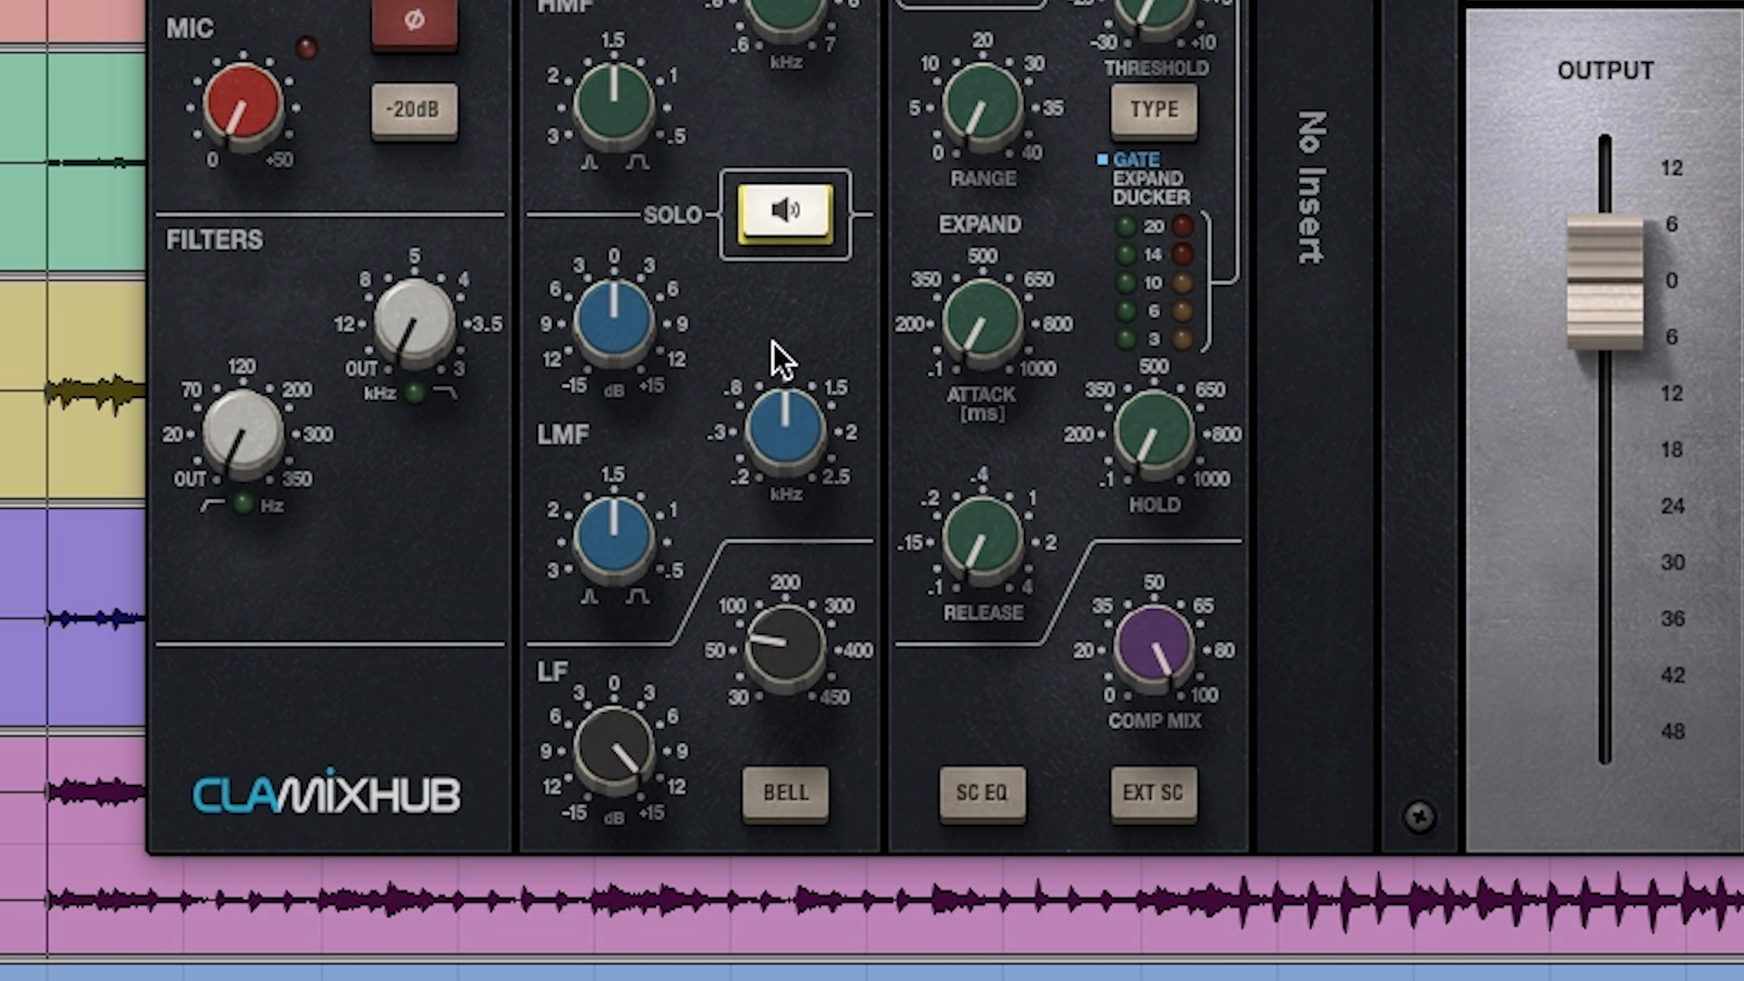
pyautogui.moveTo(776, 413)
pyautogui.moveTo(776, 414); pyautogui.dragTo(776, 512)
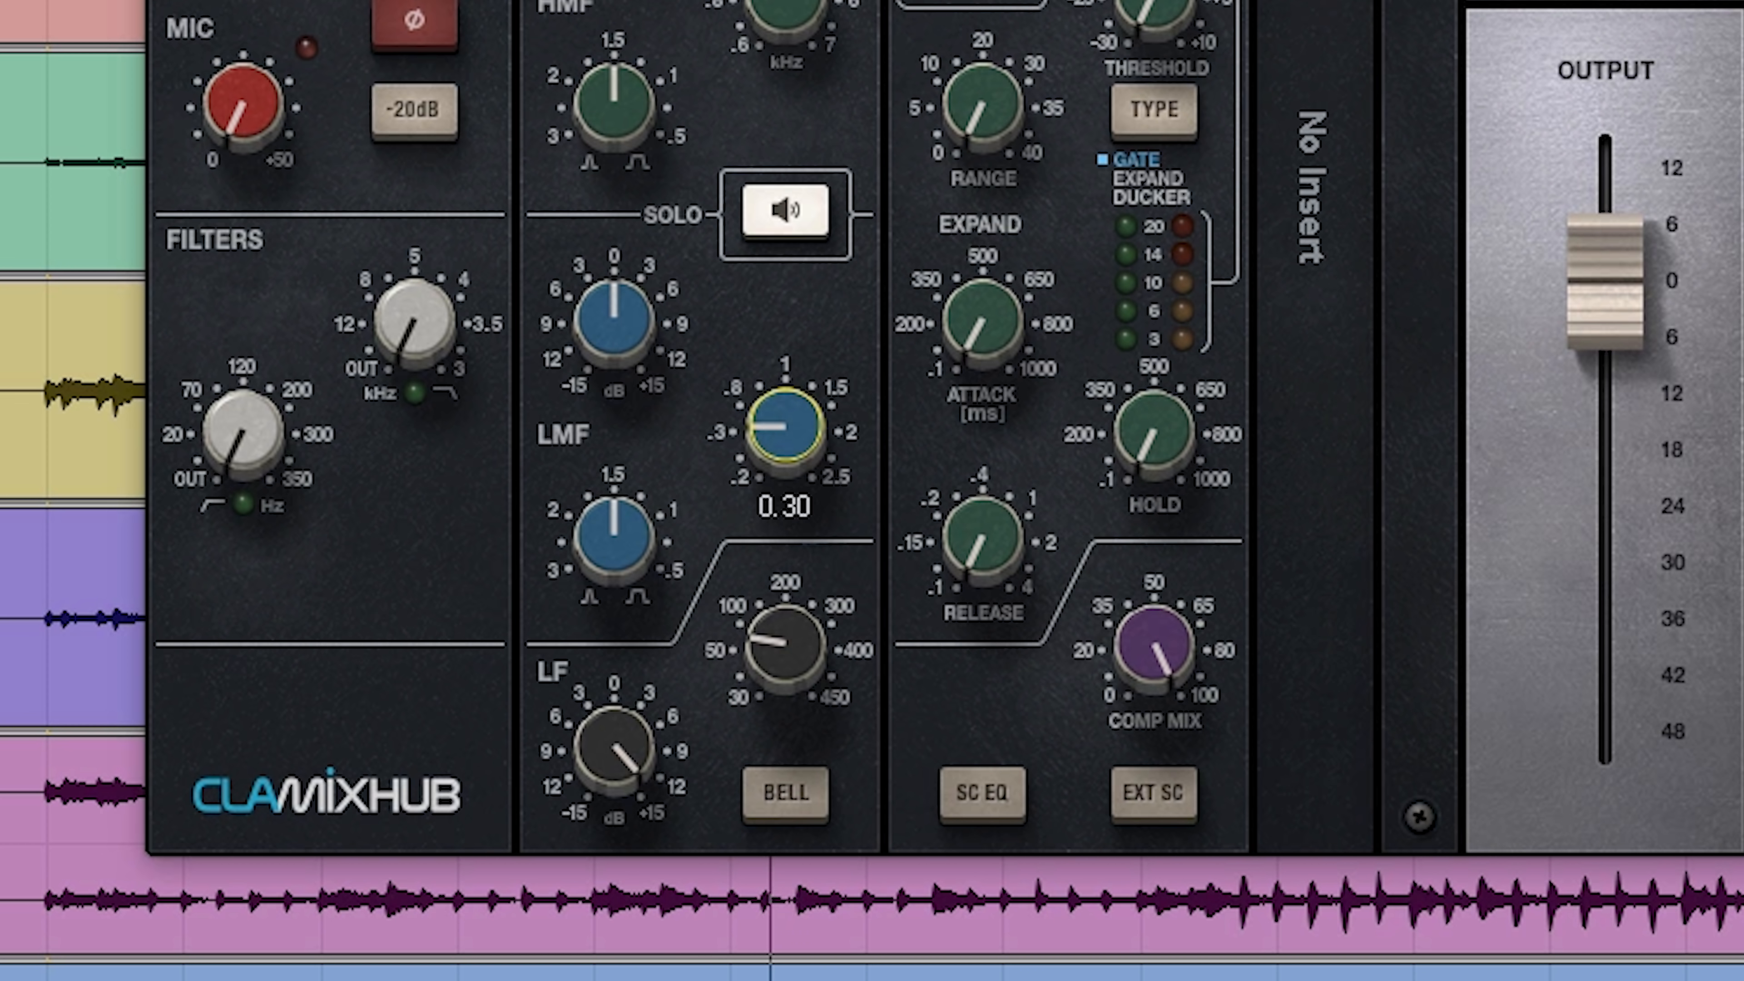
pyautogui.moveTo(612, 331); pyautogui.dragTo(613, 352)
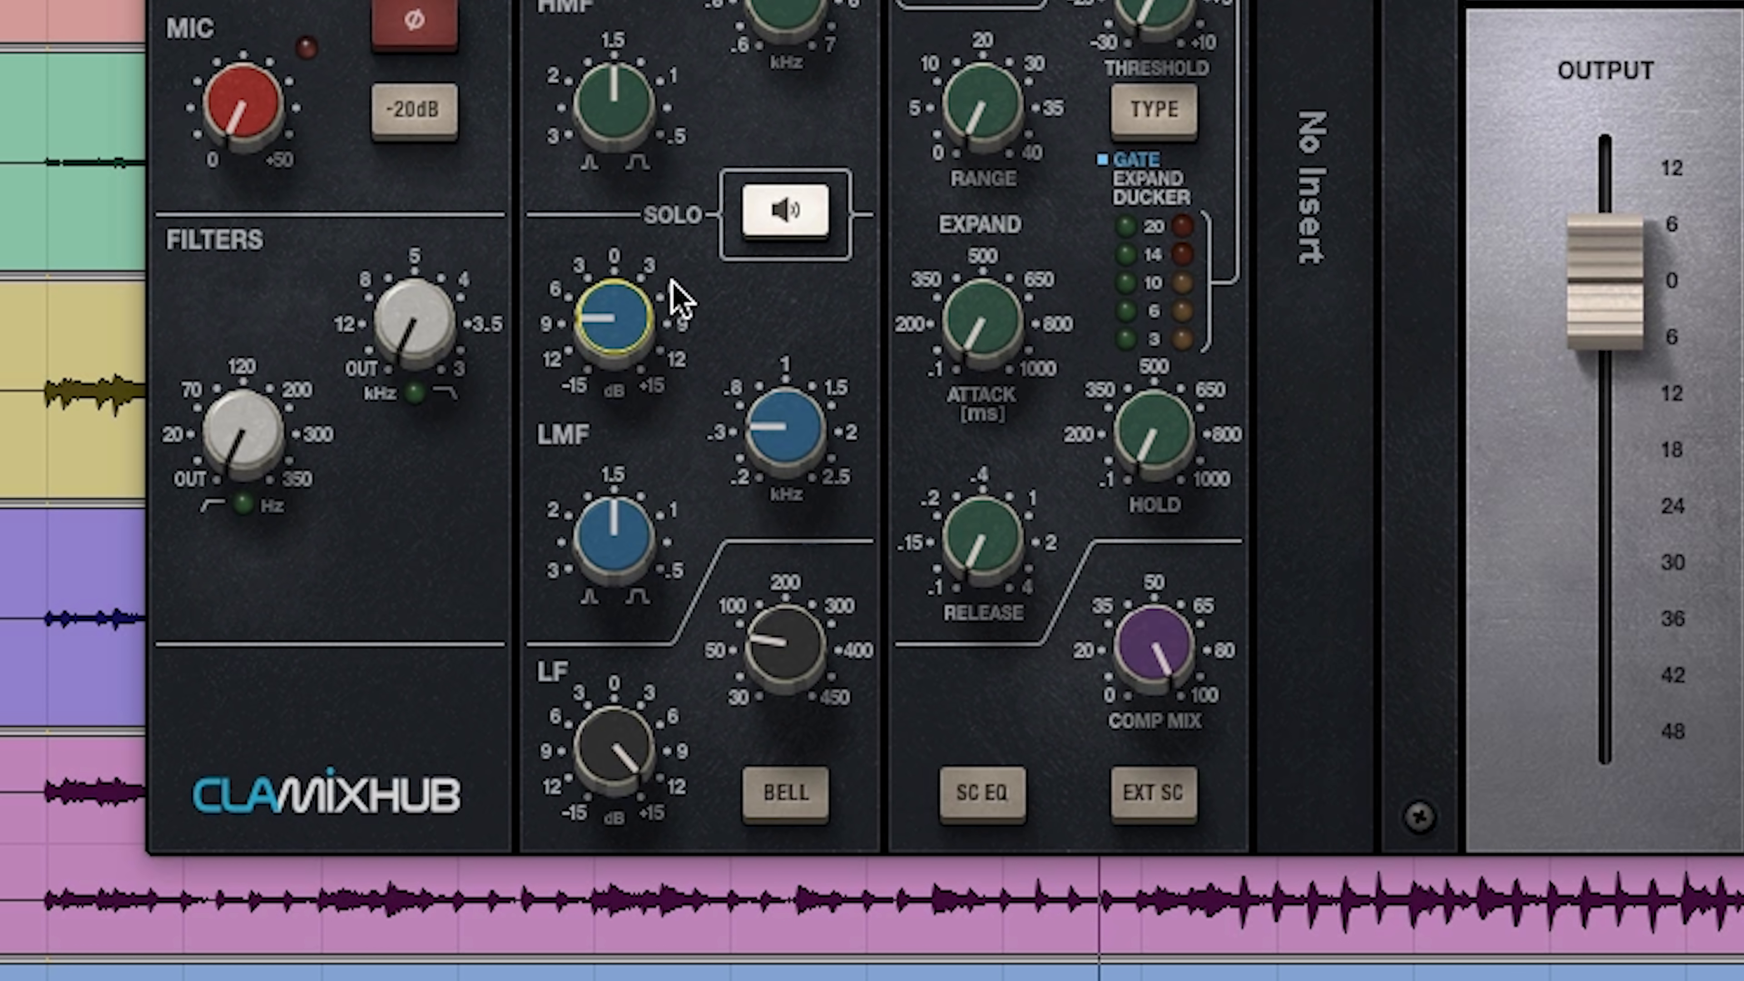
pyautogui.click(749, 227)
pyautogui.moveTo(612, 323); pyautogui.dragTo(635, 319)
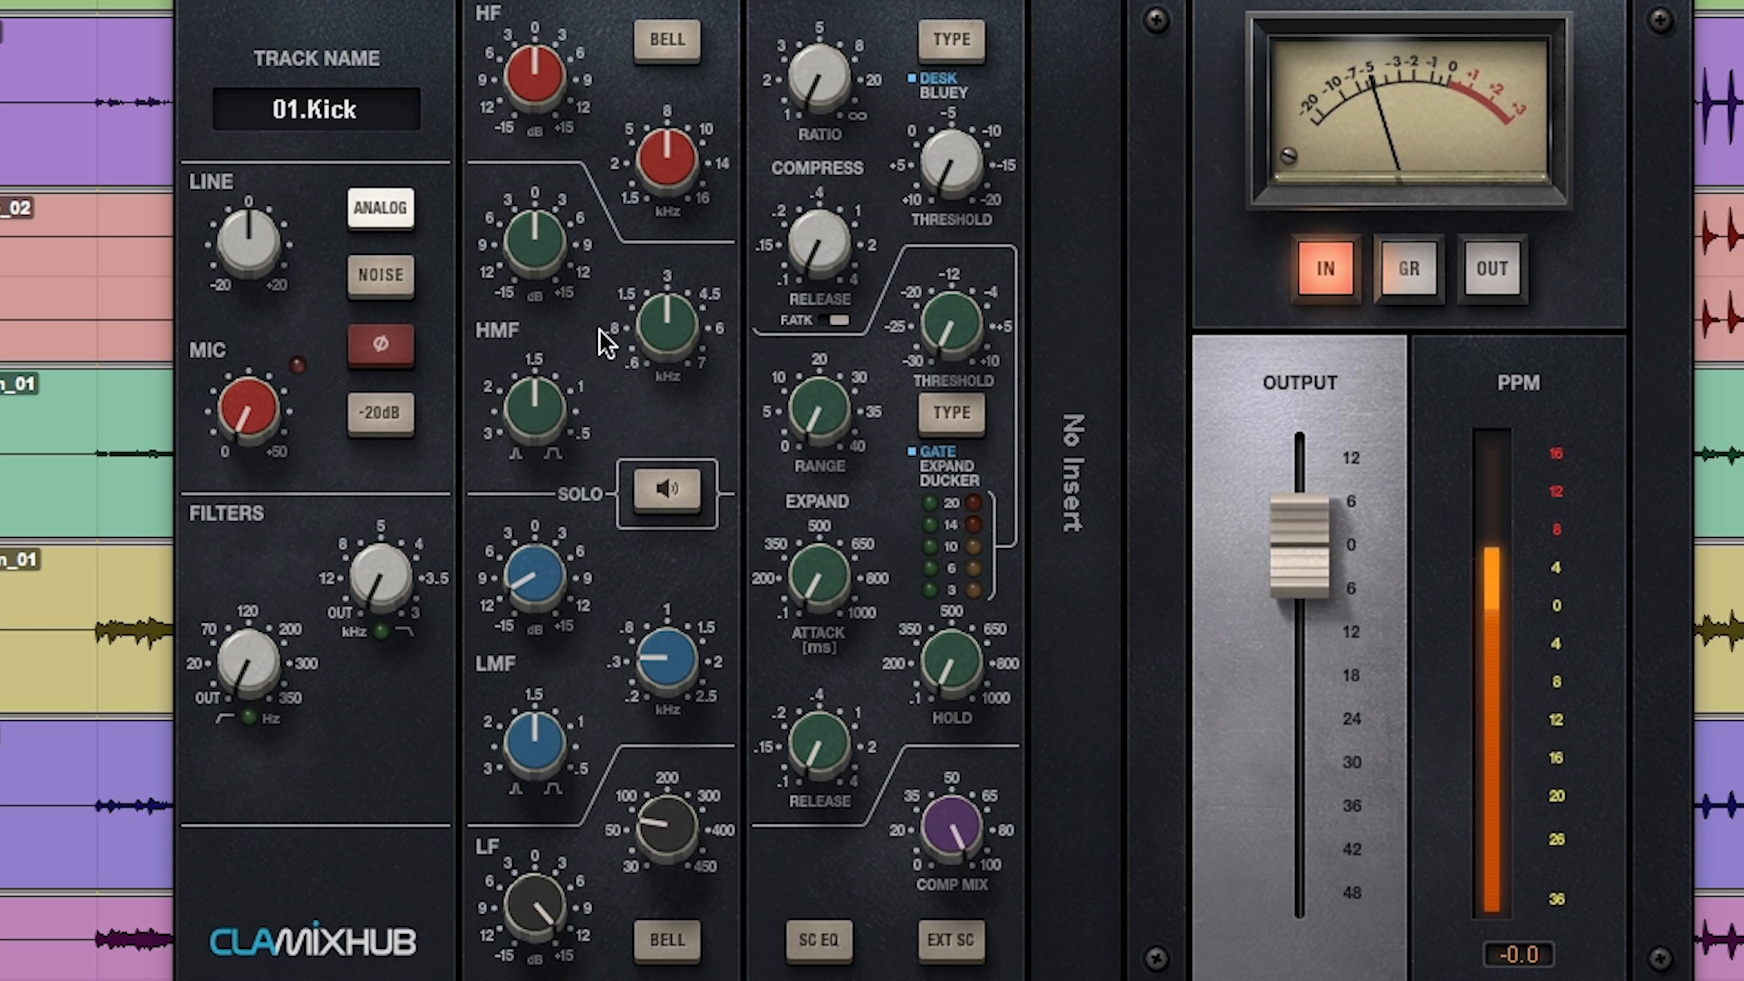
# Step: With the EQ solo enabled, boost the kick's HMF band by about 8 dB at 2.50 kHz with a narrower Q
pyautogui.moveTo(662, 318)
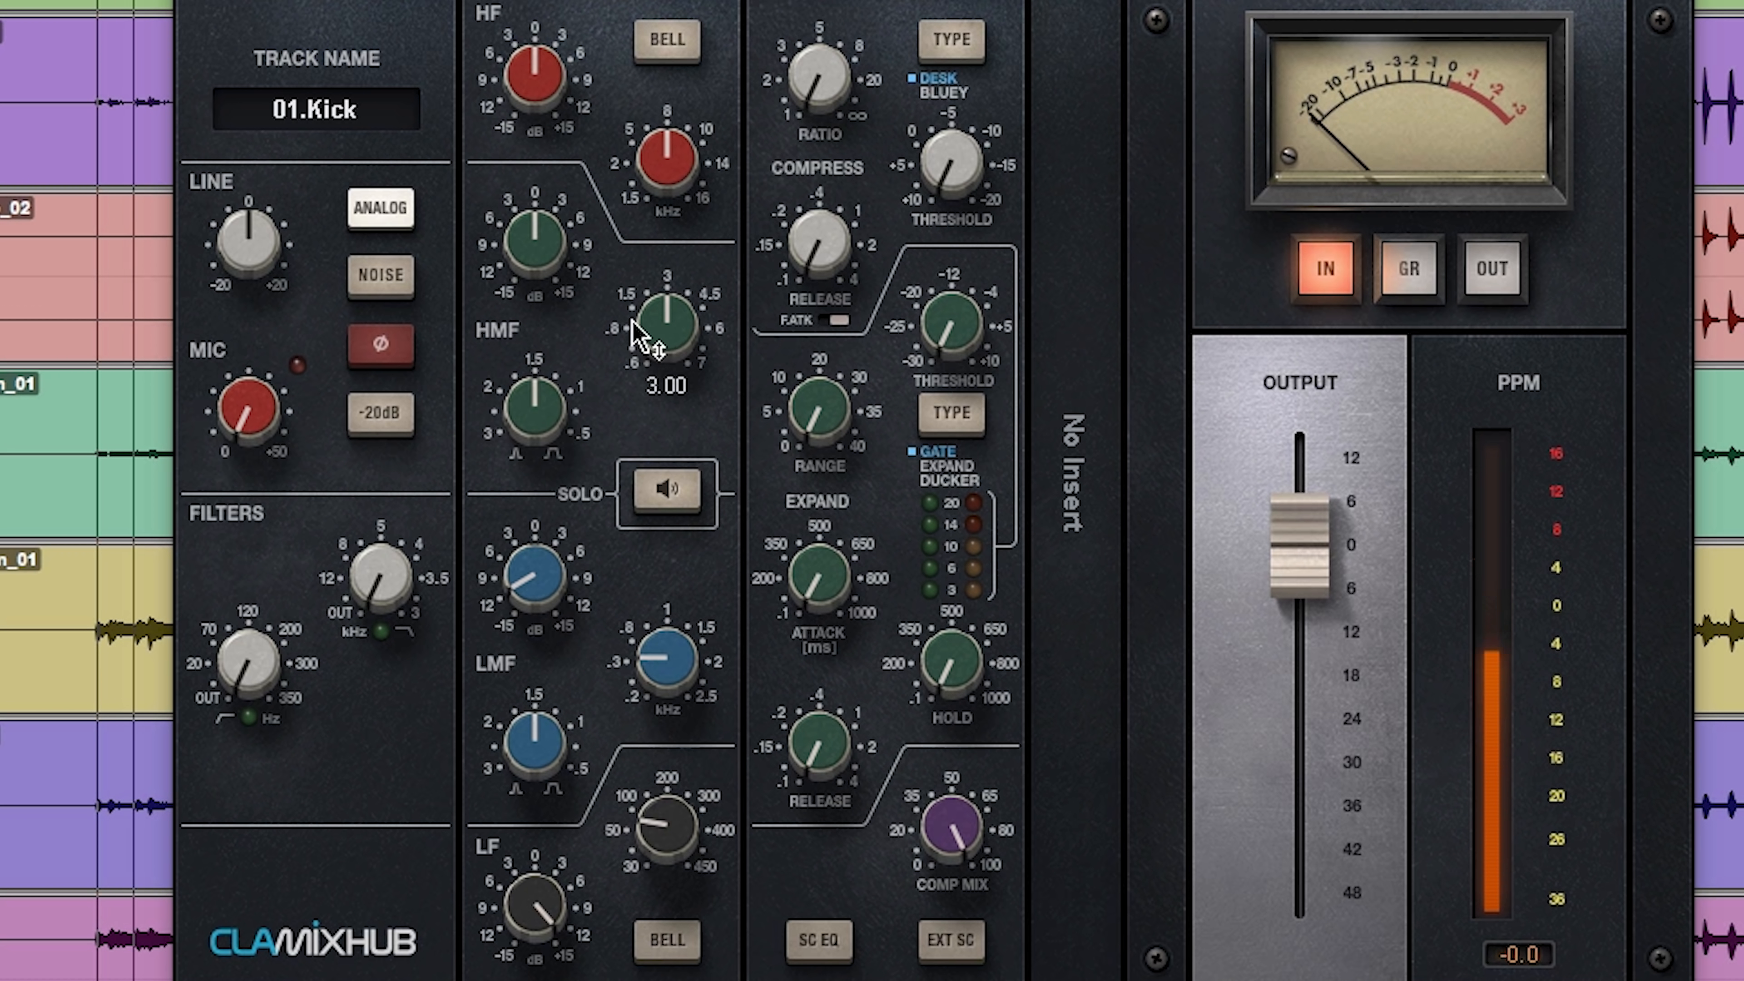
pyautogui.click(666, 488)
pyautogui.moveTo(665, 324); pyautogui.dragTo(666, 352)
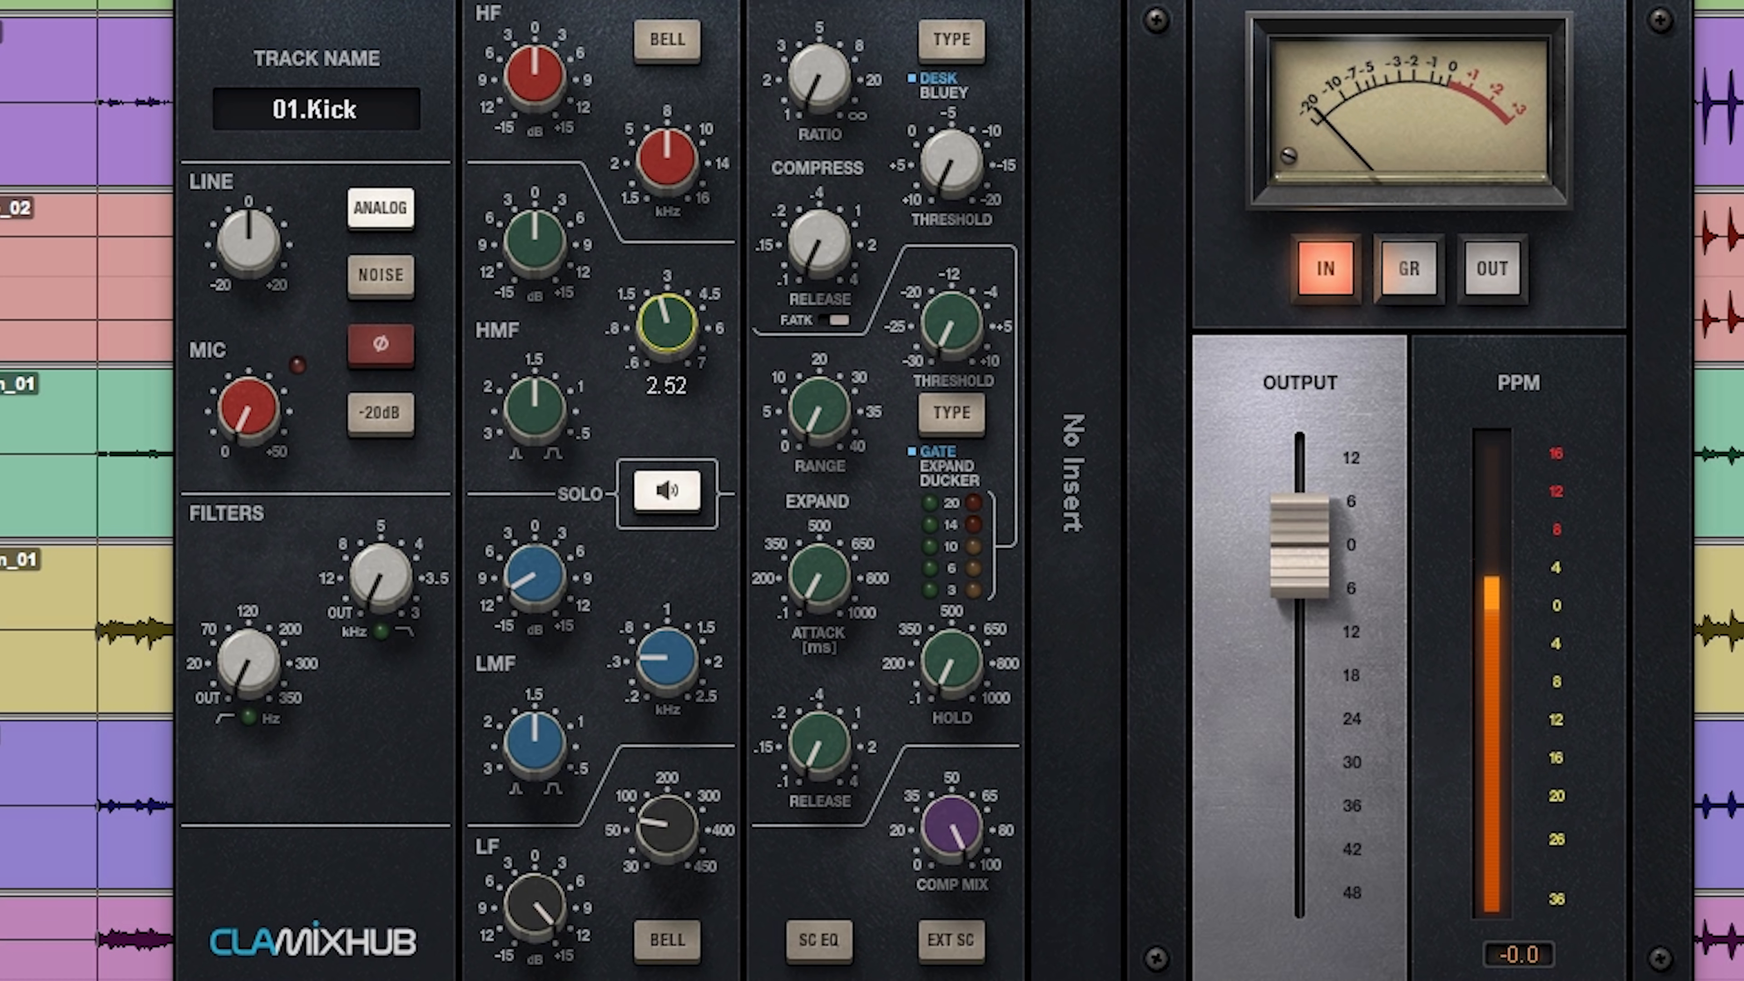
pyautogui.moveTo(534, 242)
pyautogui.mouseDown()
pyautogui.moveTo(534, 221)
pyautogui.moveTo(542, 247)
pyautogui.mouseUp()
pyautogui.moveTo(534, 406); pyautogui.dragTo(545, 390)
pyautogui.moveTo(667, 316); pyautogui.dragTo(667, 316)
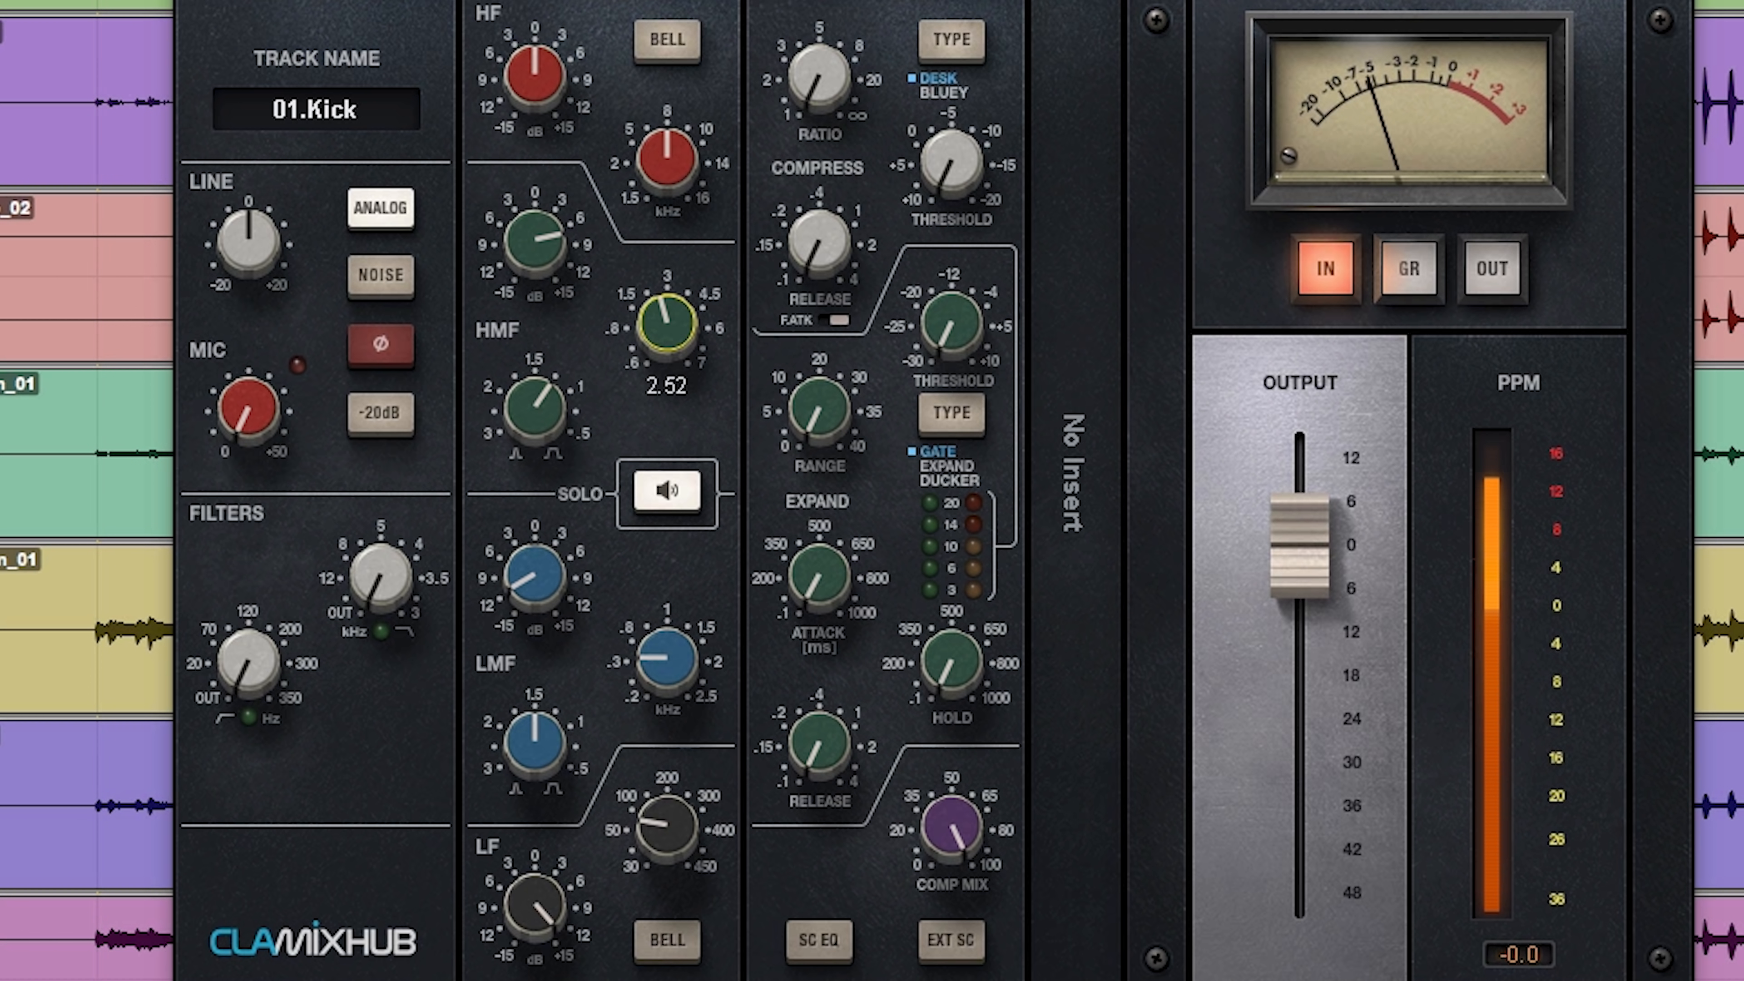
pyautogui.moveTo(558, 397)
pyautogui.mouseDown()
pyautogui.moveTo(558, 422)
pyautogui.moveTo(558, 367)
pyautogui.moveTo(534, 408)
pyautogui.mouseUp()
pyautogui.click(657, 294)
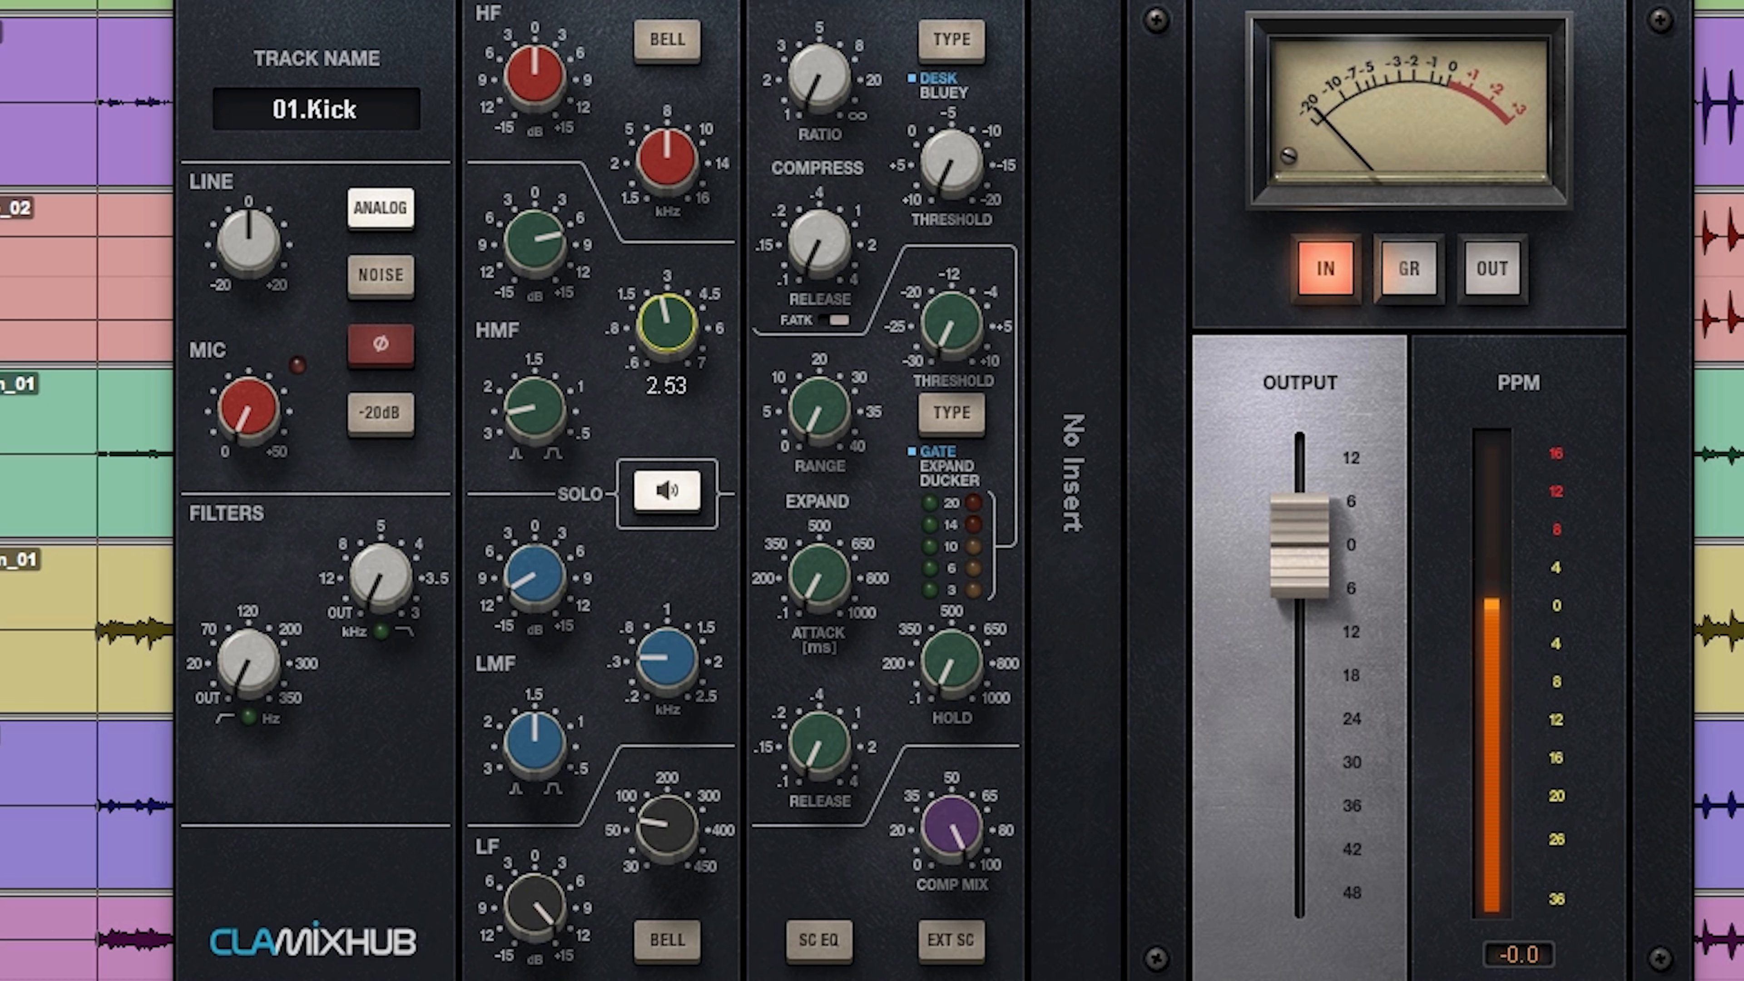
pyautogui.moveTo(667, 321); pyautogui.dragTo(666, 304)
# Step: During playback, sweep the HMF frequency down to 1.50 kHz and back to about 2.5 kHz, raising the HMF gain slightly
pyautogui.press('space')
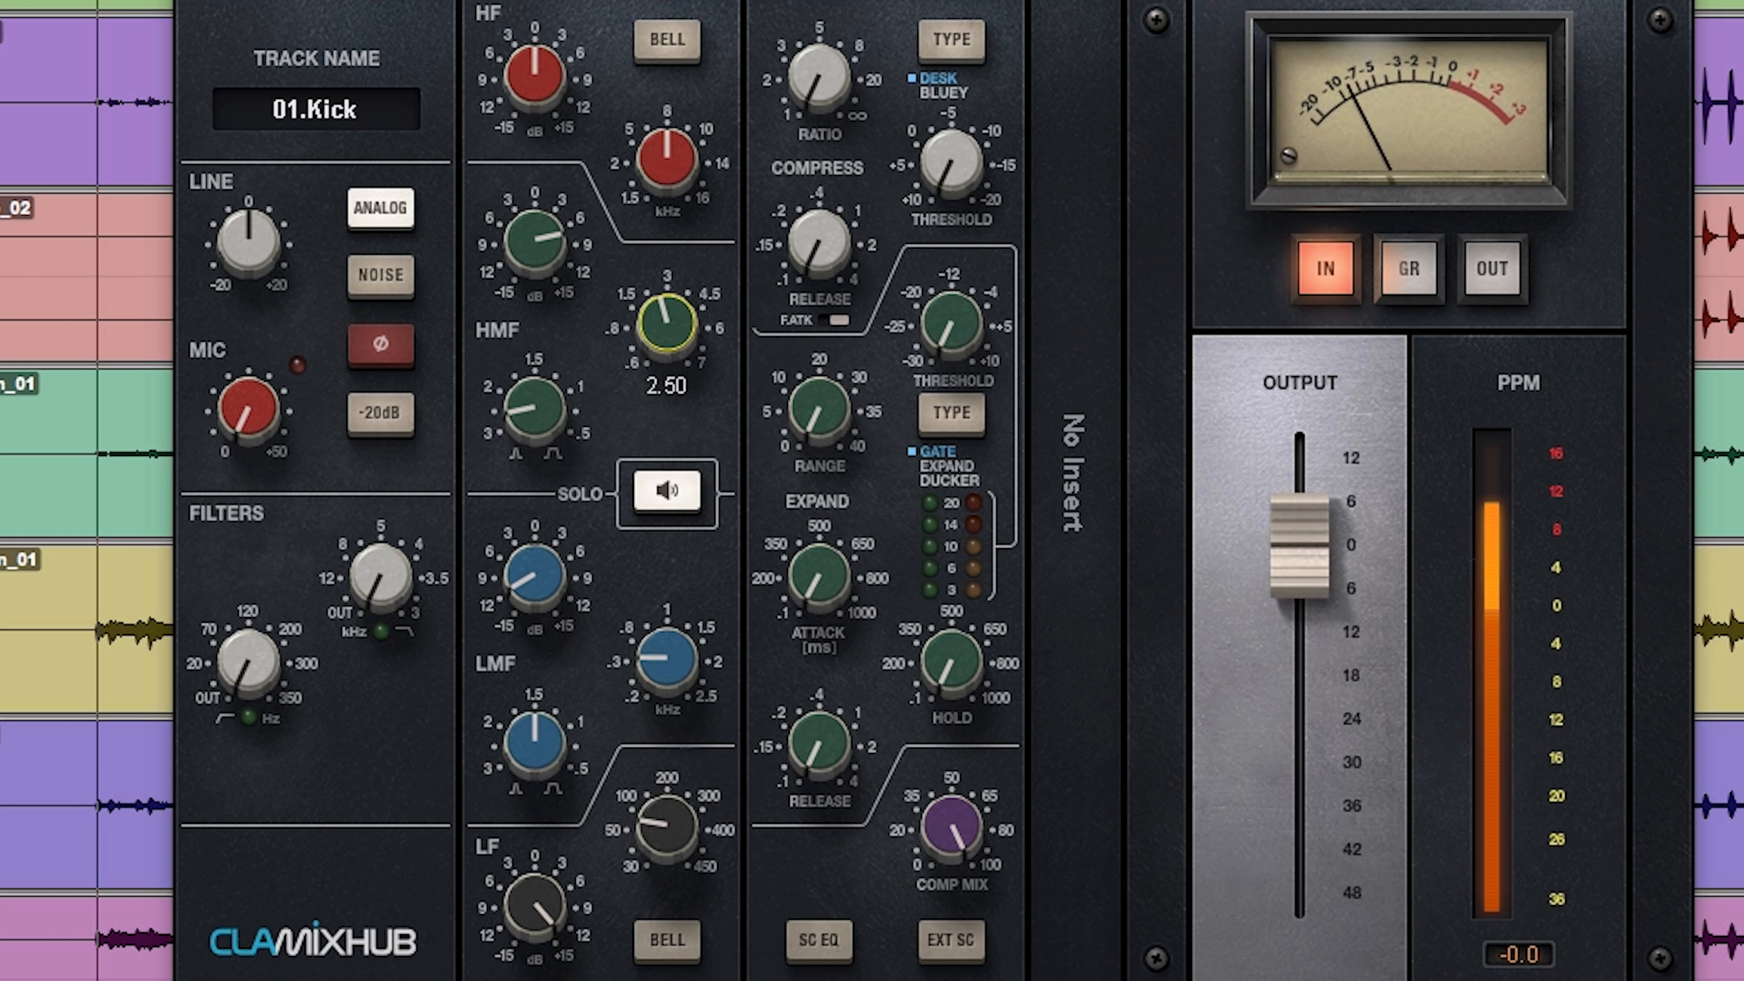
pyautogui.moveTo(666, 304); pyautogui.dragTo(666, 329)
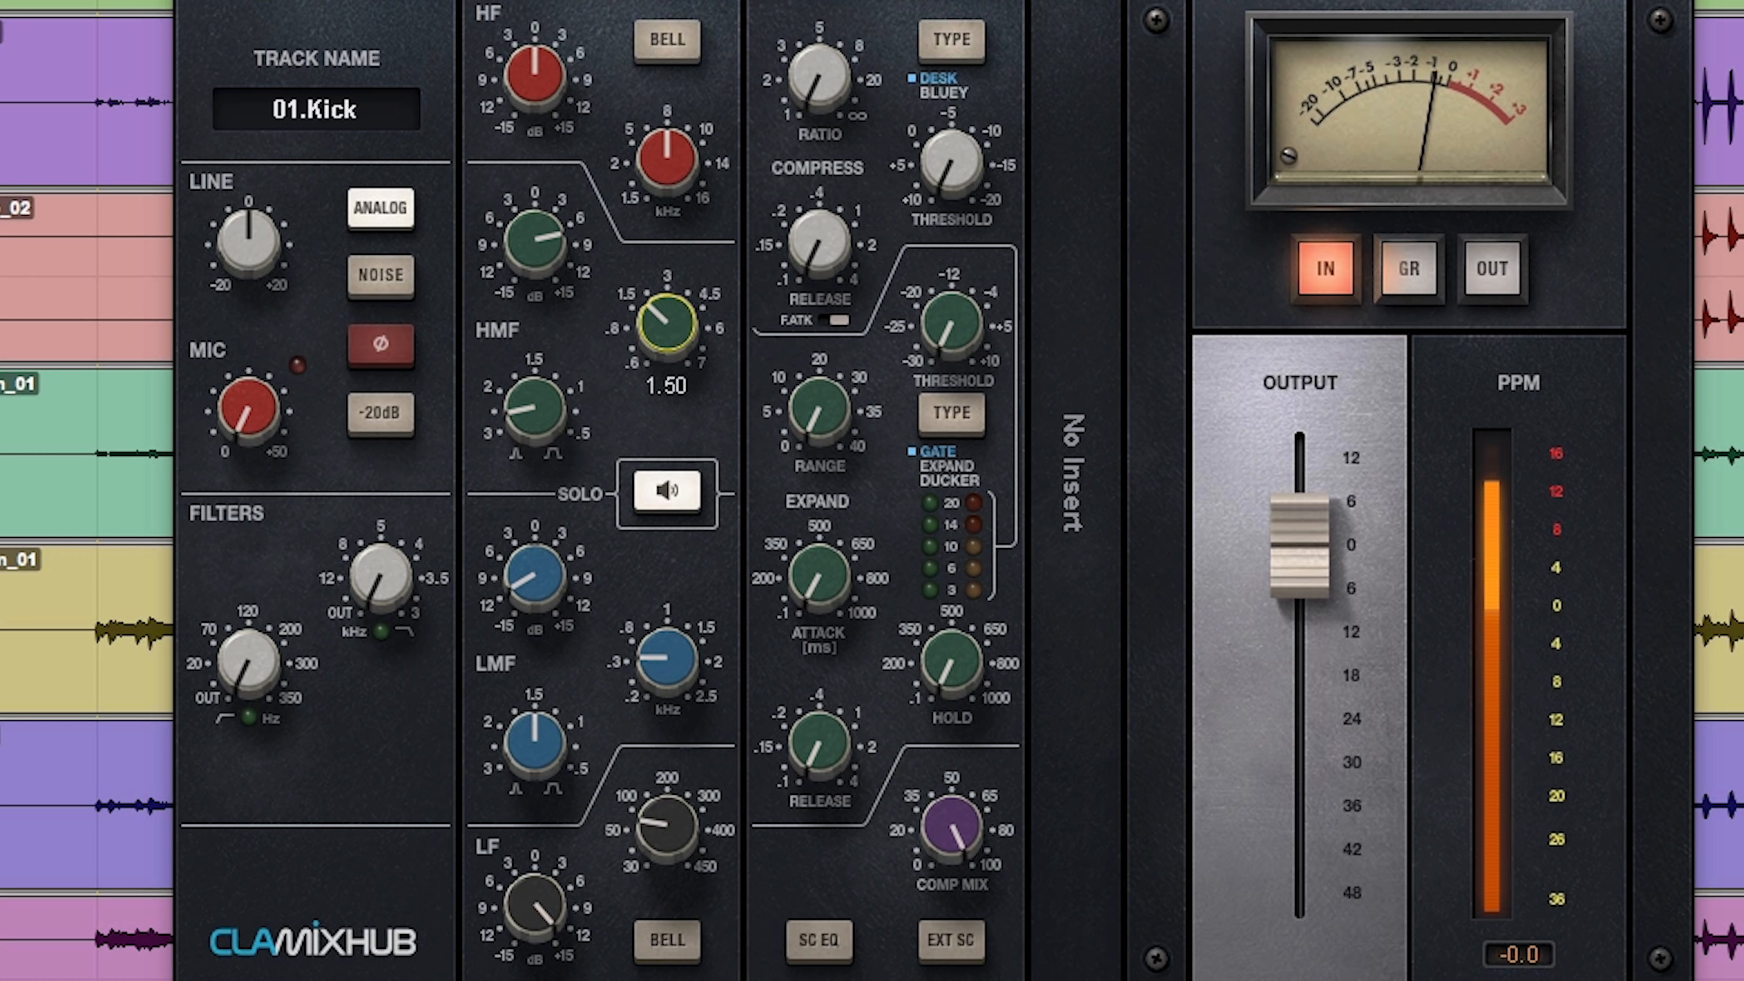
pyautogui.click(534, 268)
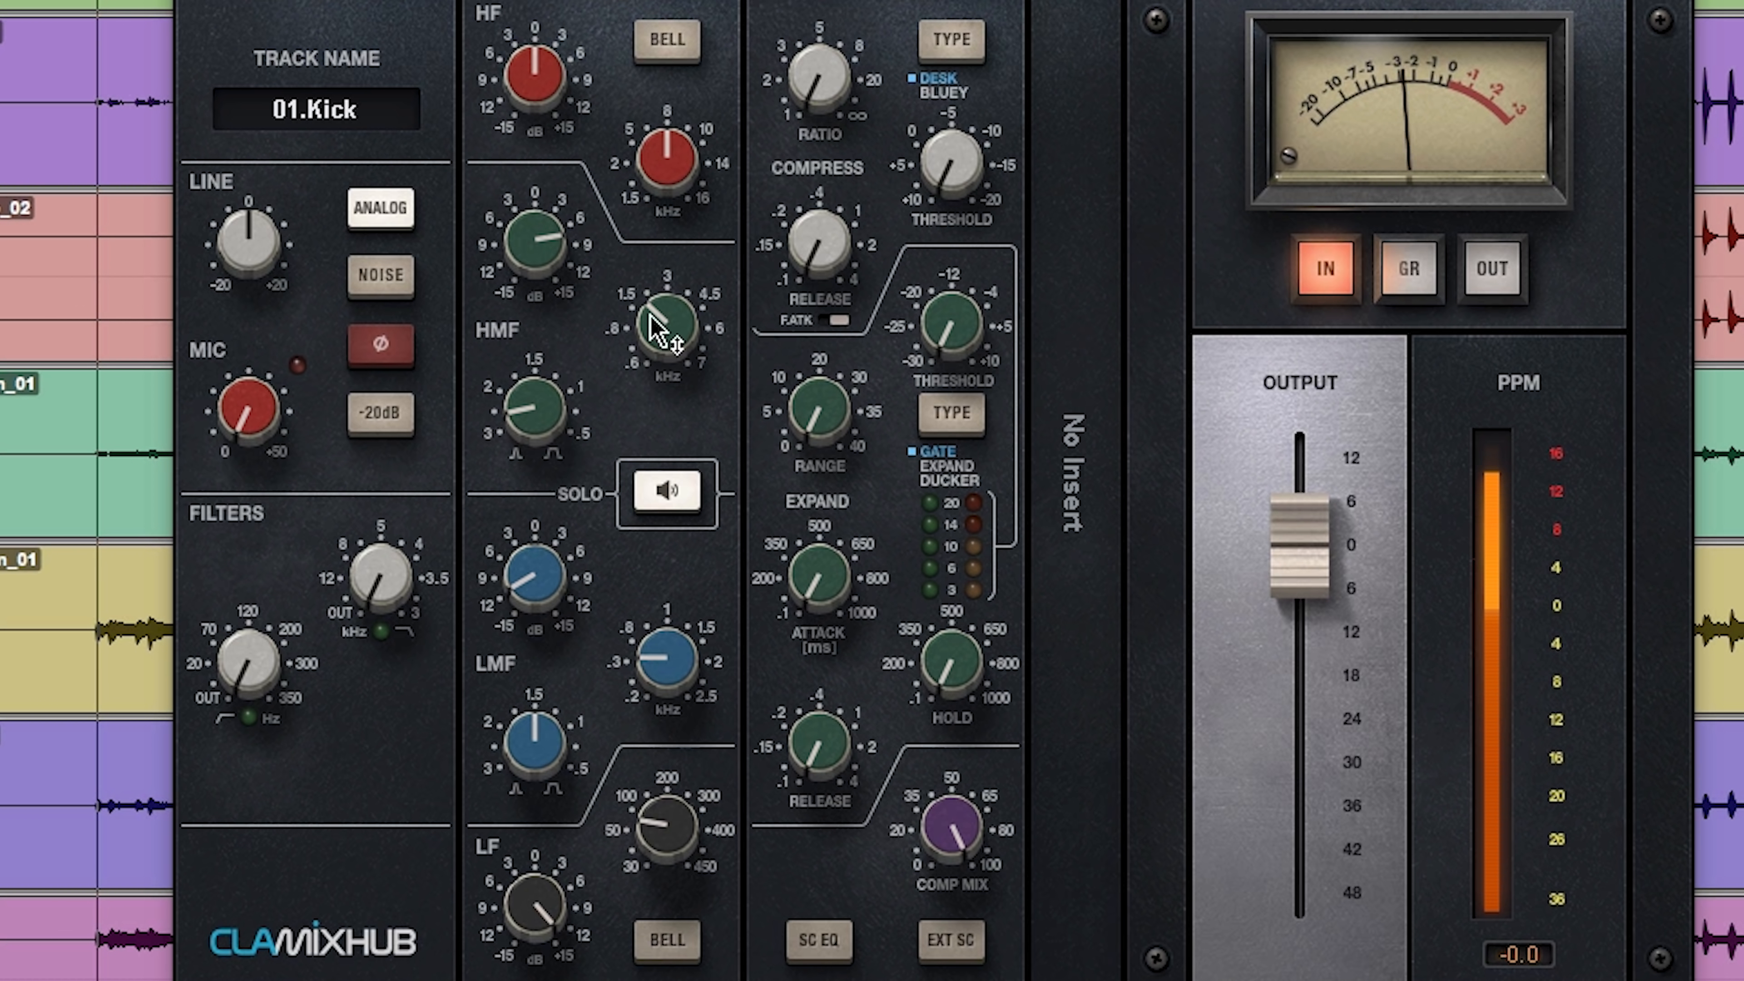
pyautogui.moveTo(651, 318); pyautogui.dragTo(651, 268)
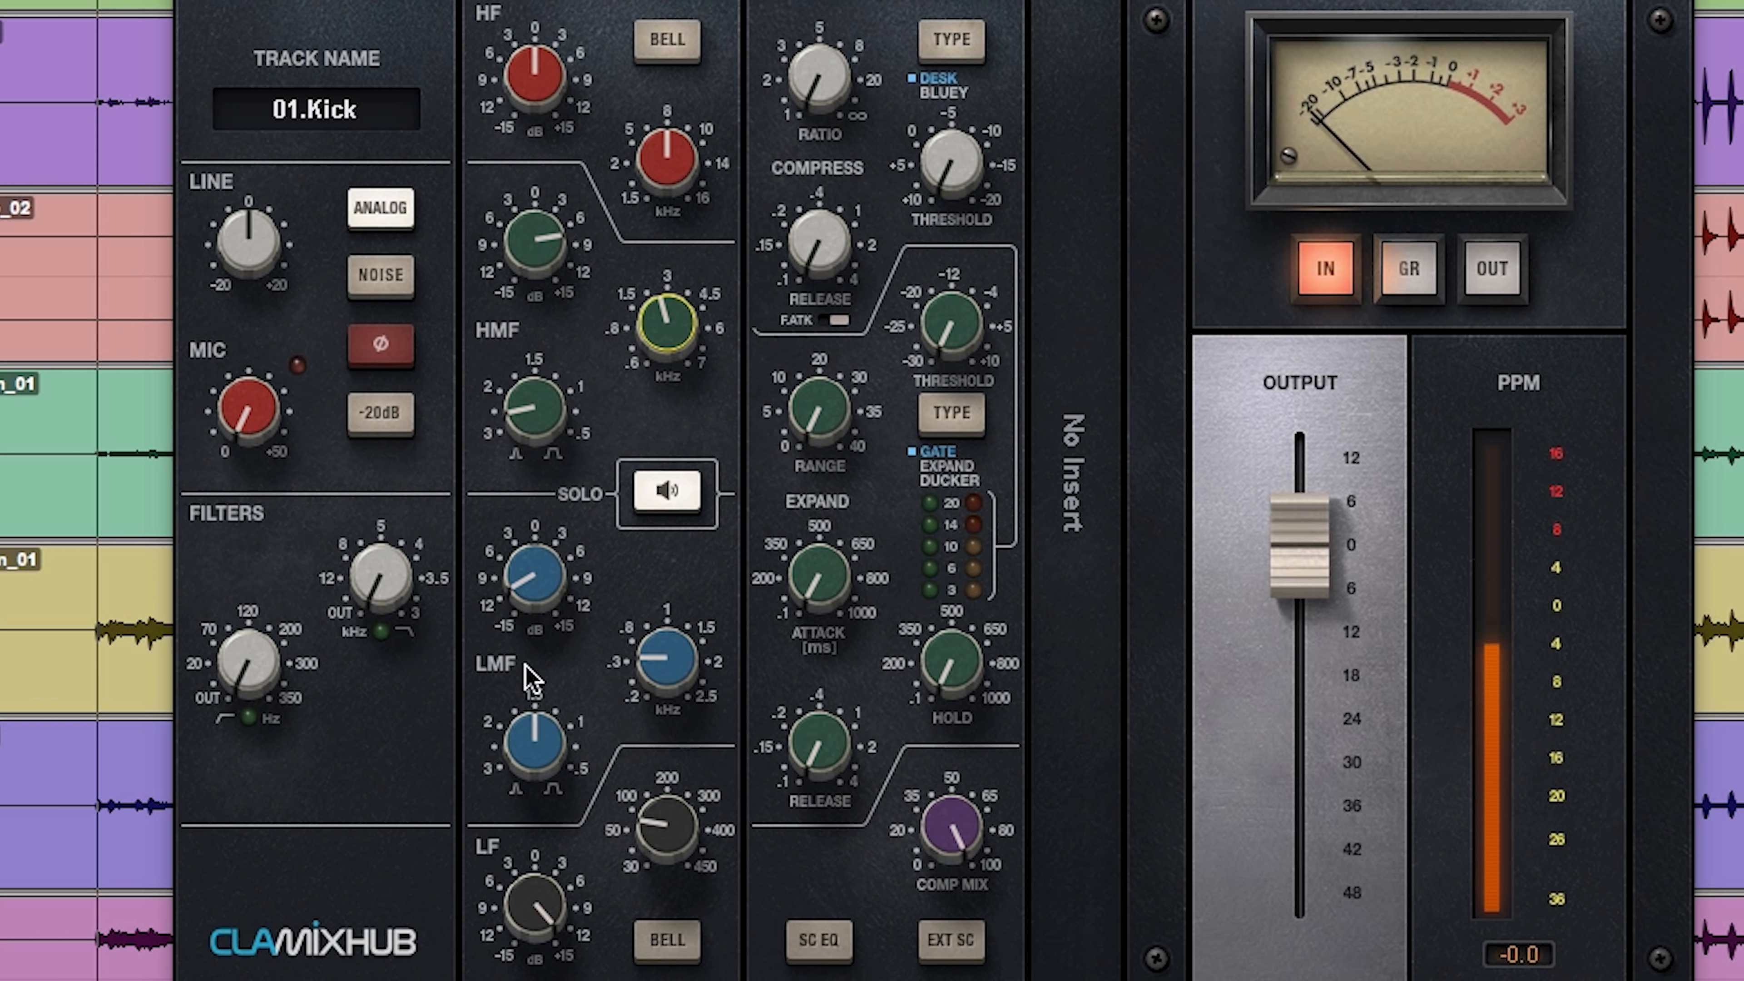
# Step: Deepen the kick's LMF cut to -13.8 dB and move the LMF frequency to 0.44 kHz
pyautogui.moveTo(530, 571); pyautogui.dragTo(530, 578)
pyautogui.moveTo(665, 657); pyautogui.dragTo(664, 648)
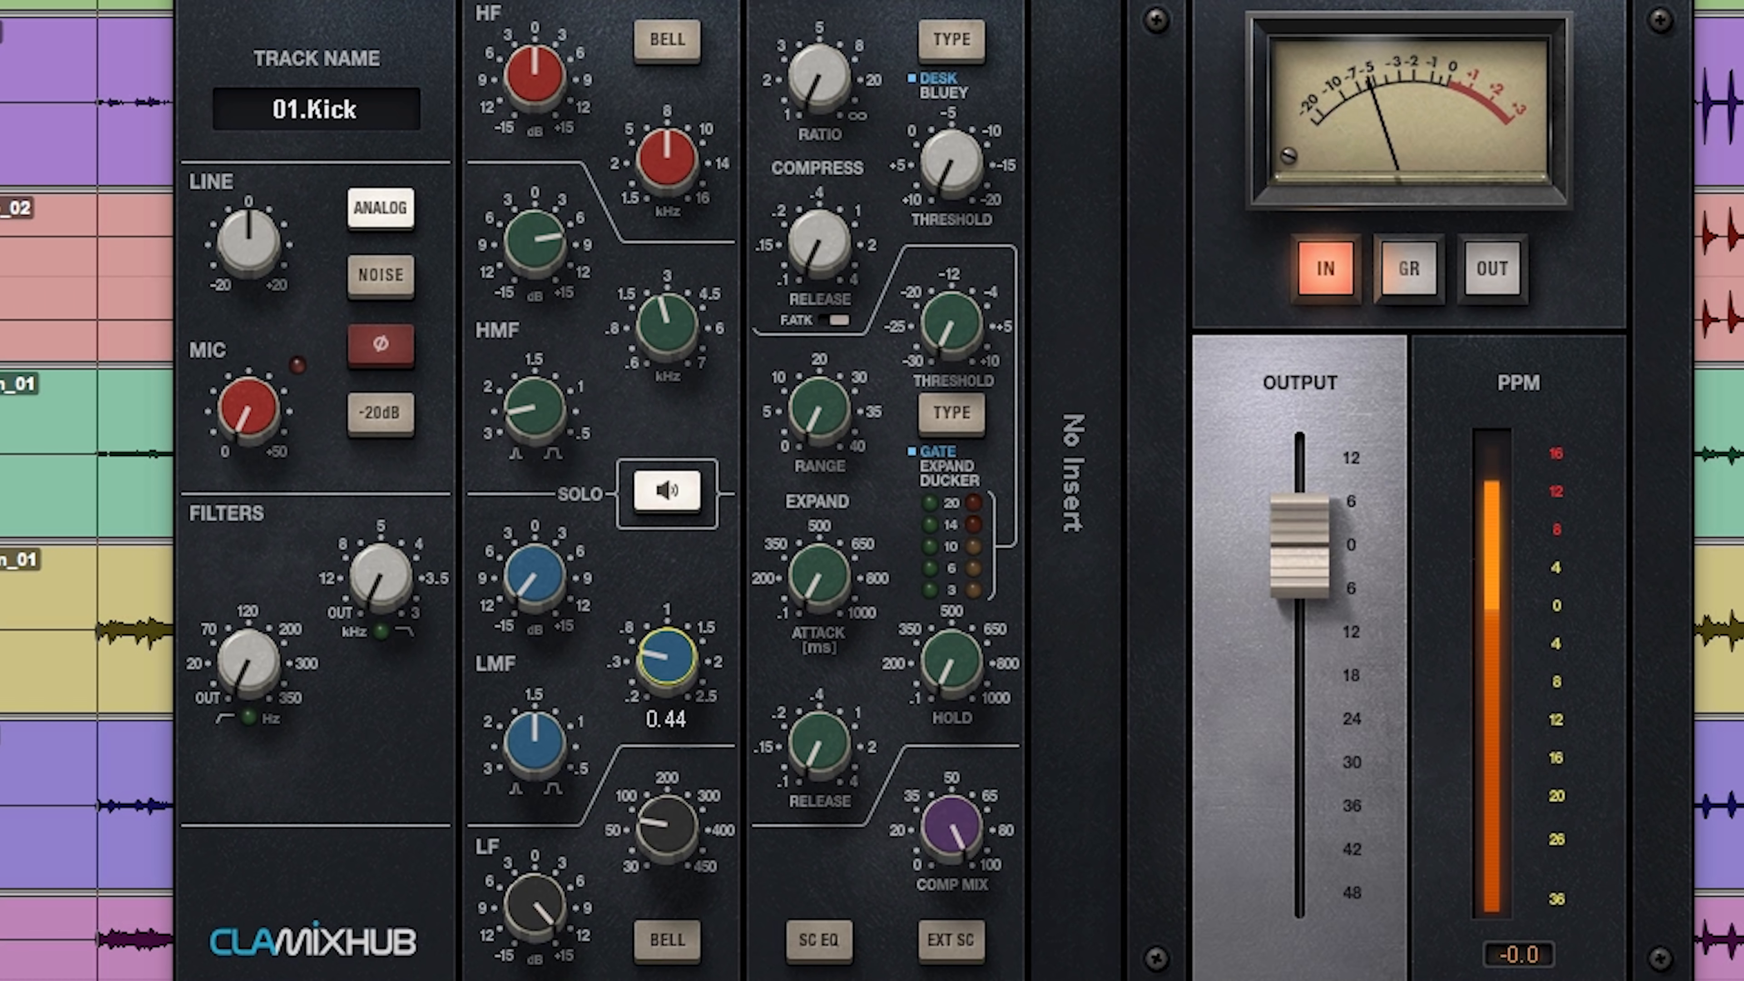
pyautogui.moveTo(664, 646); pyautogui.dragTo(632, 657)
pyautogui.moveTo(537, 583)
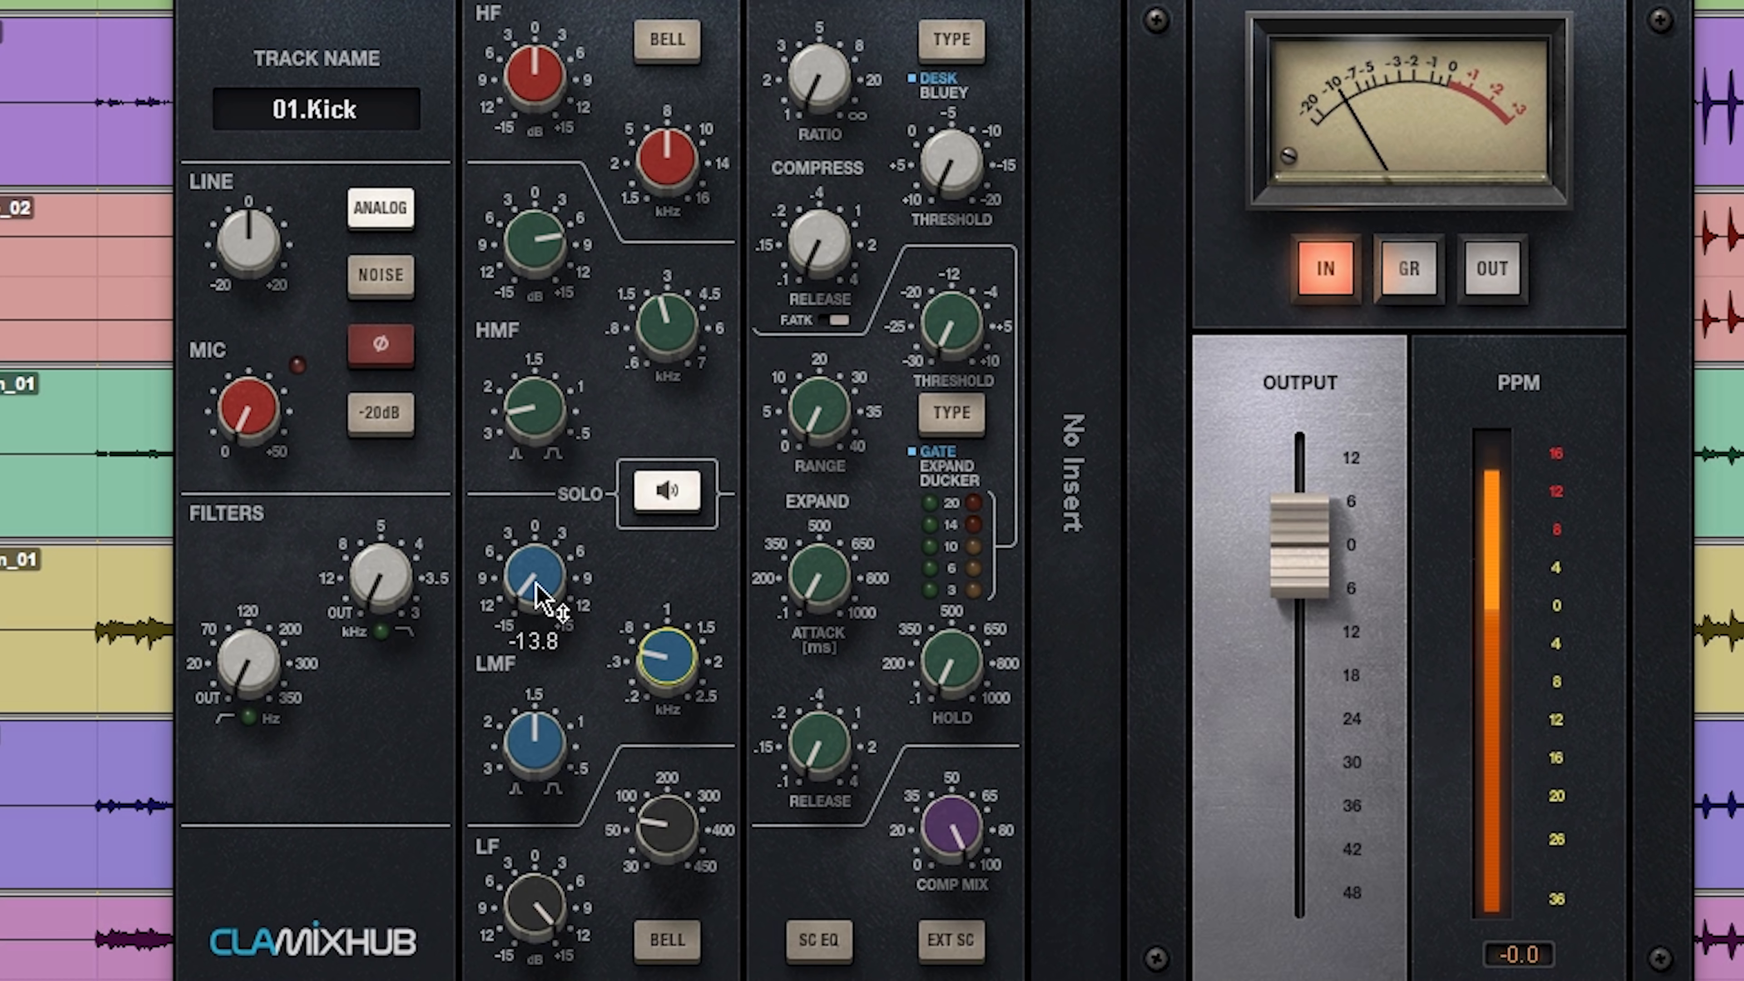
pyautogui.moveTo(666, 158); pyautogui.dragTo(666, 209)
pyautogui.keyDown('alt'); pyautogui.click(677, 162); pyautogui.keyUp('alt')
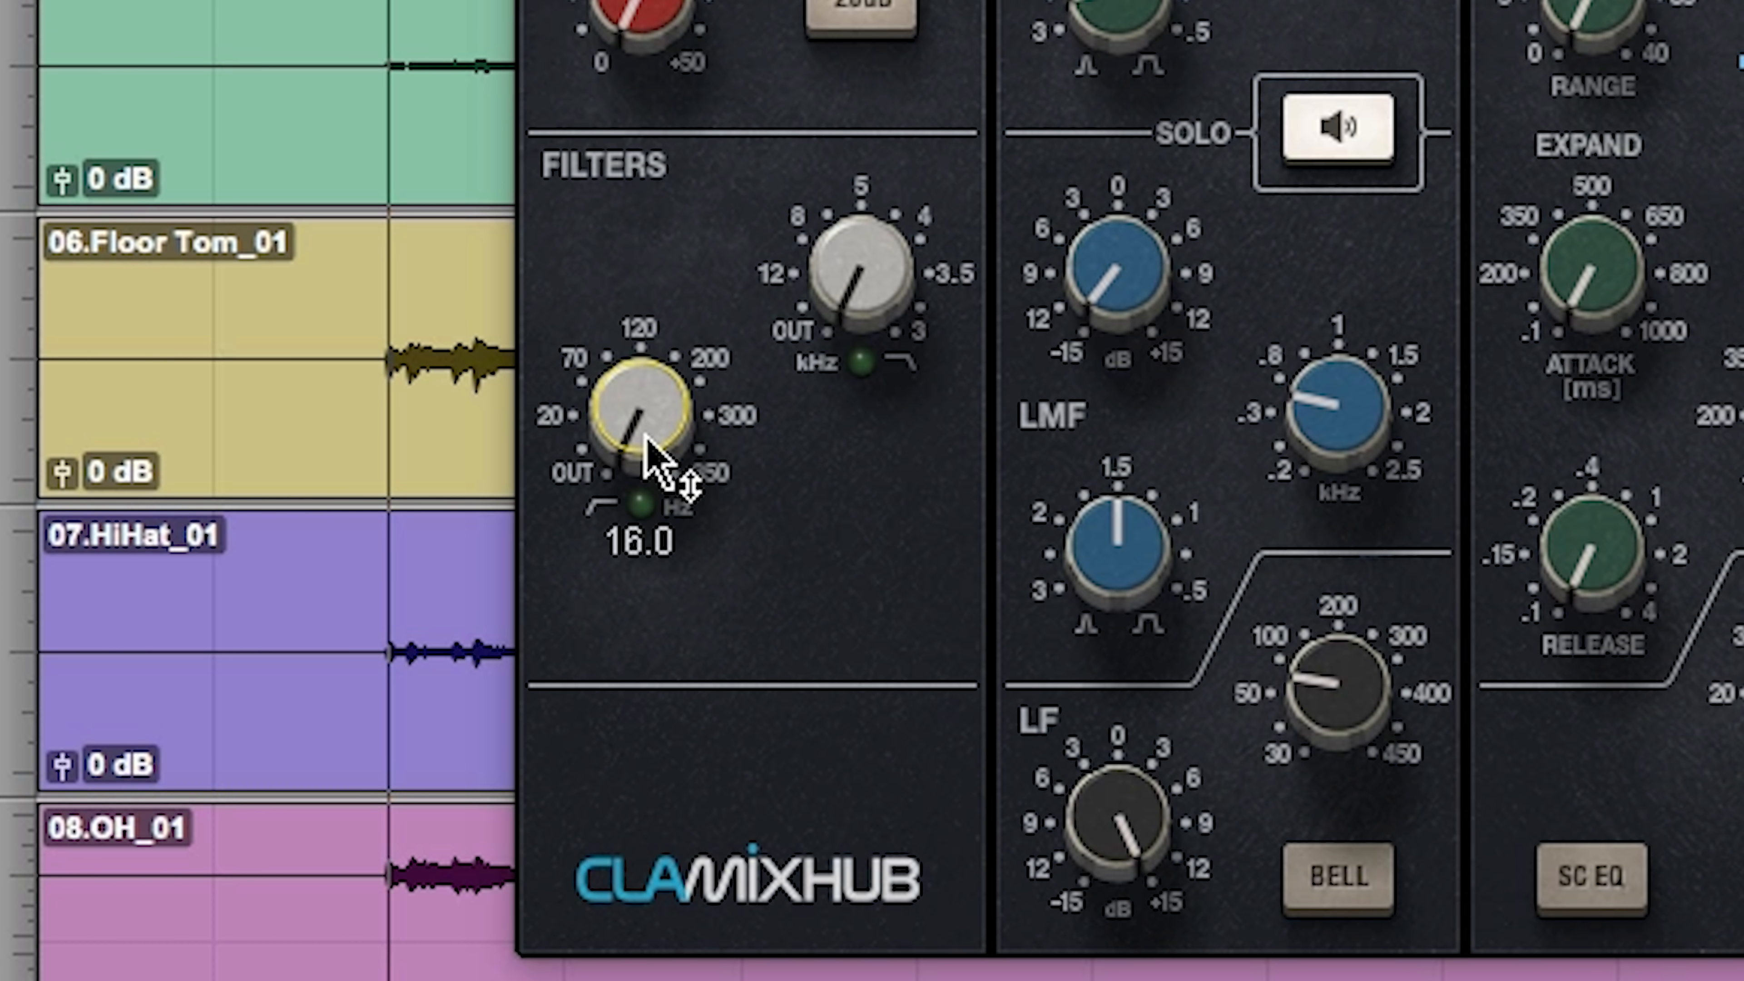
# Step: Filter the kick with the high-pass at about 20 Hz and the low-pass just under 5 kHz
pyautogui.press('space')
pyautogui.moveTo(652, 440); pyautogui.dragTo(652, 424)
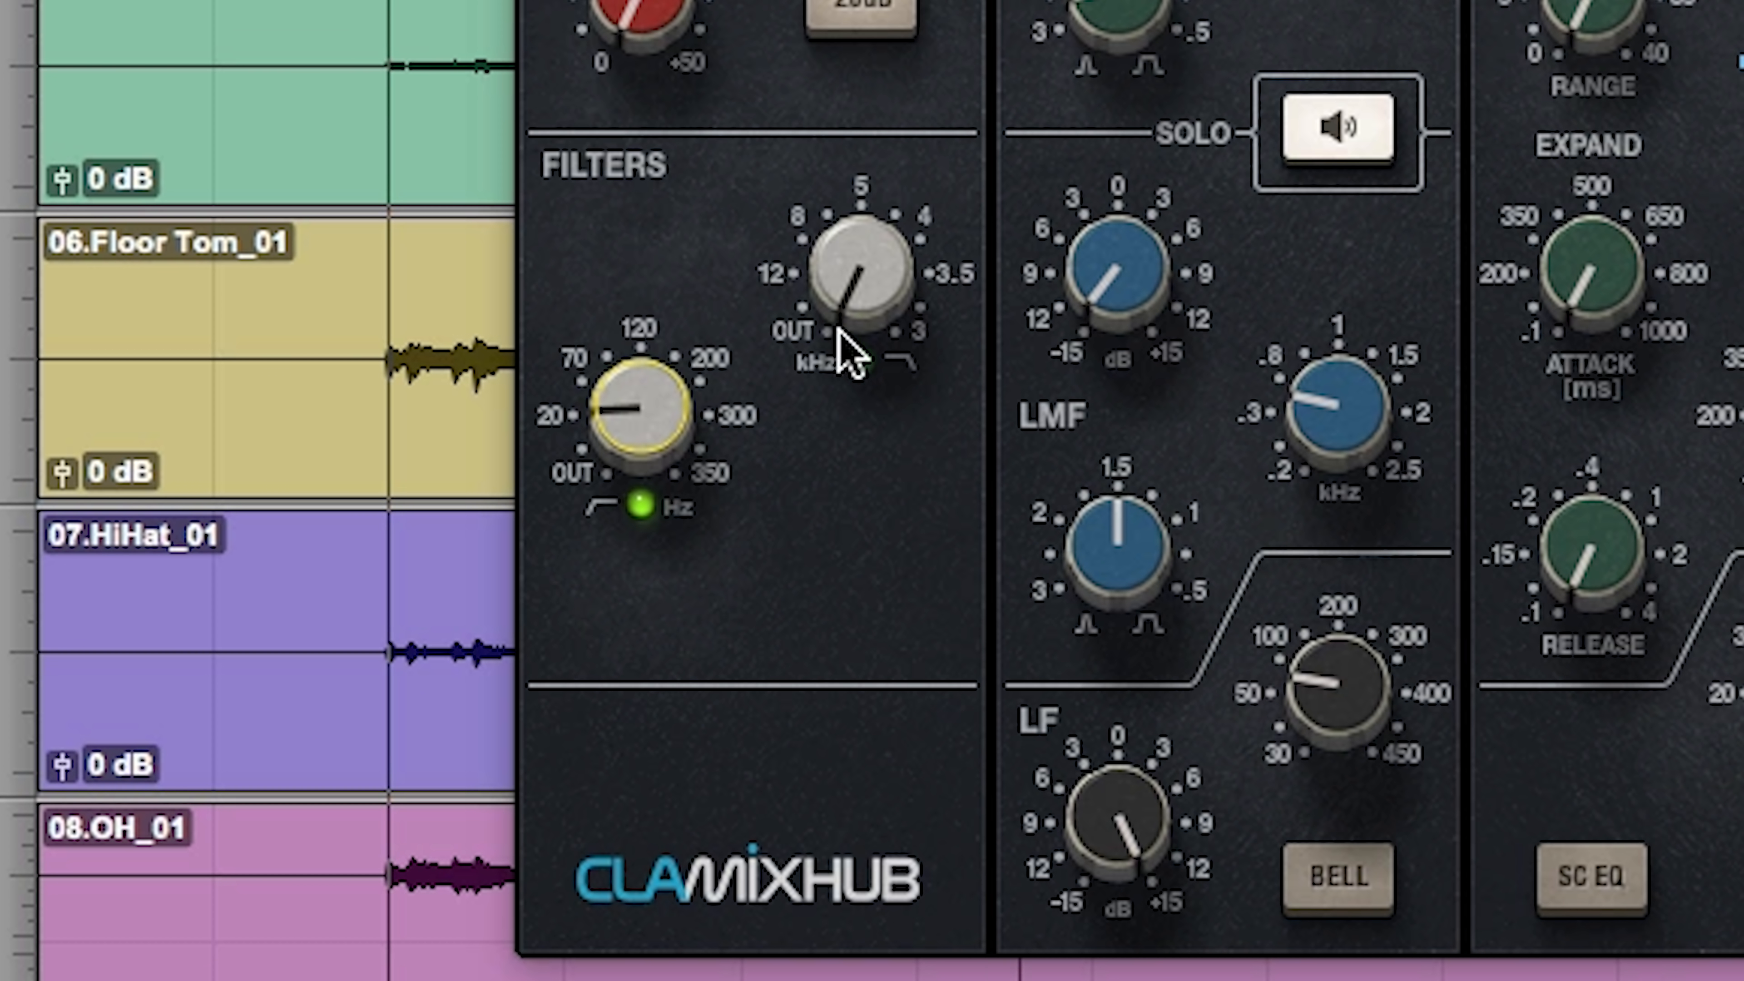
pyautogui.click(868, 264)
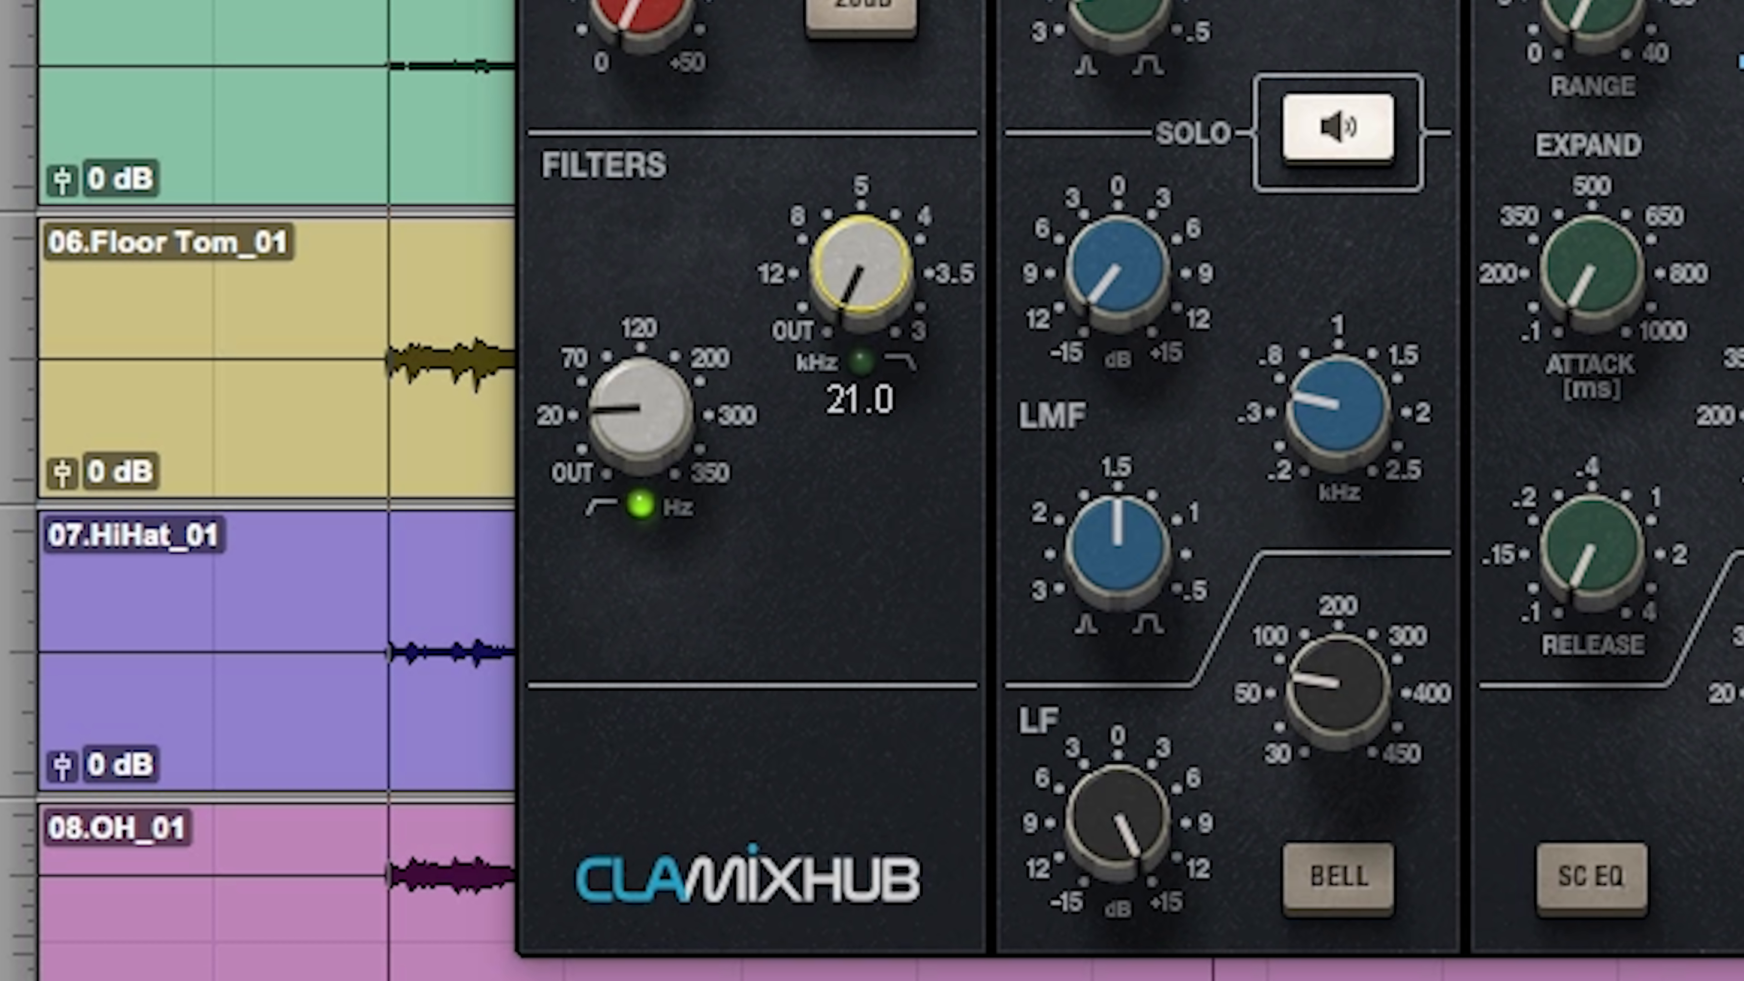
pyautogui.moveTo(868, 264); pyautogui.dragTo(868, 89)
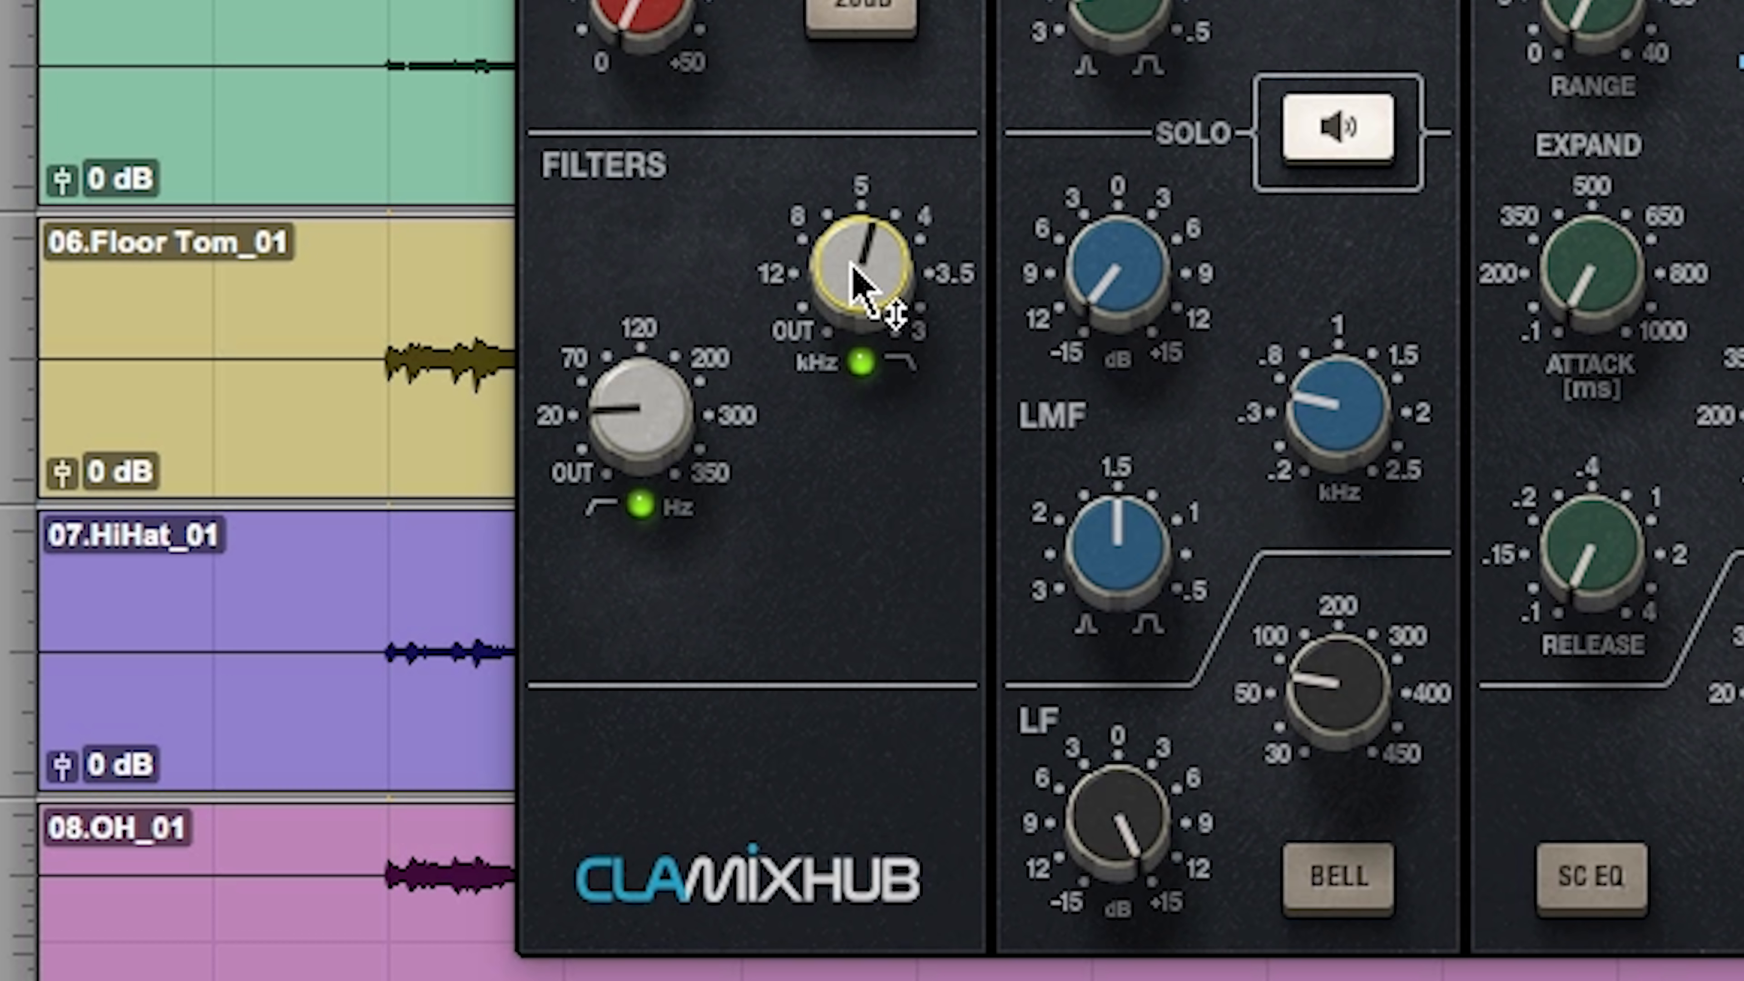
pyautogui.moveTo(887, 281)
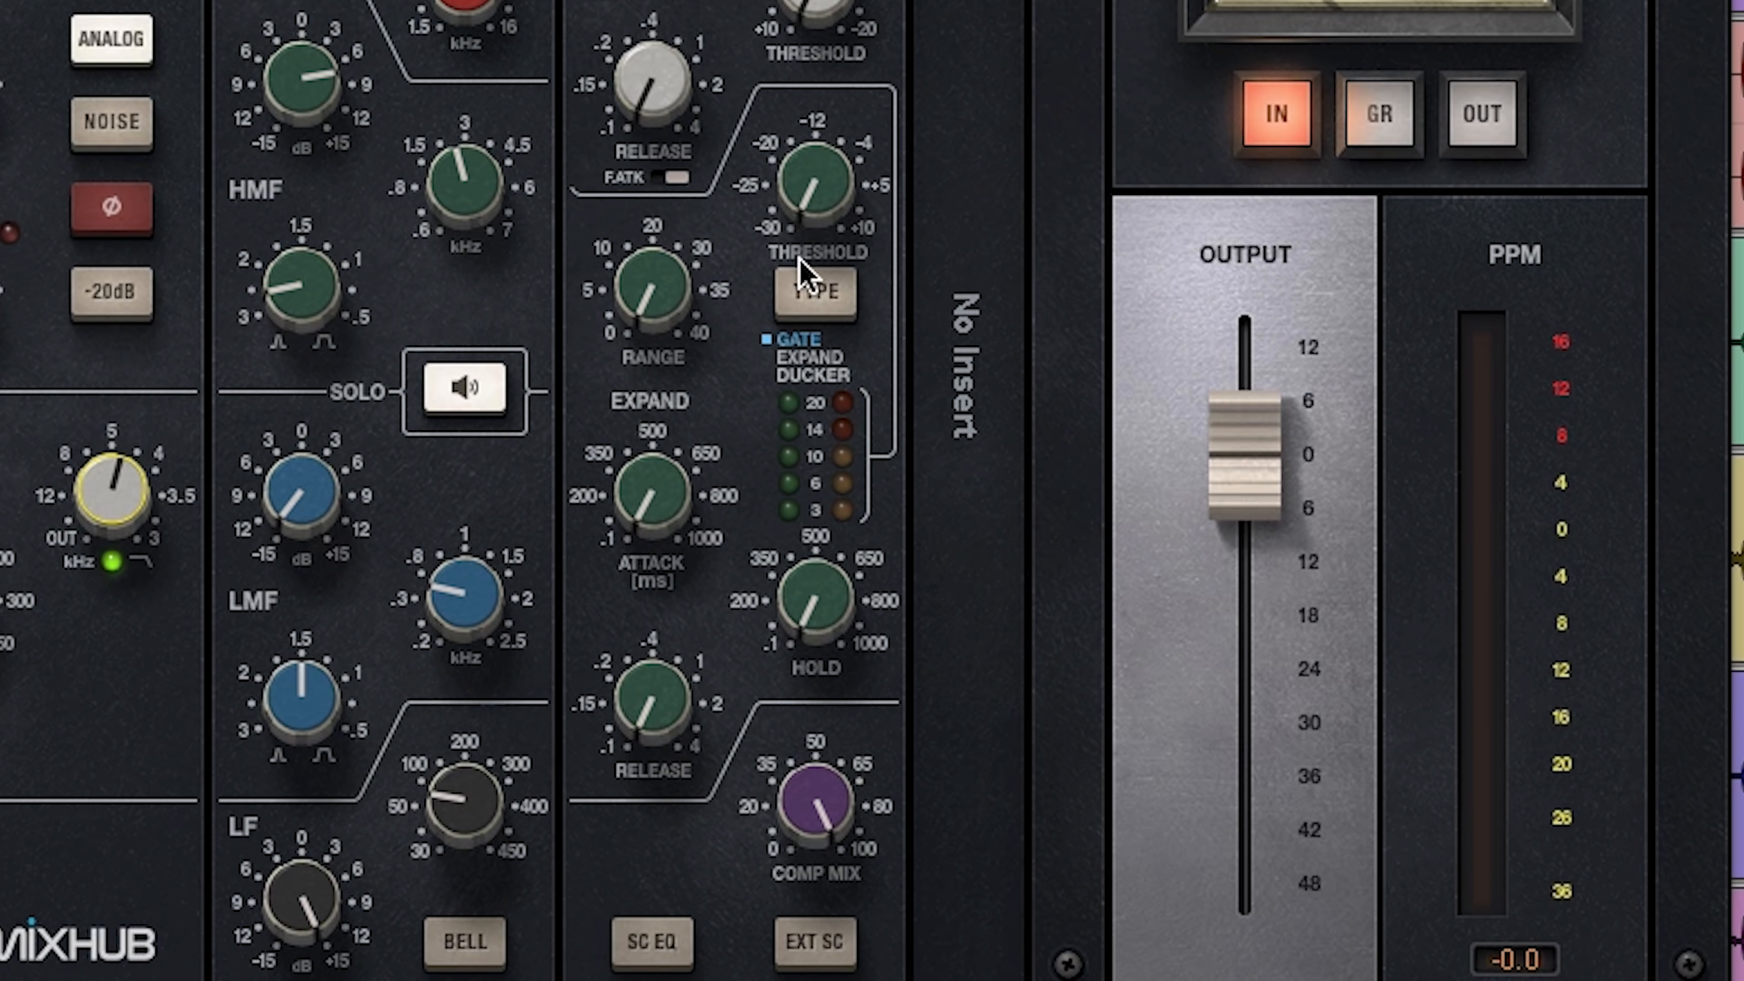
# Step: Cycle the expander section's type through Expand and Ducker and back to Gate
pyautogui.click(821, 297)
pyautogui.click(821, 296)
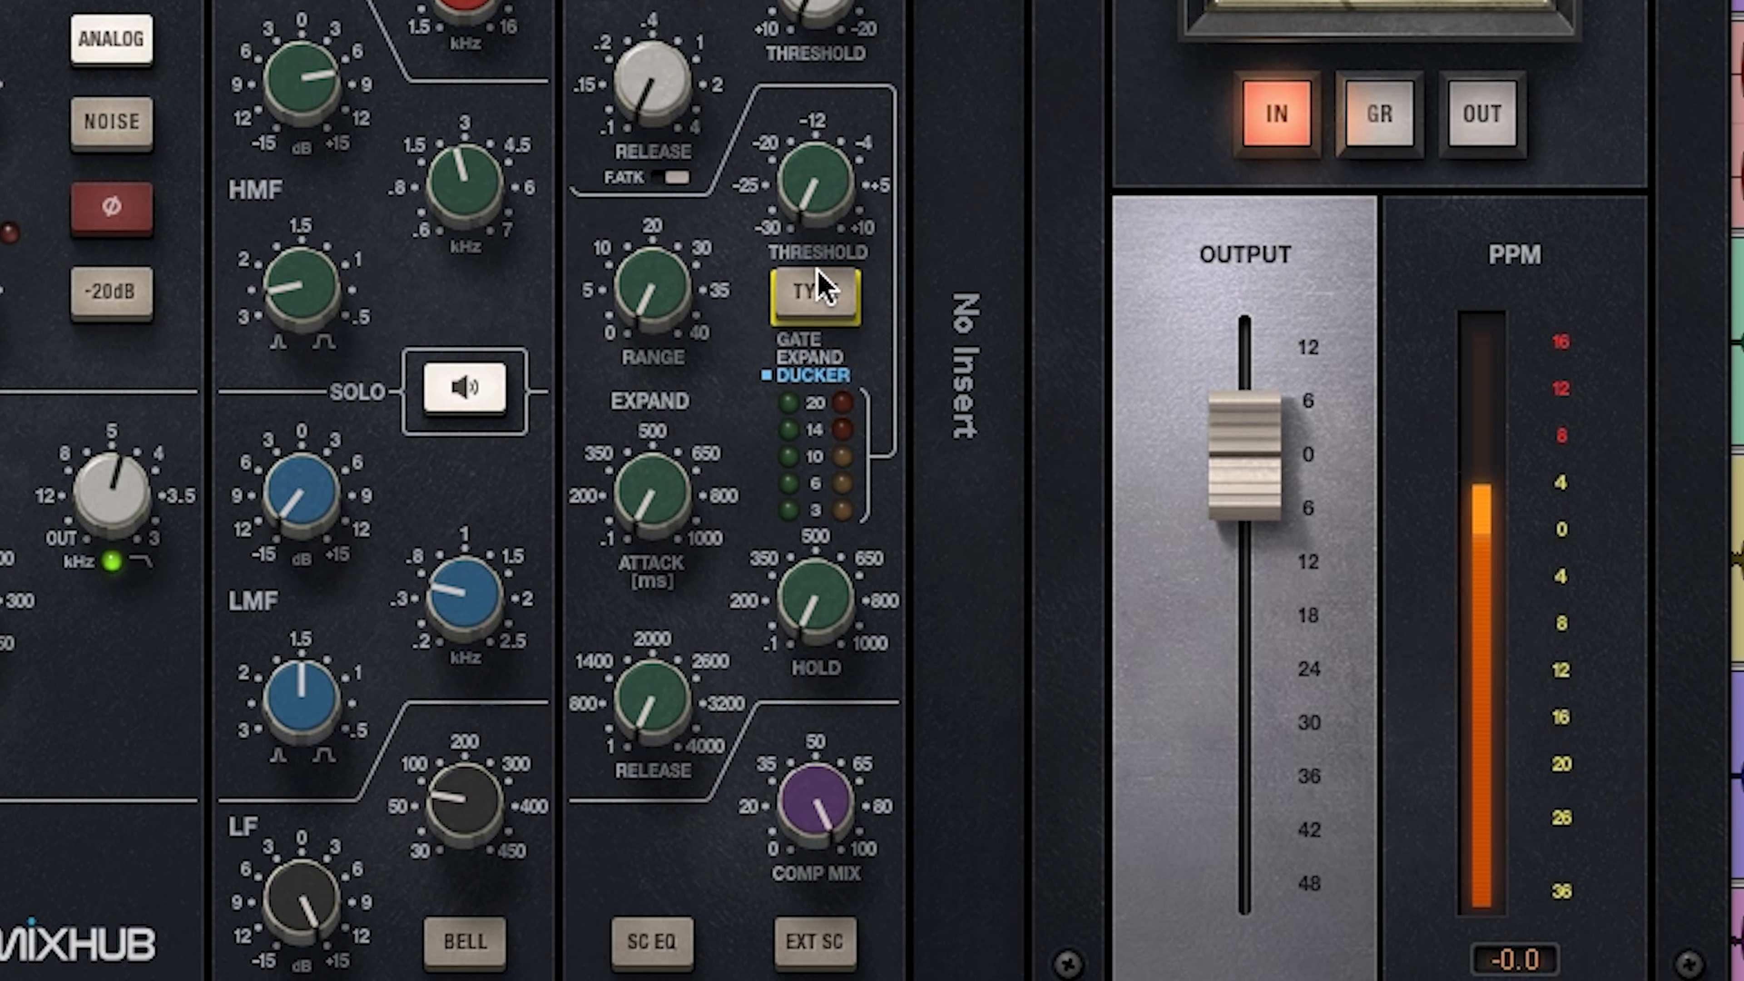
pyautogui.click(821, 292)
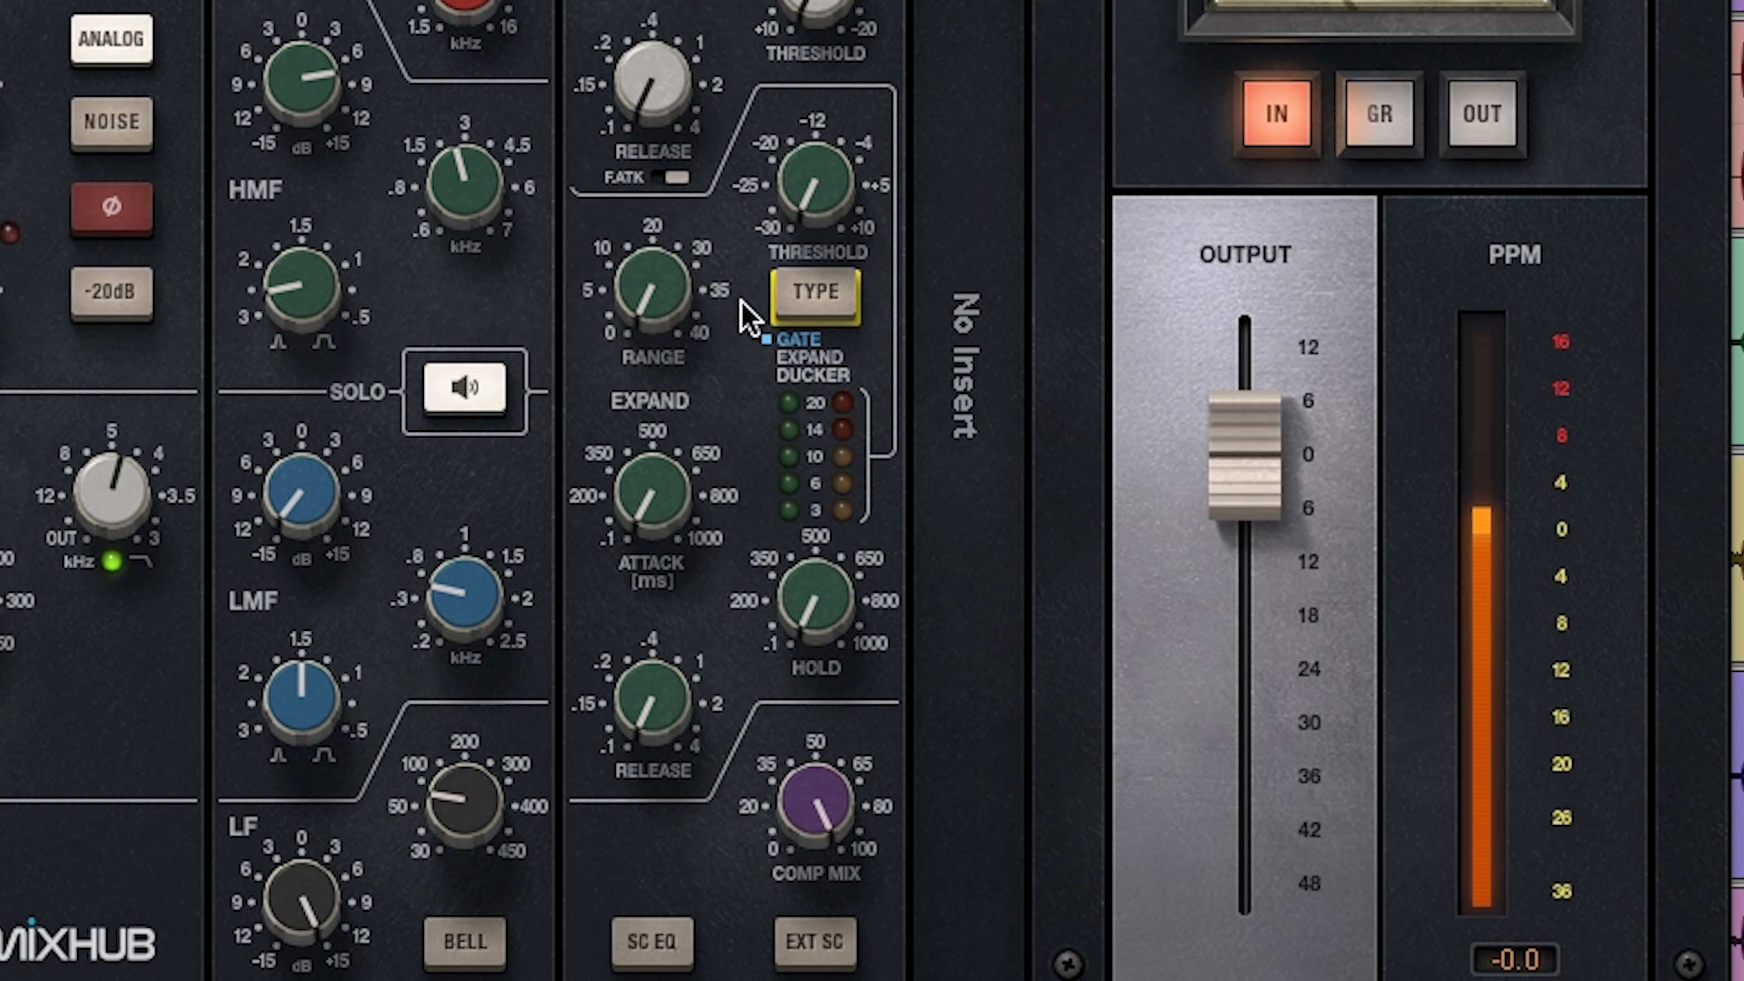
# Step: Set the kick gate's threshold to 1.76 and its range to about 8 dB while listening
pyautogui.click(849, 136)
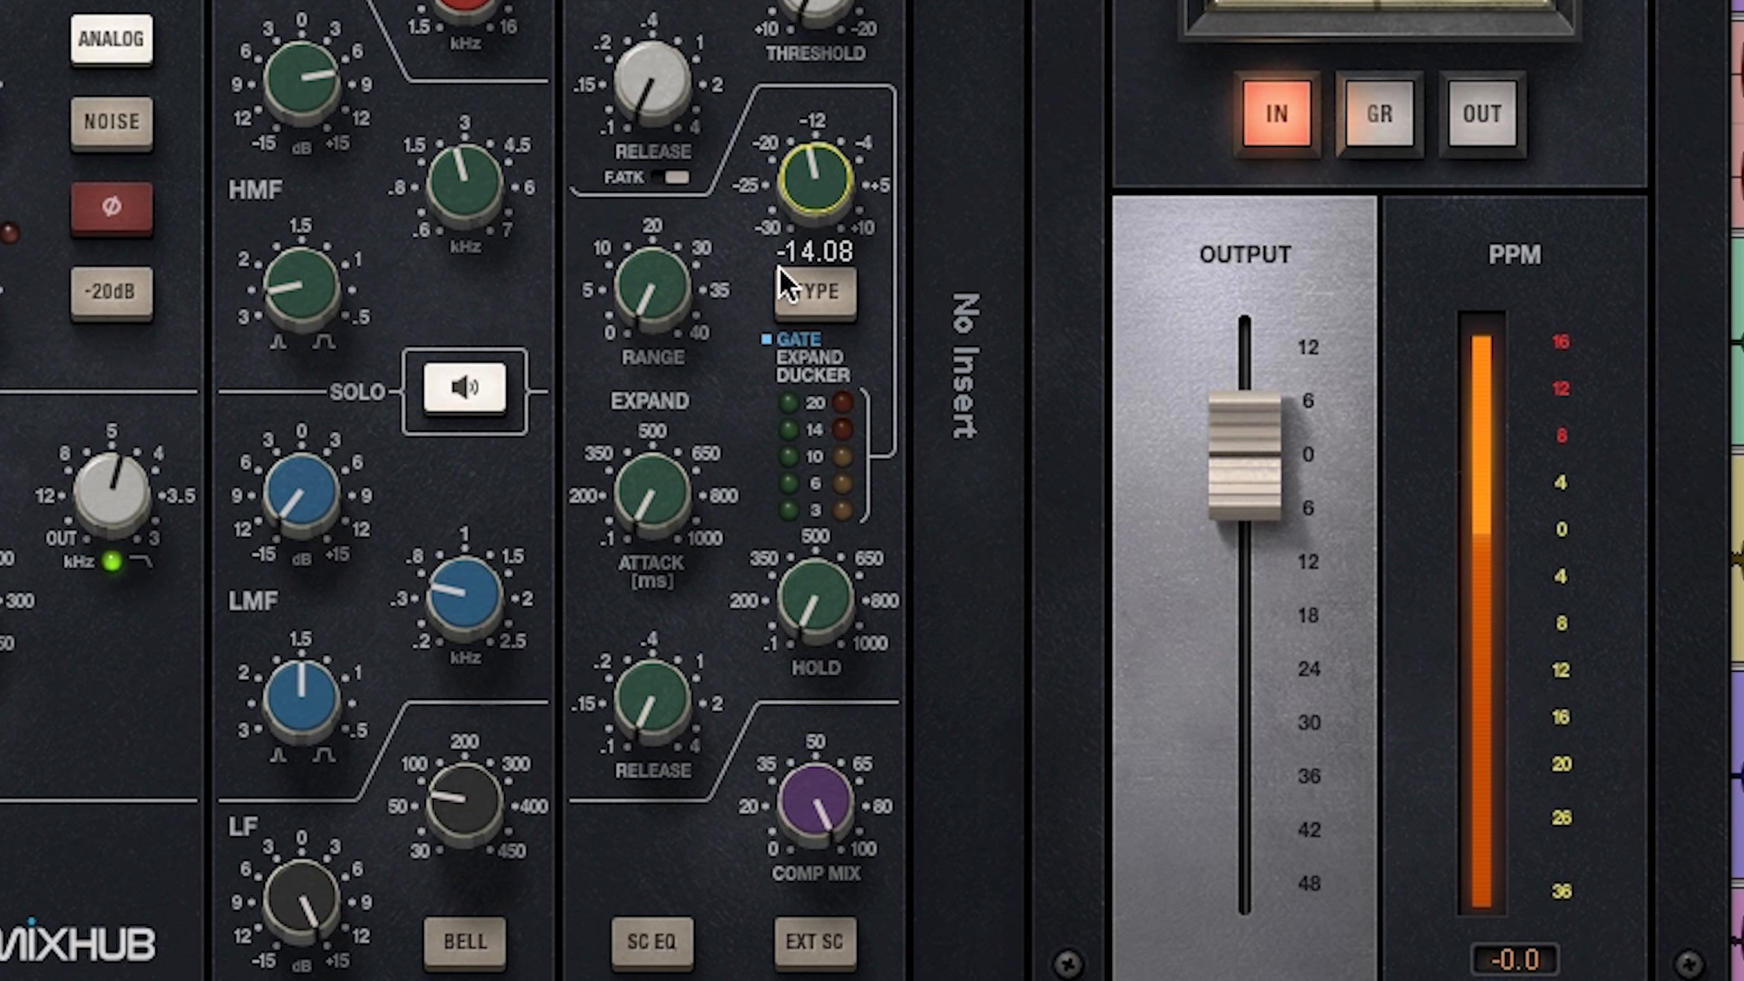
pyautogui.moveTo(652, 323); pyautogui.dragTo(652, 303)
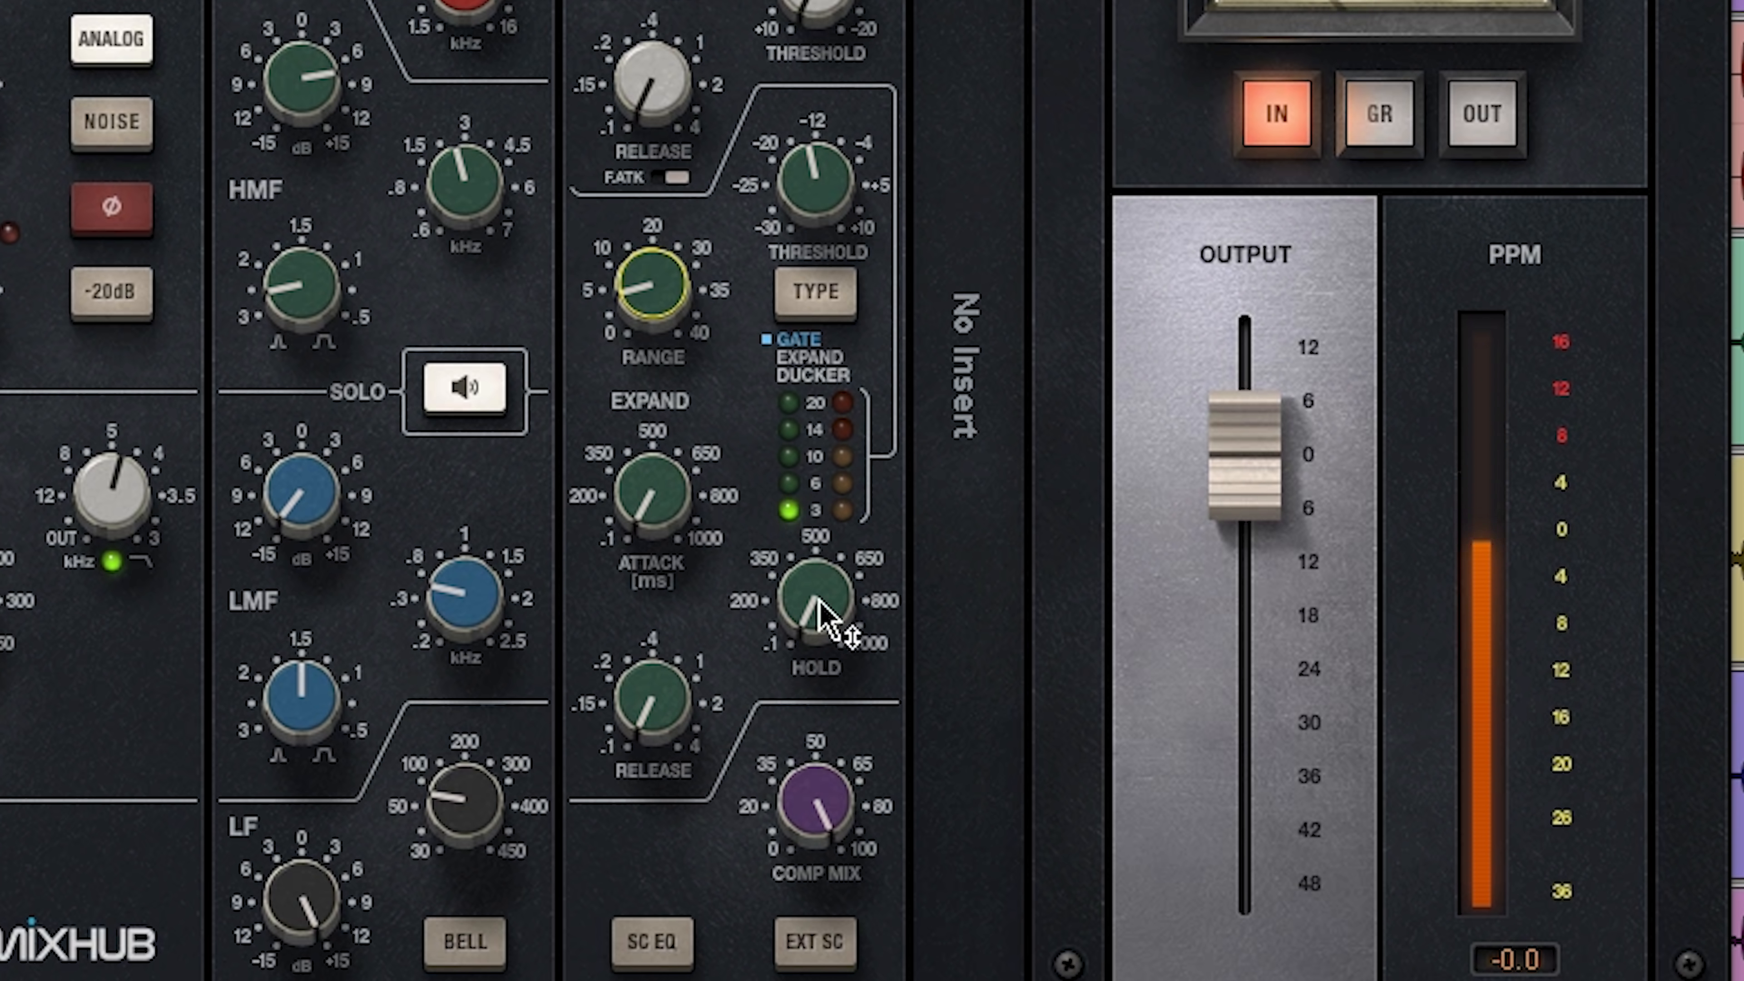
pyautogui.moveTo(820, 234); pyautogui.dragTo(821, 196)
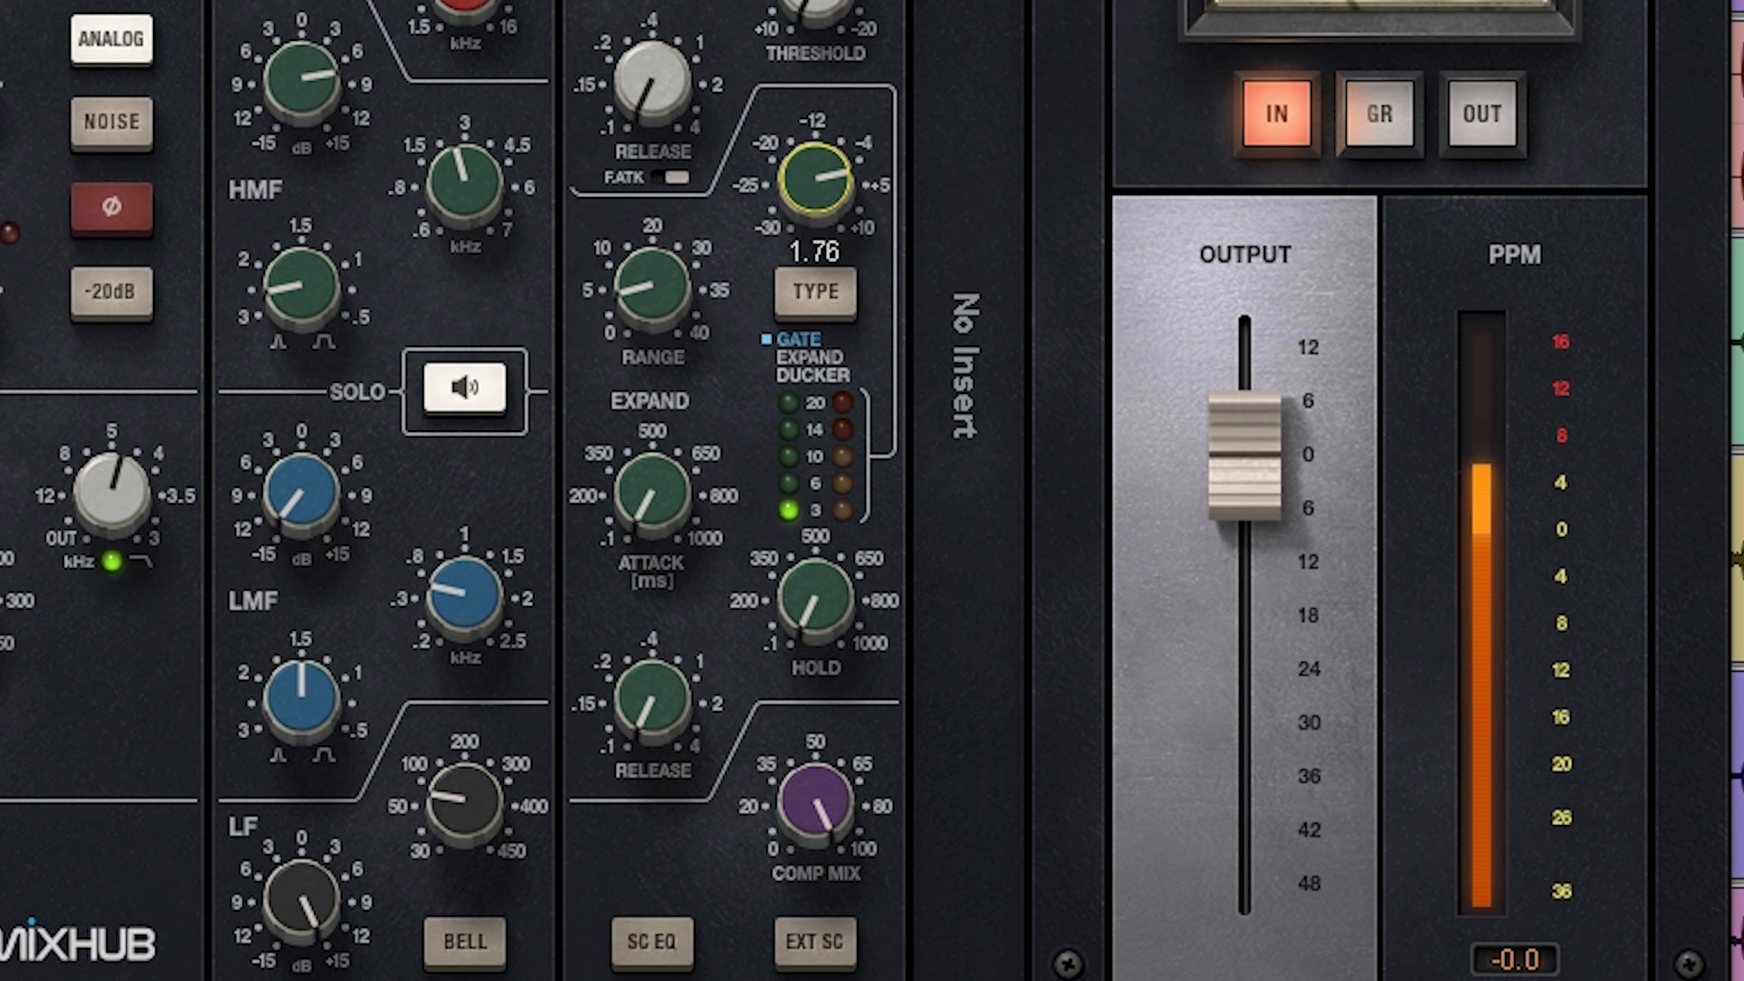
pyautogui.moveTo(664, 314); pyautogui.dragTo(664, 232)
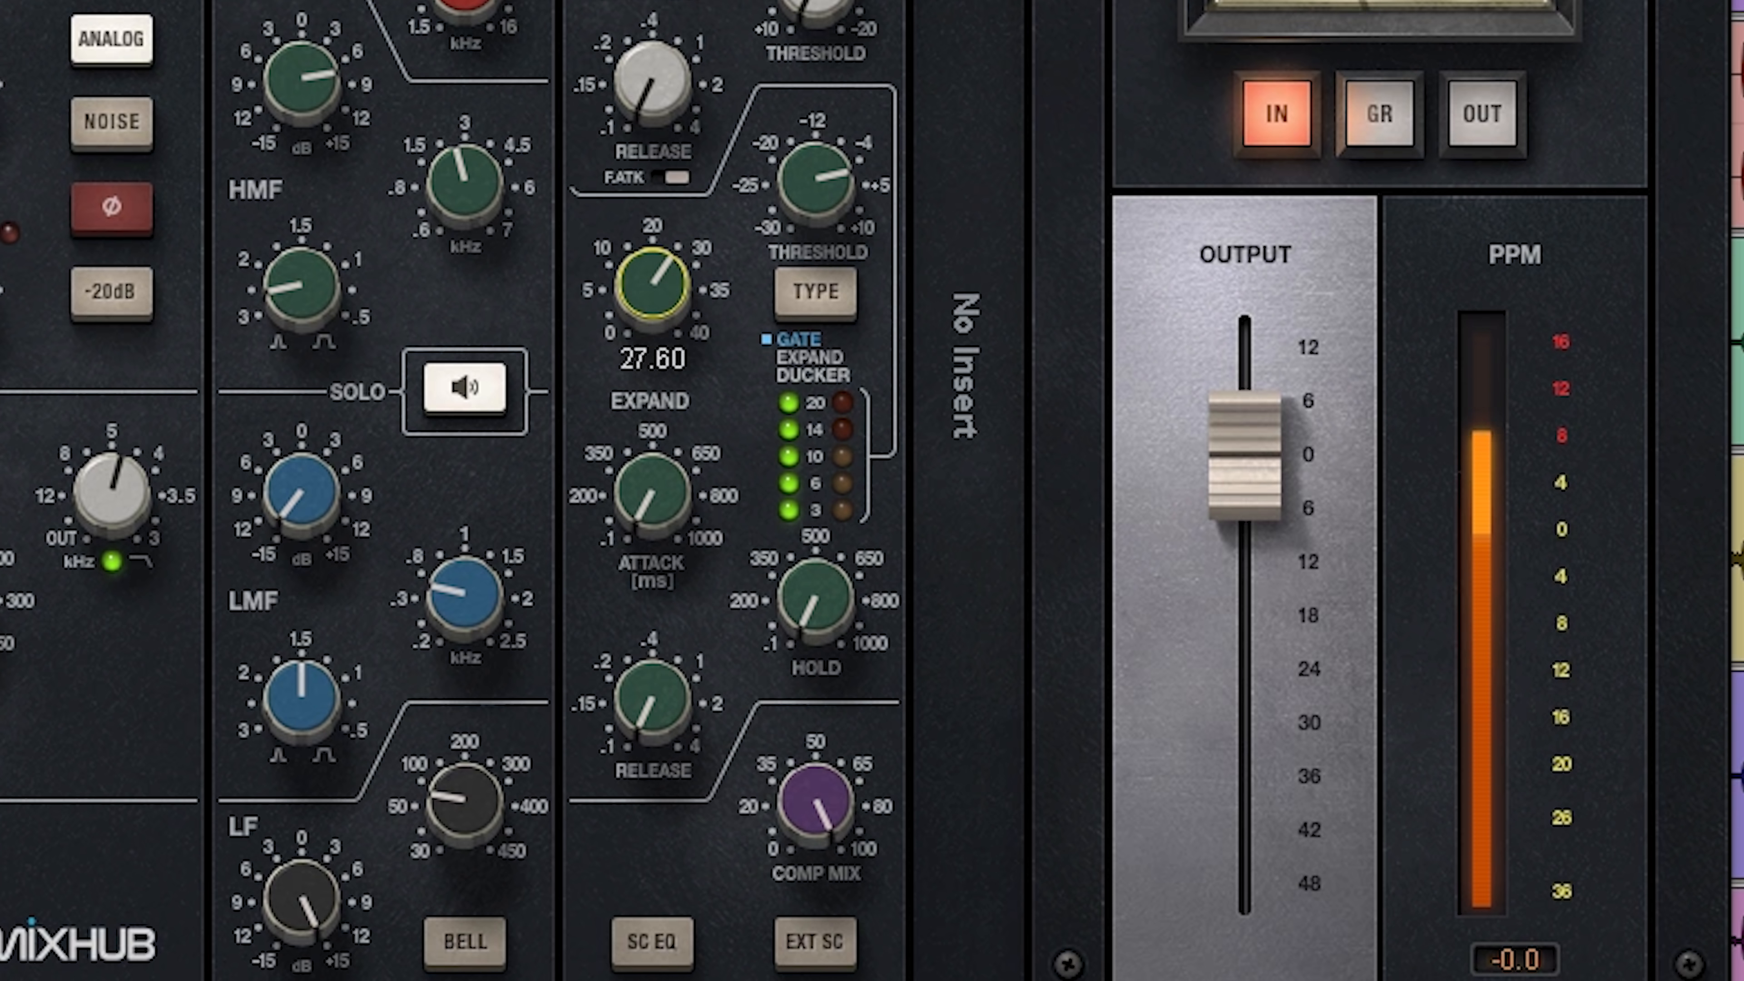
pyautogui.moveTo(664, 260); pyautogui.dragTo(629, 270)
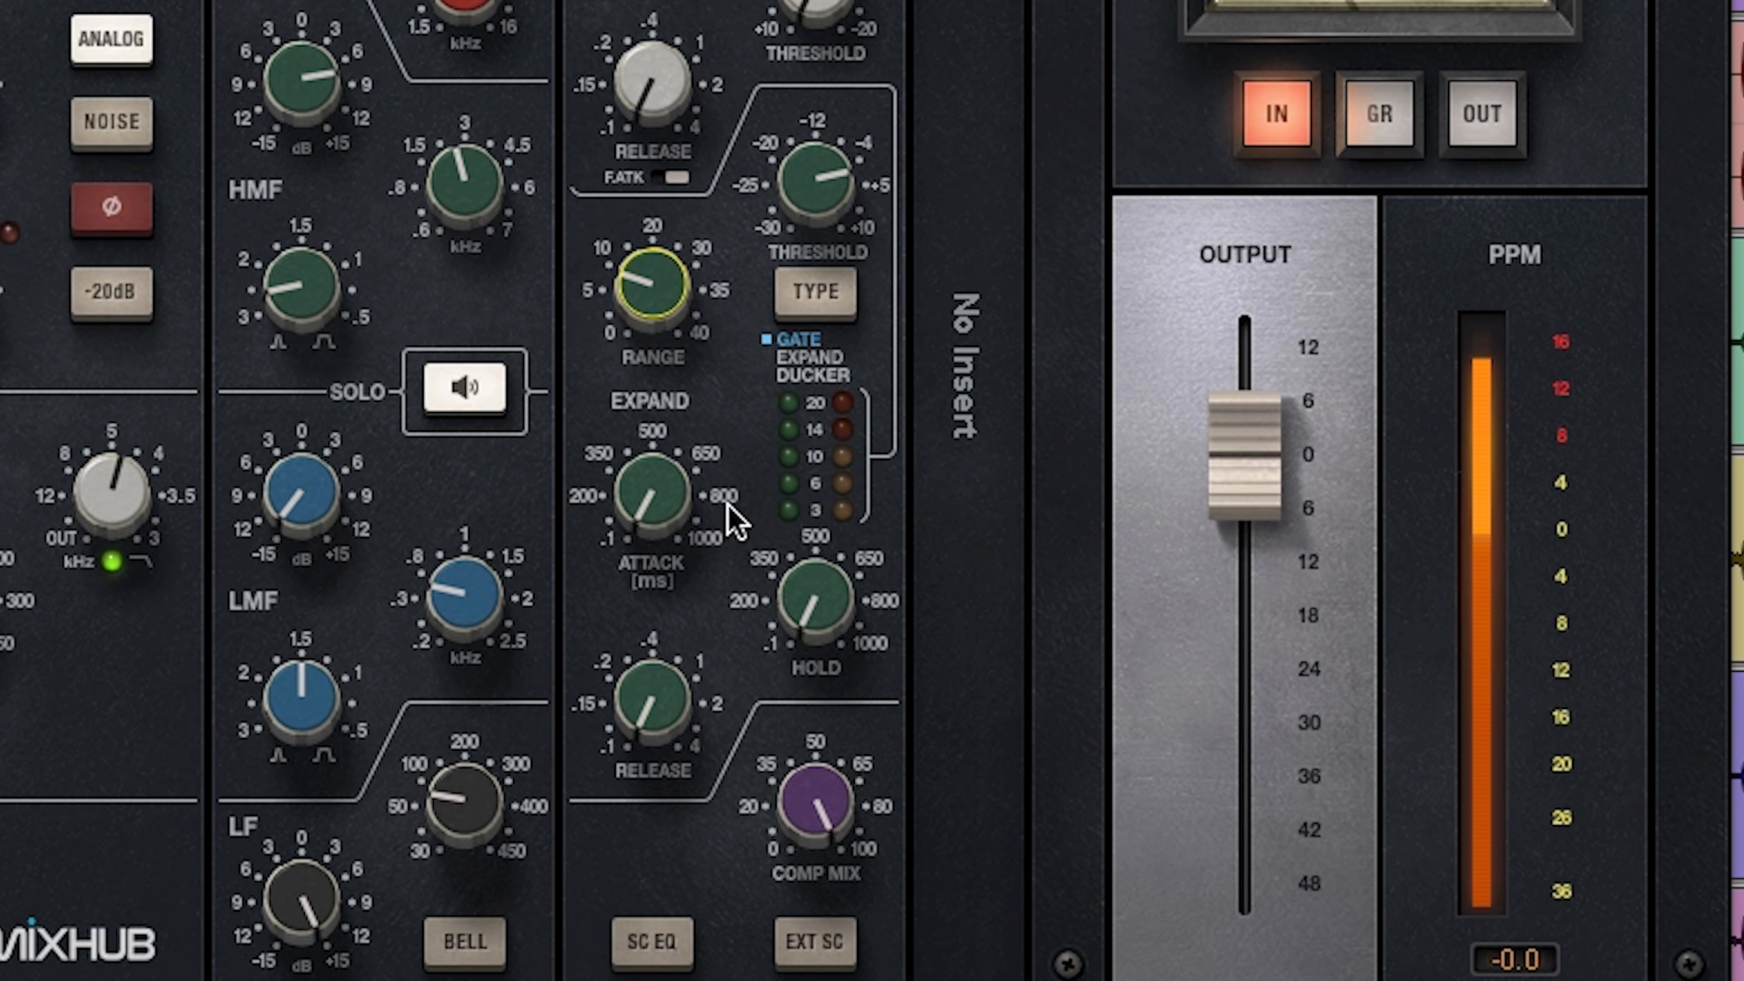
# Step: Set the kick gate's hold to 113 and attack to about 110 ms, and lengthen its release slightly
pyautogui.moveTo(817, 602); pyautogui.dragTo(817, 573)
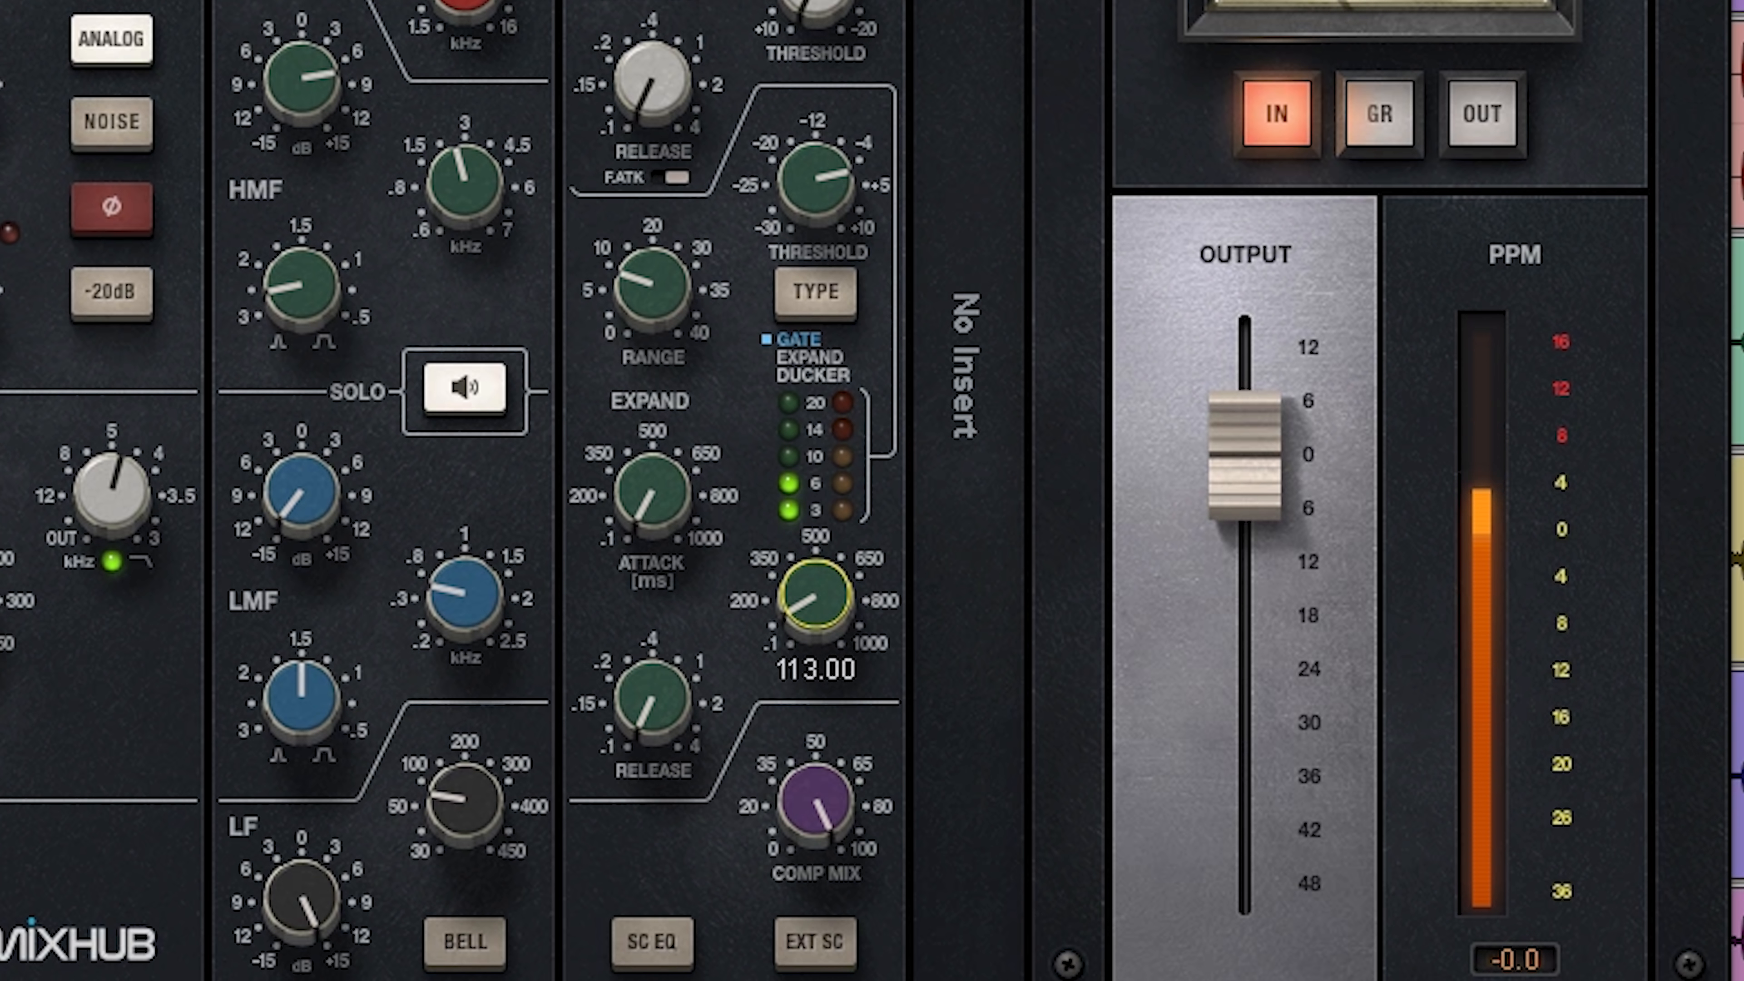
pyautogui.moveTo(817, 573); pyautogui.dragTo(817, 574)
pyautogui.moveTo(653, 482); pyautogui.dragTo(653, 472)
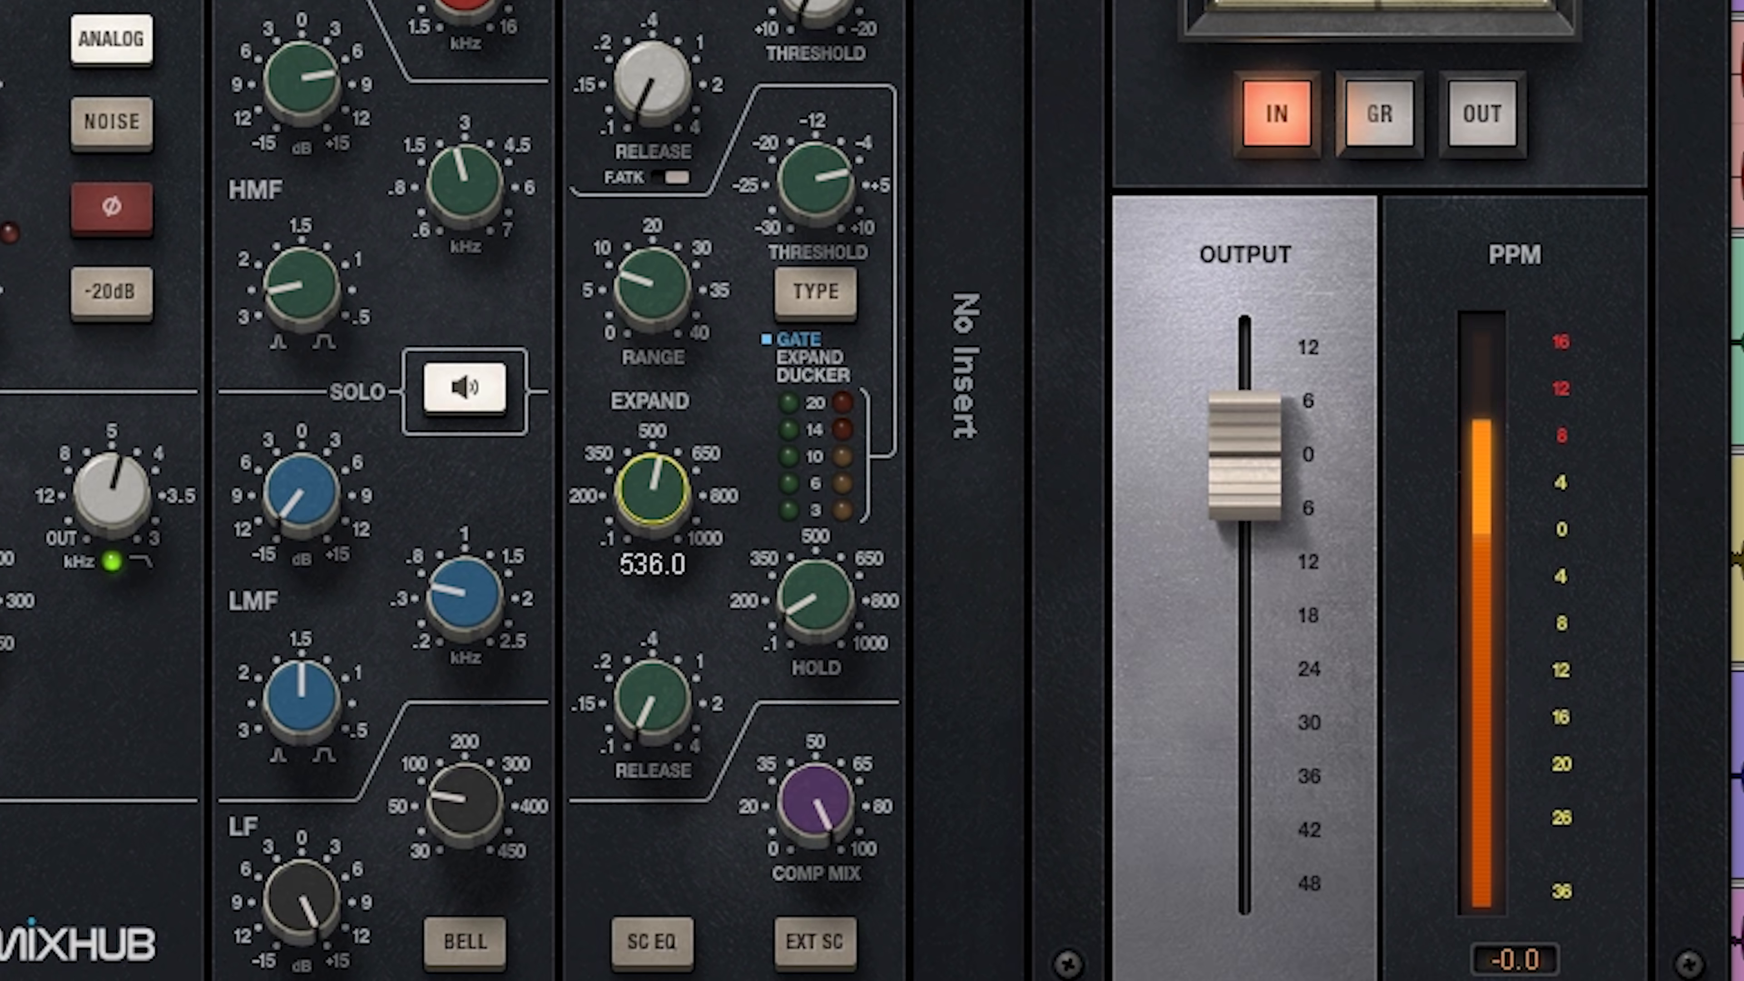
pyautogui.moveTo(654, 468); pyautogui.dragTo(653, 427)
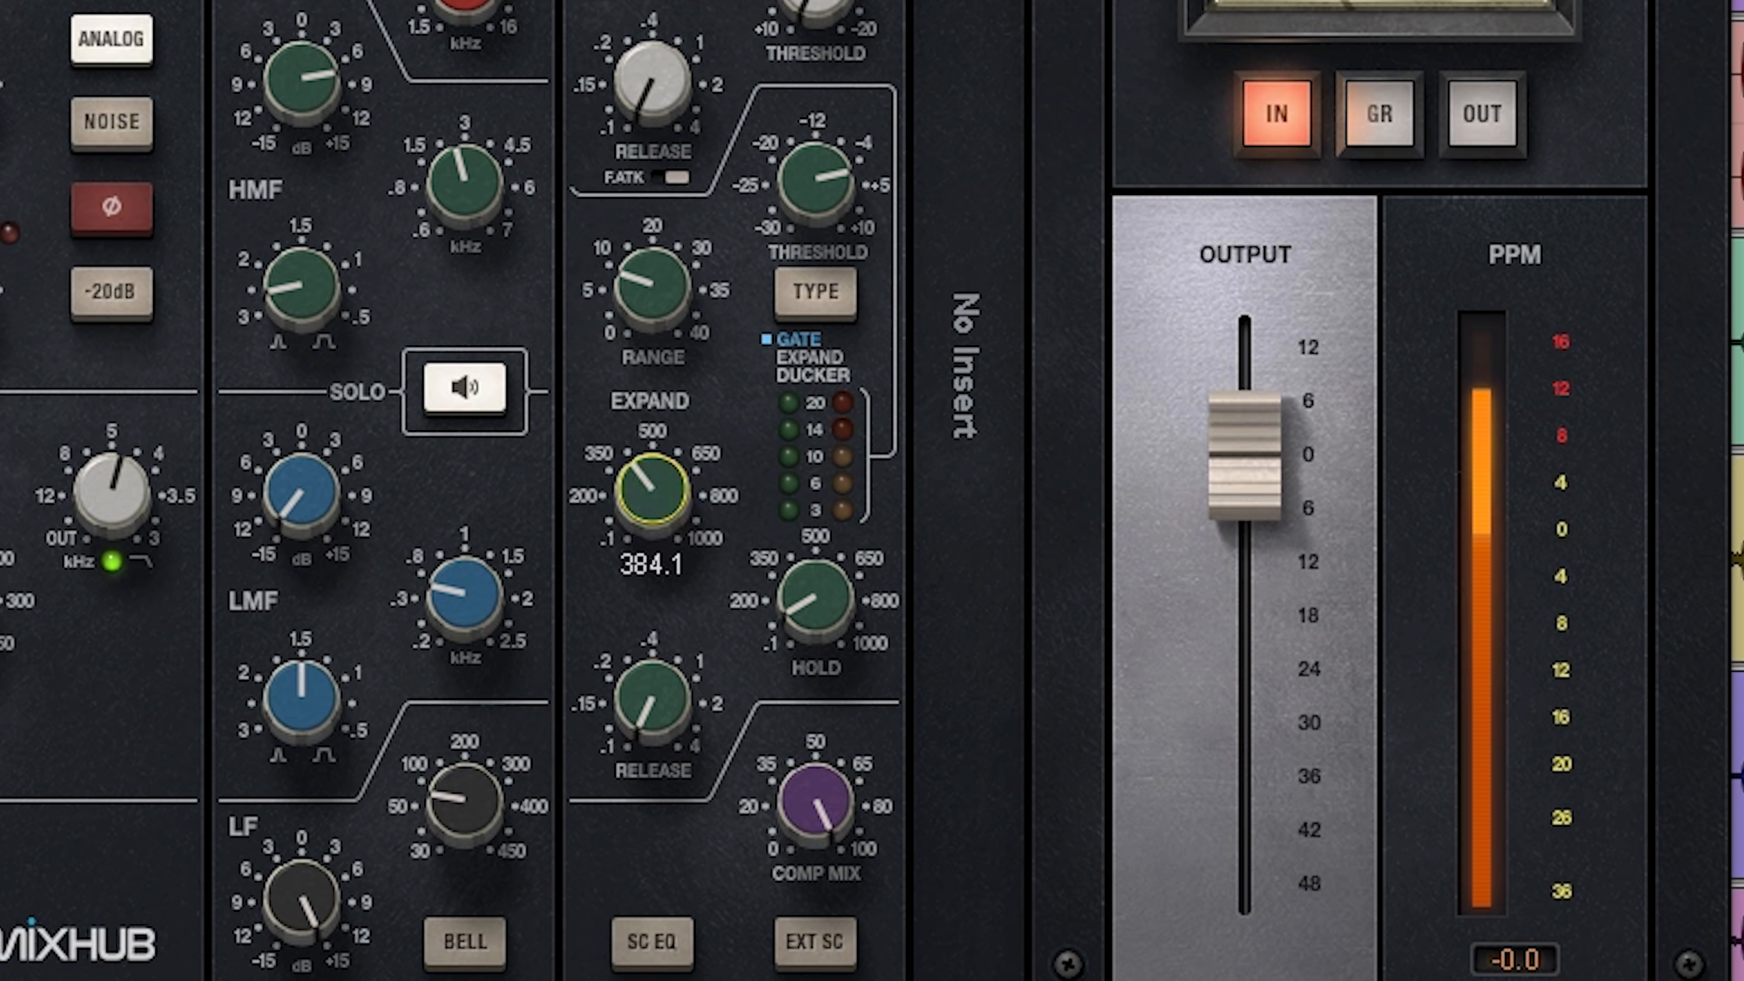
pyautogui.moveTo(654, 489); pyautogui.dragTo(653, 489)
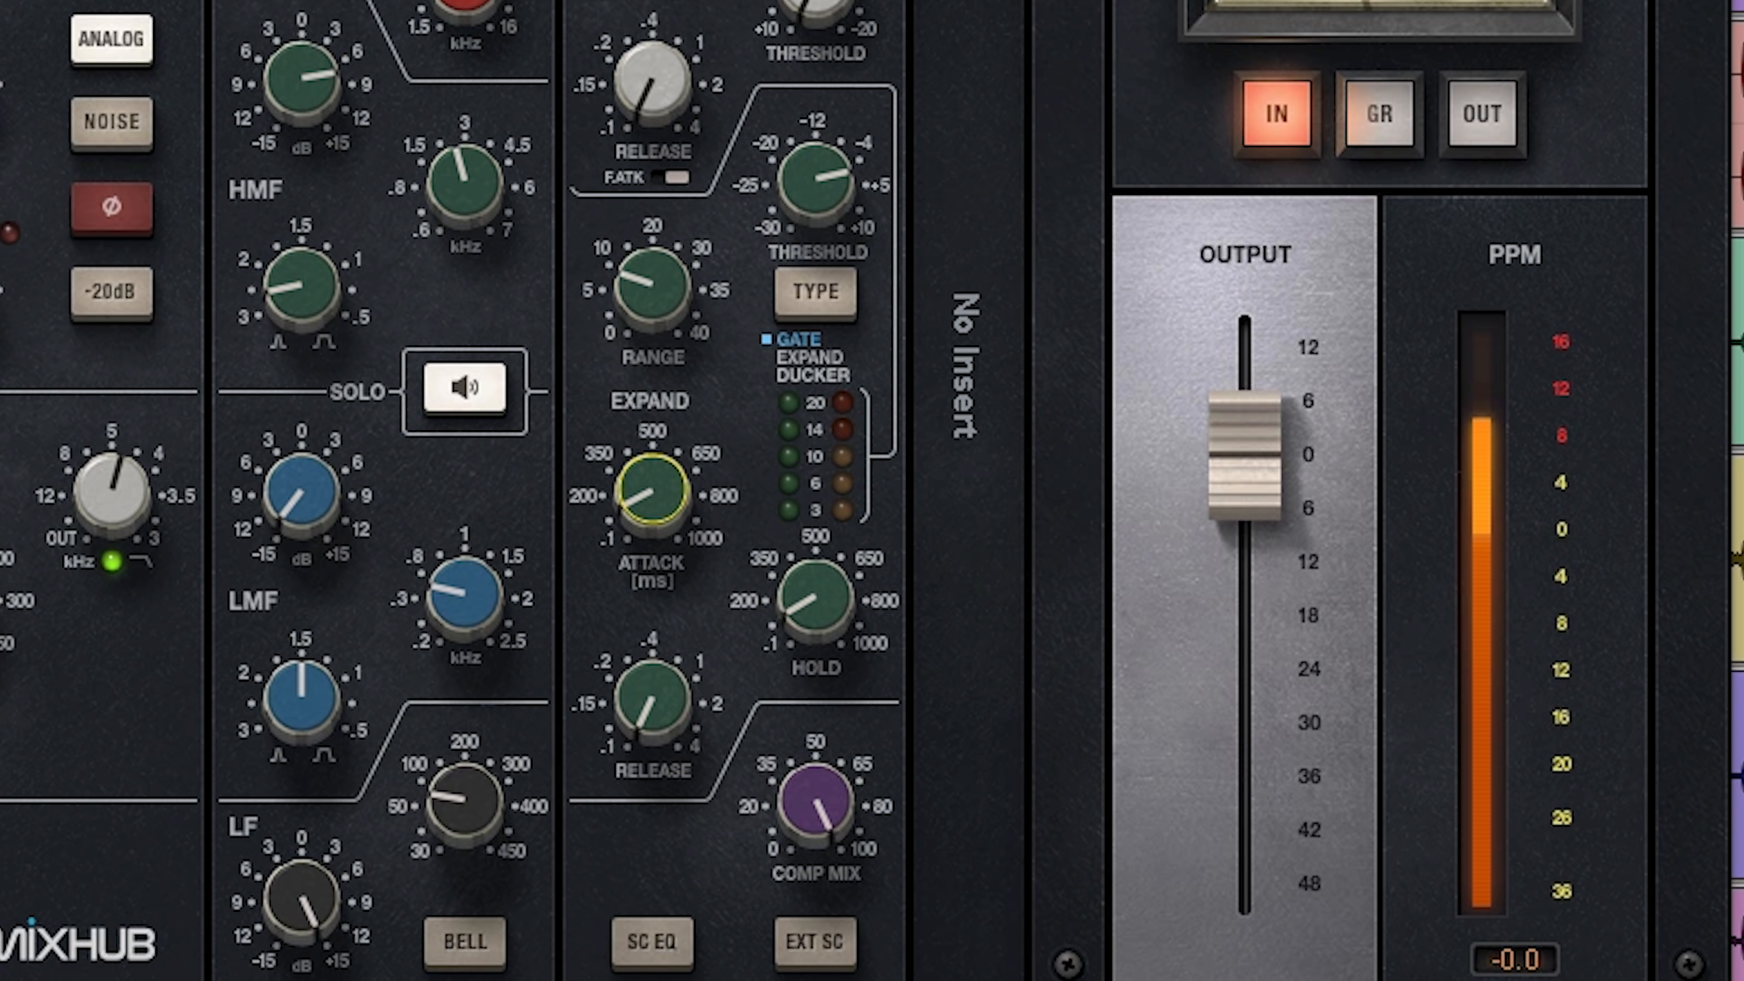
pyautogui.moveTo(681, 728); pyautogui.dragTo(681, 722)
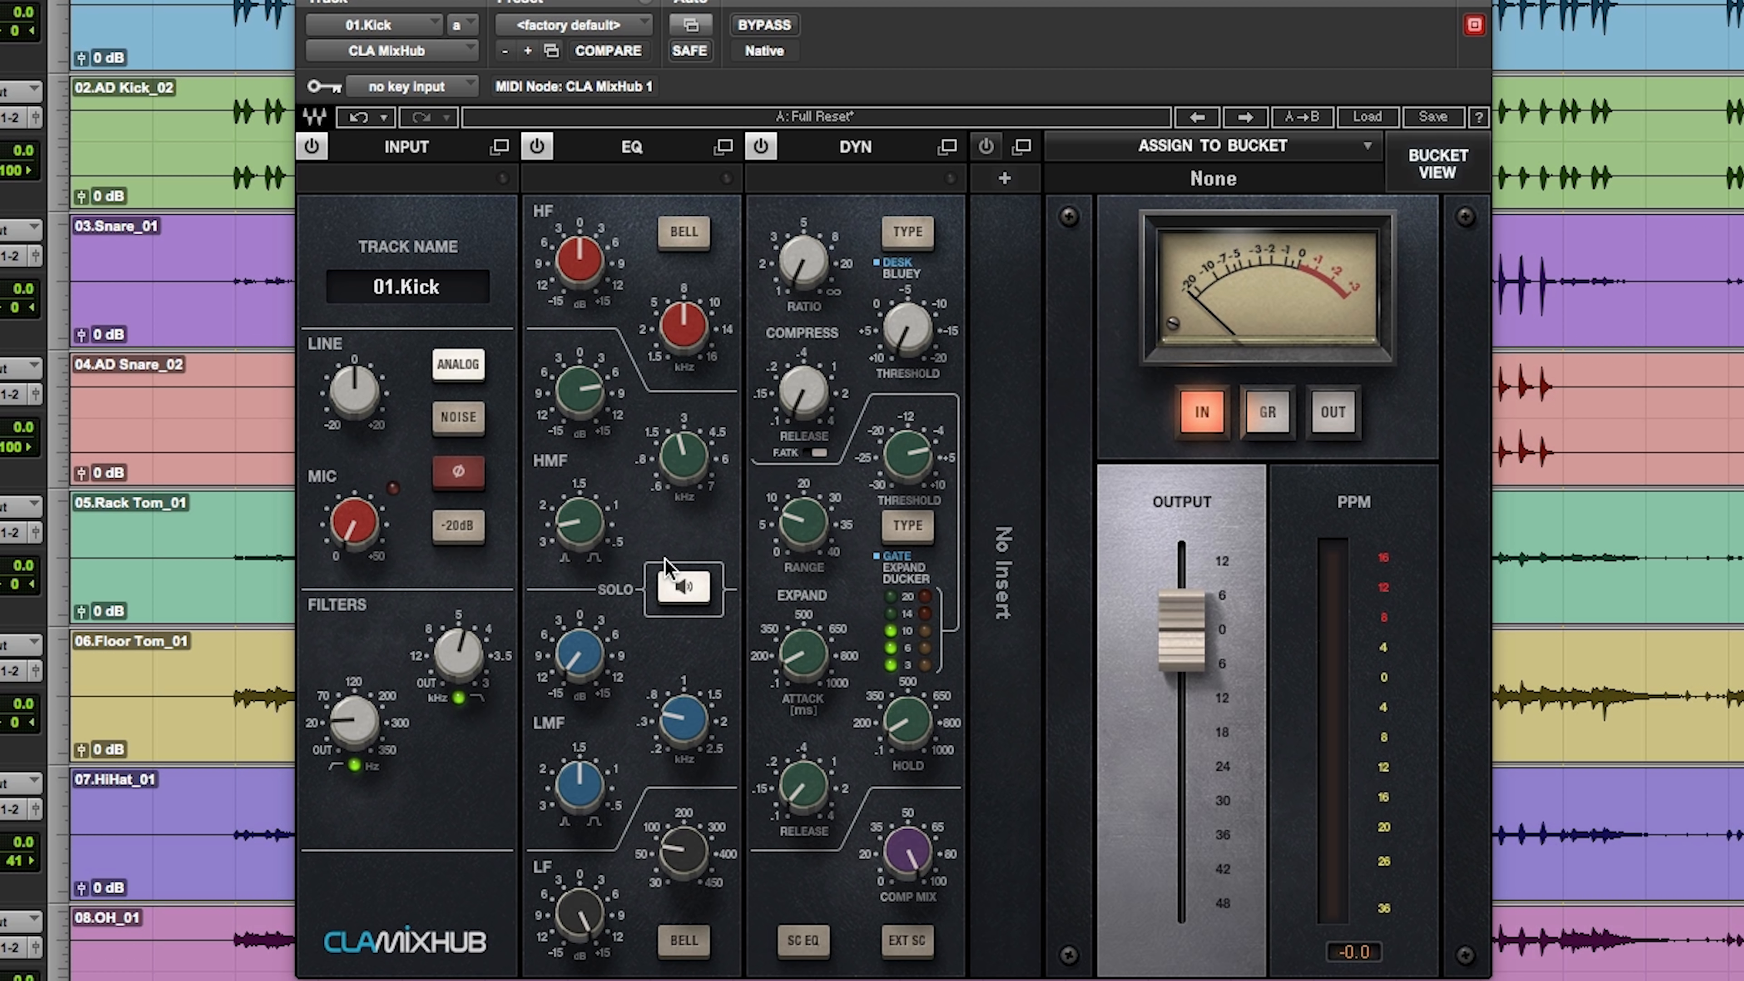
# Step: Move the EQ module behind the dynamics module and return it to its place ahead of the dynamics
pyautogui.moveTo(628, 237); pyautogui.dragTo(949, 239)
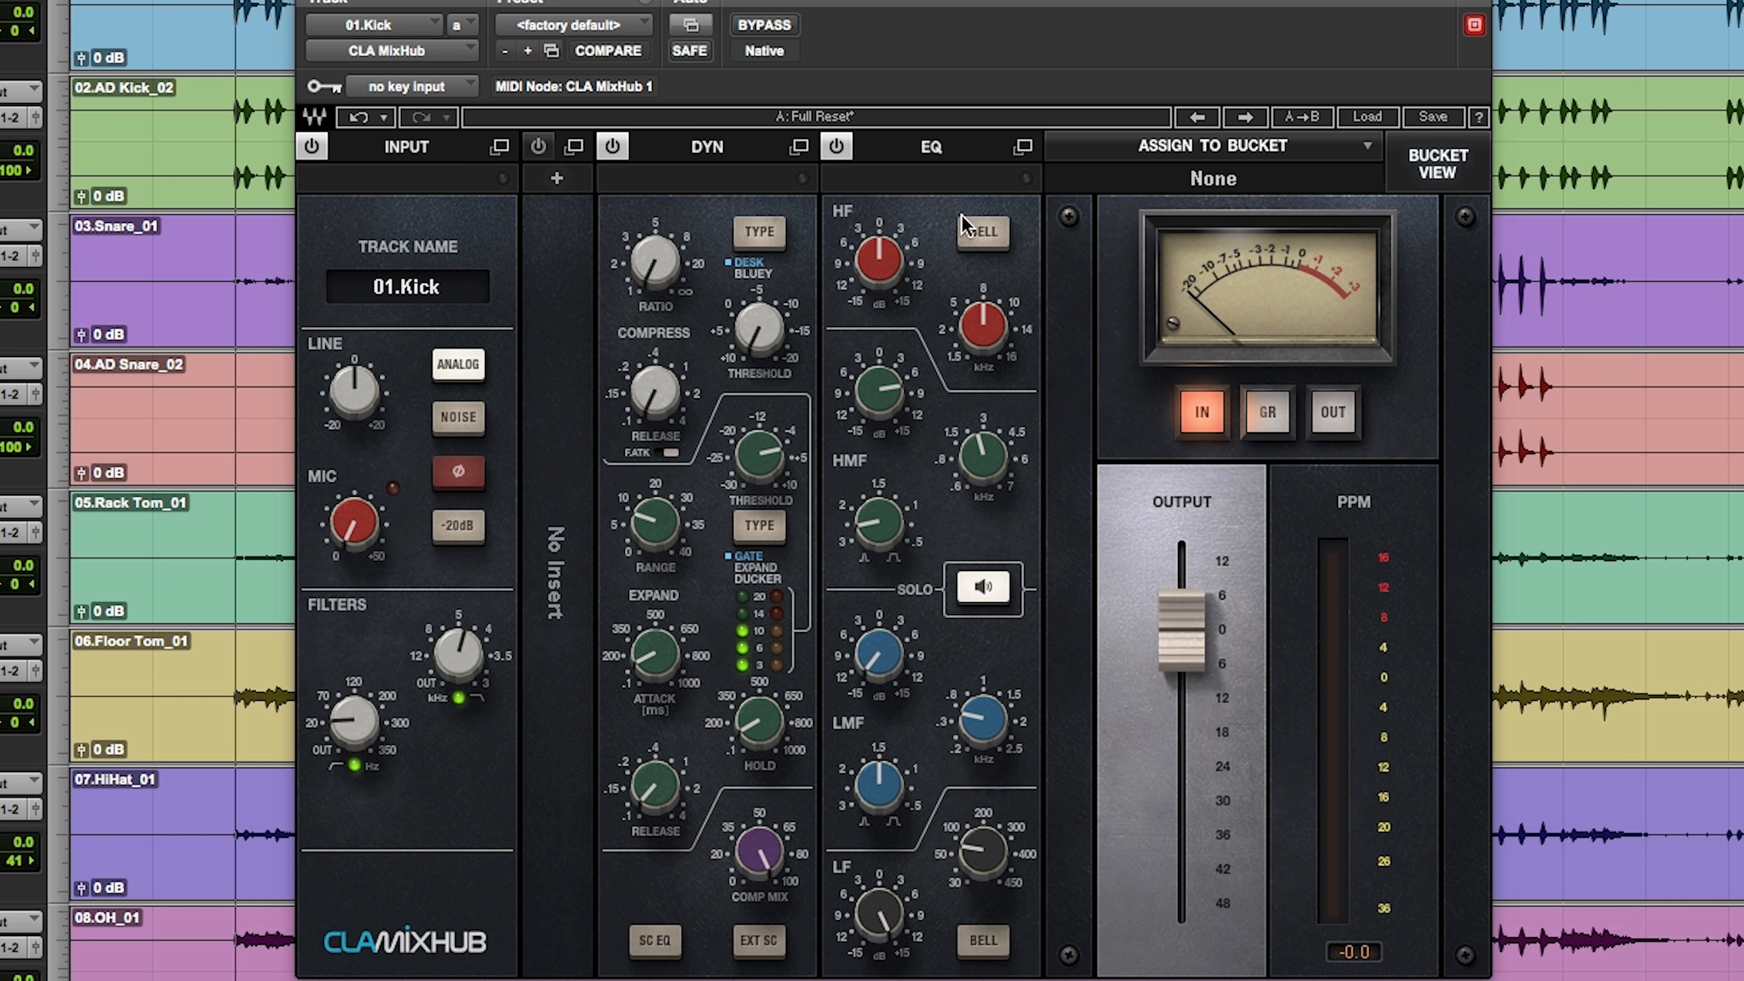
pyautogui.moveTo(958, 202); pyautogui.dragTo(714, 258)
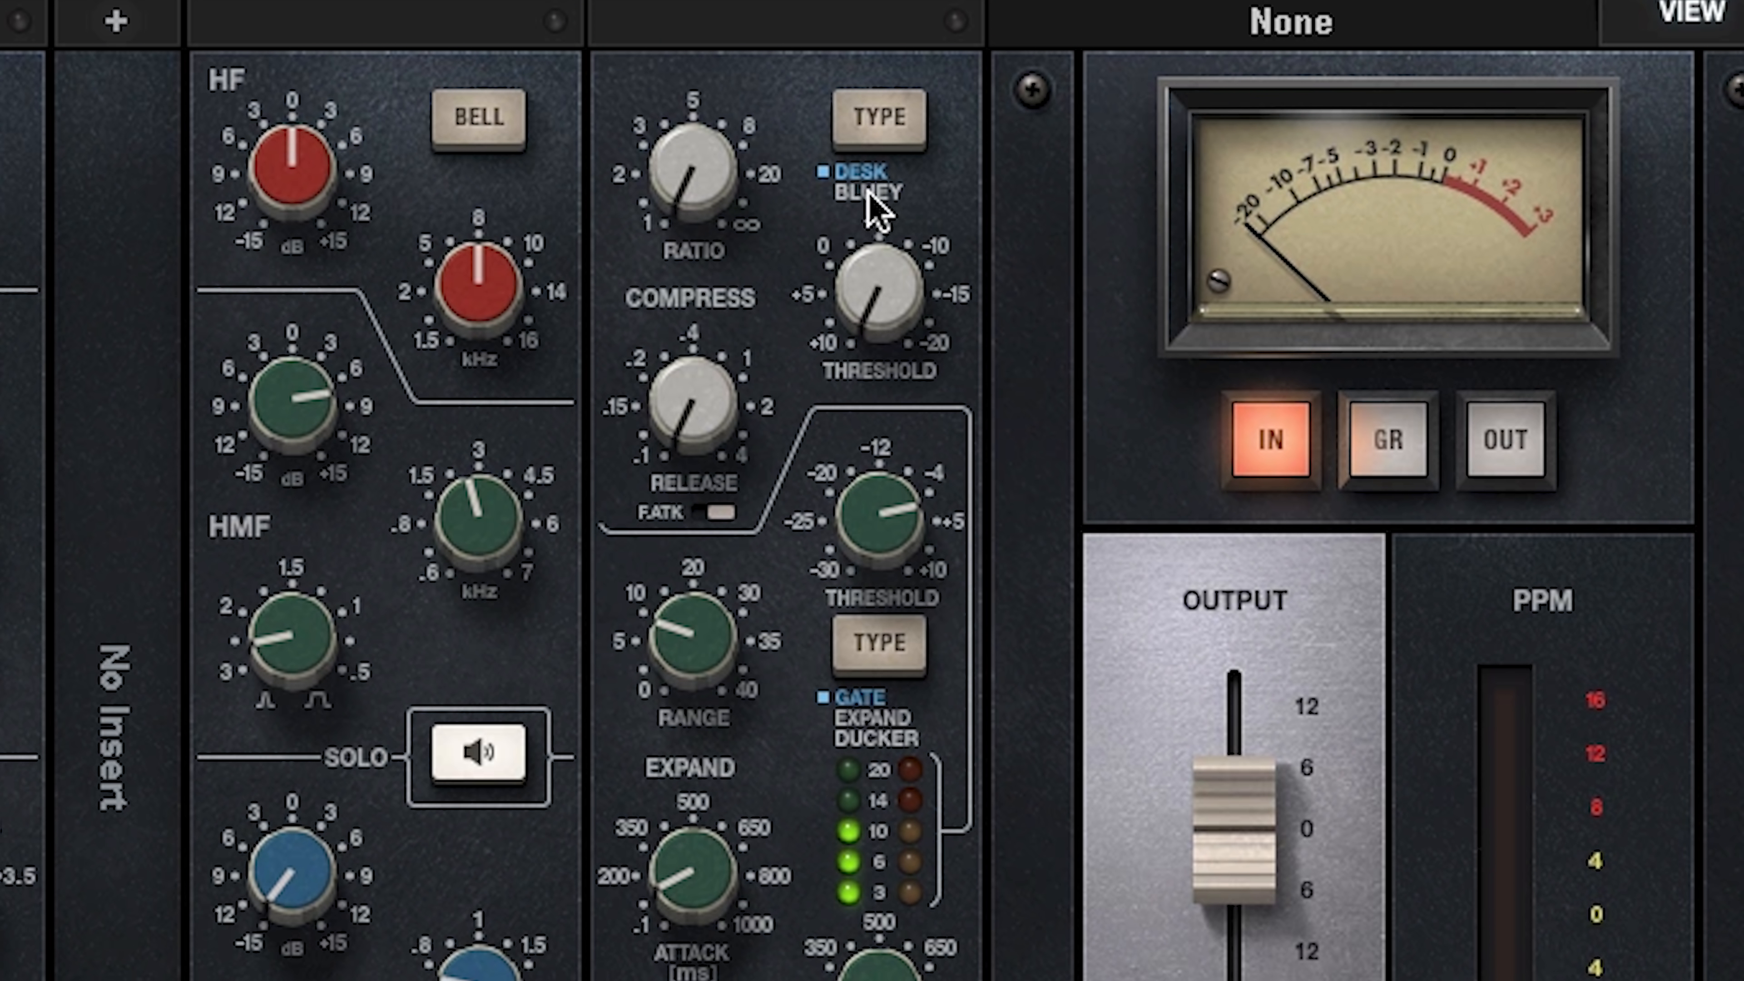
# Step: Set the kick's Desk compressor to a ratio of about 3 and a threshold of about -5
pyautogui.moveTo(700, 194); pyautogui.dragTo(700, 159)
pyautogui.moveTo(878, 295); pyautogui.dragTo(879, 260)
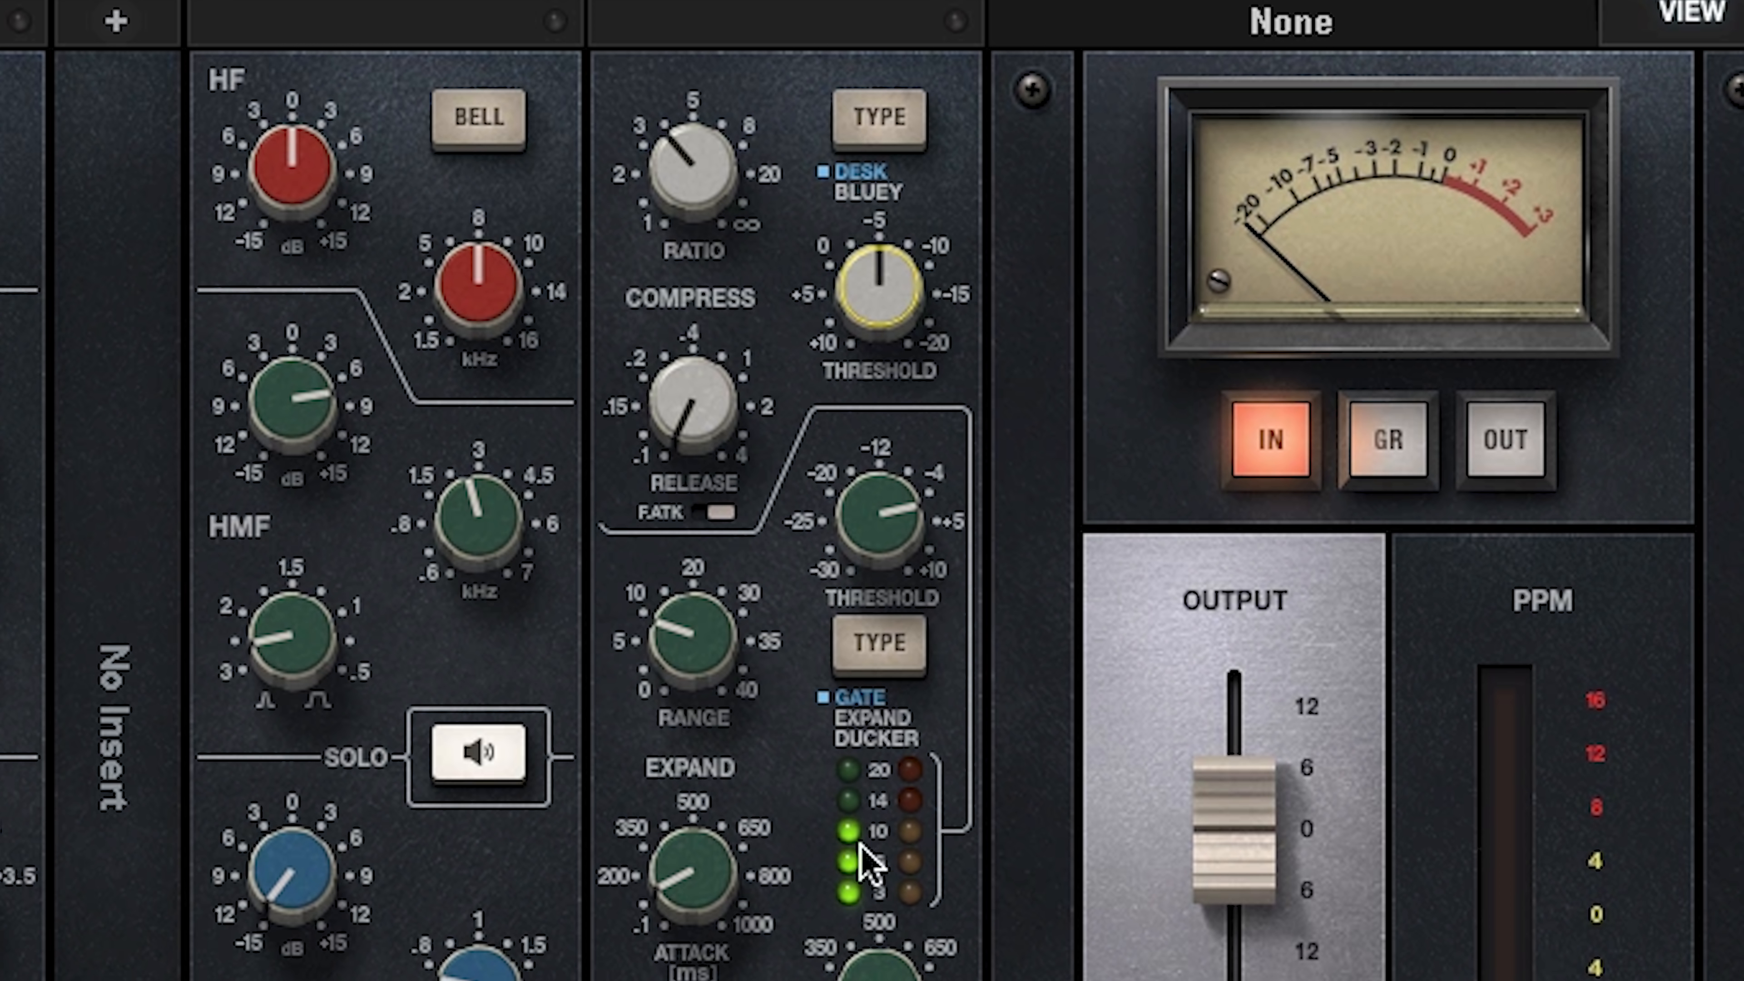
# Step: Nudge the kick compressor's threshold just past -5, raise its ratio to about 4, and audition the fast attack on and off
pyautogui.click(879, 295)
pyautogui.moveTo(879, 296); pyautogui.dragTo(879, 289)
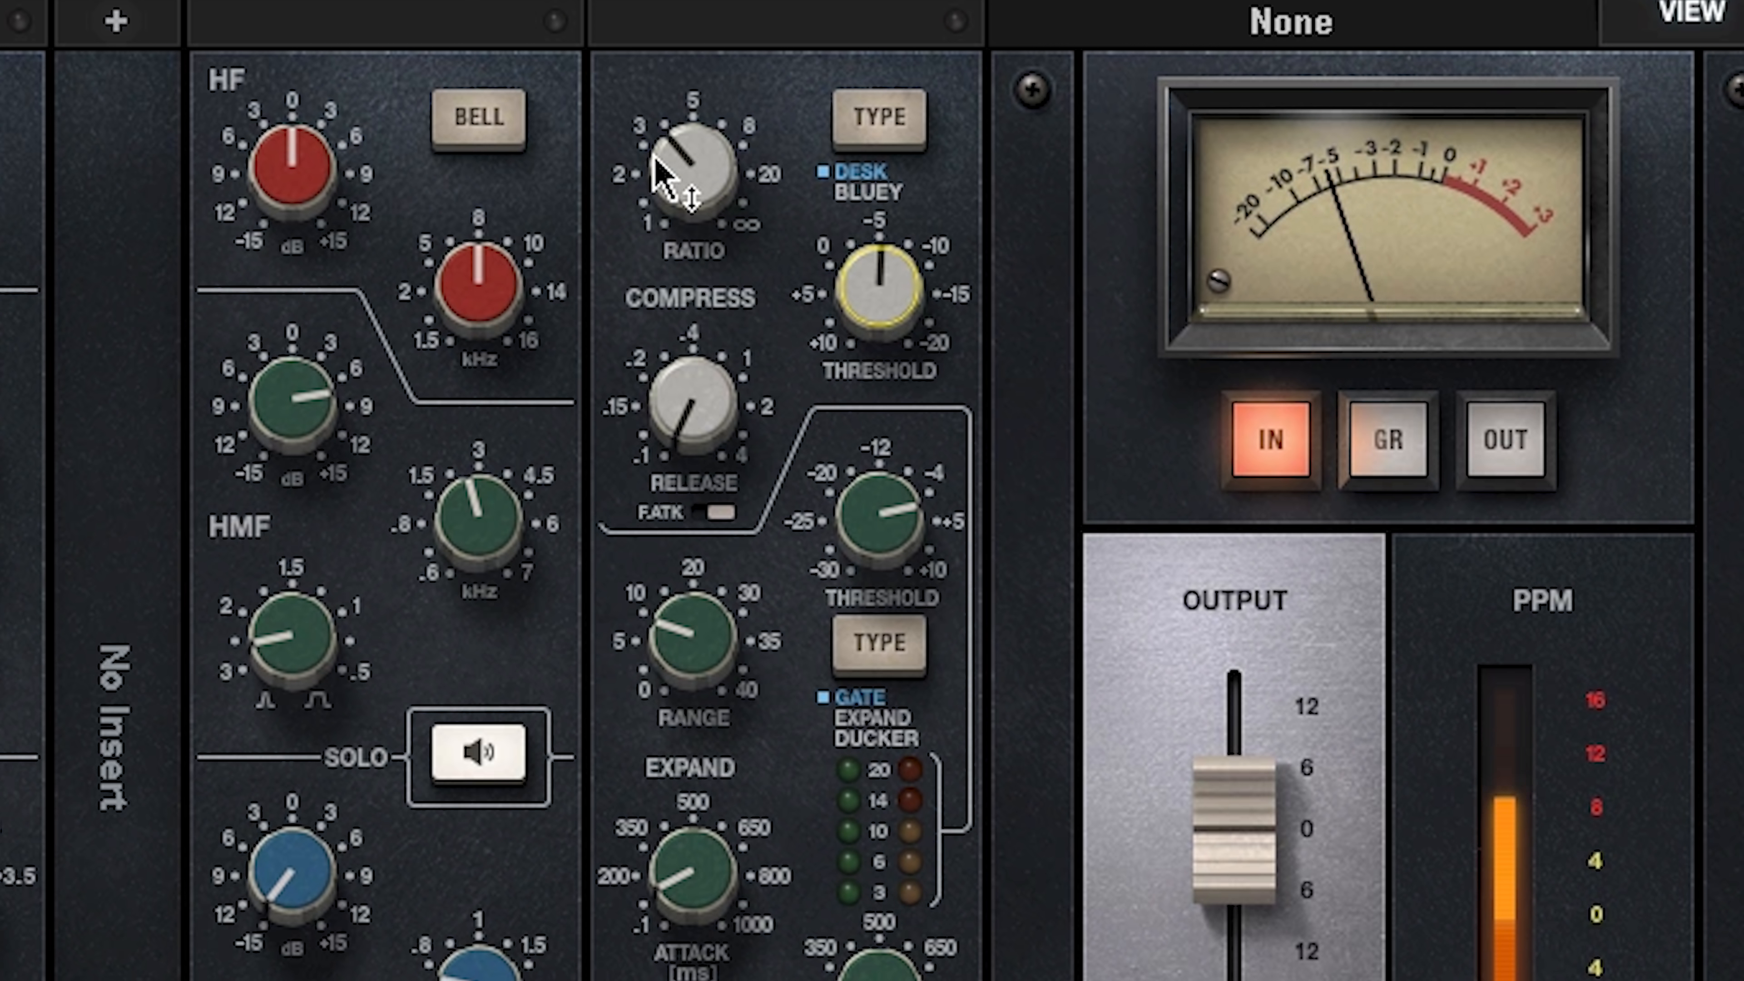
pyautogui.moveTo(659, 185); pyautogui.dragTo(659, 177)
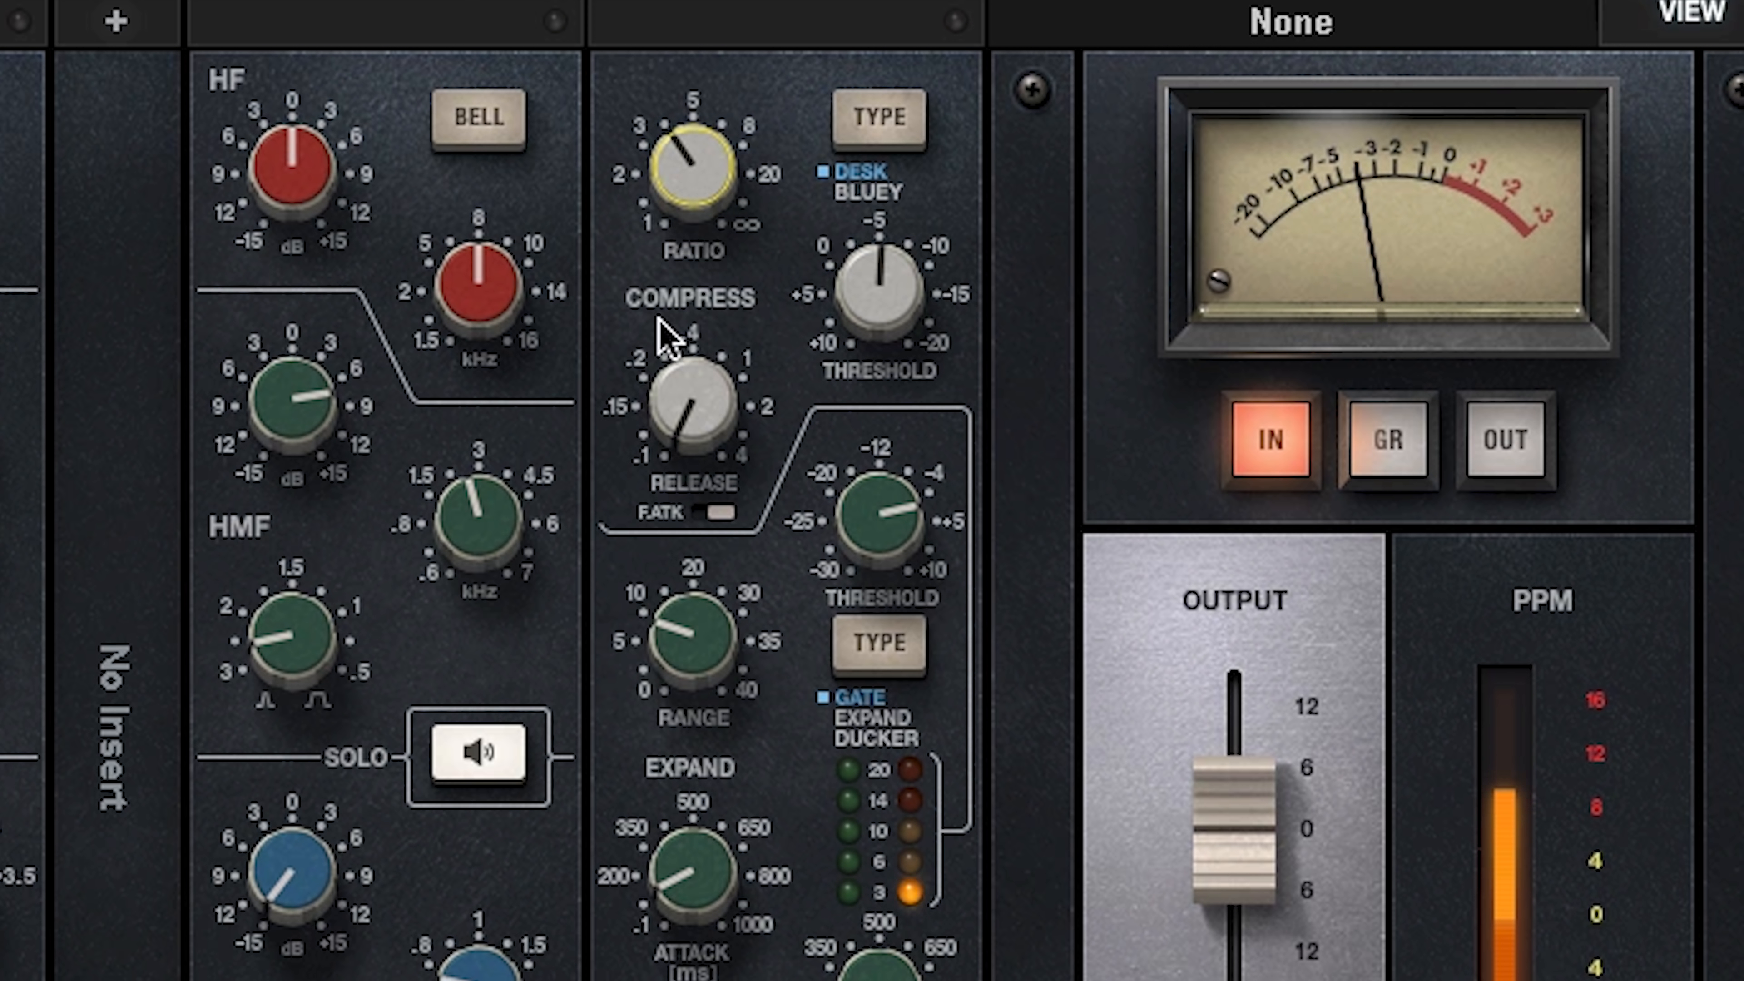
pyautogui.click(718, 516)
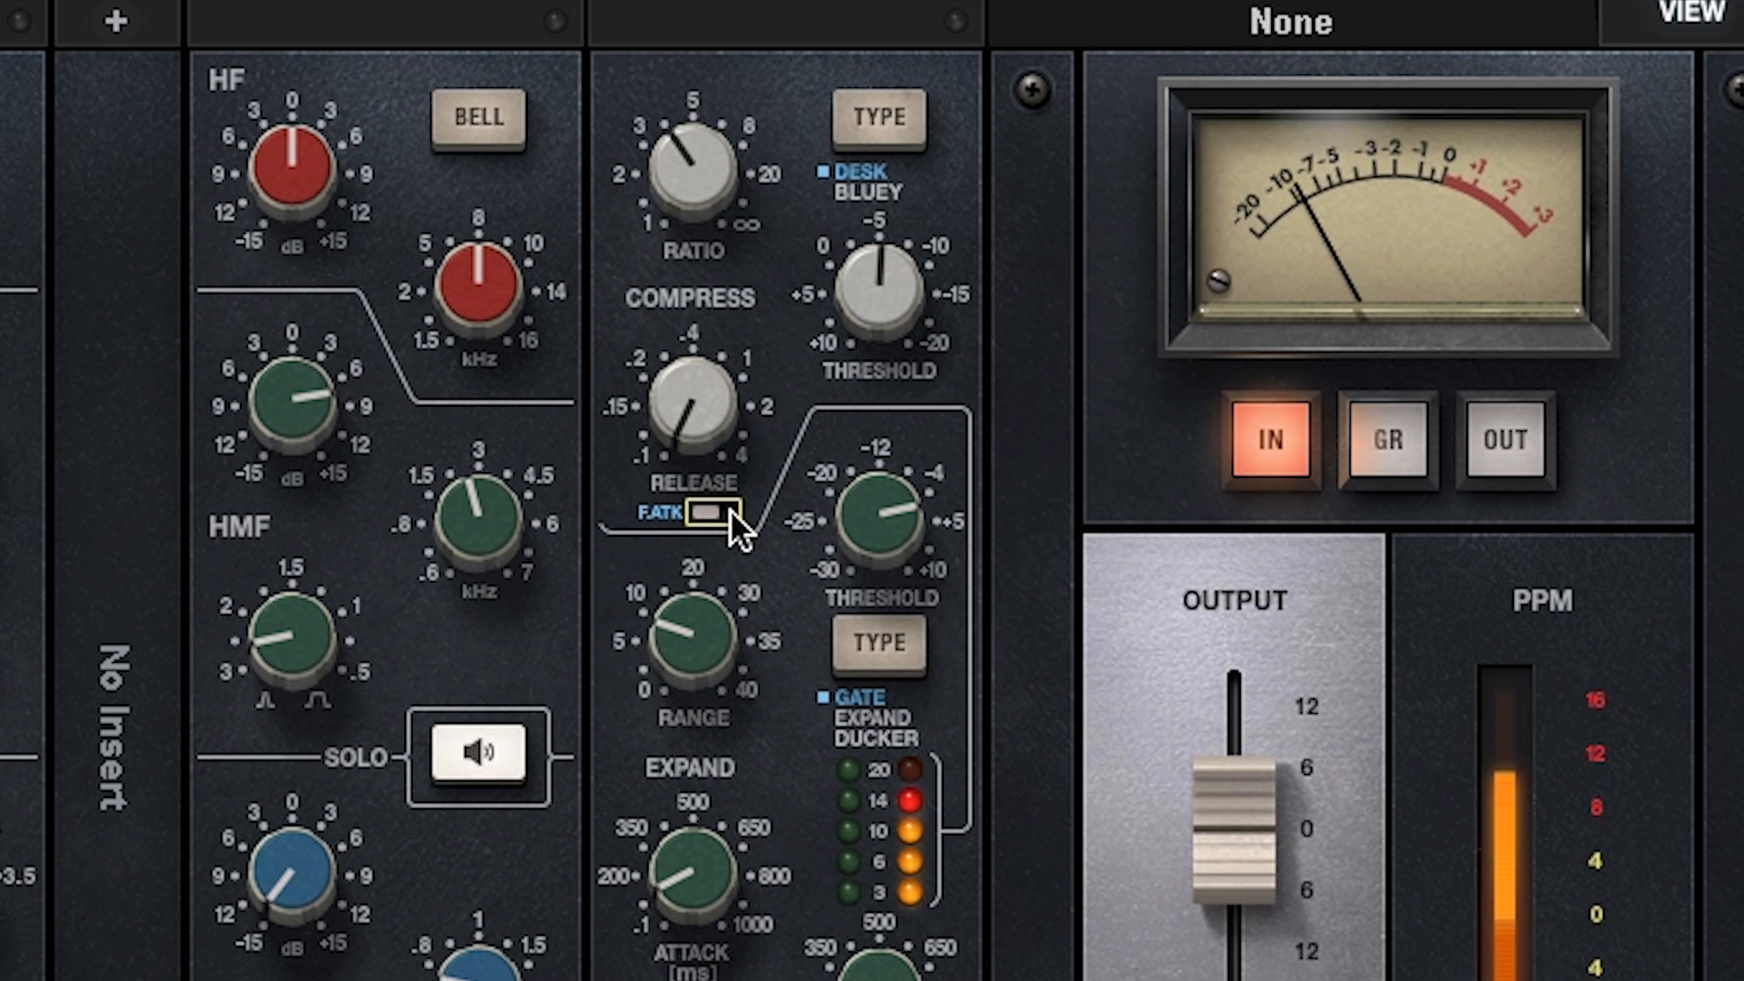
pyautogui.click(722, 512)
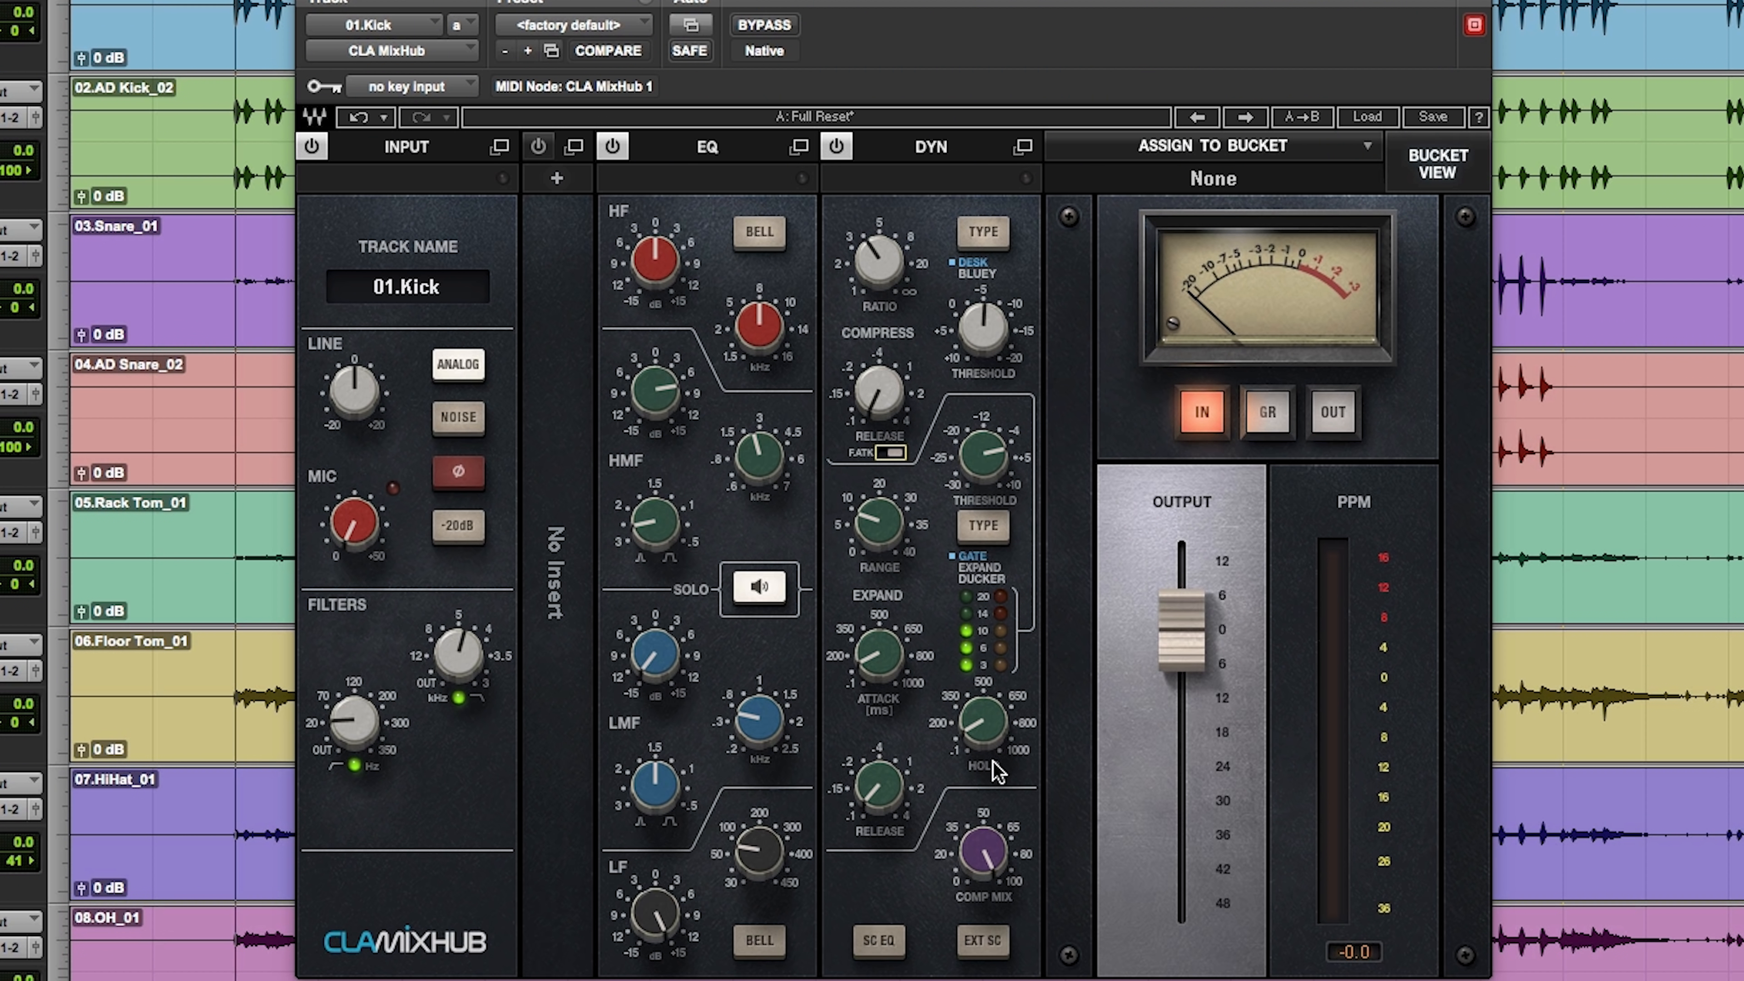
# Step: Switch the meter to gain reduction and set the kick compressor's threshold to -17.40 during playback
pyautogui.click(1271, 417)
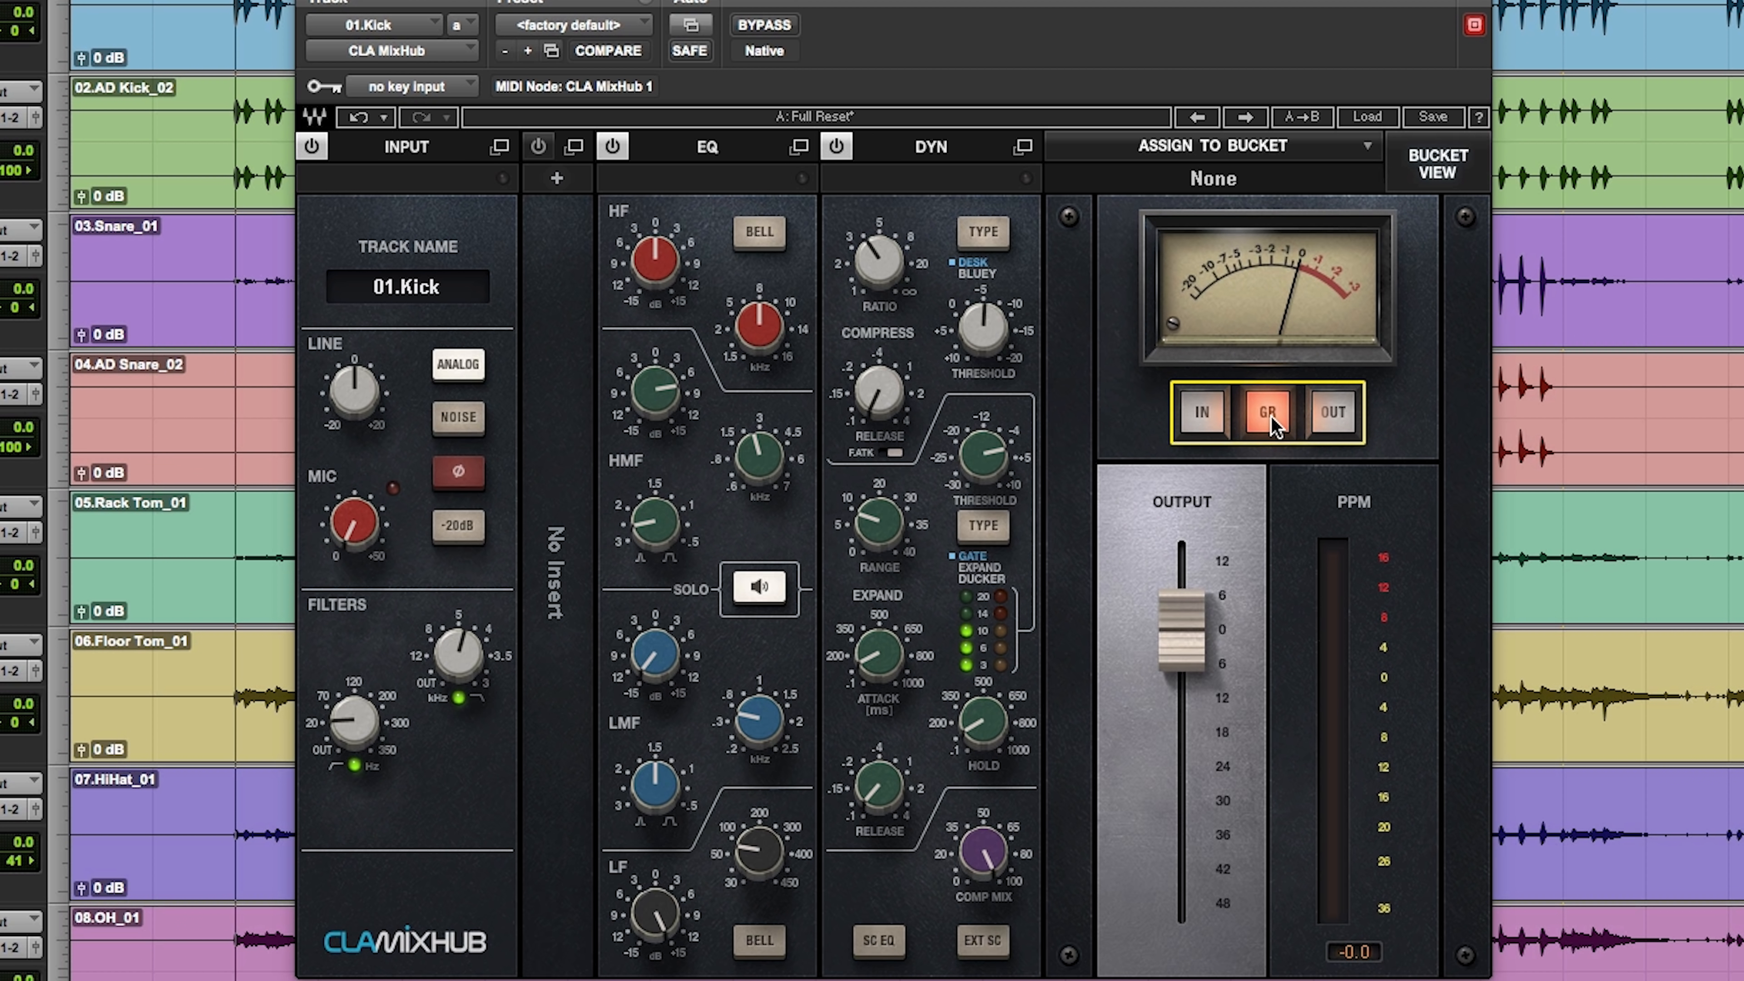
pyautogui.press('space')
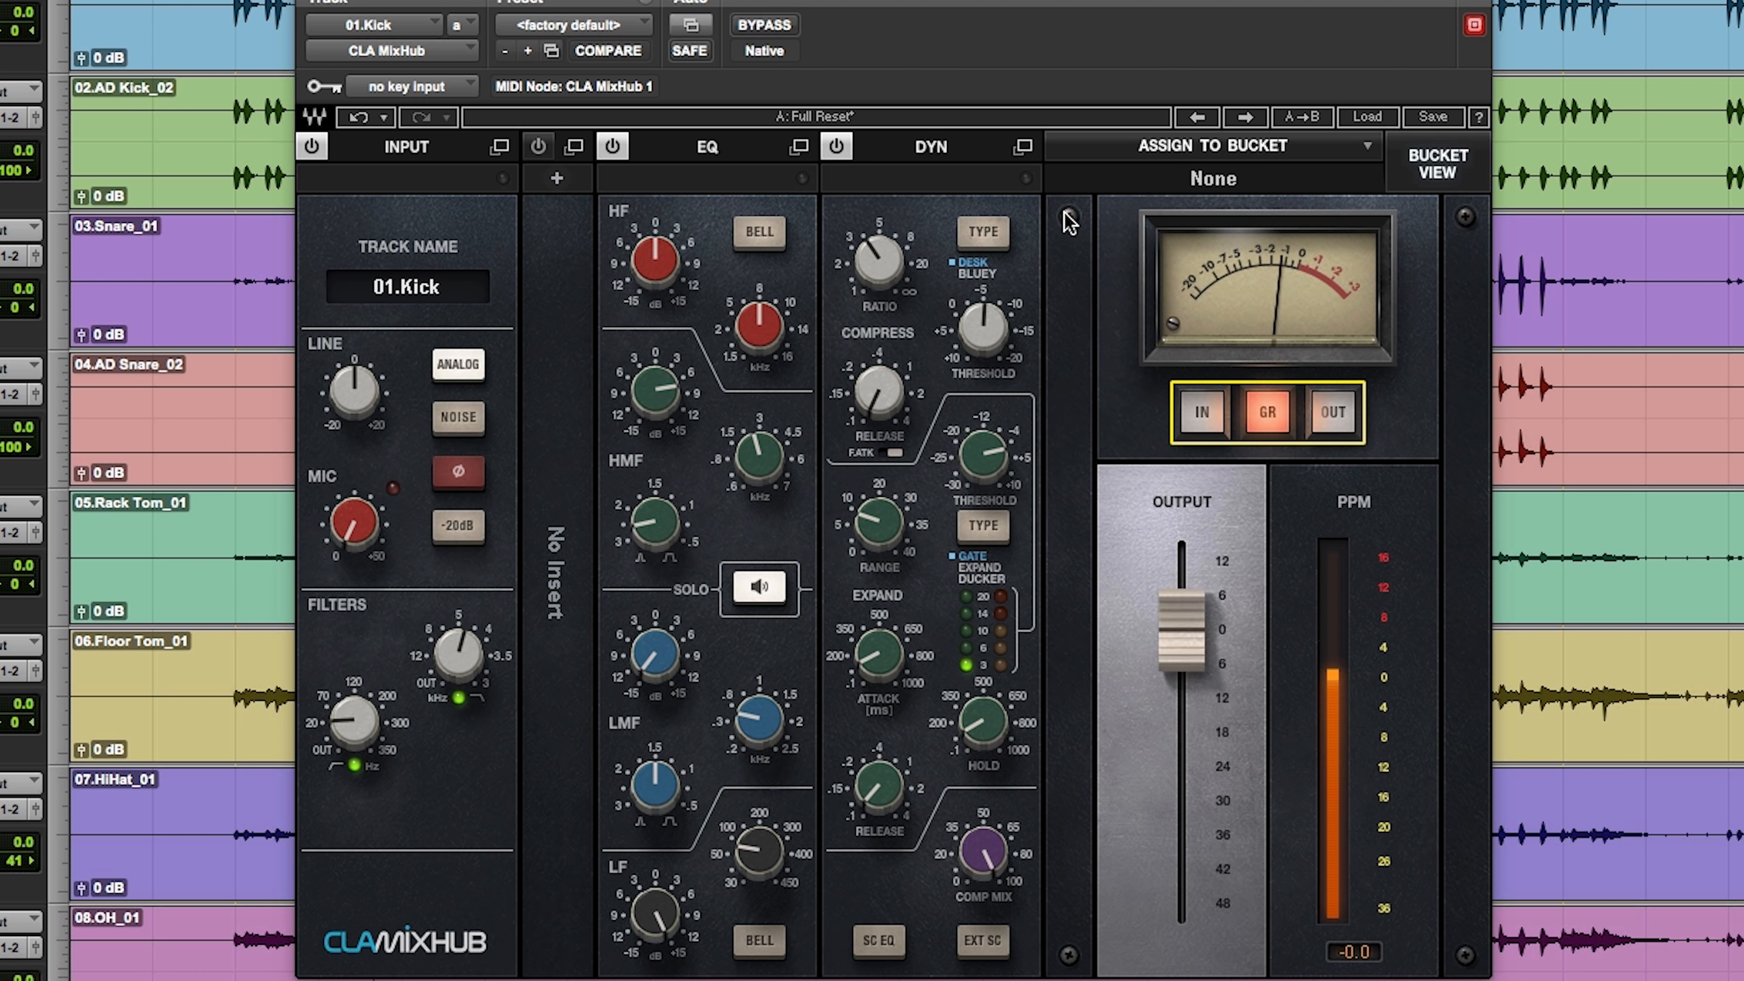
pyautogui.moveTo(994, 334); pyautogui.dragTo(994, 297)
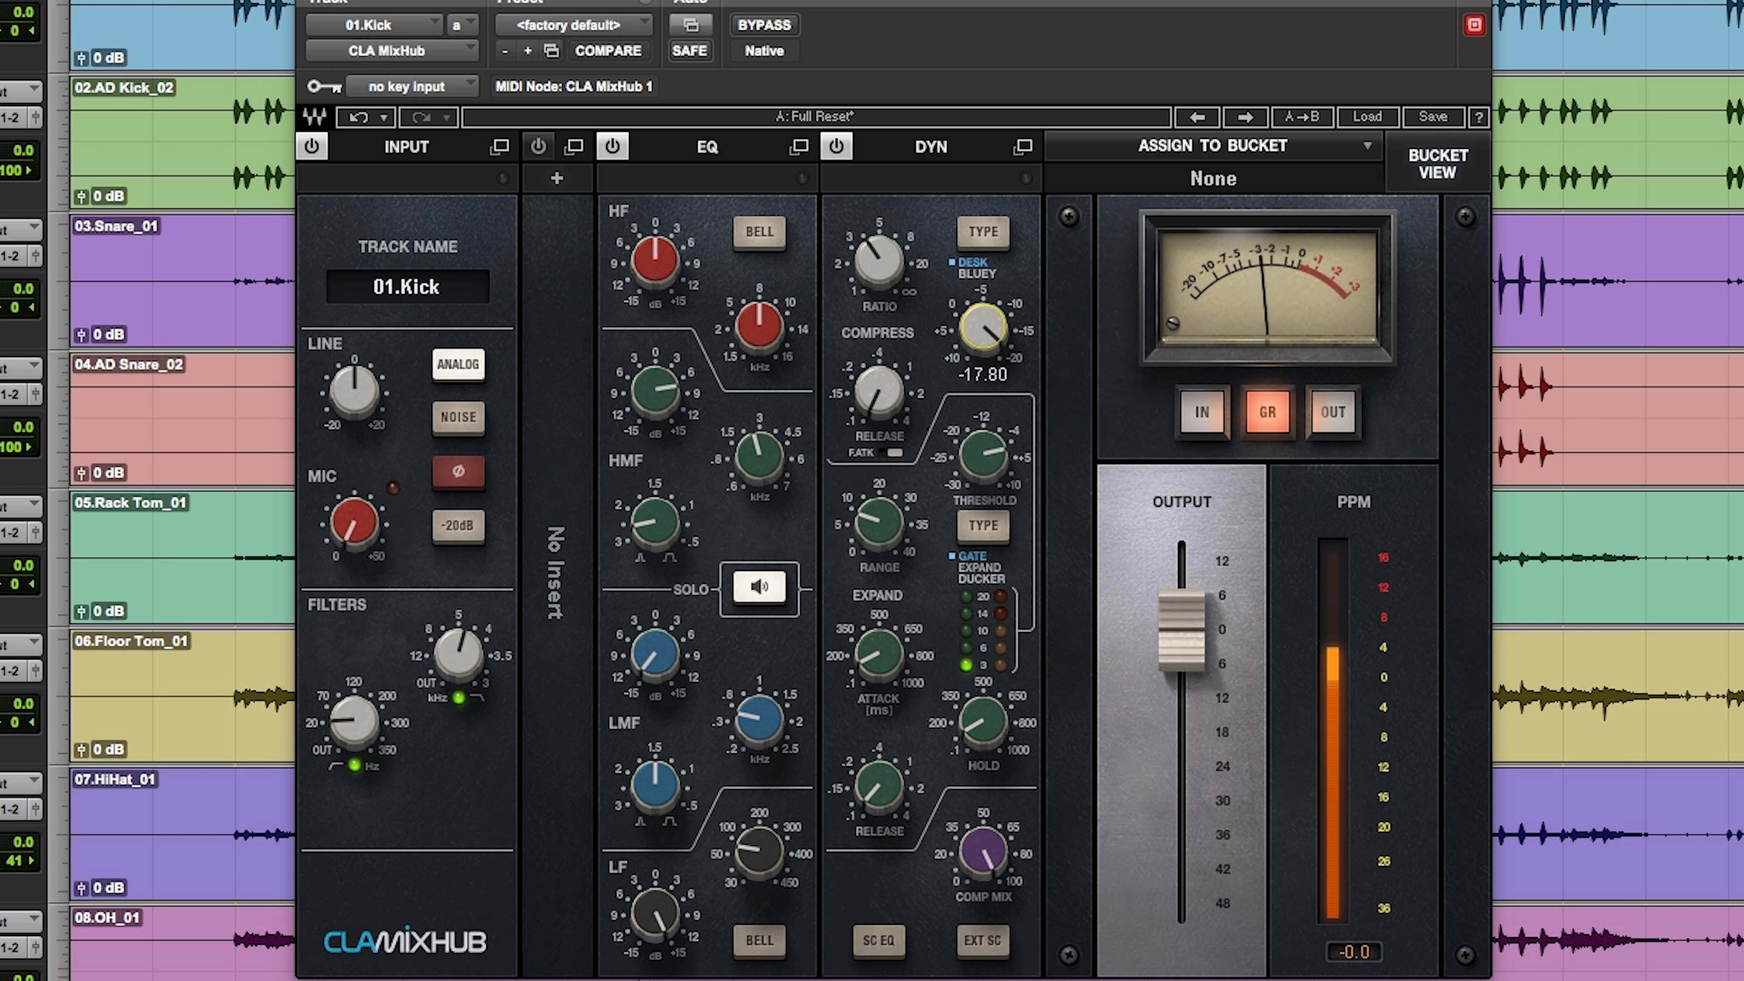
pyautogui.moveTo(994, 297); pyautogui.dragTo(994, 298)
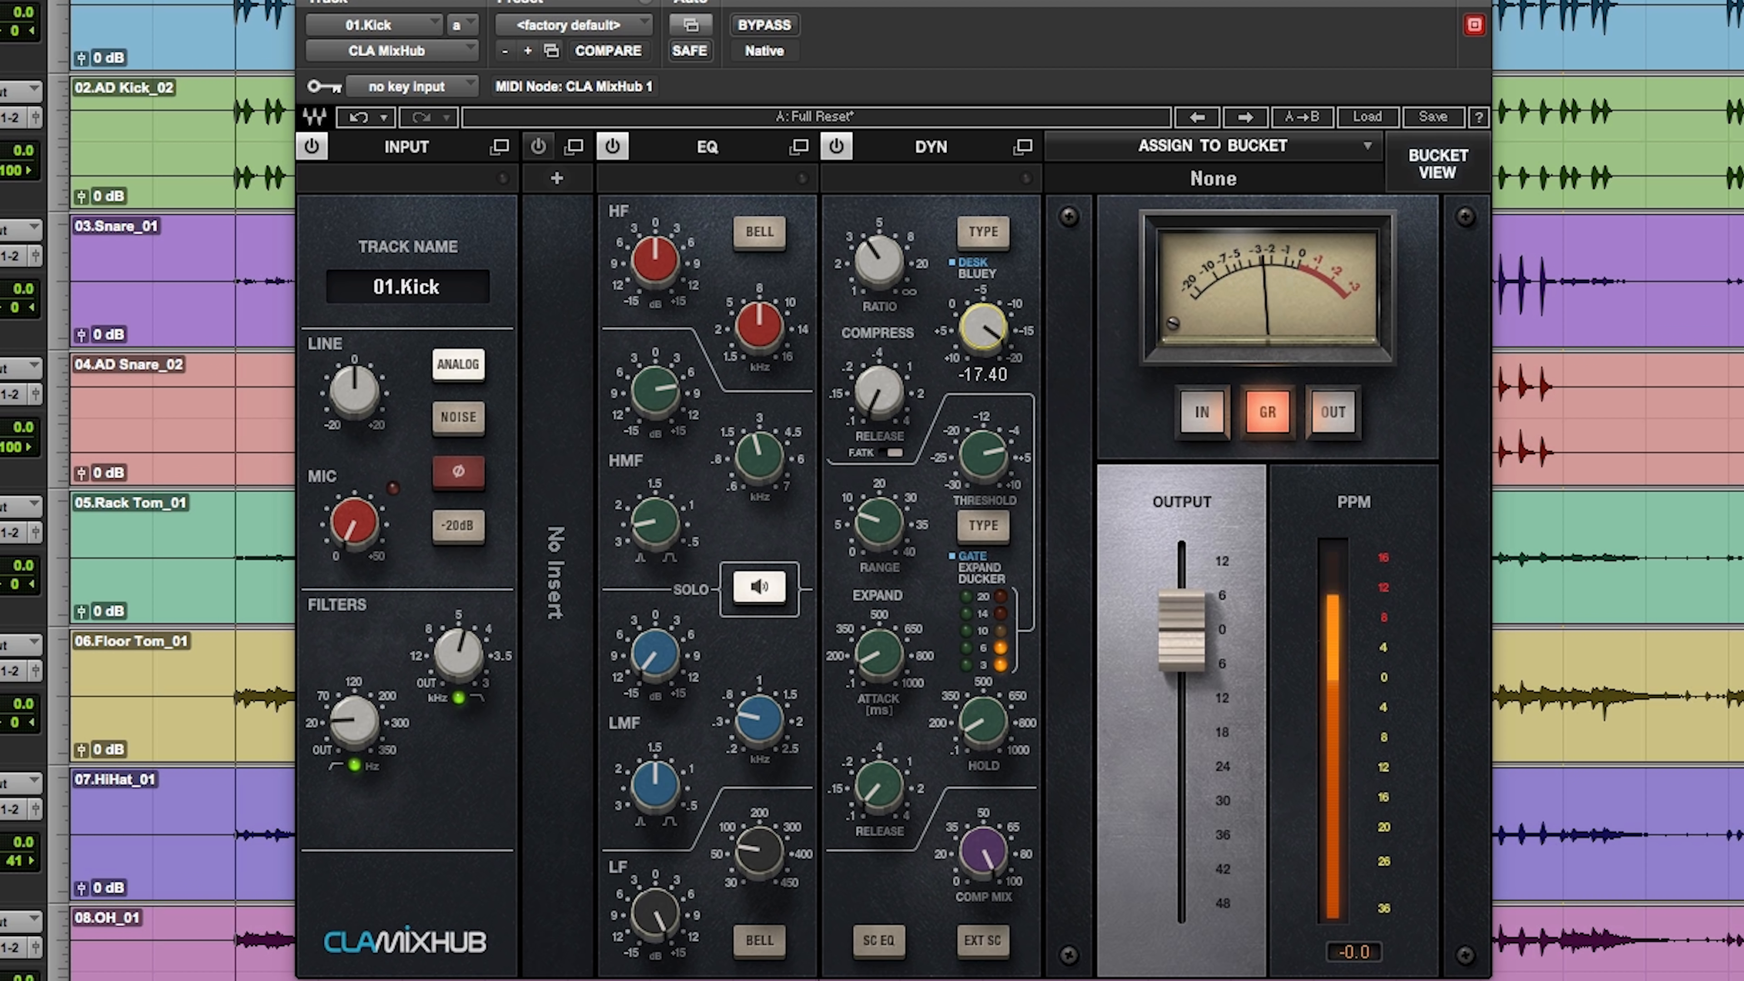
# Step: Compare the processed kick with its unprocessed sound by bypassing the plugin and re-enabling it
pyautogui.moveTo(651, 922)
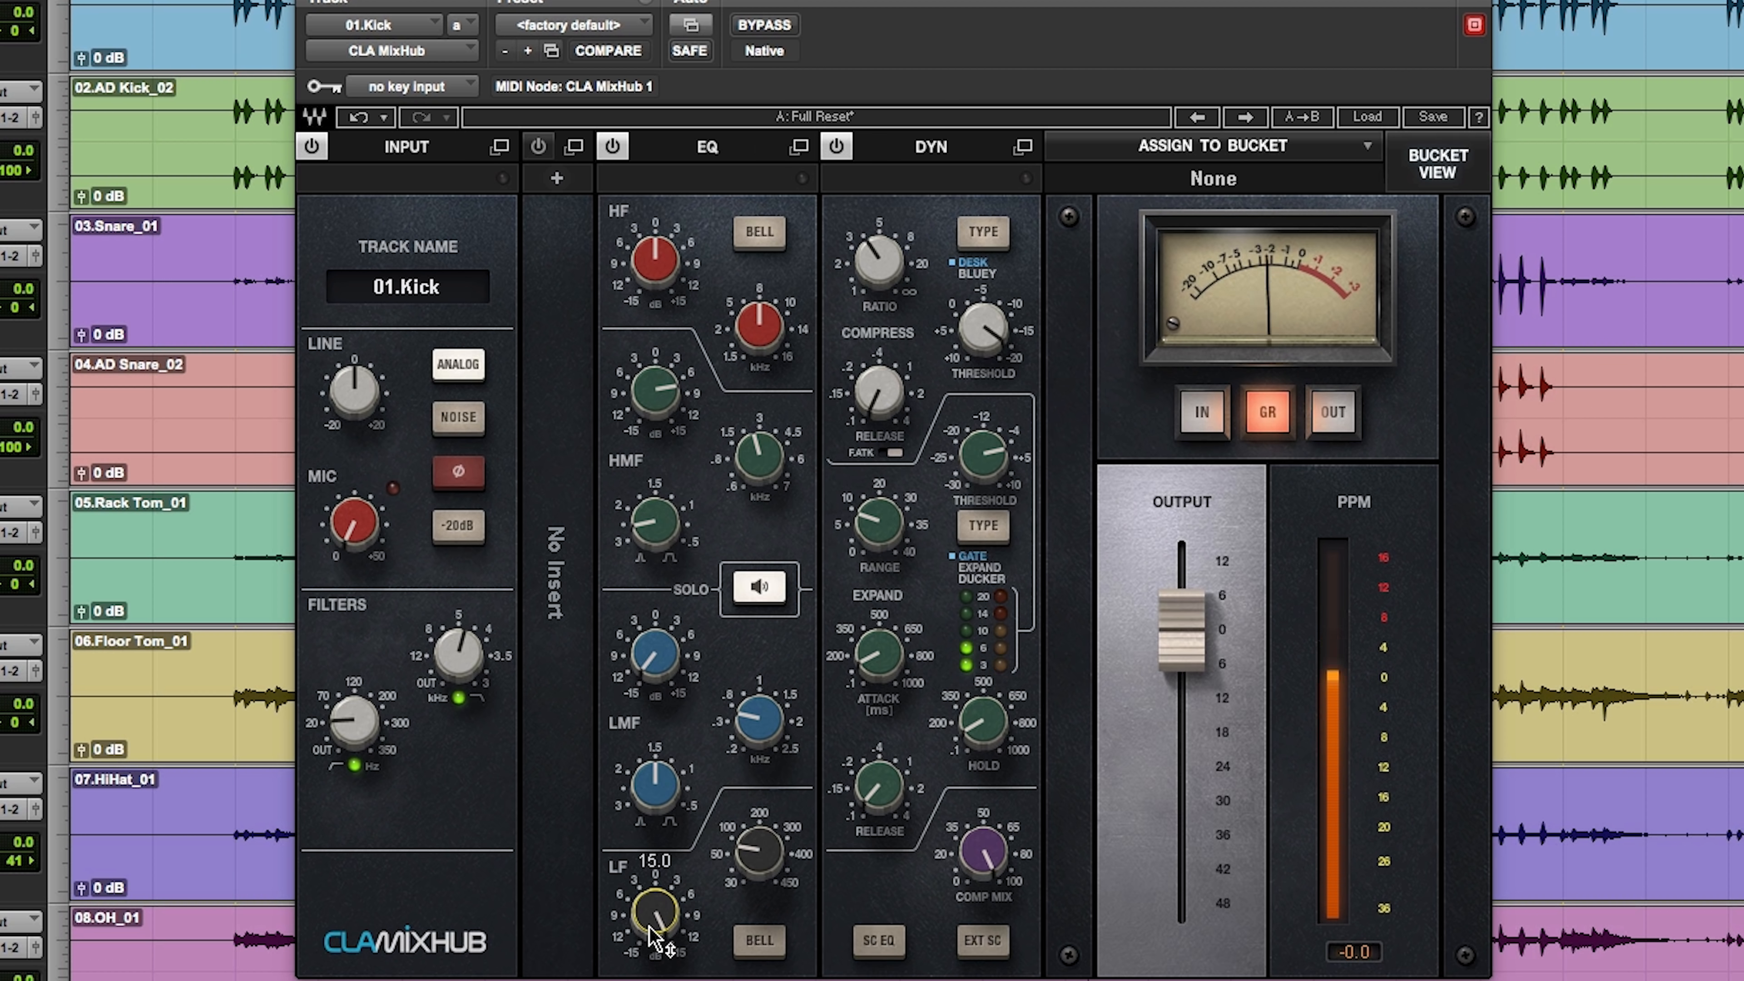
pyautogui.click(769, 28)
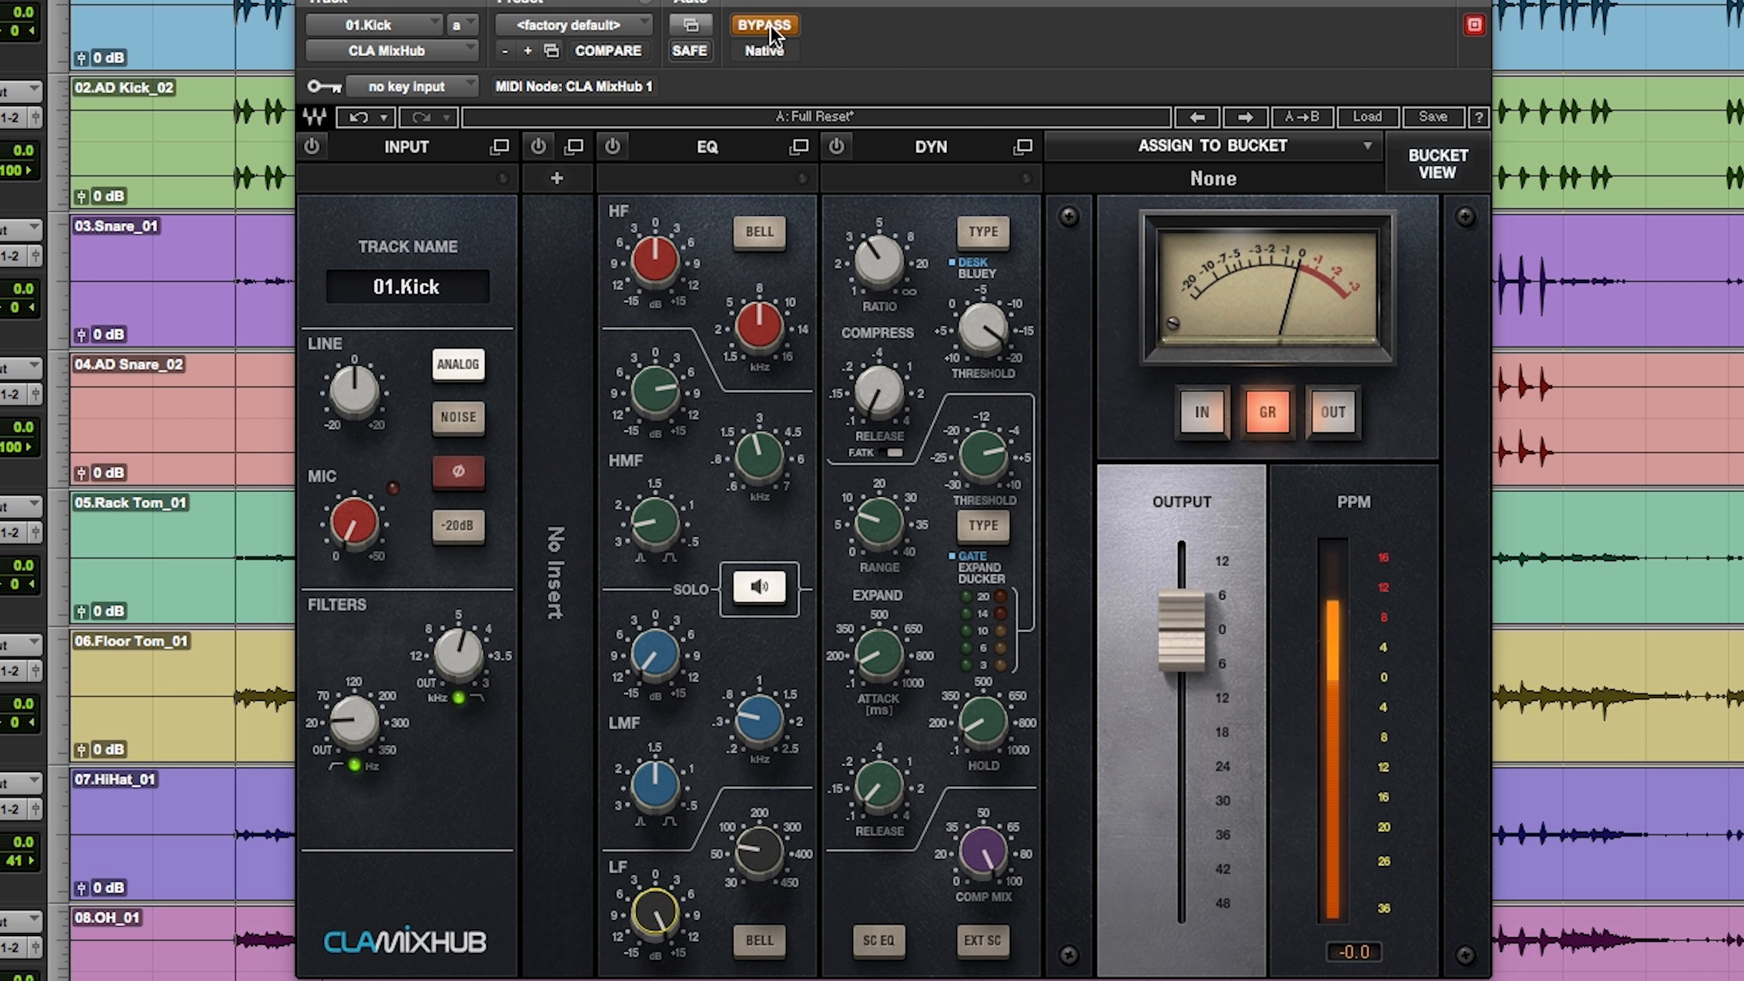
pyautogui.click(770, 32)
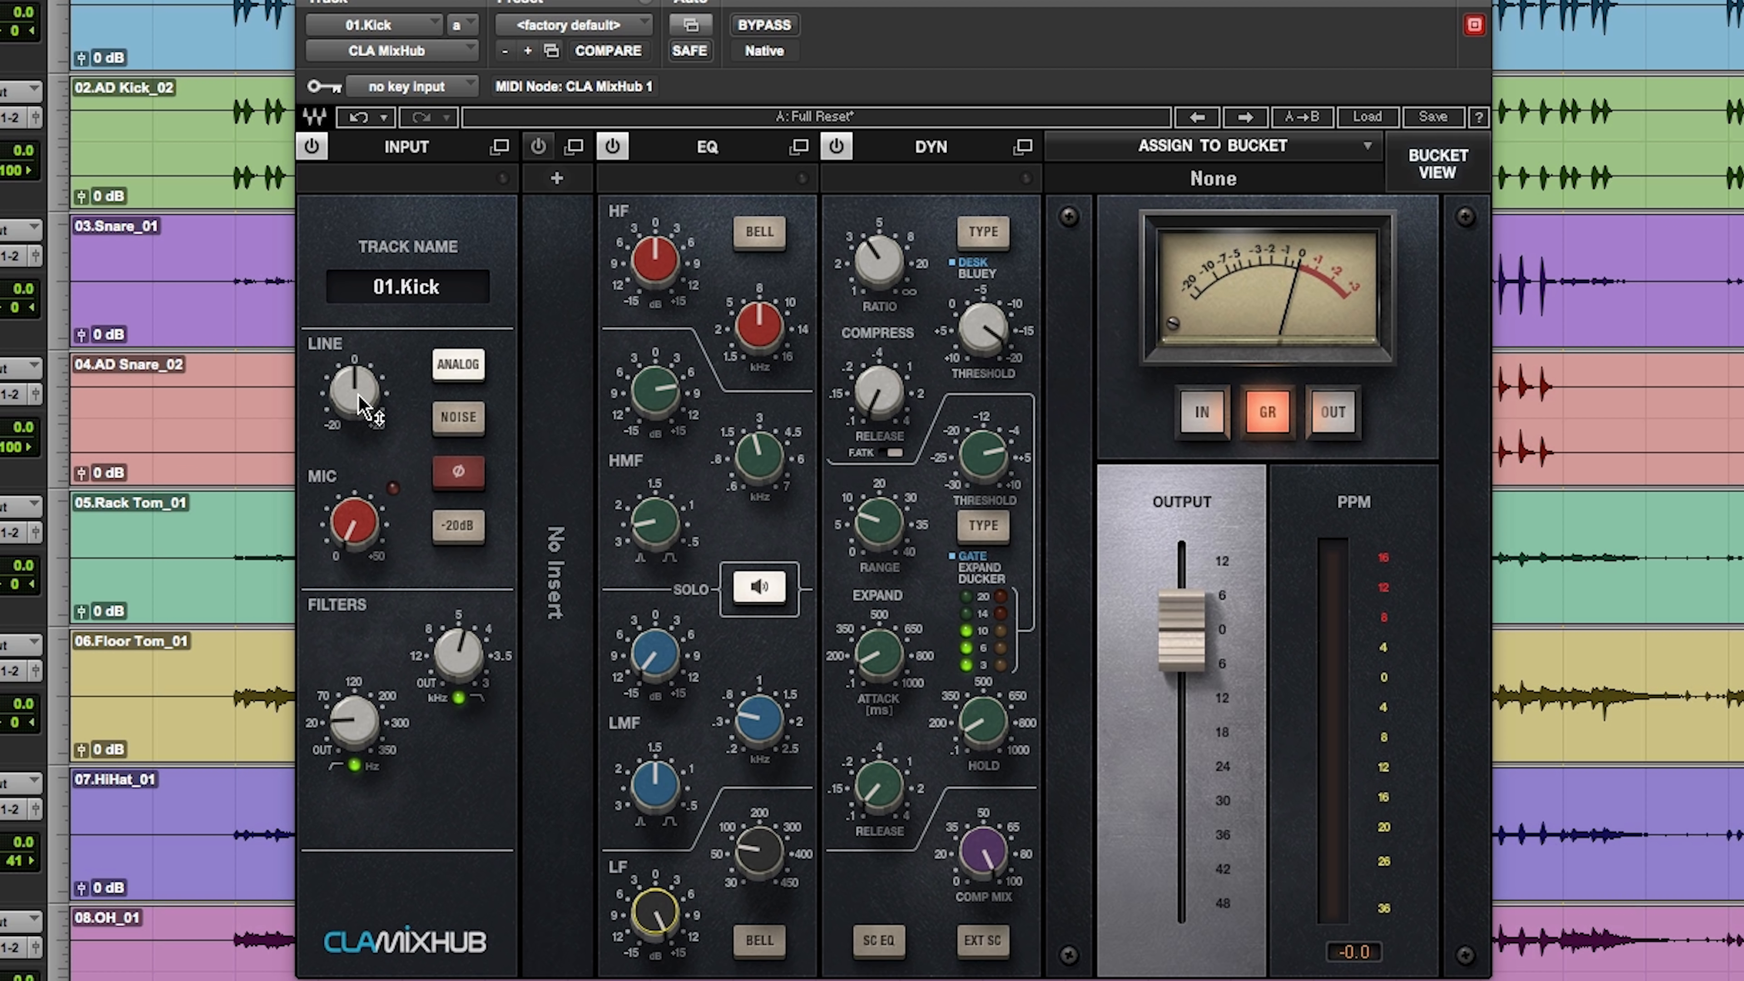
# Step: Drive the kick harder with the line input gain, and back it off to a slight boost
pyautogui.moveTo(357, 405); pyautogui.dragTo(356, 351)
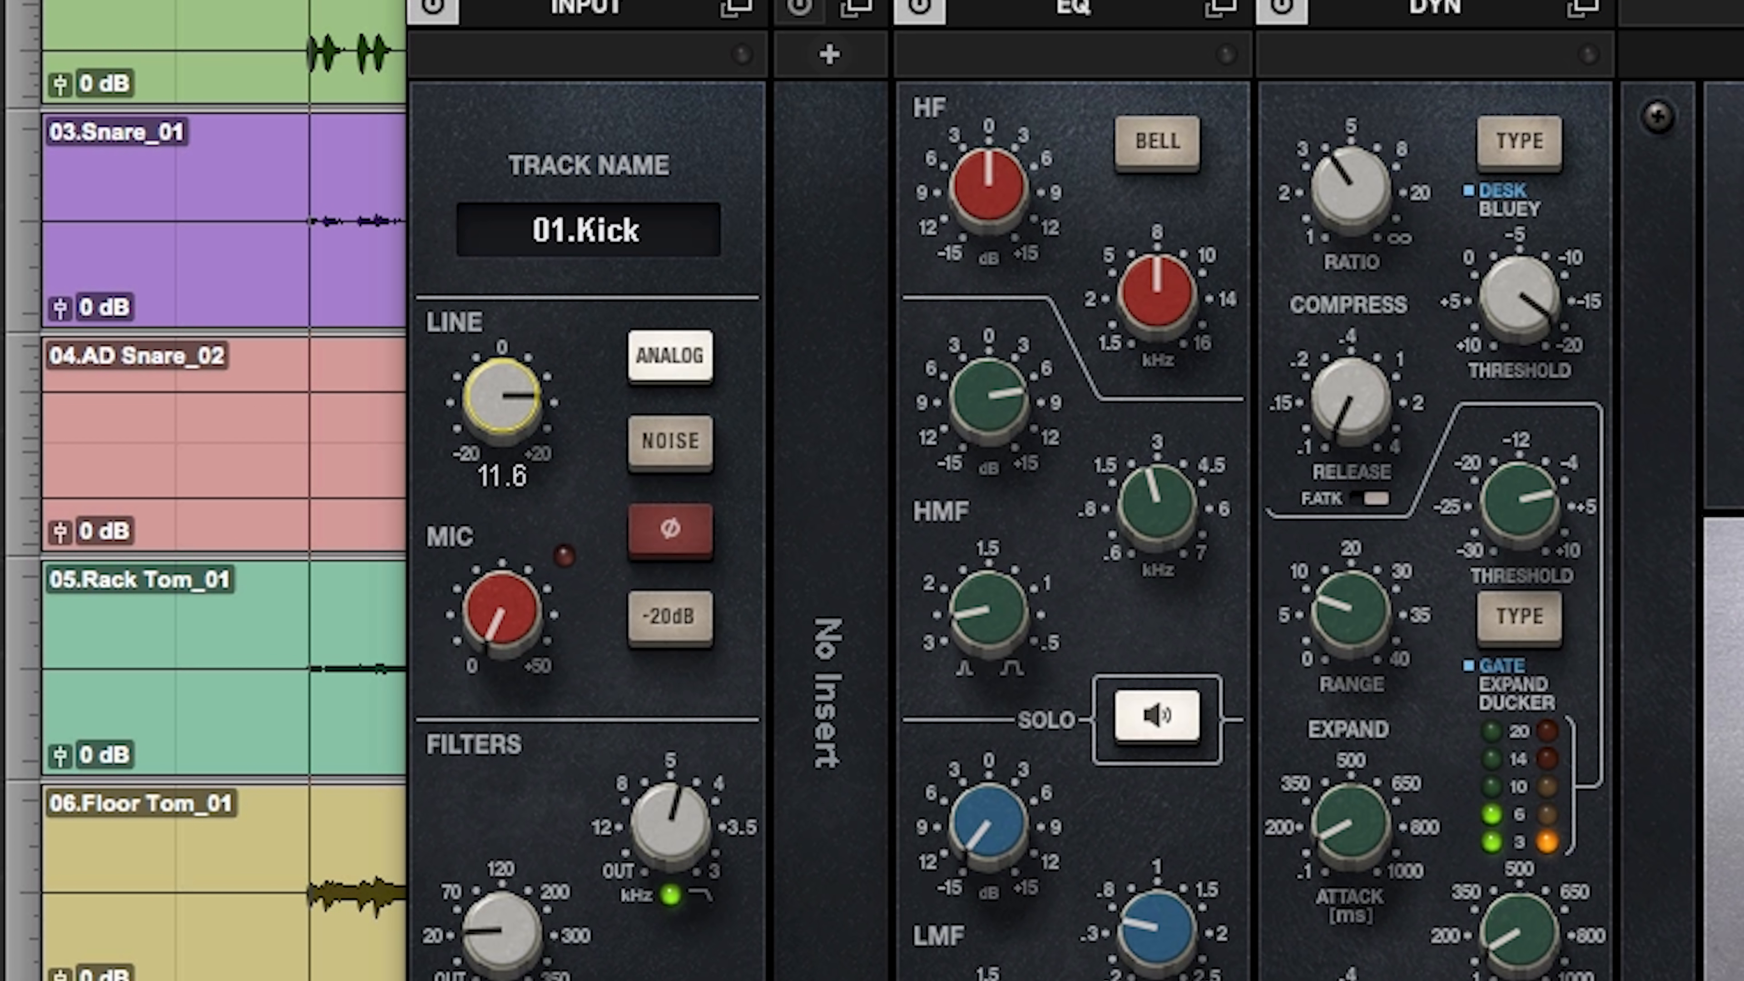
pyautogui.moveTo(501, 396); pyautogui.dragTo(501, 392)
pyautogui.moveTo(502, 397); pyautogui.dragTo(502, 447)
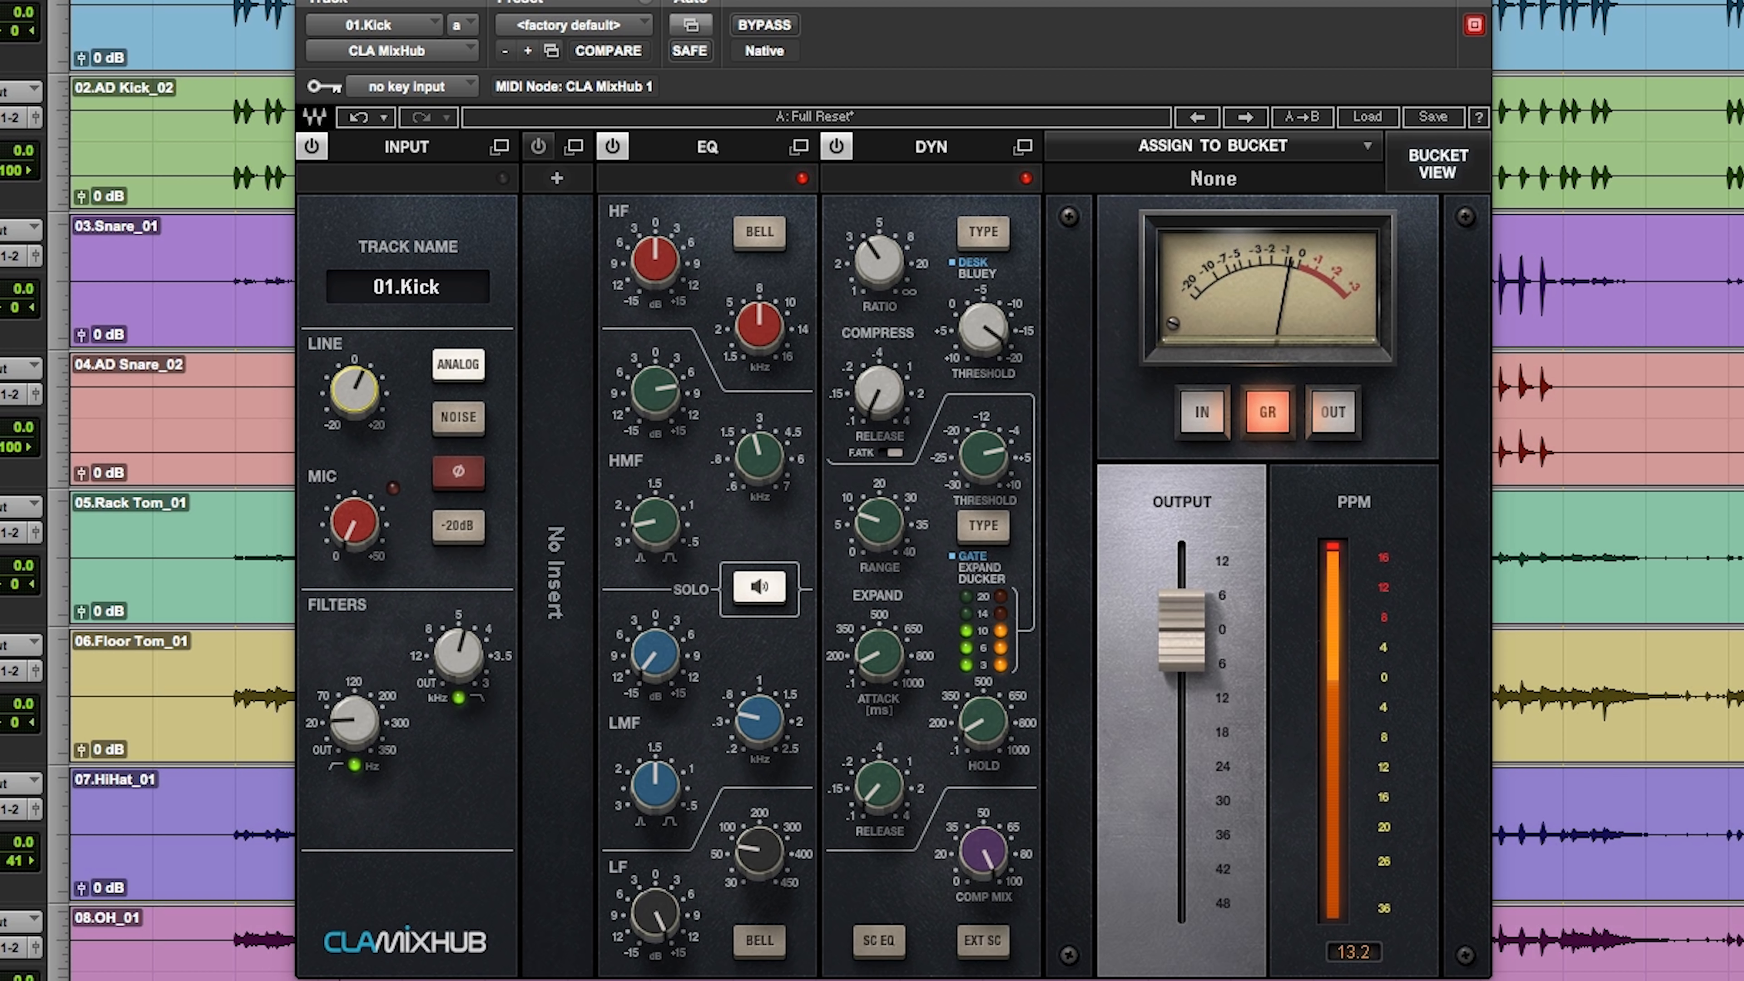
pyautogui.moveTo(374, 408); pyautogui.dragTo(375, 416)
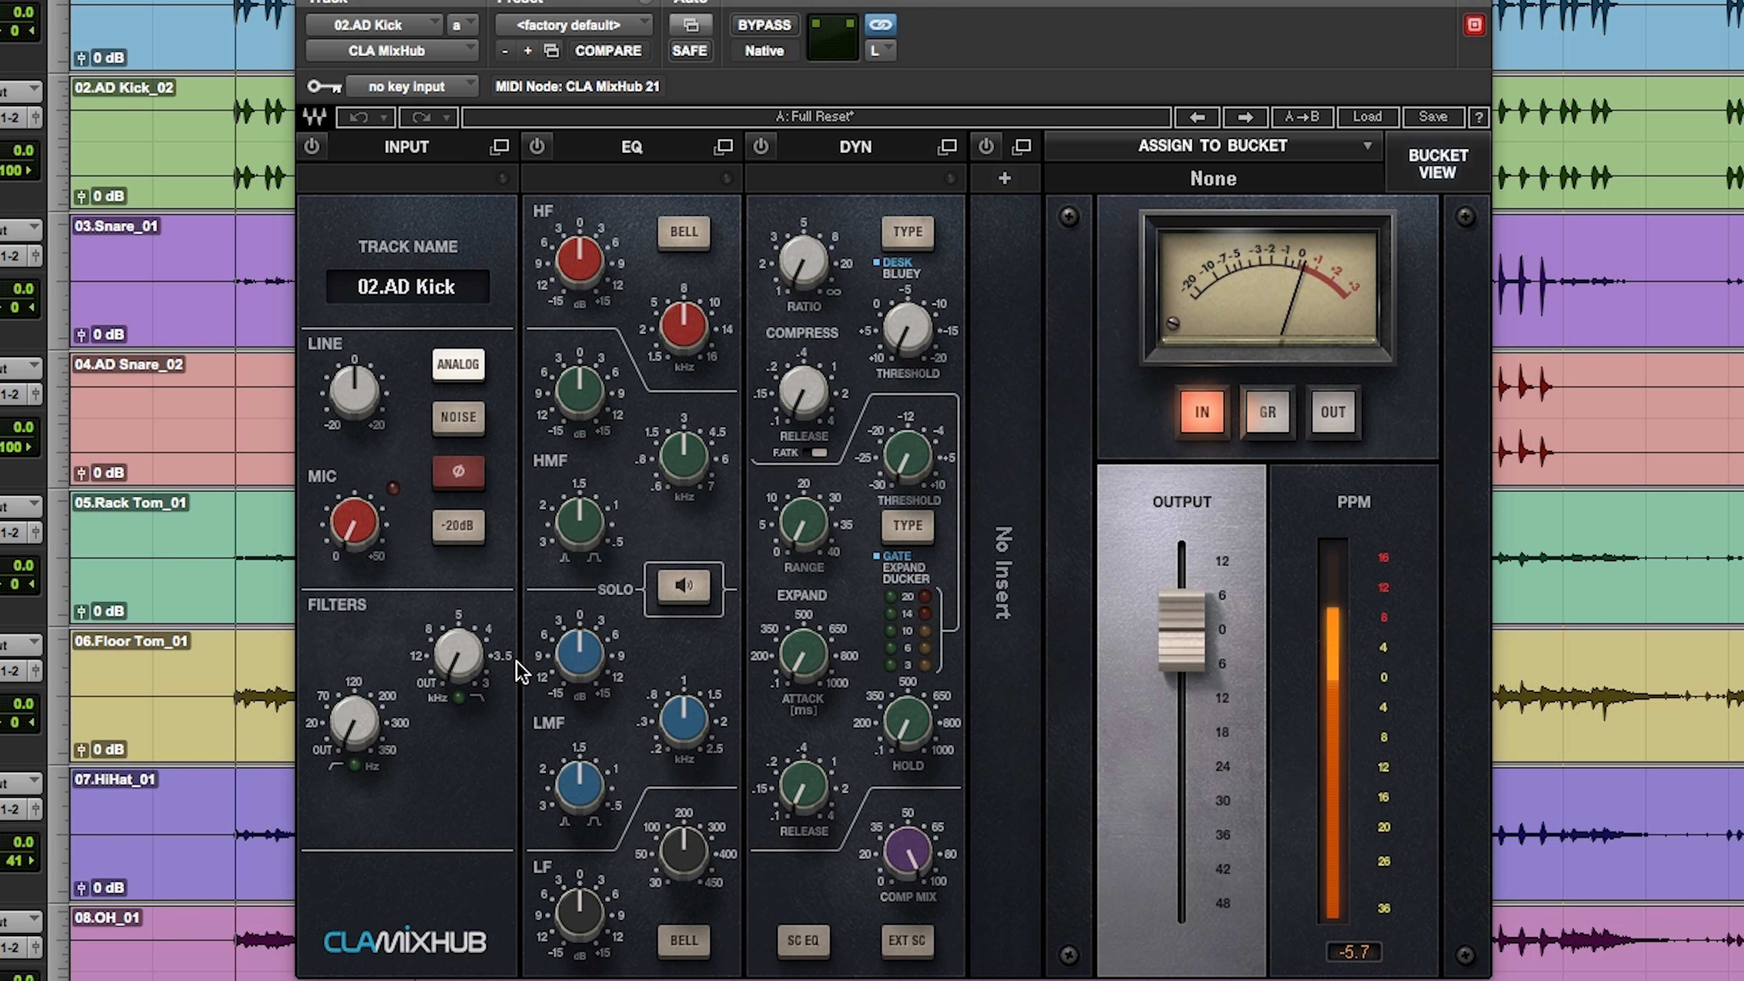
# Step: Enable the AD Kick's EQ, boost LF by about 7 dB near 60 Hz, and set the high-pass filter just below 20 Hz
pyautogui.click(683, 586)
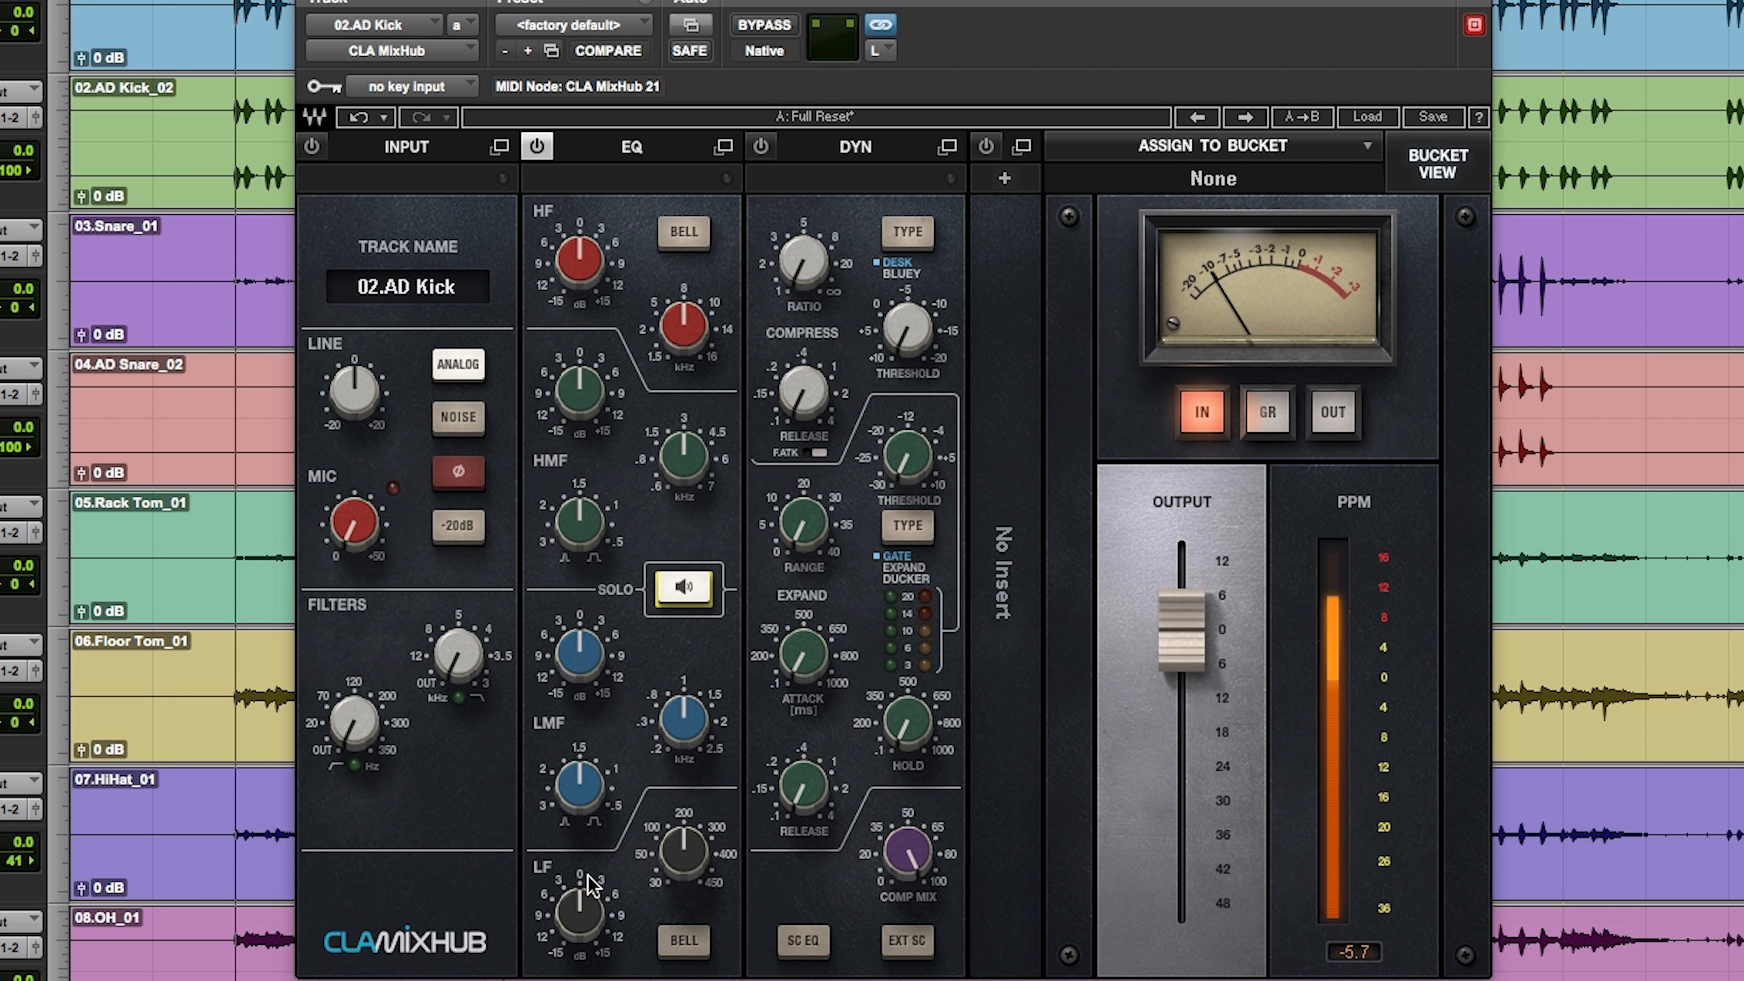
pyautogui.moveTo(683, 849); pyautogui.dragTo(683, 900)
pyautogui.moveTo(1050, 648); pyautogui.dragTo(1050, 642)
pyautogui.moveTo(888, 721); pyautogui.dragTo(888, 685)
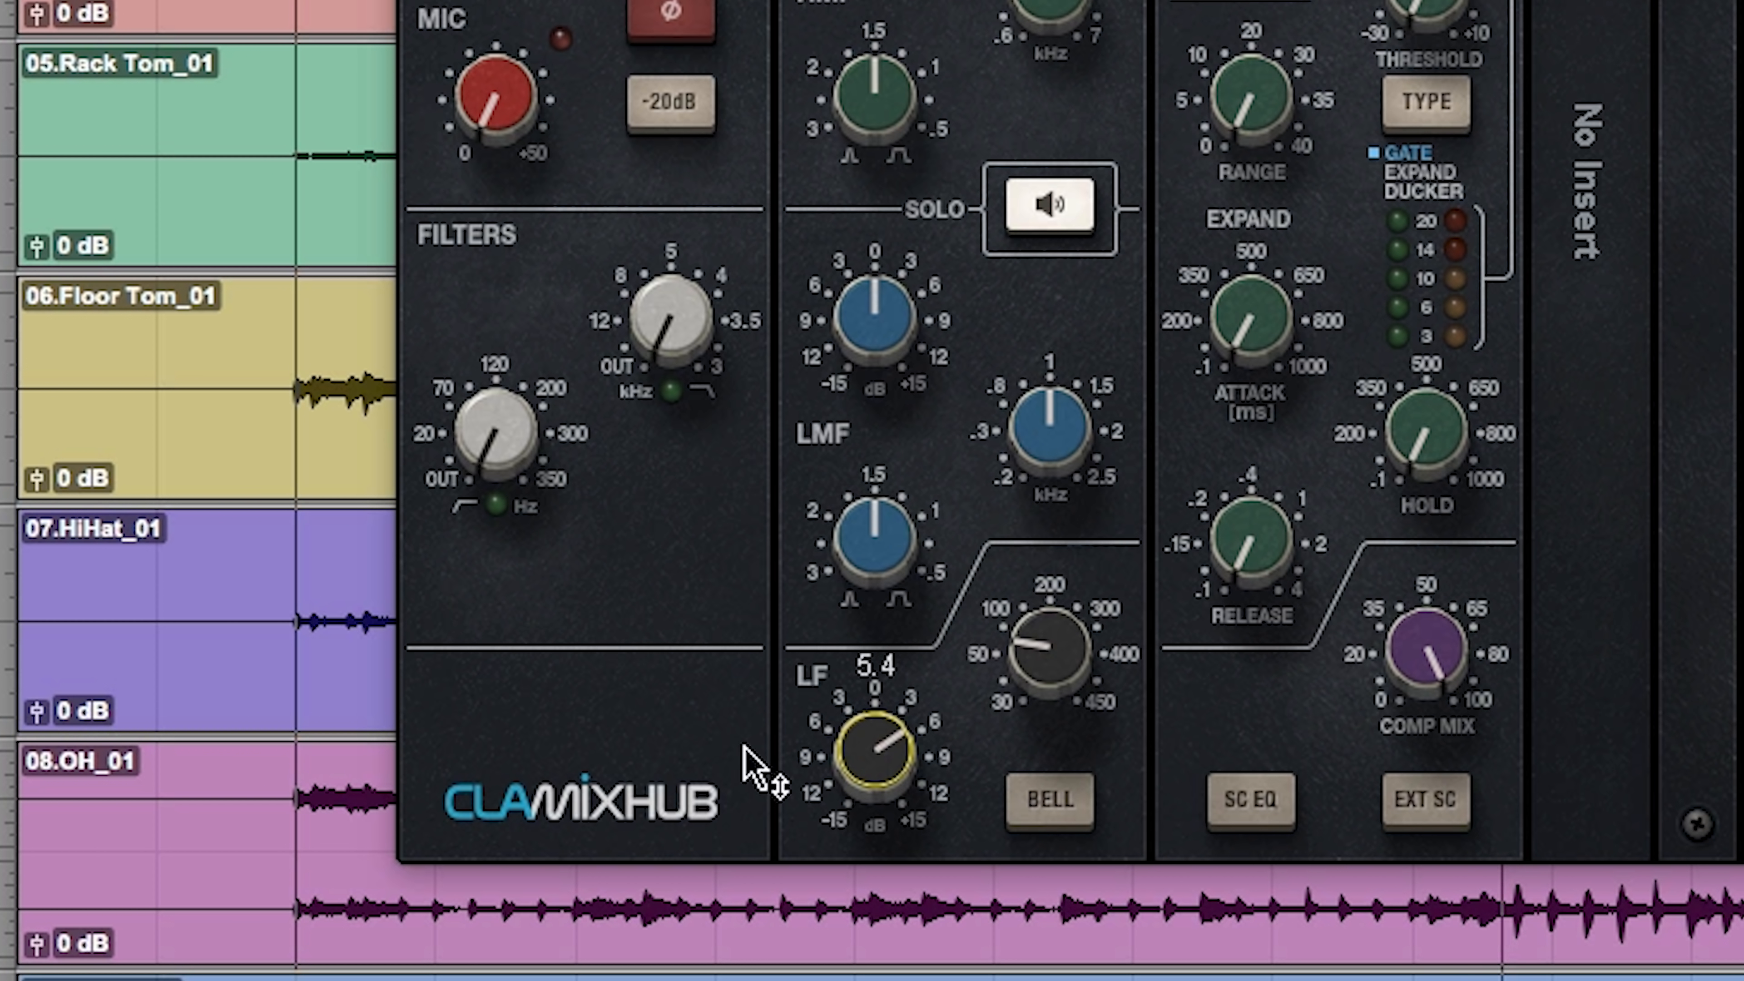
pyautogui.moveTo(533, 475); pyautogui.dragTo(534, 460)
pyautogui.moveTo(807, 696); pyautogui.dragTo(806, 680)
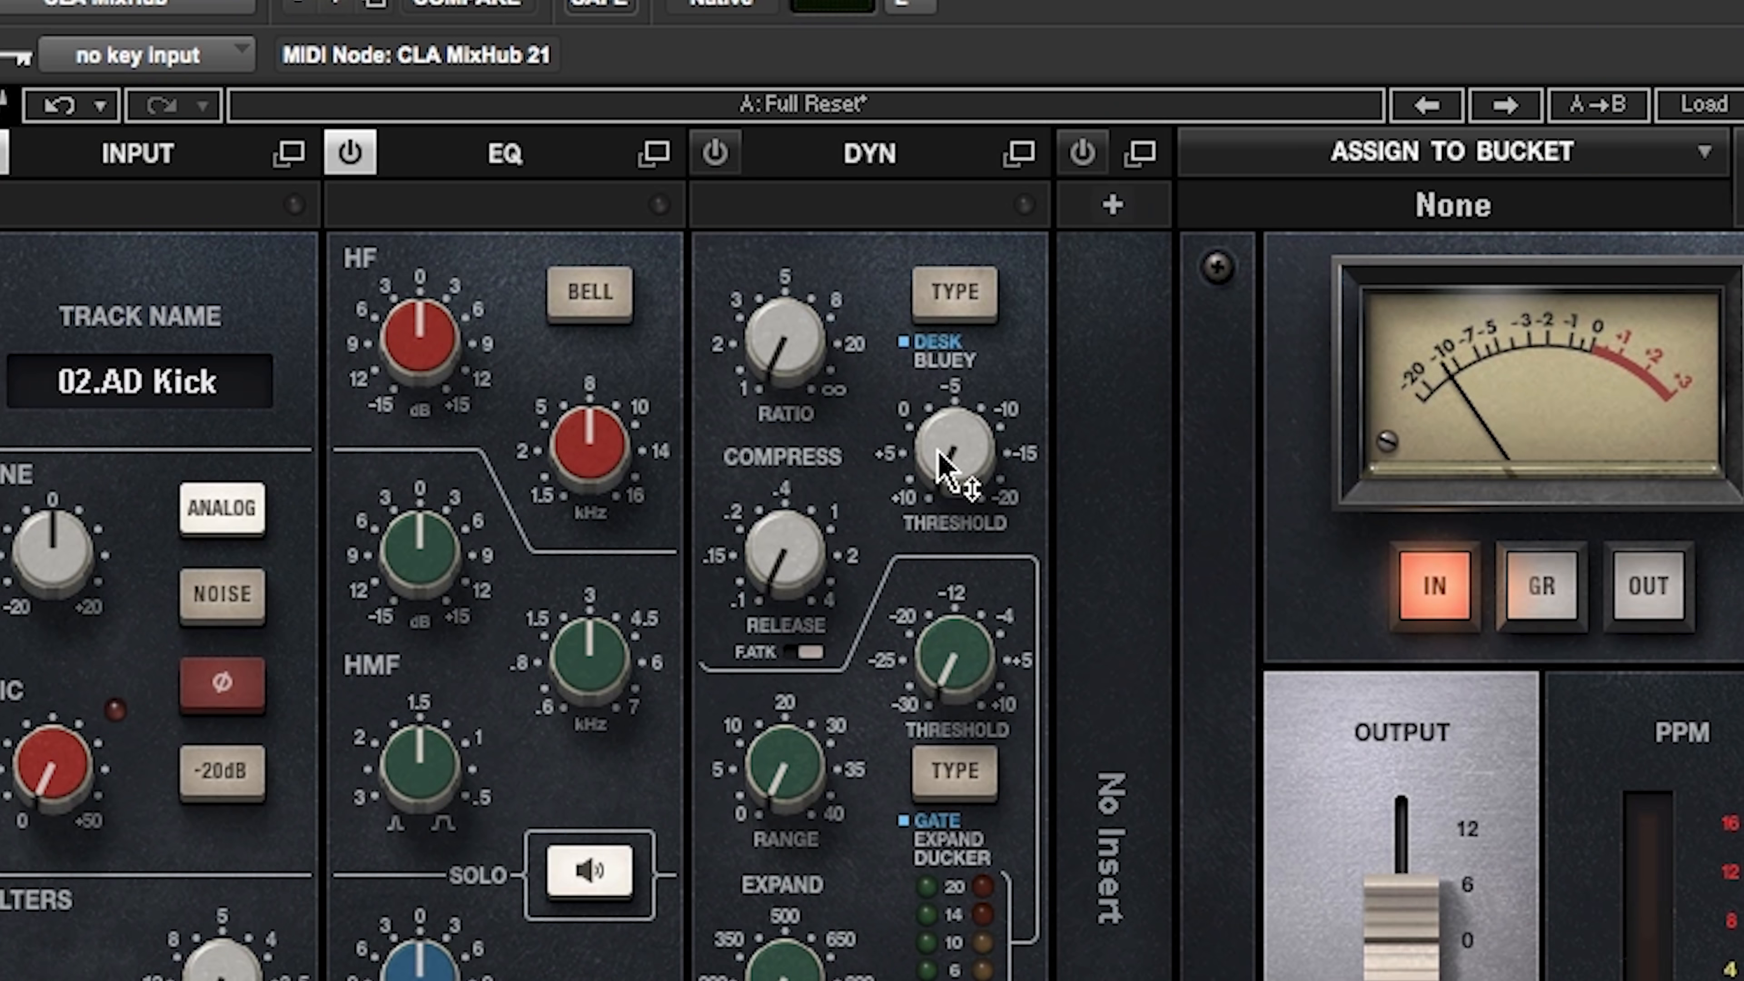
# Step: Compress the AD Kick at a ratio of about 2.5 and a threshold of about -7 while metering gain reduction
pyautogui.moveTo(907, 329); pyautogui.dragTo(907, 305)
pyautogui.moveTo(947, 494); pyautogui.dragTo(947, 474)
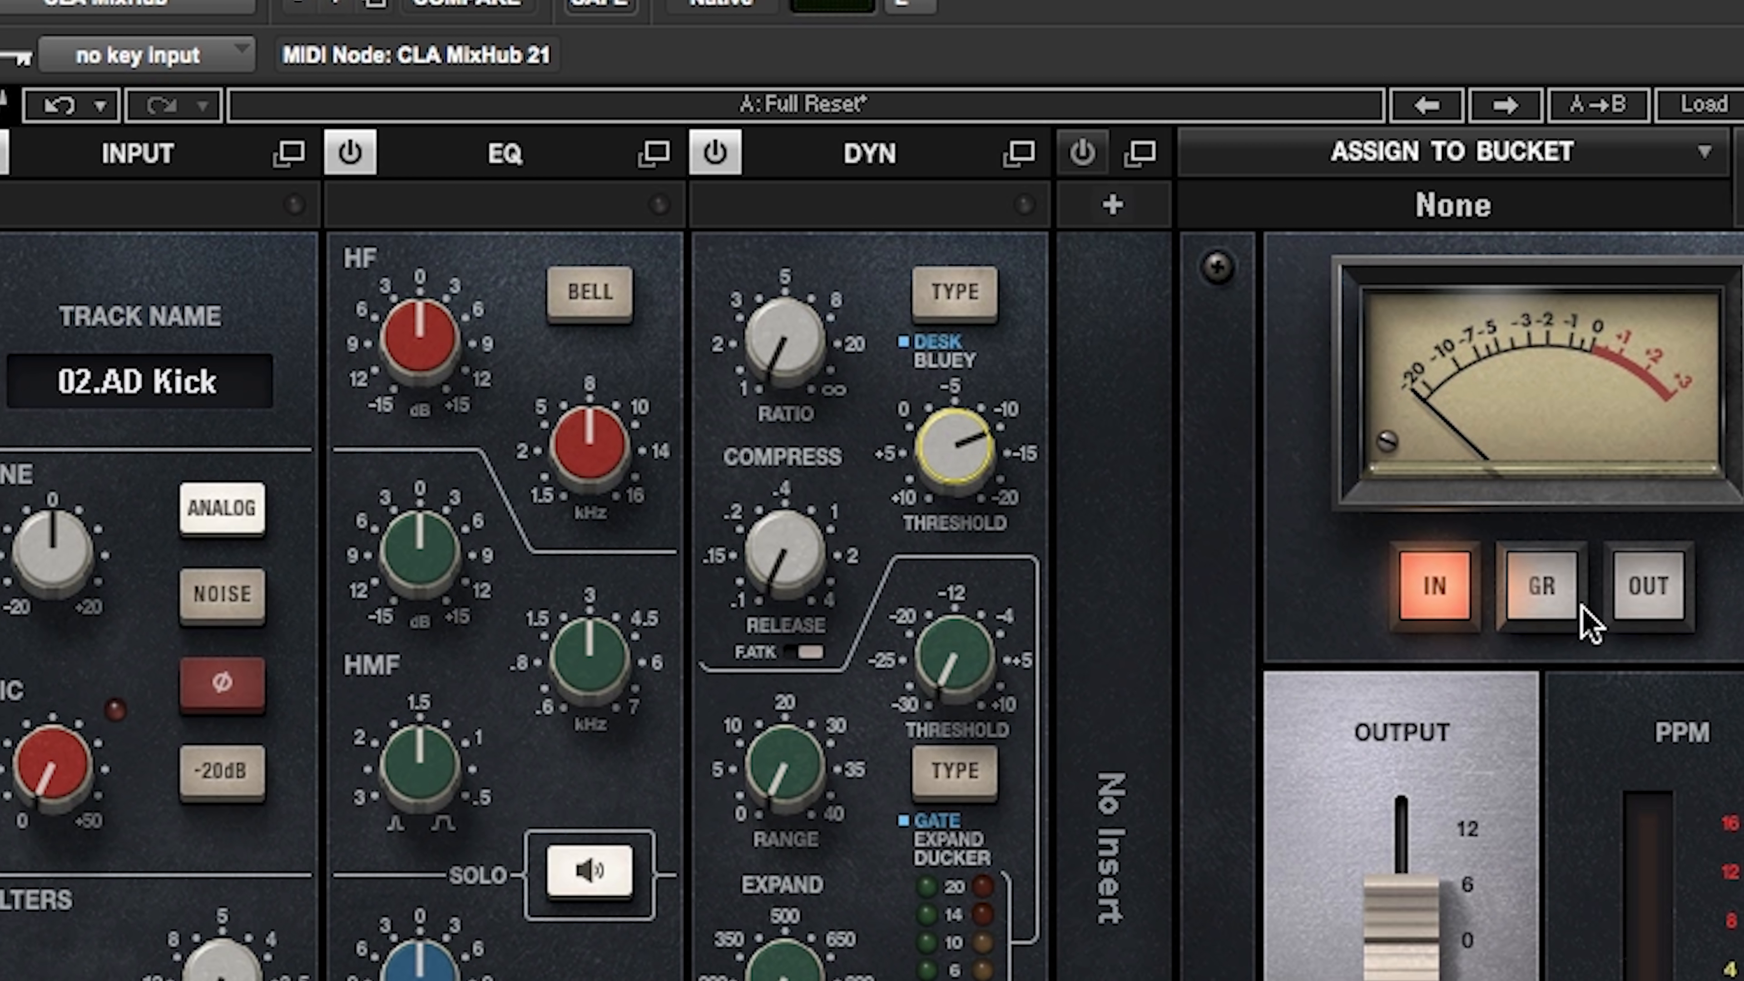
pyautogui.click(1560, 599)
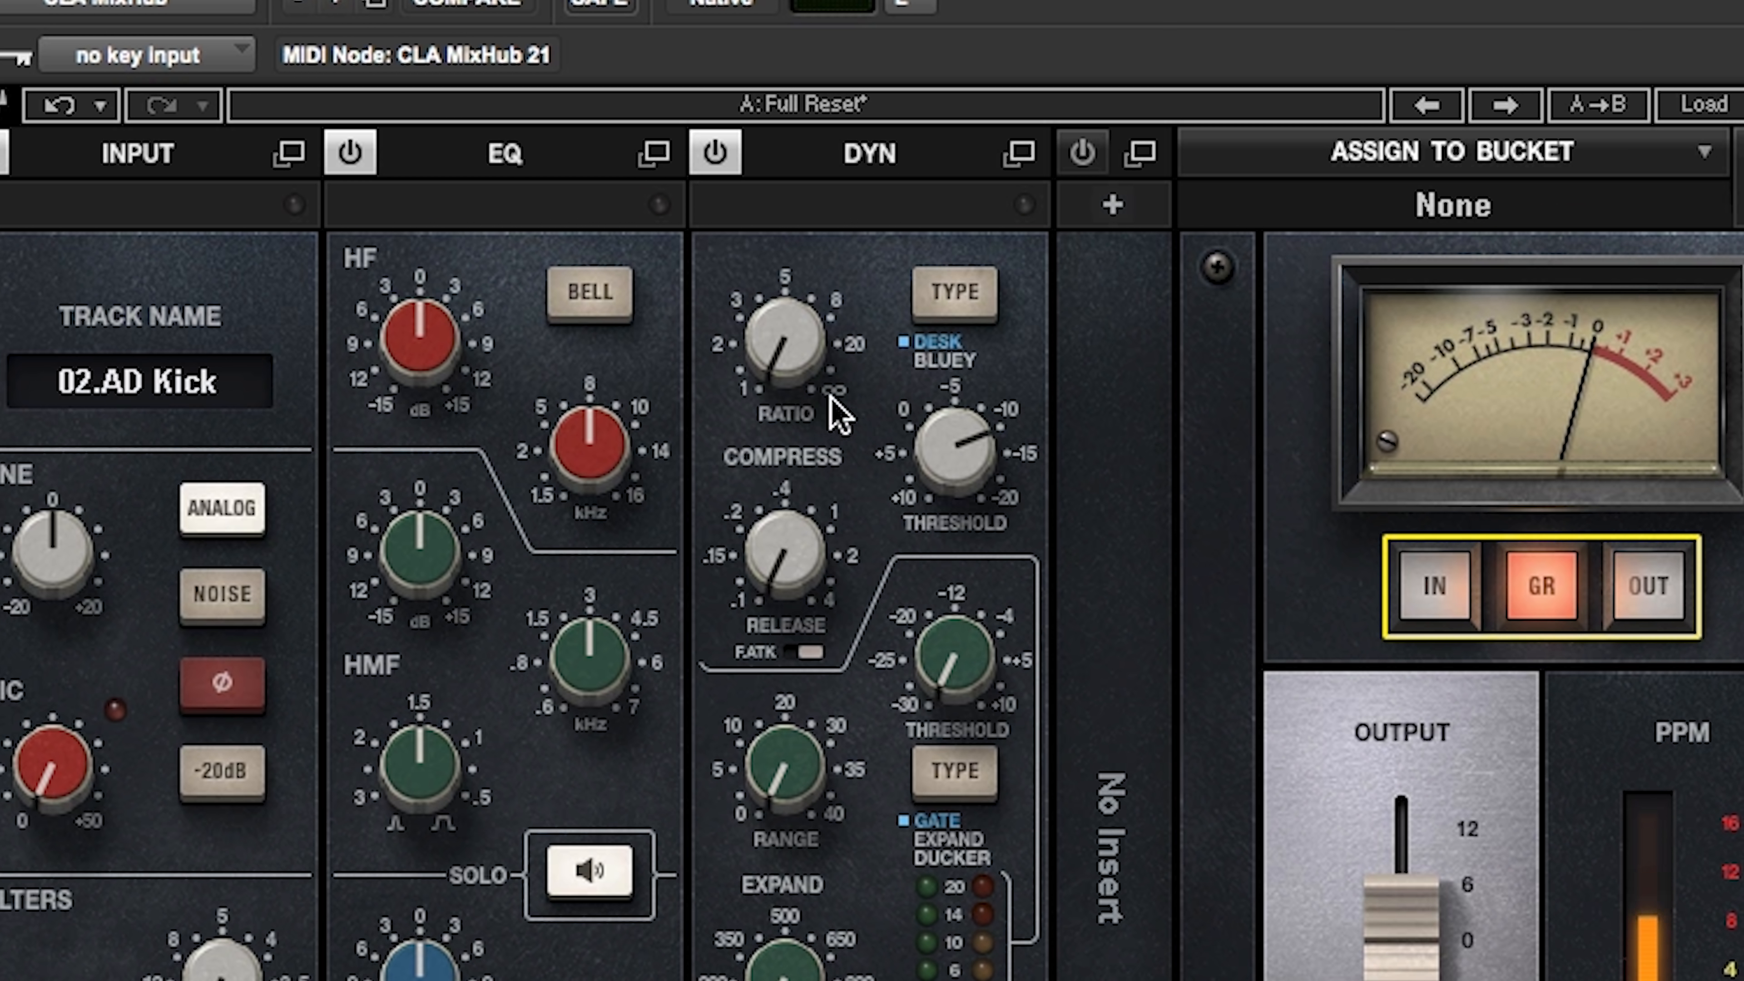
pyautogui.moveTo(785, 343); pyautogui.dragTo(784, 315)
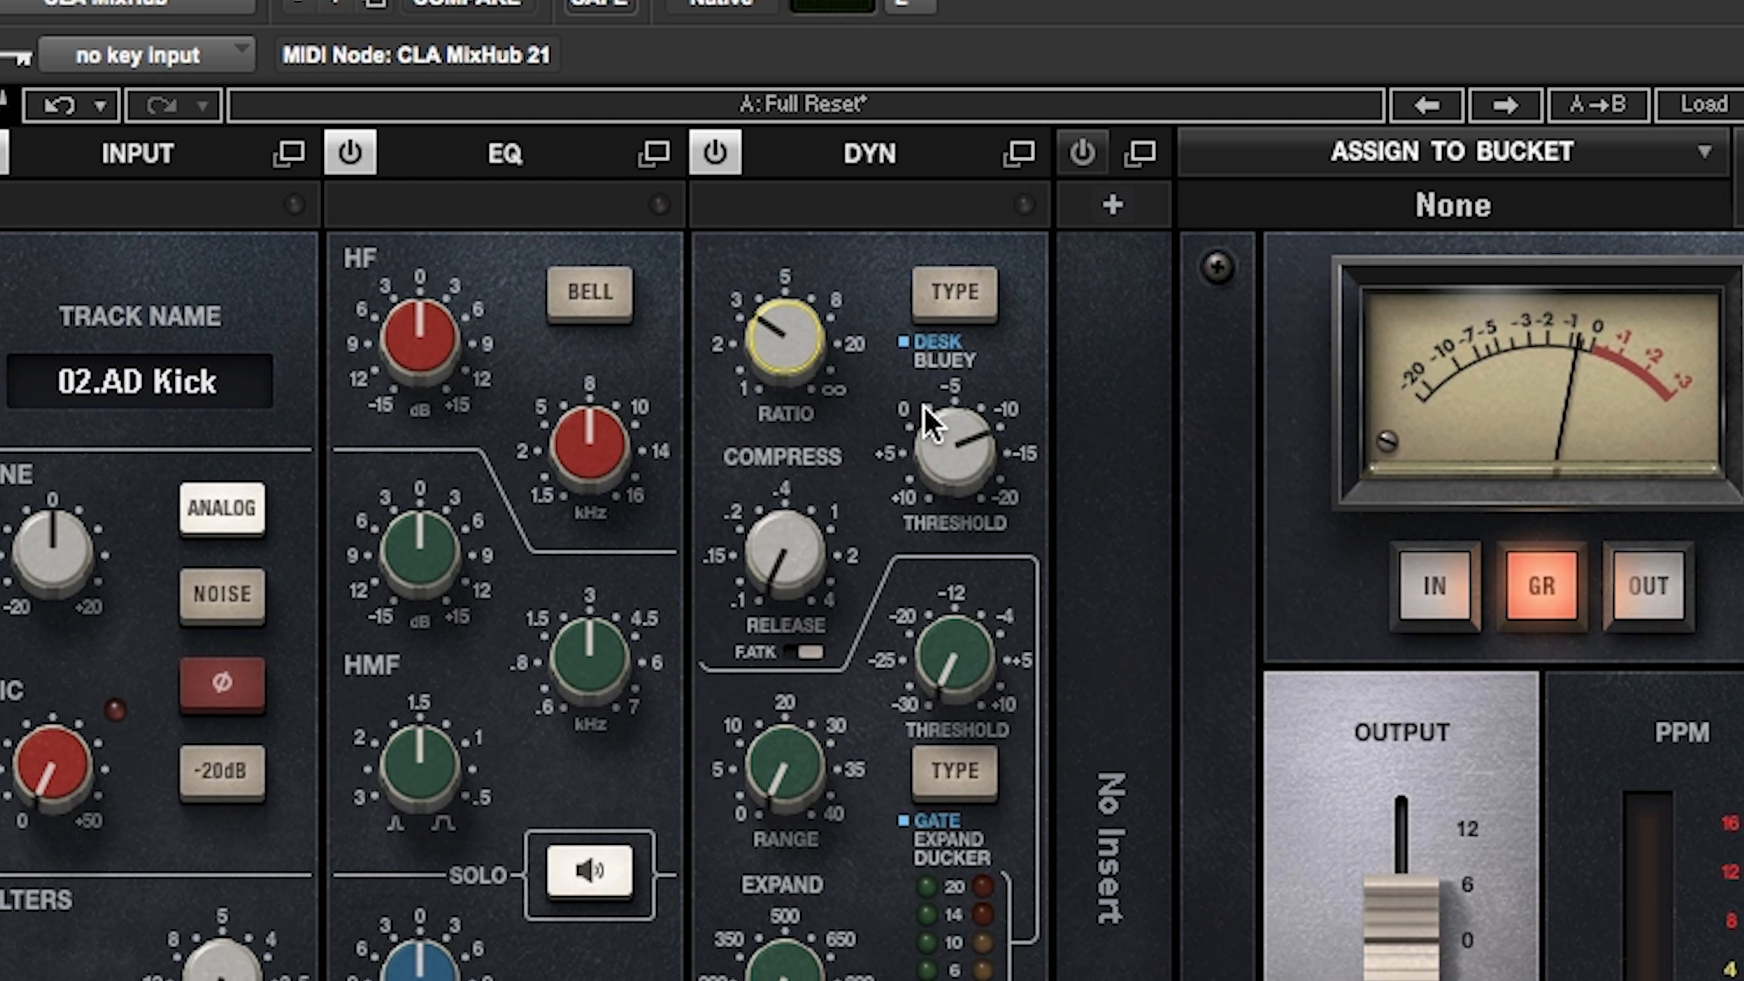
pyautogui.moveTo(910, 453); pyautogui.dragTo(909, 438)
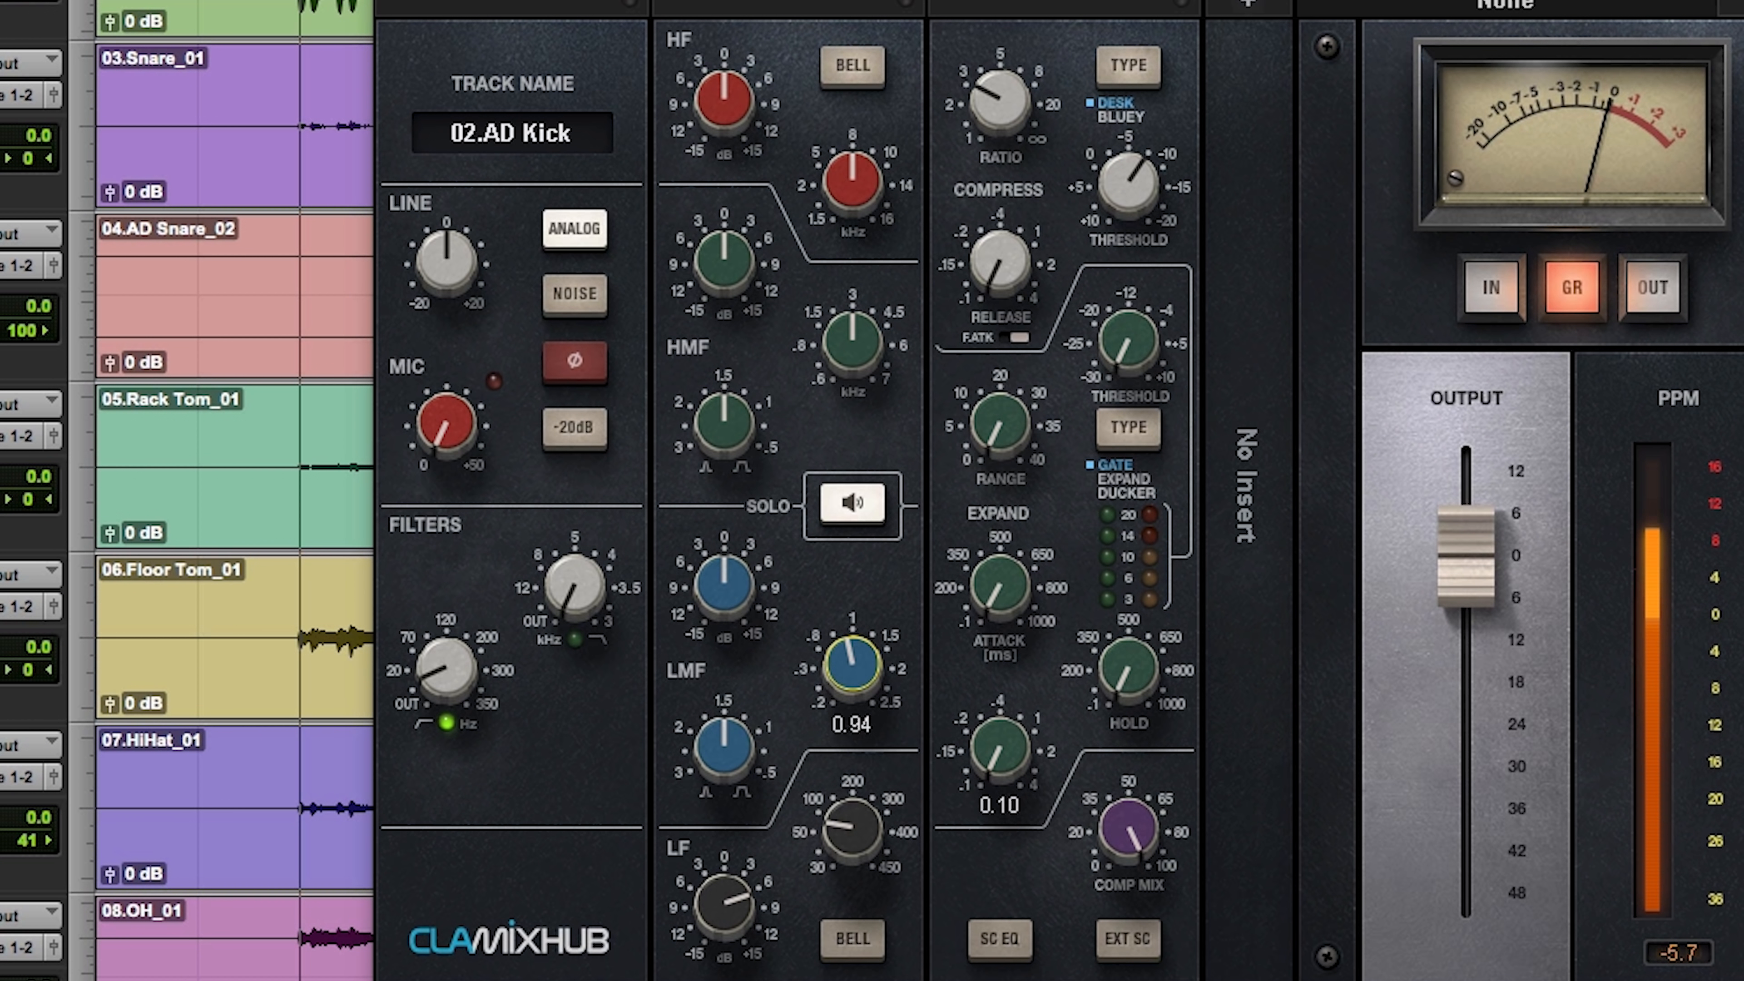
# Step: Cut the AD Kick's LMF band by about 2 dB near 0.3 kHz
pyautogui.moveTo(852, 664); pyautogui.dragTo(852, 730)
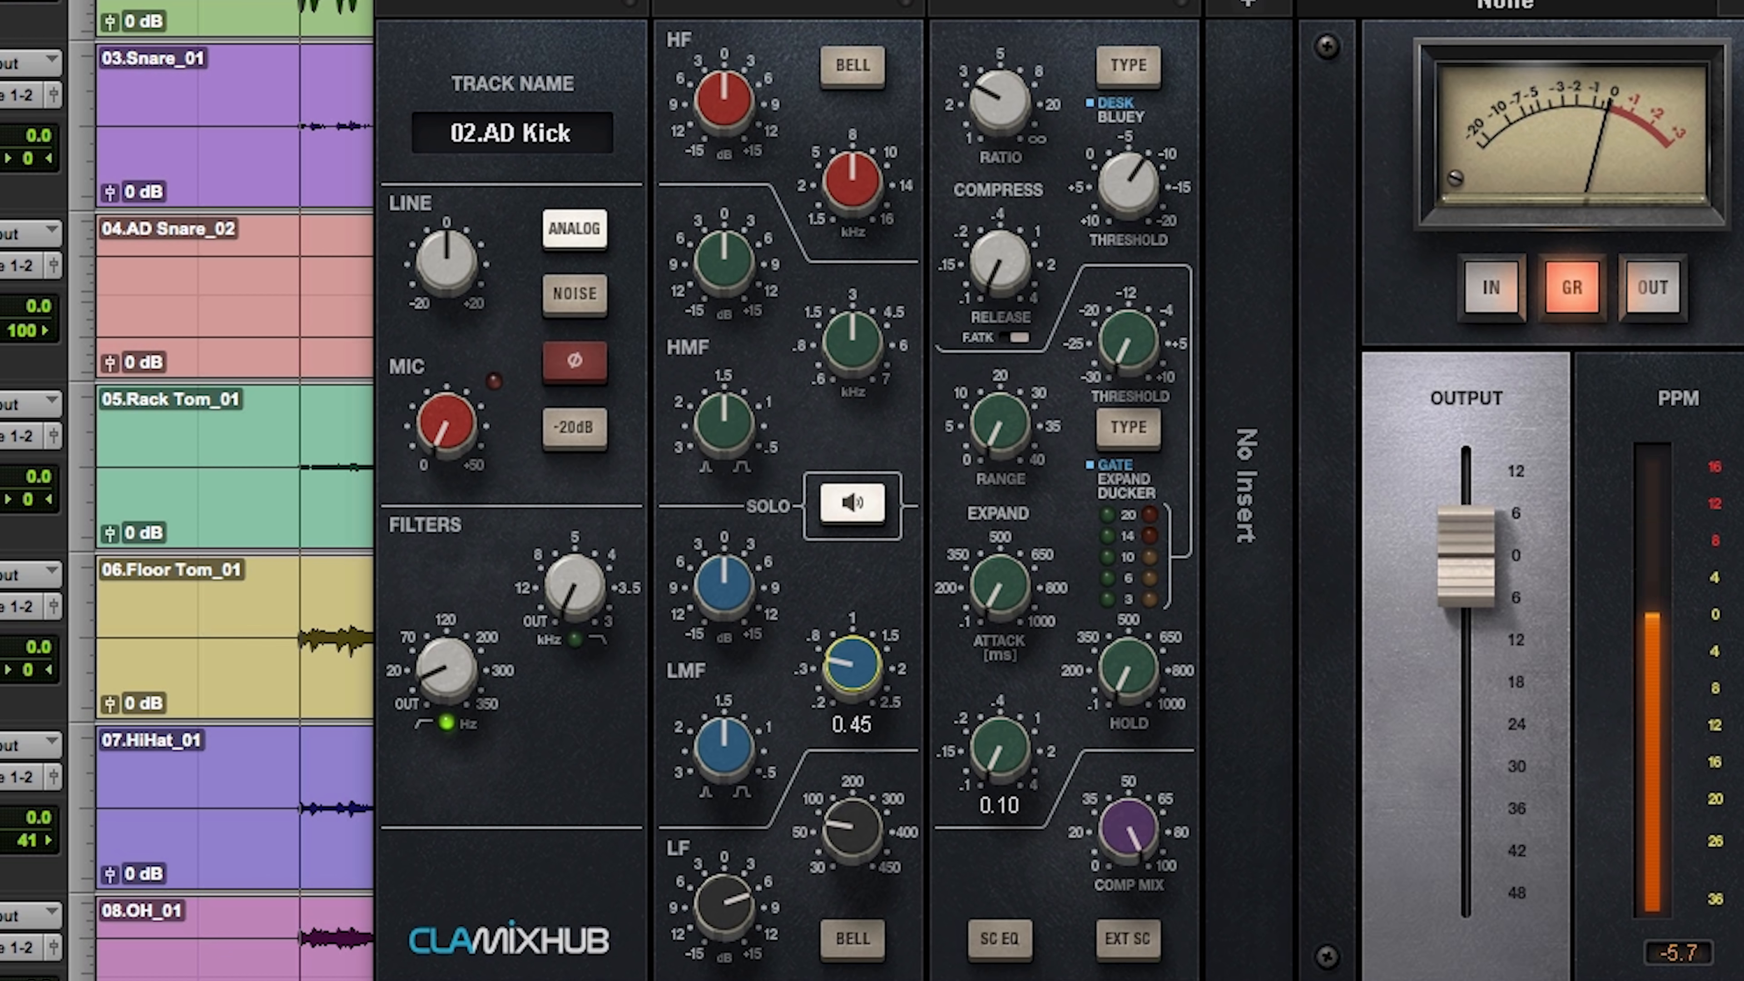
pyautogui.moveTo(852, 665); pyautogui.dragTo(852, 671)
pyautogui.moveTo(723, 582); pyautogui.dragTo(723, 622)
# Step: Boost the AD Kick's HMF band by 4.1 dB around 6.6 kHz, and compare the processing against bypass
pyautogui.moveTo(852, 342); pyautogui.dragTo(852, 298)
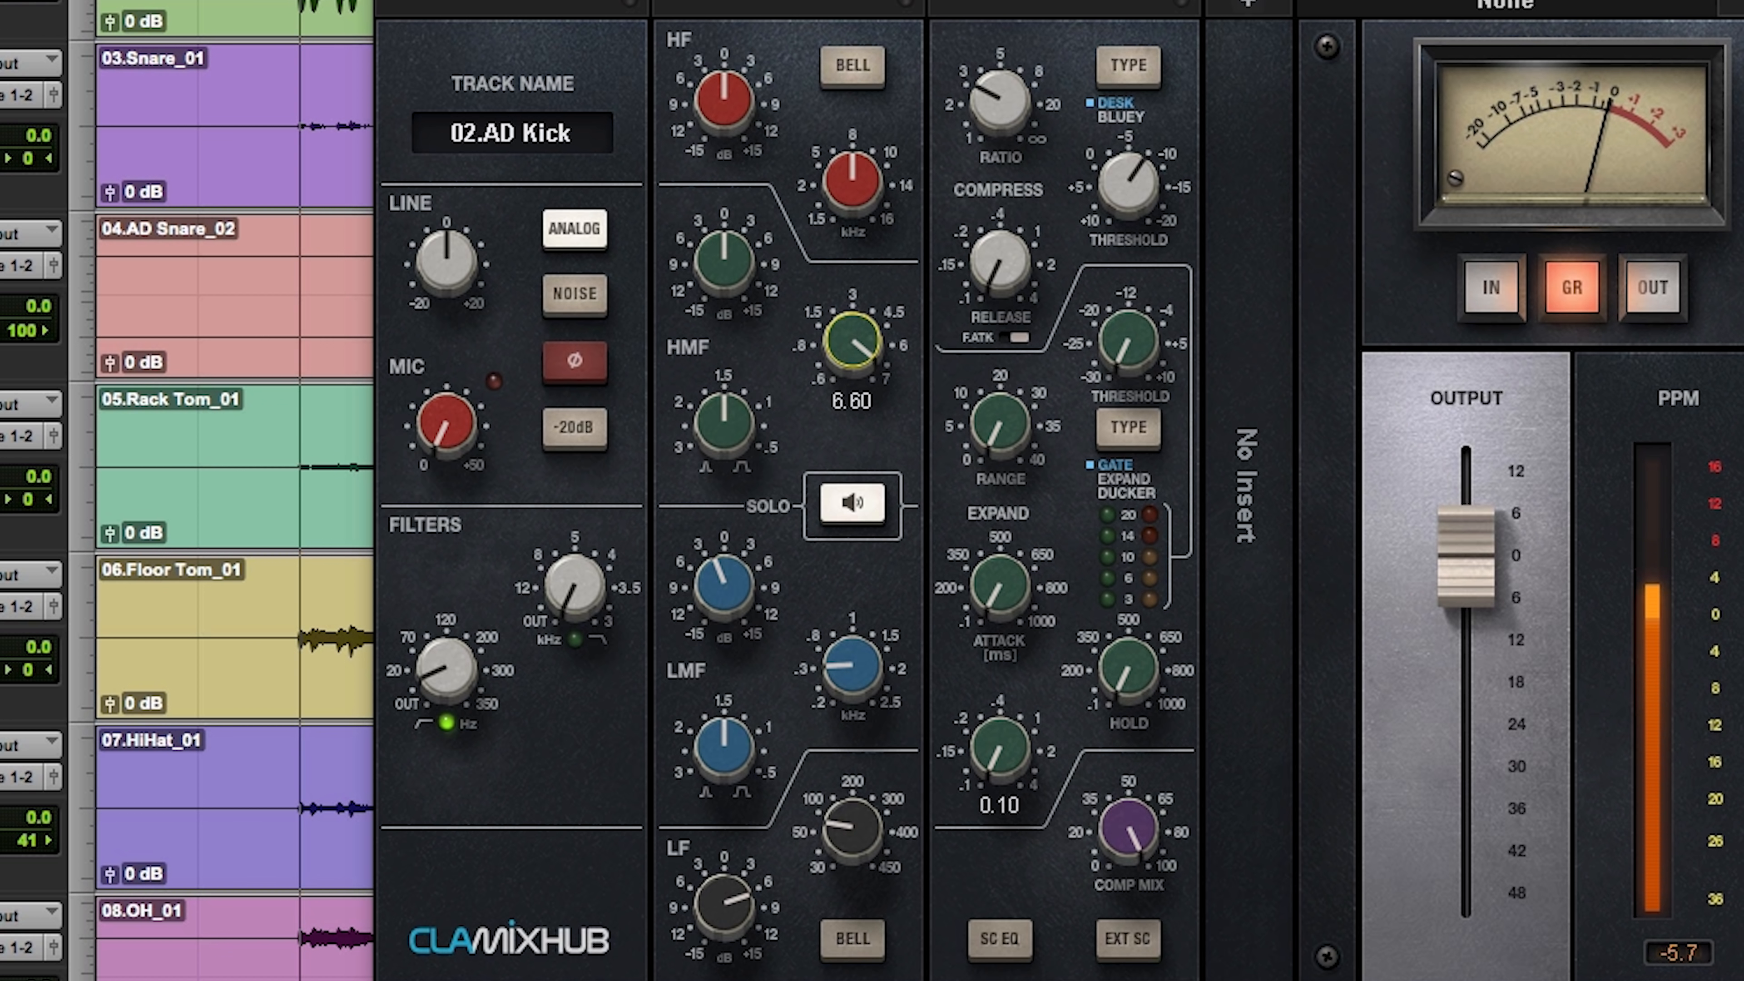
pyautogui.moveTo(724, 260); pyautogui.dragTo(723, 246)
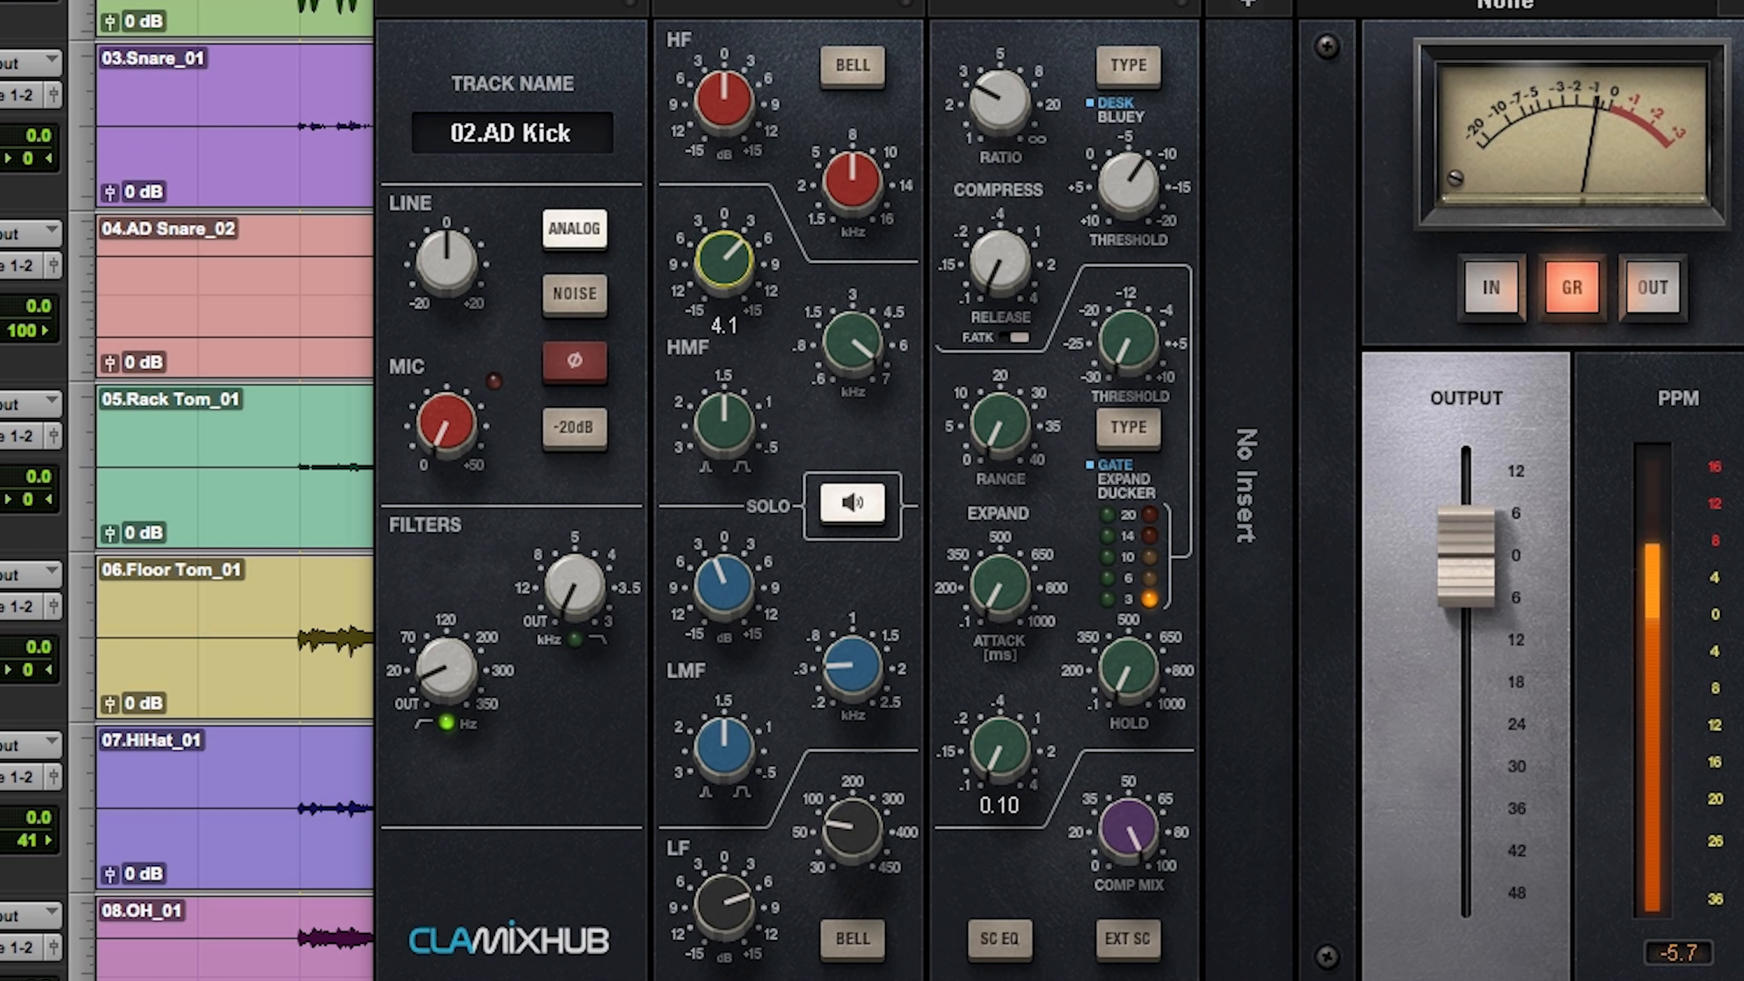
pyautogui.moveTo(852, 341); pyautogui.dragTo(852, 340)
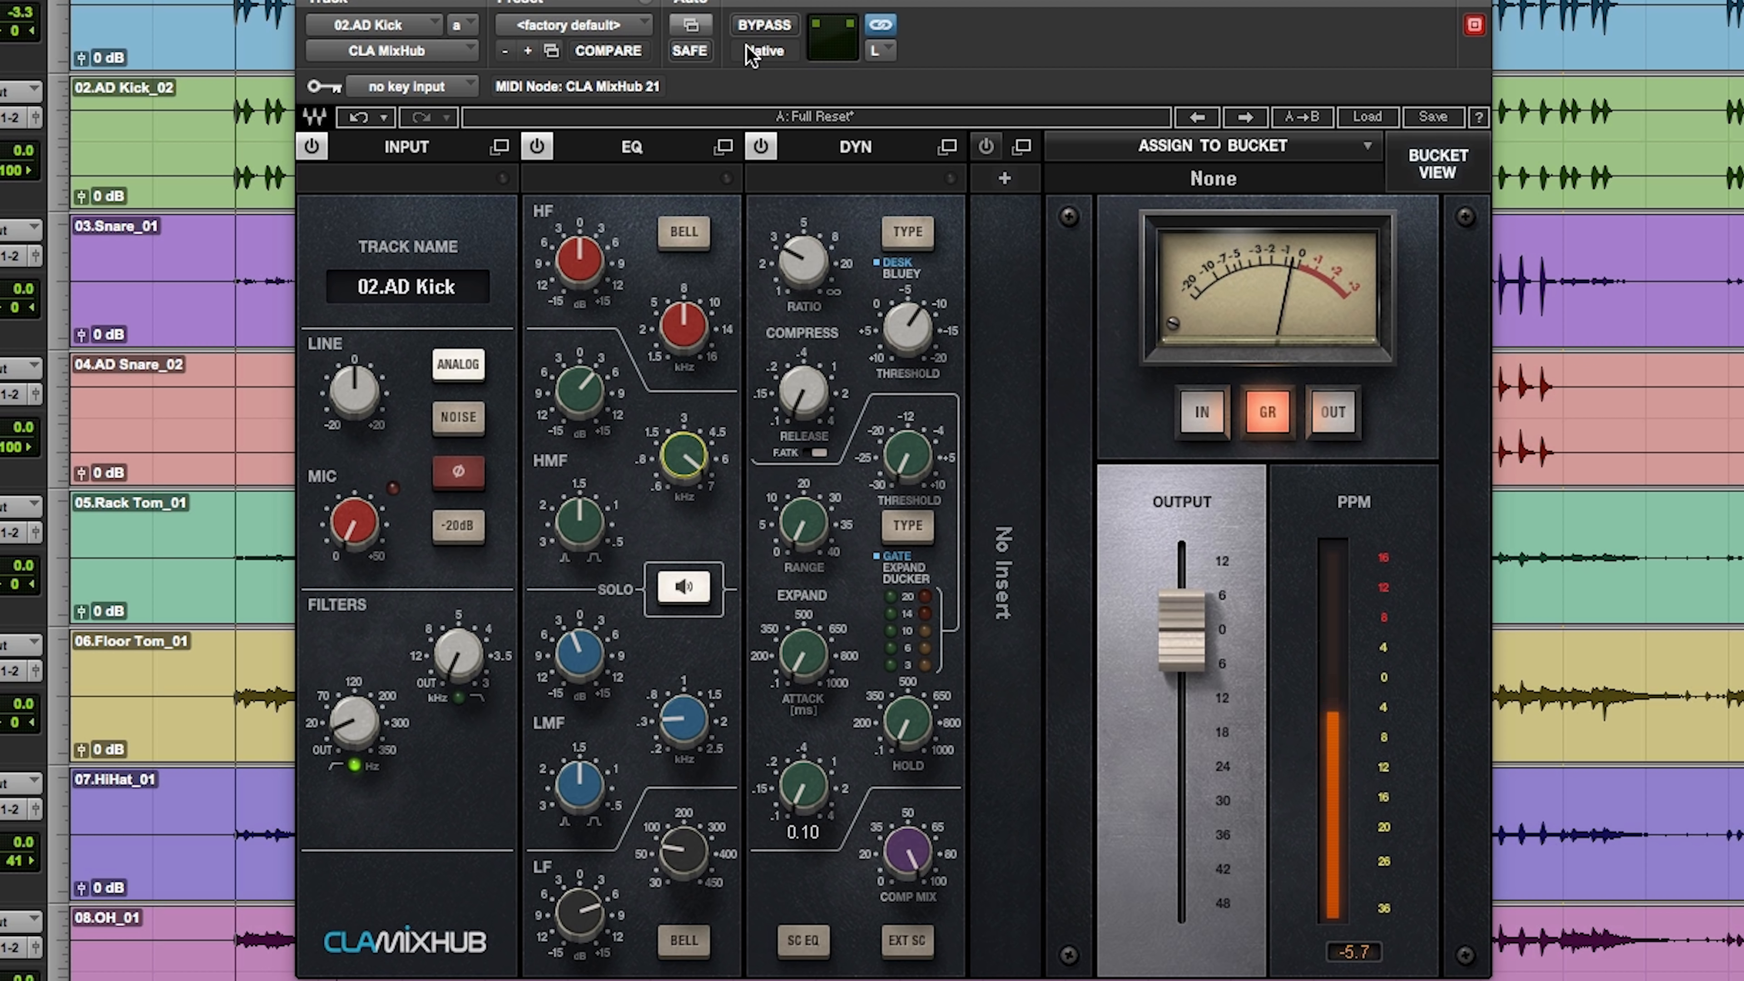
pyautogui.click(784, 30)
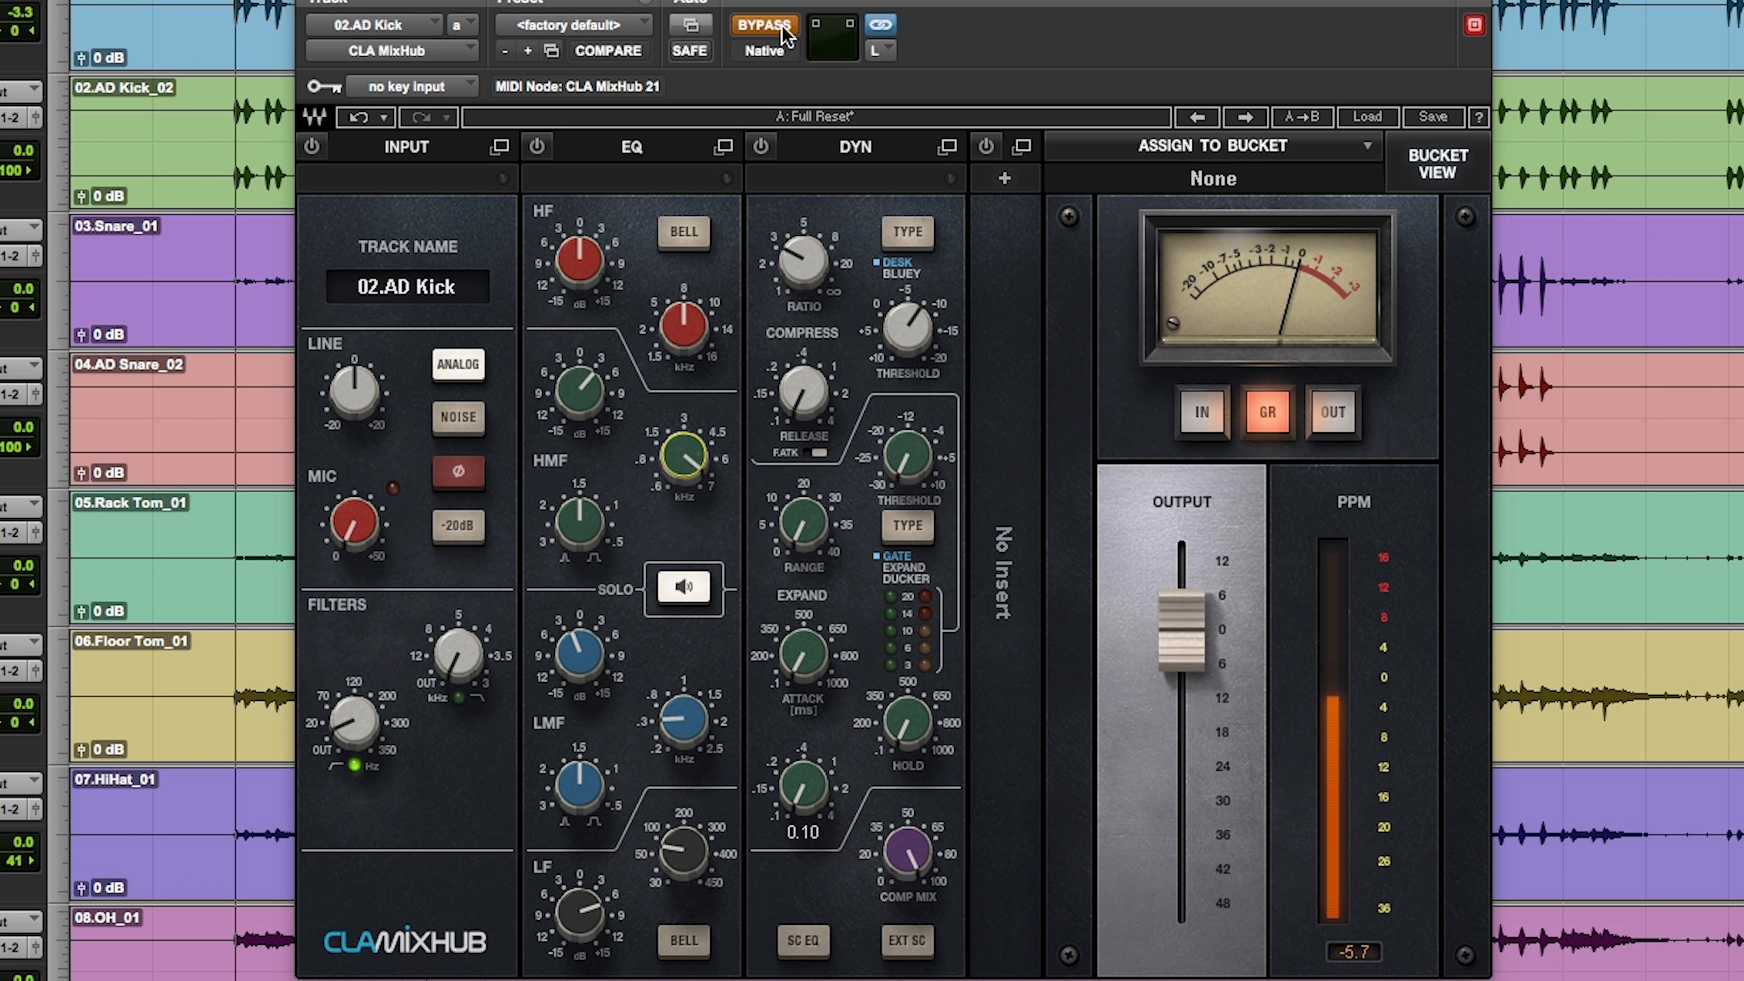
pyautogui.click(784, 31)
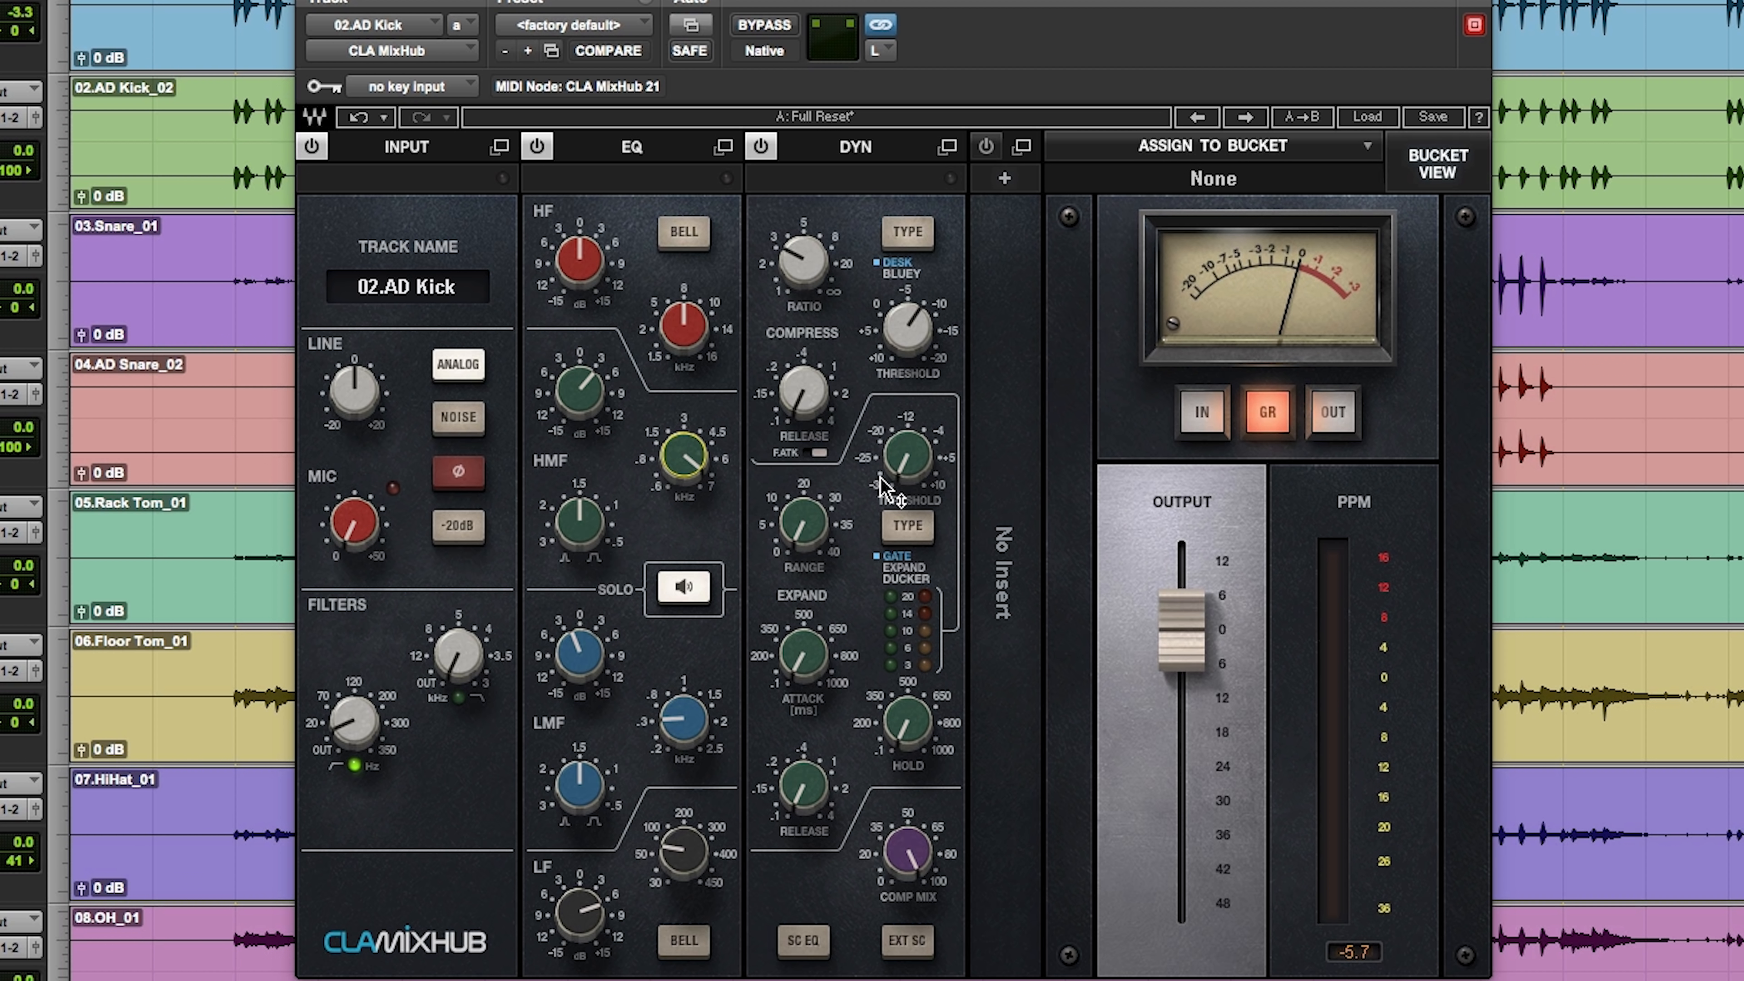
# Step: Gate the AD Kick with a threshold of about 0 and a range of about 6 dB
pyautogui.moveTo(903, 460); pyautogui.dragTo(903, 422)
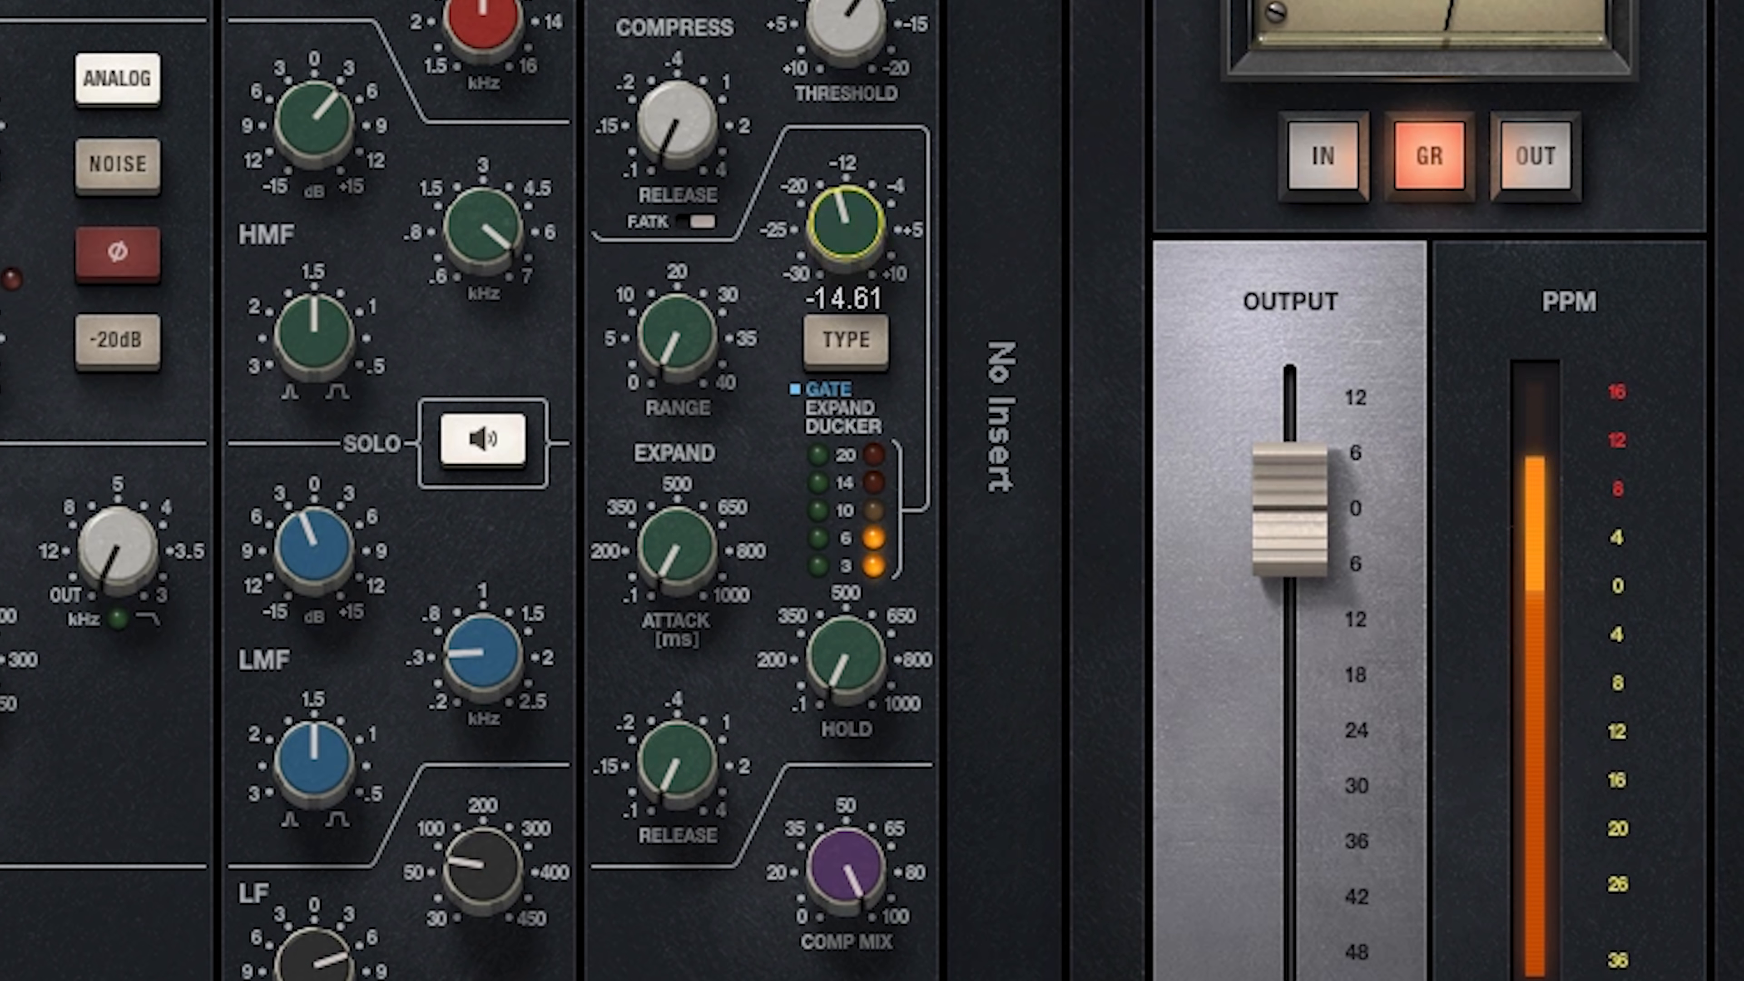
pyautogui.moveTo(846, 224); pyautogui.dragTo(846, 186)
pyautogui.moveTo(695, 374); pyautogui.dragTo(695, 357)
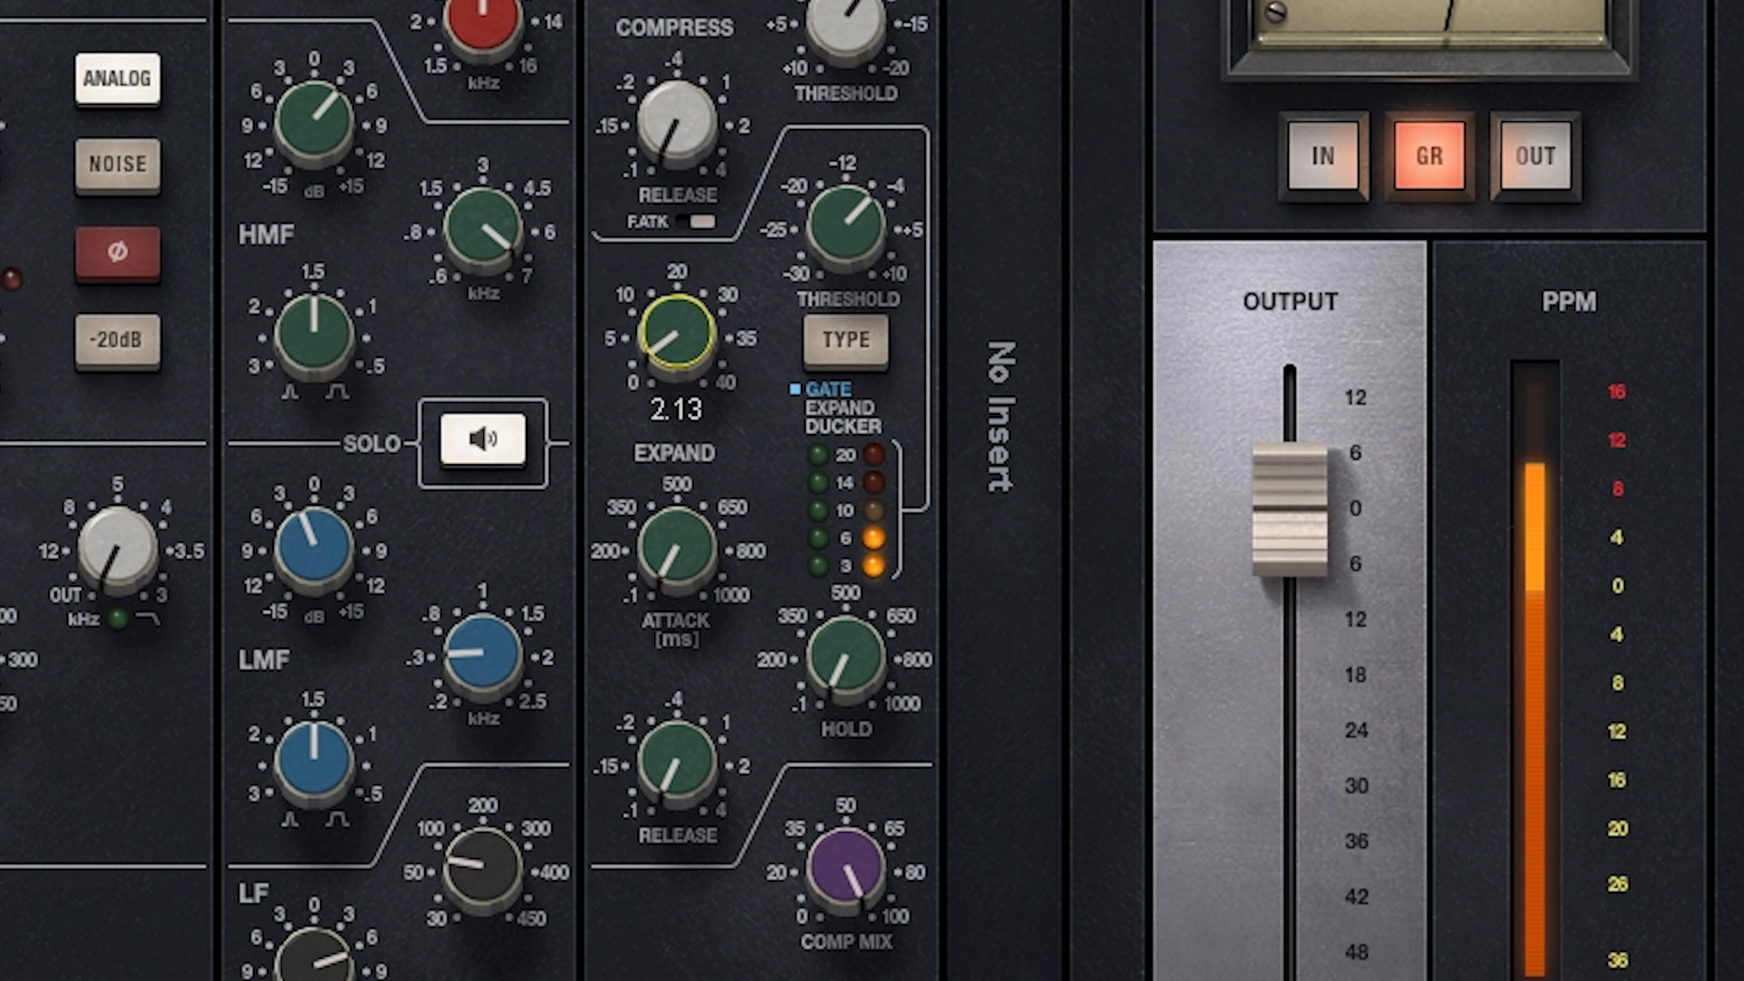
pyautogui.moveTo(846, 227); pyautogui.dragTo(772, 237)
pyautogui.moveTo(676, 343); pyautogui.dragTo(669, 335)
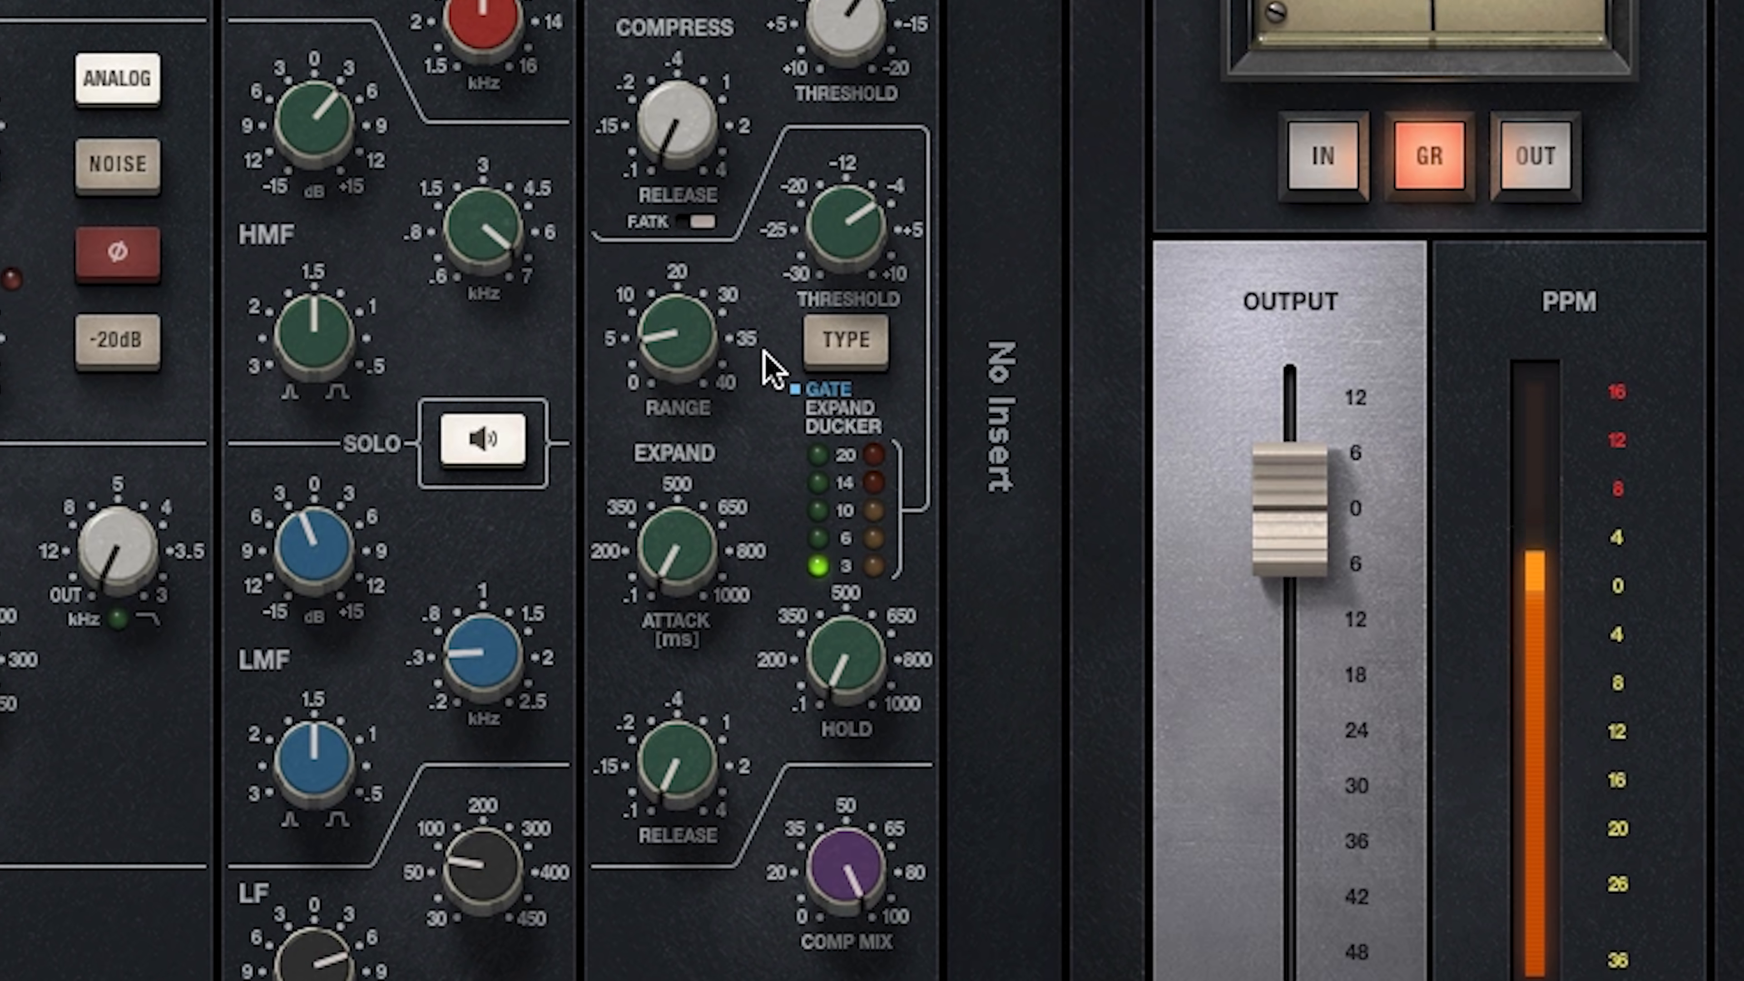
pyautogui.moveTo(673, 321); pyautogui.dragTo(674, 310)
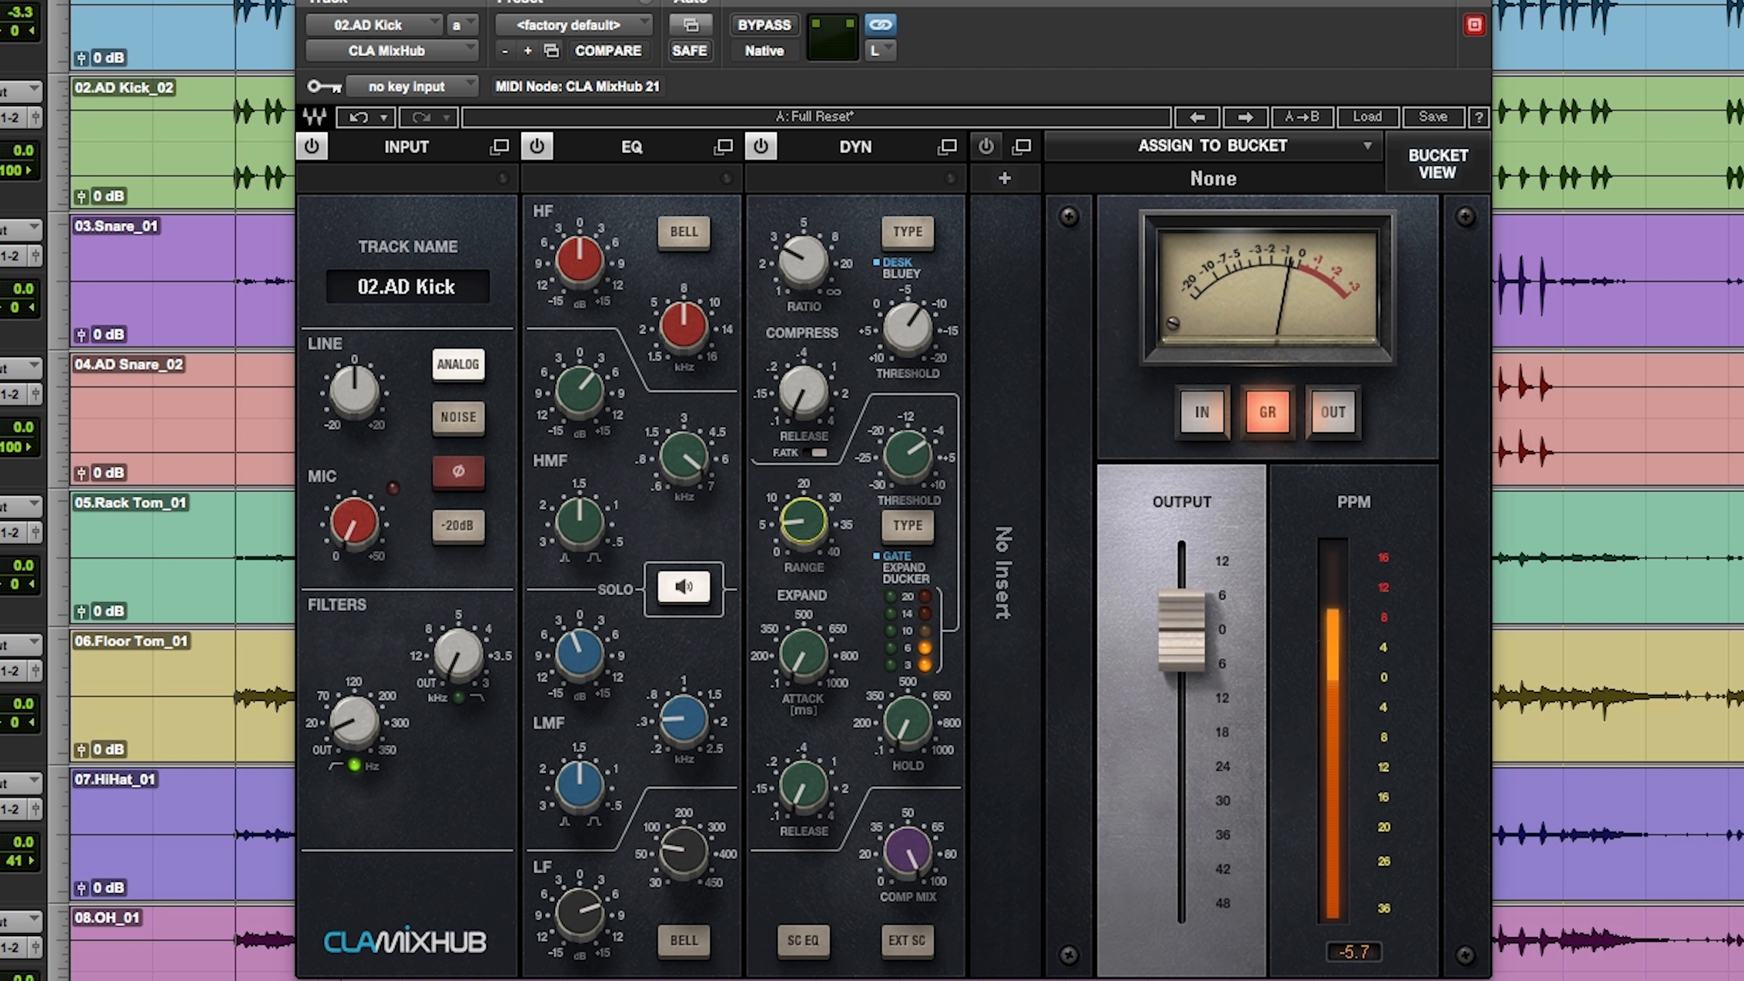
# Step: Switch to the bucket view and open bucket 1's channel assignment list, sorted by name
pyautogui.click(1438, 165)
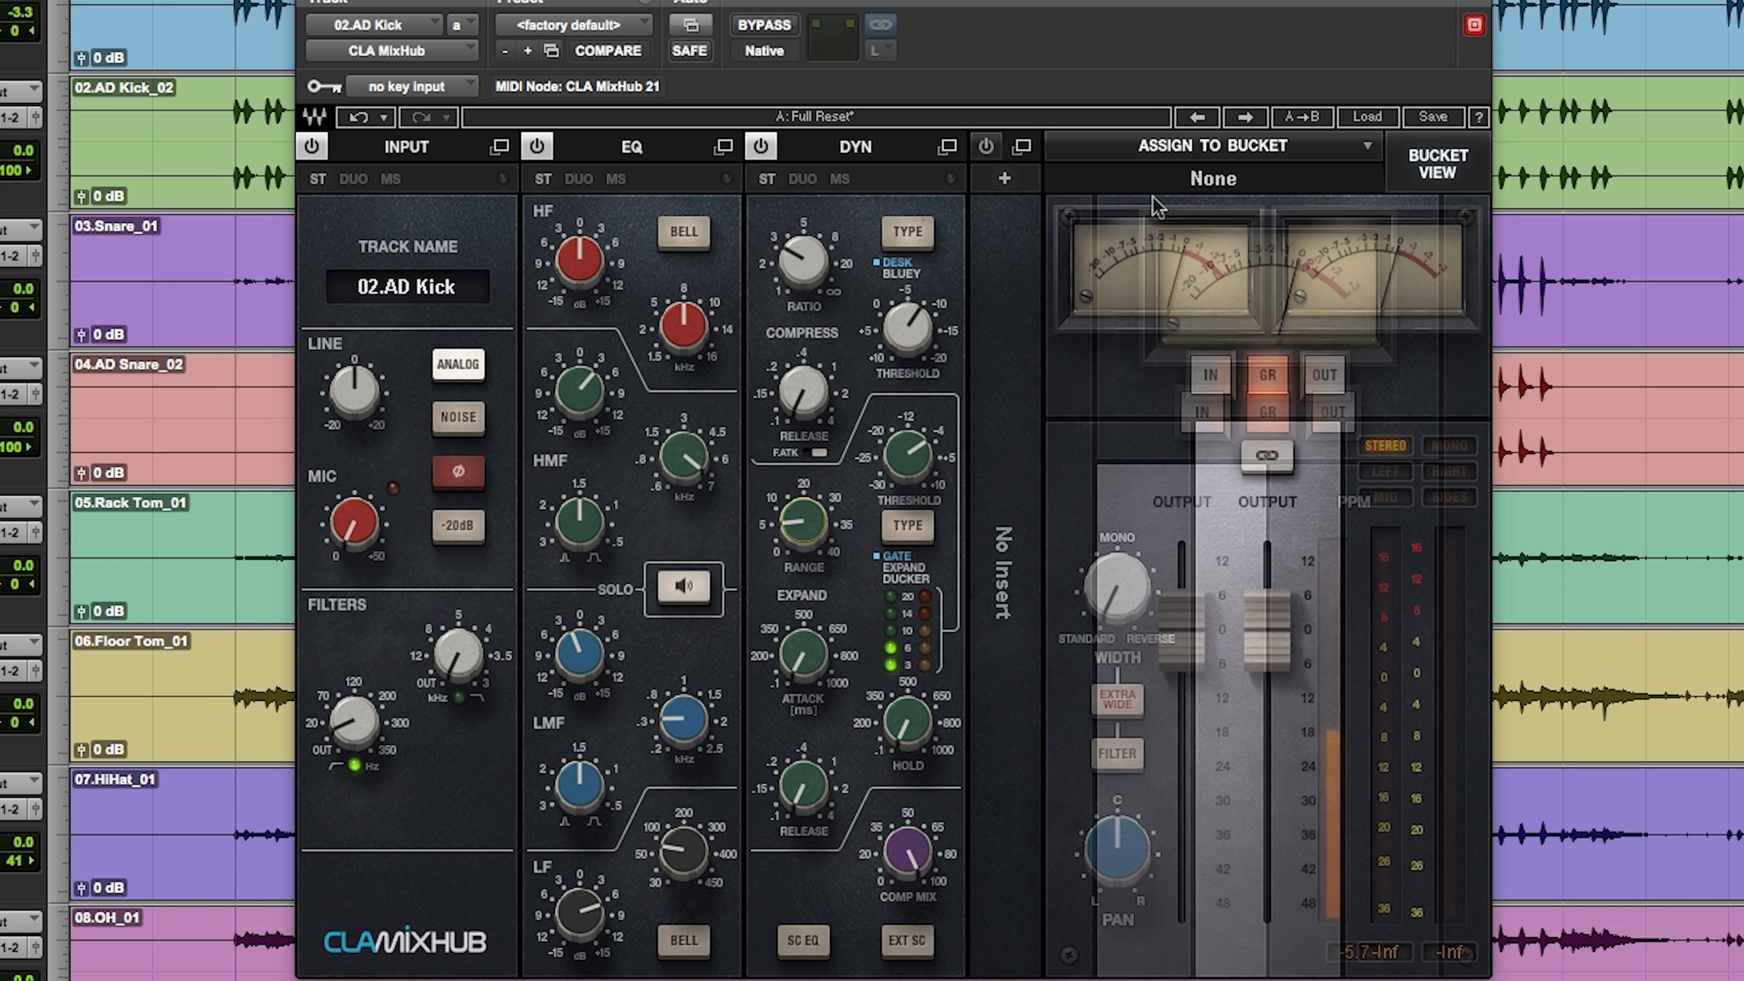
pyautogui.click(1441, 165)
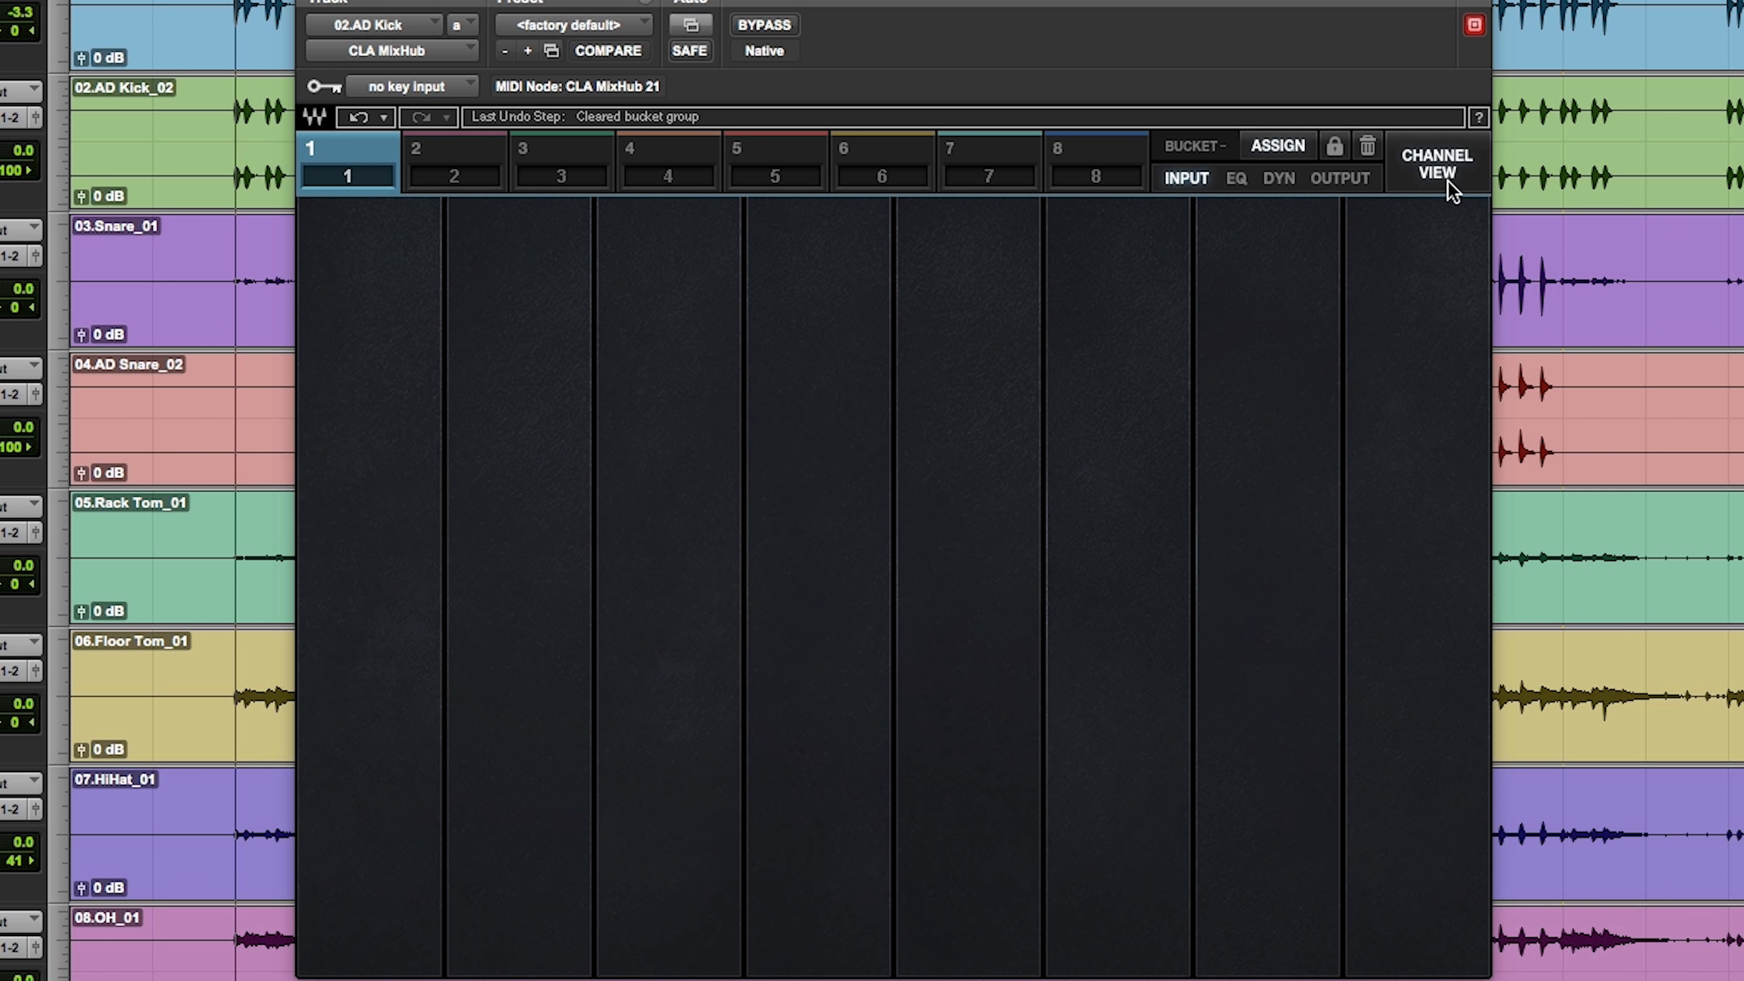
pyautogui.click(1280, 150)
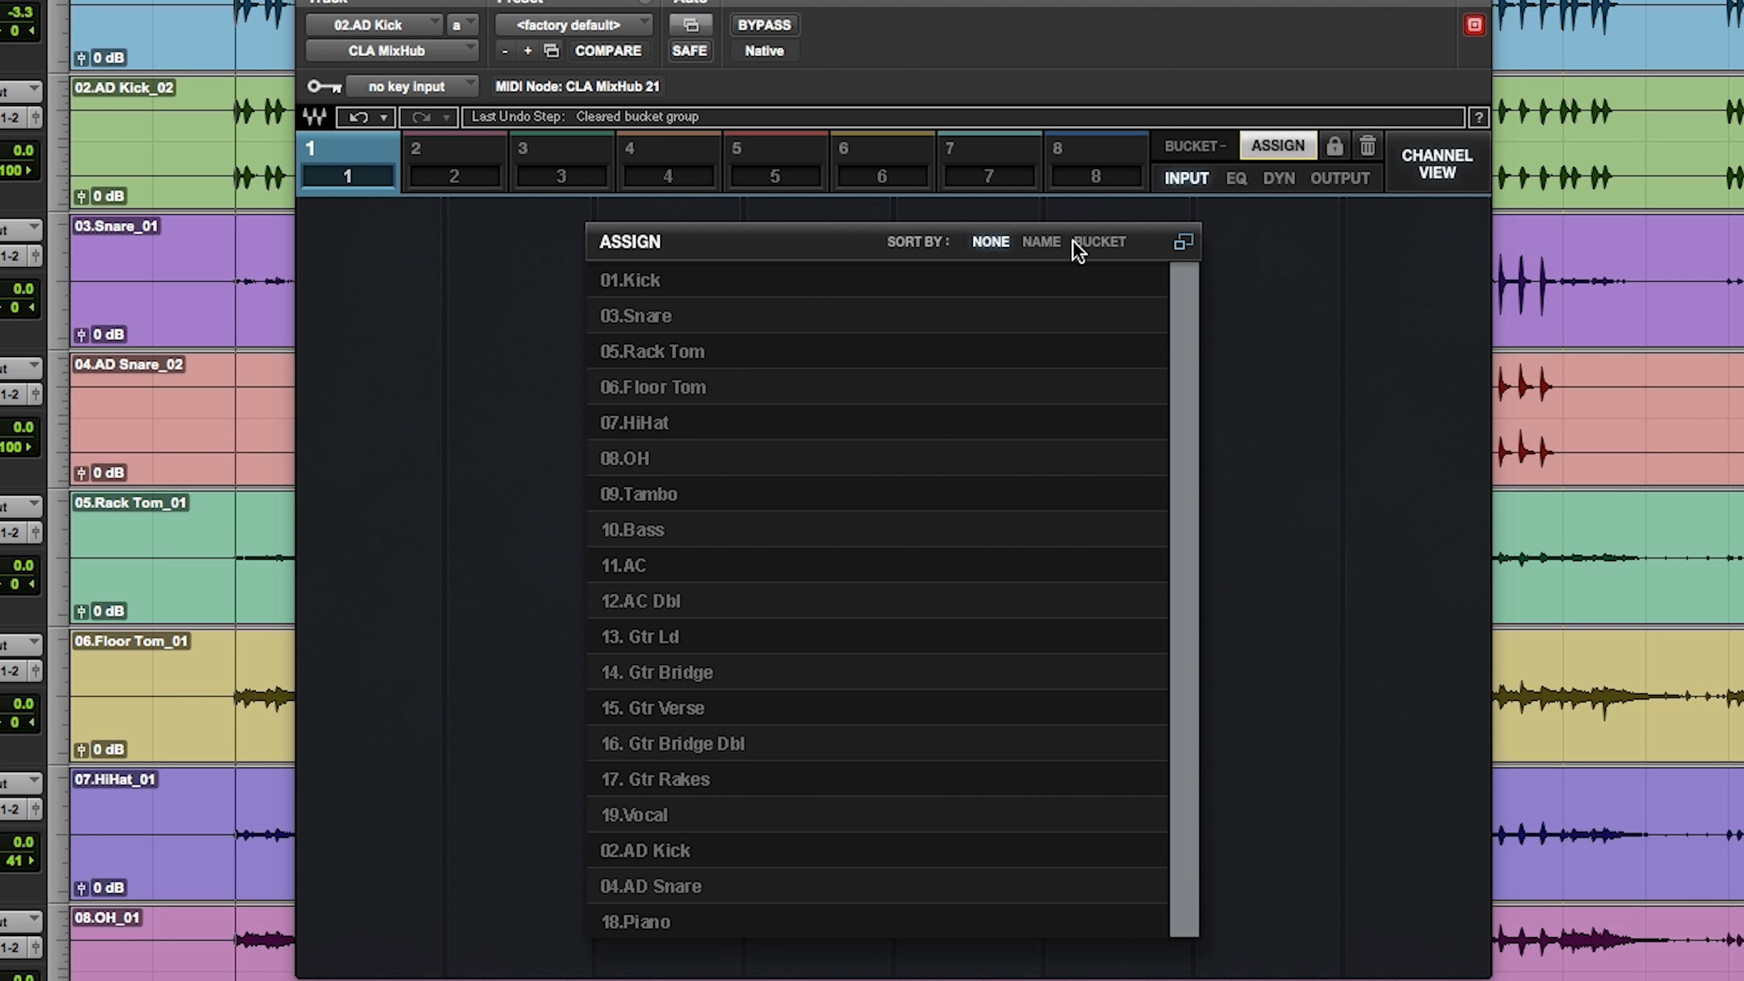
pyautogui.click(1040, 242)
# Step: Assign 01.Kick, 02.AD Kick, 03.Snare, 04.AD Snare, 05.Rack Tom and 06.Floor Tom to bucket 1 and close the assignment list
pyautogui.click(678, 290)
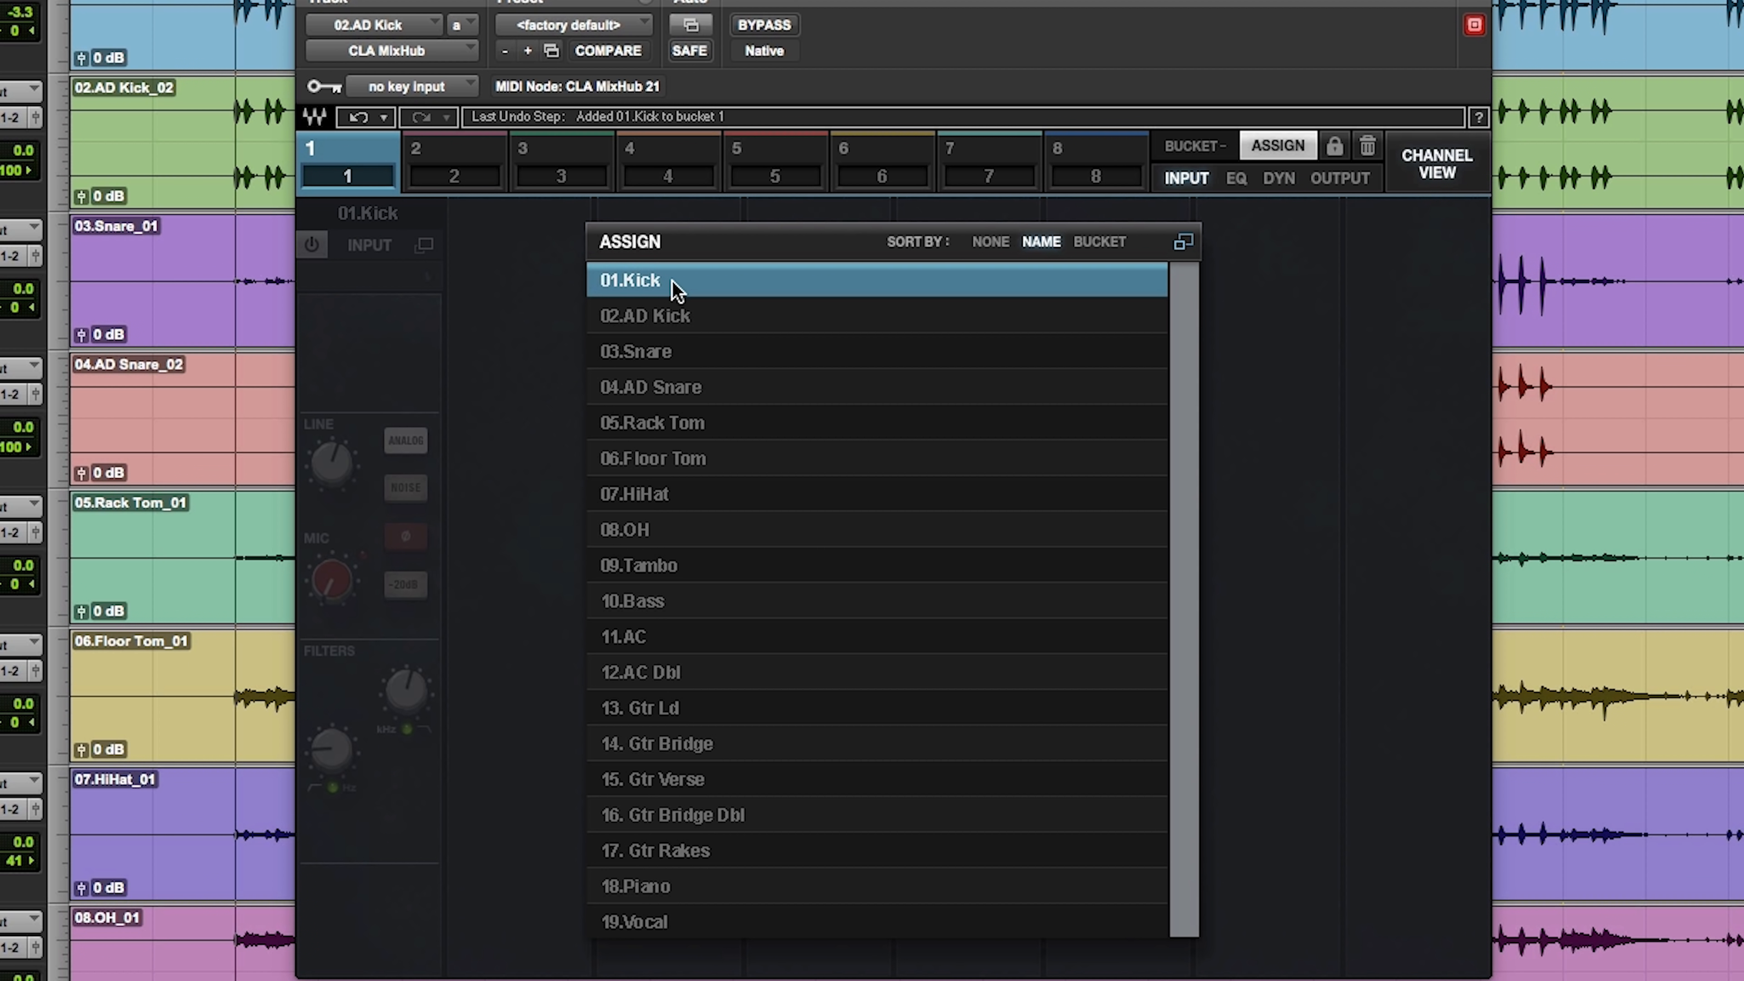
pyautogui.click(678, 316)
pyautogui.click(662, 353)
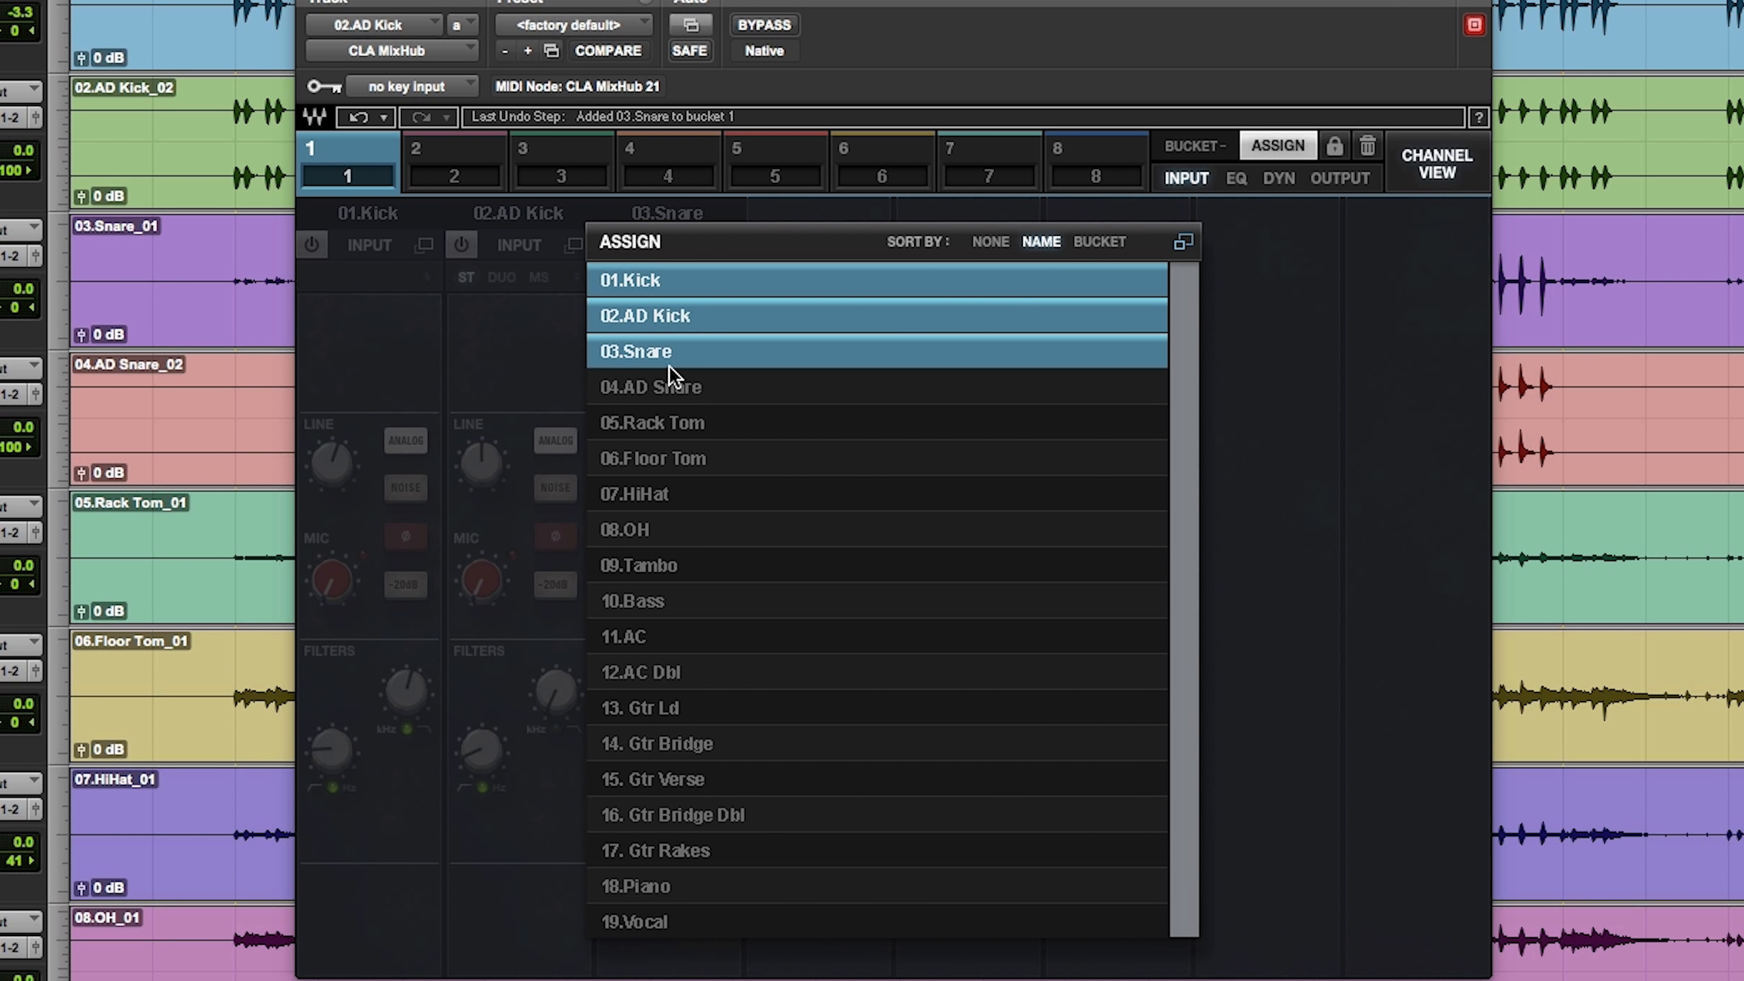
pyautogui.click(673, 389)
pyautogui.click(697, 429)
pyautogui.click(701, 458)
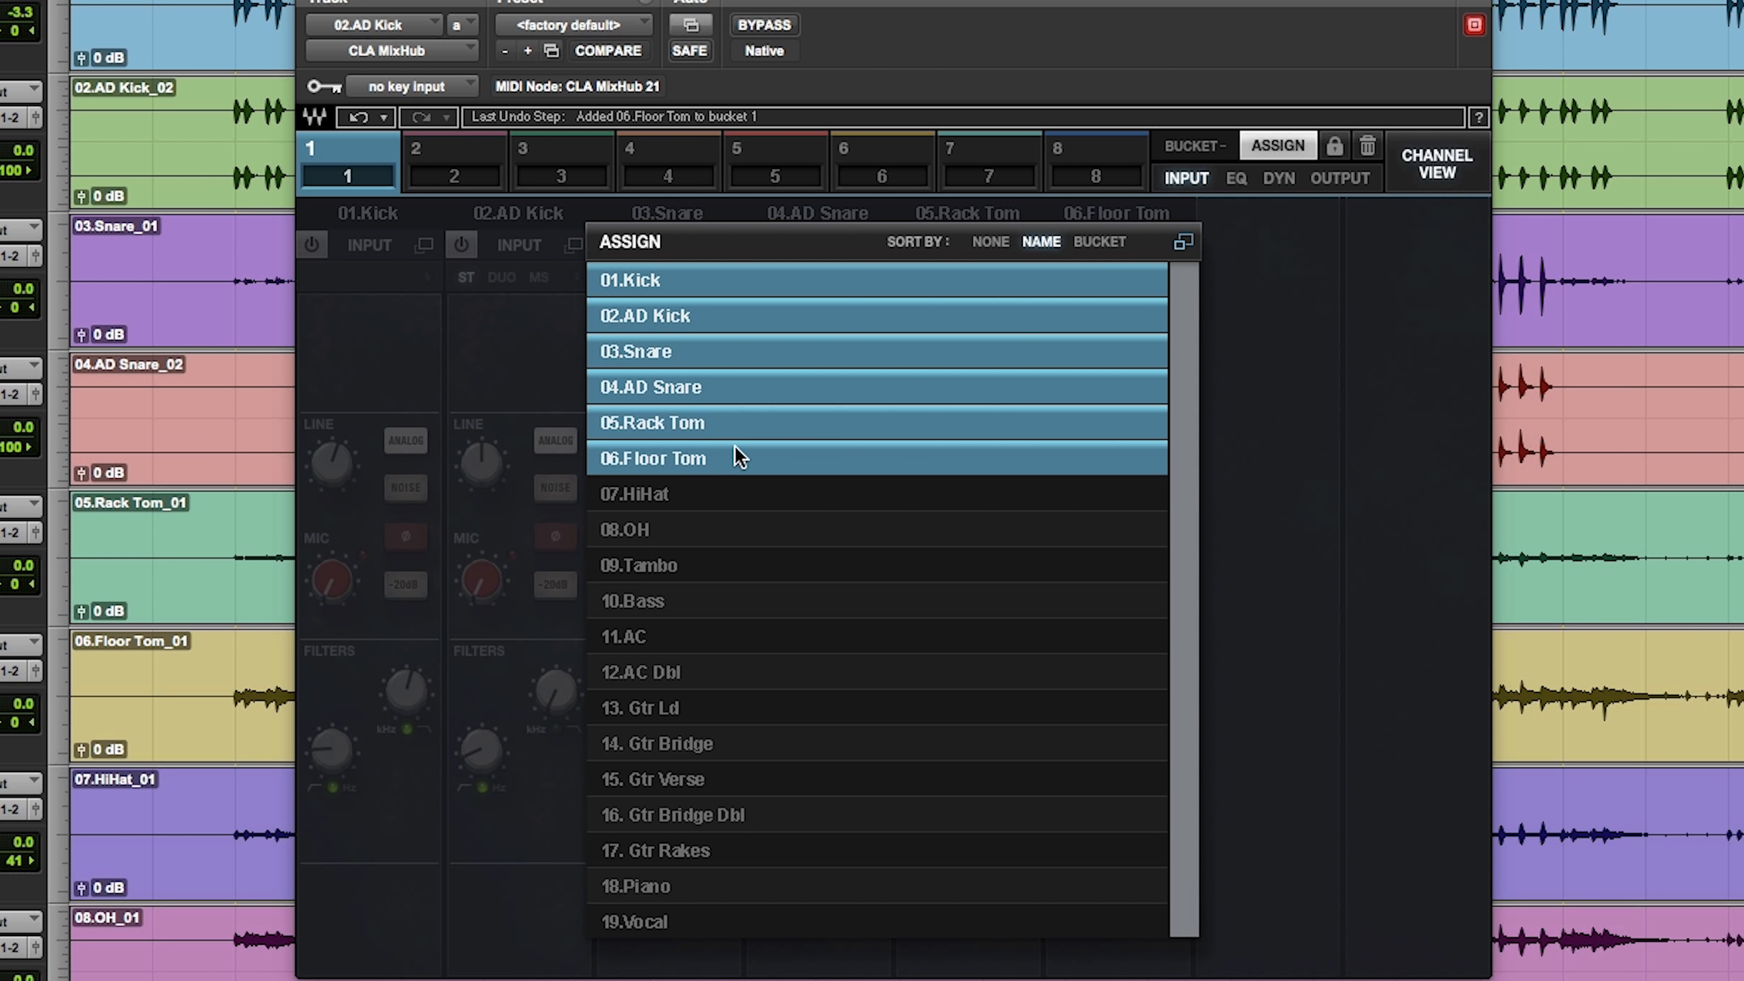
pyautogui.click(1296, 147)
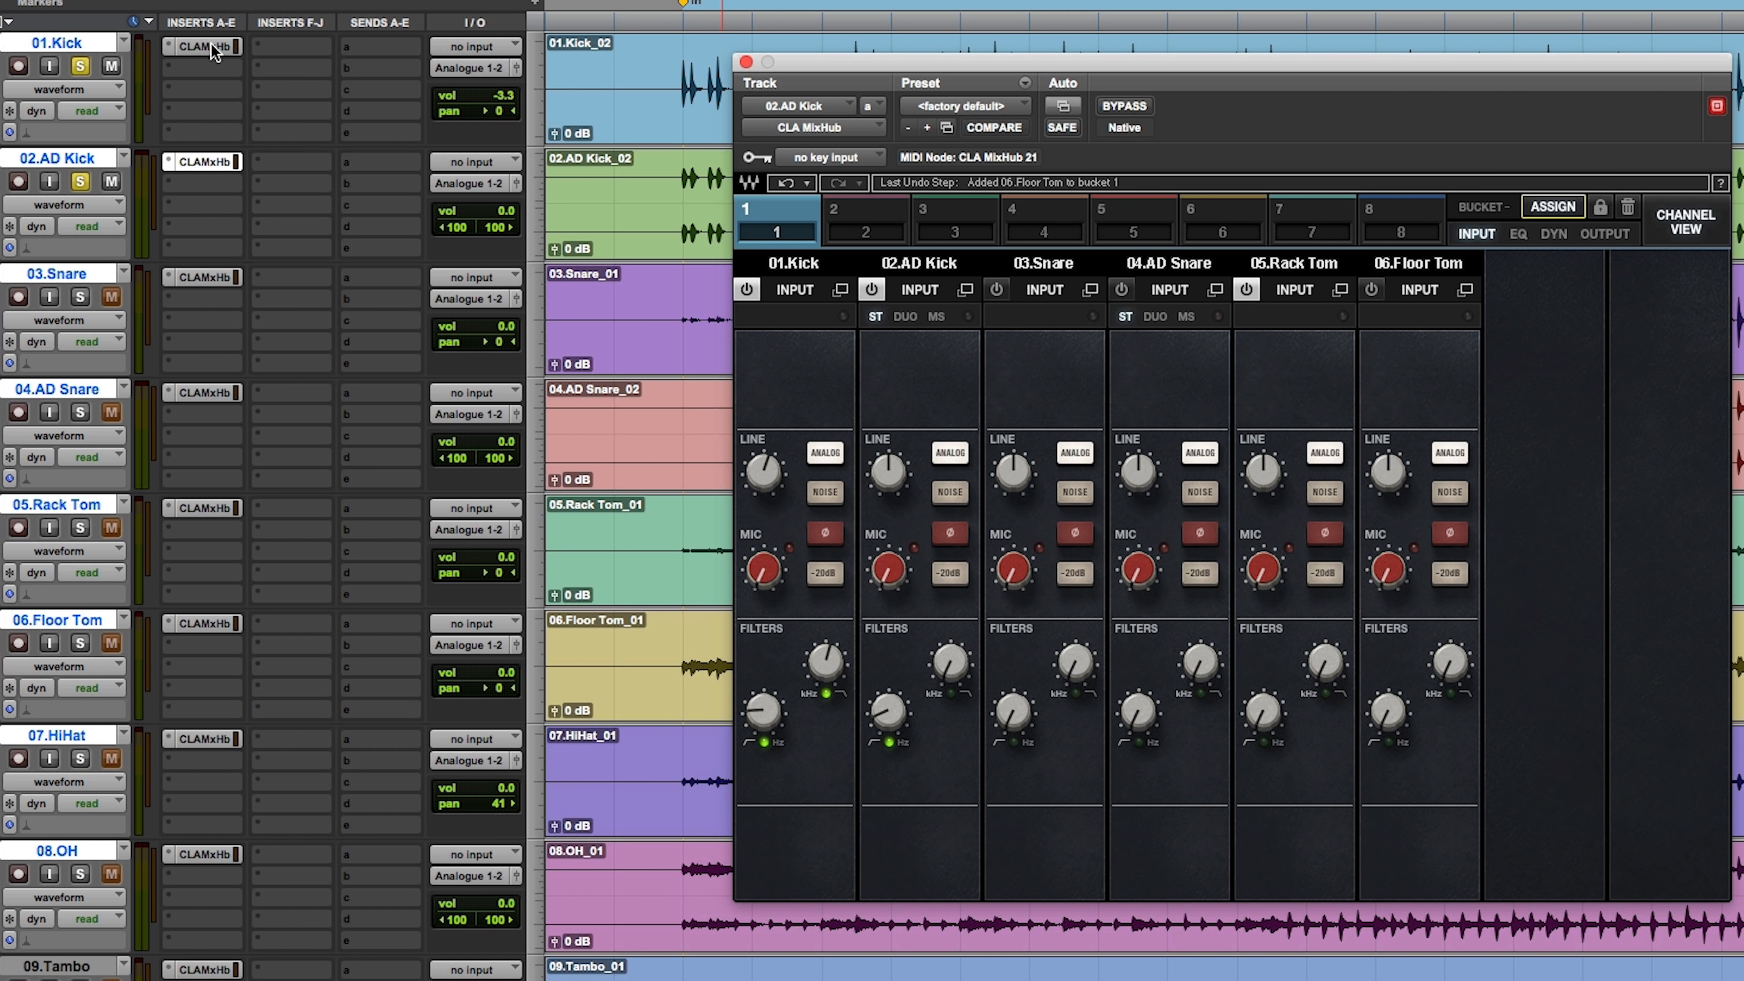
# Step: View the individual plugin instances on the Kick, AD Kick, Snare and AD Snare tracks, and return to the AD Kick's
pyautogui.click(215, 52)
pyautogui.click(201, 166)
pyautogui.click(205, 277)
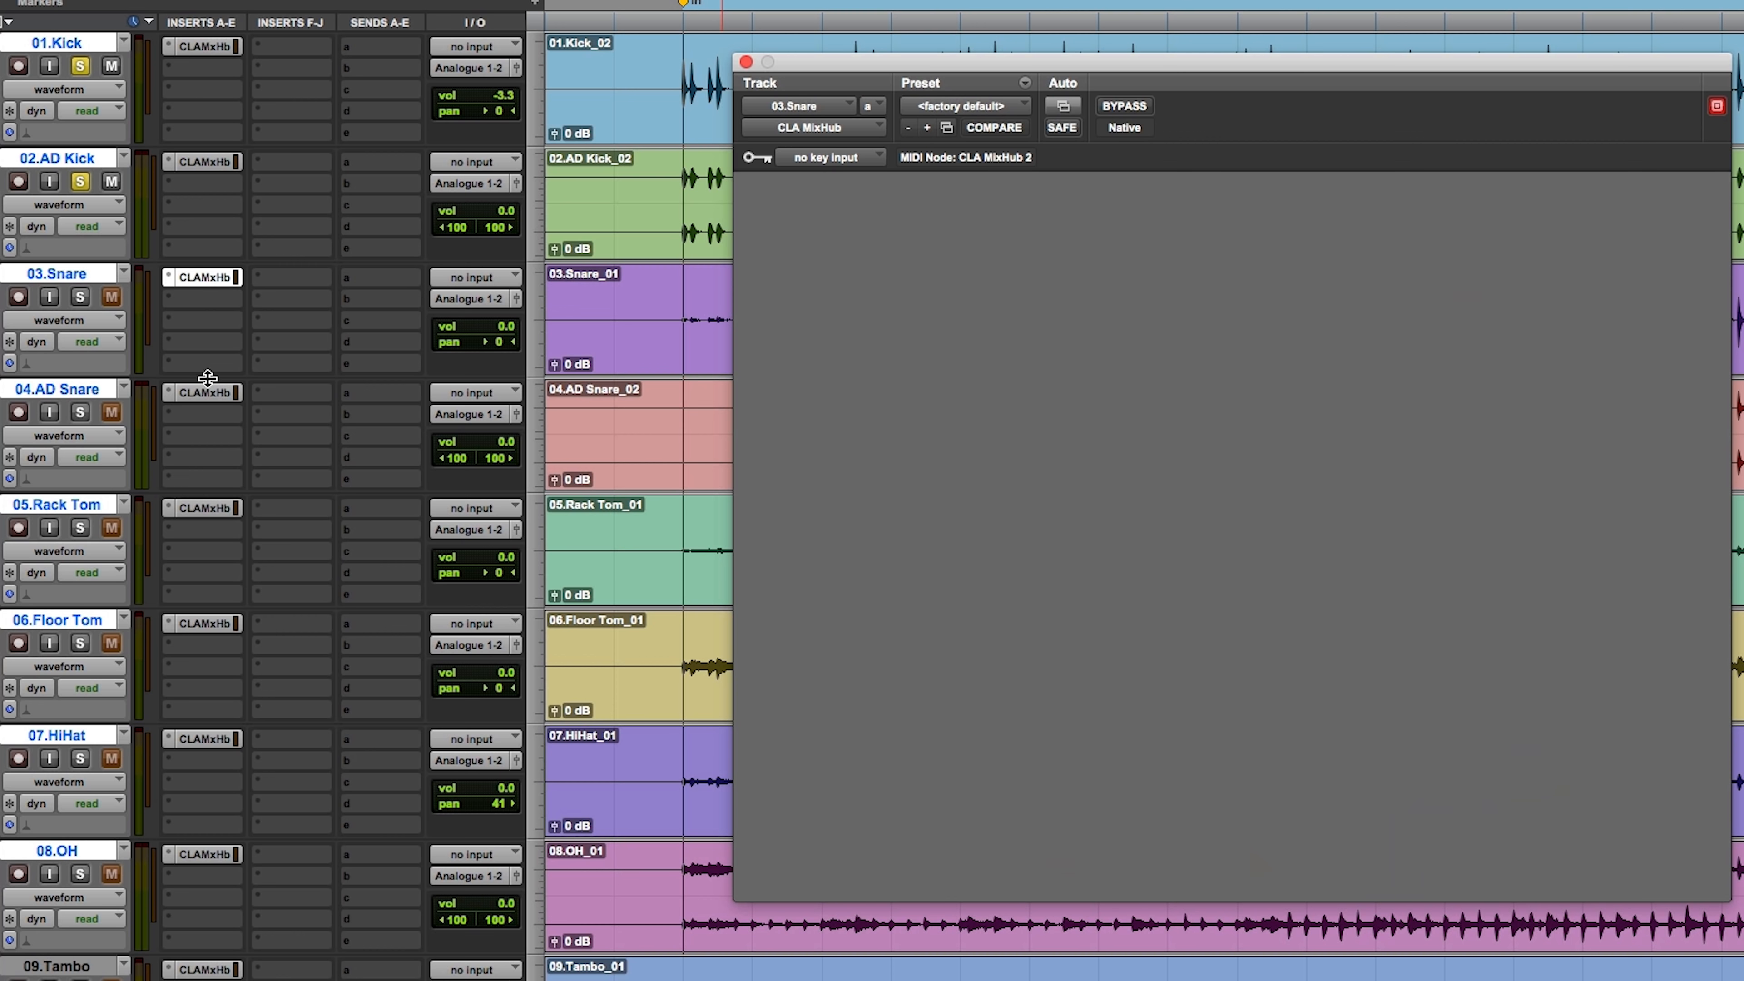
pyautogui.click(211, 393)
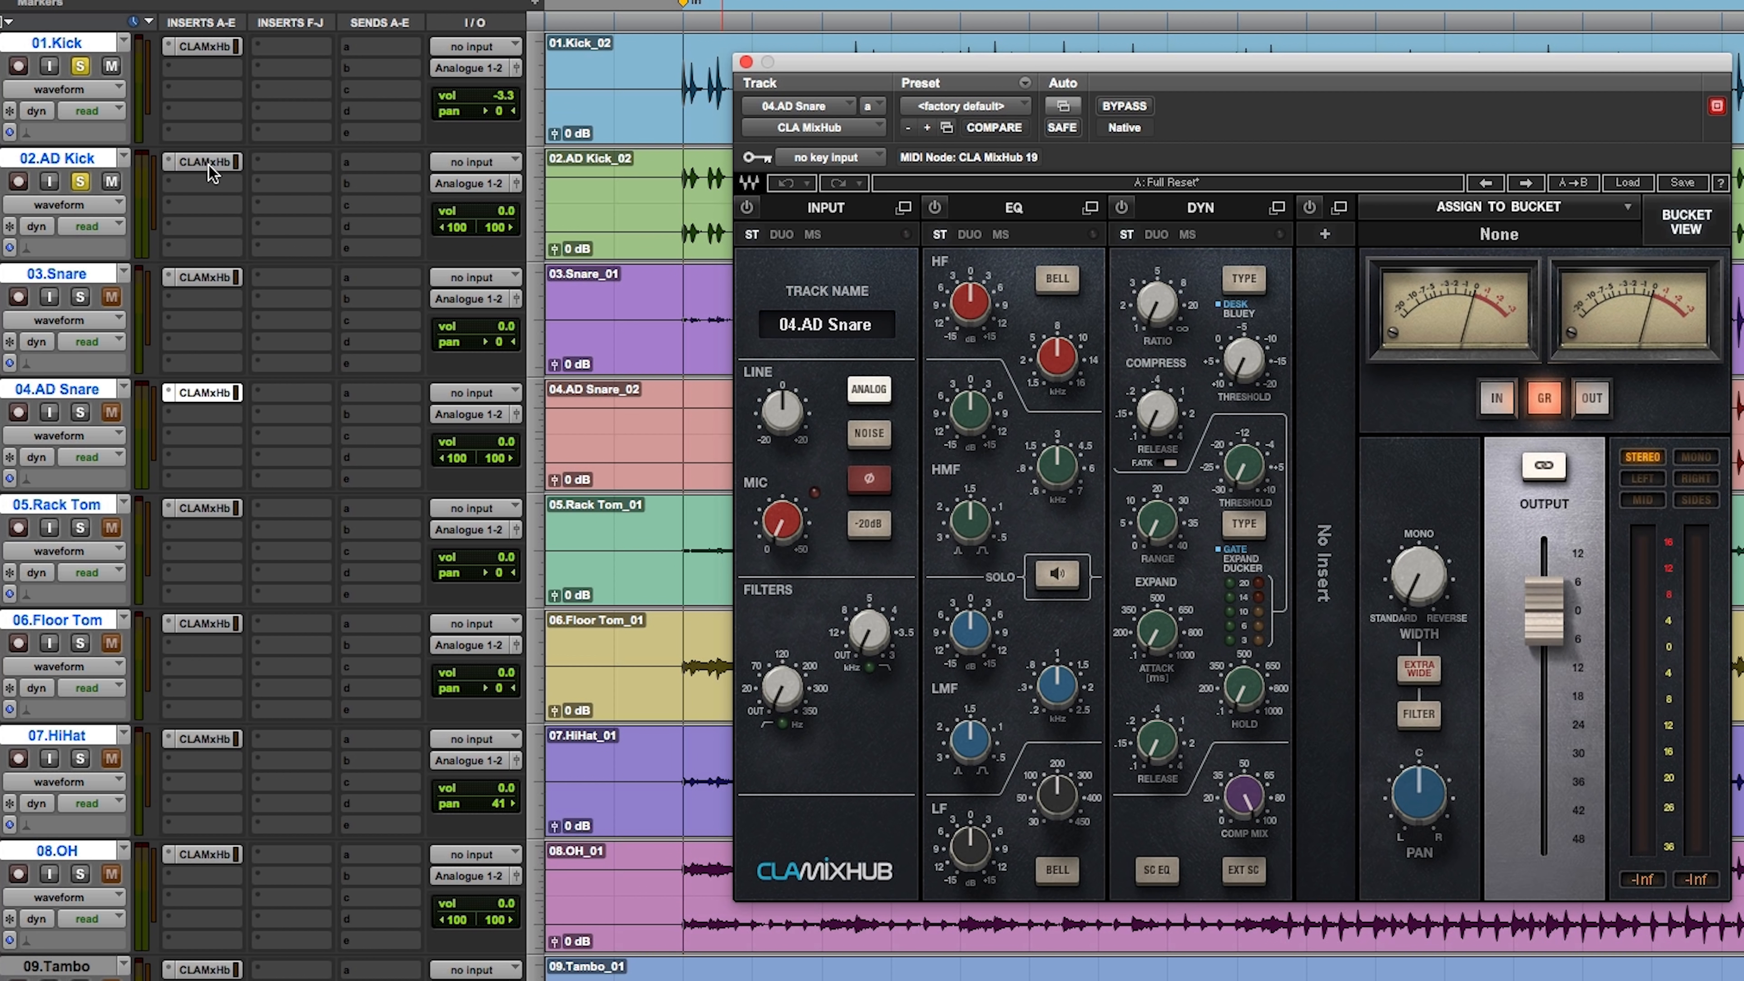
pyautogui.click(209, 167)
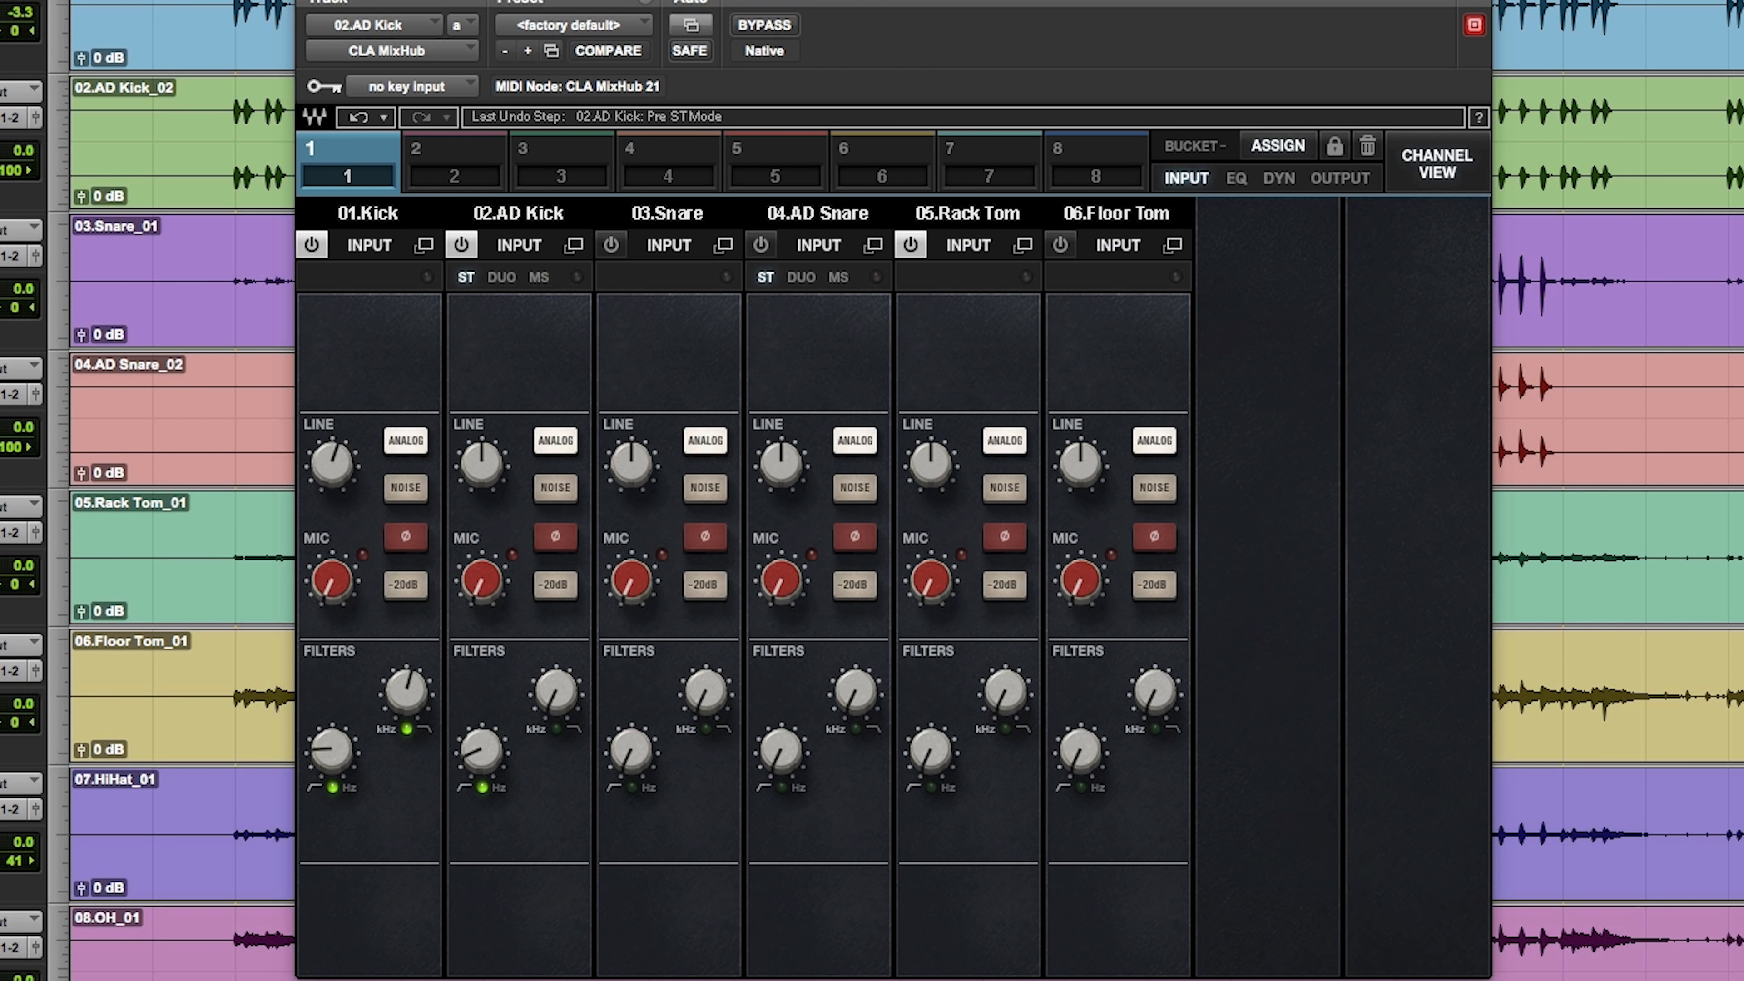
# Step: Examine bucket 1's EQ, dynamics, output and input sections across all six channels, playing the song while checking the output meters
pyautogui.click(1240, 180)
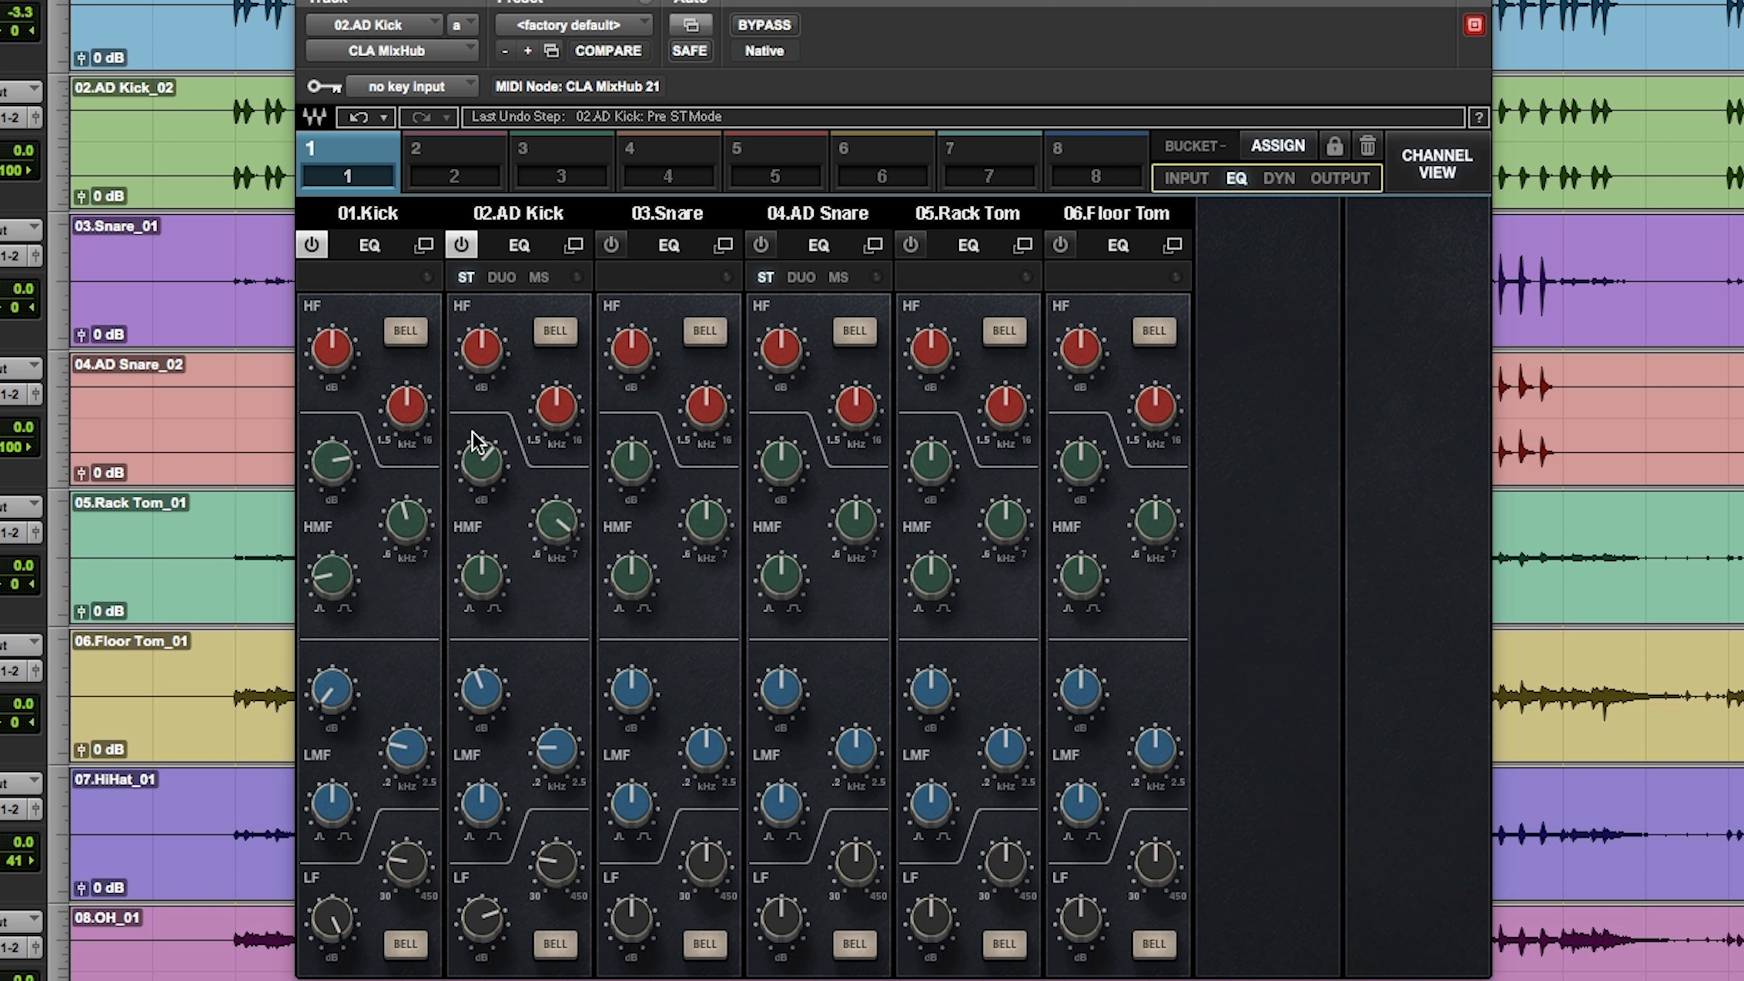
pyautogui.click(1278, 178)
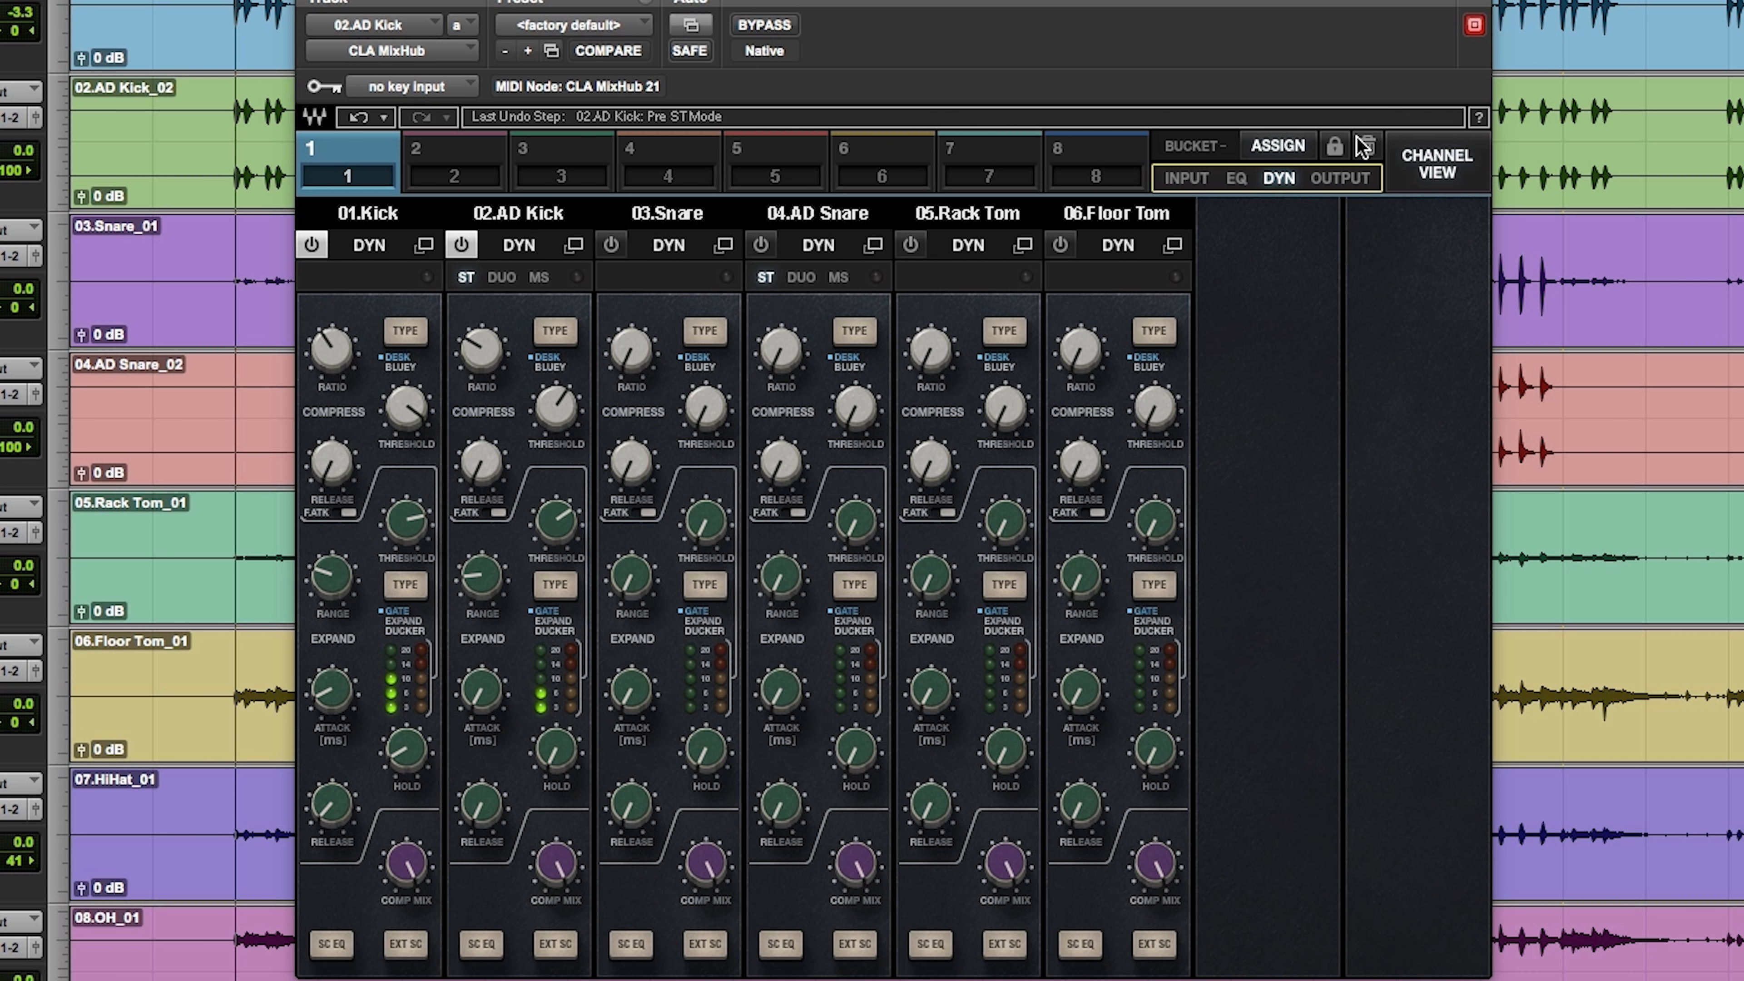
pyautogui.click(1336, 180)
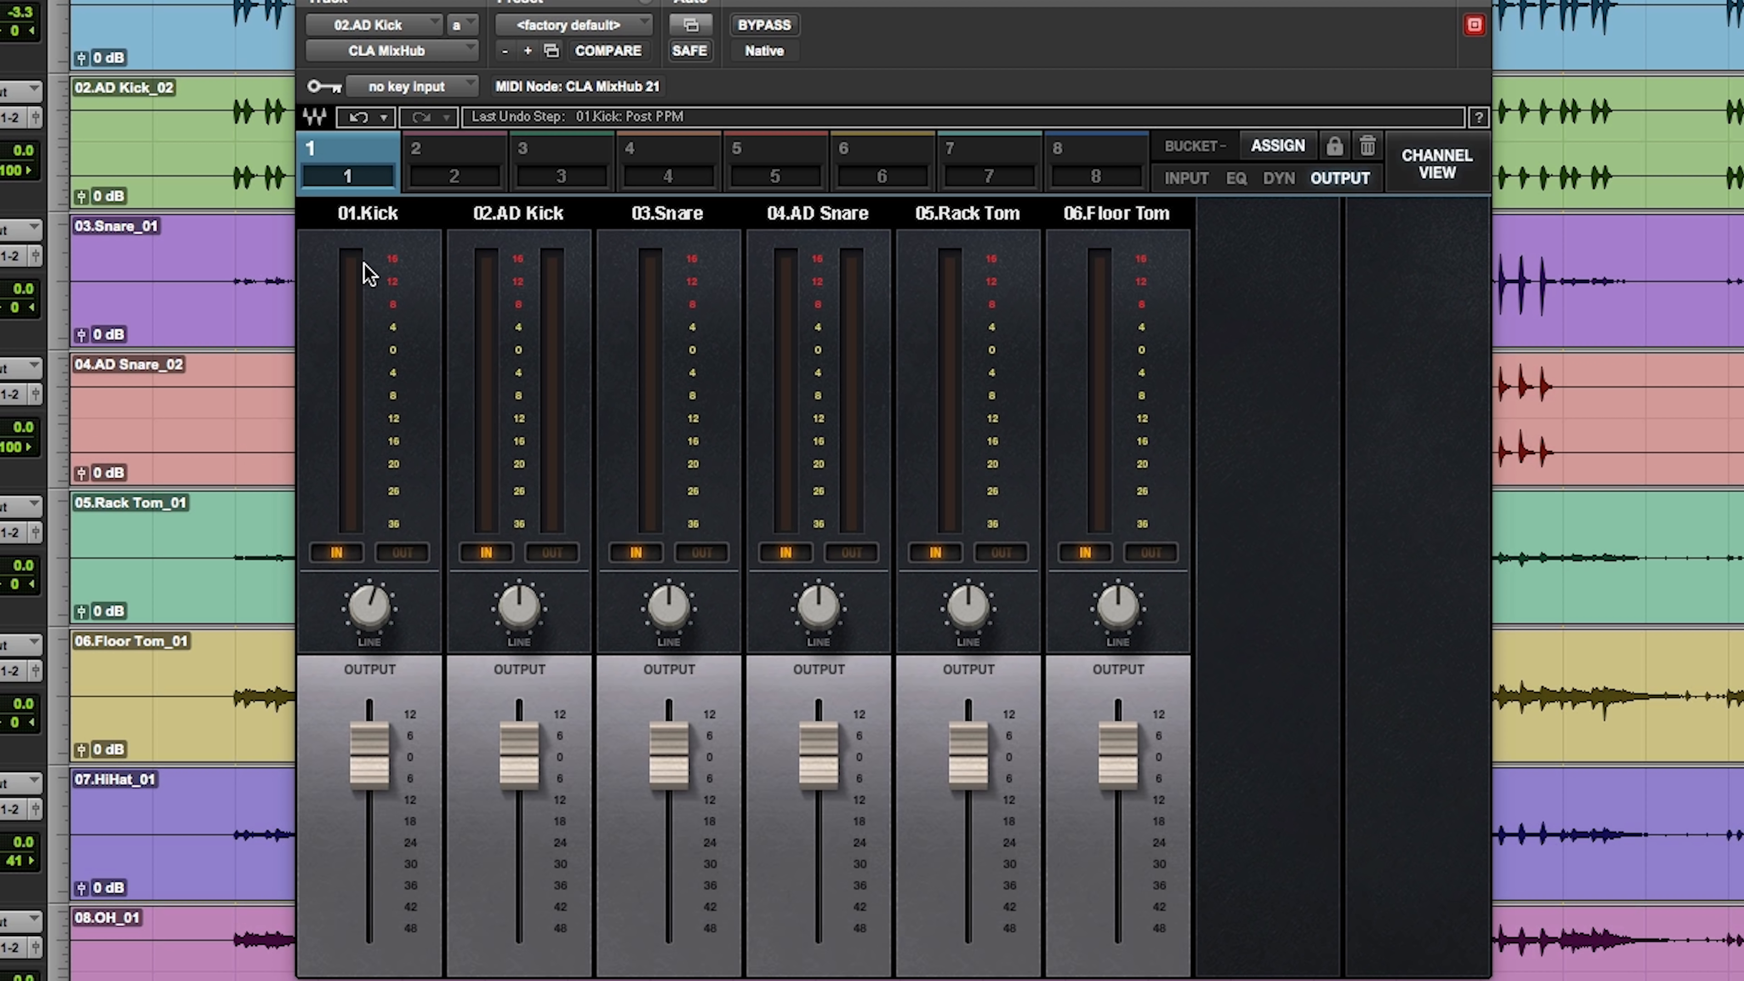
pyautogui.press('space')
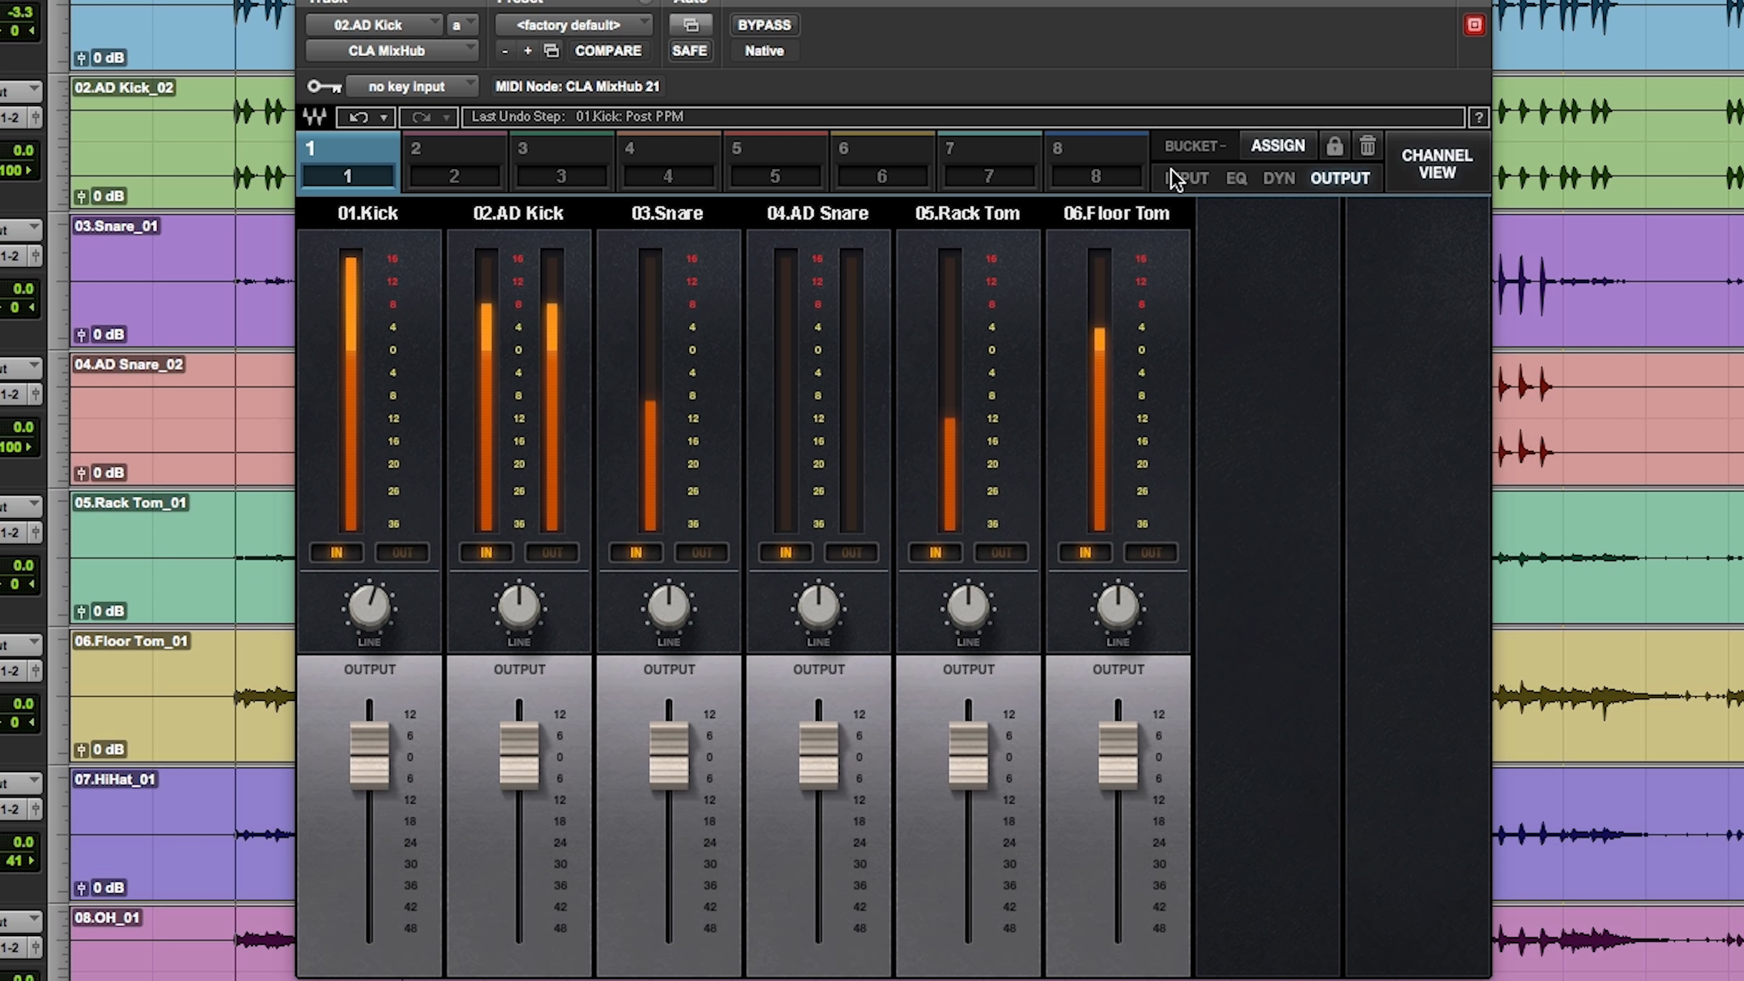
pyautogui.click(1185, 178)
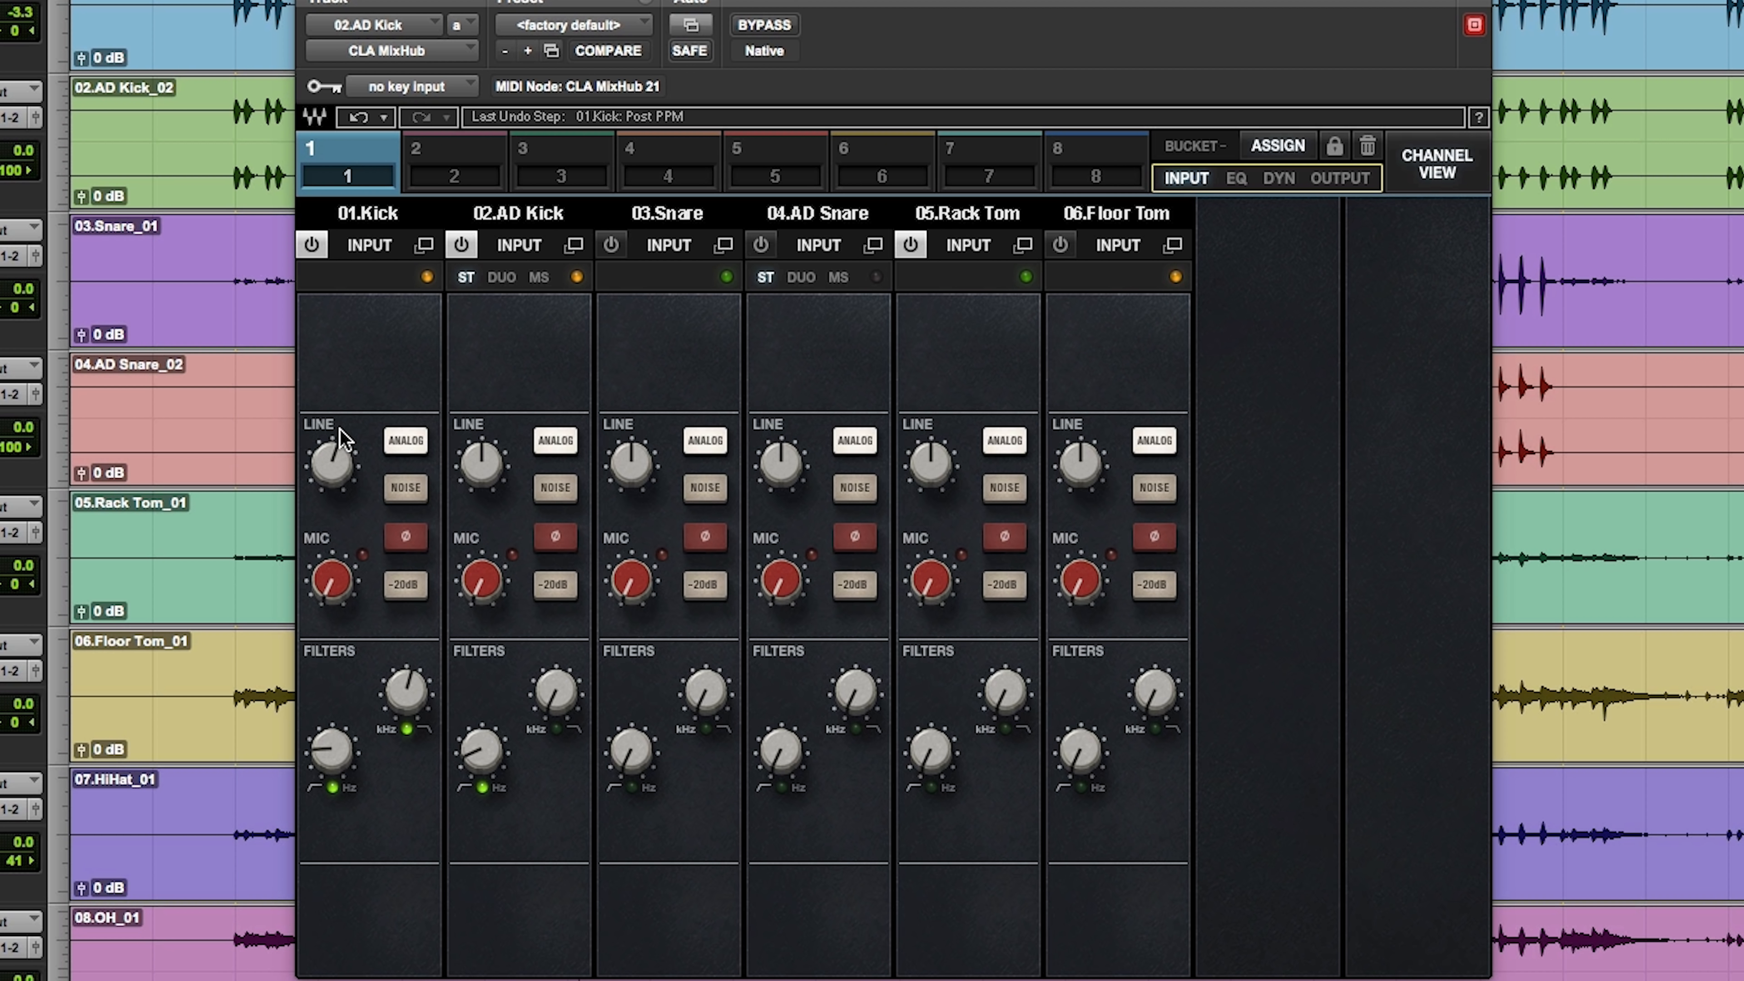
# Step: Reduce the Kick's compressor mix to about 57 in the bucket's dynamics section
pyautogui.click(1279, 178)
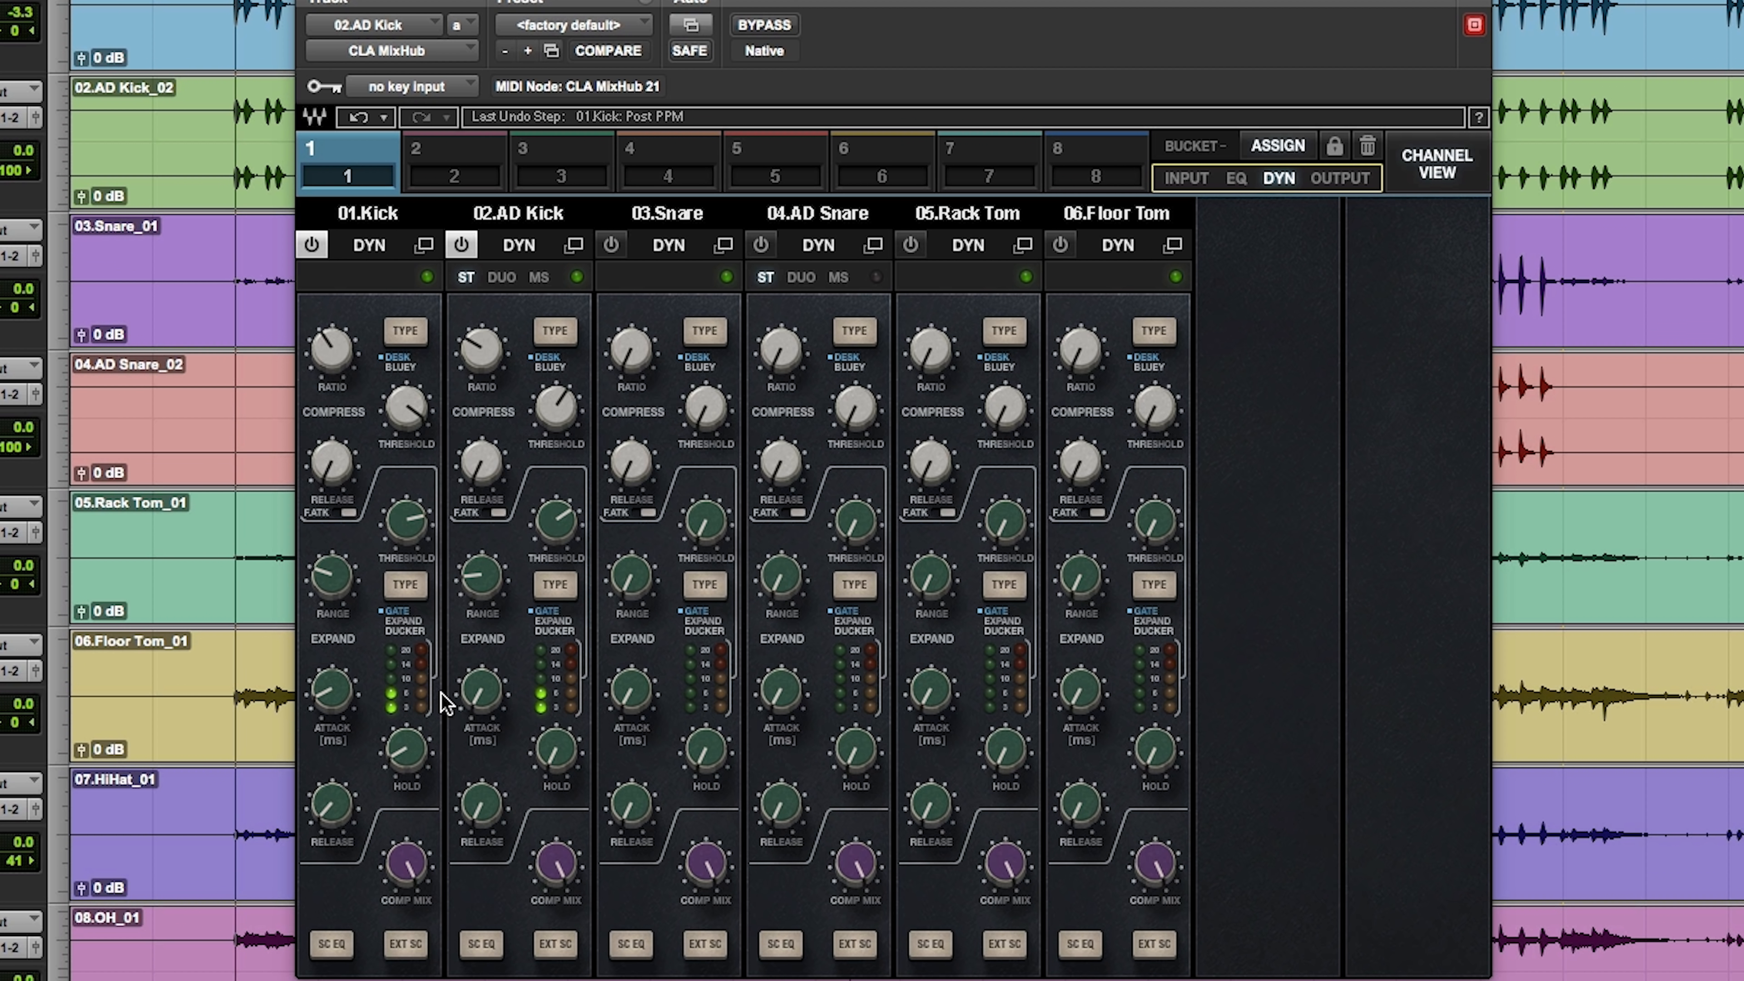
pyautogui.click(407, 864)
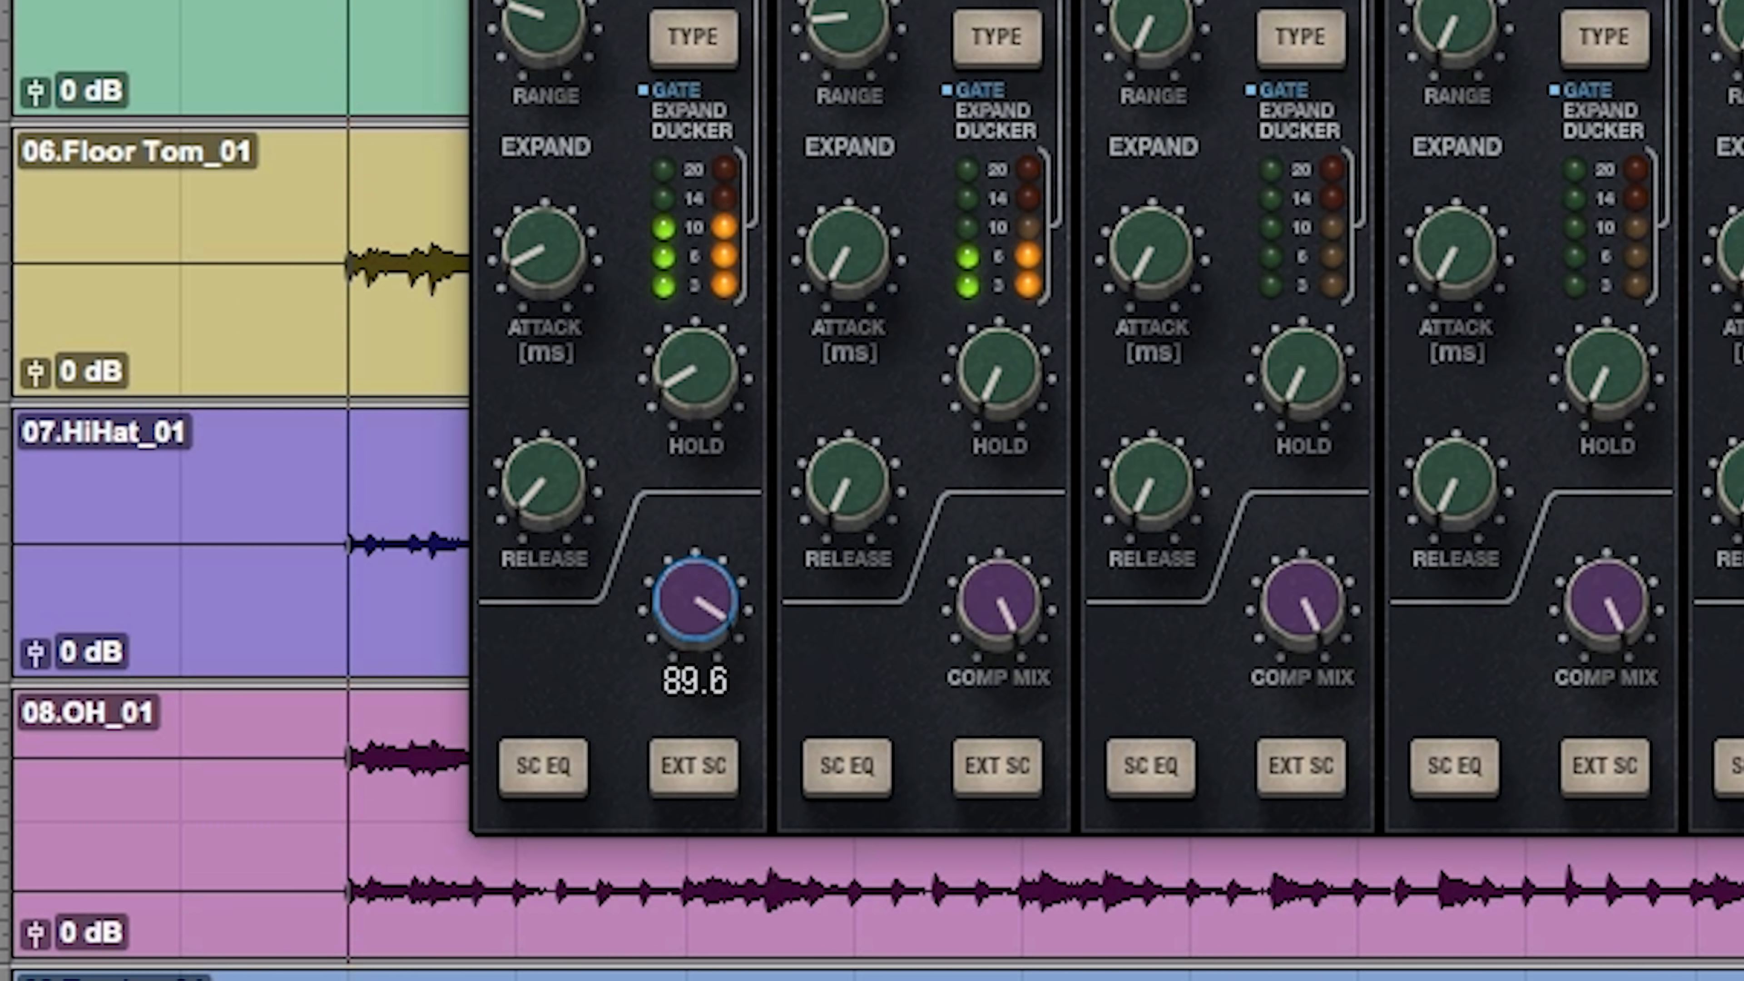
pyautogui.moveTo(695, 600); pyautogui.dragTo(694, 668)
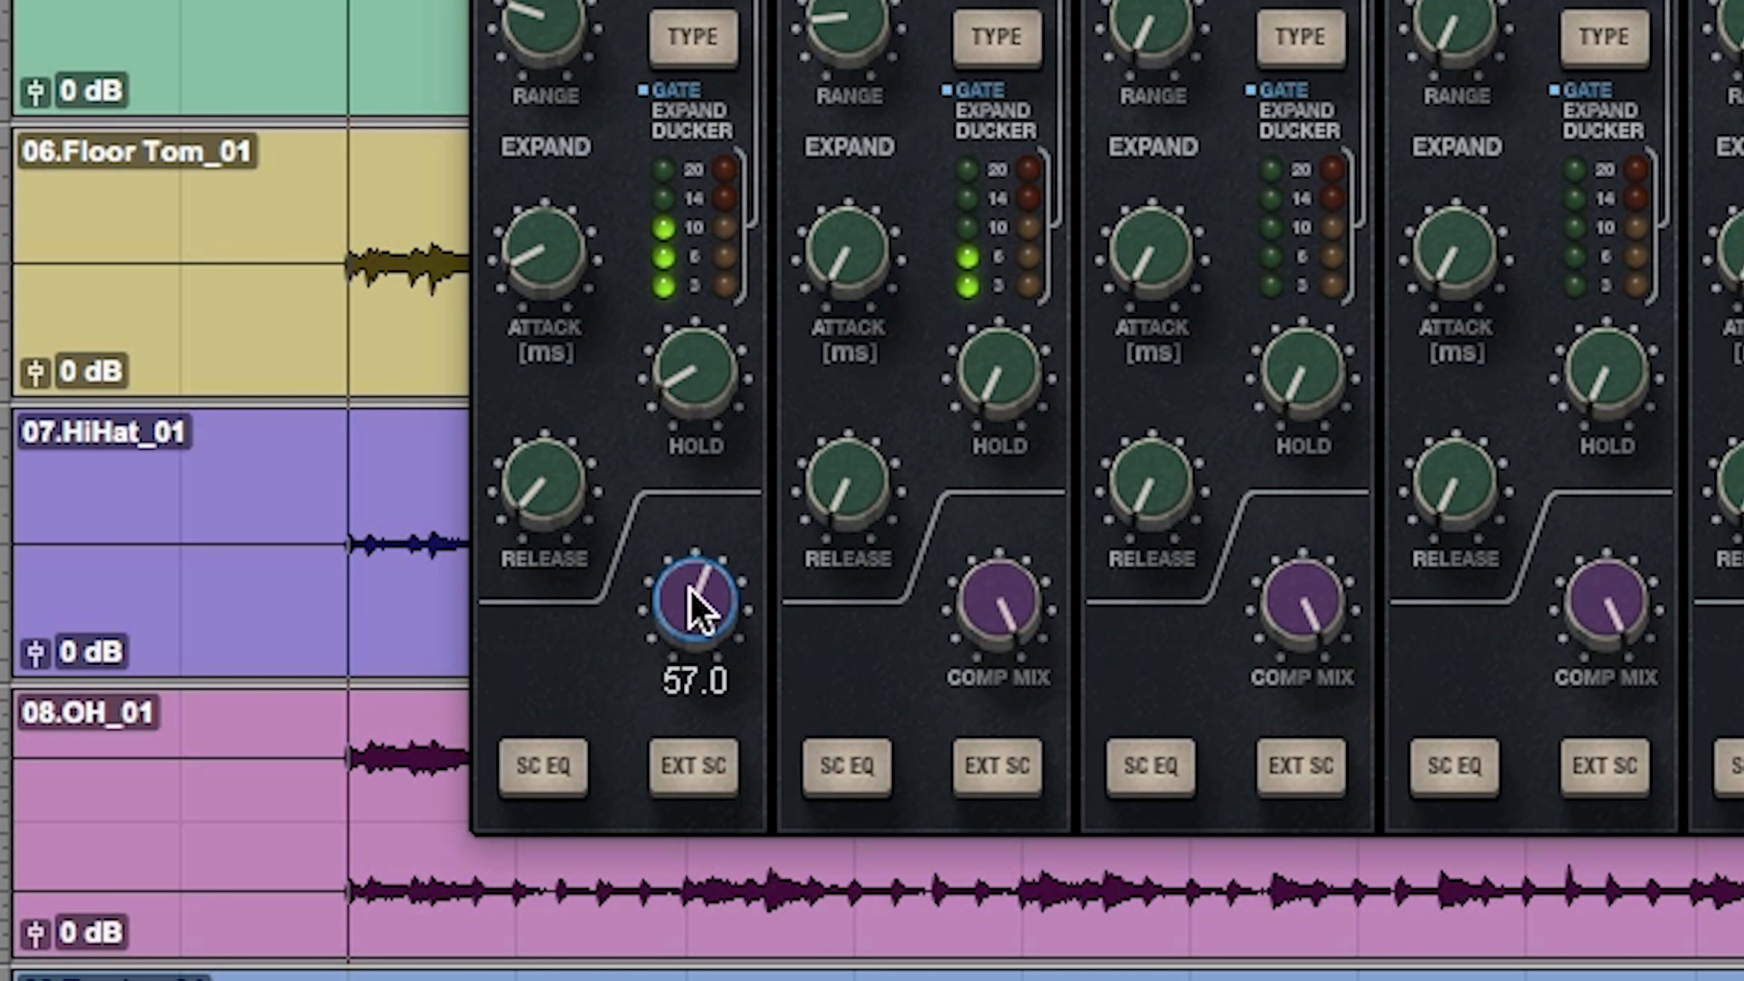
pyautogui.moveTo(708, 608); pyautogui.dragTo(708, 595)
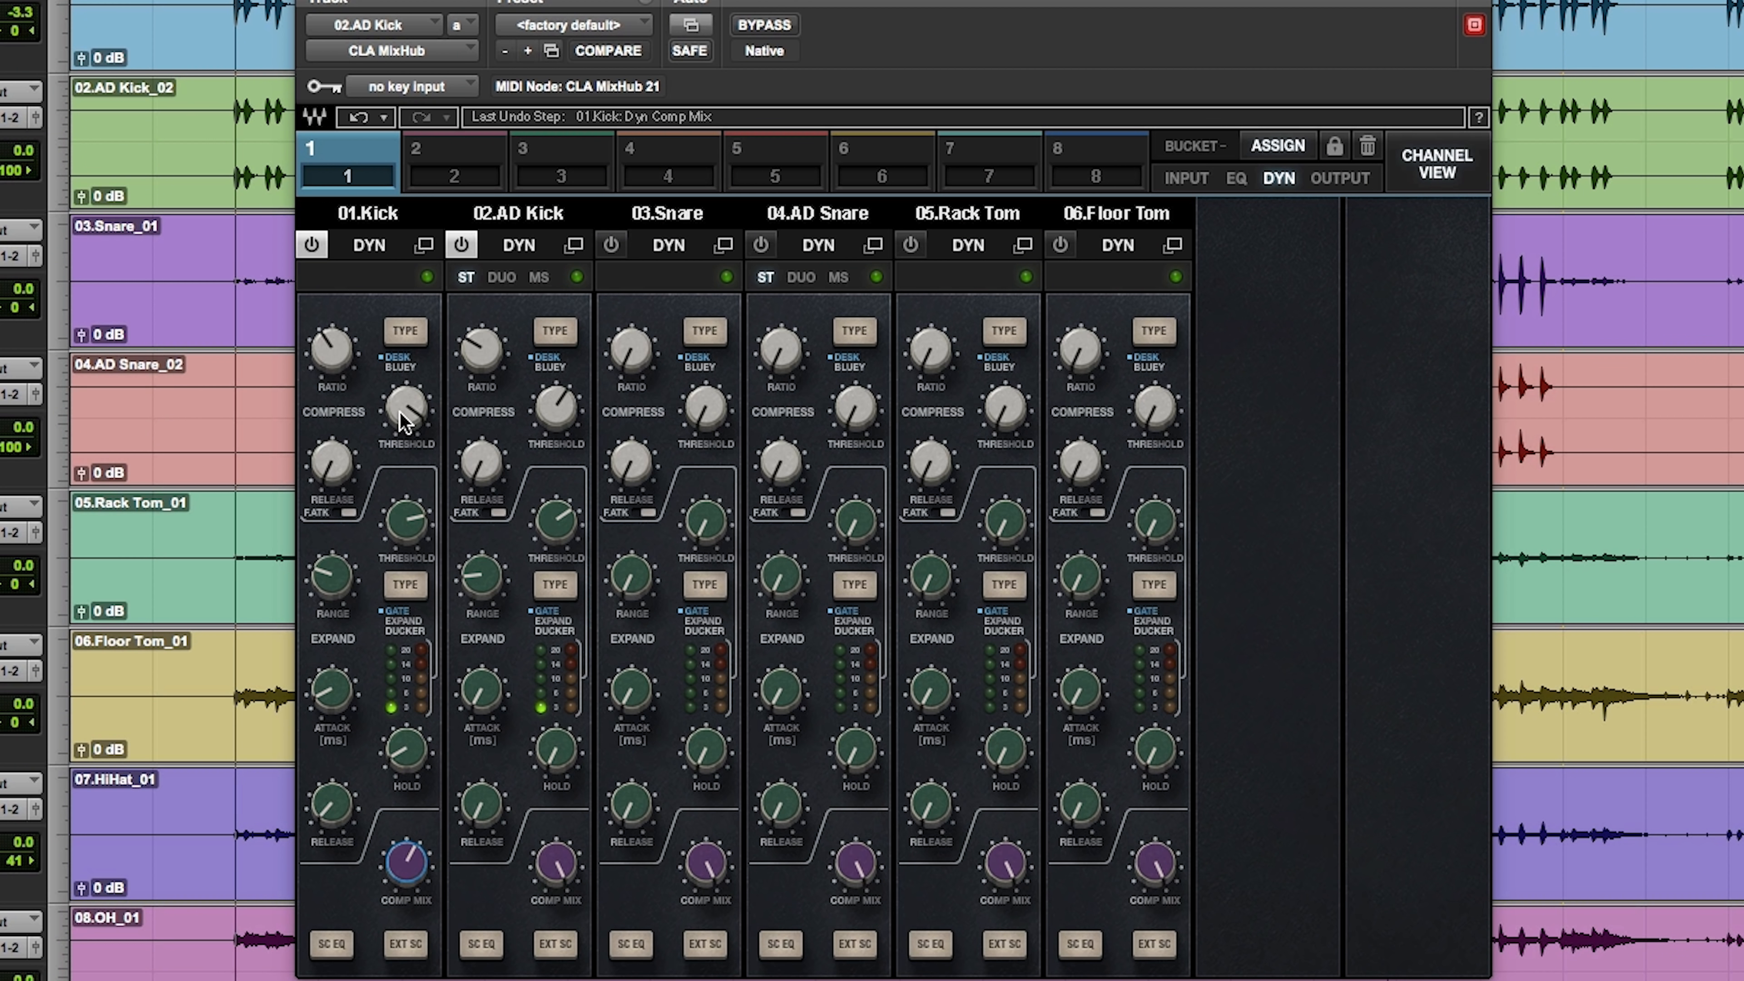
# Step: Trim the Kick's line input gain to about 2.3 in the bucket's input section
pyautogui.click(1187, 179)
pyautogui.click(332, 462)
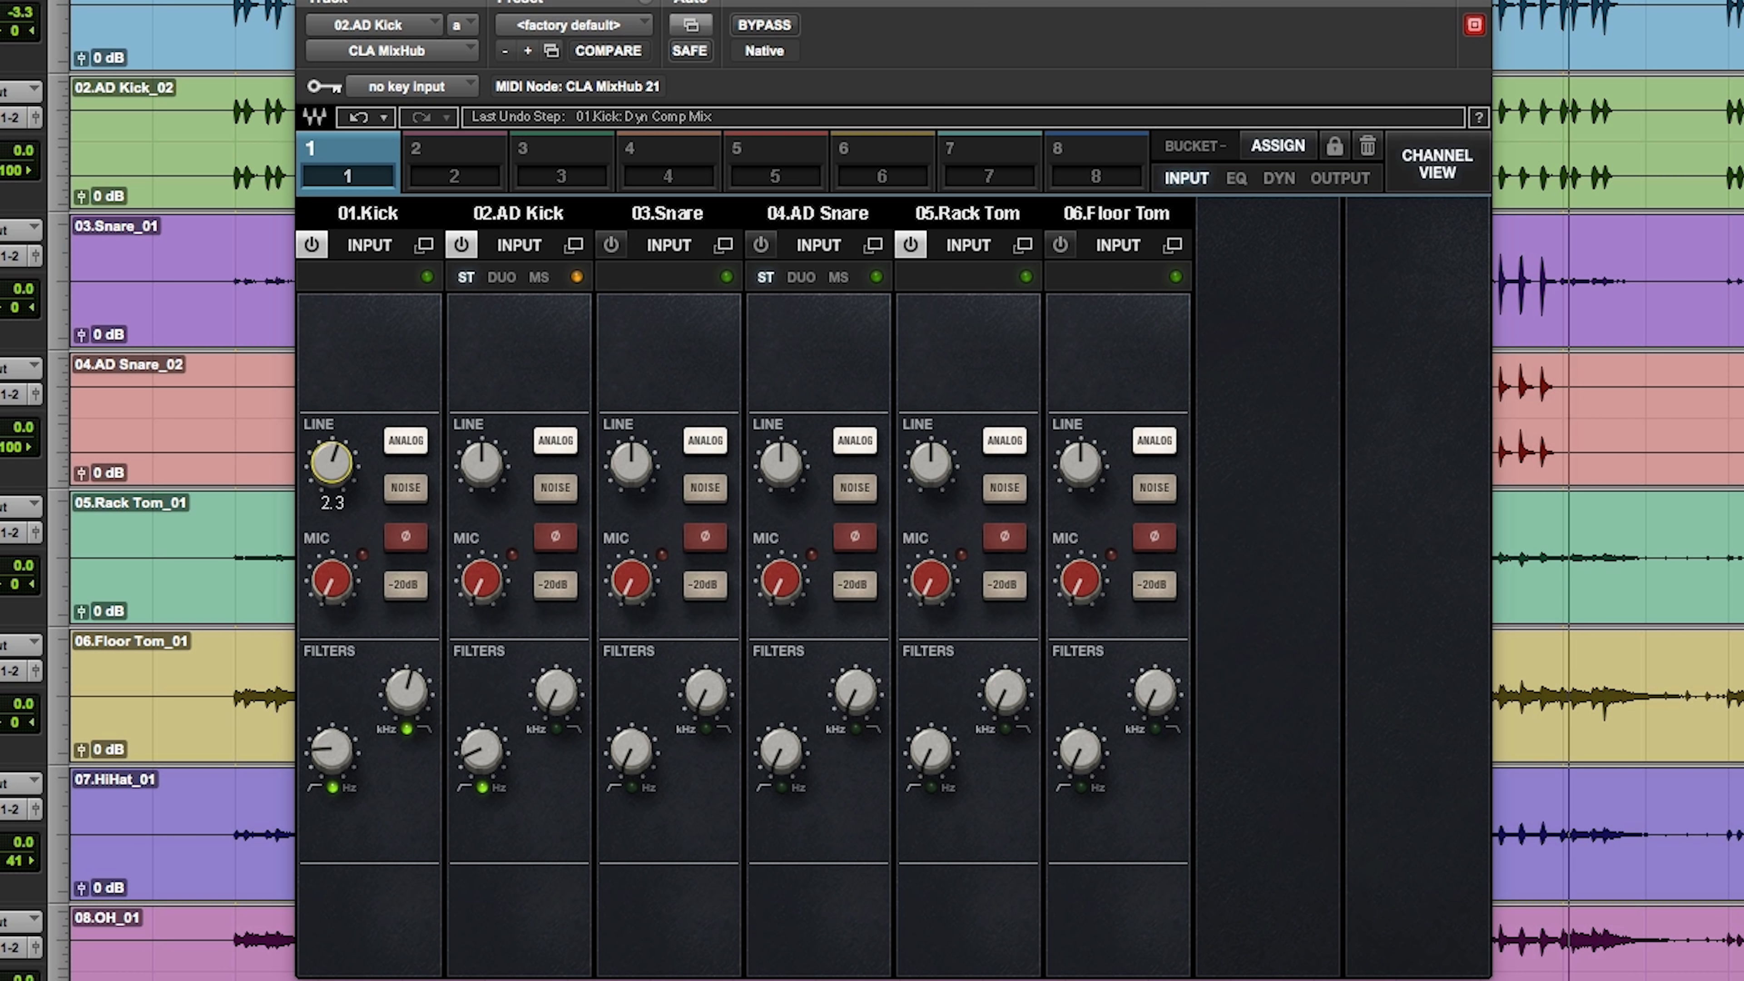
pyautogui.moveTo(331, 462); pyautogui.dragTo(332, 459)
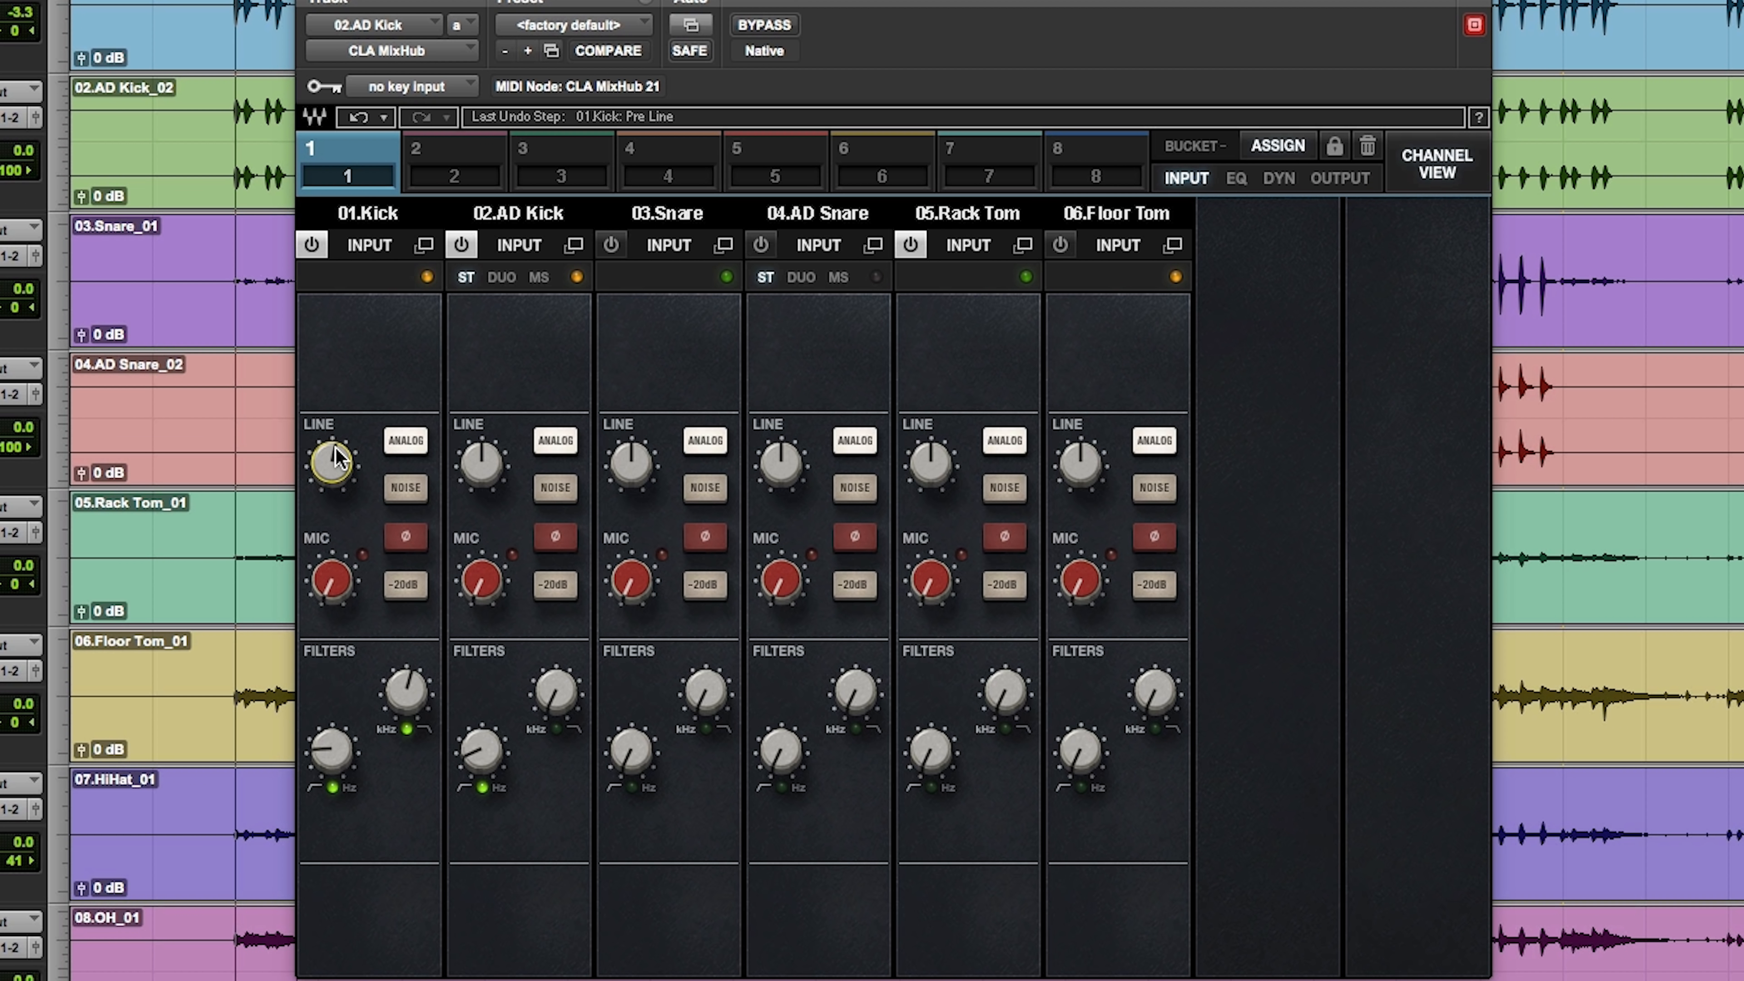
# Step: Lower the Kick's output fader by a few dB and set the AD Kick's output fader to about -1.8 dB
pyautogui.click(1312, 180)
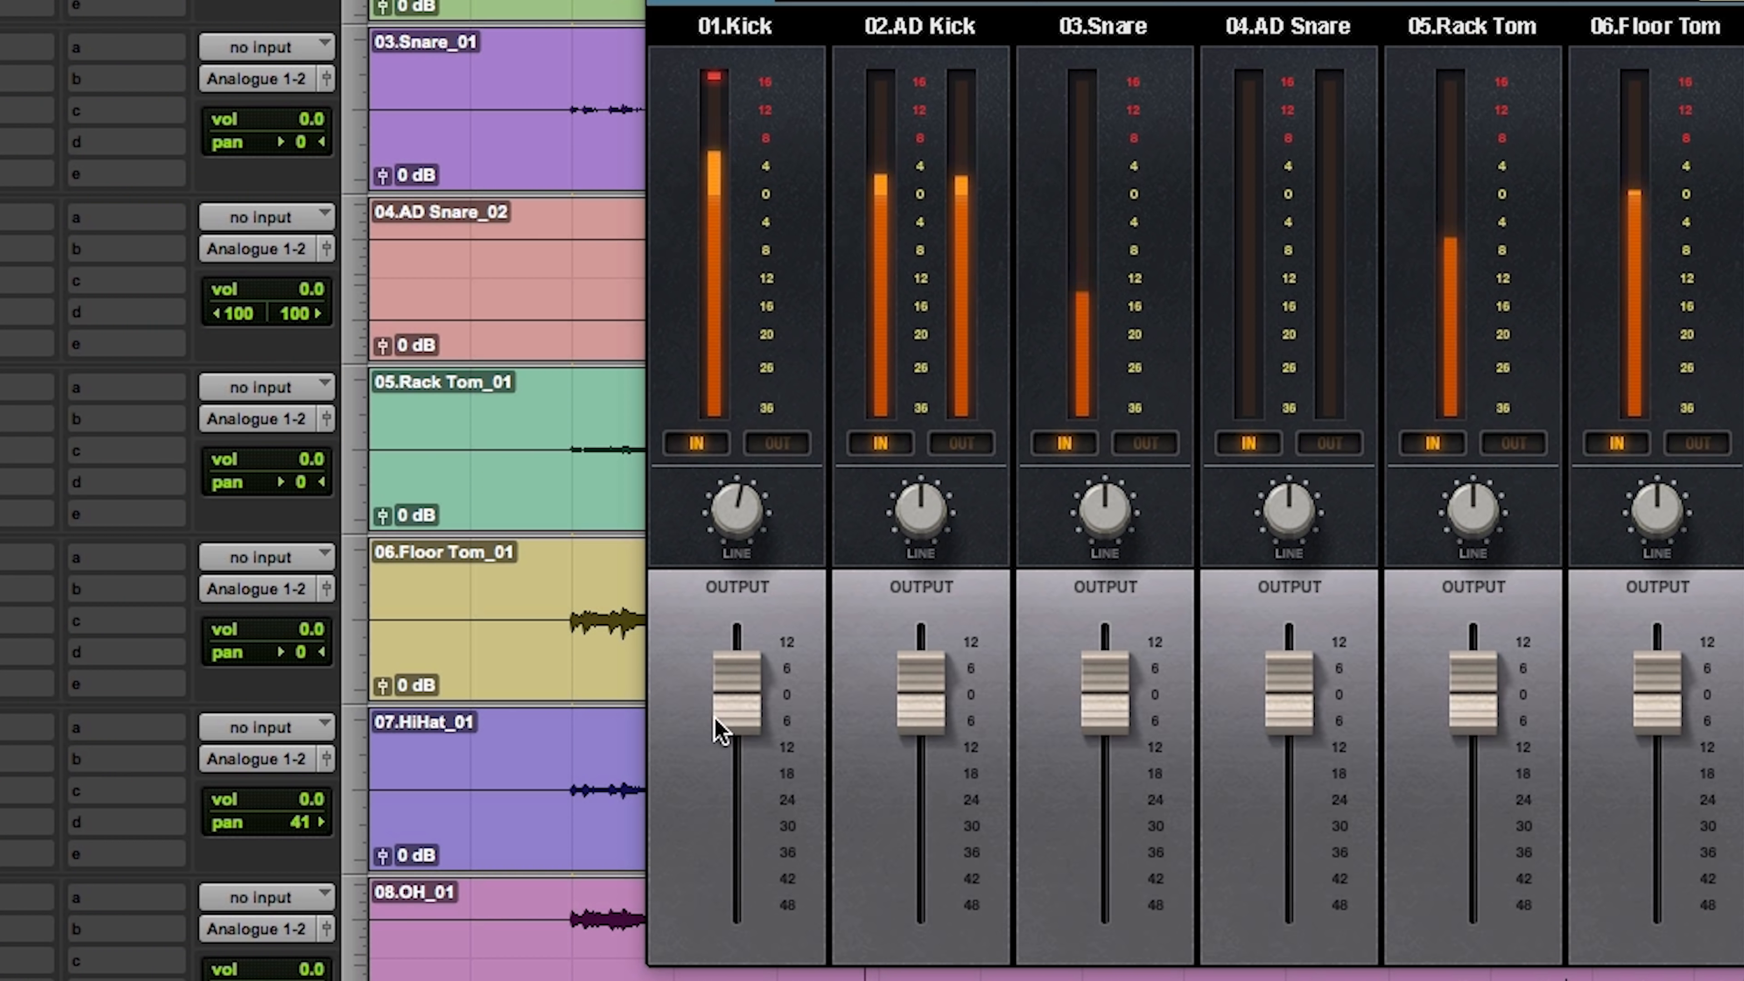
pyautogui.moveTo(369, 756); pyautogui.dragTo(369, 866)
pyautogui.moveTo(736, 827); pyautogui.dragTo(736, 710)
pyautogui.moveTo(920, 694)
pyautogui.mouseDown()
pyautogui.moveTo(920, 798)
pyautogui.moveTo(921, 708)
pyautogui.mouseUp()
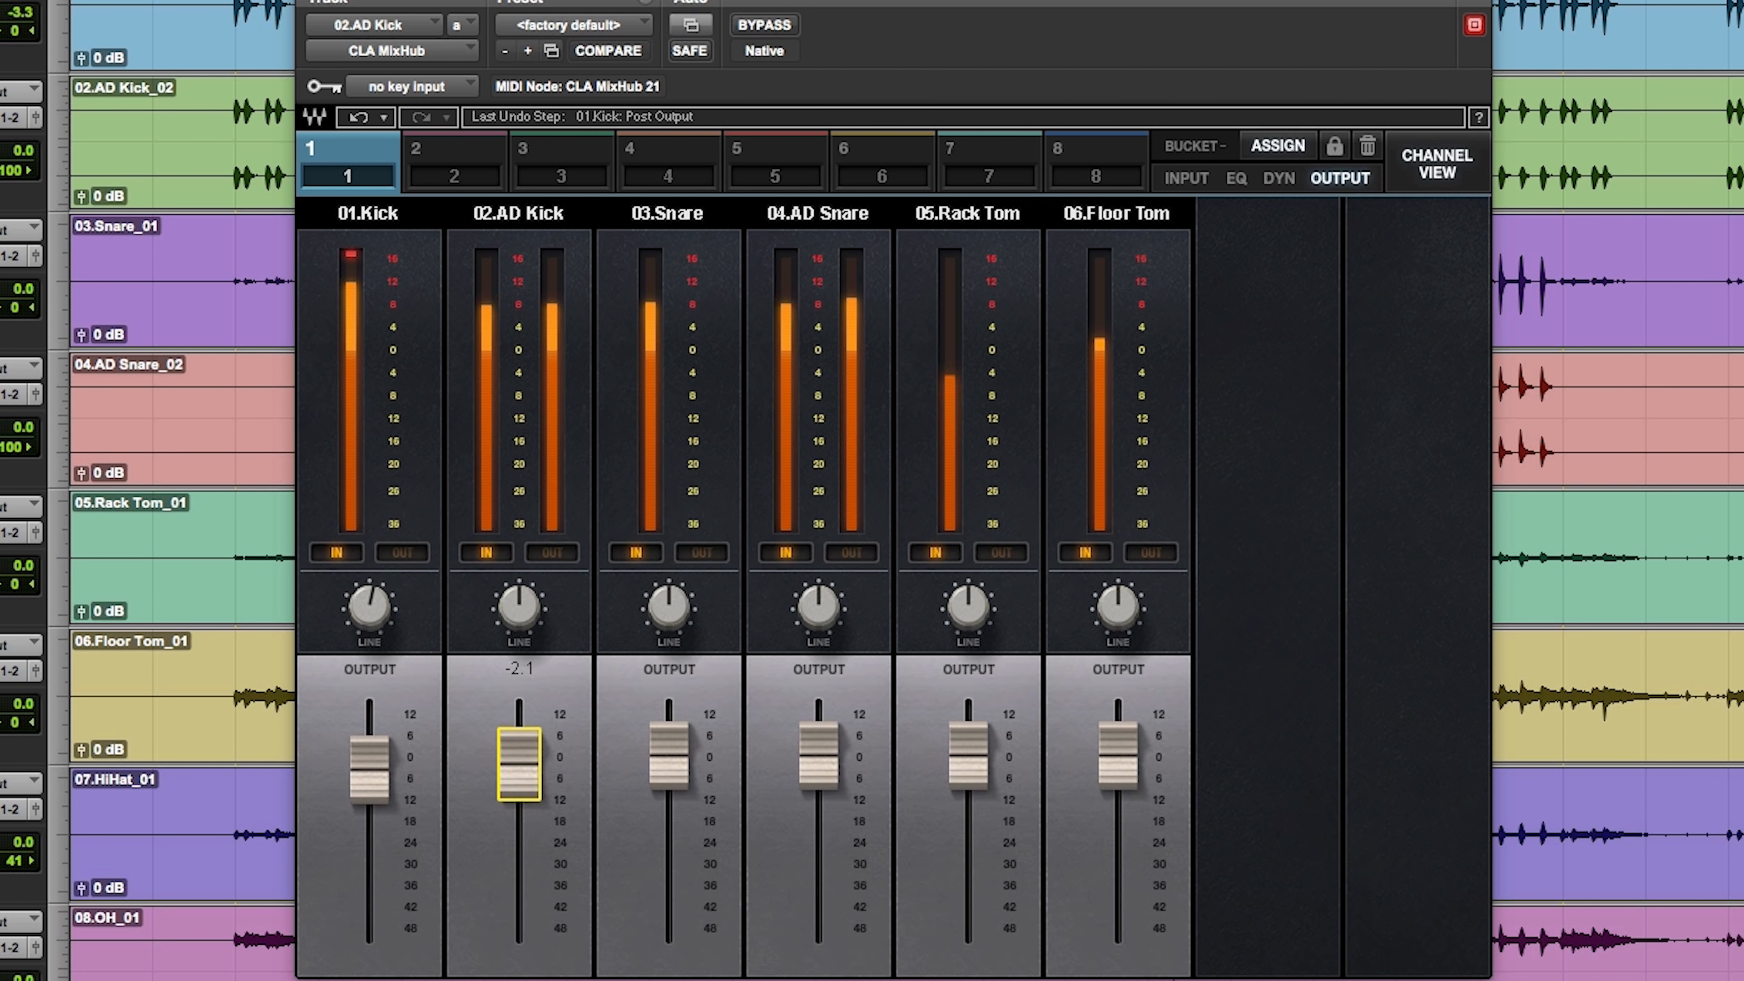
pyautogui.moveTo(519, 764); pyautogui.dragTo(519, 765)
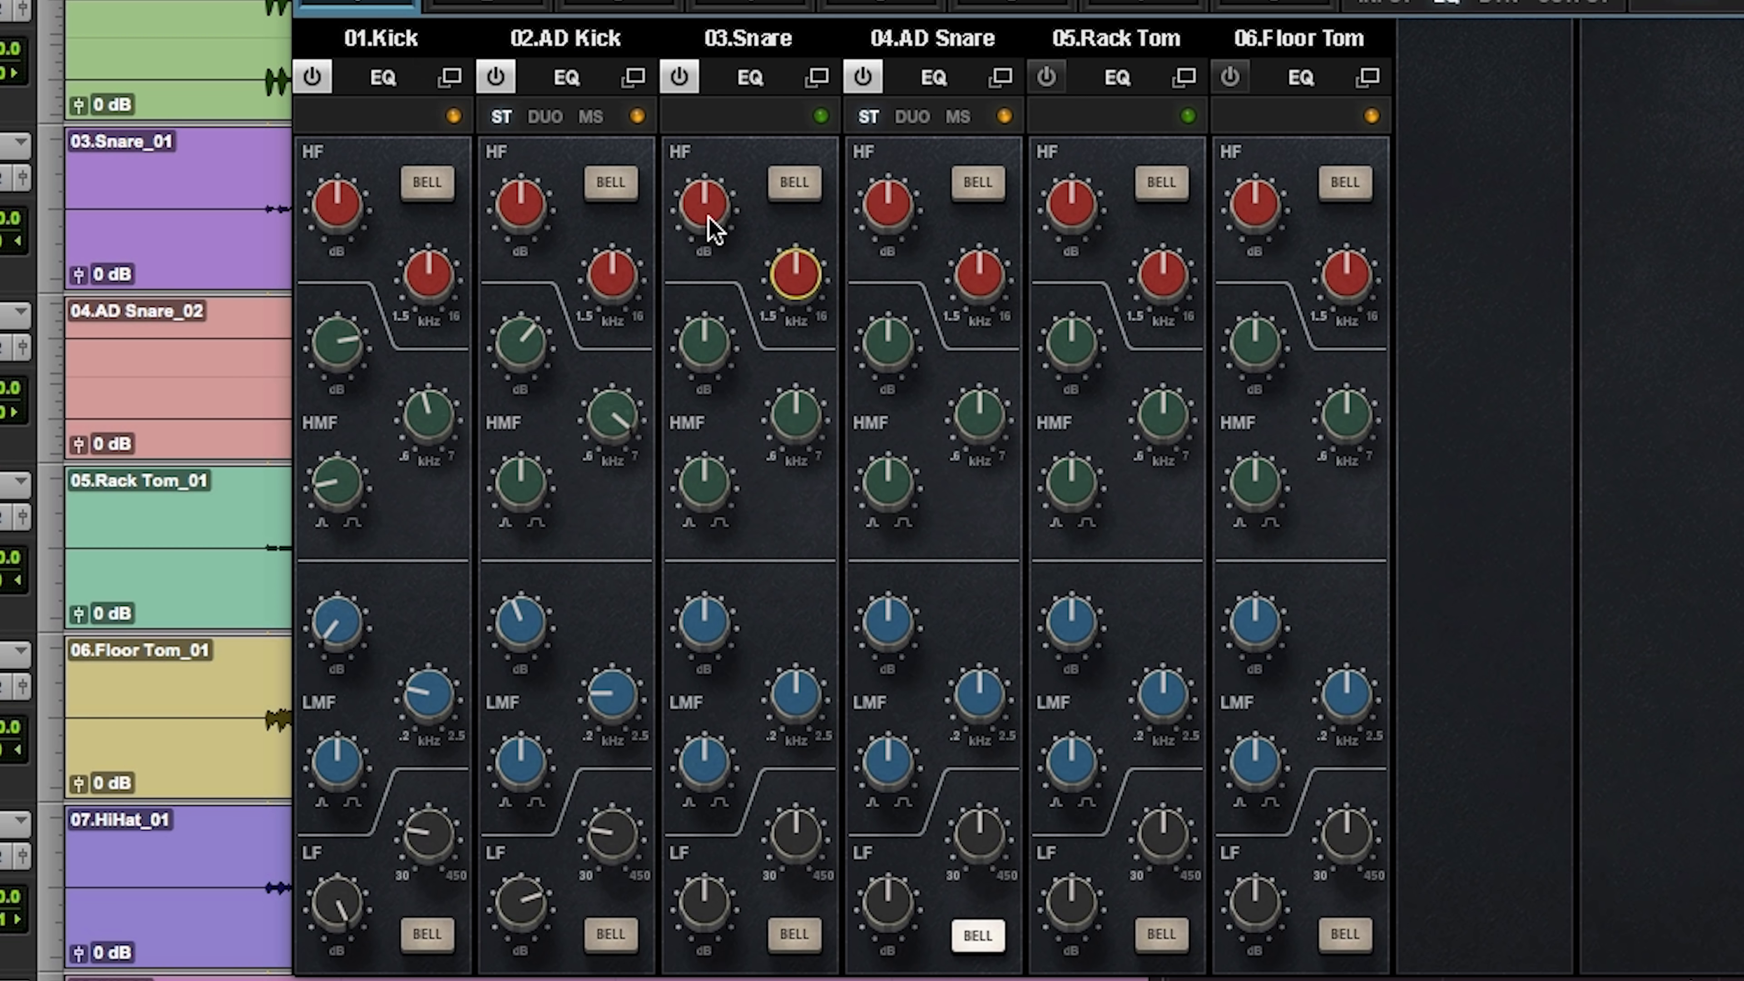
# Step: Boost the Snare's HF band by 5.9 dB at about 11 kHz, and raise its LF gain while adjusting the LF frequency
pyautogui.moveTo(592, 362); pyautogui.dragTo(592, 357)
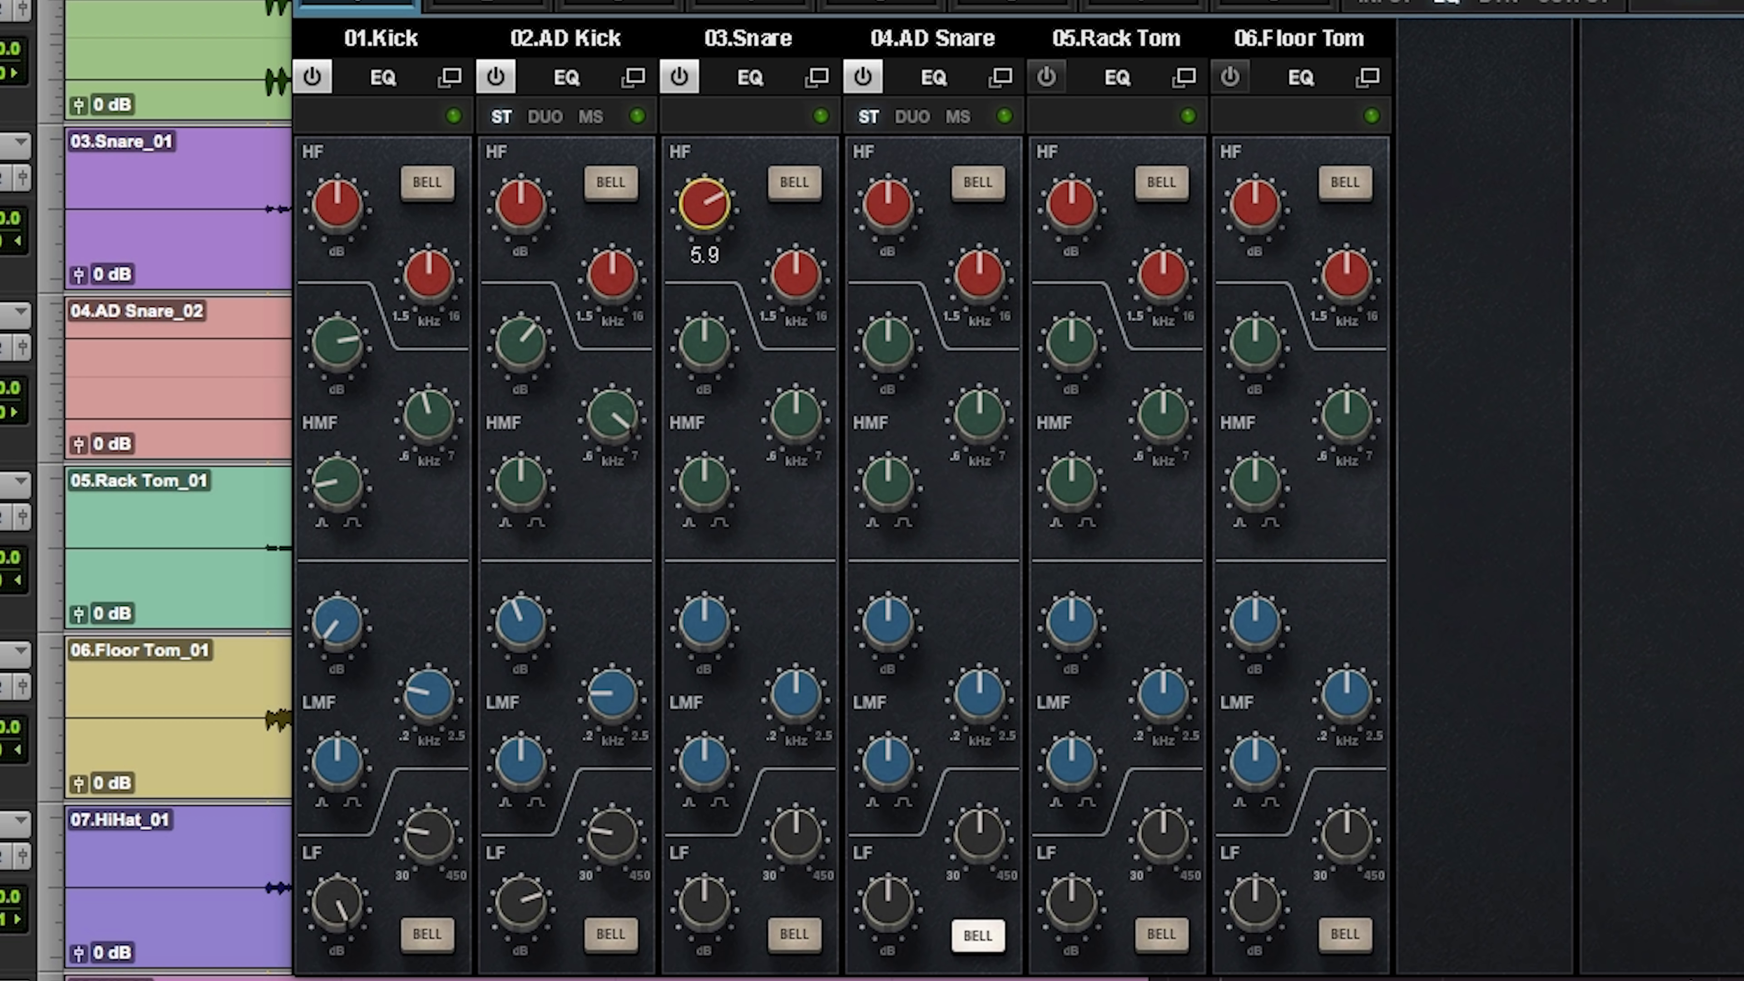
pyautogui.moveTo(790, 281); pyautogui.dragTo(790, 261)
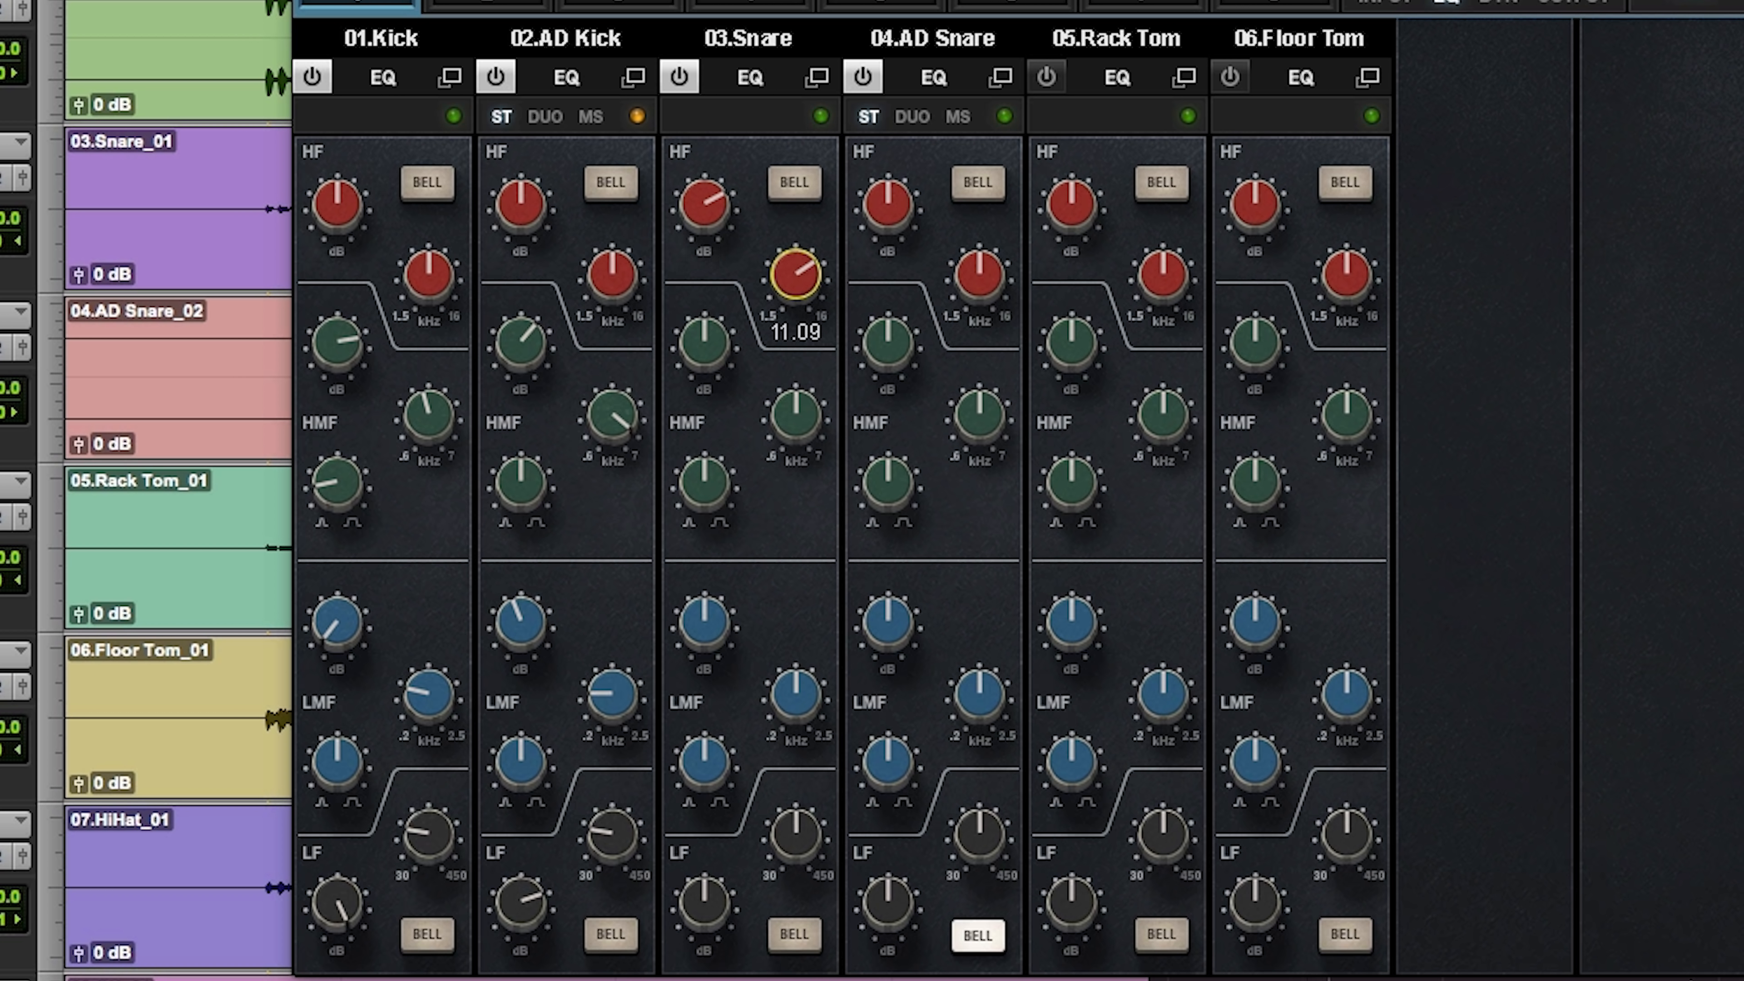
pyautogui.moveTo(710, 893); pyautogui.dragTo(711, 883)
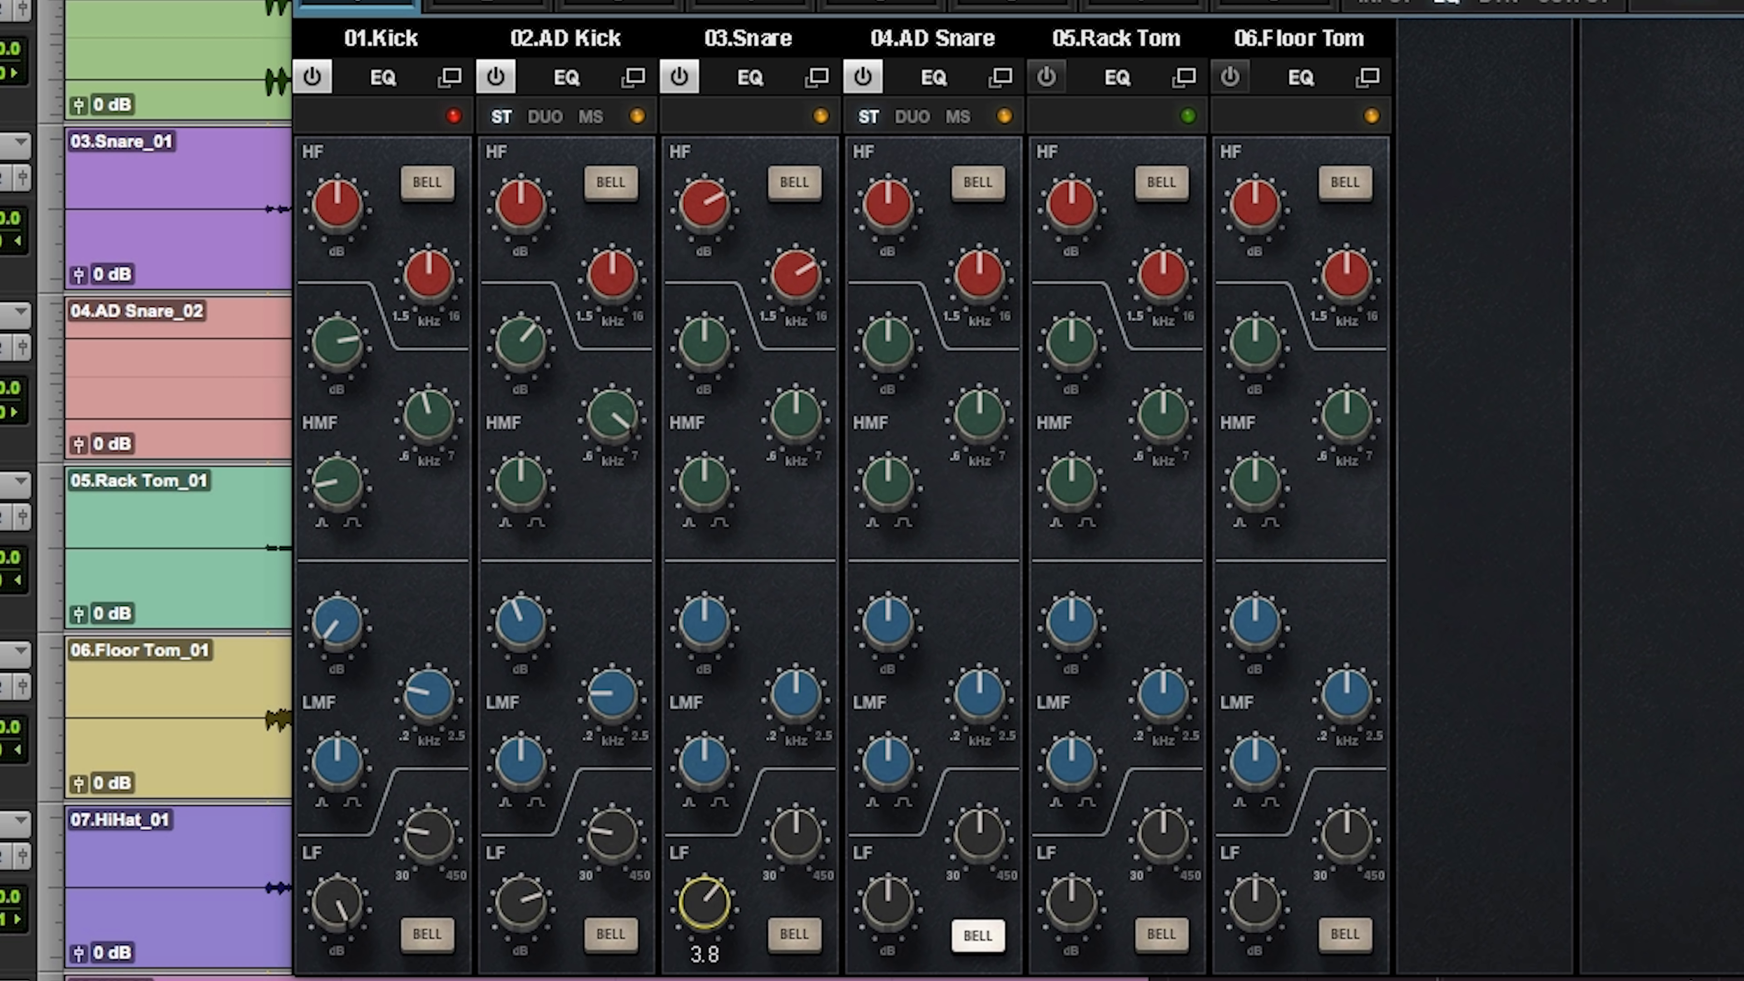
pyautogui.click(797, 833)
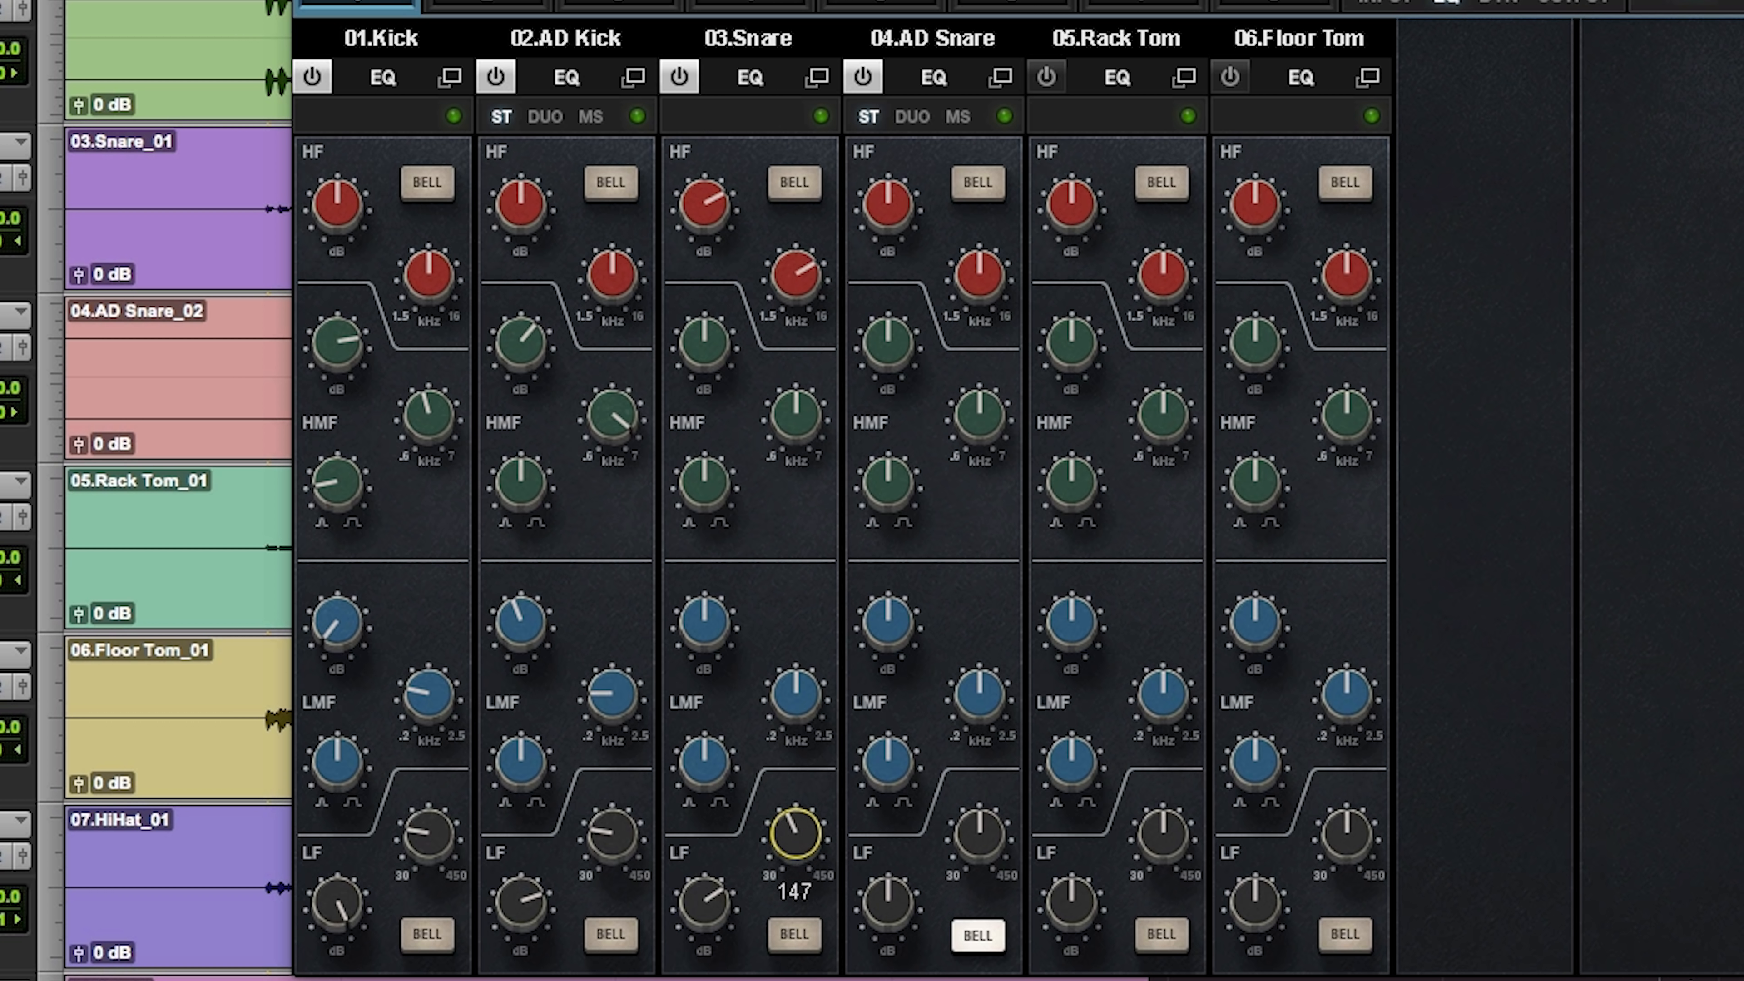
pyautogui.moveTo(705, 902); pyautogui.dragTo(706, 886)
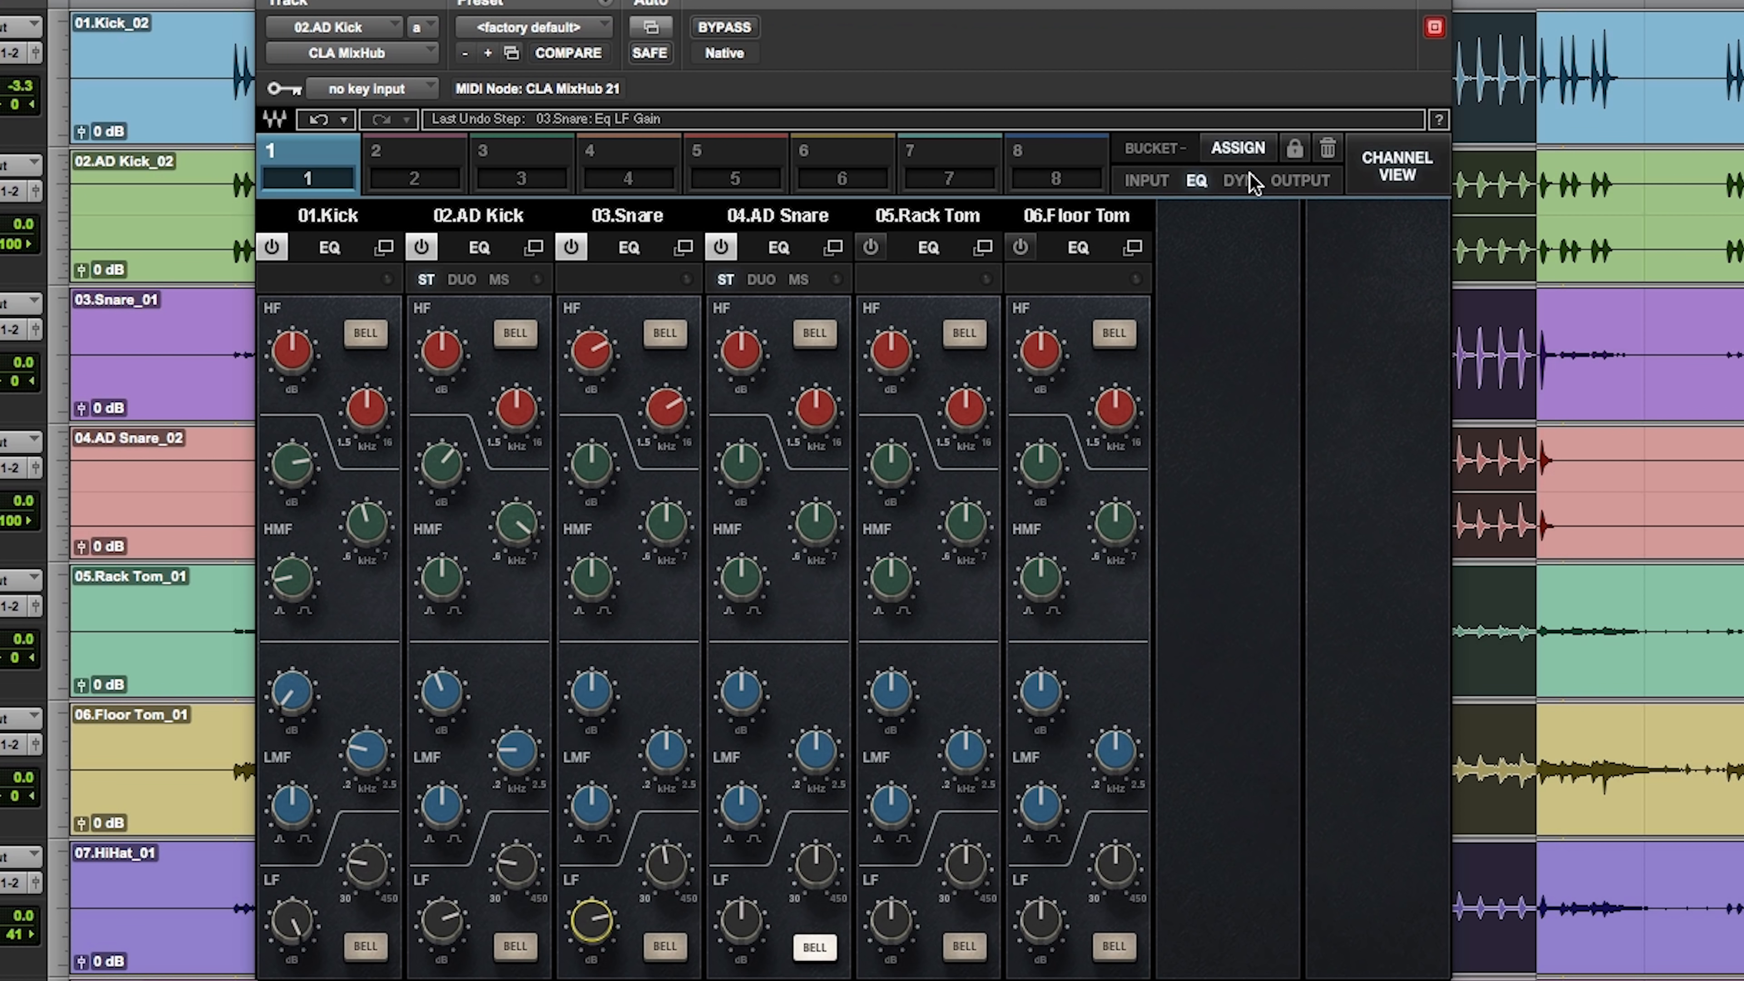
# Step: Compress the Snare with the Desk compressor, using a ratio of about 3.5:1 and adjusting the threshold for gain reduction
pyautogui.click(1240, 179)
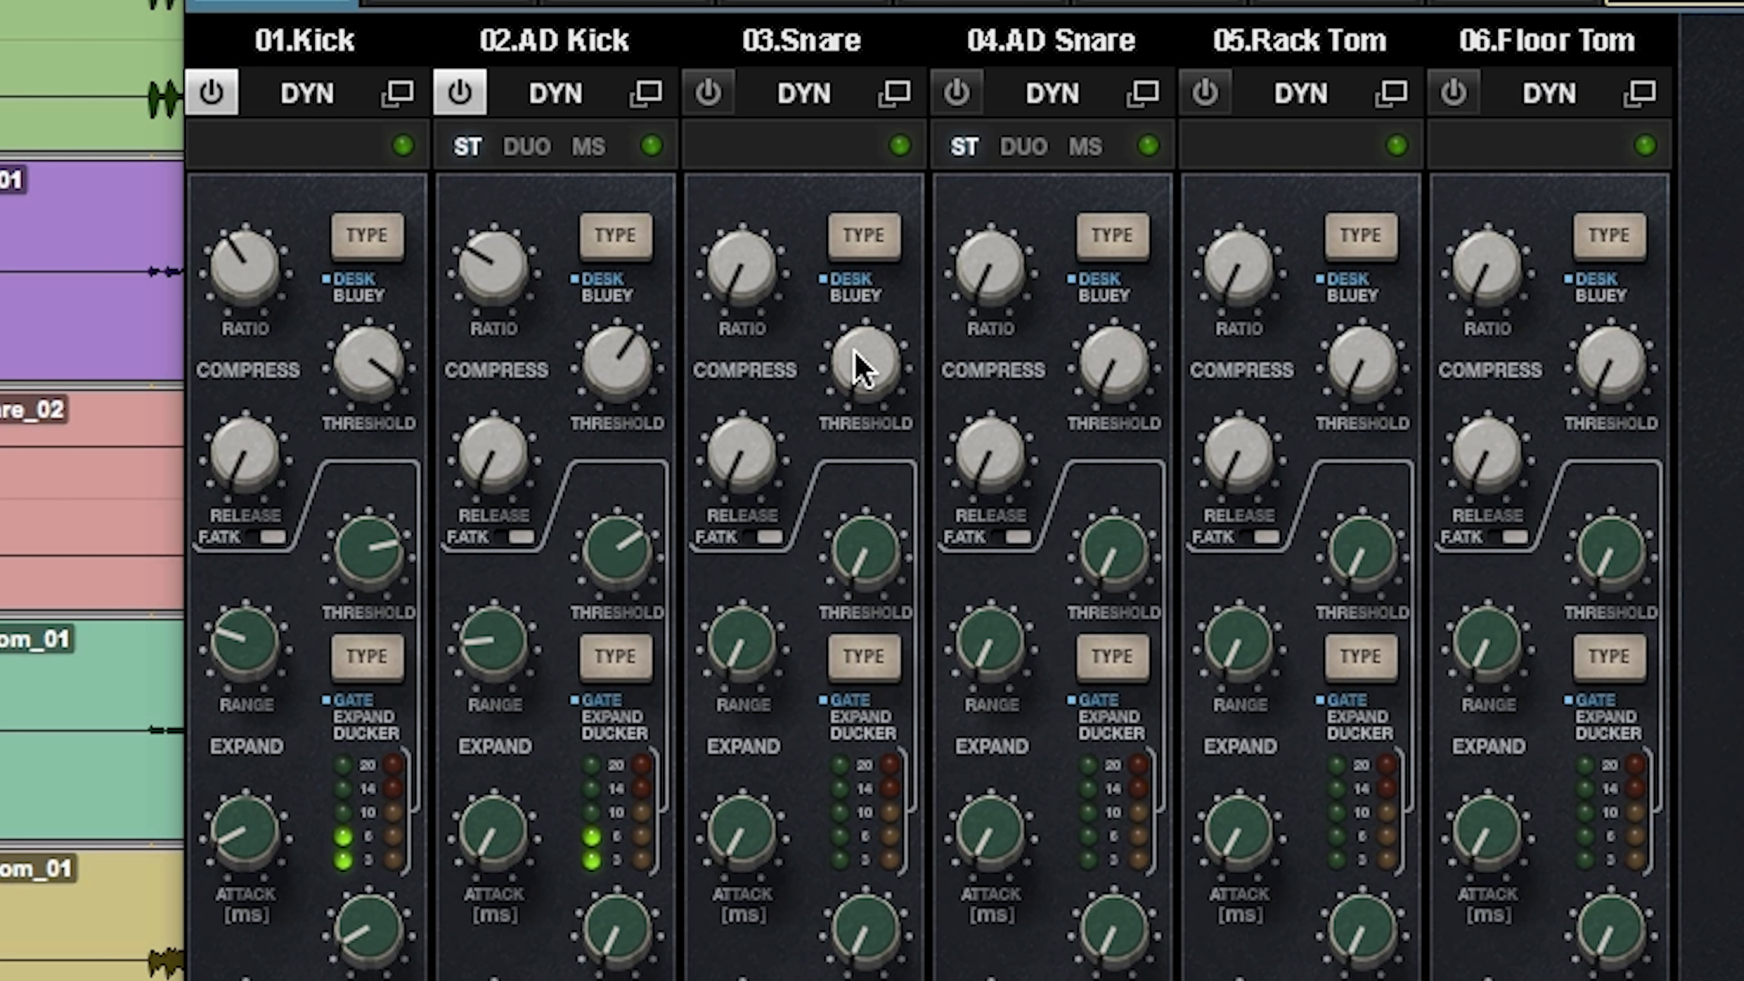
pyautogui.moveTo(658, 409); pyautogui.dragTo(658, 395)
pyautogui.moveTo(865, 359); pyautogui.dragTo(865, 343)
pyautogui.moveTo(778, 288); pyautogui.dragTo(779, 275)
pyautogui.moveTo(889, 376); pyautogui.dragTo(874, 467)
pyautogui.moveTo(742, 264); pyautogui.dragTo(742, 248)
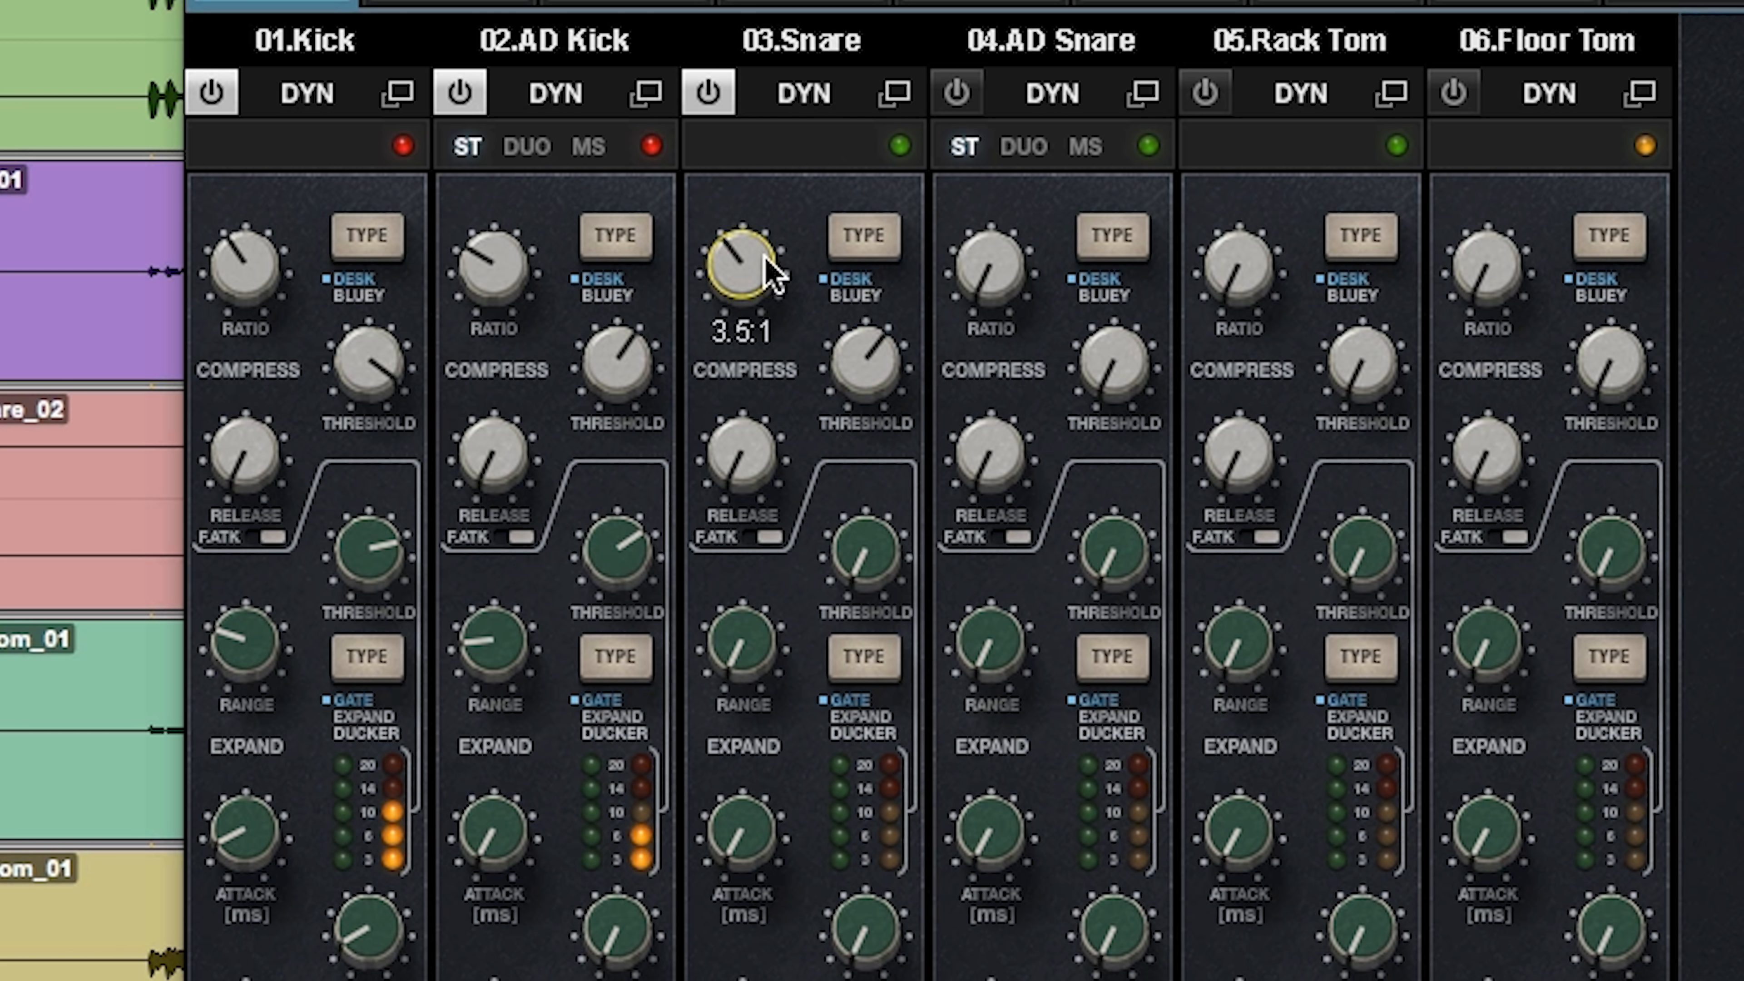
pyautogui.moveTo(865, 361); pyautogui.dragTo(891, 392)
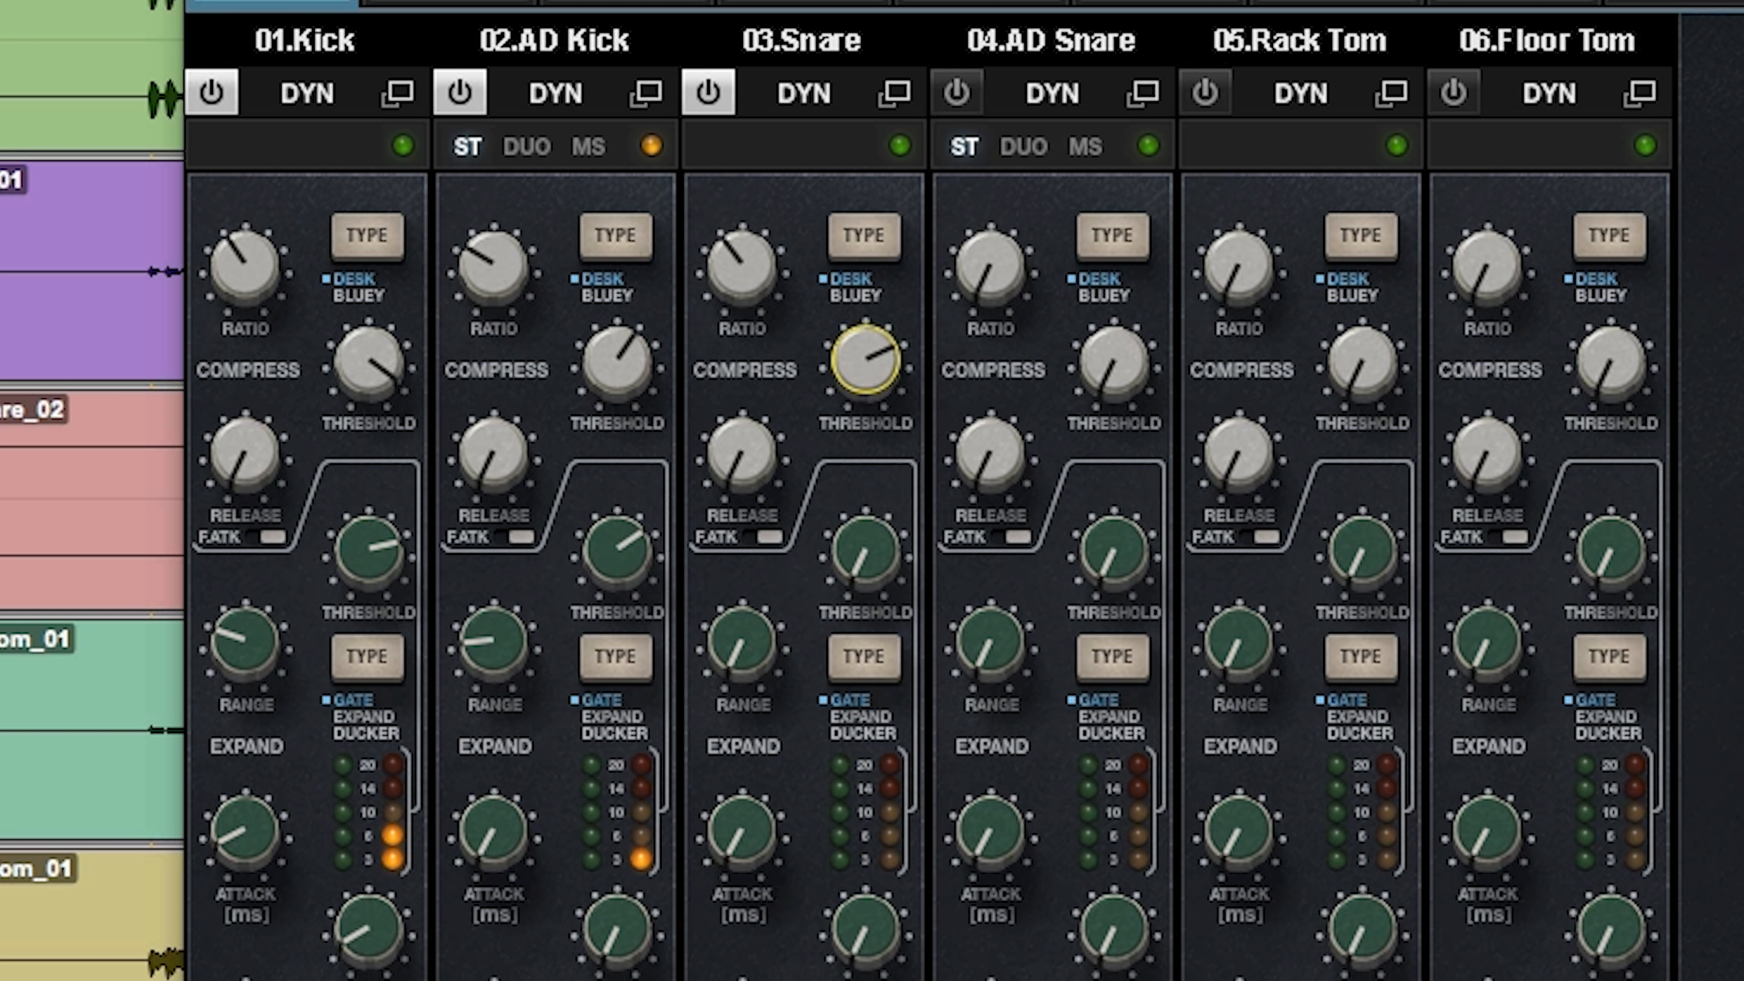
pyautogui.moveTo(747, 289); pyautogui.dragTo(747, 279)
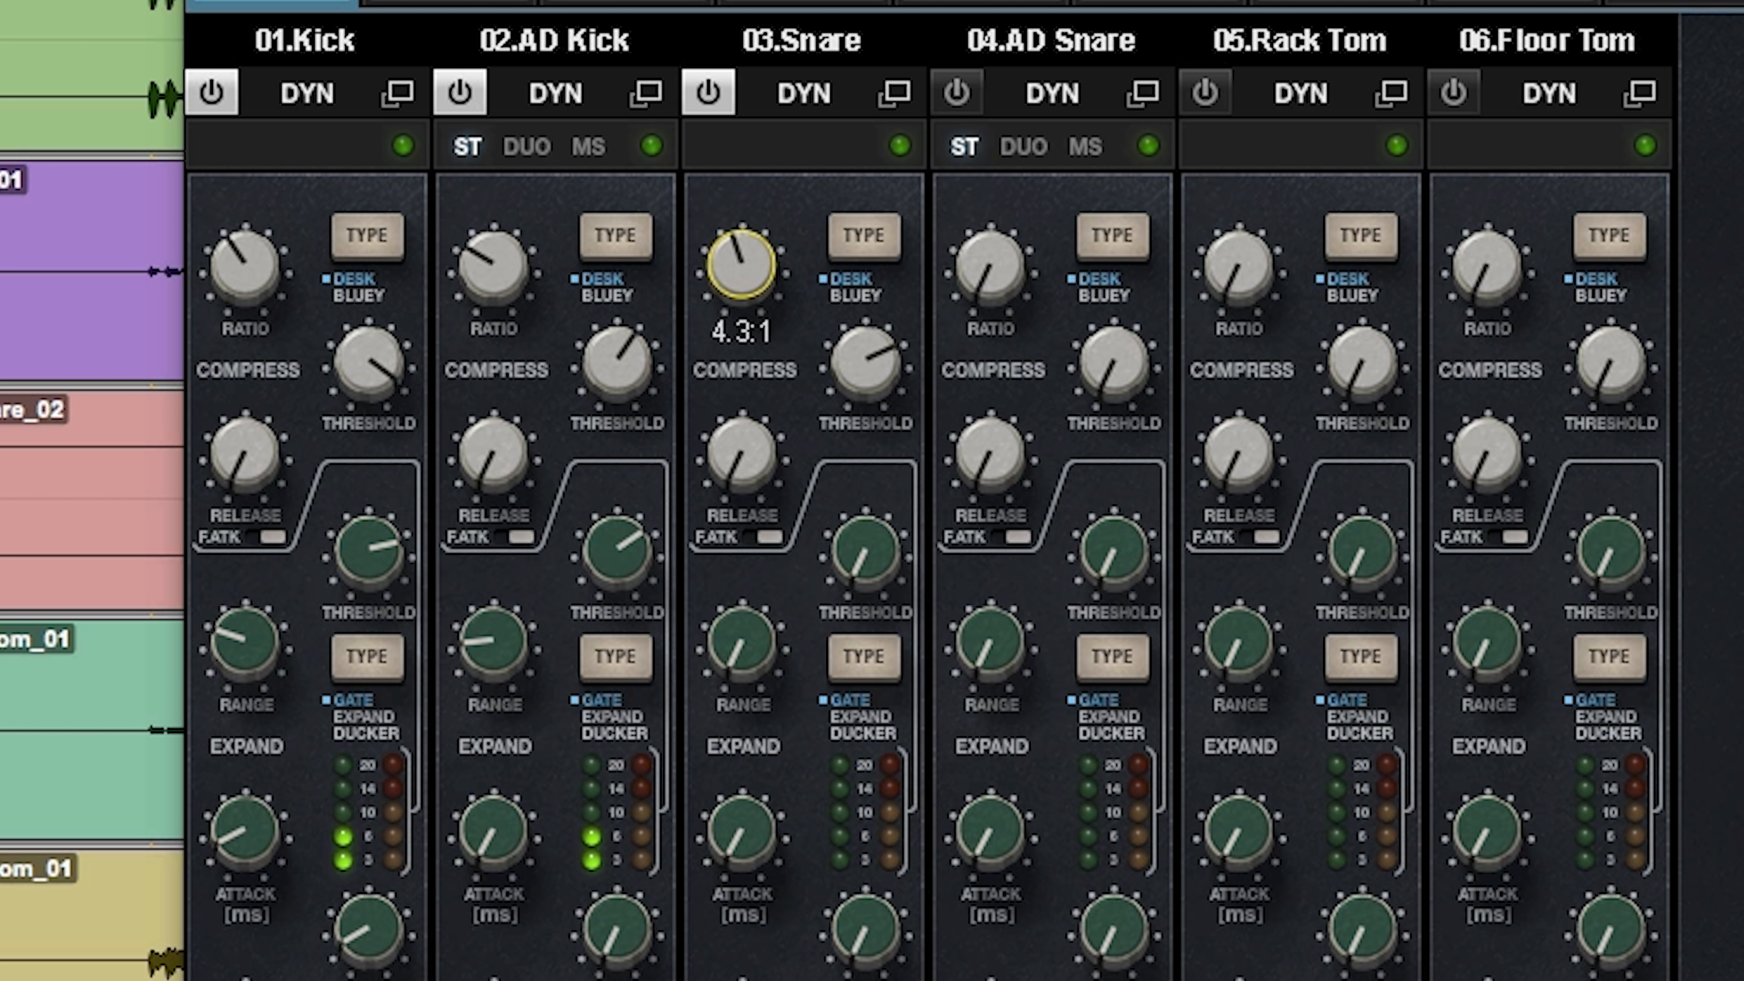
# Step: Switch the Snare's compressor to Bluey with a threshold of -3.50, and compare it against the Desk type
pyautogui.click(857, 294)
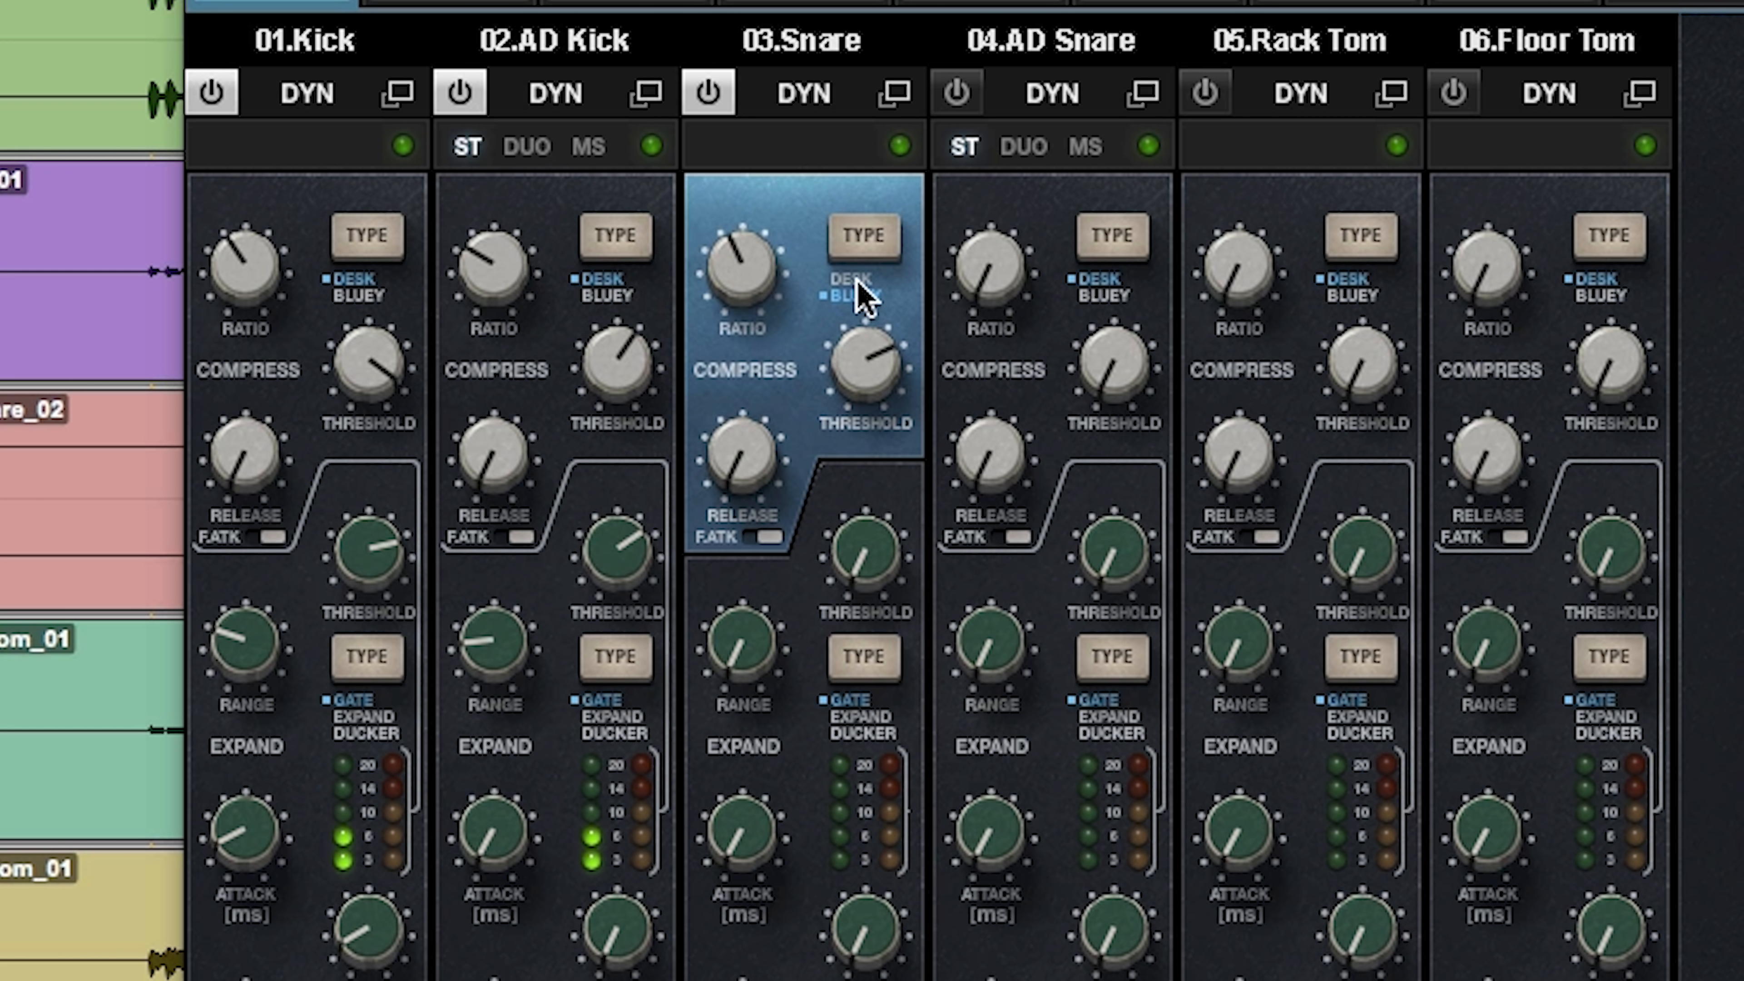
pyautogui.moveTo(864, 343); pyautogui.dragTo(864, 335)
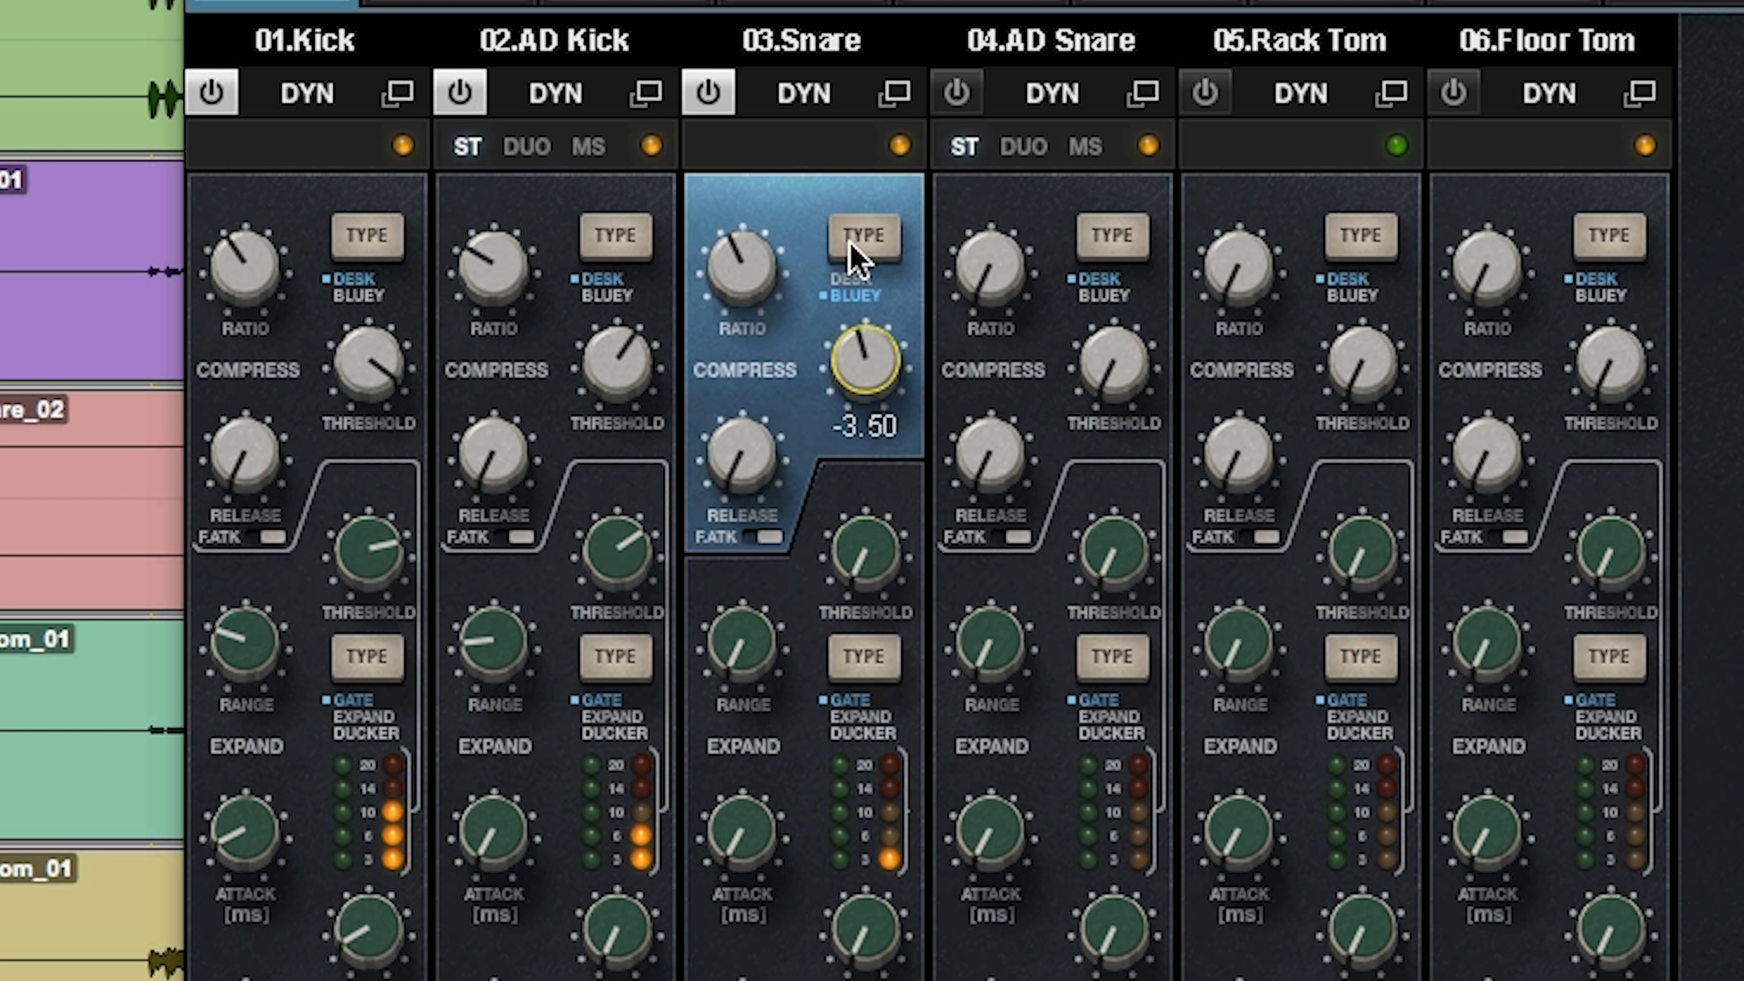
pyautogui.click(863, 235)
pyautogui.click(863, 235)
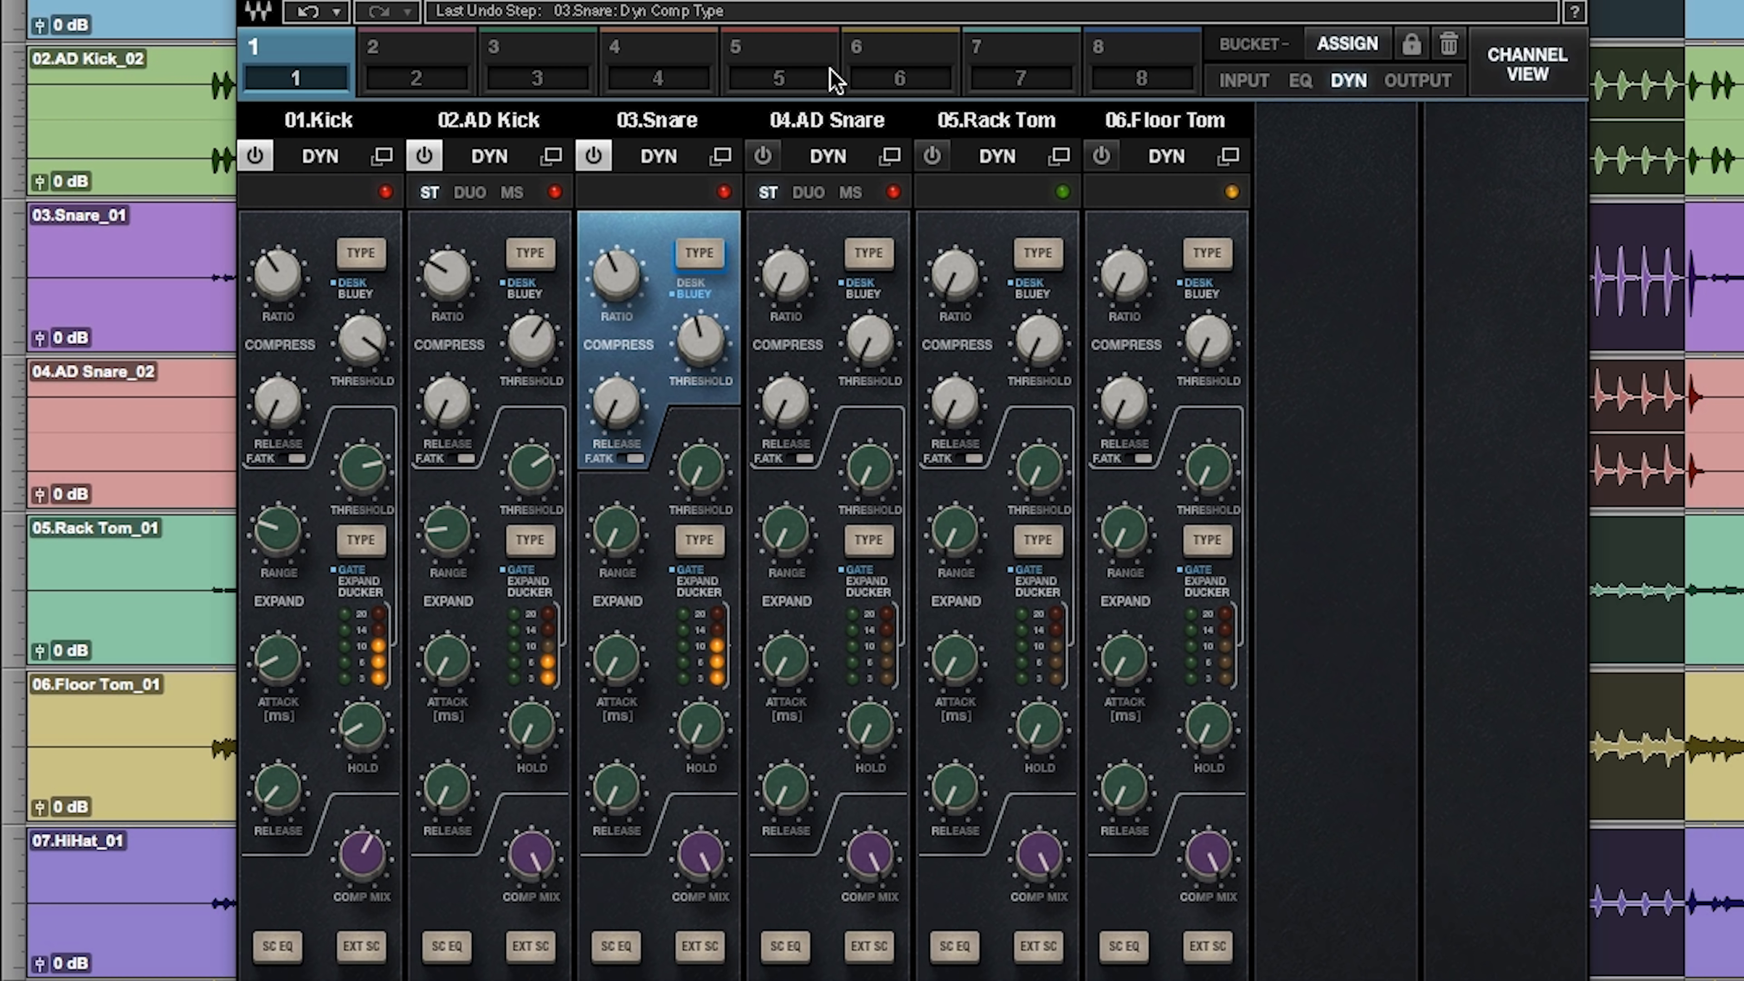
# Step: Boost the AD Snare's LF band with the bell shape, sweep its frequency, and compare the result with its EQ bypassed
pyautogui.click(1300, 83)
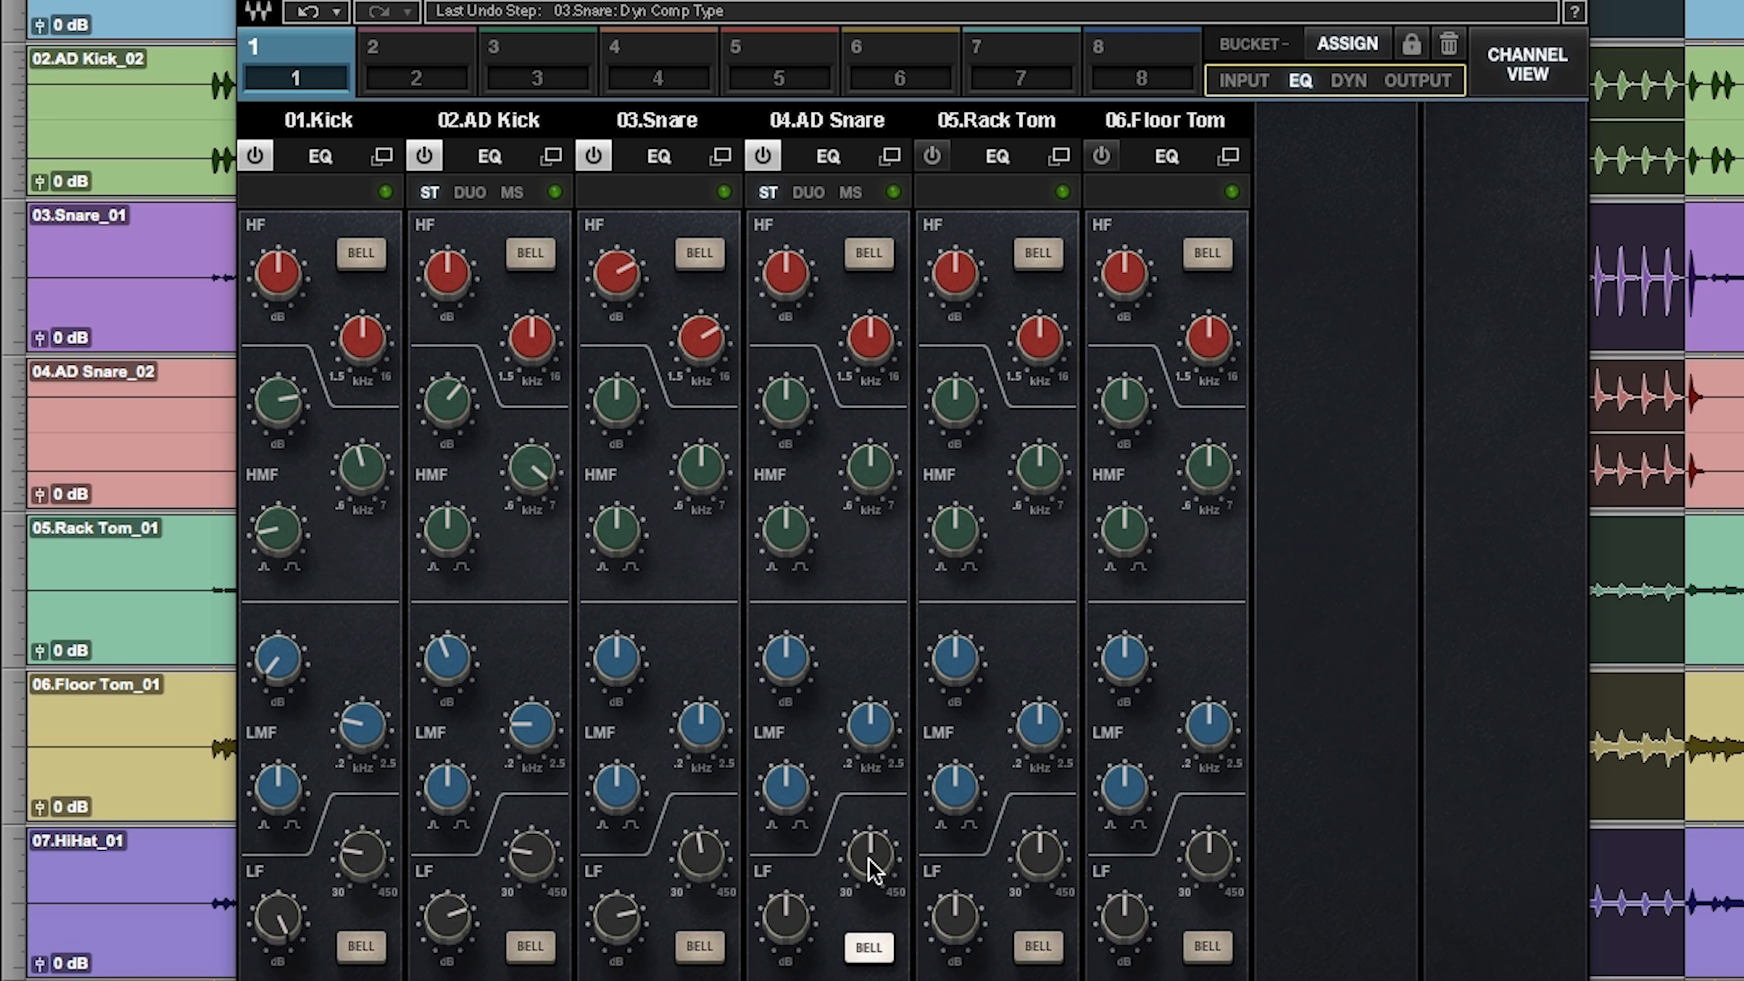
pyautogui.moveTo(785, 917); pyautogui.dragTo(786, 886)
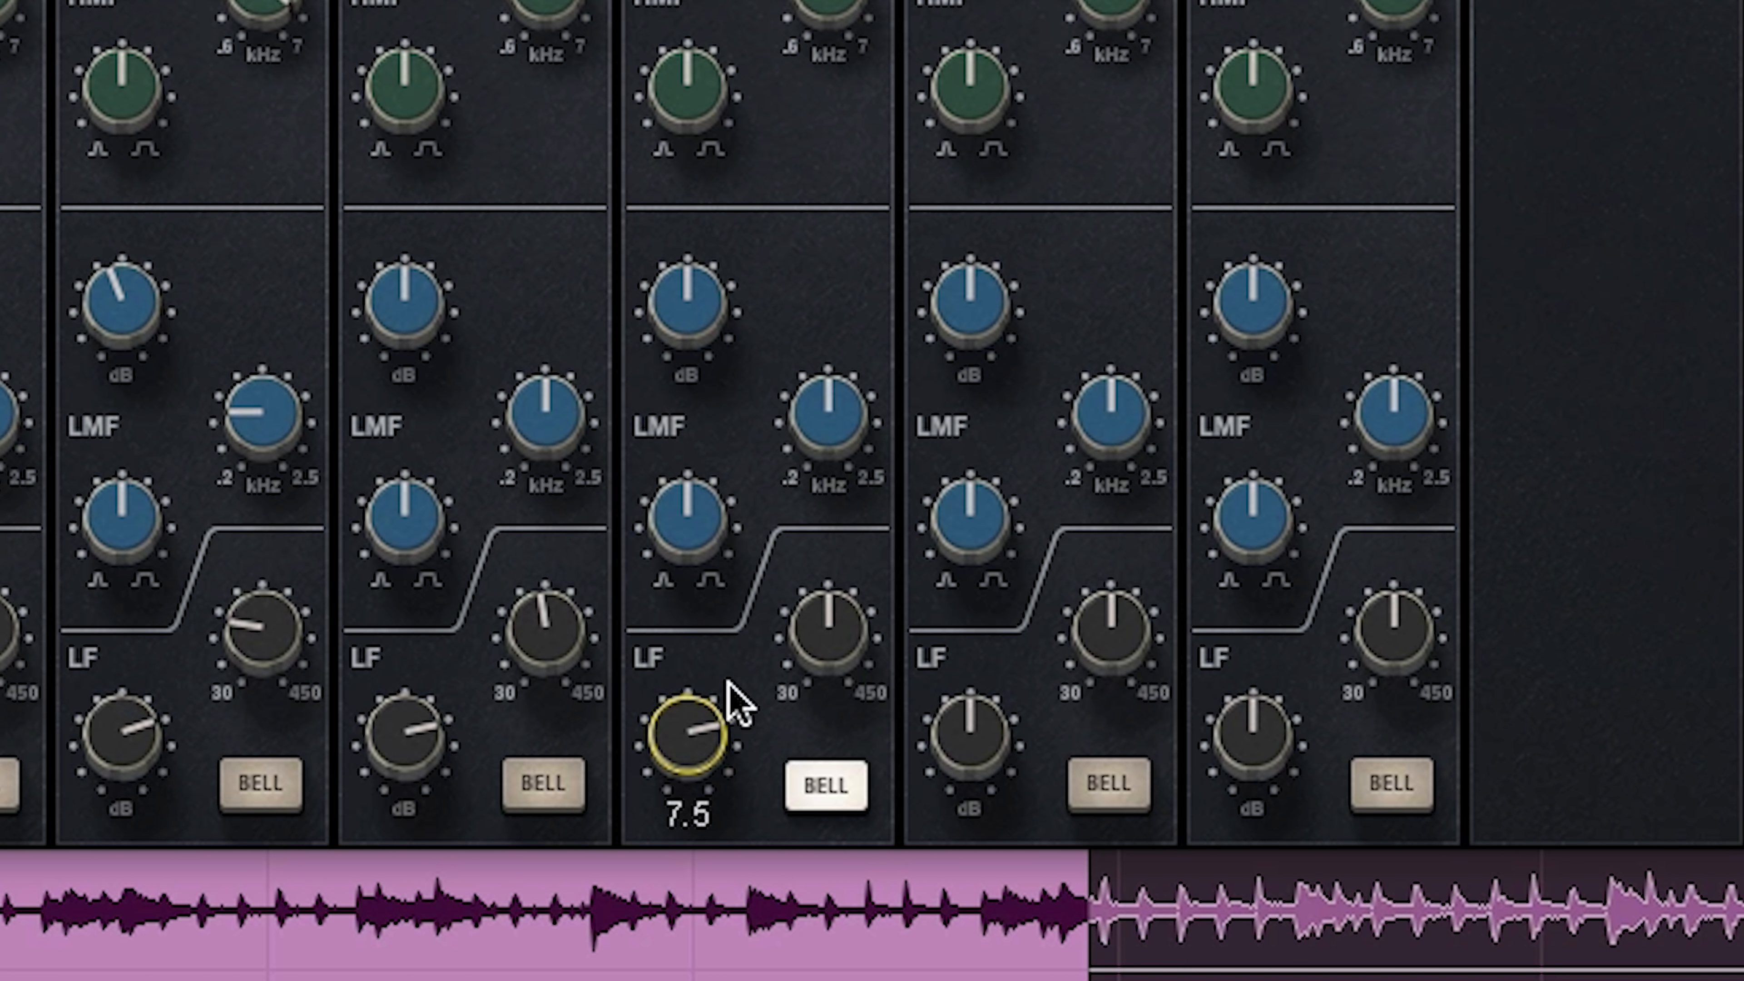
pyautogui.moveTo(829, 611); pyautogui.dragTo(830, 625)
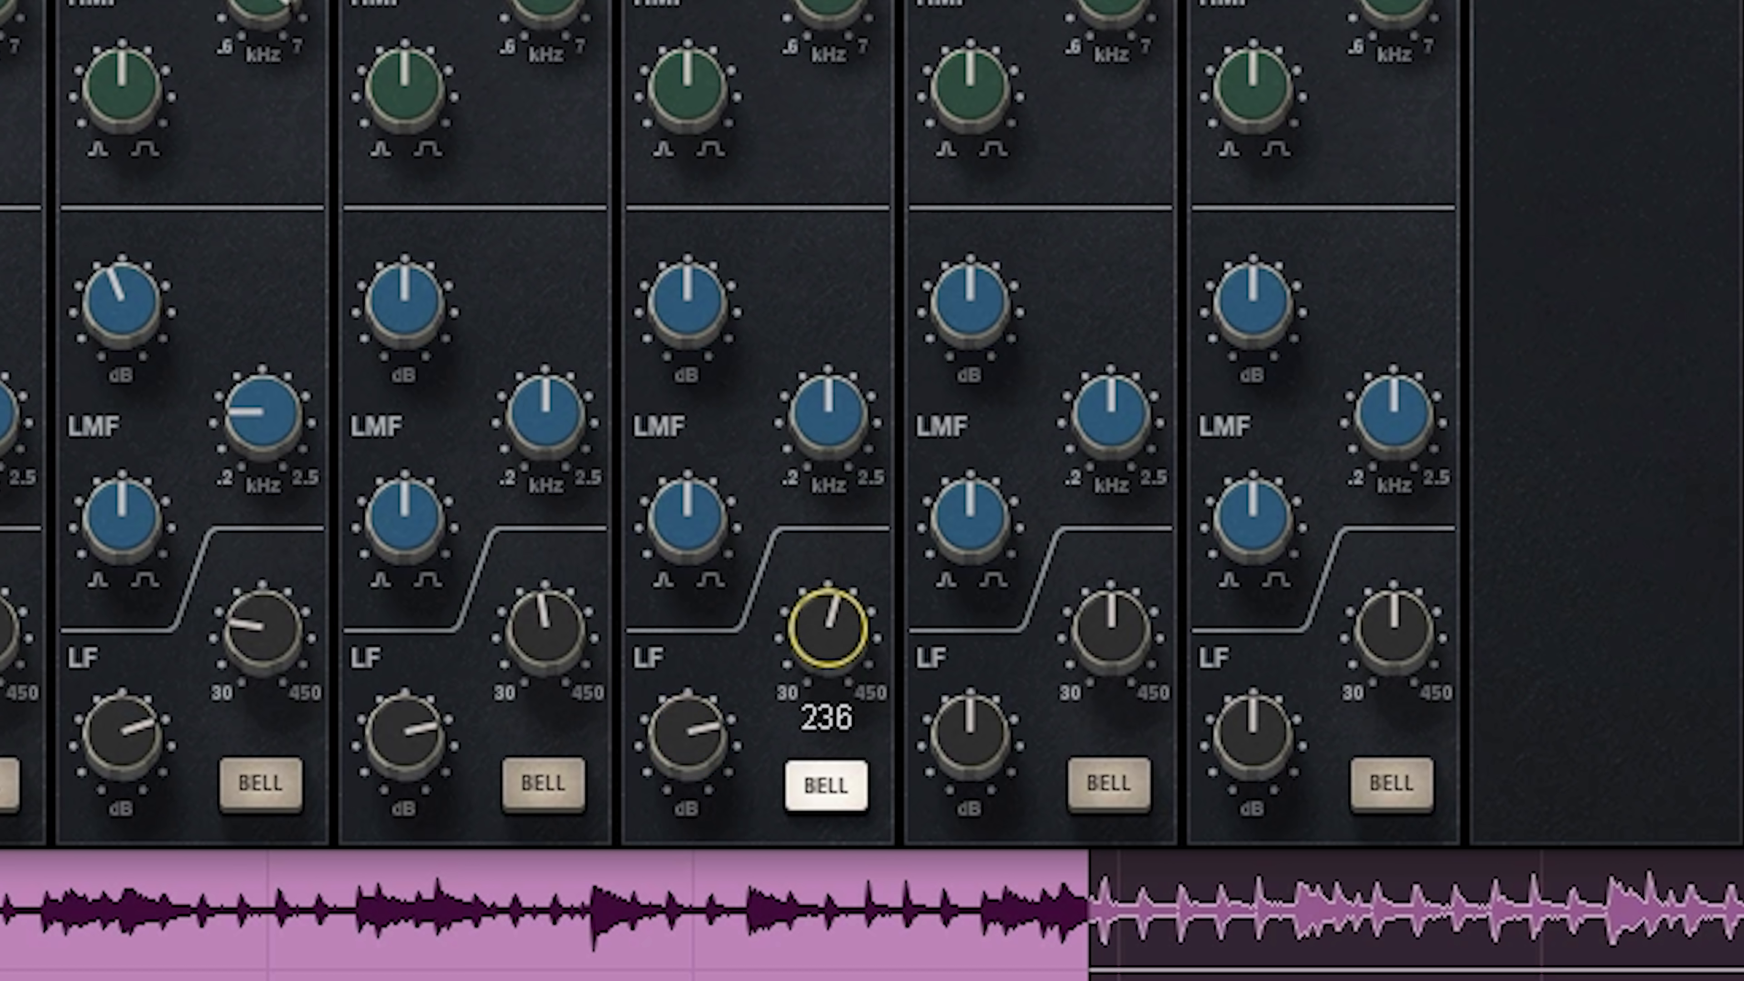
pyautogui.moveTo(686, 734)
pyautogui.mouseDown()
pyautogui.moveTo(687, 711)
pyautogui.moveTo(687, 740)
pyautogui.mouseUp()
pyautogui.moveTo(806, 635)
pyautogui.mouseDown()
pyautogui.moveTo(806, 649)
pyautogui.moveTo(818, 623)
pyautogui.mouseUp()
pyautogui.moveTo(662, 732); pyautogui.dragTo(673, 718)
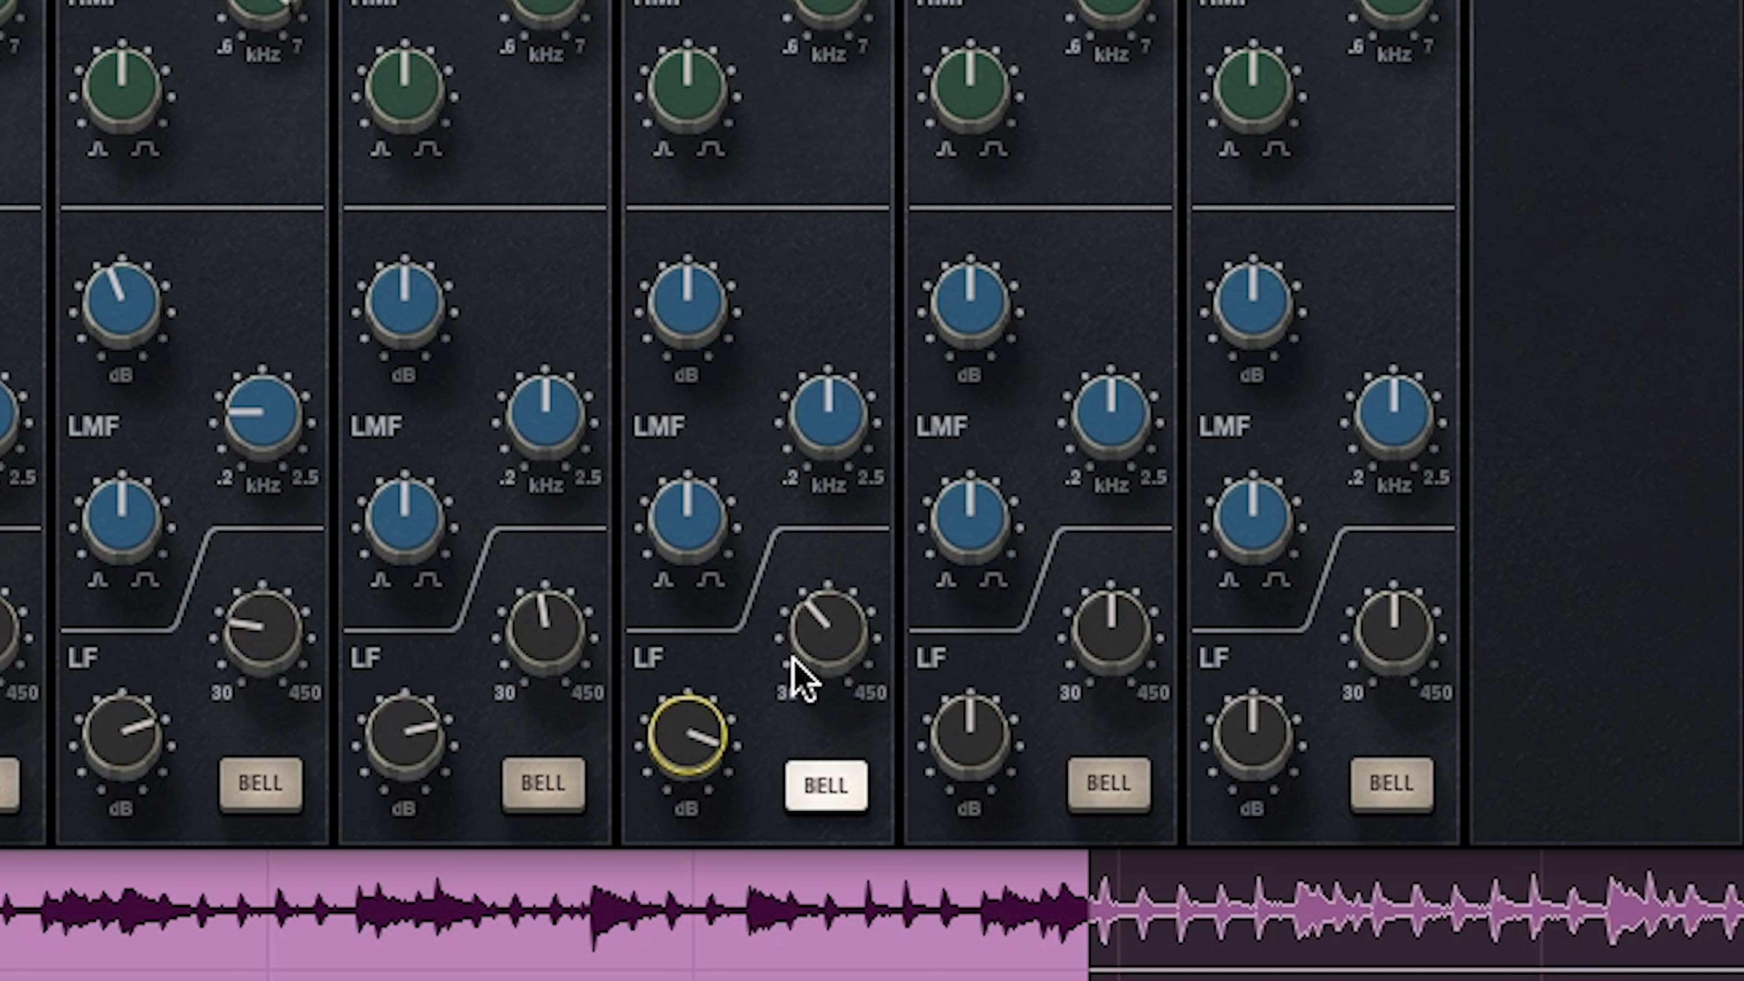
pyautogui.moveTo(686, 743); pyautogui.dragTo(688, 732)
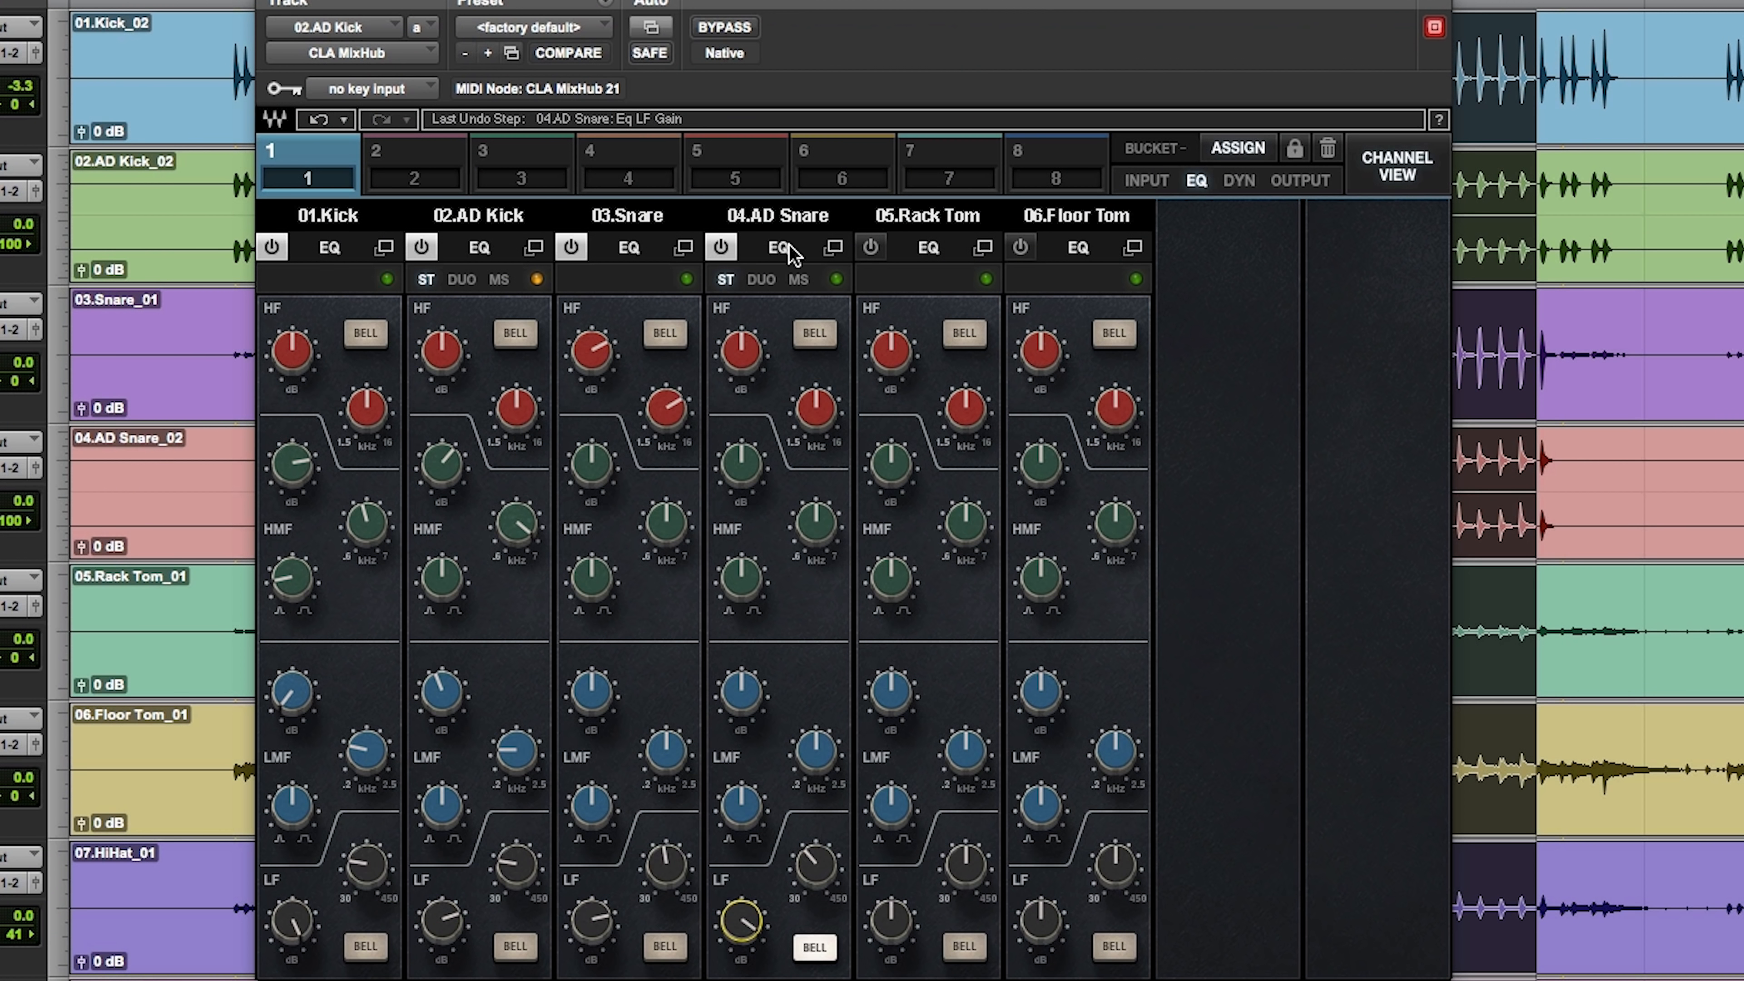
pyautogui.click(713, 251)
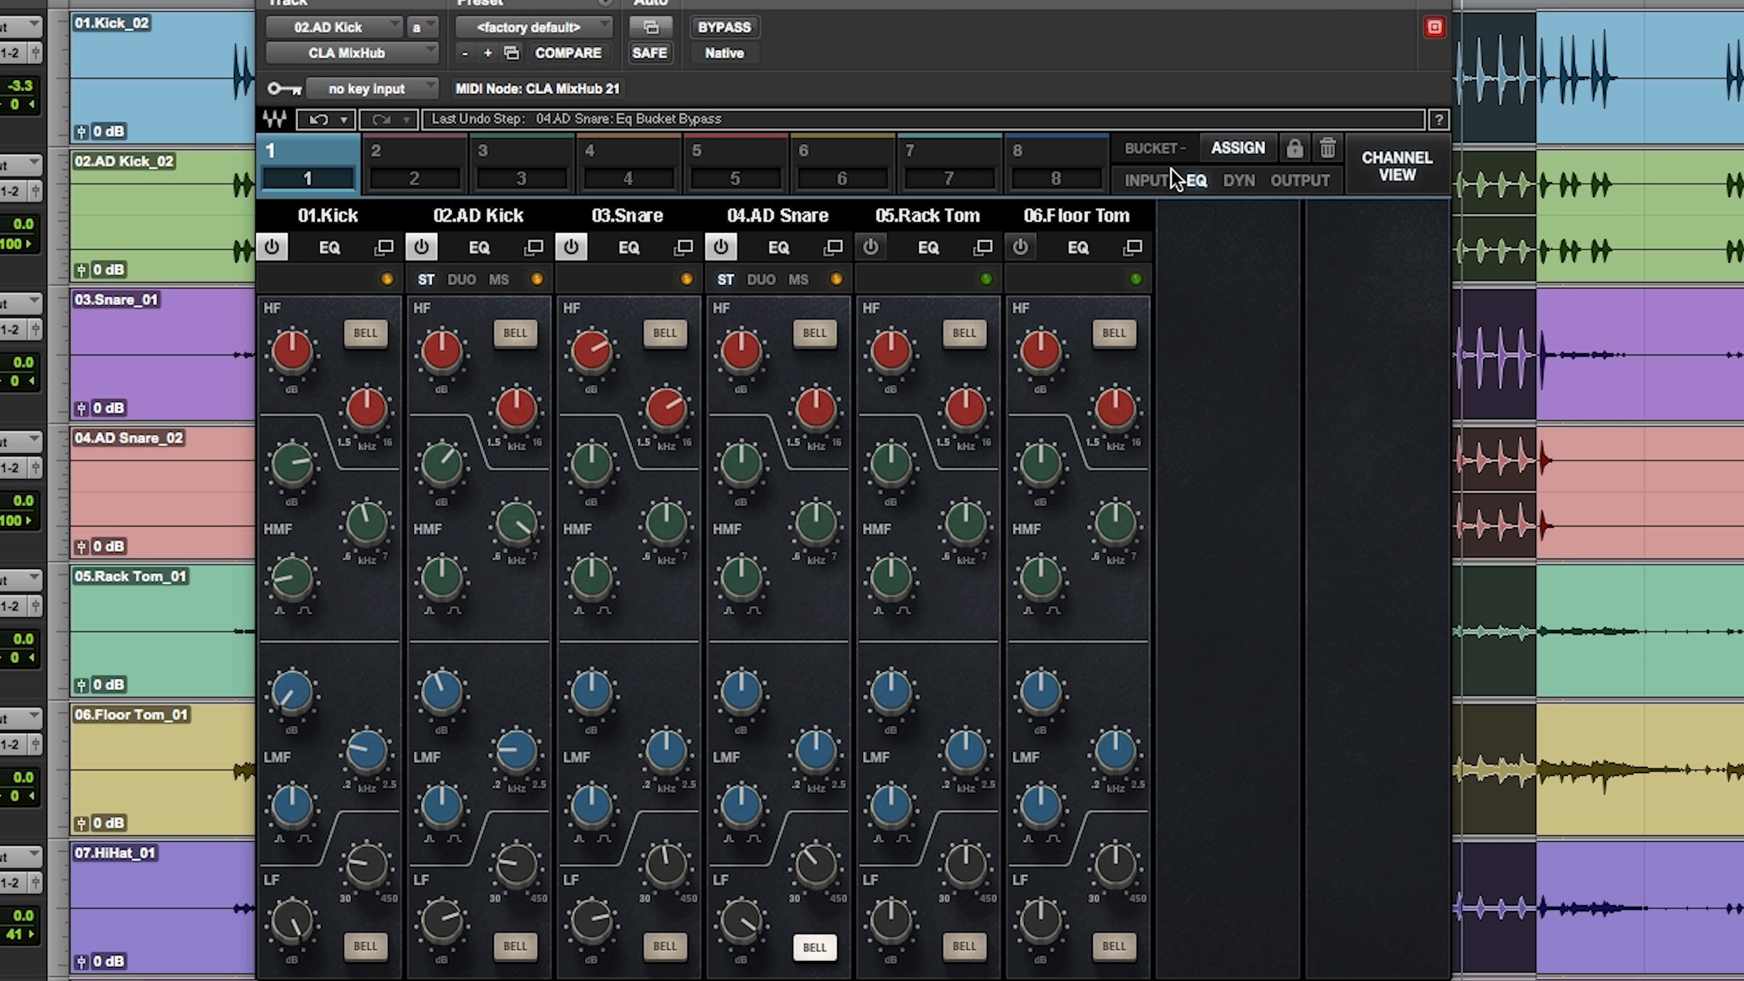
# Step: Set the AD Snare's high-pass filter to about 95.5 Hz
pyautogui.click(1153, 179)
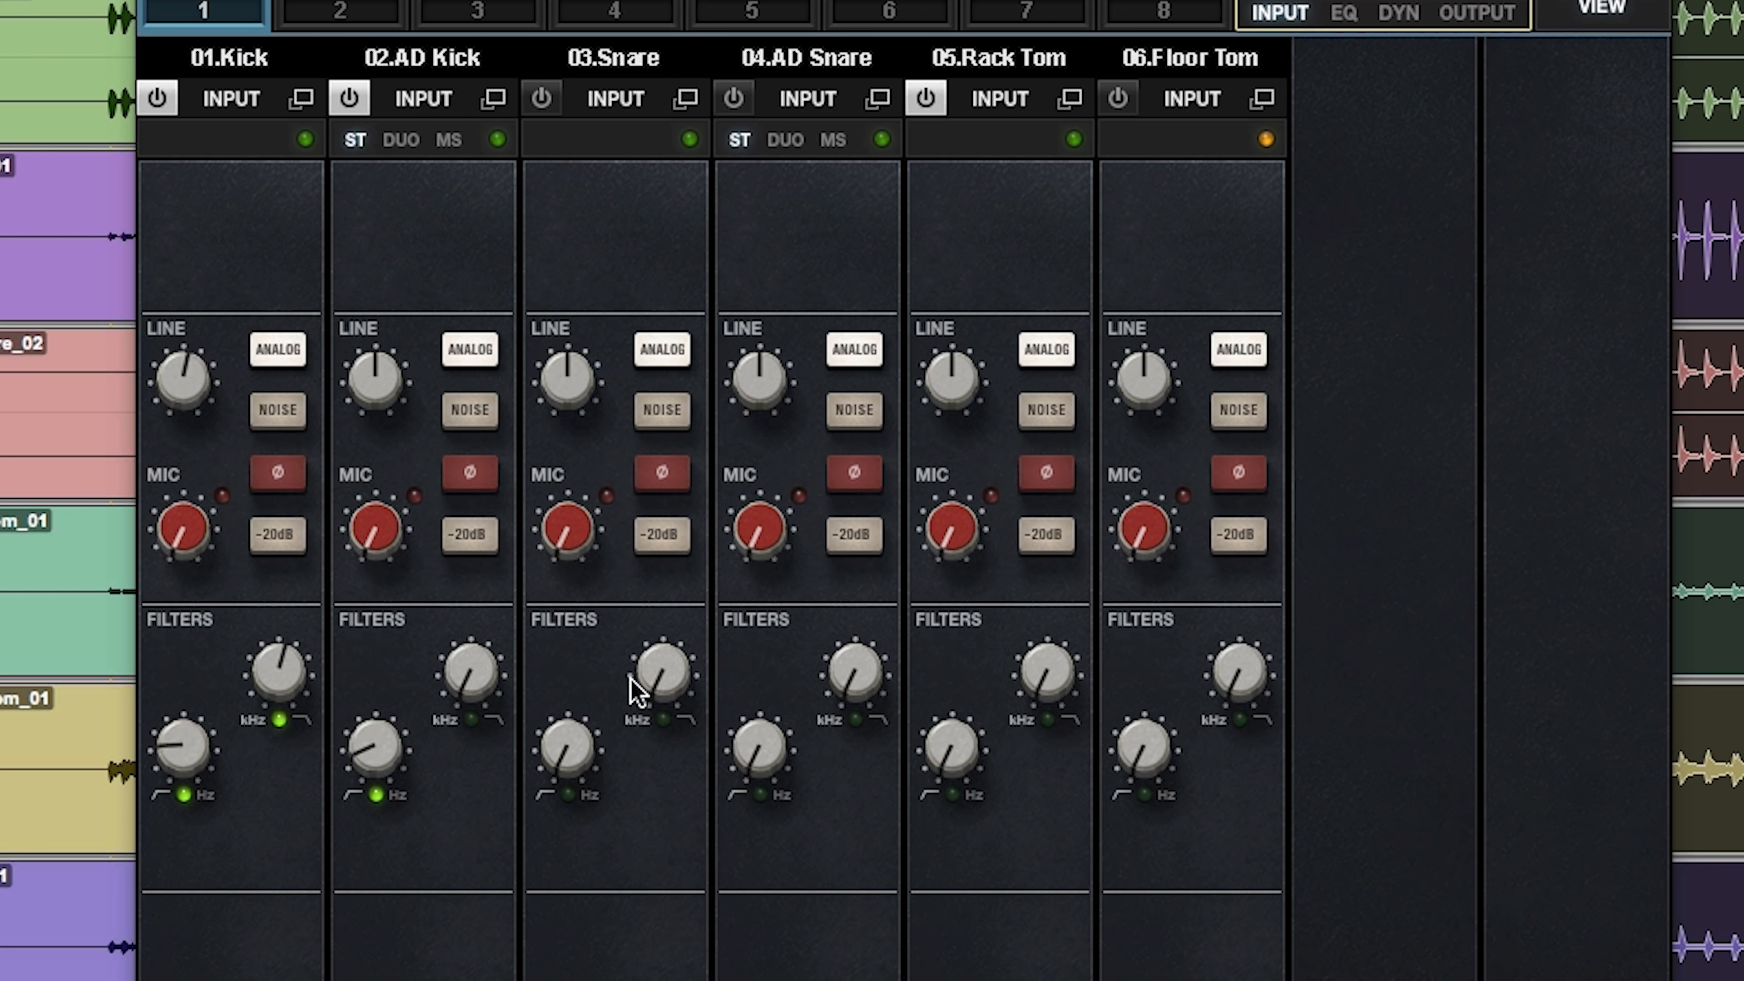
pyautogui.click(768, 753)
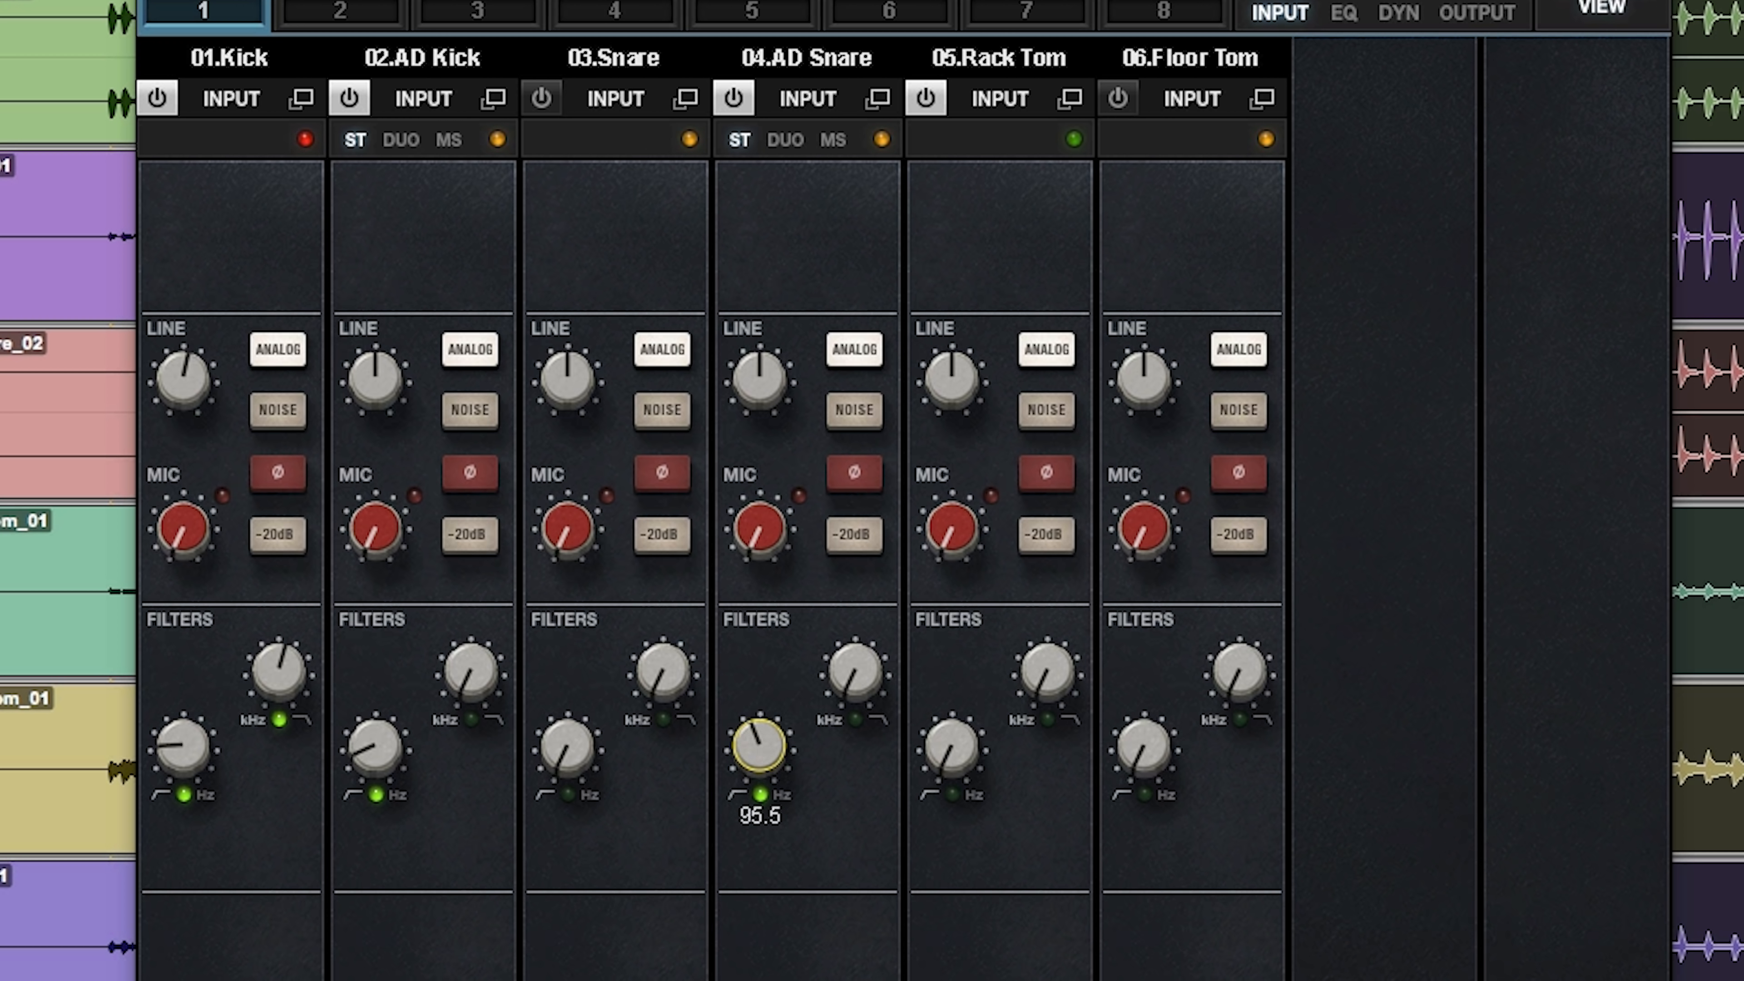
pyautogui.moveTo(759, 745); pyautogui.dragTo(759, 742)
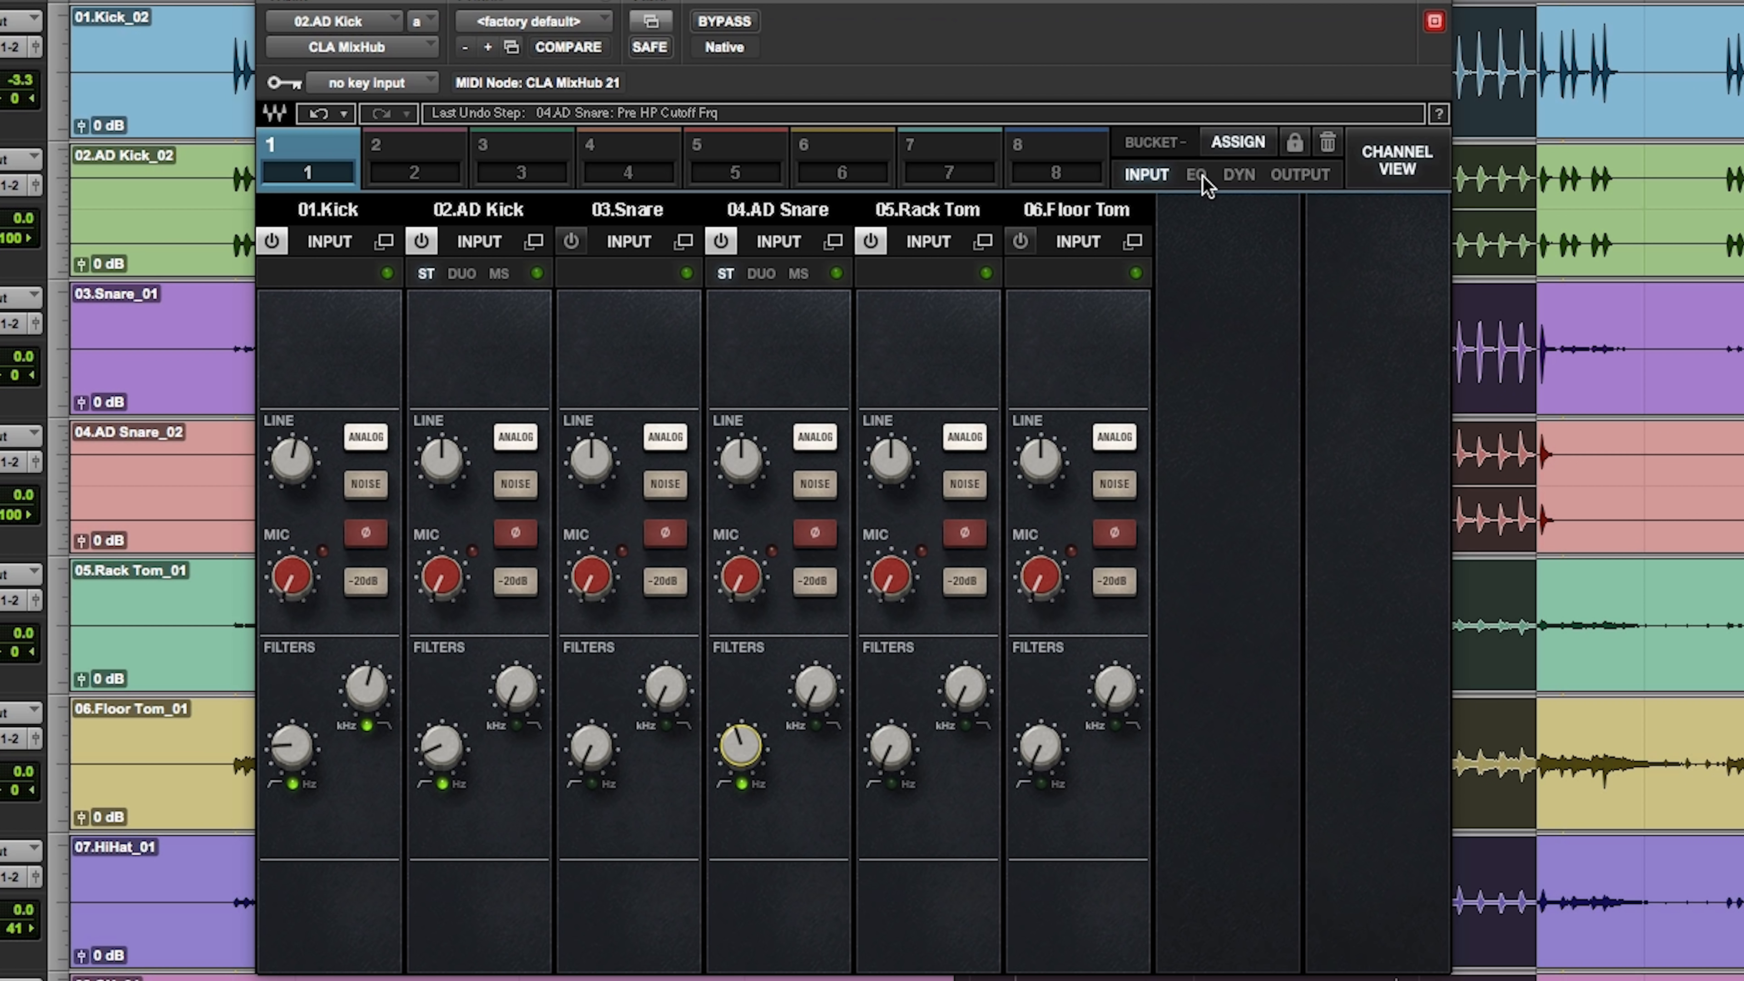
# Step: Compress the AD Snare with the Desk compressor, raising the ratio and setting the threshold to -9.20
pyautogui.click(1197, 176)
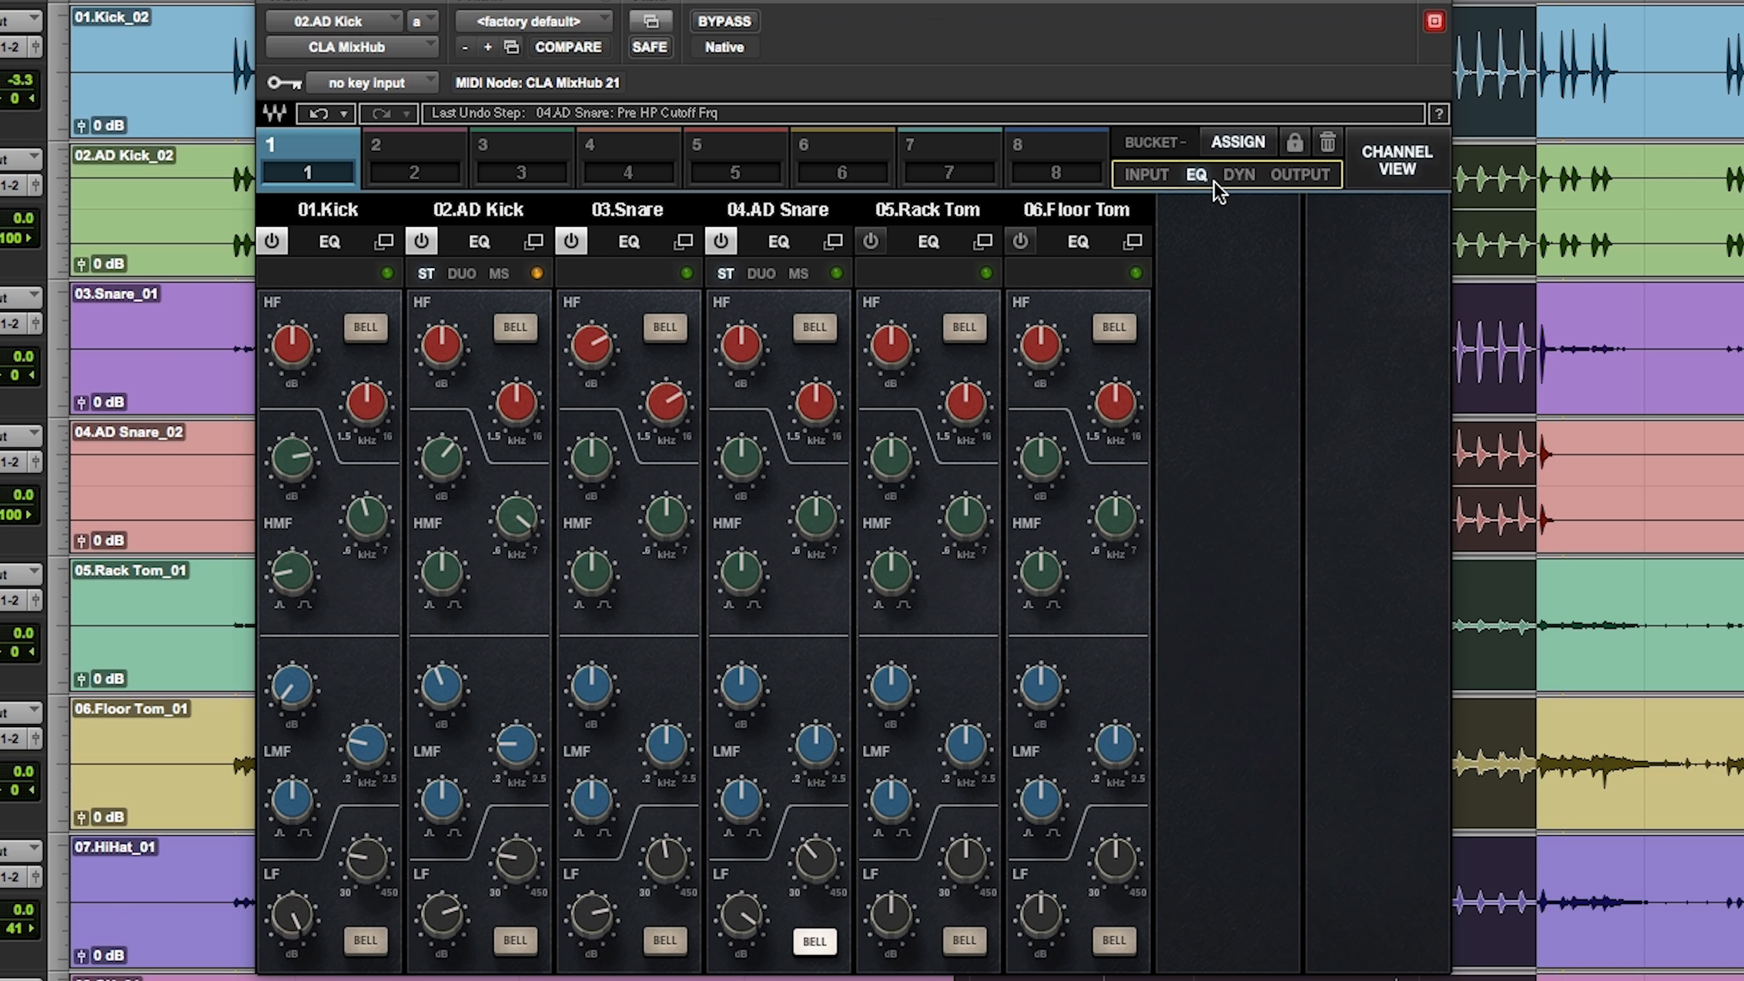
pyautogui.click(1240, 176)
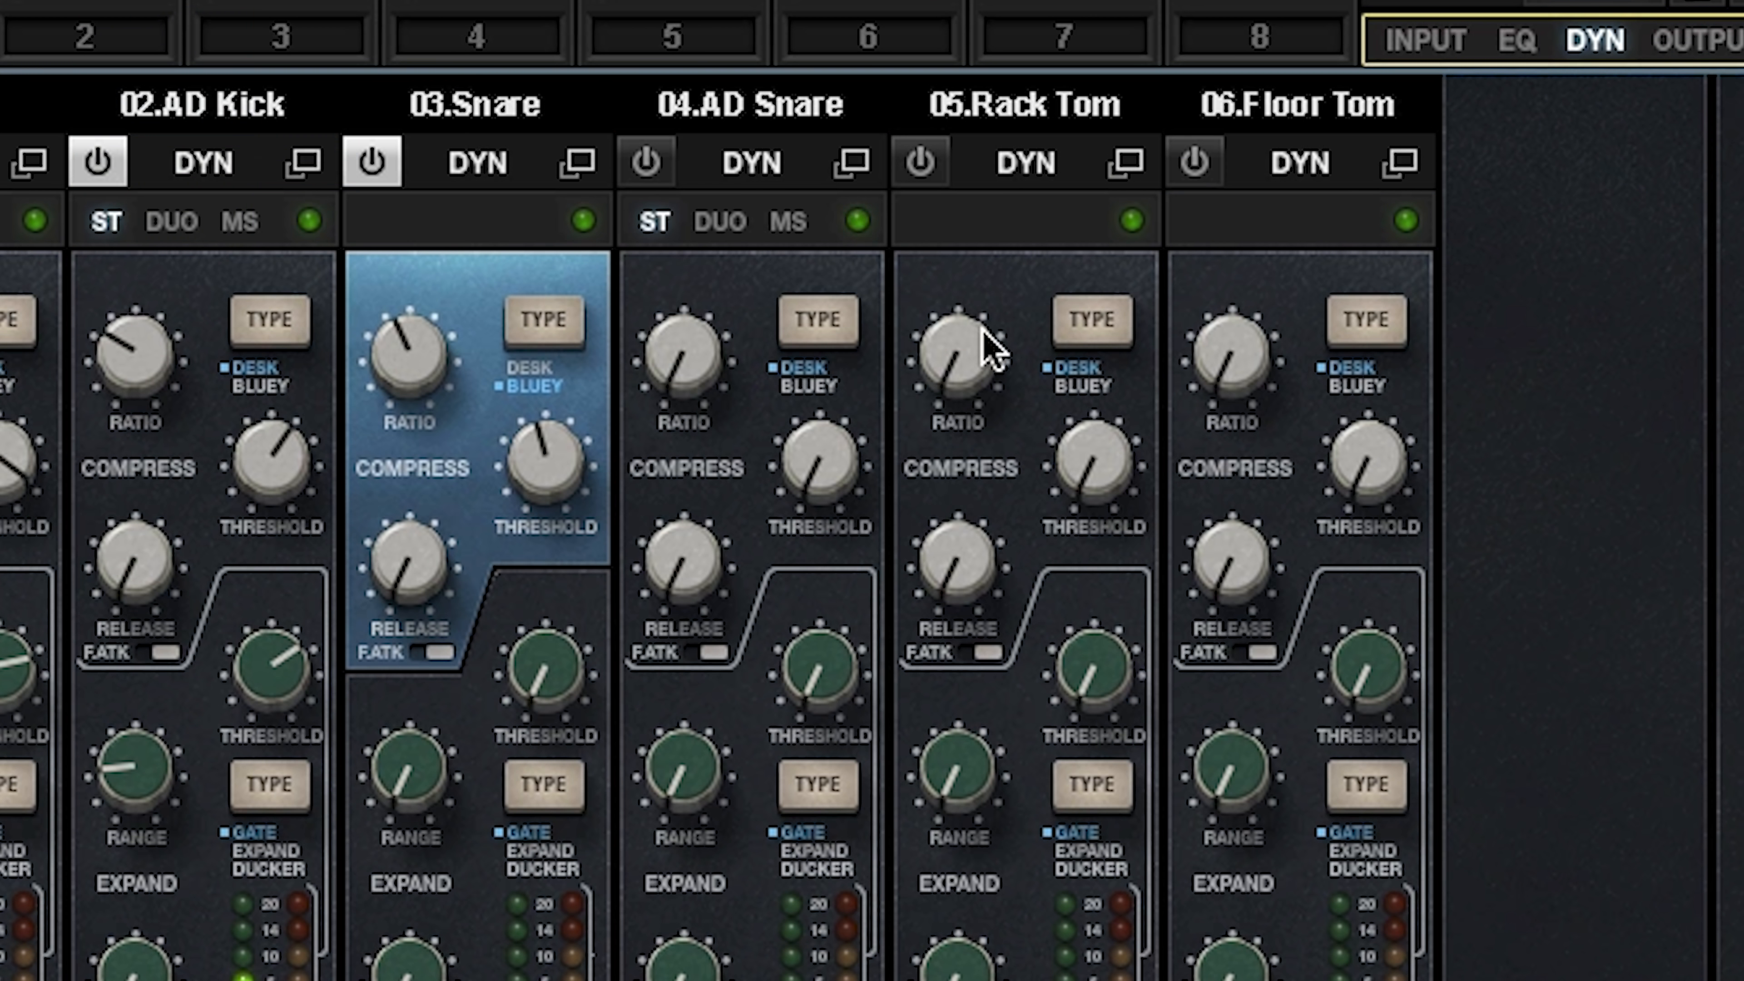
pyautogui.moveTo(683, 351)
pyautogui.moveTo(685, 380); pyautogui.dragTo(686, 347)
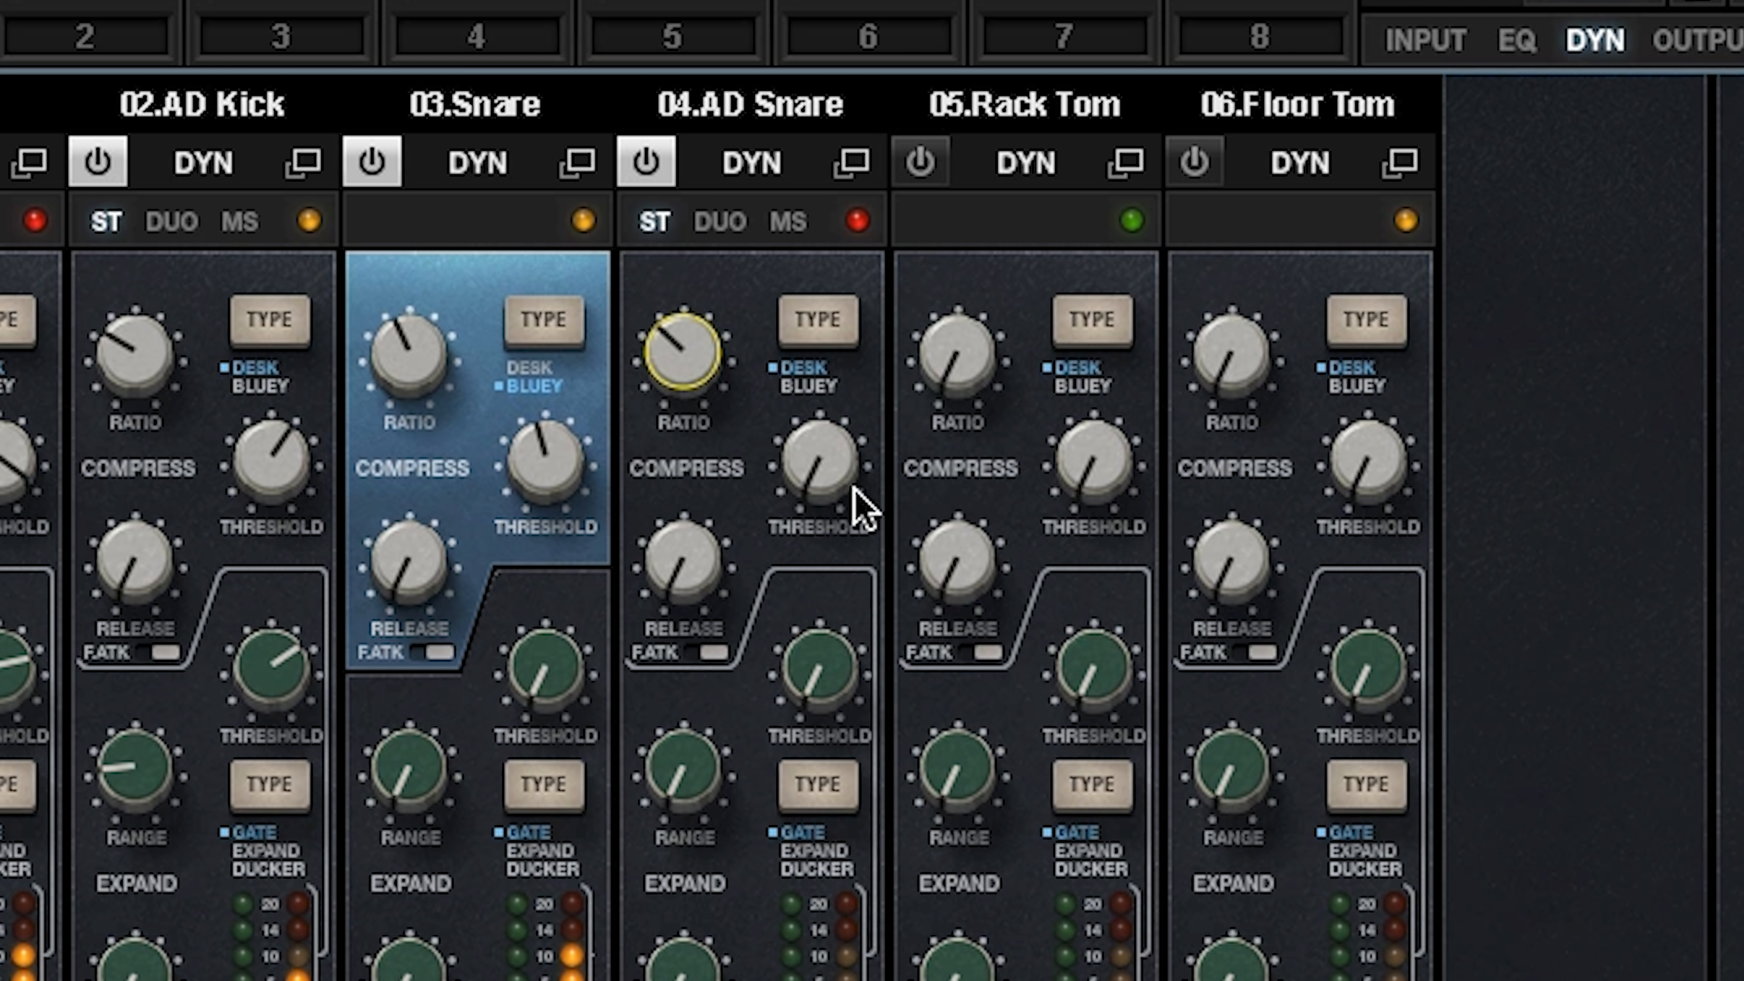
pyautogui.moveTo(829, 433); pyautogui.dragTo(829, 371)
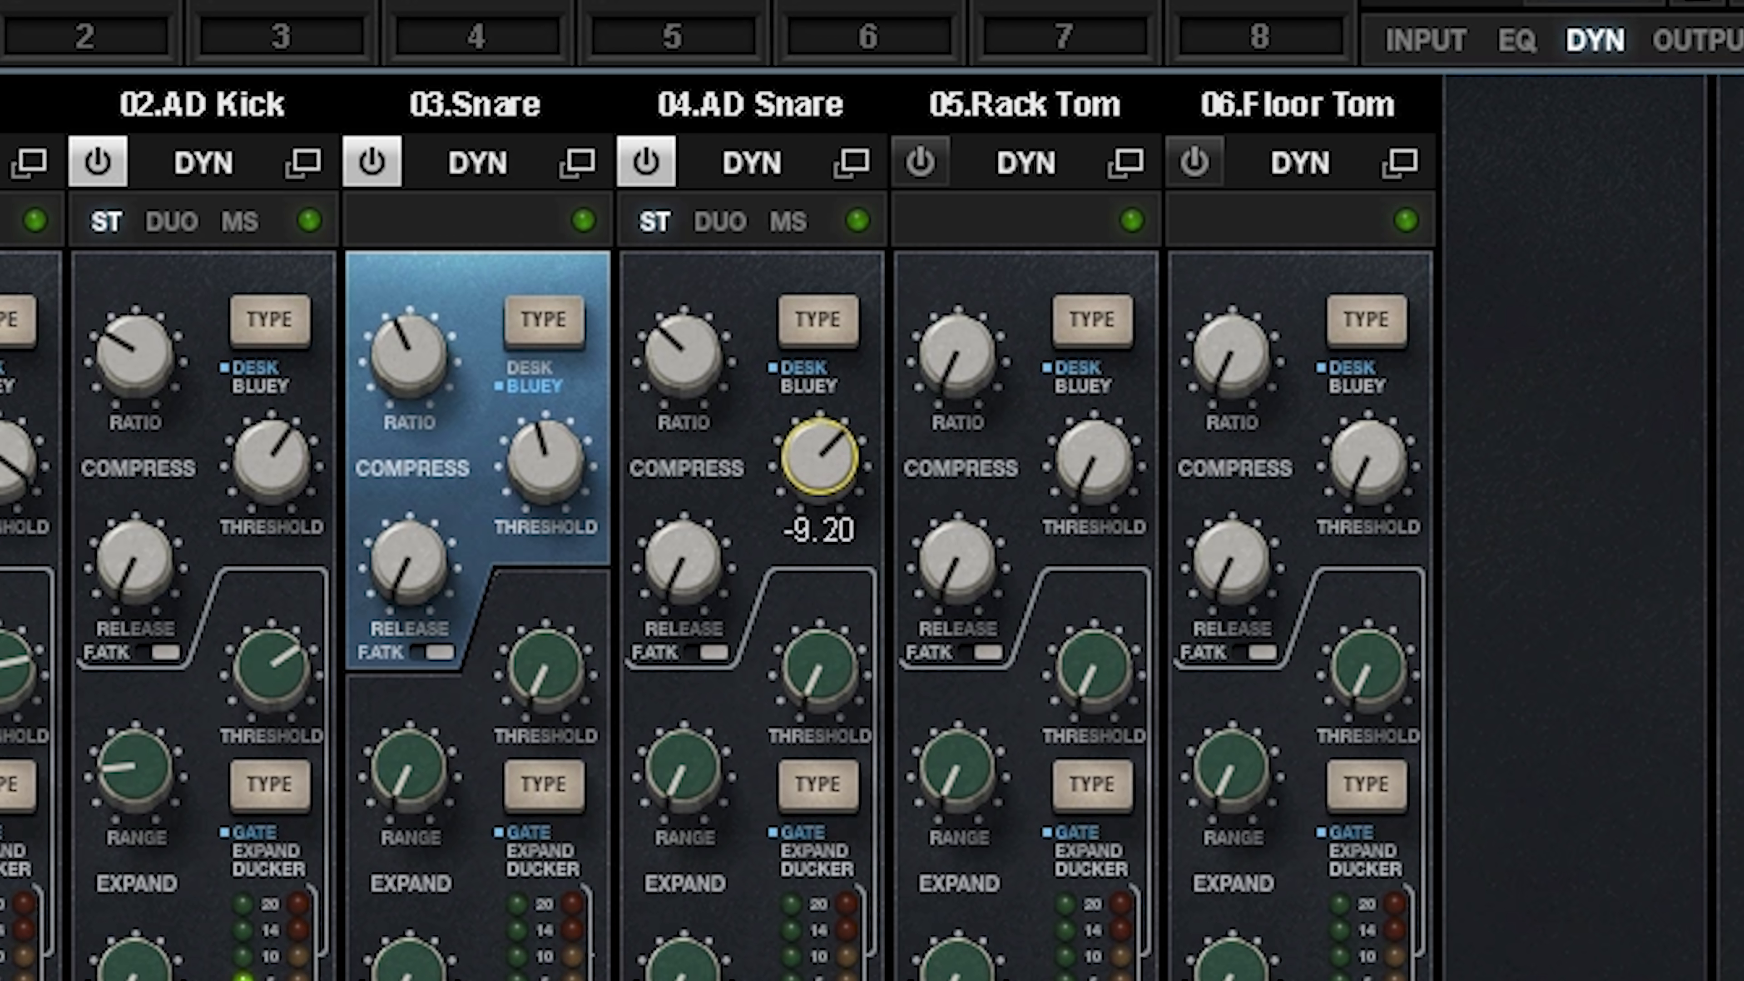
# Step: Try fast attack while fine-tuning the AD Snare's compressor threshold, and compare the sound with the plug-in bypassed
pyautogui.click(660, 604)
pyautogui.click(707, 653)
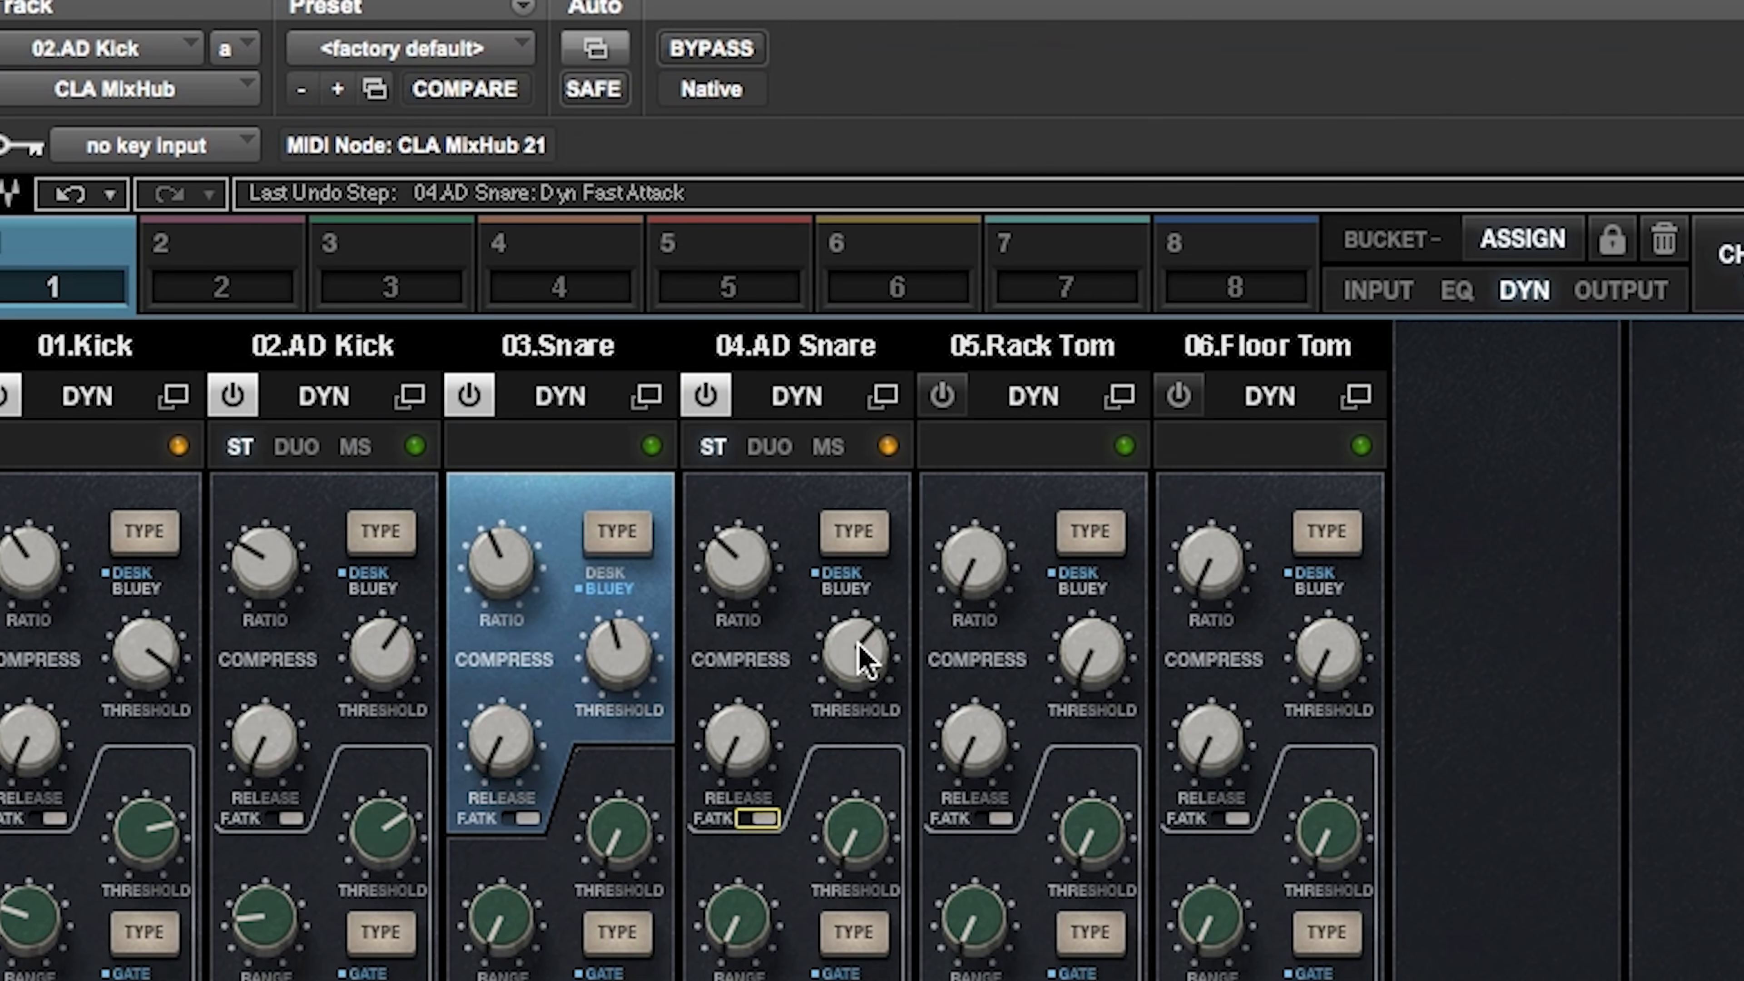
pyautogui.click(820, 450)
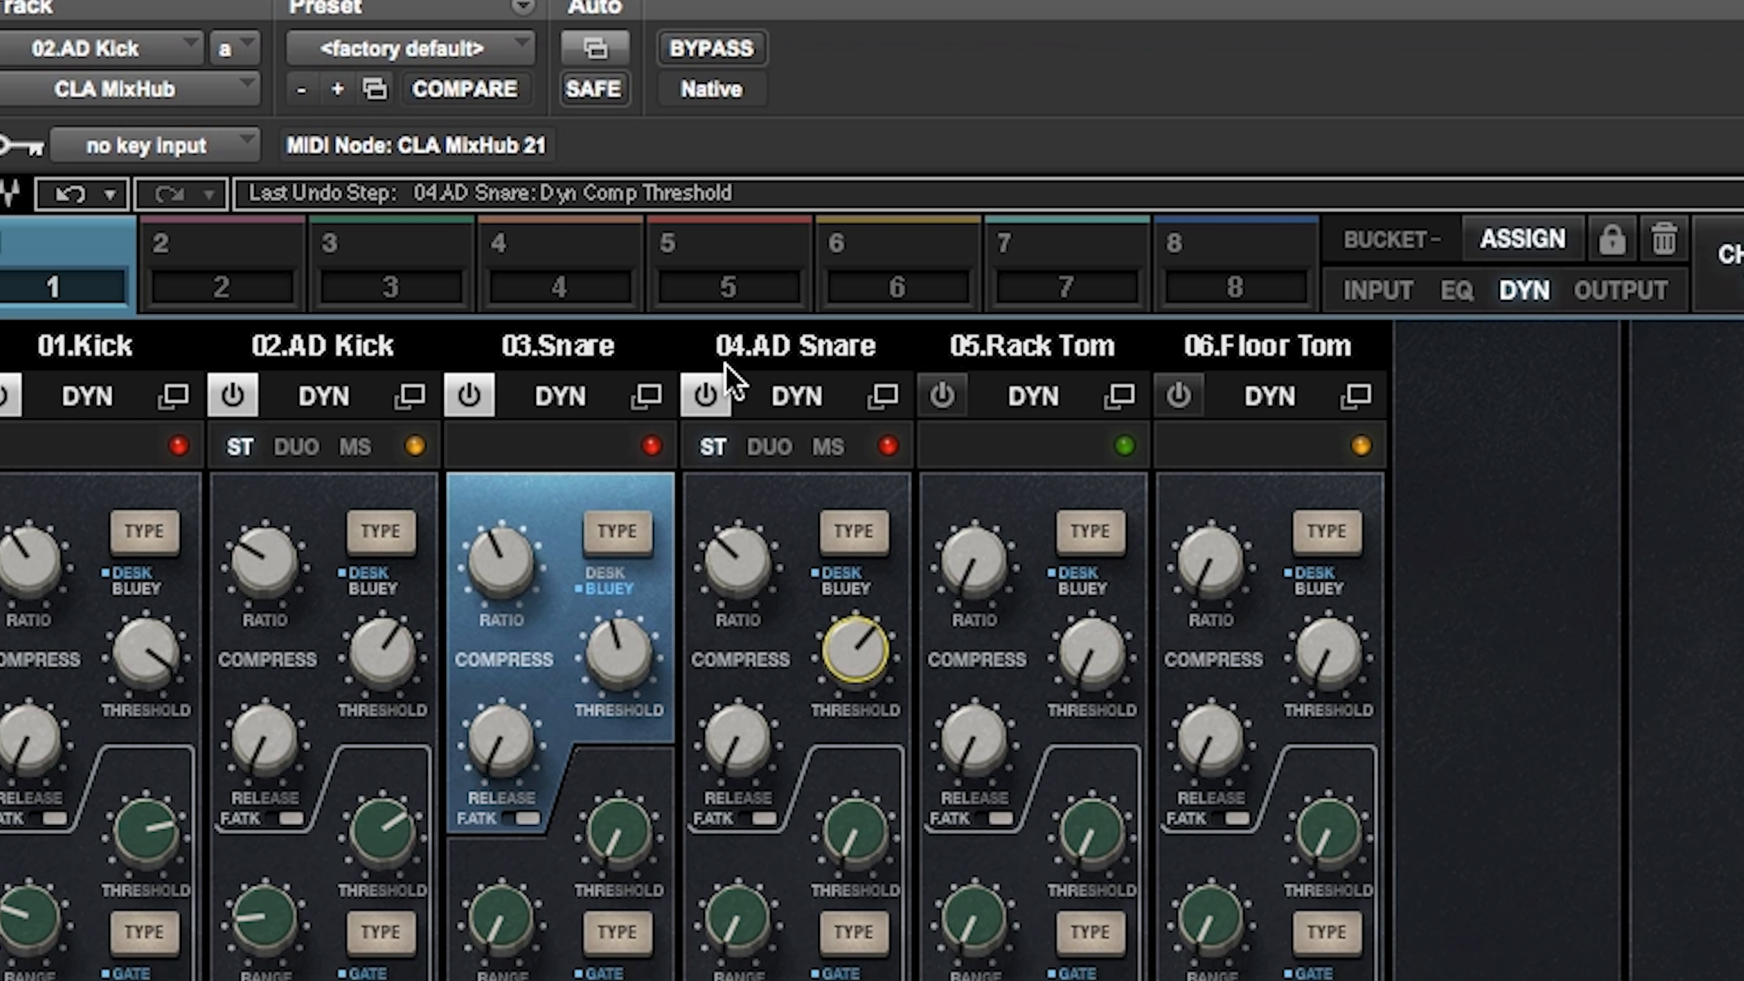
pyautogui.click(730, 49)
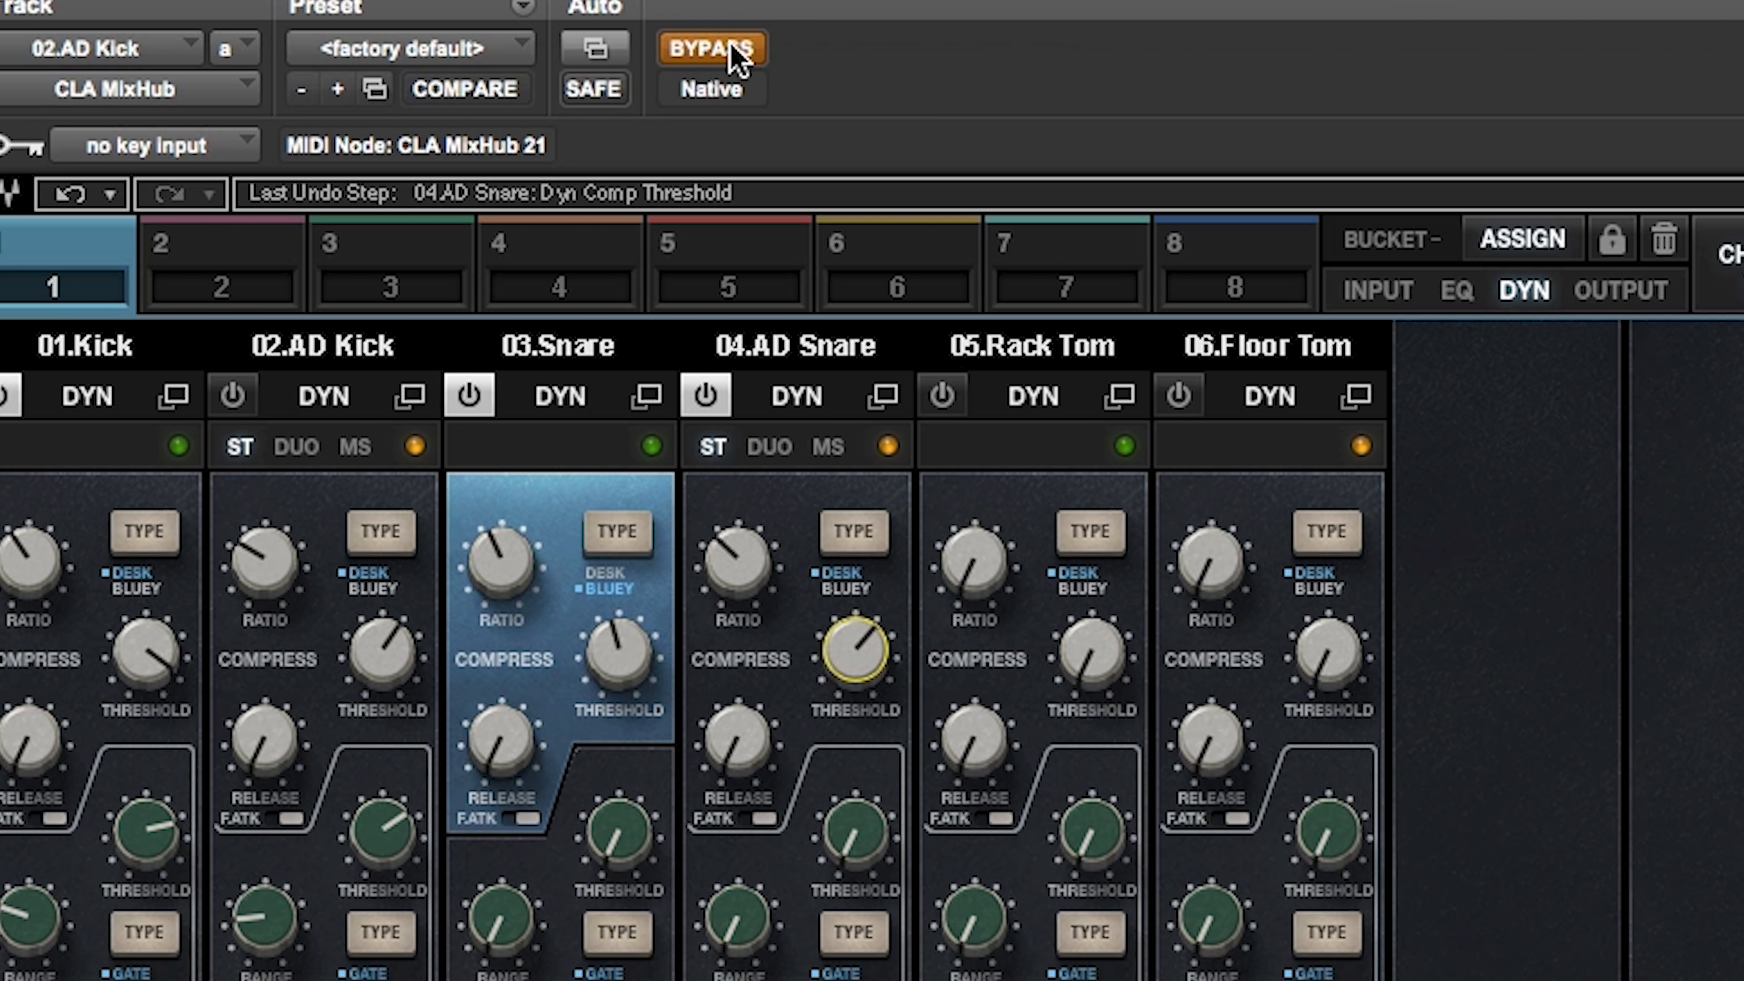
pyautogui.click(732, 51)
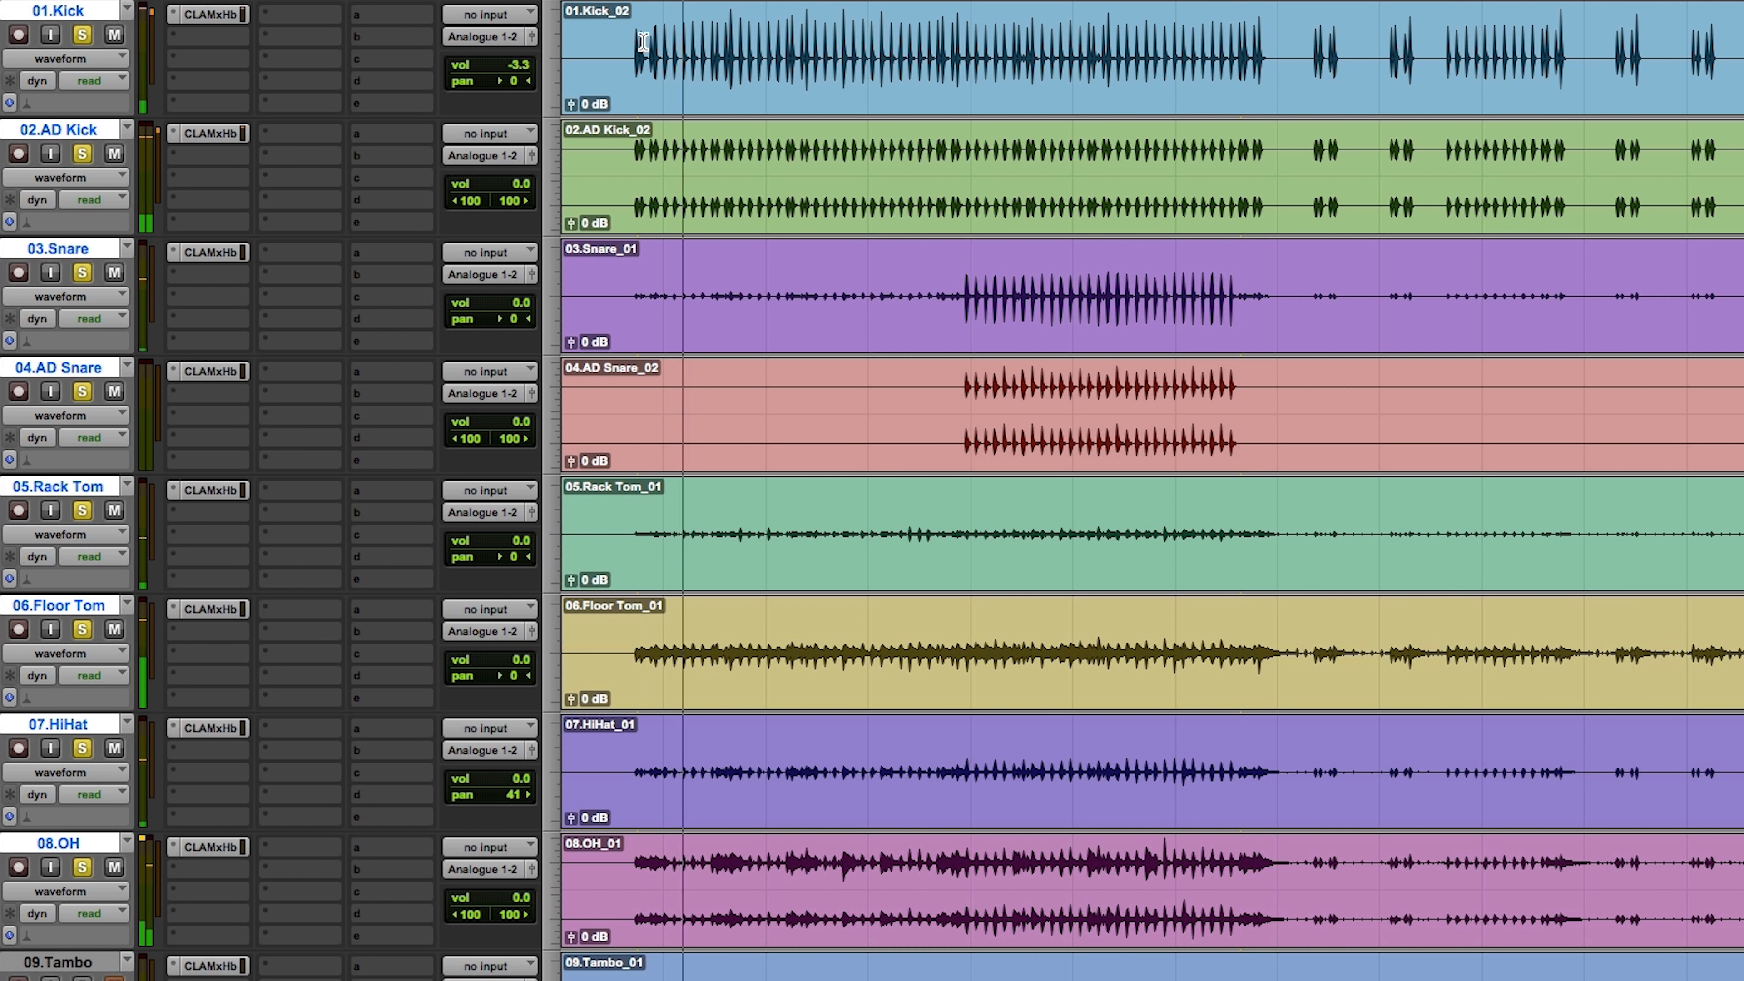
# Step: Solo the Floor Tom track and pan it 62 to the left
pyautogui.keyDown('alt'); pyautogui.click(82, 630); pyautogui.keyUp('alt')
pyautogui.click(81, 631)
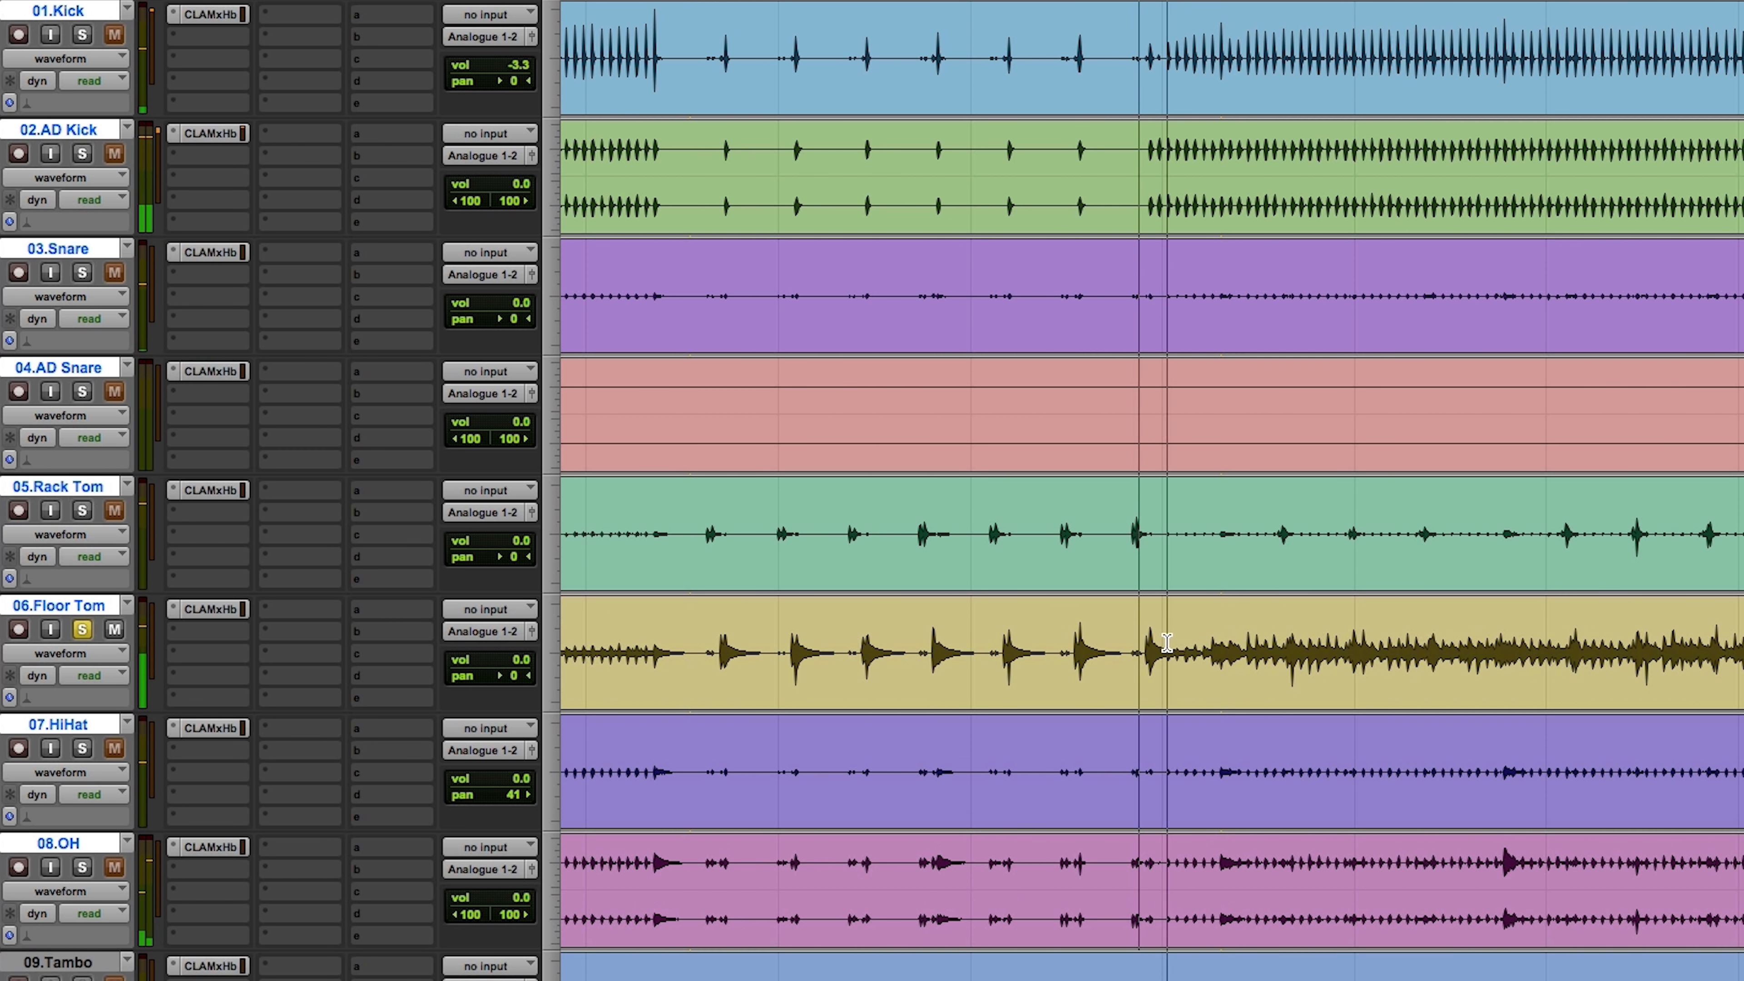
pyautogui.press('r')
pyautogui.press('r')
pyautogui.press('r')
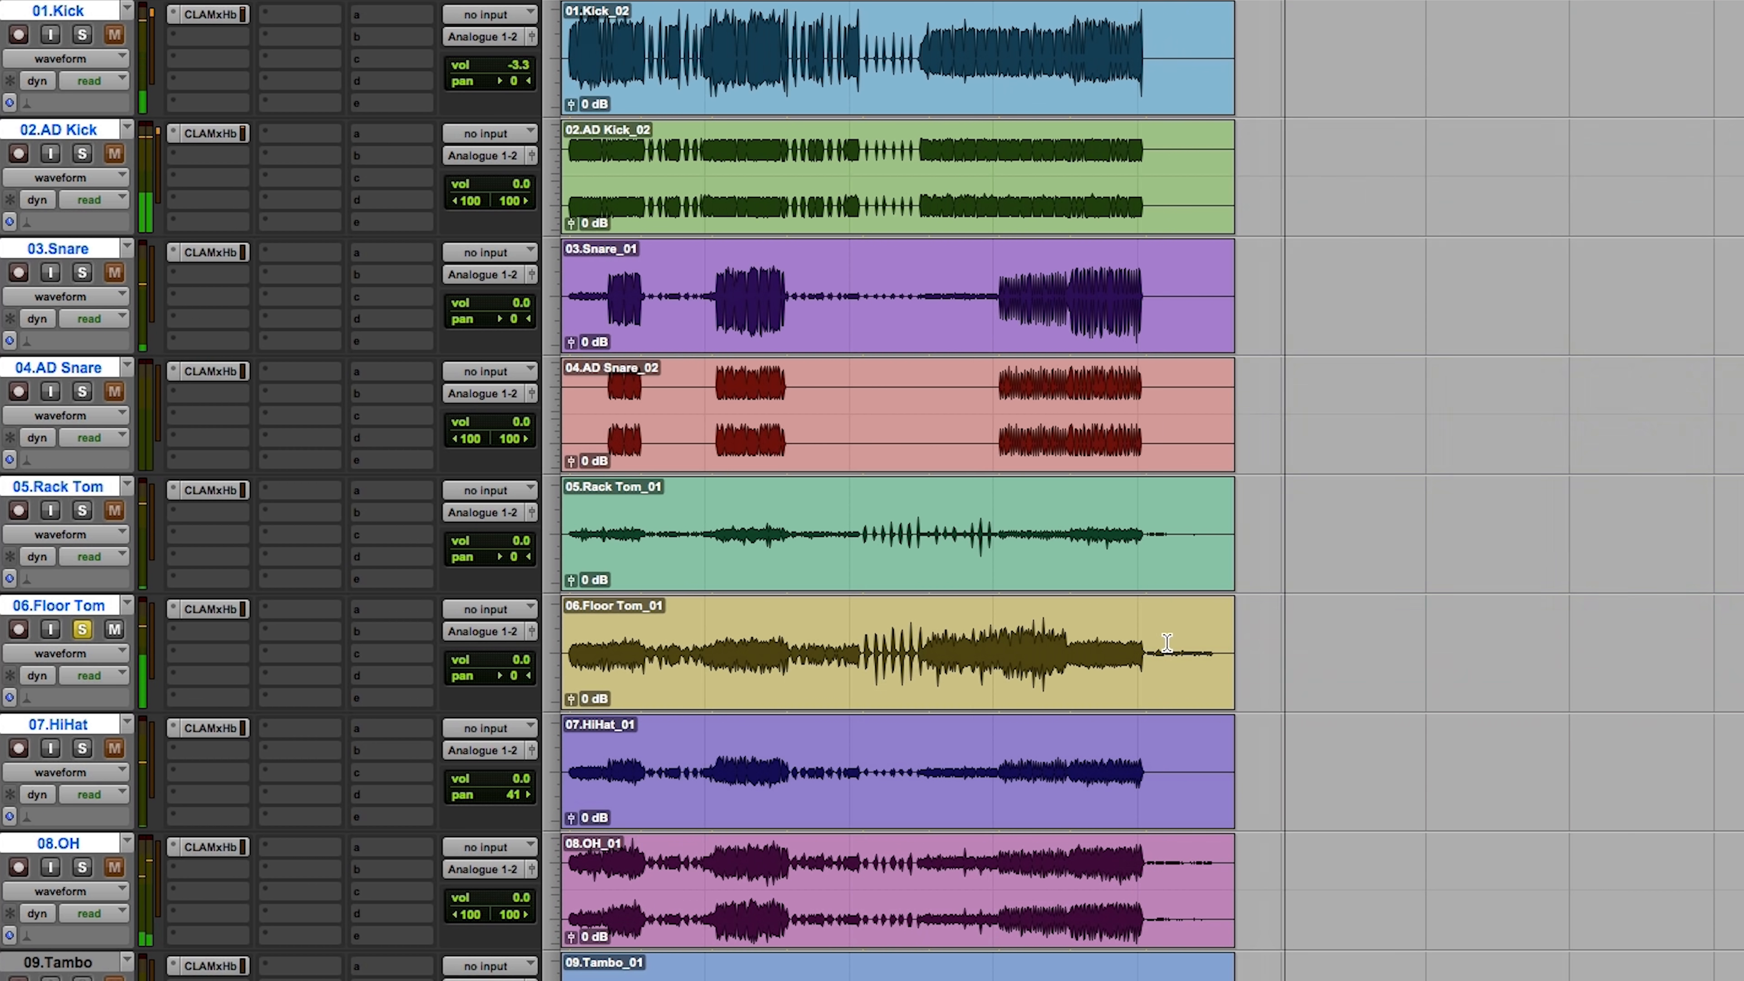
pyautogui.press('t')
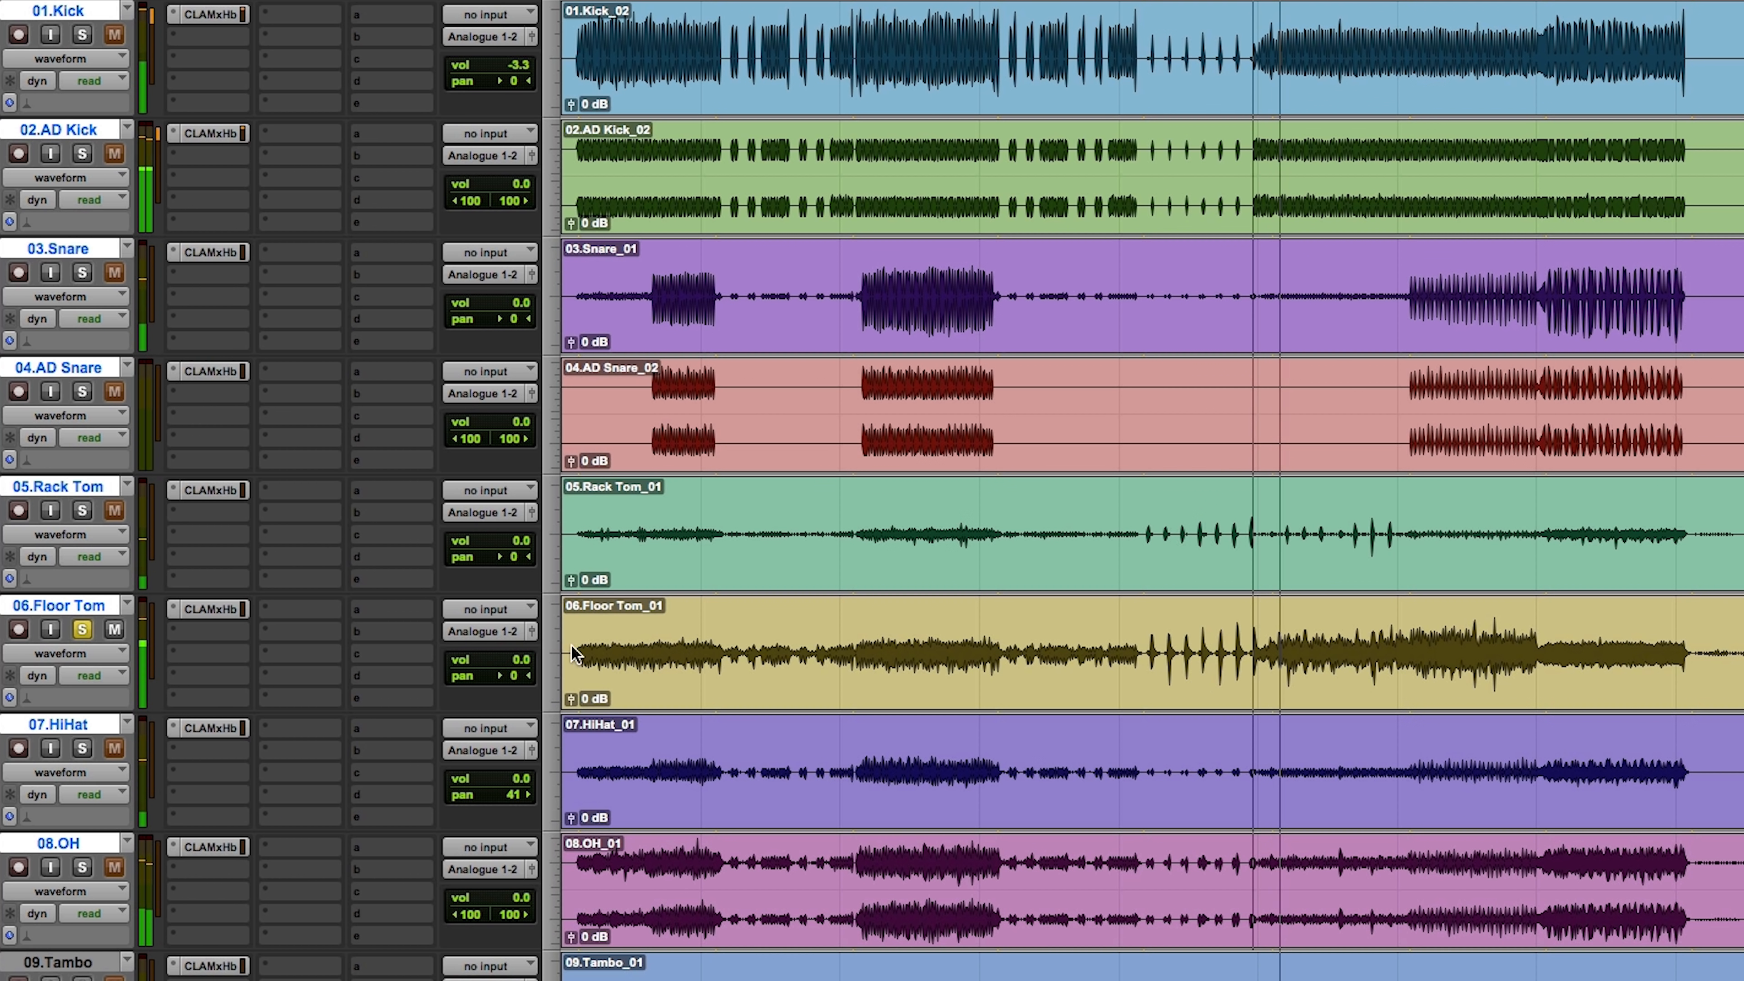
pyautogui.moveTo(511, 676); pyautogui.dragTo(483, 678)
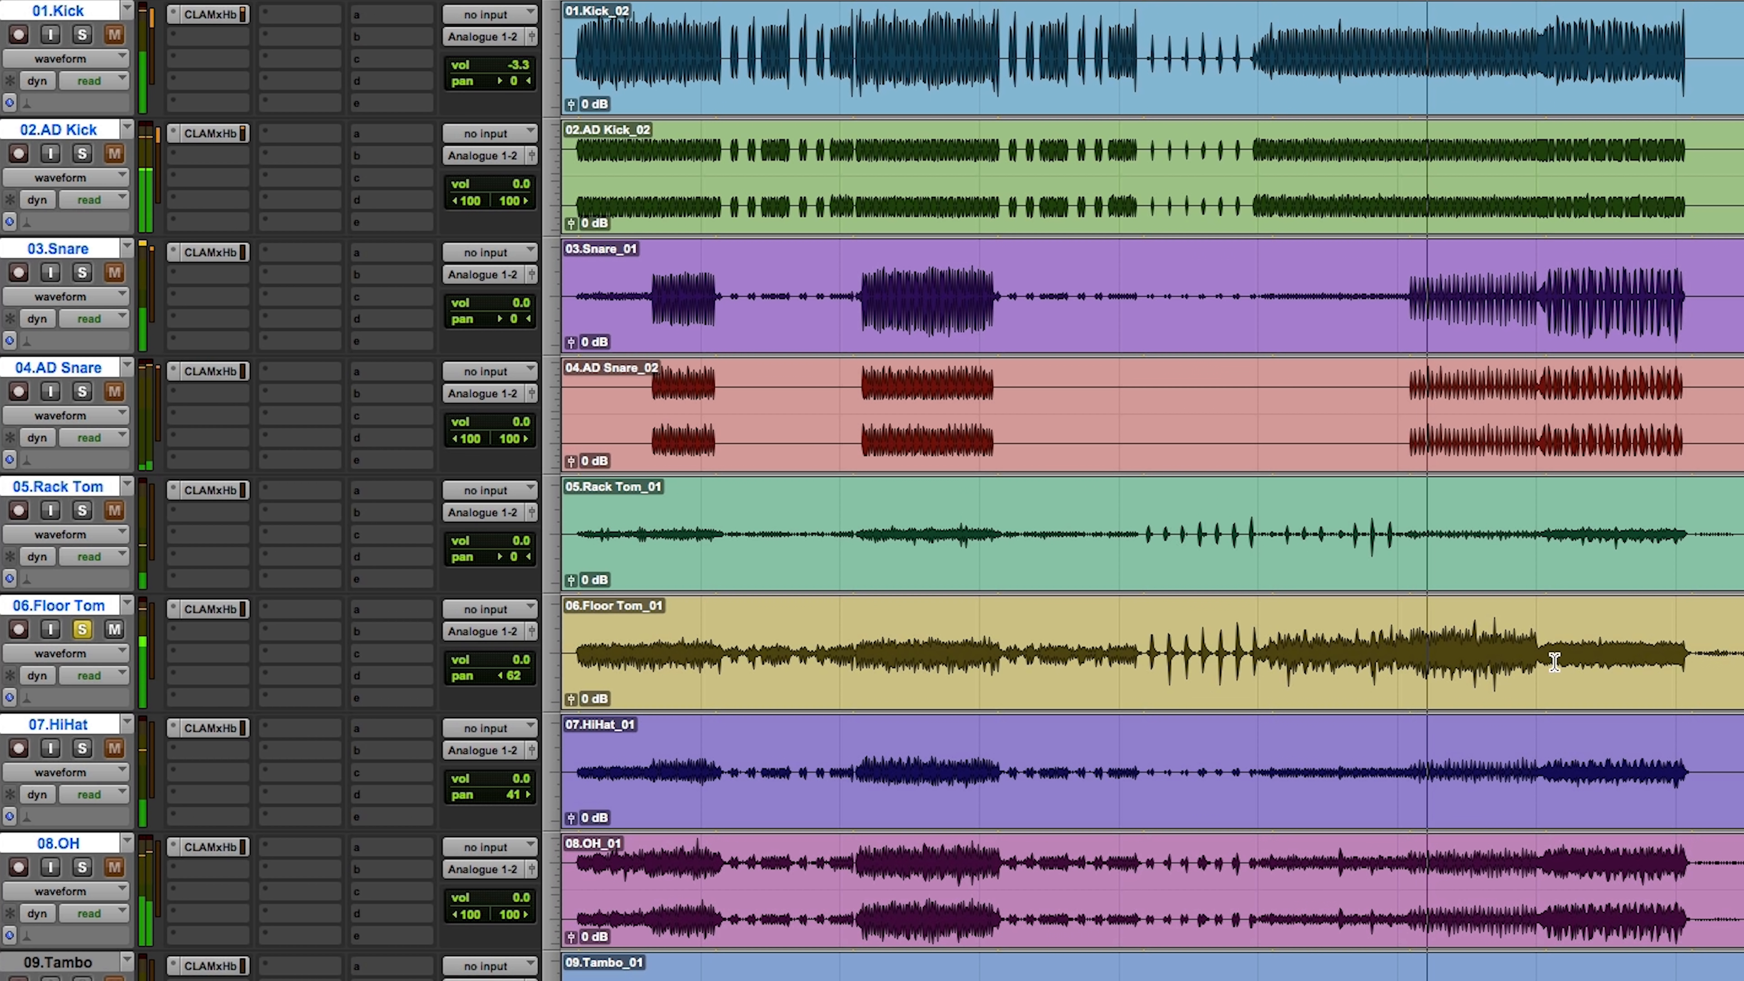
# Step: Split the Floor Tom clip just before its first isolated tom hit in the song's breakdown
pyautogui.press('space')
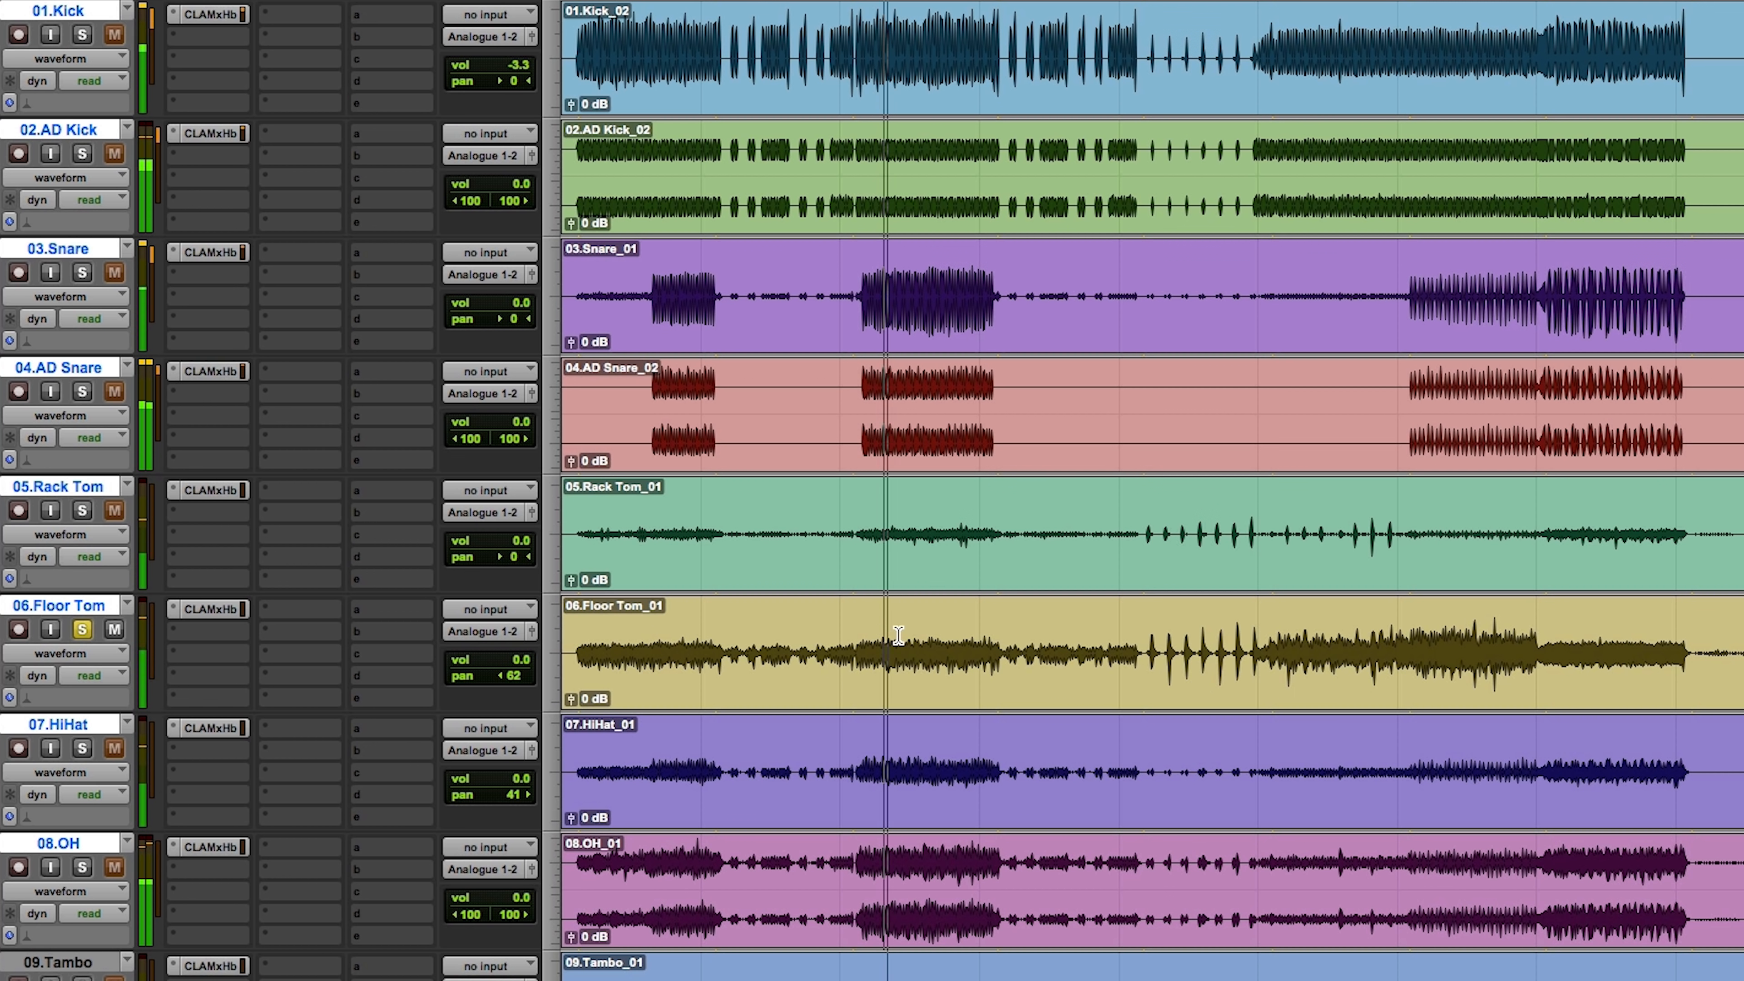
pyautogui.press('space')
pyautogui.moveTo(1104, 653); pyautogui.dragTo(1350, 670)
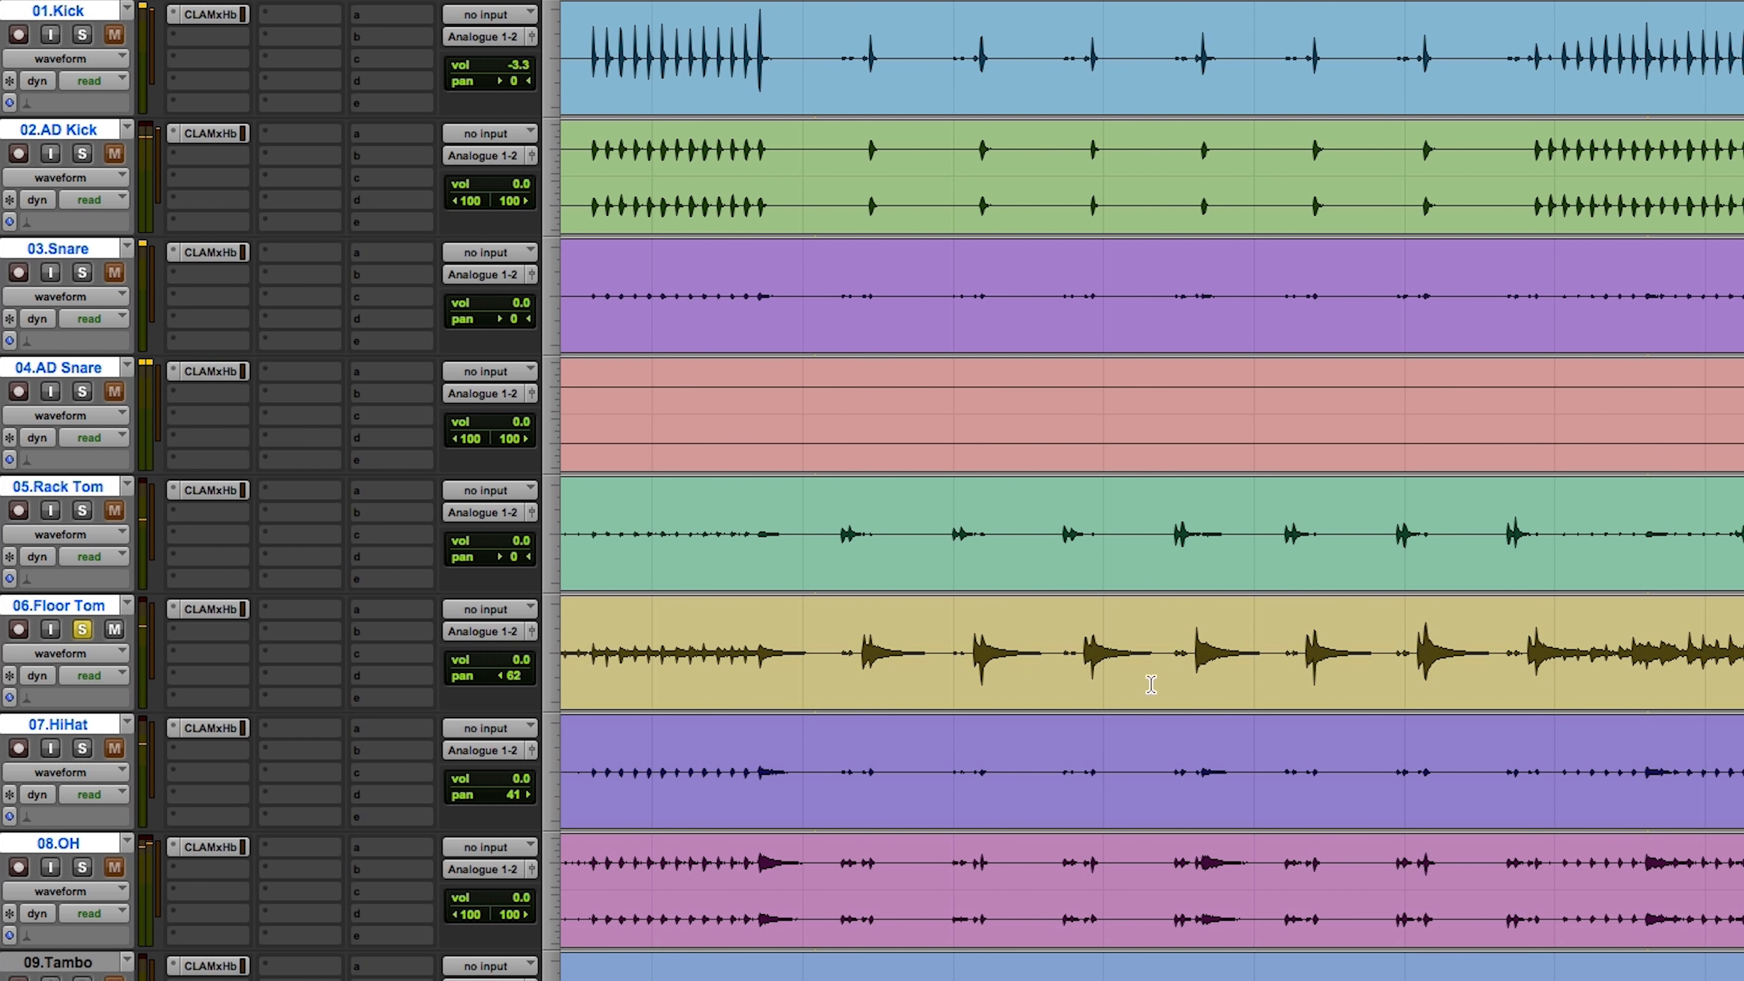
pyautogui.moveTo(772, 660); pyautogui.dragTo(1187, 611)
pyautogui.hotkey('alt', 'f')
pyautogui.click(841, 630)
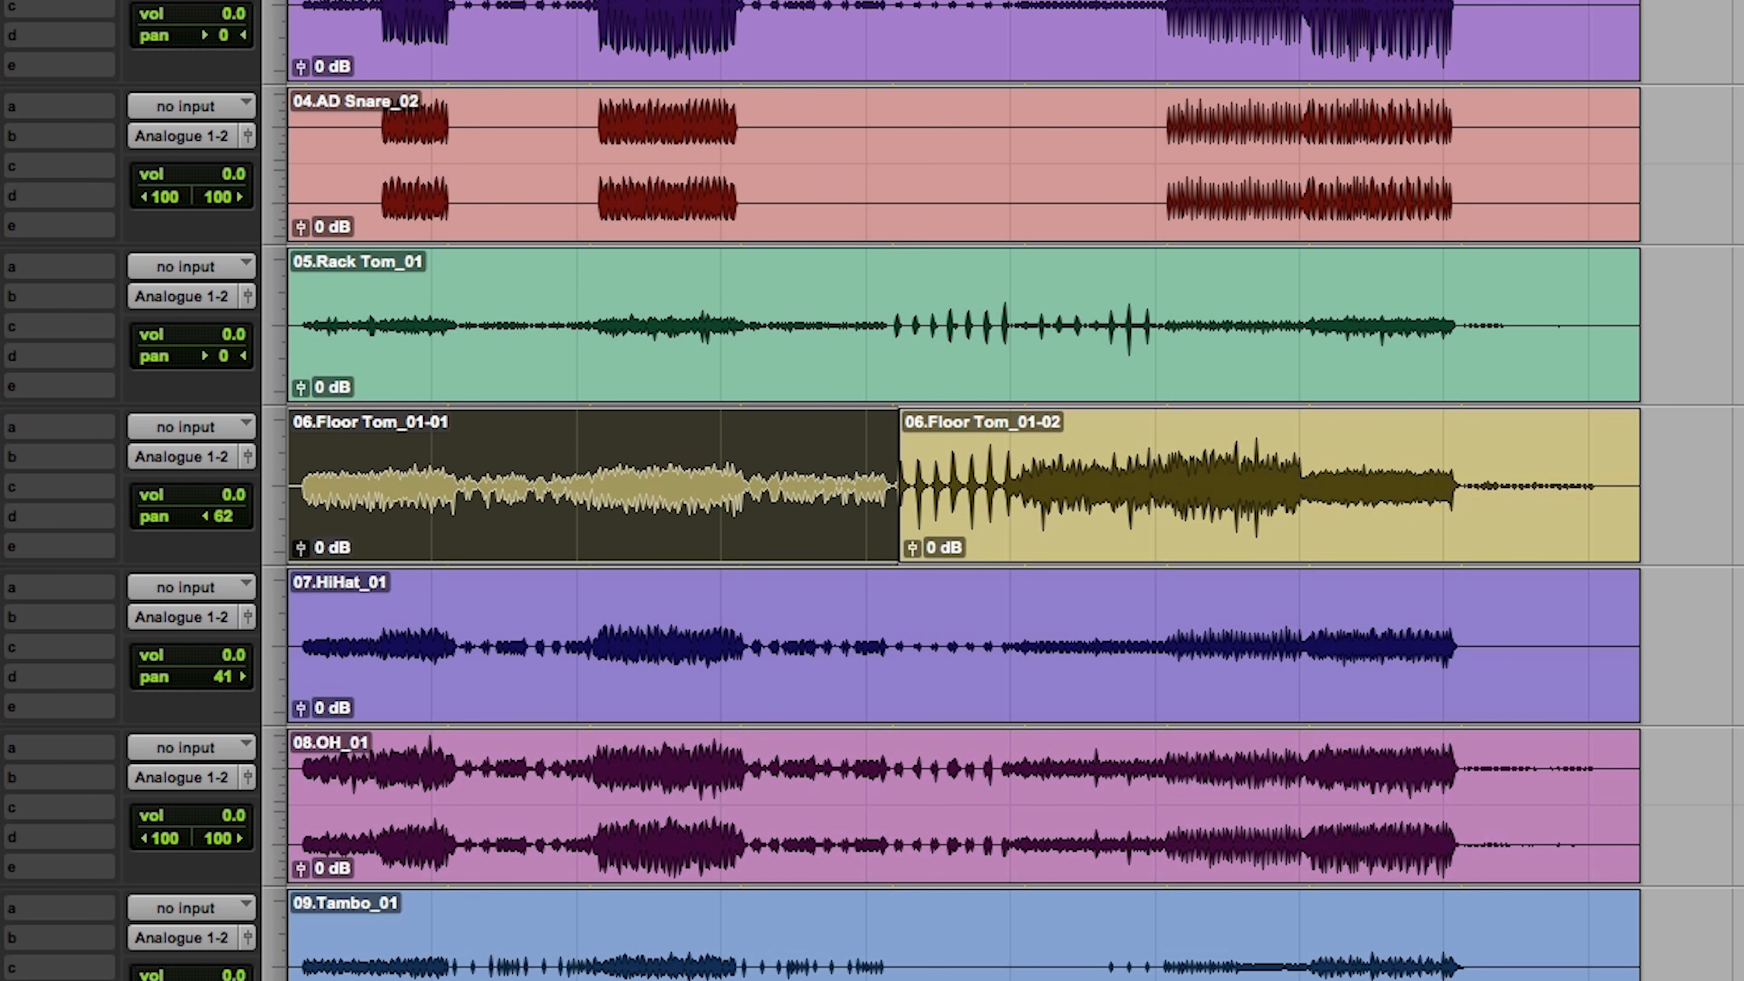
# Step: Lower the clip gain of the Floor Tom section before the split to -13.2 dB and audition it
pyautogui.moveTo(300, 548); pyautogui.dragTo(305, 580)
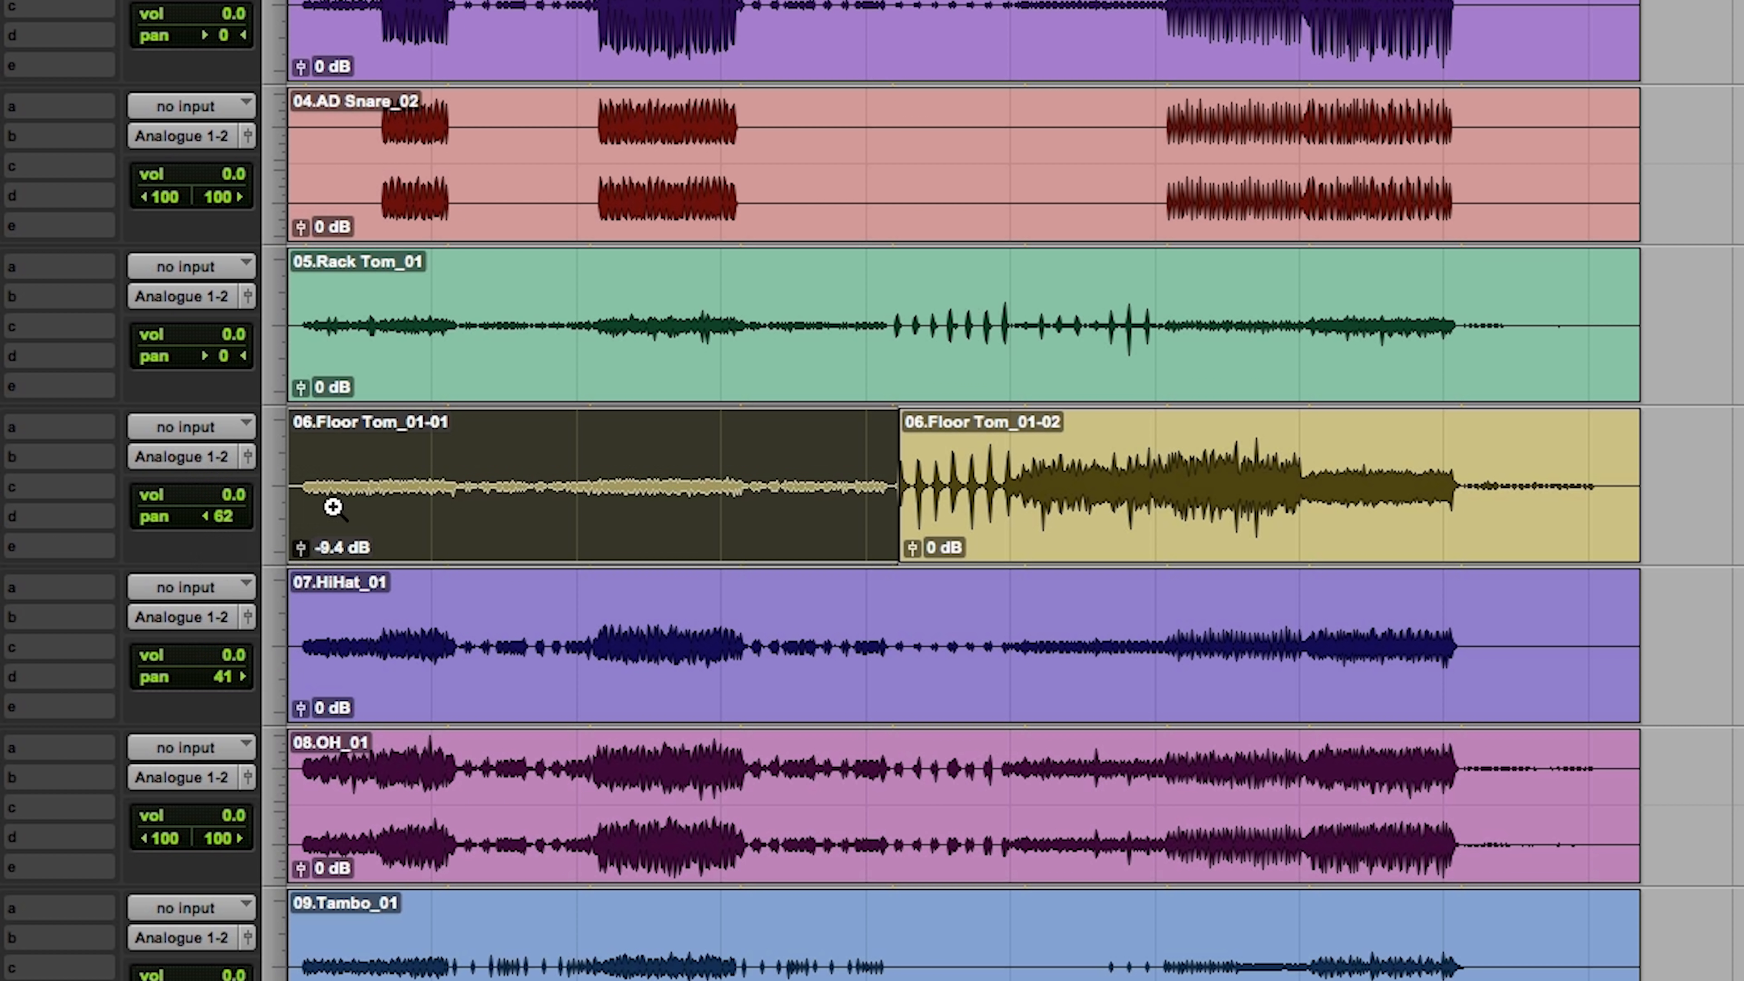
pyautogui.click(311, 485)
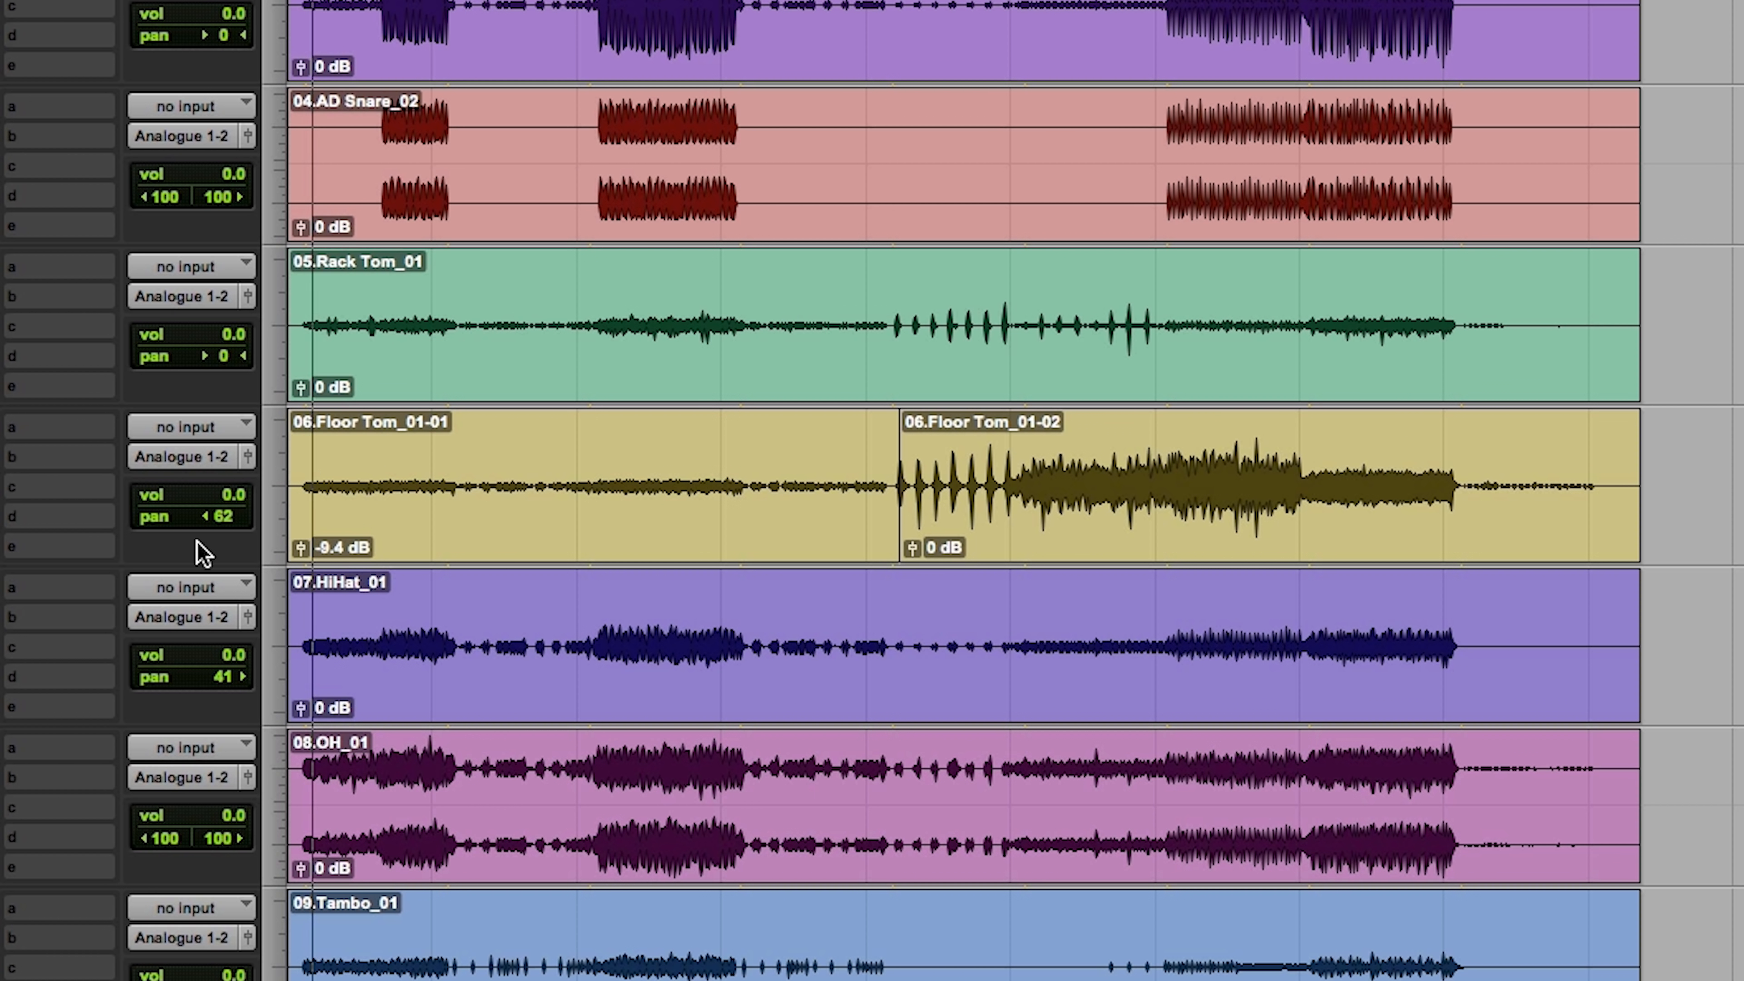
pyautogui.moveTo(300, 548); pyautogui.dragTo(300, 552)
# Step: Locate the end of the Floor Tom's played part and split the clip right after its last hit
pyautogui.press('F5')
pyautogui.moveTo(898, 450); pyautogui.dragTo(1733, 429)
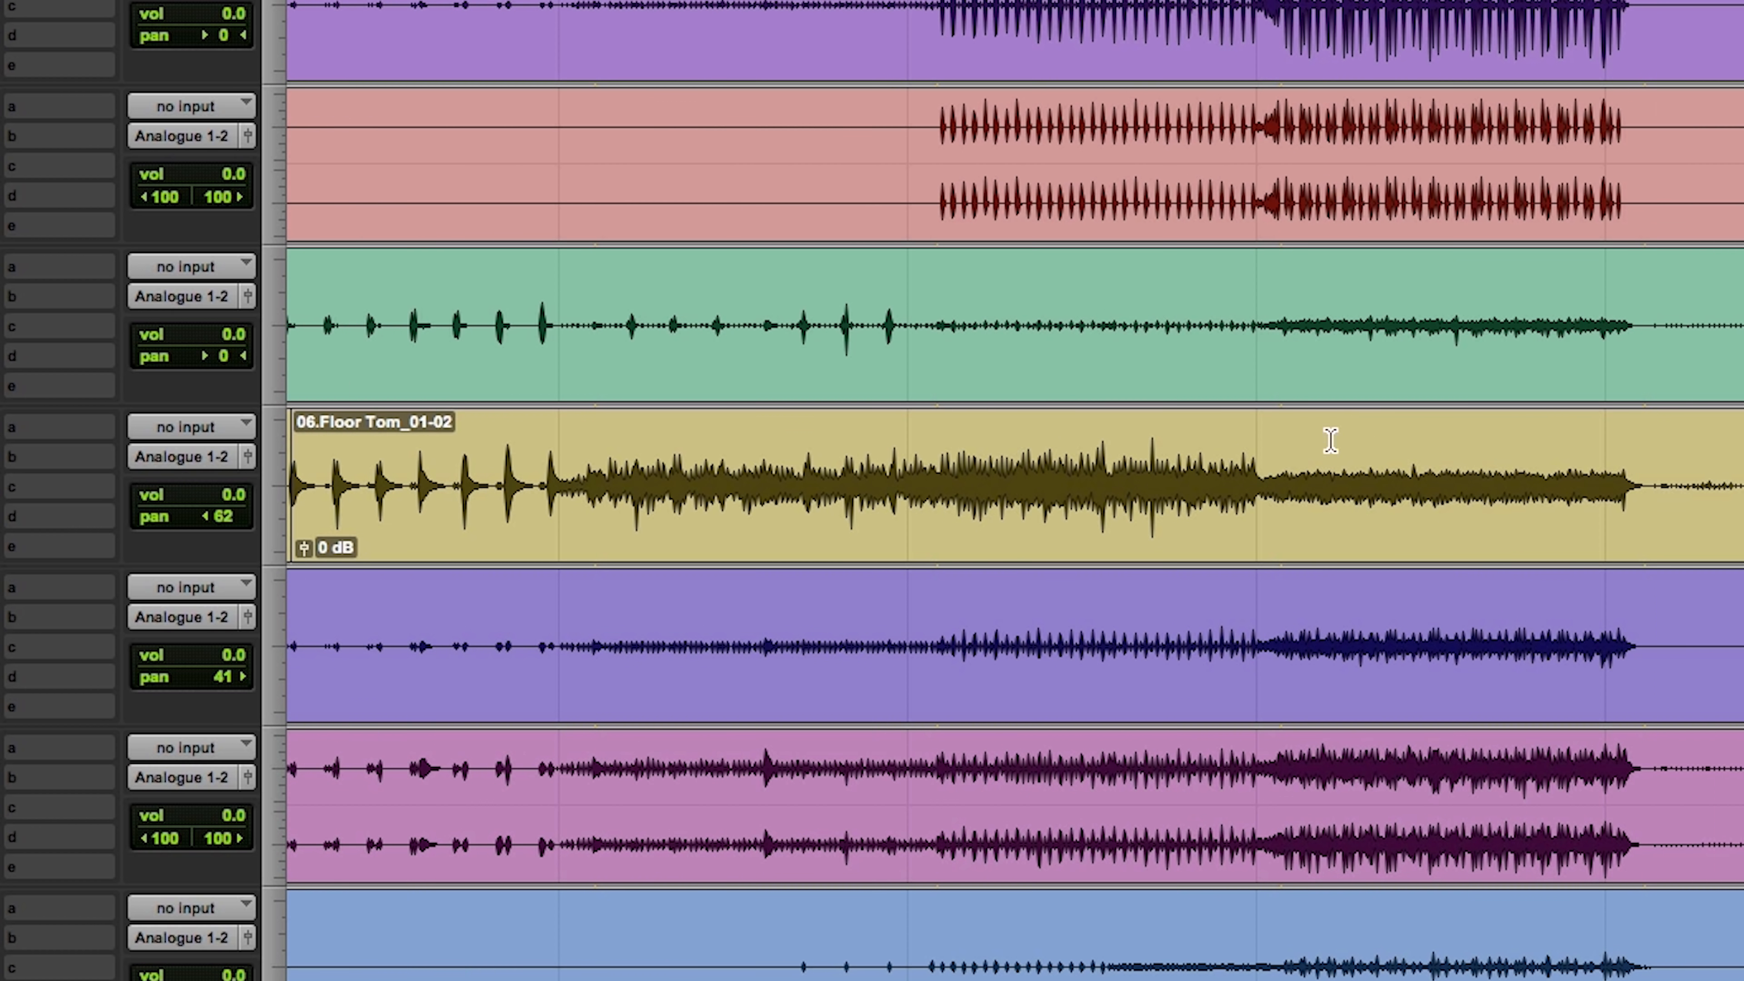
pyautogui.click(1159, 498)
pyautogui.press('space')
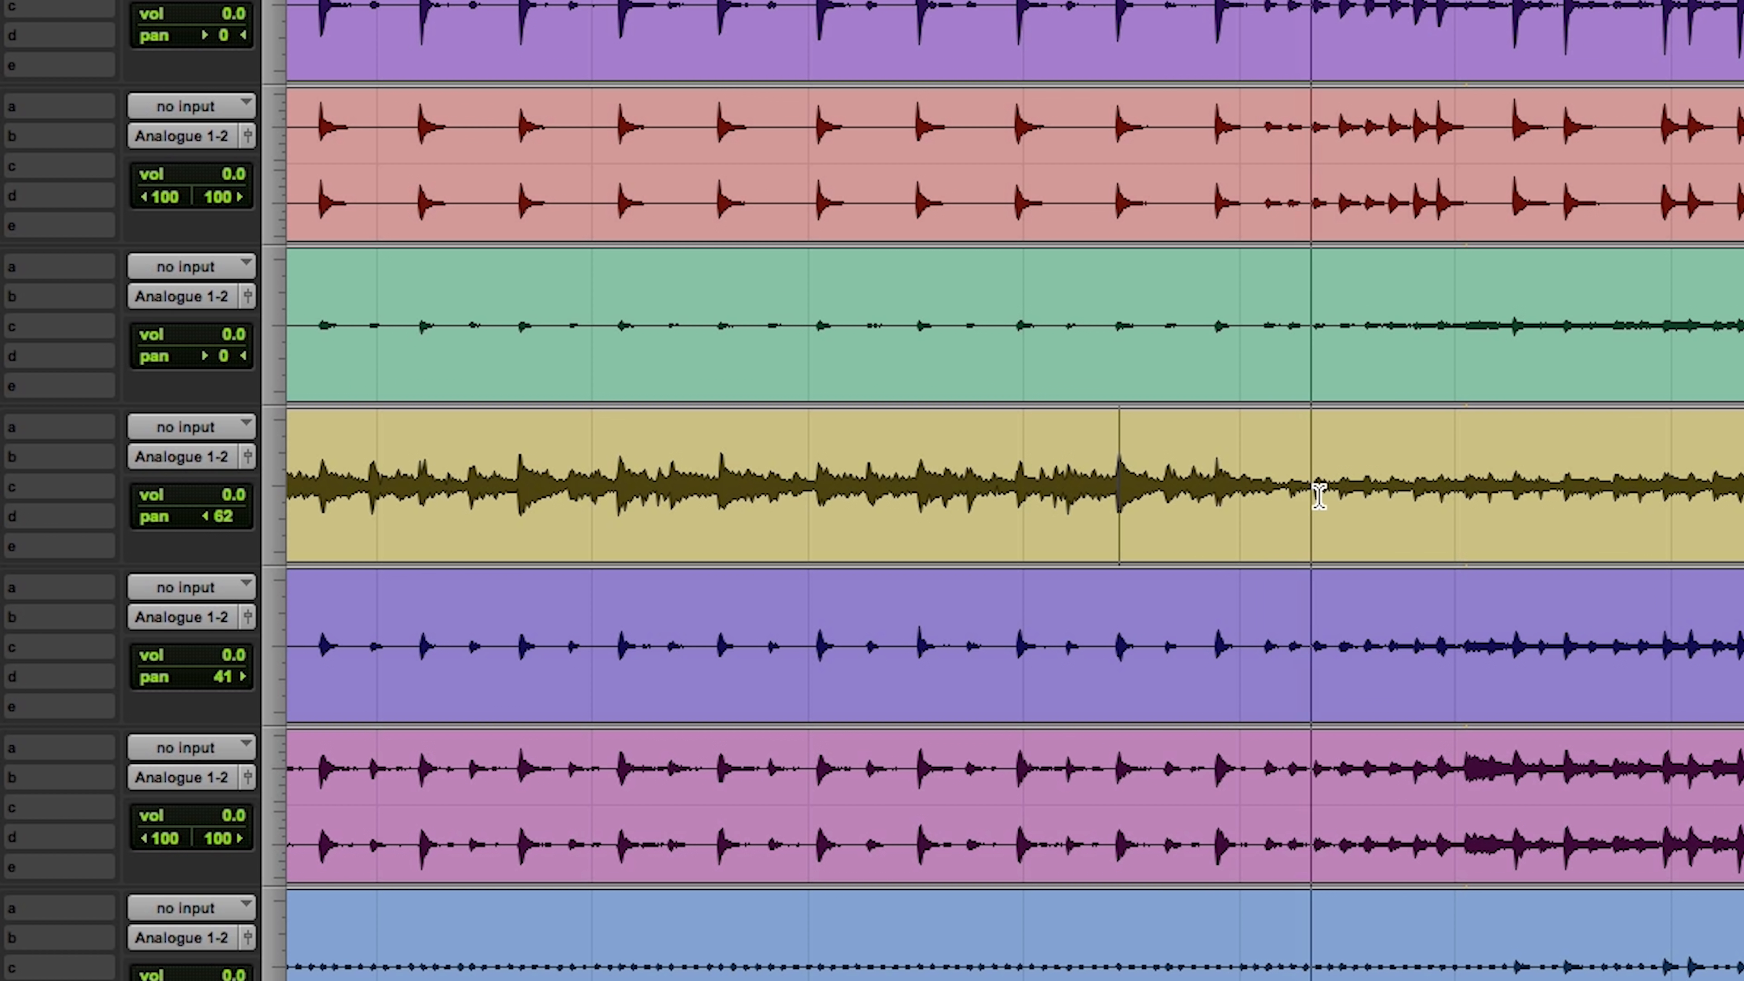
pyautogui.click(1267, 491)
pyautogui.press('Tab')
pyautogui.press('super+e')
# Step: Set the clip gain of the trailing Floor Tom section after the last hit to -12.3 dB
pyautogui.click(1509, 476)
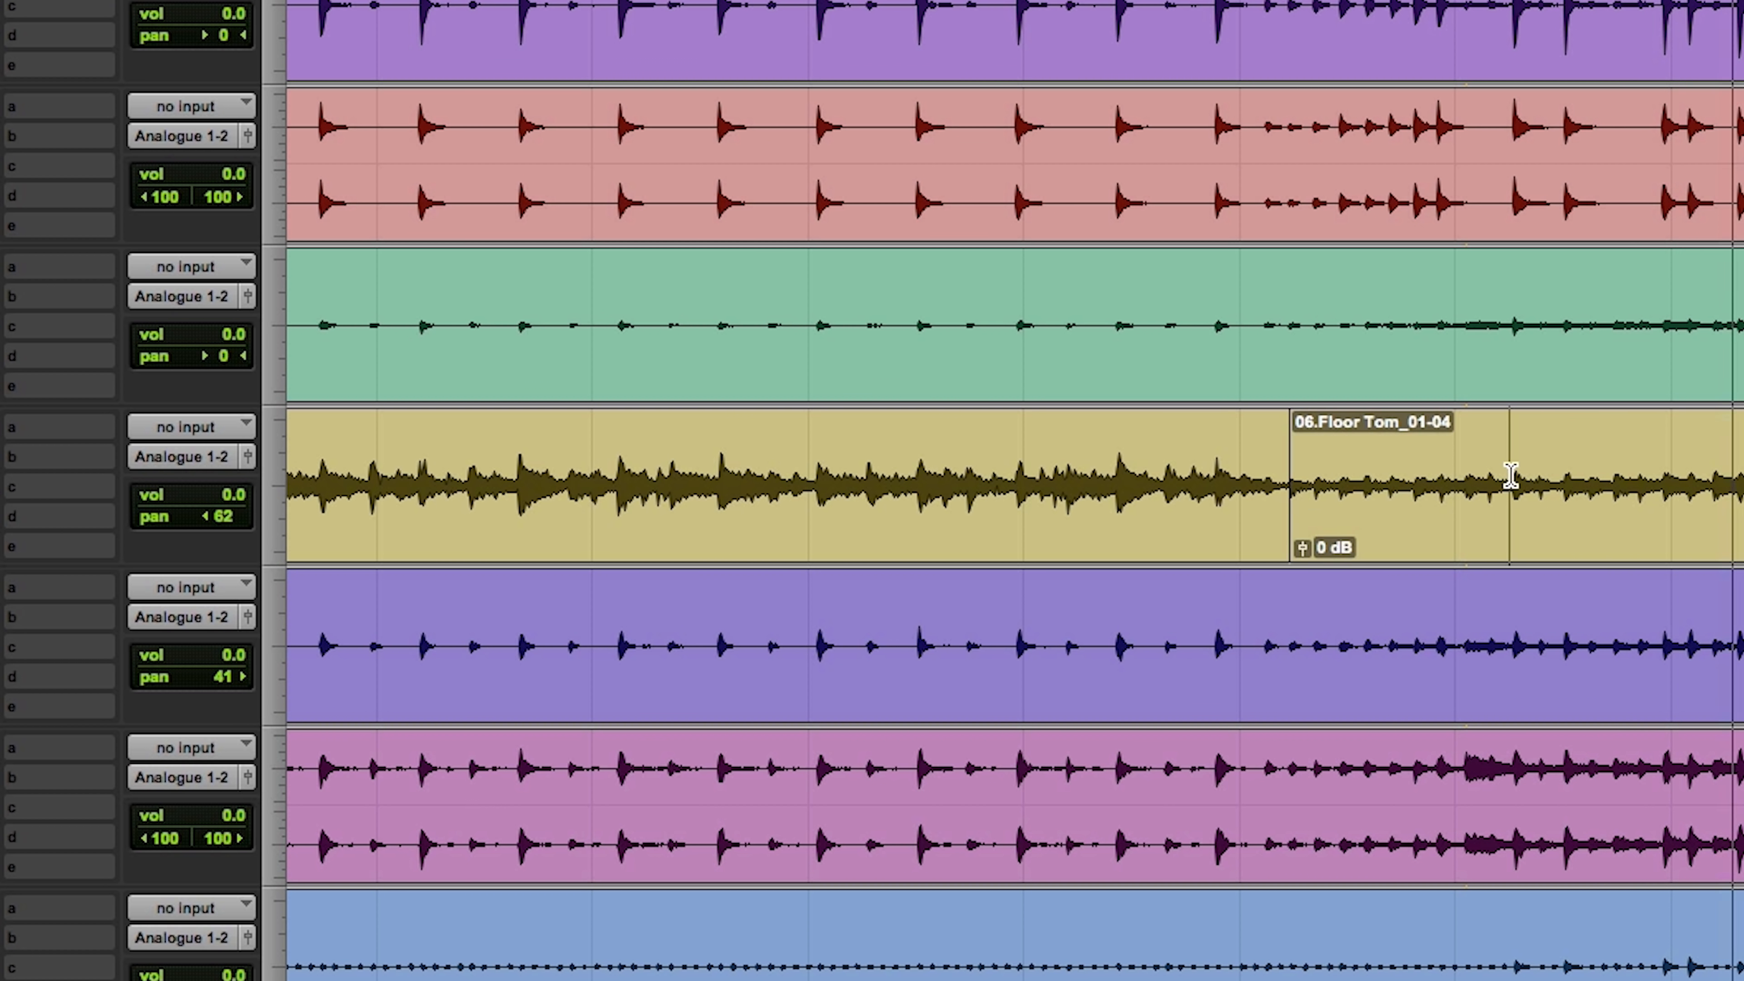
pyautogui.doubleClick(1510, 476)
pyautogui.moveTo(1300, 548); pyautogui.dragTo(1300, 571)
pyautogui.press('super+bracketleft')
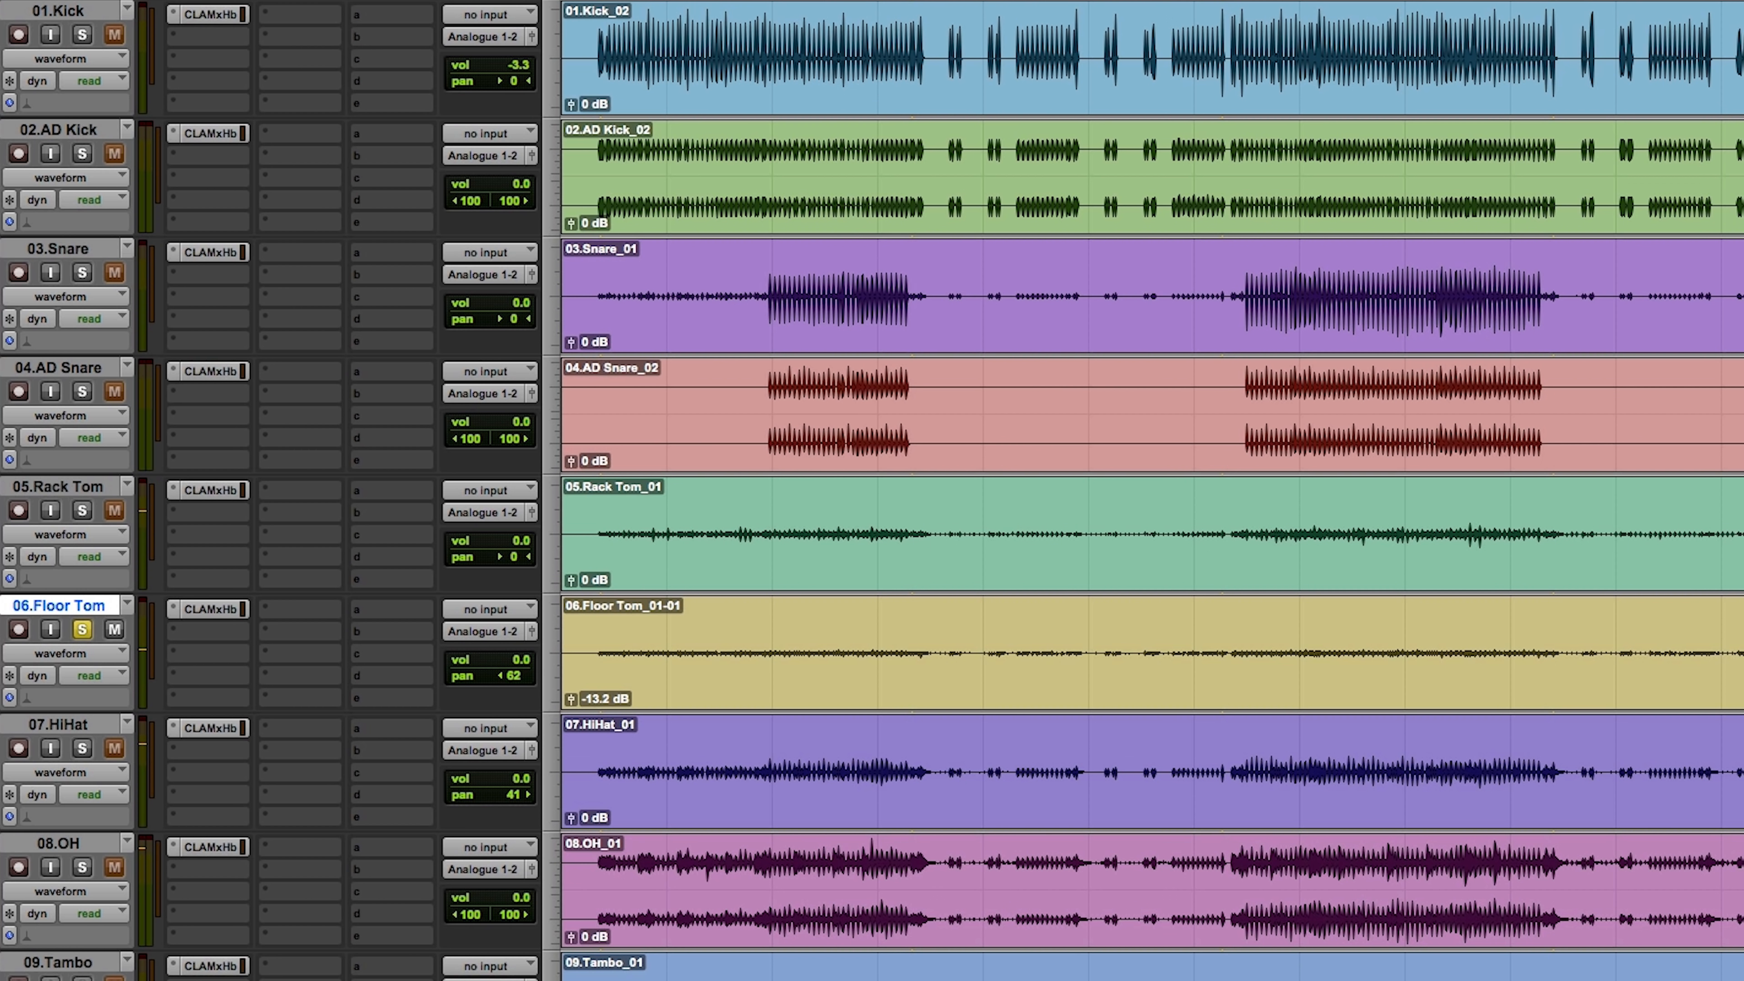
# Step: Split the Rack Tom clip around its hits with the trailing section at -7.5 dB, and pan the track 22 to the right
pyautogui.press('p')
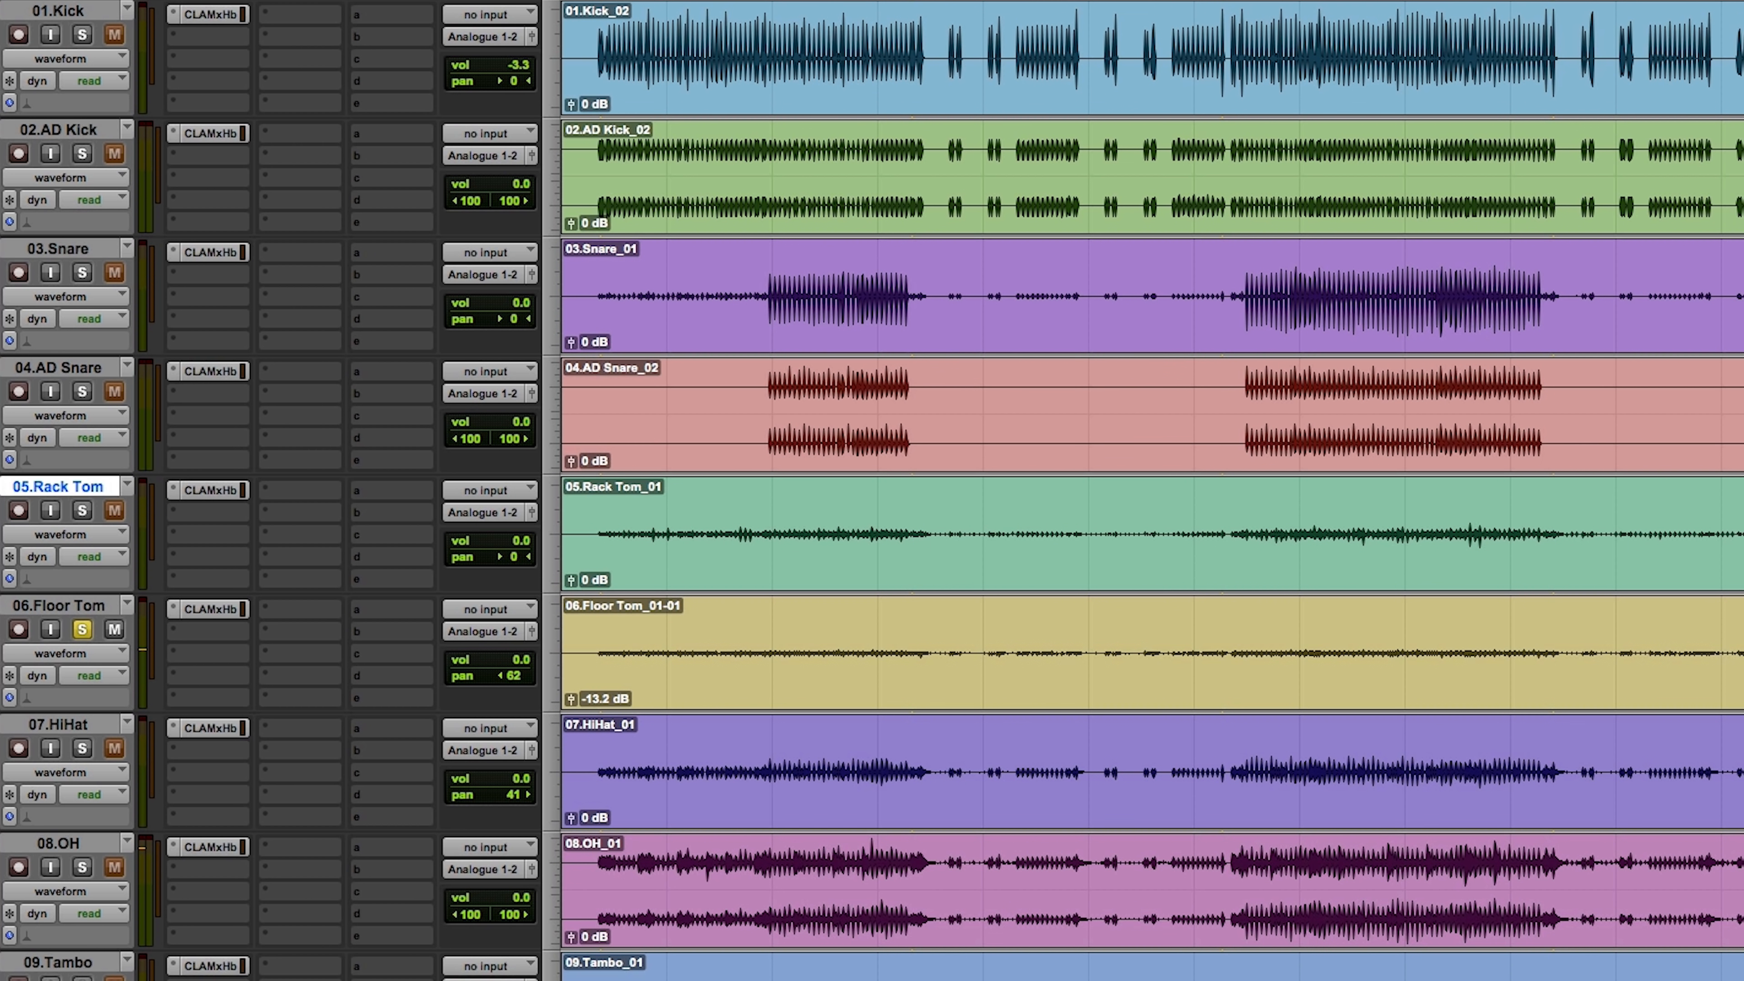
pyautogui.click(1739, 553)
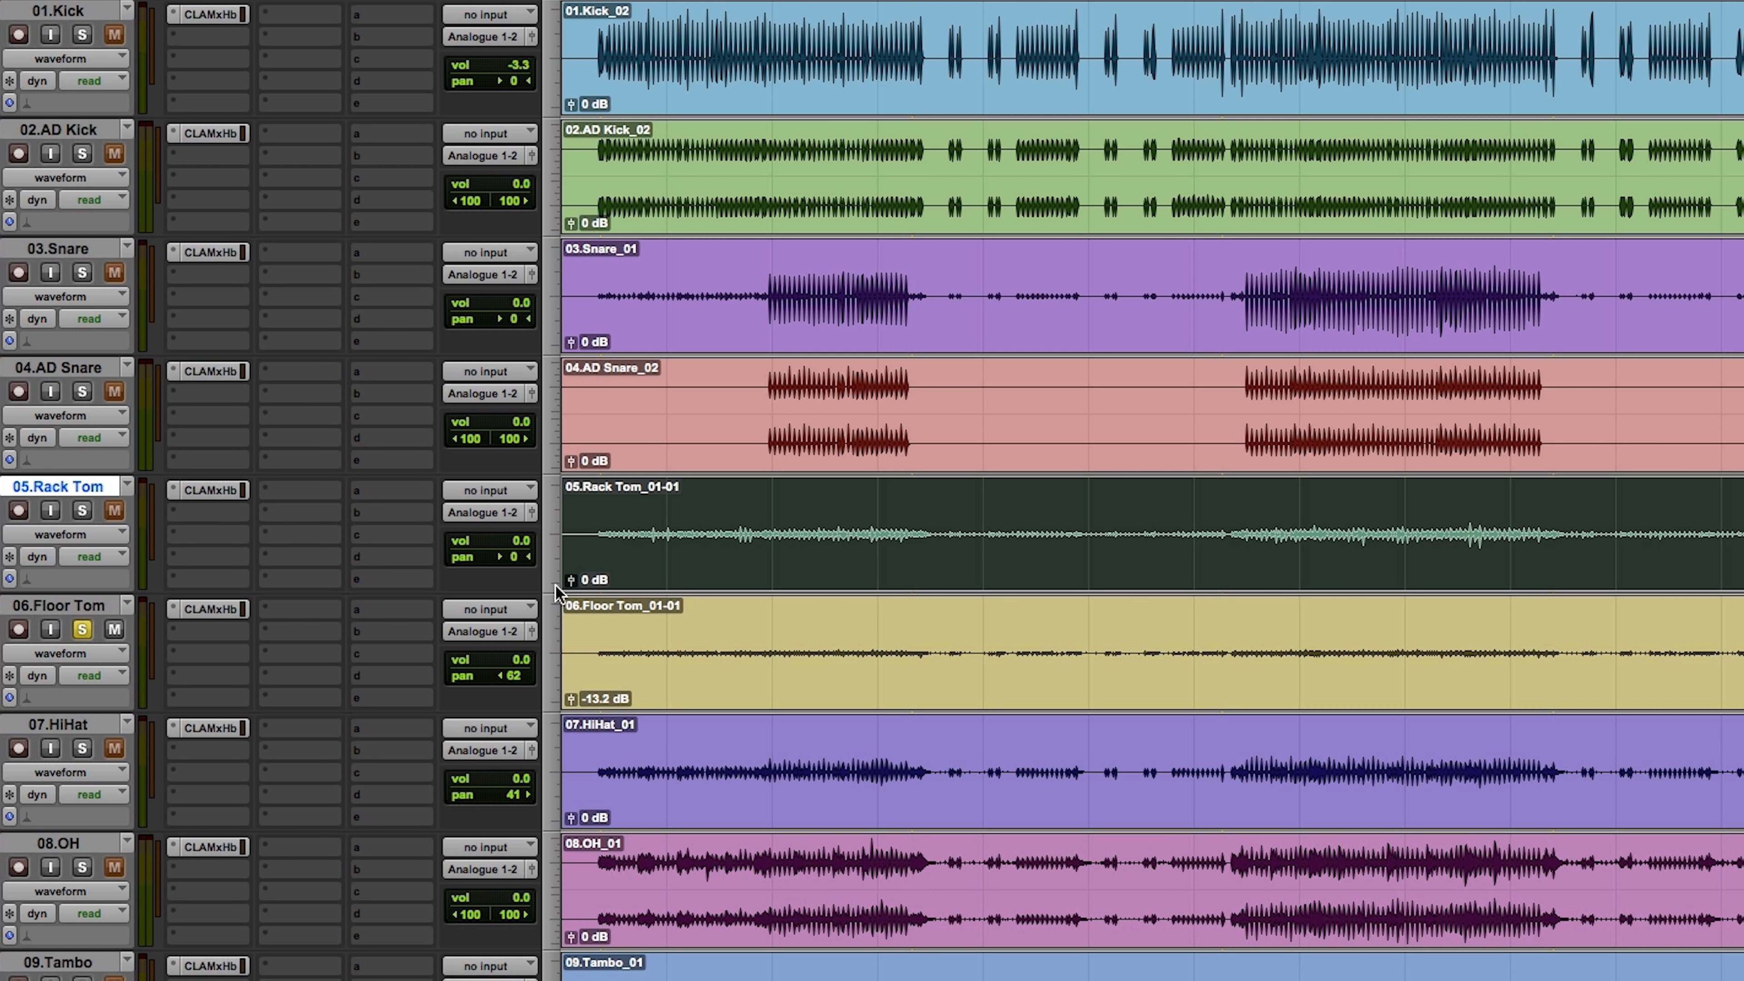
pyautogui.moveTo(570, 585); pyautogui.dragTo(519, 552)
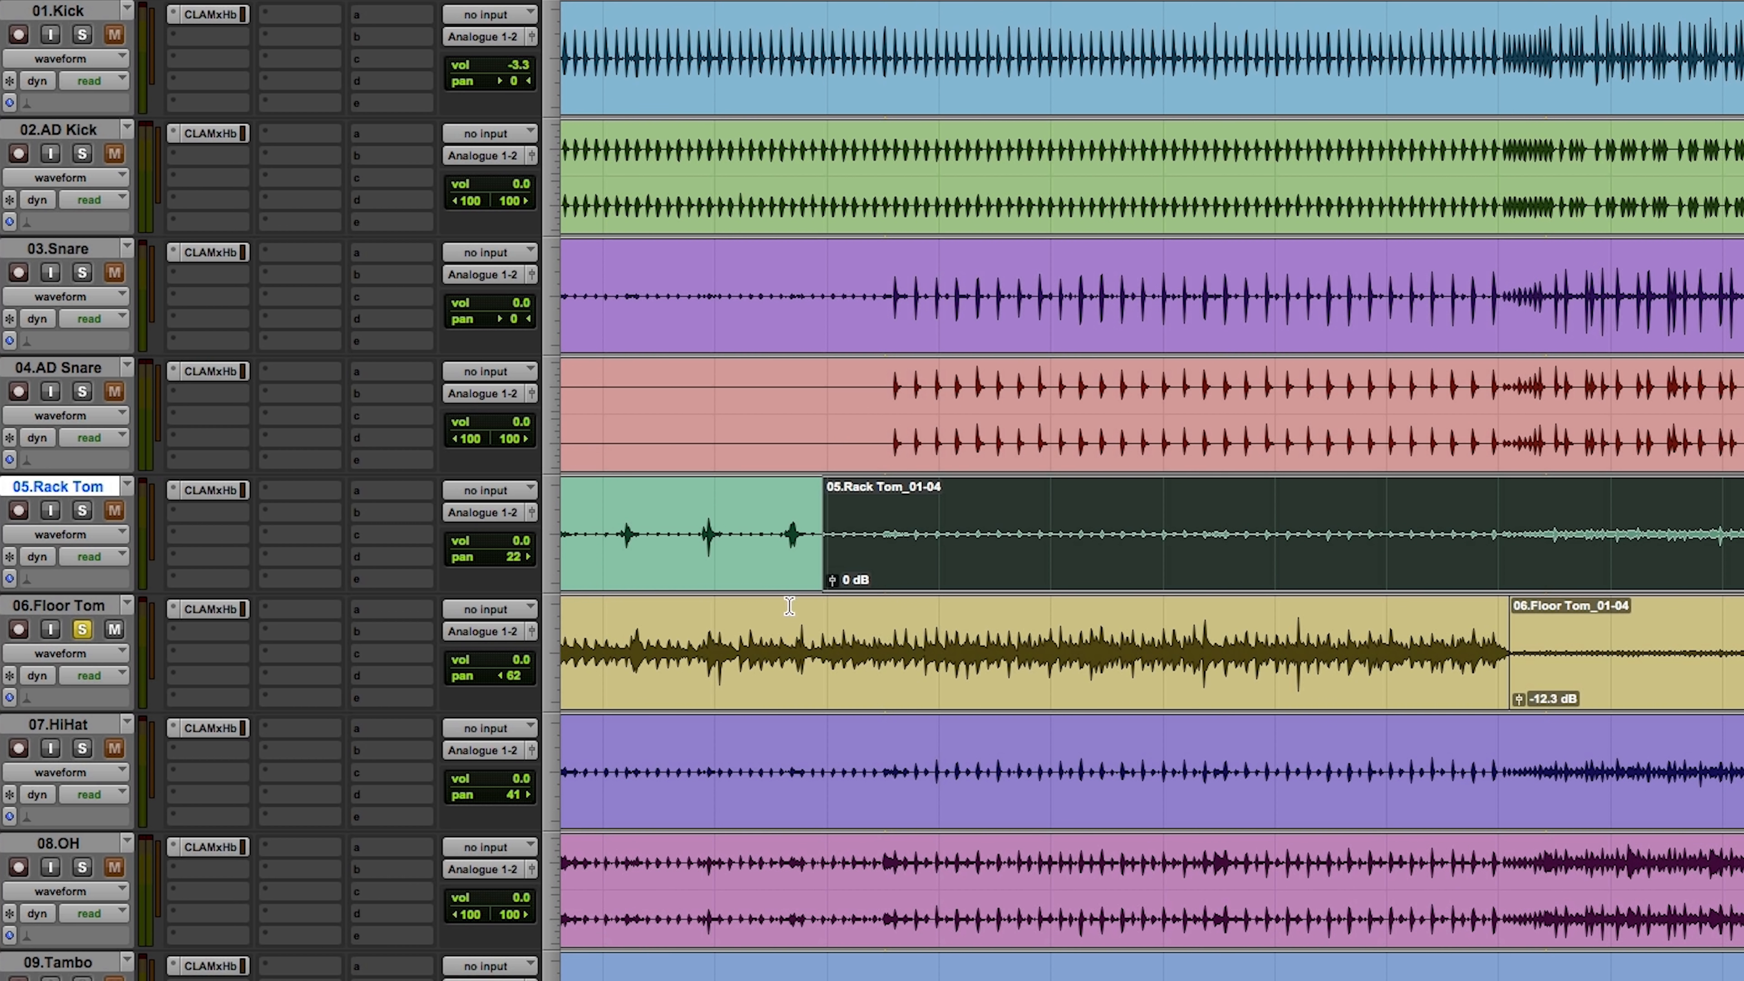
pyautogui.moveTo(831, 582); pyautogui.dragTo(830, 589)
# Step: Solo the Rack Tom along with the Floor Tom and select both tracks across the first series of tom hits
pyautogui.press('r')
pyautogui.press('r')
pyautogui.press('r')
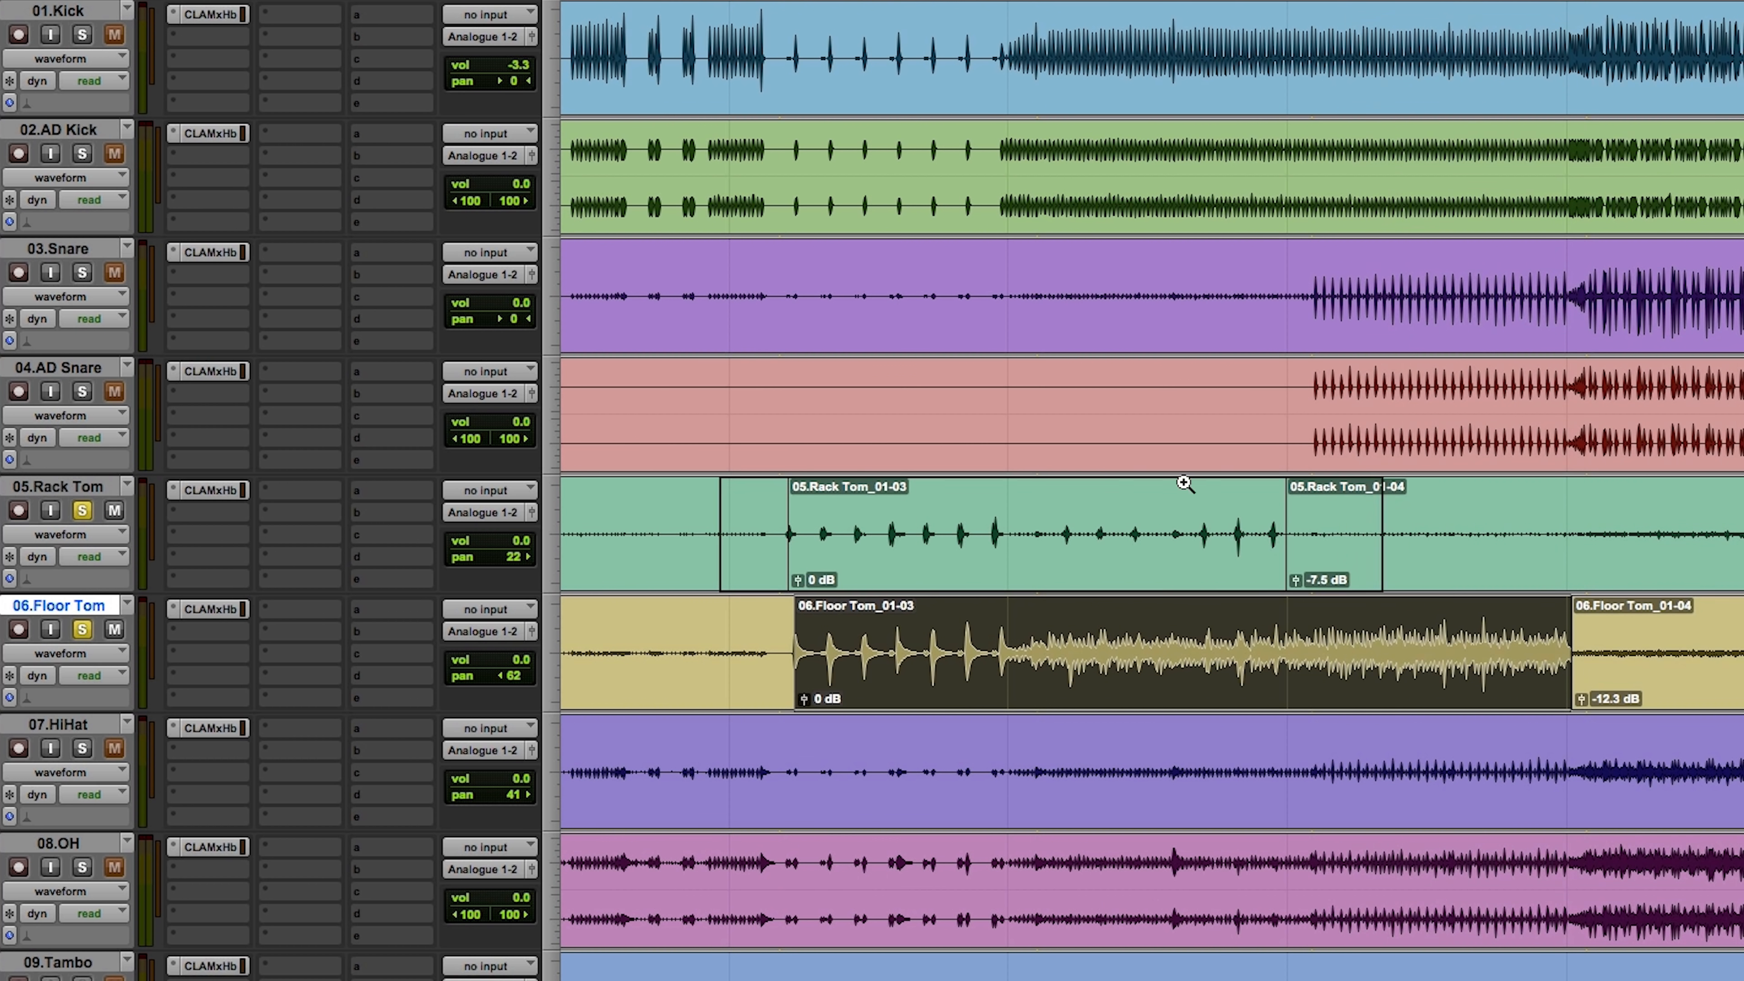
pyautogui.press('t')
pyautogui.moveTo(1257, 537); pyautogui.dragTo(726, 642)
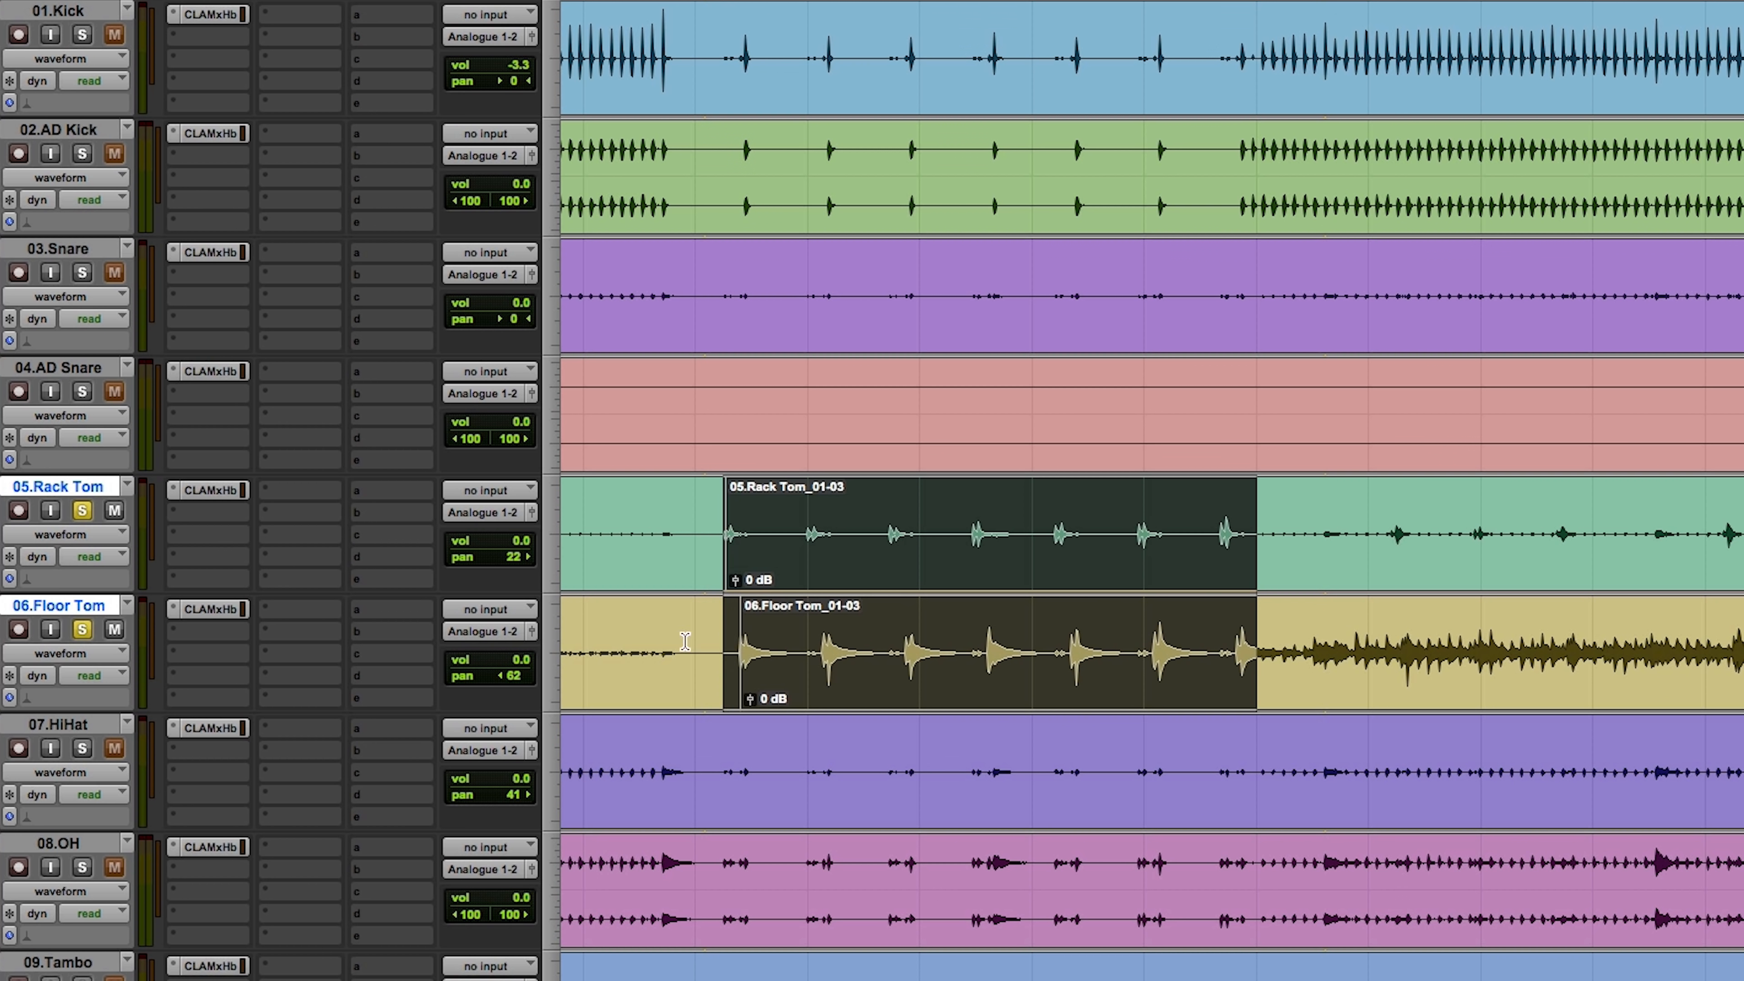
# Step: In the Rack Tom's CLA MixHub, enable the EQ and cut the LMF band by 9.3 dB at 0.34 kHz with a Q of 1.79
pyautogui.click(206, 490)
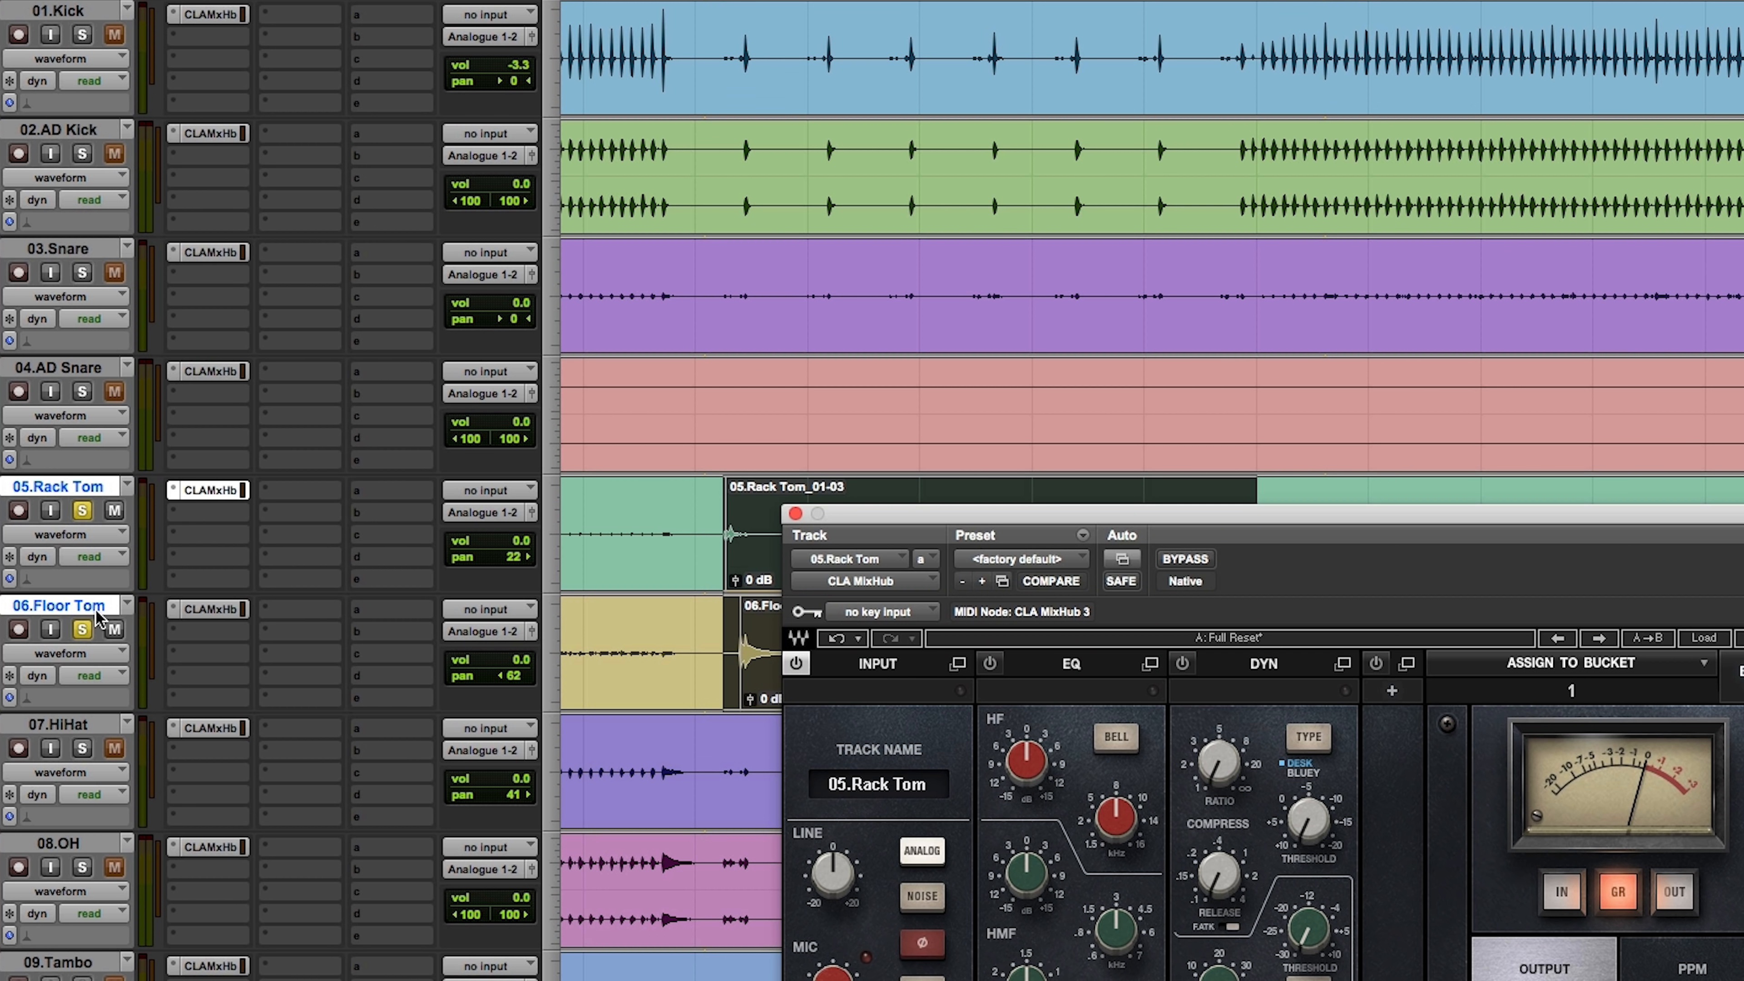
pyautogui.moveTo(1318, 520); pyautogui.dragTo(1257, 7)
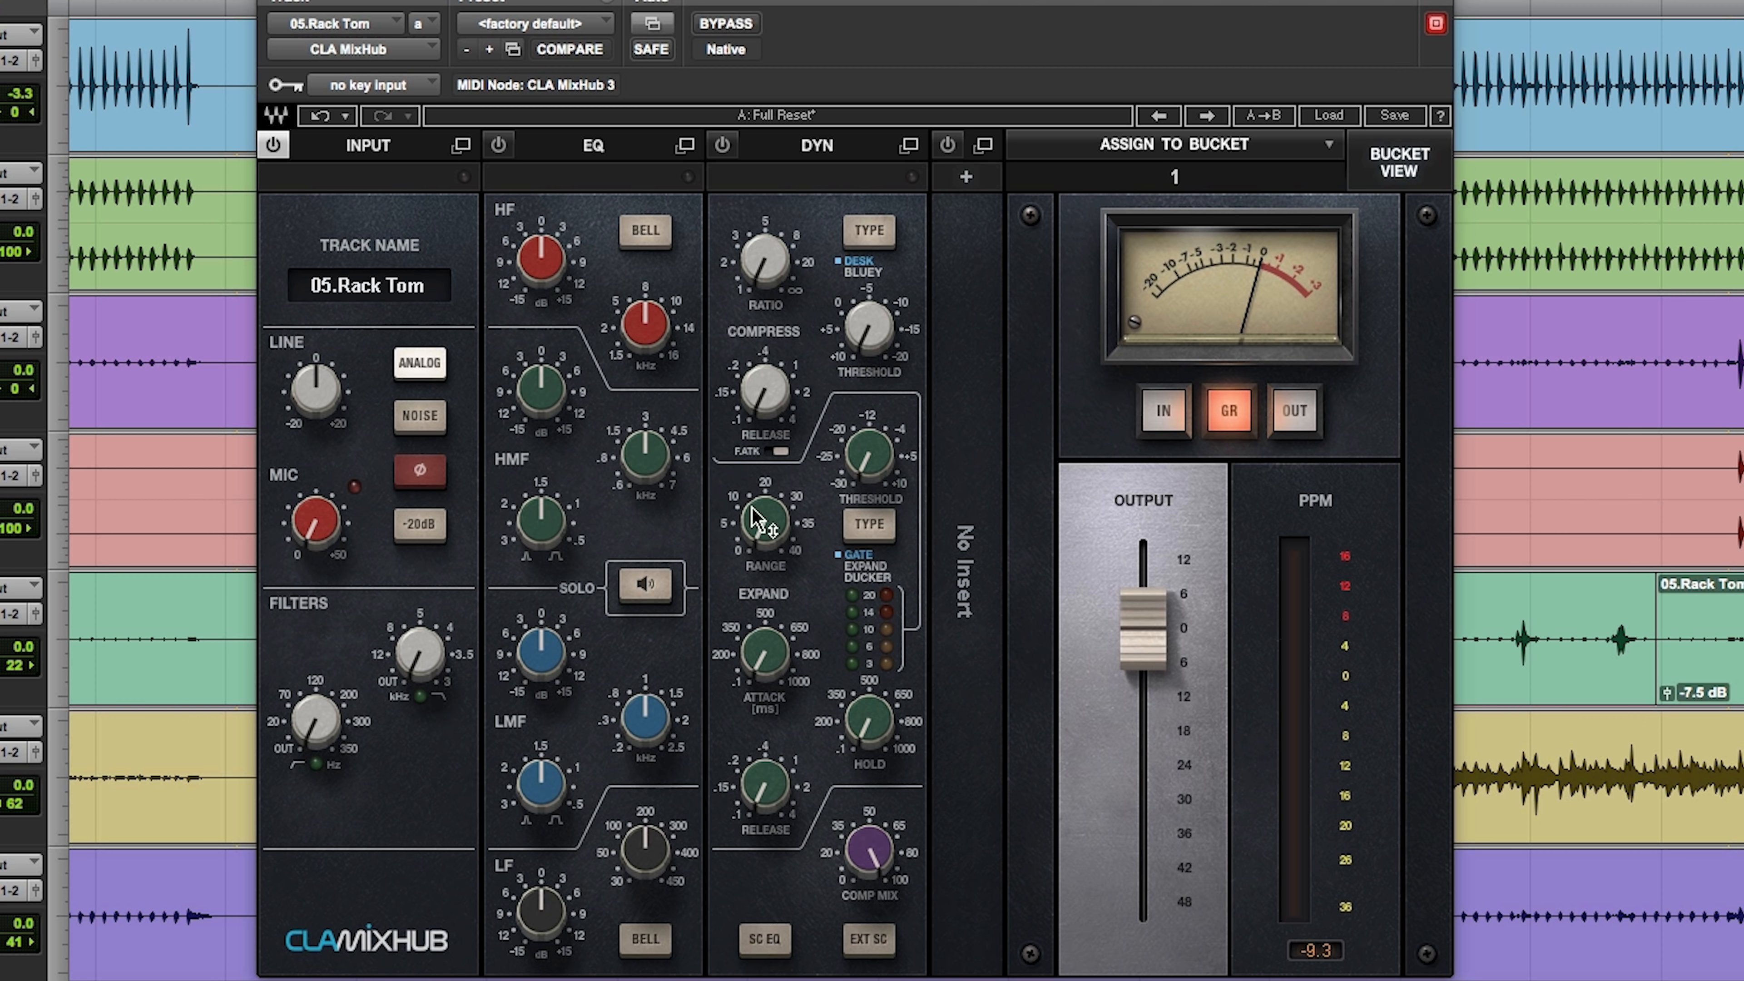
pyautogui.click(649, 594)
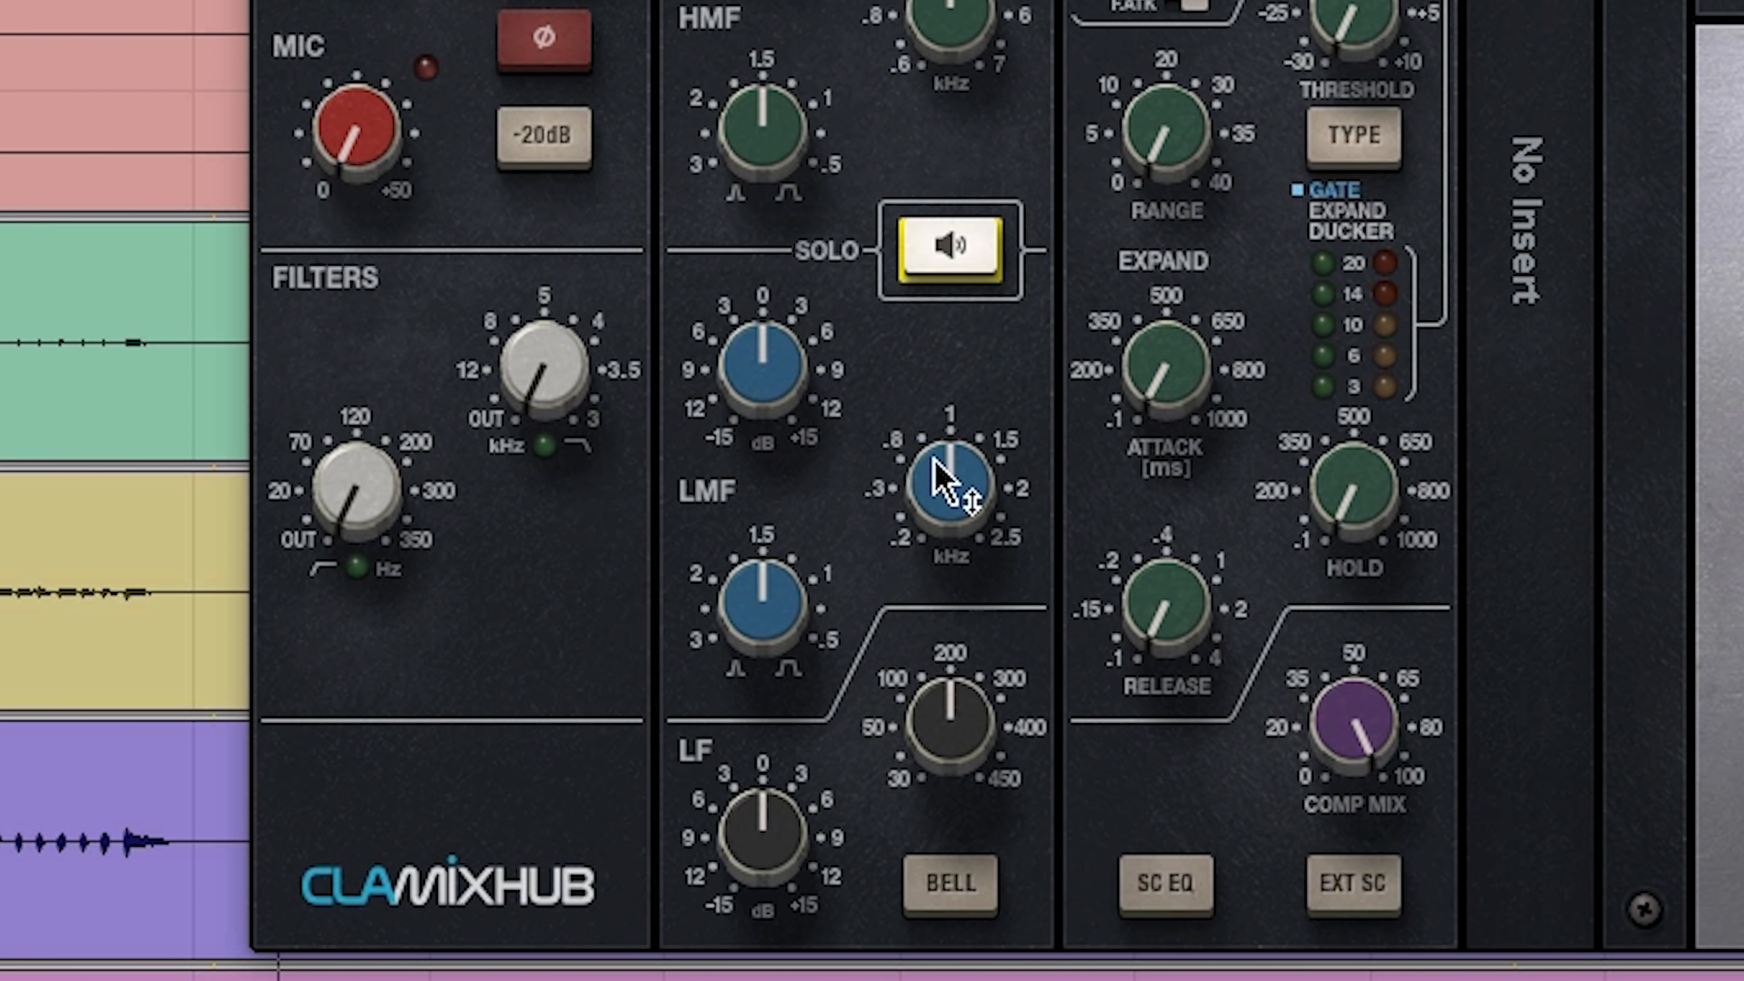
pyautogui.moveTo(637, 721); pyautogui.dragTo(637, 741)
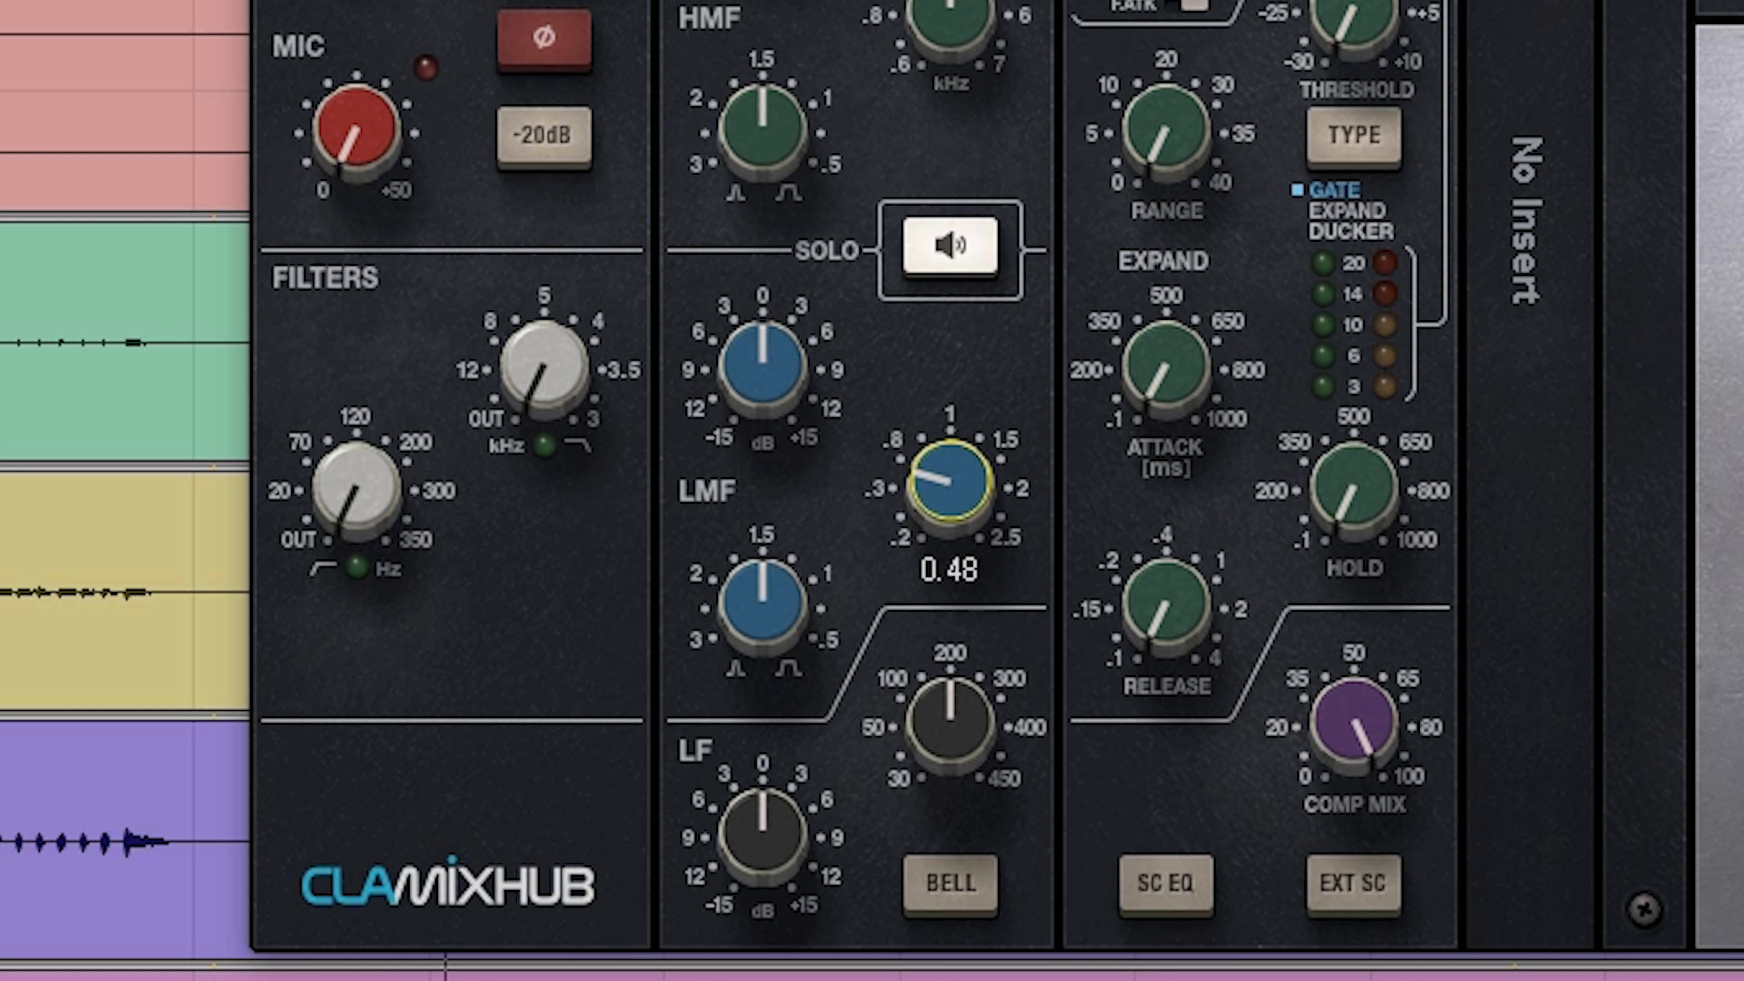
pyautogui.moveTo(950, 482)
pyautogui.mouseDown()
pyautogui.moveTo(950, 420)
pyautogui.moveTo(950, 468)
pyautogui.mouseUp()
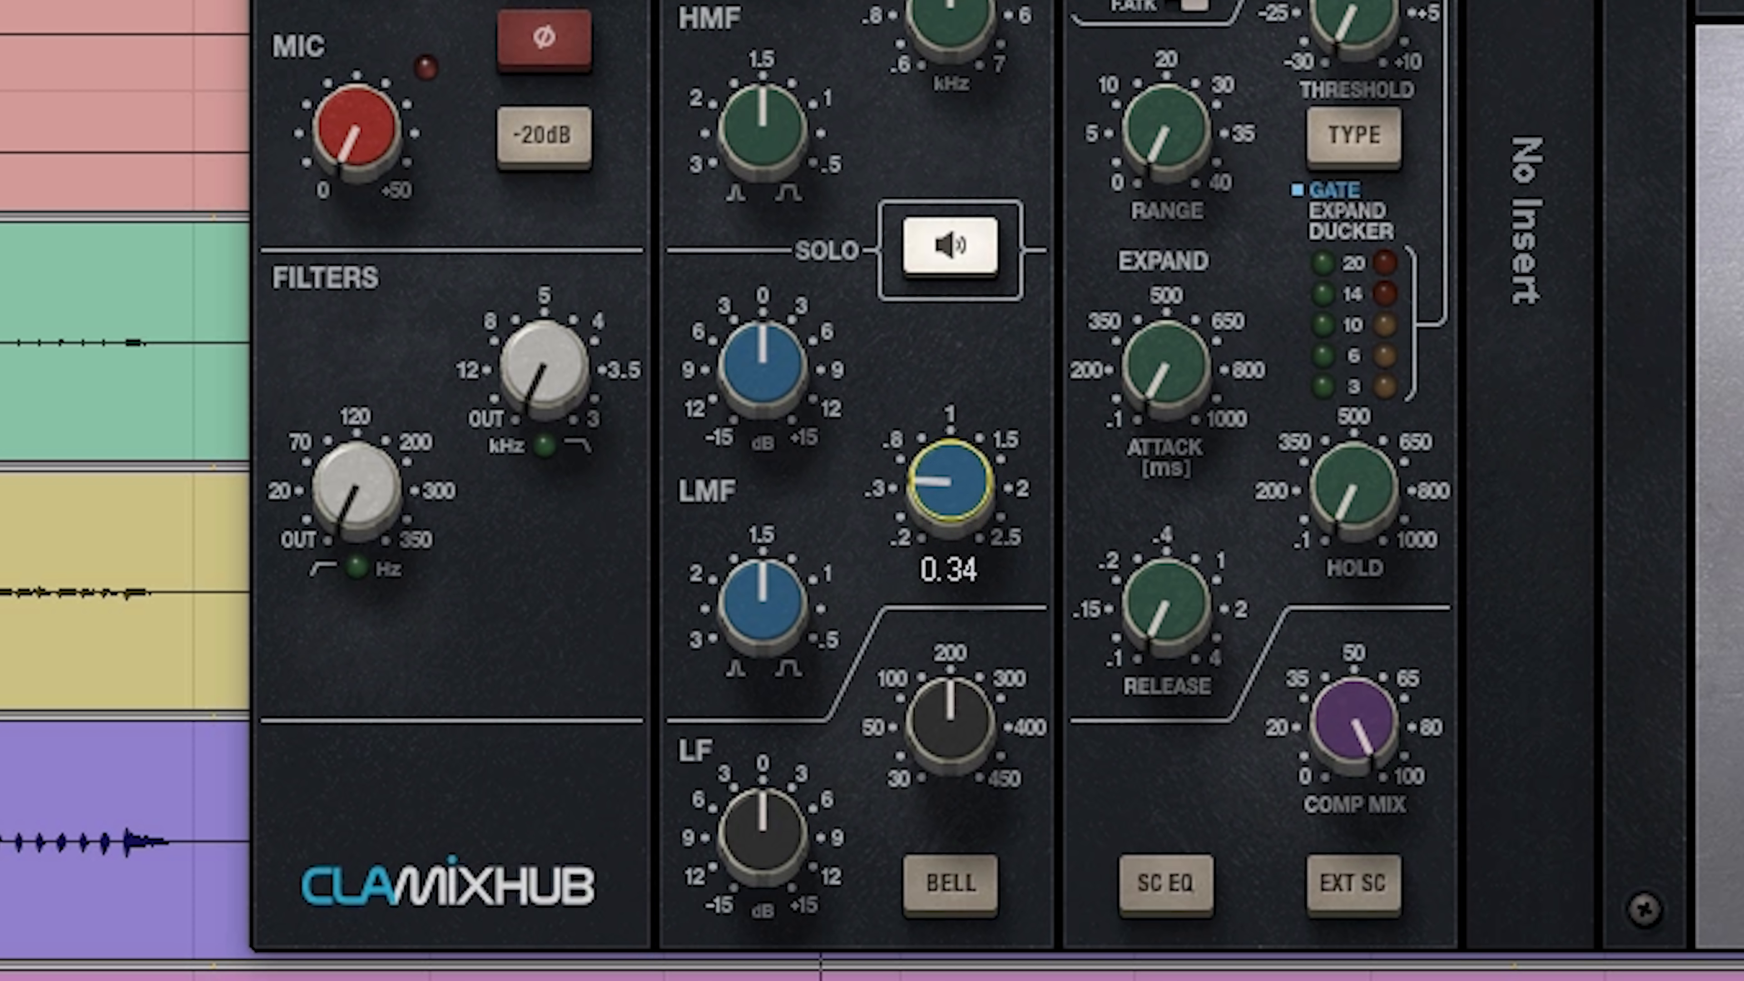
pyautogui.moveTo(762, 605)
pyautogui.mouseDown()
pyautogui.moveTo(762, 649)
pyautogui.moveTo(762, 588)
pyautogui.mouseUp()
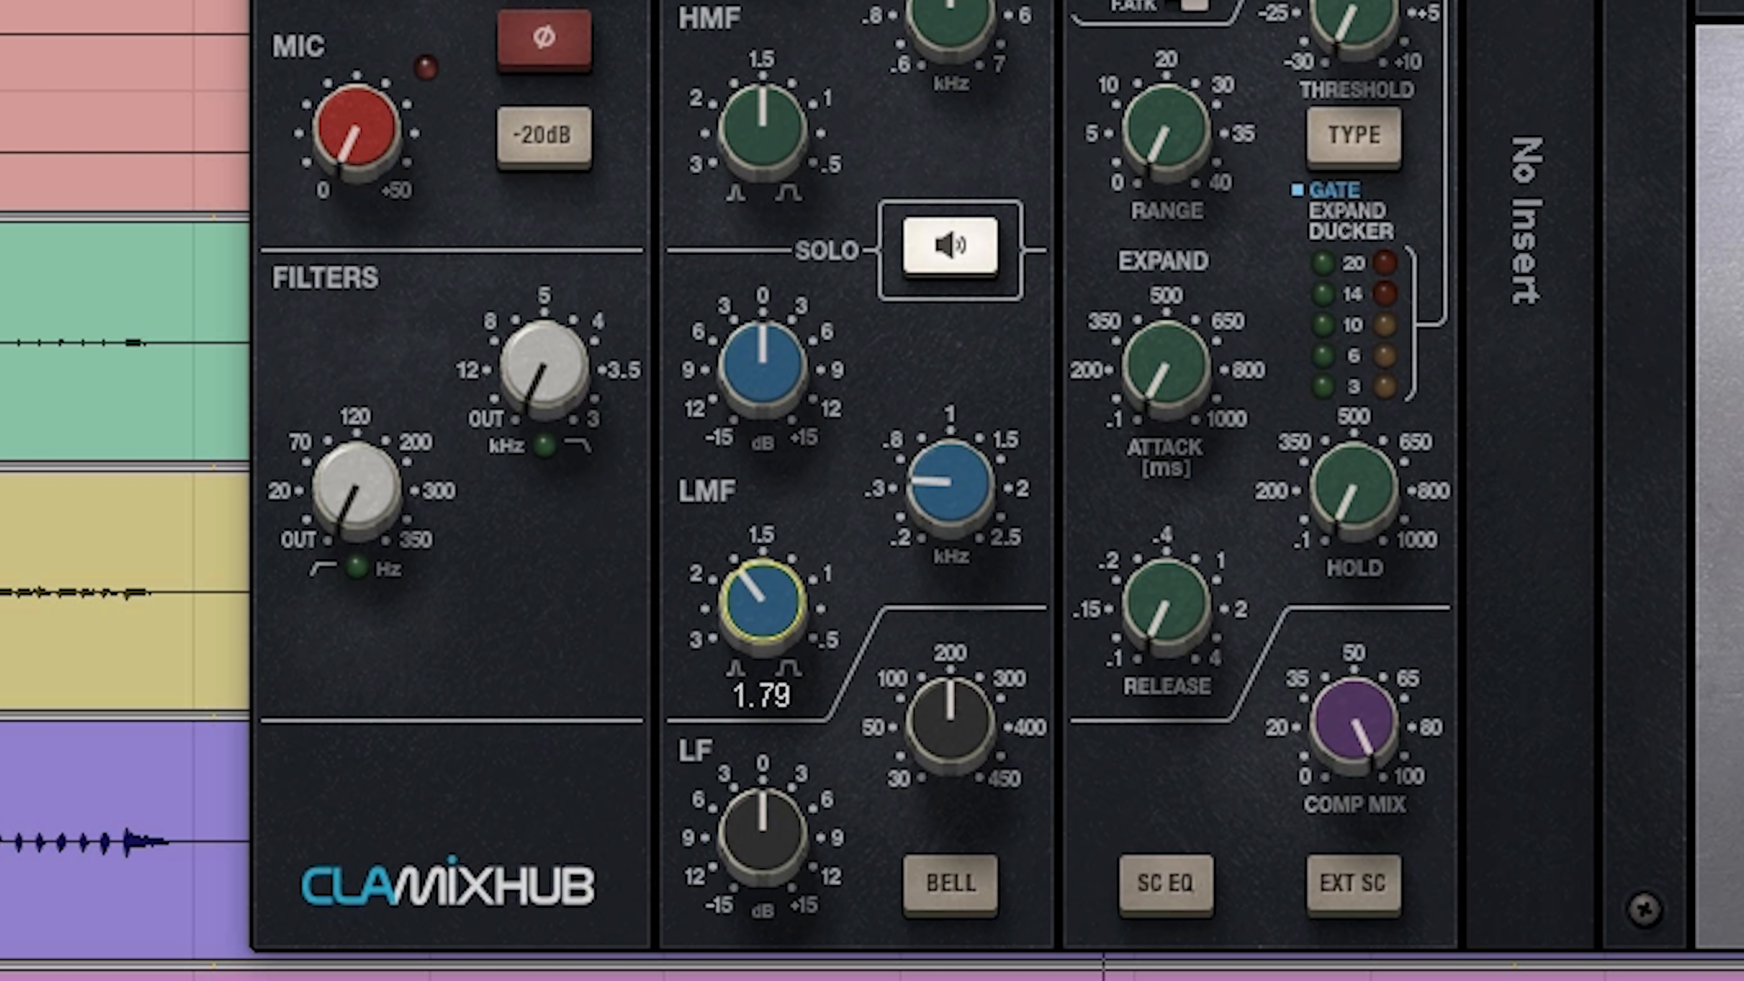
pyautogui.moveTo(773, 354)
pyautogui.mouseDown()
pyautogui.moveTo(763, 409)
pyautogui.moveTo(750, 378)
pyautogui.mouseUp()
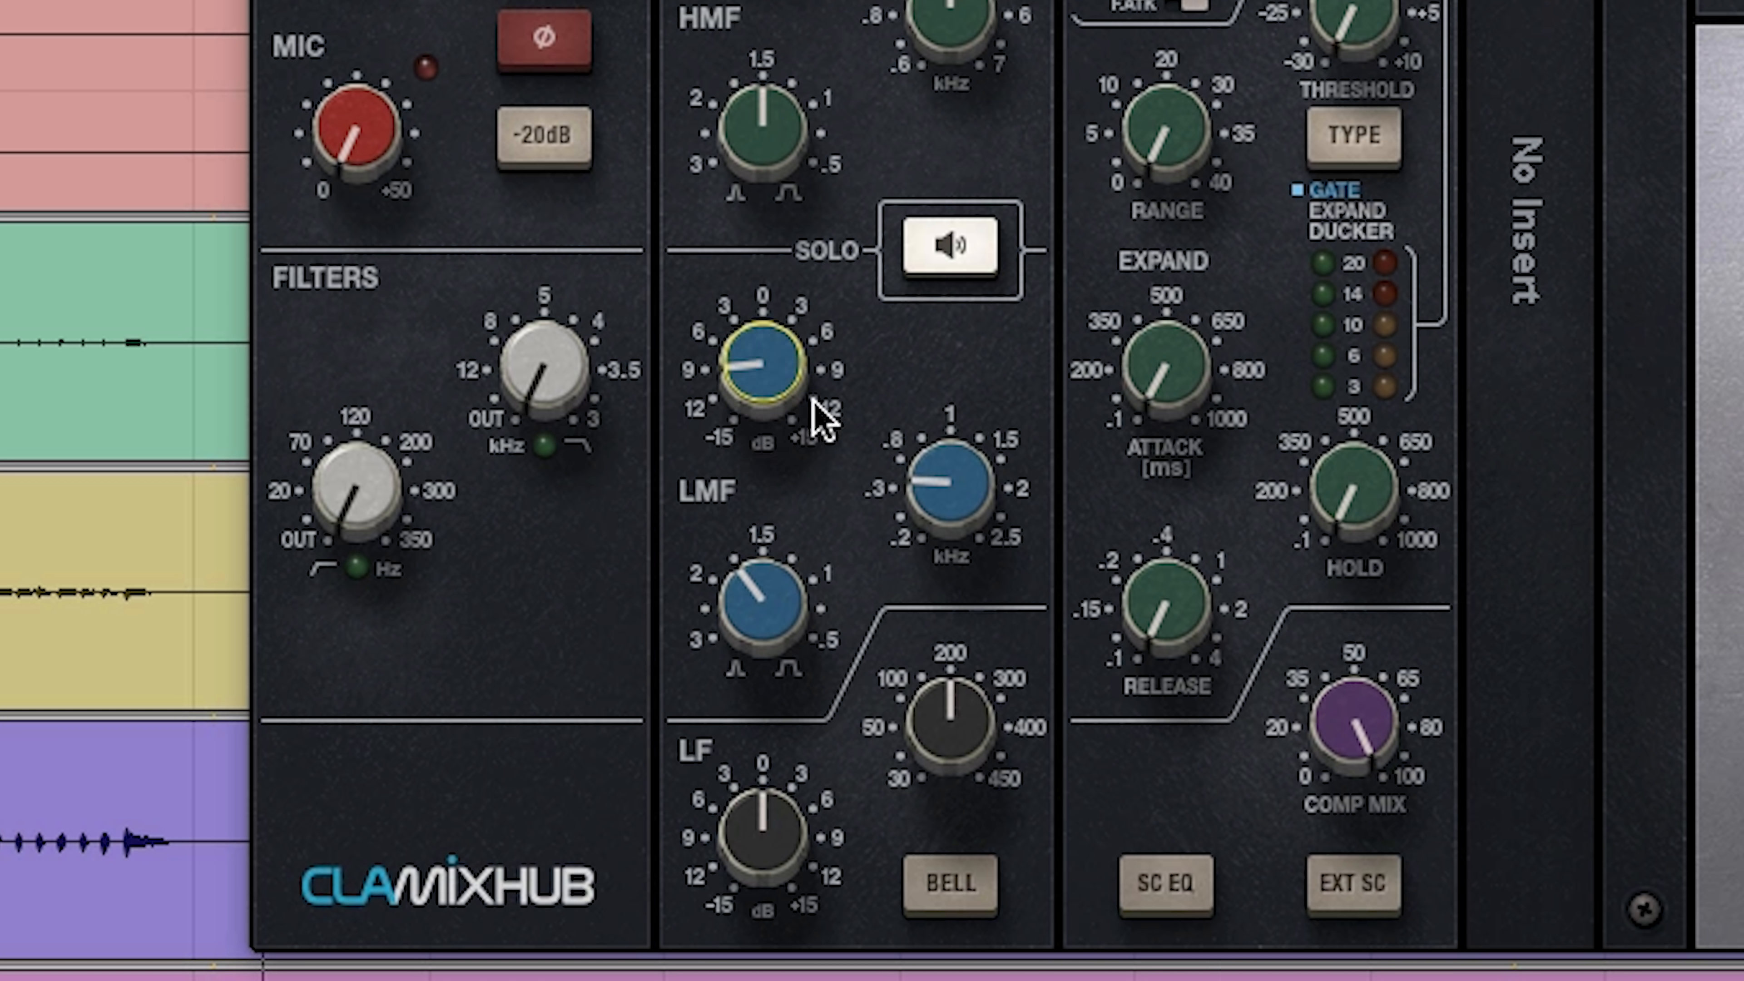
# Step: Boost the Rack Tom's LF band by about 9 dB at 93 Hz and engage its high-pass filter below 70 Hz
pyautogui.moveTo(968, 737); pyautogui.dragTo(968, 776)
pyautogui.moveTo(772, 866); pyautogui.dragTo(772, 841)
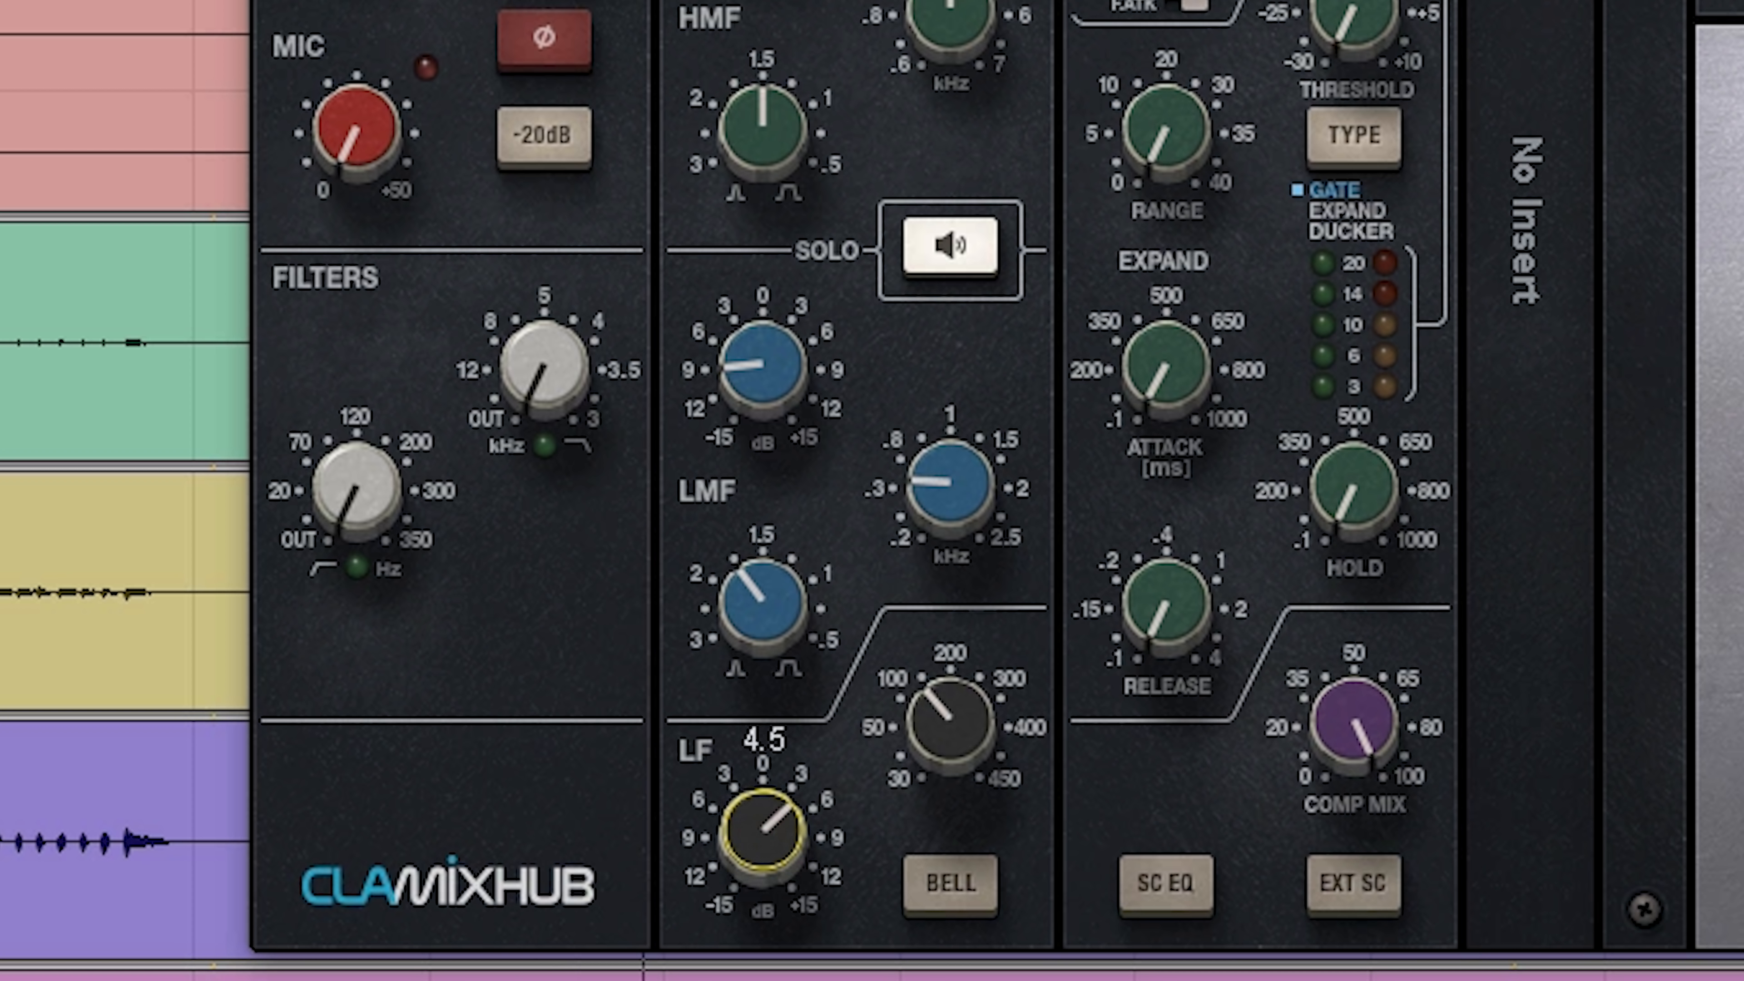
pyautogui.moveTo(919, 732); pyautogui.dragTo(935, 721)
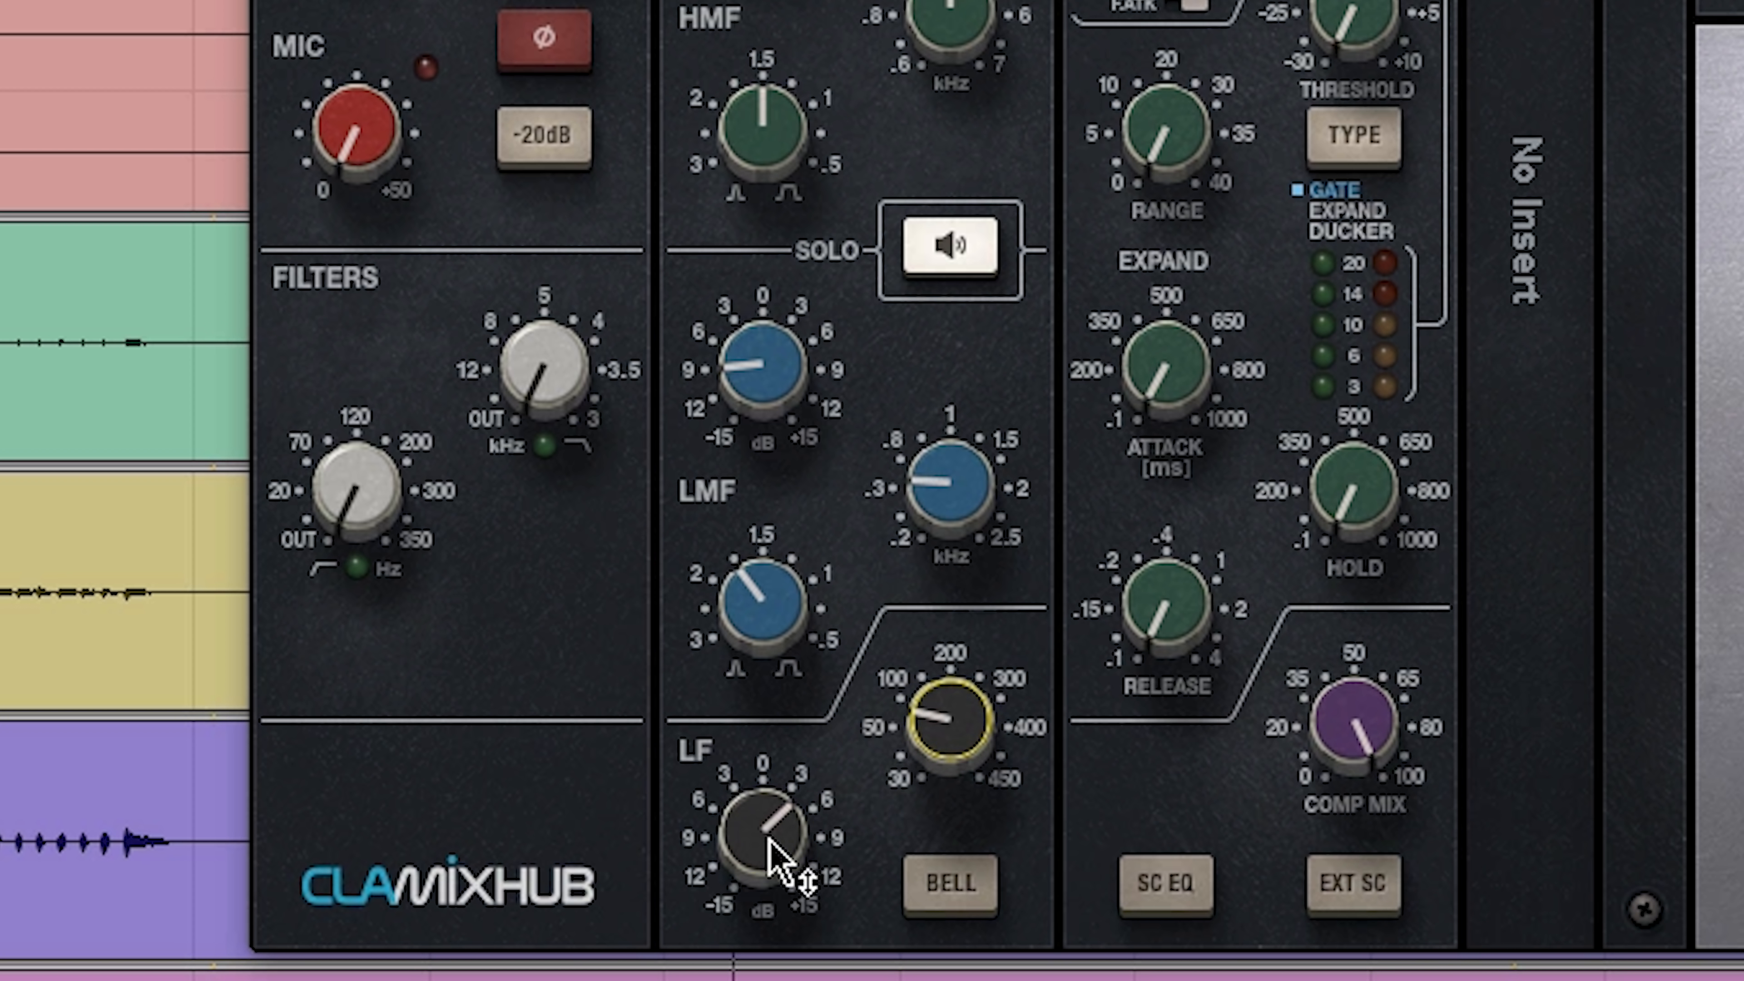
pyautogui.moveTo(775, 840); pyautogui.dragTo(776, 814)
pyautogui.moveTo(940, 746); pyautogui.dragTo(941, 730)
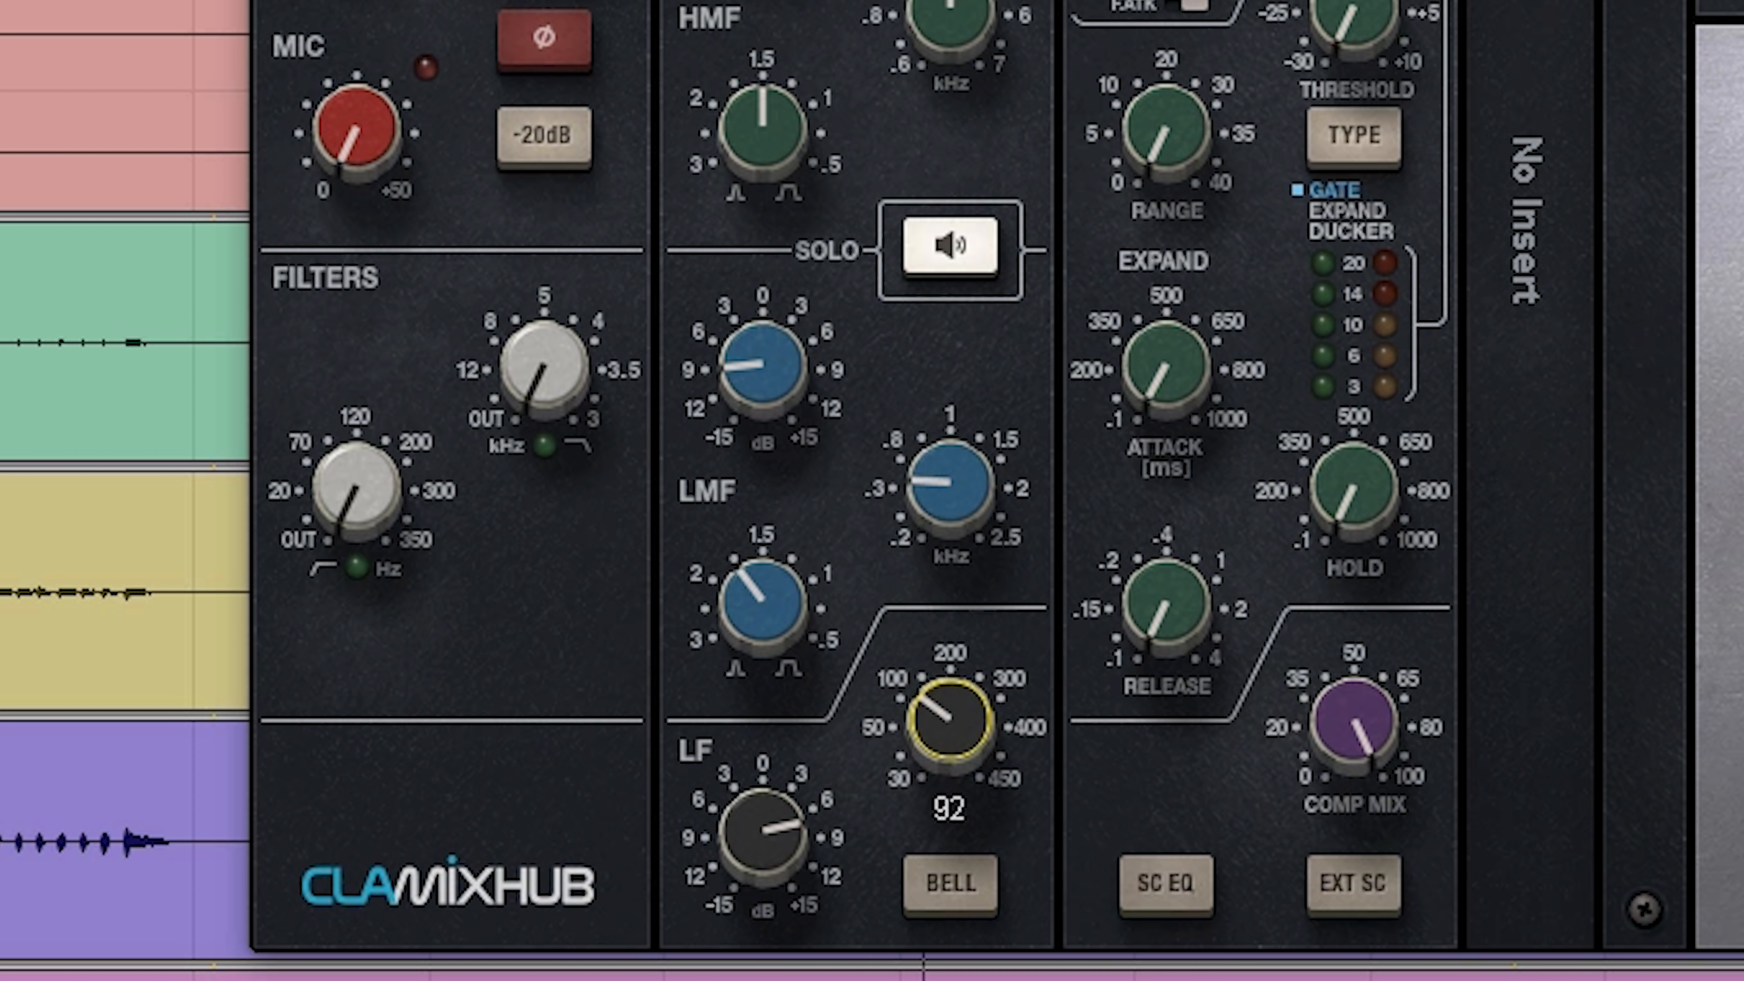
pyautogui.moveTo(761, 847); pyautogui.dragTo(760, 839)
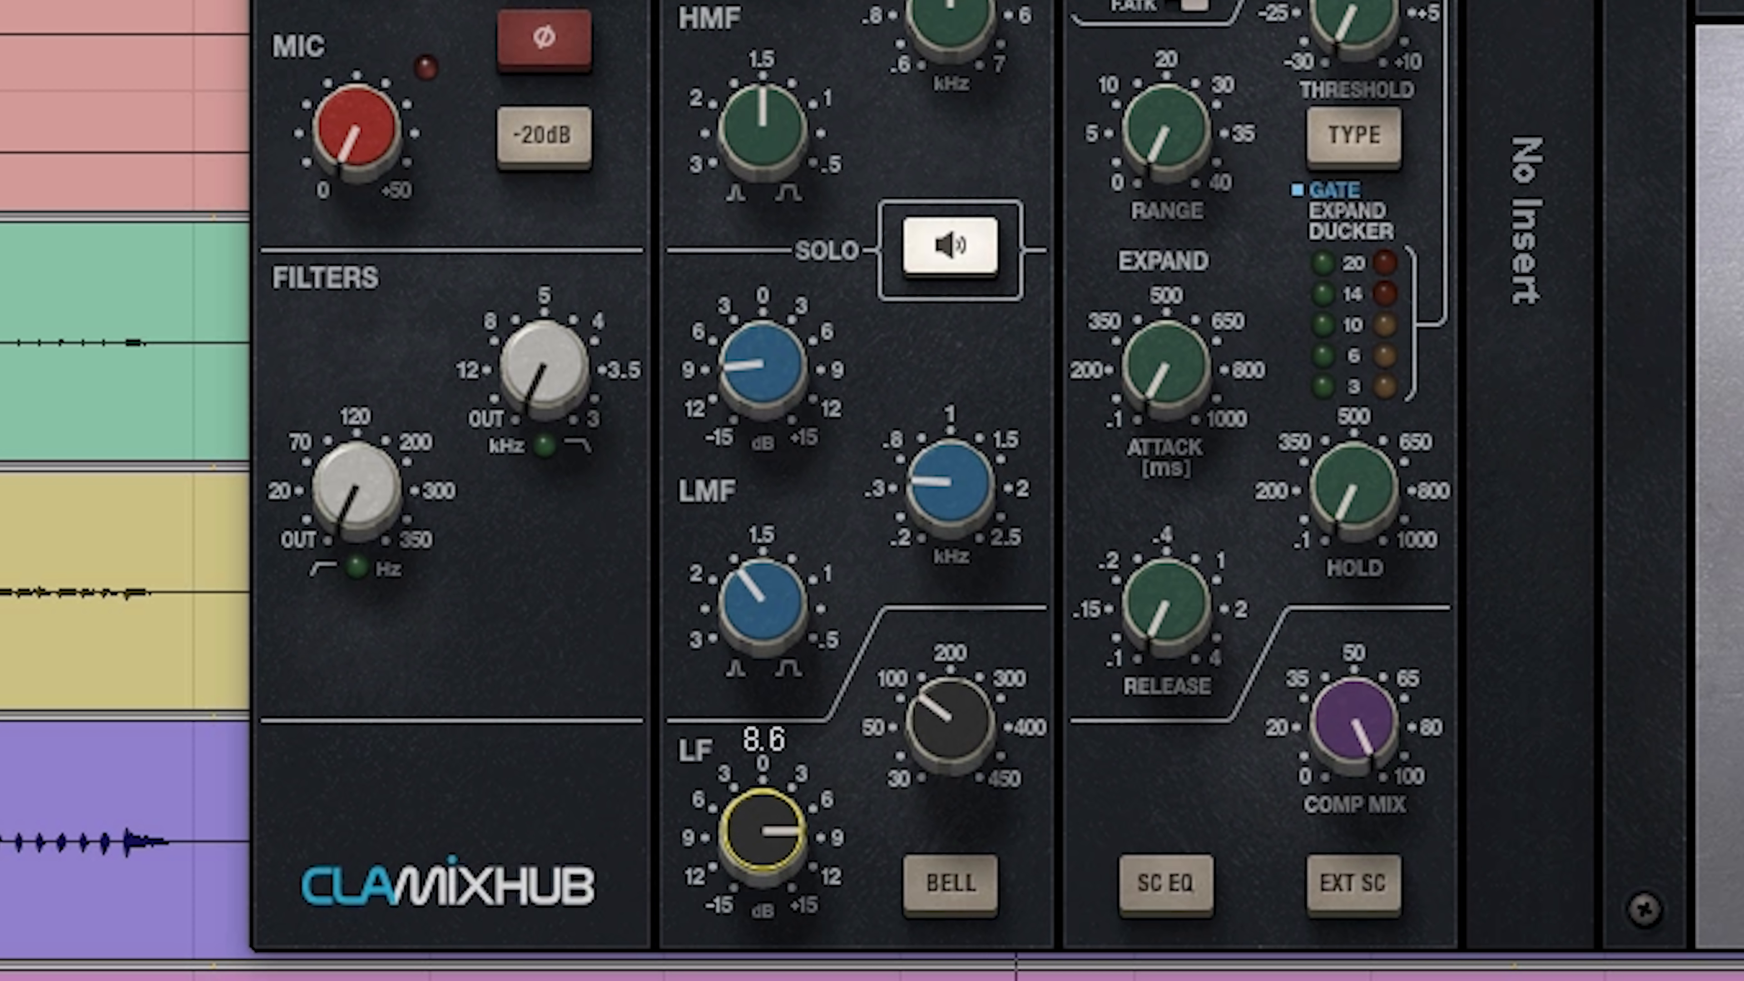
pyautogui.moveTo(359, 495)
pyautogui.mouseDown()
pyautogui.moveTo(358, 522)
pyautogui.moveTo(358, 505)
pyautogui.mouseUp()
pyautogui.click(925, 728)
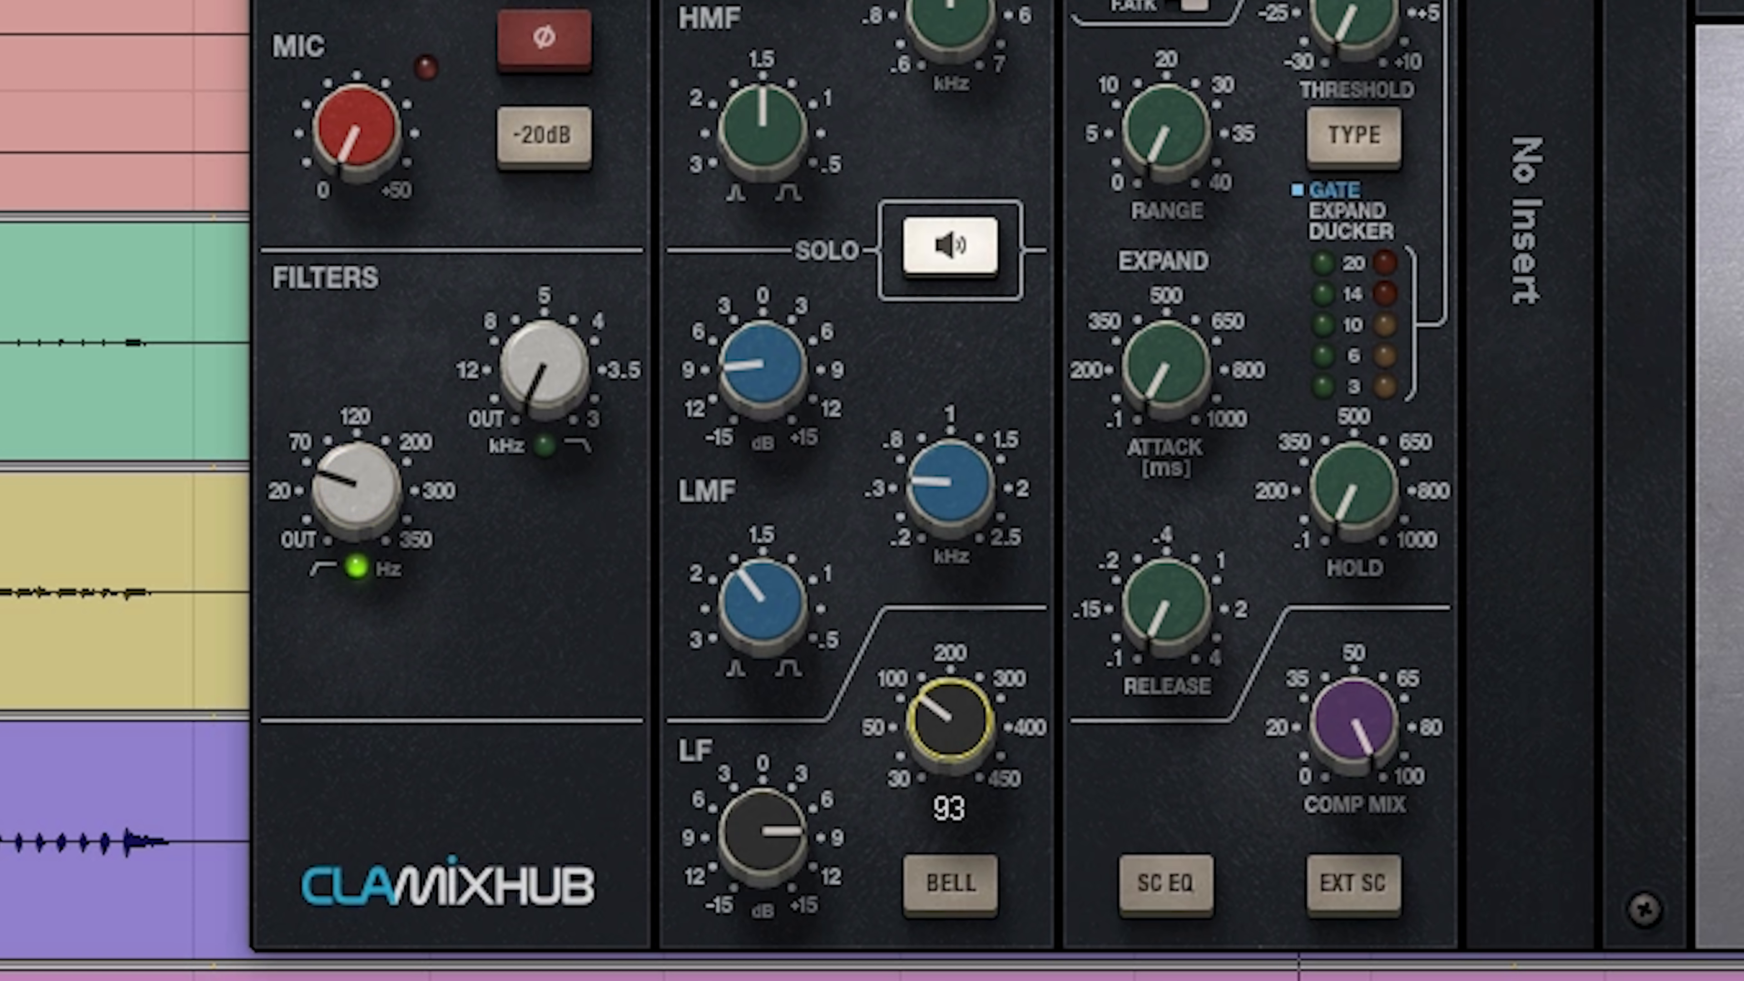
pyautogui.click(762, 831)
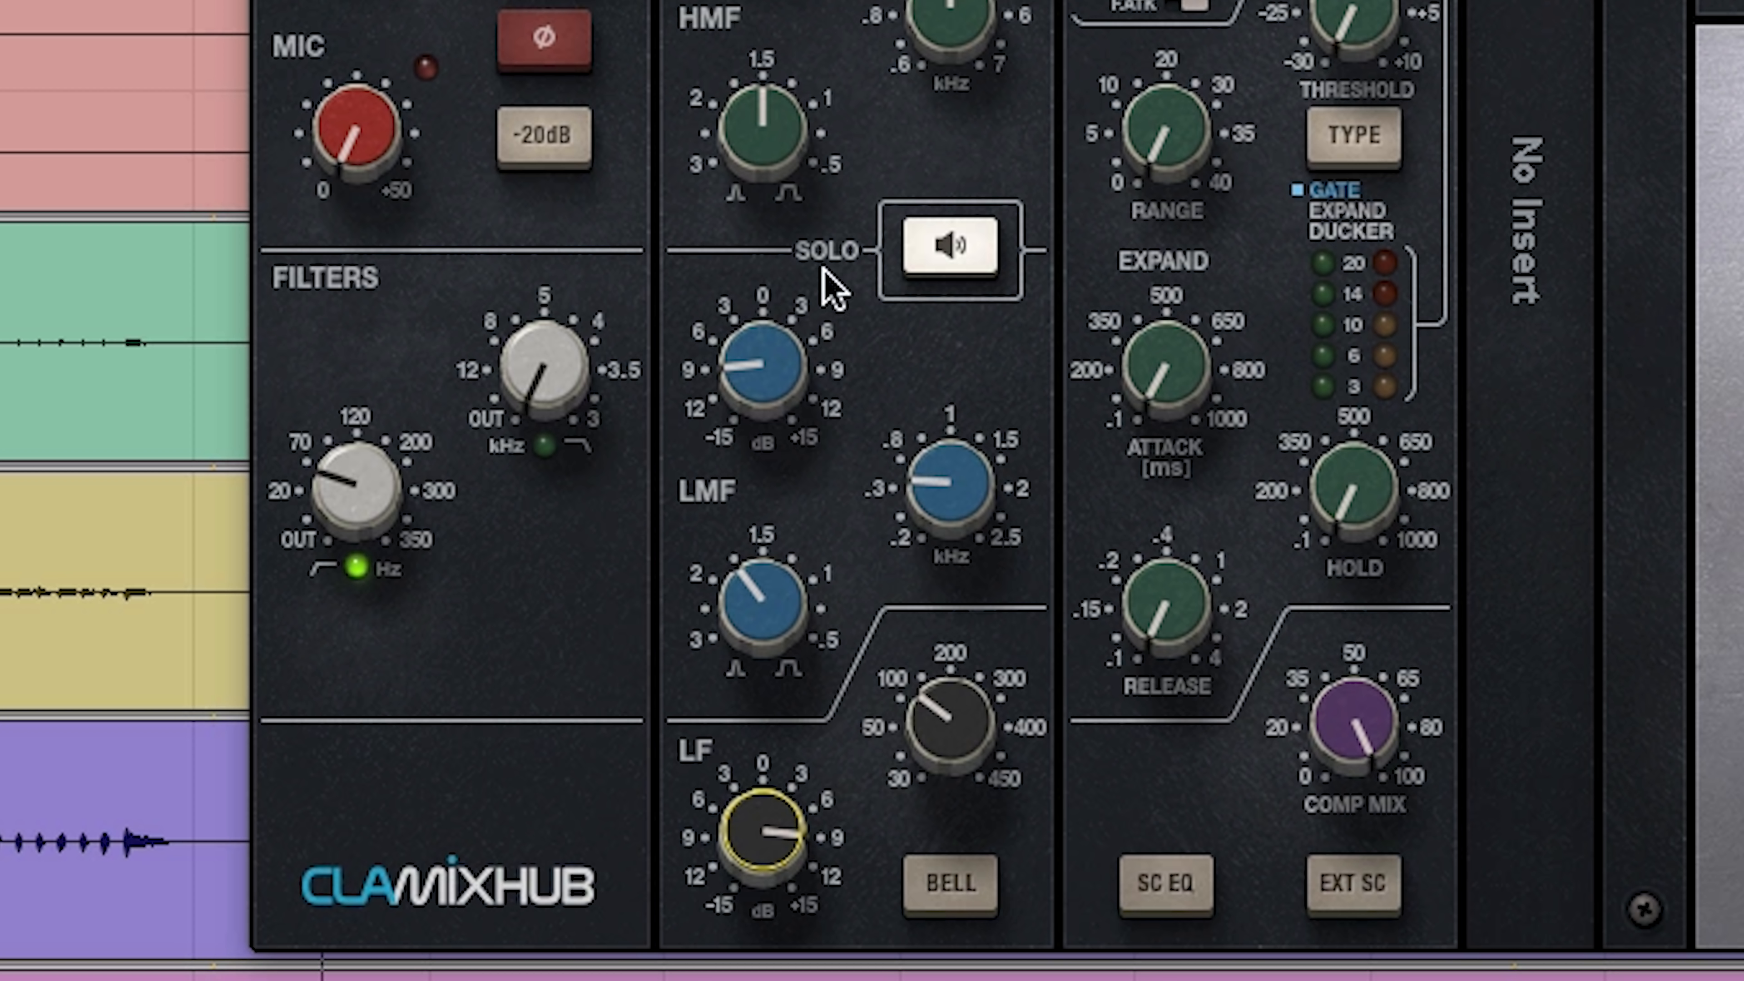
pyautogui.moveTo(749, 361)
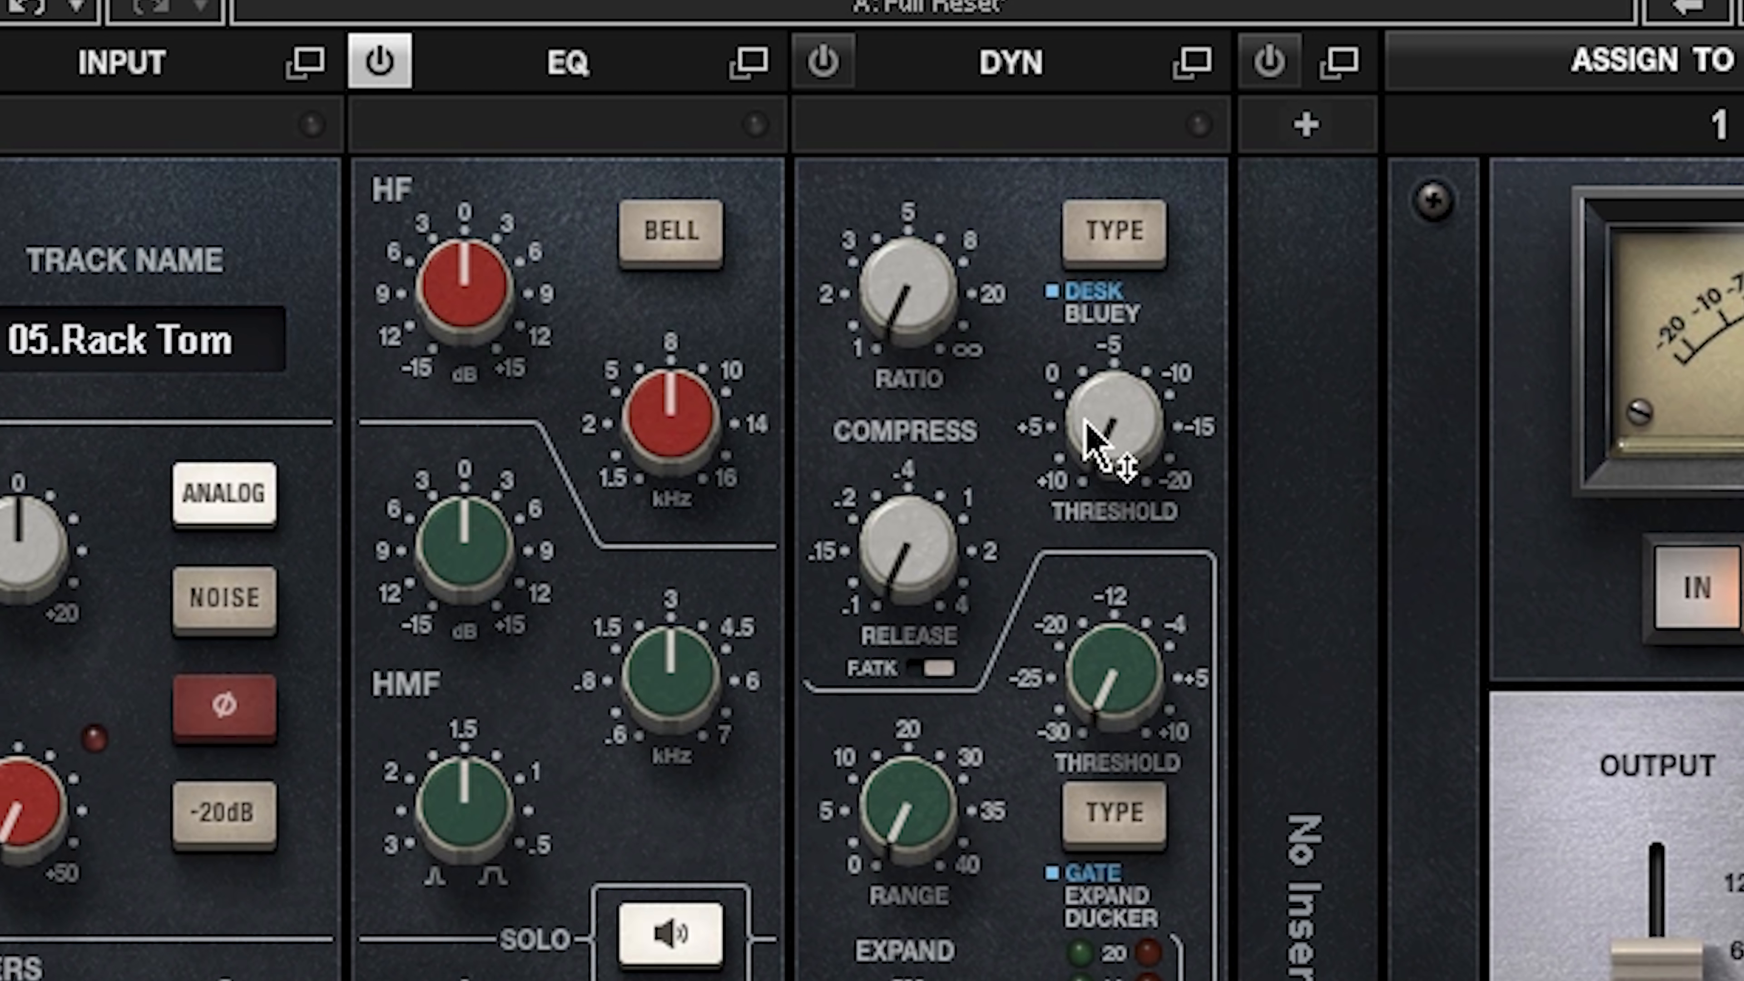
# Step: Compress the Rack Tom with a ratio of about 2 and a threshold between -10 and -15
pyautogui.moveTo(1108, 420)
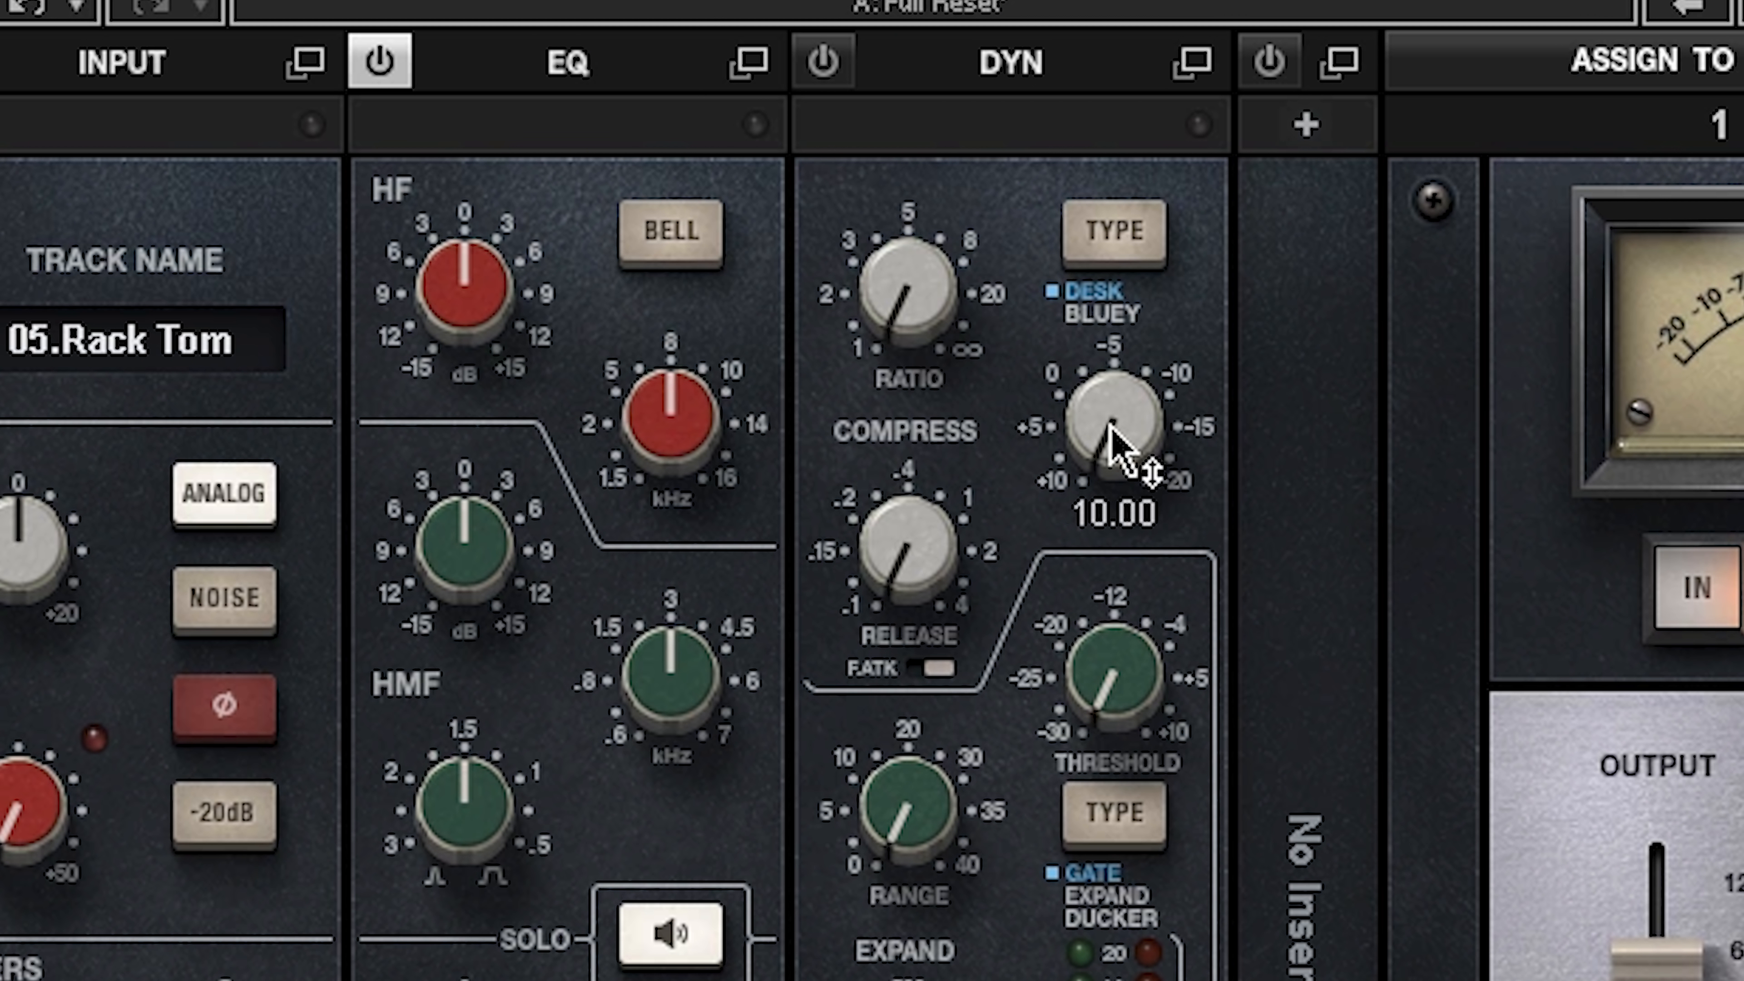
pyautogui.moveTo(913, 288); pyautogui.dragTo(913, 247)
pyautogui.moveTo(1114, 411); pyautogui.dragTo(1129, 474)
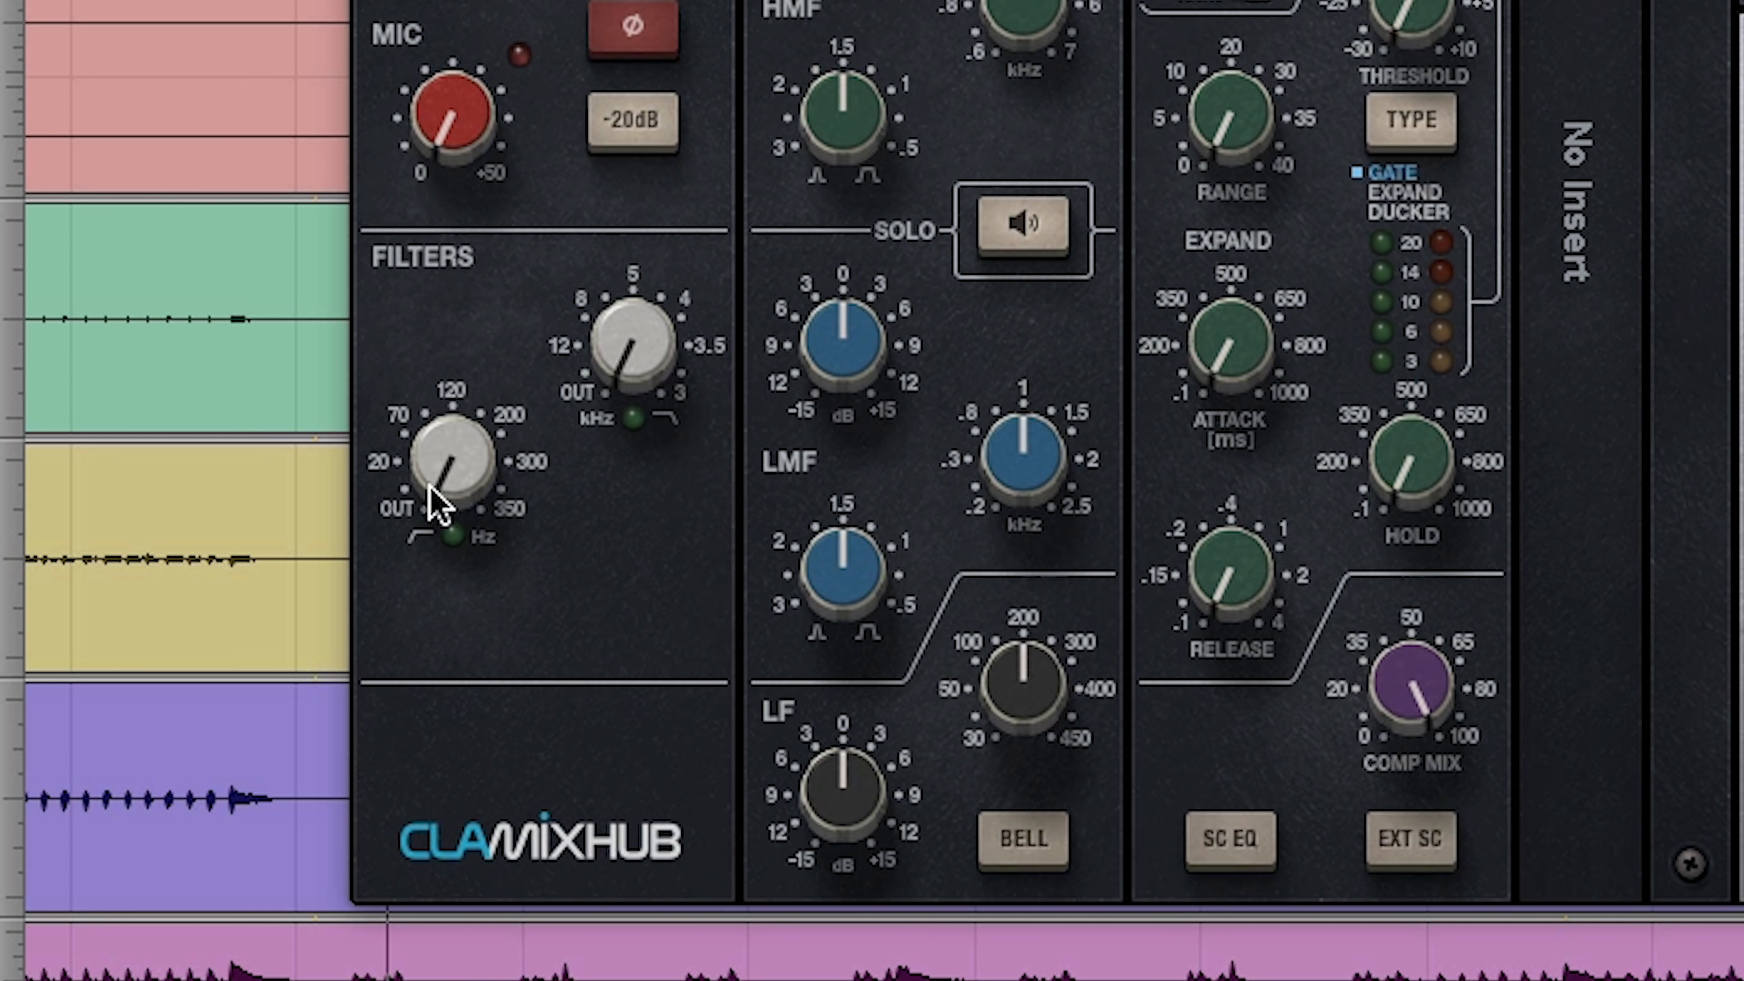
# Step: On the Floor Tom, engage the high-pass filter just above 20 Hz and boost the LF band slightly between 50 and 100 Hz
pyautogui.moveTo(306, 742); pyautogui.dragTo(306, 734)
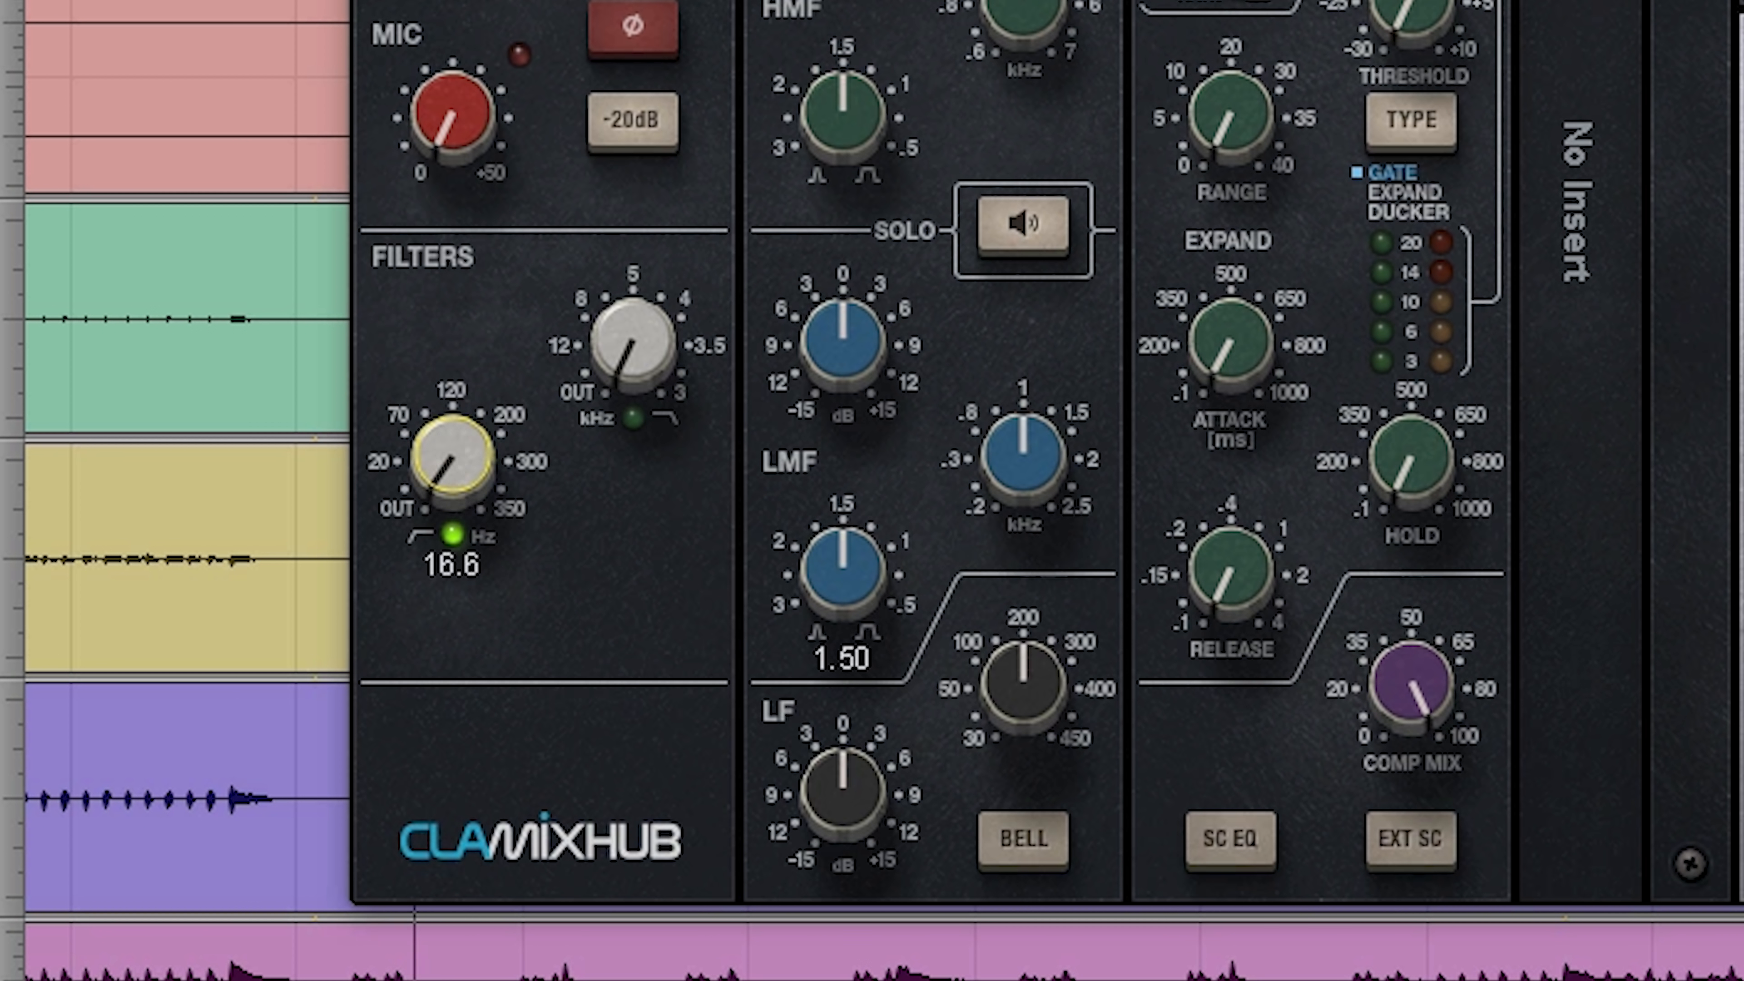
pyautogui.moveTo(452, 454); pyautogui.dragTo(451, 420)
pyautogui.moveTo(1064, 709); pyautogui.dragTo(1064, 756)
pyautogui.moveTo(853, 817); pyautogui.dragTo(853, 800)
# Step: Cut the Floor Tom's LMF band between 6 and 9 dB at a frequency slightly above 0.3 kHz
pyautogui.moveTo(1021, 458)
pyautogui.mouseDown()
pyautogui.moveTo(1022, 489)
pyautogui.moveTo(1004, 448)
pyautogui.mouseUp()
pyautogui.click(843, 340)
pyautogui.moveTo(843, 341); pyautogui.dragTo(888, 420)
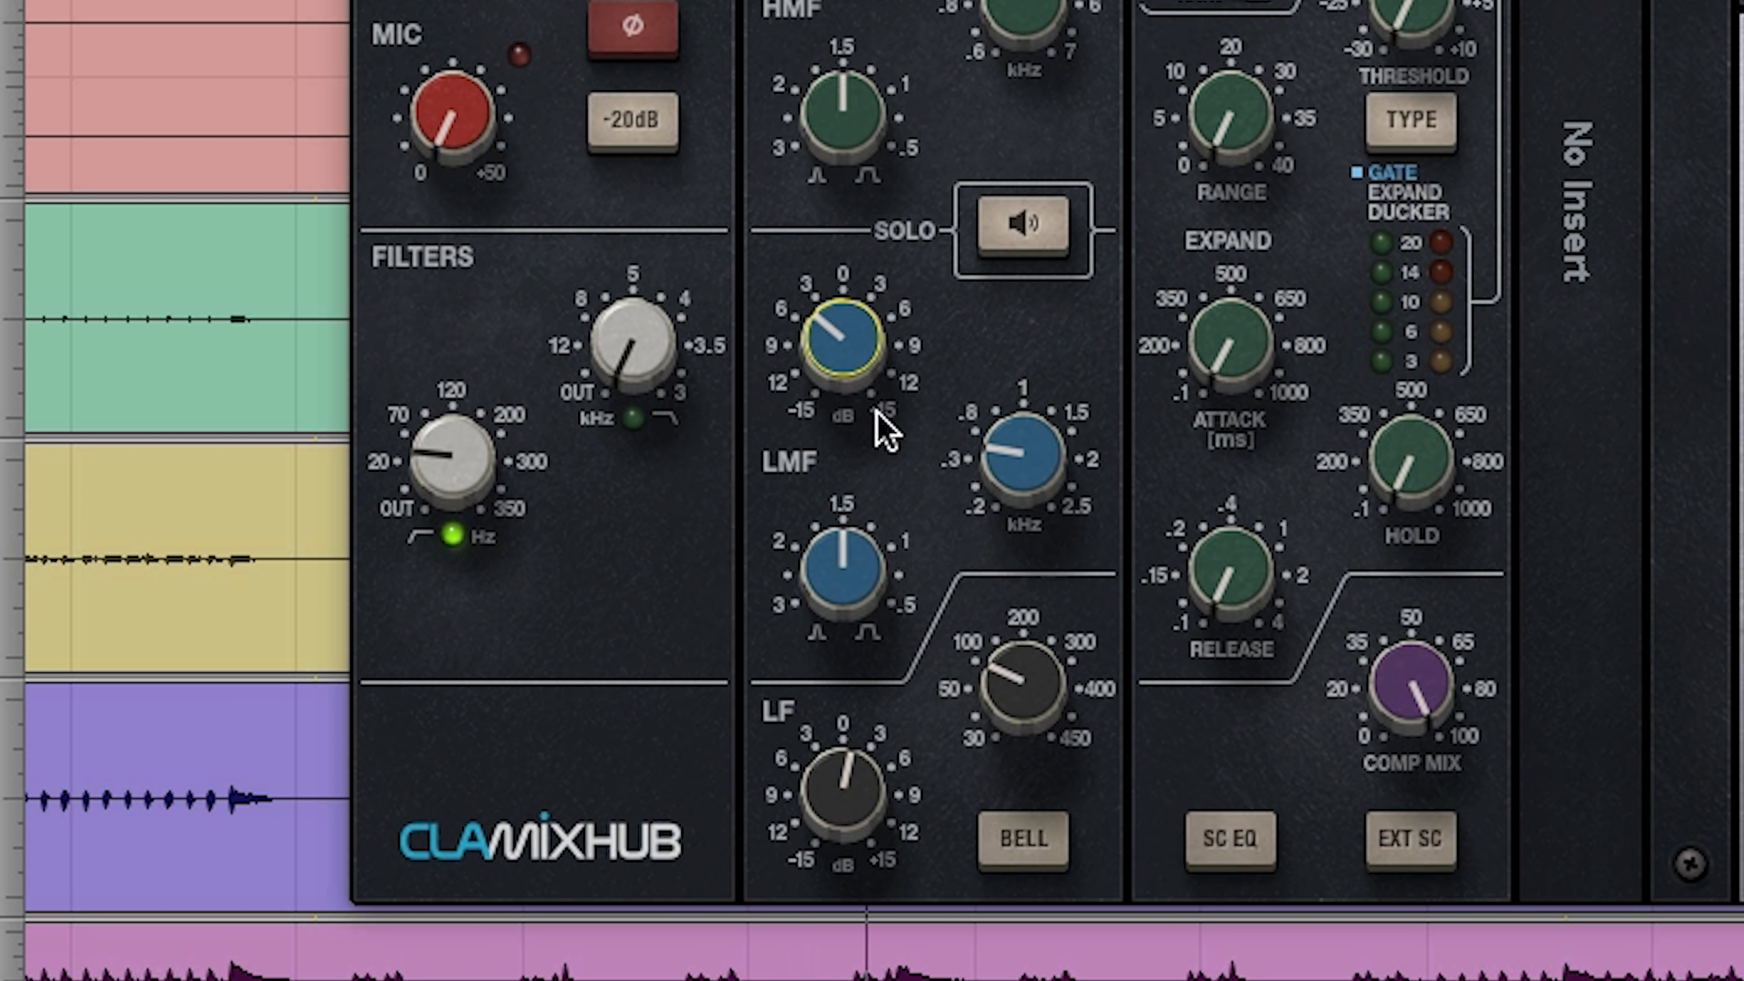
pyautogui.moveTo(846, 366); pyautogui.dragTo(846, 391)
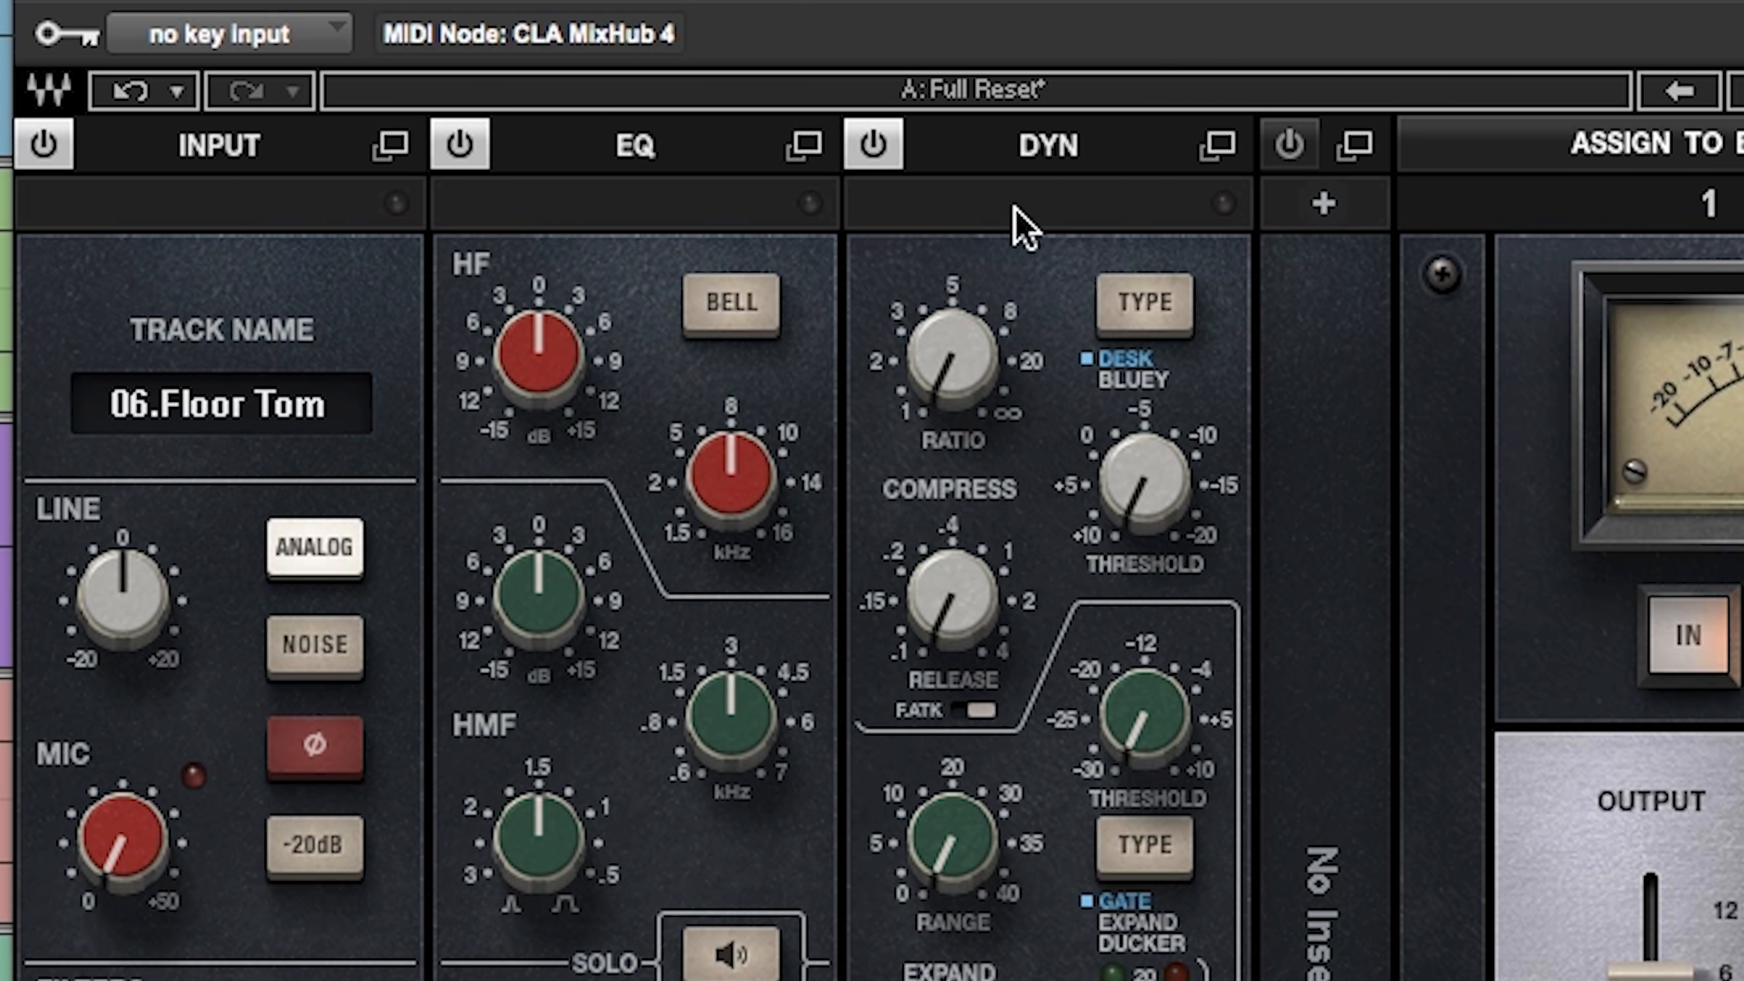
# Step: Compress the Floor Tom with a ratio between 3 and 5 and a threshold of about -7, and solo all the drum tracks
pyautogui.moveTo(1137, 506); pyautogui.dragTo(1137, 464)
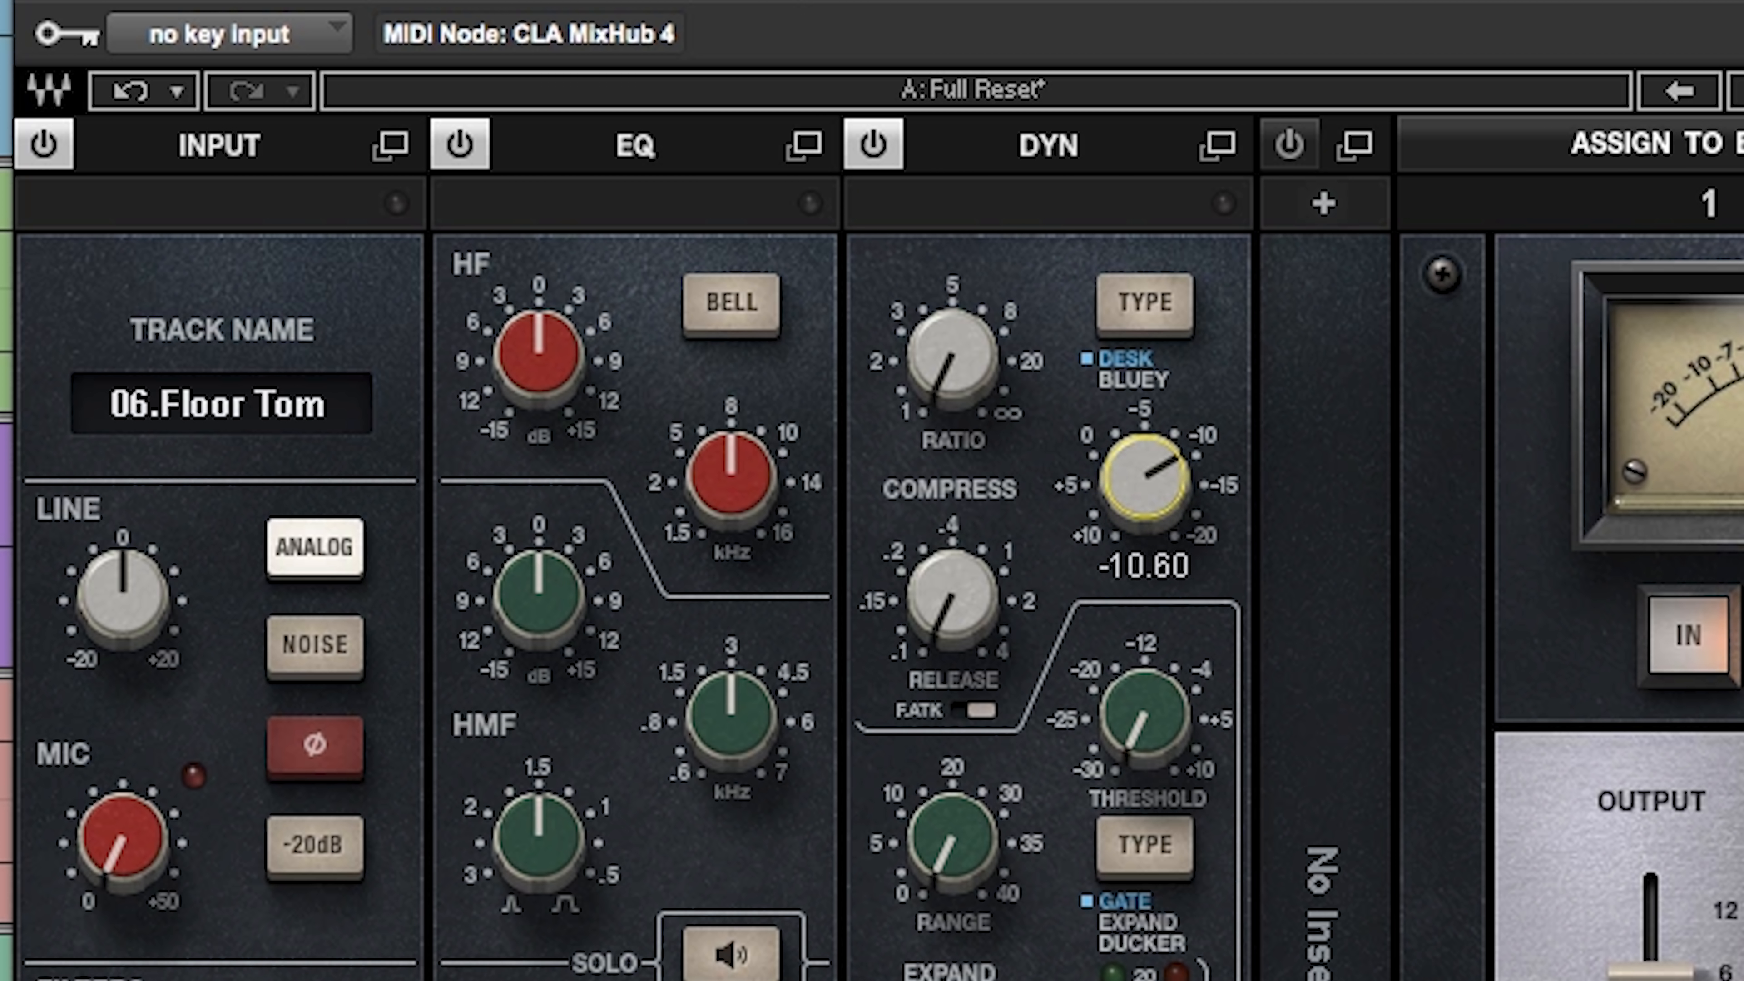
pyautogui.moveTo(952, 359); pyautogui.dragTo(952, 322)
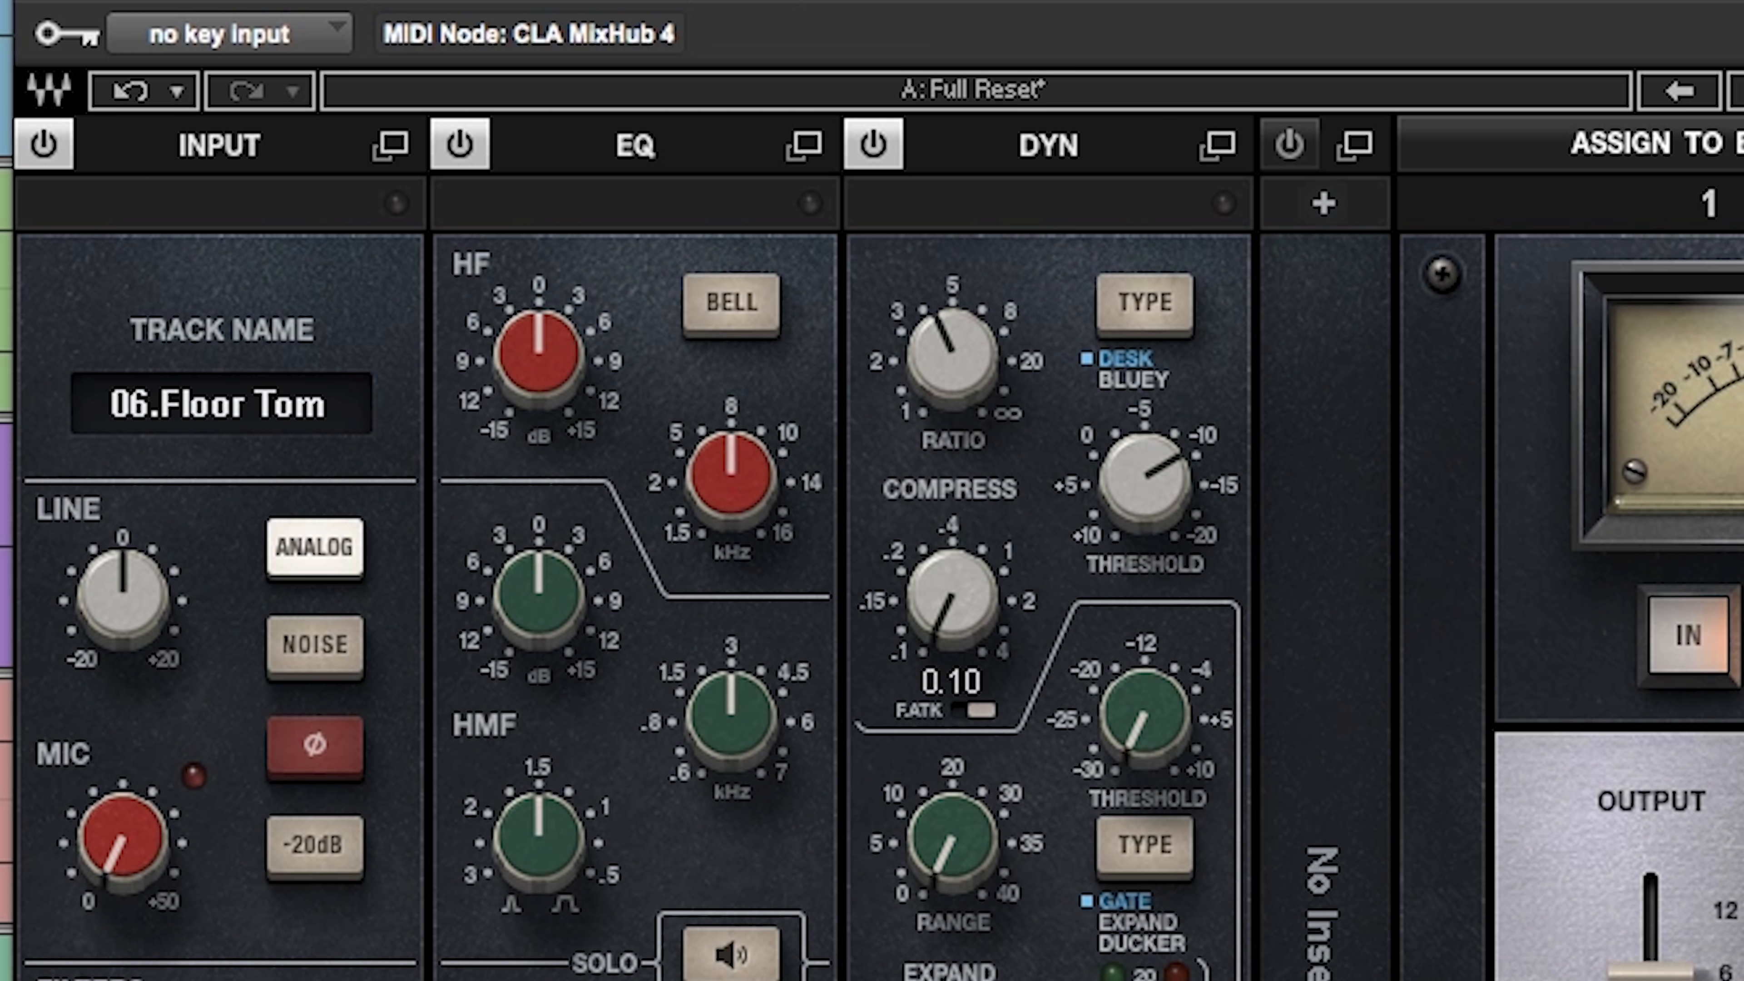
pyautogui.moveTo(1180, 459); pyautogui.dragTo(1179, 432)
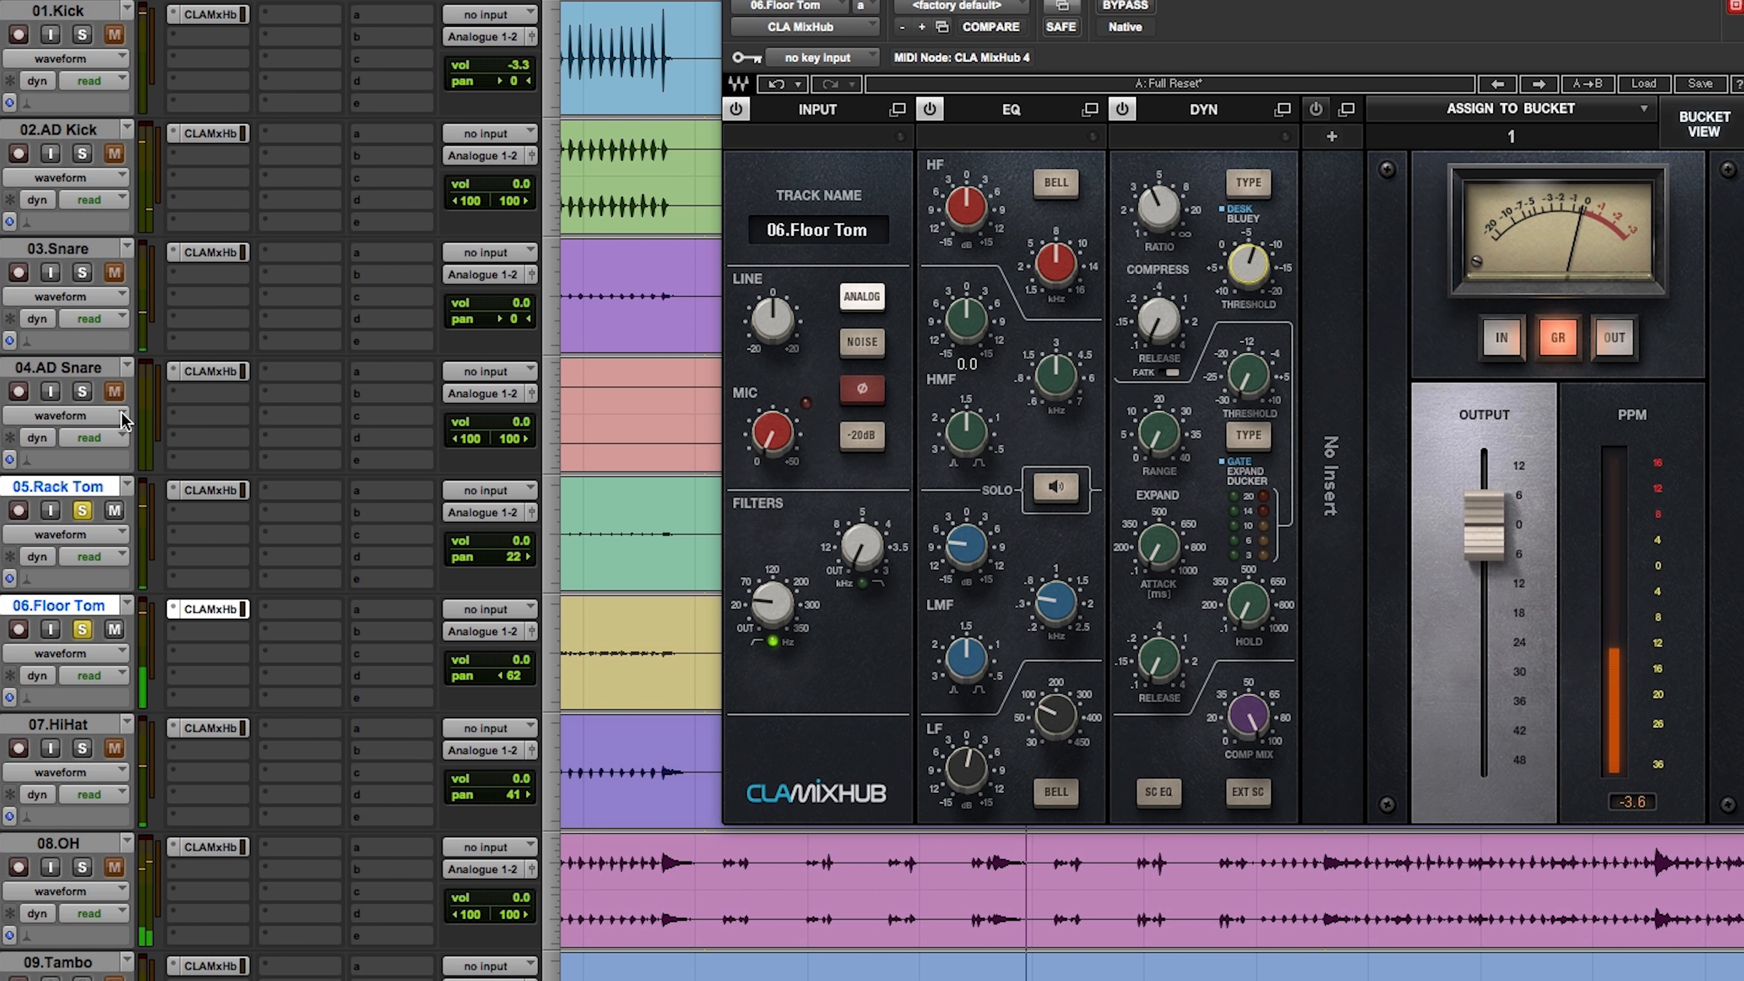
pyautogui.keyDown('alt'); pyautogui.click(82, 391); pyautogui.keyUp('alt')
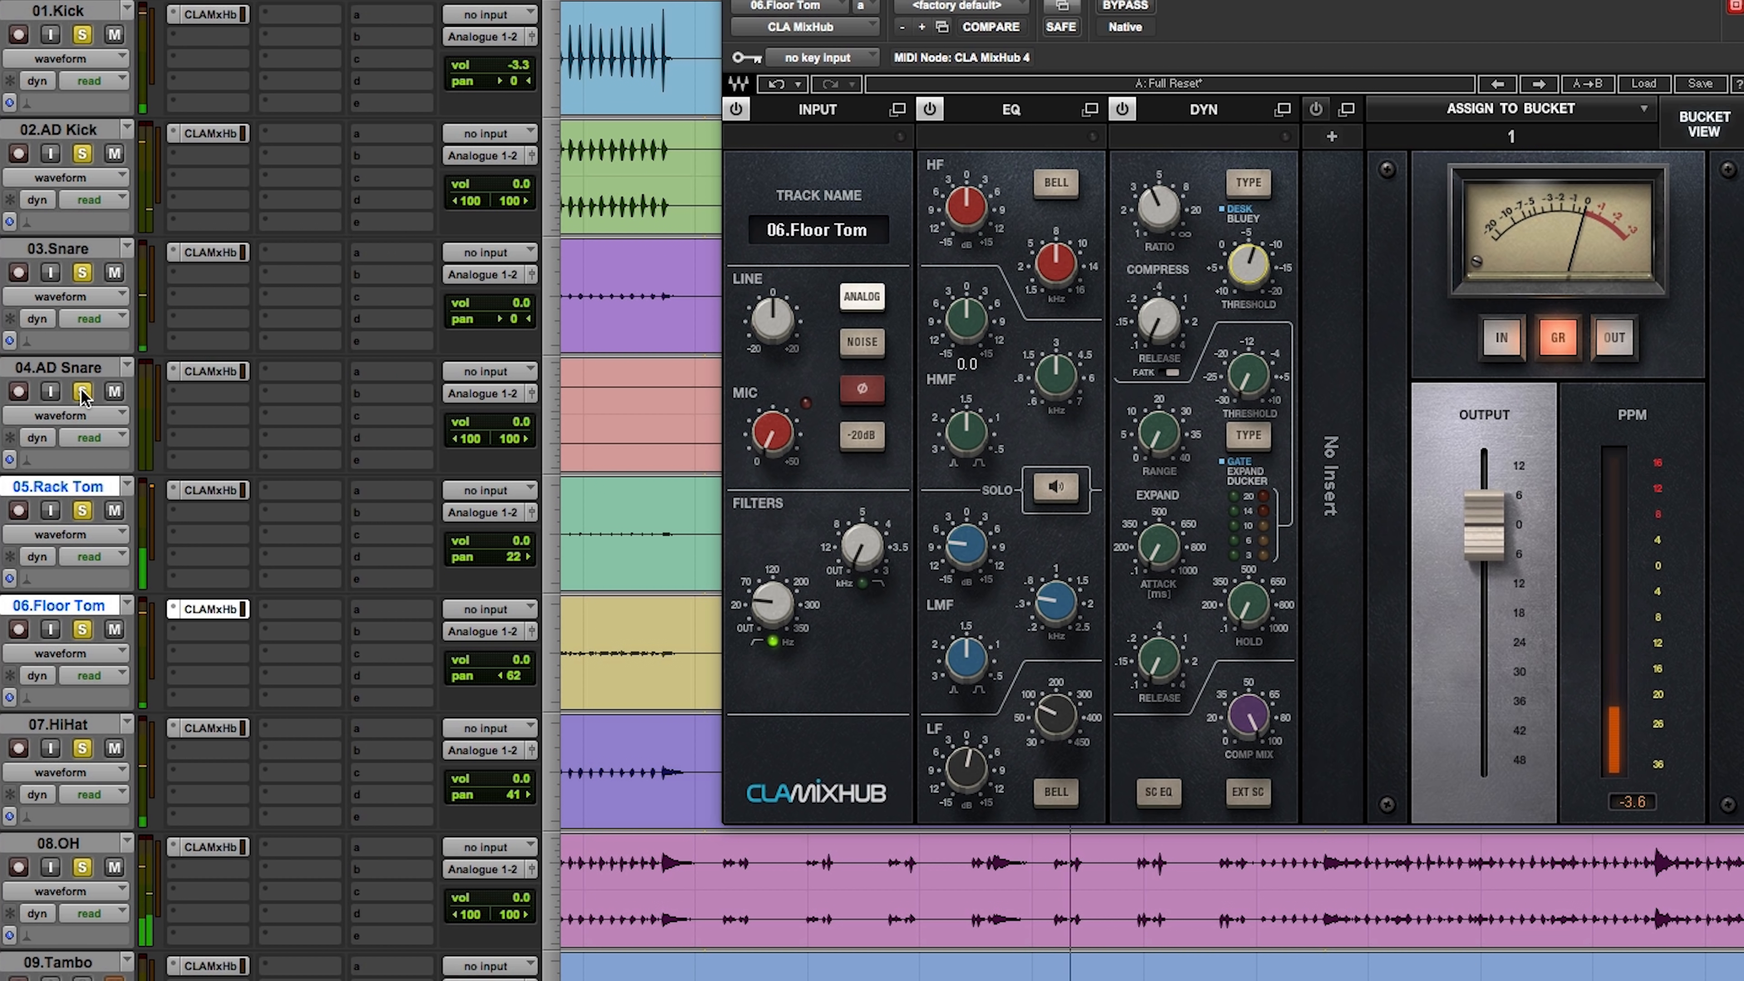
# Step: Place the playback position just before the first tom hits, solo only the OH track, and open its CLA MixHub
pyautogui.moveTo(1107, 0); pyautogui.dragTo(787, 0)
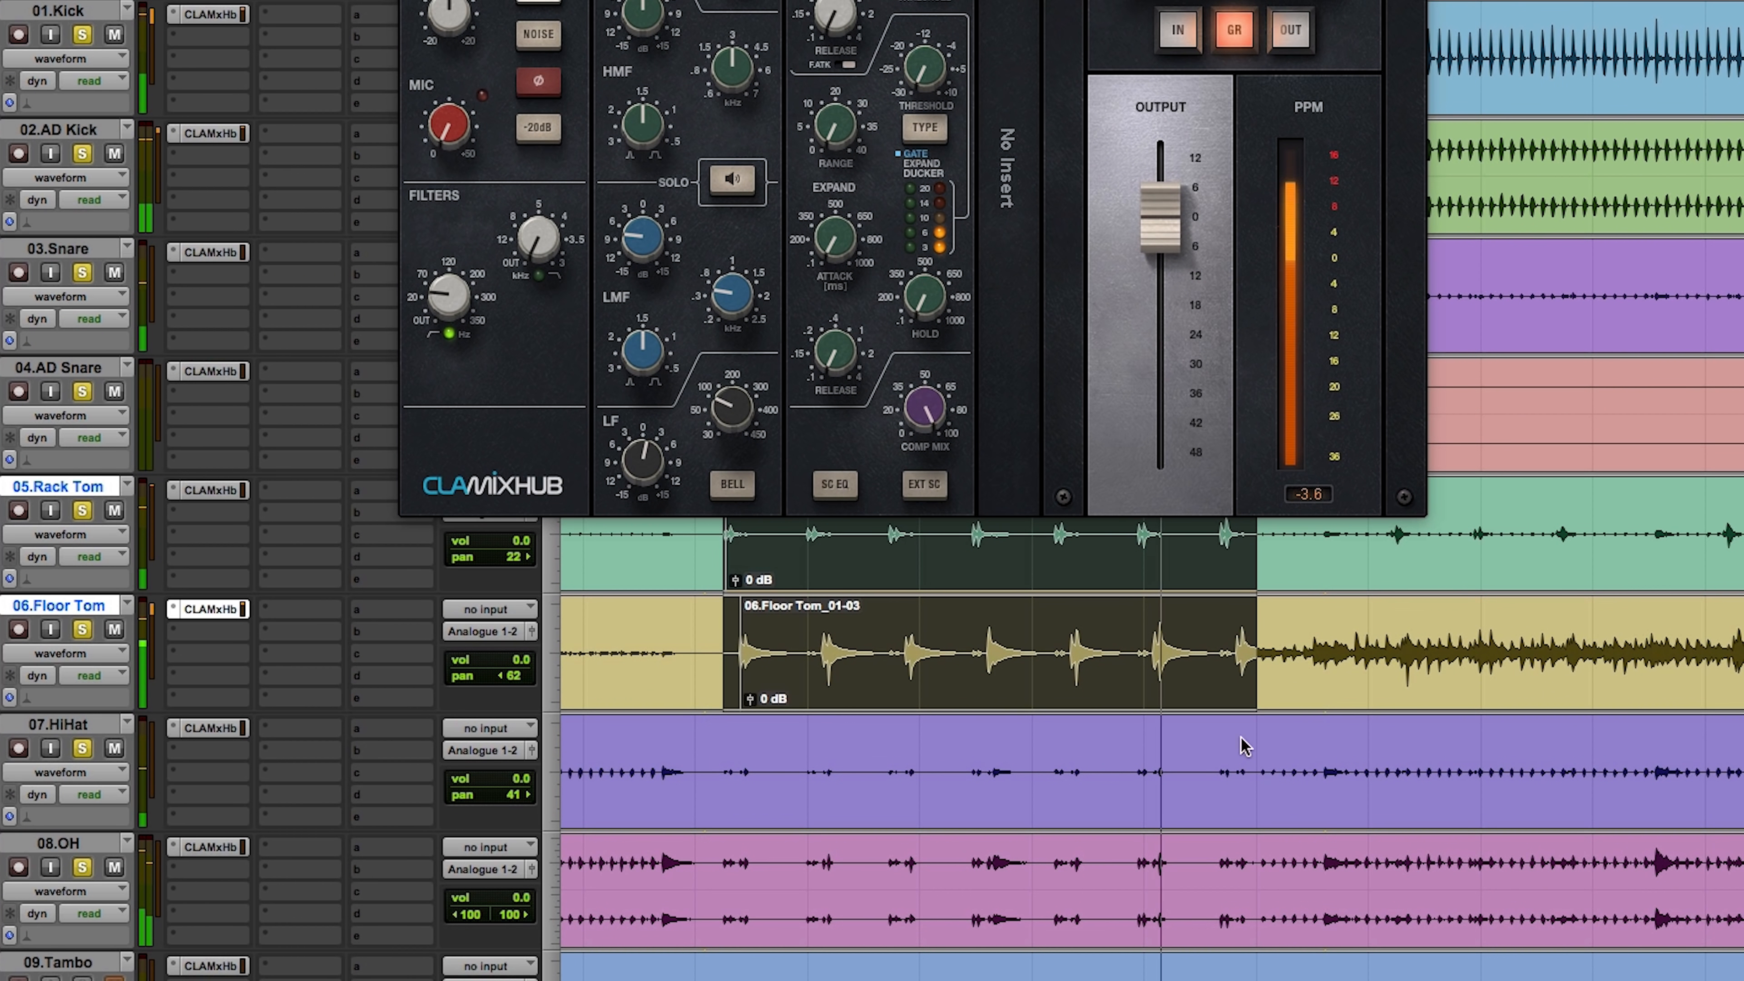
pyautogui.click(715, 870)
pyautogui.click(82, 867)
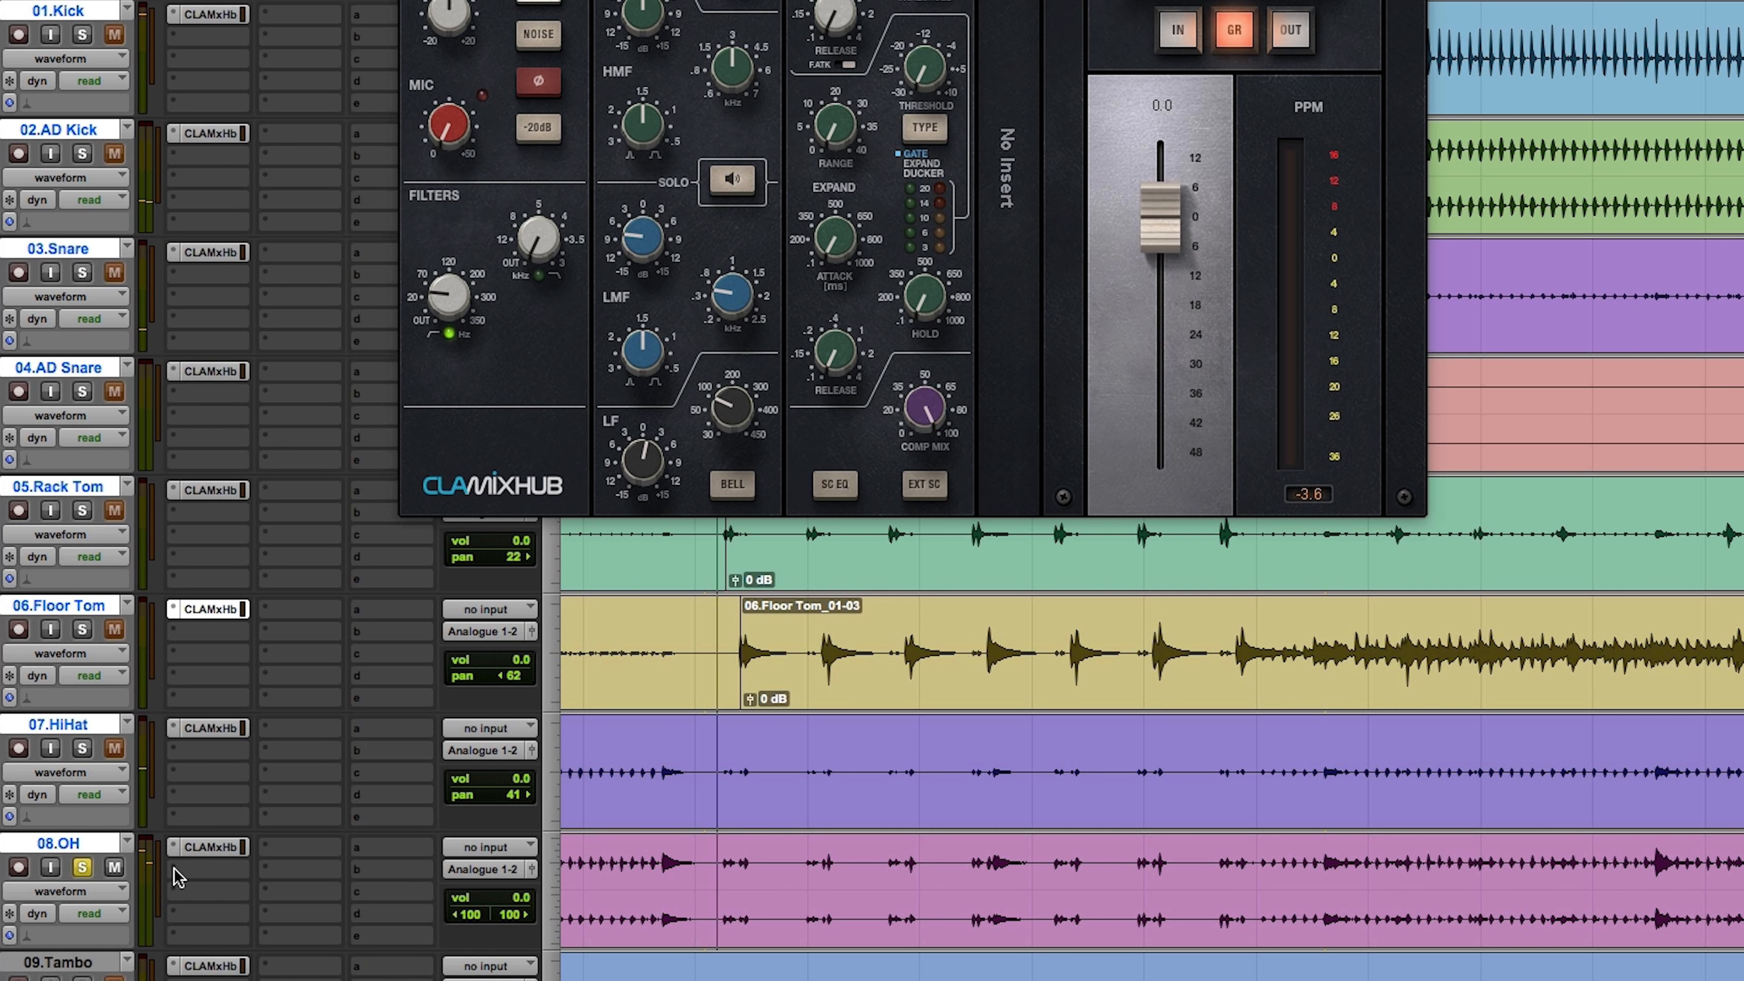
pyautogui.click(206, 850)
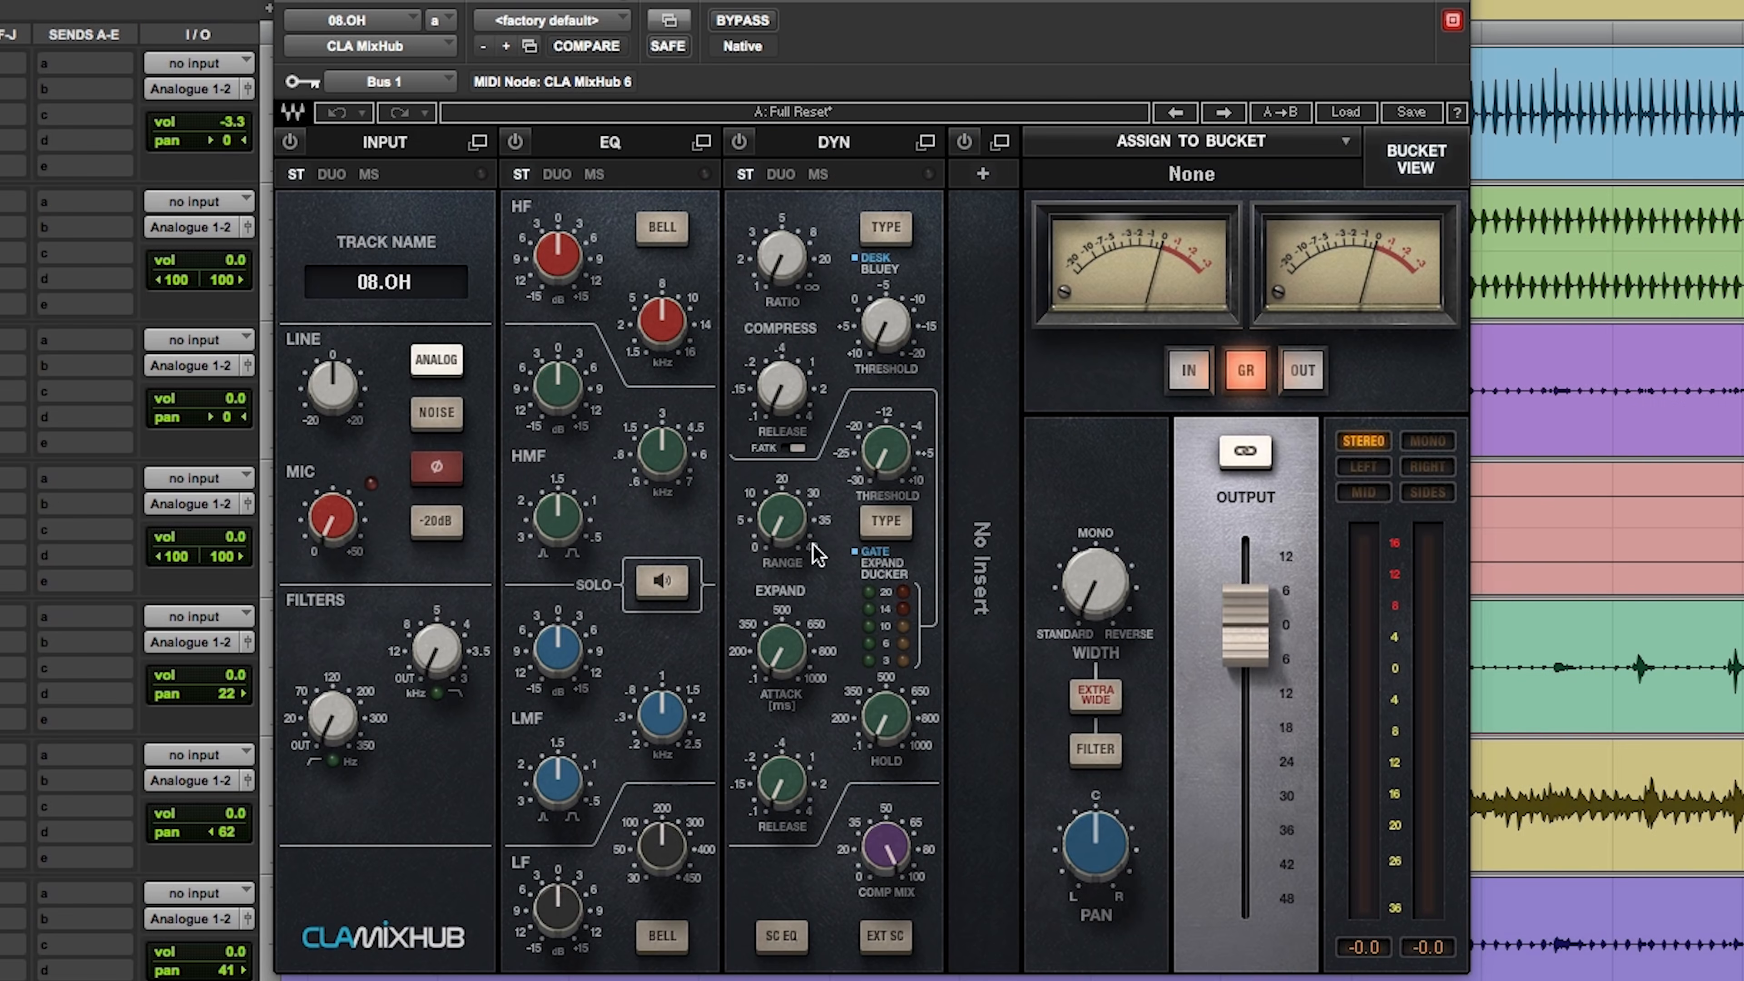
# Step: Cut the OH track's LMF band by about 10 dB slightly above 0.3 kHz and set its high-pass filter just above 120 Hz
pyautogui.click(675, 583)
pyautogui.moveTo(661, 708); pyautogui.dragTo(661, 748)
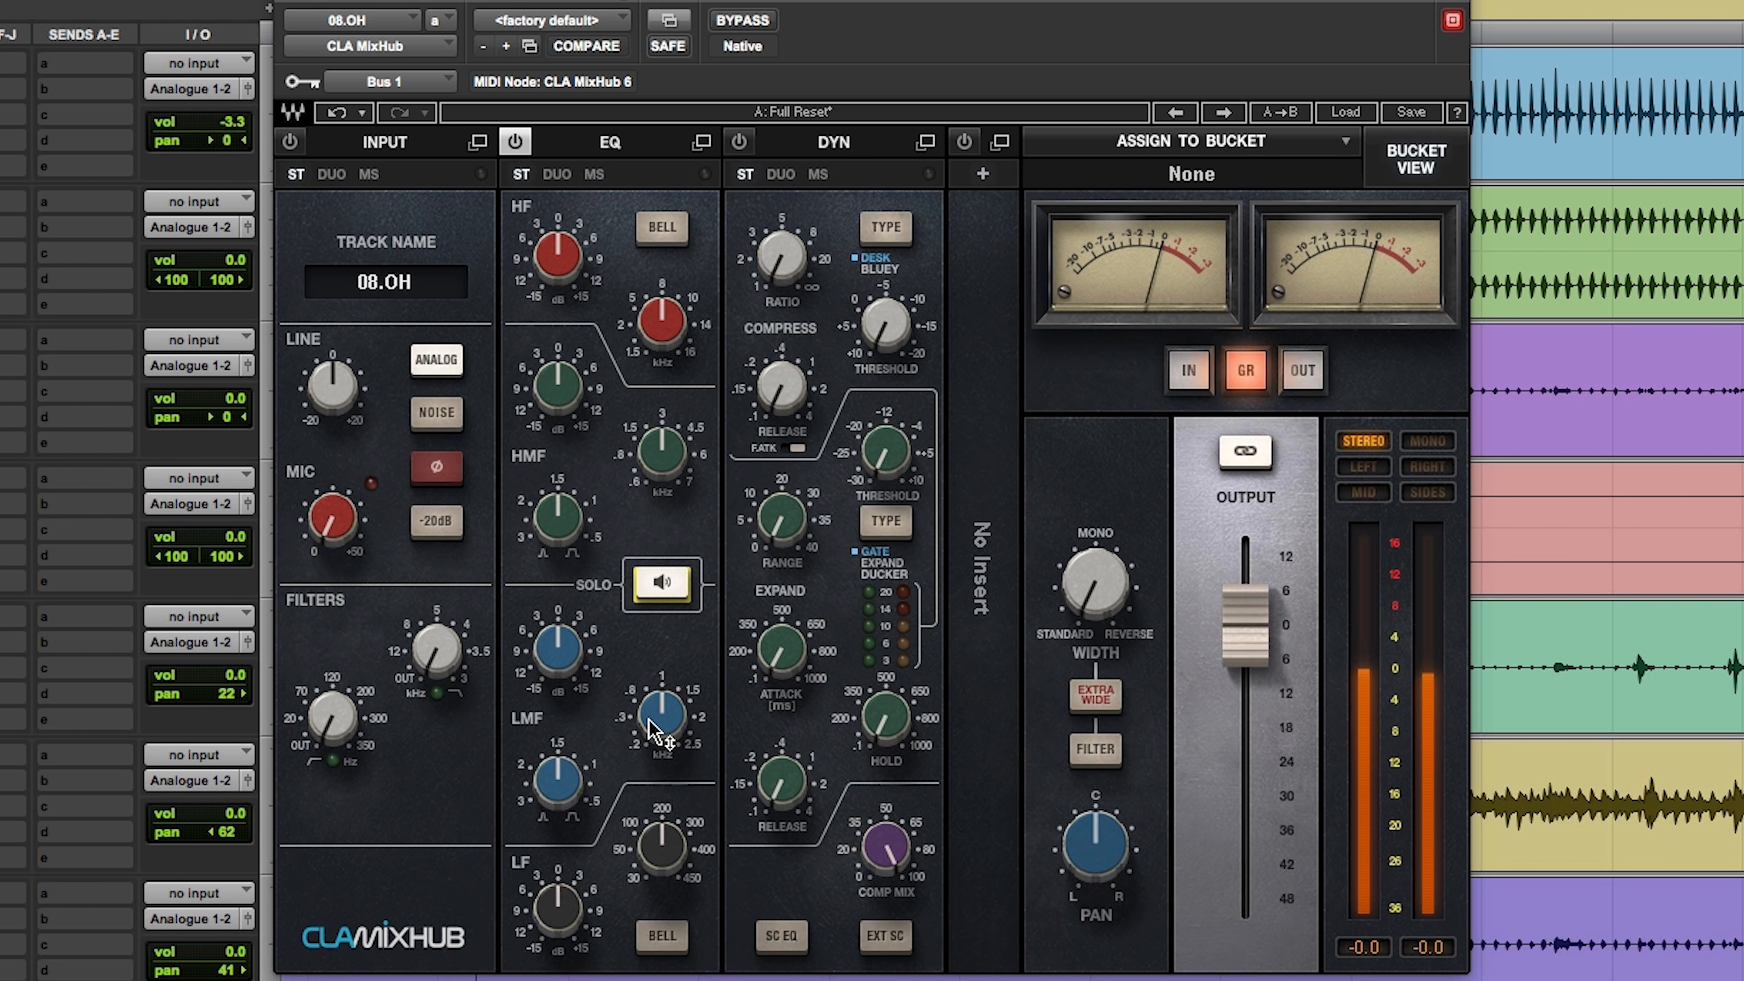
pyautogui.moveTo(851, 478); pyautogui.dragTo(852, 478)
pyautogui.moveTo(701, 358); pyautogui.dragTo(702, 413)
pyautogui.click(876, 450)
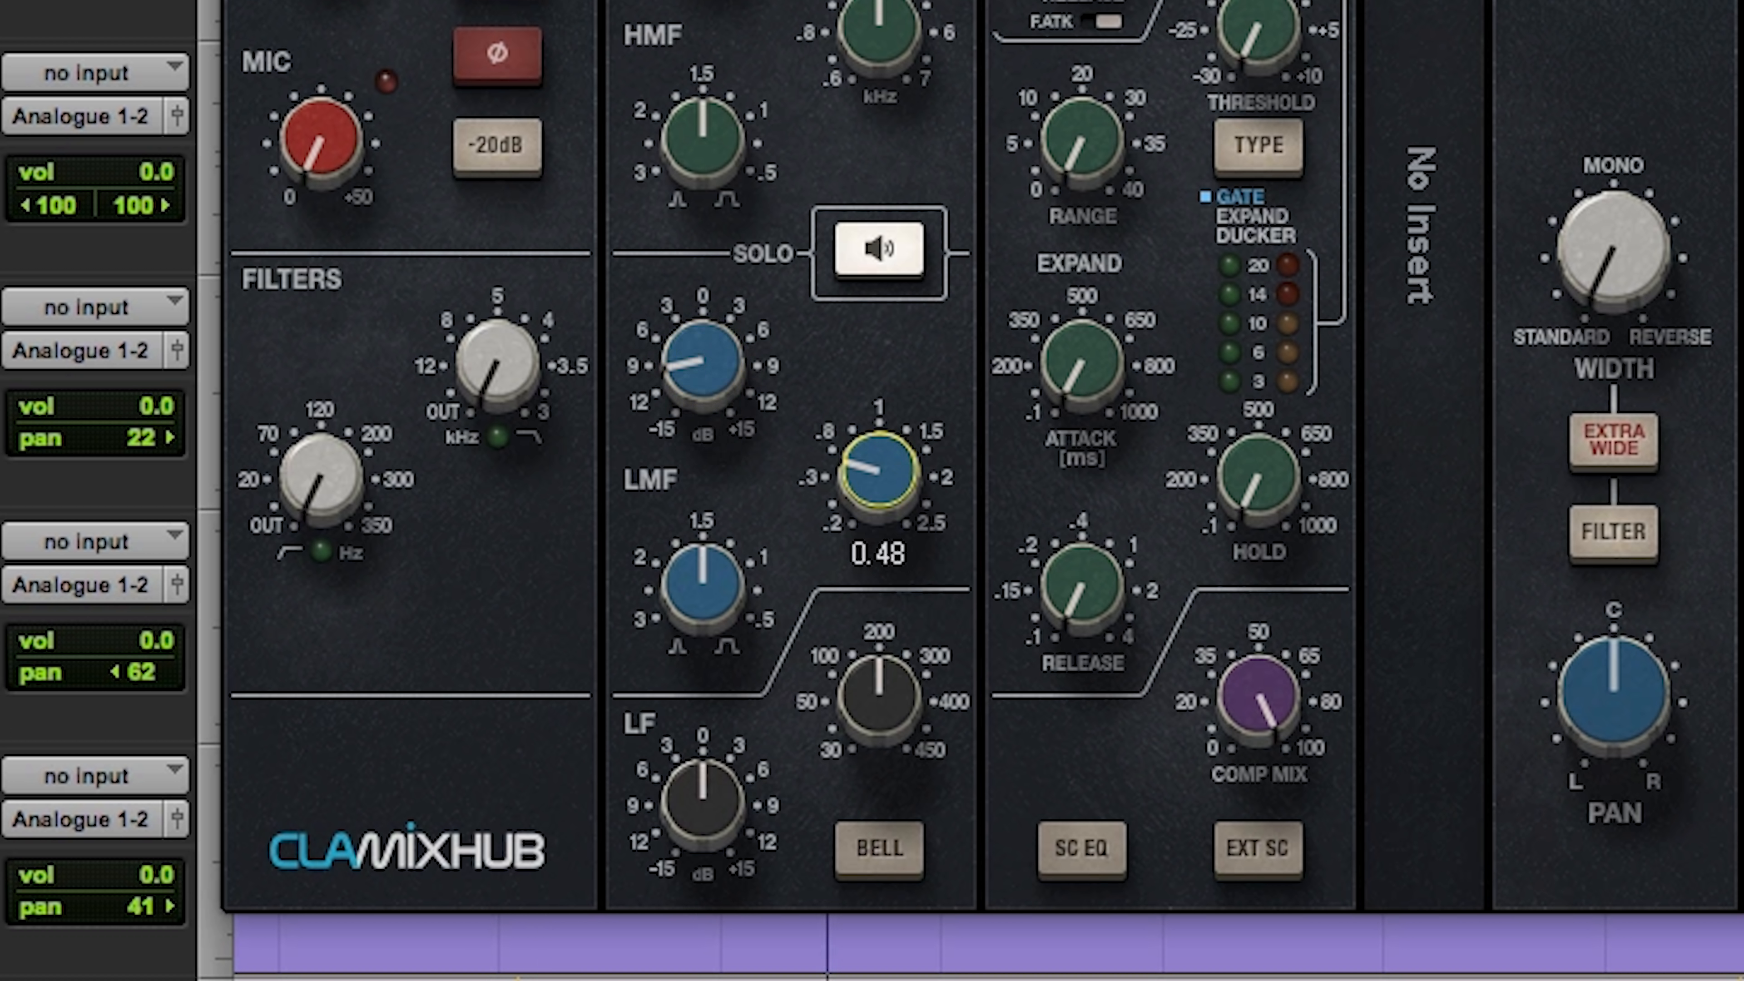
pyautogui.moveTo(875, 474); pyautogui.dragTo(876, 484)
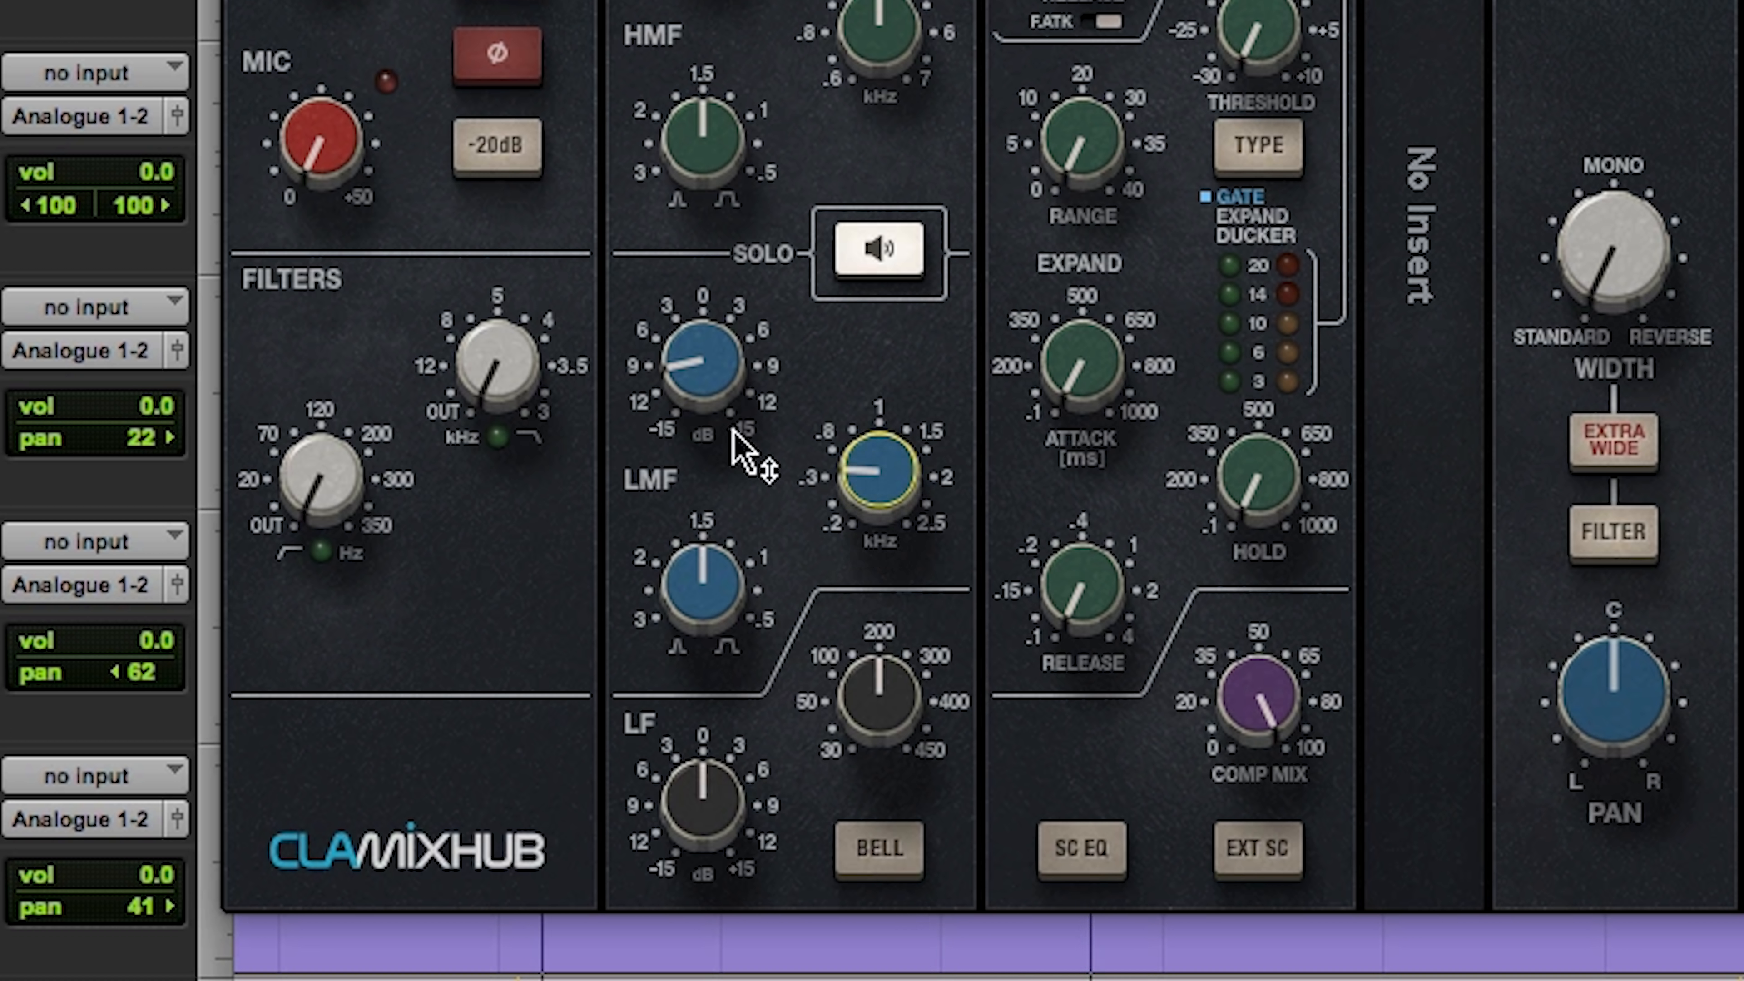
pyautogui.moveTo(338, 495); pyautogui.dragTo(338, 457)
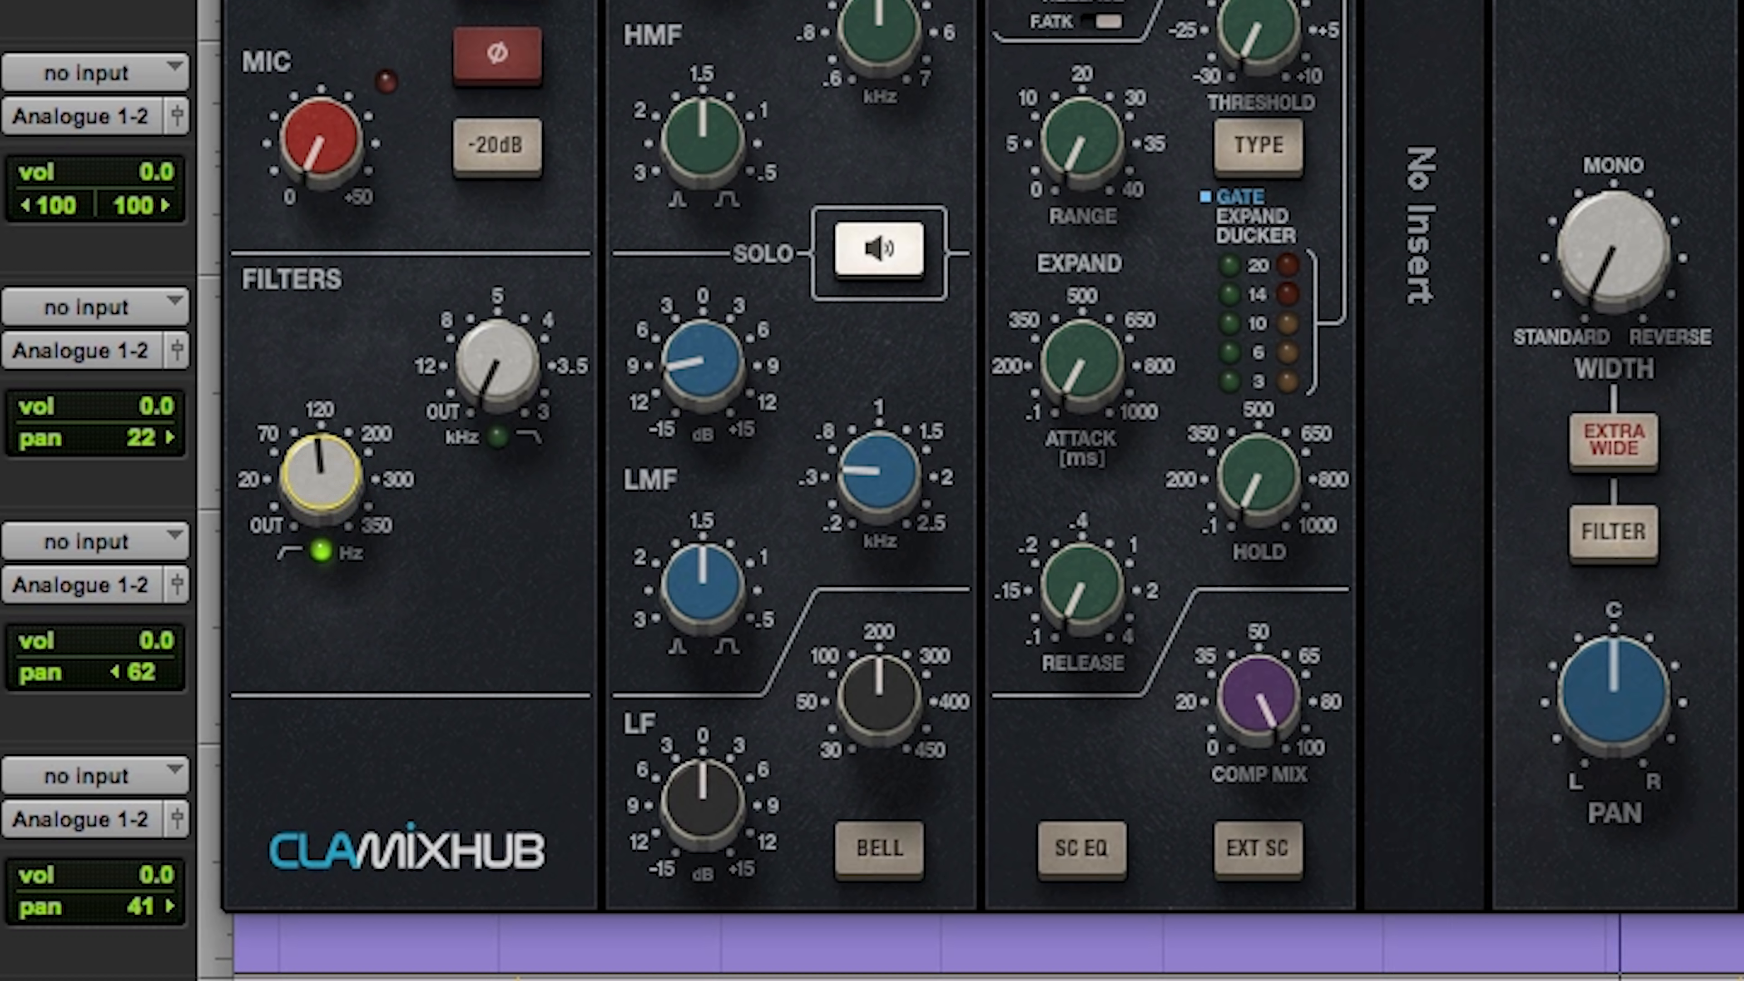
pyautogui.moveTo(329, 471)
pyautogui.mouseDown()
pyautogui.moveTo(330, 423)
pyautogui.moveTo(330, 445)
pyautogui.mouseUp()
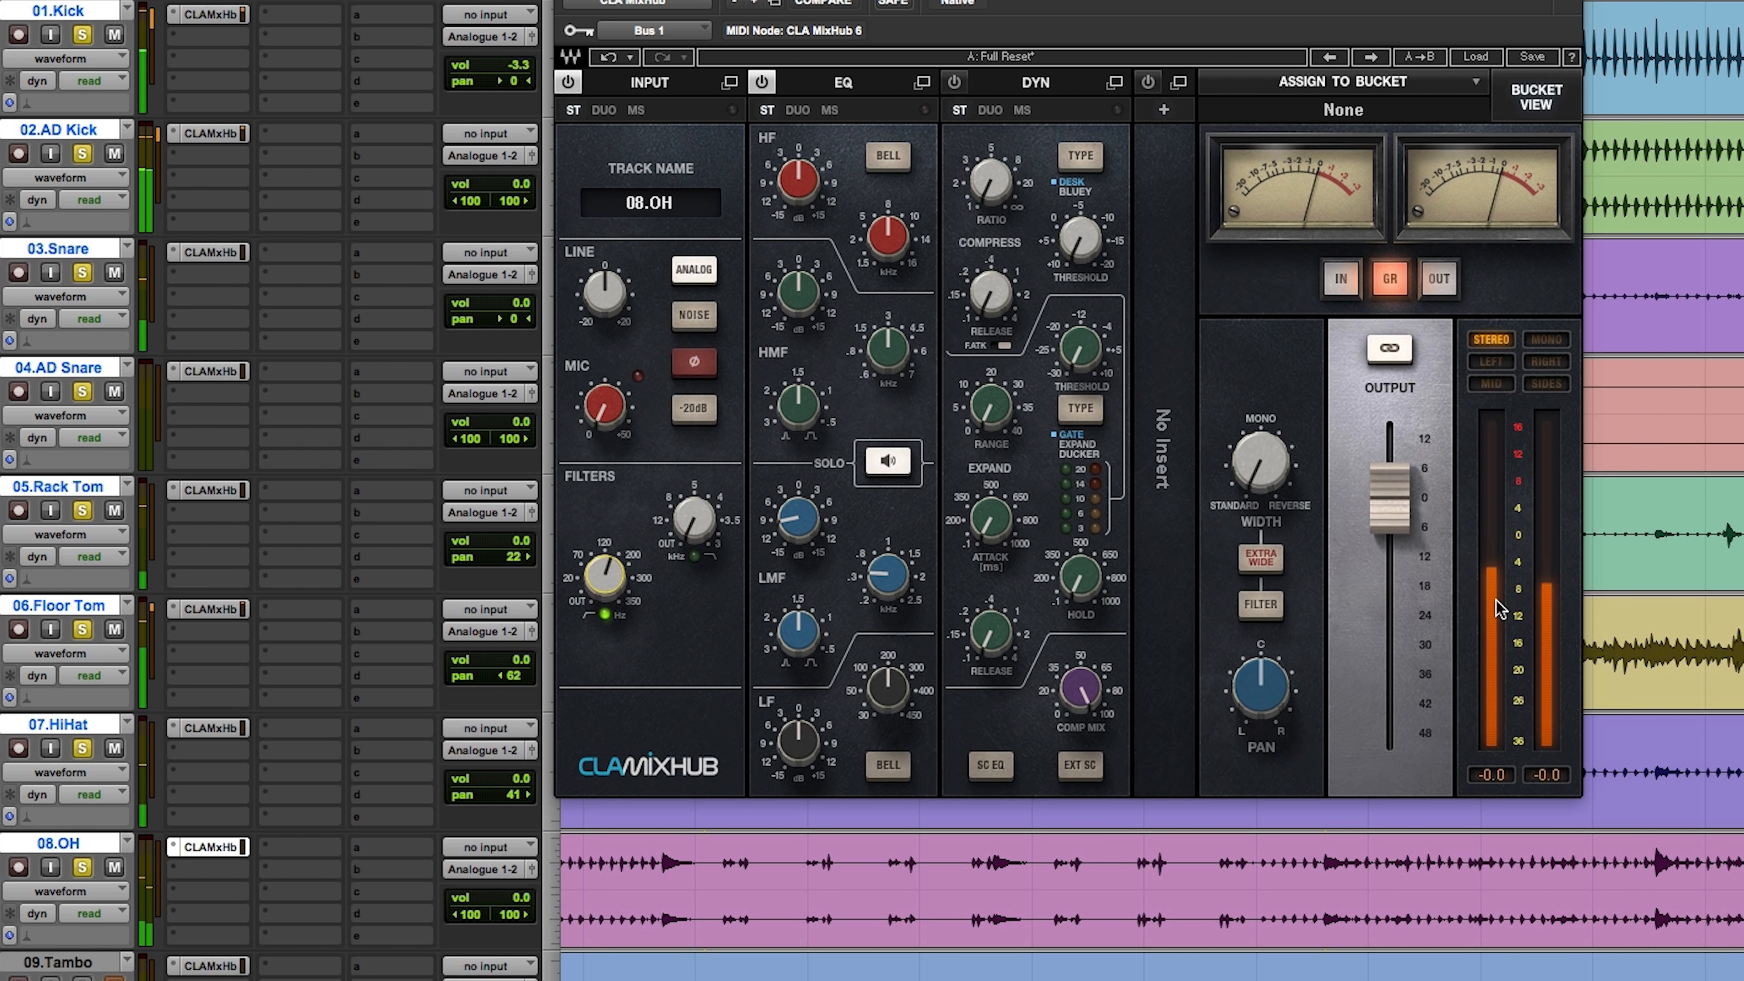
# Step: Raise the Rack Tom and Floor Tom track volumes to +1.8 dB, close the OH plug-in, and show more of the timeline
pyautogui.moveTo(518, 541); pyautogui.dragTo(518, 534)
pyautogui.moveTo(516, 665); pyautogui.dragTo(514, 665)
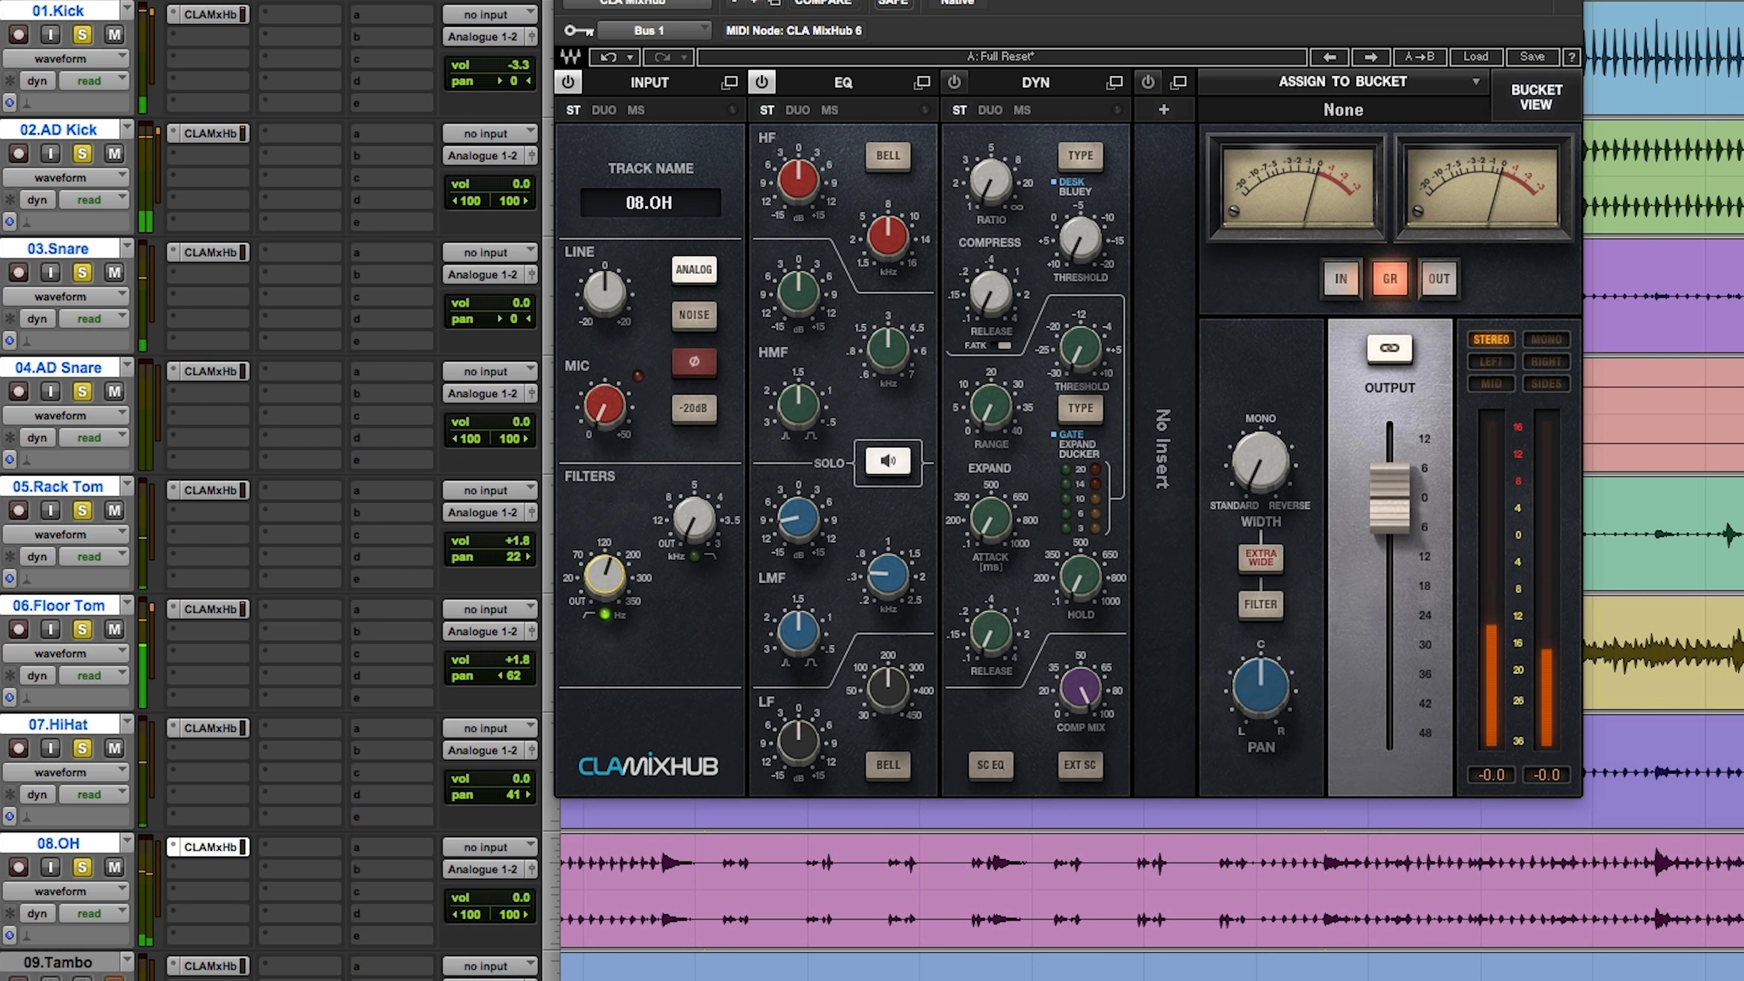
pyautogui.press('super+w')
pyautogui.press('r')
pyautogui.press('r')
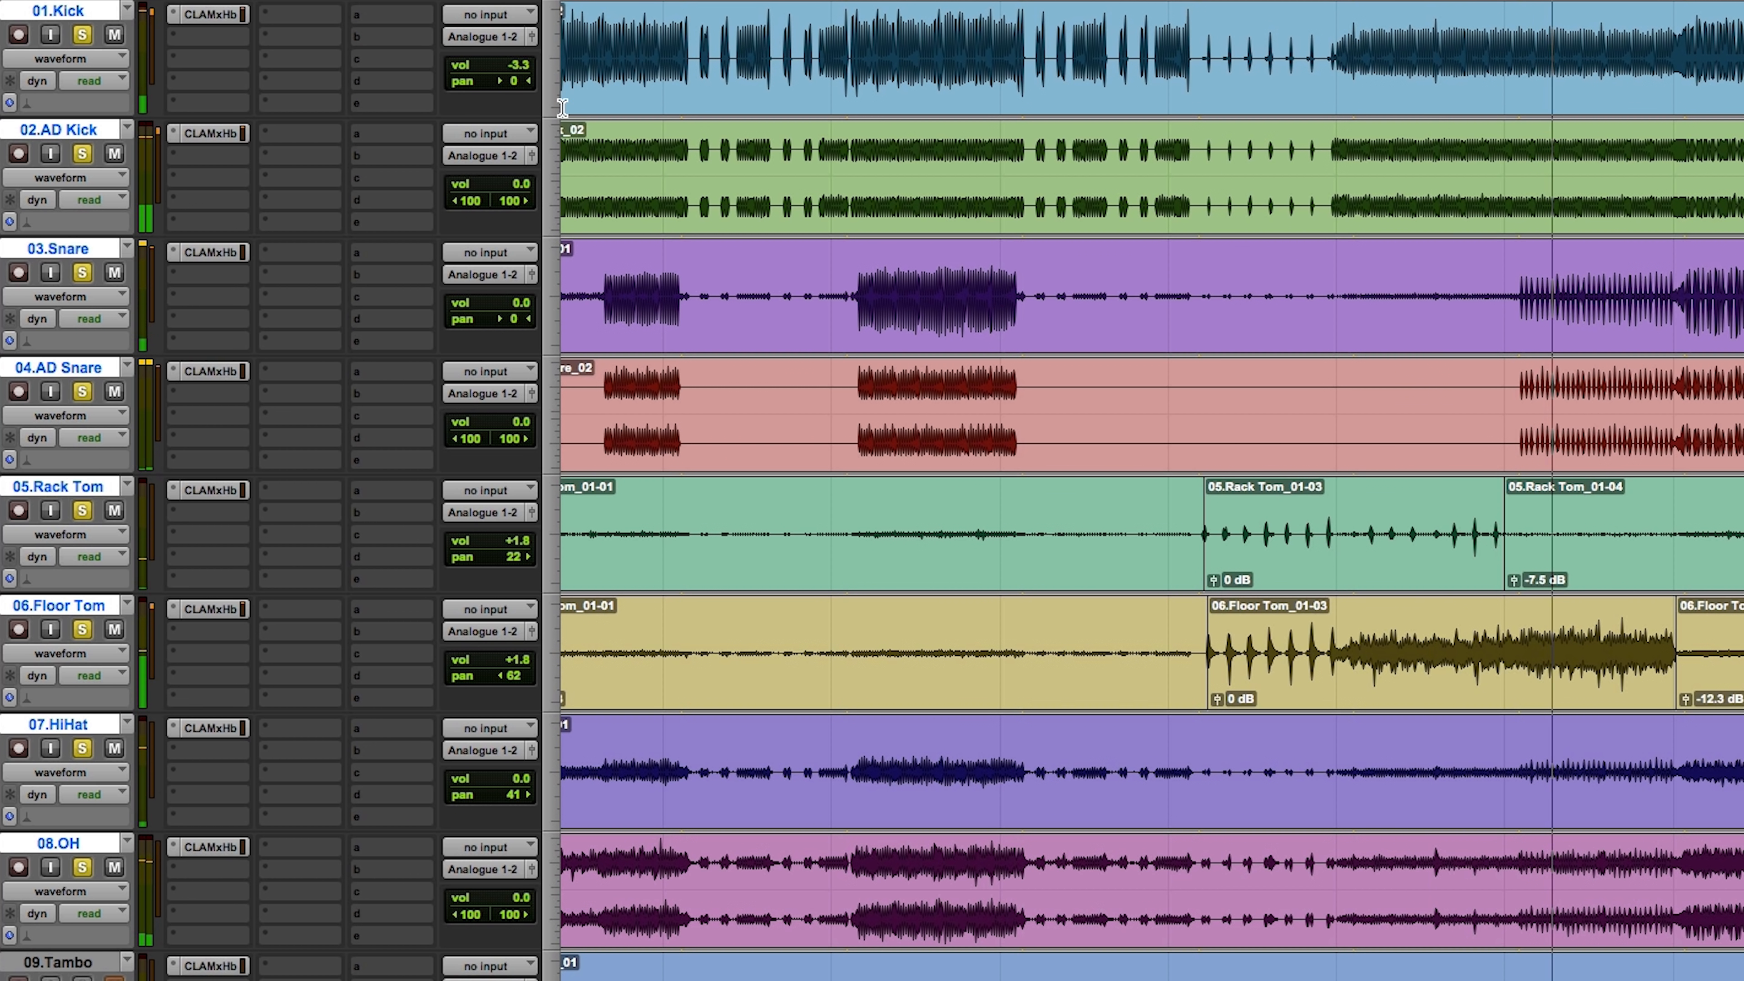
# Step: Show the output section for all channels in bucket 1 and raise the AD Kick output fader to about +3 dB
pyautogui.click(213, 134)
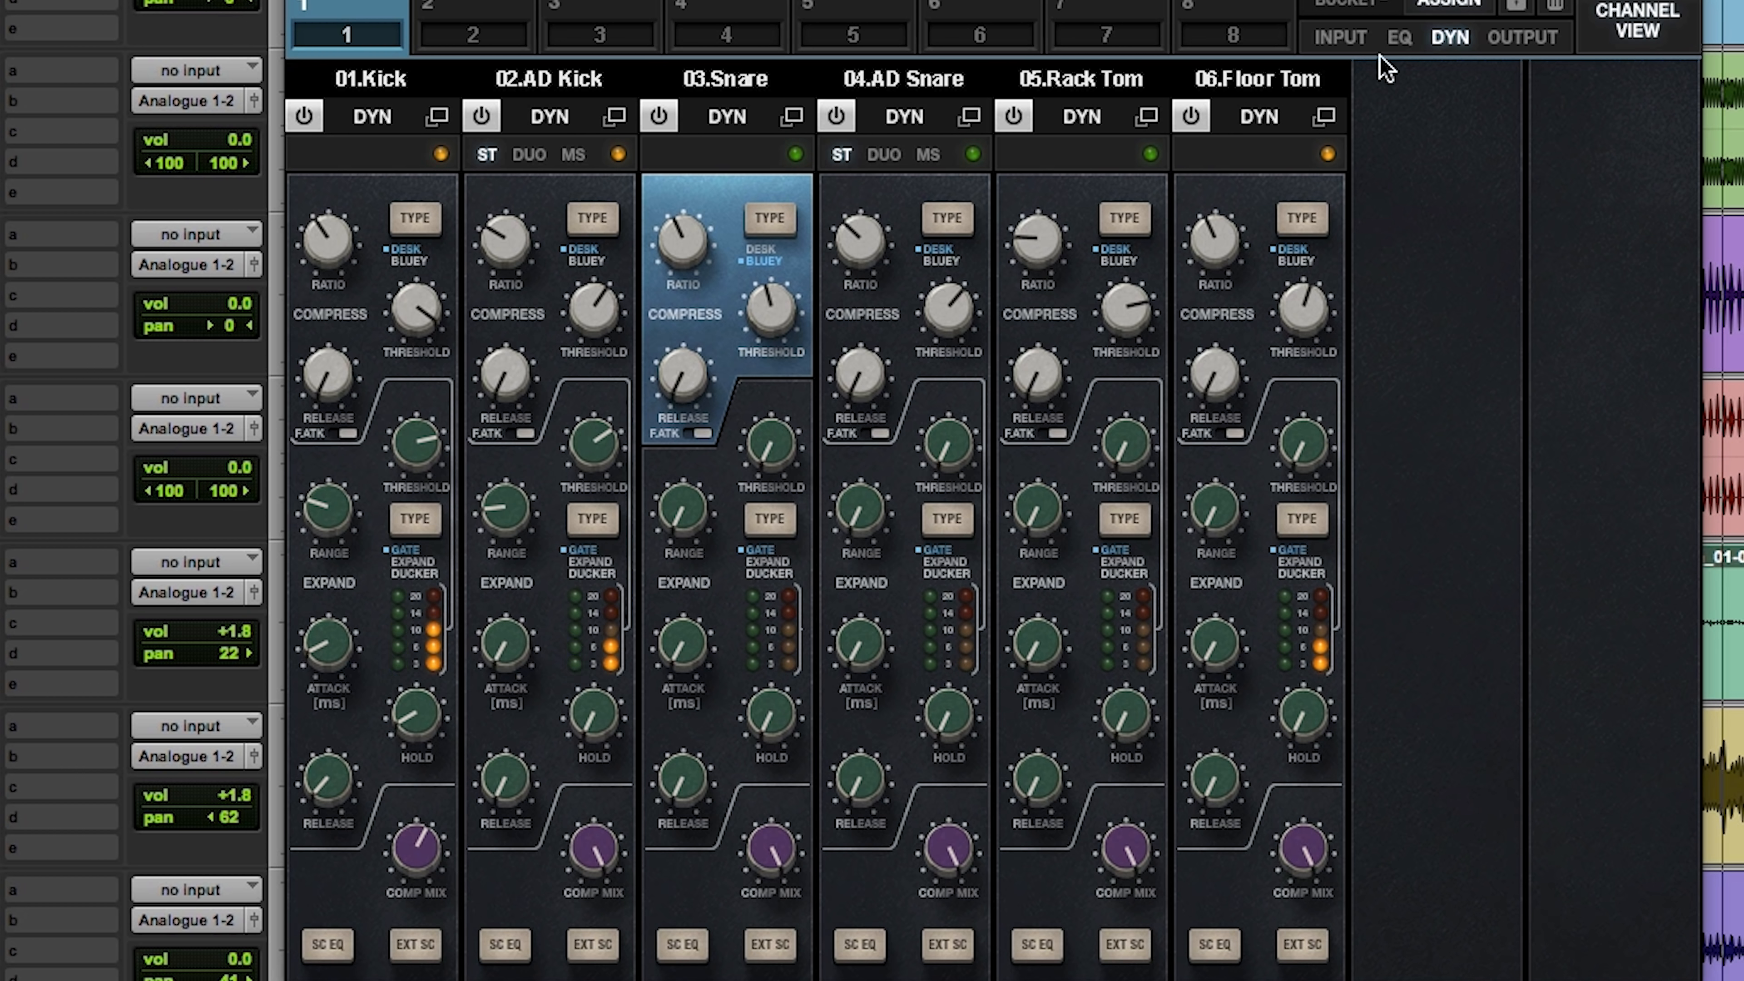
pyautogui.click(1524, 38)
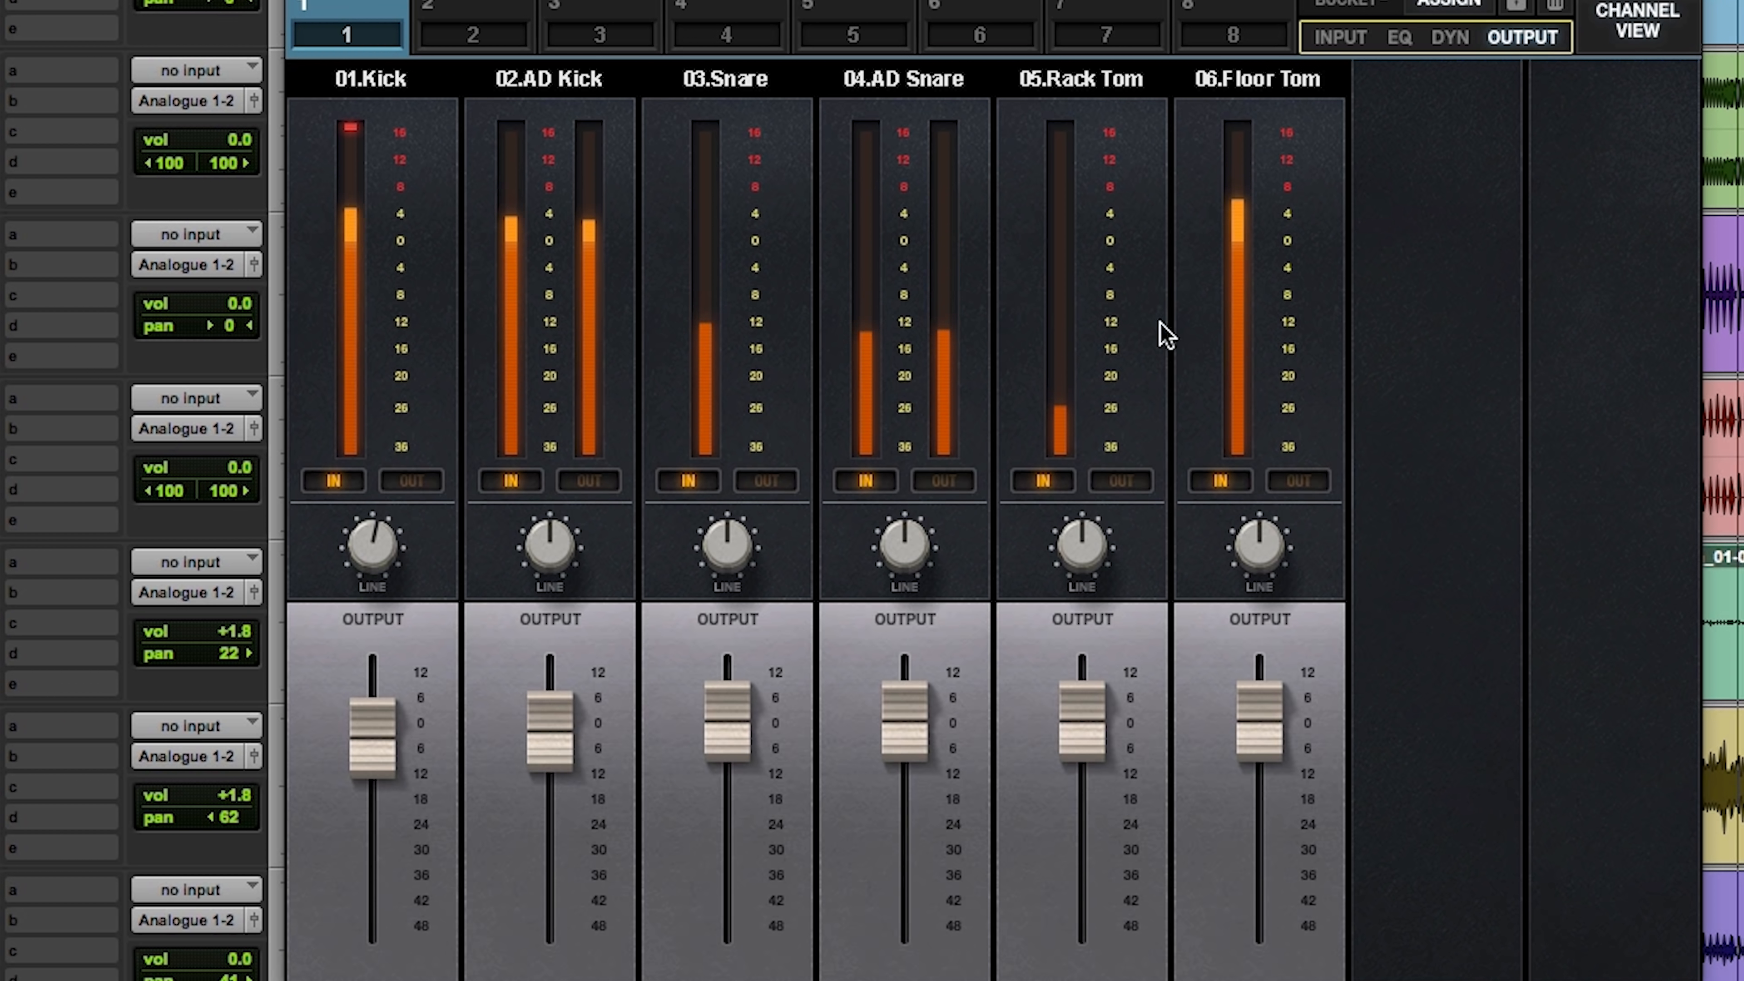
pyautogui.moveTo(542, 756); pyautogui.dragTo(565, 716)
pyautogui.moveTo(362, 737); pyautogui.dragTo(364, 742)
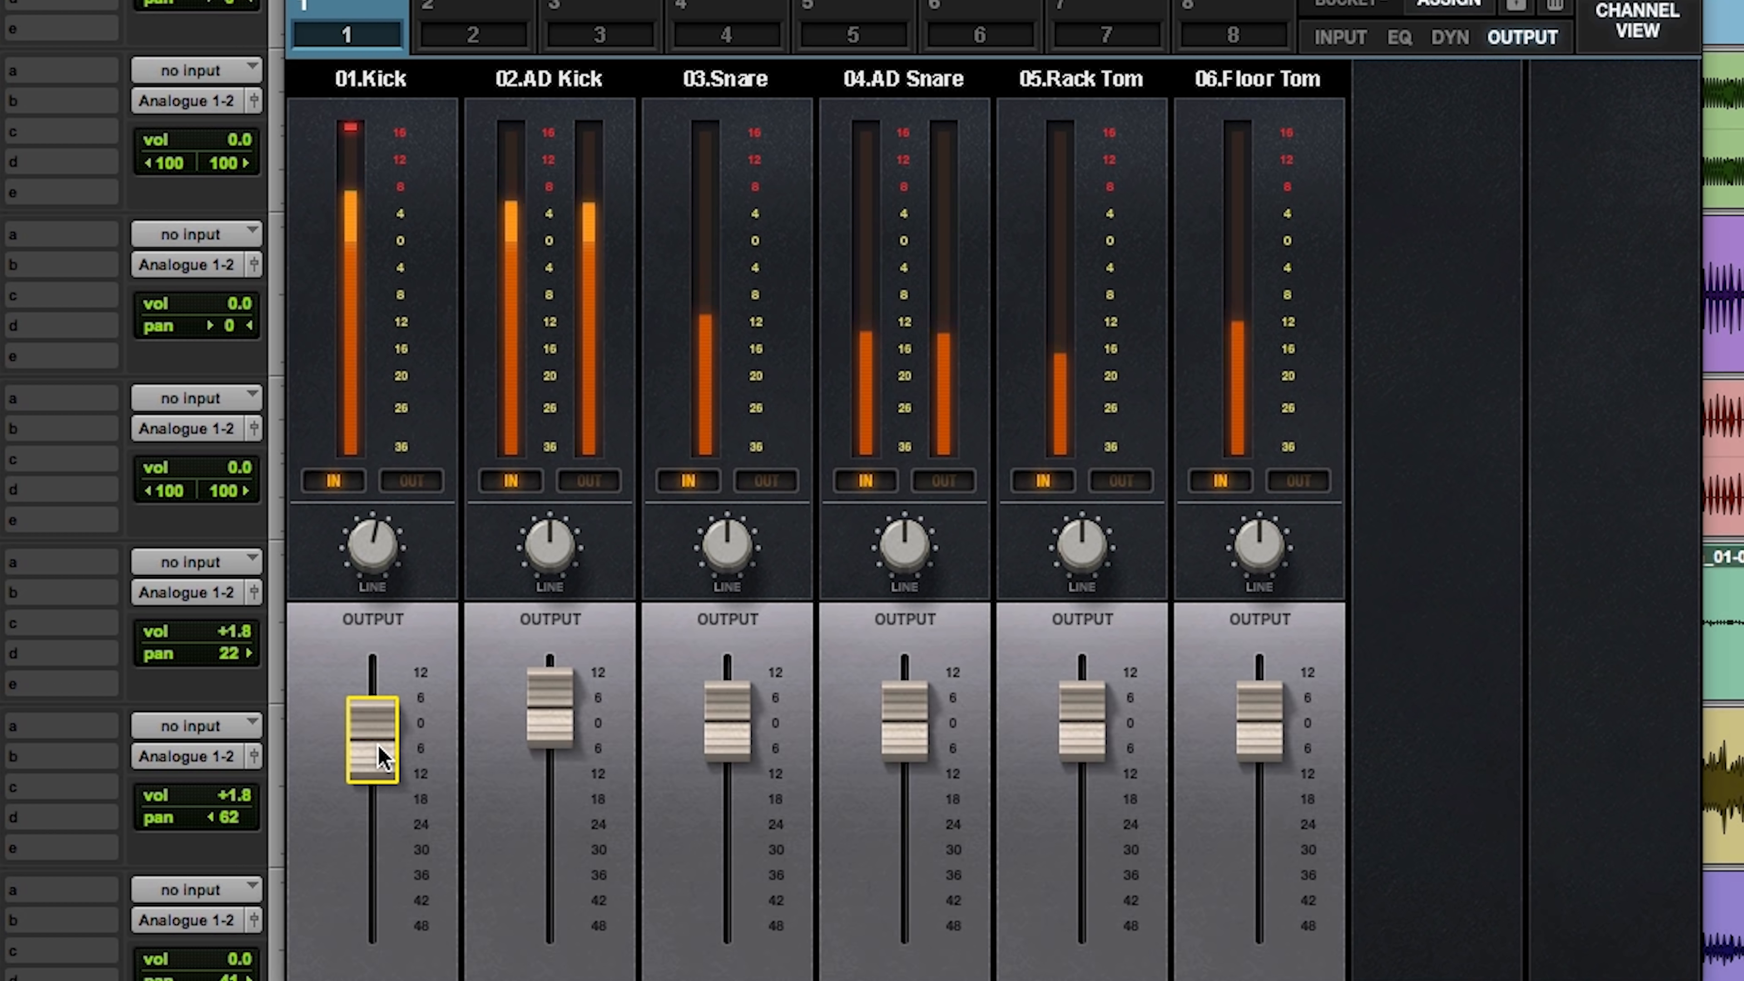
# Step: Fine-tune the output faders to about -4 dB for Kick and about +3 dB for AD Kick
pyautogui.moveTo(377, 745); pyautogui.dragTo(377, 747)
pyautogui.moveTo(545, 720); pyautogui.dragTo(544, 718)
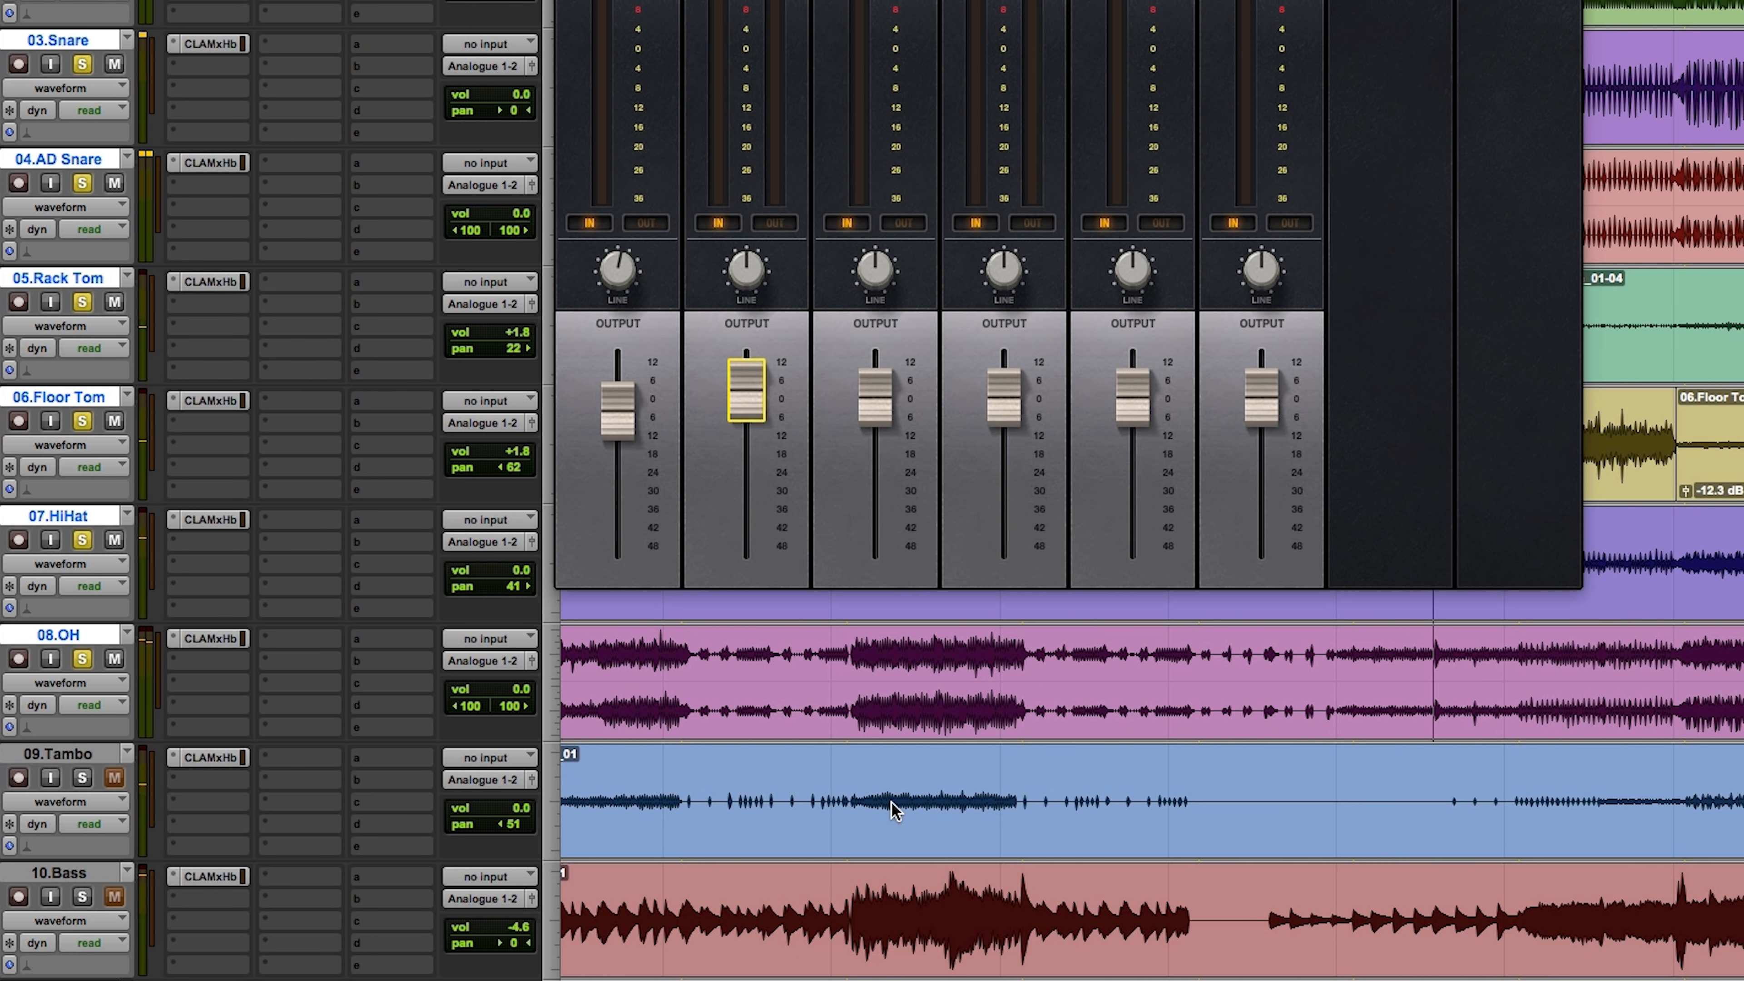
# Step: Play Tambo's louder section together with the soloed drums, raise the Tambo track volume to +0.6 dB, and solo only Tambo
pyautogui.click(893, 807)
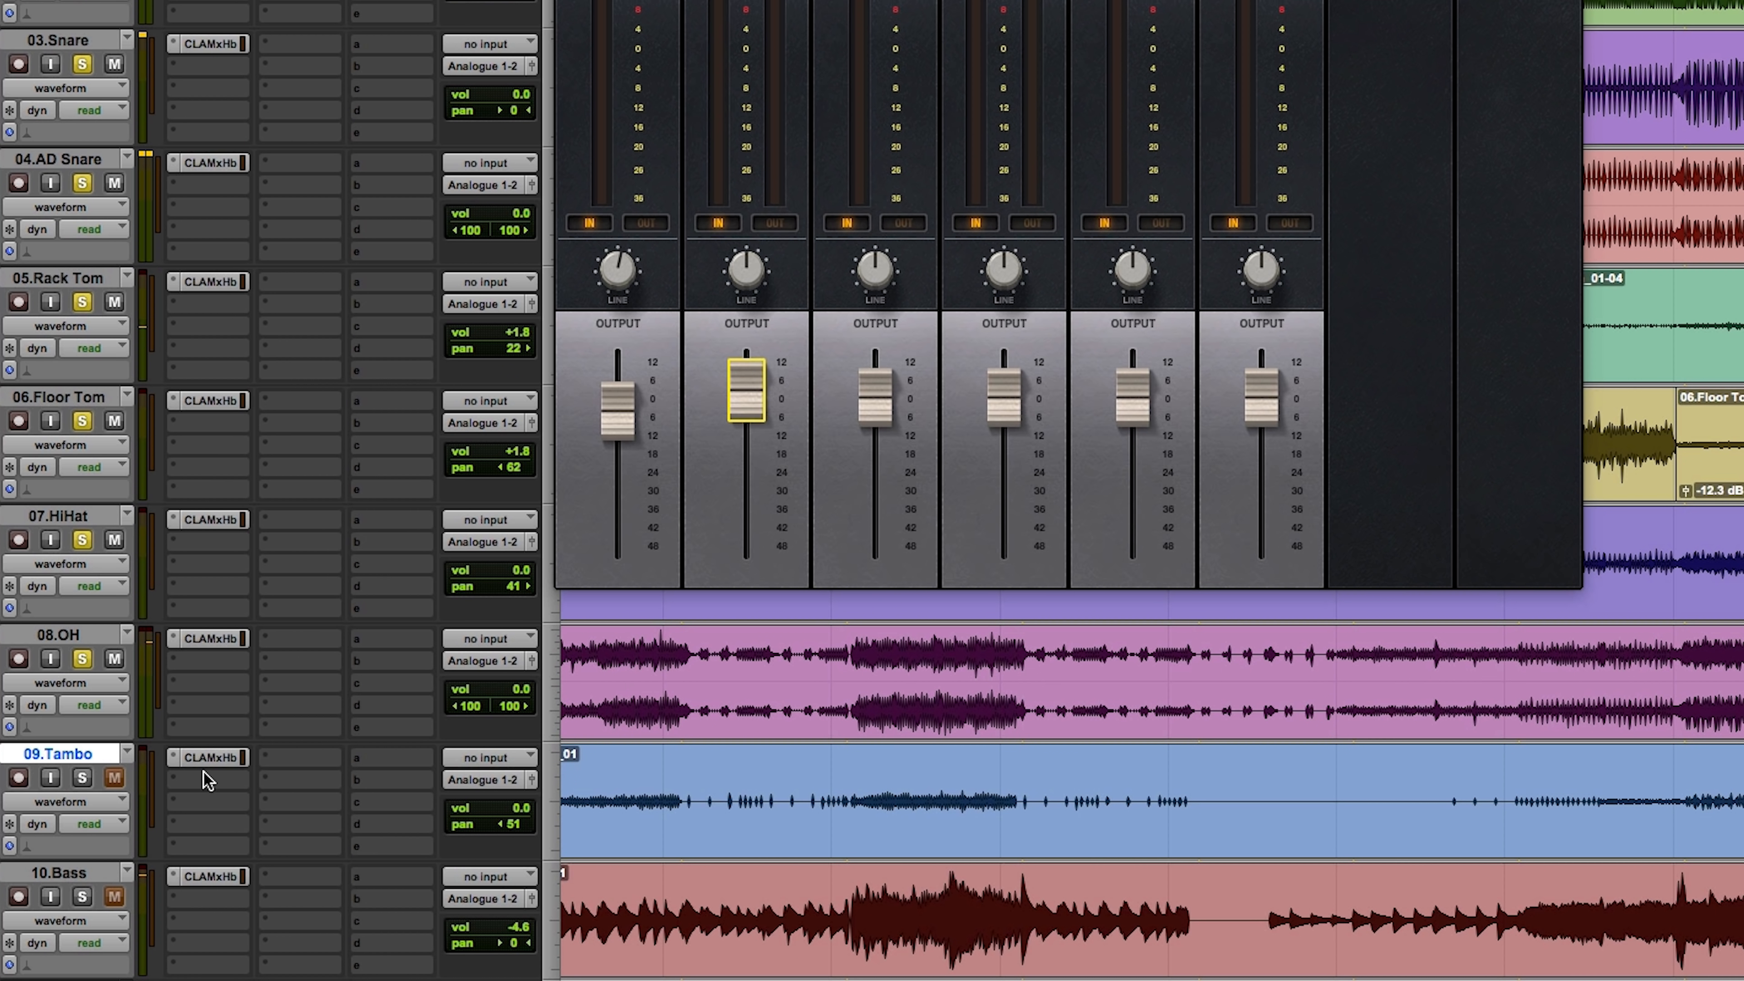
pyautogui.hotkey('shift', 'm')
pyautogui.press('space')
pyautogui.hotkey('shift', 's')
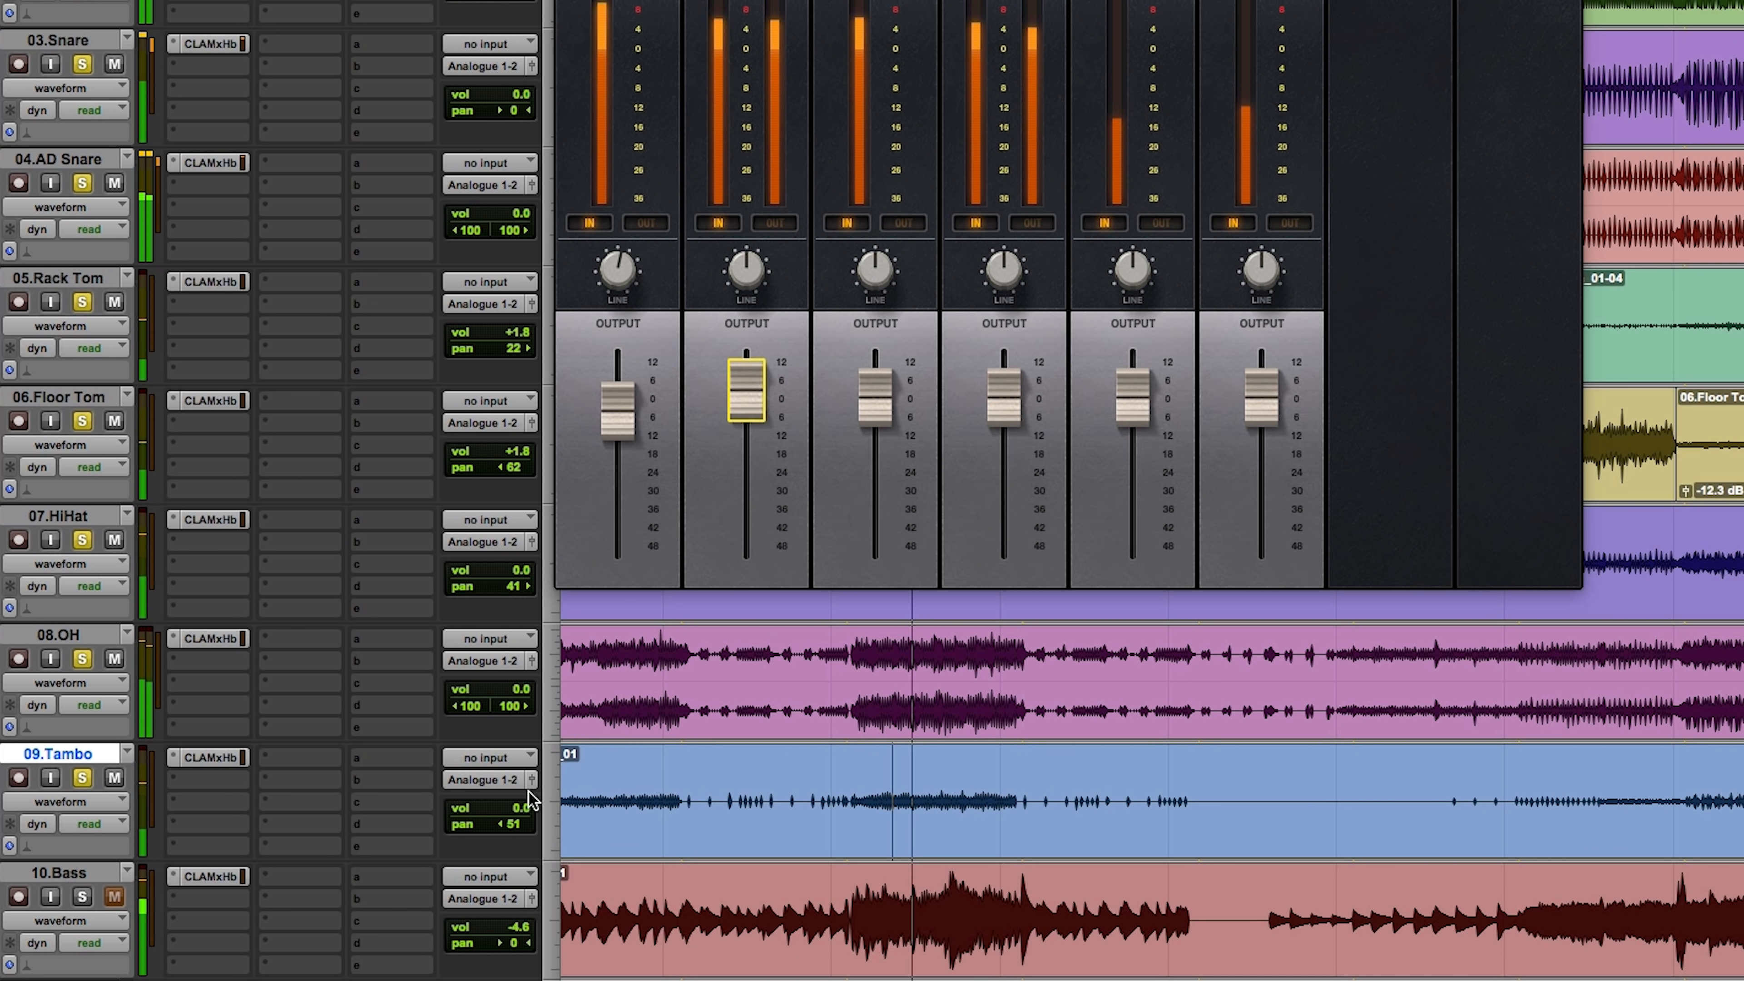
pyautogui.moveTo(531, 780); pyautogui.dragTo(514, 807)
pyautogui.press('space')
pyautogui.keyDown('alt'); pyautogui.click(85, 779); pyautogui.keyUp('alt')
pyautogui.click(85, 779)
pyautogui.press('space')
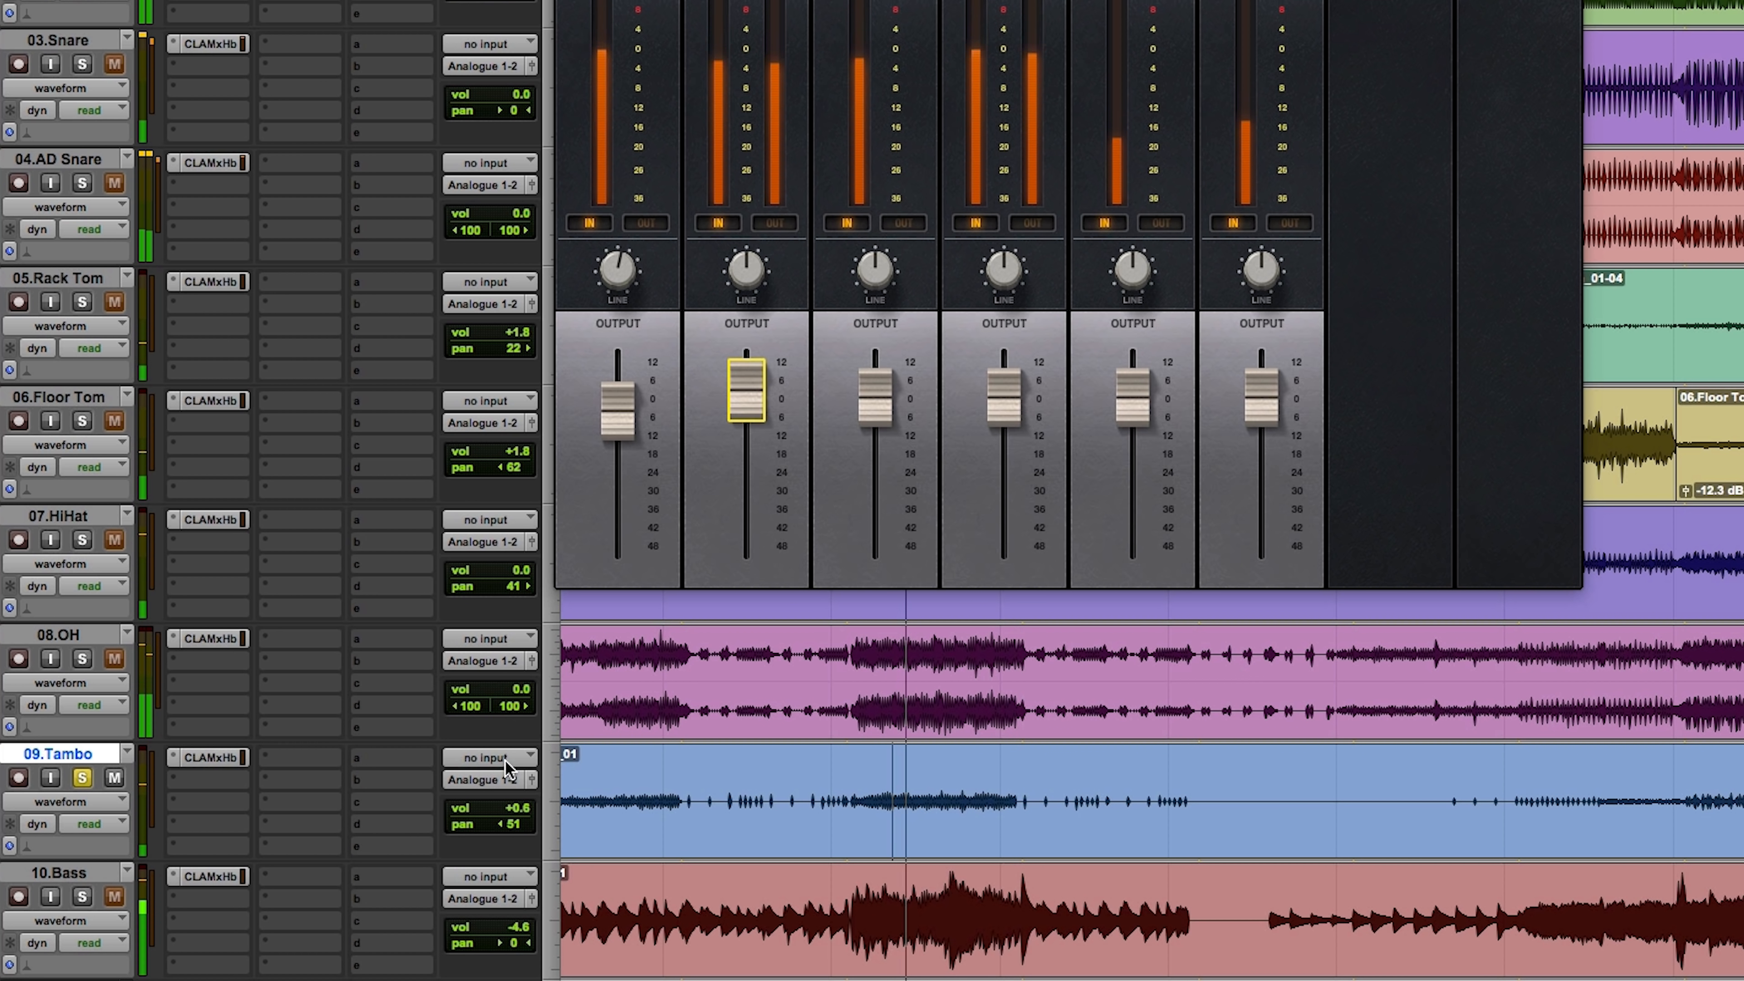
# Step: Solo only the Bass track, play it from its louder section, and open its CLA MixHub
pyautogui.press('space')
pyautogui.keyDown('super'); pyautogui.click(82, 896); pyautogui.keyUp('super')
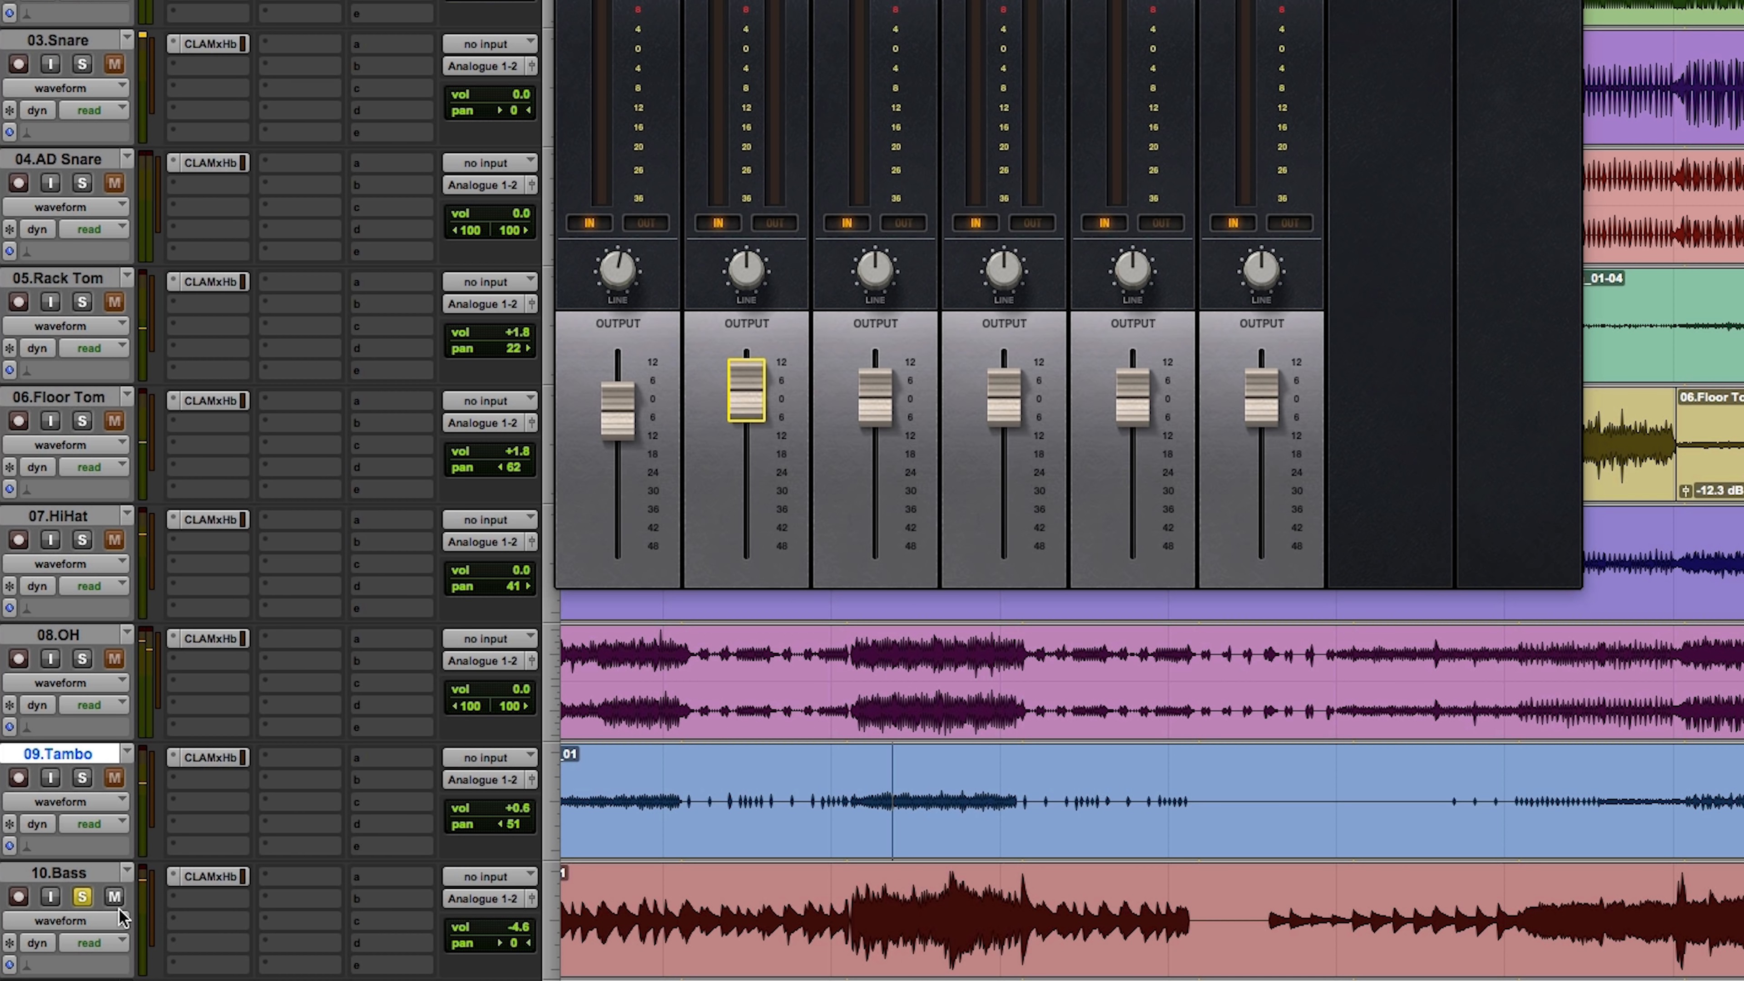
pyautogui.click(878, 895)
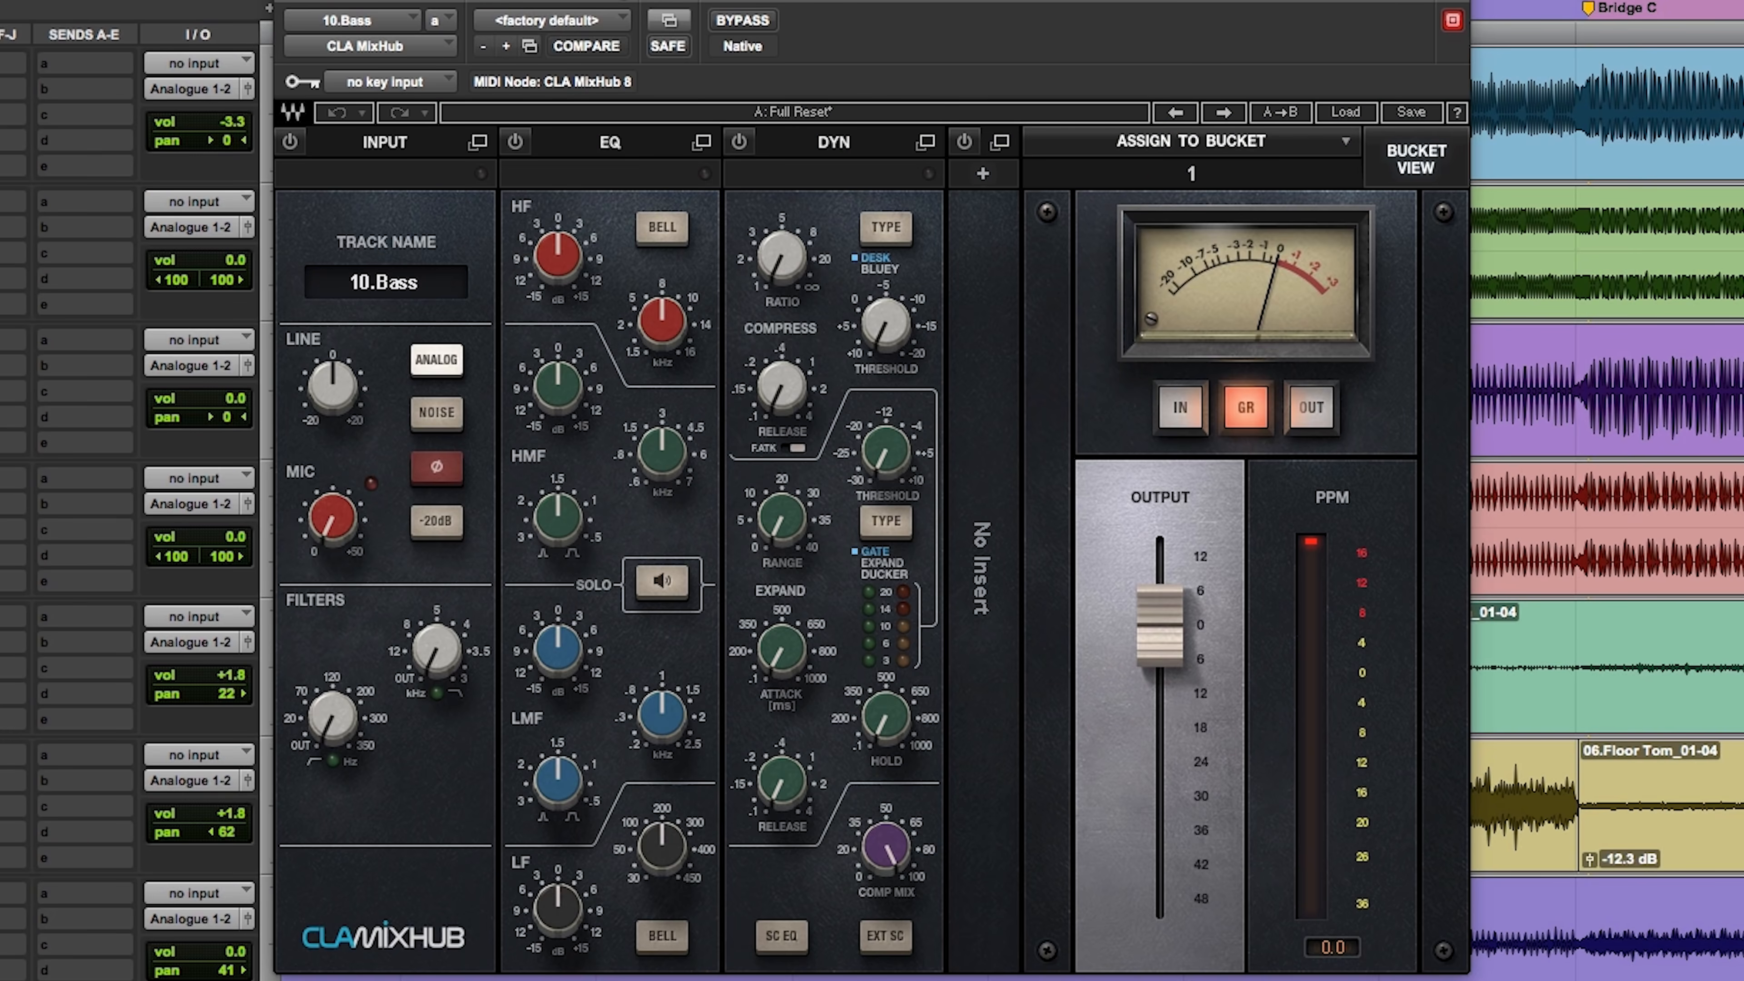
pyautogui.press('space')
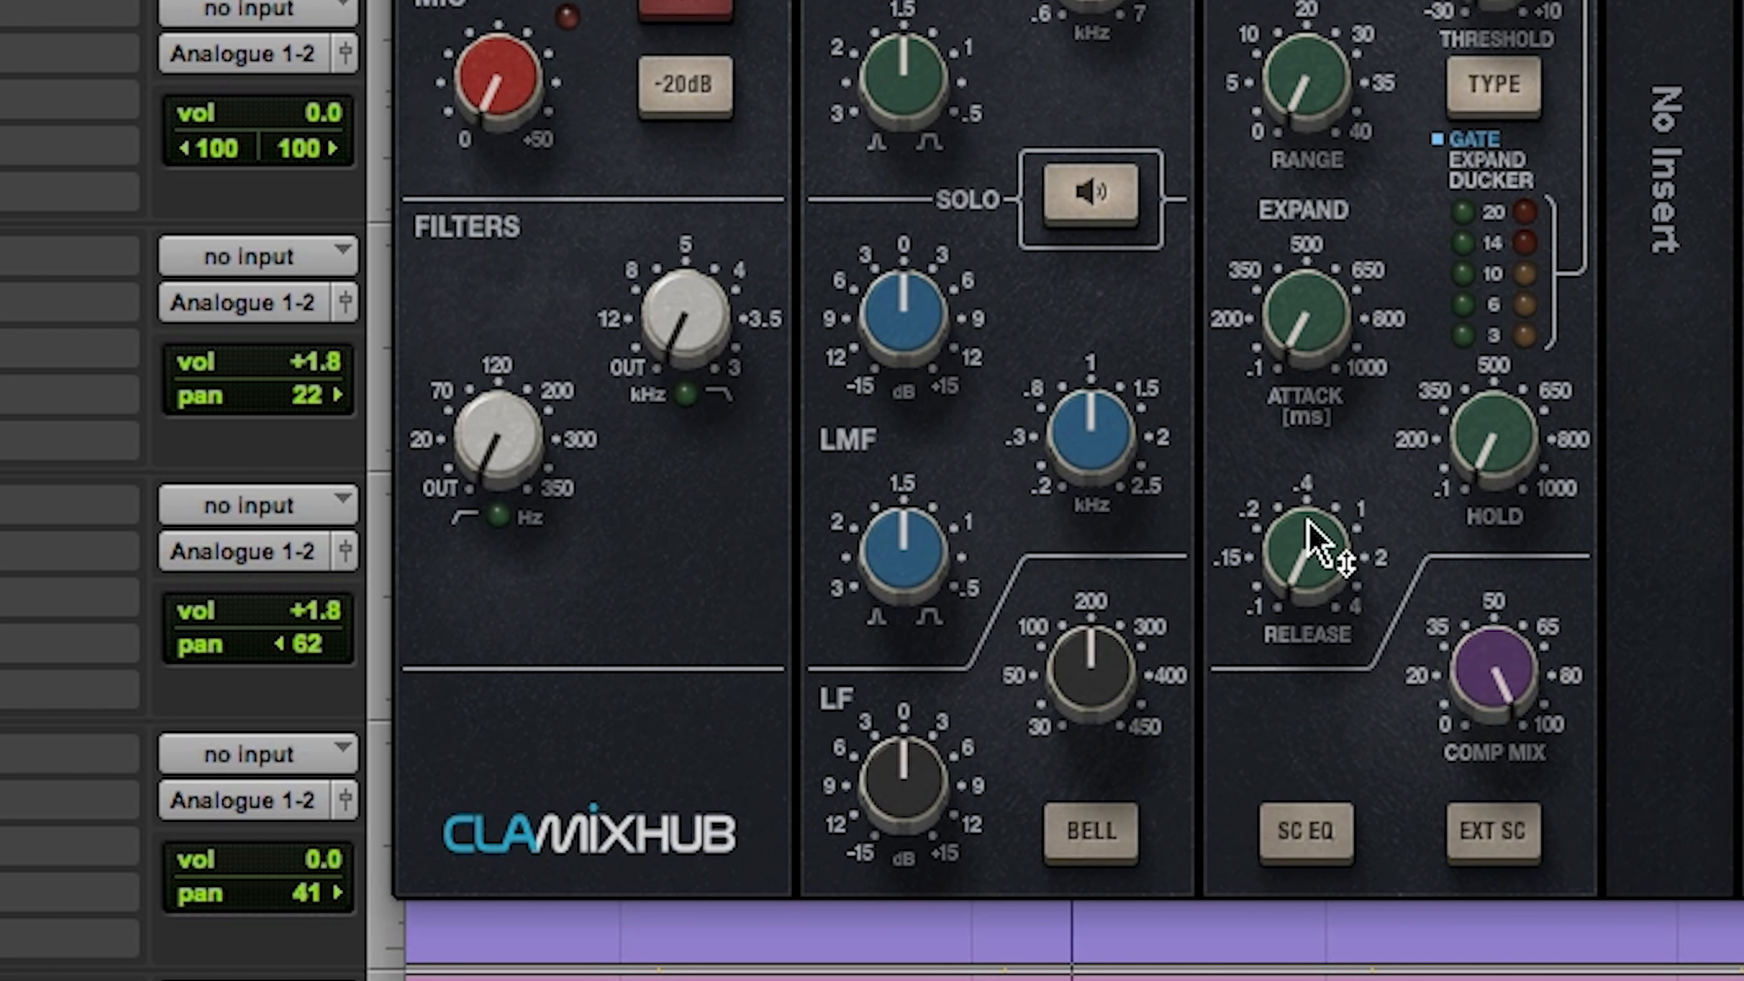
# Step: Set the Bass high-pass filter to 59.3 Hz and boost its LF band by about 8 dB at 83 Hz
pyautogui.moveTo(474, 468); pyautogui.dragTo(474, 445)
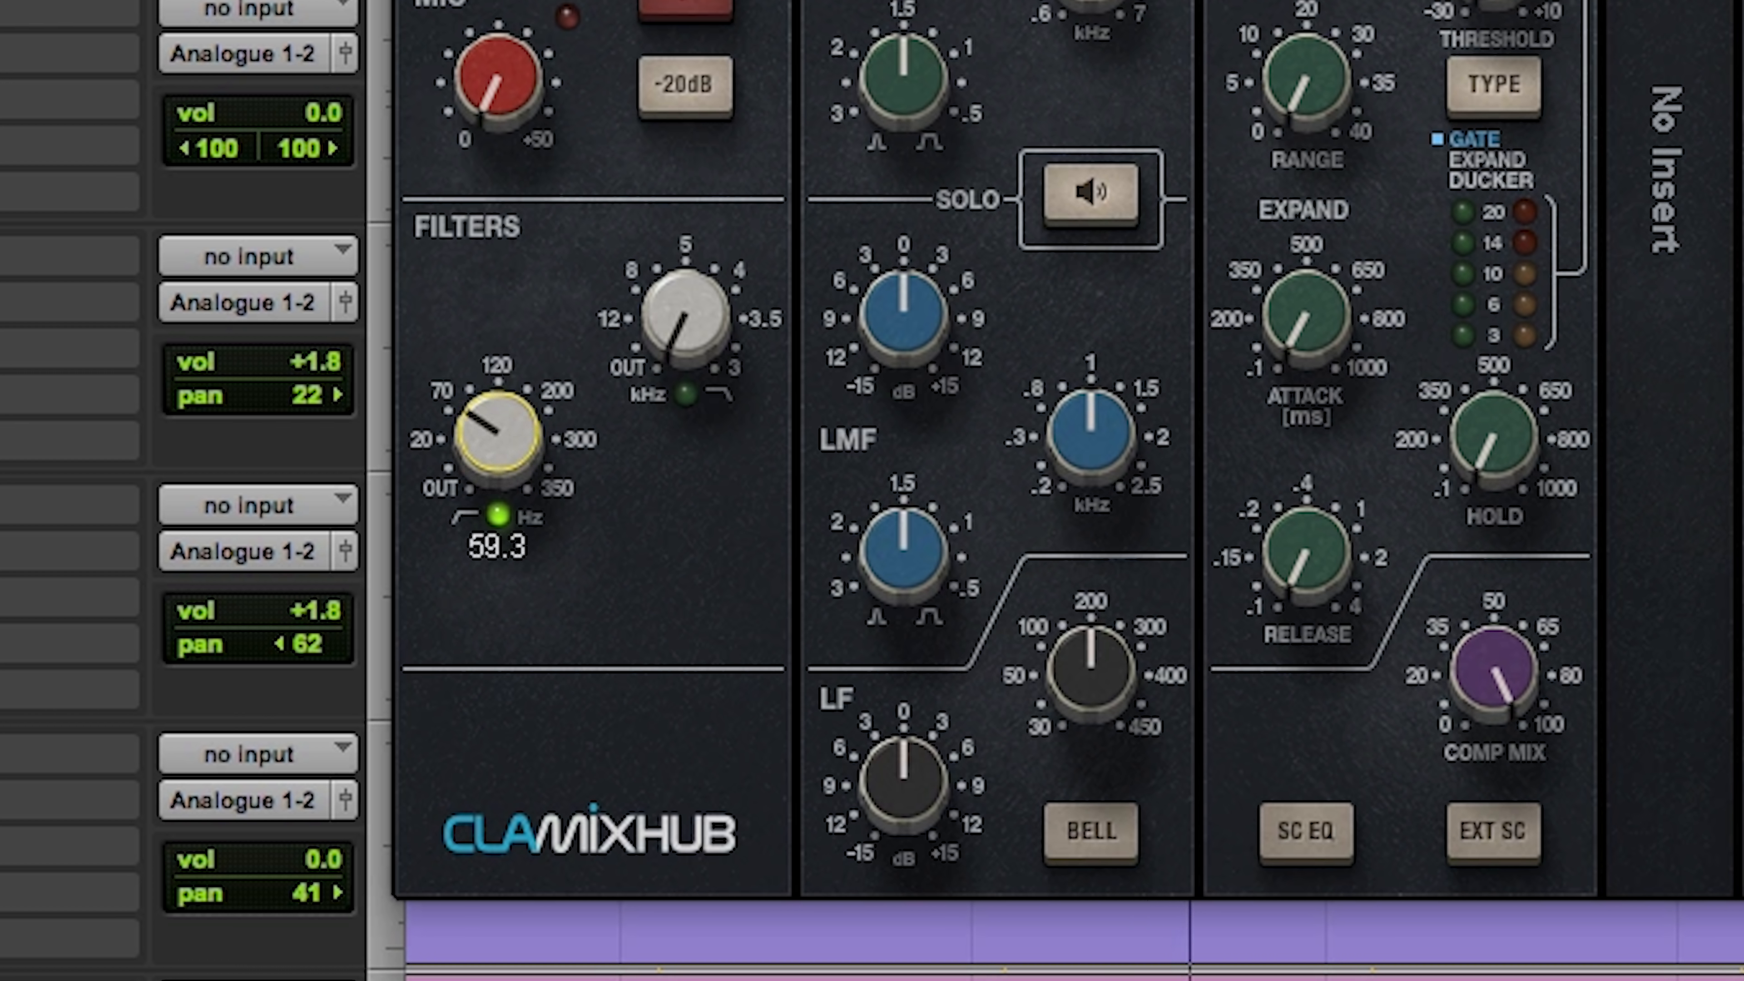
pyautogui.moveTo(1096, 656); pyautogui.dragTo(1096, 690)
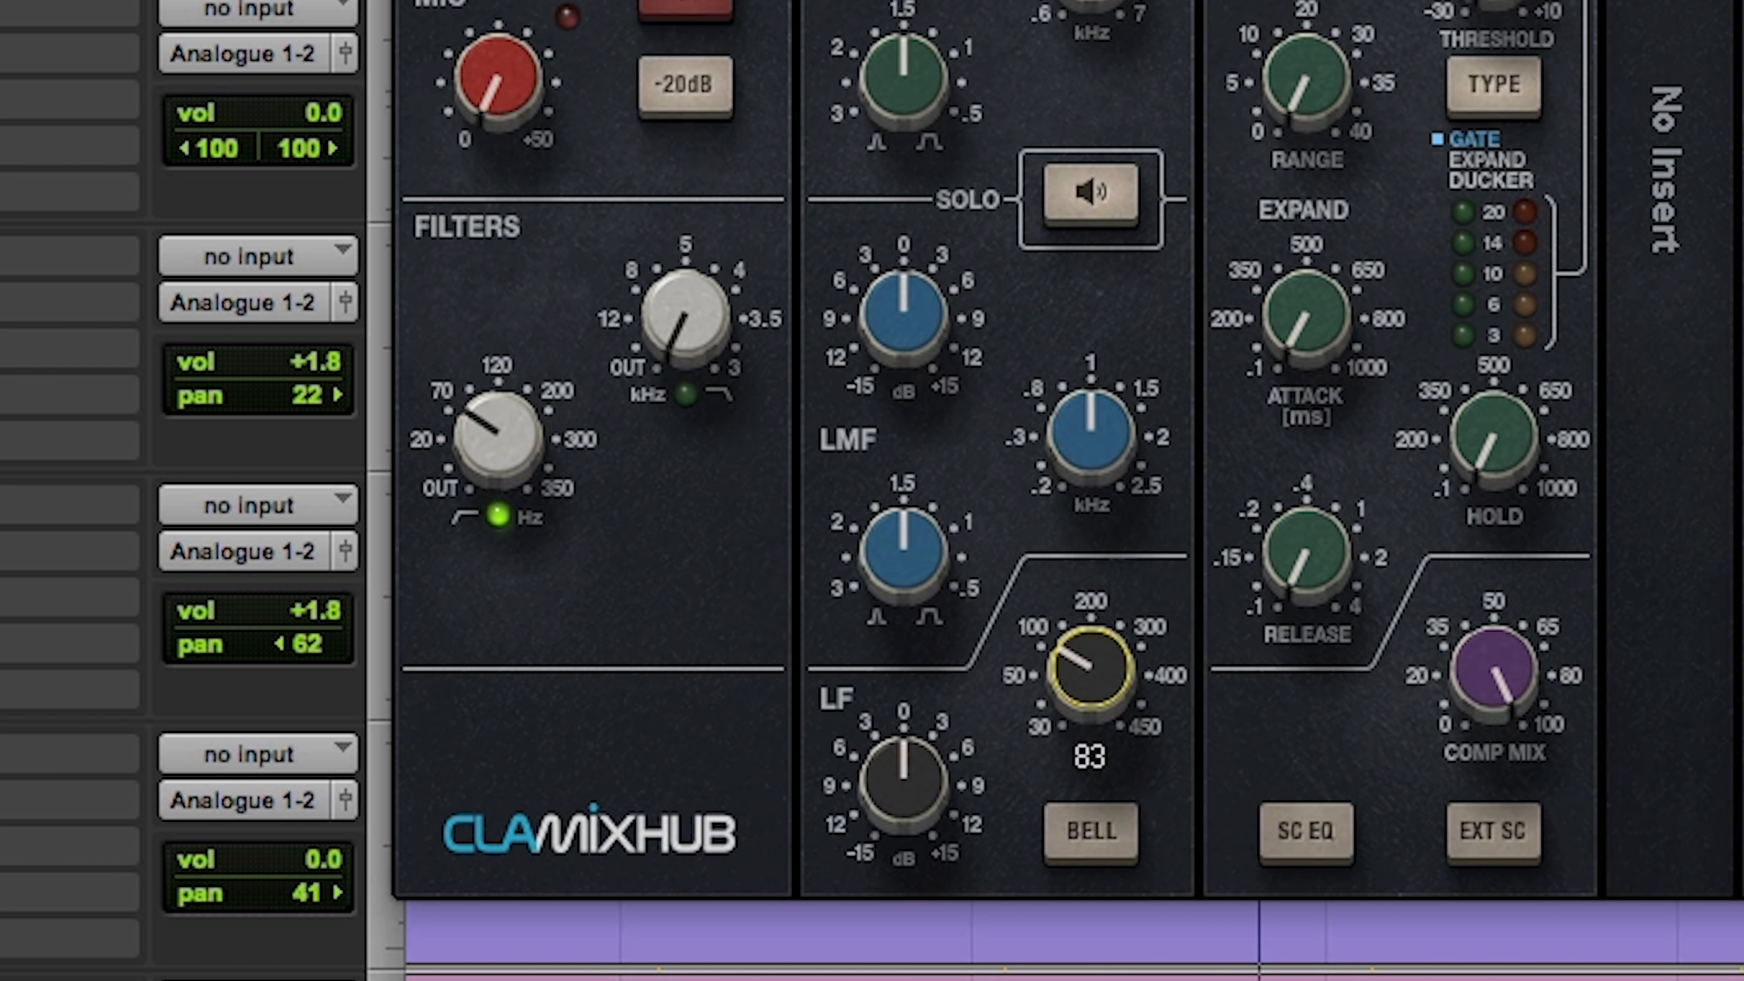
pyautogui.moveTo(907, 778); pyautogui.dragTo(907, 733)
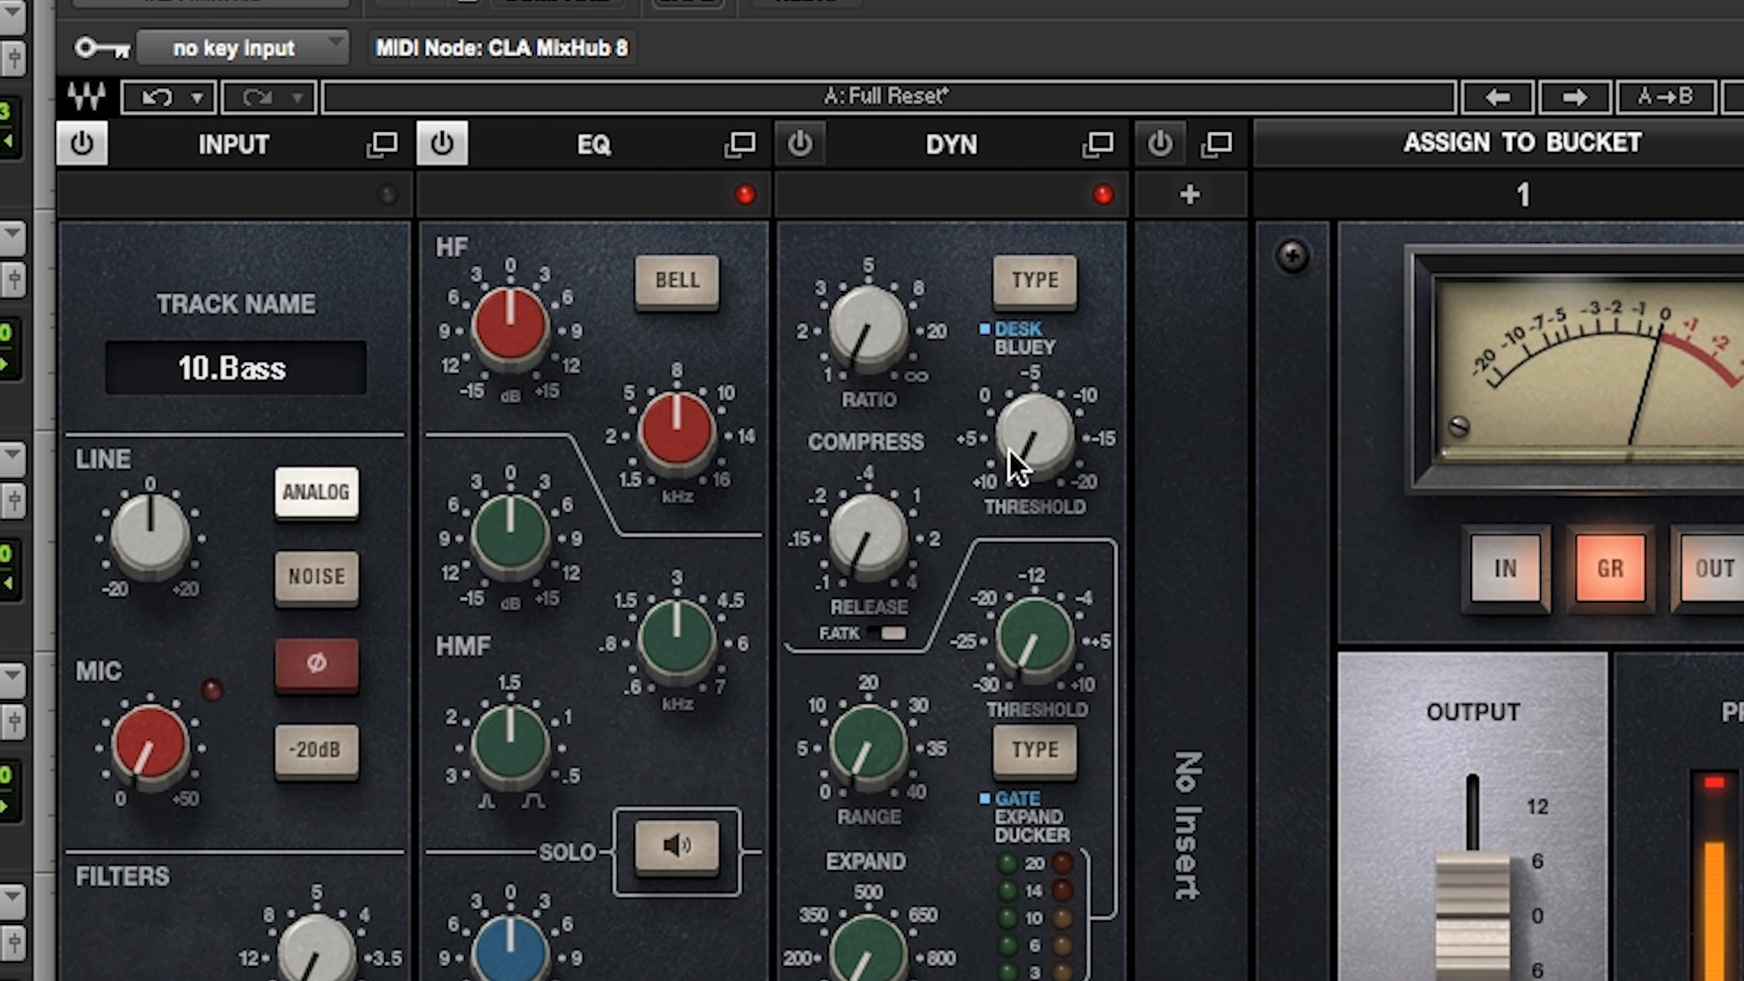
# Step: Compress the Bass at a 2.3:1 ratio with a threshold of about -10 dB and audition it with the drums soloed
pyautogui.moveTo(1016, 468); pyautogui.dragTo(1016, 413)
pyautogui.moveTo(867, 341); pyautogui.dragTo(866, 353)
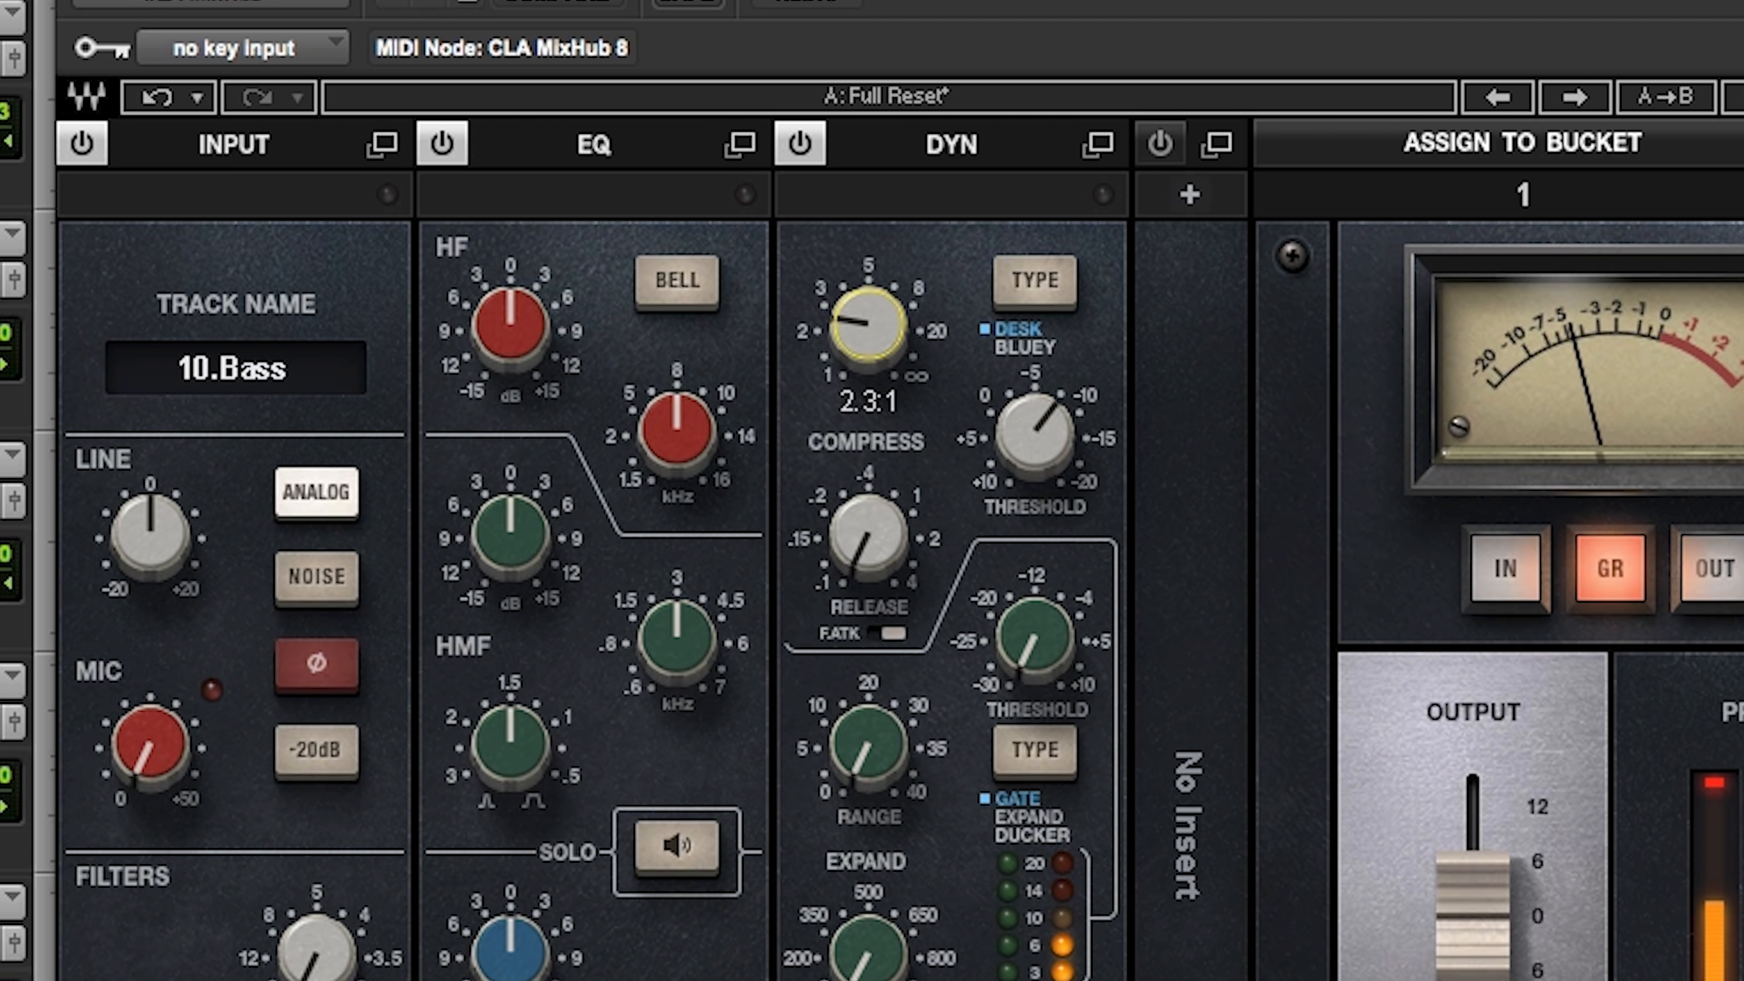
pyautogui.moveTo(1034, 433); pyautogui.dragTo(1035, 420)
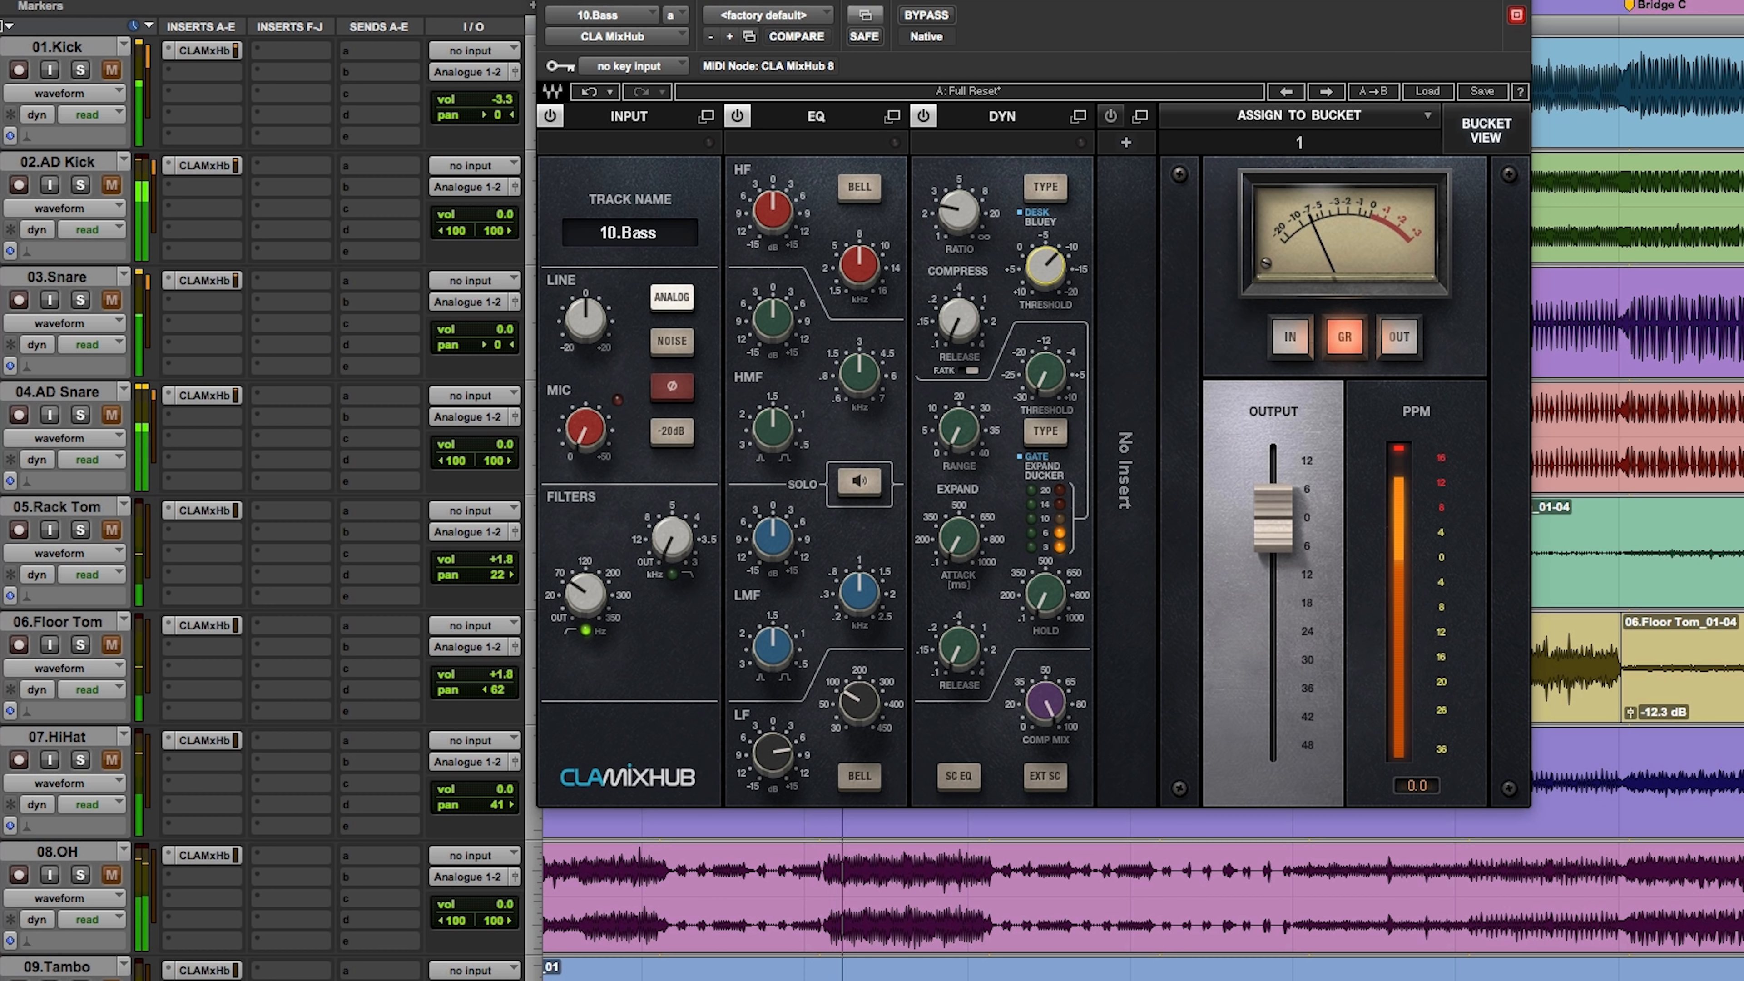
pyautogui.keyDown('alt'); pyautogui.click(79, 876); pyautogui.keyUp('alt')
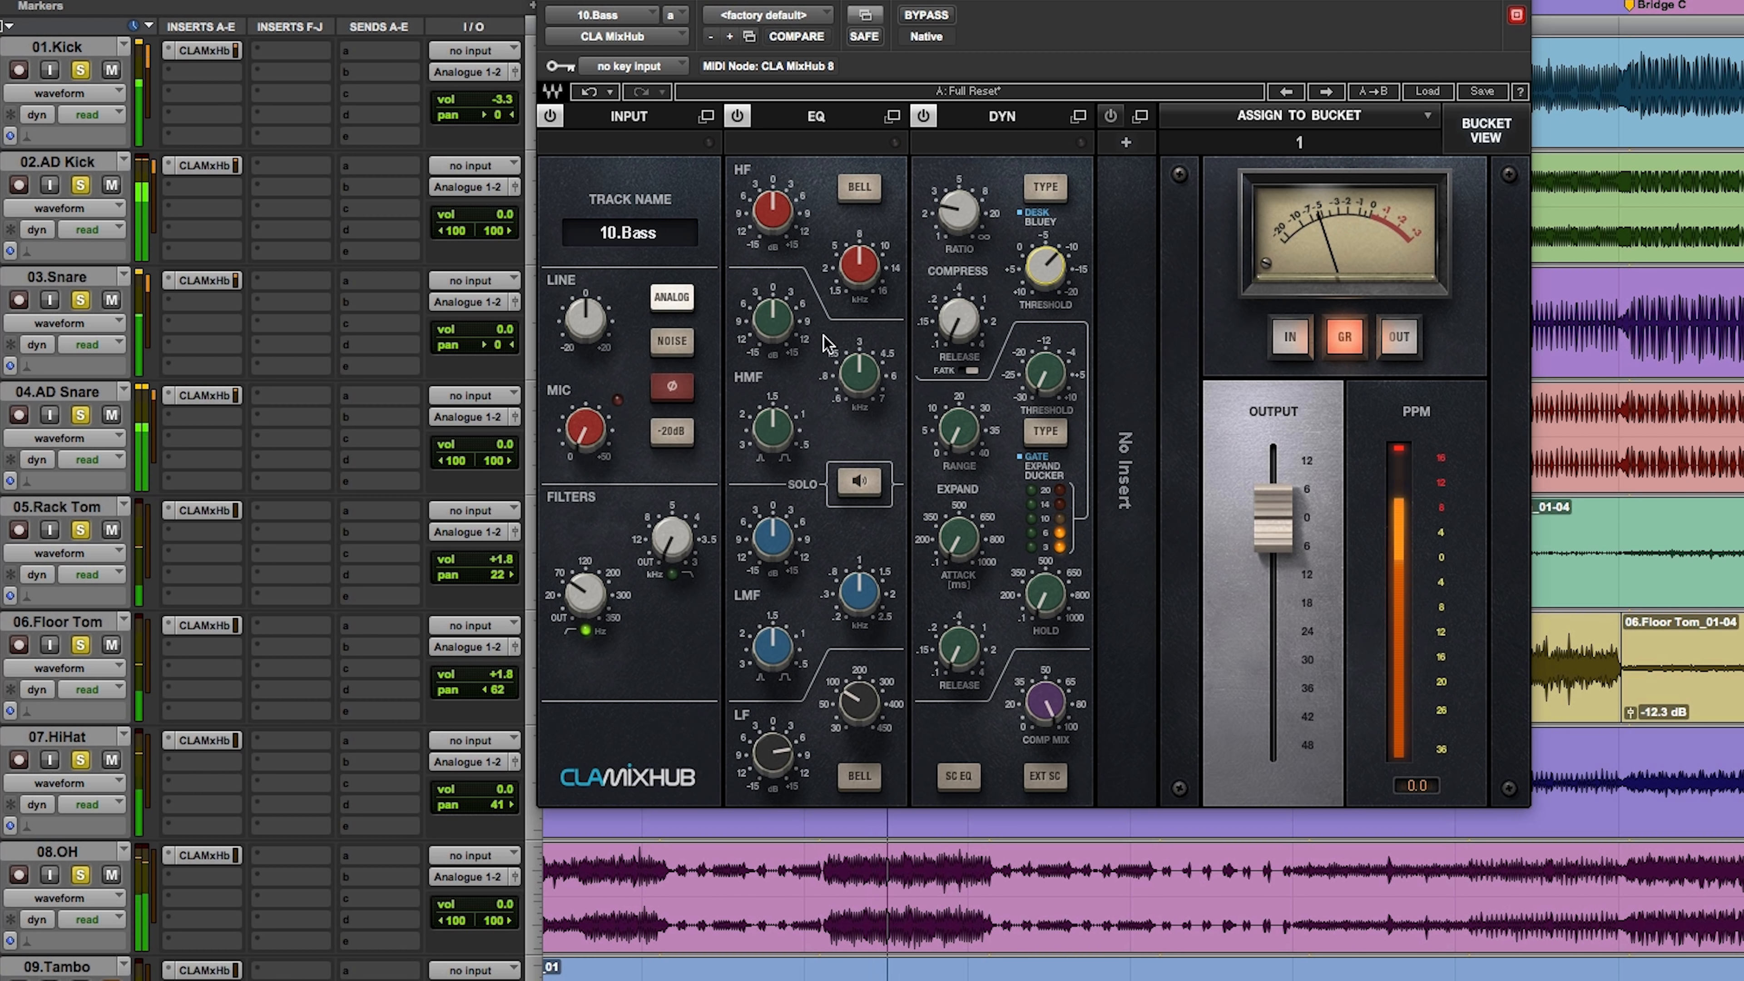
# Step: Turn on EQ band solo for the Bass and sweep its HMF frequency, settling on 0.74 kHz
pyautogui.moveTo(859, 373); pyautogui.dragTo(858, 401)
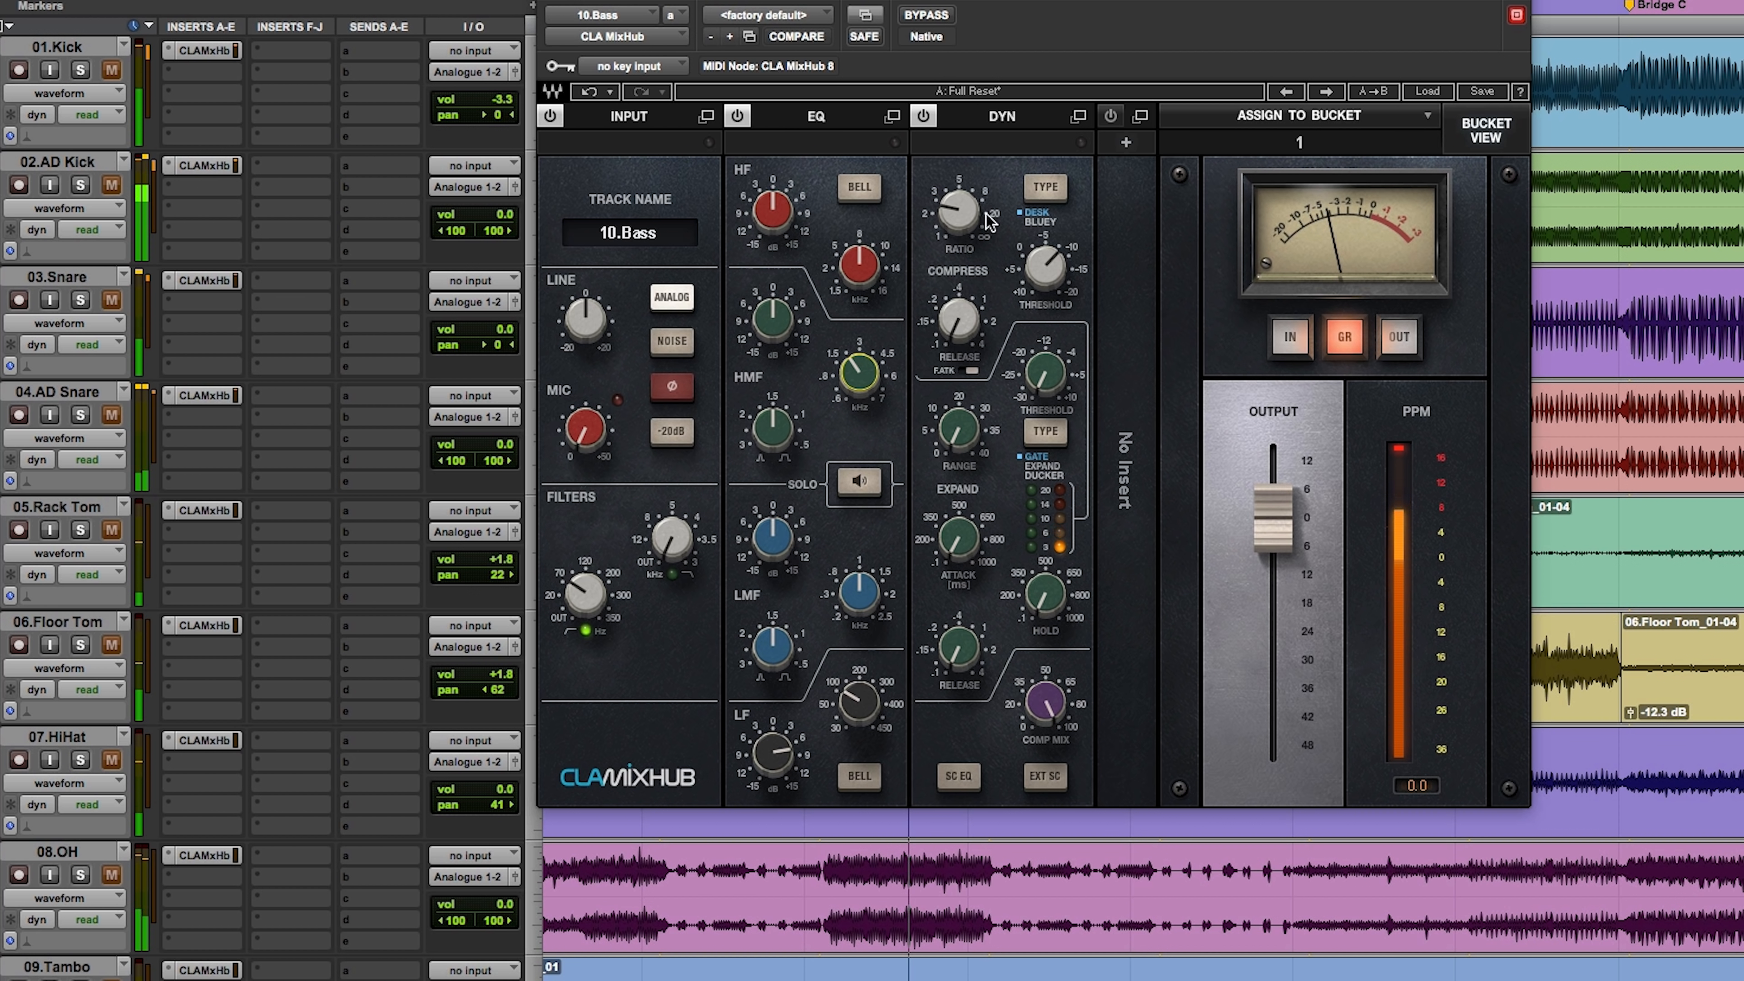
pyautogui.click(859, 480)
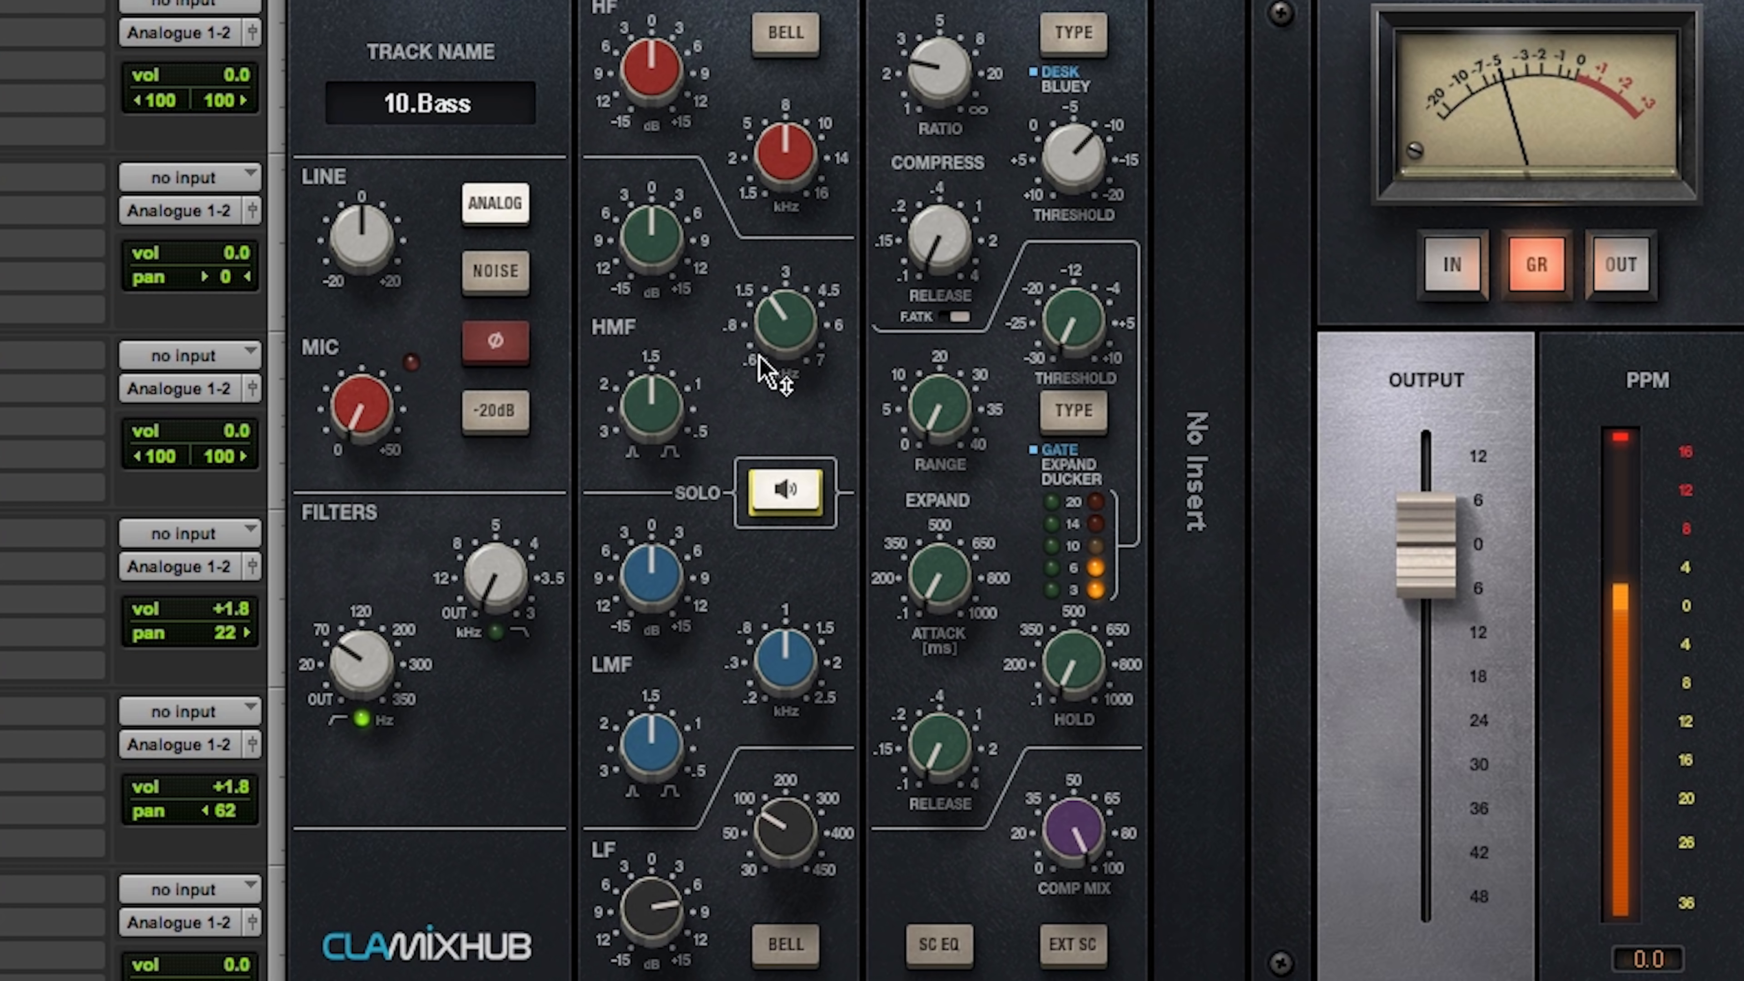
pyautogui.moveTo(760, 371); pyautogui.dragTo(761, 375)
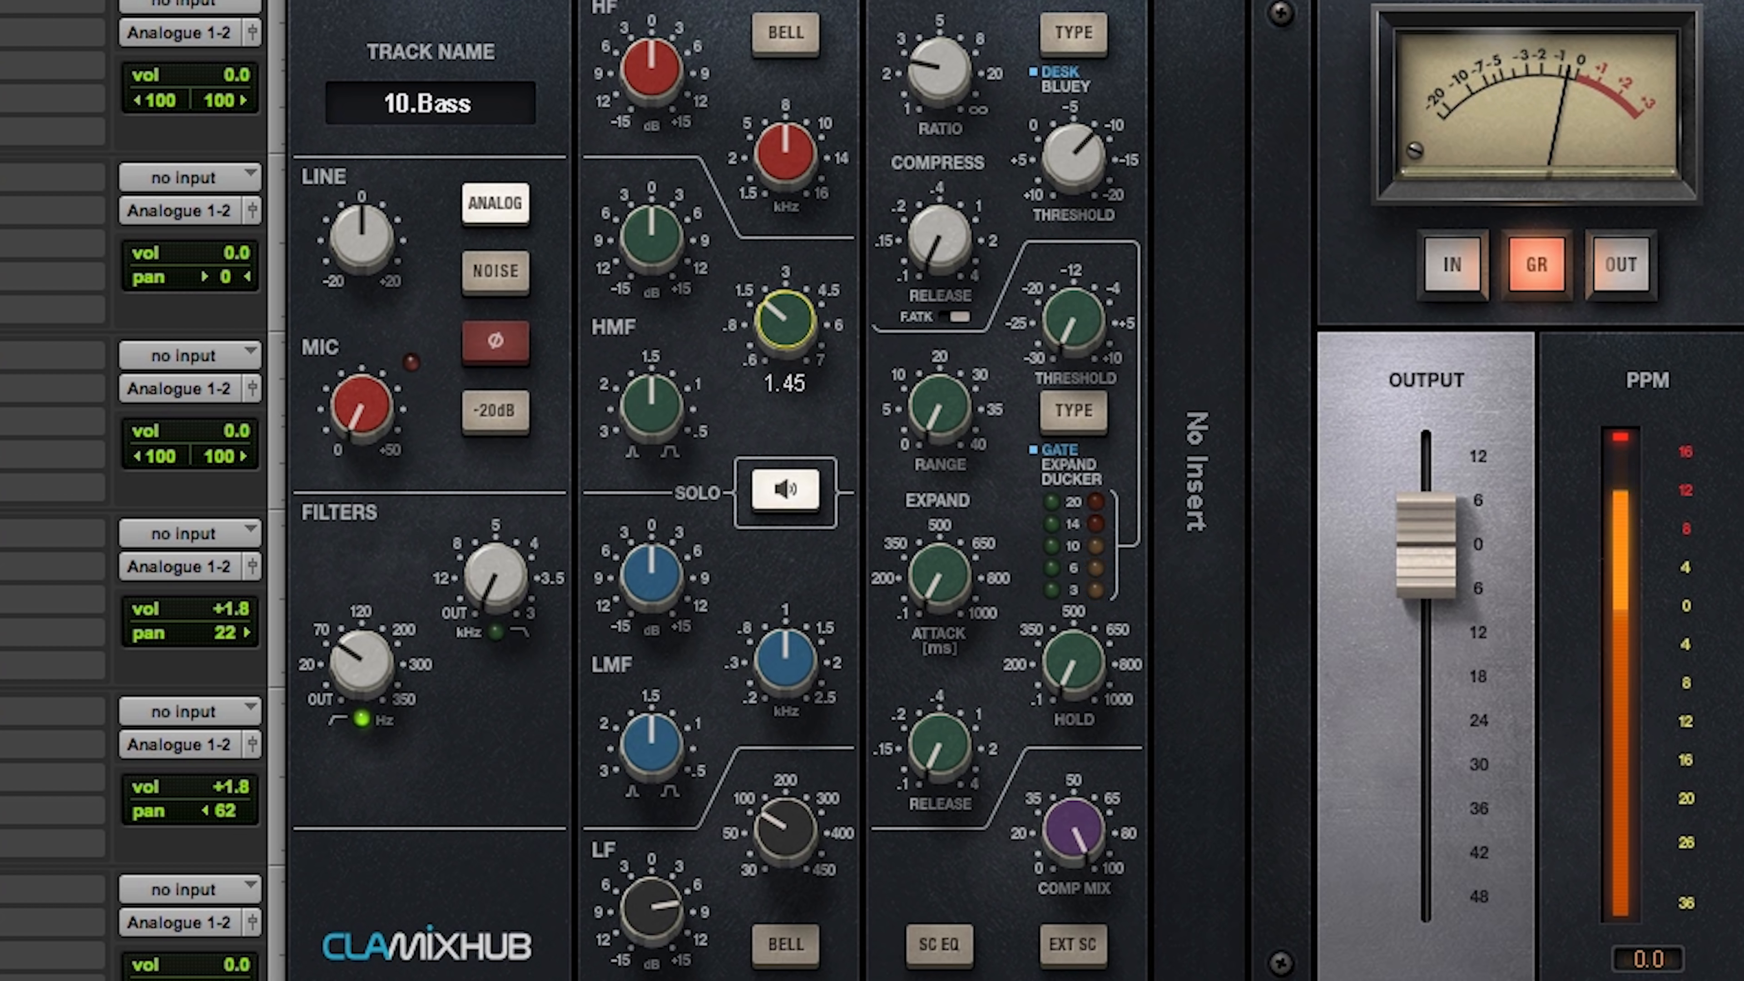
pyautogui.moveTo(785, 320); pyautogui.dragTo(785, 377)
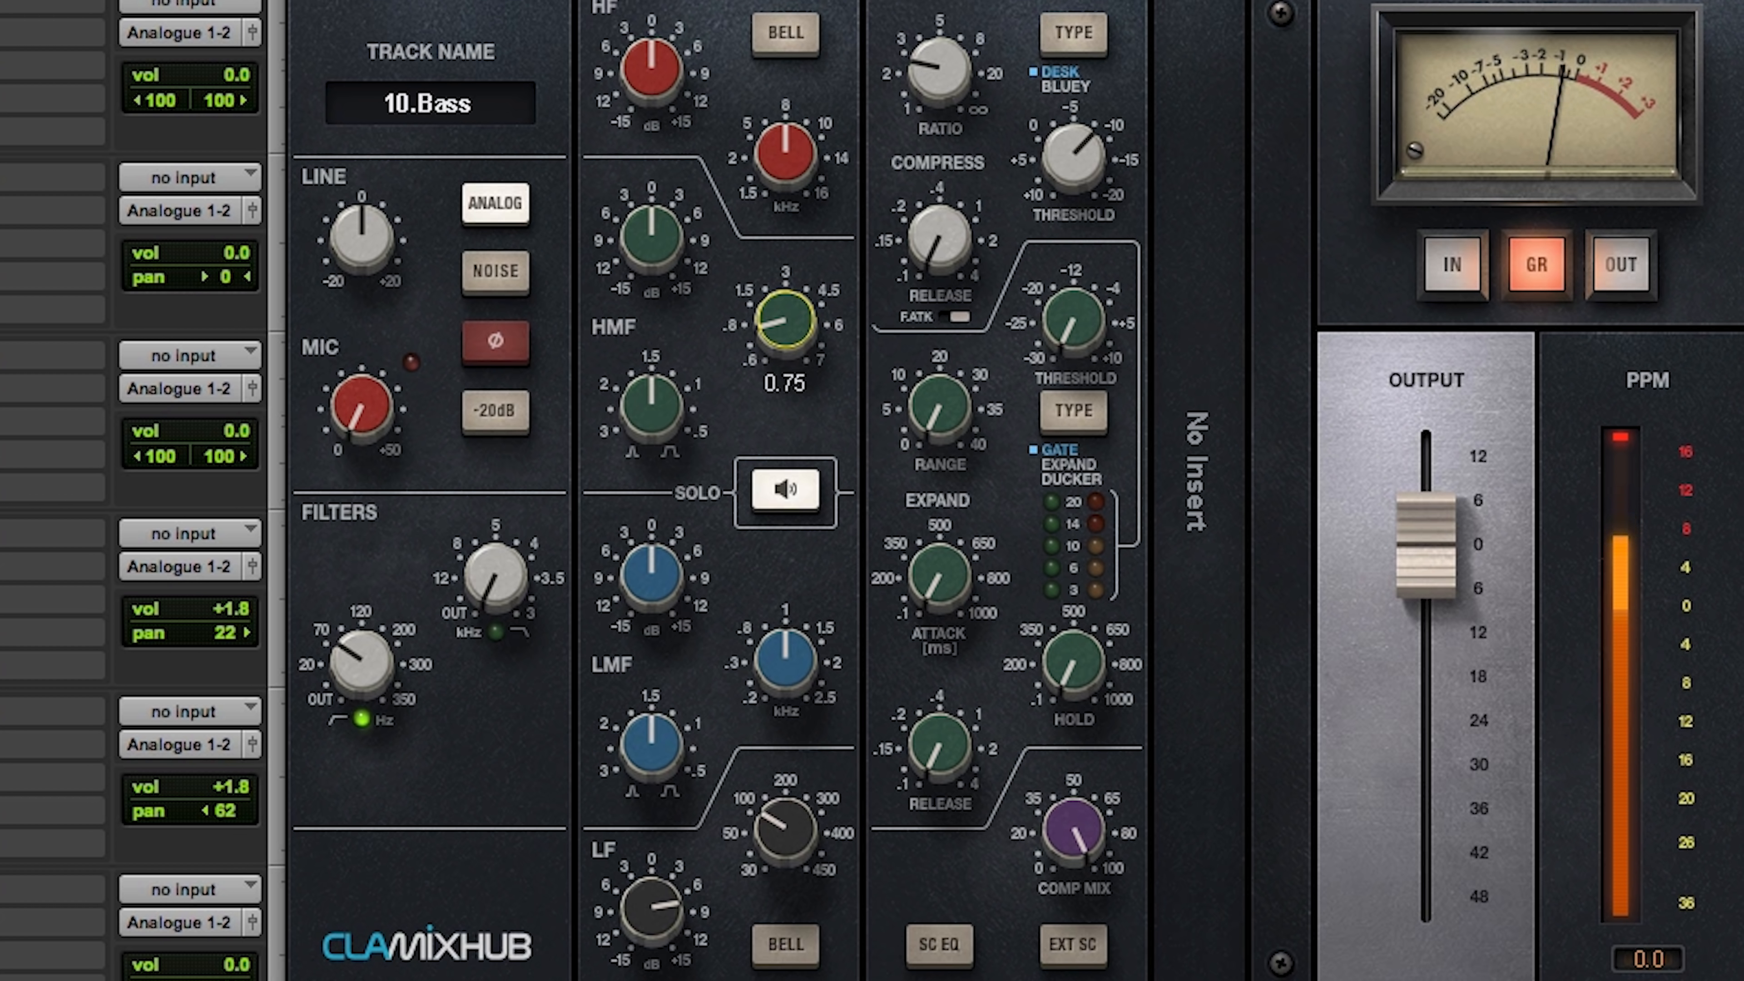
pyautogui.moveTo(786, 321); pyautogui.dragTo(785, 284)
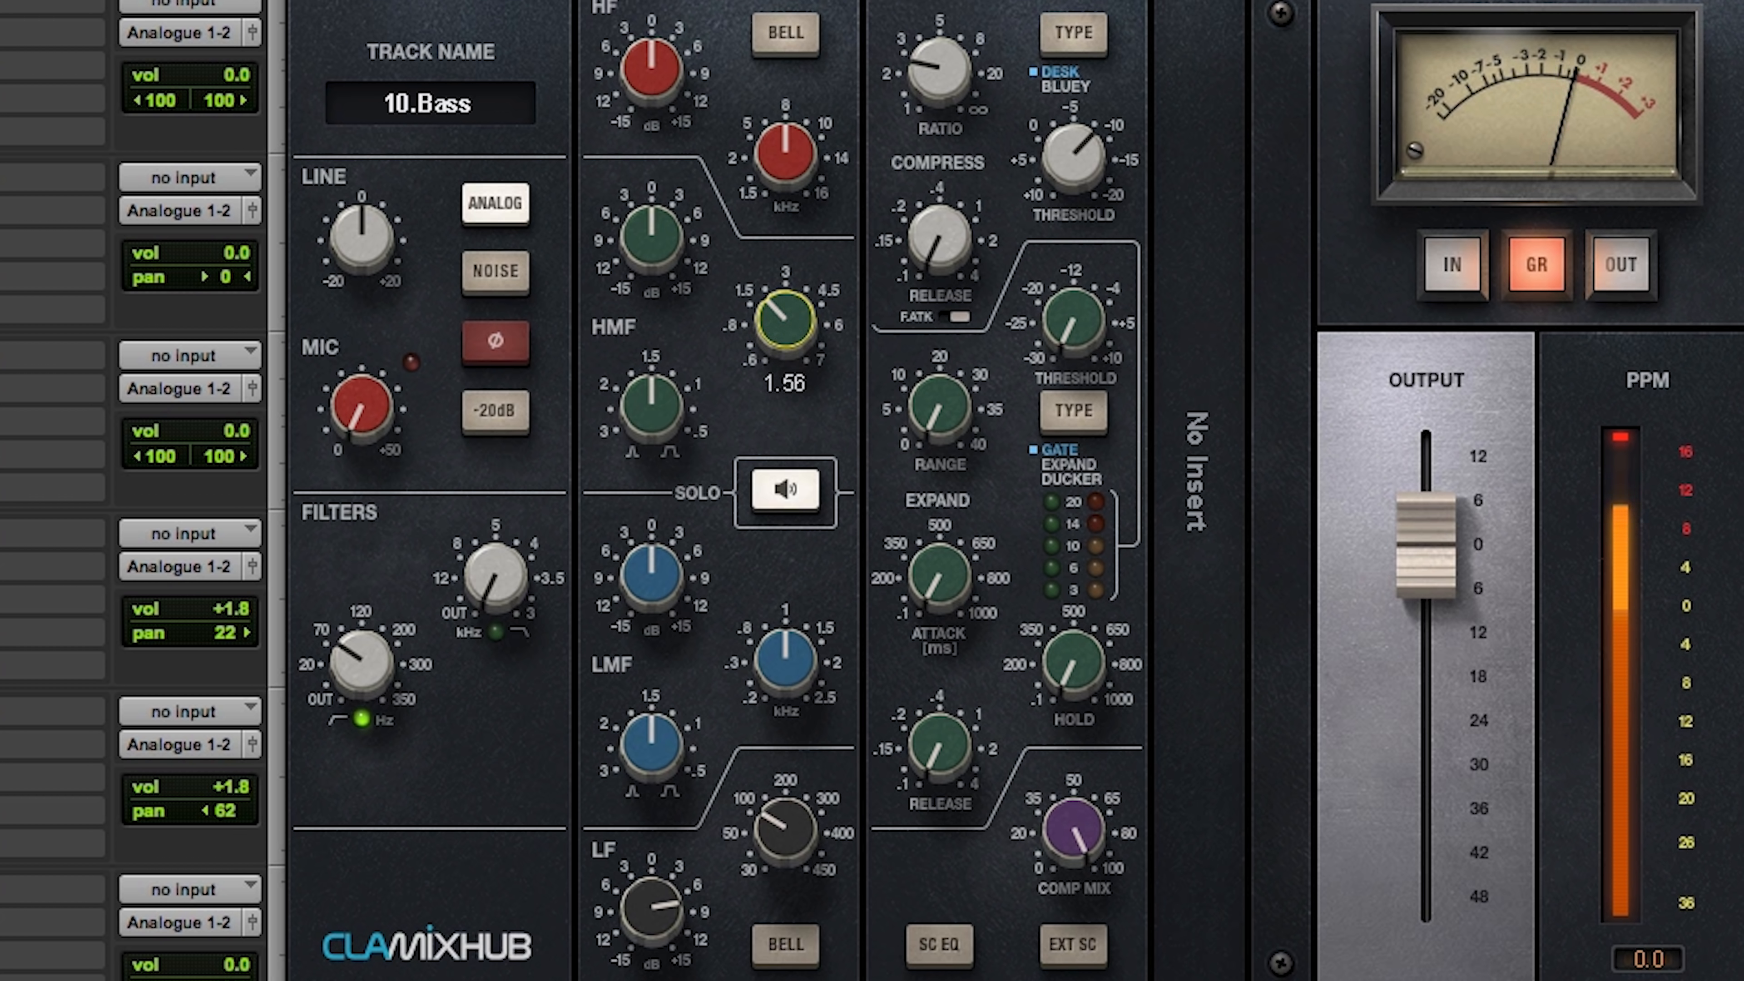
pyautogui.moveTo(786, 280); pyautogui.dragTo(786, 320)
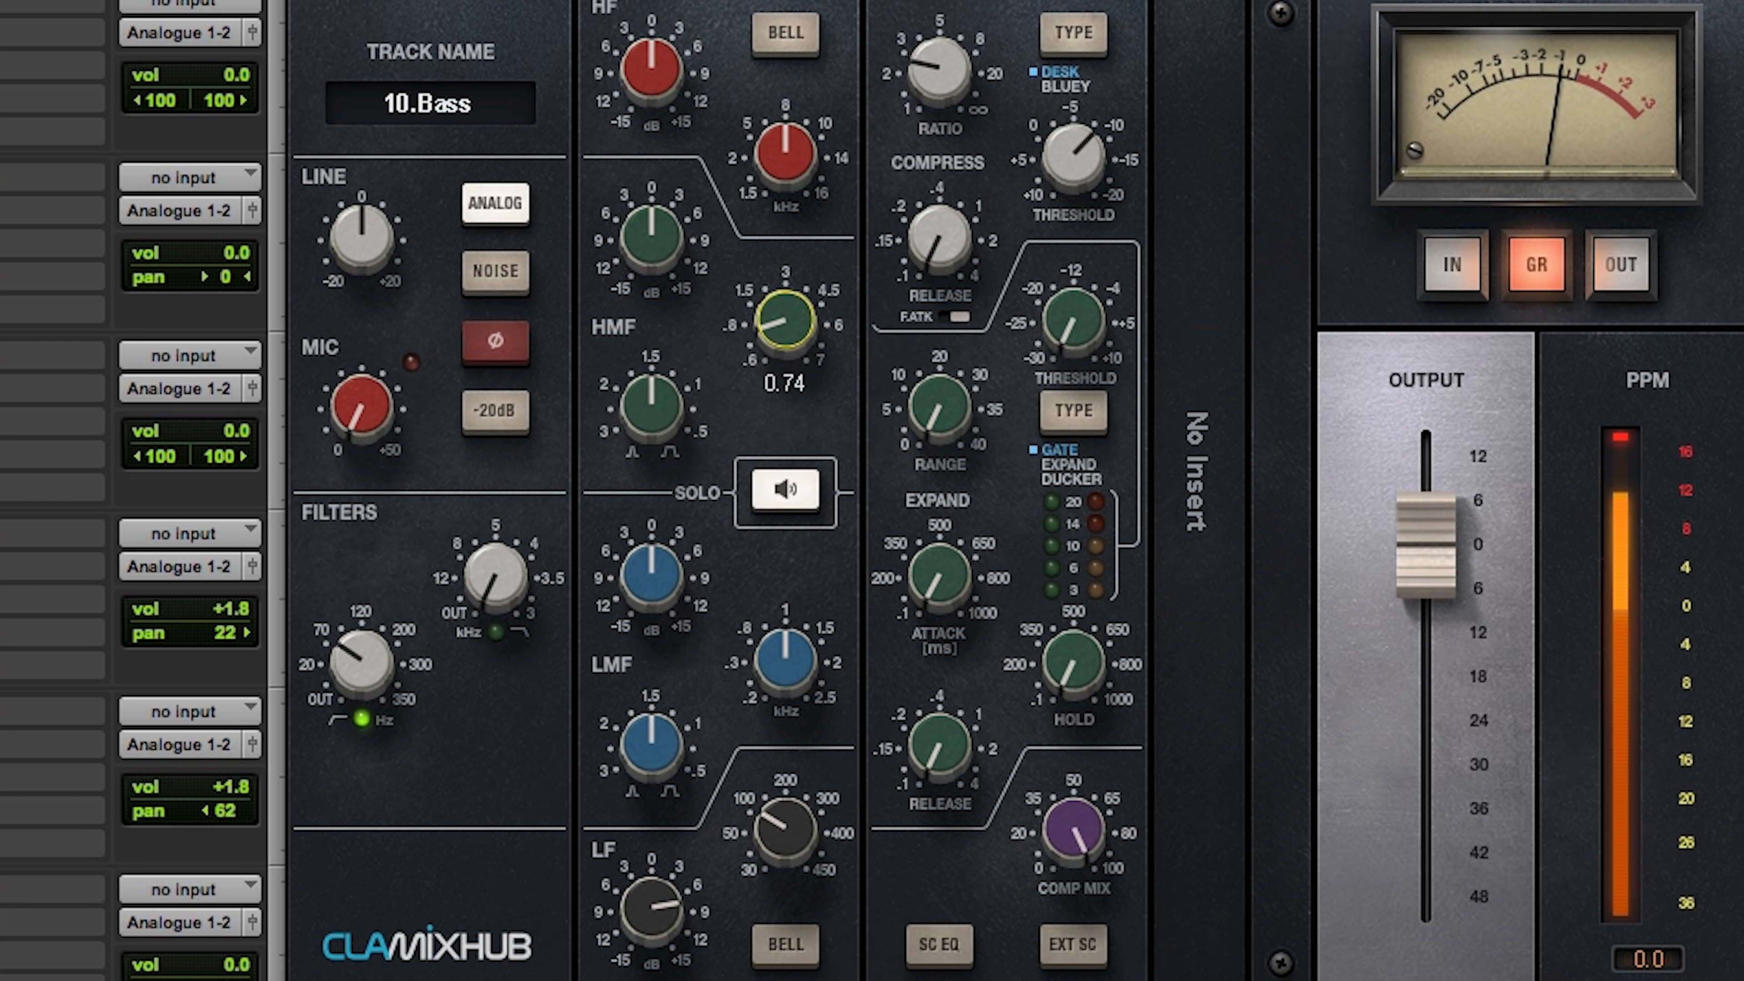
# Step: Boost the Bass HMF band by about 5 dB and turn off EQ band solo
pyautogui.moveTo(651, 237); pyautogui.dragTo(651, 221)
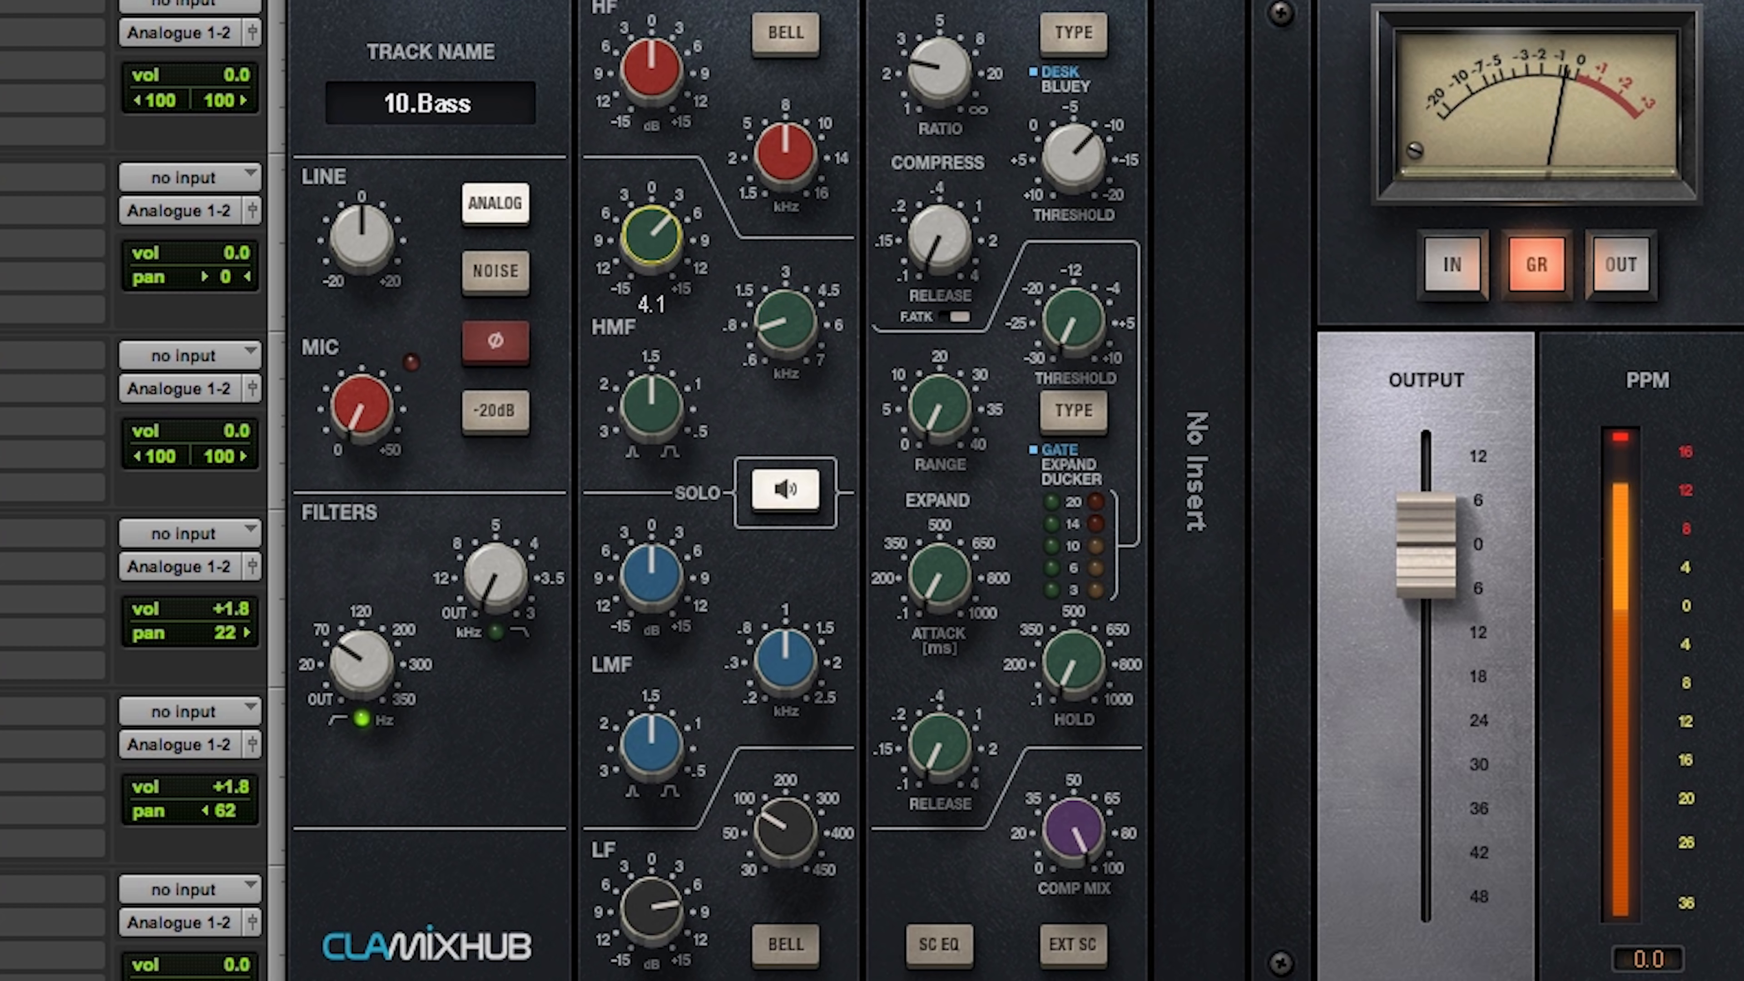
pyautogui.click(788, 489)
pyautogui.moveTo(686, 237); pyautogui.dragTo(669, 258)
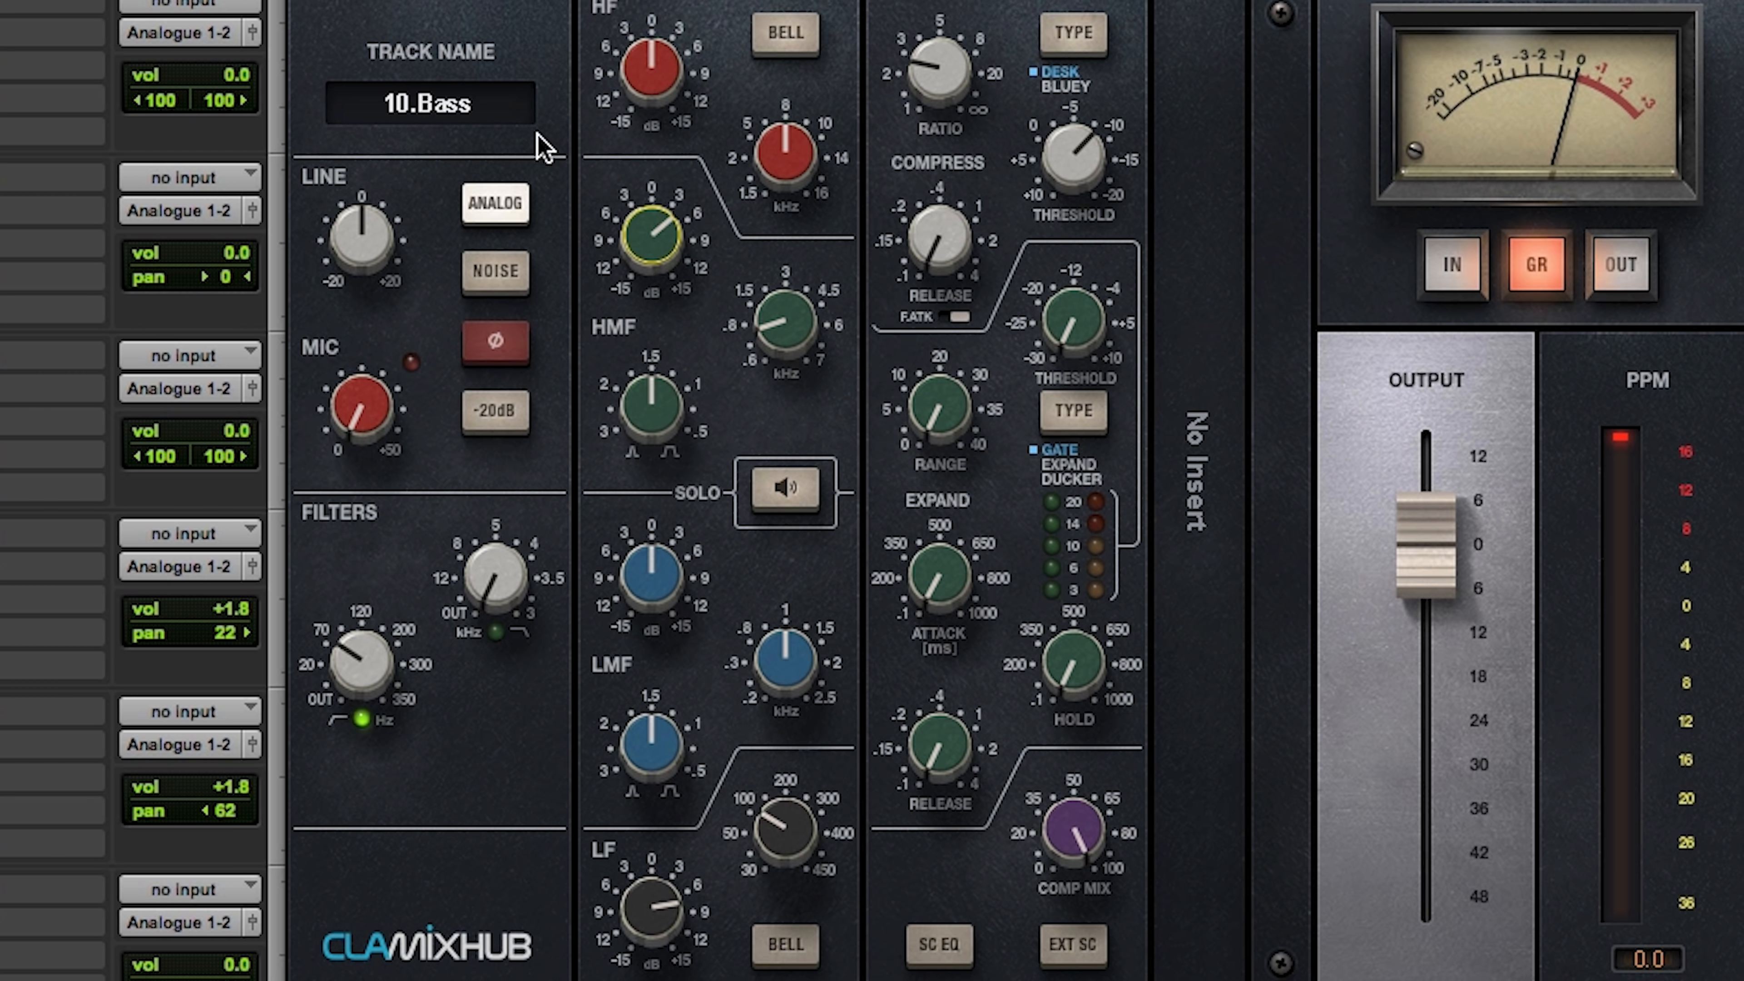
# Step: Play the drums and Bass together, add the AC and AC Dbl tracks to the solo, and open the AC track's volume fader
pyautogui.press('space')
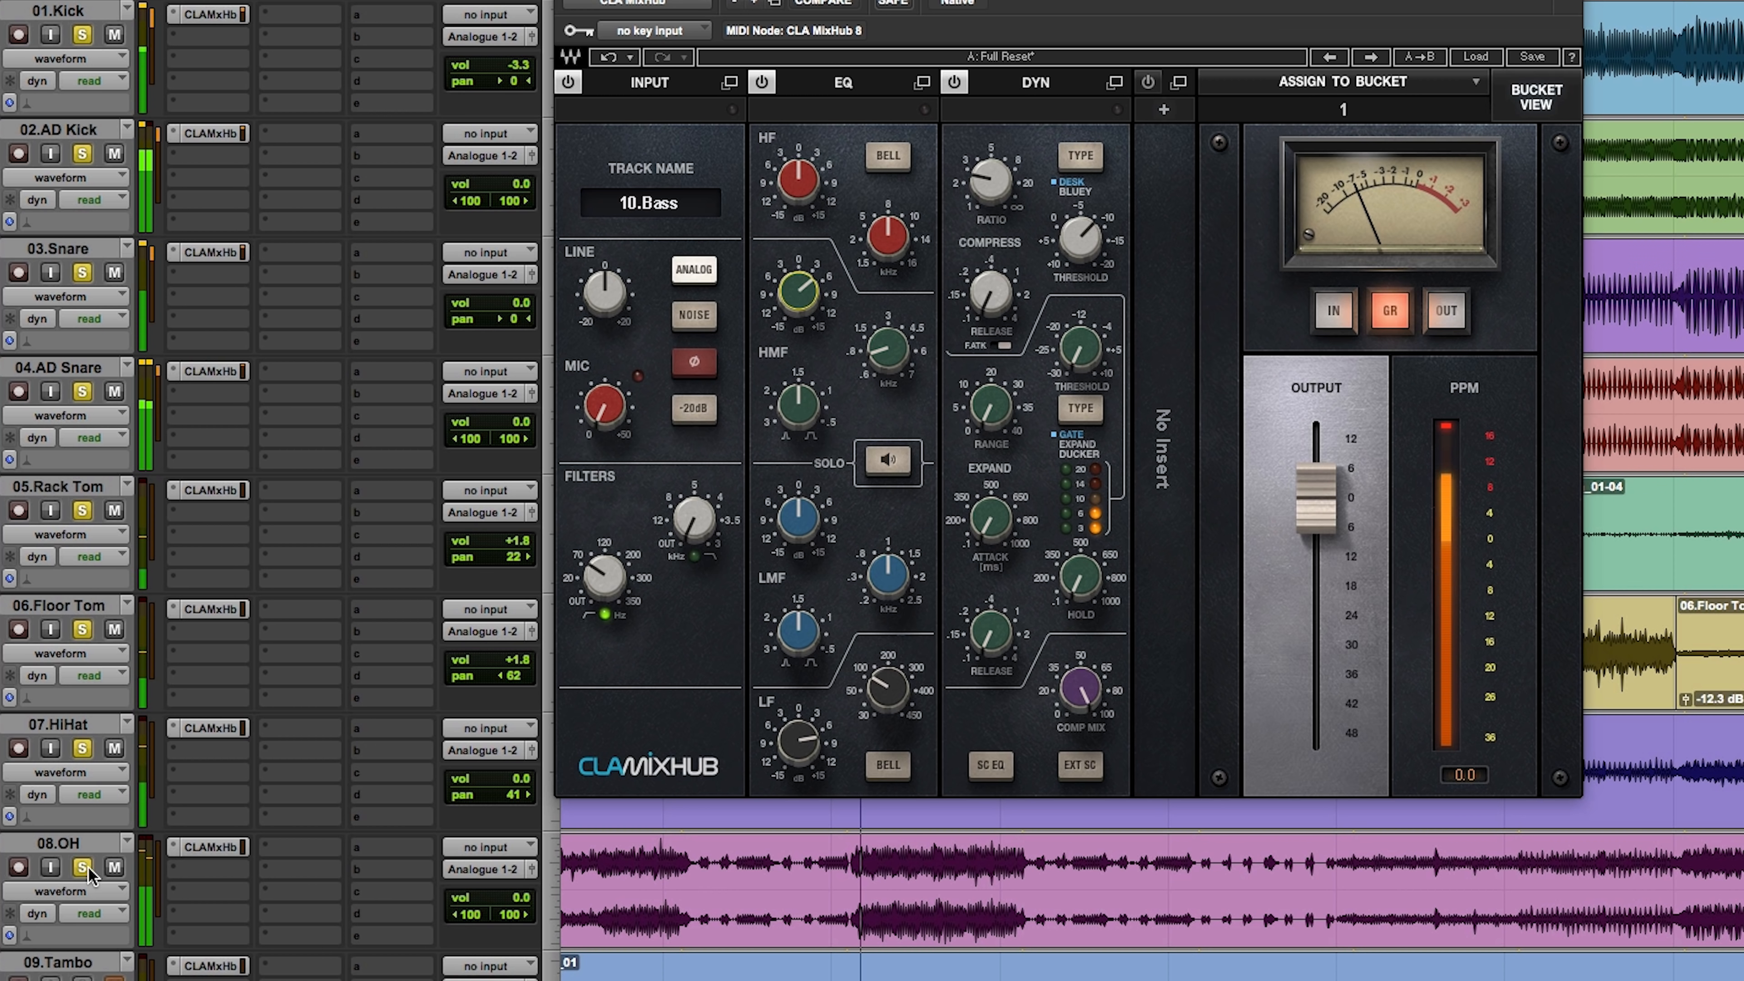
pyautogui.scroll(-2, 89, 789)
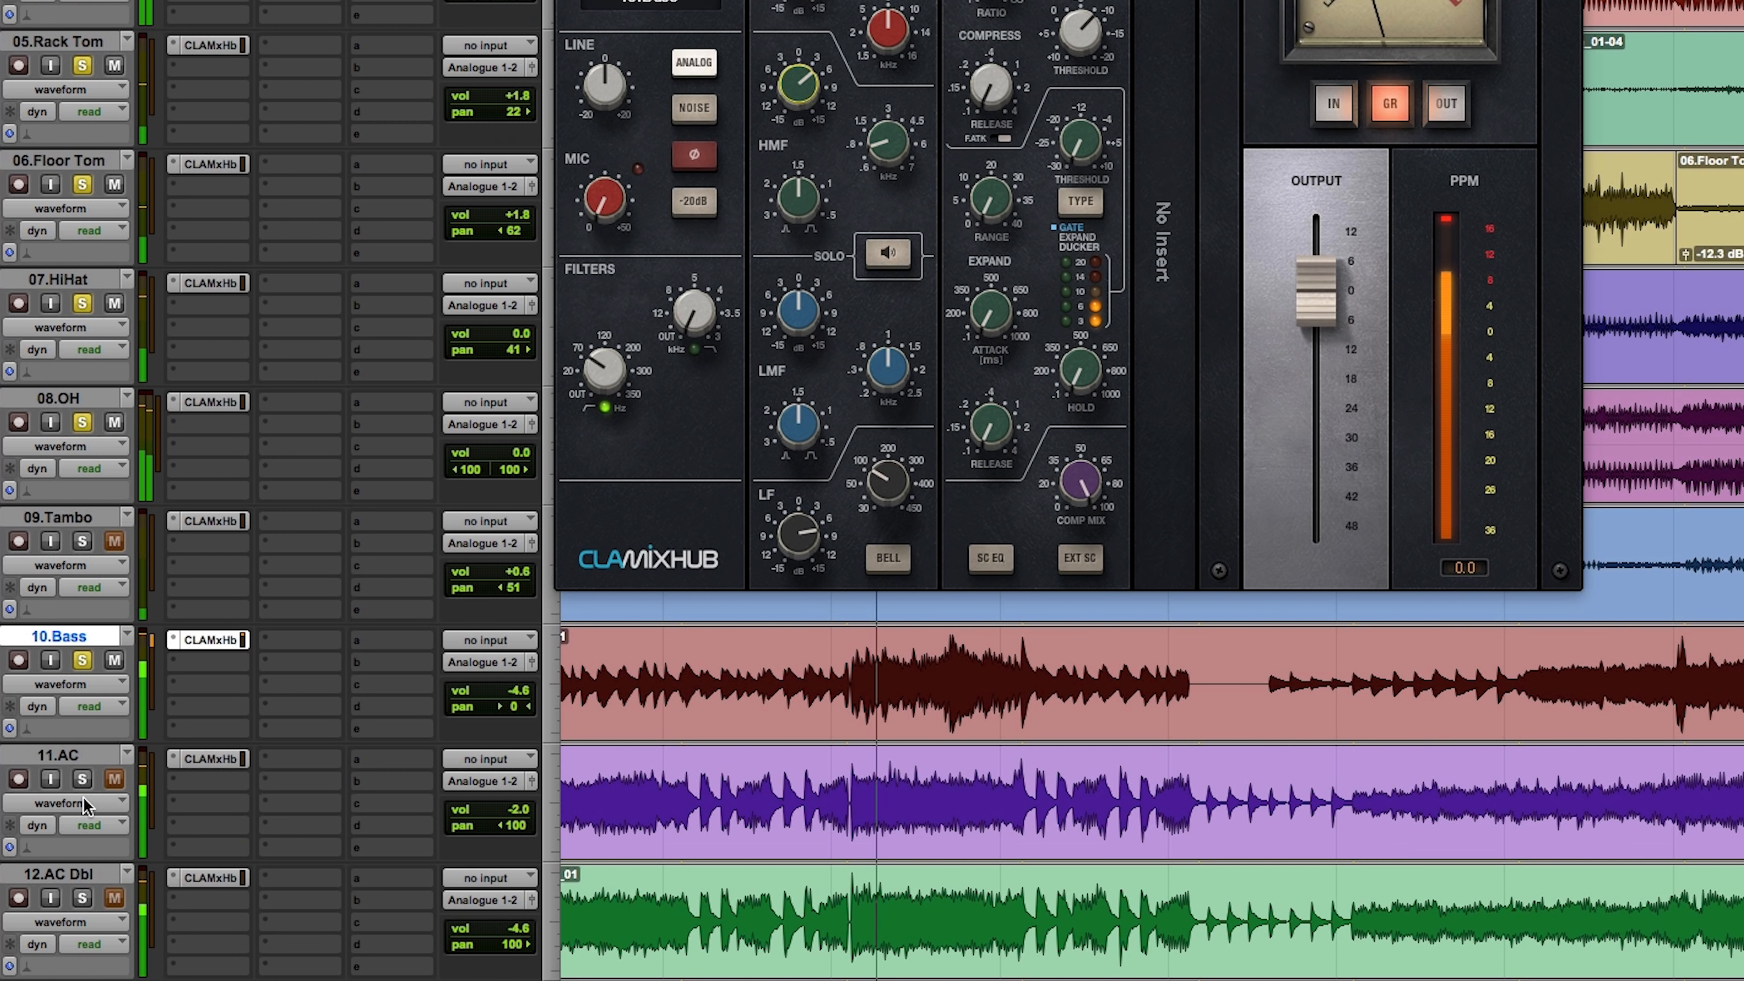
pyautogui.click(82, 778)
pyautogui.click(81, 897)
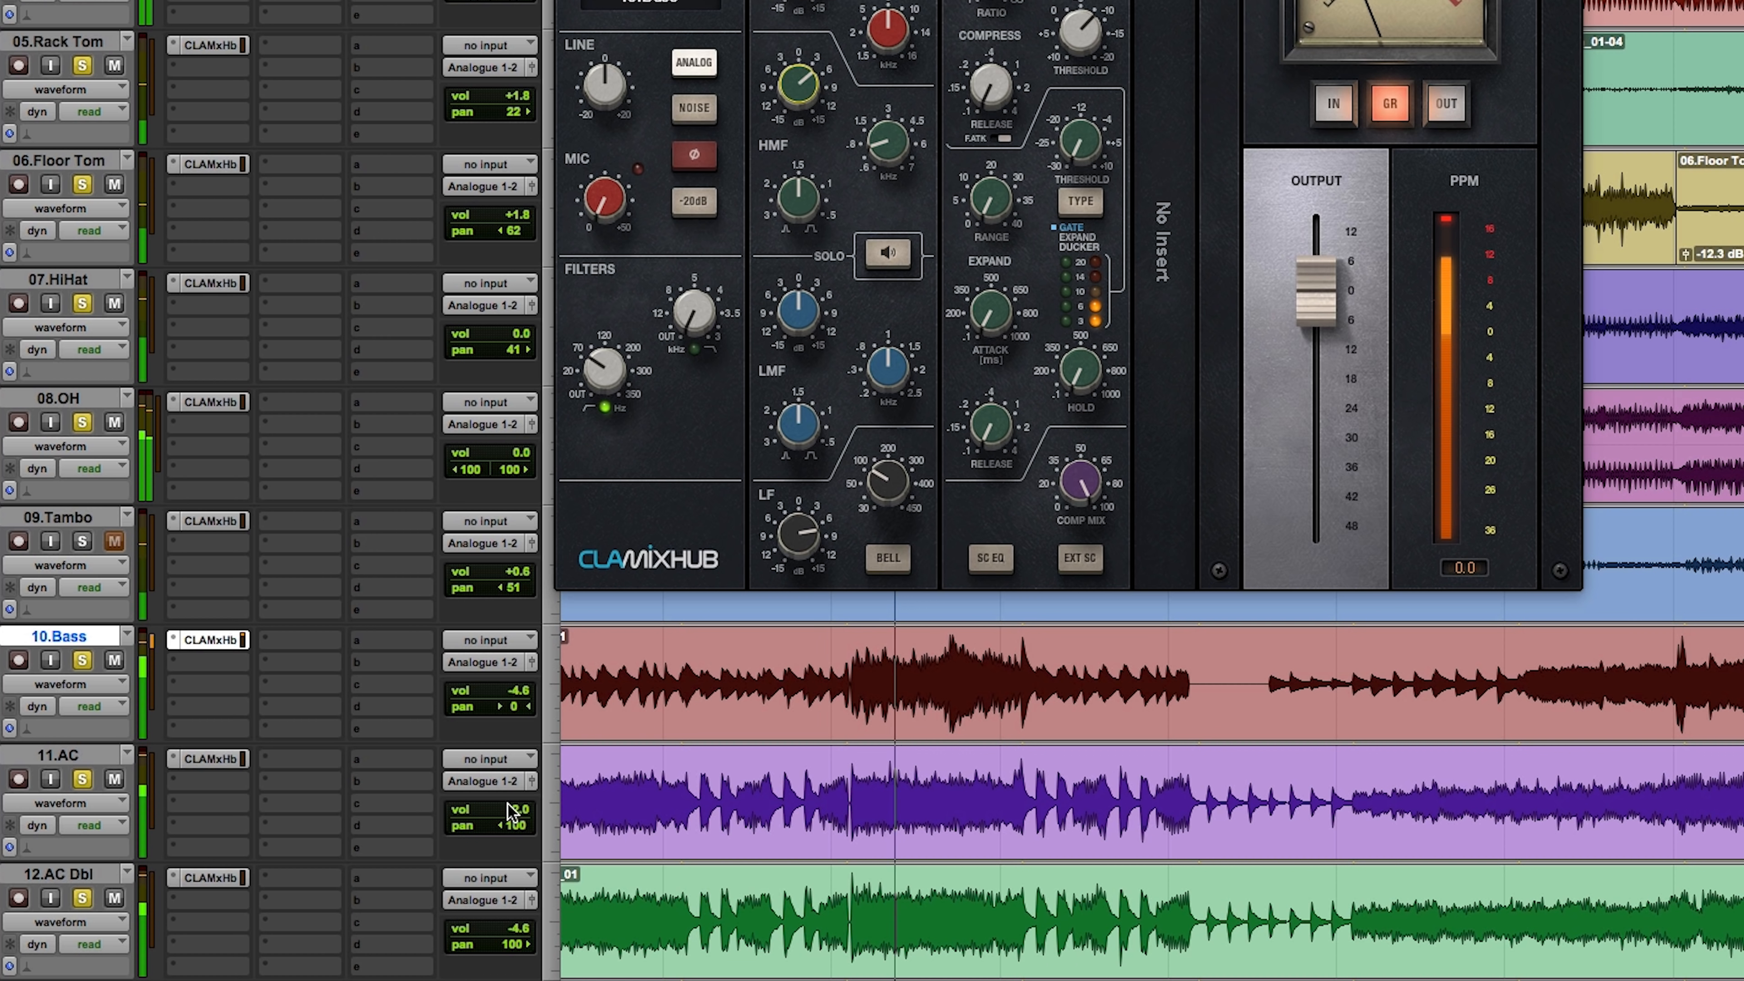
pyautogui.click(515, 816)
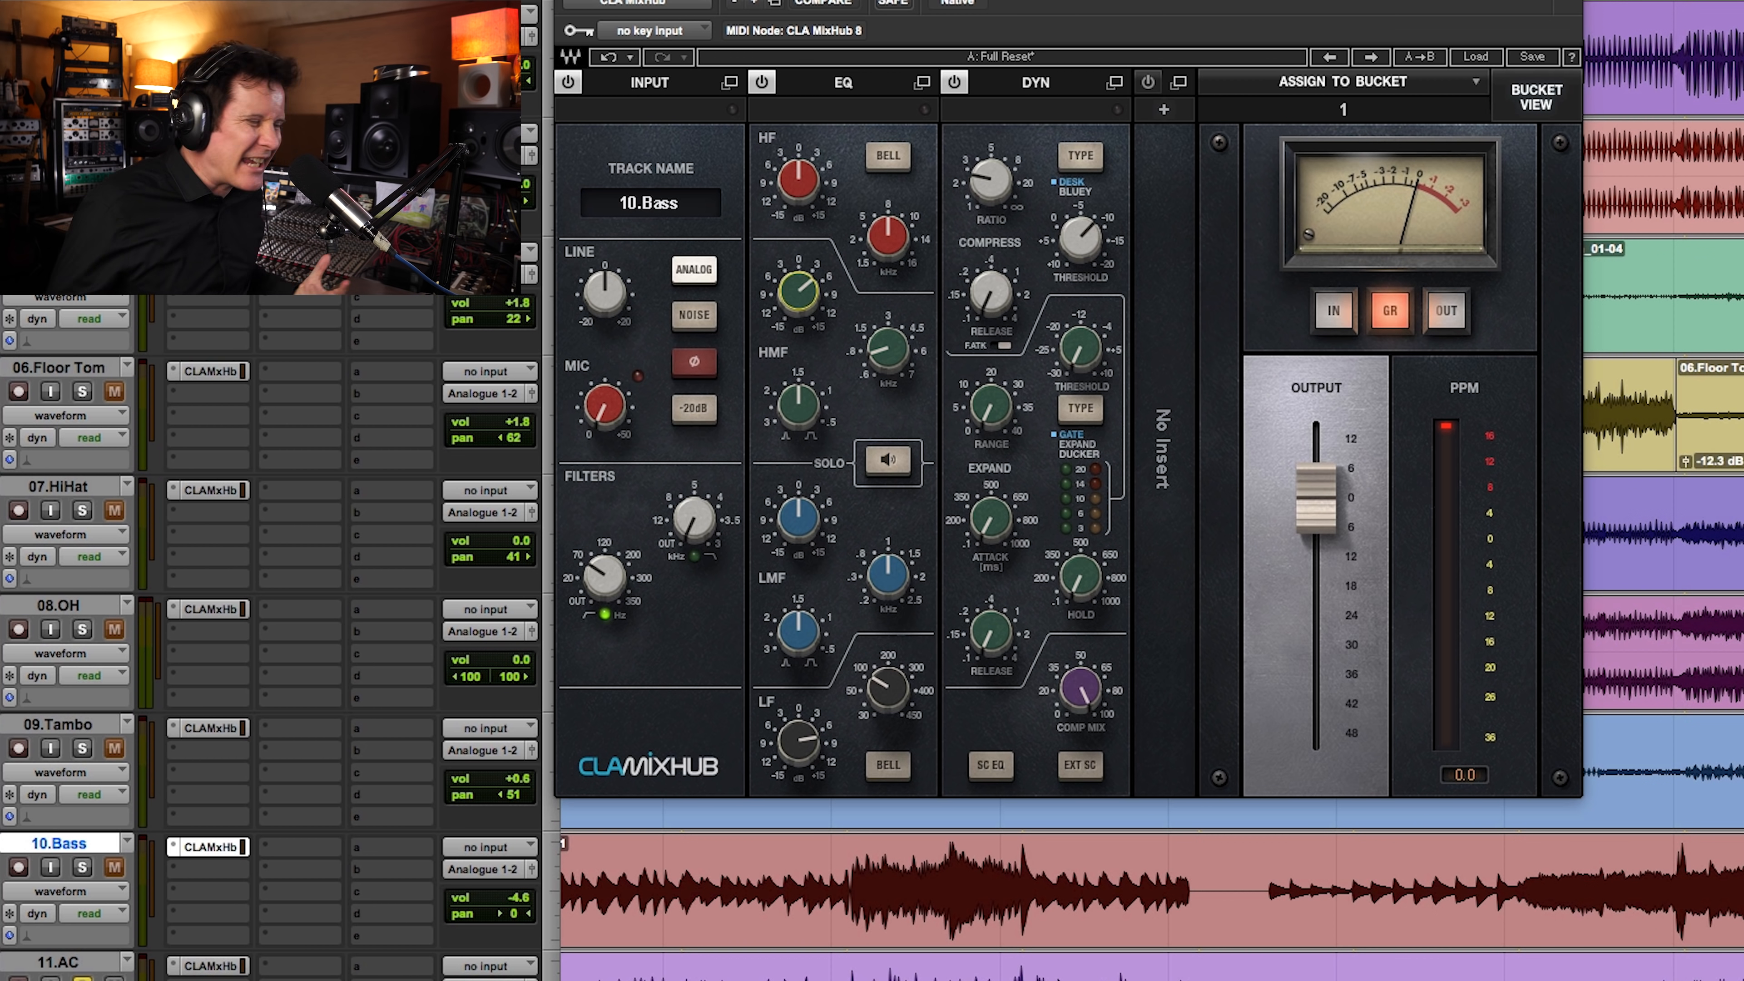
# Step: Open the CLA MixHub on the 11.AC track and show bucket 2 in the bucket view
pyautogui.click(212, 967)
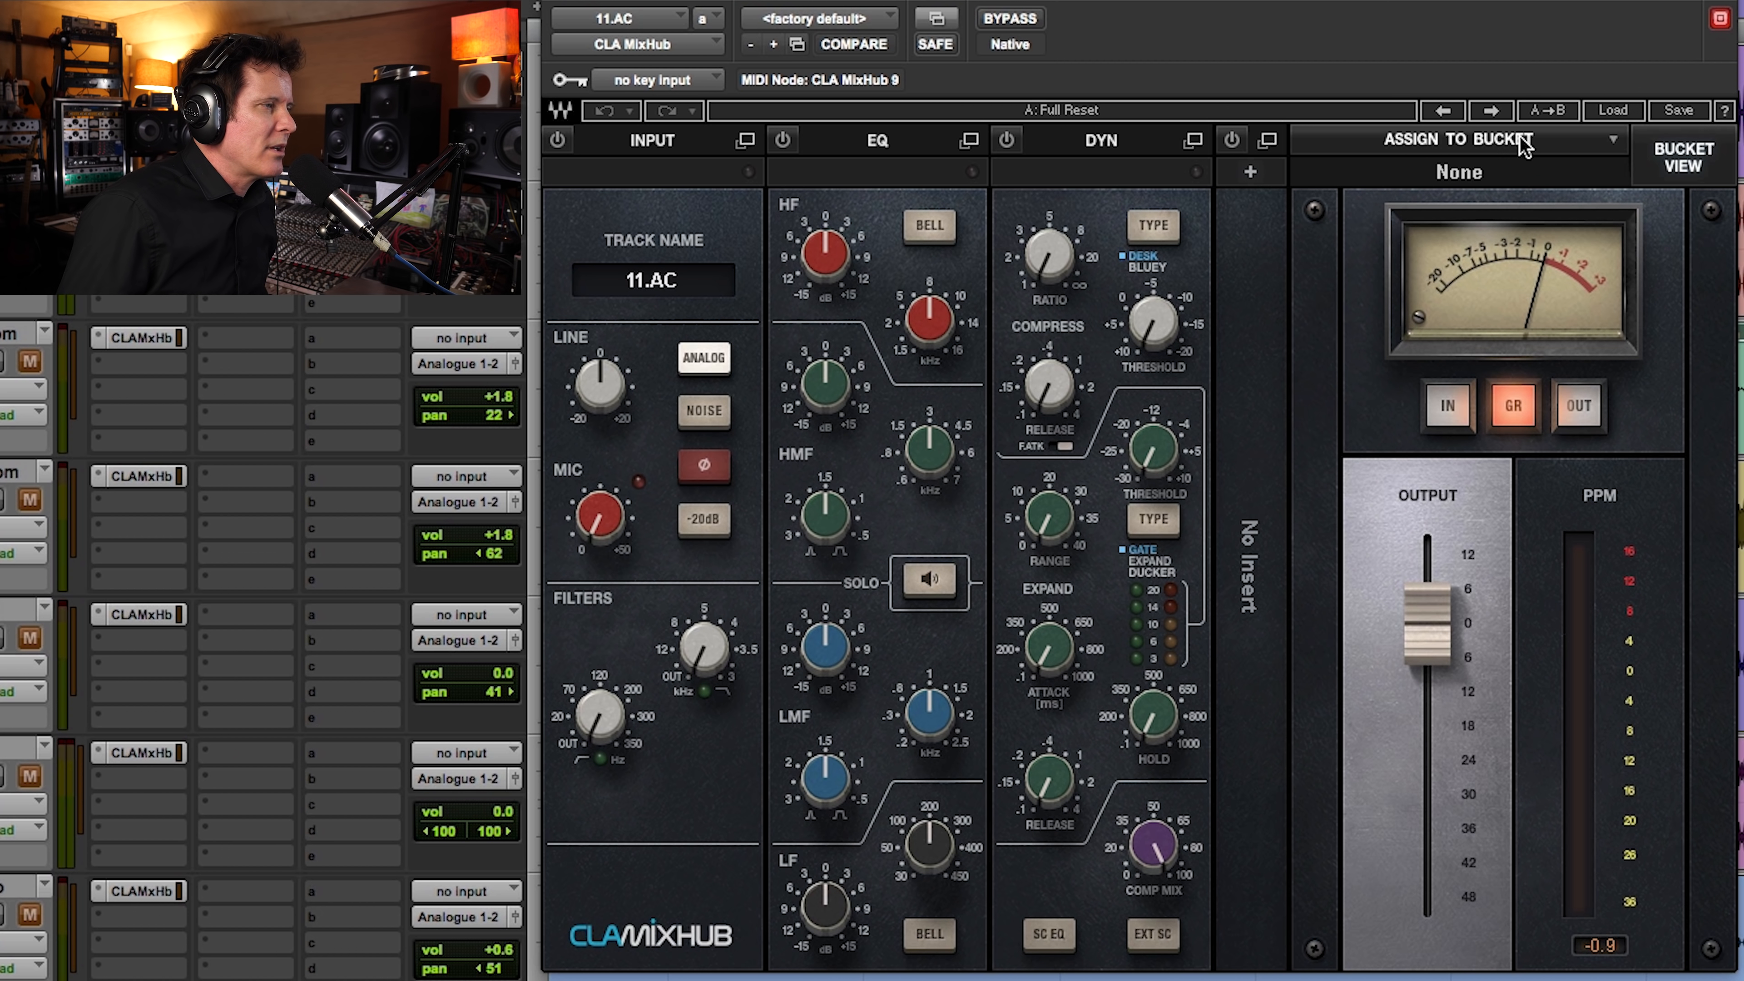
pyautogui.click(1689, 168)
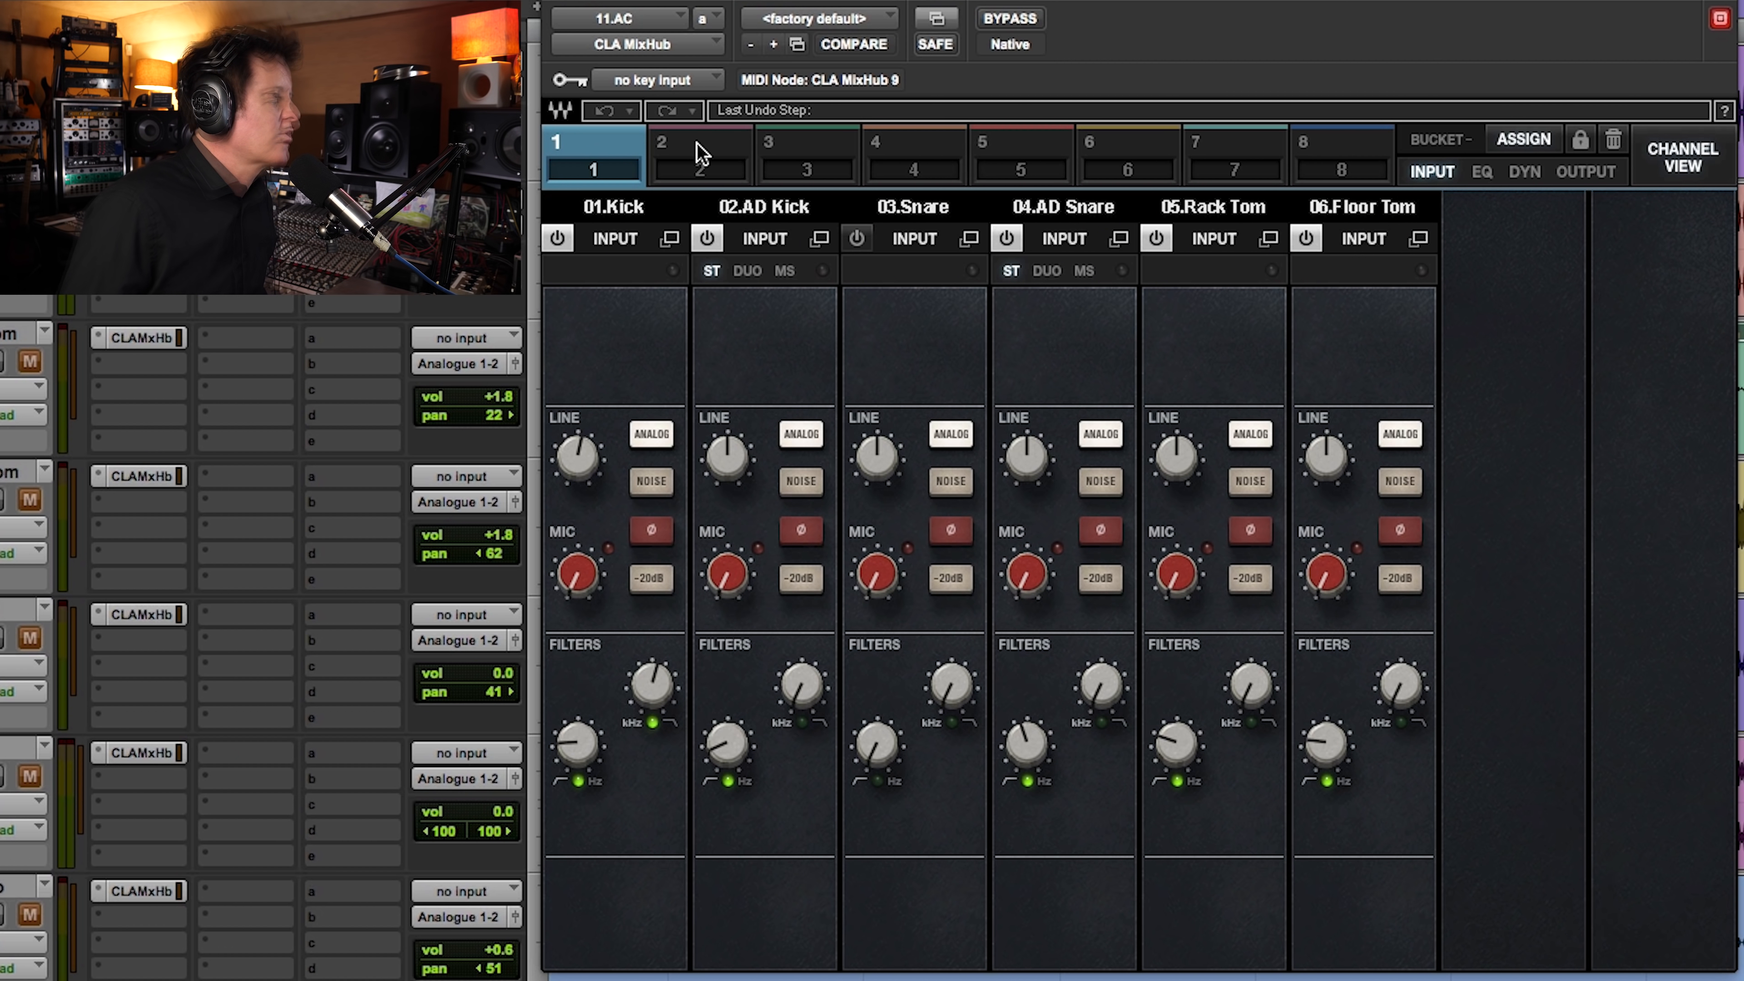
pyautogui.click(706, 156)
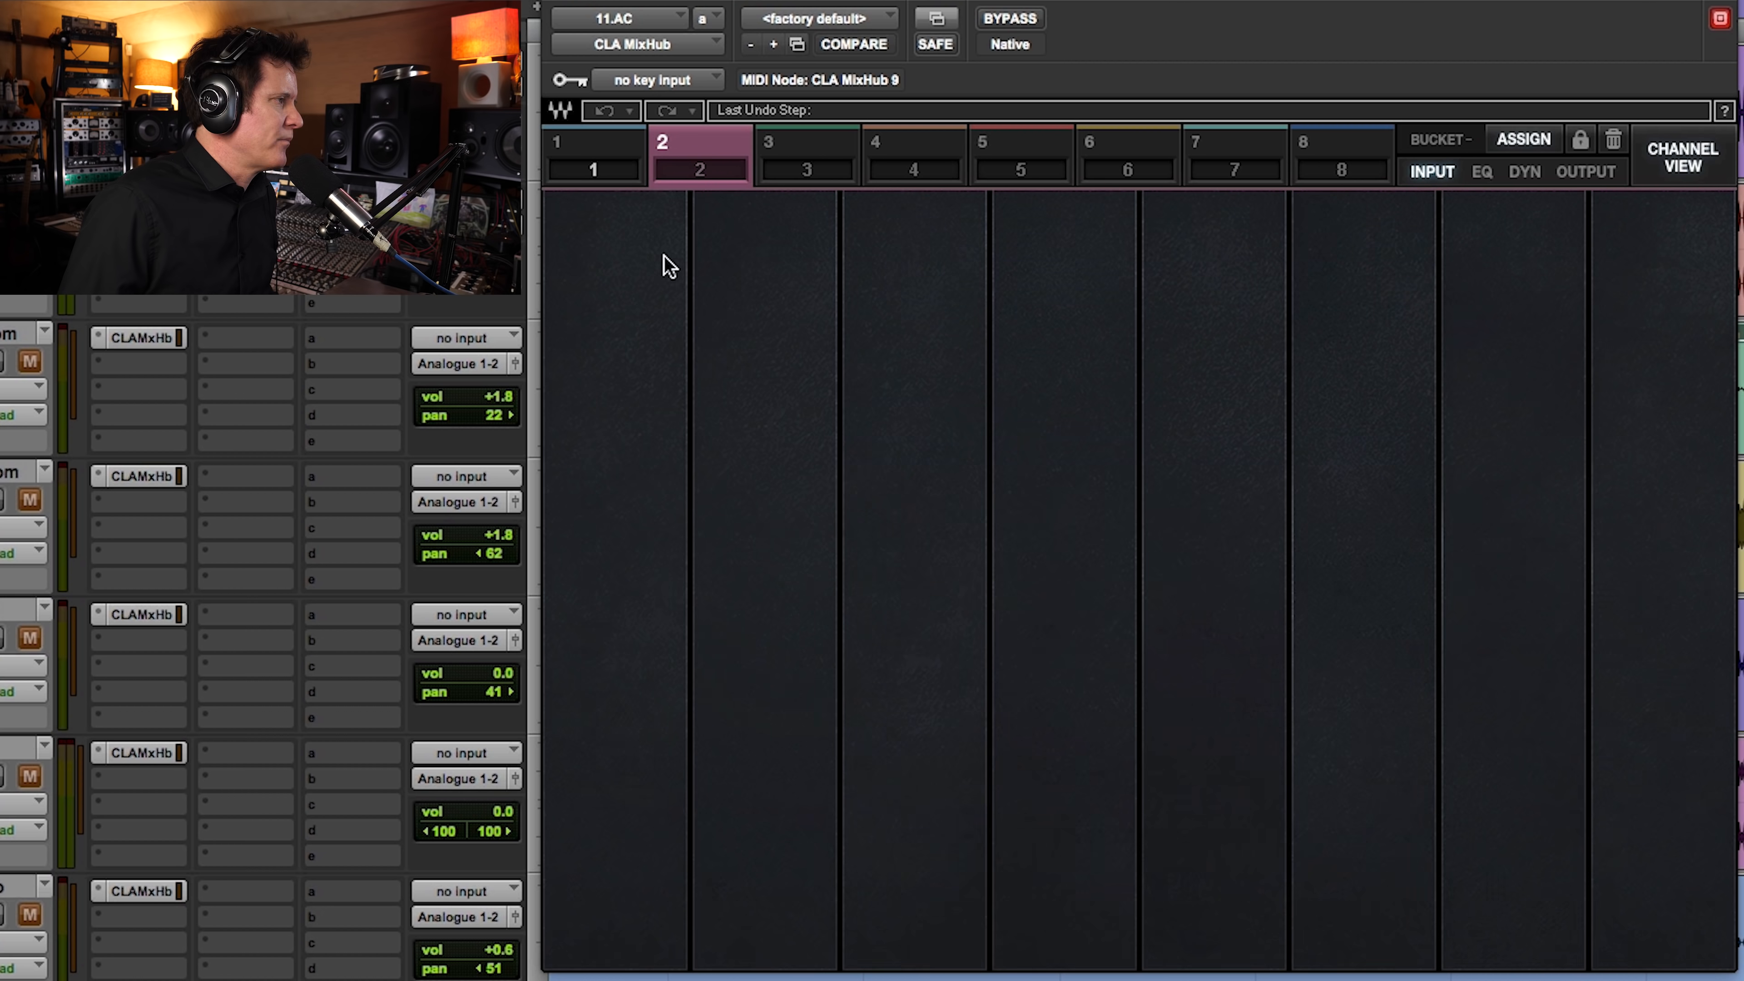
# Step: Assign Bass, AC, AC Dbl, Gtr Ld, Gtr Bridge, Gtr Verse, Gtr Bridge Dbl and Gtr Rakes to bucket 2, and close the assignment list
pyautogui.click(960, 596)
pyautogui.click(941, 631)
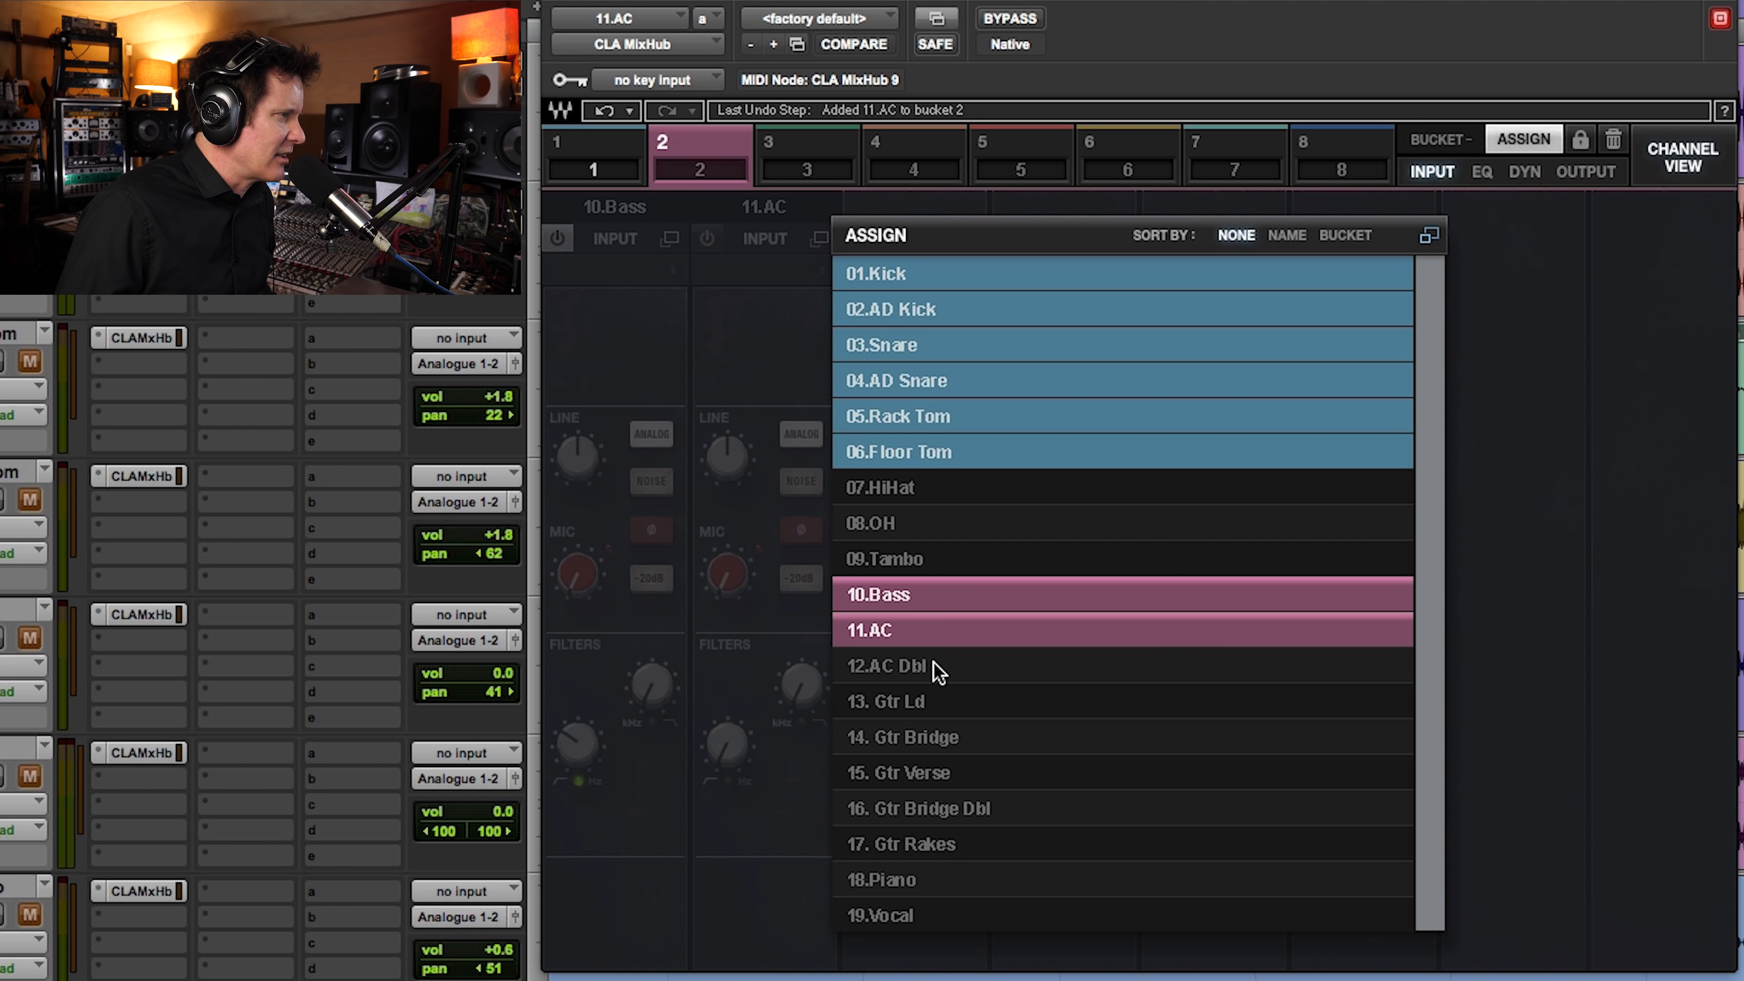
pyautogui.click(939, 667)
pyautogui.click(955, 703)
pyautogui.click(979, 741)
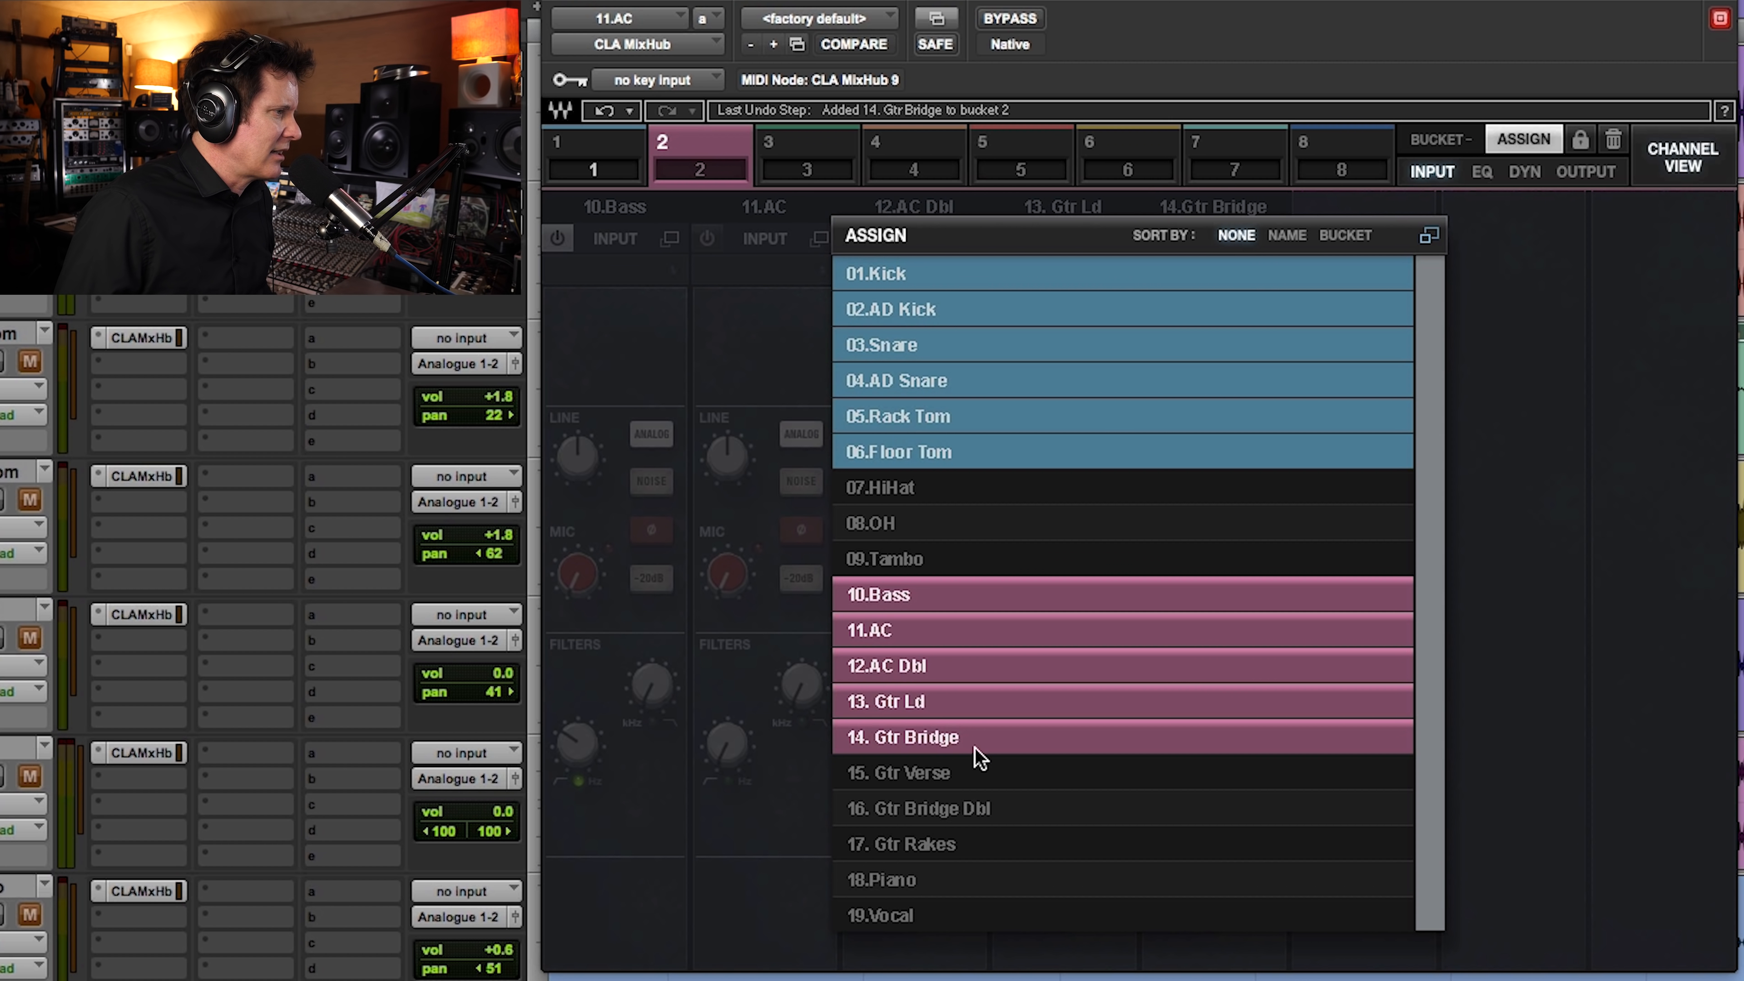
pyautogui.click(975, 775)
pyautogui.click(1013, 810)
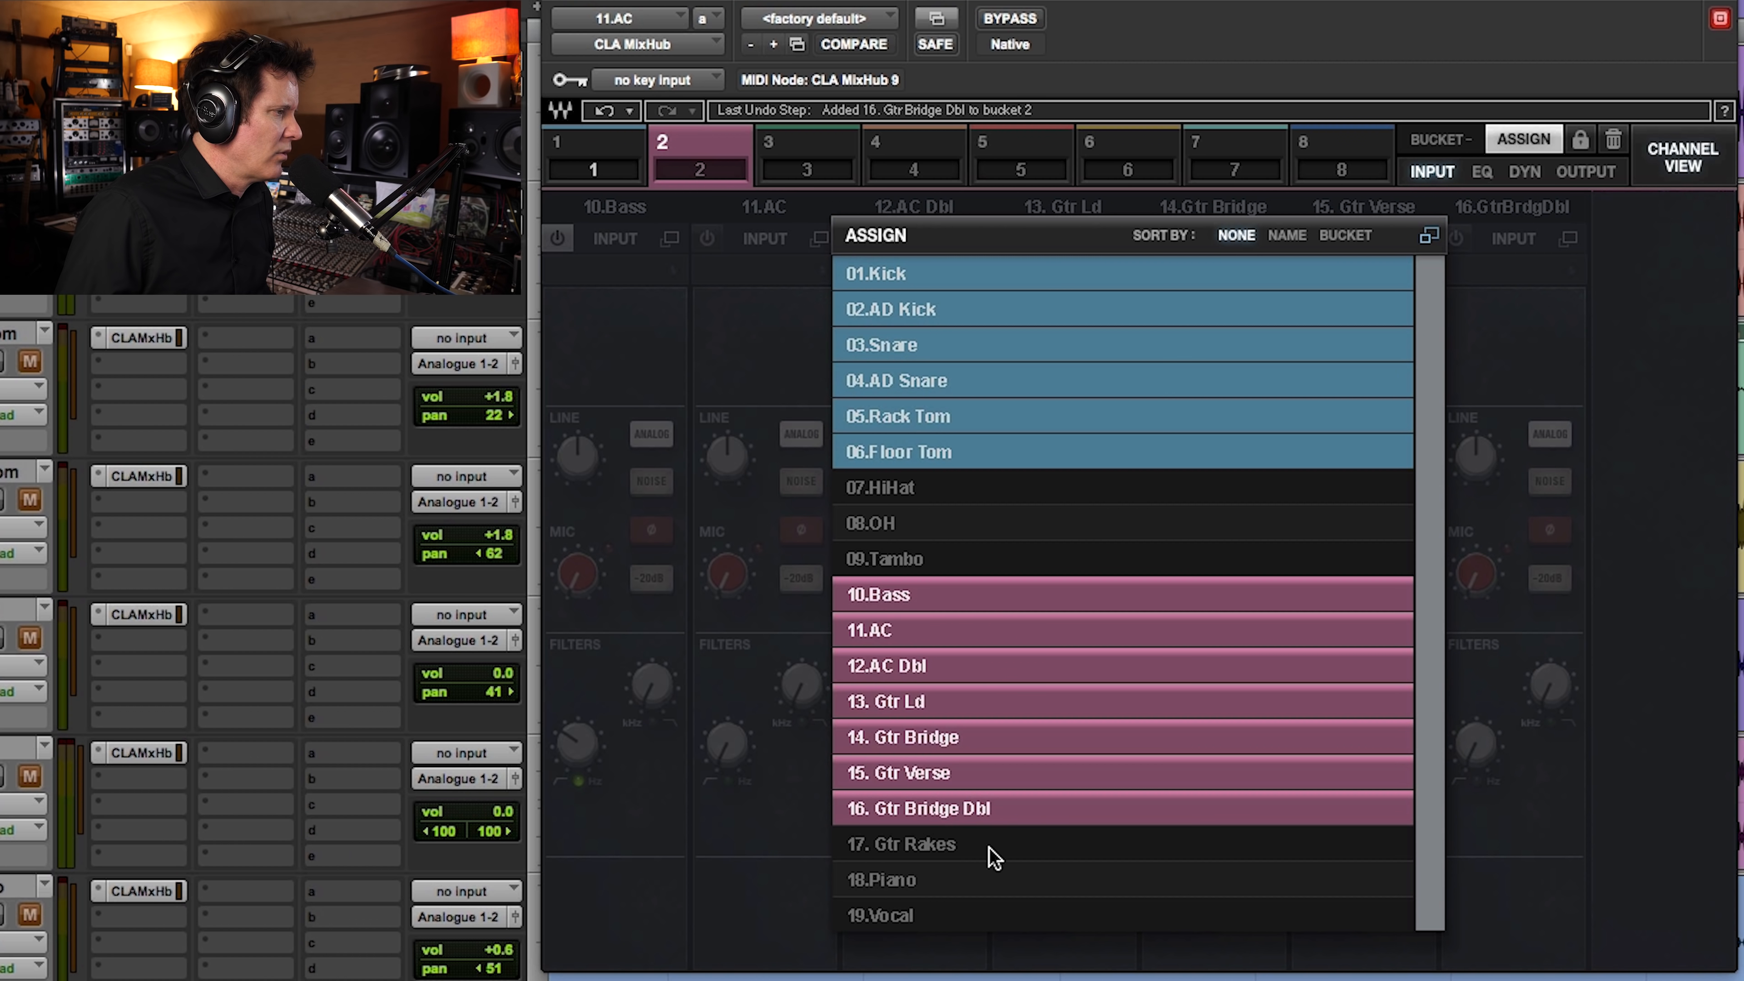
pyautogui.click(994, 848)
pyautogui.click(1525, 143)
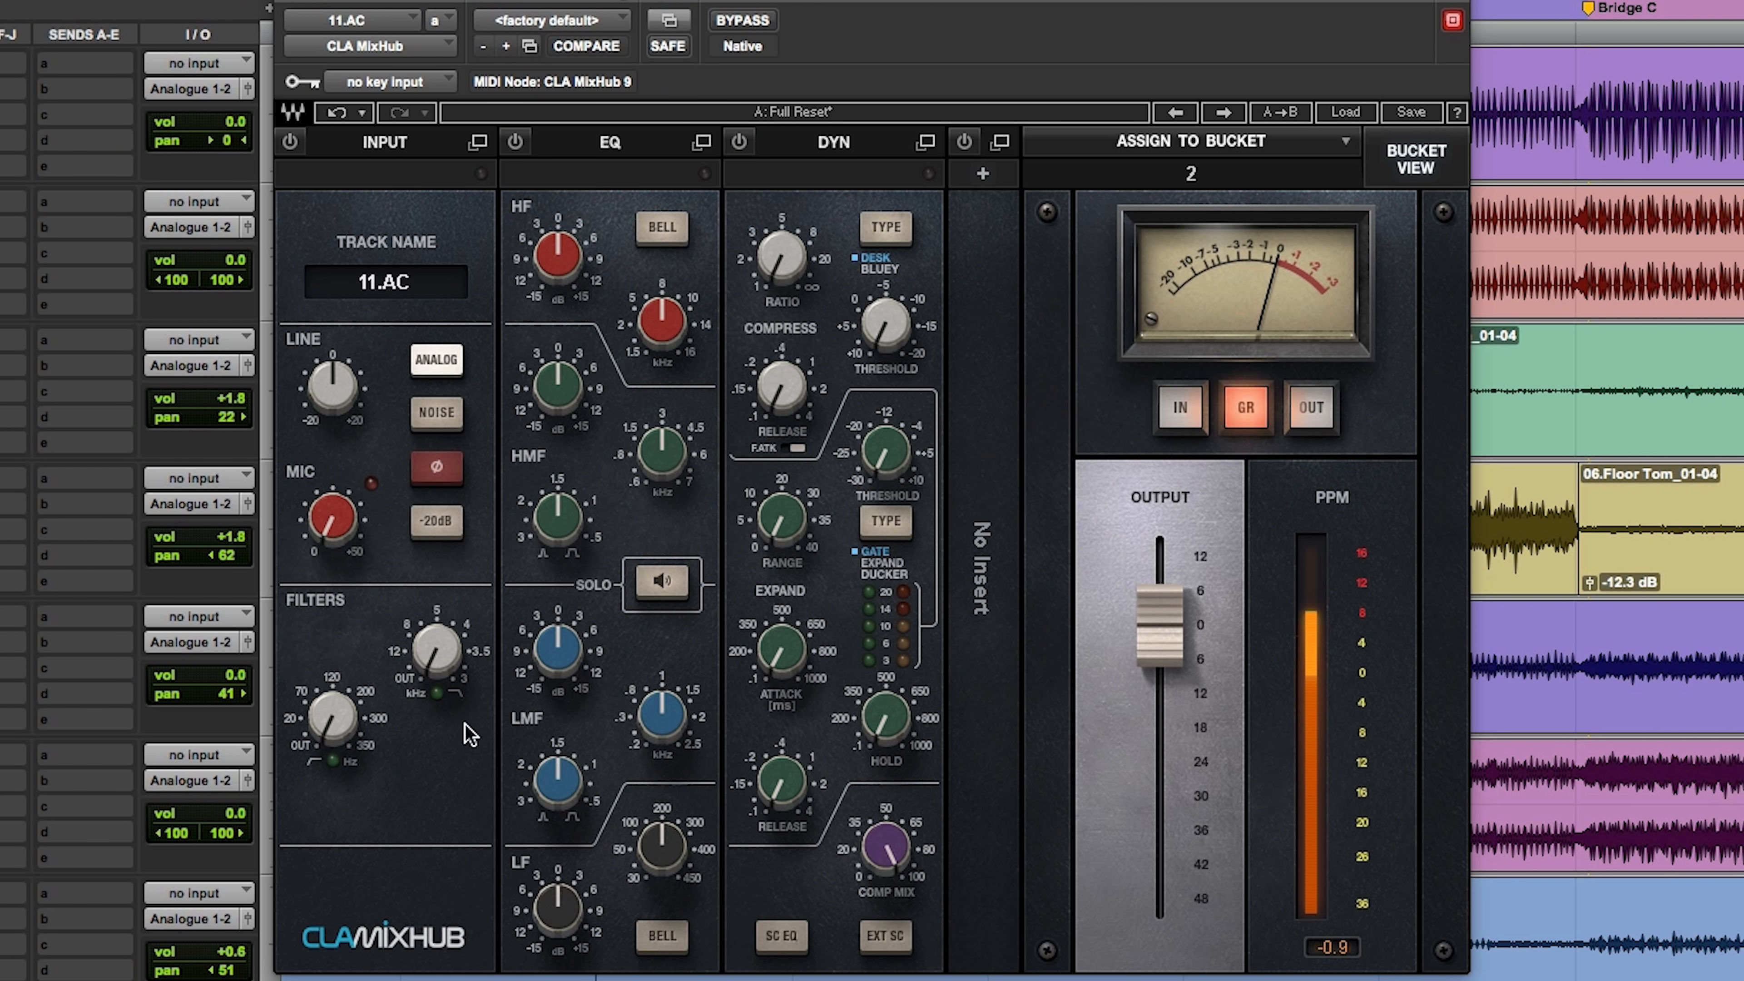
# Step: Set the AC track's high-pass filter to slightly above 120 Hz
pyautogui.moveTo(353, 715); pyautogui.dragTo(354, 701)
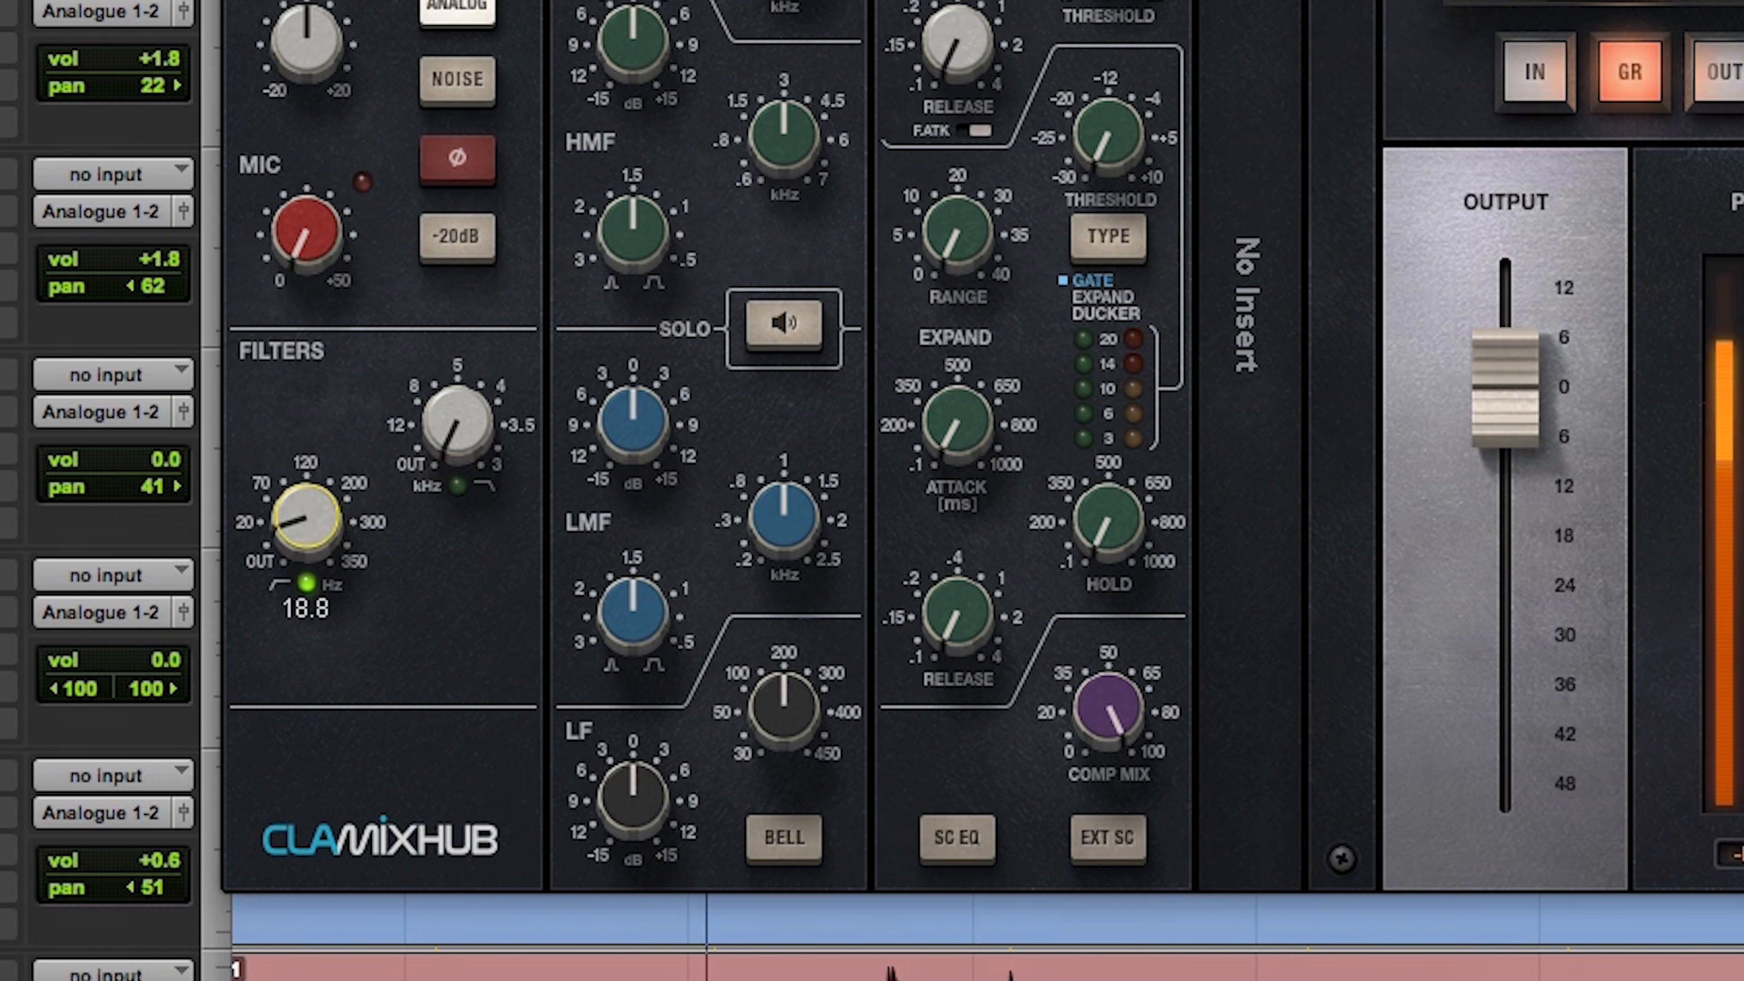
pyautogui.moveTo(306, 516); pyautogui.dragTo(306, 466)
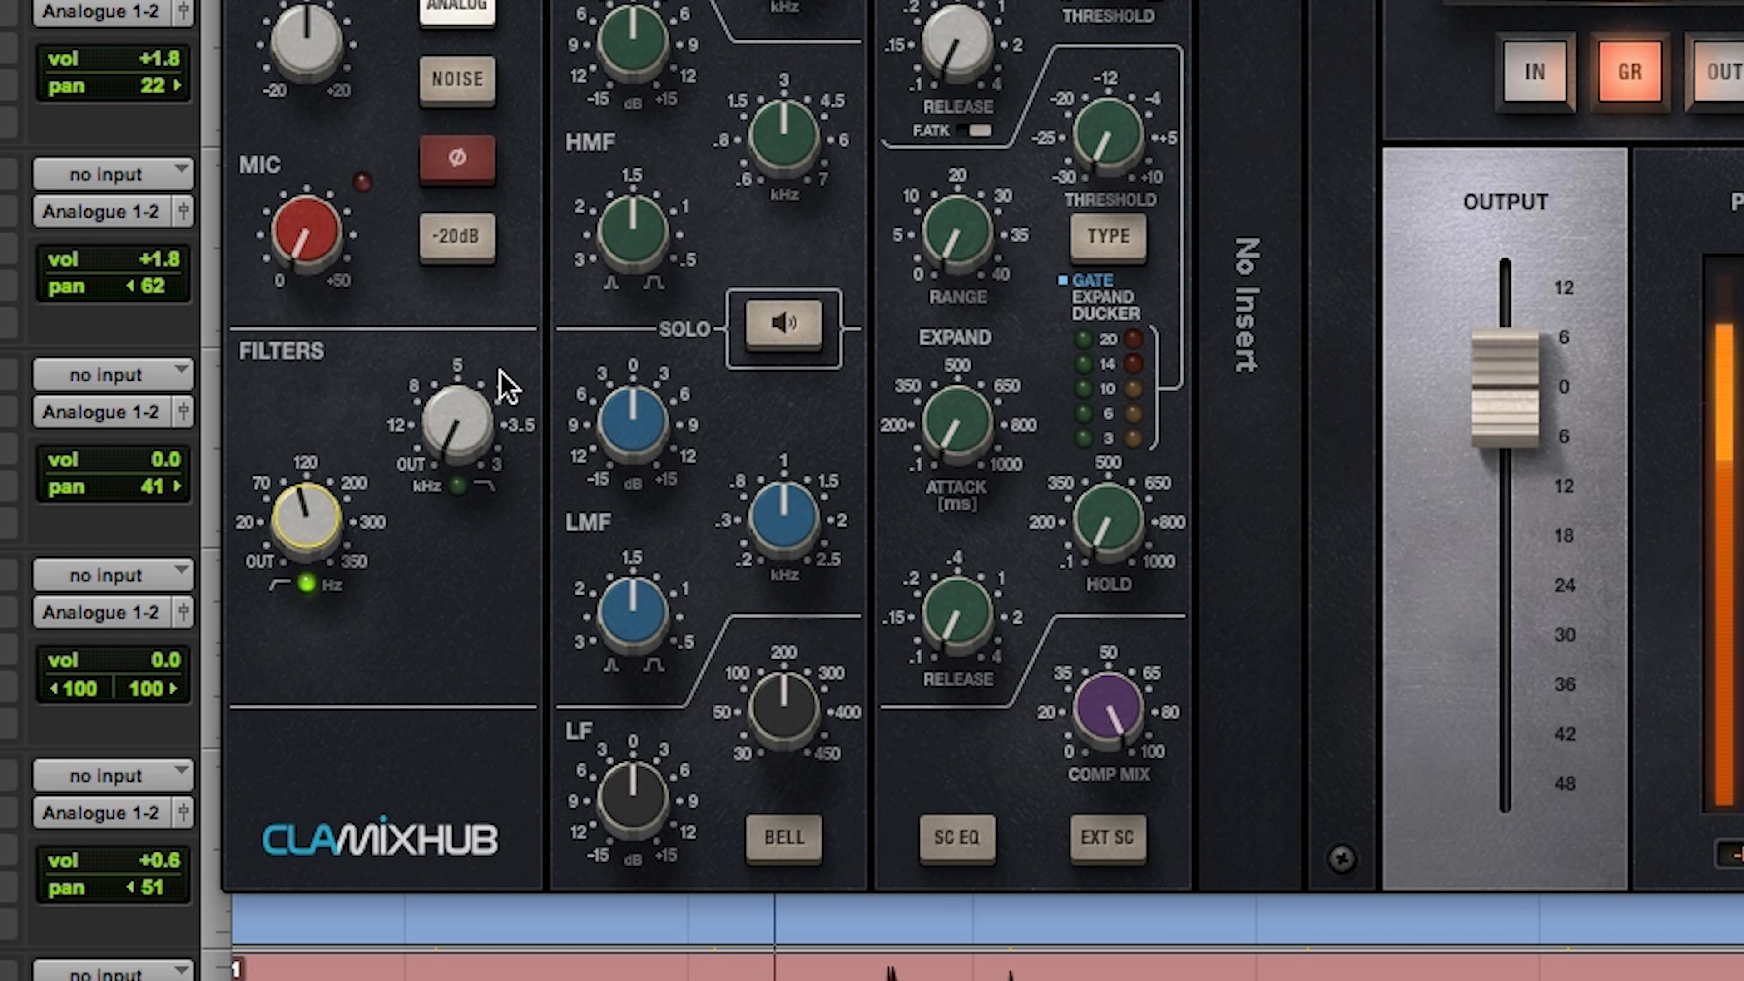
pyautogui.moveTo(316, 515)
pyautogui.mouseDown()
pyautogui.moveTo(316, 474)
pyautogui.moveTo(315, 499)
pyautogui.mouseUp()
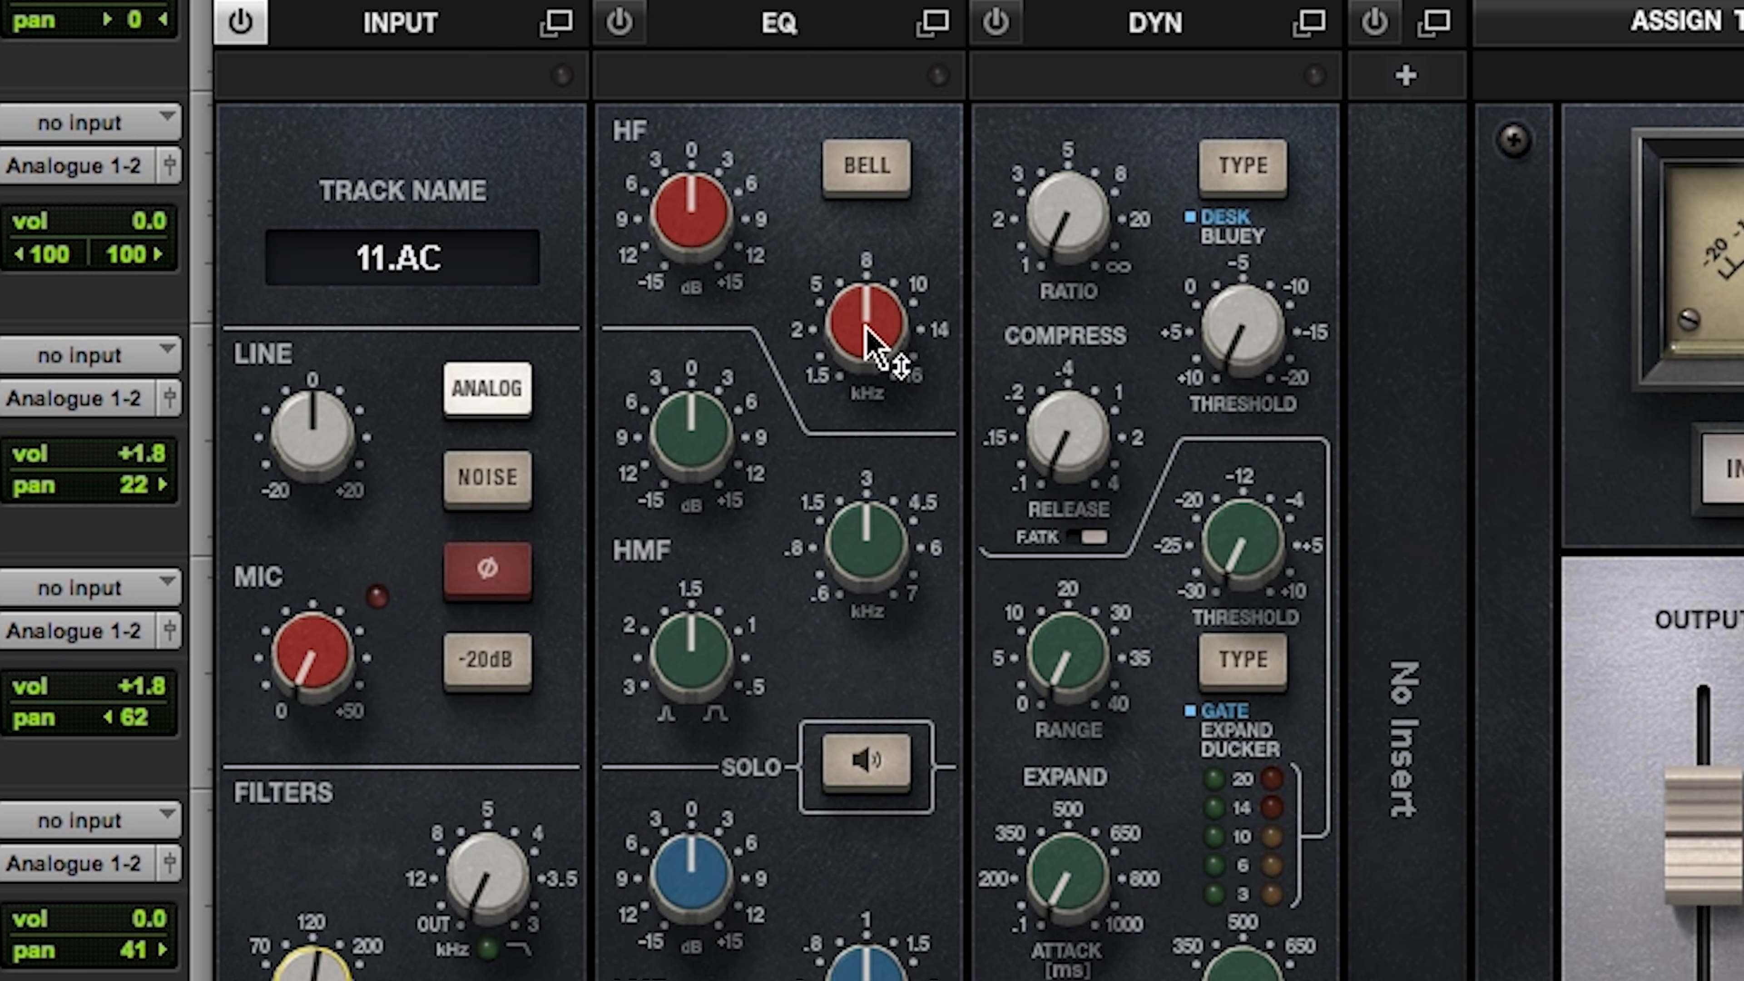
# Step: Boost the AC track's HF band by about 5.6 dB and its HMF band by about 2 dB at 1.34 kHz
pyautogui.moveTo(718, 230); pyautogui.dragTo(718, 202)
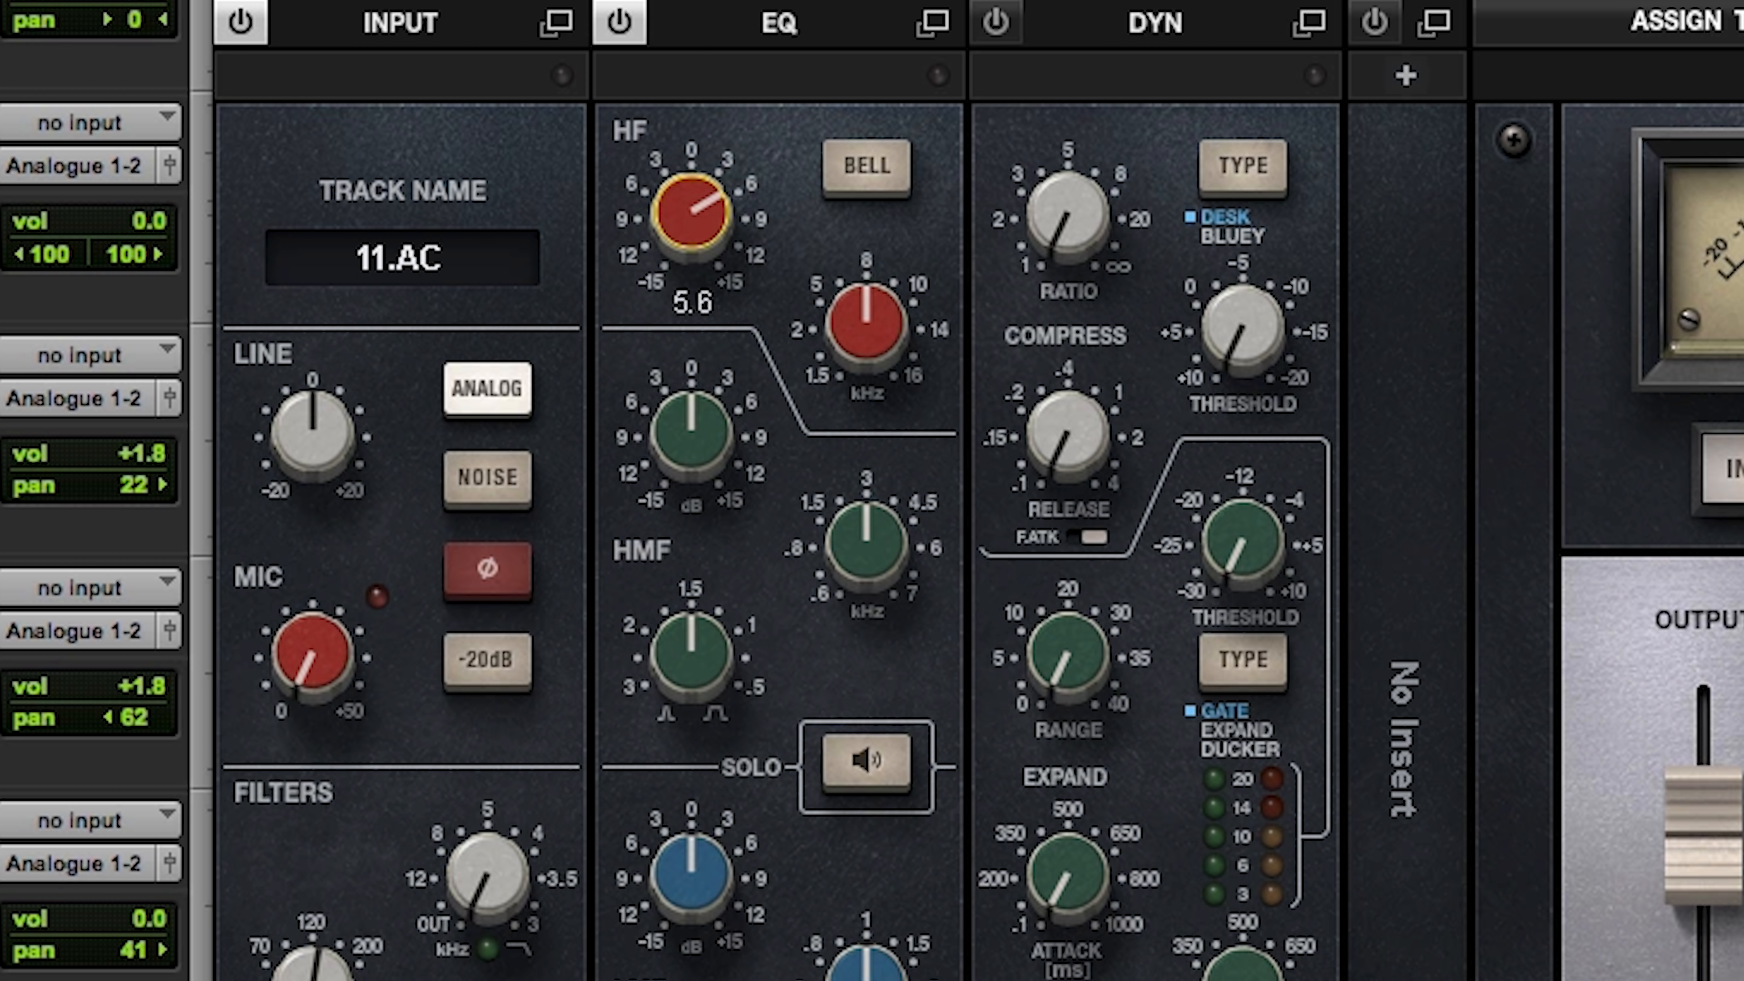
pyautogui.moveTo(866, 536); pyautogui.dragTo(867, 581)
pyautogui.moveTo(723, 428); pyautogui.dragTo(723, 412)
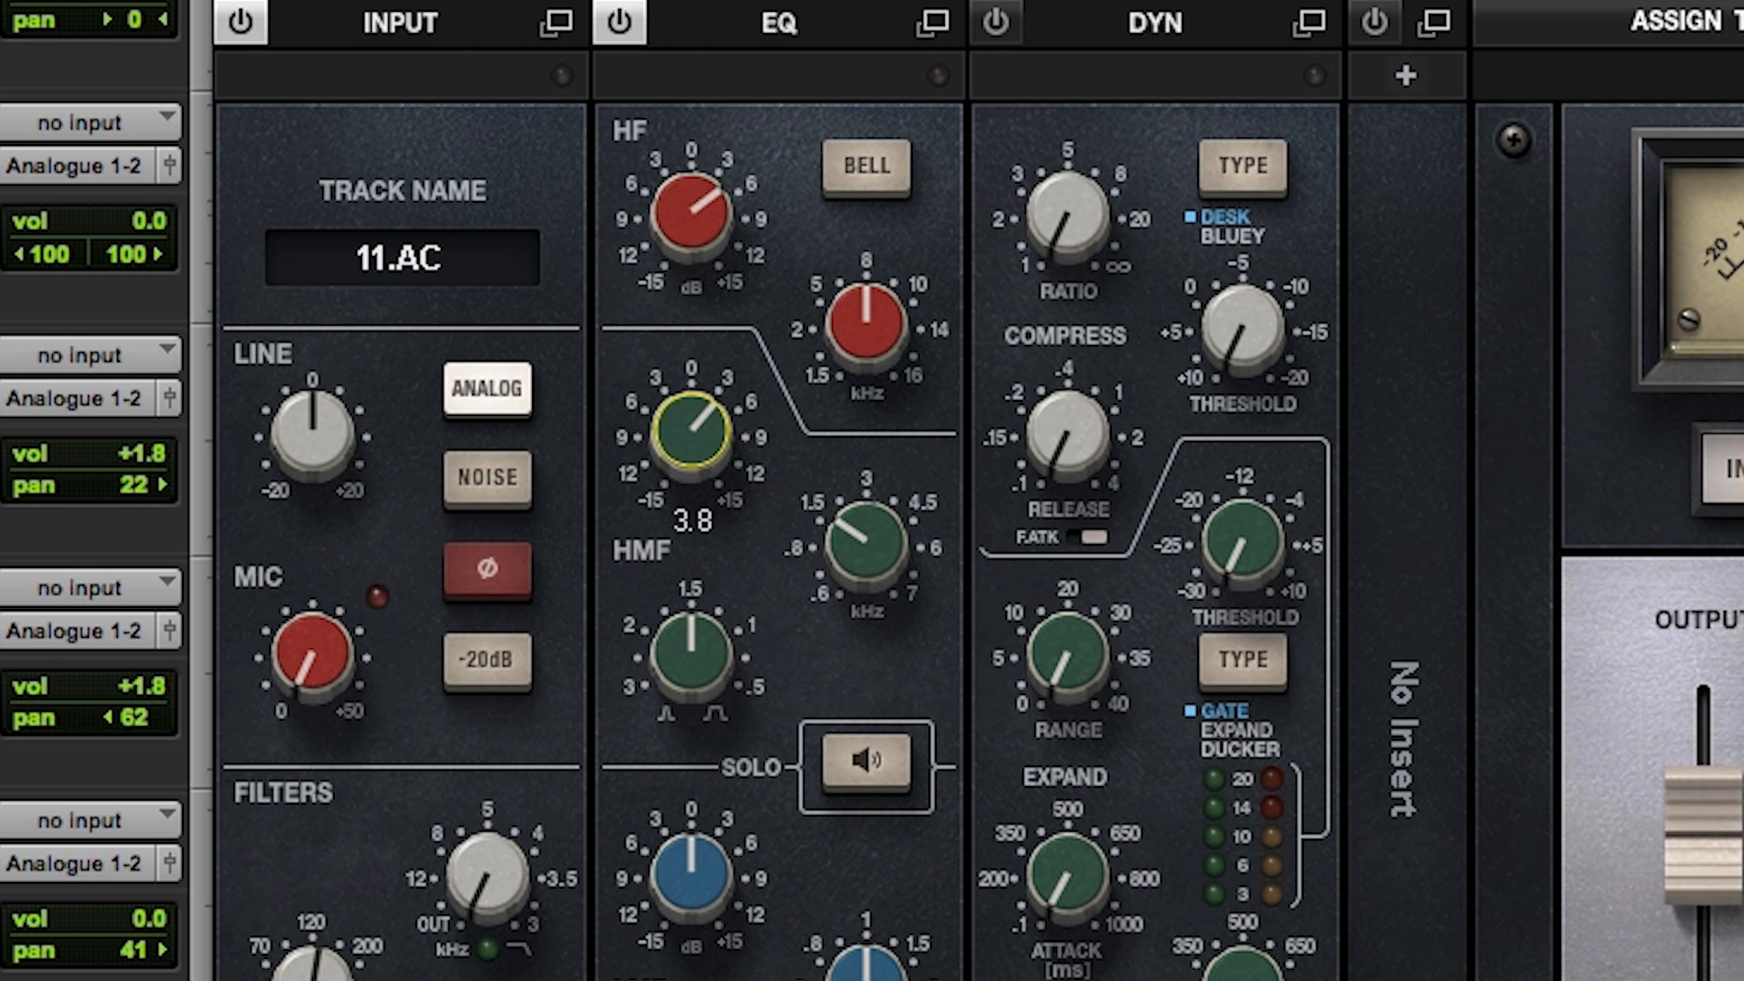
pyautogui.moveTo(829, 533); pyautogui.dragTo(829, 534)
pyautogui.moveTo(697, 447); pyautogui.dragTo(698, 455)
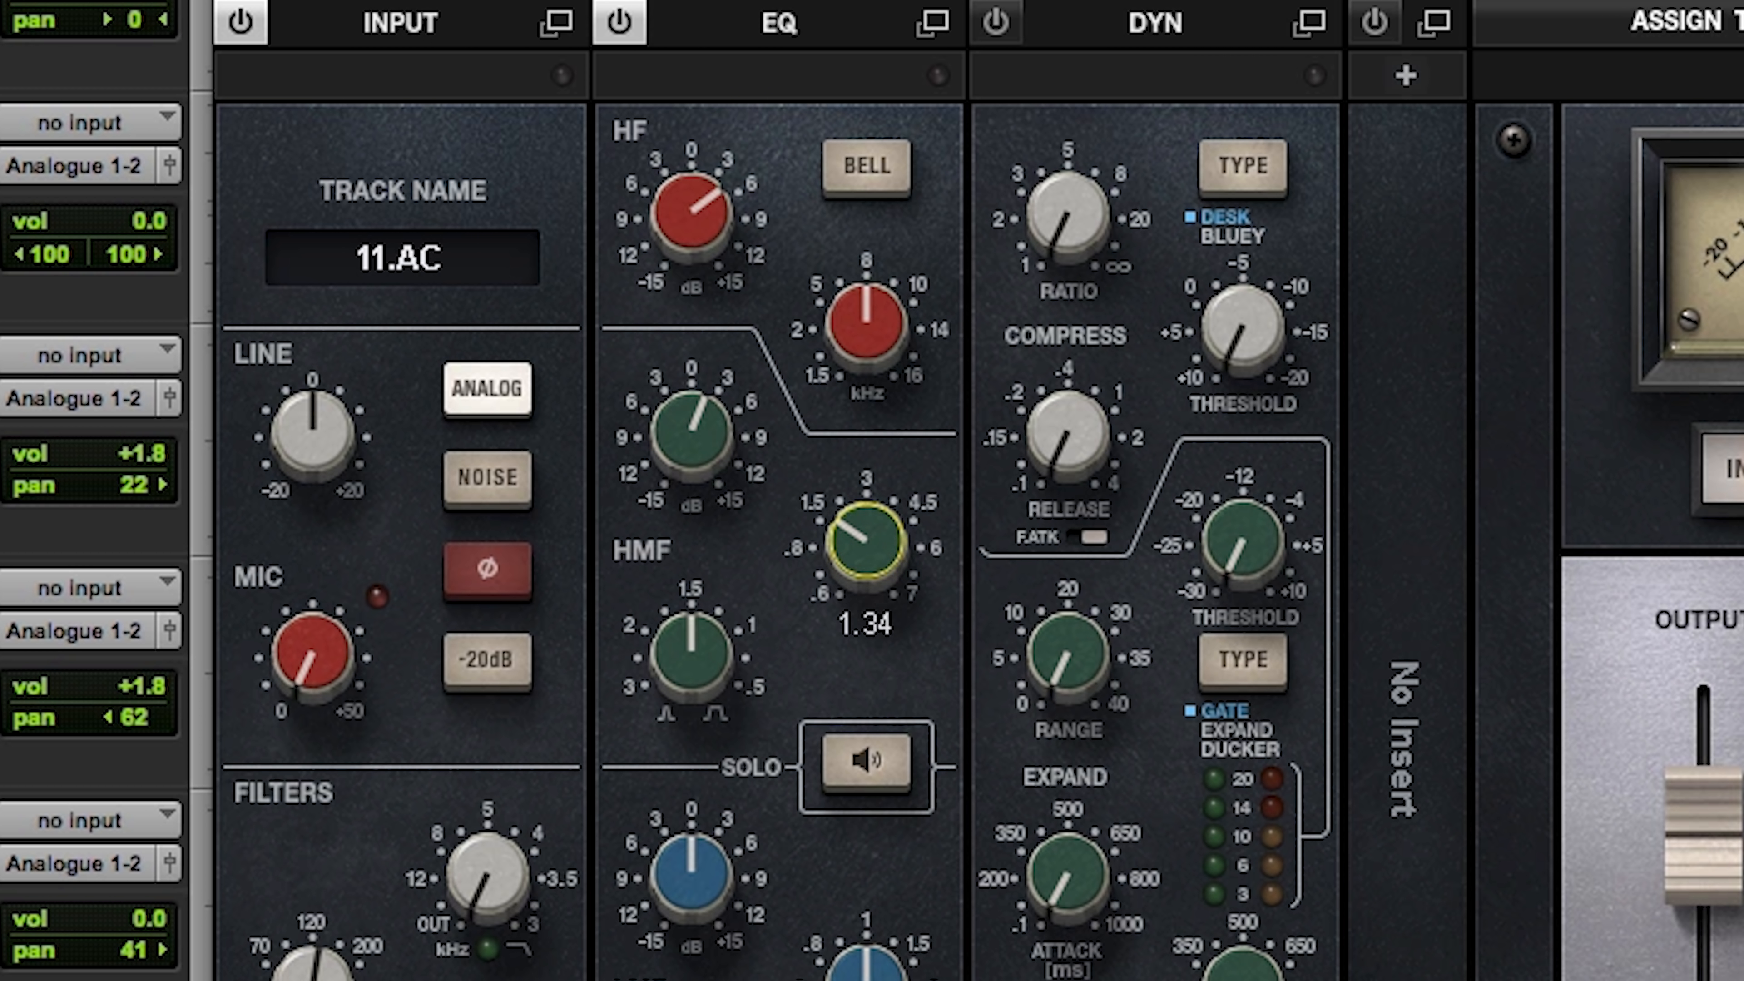
# Step: Using EQ band solo on AC, set HMF to 1.13 kHz and HF to 7.36 kHz, and raise the HF gain slightly
pyautogui.click(880, 769)
pyautogui.moveTo(843, 558); pyautogui.dragTo(841, 552)
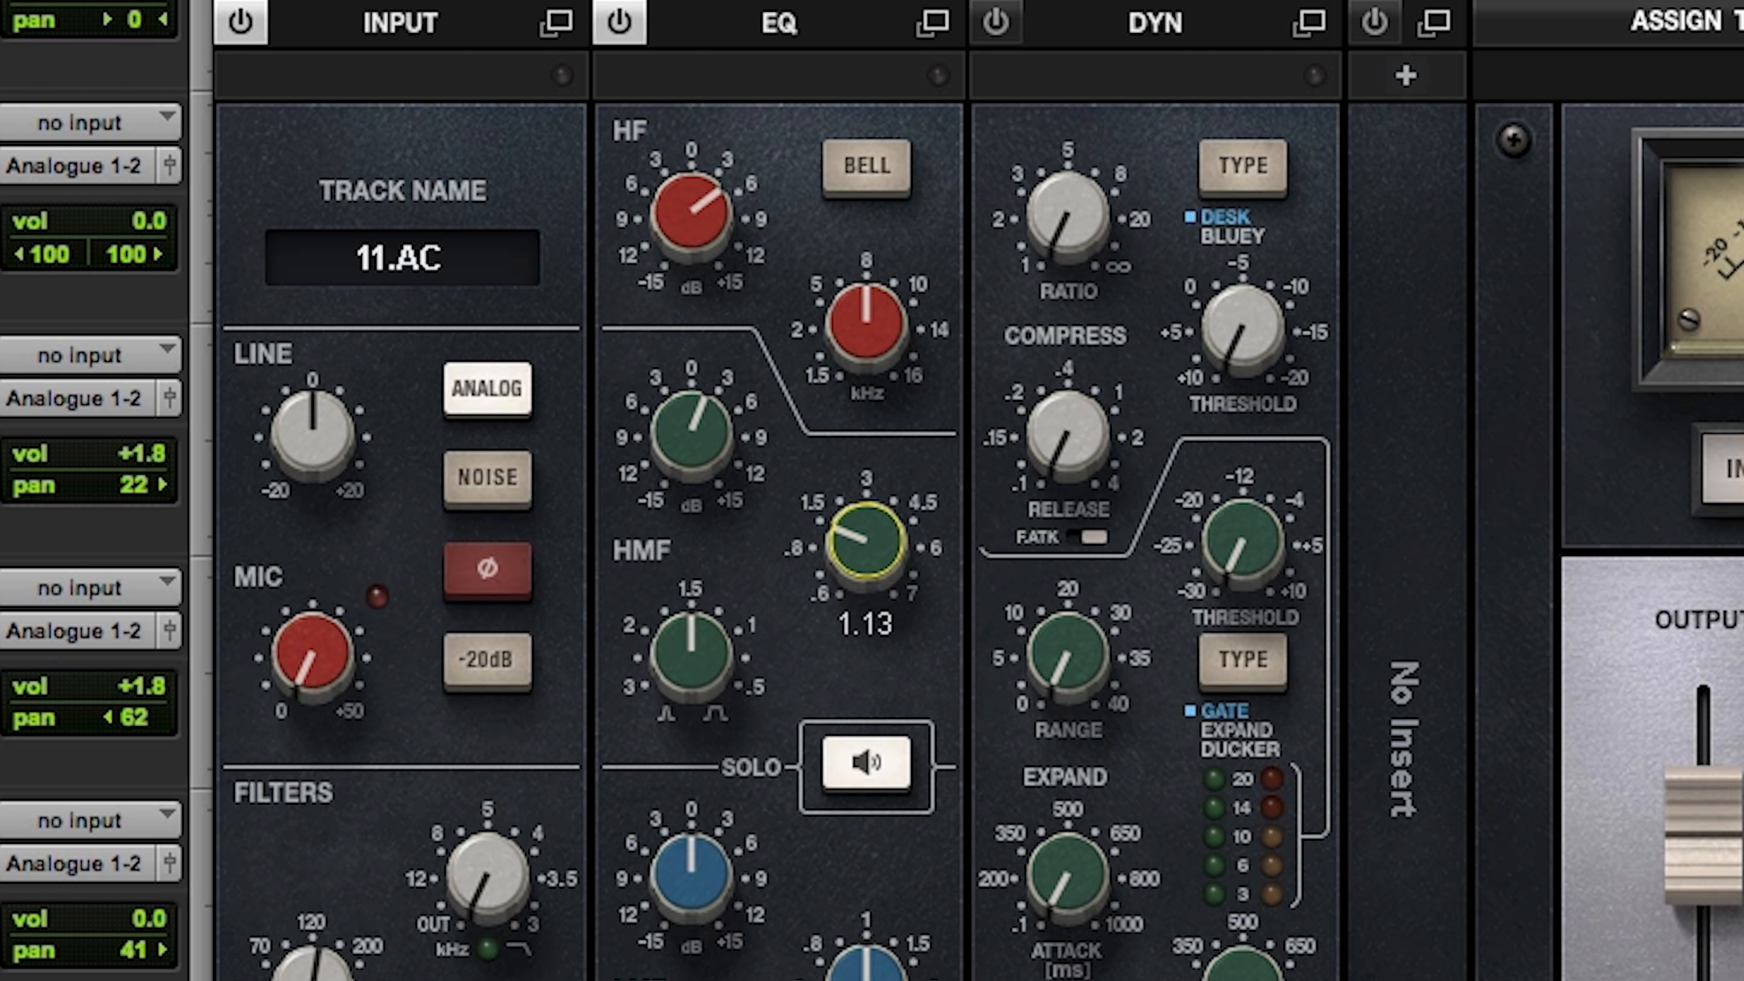
pyautogui.moveTo(842, 552); pyautogui.dragTo(842, 552)
pyautogui.moveTo(866, 322); pyautogui.dragTo(866, 321)
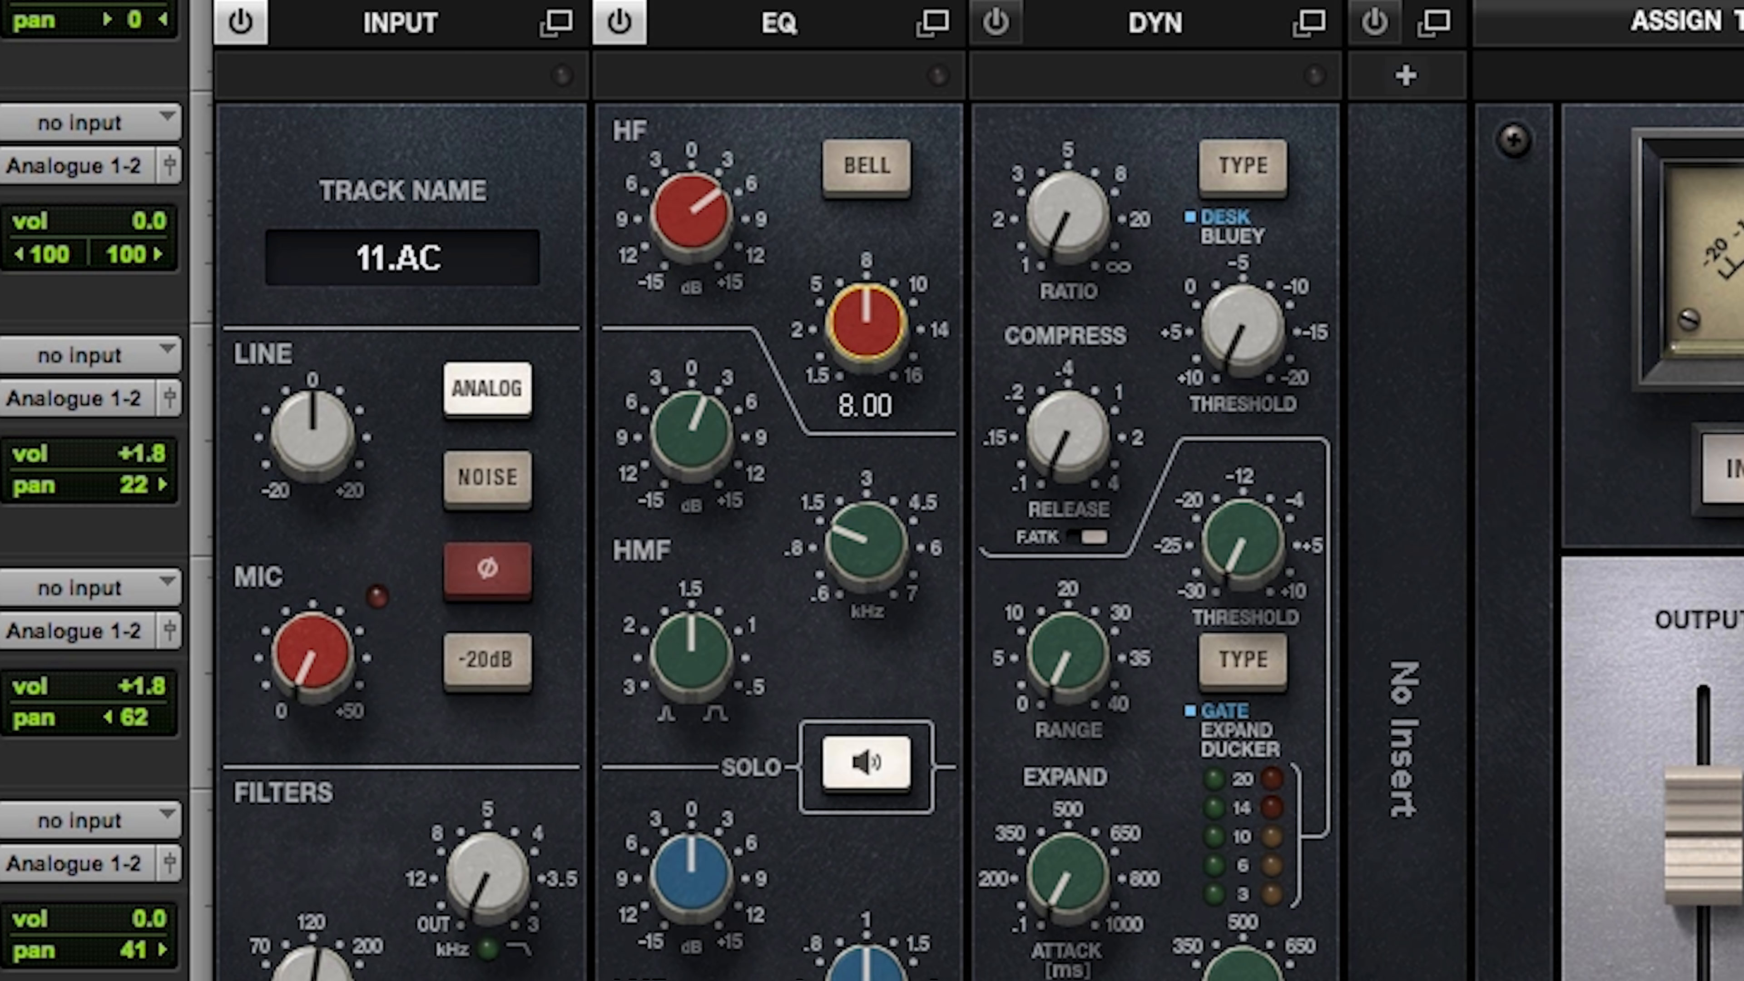
pyautogui.moveTo(866, 322); pyautogui.dragTo(867, 319)
pyautogui.moveTo(700, 264); pyautogui.dragTo(718, 218)
pyautogui.click(891, 779)
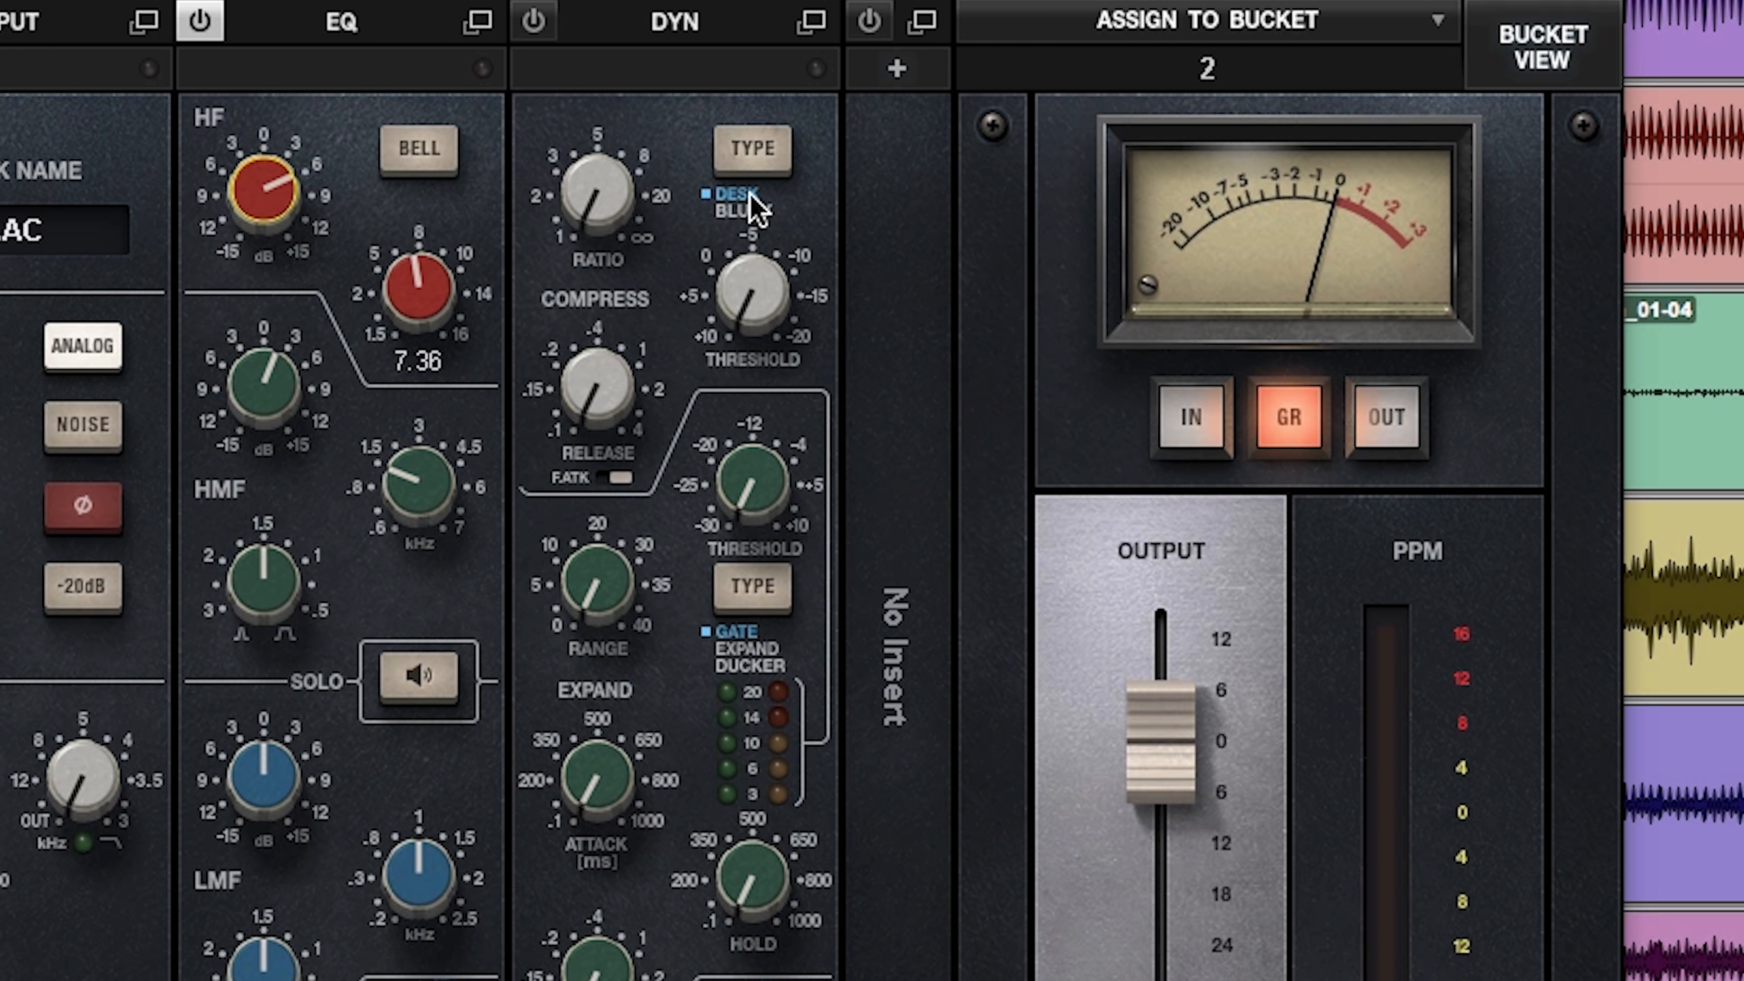
# Step: During playback, compress the AC track at a ratio of about 3 with the threshold between -5 and -10 dB
pyautogui.press('space')
pyautogui.moveTo(752, 305); pyautogui.dragTo(753, 197)
pyautogui.moveTo(594, 194); pyautogui.dragTo(594, 125)
pyautogui.moveTo(809, 335); pyautogui.dragTo(809, 319)
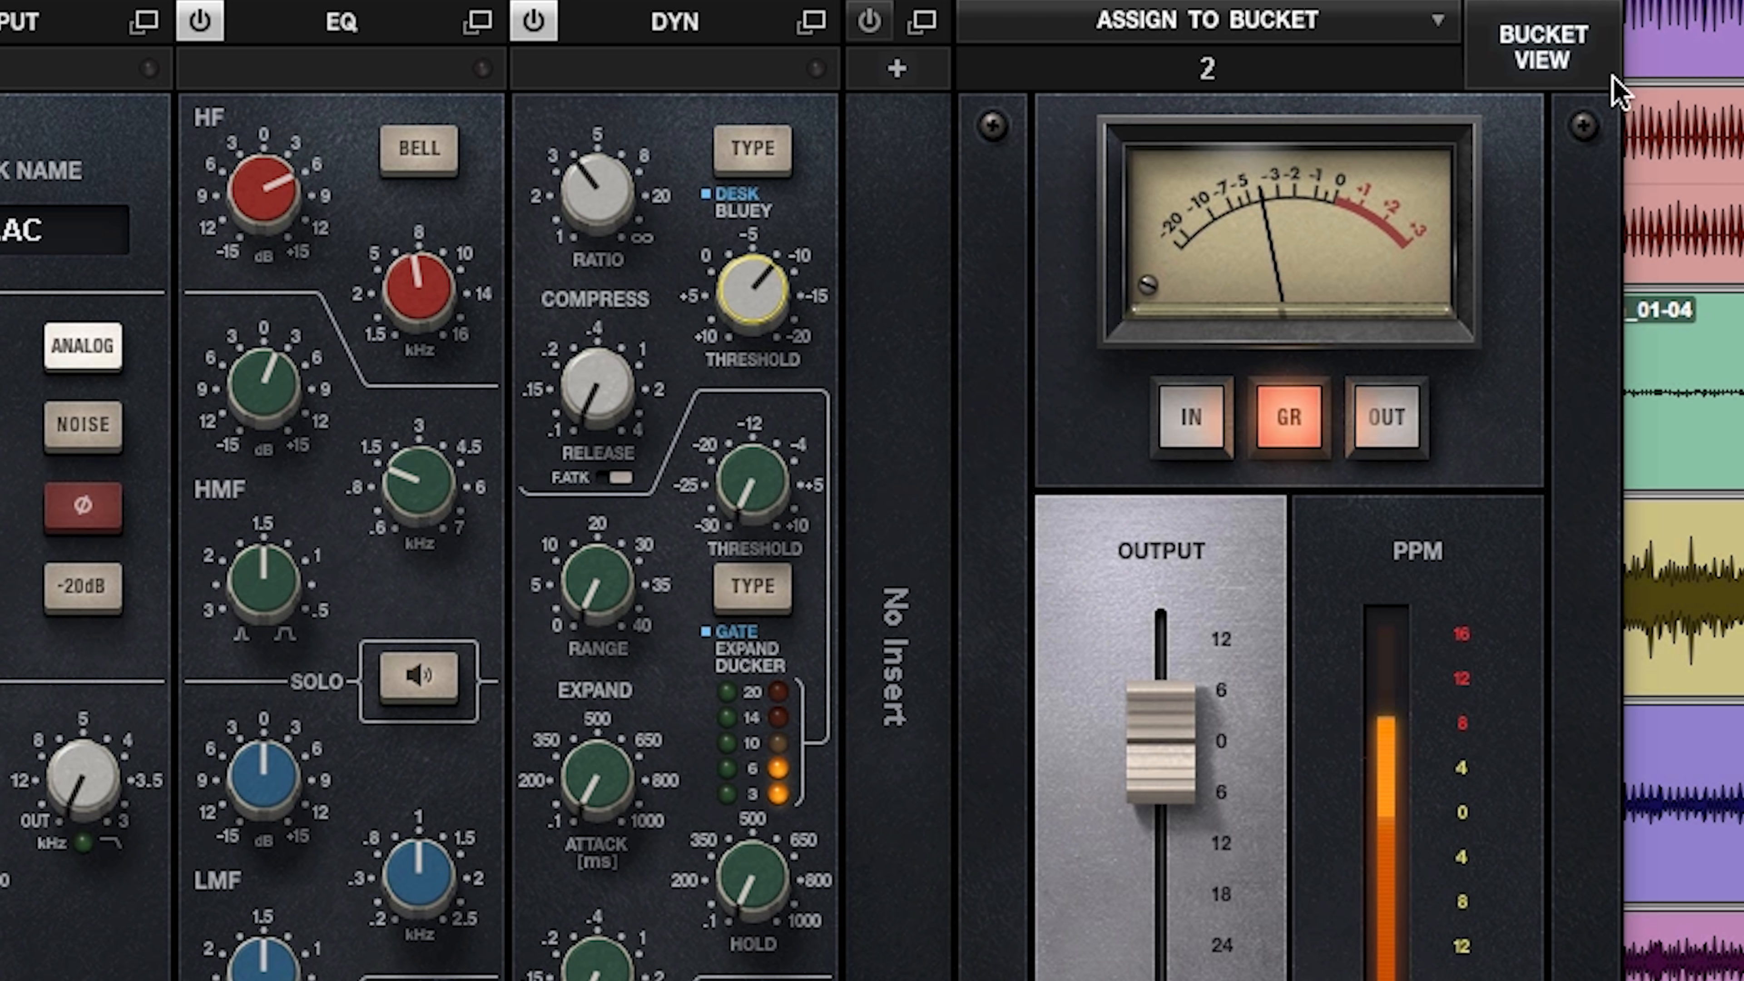
# Step: In the bucket view's input section, set the AC Dbl high-pass filter to about 144.8 Hz
pyautogui.click(1543, 50)
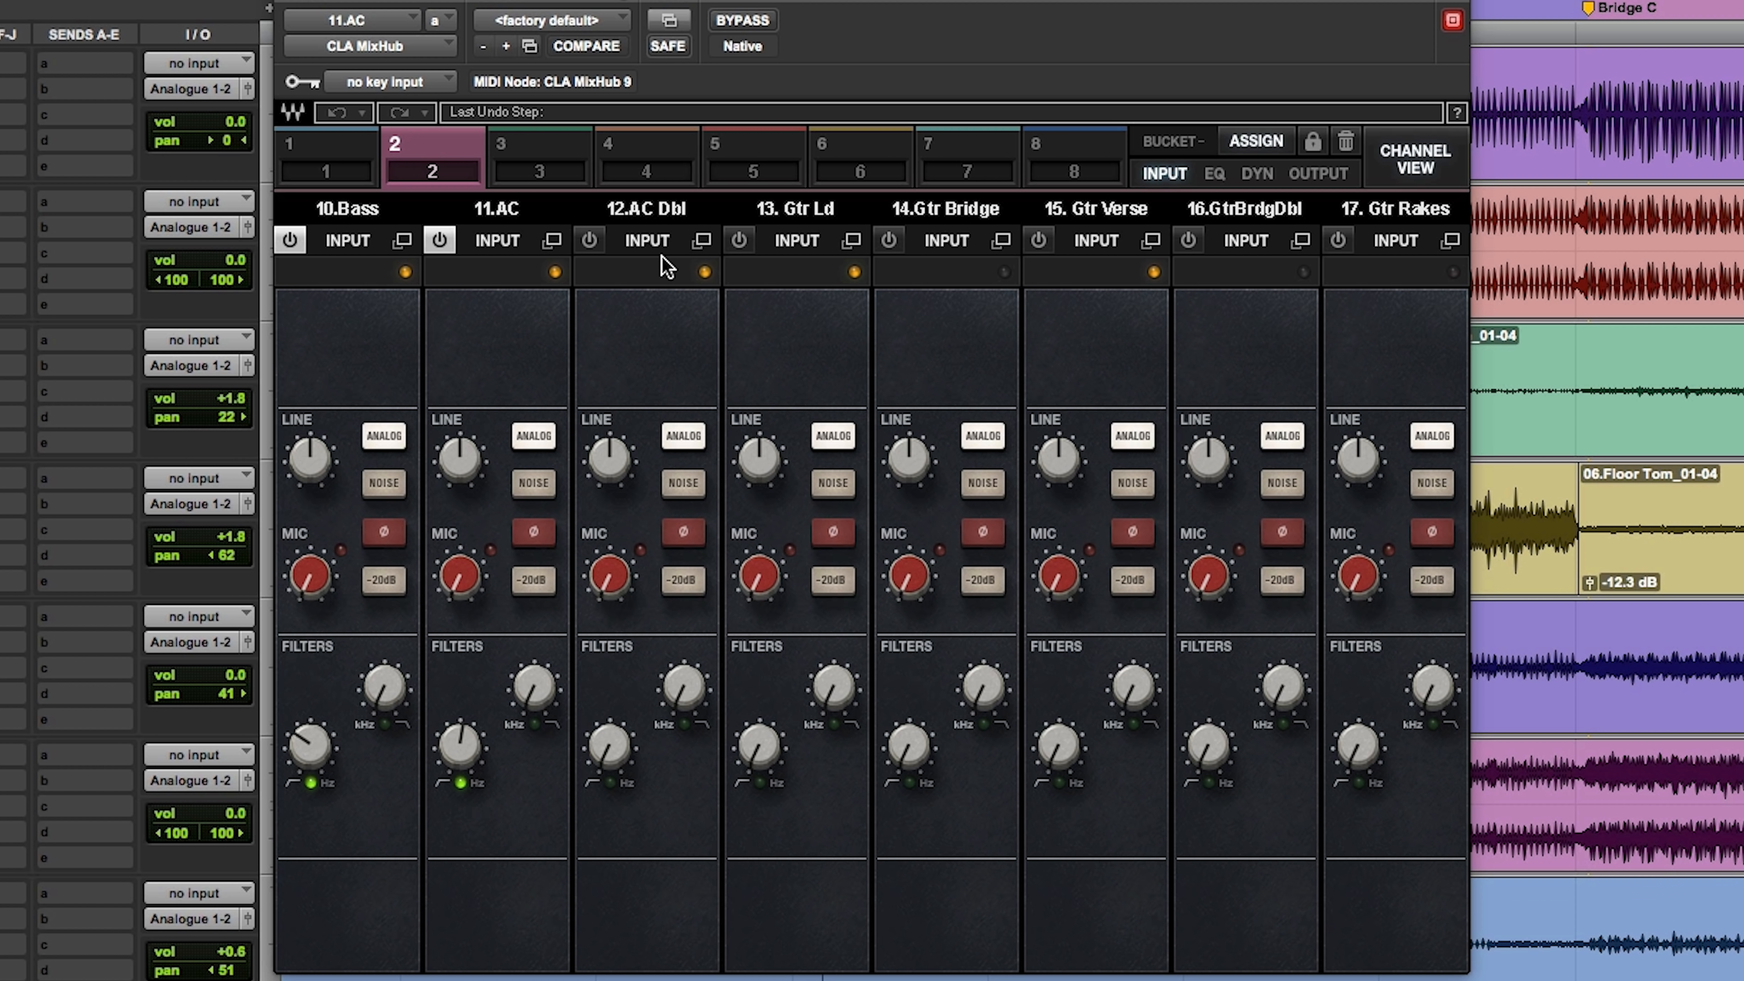
pyautogui.click(594, 749)
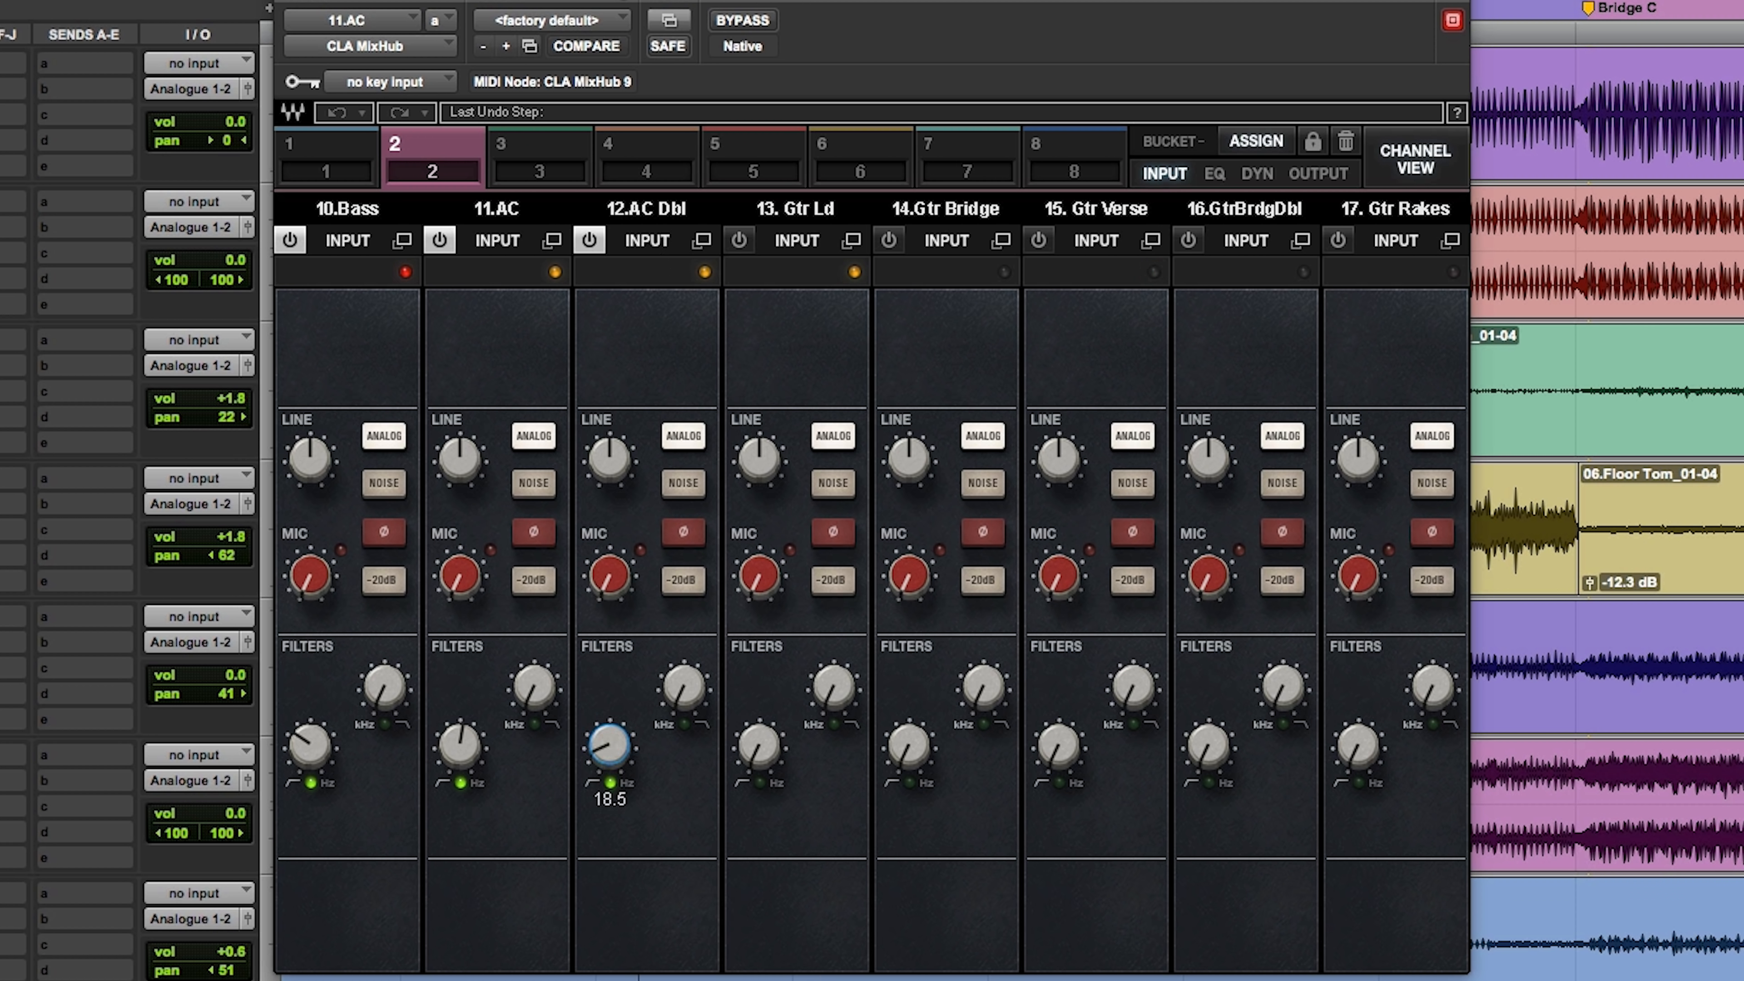
pyautogui.click(600, 749)
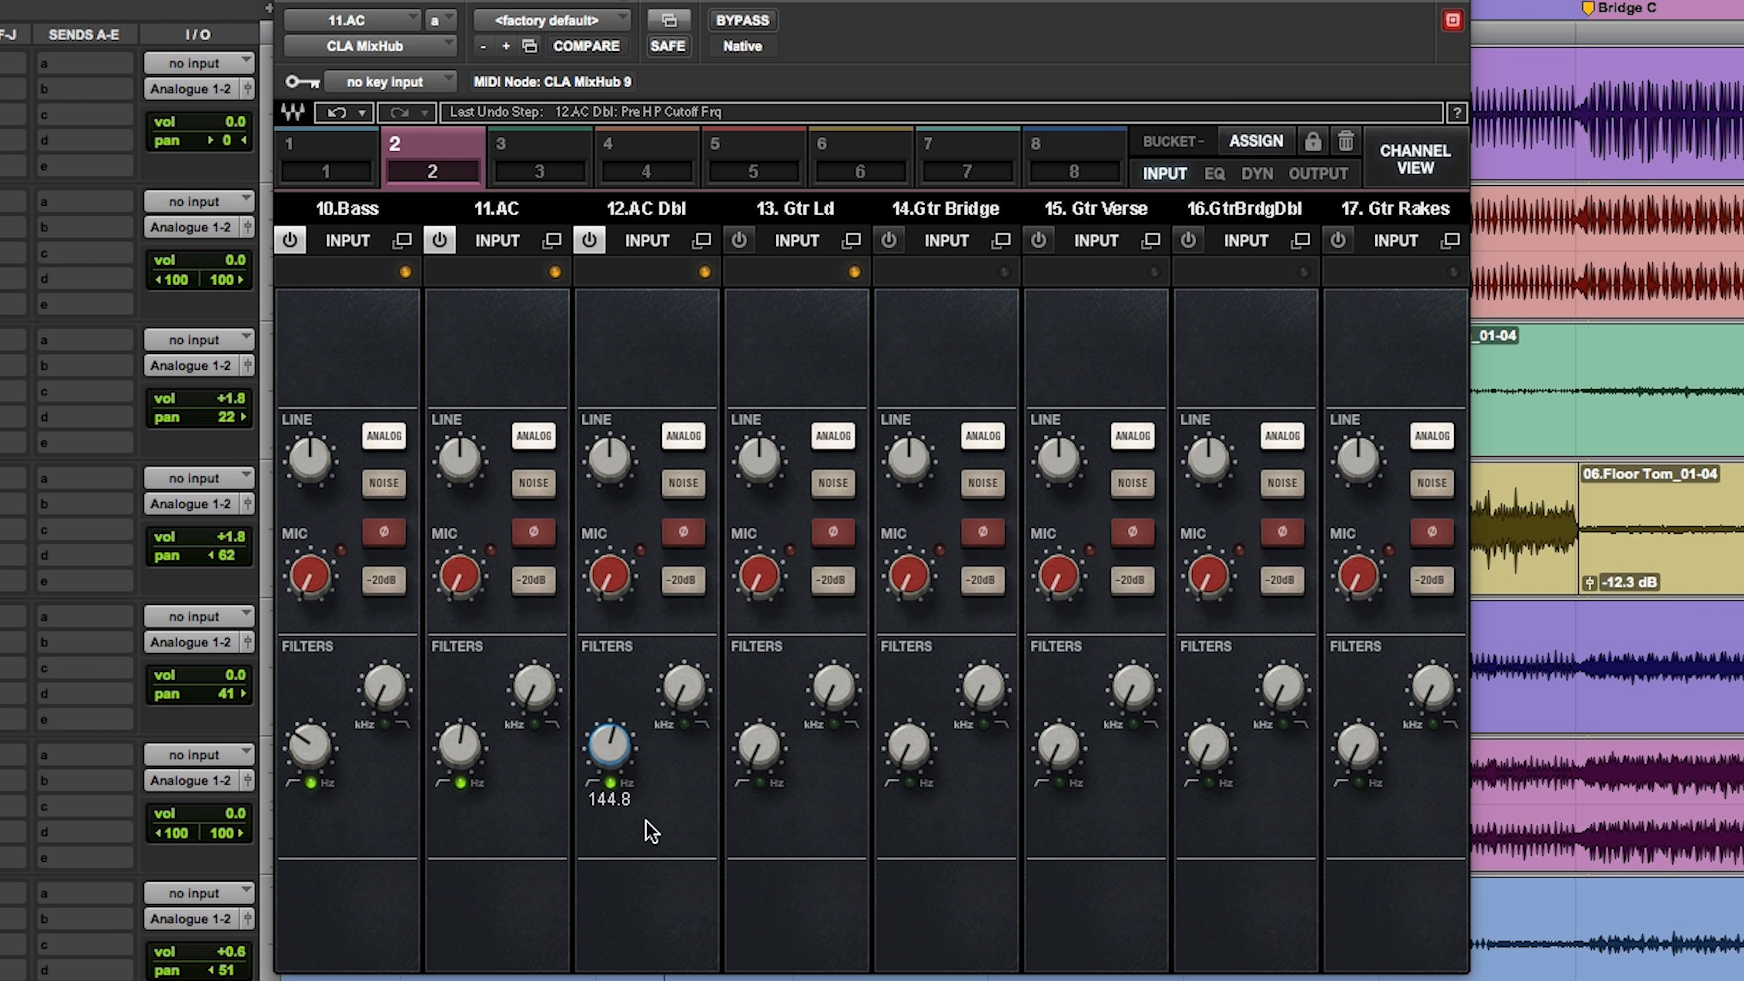
# Step: Boost AC Dbl's HF band by 7.0 dB, set its HMF frequency to 0.90 kHz and raise the HMF gain
pyautogui.click(1214, 174)
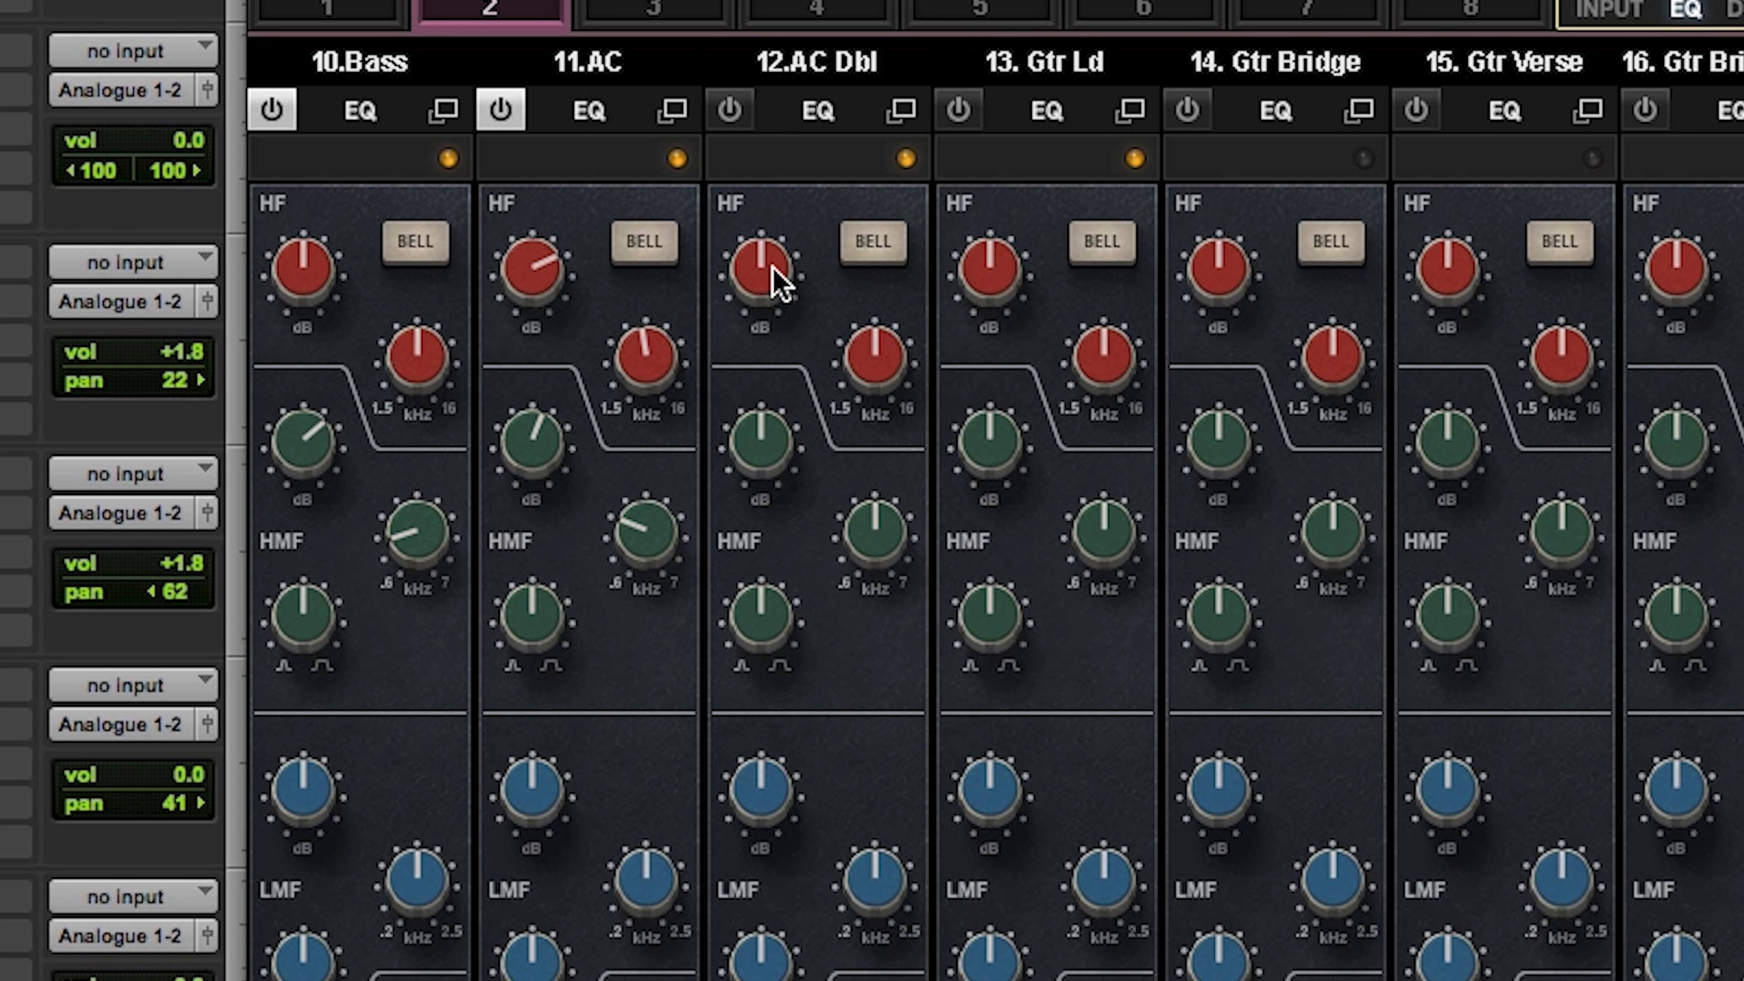
pyautogui.moveTo(776, 283); pyautogui.dragTo(776, 275)
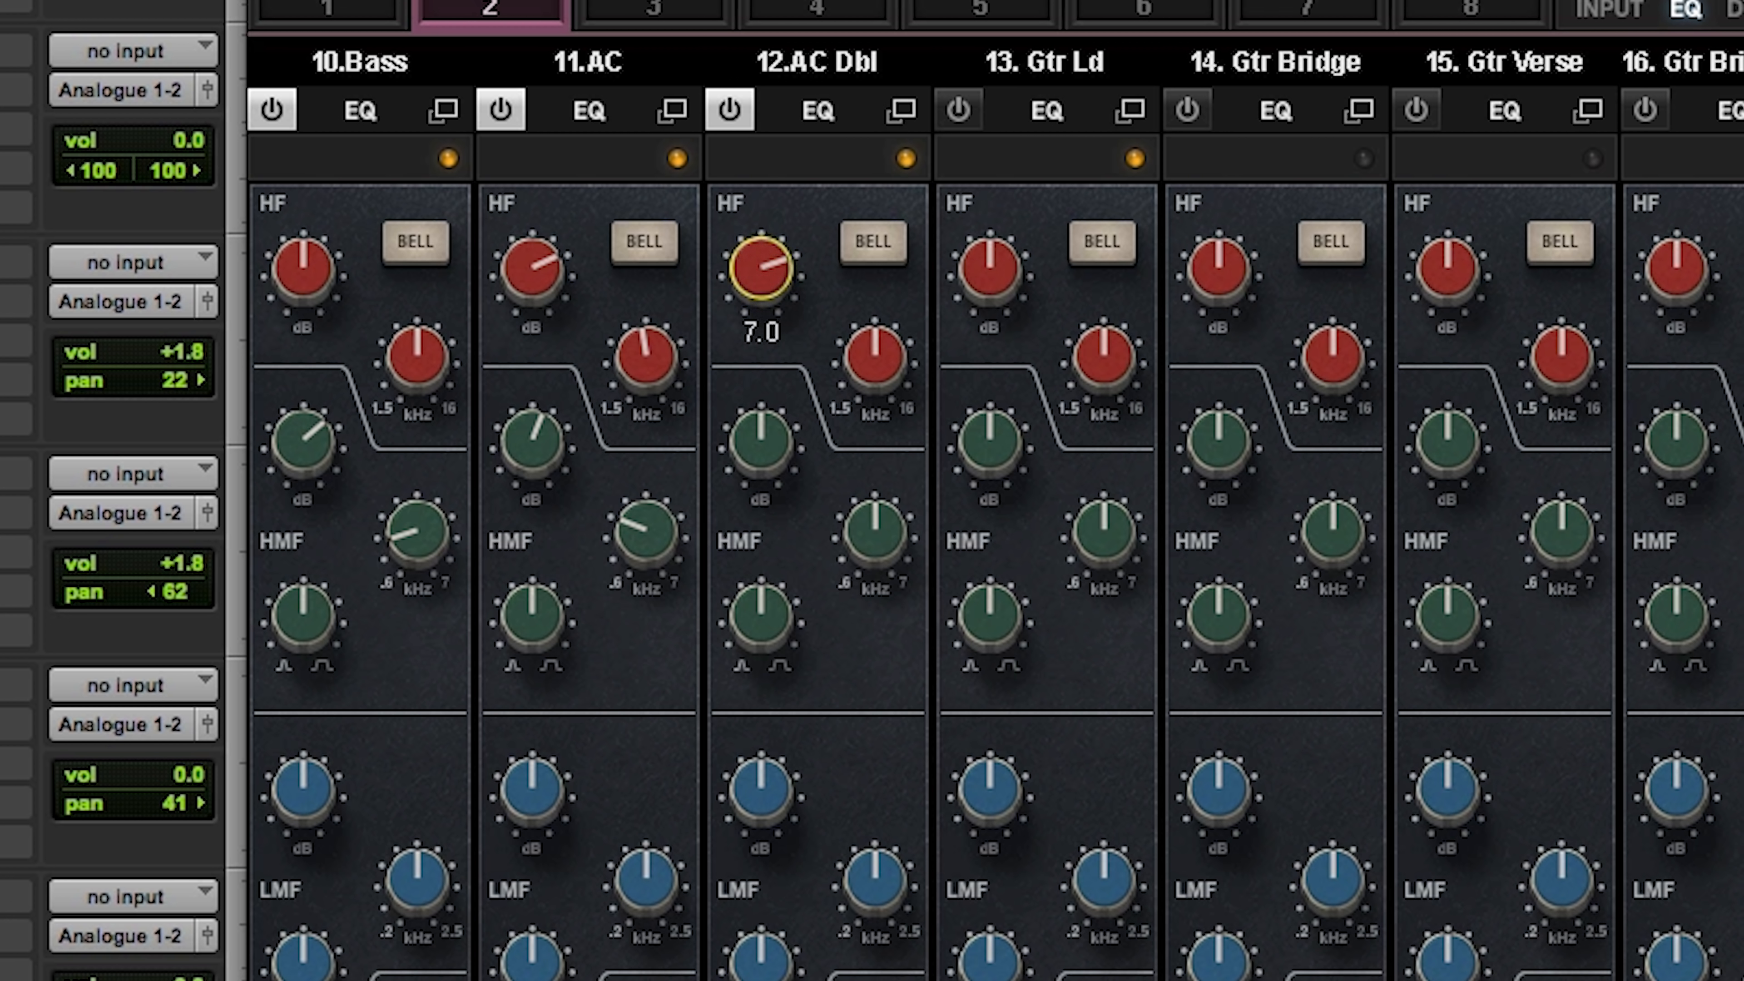
pyautogui.moveTo(888, 529); pyautogui.dragTo(888, 569)
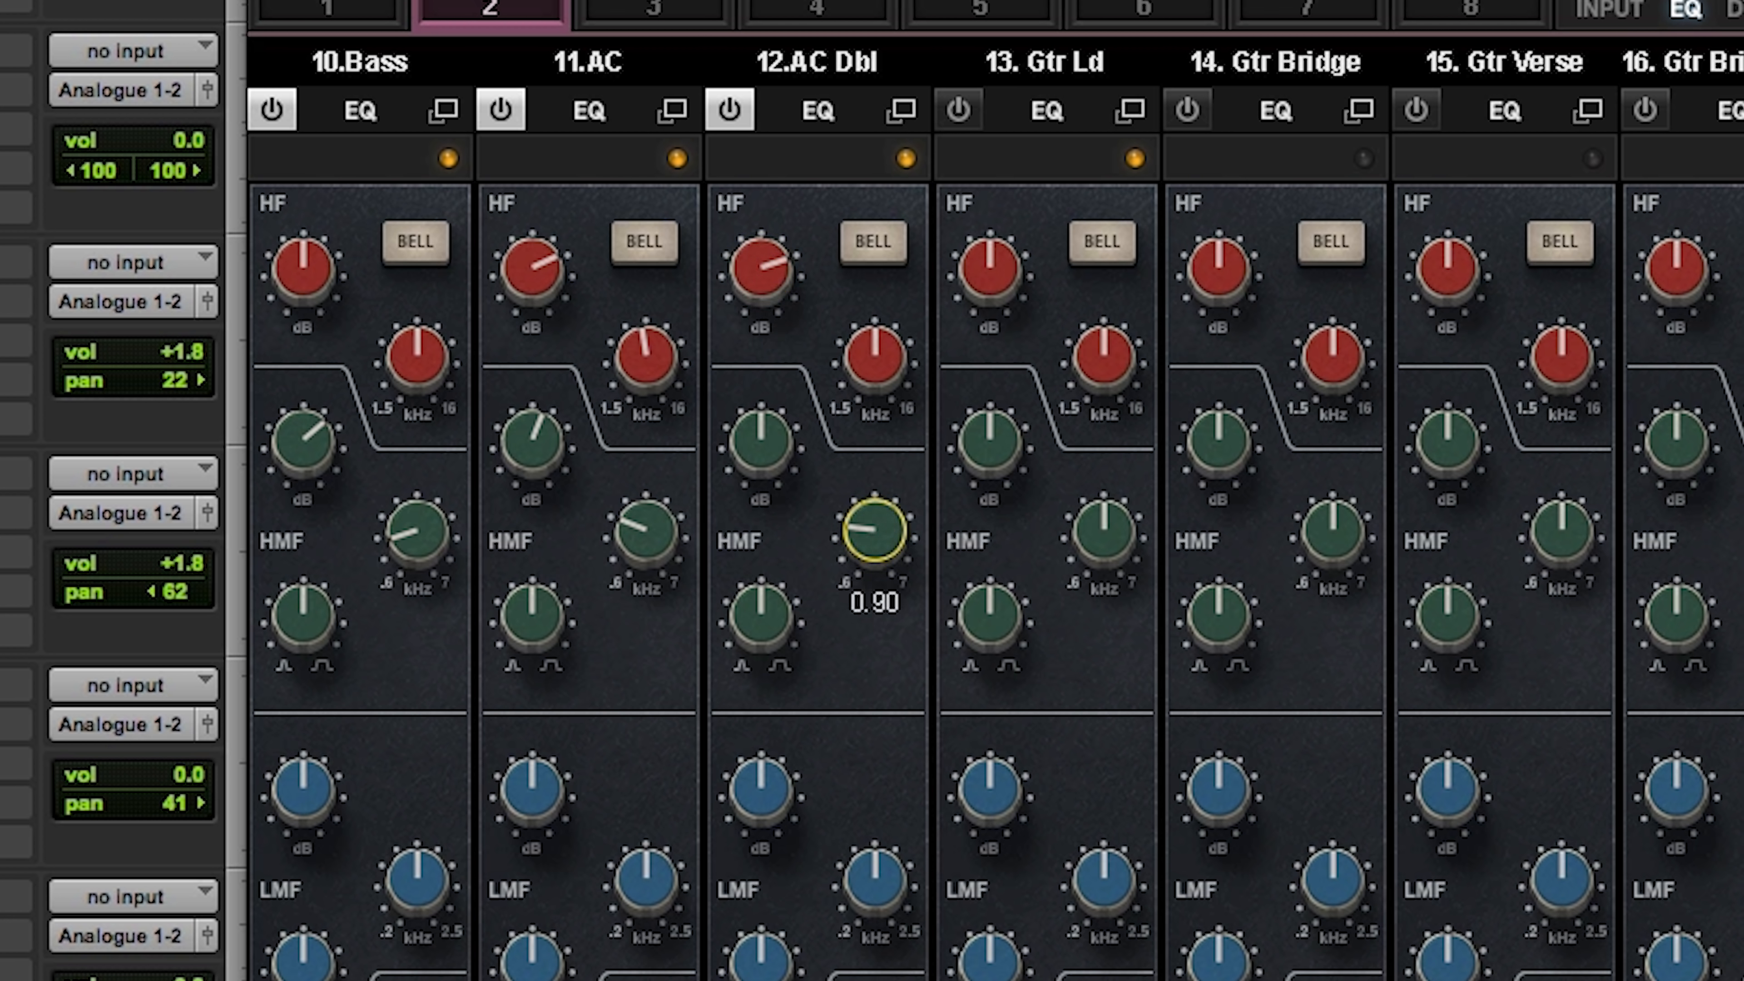
pyautogui.moveTo(789, 434); pyautogui.dragTo(789, 367)
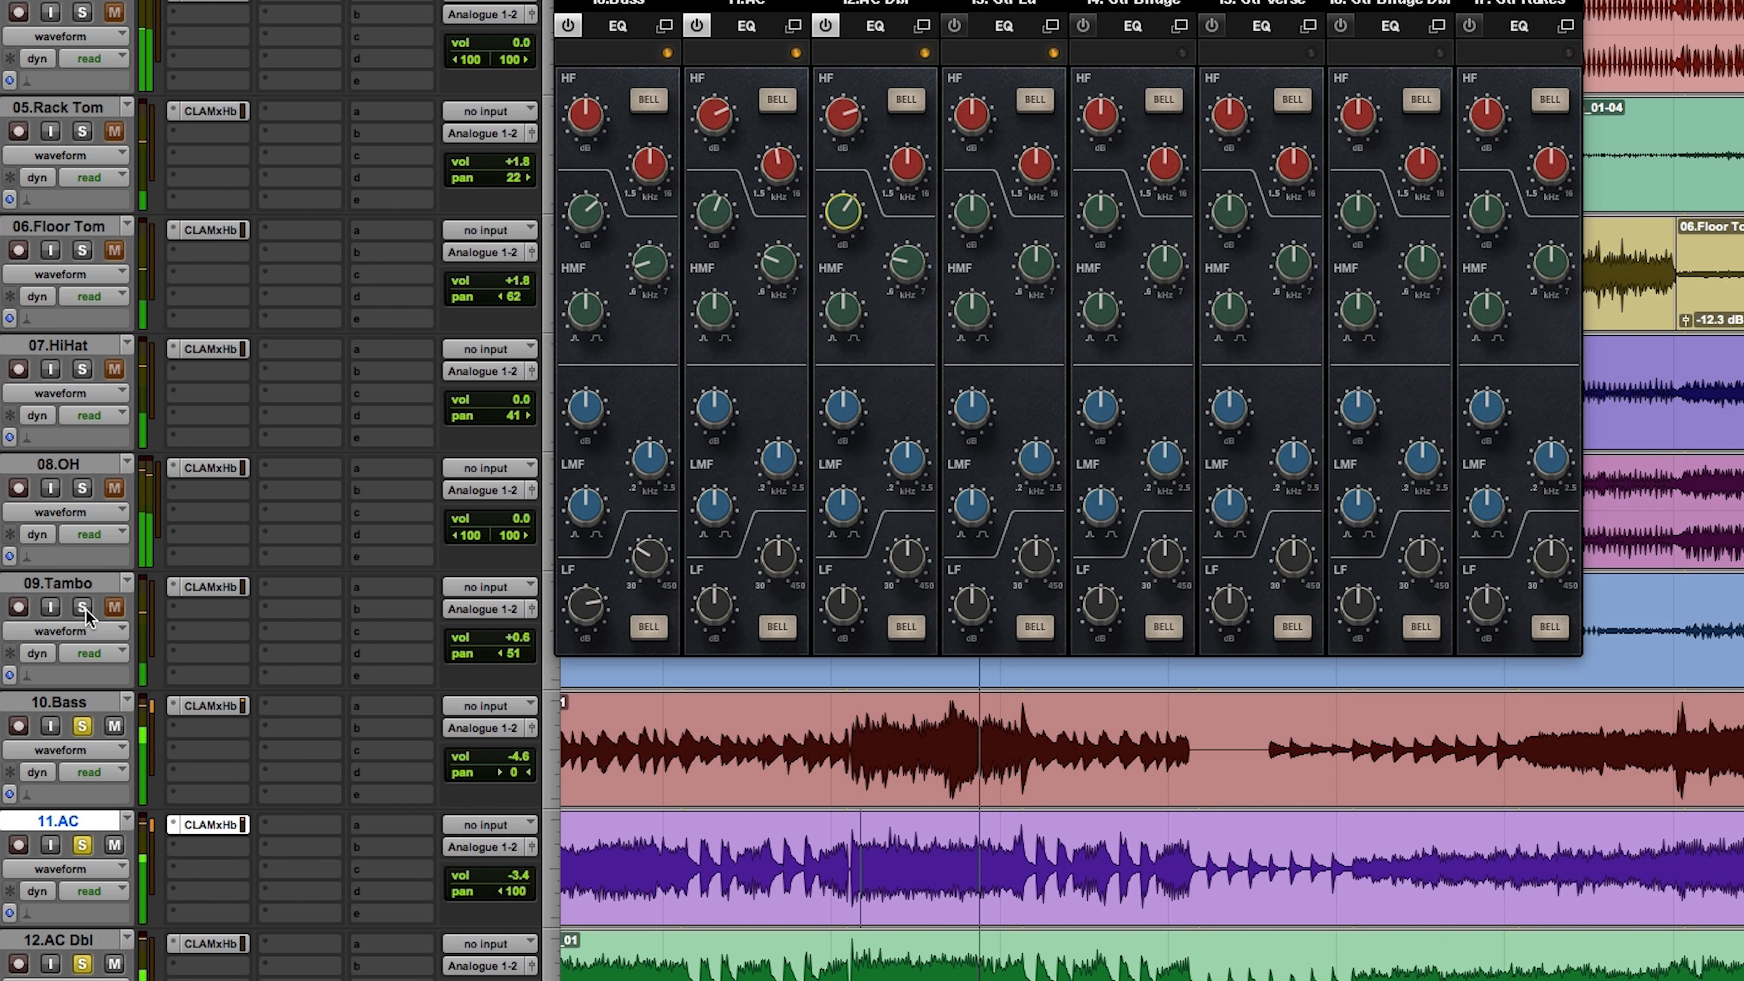
# Step: Solo the drum tracks along with the bass and guitars, and adjust the Gtr Ld output level in bucket 2
pyautogui.keyDown('alt'); pyautogui.click(82, 489); pyautogui.keyUp('alt')
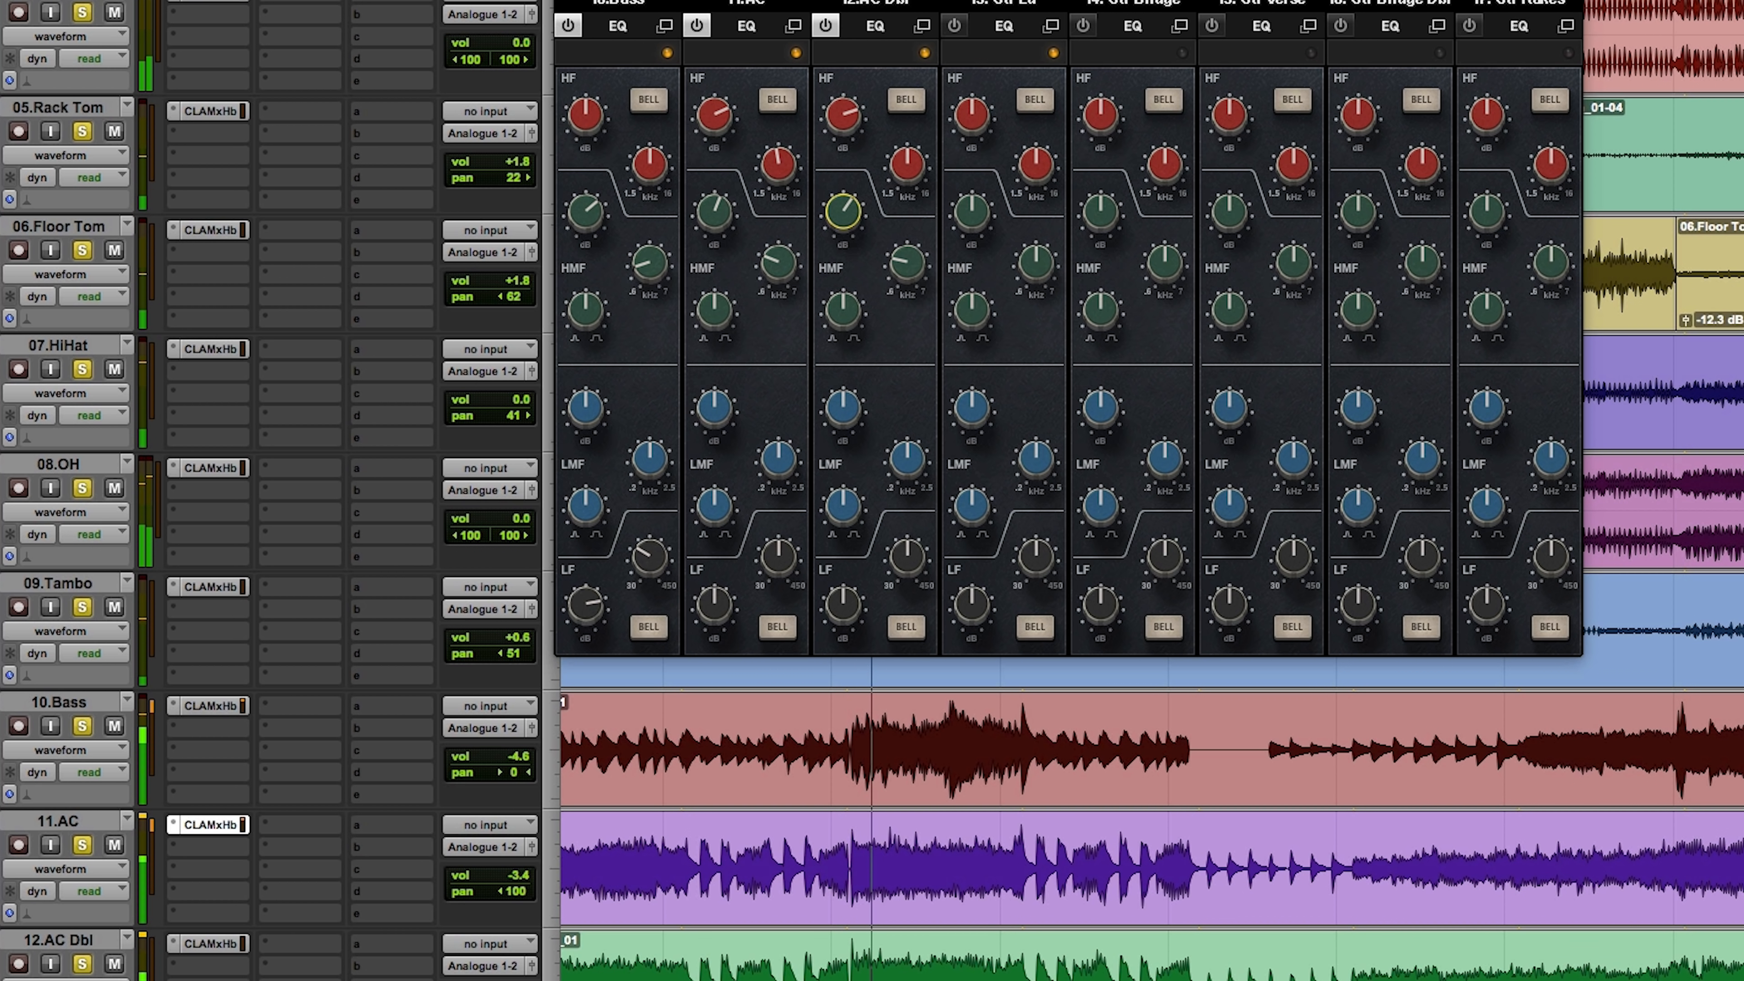
pyautogui.scroll(-2, 1034, 810)
pyautogui.click(506, 873)
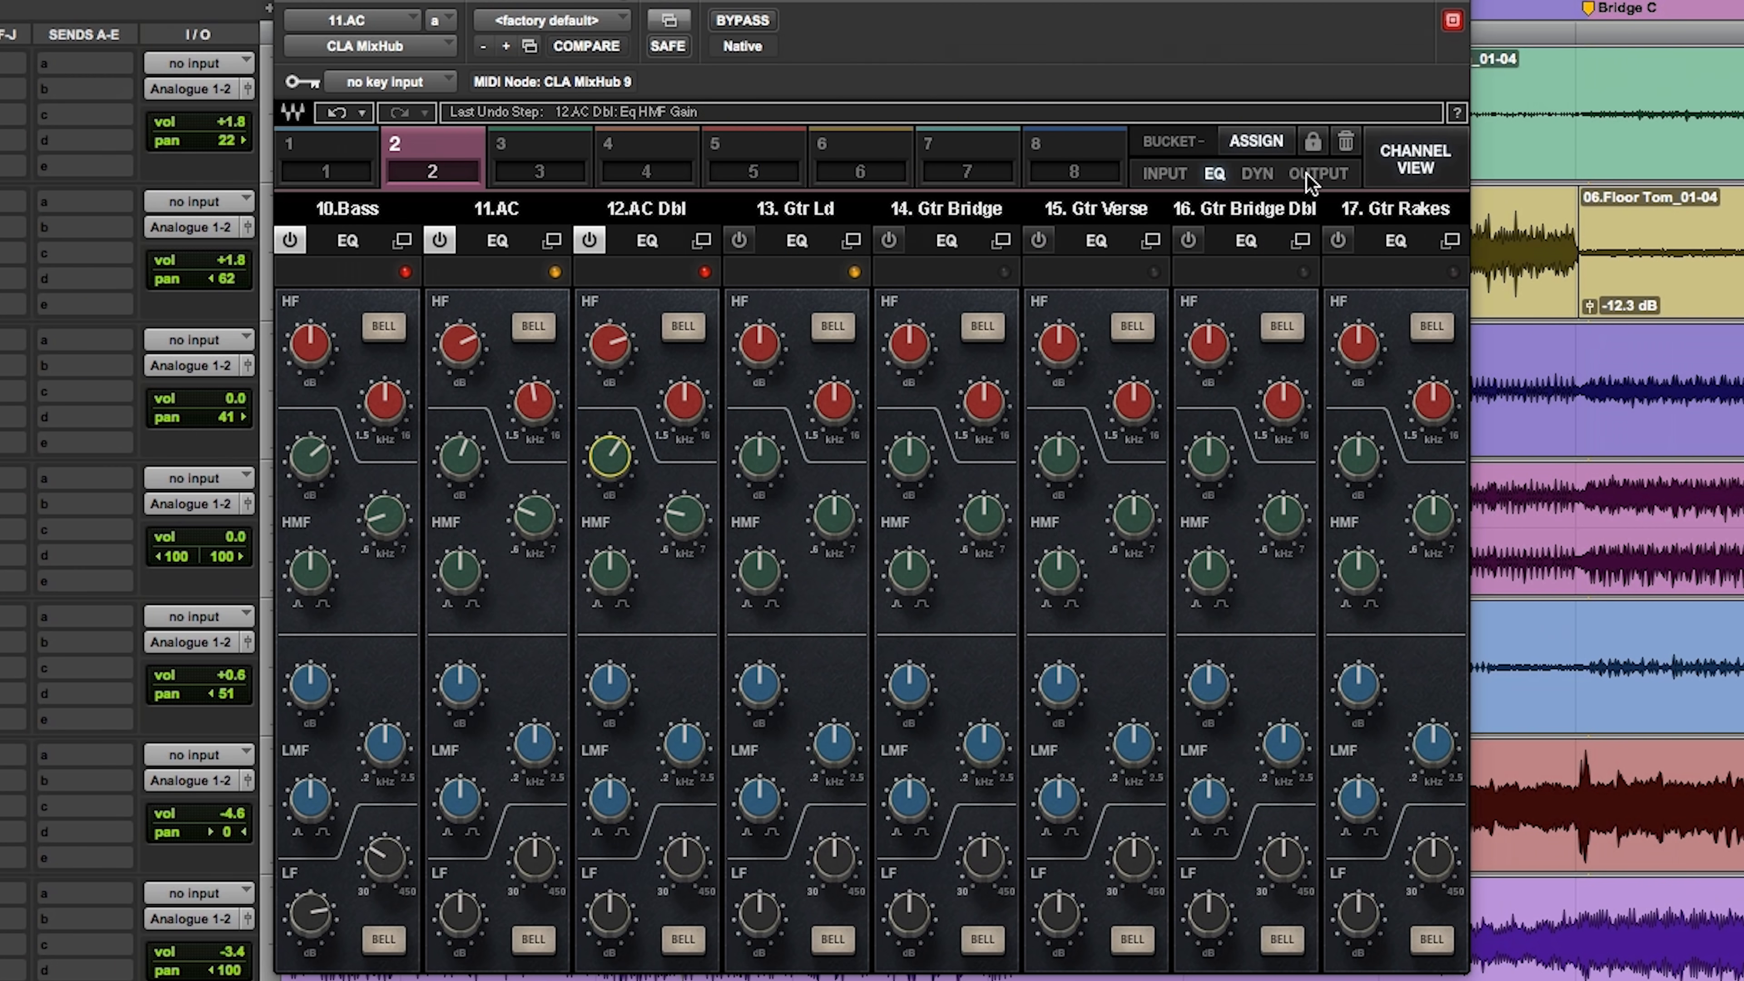
pyautogui.click(1308, 173)
pyautogui.moveTo(815, 728)
pyautogui.mouseDown()
pyautogui.moveTo(816, 870)
pyautogui.moveTo(815, 738)
pyautogui.moveTo(797, 752)
pyautogui.mouseUp()
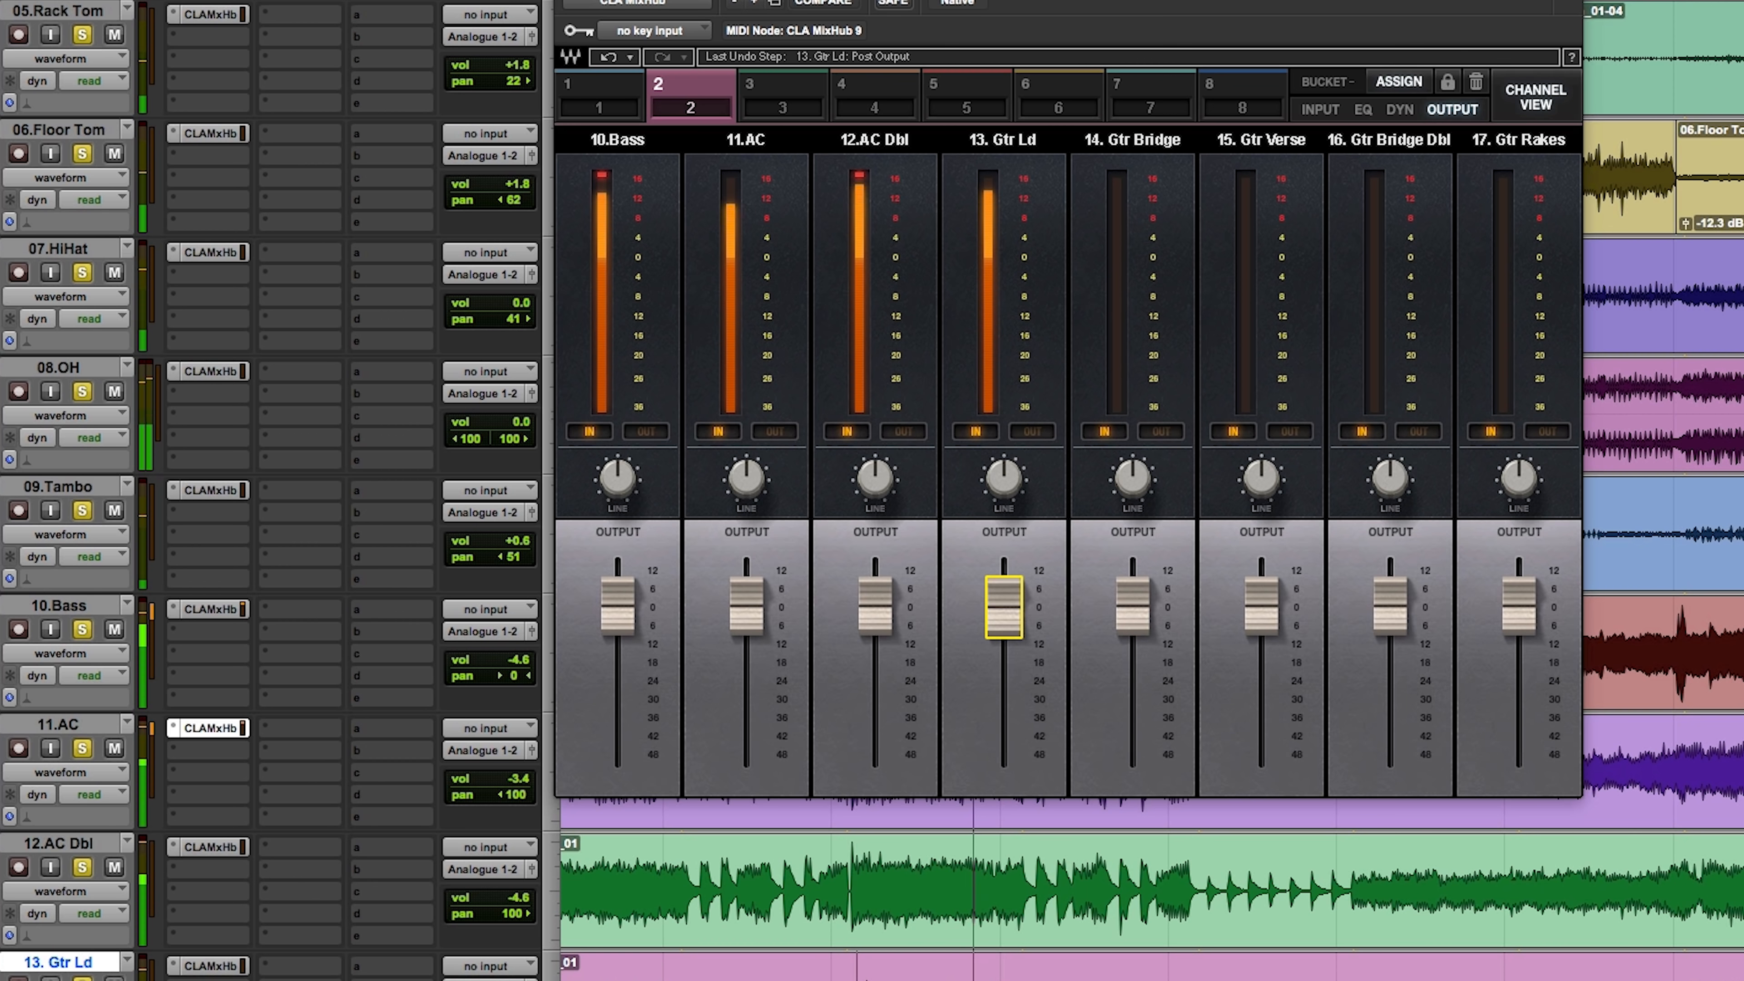
# Step: Return to the drum tracks, cue playback at the second snare section and open the CLA MixHub on the AD Snare track
pyautogui.click(285, 3)
pyautogui.scroll(5, 974, 578)
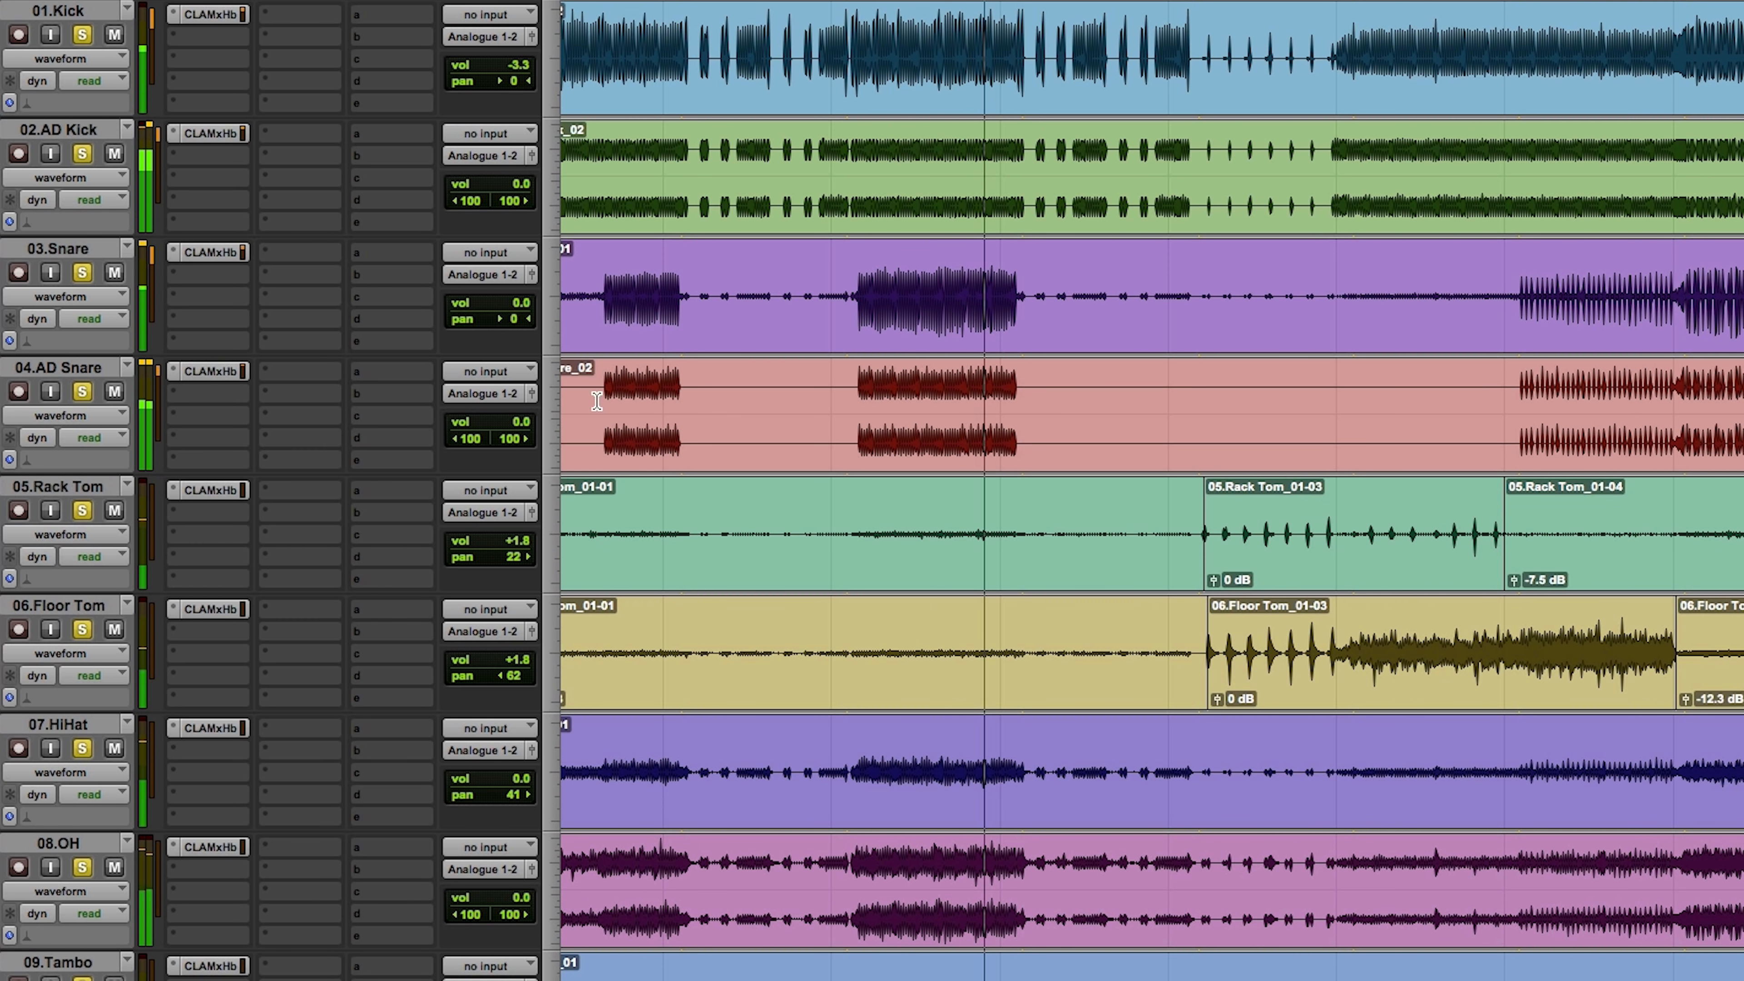
pyautogui.click(860, 277)
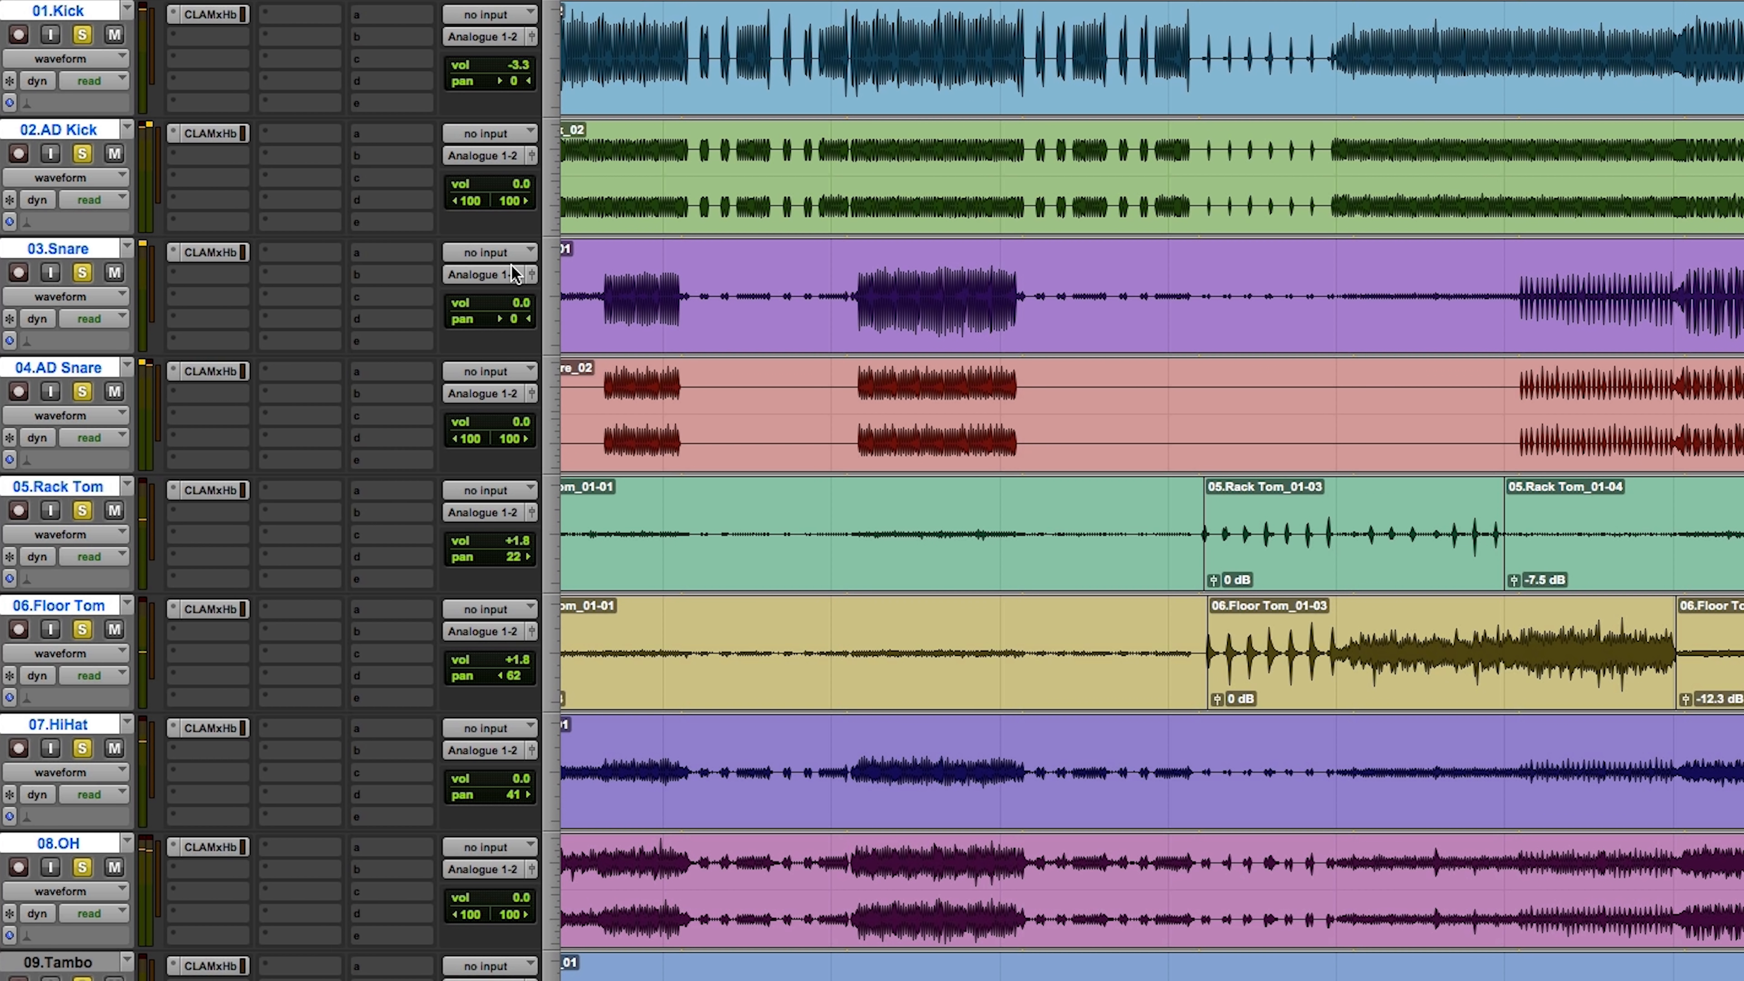
pyautogui.click(227, 252)
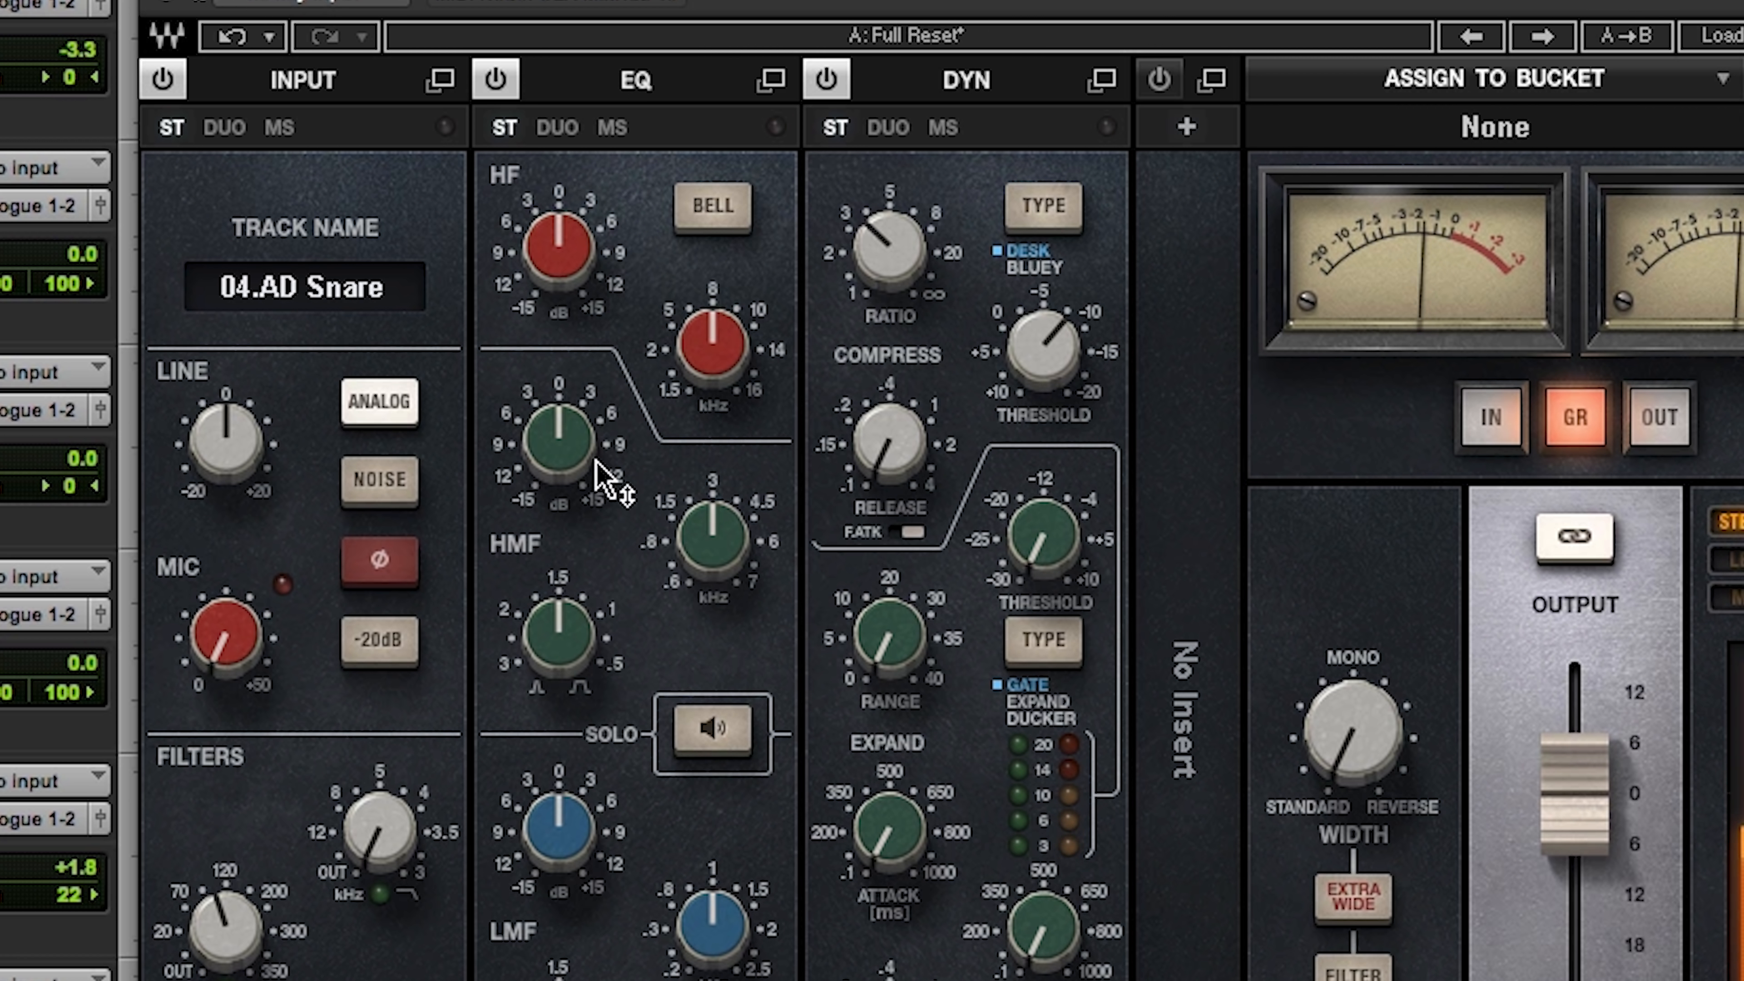
# Step: Boost AD Snare's HF band by about 6 dB near 10 kHz and its HMF band by about 2.4 dB around 6 kHz
pyautogui.moveTo(582, 209); pyautogui.dragTo(583, 185)
pyautogui.moveTo(719, 377); pyautogui.dragTo(718, 353)
pyautogui.click(576, 310)
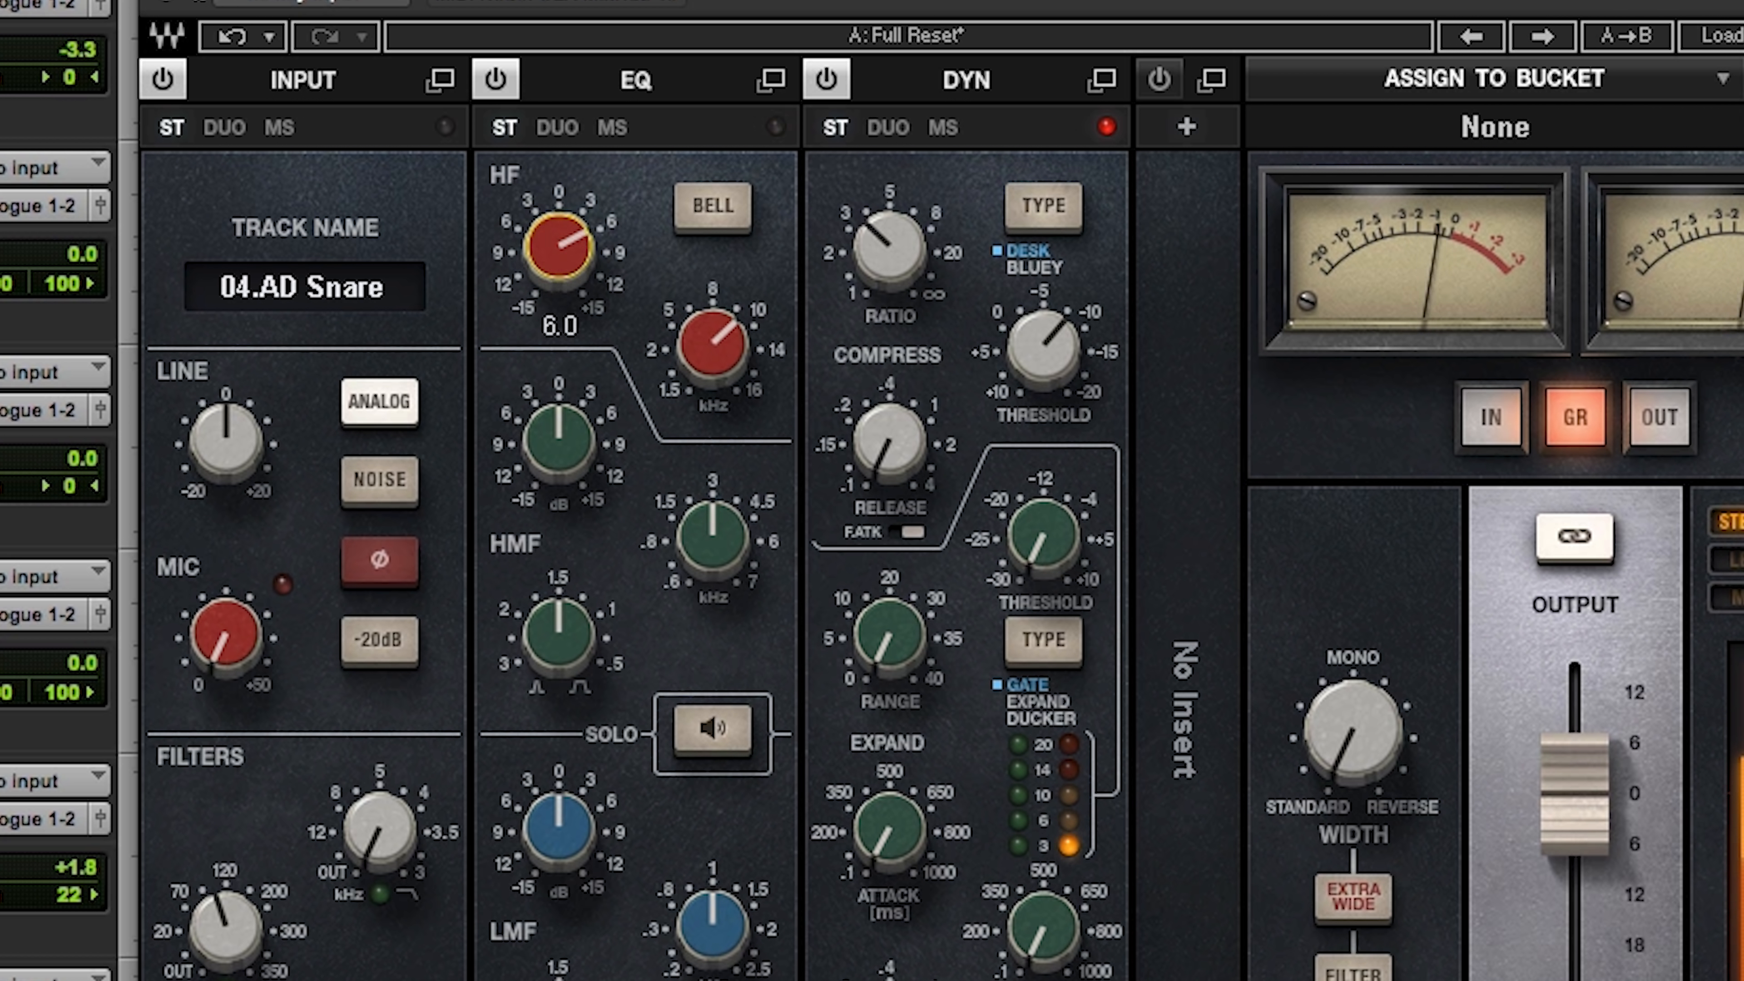
pyautogui.moveTo(712, 537); pyautogui.dragTo(601, 495)
pyautogui.click(570, 453)
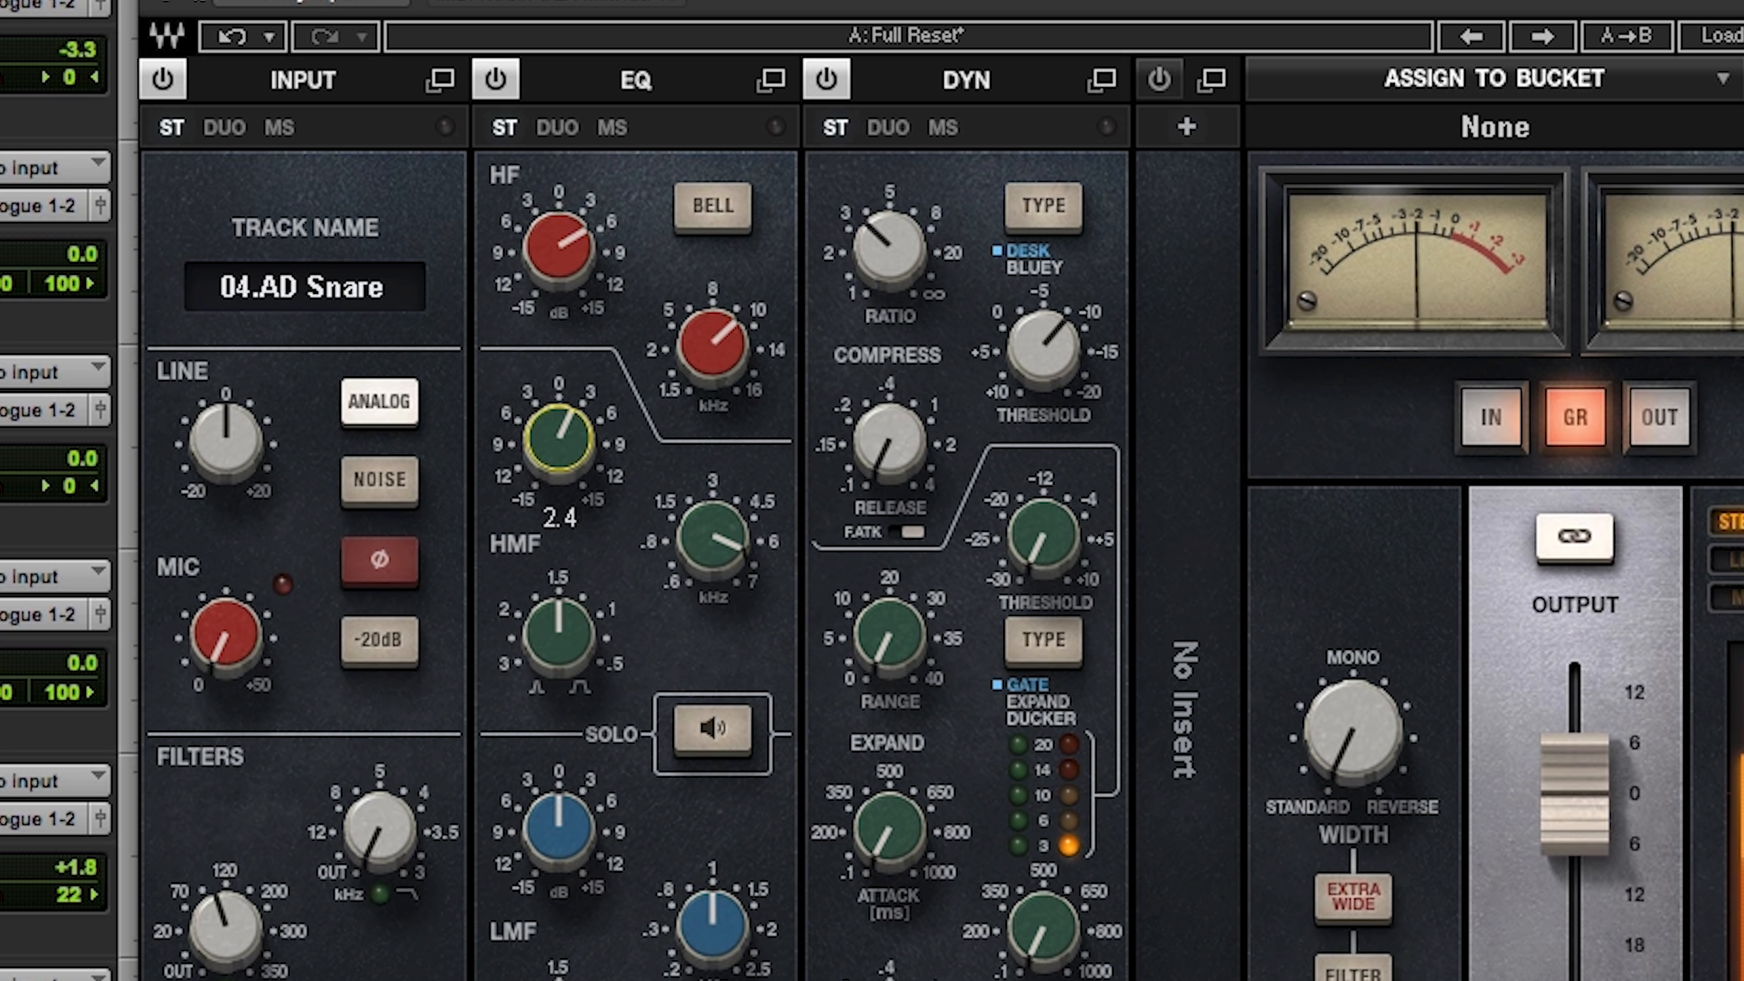
pyautogui.moveTo(560, 461); pyautogui.dragTo(559, 460)
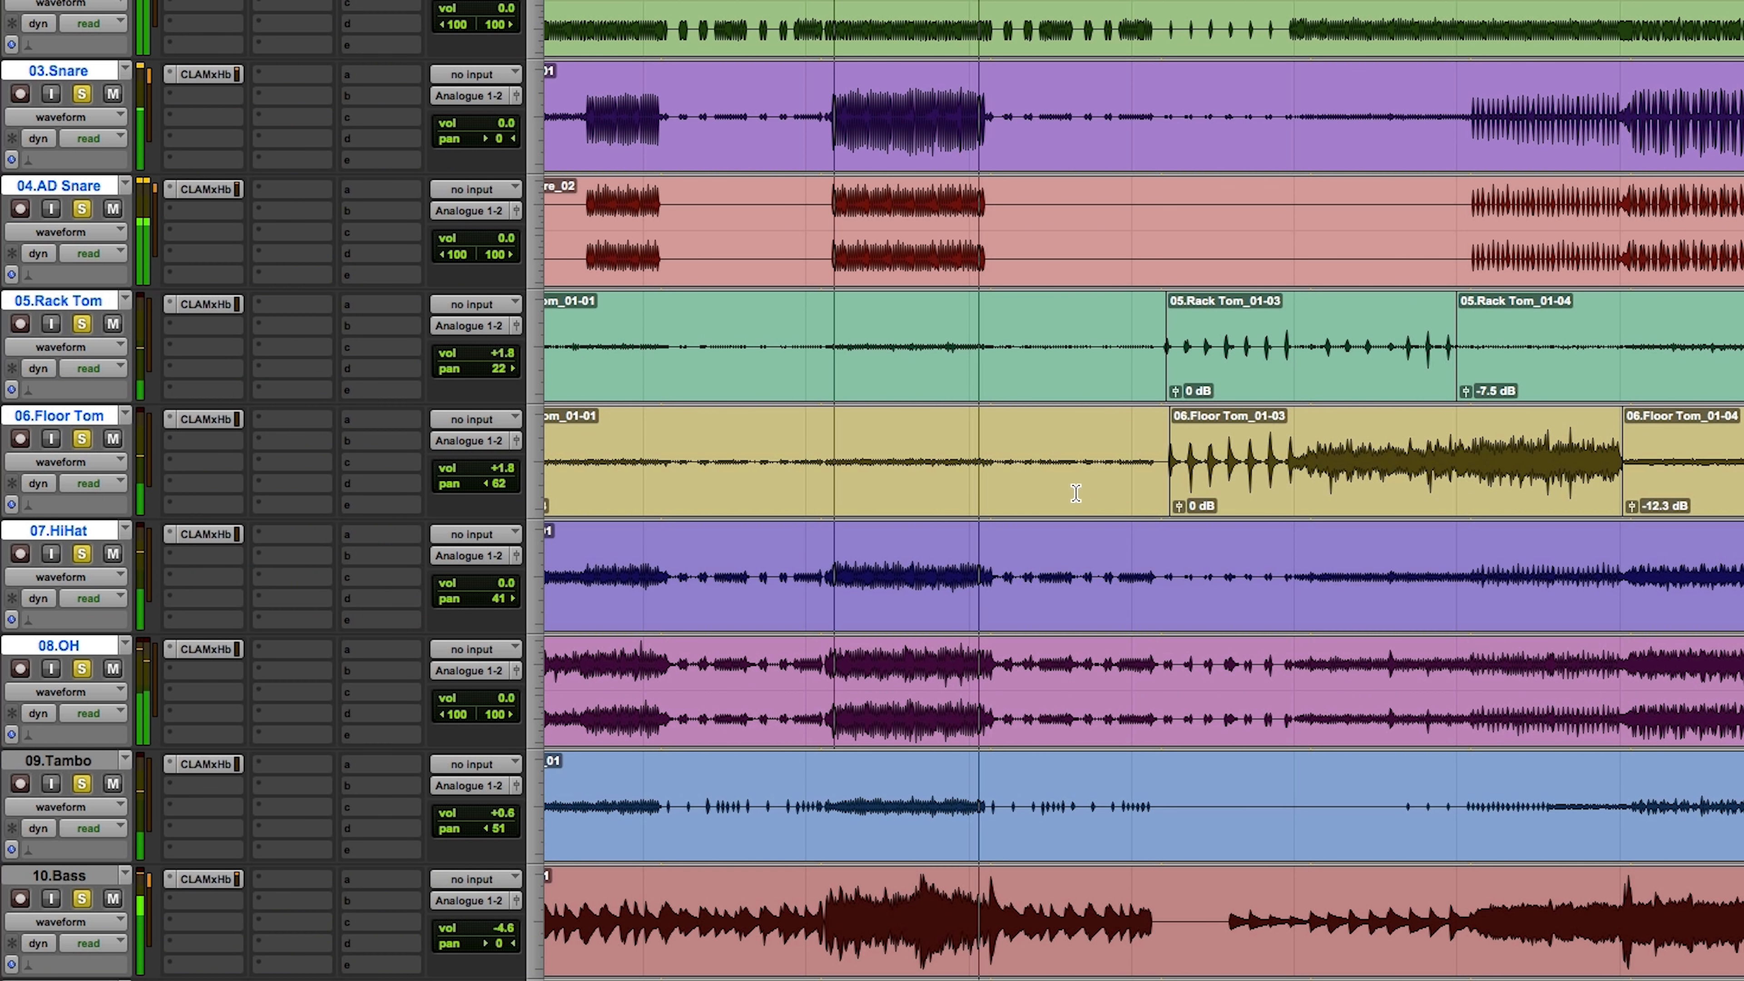
# Step: Play from the first Gtr Verse part, solo that track in the mix, and set its volume to -7.8 dB and pan to 30 right
pyautogui.scroll(-10, 1068, 494)
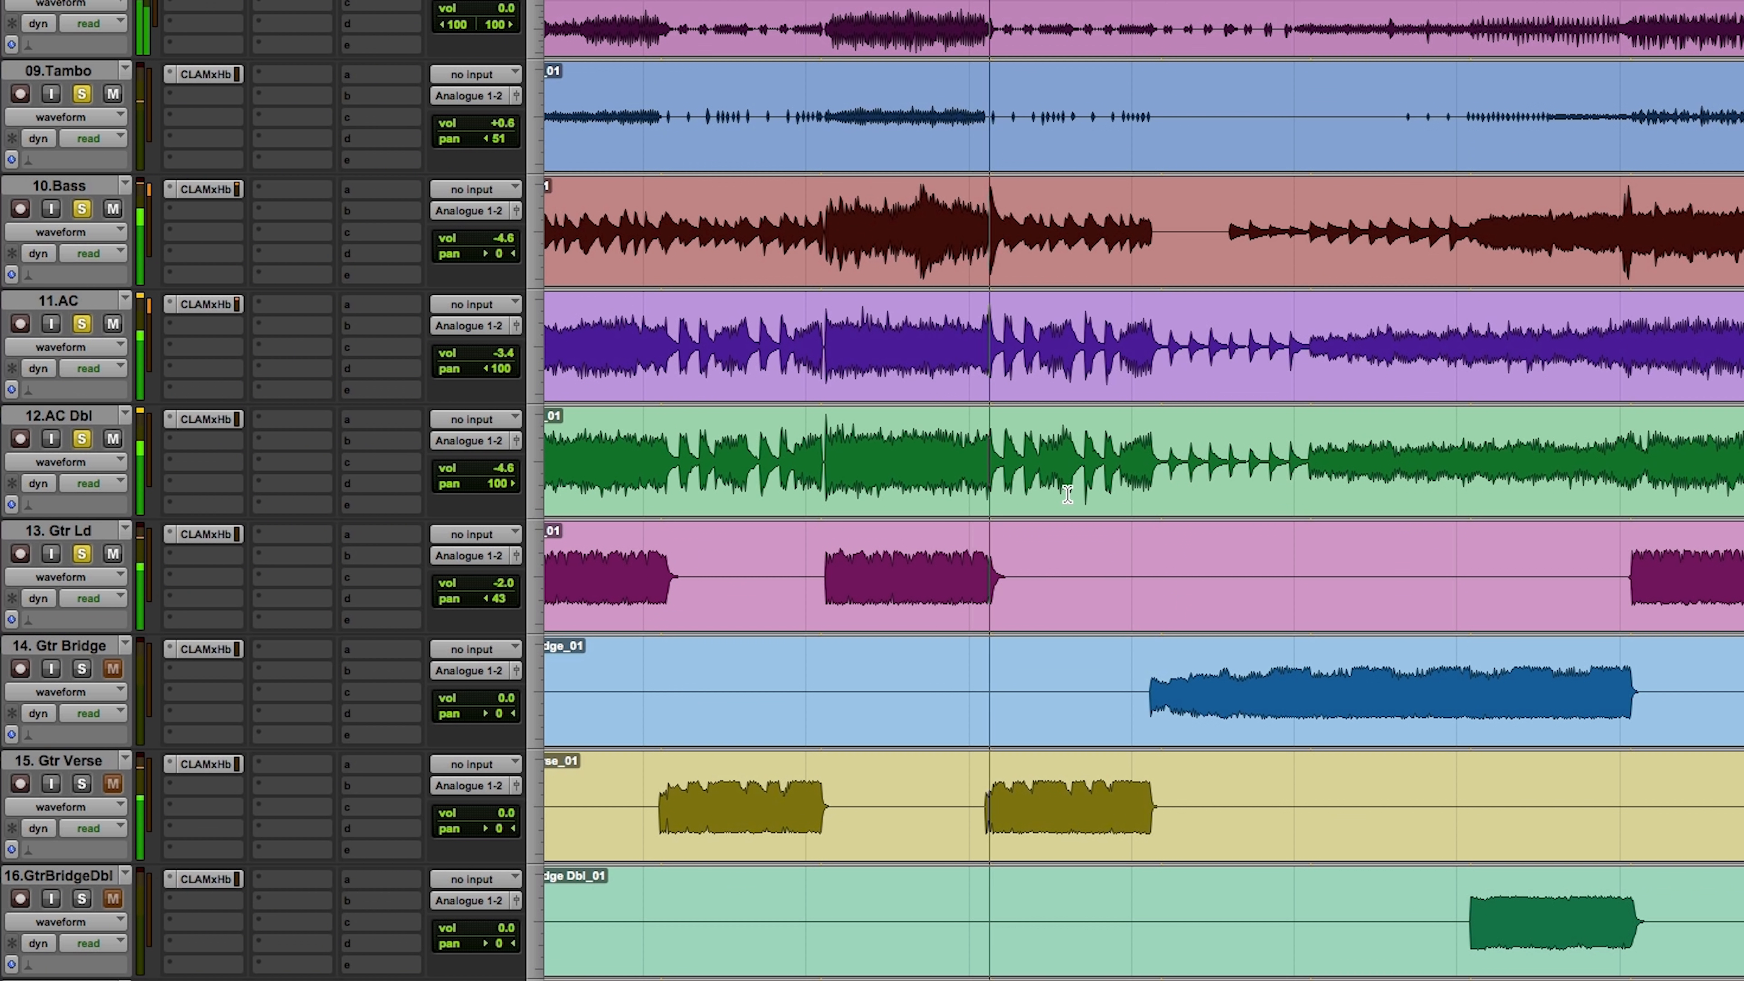
pyautogui.press('space')
pyautogui.click(658, 798)
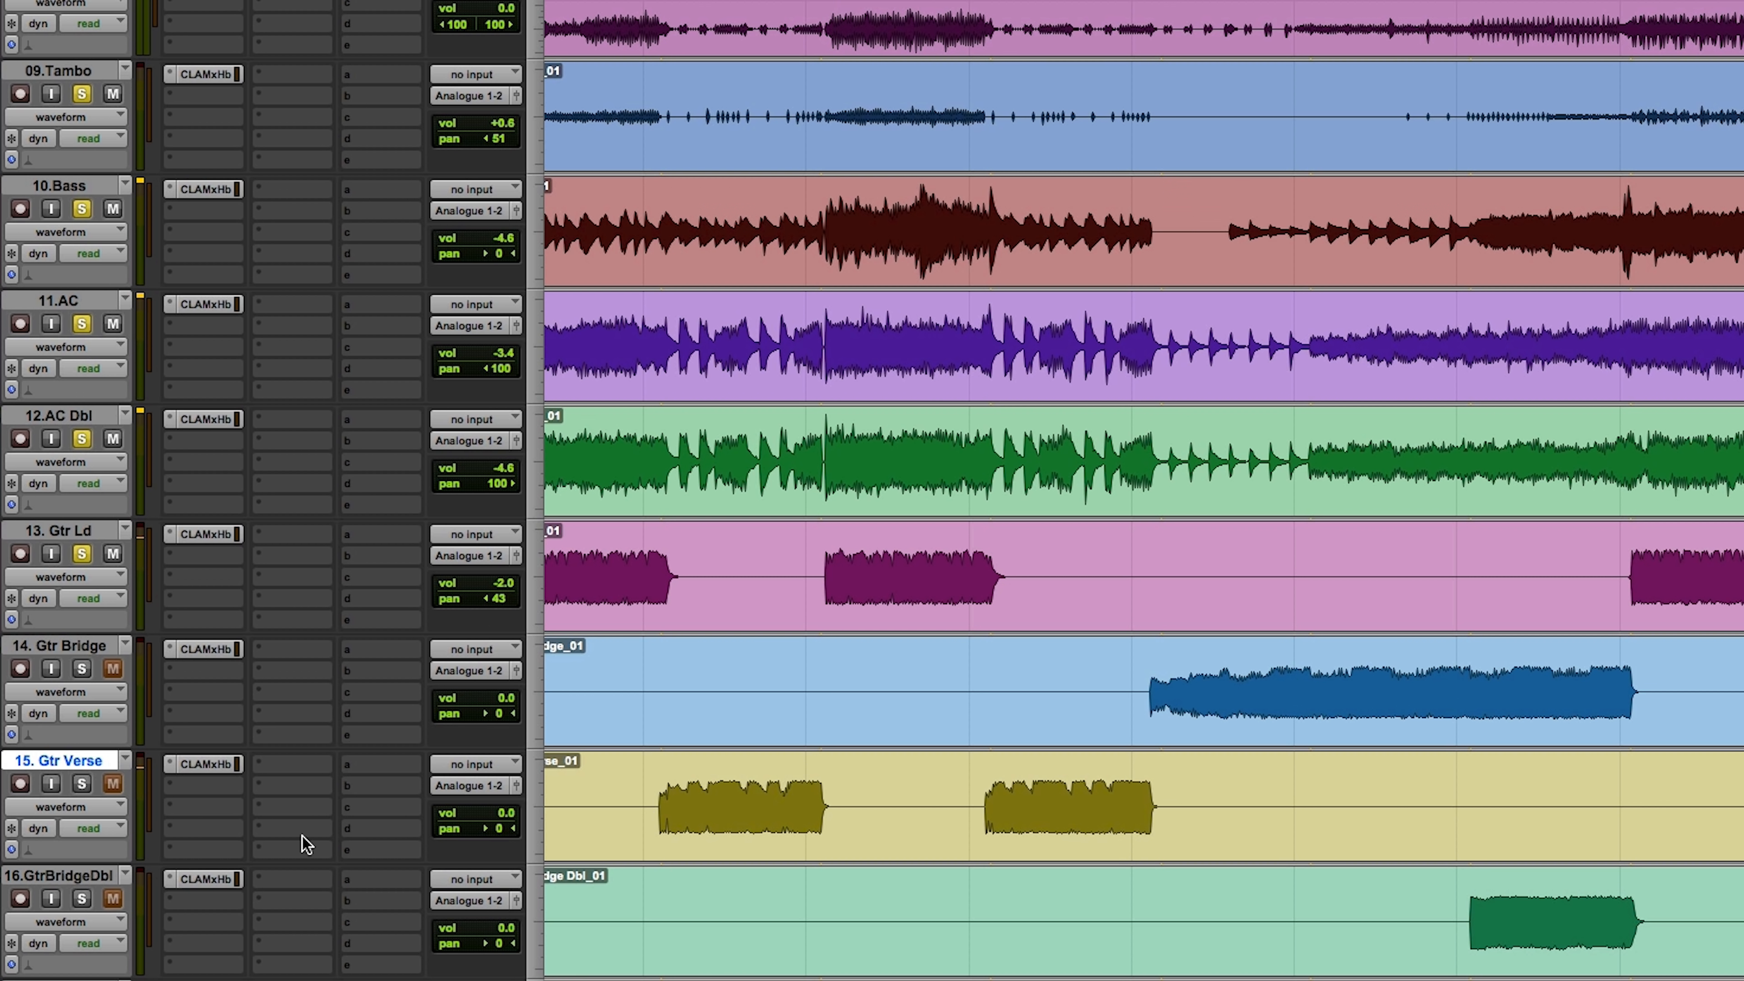
pyautogui.press('space')
pyautogui.click(113, 783)
pyautogui.click(82, 783)
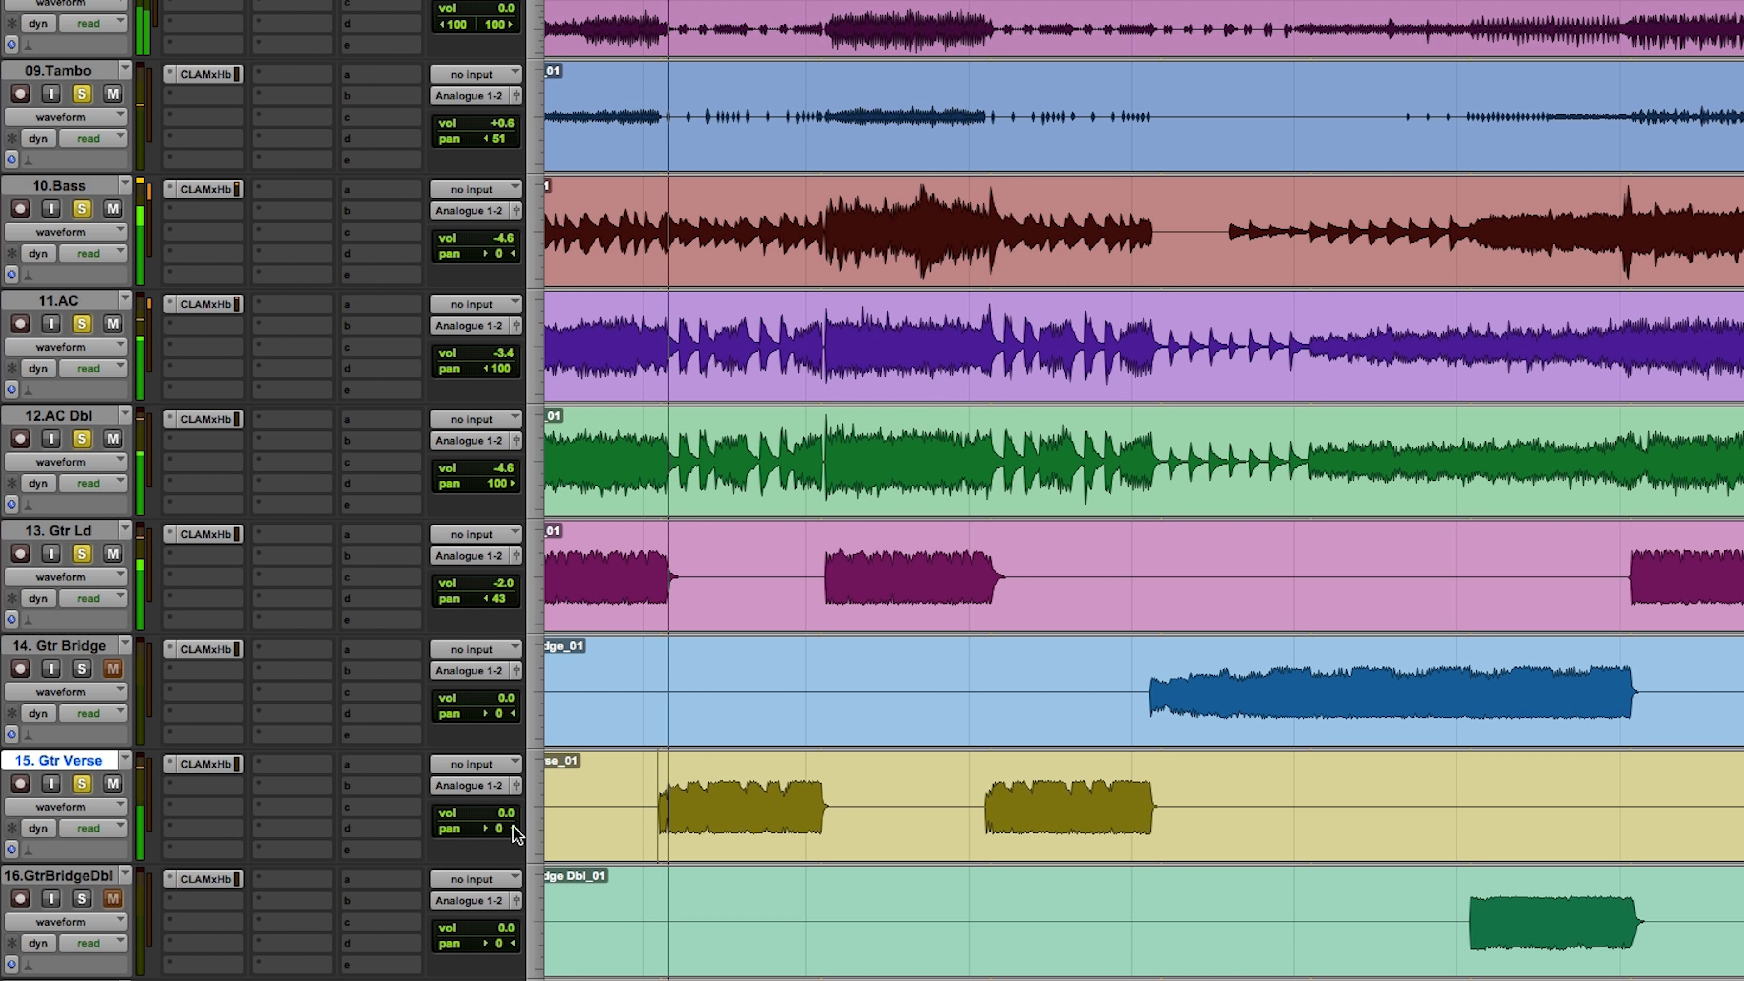
pyautogui.moveTo(503, 816); pyautogui.dragTo(501, 825)
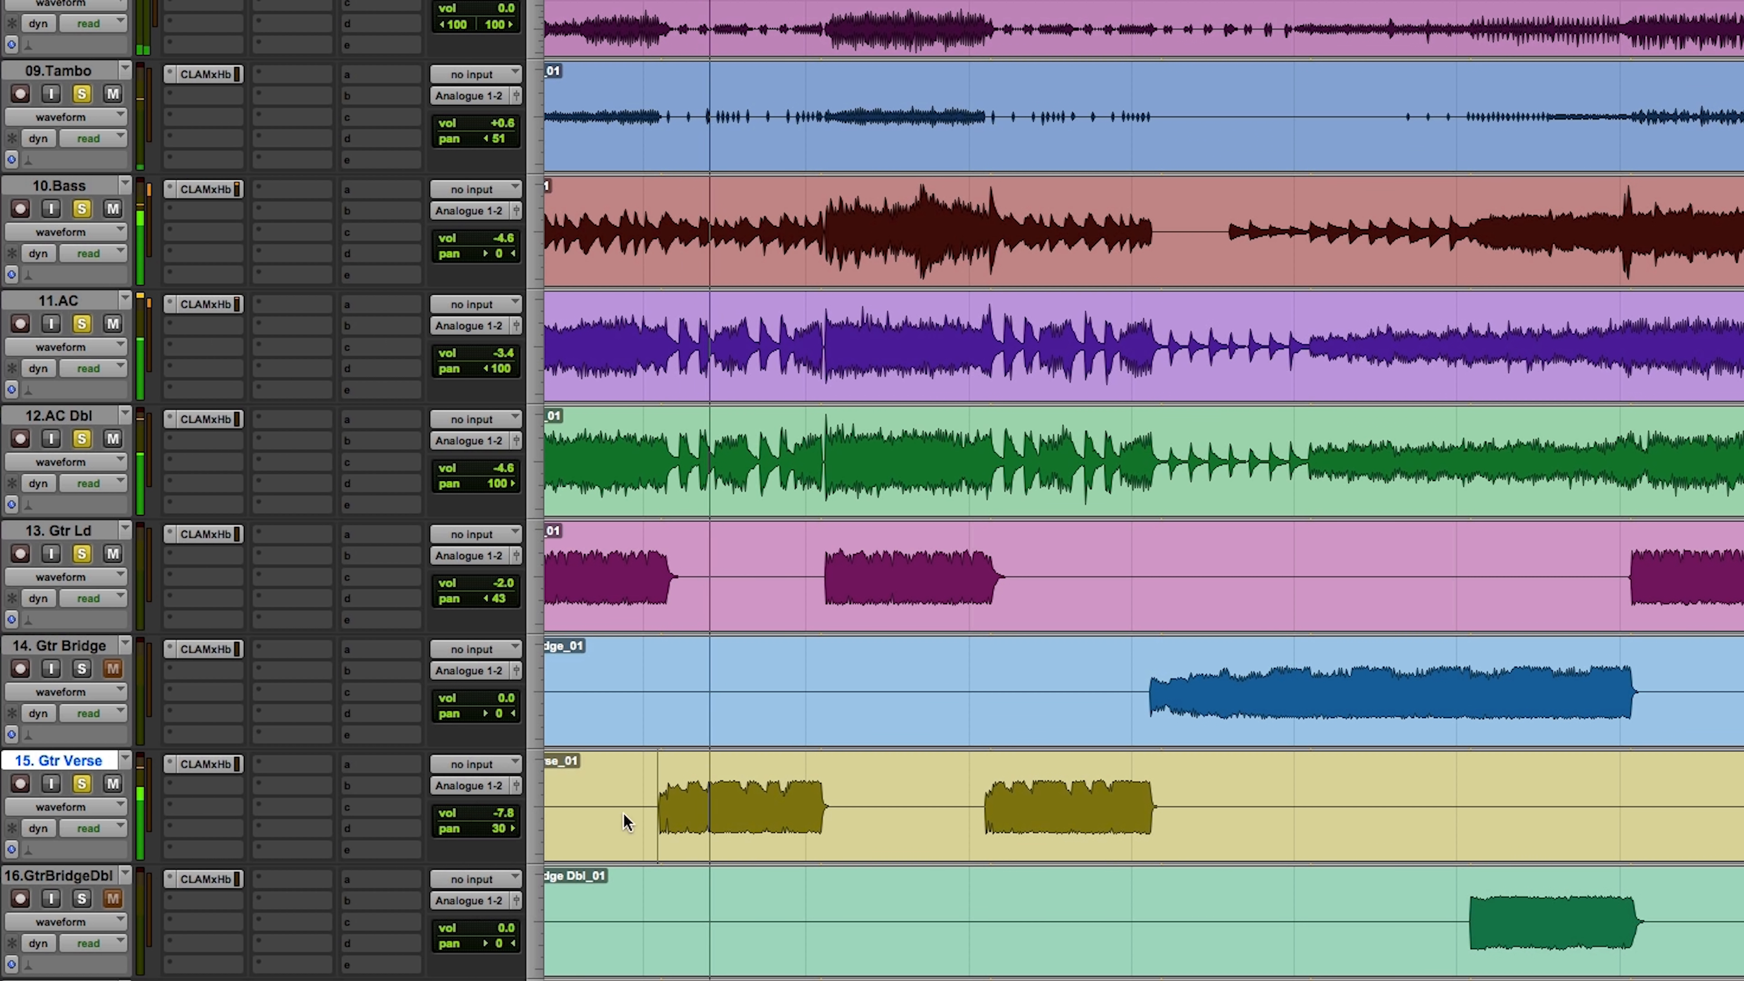
# Step: Solo the Piano track on its own, with all other tracks out of solo
pyautogui.scroll(-5, 622, 817)
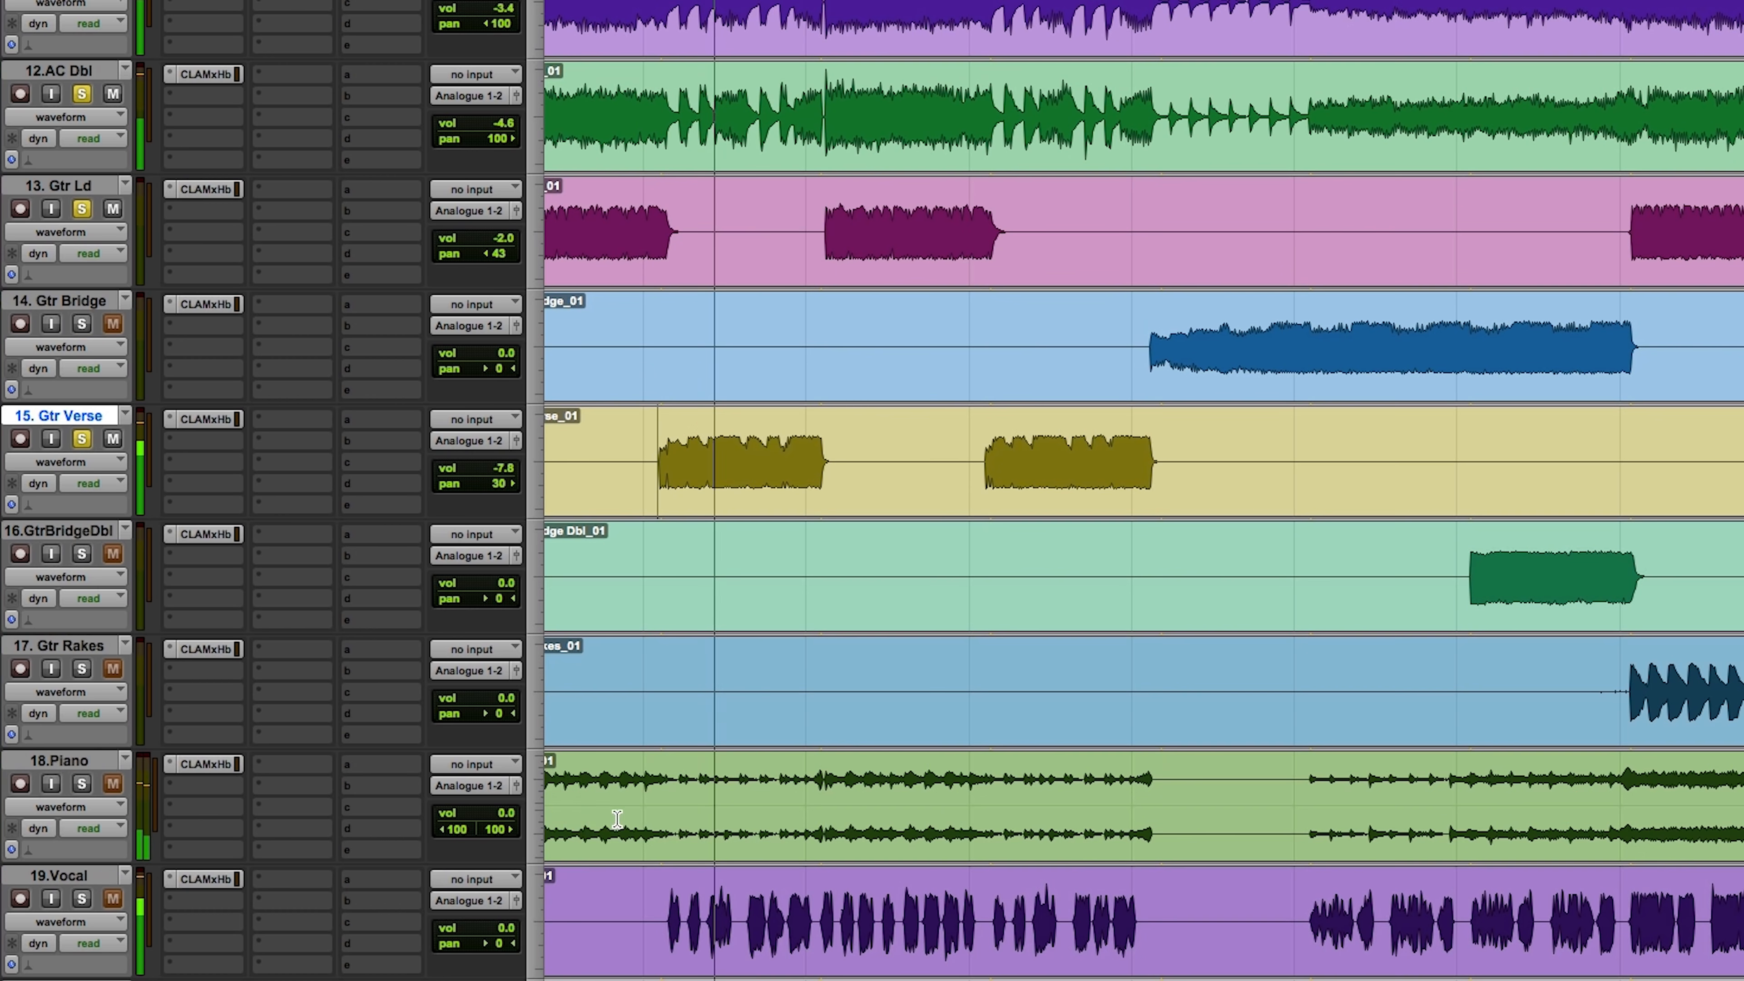
pyautogui.click(82, 783)
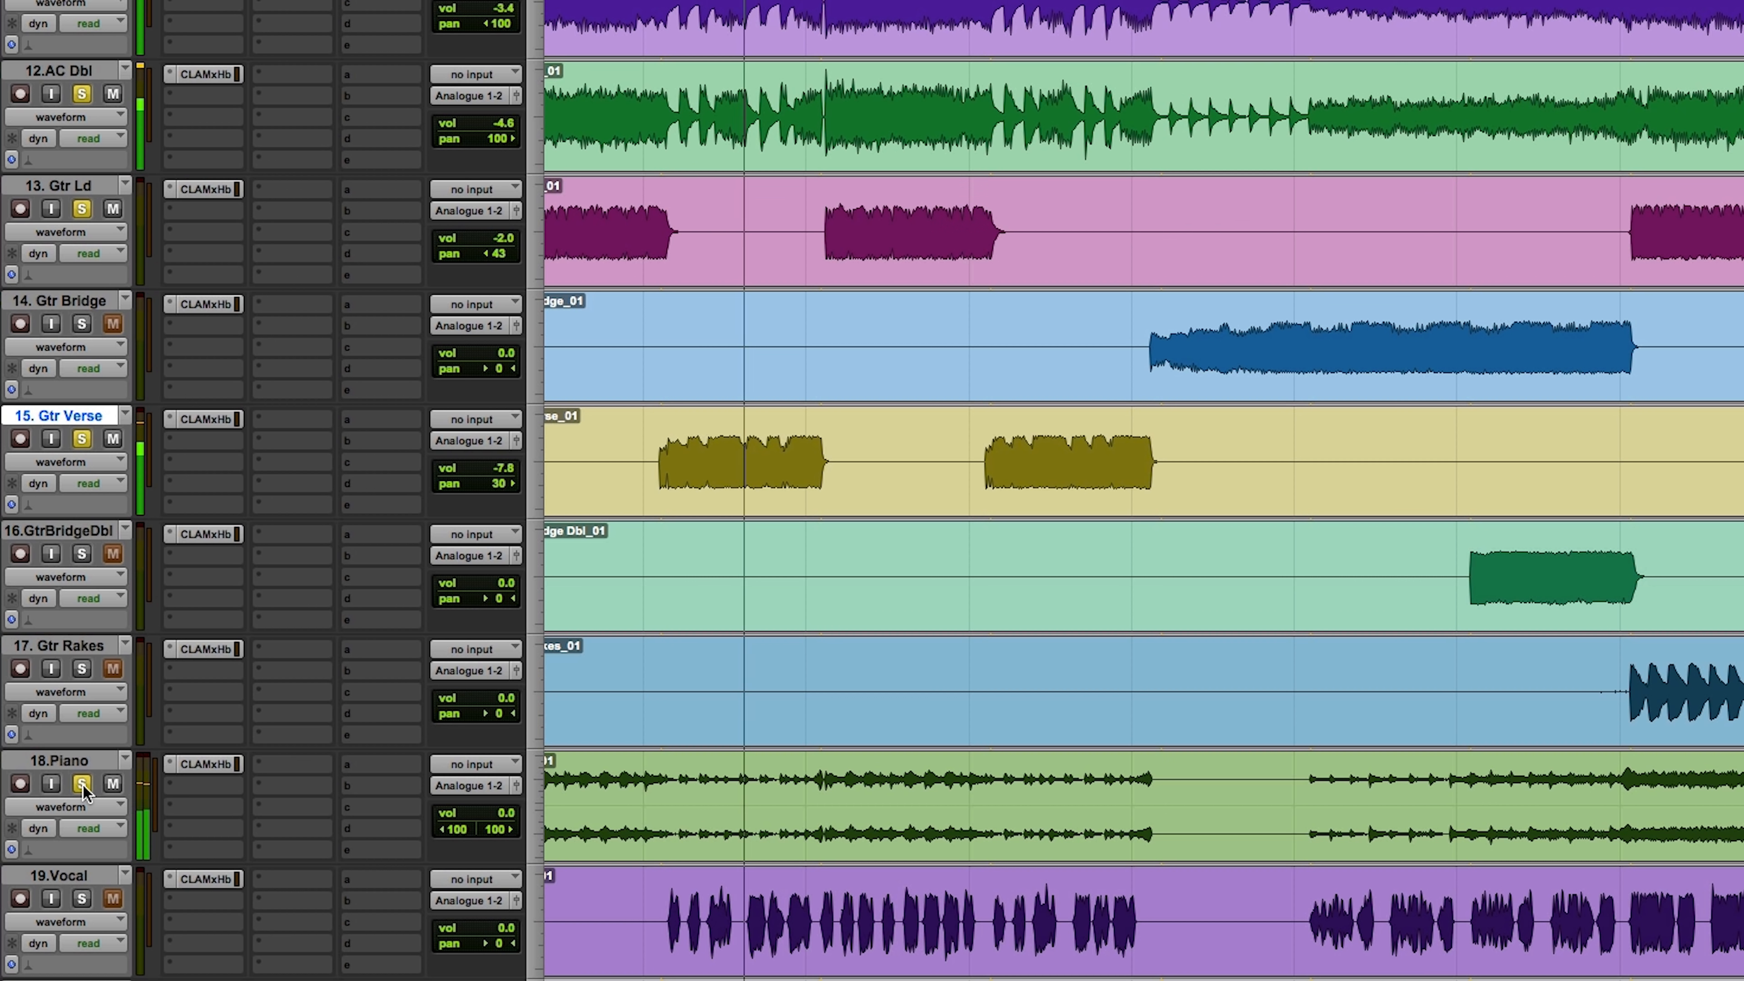
pyautogui.keyDown('alt'); pyautogui.click(81, 784); pyautogui.keyUp('alt')
pyautogui.click(82, 784)
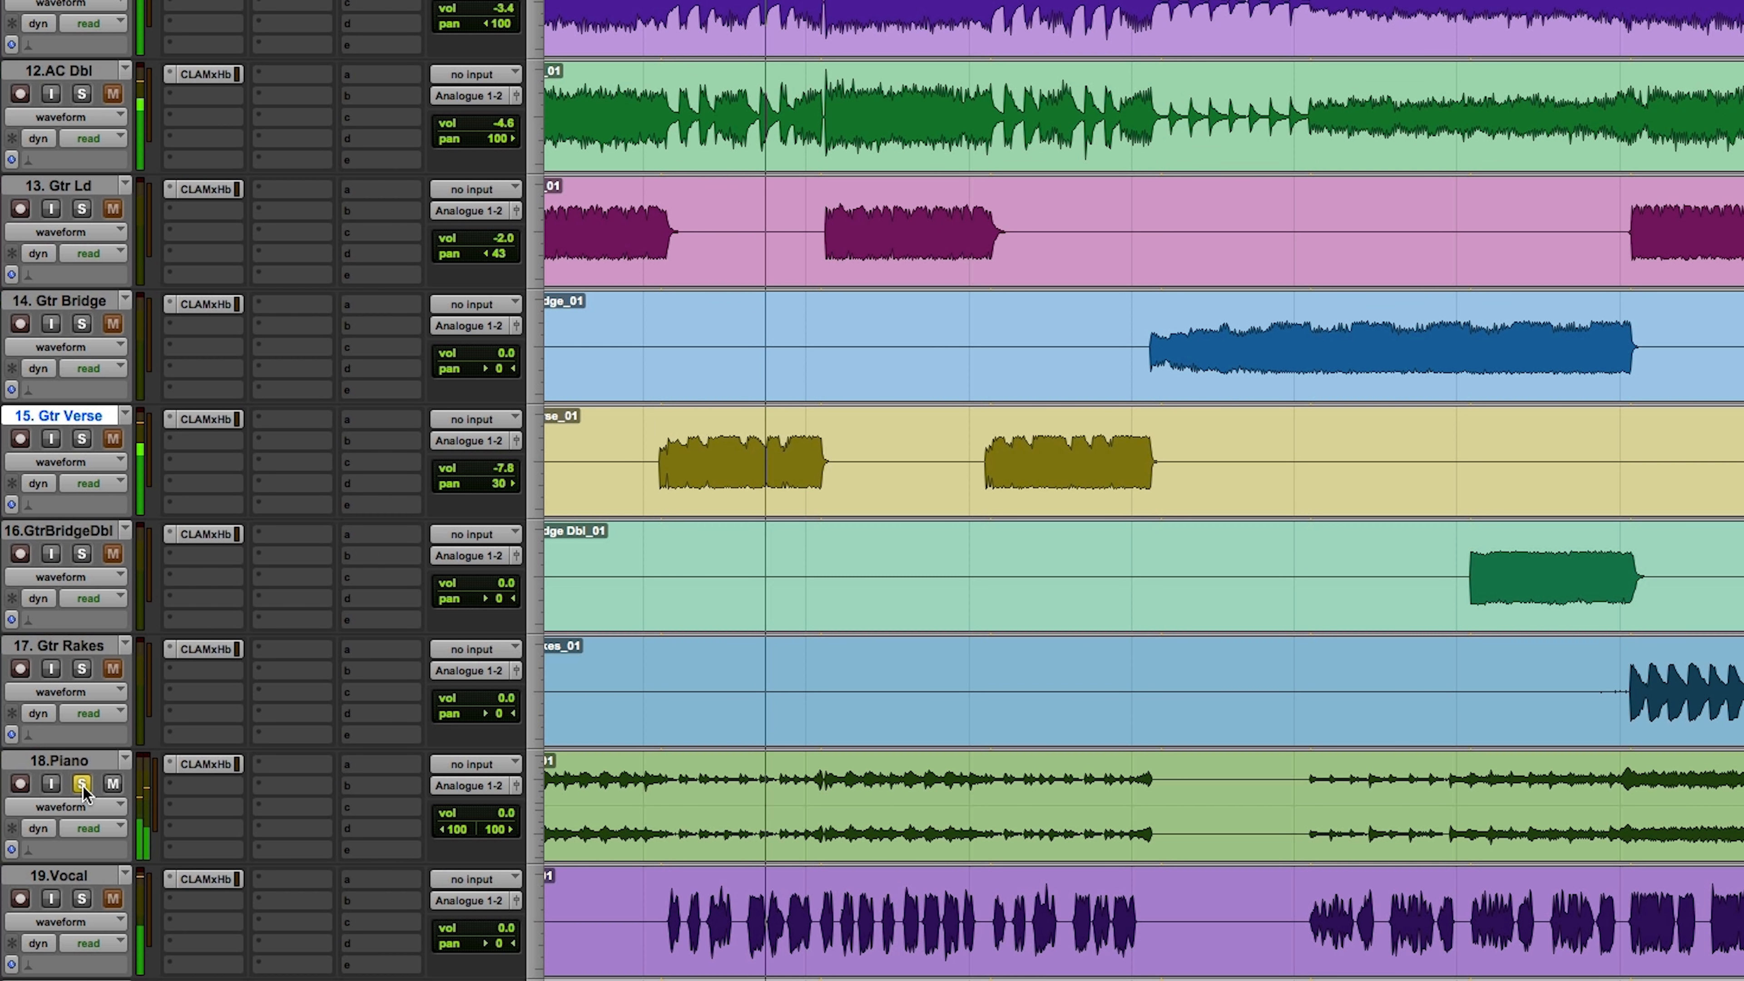
# Step: Adjust the timeline zoom and play the Piano from the point where the second Gtr Ld part begins
pyautogui.press('r')
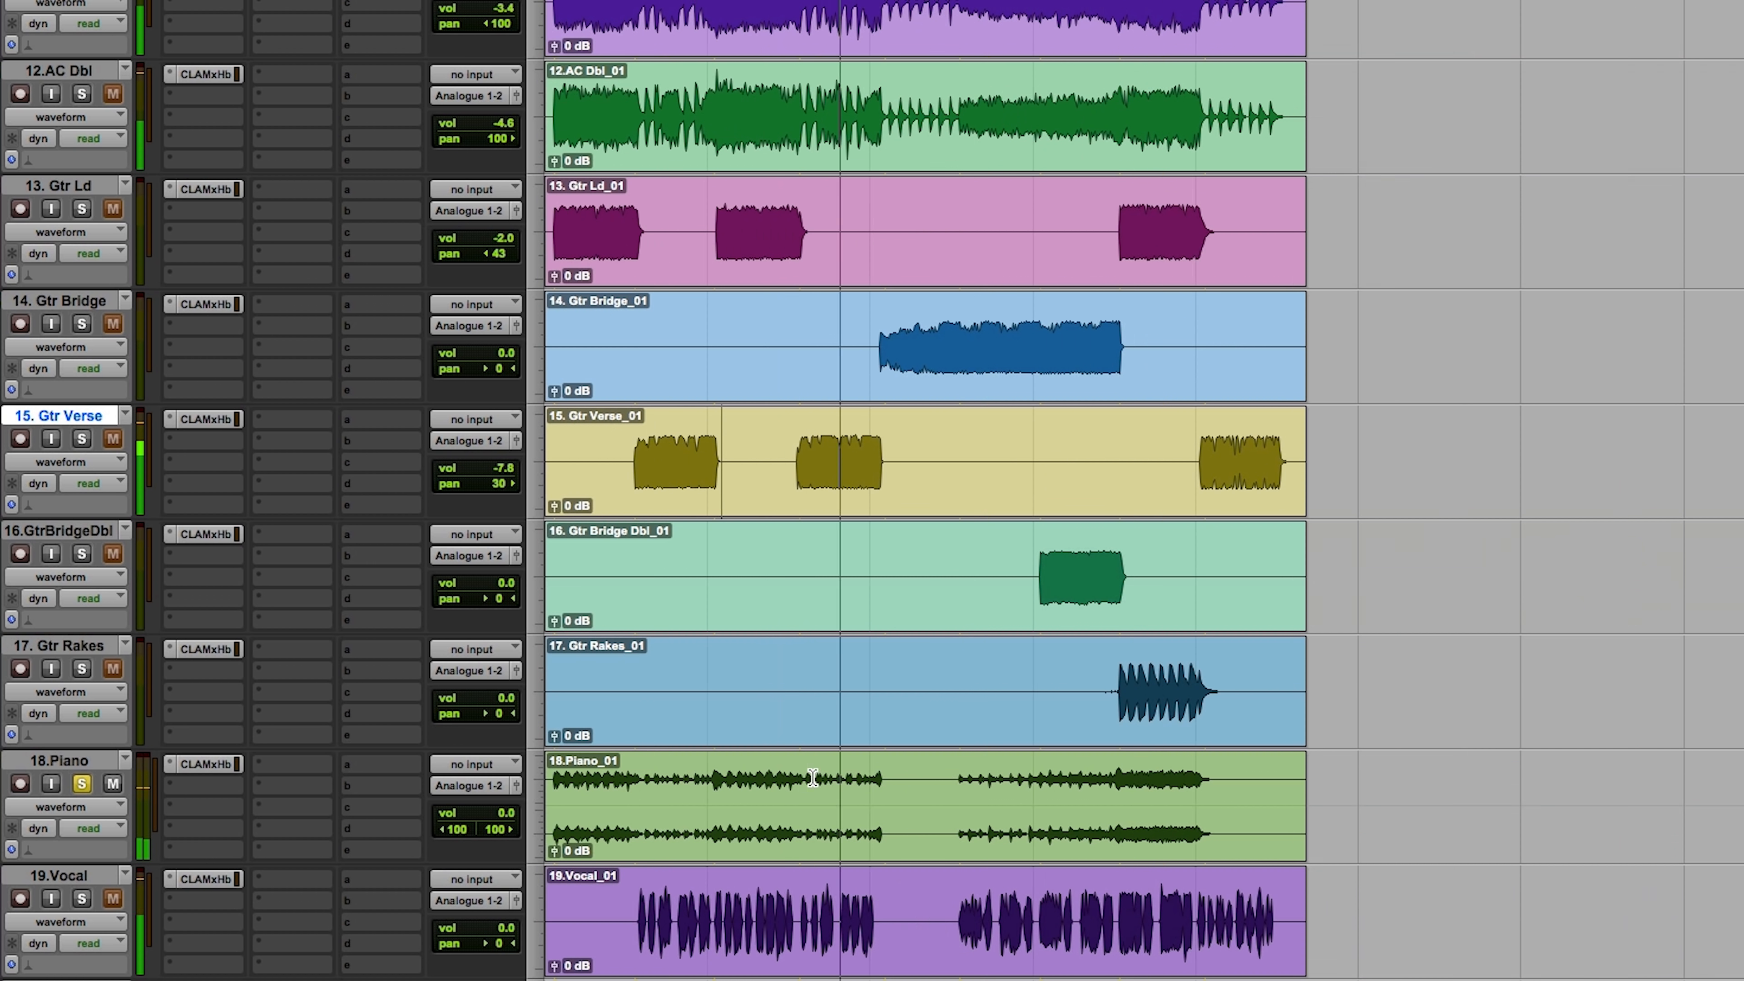
pyautogui.press('t')
pyautogui.press('t')
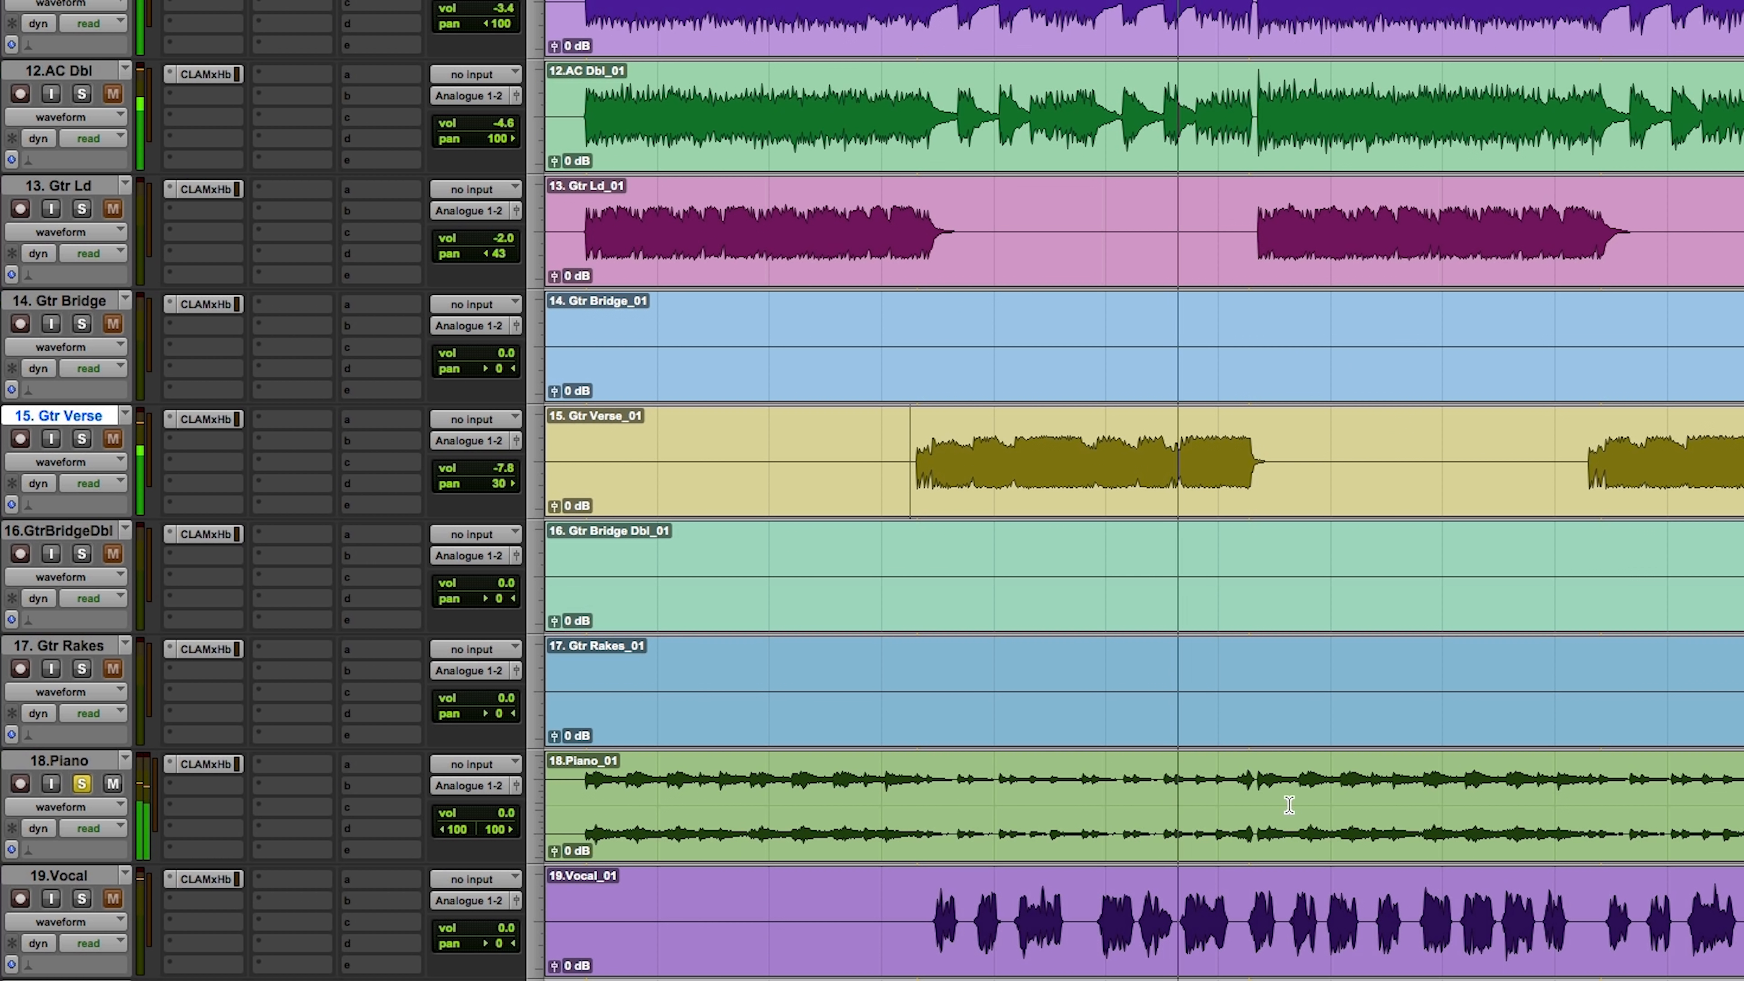
pyautogui.click(1256, 782)
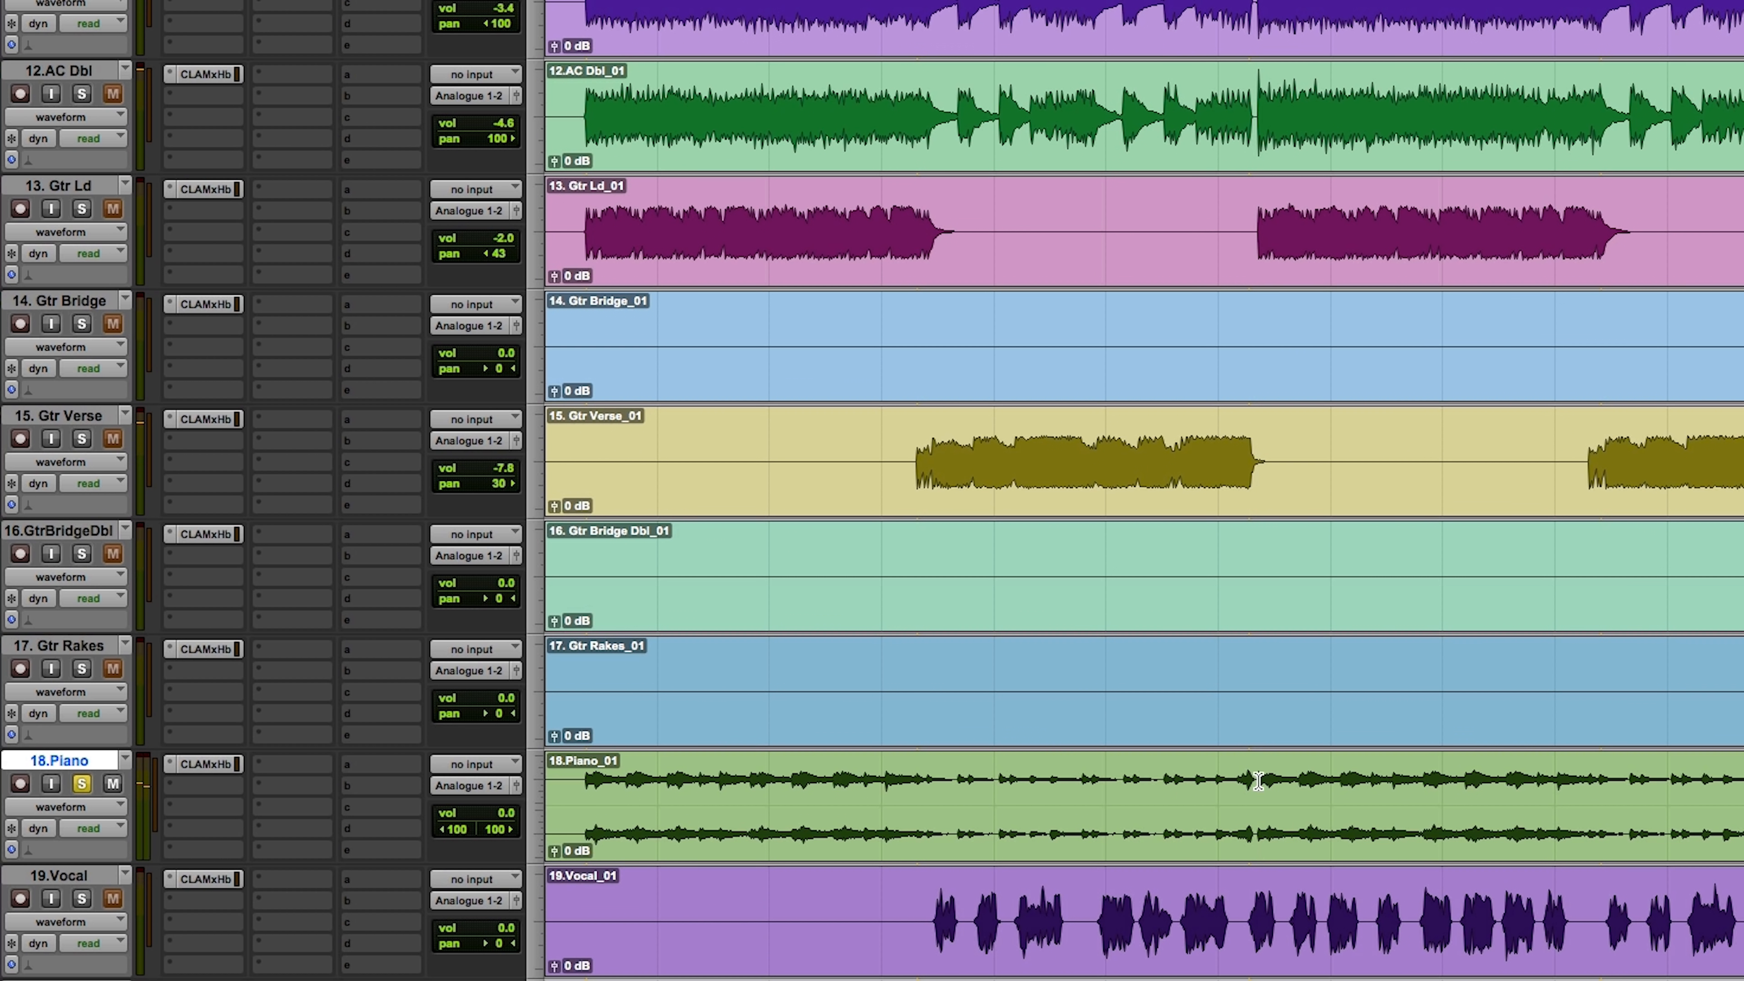
pyautogui.press('space')
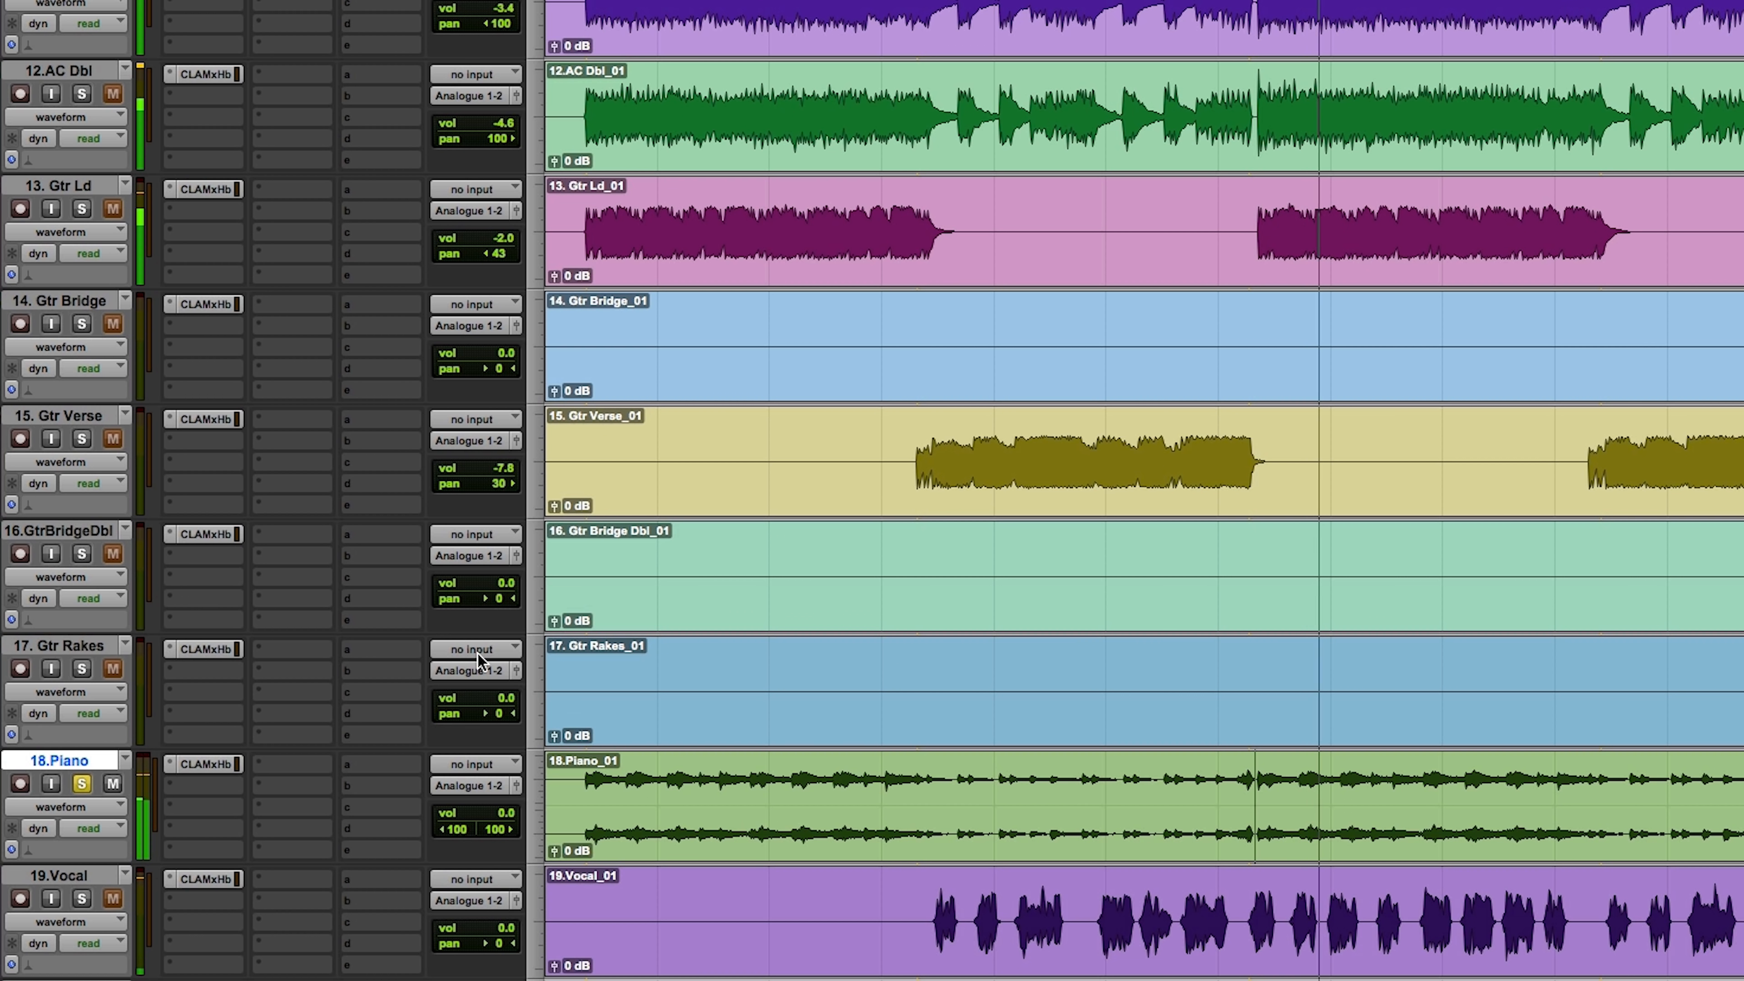
# Step: Open the CLA MixHub on the Piano track and set its high-pass filter to about 137.7 Hz
pyautogui.click(218, 762)
pyautogui.moveTo(565, 480); pyautogui.dragTo(566, 429)
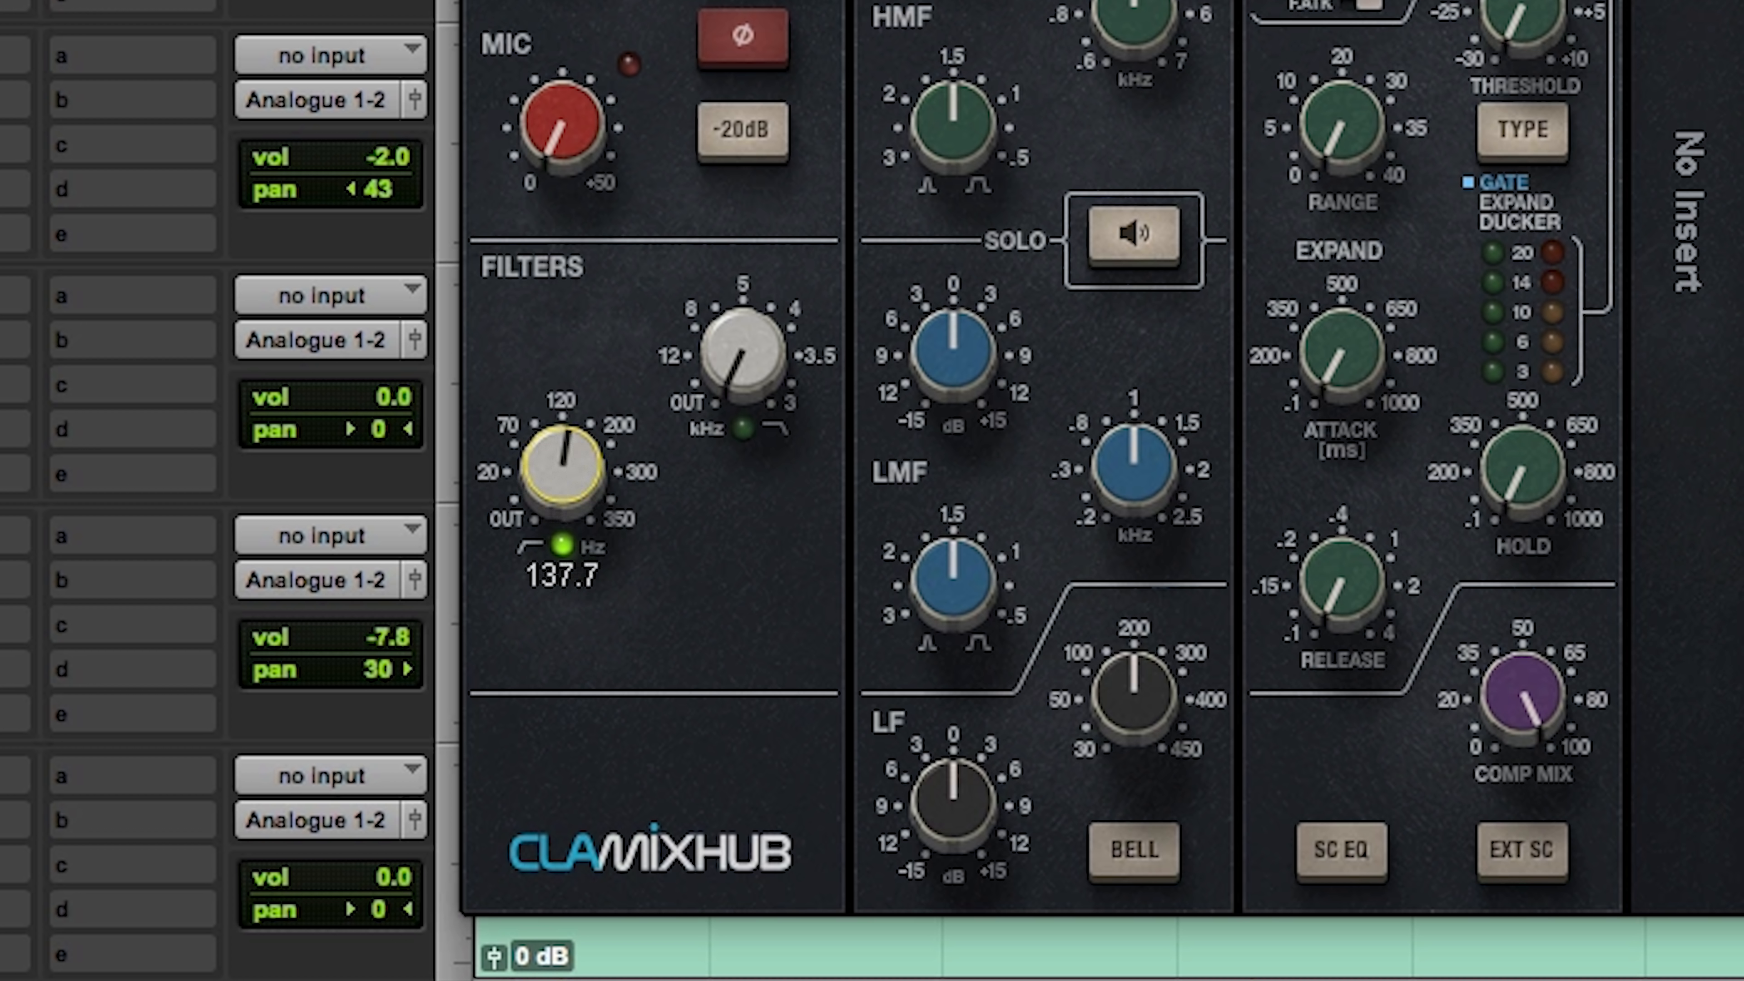
pyautogui.moveTo(563, 469); pyautogui.dragTo(563, 468)
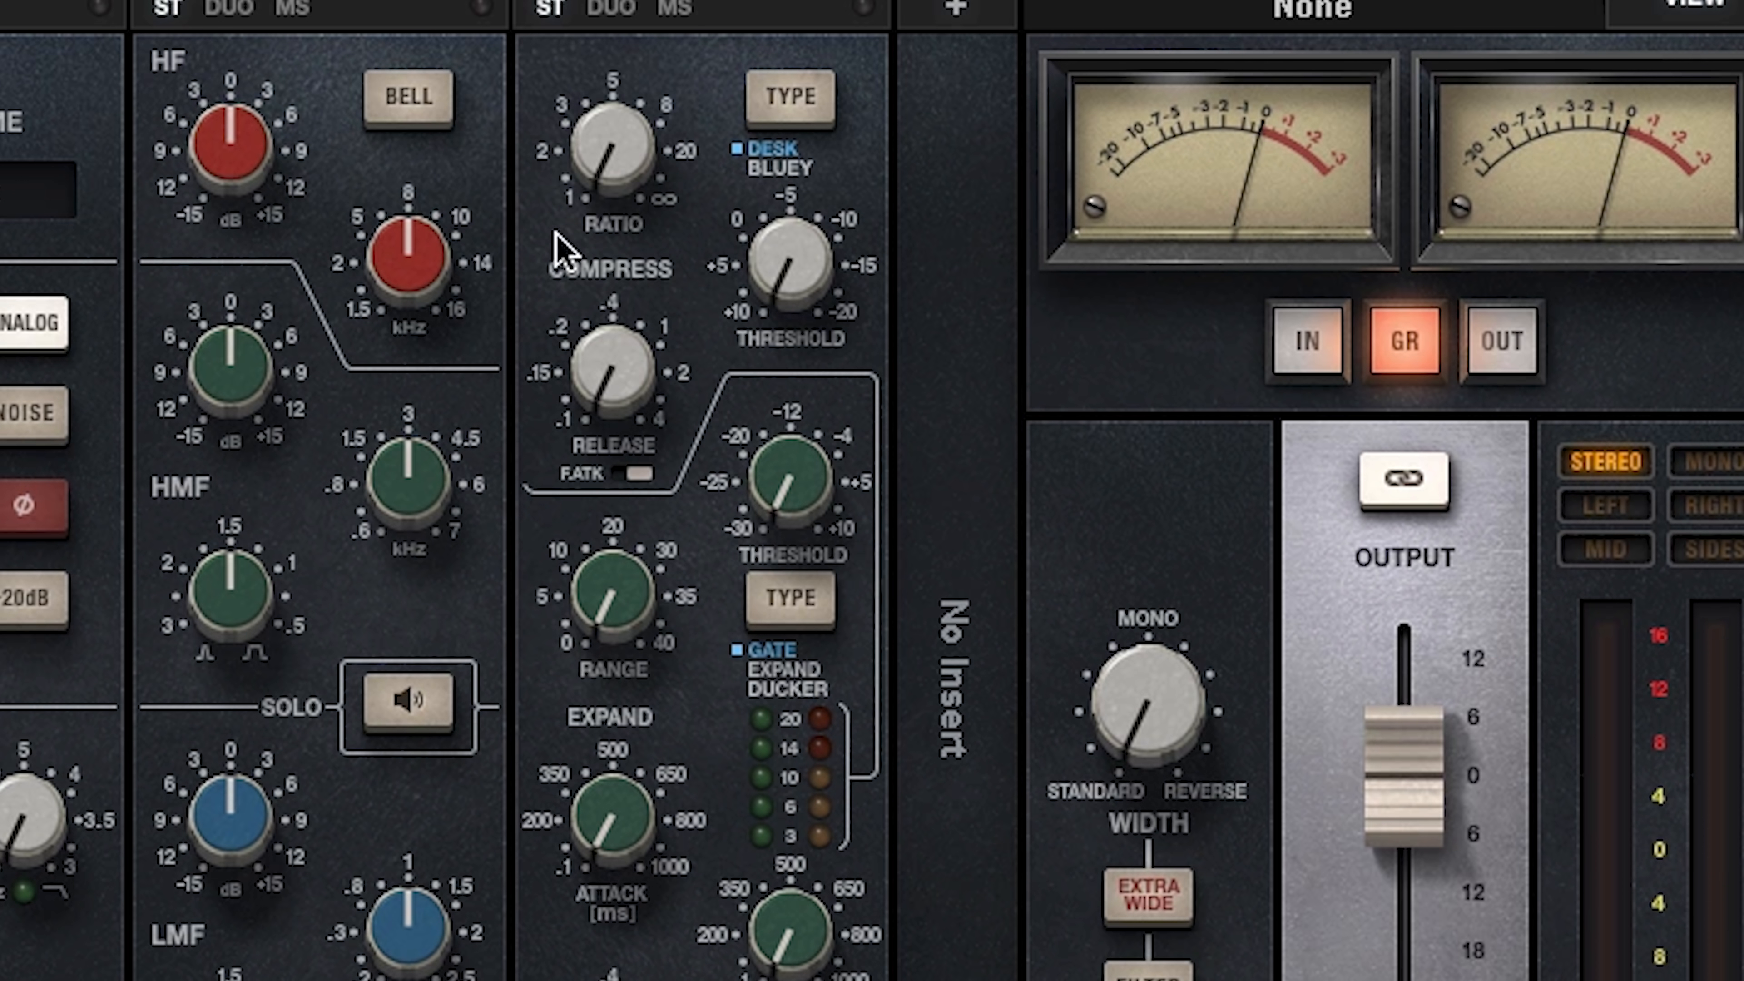
# Step: Compress the Piano track with a ratio between 2 and 3 and a threshold between -5 and -10 dB
pyautogui.moveTo(781, 261); pyautogui.dragTo(798, 216)
pyautogui.moveTo(821, 292)
pyautogui.mouseDown()
pyautogui.moveTo(821, 275)
pyautogui.moveTo(821, 292)
pyautogui.mouseUp()
# Step: Boost the Piano track's HF band by 7.2 dB and set its low-pass filter to 8.8 kHz
pyautogui.moveTo(227, 137); pyautogui.dragTo(226, 103)
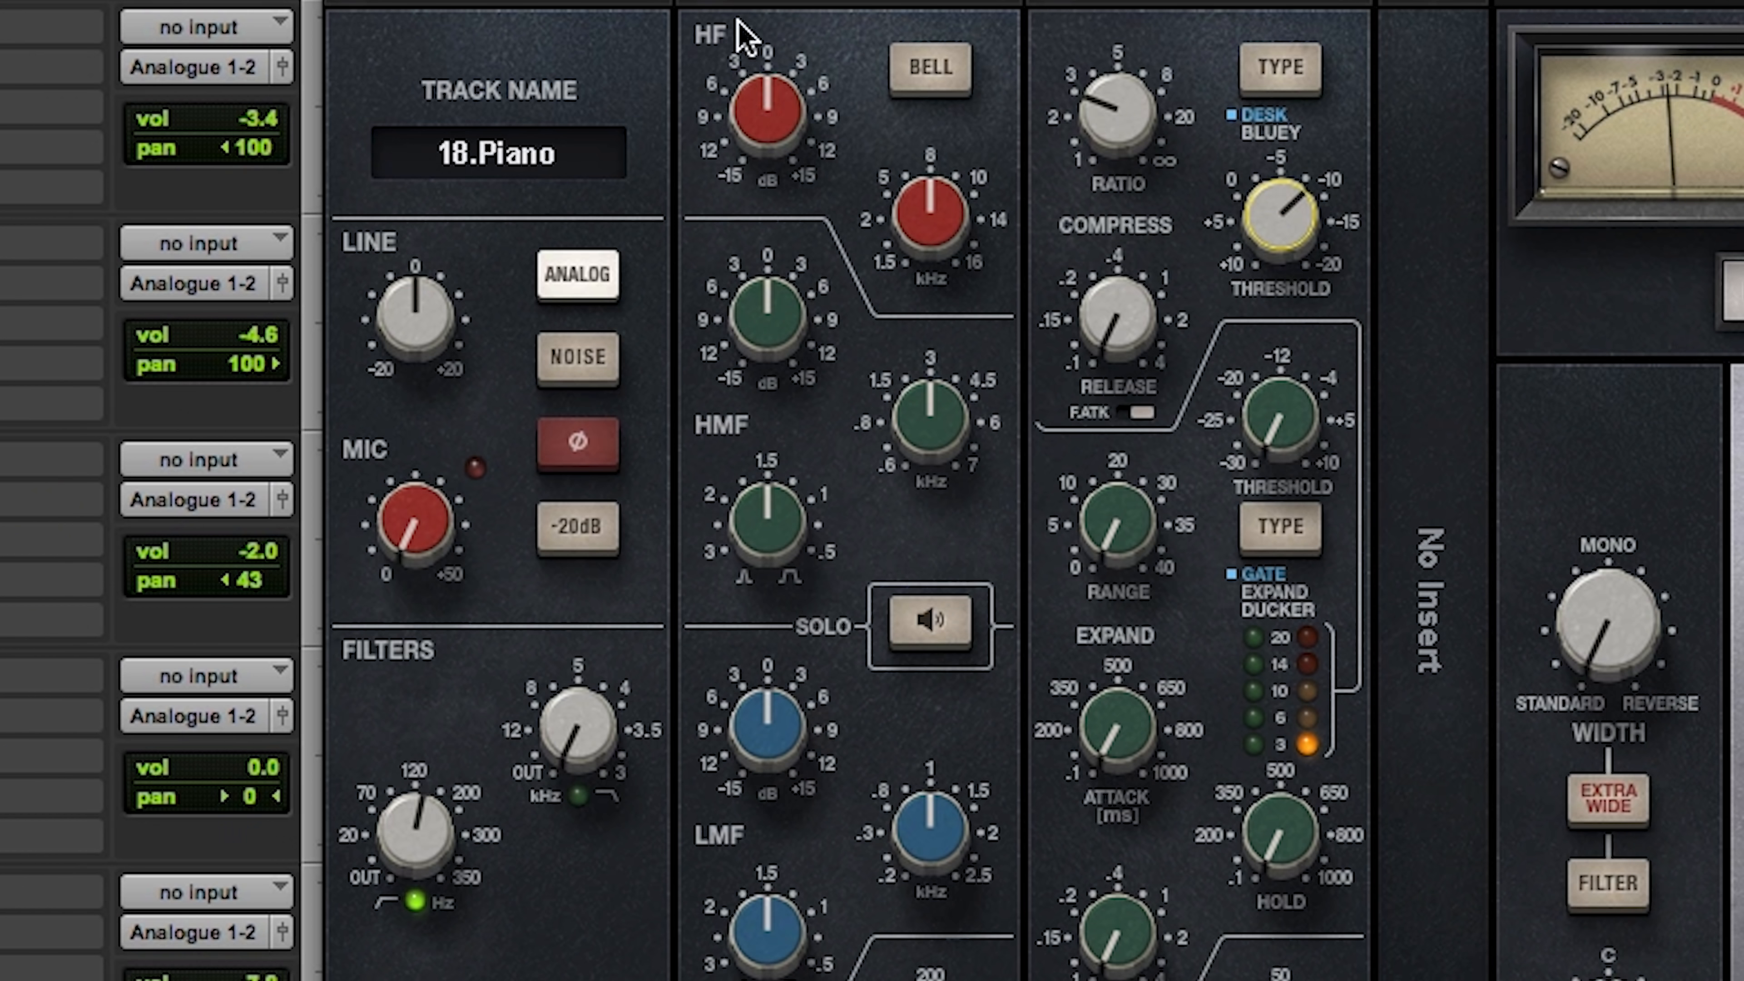
pyautogui.moveTo(578, 728)
pyautogui.mouseDown()
pyautogui.moveTo(578, 701)
pyautogui.moveTo(578, 716)
pyautogui.mouseUp()
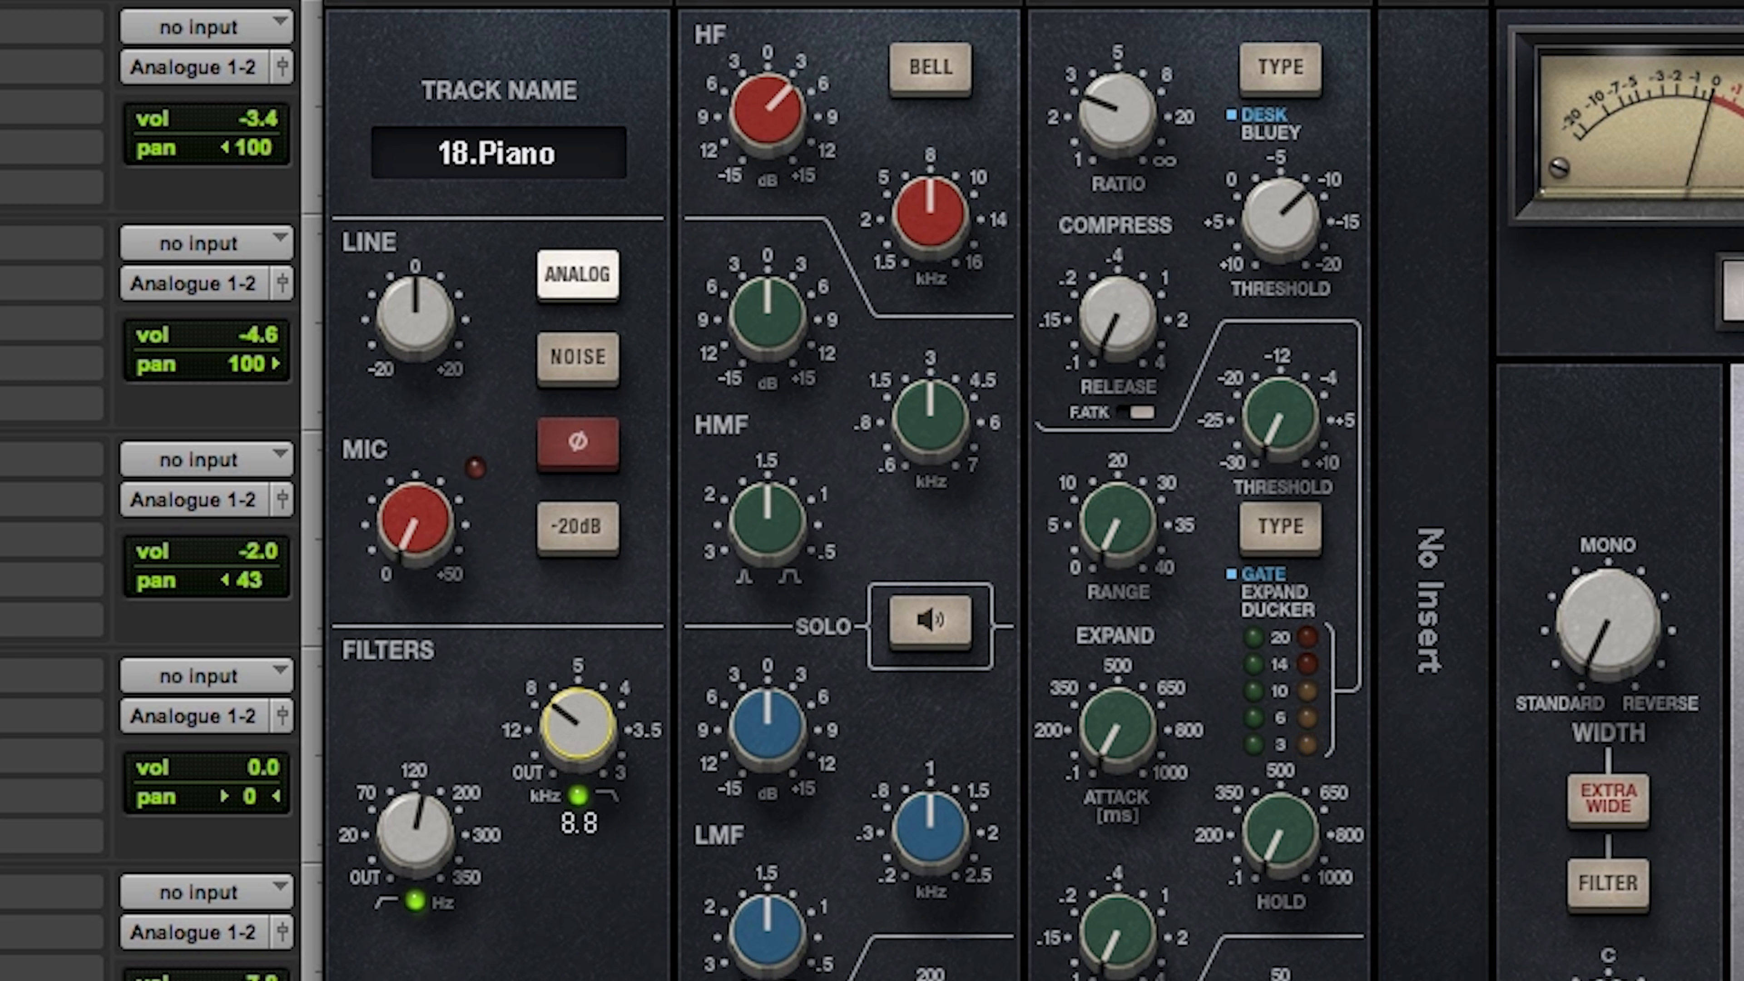
pyautogui.click(767, 110)
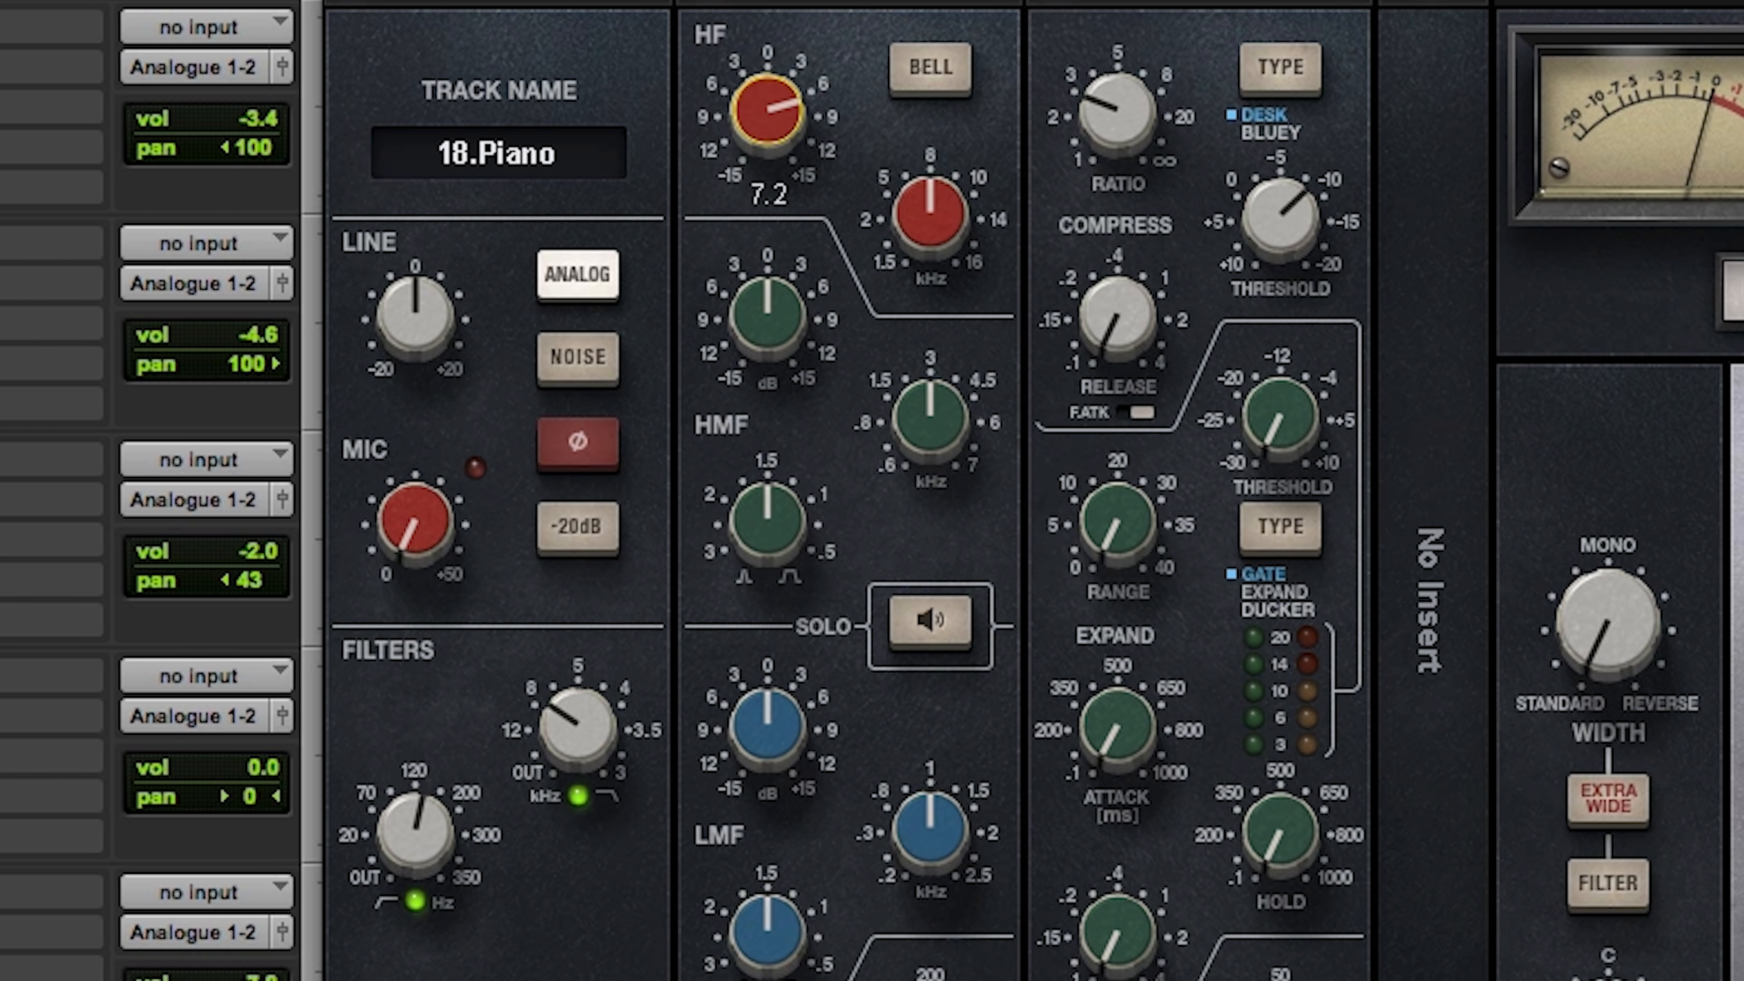
# Step: Finish adjusting the Piano track's low-pass filter and close its CLA MixHub window
pyautogui.click(578, 728)
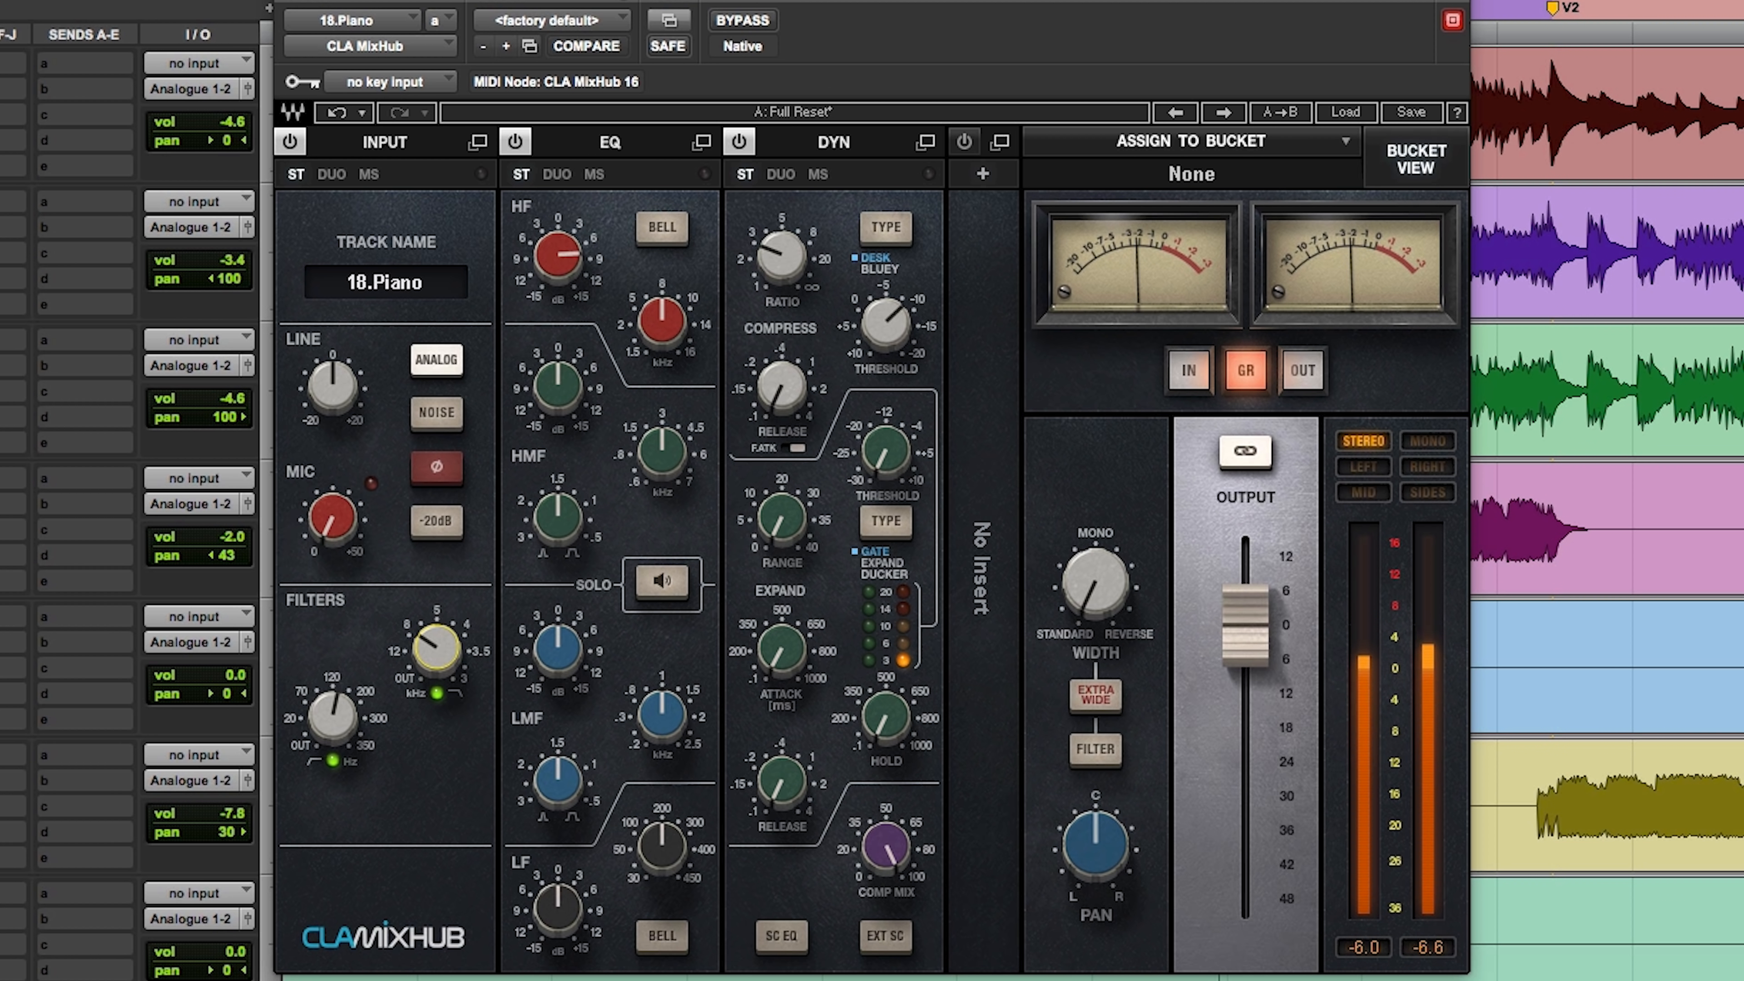
pyautogui.scroll(4, 1606, 481)
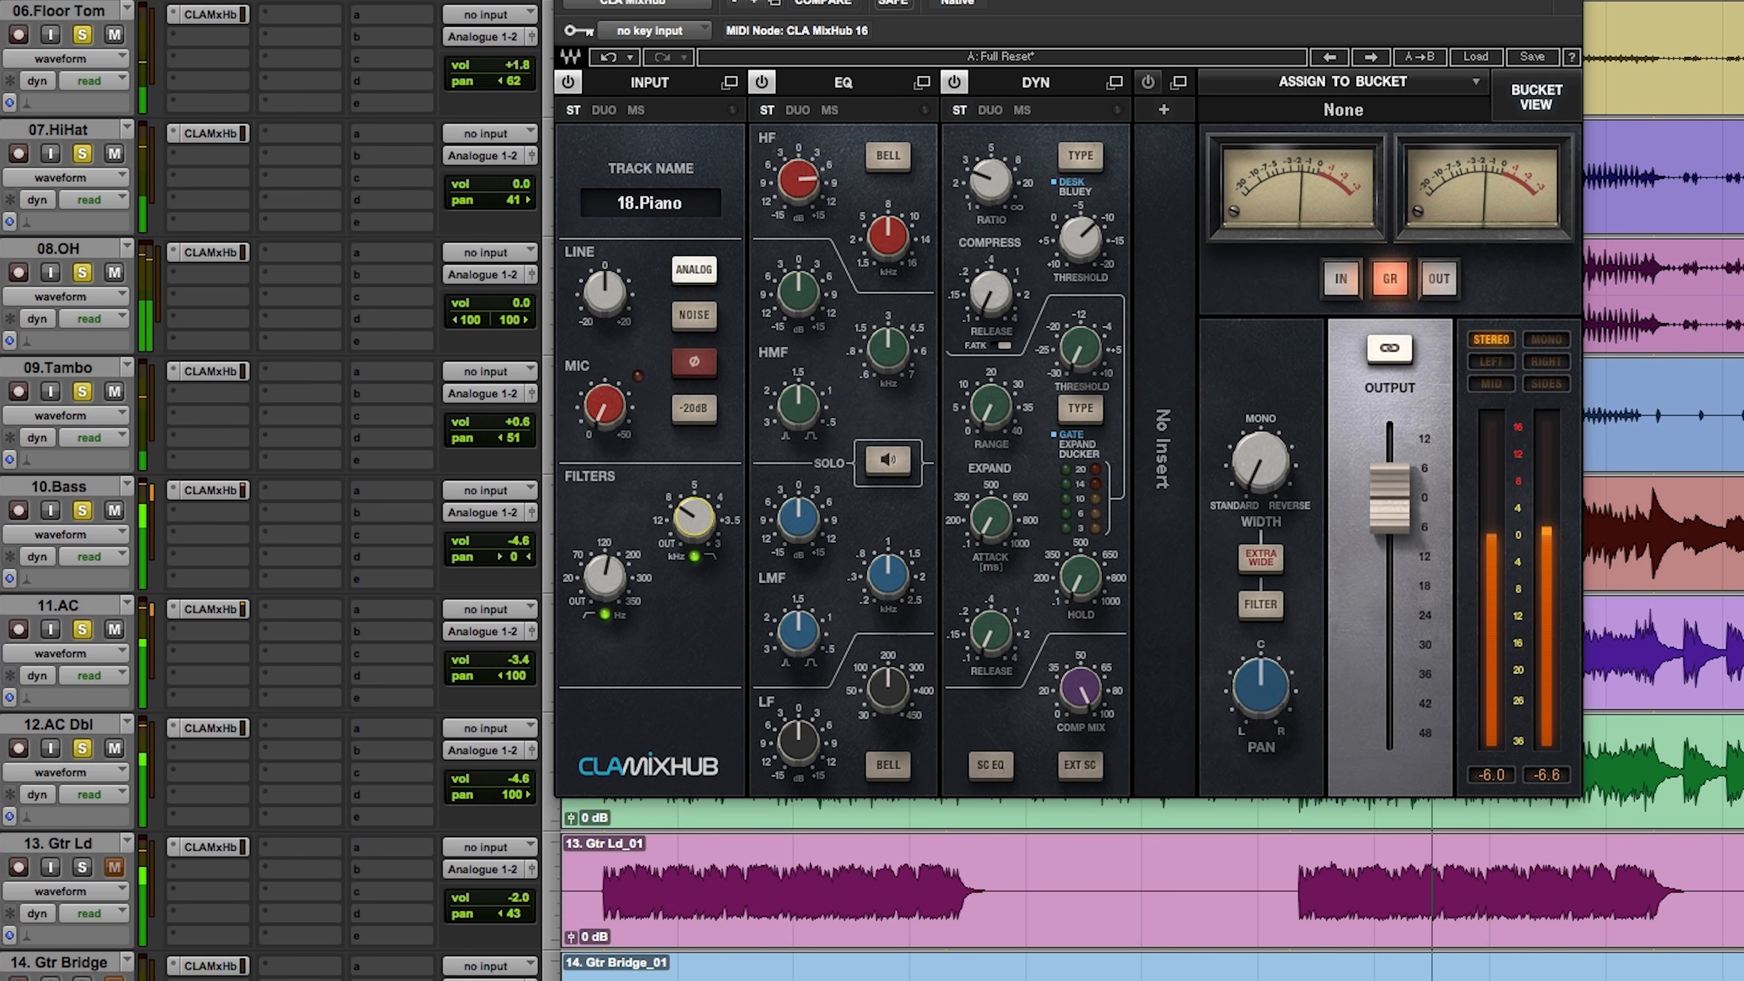
pyautogui.press('super+w')
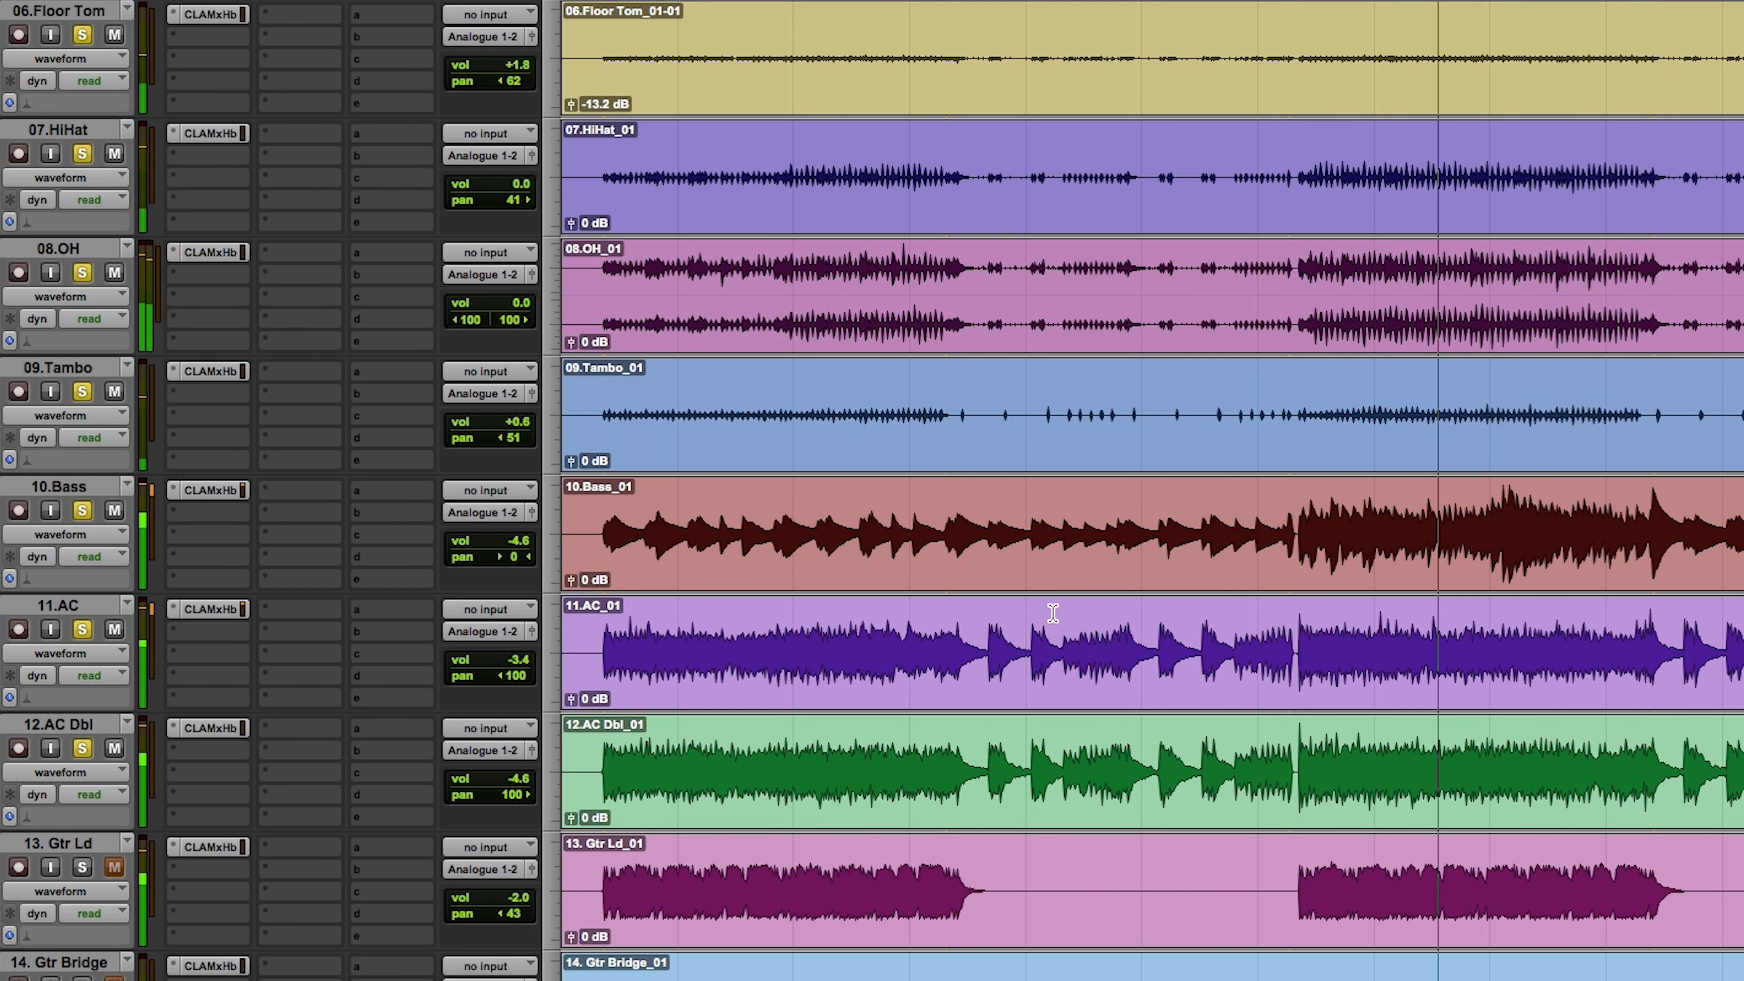
# Step: Solo the Vocal track and play it from the start of its first phrase, with the timeline zoomed in
pyautogui.scroll(-4, 1044, 653)
pyautogui.scroll(-2, 1041, 657)
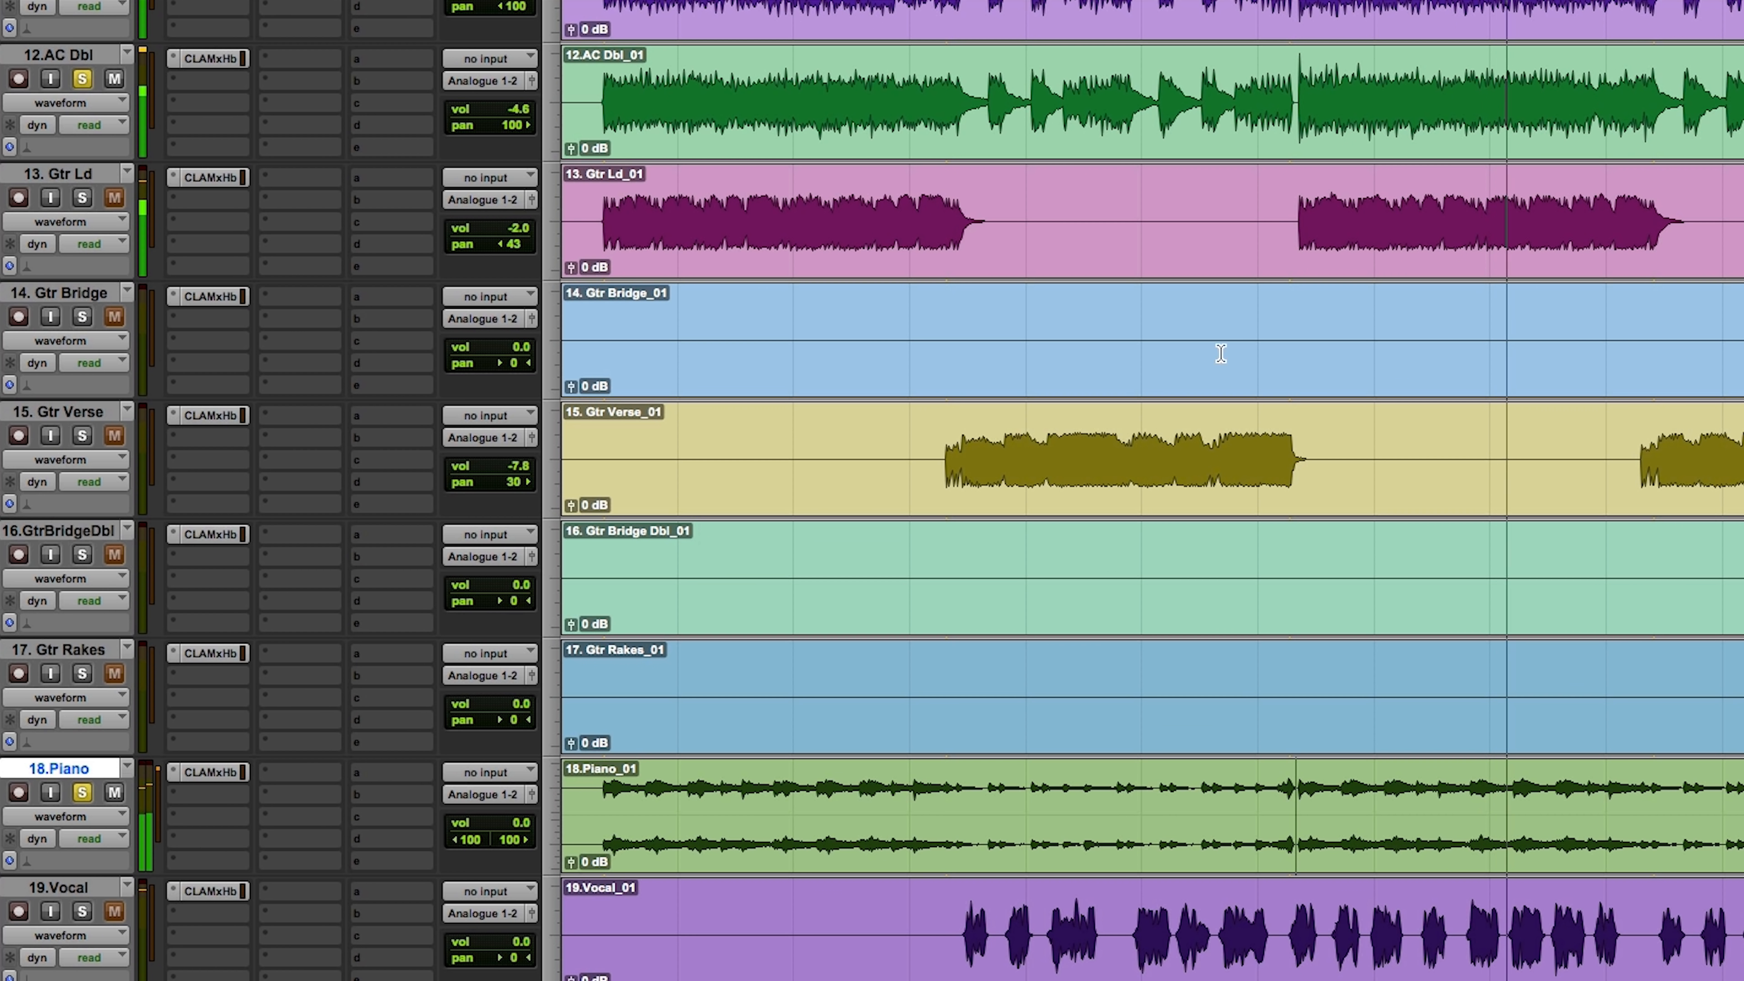
pyautogui.click(948, 451)
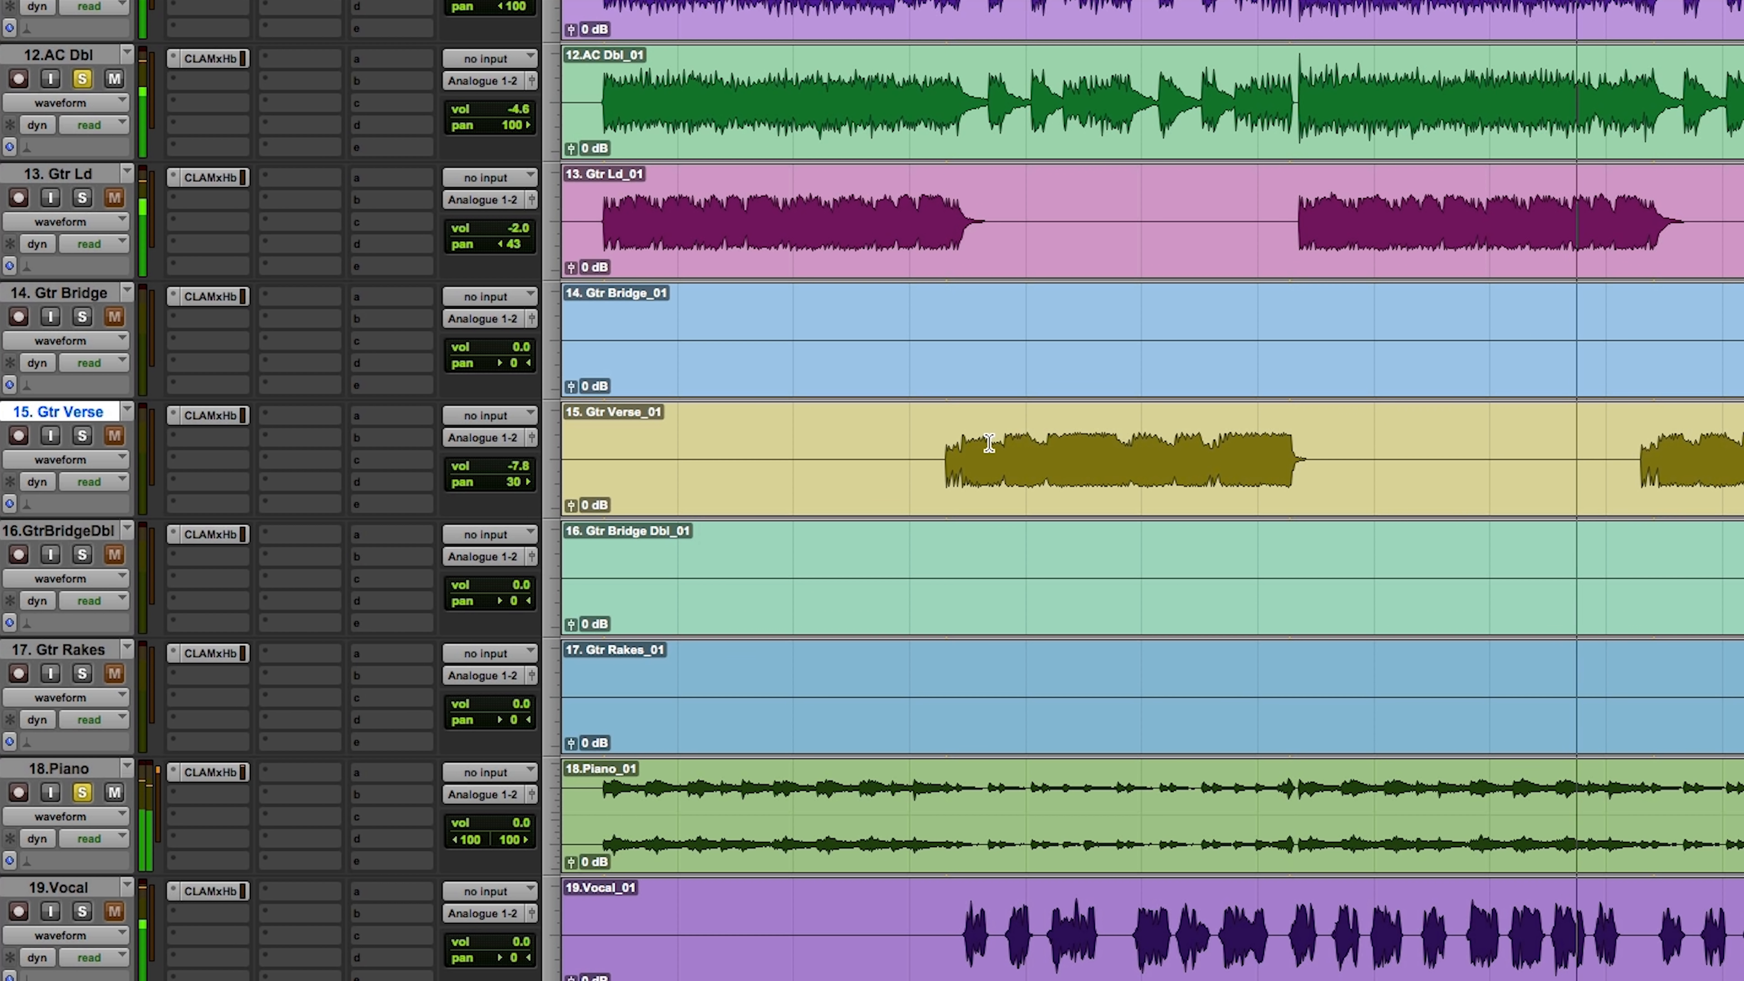
pyautogui.click(962, 916)
pyautogui.hotkey('shift', 's')
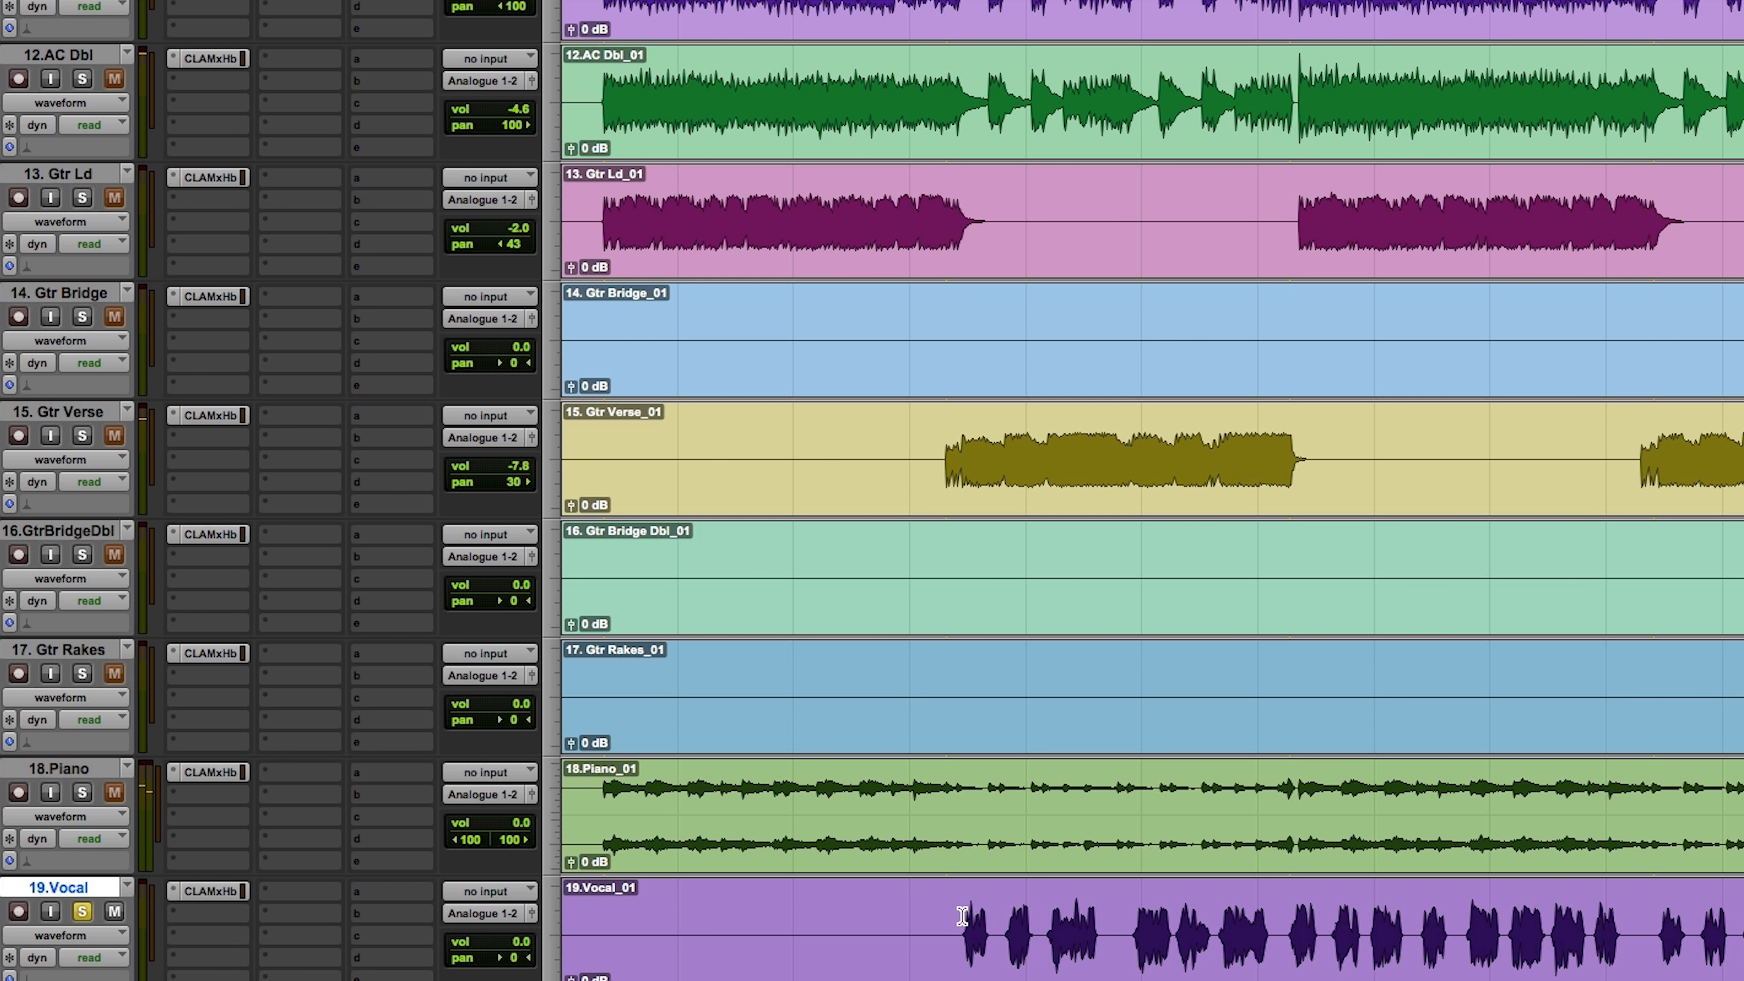
pyautogui.press('space')
pyautogui.moveTo(931, 941); pyautogui.dragTo(1272, 892)
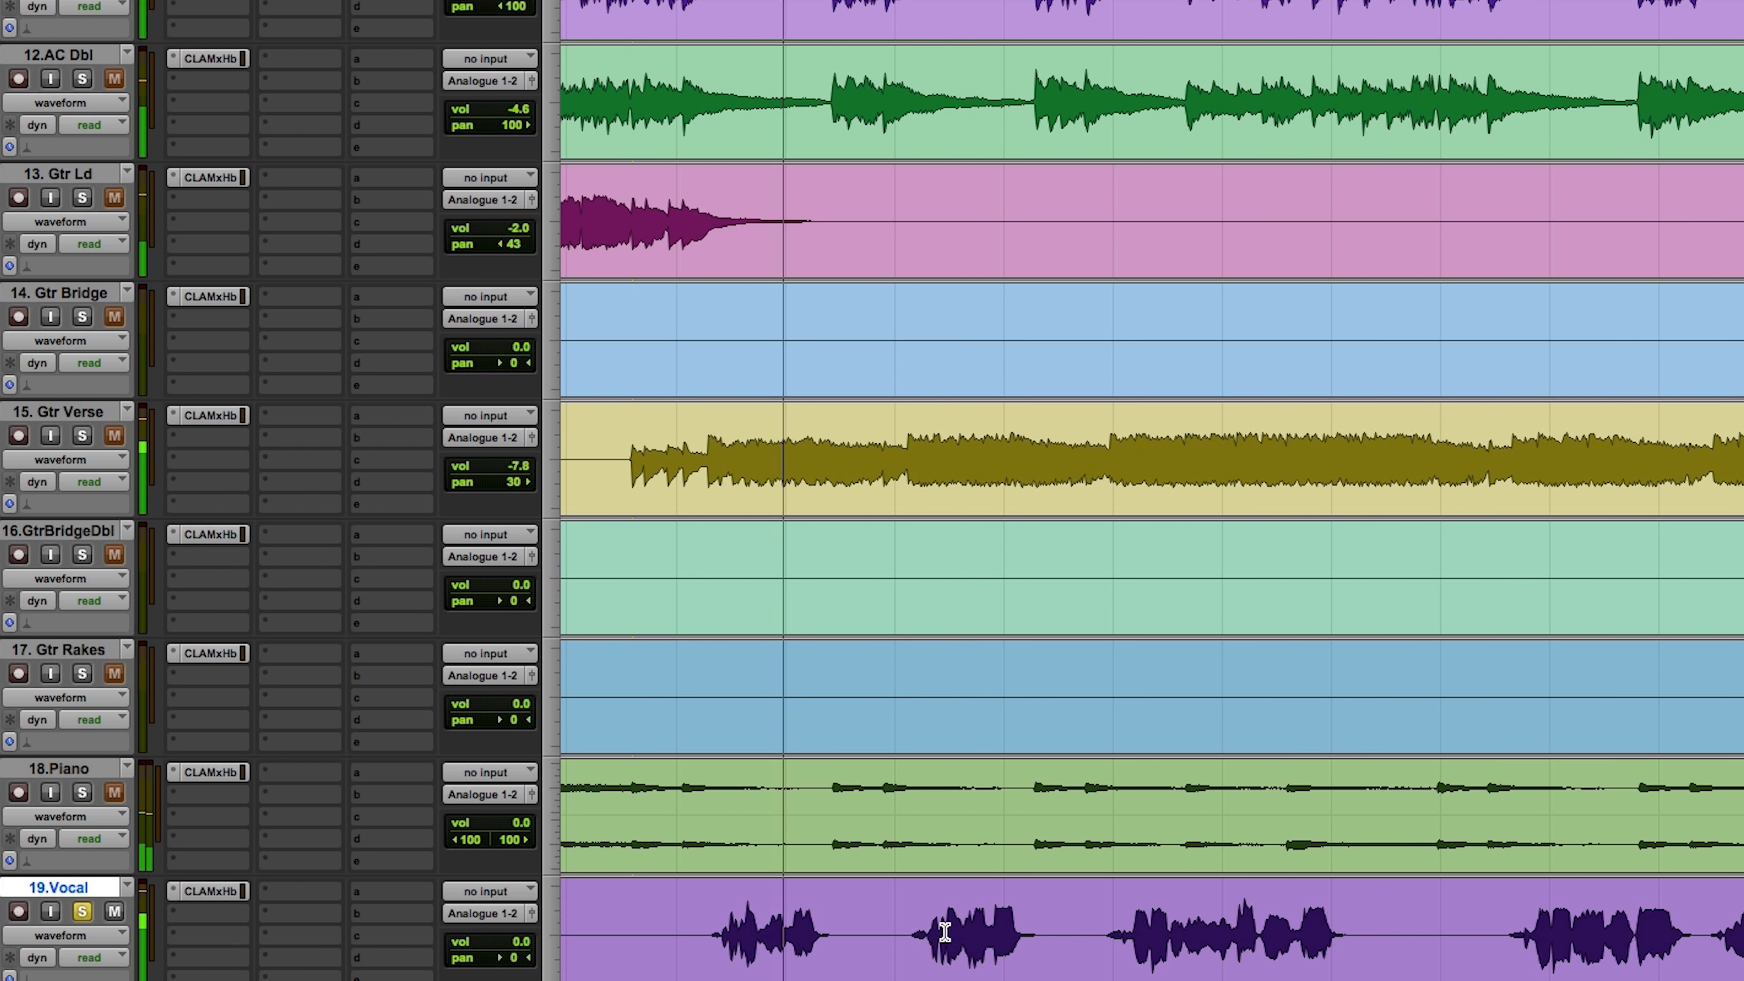
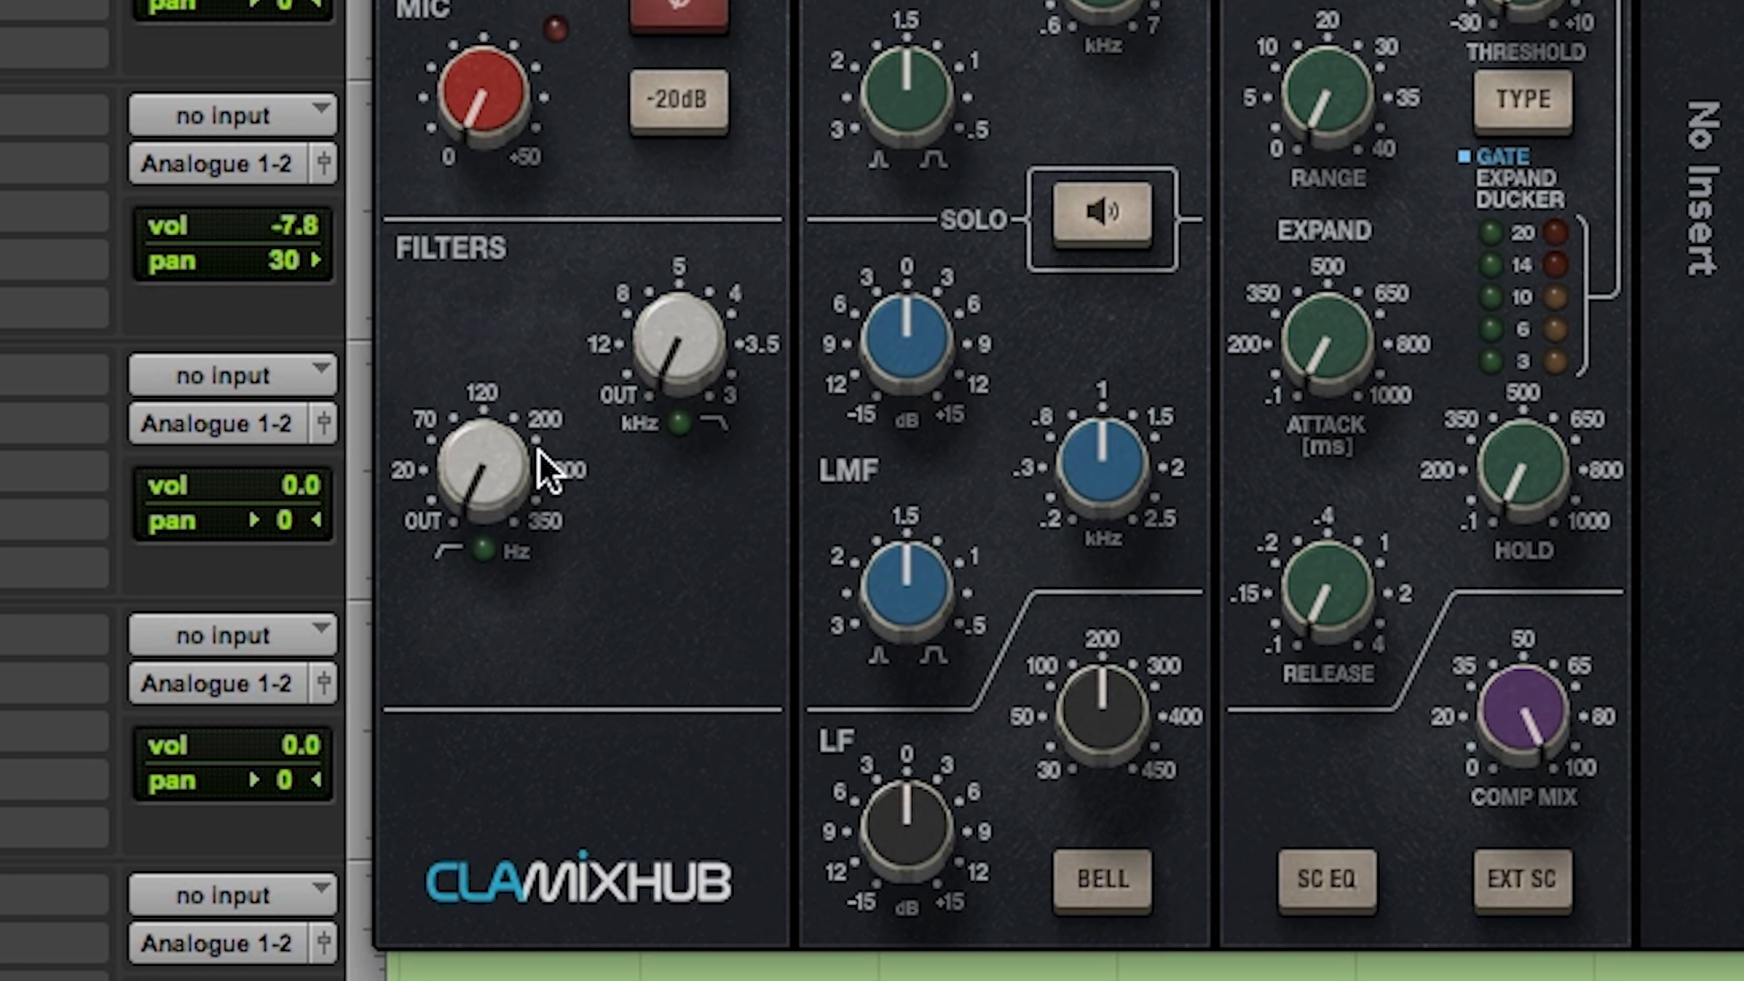
# Step: Set the Vocal track's high-pass filter to about 130 Hz and boost its HF band and its HMF band at 7 kHz
pyautogui.moveTo(487, 487); pyautogui.dragTo(459, 456)
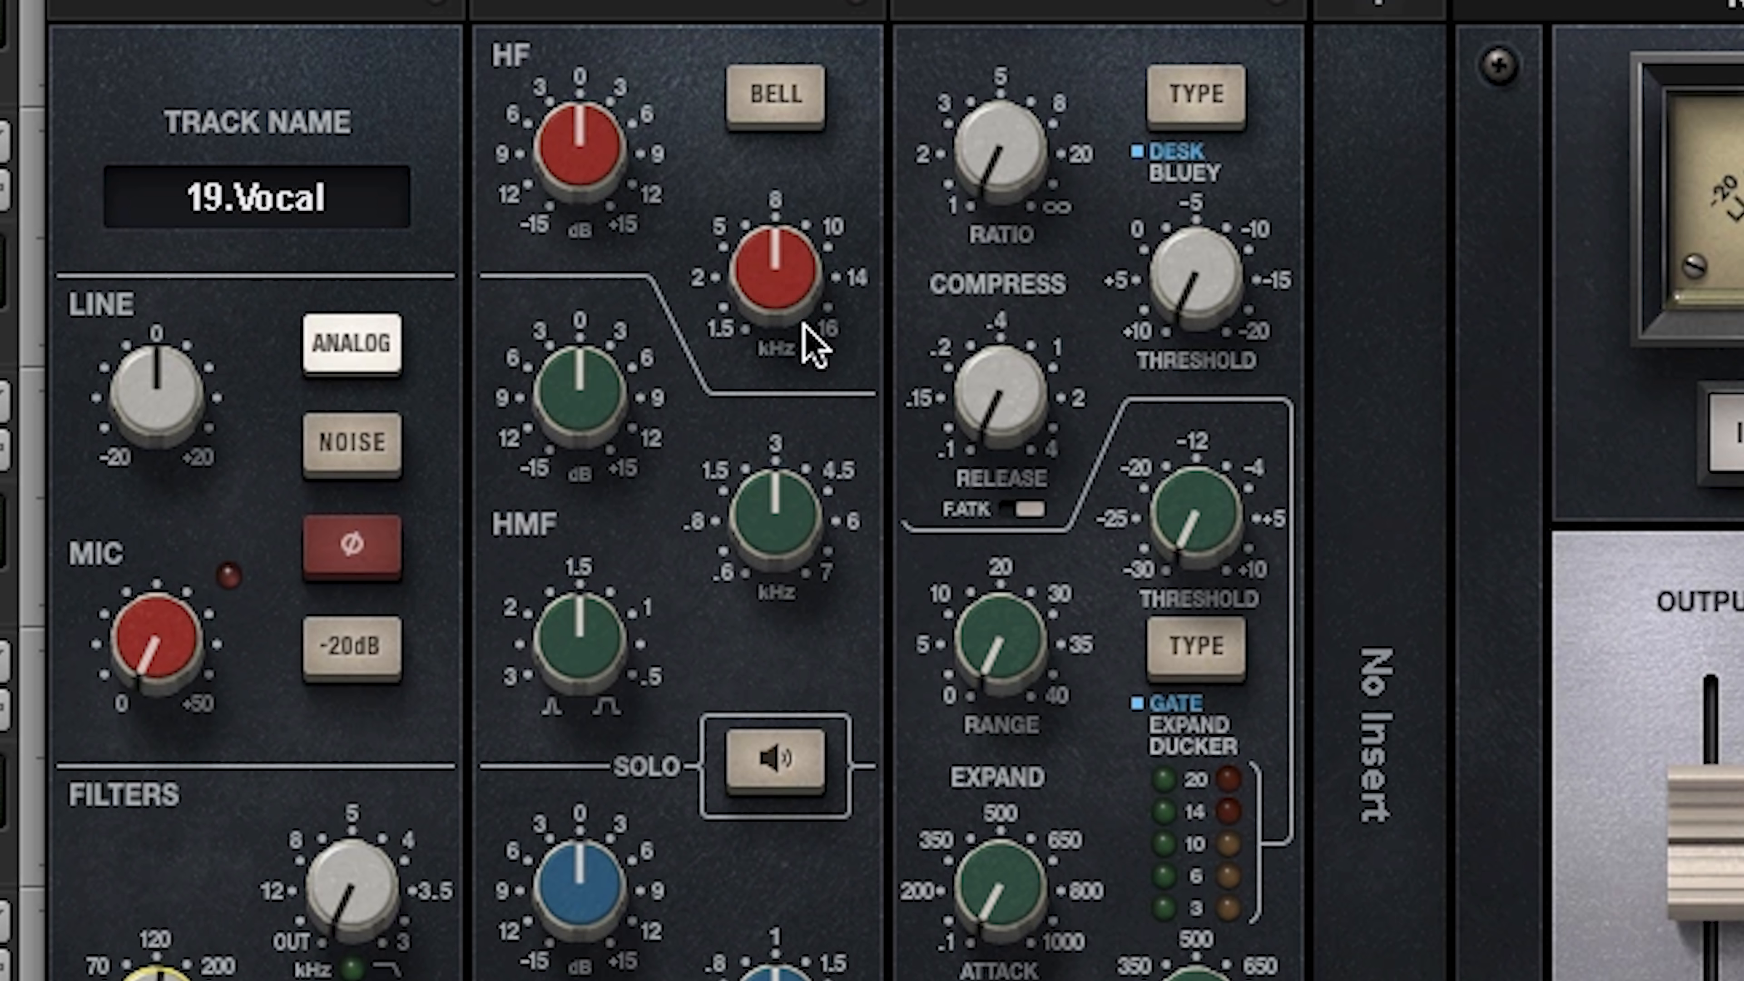
pyautogui.moveTo(802, 323); pyautogui.dragTo(802, 302)
pyautogui.moveTo(603, 163); pyautogui.dragTo(603, 130)
pyautogui.moveTo(790, 505); pyautogui.dragTo(790, 439)
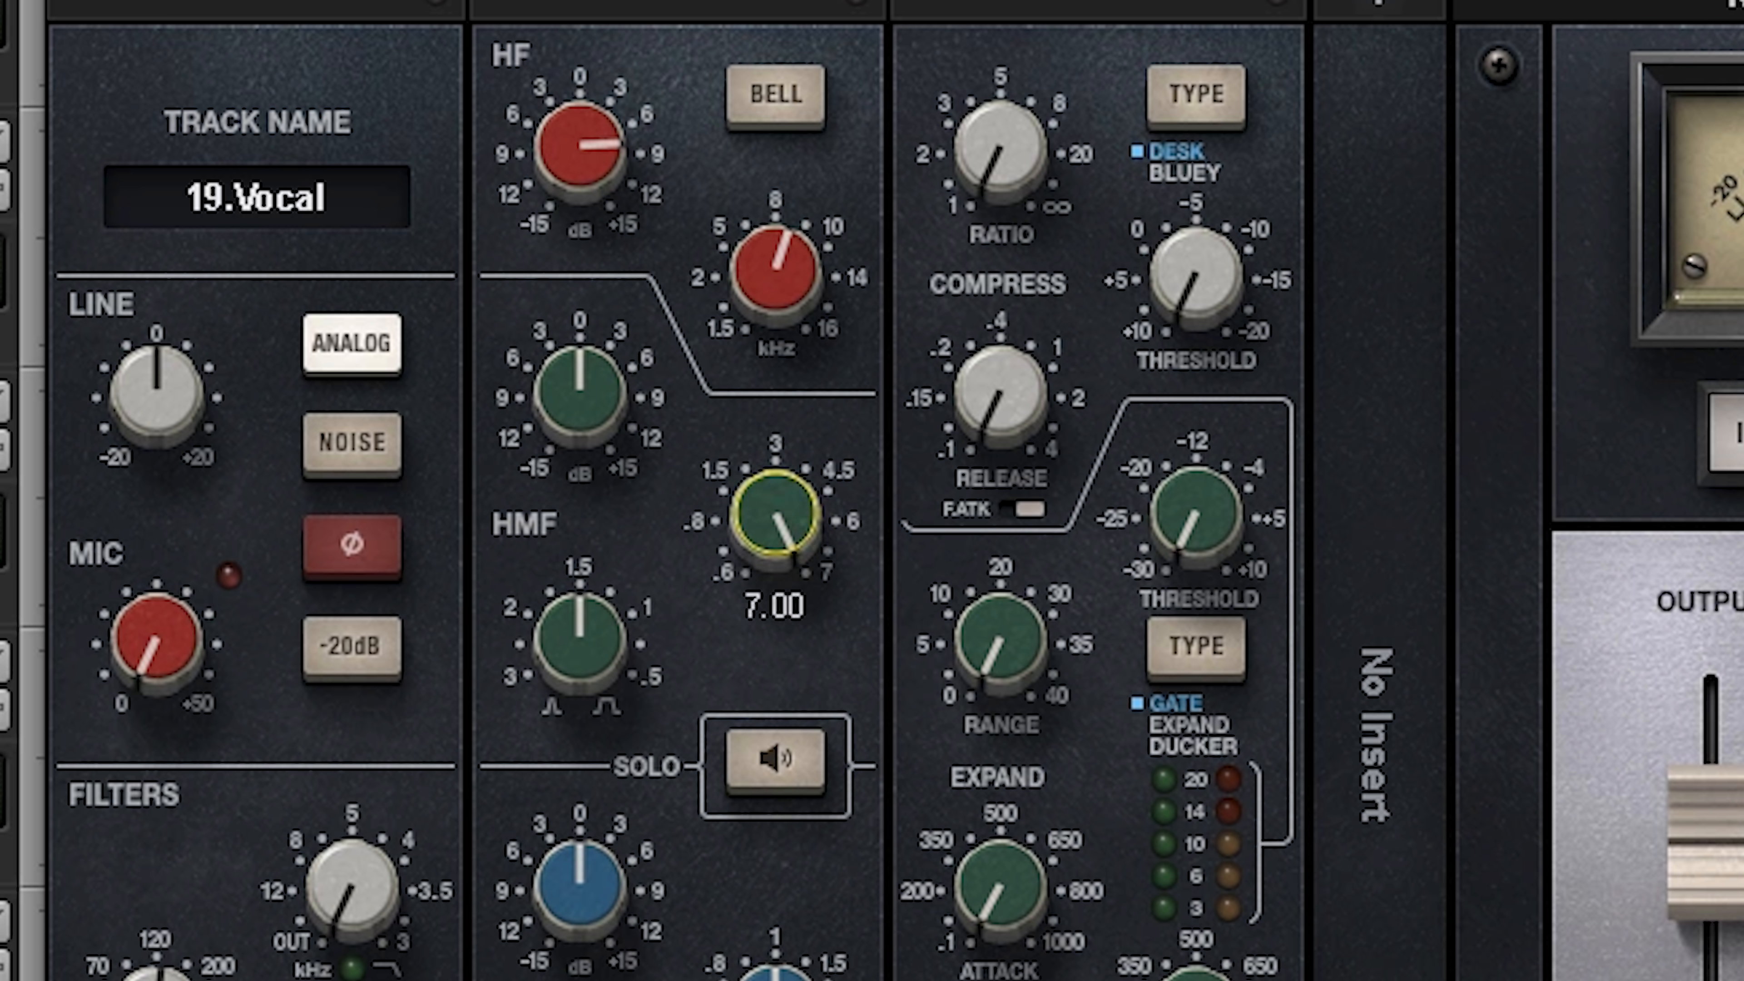
pyautogui.moveTo(623, 436); pyautogui.dragTo(622, 411)
pyautogui.click(604, 165)
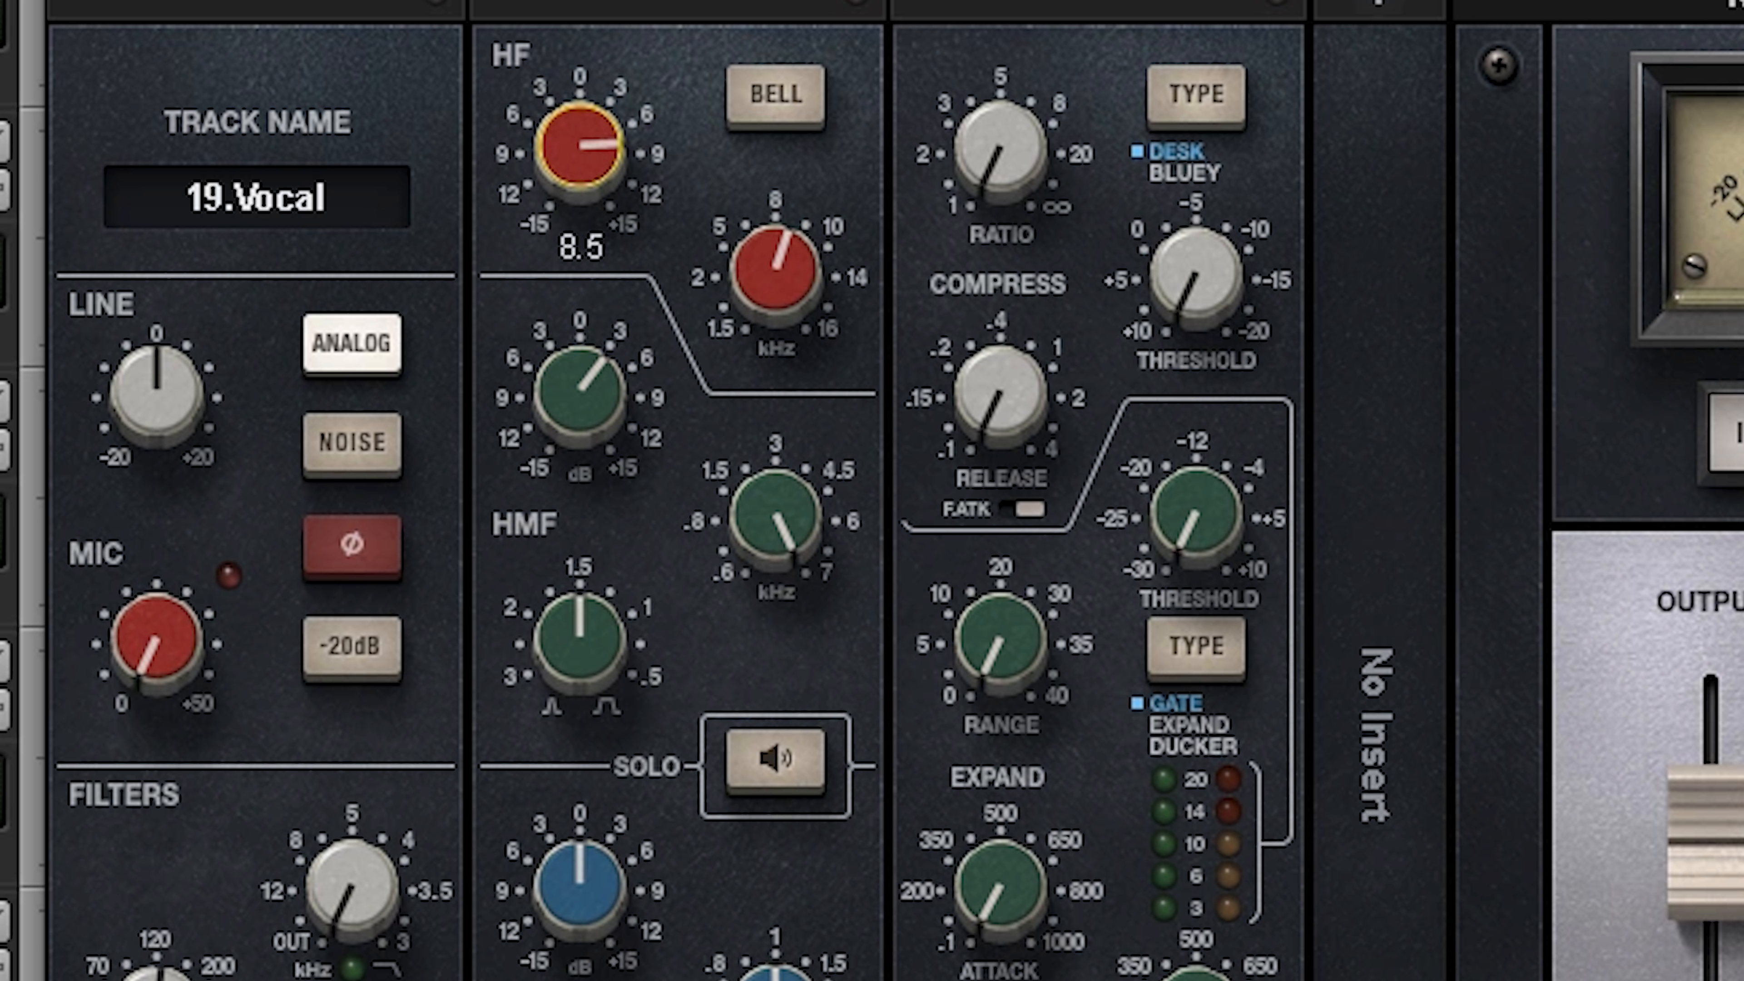
pyautogui.moveTo(561, 150); pyautogui.dragTo(560, 153)
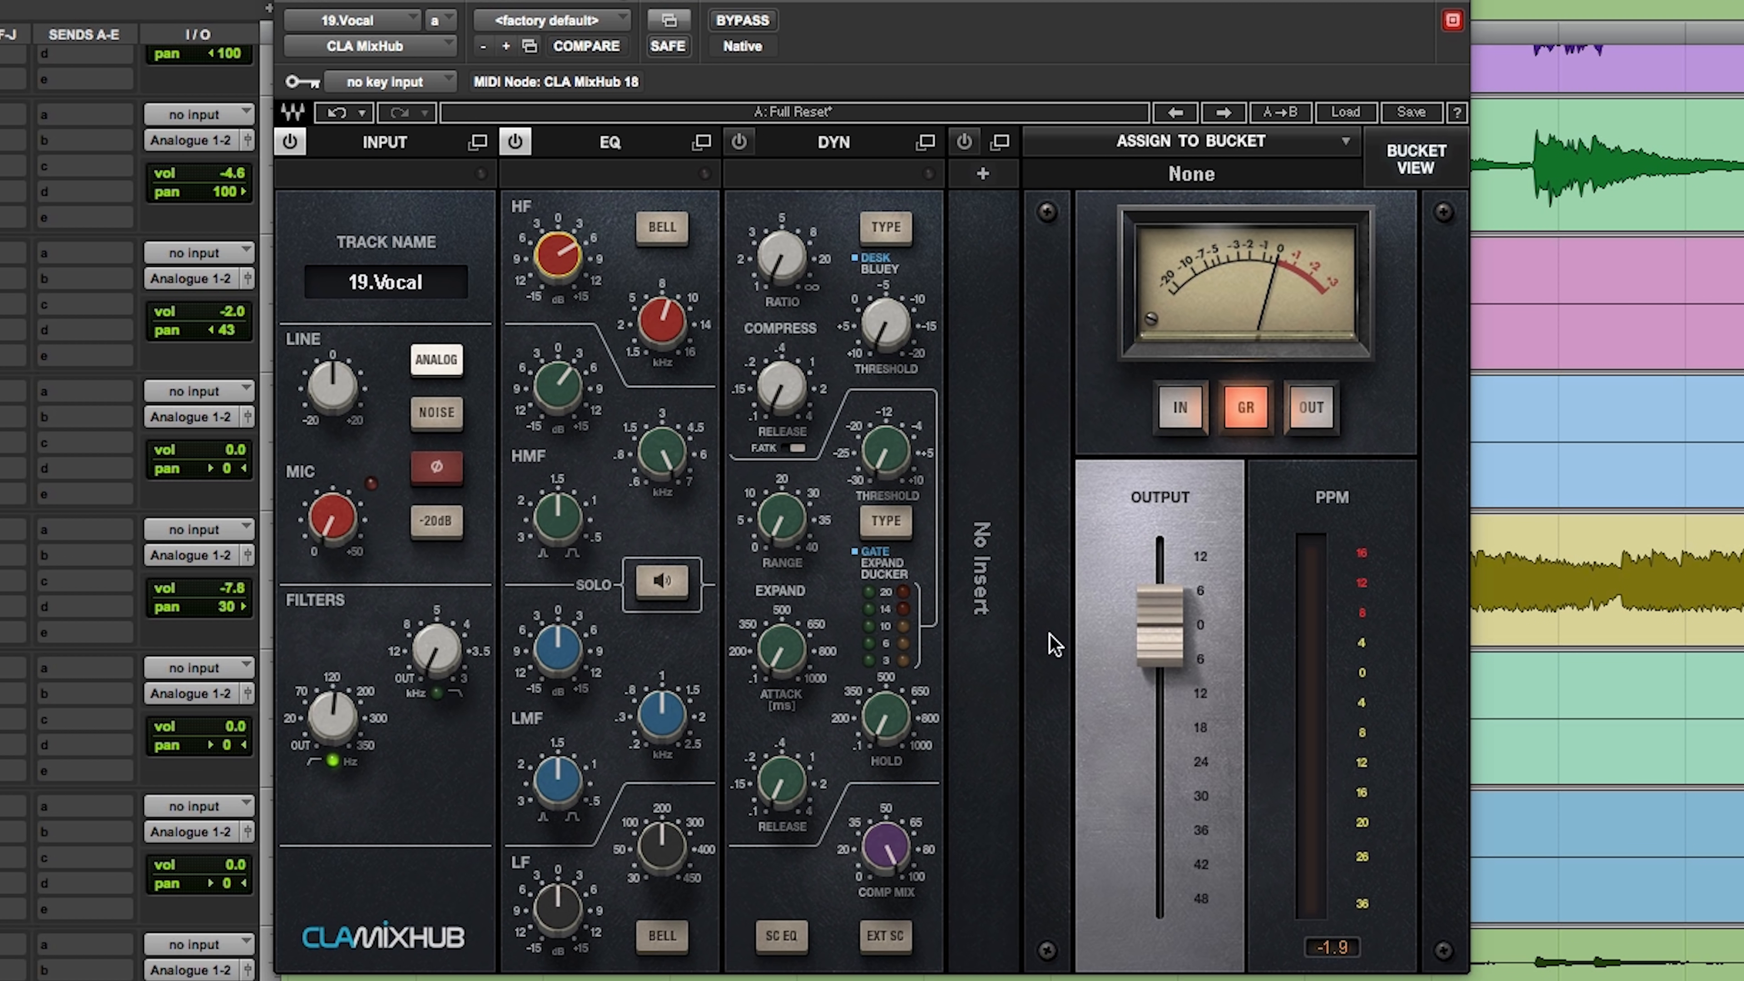
# Step: Compress the Vocal track at about 3.2:1 with a threshold near -10 dB and raise its output to about 4 dB
pyautogui.moveTo(769, 275); pyautogui.dragTo(769, 258)
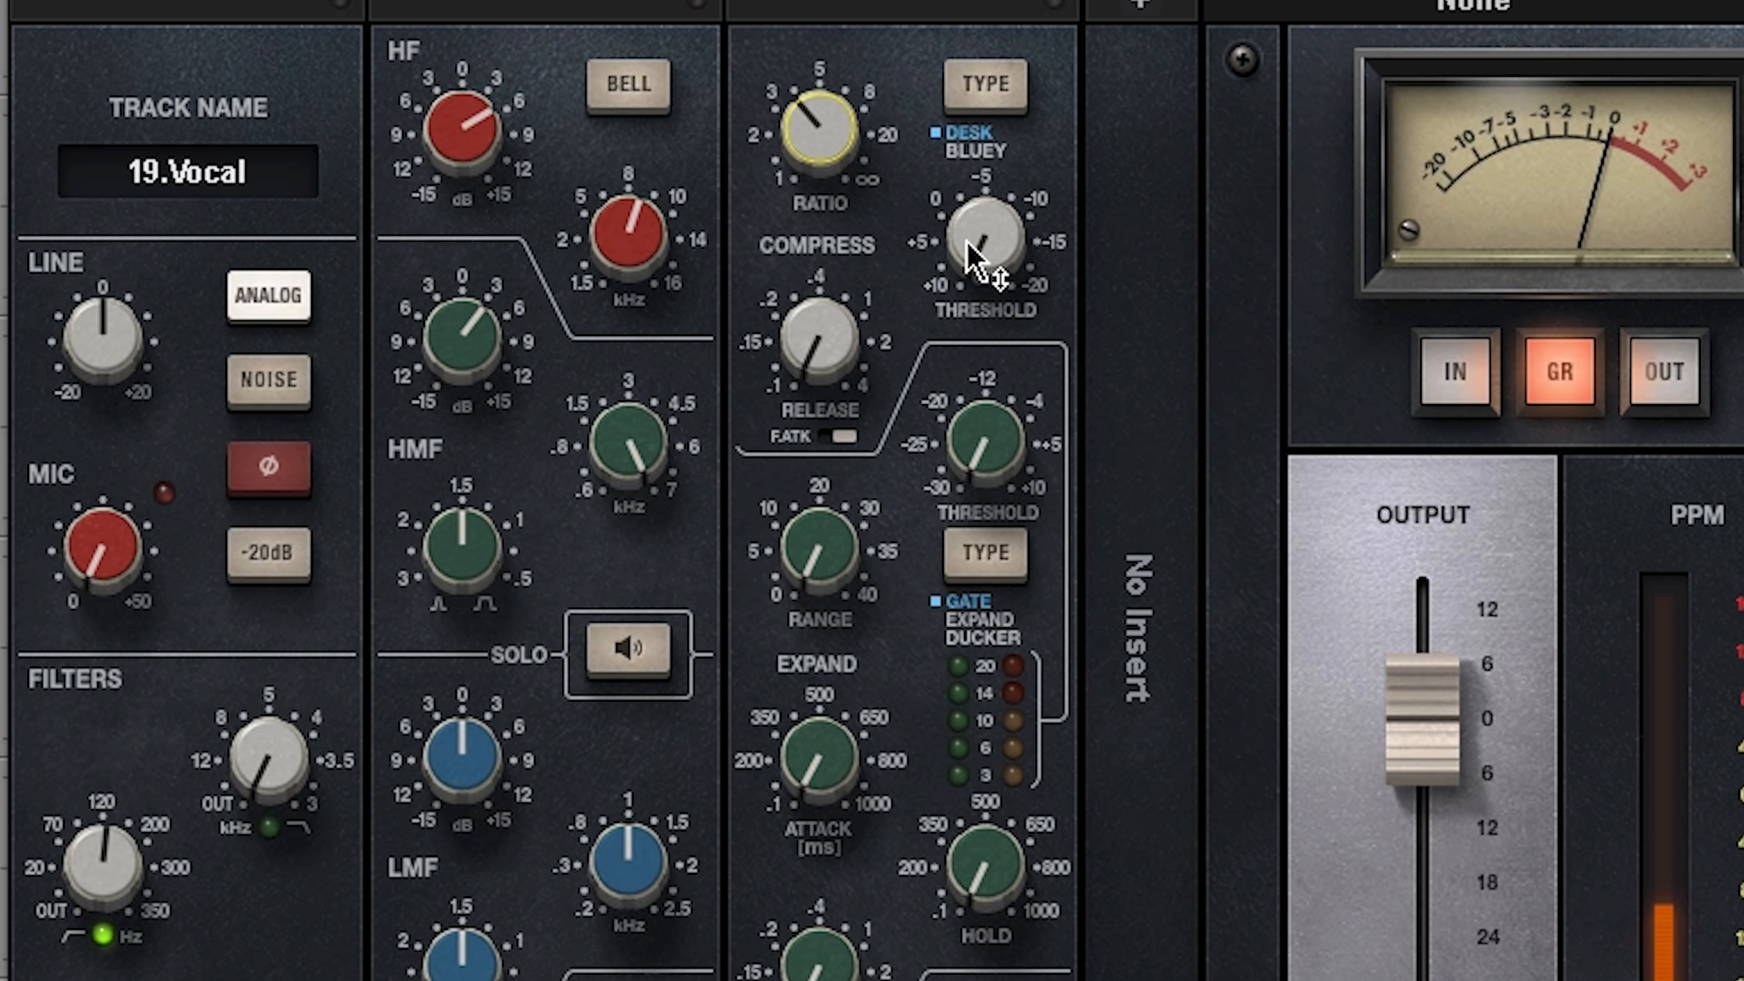
pyautogui.moveTo(975, 258); pyautogui.dragTo(975, 230)
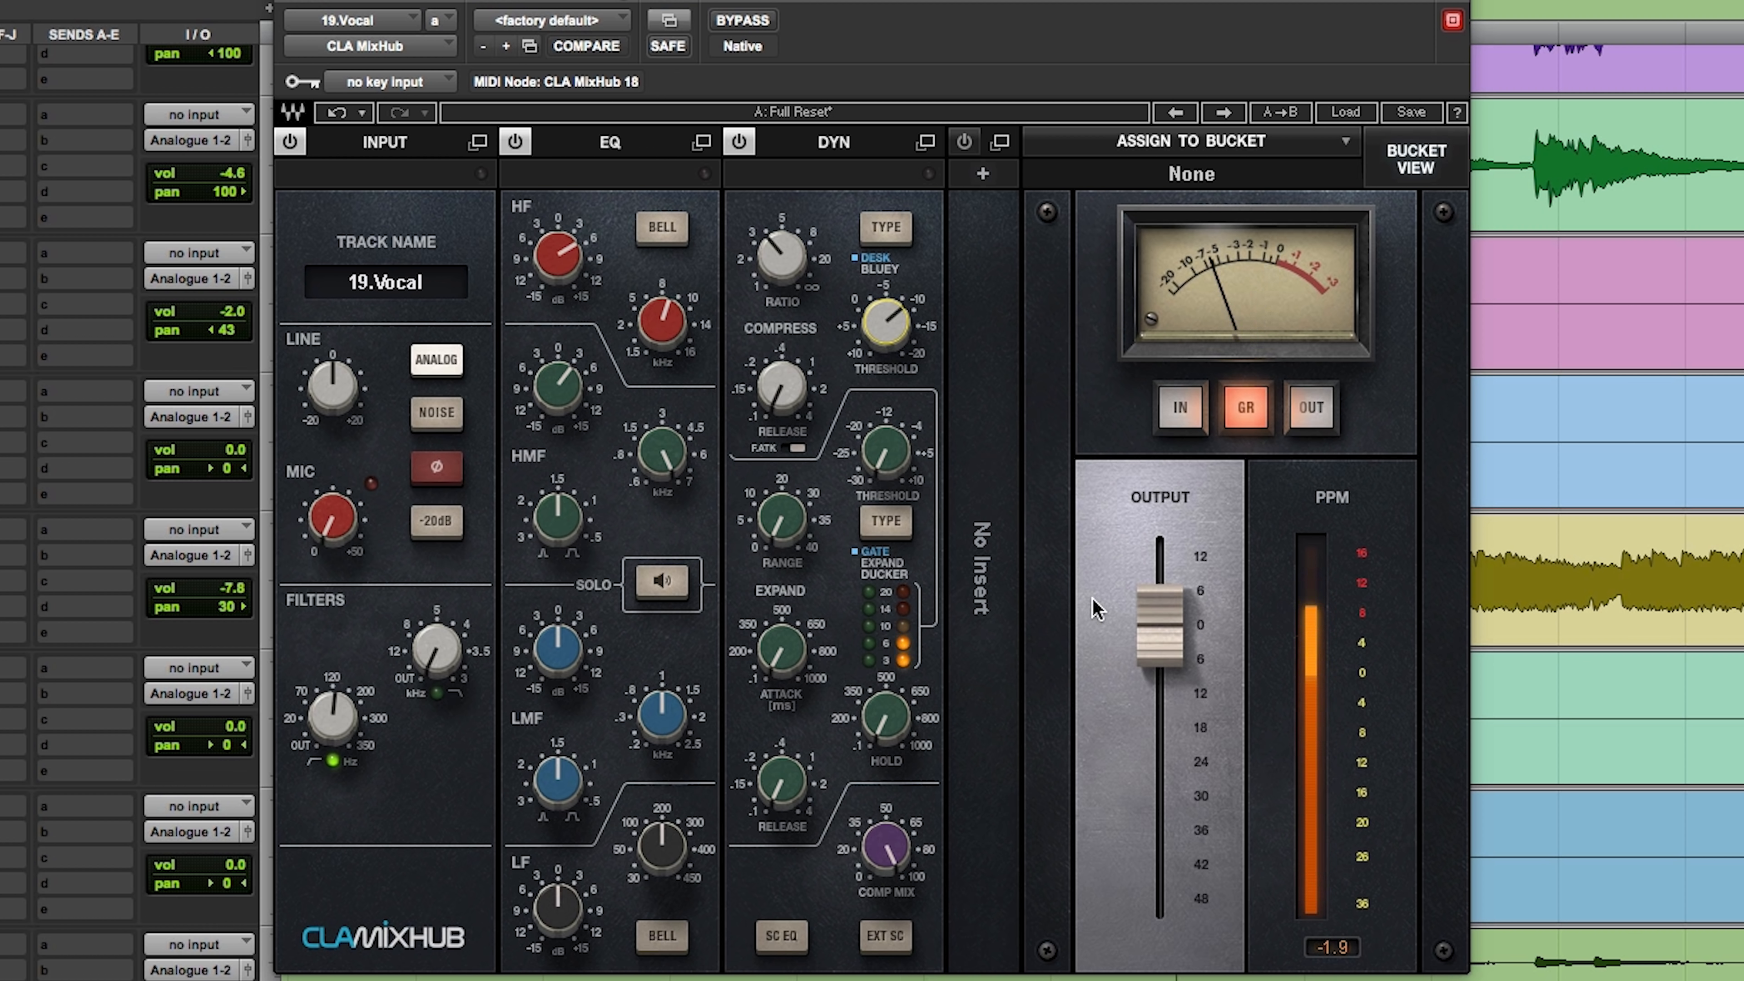
pyautogui.moveTo(1160, 636); pyautogui.dragTo(1160, 607)
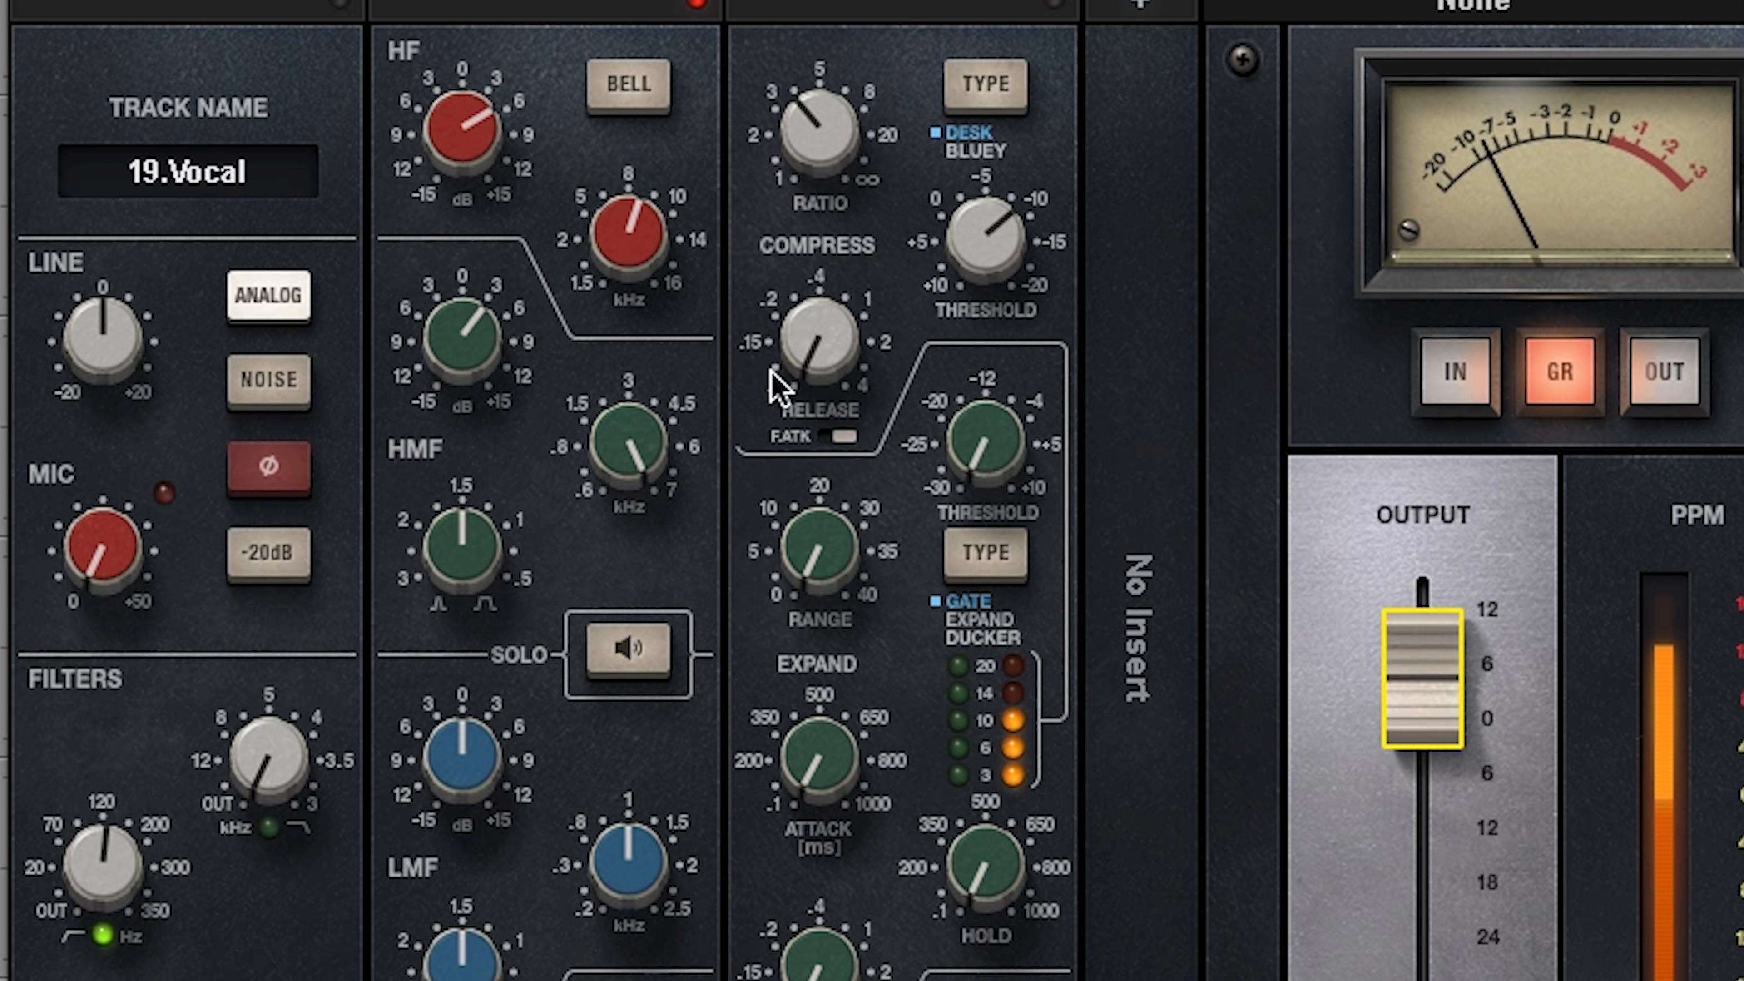
# Step: Reduce the Vocal track's HF and HMF boosts to roughly 2 dB each and set the compression ratio to 3.5:1
pyautogui.moveTo(449, 130); pyautogui.dragTo(449, 154)
pyautogui.moveTo(470, 317); pyautogui.dragTo(470, 330)
pyautogui.moveTo(467, 98); pyautogui.dragTo(467, 111)
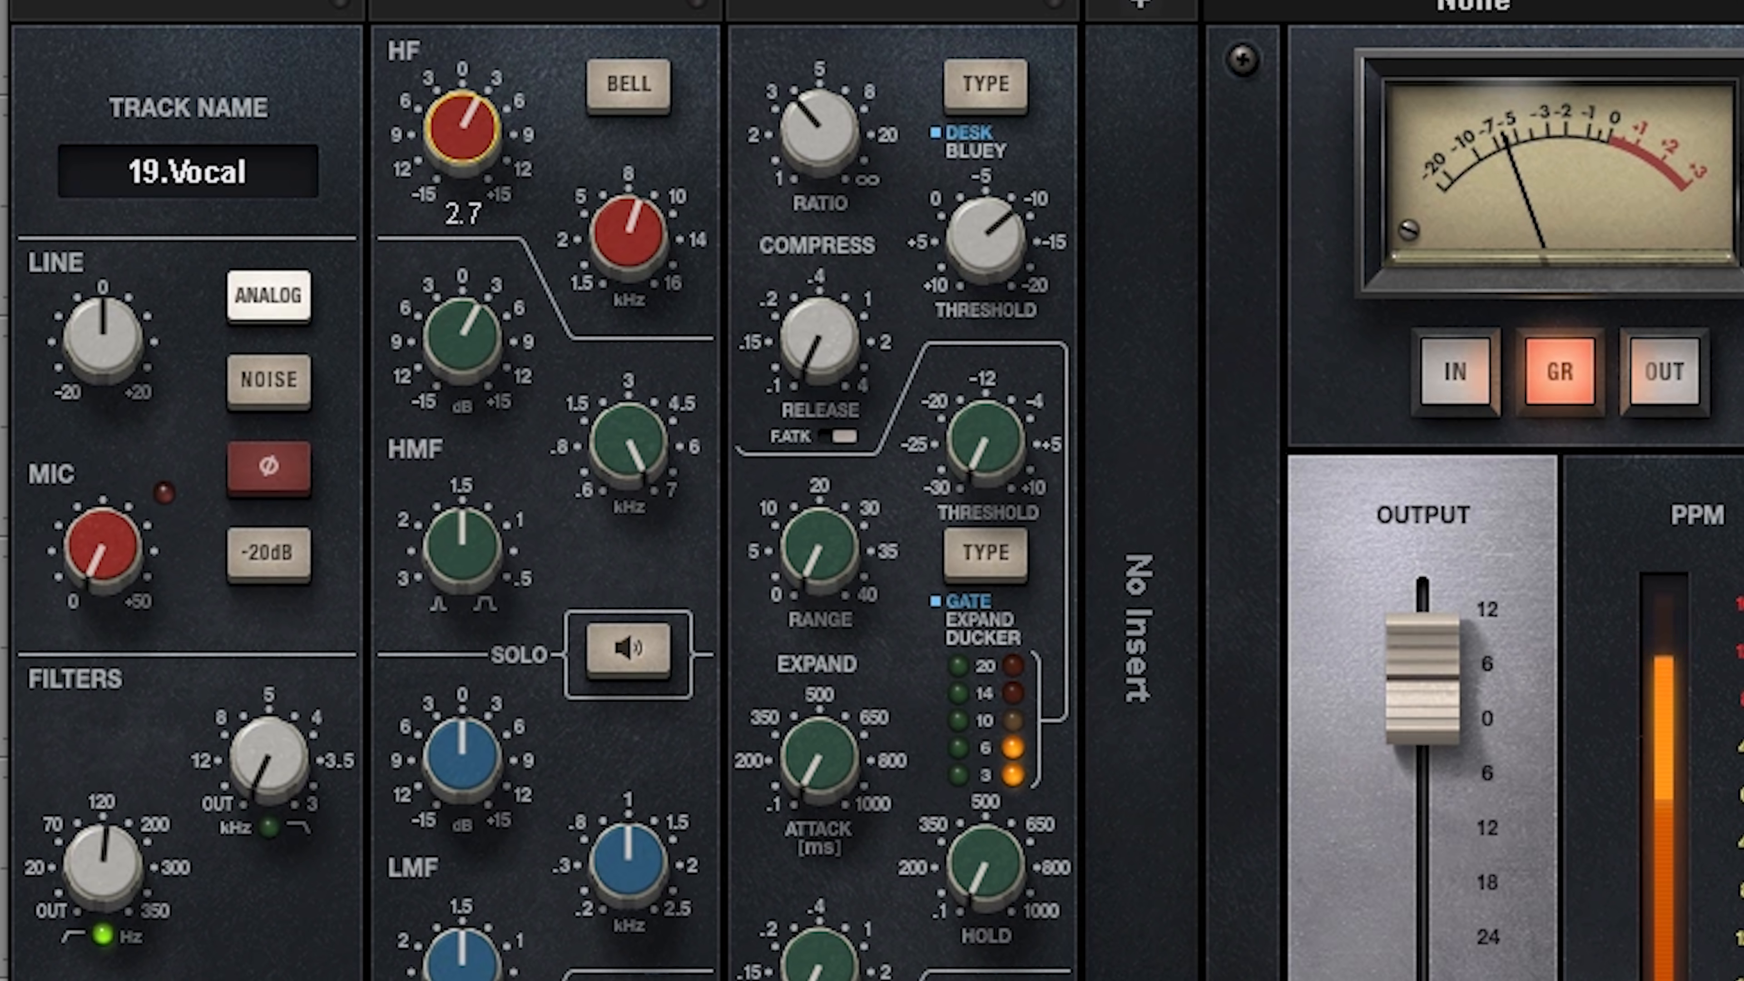
pyautogui.moveTo(467, 111); pyautogui.dragTo(466, 113)
pyautogui.moveTo(457, 323); pyautogui.dragTo(457, 327)
pyautogui.moveTo(471, 124); pyautogui.dragTo(471, 130)
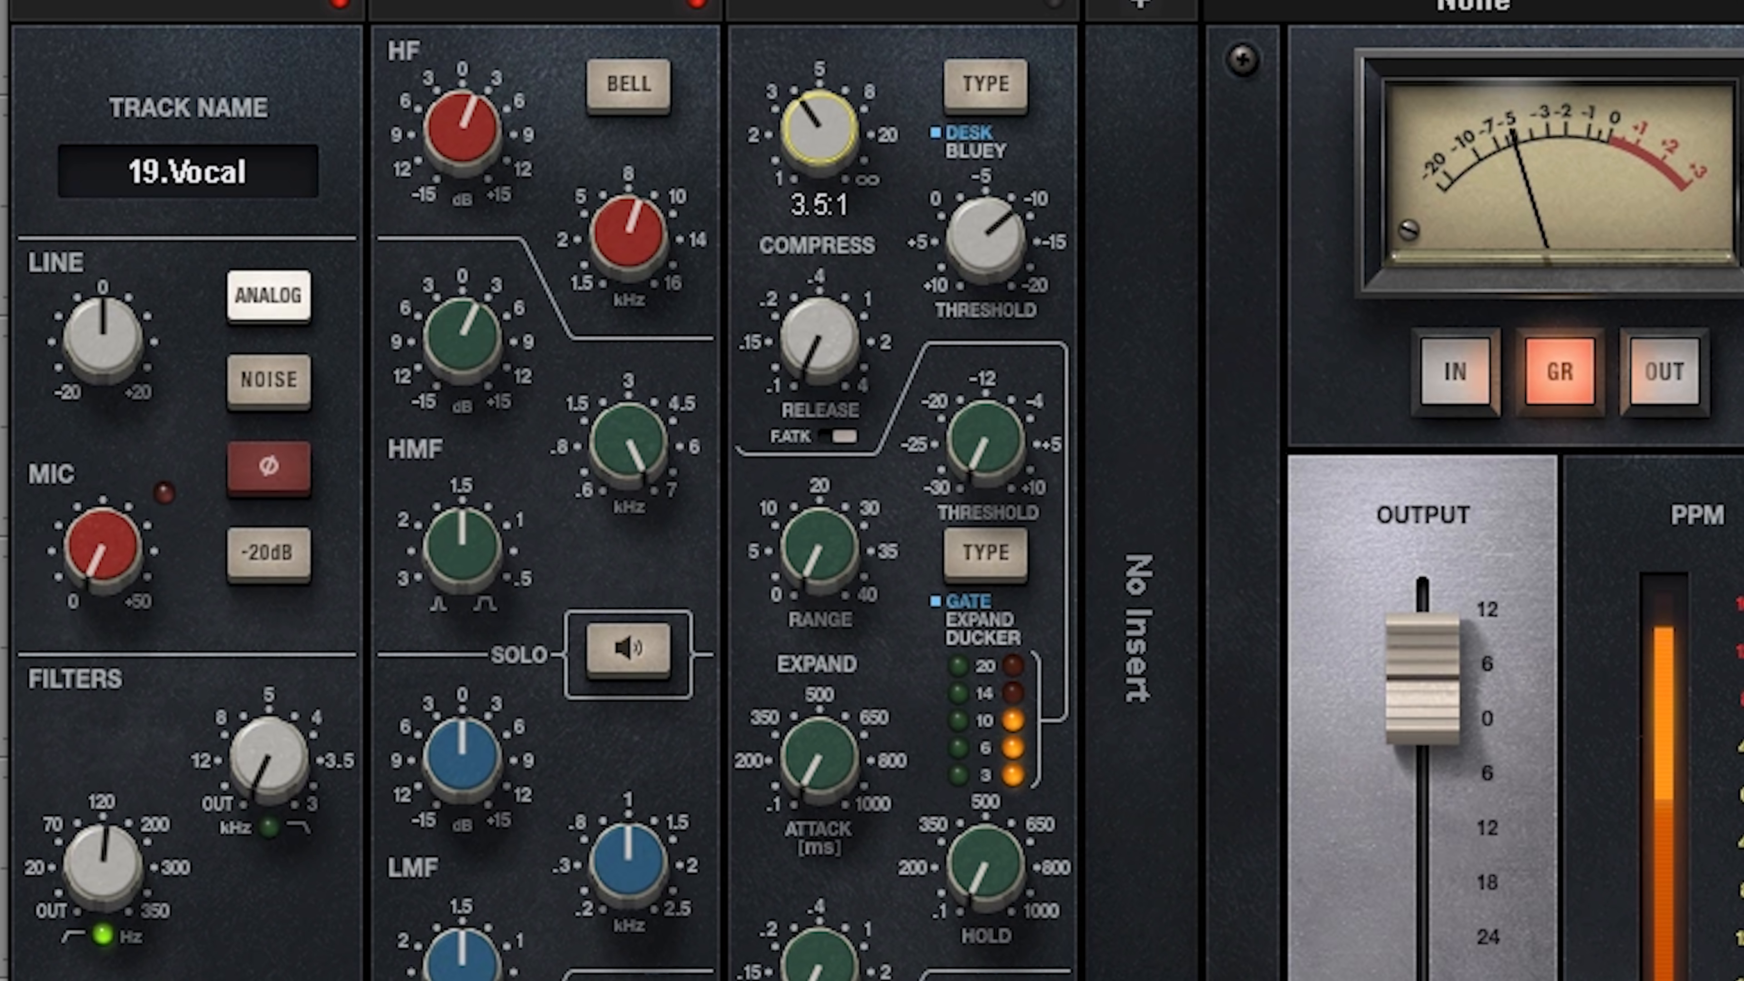
pyautogui.moveTo(479, 130); pyautogui.dragTo(479, 132)
pyautogui.moveTo(483, 318); pyautogui.dragTo(483, 320)
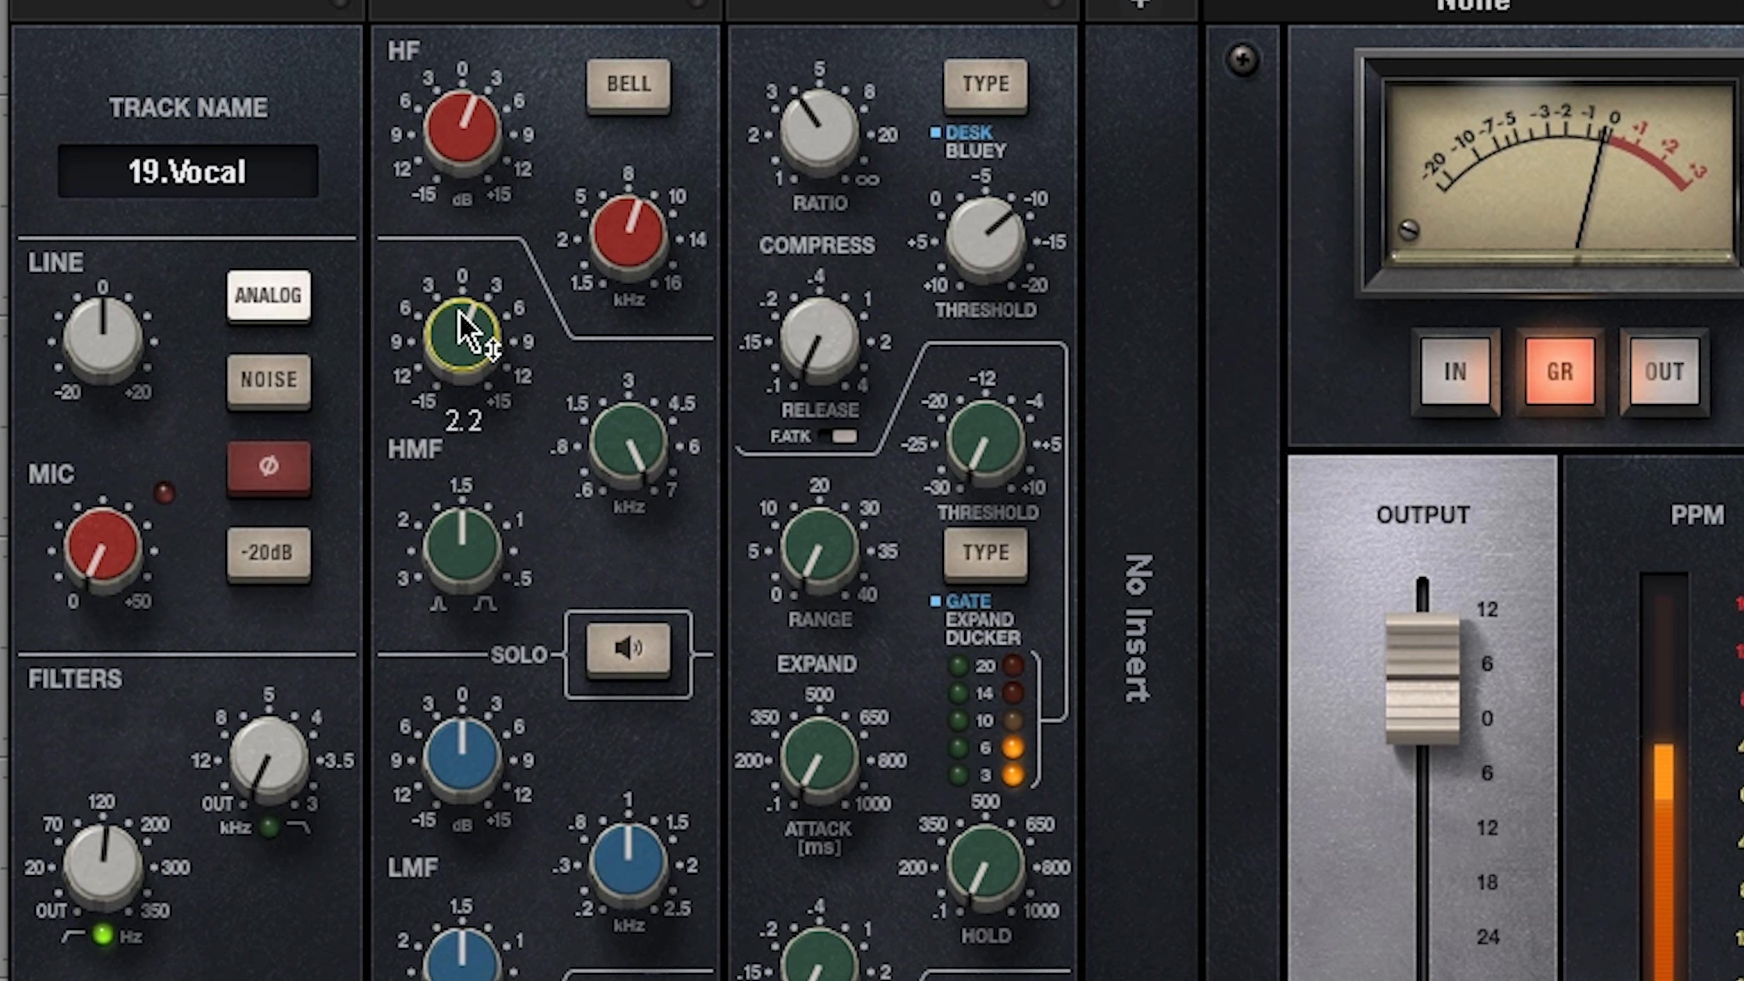
pyautogui.moveTo(464, 131); pyautogui.dragTo(464, 134)
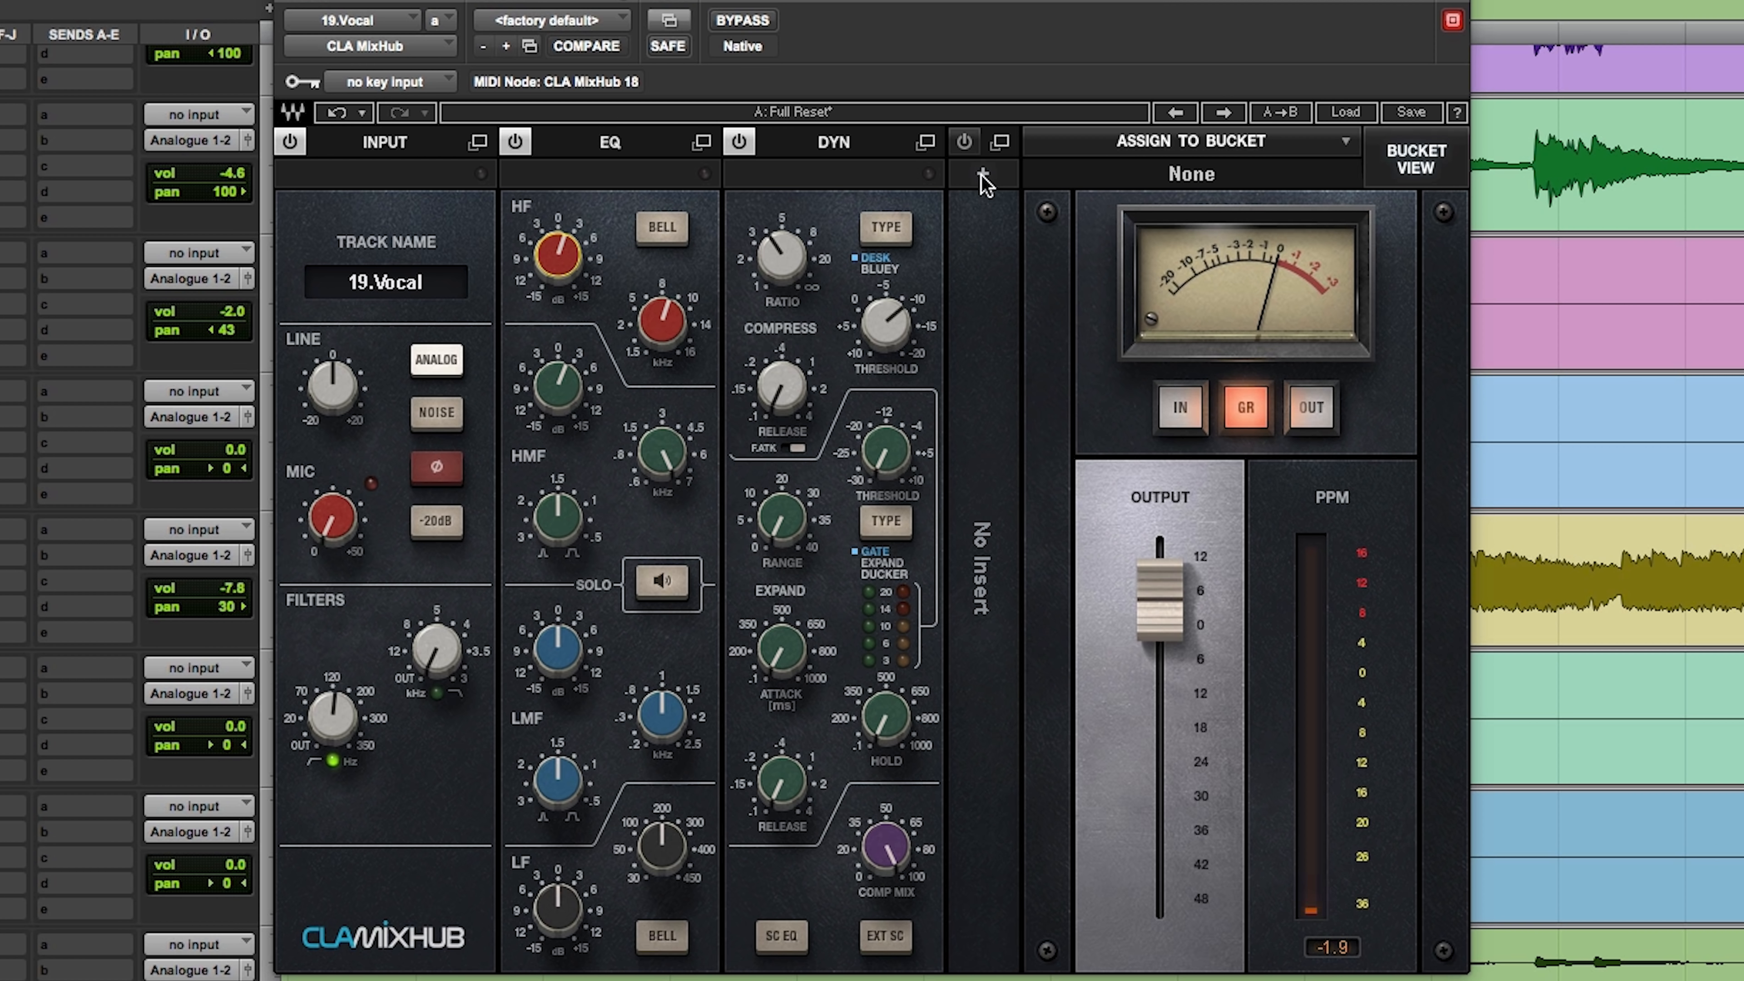
# Step: Load the CLA-76 compressor into the insert slot of the Vocal track's CLA MixHub
pyautogui.click(1140, 2)
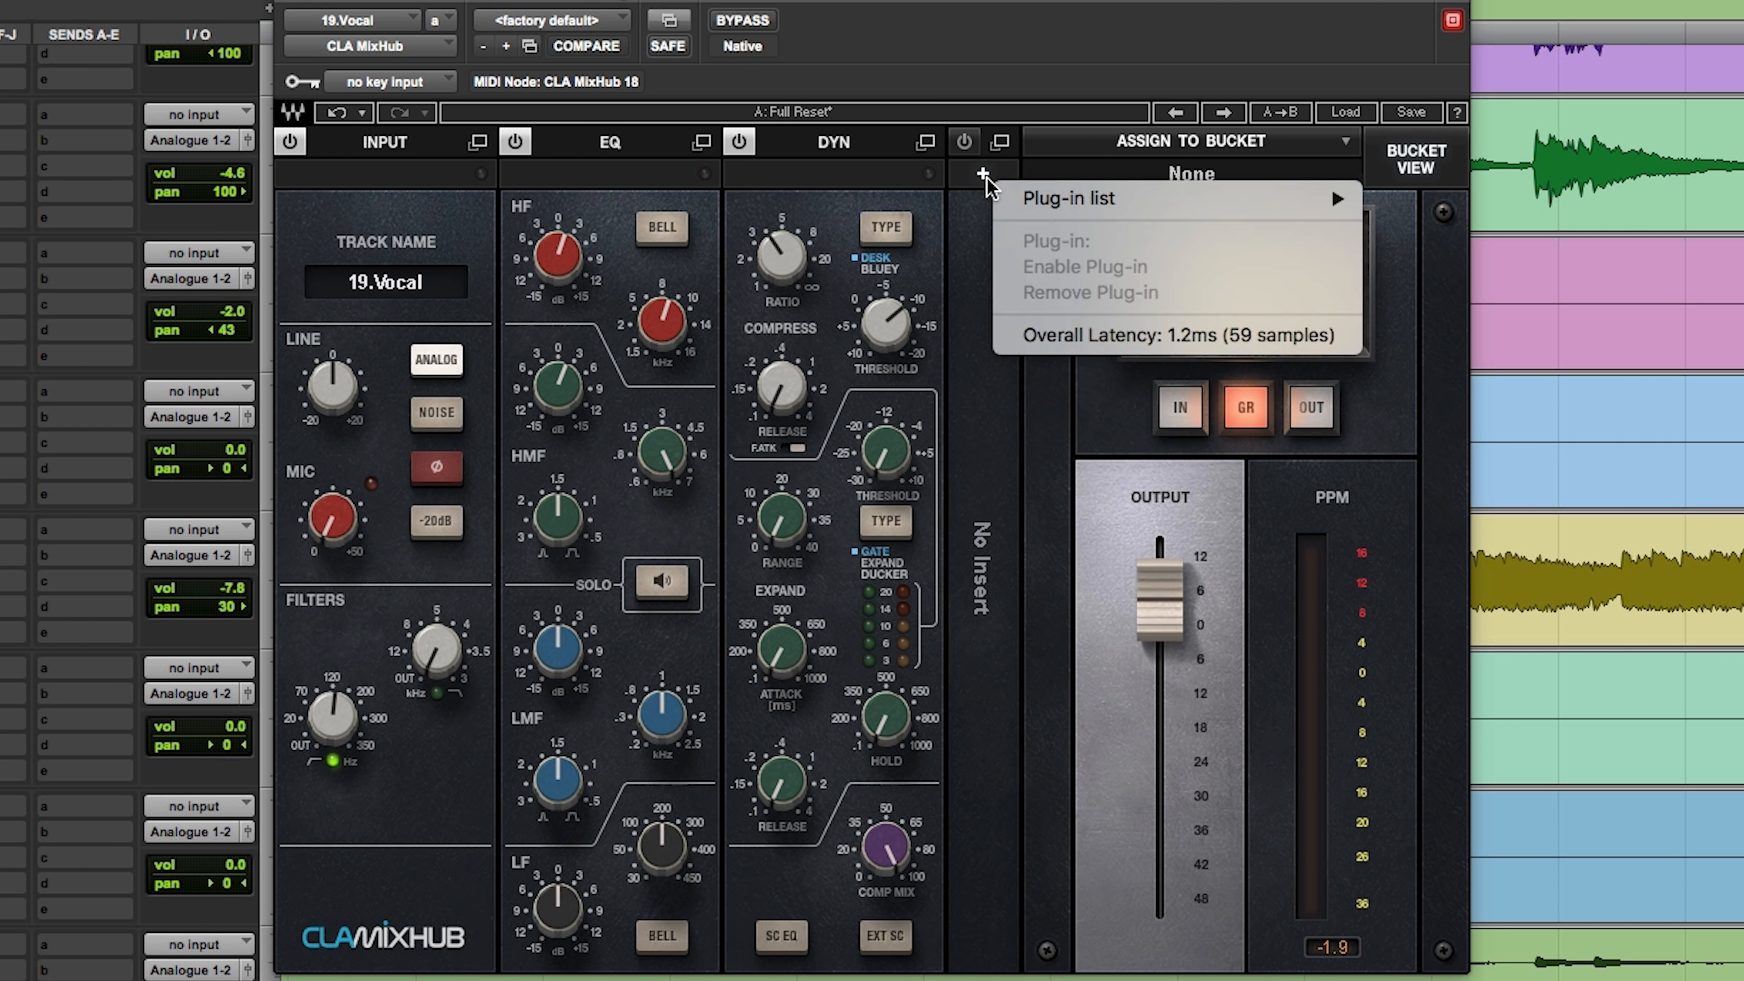
pyautogui.click(1015, 459)
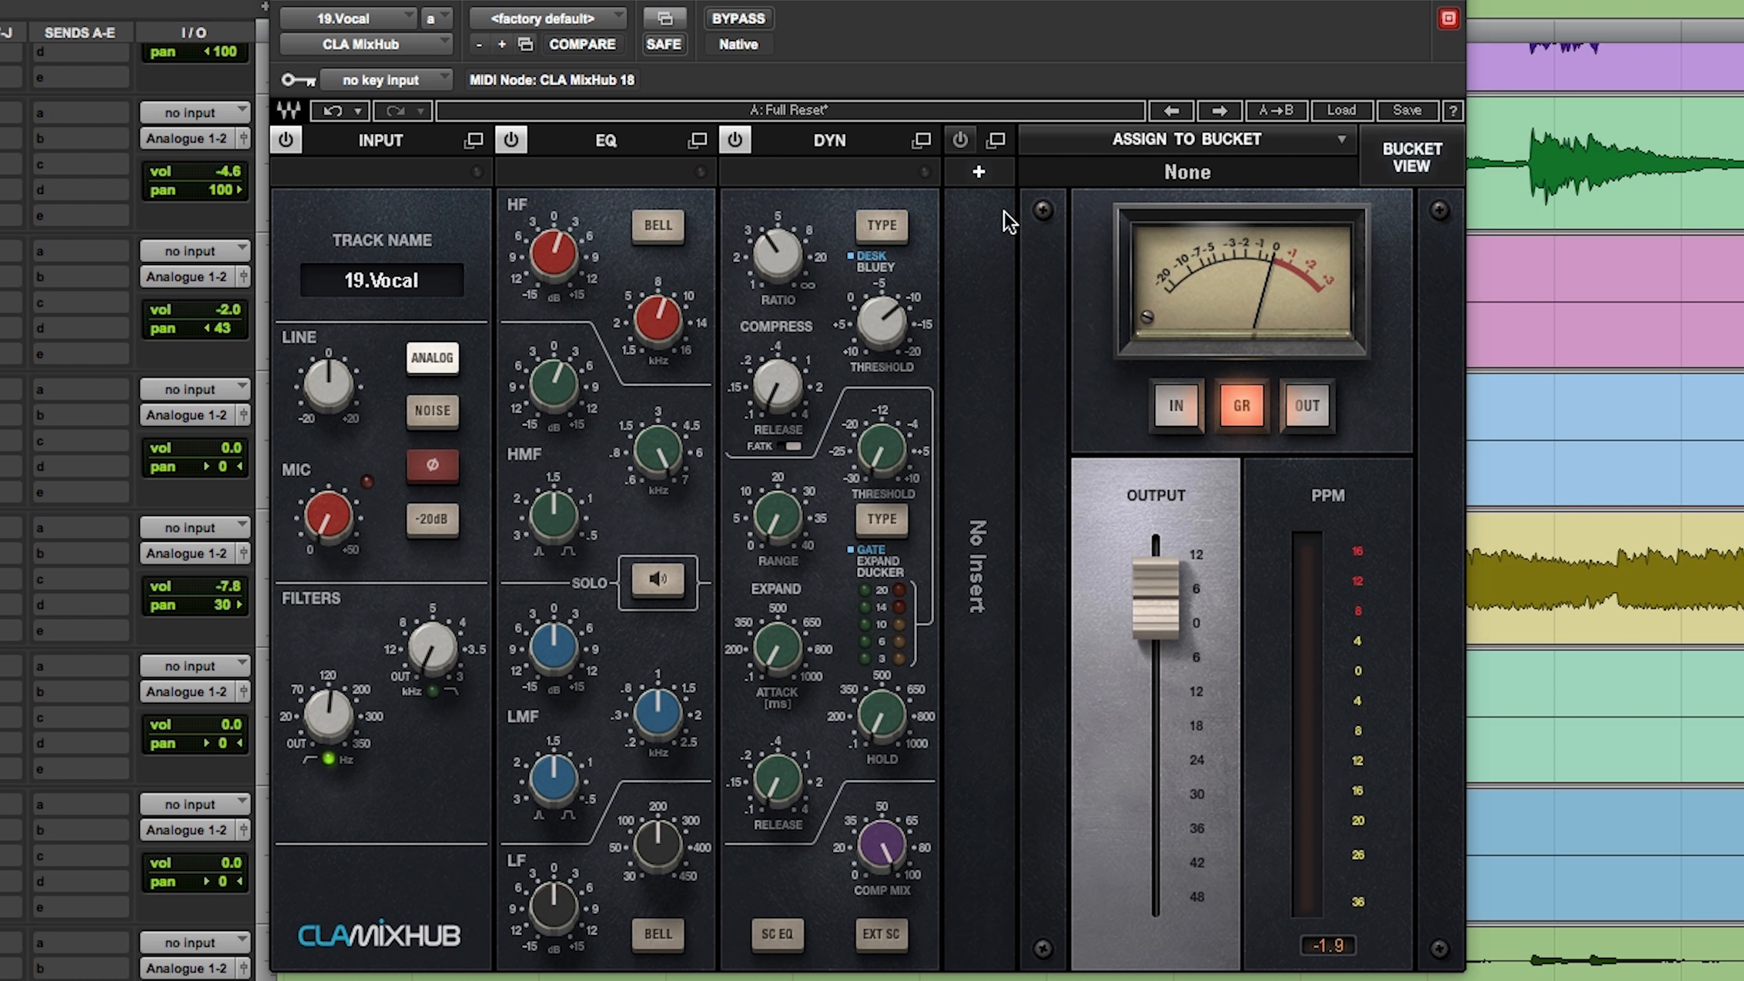
pyautogui.click(979, 176)
pyautogui.moveTo(1021, 199)
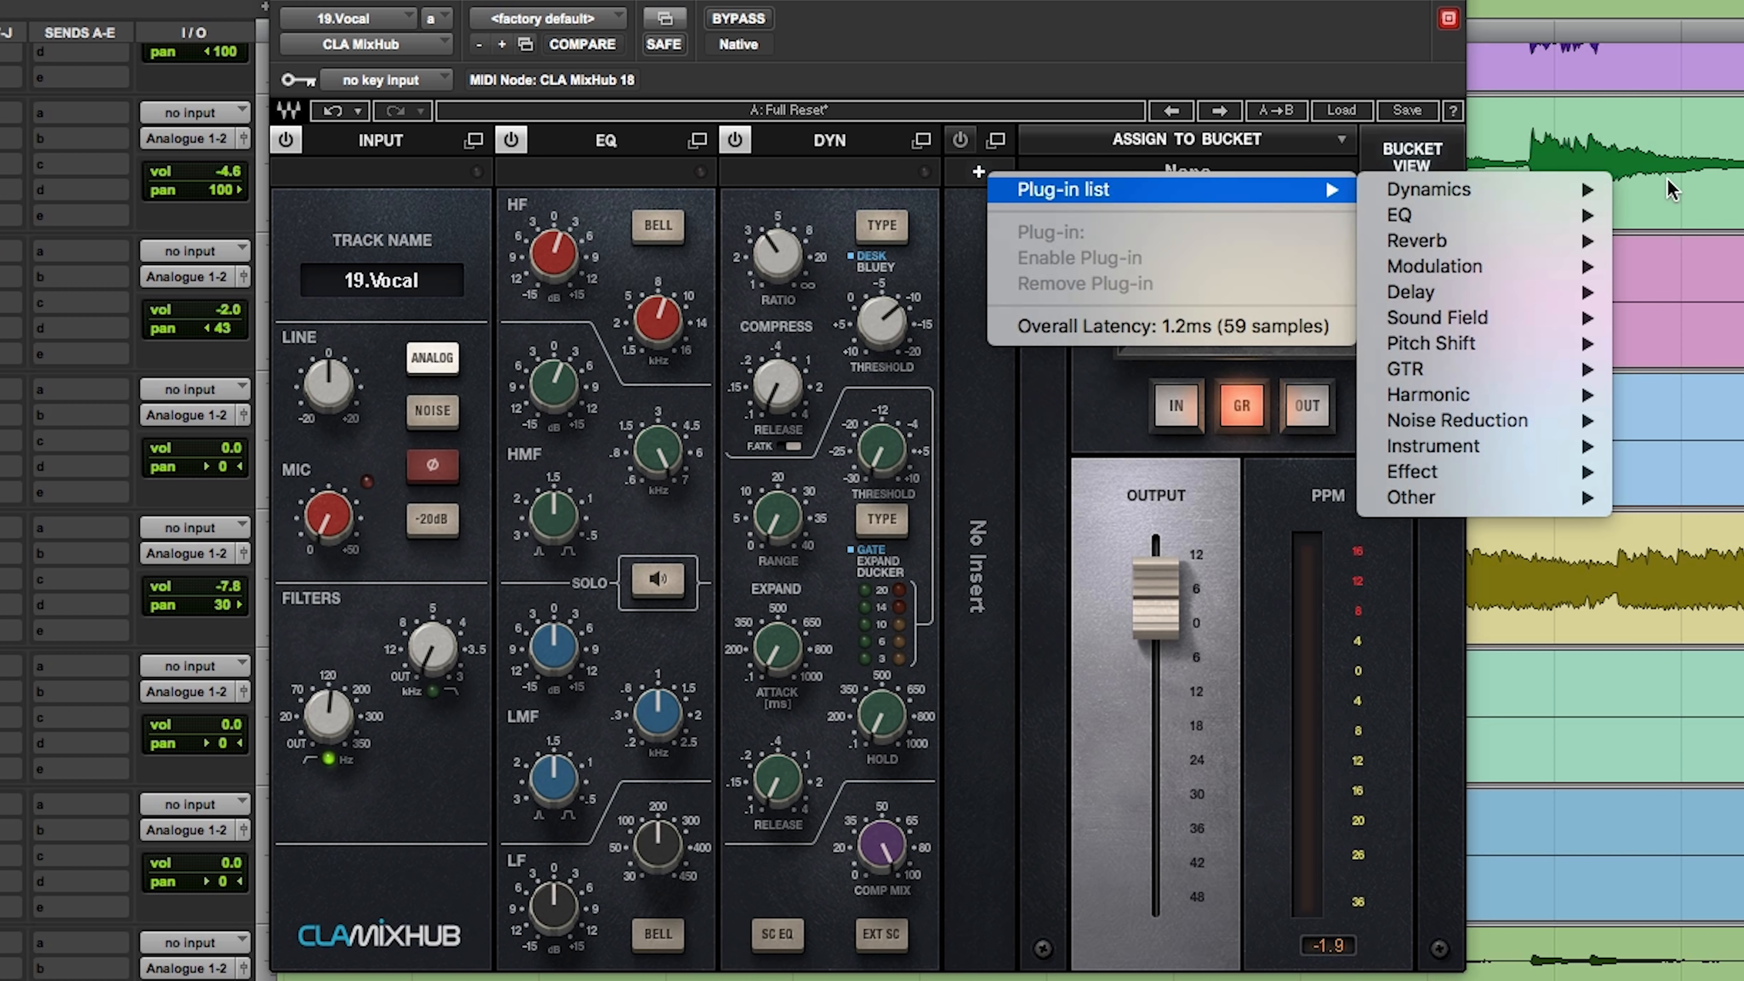
pyautogui.moveTo(1428, 189)
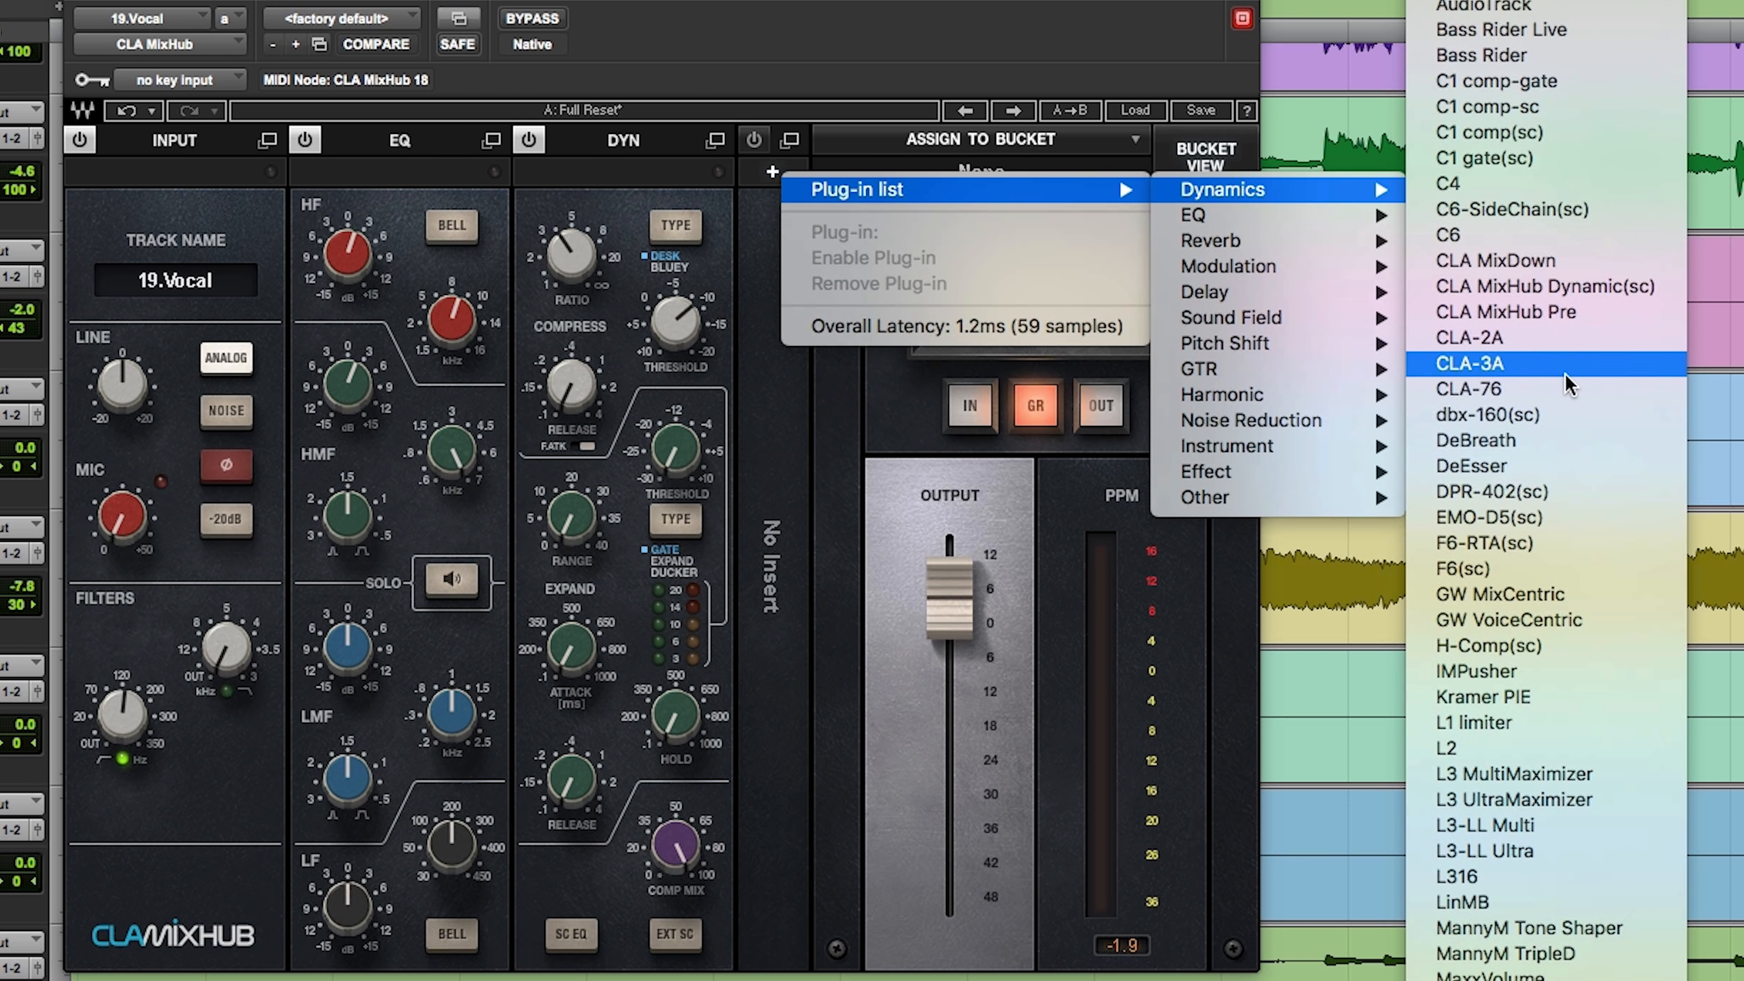
pyautogui.click(1569, 390)
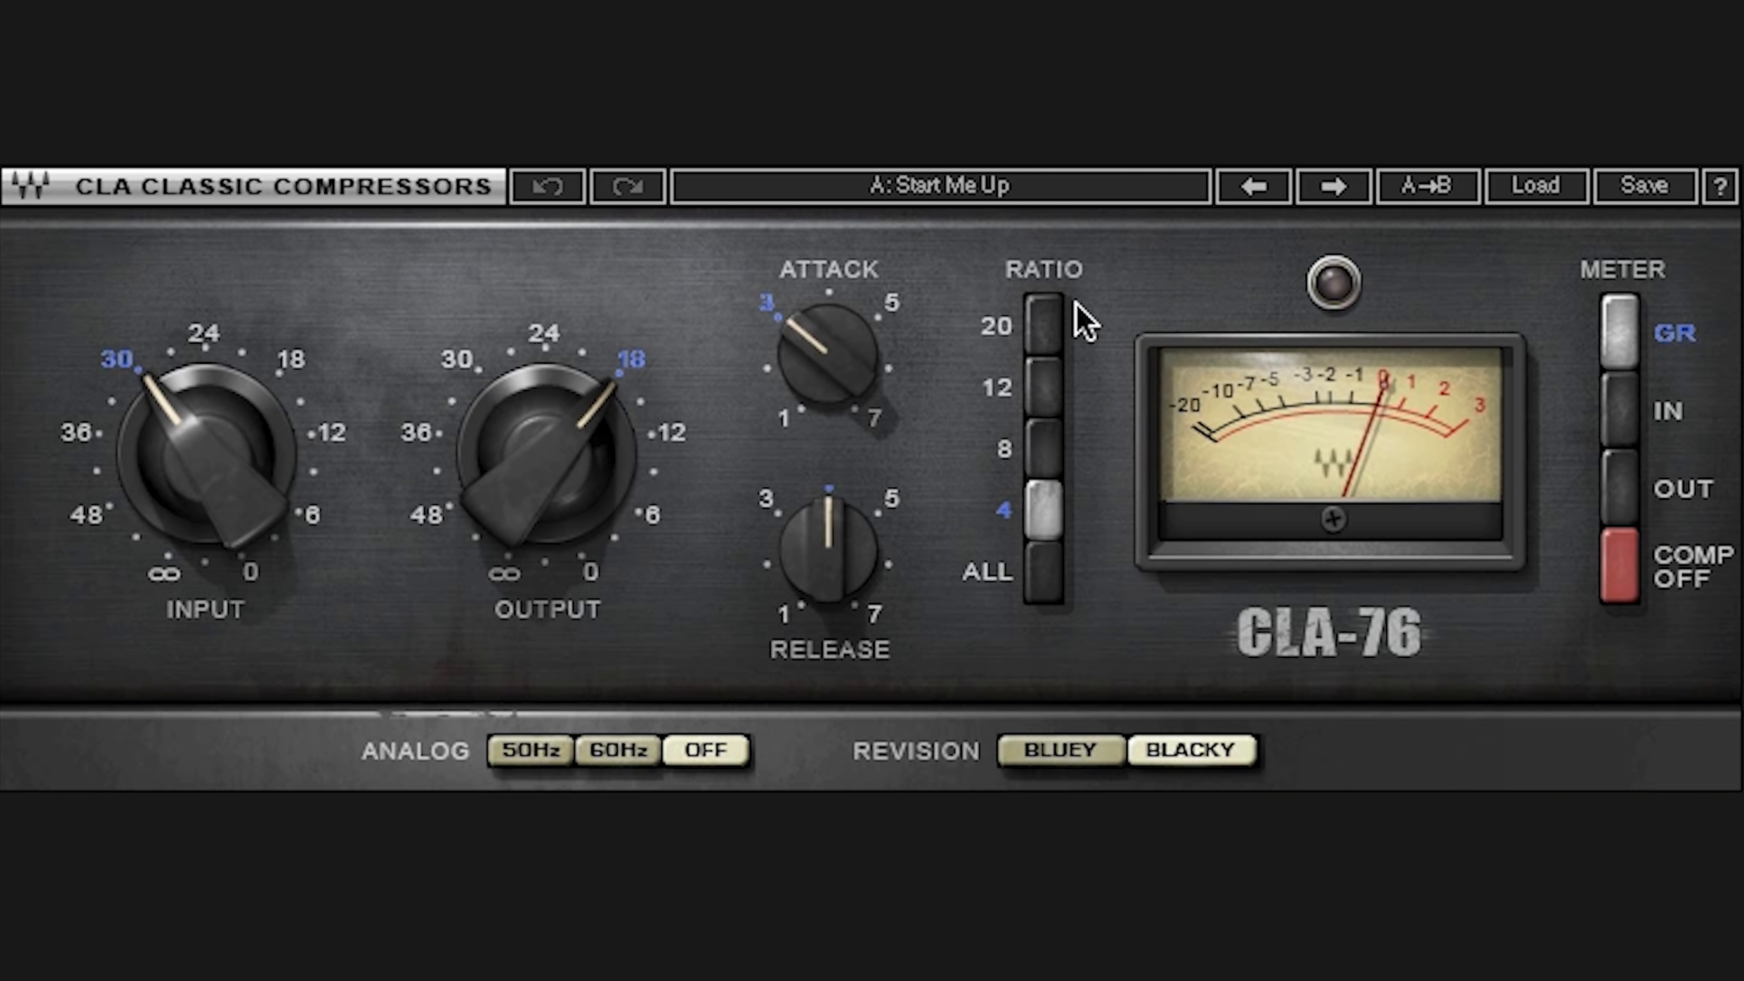
# Step: Set the Vocal track's CLA-76 ratio to 20 and return to the full CLA MixHub channel view
pyautogui.click(971, 443)
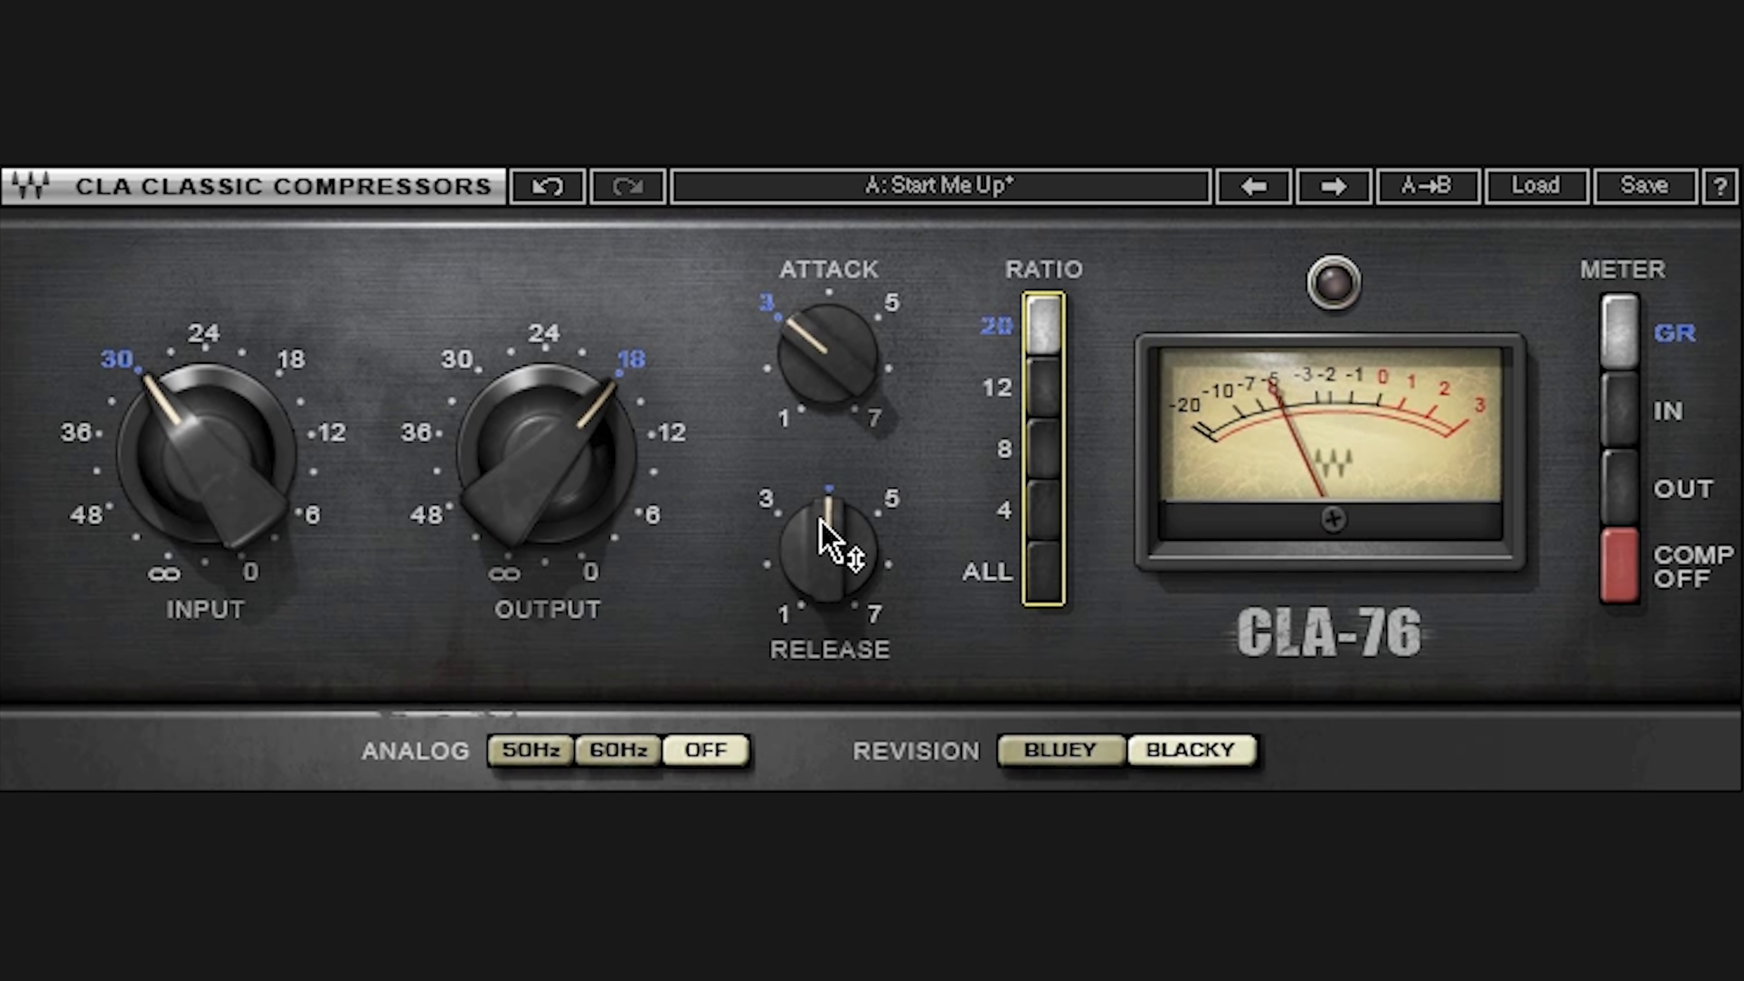
pyautogui.moveTo(828, 536)
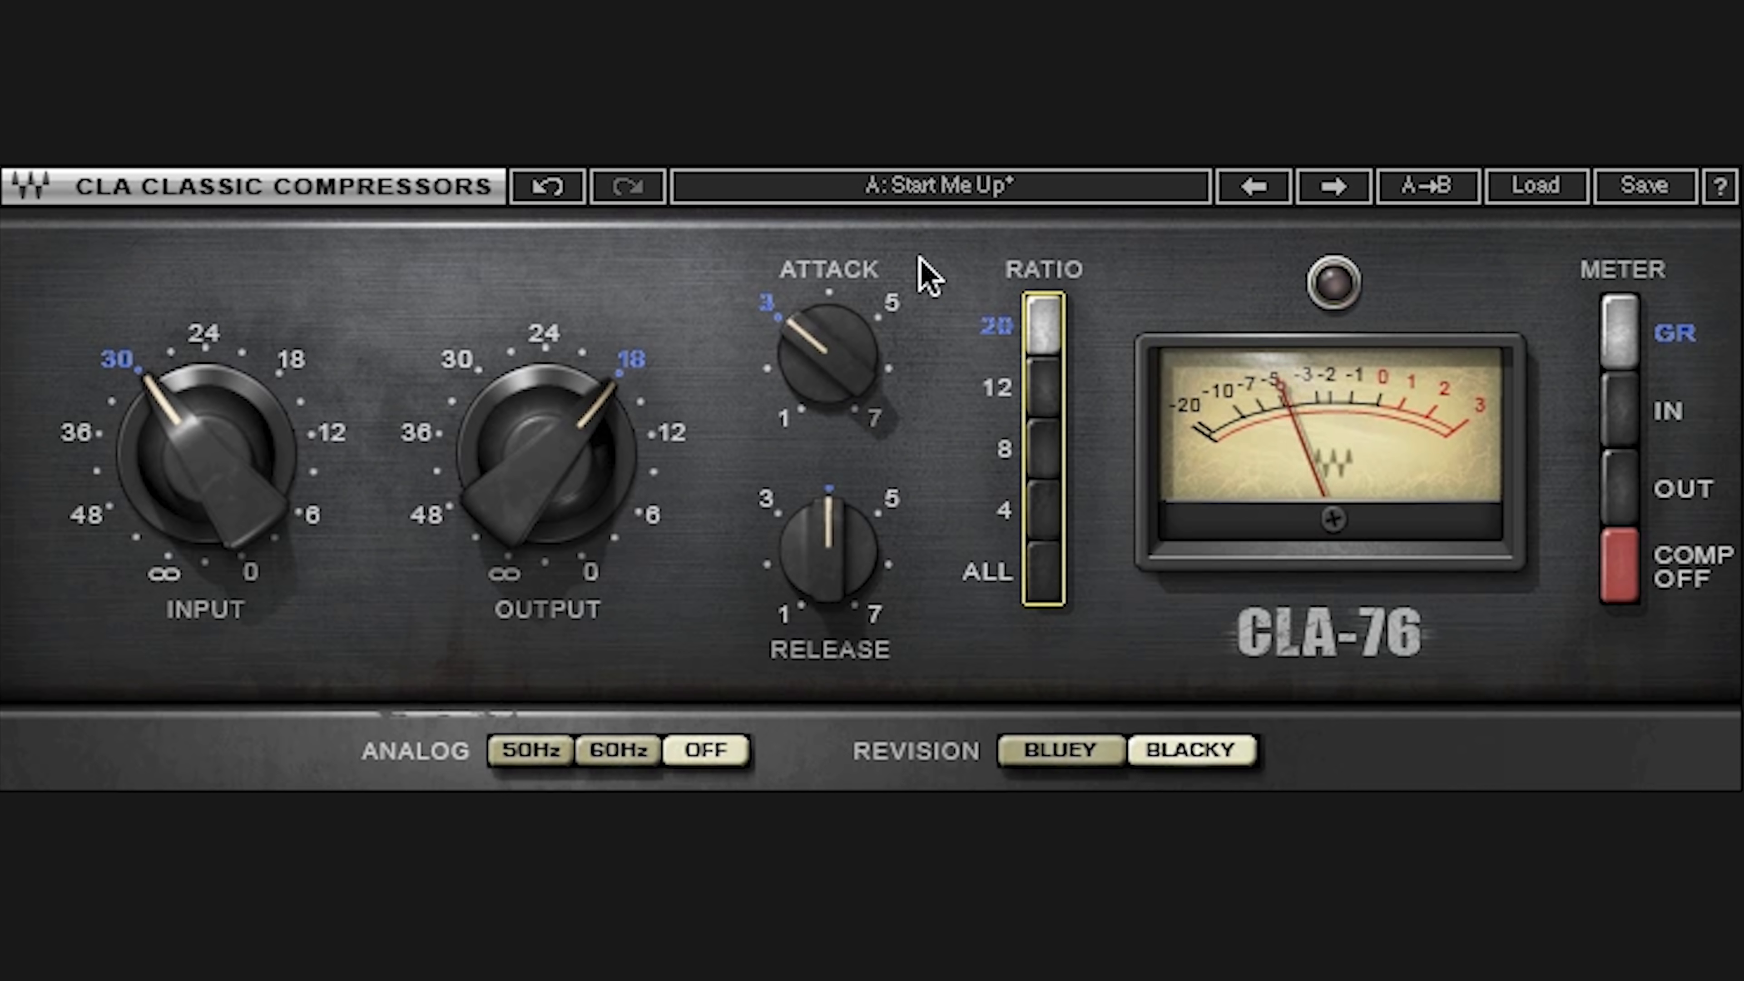
pyautogui.click(547, 460)
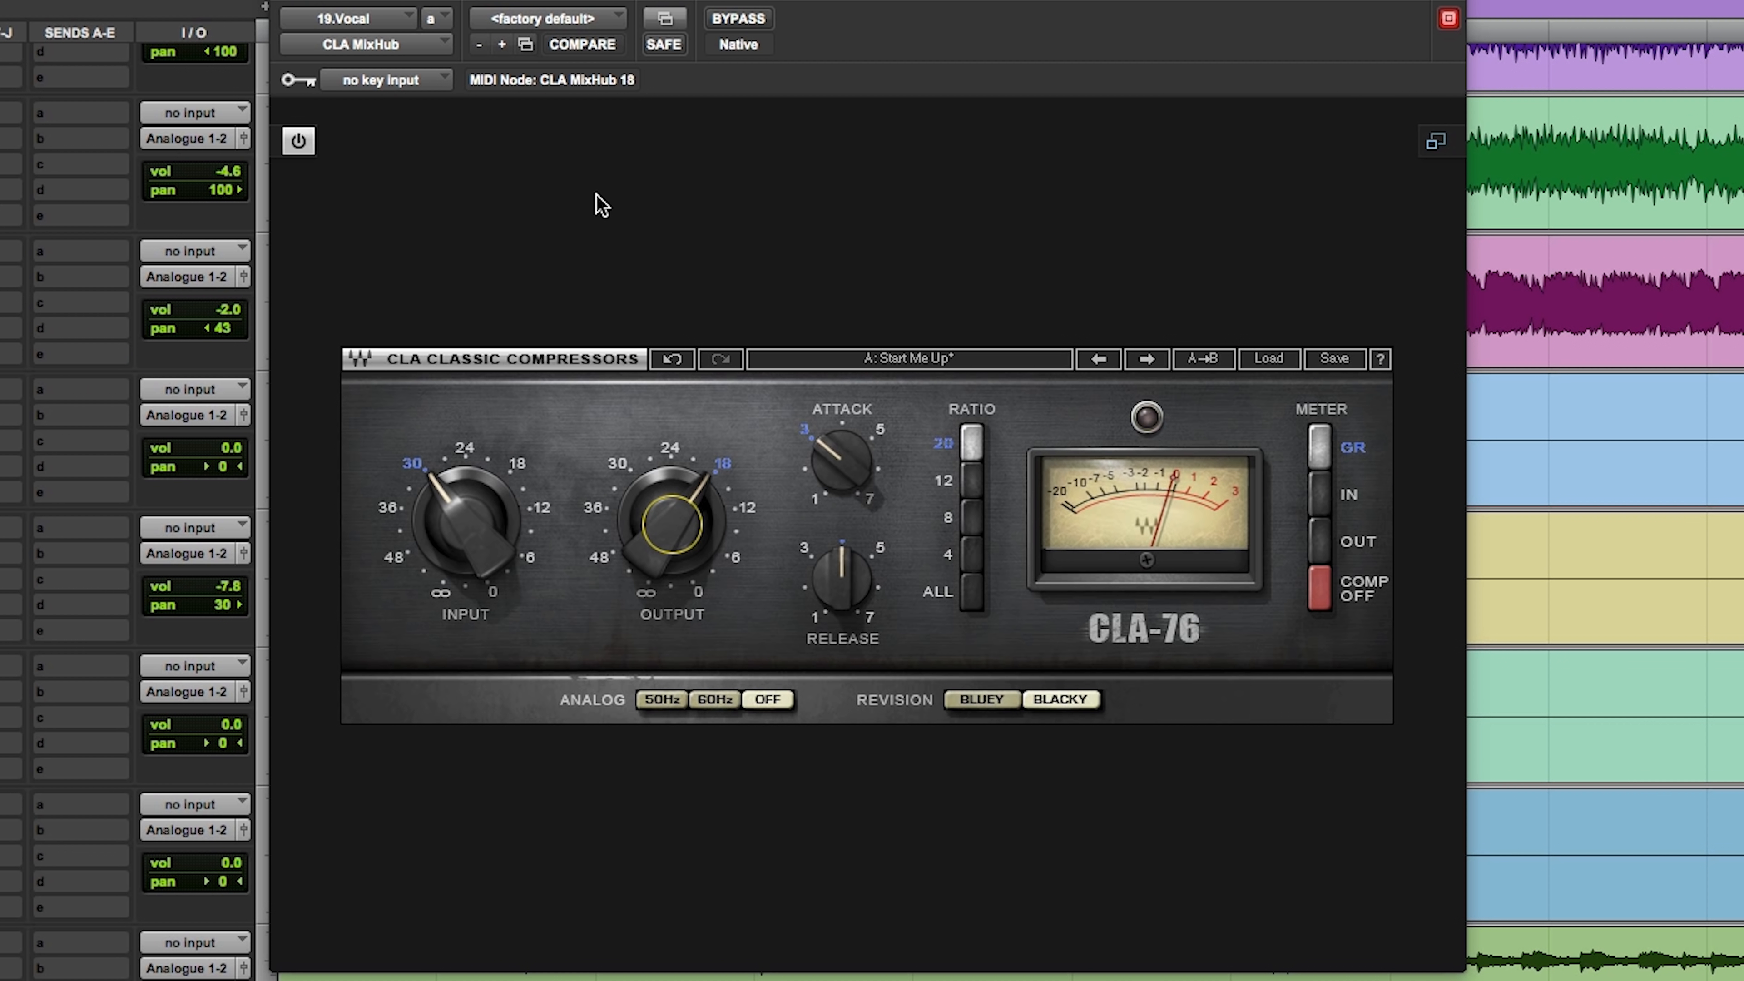
pyautogui.click(1437, 141)
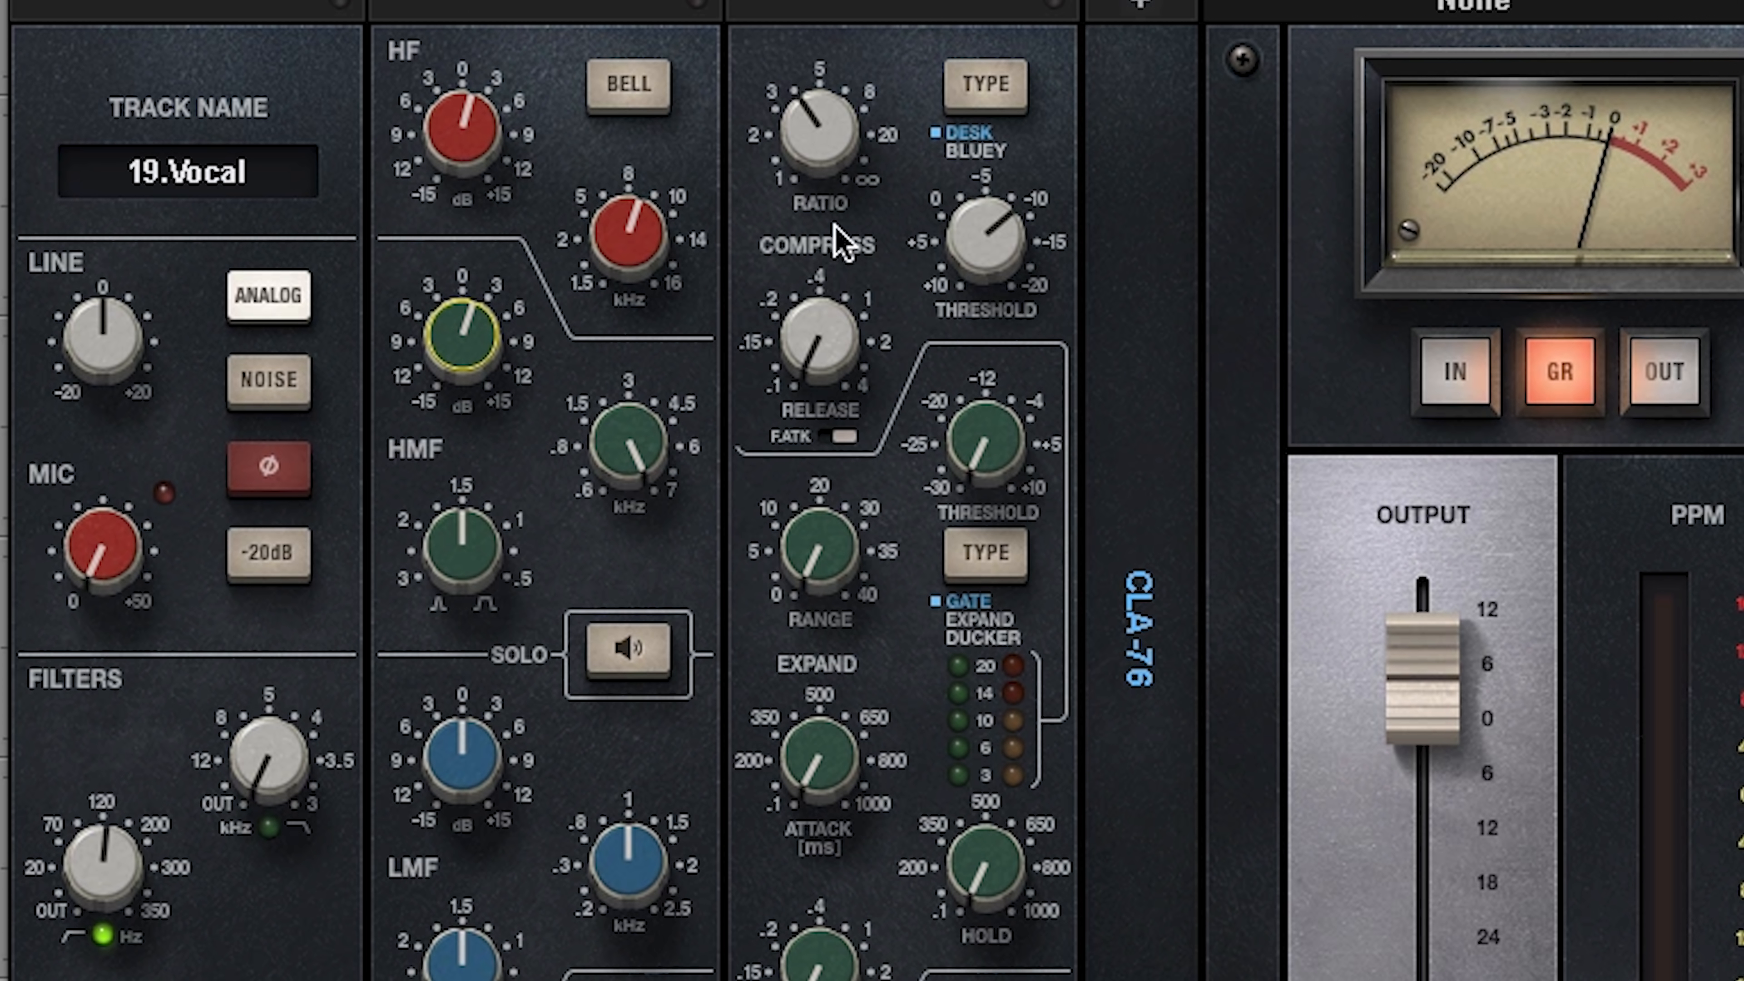
# Step: Fine-tune the Vocal track's compressor threshold, HMF gain and high-pass filter in CLA MixHub
pyautogui.moveTo(986, 217)
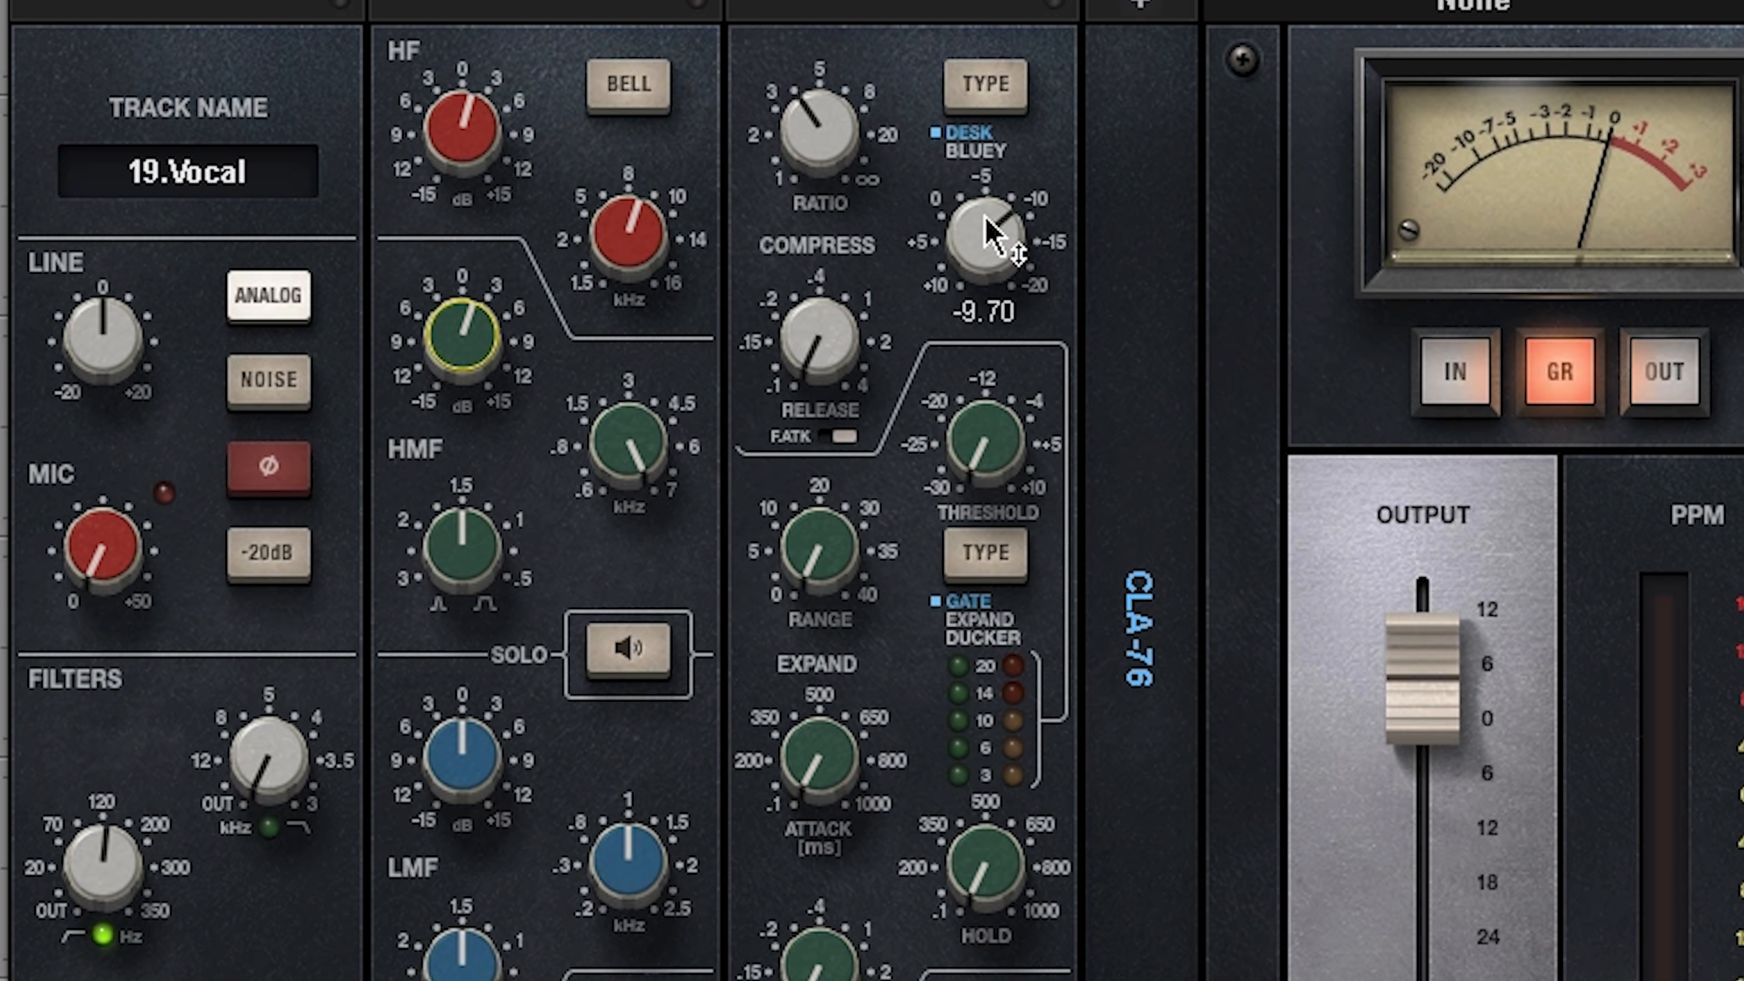
pyautogui.moveTo(988, 234); pyautogui.dragTo(989, 240)
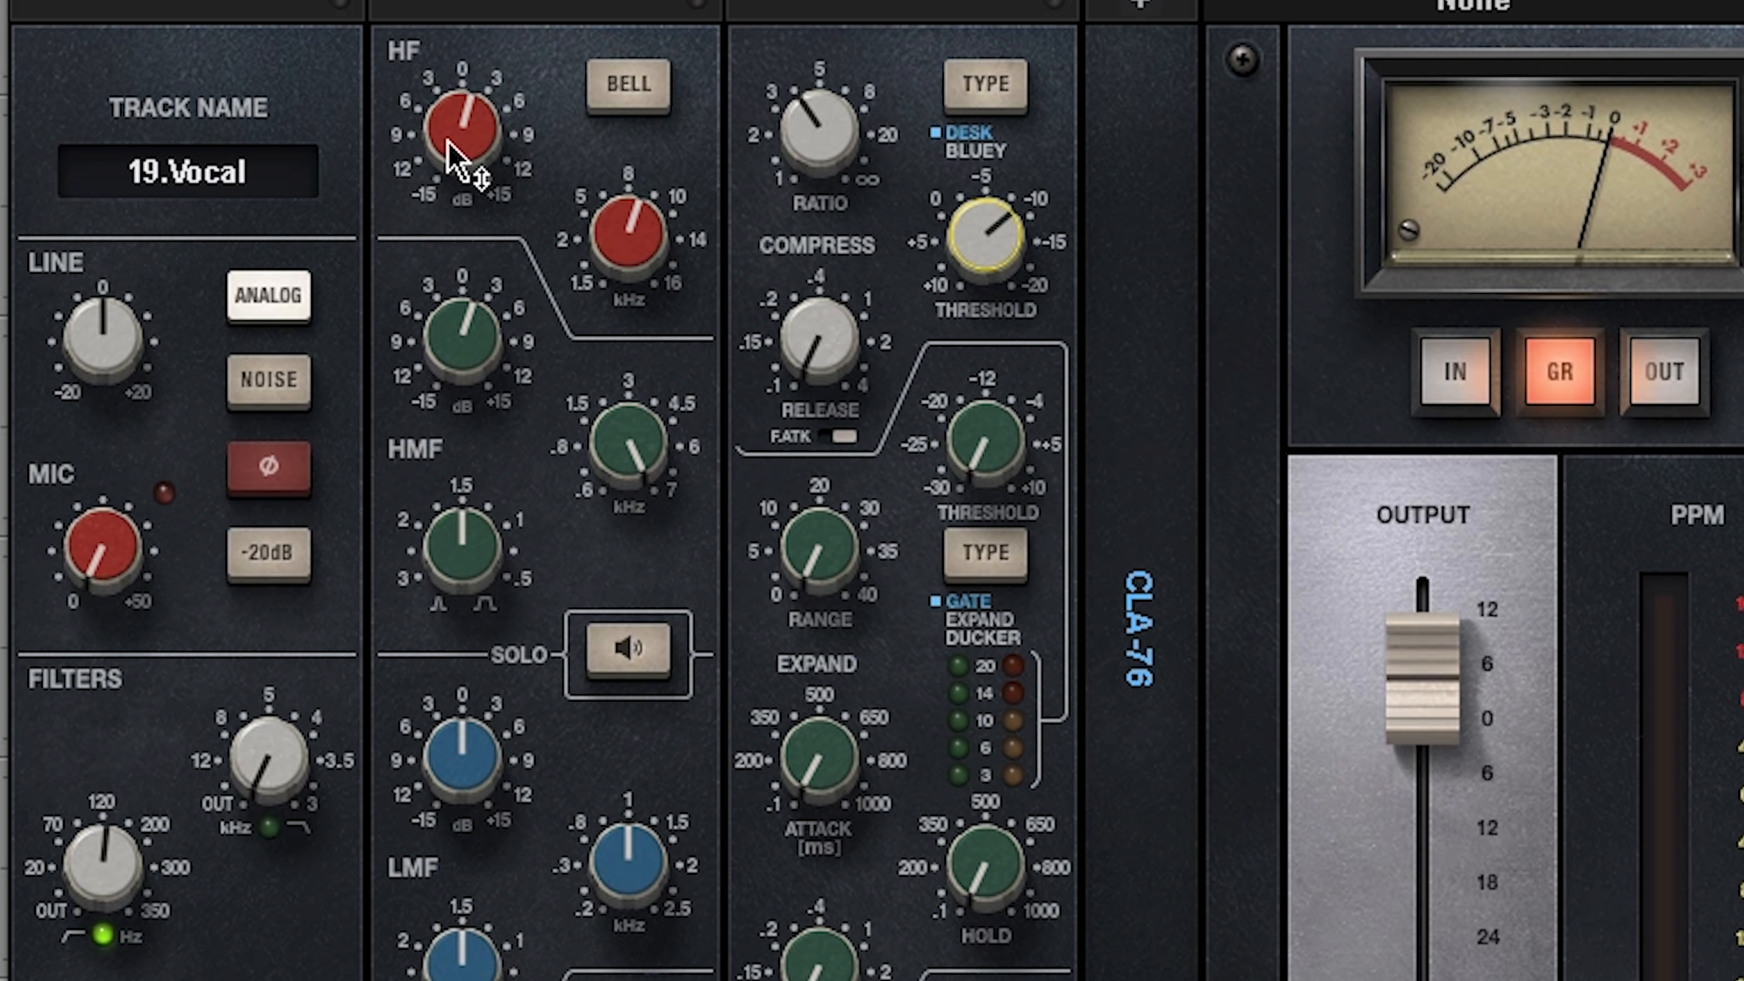
pyautogui.moveTo(453, 323); pyautogui.dragTo(459, 331)
pyautogui.moveTo(109, 864); pyautogui.dragTo(109, 869)
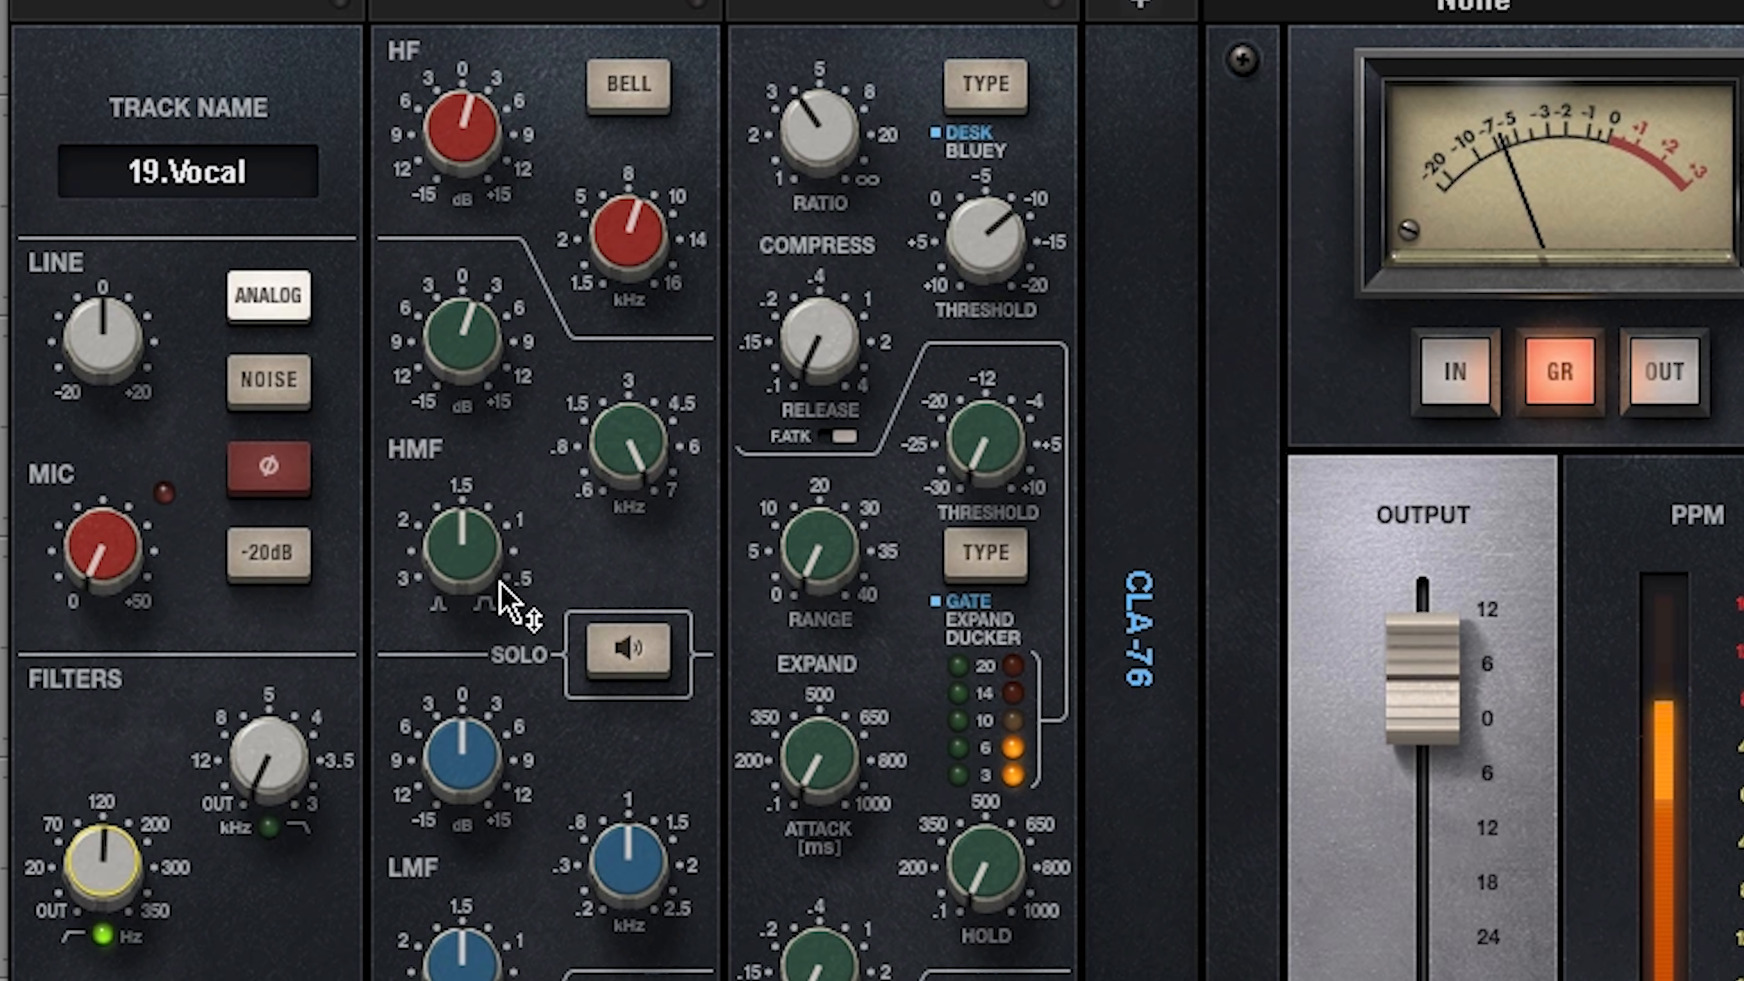
pyautogui.moveTo(511, 602)
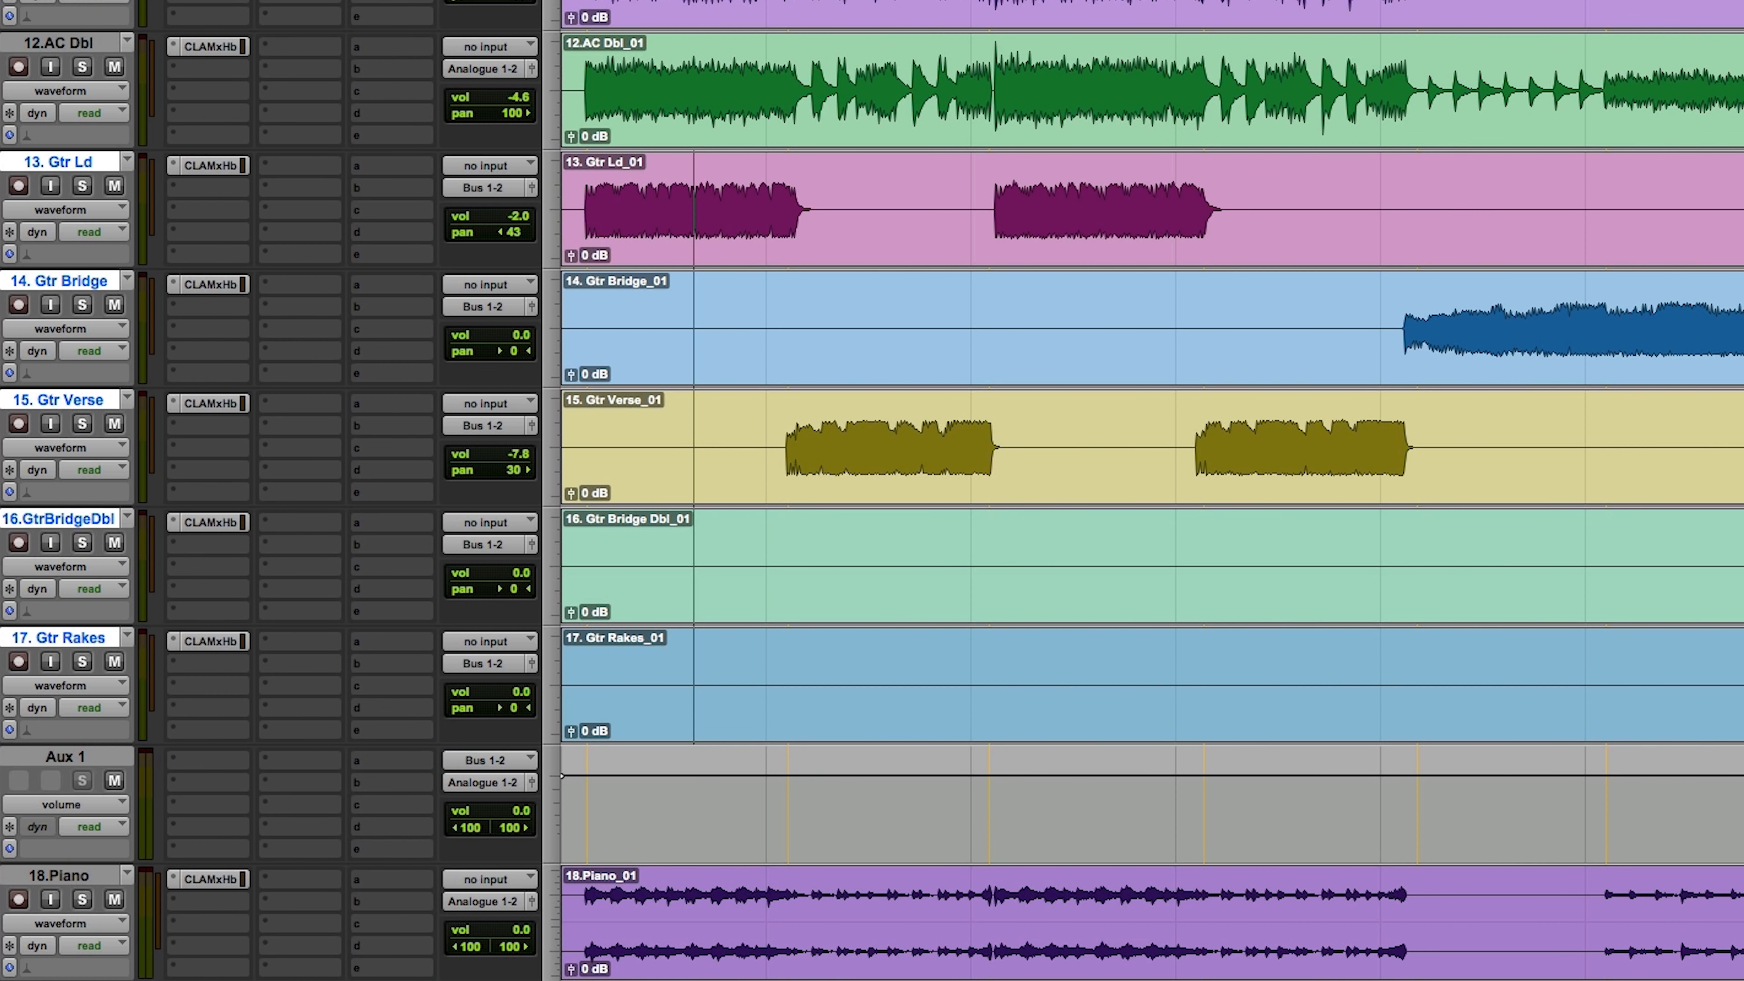
# Step: Solo guitar tracks 13 to 17 and insert the CLA Guitars plug-in on their shared aux track
pyautogui.click(81, 186)
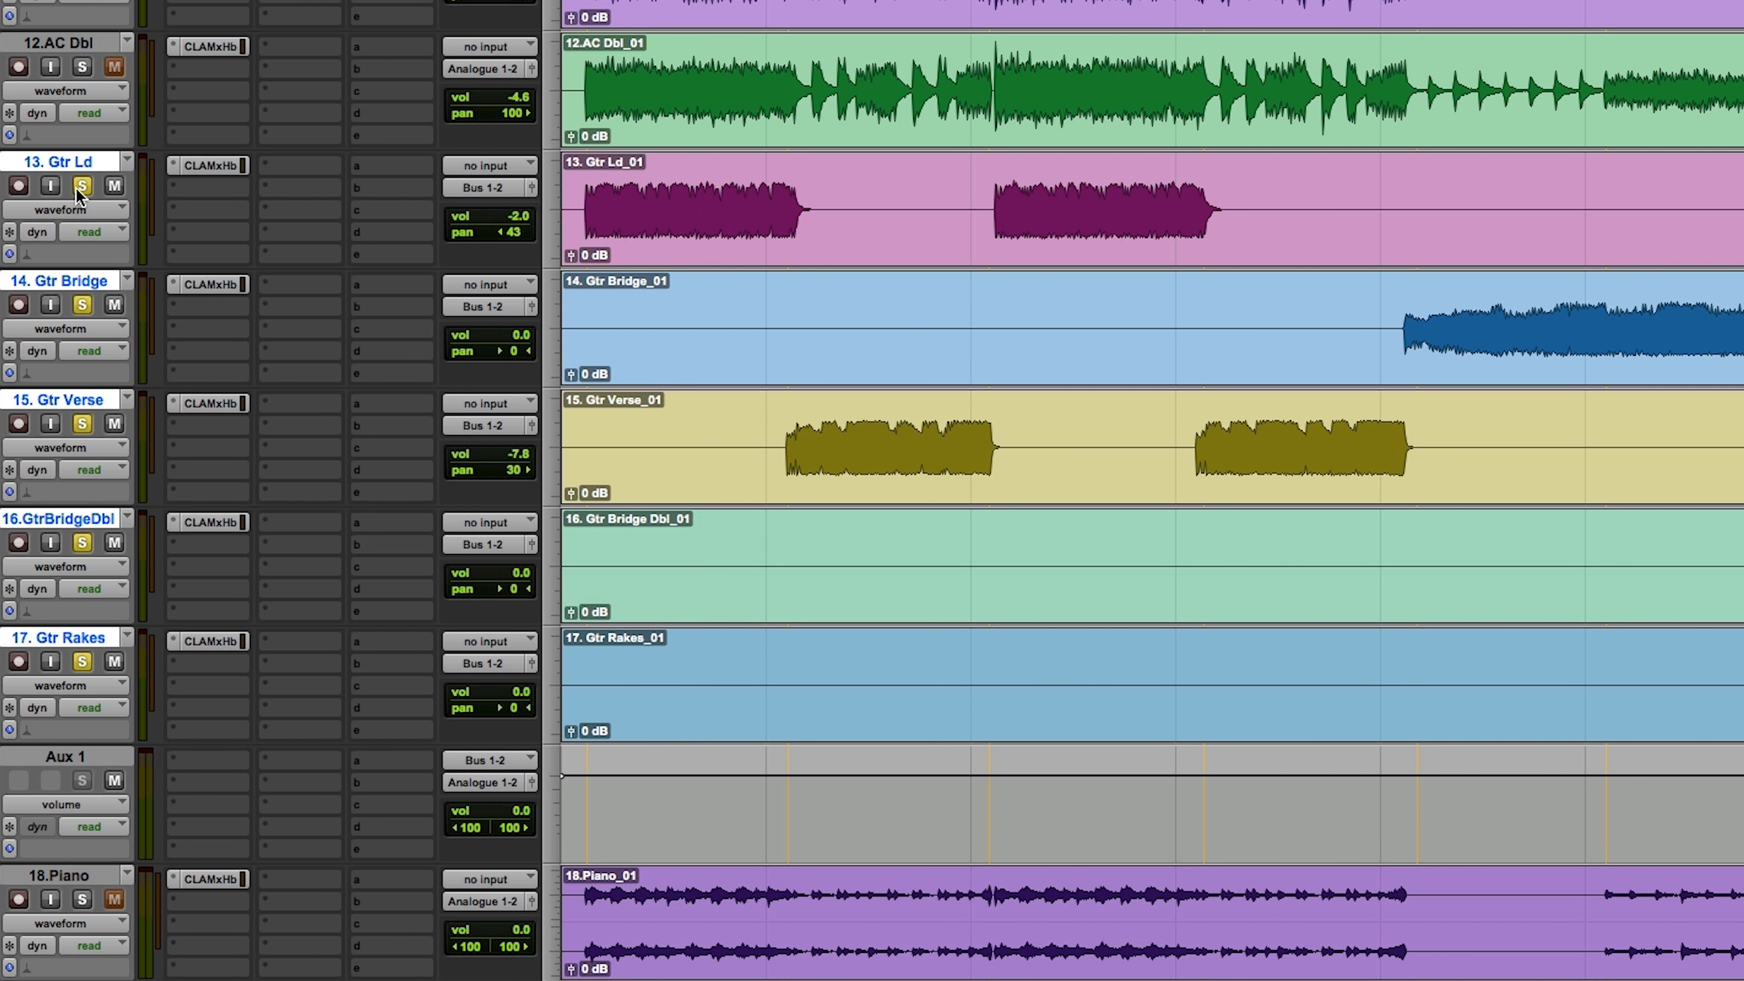
pyautogui.click(192, 762)
pyautogui.moveTo(288, 760)
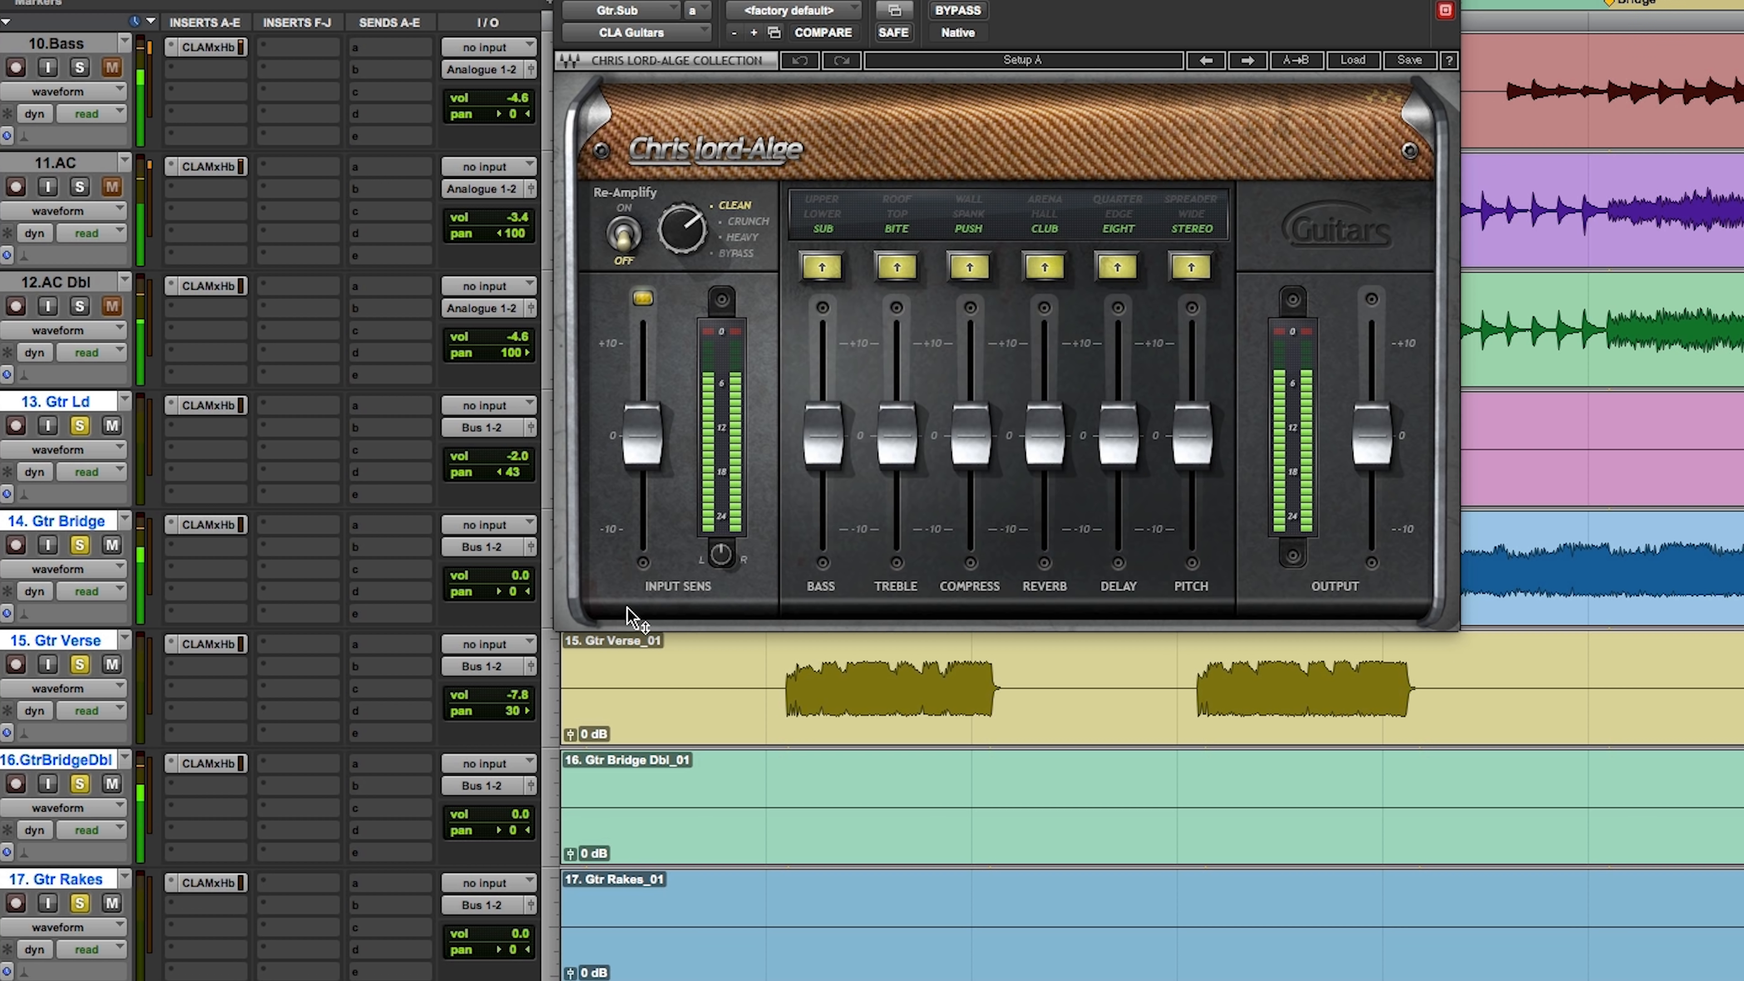
# Step: Pan the Gtr Bridge track 46 to the left and the GtrBridgeDbl track about 57 to the right
pyautogui.moveTo(499, 587); pyautogui.dragTo(485, 585)
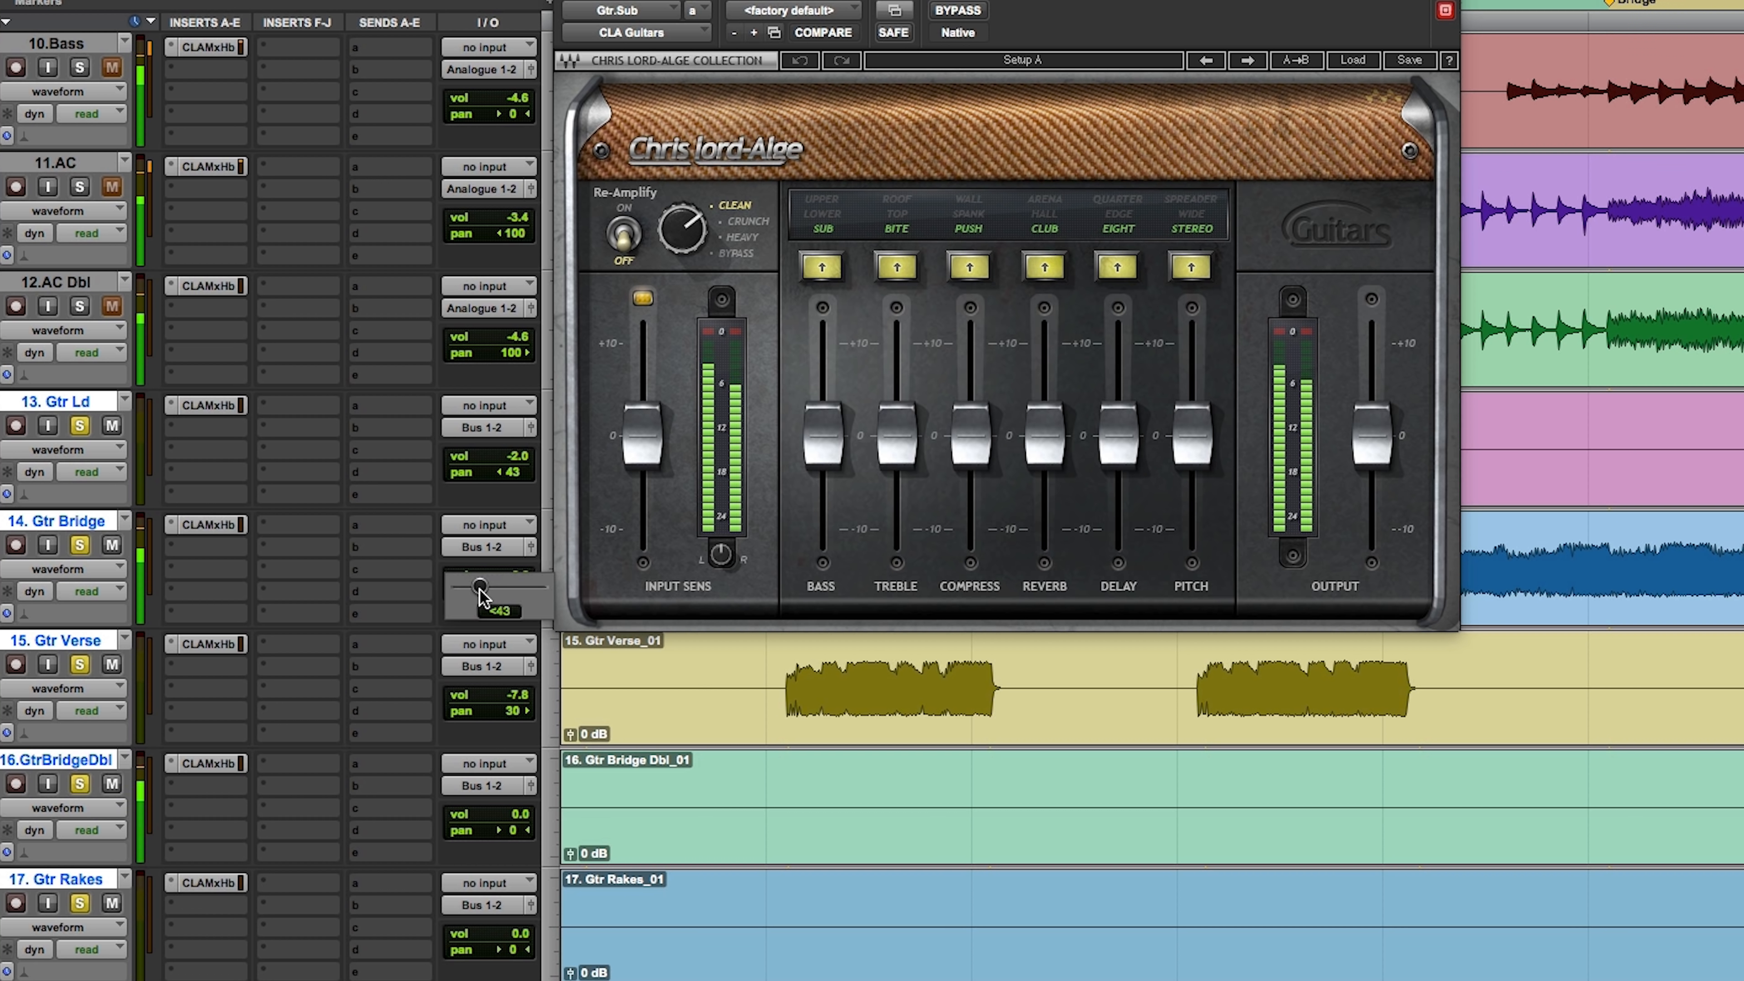
pyautogui.moveTo(481, 595); pyautogui.dragTo(479, 595)
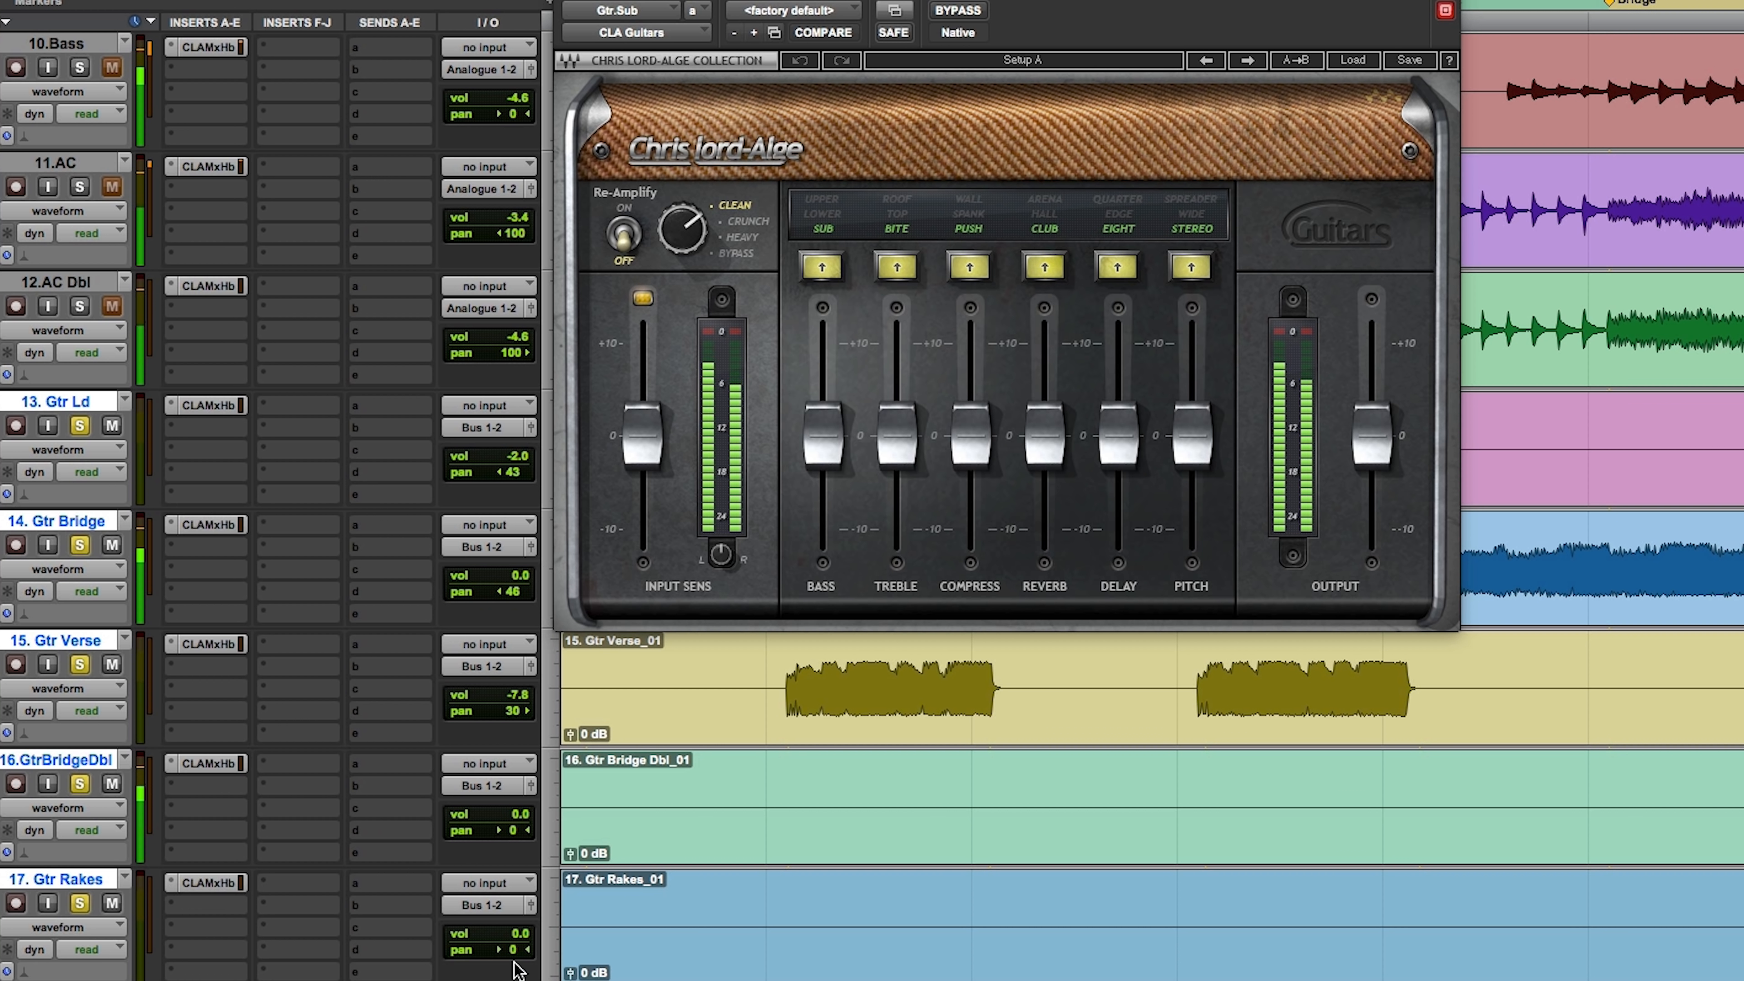
pyautogui.moveTo(513, 827); pyautogui.dragTo(524, 828)
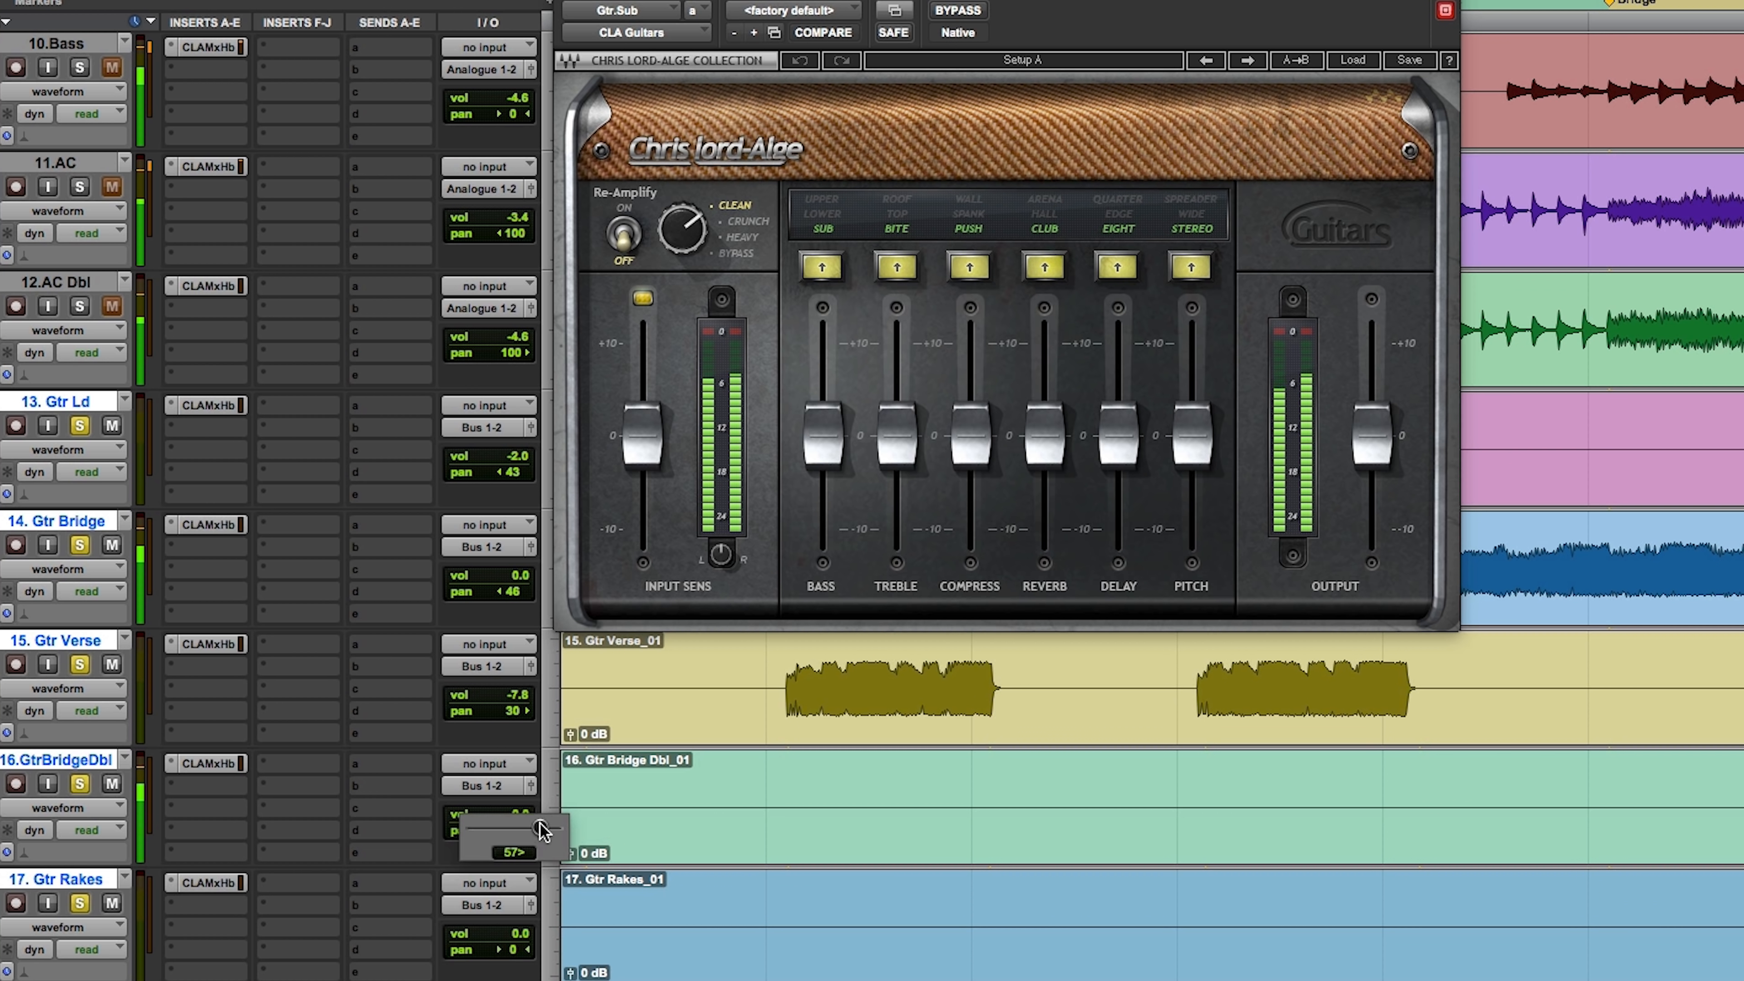
pyautogui.moveTo(542, 830); pyautogui.dragTo(542, 830)
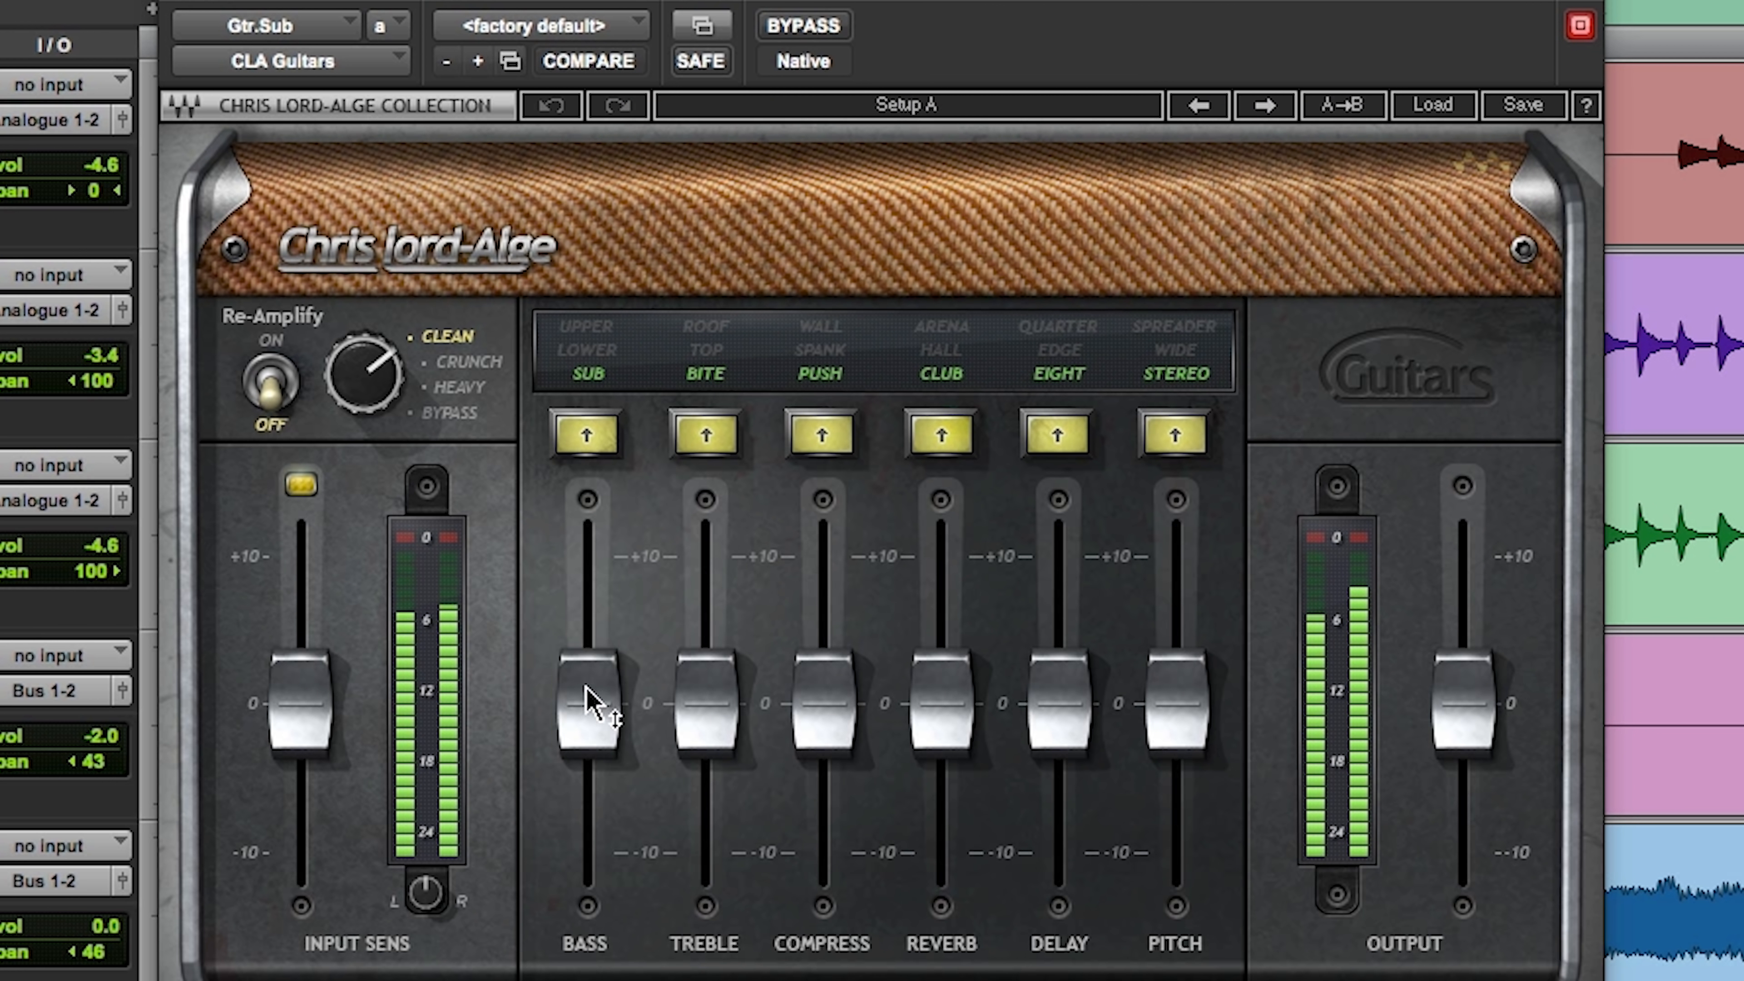
# Step: In CLA Guitars, raise Bass and Compress to about +4 and lift Reverb, Delay and Pitch to about +1 to +2
pyautogui.moveTo(822, 435); pyautogui.dragTo(822, 393)
pyautogui.moveTo(587, 635)
pyautogui.mouseDown()
pyautogui.moveTo(588, 557)
pyautogui.moveTo(587, 659)
pyautogui.mouseUp()
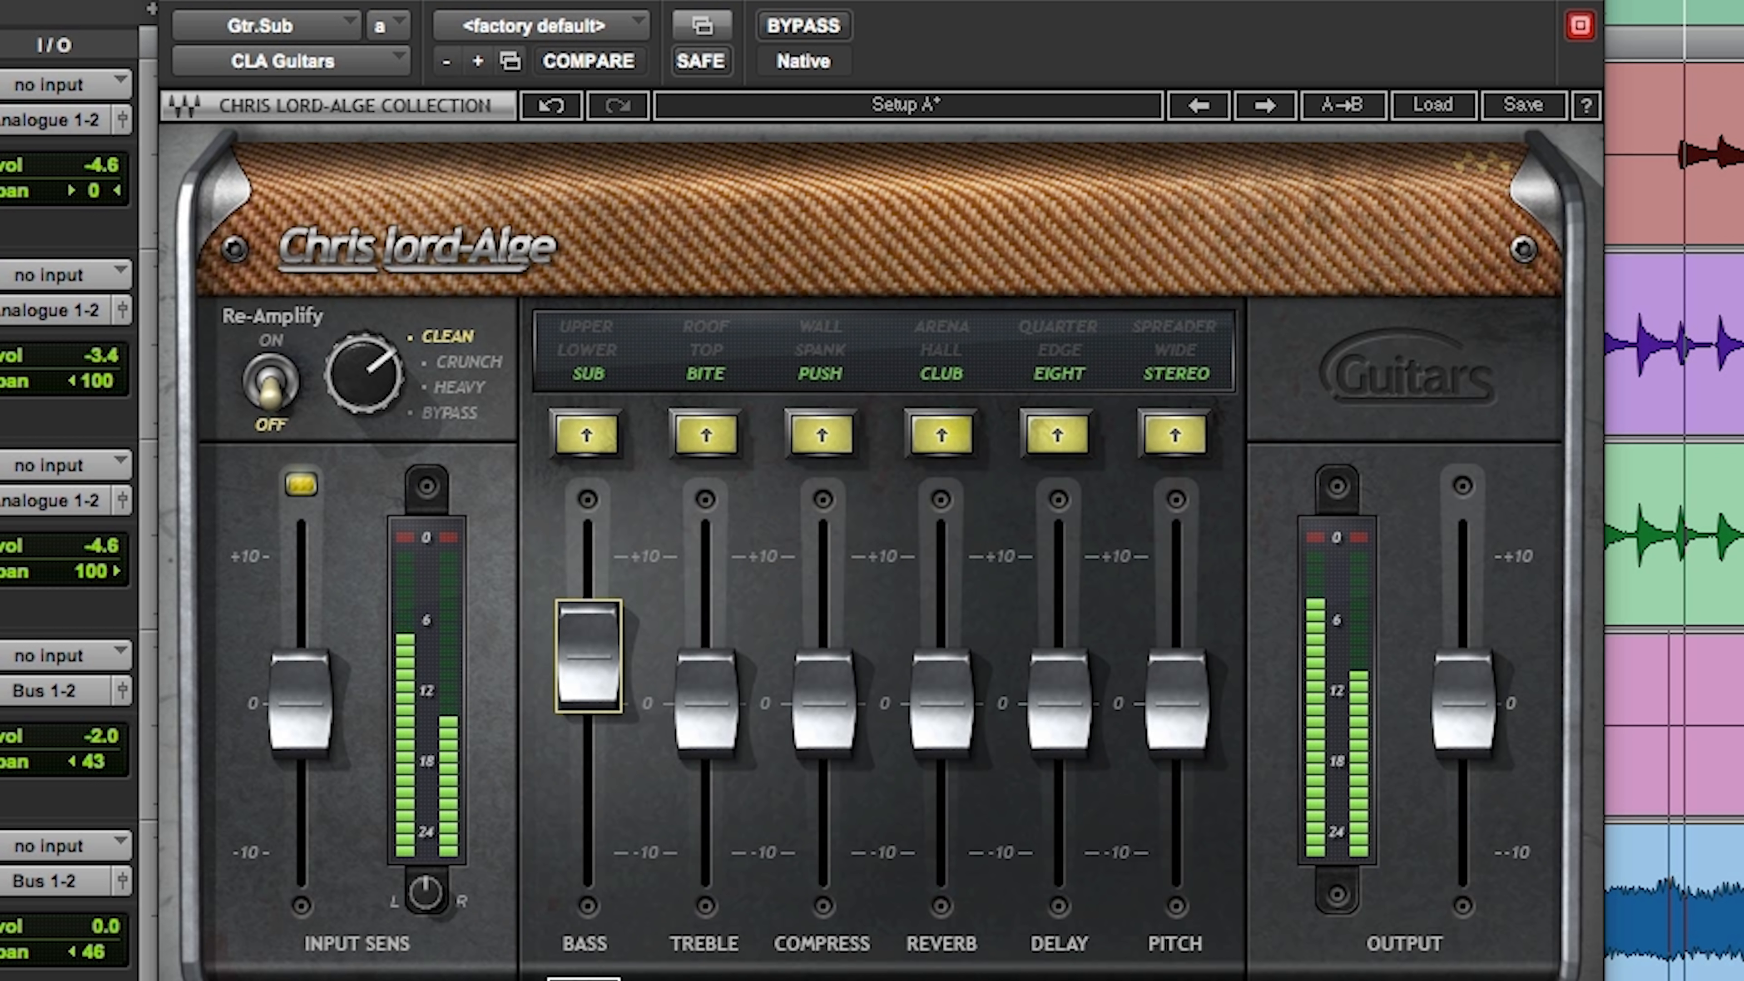
pyautogui.moveTo(588, 659); pyautogui.dragTo(588, 635)
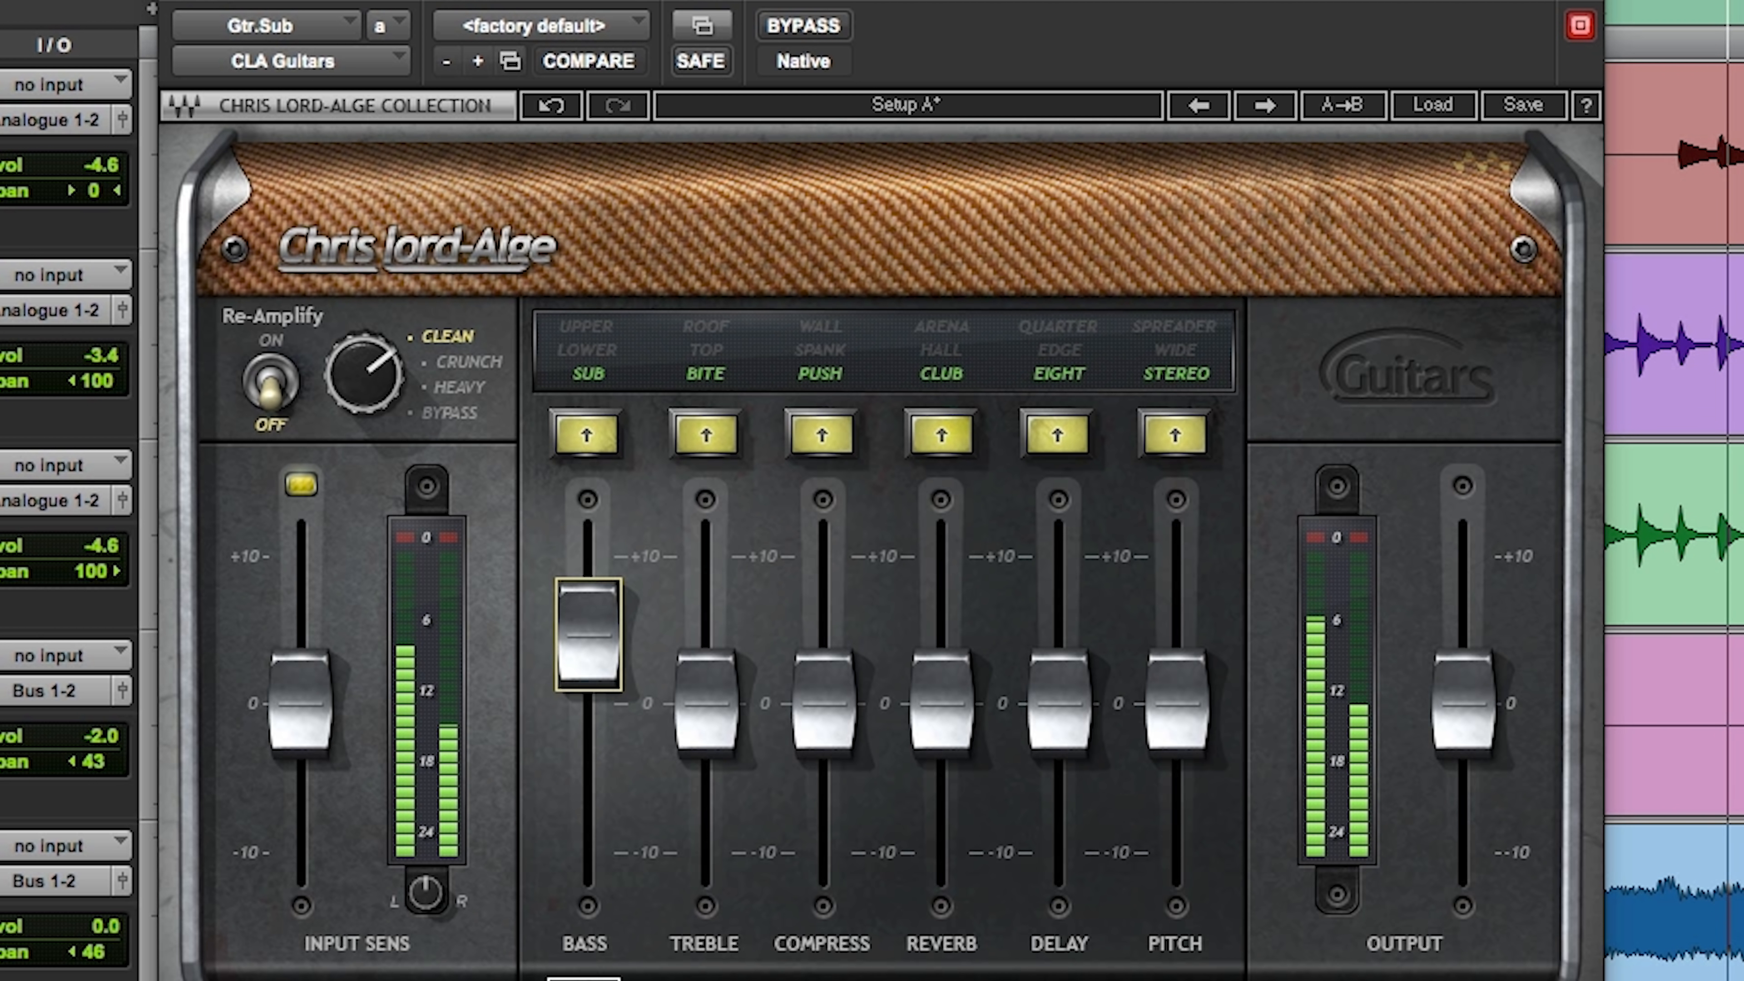
pyautogui.moveTo(828, 726); pyautogui.dragTo(828, 665)
pyautogui.moveTo(941, 702)
pyautogui.mouseDown()
pyautogui.moveTo(942, 646)
pyautogui.moveTo(942, 680)
pyautogui.mouseUp()
pyautogui.moveTo(1177, 704); pyautogui.dragTo(1177, 679)
pyautogui.moveTo(1176, 667)
pyautogui.mouseDown()
pyautogui.moveTo(1177, 647)
pyautogui.moveTo(1177, 667)
pyautogui.mouseUp()
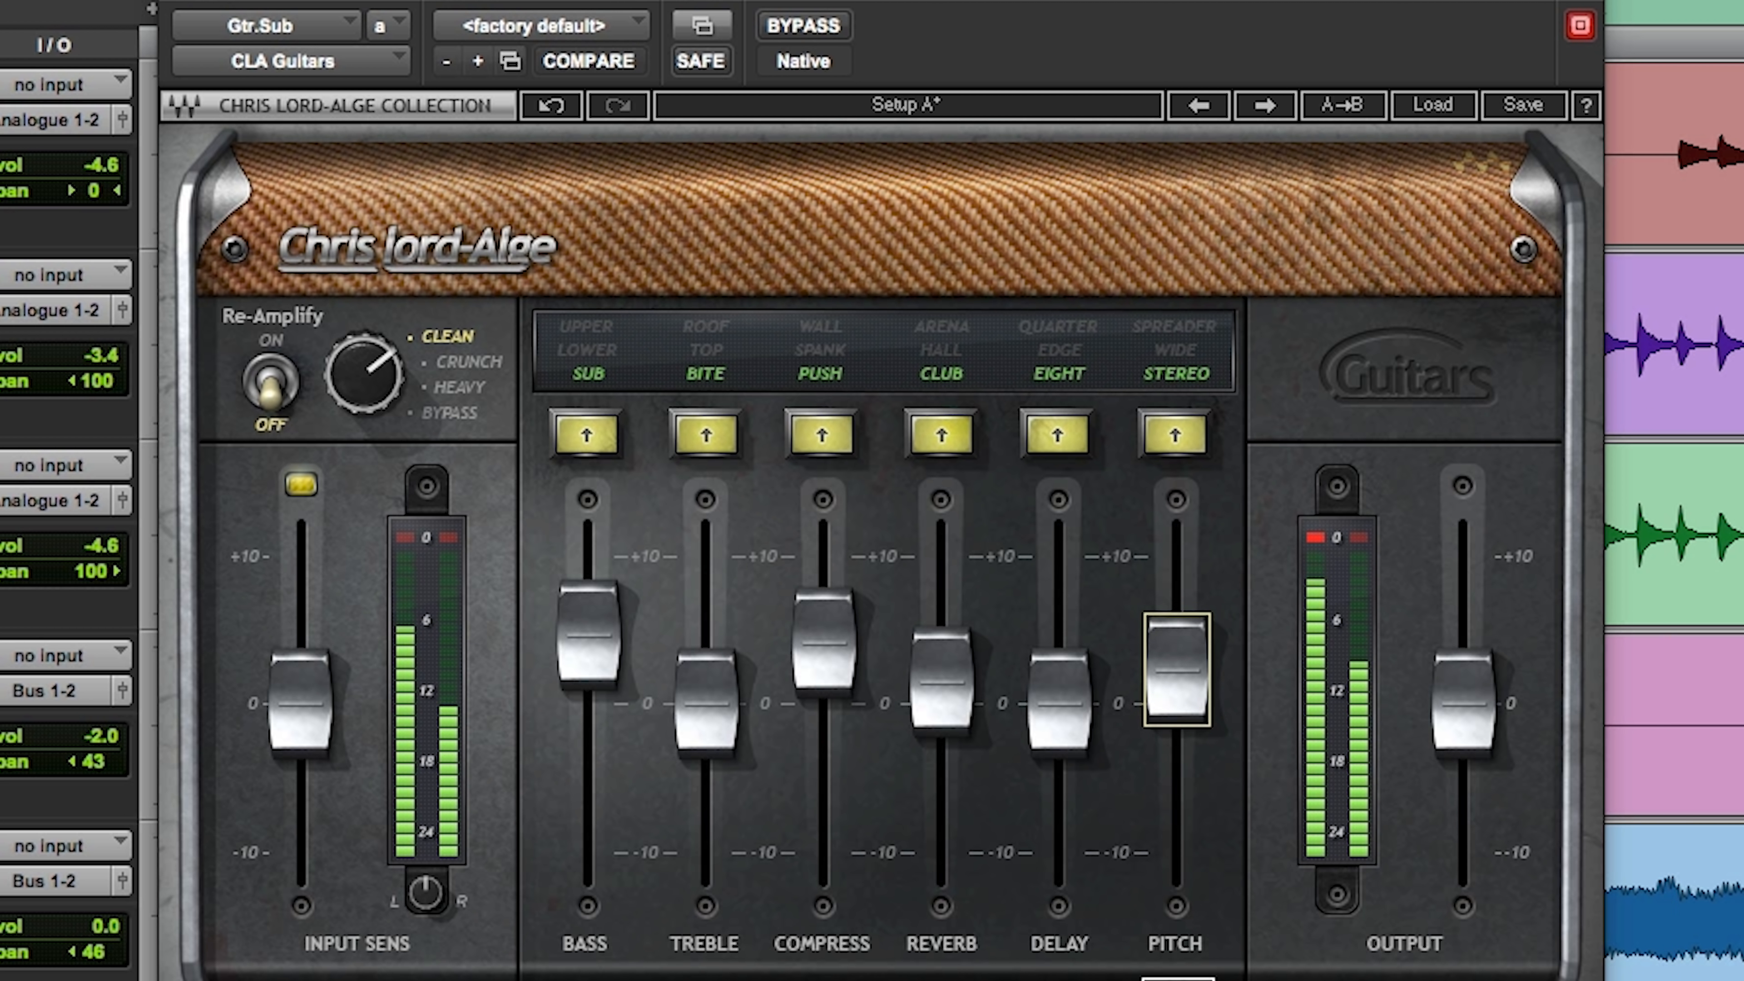
pyautogui.moveTo(1081, 718); pyautogui.dragTo(1081, 700)
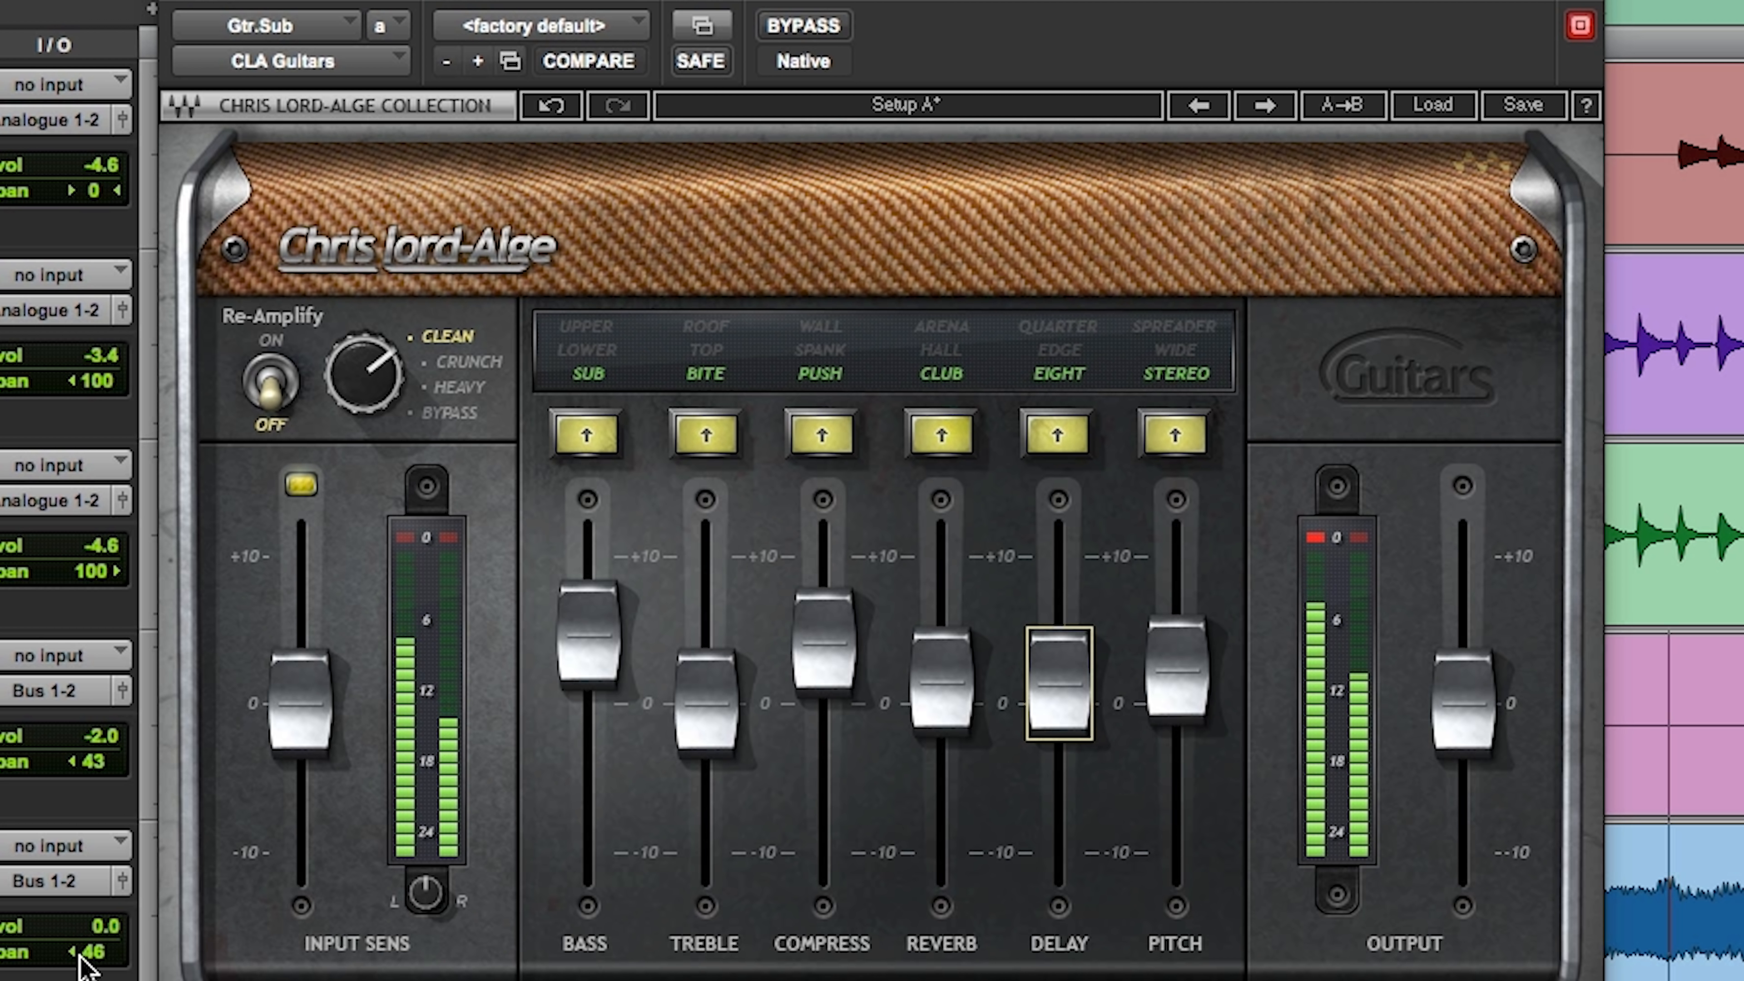
# Step: Pan the Gtr Bridge track 68 to the left
pyautogui.click(76, 953)
pyautogui.moveTo(77, 955); pyautogui.dragTo(62, 955)
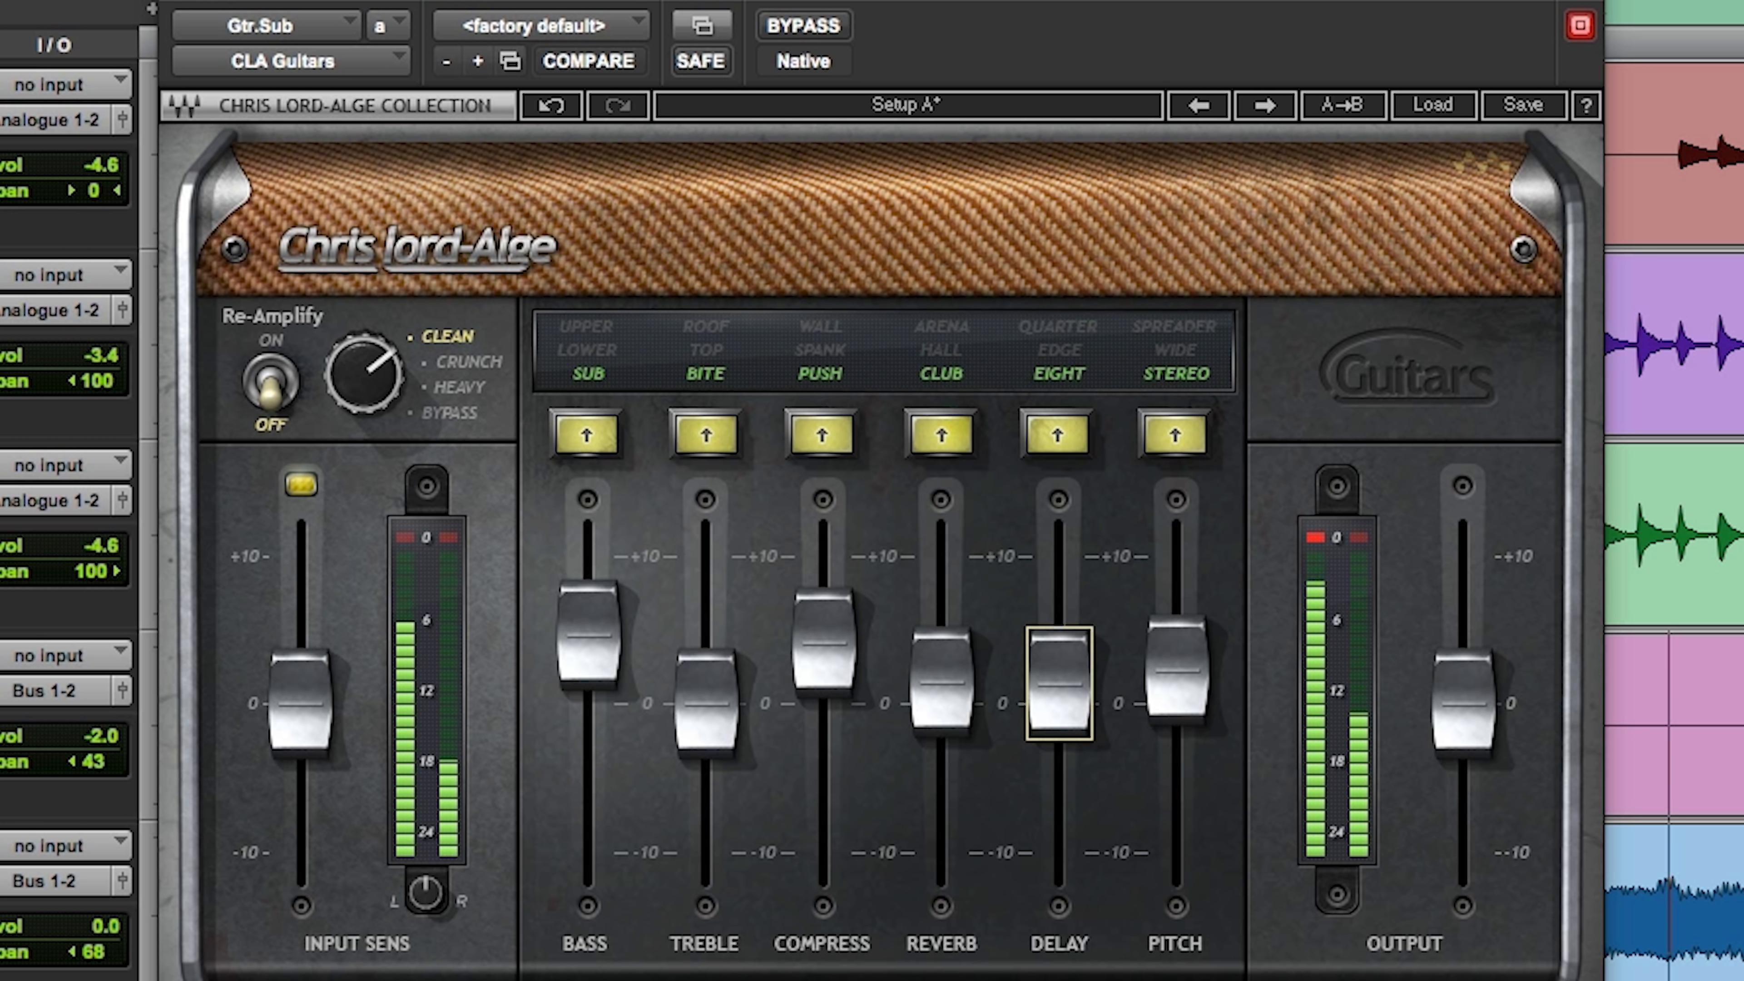
# Step: Trim the CLA Guitars output to just below 0 and compare the guitar submix with the plug-in bypassed and active
pyautogui.click(1455, 705)
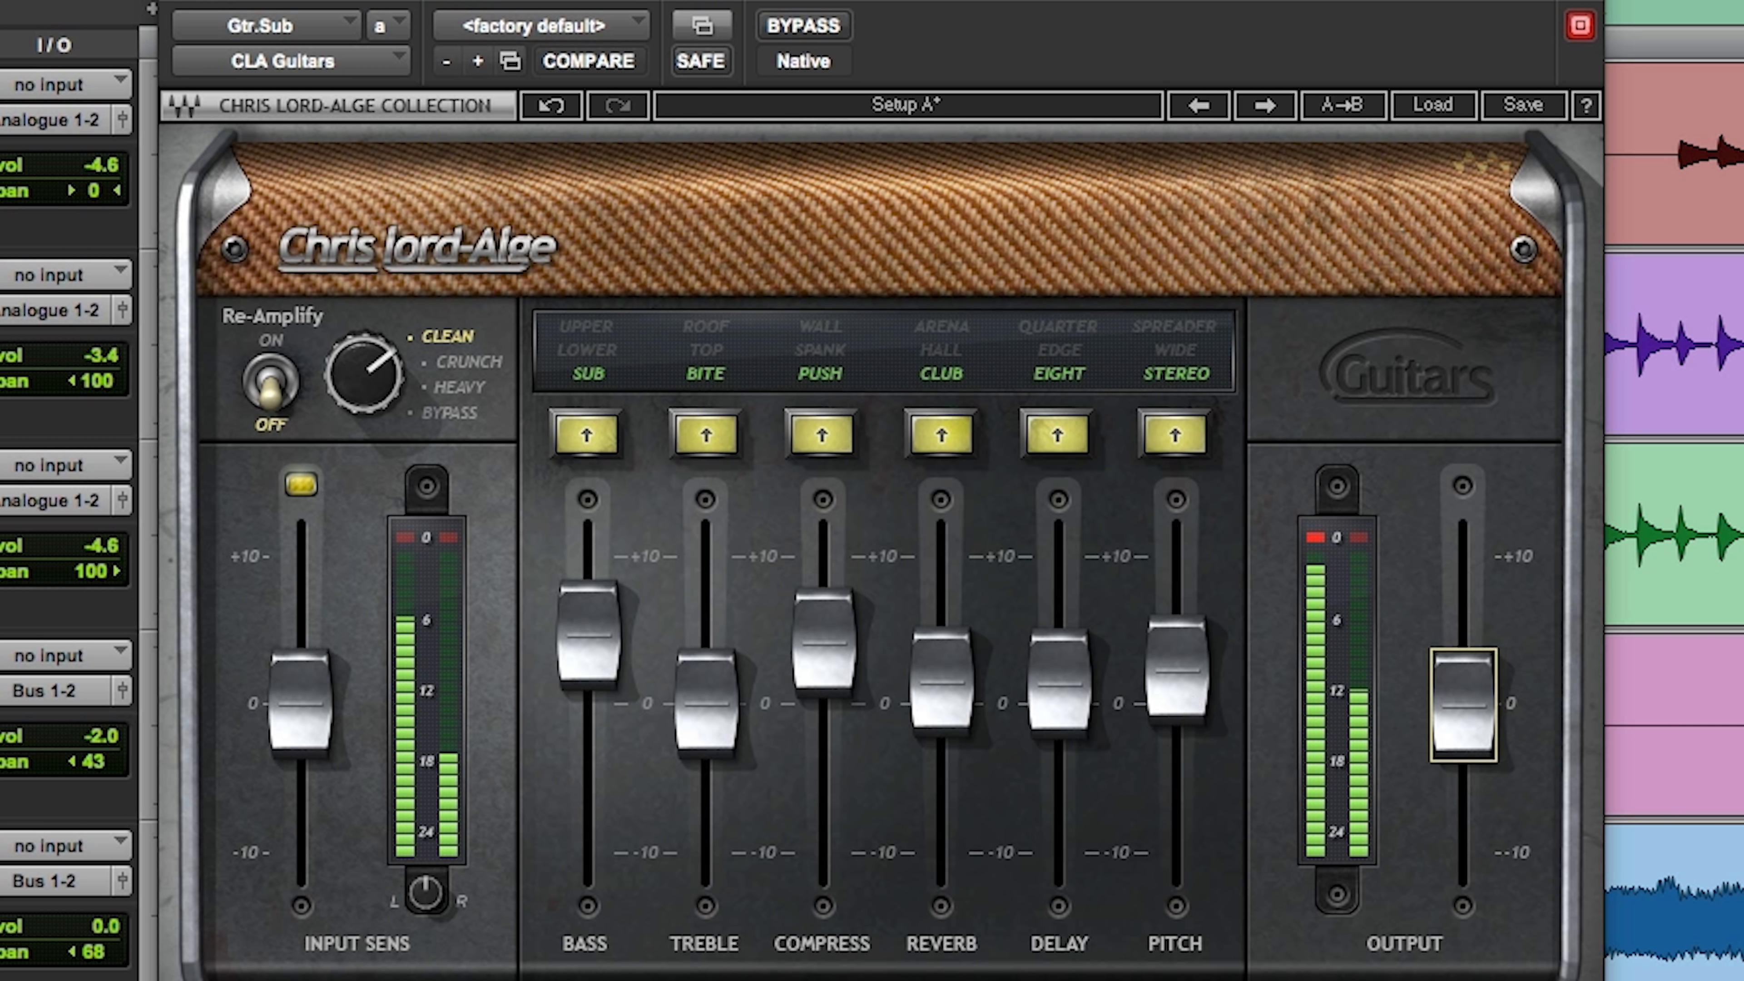
pyautogui.click(1316, 542)
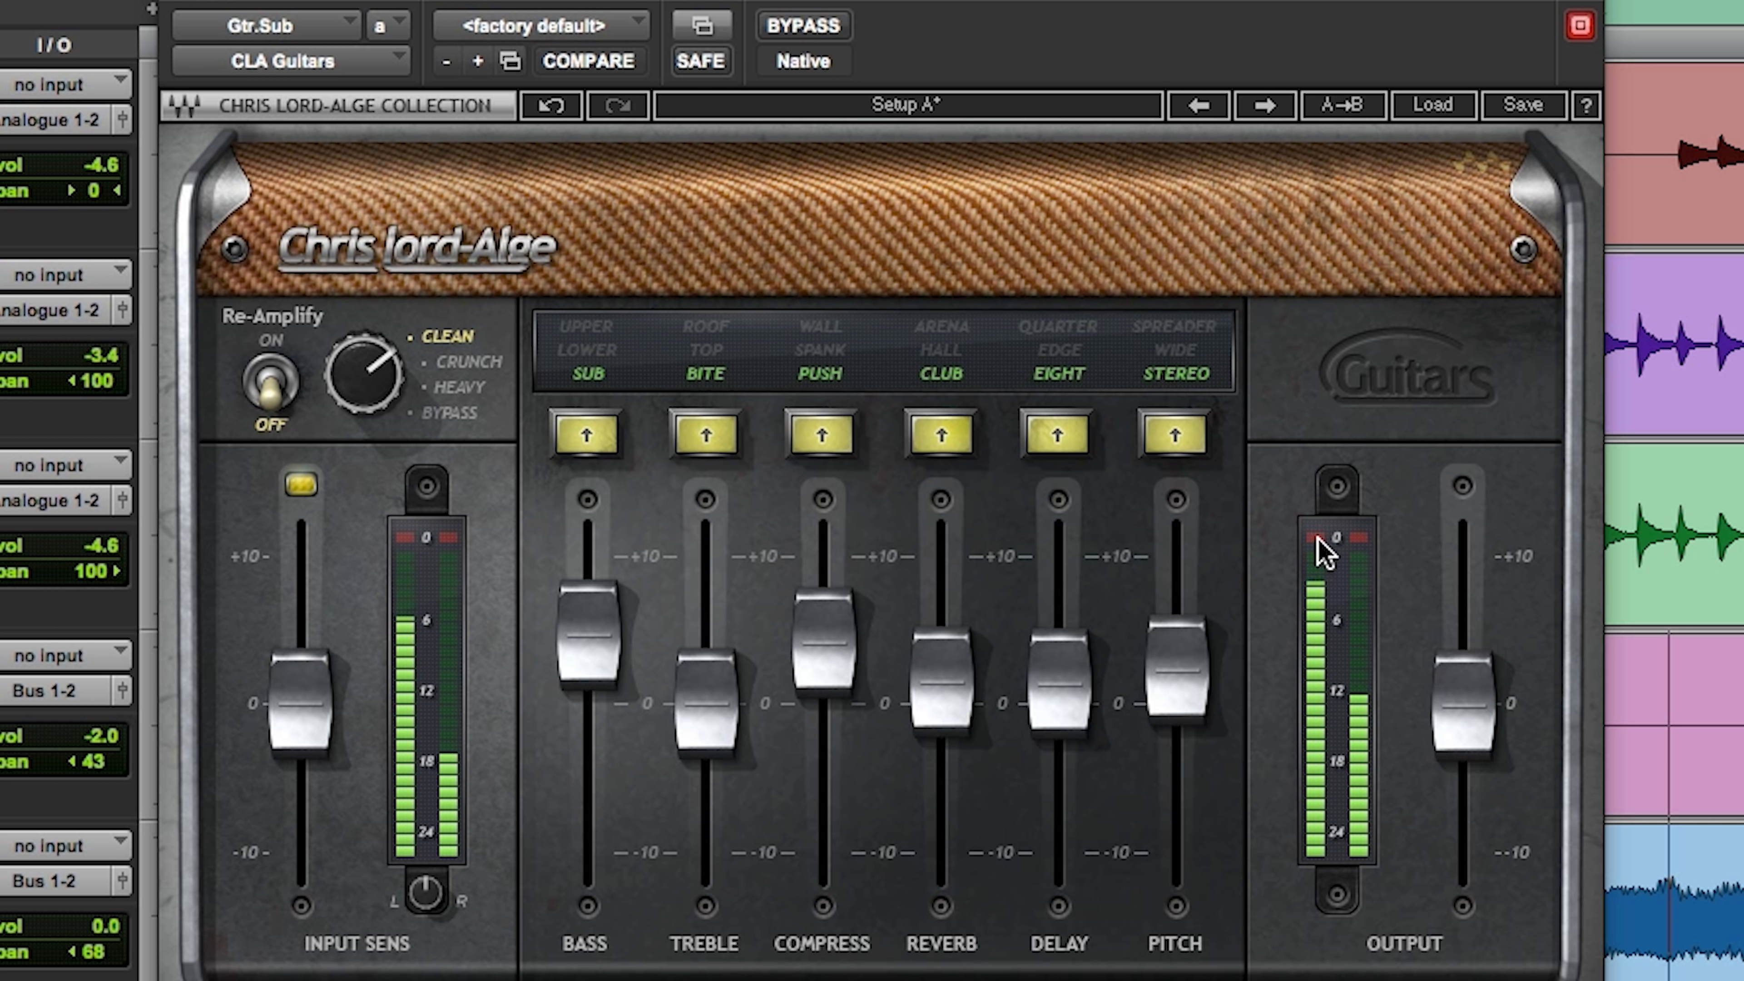
pyautogui.click(816, 30)
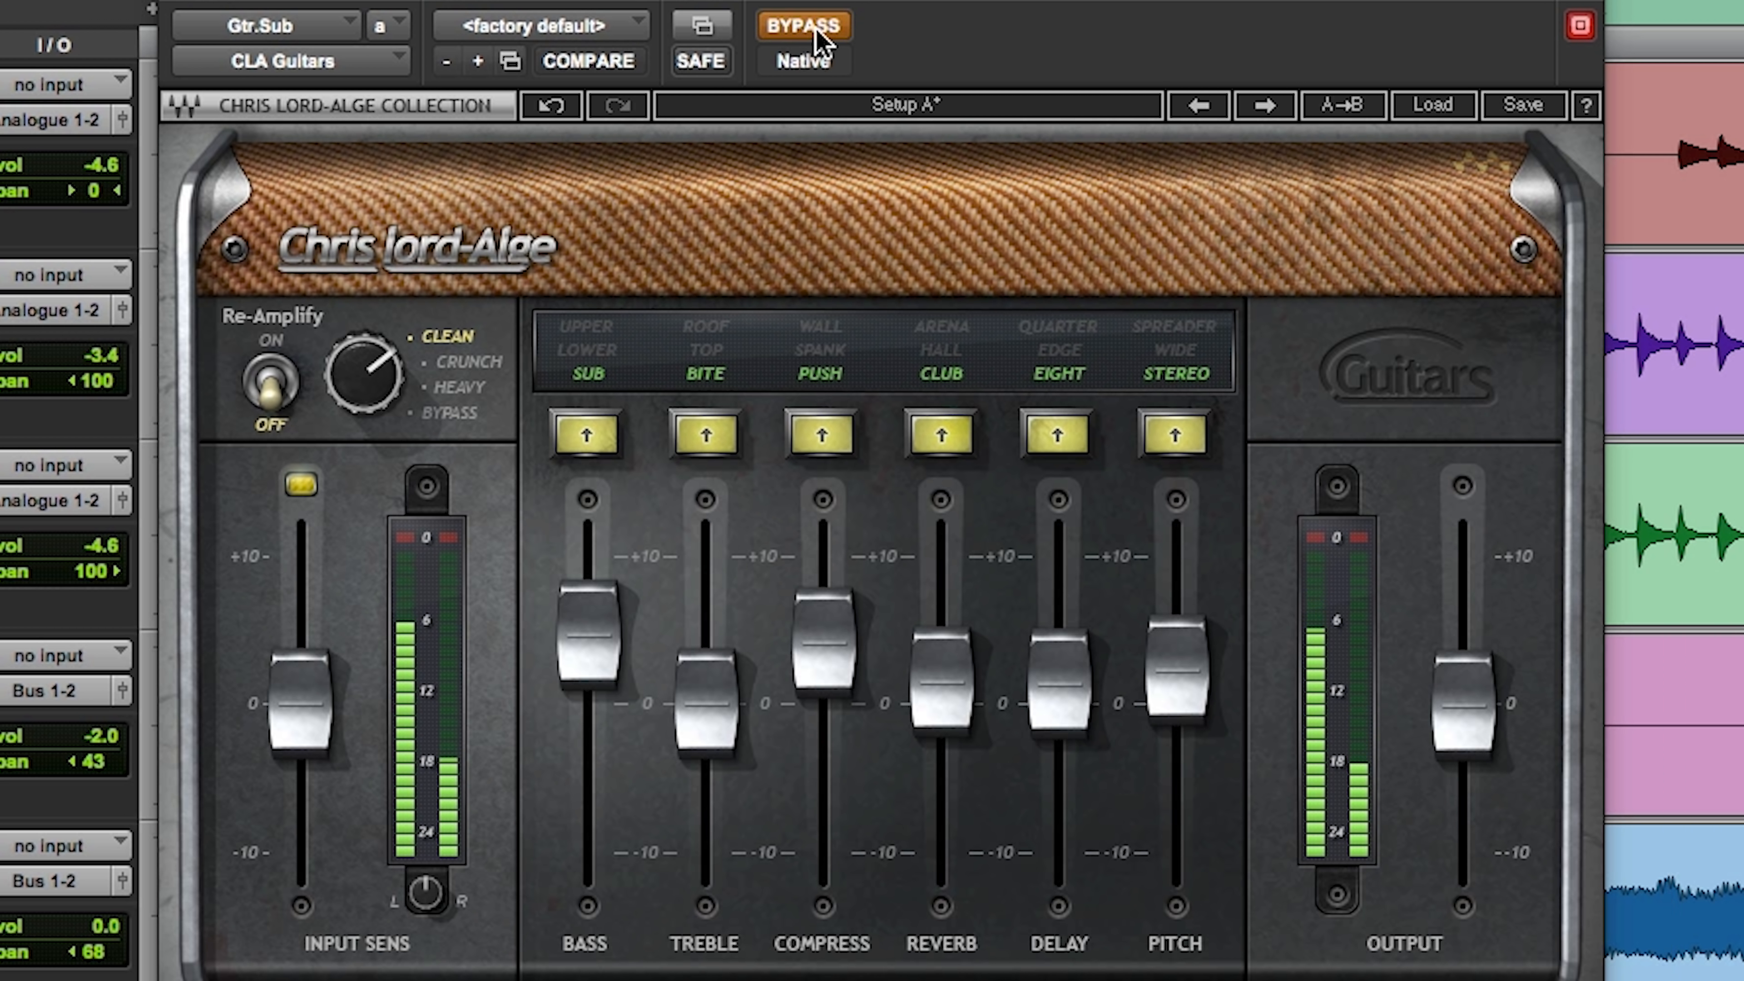
pyautogui.click(815, 32)
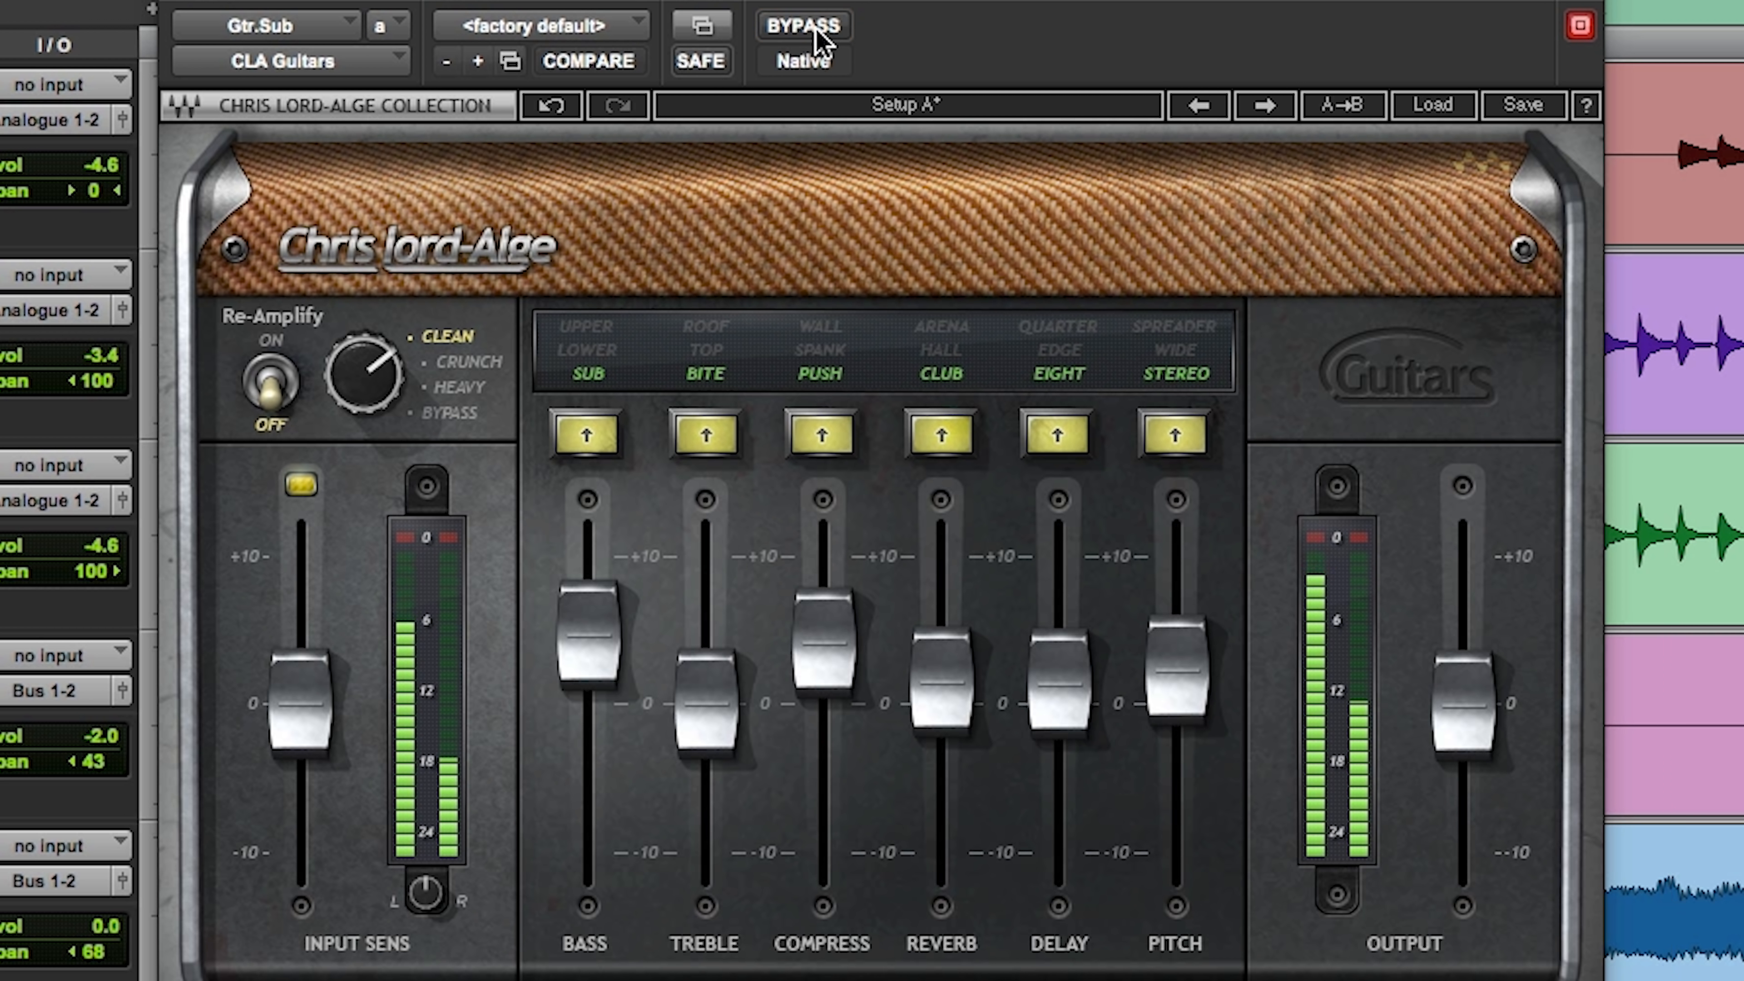
pyautogui.click(1476, 714)
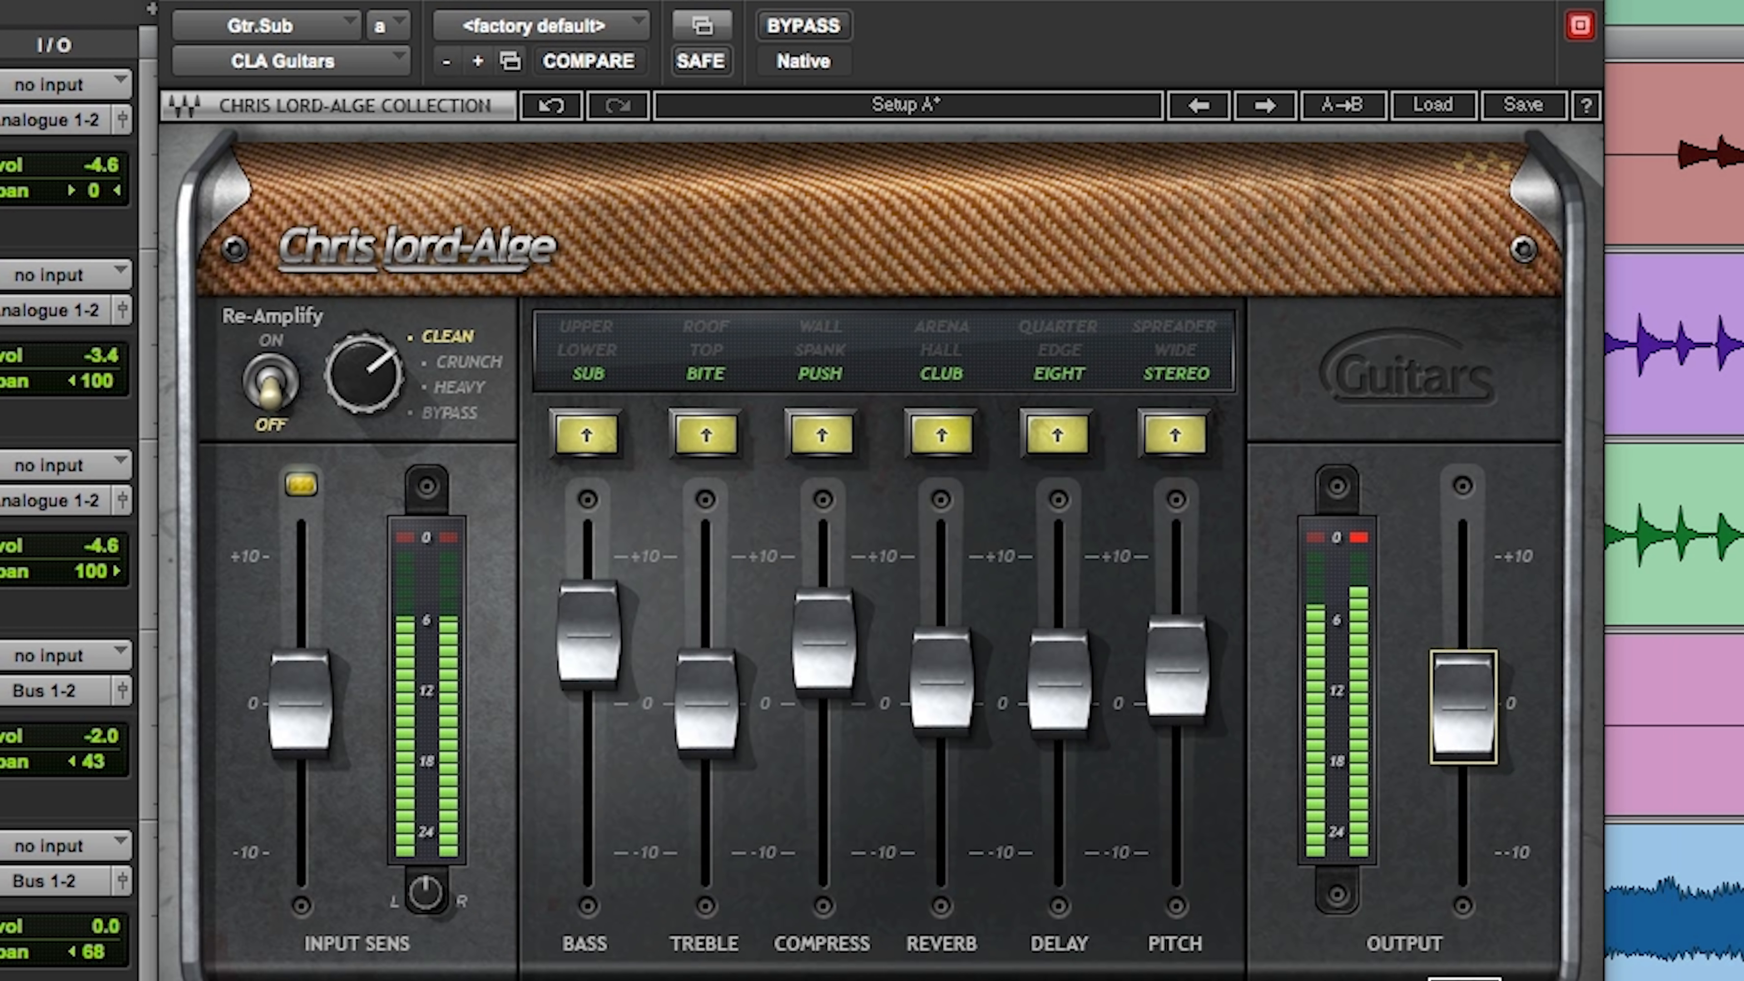
pyautogui.click(812, 30)
pyautogui.click(812, 31)
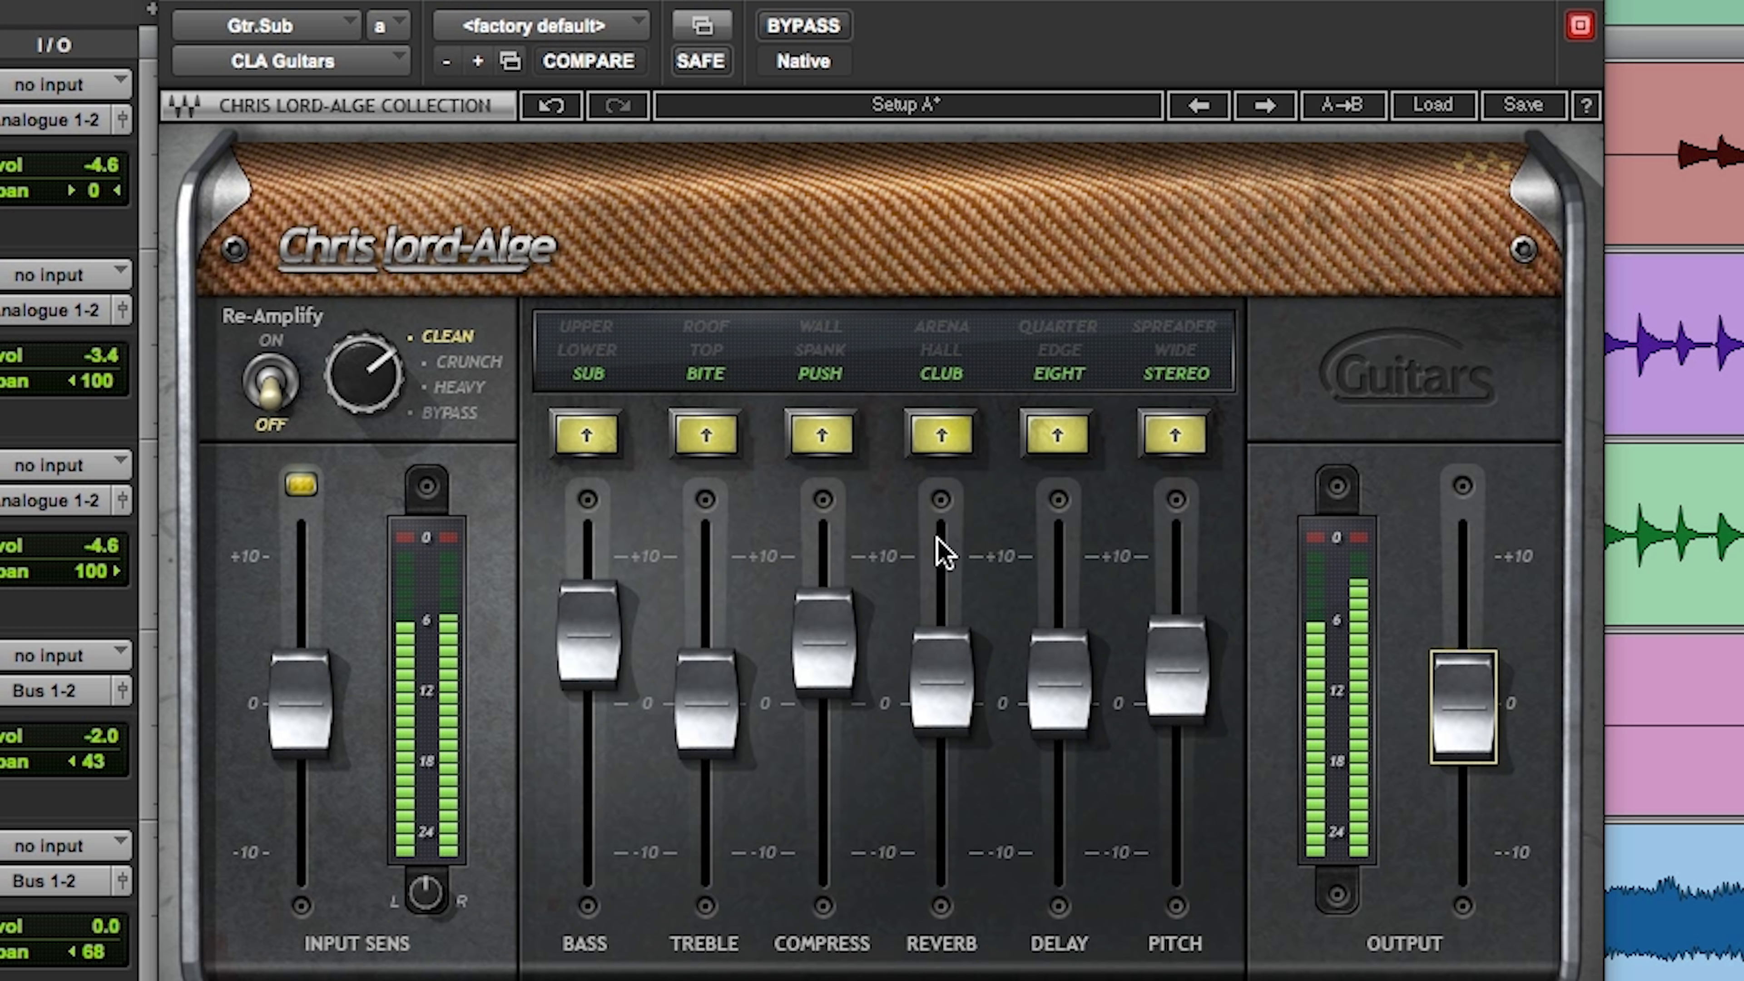
# Step: Check the Reverb and Delay amounts in CLA Guitars and lower Treble to slightly below 0
pyautogui.click(955, 697)
pyautogui.click(1059, 714)
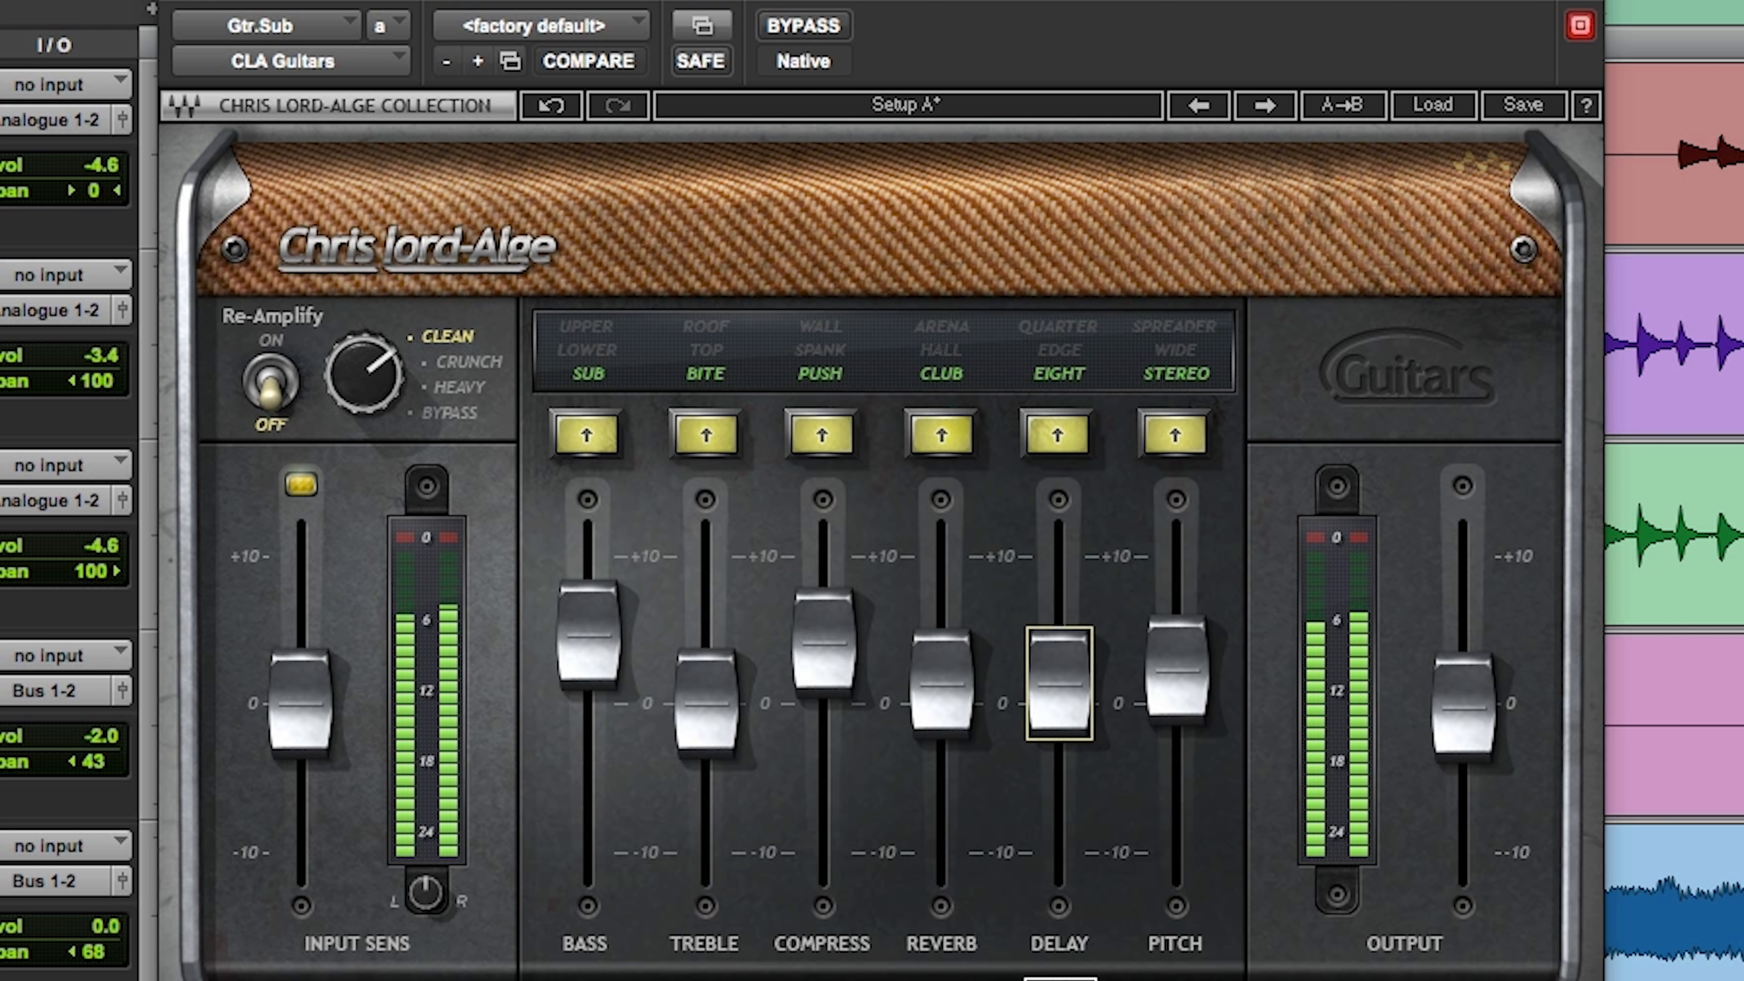
pyautogui.moveTo(713, 718); pyautogui.dragTo(712, 731)
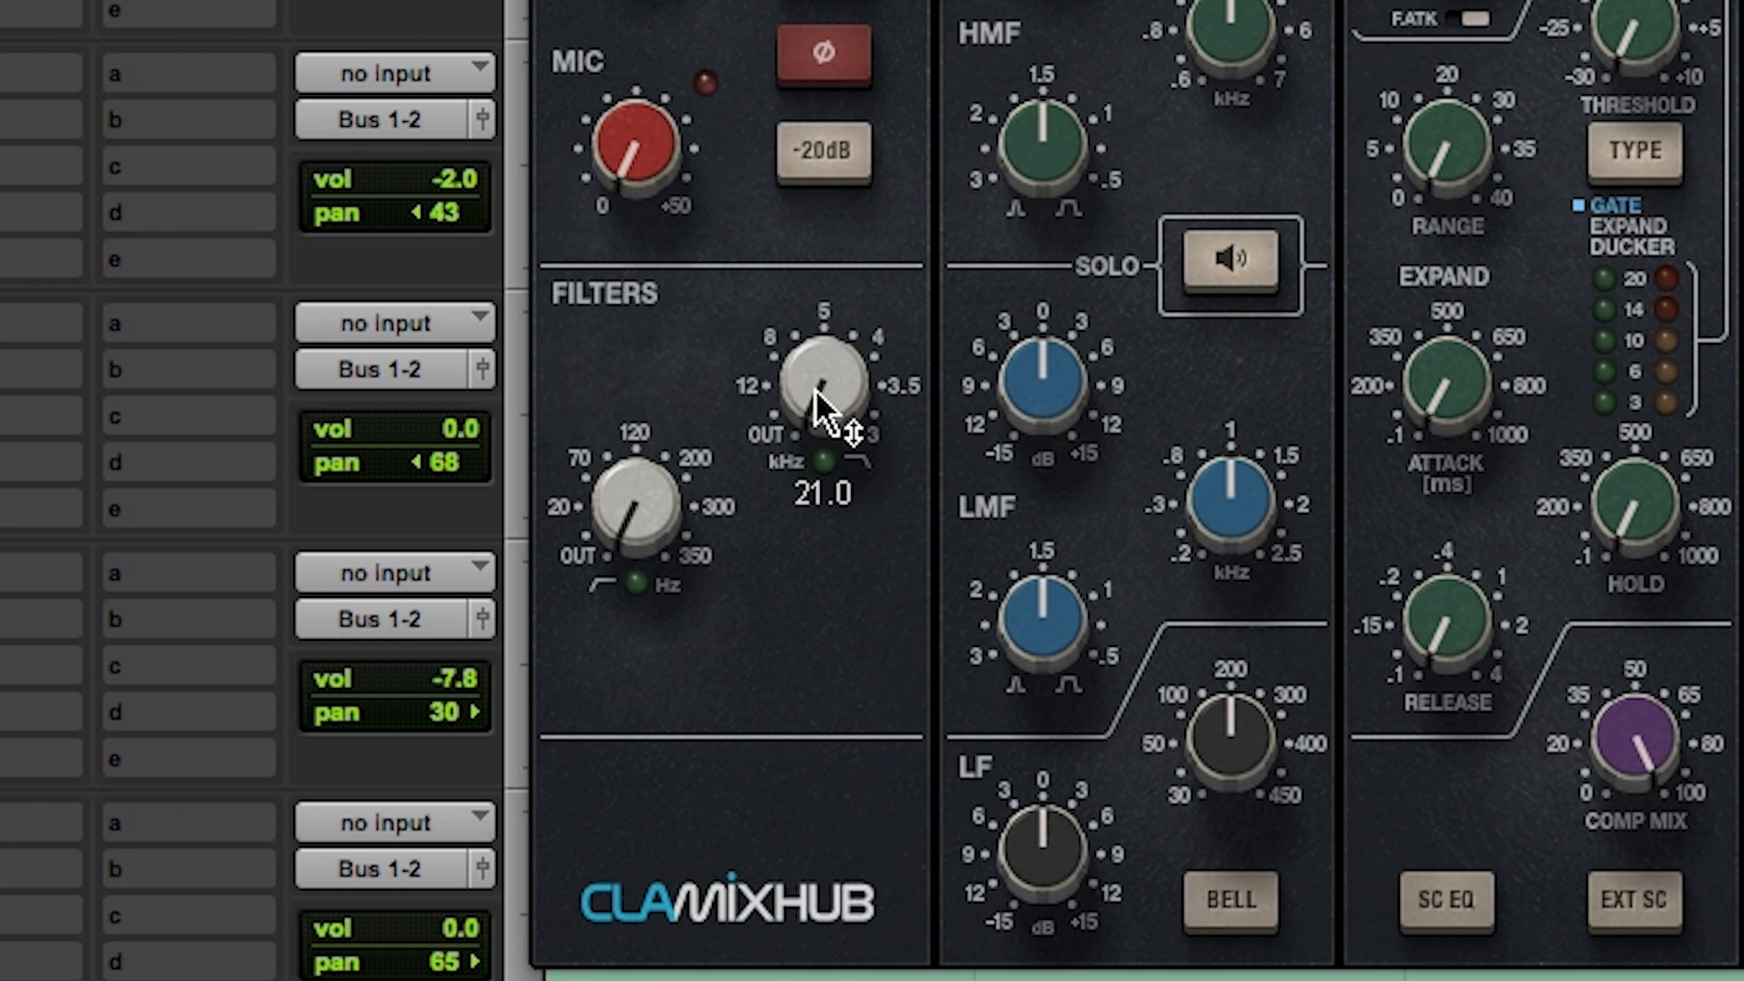
# Step: In the Gtr Bridge channel's CLA MixHub, set the low-pass filter to about 7.8 kHz
pyautogui.moveTo(491, 661); pyautogui.dragTo(492, 679)
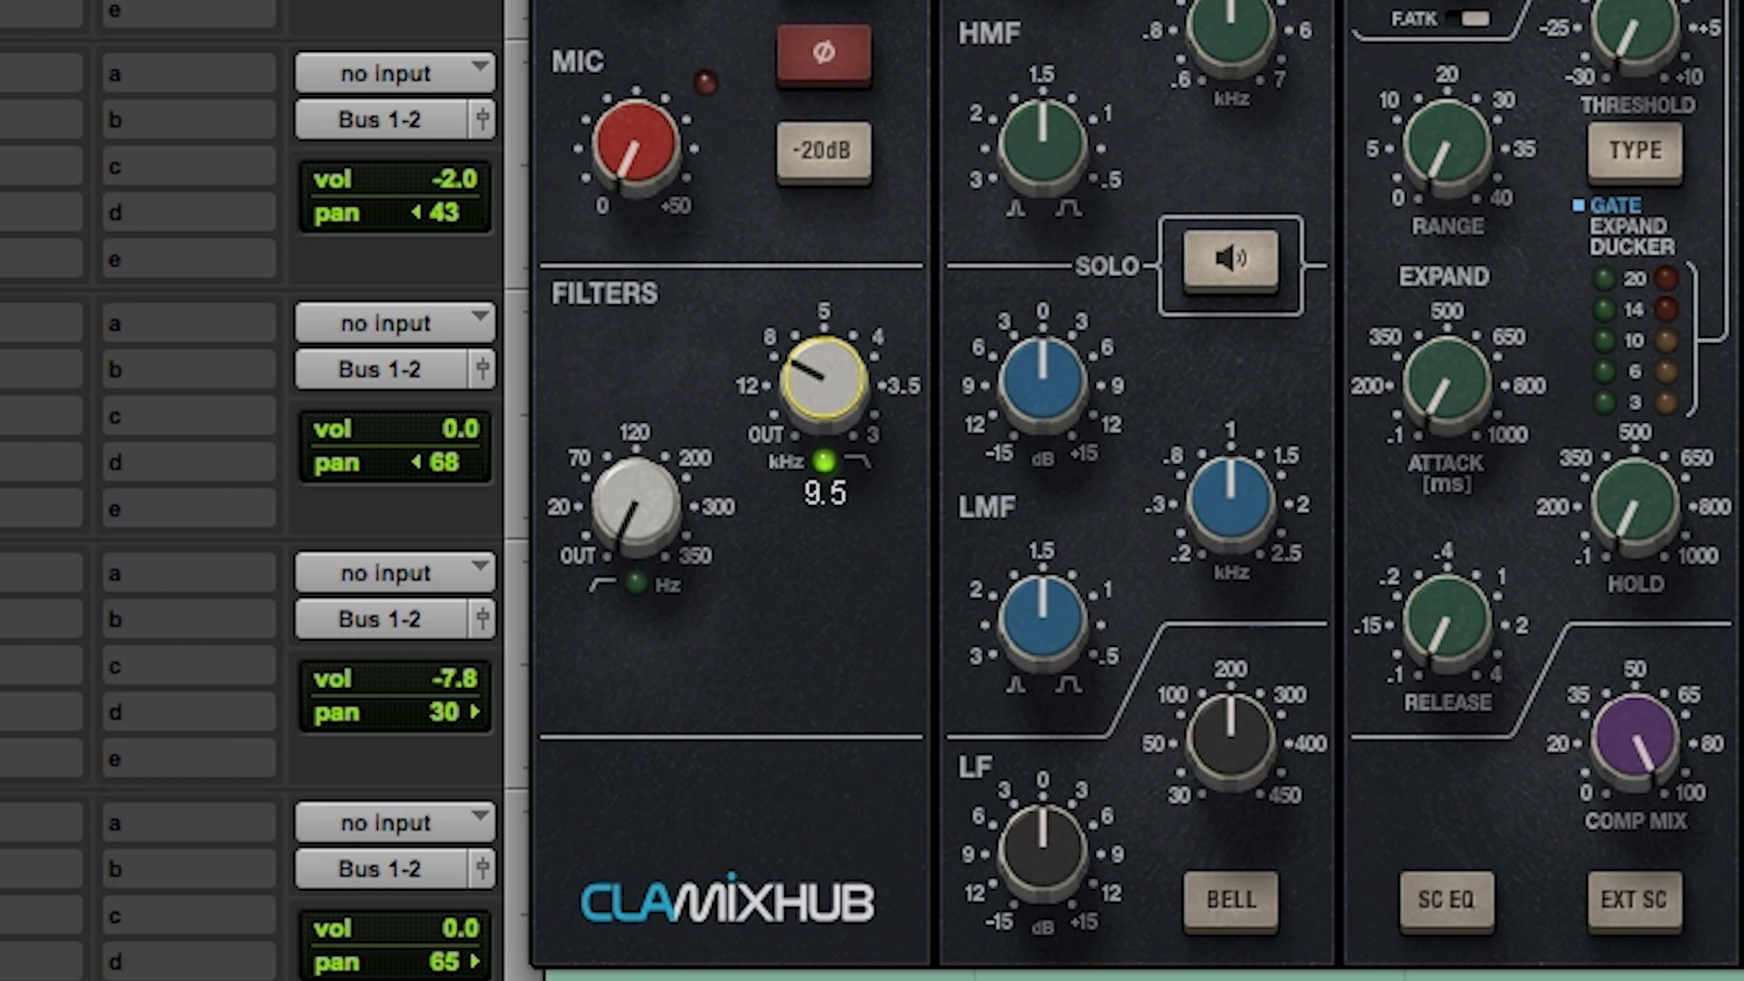
pyautogui.moveTo(818, 404); pyautogui.dragTo(818, 401)
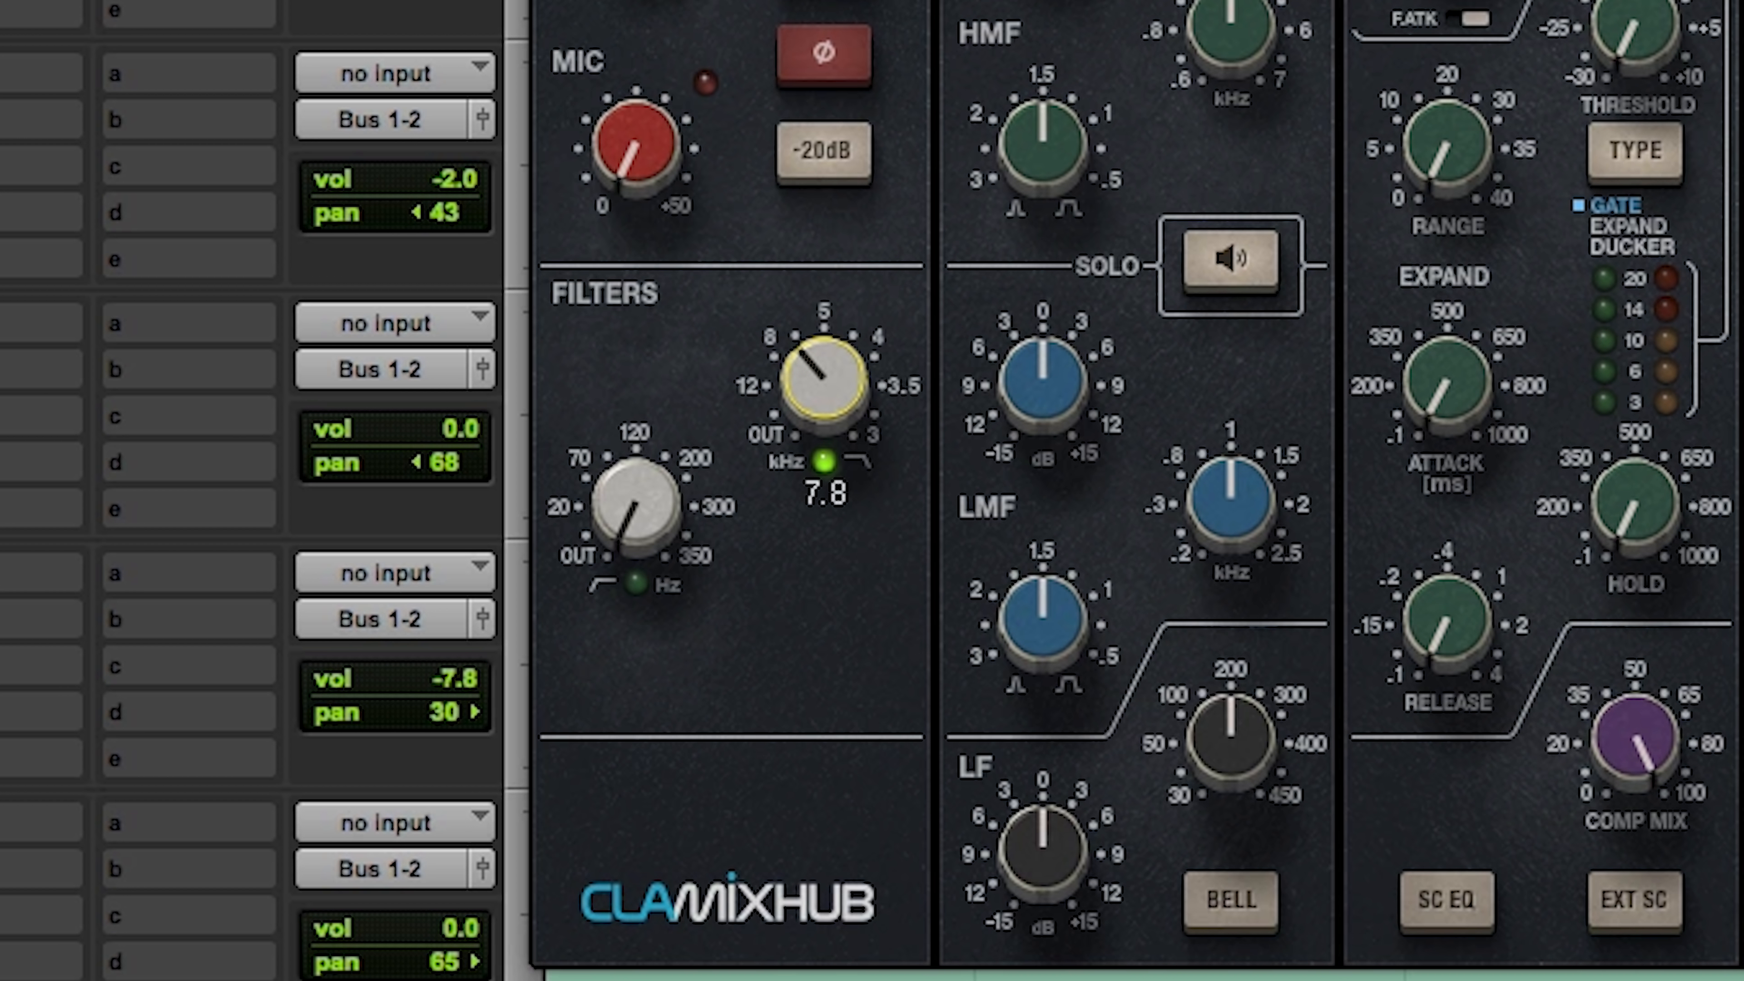
pyautogui.moveTo(803, 352); pyautogui.dragTo(803, 349)
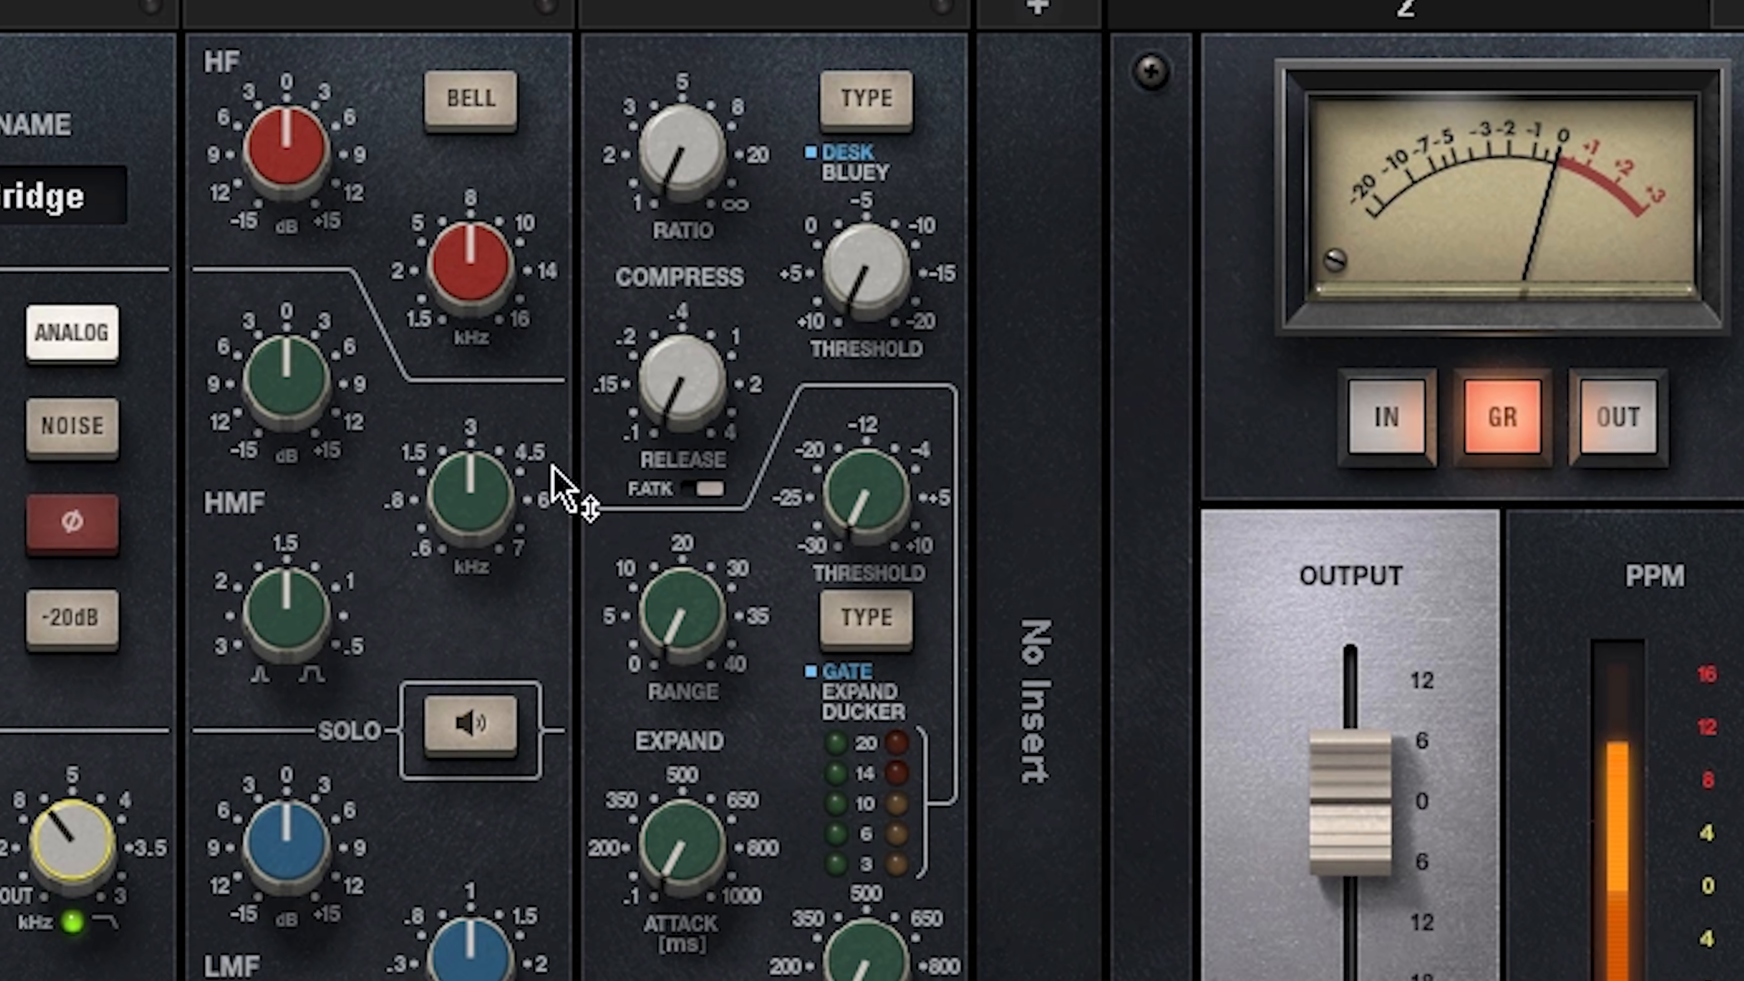
# Step: Compress the Gtr Bridge channel with a threshold of about -8 and a ratio between 2 and 5
pyautogui.moveTo(898, 302); pyautogui.dragTo(898, 261)
pyautogui.moveTo(690, 73); pyautogui.dragTo(689, 62)
pyautogui.moveTo(682, 146); pyautogui.dragTo(683, 136)
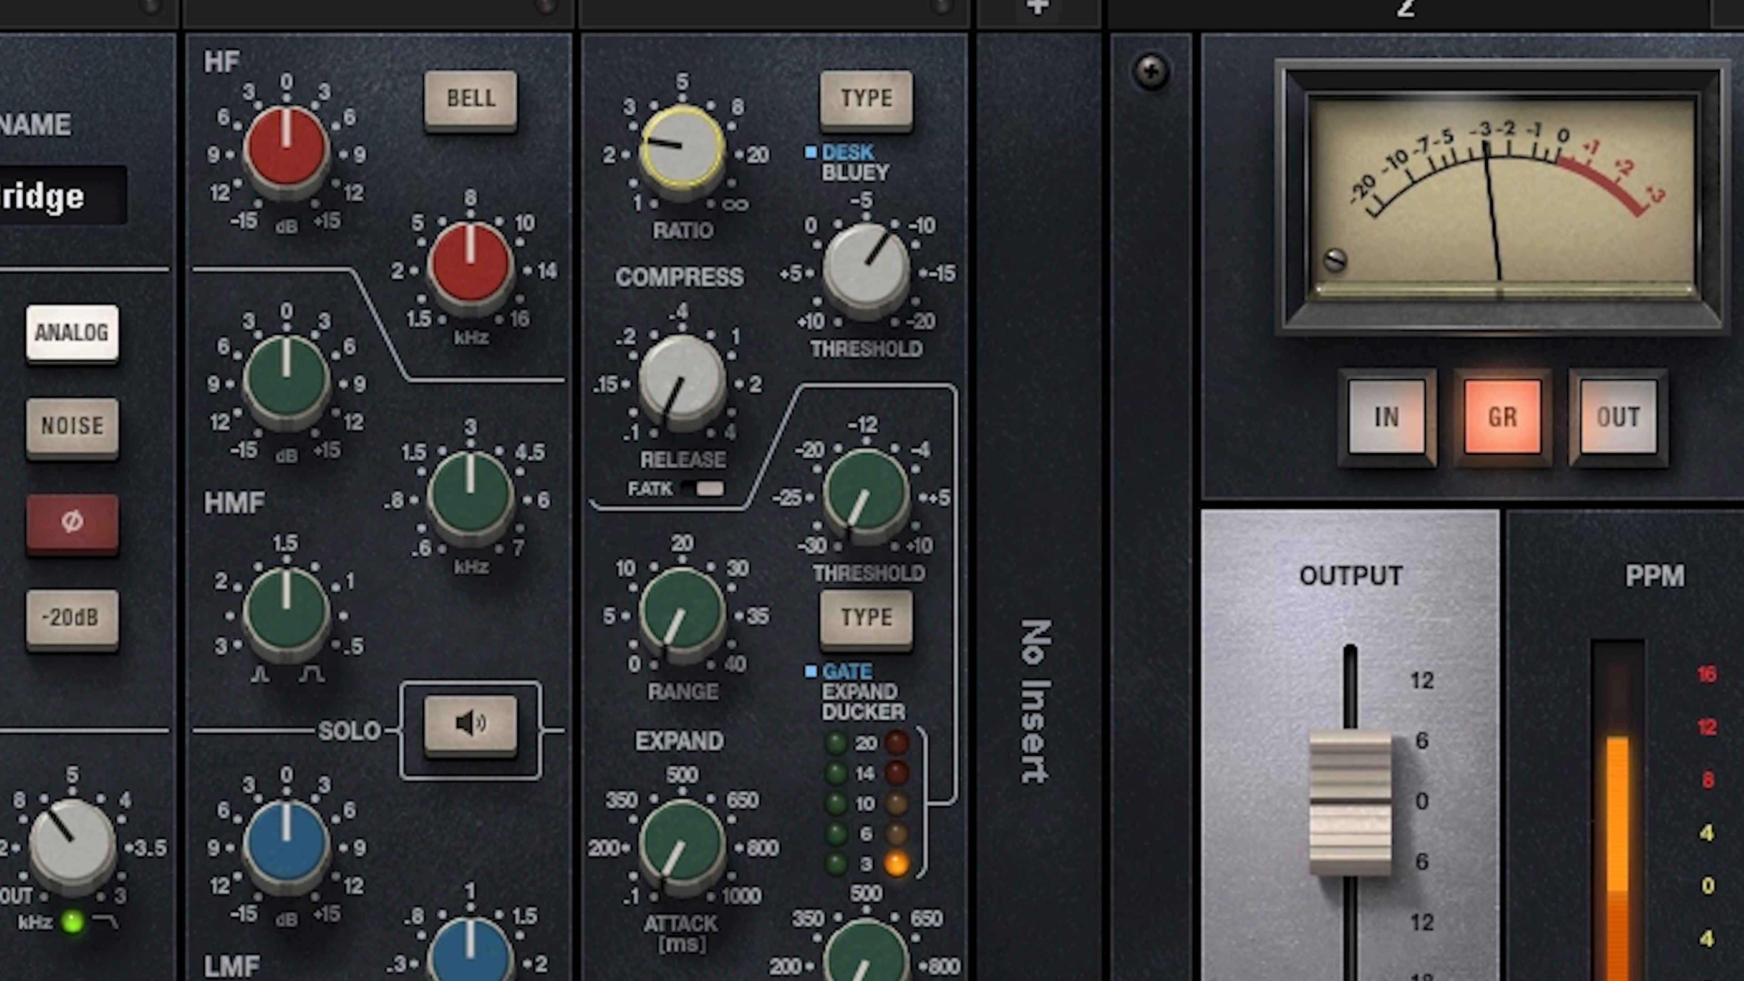
# Step: On the Gtr Bridge Dbl channel, set the compressor's threshold to about -8.1 and its ratio to about 3
pyautogui.moveTo(288, 837)
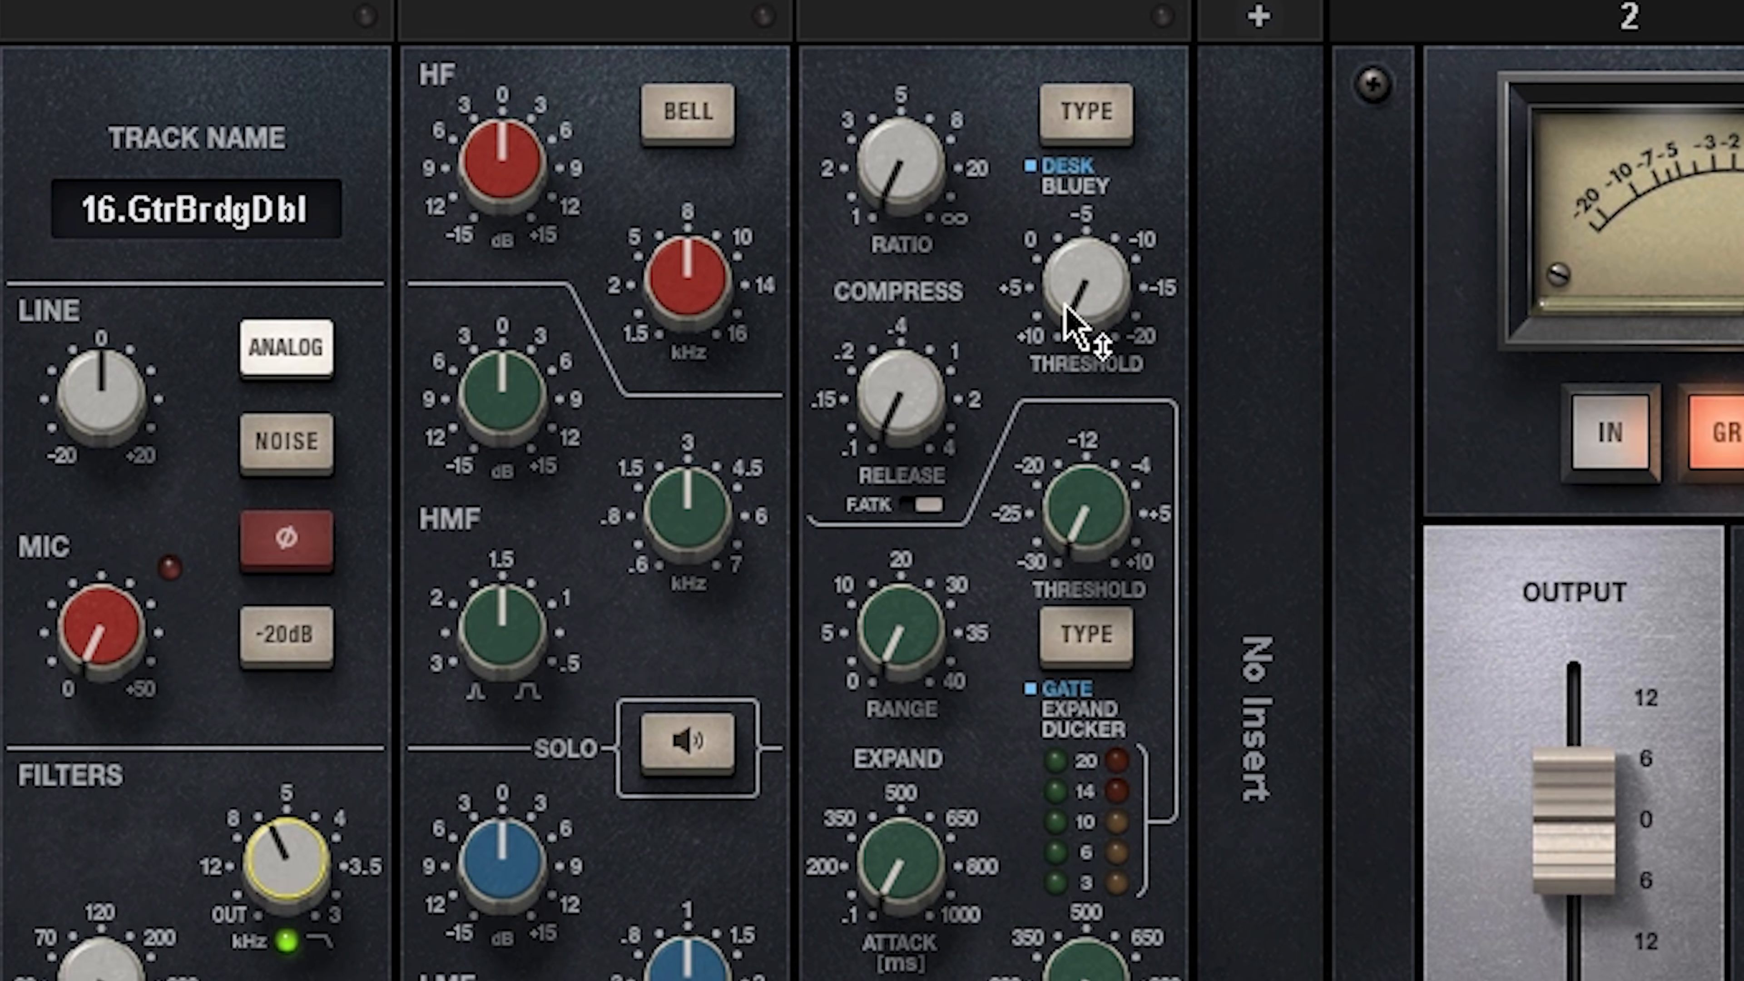
pyautogui.moveTo(941, 340); pyautogui.dragTo(942, 303)
pyautogui.moveTo(1101, 358); pyautogui.dragTo(1101, 343)
pyautogui.moveTo(895, 214); pyautogui.dragTo(895, 180)
pyautogui.moveTo(1083, 299); pyautogui.dragTo(1082, 297)
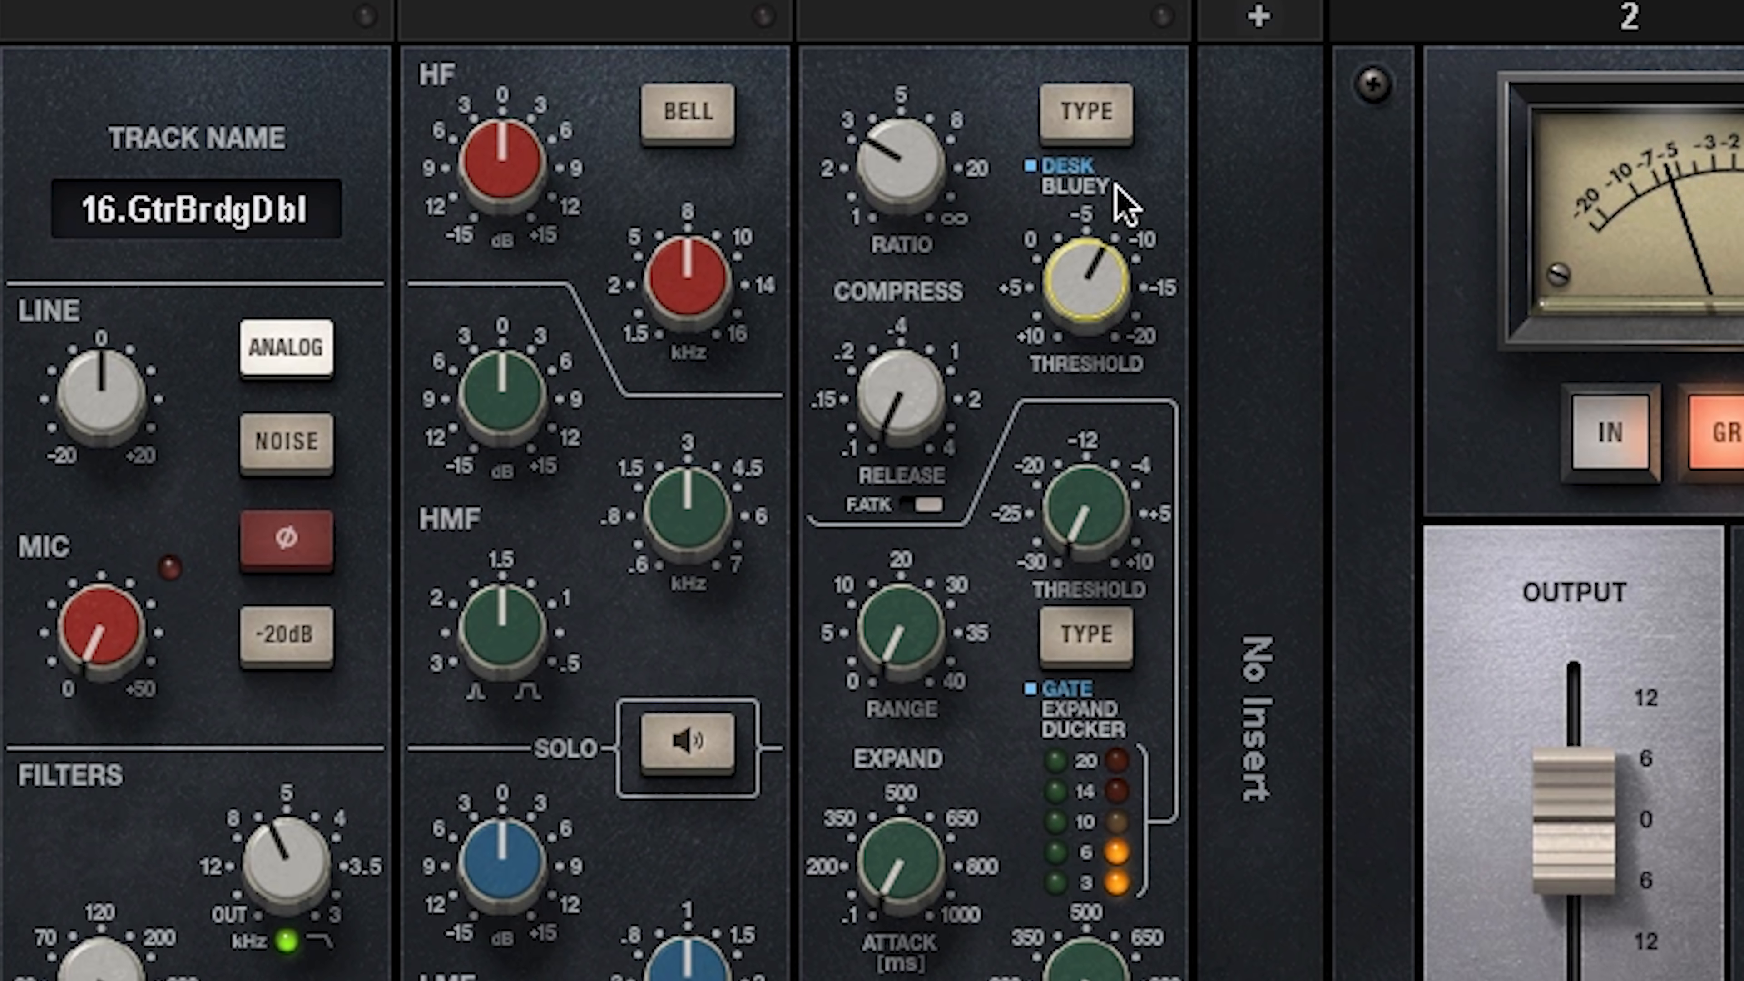
pyautogui.click(1127, 281)
pyautogui.moveTo(1087, 285); pyautogui.dragTo(1086, 284)
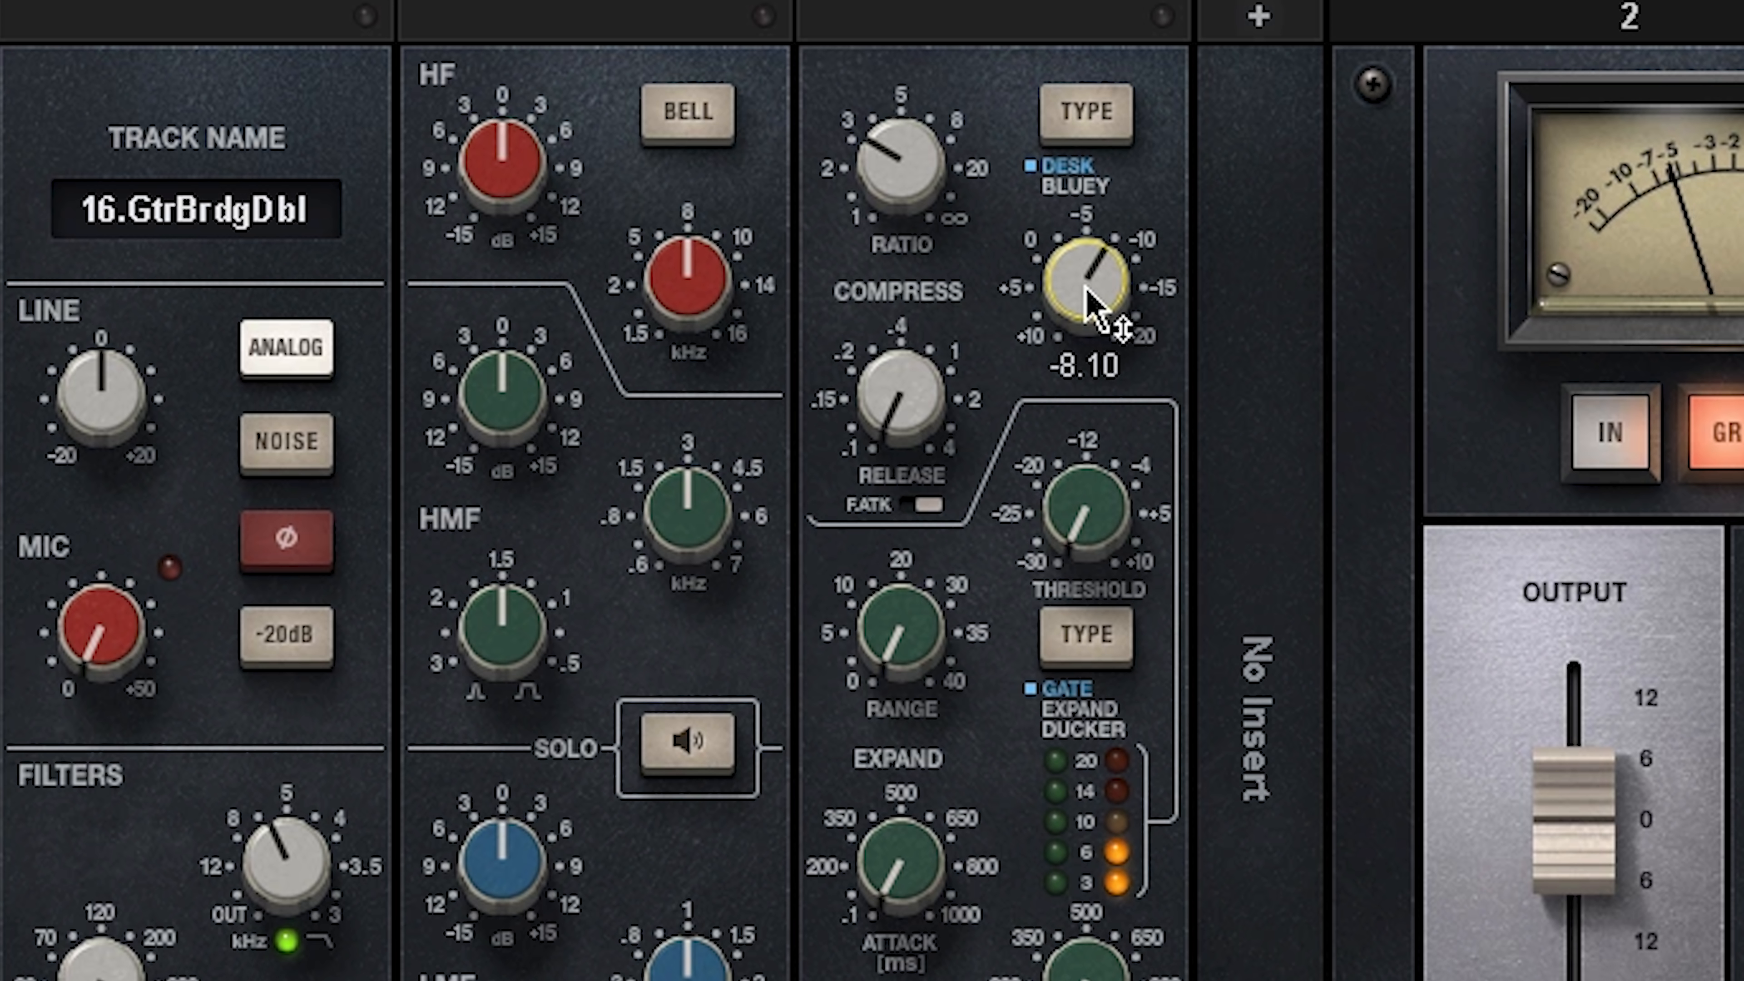
# Step: Lower the Gtr Bridge Dbl channel's HF band to just under 5 kHz and cut its gain by about 2 dB
pyautogui.press('space')
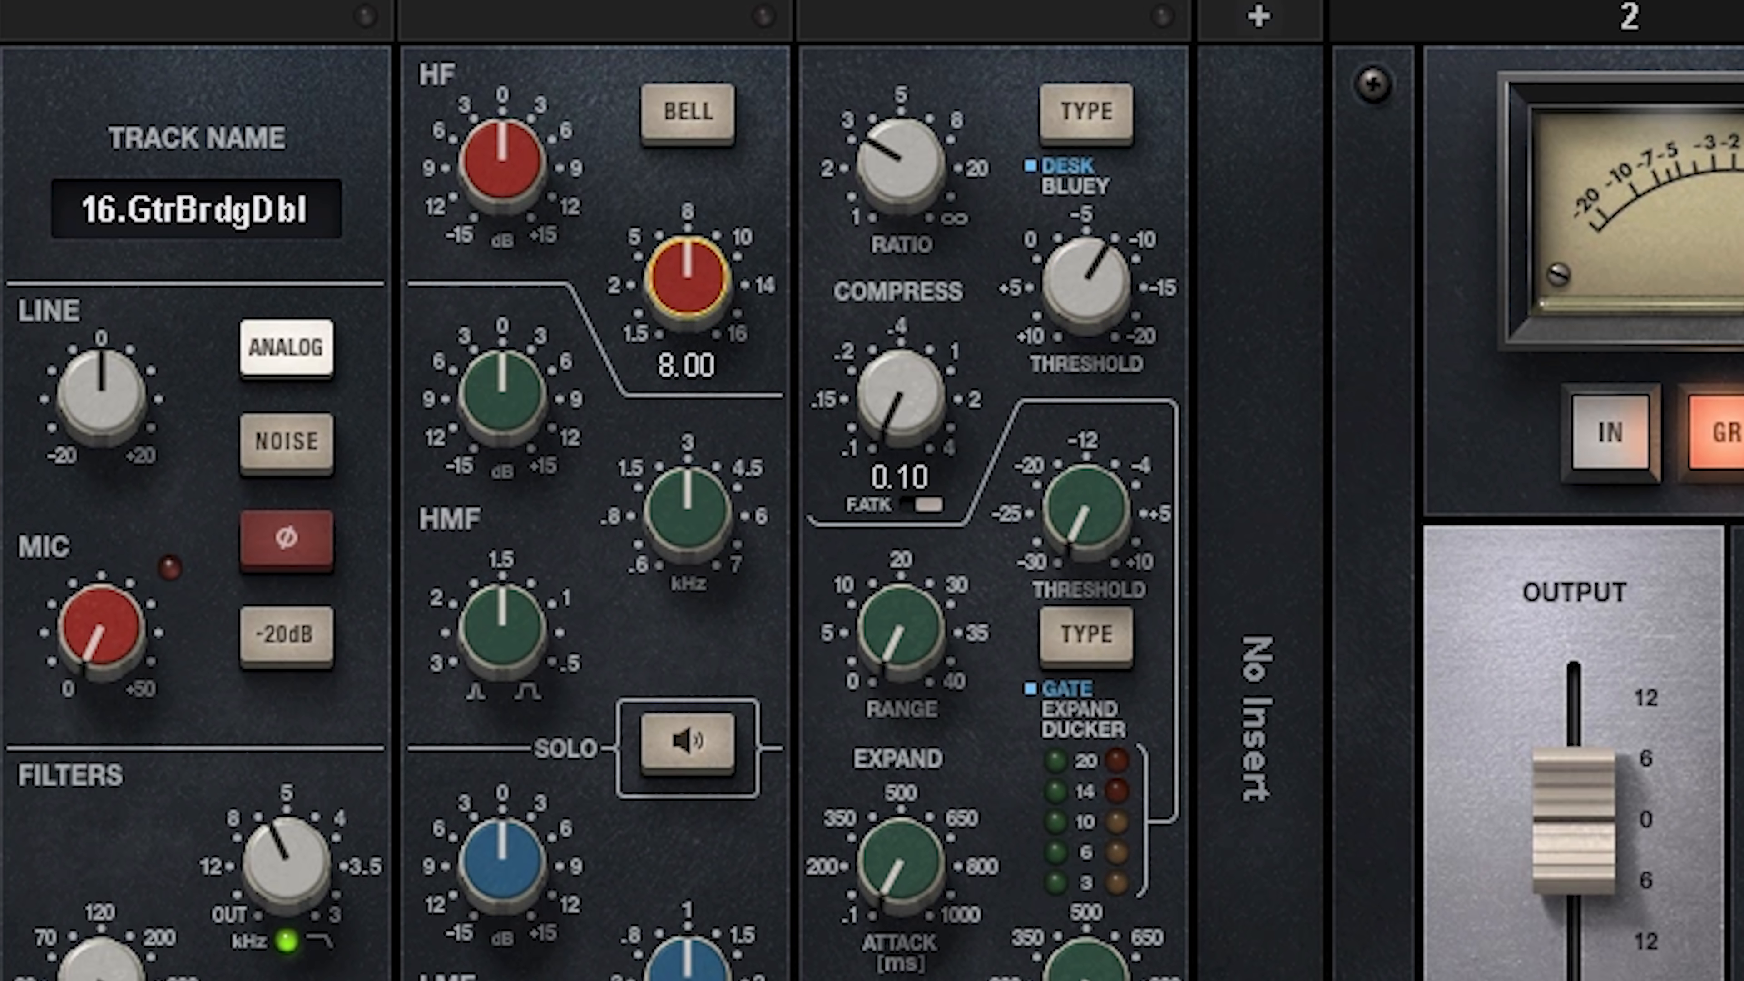
pyautogui.moveTo(707, 264)
pyautogui.mouseDown()
pyautogui.moveTo(707, 306)
pyautogui.moveTo(686, 282)
pyautogui.mouseUp()
pyautogui.moveTo(508, 168); pyautogui.dragTo(508, 185)
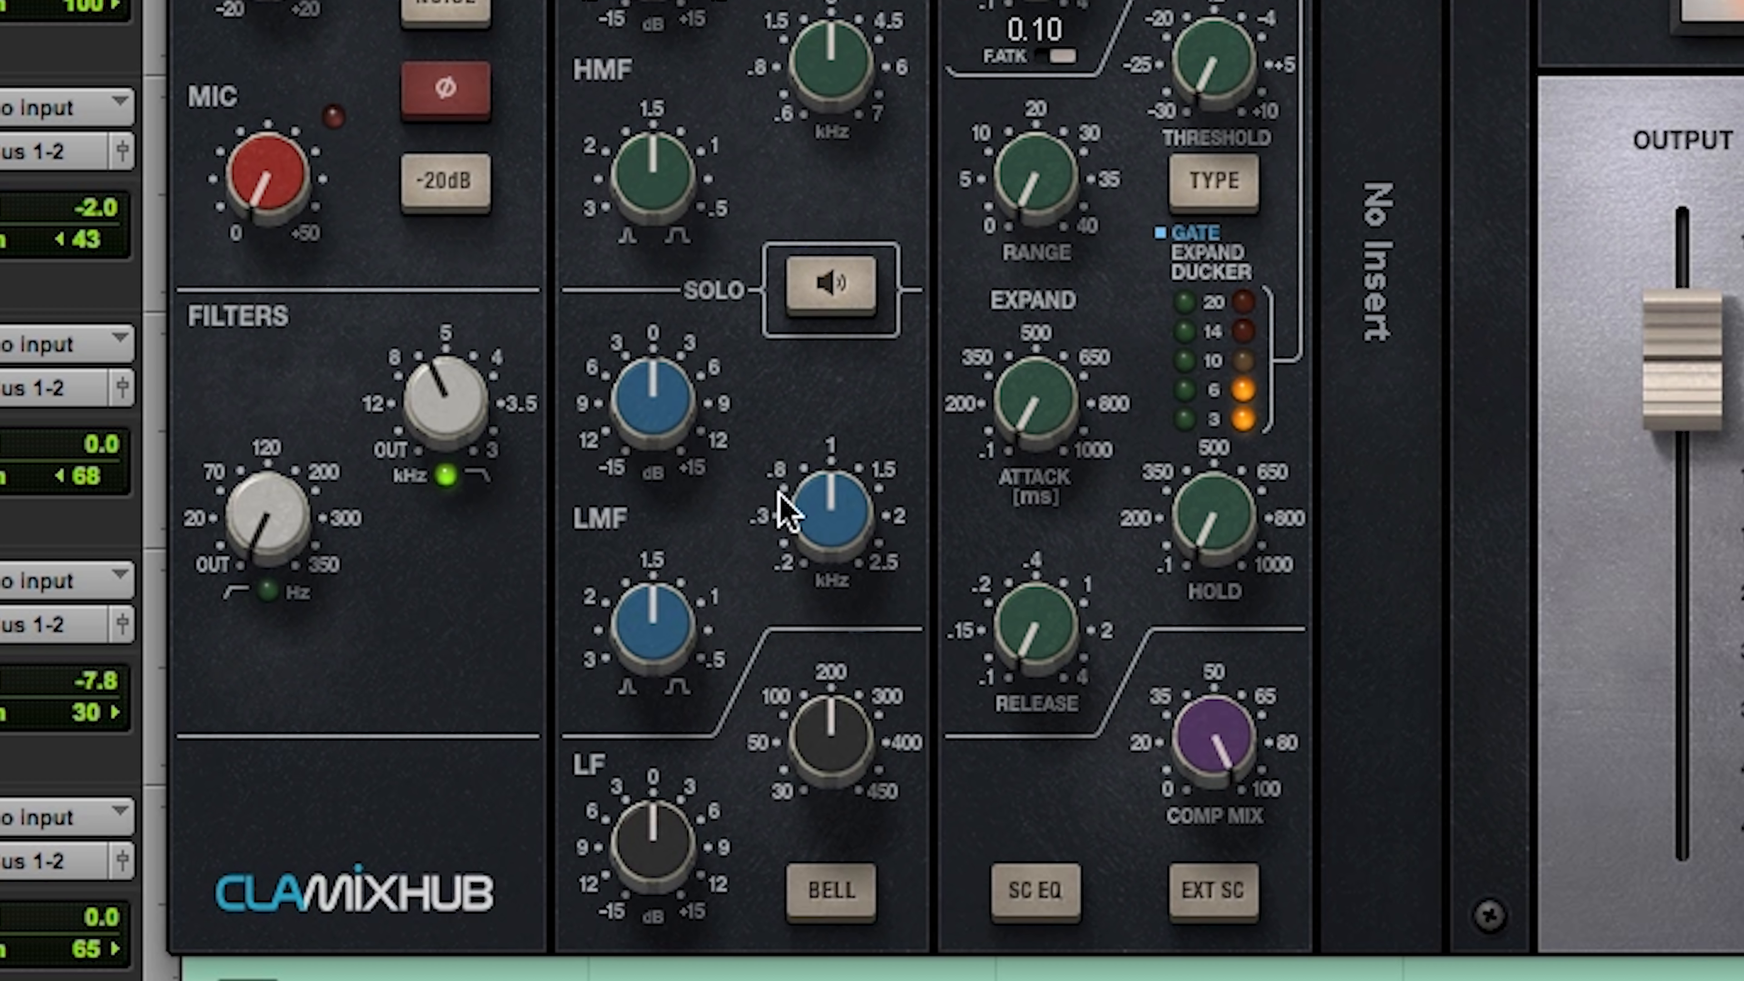
# Step: Move the Gtr Bridge Dbl channel's LMF band to about 0.6 kHz and boost its gain to about 8.1 dB
pyautogui.click(822, 504)
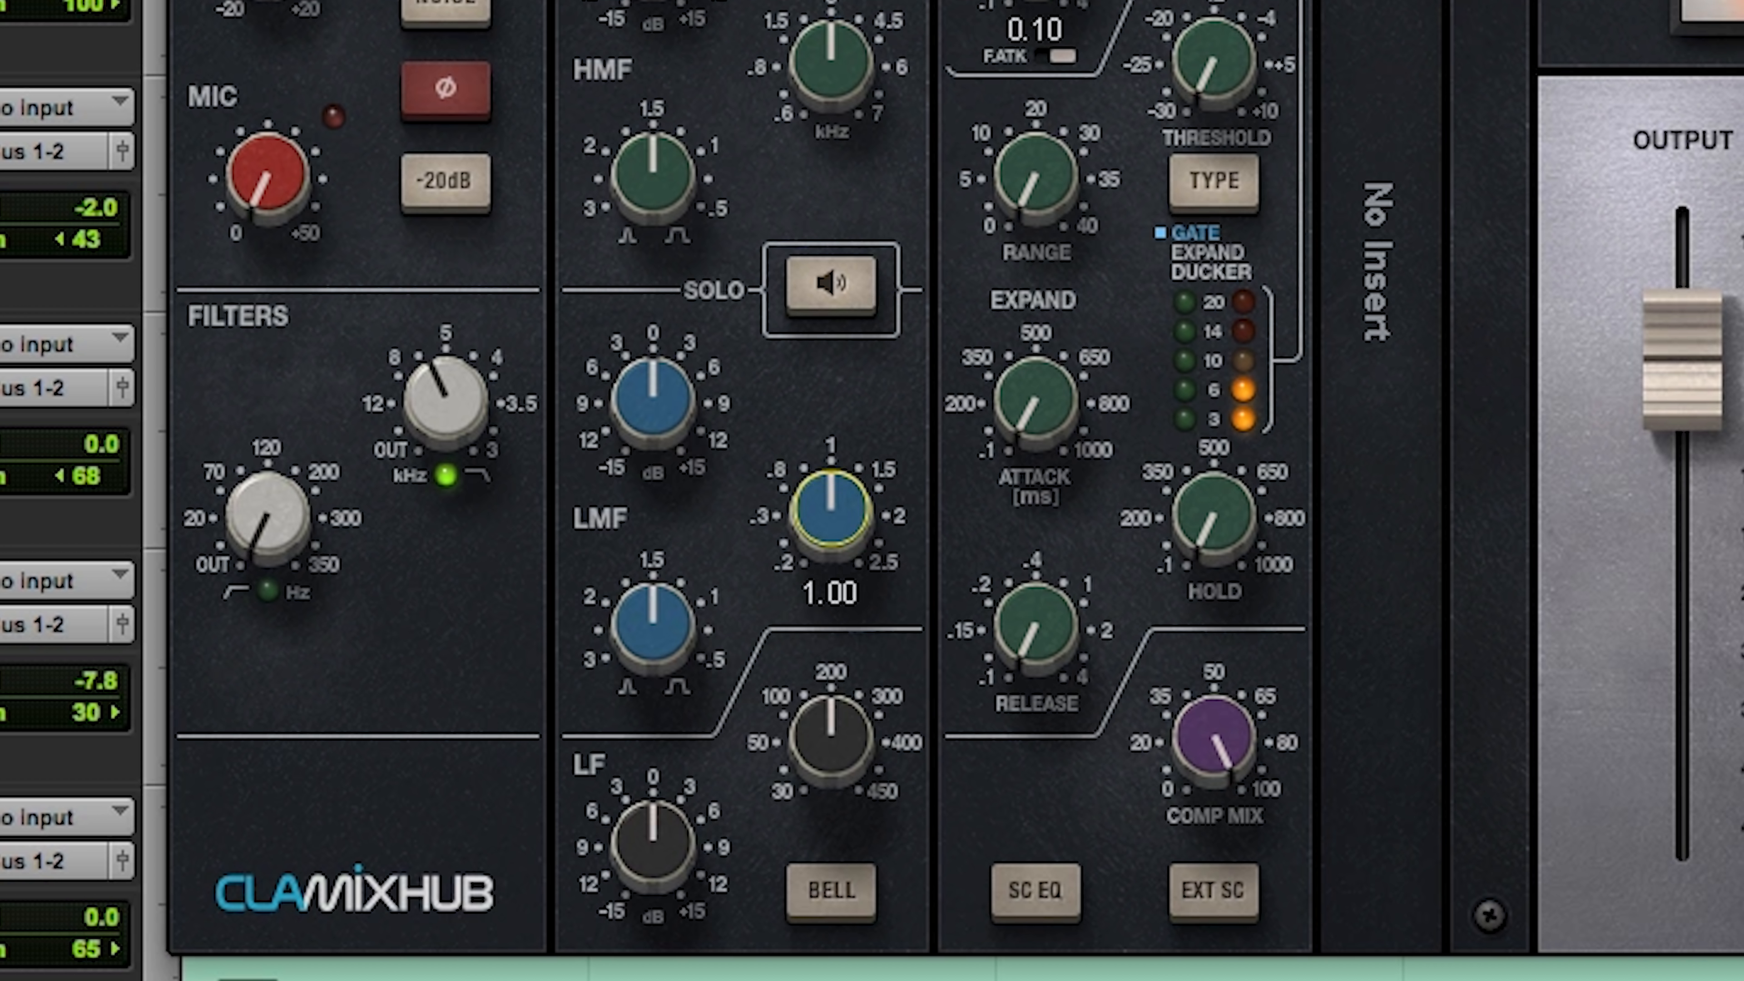
pyautogui.moveTo(822, 504); pyautogui.dragTo(822, 522)
pyautogui.moveTo(652, 402); pyautogui.dragTo(652, 389)
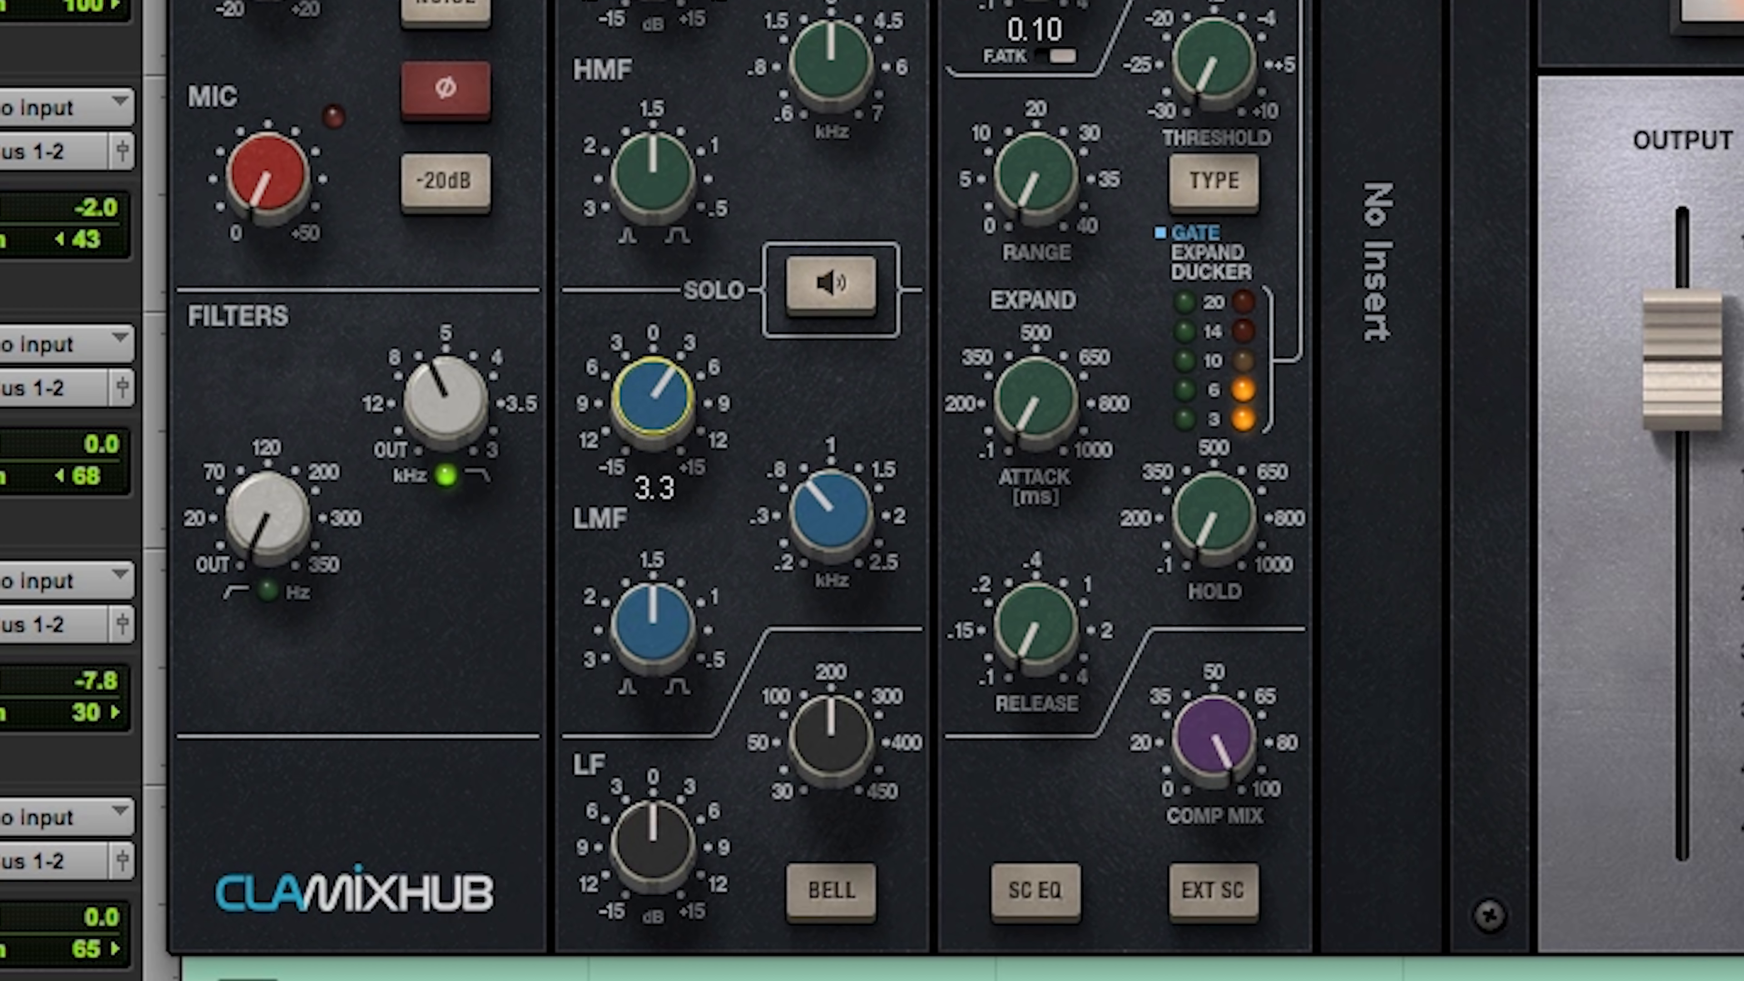
pyautogui.moveTo(802, 481); pyautogui.dragTo(802, 495)
pyautogui.moveTo(652, 402)
pyautogui.mouseDown()
pyautogui.moveTo(652, 343)
pyautogui.moveTo(652, 374)
pyautogui.mouseUp()
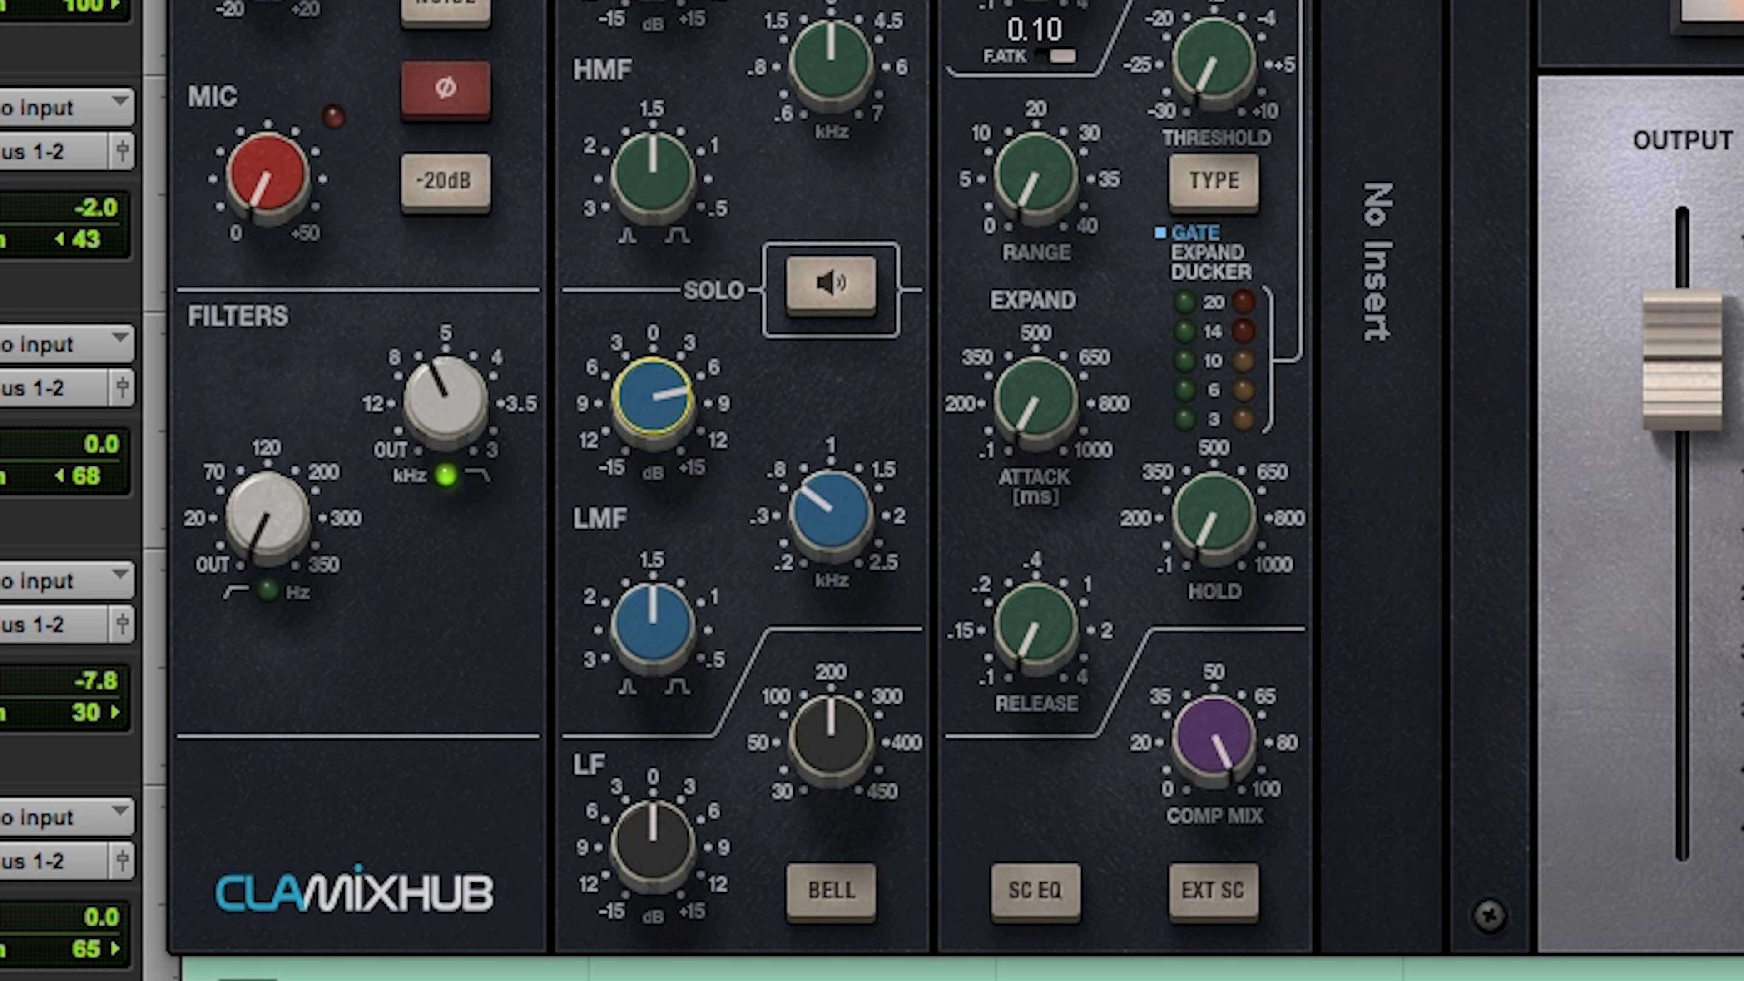
pyautogui.moveTo(645, 399)
pyautogui.mouseDown()
pyautogui.moveTo(645, 372)
pyautogui.moveTo(645, 394)
pyautogui.mouseUp()
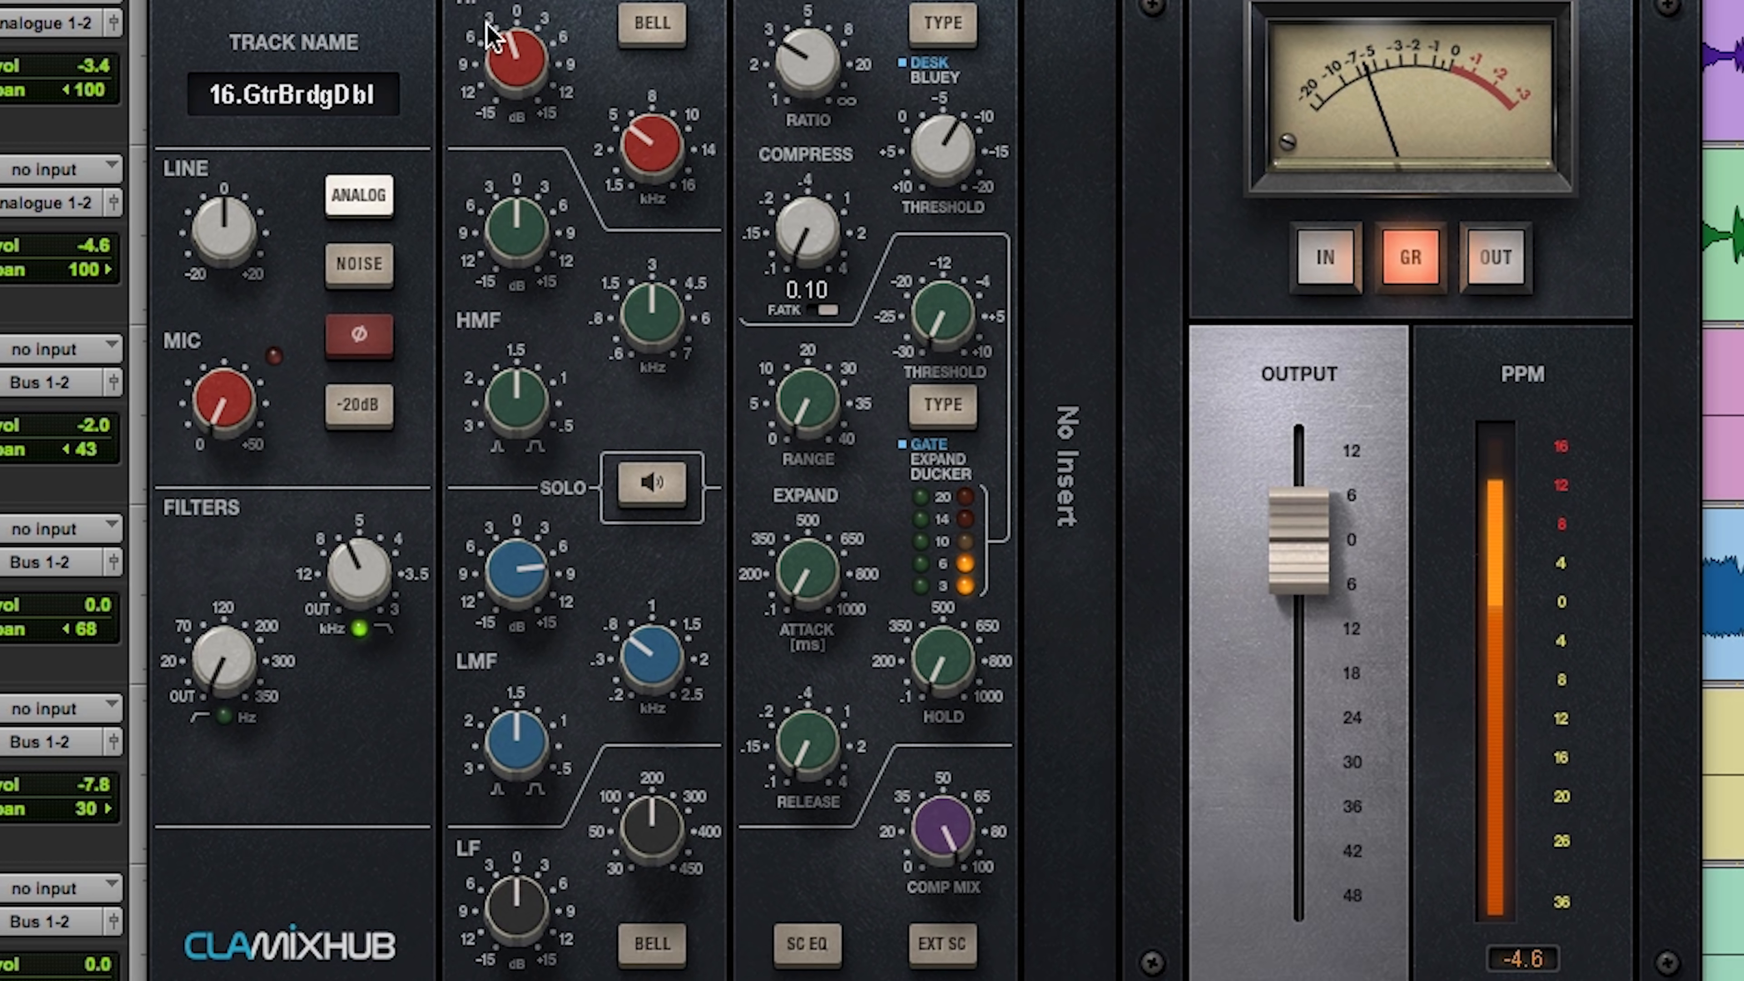
pyautogui.click(534, 591)
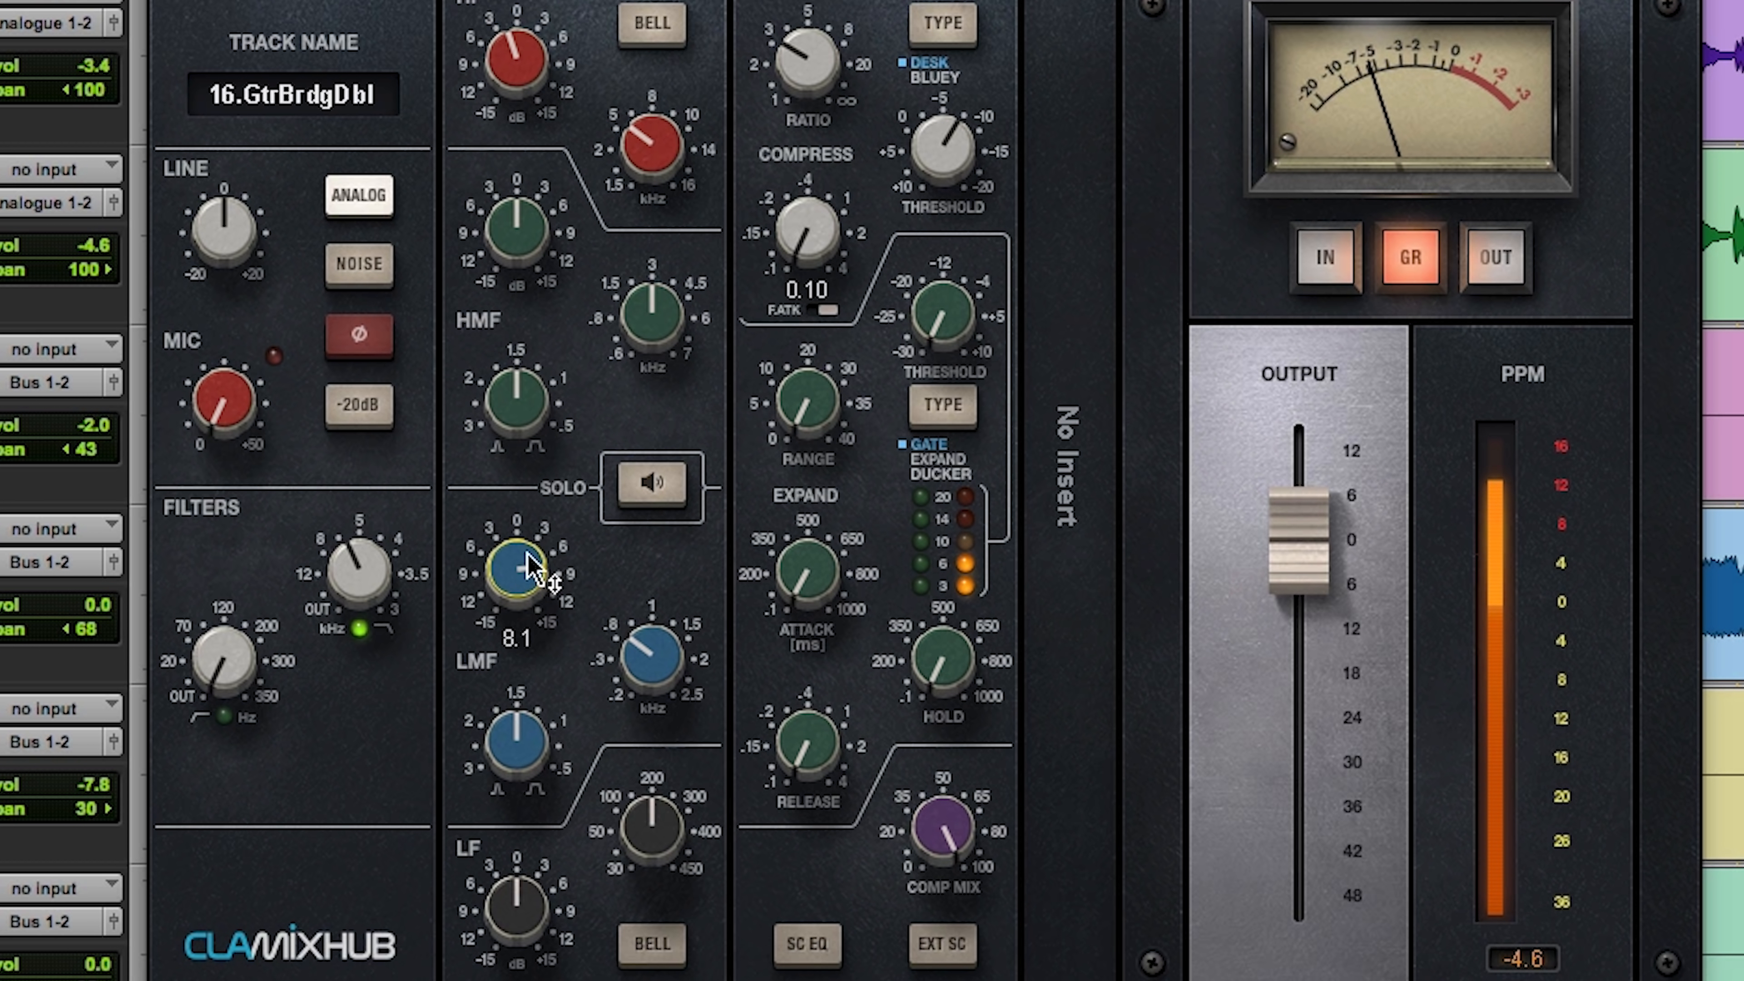
# Step: Set the Gtr Bridge Dbl channel's high-pass filter to just under 120 Hz and boost LF by about 8 dB at 343 Hz
pyautogui.moveTo(223, 649); pyautogui.dragTo(223, 587)
pyautogui.moveTo(534, 914); pyautogui.dragTo(623, 815)
pyautogui.moveTo(512, 901); pyautogui.dragTo(511, 886)
pyautogui.moveTo(670, 821); pyautogui.dragTo(670, 824)
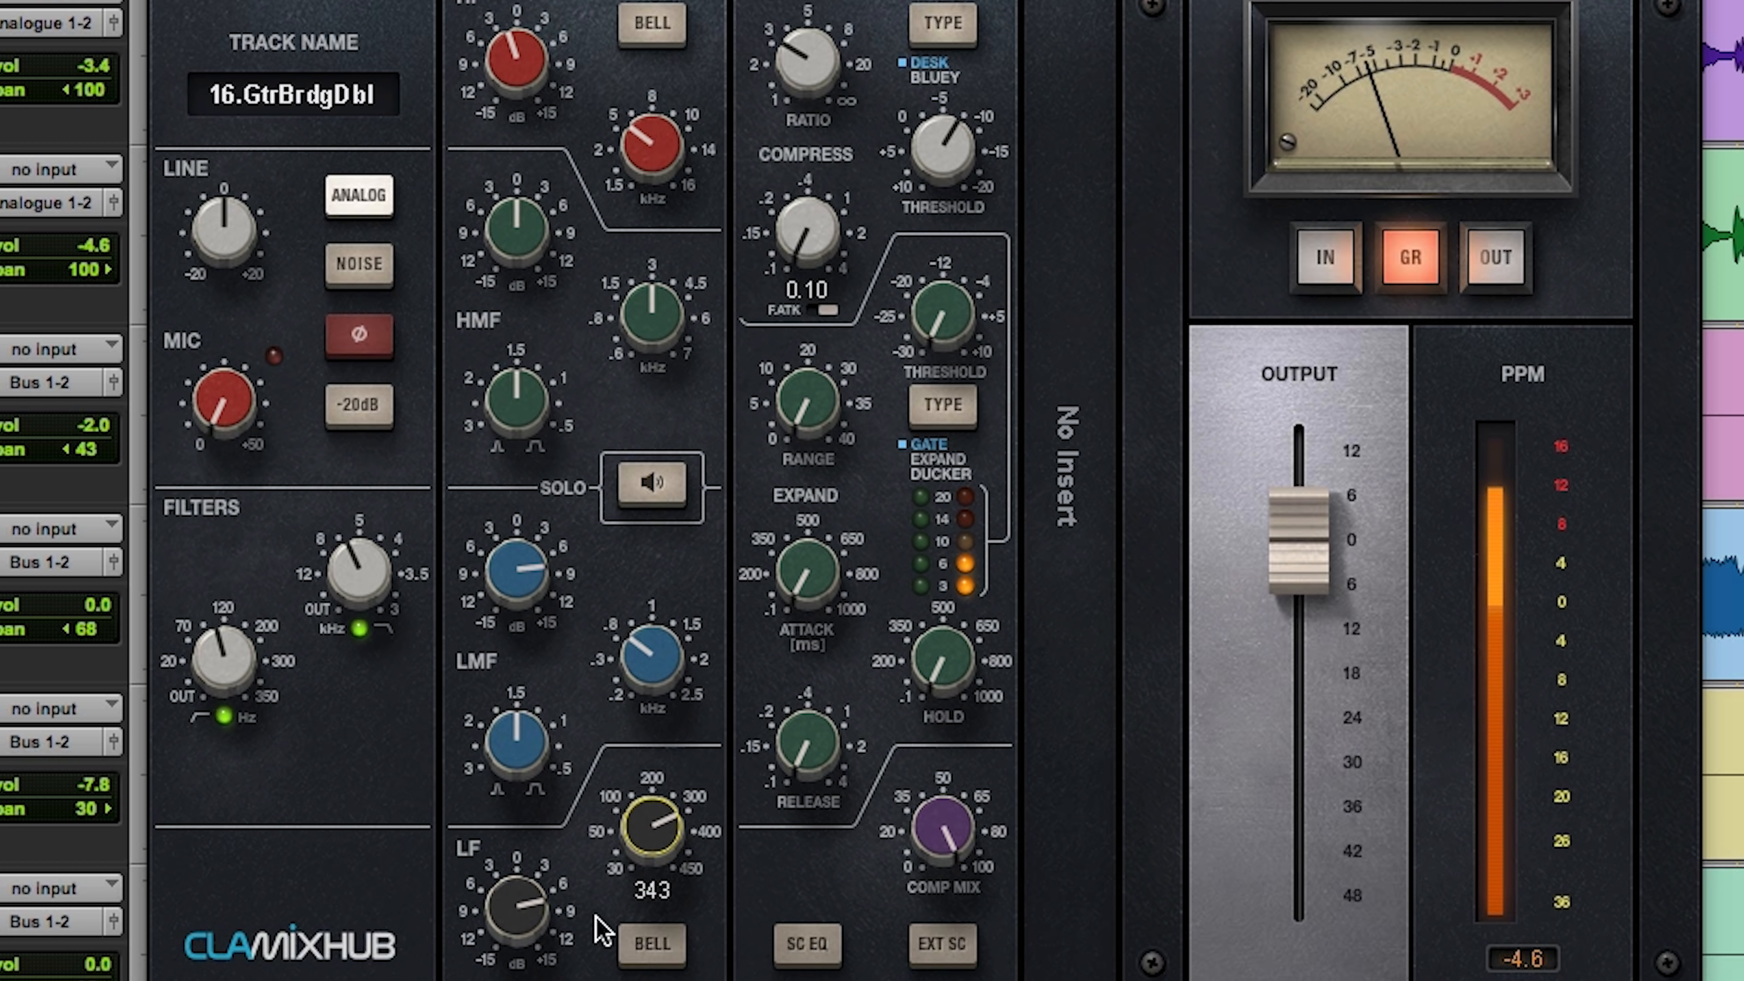
# Step: Turn on EQ solo and cut the HMF band about 4 to 5 dB at 1.99 kHz with a slightly narrower Q
pyautogui.moveTo(656, 326); pyautogui.dragTo(656, 342)
pyautogui.click(652, 484)
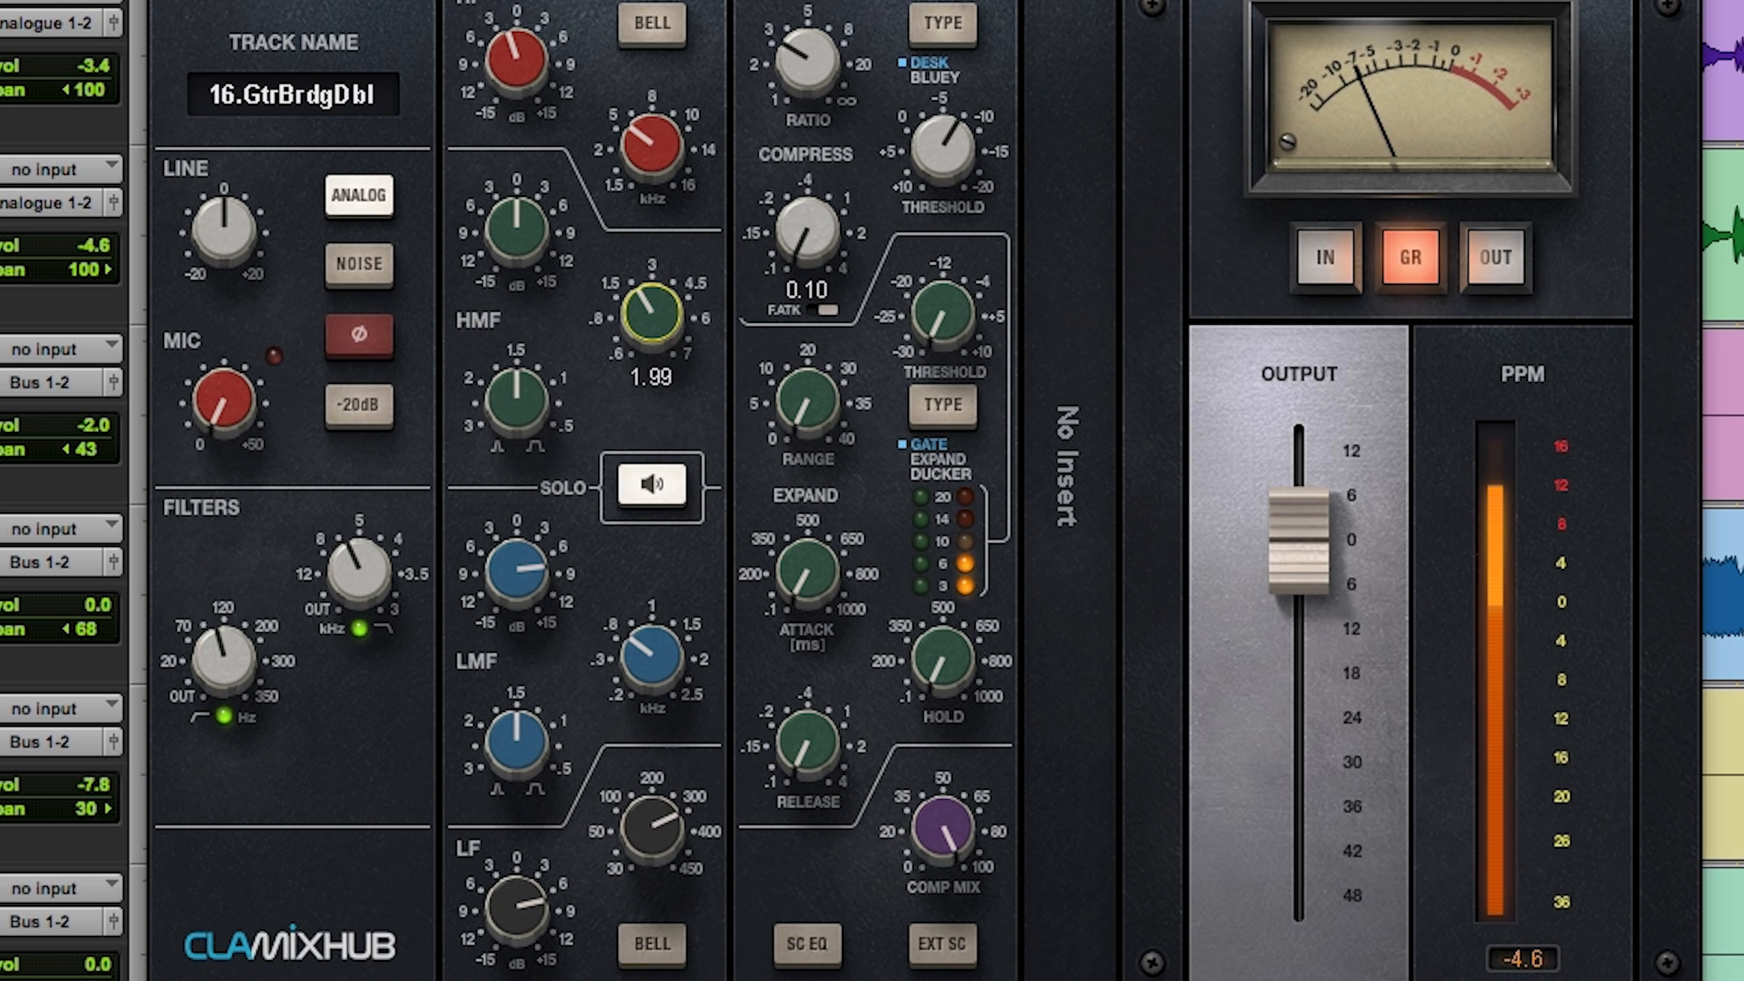
pyautogui.moveTo(518, 390)
pyautogui.mouseDown()
pyautogui.moveTo(518, 414)
pyautogui.moveTo(517, 369)
pyautogui.mouseUp()
pyautogui.moveTo(516, 230)
pyautogui.mouseDown()
pyautogui.moveTo(516, 257)
pyautogui.moveTo(520, 218)
pyautogui.mouseUp()
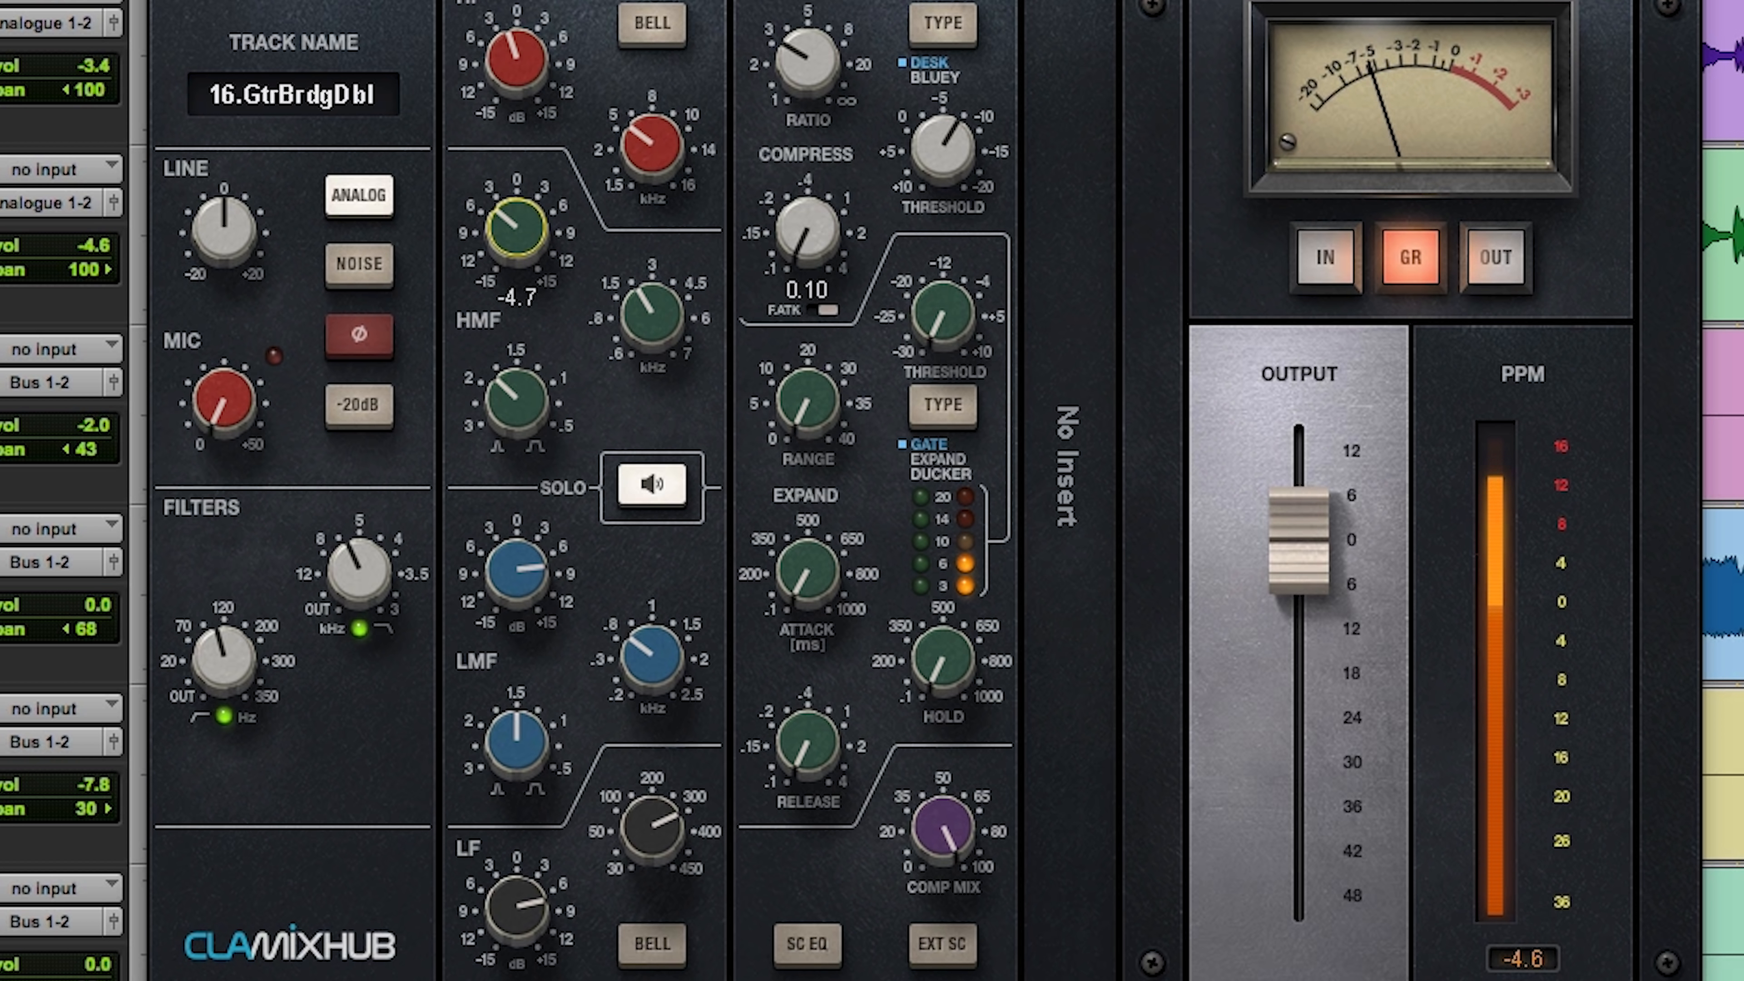
pyautogui.moveTo(516, 206); pyautogui.dragTo(517, 203)
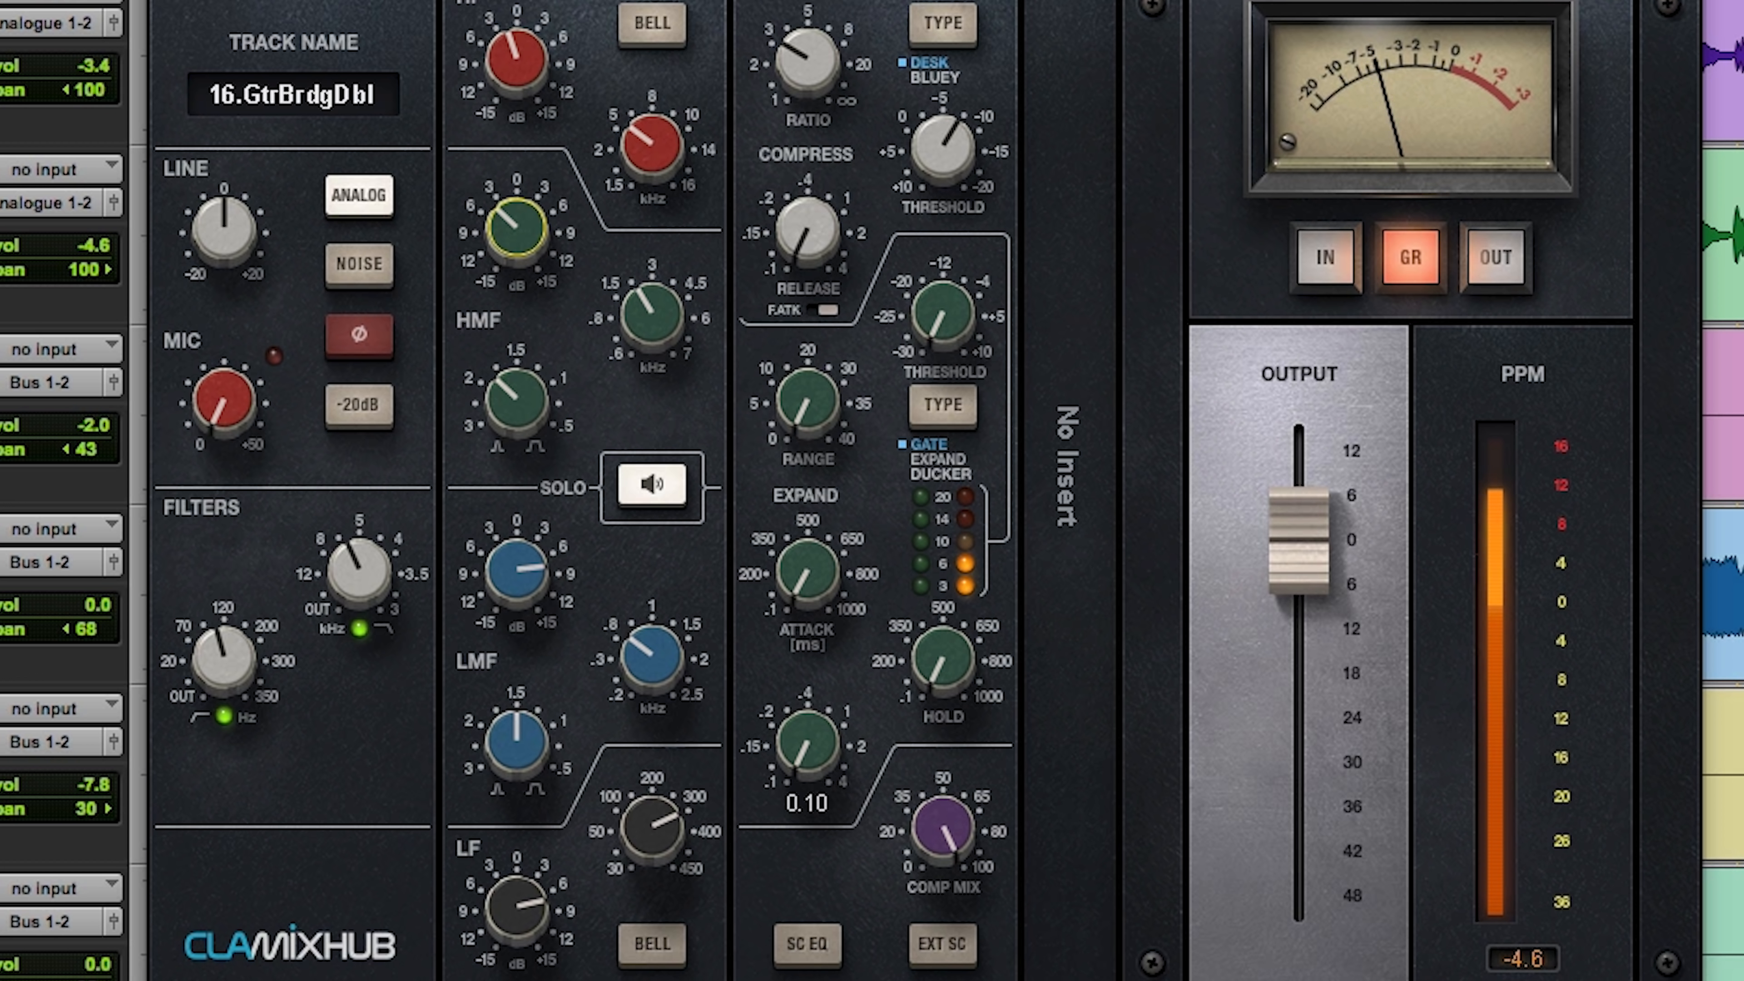
# Step: Cut the Gtr Bridge Dbl channel's HF gain a little further and lower its output fader to about -2 dB
pyautogui.moveTo(524, 57); pyautogui.dragTo(525, 72)
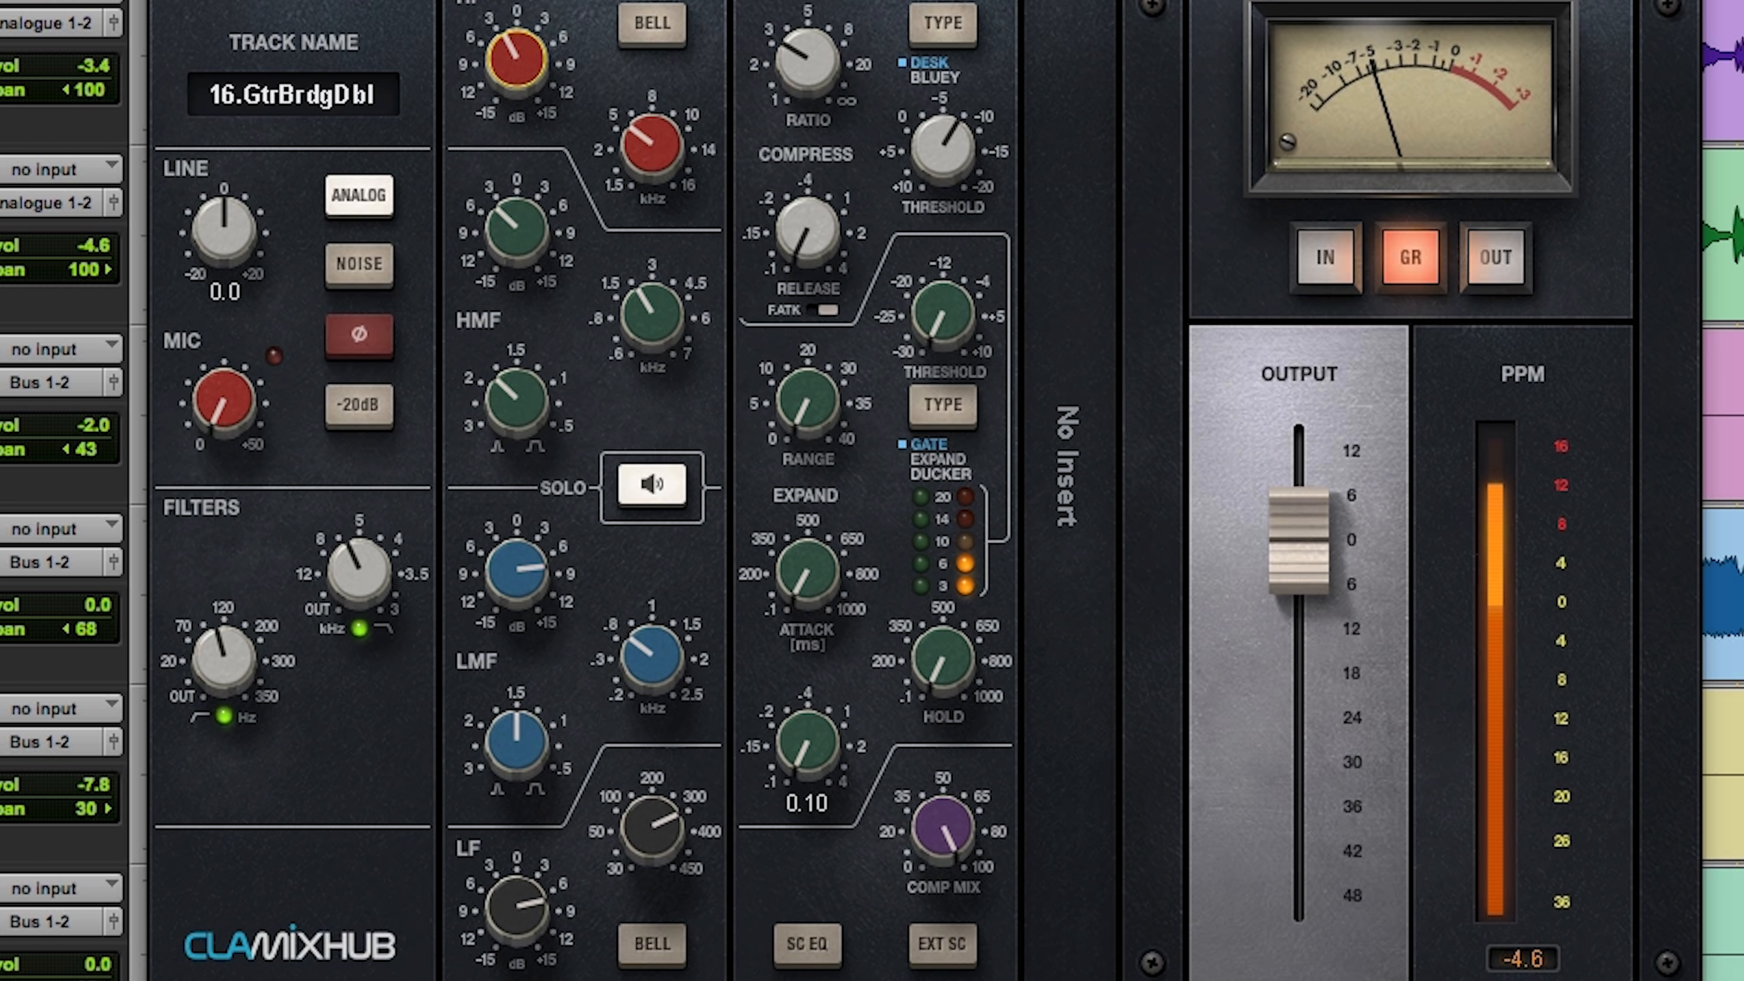
pyautogui.moveTo(1324, 545); pyautogui.dragTo(1324, 563)
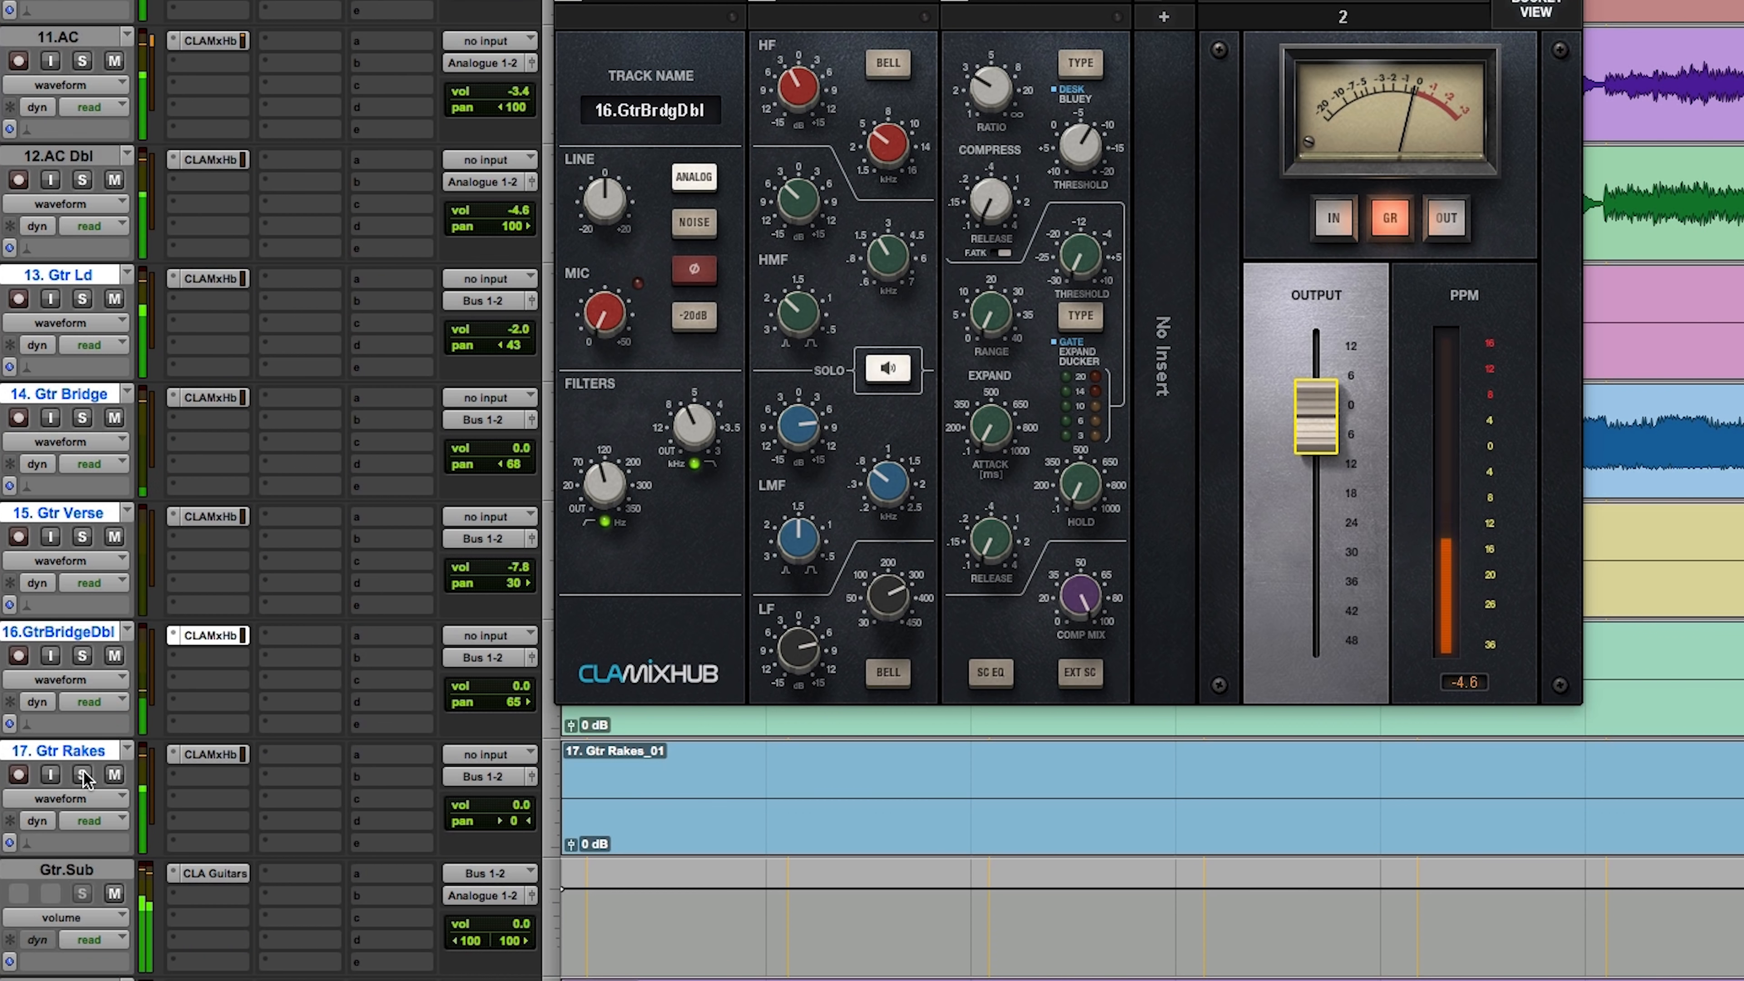
# Step: Pan the Gtr Rakes track 59 to the right
pyautogui.click(83, 775)
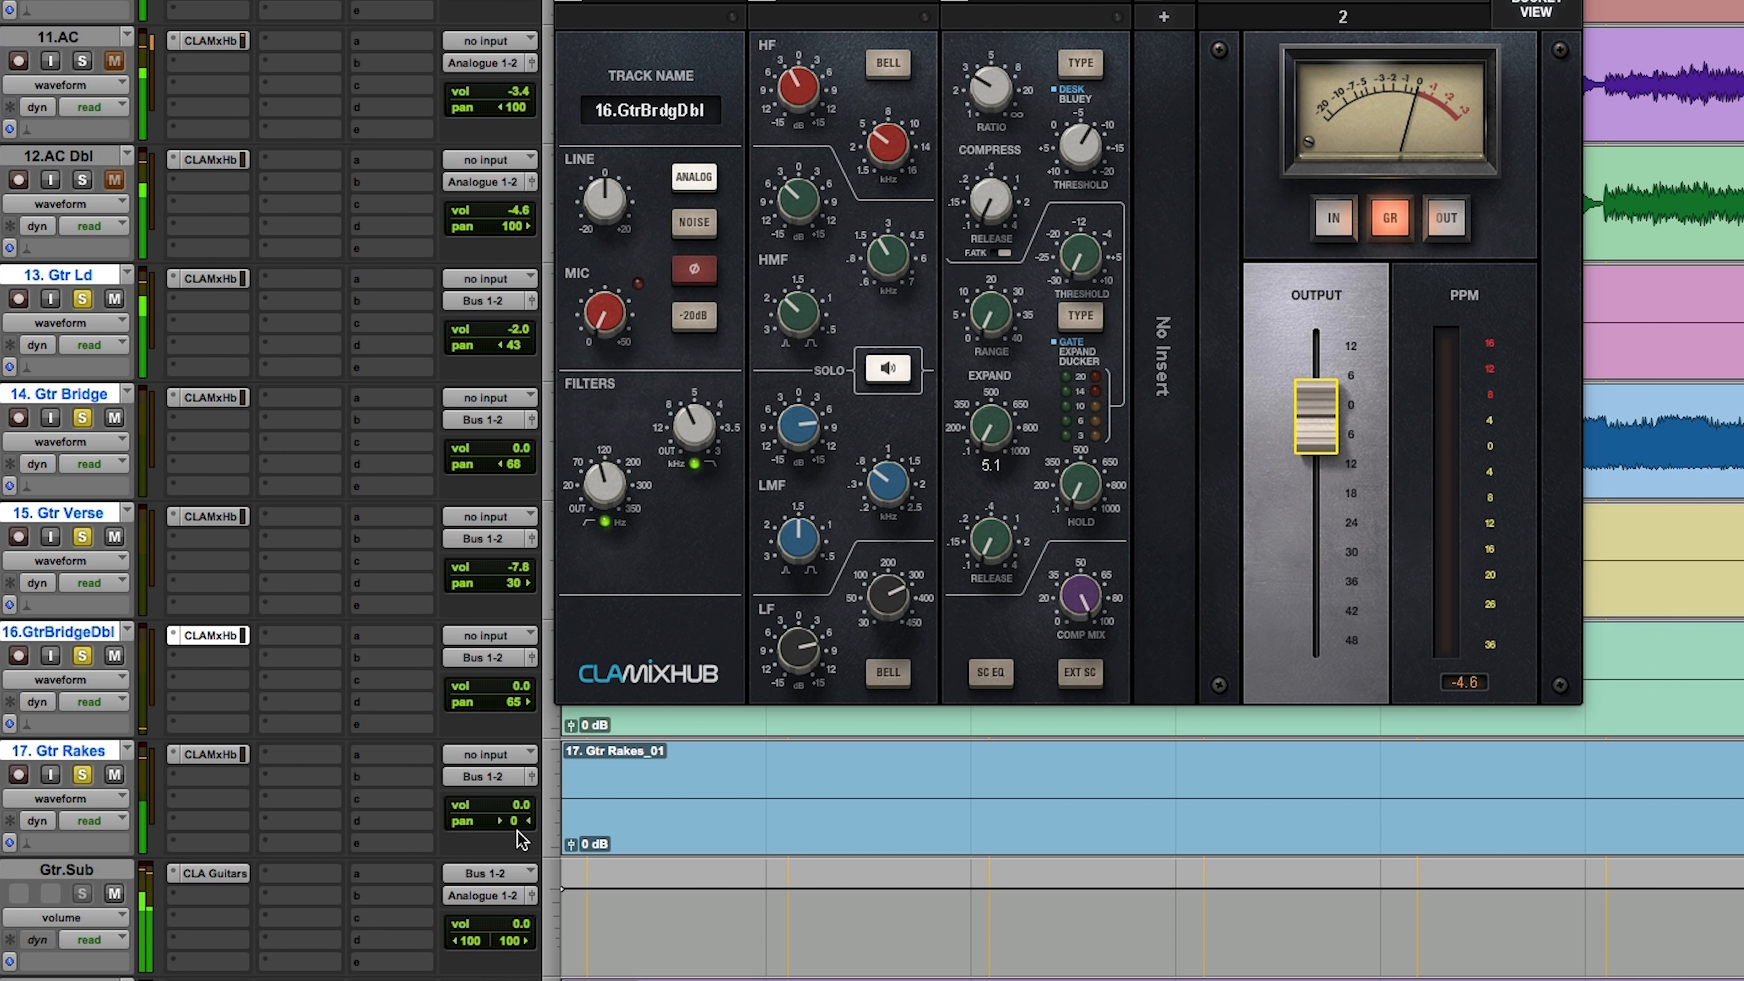
pyautogui.moveTo(510, 818); pyautogui.dragTo(525, 816)
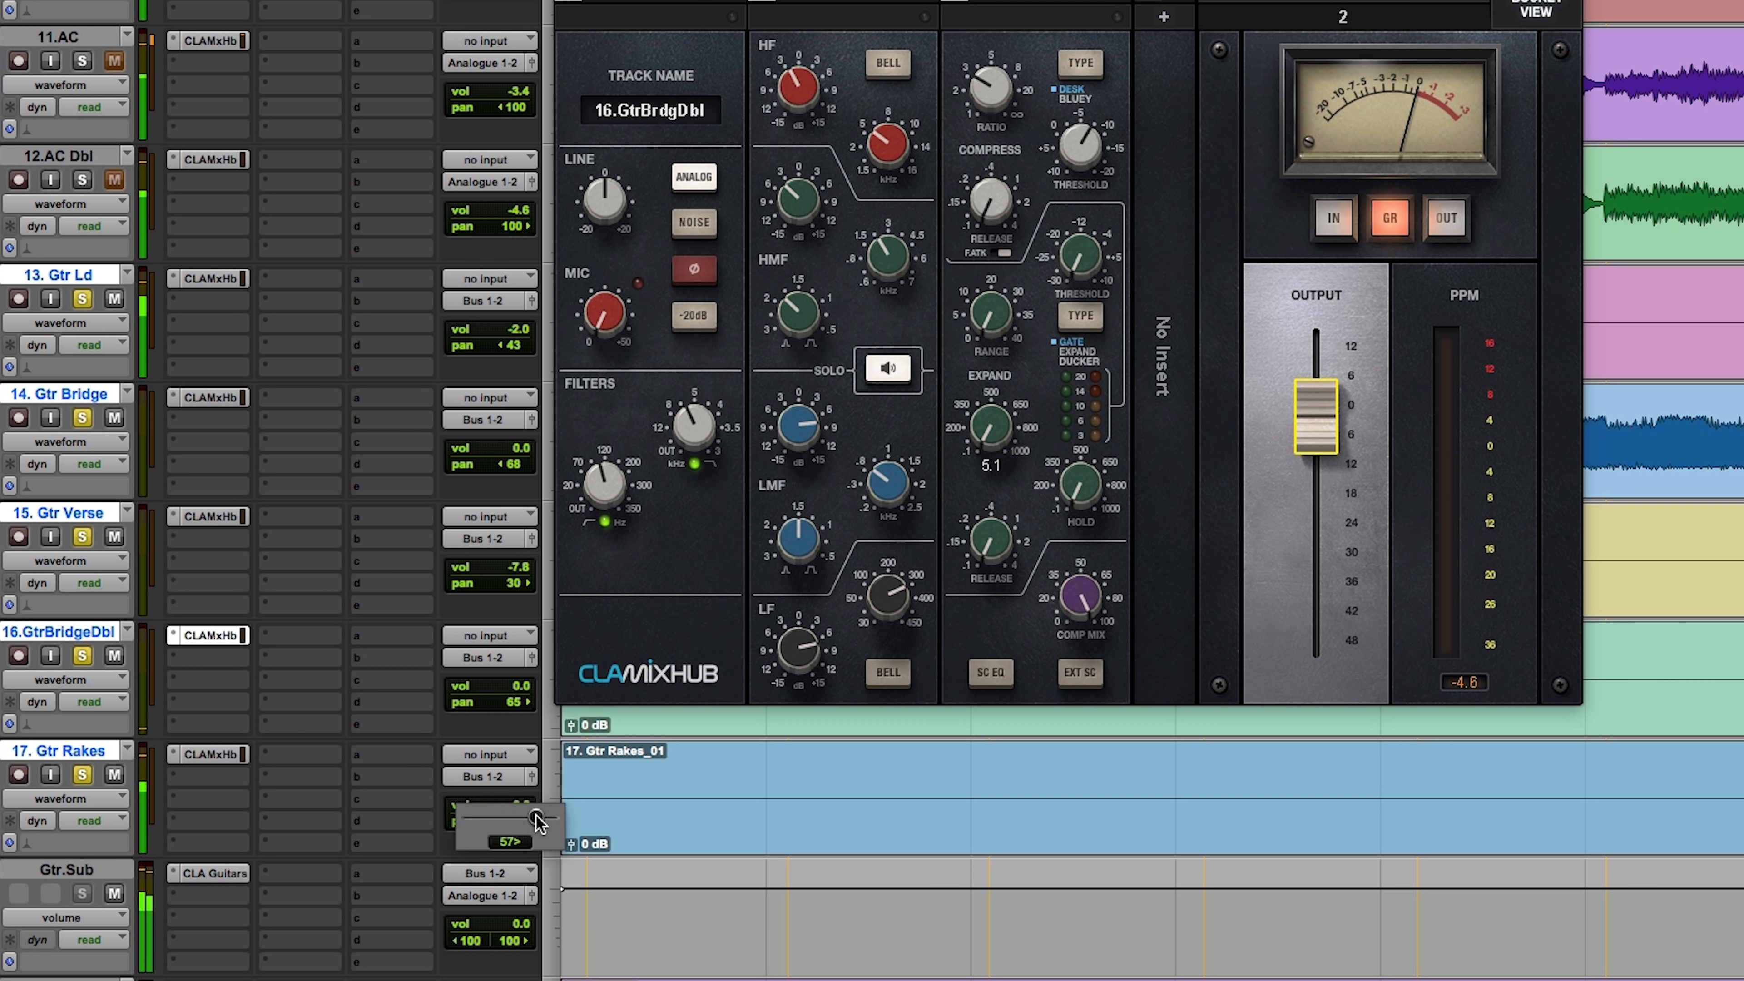
pyautogui.moveTo(539, 821); pyautogui.dragTo(539, 821)
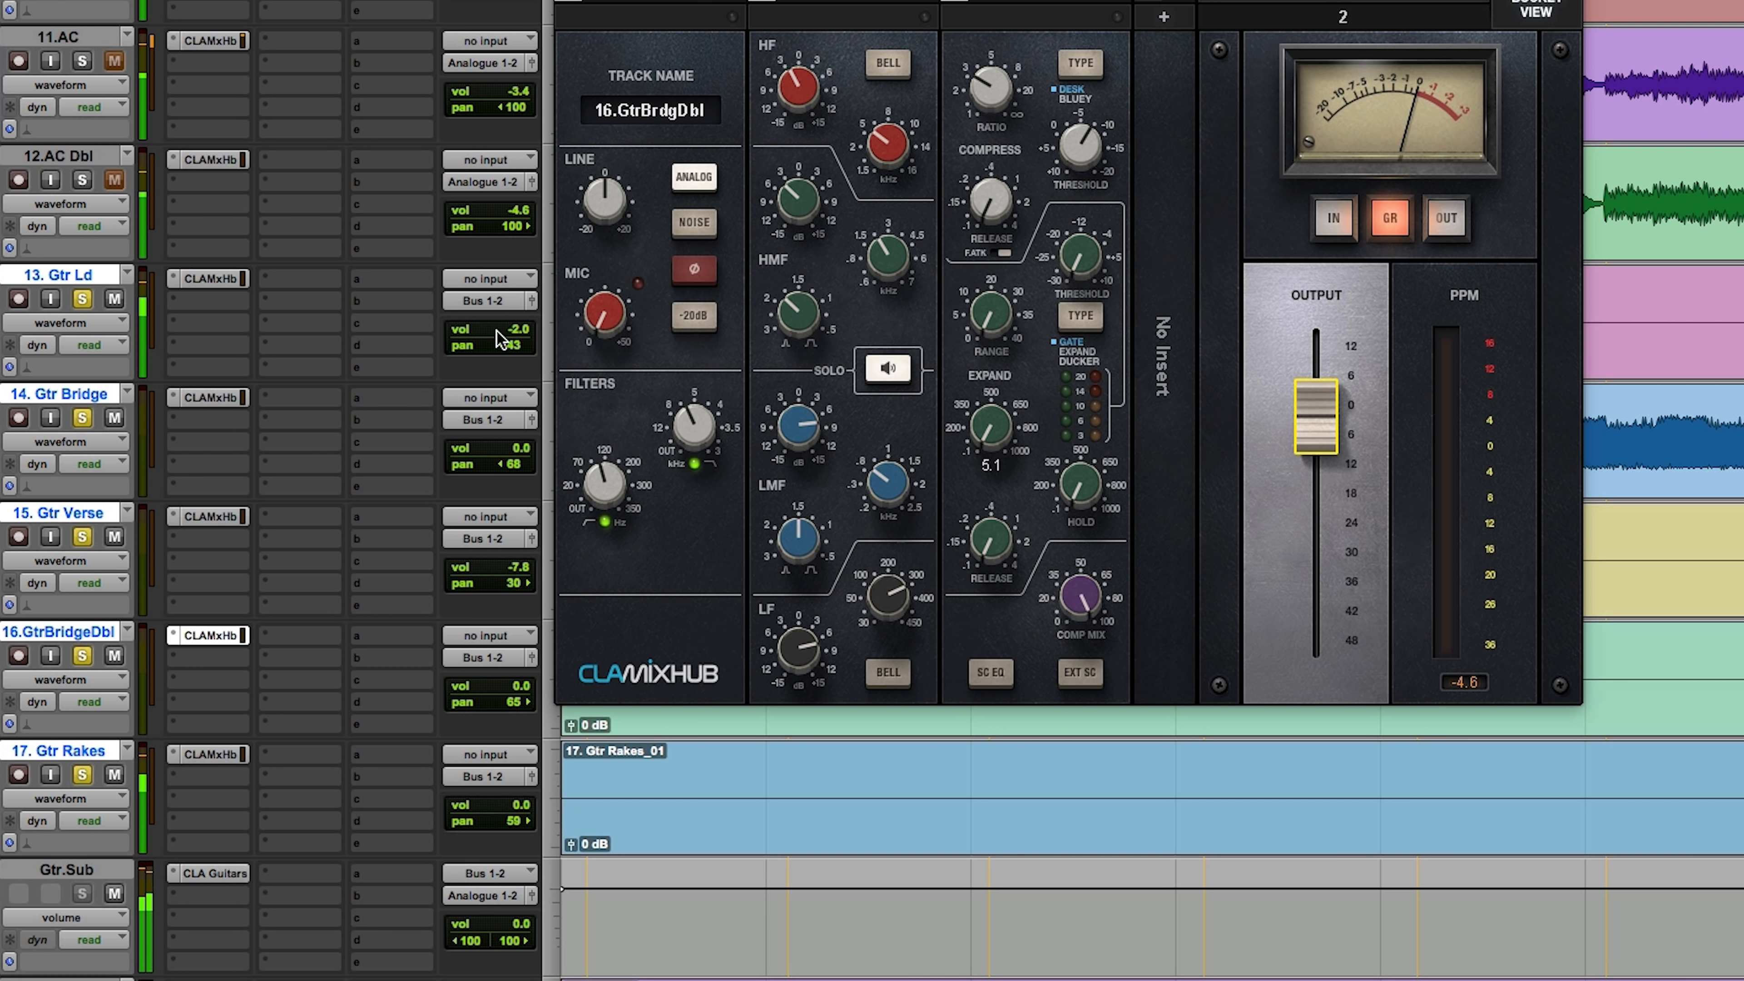
# Step: Reopen CLA Guitars on the Gtr.Sub track, lower Treble to about -1 and try the Crunch re-amplify mode
pyautogui.click(217, 872)
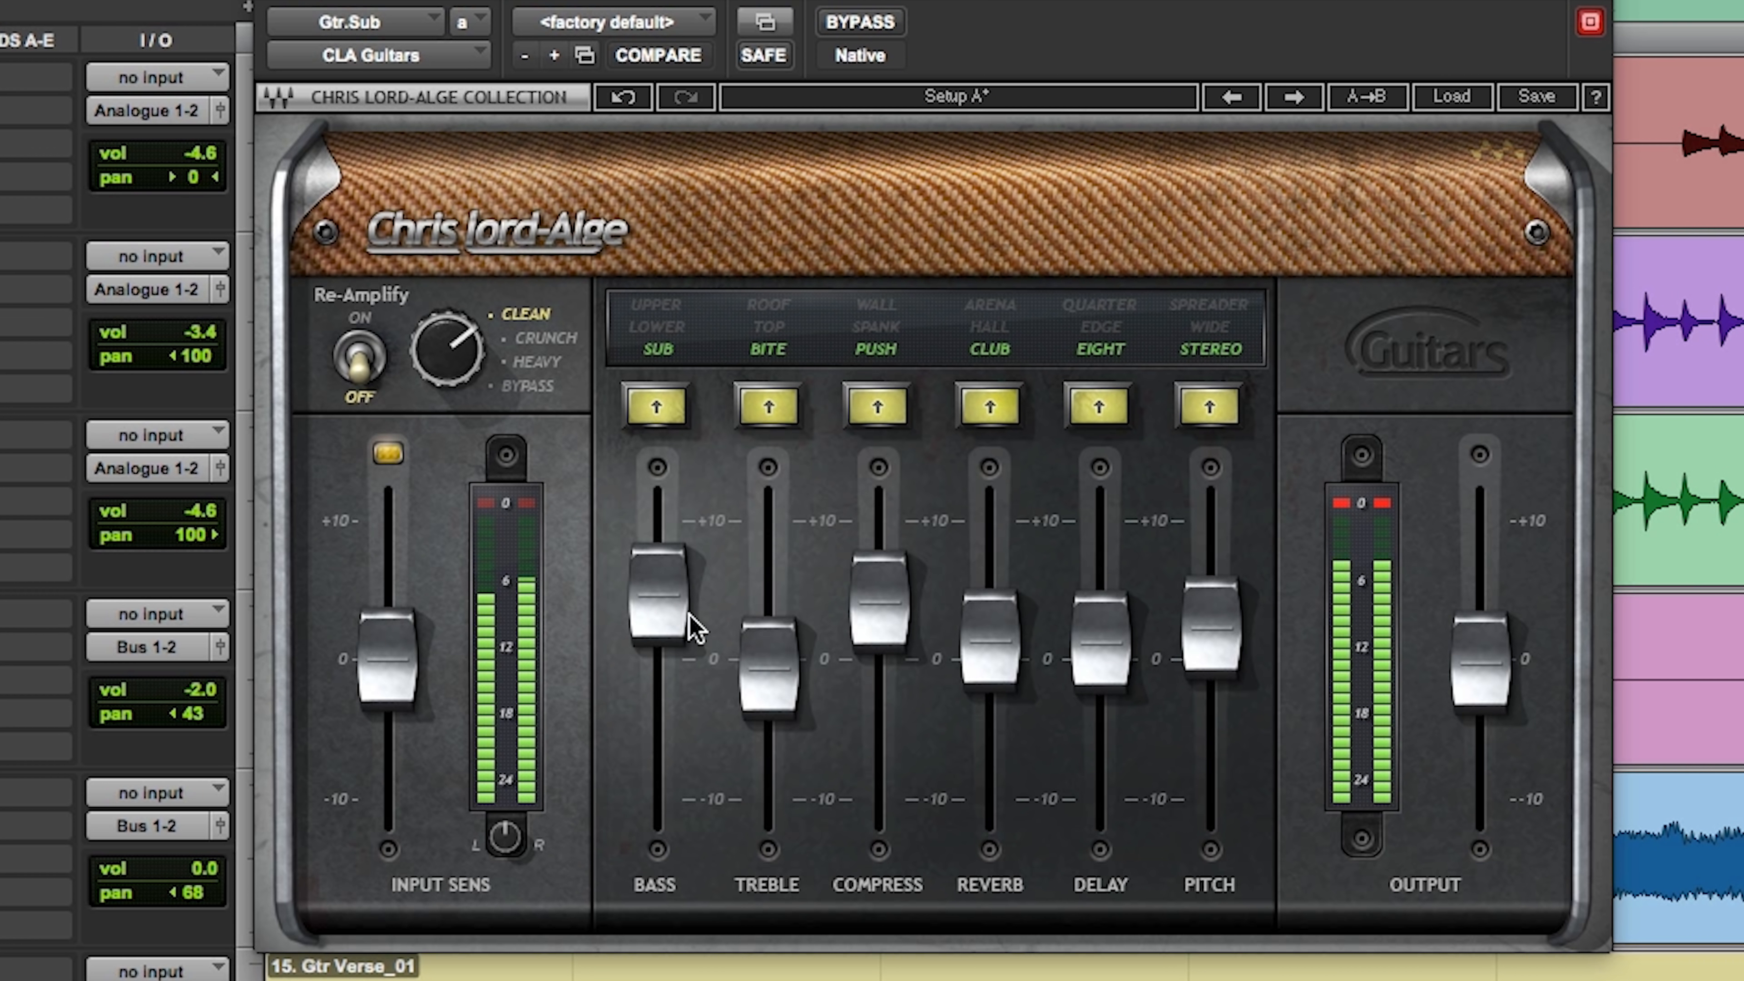
pyautogui.moveTo(904, 284); pyautogui.dragTo(900, 296)
pyautogui.moveTo(769, 670); pyautogui.dragTo(767, 670)
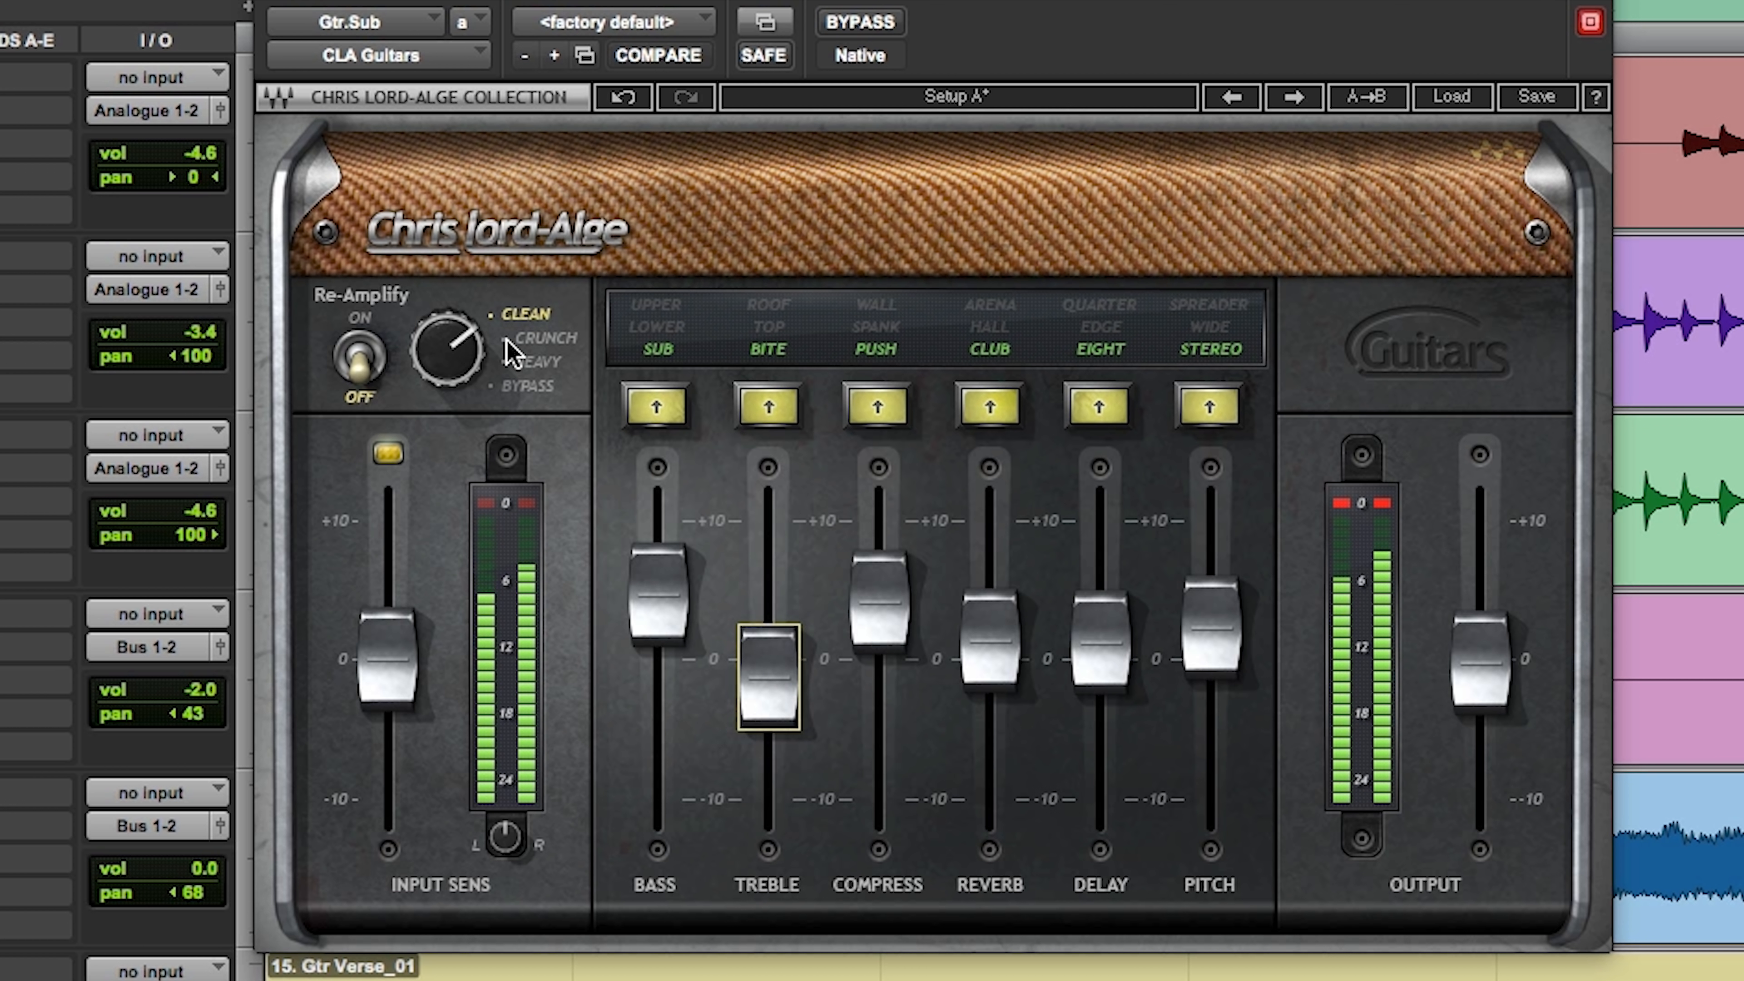
pyautogui.click(530, 340)
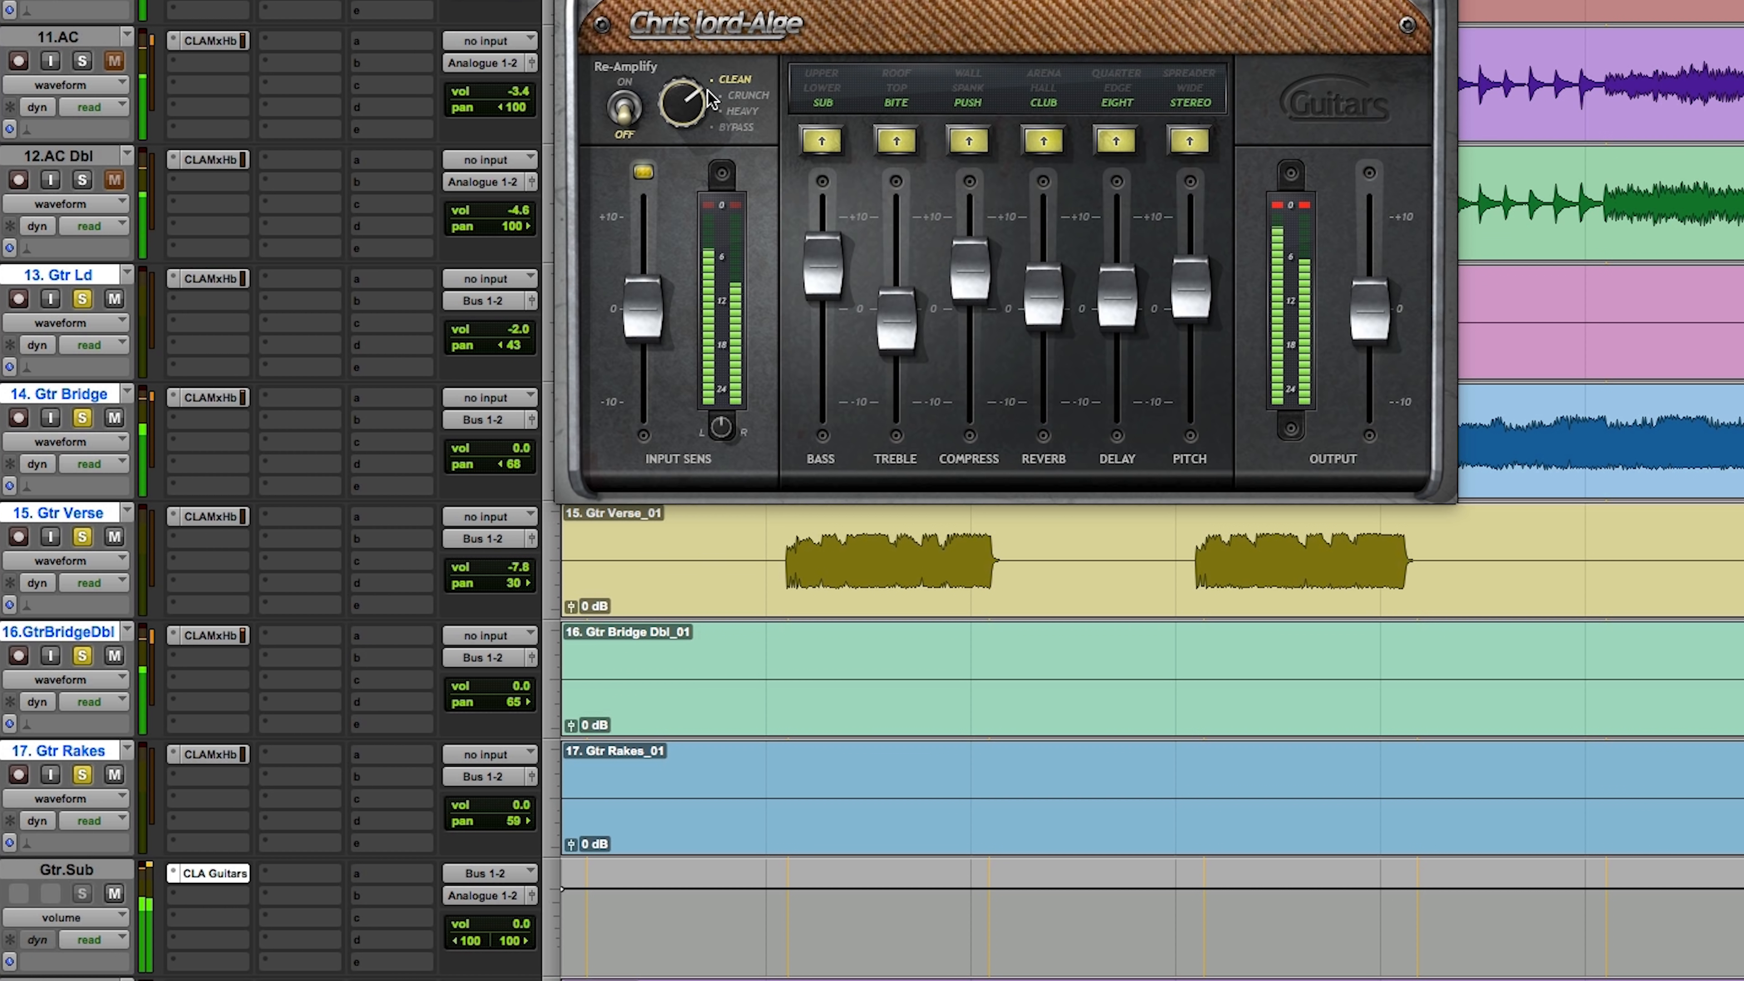
# Step: Unsolo the guitar tracks, close CLA Guitars and lower the Gtr Bridge Dbl track's volume to -5.9 dB
pyautogui.keyDown('alt'); pyautogui.click(82, 775); pyautogui.keyUp('alt')
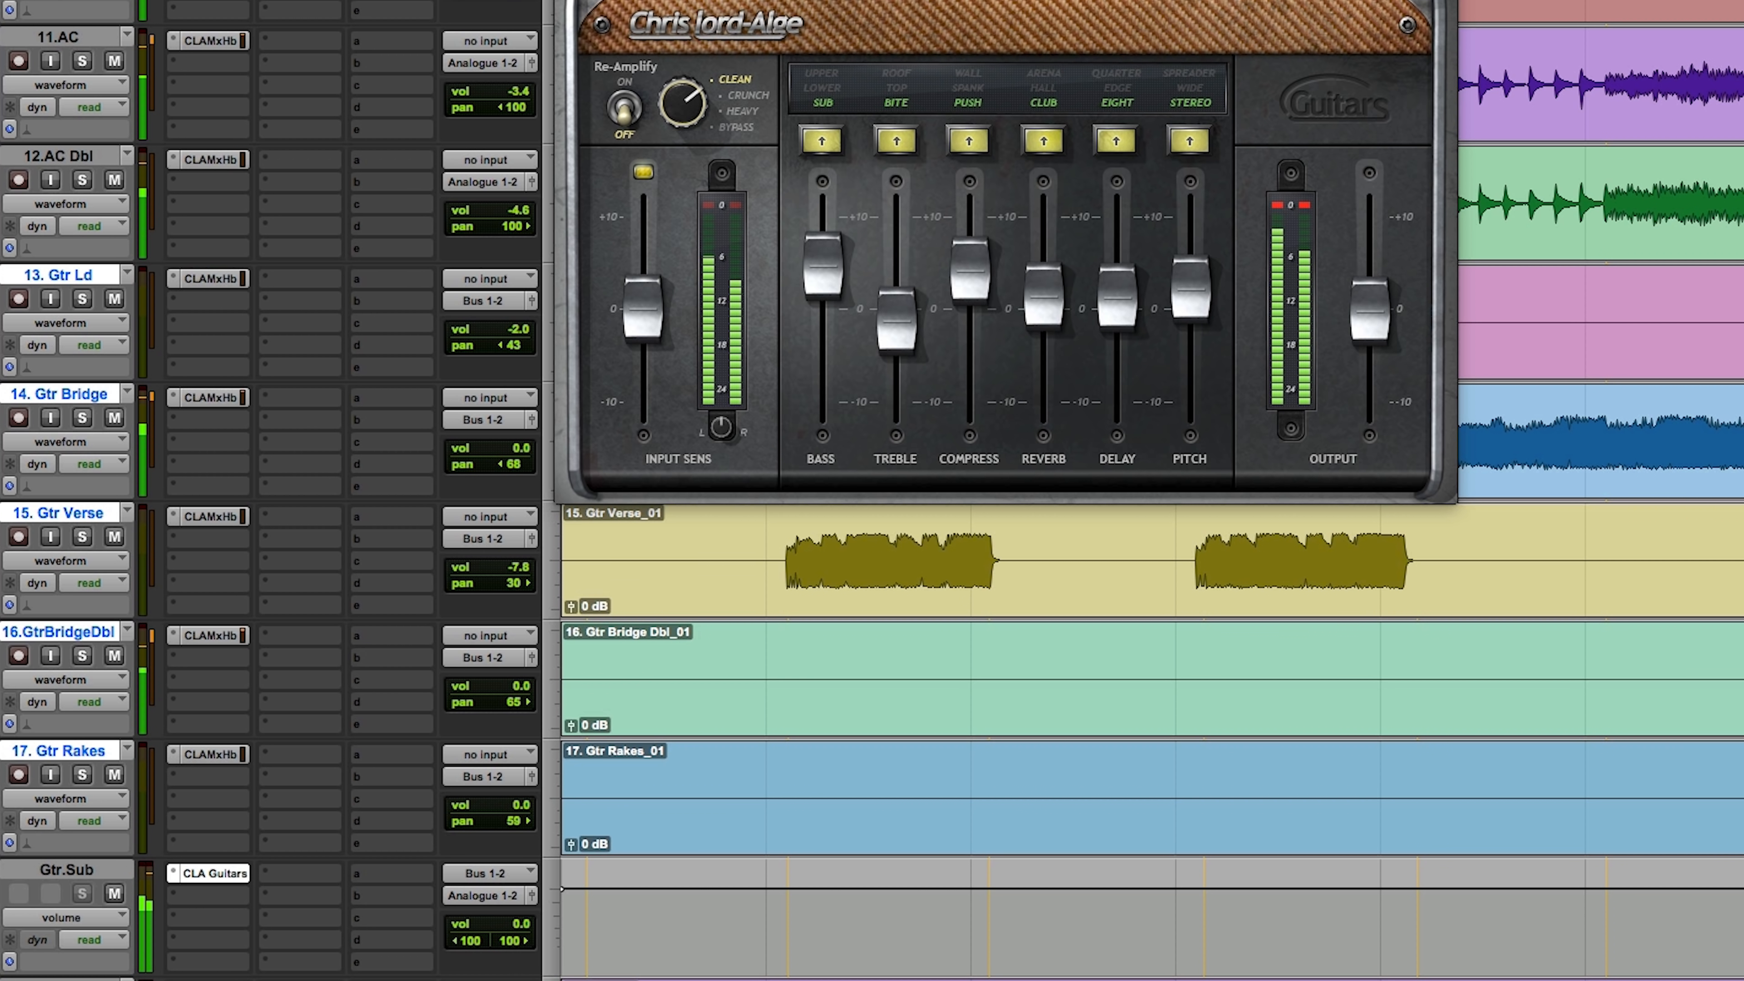
pyautogui.press('super+w')
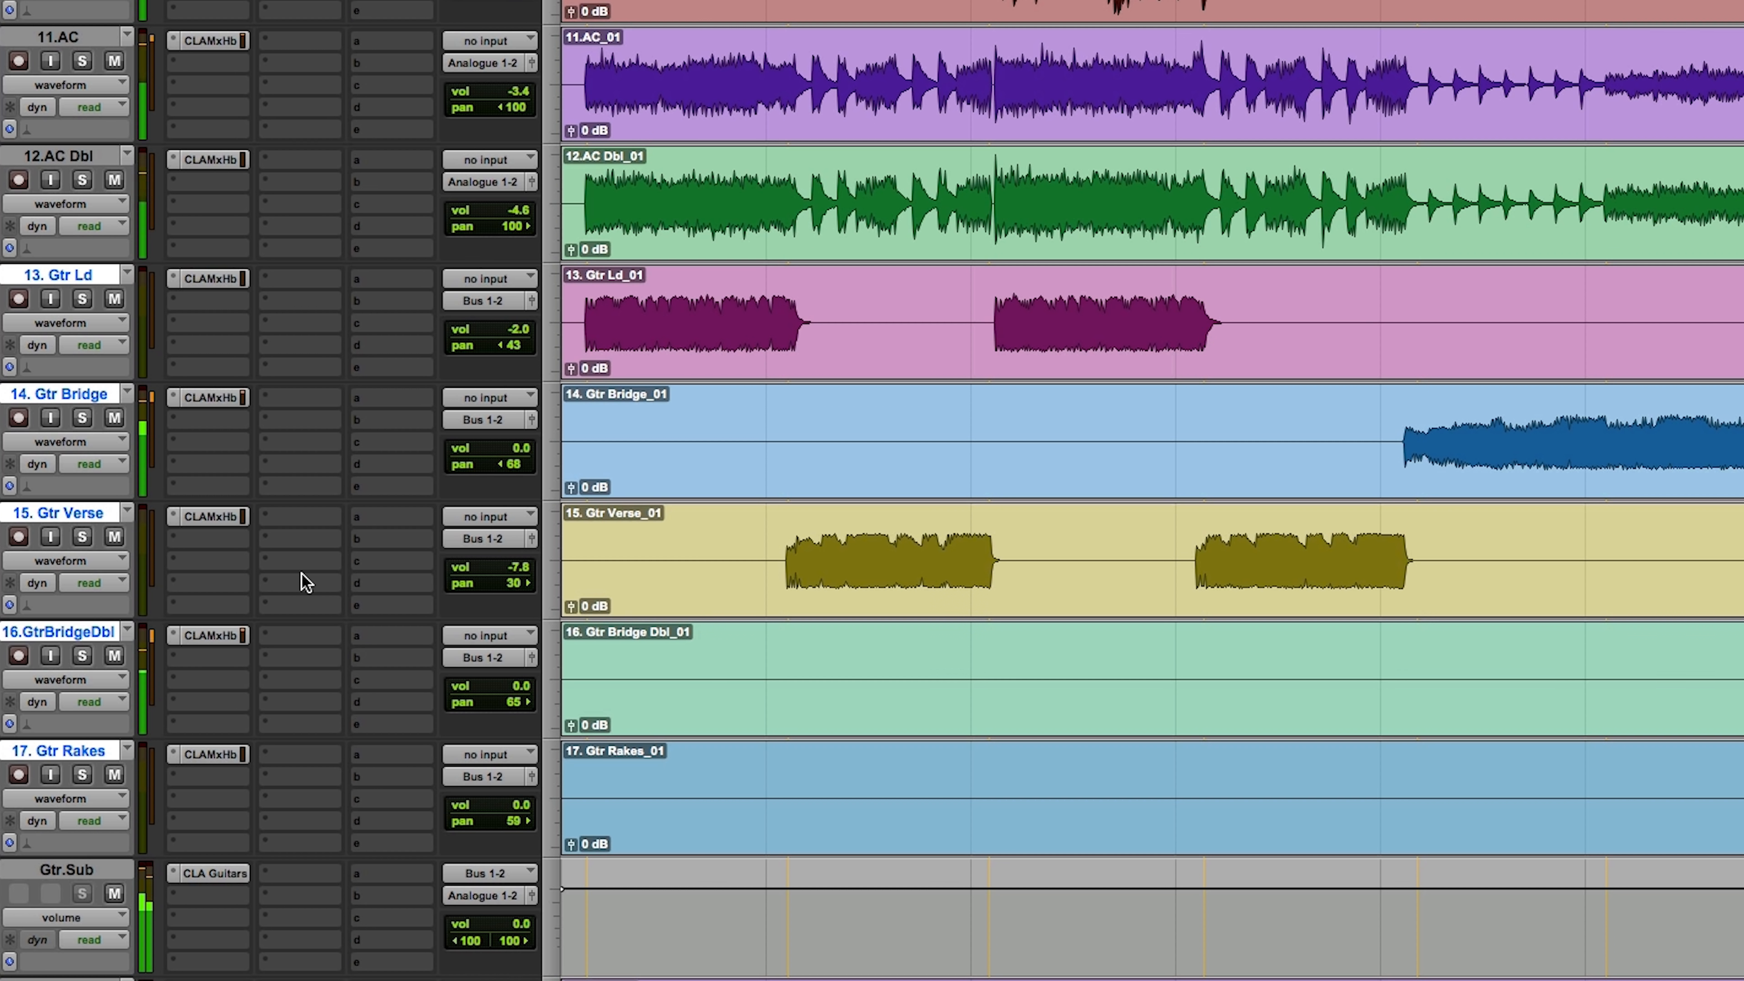
pyautogui.moveTo(503, 687); pyautogui.dragTo(503, 697)
# Step: Audition the Piano track in solo, put the cursor at the Vocal's re-entry after the gap and zoom out the timeline
pyautogui.scroll(-3, 868, 643)
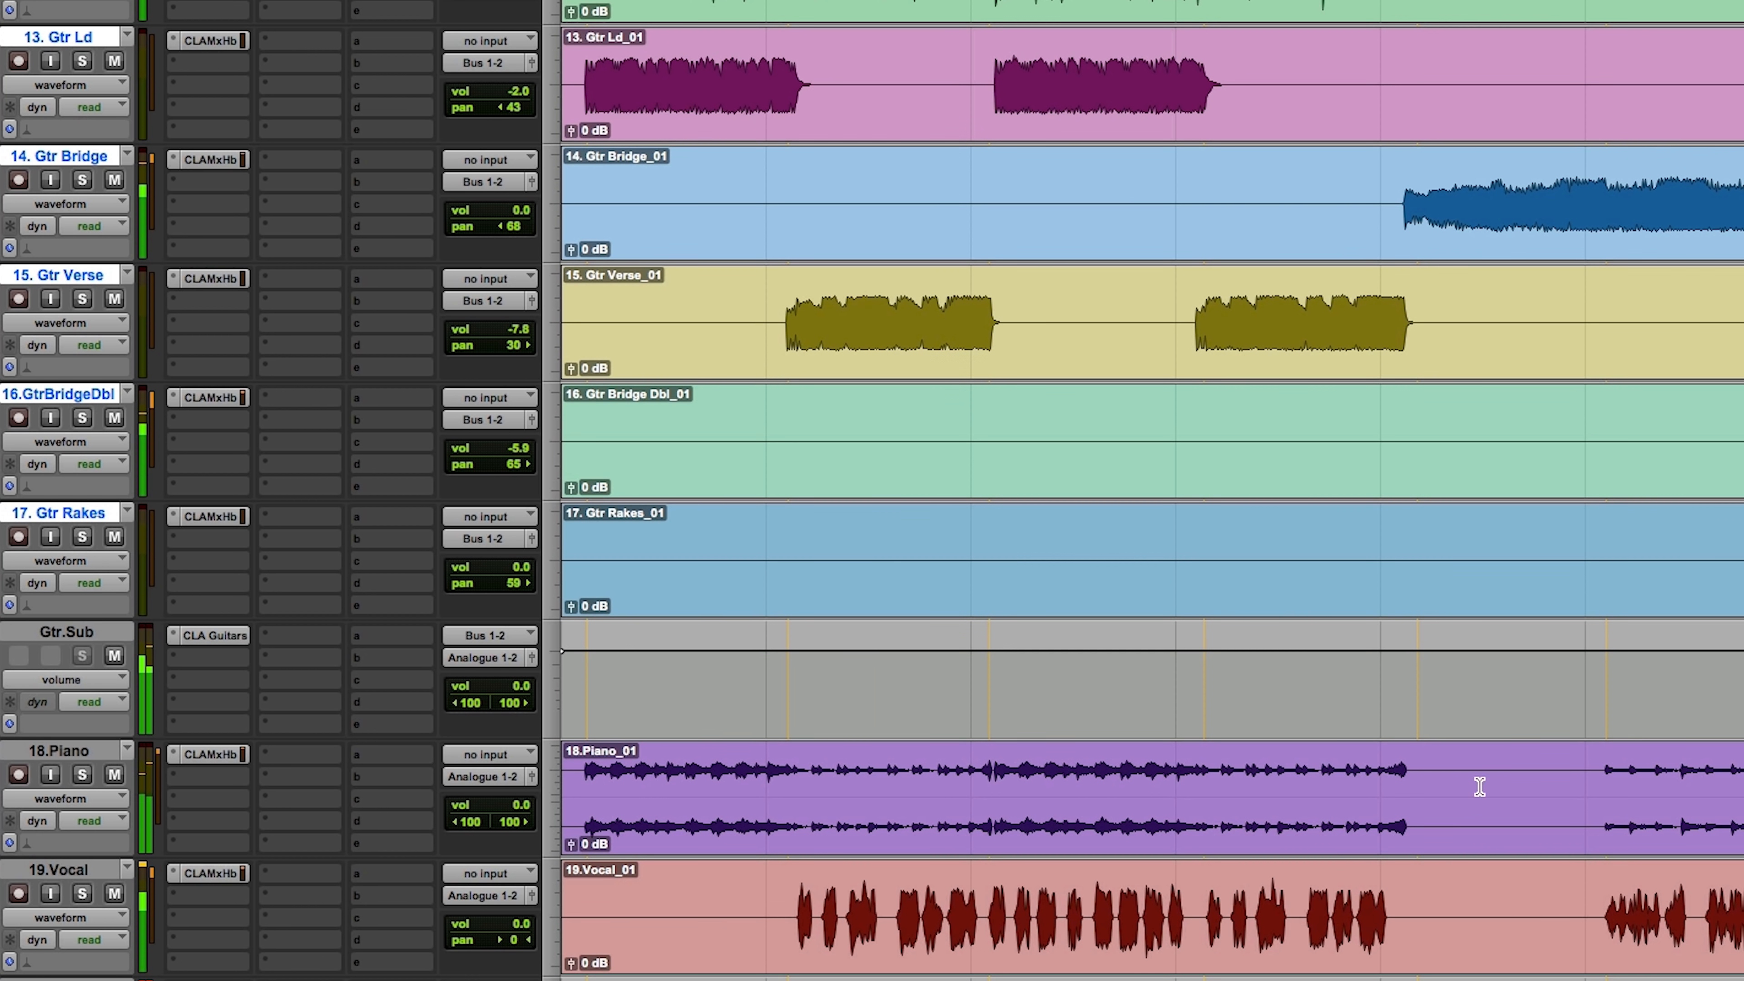
pyautogui.click(83, 775)
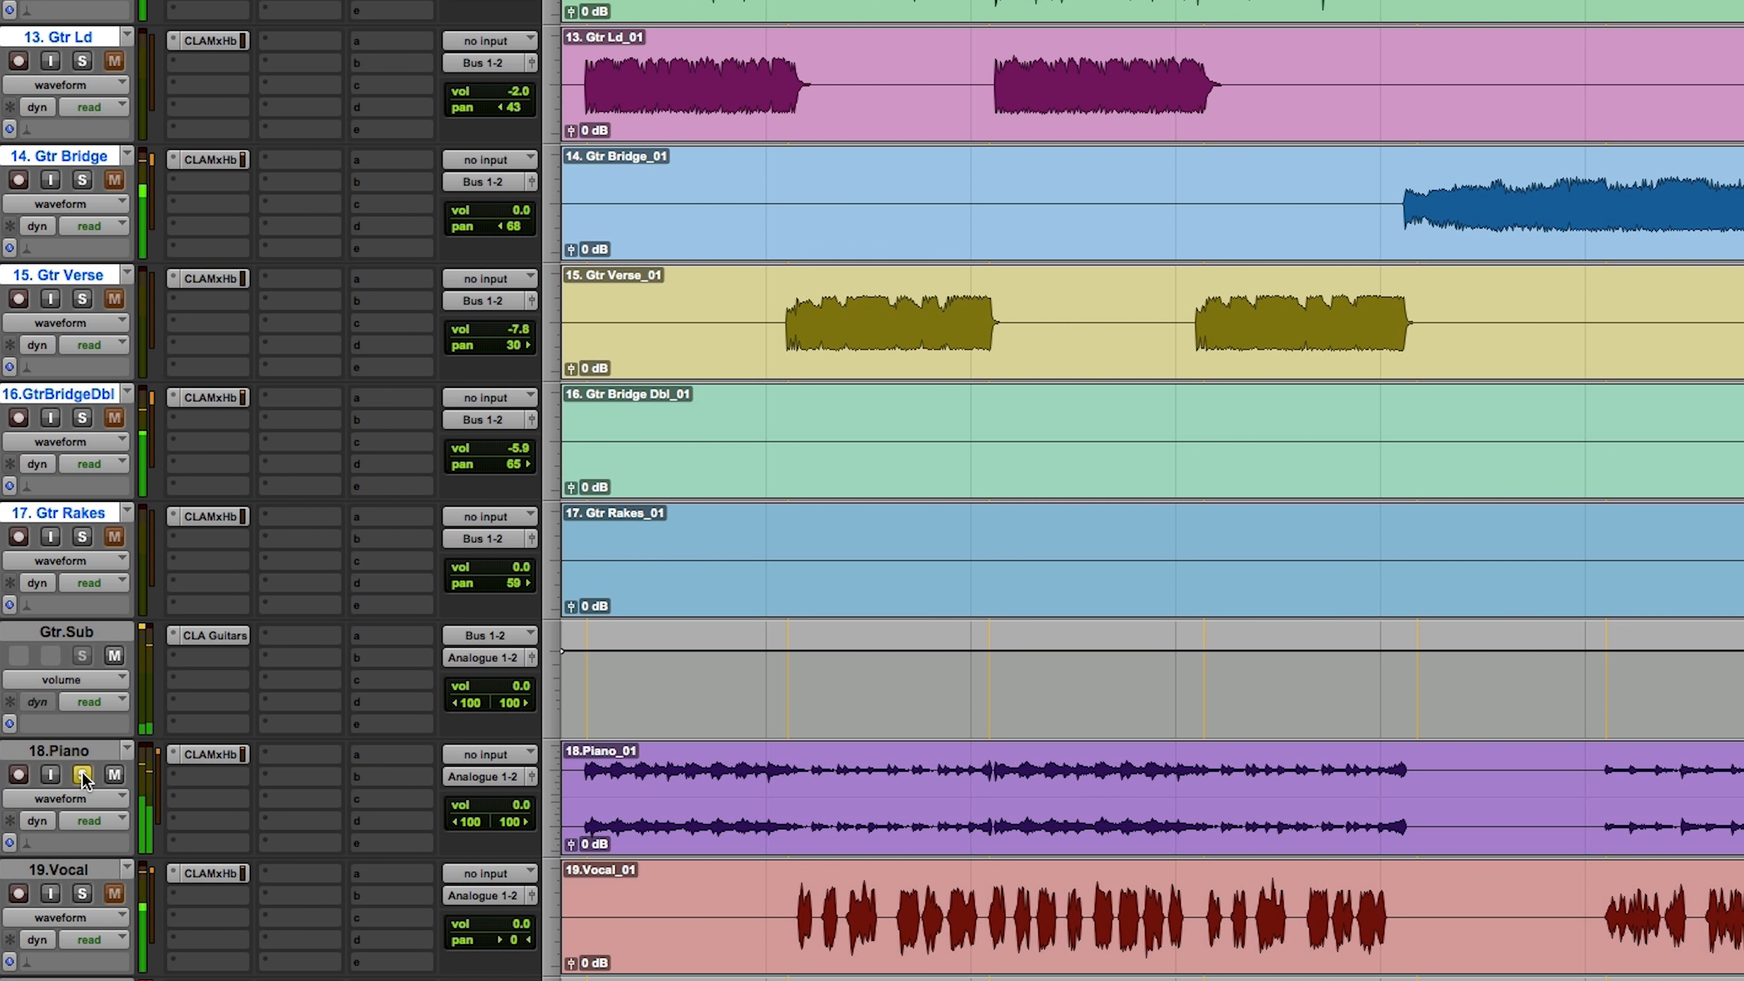
pyautogui.click(82, 775)
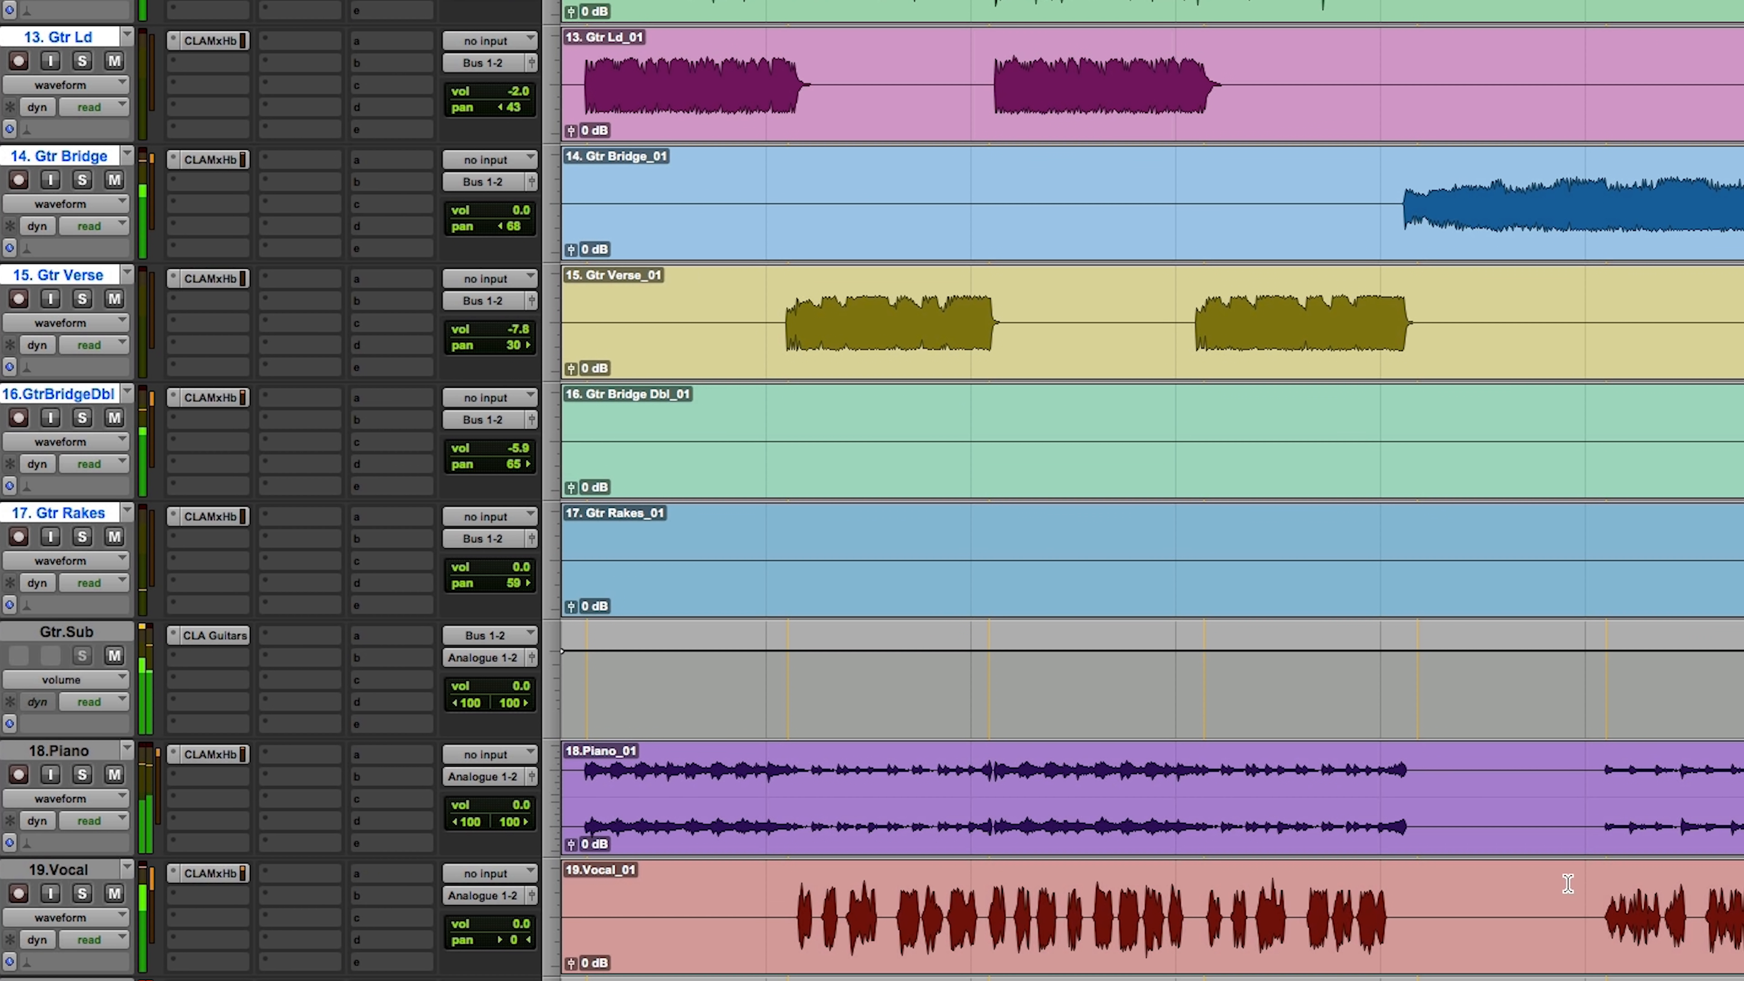
pyautogui.click(1605, 884)
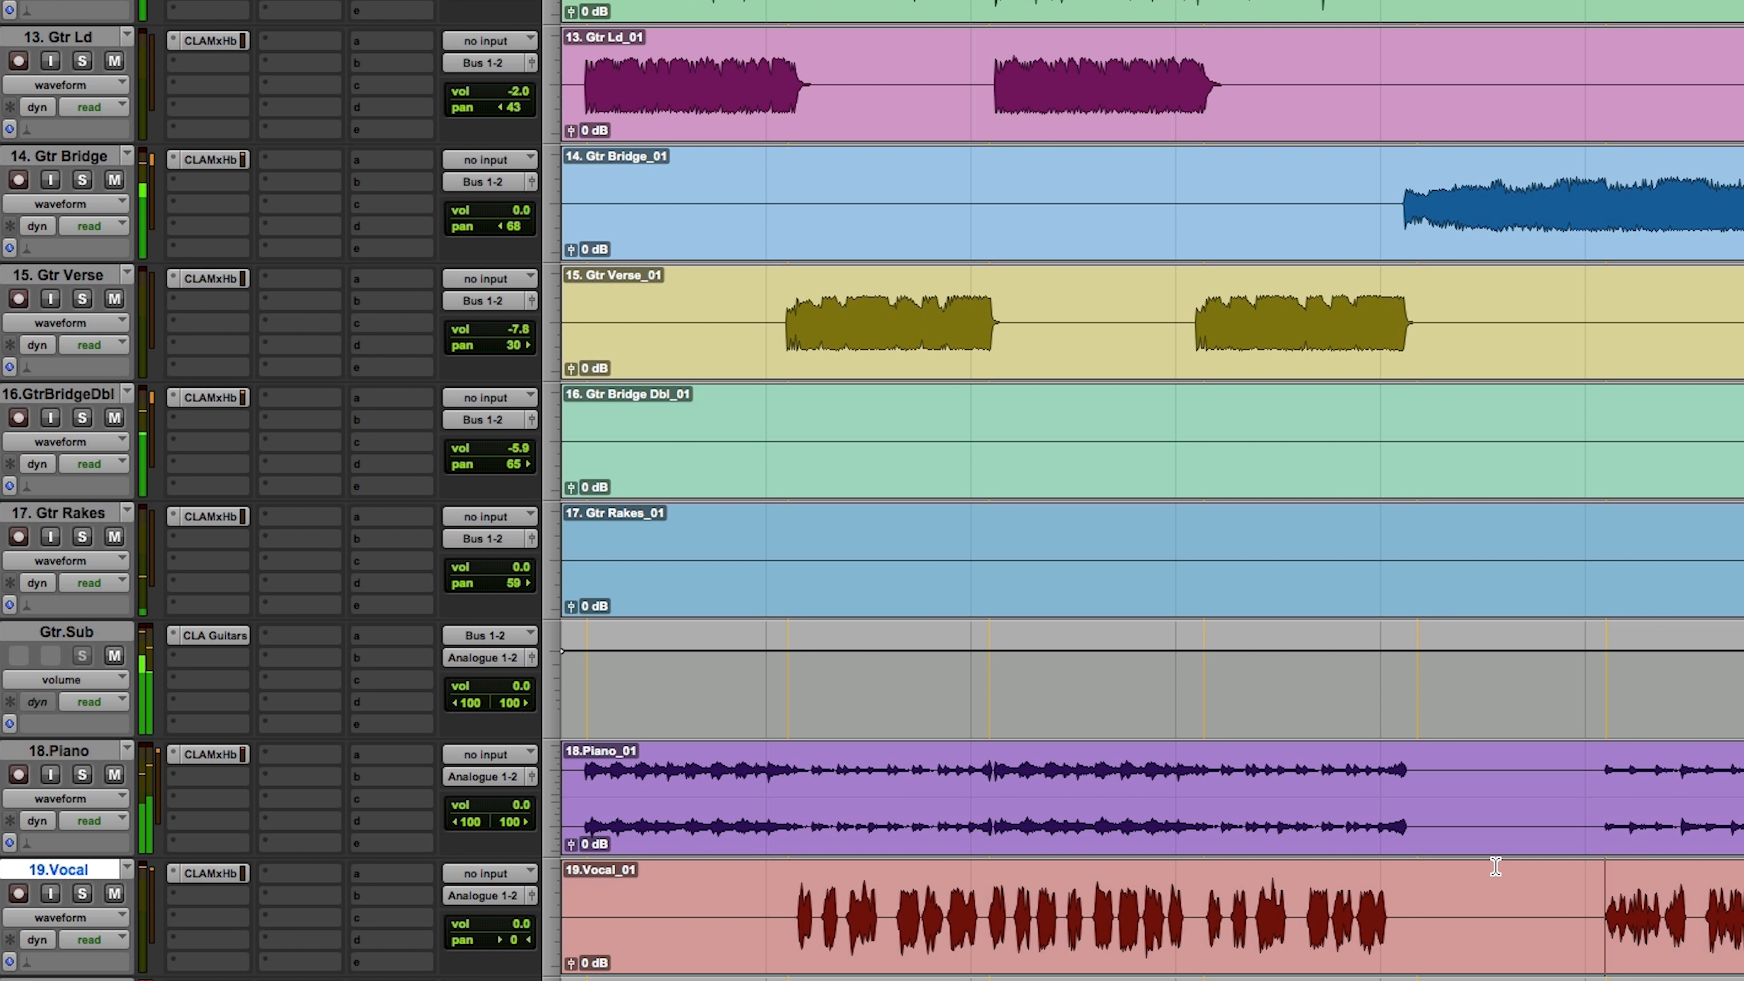
pyautogui.press('r')
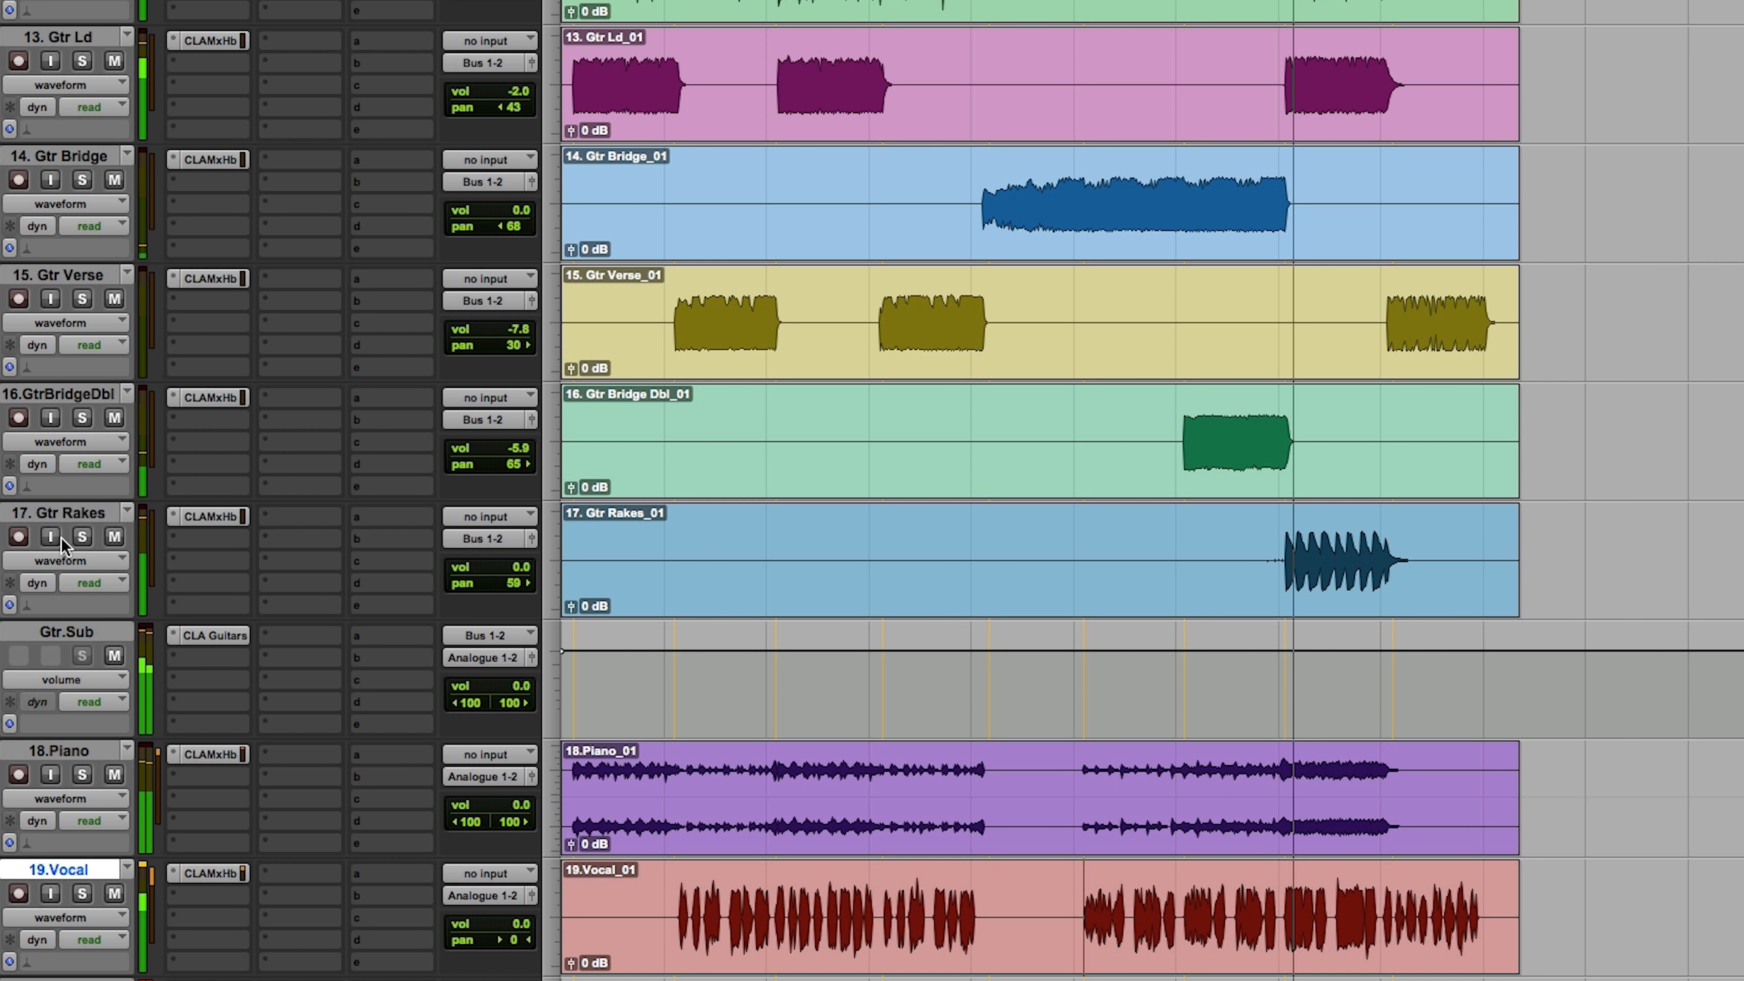
# Step: Audition the Gtr Rakes track in solo and lower both its volume and the Gtr.Sub volume to -4.0 dB
pyautogui.click(82, 536)
pyautogui.click(84, 535)
pyautogui.moveTo(518, 566); pyautogui.dragTo(516, 580)
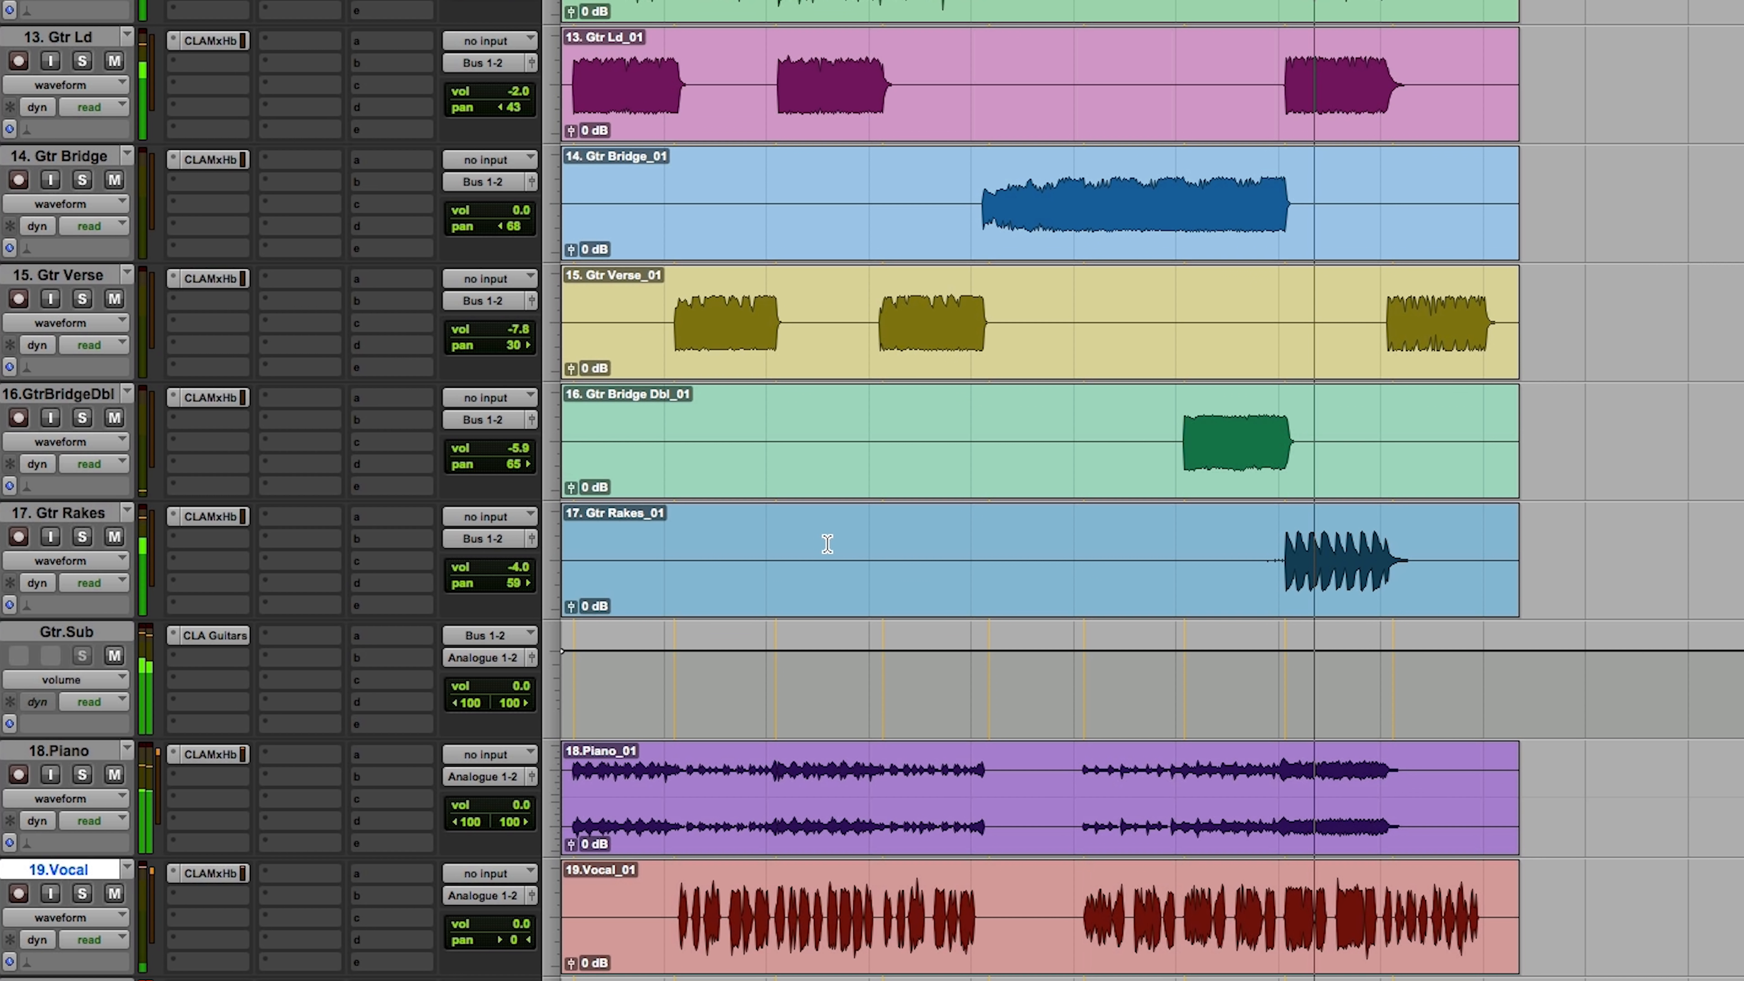
pyautogui.click(511, 687)
pyautogui.moveTo(511, 690); pyautogui.dragTo(511, 697)
# Step: Audition the AC Dbl and AC tracks in solo and return to the full mix
pyautogui.scroll(8, 879, 657)
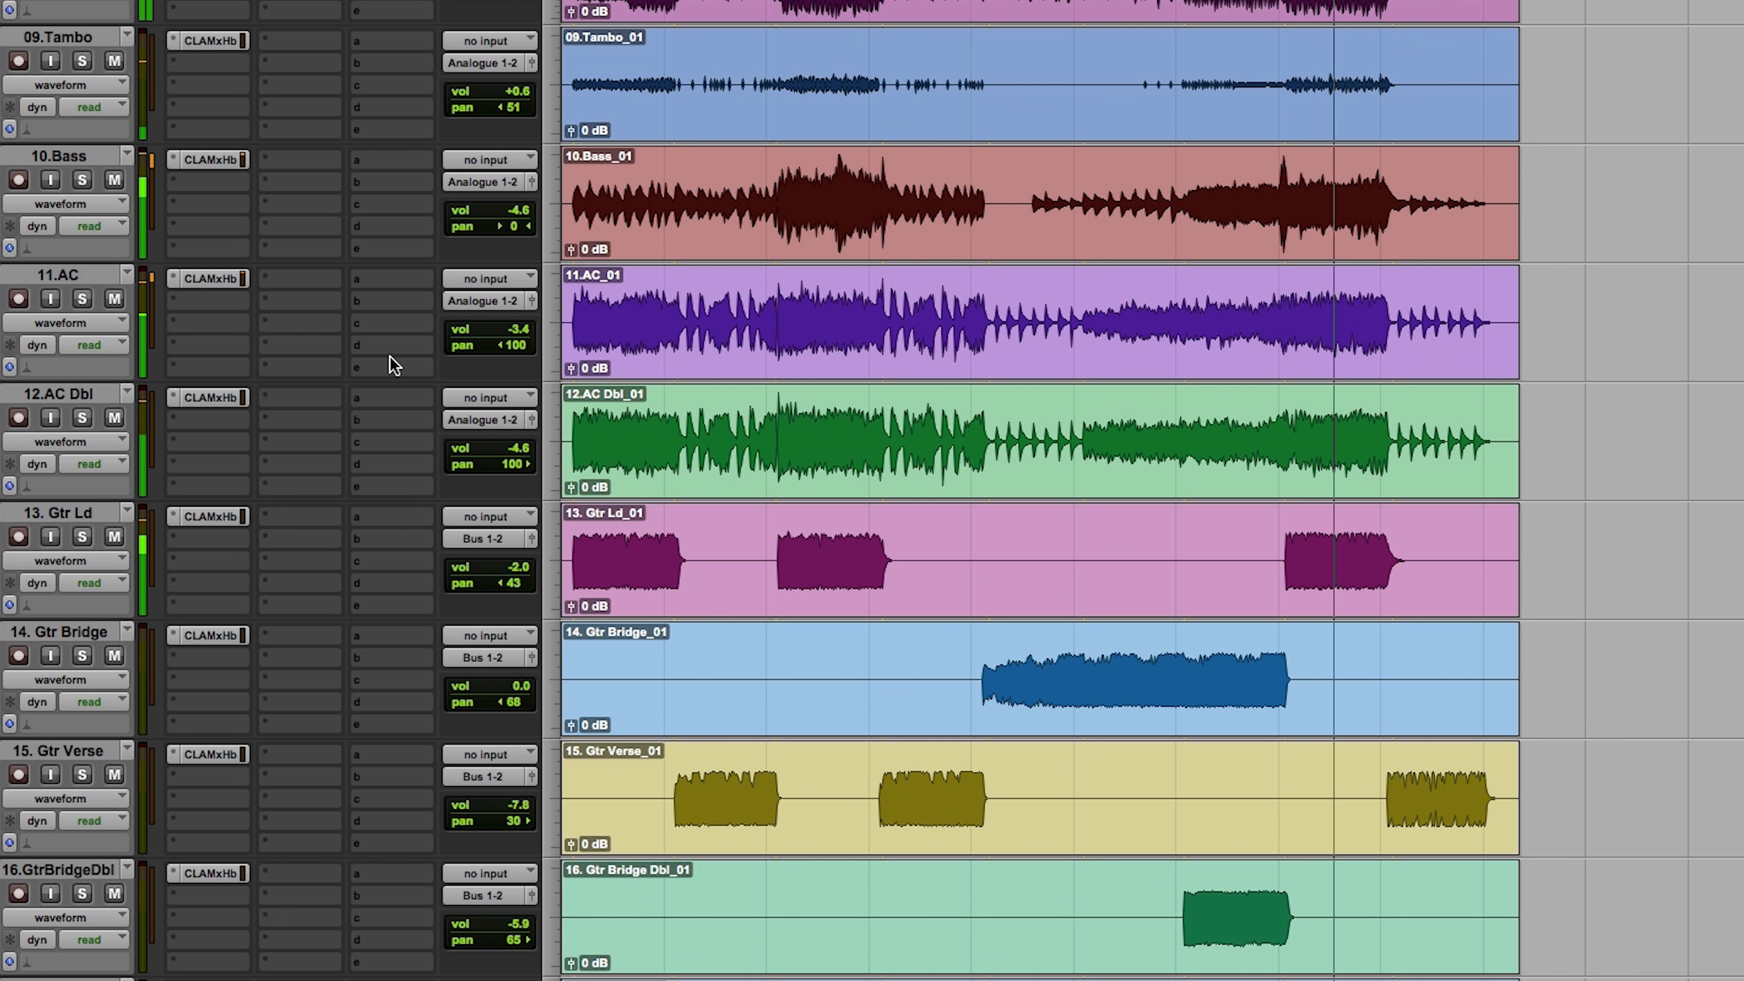
pyautogui.click(83, 417)
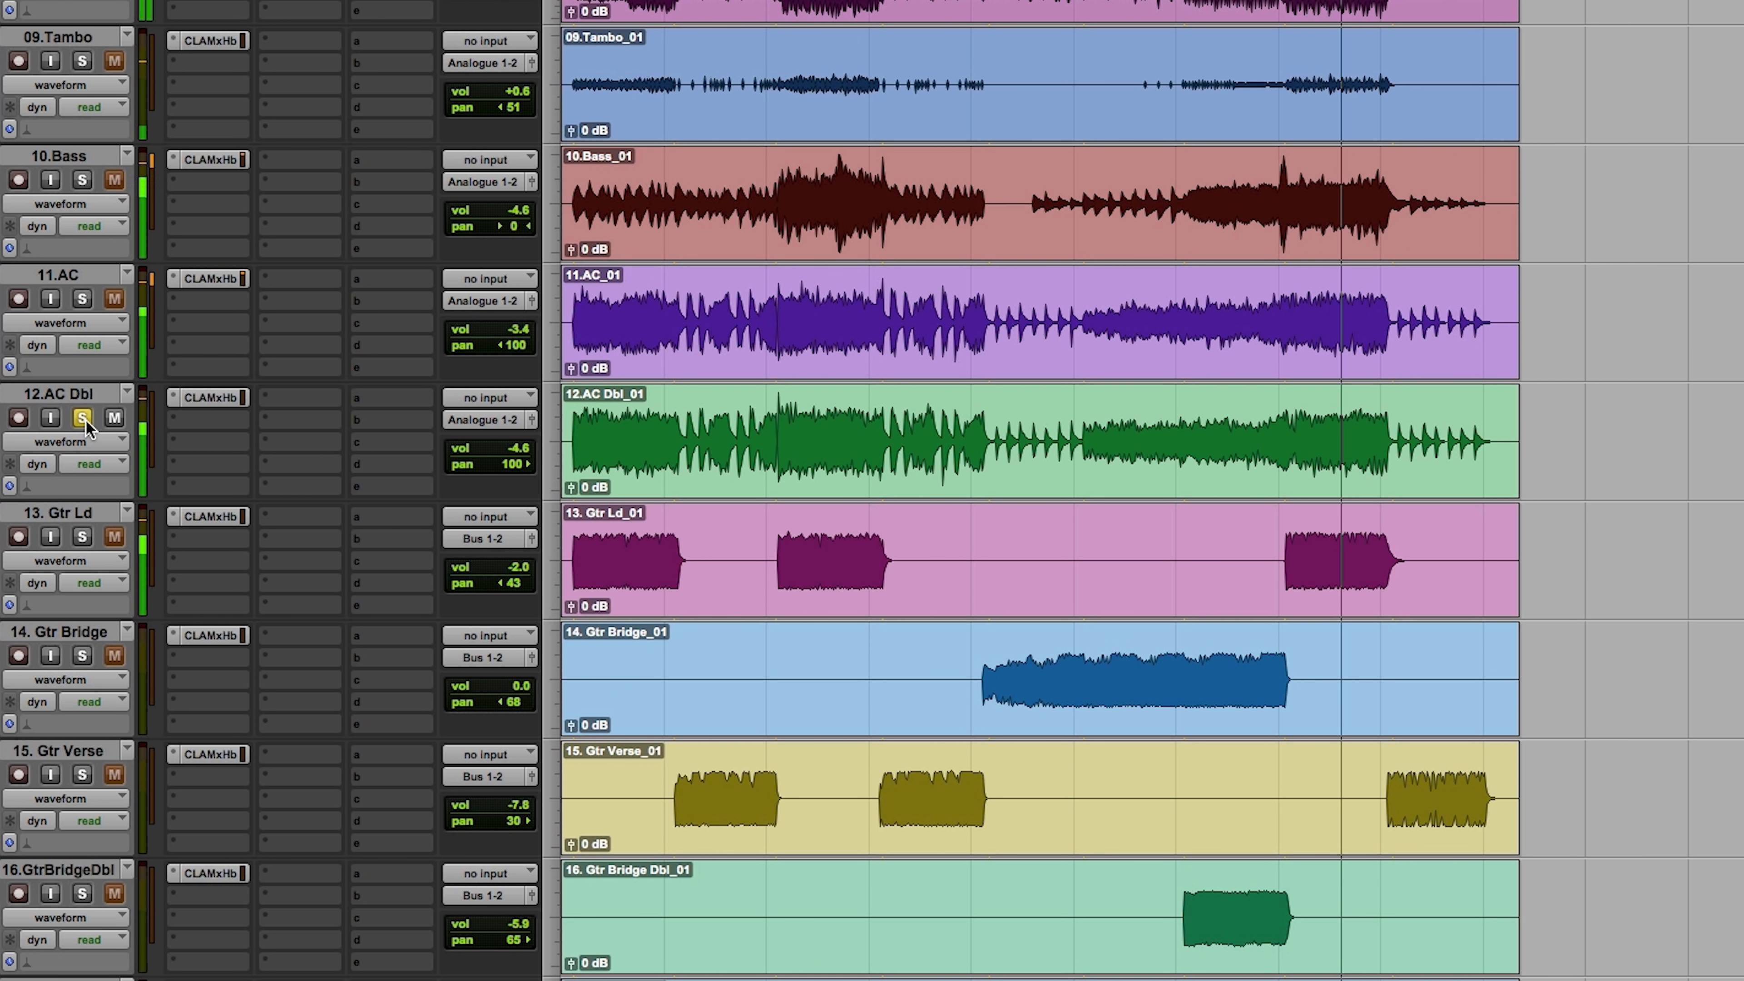
pyautogui.click(83, 298)
pyautogui.keyDown('alt'); pyautogui.click(83, 298); pyautogui.keyUp('alt')
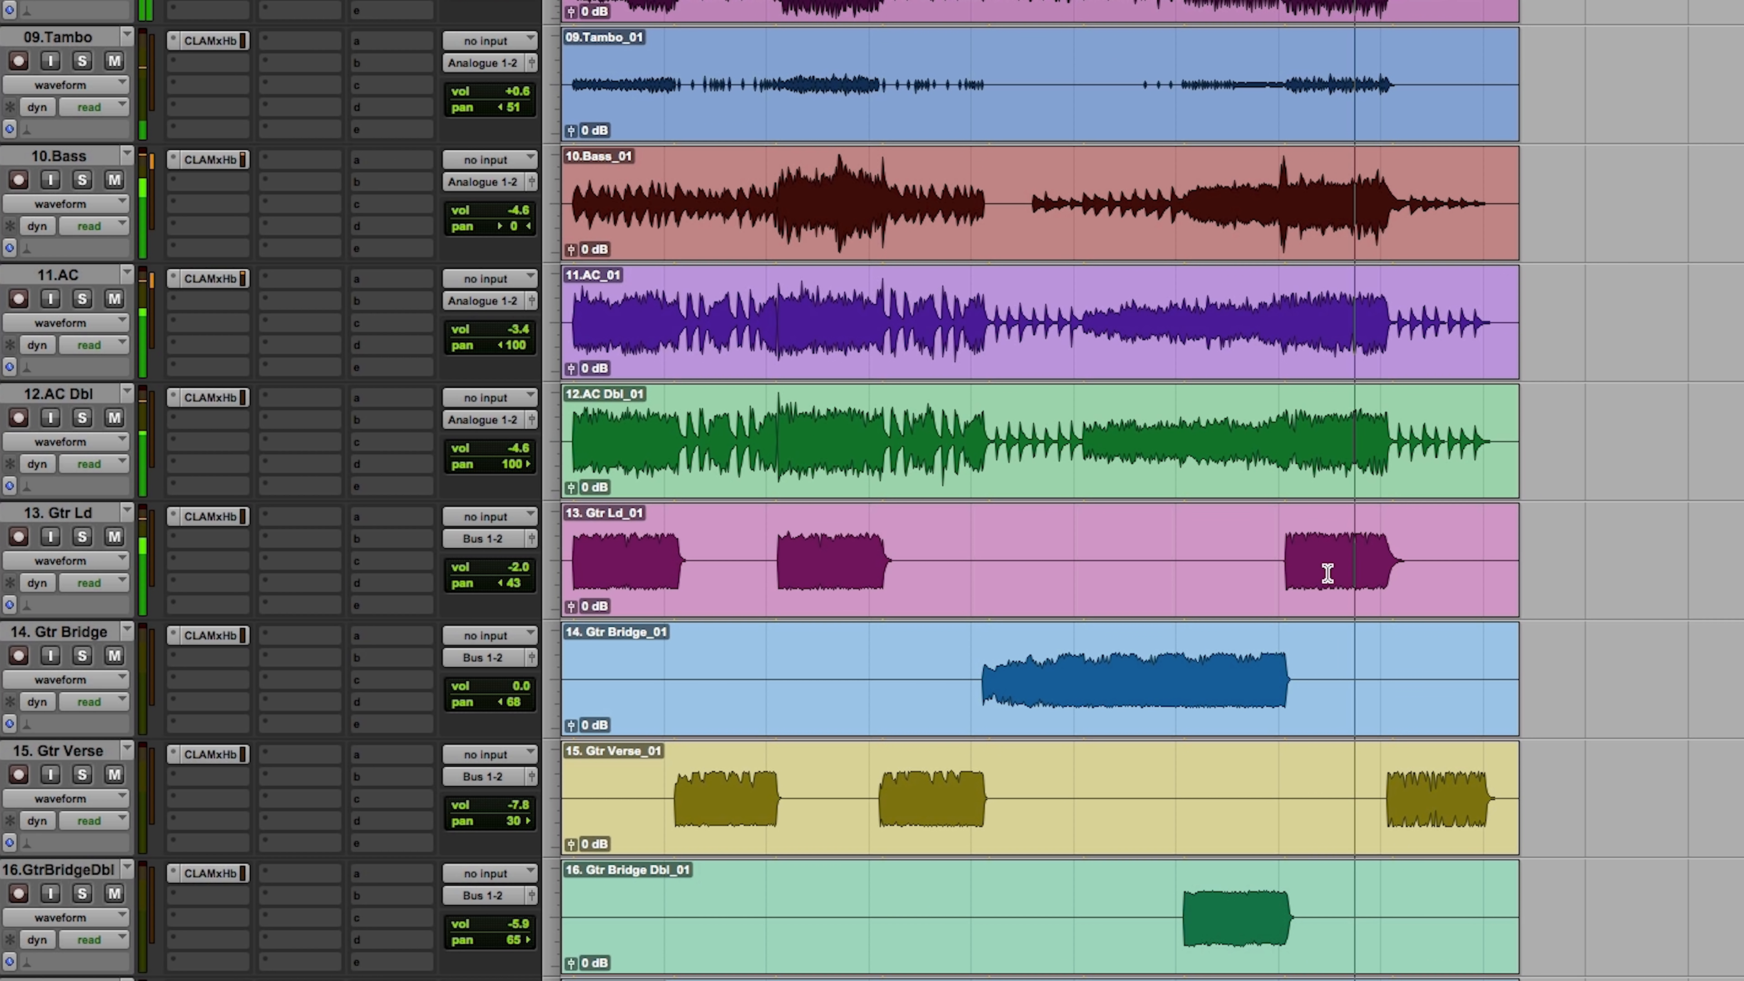
# Step: Solo the drum tracks up to OH and restart playback where the final loud section begins
pyautogui.scroll(8, 1325, 589)
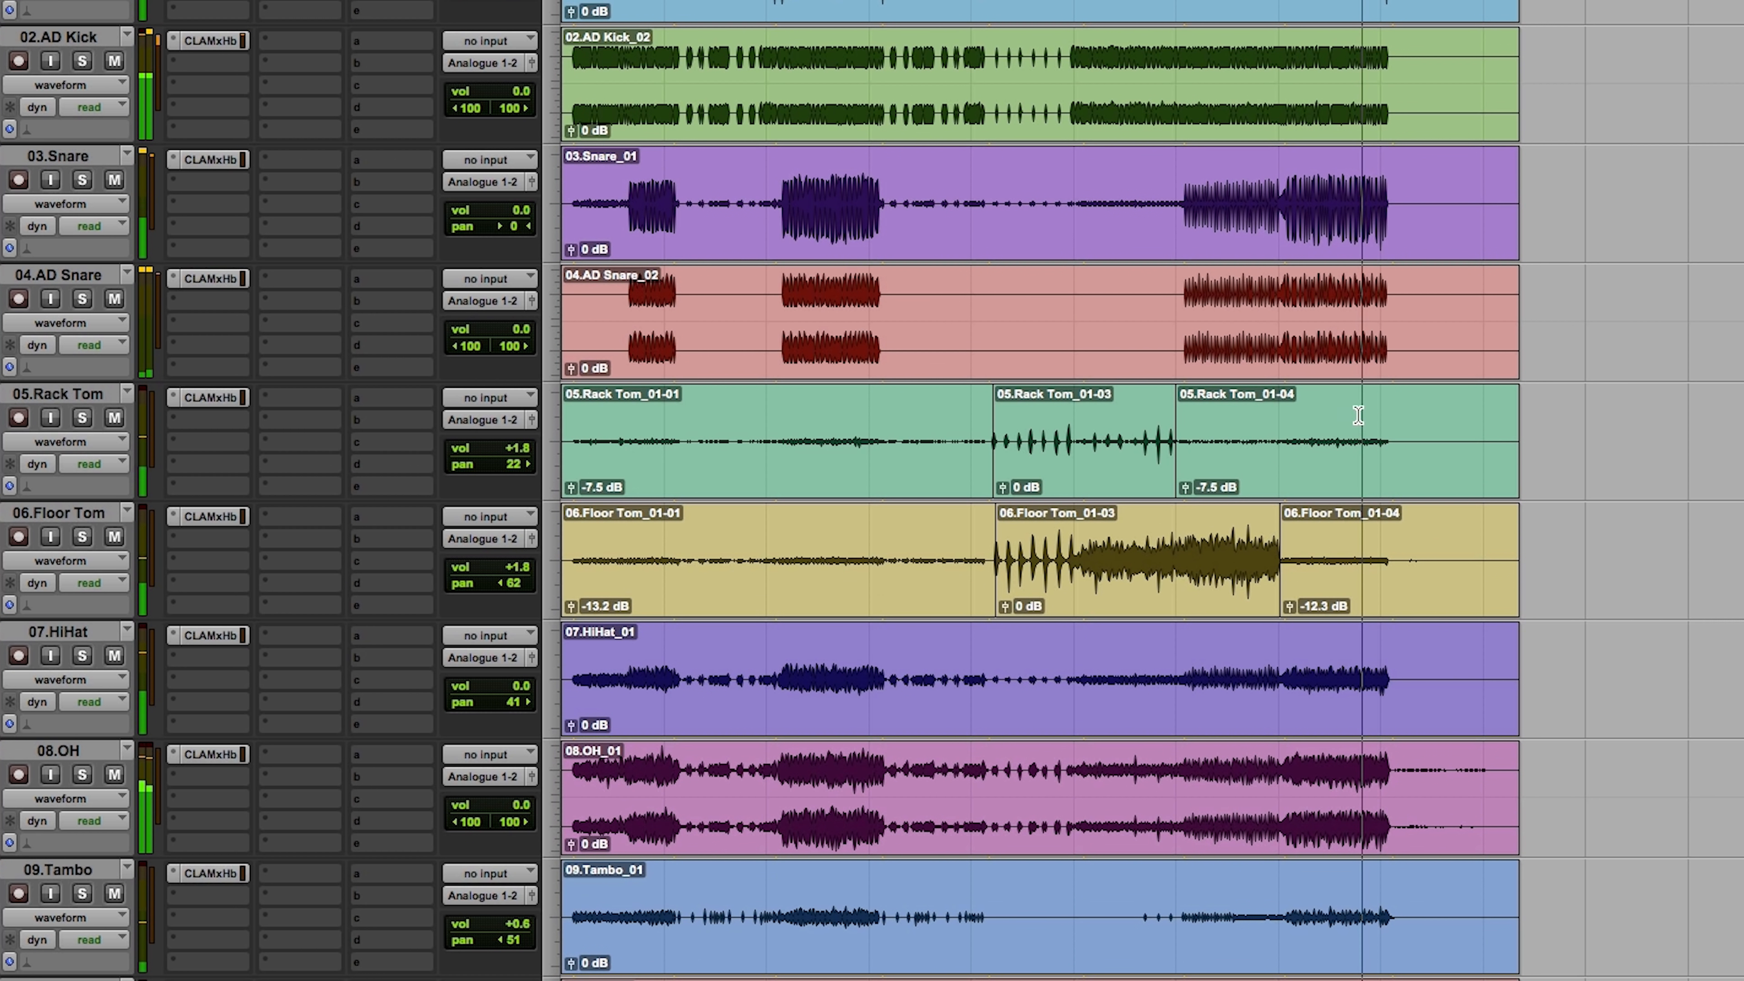
pyautogui.click(83, 63)
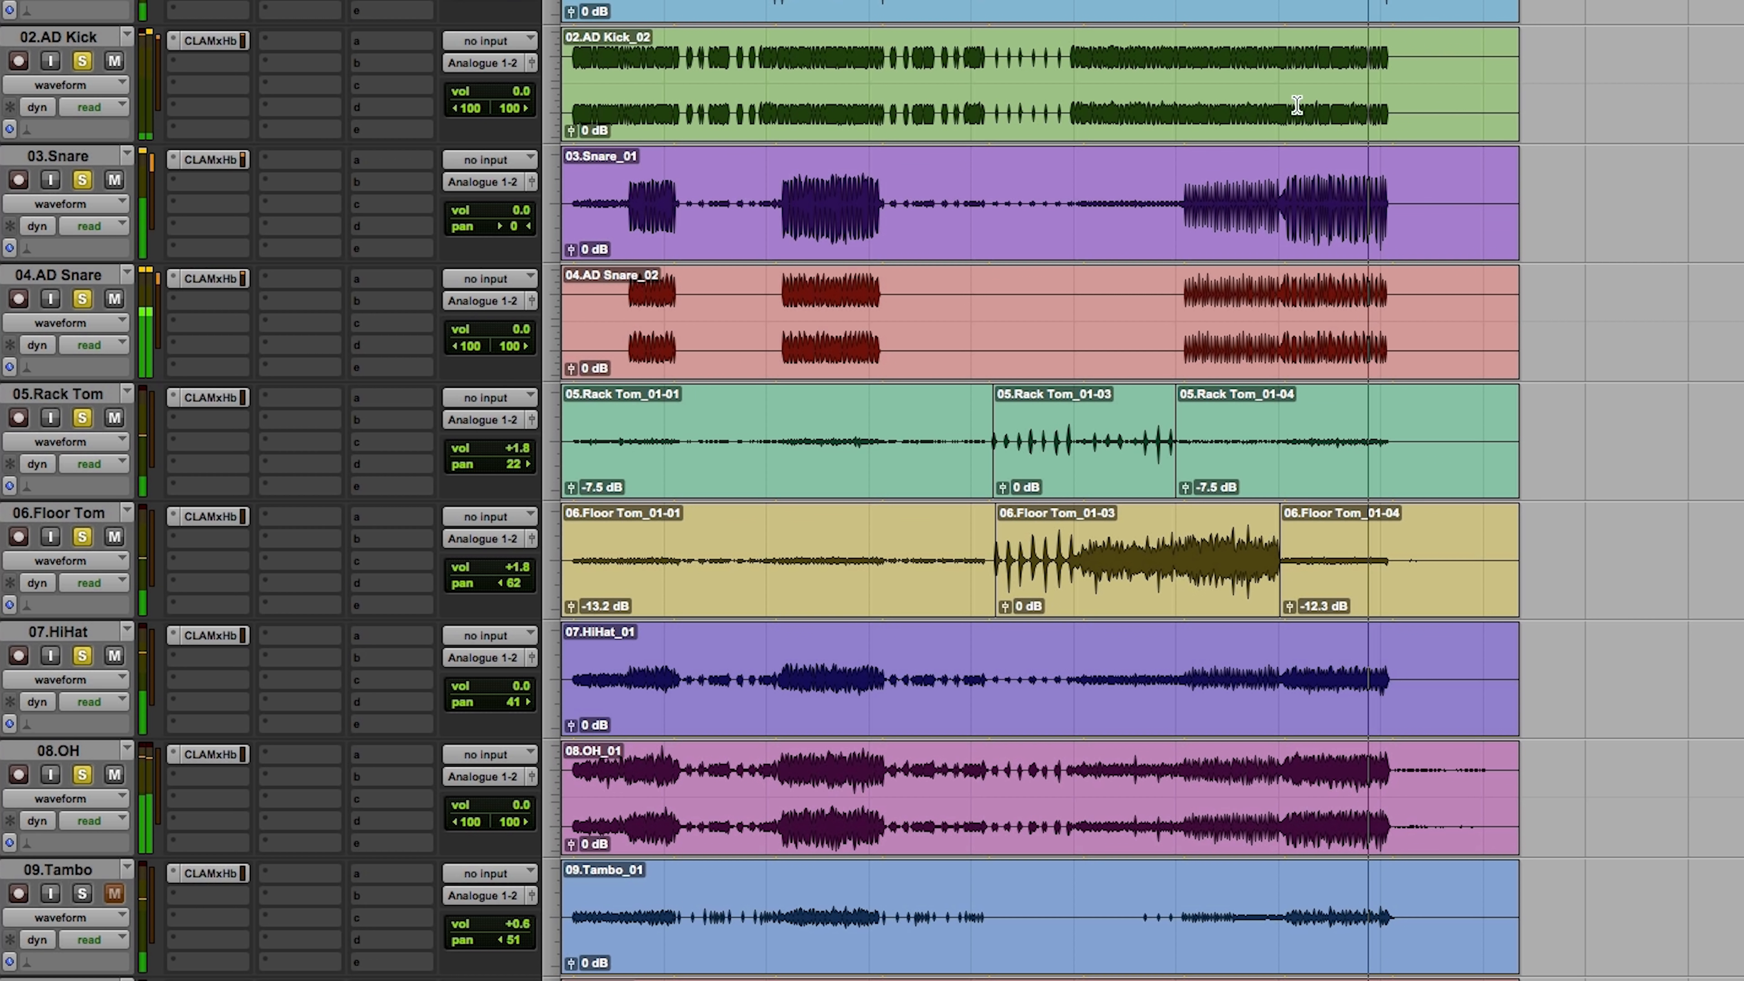
pyautogui.click(1286, 660)
pyautogui.press('space')
pyautogui.press('space')
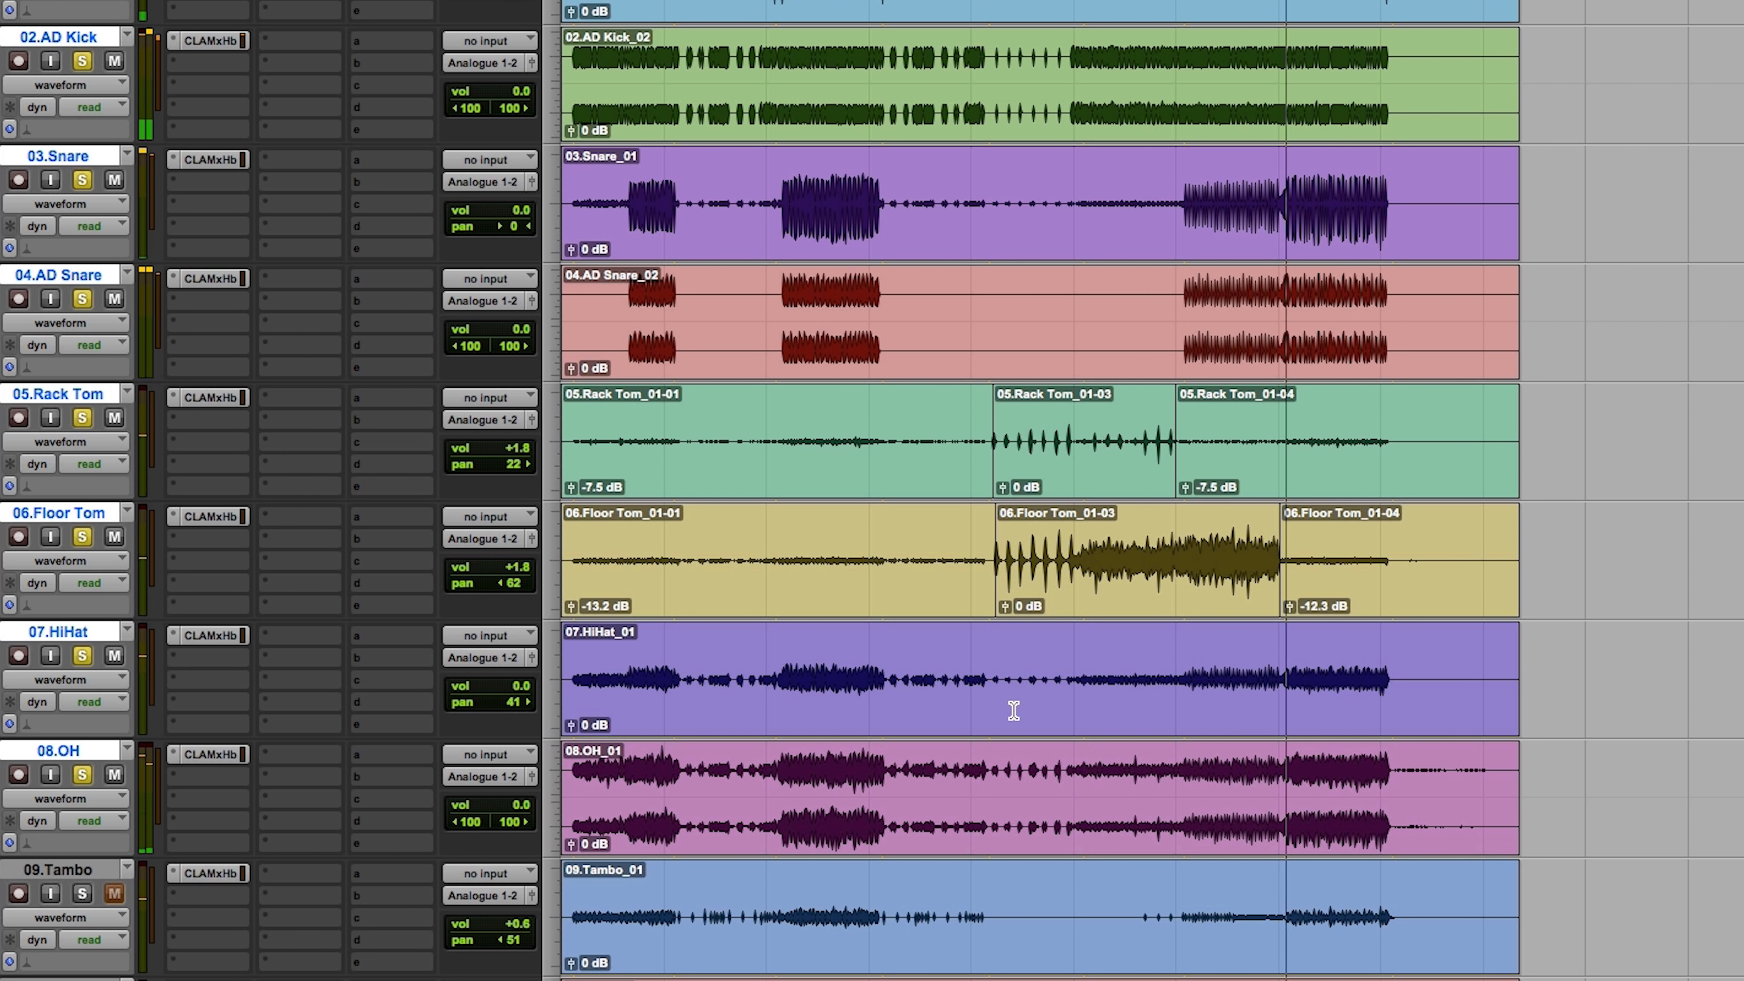
# Step: Add the Bass track to the soloed drums and lower its volume to -7.2 dB
pyautogui.scroll(-2, 1003, 717)
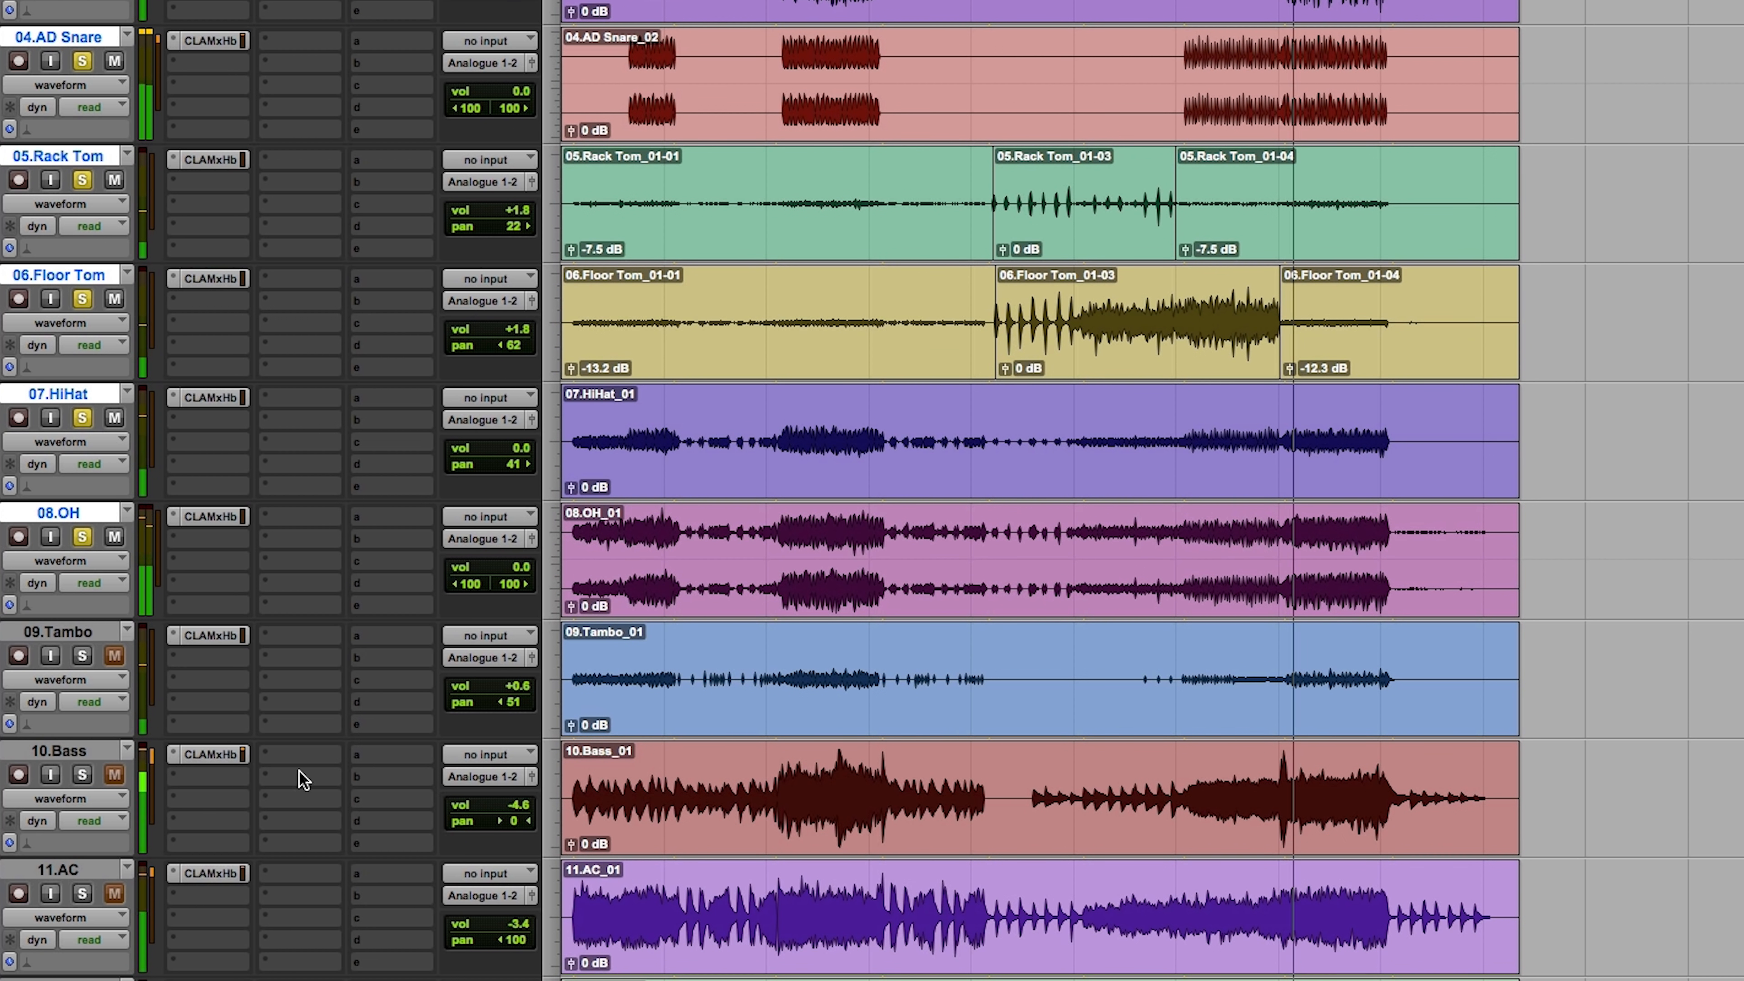
pyautogui.click(82, 774)
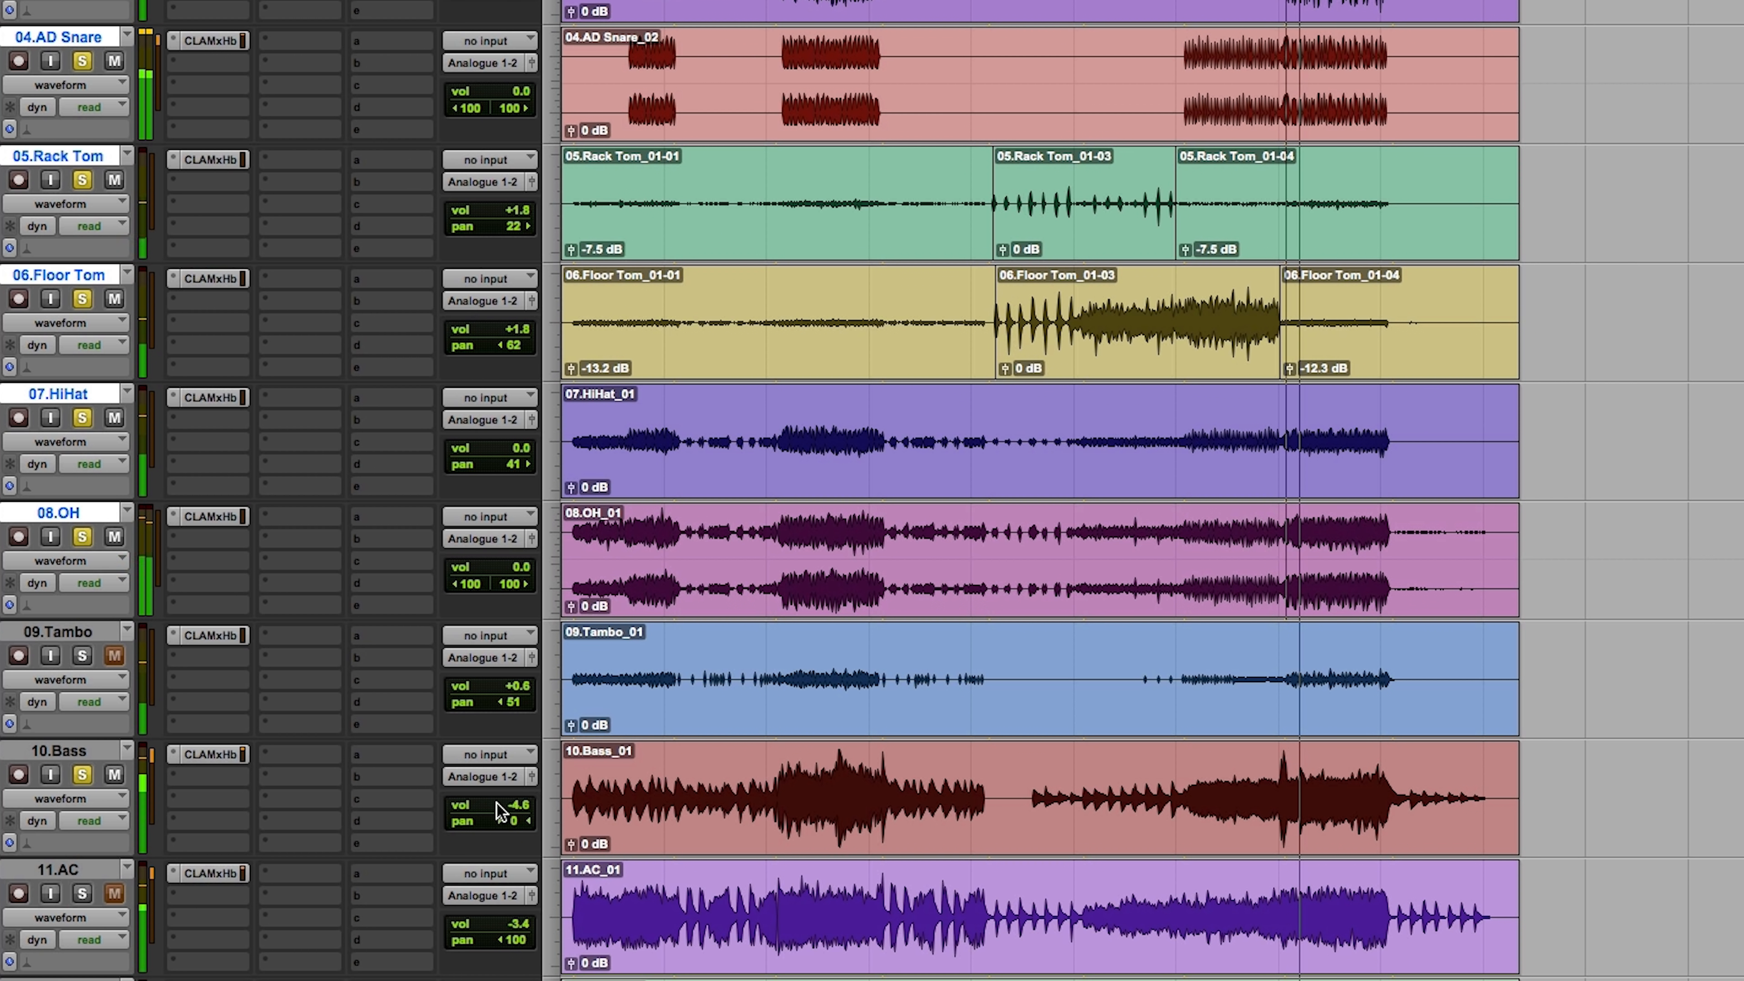
pyautogui.moveTo(507, 810); pyautogui.dragTo(503, 825)
# Step: Add the AC track to the solo and raise the HF gain of both AC channels further in the CLA MixHub EQ
pyautogui.click(82, 893)
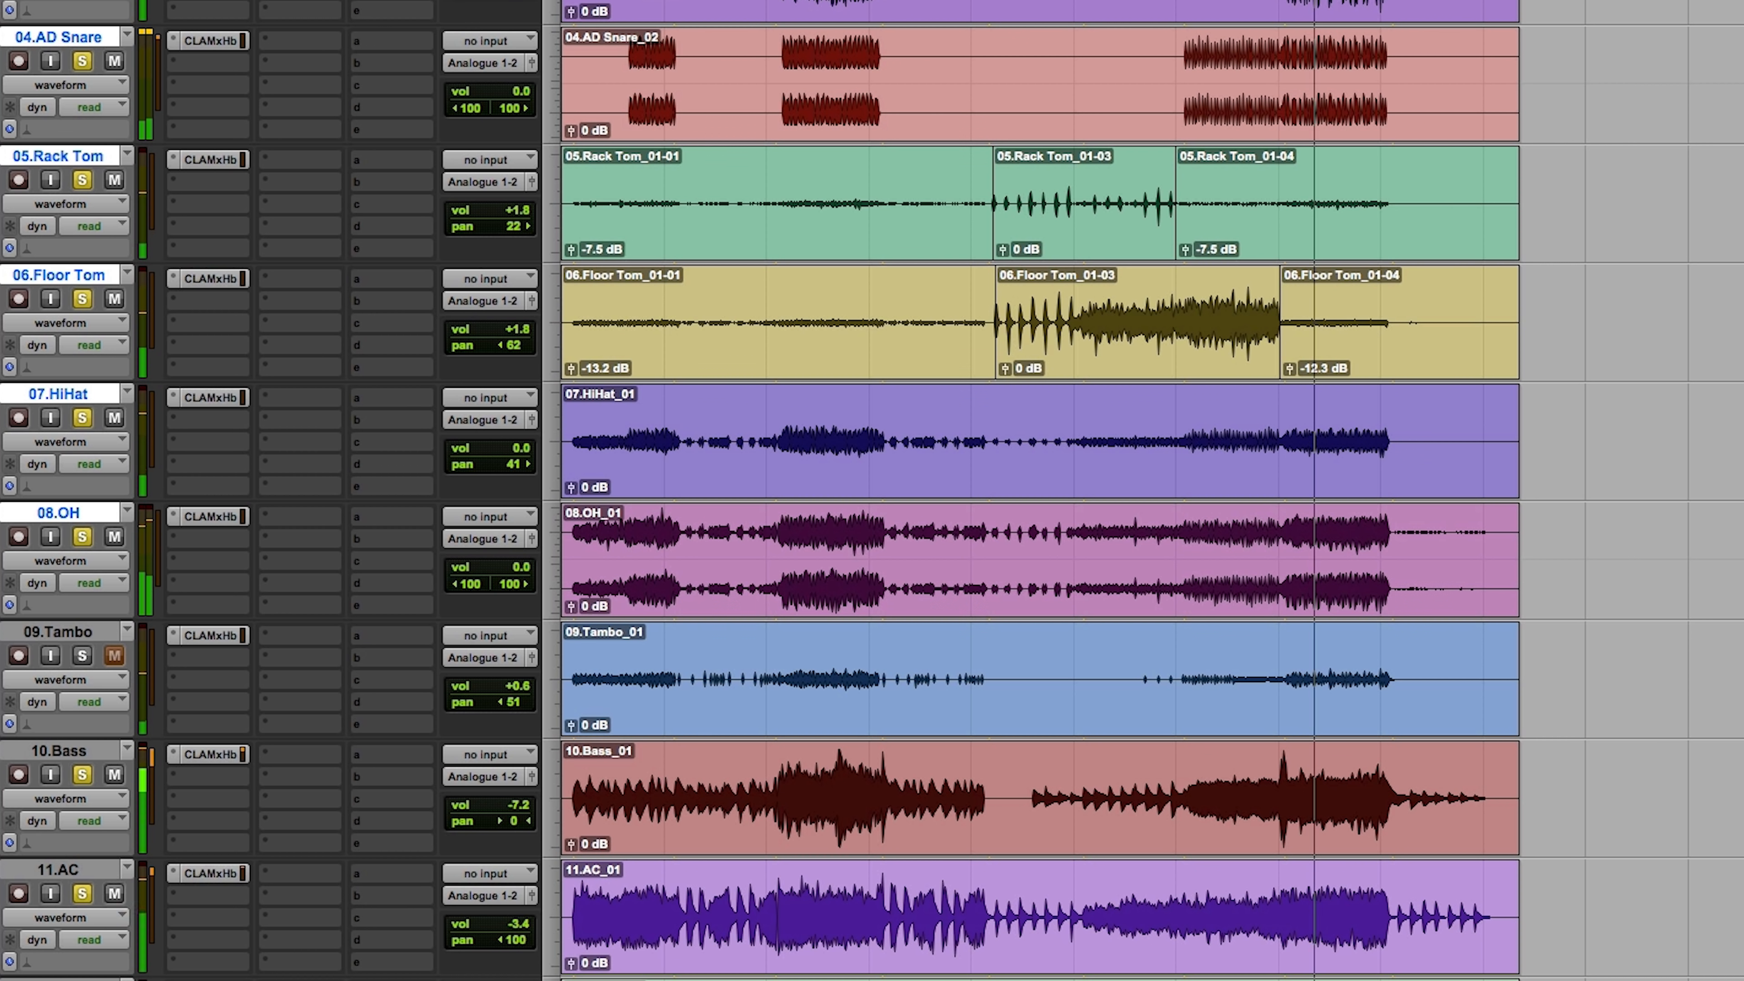
pyautogui.click(222, 877)
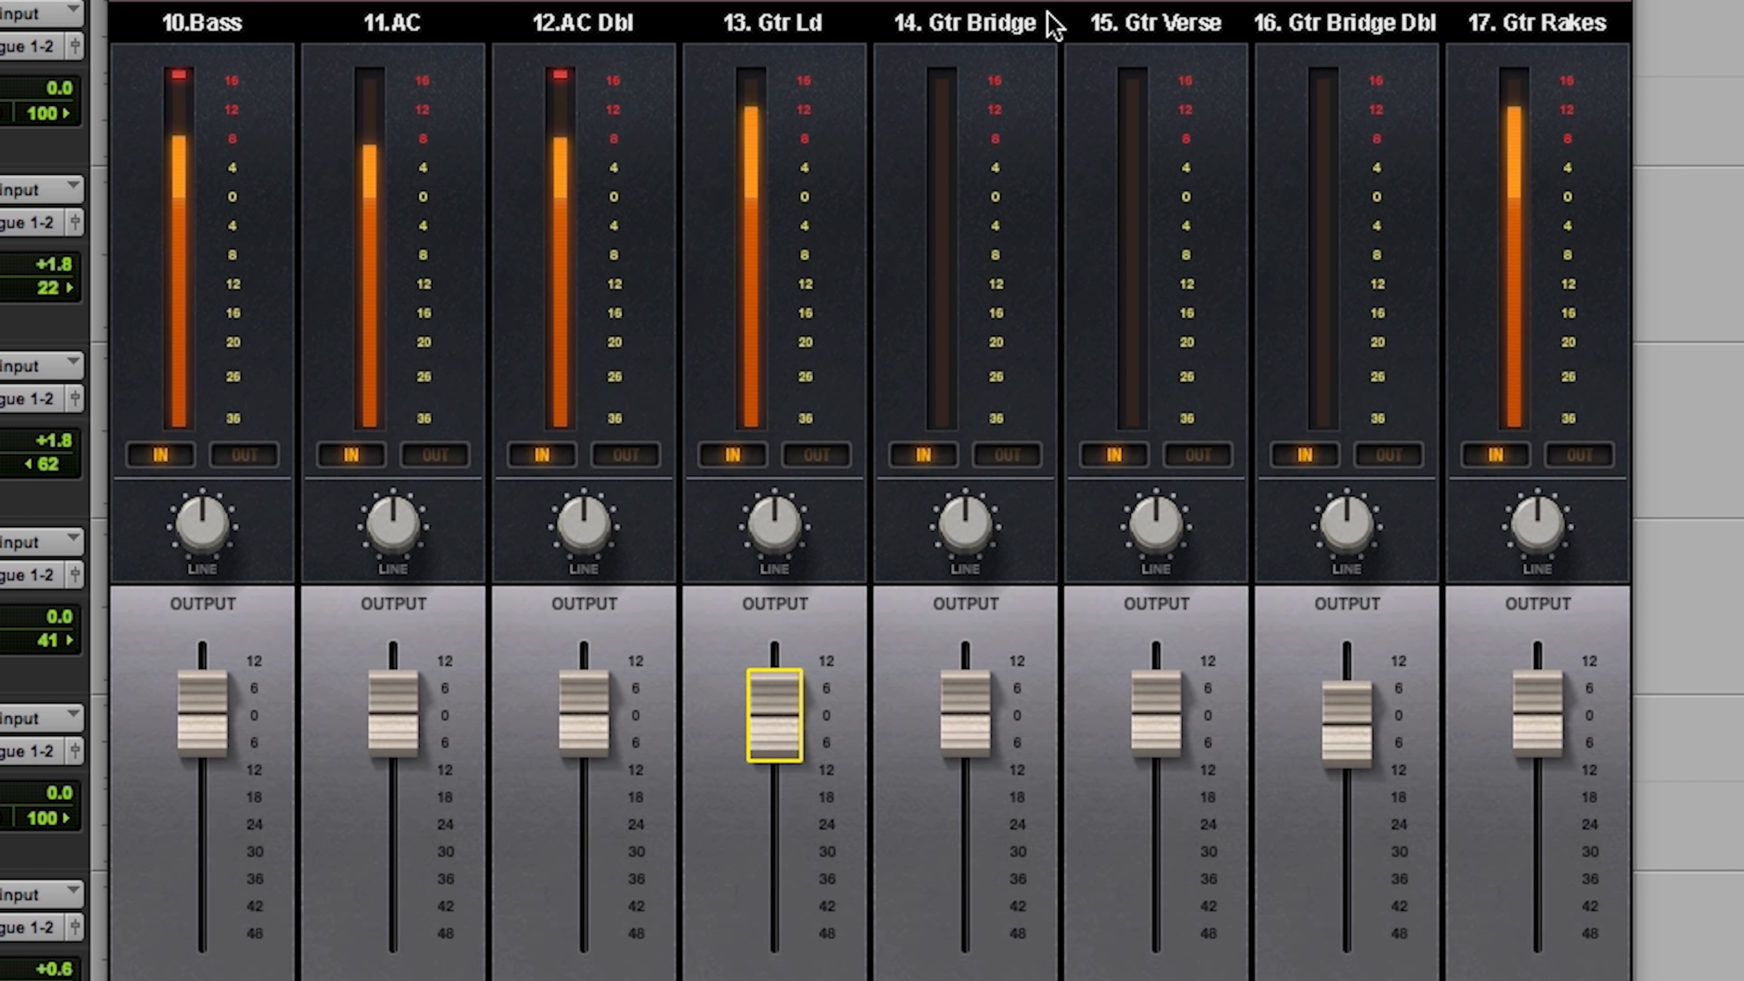
pyautogui.click(1098, 1)
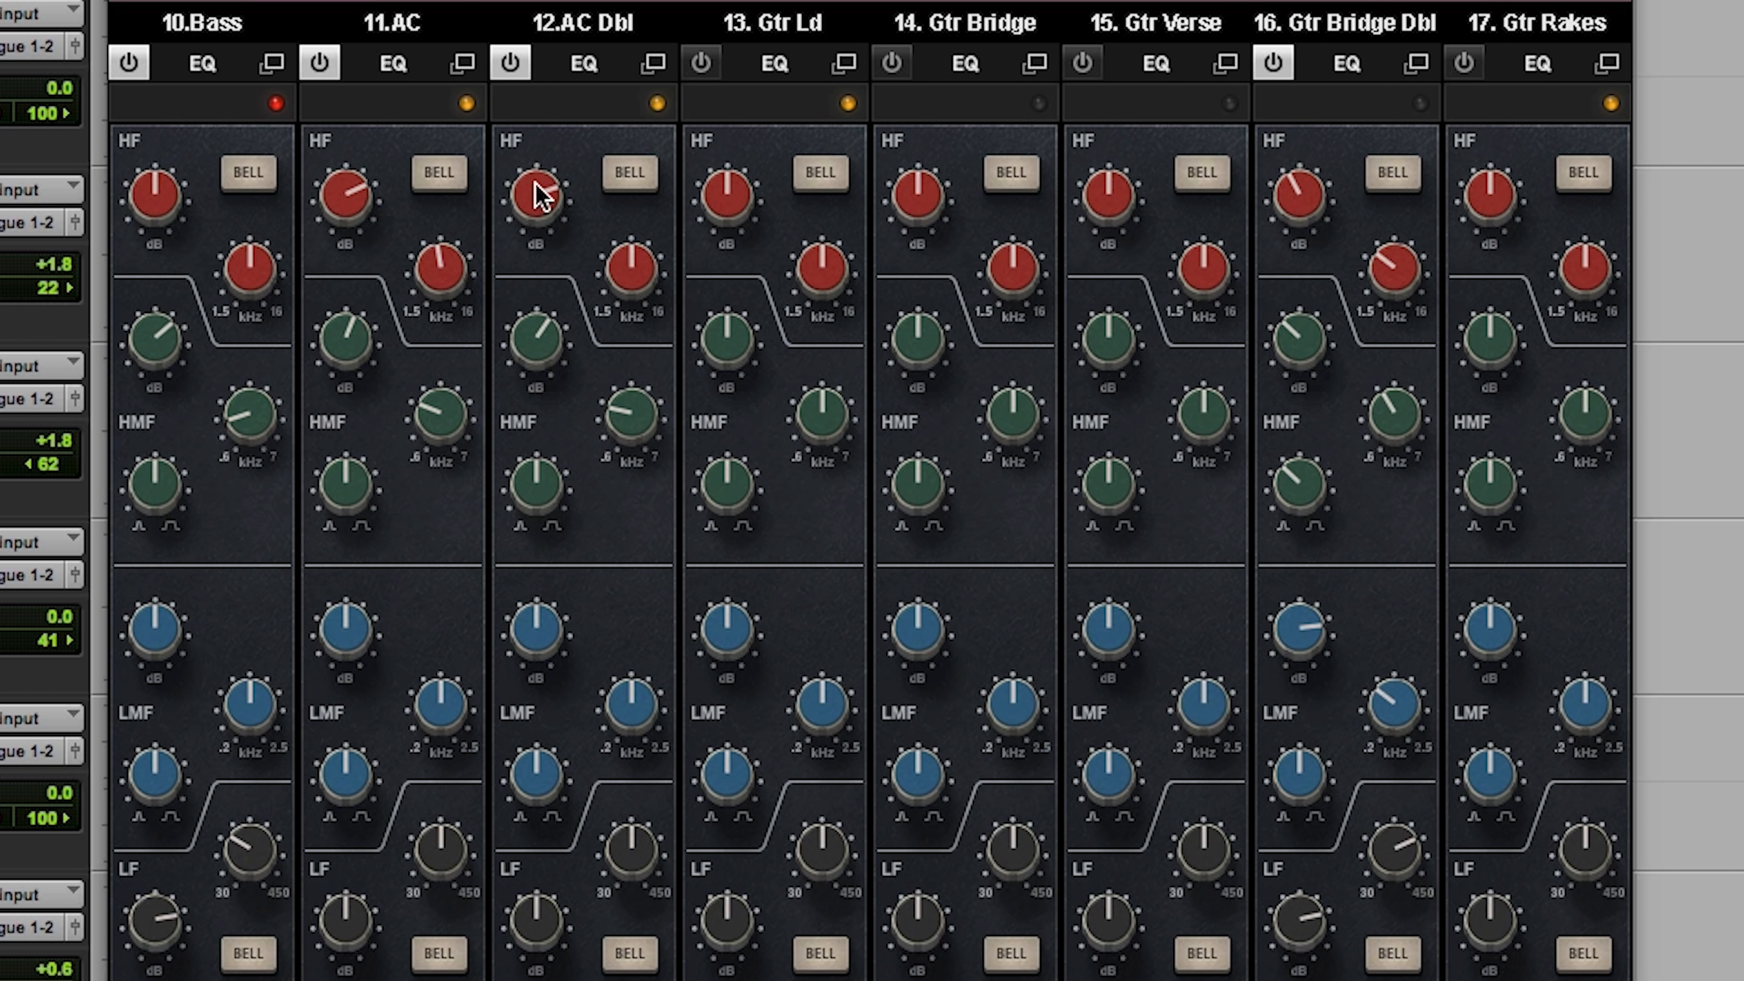
pyautogui.moveTo(377, 201); pyautogui.dragTo(377, 138)
pyautogui.moveTo(535, 184)
pyautogui.mouseDown()
pyautogui.moveTo(535, 154)
pyautogui.moveTo(535, 177)
pyautogui.mouseUp()
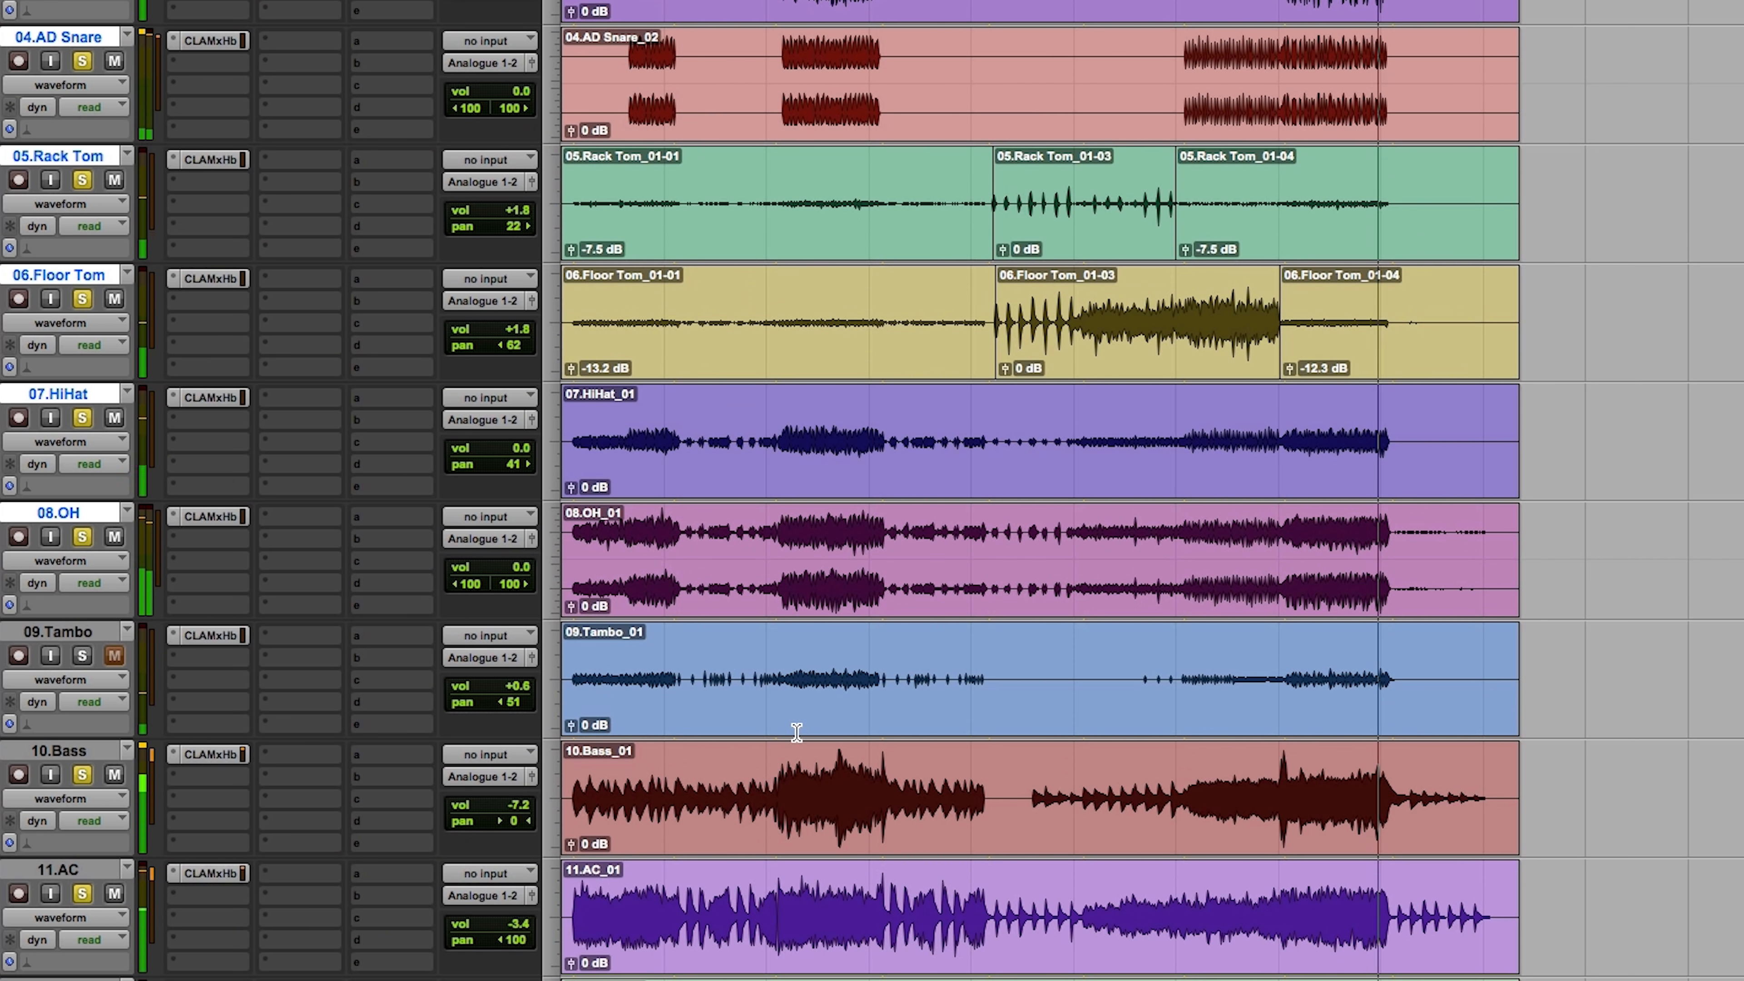
# Step: Replay the final section with Gtr Ld added to the soloed tracks and clear all solos
pyautogui.scroll(-3, 797, 725)
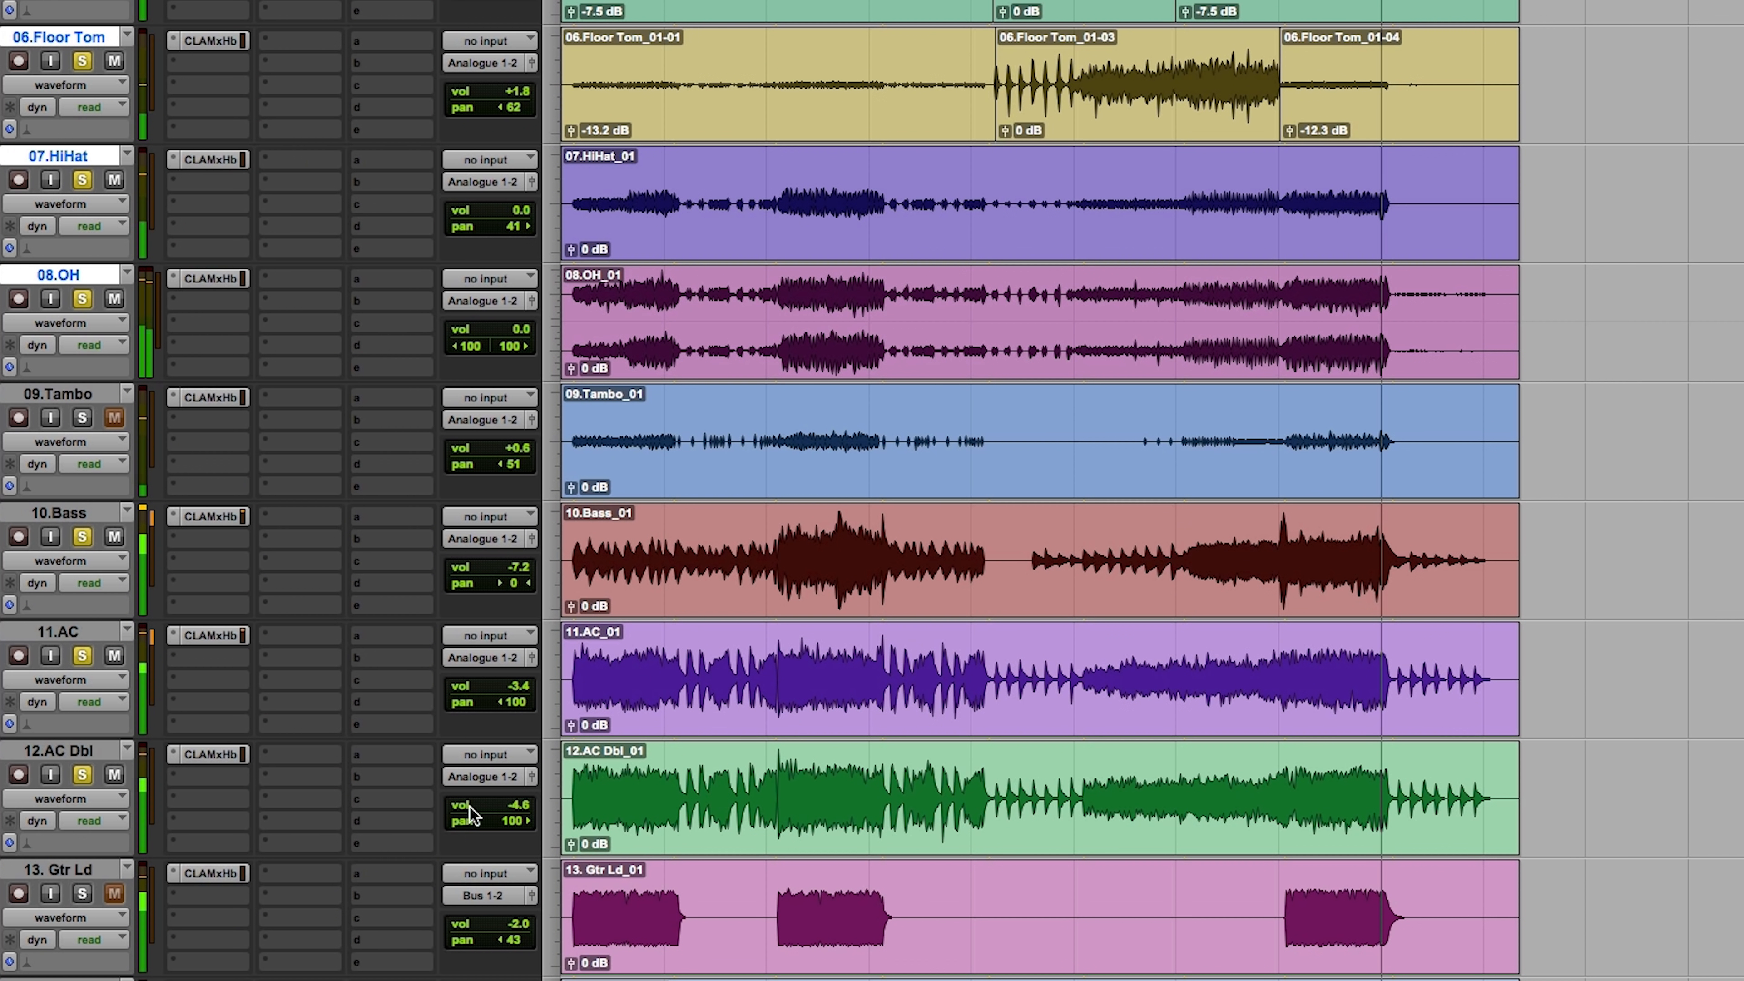
pyautogui.press('space')
pyautogui.click(81, 893)
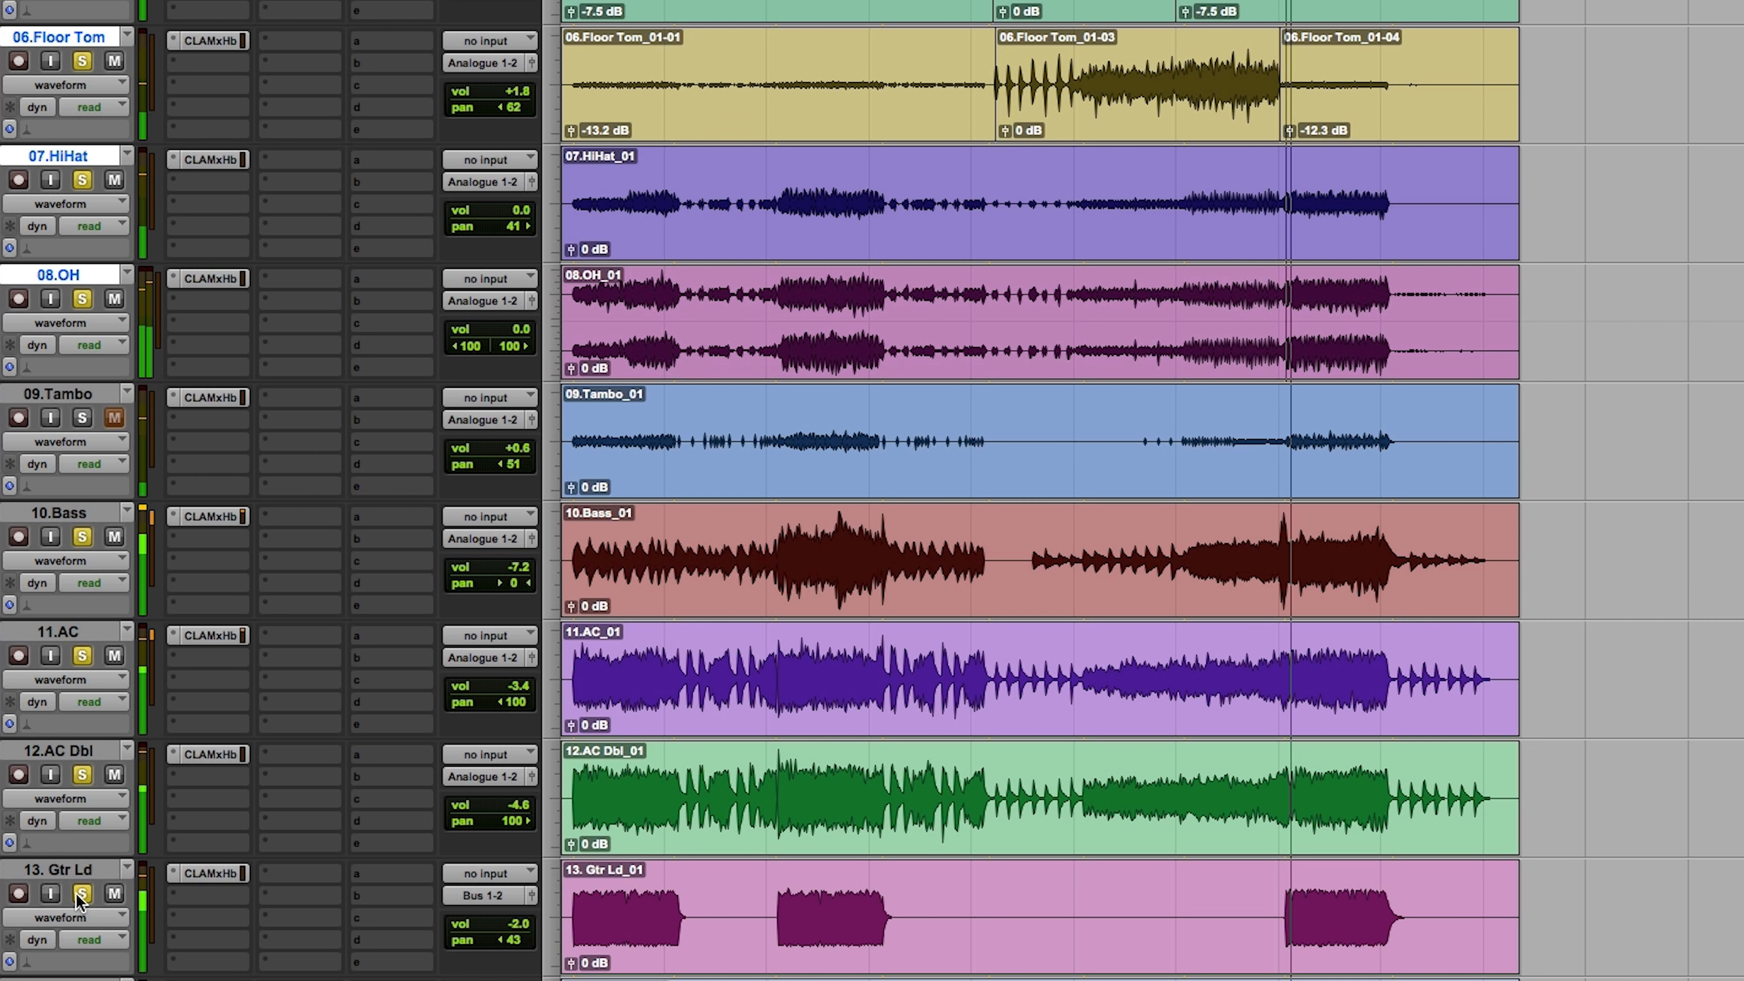
pyautogui.keyDown('alt'); pyautogui.click(81, 893); pyautogui.keyUp('alt')
pyautogui.scroll(-5, 704, 820)
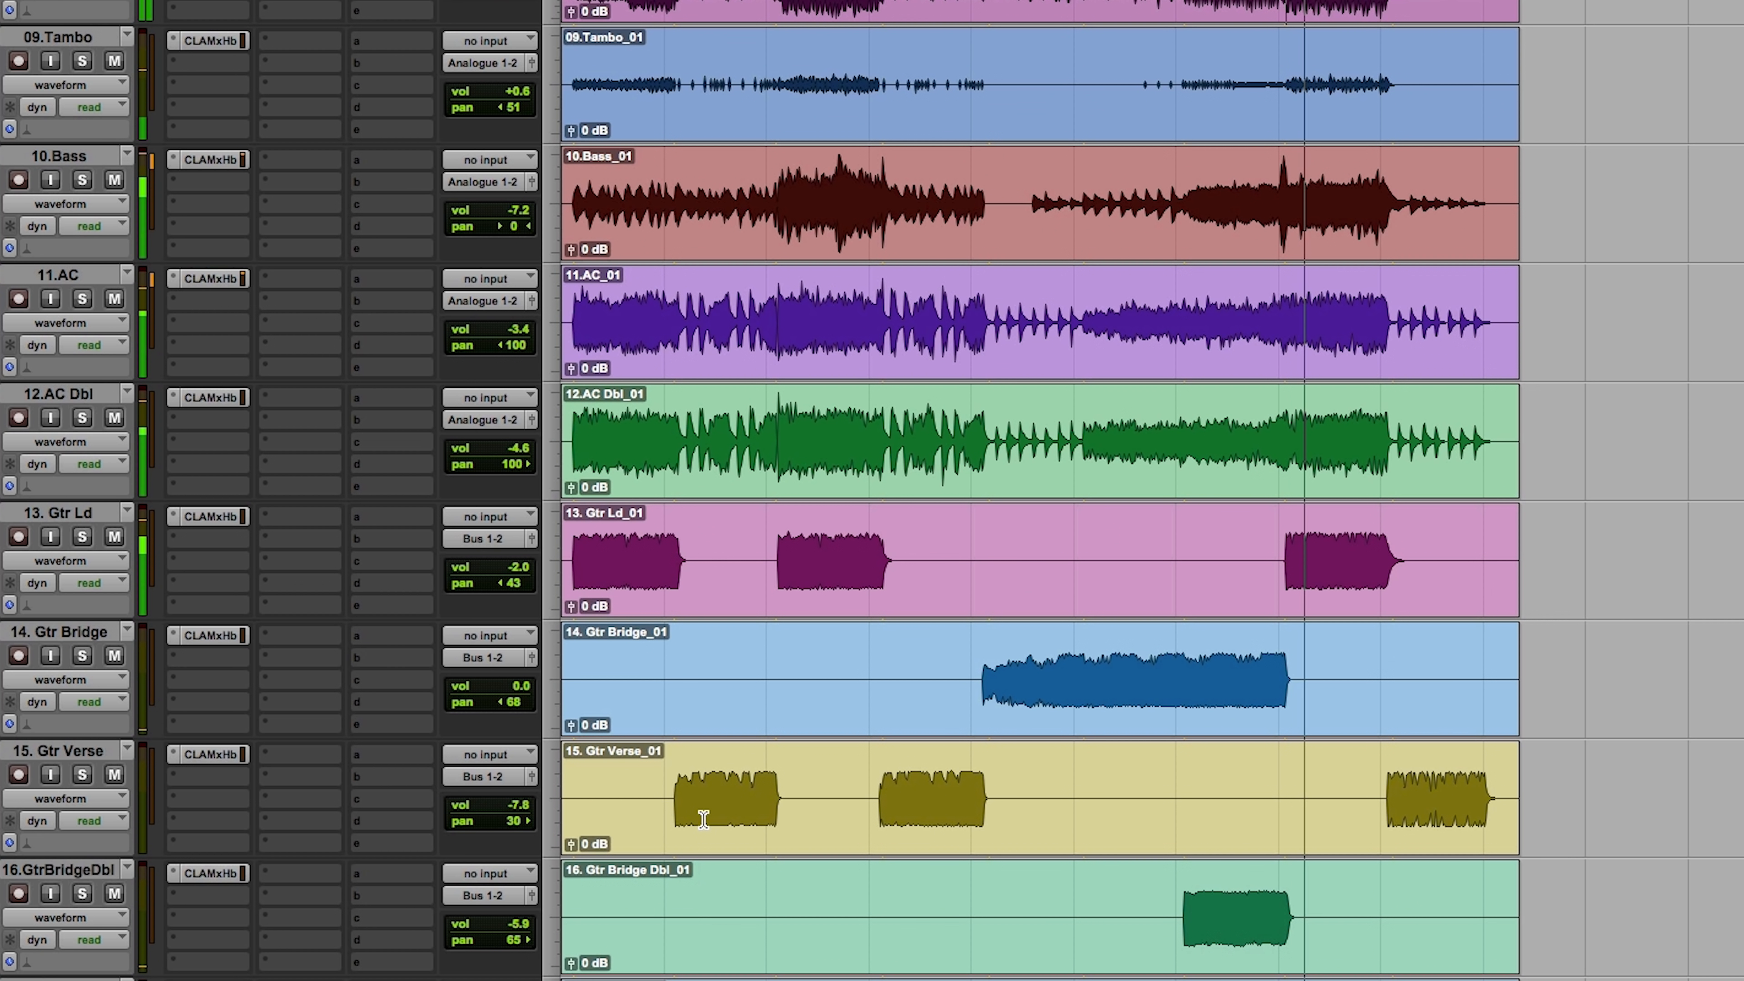
# Step: Solo the Vocal track and insert CLA Vocals (mono/stereo) after its CLA MixHub
pyautogui.scroll(-7, 704, 820)
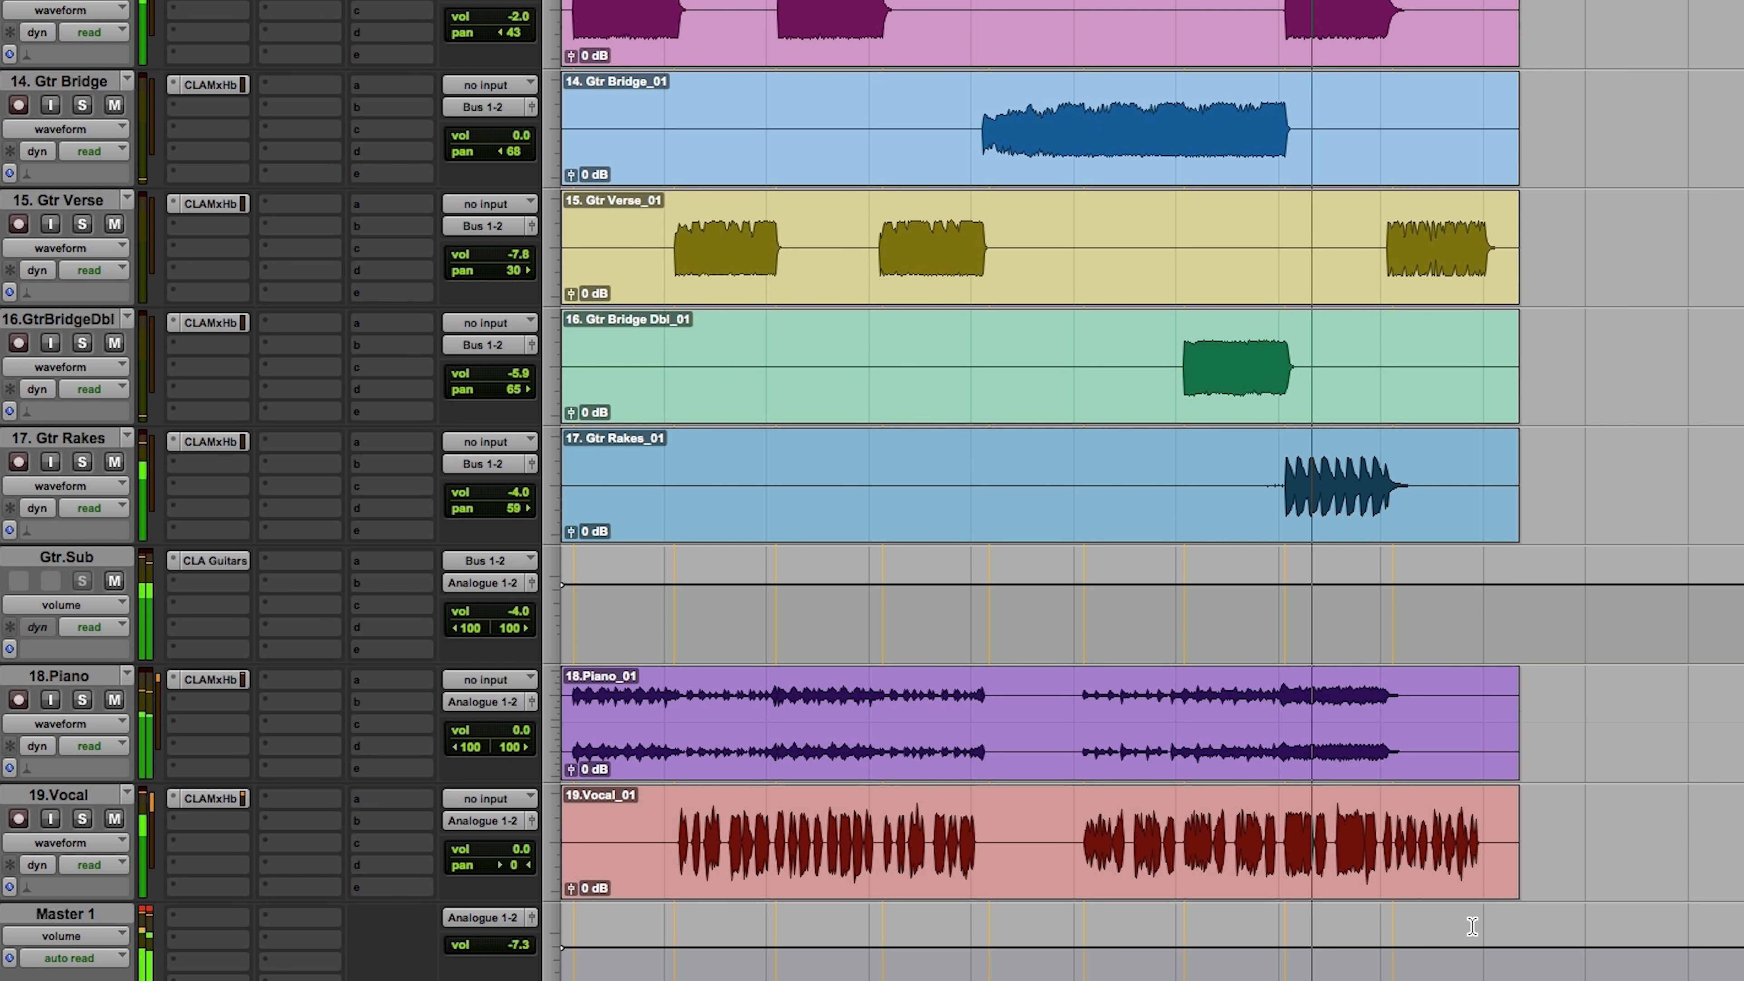
pyautogui.click(59, 795)
pyautogui.press('space')
pyautogui.click(83, 819)
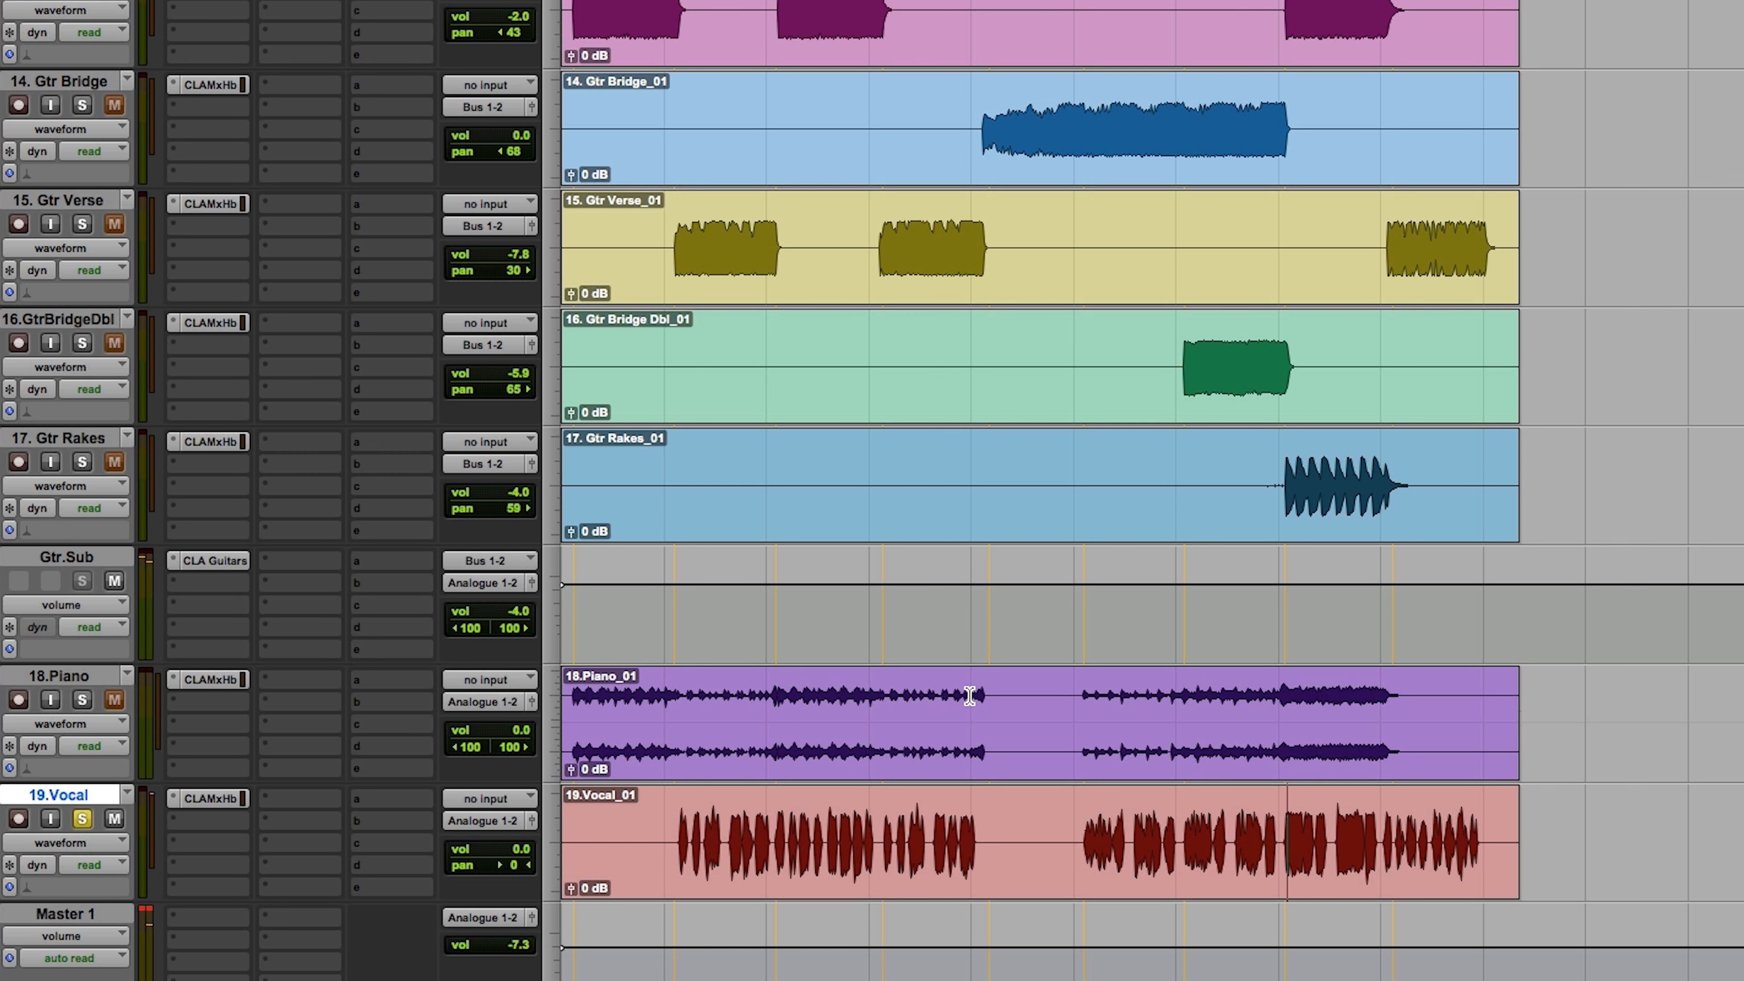
pyautogui.click(184, 835)
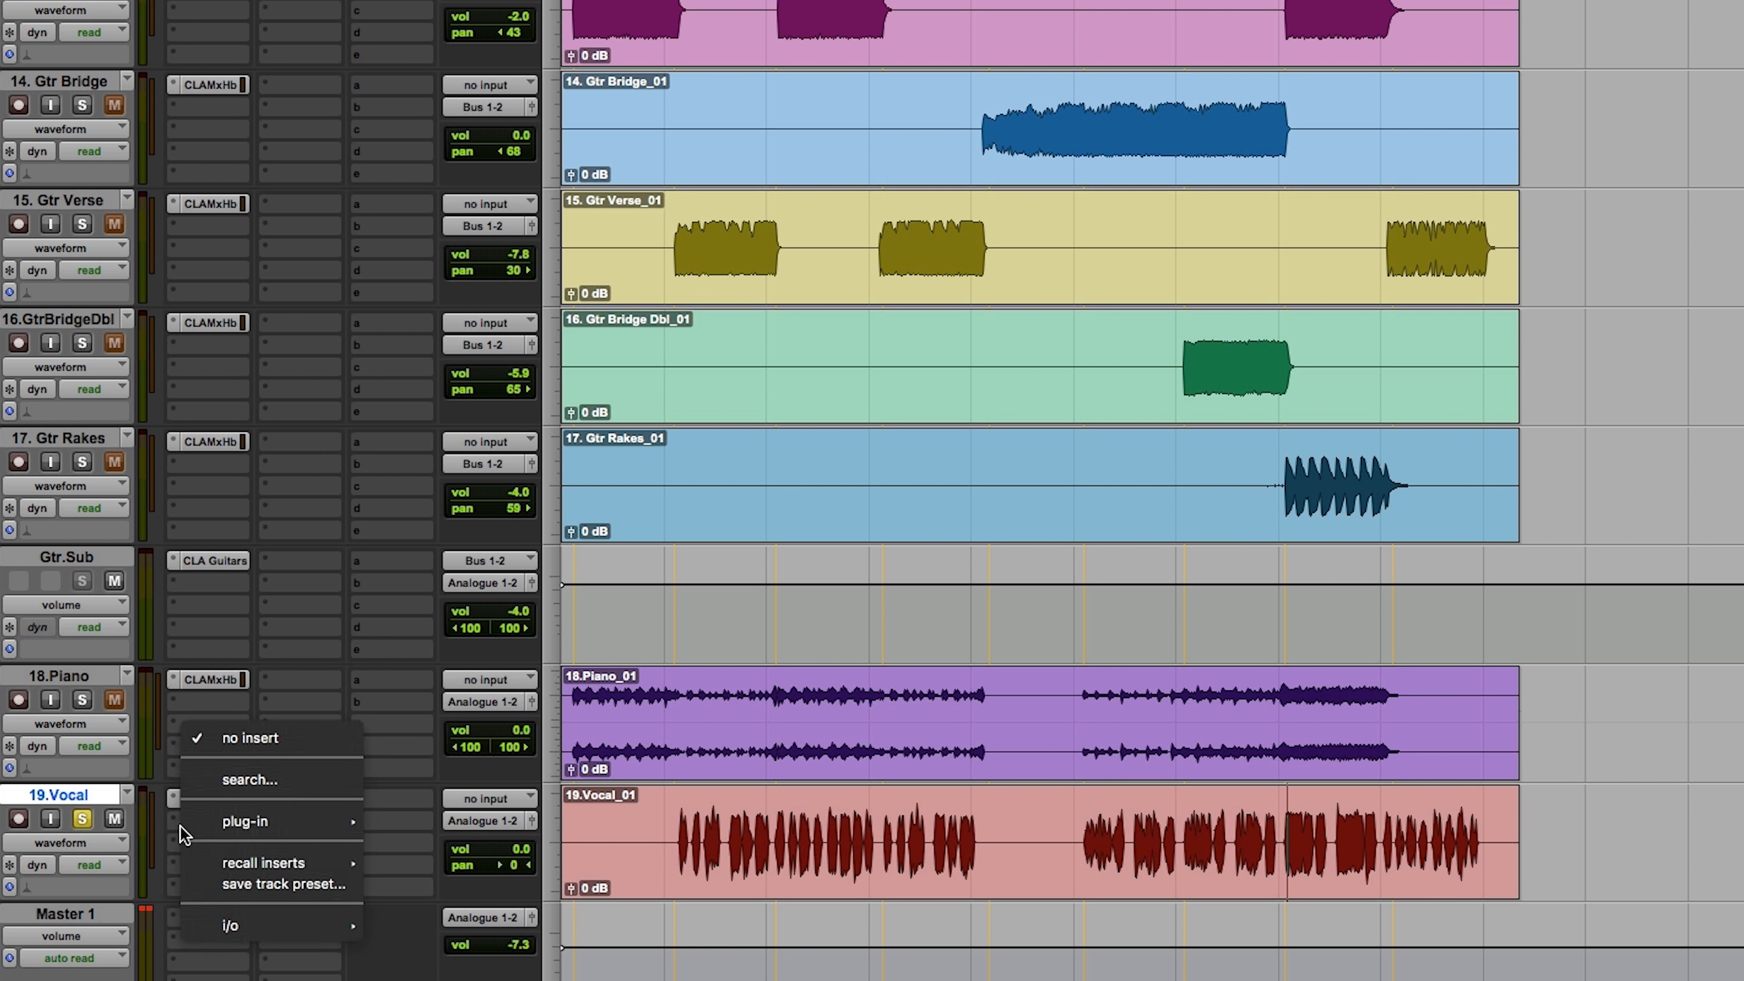
pyautogui.moveTo(295, 828)
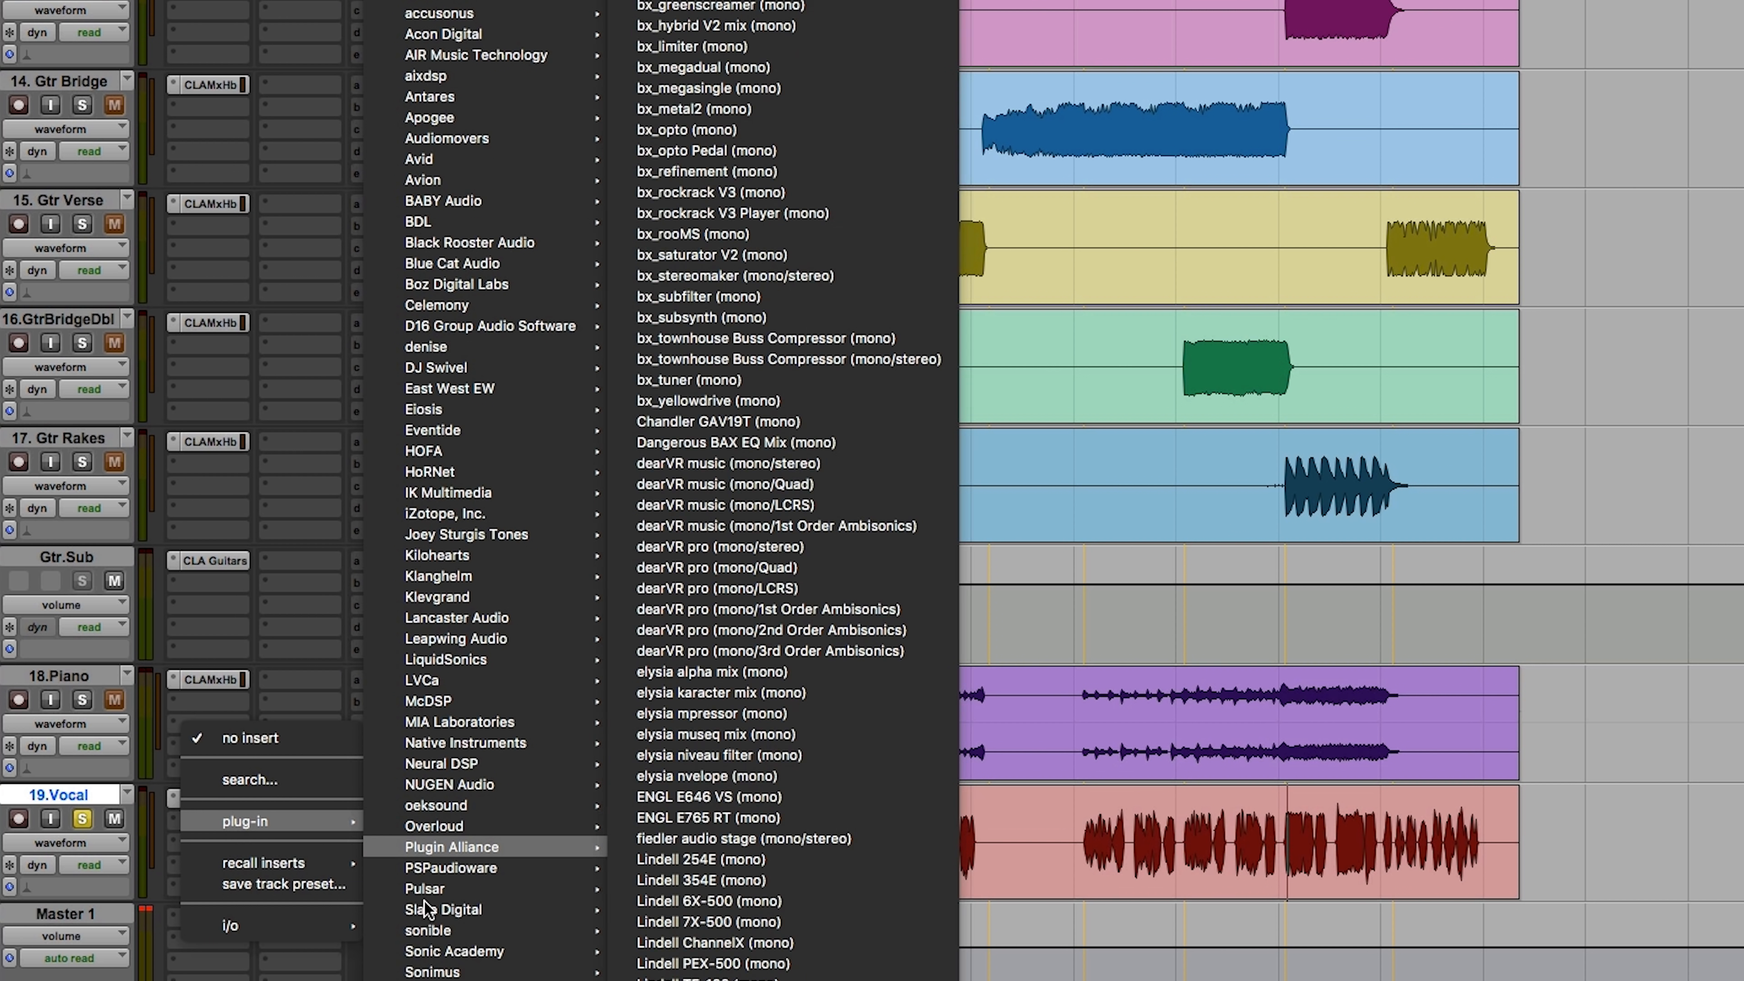
pyautogui.moveTo(446, 978)
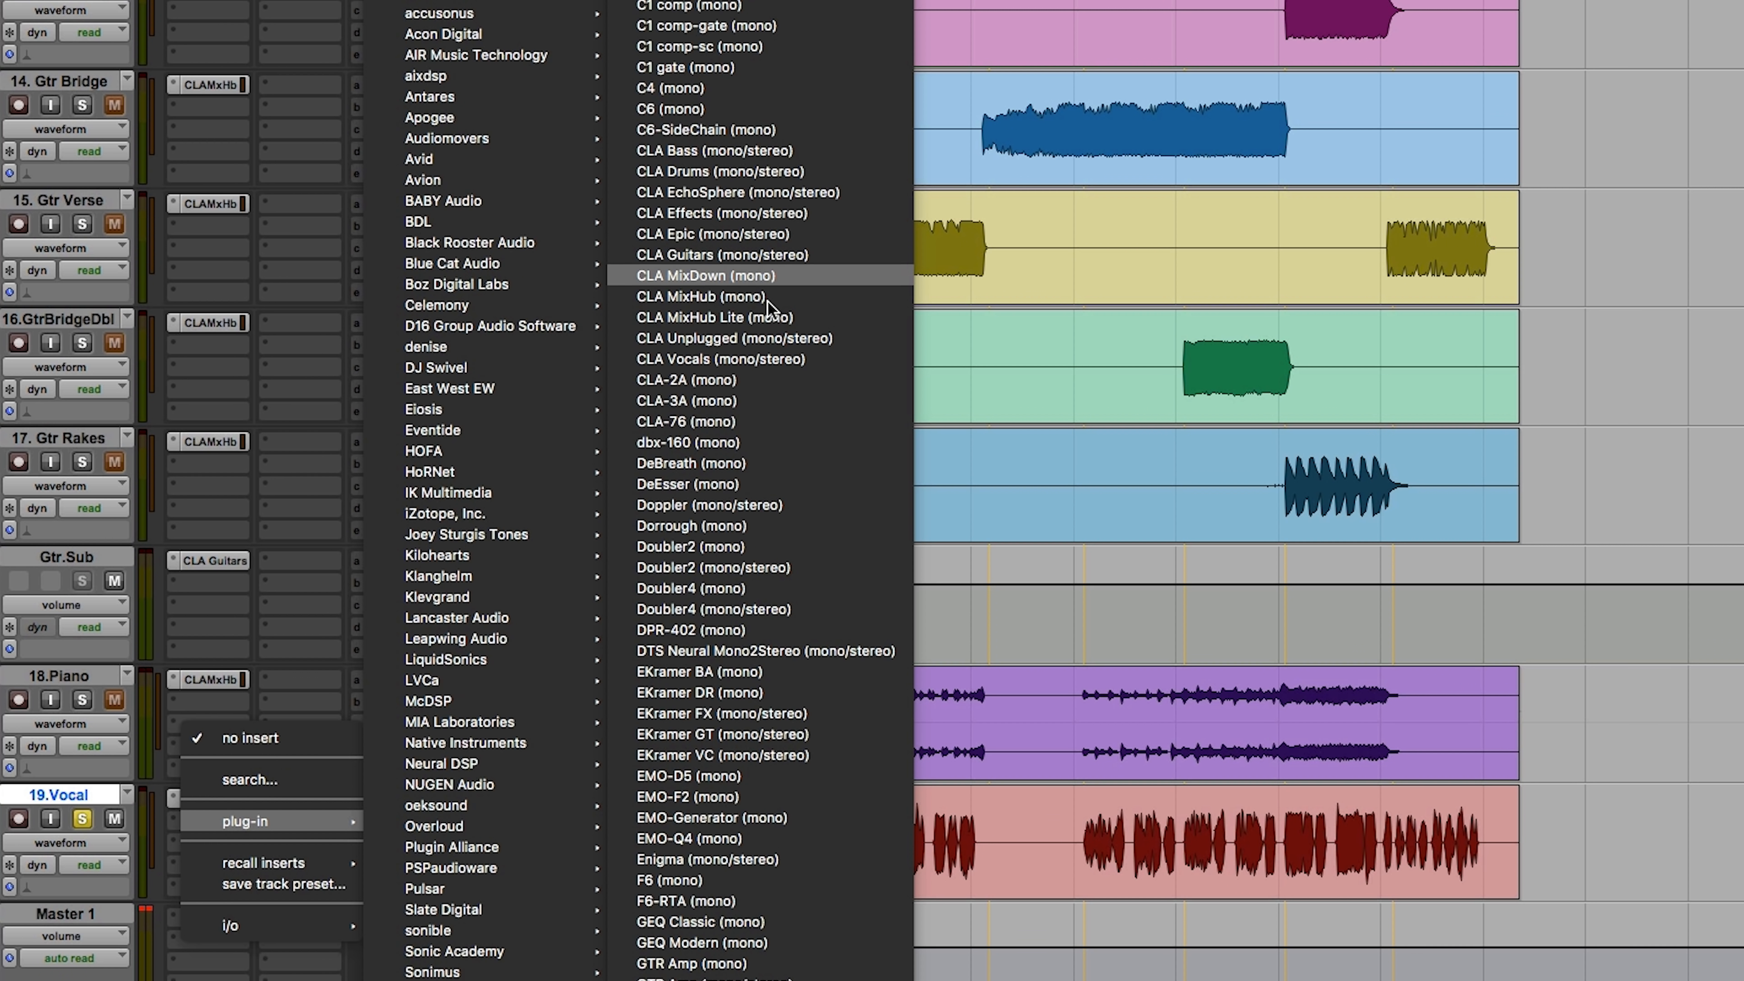
pyautogui.click(776, 358)
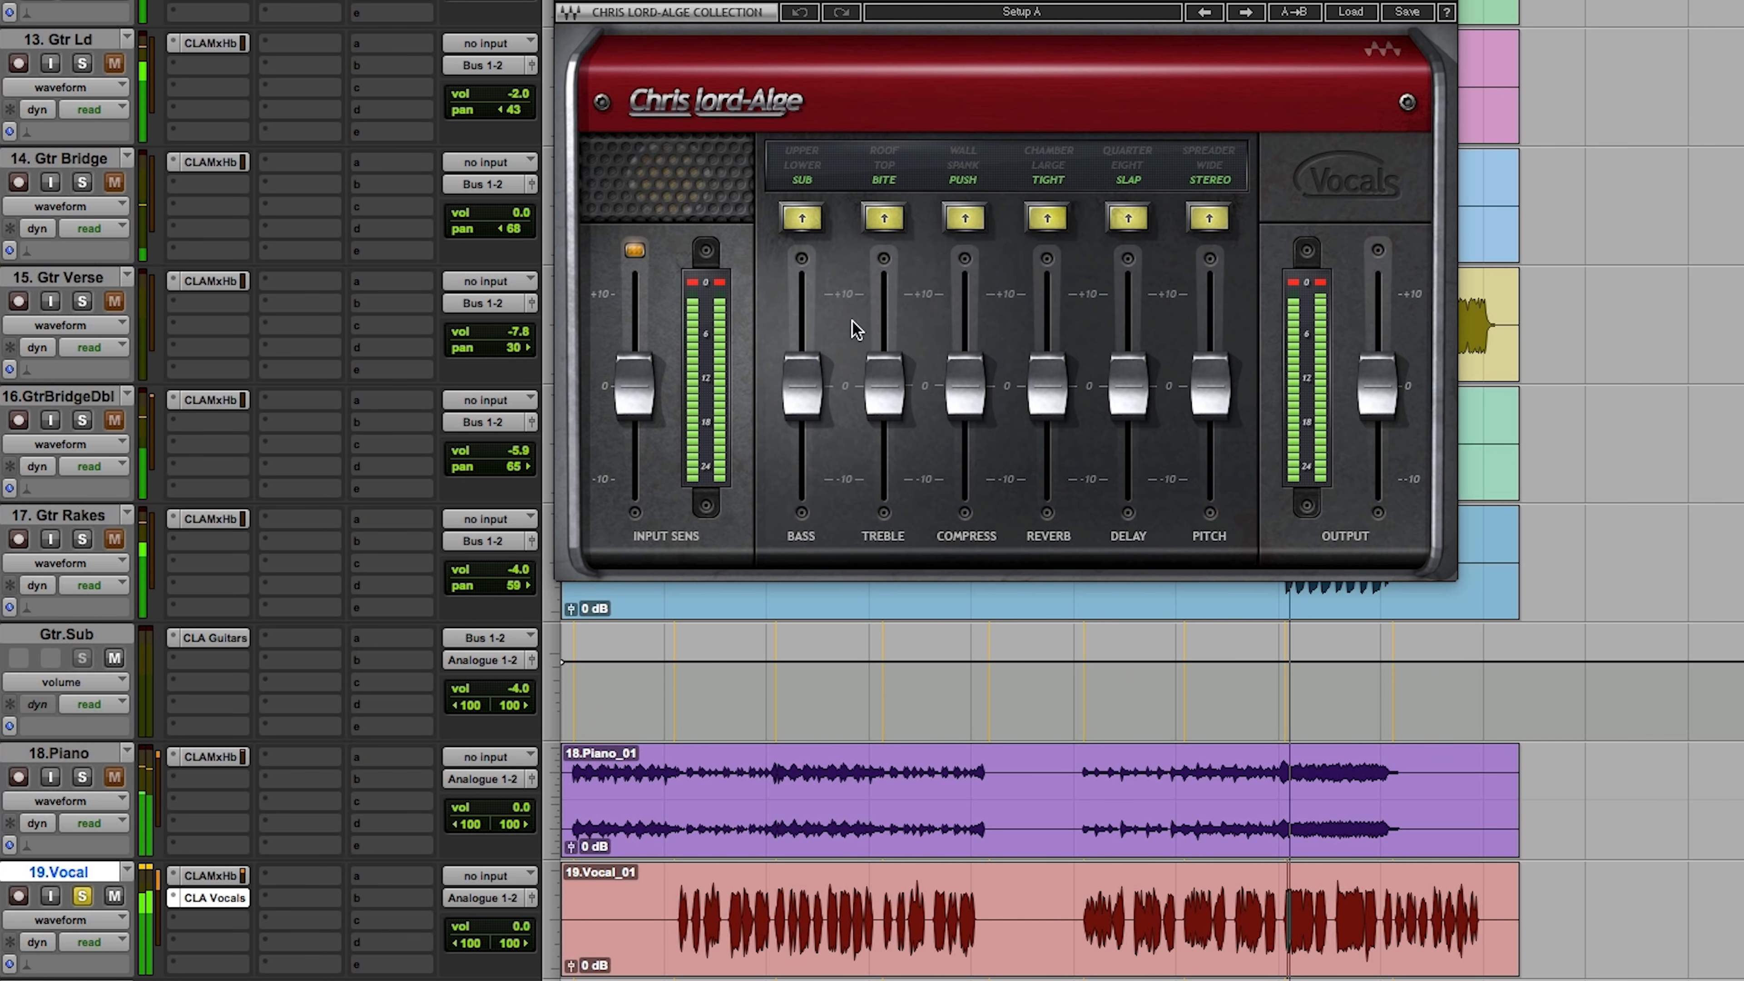
# Step: Audition the vocal with the default CLA Vocals settings, unsolo it to hear the full mix and close the plugin
pyautogui.moveTo(816, 386)
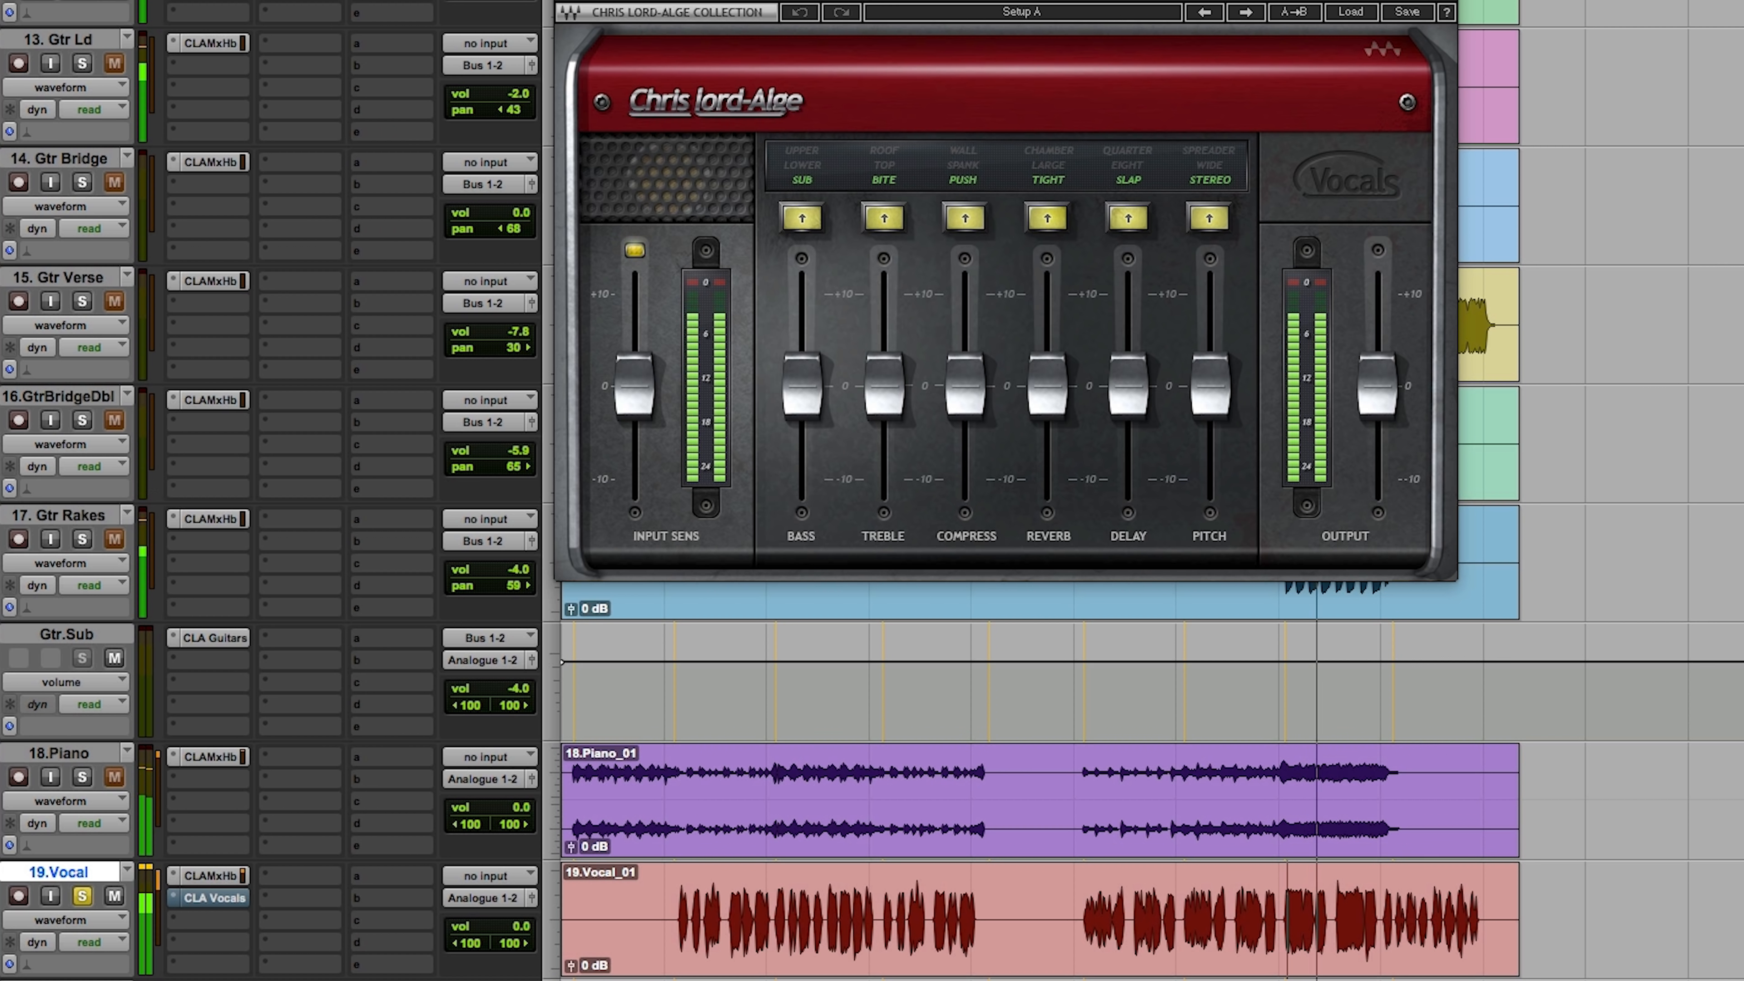
pyautogui.click(84, 895)
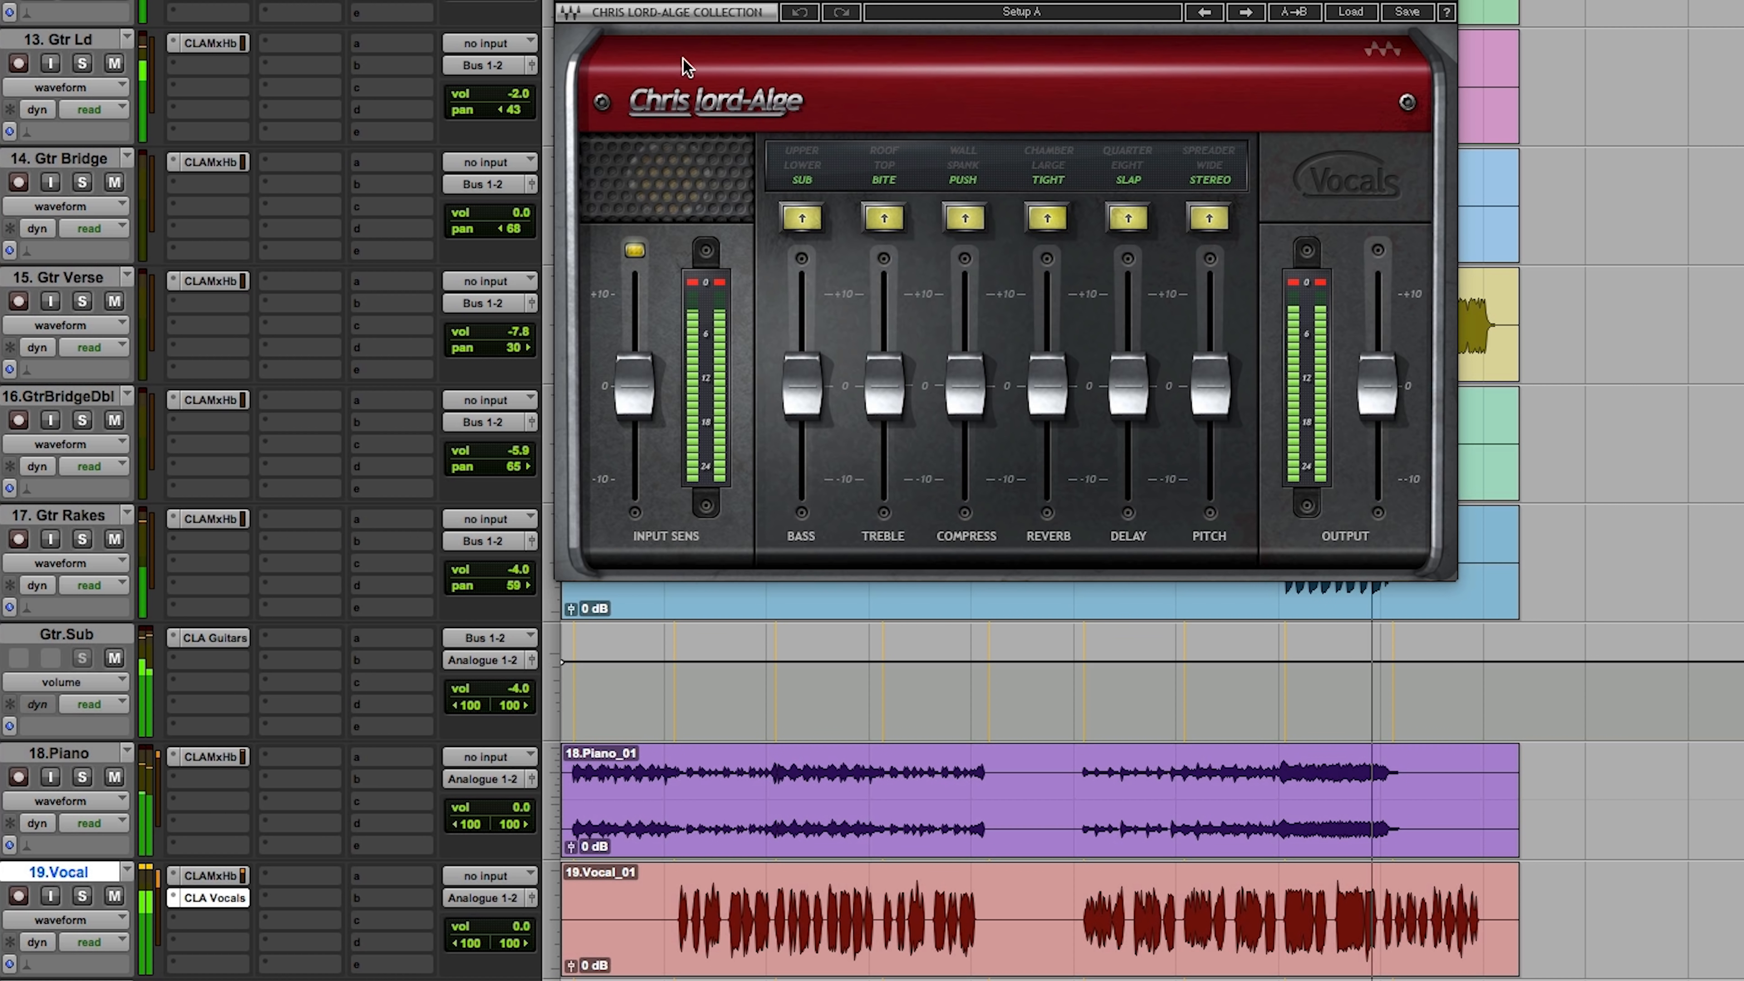
pyautogui.press('space')
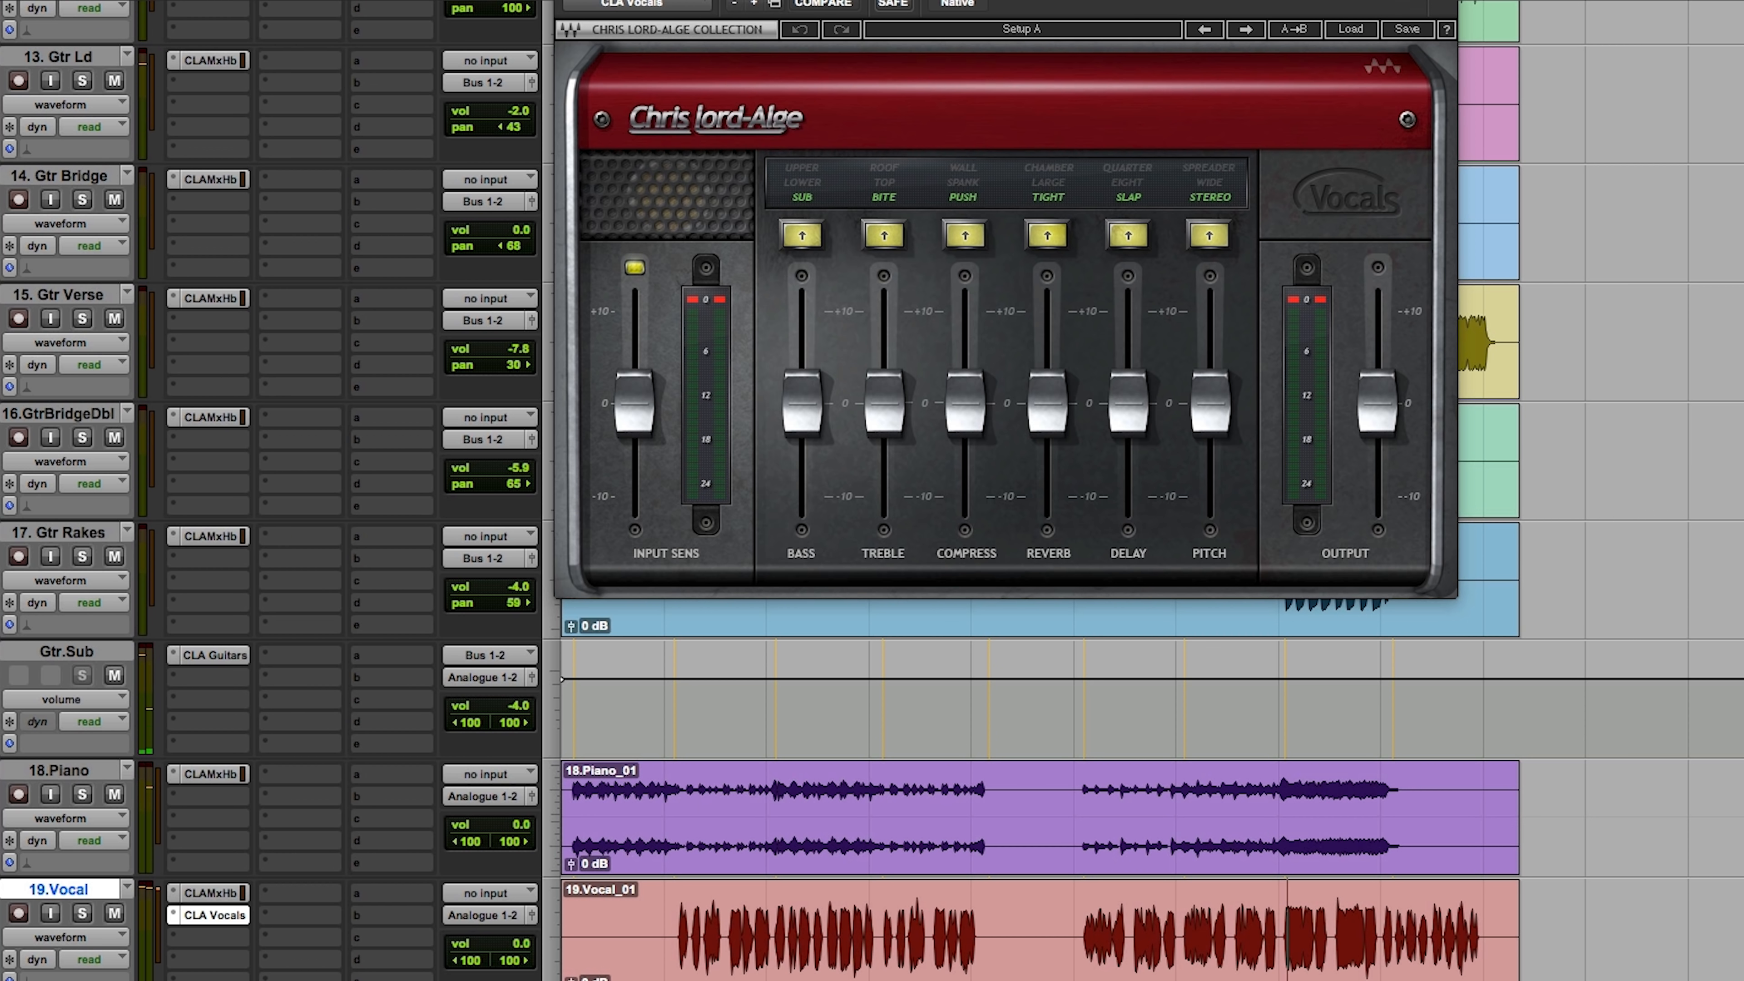
pyautogui.press('super+w')
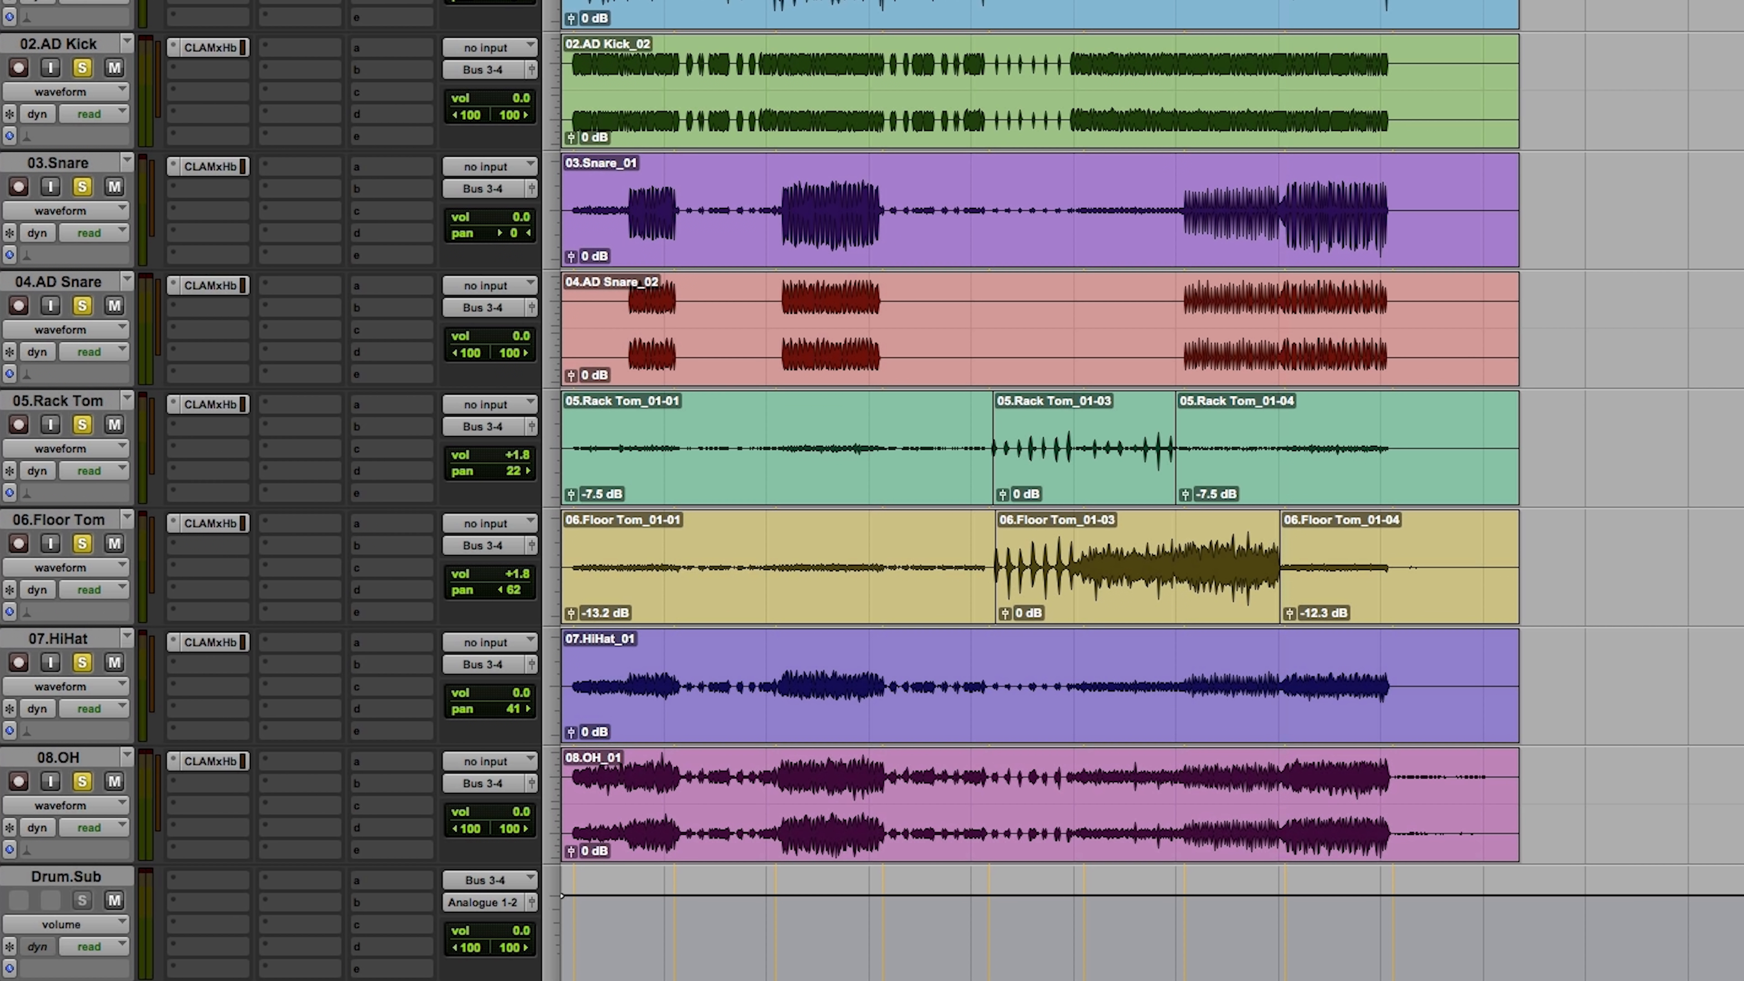
# Step: Route the Kick and AD Kick outputs to Bus 5-6 and create a stereo Aux Input track below them for the kick submix
pyautogui.click(492, 37)
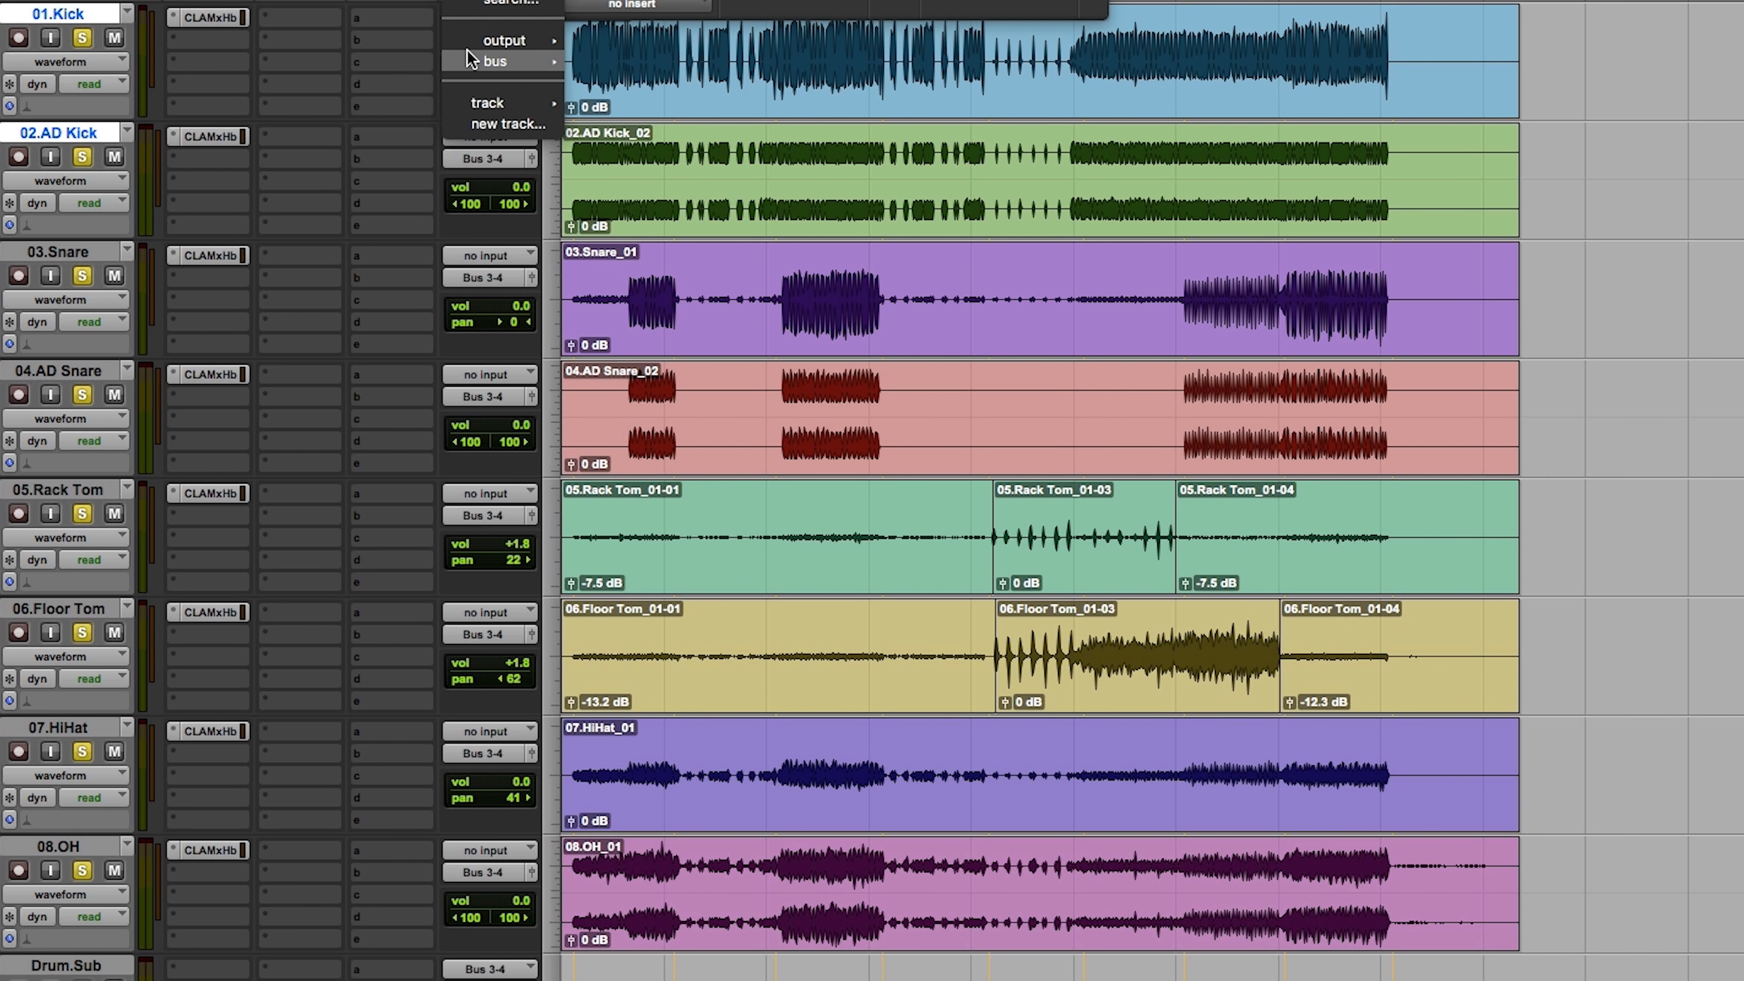
pyautogui.keyDown('alt'); pyautogui.keyDown('shift'); pyautogui.click(522, 69); pyautogui.keyUp('shift'); pyautogui.keyUp('alt')
pyautogui.press('super+shift+n')
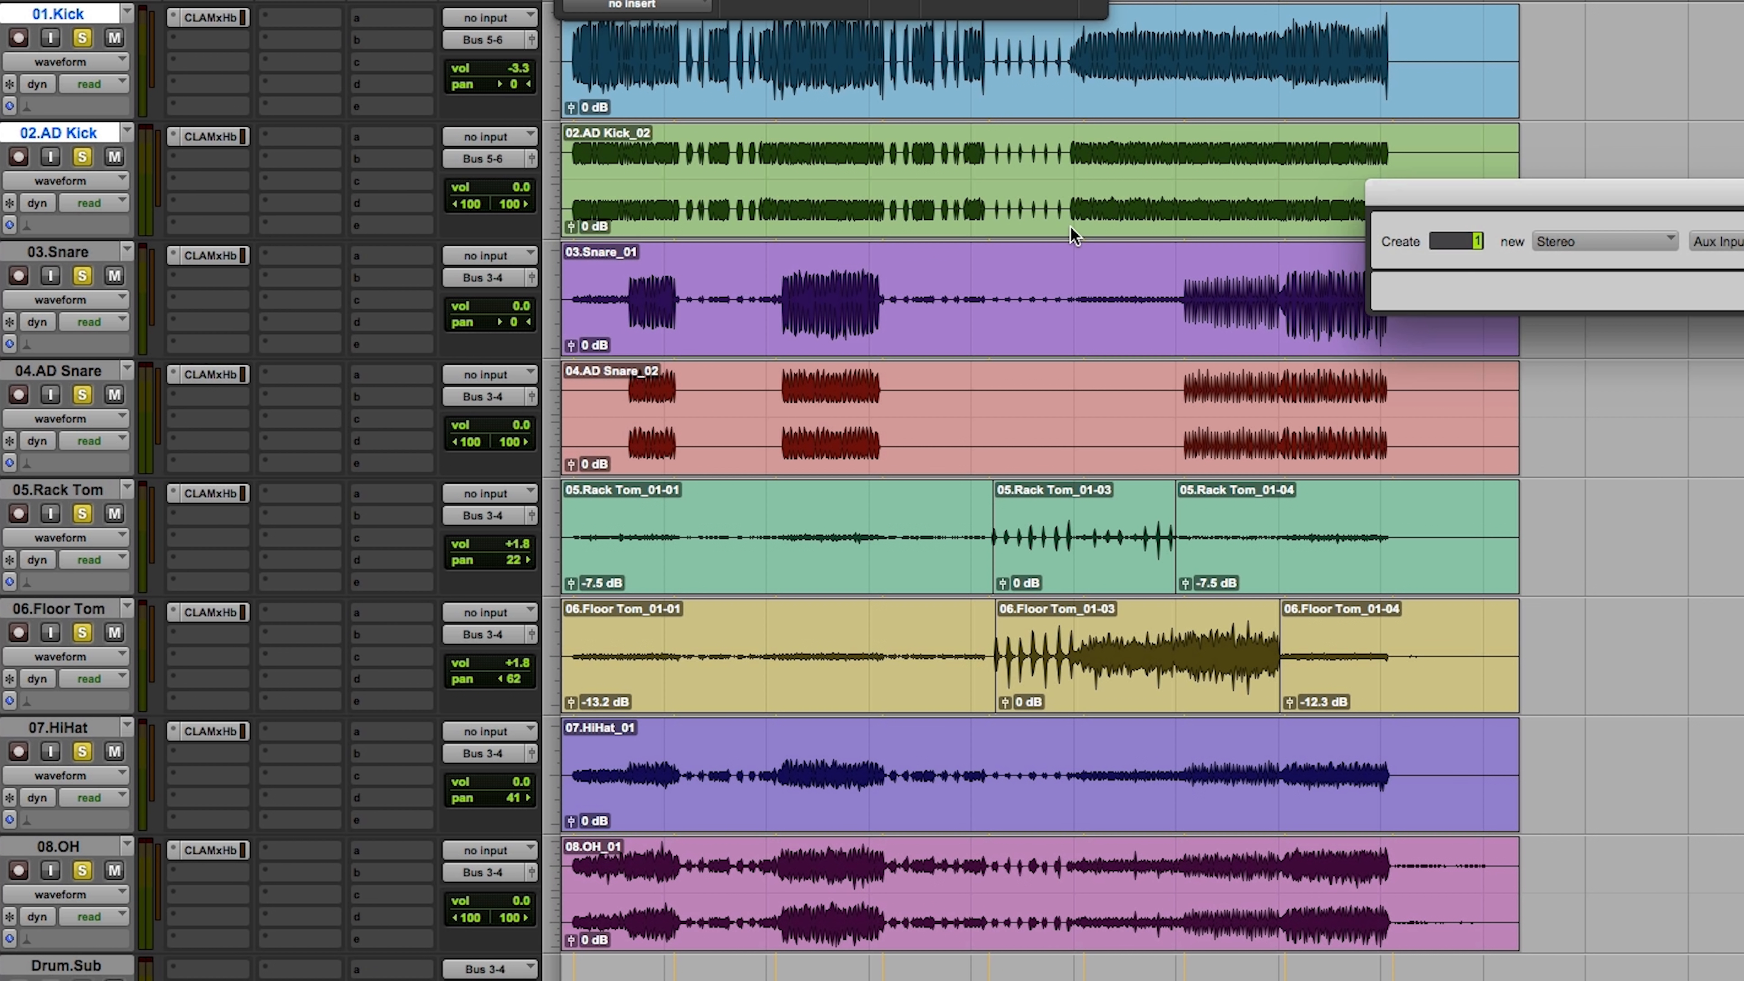
pyautogui.press('Return')
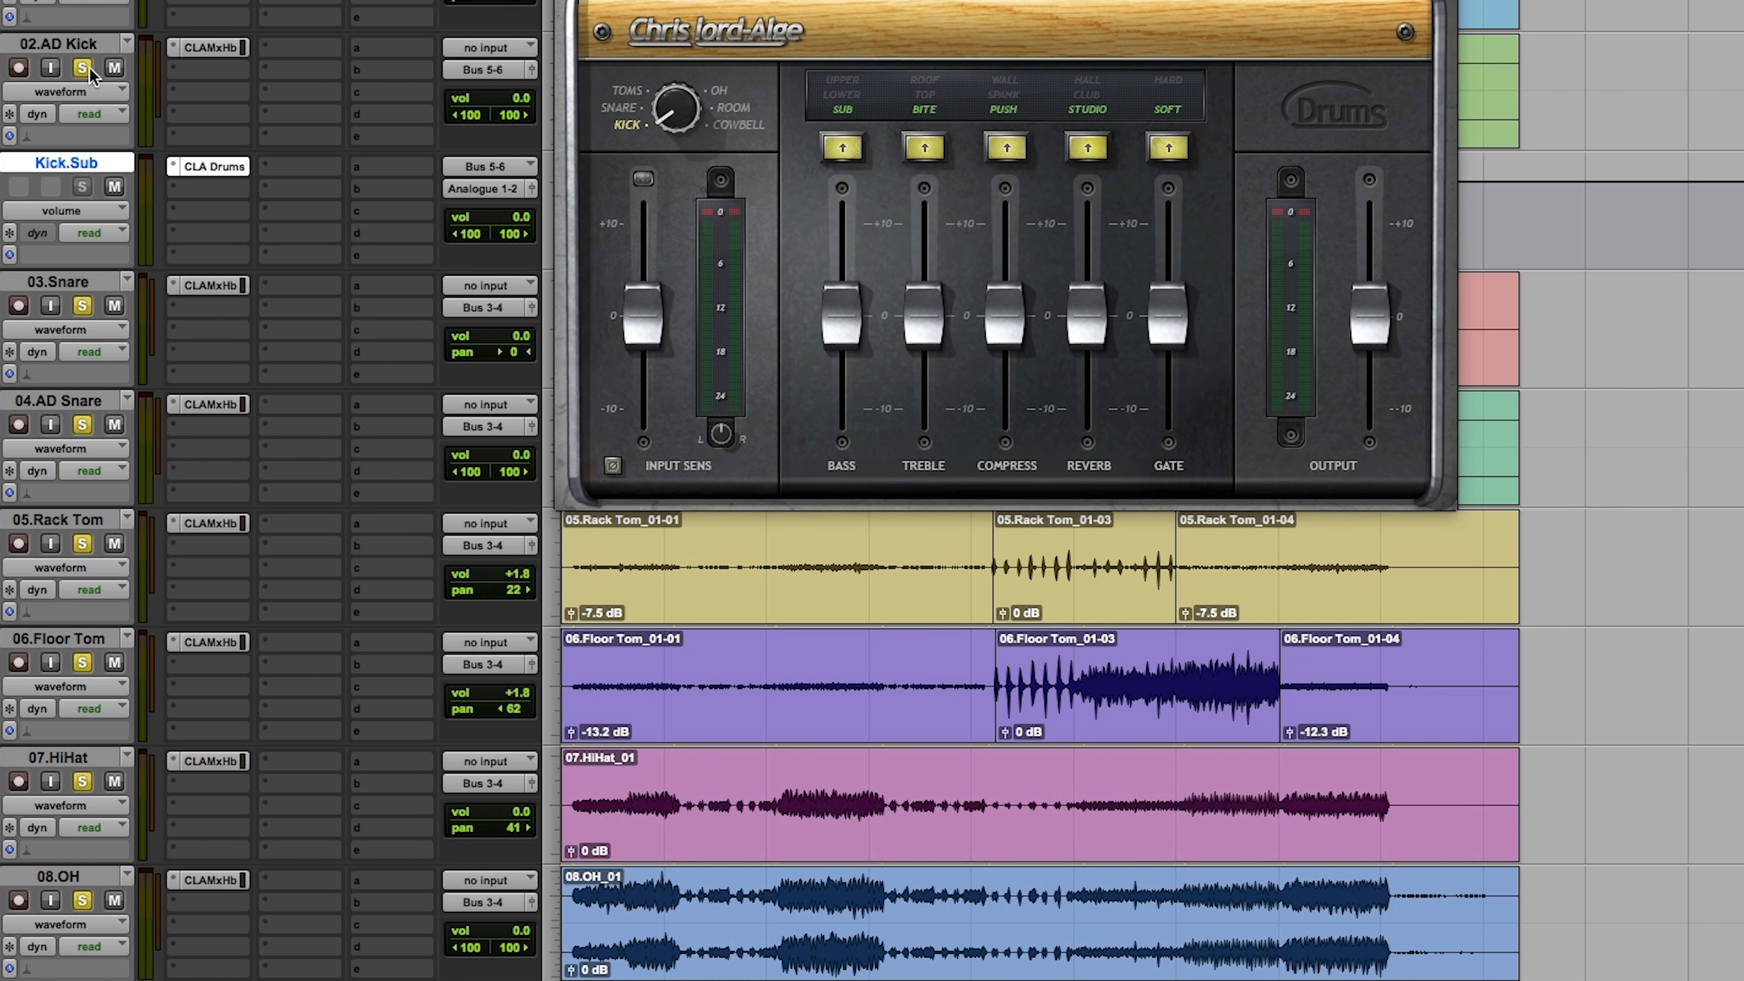
pyautogui.keyDown('super'); pyautogui.click(83, 68); pyautogui.keyUp('super')
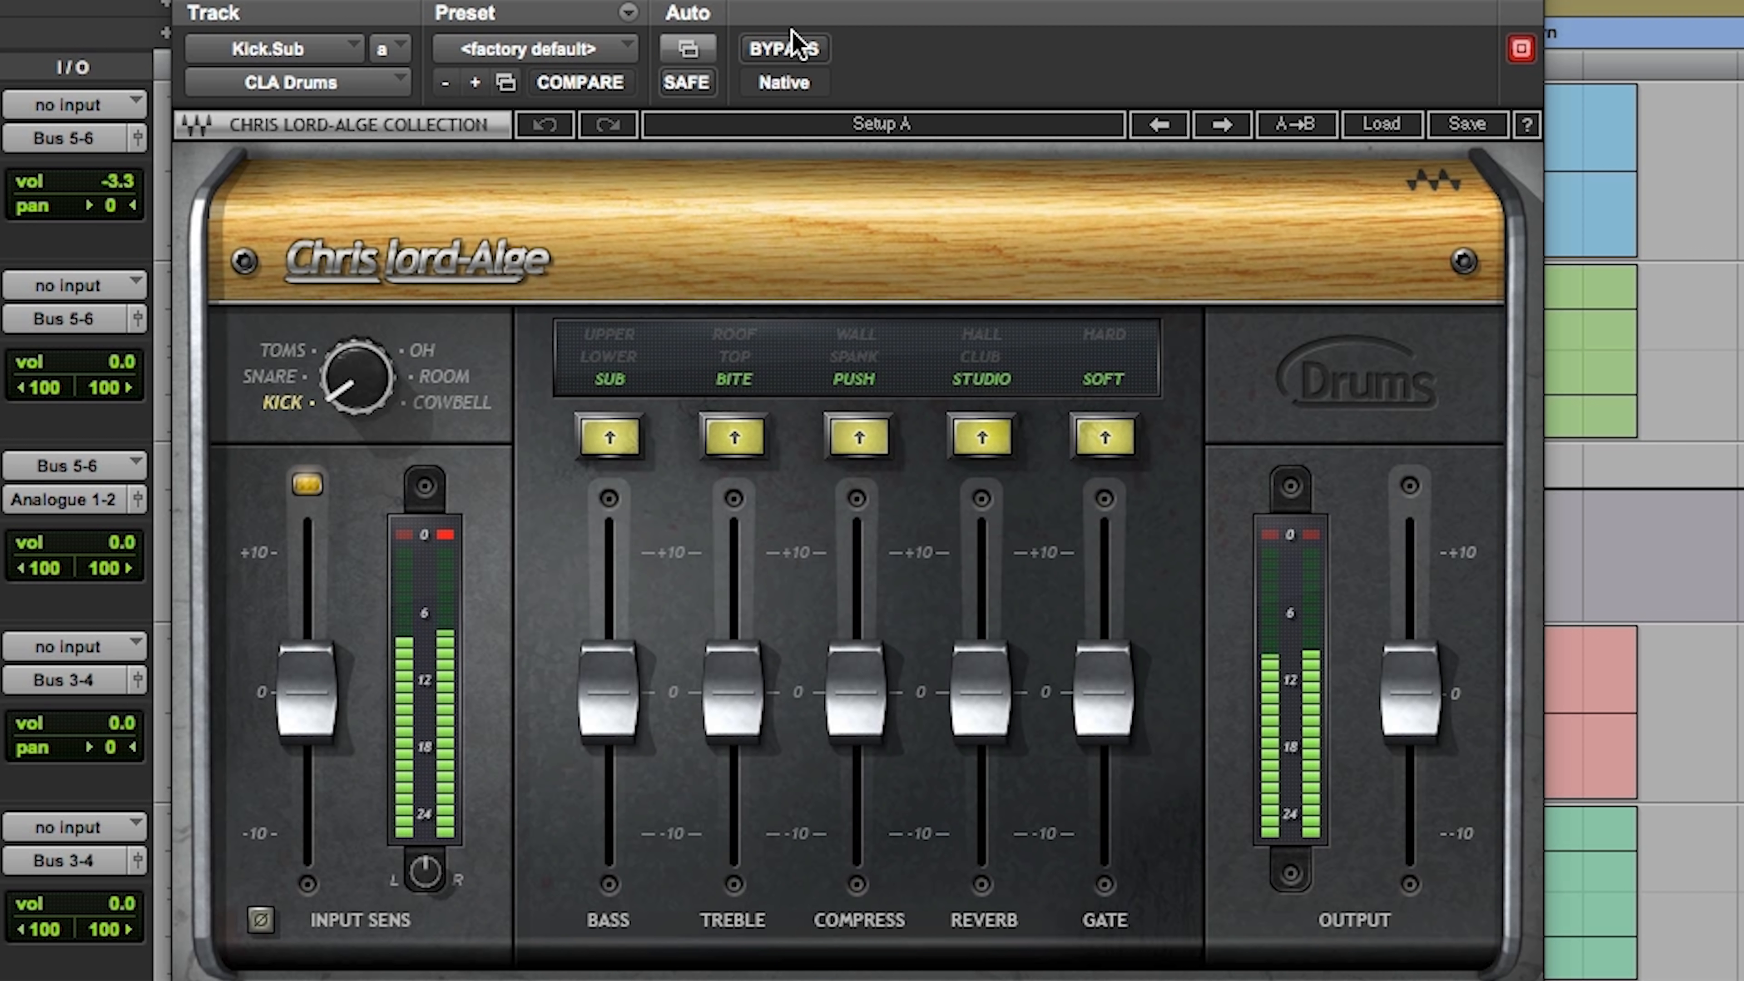
# Step: Compare Kick.Sub with CLA Drums bypassed, and raise its Gate and Compress faders to about +4.5 each
pyautogui.click(797, 49)
pyautogui.click(796, 49)
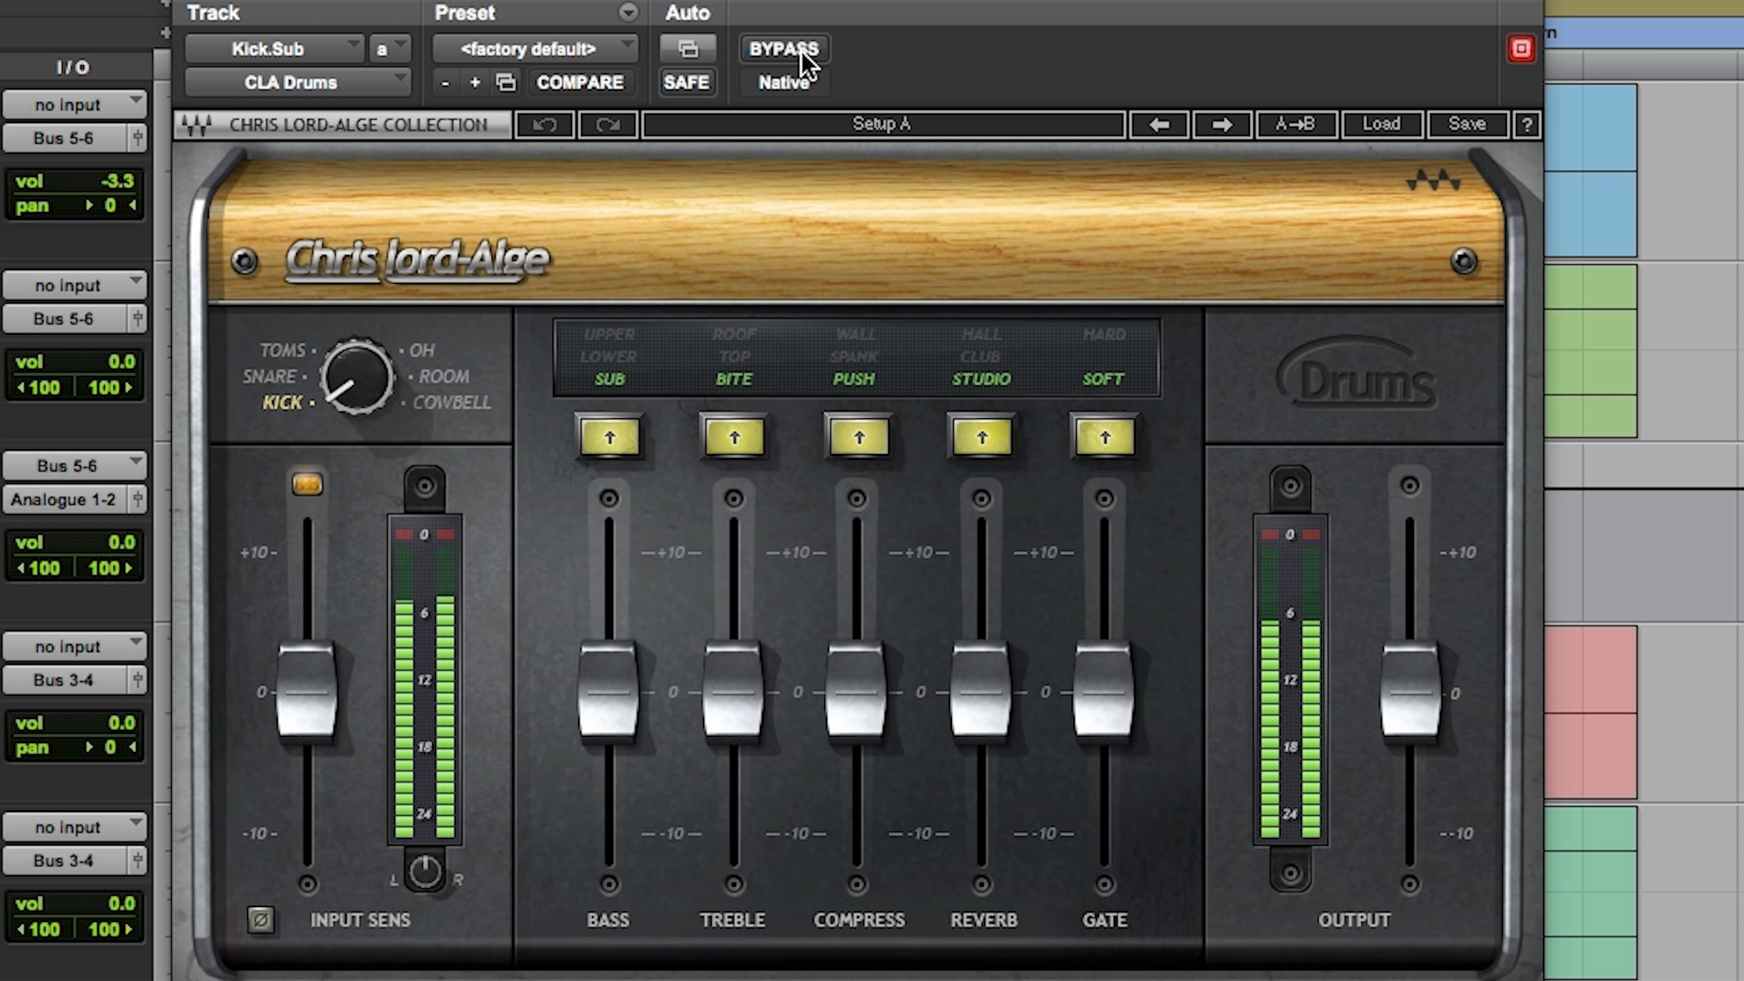
pyautogui.moveTo(1077, 712); pyautogui.dragTo(1077, 652)
pyautogui.moveTo(855, 715); pyautogui.dragTo(854, 653)
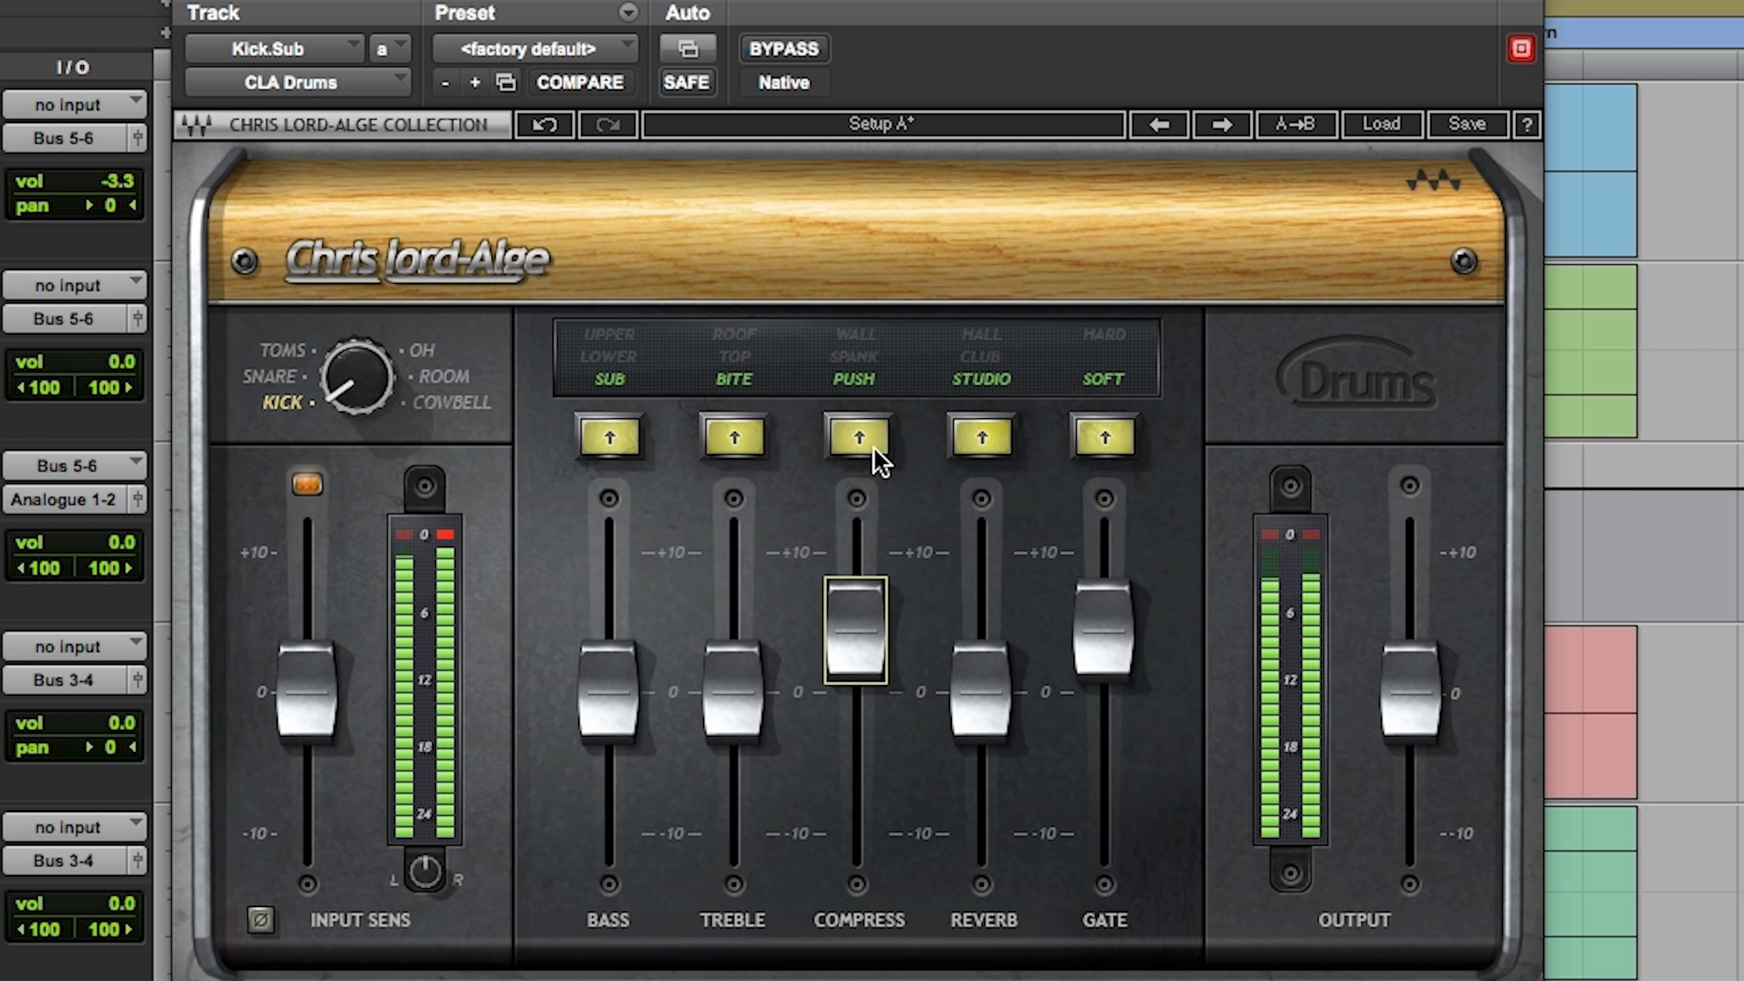
# Step: Audition the other compression modes and the compressor switched off on Kick.Sub, and return to Push
pyautogui.click(859, 444)
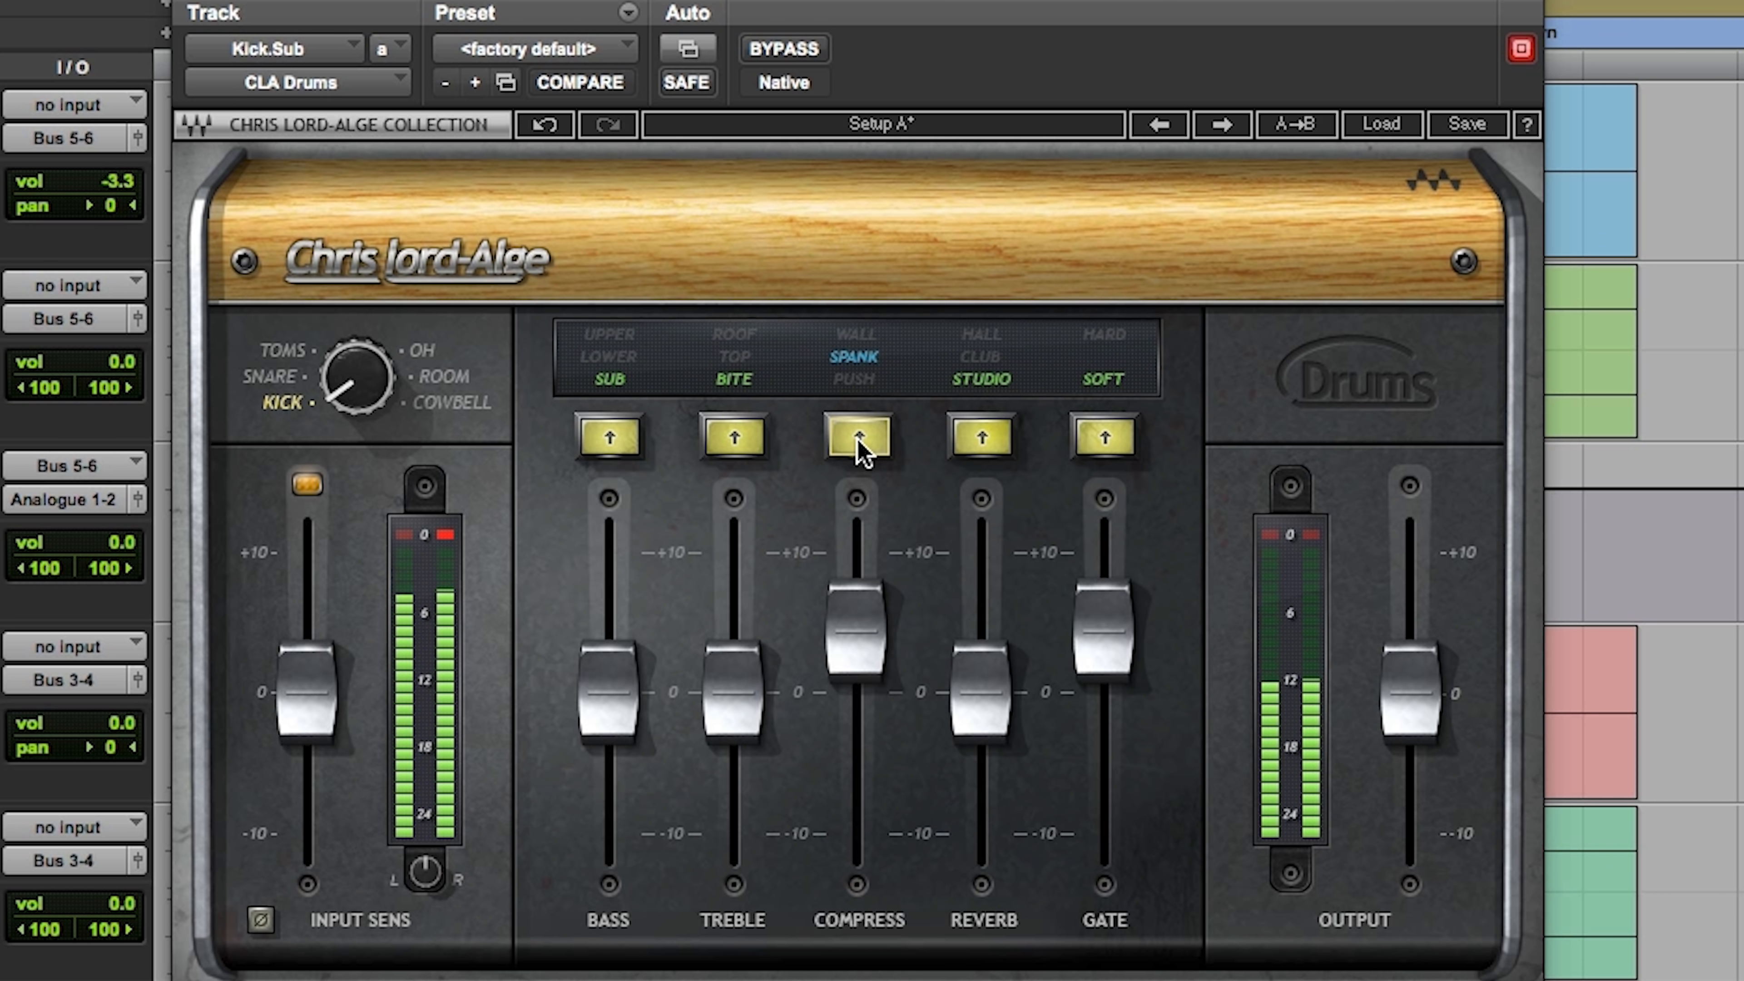
pyautogui.click(858, 444)
pyautogui.click(859, 443)
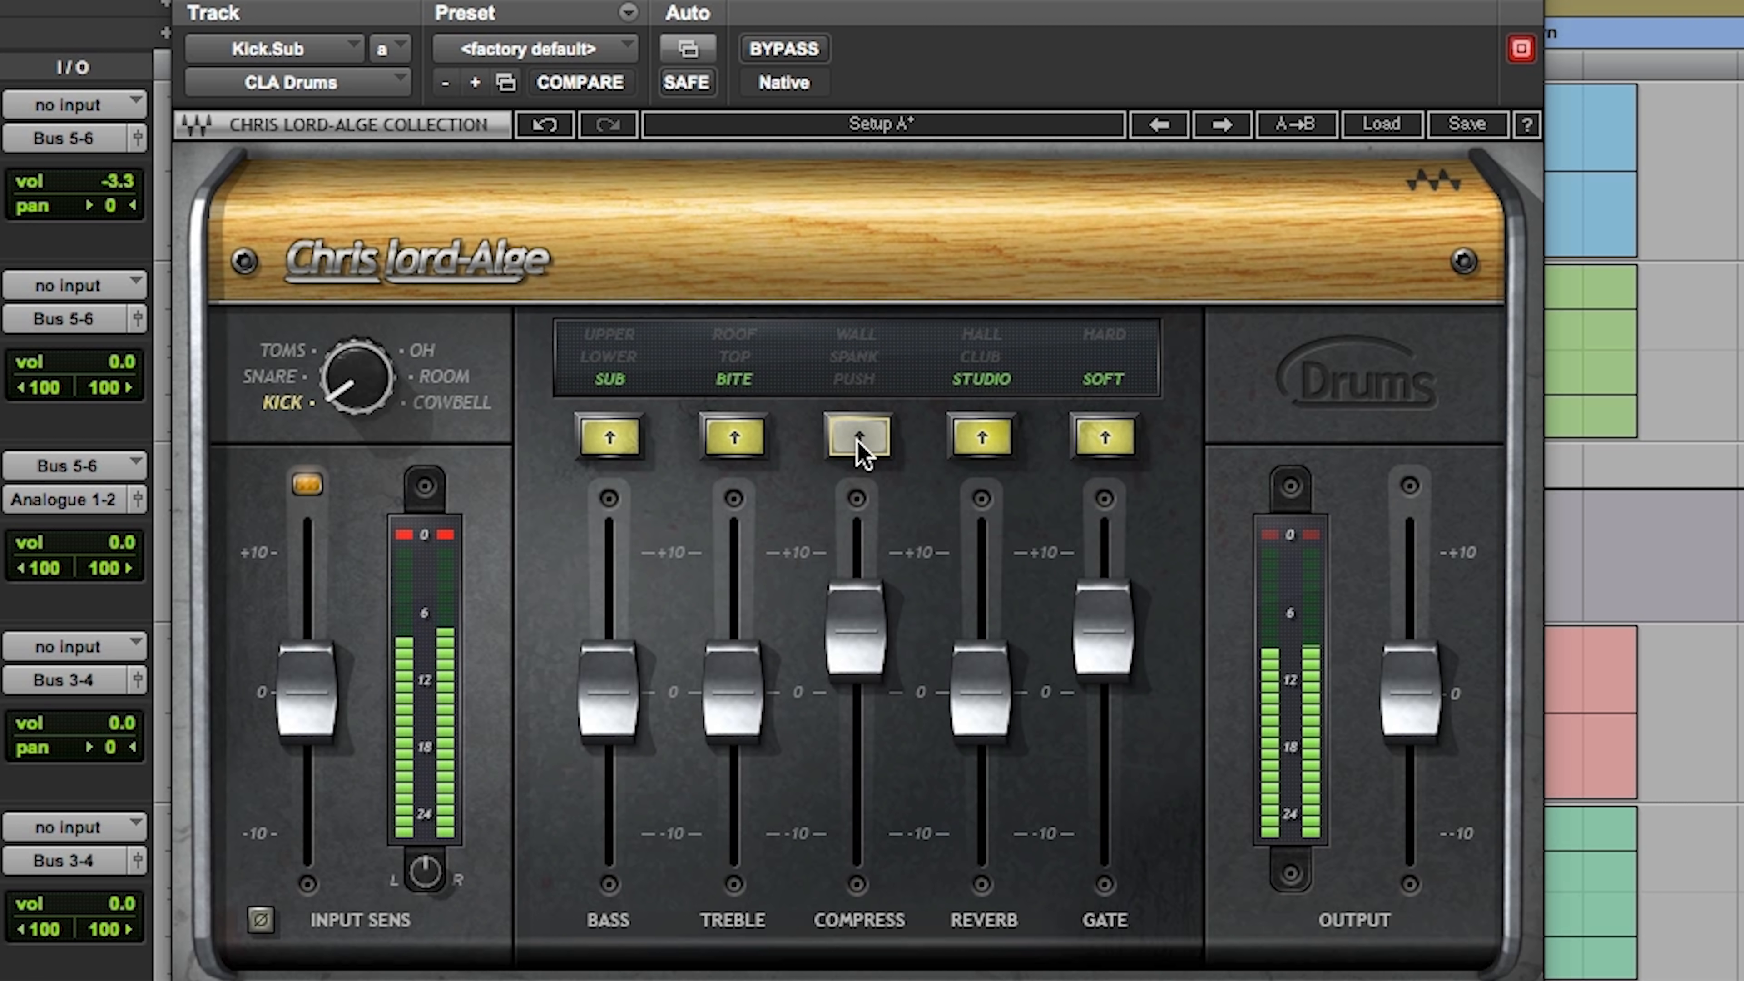
pyautogui.click(860, 443)
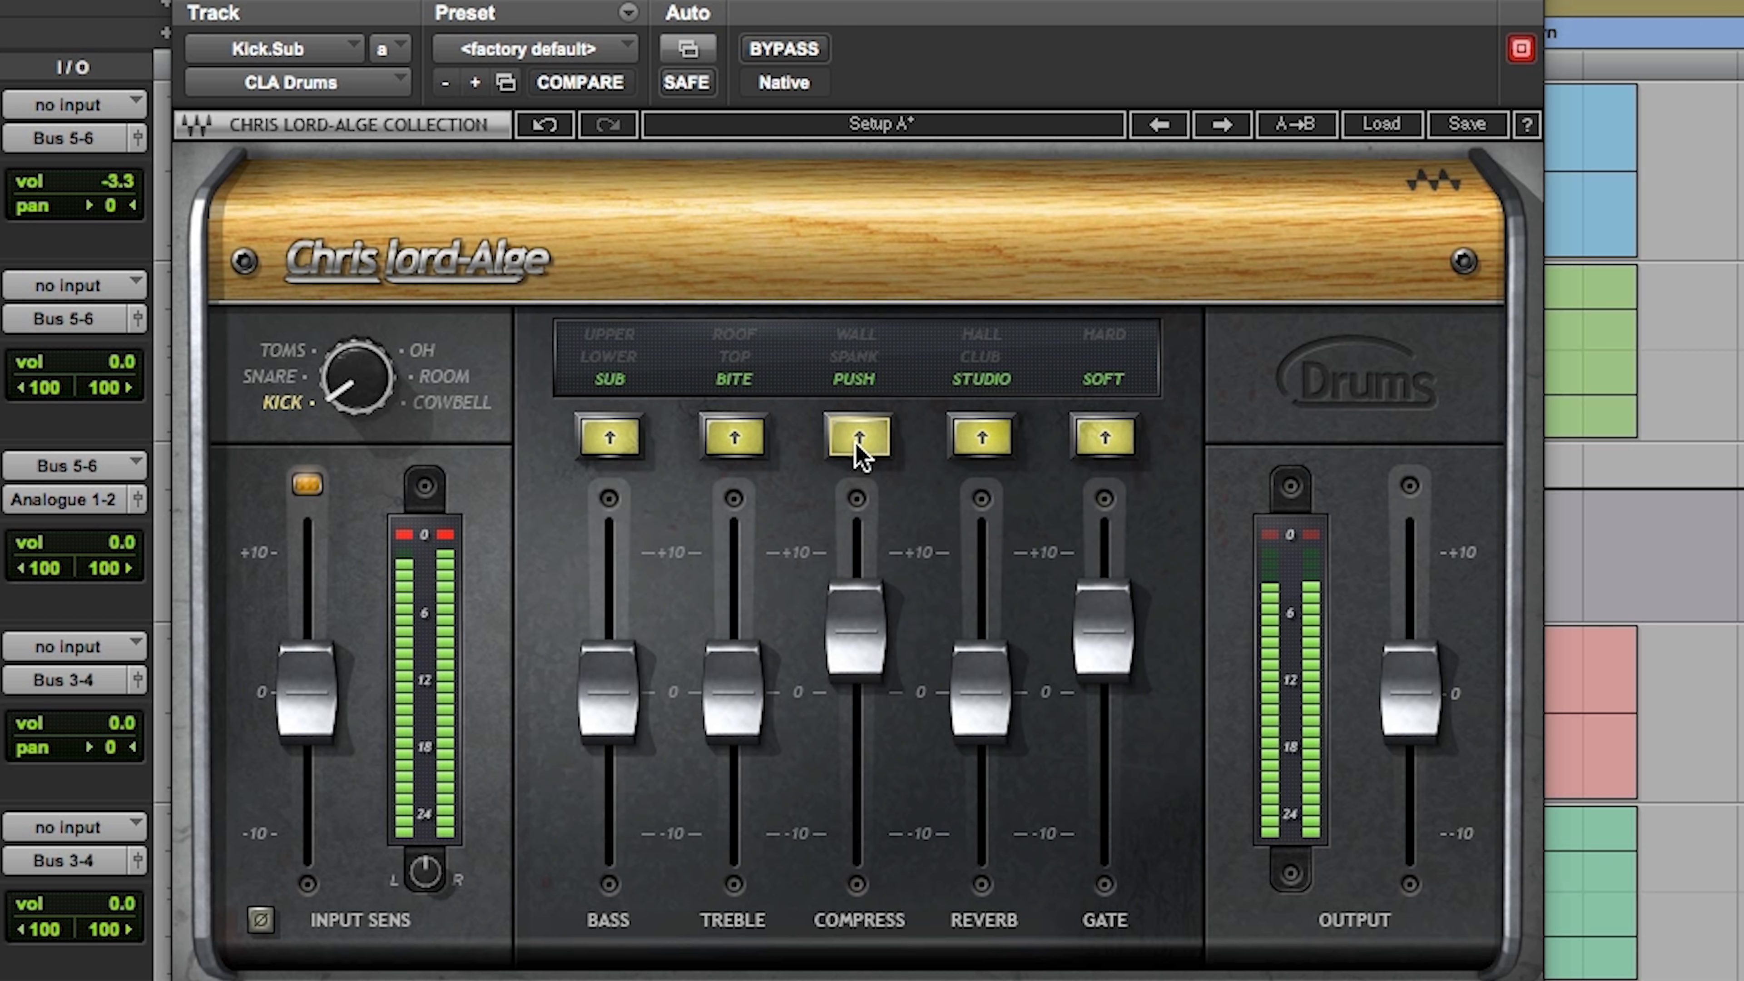
# Step: Raise Treble to about +3 and Bass to about +2 on Kick.Sub and compare the result with the plugin bypassed
pyautogui.moveTo(747, 720); pyautogui.dragTo(747, 683)
pyautogui.moveTo(604, 687)
pyautogui.mouseDown()
pyautogui.moveTo(604, 635)
pyautogui.moveTo(604, 660)
pyautogui.mouseUp()
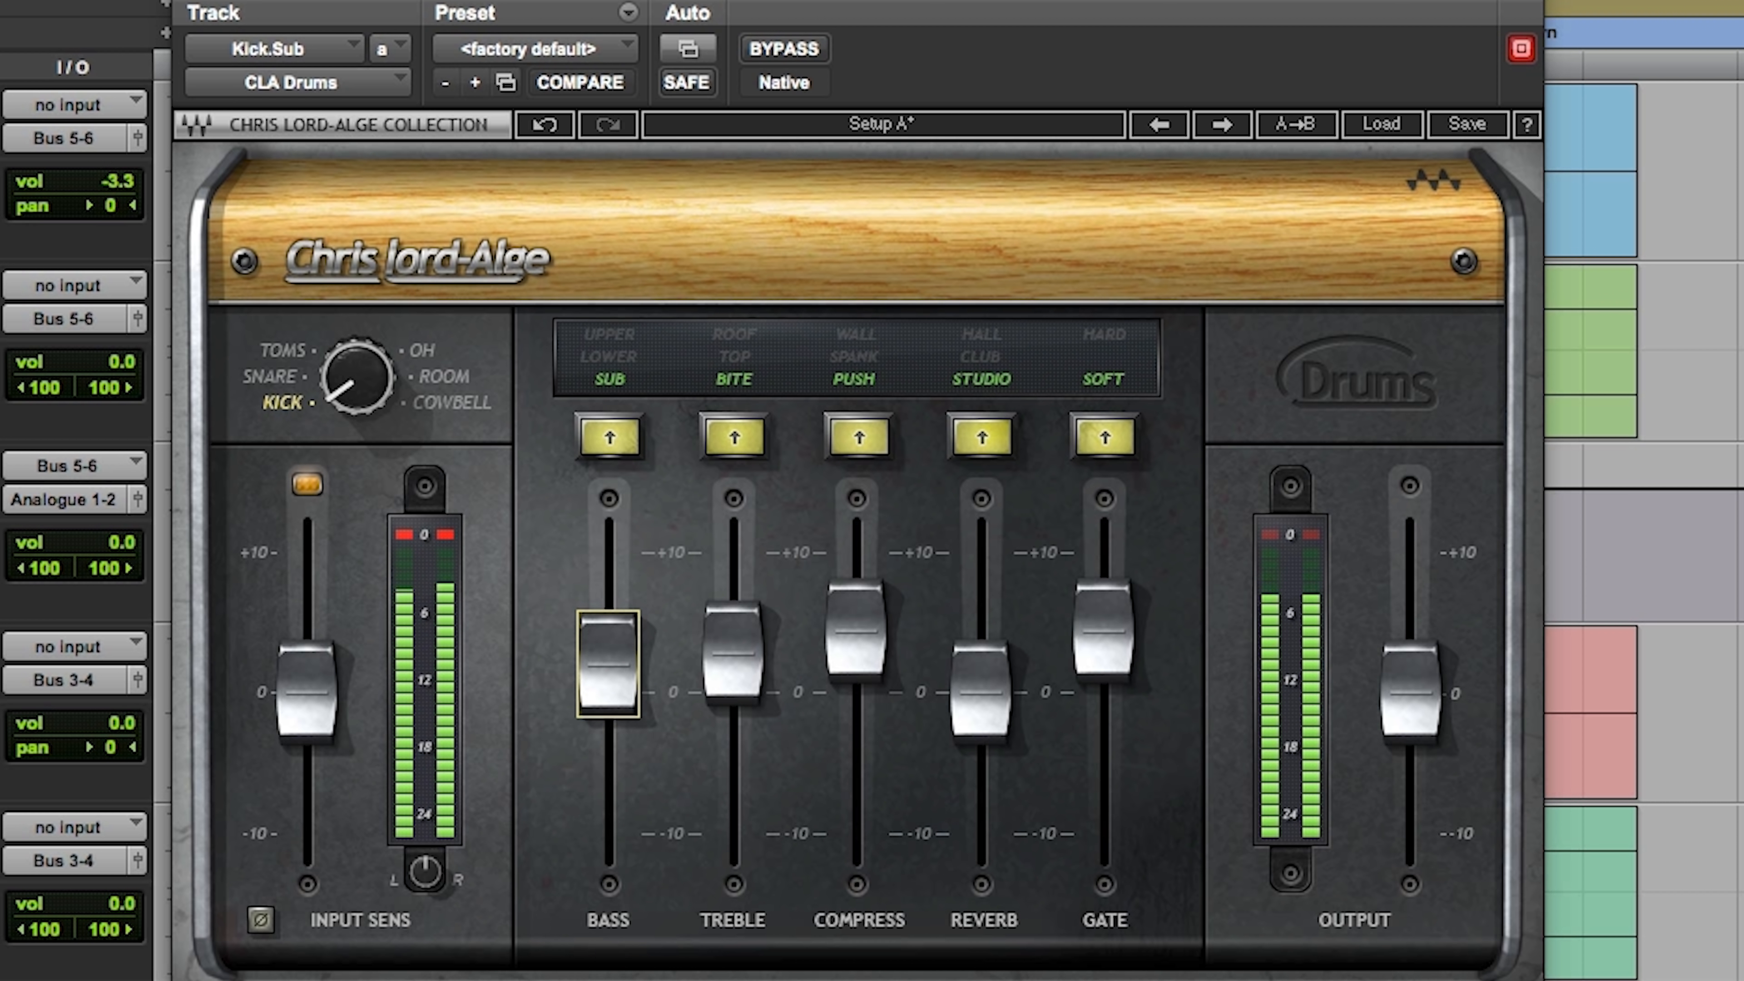
pyautogui.click(791, 55)
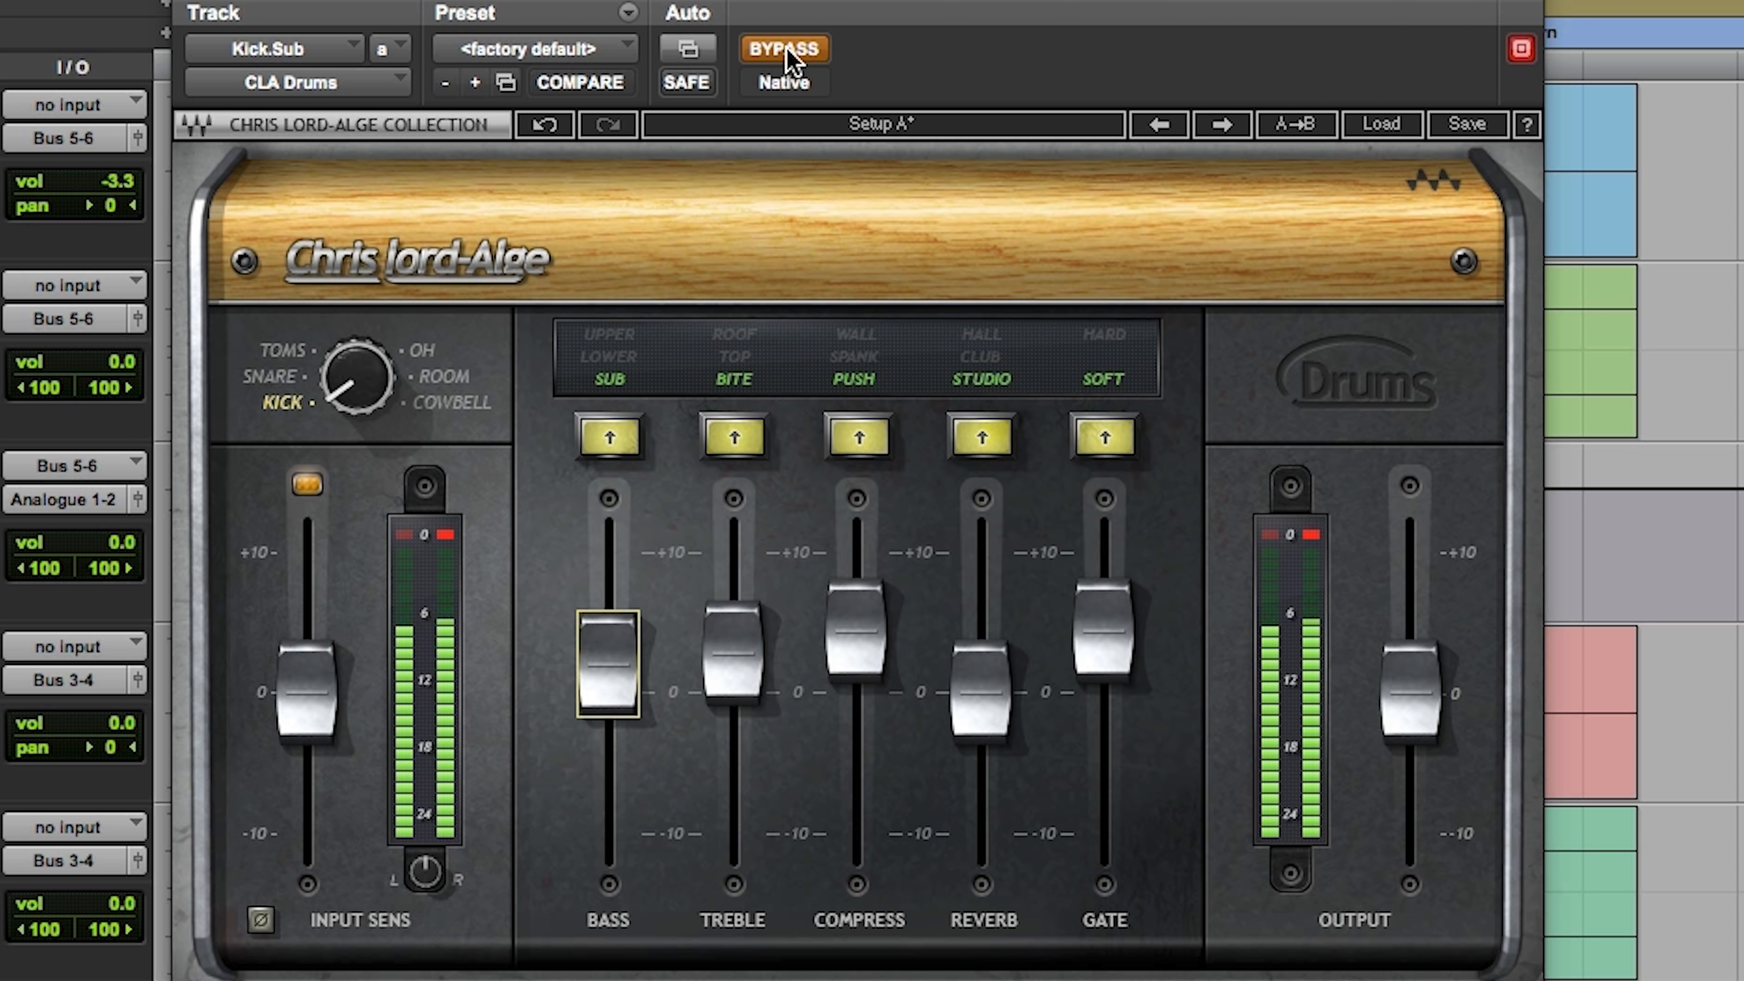
pyautogui.click(791, 54)
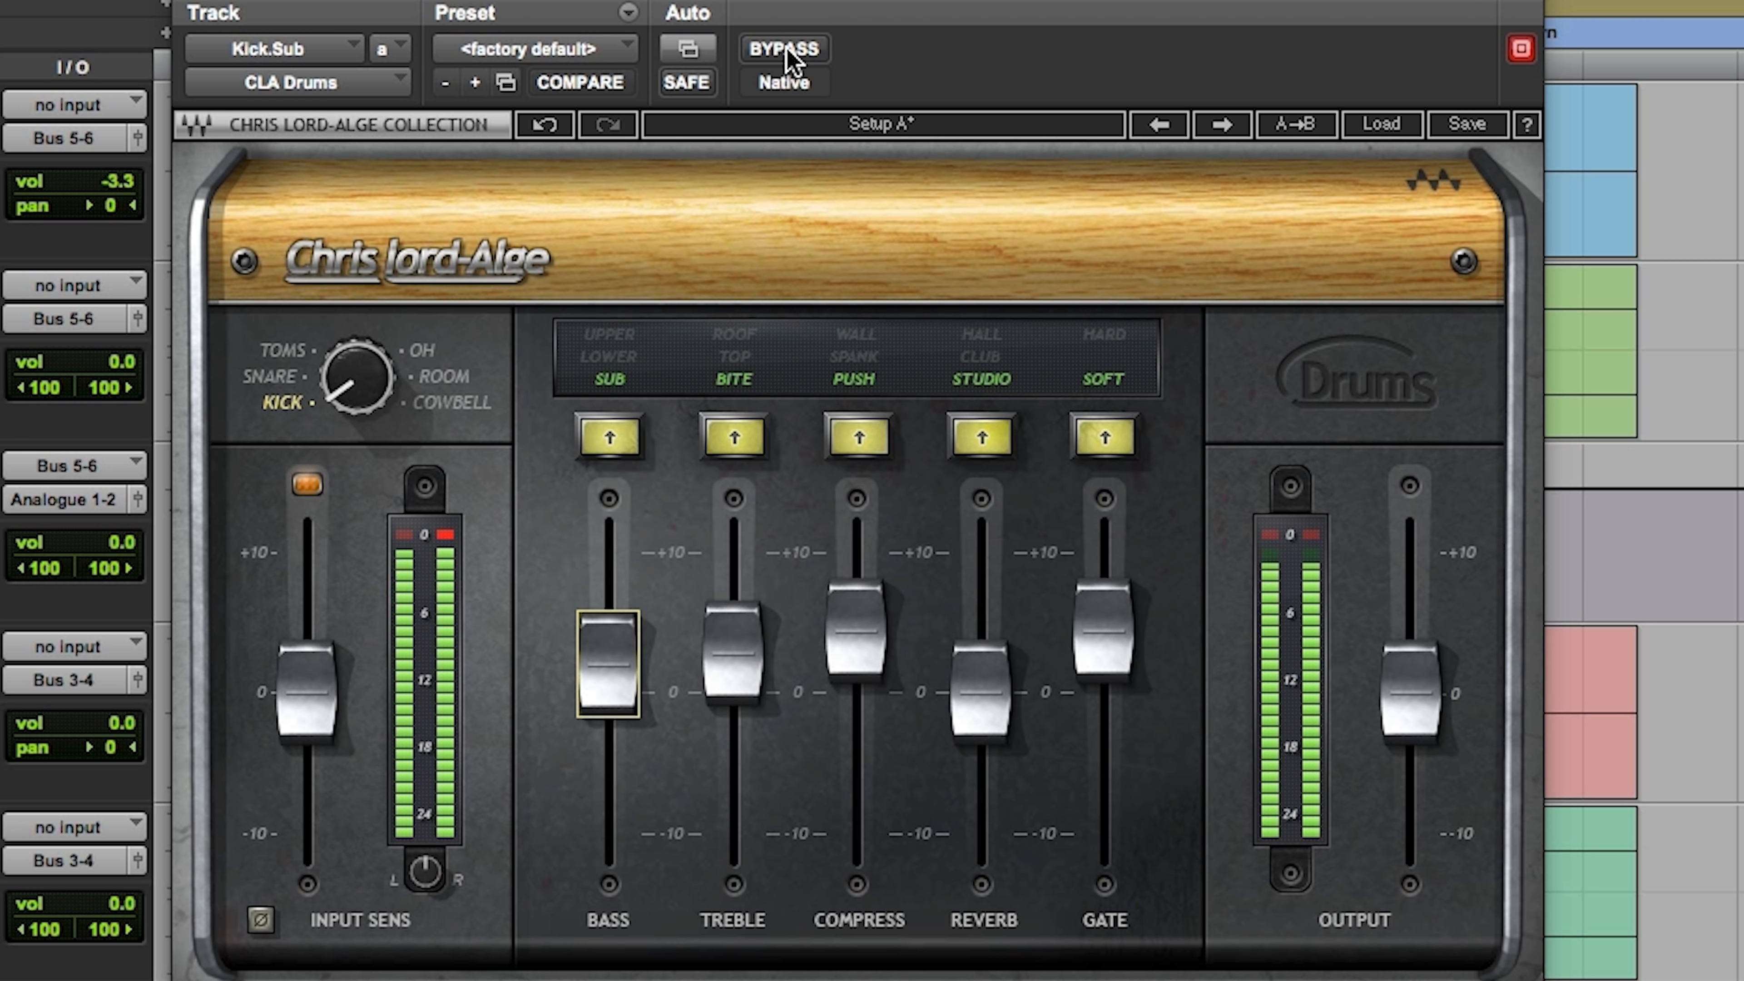
# Step: Lower the kick's Gate to about +3, raise Reverb to about +1 and compare against bypass
pyautogui.moveTo(1103, 629); pyautogui.dragTo(1103, 653)
pyautogui.moveTo(973, 701)
pyautogui.mouseDown()
pyautogui.moveTo(973, 604)
pyautogui.moveTo(973, 843)
pyautogui.moveTo(973, 686)
pyautogui.mouseUp()
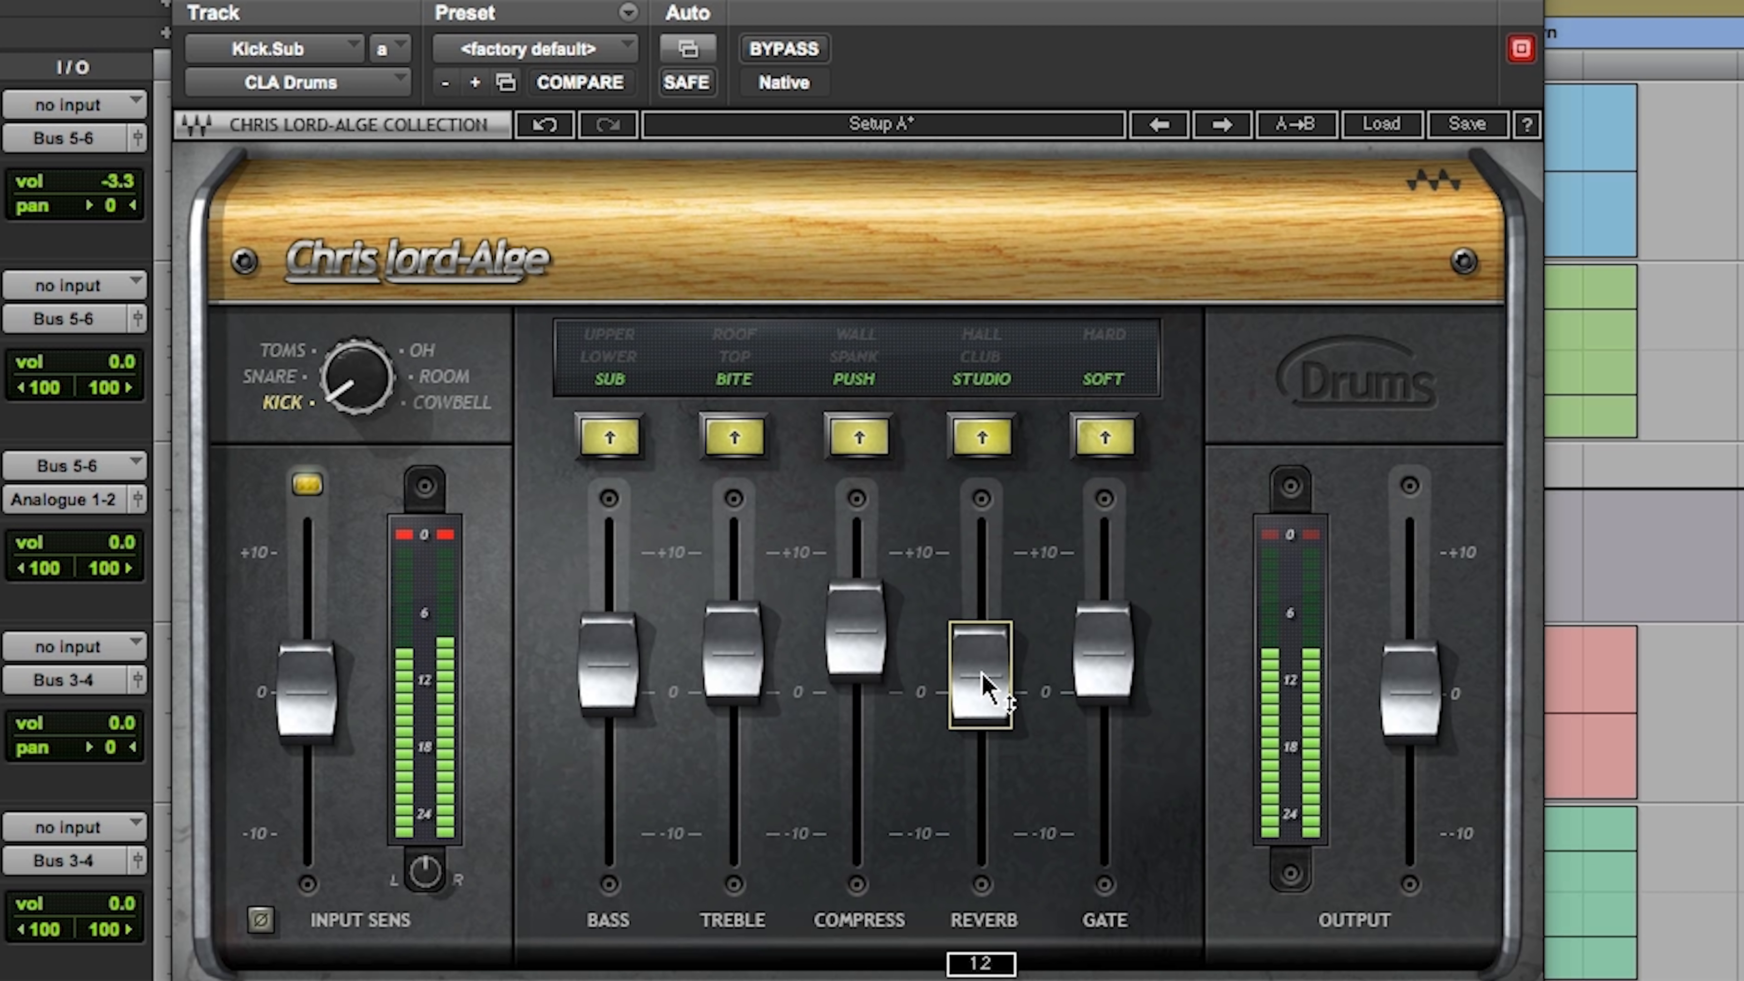
pyautogui.click(798, 55)
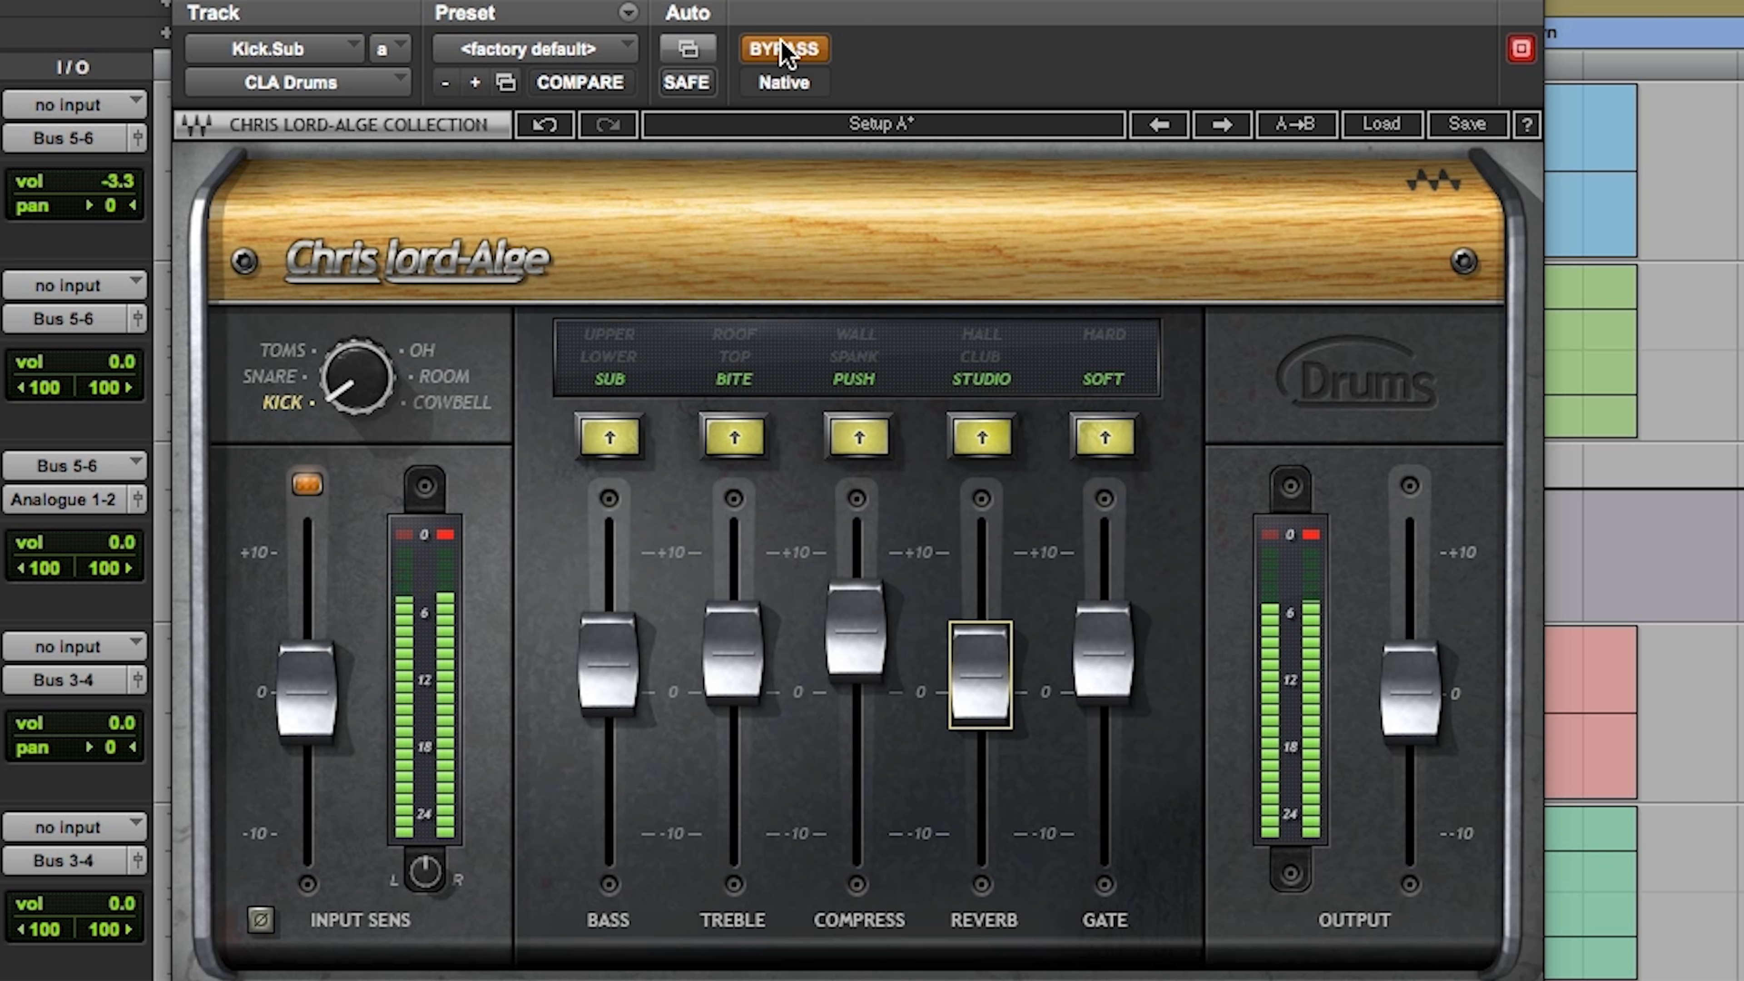
pyautogui.click(785, 52)
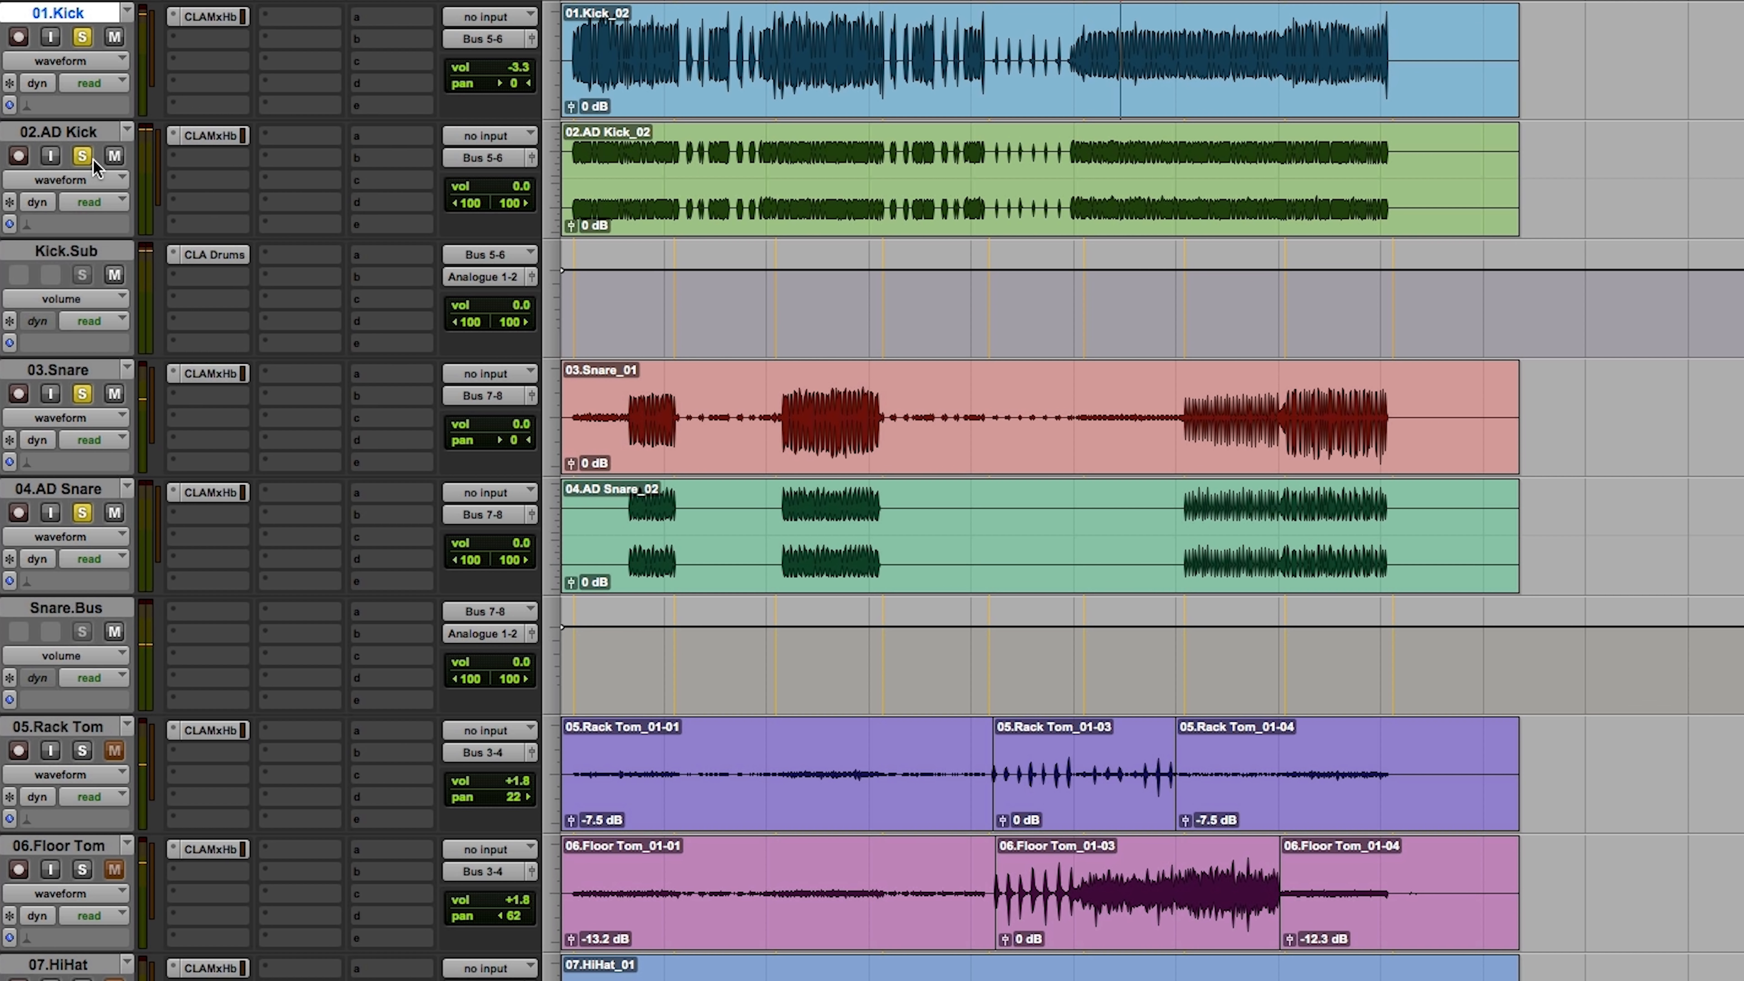
# Step: Solo all the drum tracks and play them from the start of the late snare section
pyautogui.keyDown('alt'); pyautogui.click(88, 157); pyautogui.keyUp('alt')
pyautogui.keyDown('alt'); pyautogui.click(89, 157); pyautogui.keyUp('alt')
pyautogui.click(1182, 383)
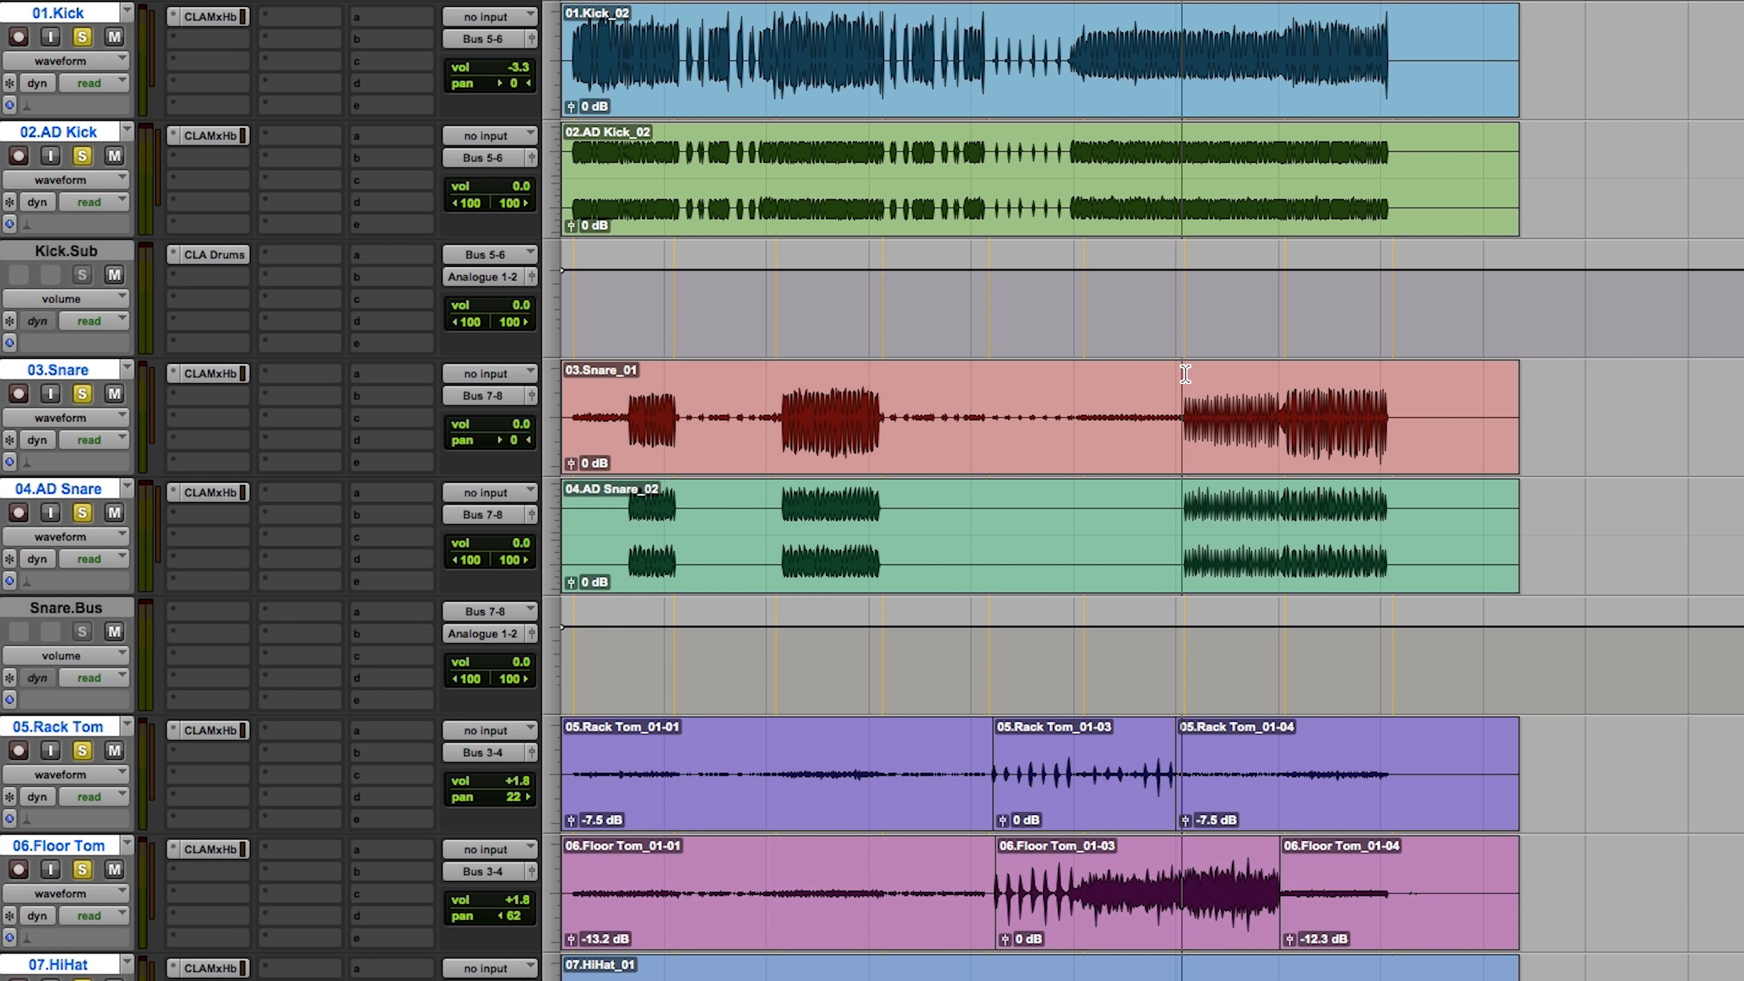
pyautogui.press('space')
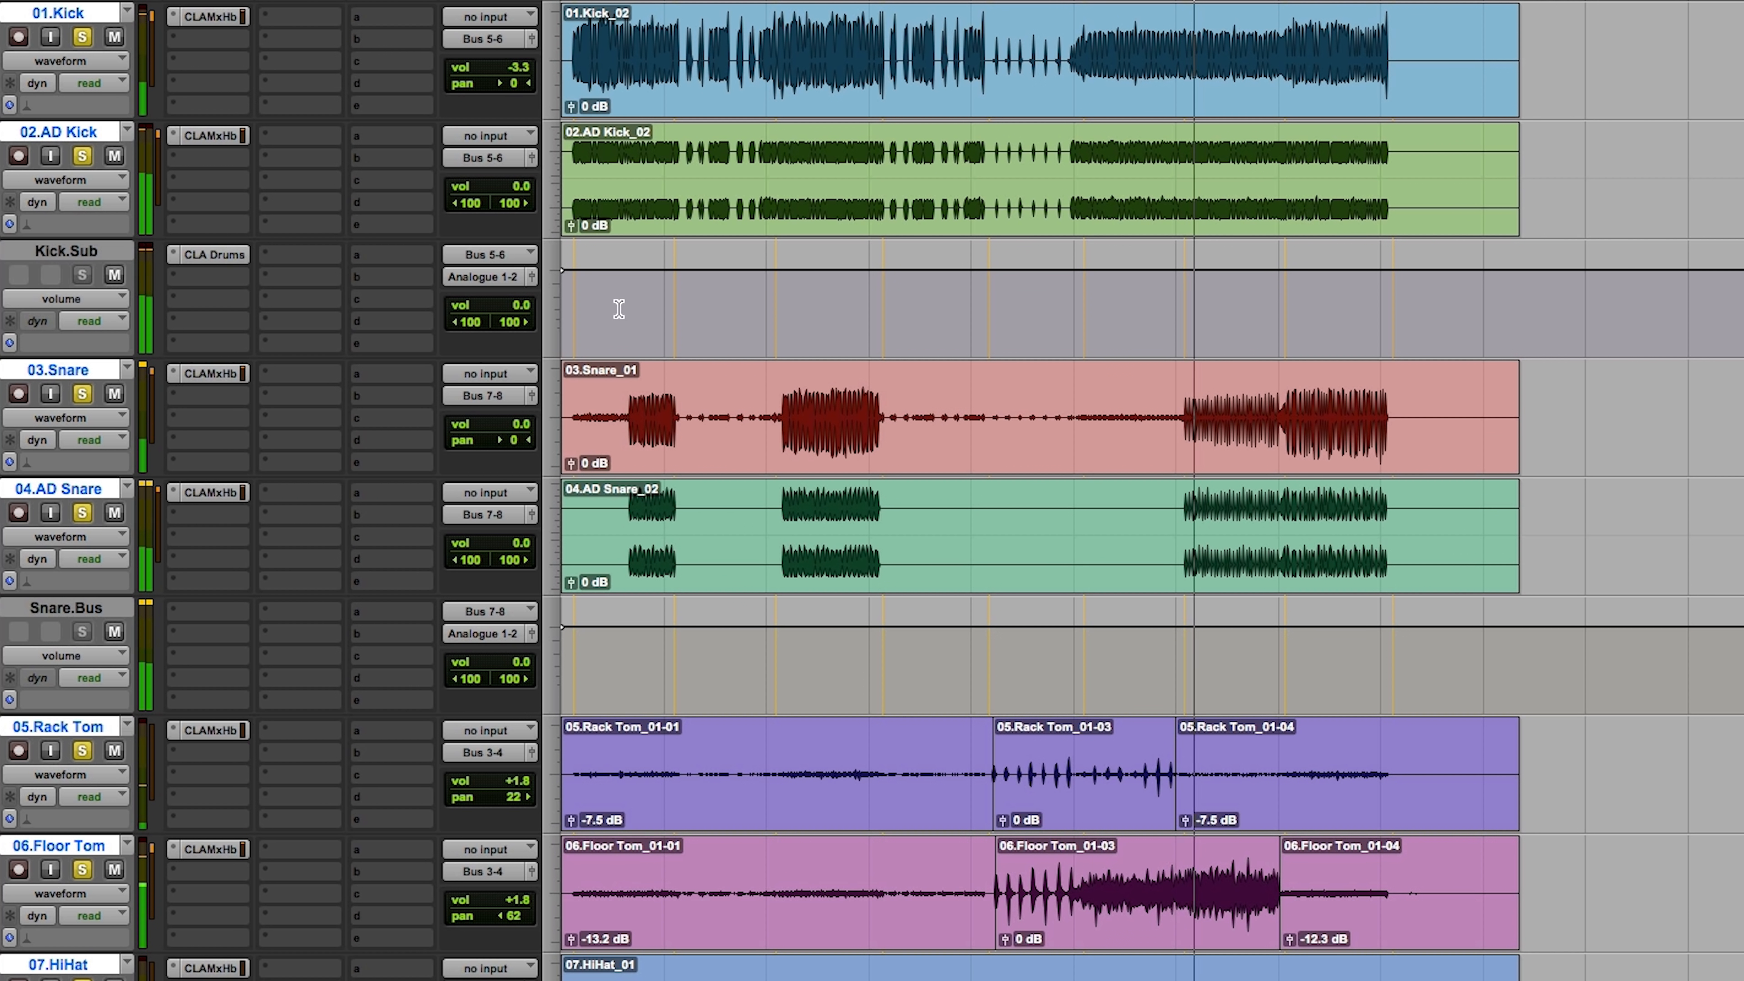
# Step: Route the outputs of Kick.Sub and Snare.Bus to Bus 3-4 (Stereo) so both feed the drum submix
pyautogui.click(500, 275)
pyautogui.moveTo(489, 301)
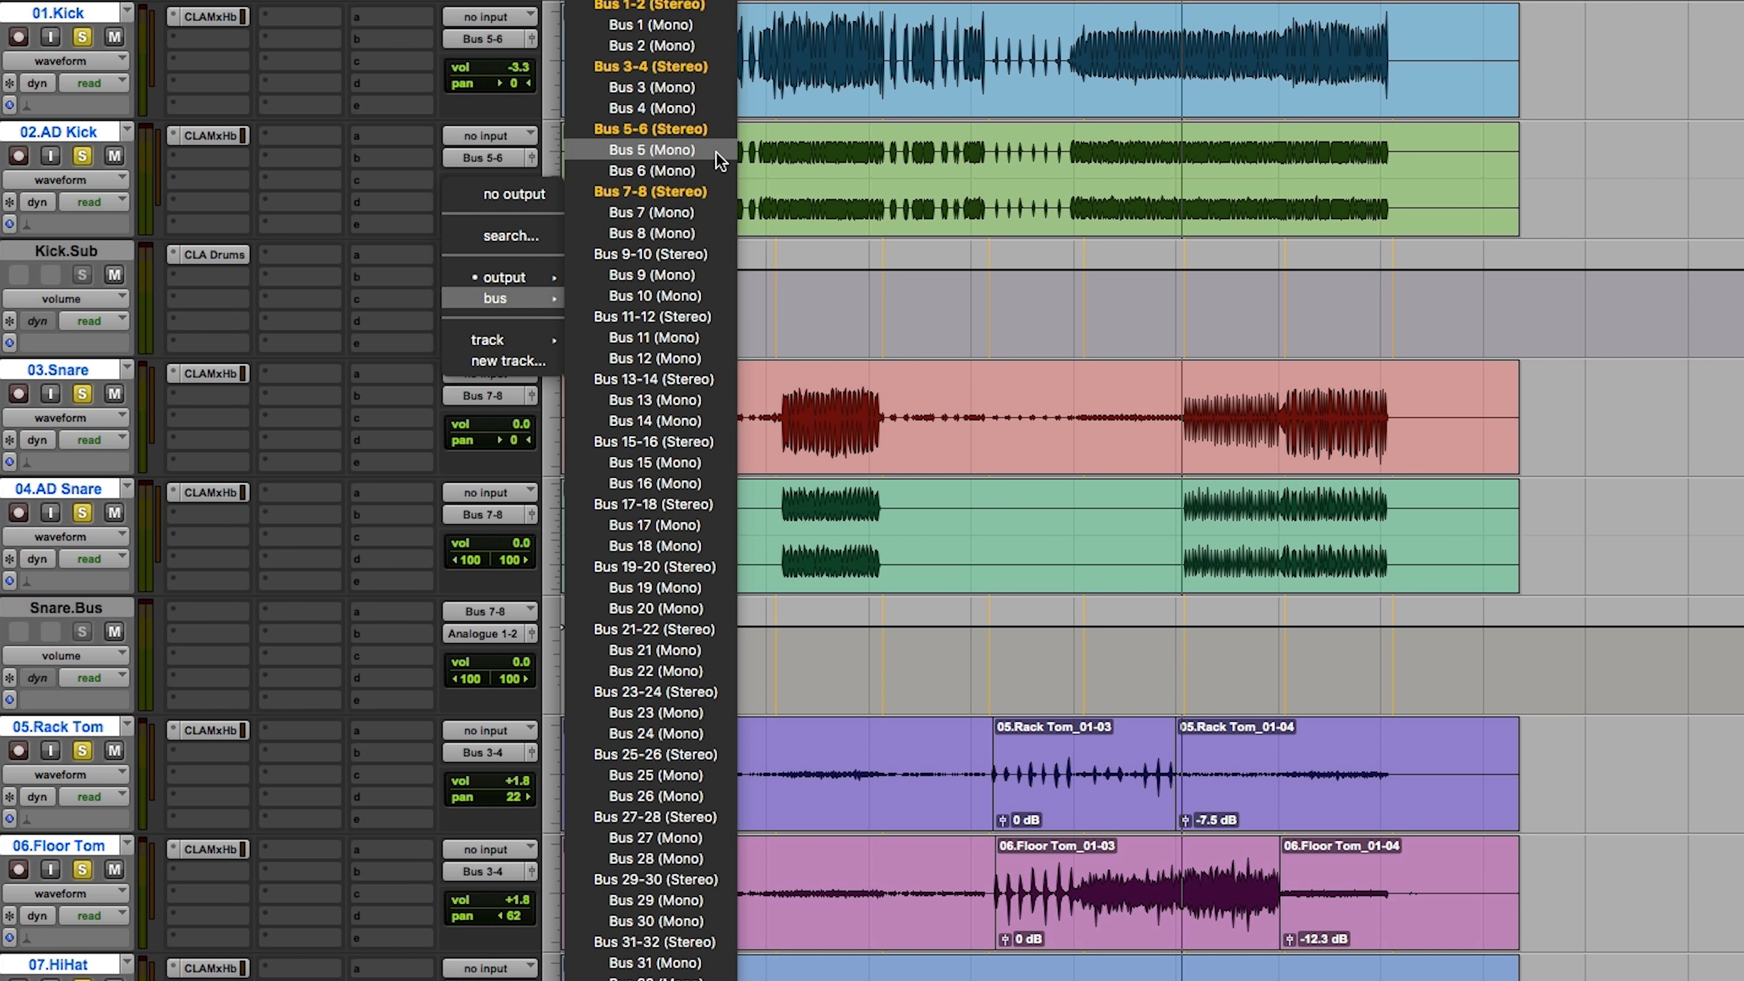
pyautogui.click(650, 66)
pyautogui.click(492, 633)
pyautogui.moveTo(504, 653)
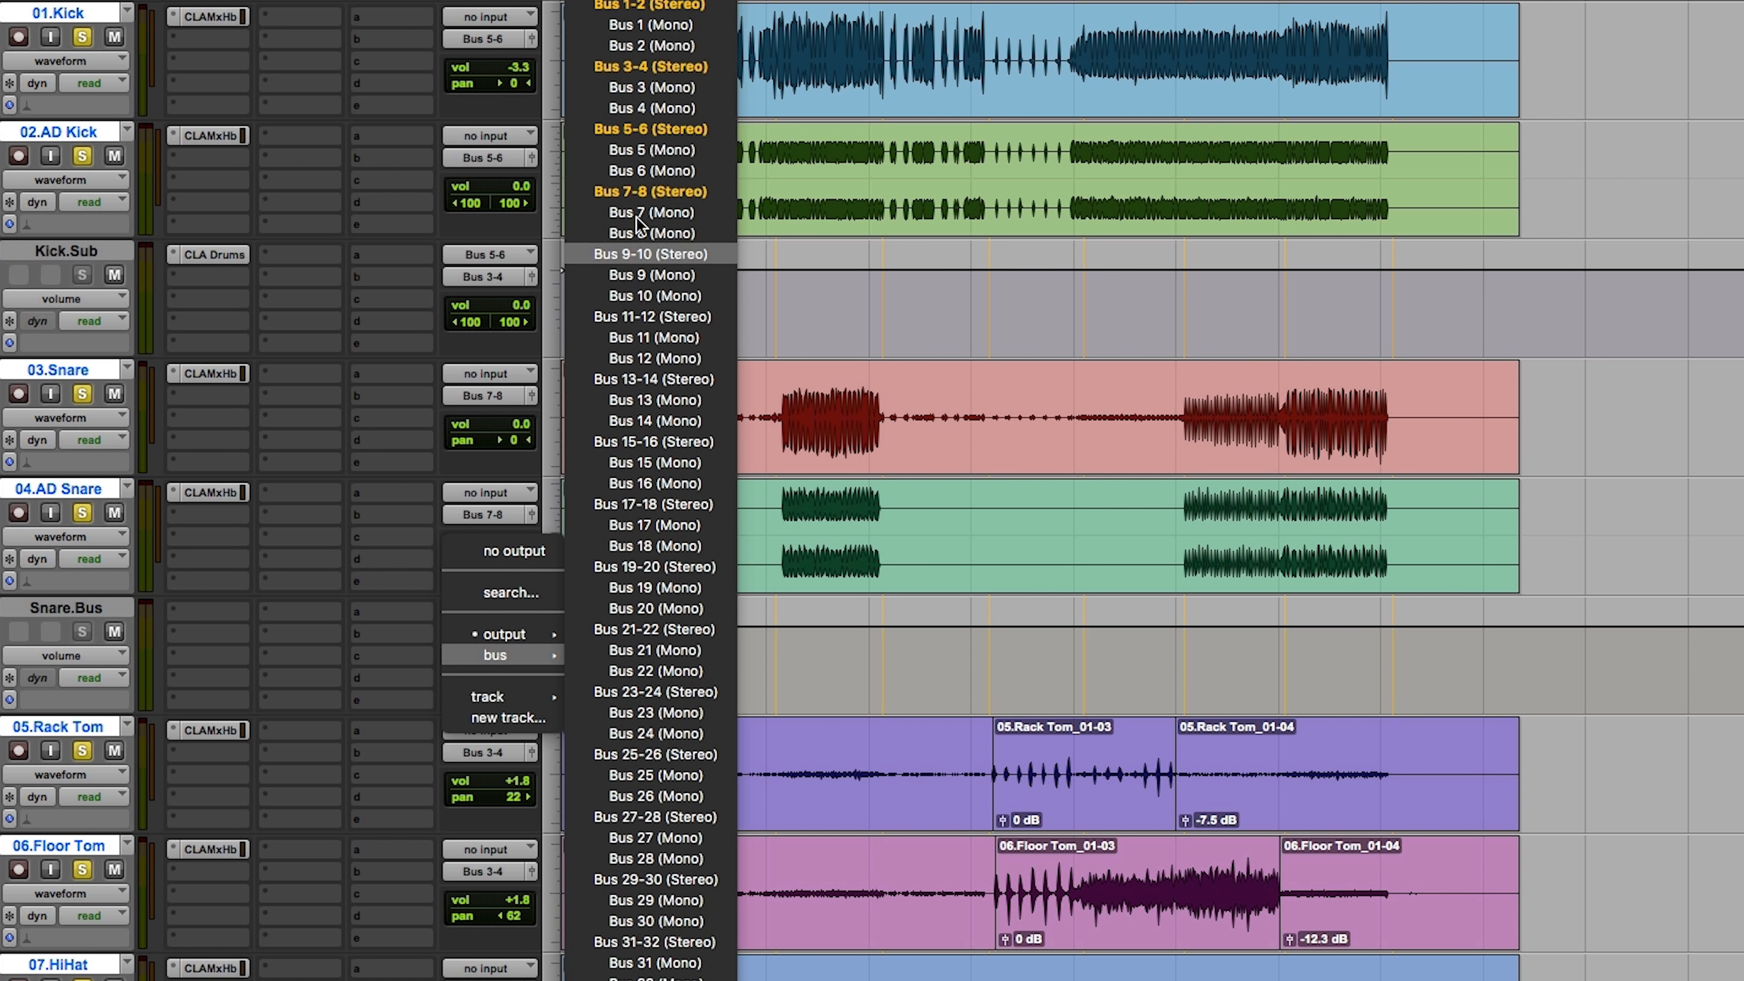
pyautogui.click(649, 71)
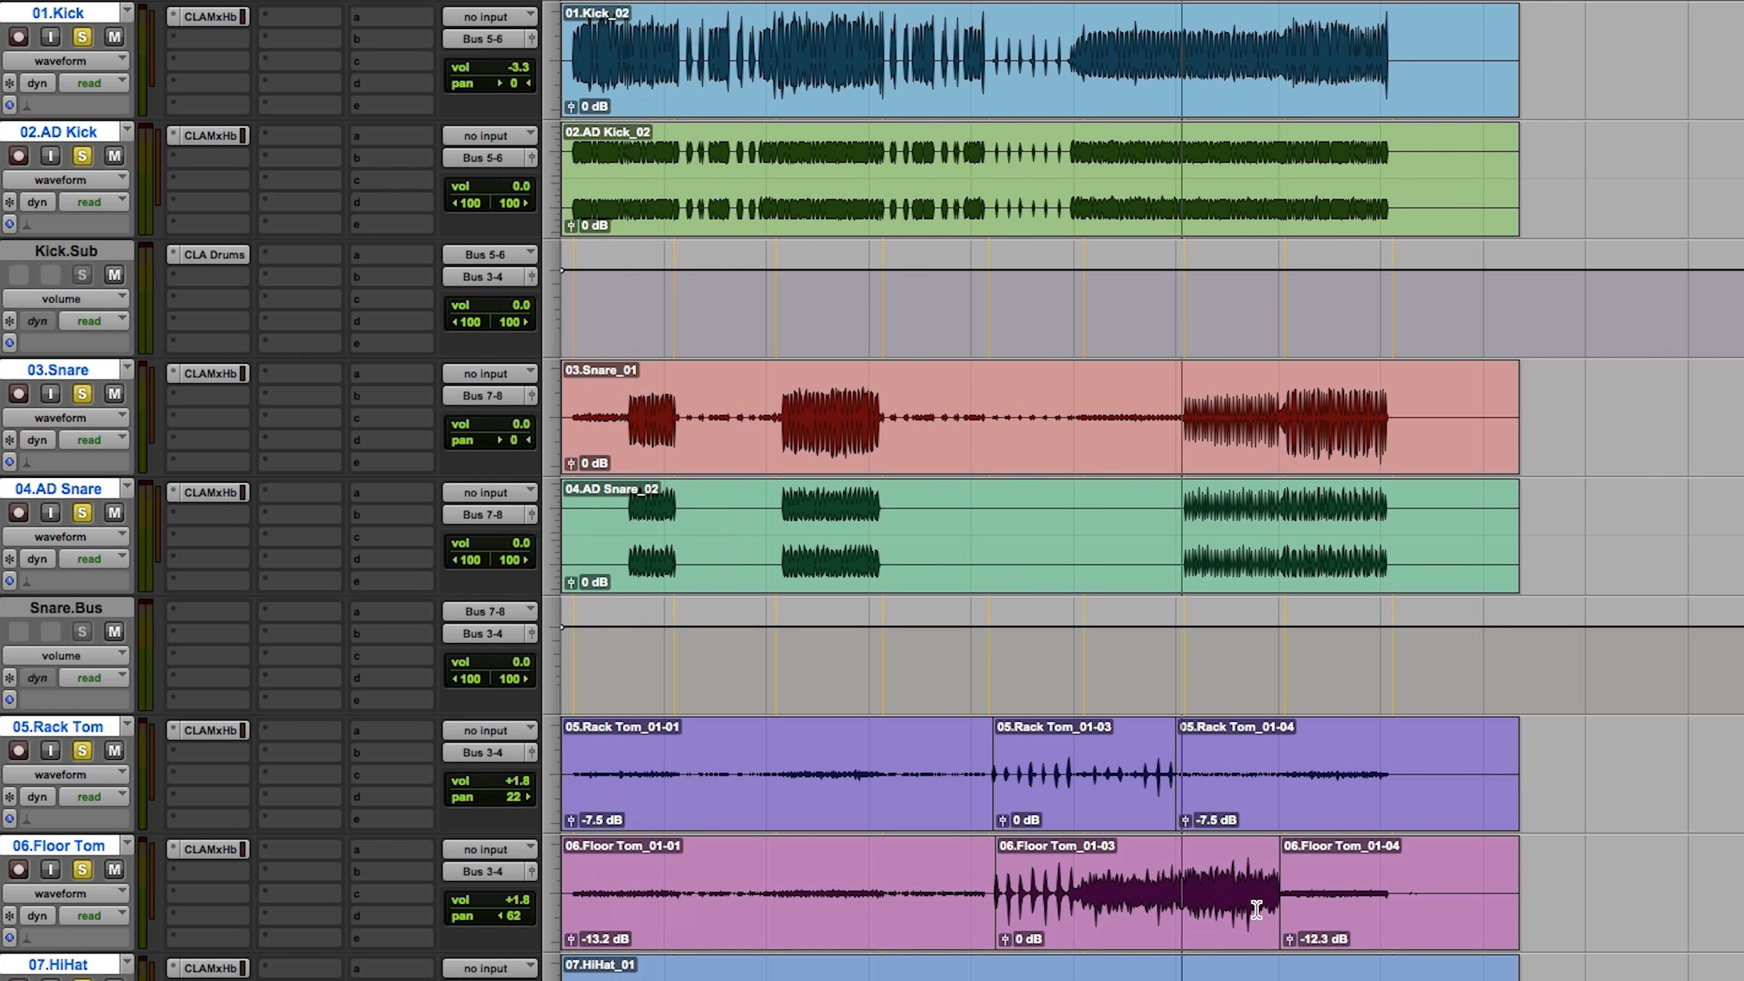
# Step: Insert the multichannel CLA MixHub (stereo) plugin on the Drum.Sub track
pyautogui.scroll(-3, 1256, 909)
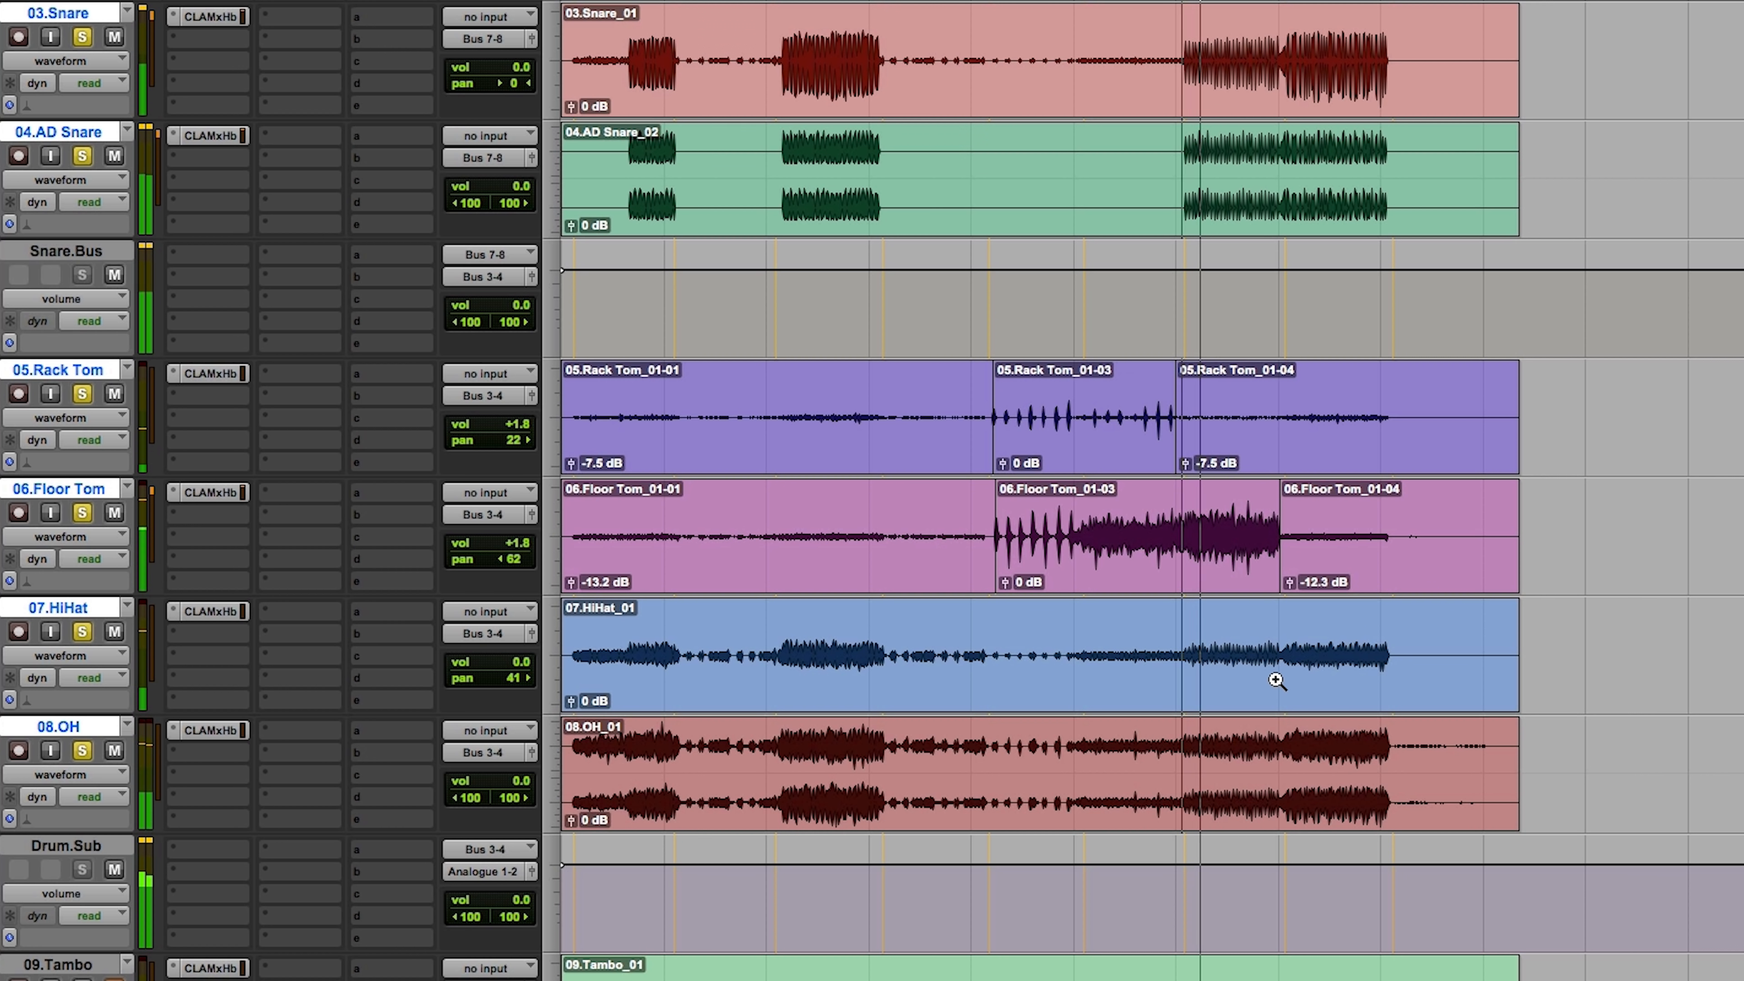
pyautogui.click(206, 849)
pyautogui.moveTo(271, 852)
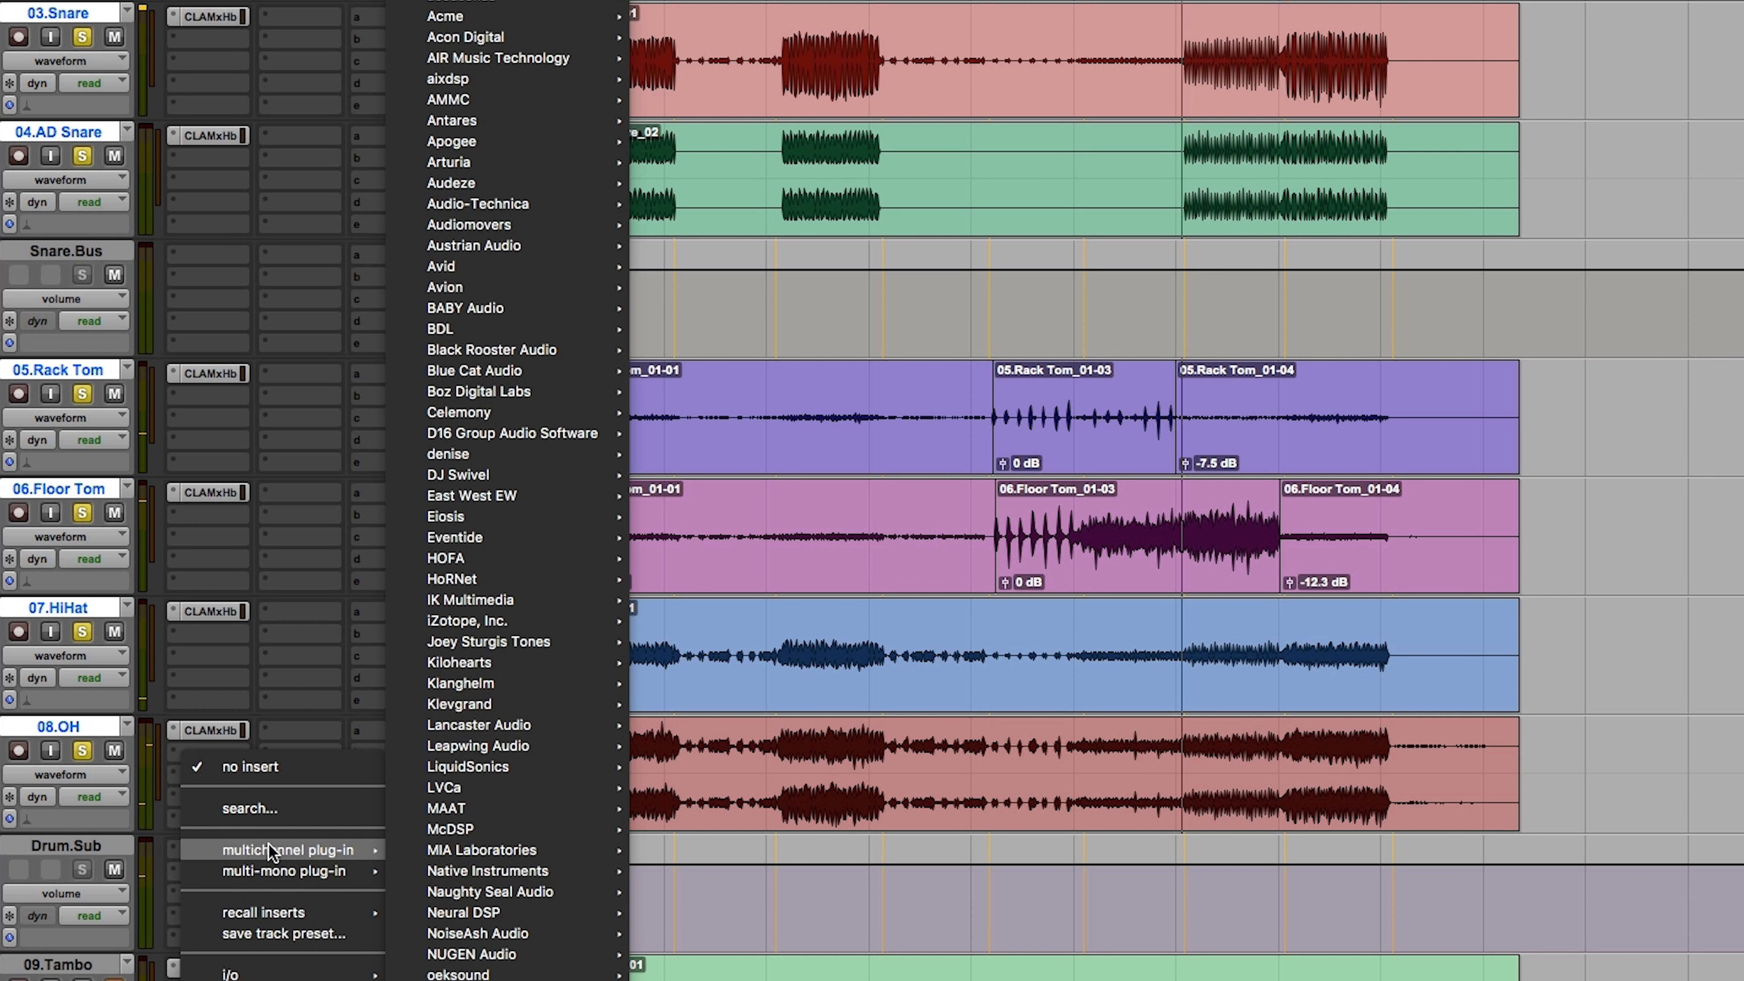
pyautogui.scroll(-3, 522, 490)
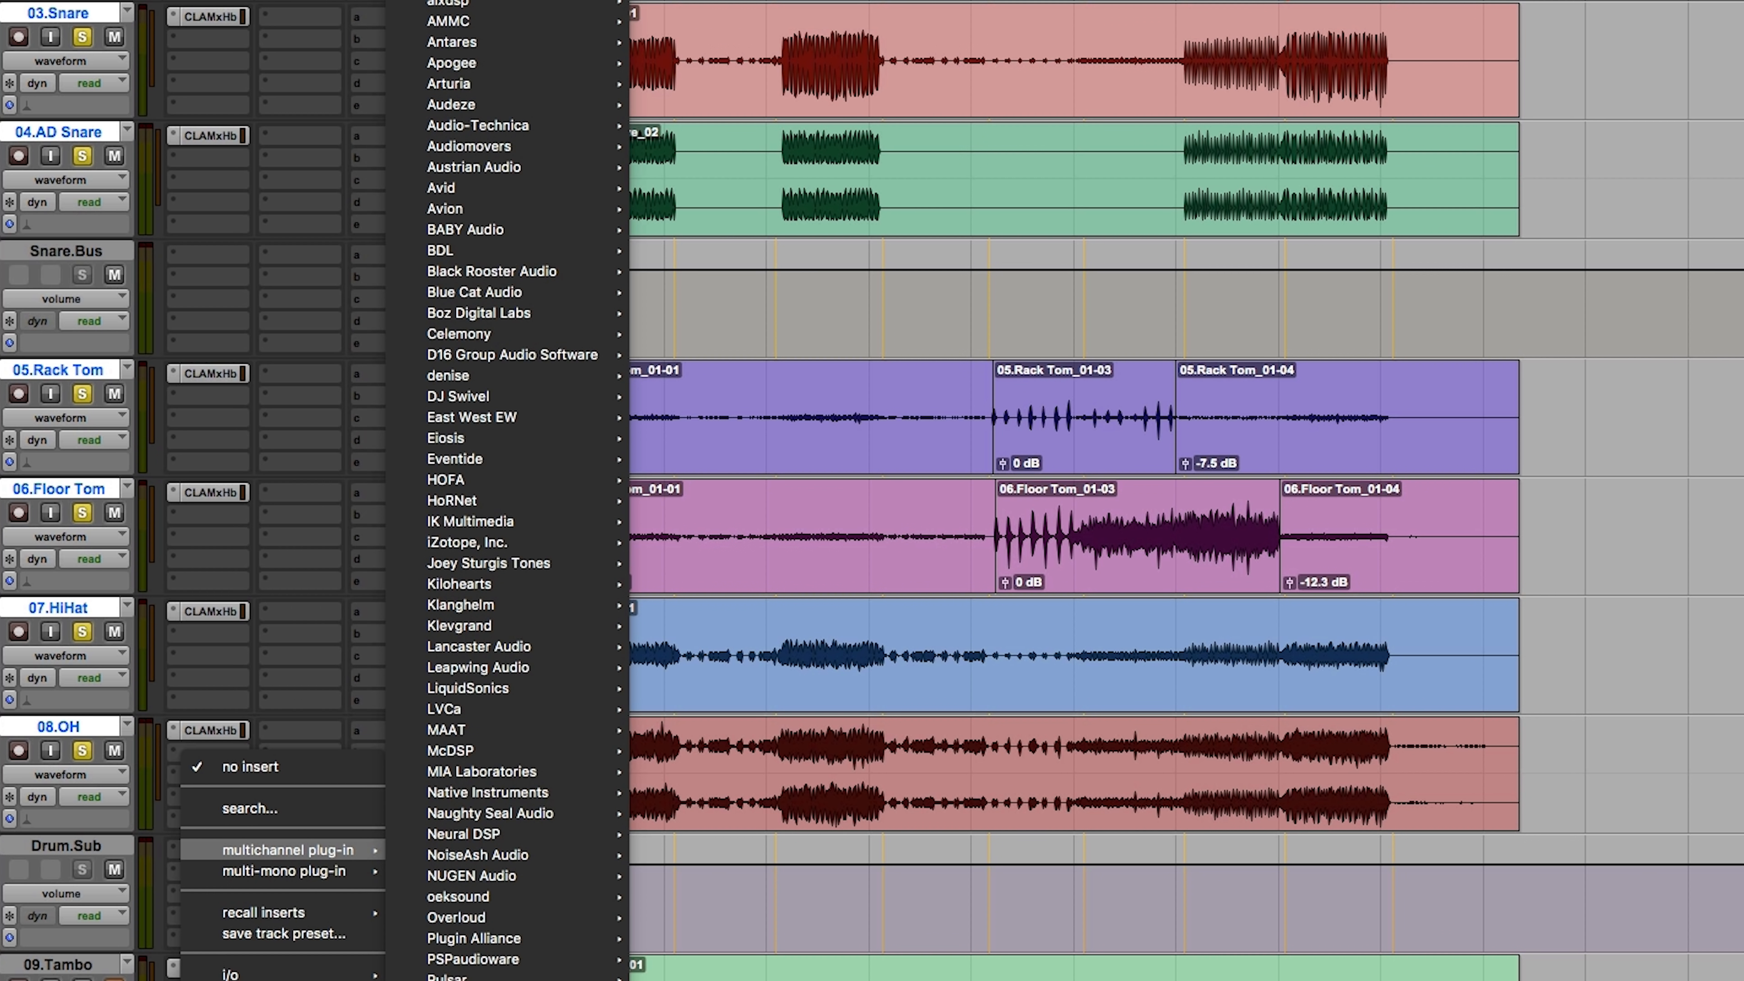
pyautogui.moveTo(508, 976)
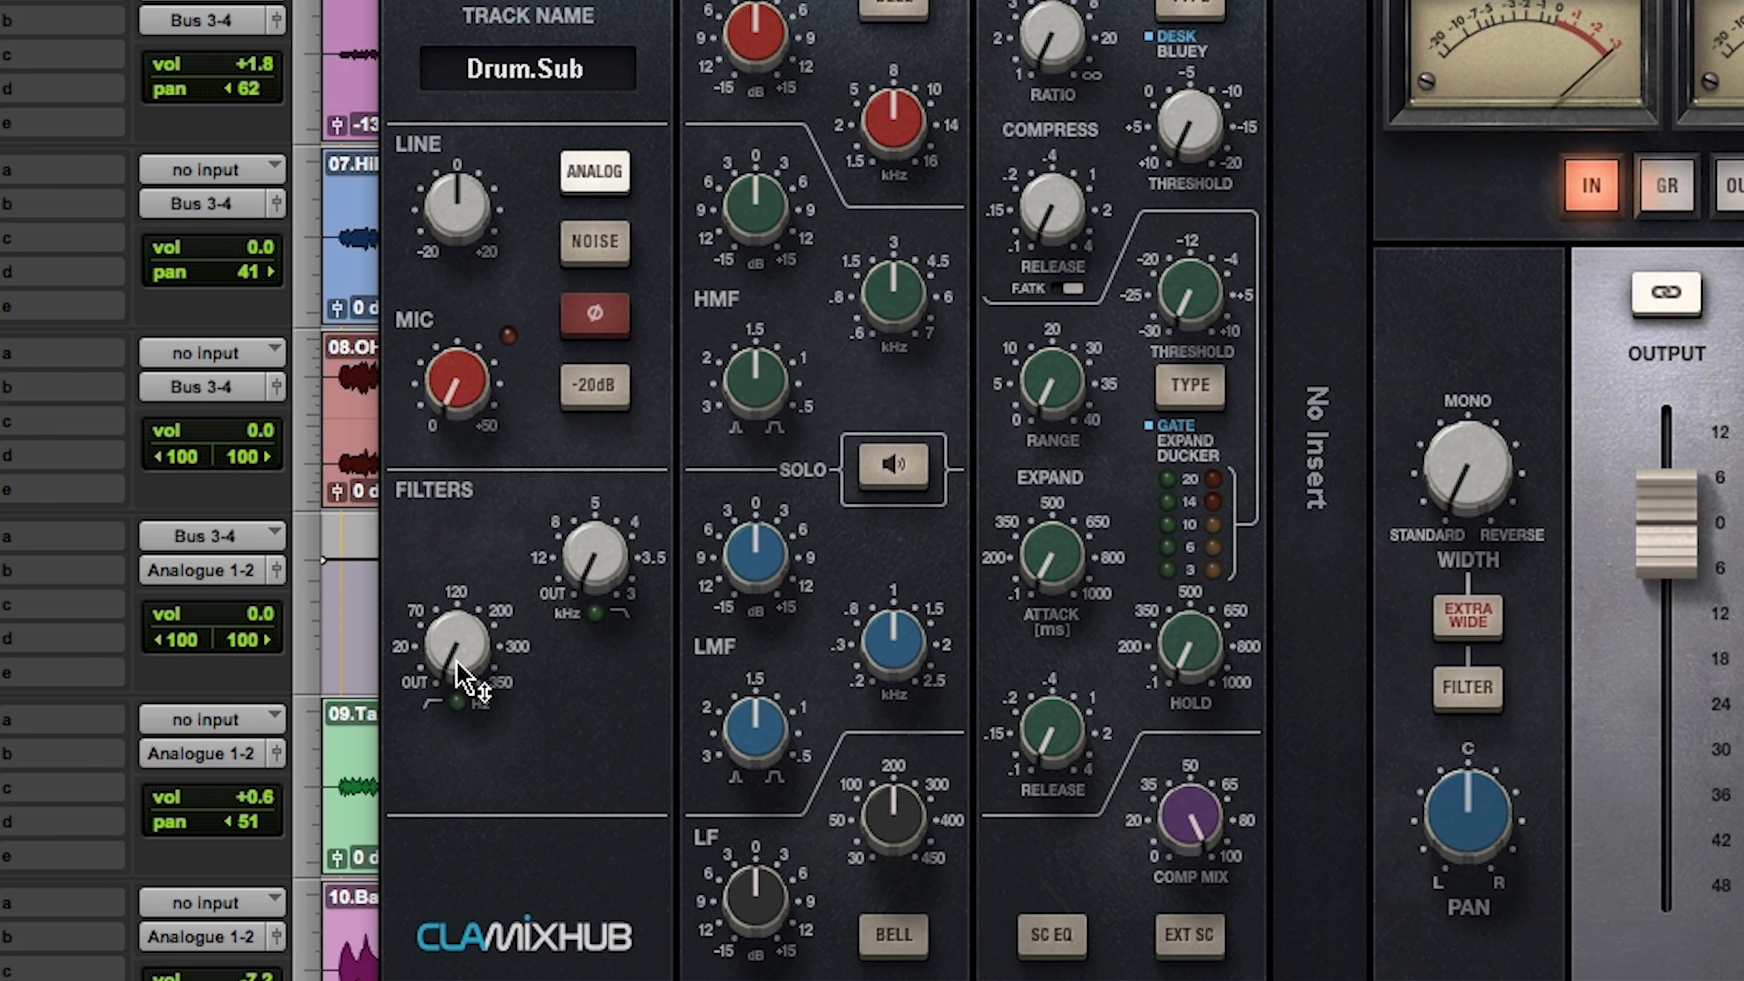
# Step: Set the Drum.Sub high-pass filter to about 20 Hz and, with EQ solo on, sweep the LF frequency down to 58 Hz
pyautogui.moveTo(459, 669); pyautogui.dragTo(459, 660)
pyautogui.click(892, 817)
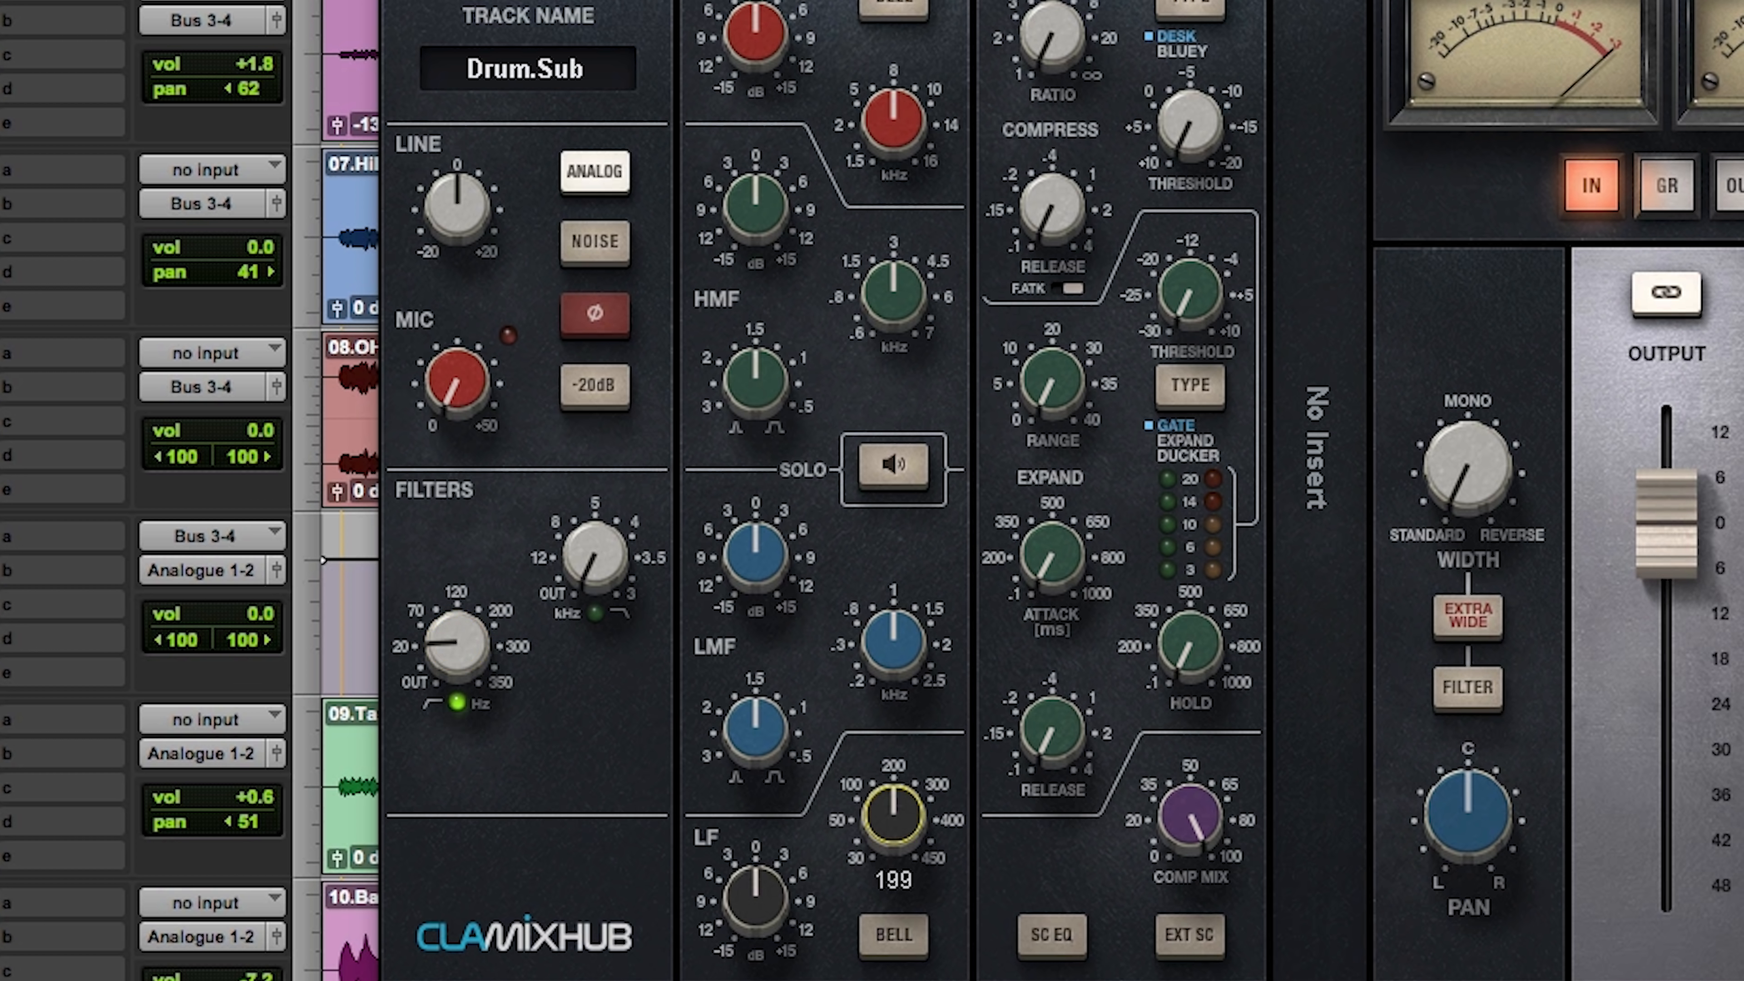
pyautogui.click(896, 474)
pyautogui.moveTo(893, 812); pyautogui.dragTo(894, 820)
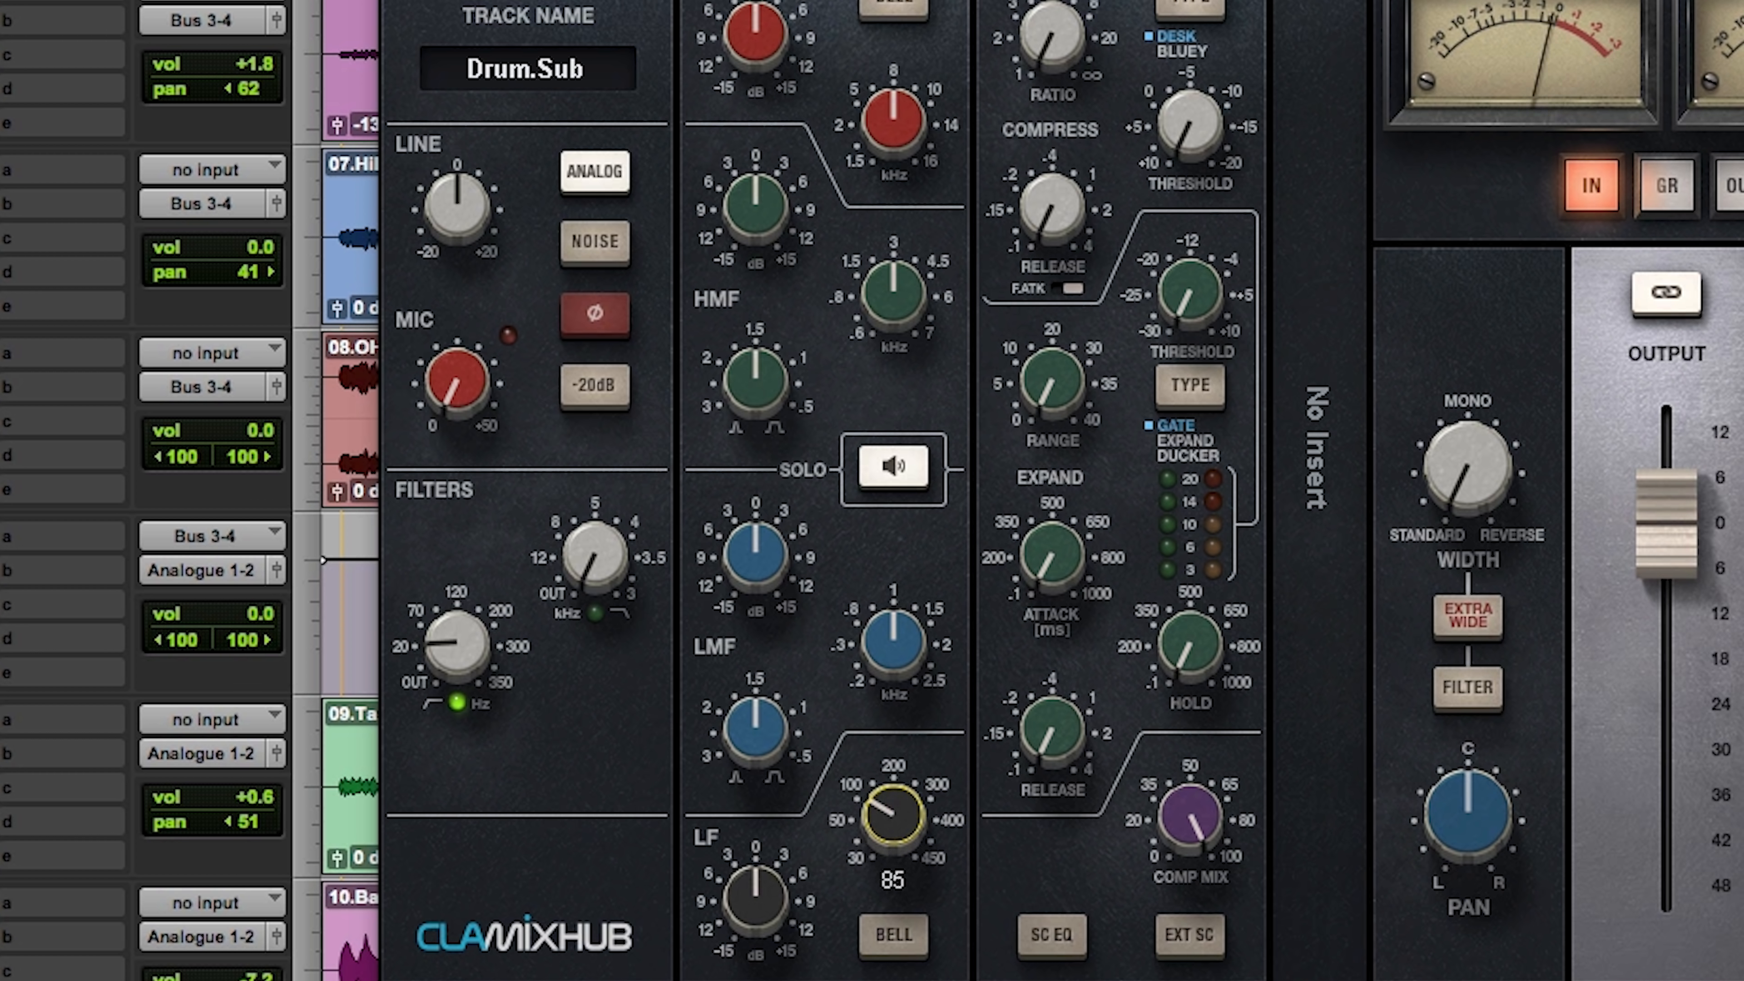
pyautogui.moveTo(893, 818); pyautogui.dragTo(892, 829)
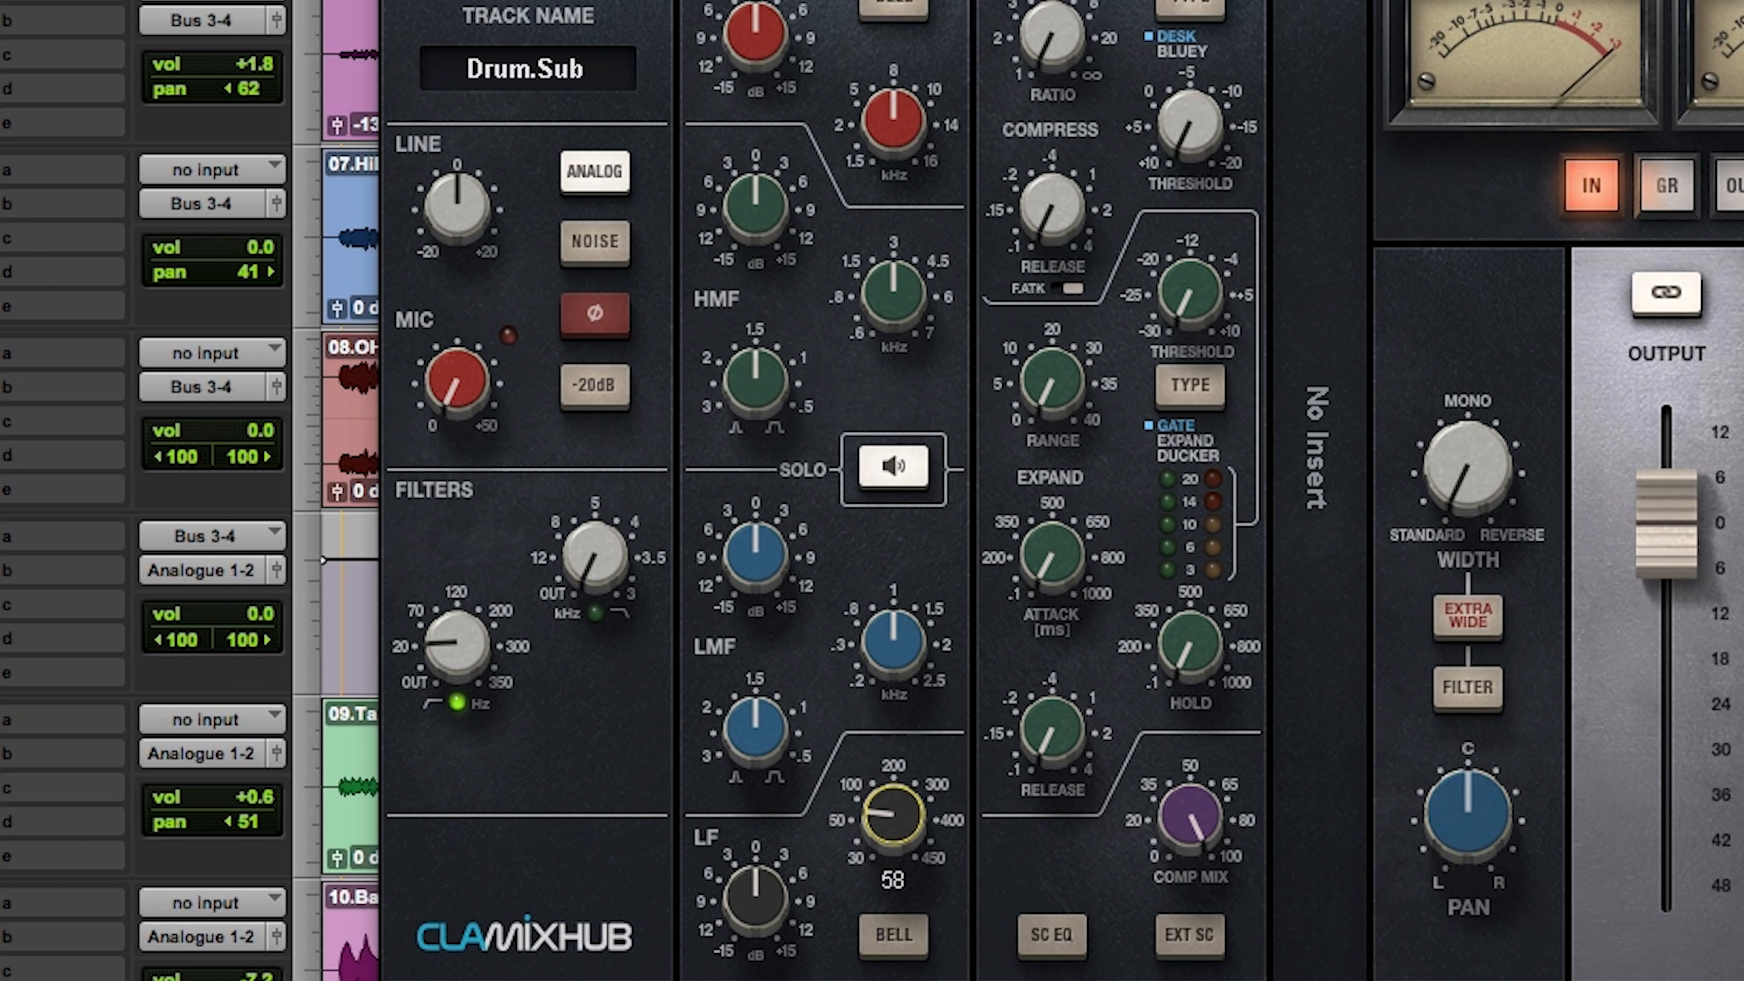
# Step: Boost the LF band gain on Drum.Sub to about 2.3 dB while checking the high-pass filter
pyautogui.moveTo(754, 893); pyautogui.dragTo(753, 882)
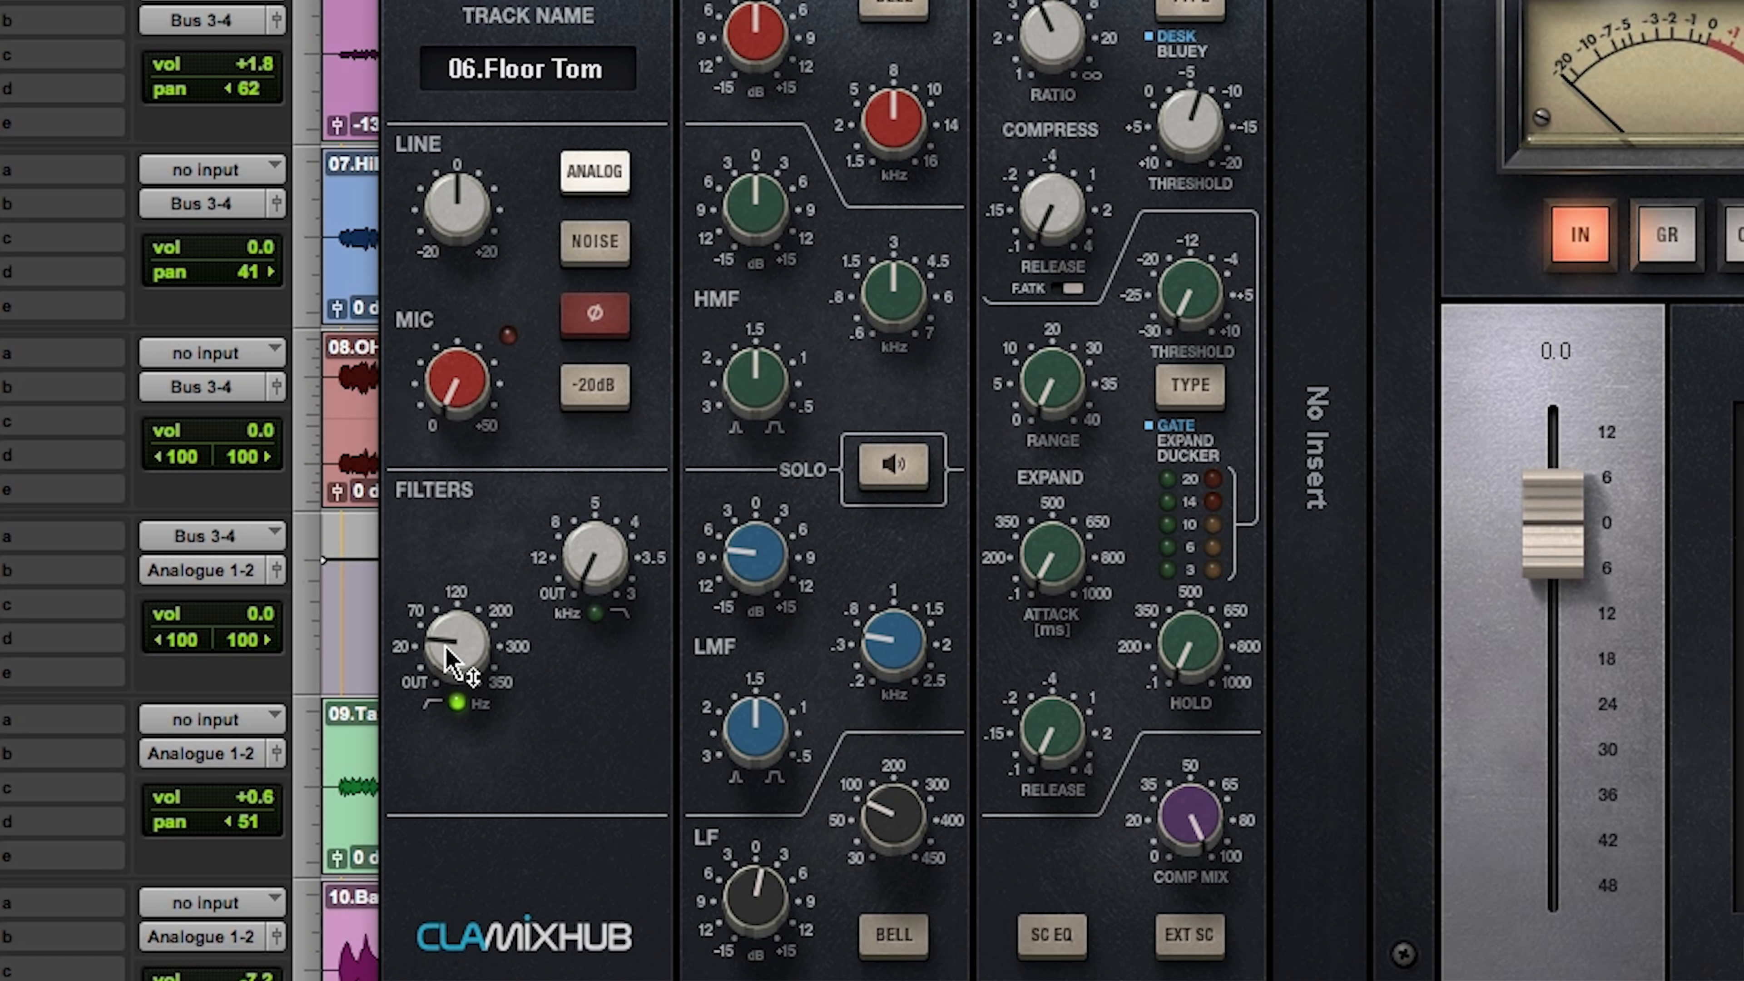
pyautogui.moveTo(447, 660); pyautogui.dragTo(446, 646)
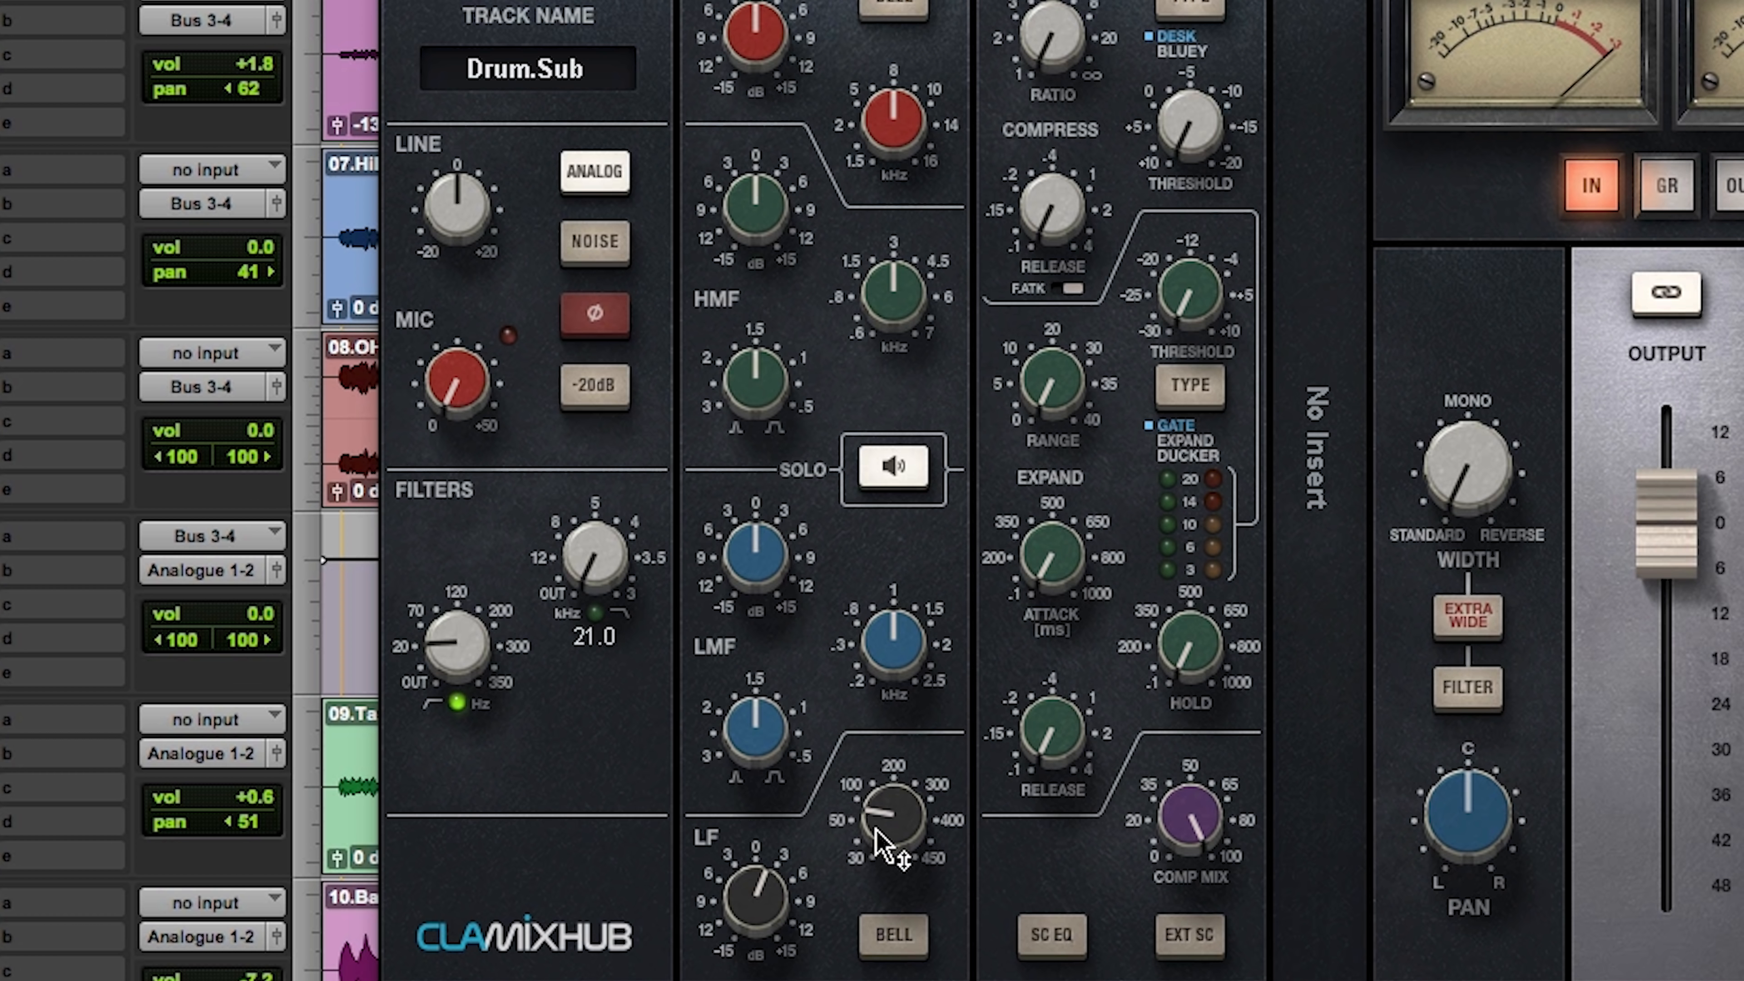
pyautogui.moveTo(755, 904); pyautogui.dragTo(756, 903)
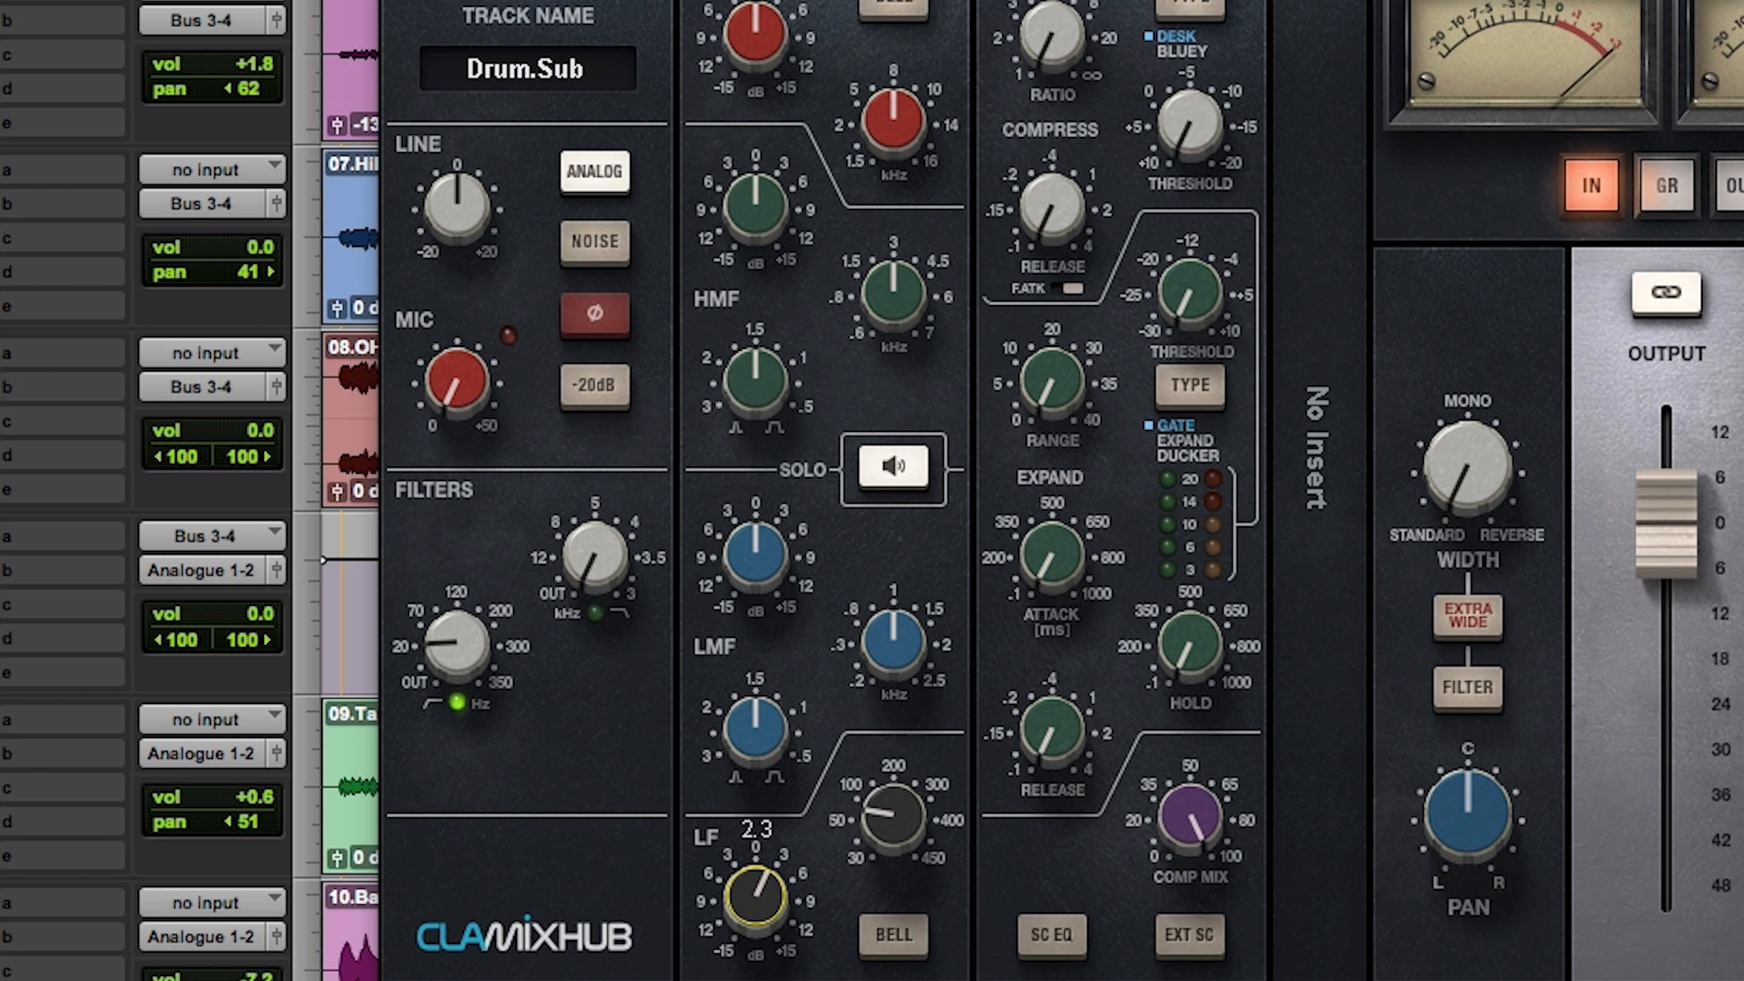
# Step: Reopen CLA Drums on Kick.Sub, raise its Gate to about 3.5 and return to the drum tracks
pyautogui.scroll(3, 189, 490)
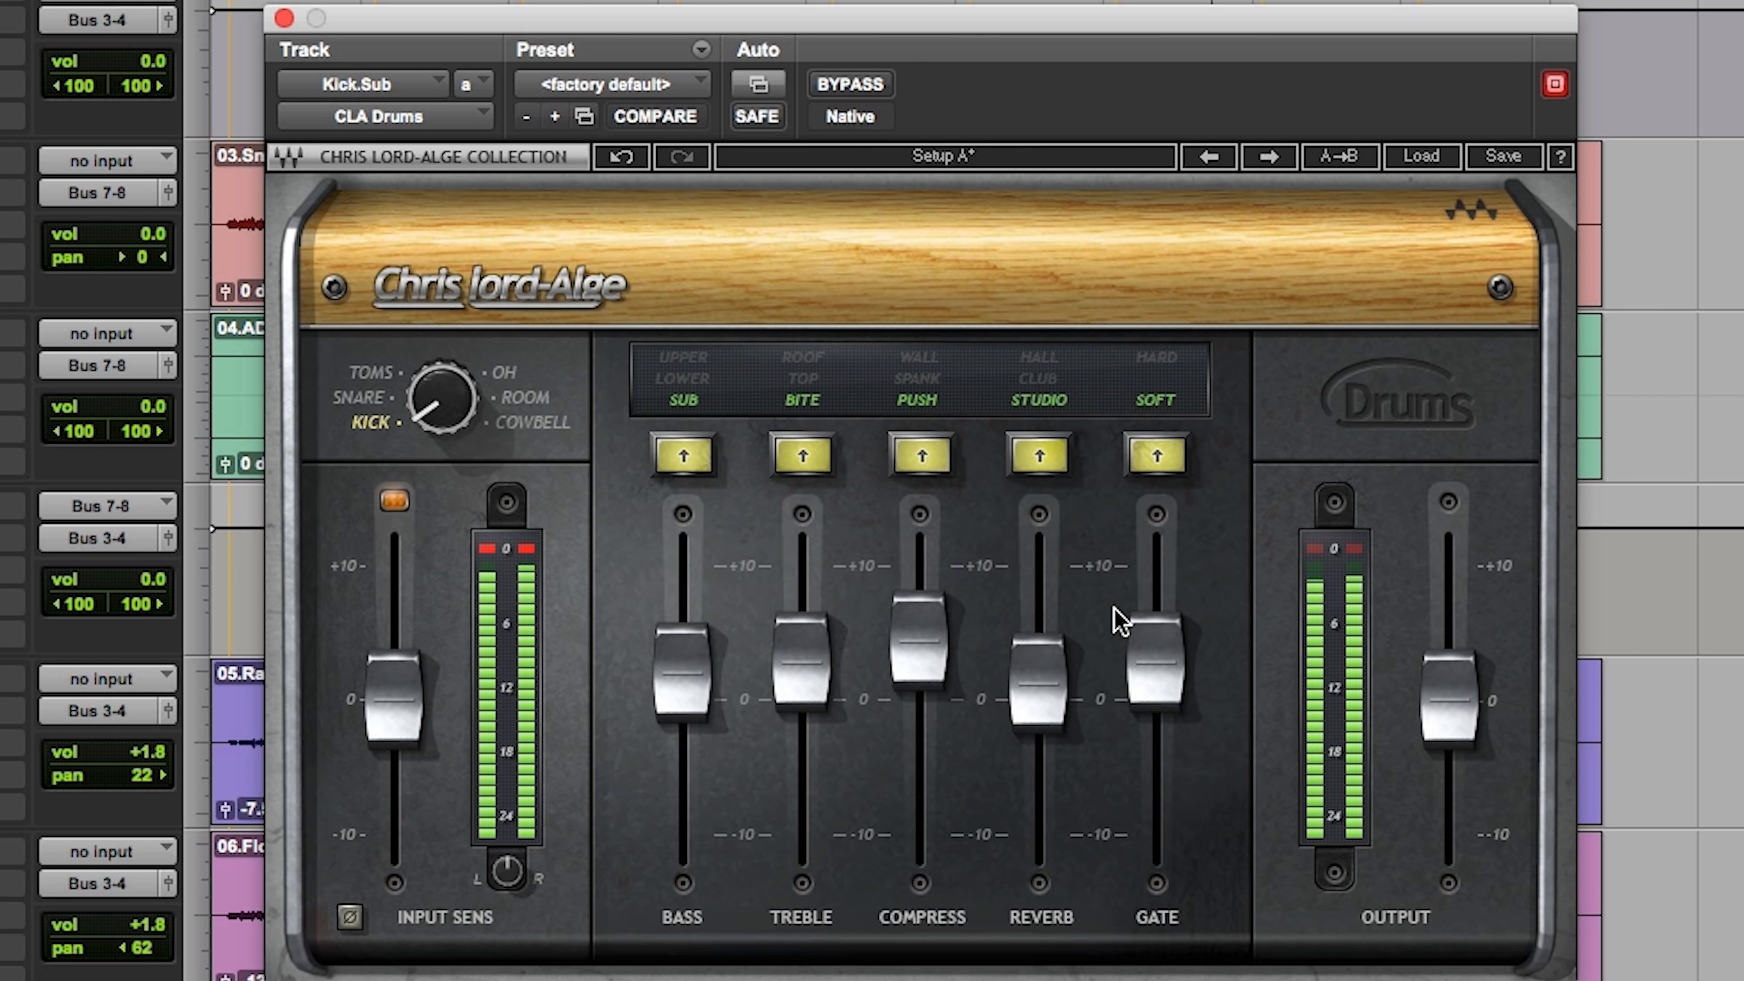
pyautogui.moveTo(1137, 670); pyautogui.dragTo(1138, 663)
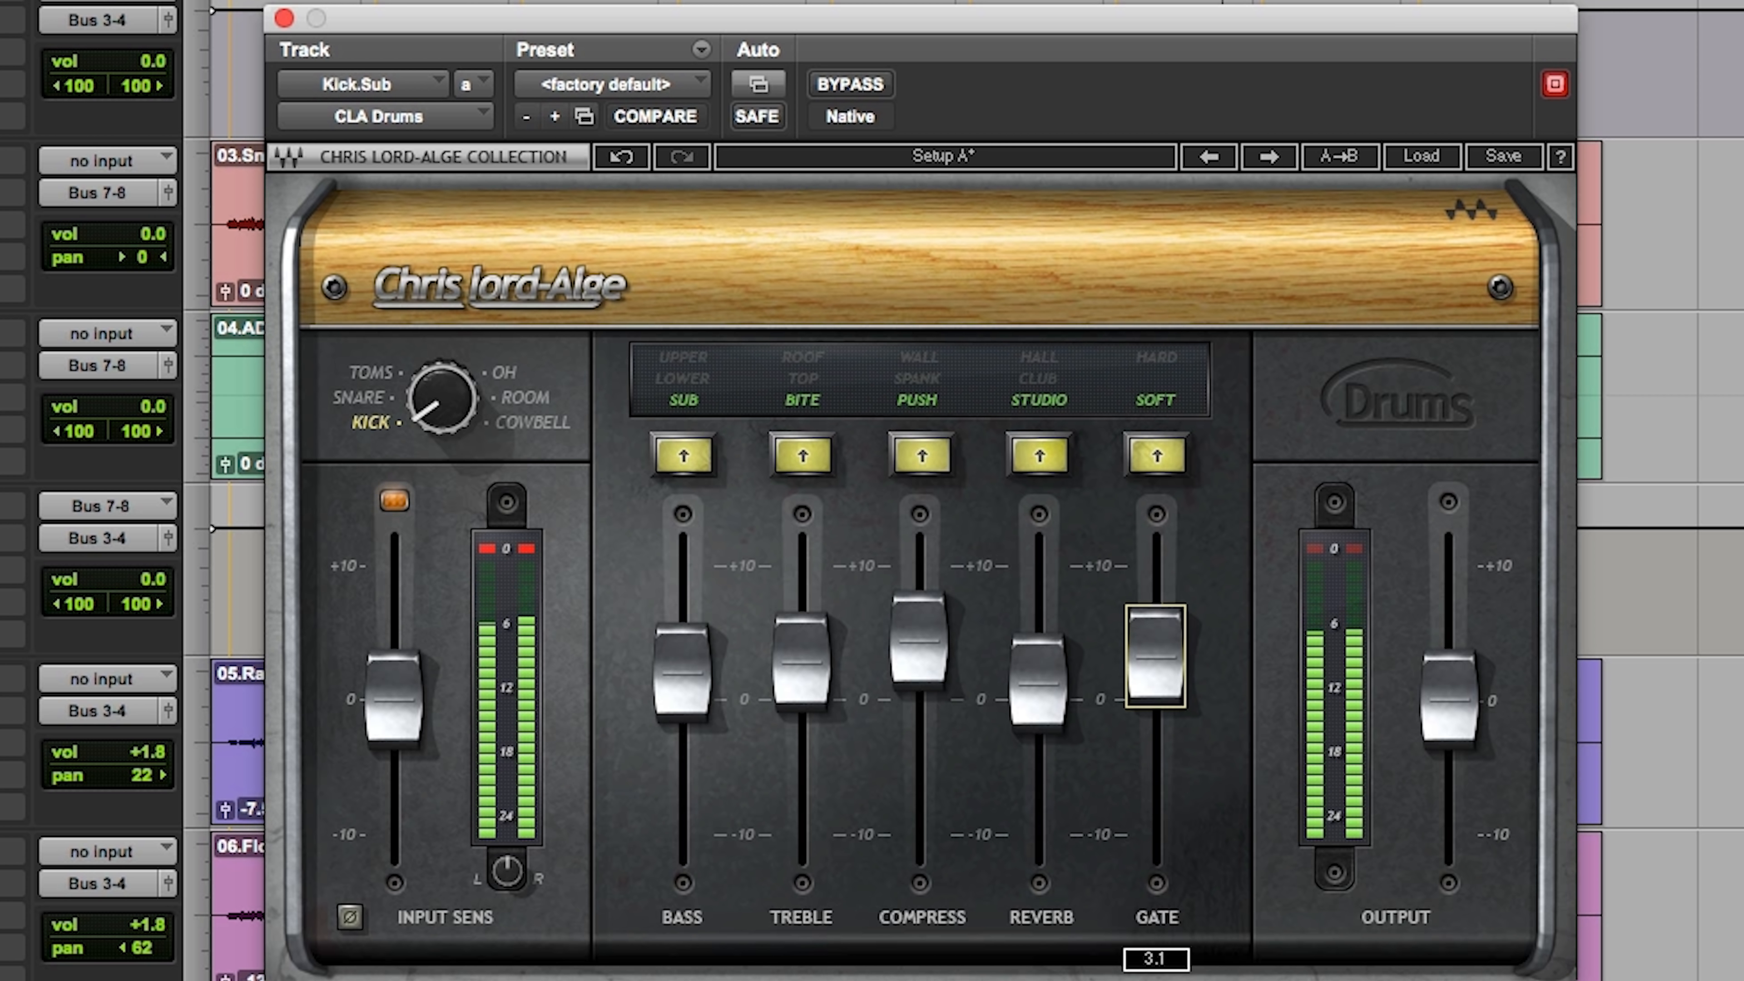
pyautogui.moveTo(1137, 663); pyautogui.dragTo(1137, 658)
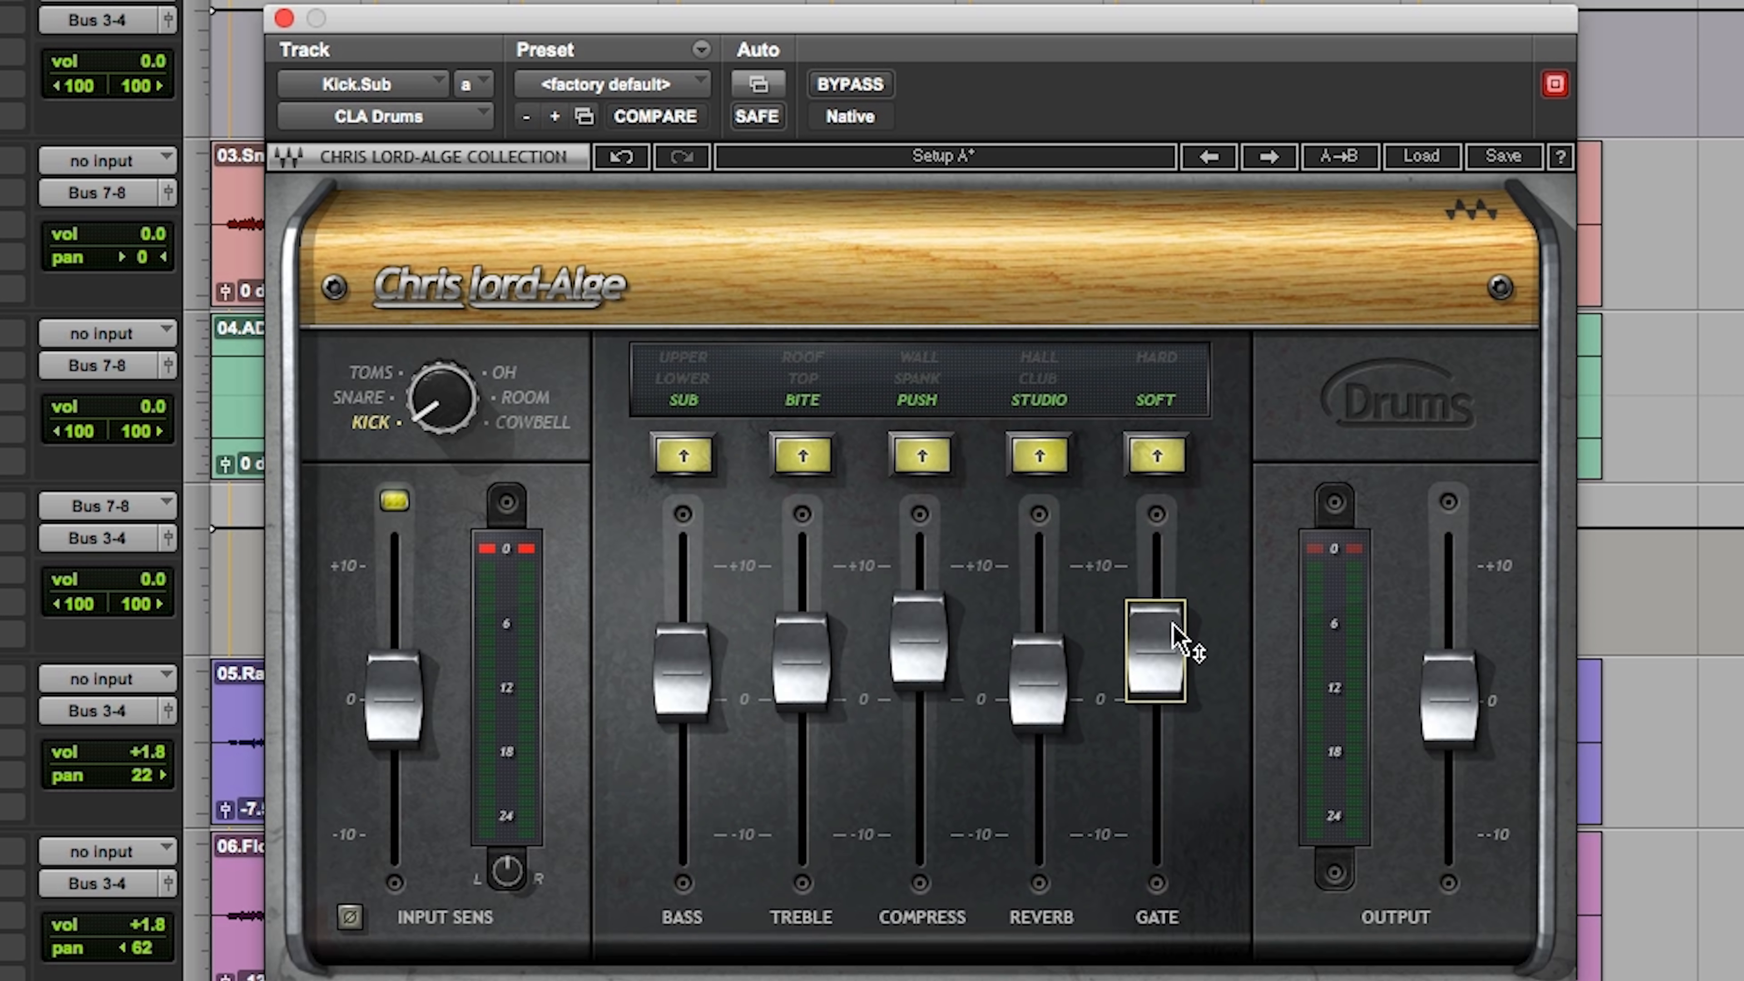
pyautogui.click(1158, 676)
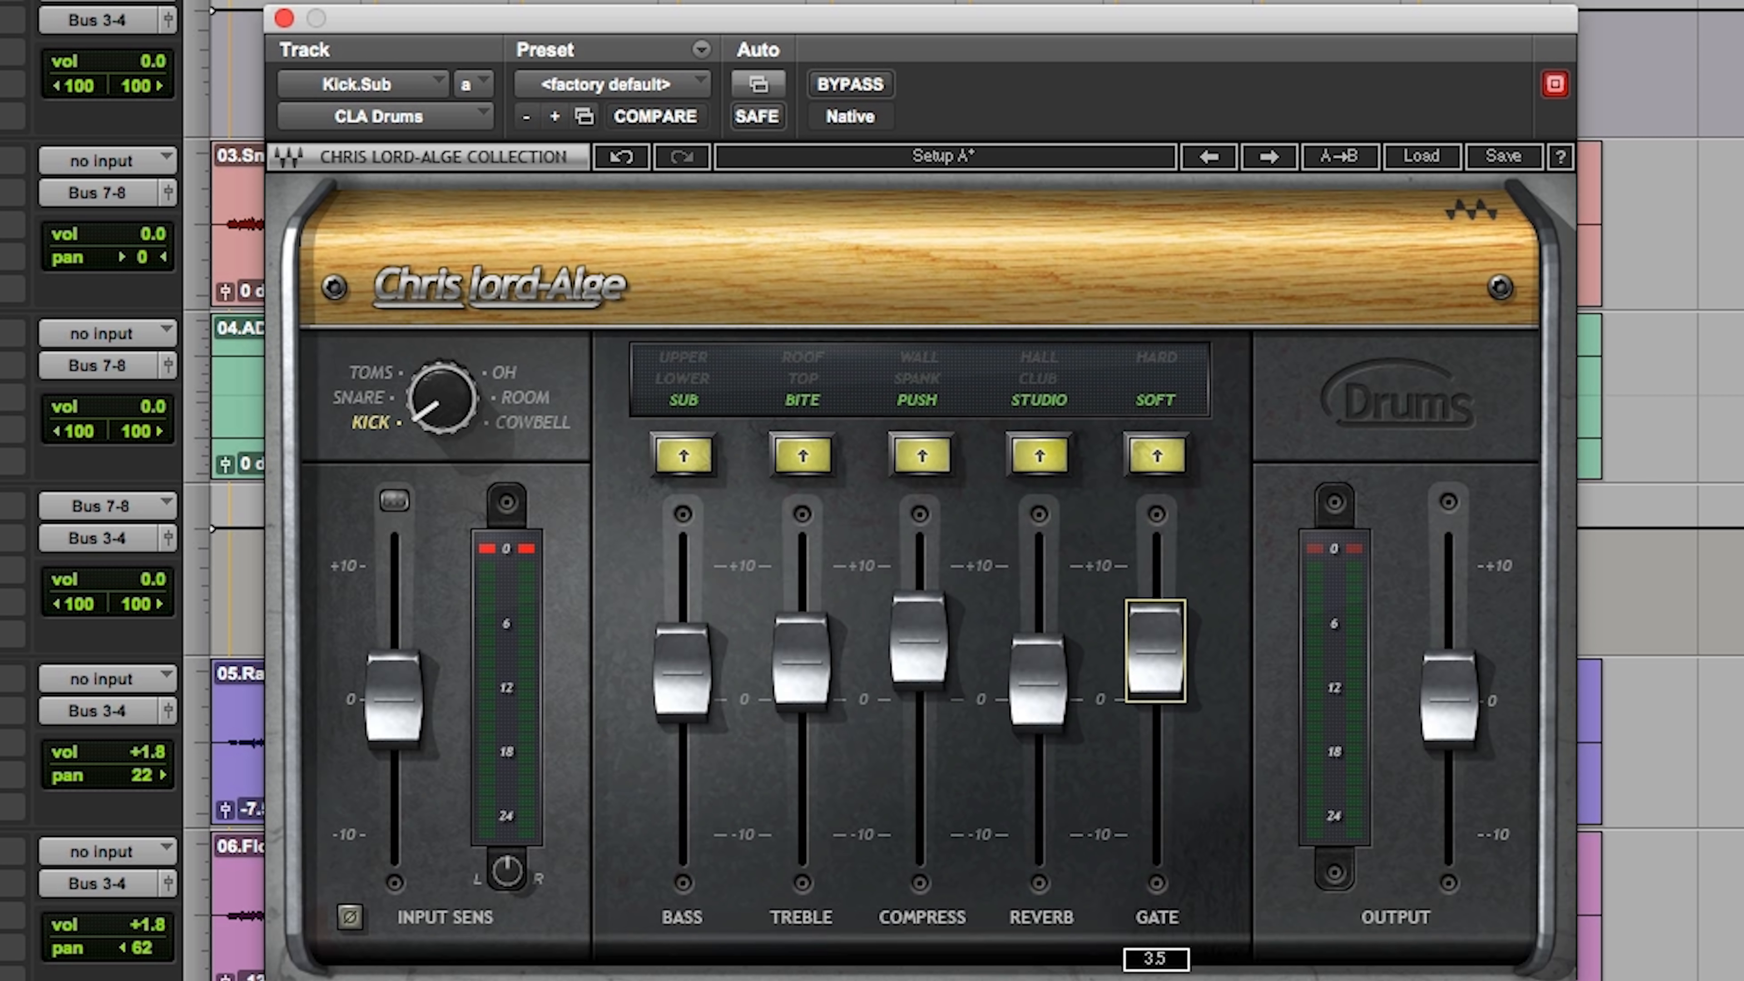
pyautogui.moveTo(1155, 676); pyautogui.dragTo(1155, 673)
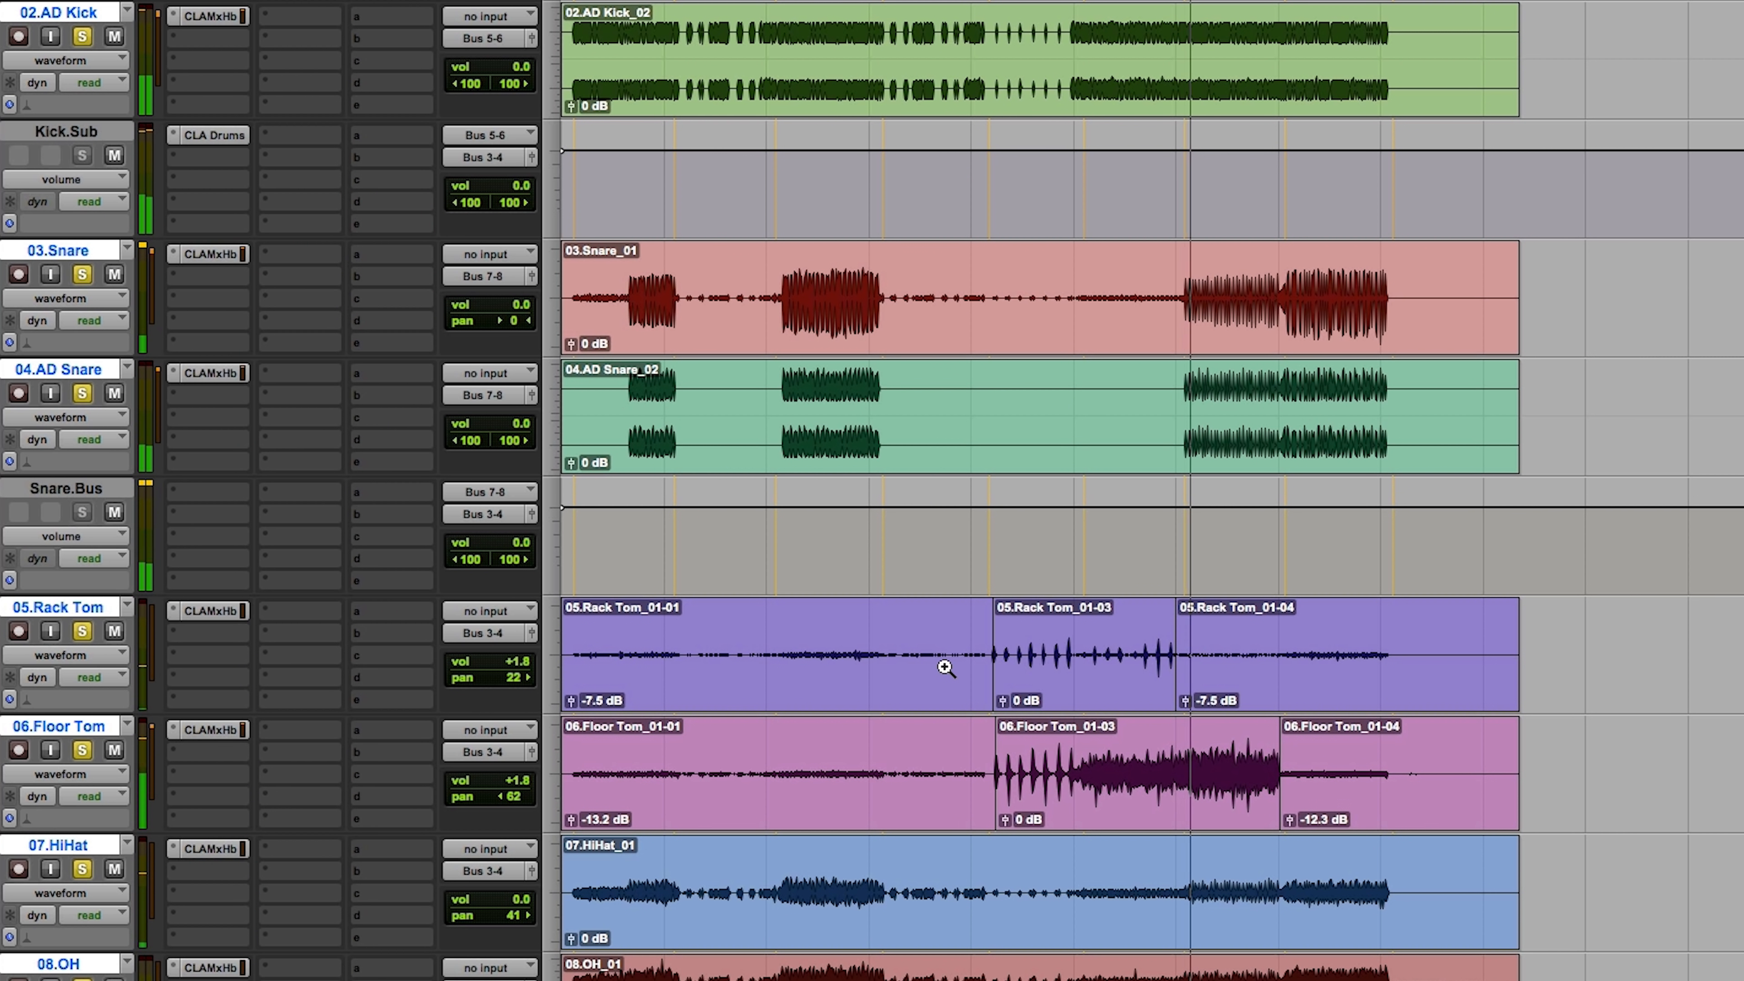
# Step: Reopen CLA MixHub on Drum.Sub, enable its compressor at a ratio of about 2.6:1, adjust the threshold and compare with bypass
pyautogui.scroll(-2, 946, 668)
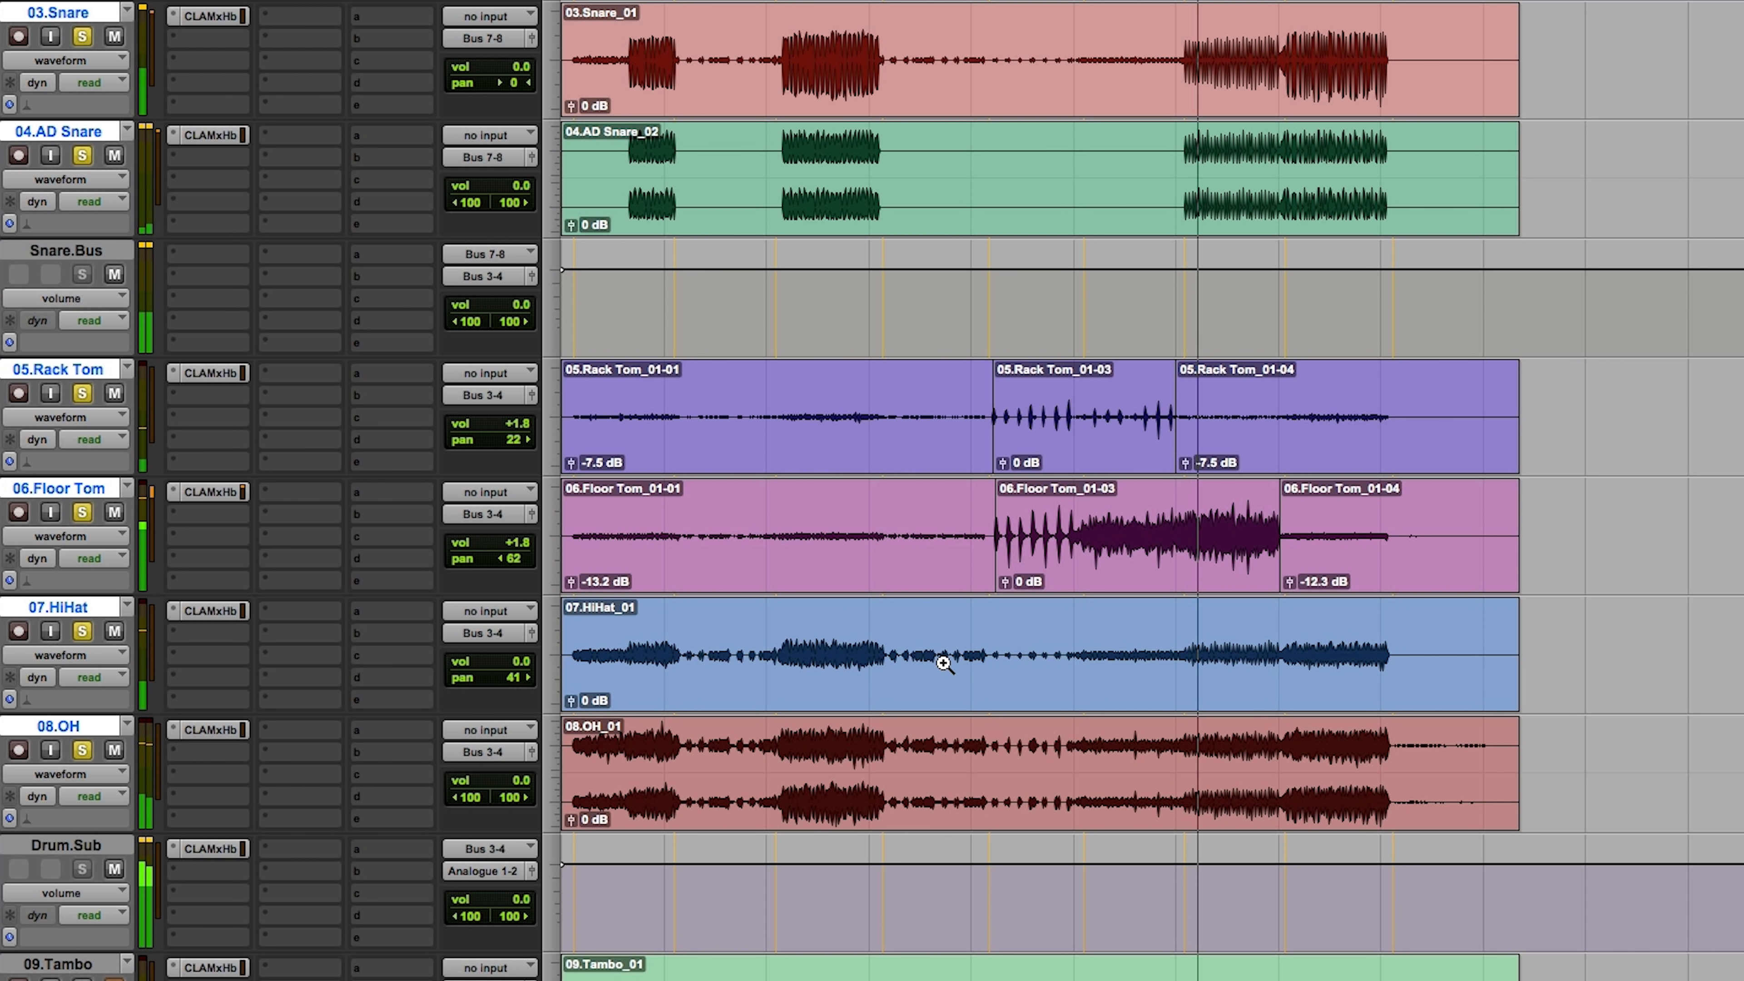
pyautogui.click(224, 853)
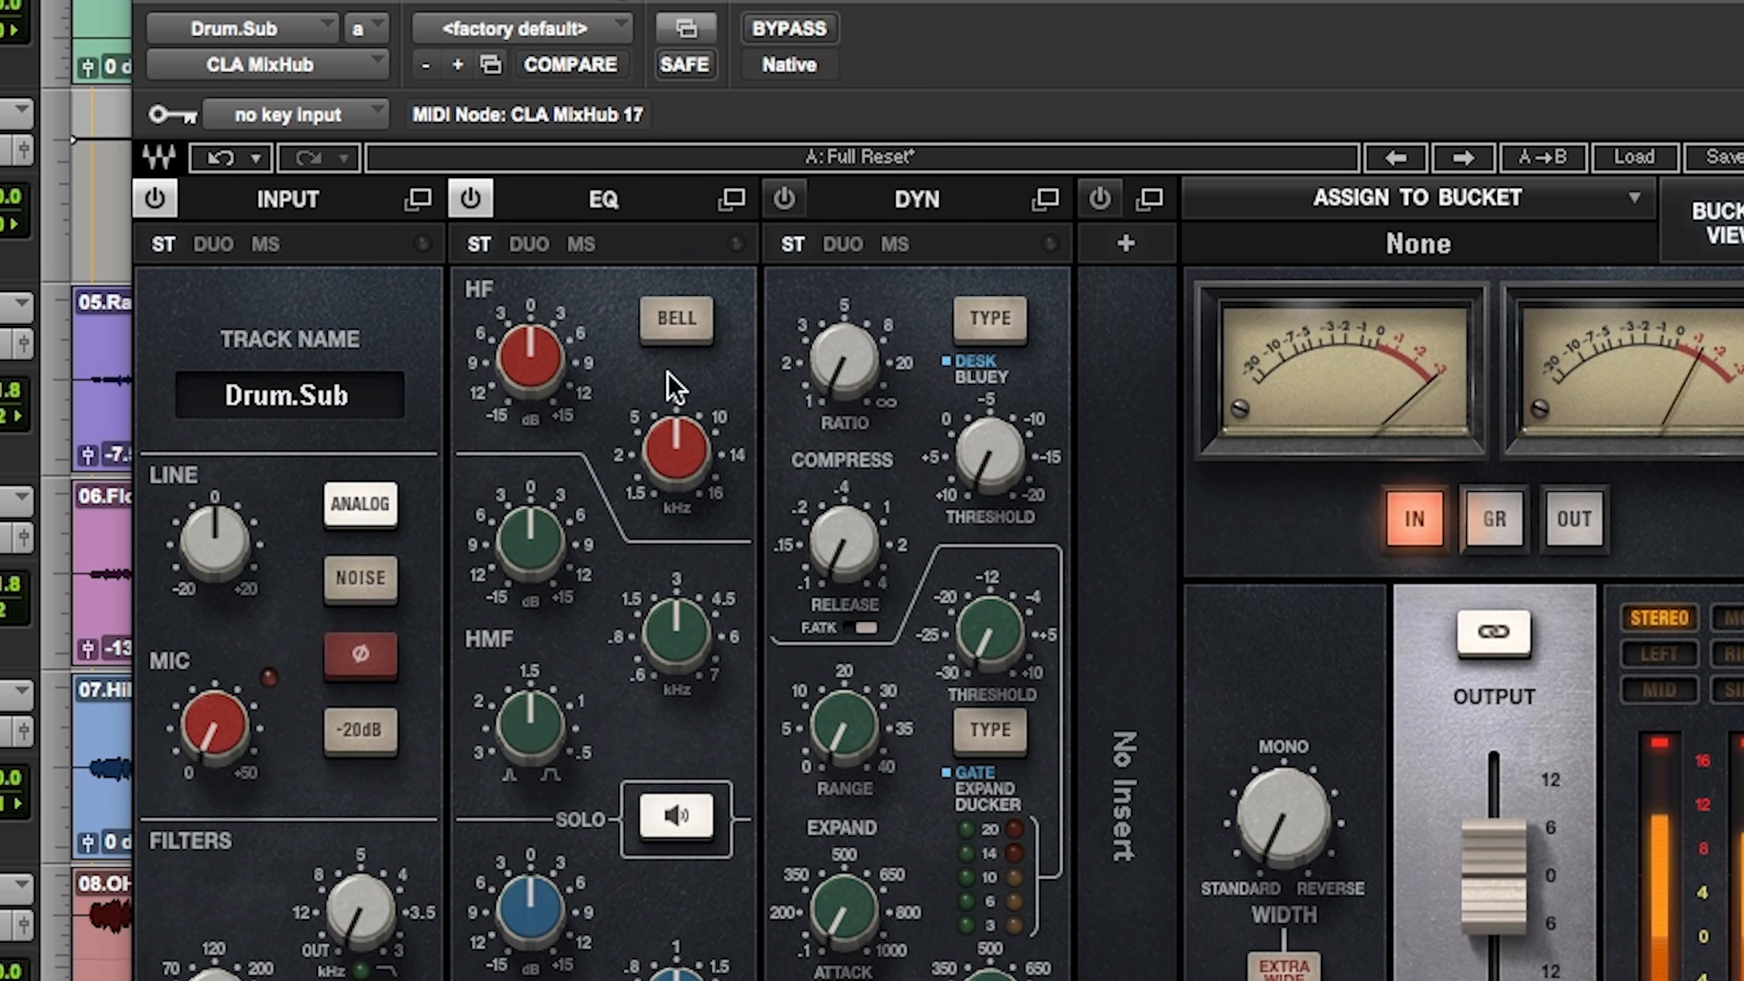
pyautogui.moveTo(988, 453); pyautogui.dragTo(985, 437)
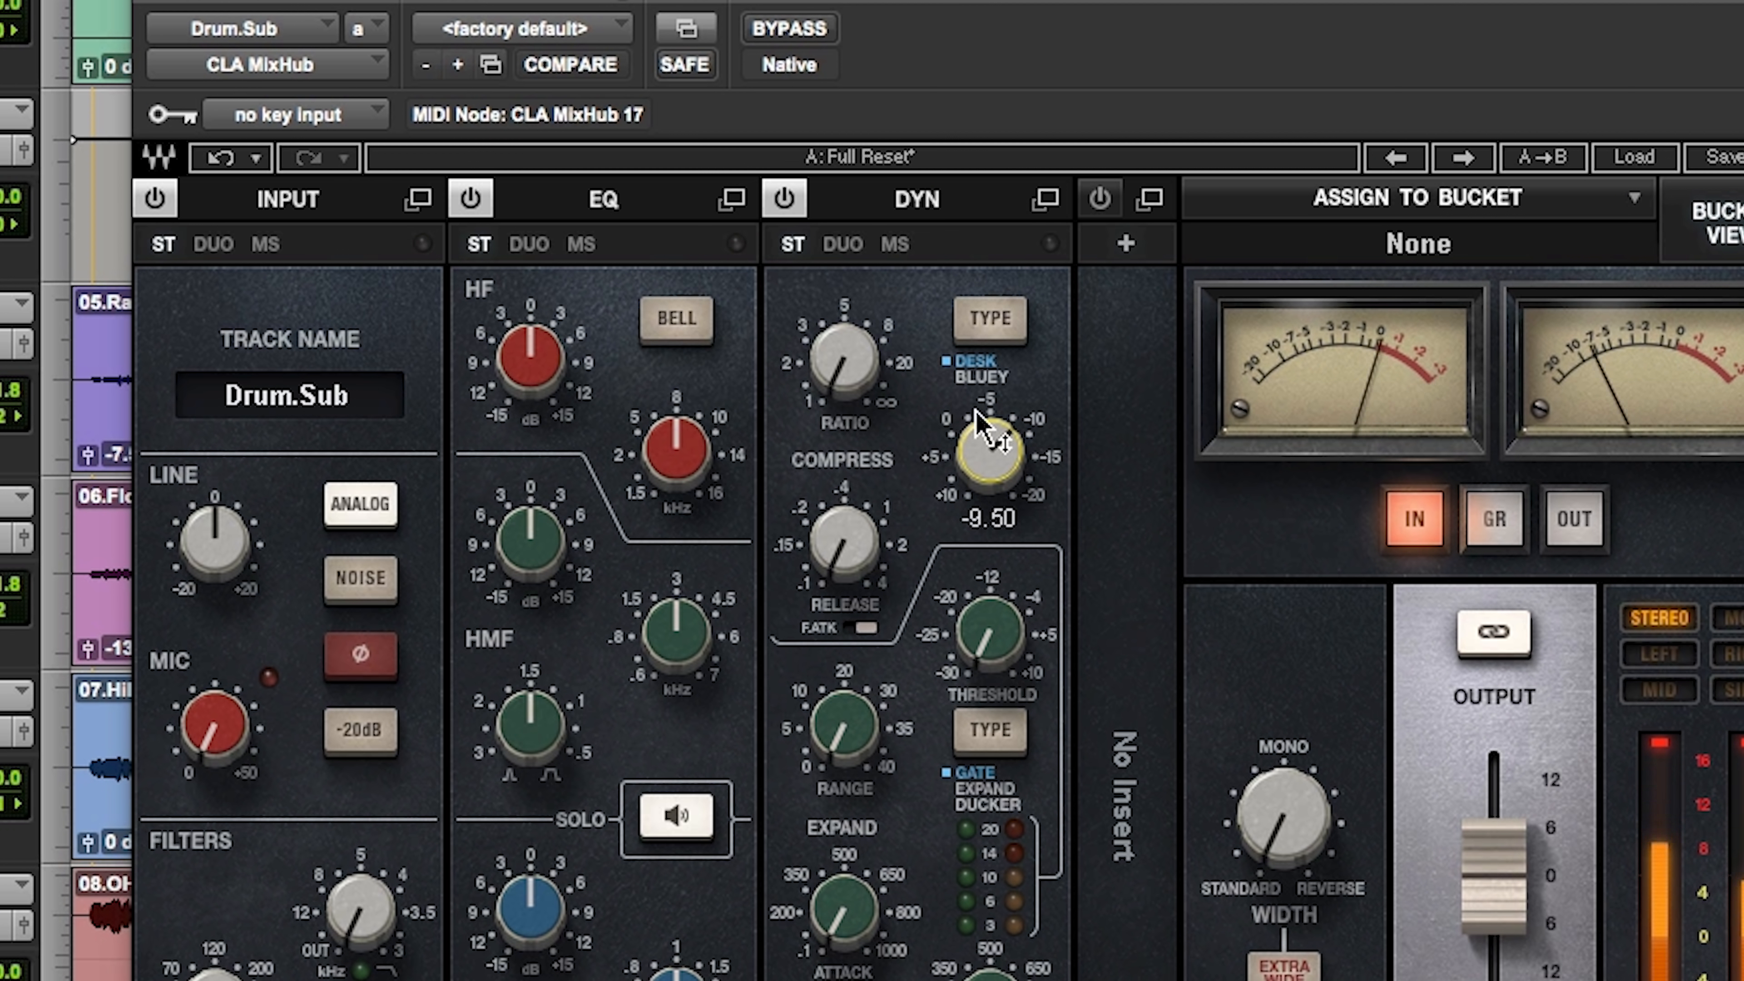
pyautogui.moveTo(837, 389); pyautogui.dragTo(841, 364)
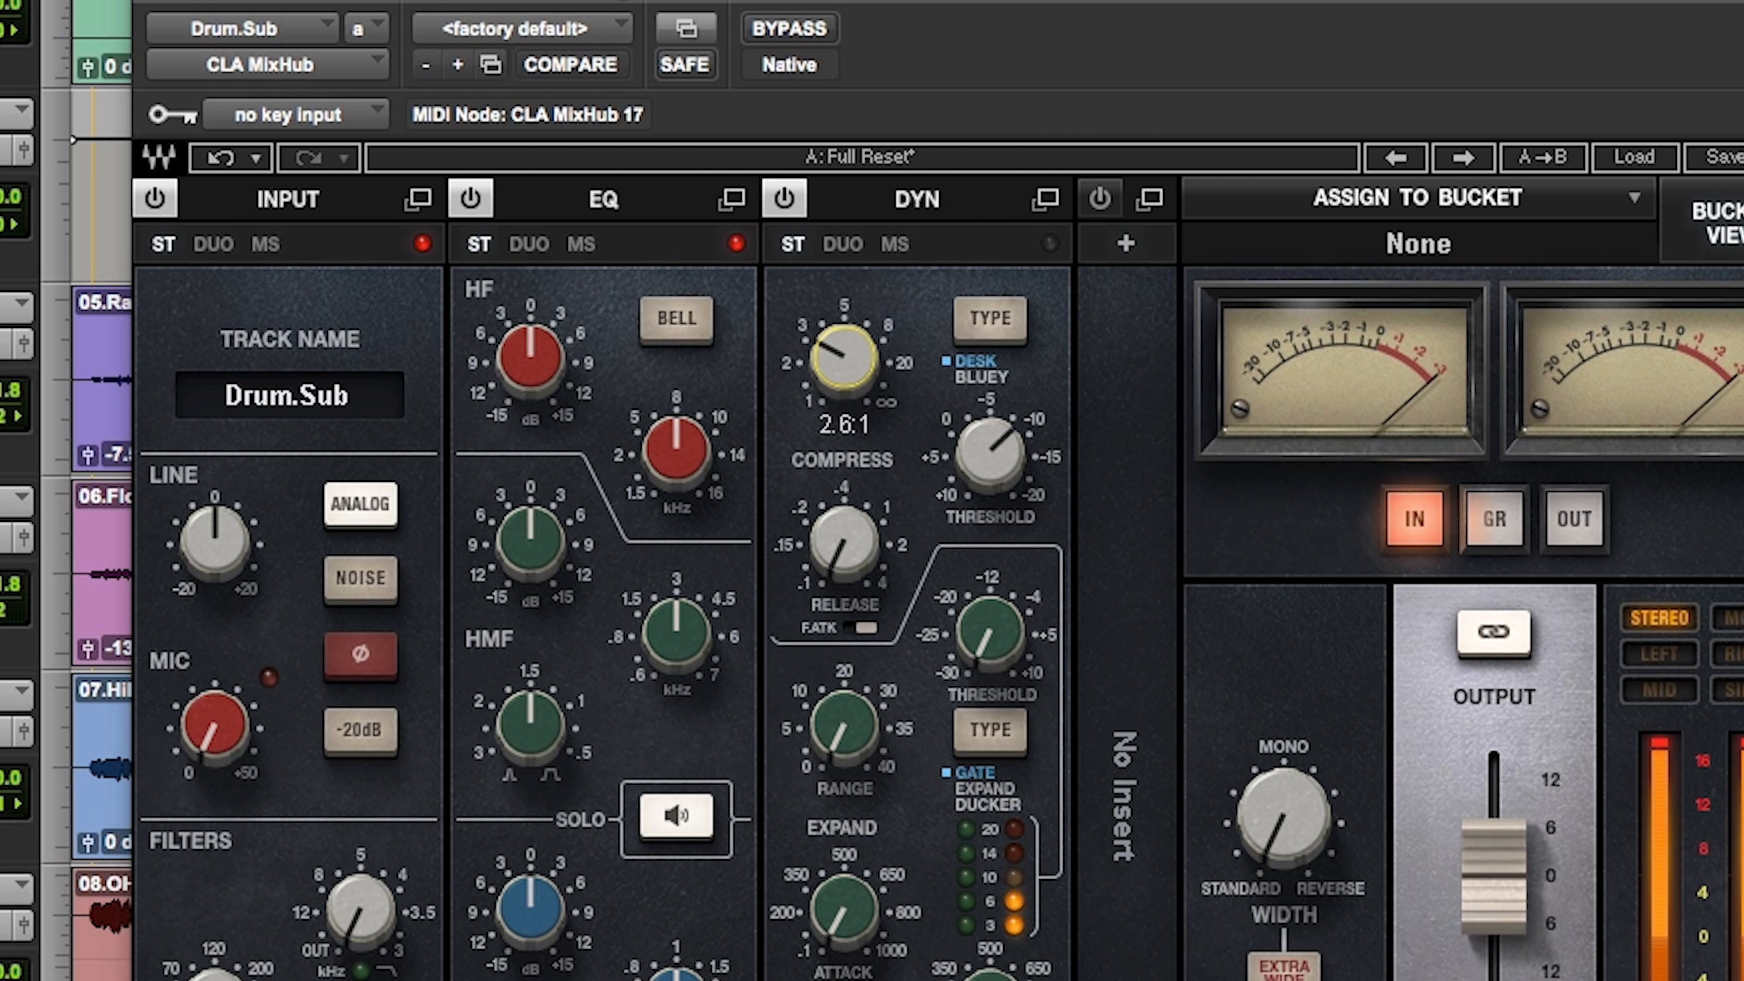
pyautogui.moveTo(997, 450); pyautogui.dragTo(997, 469)
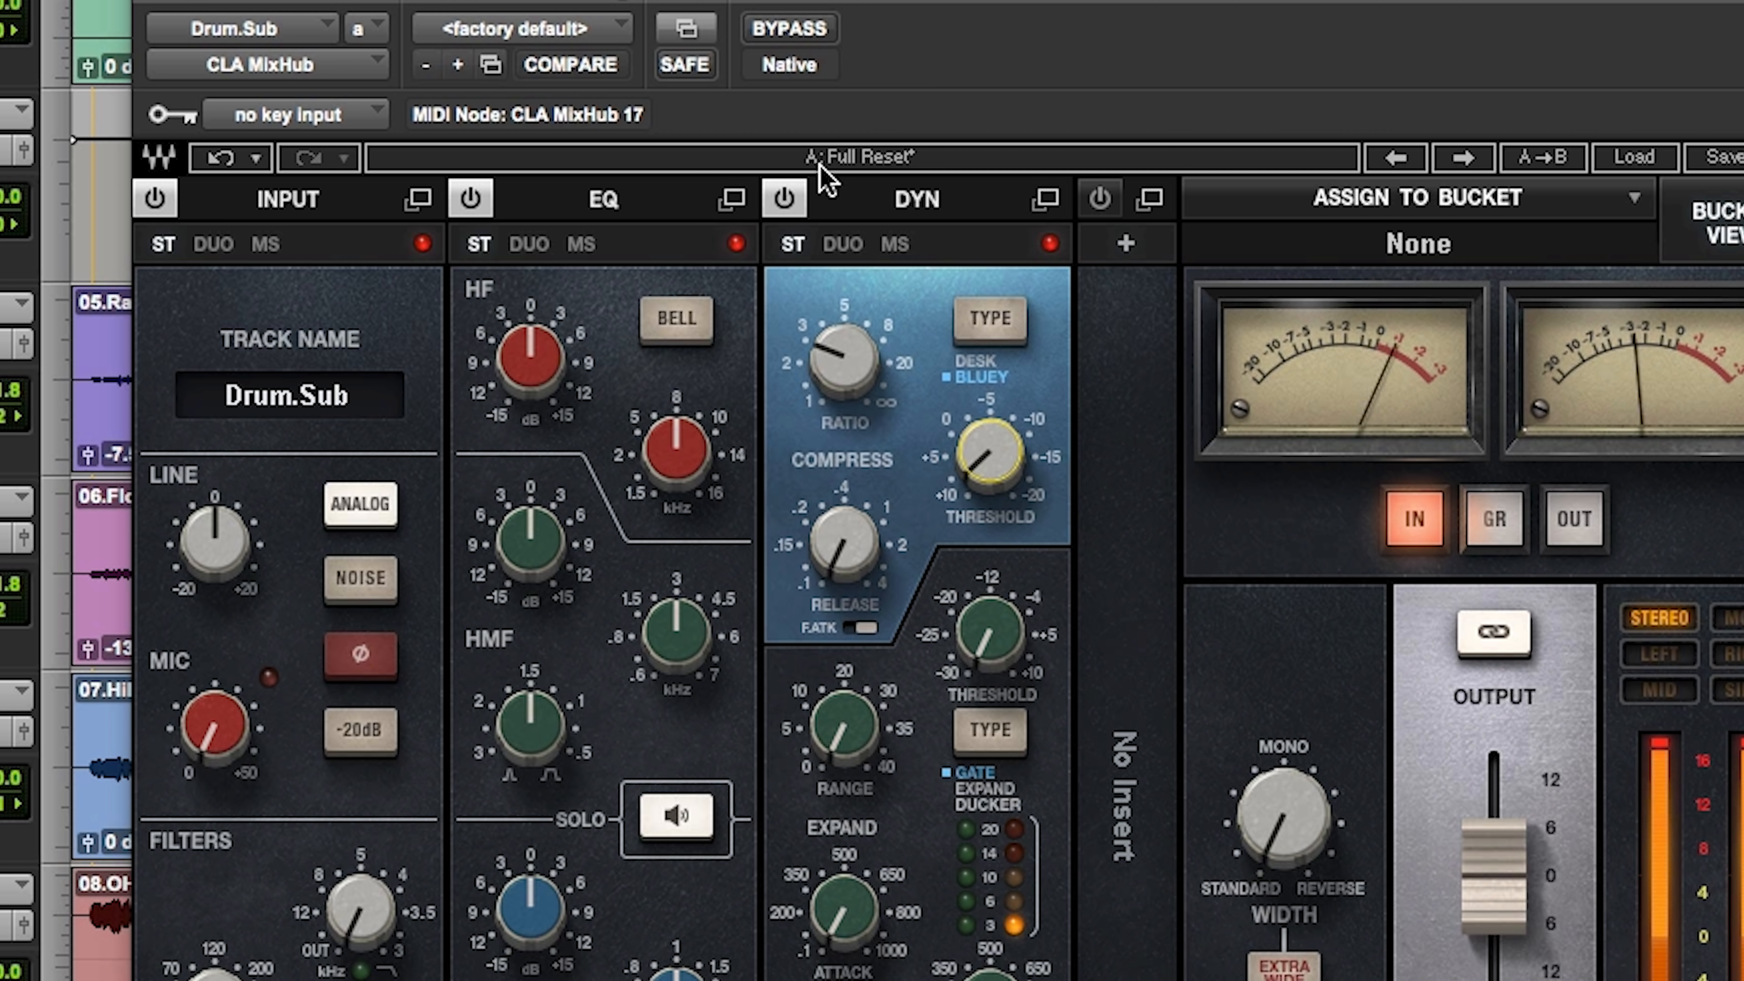
pyautogui.click(819, 27)
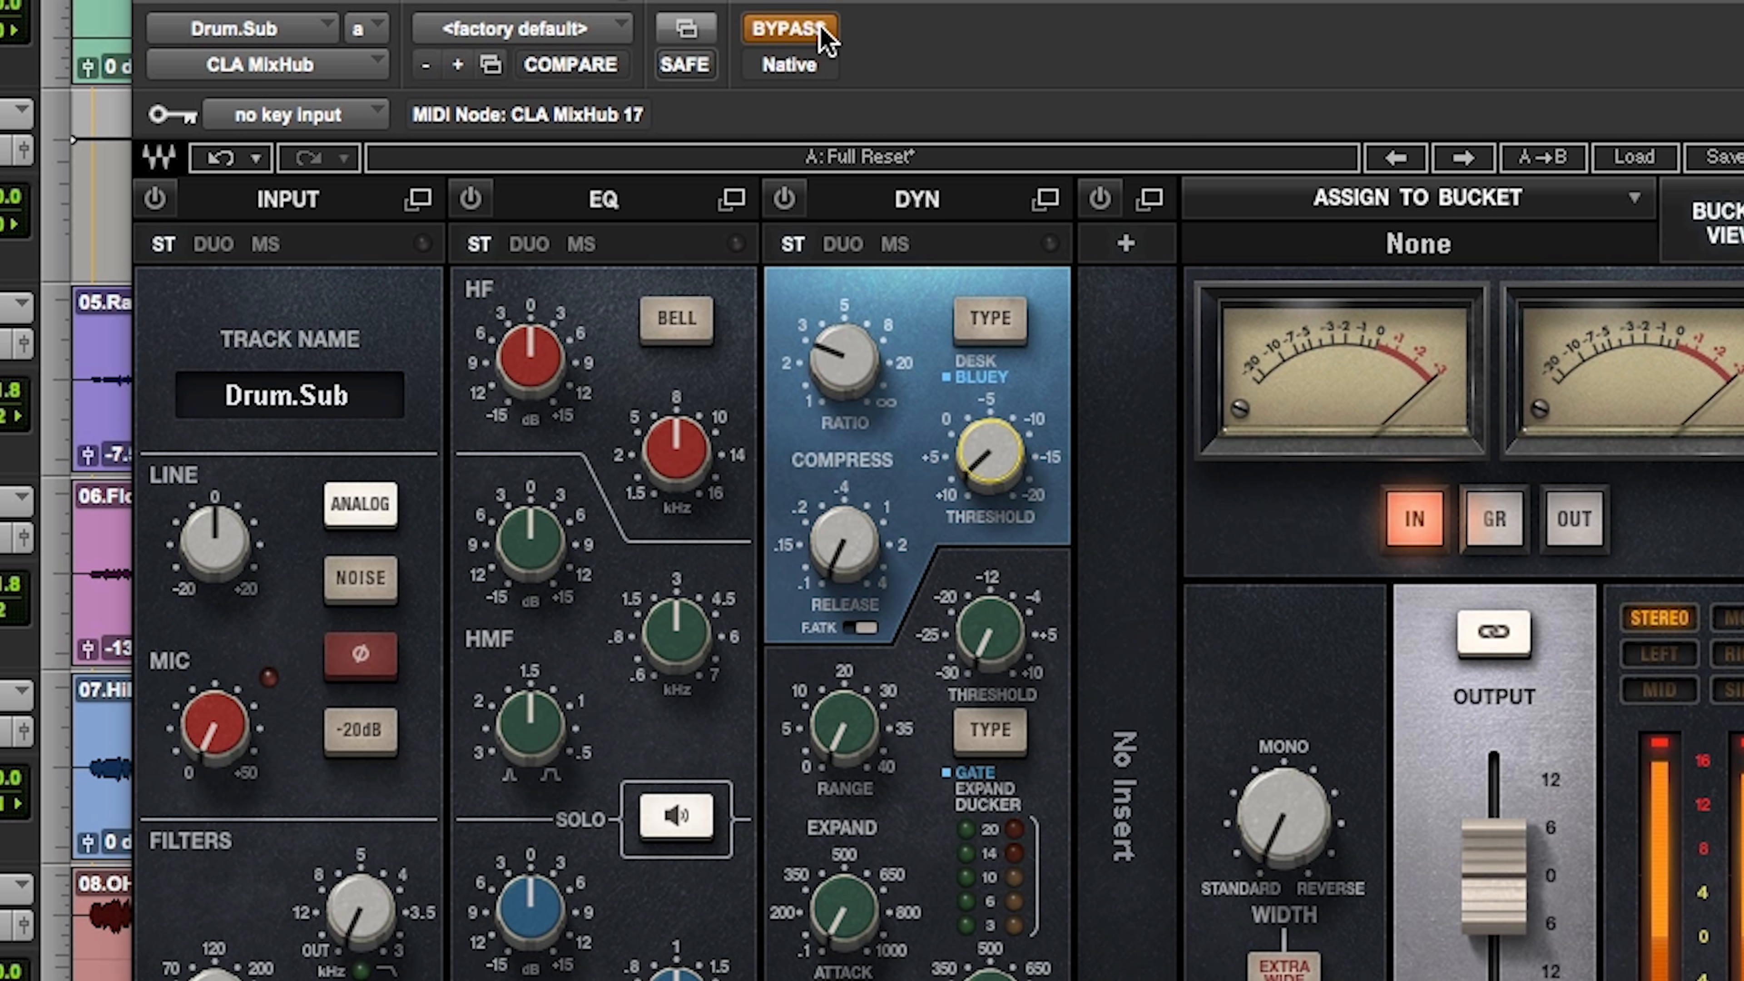
pyautogui.click(821, 29)
# Step: Switch the Drum.Sub compressor from Bluey to Desk type, readjust its threshold and compare with bypass
pyautogui.moveTo(987, 468); pyautogui.dragTo(987, 472)
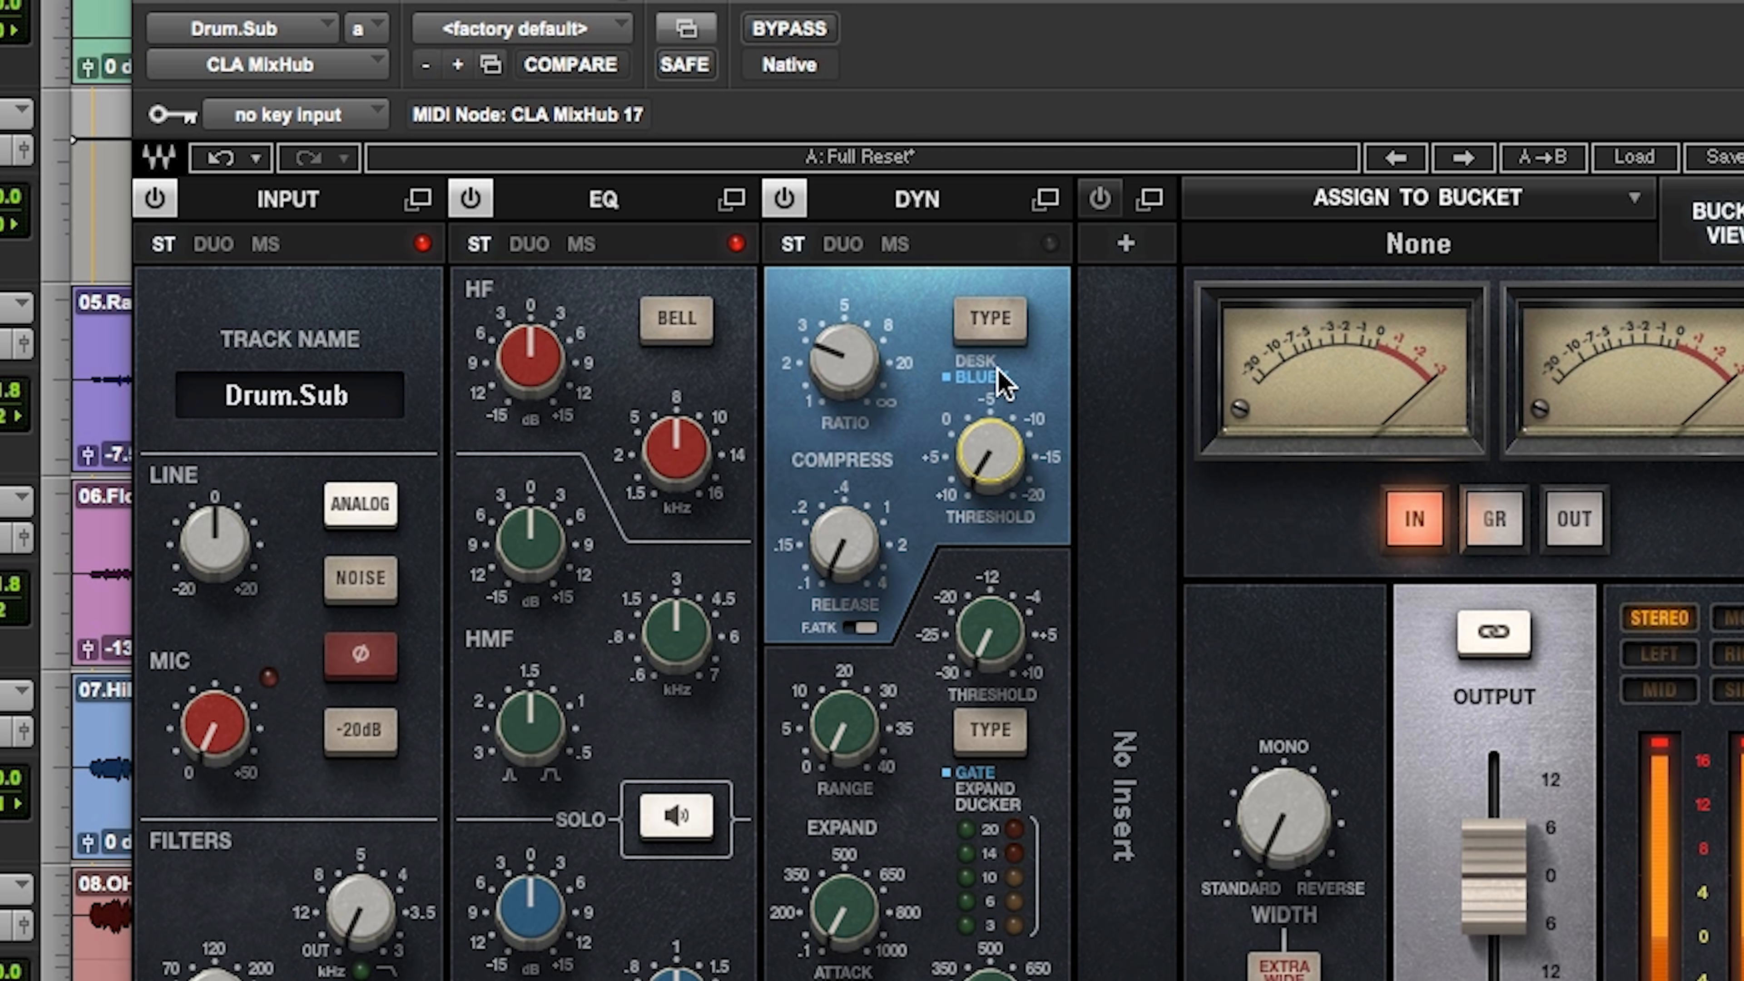
pyautogui.click(978, 364)
pyautogui.click(989, 323)
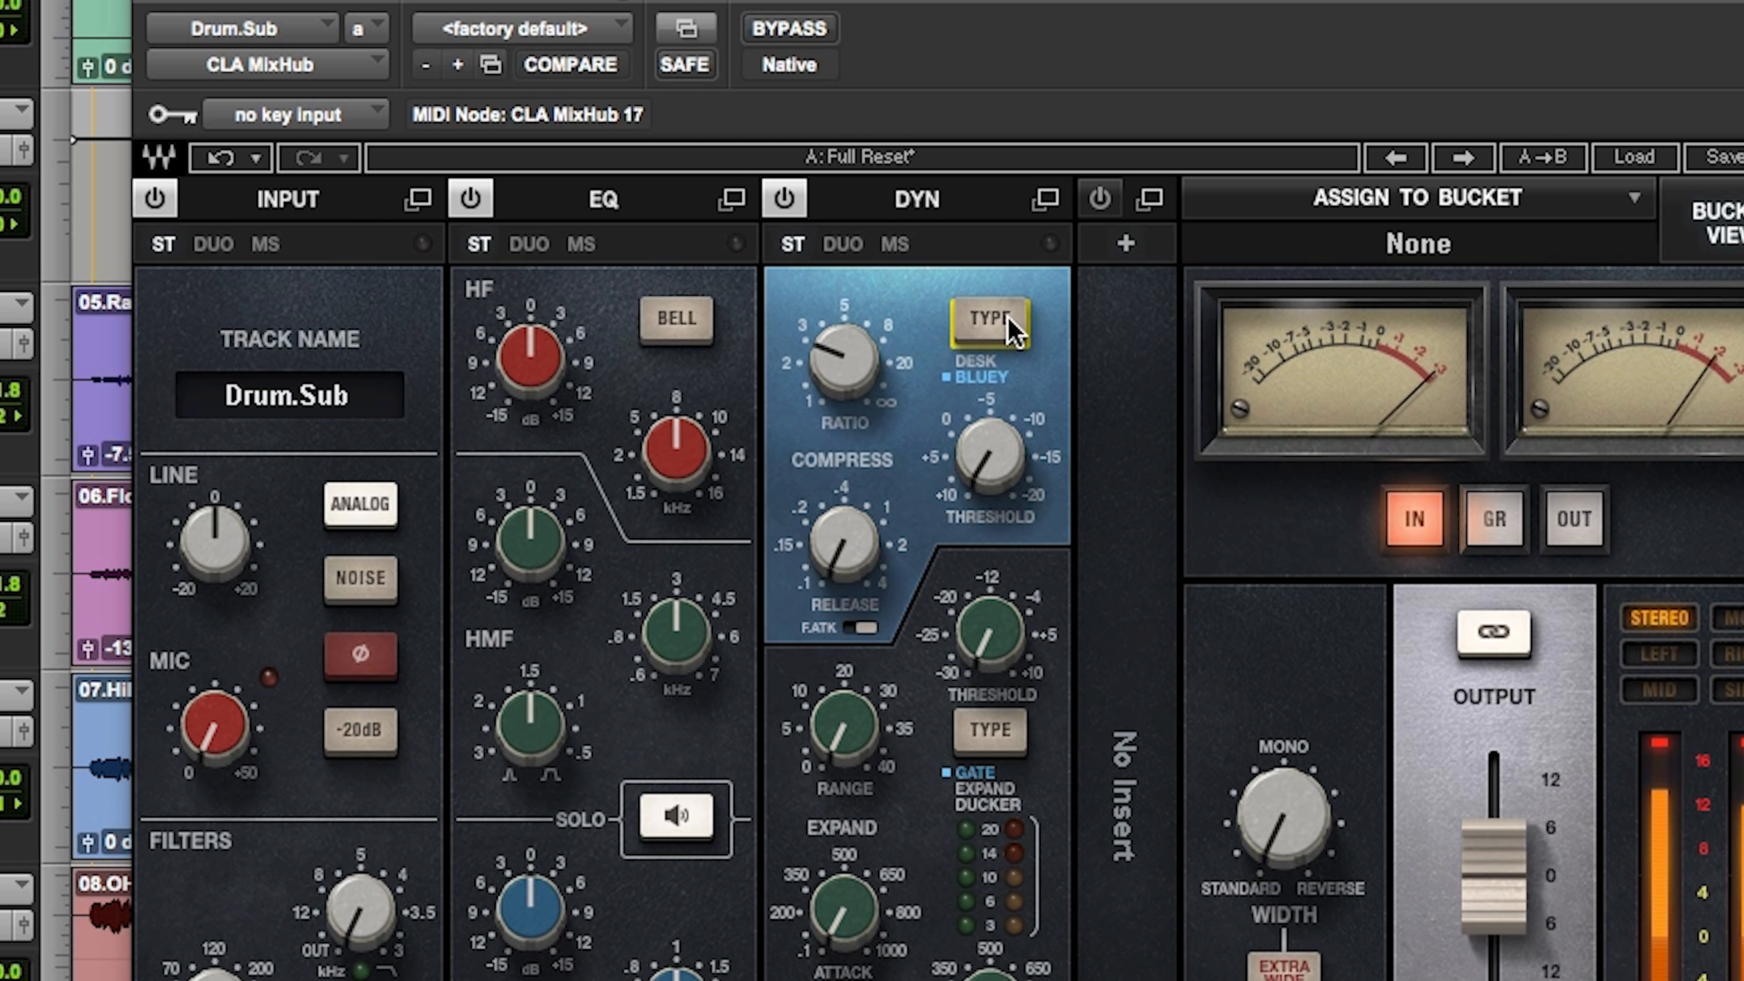
pyautogui.click(1009, 327)
pyautogui.moveTo(975, 512); pyautogui.dragTo(974, 474)
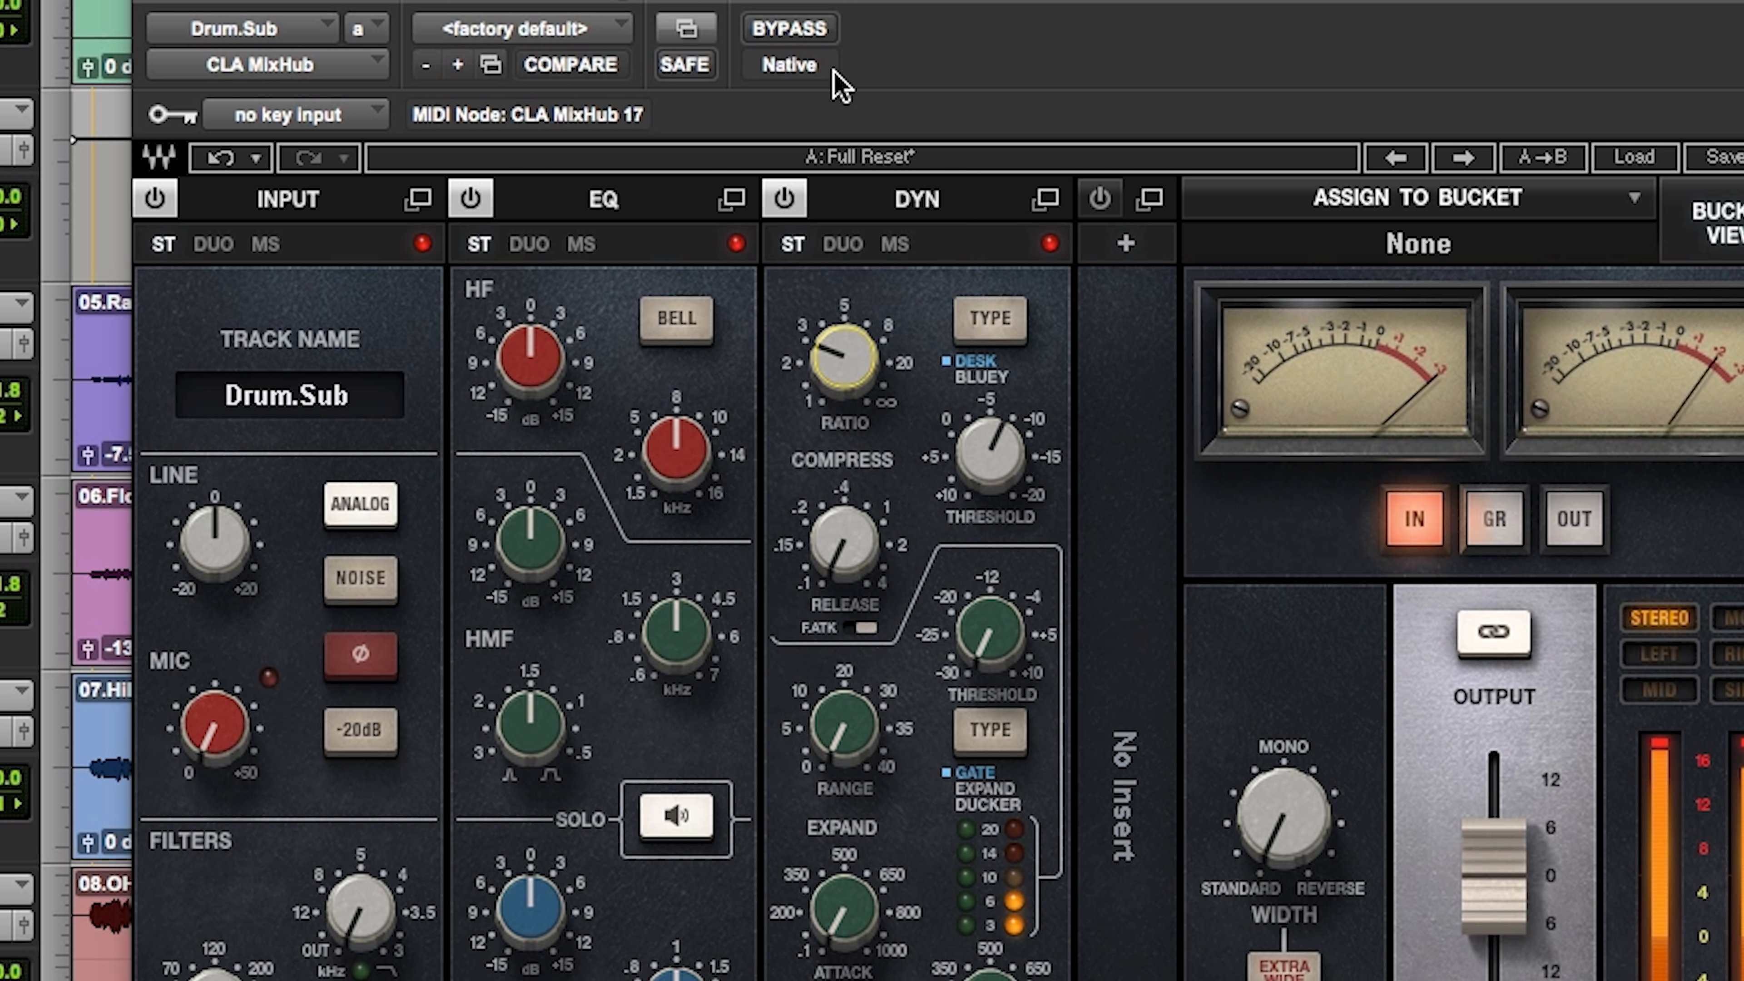
pyautogui.click(816, 31)
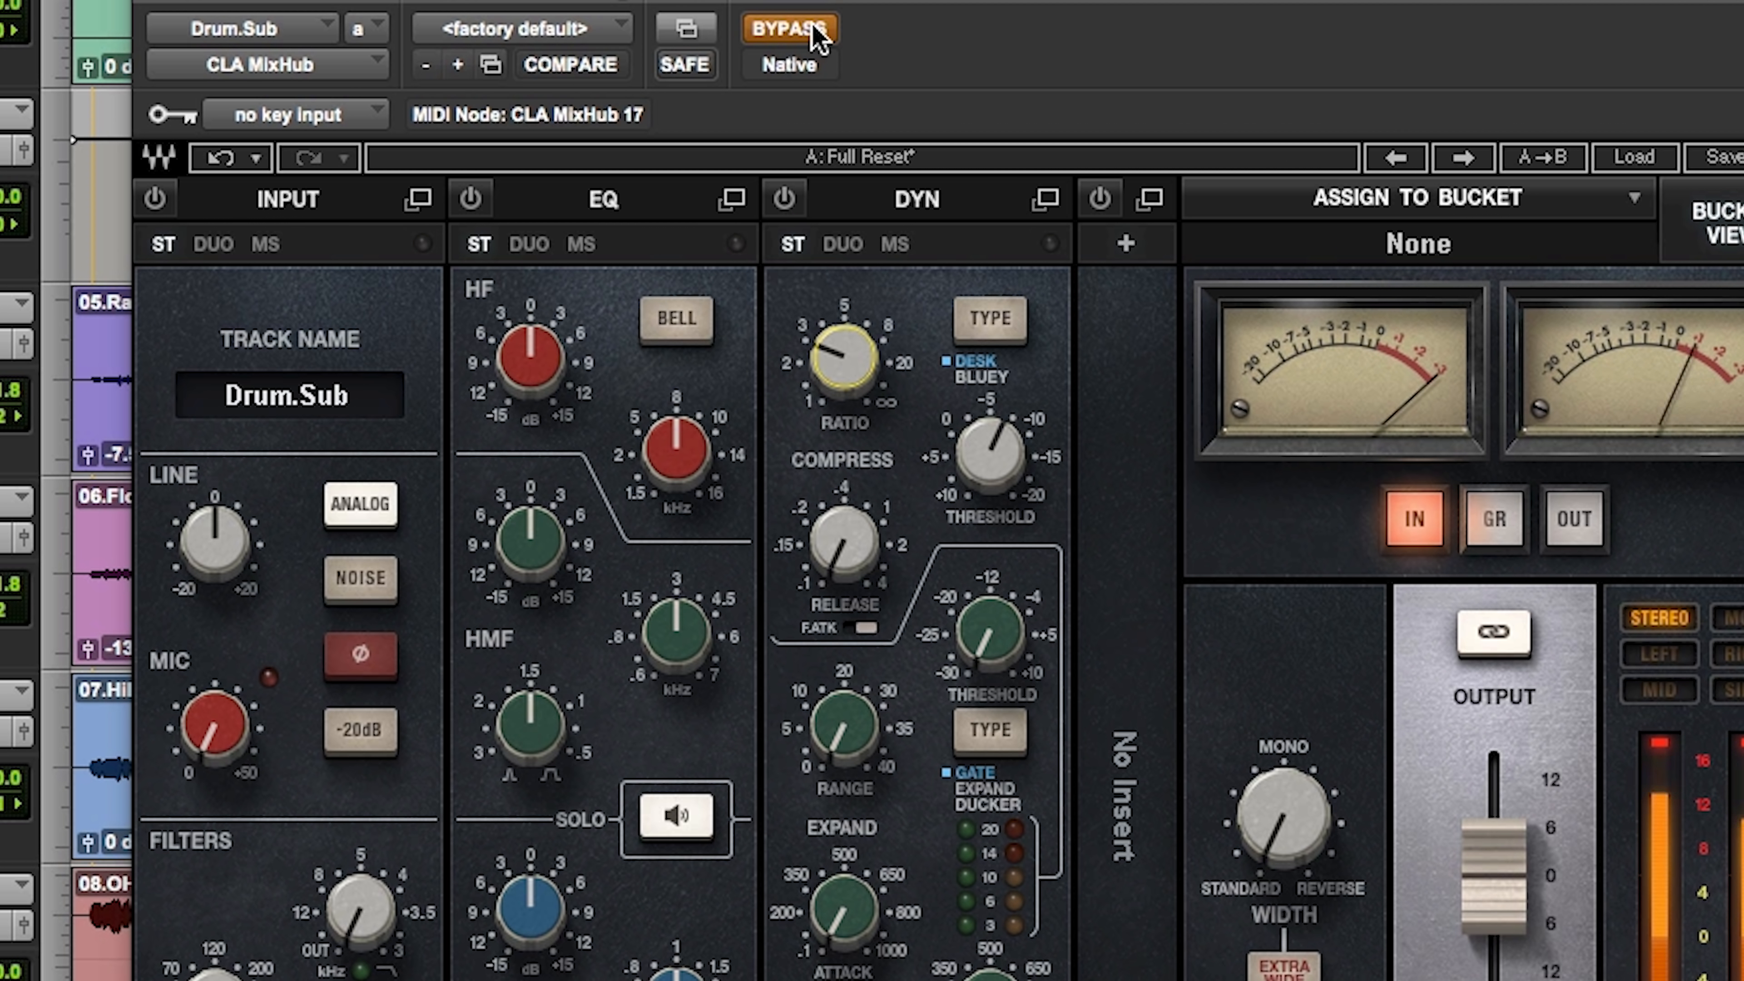
pyautogui.click(814, 29)
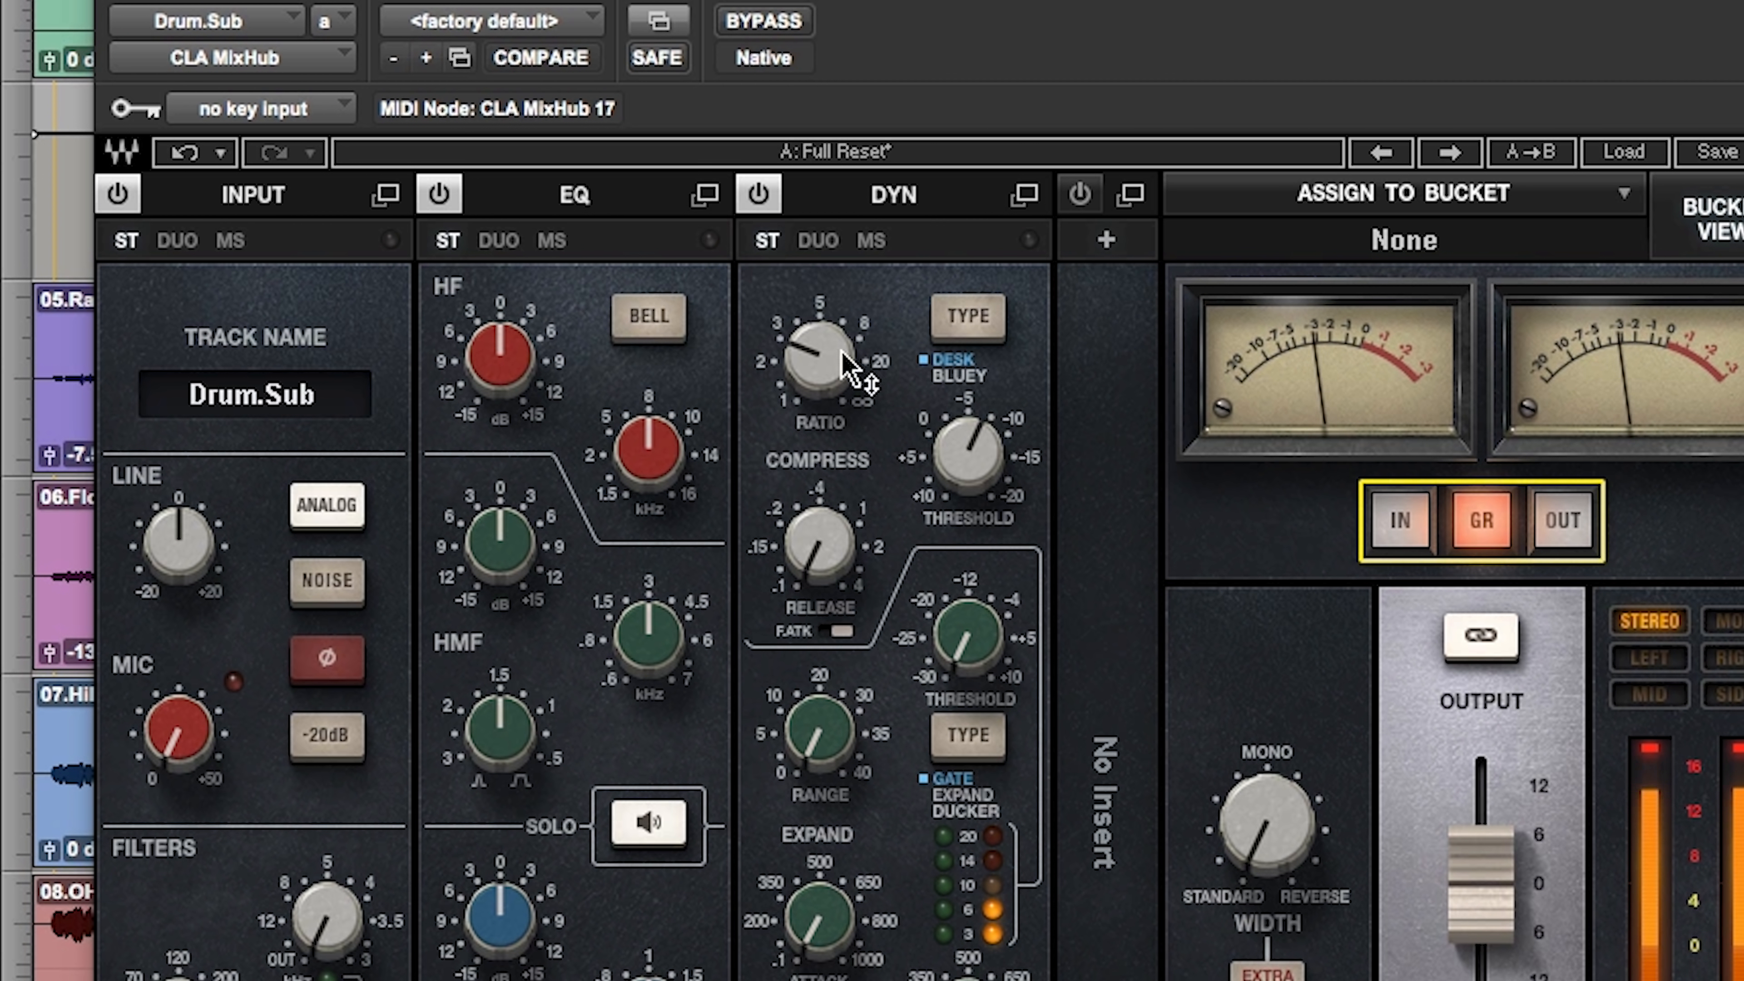
# Step: Raise the Drum.Sub compressor ratio to about 3:1, set its threshold to 2.00 and compare with bypass
pyautogui.click(834, 343)
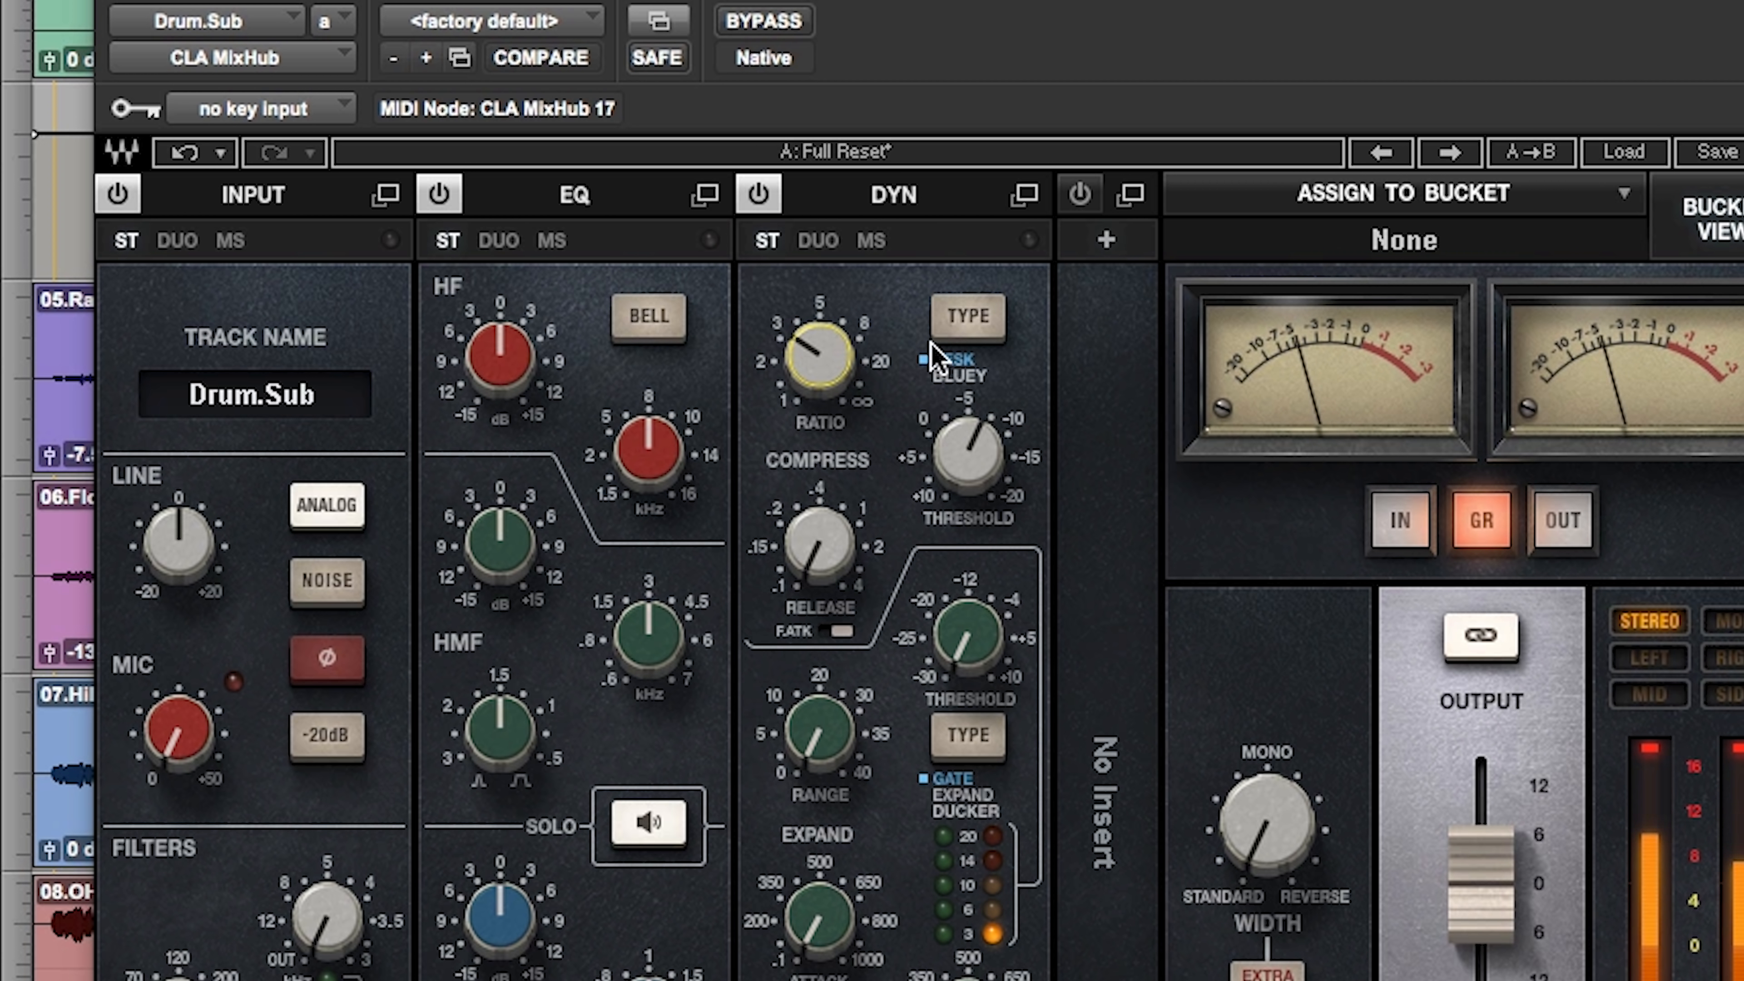
pyautogui.moveTo(968, 452); pyautogui.dragTo(968, 446)
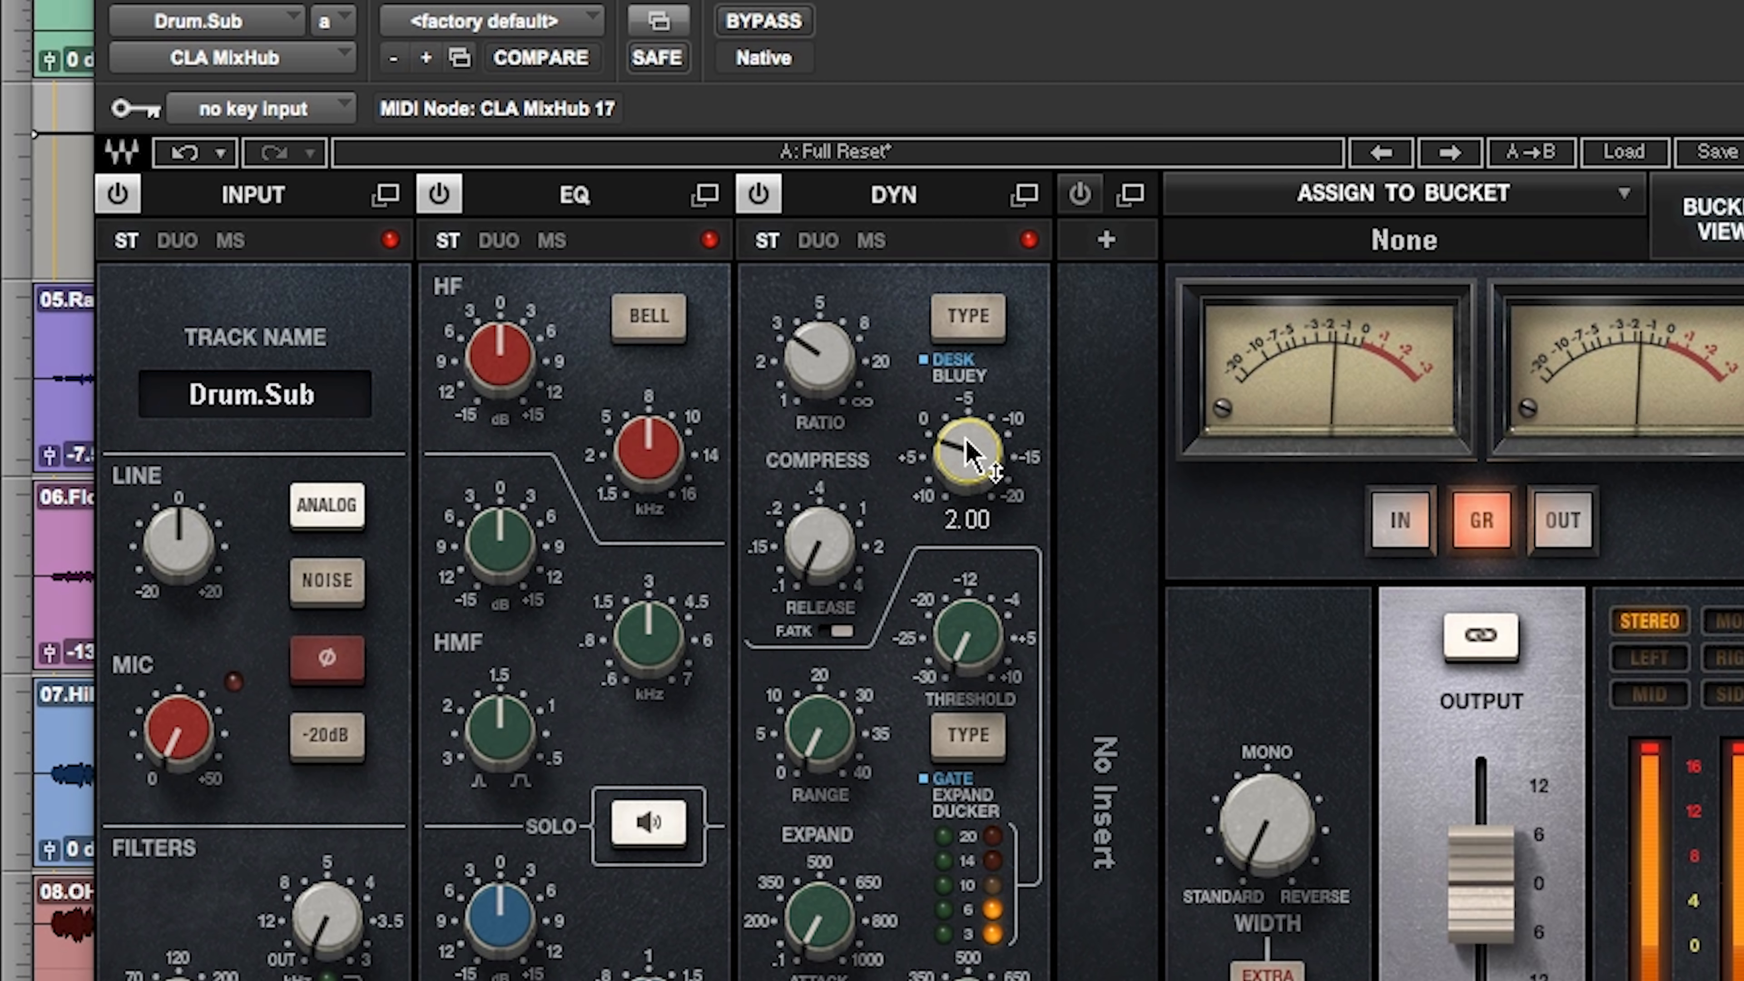
pyautogui.click(772, 24)
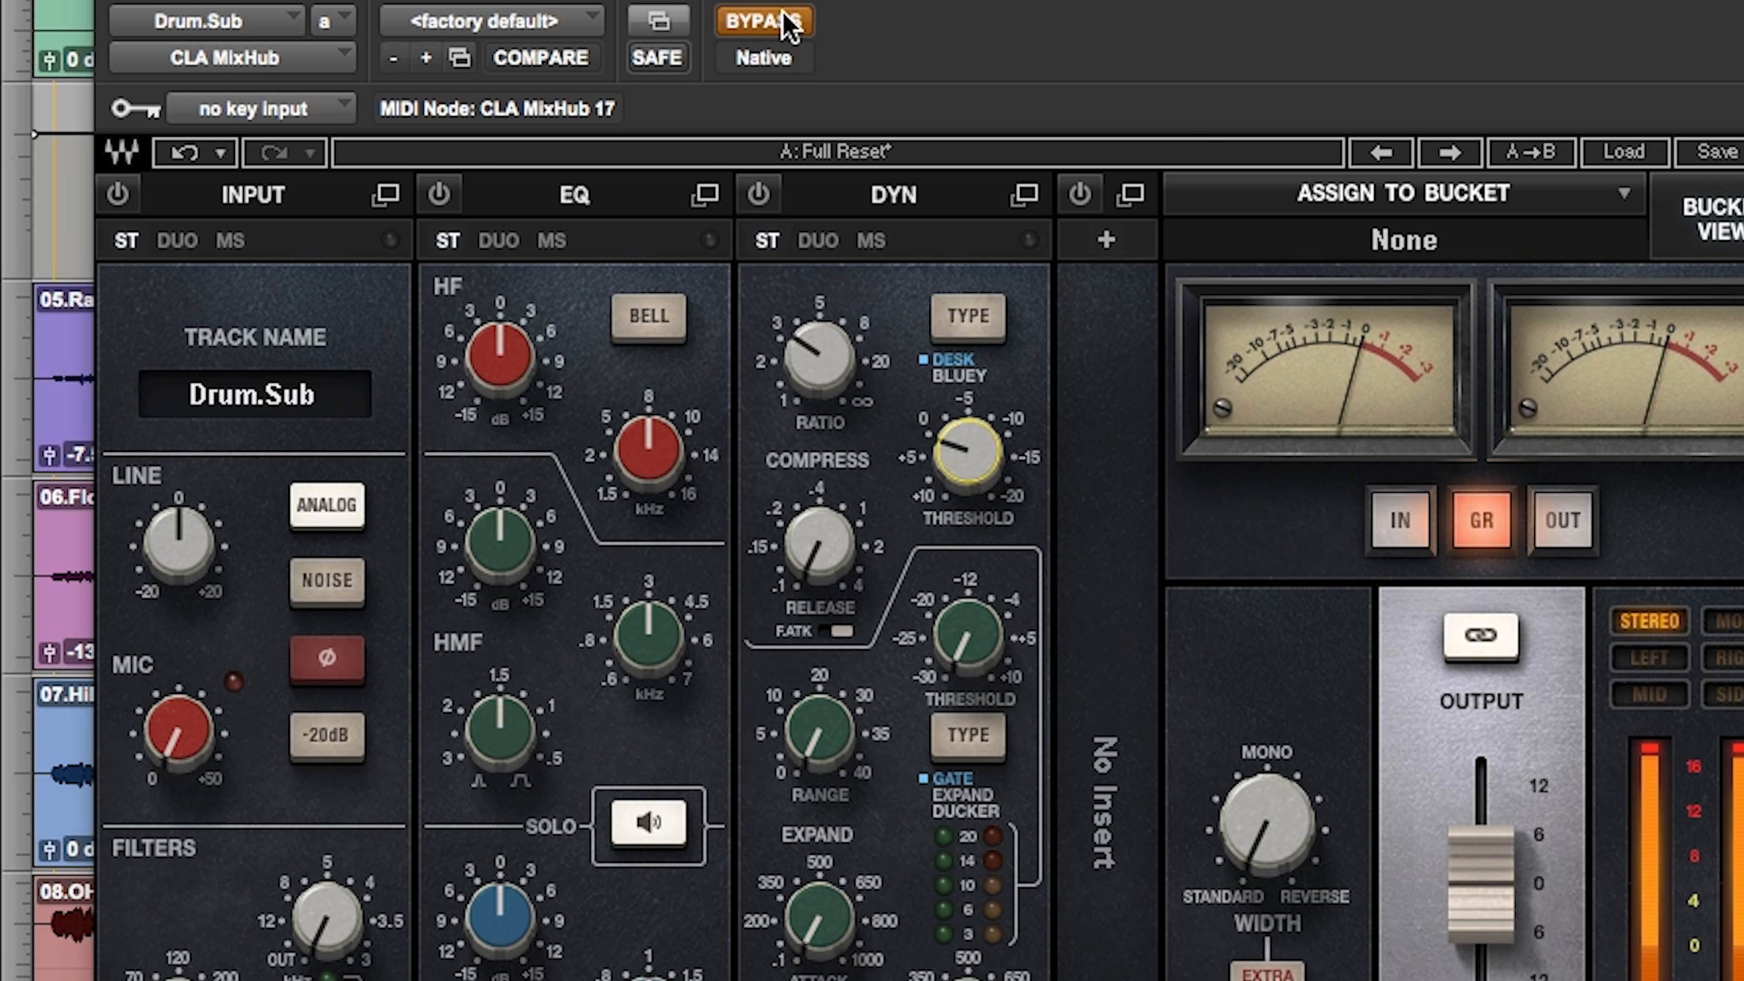
pyautogui.click(786, 17)
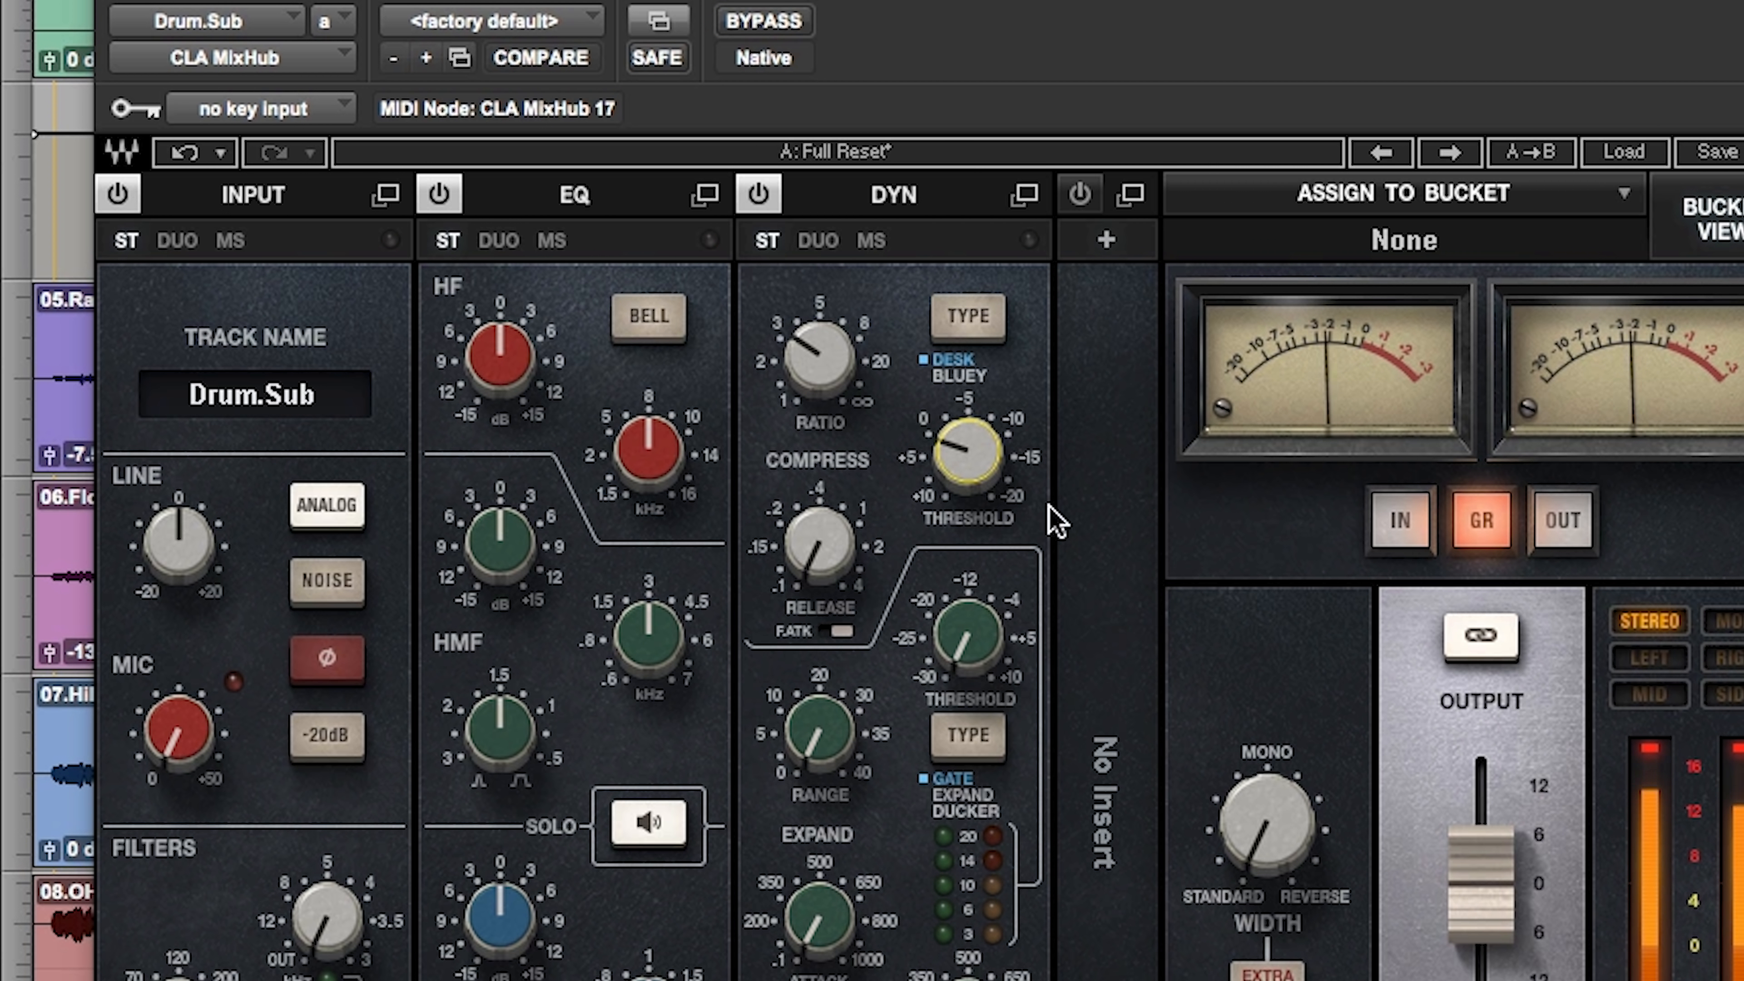
# Step: Ease the Drum.Sub compressor threshold to about 4.2 and compare the result with bypass
pyautogui.moveTo(965, 458); pyautogui.dragTo(965, 445)
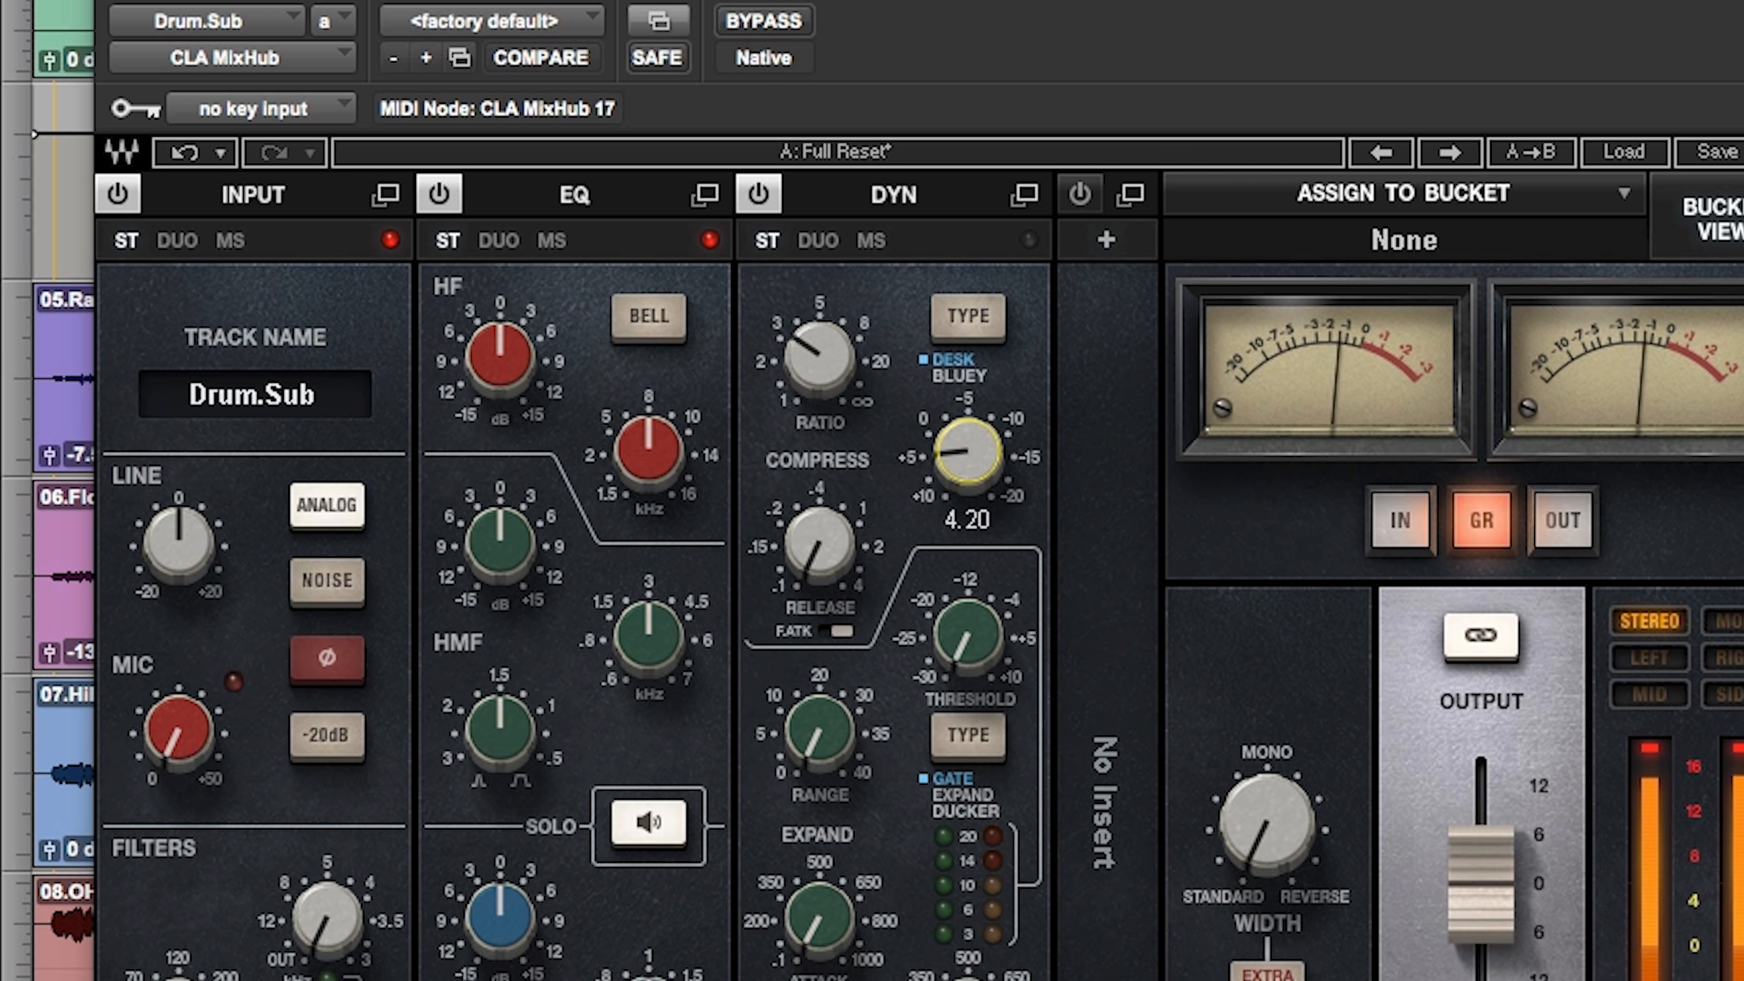
pyautogui.moveTo(958, 442); pyautogui.dragTo(958, 444)
pyautogui.click(788, 25)
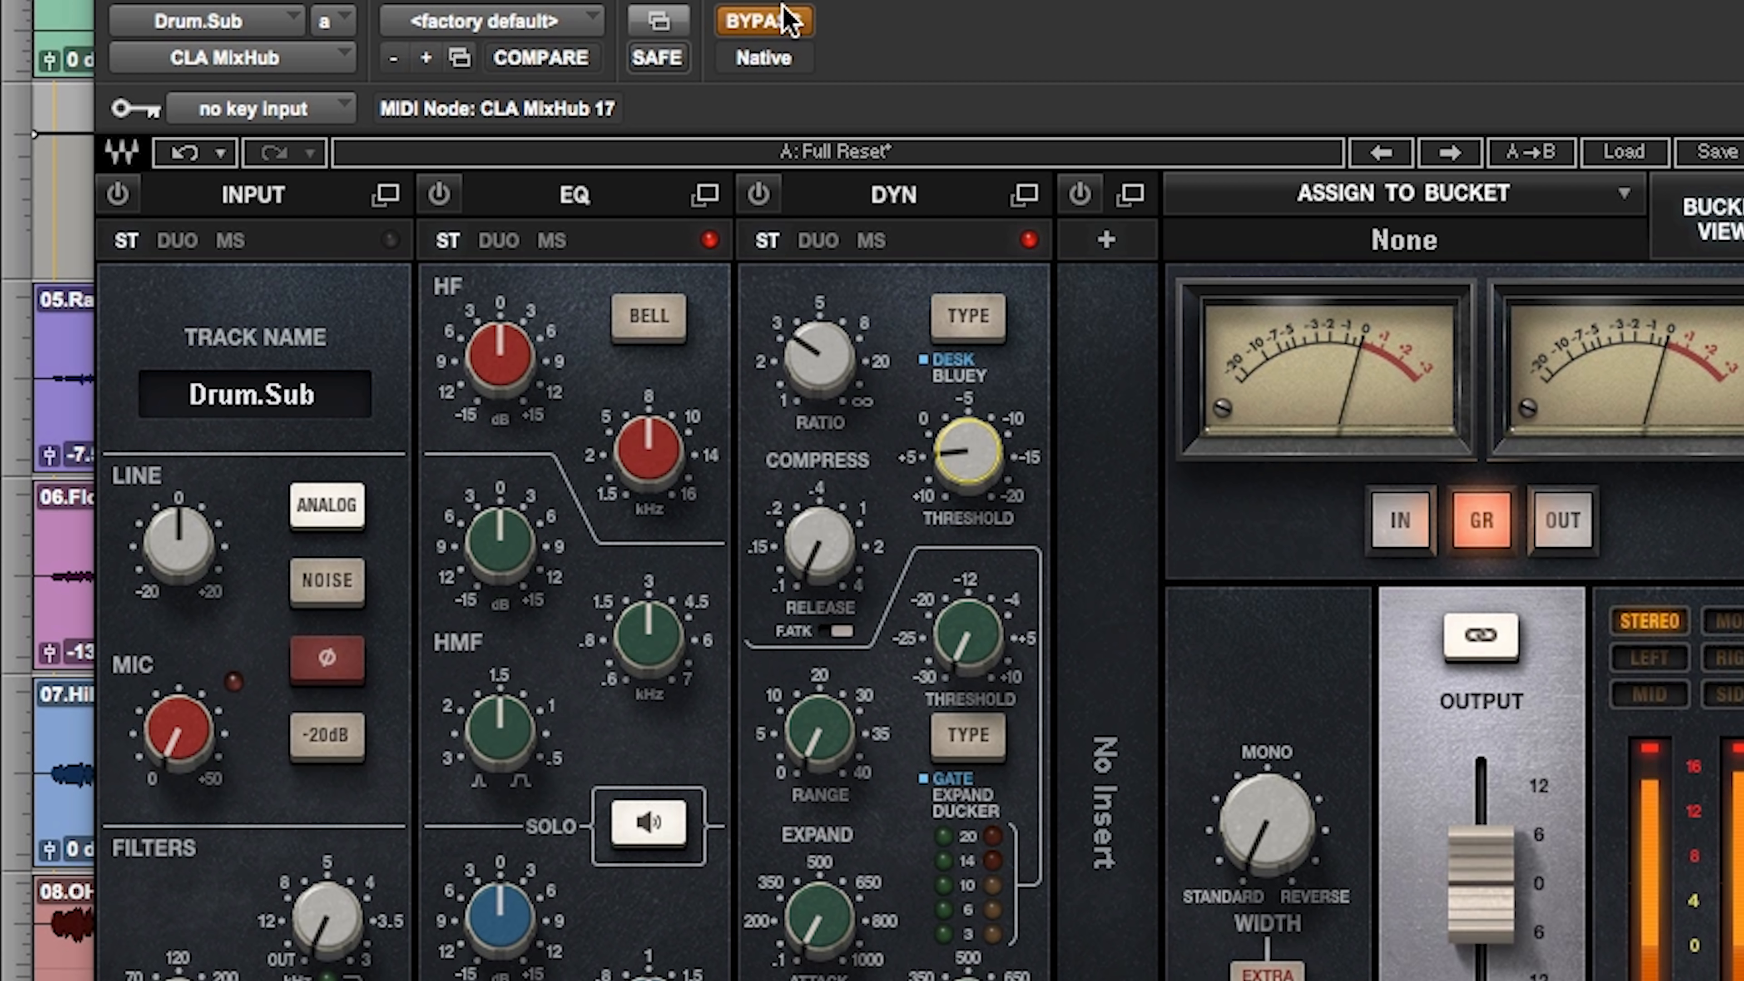
pyautogui.click(782, 8)
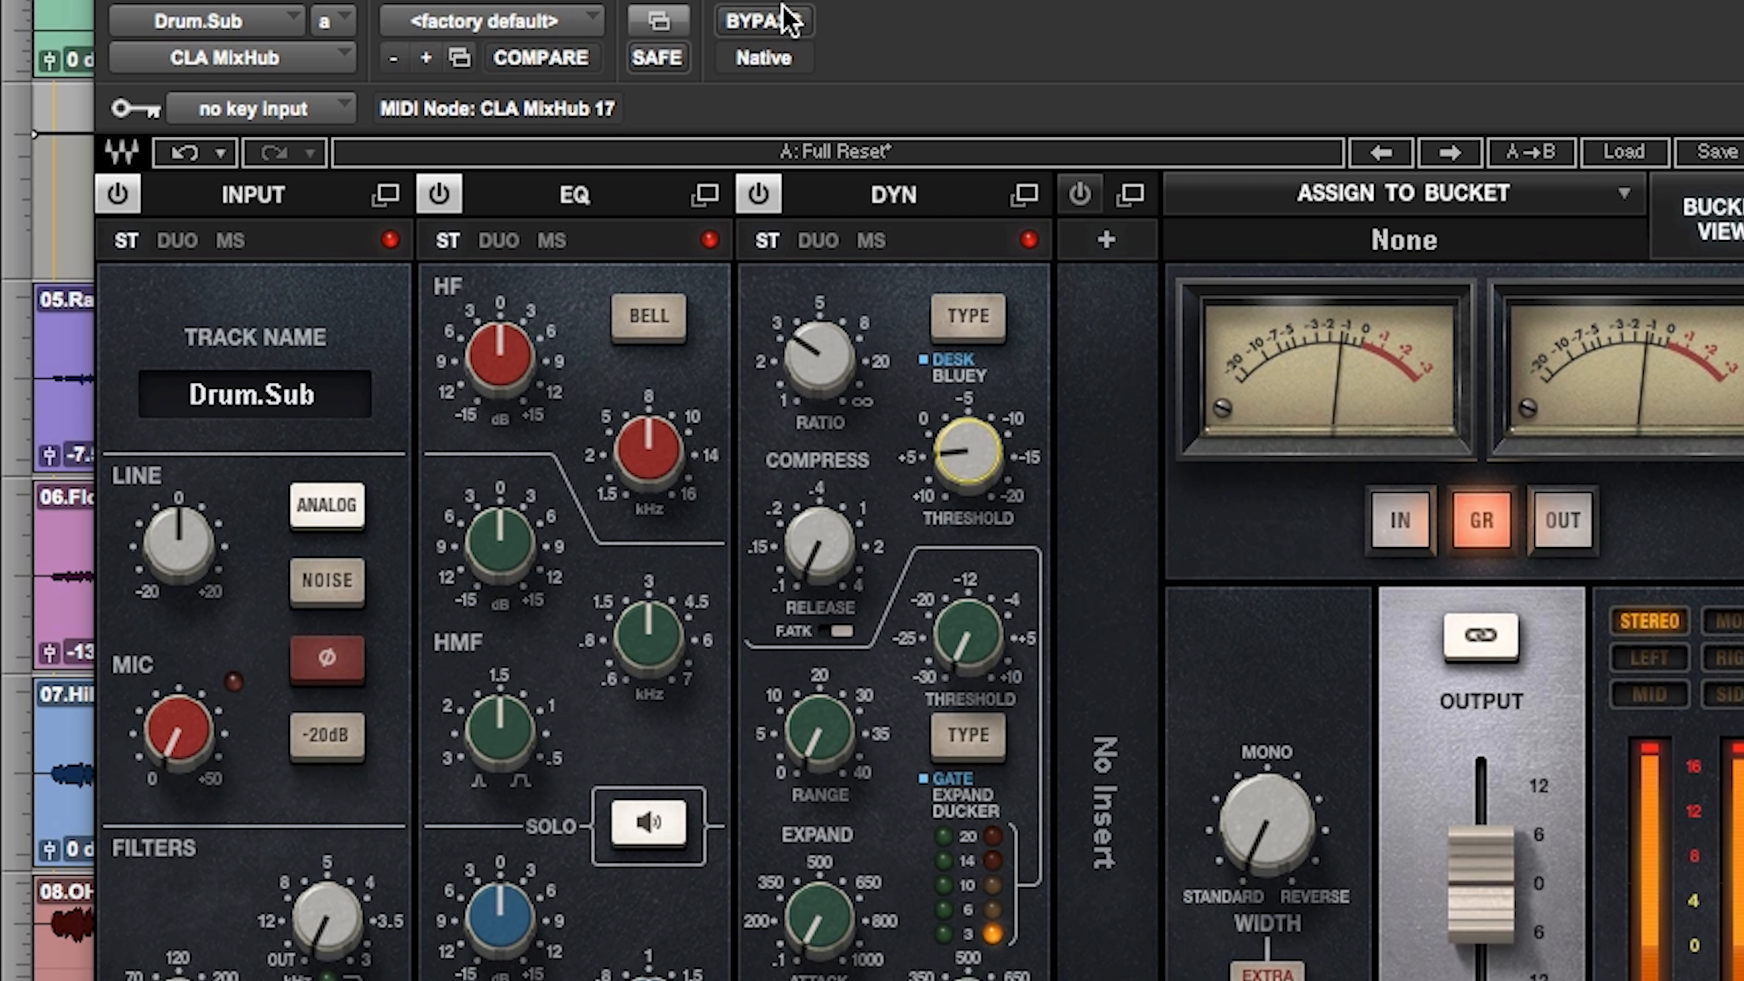
# Step: Raise the Drum.Sub compressor ratio slightly and set its threshold to 5.50
pyautogui.moveTo(940, 474); pyautogui.dragTo(940, 471)
pyautogui.moveTo(821, 353); pyautogui.dragTo(821, 350)
pyautogui.moveTo(975, 489); pyautogui.dragTo(975, 491)
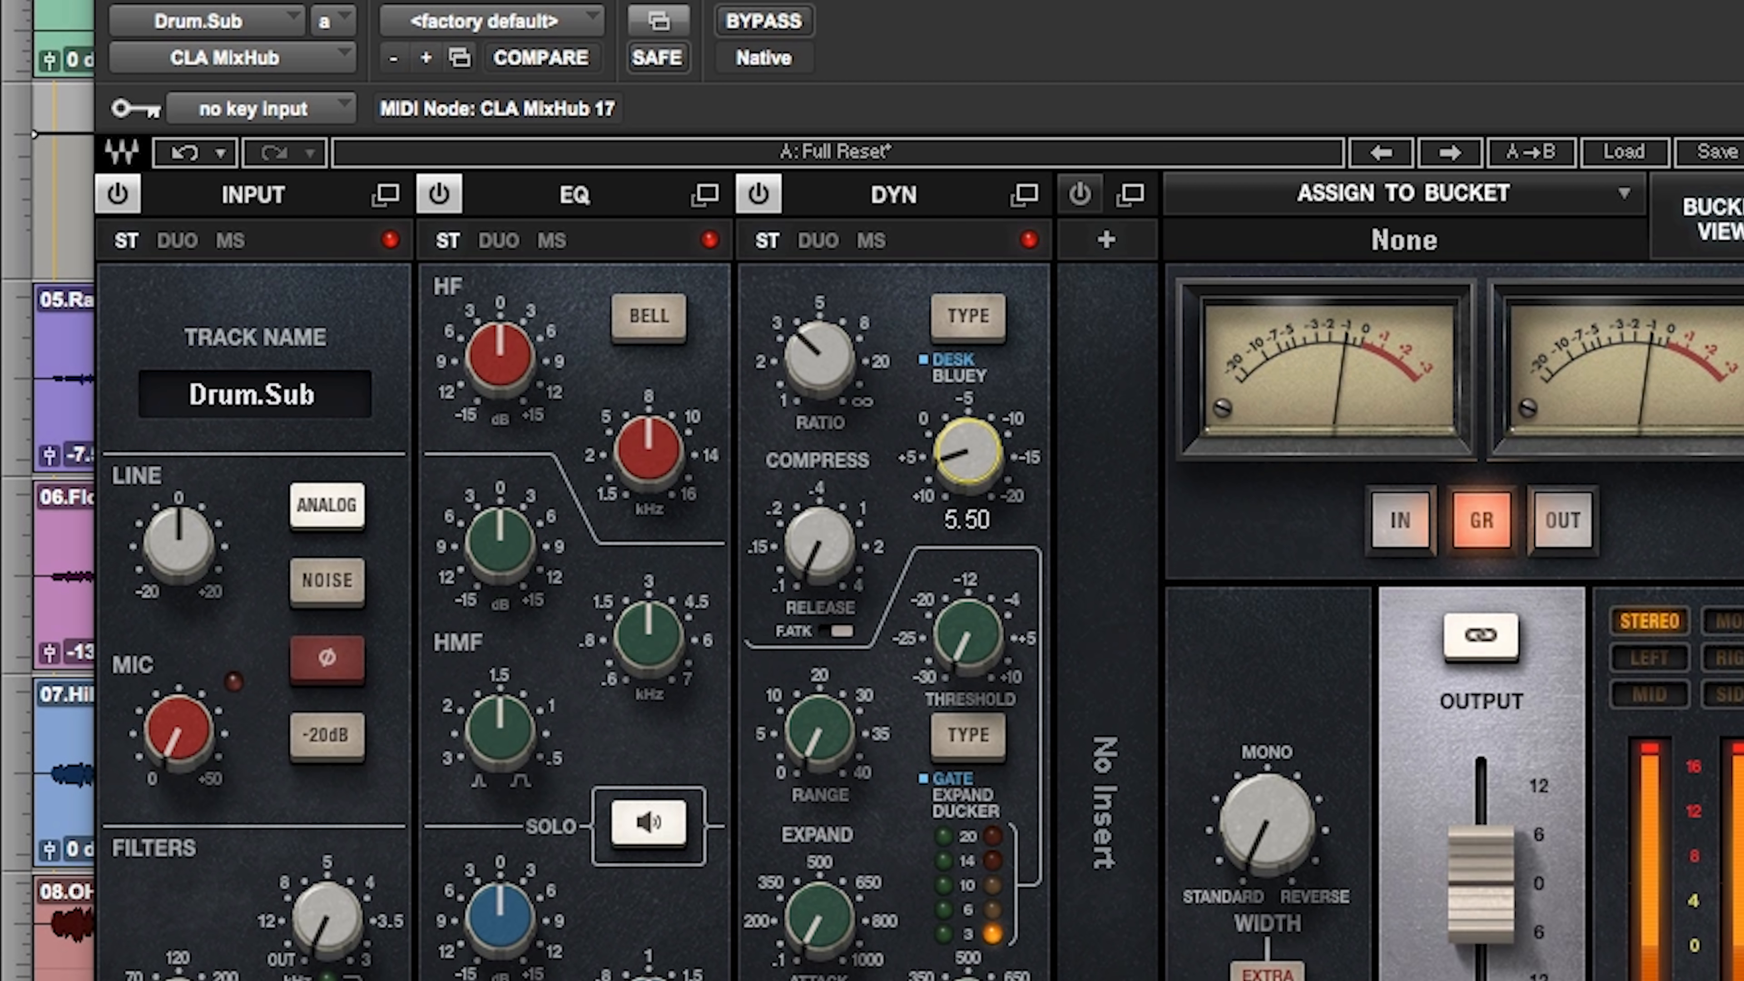
# Step: Leave the compressor release at 0.10, compare Drum.Sub with bypass and raise its Line input gain
pyautogui.moveTo(819, 543); pyautogui.dragTo(820, 543)
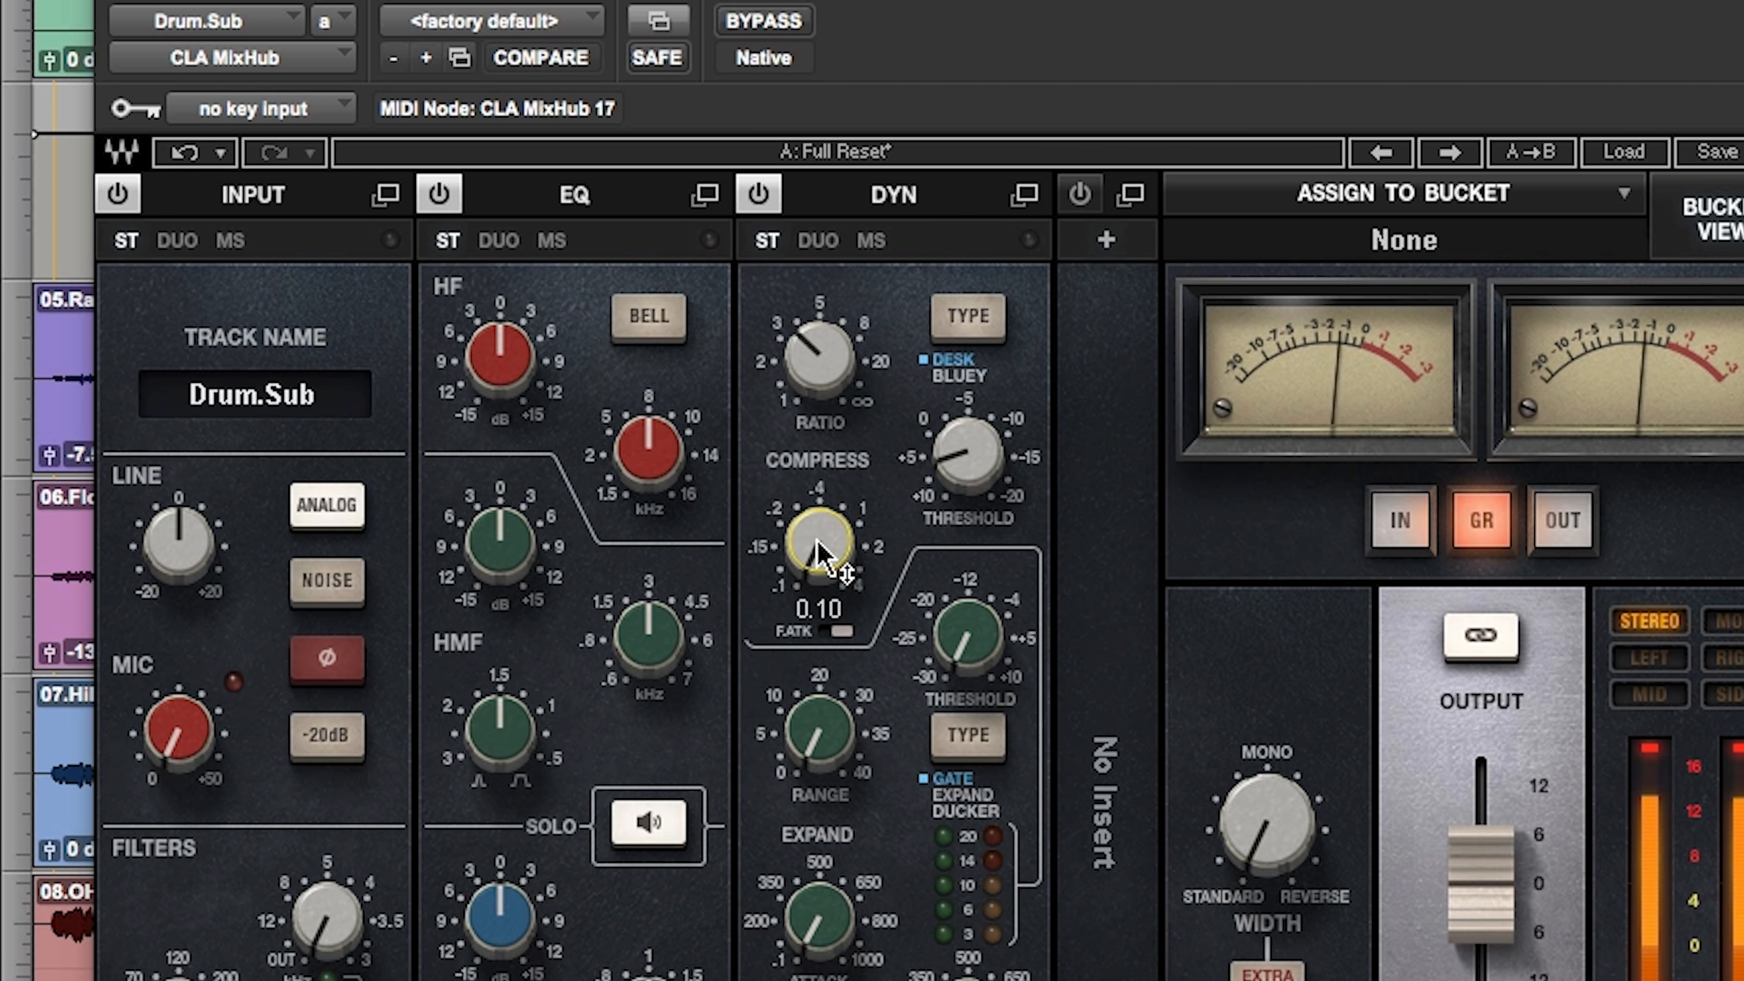
pyautogui.click(788, 28)
pyautogui.click(787, 28)
pyautogui.moveTo(222, 570); pyautogui.dragTo(222, 549)
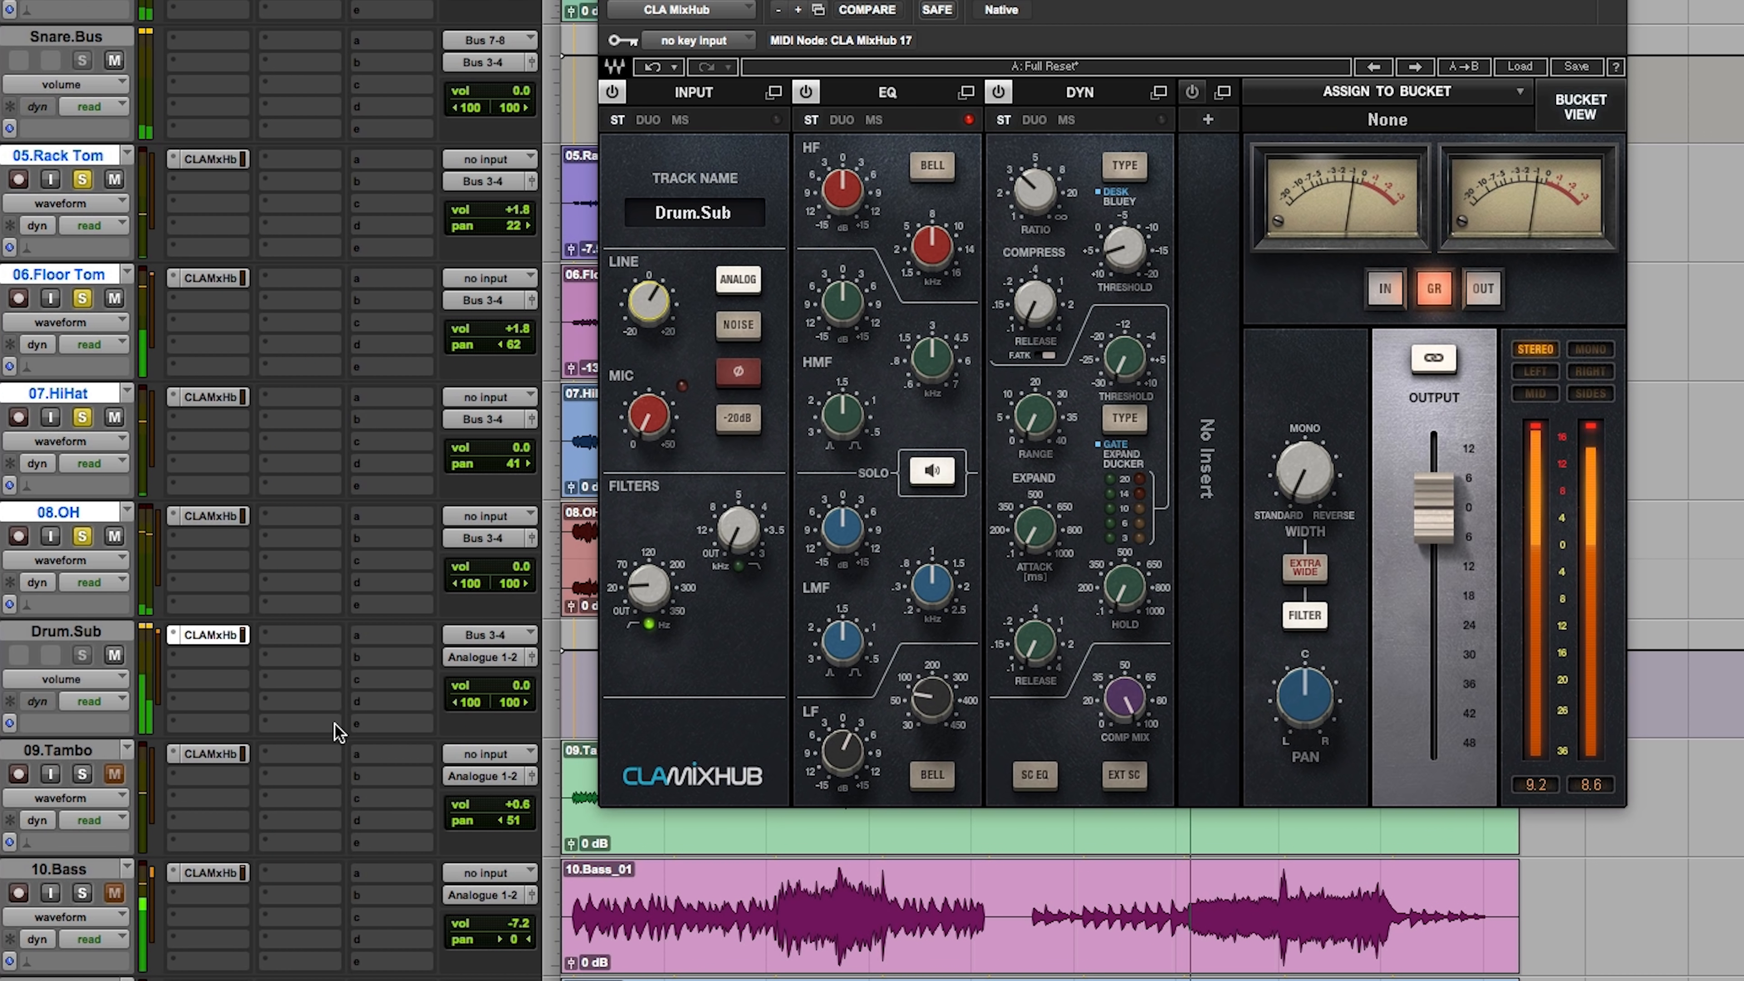
# Step: Raise the 10.Bass track volume to -2.6 dB and close the Drum.Sub plugin window
pyautogui.scroll(-3, 258, 752)
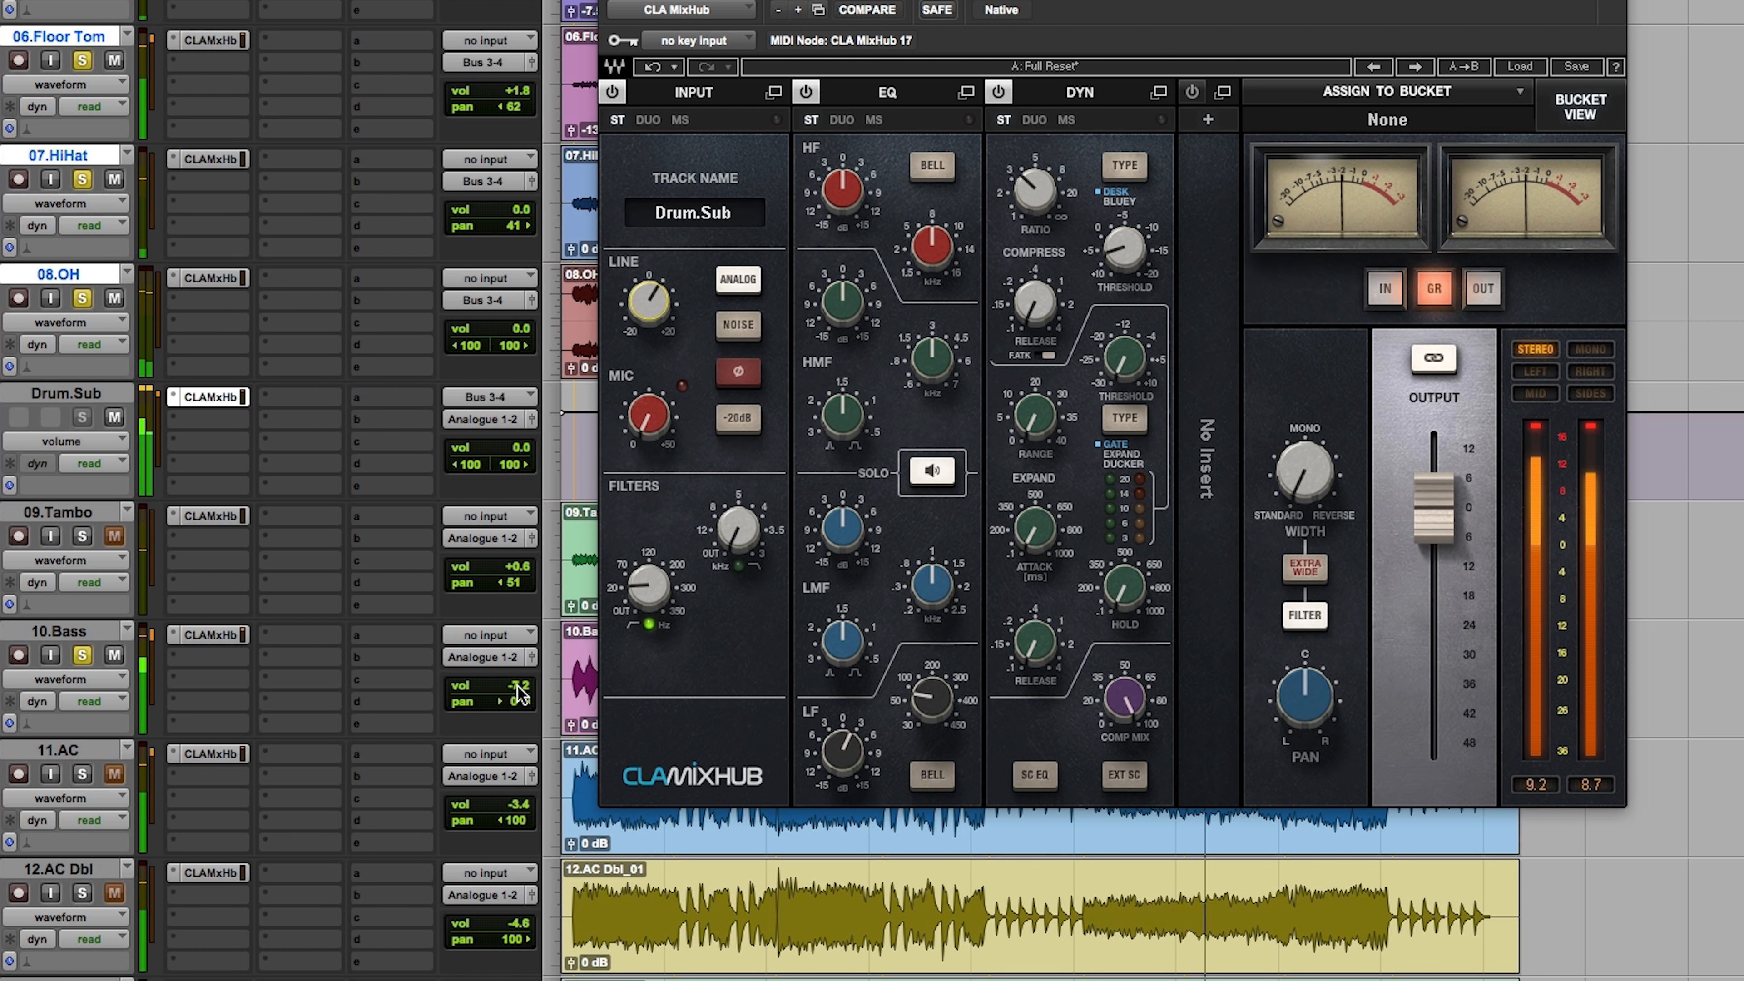
pyautogui.moveTo(518, 689); pyautogui.dragTo(524, 682)
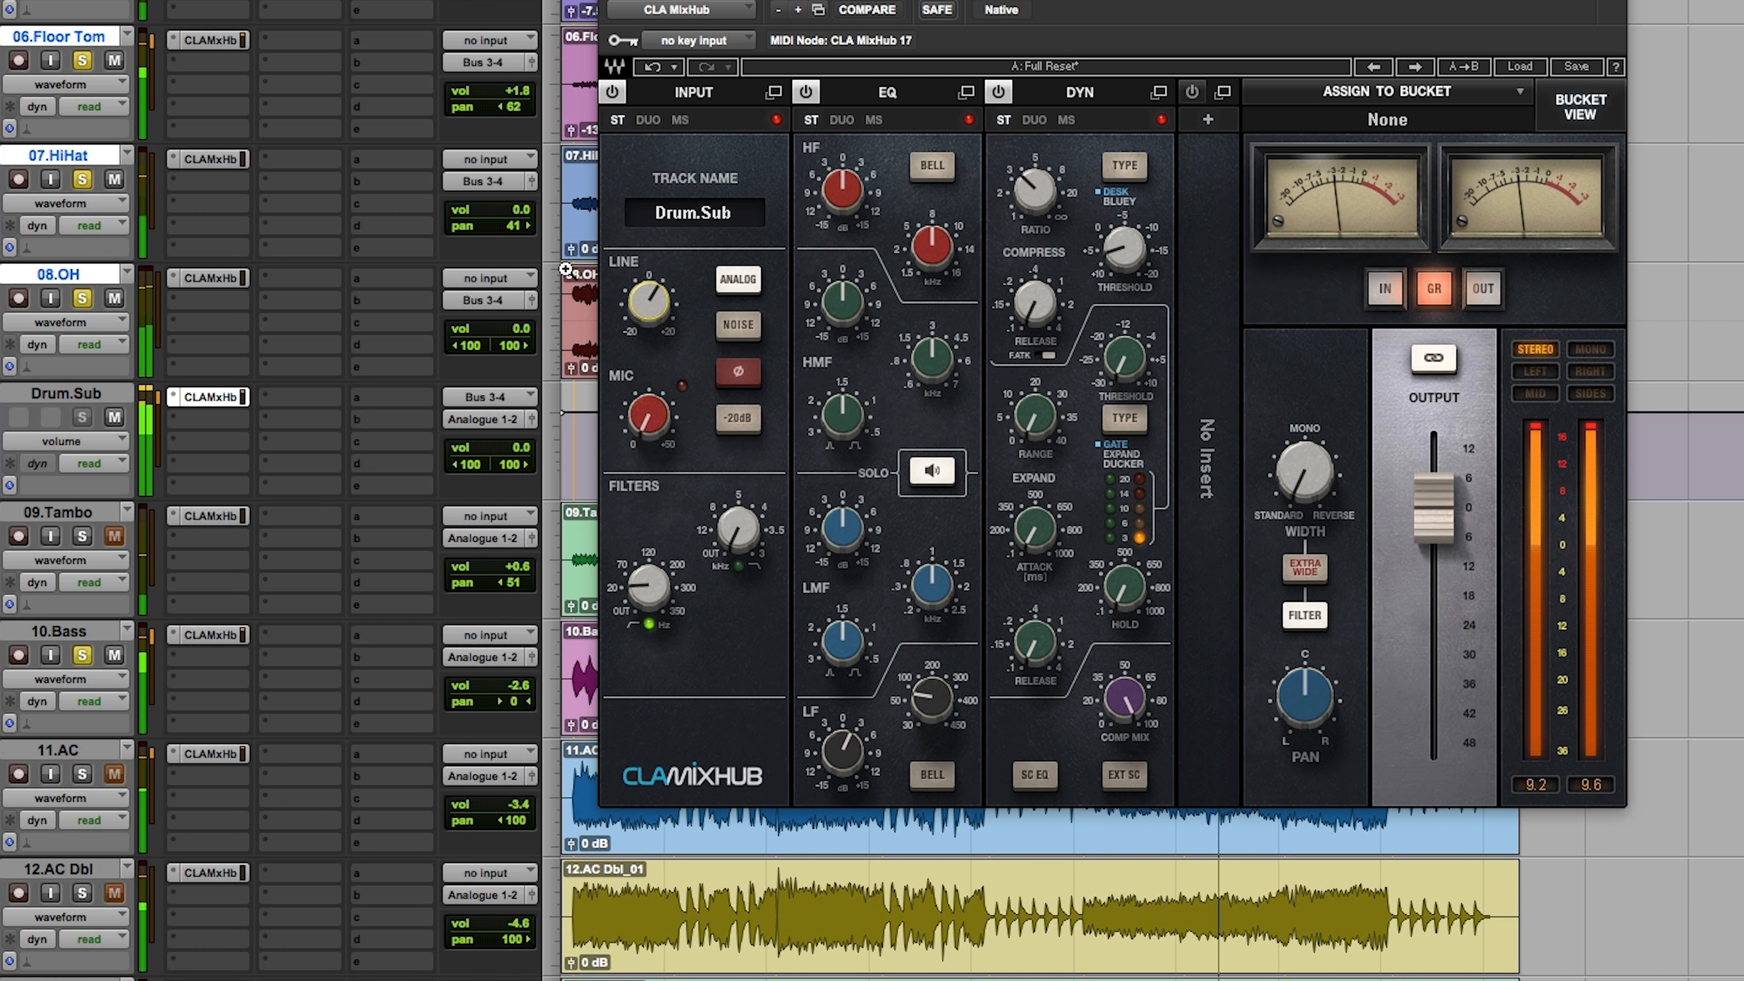
pyautogui.click(610, 0)
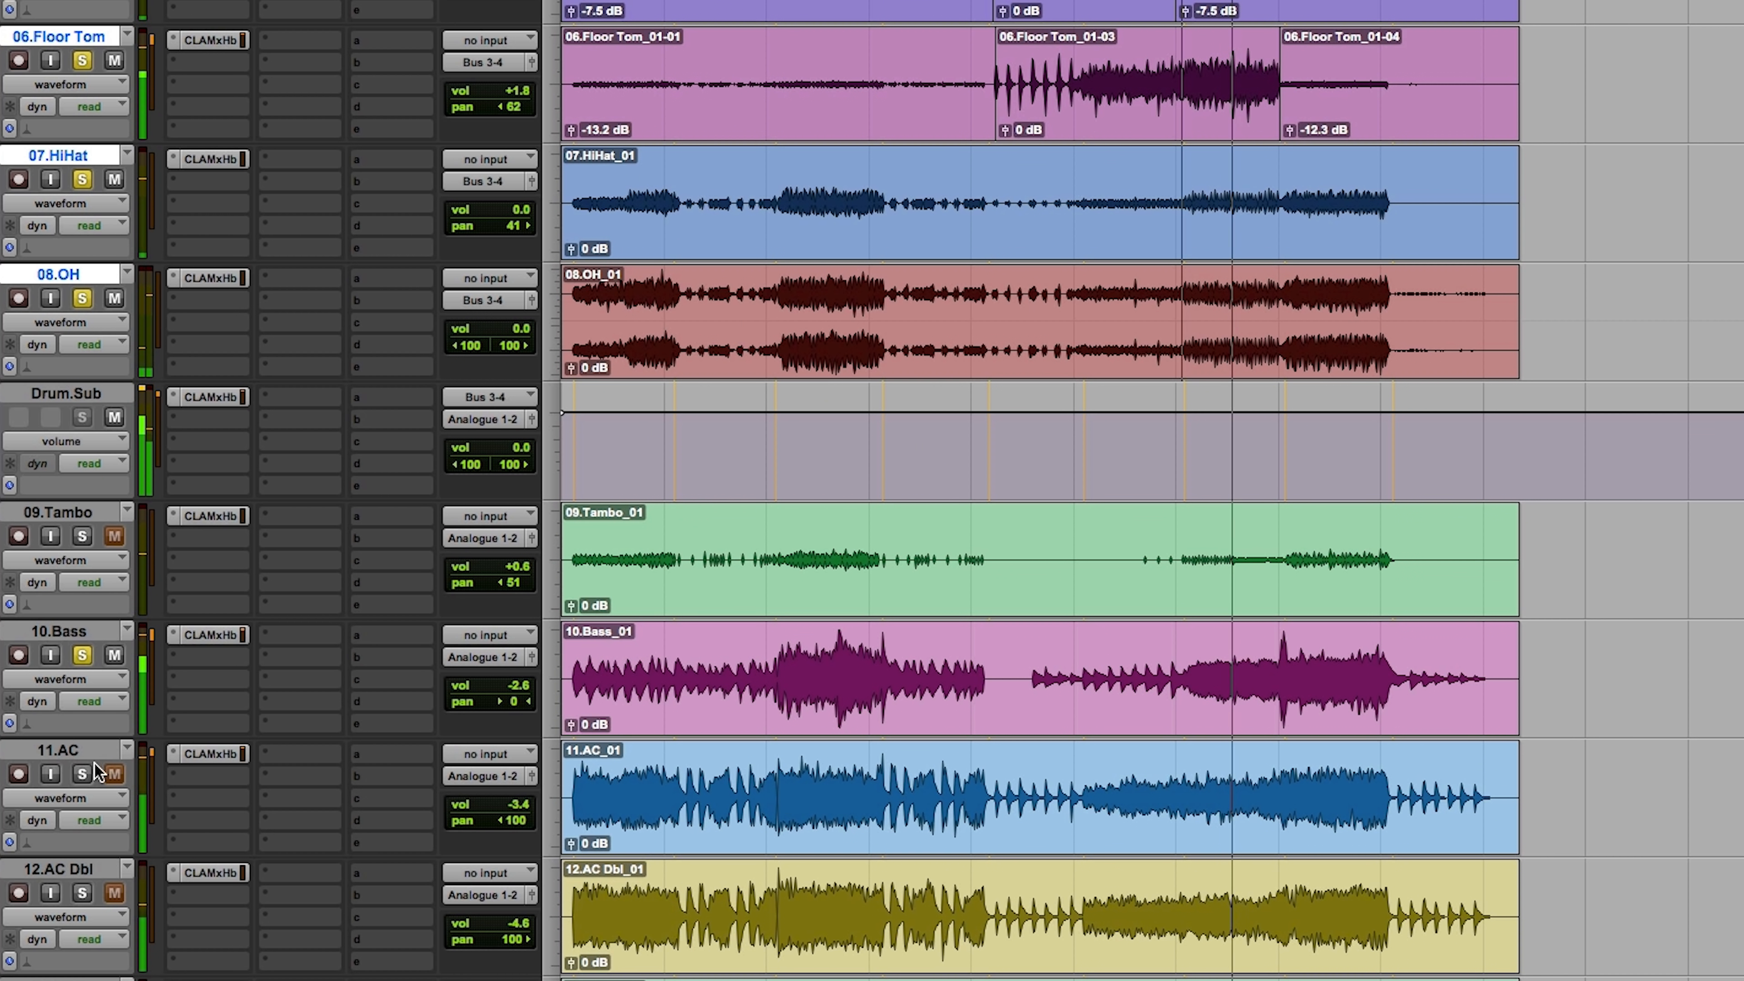
# Step: Solo the 11.AC and 12.AC Dbl tracks with the drums and bass, and clear all solos to hear the full mix
pyautogui.click(82, 892)
pyautogui.click(114, 892)
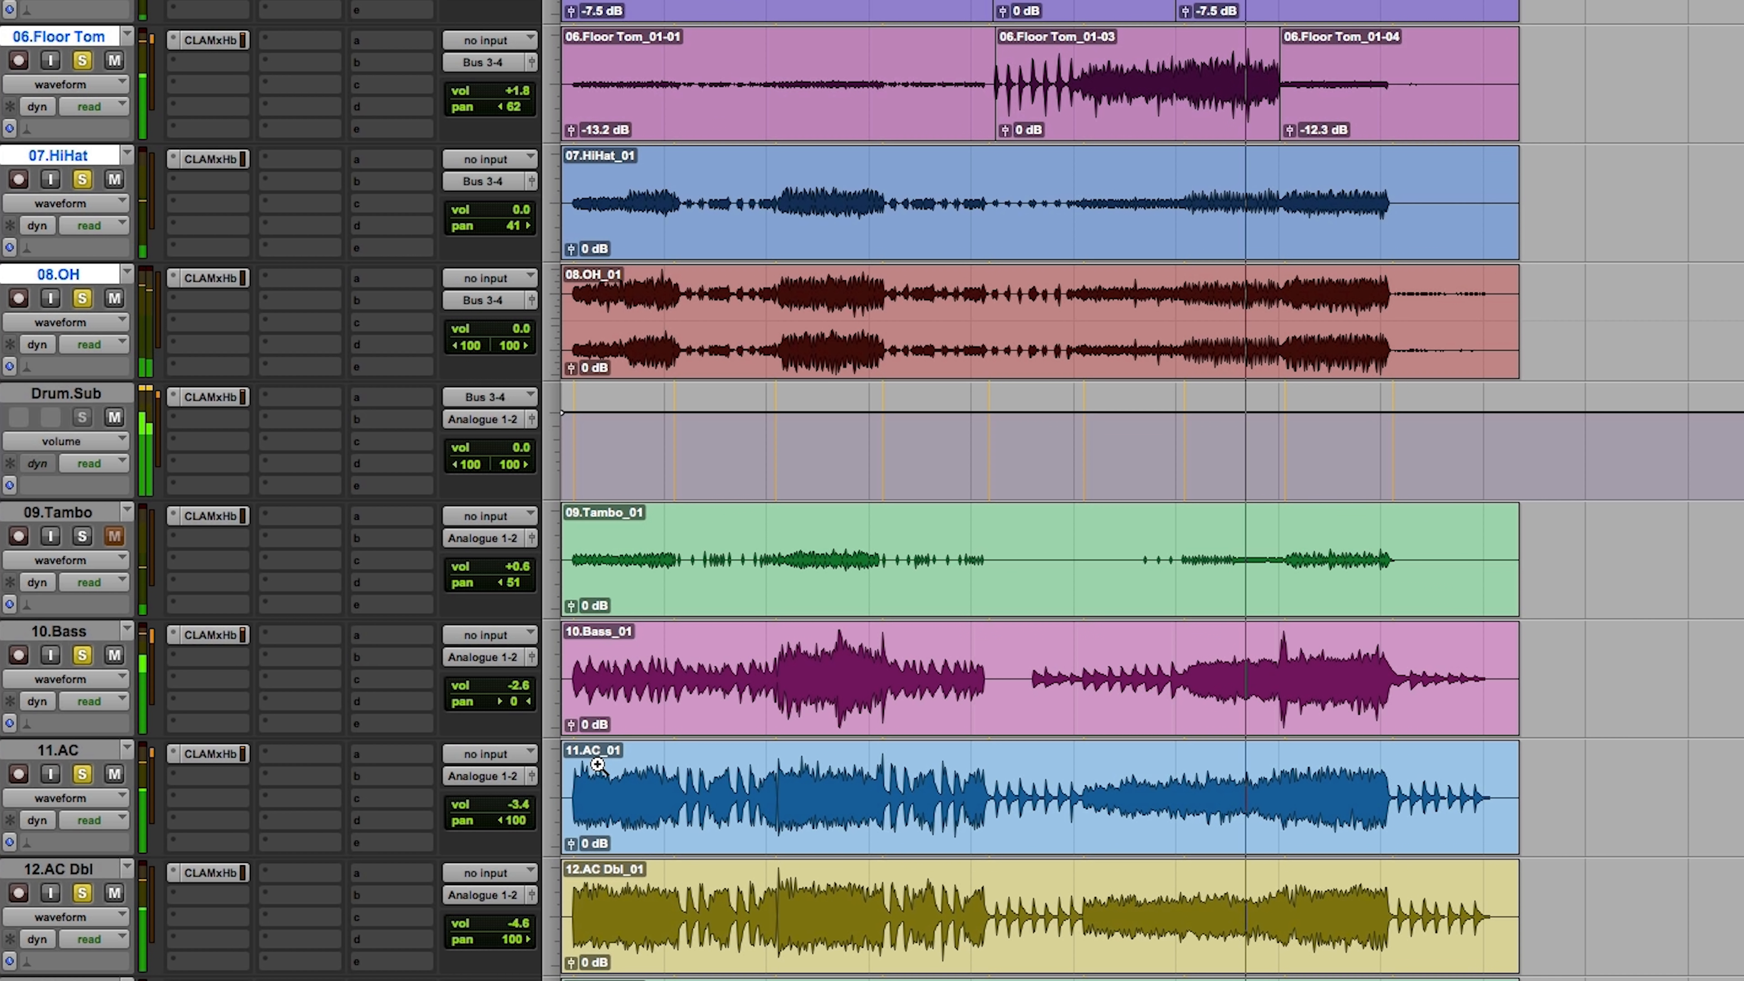
pyautogui.scroll(-5, 597, 763)
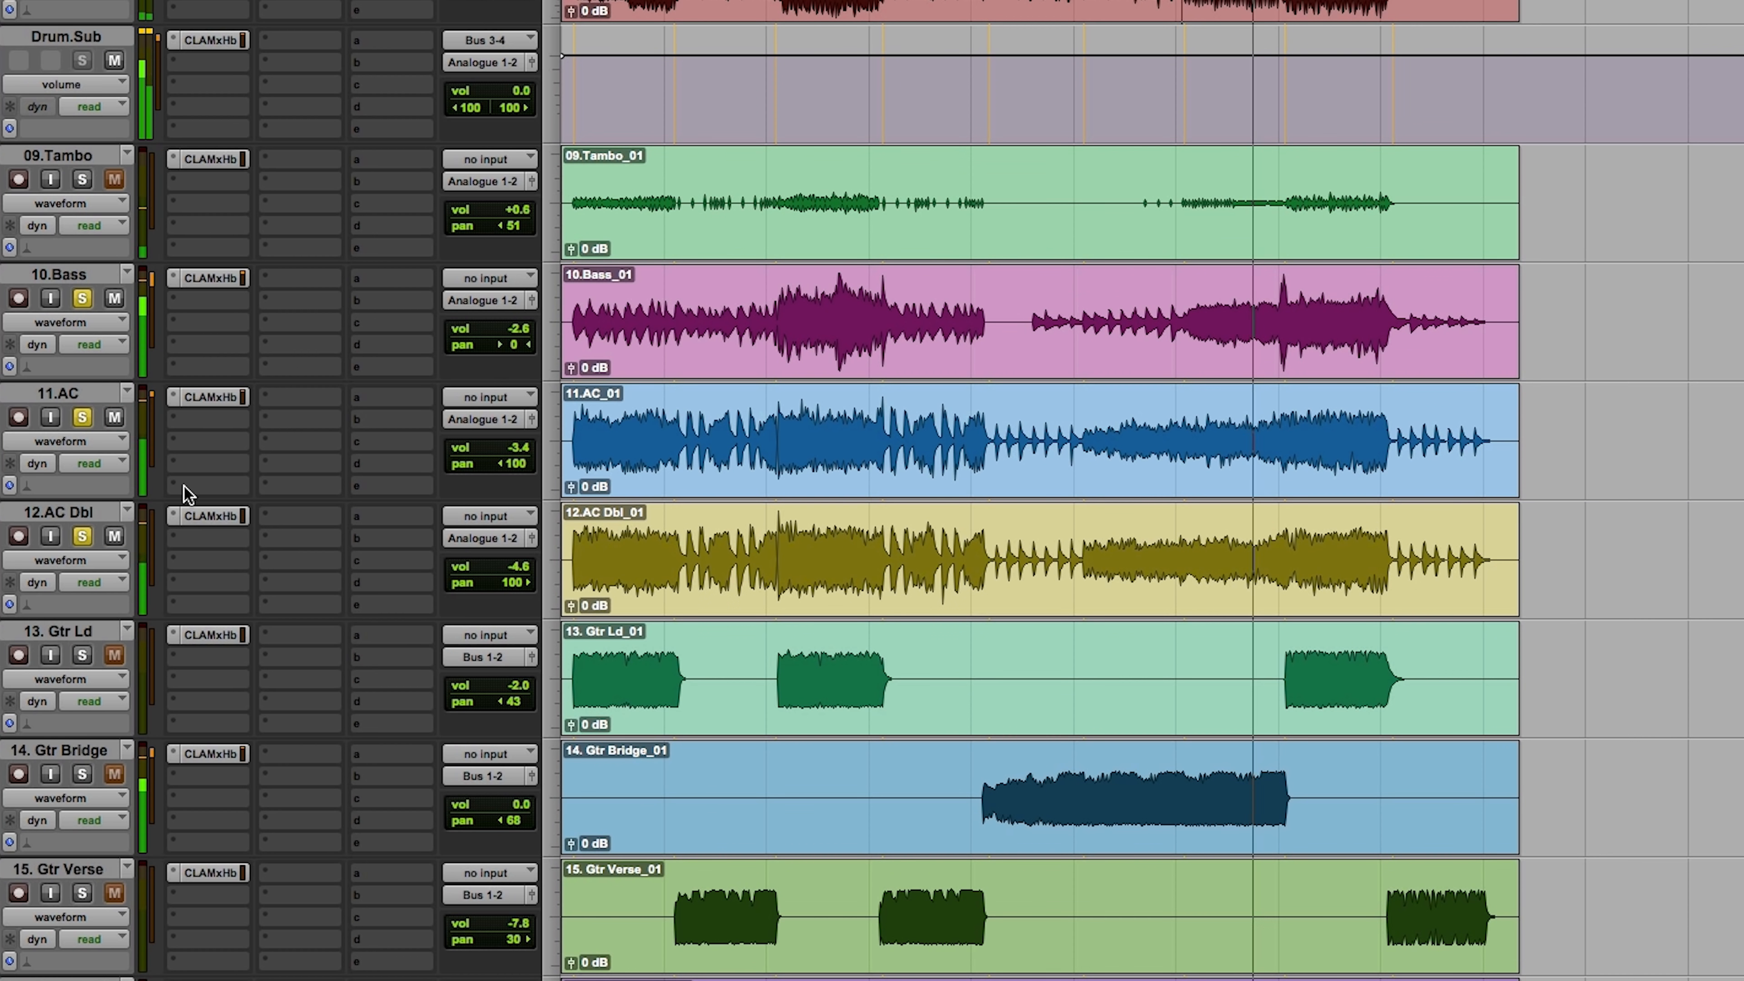
pyautogui.keyDown('alt'); pyautogui.click(81, 536); pyautogui.keyUp('alt')
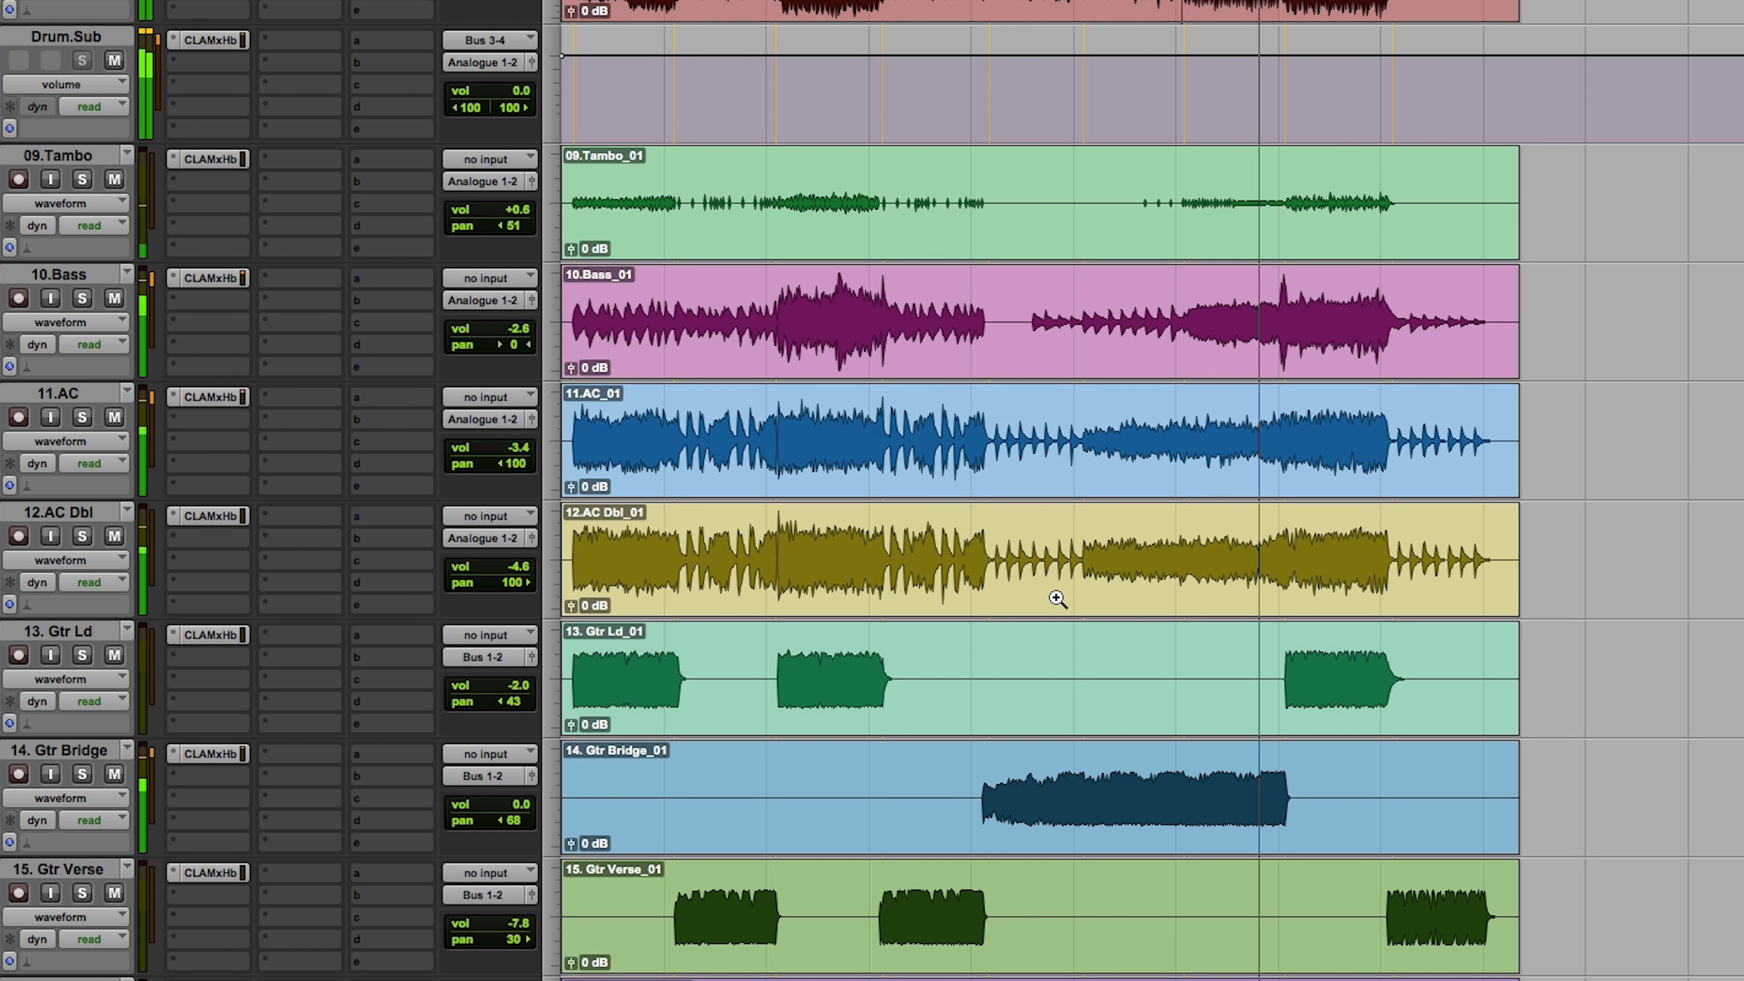
# Step: Zoom in on the last part of the song and briefly solo 10.Bass to check it against the full mix
pyautogui.moveTo(1073, 309); pyautogui.dragTo(1632, 304)
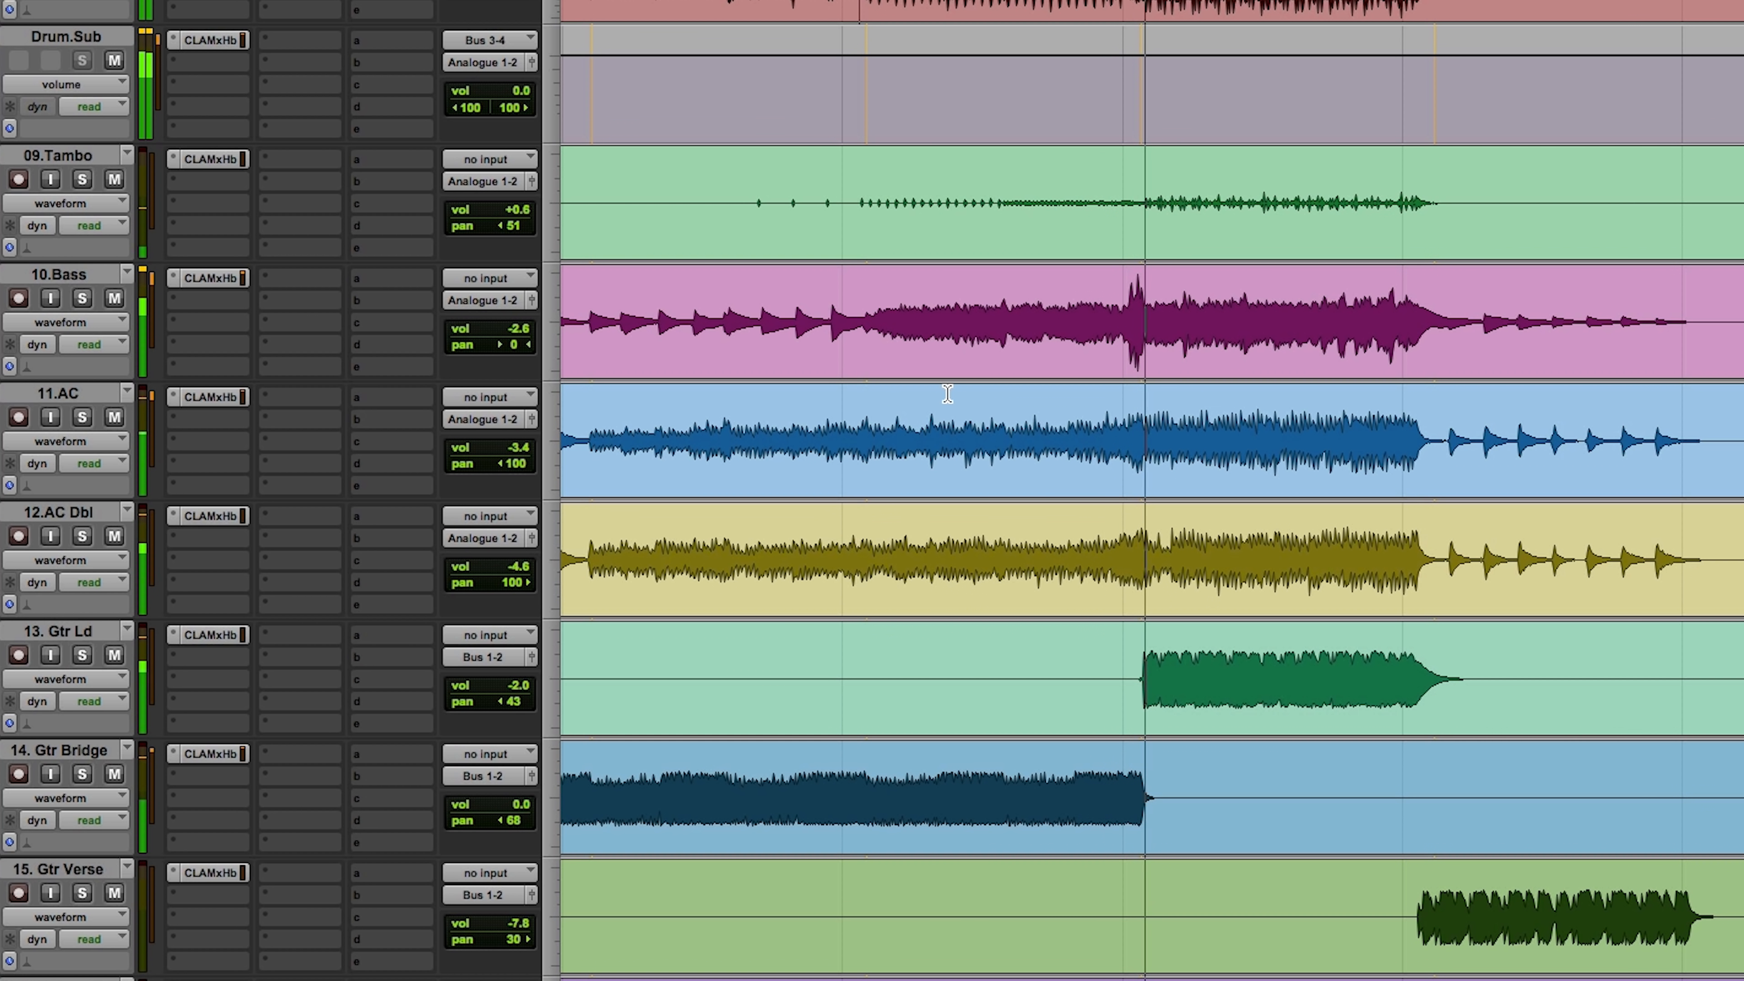
pyautogui.click(82, 299)
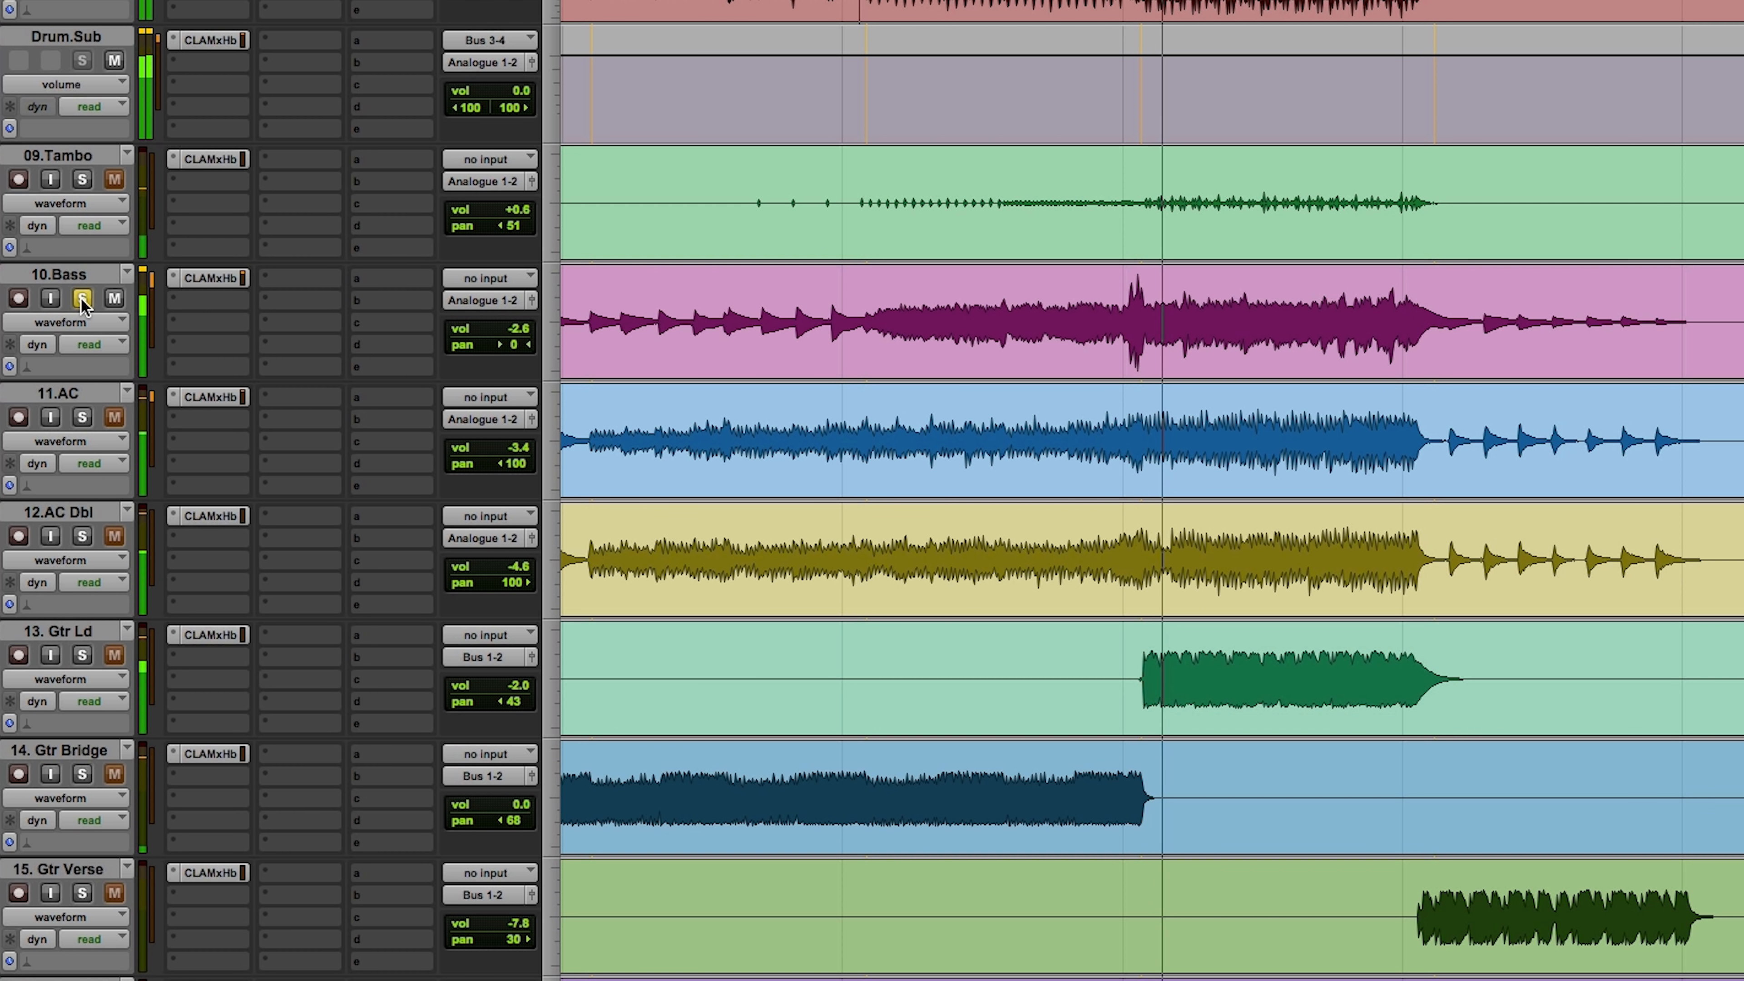
pyautogui.click(81, 299)
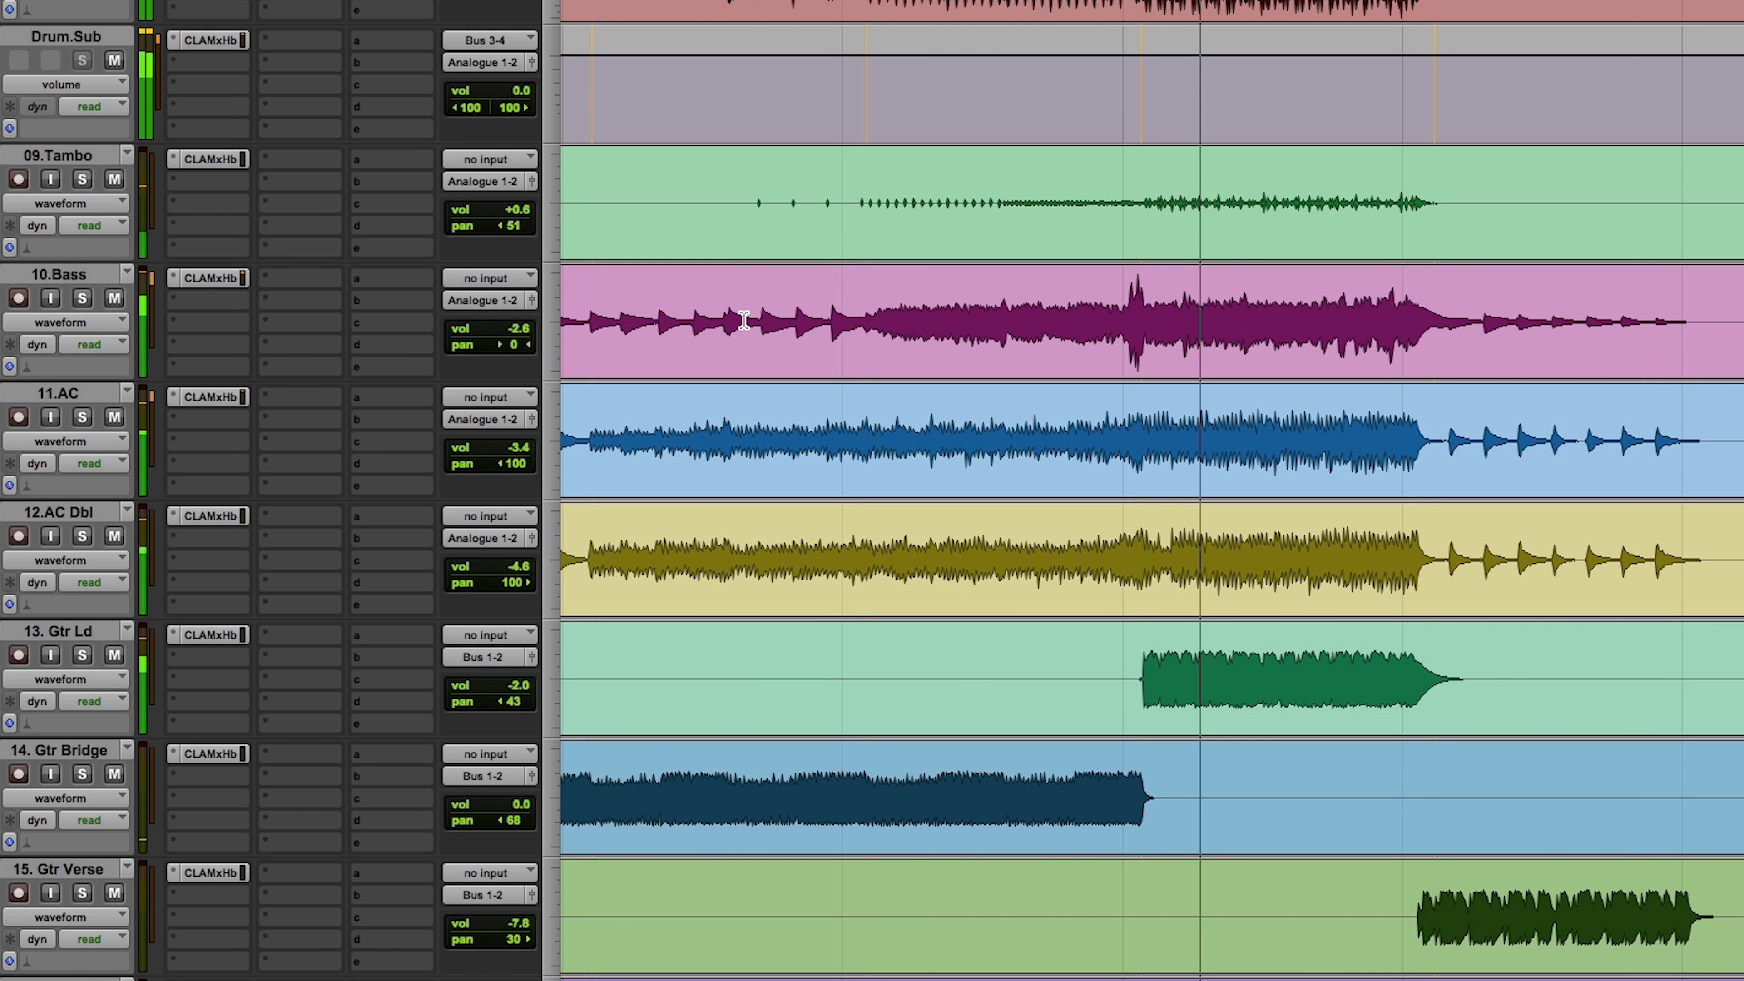
# Step: Lower the Treble fader in CLA Drums on Kick.Sub and adjust the HMF gain of 01.Kick in the bucket EQ view
pyautogui.scroll(10, 732, 317)
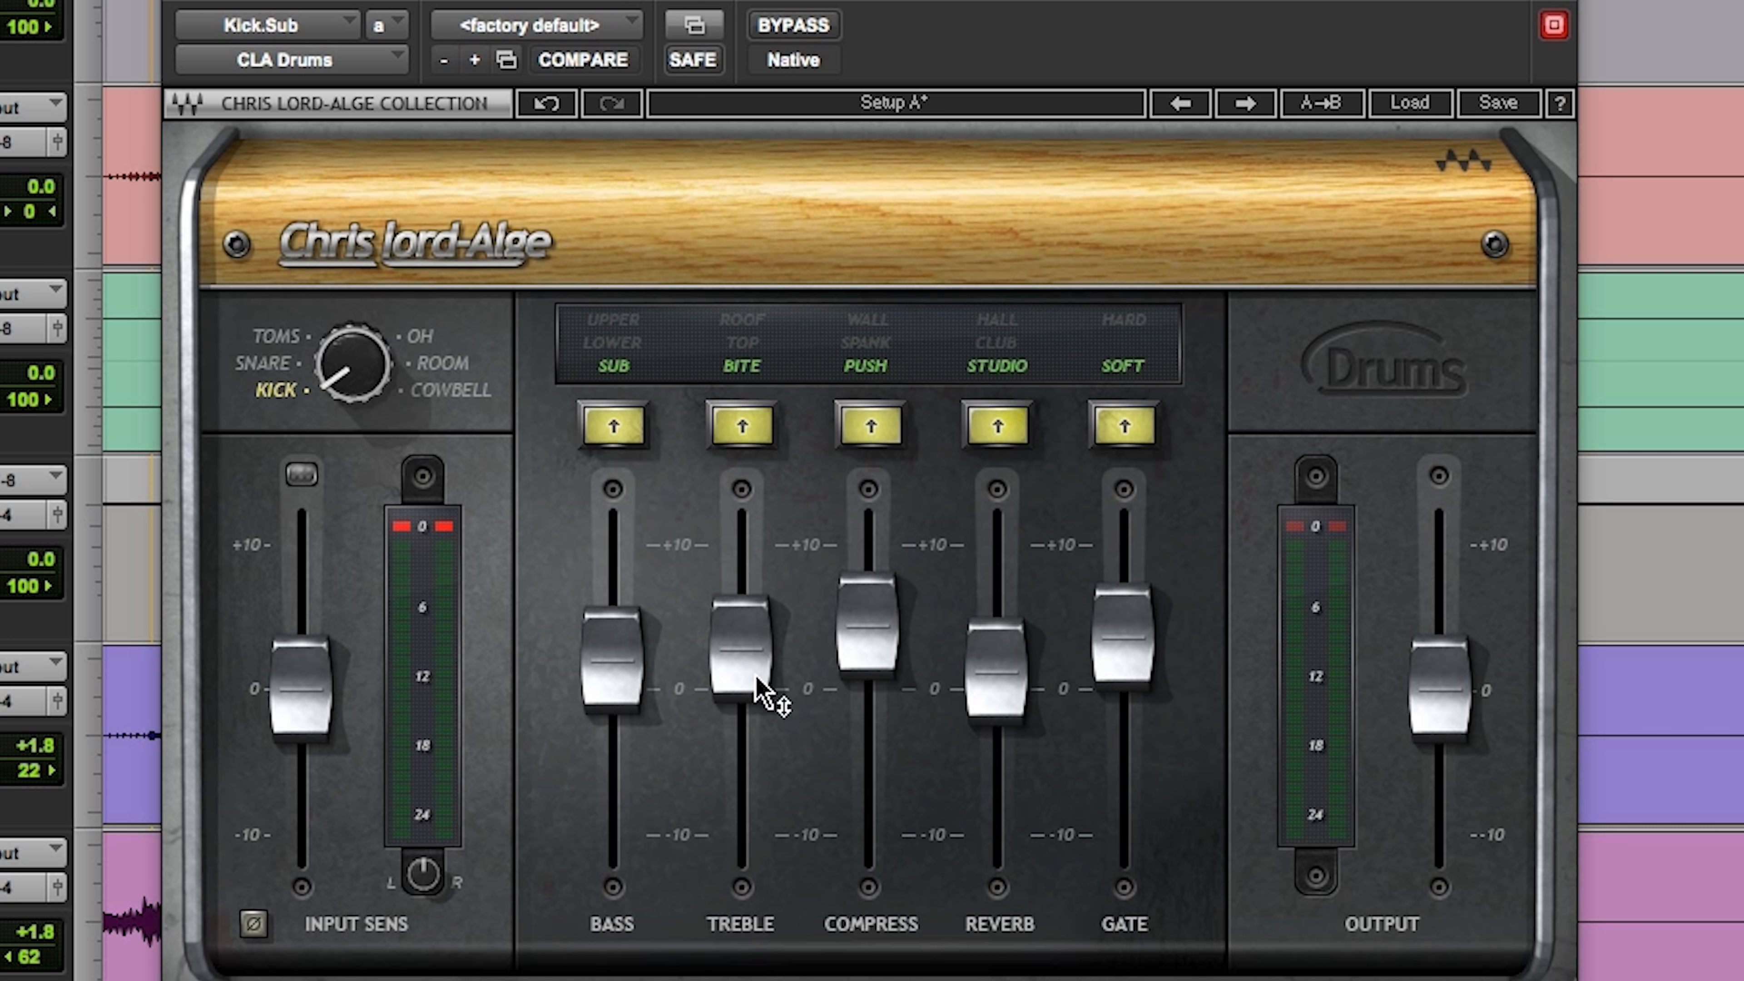
pyautogui.moveTo(737, 670); pyautogui.dragTo(736, 698)
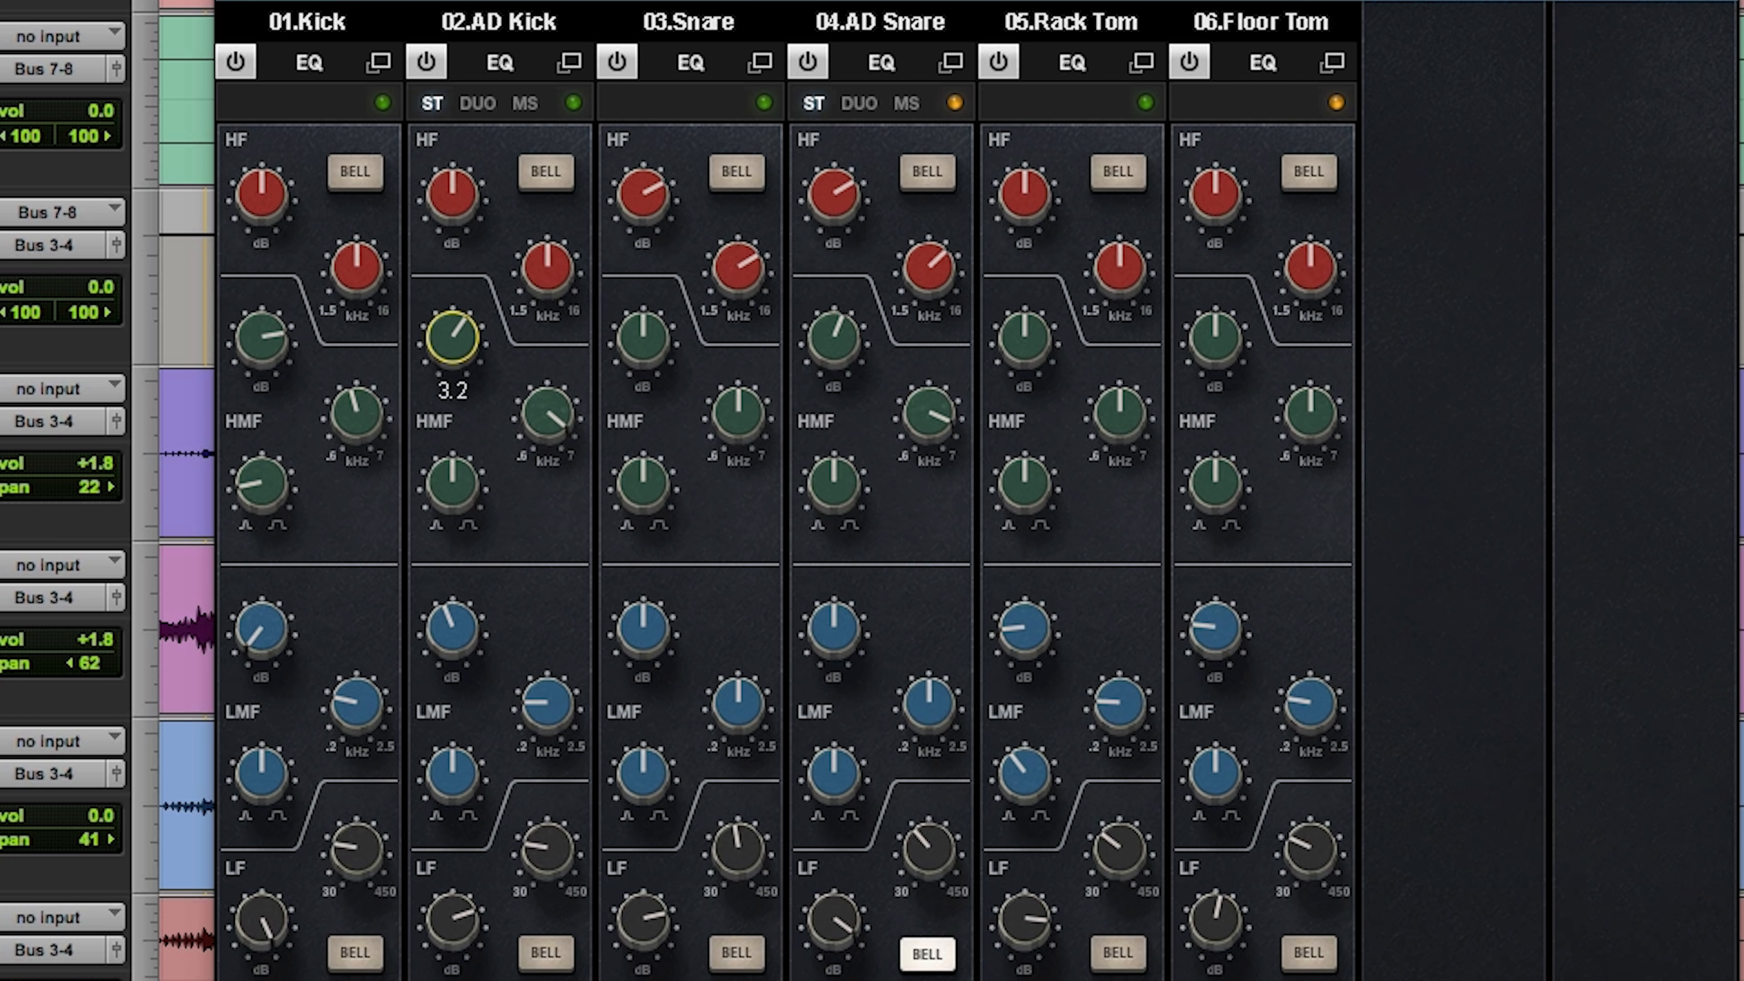
pyautogui.click(260, 338)
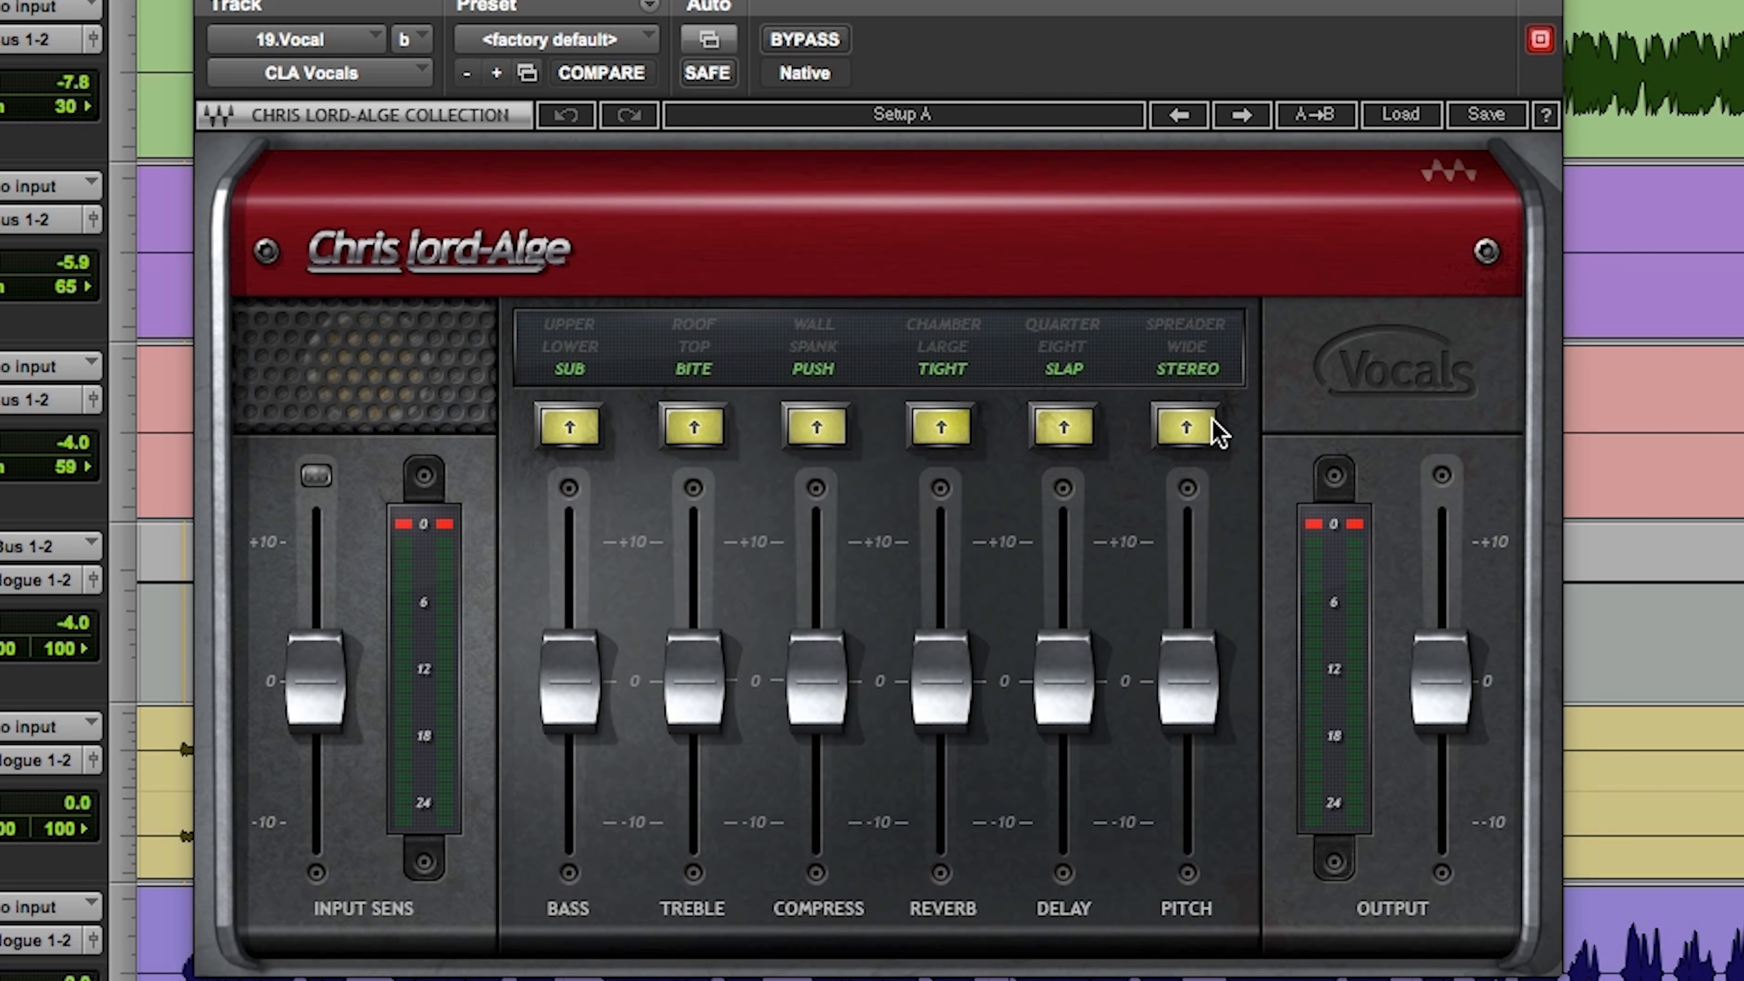
# Step: In CLA Vocals on 19.Vocal, turn off the Pitch effect and raise the Delay fader to 4.5
pyautogui.click(1194, 425)
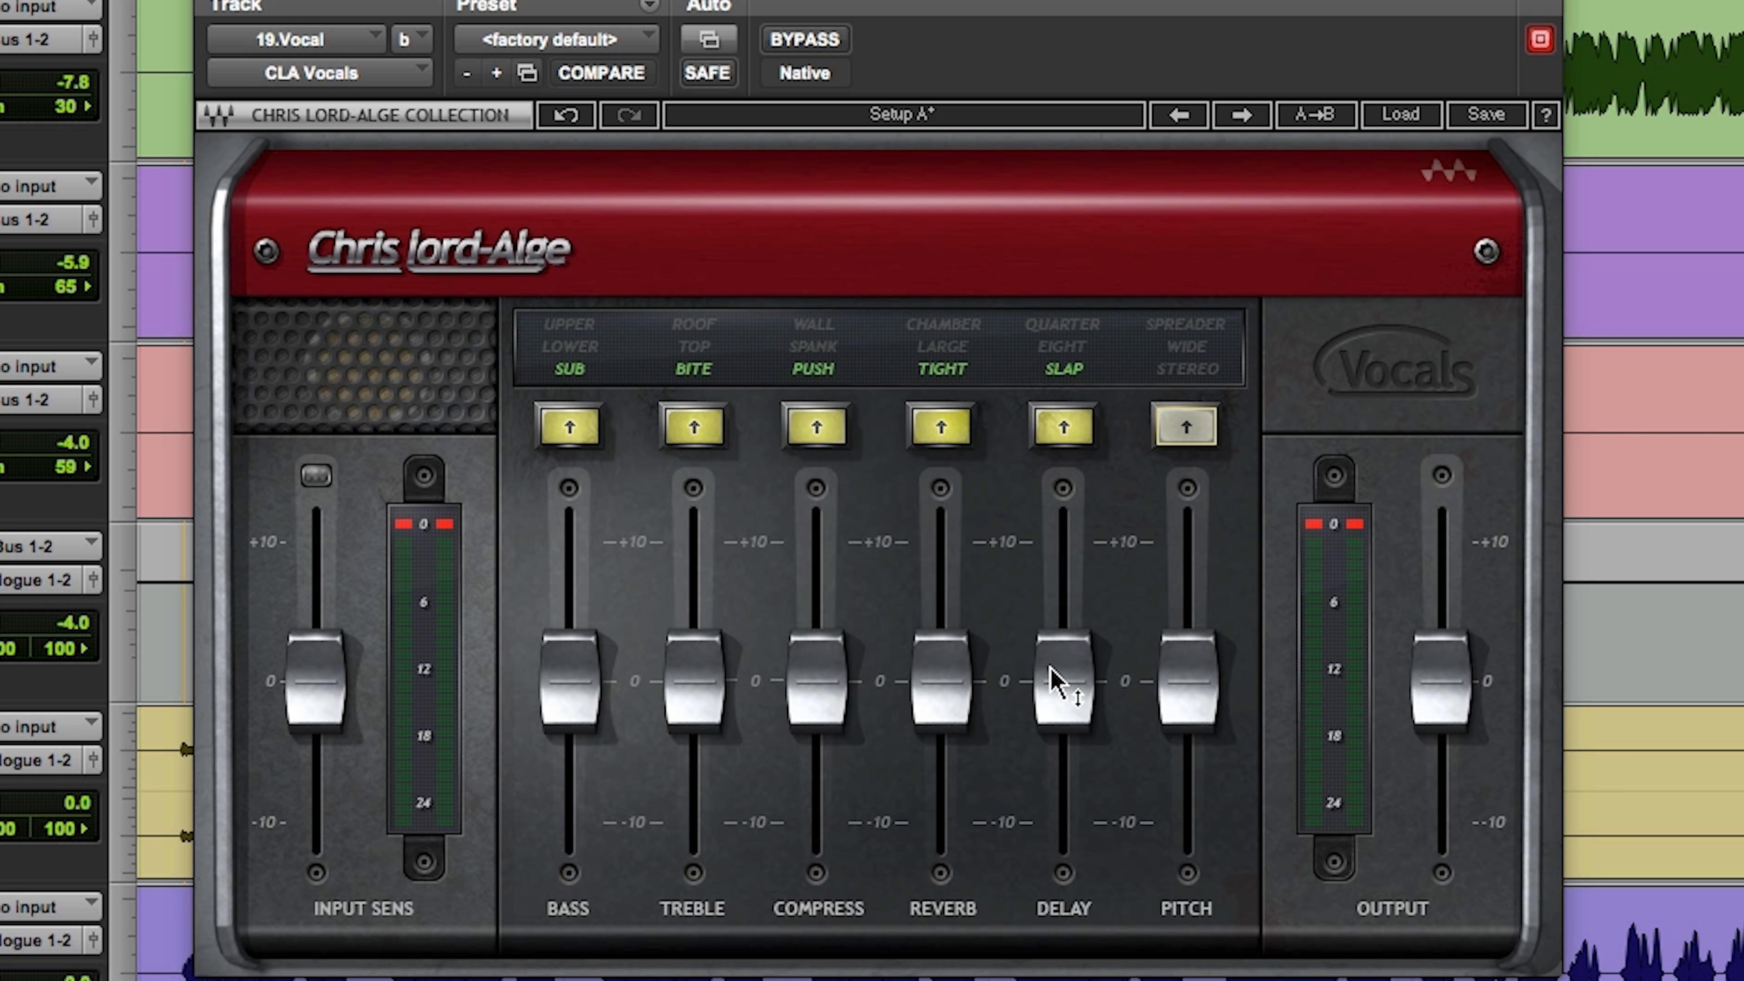
pyautogui.moveTo(1055, 680); pyautogui.dragTo(1056, 617)
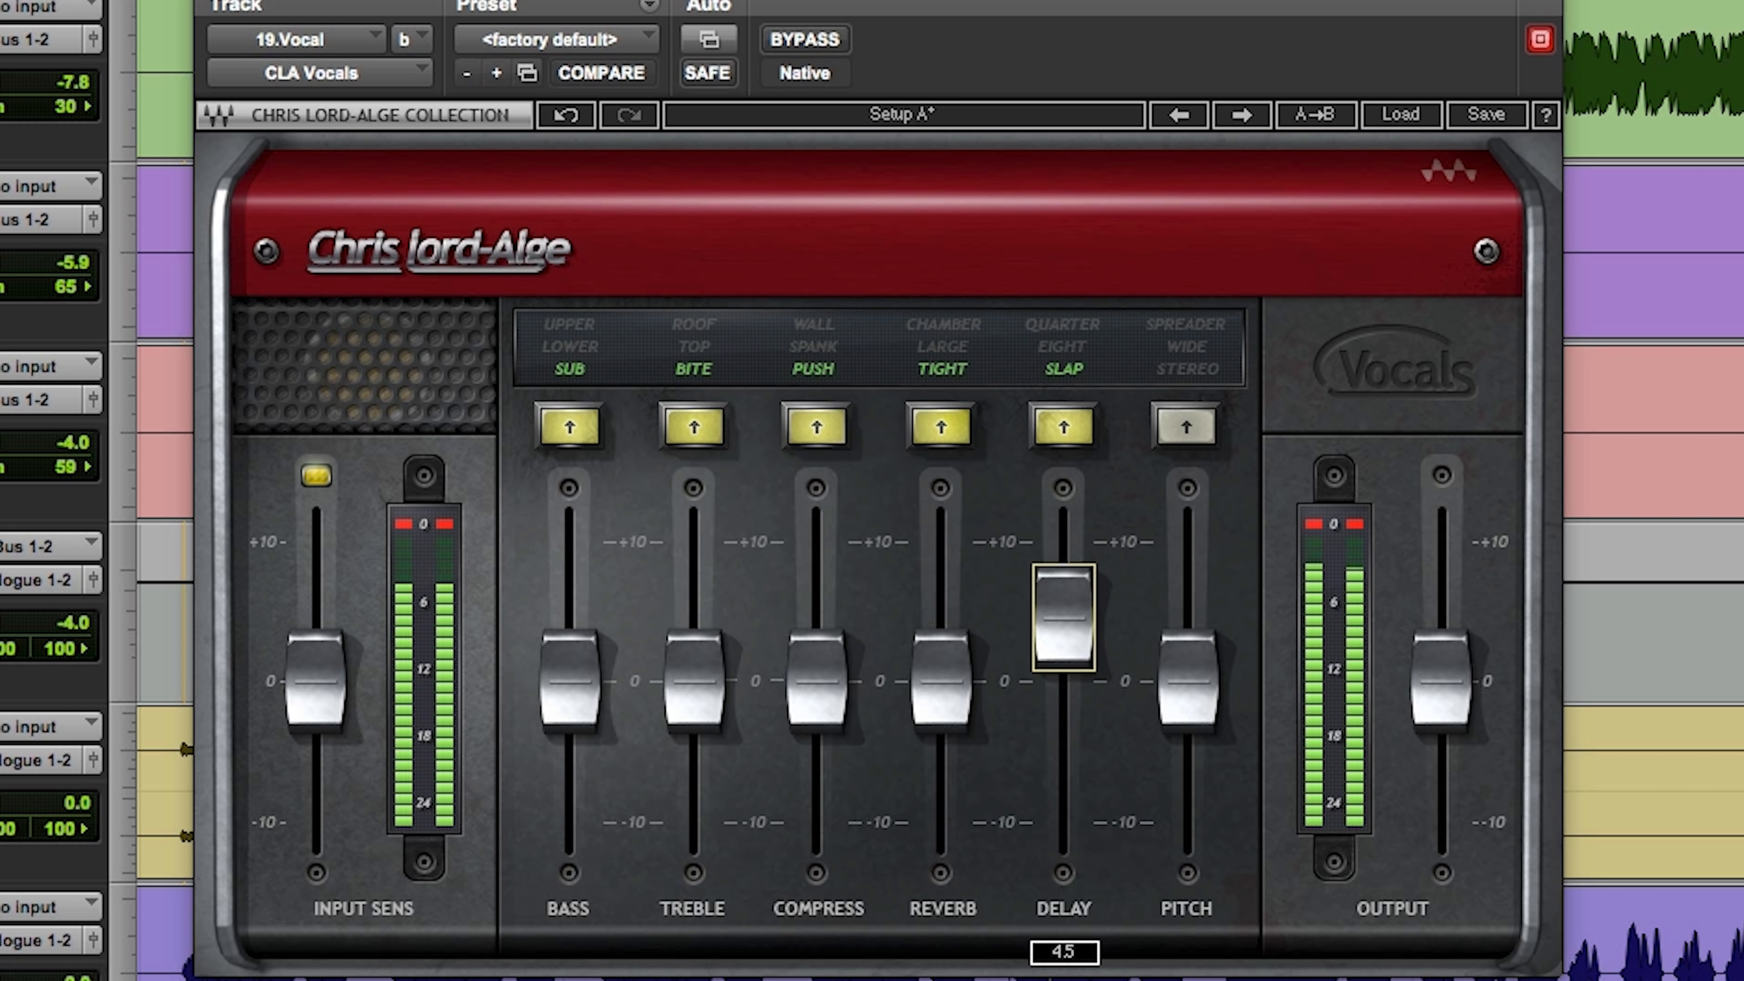
# Step: In CLA Vocals on 19.Vocal, turn off the Reverb effect, nudge the Delay fader down slightly, and toggle playback
pyautogui.moveTo(1056, 616); pyautogui.dragTo(1055, 619)
pyautogui.click(947, 440)
pyautogui.click(949, 440)
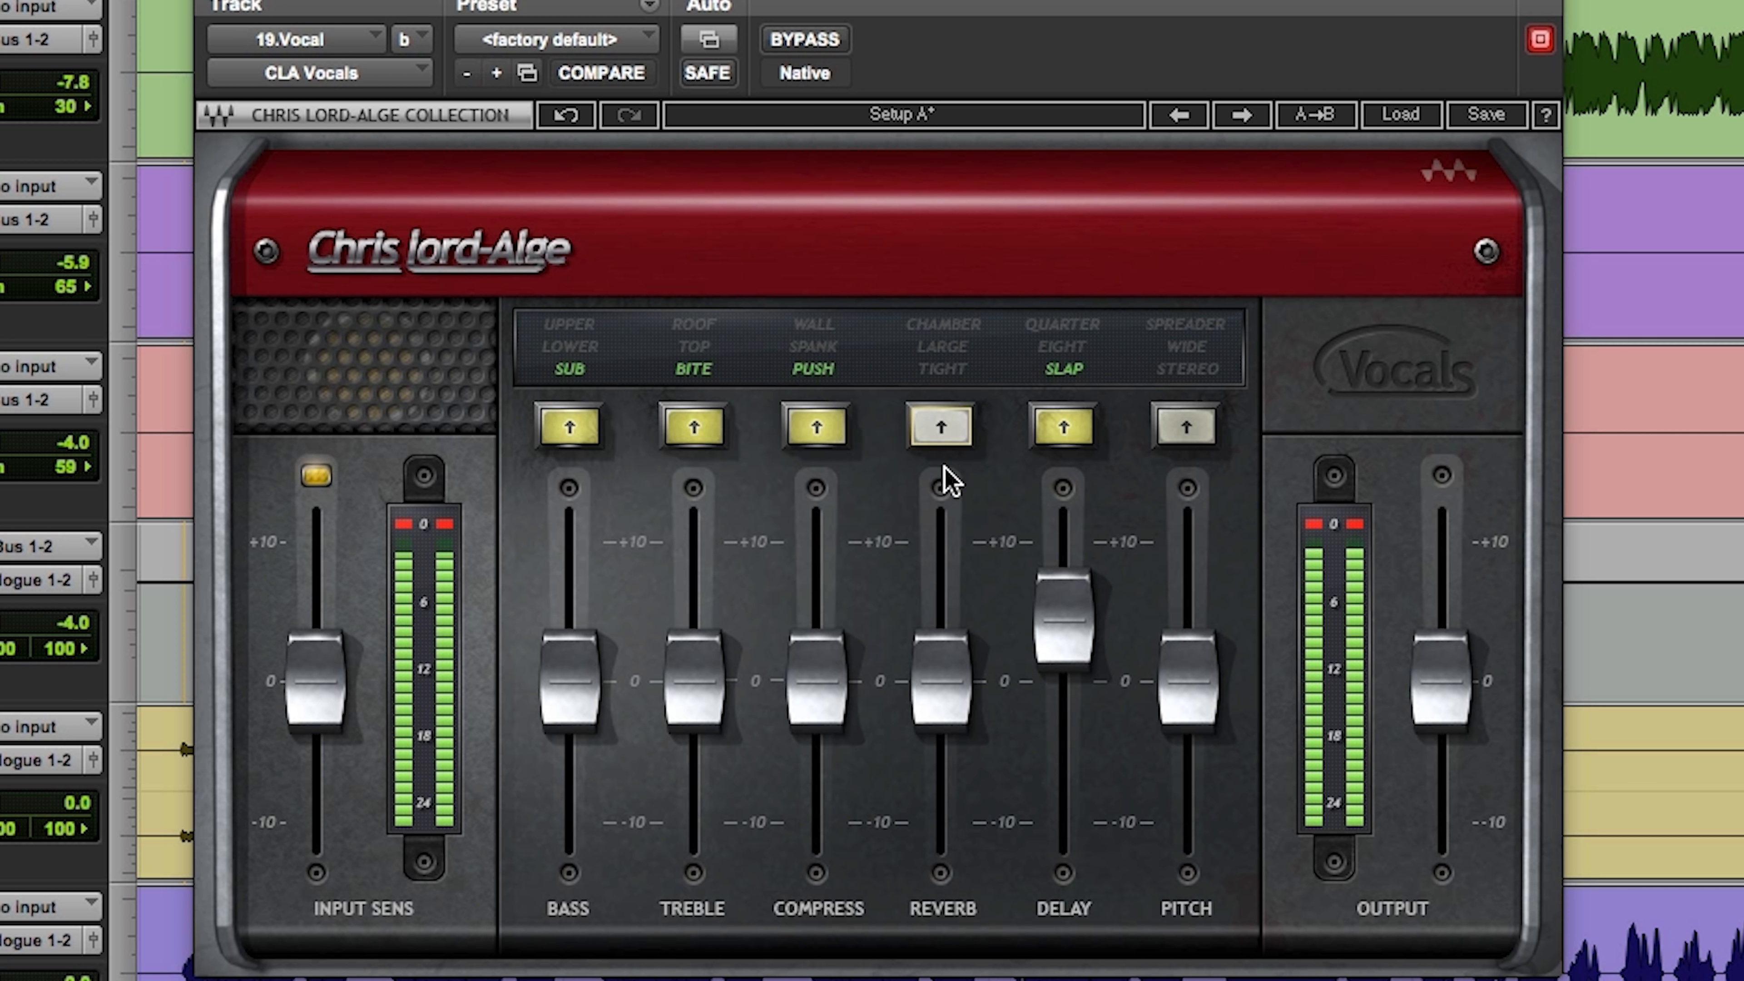
pyautogui.moveTo(1062, 618); pyautogui.dragTo(1050, 622)
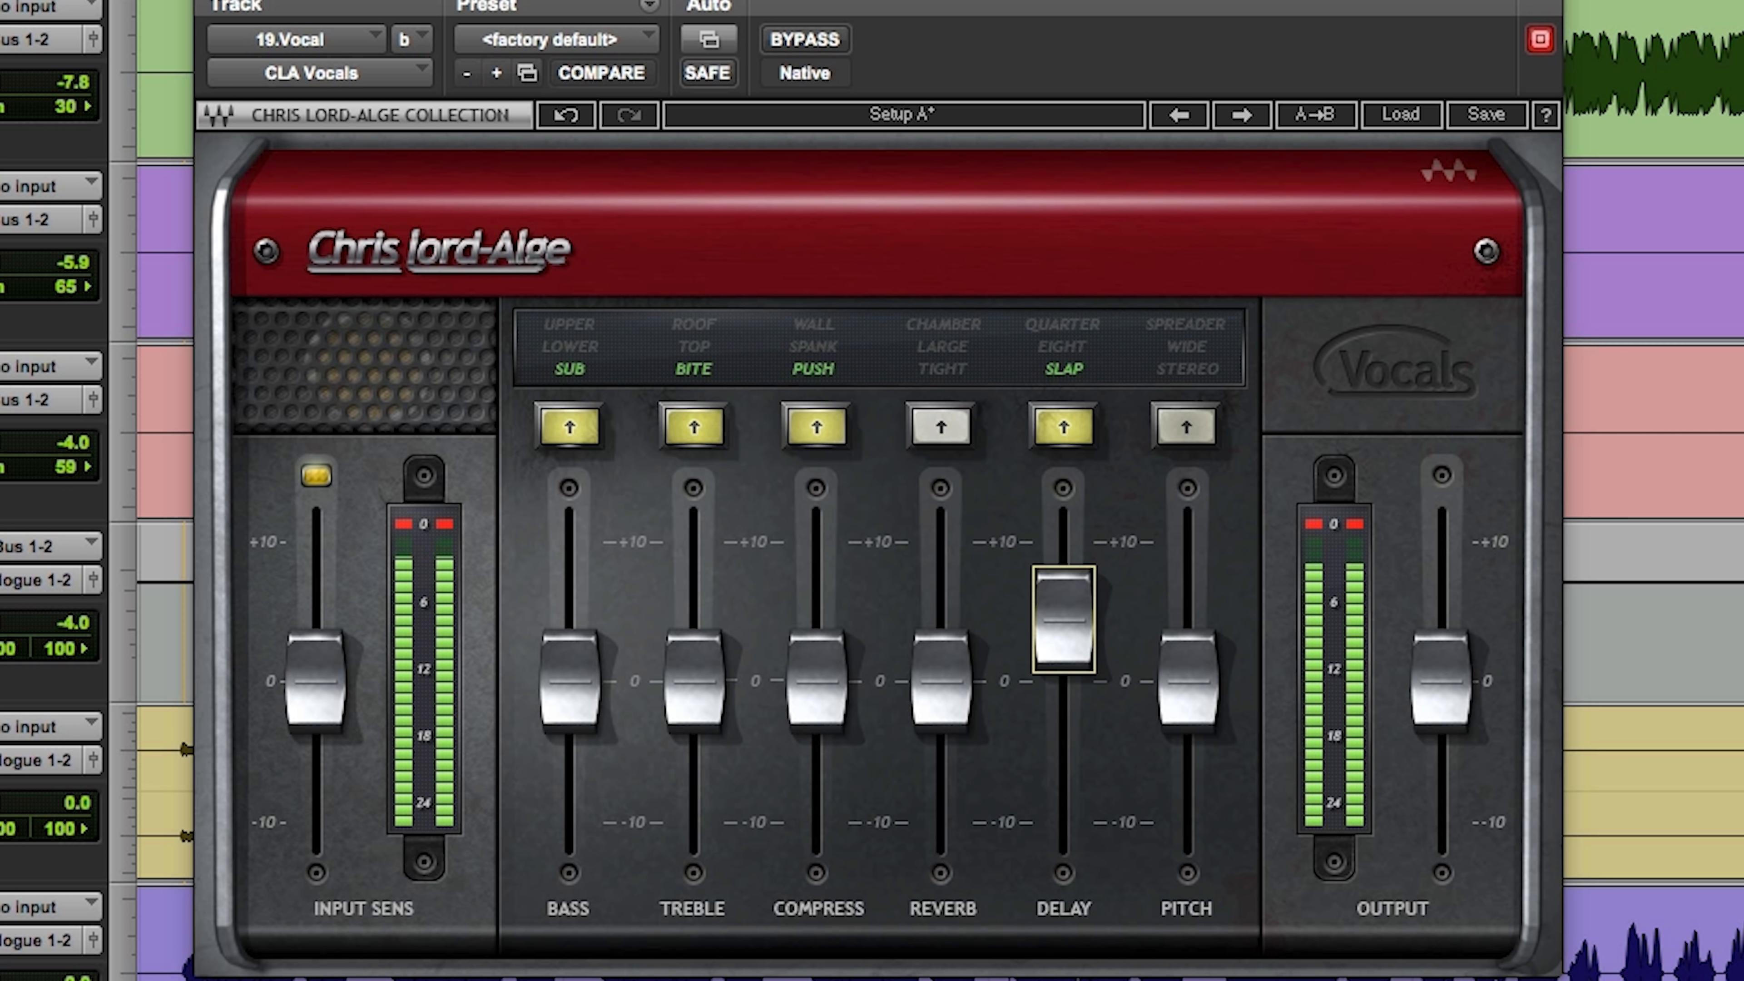
pyautogui.press('space')
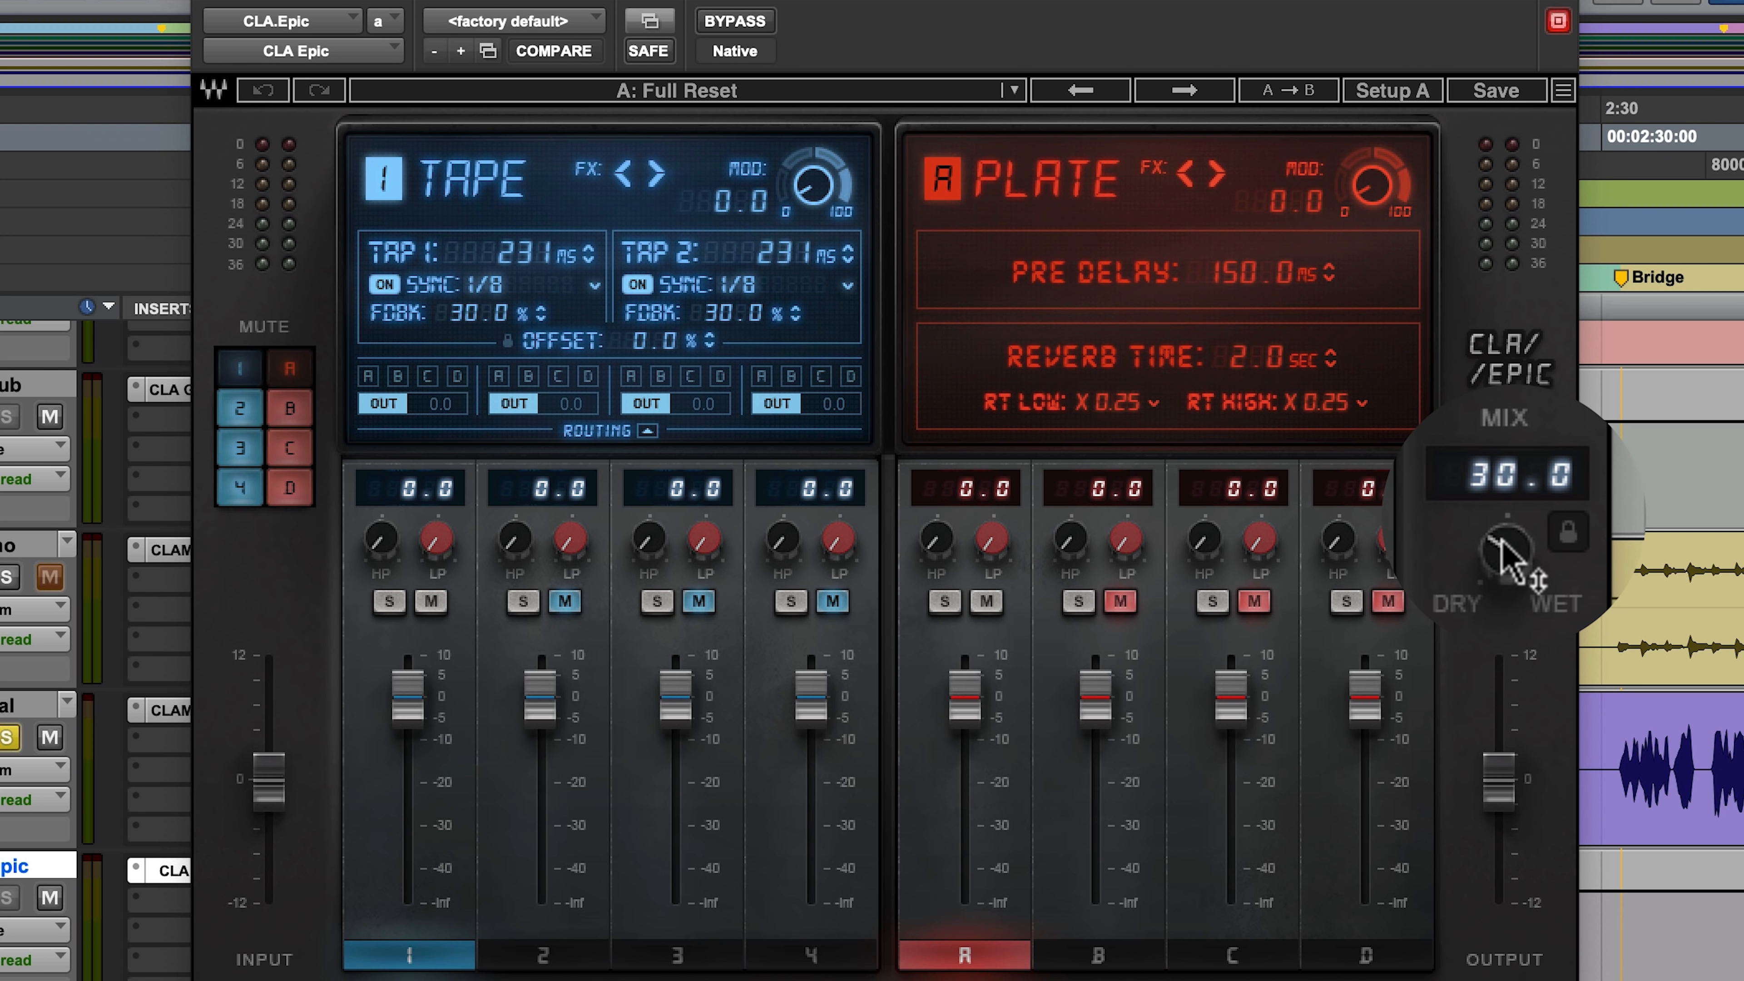
# Step: In CLA Epic, set the mix to 100 and solo the Tape delay with its Tap 1 sync at 1/16
pyautogui.moveTo(1496, 550); pyautogui.dragTo(1495, 501)
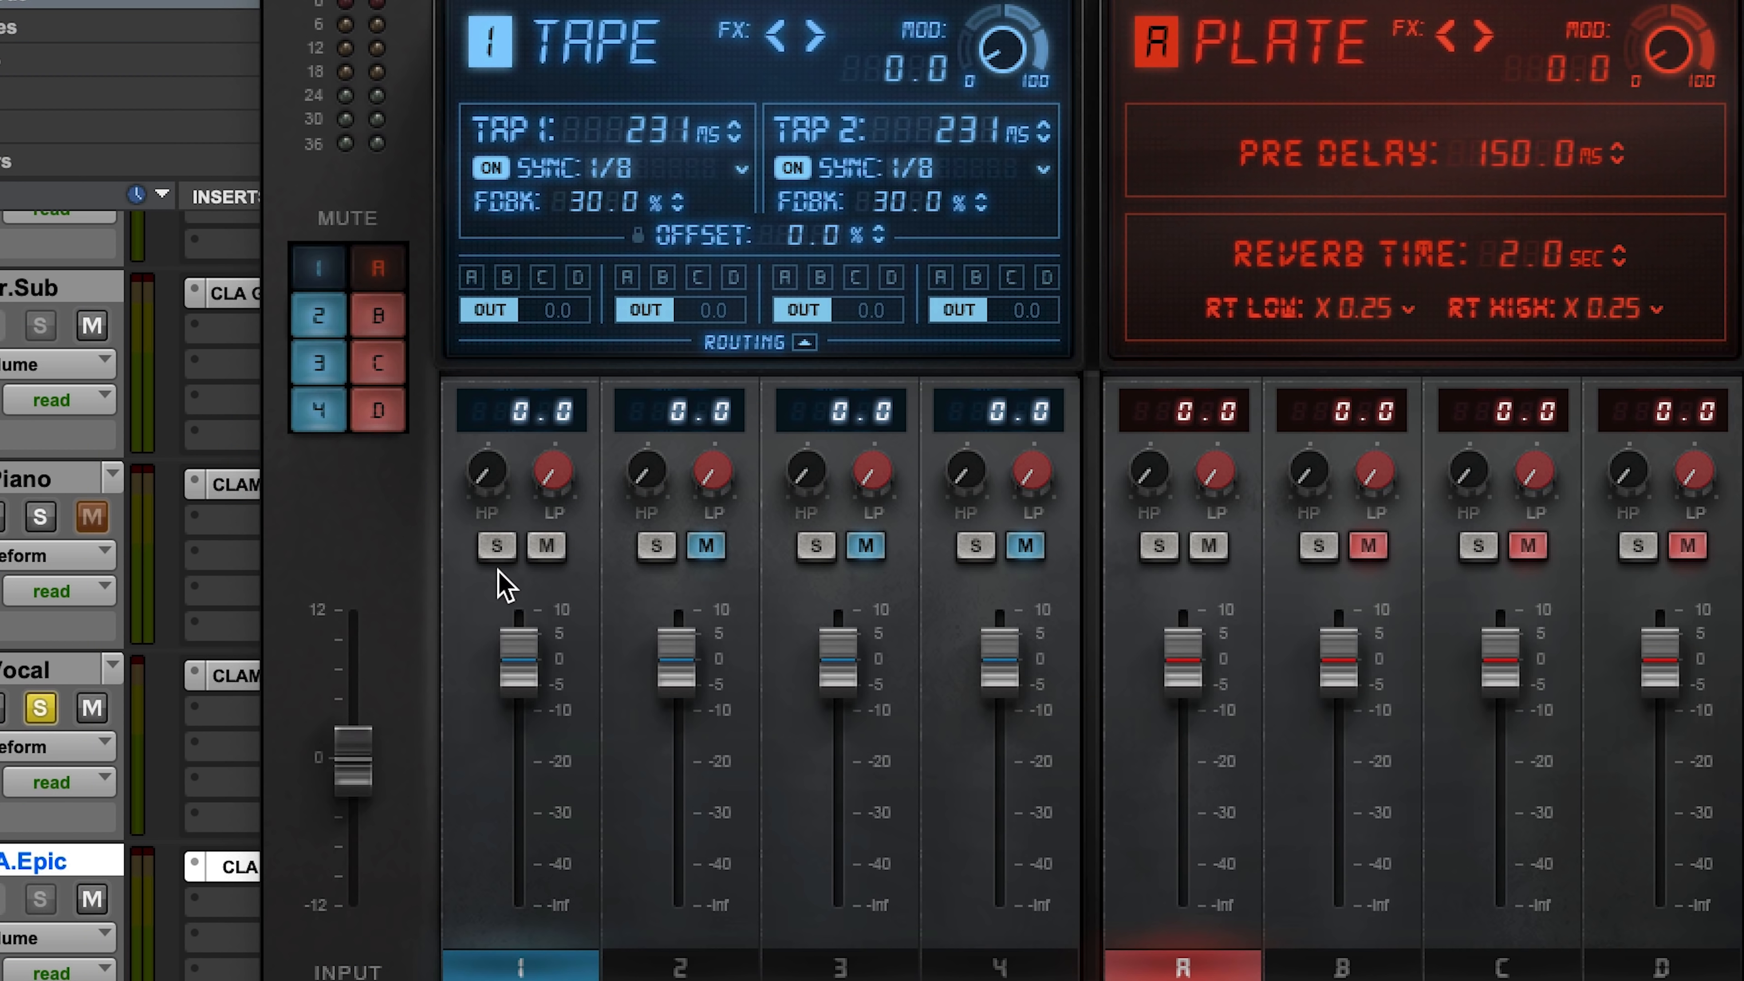
pyautogui.click(496, 545)
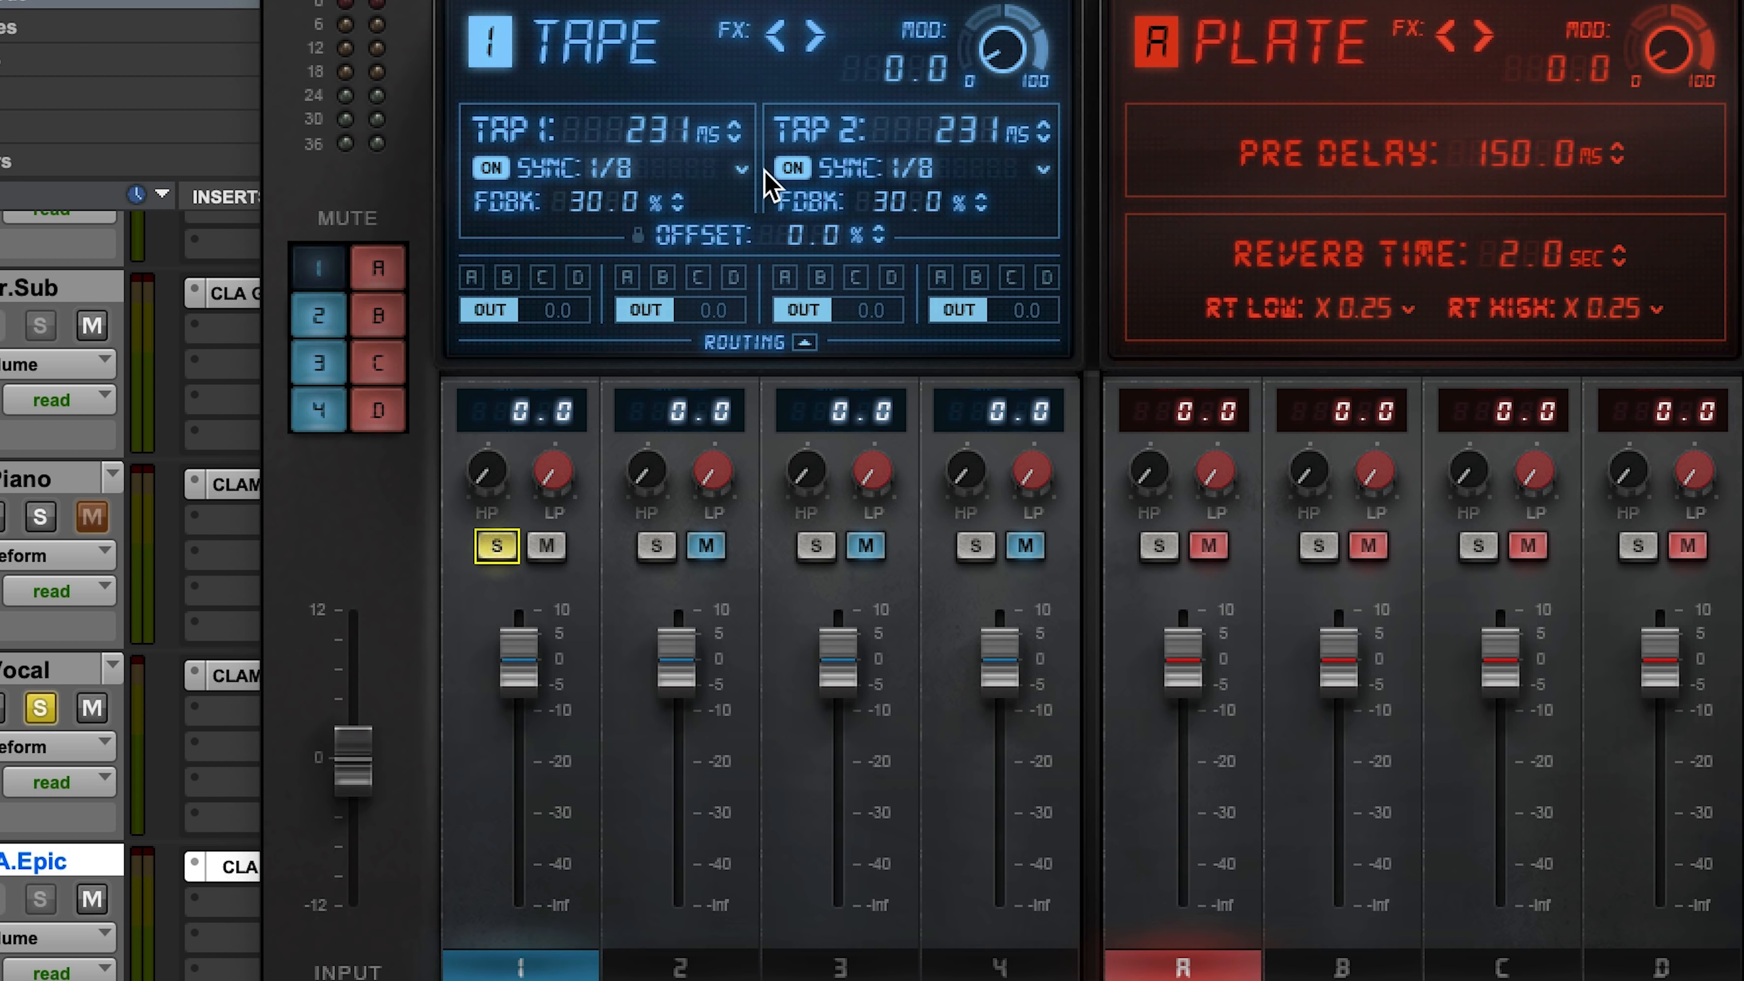
pyautogui.click(741, 172)
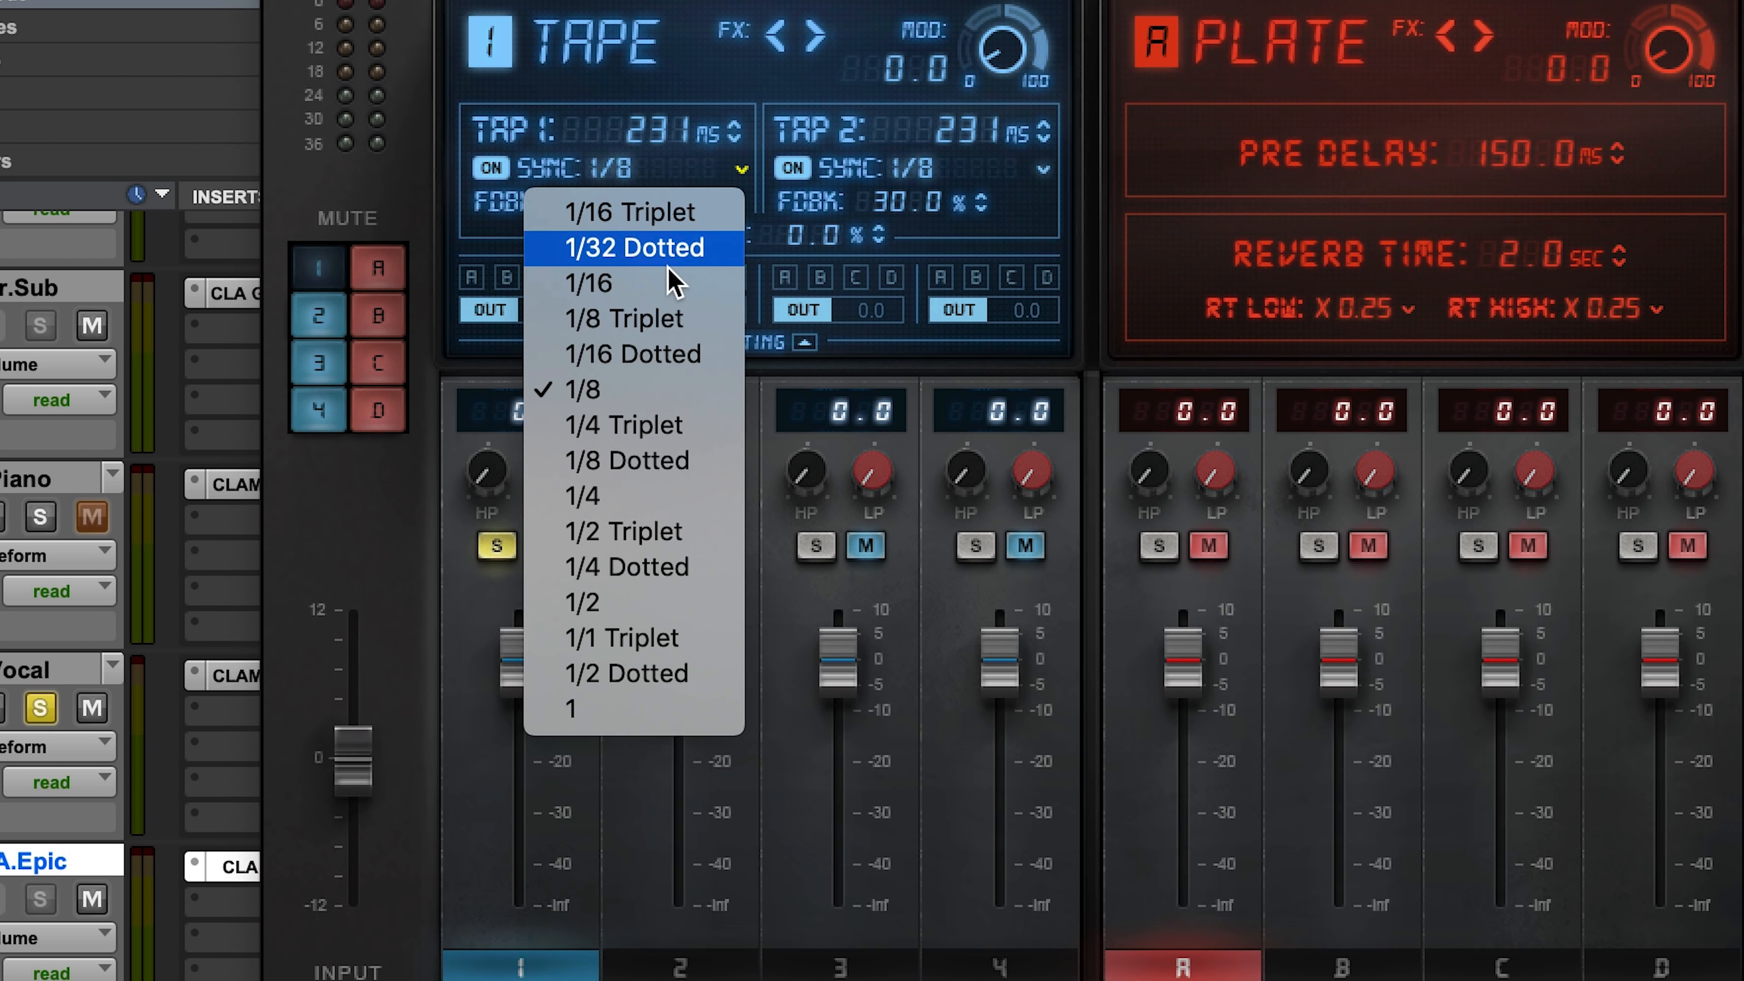
pyautogui.click(669, 298)
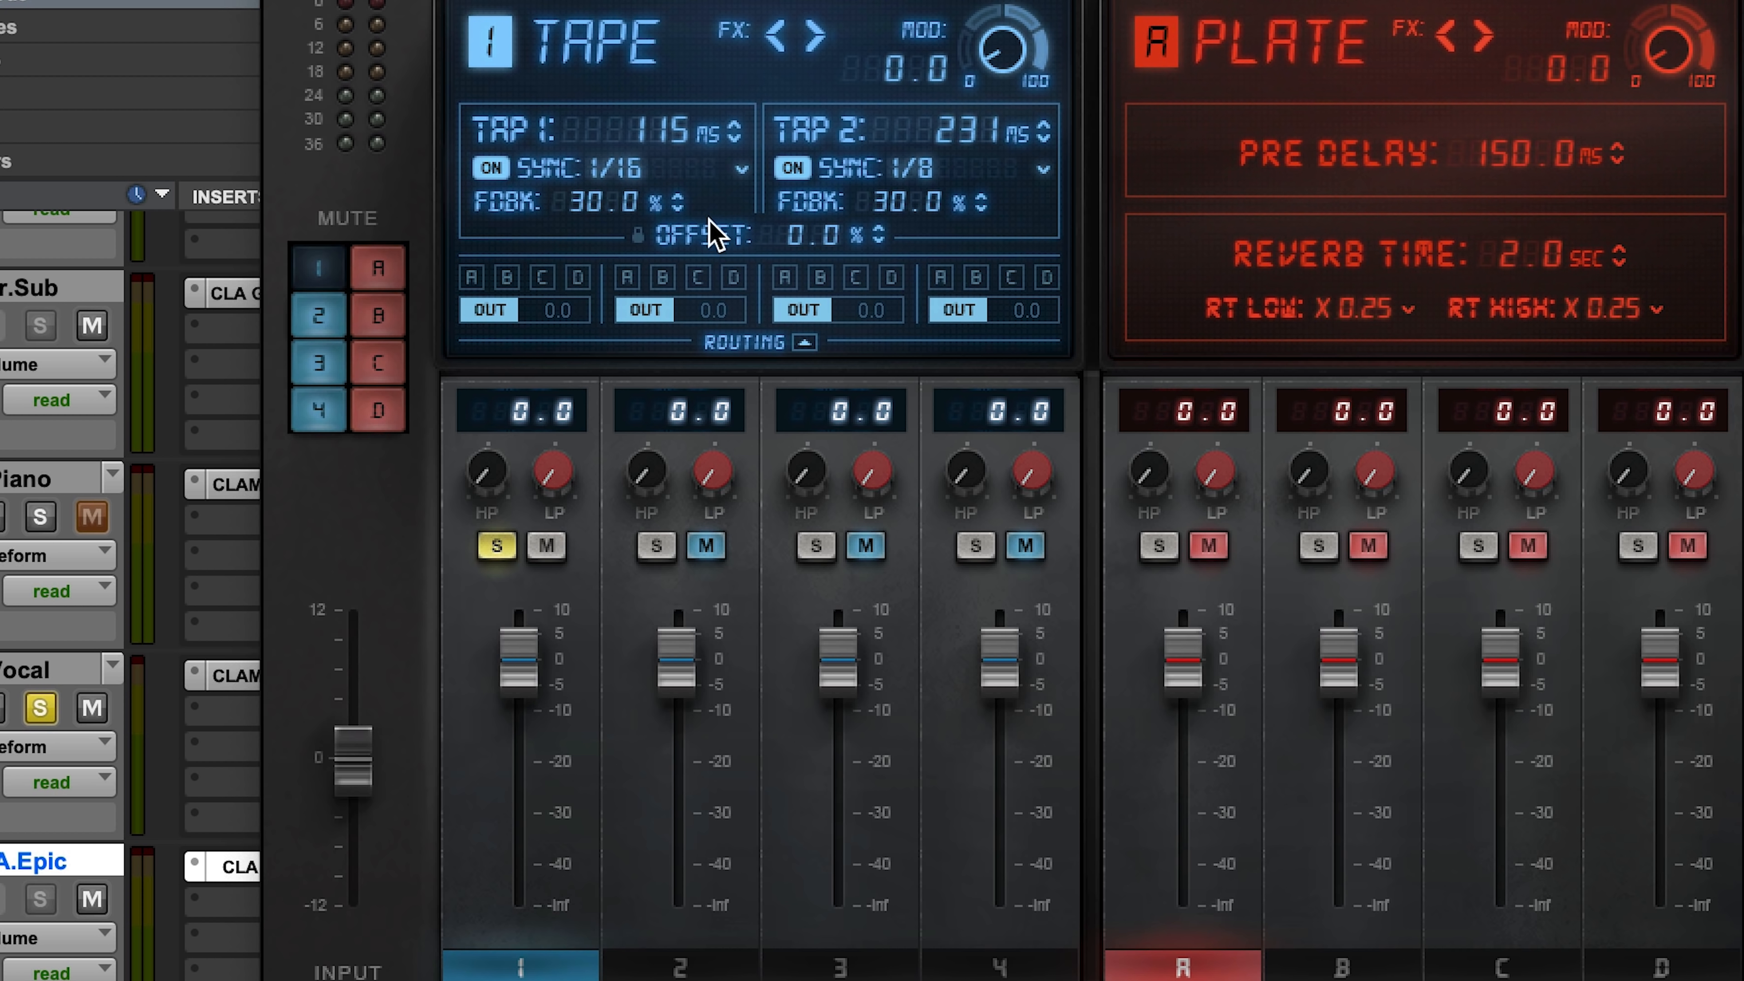
# Step: Play the song, lower the Tape delay's level to -9.6, and clear its solo
pyautogui.press('space')
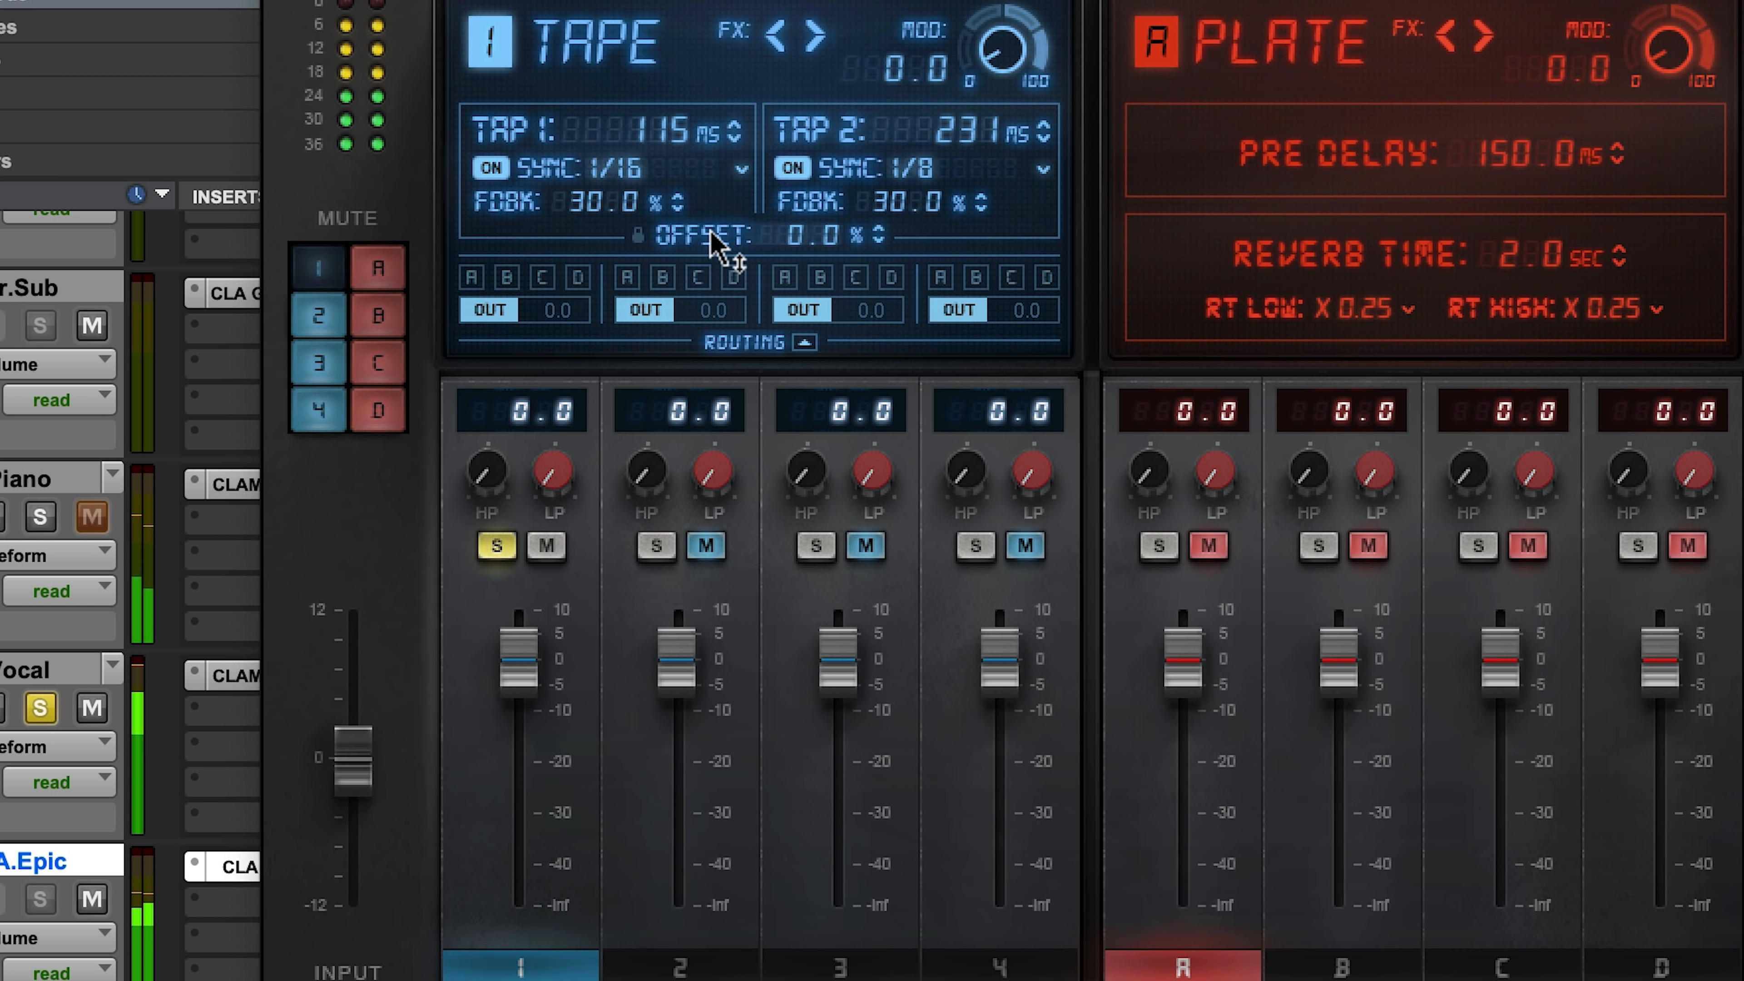
pyautogui.moveTo(521, 667); pyautogui.dragTo(520, 715)
pyautogui.click(497, 546)
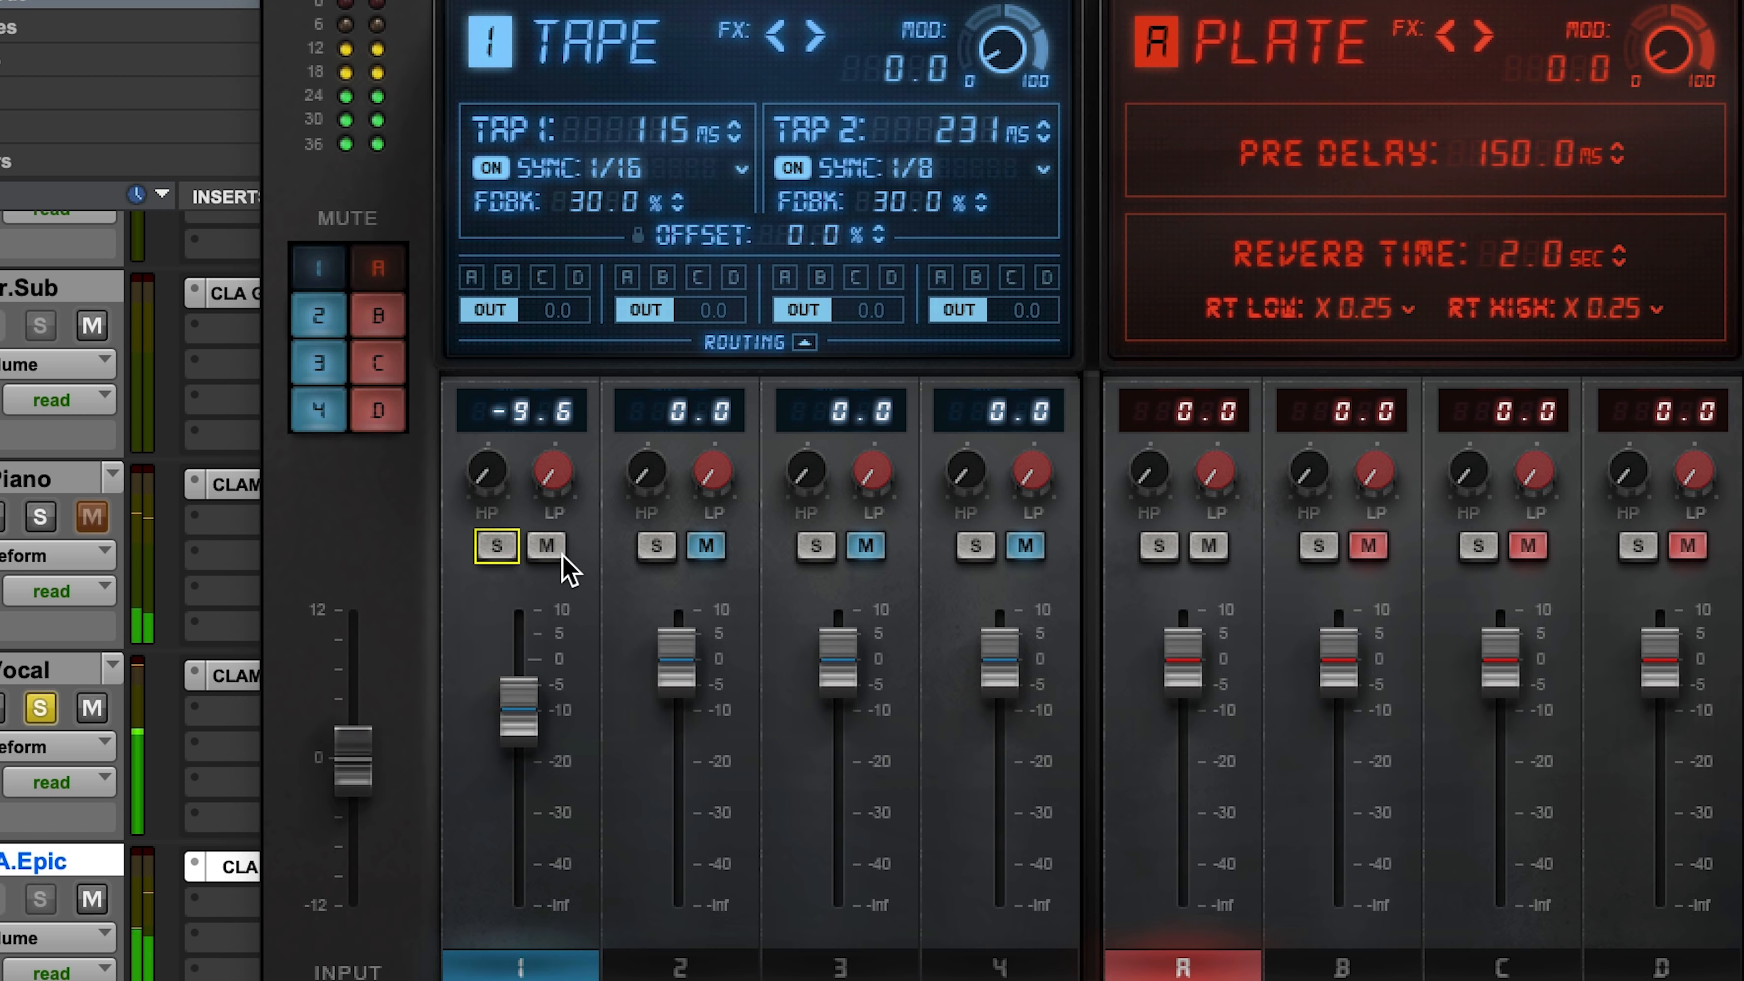
# Step: Solo and unmute the Throw delay, and sync its Tap 1 to 1/4 and Tap 2 to 1/2
pyautogui.click(656, 545)
pyautogui.click(706, 546)
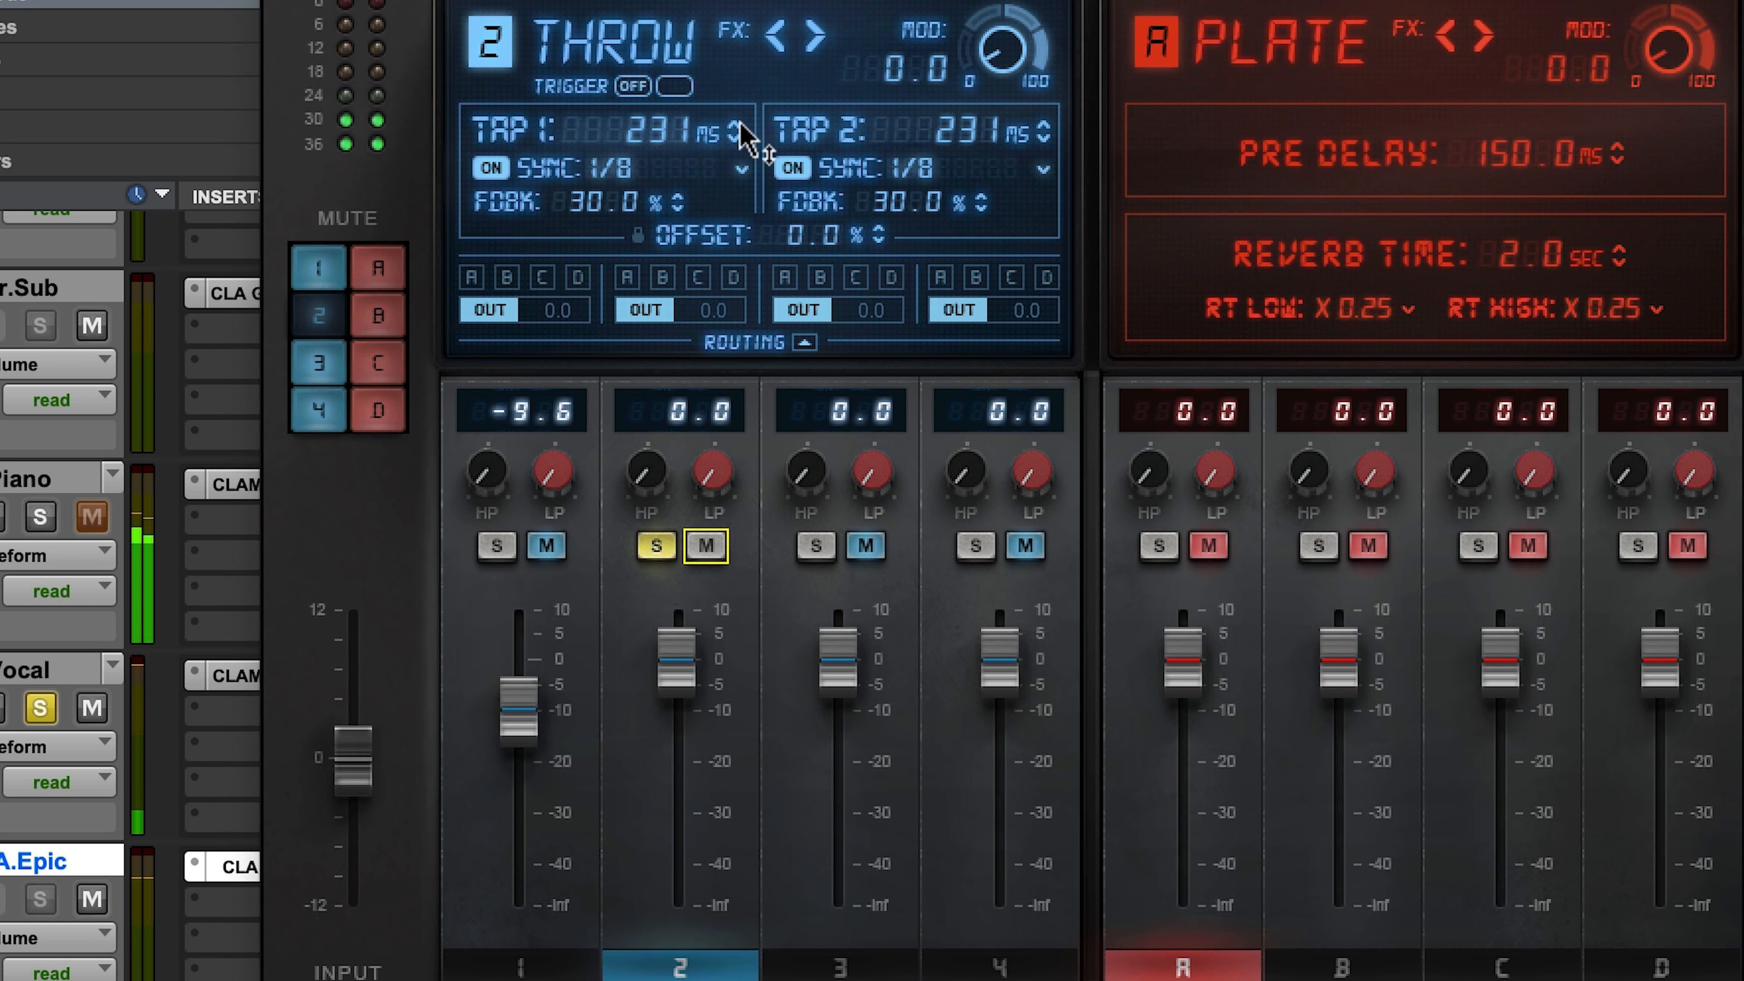
pyautogui.click(741, 169)
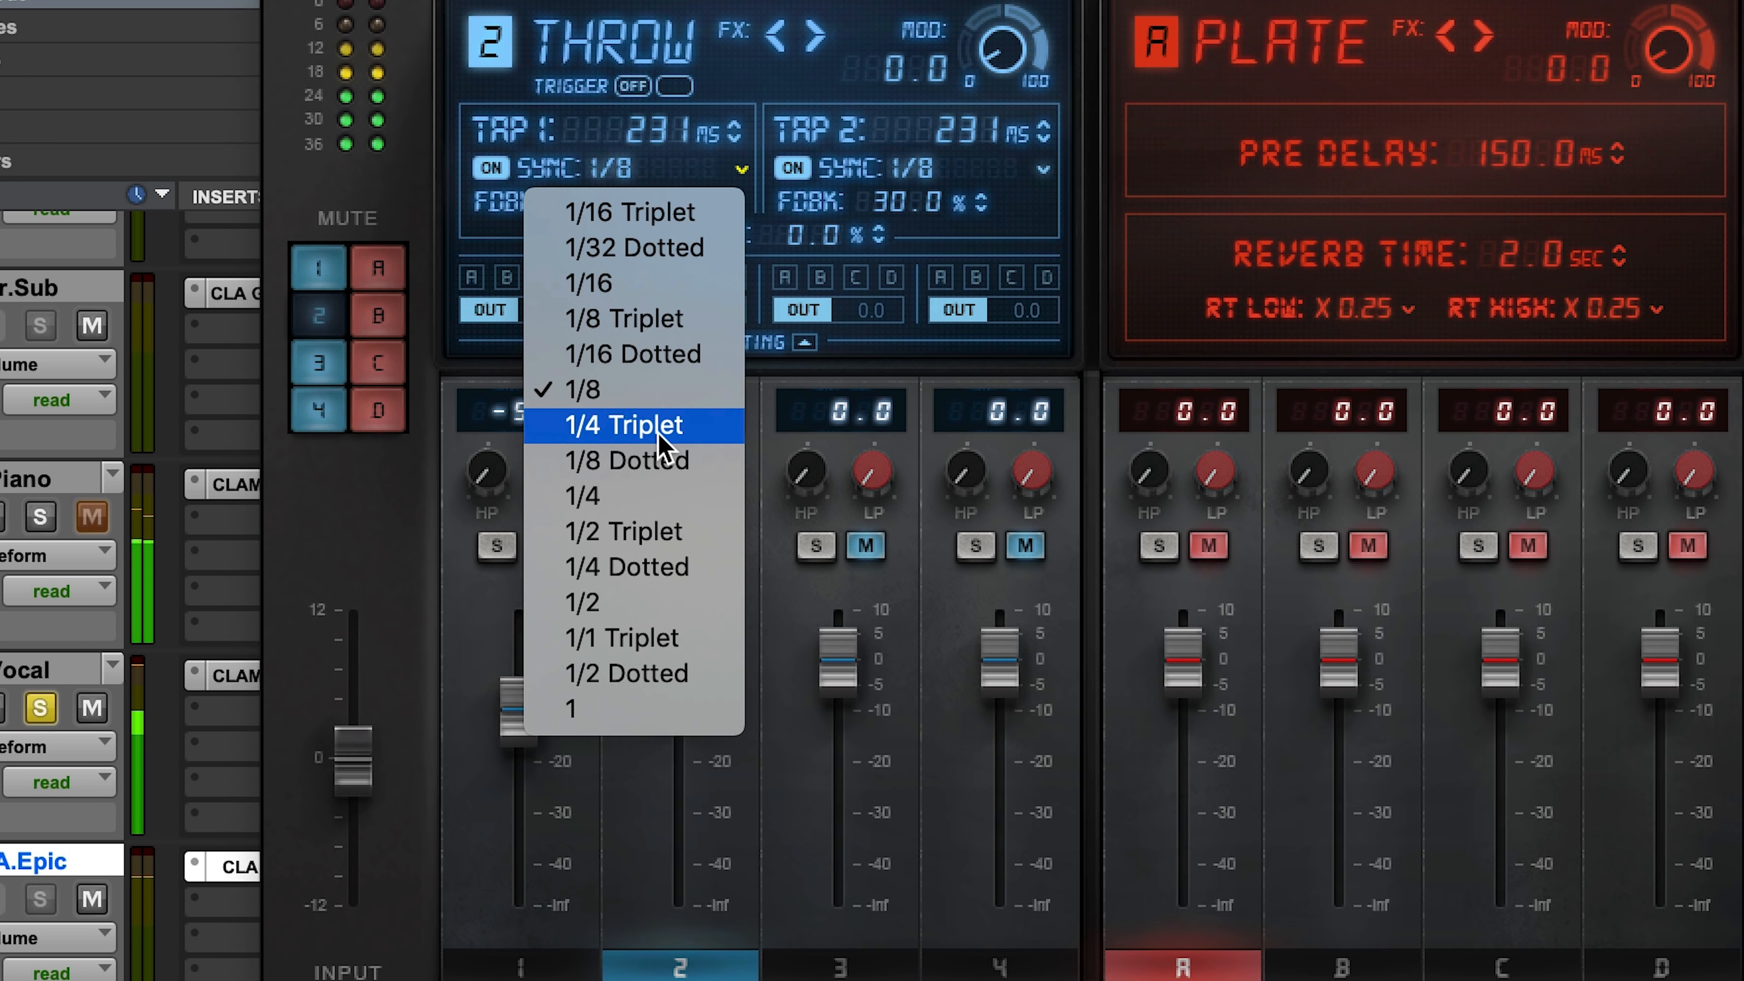
pyautogui.click(645, 501)
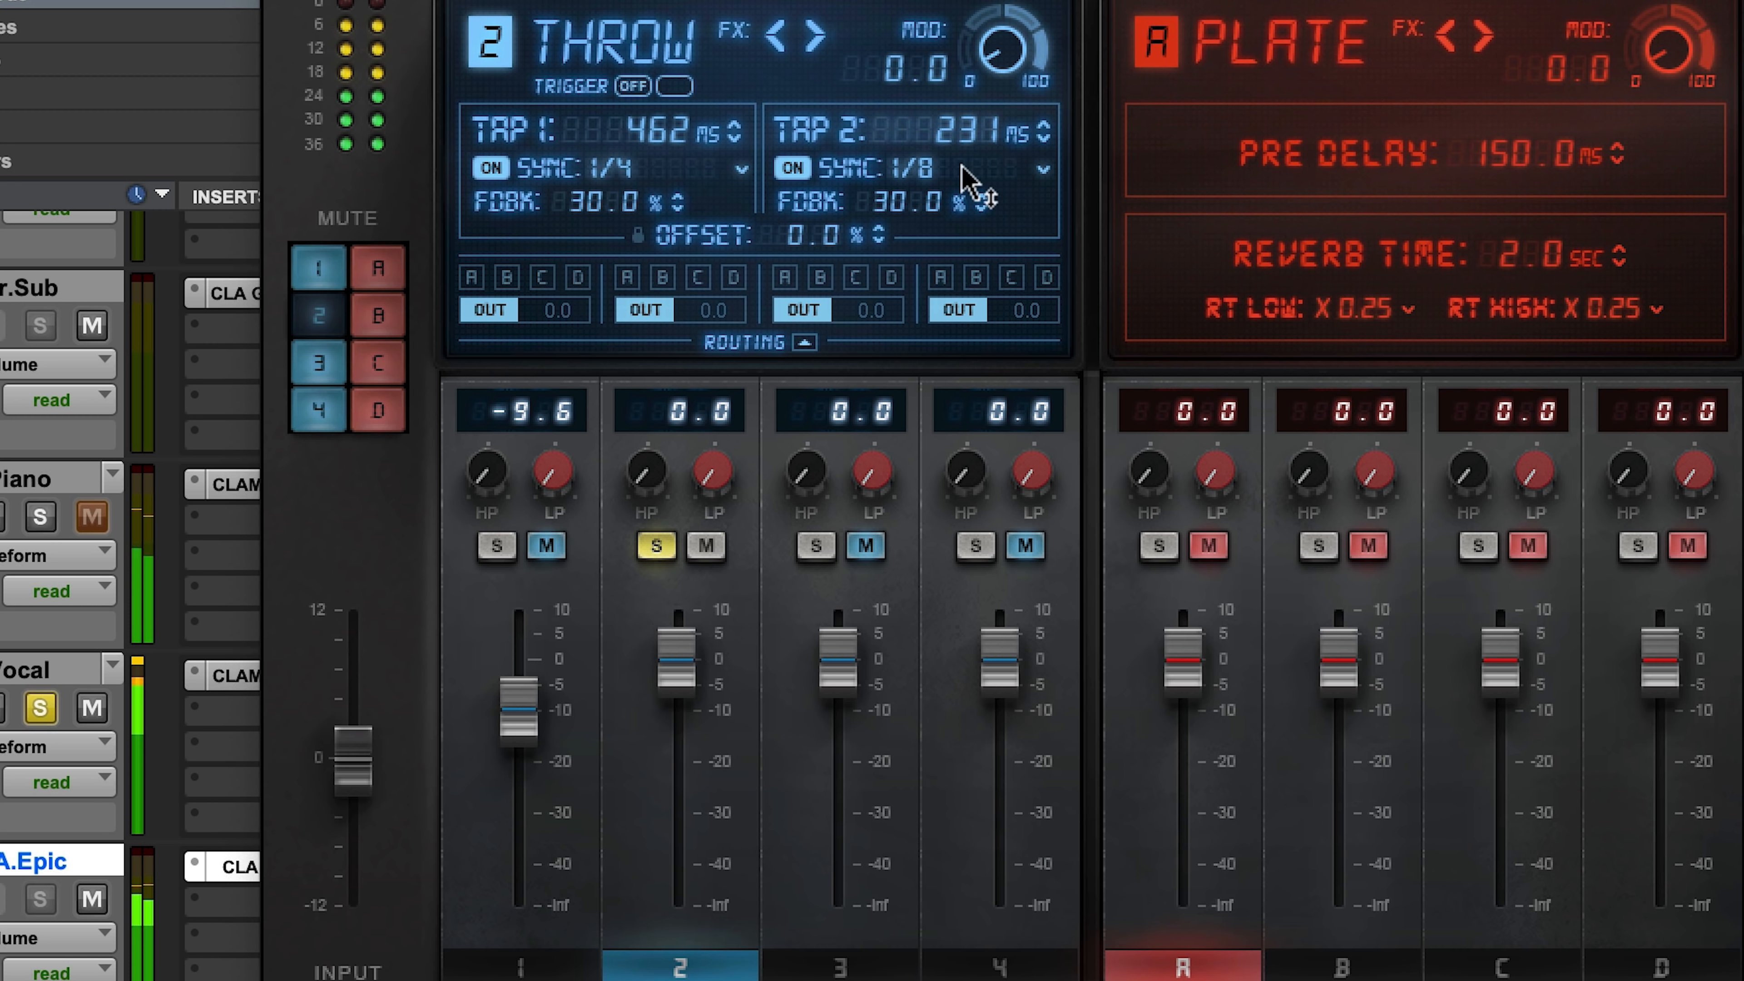
pyautogui.click(1043, 169)
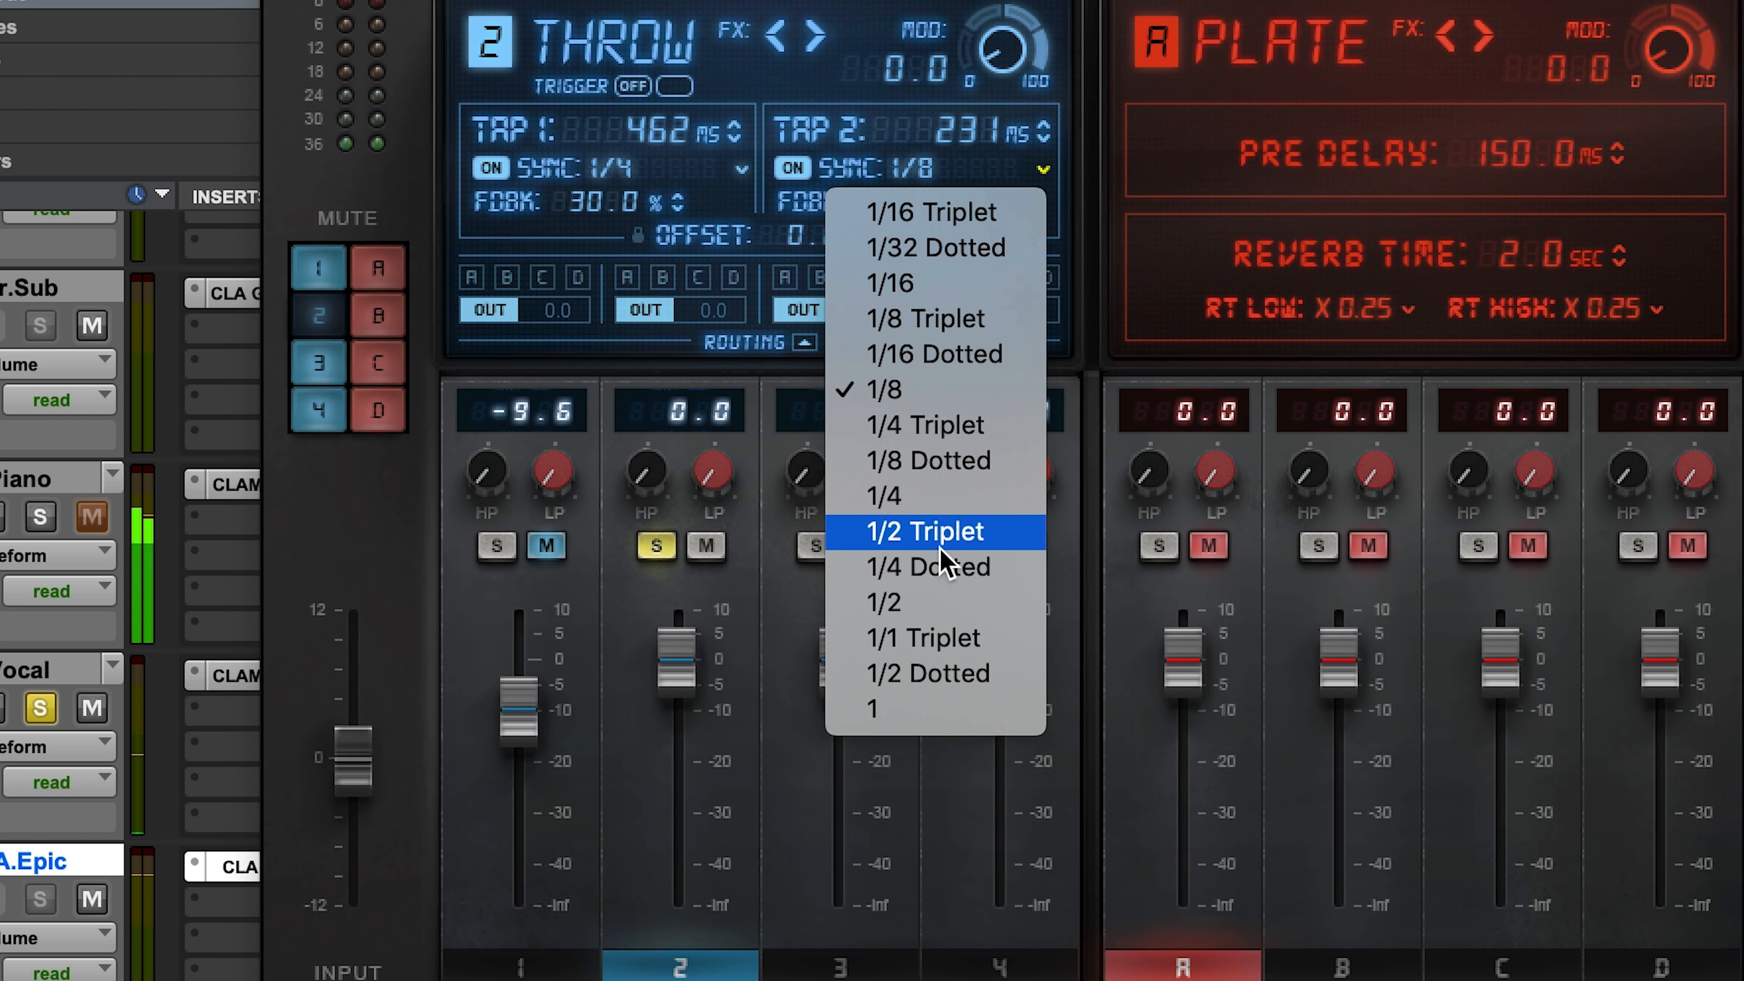
pyautogui.click(937, 602)
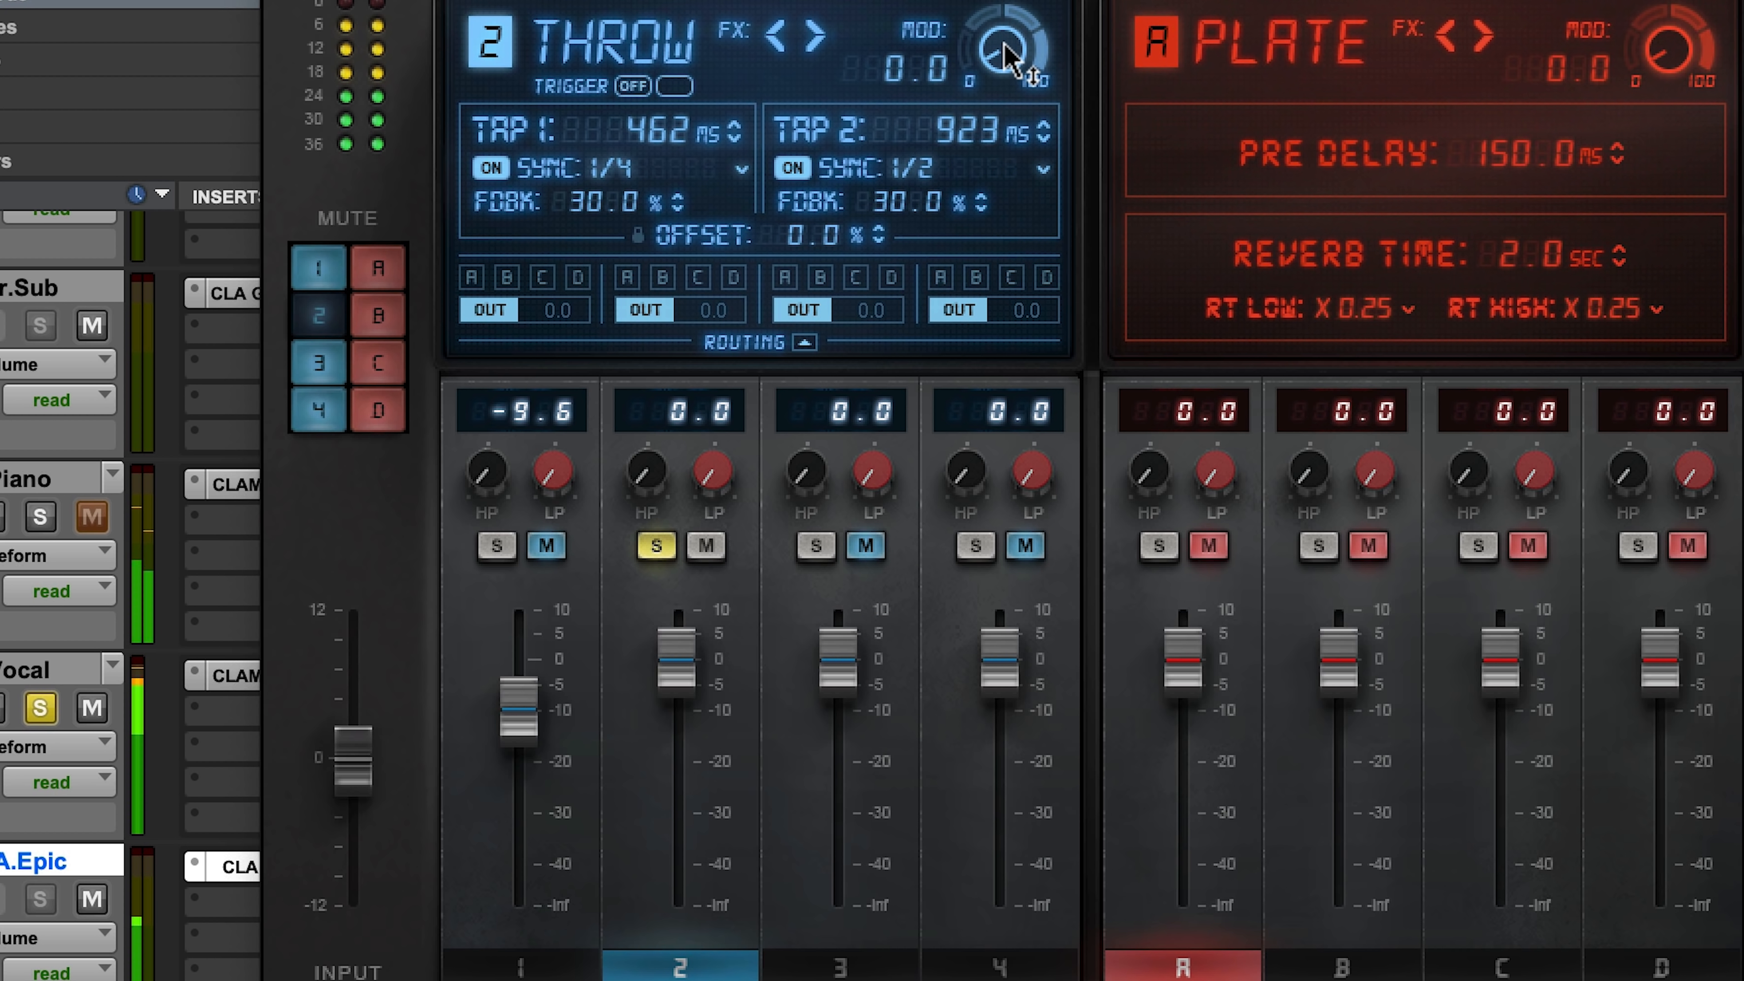
# Step: Raise the Throw delay's modulation to 62.4, clear its solo, and lower its level to -14.2
pyautogui.moveTo(681, 669); pyautogui.dragTo(679, 742)
pyautogui.moveTo(991, 4); pyautogui.dragTo(990, 0)
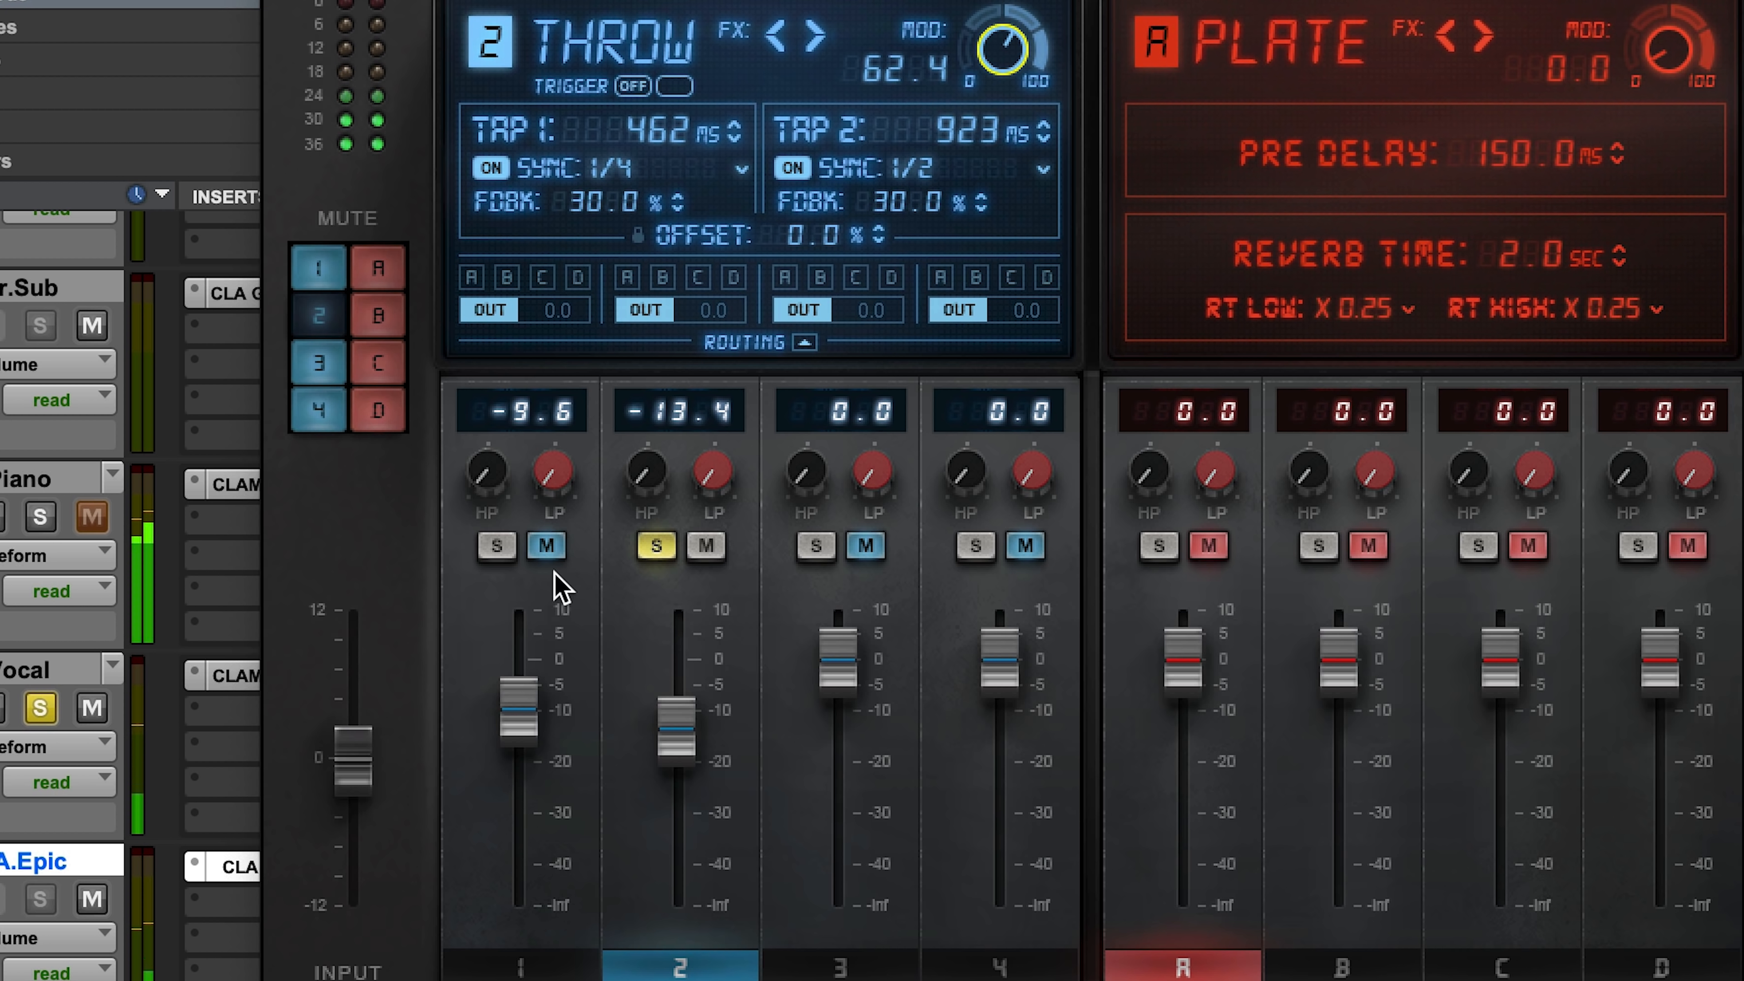
pyautogui.click(657, 547)
pyautogui.moveTo(676, 730); pyautogui.dragTo(676, 732)
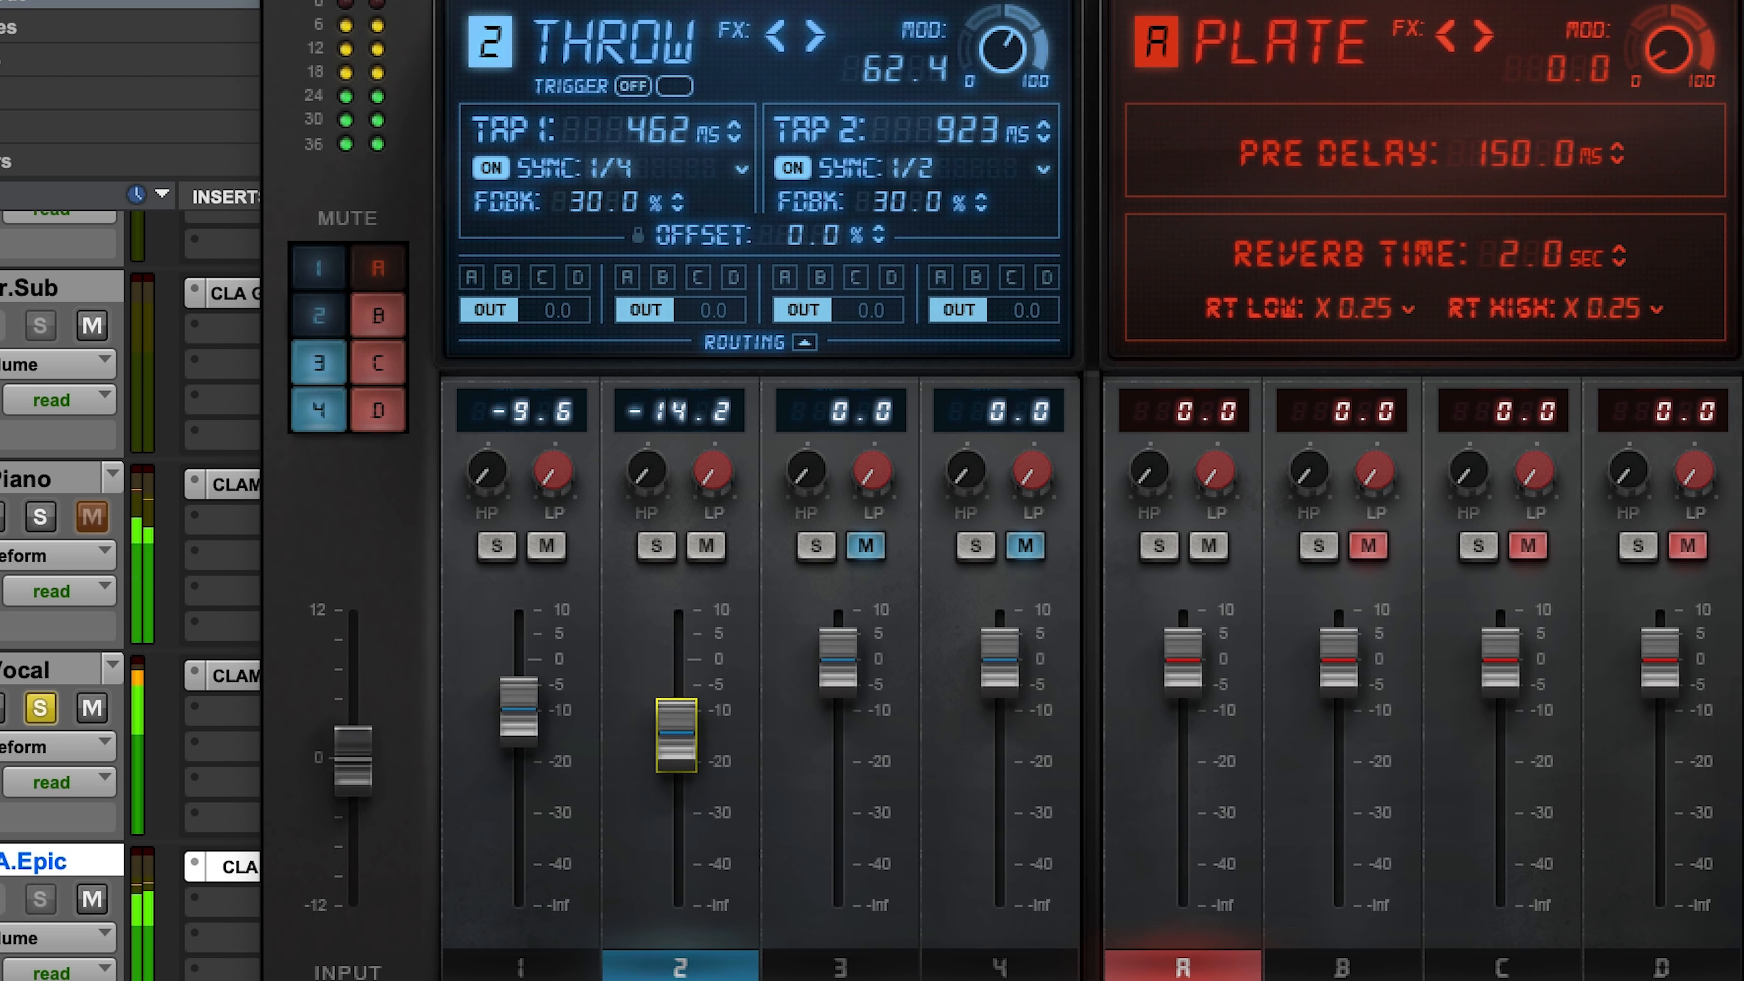
# Step: Mute the Plate reverb and balance the delays by lowering Tape to -11.9 and Throw to -17.0
pyautogui.click(1221, 548)
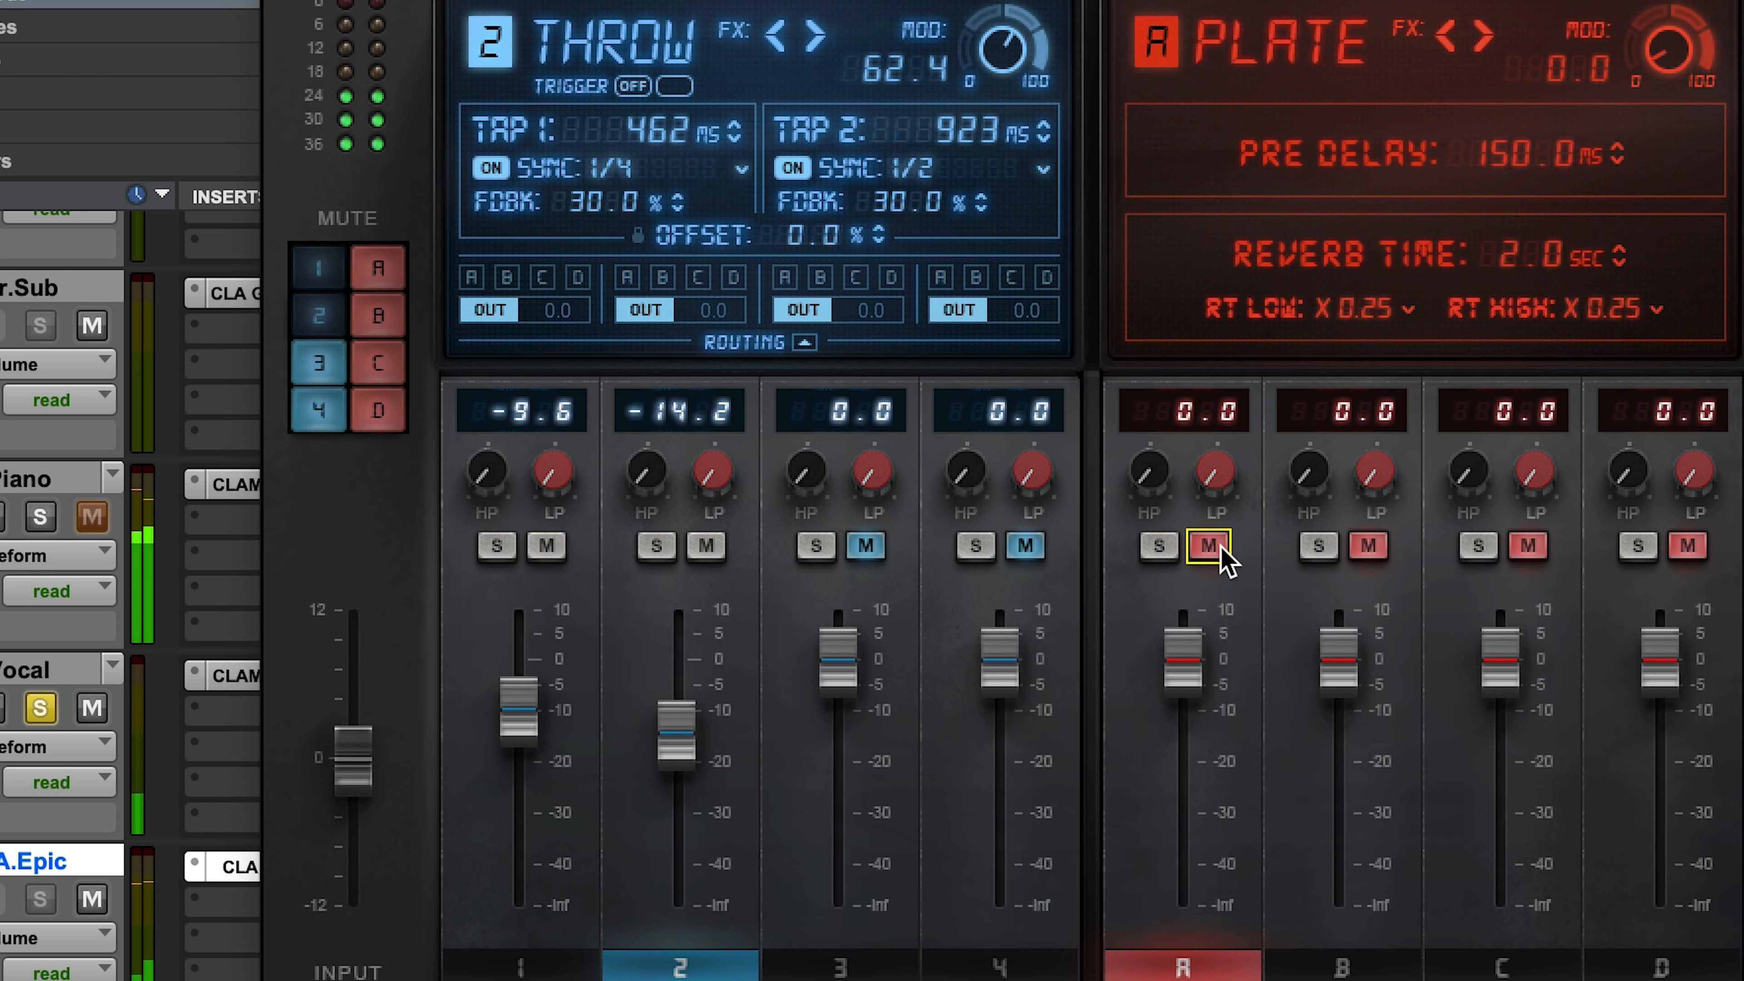
pyautogui.click(694, 742)
pyautogui.moveTo(687, 756); pyautogui.dragTo(687, 760)
pyautogui.moveTo(522, 735); pyautogui.dragTo(522, 742)
pyautogui.moveTo(673, 741); pyautogui.dragTo(673, 748)
pyautogui.moveTo(518, 718); pyautogui.dragTo(518, 723)
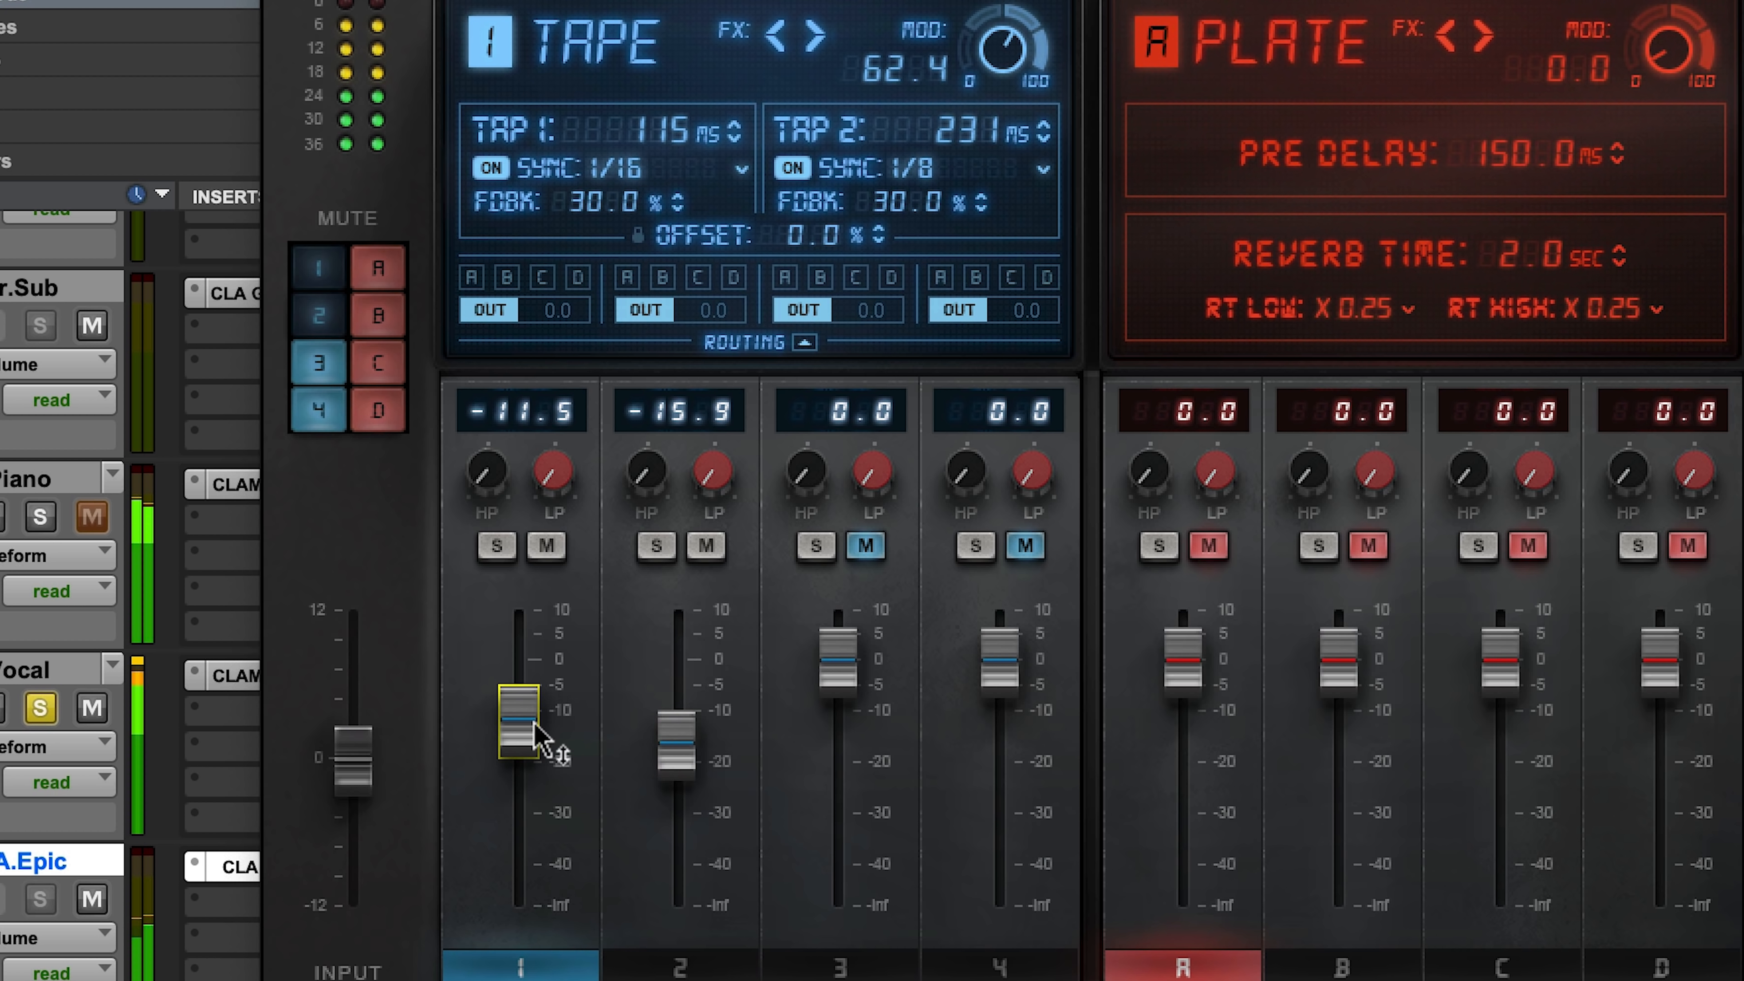
pyautogui.moveTo(676, 752); pyautogui.dragTo(676, 757)
pyautogui.moveTo(522, 727); pyautogui.dragTo(522, 731)
pyautogui.click(676, 748)
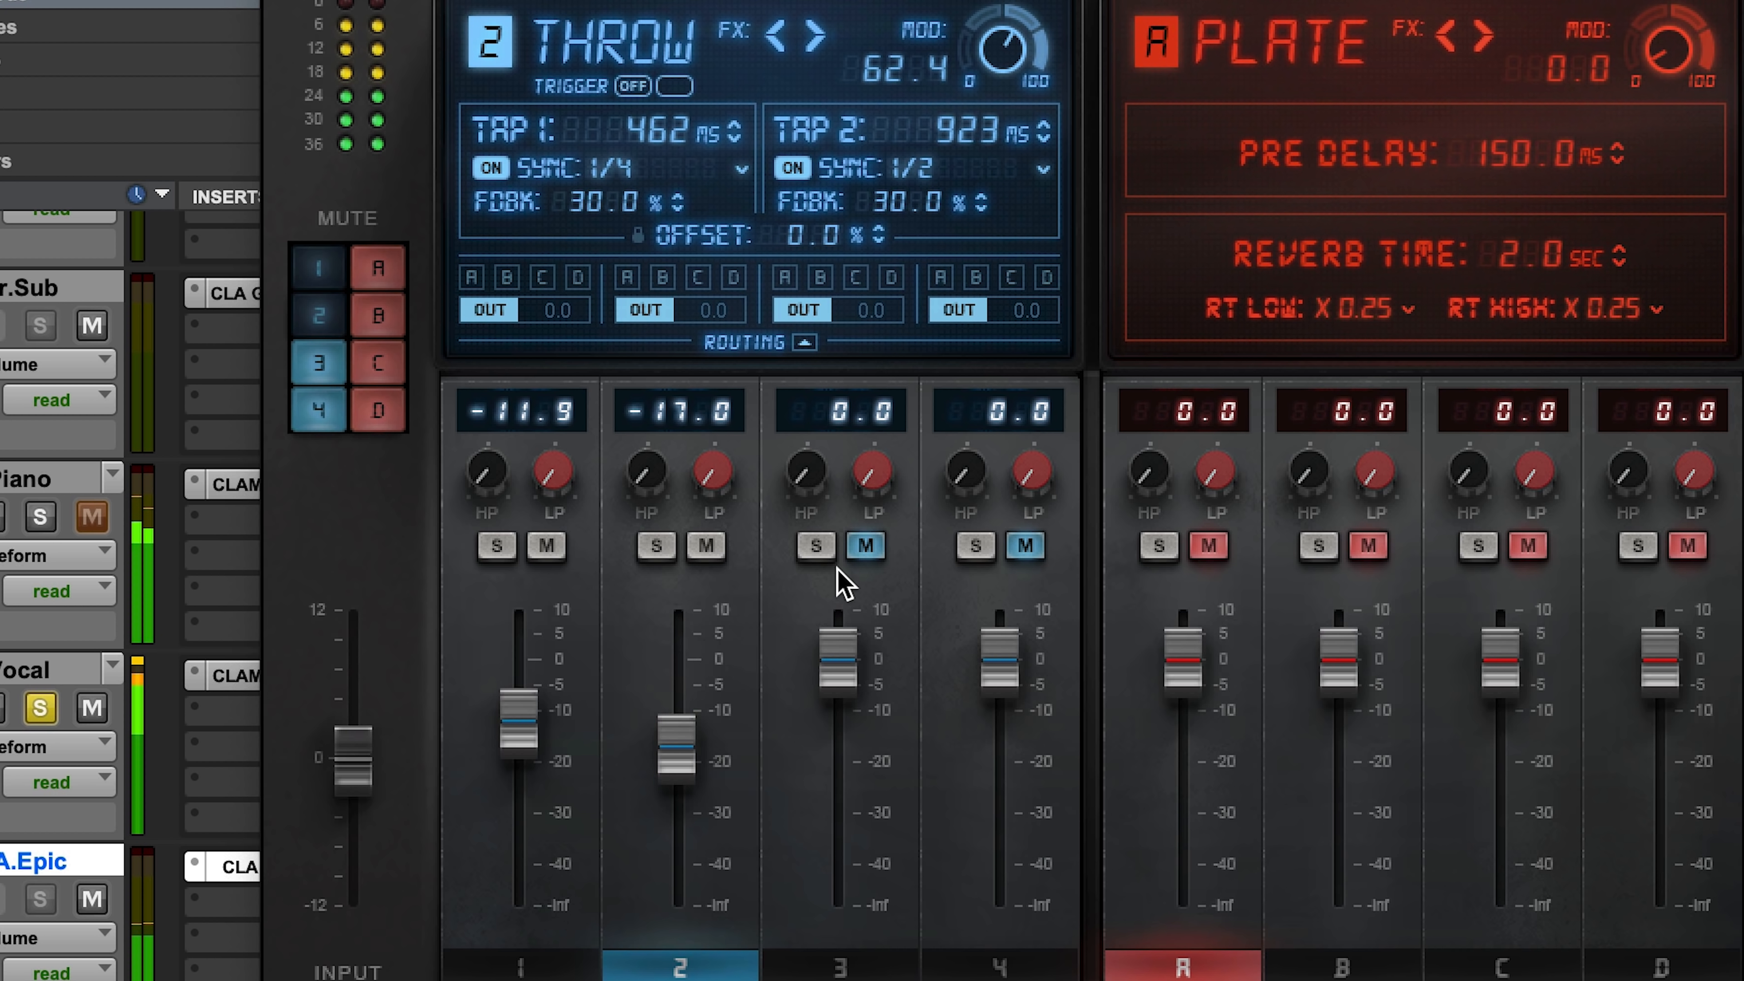
# Step: Solo and unmute the Slap delay, clear the solo, and lower its level to -3.9
pyautogui.click(816, 545)
pyautogui.click(865, 545)
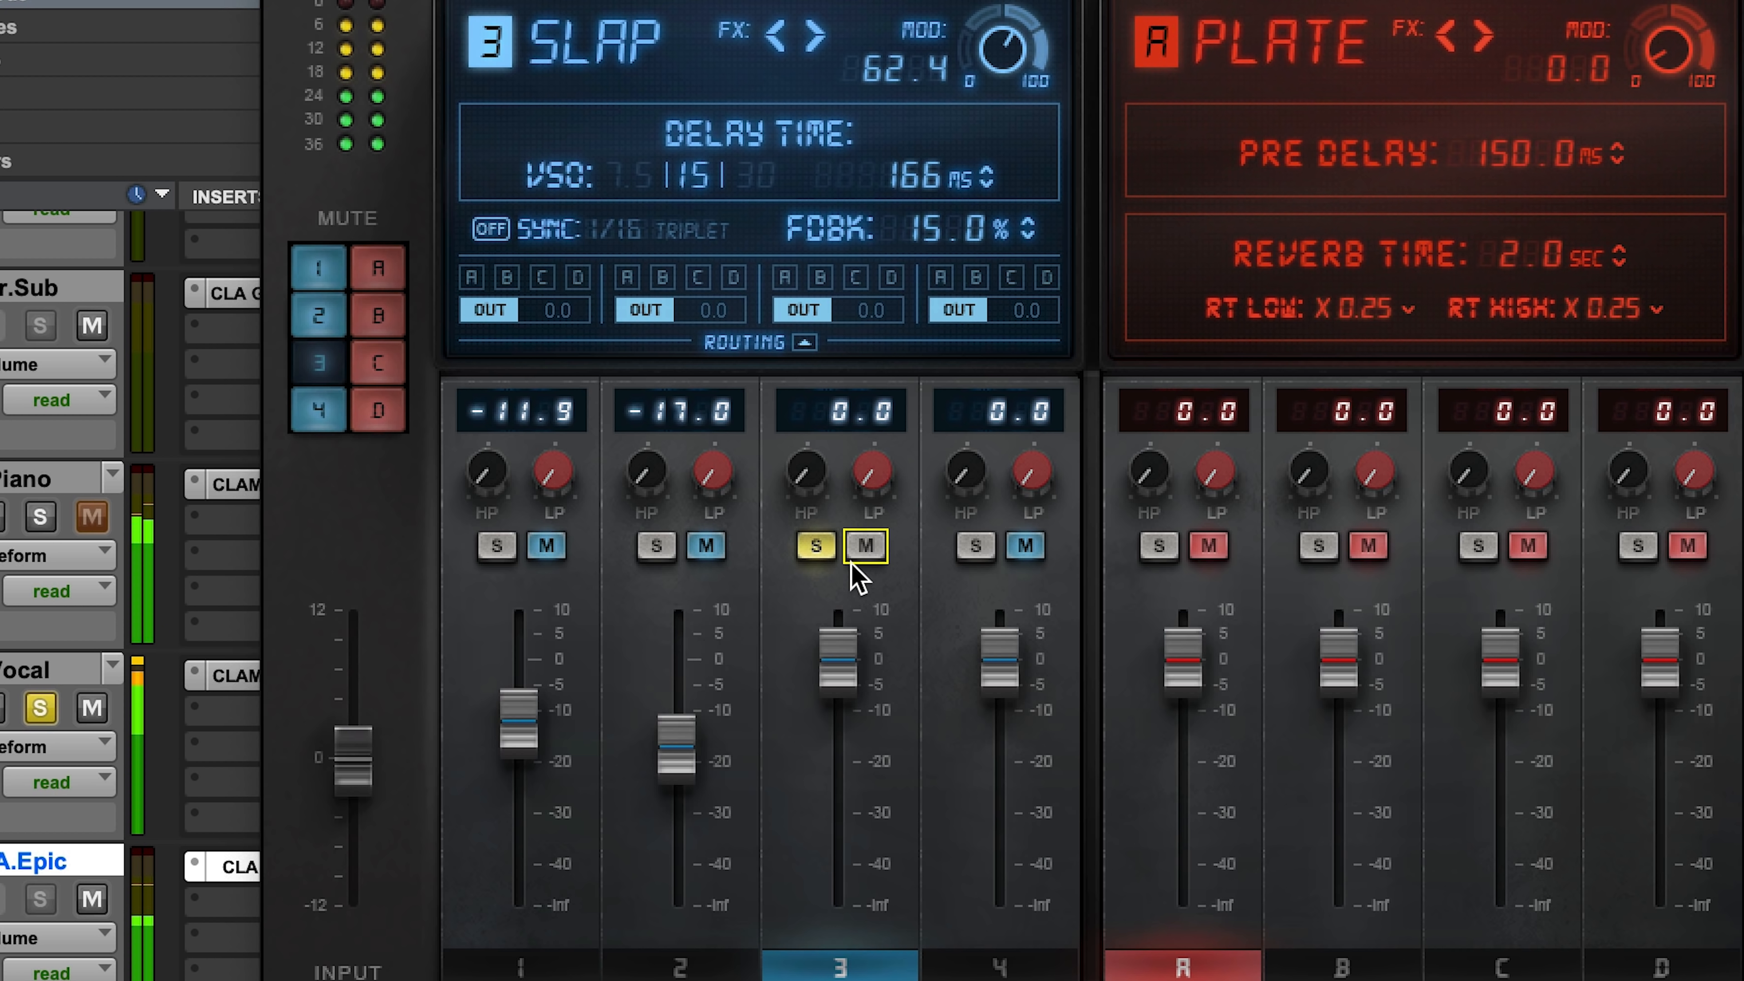
pyautogui.click(817, 557)
pyautogui.moveTo(852, 662); pyautogui.dragTo(851, 689)
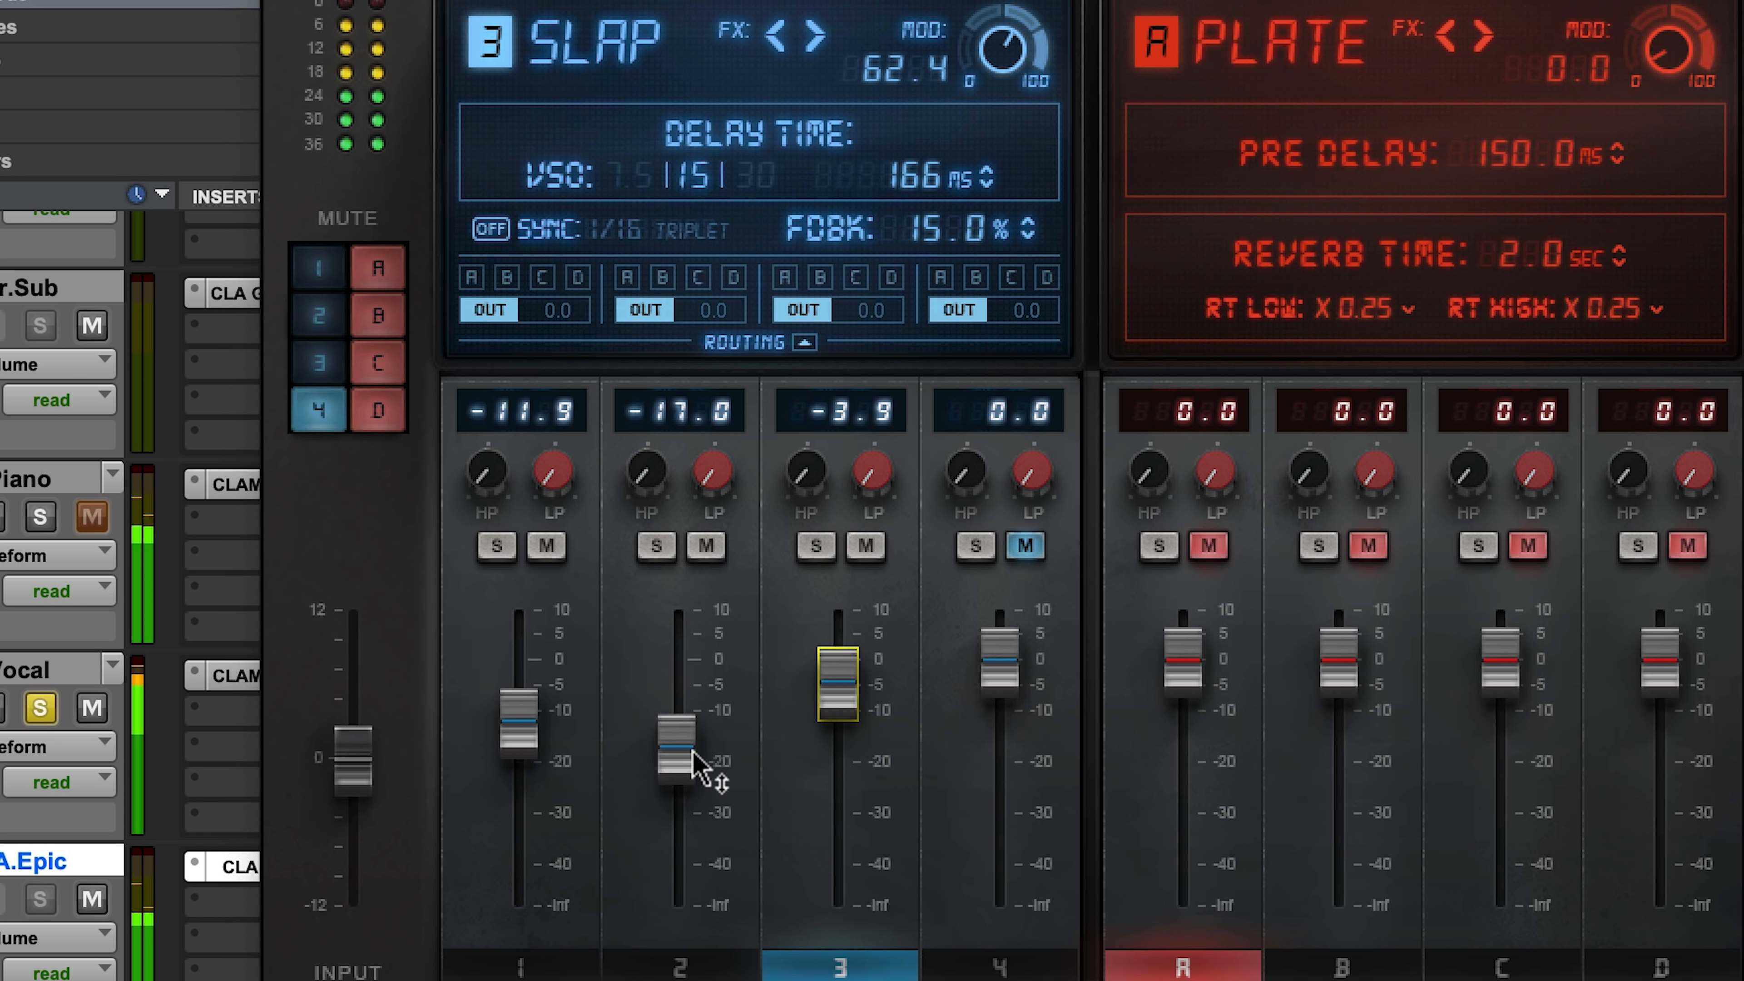
# Step: Rebalance the three active delays with Tape at -12.7, Throw at -19.0 and Slap at -4.6
pyautogui.moveTo(694, 752); pyautogui.dragTo(693, 760)
pyautogui.moveTo(849, 713); pyautogui.dragTo(848, 716)
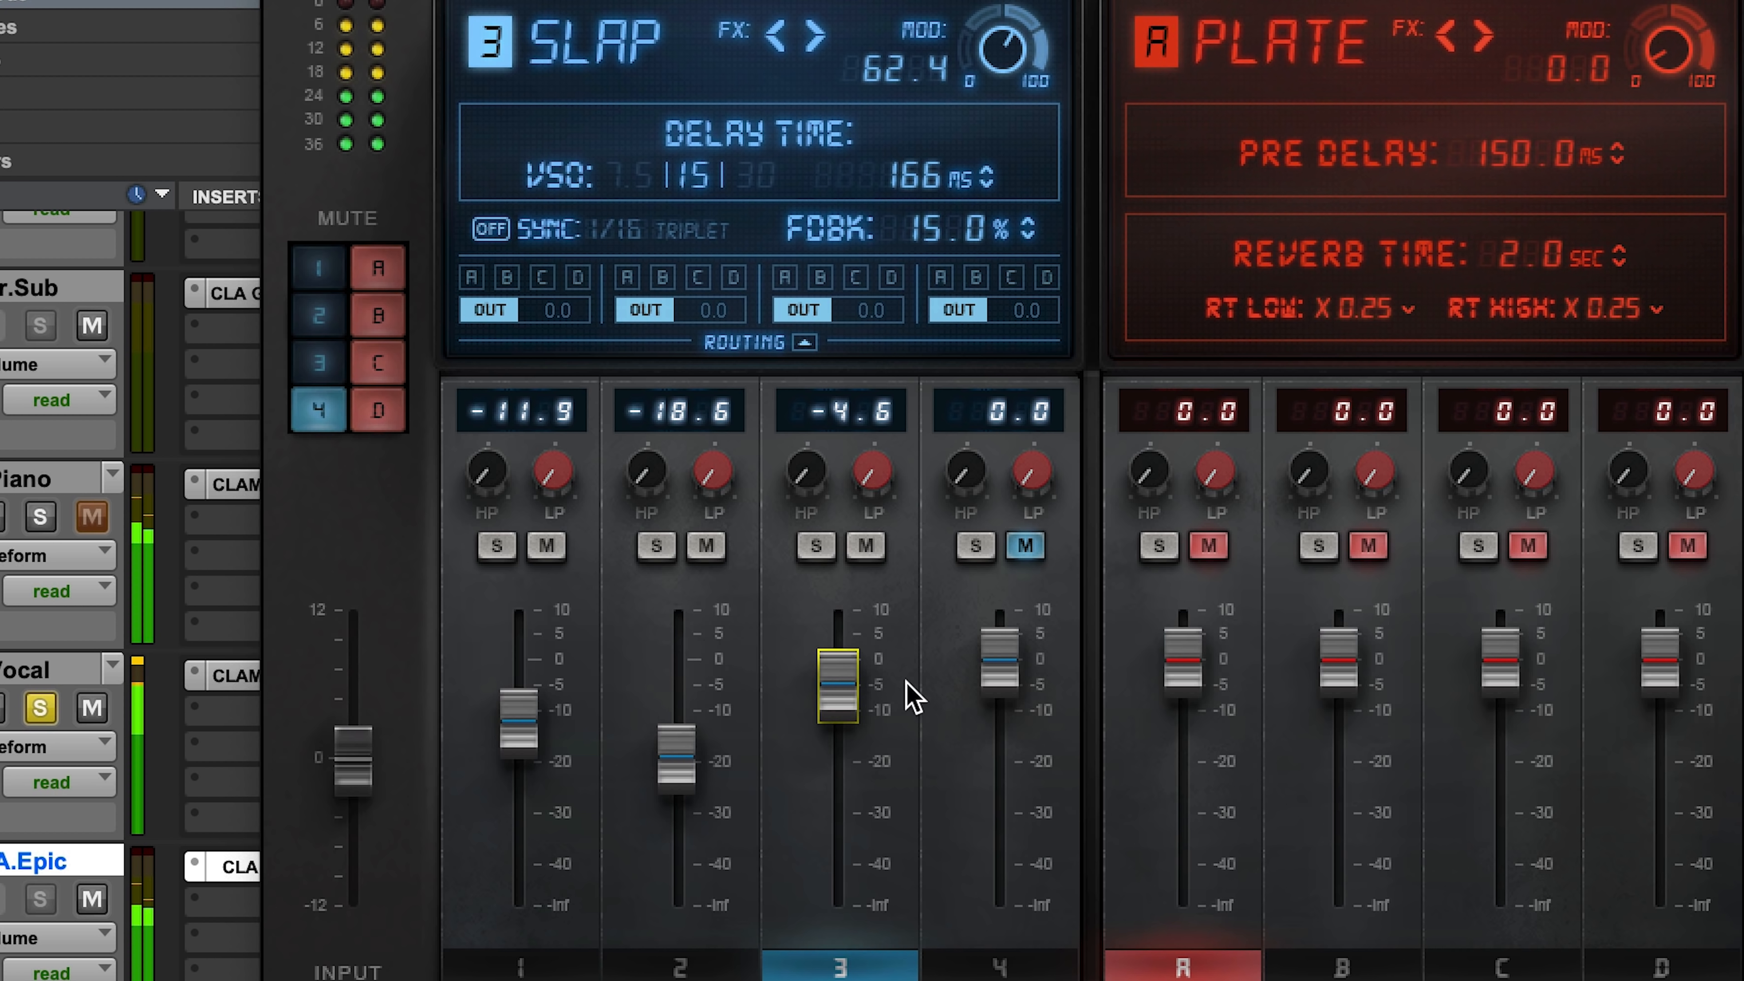
pyautogui.moveTo(528, 722); pyautogui.dragTo(529, 727)
pyautogui.moveTo(687, 783); pyautogui.dragTo(686, 787)
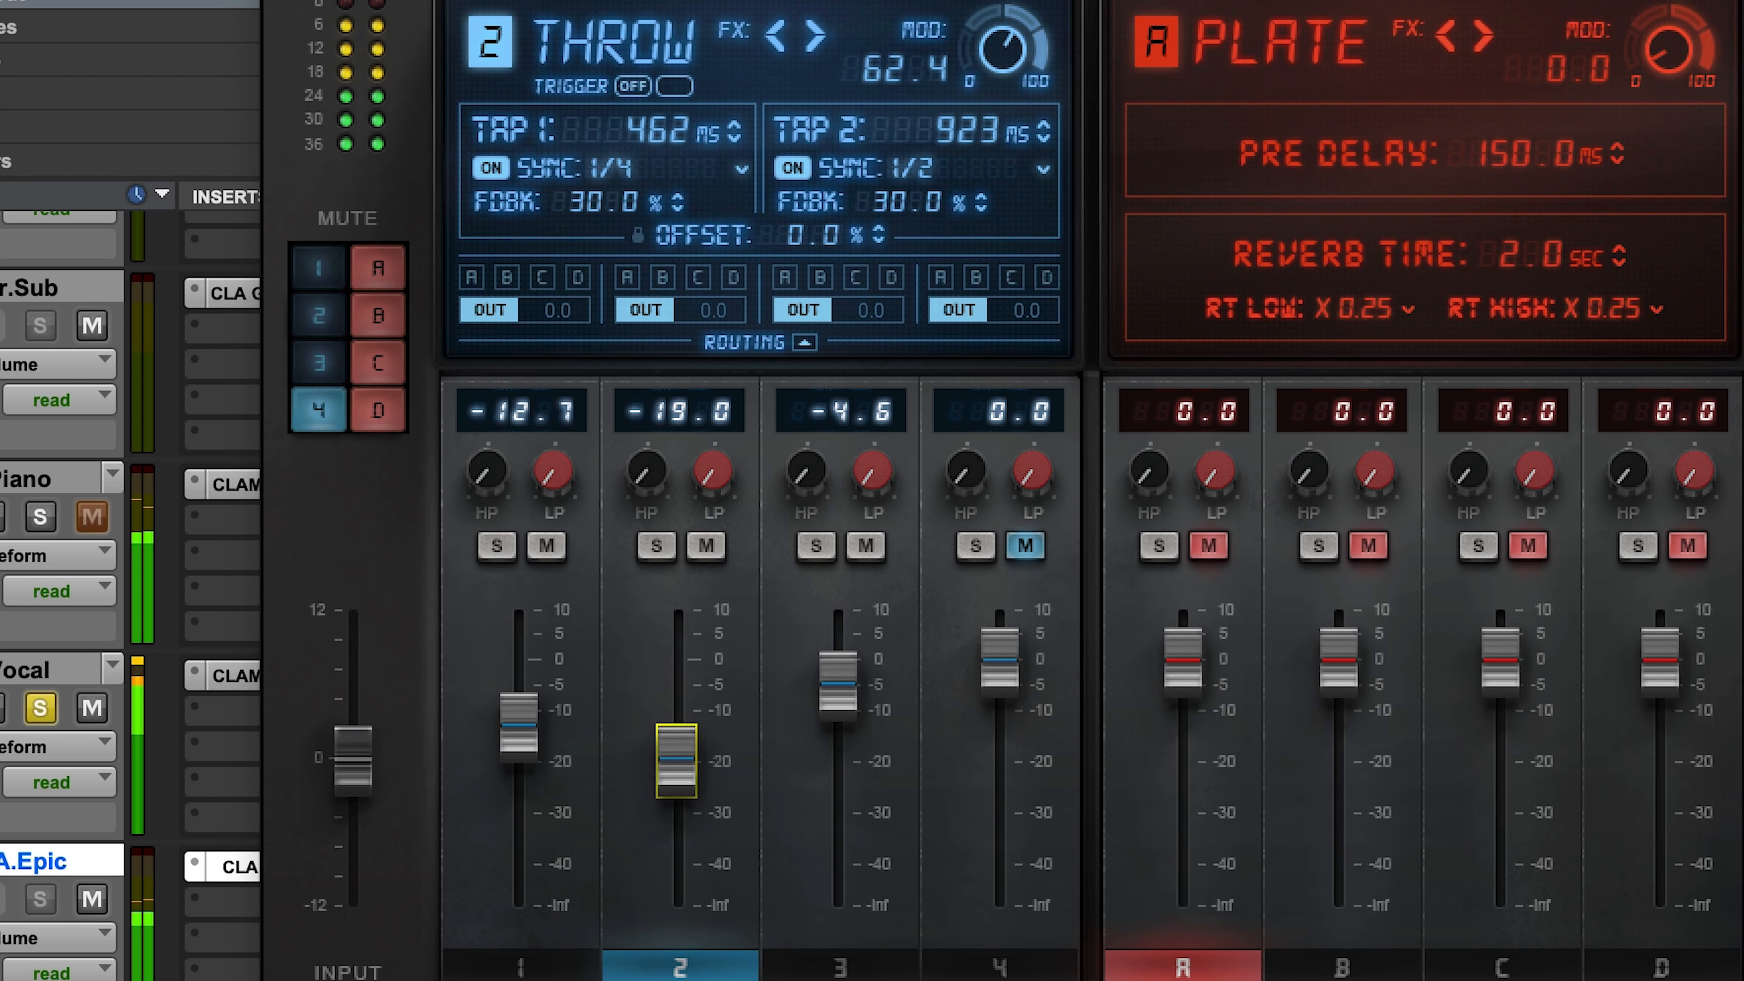
pyautogui.click(844, 719)
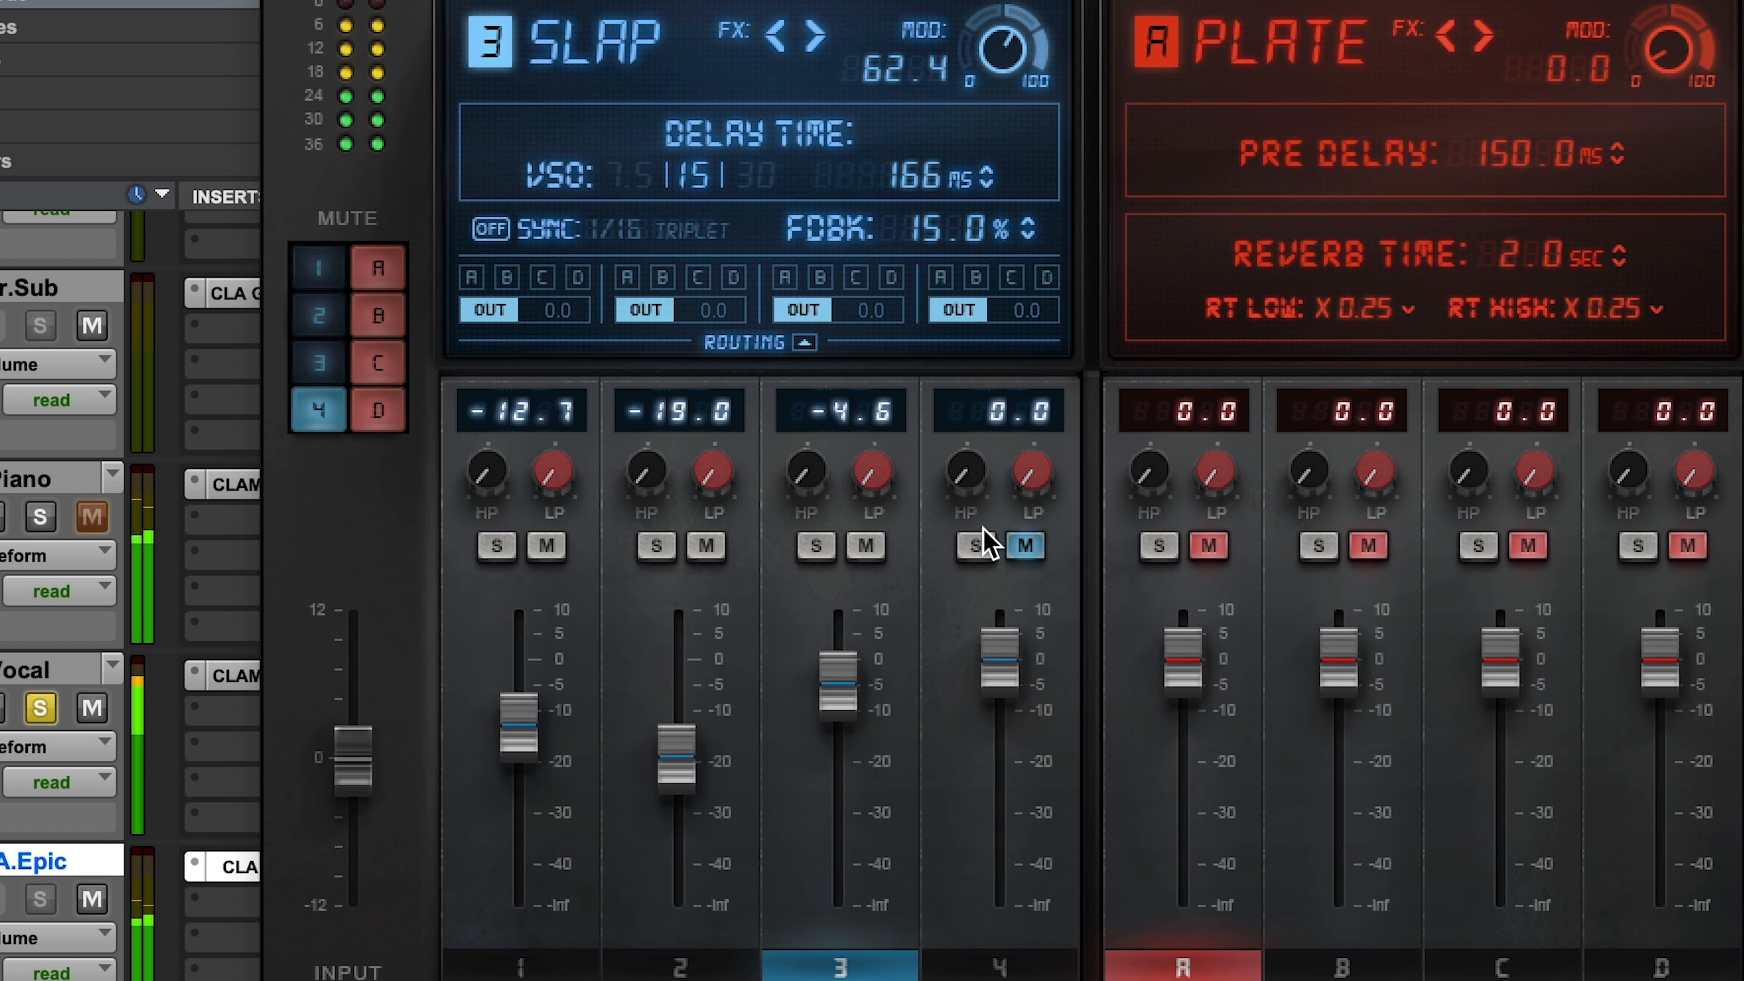
# Step: Solo and unmute the Crowd delay, lower its level to -0.8, and widen it to 100
pyautogui.click(975, 546)
pyautogui.click(1024, 546)
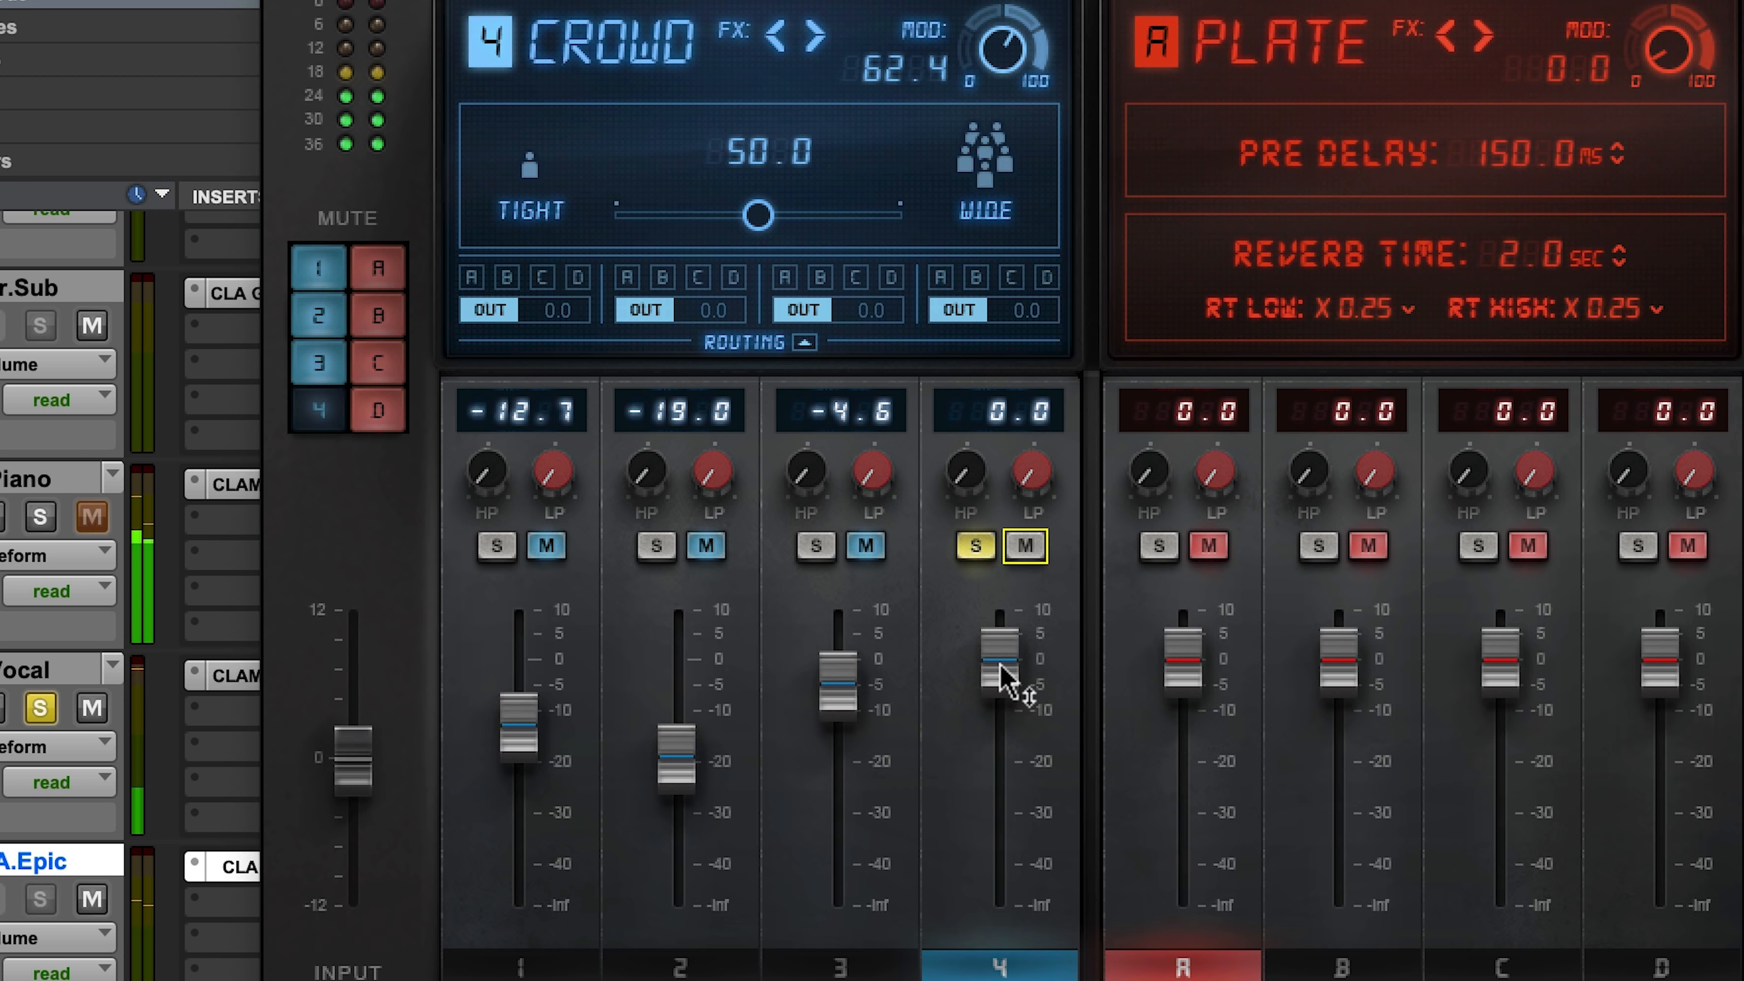
pyautogui.moveTo(1001, 677); pyautogui.dragTo(1001, 679)
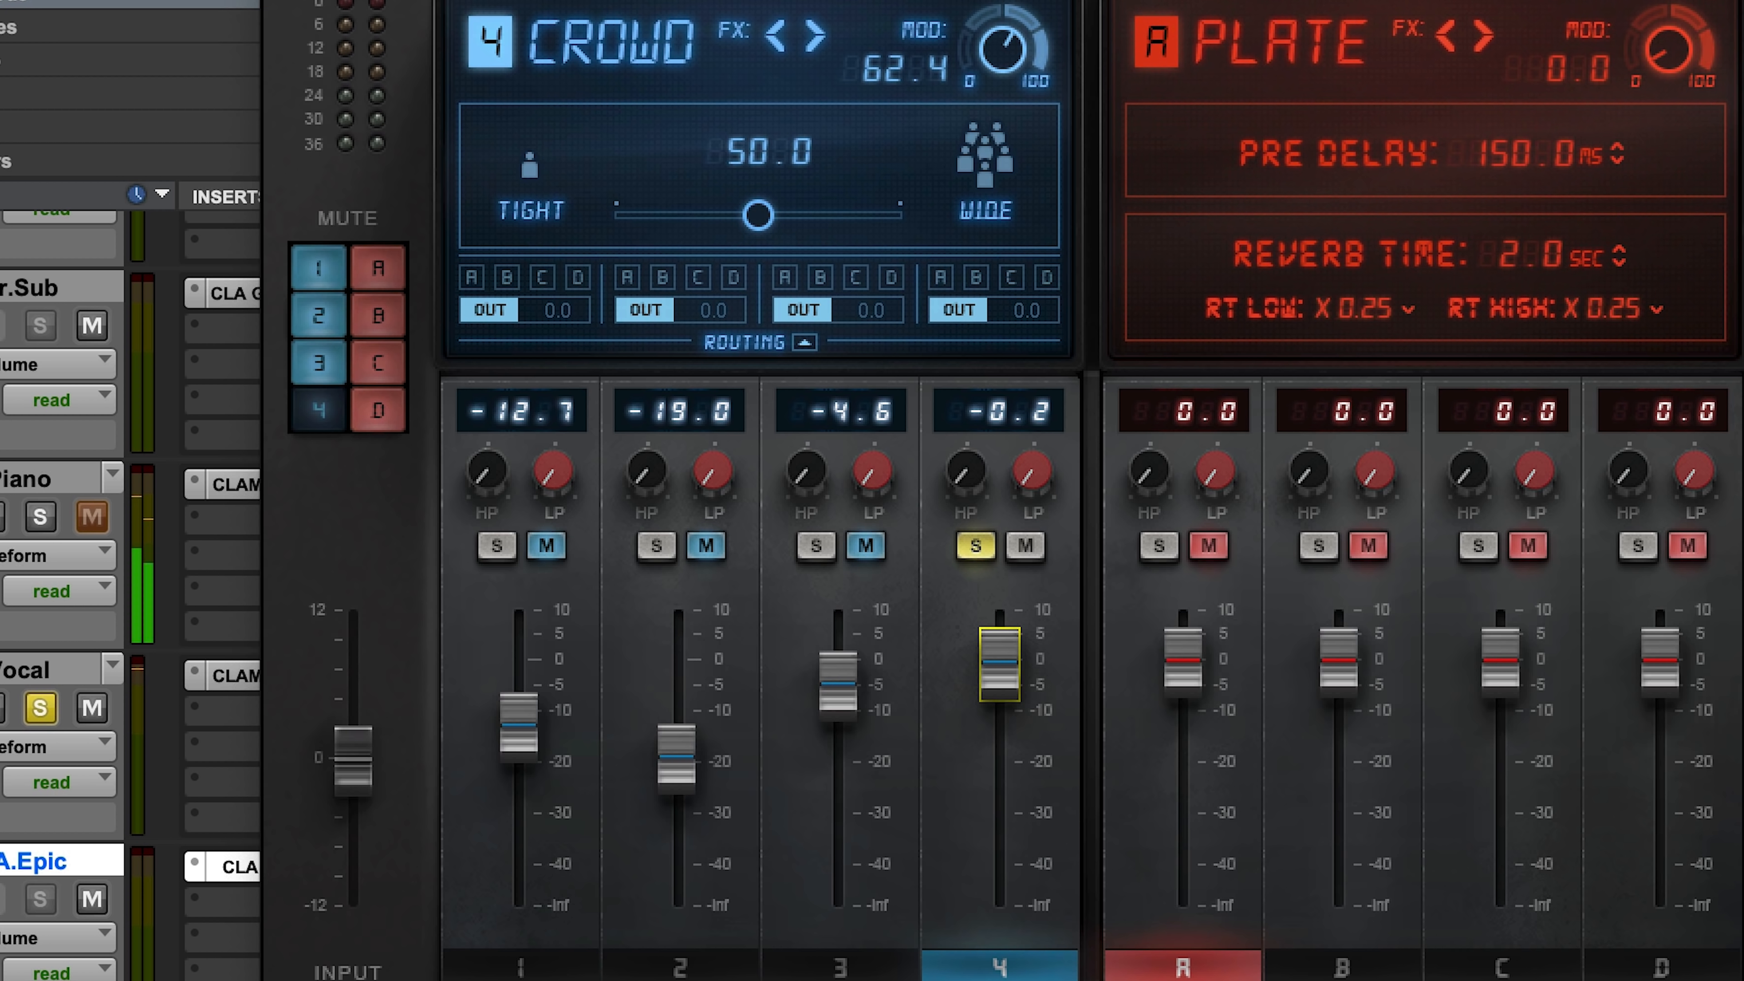
pyautogui.moveTo(1001, 679); pyautogui.dragTo(1000, 683)
pyautogui.moveTo(758, 215); pyautogui.dragTo(899, 215)
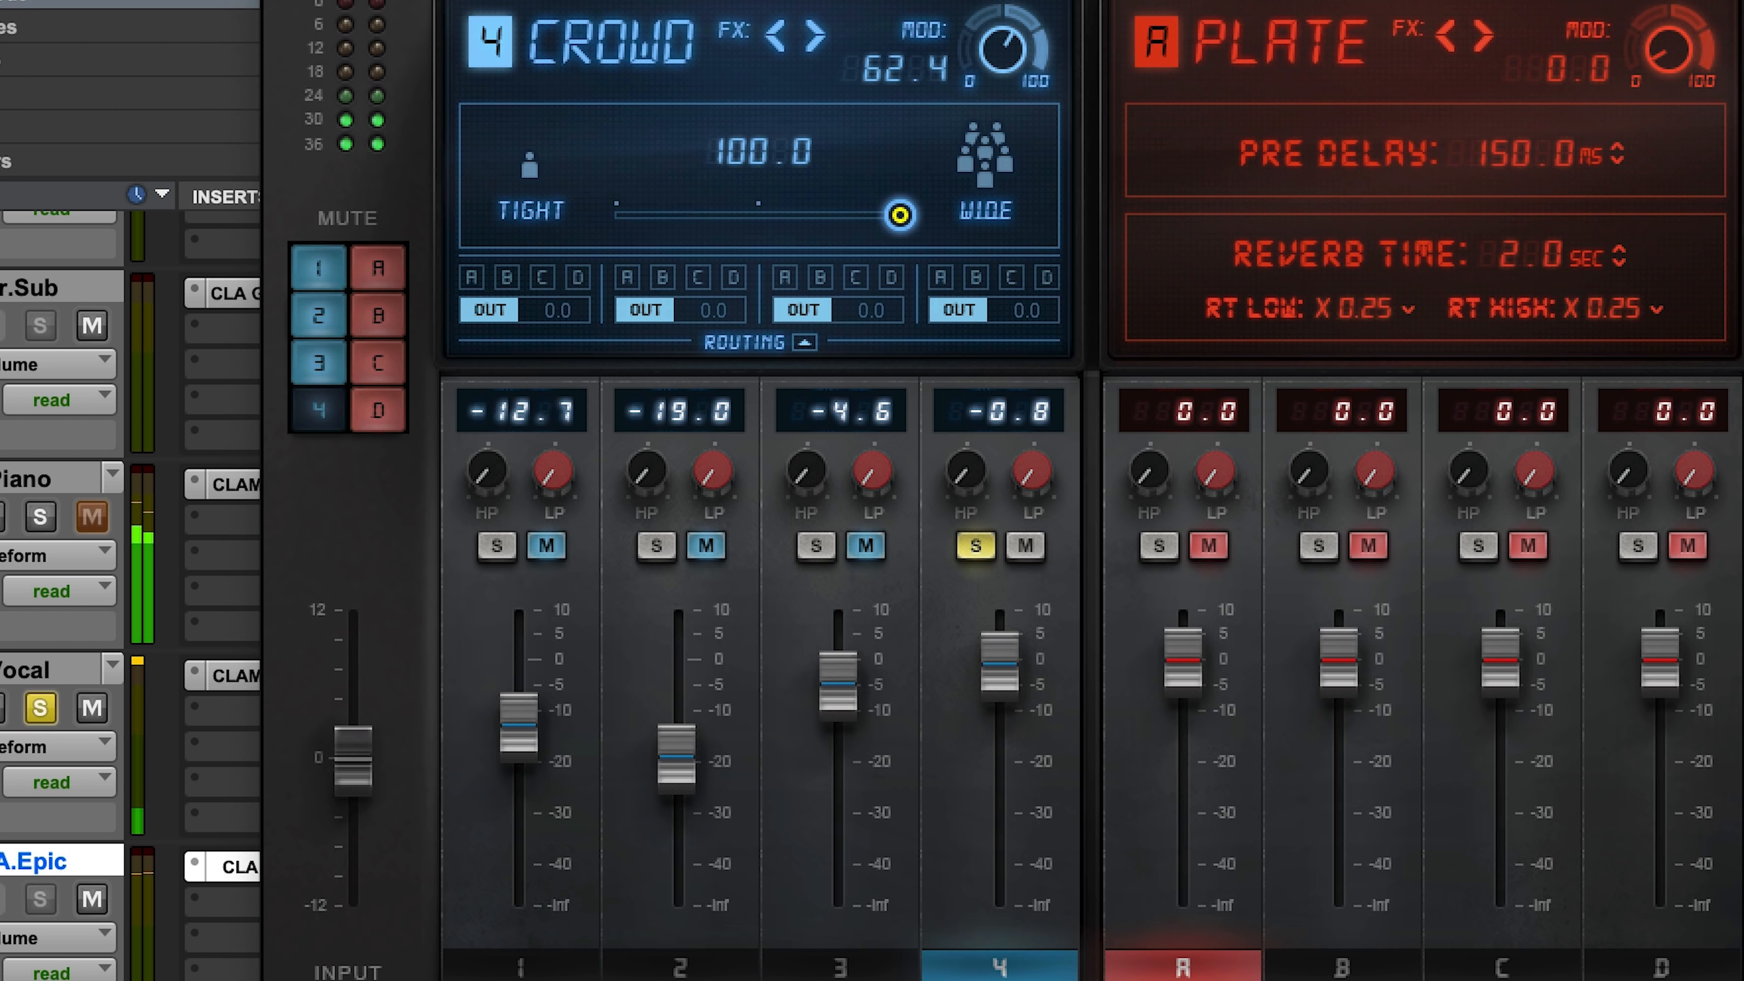
# Step: Tighten the Crowd delay's width to 0.2, lower its level to -10.4, and clear its solo
pyautogui.moveTo(999, 658); pyautogui.dragTo(999, 674)
pyautogui.moveTo(899, 215); pyautogui.dragTo(616, 214)
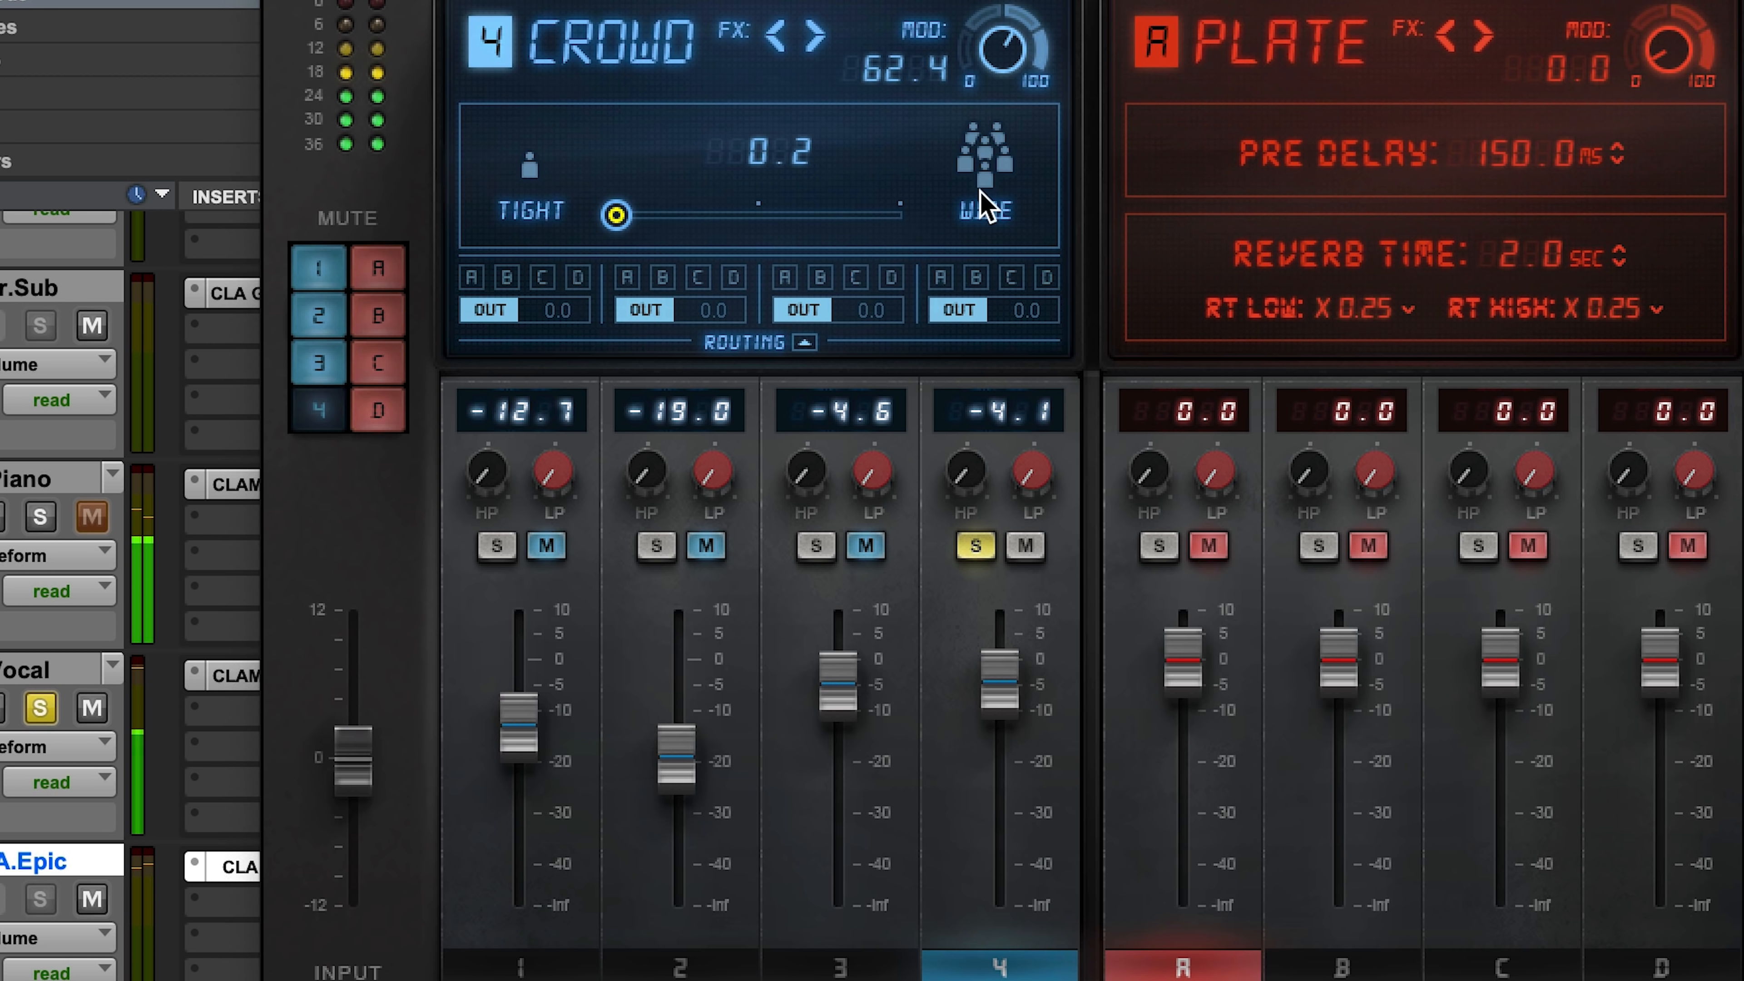
pyautogui.moveTo(1016, 694); pyautogui.dragTo(1016, 725)
pyautogui.click(975, 546)
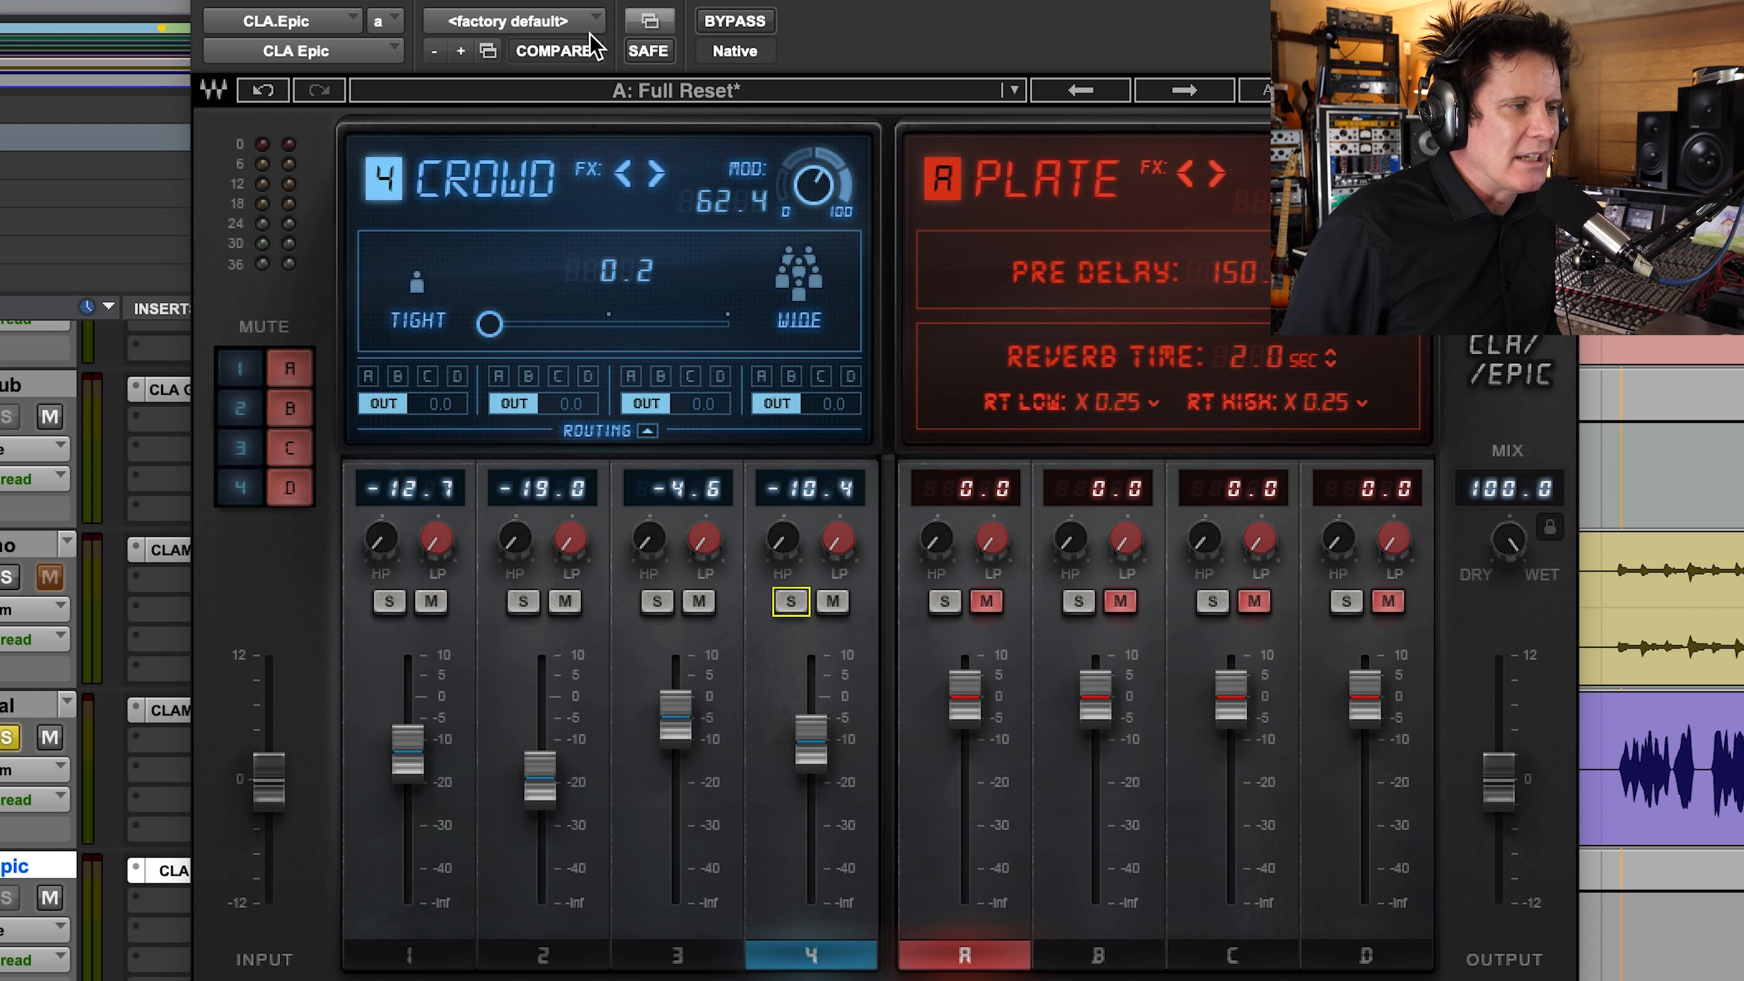
# Step: Look over CLA Epic's automatable parameters in the plug-in automation settings without adding any
pyautogui.click(650, 22)
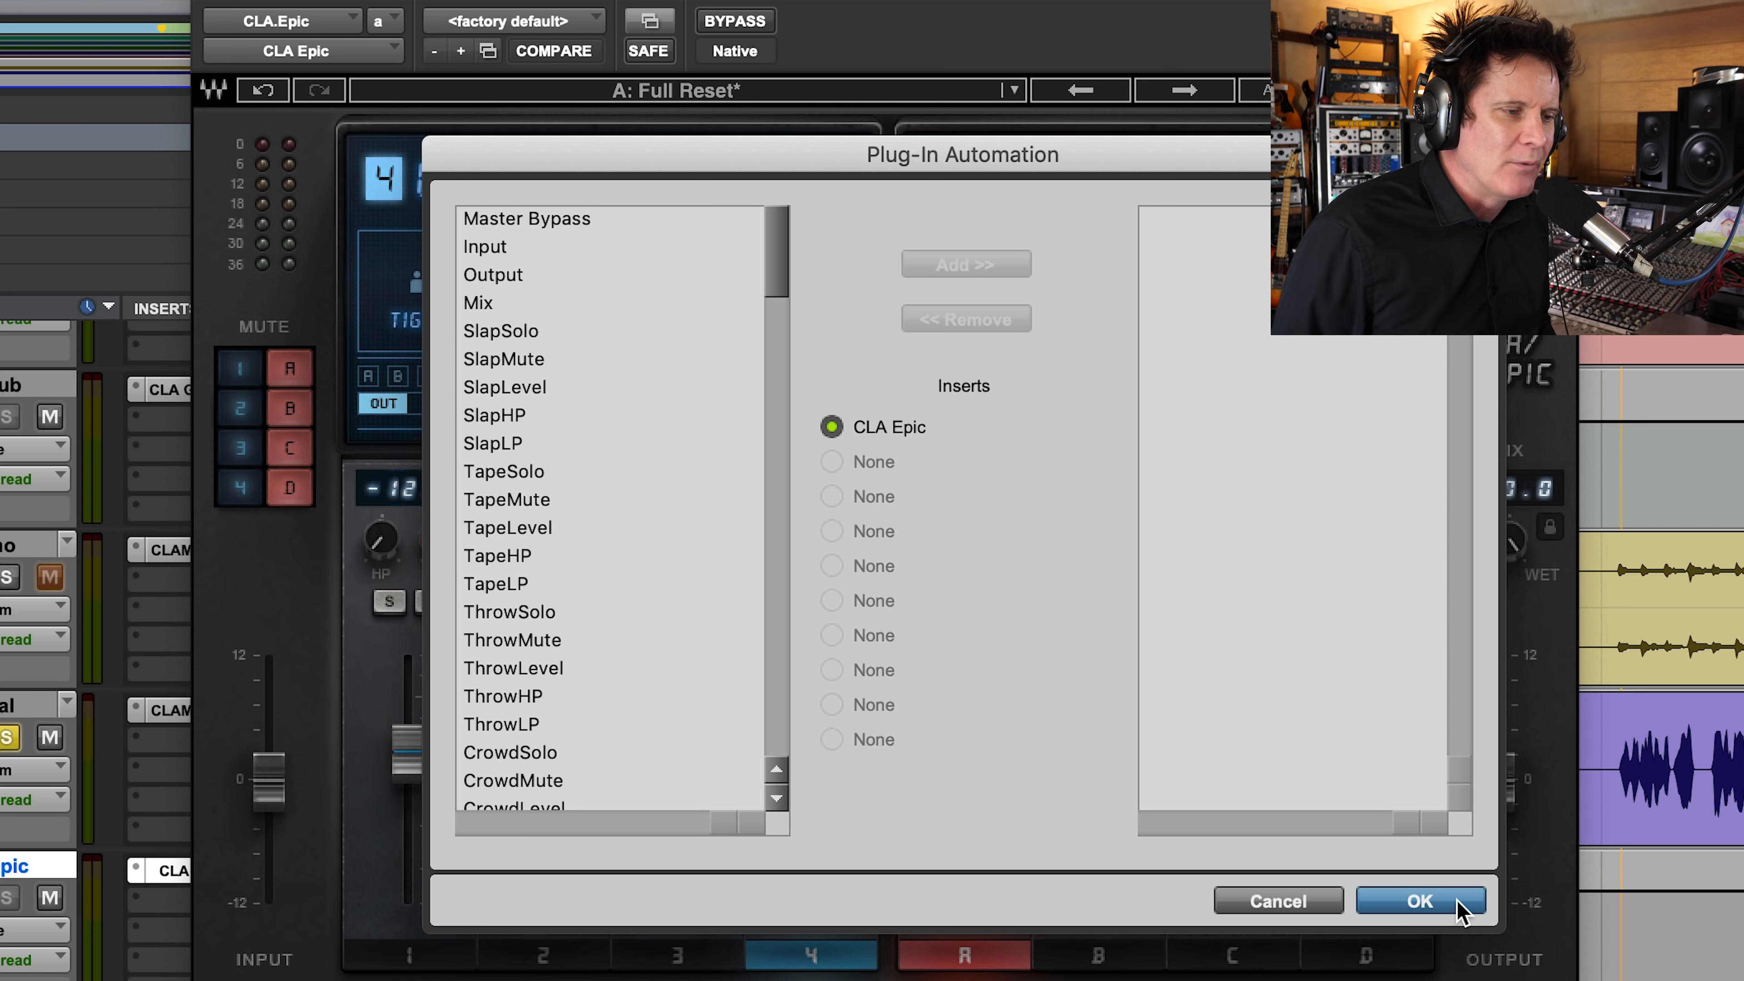
pyautogui.click(1419, 901)
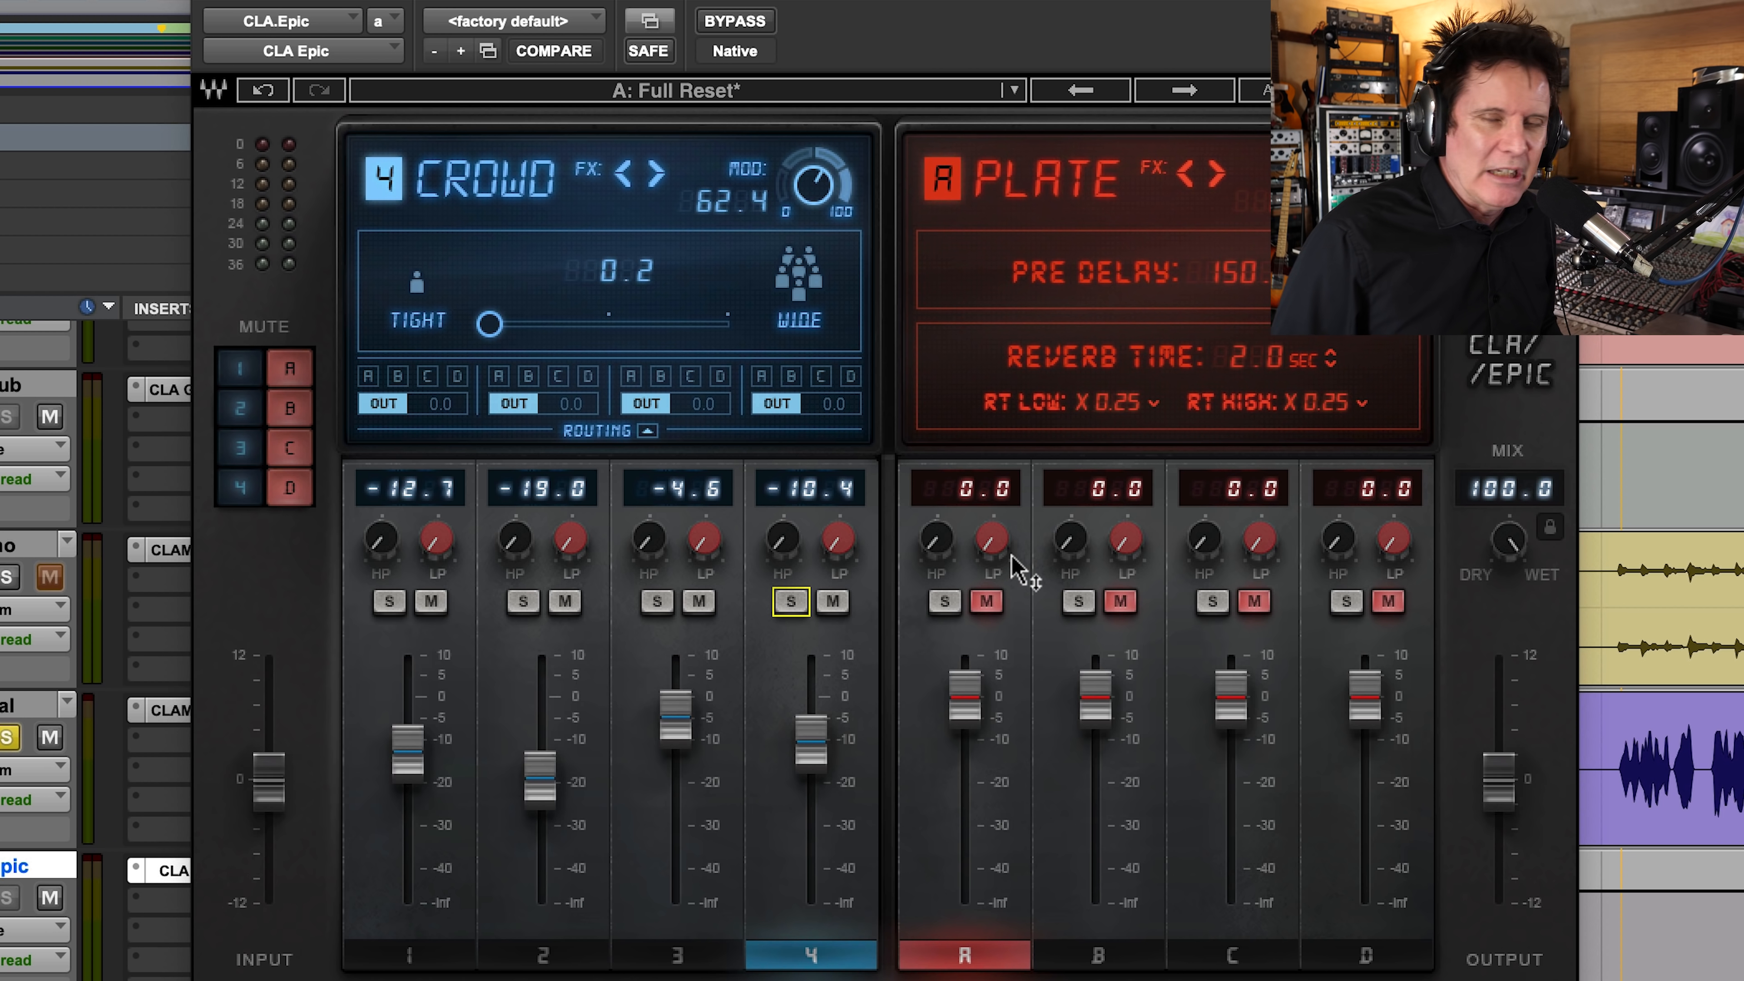
# Step: Solo and unmute the Plate reverb, lower it to -6.6, set its pre-delay to 110.4 ms, raise its high-pass filter, and clear its solo
pyautogui.moveTo(1013, 566)
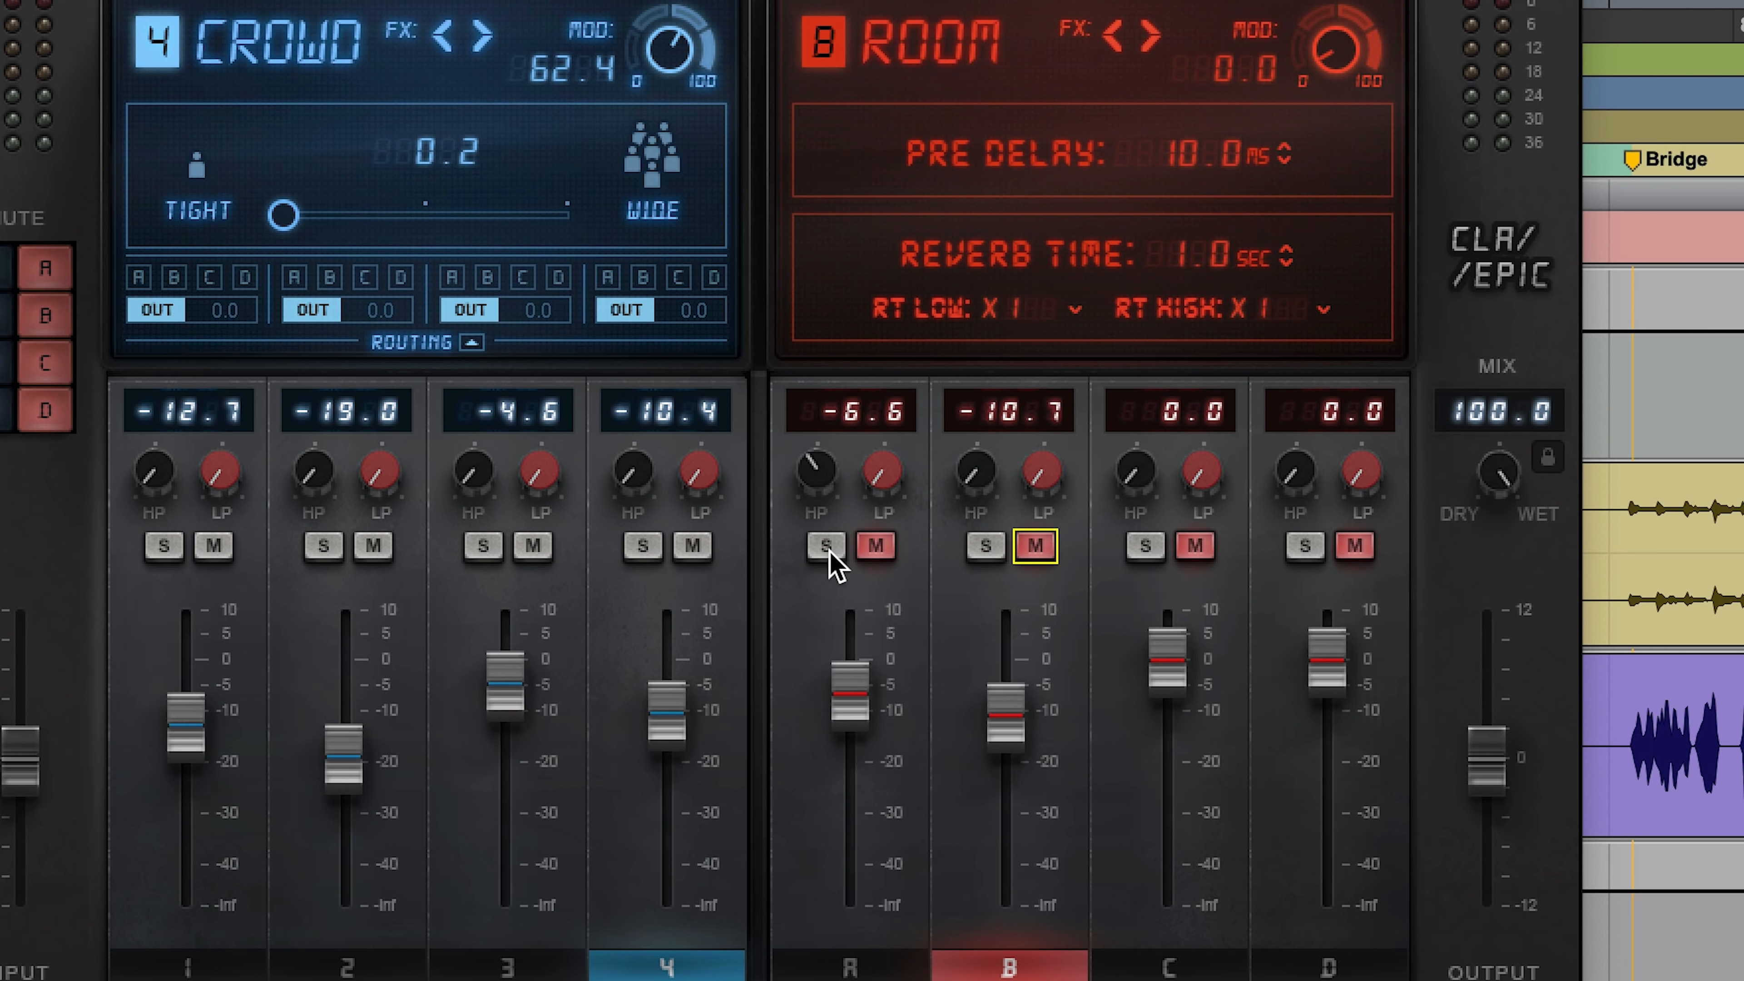
pyautogui.click(826, 546)
pyautogui.click(874, 547)
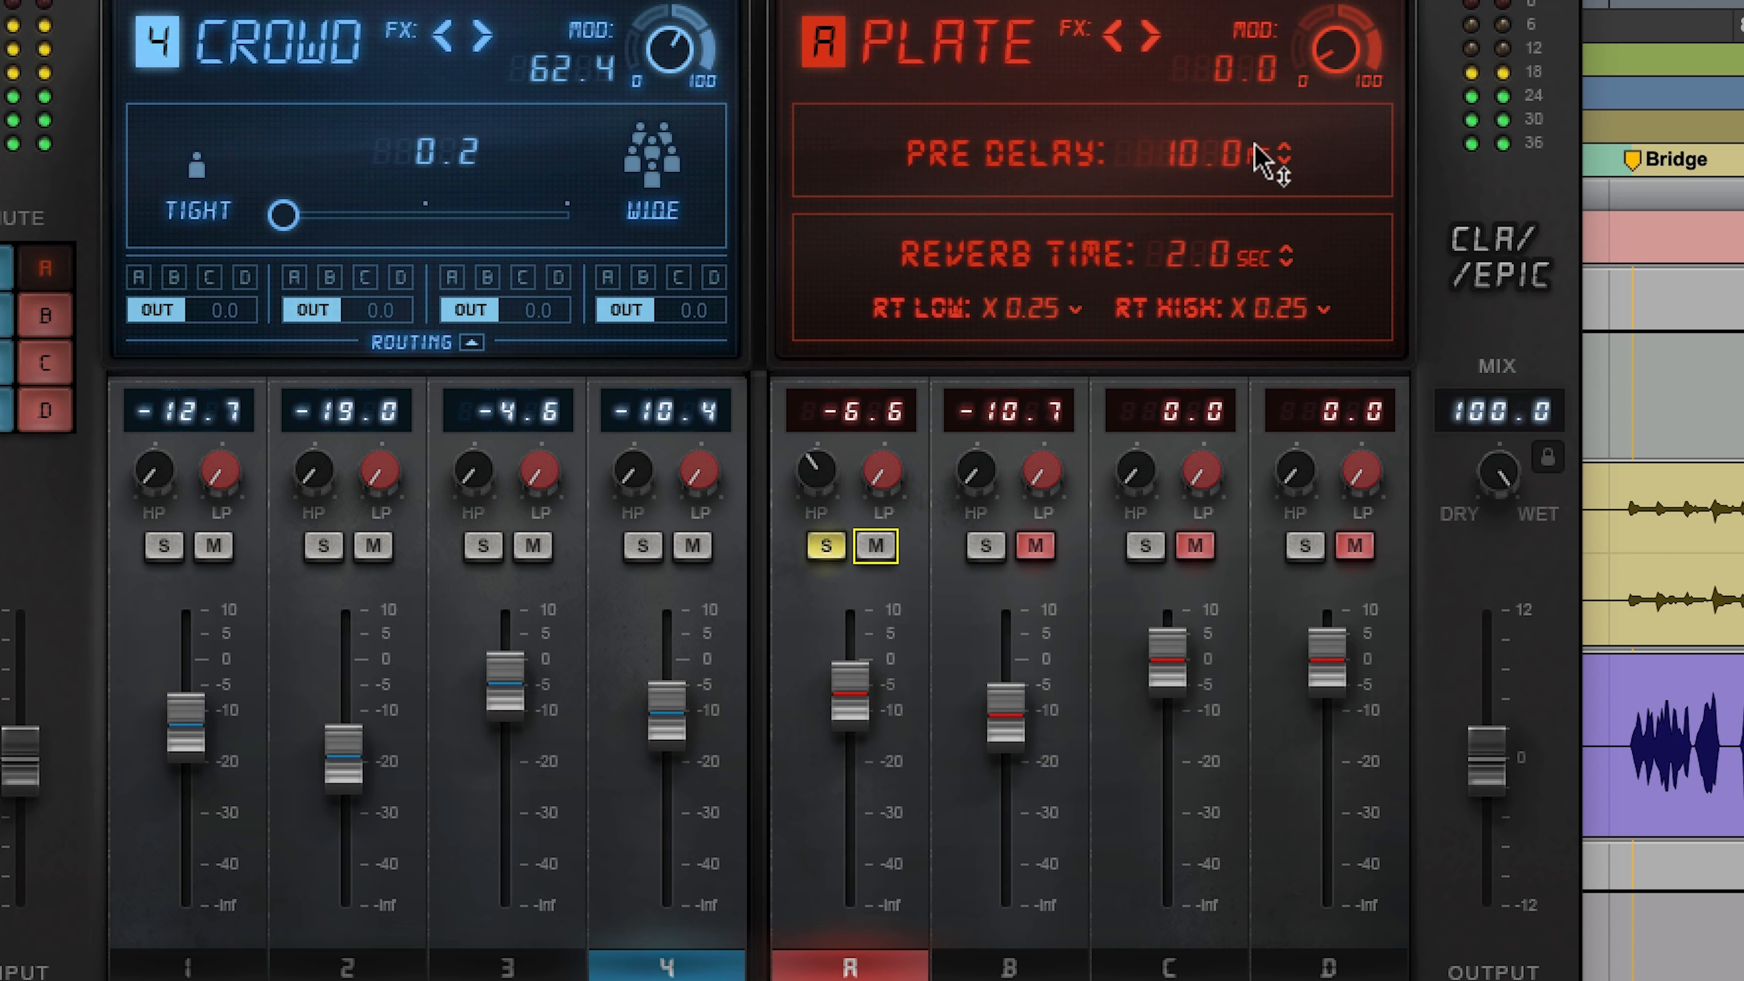
pyautogui.moveTo(1203, 154); pyautogui.dragTo(1203, 72)
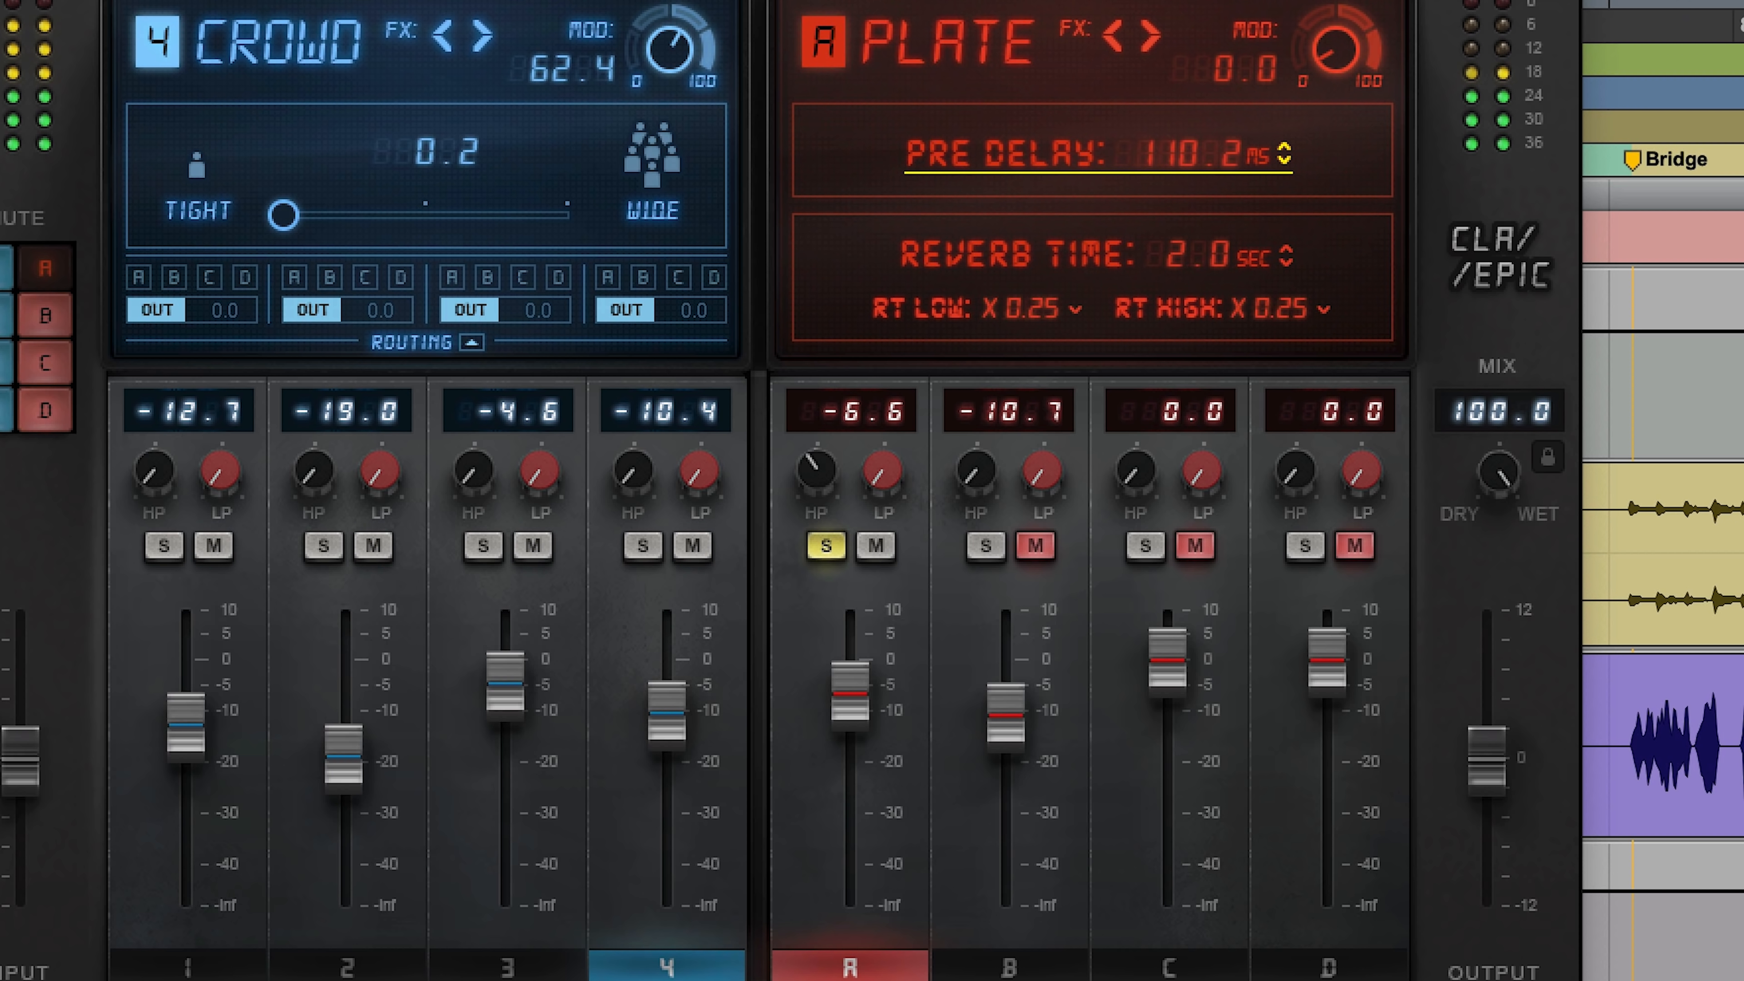
pyautogui.moveTo(817, 469)
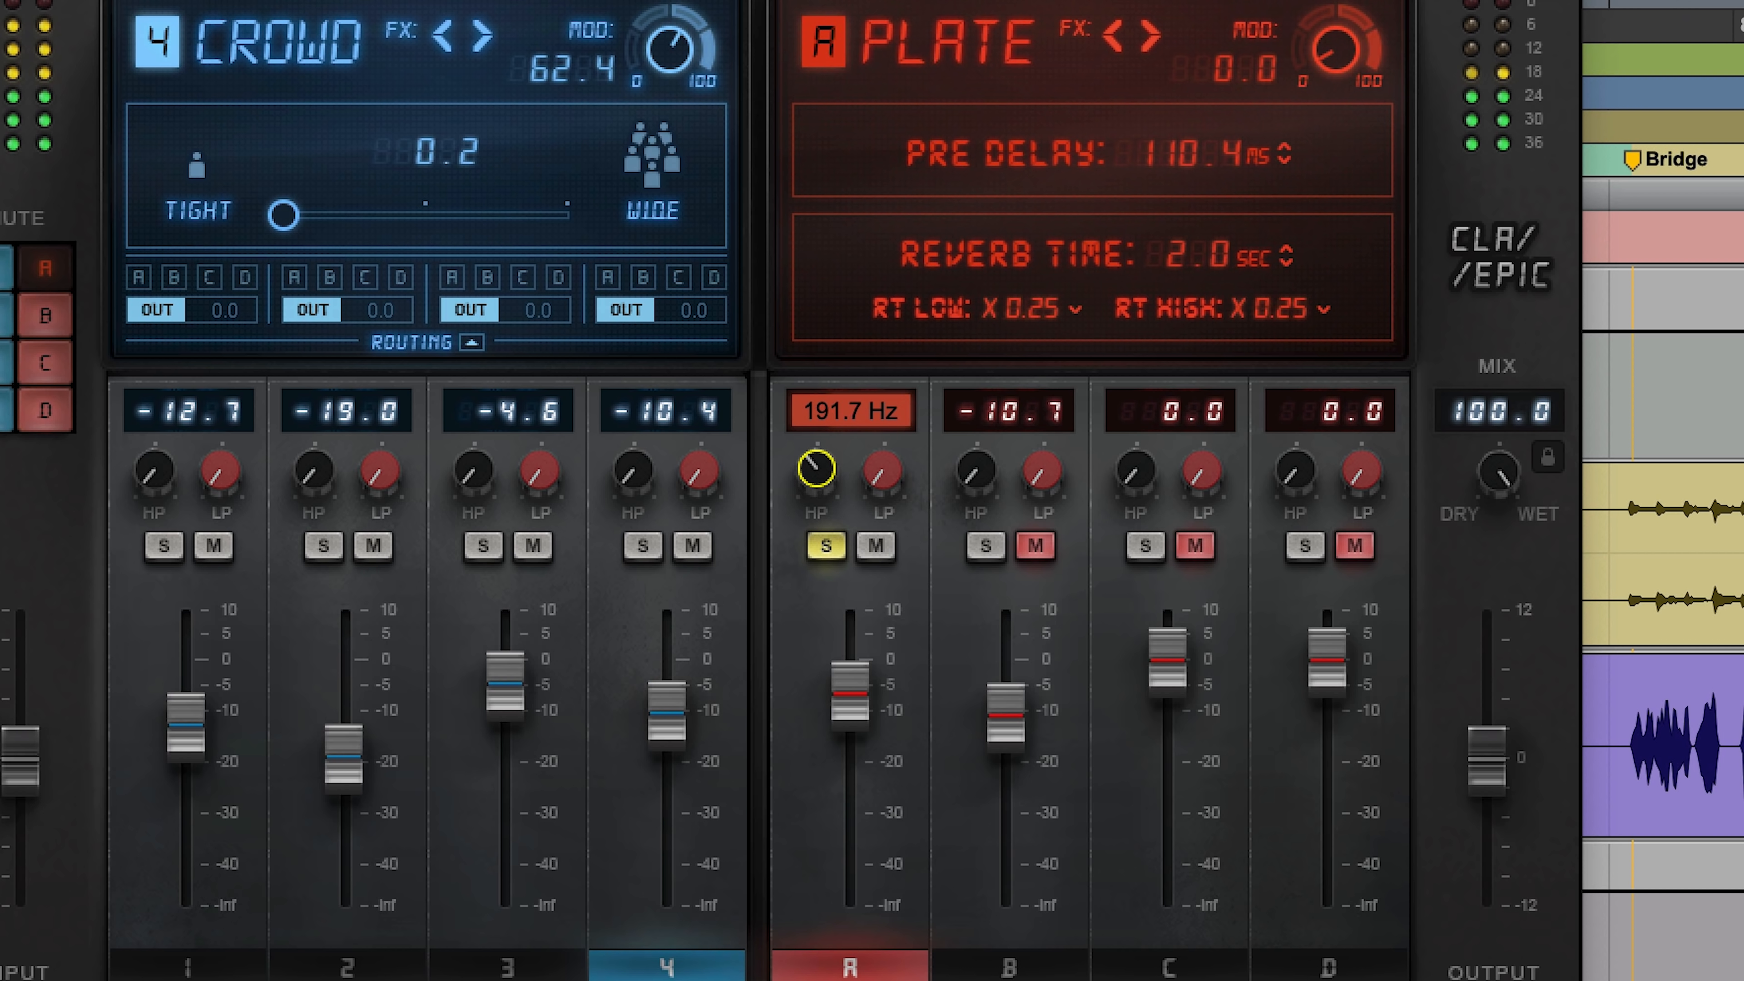
pyautogui.moveTo(816, 470); pyautogui.dragTo(816, 472)
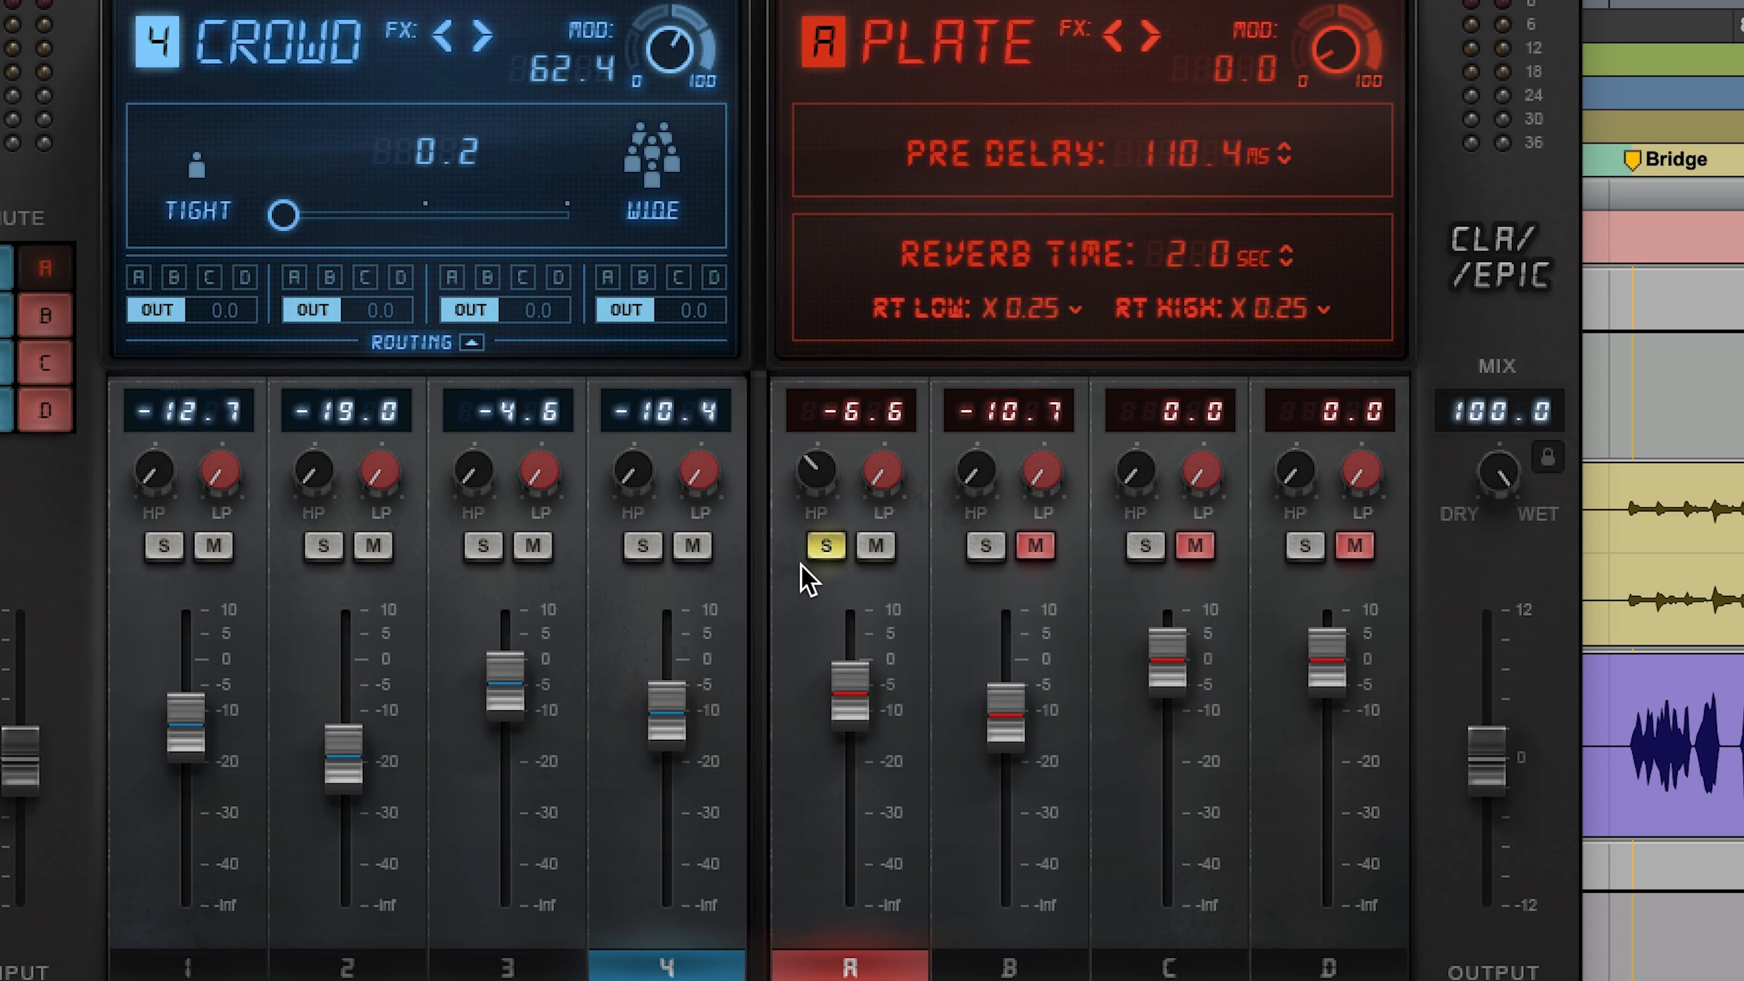
pyautogui.click(831, 549)
# Step: Solo and unmute the Room reverb, raise its high-pass filter, lower its level to -16.0, and clear its solo
pyautogui.click(986, 547)
pyautogui.click(1034, 545)
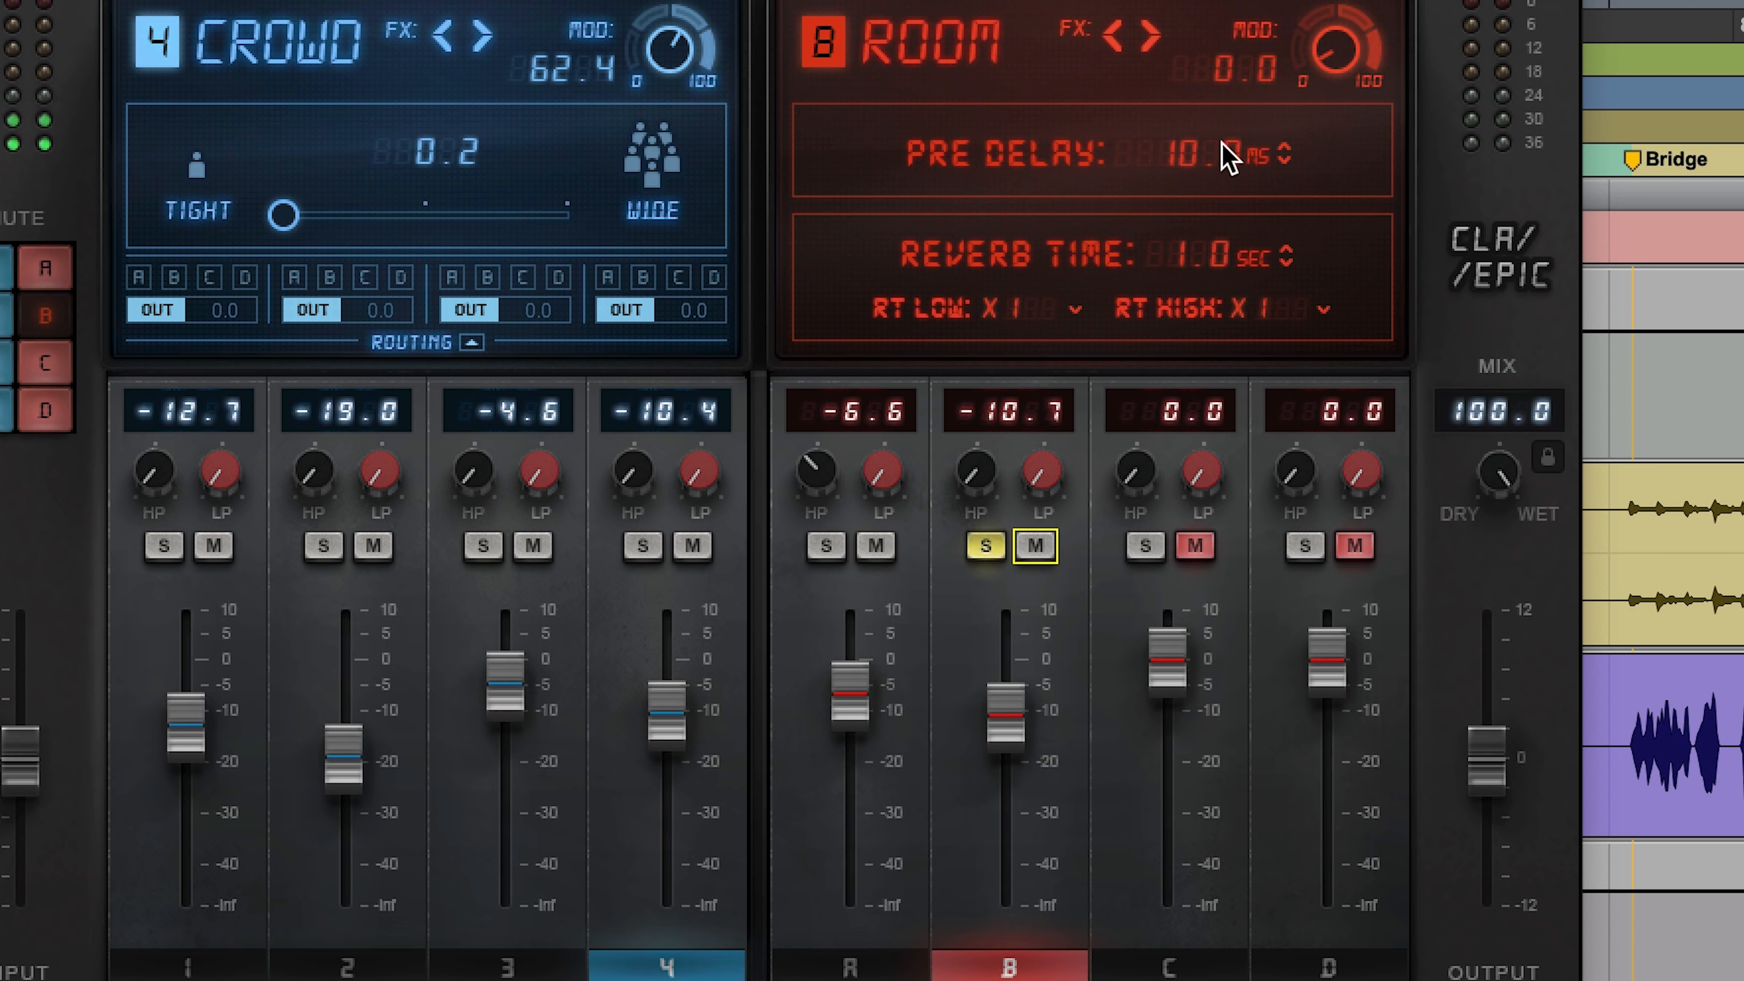
pyautogui.moveTo(975, 470)
pyautogui.moveTo(975, 470); pyautogui.dragTo(975, 433)
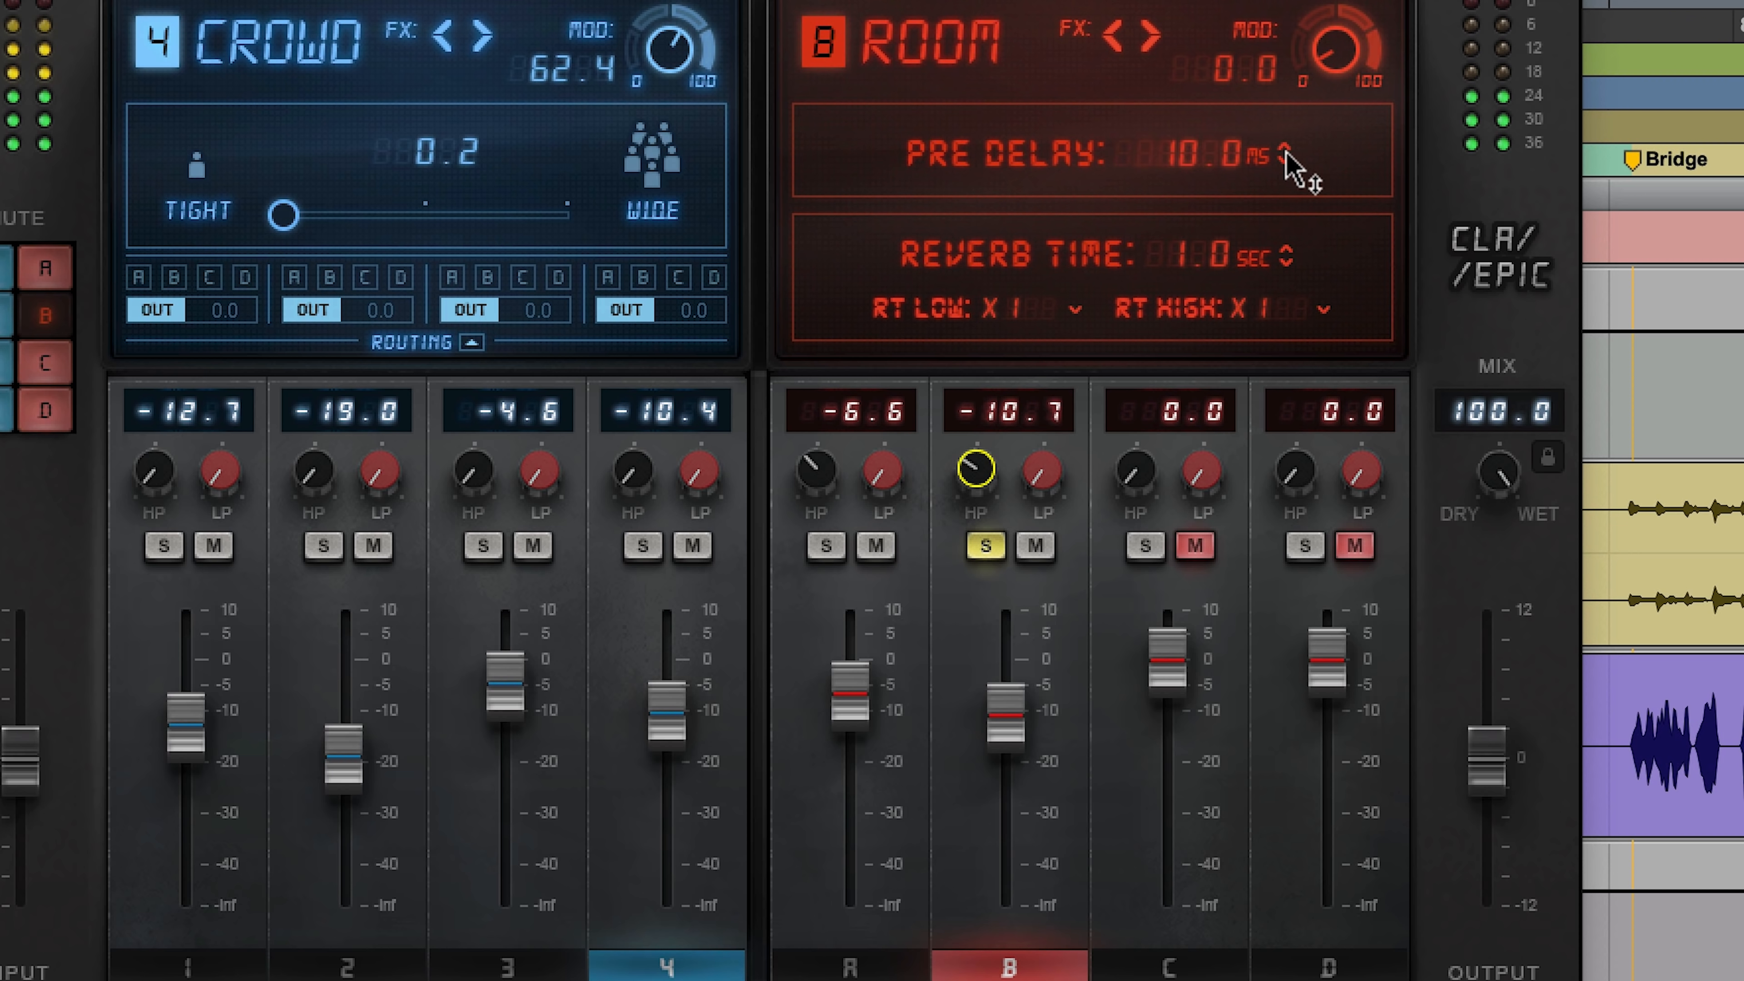
pyautogui.moveTo(1020, 735)
pyautogui.mouseDown()
pyautogui.moveTo(1019, 760)
pyautogui.moveTo(1004, 744)
pyautogui.mouseUp()
pyautogui.click(986, 545)
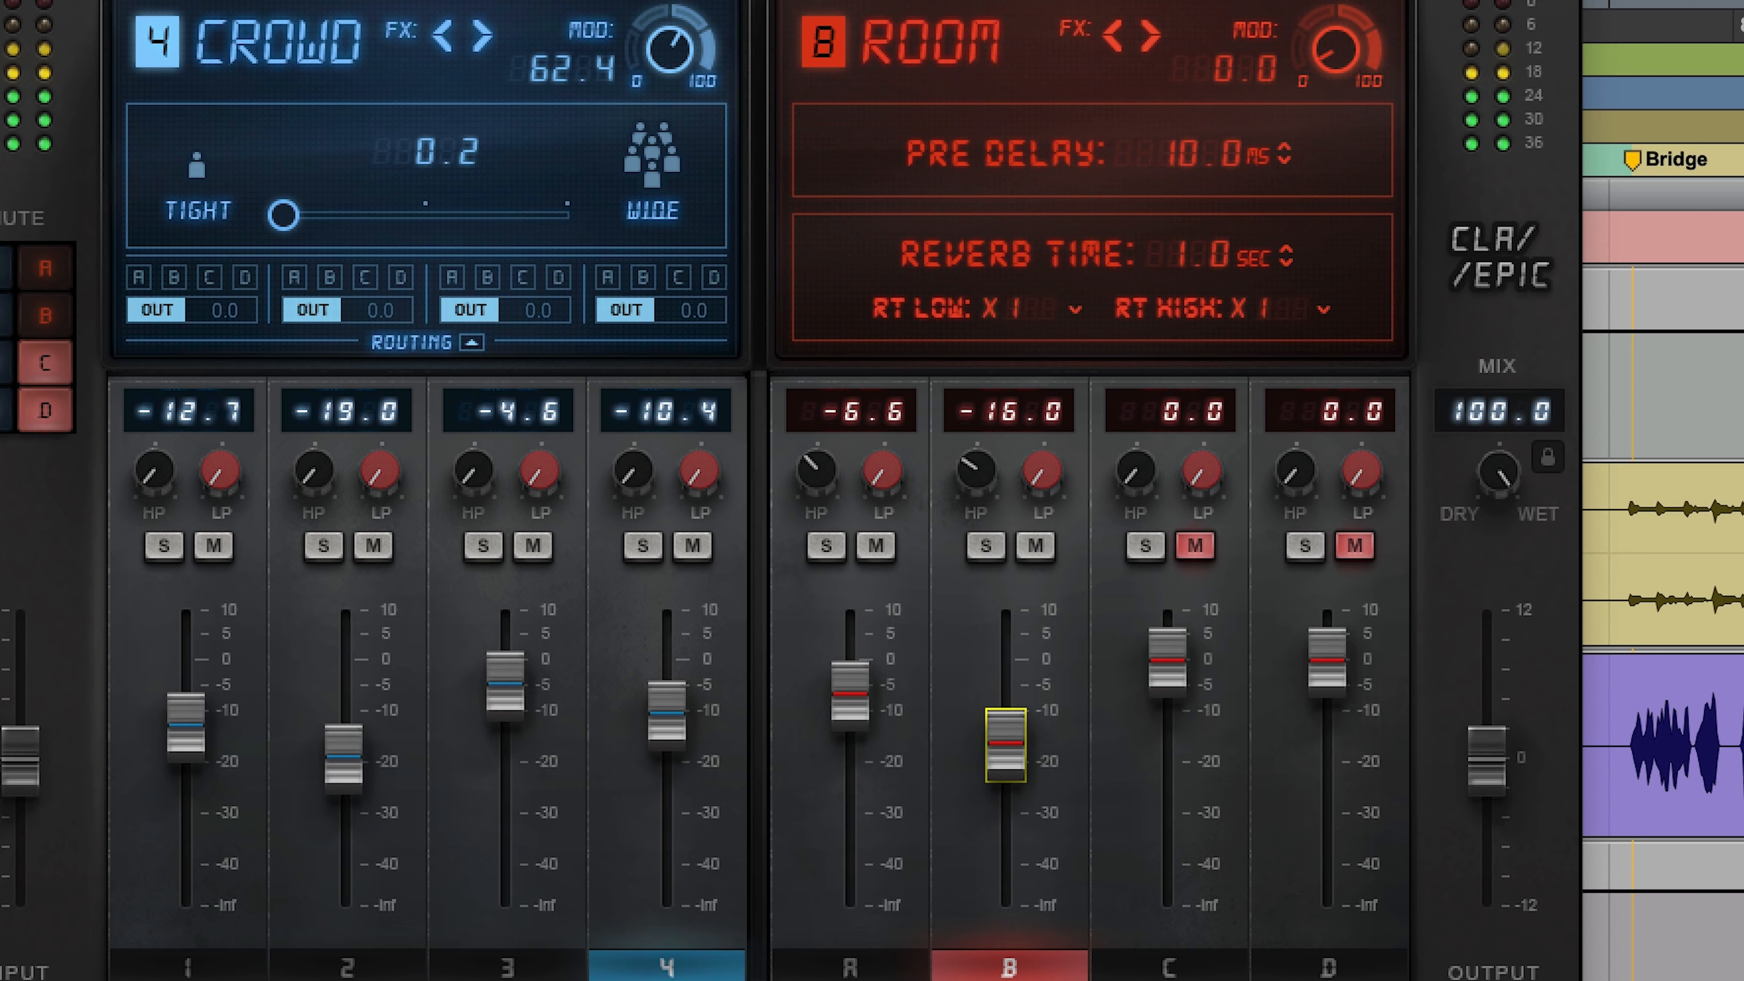
# Step: Solo the Throw delay, lower its level to -23.0, and clear its solo
pyautogui.click(485, 549)
pyautogui.click(327, 548)
pyautogui.moveTo(328, 736); pyautogui.dragTo(328, 756)
pyautogui.click(330, 554)
# Step: Solo and unmute the Hall reverb, set its level to -15.8 and reverb time to 2.8 sec, raise its high-pass filter, and clear its solo
pyautogui.click(1143, 548)
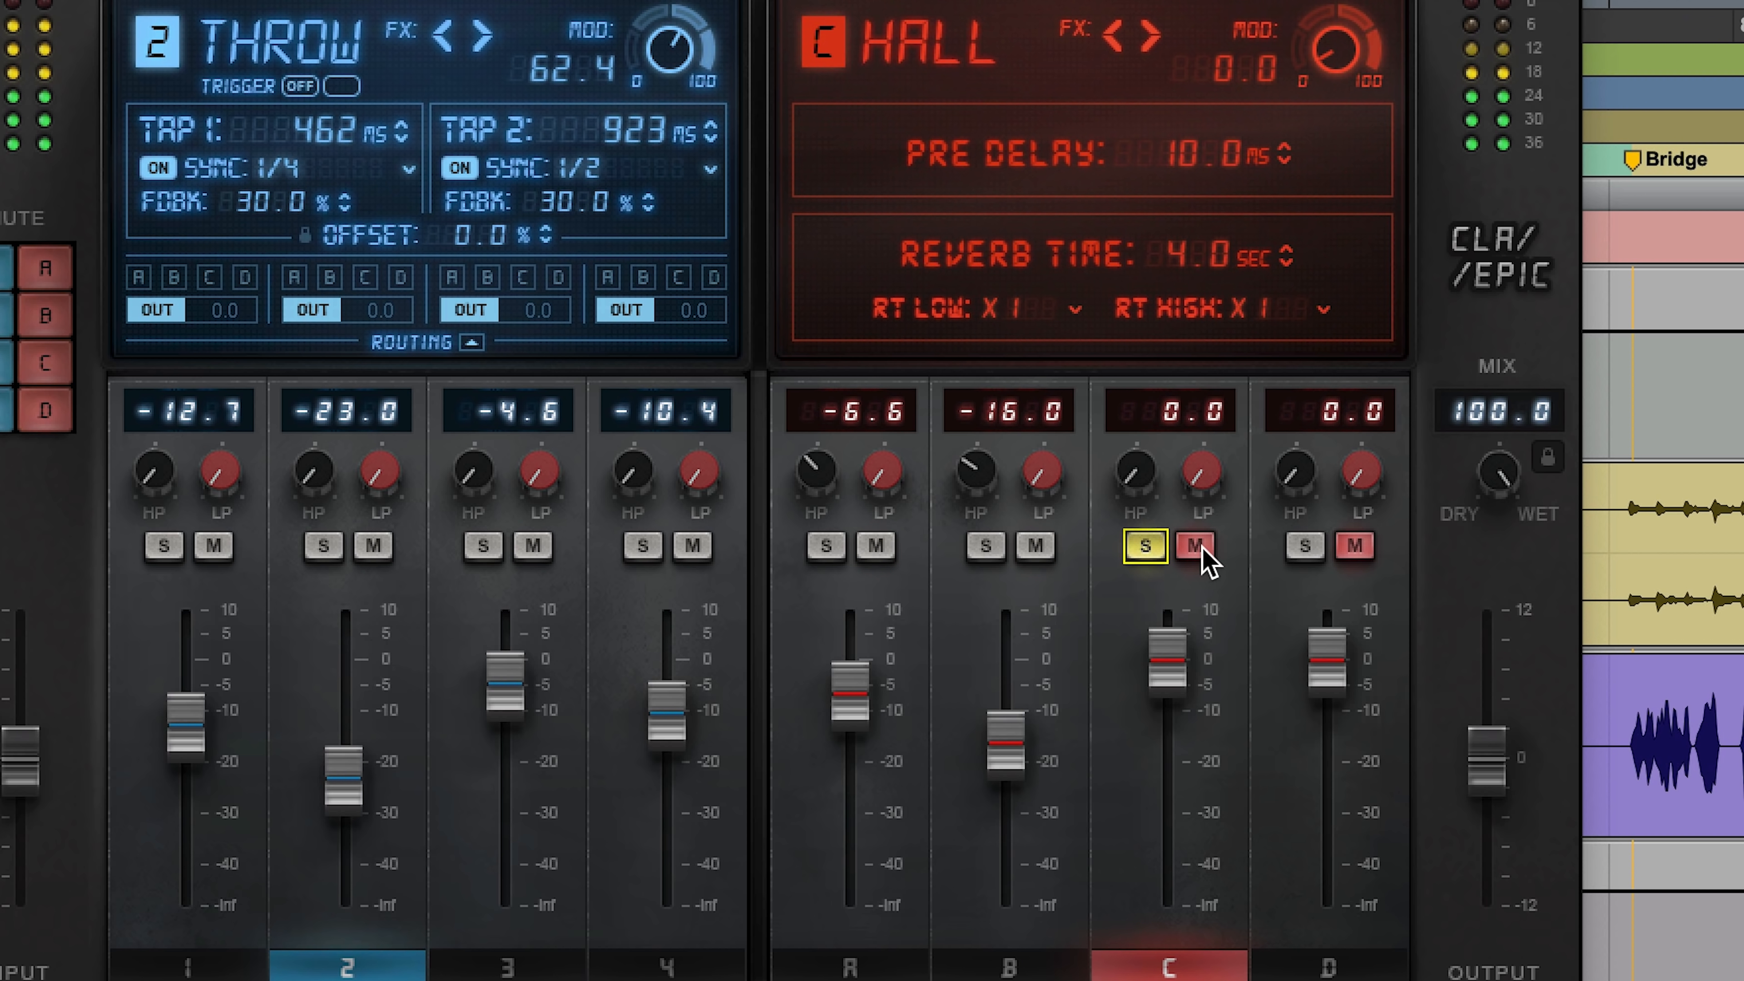
pyautogui.click(1194, 547)
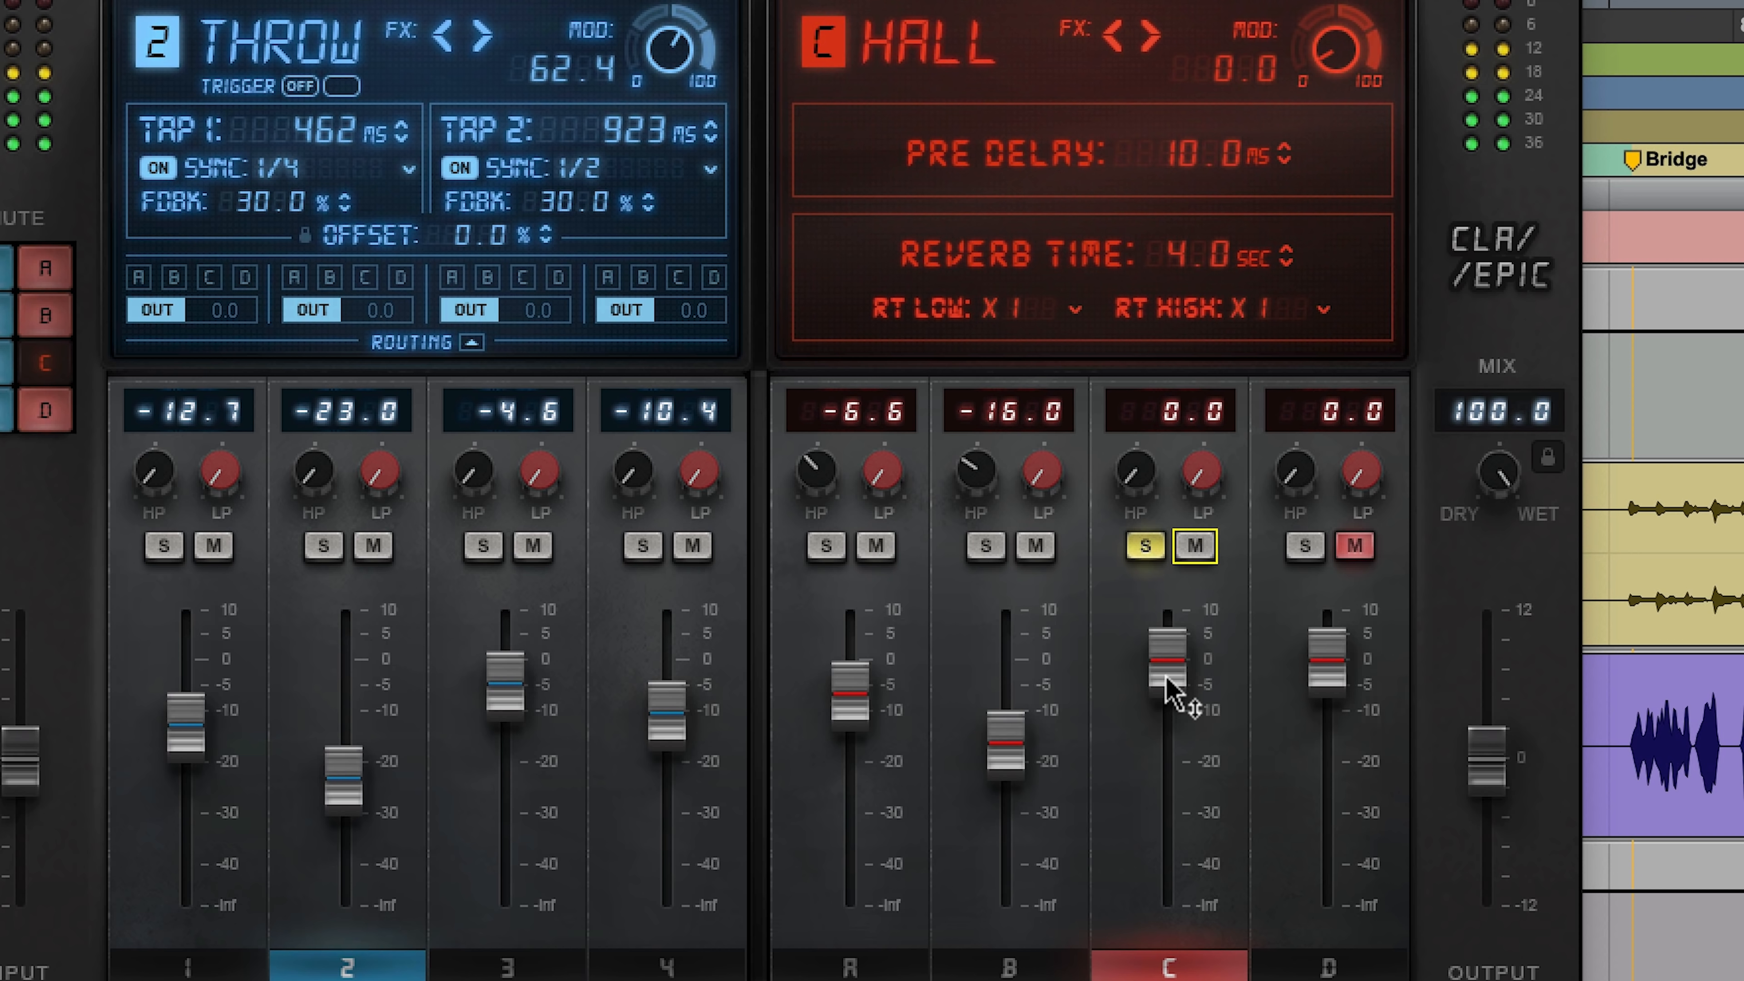
pyautogui.moveTo(1168, 683); pyautogui.dragTo(1168, 768)
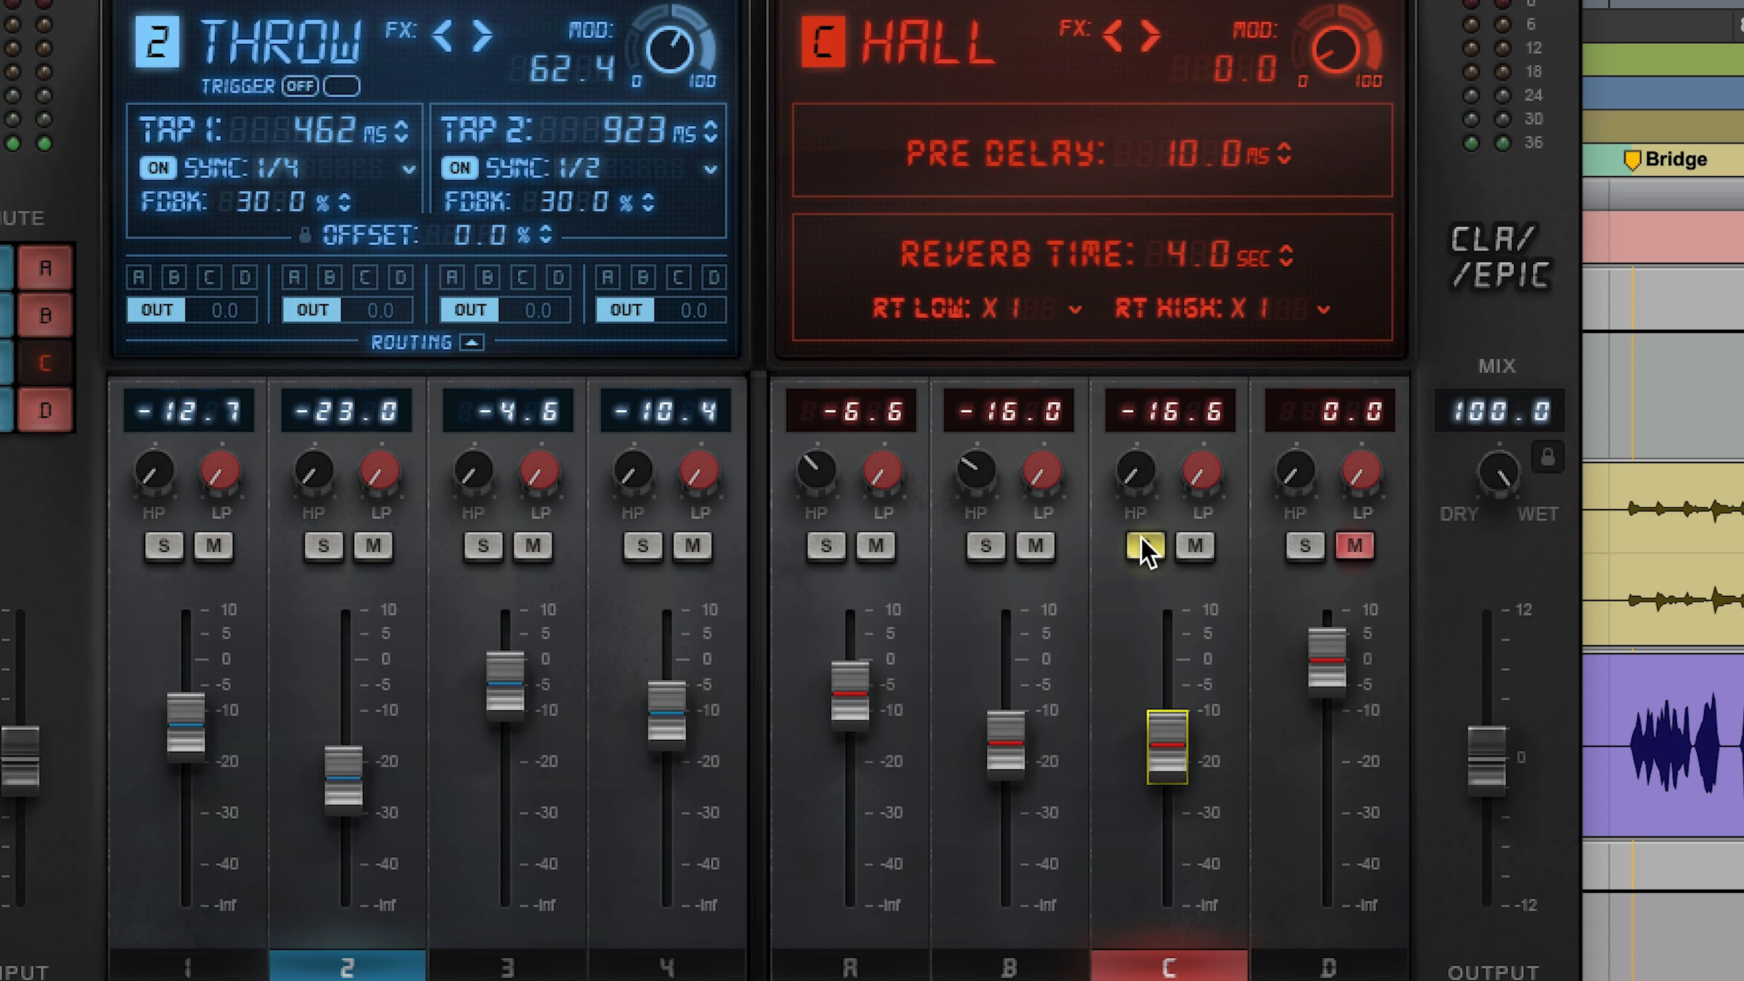
pyautogui.moveTo(1265, 261); pyautogui.dragTo(1265, 292)
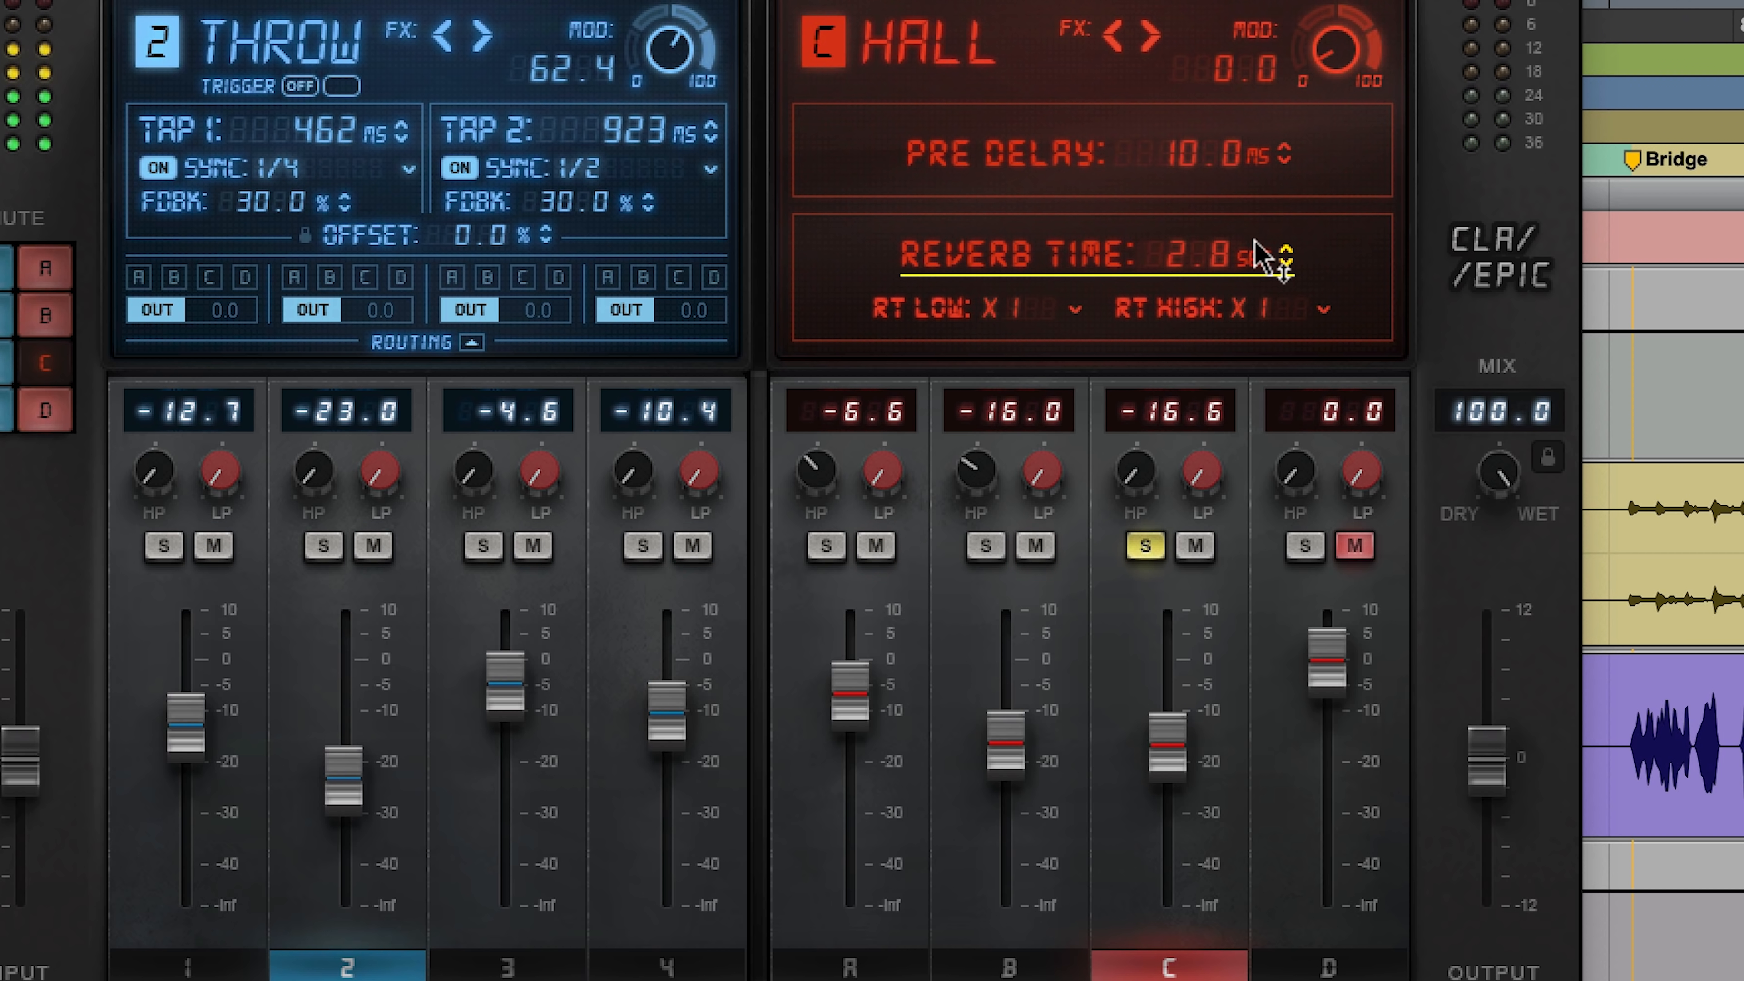
pyautogui.click(1167, 745)
pyautogui.moveTo(1136, 470); pyautogui.dragTo(1136, 451)
pyautogui.click(1156, 534)
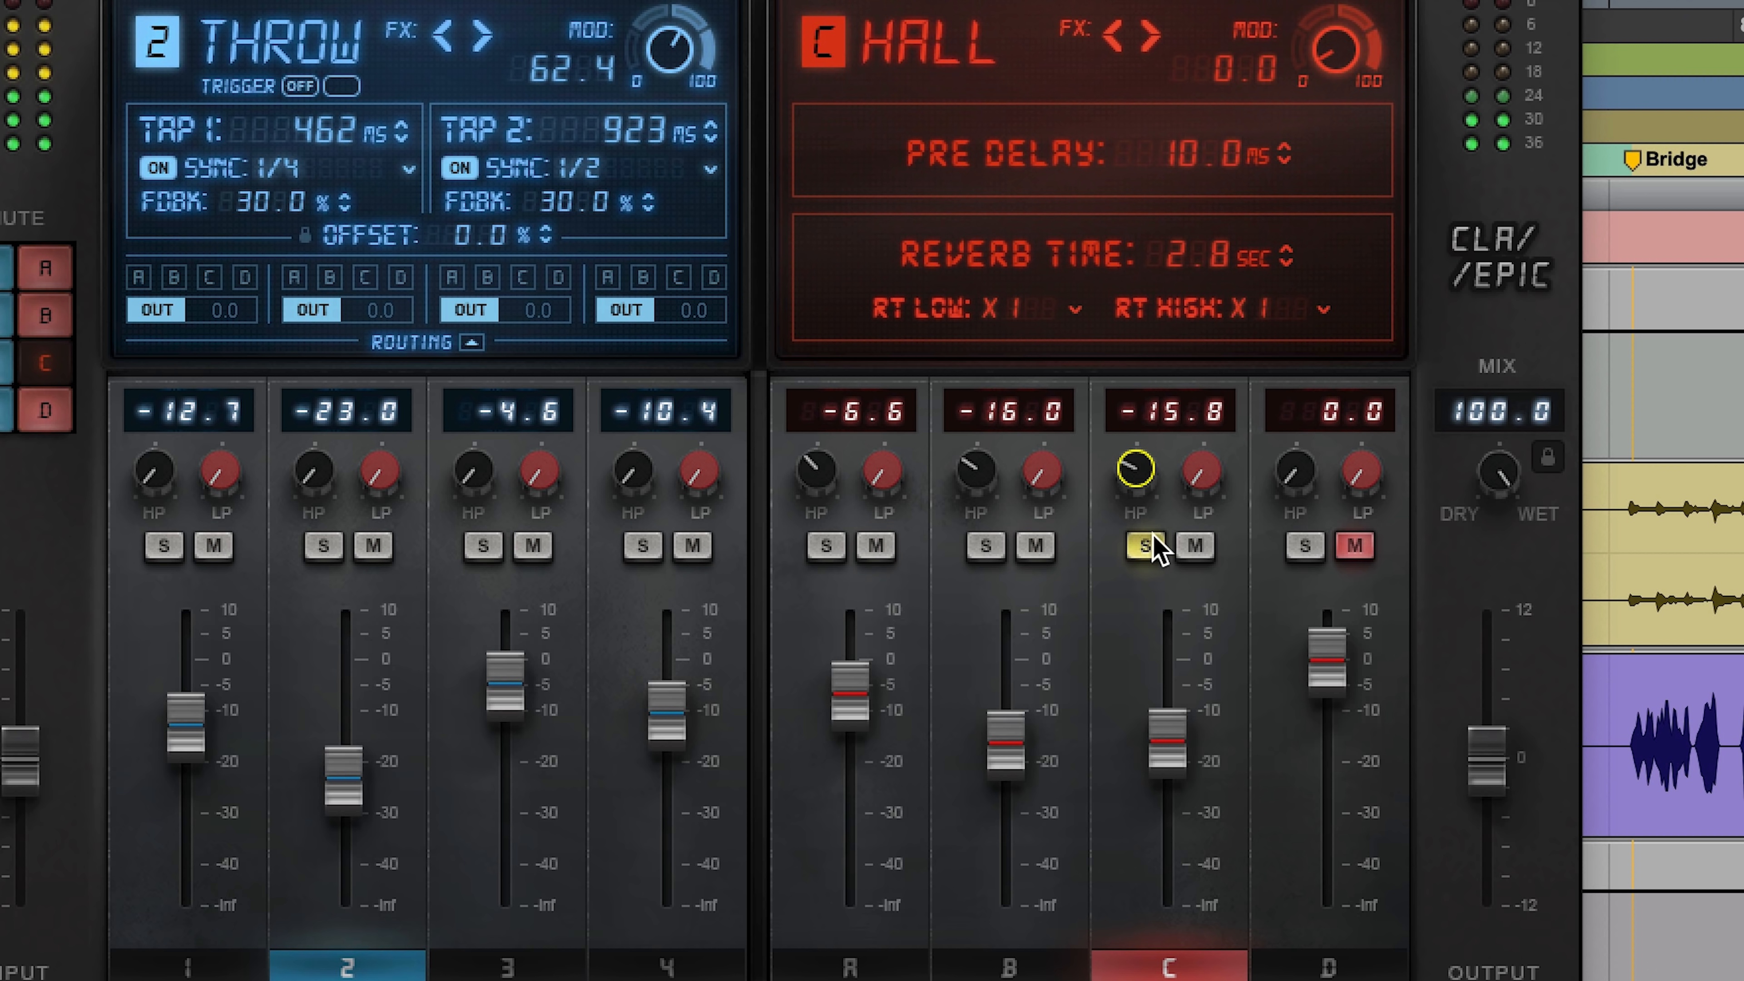
pyautogui.click(1145, 545)
# Step: Solo and unmute the Space reverb, set its high-pass filter to about 219.7 Hz and its level to -6.7, and clear its solo
pyautogui.click(1304, 545)
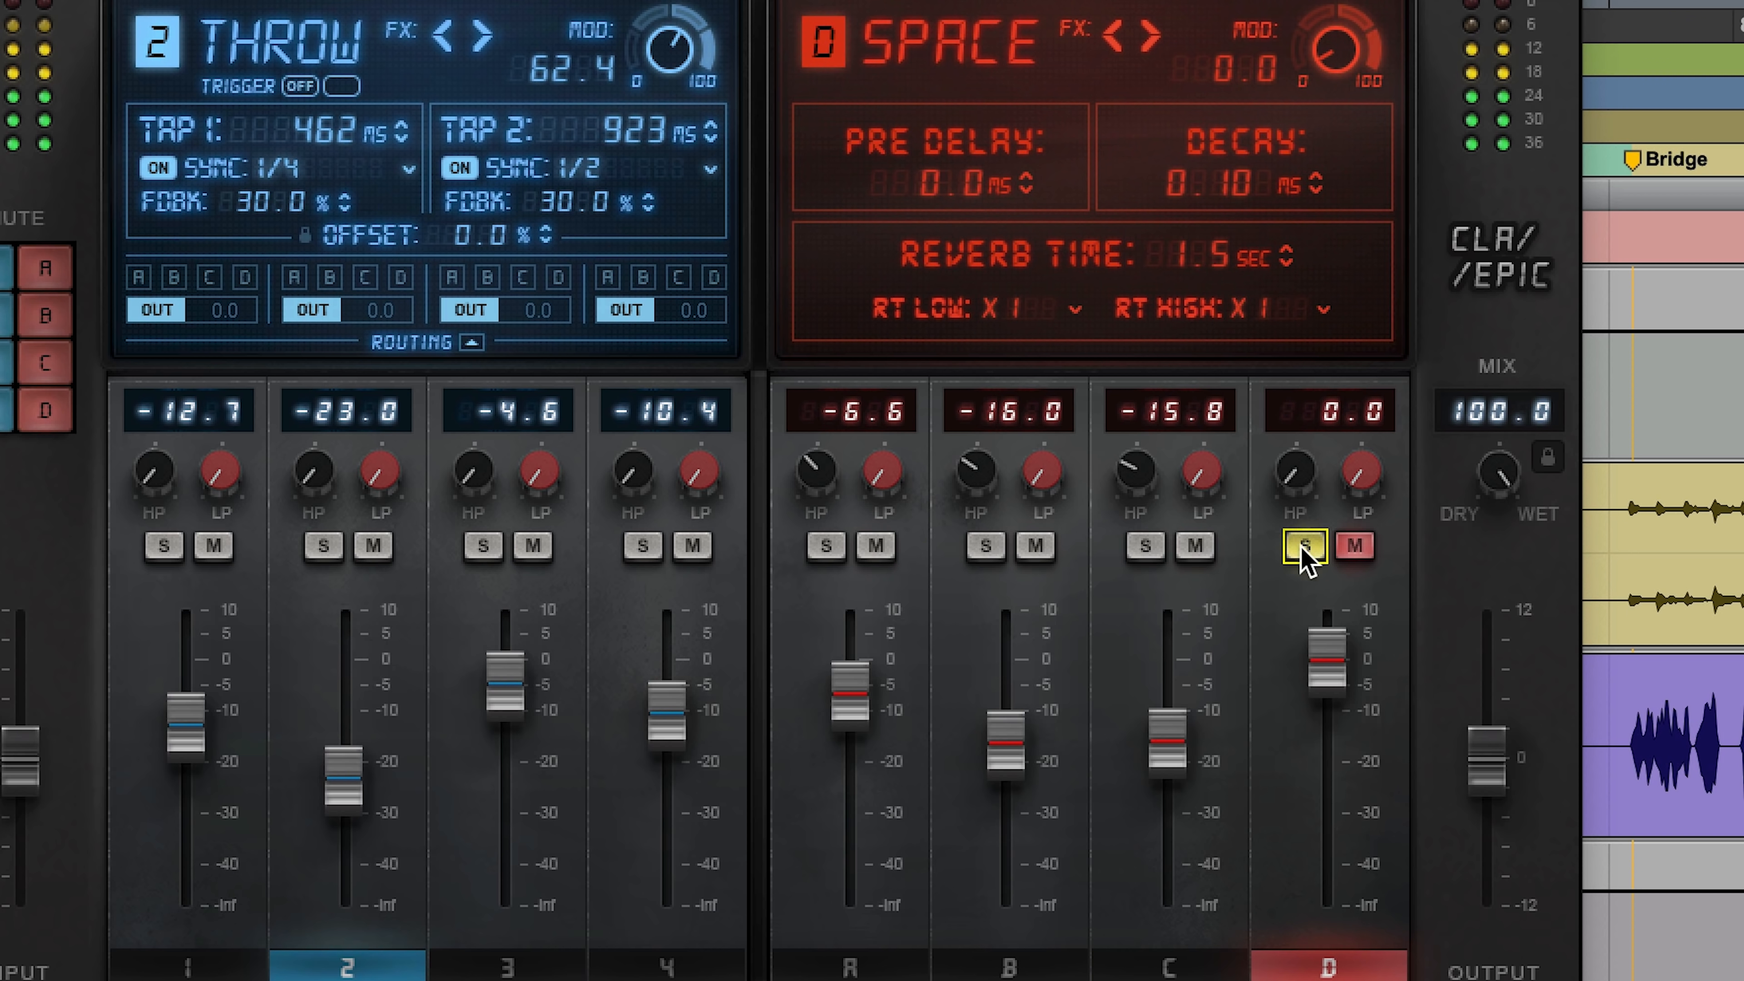
pyautogui.click(1352, 545)
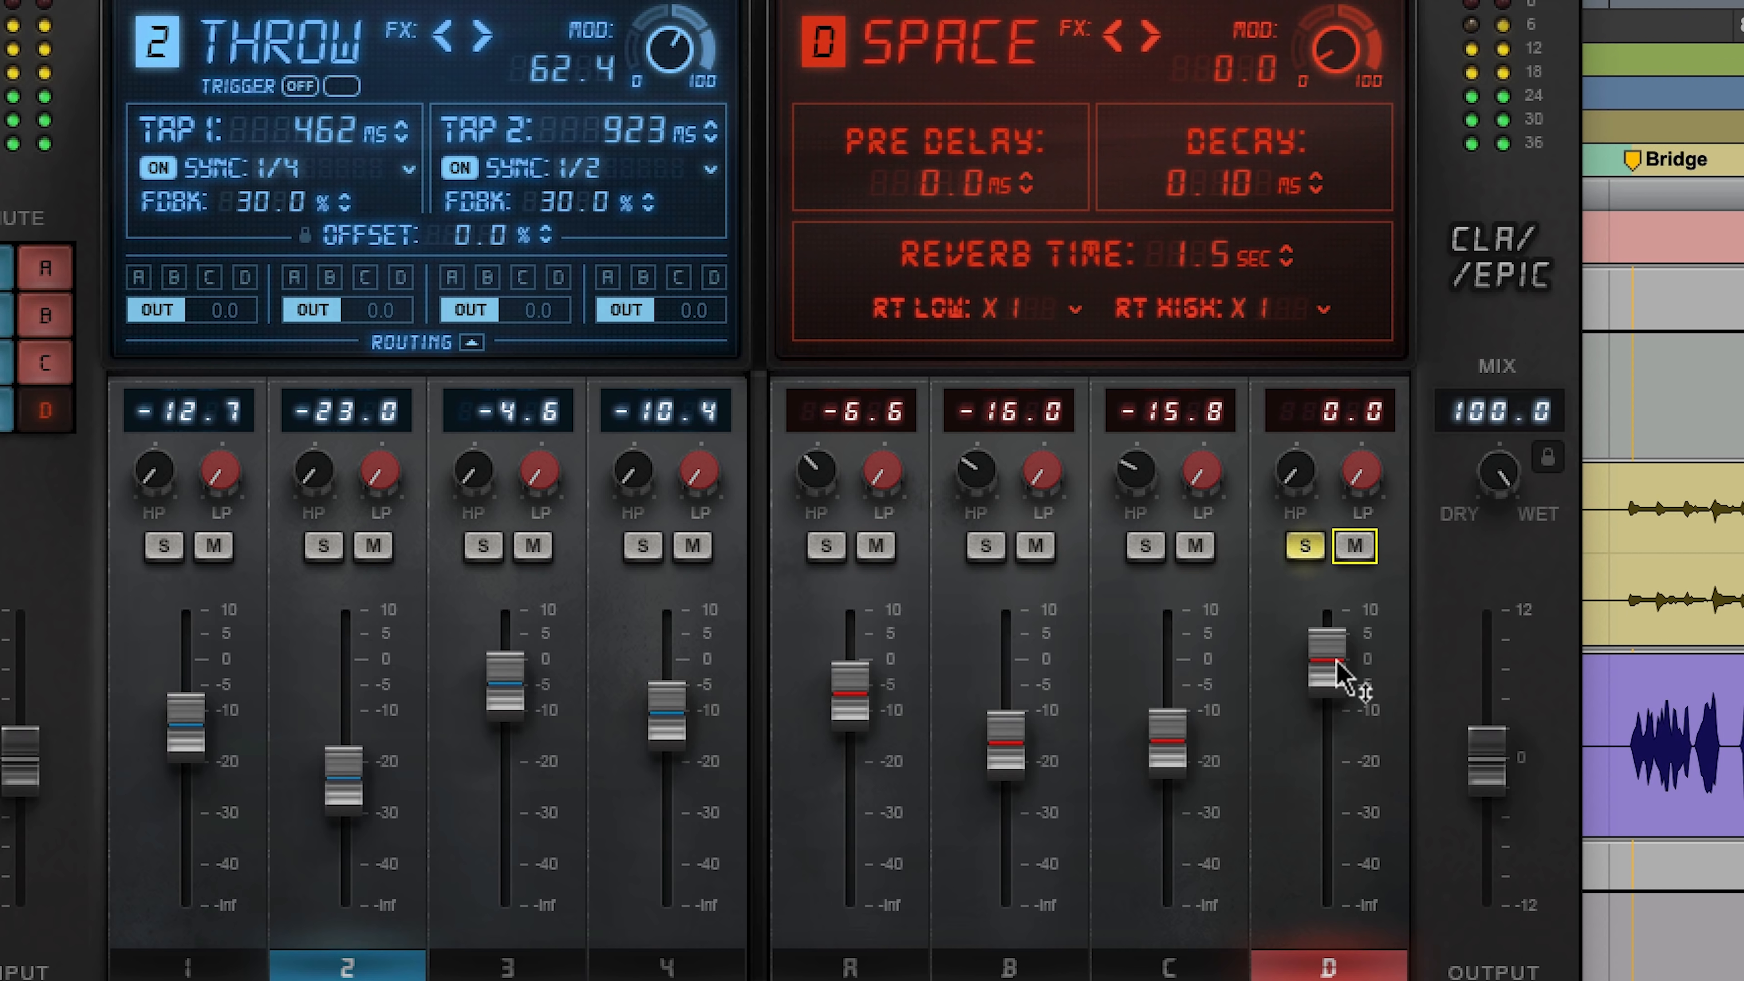
pyautogui.moveTo(1328, 666); pyautogui.dragTo(1329, 675)
pyautogui.moveTo(1295, 469); pyautogui.dragTo(1296, 468)
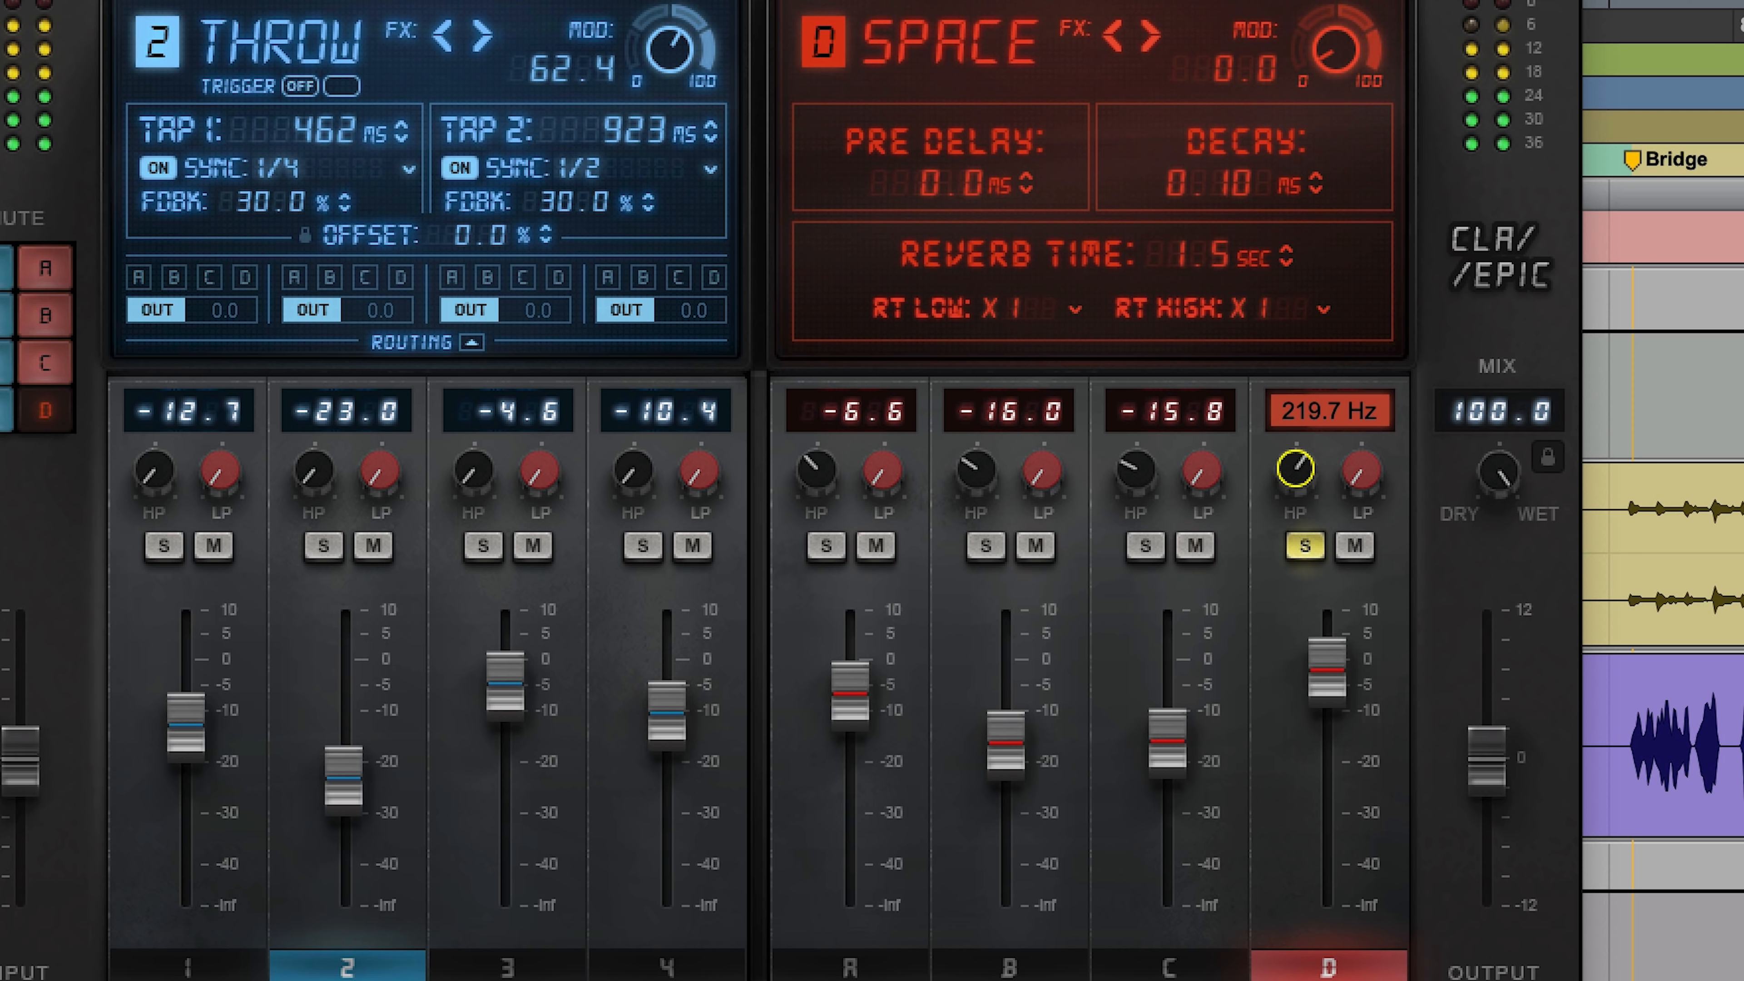
pyautogui.moveTo(1325, 680); pyautogui.dragTo(1325, 711)
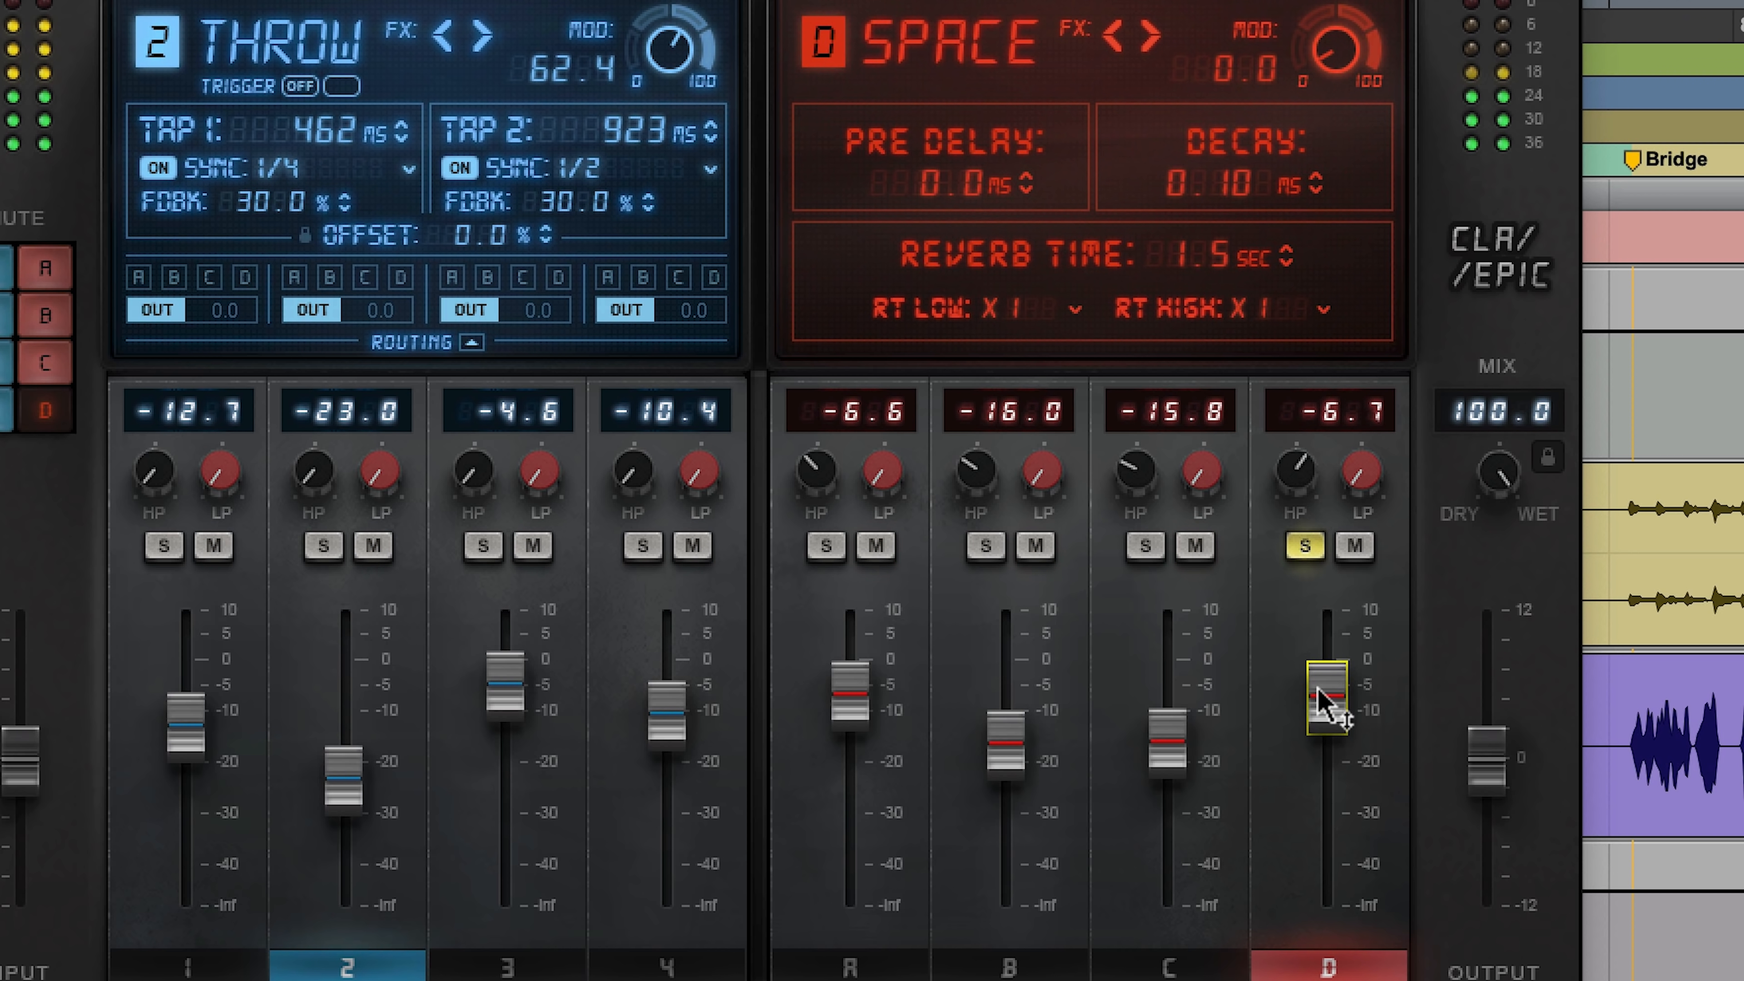
pyautogui.click(1302, 546)
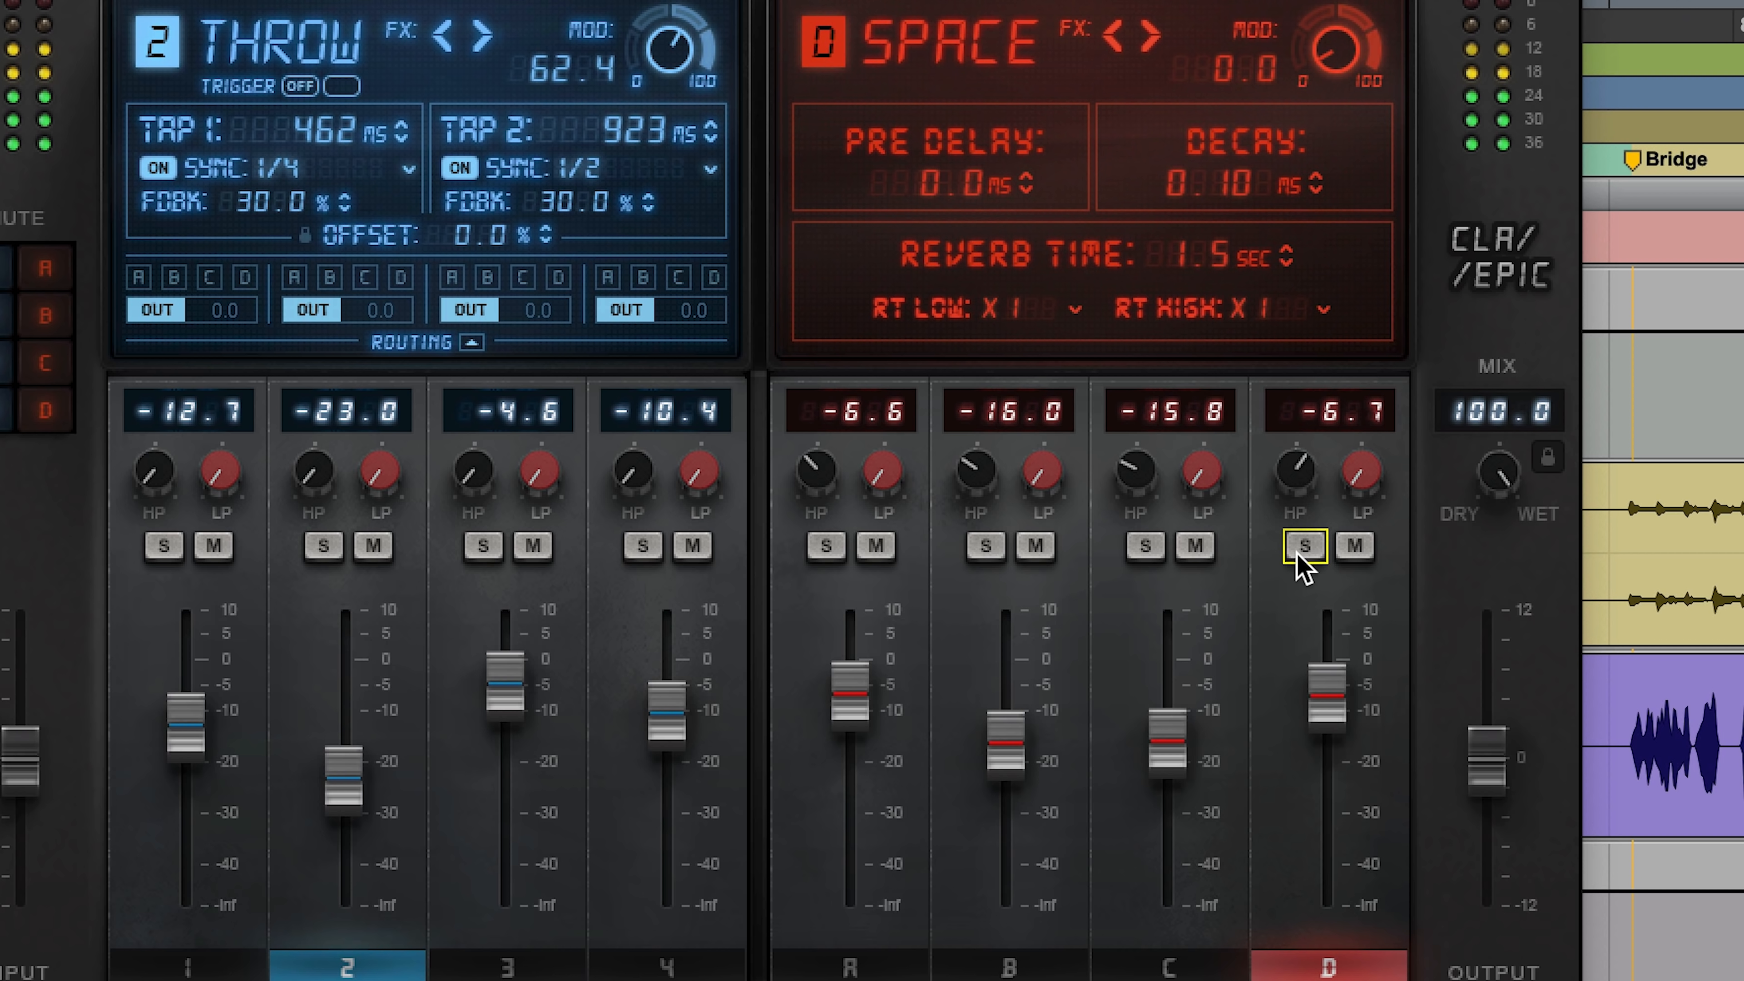
# Step: Trim the CLA Epic plug-in's output to about -1.1 and lower the CLA.Epic track volume to -5.9
pyautogui.moveTo(1474, 738); pyautogui.dragTo(1475, 740)
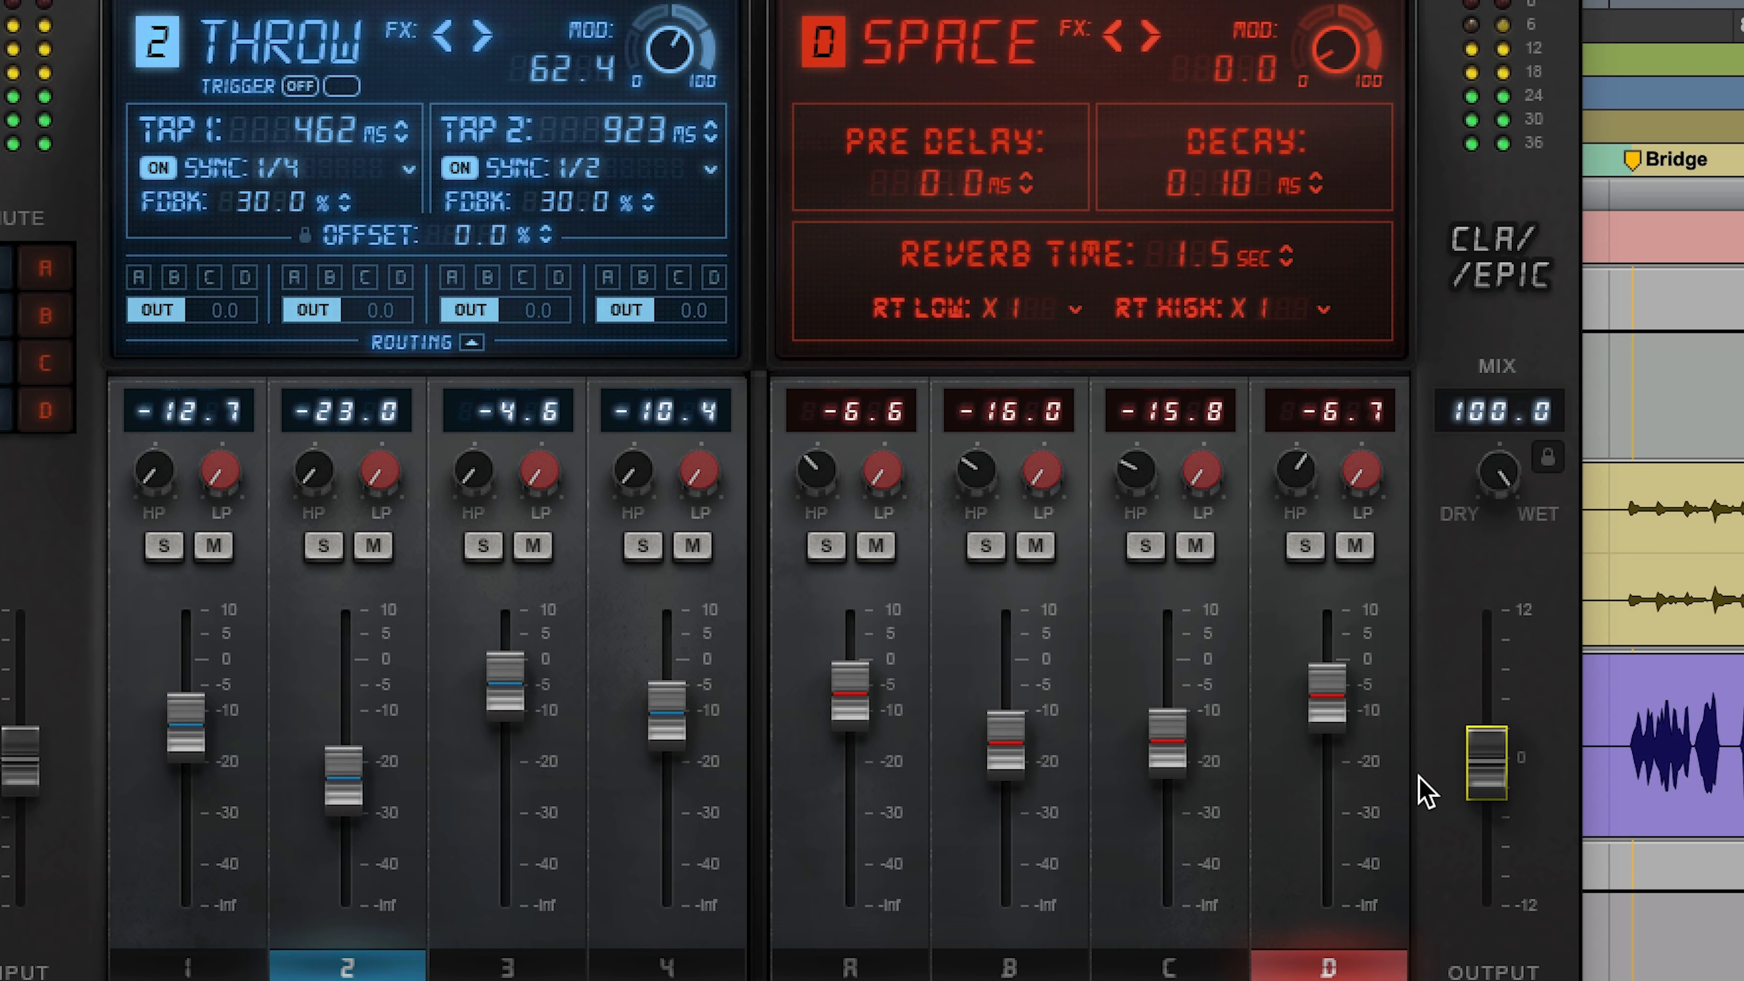
pyautogui.moveTo(1498, 771); pyautogui.dragTo(1498, 782)
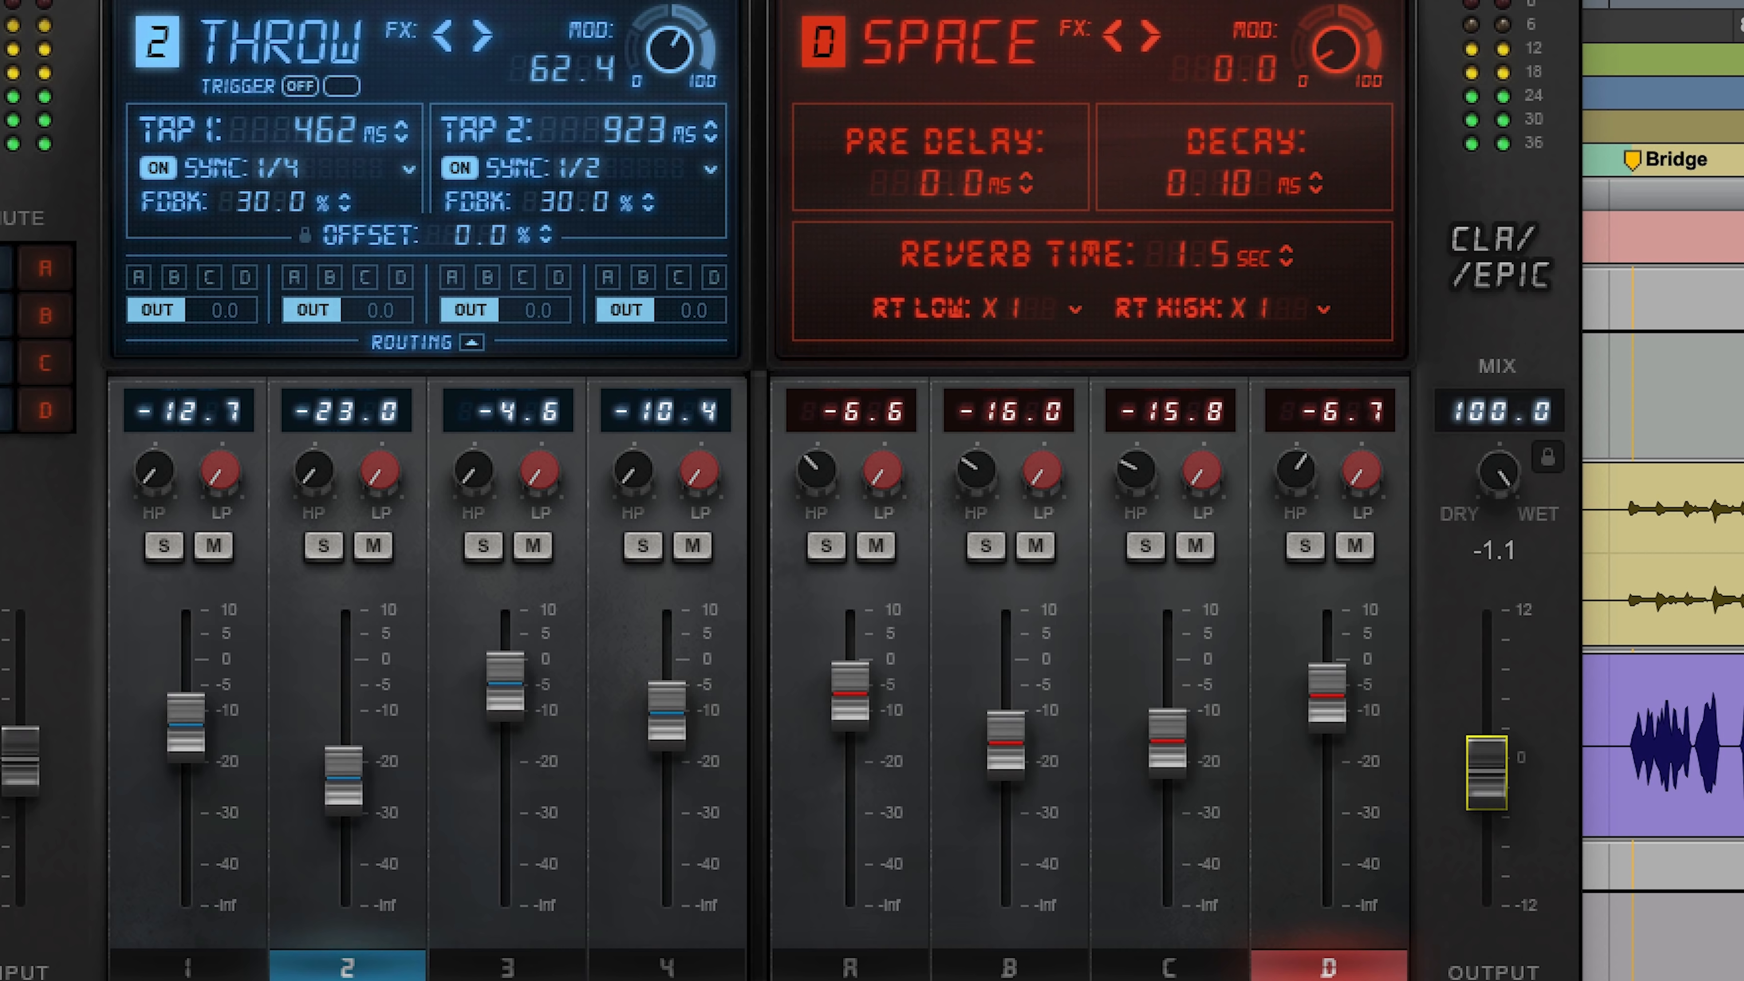
pyautogui.moveTo(1486, 772); pyautogui.dragTo(1486, 775)
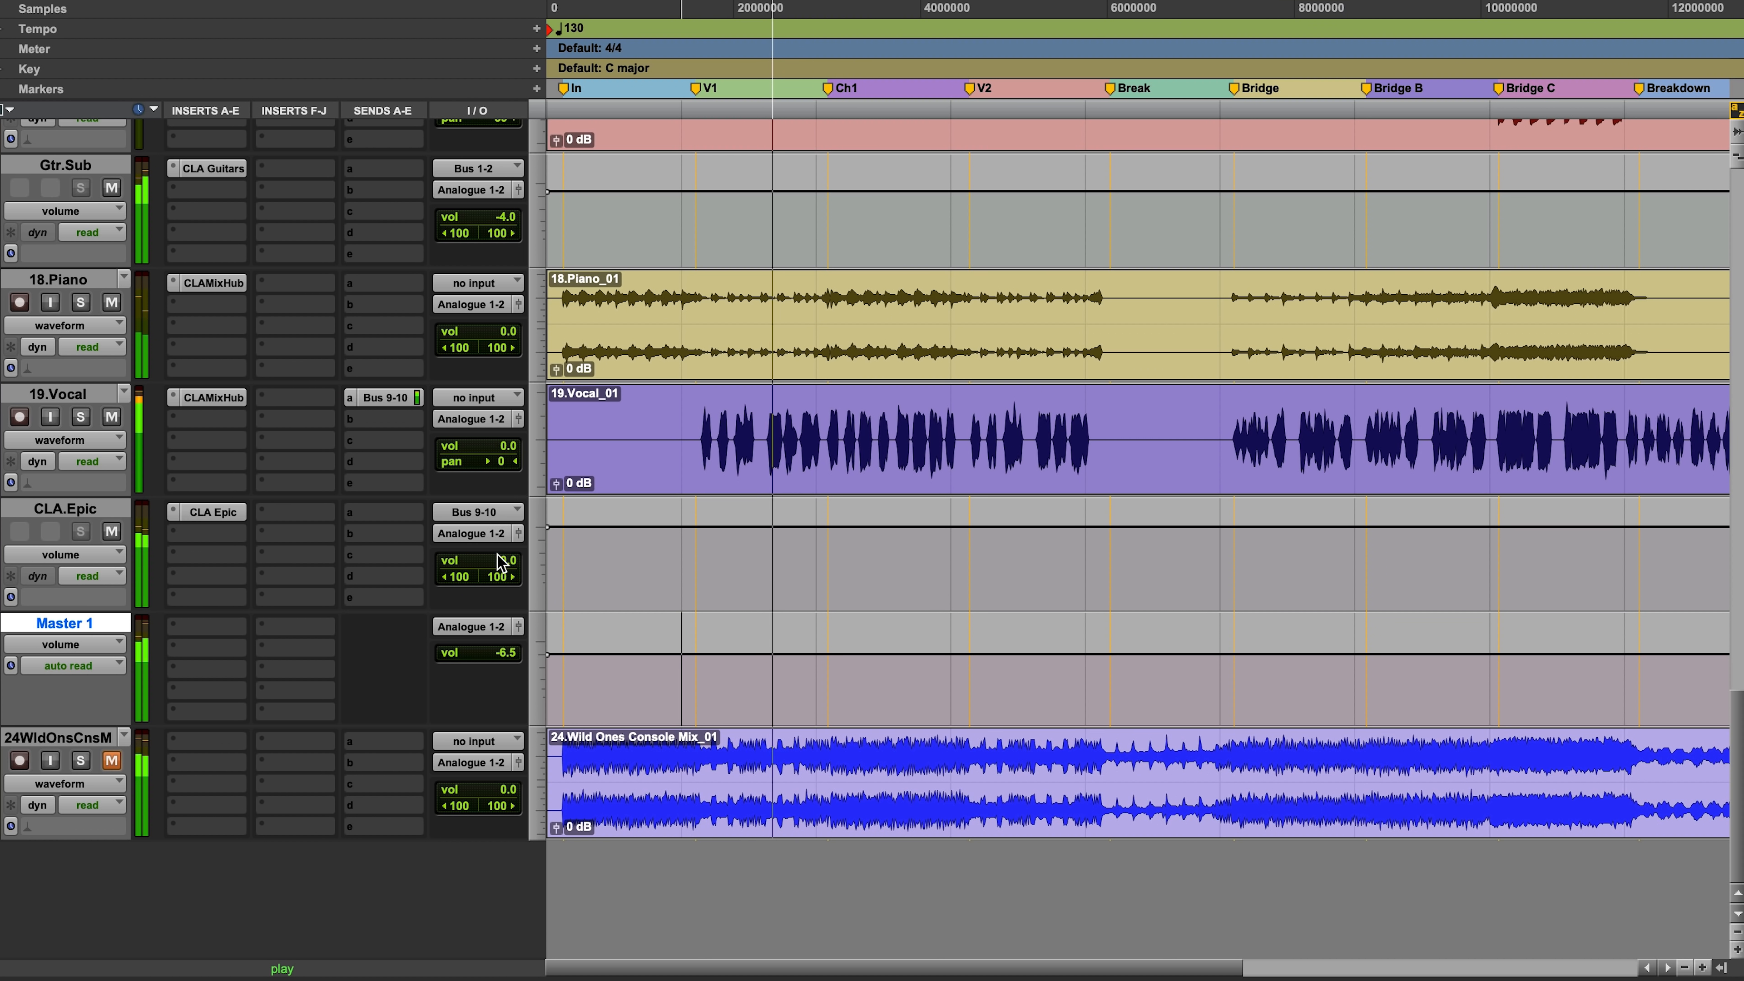
pyautogui.moveTo(500, 557); pyautogui.dragTo(503, 576)
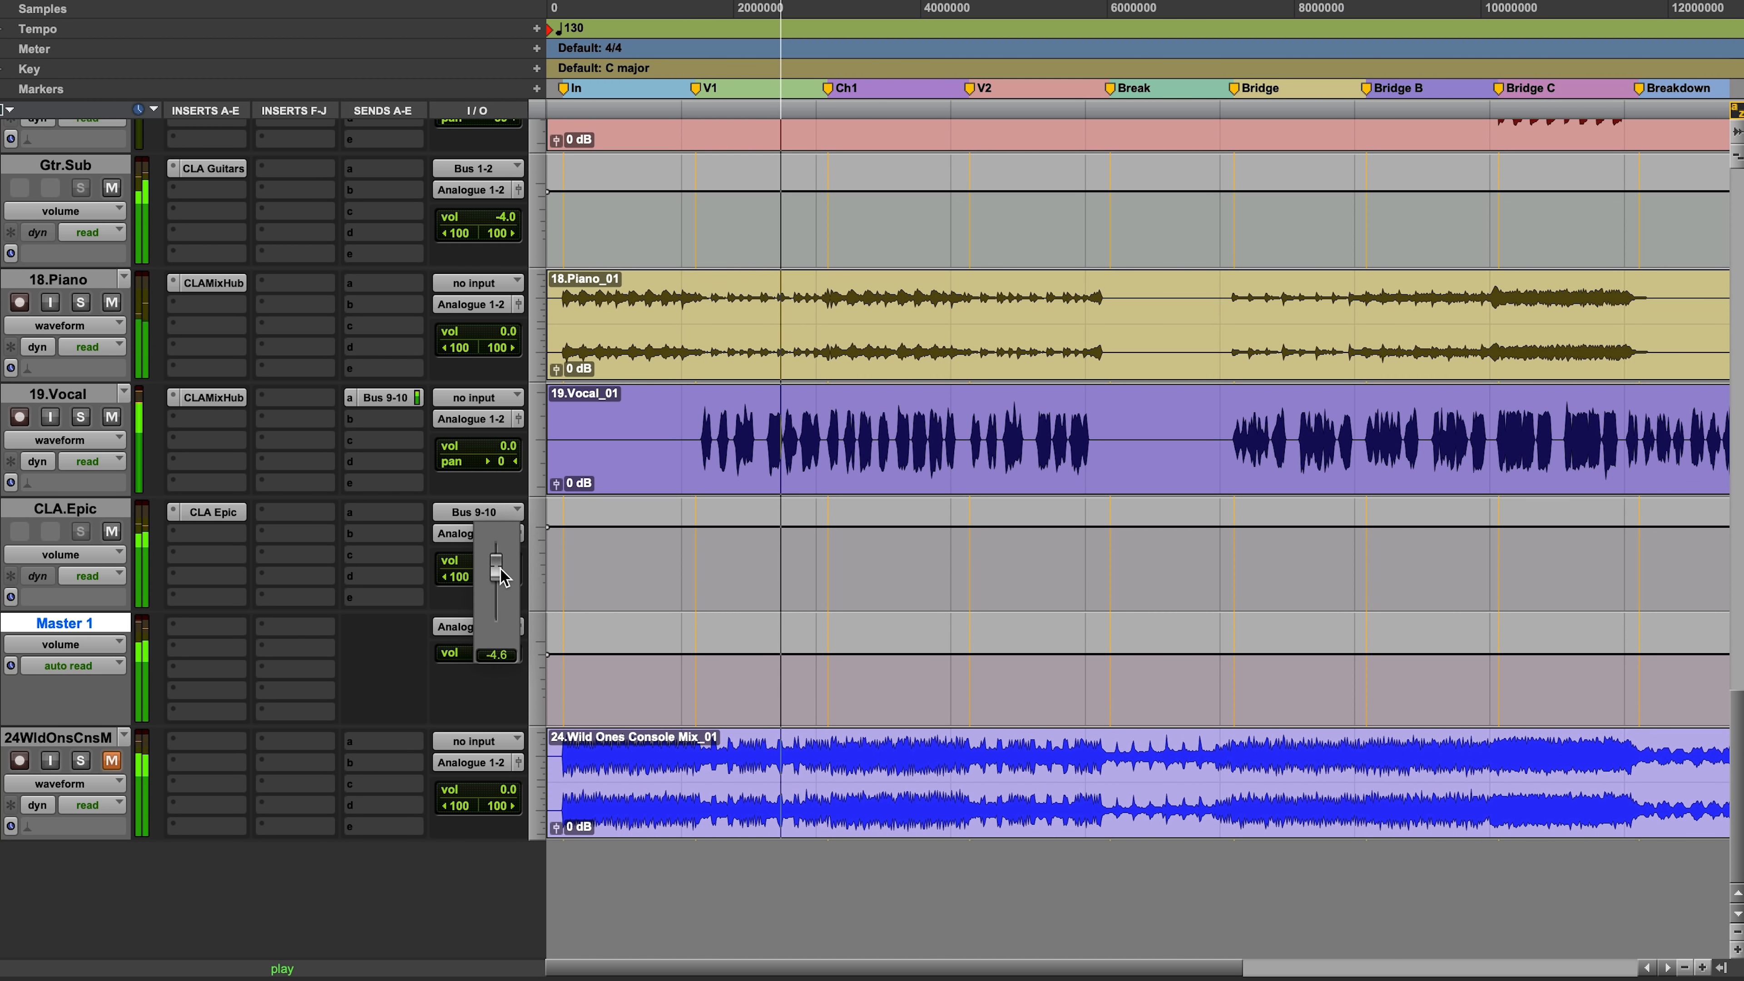
pyautogui.moveTo(503, 577); pyautogui.dragTo(505, 578)
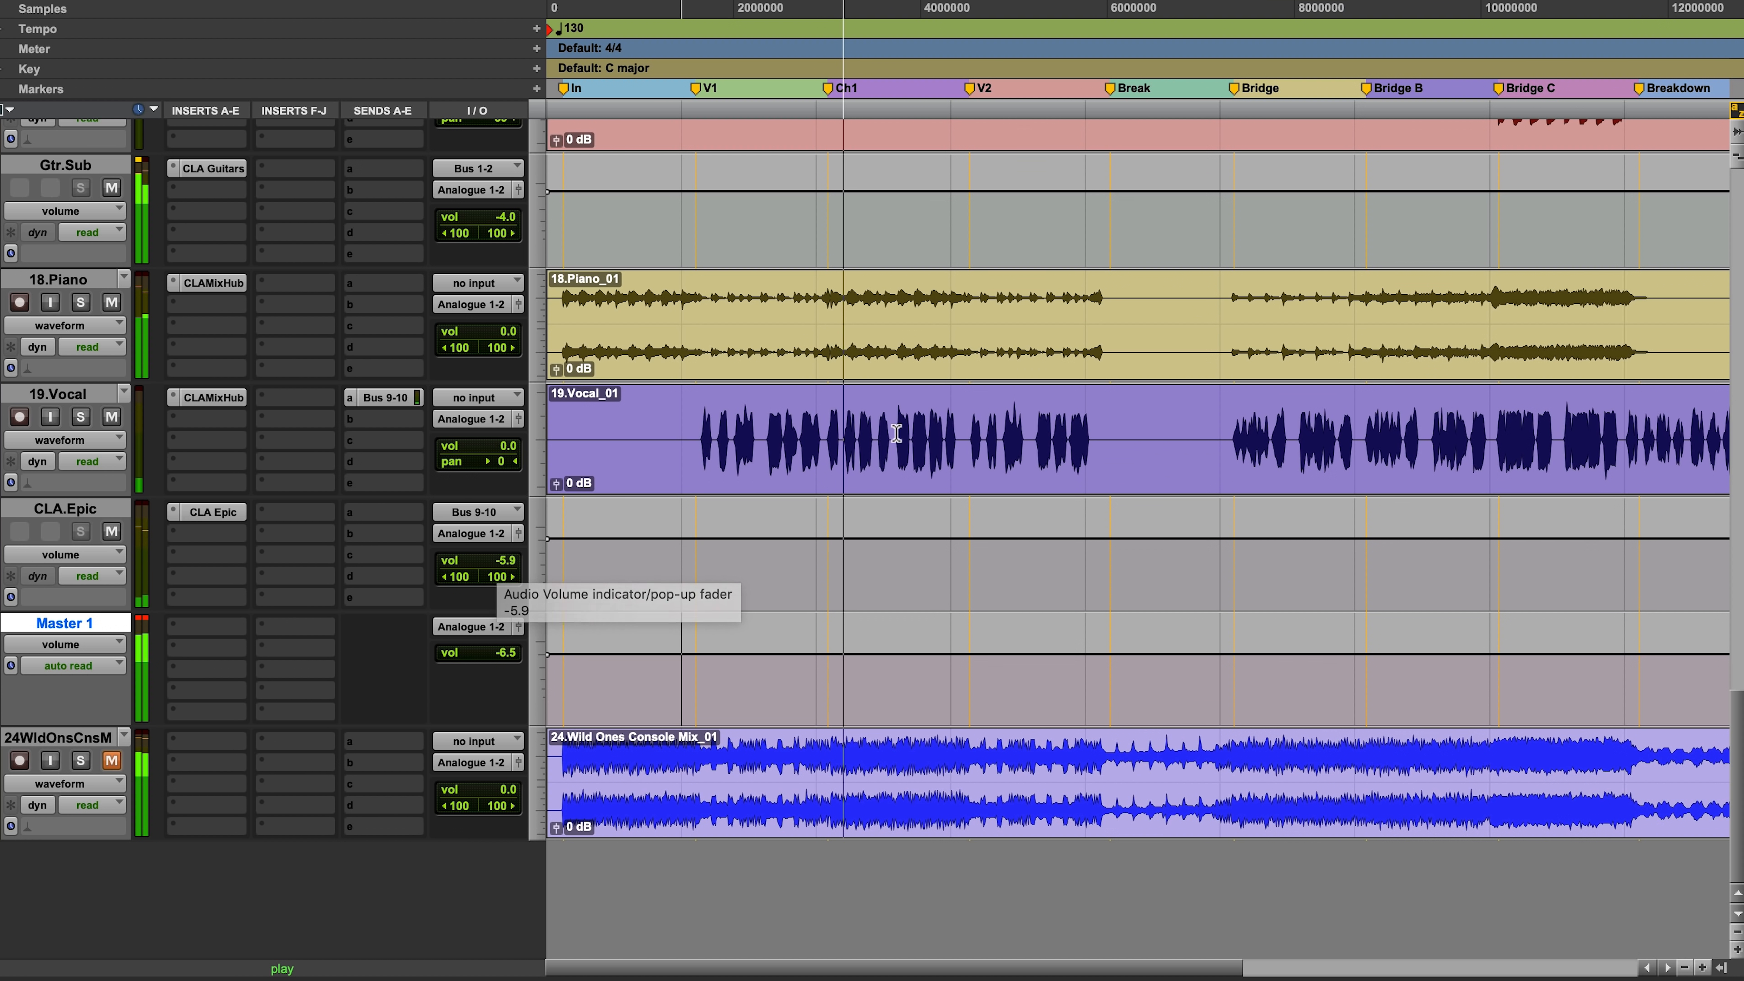
# Step: Solo the grouped drum tracks, starting from 01.Kick, to hear the kit on its own
pyautogui.scroll(10, 915, 429)
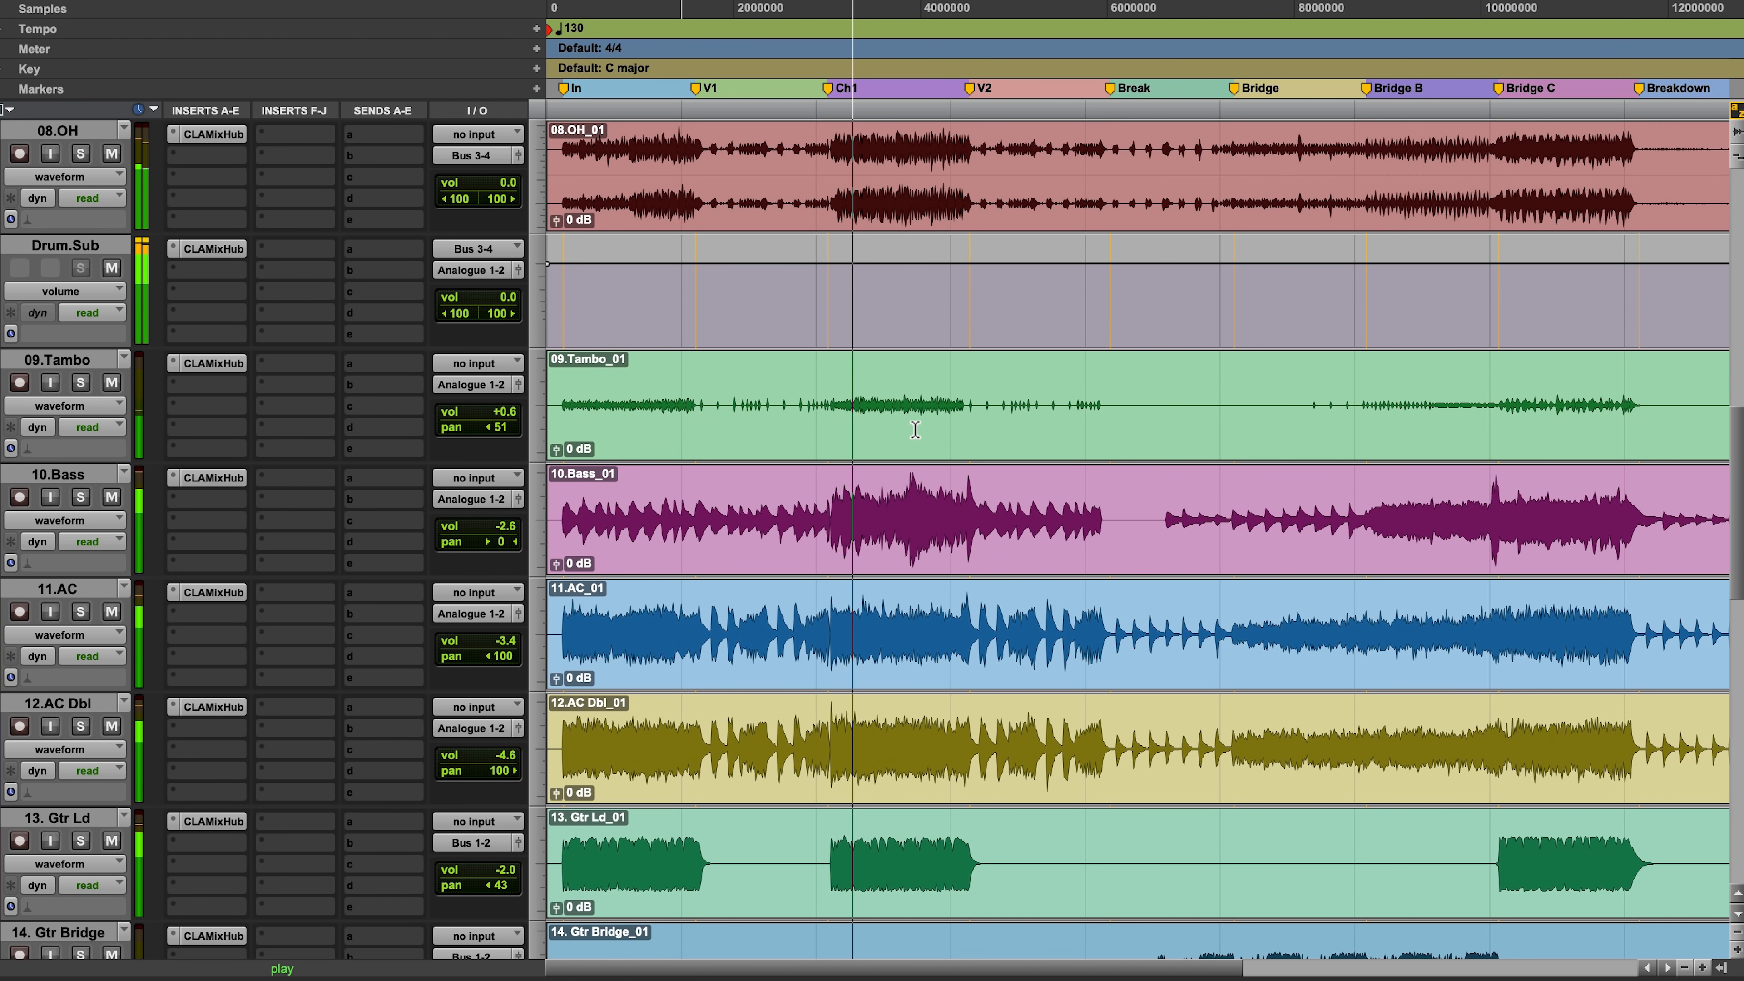
pyautogui.scroll(7, 915, 429)
pyautogui.scroll(-5, 916, 429)
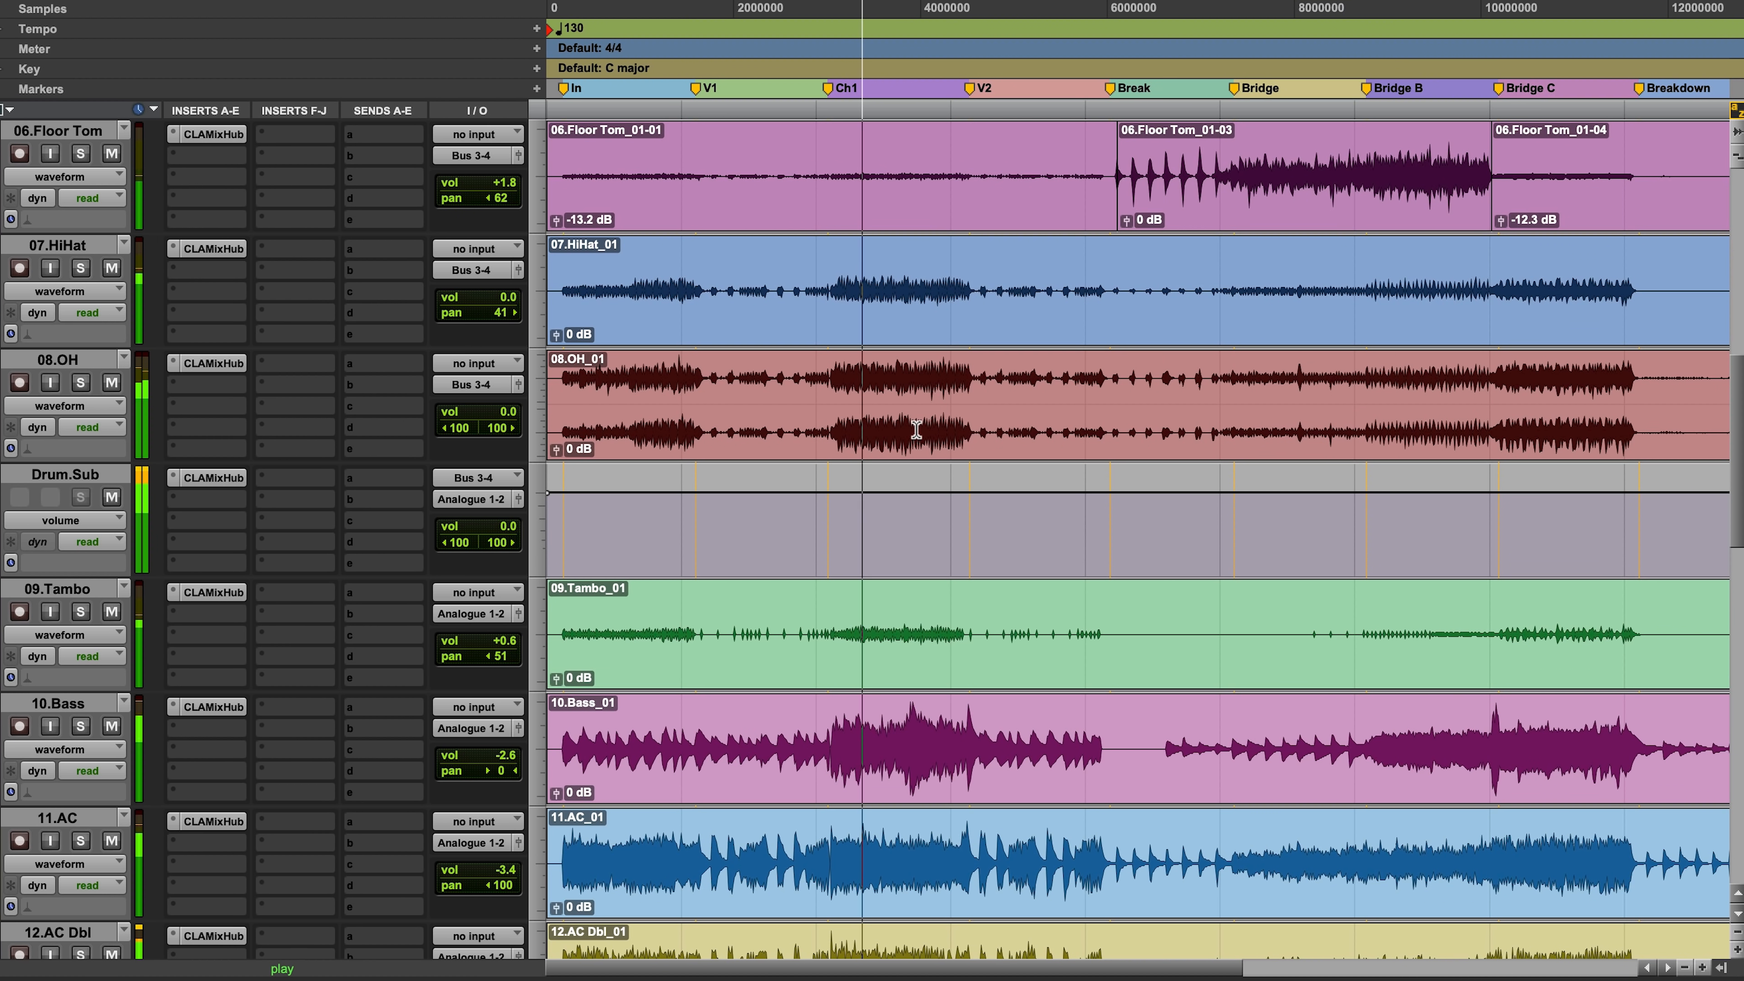
pyautogui.scroll(-3, 916, 429)
pyautogui.scroll(10, 916, 429)
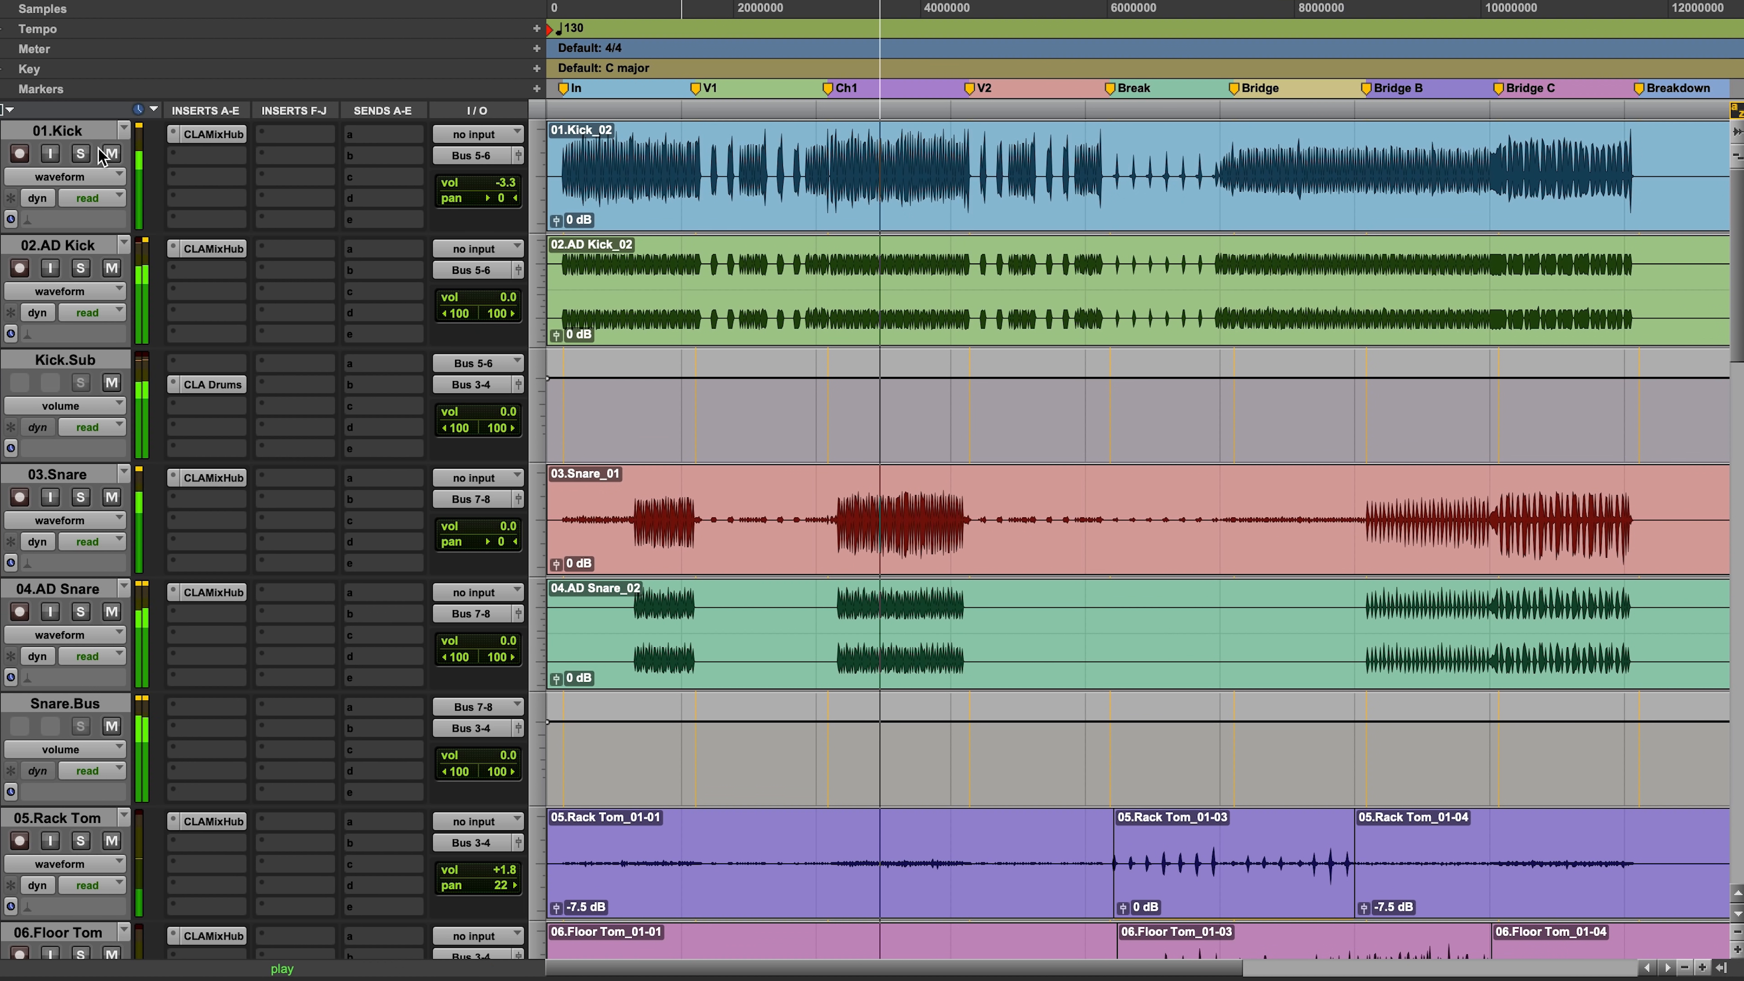
pyautogui.keyDown('alt'); pyautogui.click(81, 153); pyautogui.keyUp('alt')
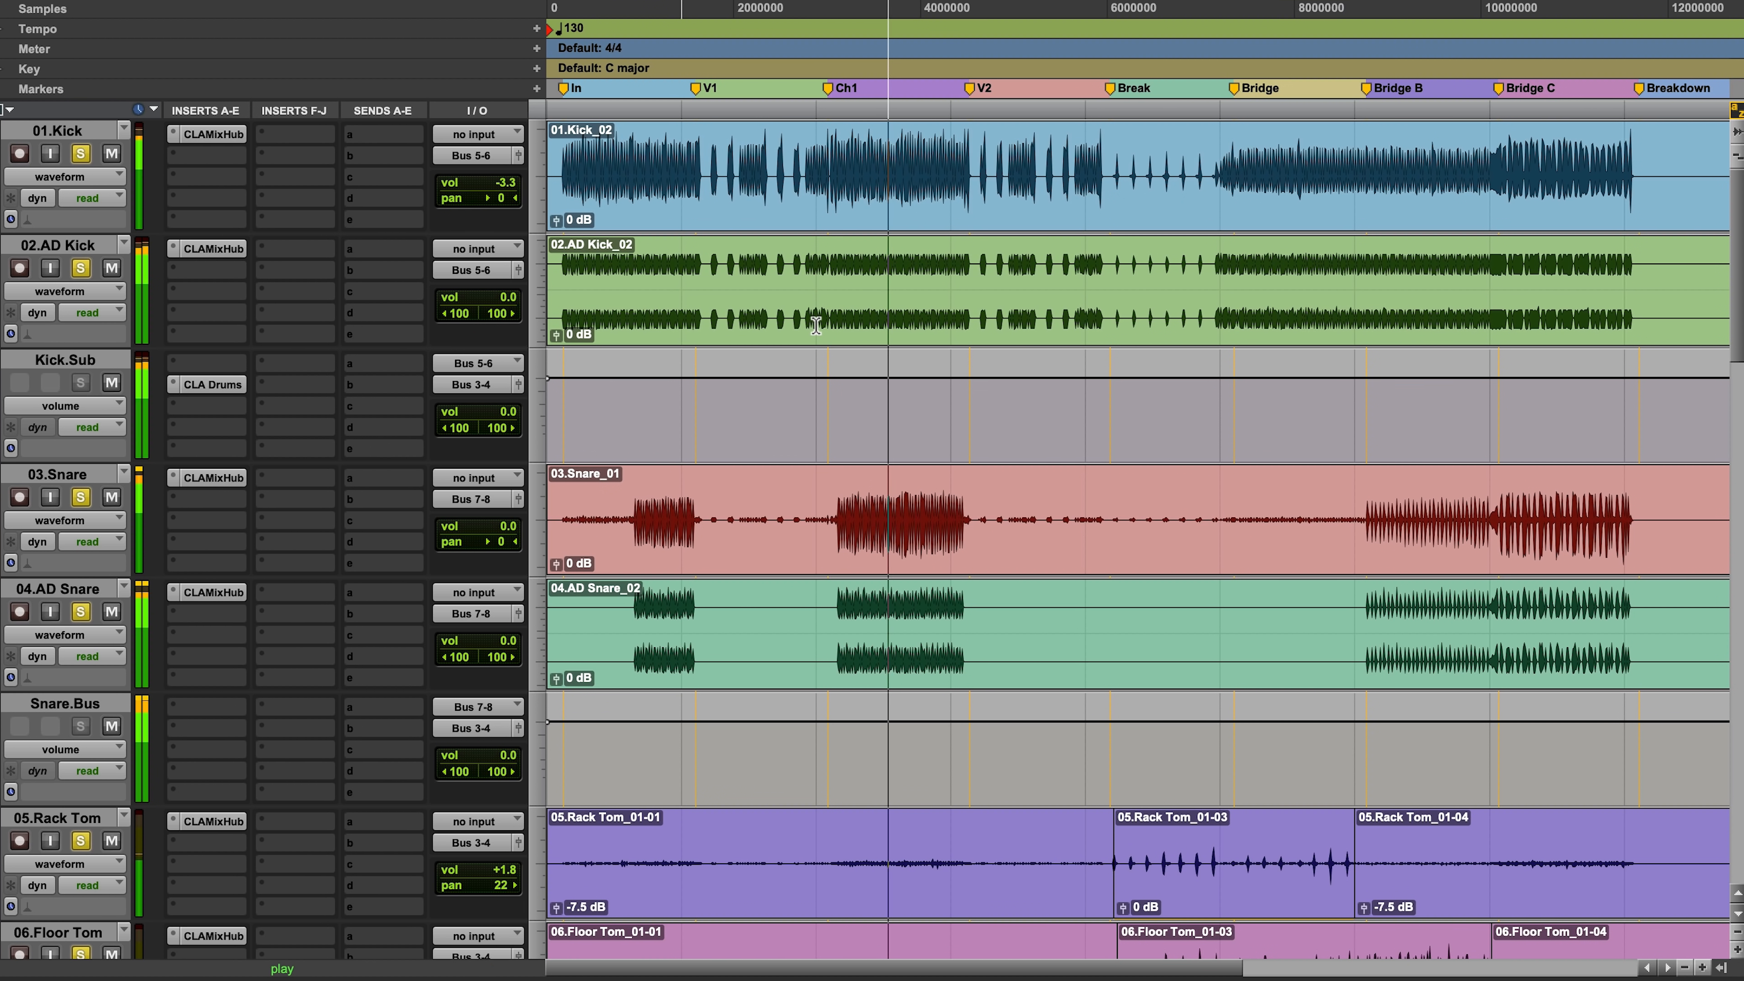
pyautogui.scroll(-2, 817, 324)
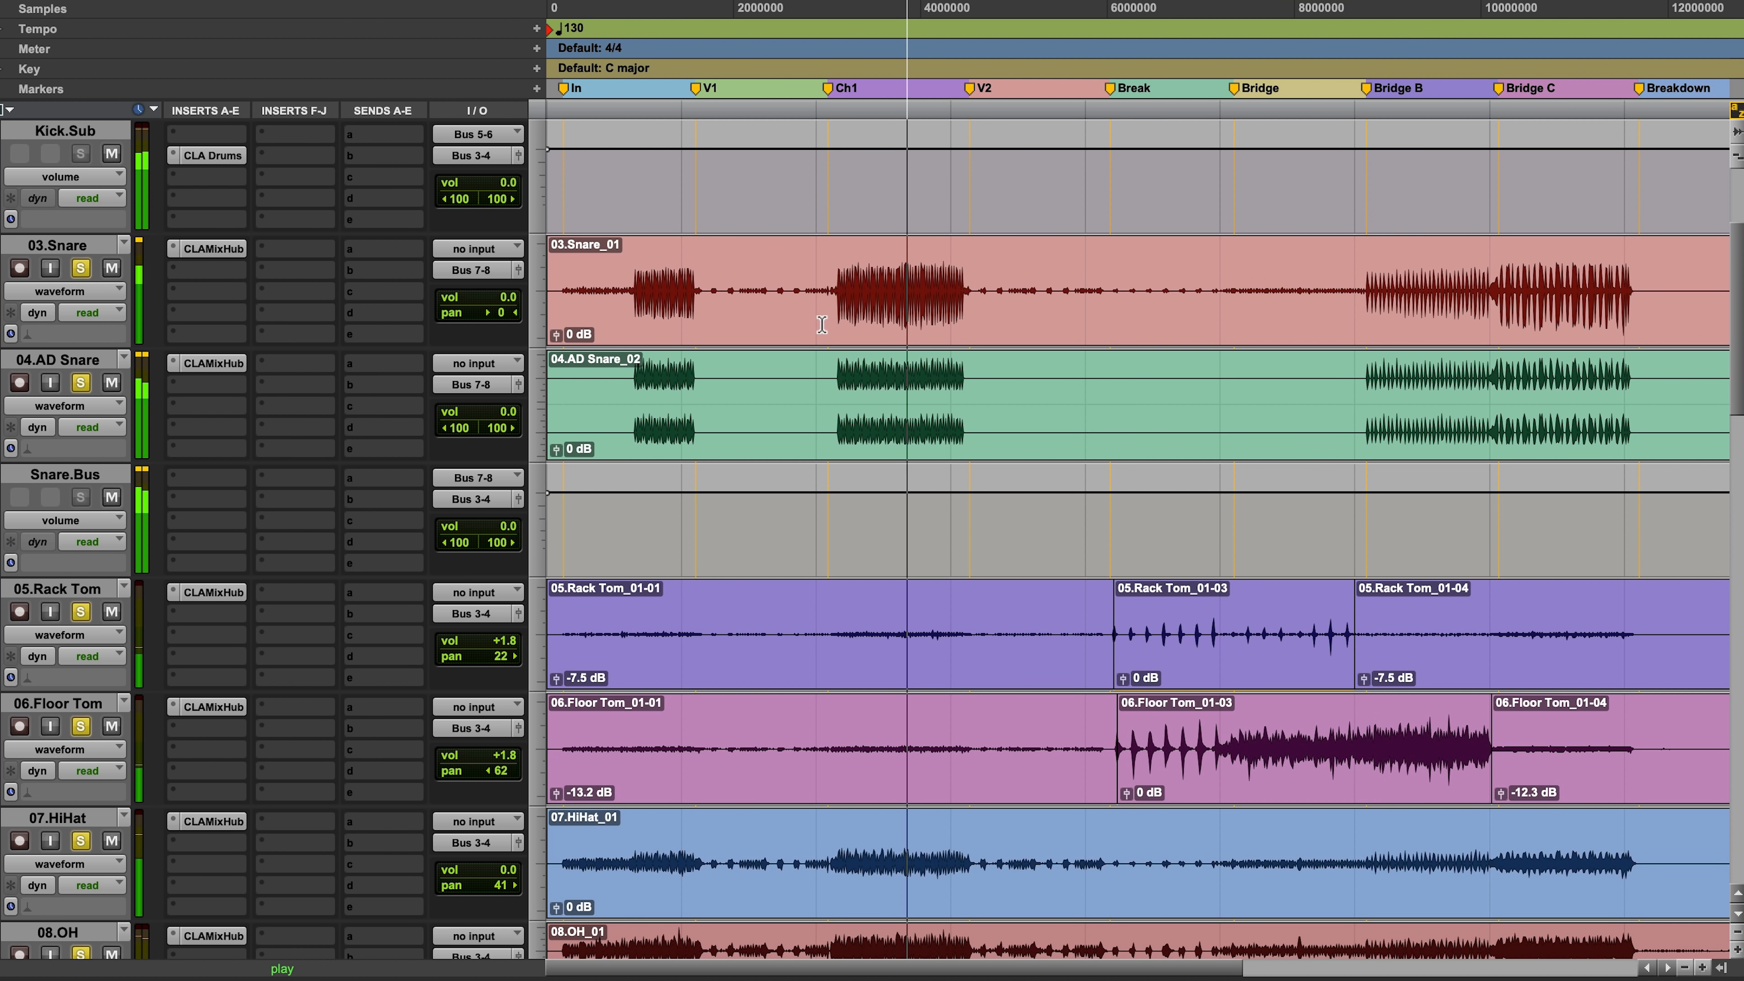
pyautogui.scroll(2, 818, 326)
# Step: Lower the 04.AD Snare volume to -5.9 and audition the drums from the snare entry in Ch1
pyautogui.press('space')
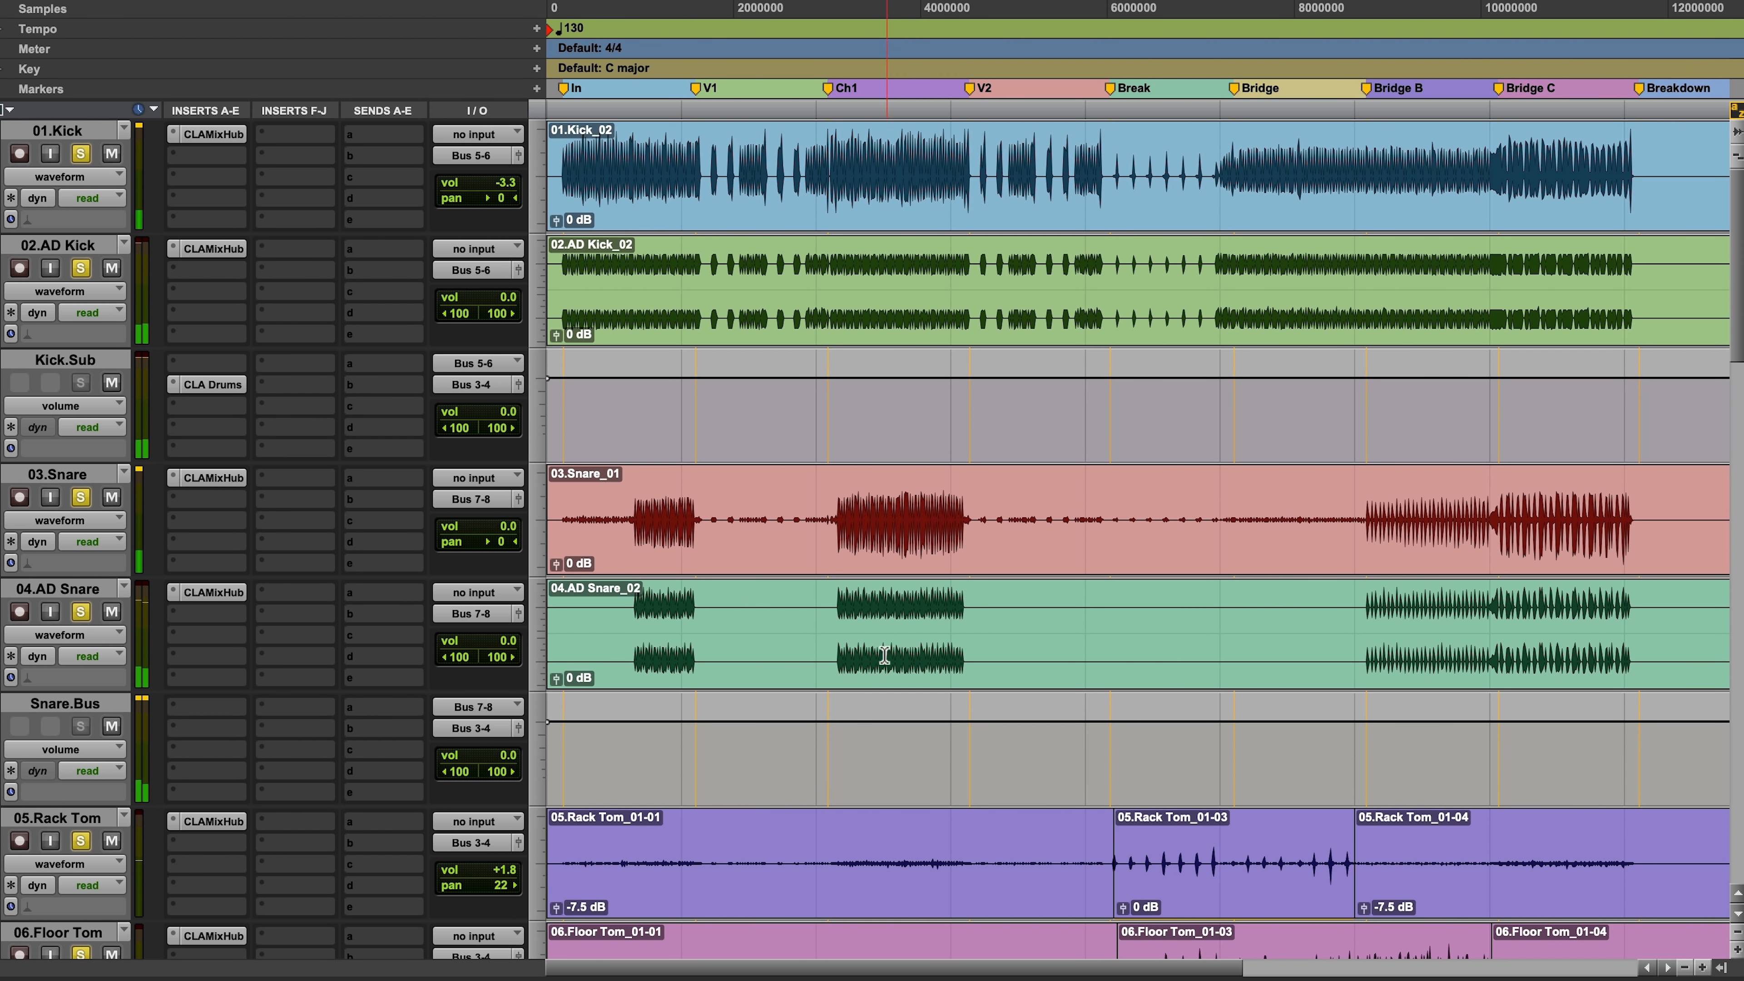
pyautogui.click(836, 608)
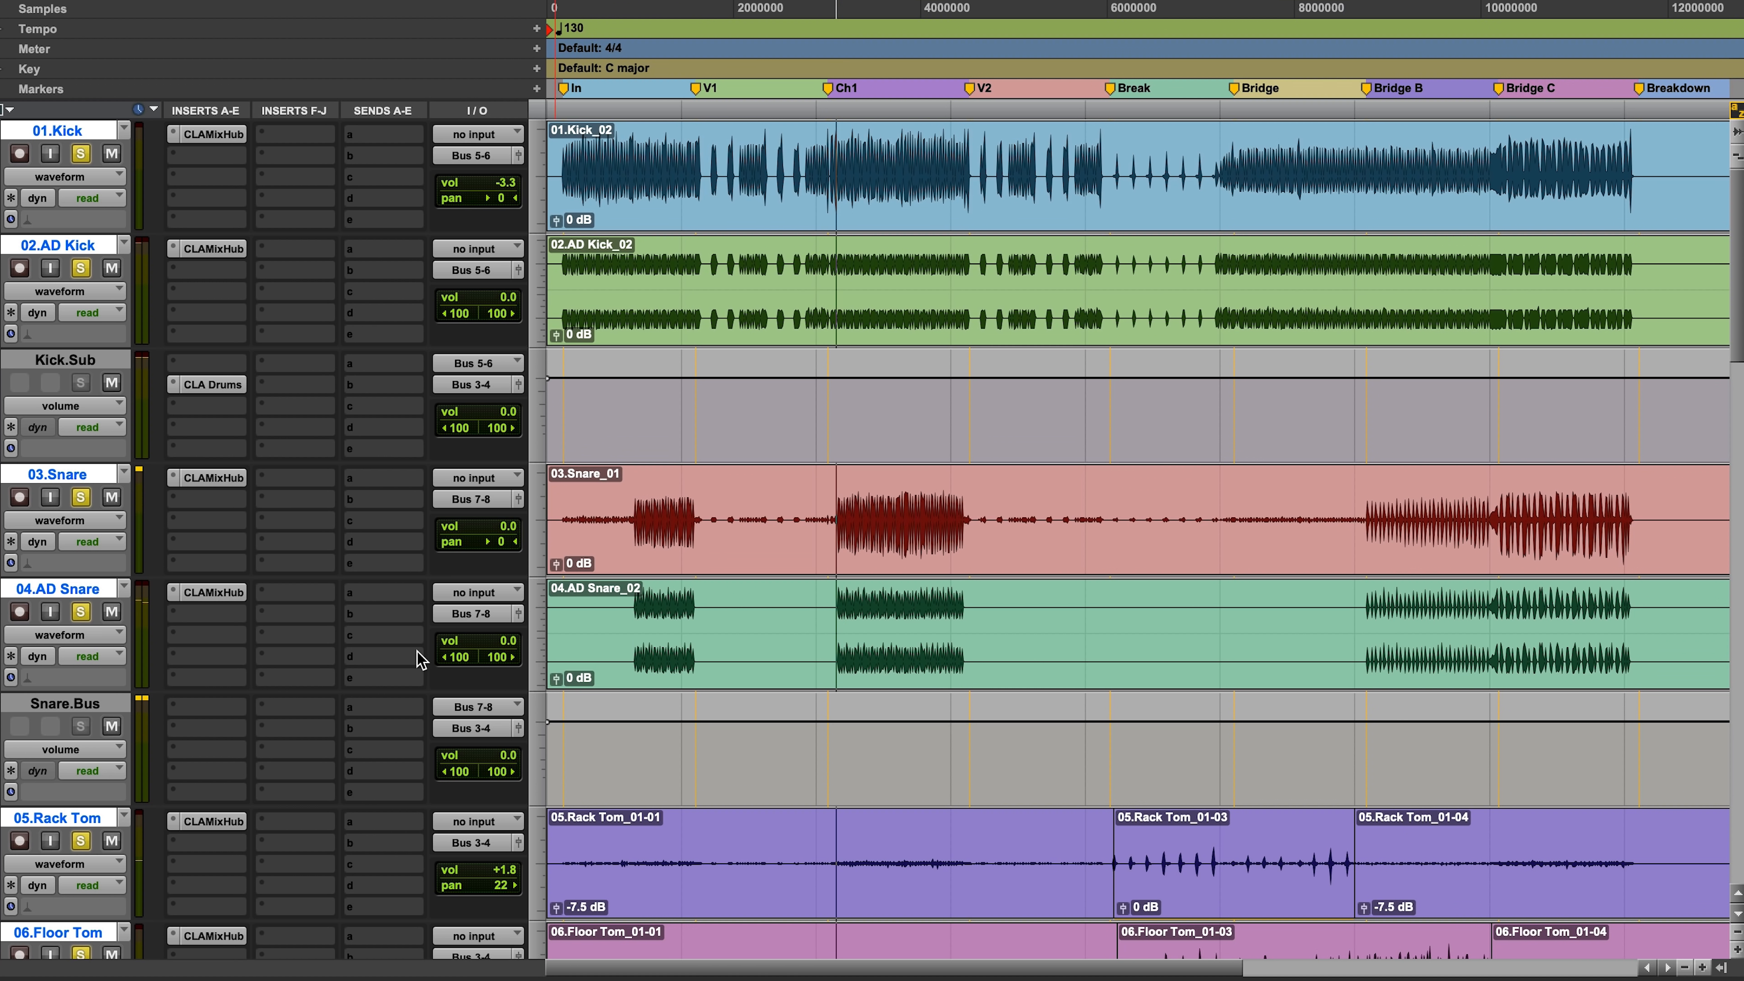
pyautogui.moveTo(505, 643); pyautogui.dragTo(505, 657)
pyautogui.press('space')
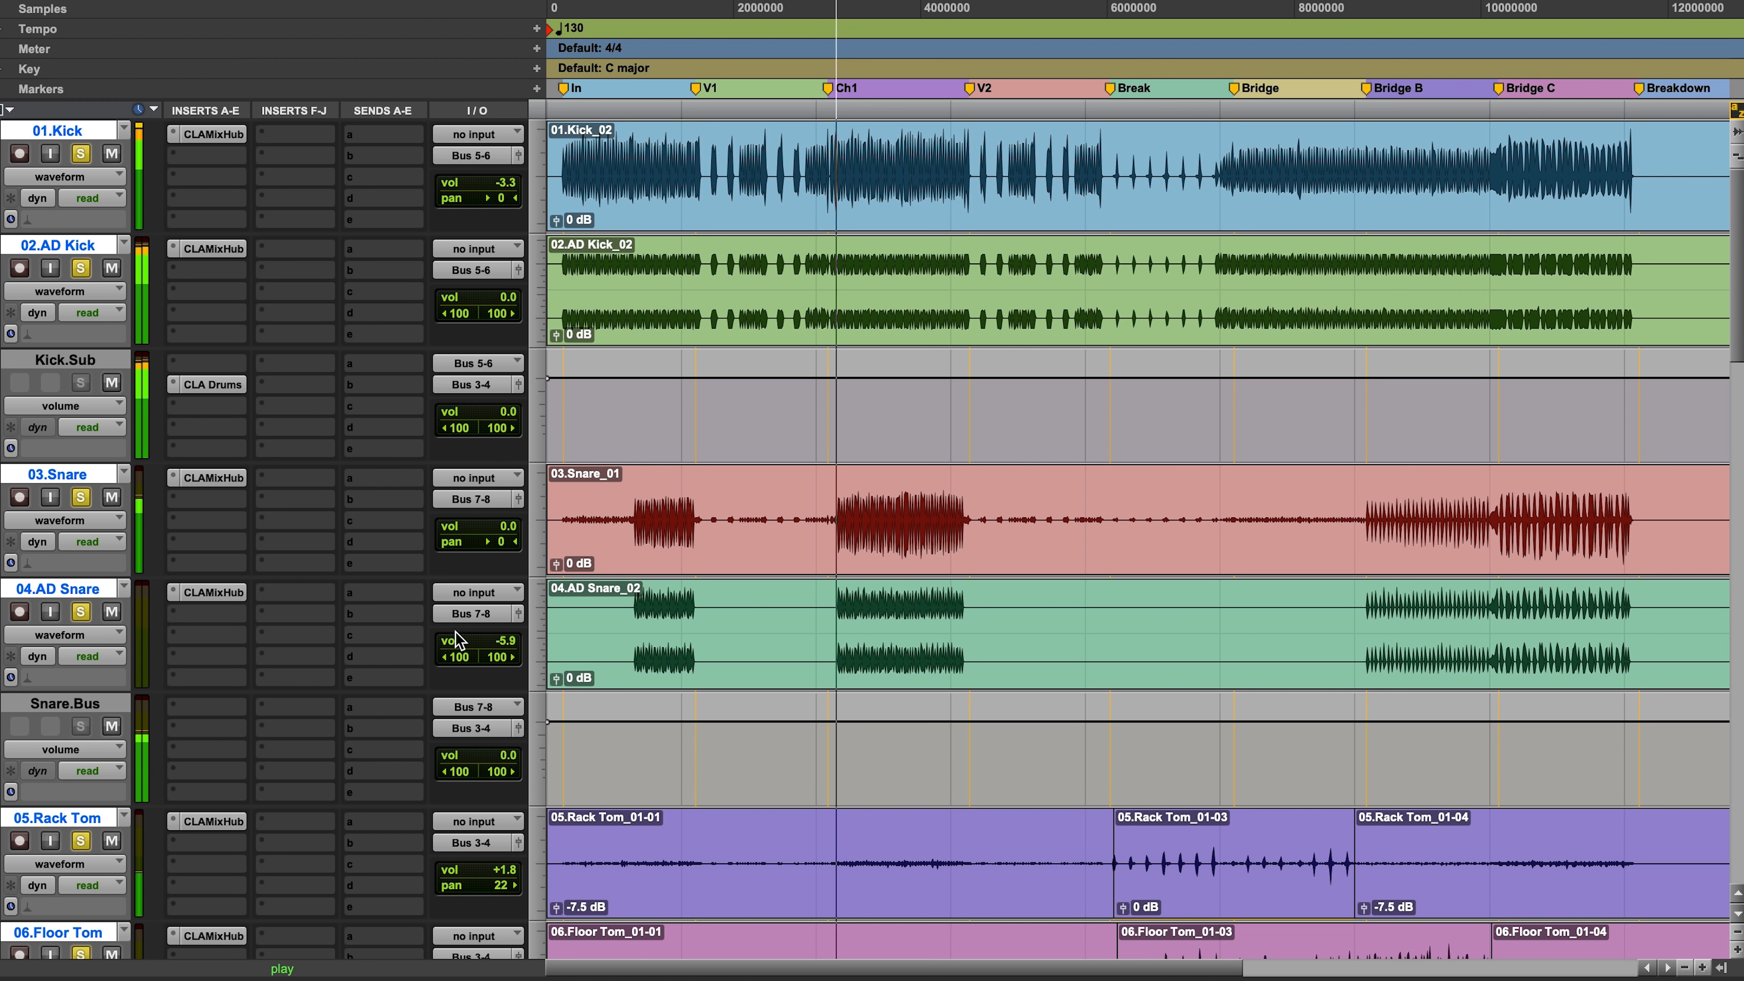
pyautogui.moveTo(798, 618); pyautogui.dragTo(1016, 618)
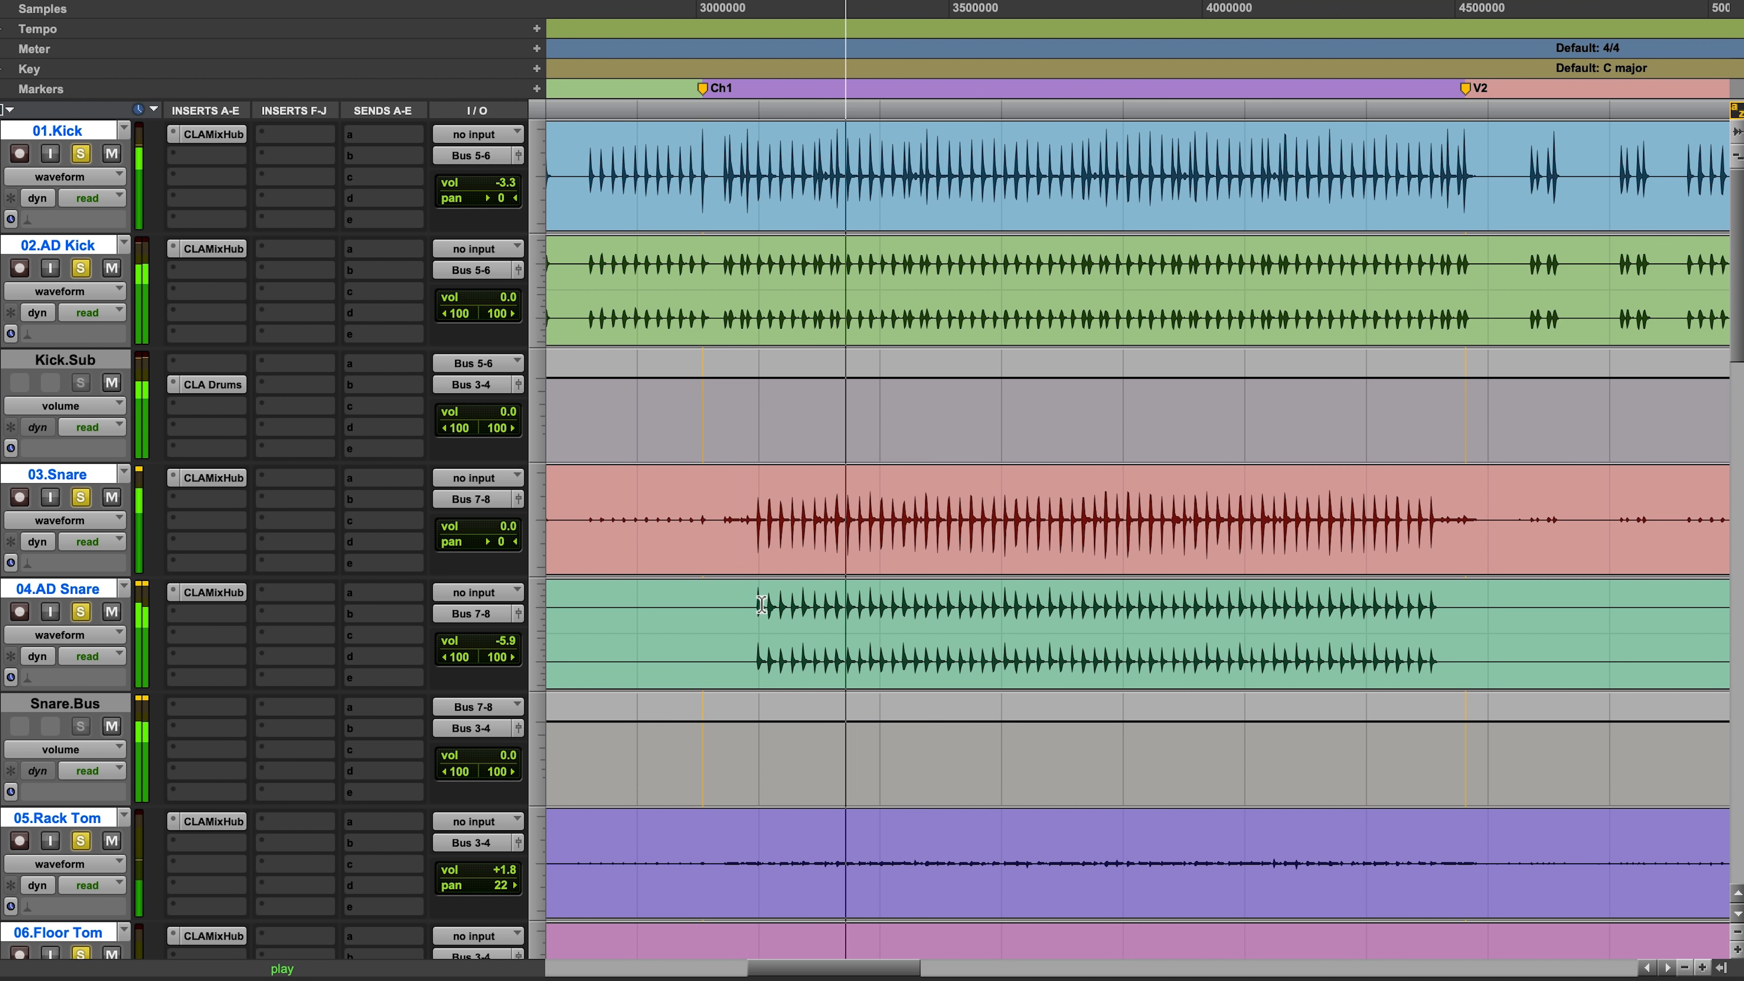
pyautogui.press('space')
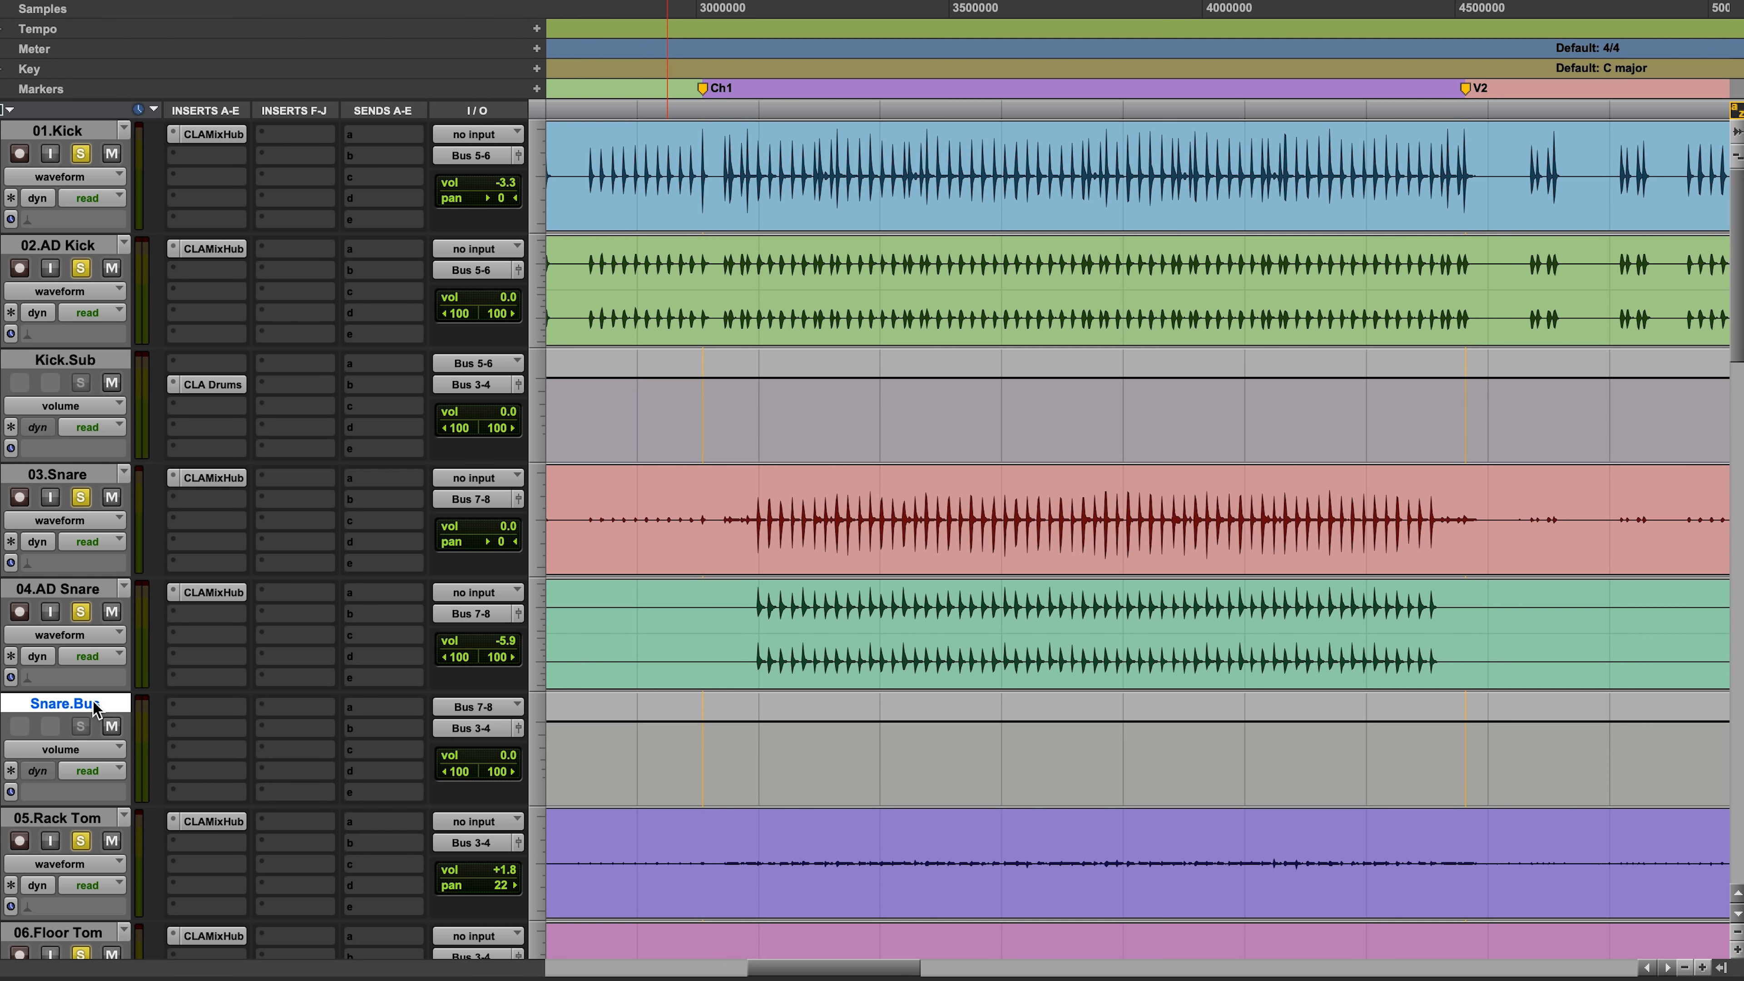
# Step: Create one new stereo aux track directly below Snare.Bus
pyautogui.press('super+shift+n')
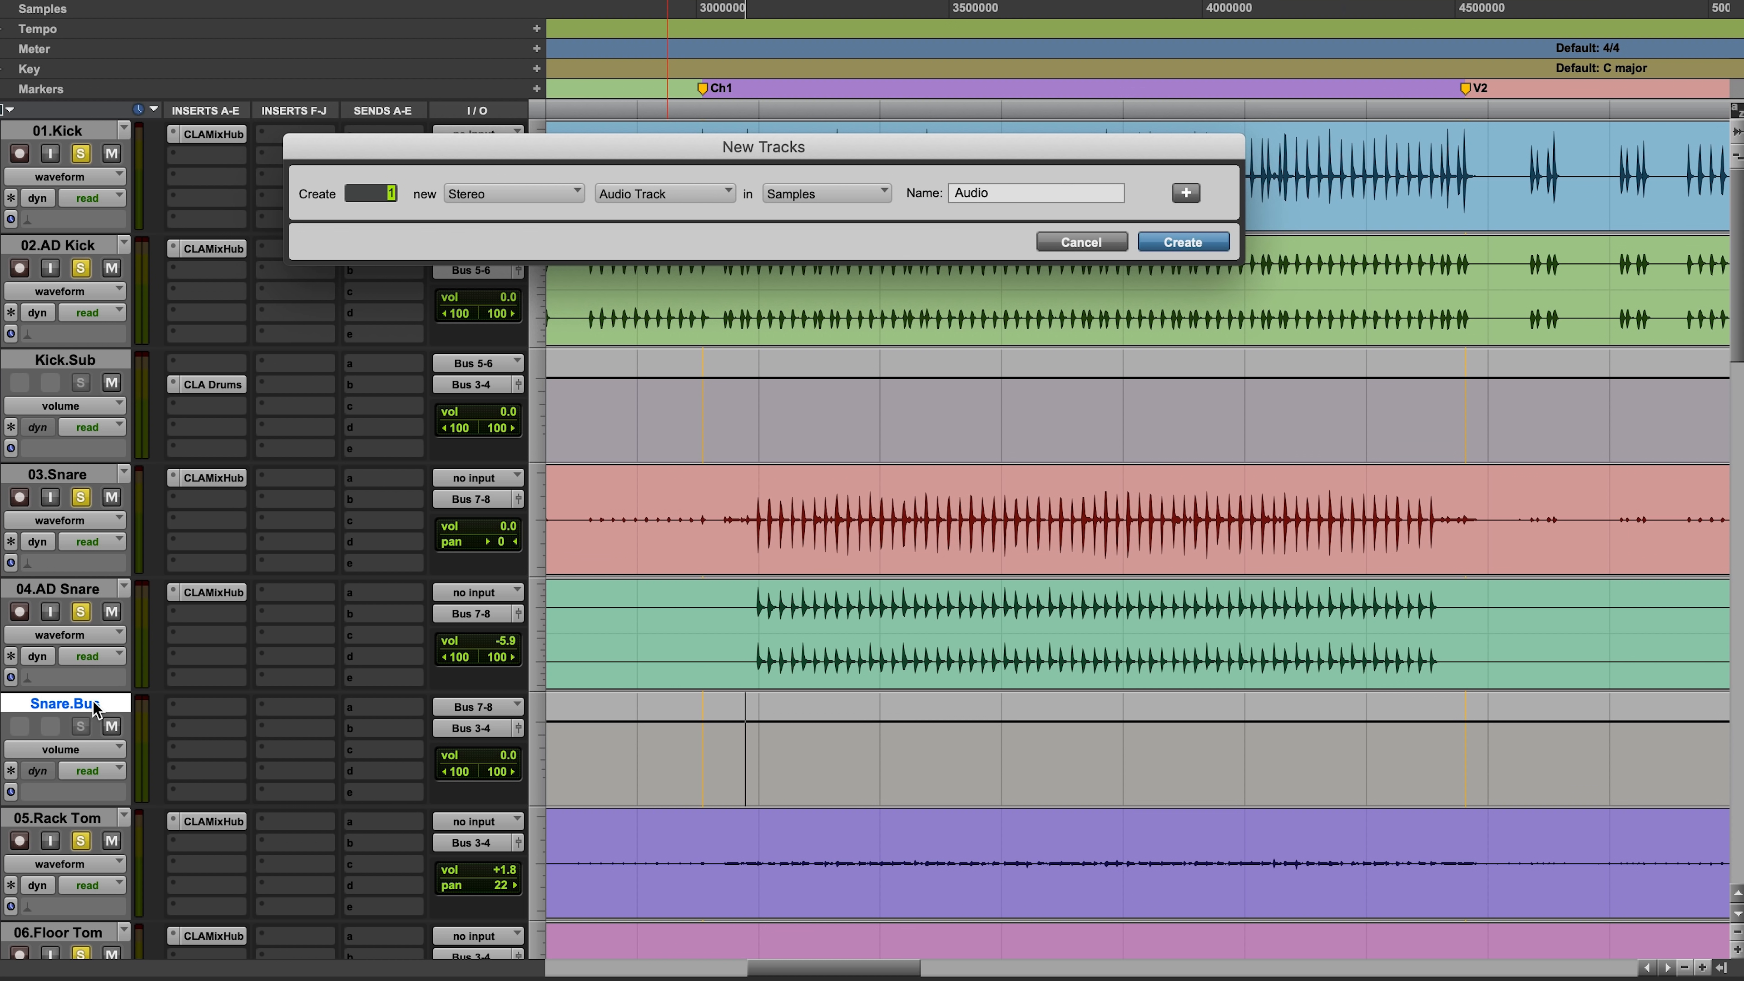
pyautogui.press('Return')
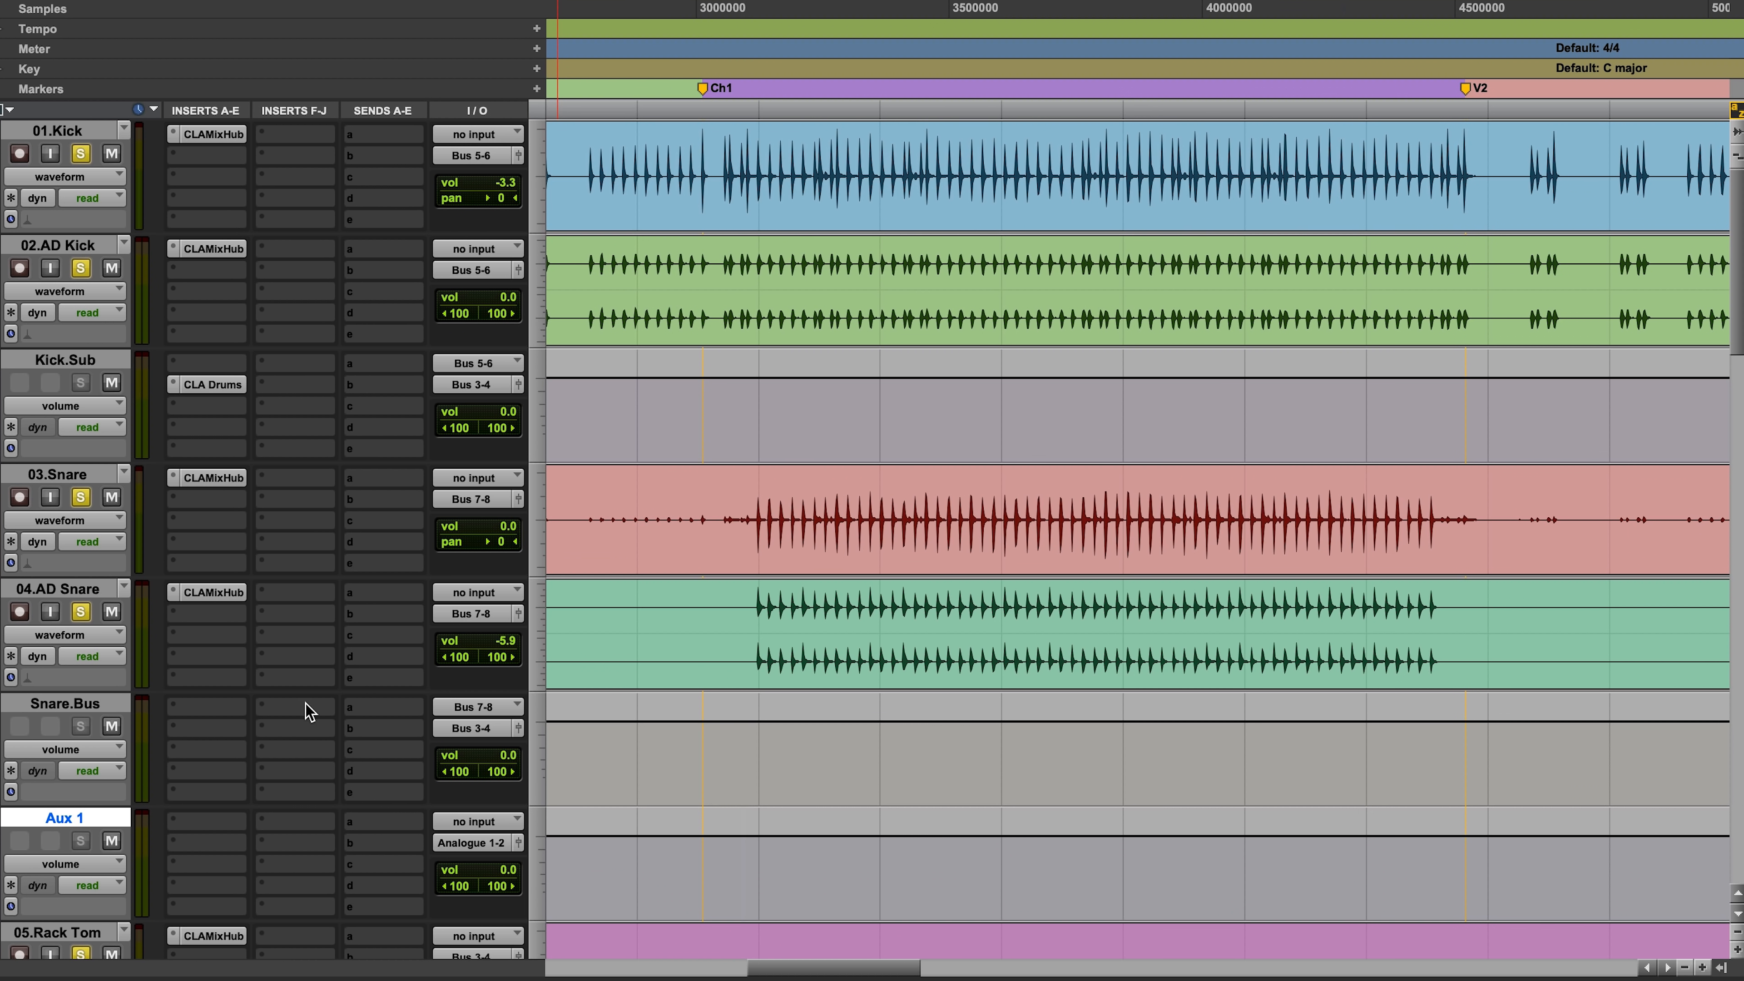
# Step: Send Snare.Bus via Bus 11-12 to Snare.Verb with CLA EchoSphere, mute its Slap and show the Plate settings
pyautogui.click(373, 707)
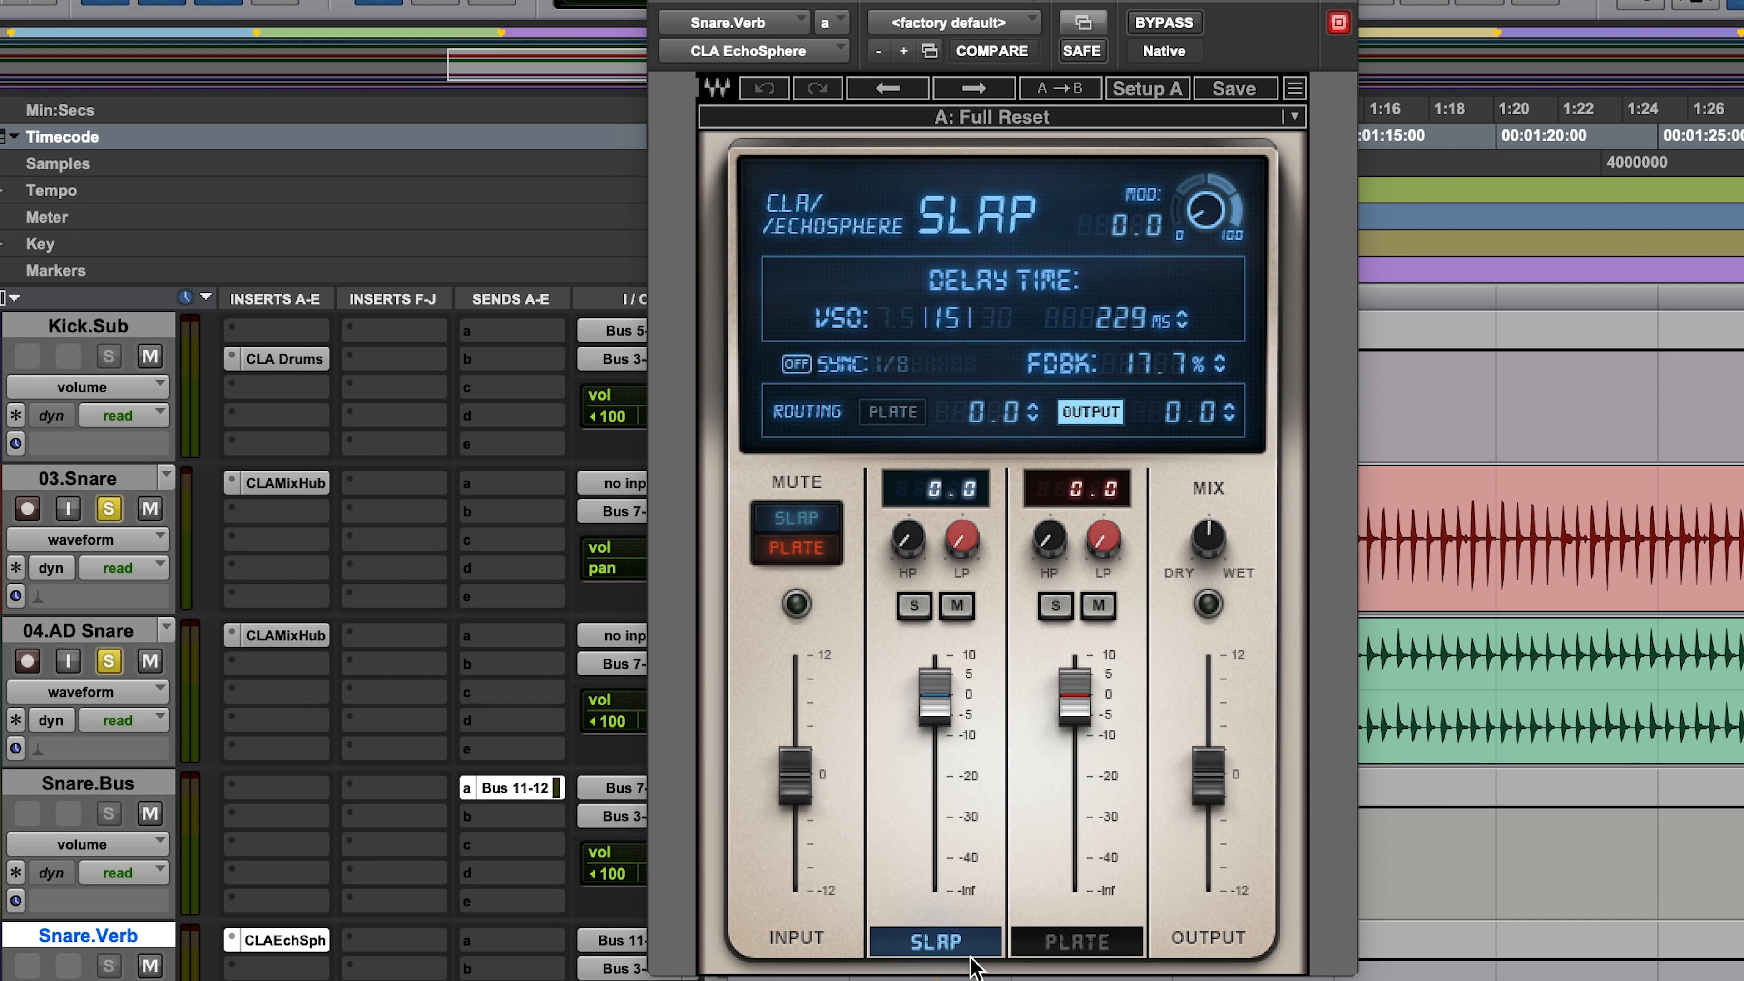
pyautogui.click(958, 607)
pyautogui.click(1073, 942)
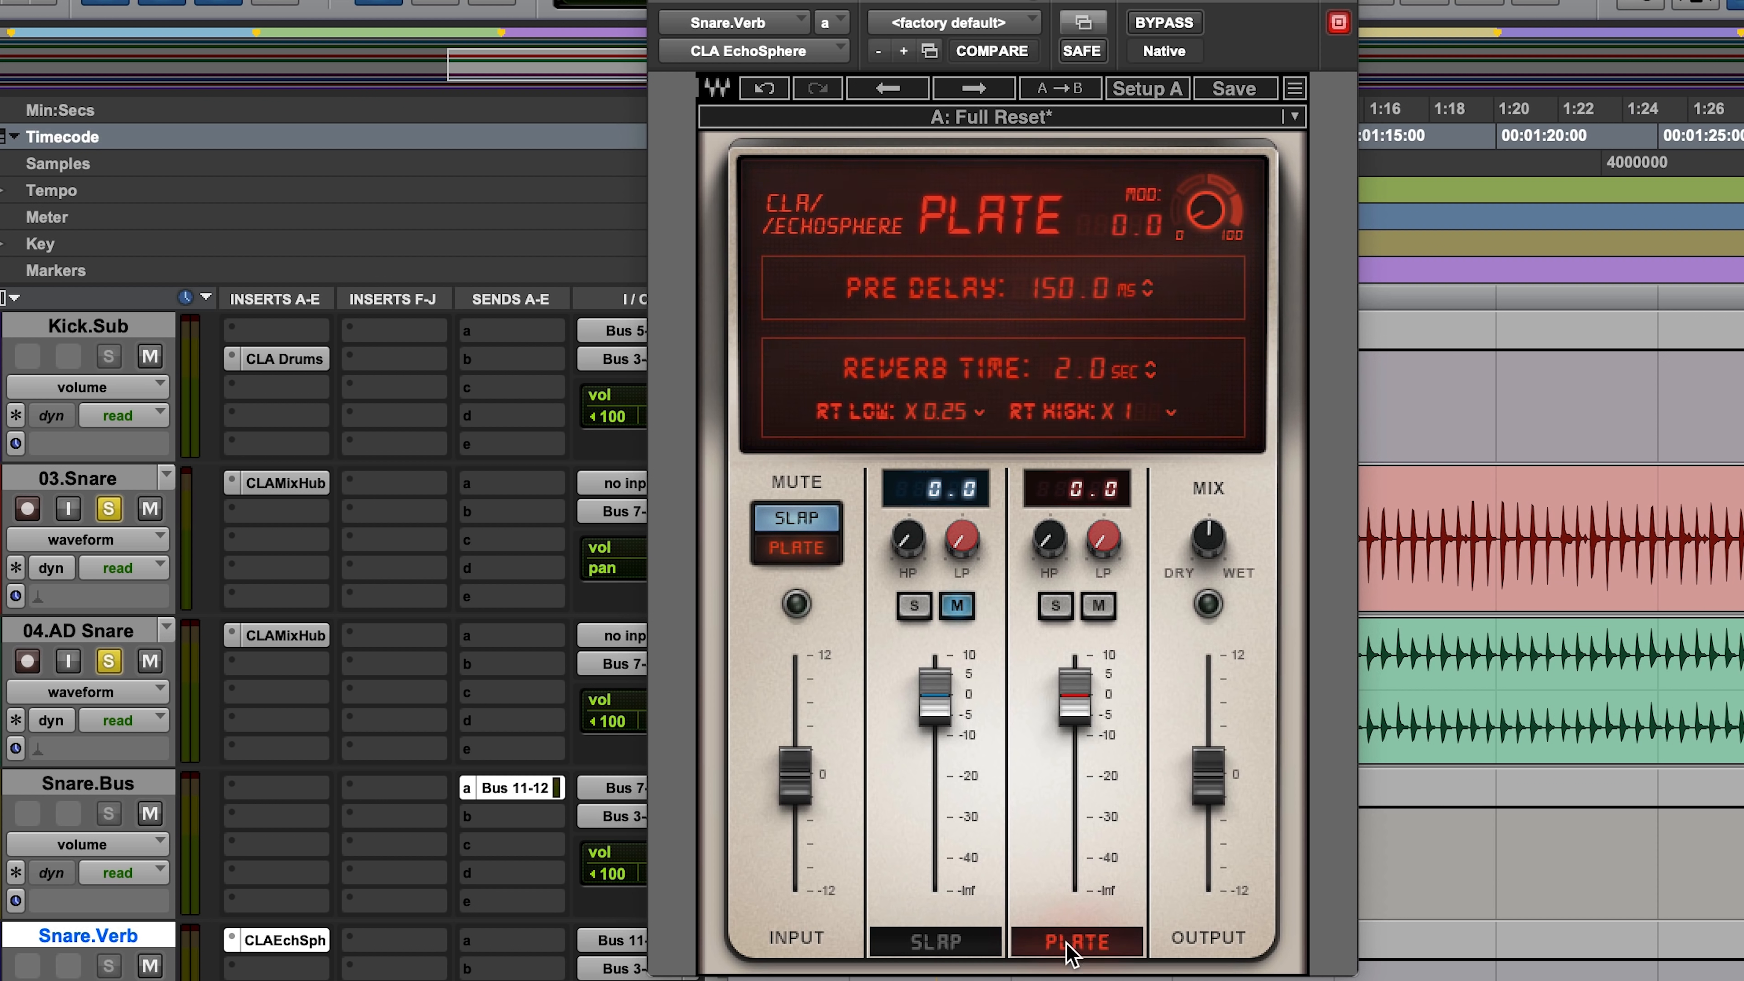
# Step: During playback, set the plate's reverb time to 0.8 sec, pre-delay to 2.3 ms and the mix fully wet
pyautogui.press('space')
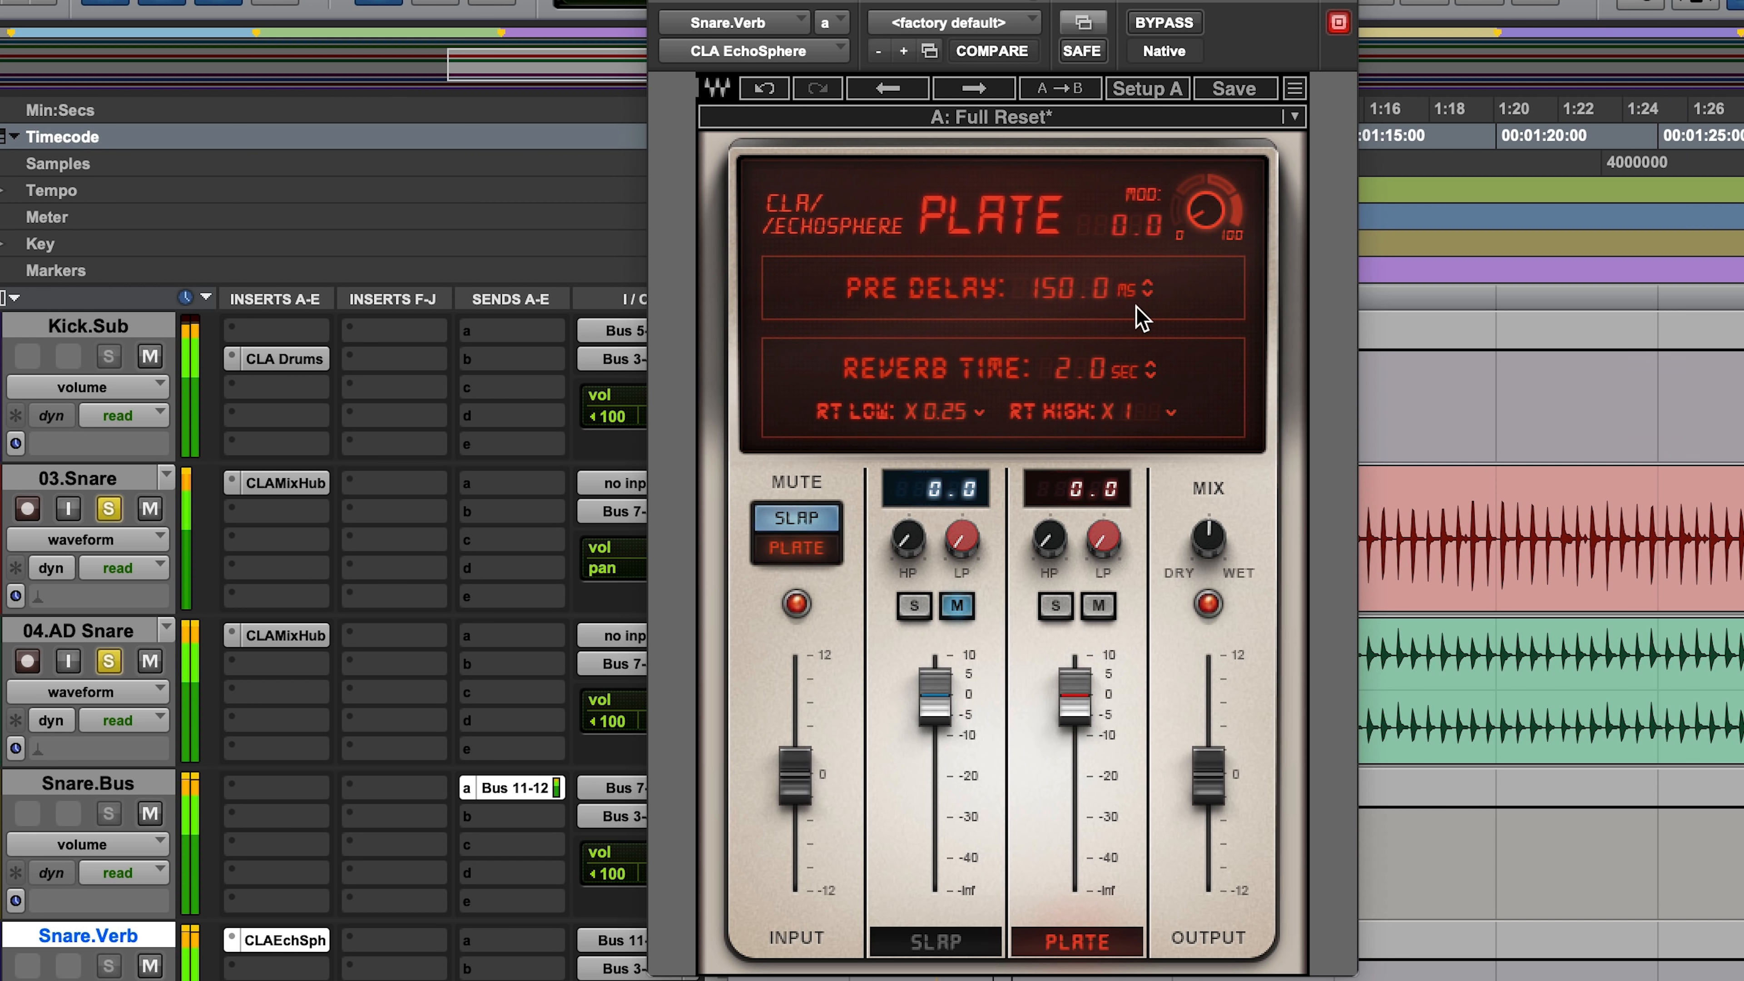
pyautogui.moveTo(1148, 299); pyautogui.dragTo(1148, 300)
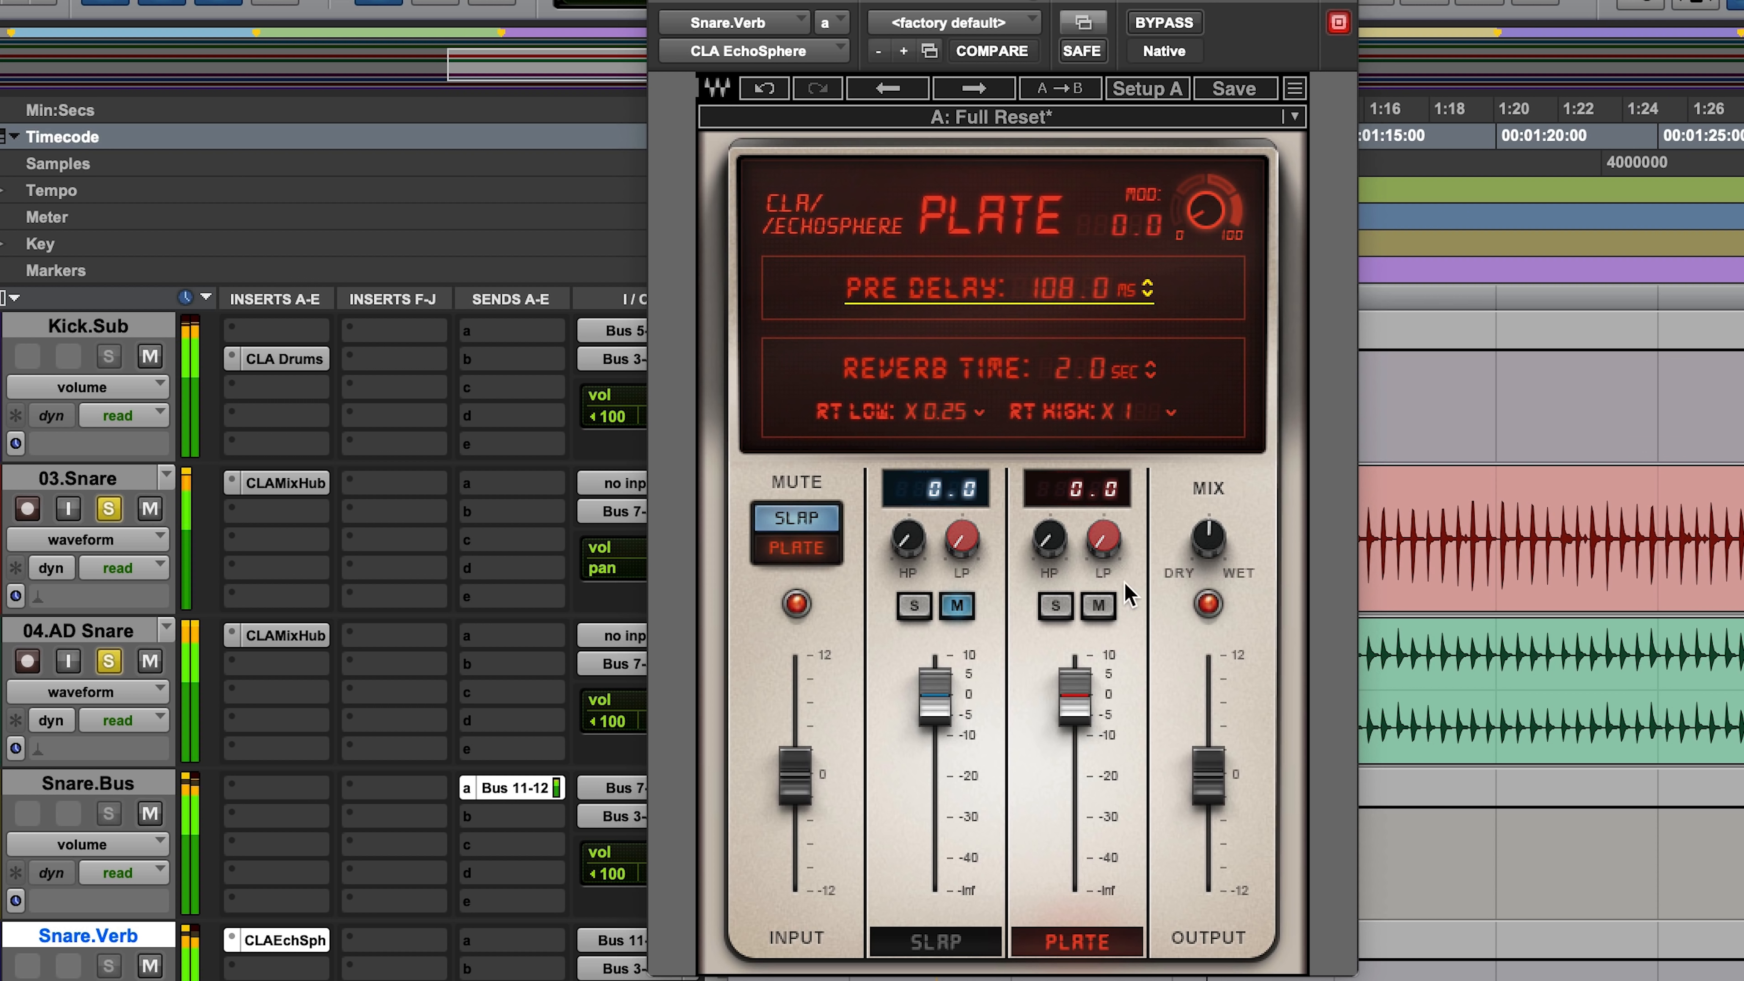
pyautogui.click(1150, 370)
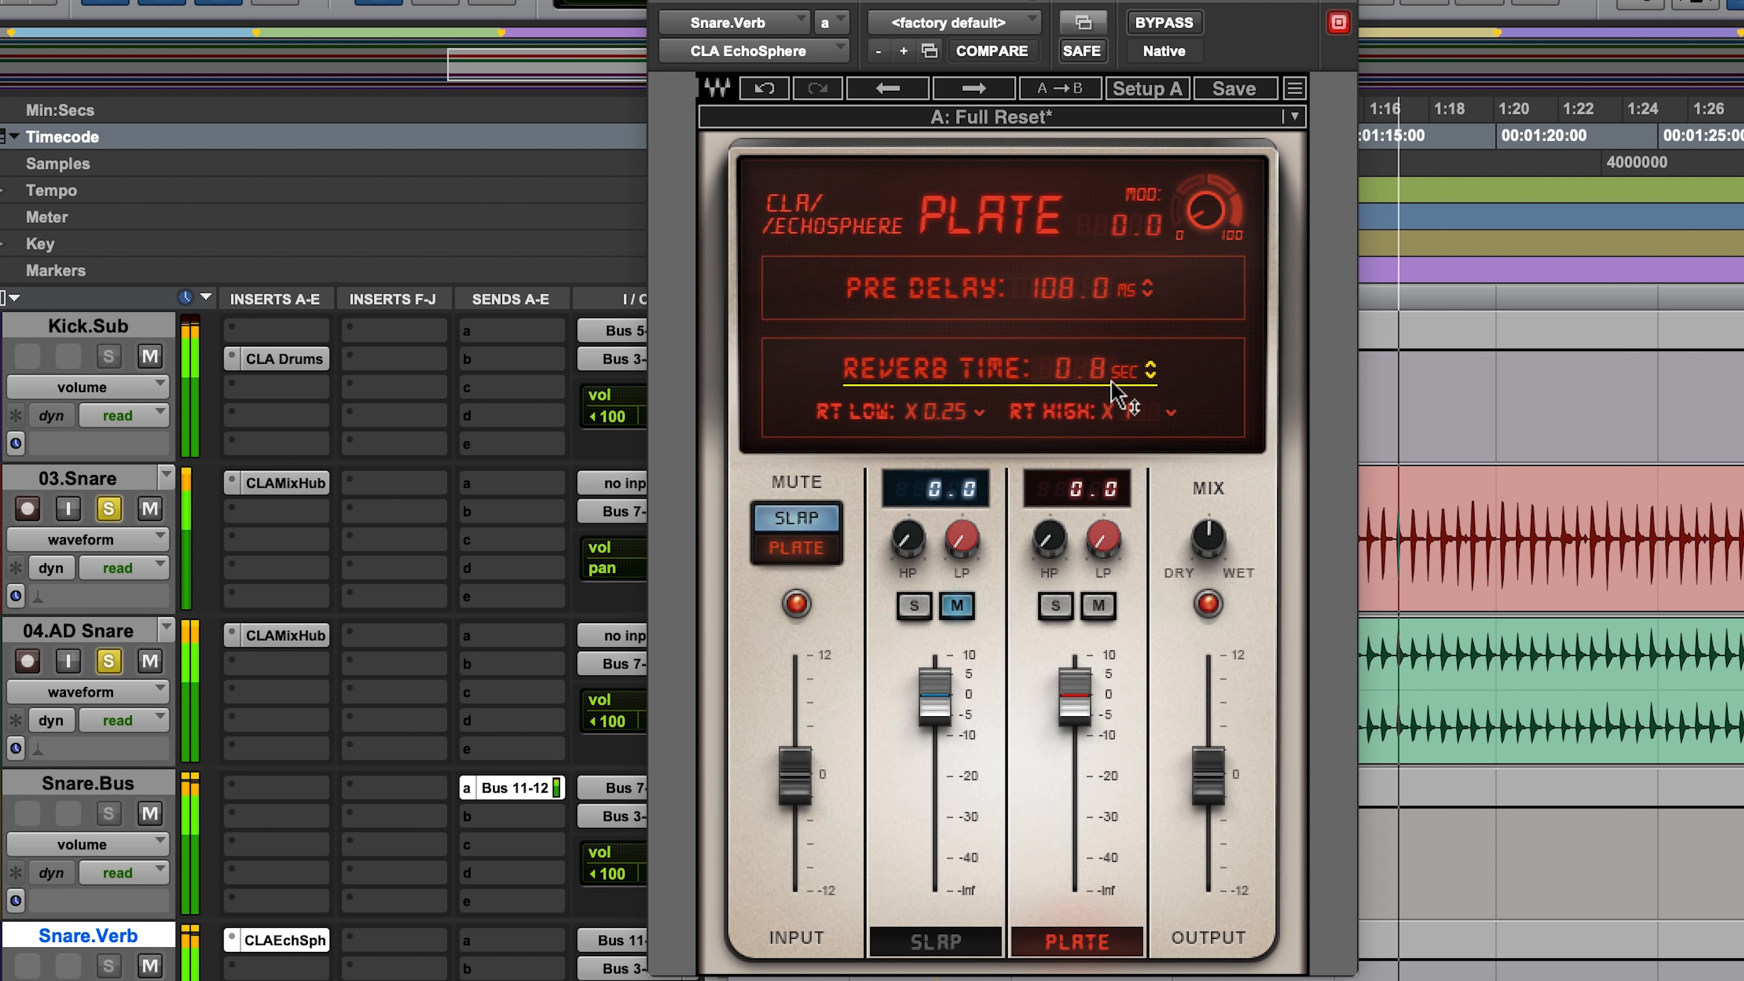
pyautogui.click(1208, 554)
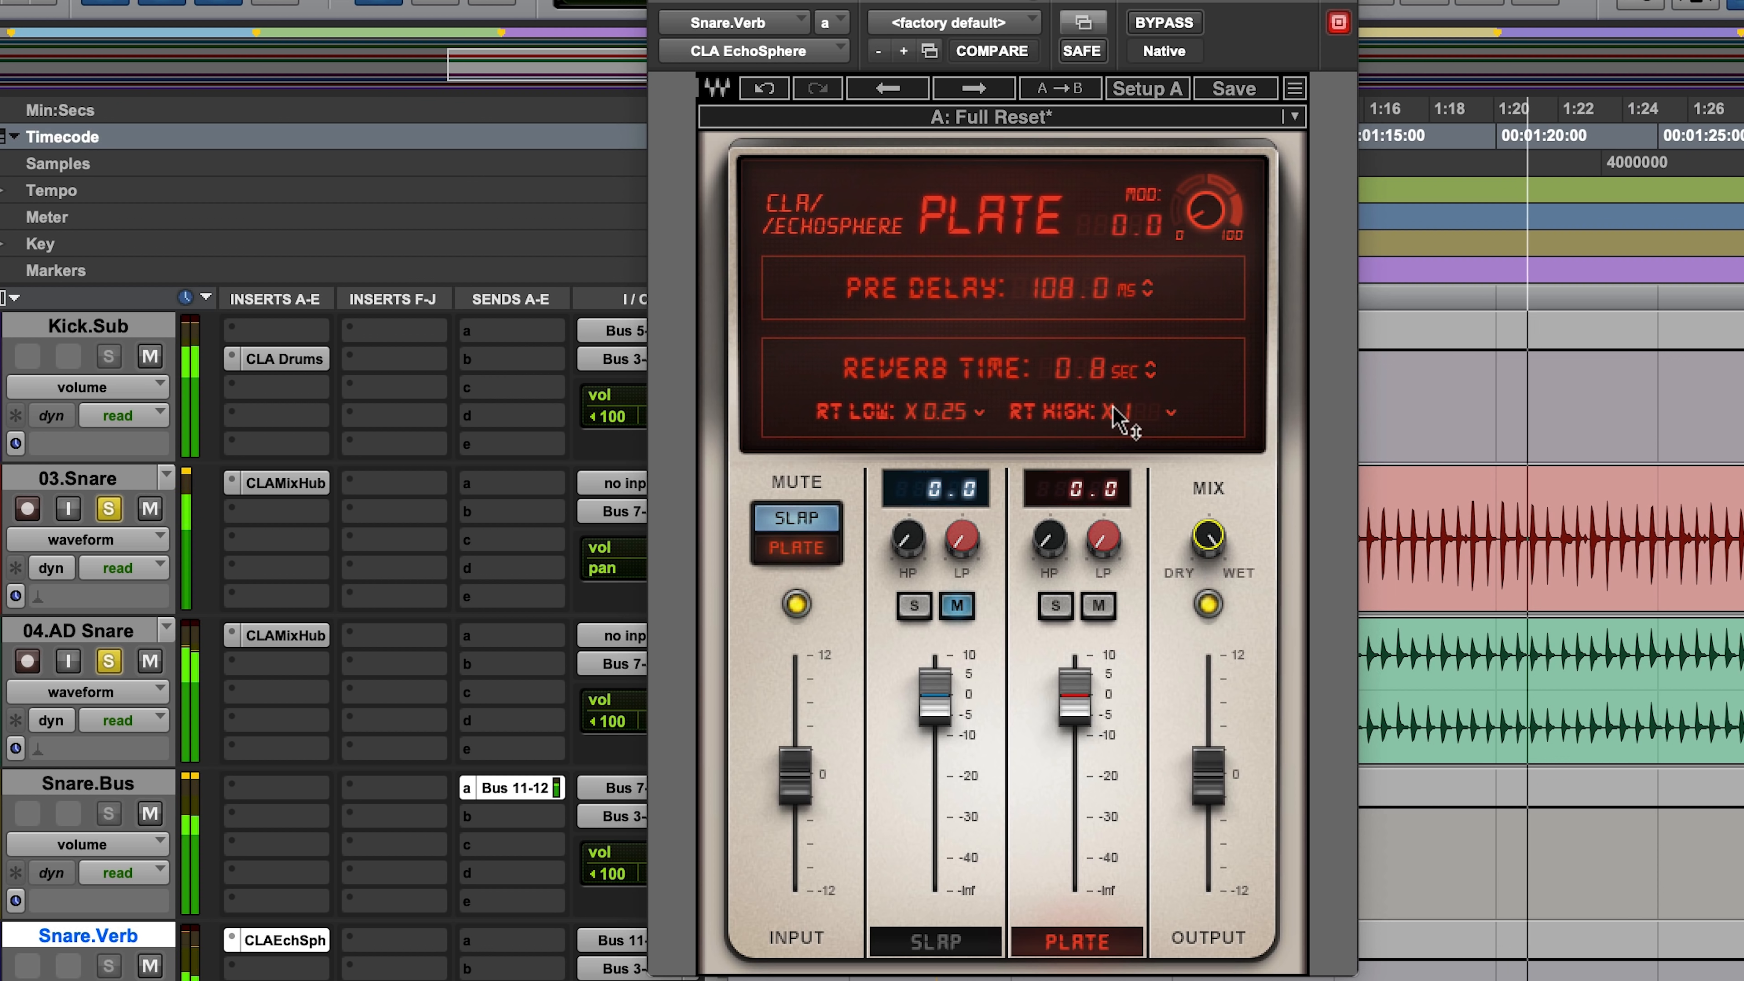
pyautogui.moveTo(1074, 301); pyautogui.dragTo(1075, 375)
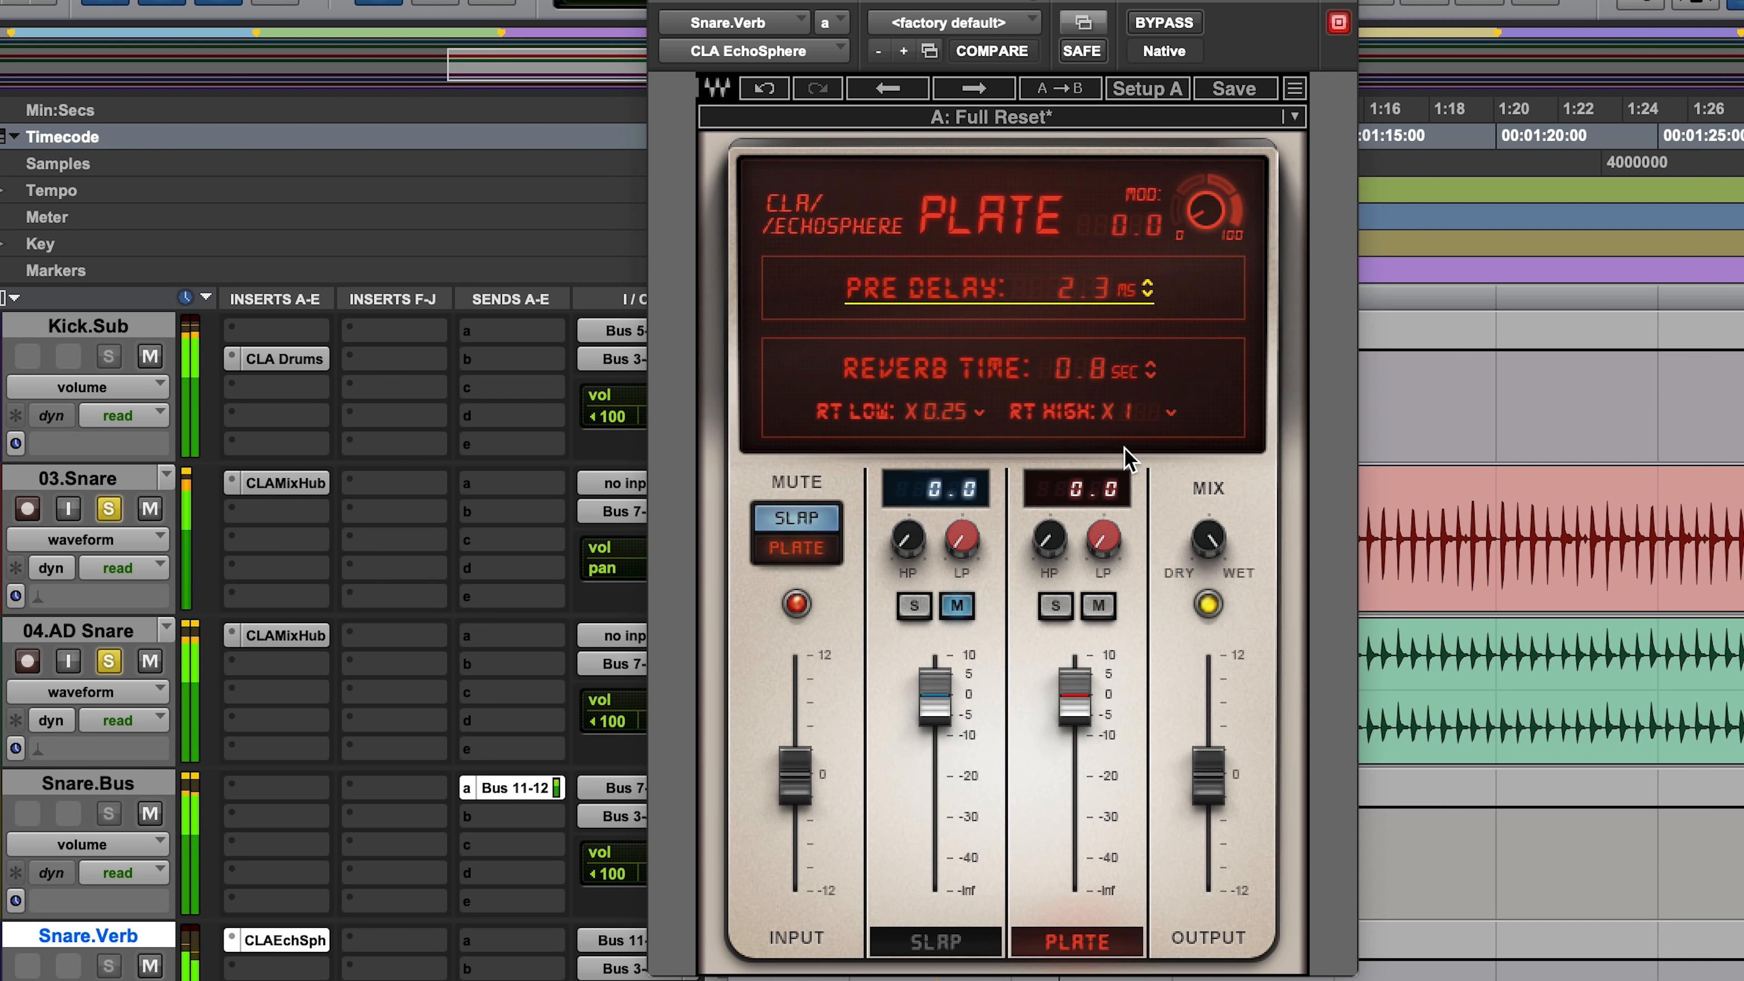
# Step: Compare the snare with and without the plate reverb by muting and unmuting it
pyautogui.click(794, 546)
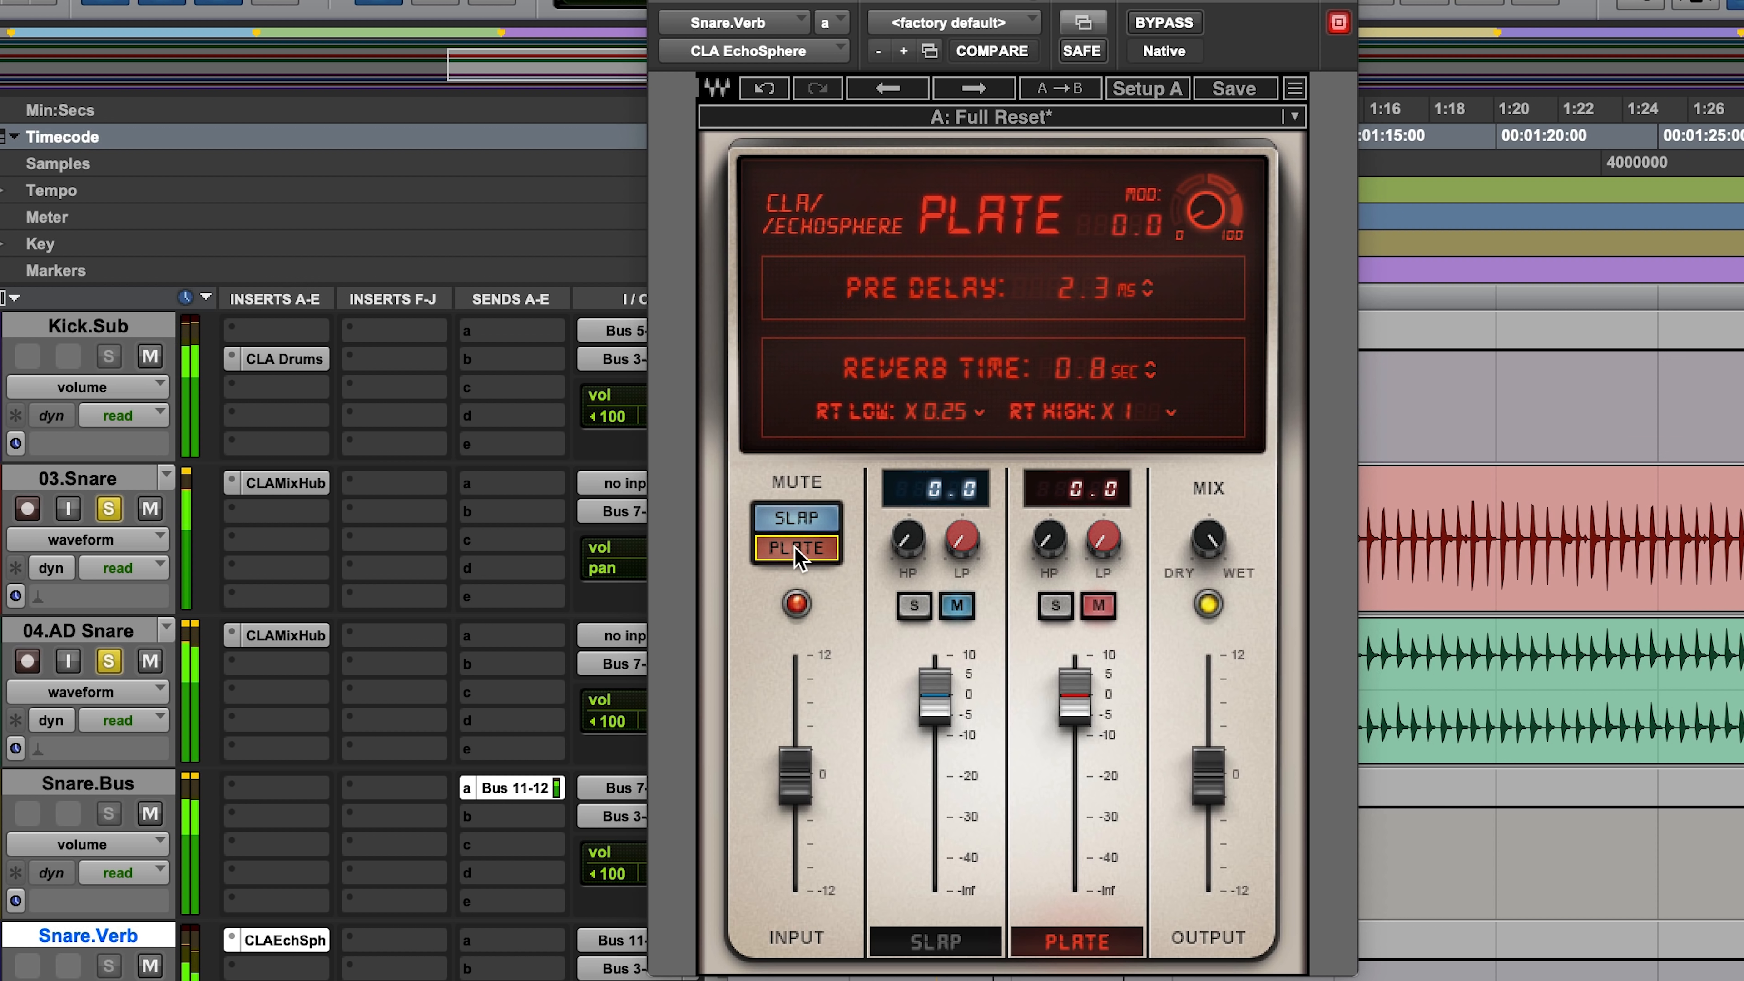
pyautogui.click(815, 549)
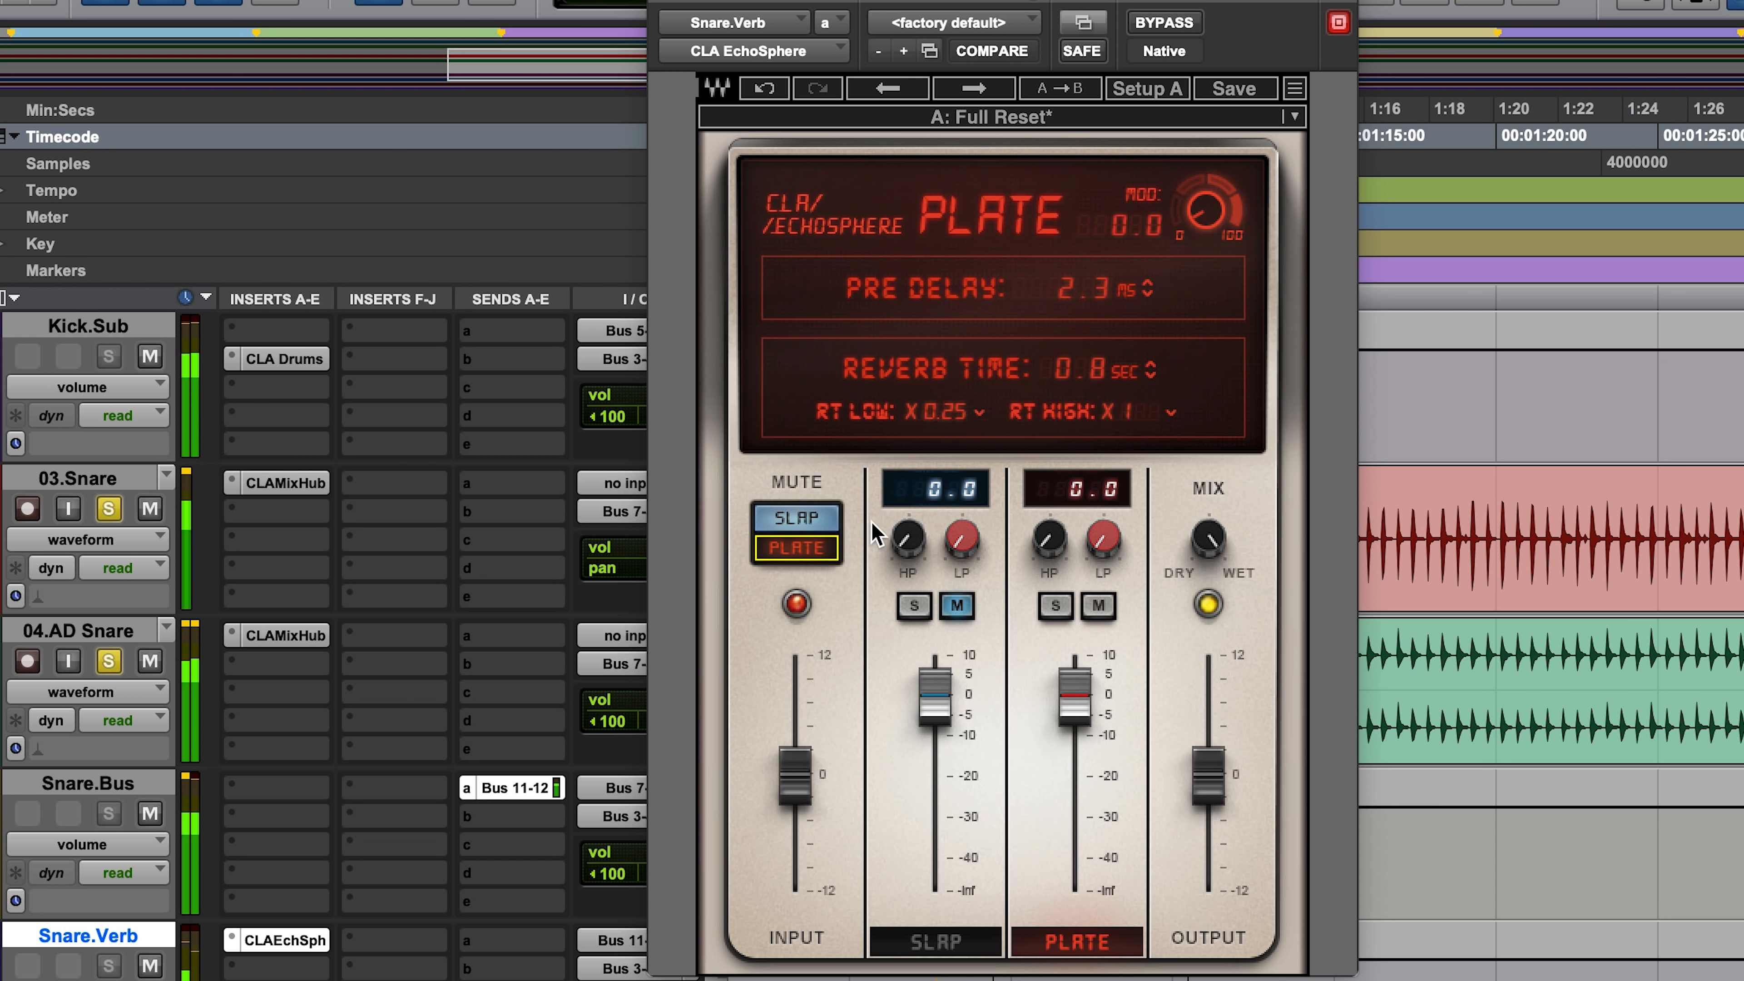
pyautogui.click(887, 544)
pyautogui.click(150, 965)
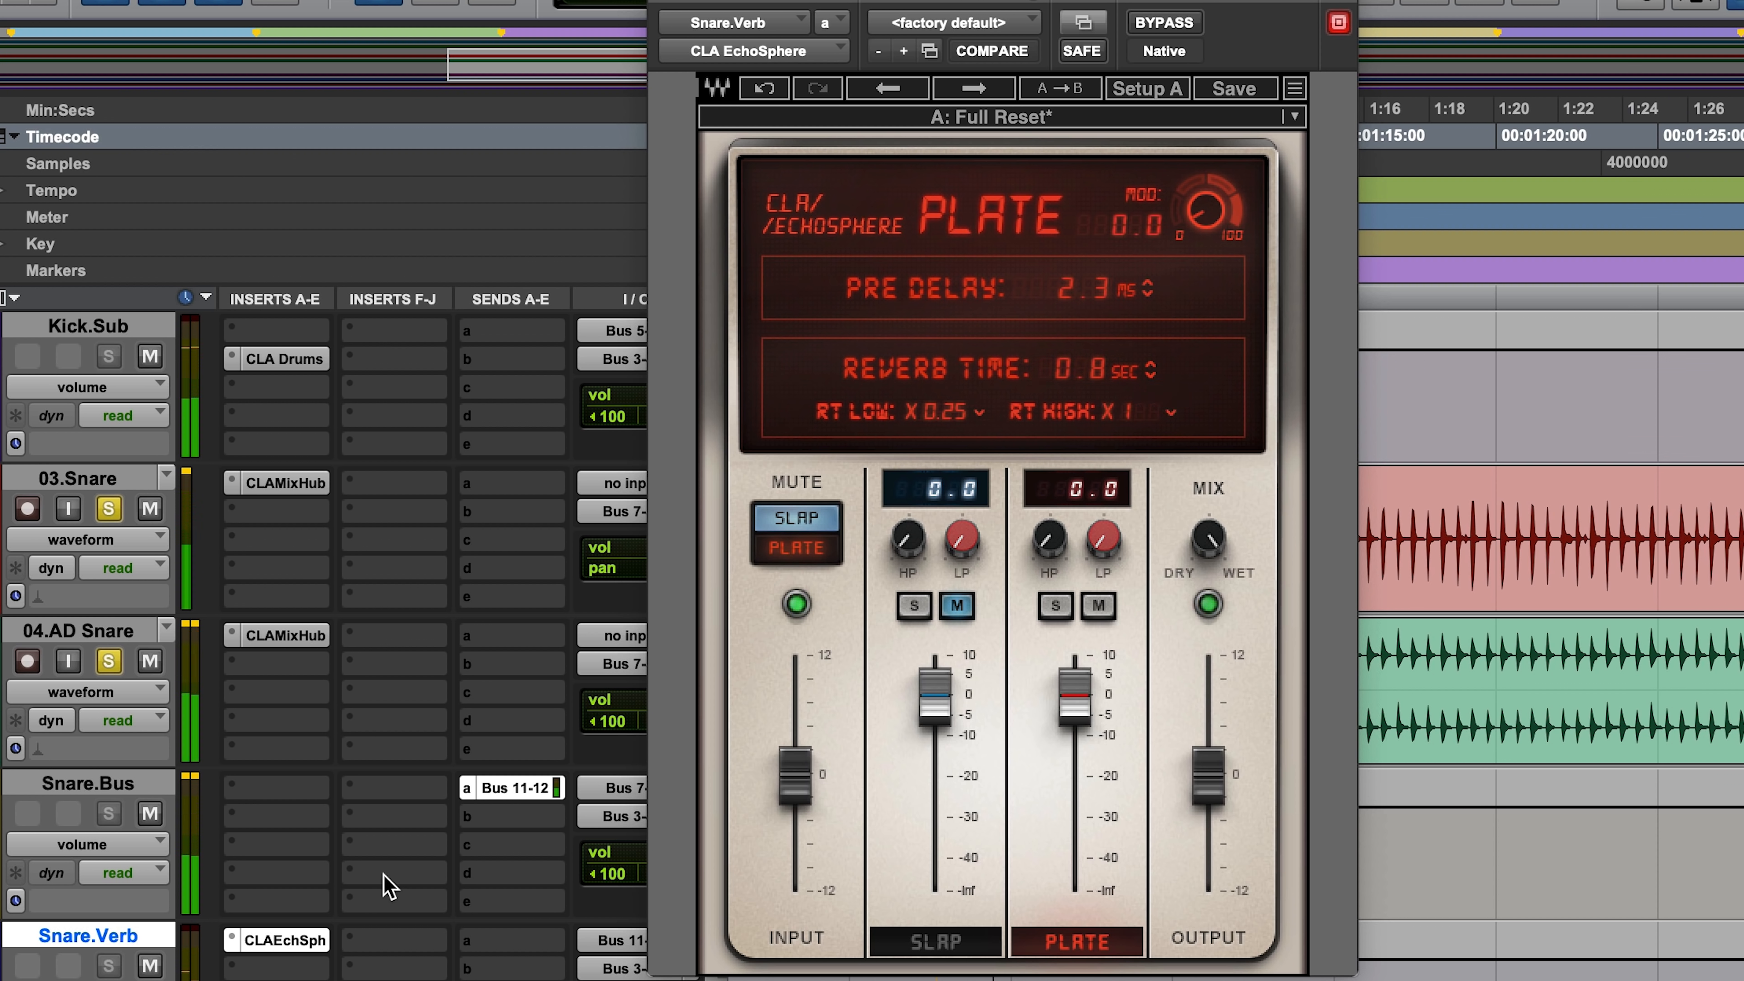
# Step: Raise the plate's high-pass filter slightly and insert CLA MixHub on Snare.Bus
pyautogui.moveTo(1049, 538); pyautogui.dragTo(1049, 530)
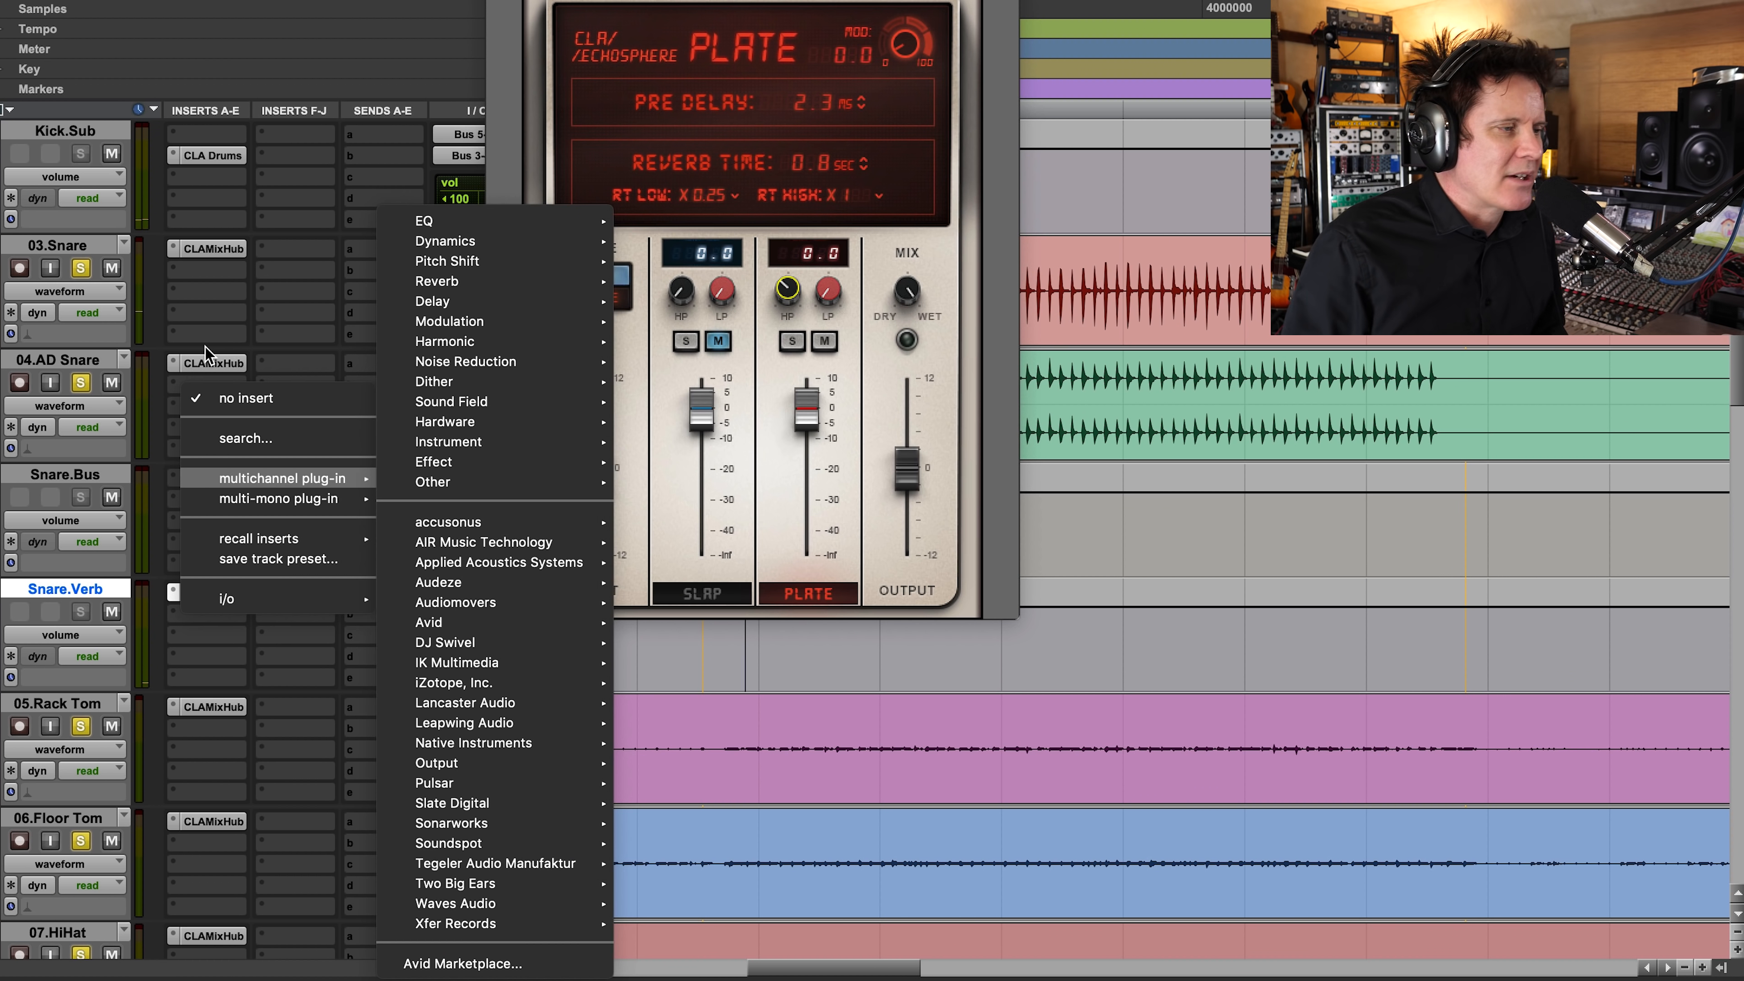
pyautogui.moveTo(209, 477)
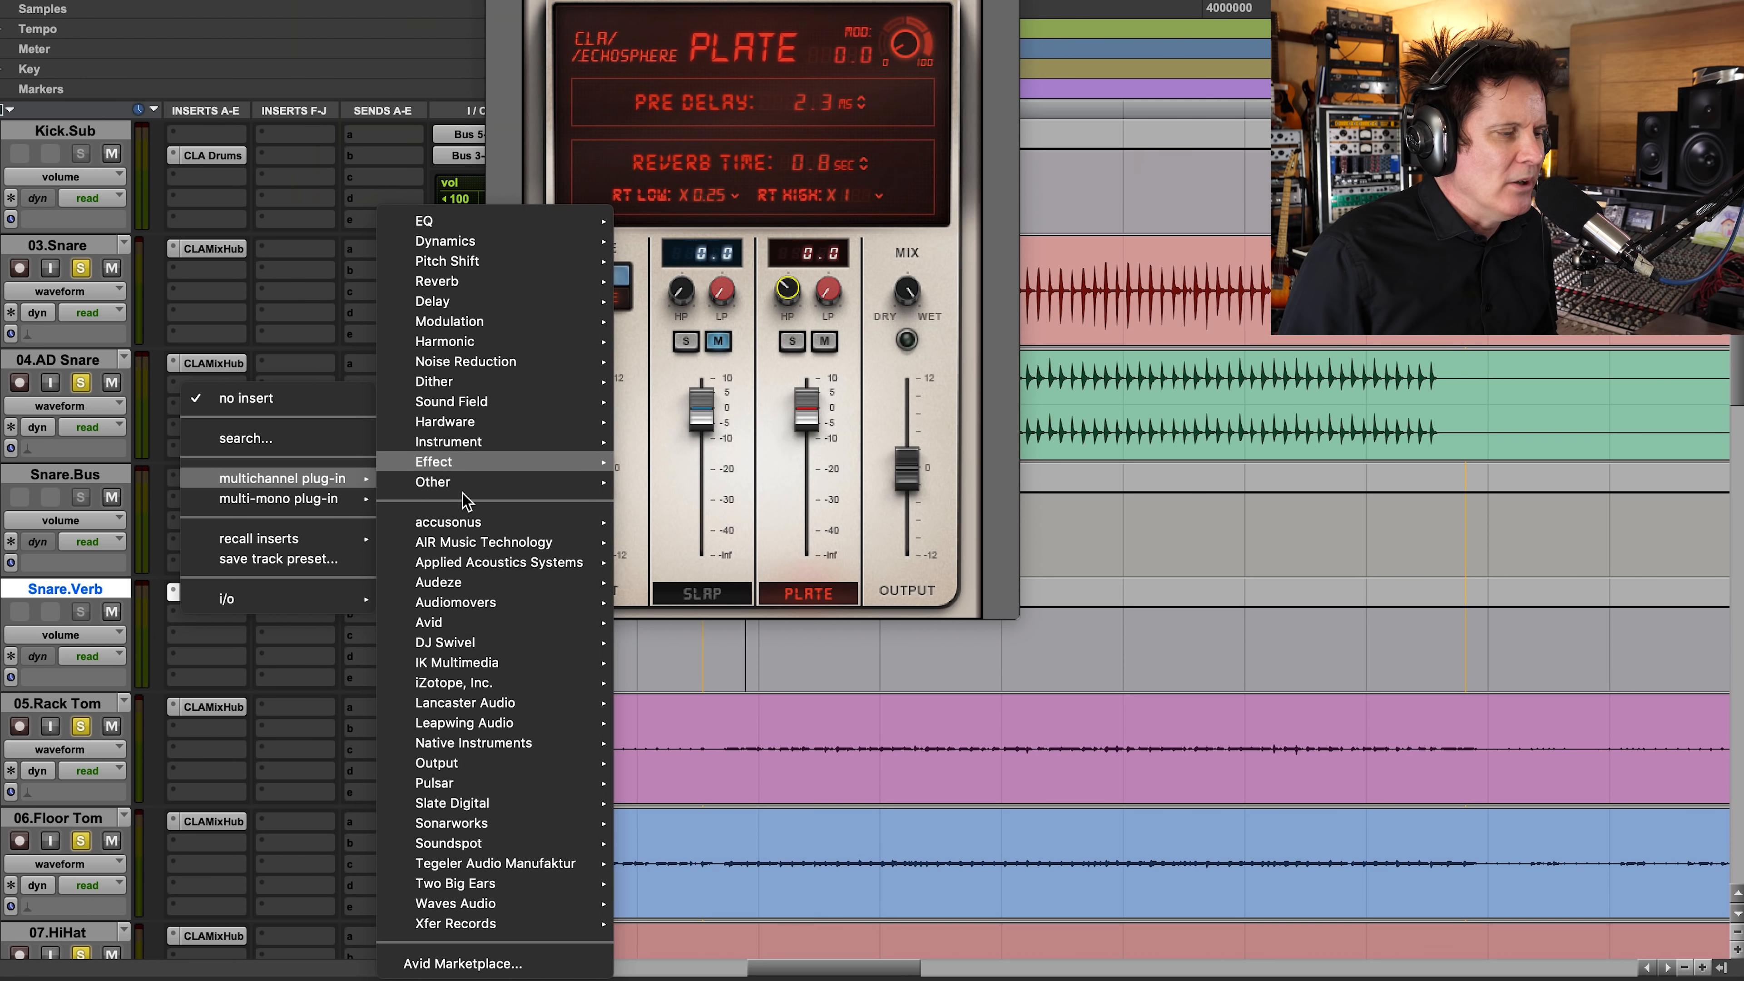
pyautogui.moveTo(472, 421)
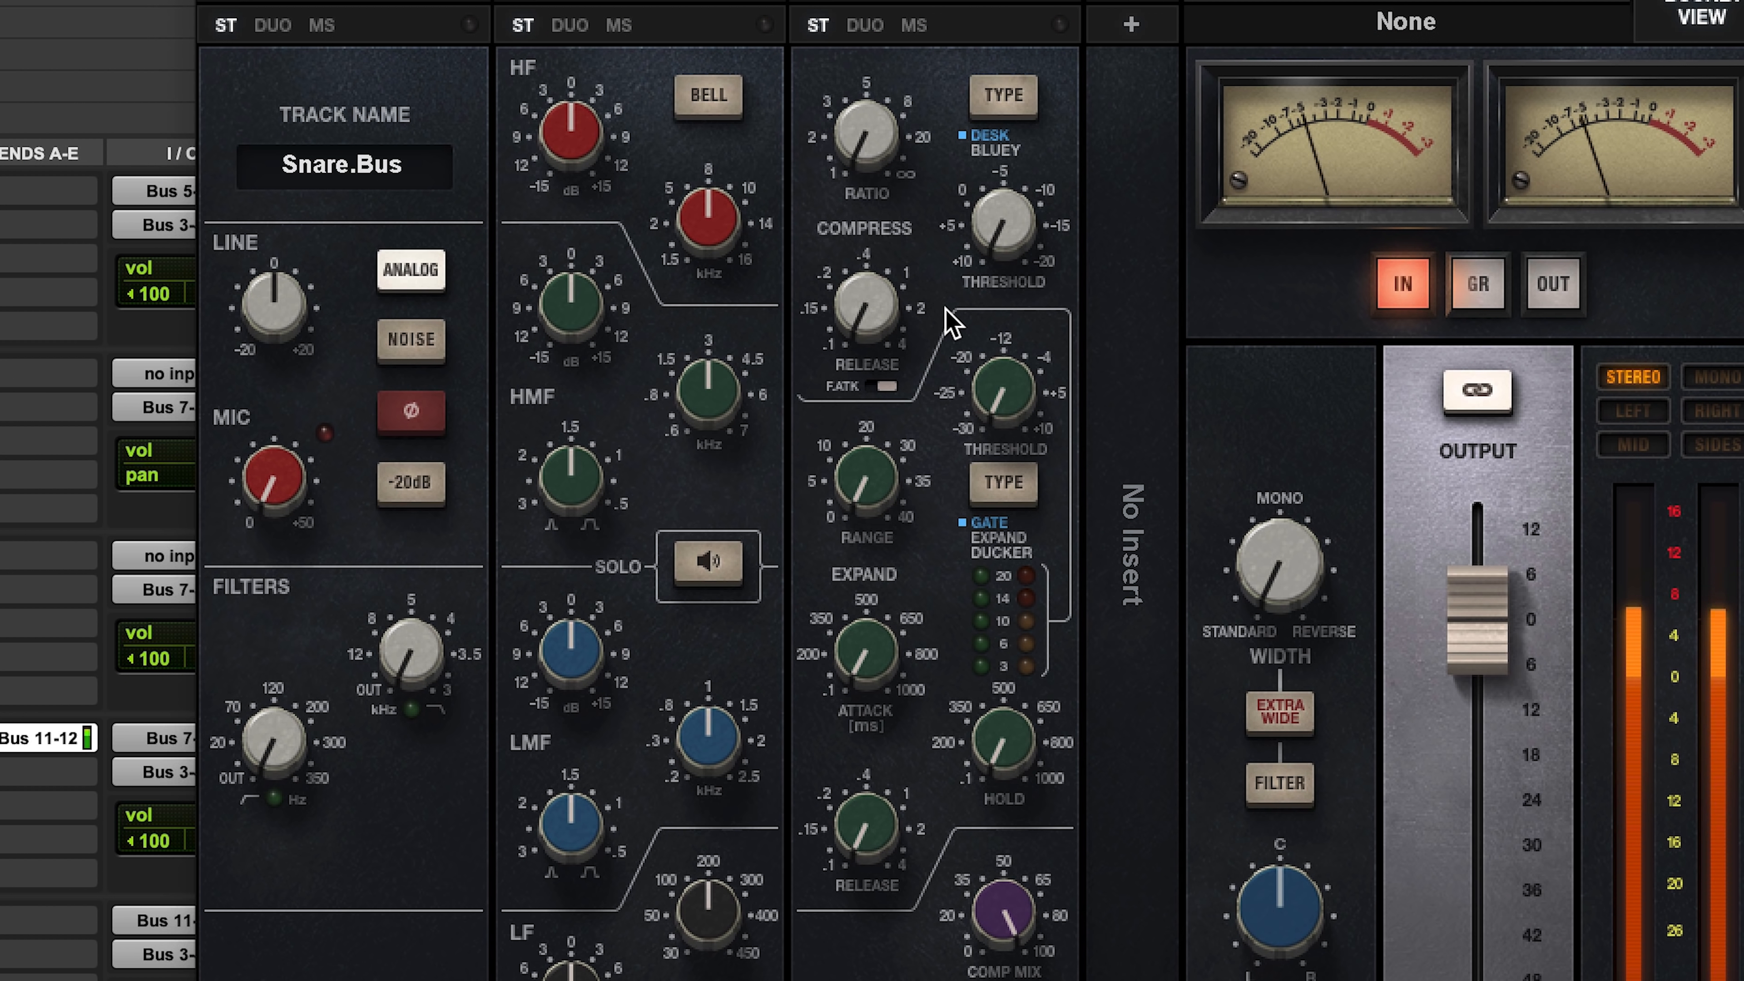
# Step: Boost the Snare.Bus EQ's HF by about 4.8 dB and its HMF by 2.4 dB, with the HMF frequency near its maximum
pyautogui.moveTo(570, 130); pyautogui.dragTo(571, 90)
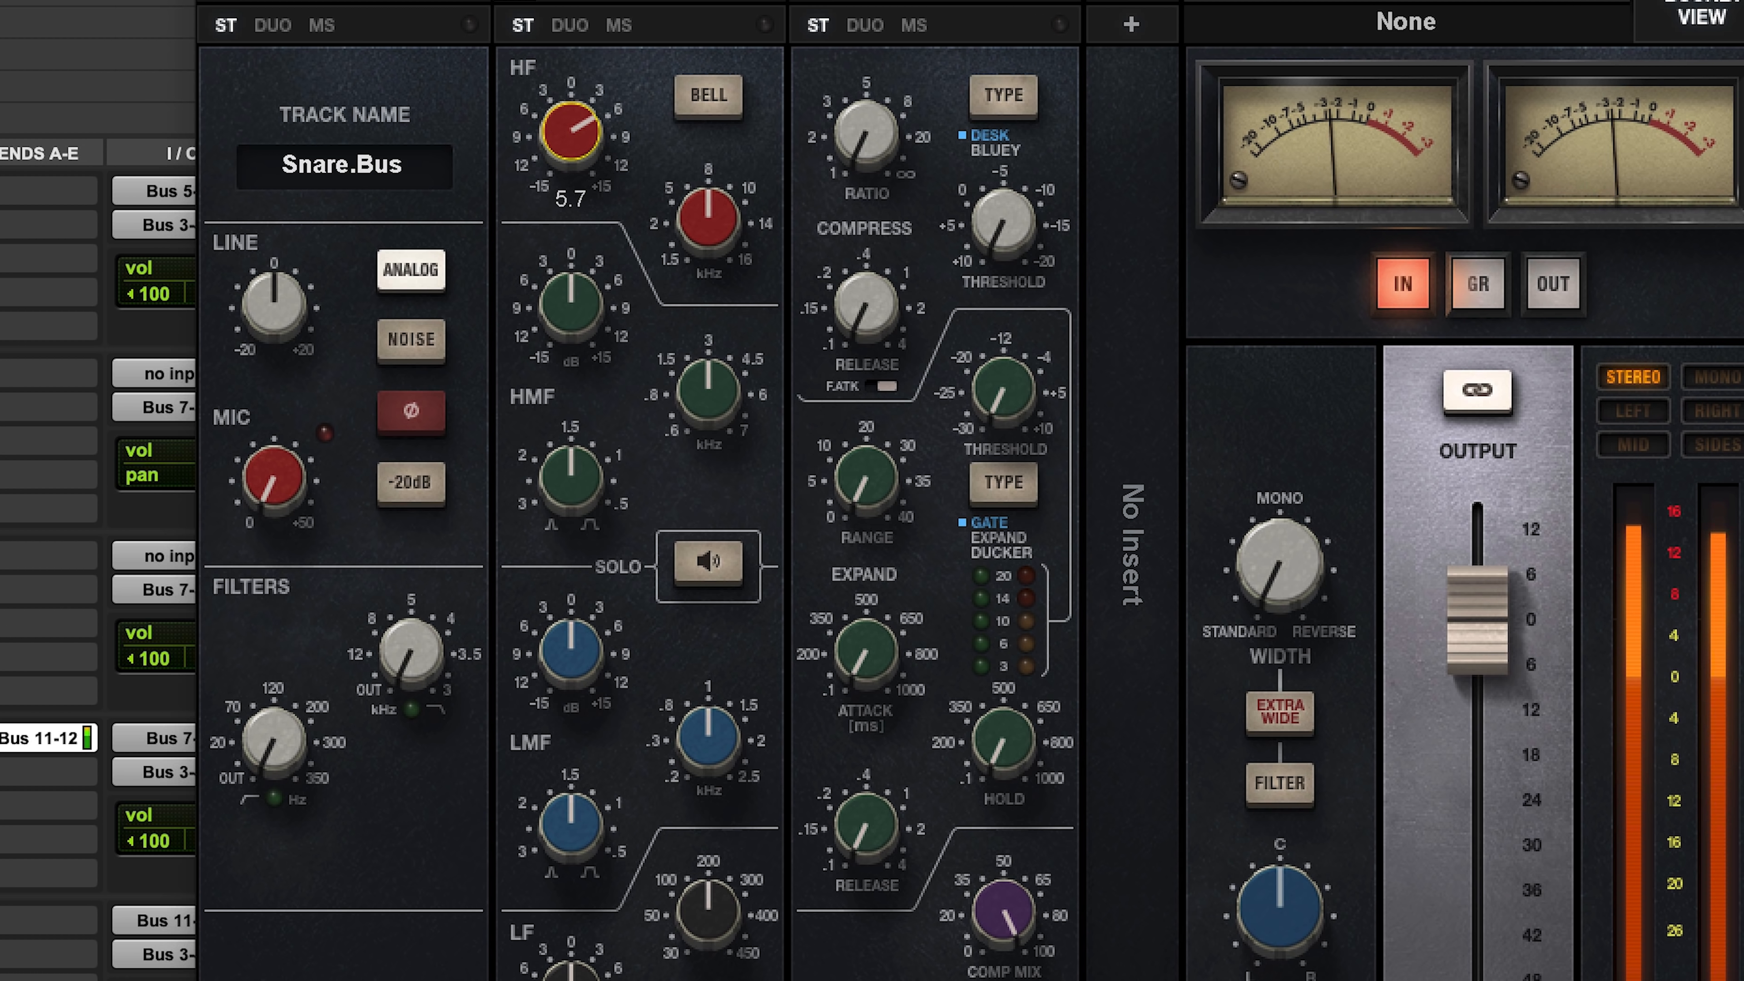
pyautogui.moveTo(708, 392); pyautogui.dragTo(707, 353)
pyautogui.click(570, 302)
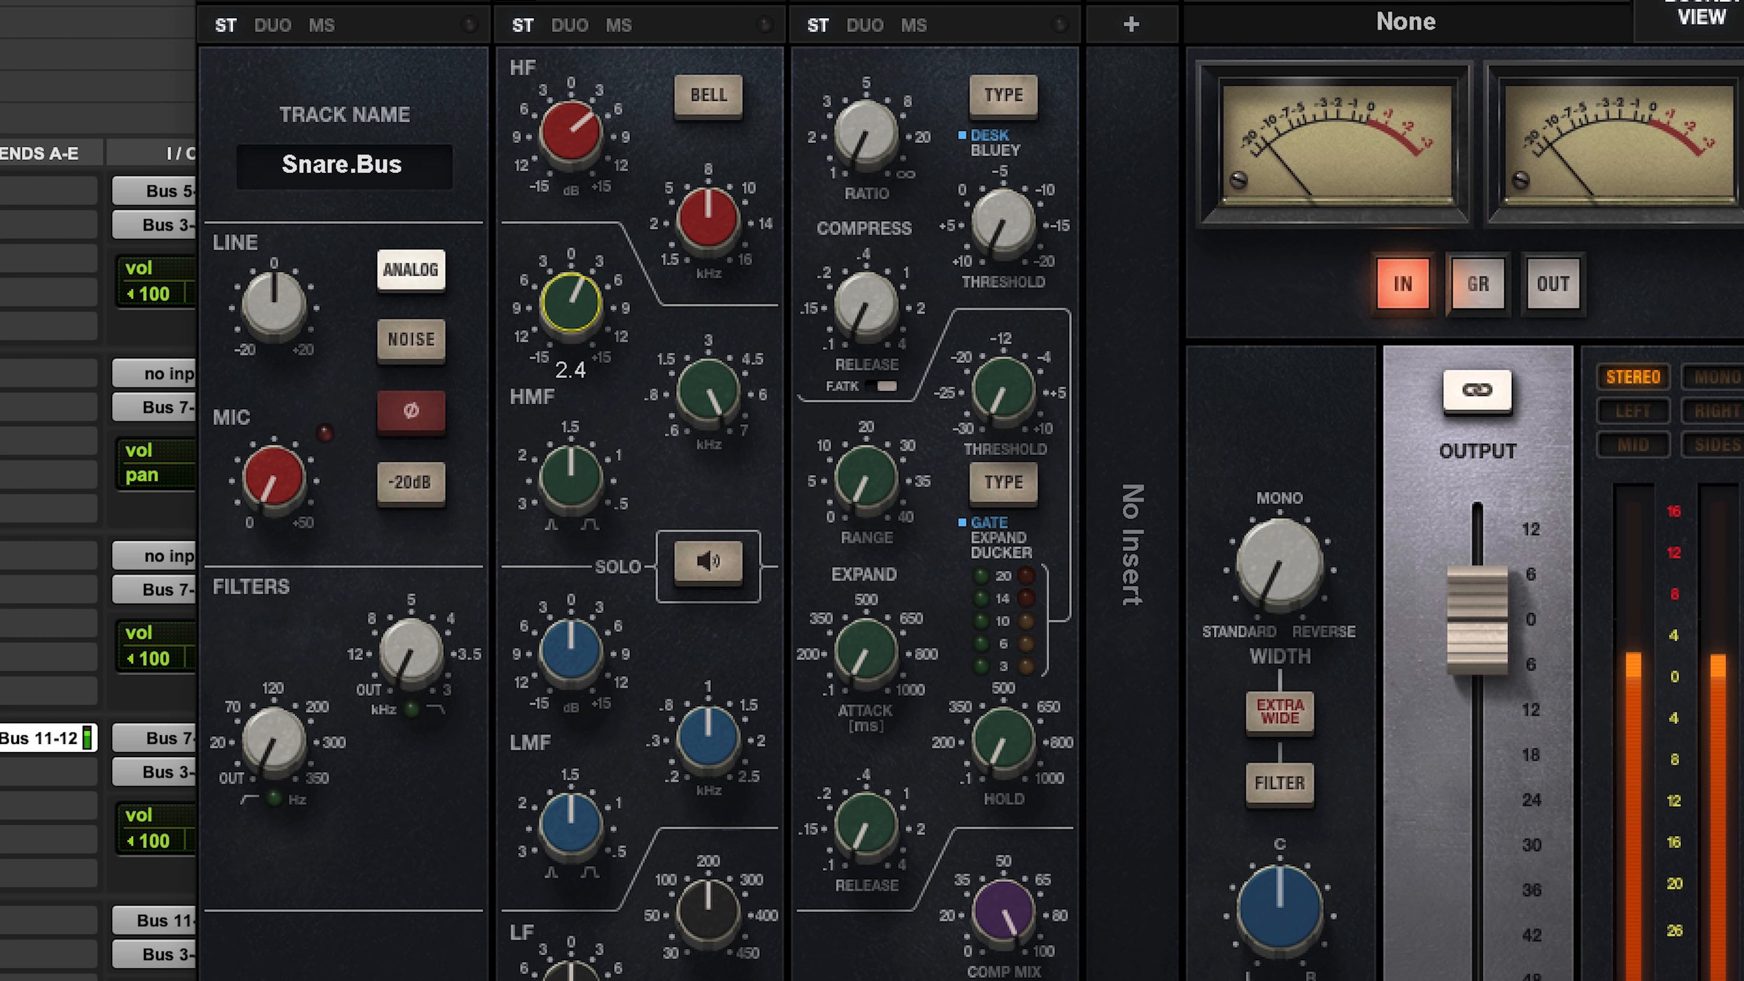
# Step: Compress Snare.Bus with a ratio of about 3:1 and a threshold near -10
pyautogui.moveTo(1002, 223); pyautogui.dragTo(1003, 195)
pyautogui.moveTo(865, 137); pyautogui.dragTo(865, 114)
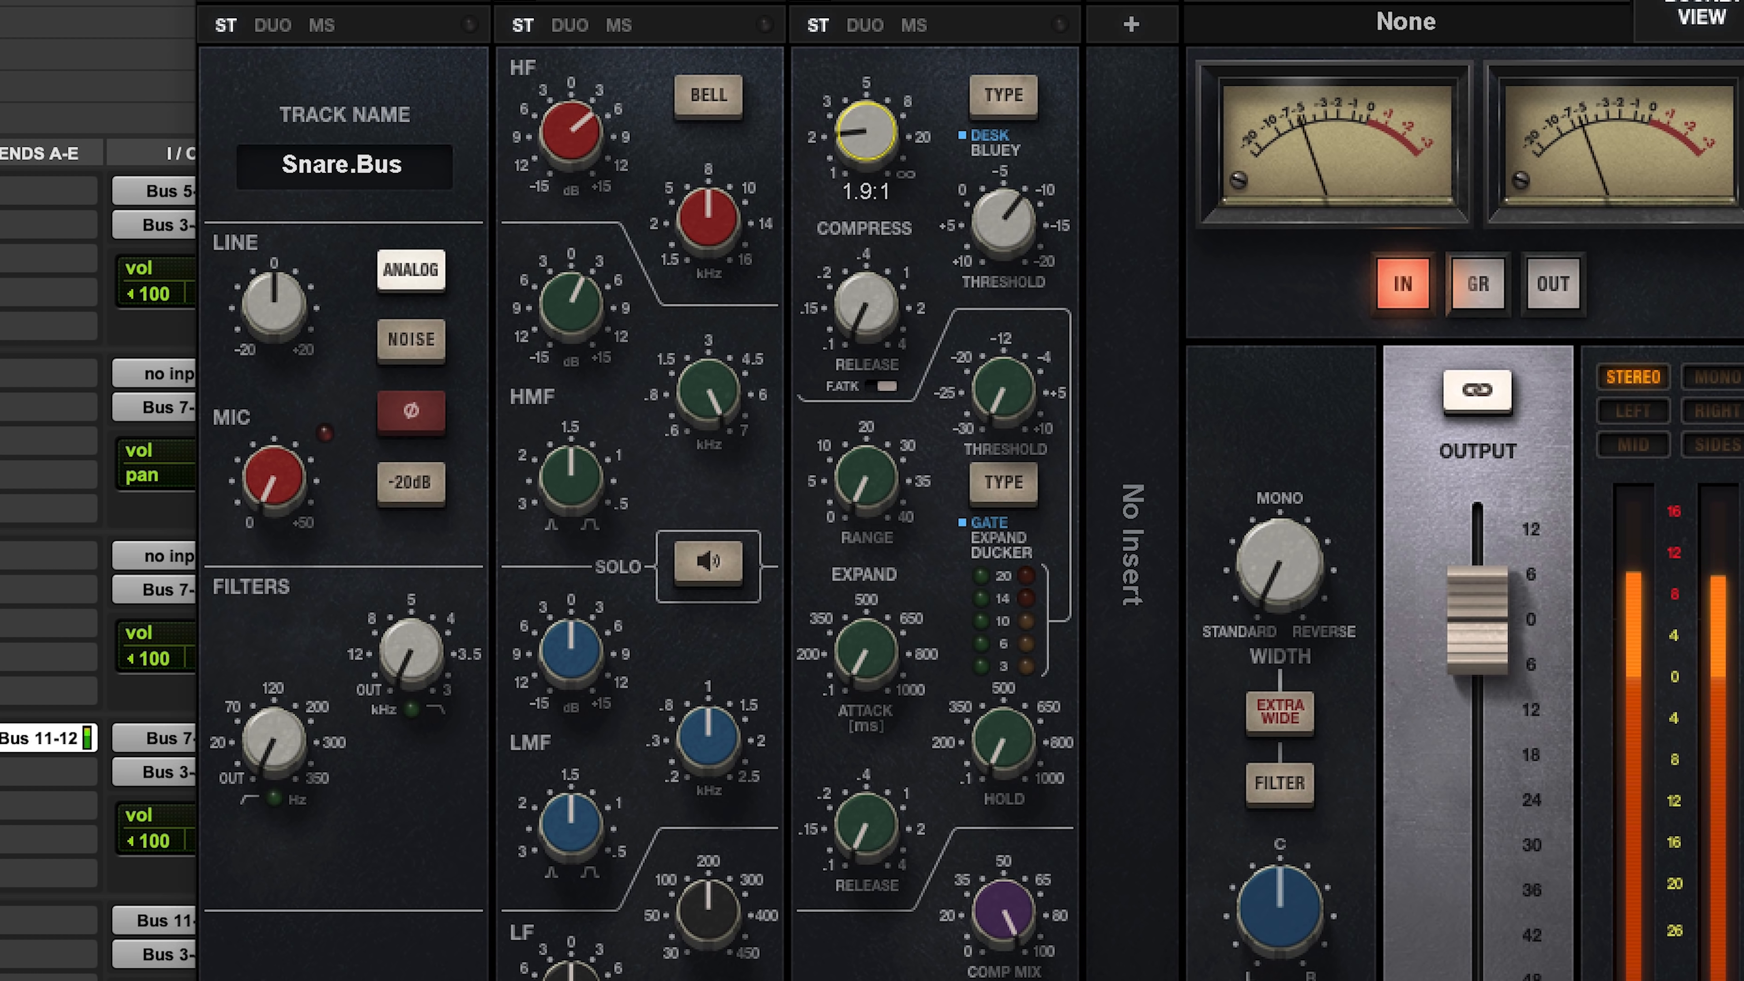
pyautogui.moveTo(866, 113); pyautogui.dragTo(865, 109)
pyautogui.moveTo(1002, 224); pyautogui.dragTo(1002, 239)
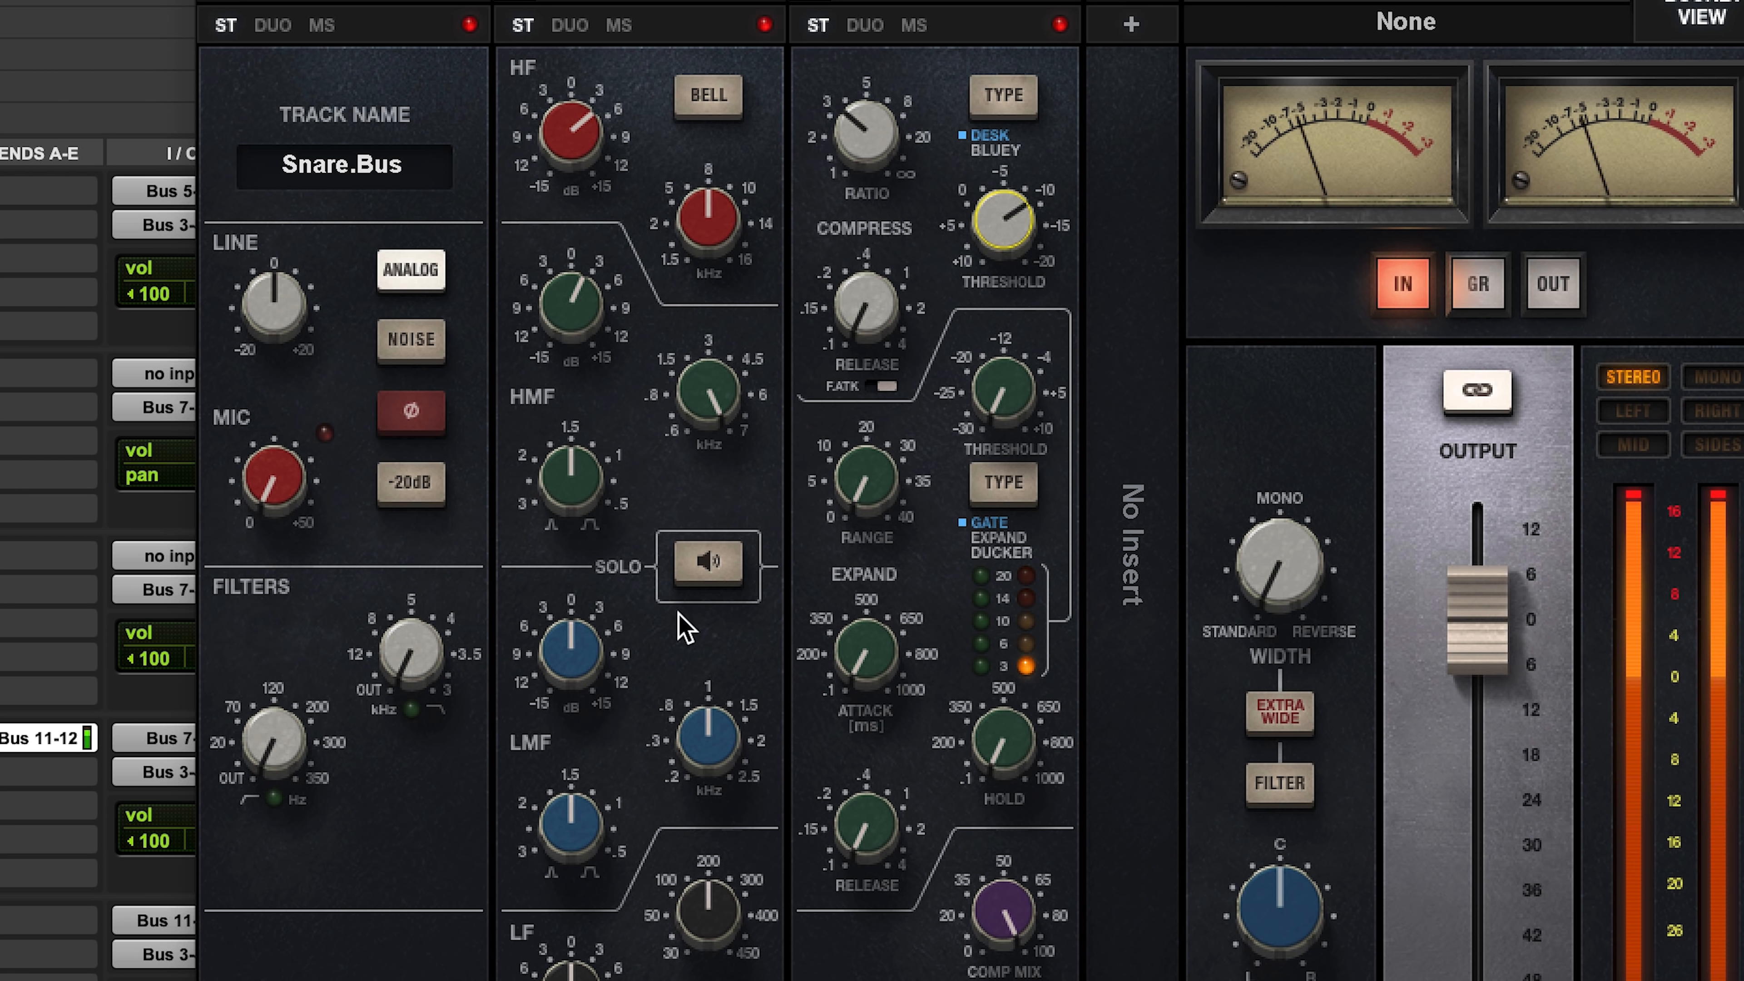
# Step: Solo the EQ band to find the boxy area, then cut LMF by about 9 dB at 0.37 kHz with a Q of 1.98
pyautogui.click(710, 565)
pyautogui.moveTo(708, 737); pyautogui.dragTo(708, 737)
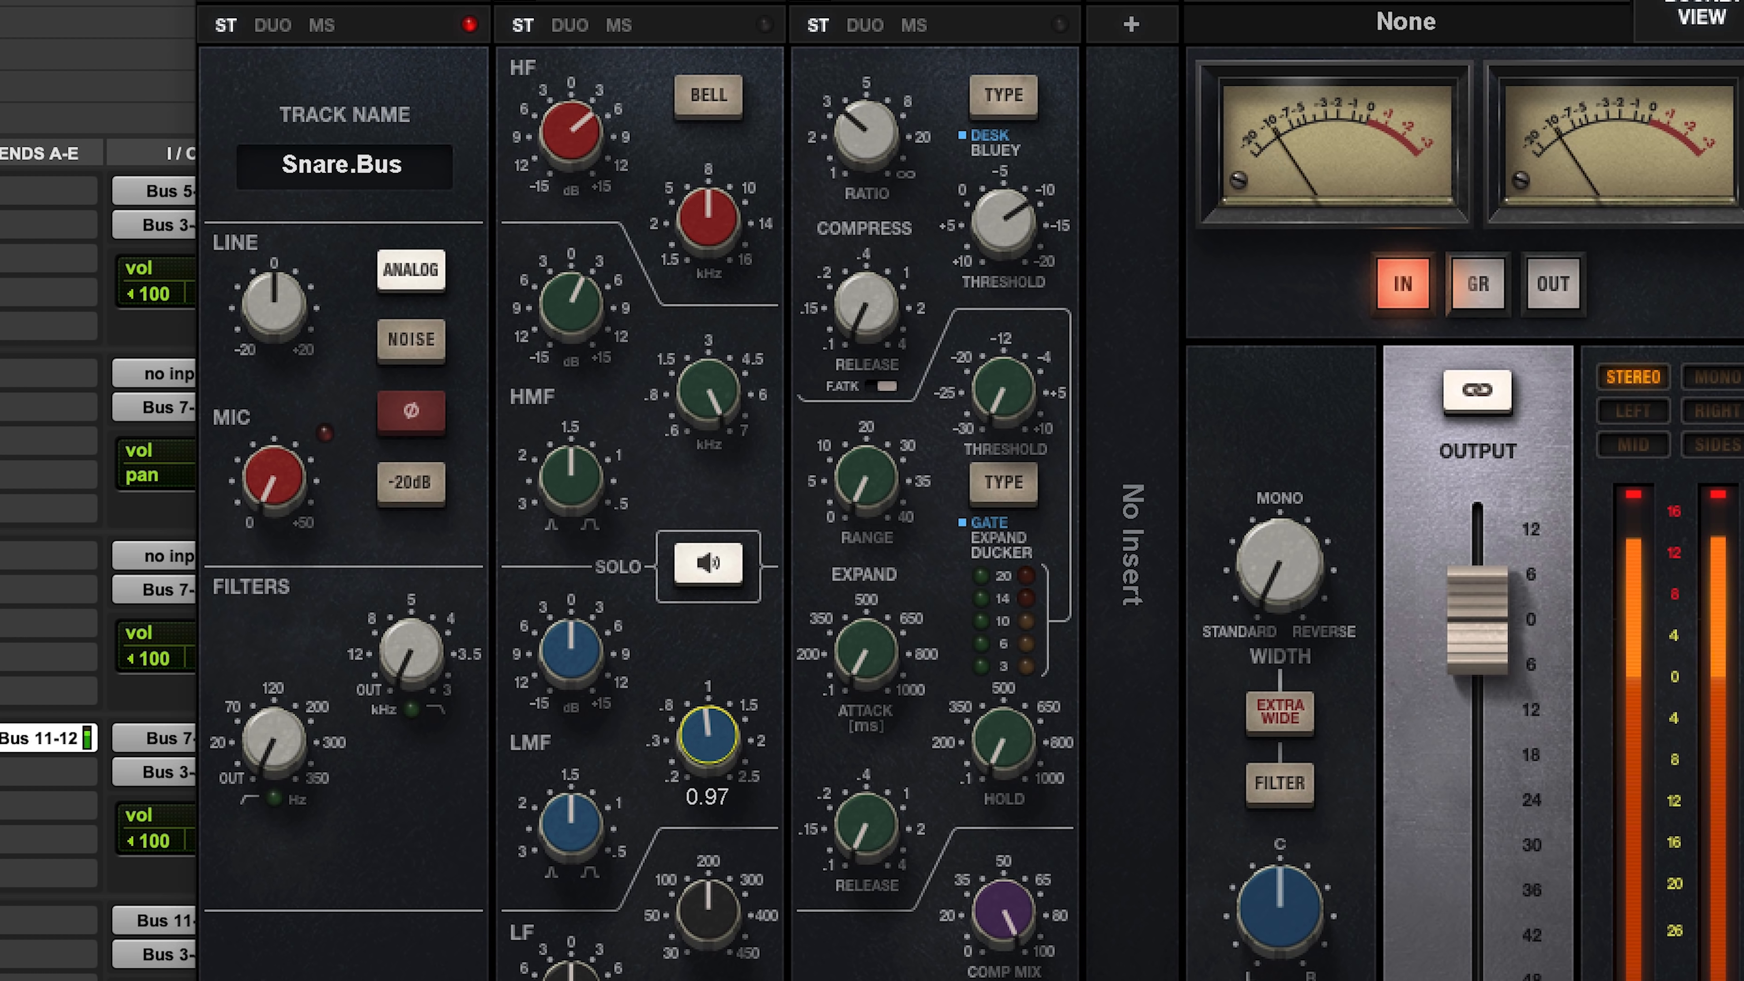
pyautogui.moveTo(708, 736); pyautogui.dragTo(708, 739)
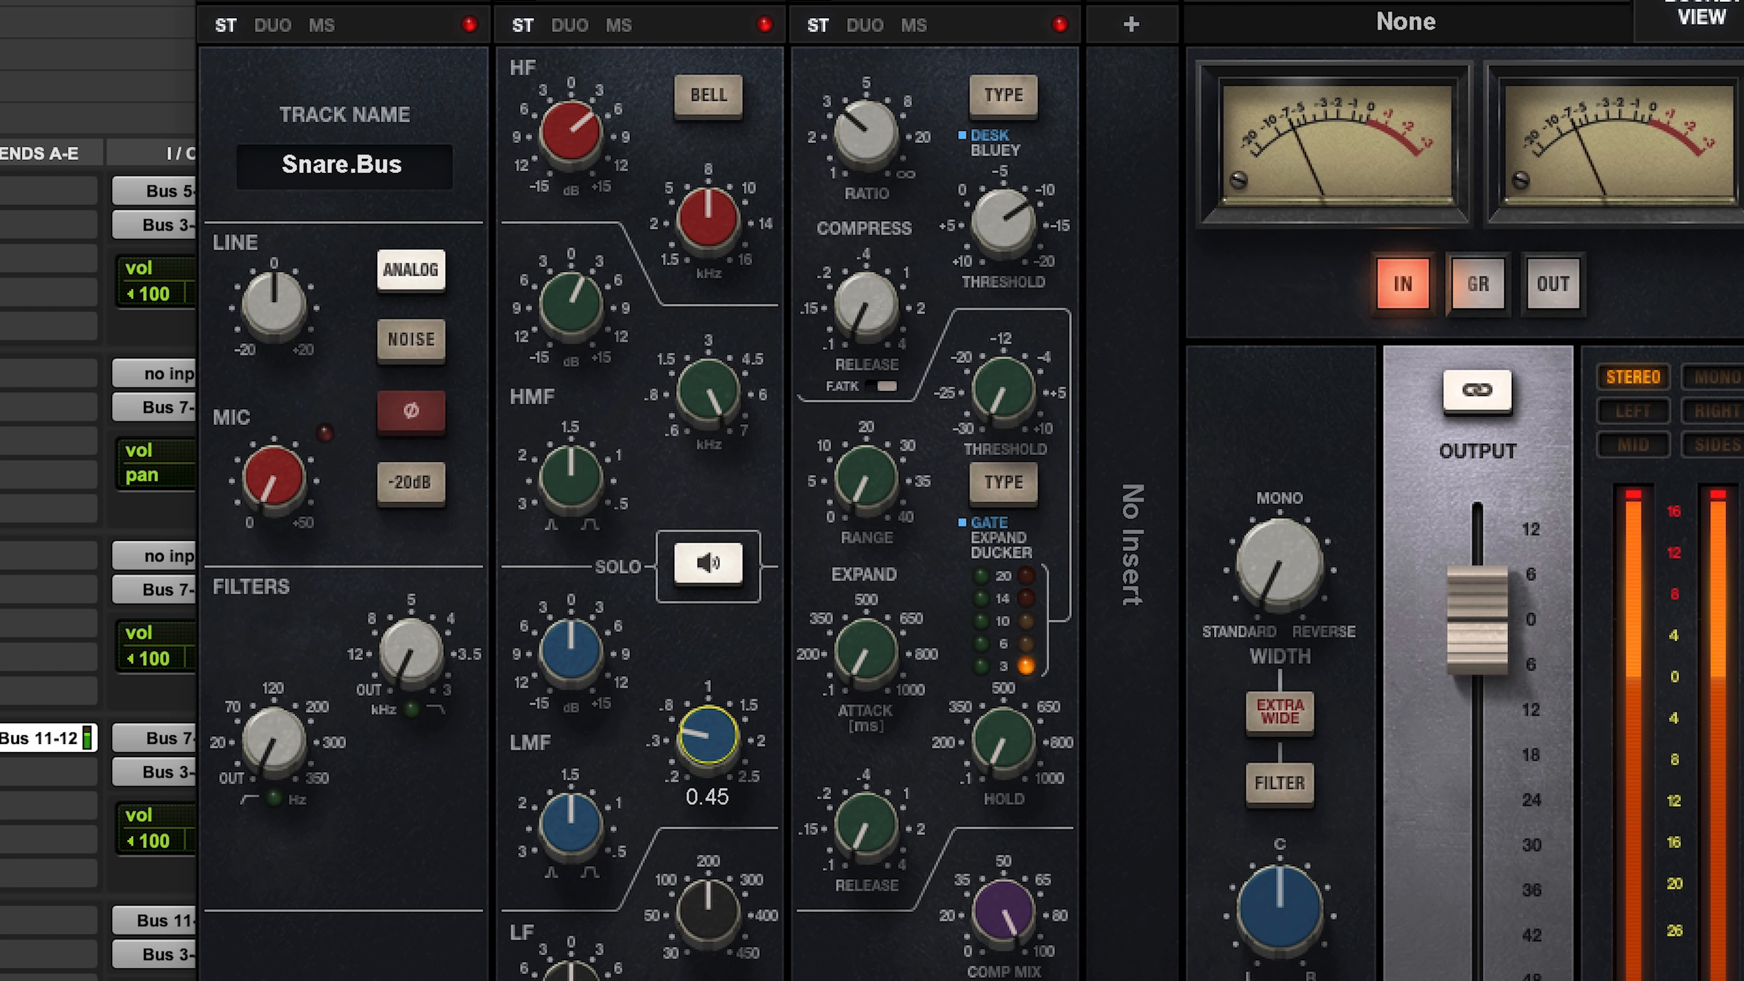
pyautogui.click(576, 831)
pyautogui.moveTo(570, 825)
pyautogui.mouseDown()
pyautogui.moveTo(570, 855)
pyautogui.moveTo(570, 775)
pyautogui.moveTo(570, 826)
pyautogui.mouseUp()
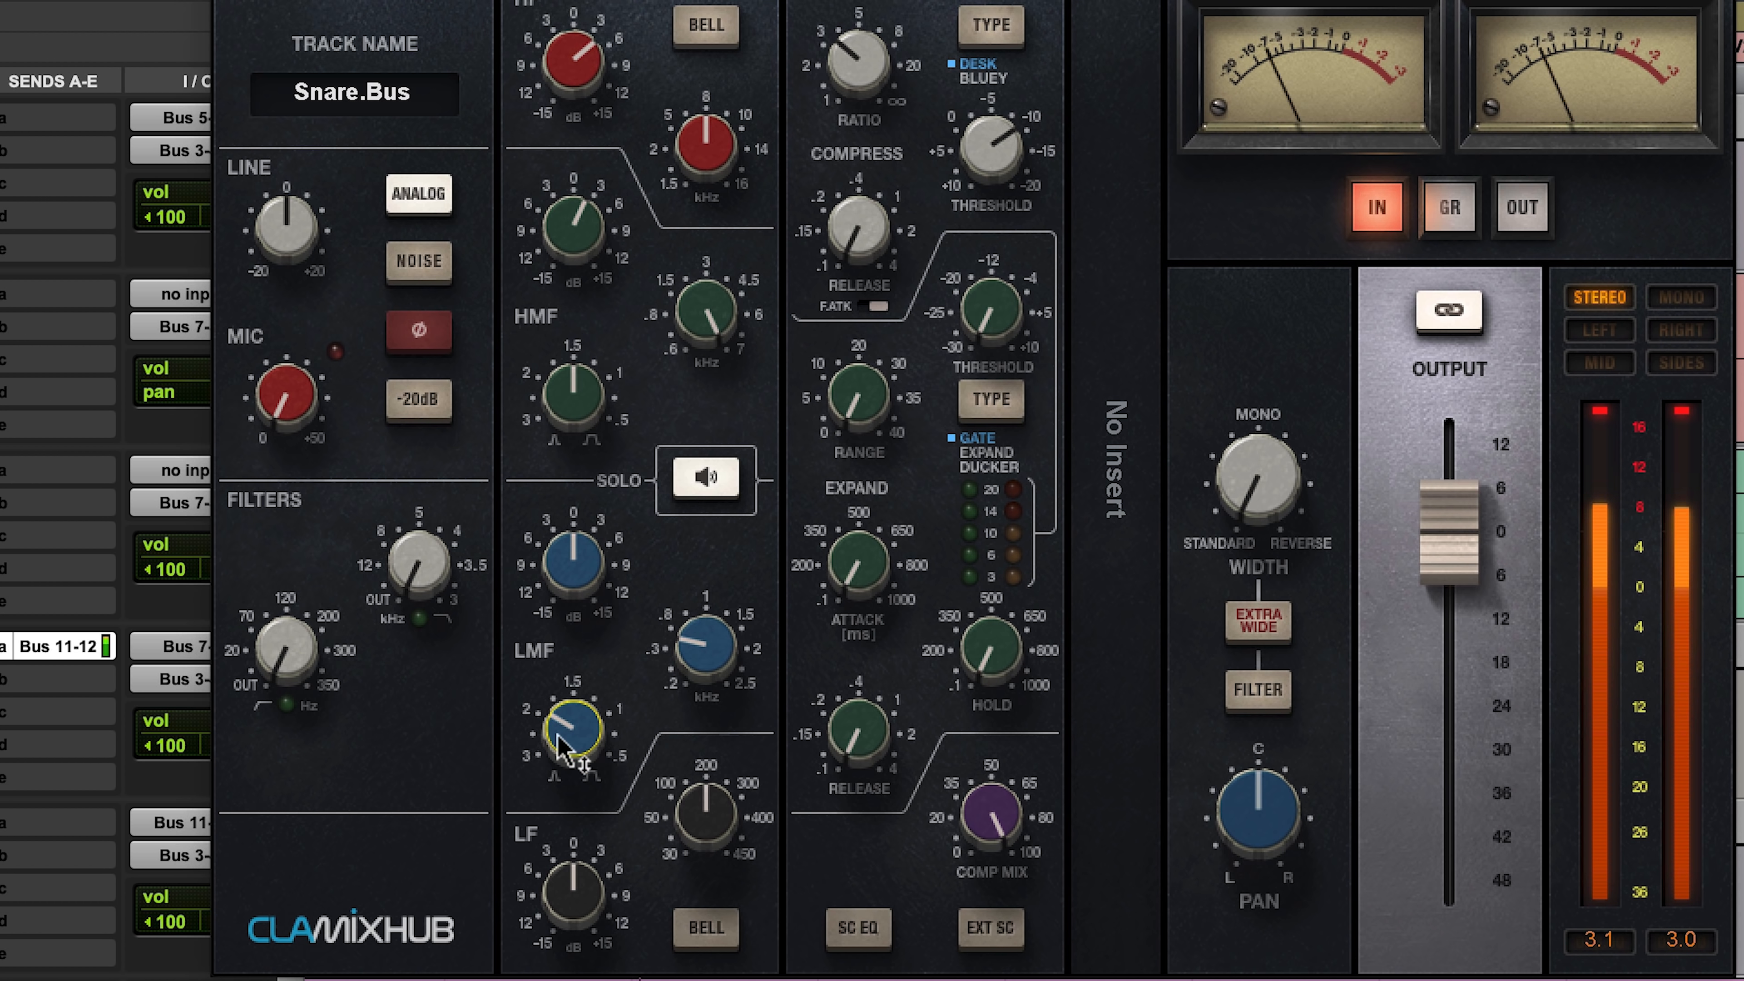
pyautogui.moveTo(570, 829); pyautogui.dragTo(570, 828)
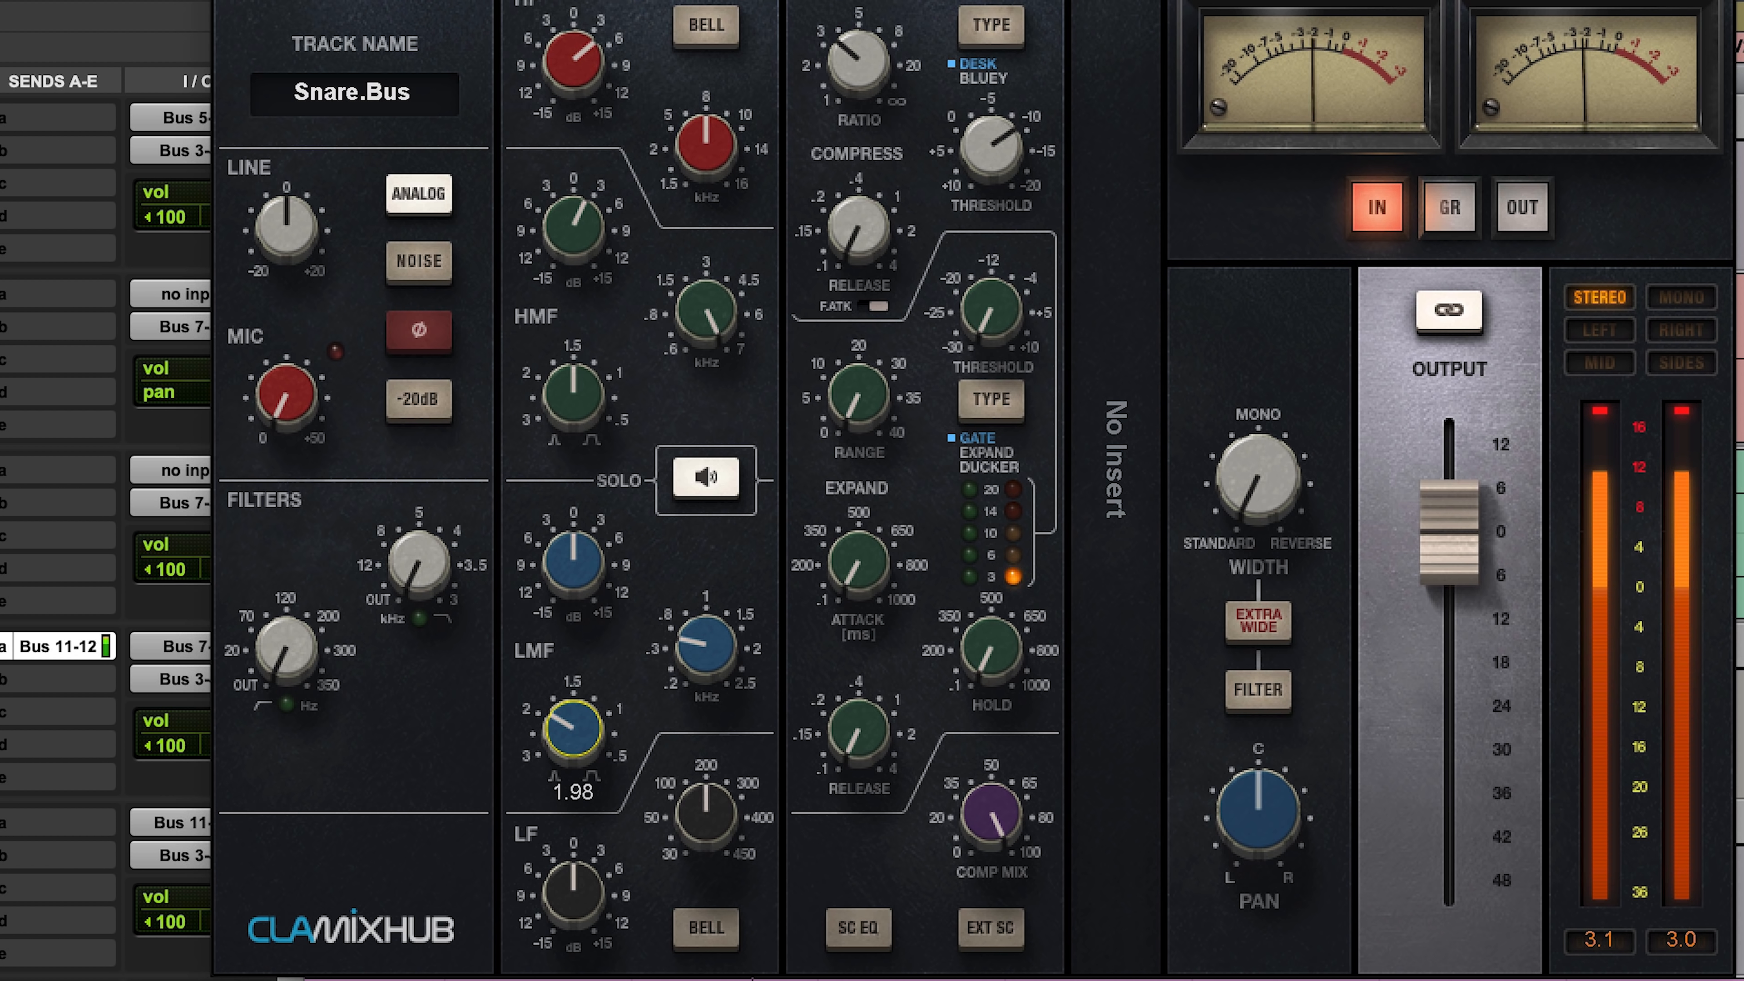
pyautogui.moveTo(705, 661); pyautogui.dragTo(705, 660)
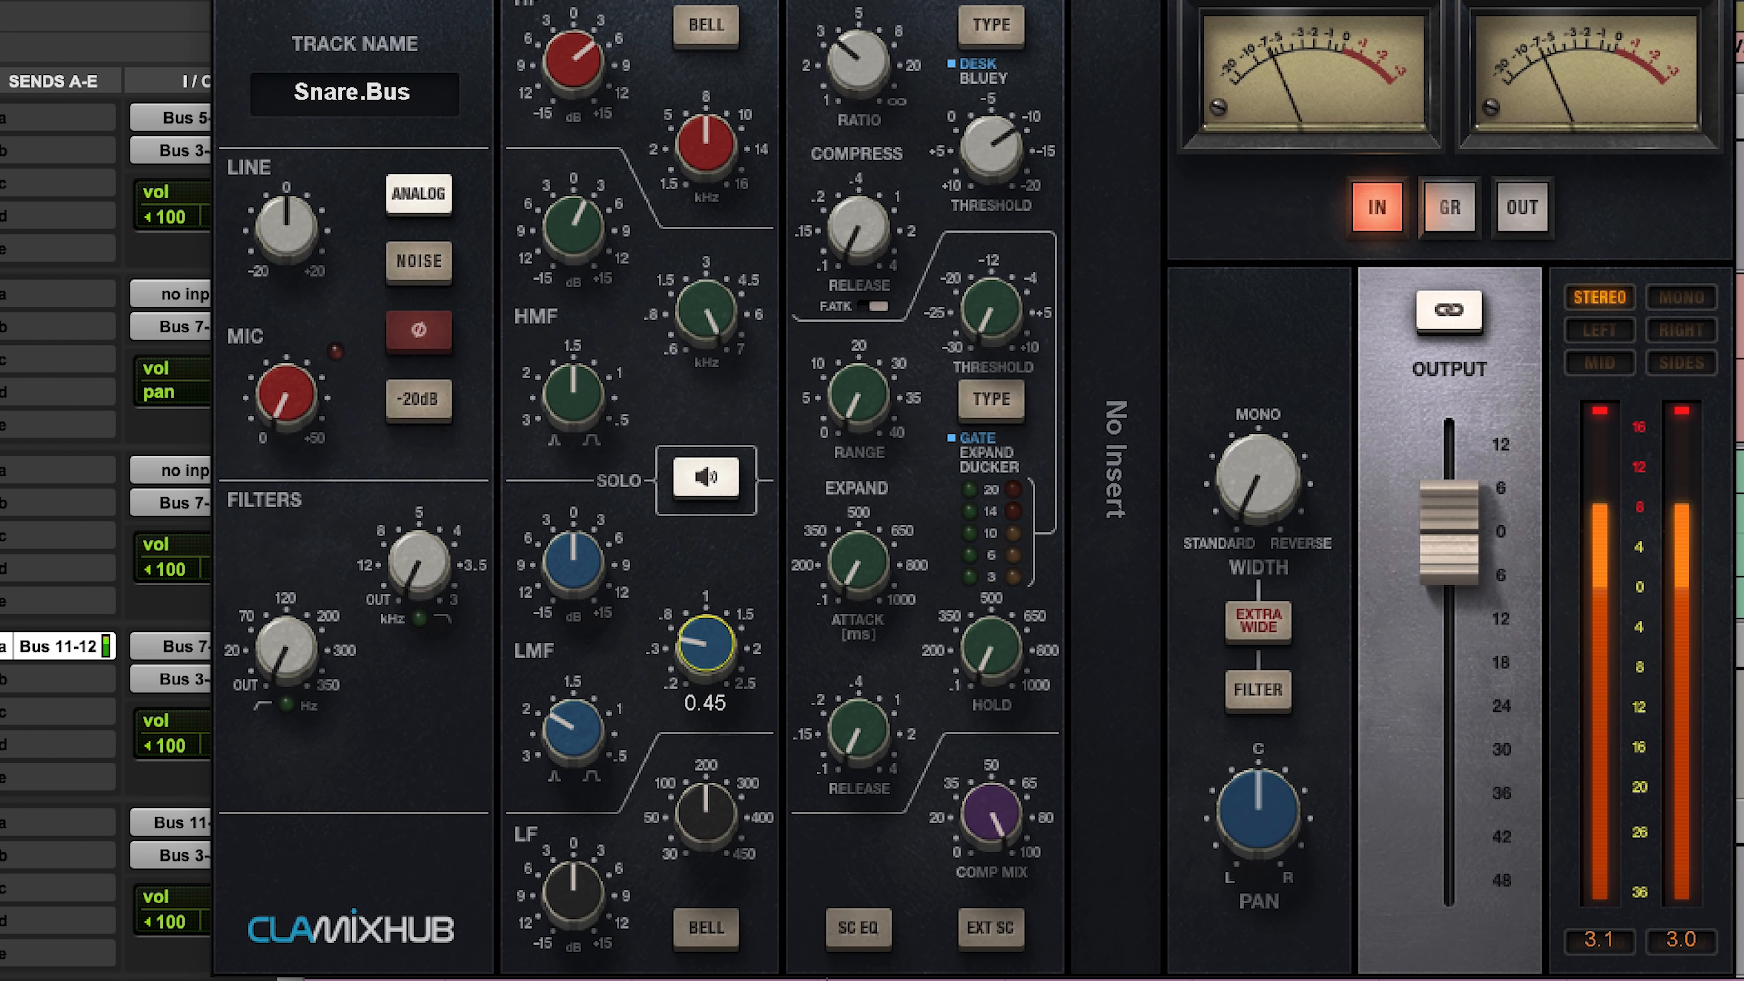
pyautogui.moveTo(705, 661); pyautogui.dragTo(705, 670)
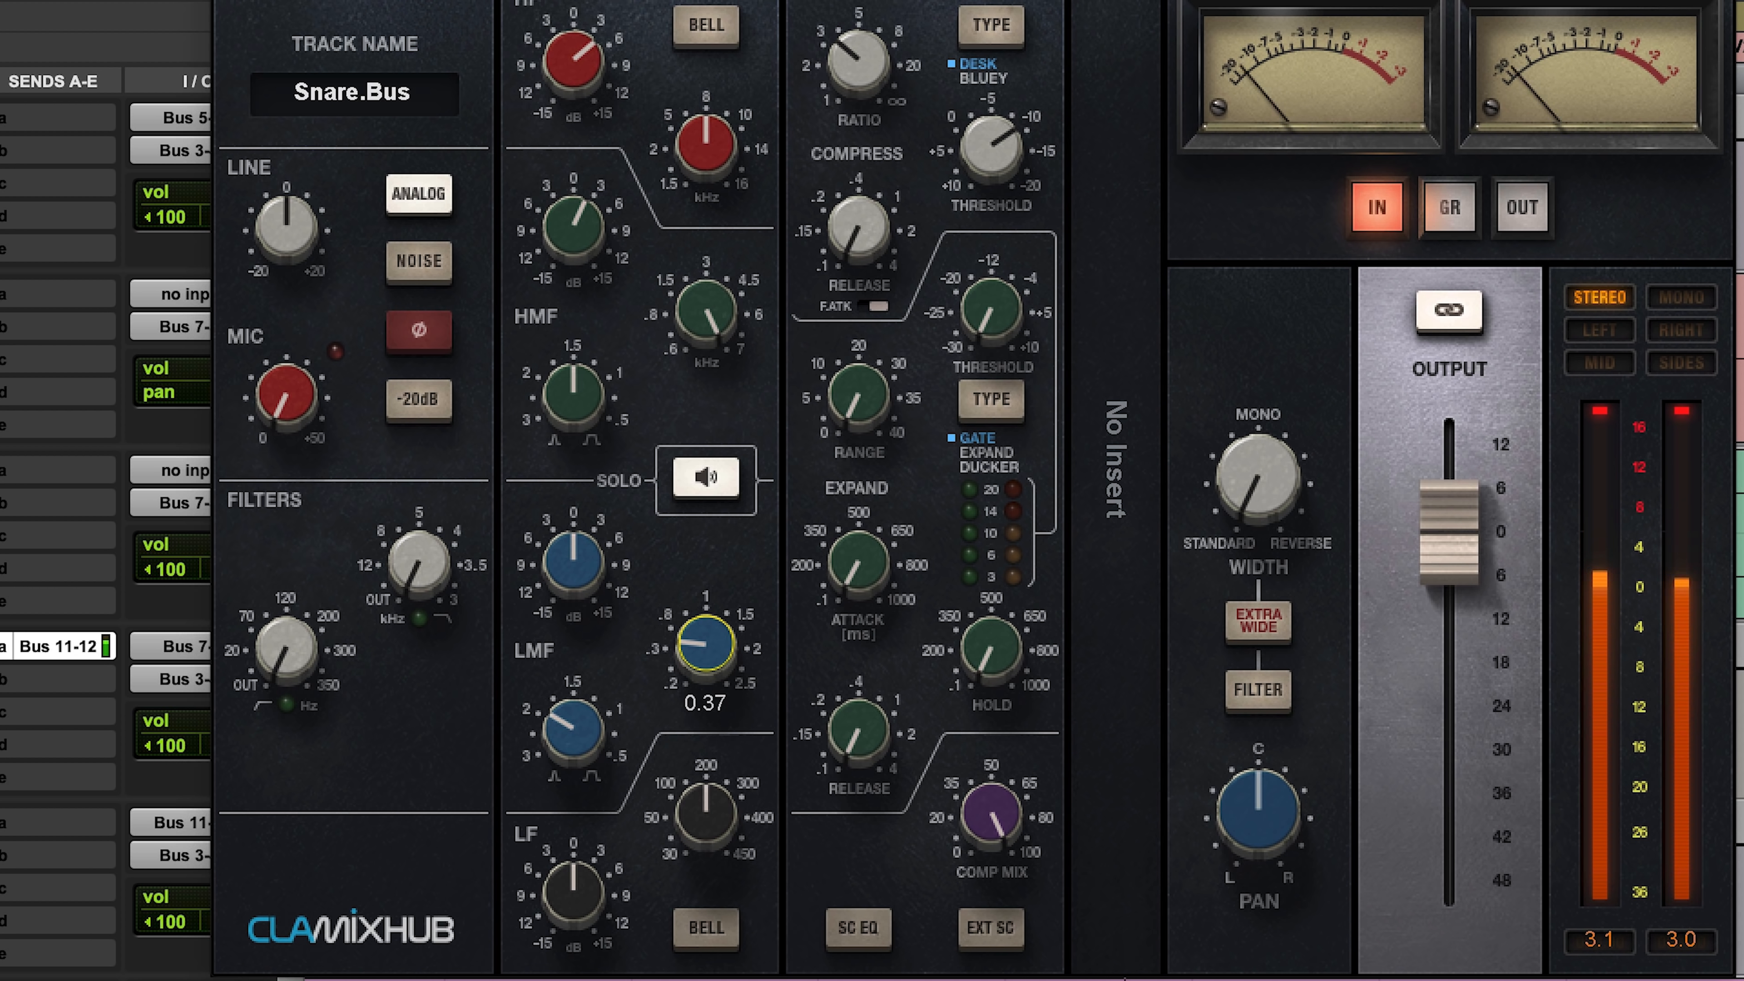
pyautogui.moveTo(573, 560); pyautogui.dragTo(573, 574)
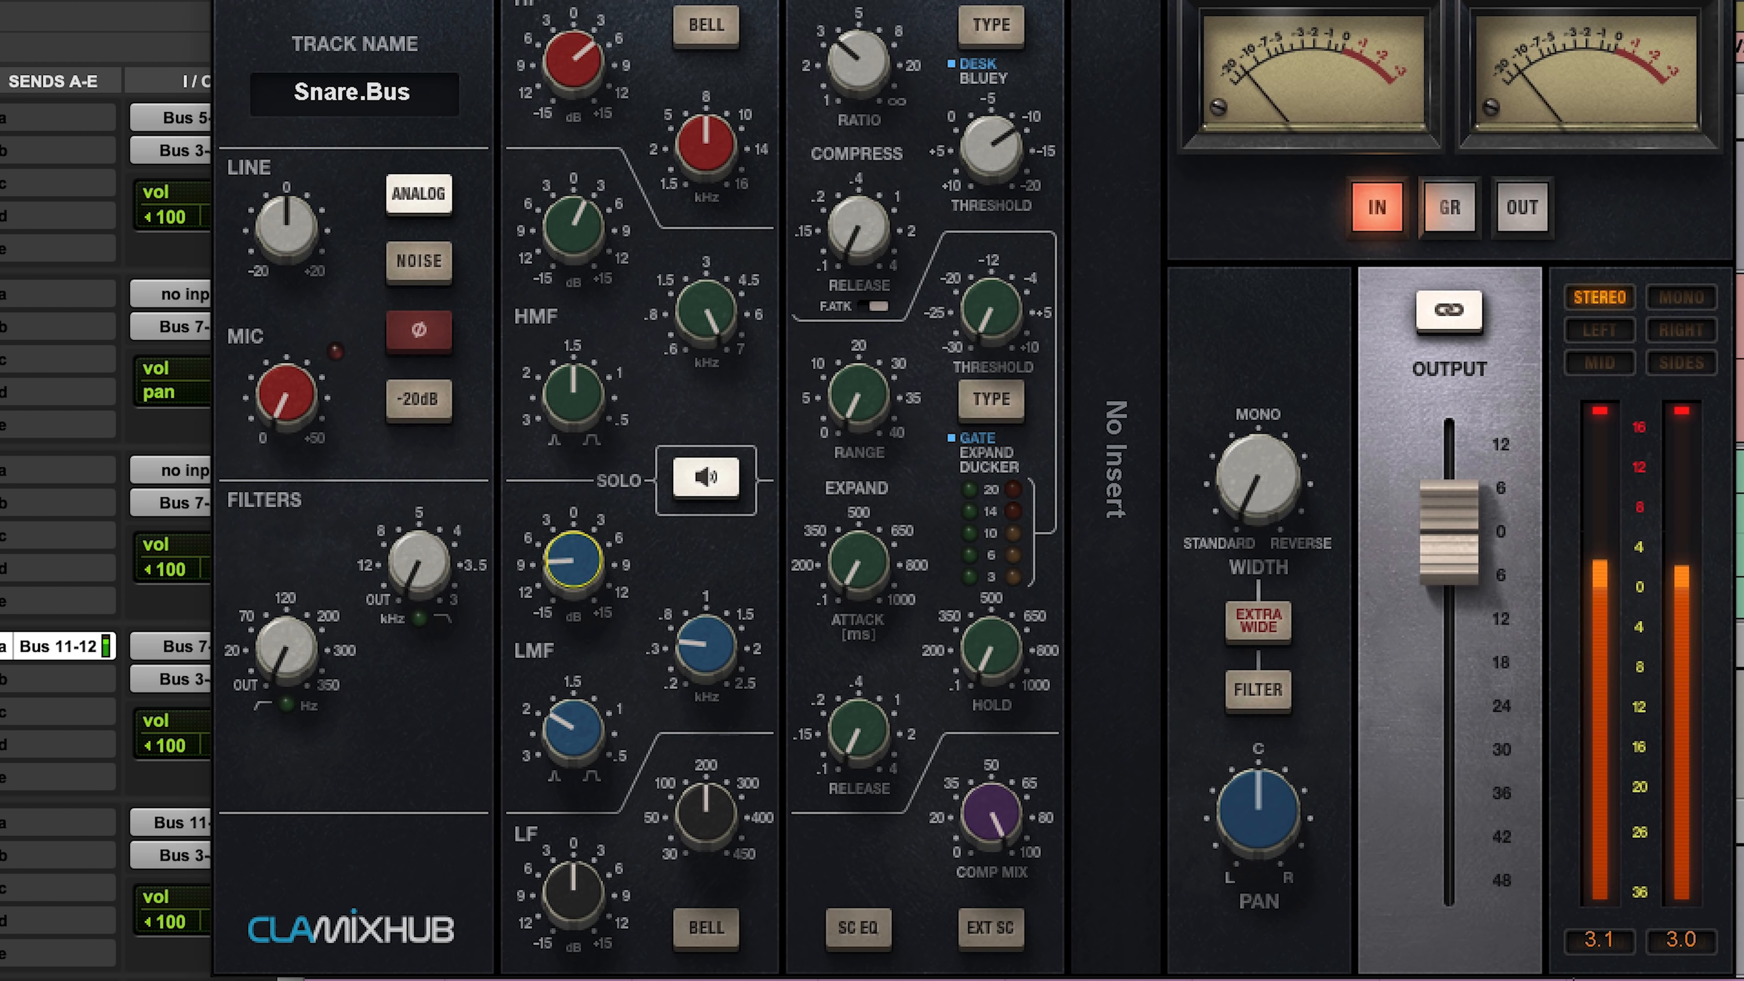
# Step: Set the LF band to 111 Hz with a boost of about 5 dB and turn off the EQ band solo
pyautogui.moveTo(706, 813); pyautogui.dragTo(706, 831)
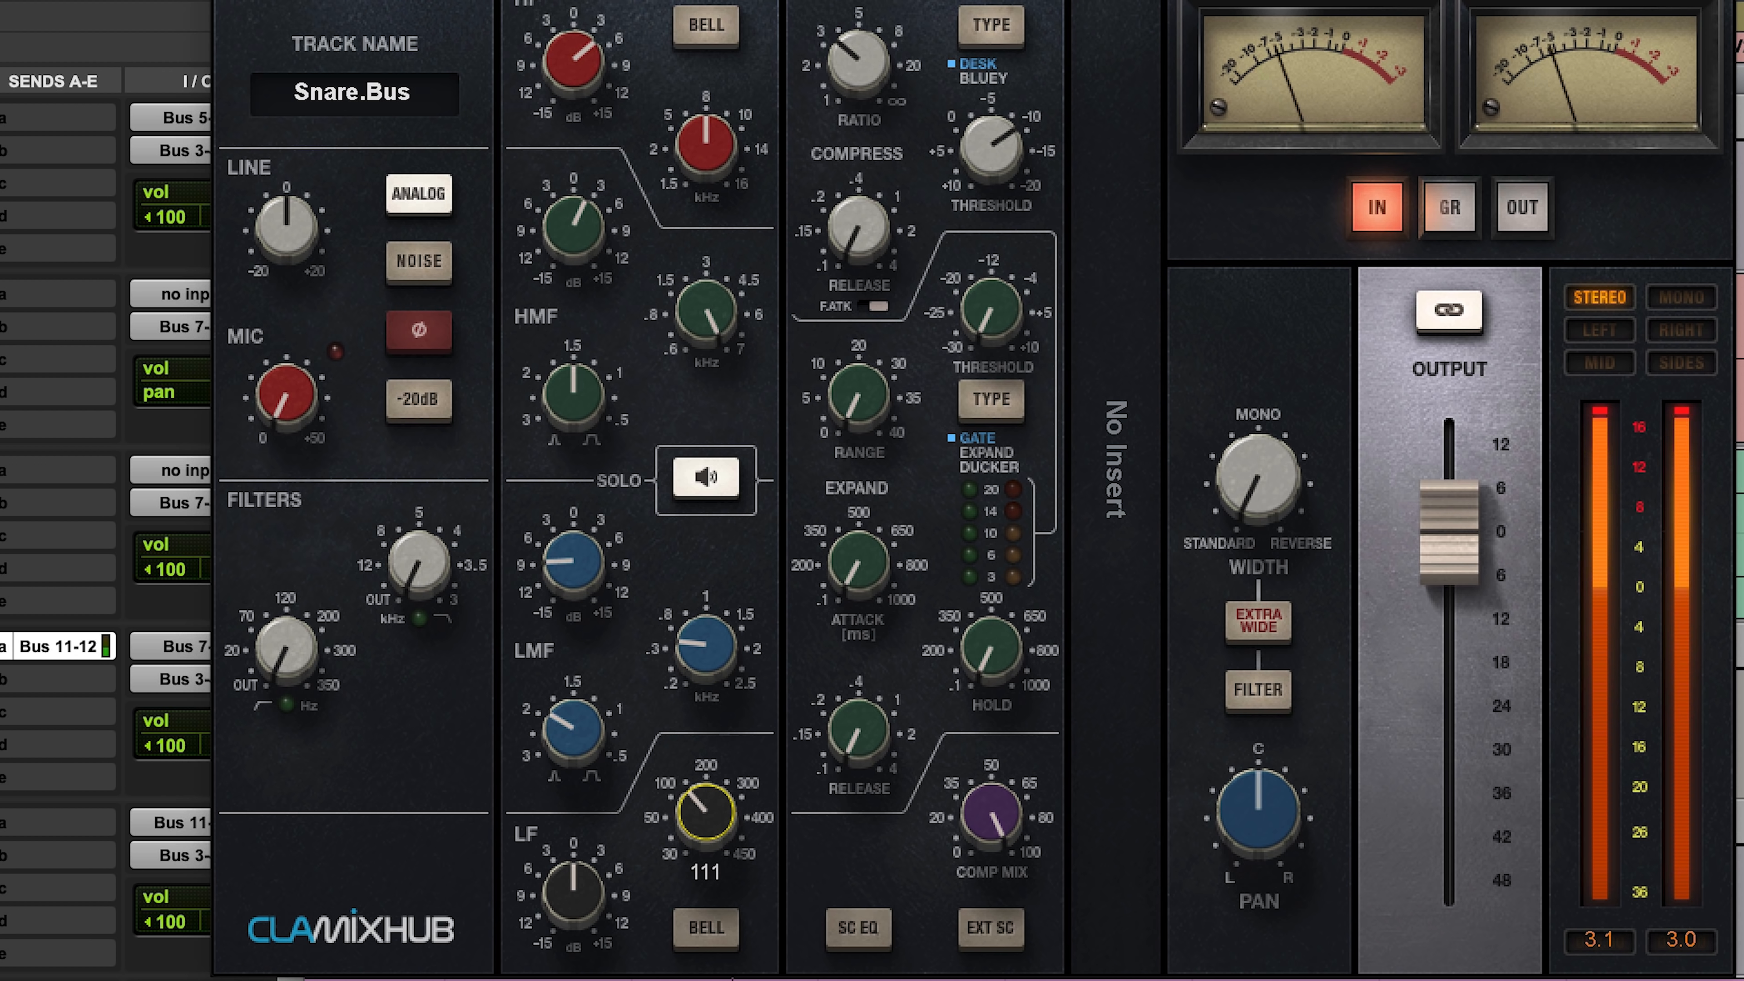
pyautogui.moveTo(539, 871); pyautogui.dragTo(581, 902)
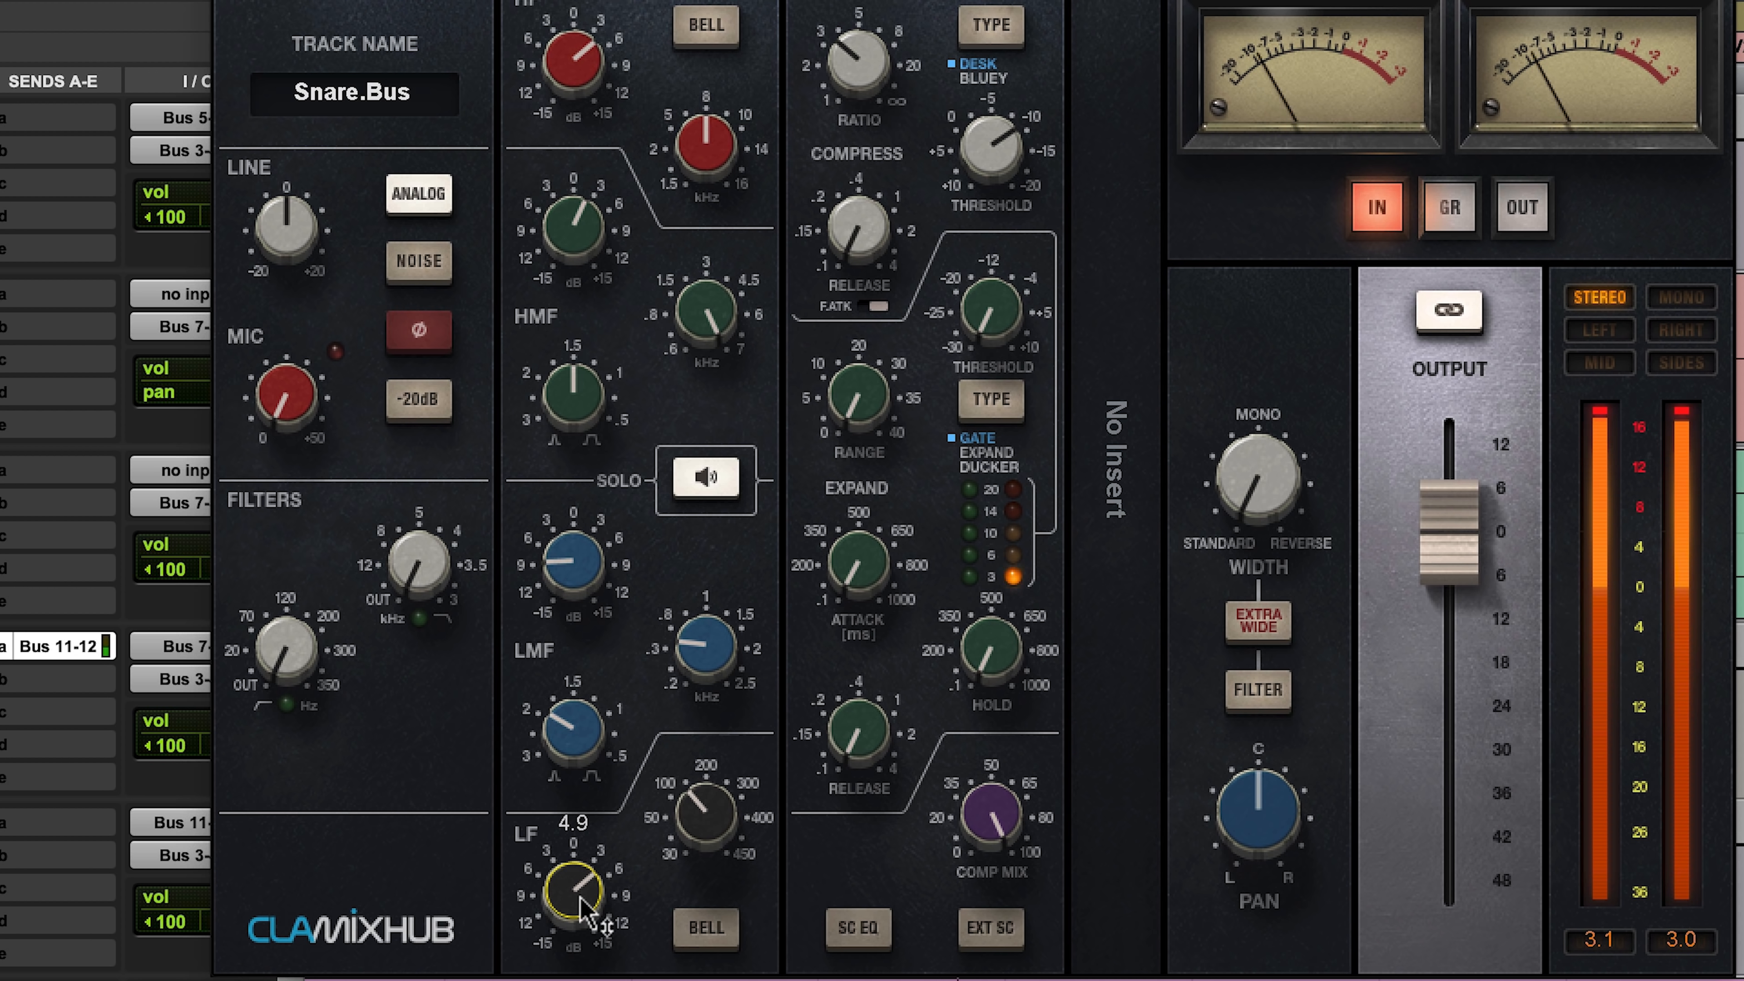
pyautogui.click(726, 475)
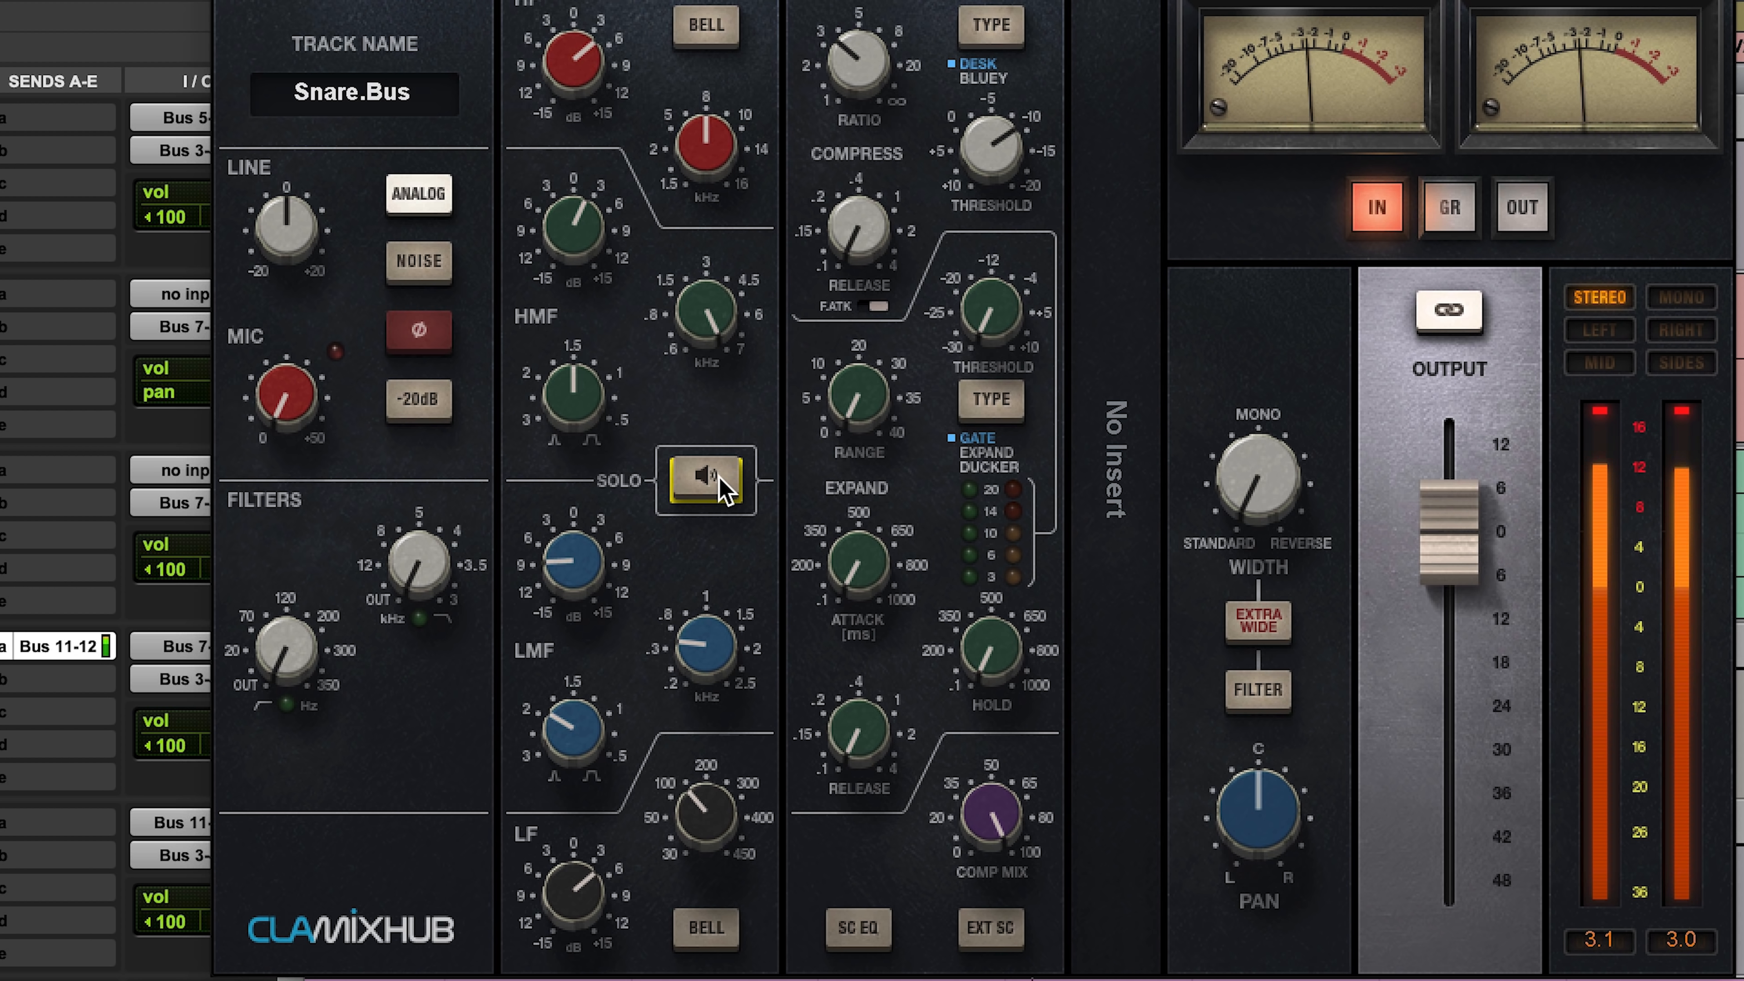
pyautogui.moveTo(569, 896); pyautogui.dragTo(571, 900)
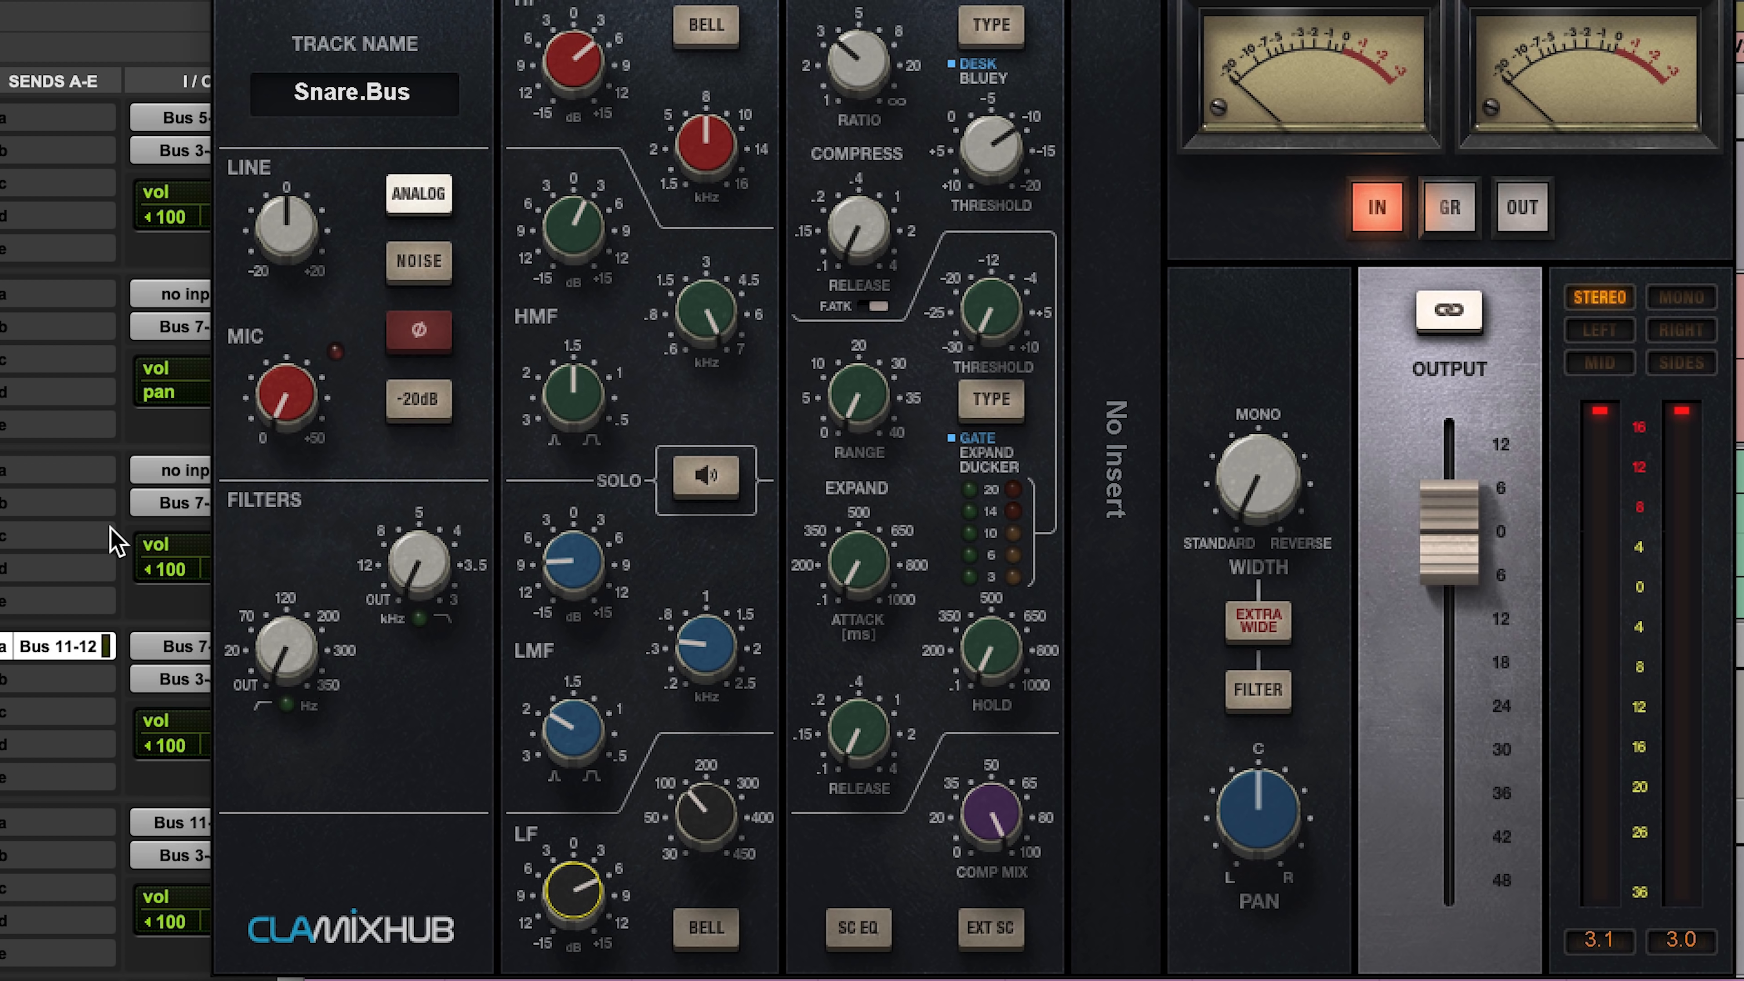
# Step: Engage the high-pass filter at about 100 Hz on Snare.Bus and fine-tune the LF boost against it
pyautogui.moveTo(285, 663); pyautogui.dragTo(285, 608)
pyautogui.moveTo(581, 897); pyautogui.dragTo(581, 871)
pyautogui.click(282, 644)
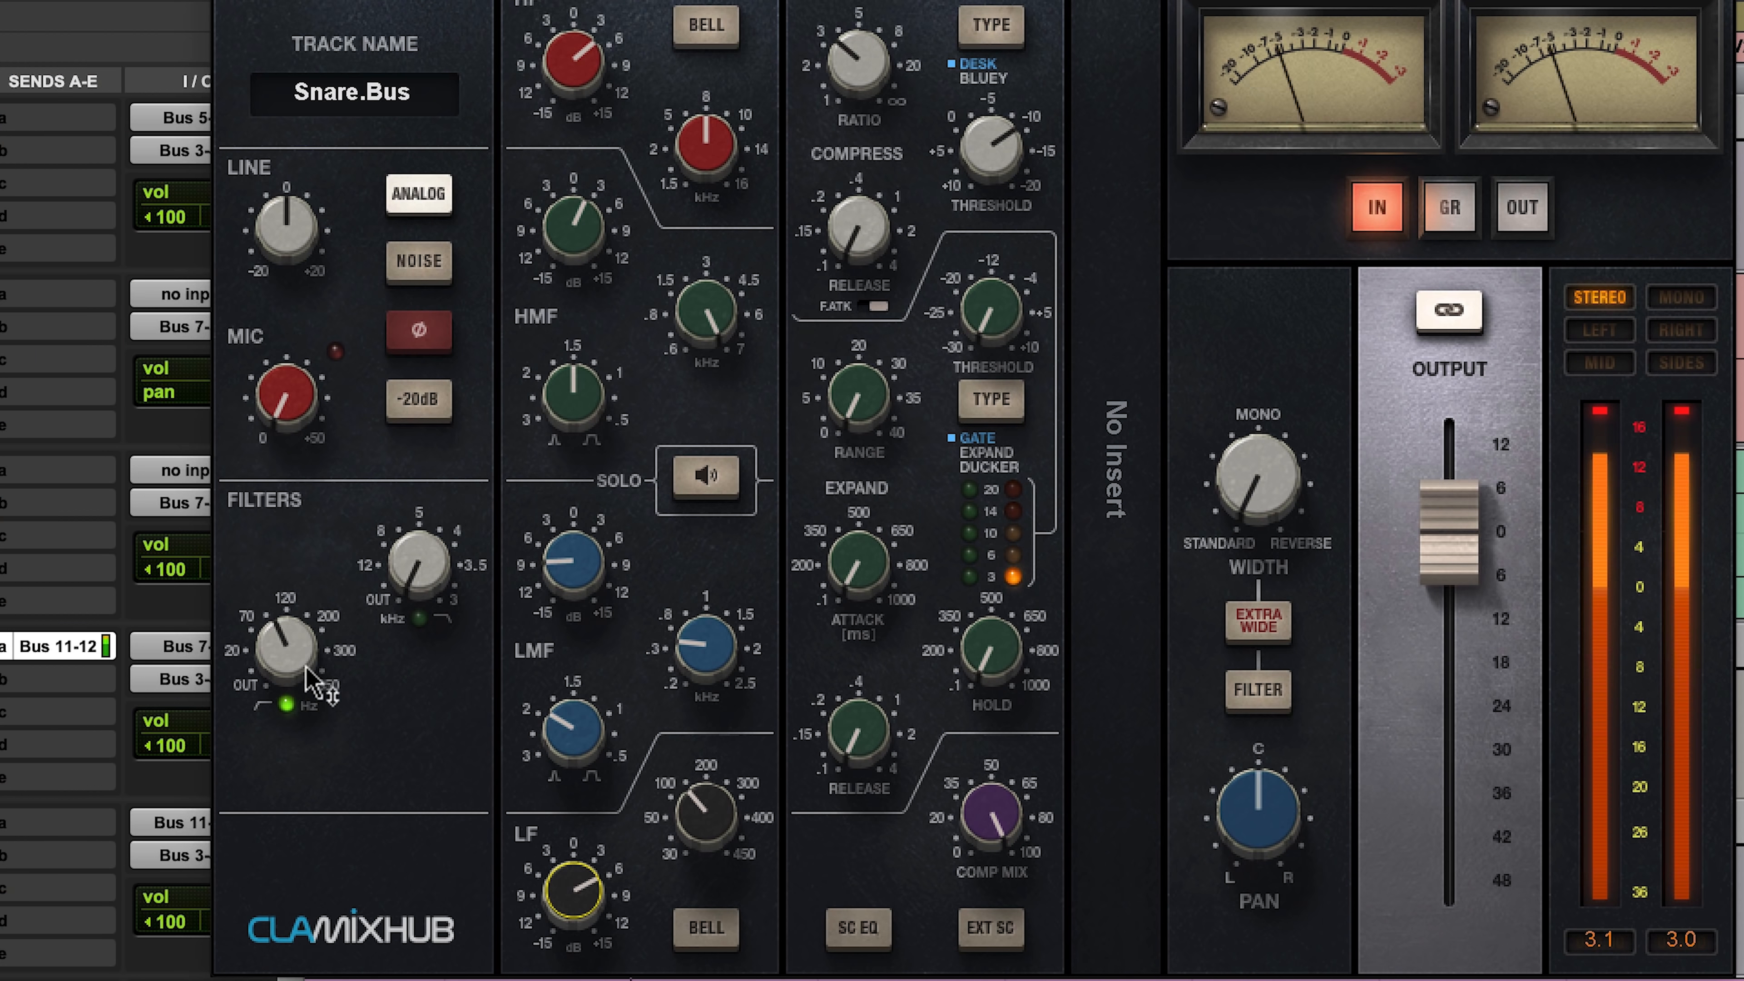
pyautogui.click(284, 663)
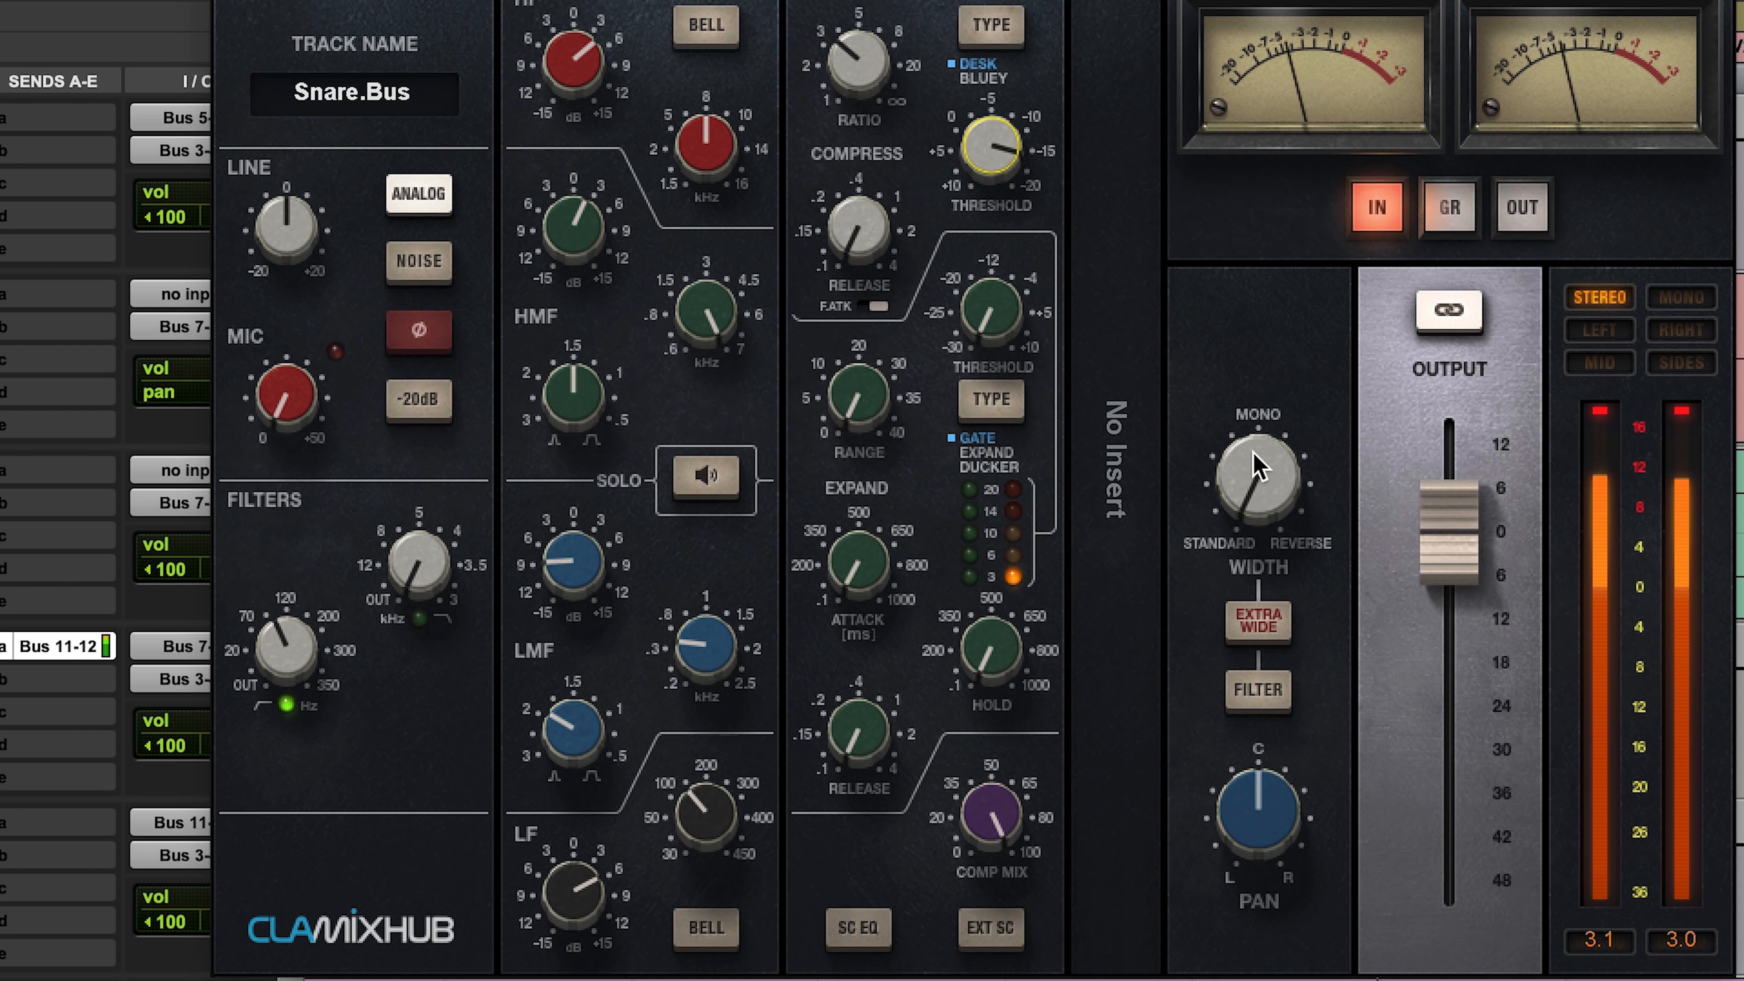
# Step: Lower the MixHub output to about -2 dB and the compressor threshold to -16.4, and stop playback
pyautogui.moveTo(1416, 553); pyautogui.dragTo(1416, 570)
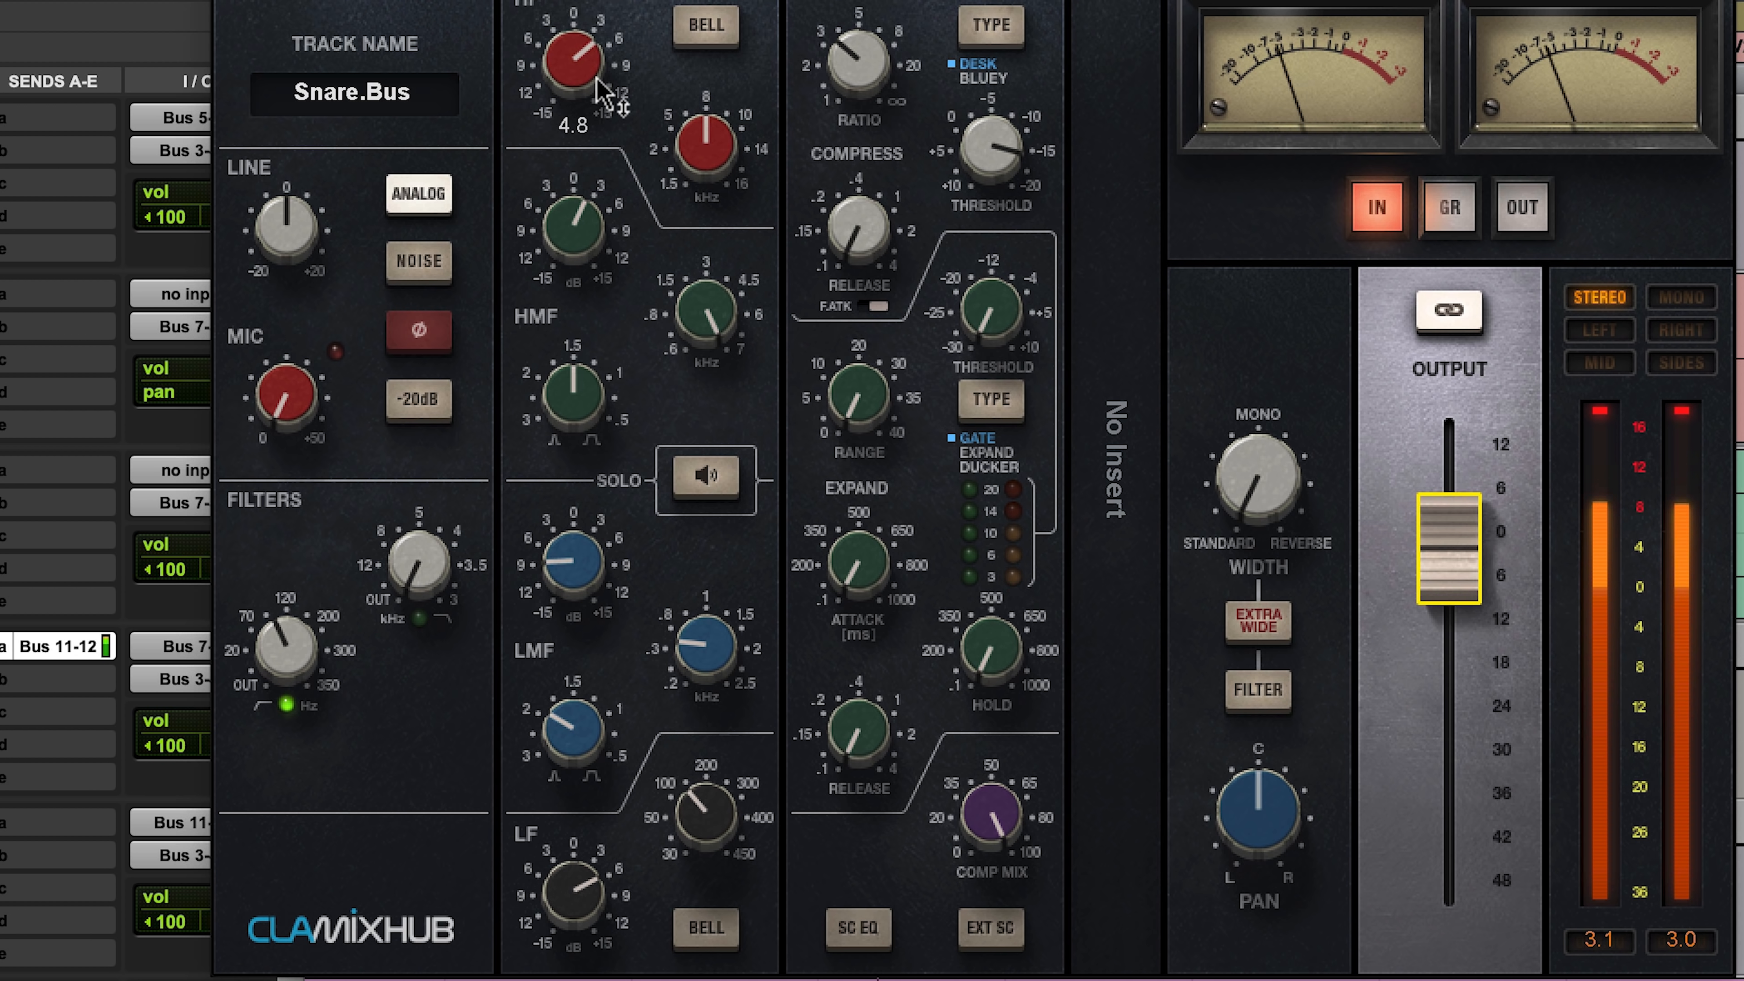
pyautogui.moveTo(990, 146); pyautogui.dragTo(990, 156)
pyautogui.press('space')
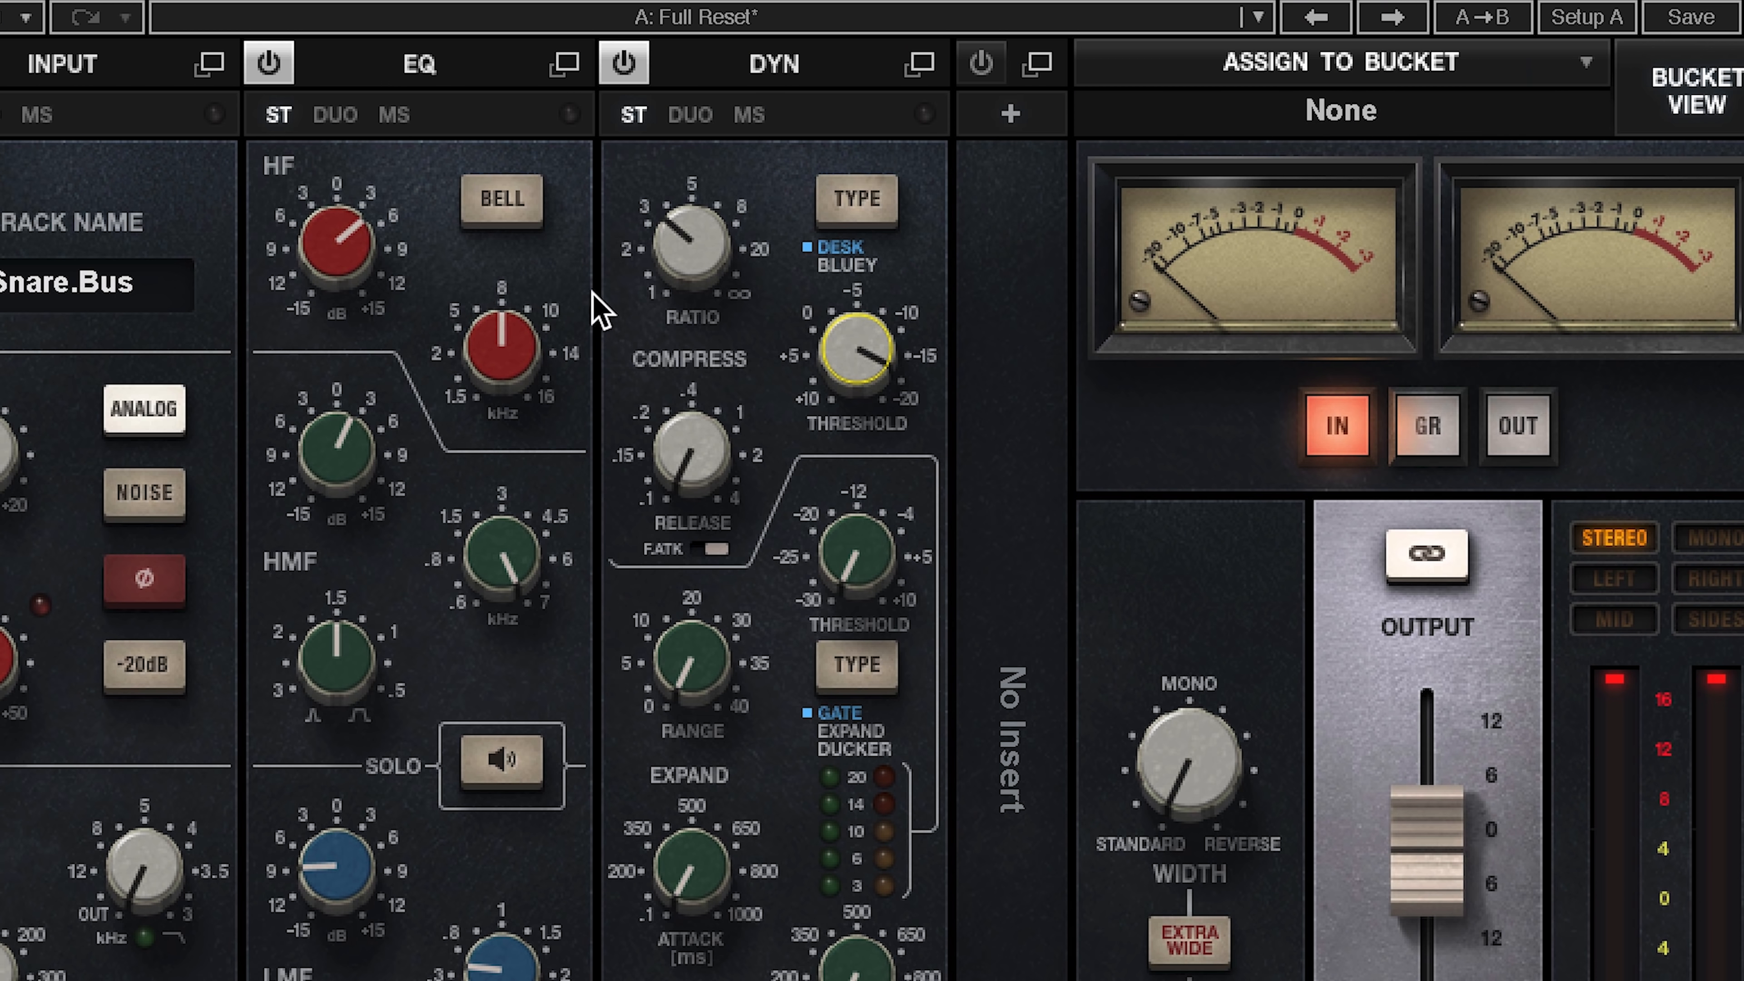
# Step: Switch the compressor type to Bluey and raise its threshold to about -14 during playback
pyautogui.click(895, 186)
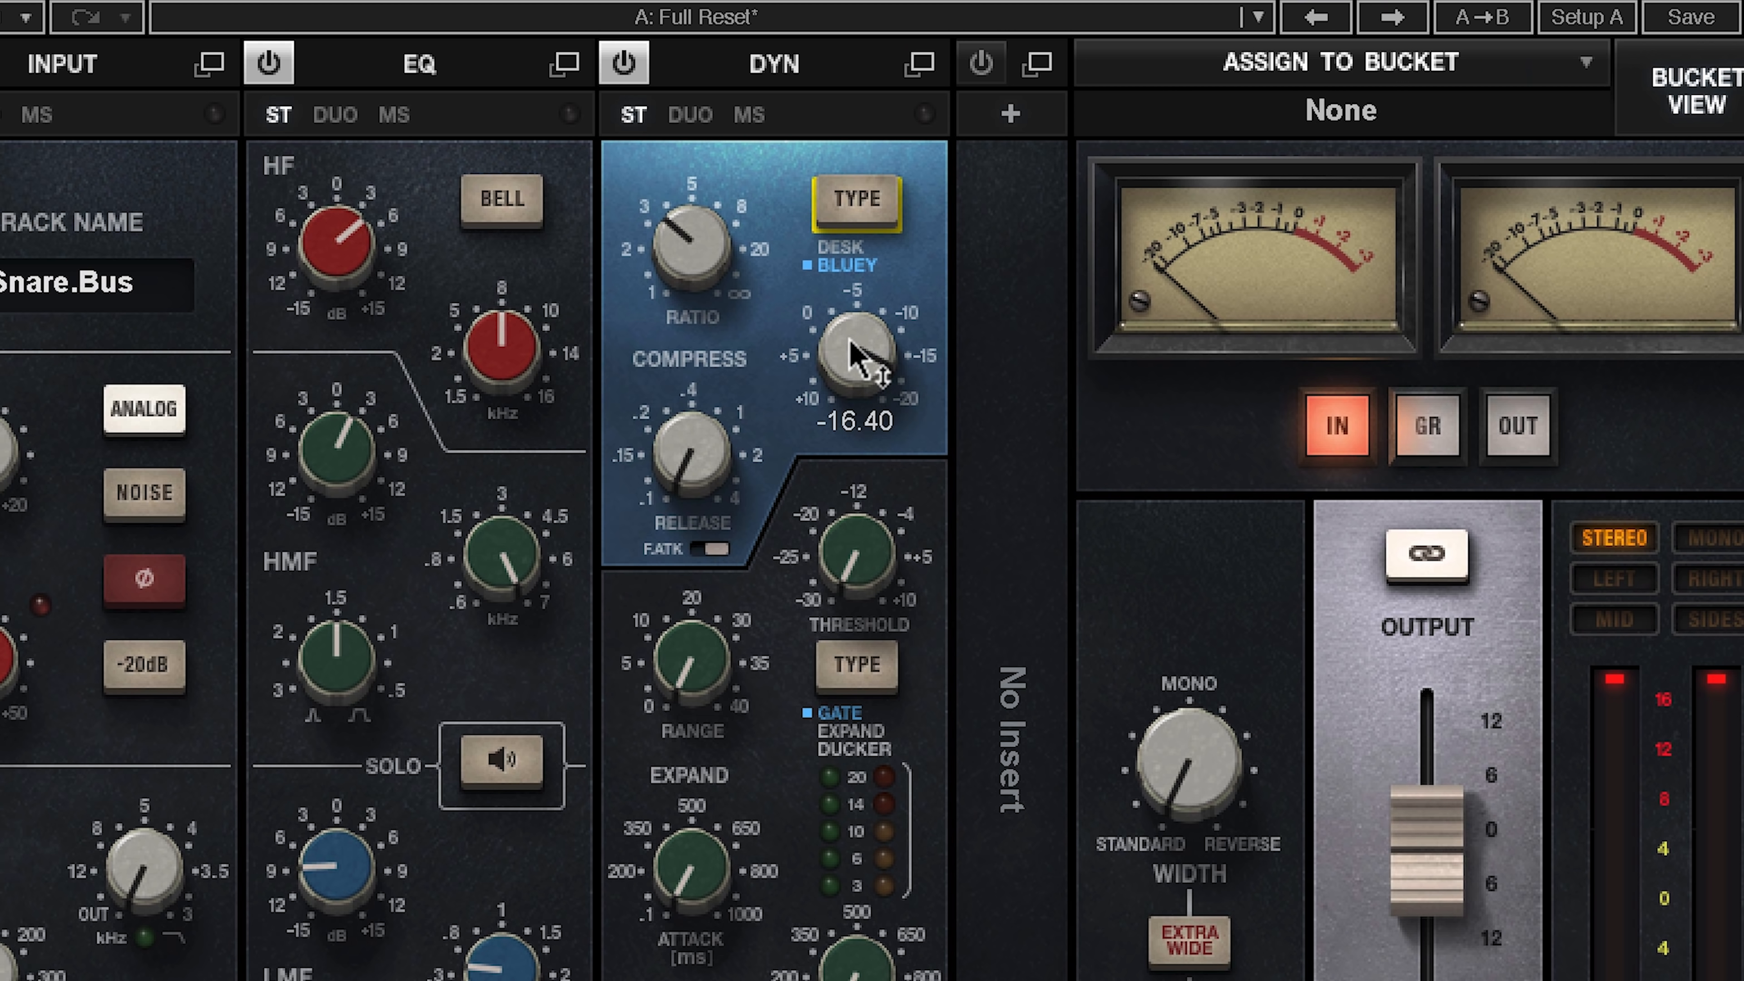
pyautogui.press('space')
pyautogui.moveTo(851, 338); pyautogui.dragTo(851, 367)
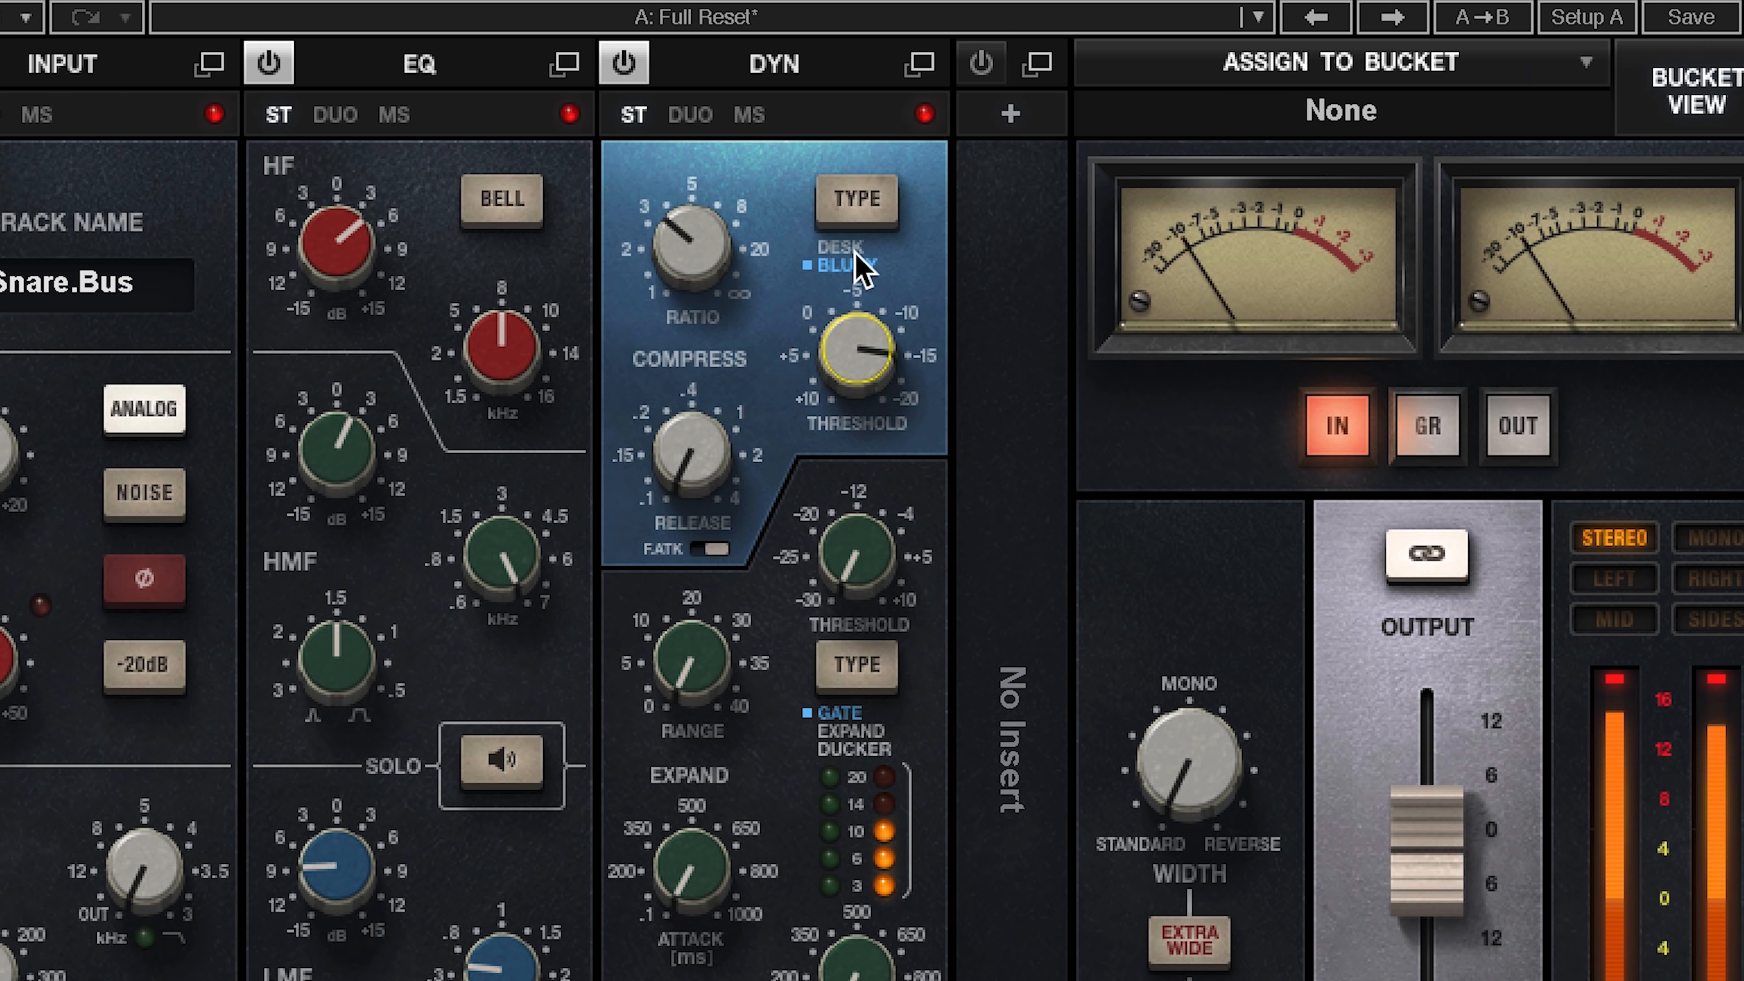
# Step: Compare the Desk and Bluey compressor types on Snare.Bus, leave it on Desk, and close the plugin after checking Comp Mix
pyautogui.click(865, 210)
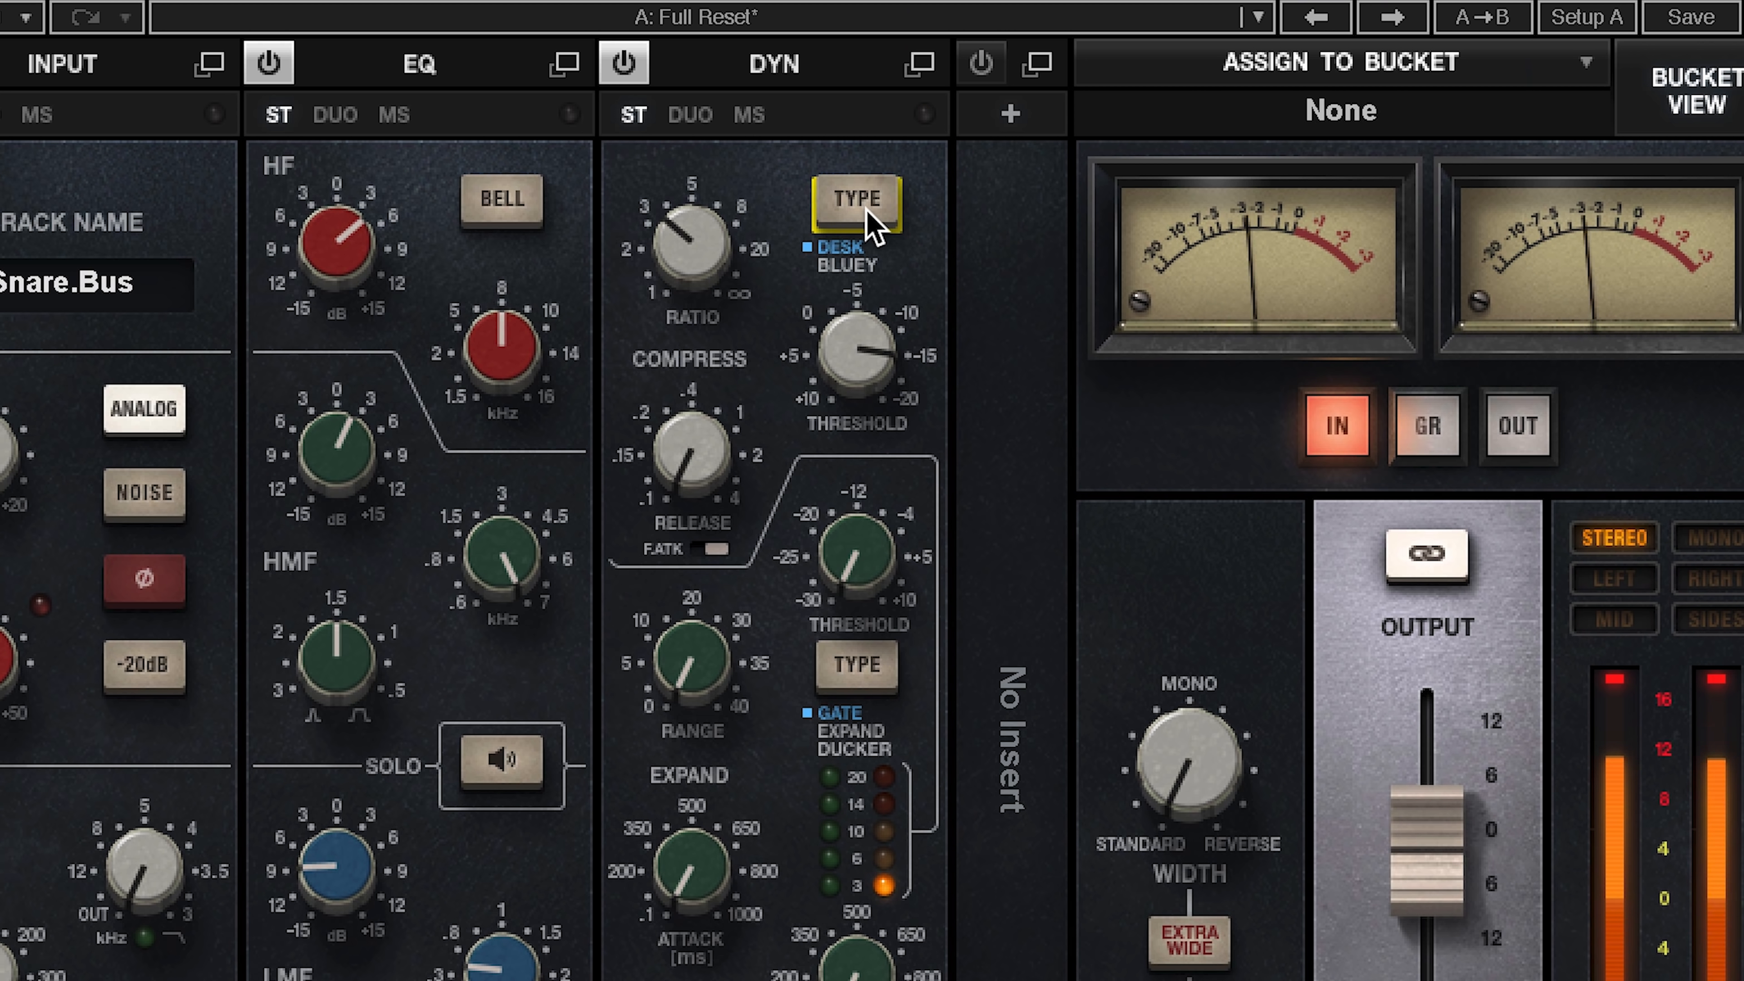
pyautogui.click(866, 210)
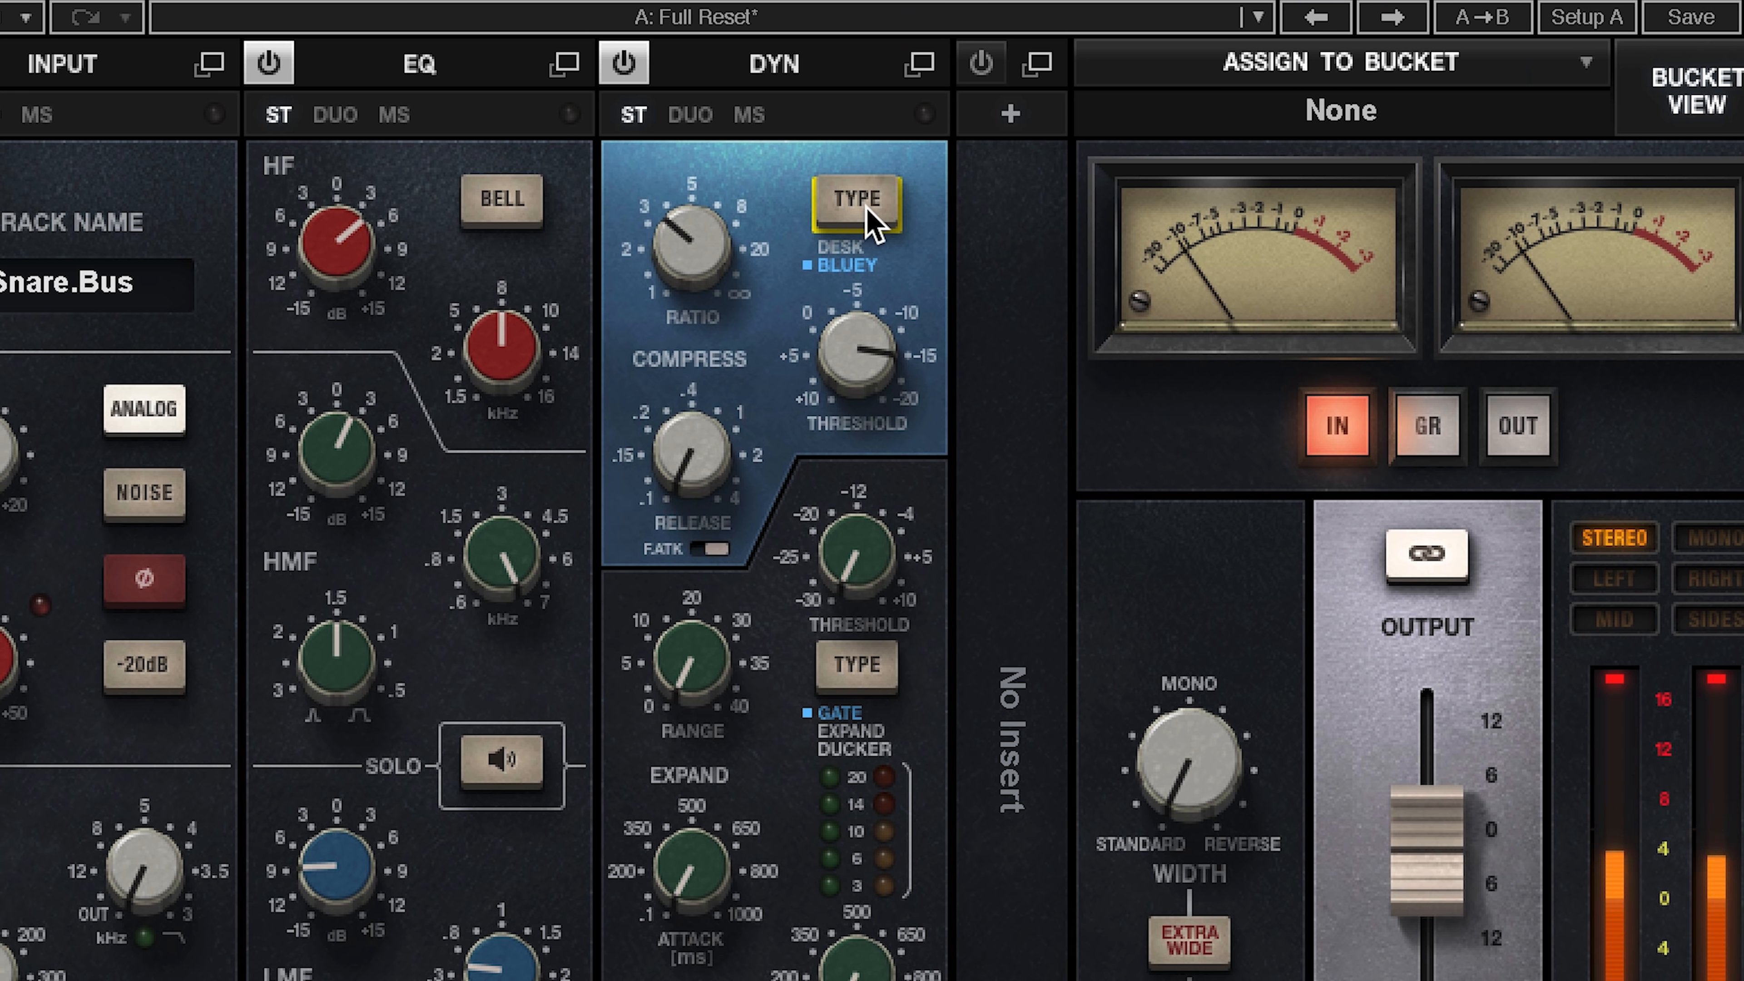
pyautogui.click(866, 210)
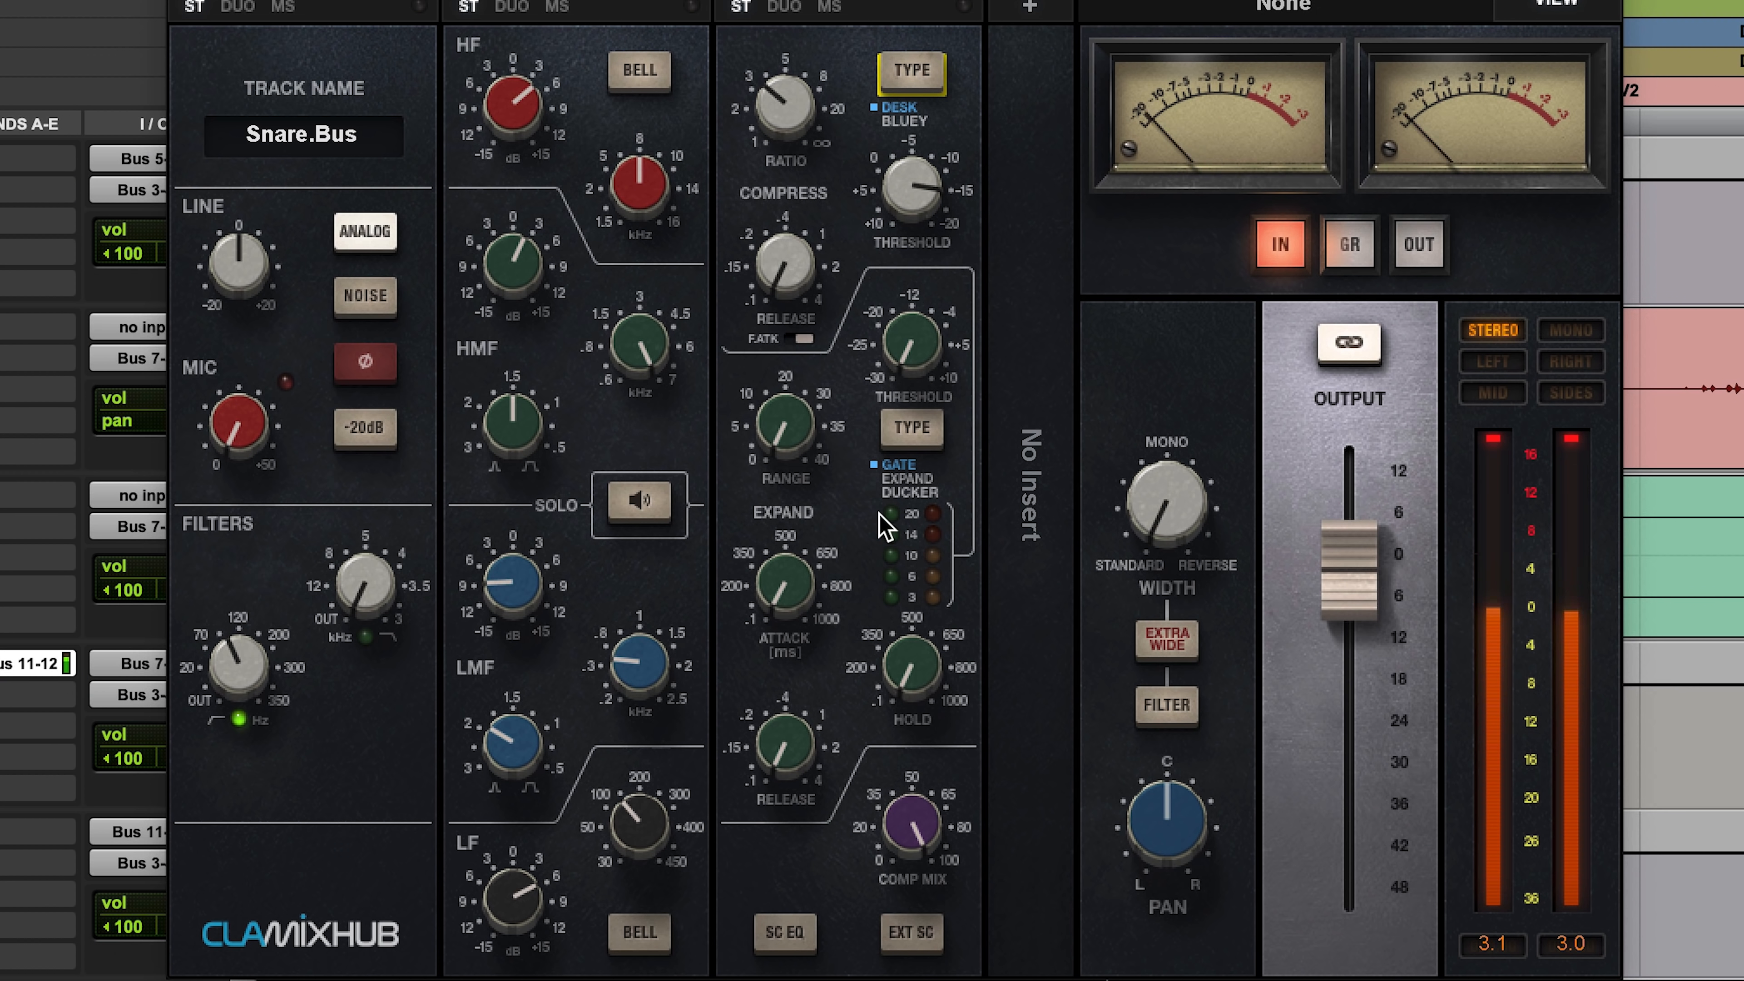
pyautogui.moveTo(912, 822)
pyautogui.mouseDown()
pyautogui.moveTo(912, 885)
pyautogui.moveTo(912, 821)
pyautogui.mouseUp()
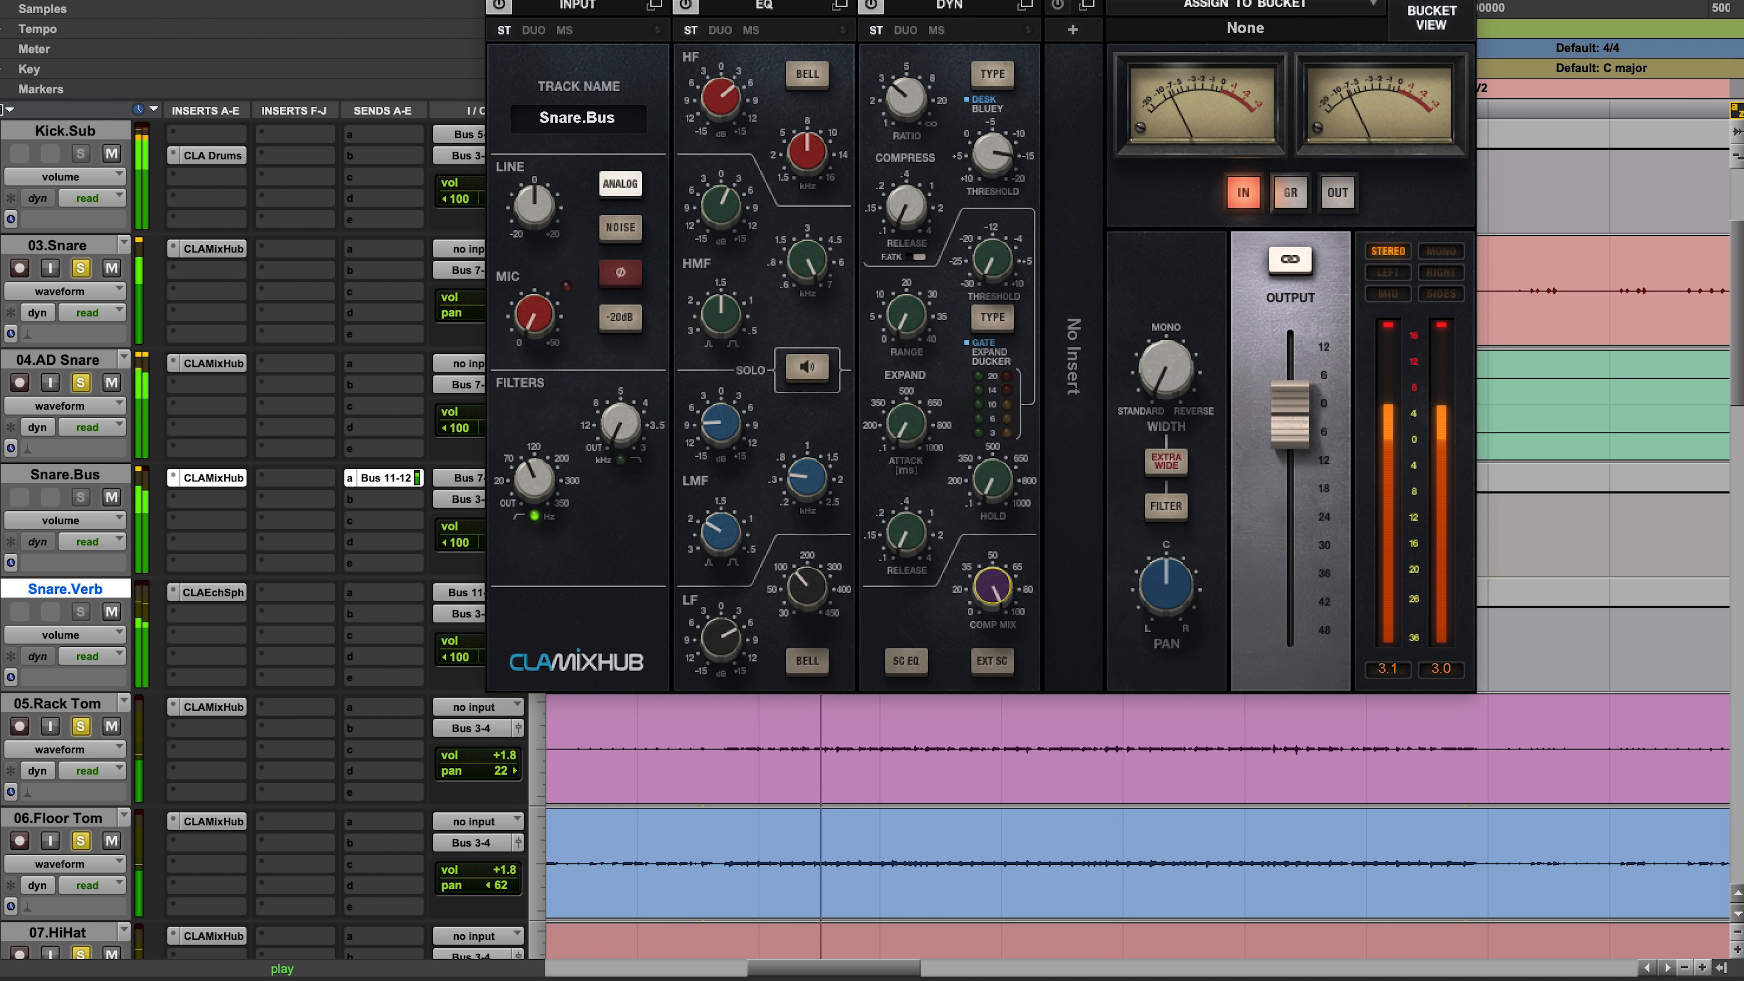
pyautogui.click(209, 477)
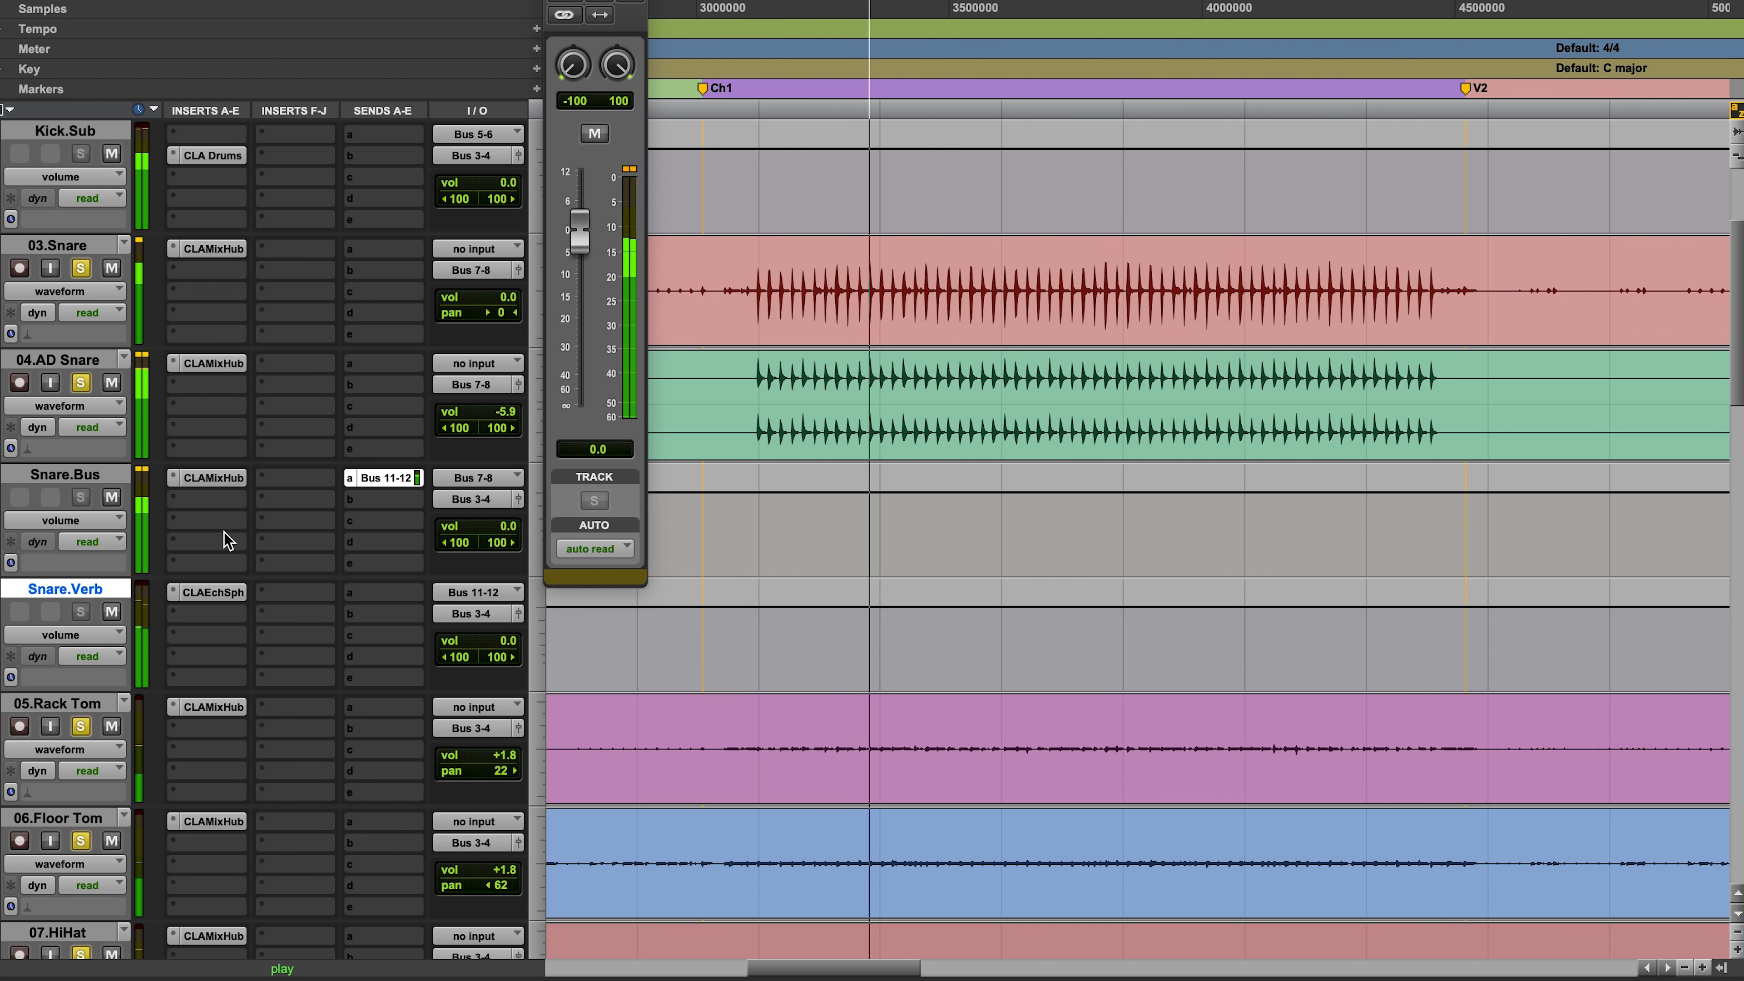
# Step: Open CLA EchoSphere on Snare.Verb, raise the plate level to 1.4 and solo the plate
pyautogui.click(209, 593)
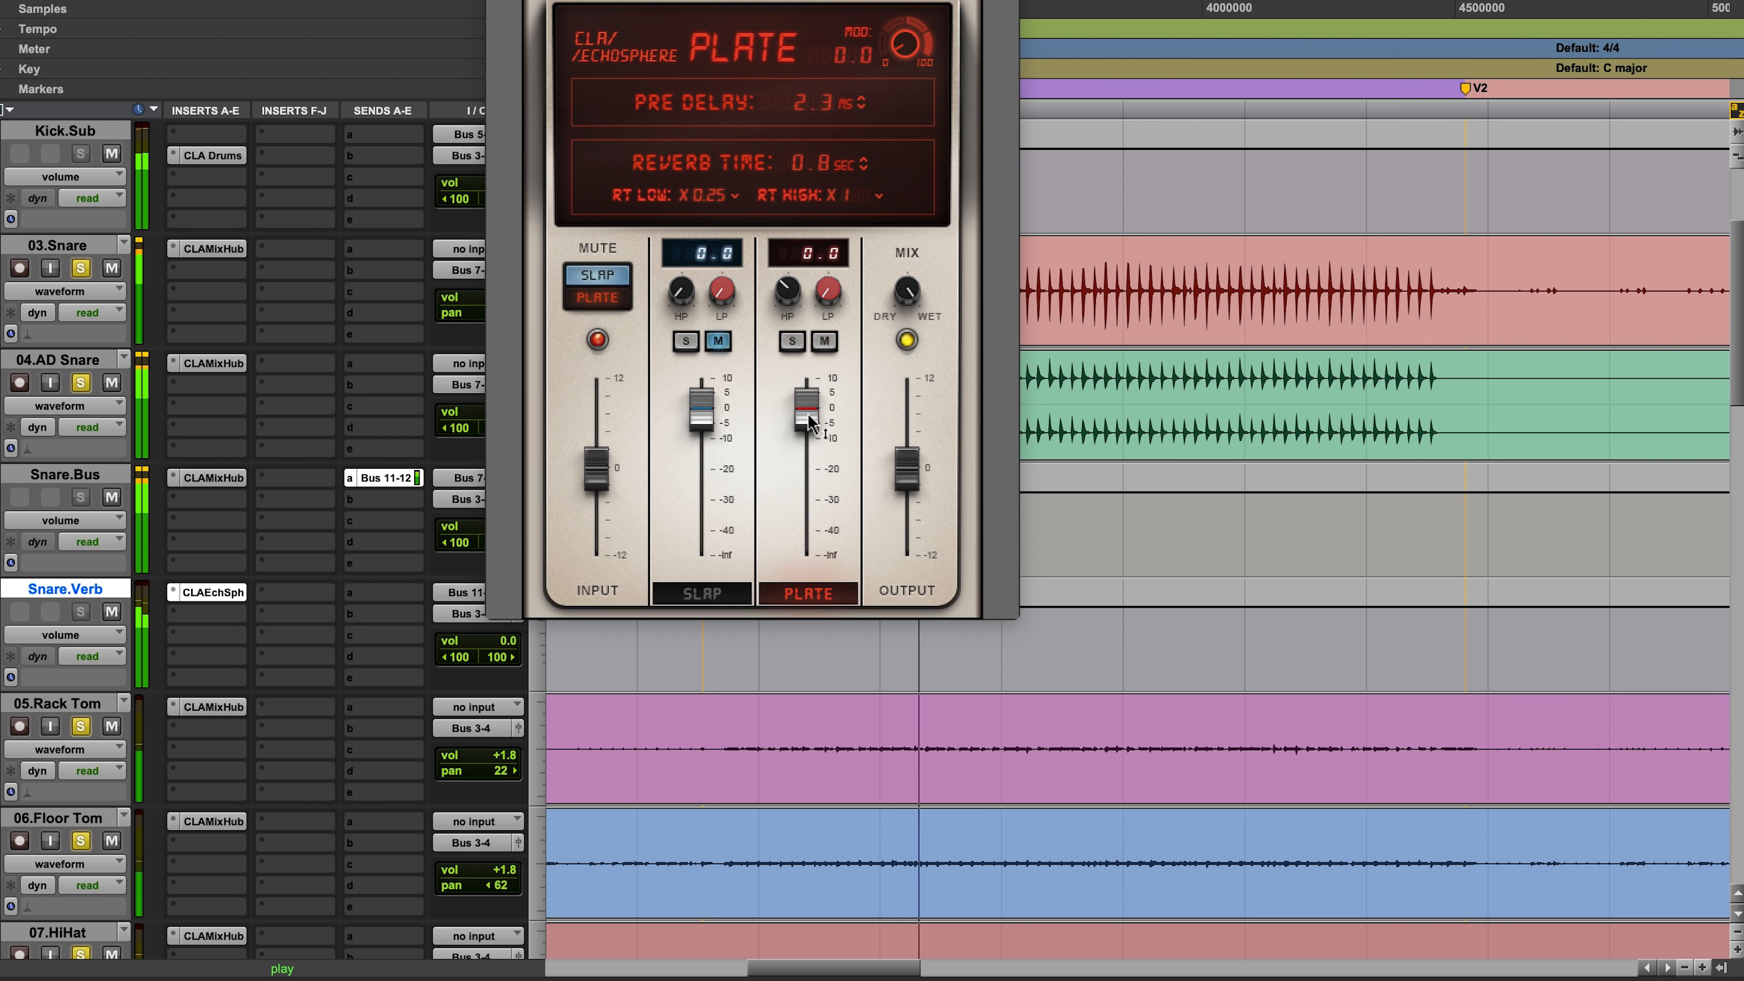
pyautogui.moveTo(808, 423); pyautogui.dragTo(808, 419)
pyautogui.keyDown('alt'); pyautogui.click(86, 385); pyautogui.keyUp('alt')
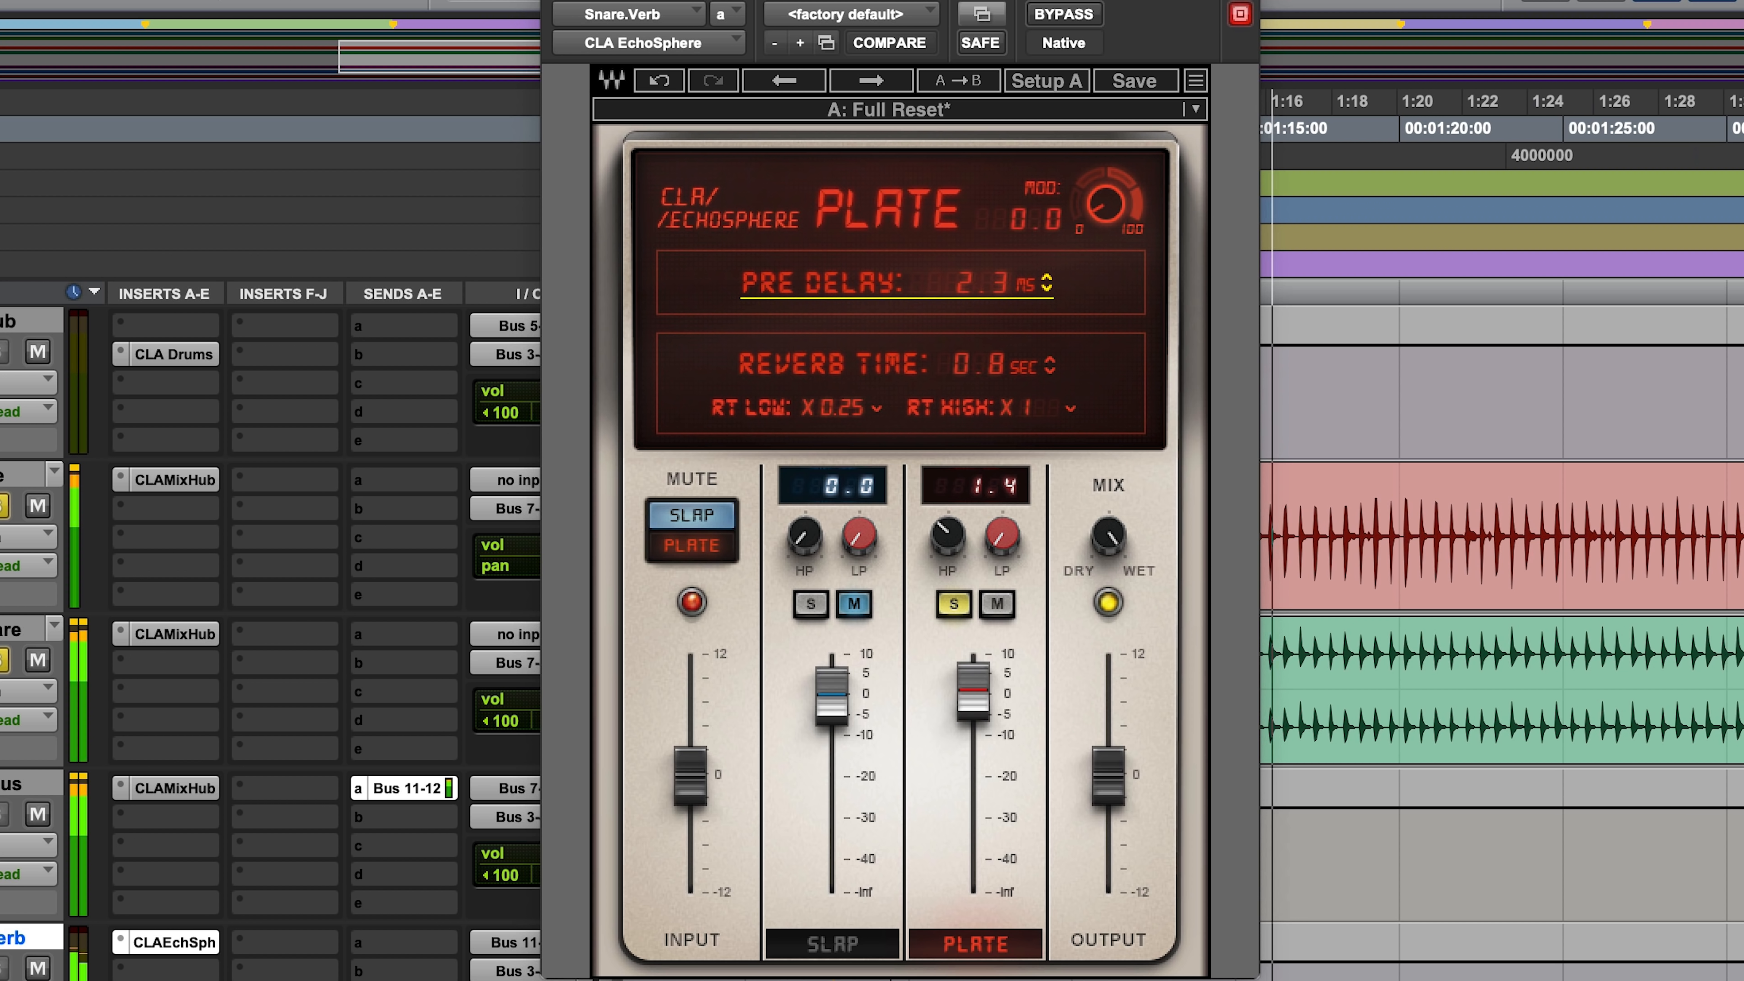
# Step: Set the plate's reverb time to 1.1 sec and RT High to x4, trying modulation at 21.2
pyautogui.moveTo(1046, 368)
pyautogui.mouseDown()
pyautogui.moveTo(1047, 330)
pyautogui.moveTo(1047, 356)
pyautogui.mouseUp()
pyautogui.moveTo(1105, 204)
pyautogui.mouseDown()
pyautogui.moveTo(1105, 151)
pyautogui.moveTo(1116, 219)
pyautogui.moveTo(1099, 234)
pyautogui.mouseUp()
pyautogui.moveTo(1029, 403); pyautogui.dragTo(1030, 370)
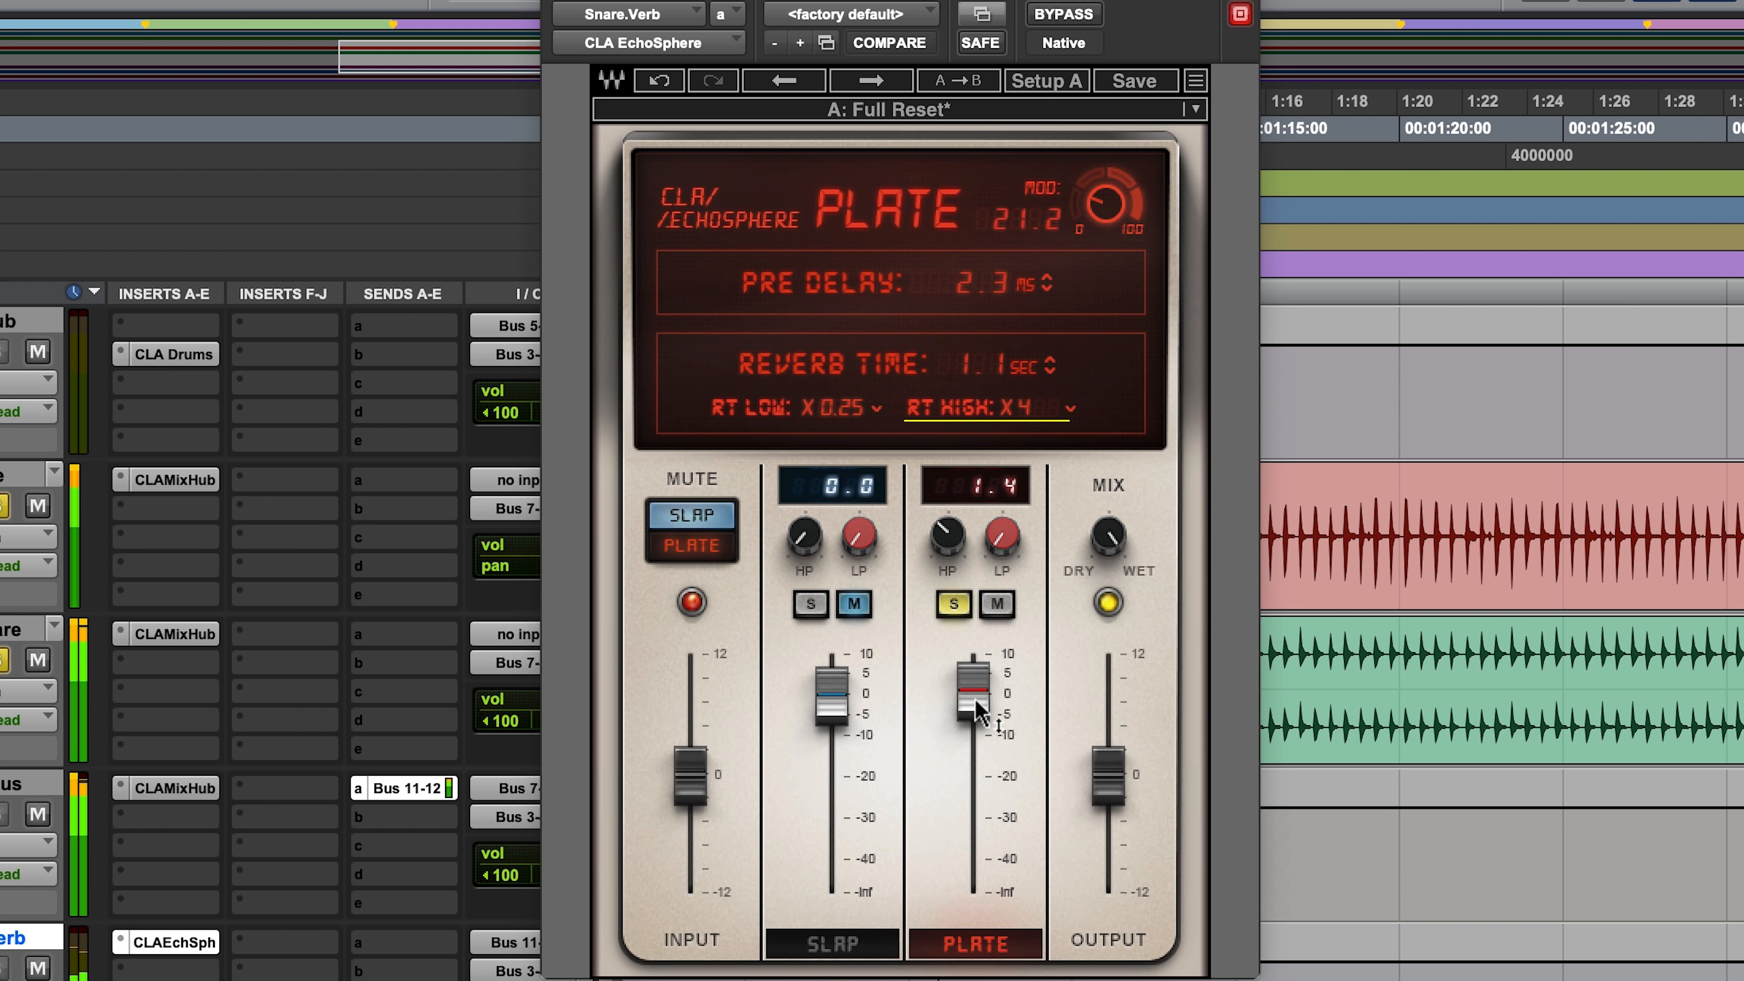
# Step: Lower the plate level to -3.7, return modulation to 0.0 and shorten the reverb time to 0.7 sec
pyautogui.moveTo(973, 697); pyautogui.dragTo(973, 713)
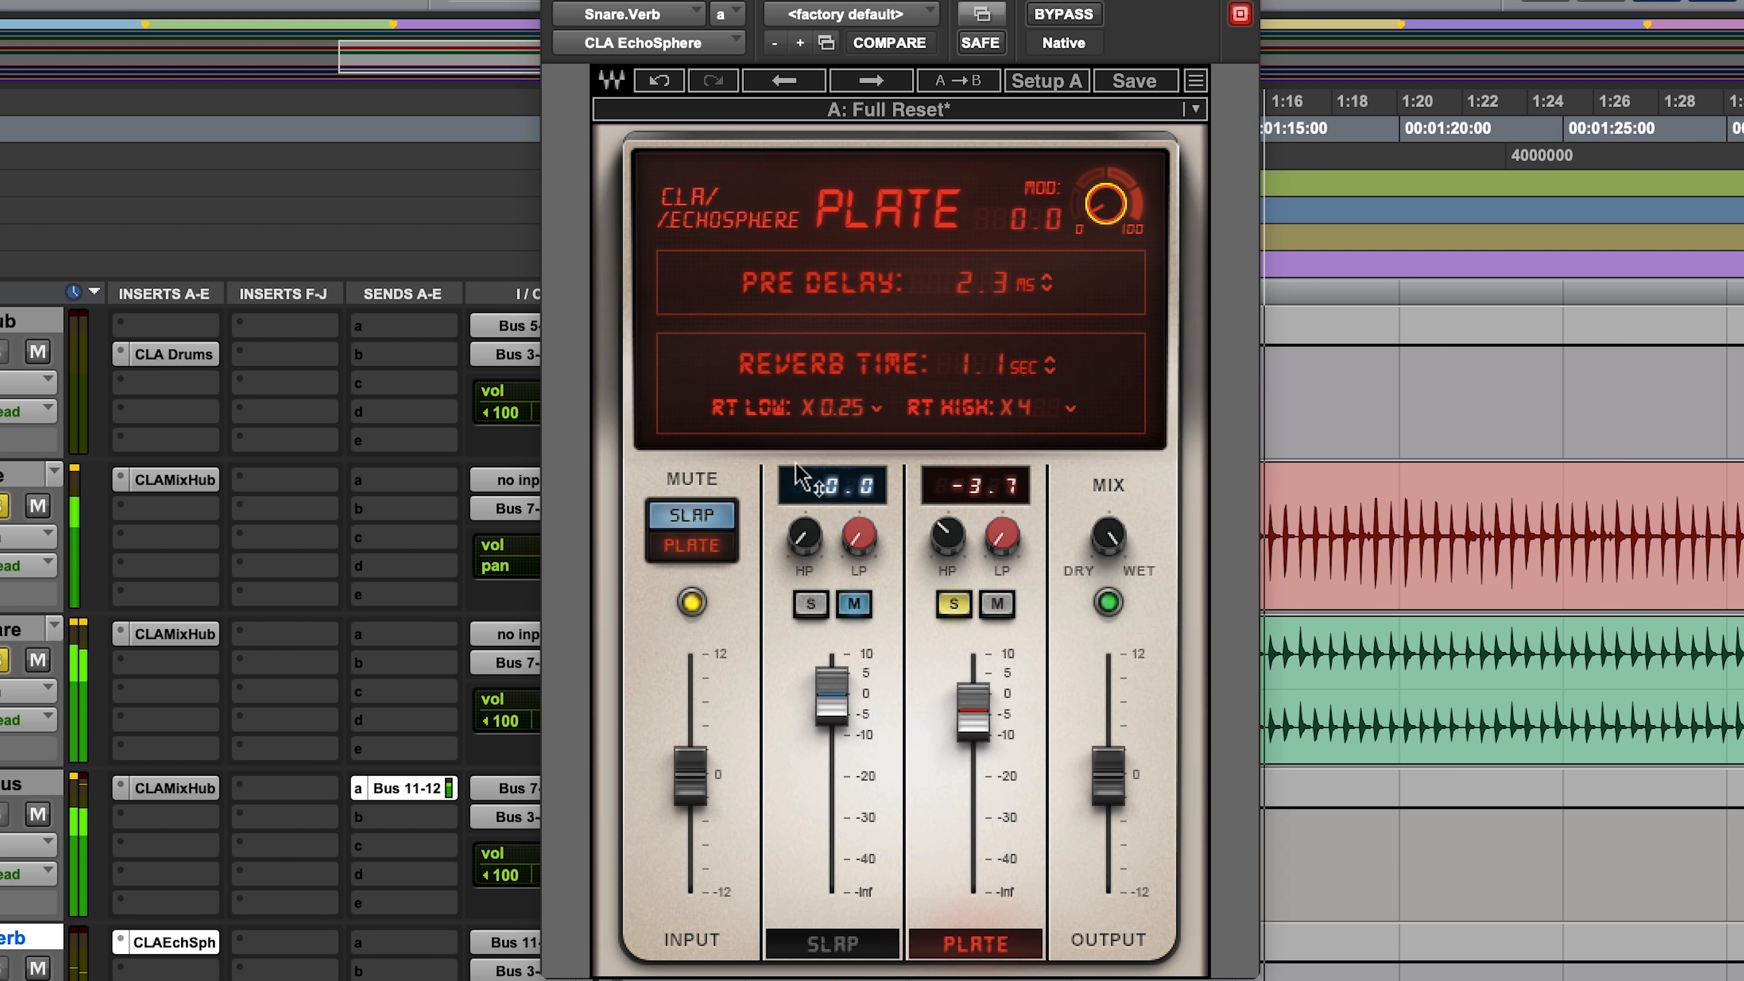
pyautogui.click(837, 408)
pyautogui.click(657, 394)
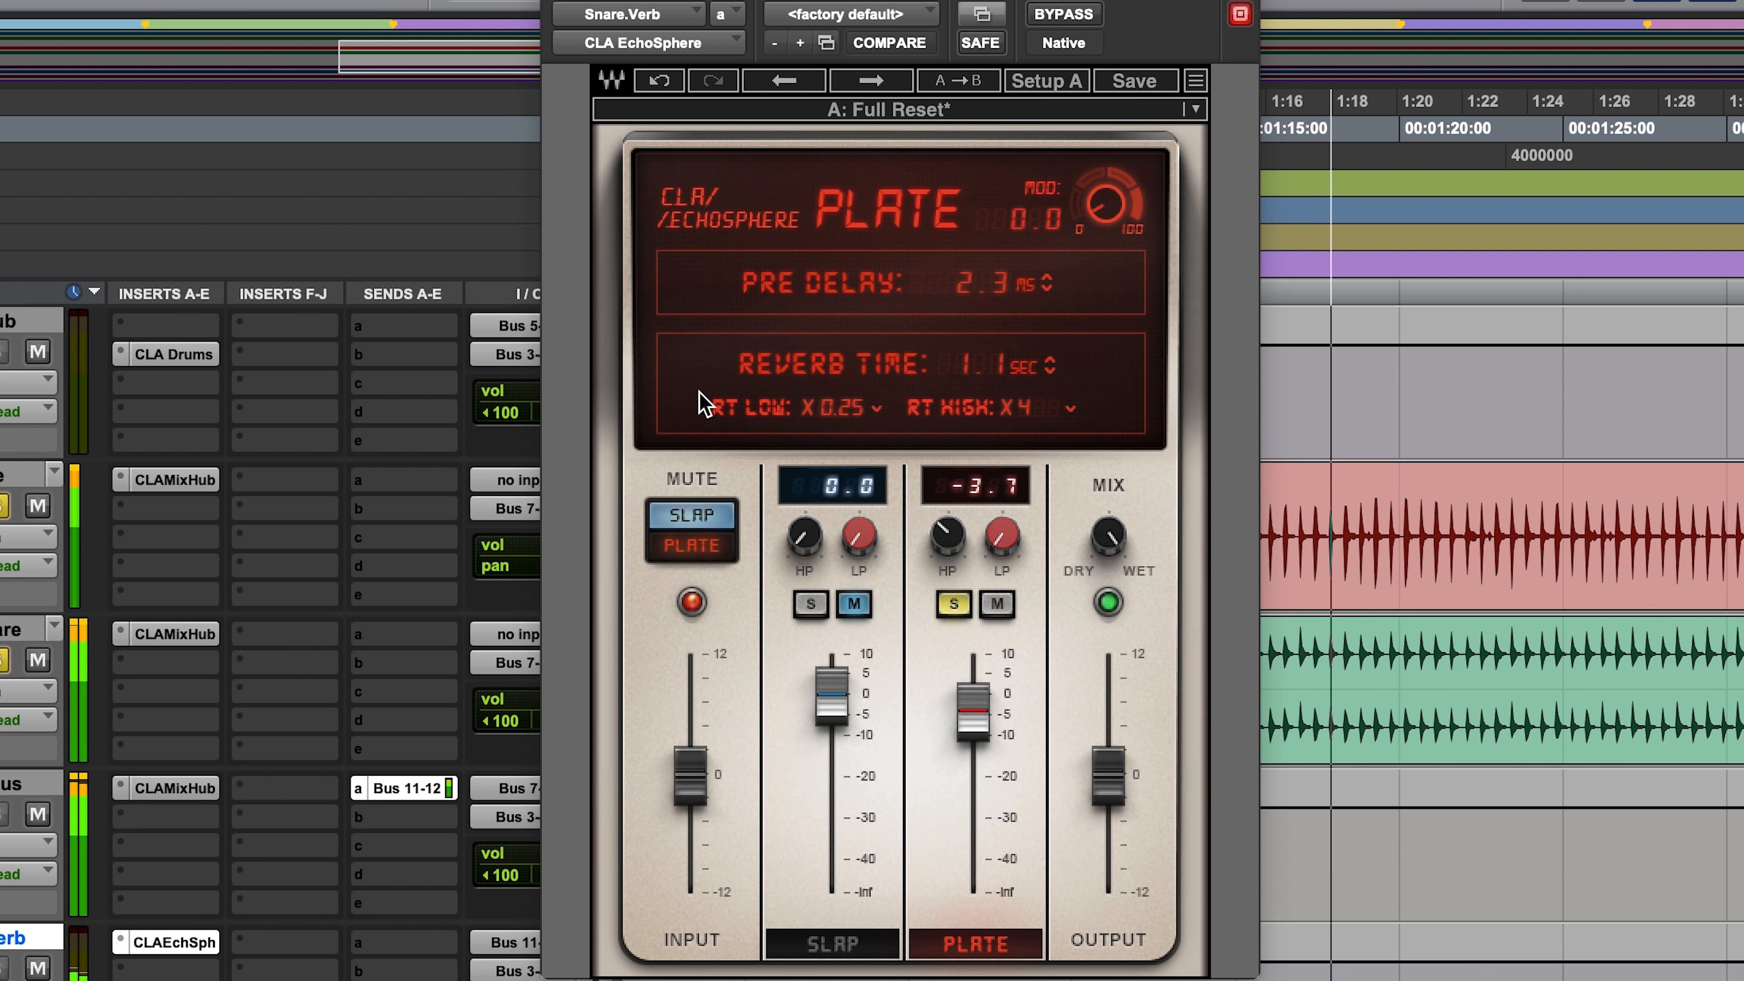
pyautogui.keyDown('alt'); pyautogui.click(2, 662); pyautogui.keyUp('alt')
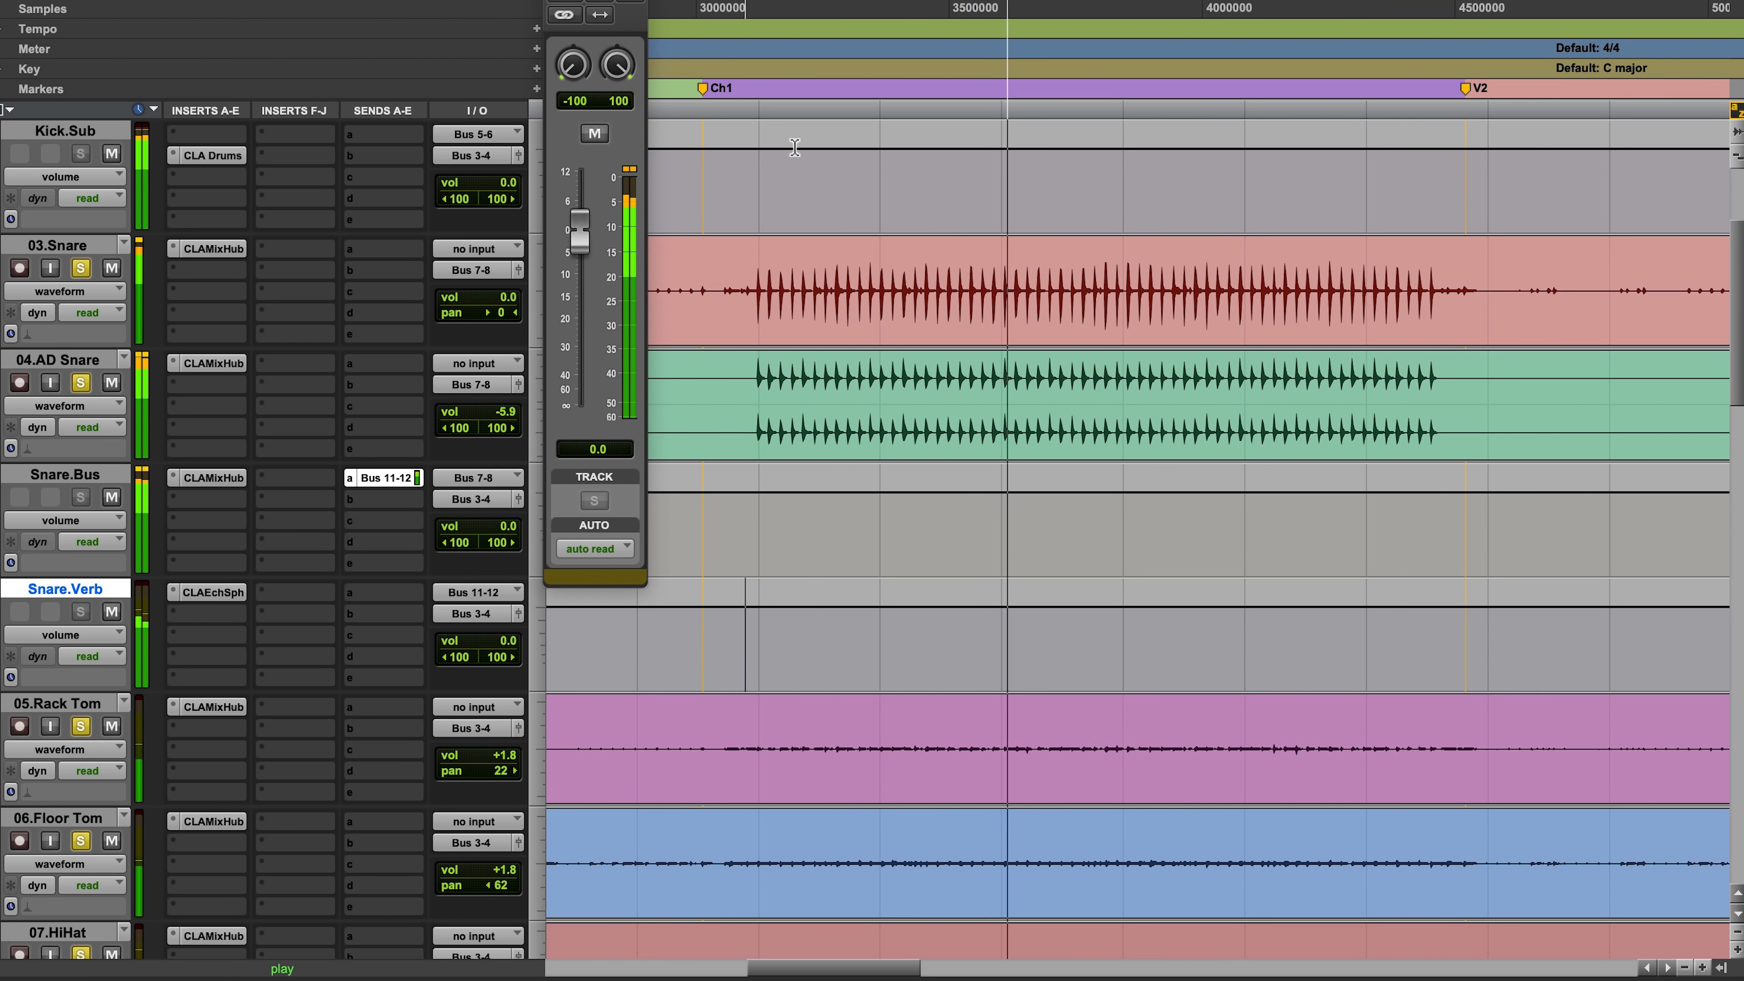
# Step: Close the reverb plugin and solo 10.Bass, 11.AC and 12.AC Dbl alongside the drums
pyautogui.scroll(-8, 794, 147)
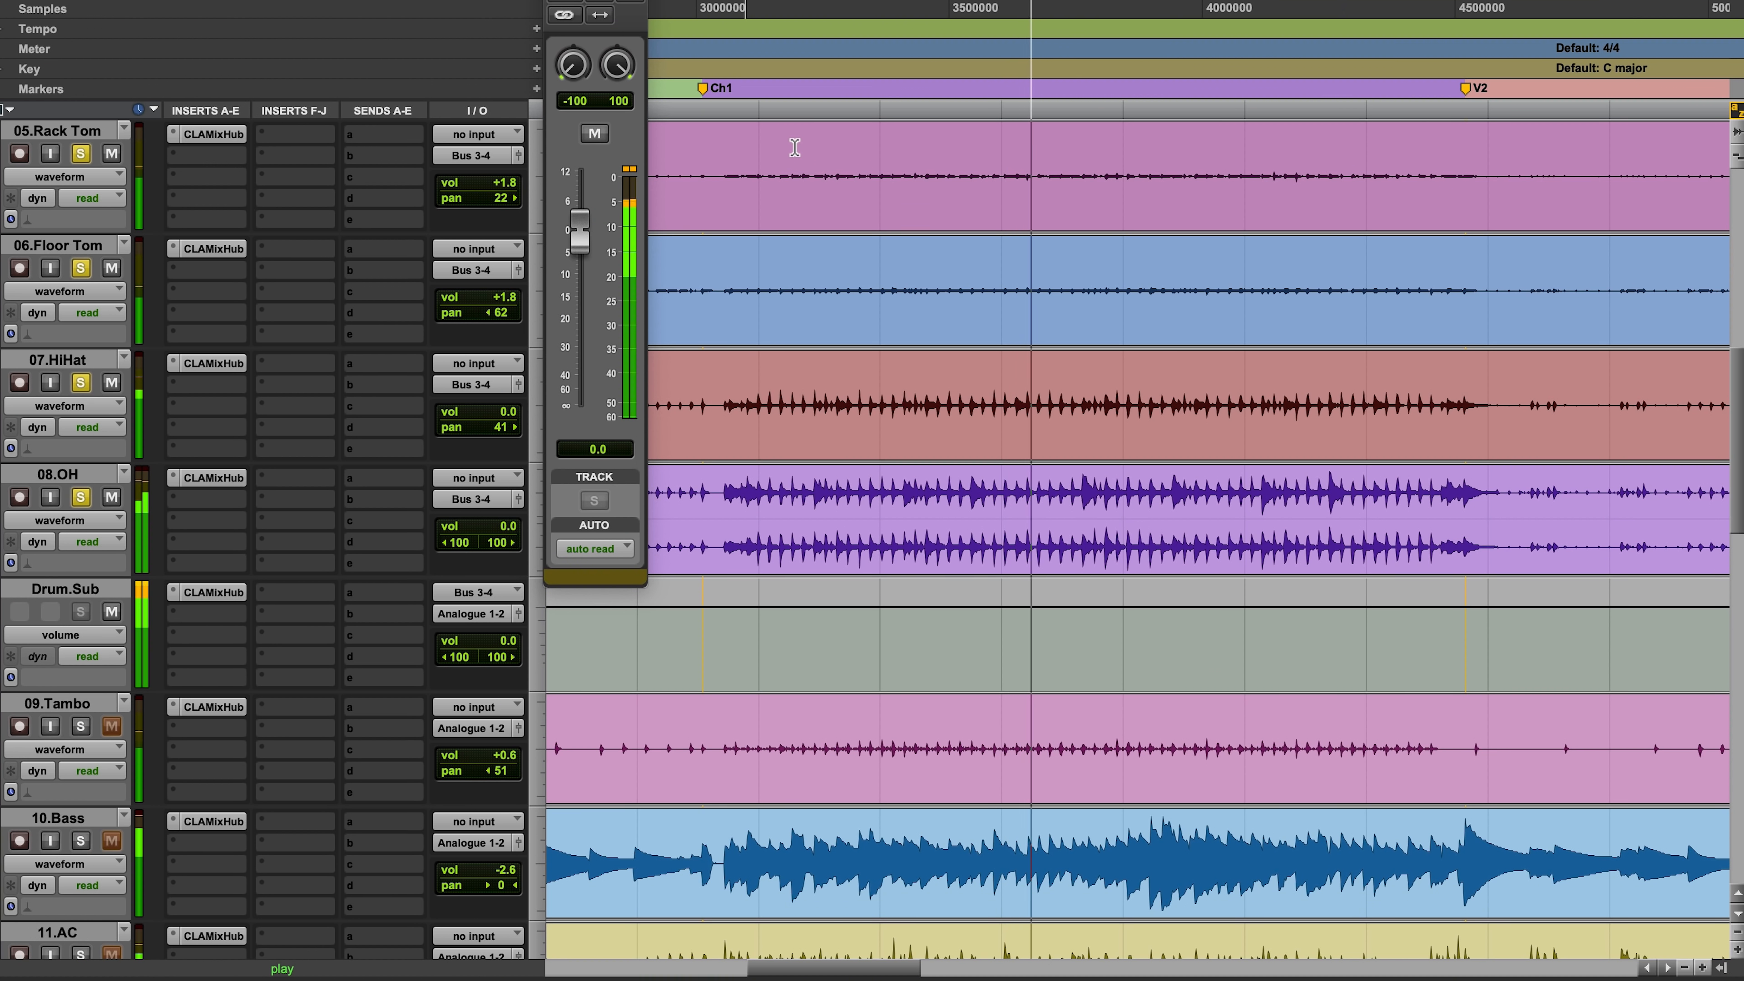
pyautogui.scroll(-4, 794, 147)
pyautogui.click(80, 611)
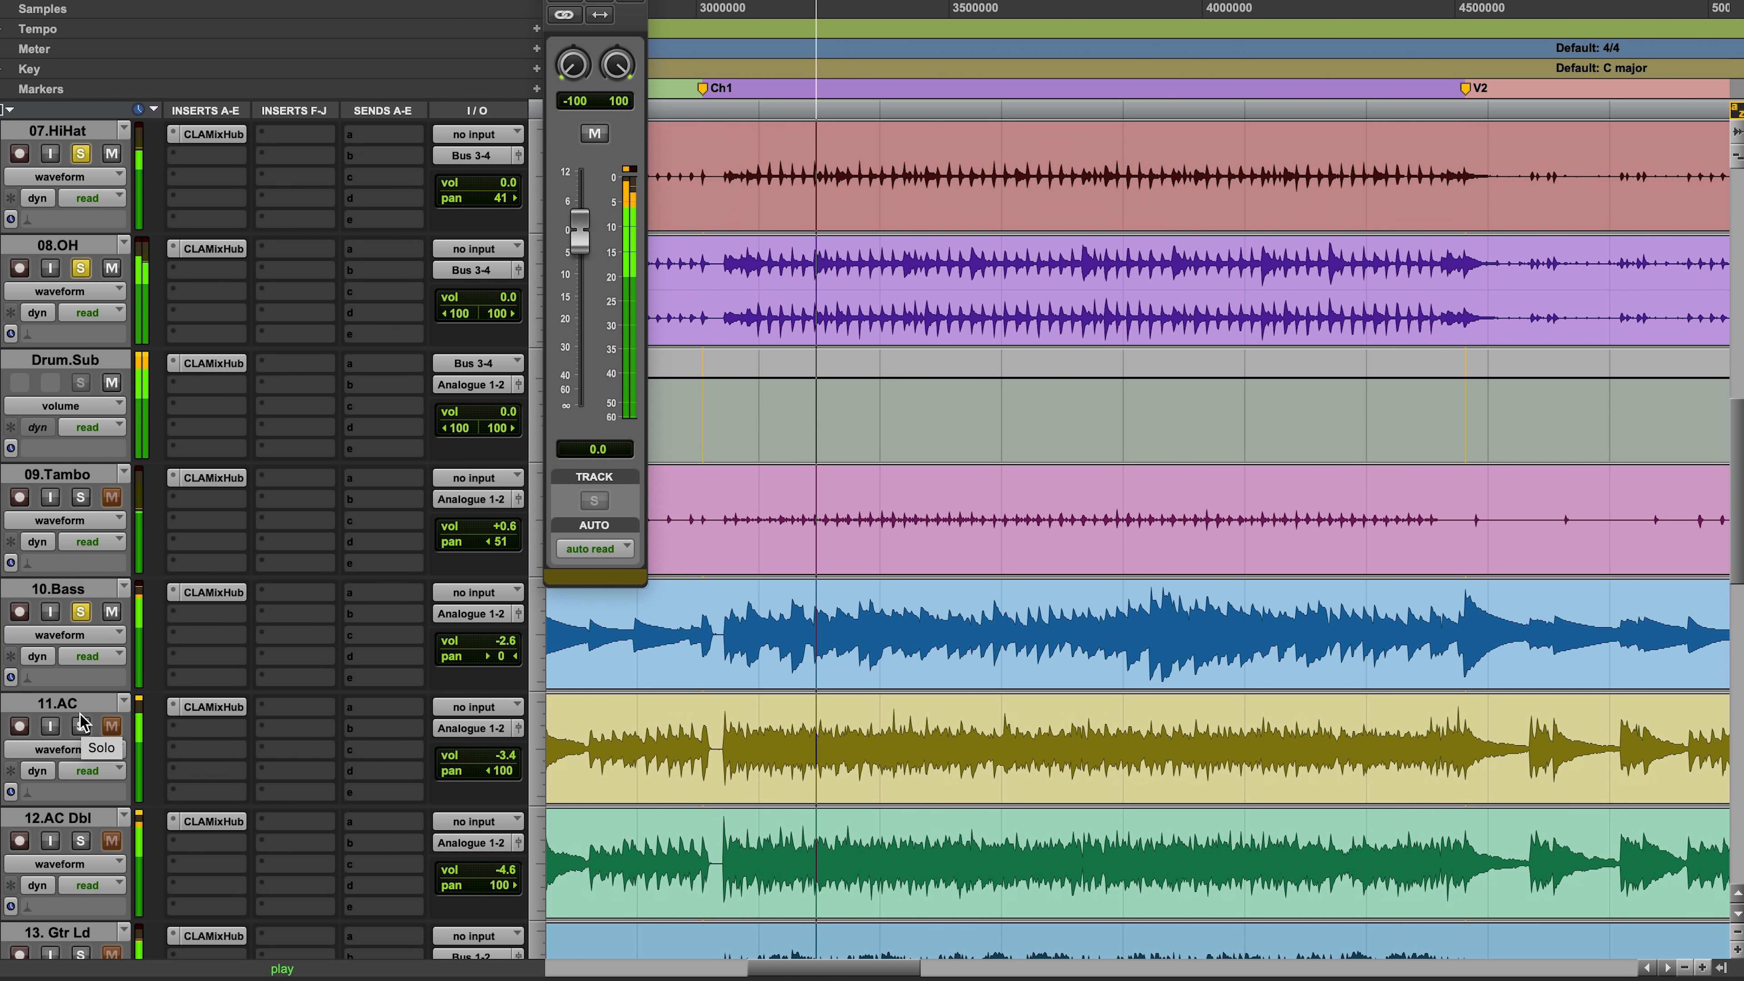
pyautogui.click(81, 726)
pyautogui.click(80, 841)
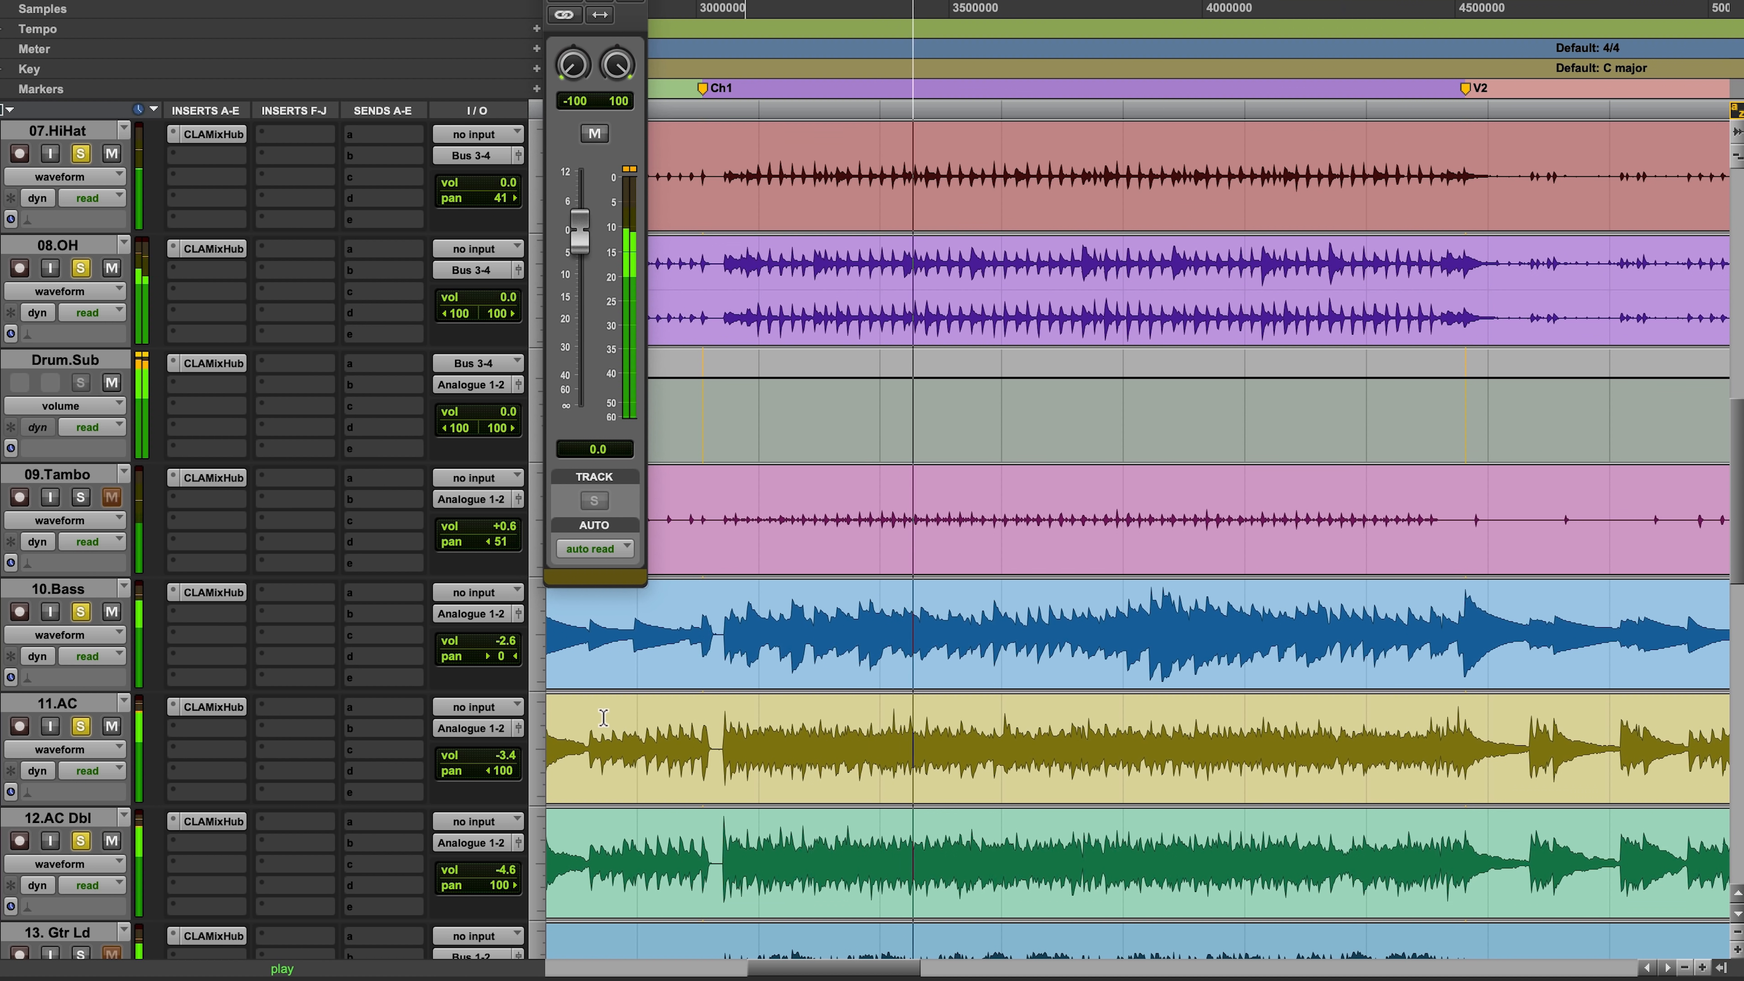
# Step: Open CLA MixHub on Drum.Sub, stop playback, clear the peak meters and lower the output to -2.0 dB
pyautogui.scroll(5, 603, 717)
pyautogui.scroll(2, 602, 721)
pyautogui.scroll(-4, 602, 721)
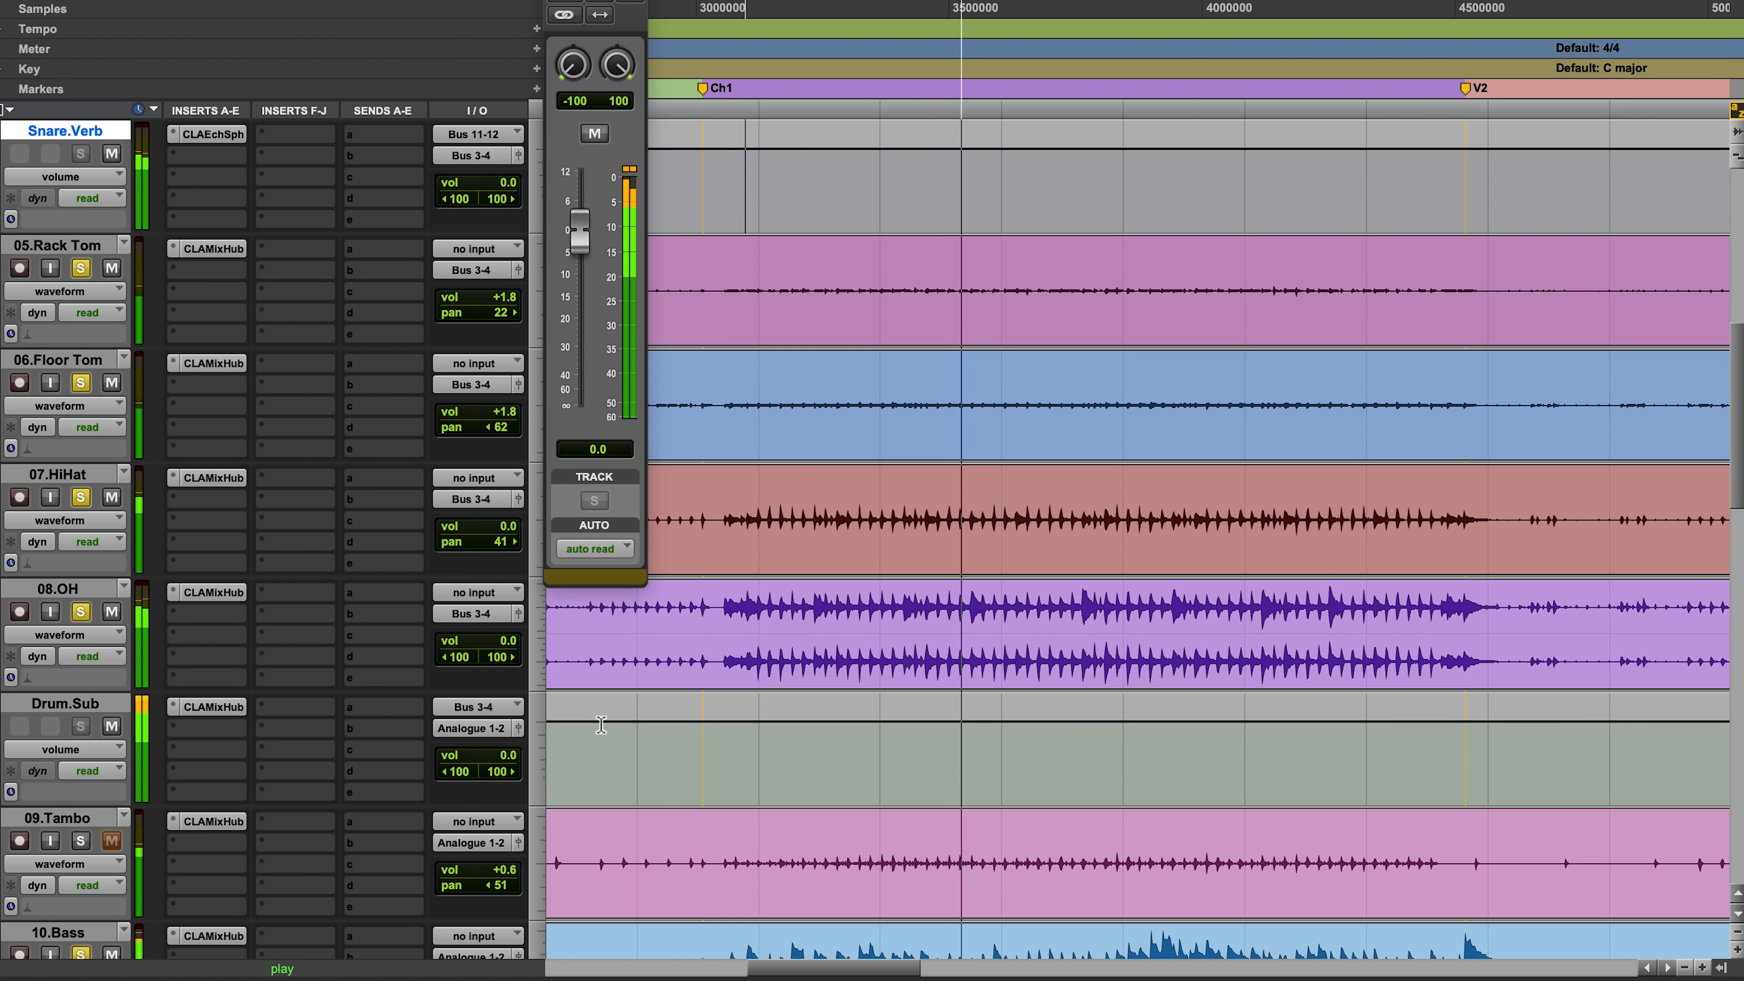
pyautogui.scroll(-2, 601, 725)
pyautogui.click(225, 481)
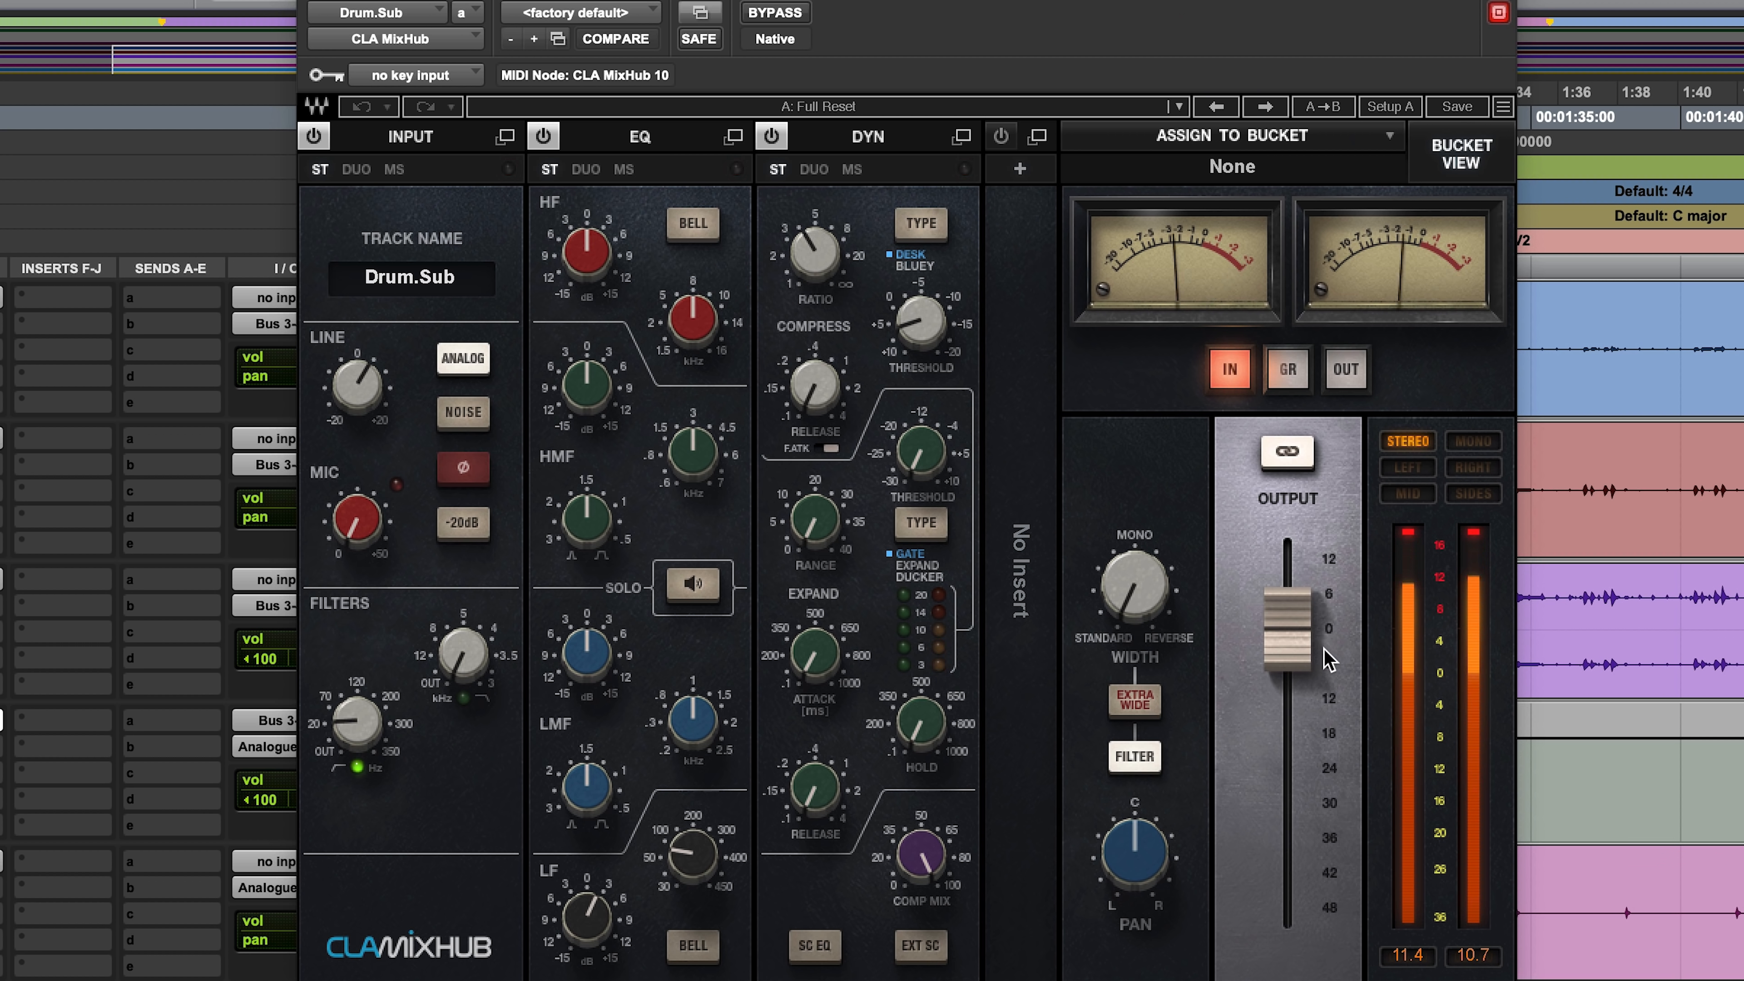
pyautogui.press('space')
pyautogui.click(1412, 540)
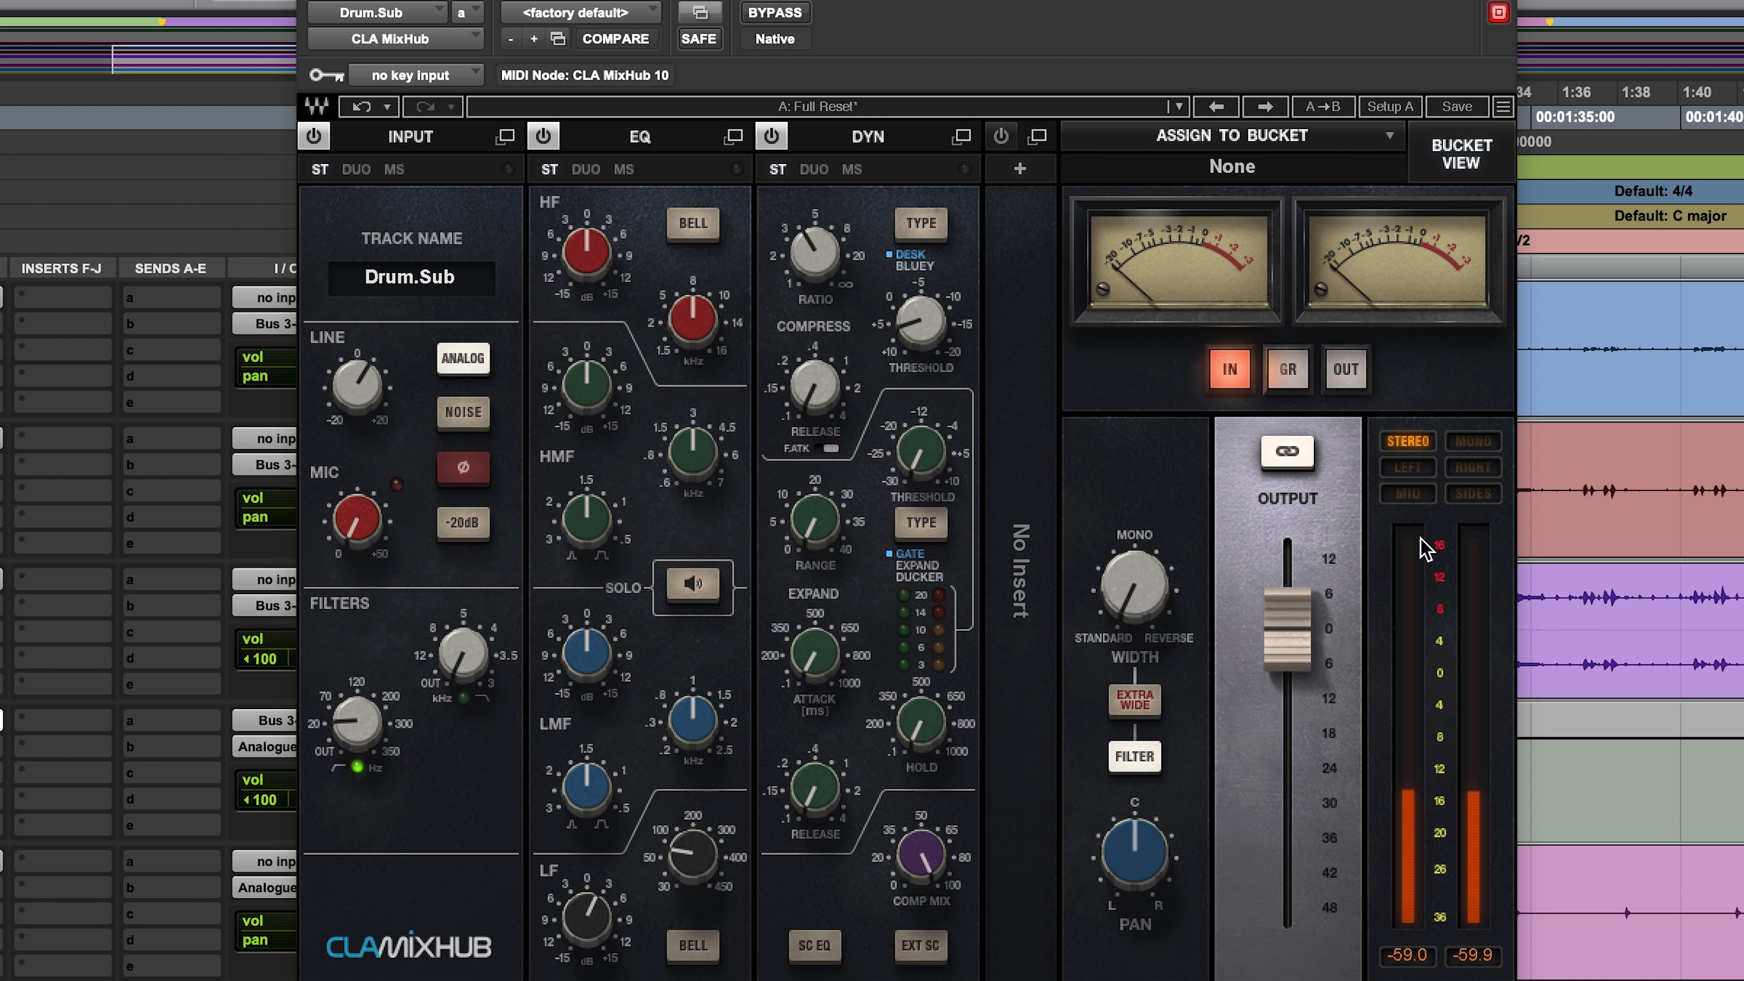
pyautogui.moveTo(1294, 632); pyautogui.dragTo(1296, 639)
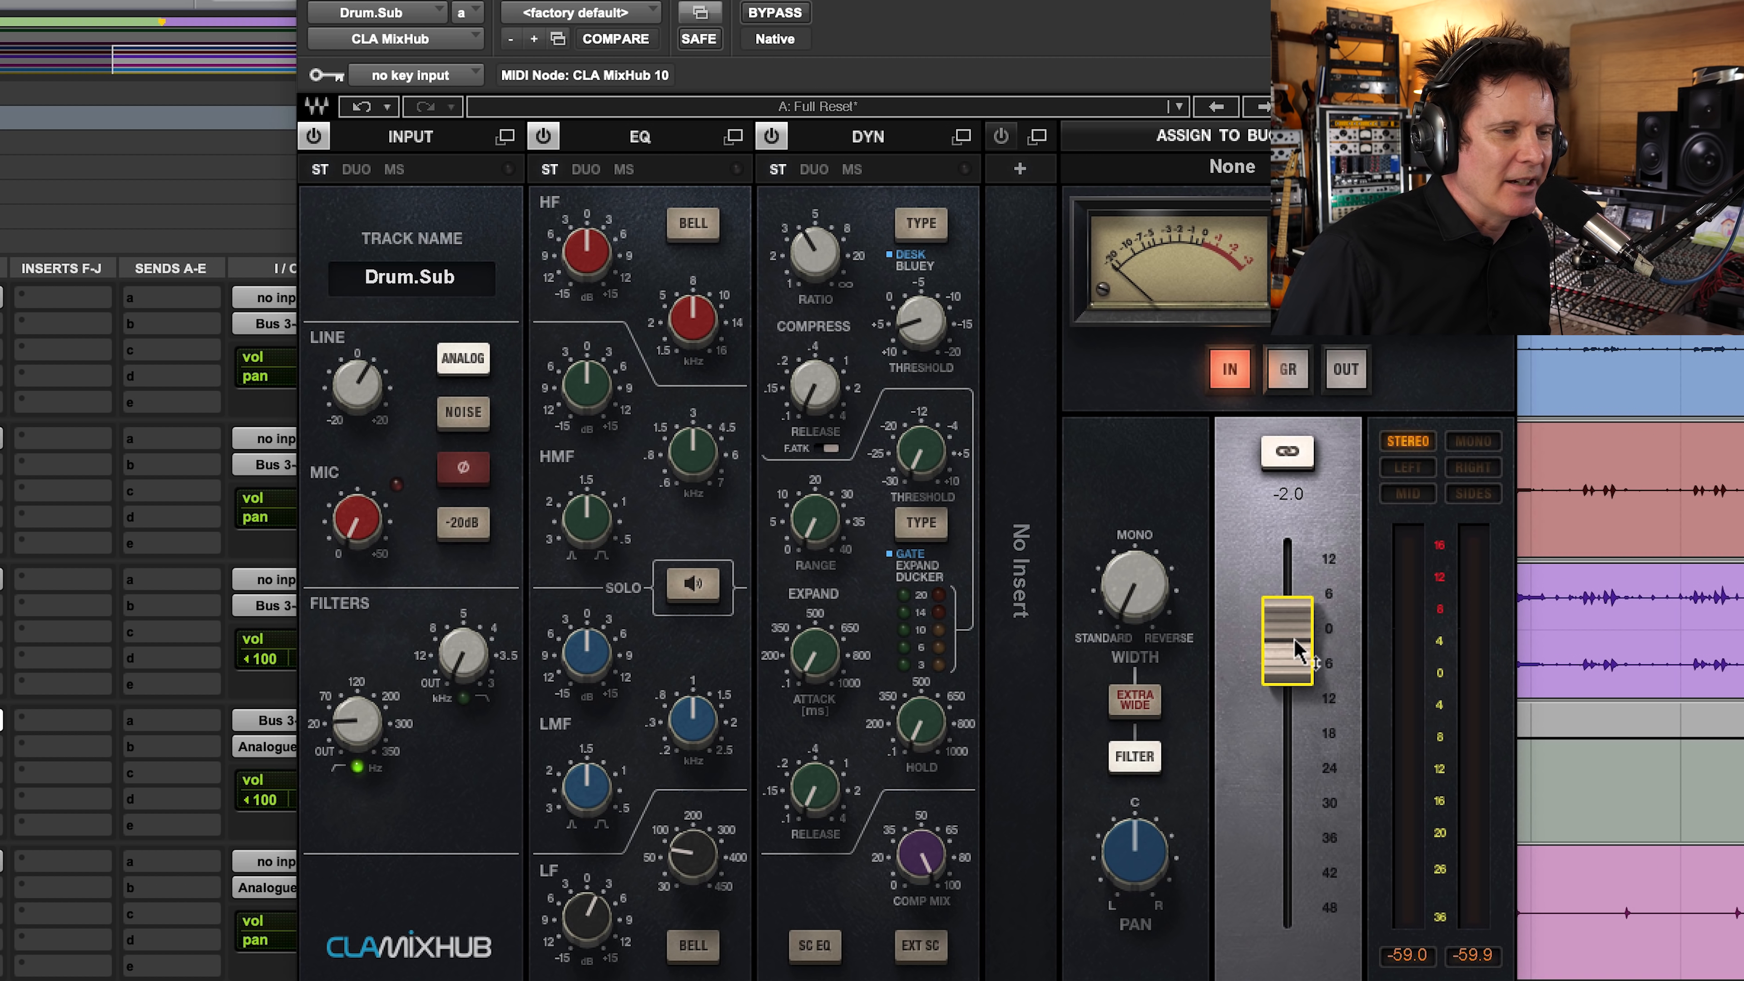
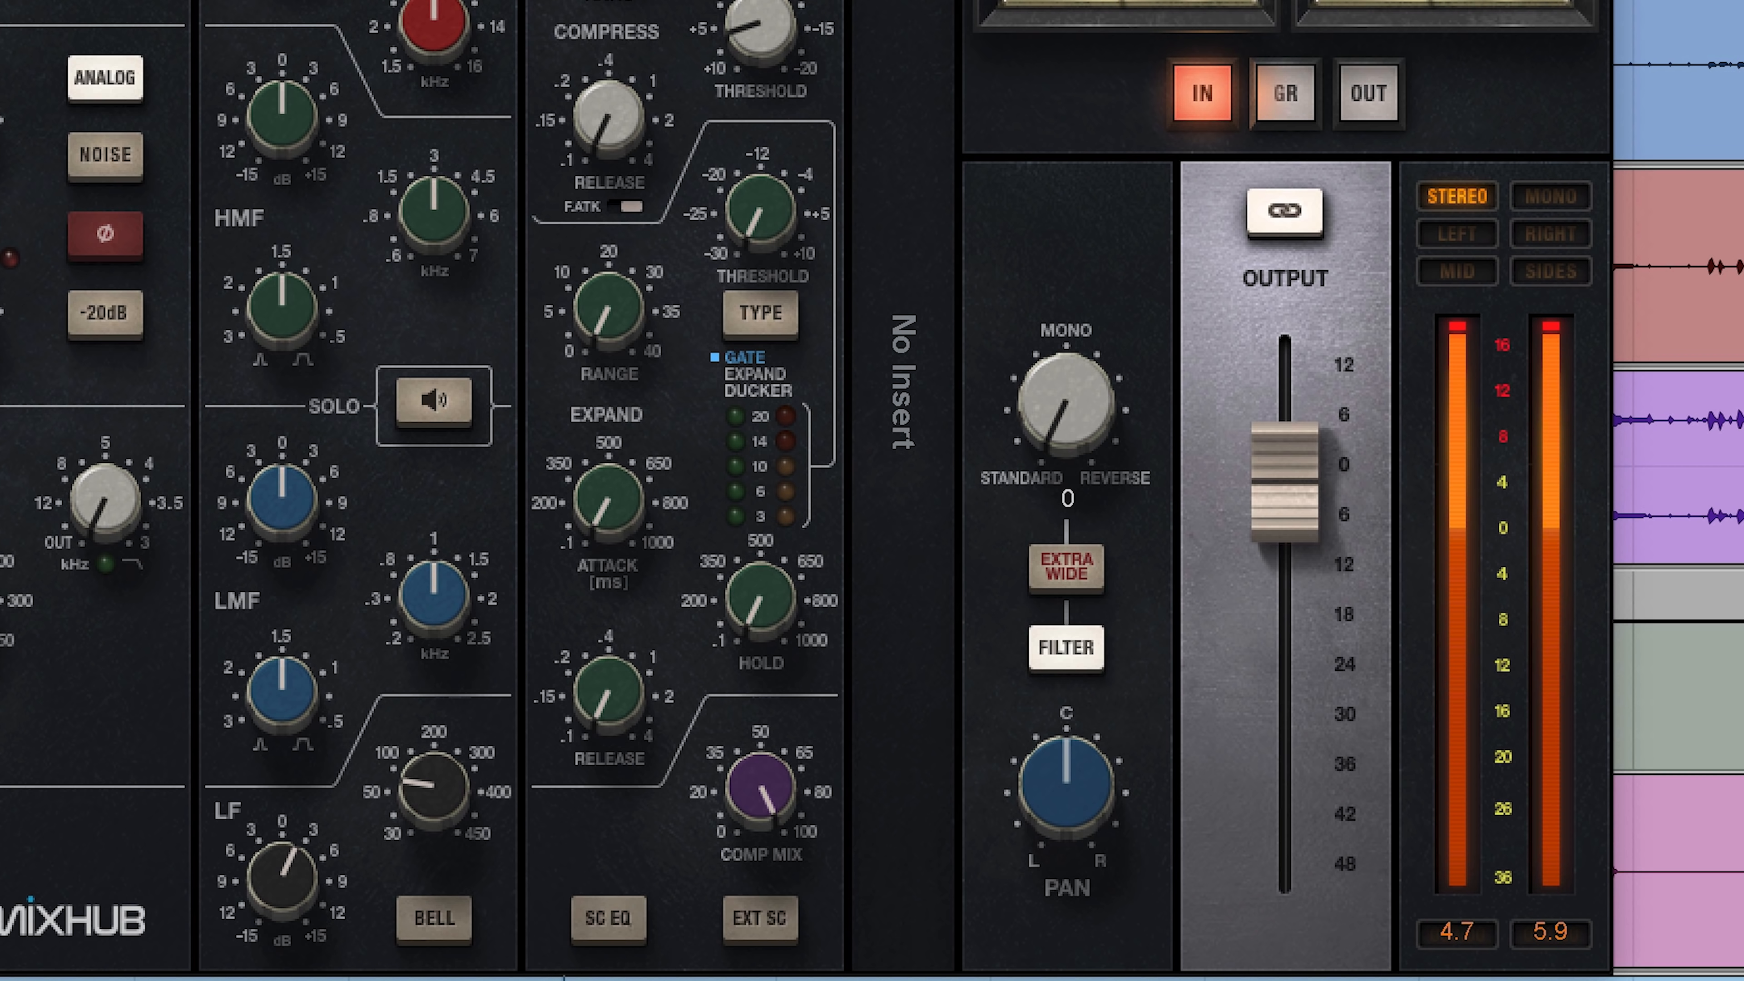
# Step: Raise the MixHub output on Drum.Sub slightly and take 10.Bass, 11.AC and 12.AC Dbl out of solo
pyautogui.moveTo(1286, 481); pyautogui.dragTo(1286, 461)
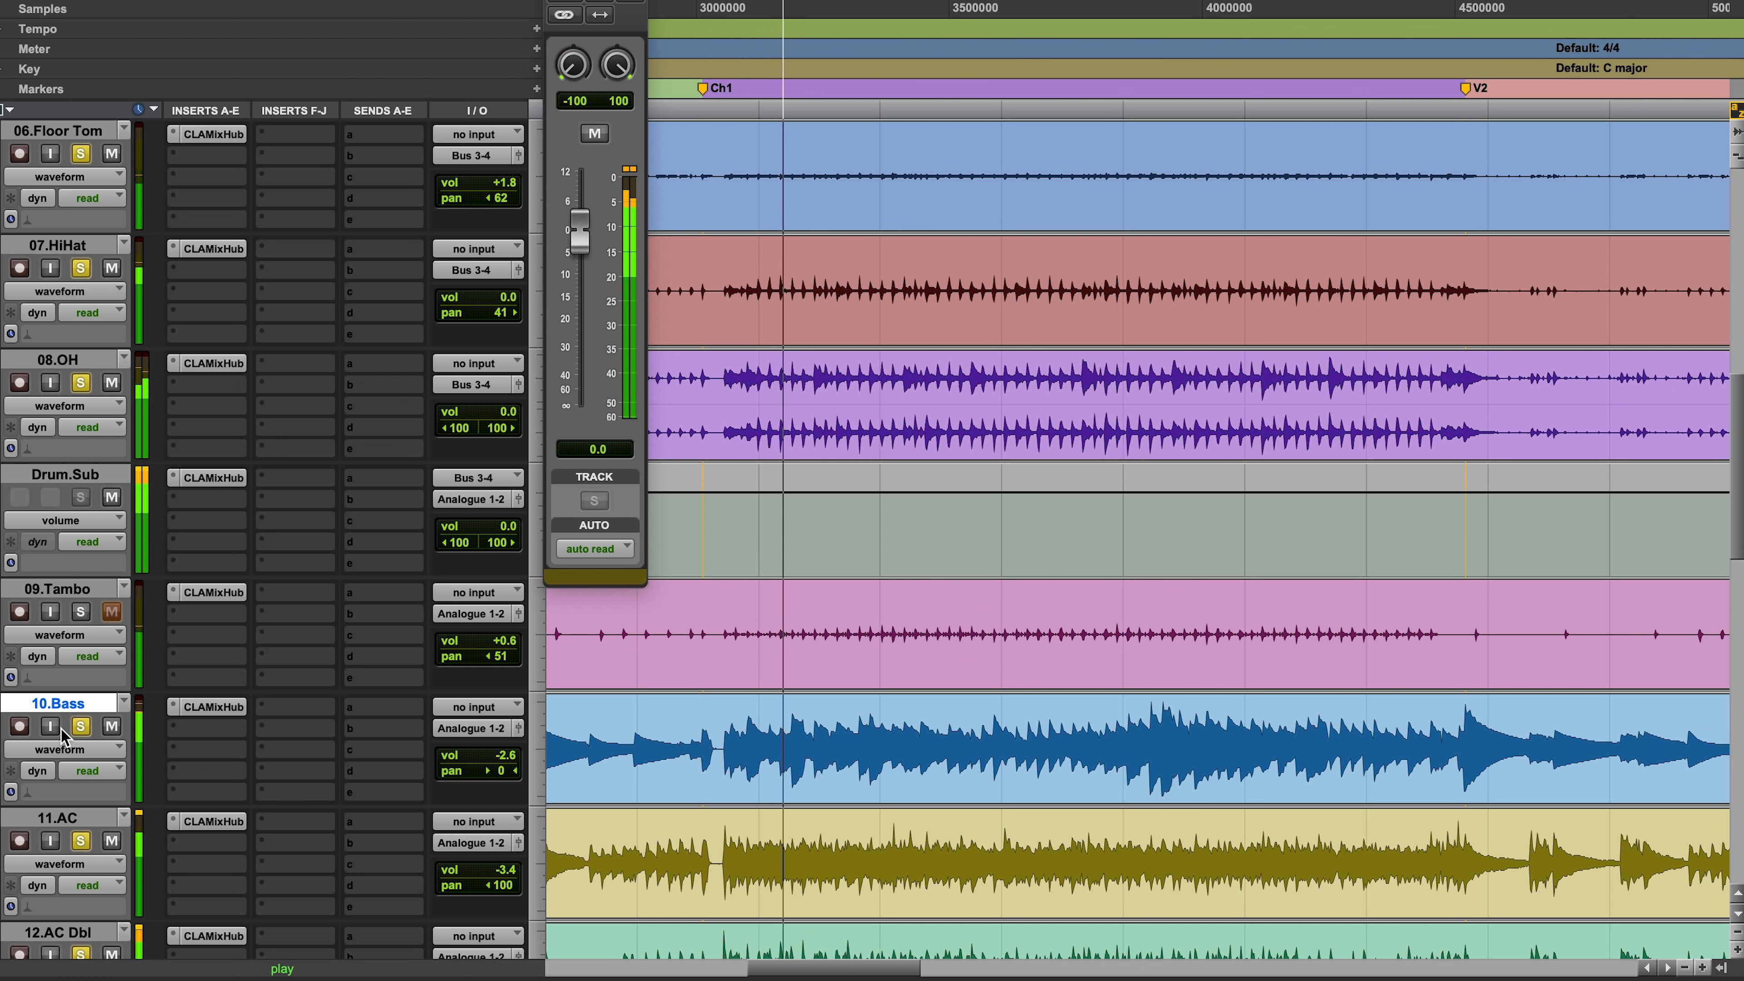
pyautogui.click(81, 953)
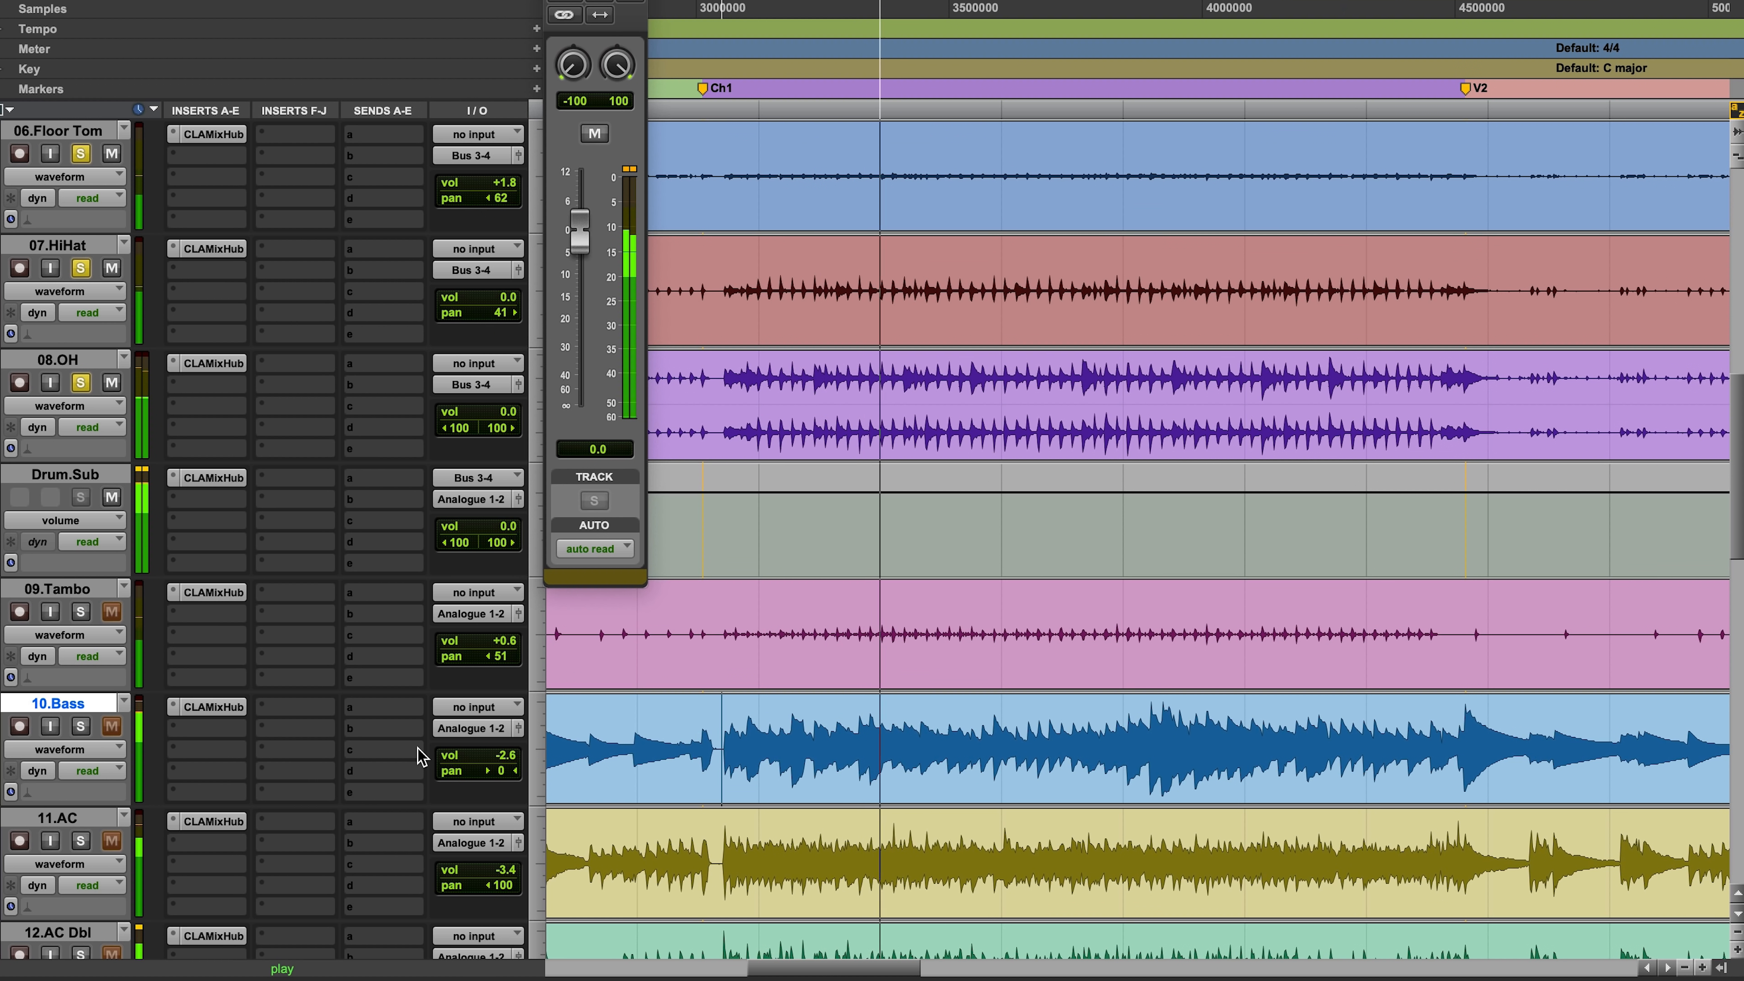
pyautogui.press('r')
pyautogui.press('r')
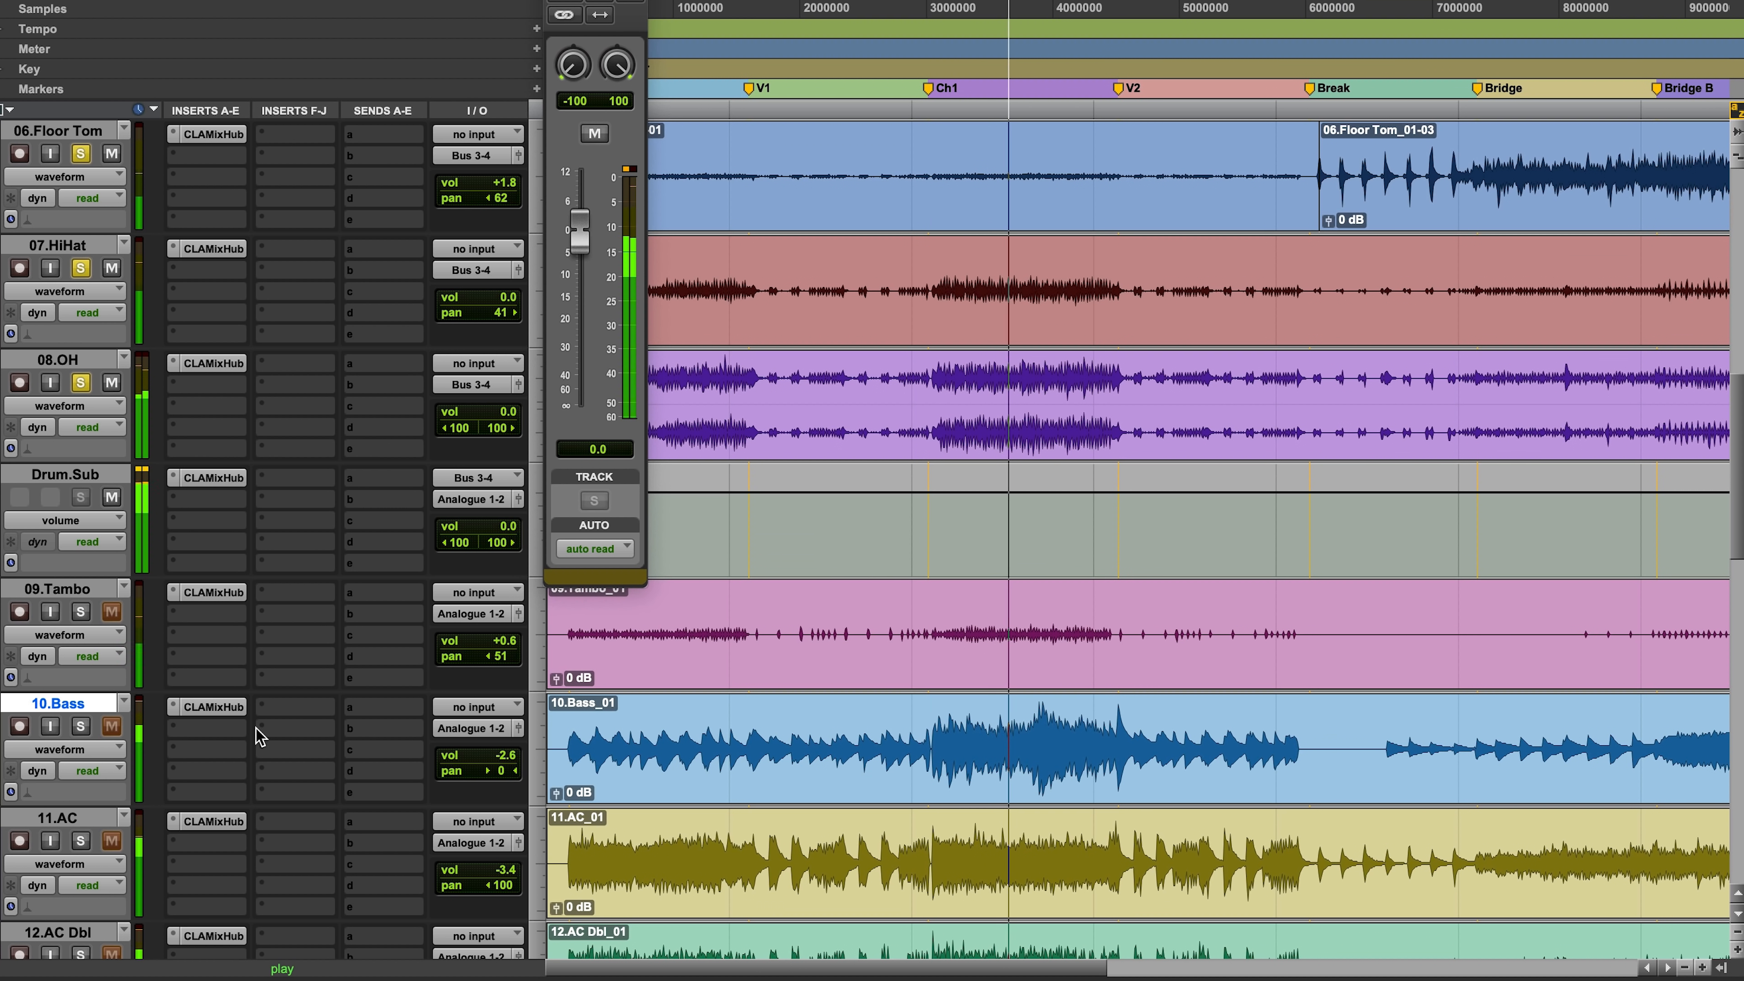
# Step: Bring 10.Bass, 11.AC and 12.AC Dbl back into solo one by one, and clear all solos
pyautogui.click(82, 727)
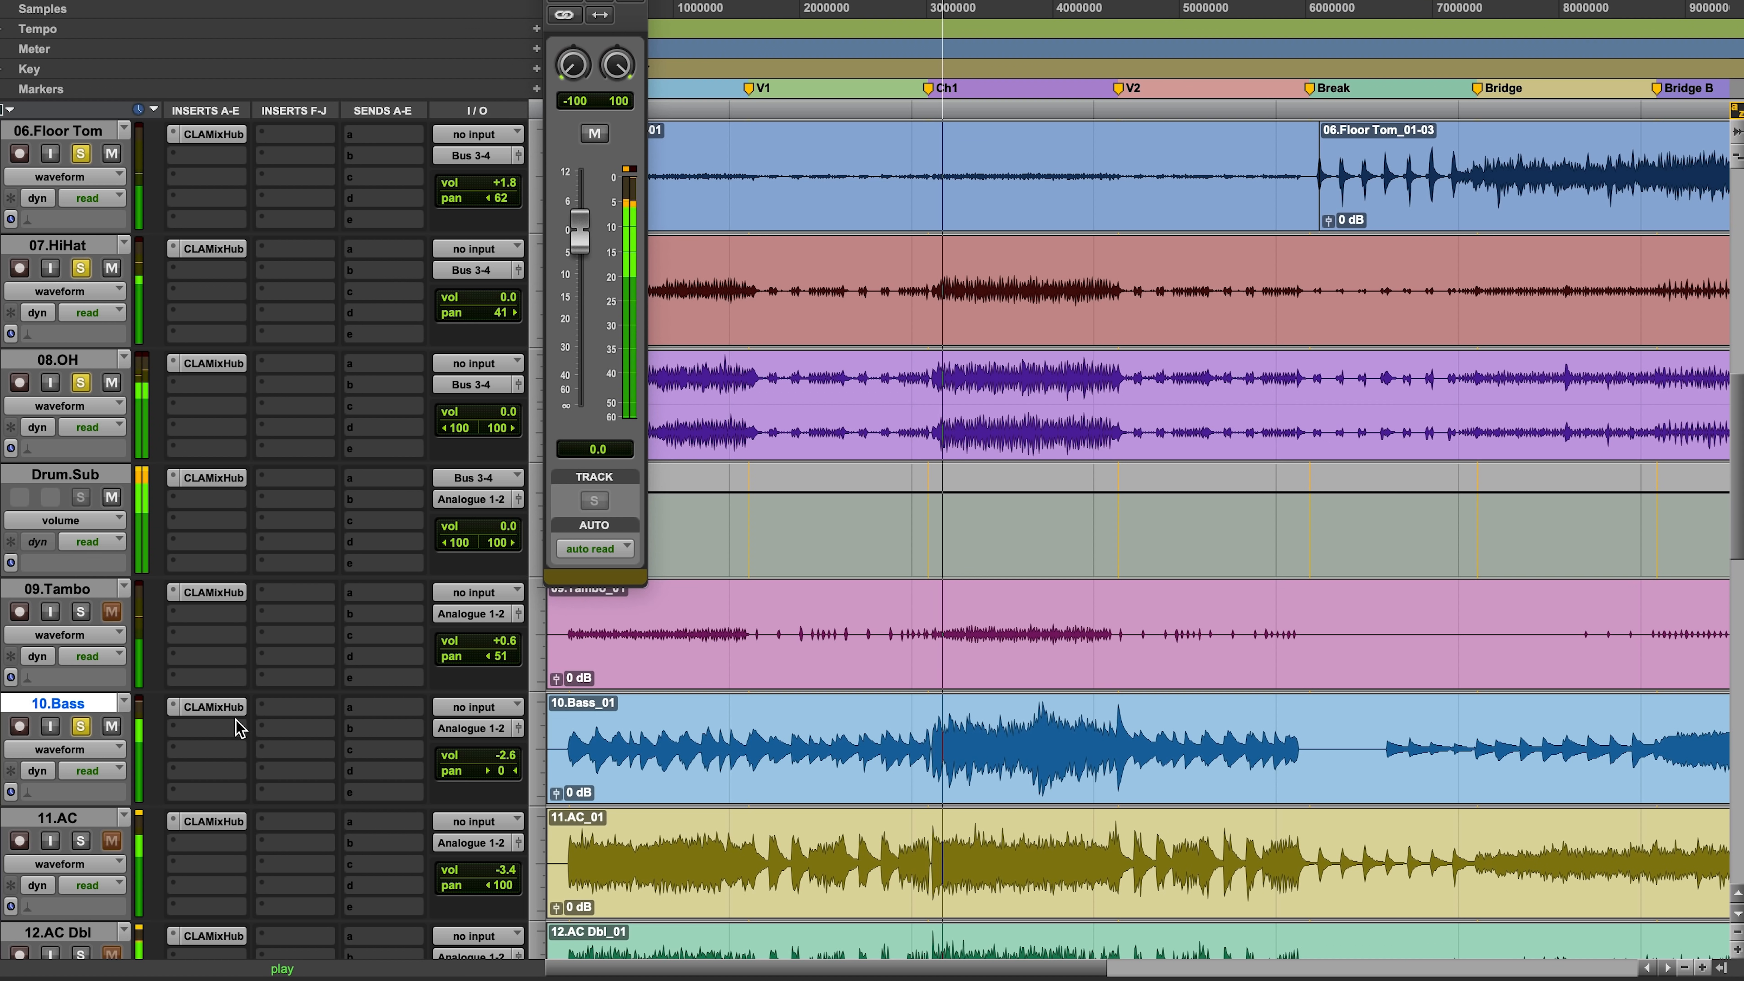
pyautogui.click(80, 841)
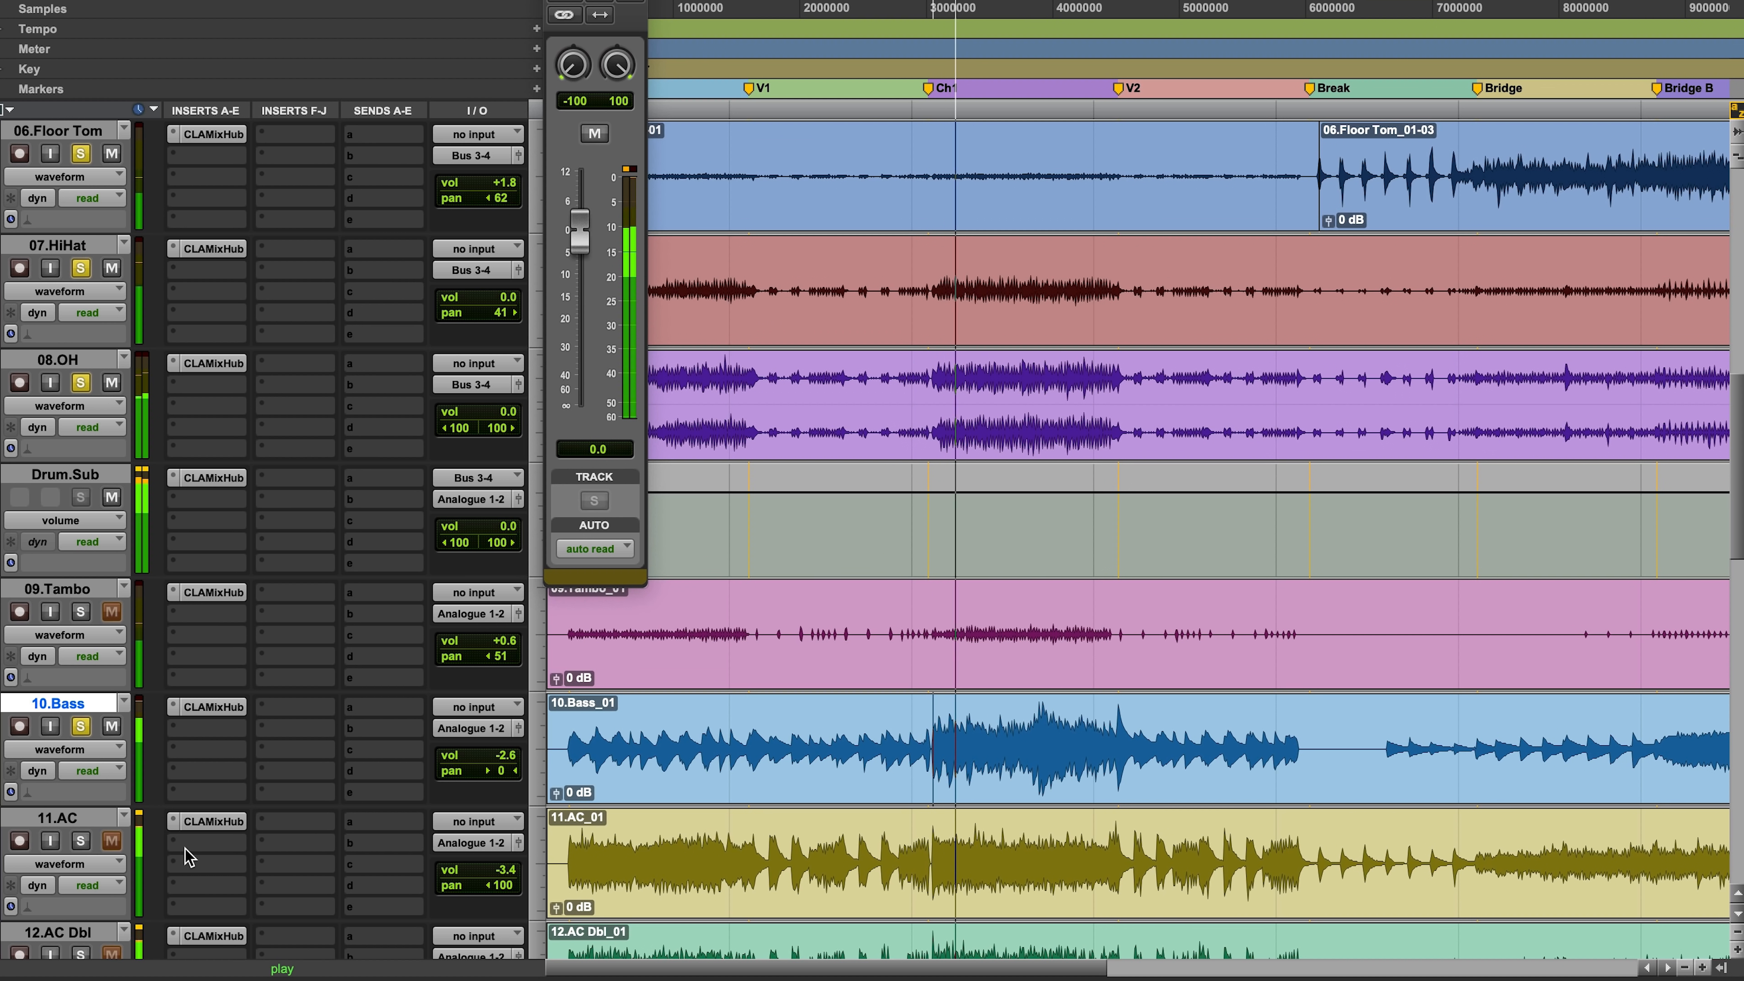
pyautogui.scroll(-5, 107, 864)
pyautogui.click(80, 611)
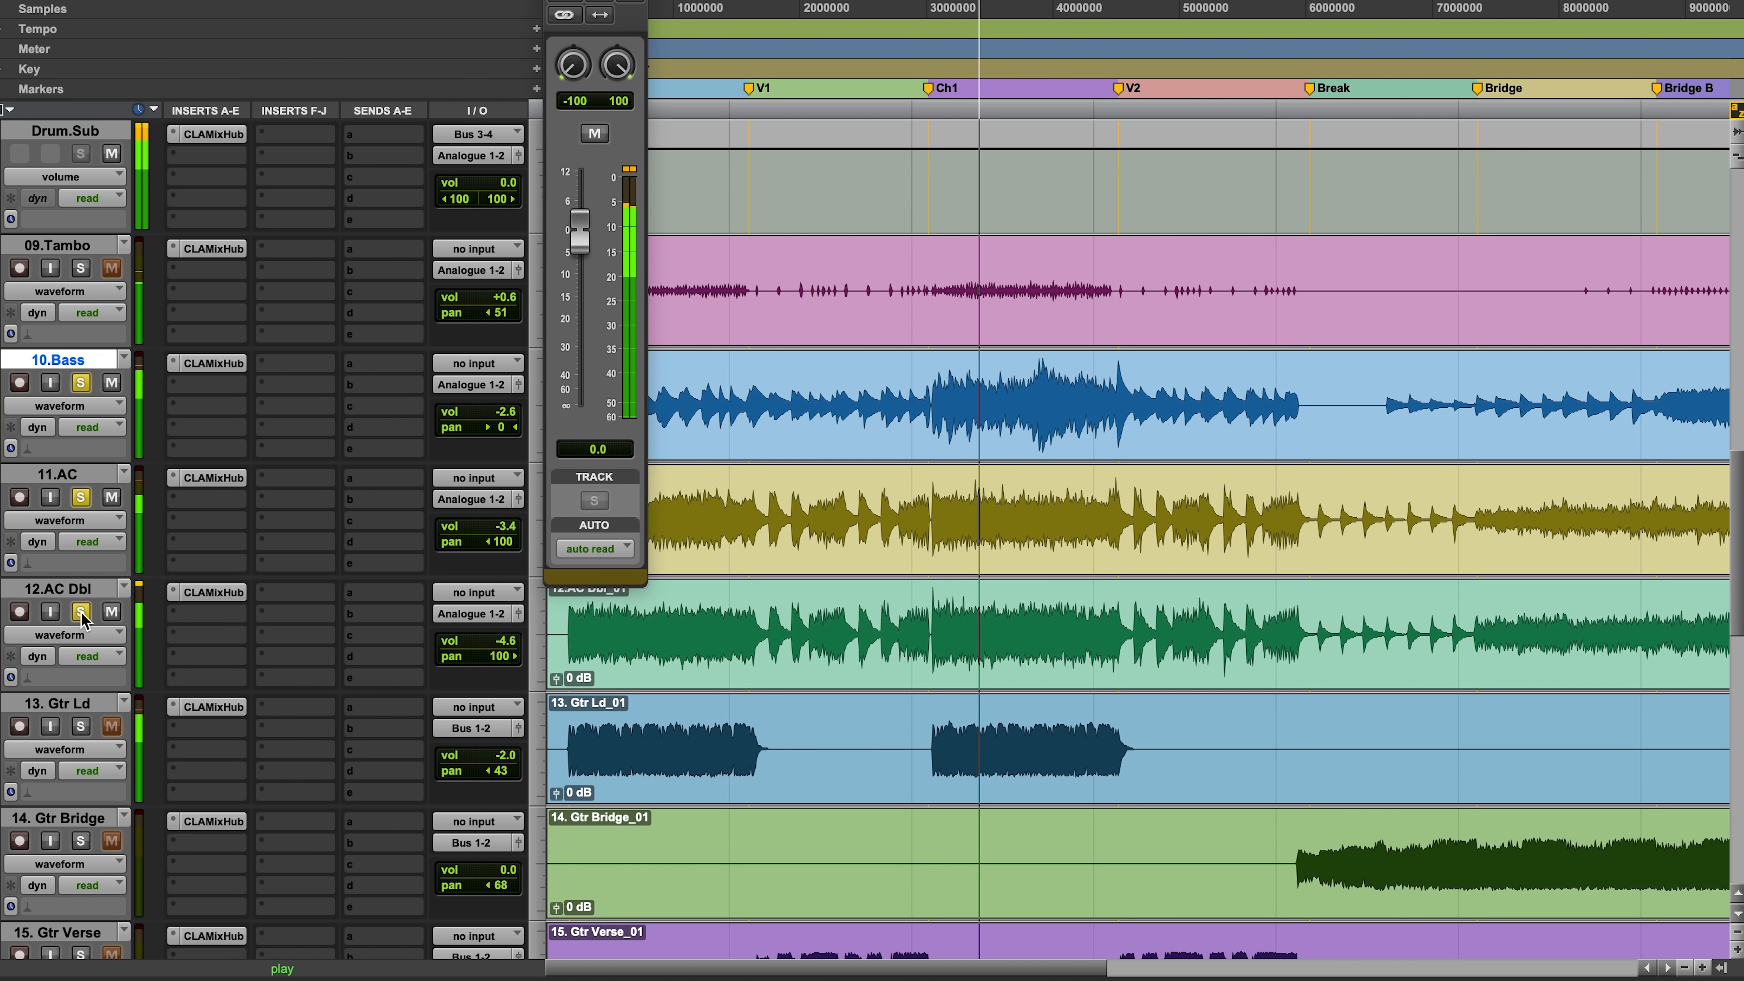
pyautogui.keyDown('alt'); pyautogui.click(80, 726); pyautogui.keyUp('alt')
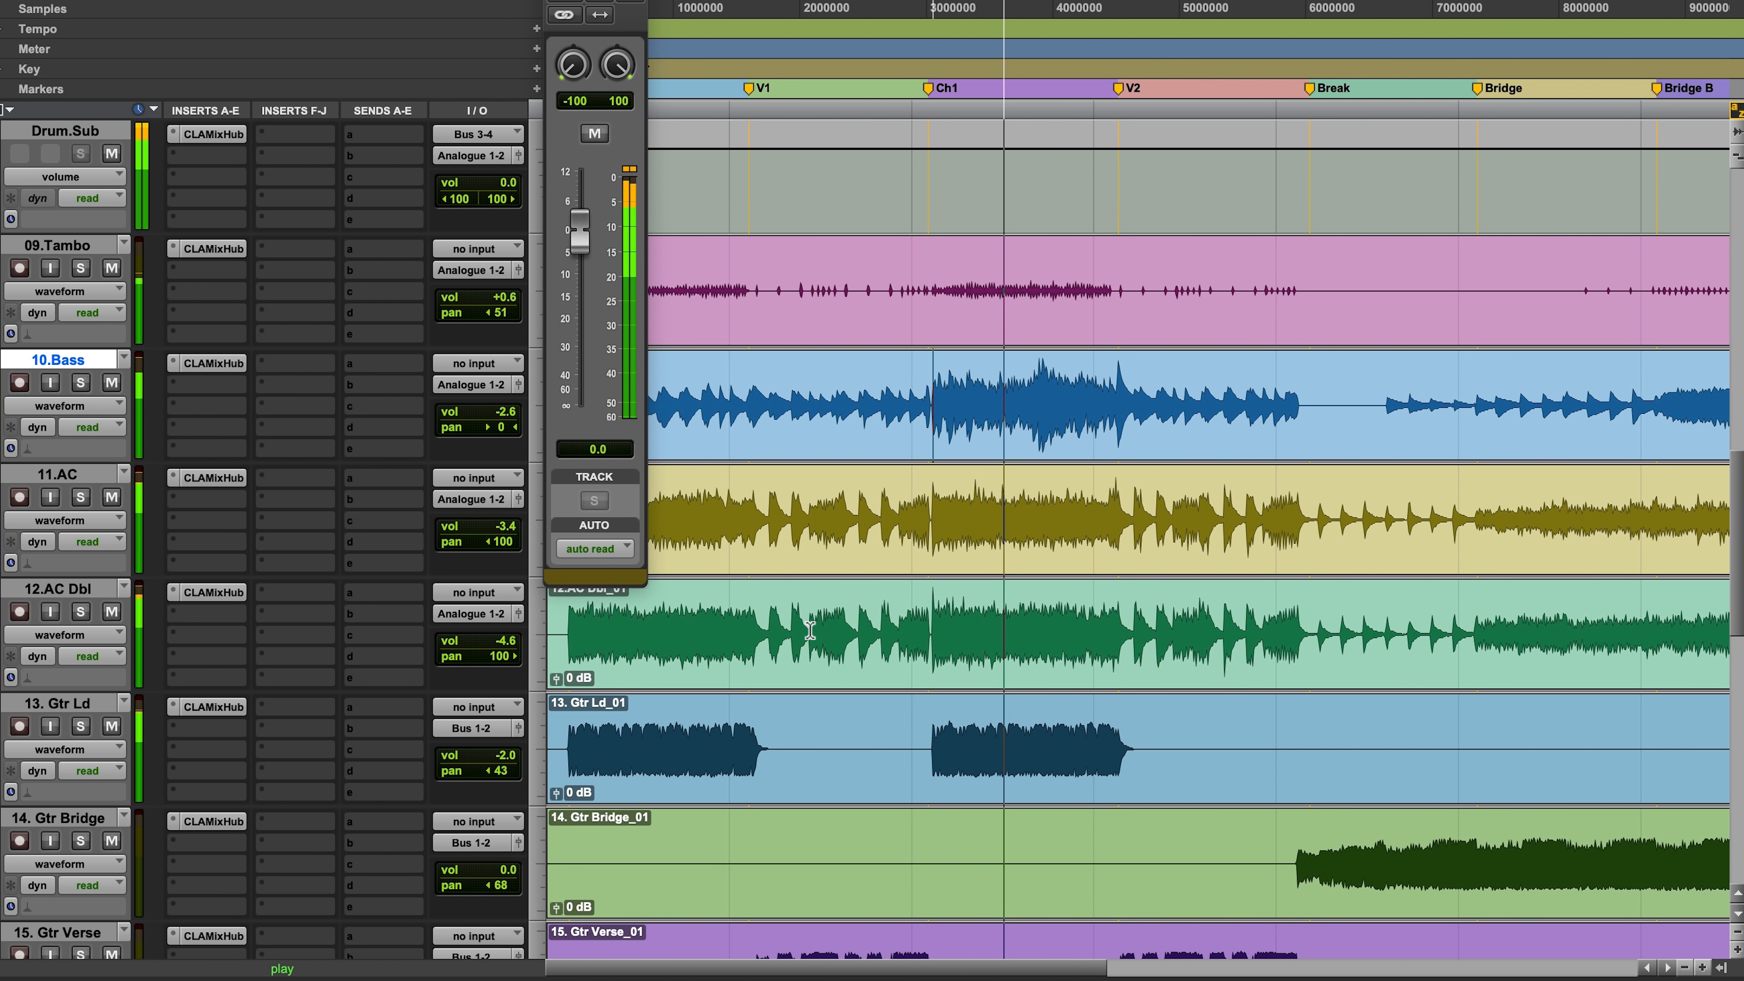
# Step: Raise the CLA.Epic track volume, settling at -3.4 dB
pyautogui.scroll(-15, 1063, 661)
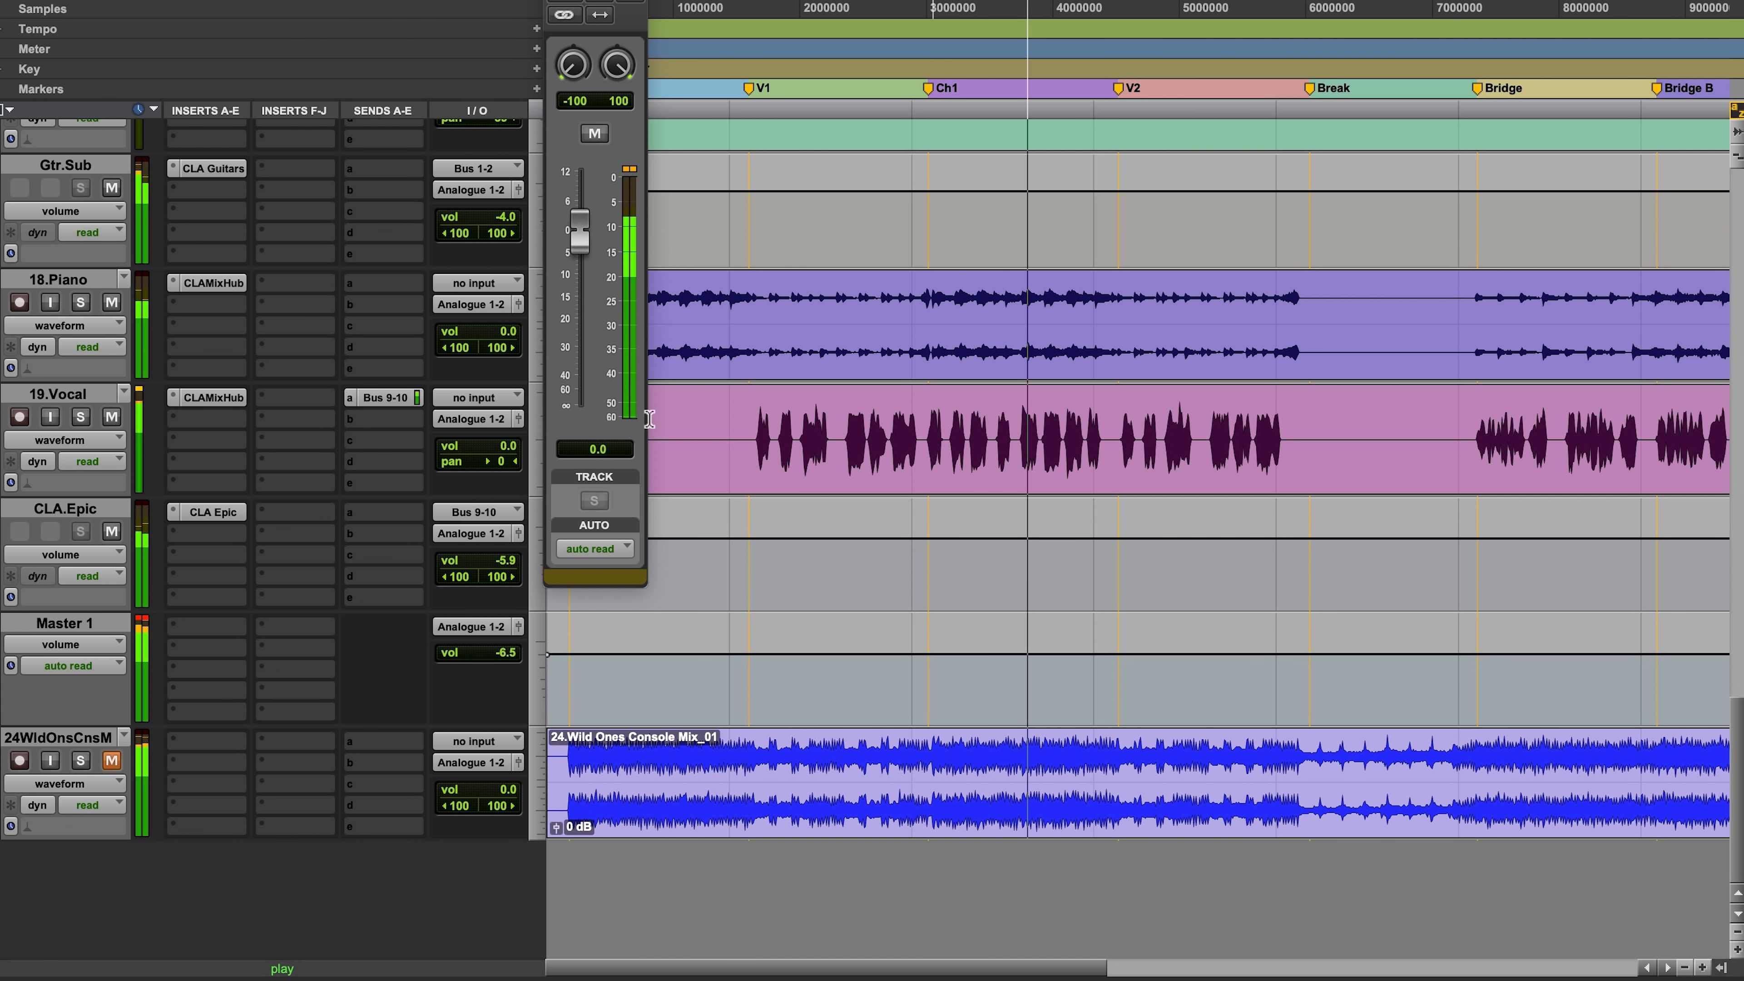
pyautogui.moveTo(499, 566); pyautogui.dragTo(499, 559)
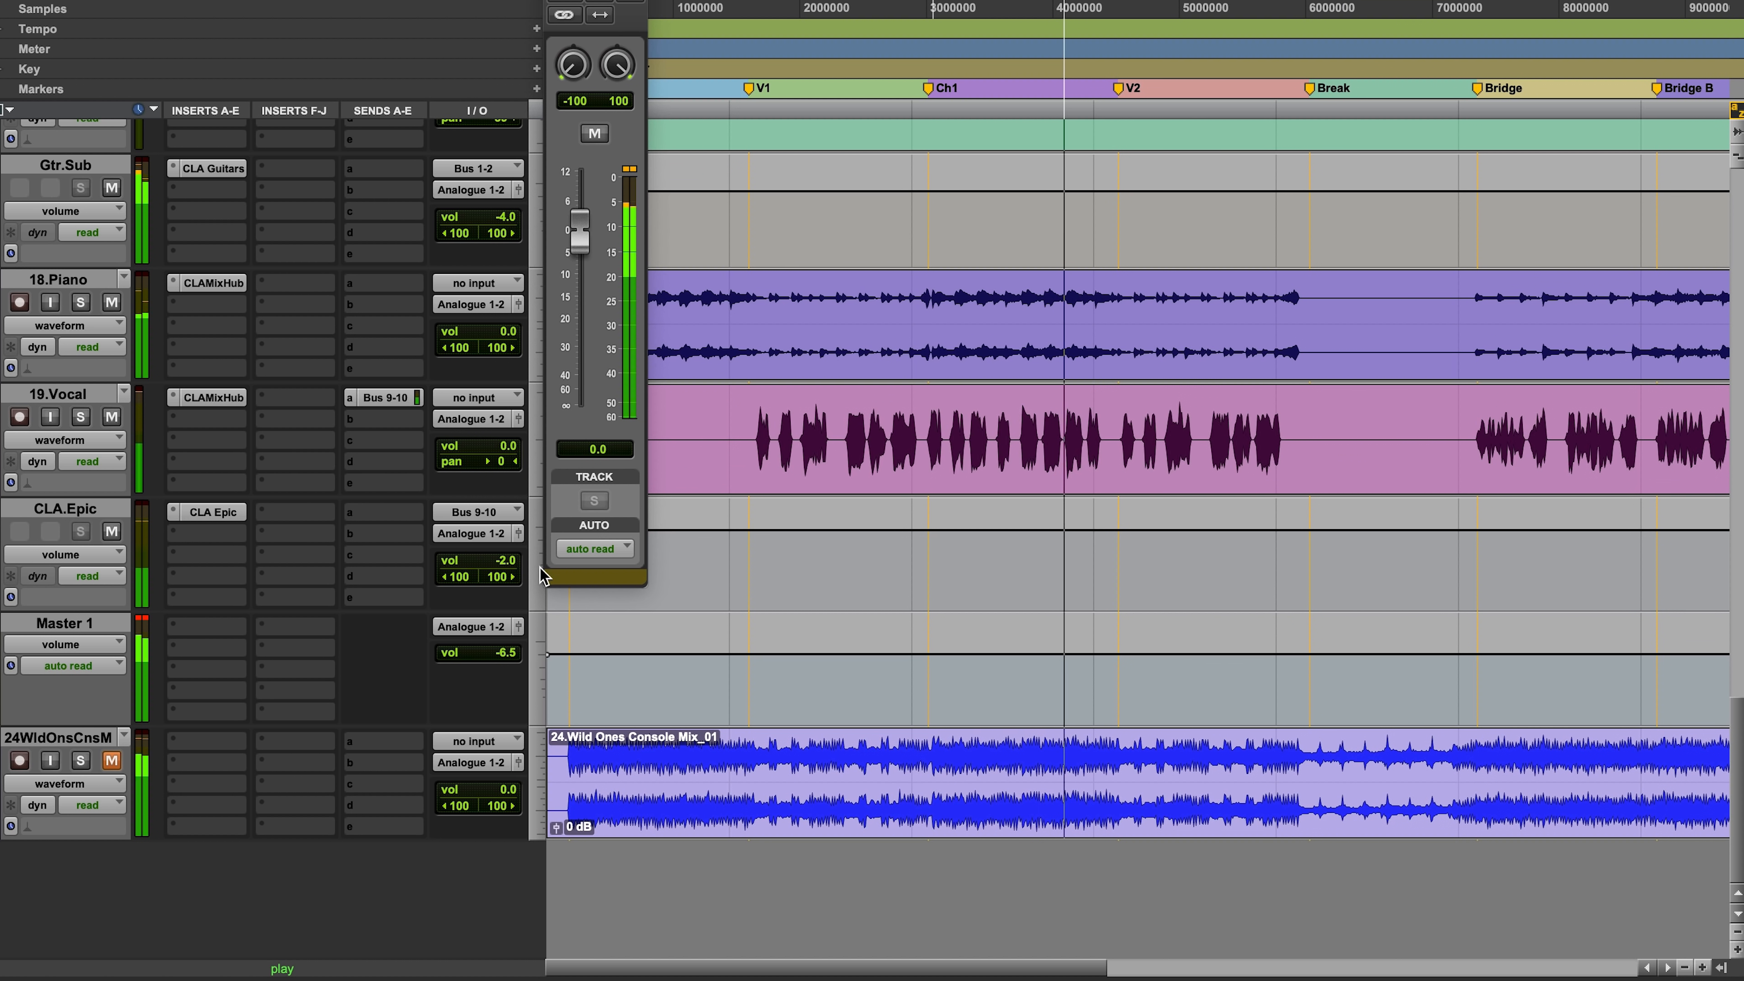
pyautogui.click(503, 560)
pyautogui.moveTo(503, 560); pyautogui.dragTo(503, 563)
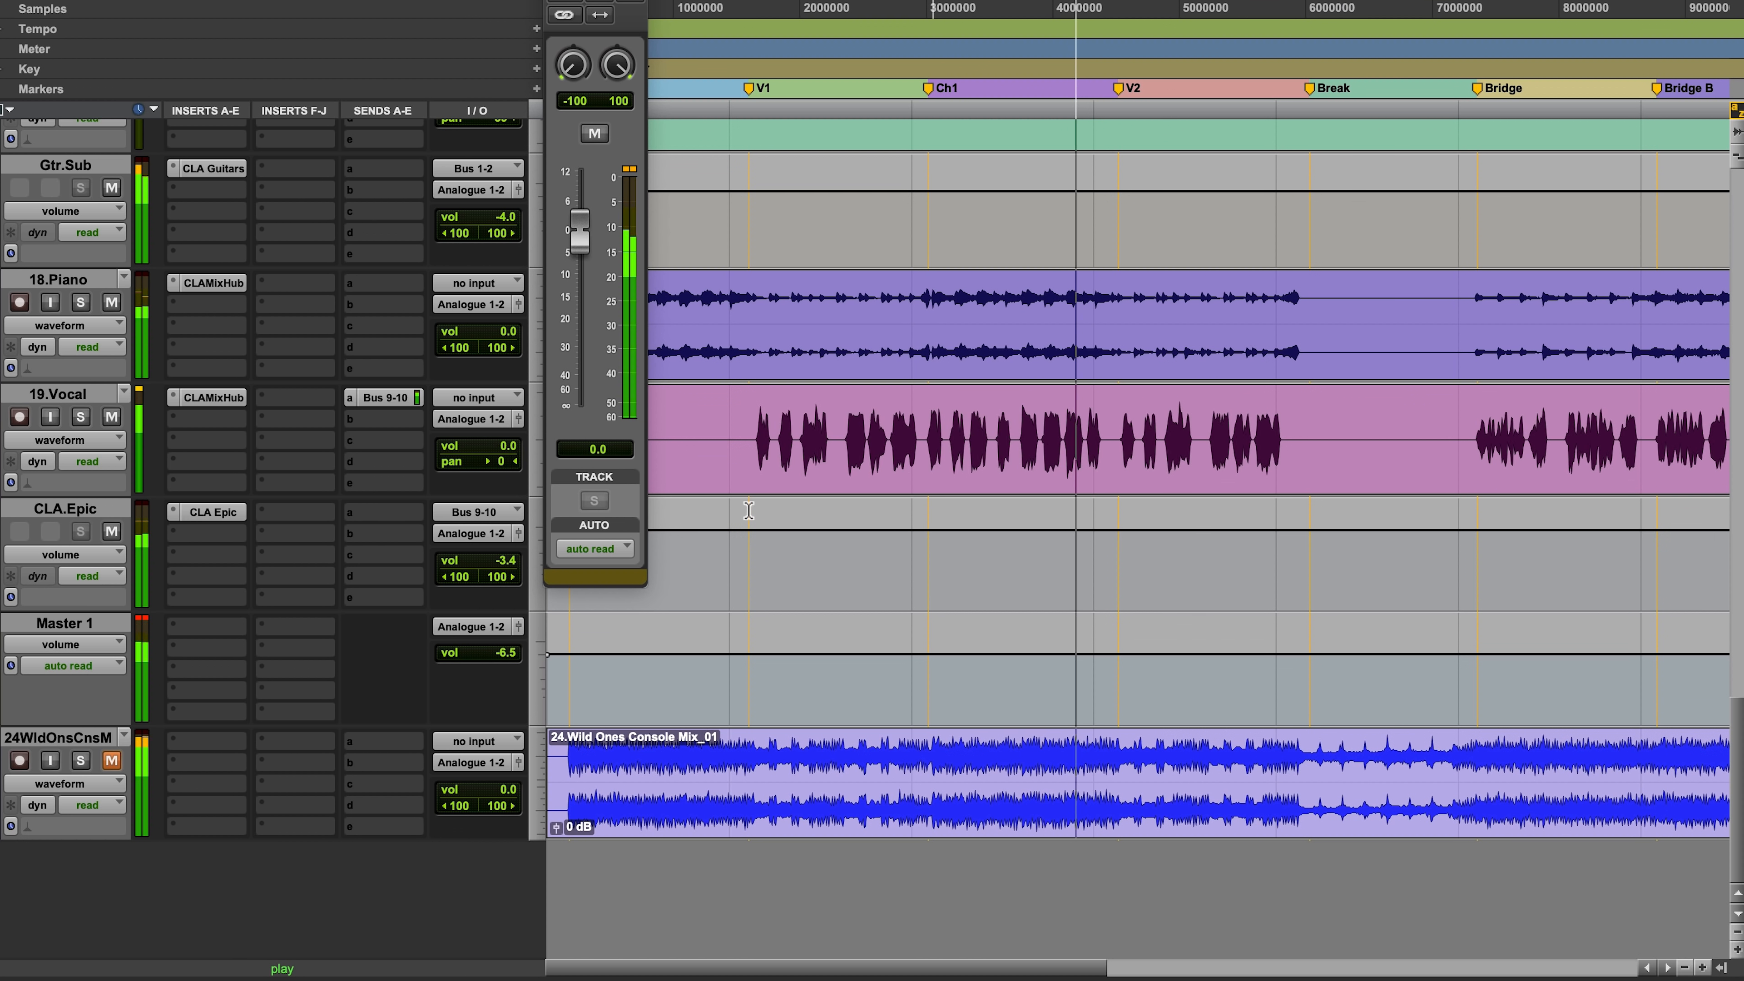
# Step: Stop playback and lower the CLA.Epic volume automation across verse 1 and verse 2
pyautogui.press('space')
pyautogui.moveTo(720, 535); pyautogui.dragTo(924, 535)
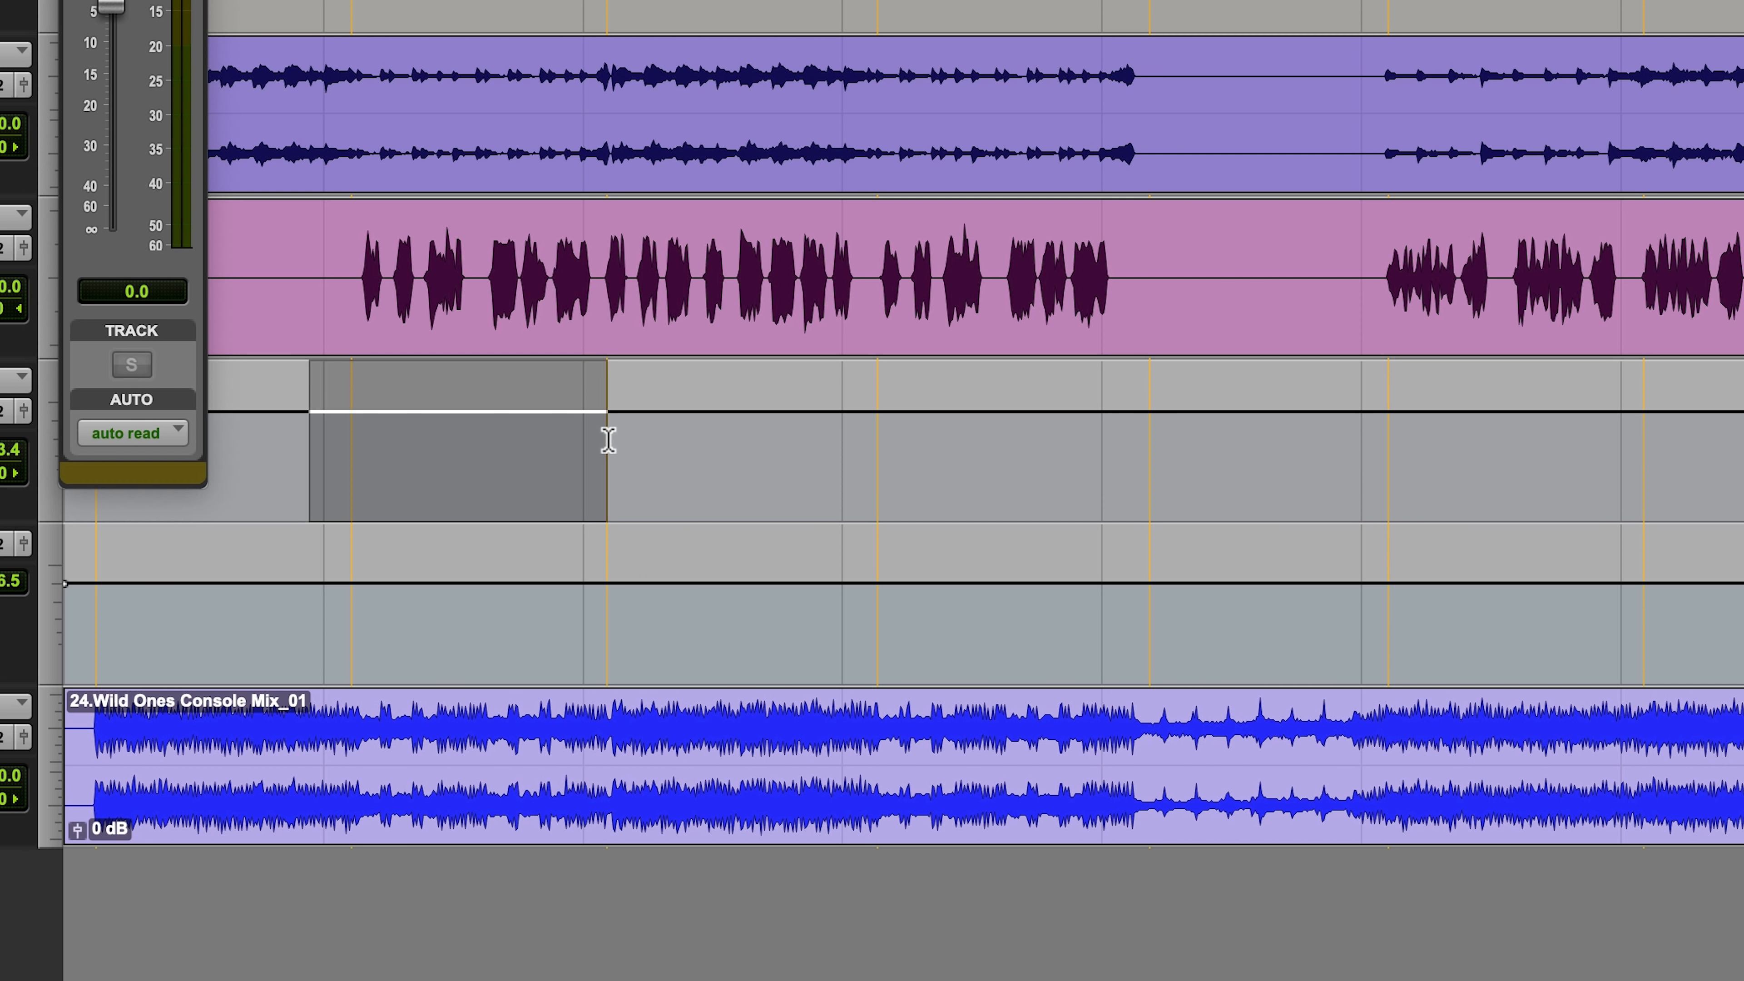
pyautogui.moveTo(503, 439); pyautogui.dragTo(500, 447)
pyautogui.moveTo(870, 397); pyautogui.dragTo(1078, 434)
# Step: Play verse 1 from within the vocal and raise the verse 1 section of CLA.Epic's volume automation slightly
pyautogui.click(360, 245)
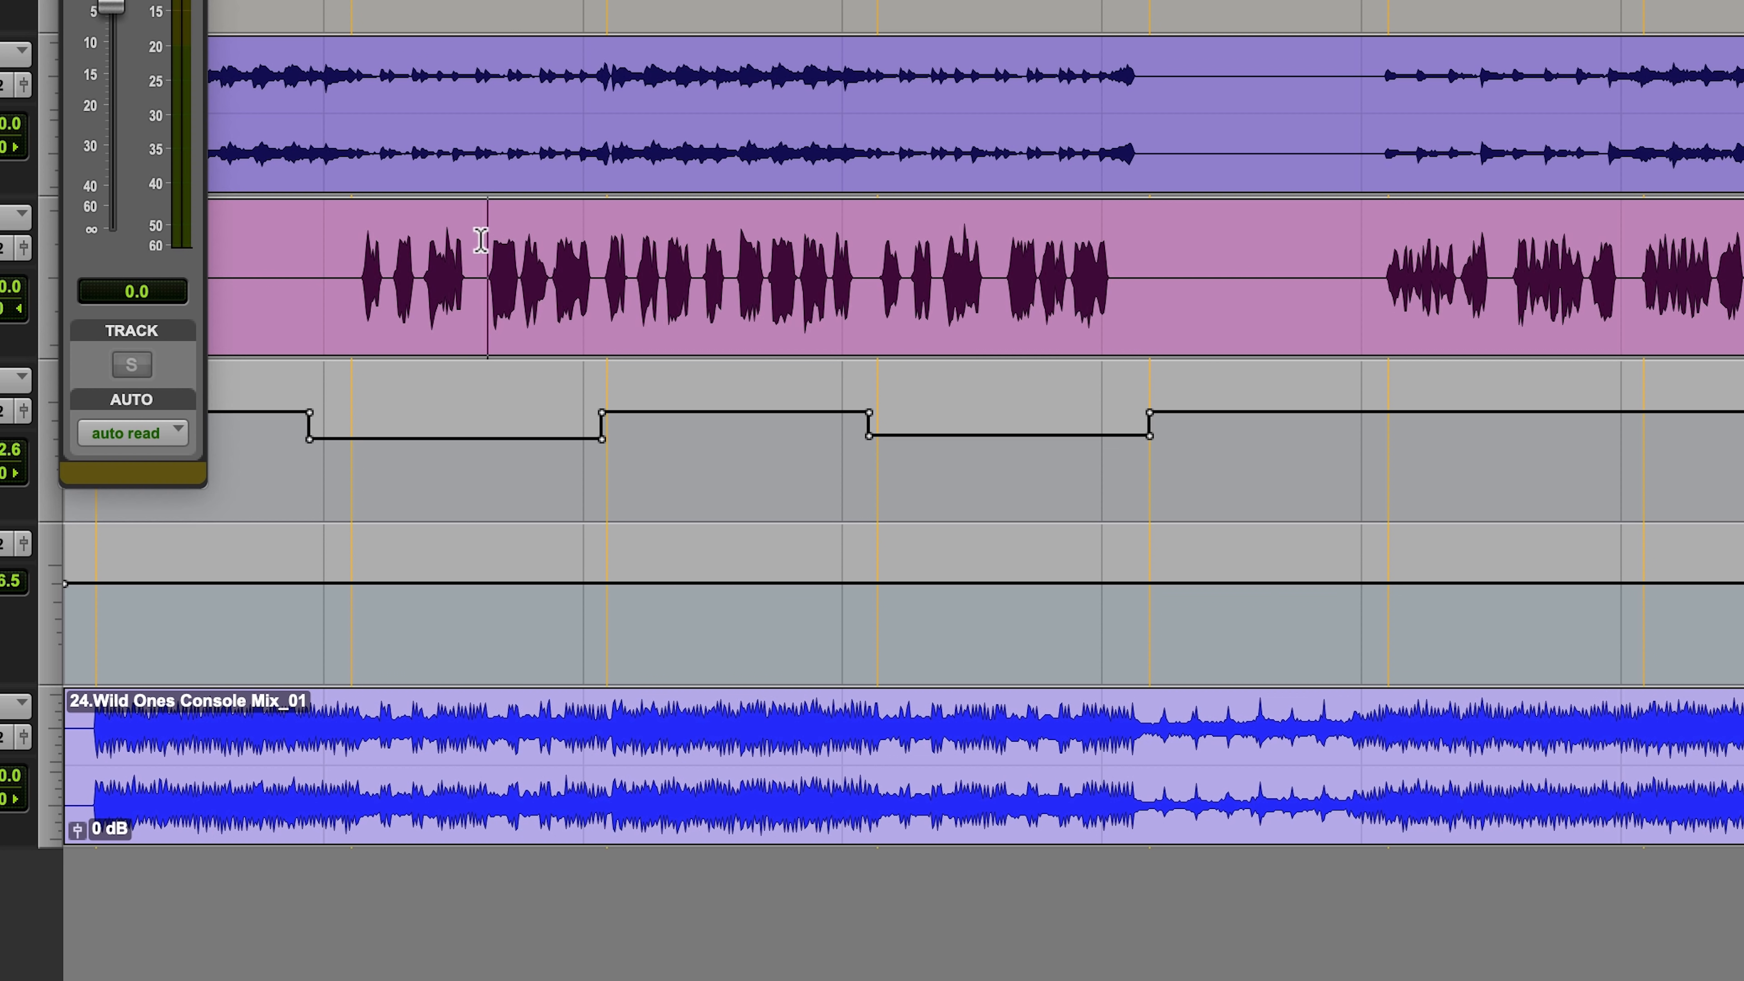
pyautogui.click(483, 248)
pyautogui.press('space')
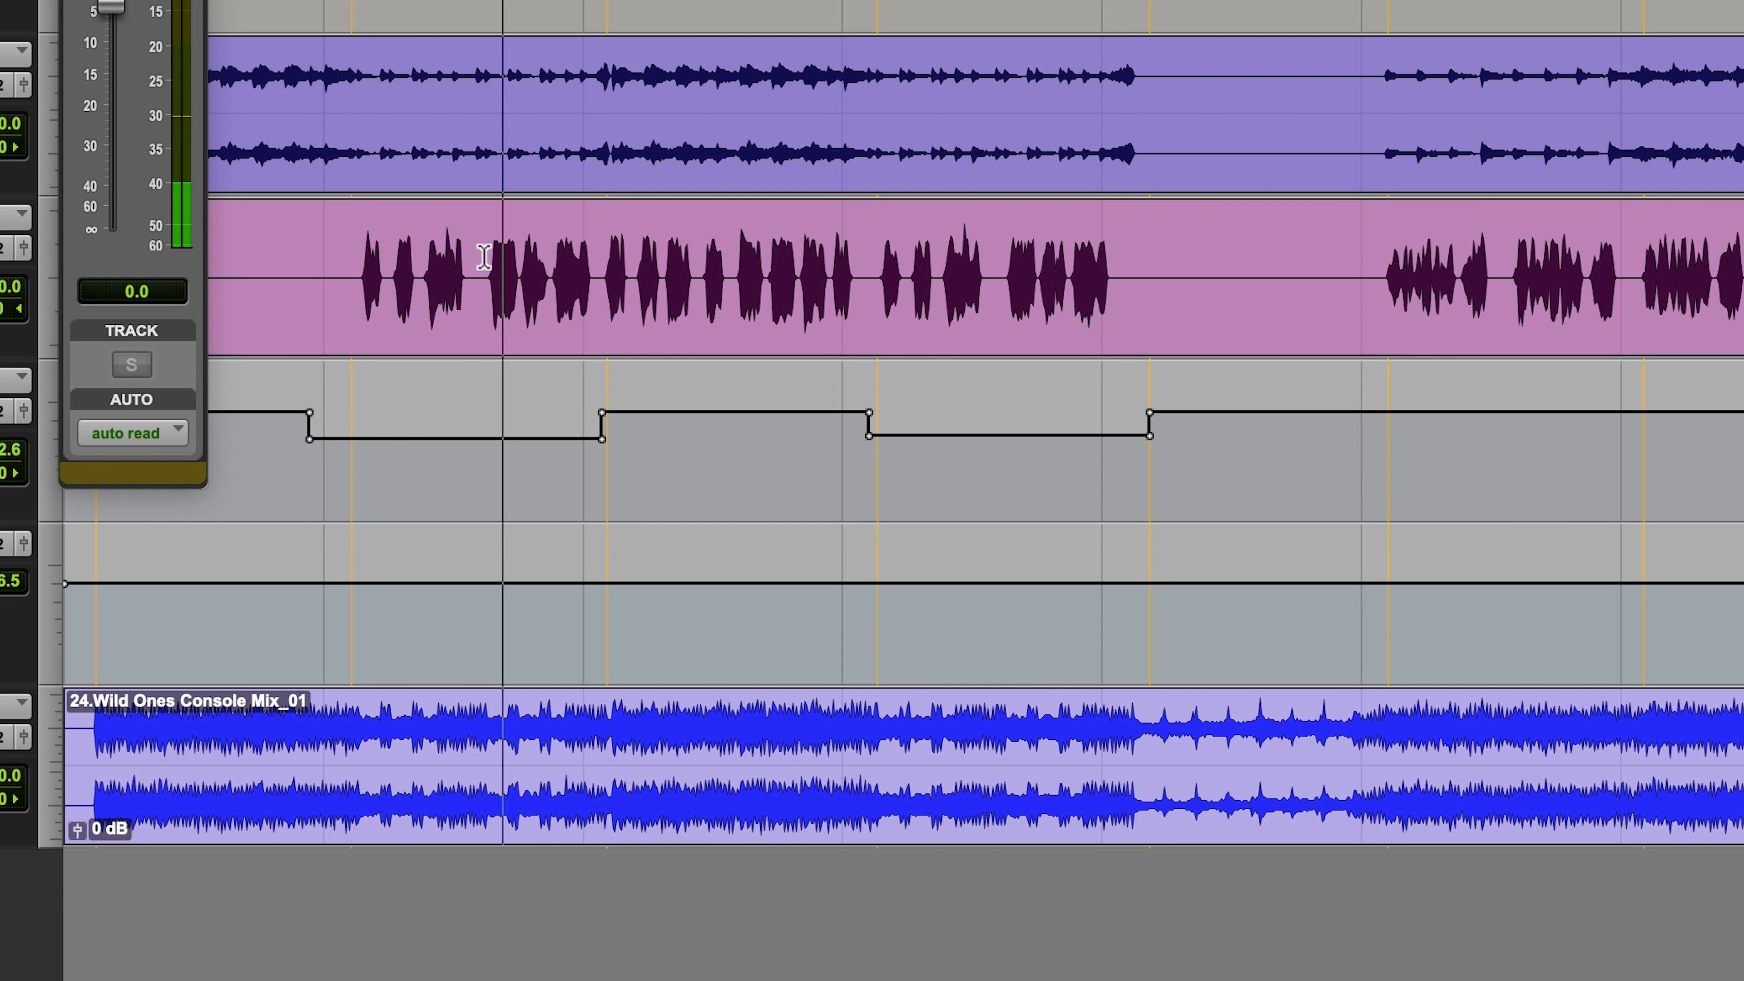
pyautogui.moveTo(522, 439); pyautogui.dragTo(526, 396)
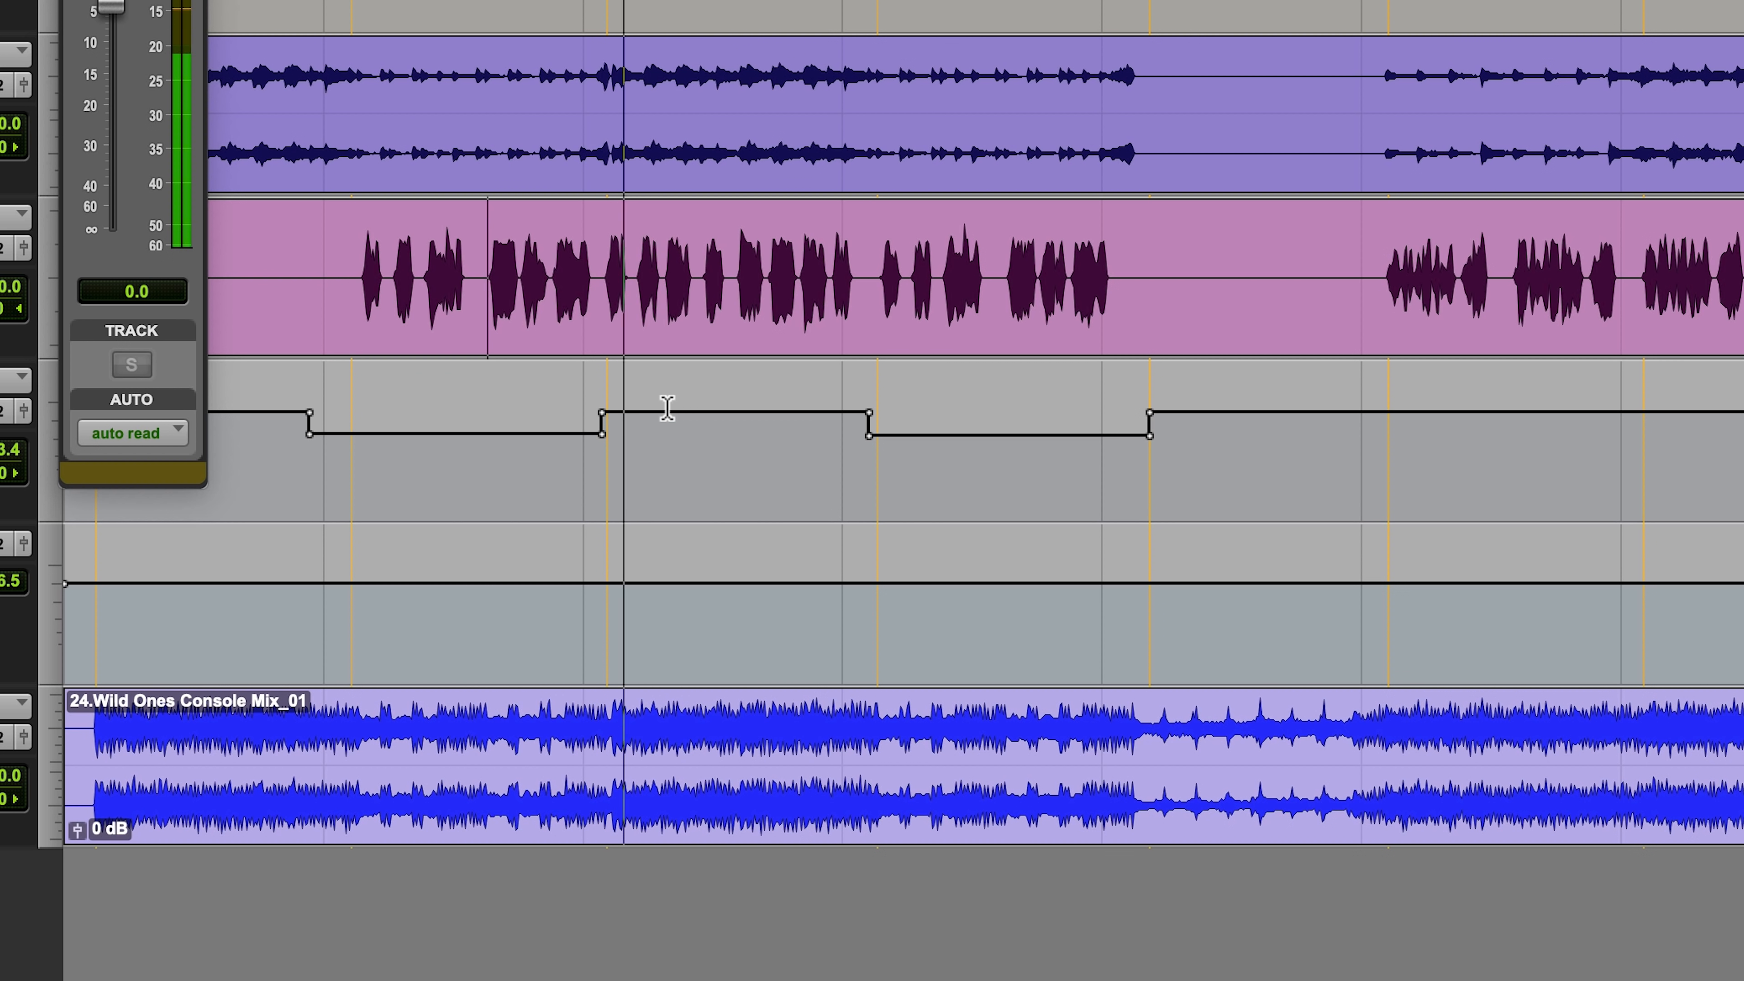
# Step: Play chorus 1 from its start and lower the Master 1 volume to -7.8 dB
pyautogui.press('F5')
pyautogui.moveTo(503, 410); pyautogui.dragTo(972, 409)
pyautogui.click(410, 282)
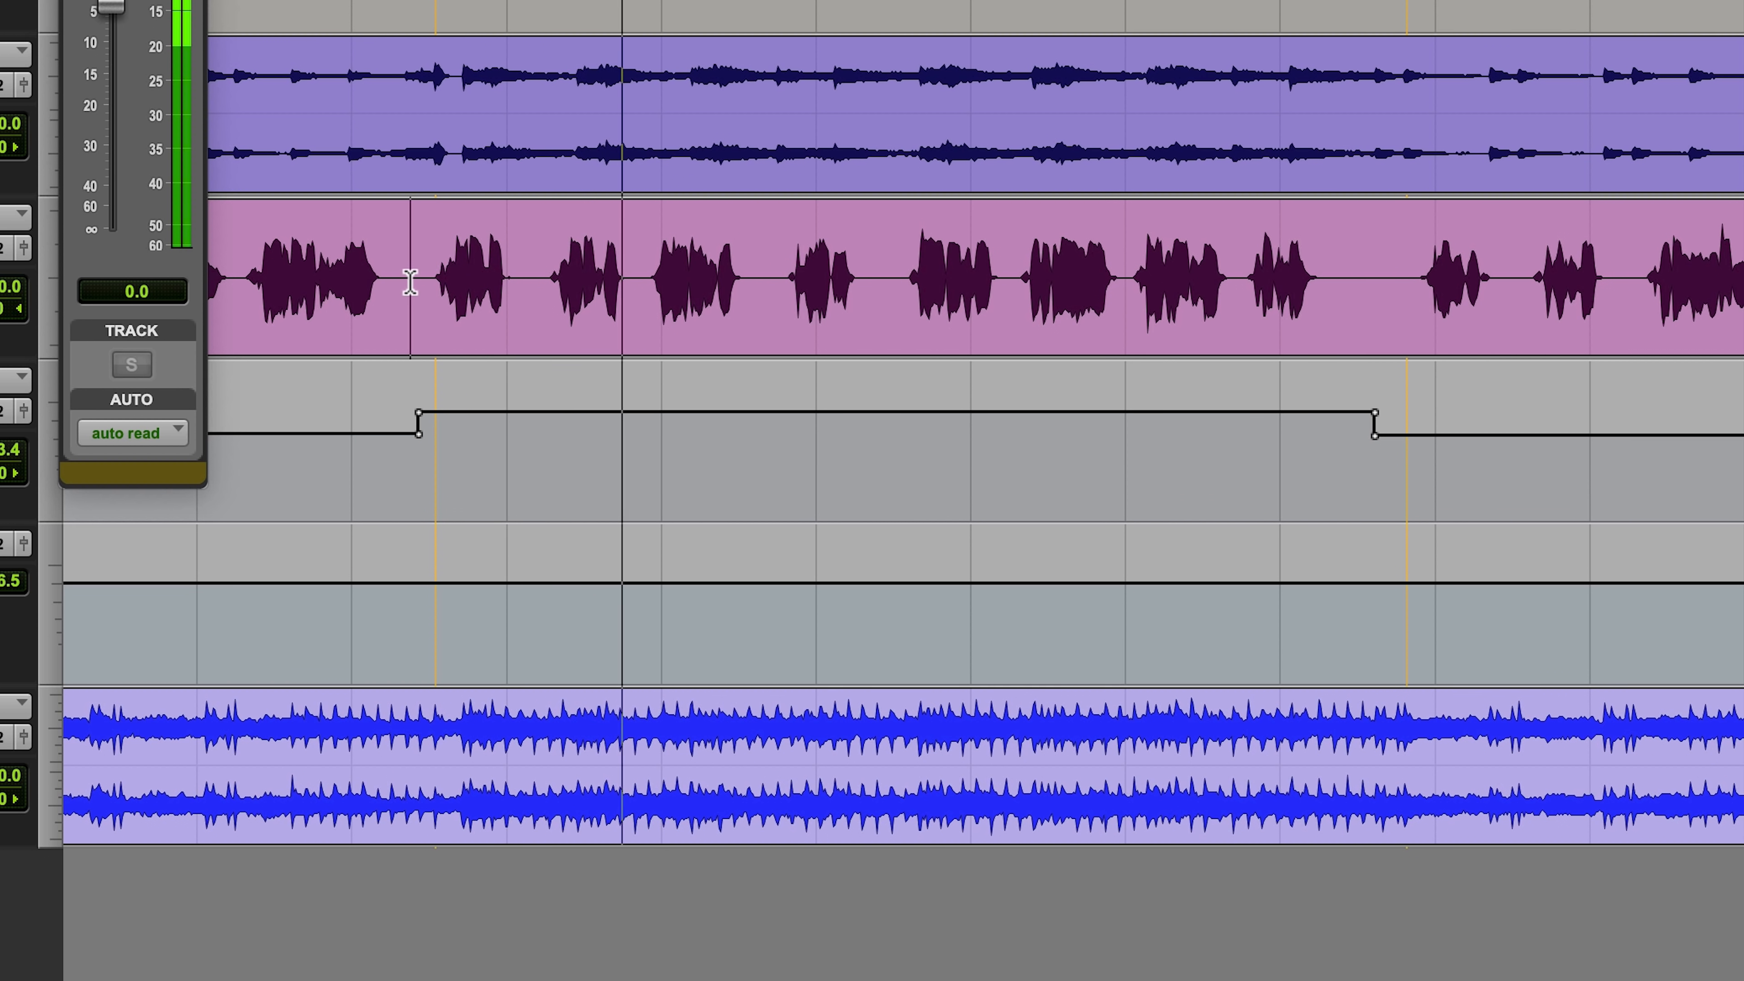
pyautogui.click(4, 583)
pyautogui.moveTo(4, 590); pyautogui.dragTo(4, 592)
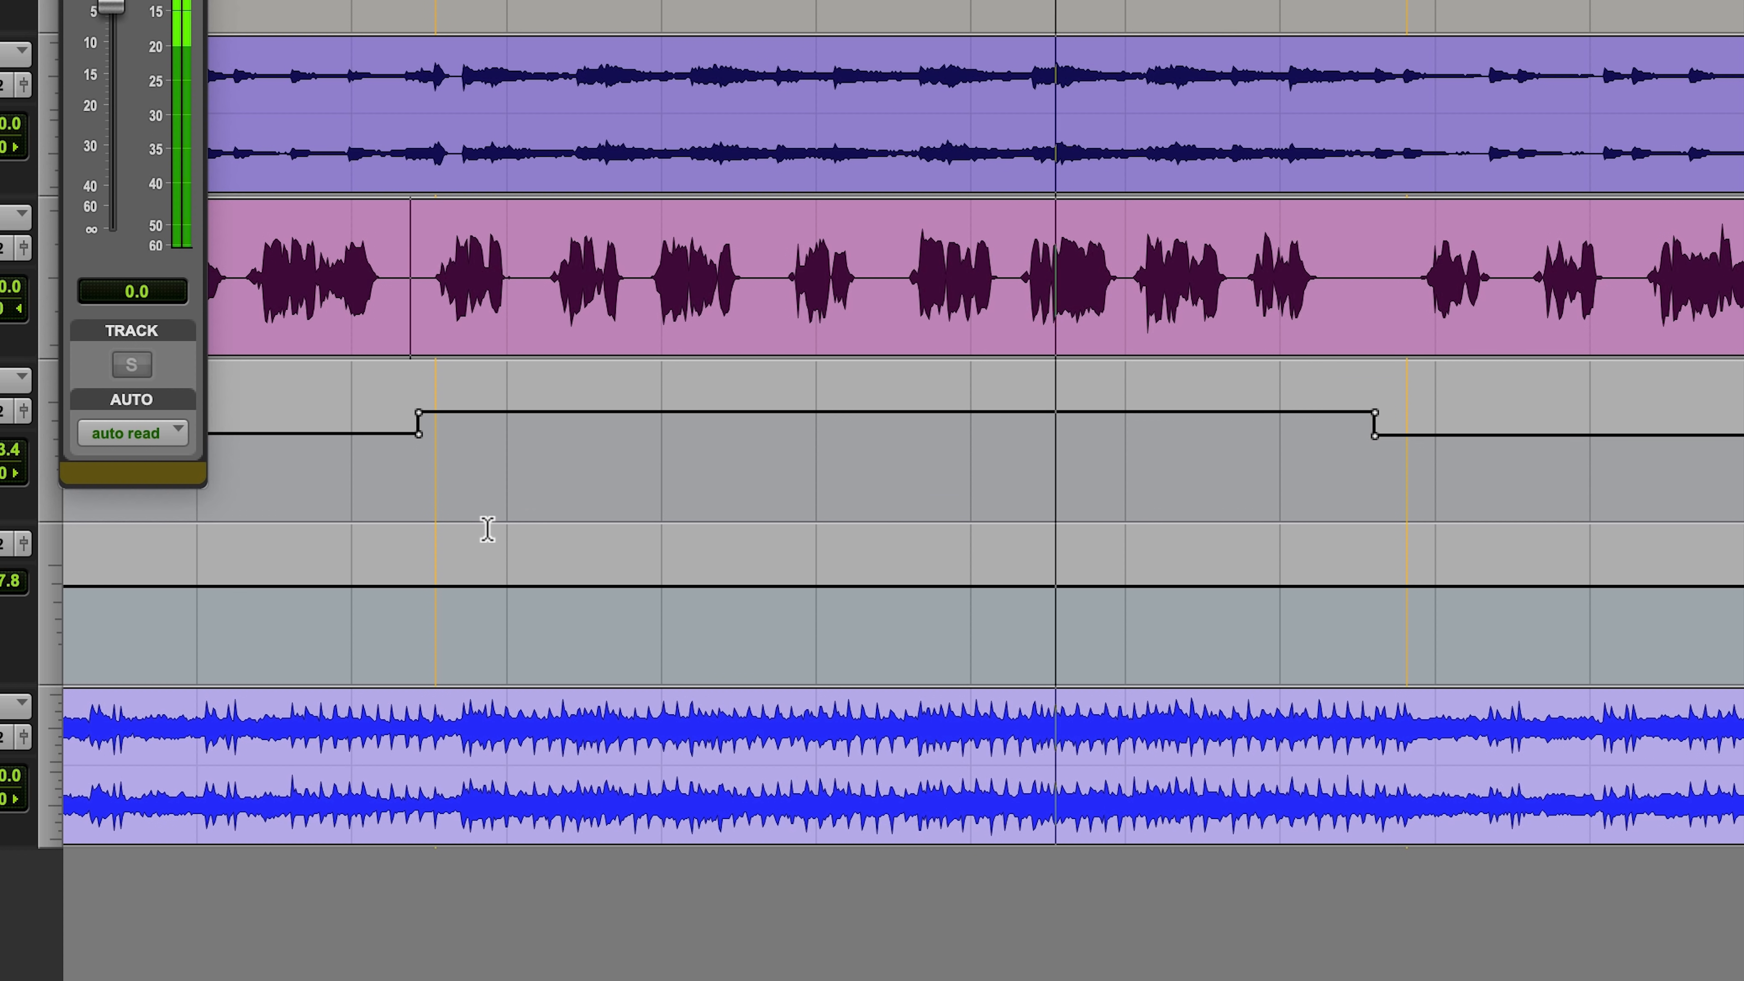
# Step: Show the volume automation on 19.Vocal, raise it slightly across chorus 1 and place the cursor at the chorus start
pyautogui.press('r')
pyautogui.press('F5')
pyautogui.moveTo(561, 295); pyautogui.dragTo(982, 289)
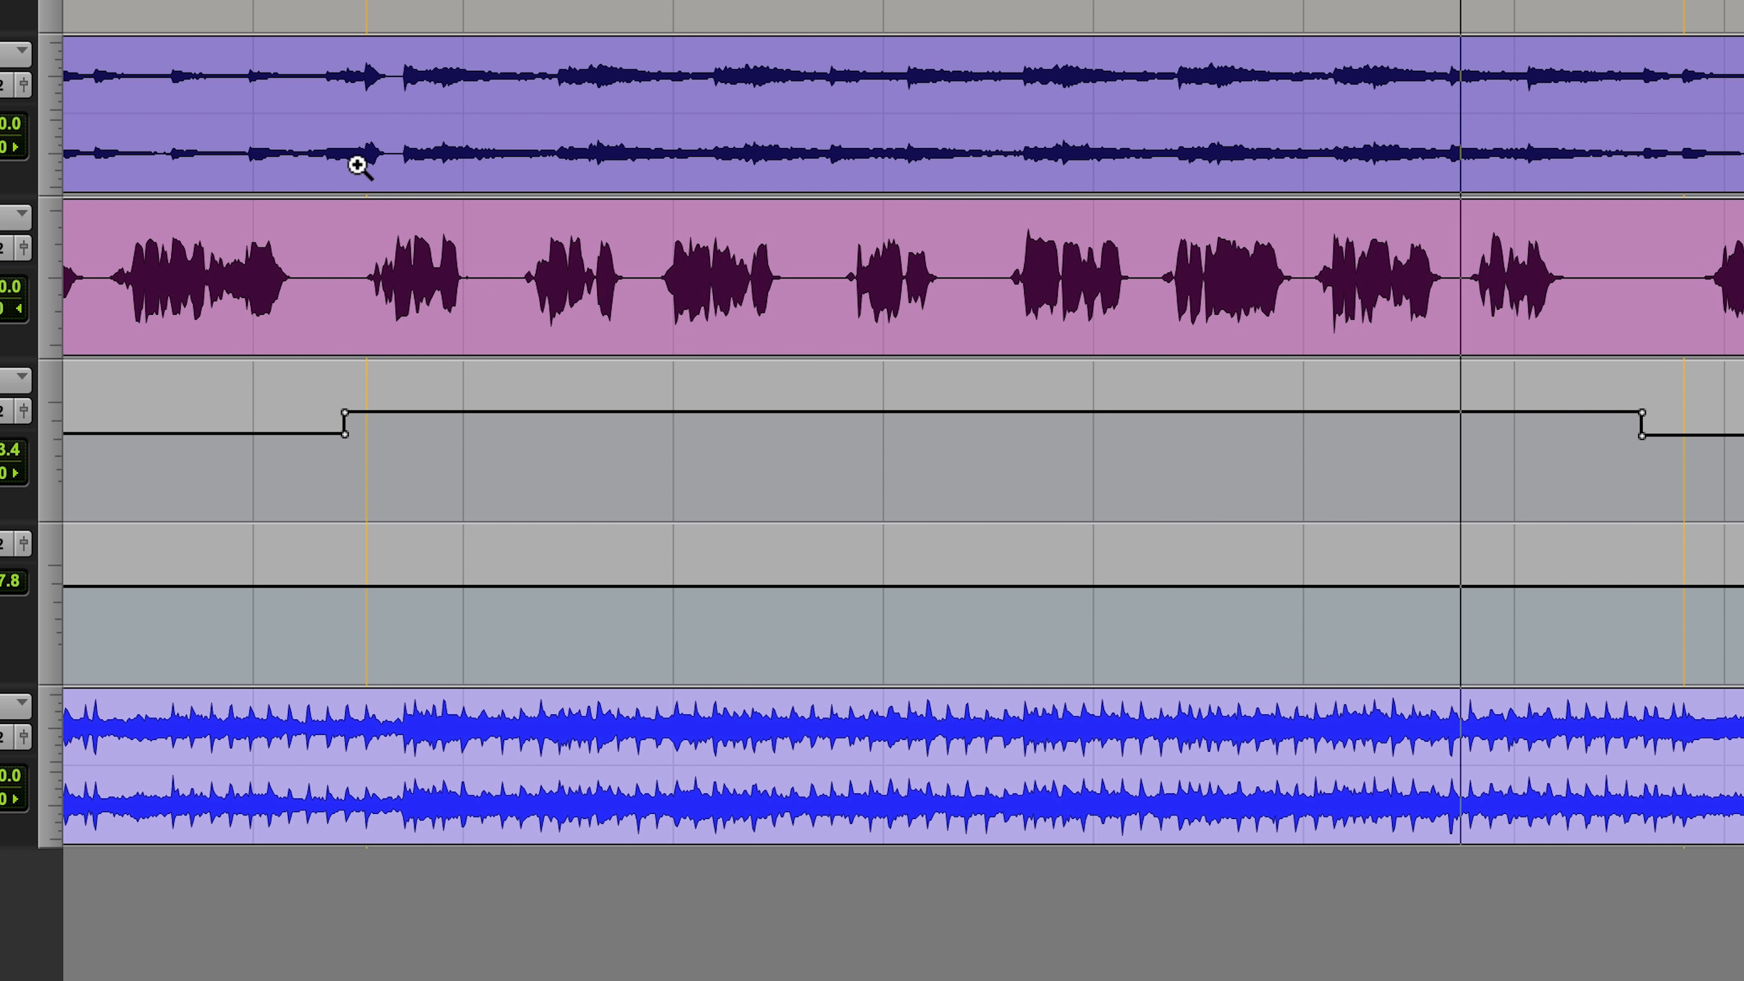
pyautogui.press('r')
pyautogui.press('r')
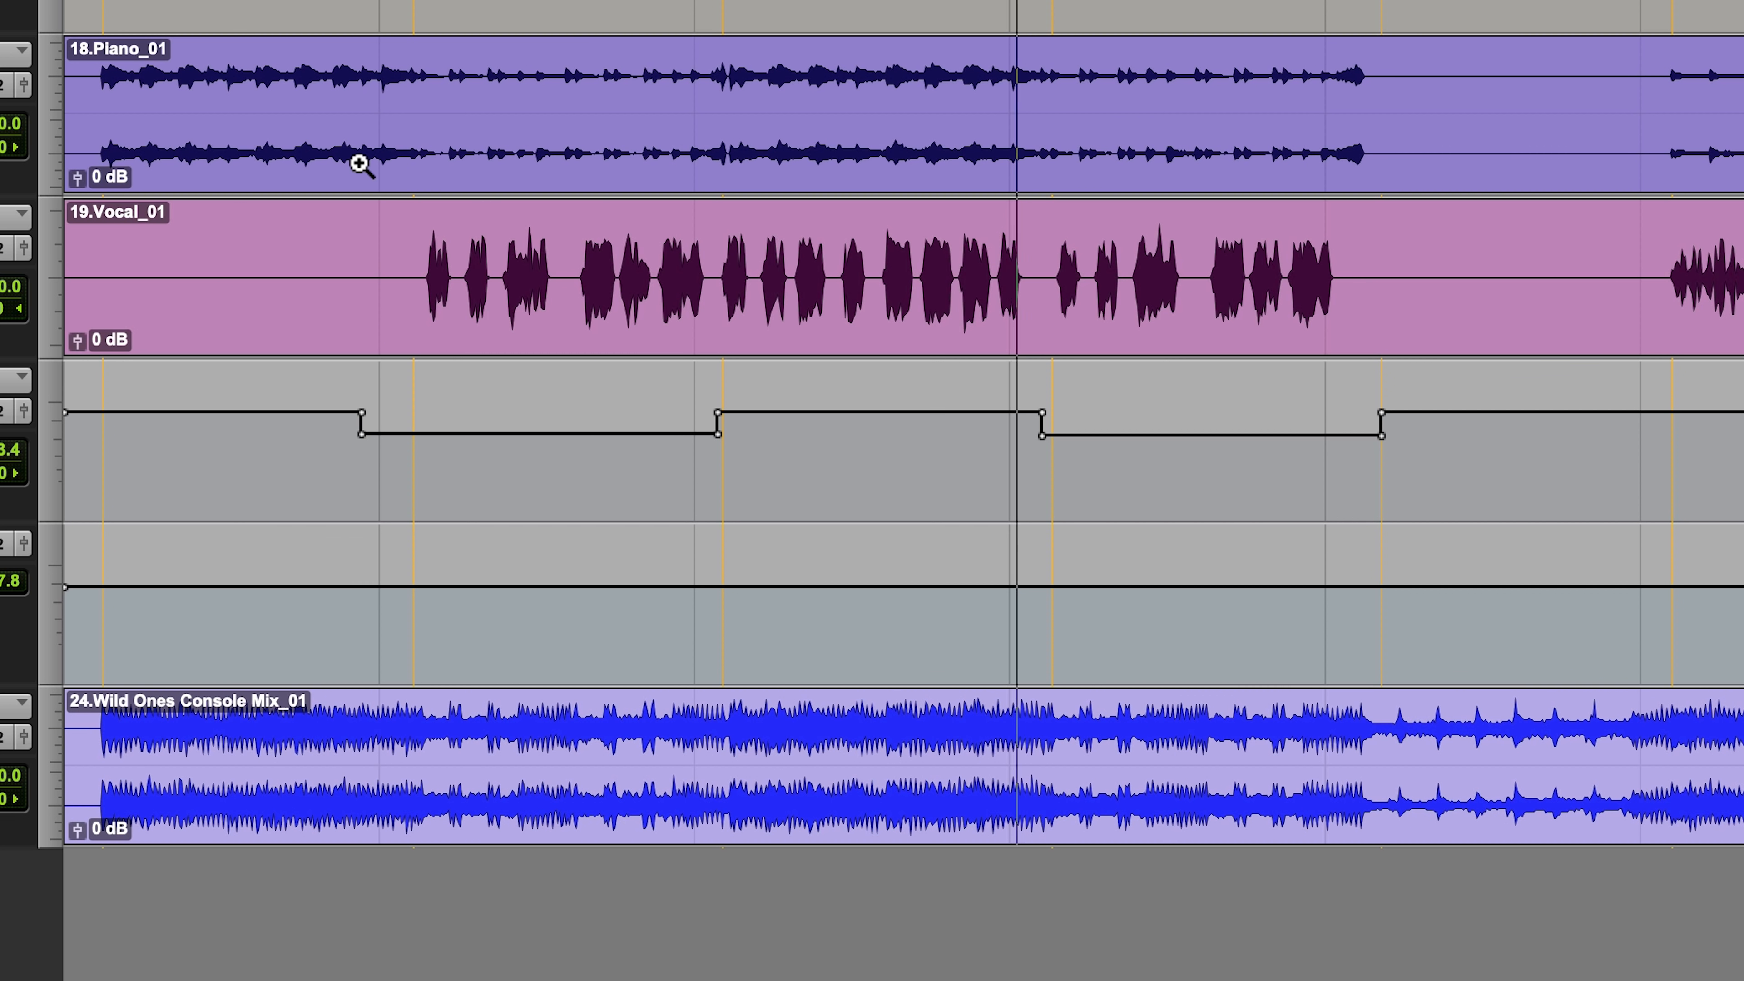
pyautogui.press('F7')
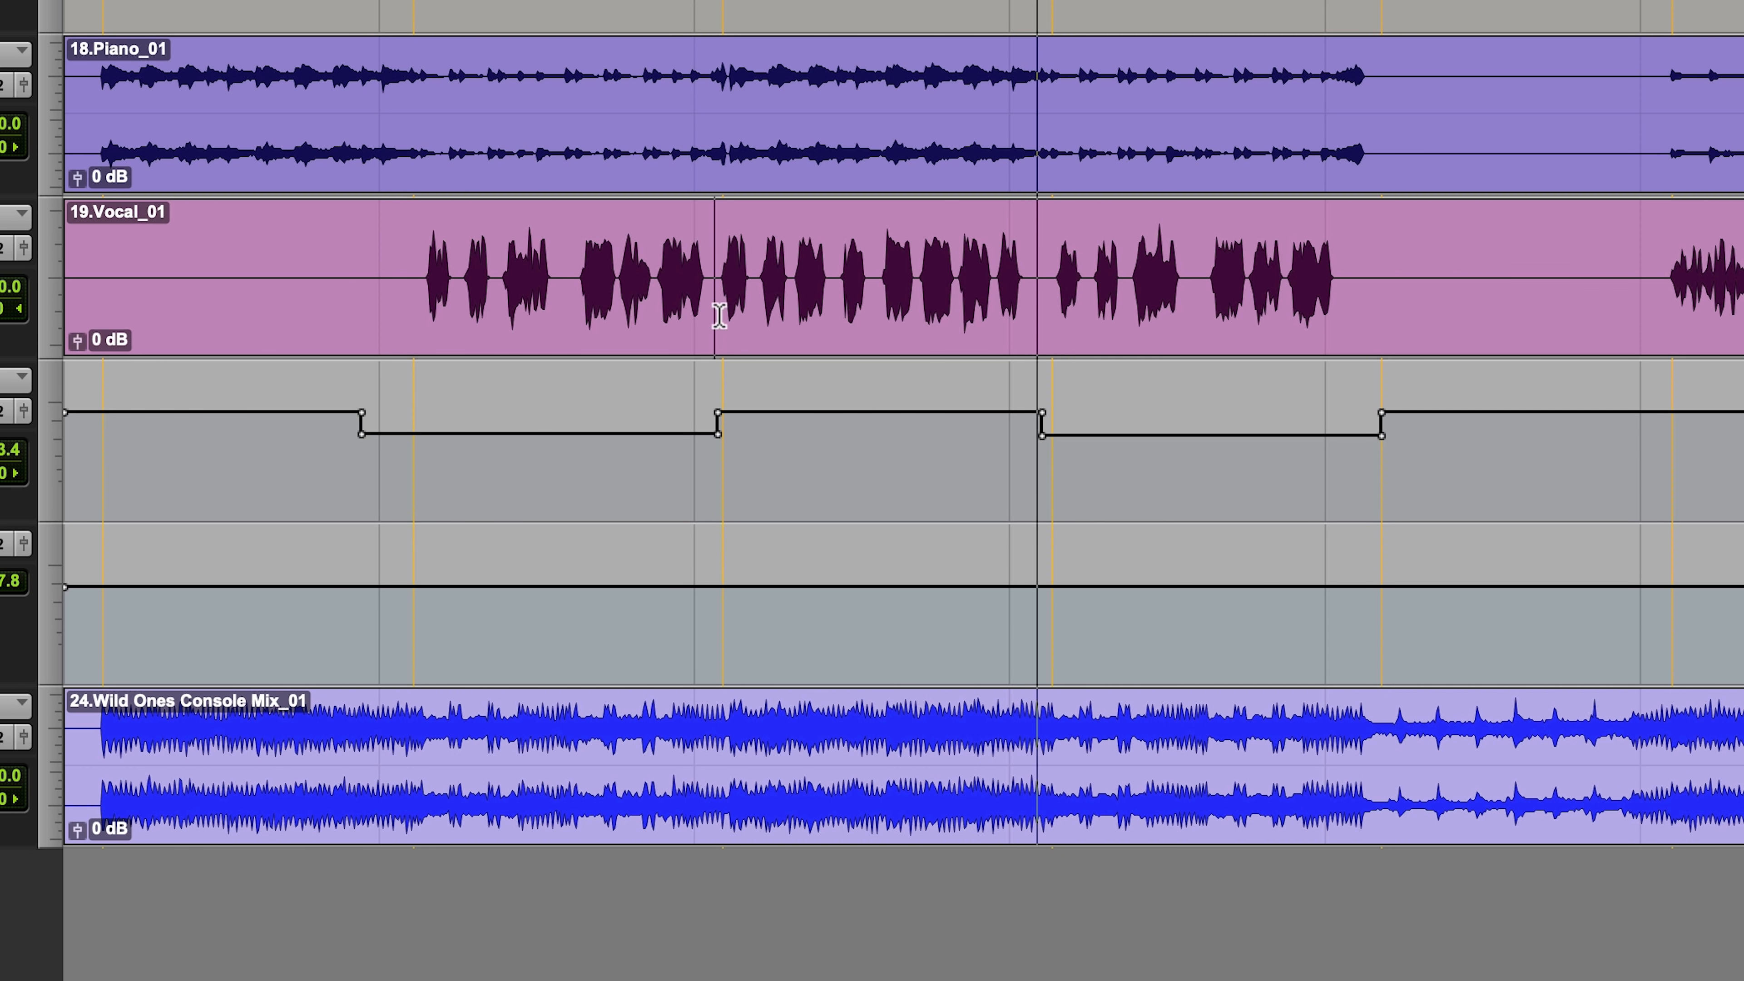
pyautogui.keyDown('shift'); pyautogui.click(1039, 285); pyautogui.keyUp('shift')
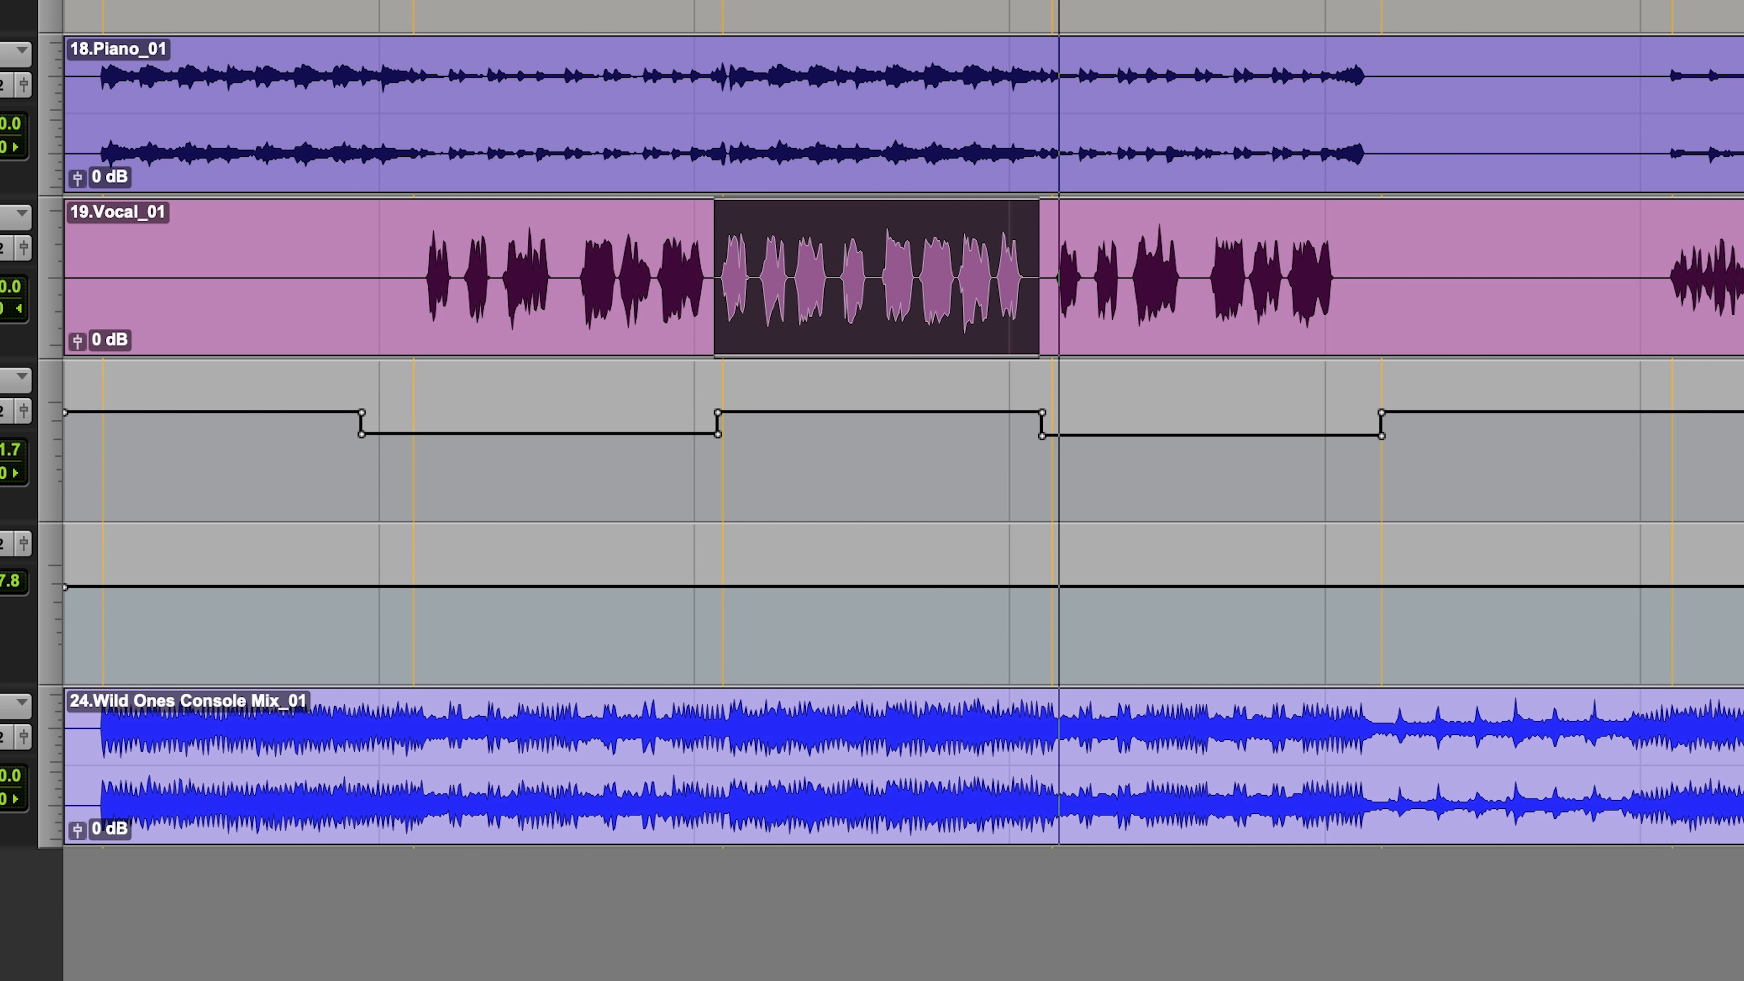
pyautogui.hotkey('ctrl', '-')
pyautogui.moveTo(790, 263); pyautogui.dragTo(810, 192)
pyautogui.click(710, 261)
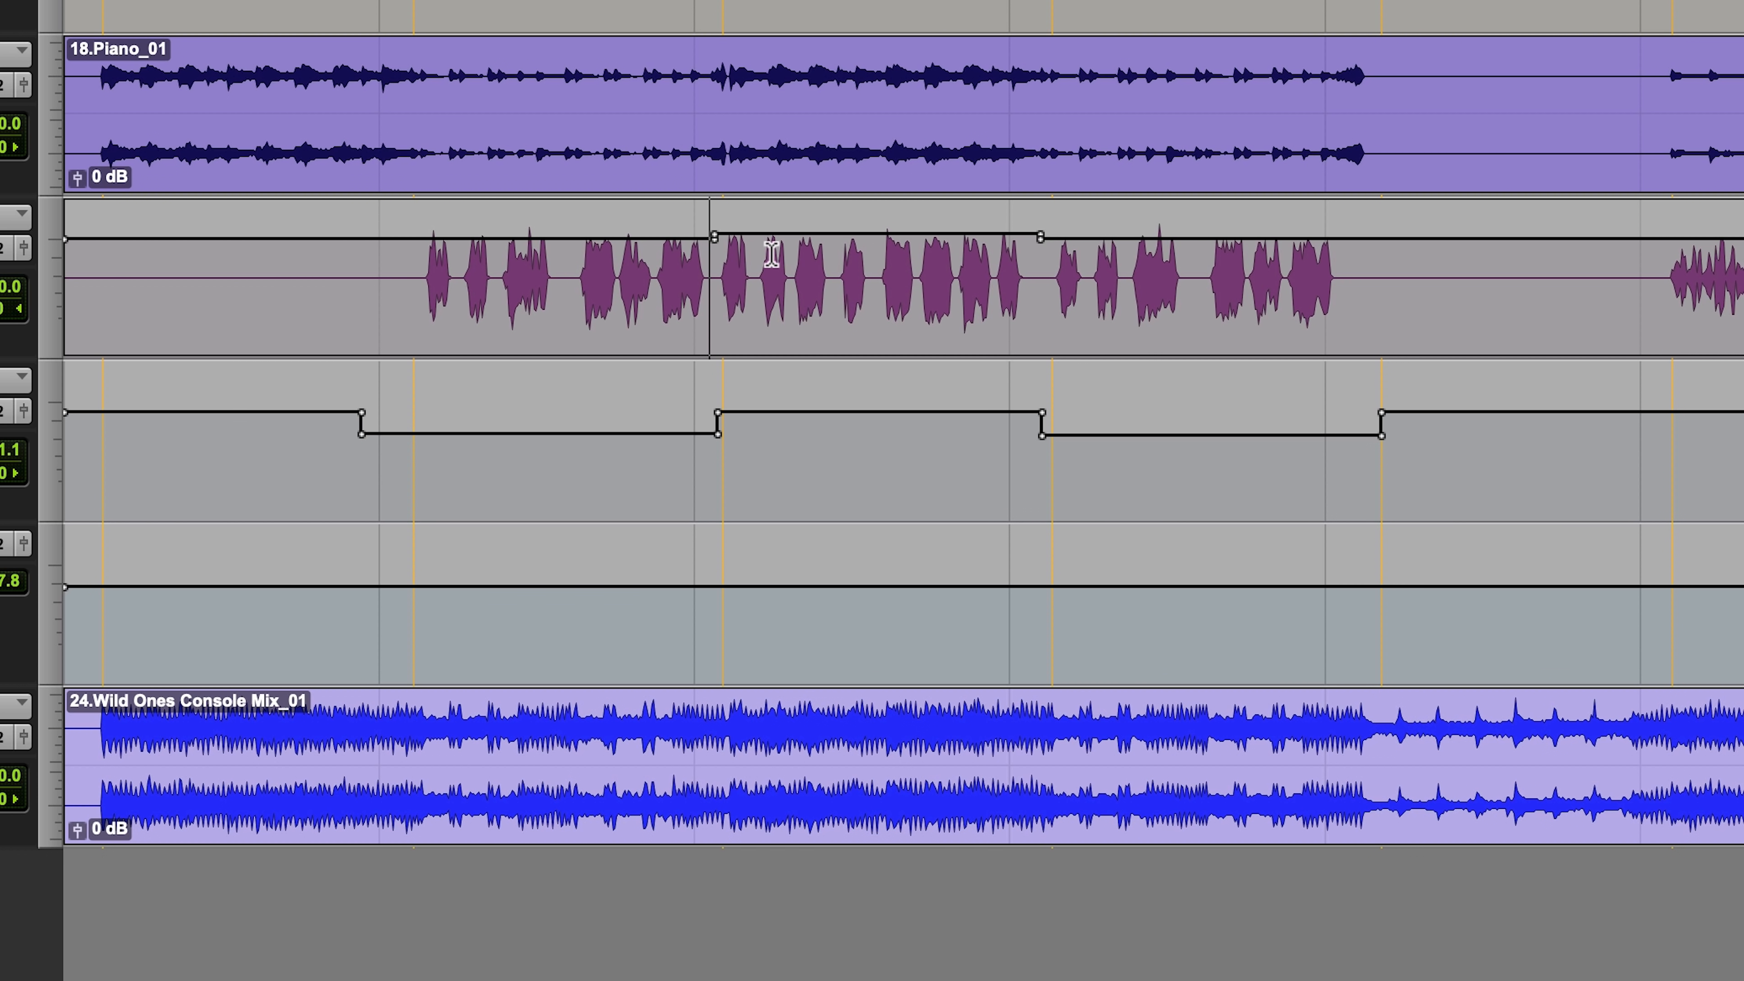
# Step: Play the Bridge section and lower CLA.Epic's volume automation across it to -7.4 dB
pyautogui.press('r')
pyautogui.press('r')
pyautogui.moveTo(219, 275); pyautogui.dragTo(809, 264)
pyautogui.hotkey('alt', 'f')
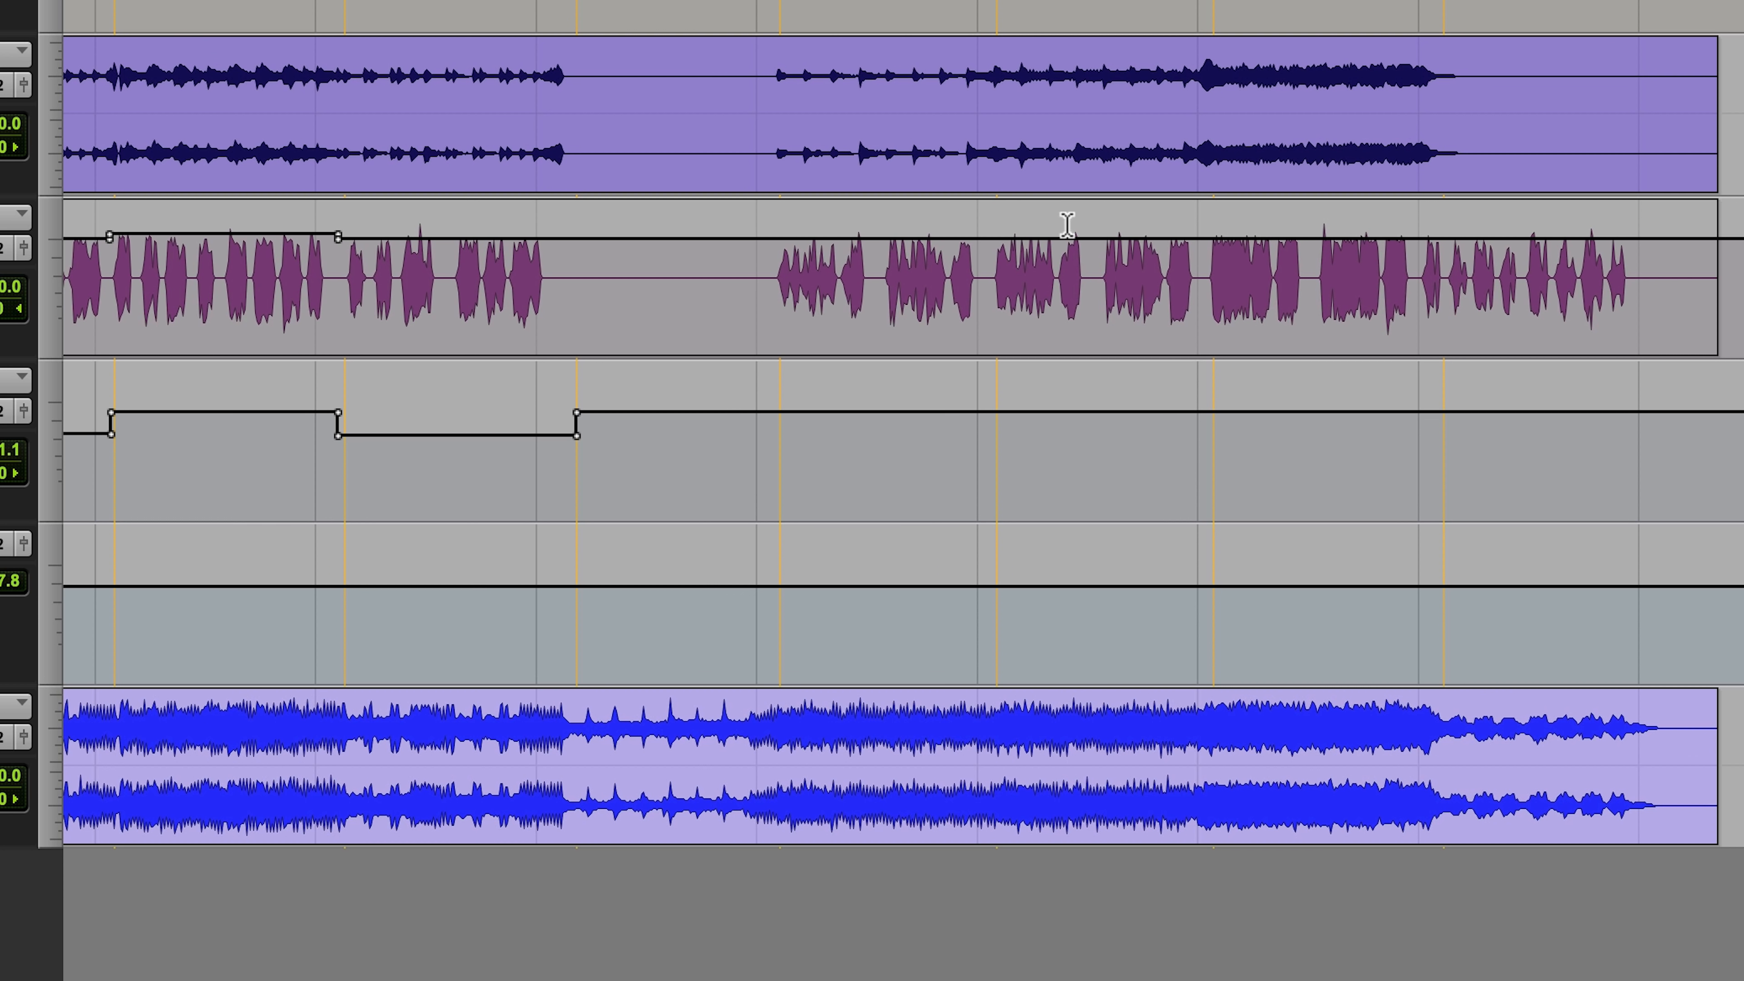
pyautogui.click(784, 250)
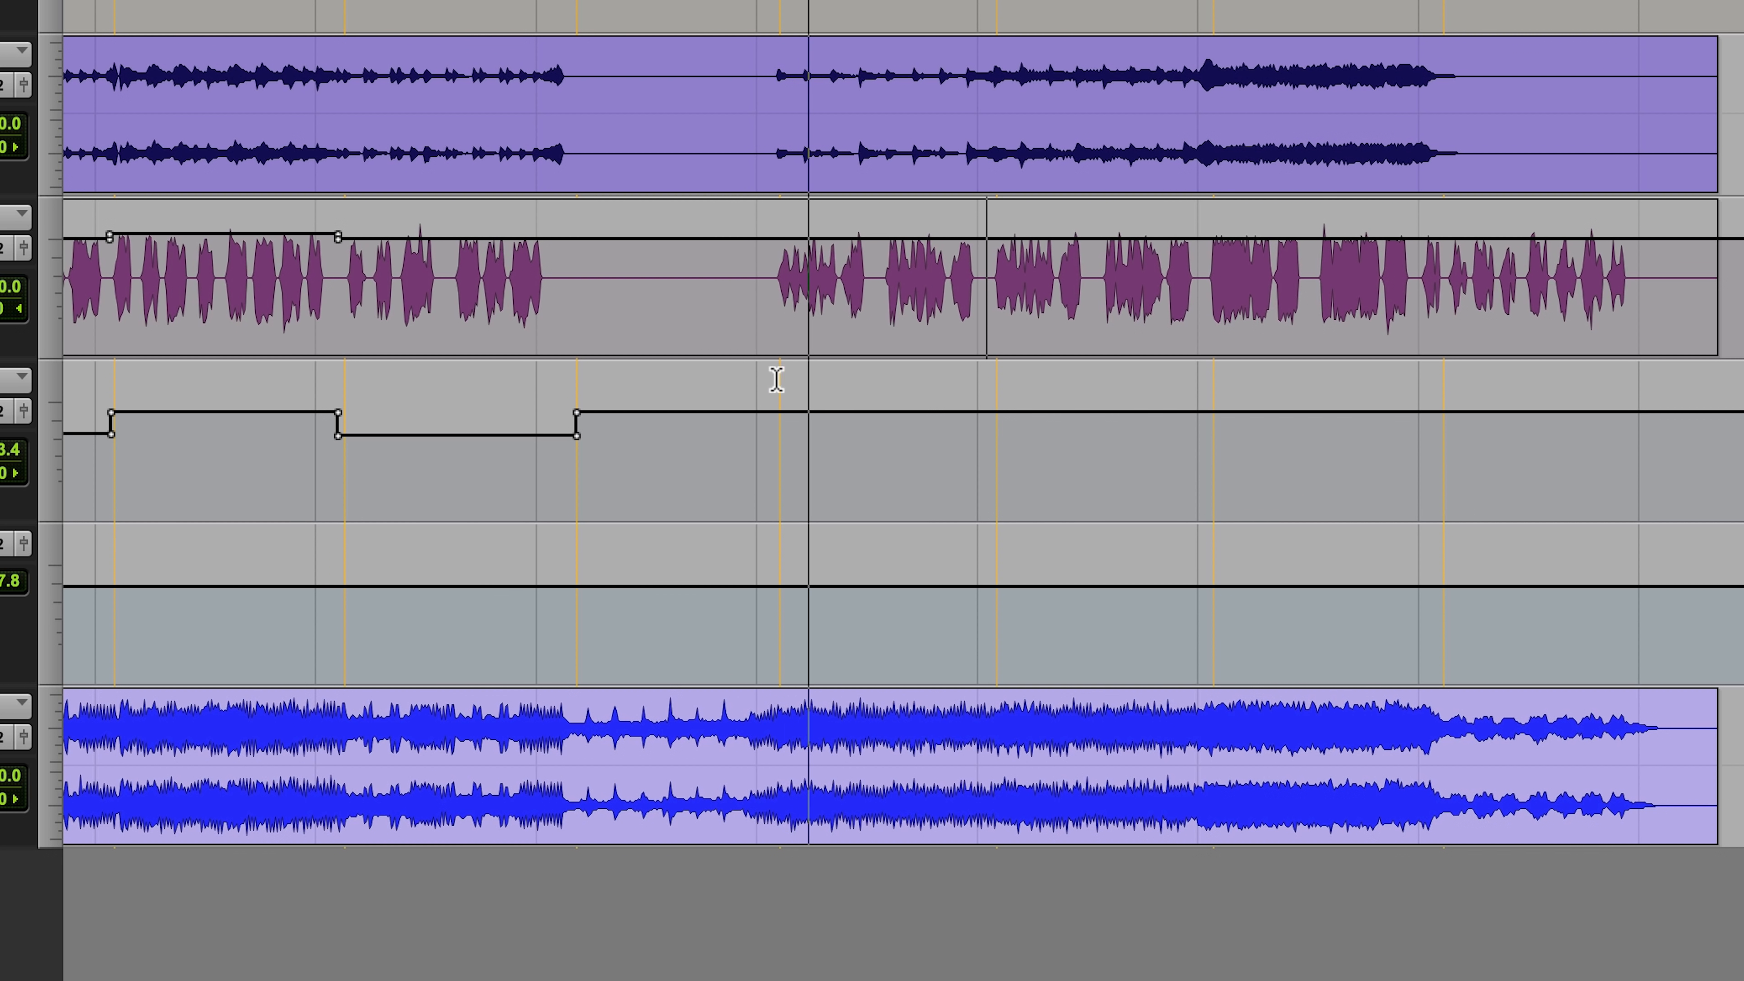
pyautogui.moveTo(763, 410); pyautogui.dragTo(894, 519)
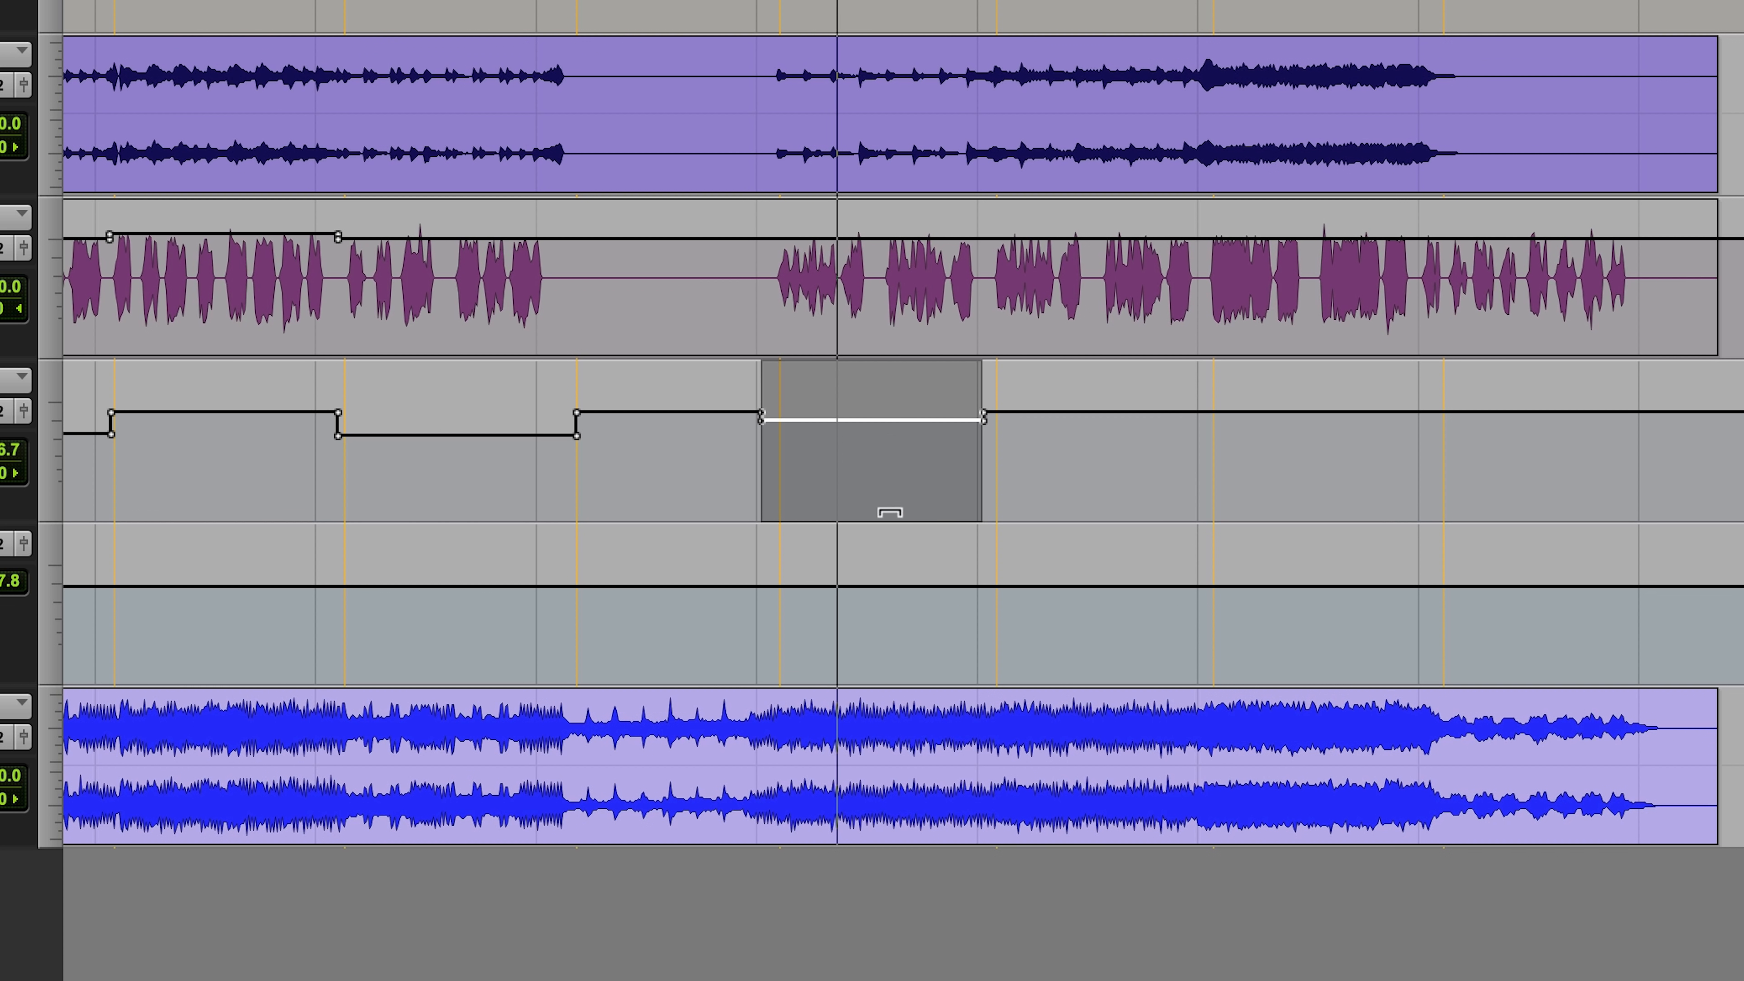
pyautogui.moveTo(886, 442); pyautogui.dragTo(887, 476)
pyautogui.scroll(5, 900, 196)
pyautogui.scroll(-5, 900, 195)
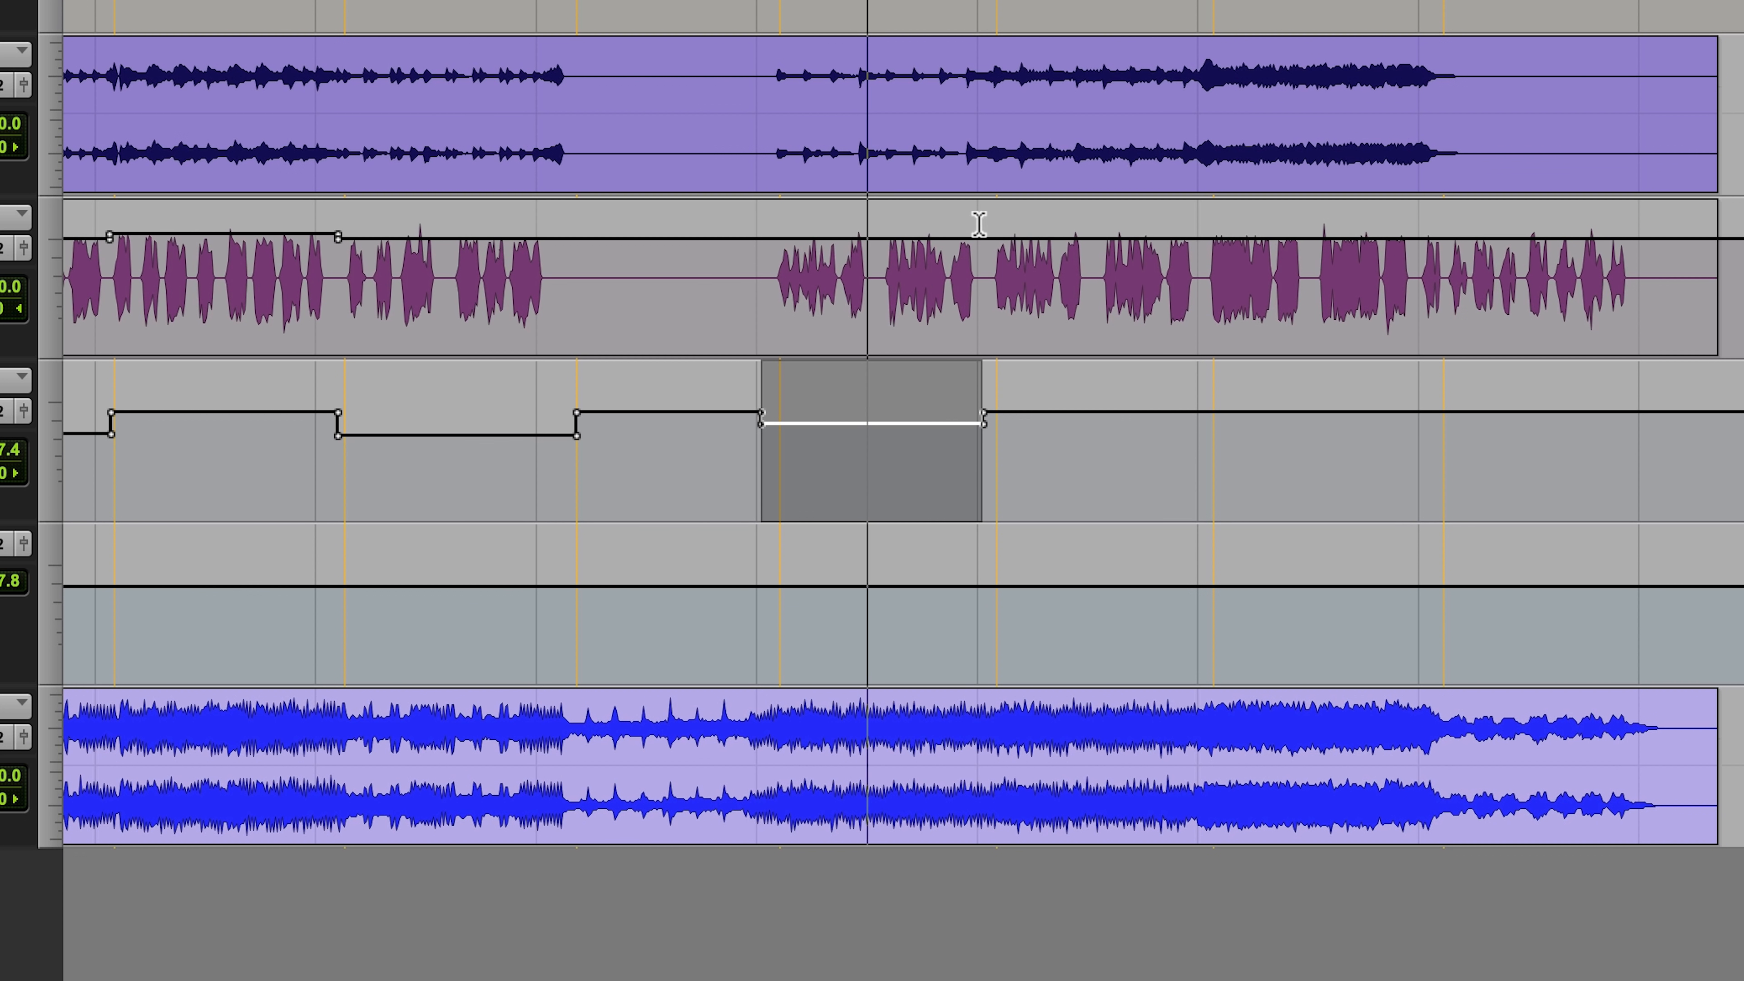
# Step: Raise the 19.Vocal volume automation across Bridge B and Bridge C to +1.8 dB and play into Bridge B
pyautogui.moveTo(987, 260); pyautogui.dragTo(1413, 275)
pyautogui.moveTo(1315, 235); pyautogui.dragTo(1317, 191)
pyautogui.click(767, 250)
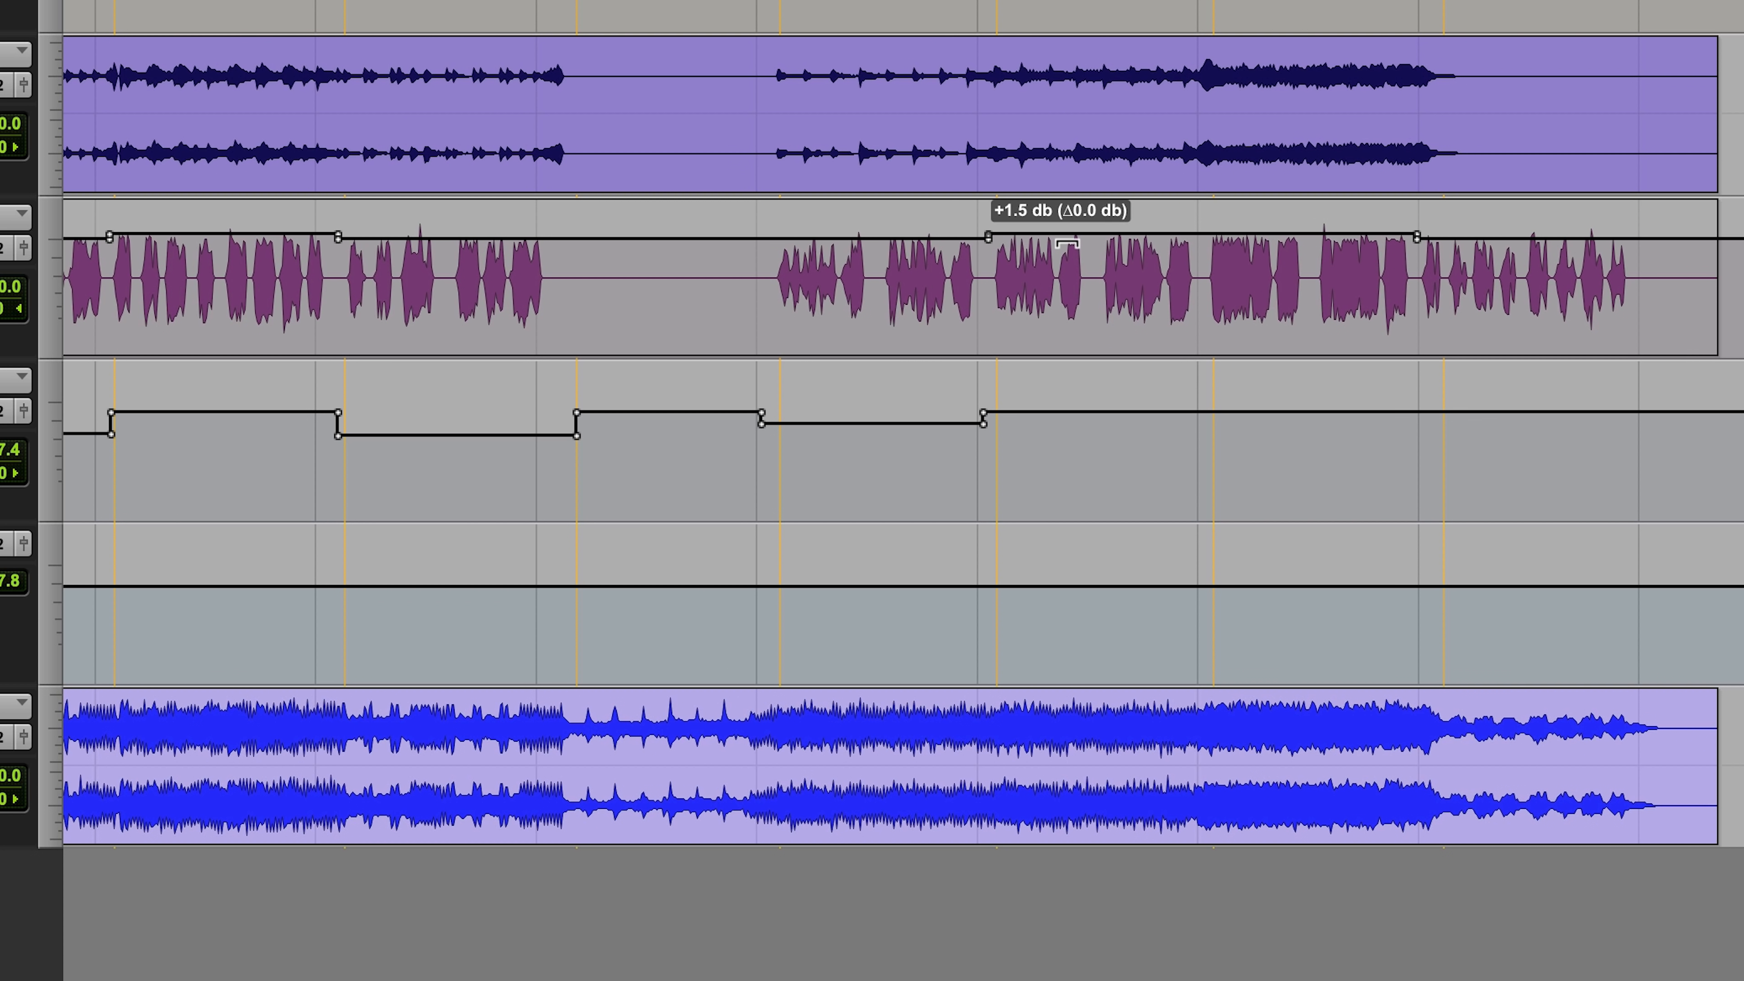
pyautogui.moveTo(1068, 231); pyautogui.dragTo(1068, 231)
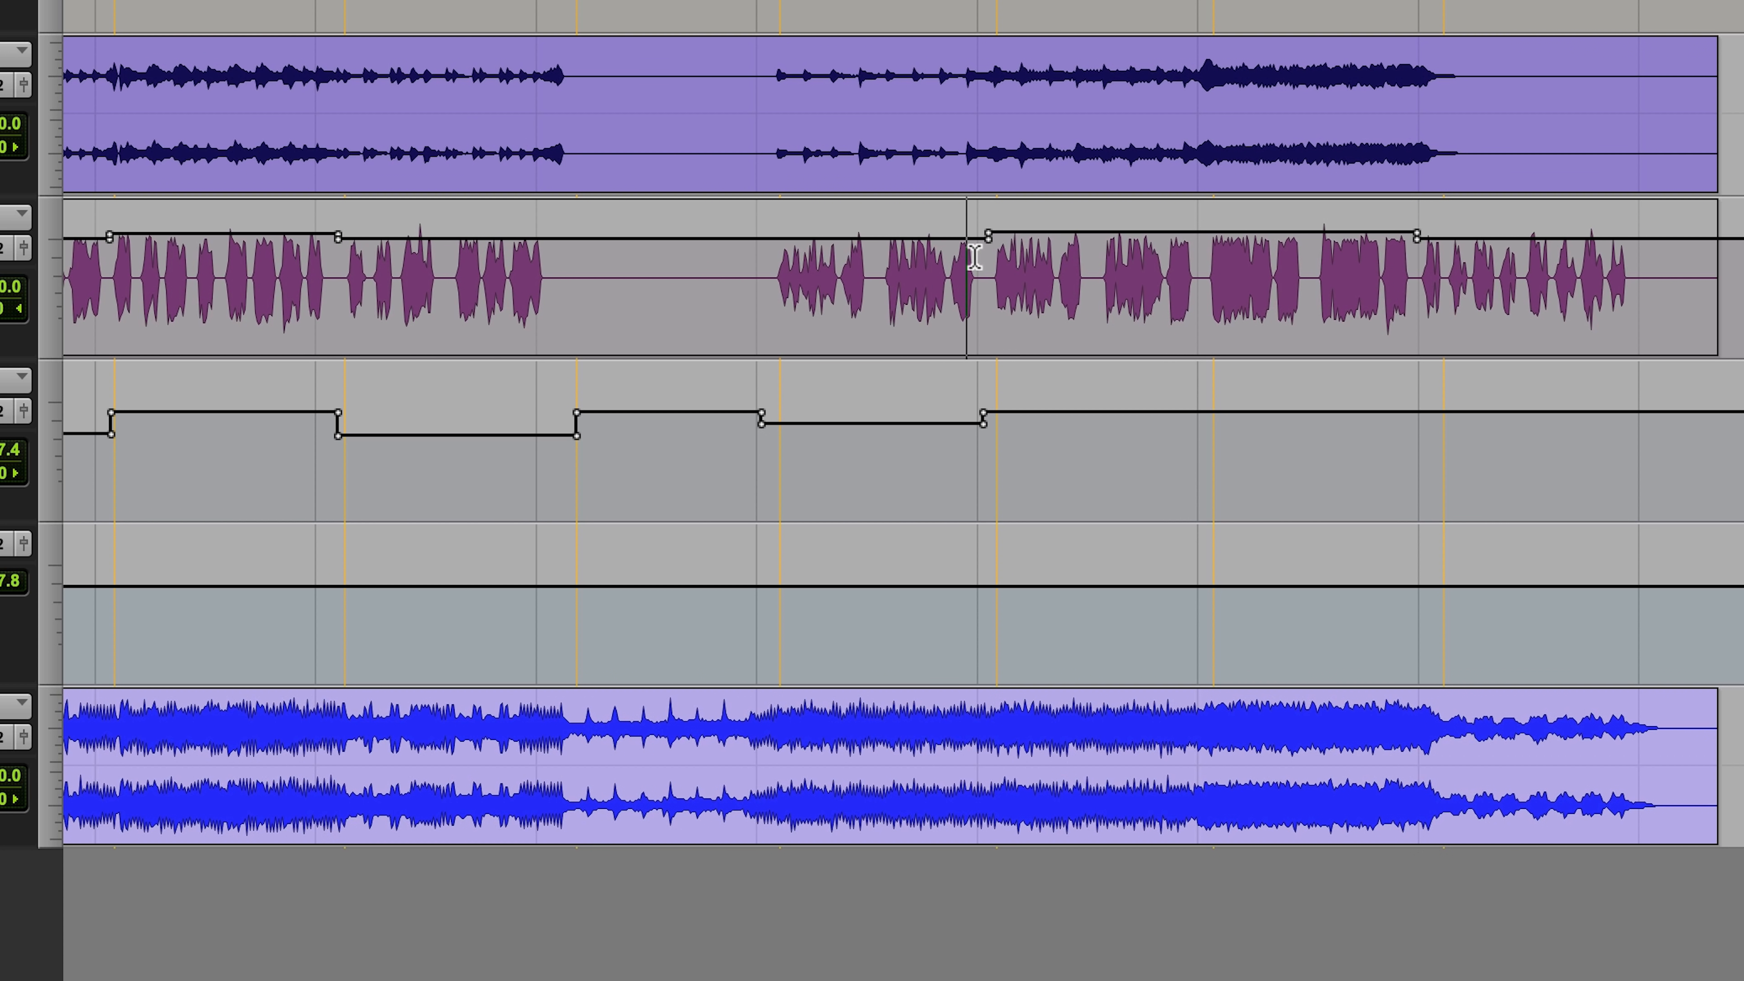
pyautogui.press('F5')
pyautogui.moveTo(907, 280); pyautogui.dragTo(1231, 279)
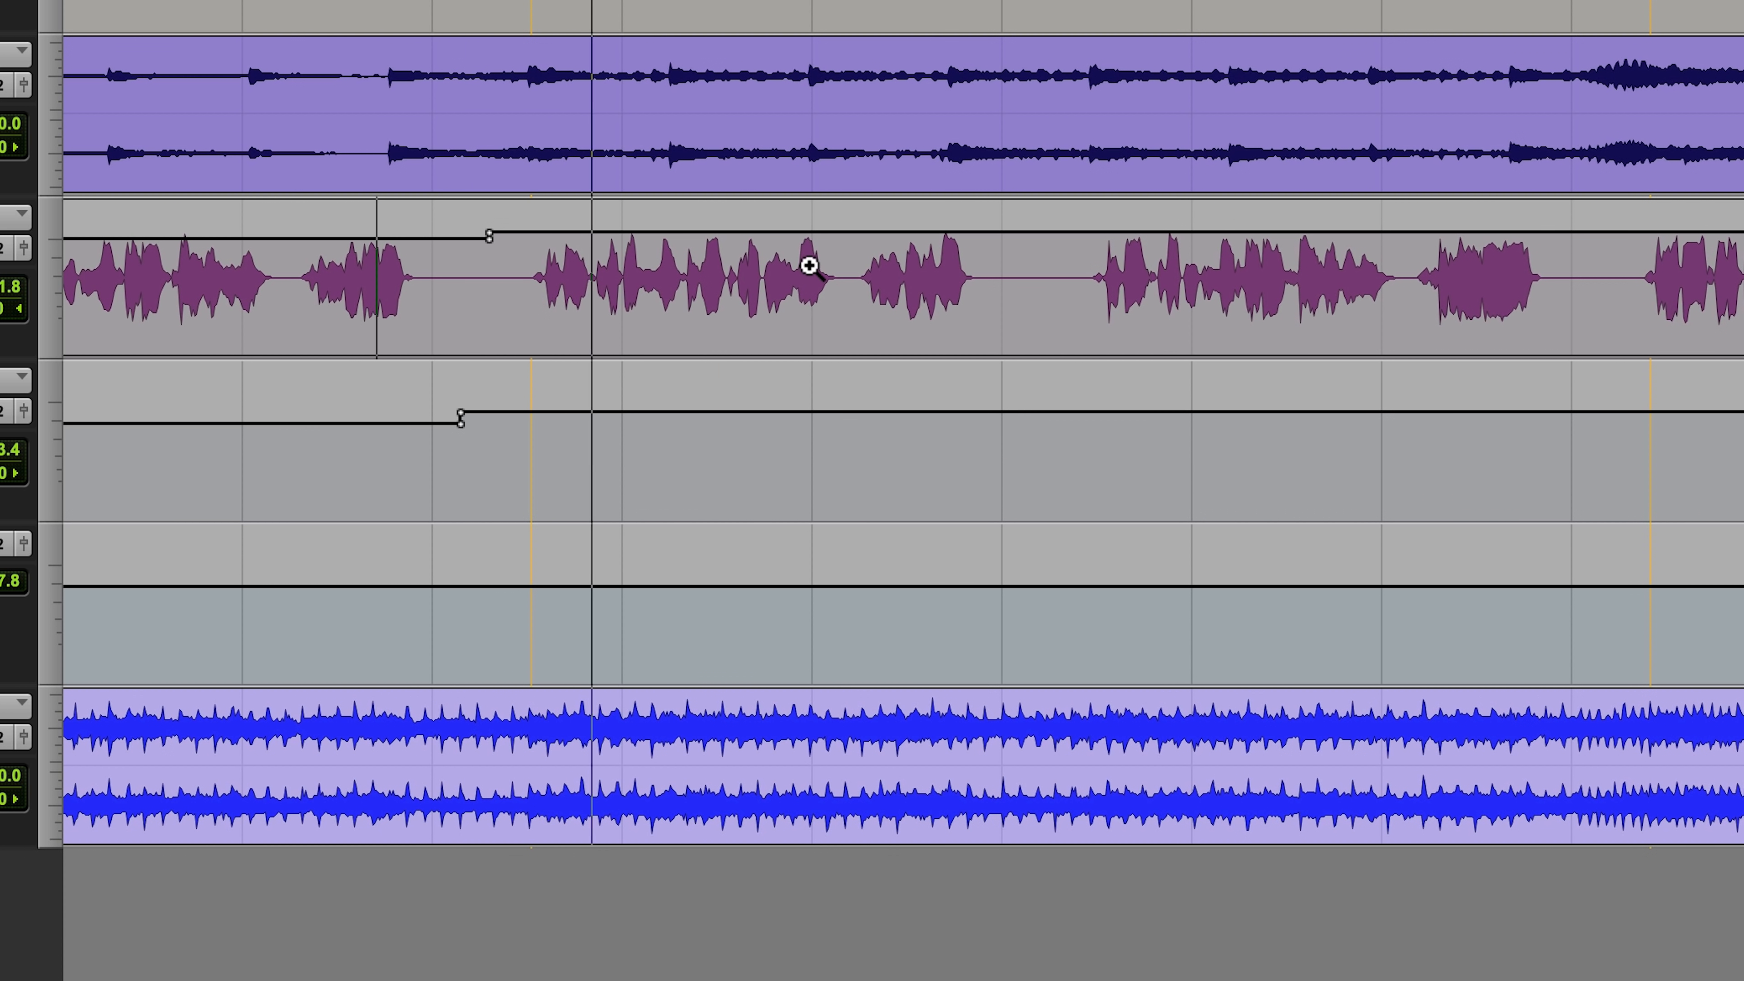
# Step: Solo the drum tracks, stop playback and place the edit cursor on the floor tom just before the Bridge
pyautogui.press('r')
pyautogui.press('r')
pyautogui.press('r')
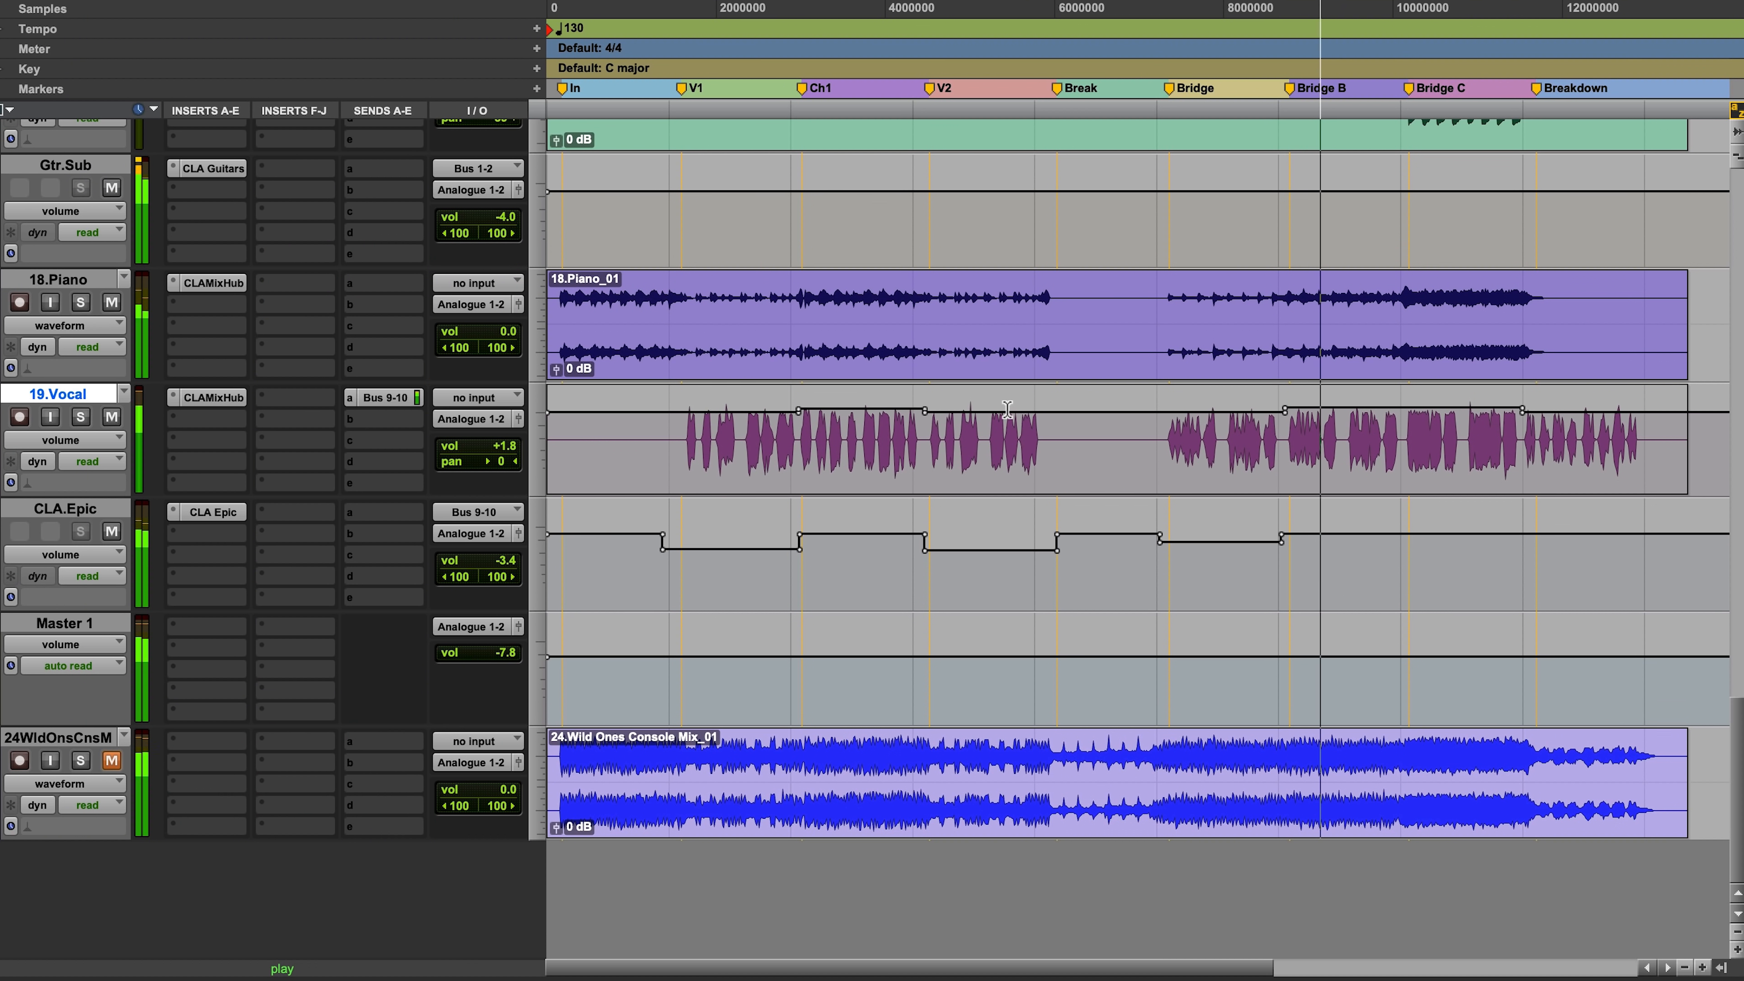
pyautogui.scroll(5, 1176, 316)
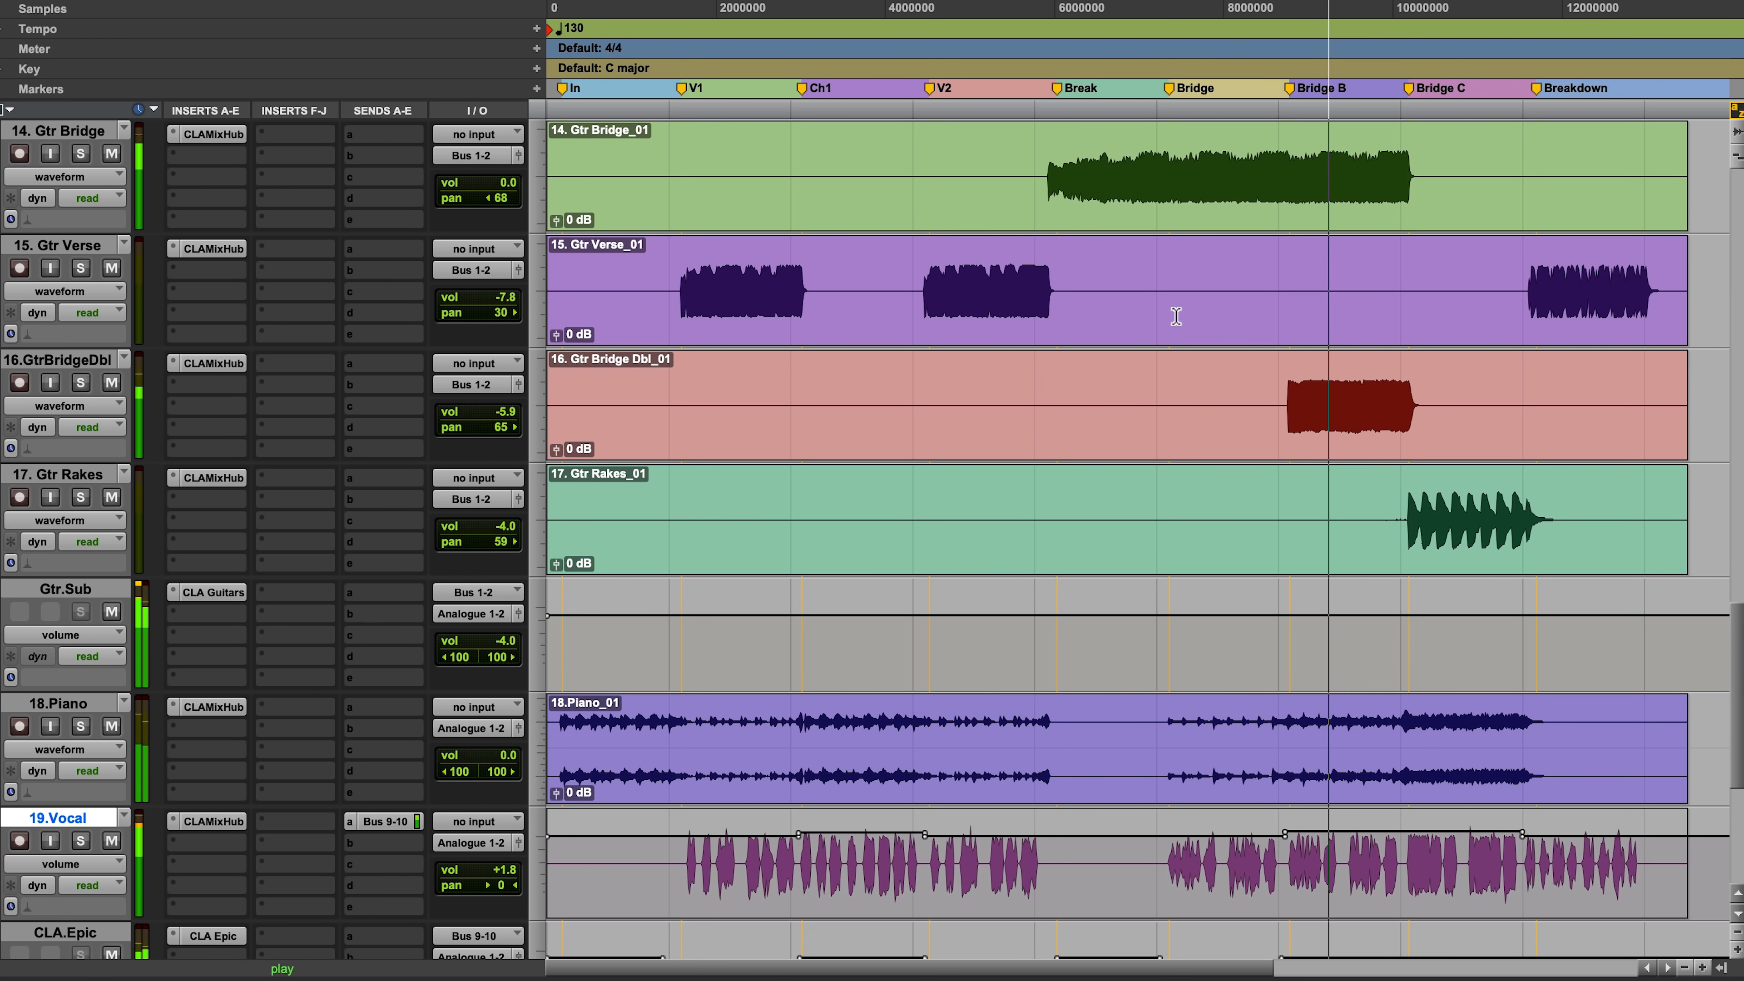
pyautogui.scroll(10, 657, 232)
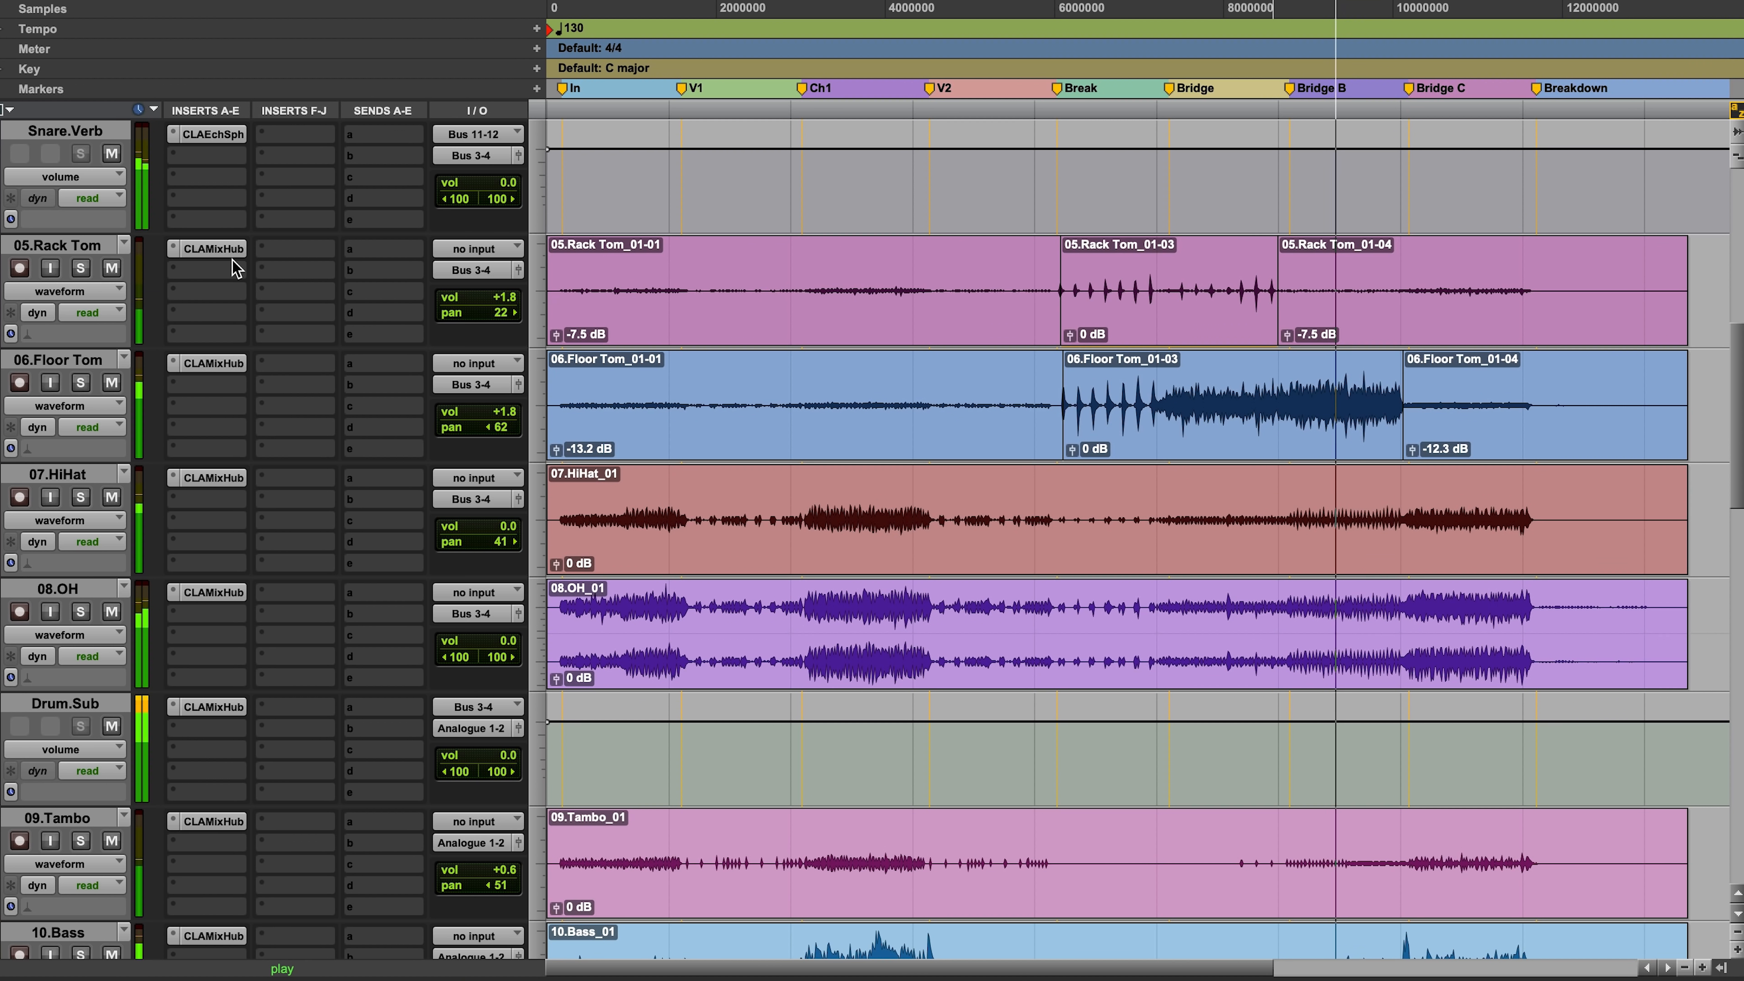
pyautogui.click(81, 381)
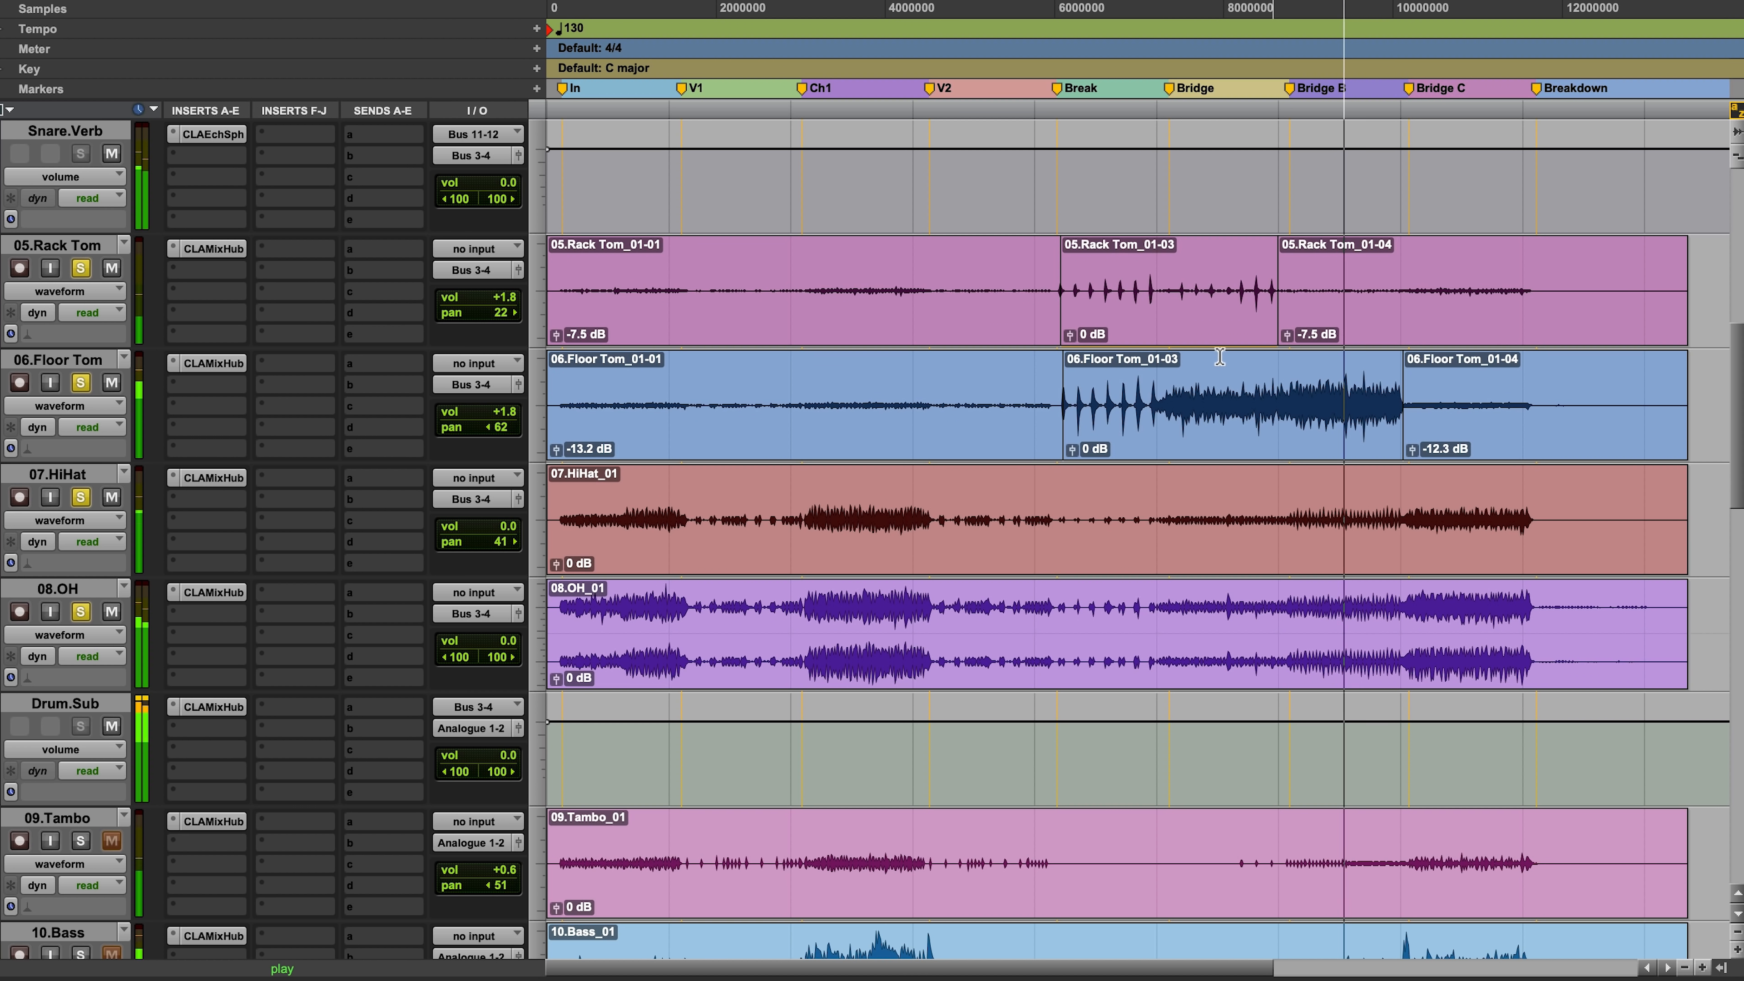
pyautogui.moveTo(1021, 378); pyautogui.dragTo(1501, 457)
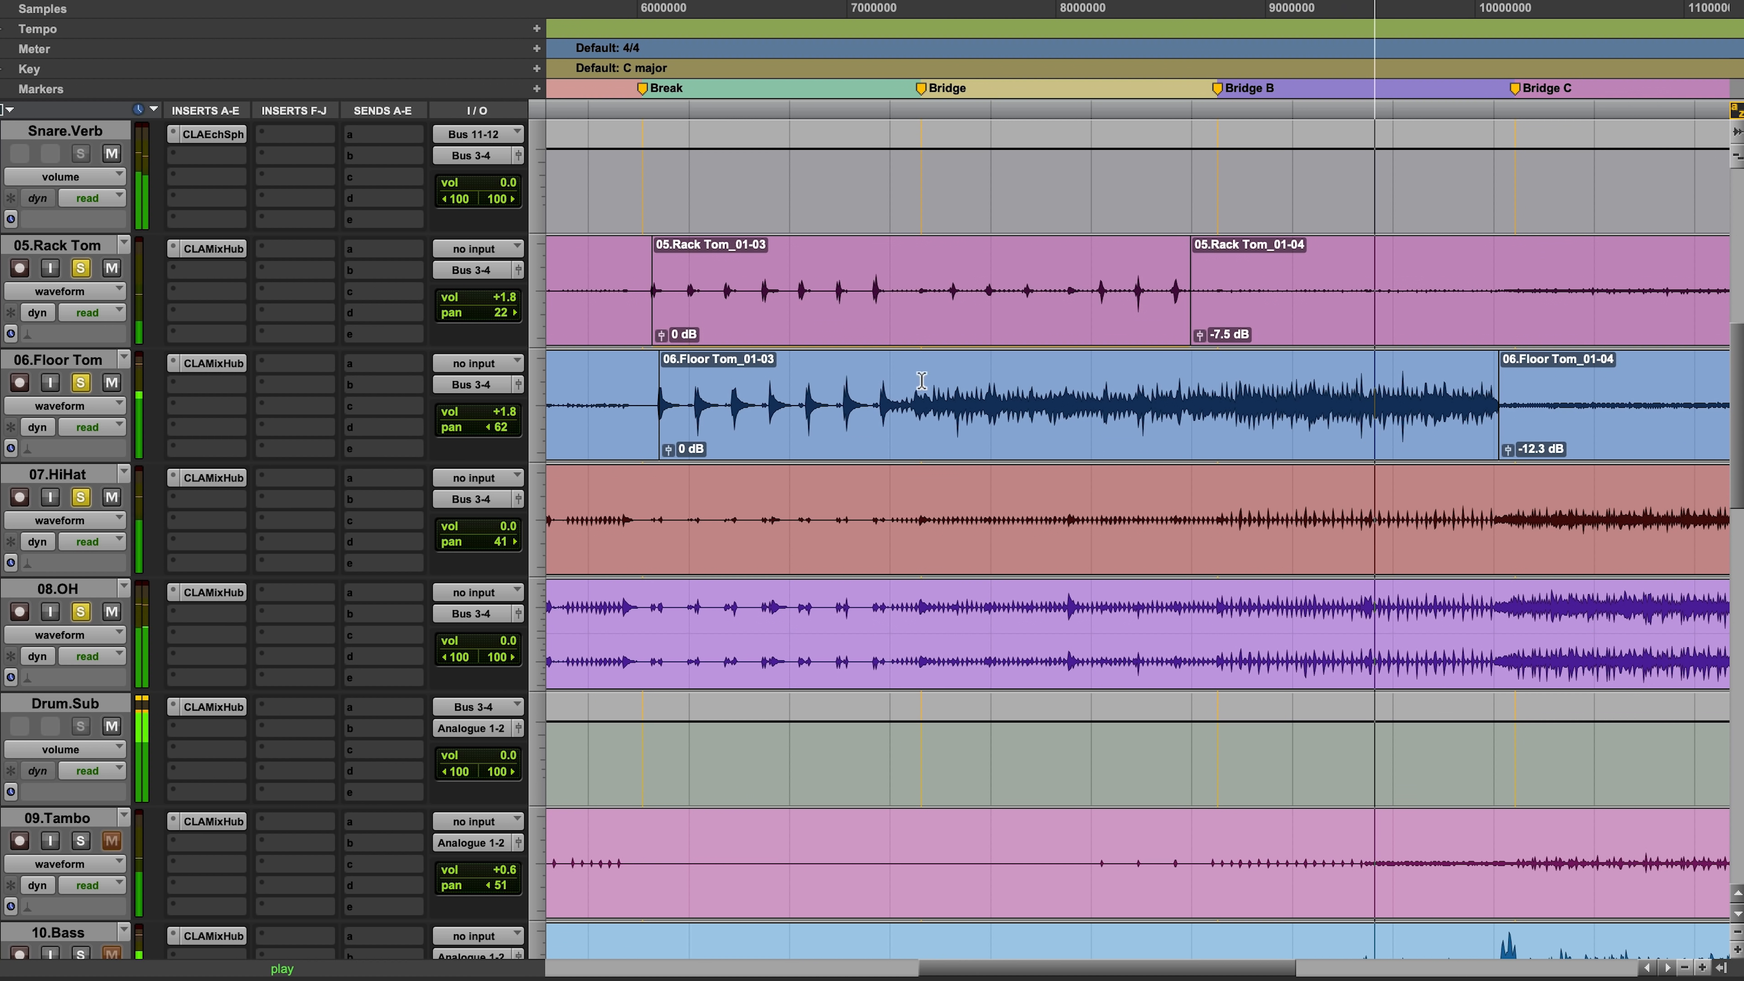
pyautogui.press('space')
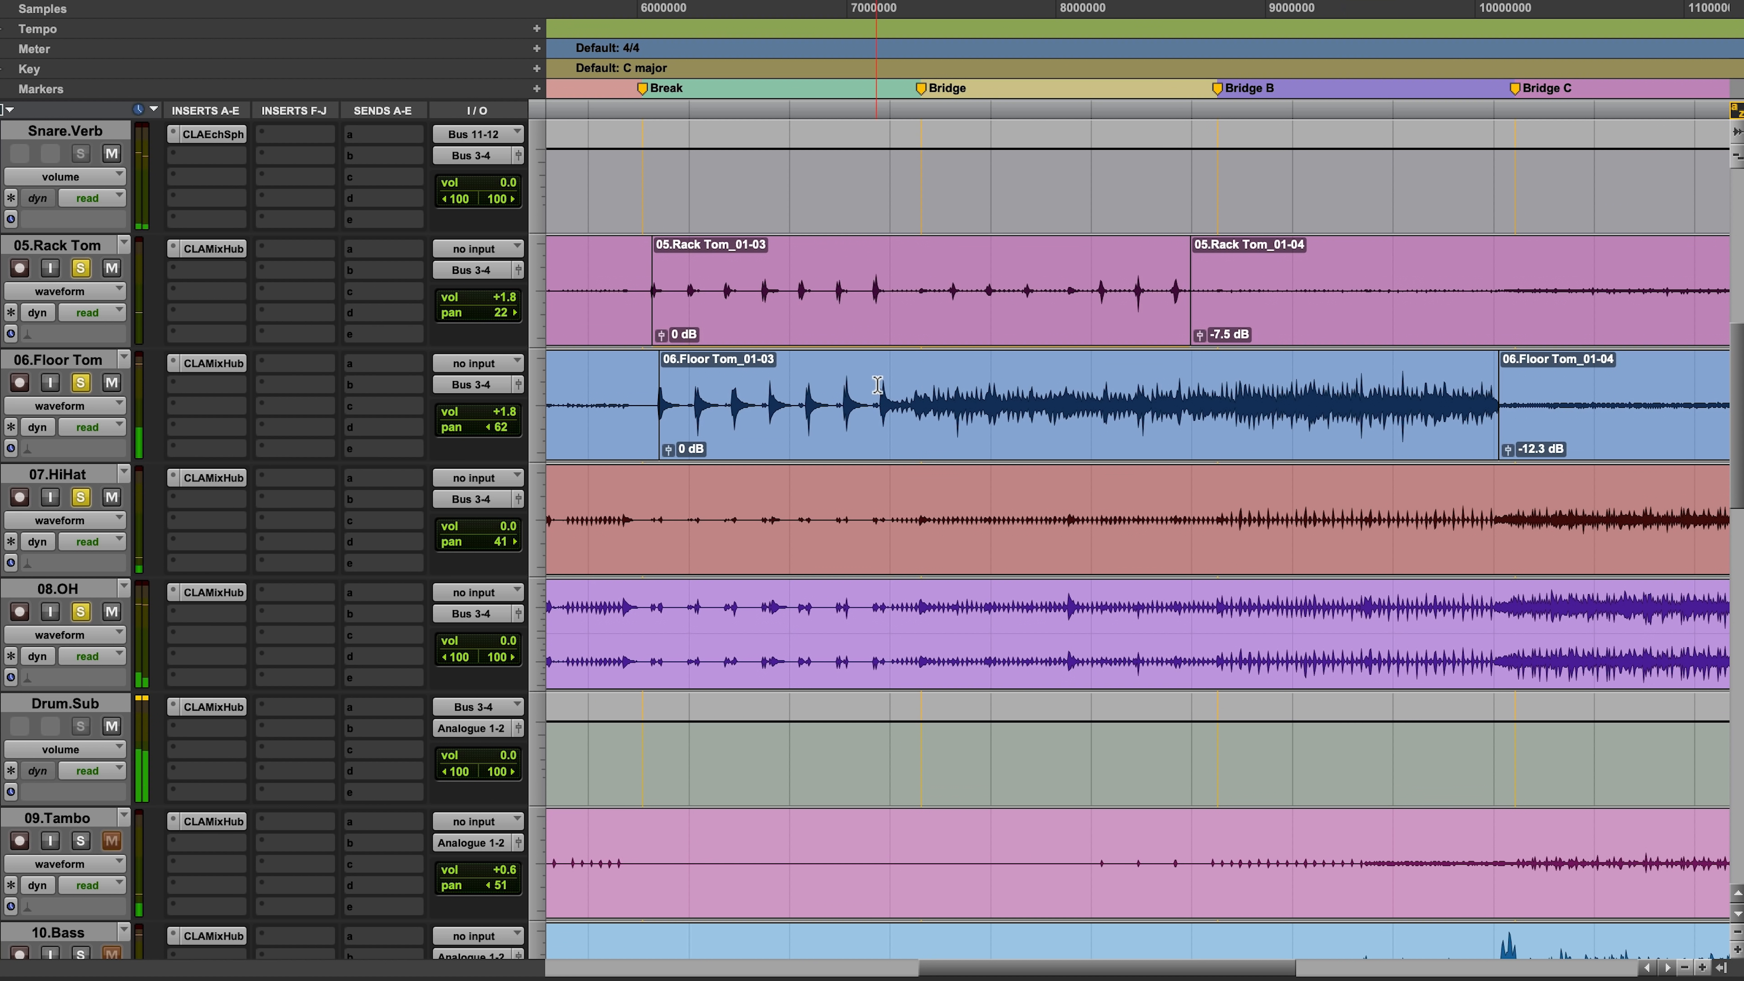
pyautogui.click(878, 383)
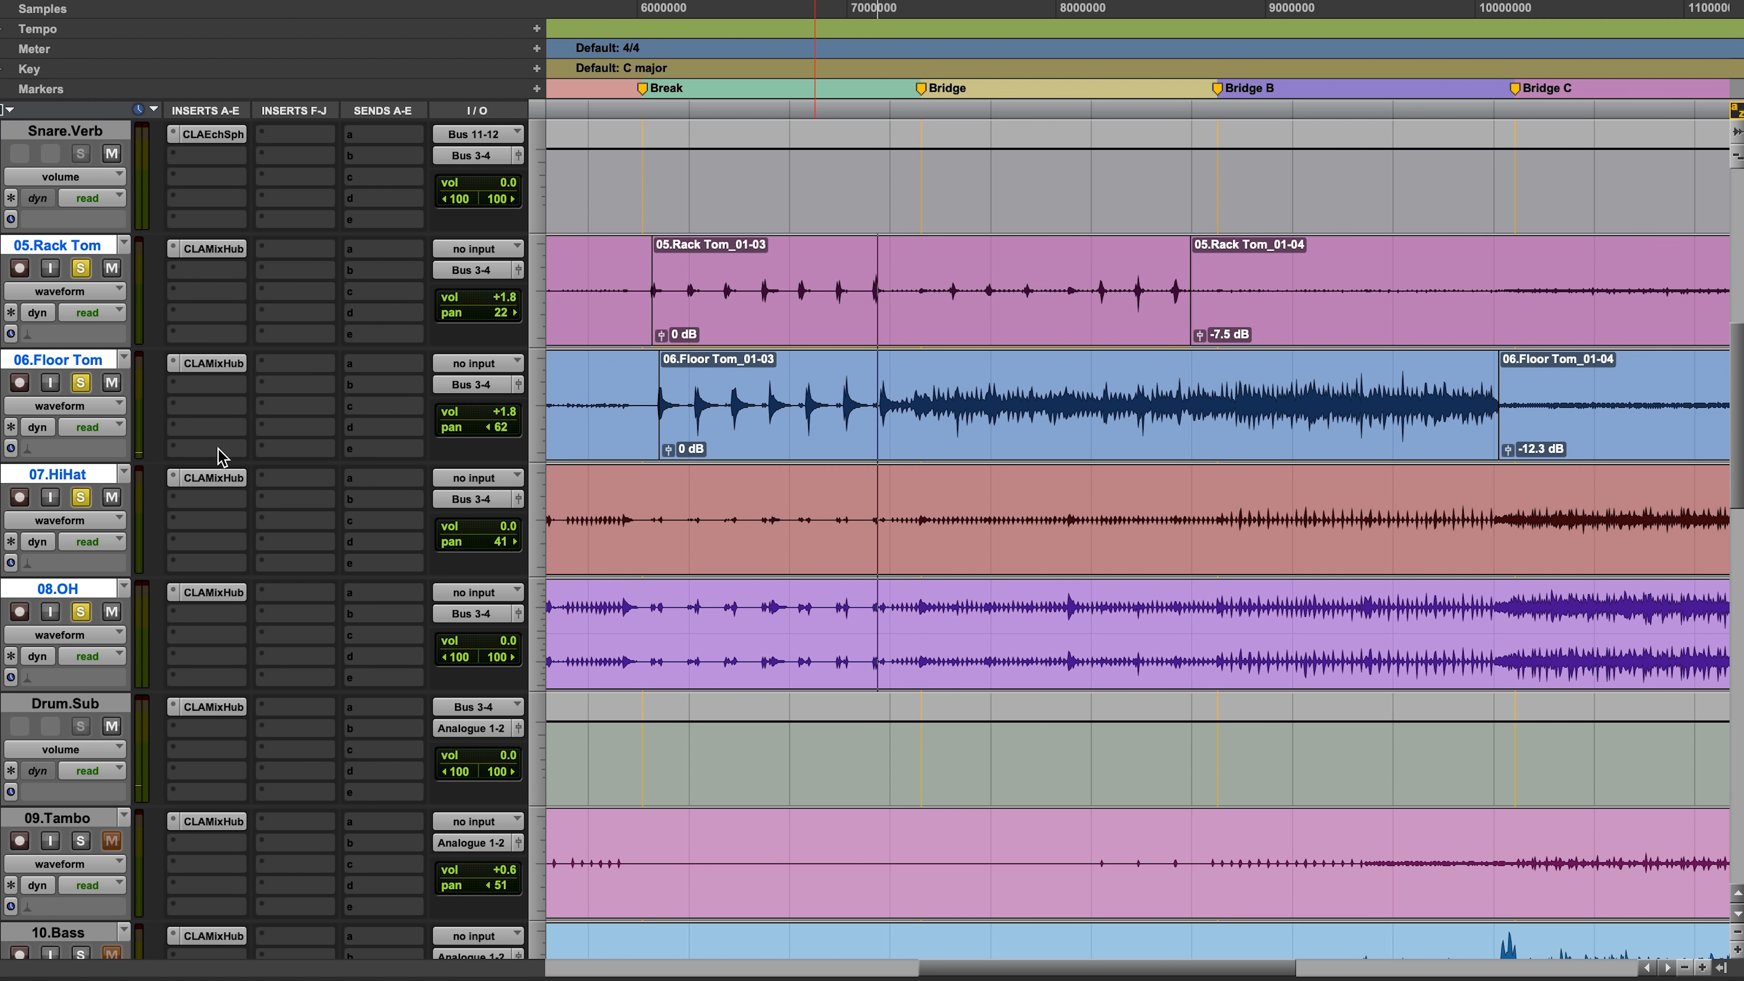
# Step: Adjust CLA MixHub on 06.Floor Tom, setting the high-pass filter to about 64.6 Hz and raising the output fader slightly
pyautogui.click(213, 363)
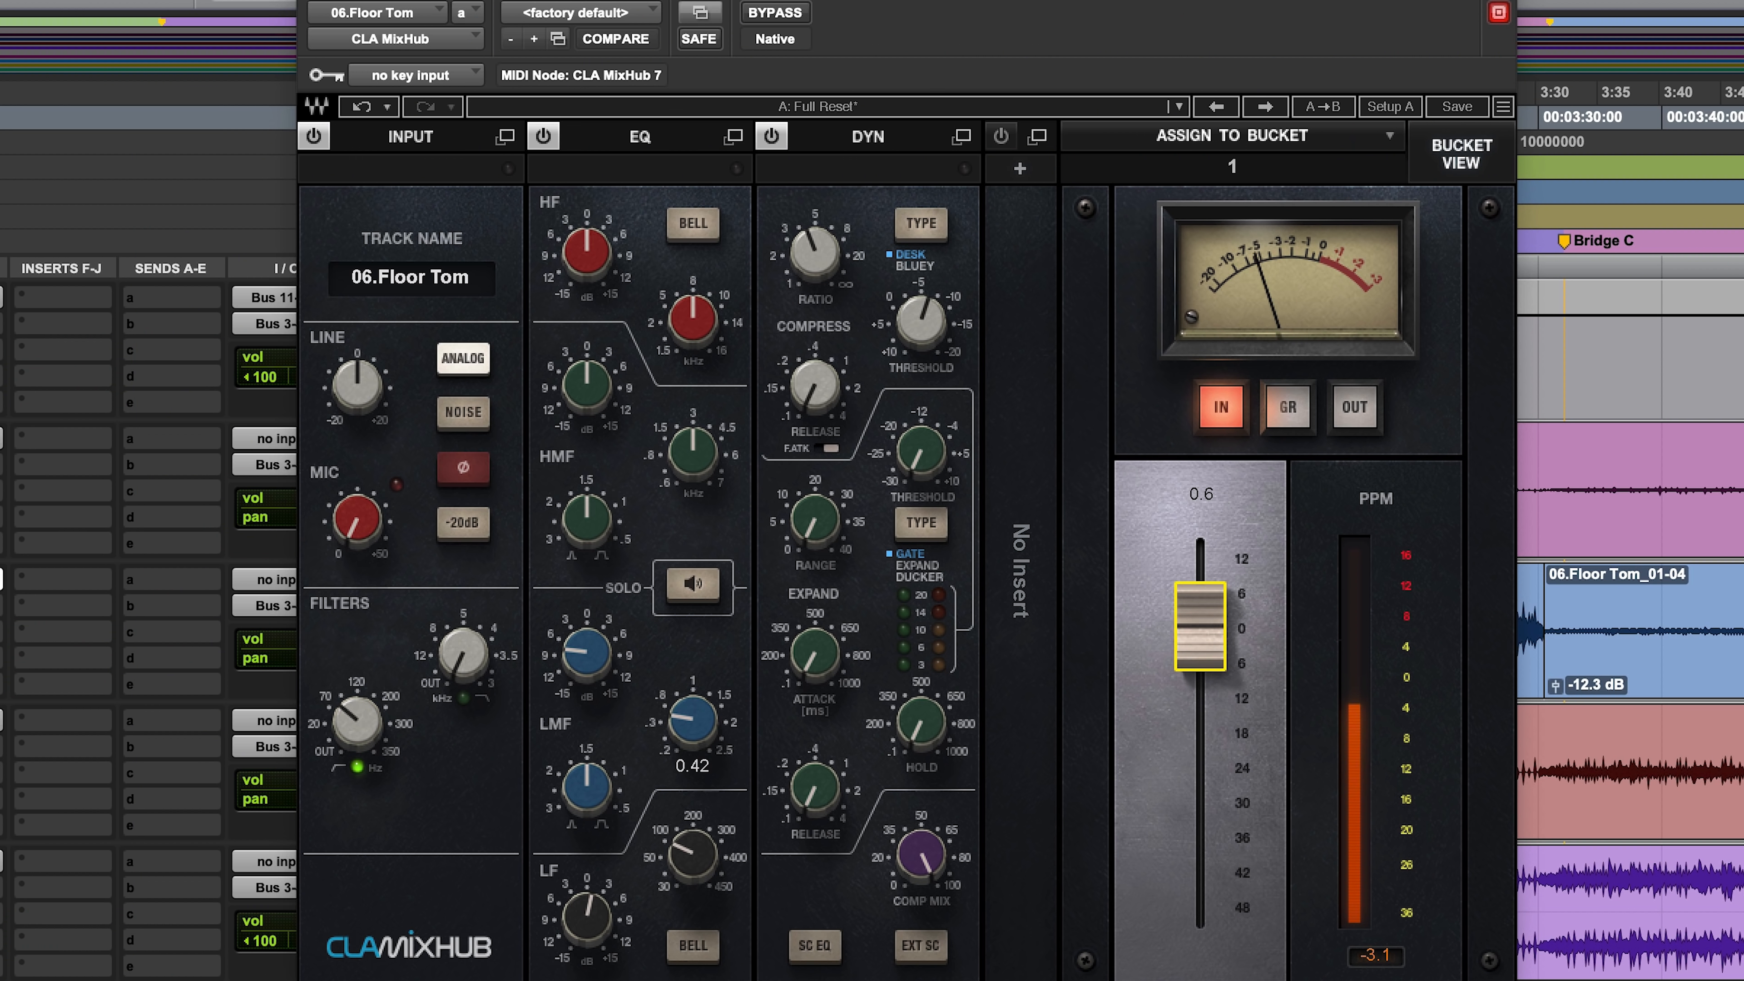
pyautogui.moveTo(1200, 626); pyautogui.dragTo(1201, 621)
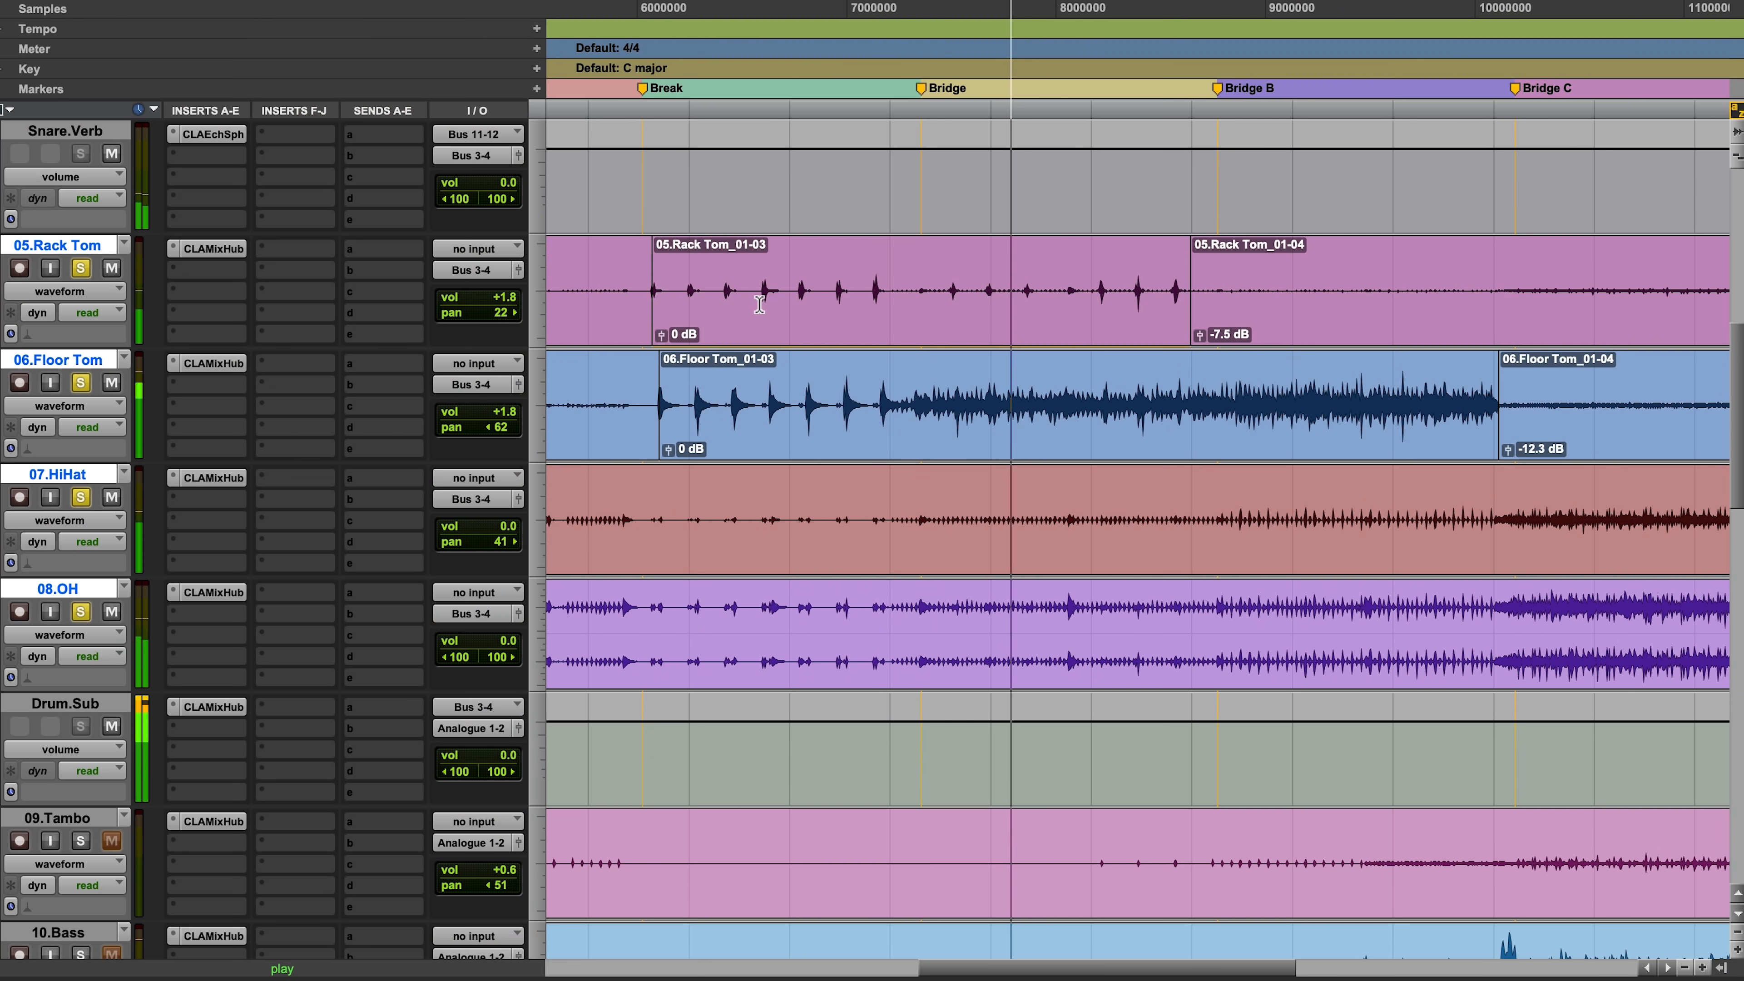
# Step: Raise the Bass fader to about 2.4 in CLA Drums on Kick.Sub, stop playback and close the plug-in
pyautogui.scroll(5, 762, 296)
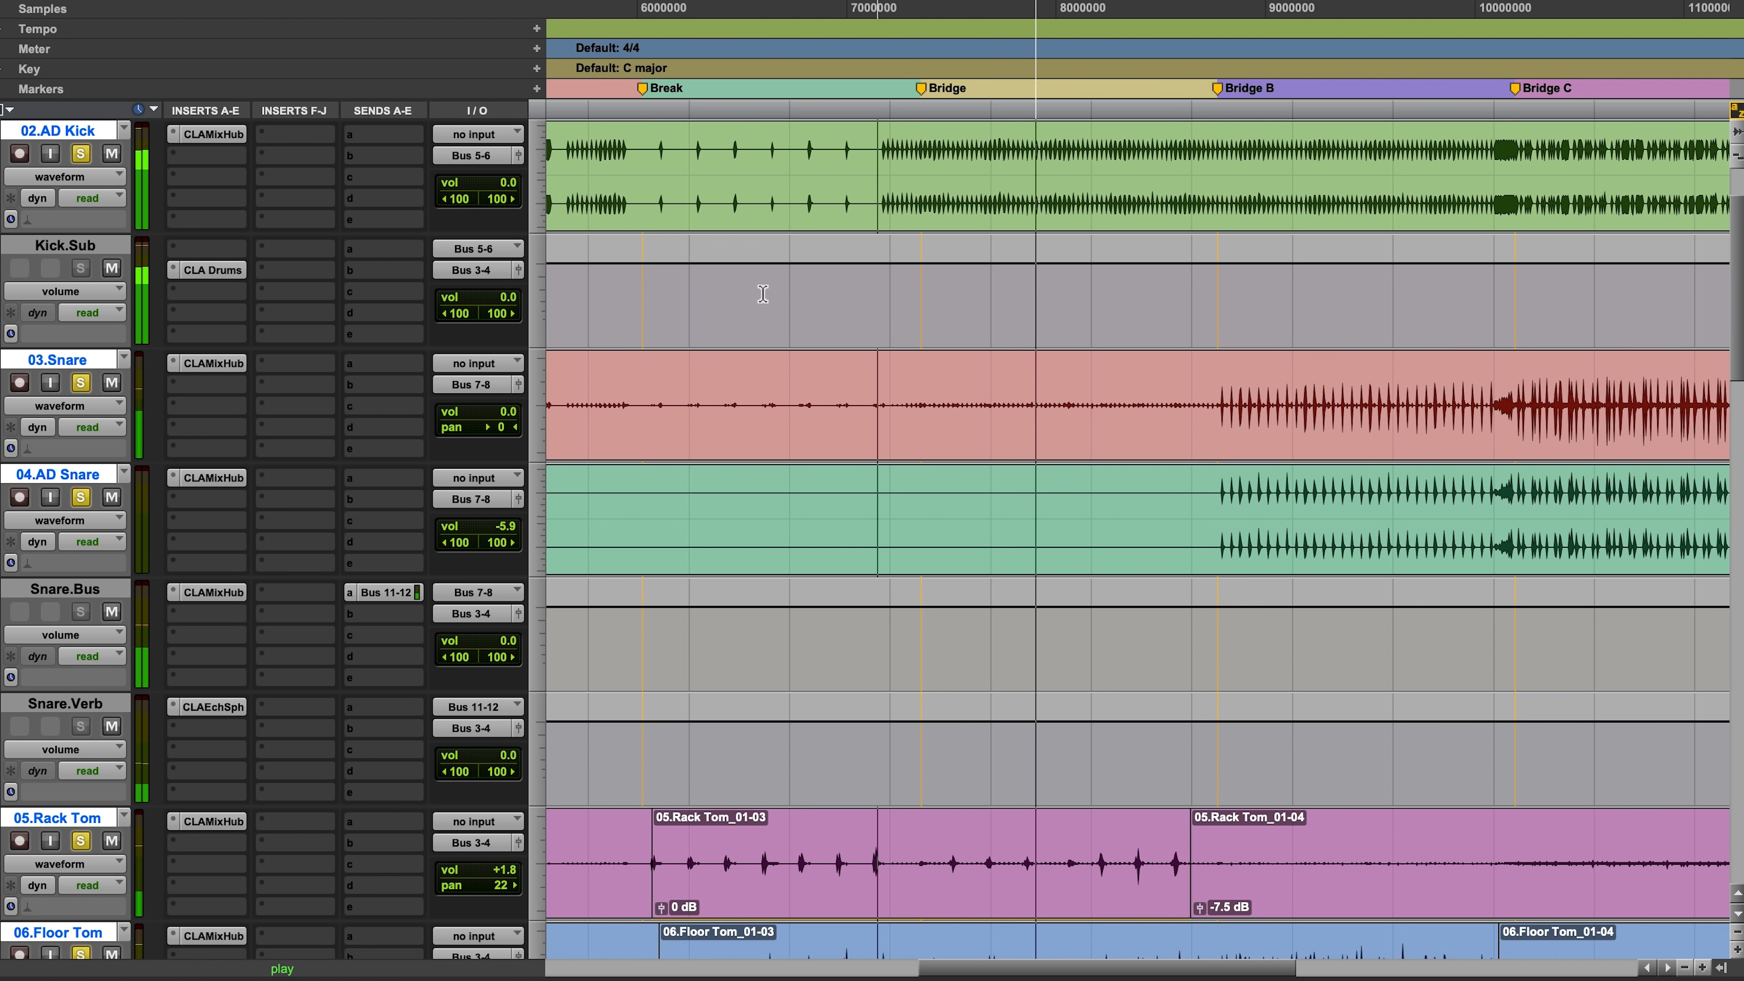
pyautogui.click(212, 269)
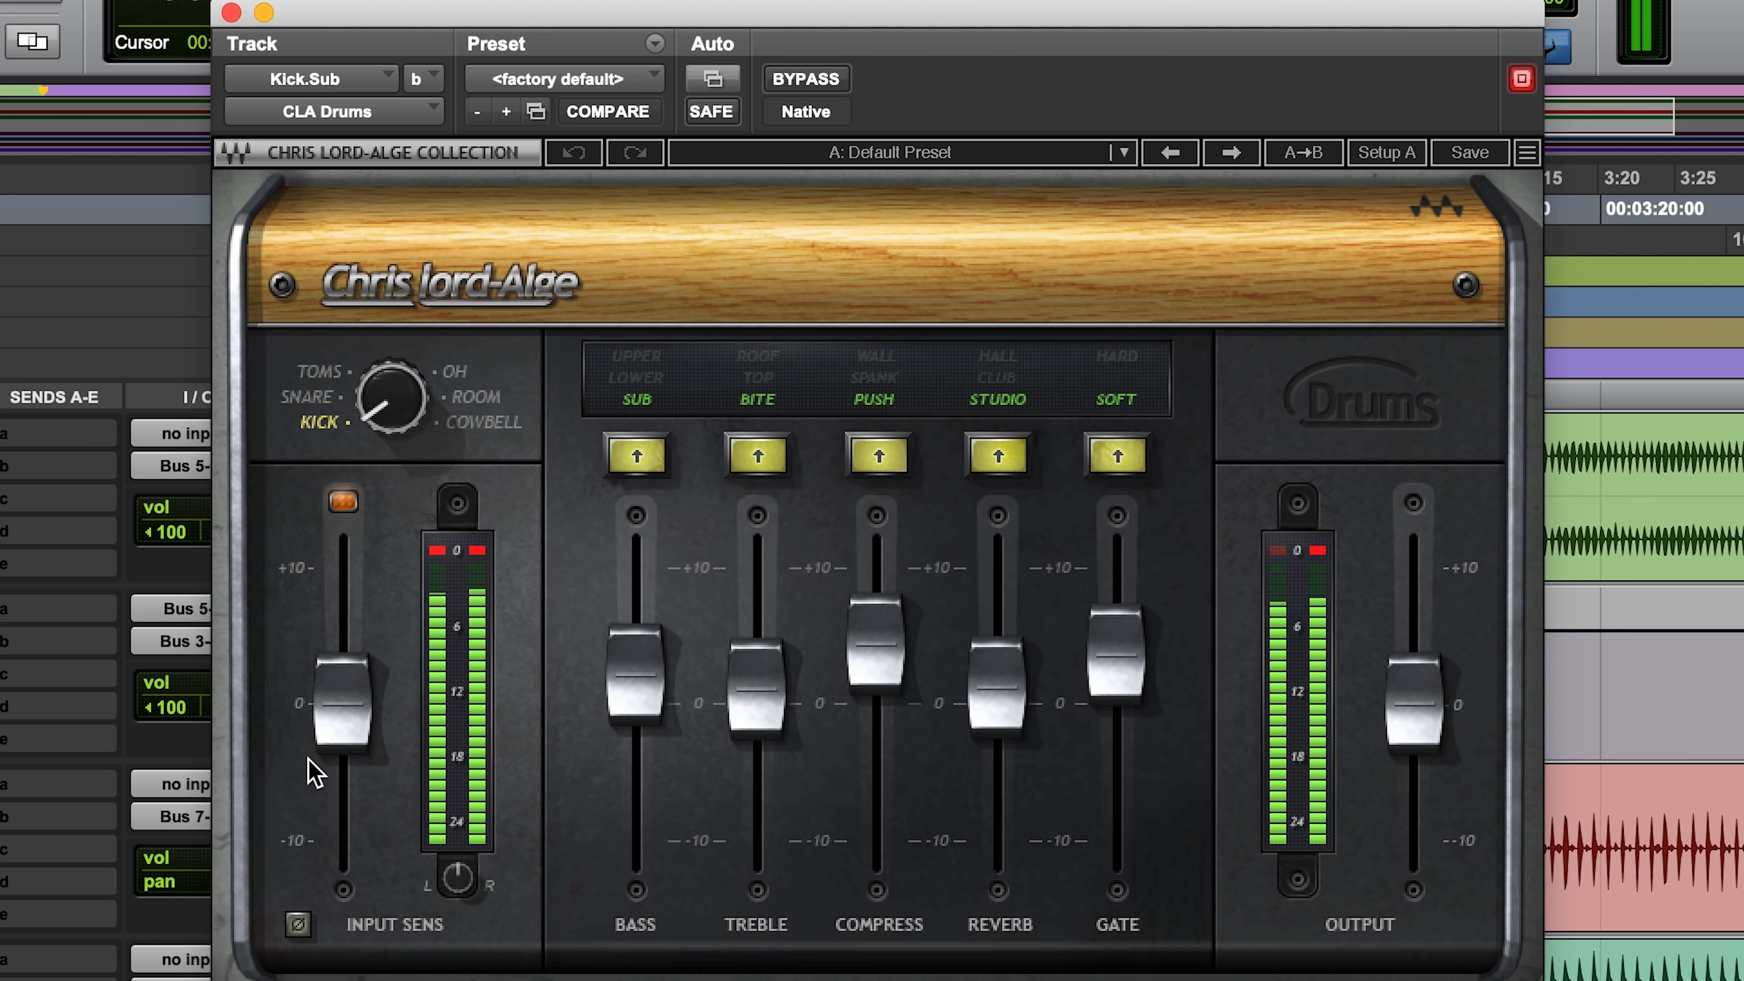
pyautogui.click(650, 680)
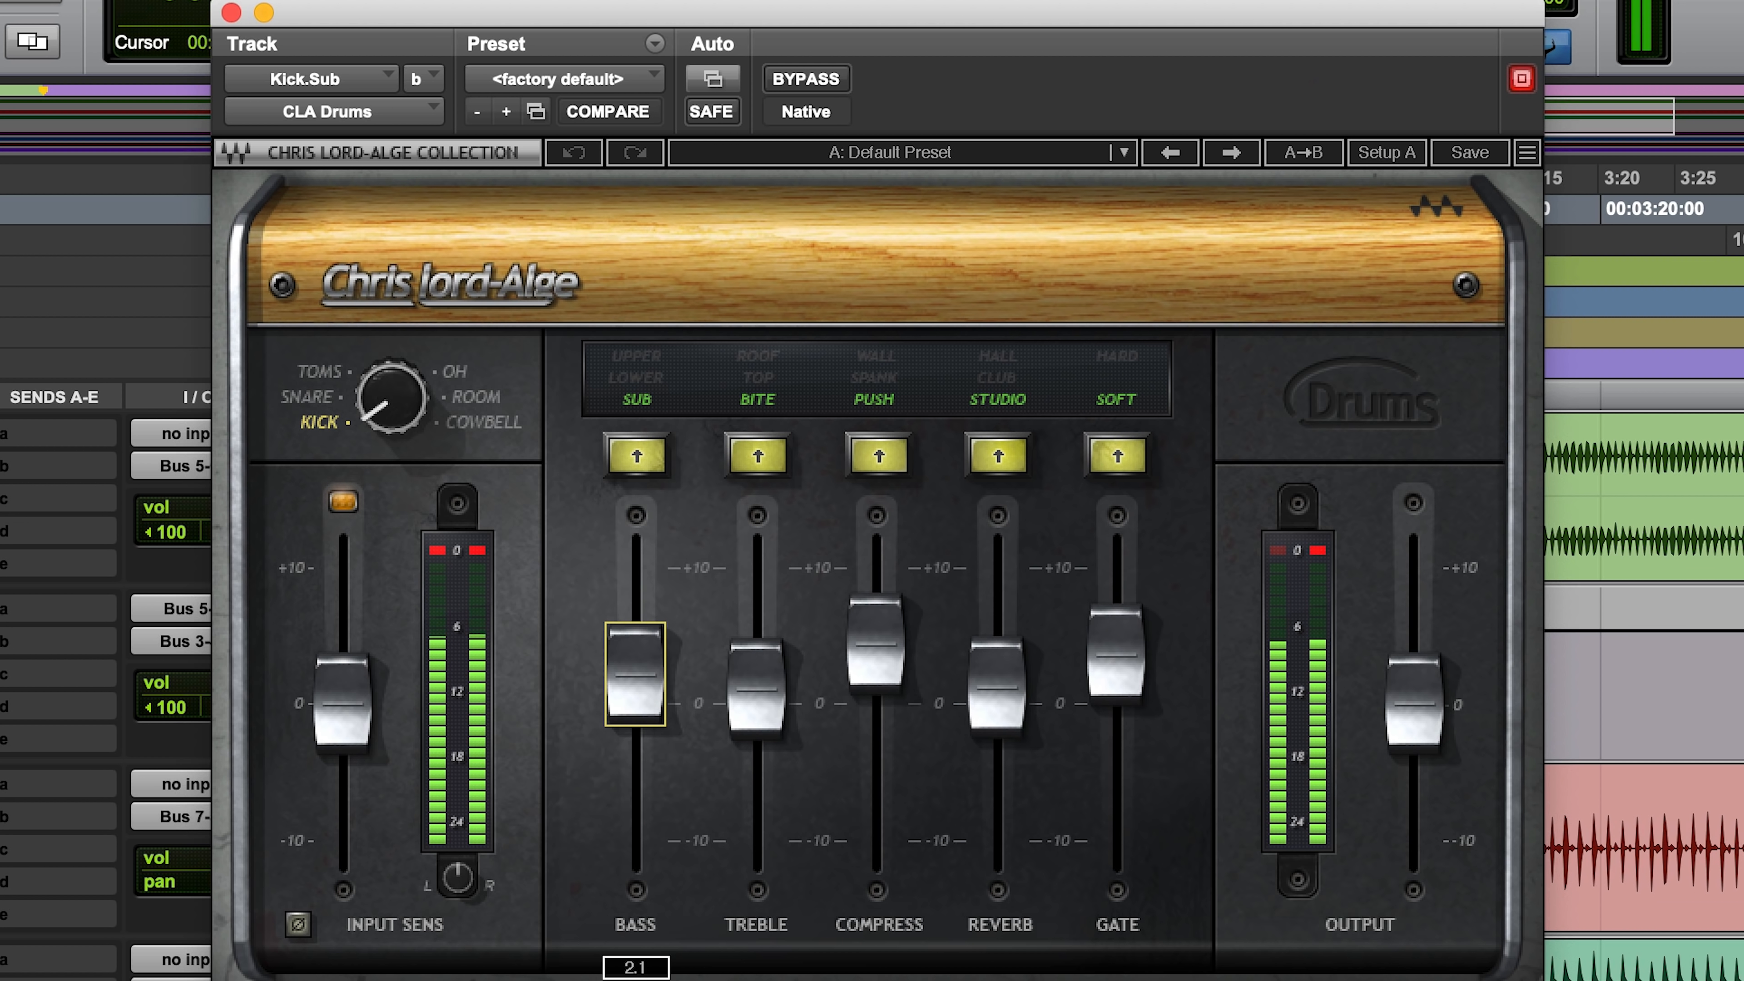
pyautogui.moveTo(650, 680); pyautogui.dragTo(651, 678)
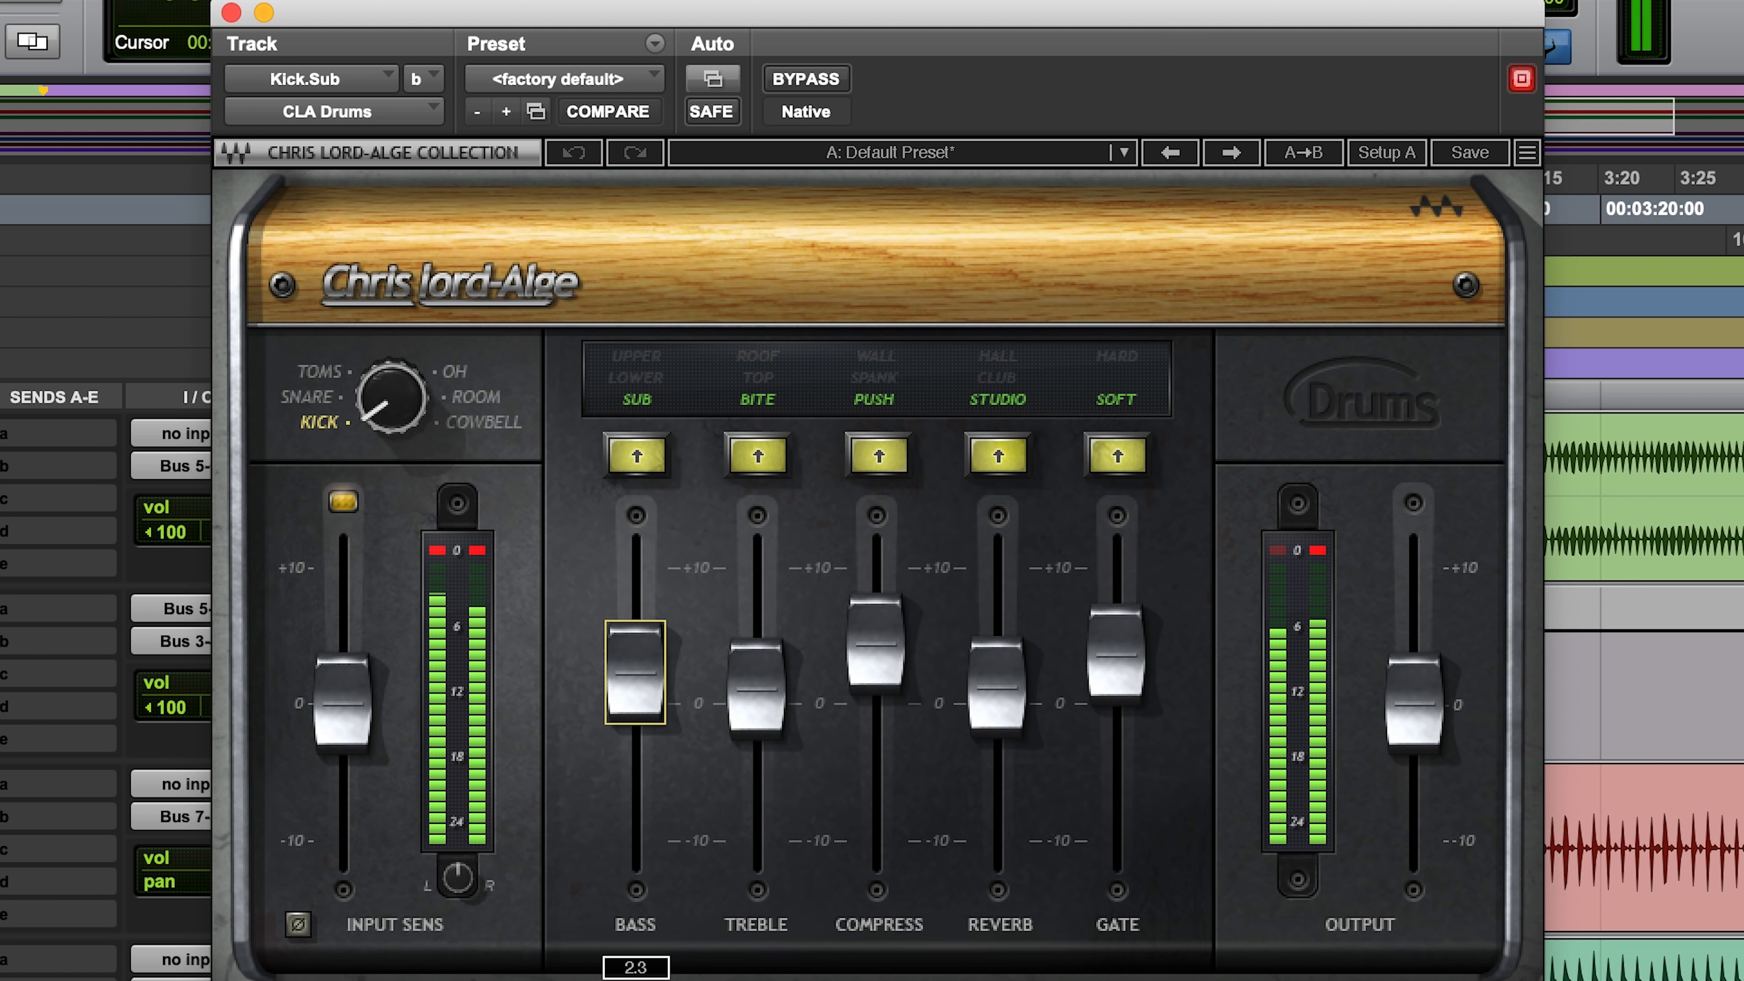
pyautogui.moveTo(650, 677); pyautogui.dragTo(650, 675)
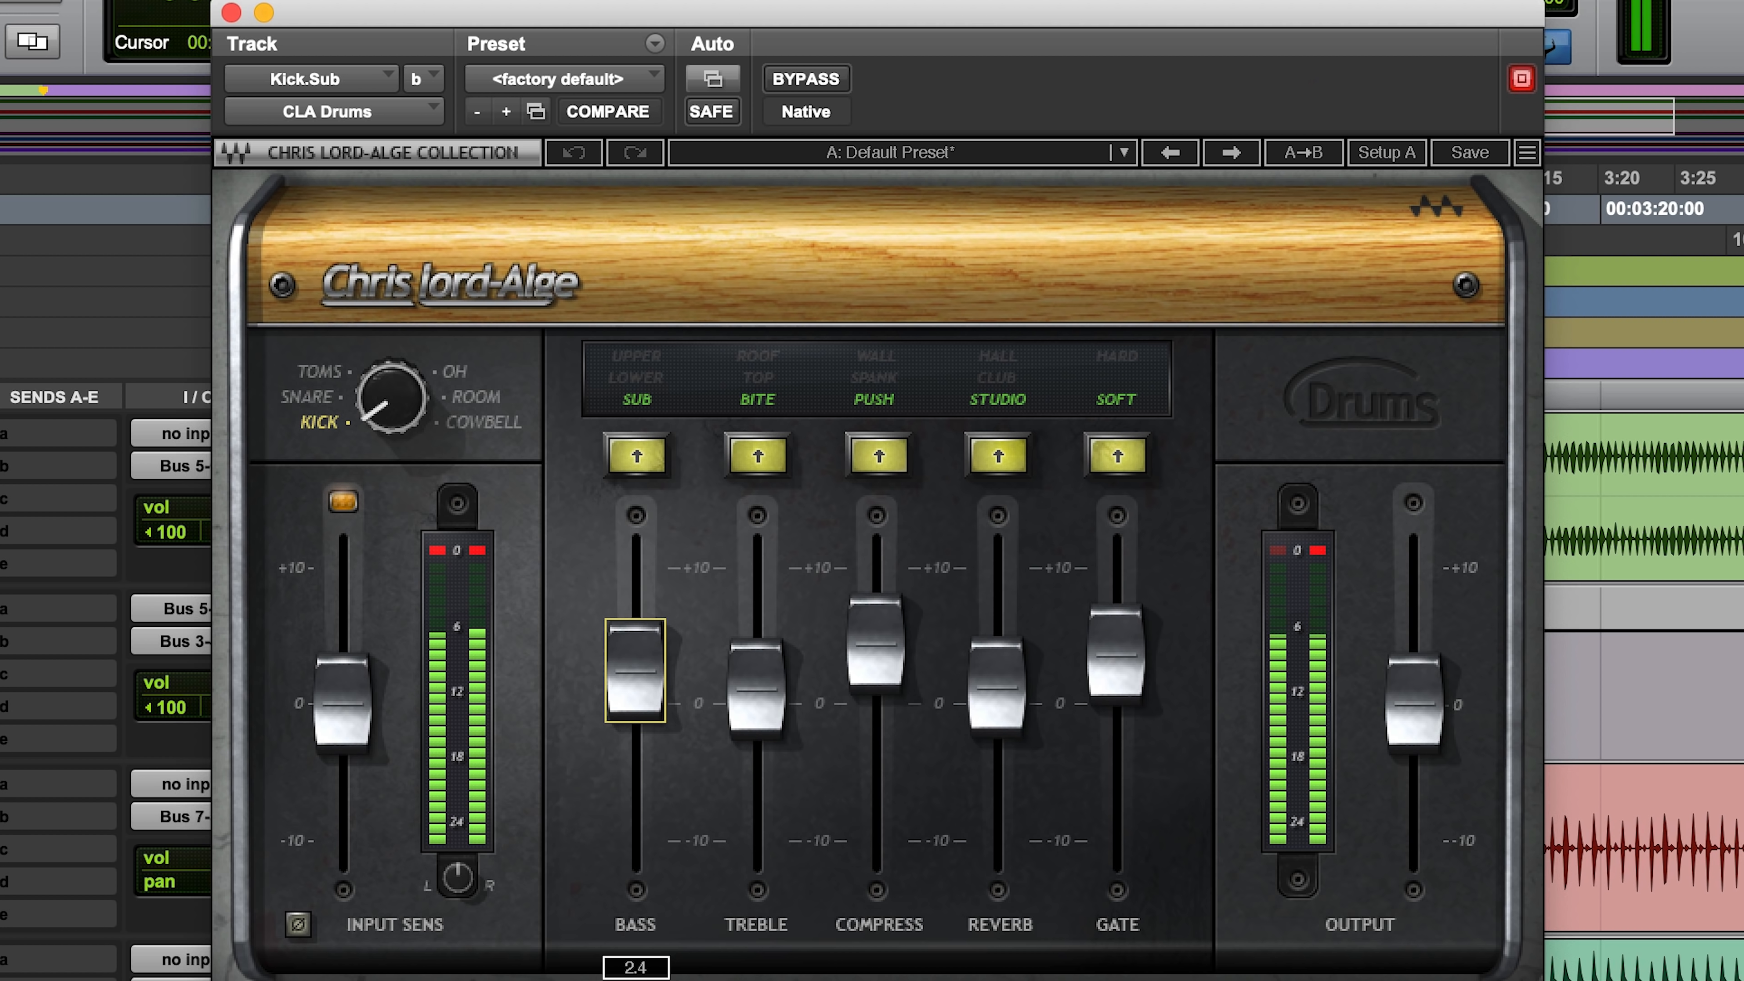
pyautogui.moveTo(650, 675); pyautogui.dragTo(650, 673)
pyautogui.moveTo(886, 674); pyautogui.dragTo(887, 678)
pyautogui.press('space')
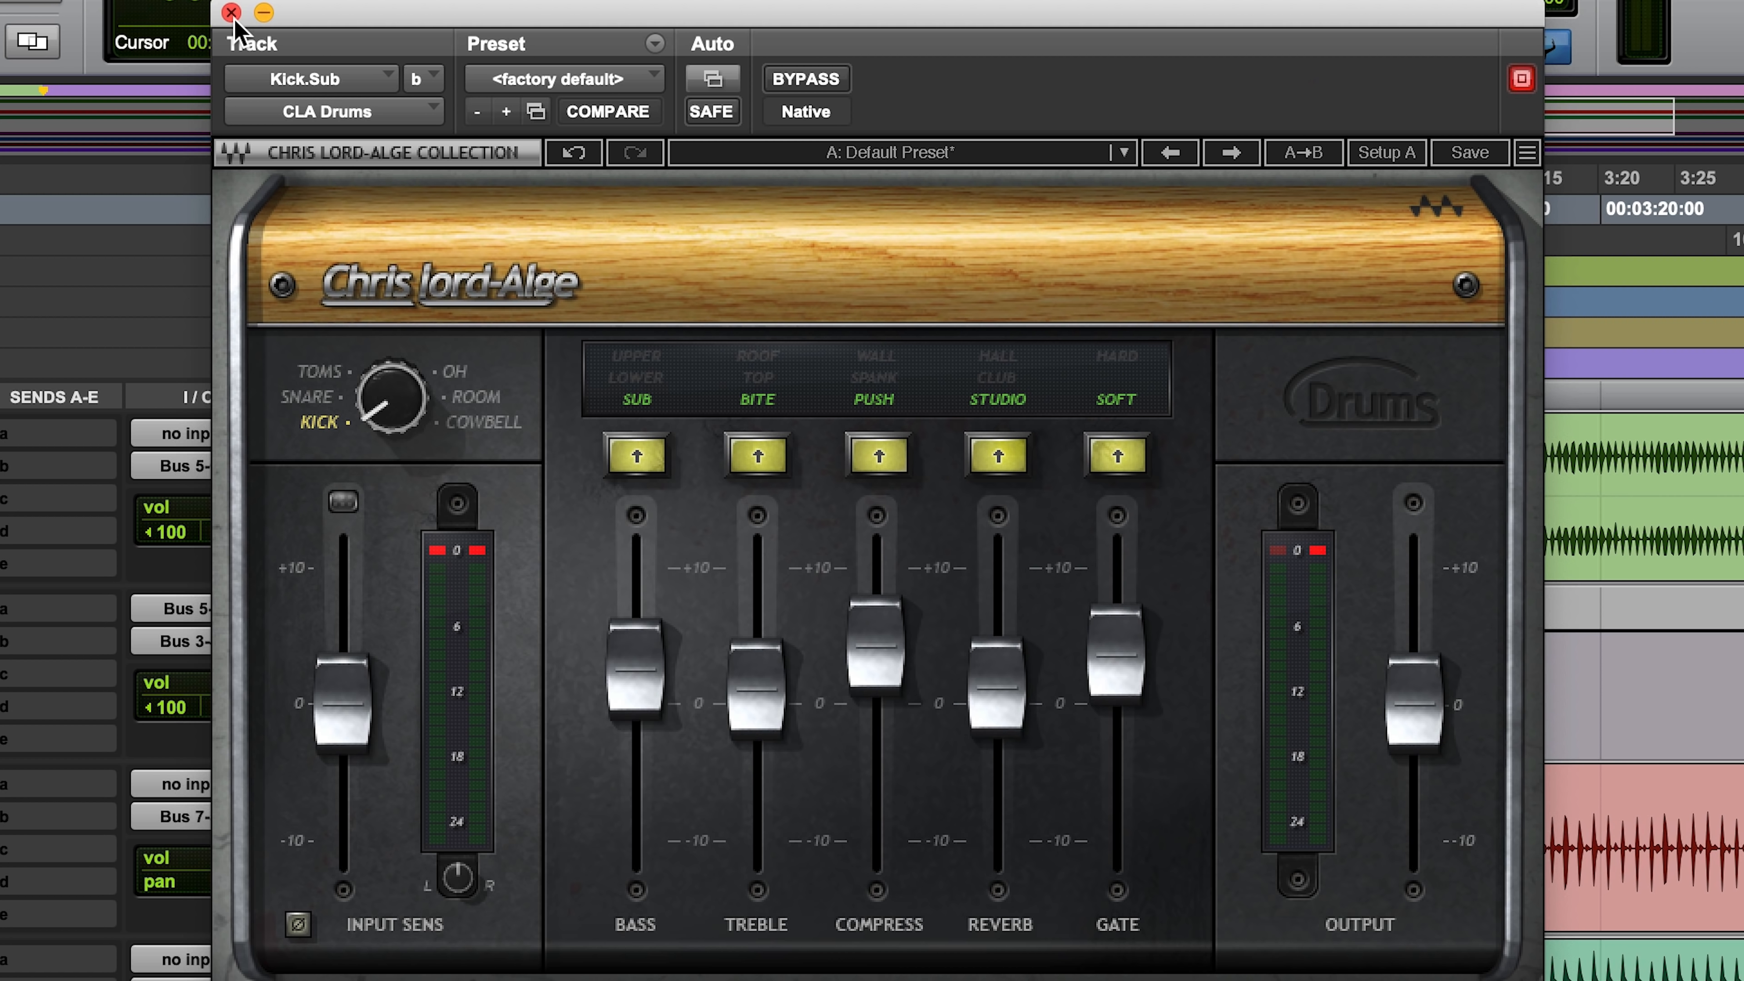
pyautogui.click(231, 12)
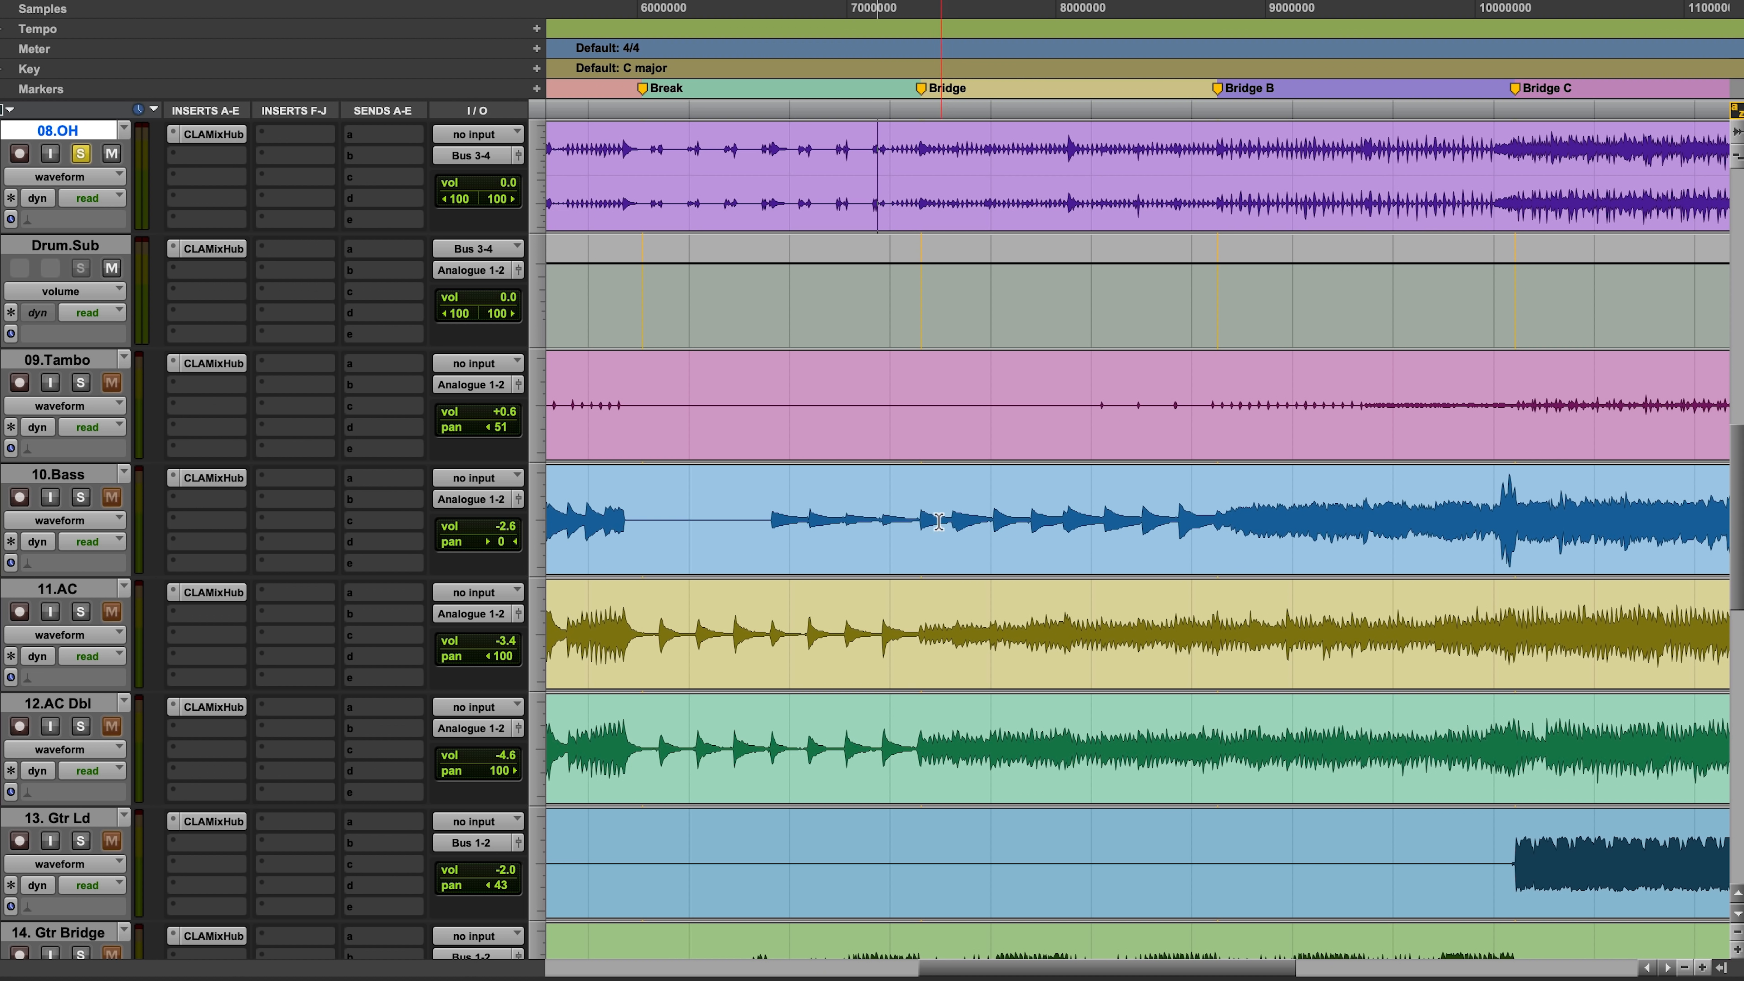
# Step: Boost the HF band of CLA MixHub on 10.Bass with its frequency at 1.5 kHz and compare against bypass from the Bridge
pyautogui.click(912, 512)
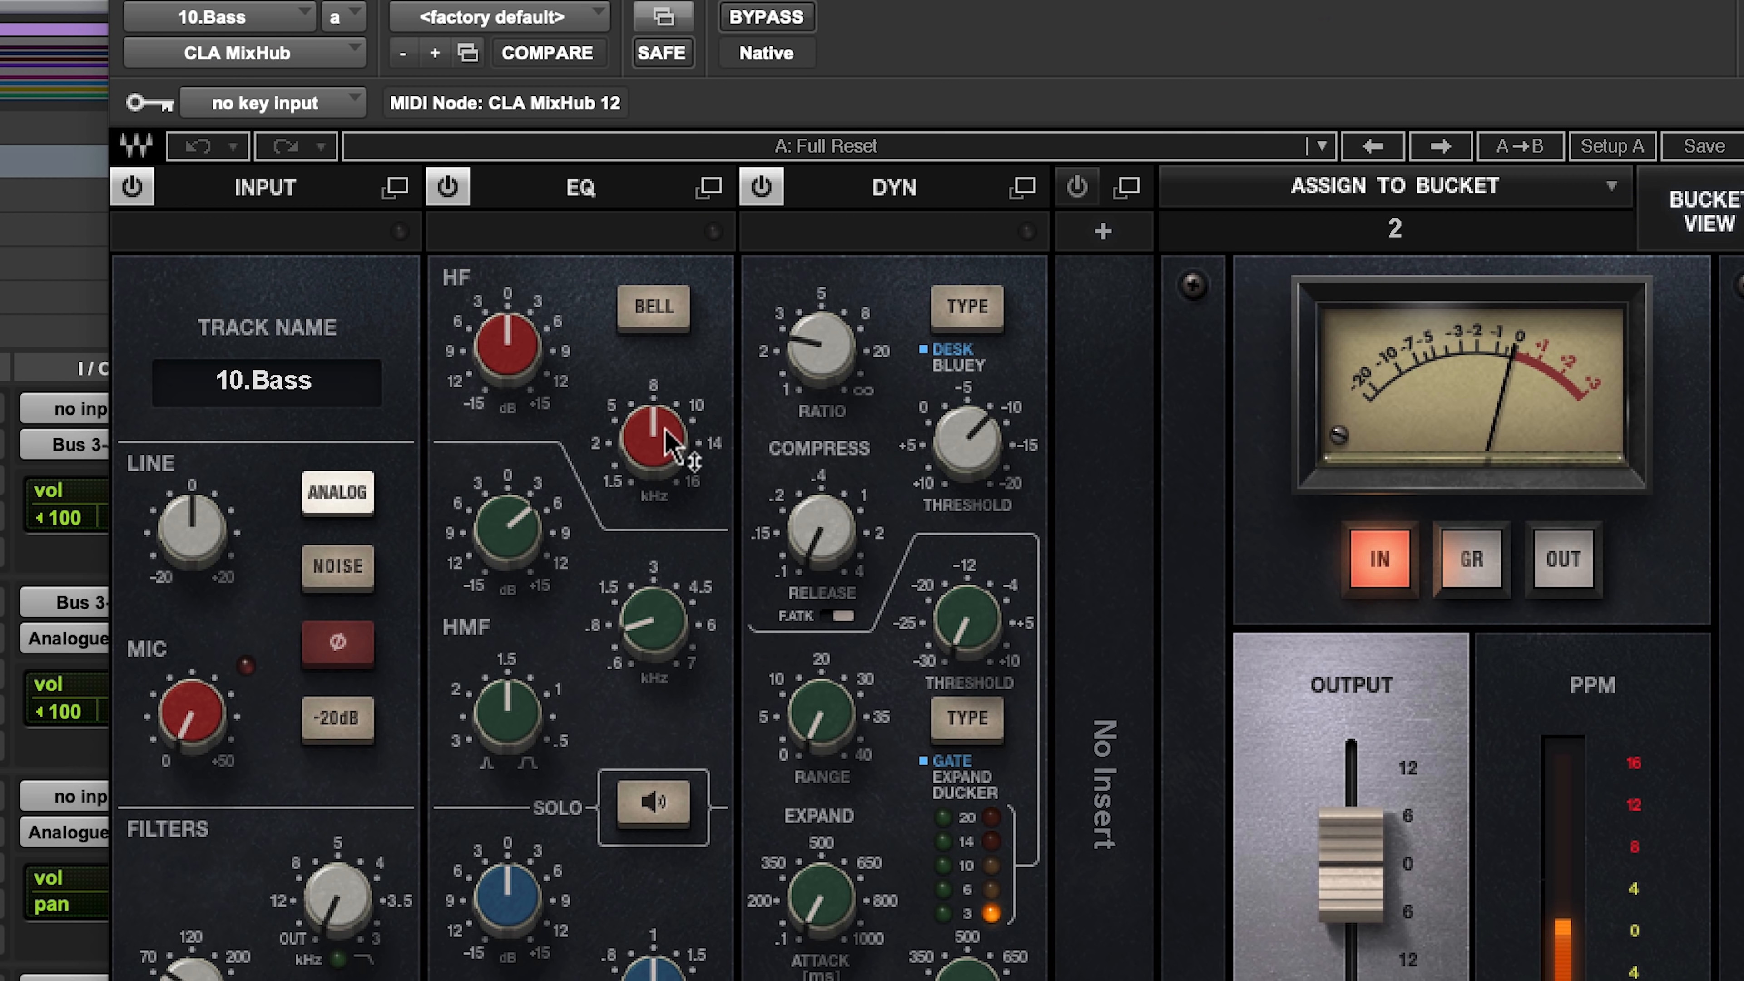
pyautogui.moveTo(665, 428); pyautogui.dragTo(665, 536)
pyautogui.moveTo(506, 347)
pyautogui.mouseDown()
pyautogui.moveTo(506, 302)
pyautogui.moveTo(506, 341)
pyautogui.mouseUp()
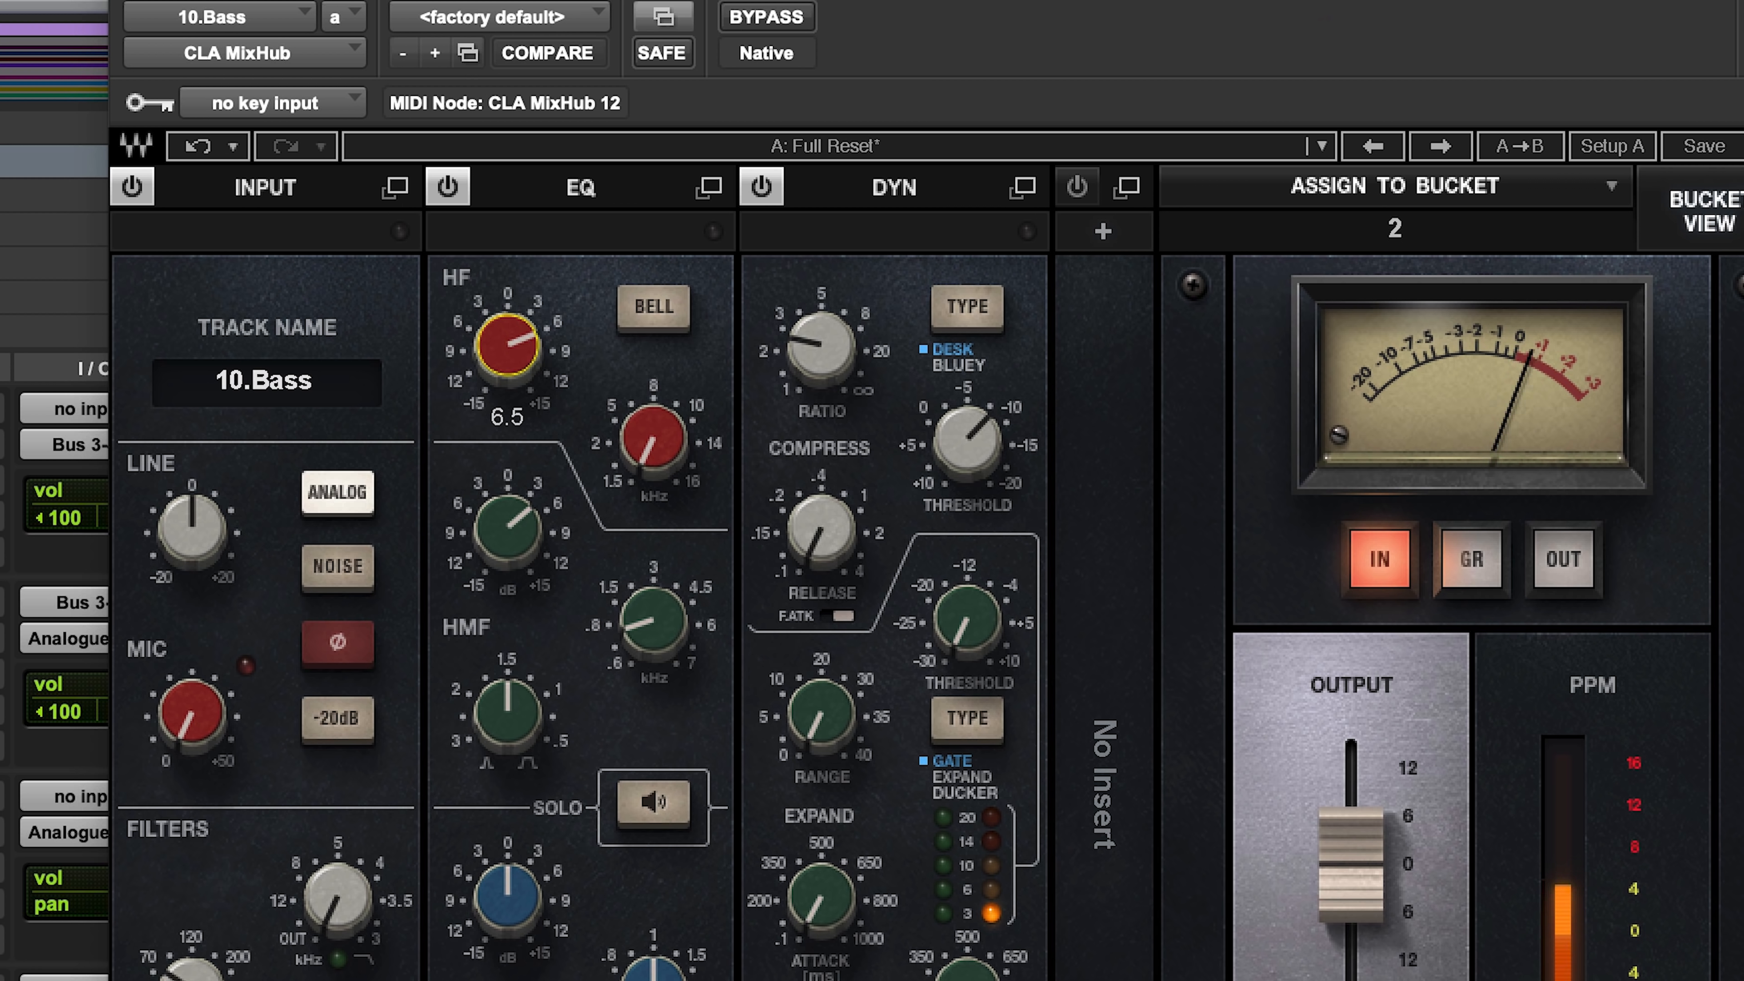
pyautogui.click(790, 21)
pyautogui.click(790, 20)
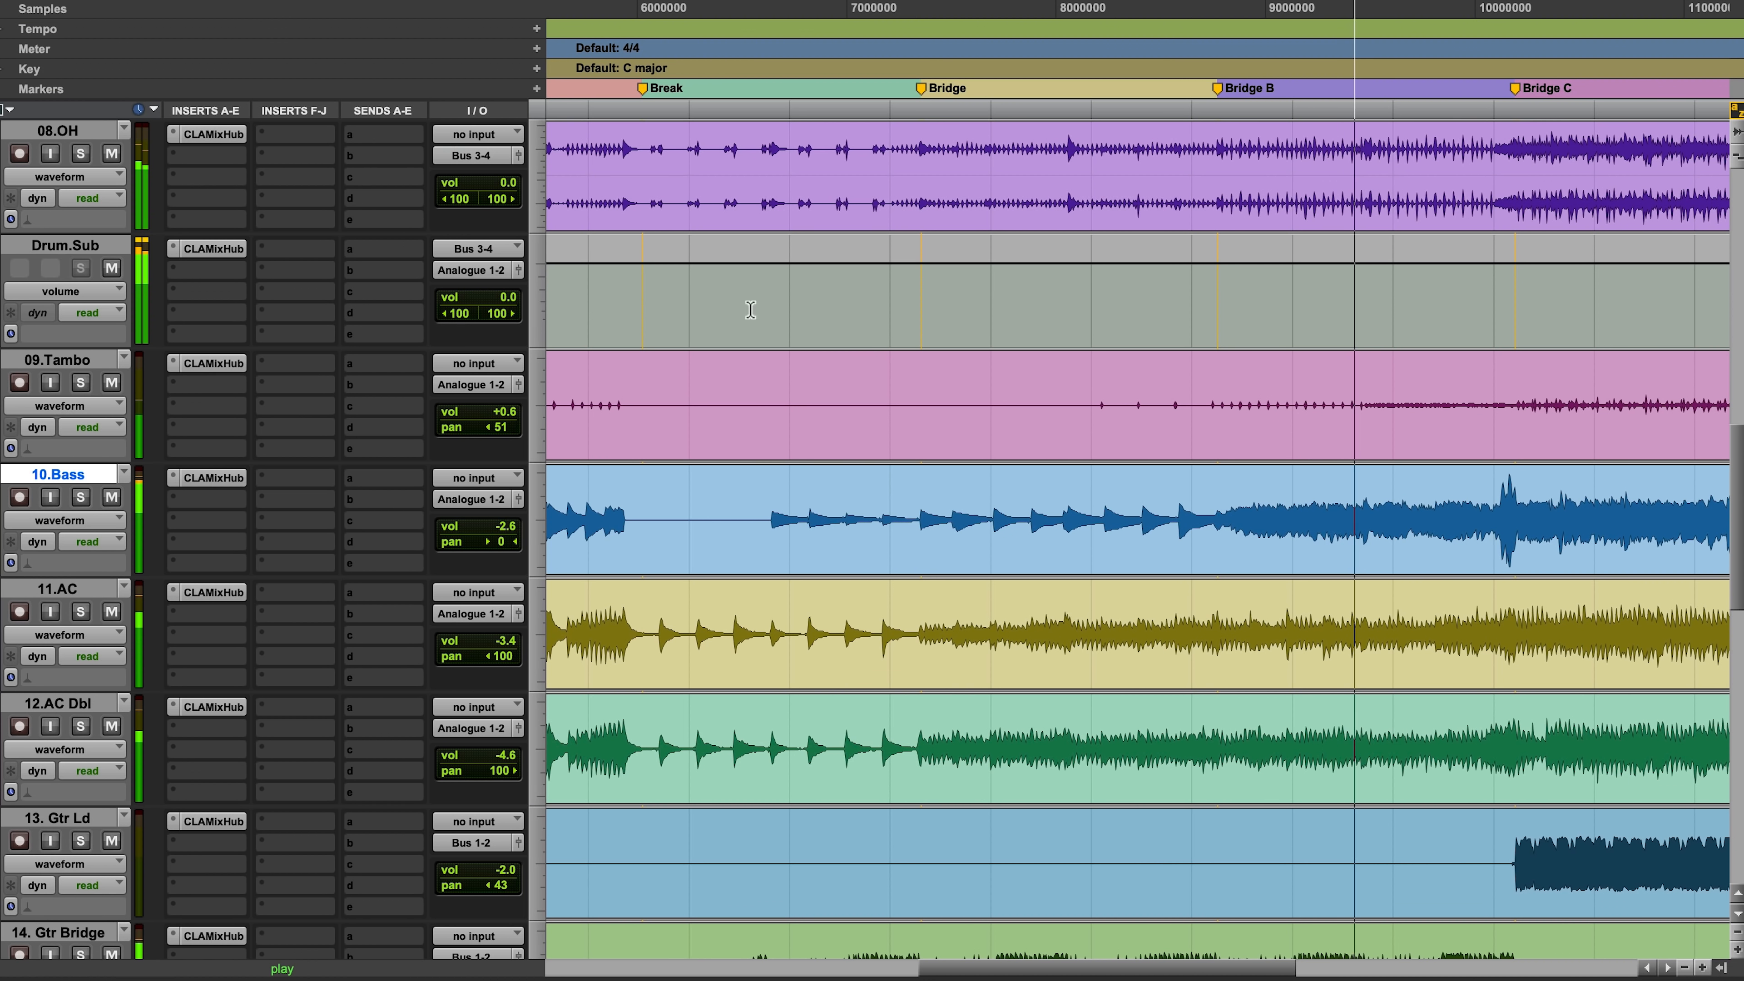
# Step: Lower CLA.Epic's volume automation across Bridge B, up to the start of Bridge C, to -5.7 dB
pyautogui.scroll(-5, 745, 378)
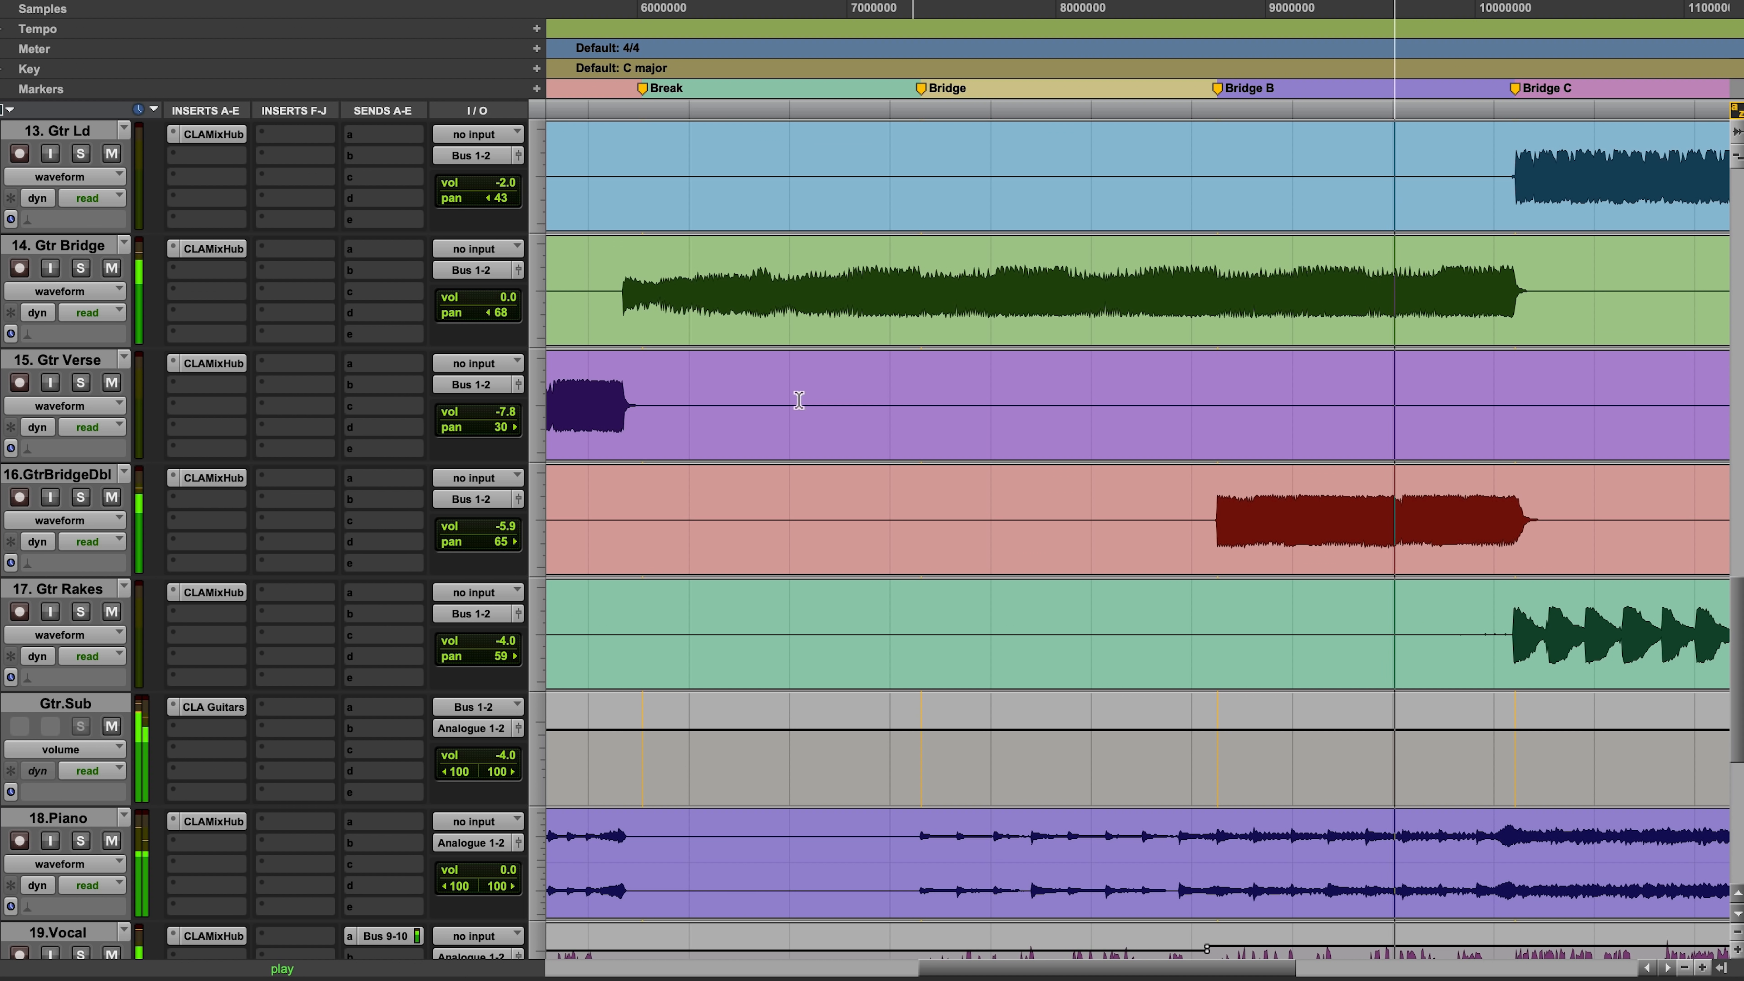
pyautogui.scroll(-6, 779, 389)
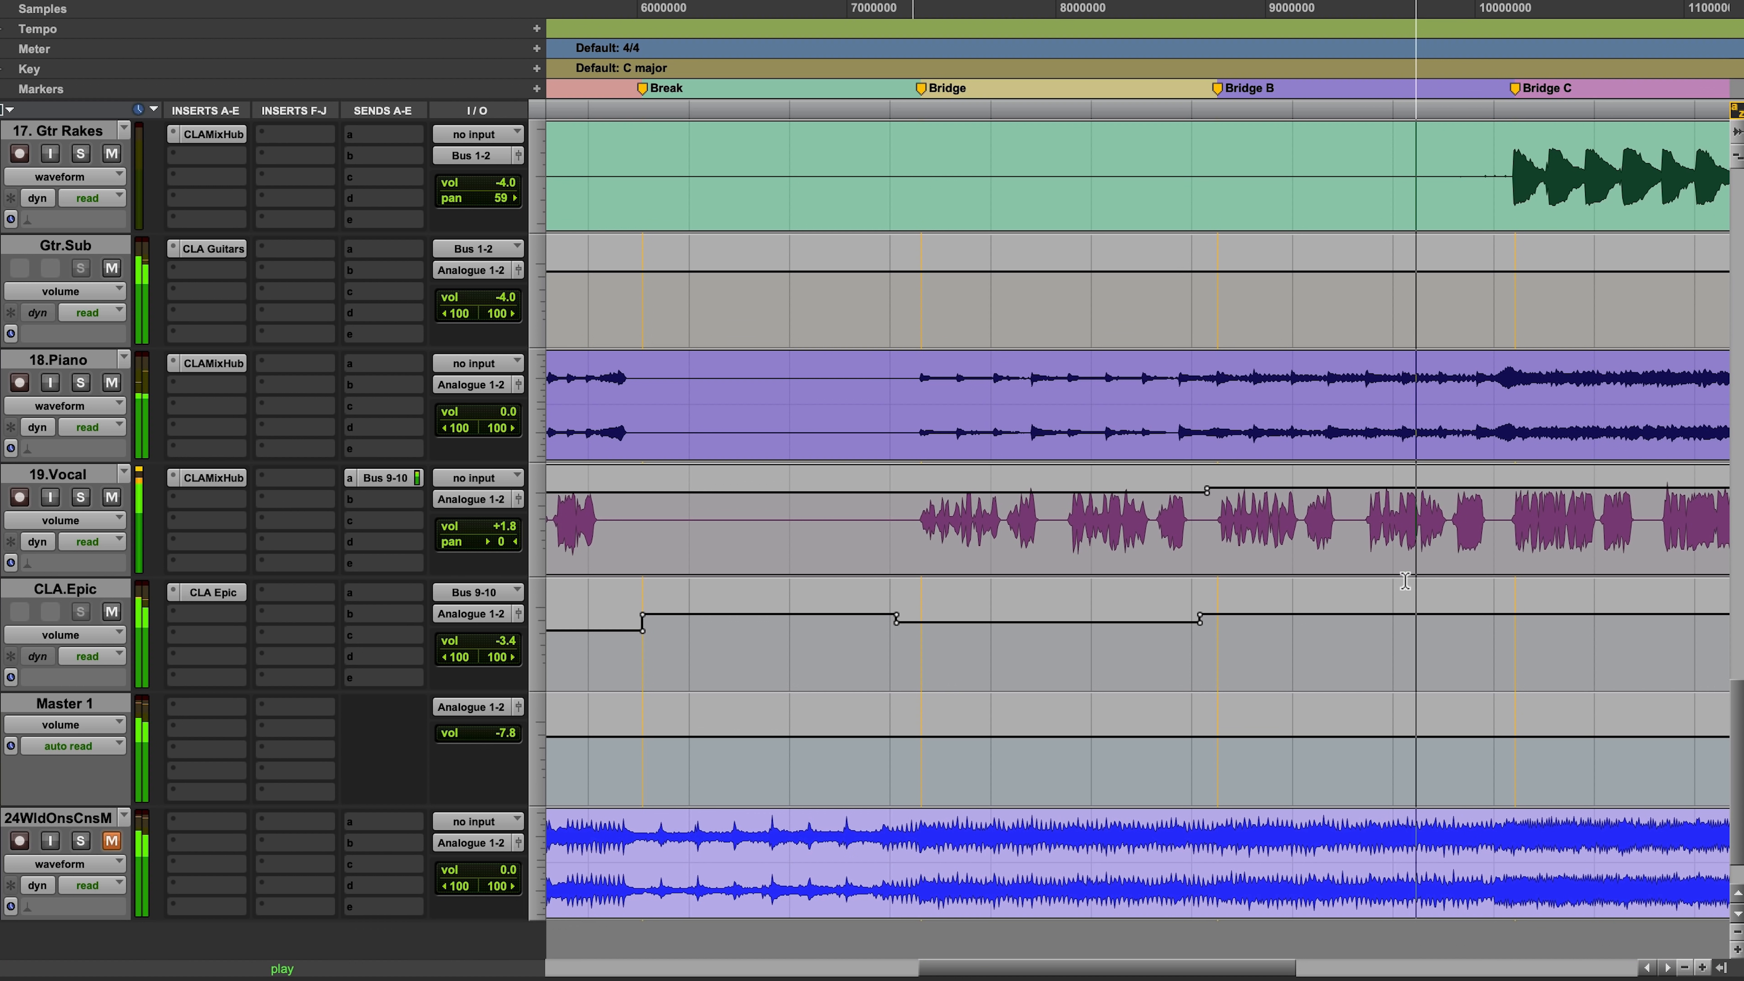
pyautogui.click(1509, 614)
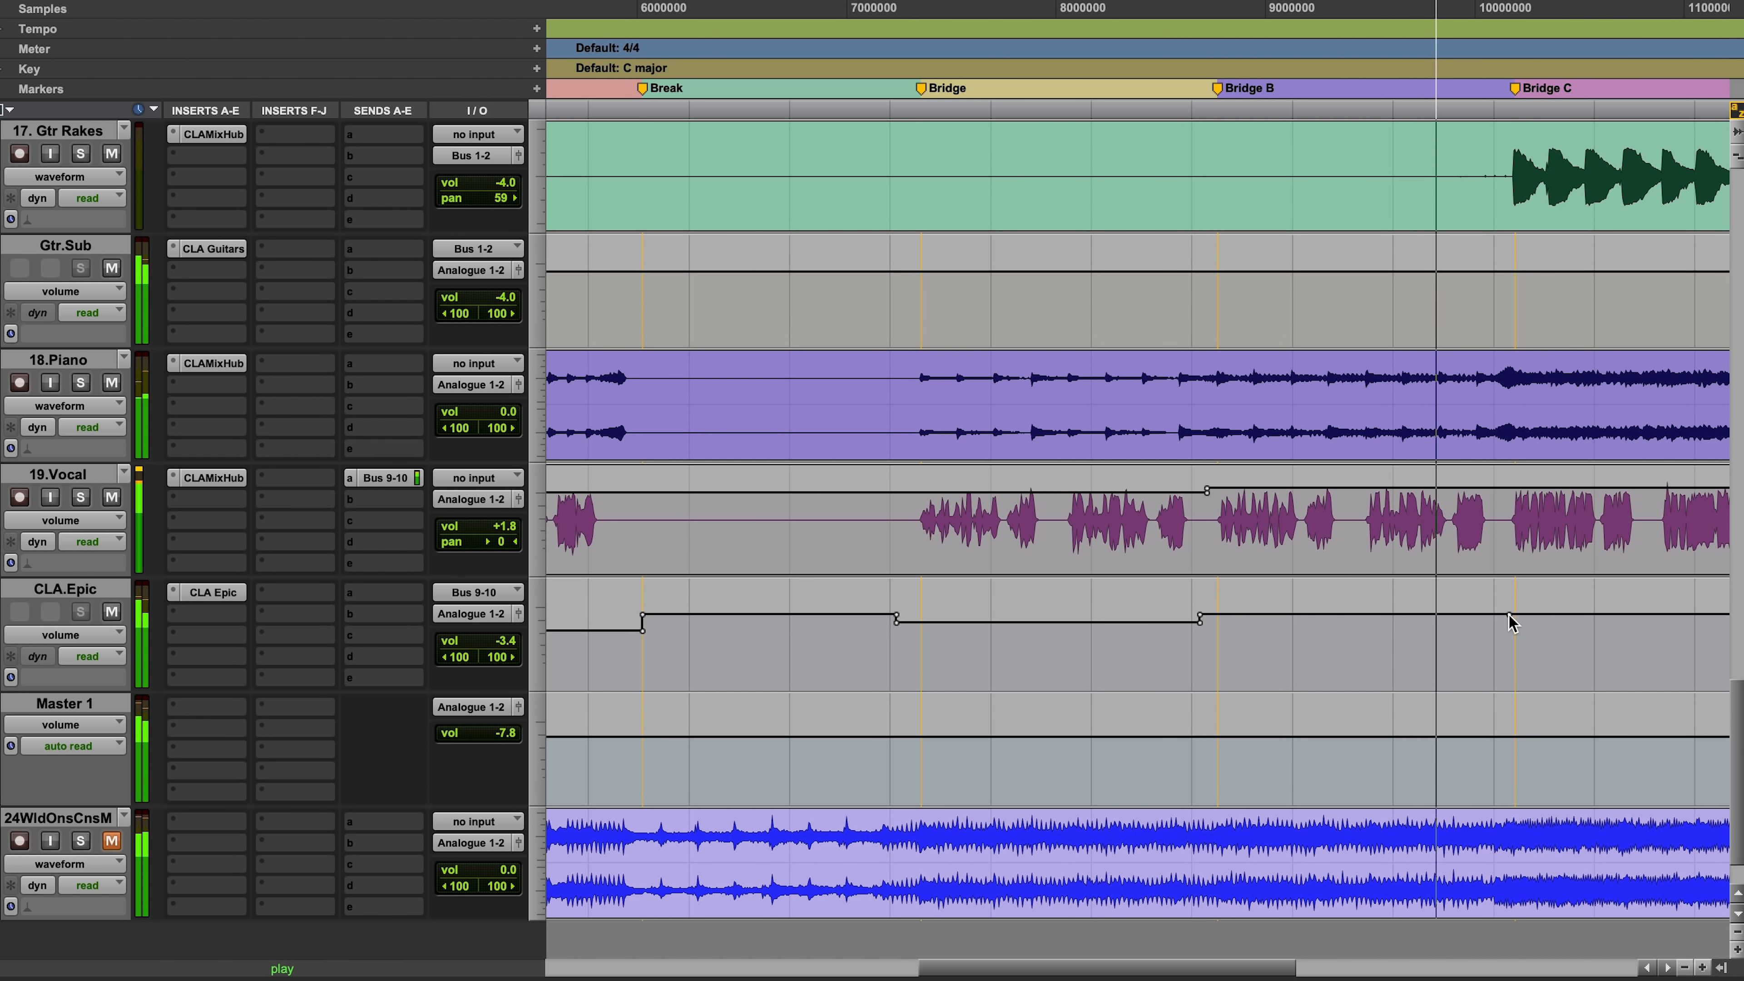
pyautogui.moveTo(1445, 619); pyautogui.dragTo(1452, 685)
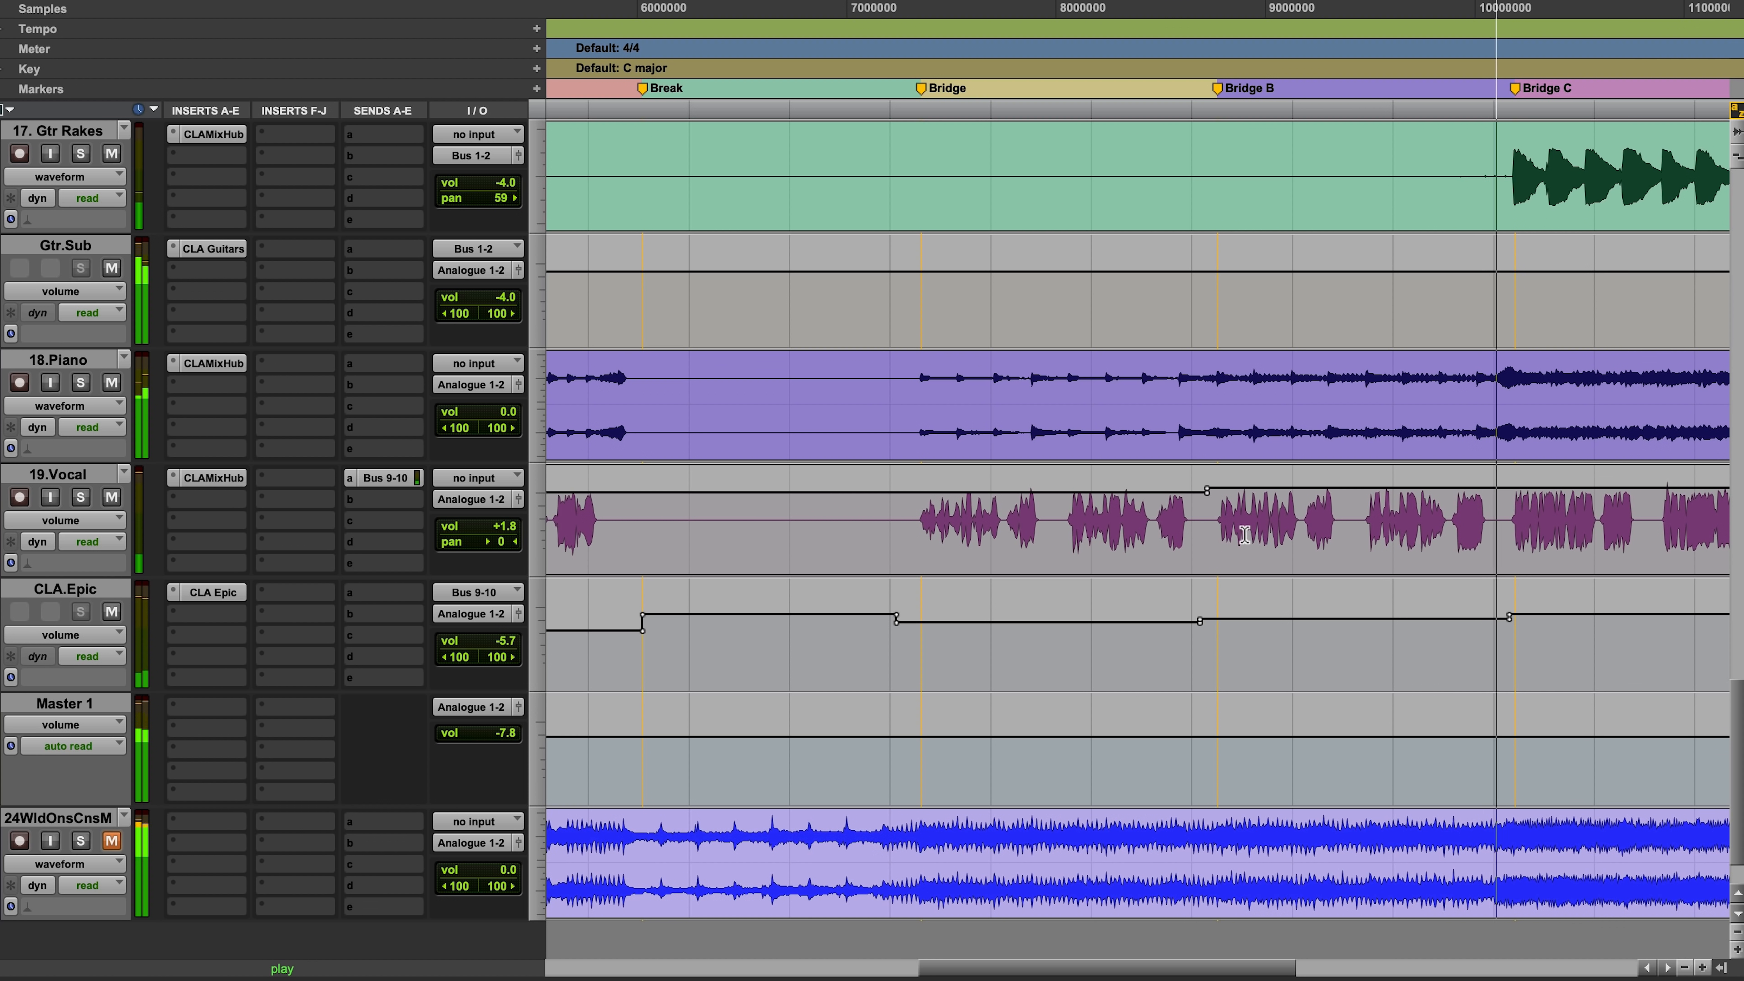
# Step: Solo the guitars in Bridge C and pan 17. Gtr Rakes to 73 right and 13. Gtr Ld to 51 left
pyautogui.press('r')
pyautogui.press('r')
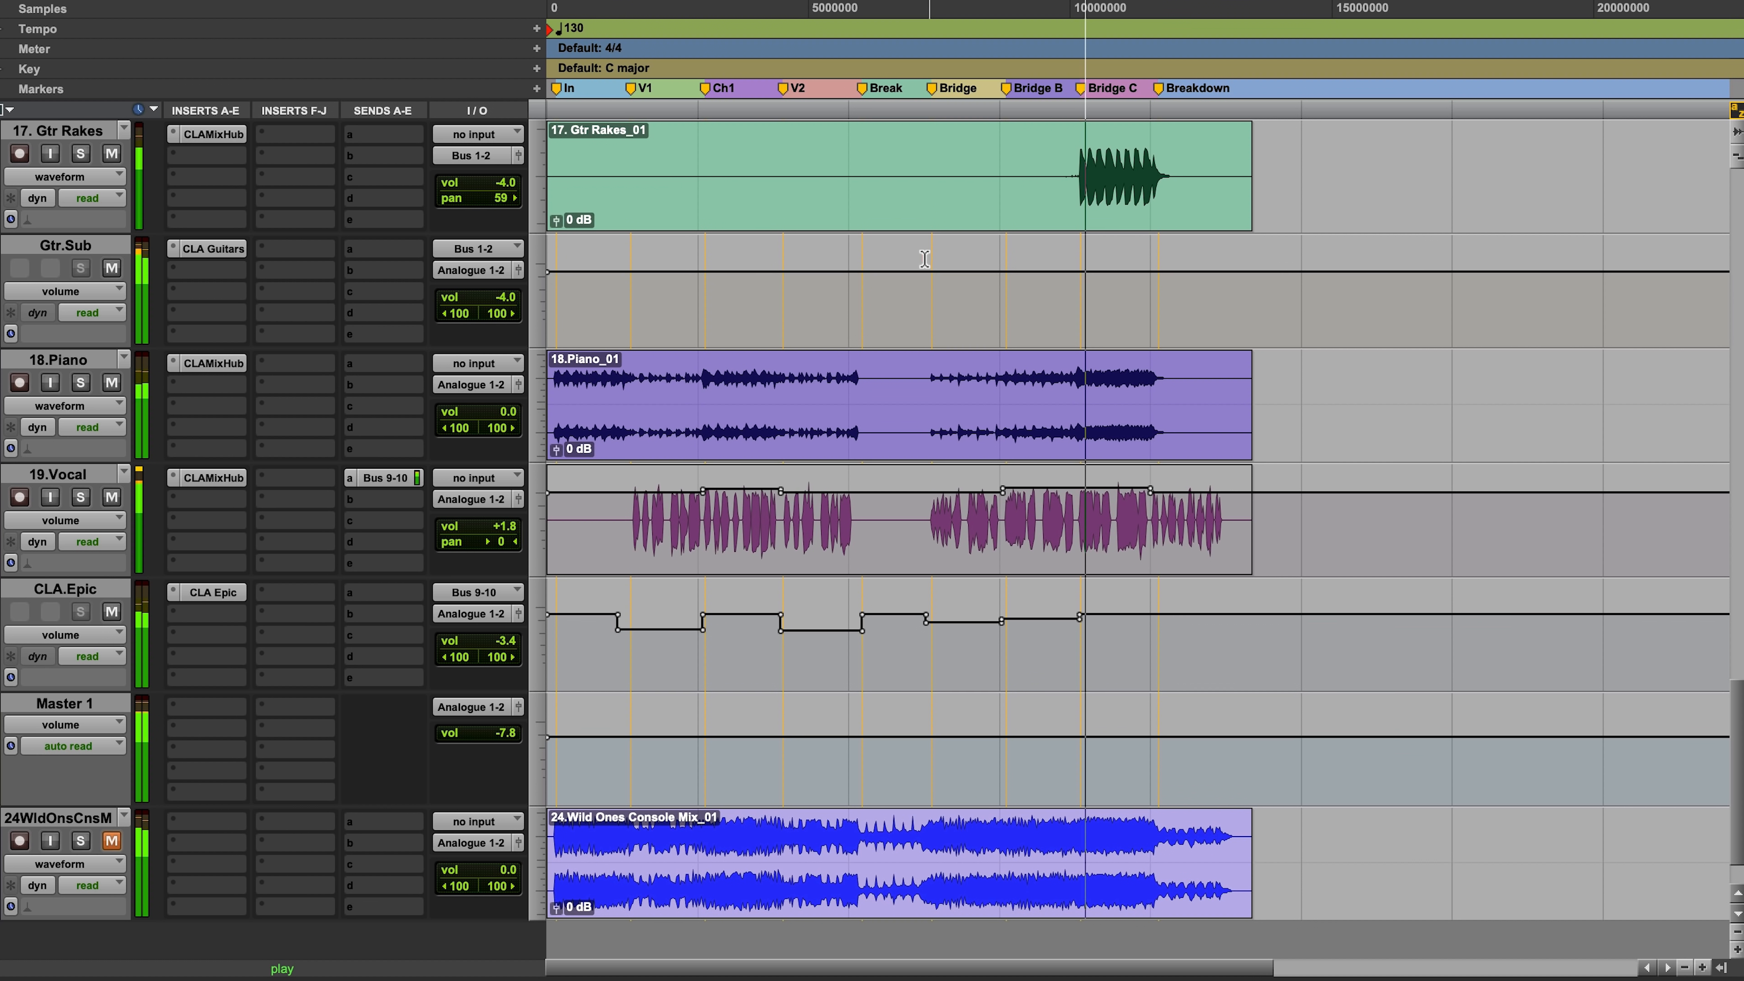
pyautogui.press('F5')
pyautogui.moveTo(1050, 177); pyautogui.dragTo(1259, 178)
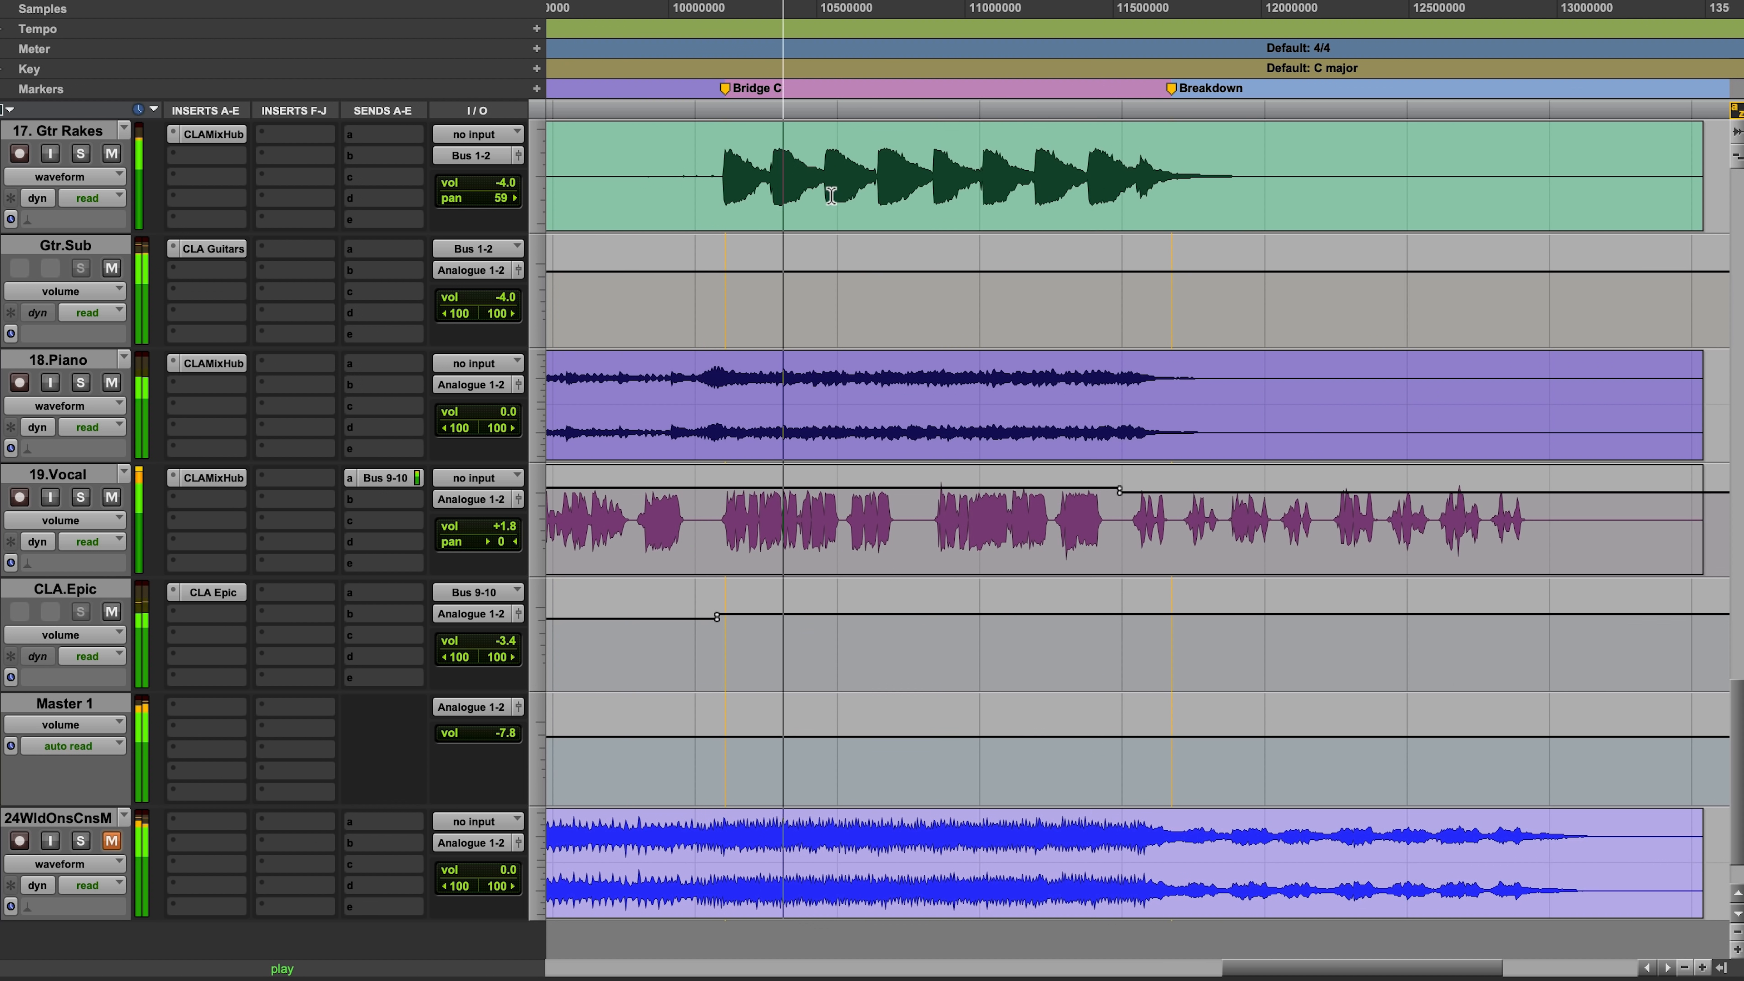
pyautogui.click(82, 155)
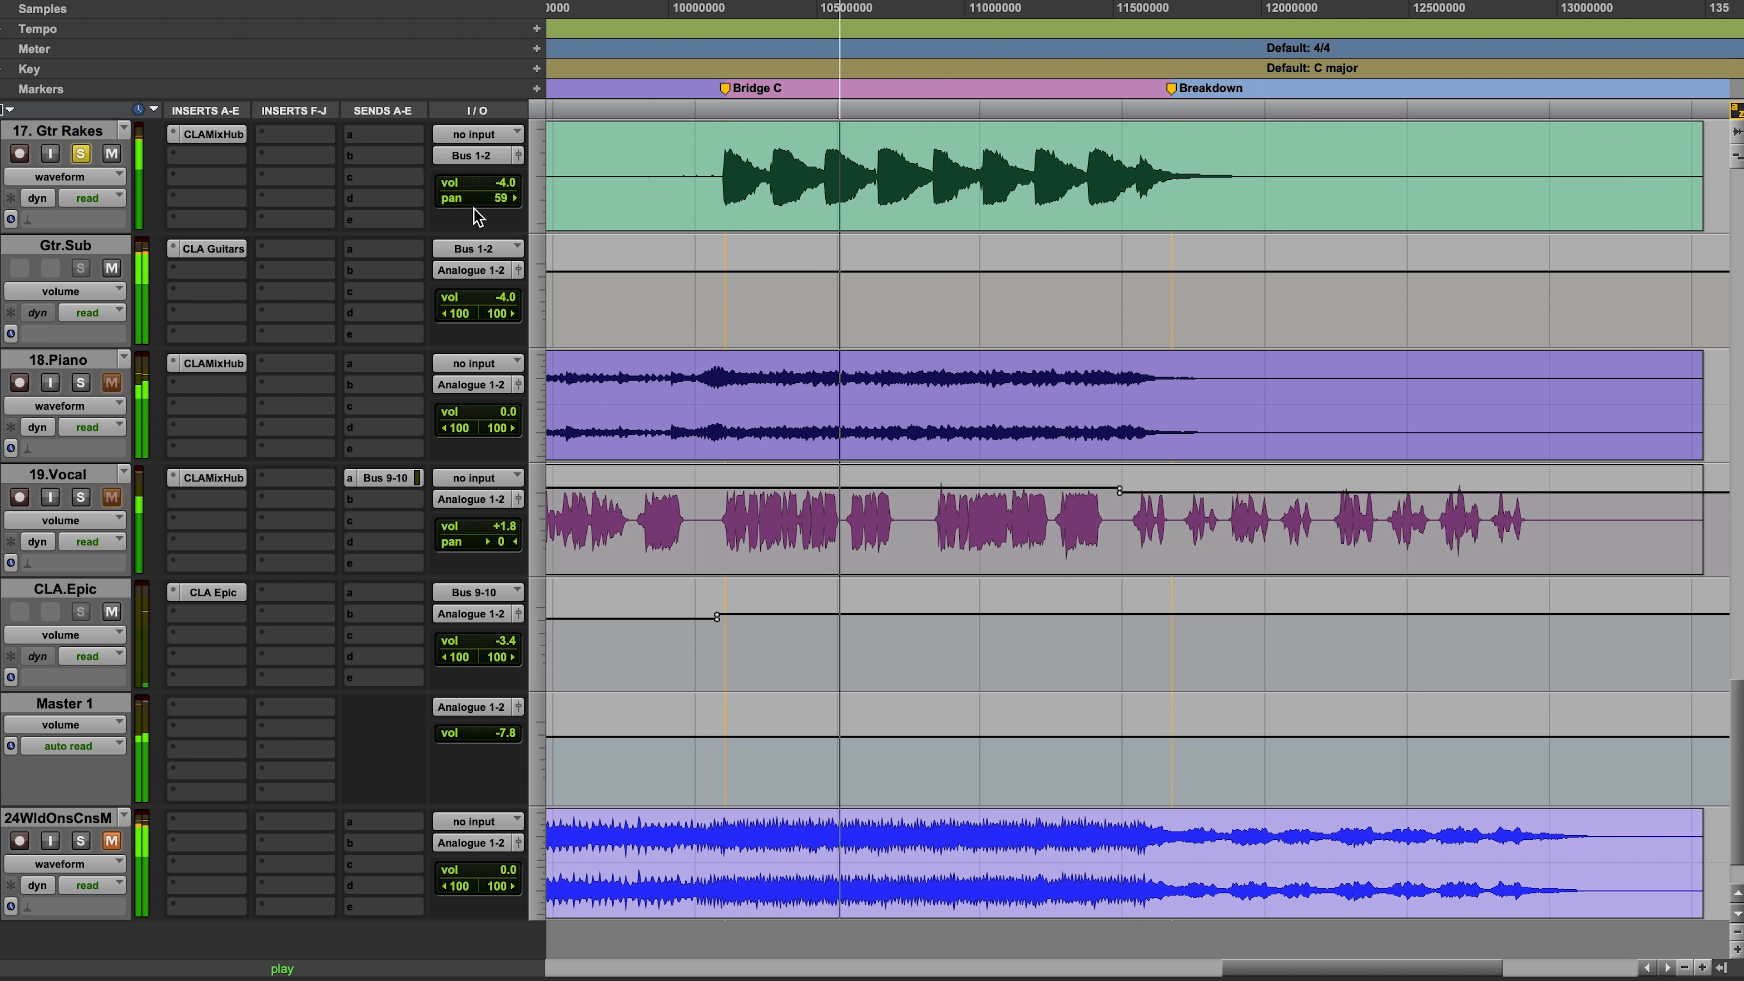
pyautogui.scroll(2, 560, 283)
pyautogui.scroll(2, 559, 283)
pyautogui.moveTo(516, 427); pyautogui.dragTo(508, 410)
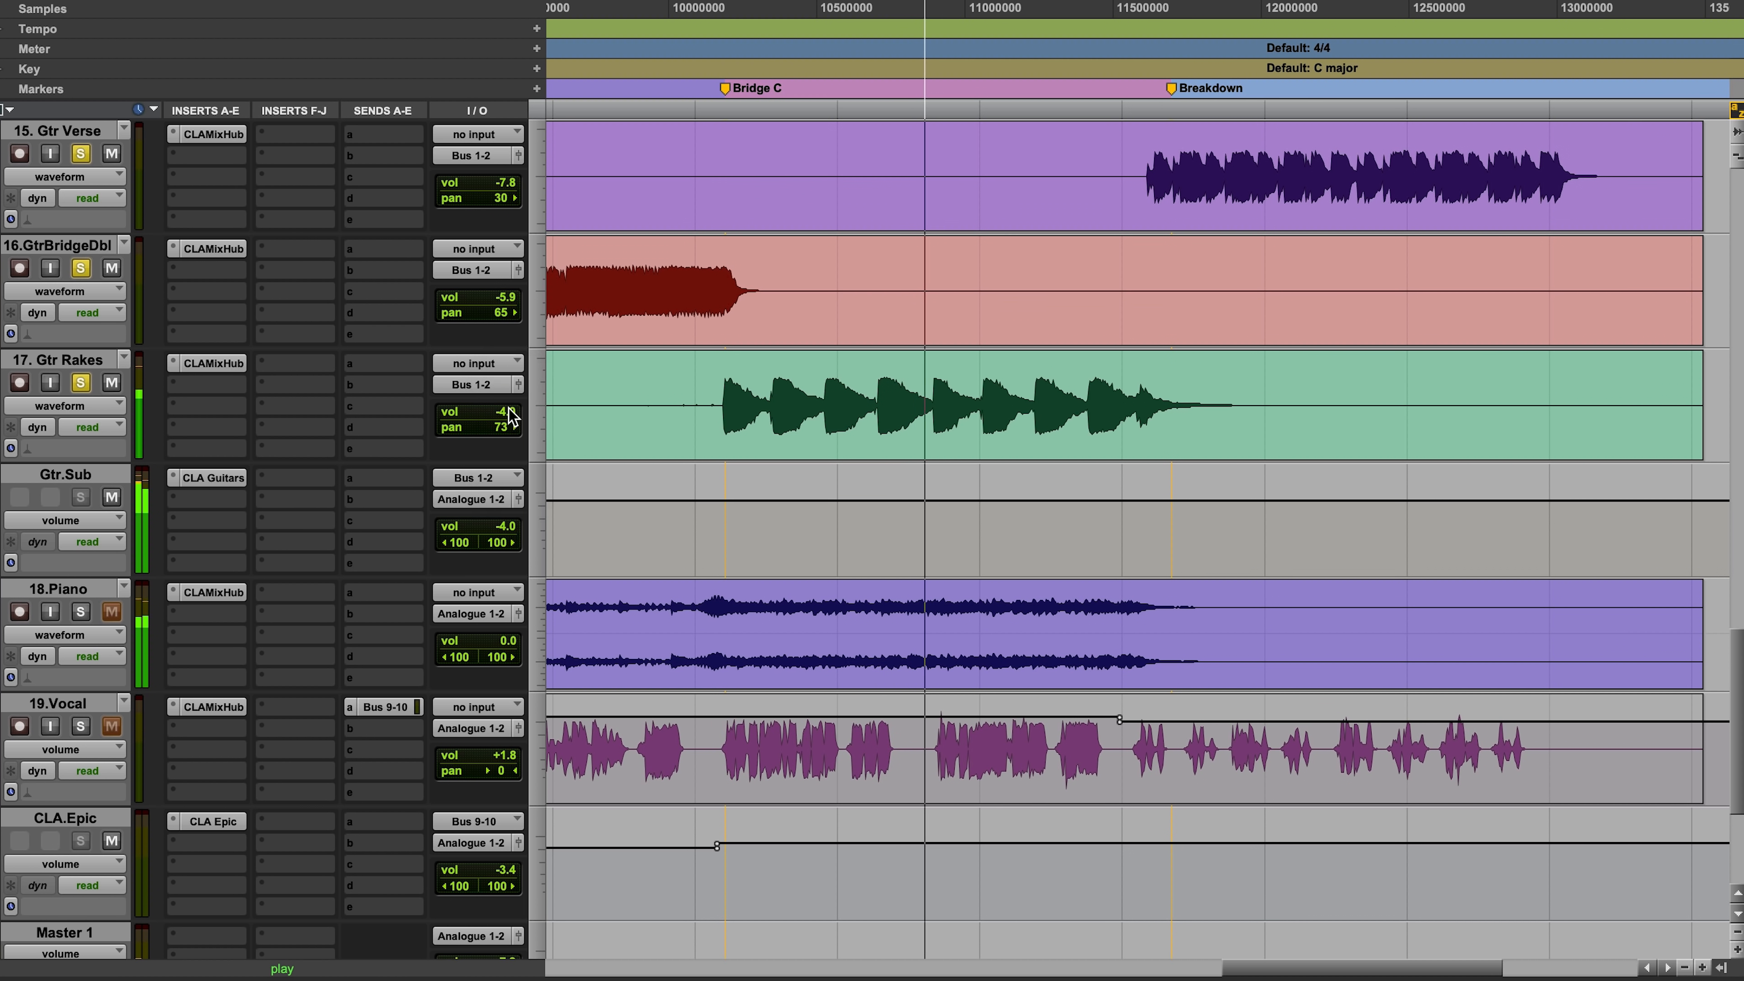
pyautogui.scroll(6, 709, 441)
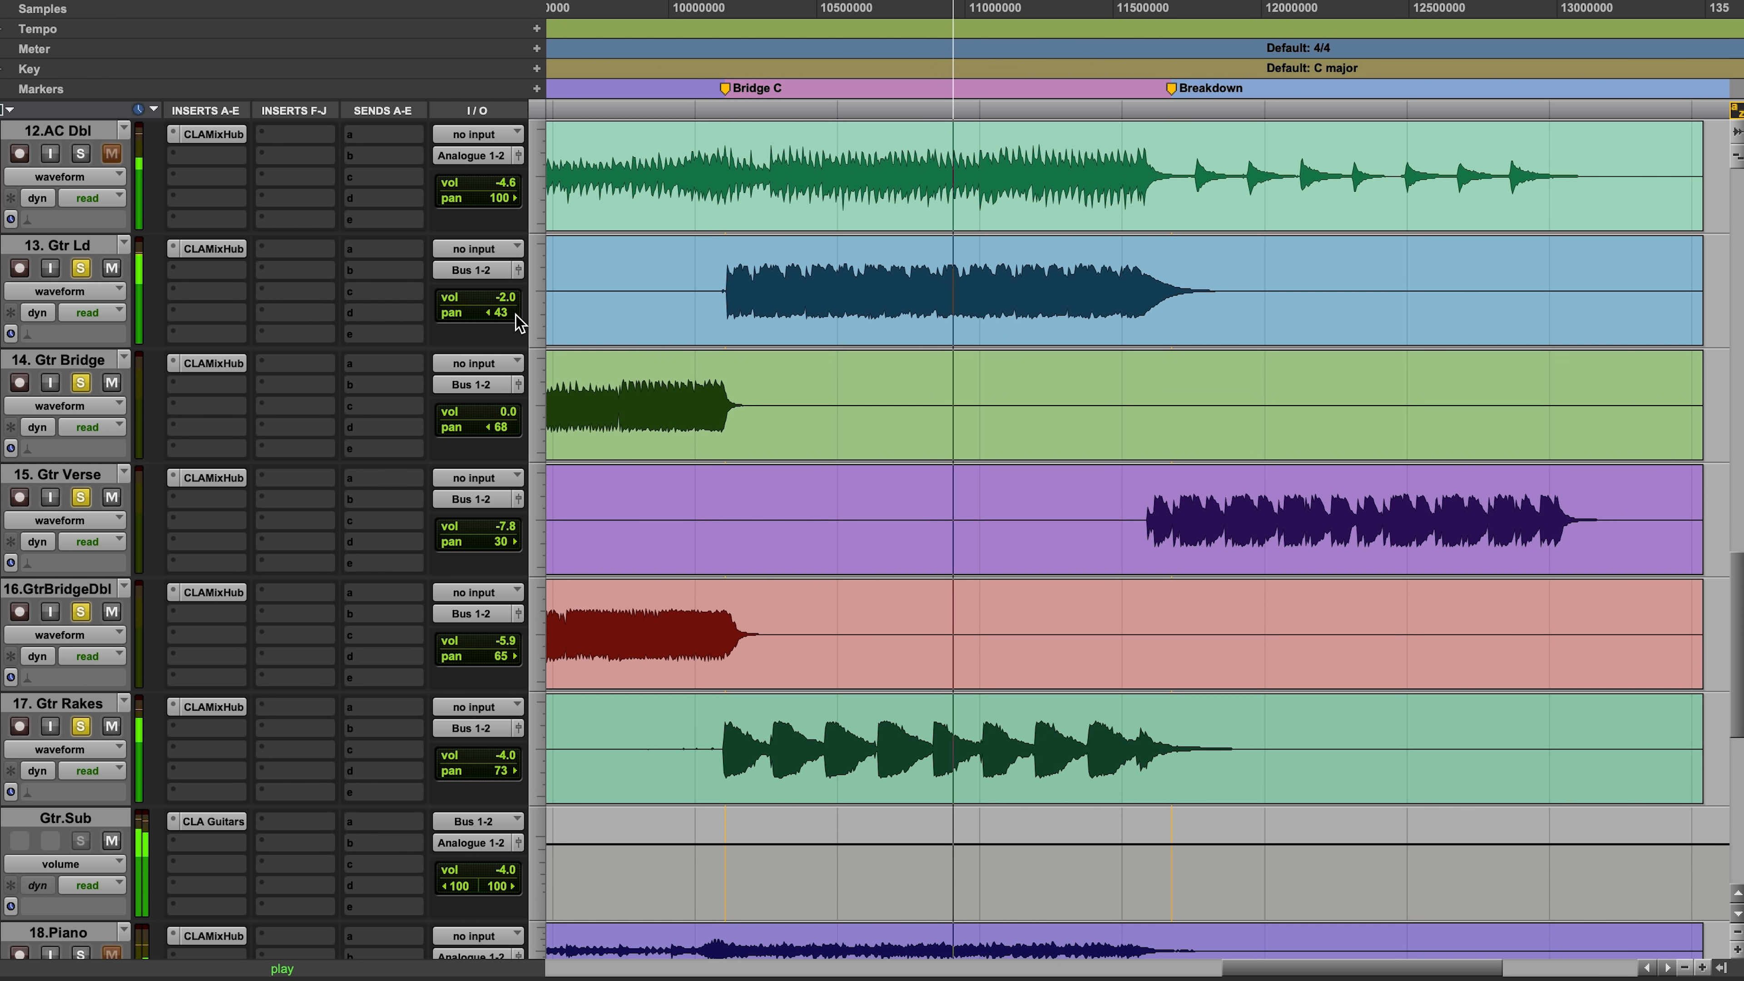
pyautogui.click(502, 312)
pyautogui.moveTo(503, 317); pyautogui.dragTo(499, 319)
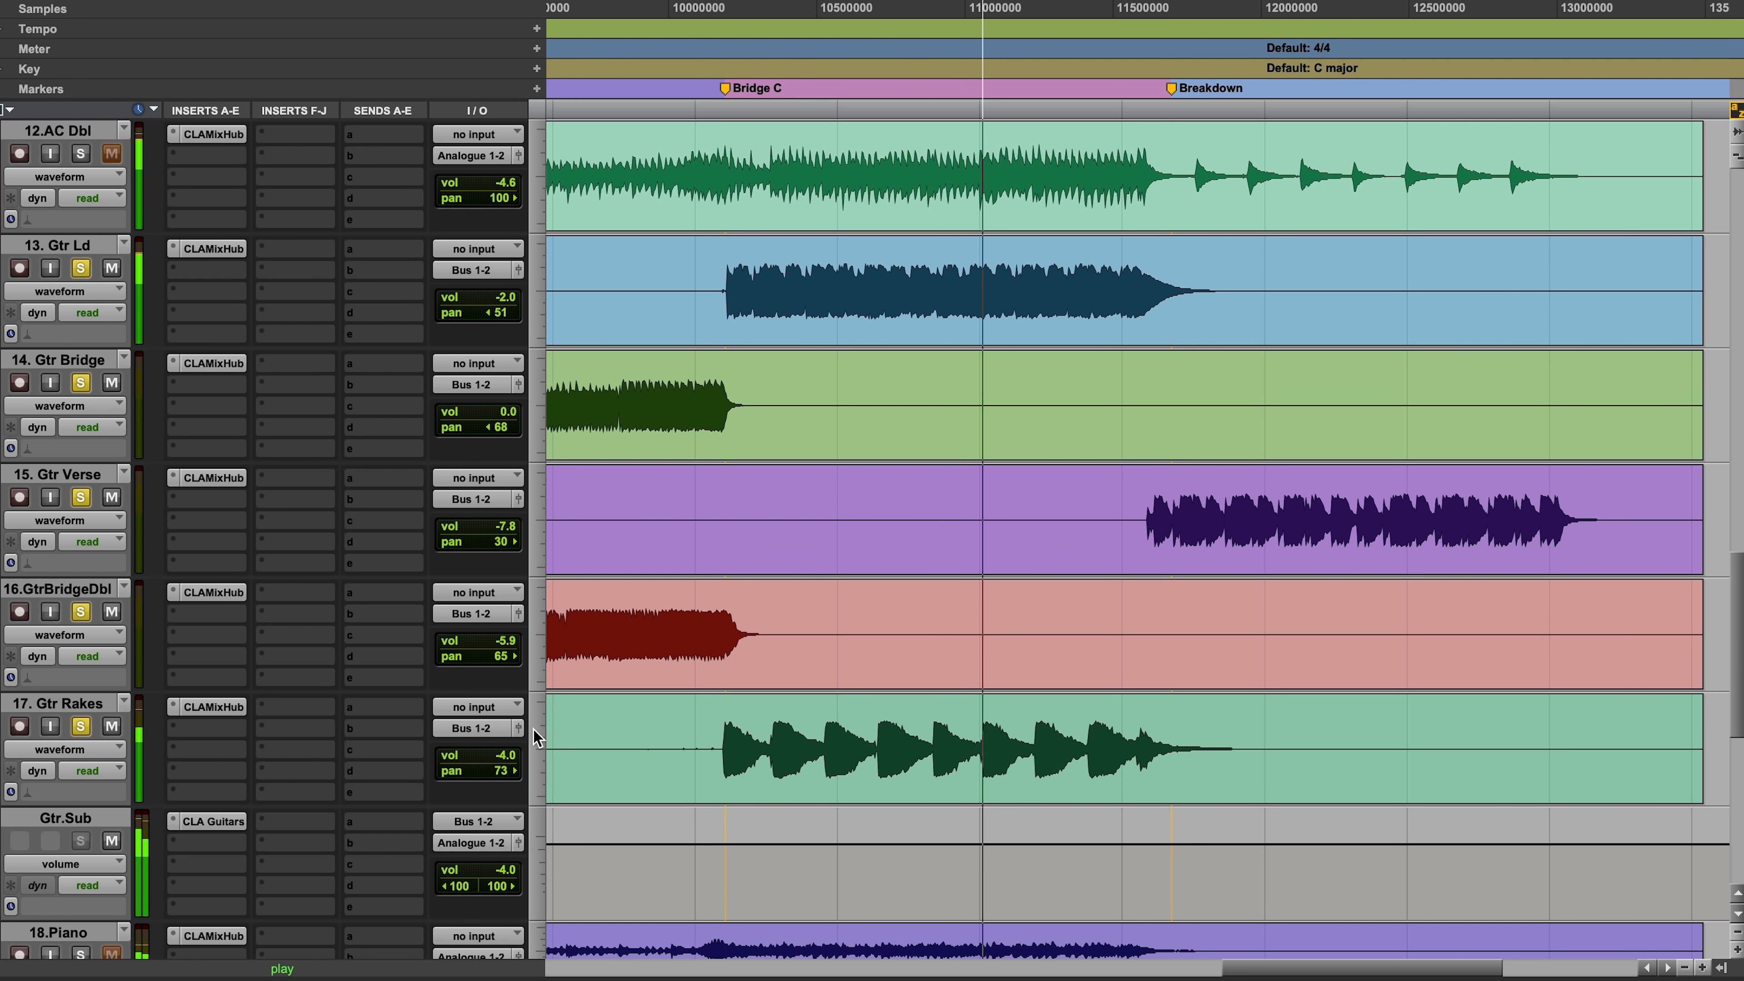
# Step: Raise the 17. Gtr Rakes volume to -2.7 dB and unsolo the guitar tracks
pyautogui.moveTo(521, 756); pyautogui.dragTo(515, 756)
pyautogui.keyDown('alt'); pyautogui.click(82, 726); pyautogui.keyUp('alt')
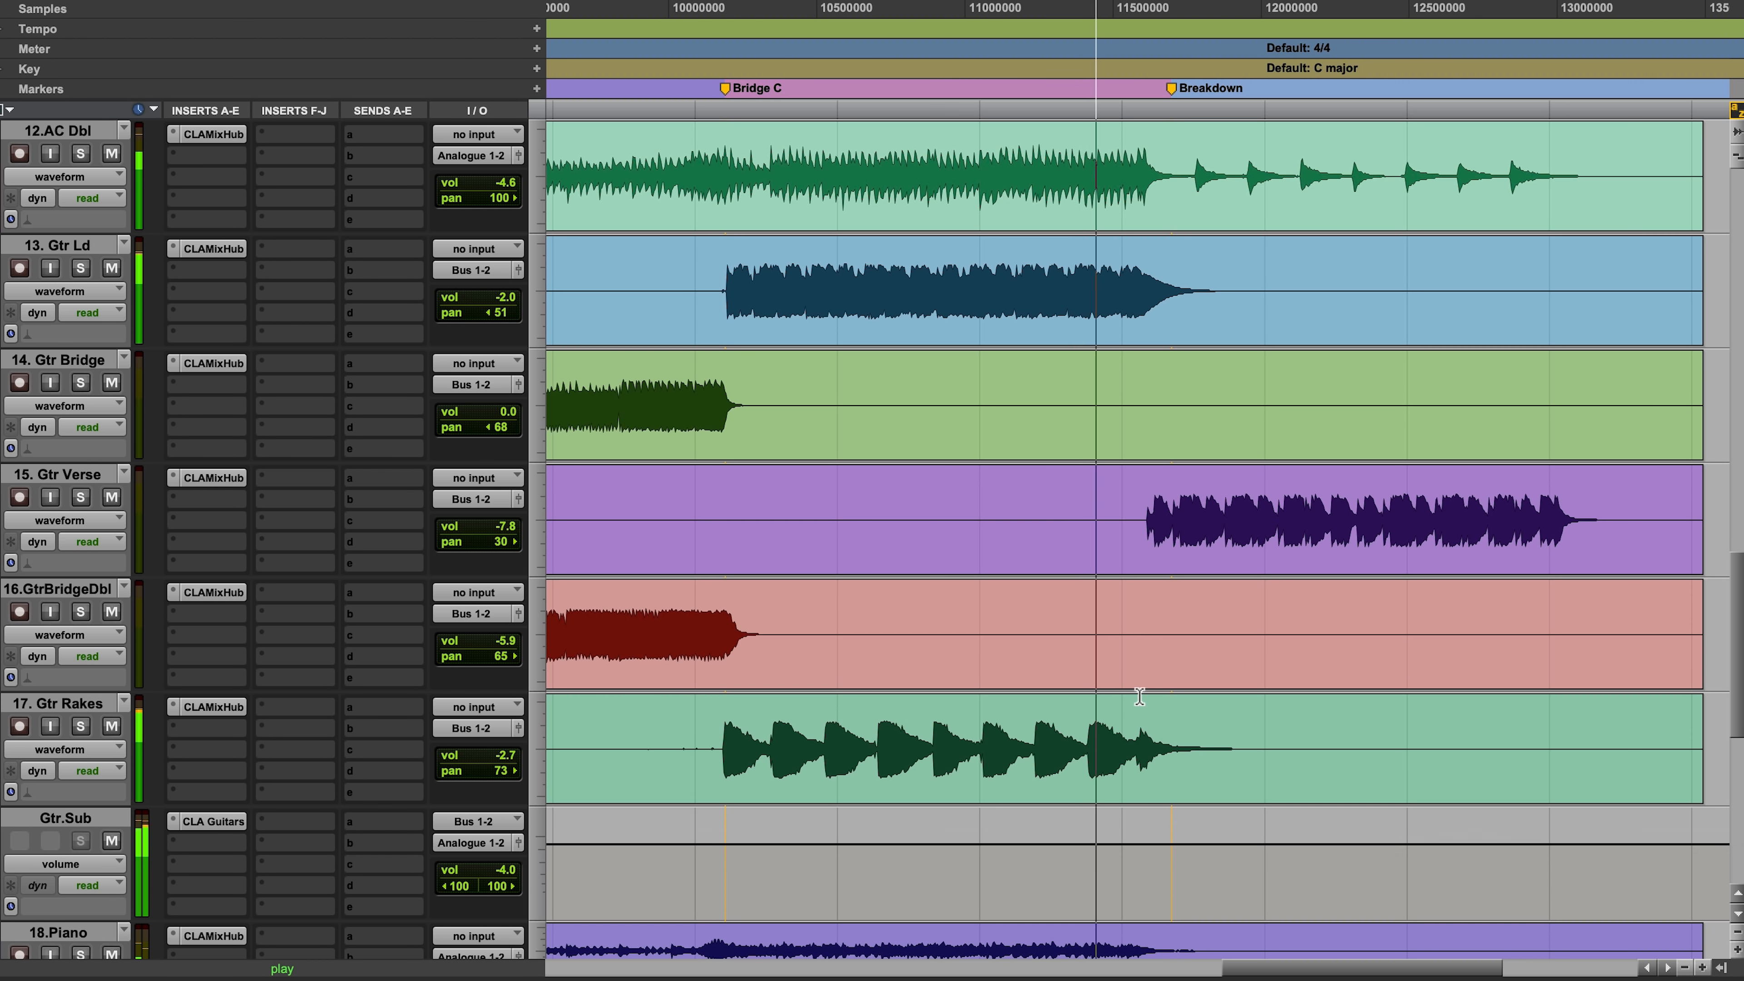
# Step: Play into the Breakdown and lower the 15. Gtr Verse volume to -9.1 dB
pyautogui.press('r')
pyautogui.press('r')
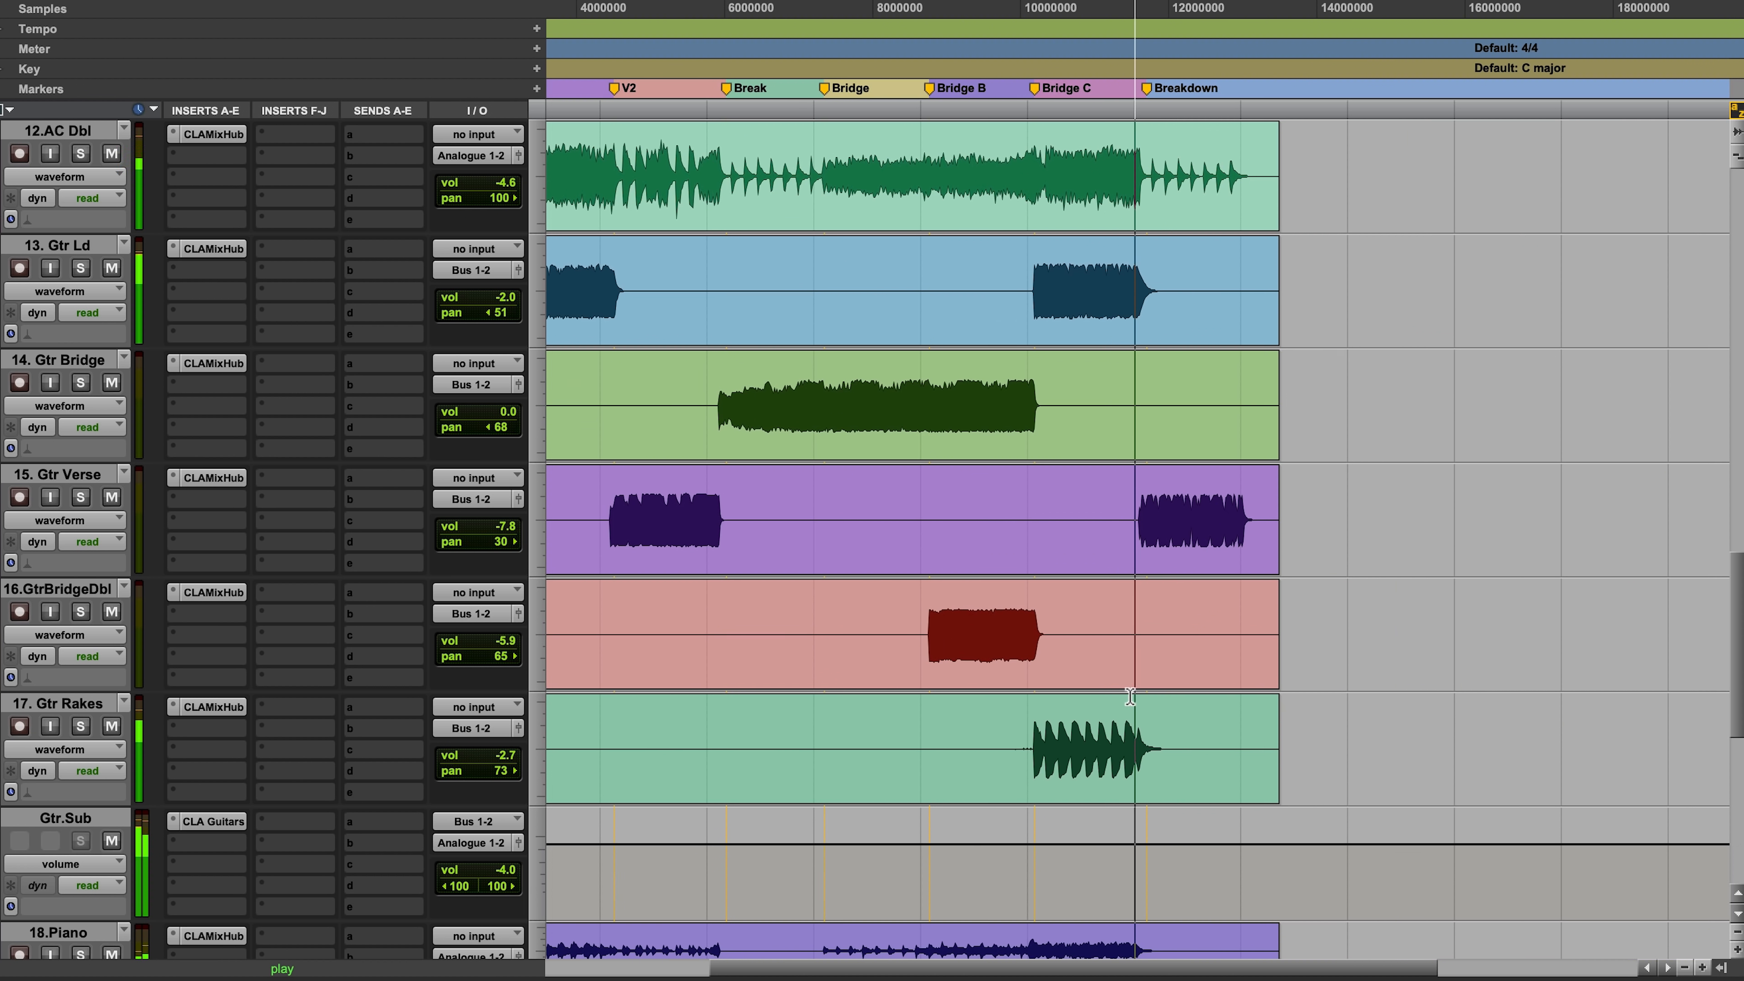
pyautogui.press('F5')
pyautogui.moveTo(1015, 531); pyautogui.dragTo(1416, 478)
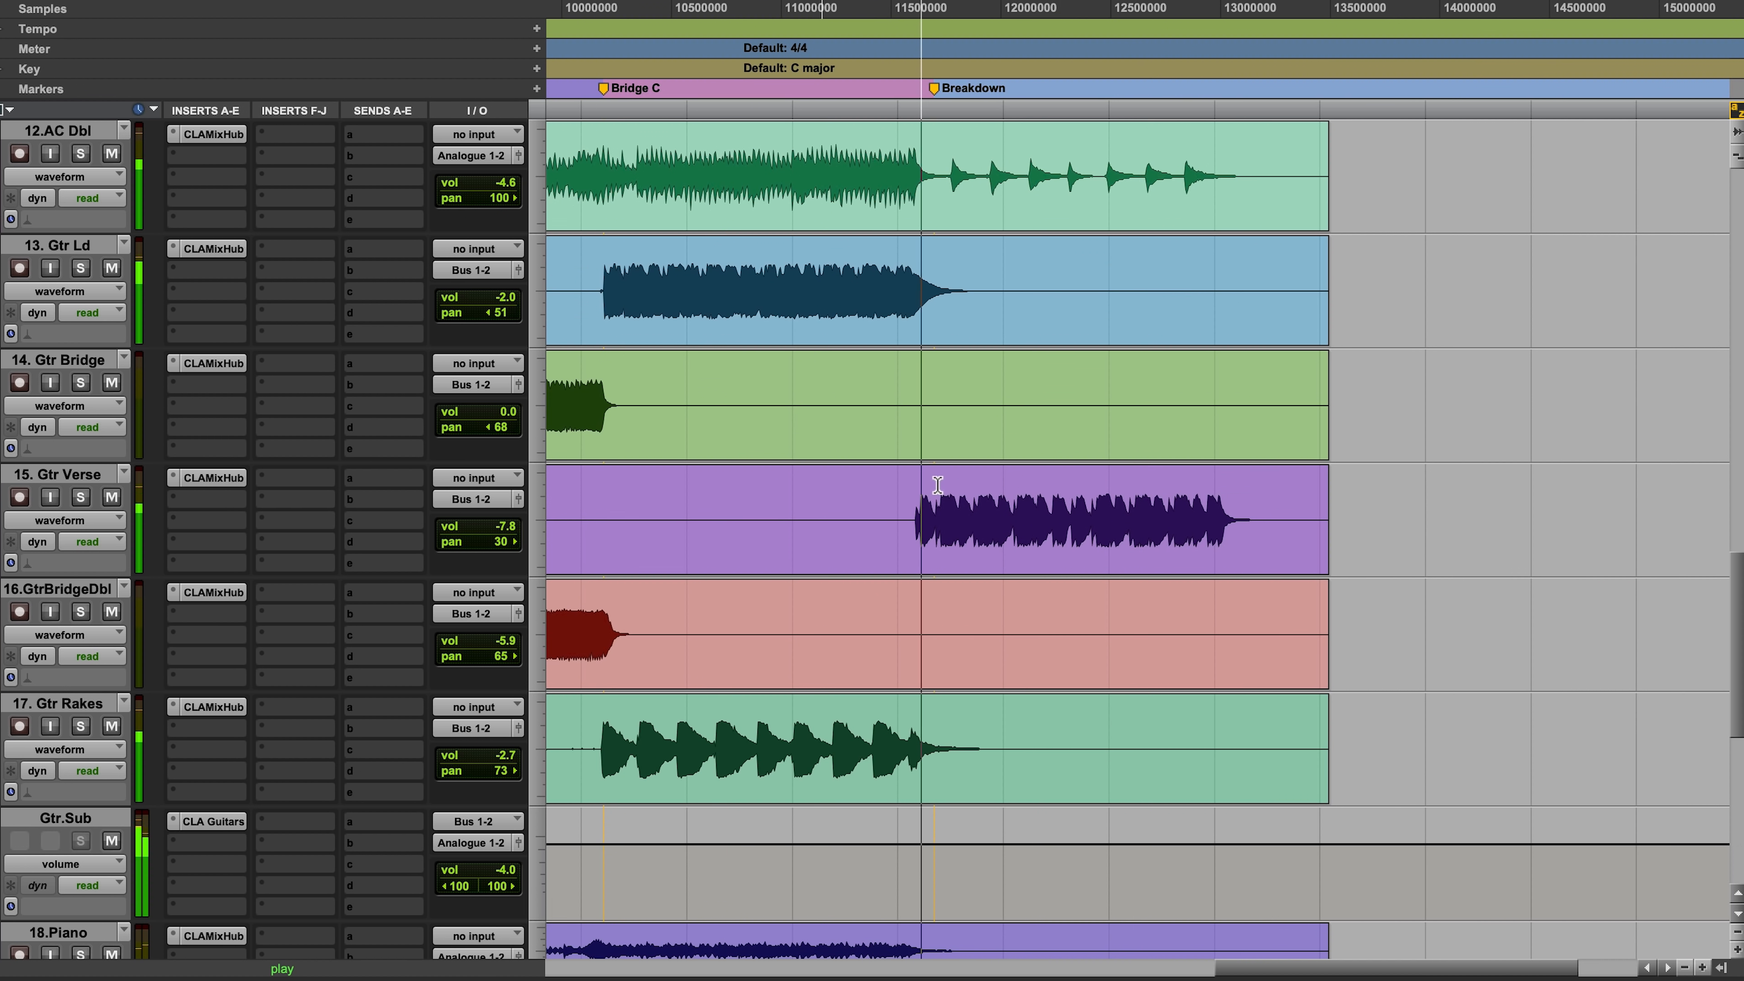
pyautogui.scroll(3, 961, 501)
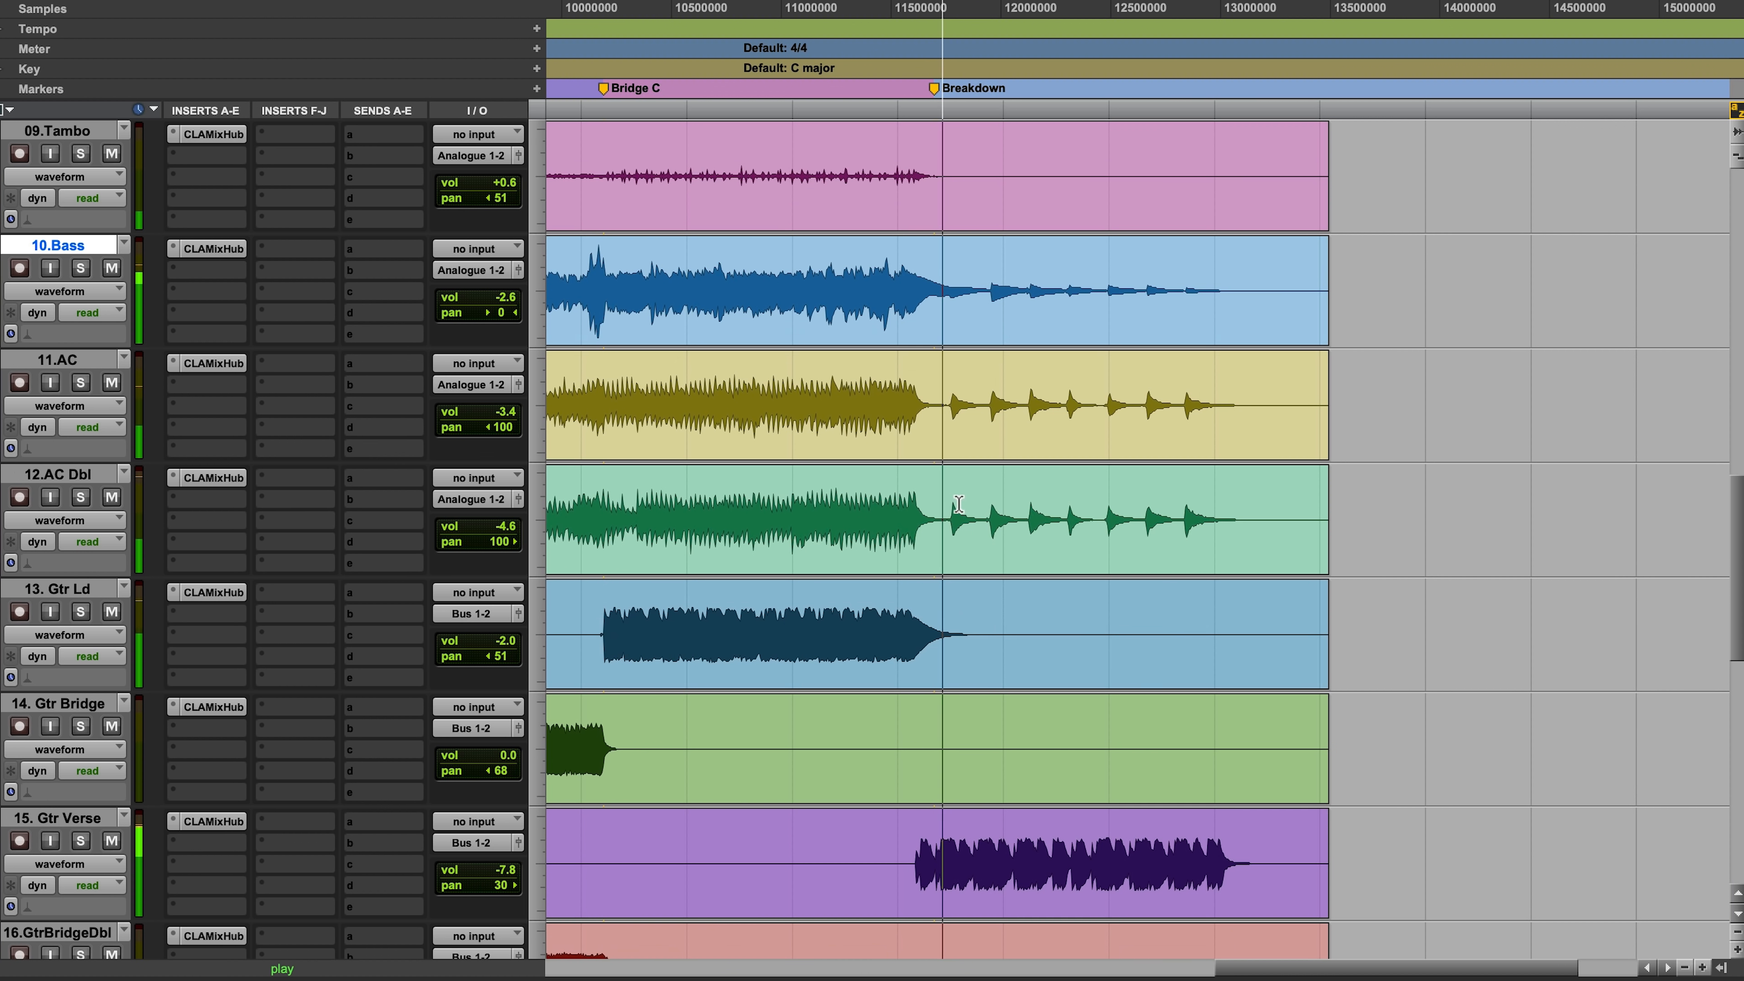
pyautogui.scroll(-2, 958, 503)
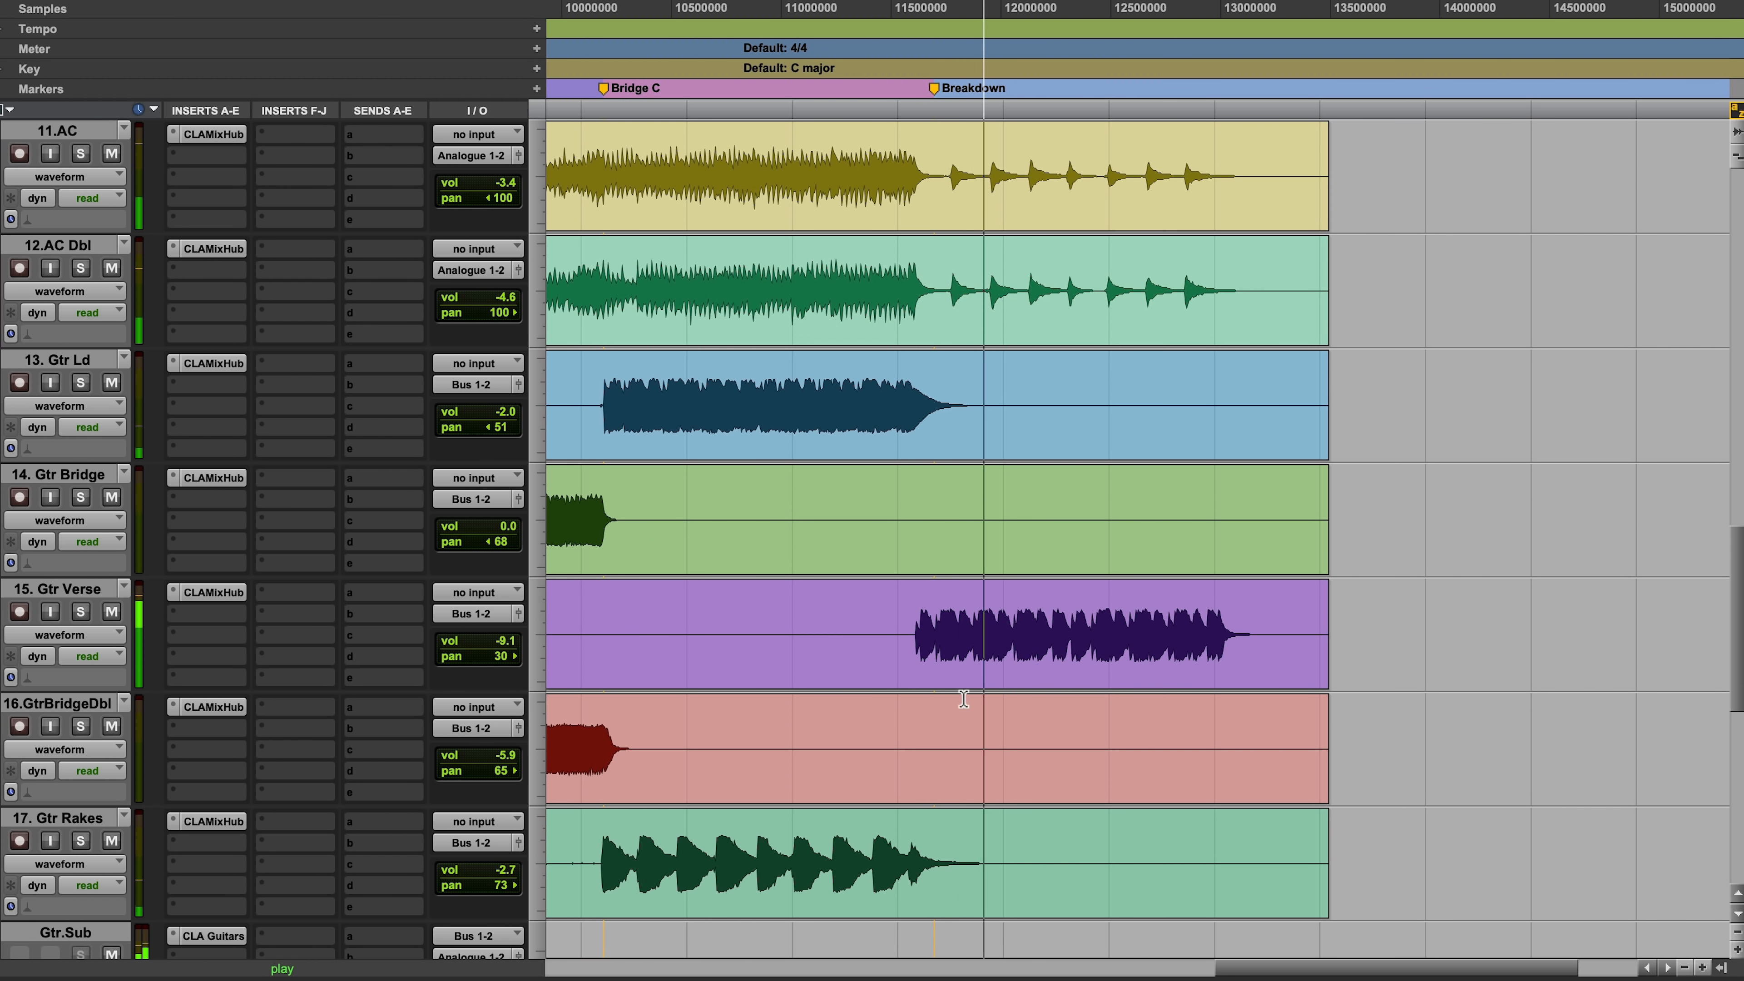
# Step: Select the Breakdown on CLA.Epic and lower its volume automation there to about -8.5 dB
pyautogui.scroll(-4, 966, 697)
pyautogui.scroll(-3, 965, 697)
pyautogui.moveTo(900, 544); pyautogui.dragTo(1287, 673)
pyautogui.moveTo(1285, 553); pyautogui.dragTo(1157, 579)
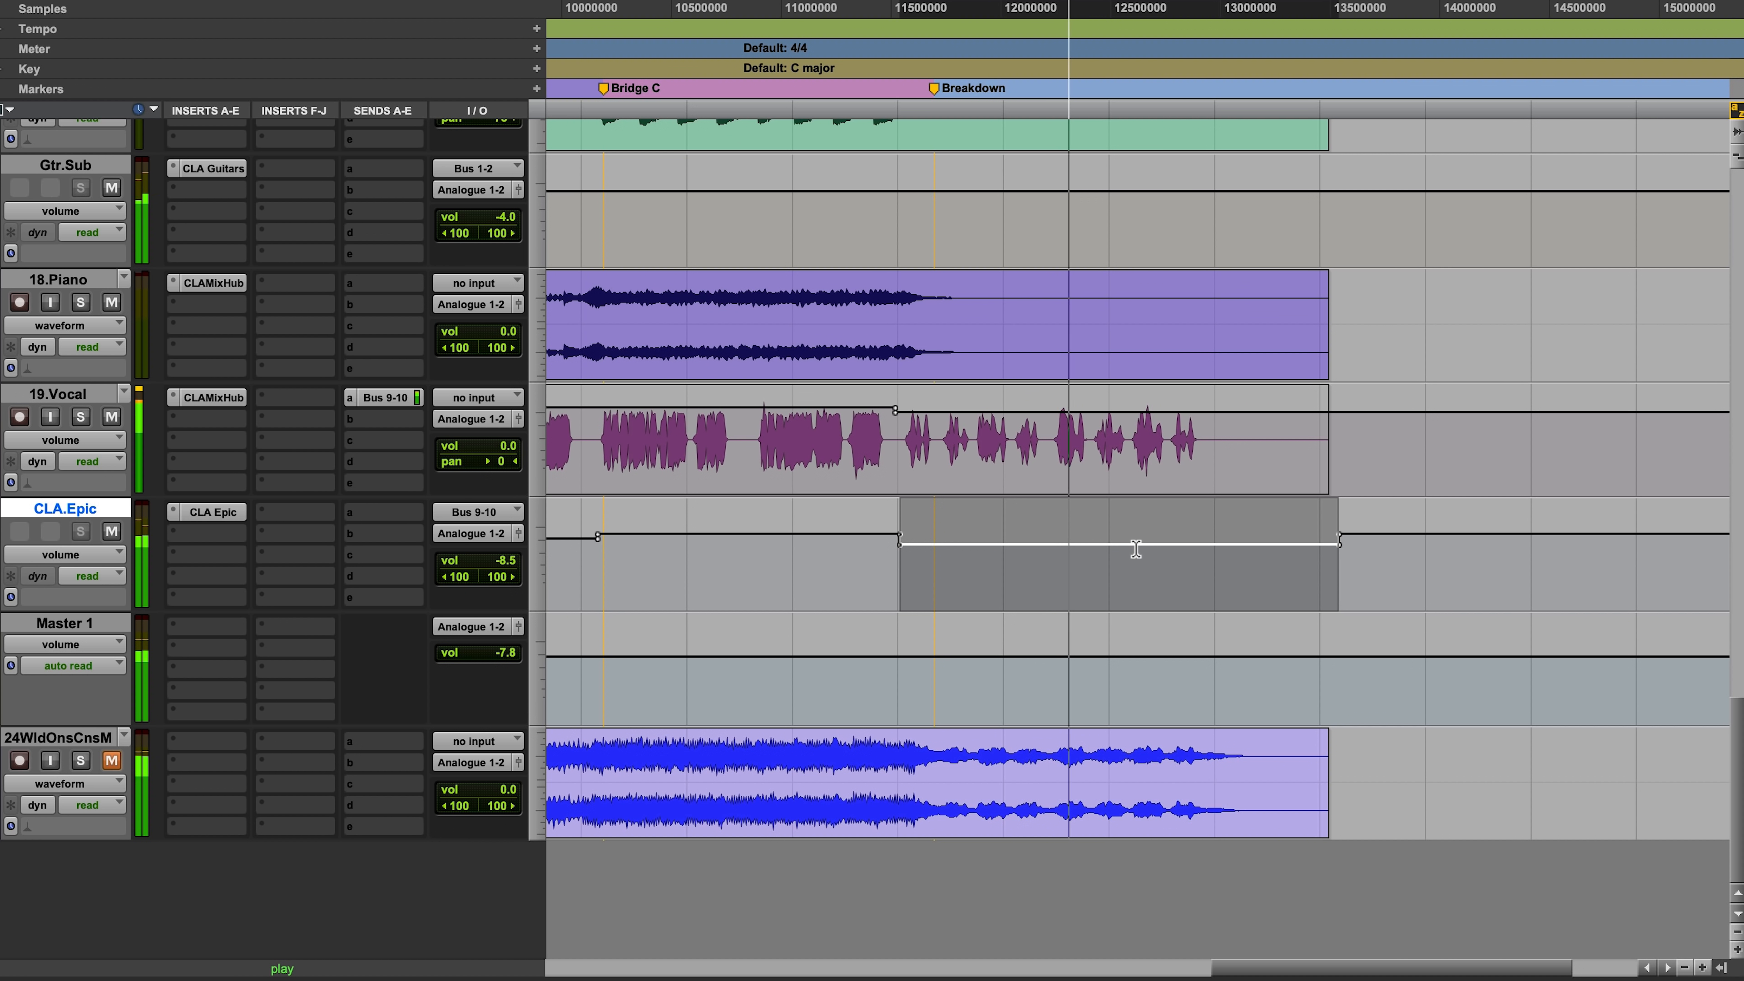
# Step: Lower Gtr.Sub's volume automation across the Breakdown to -5.7 dB and stop playback
pyautogui.scroll(5, 1133, 487)
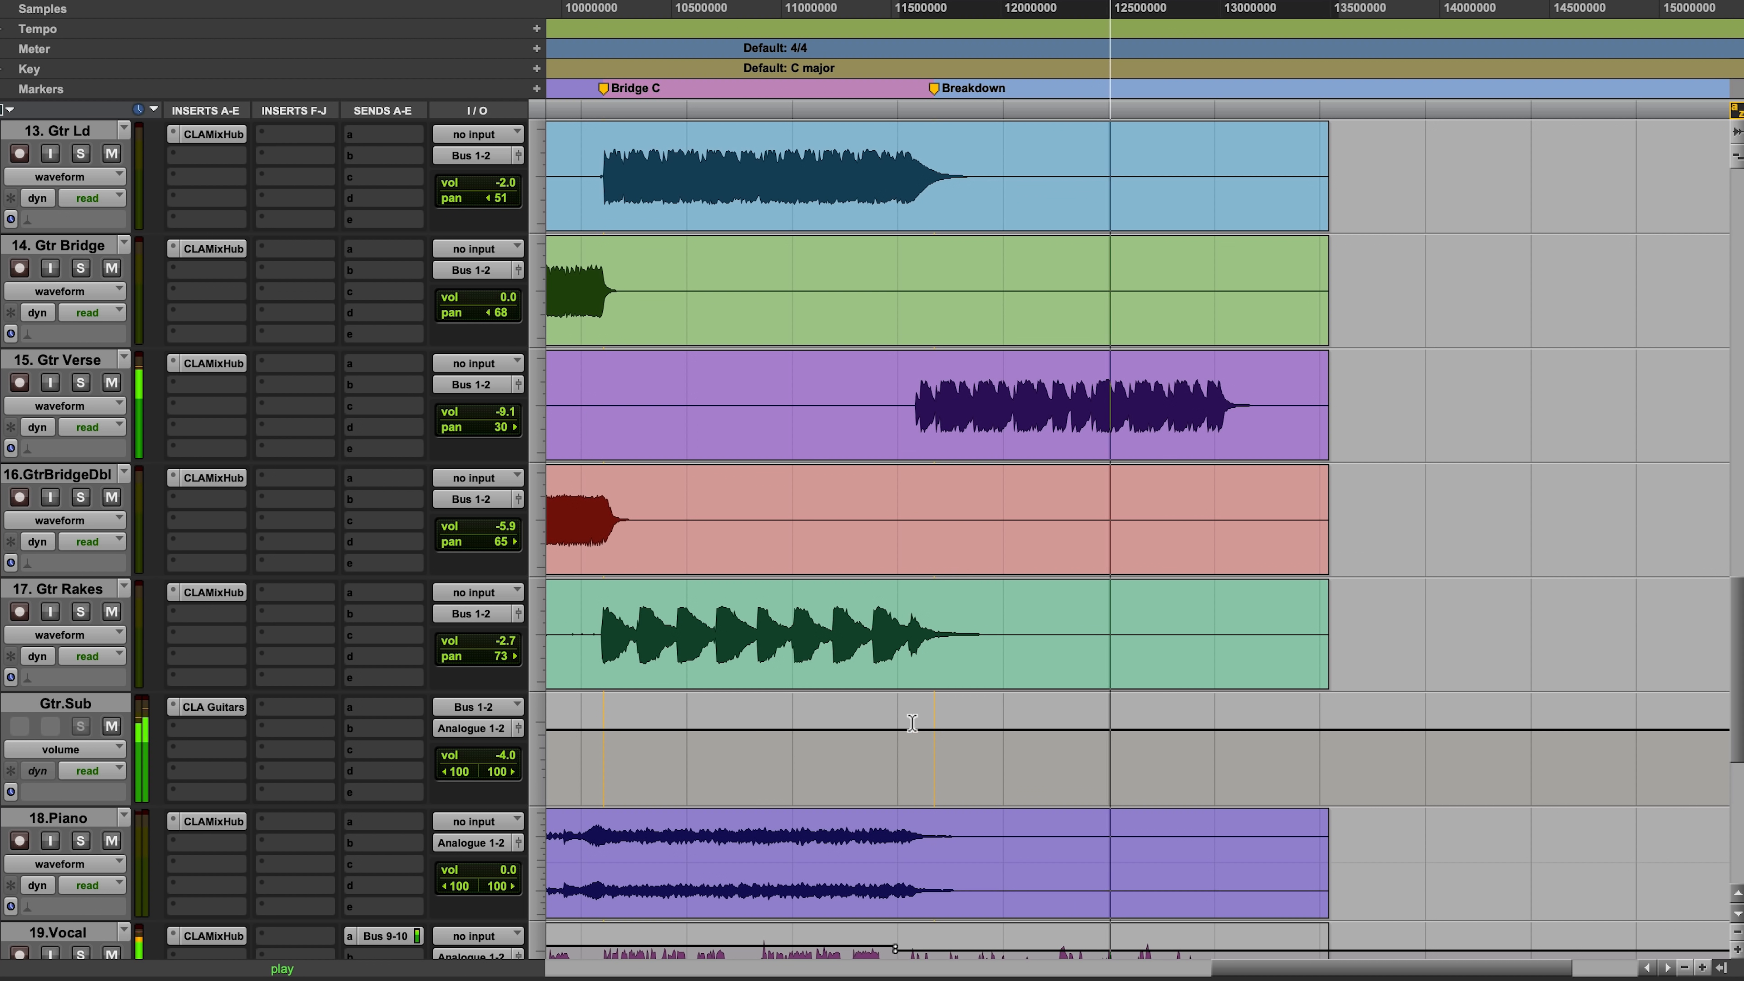
pyautogui.moveTo(908, 717); pyautogui.dragTo(1304, 788)
pyautogui.press('space')
# Step: Replay from just before the Breakdown and lower CLA.Epic's volume automation across the section to -11.8 dB
pyautogui.click(907, 393)
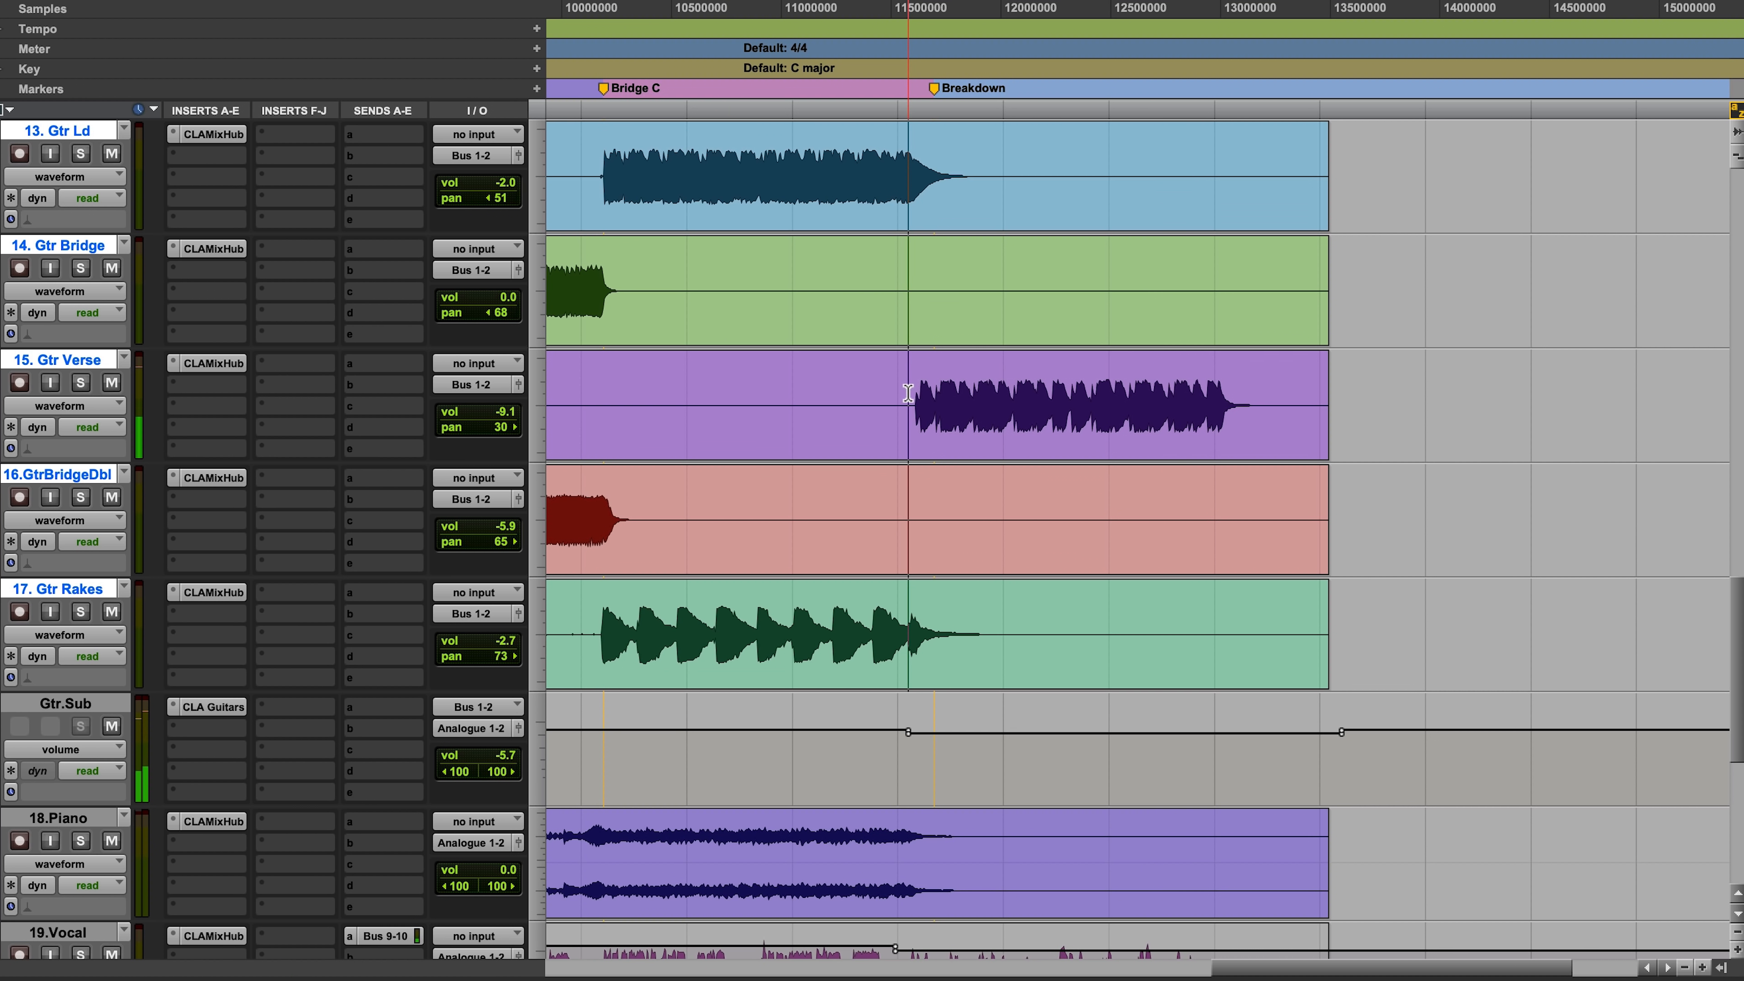
pyautogui.press('space')
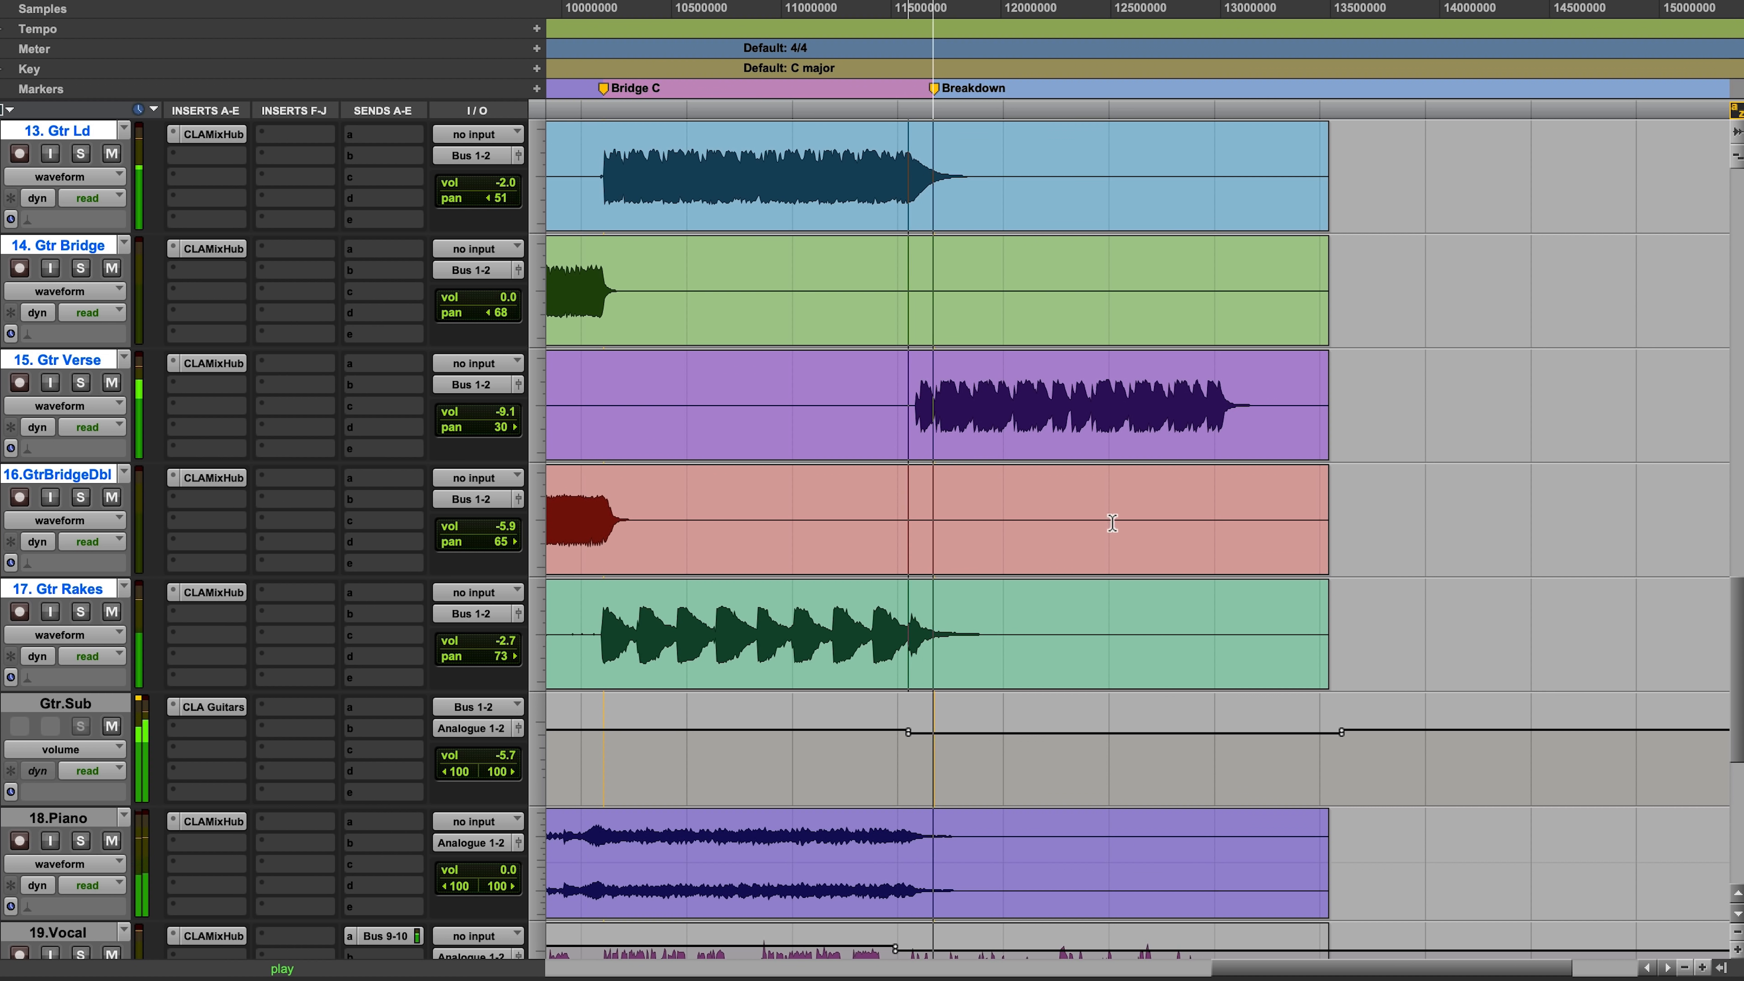
pyautogui.scroll(-3, 1110, 514)
pyautogui.moveTo(1149, 711); pyautogui.dragTo(1151, 843)
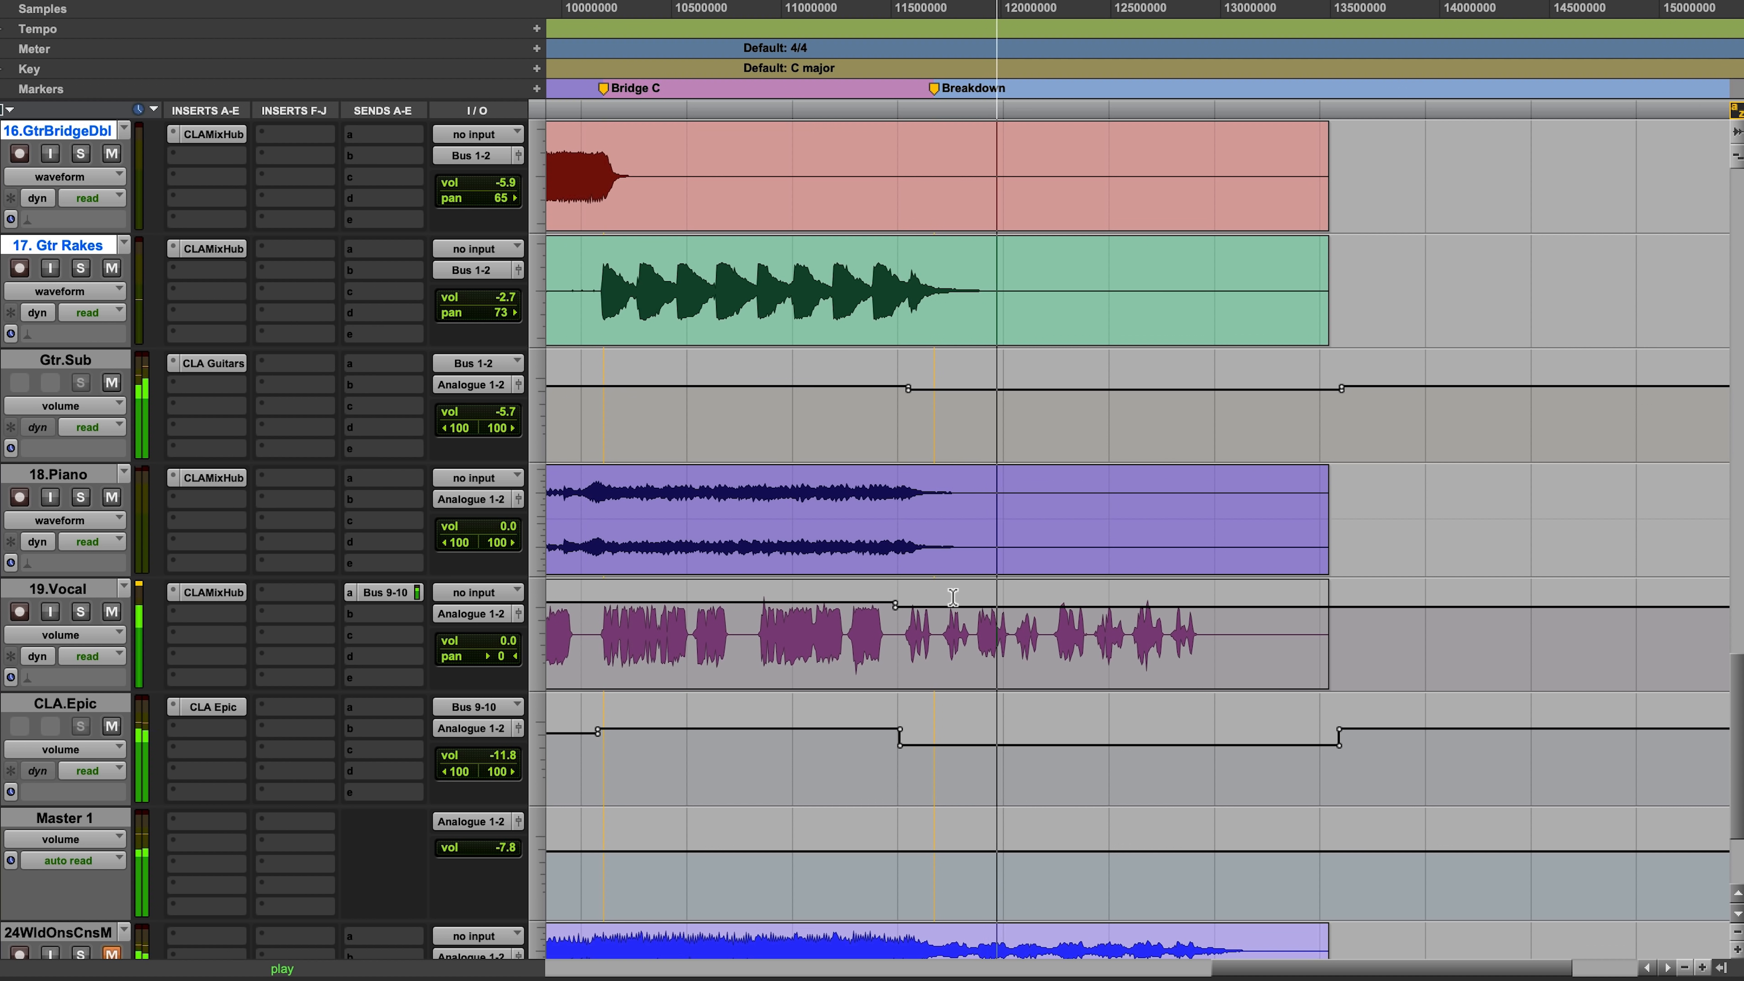
# Step: Show the whole song, return to its beginning and insert the stereo CLA MixDown plug-in on Master 1
pyautogui.press('r')
pyautogui.press('r')
pyautogui.moveTo(1249, 714); pyautogui.dragTo(598, 712)
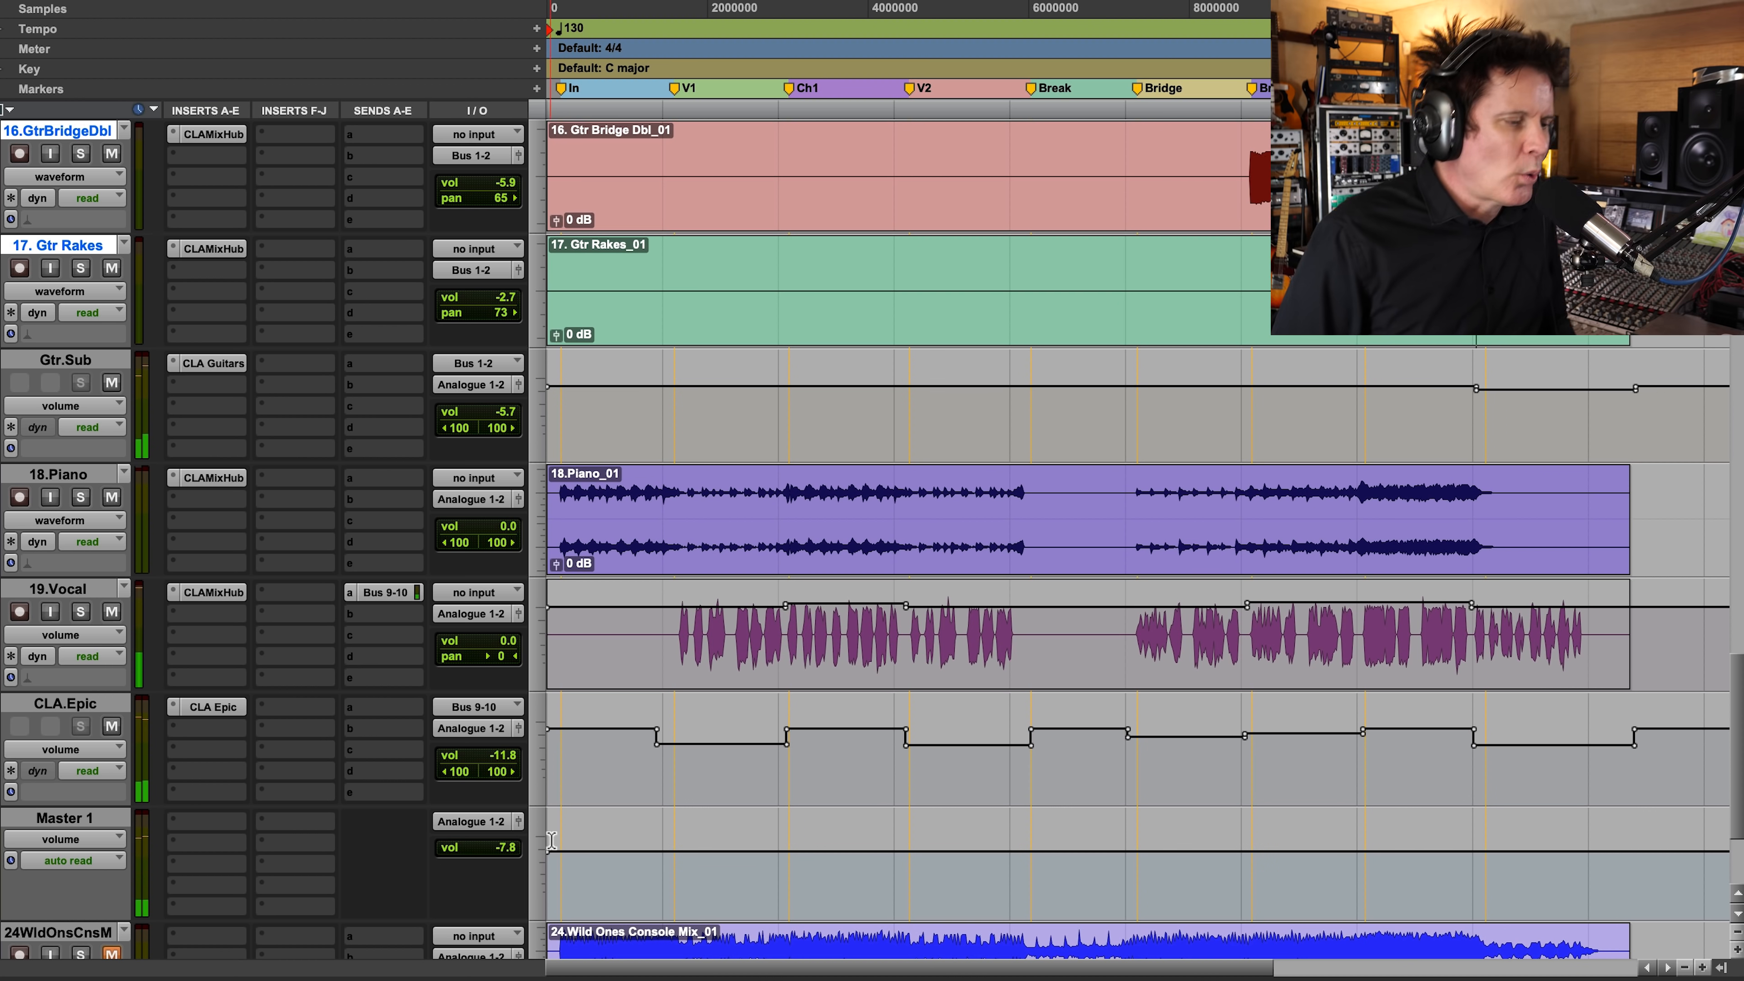
pyautogui.click(562, 839)
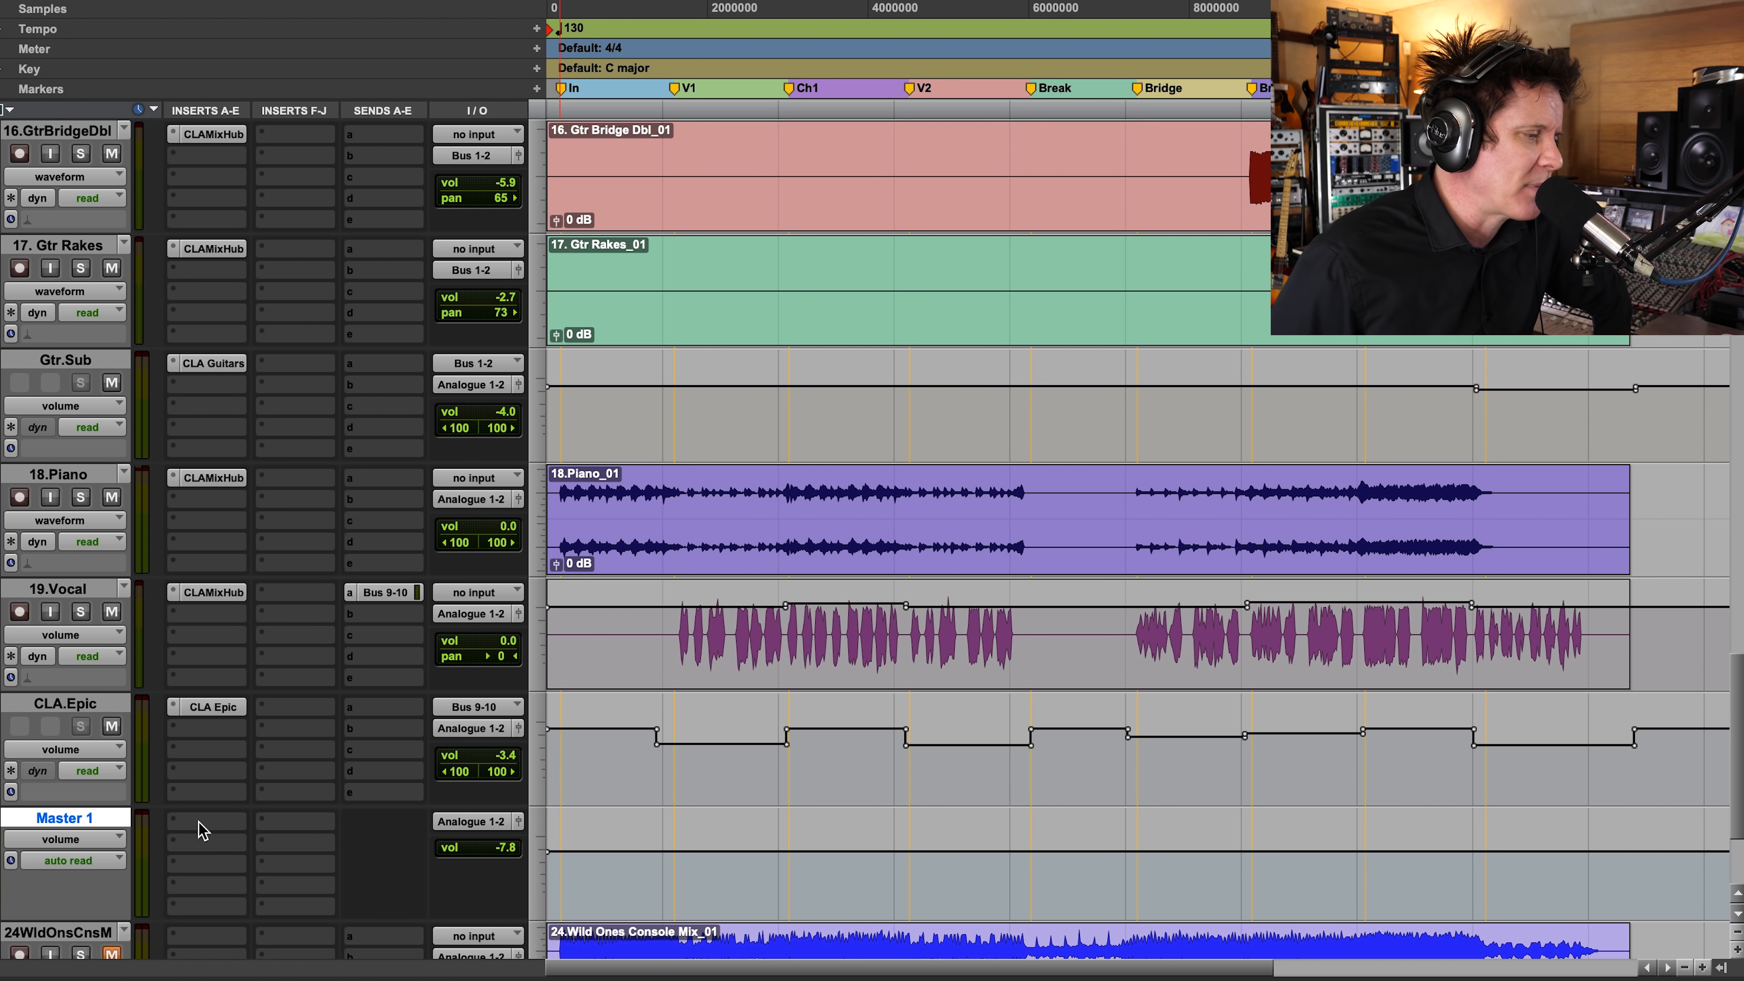
pyautogui.click(210, 834)
pyautogui.moveTo(302, 823)
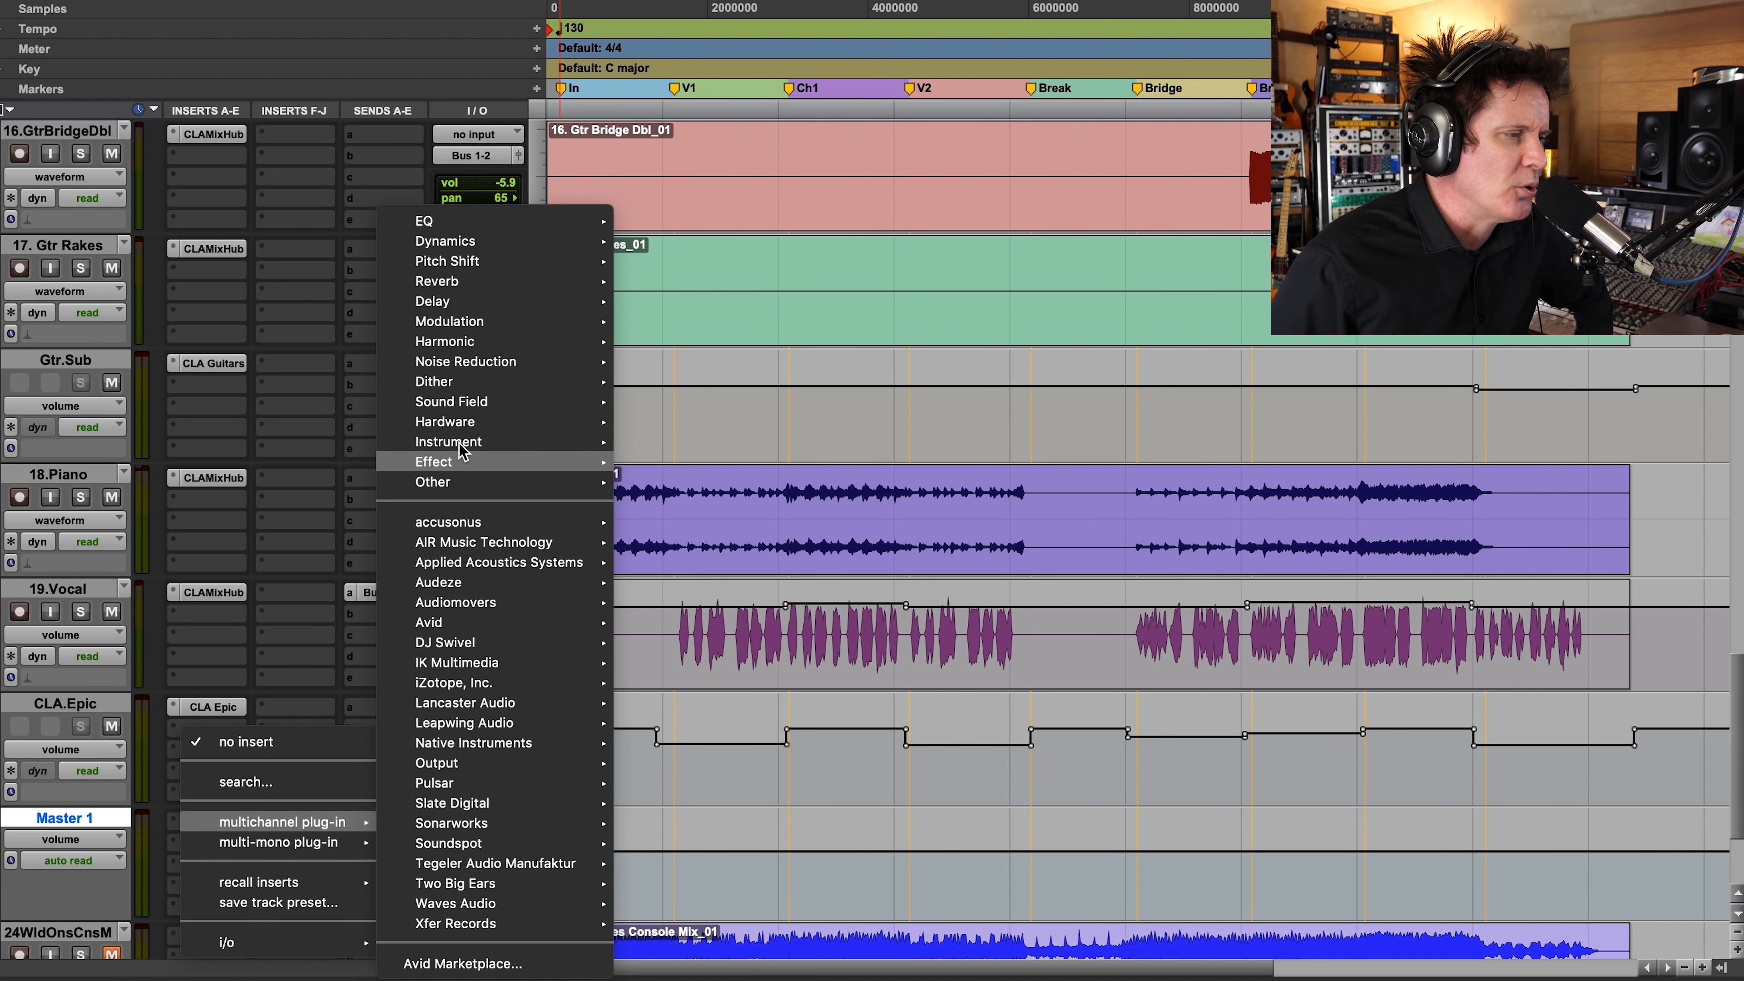
pyautogui.moveTo(521, 263)
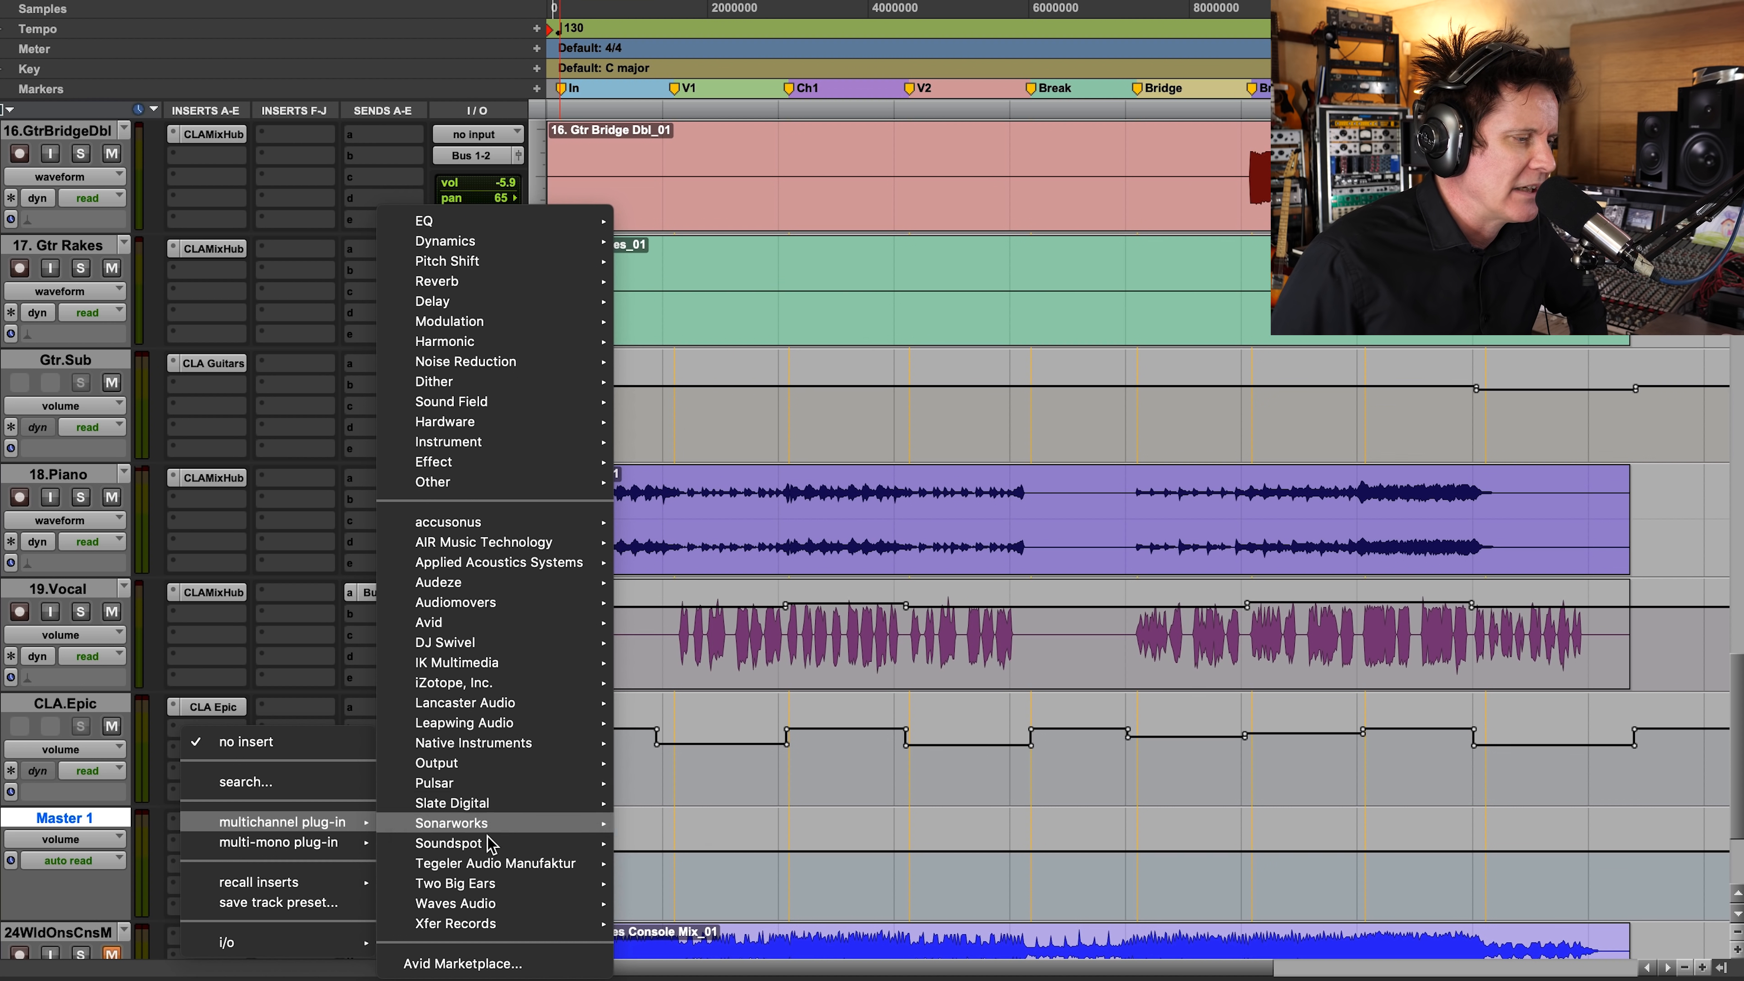
pyautogui.moveTo(496, 905)
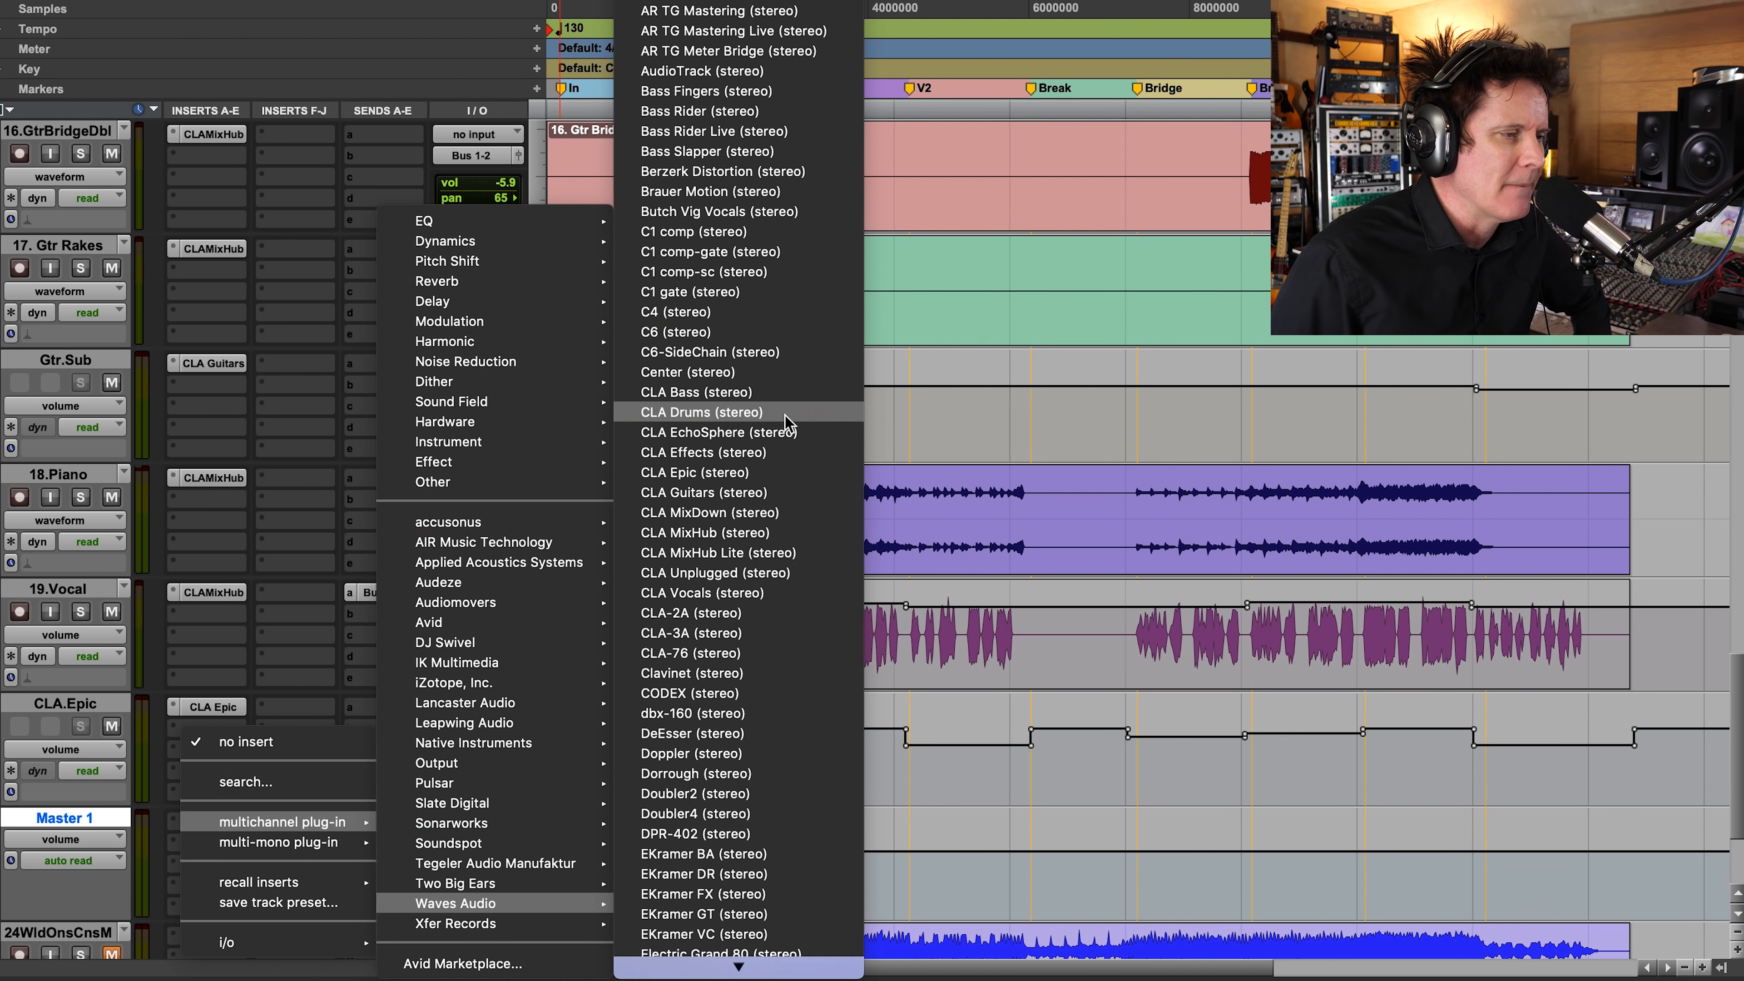
pyautogui.click(706, 513)
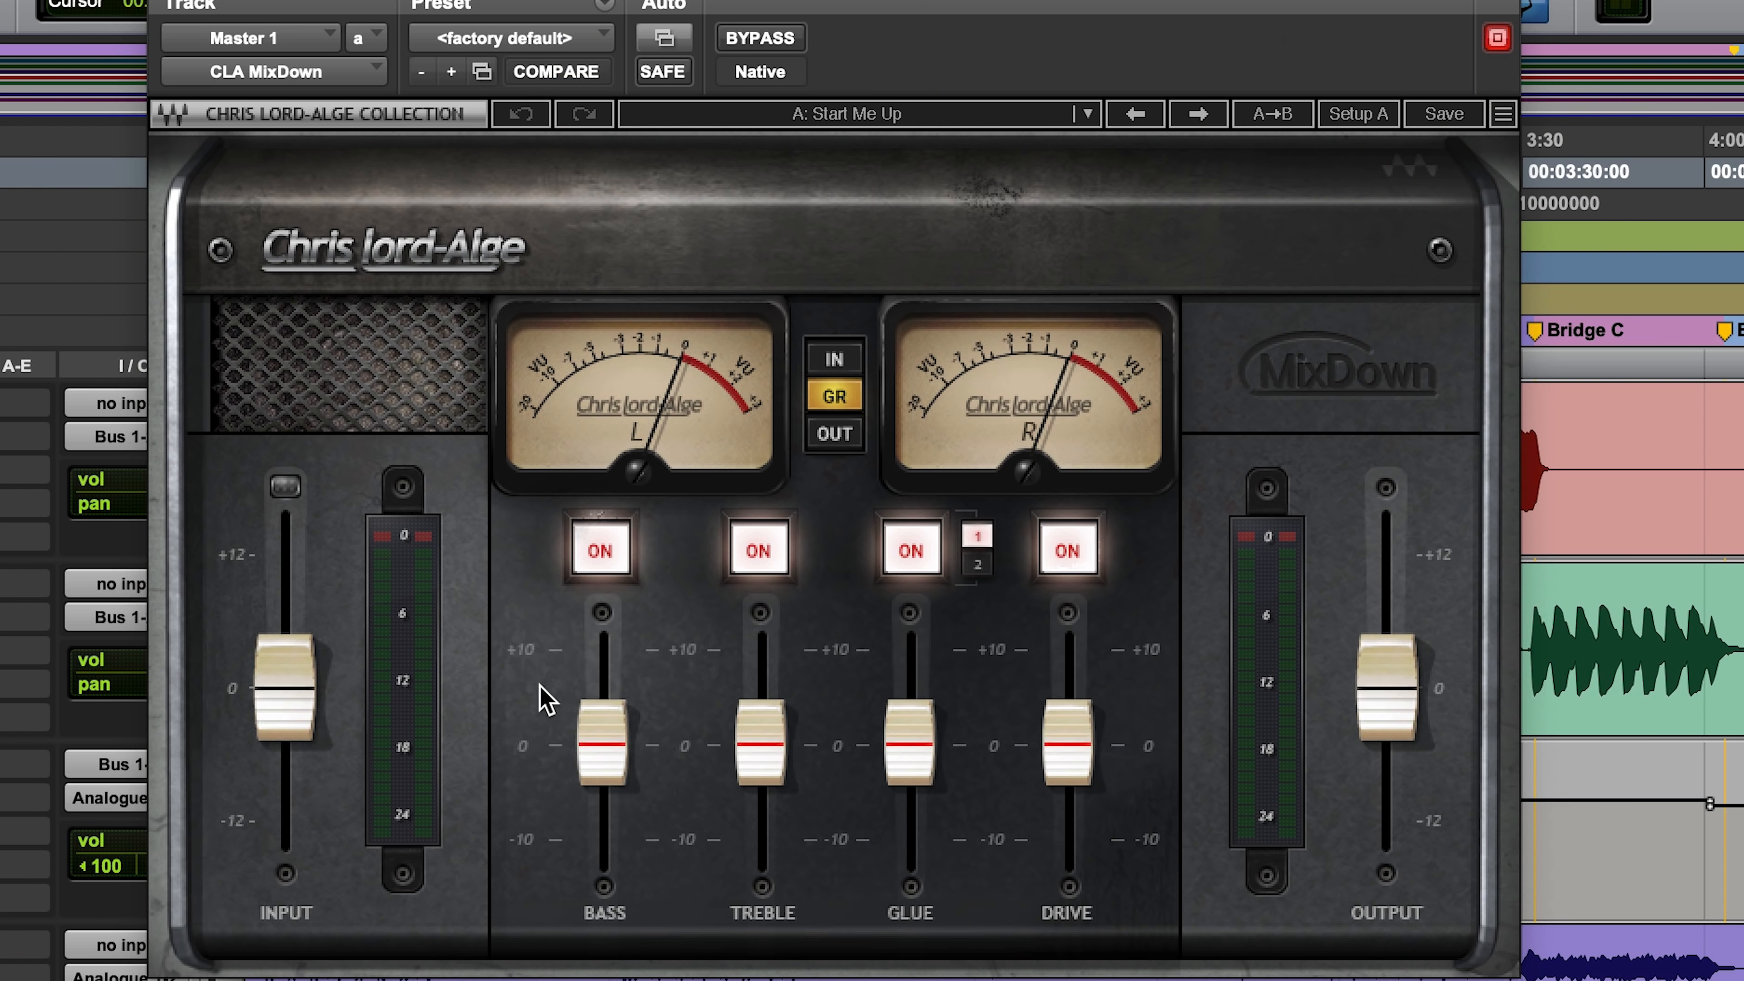
# Step: Switch off the Bass, Treble, Glue and Drive stages in CLA MixDown
pyautogui.click(607, 564)
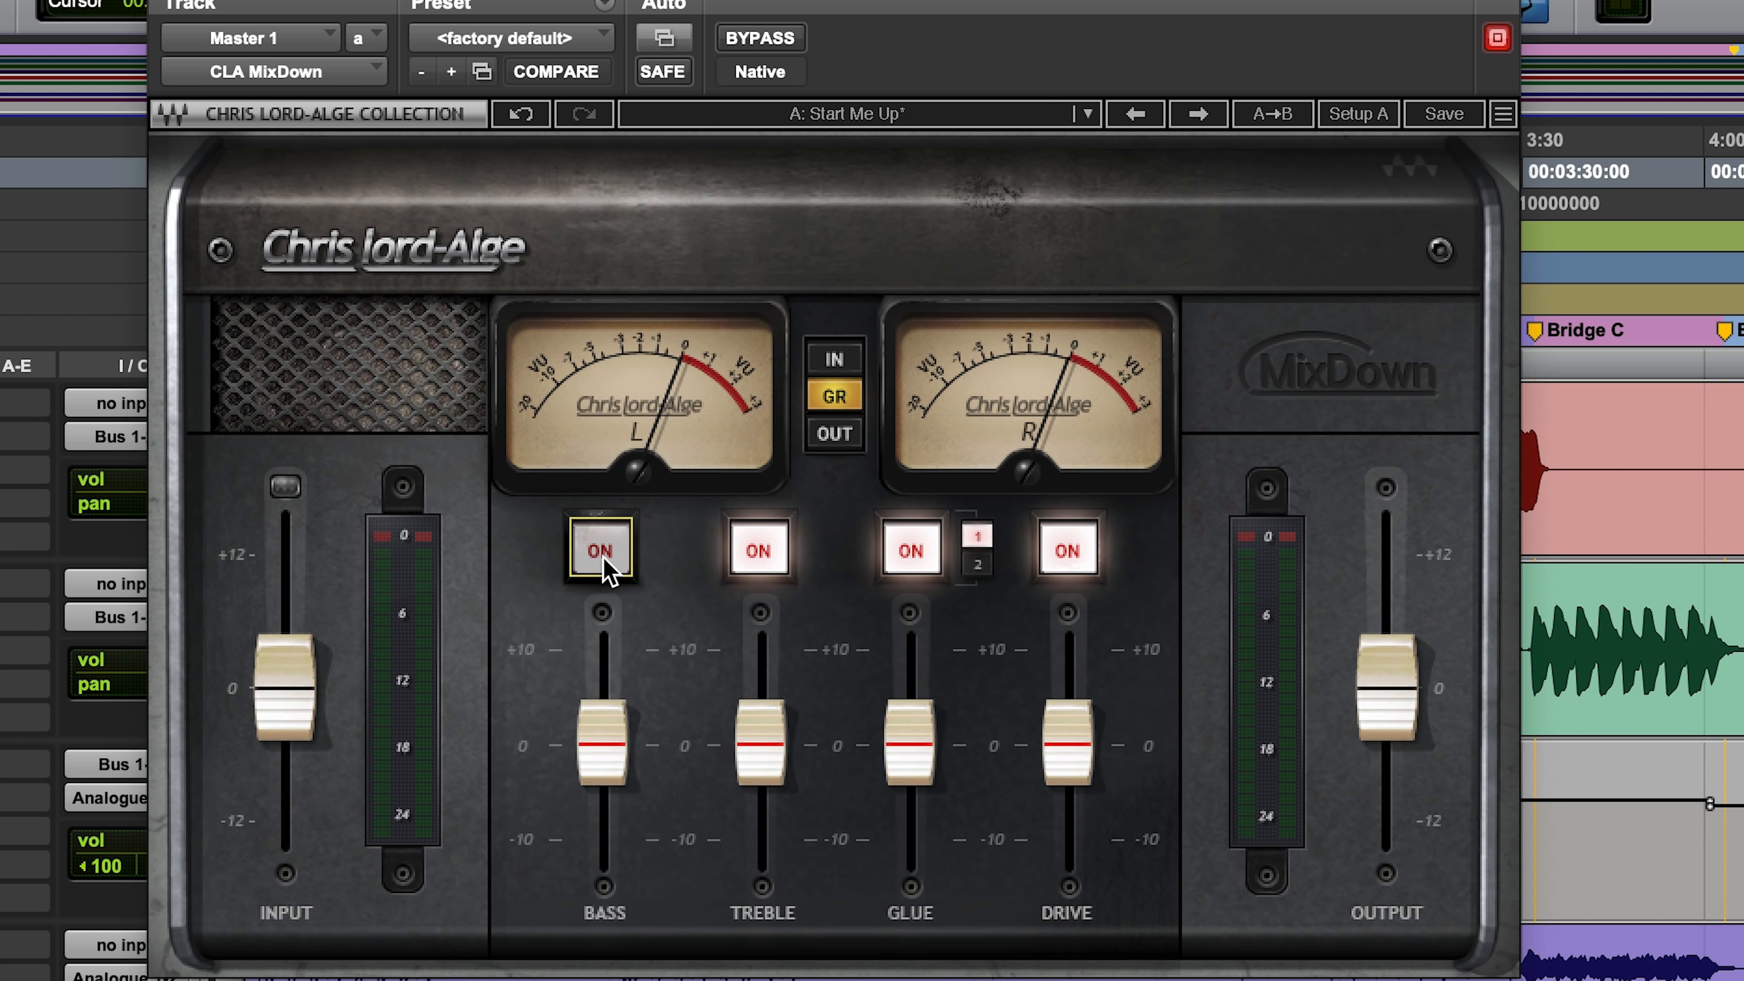
pyautogui.click(755, 551)
pyautogui.click(908, 549)
pyautogui.click(1063, 550)
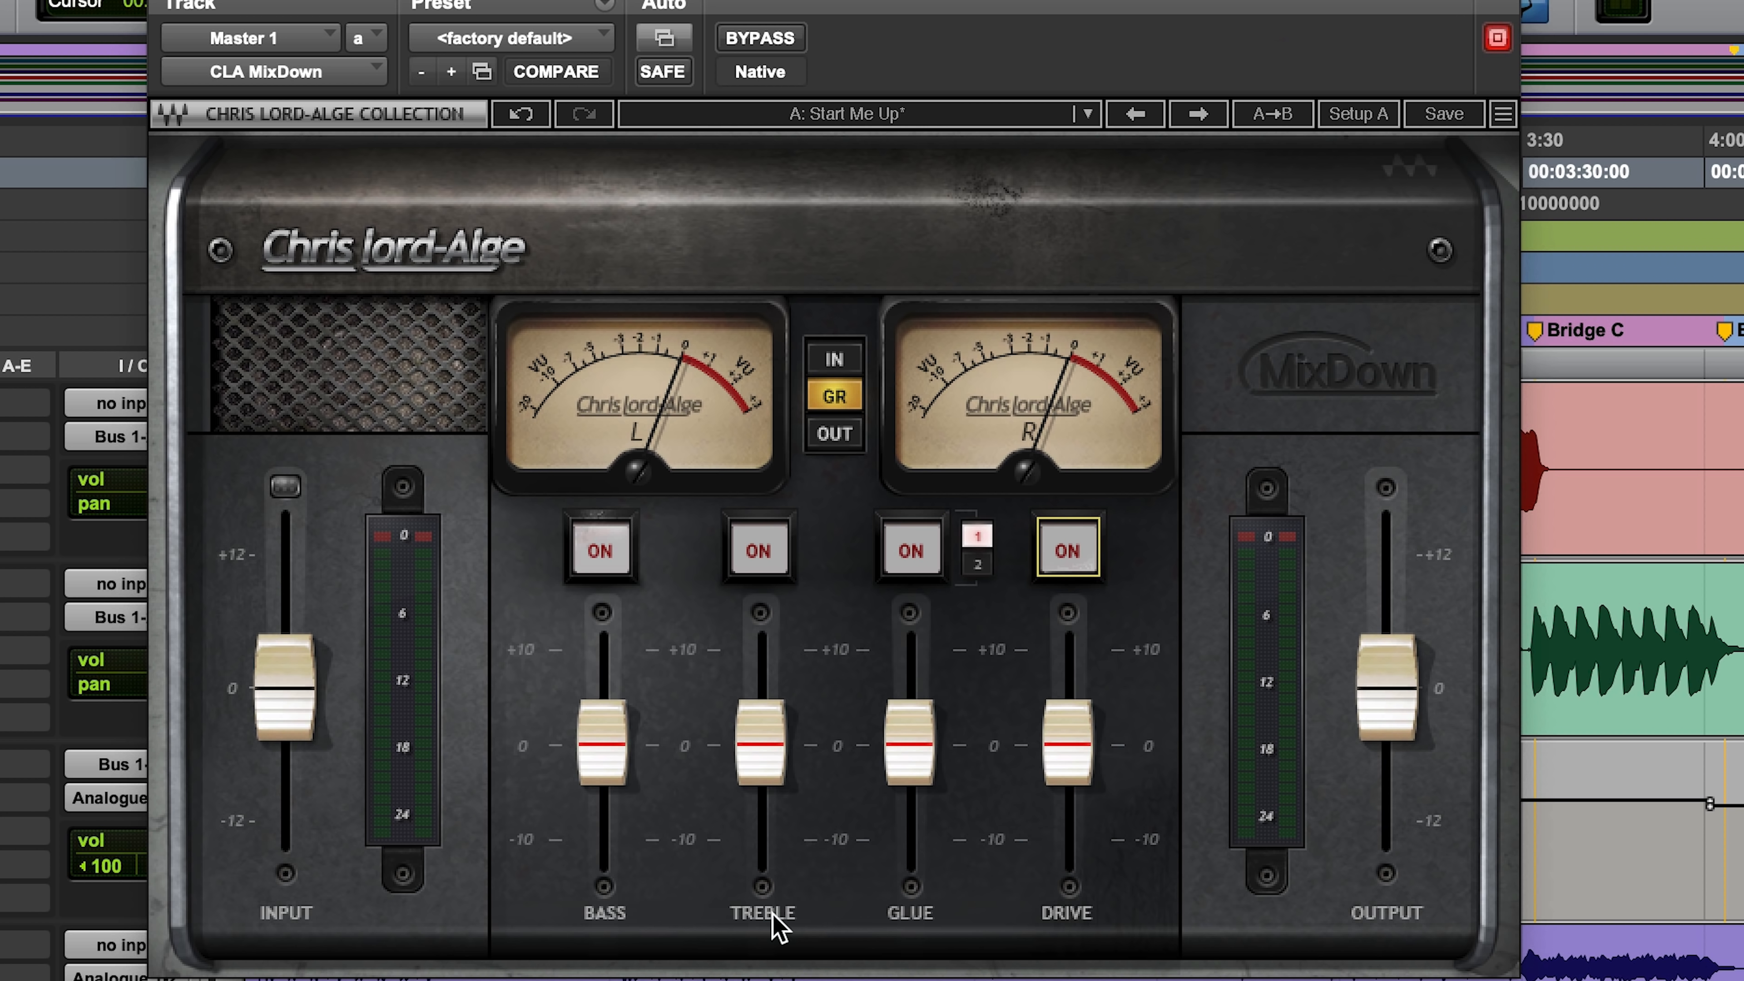
# Step: Play the mix and audition the Bass and Treble stages one at a time, leaving both off
pyautogui.press('space')
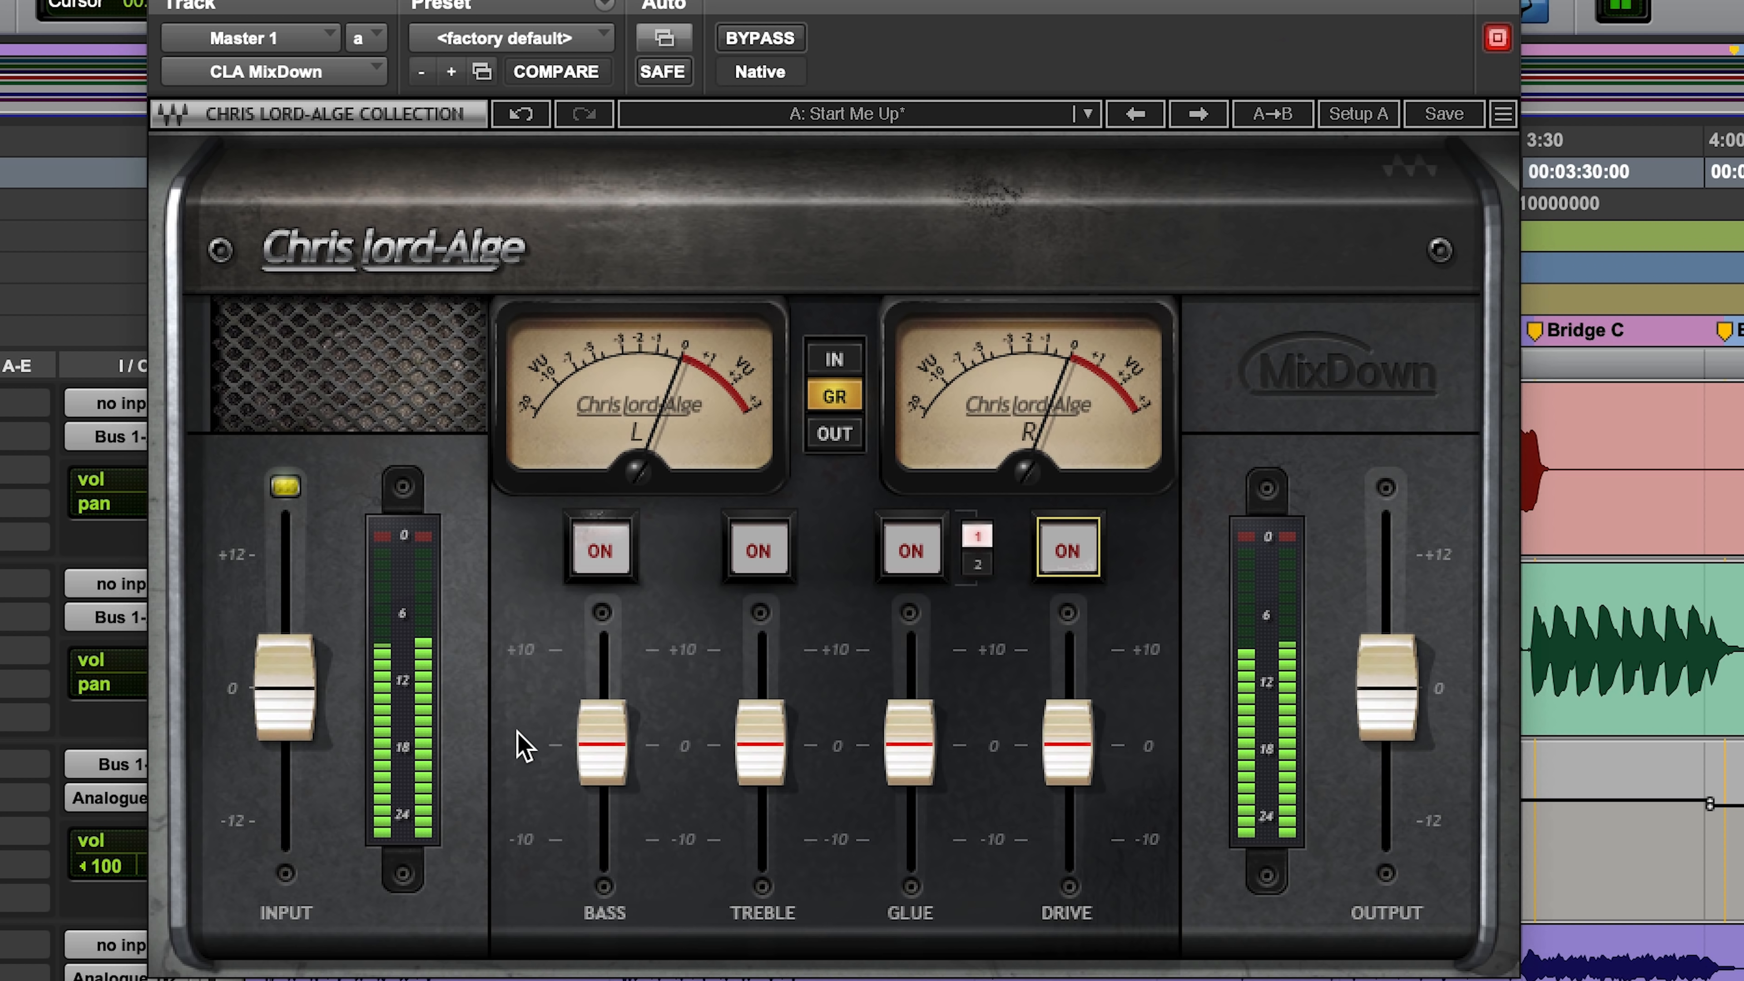
pyautogui.click(596, 569)
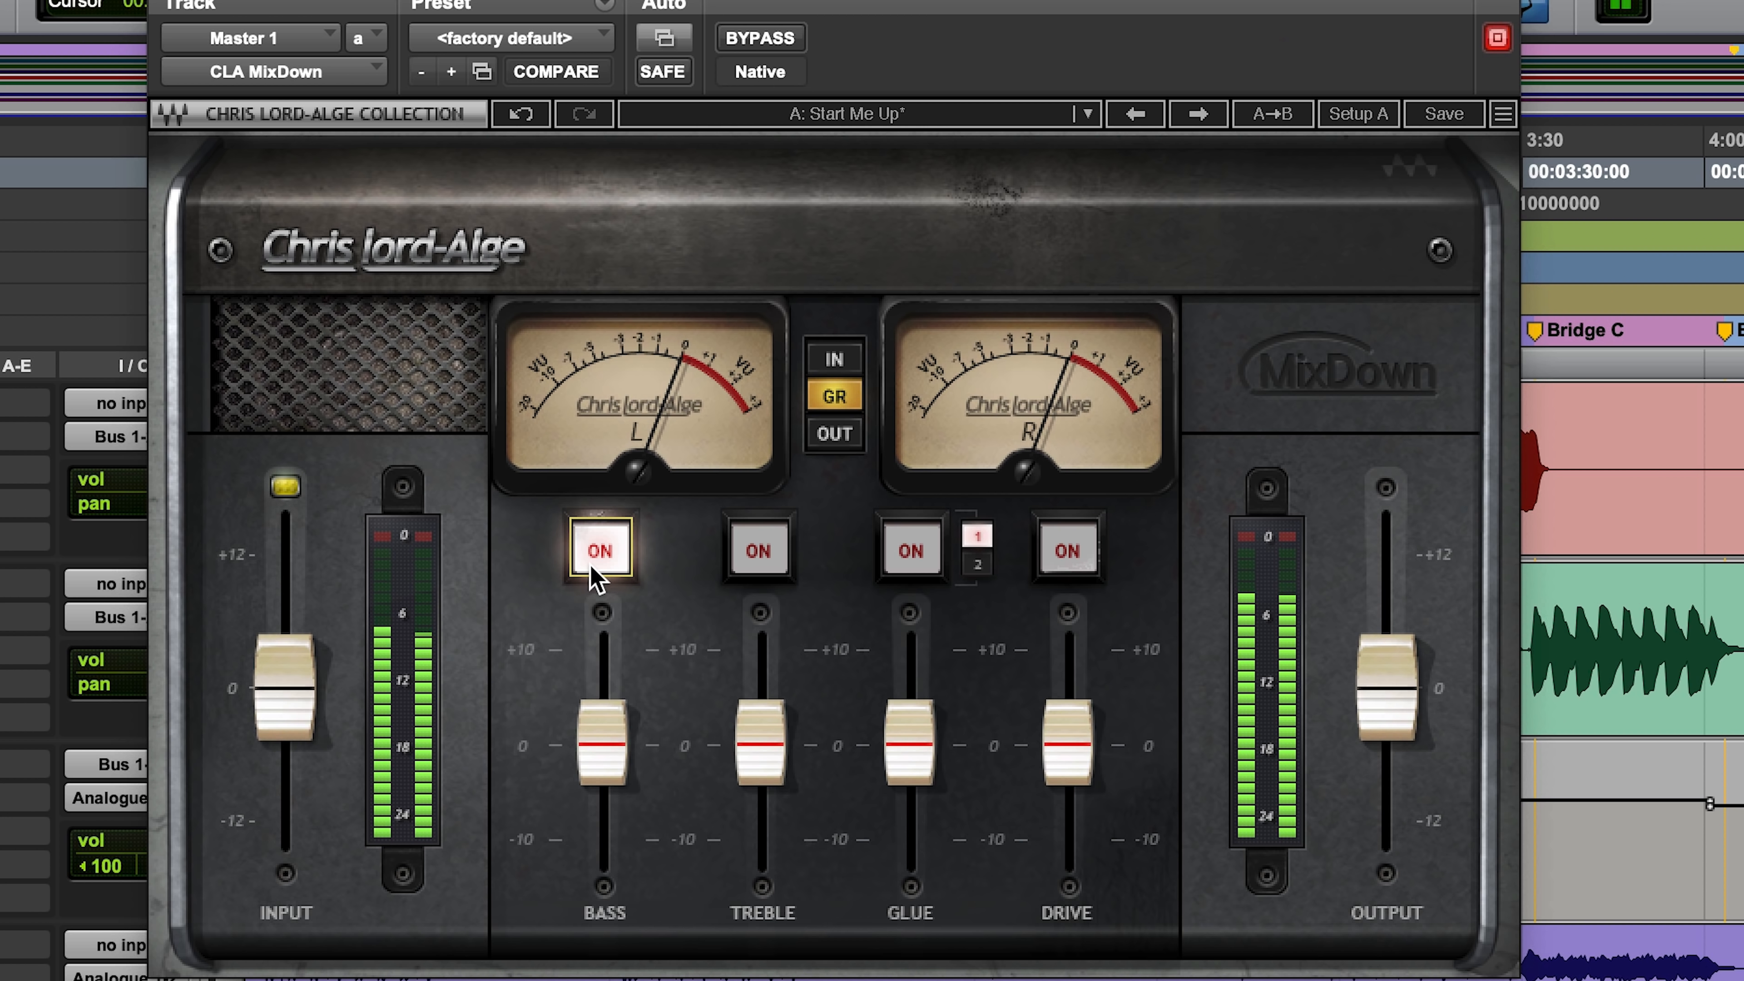
pyautogui.click(775, 569)
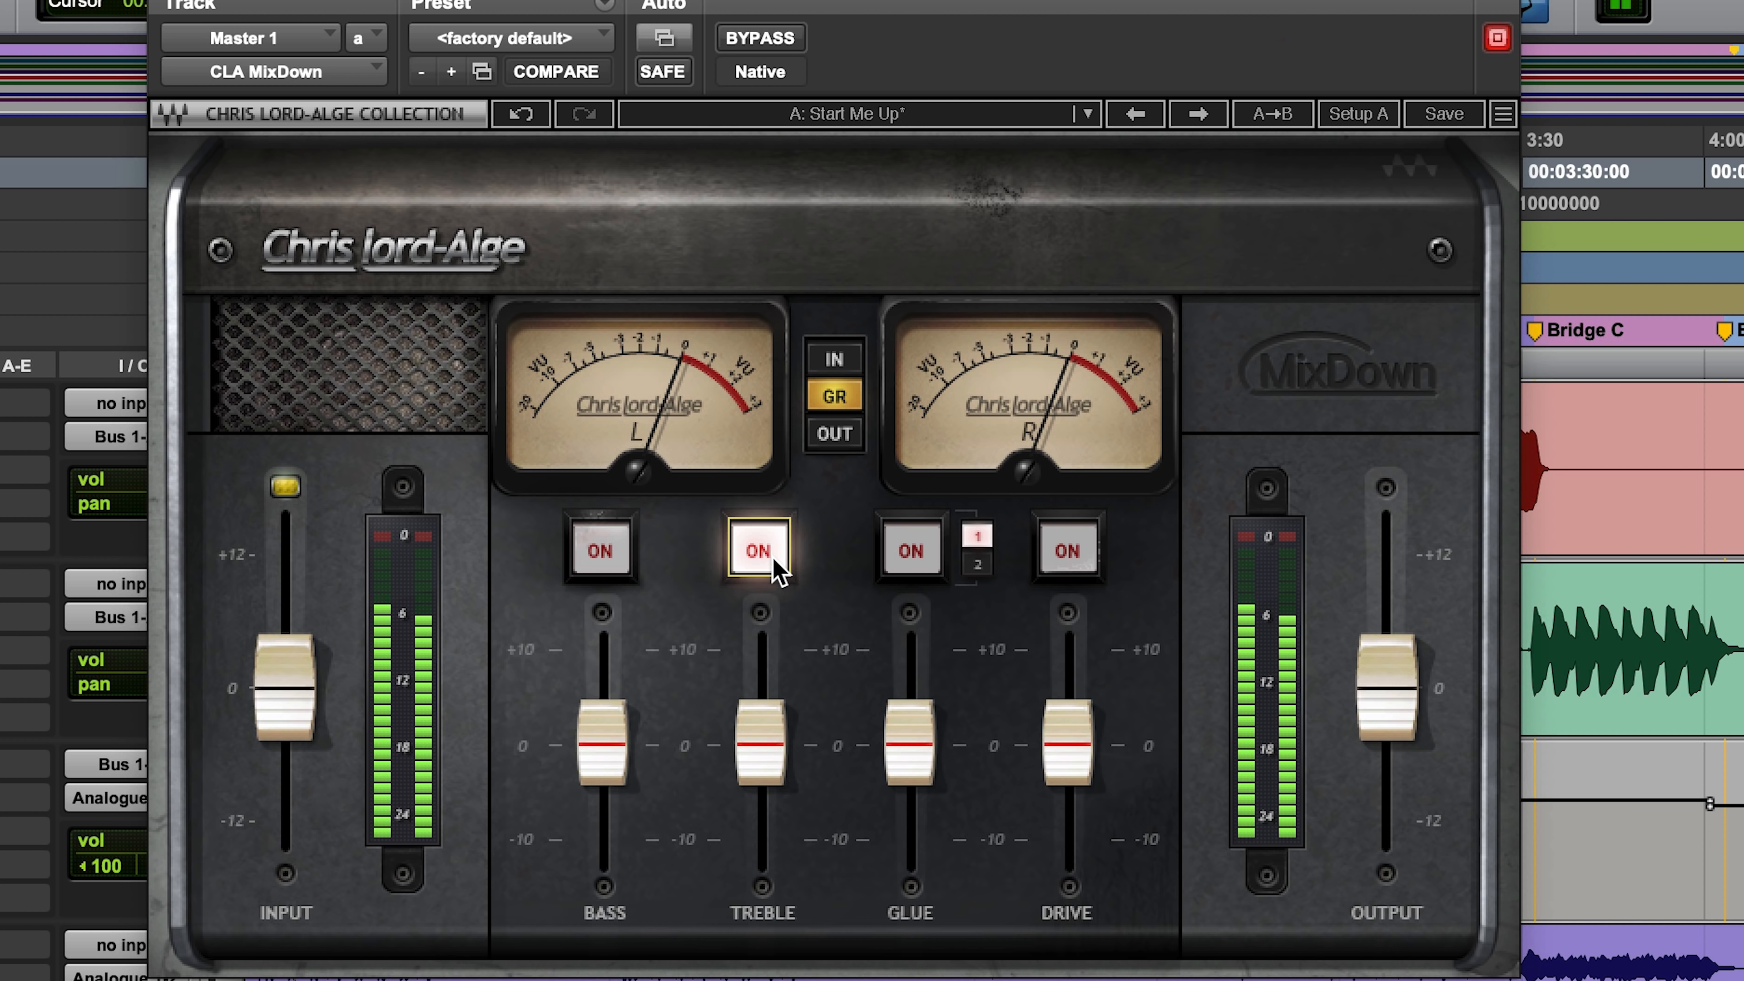
pyautogui.click(772, 559)
pyautogui.click(771, 560)
pyautogui.click(772, 560)
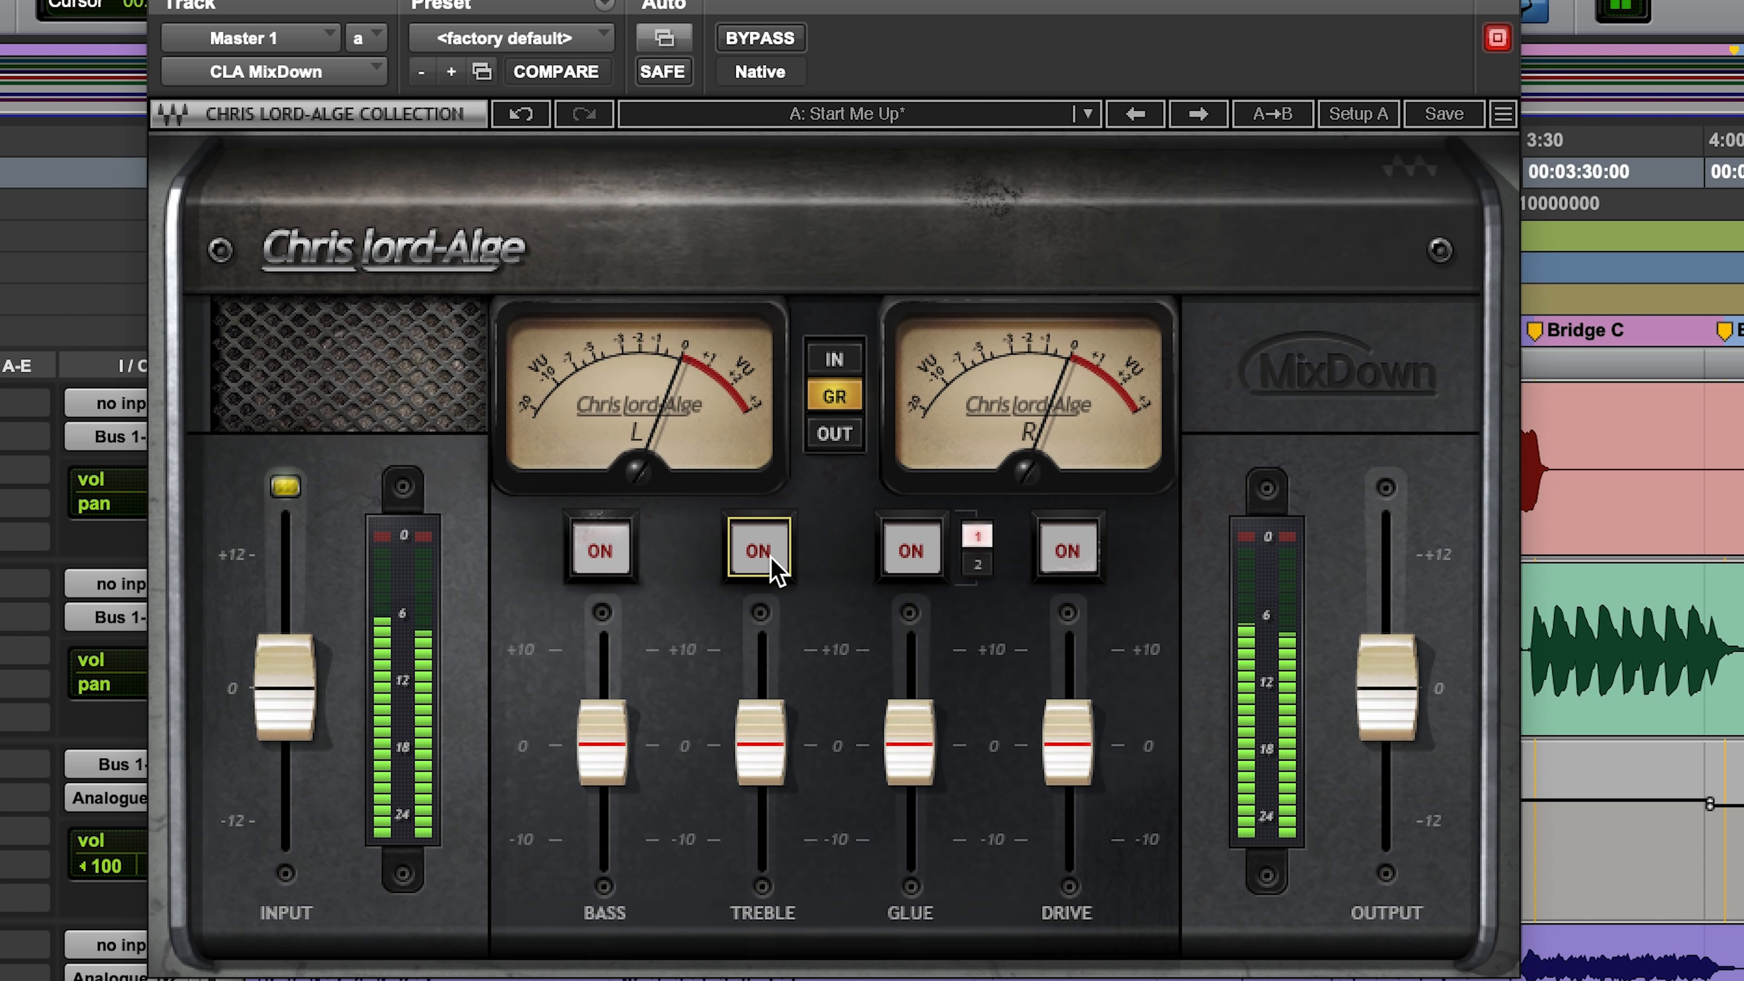
# Step: Audition Glue on and off in mode 1, and enable it in mode 2
pyautogui.click(922, 547)
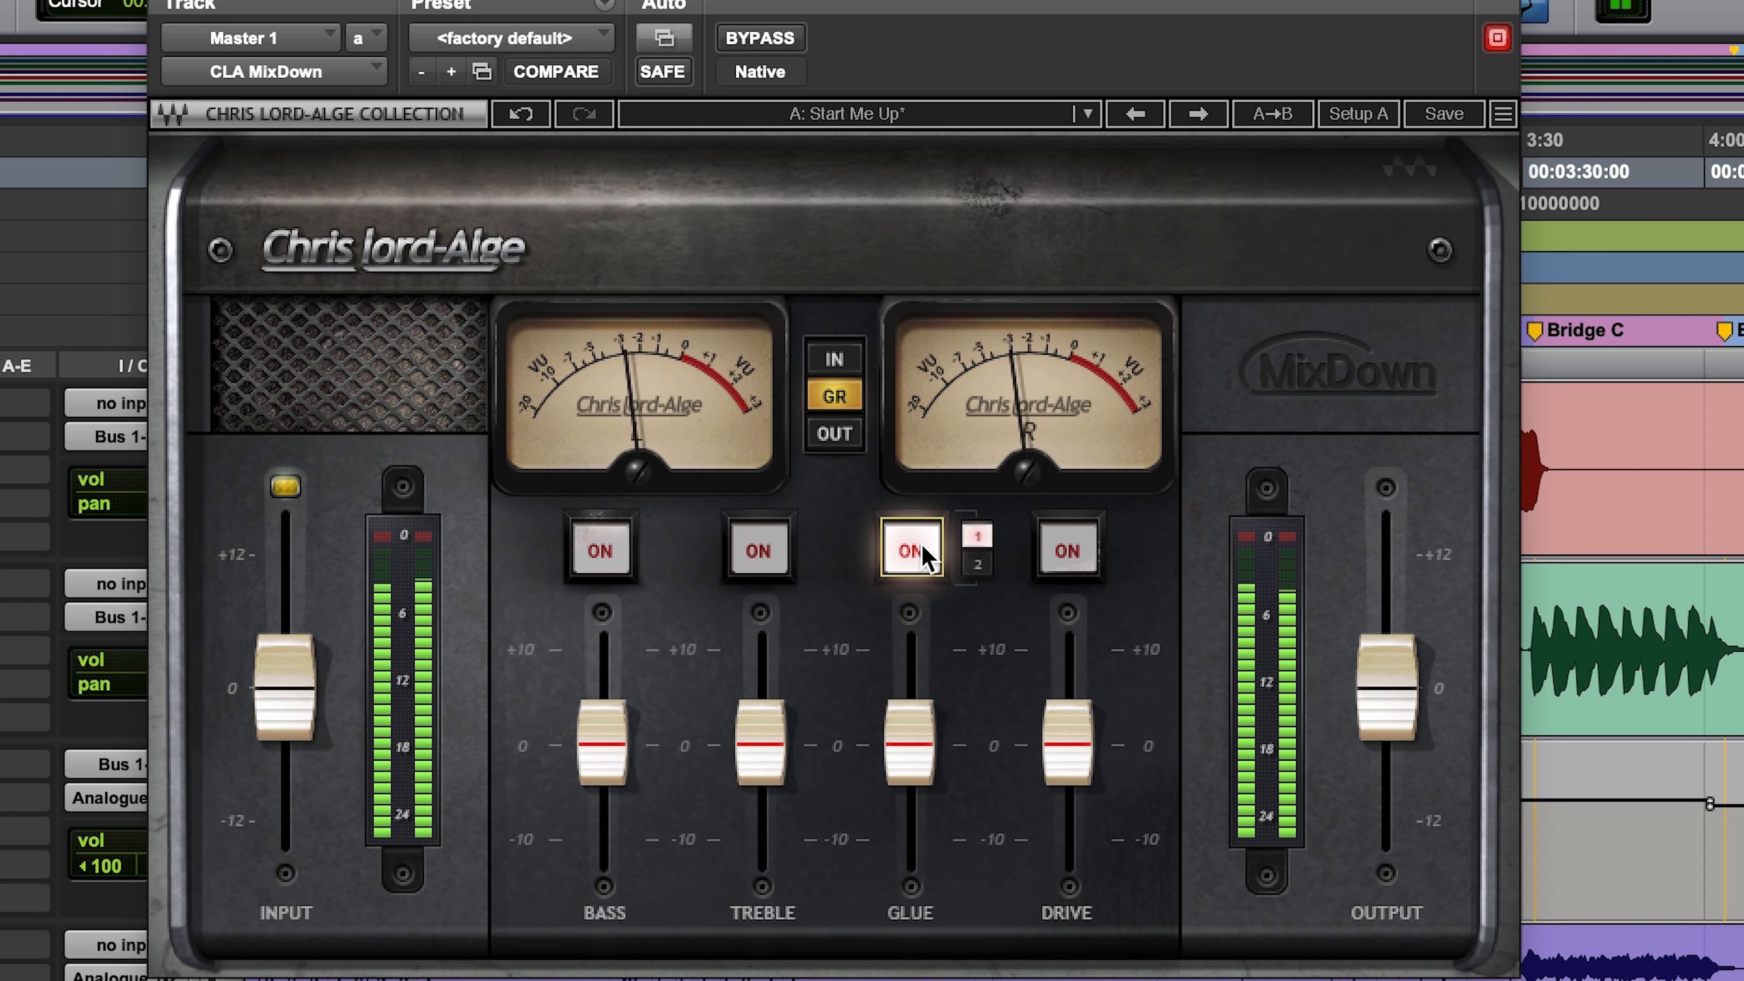
pyautogui.click(912, 548)
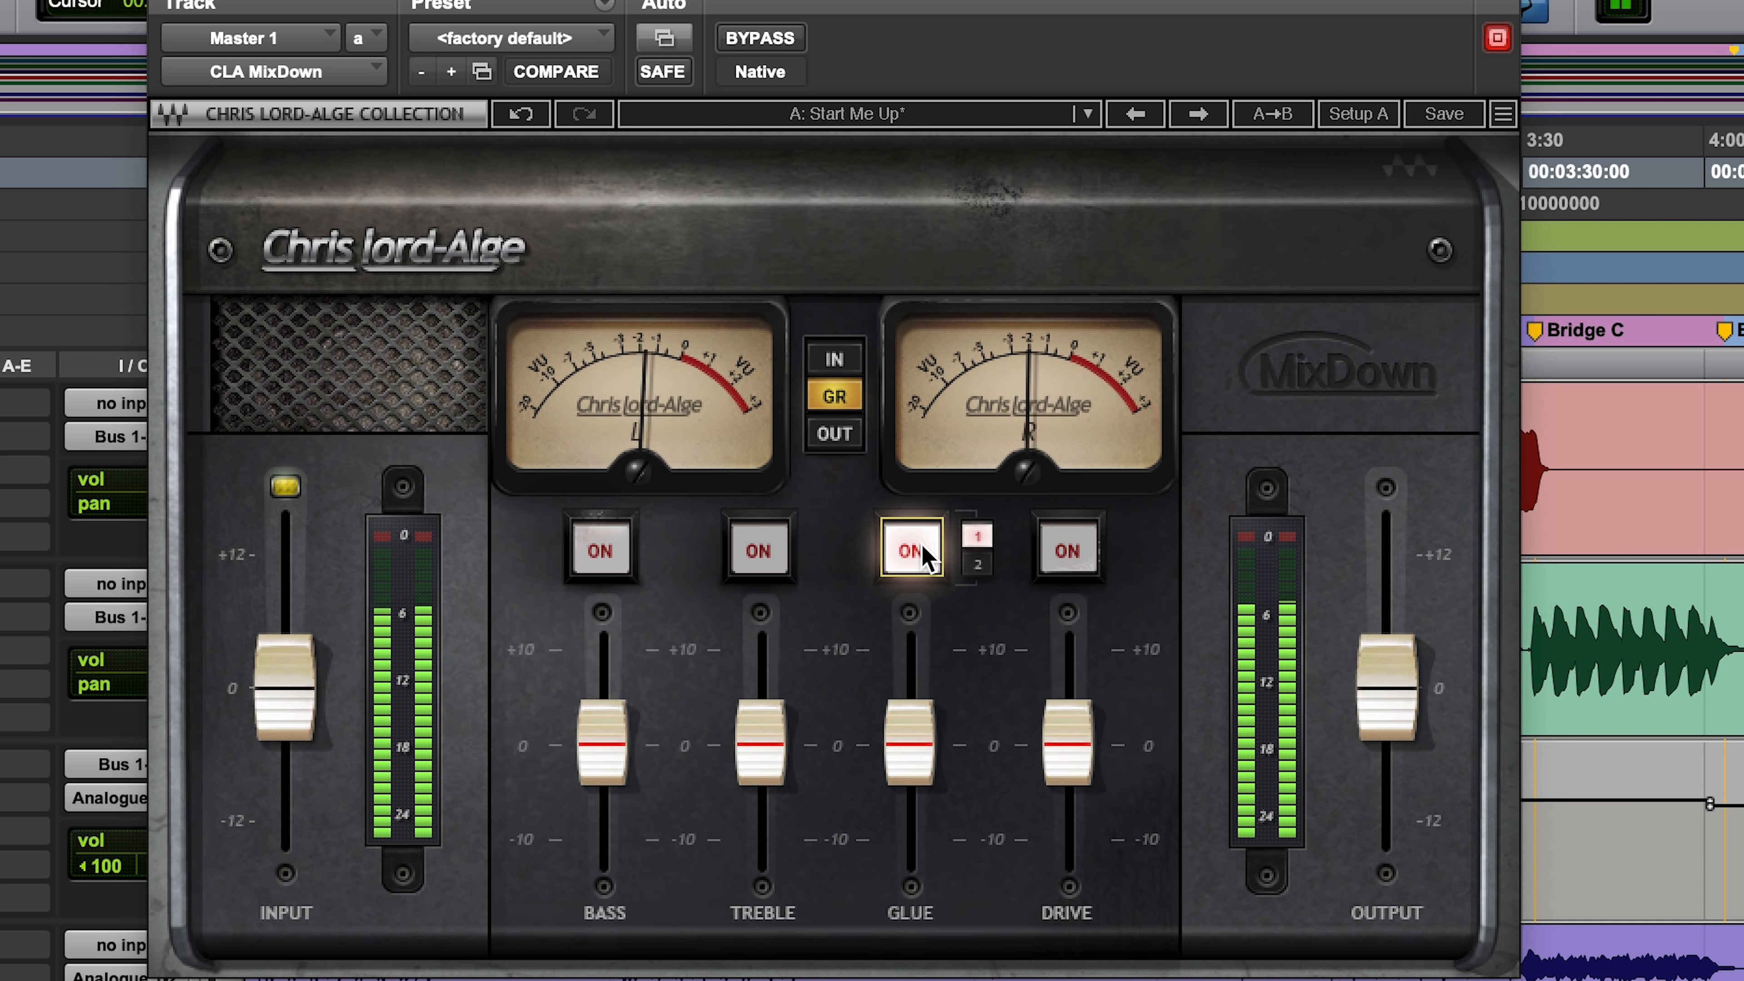
pyautogui.click(921, 543)
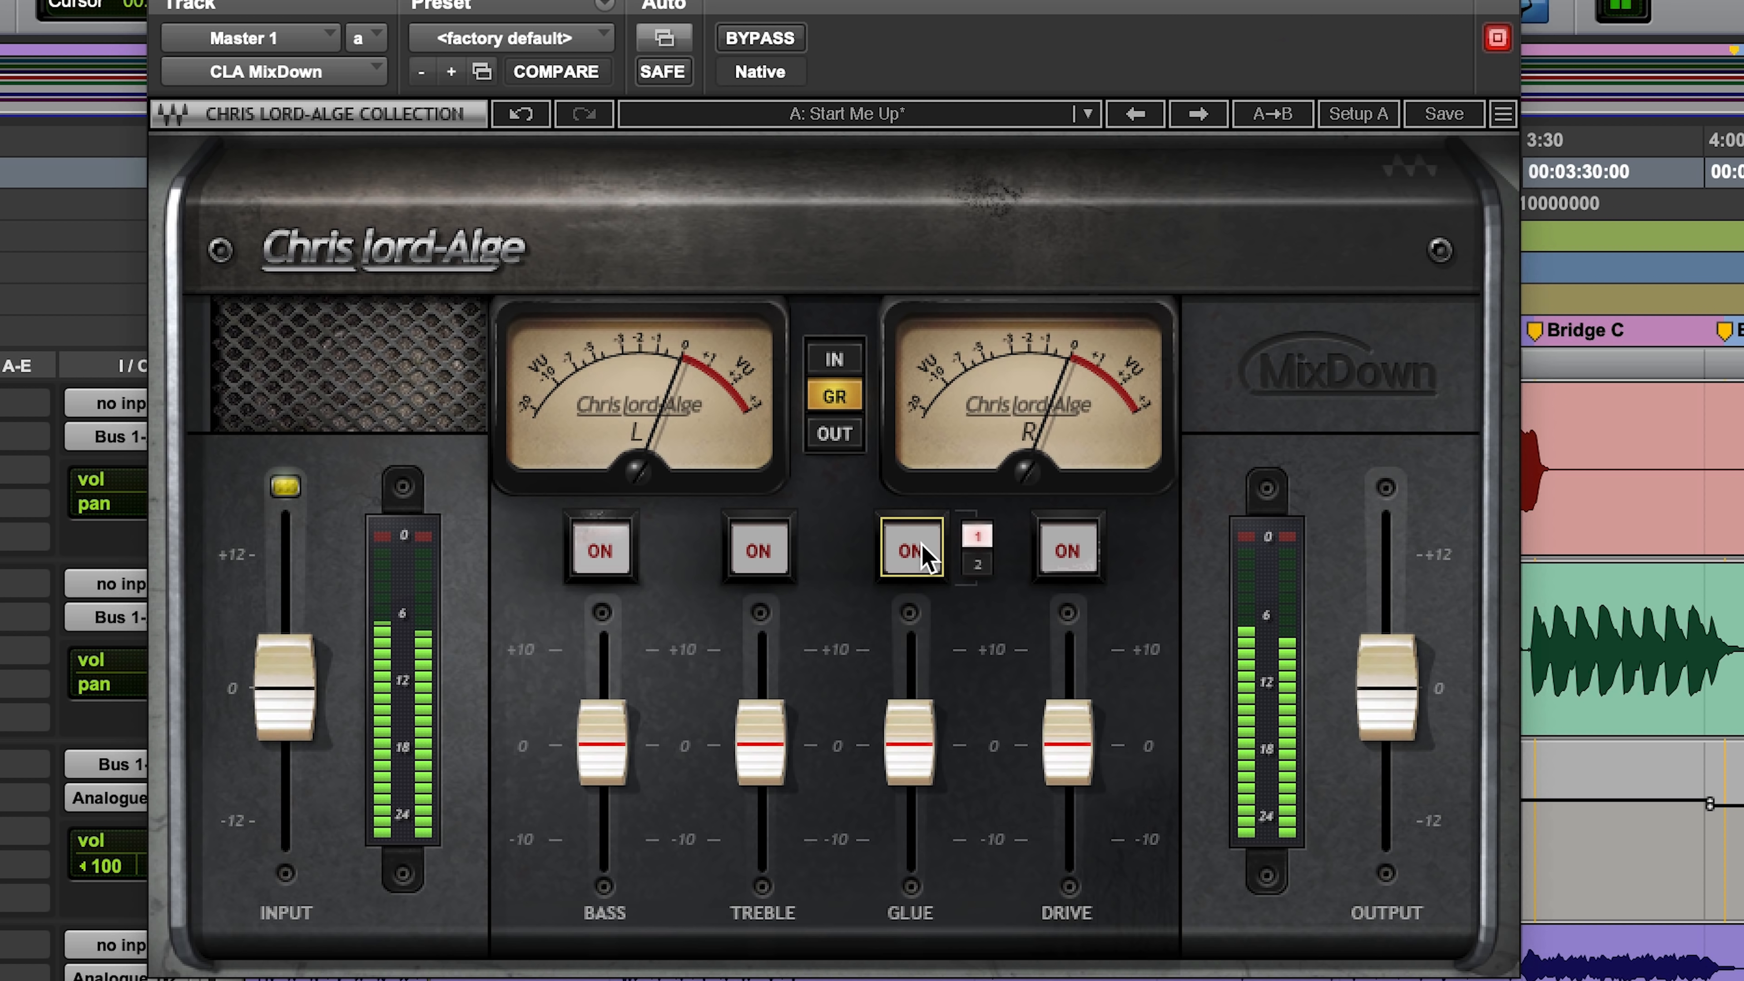
pyautogui.click(978, 560)
pyautogui.click(912, 544)
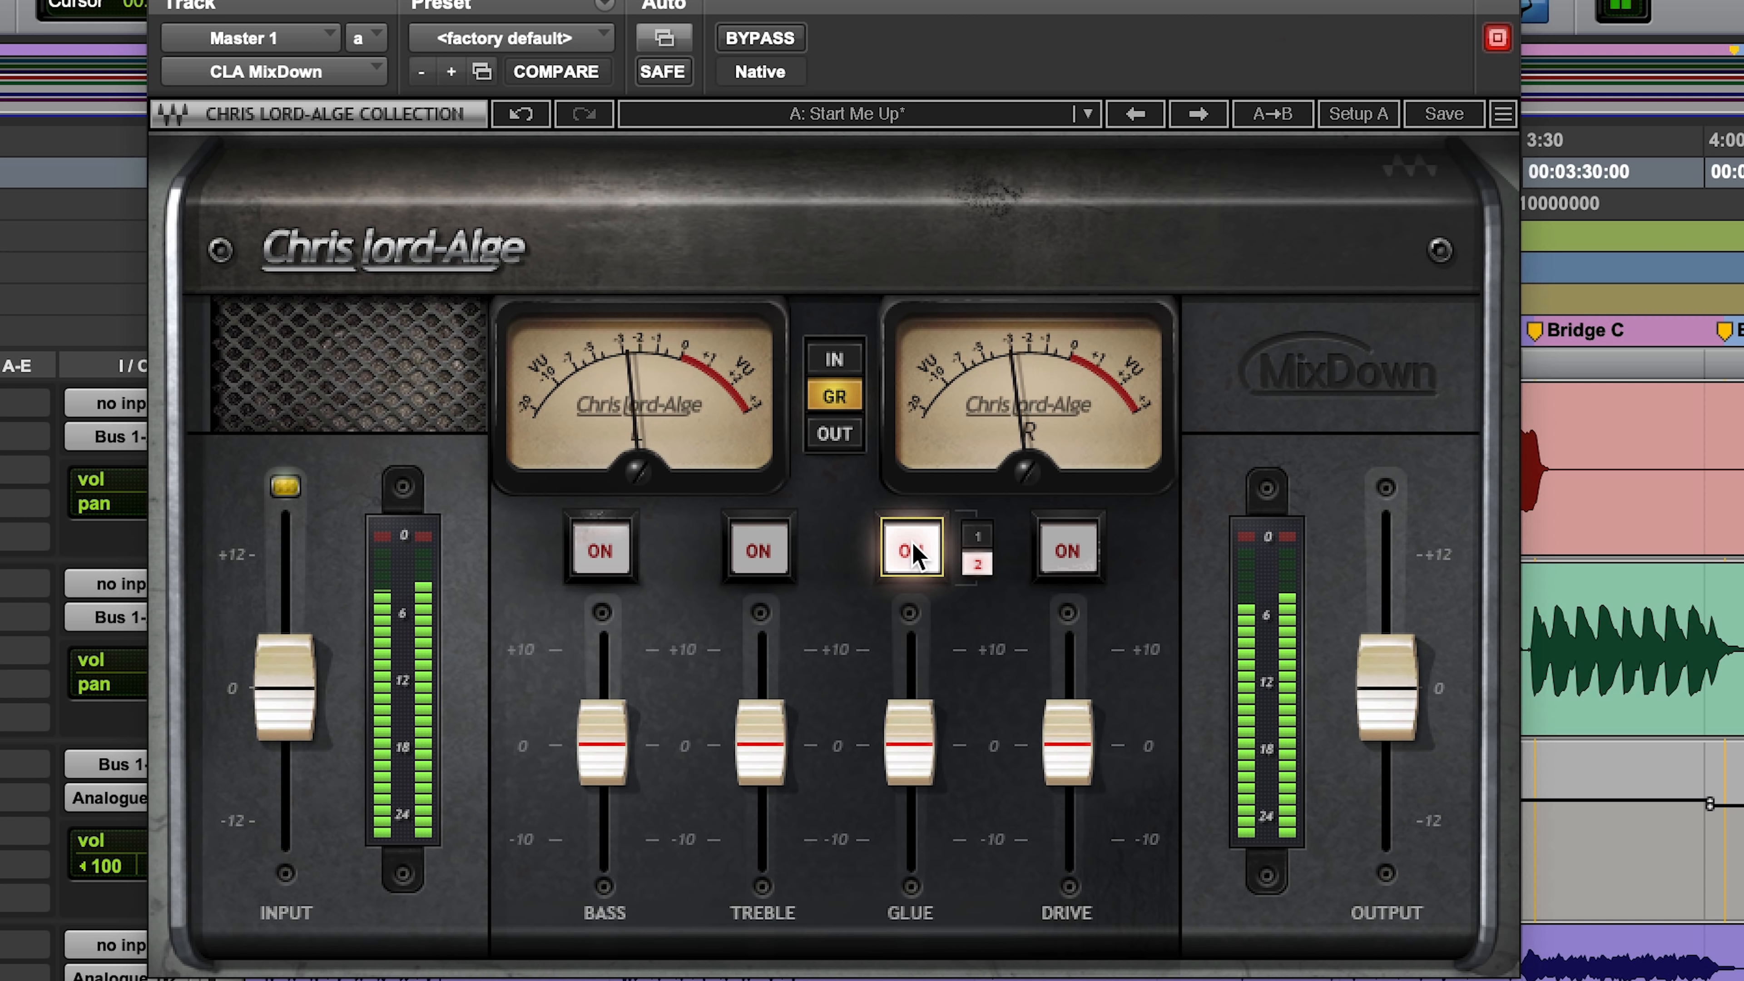
# Step: Lower the Glue fader to slightly below -1.9 and compare the mix with CLA MixDown bypassed and active
pyautogui.moveTo(913, 769); pyautogui.dragTo(942, 789)
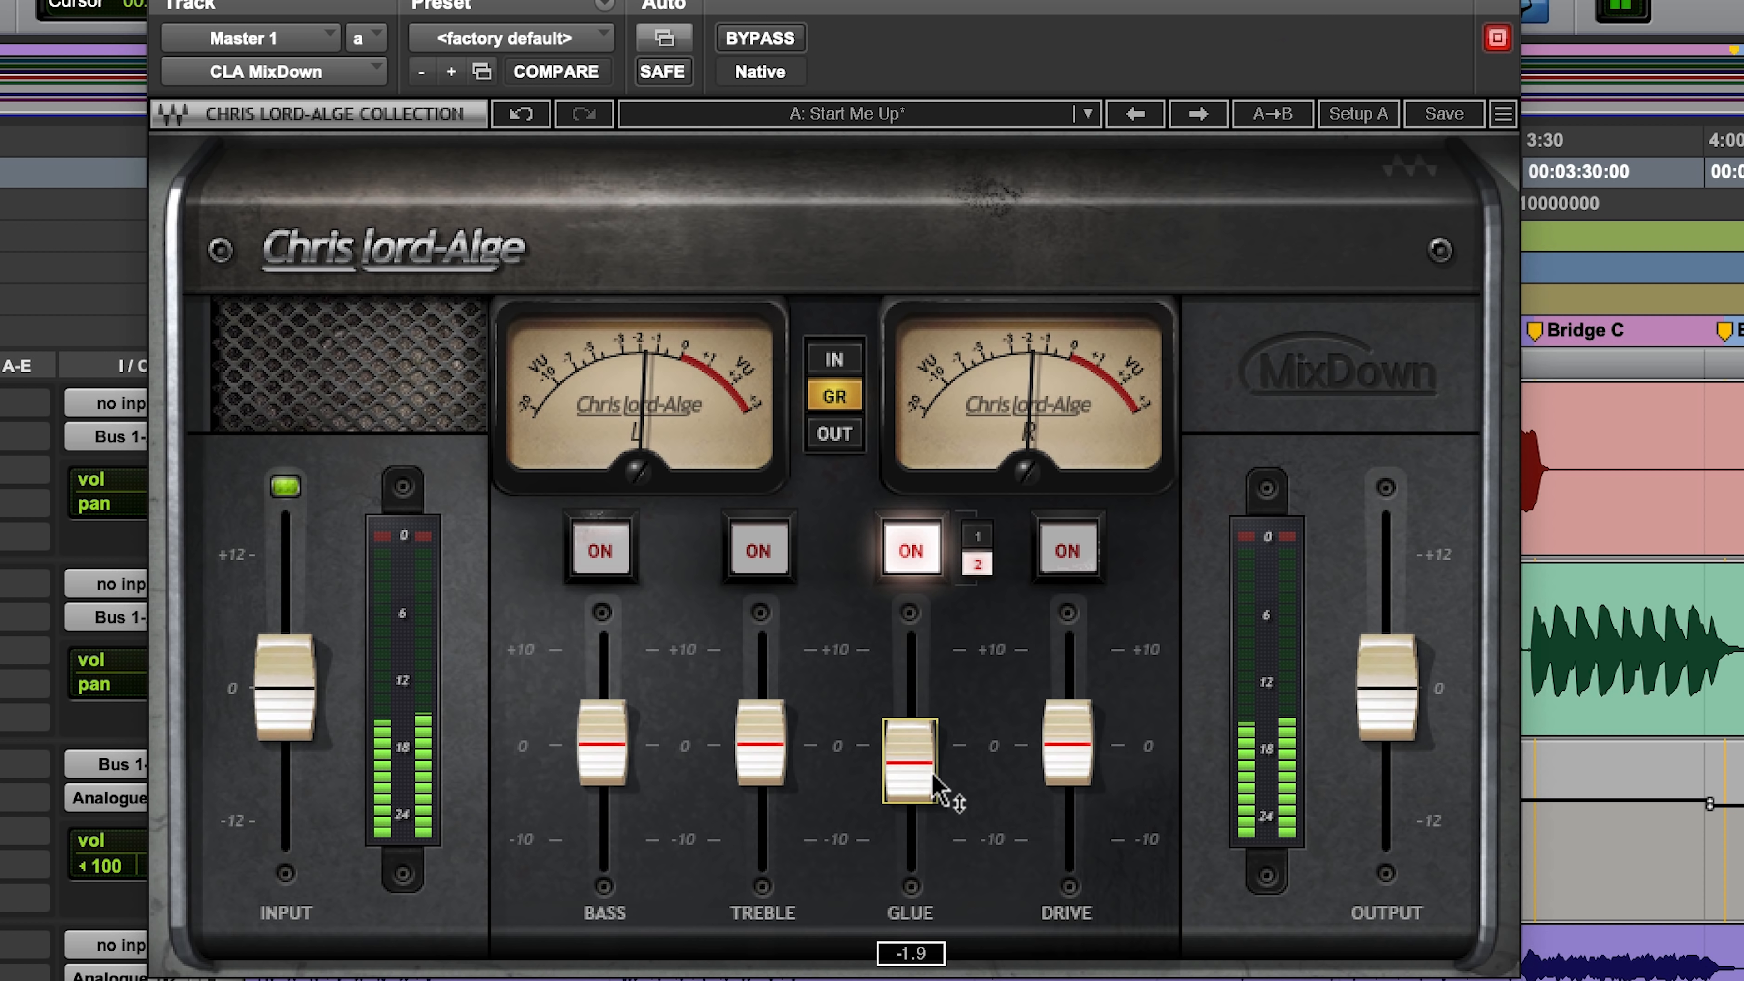
pyautogui.moveTo(910, 761); pyautogui.dragTo(907, 783)
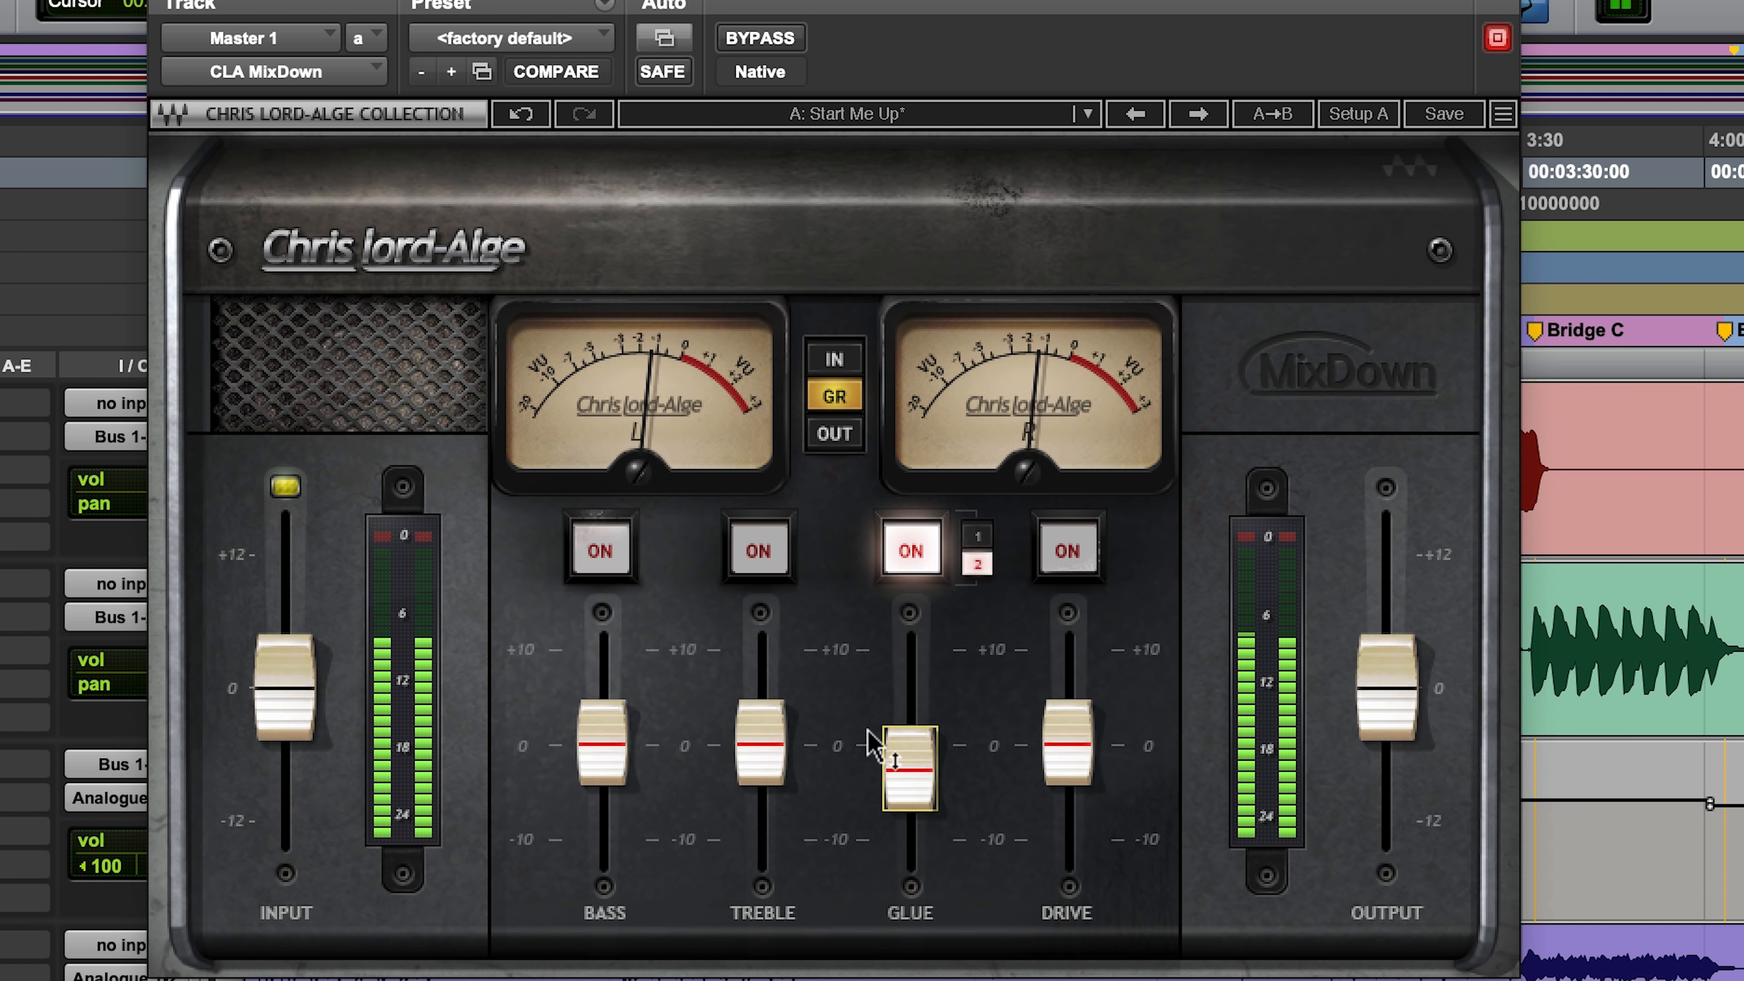
pyautogui.click(775, 48)
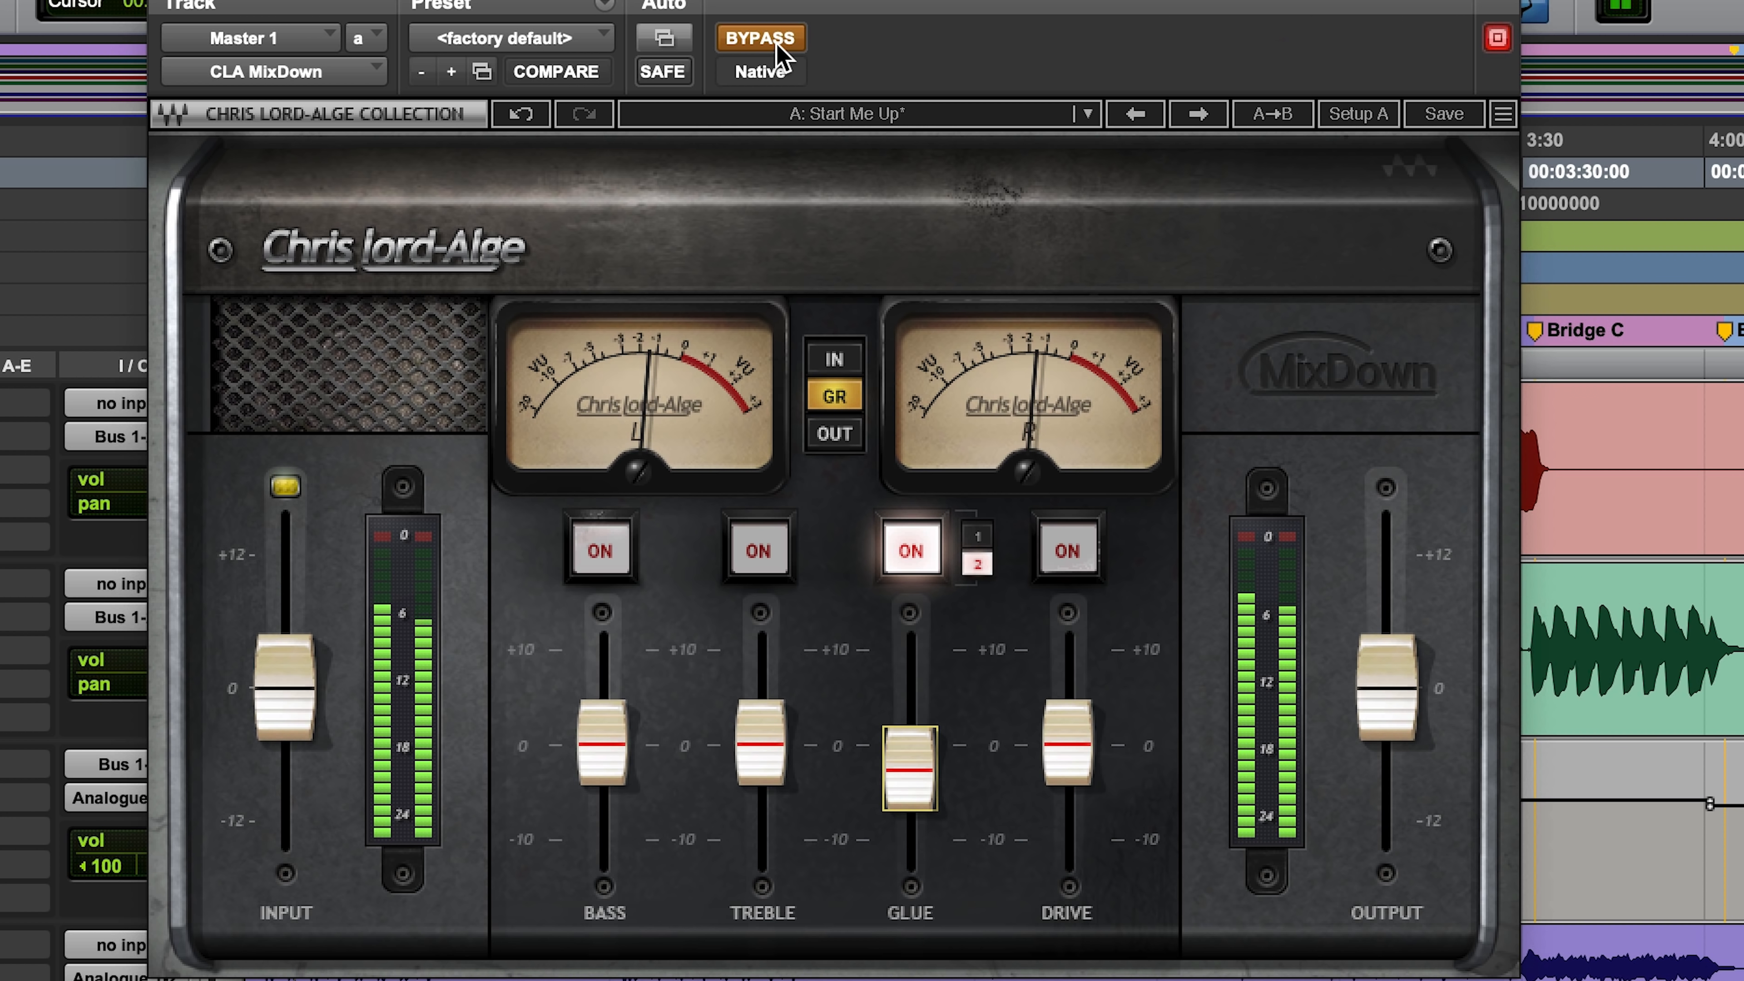
pyautogui.click(776, 48)
pyautogui.click(777, 49)
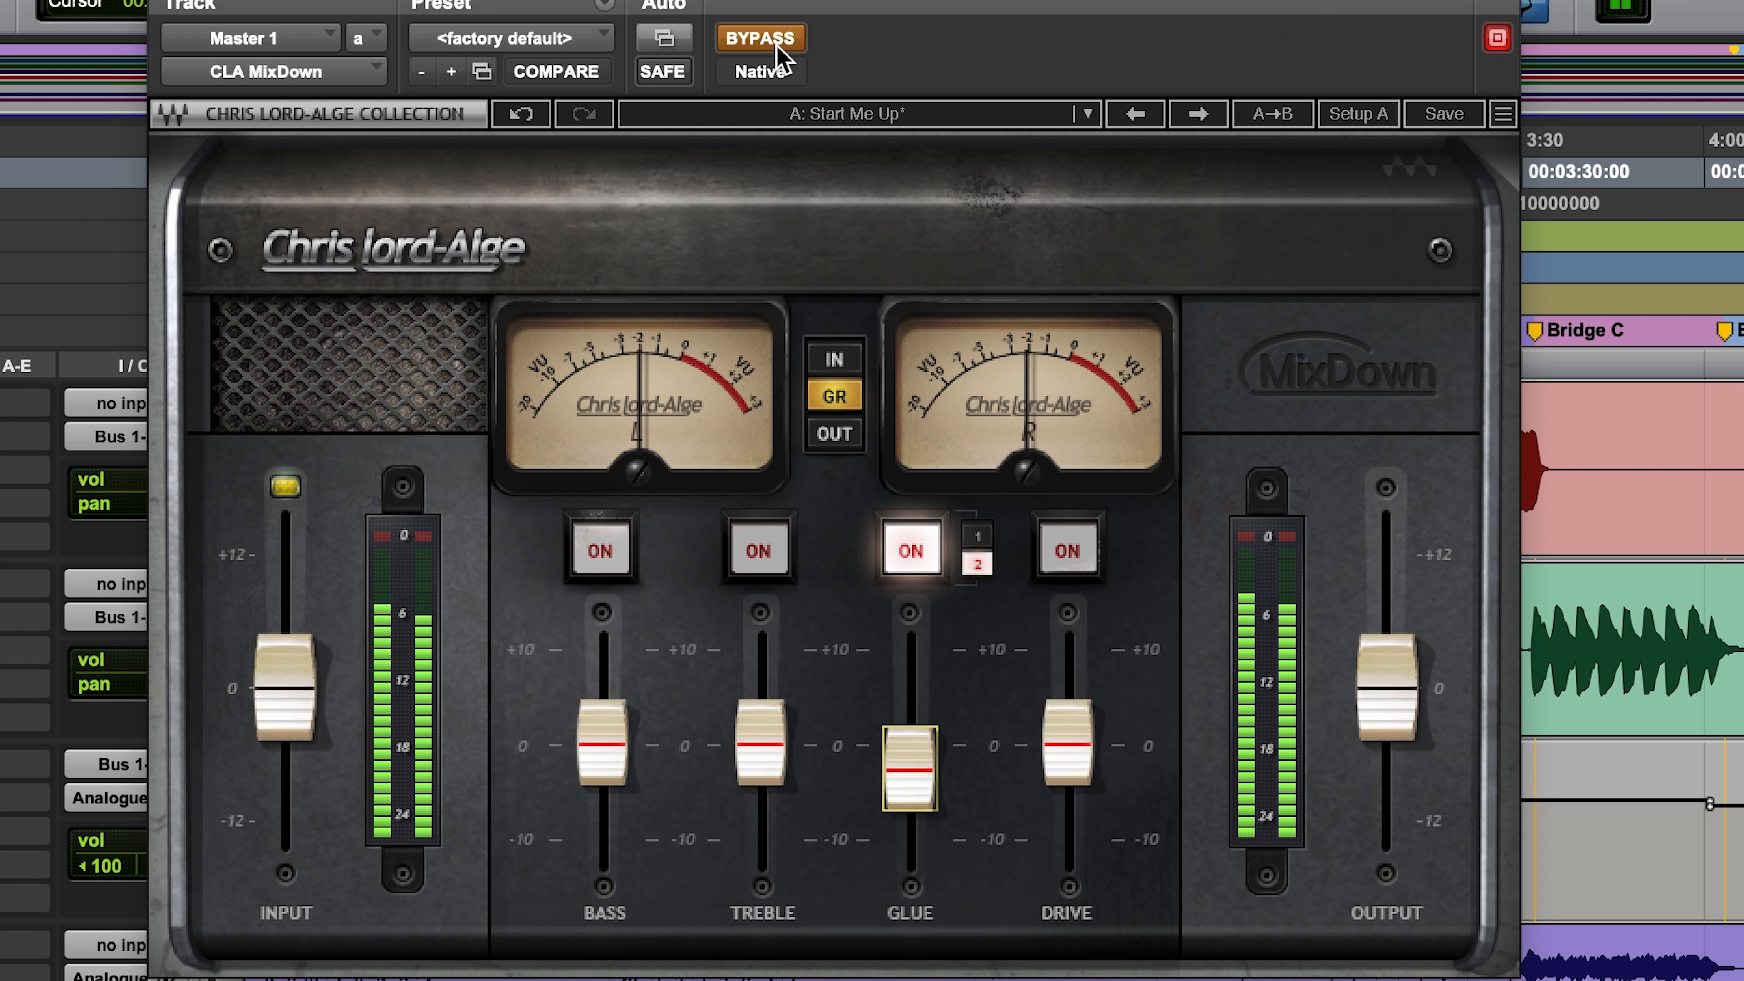
pyautogui.click(777, 50)
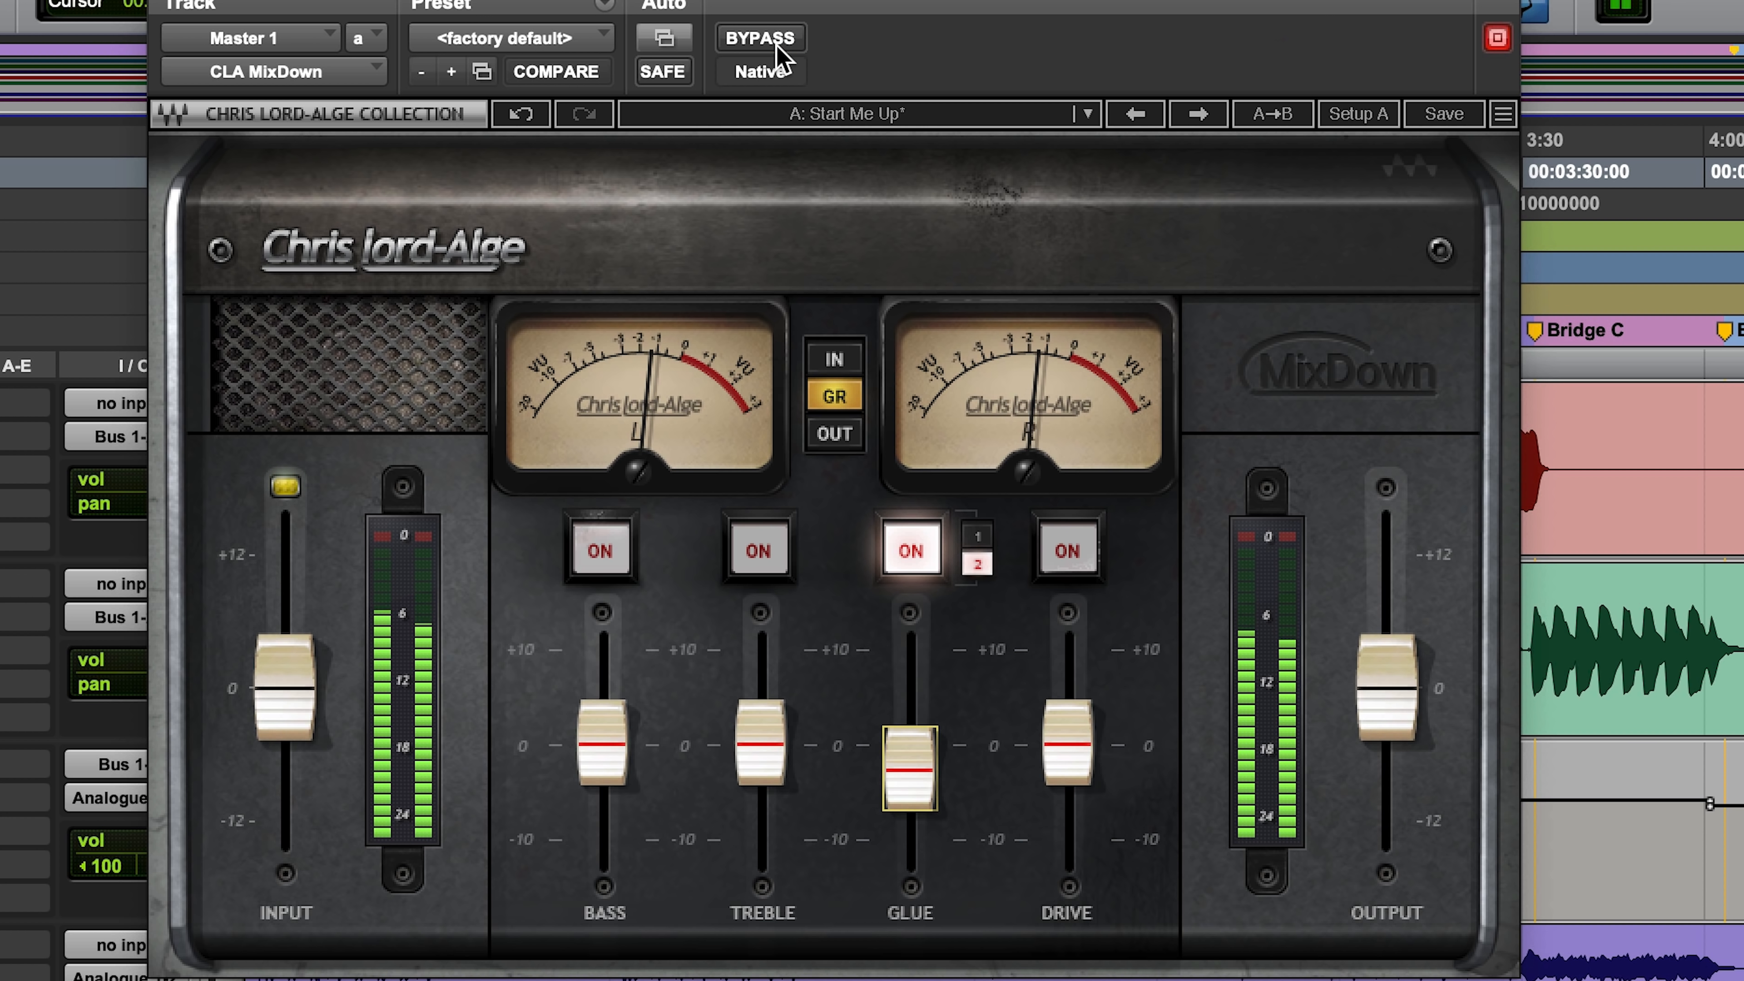
# Step: Fine-tune the Glue fader down to -3.6 while the mix plays
pyautogui.click(898, 754)
pyautogui.moveTo(898, 754)
pyautogui.mouseDown()
pyautogui.moveTo(898, 635)
pyautogui.moveTo(912, 773)
pyautogui.mouseUp()
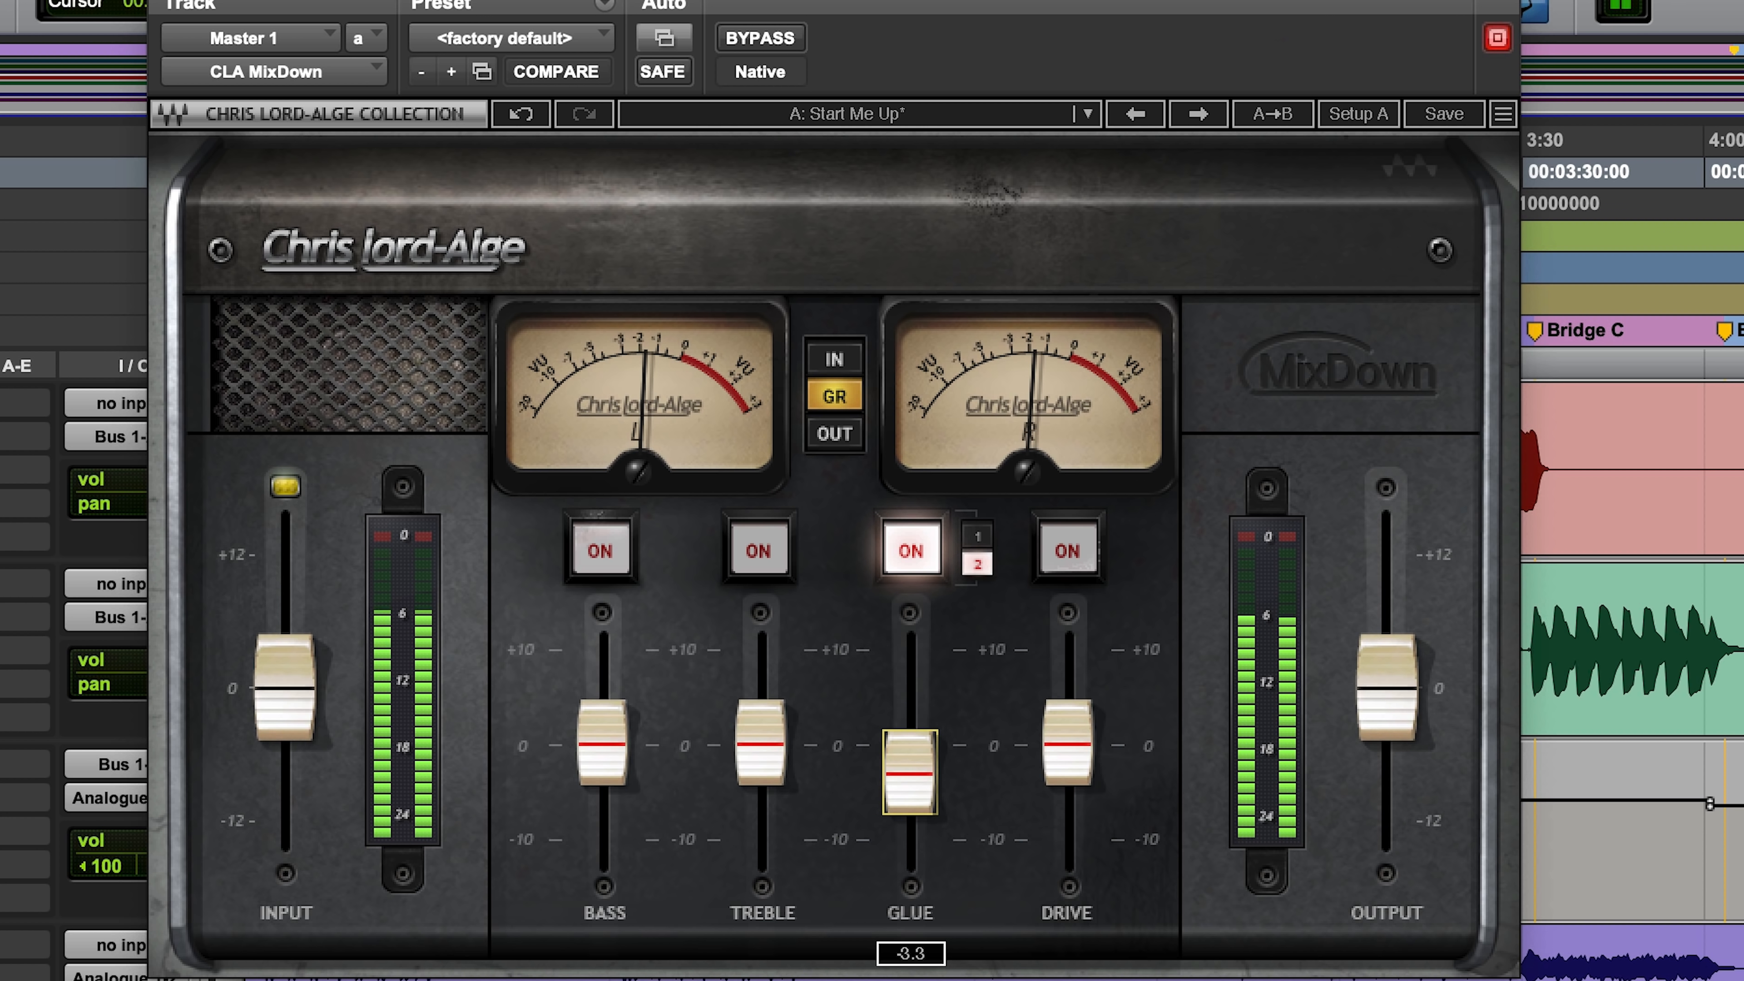
pyautogui.moveTo(910, 773); pyautogui.dragTo(909, 777)
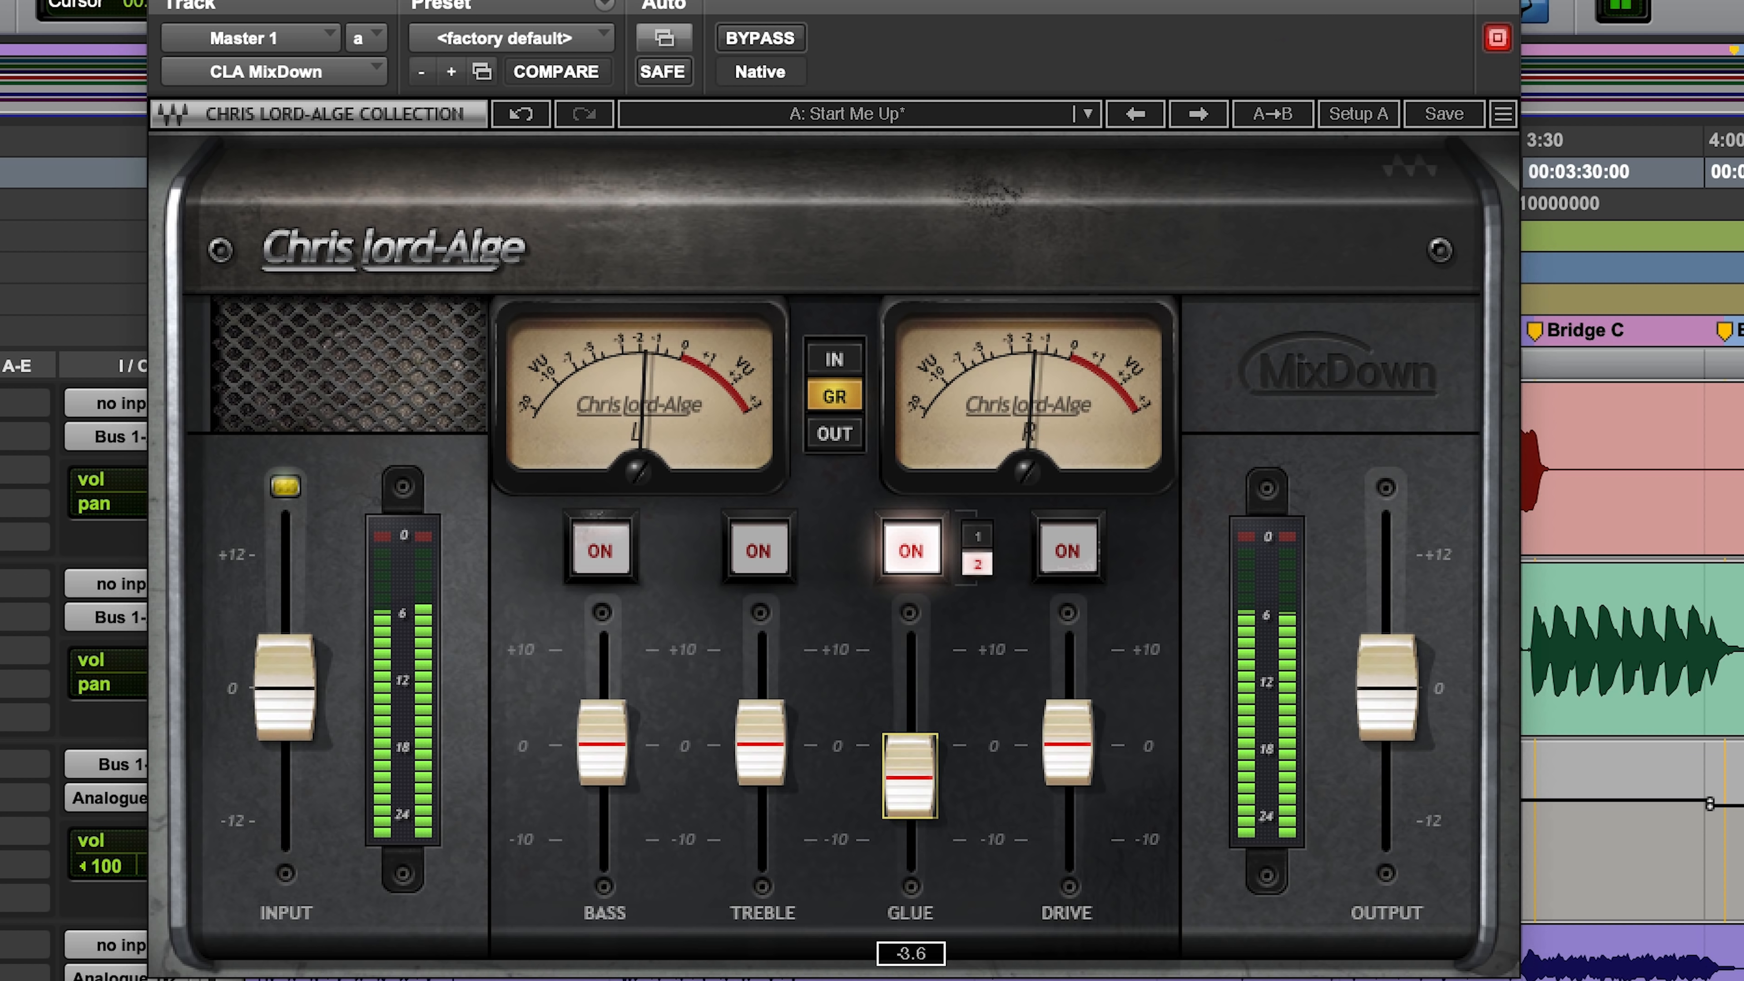
# Step: Enable Drive, set its fader to 1.6 during playback and compare the mix with CLA MixDown bypassed and active
pyautogui.click(1068, 555)
pyautogui.press('space')
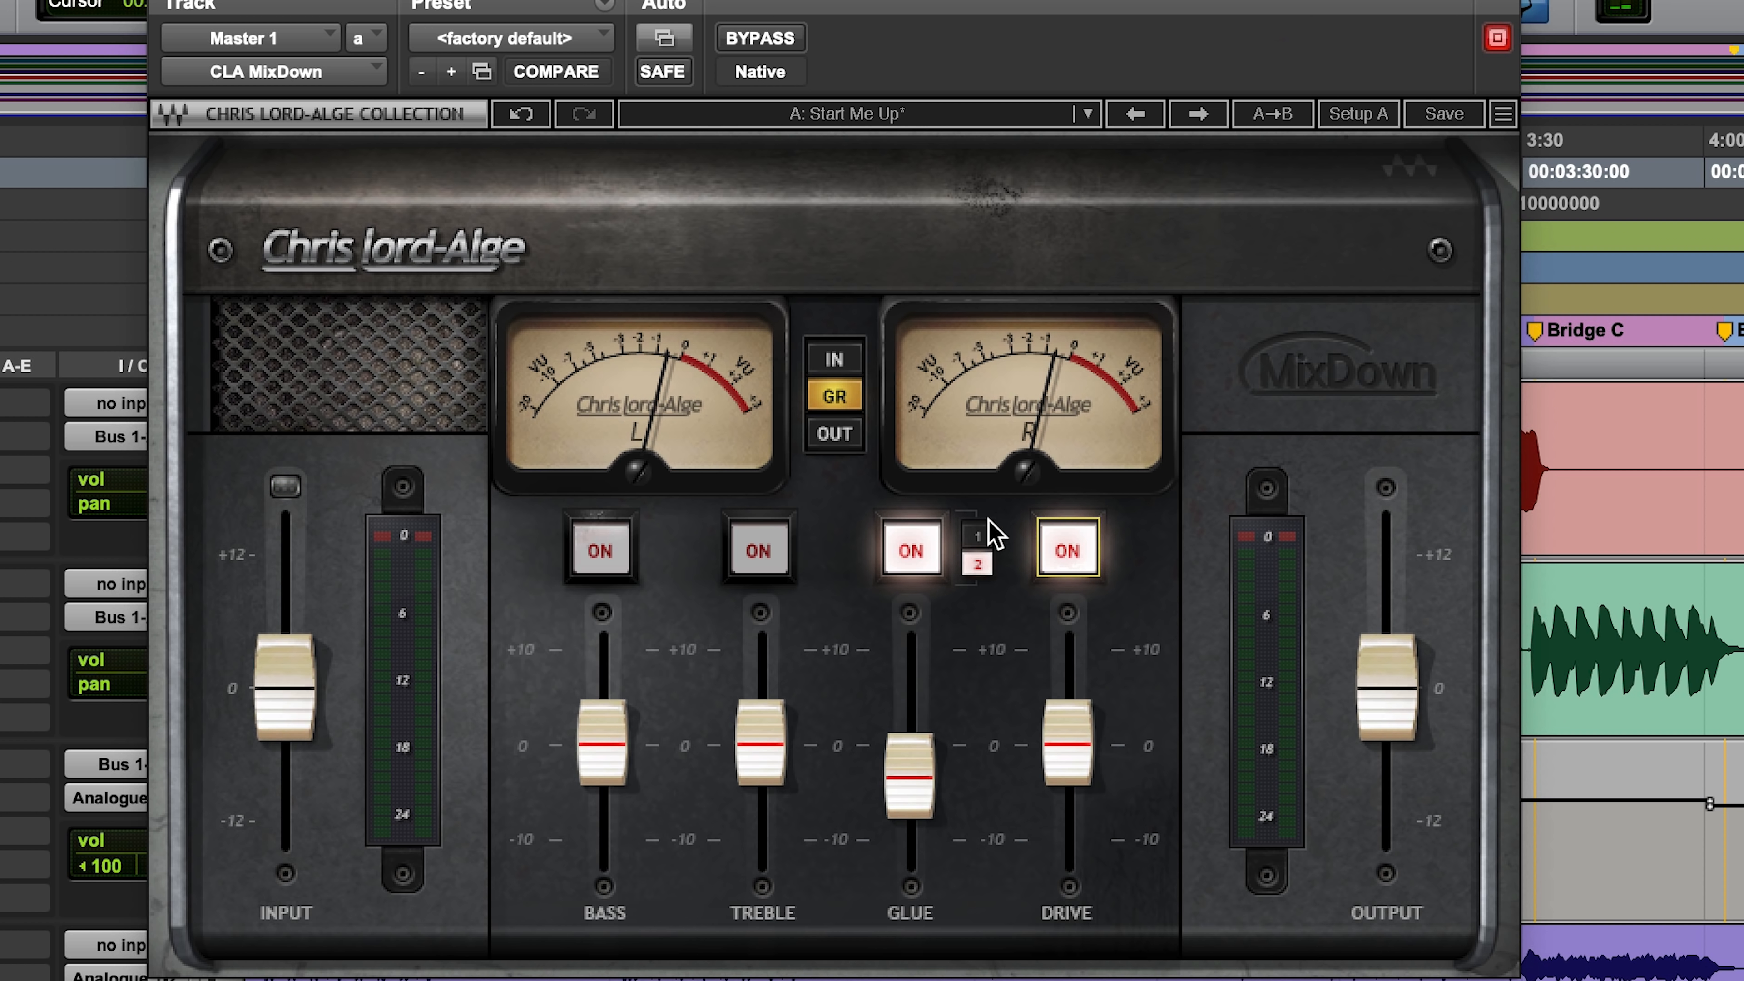
pyautogui.press('space')
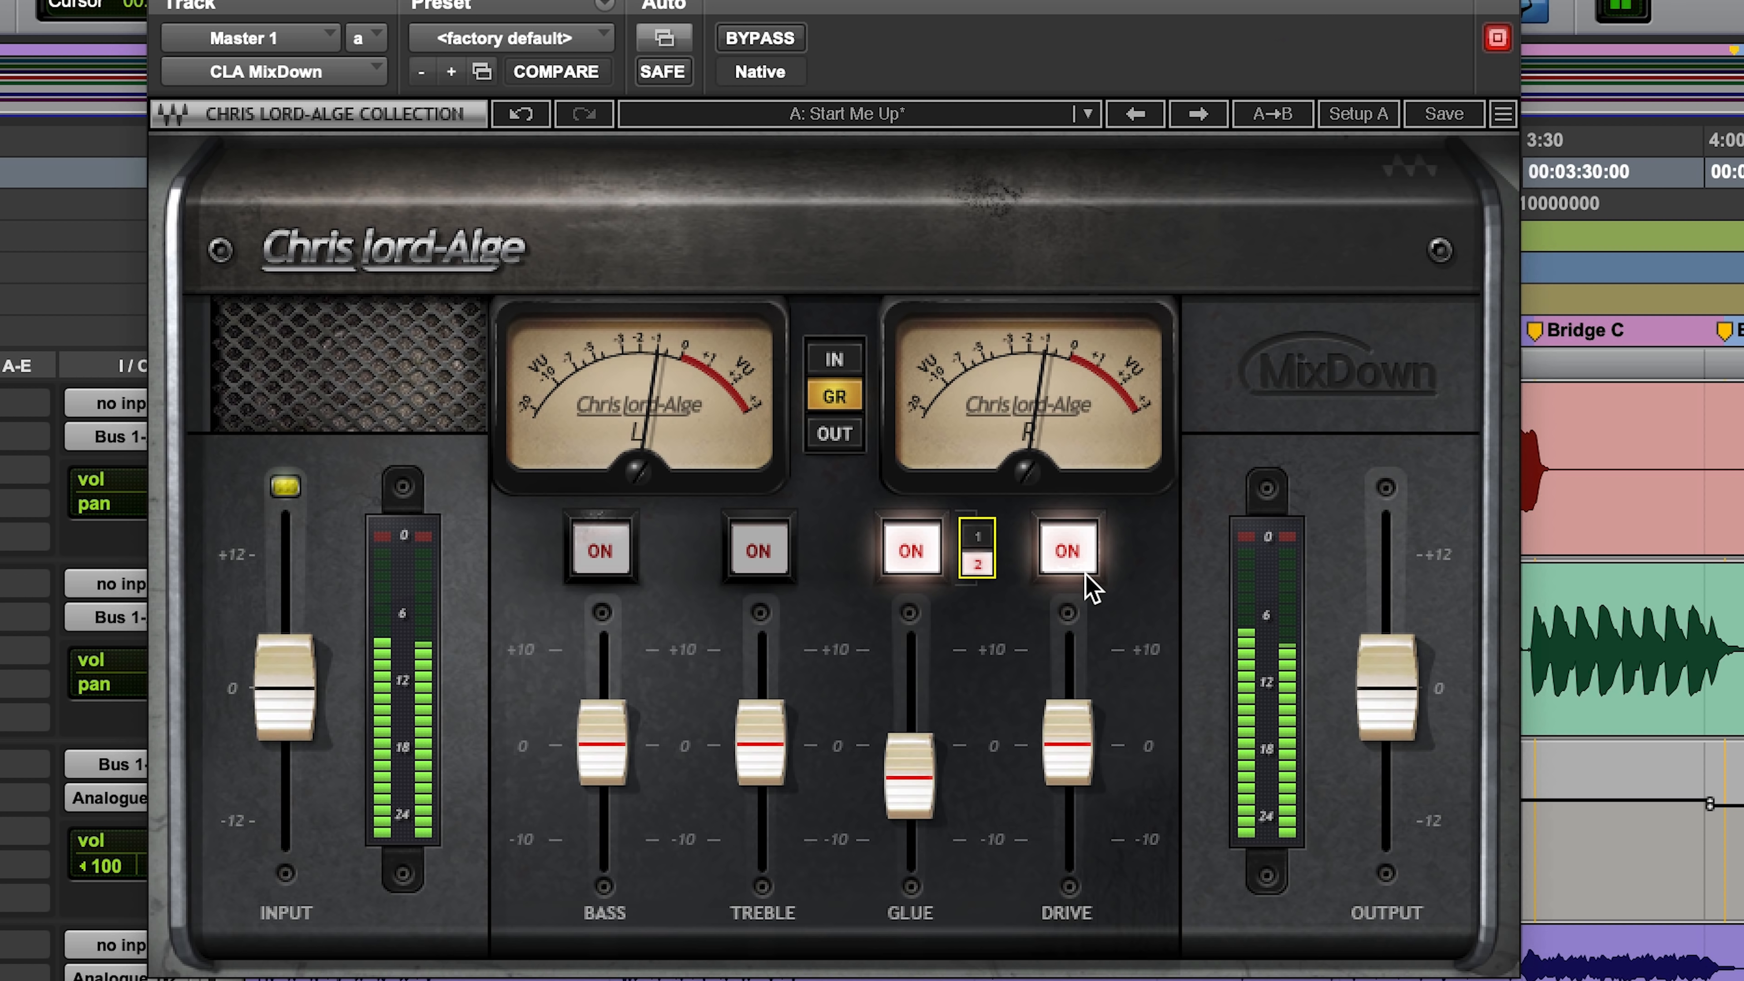
pyautogui.moveTo(1090, 790); pyautogui.dragTo(1090, 739)
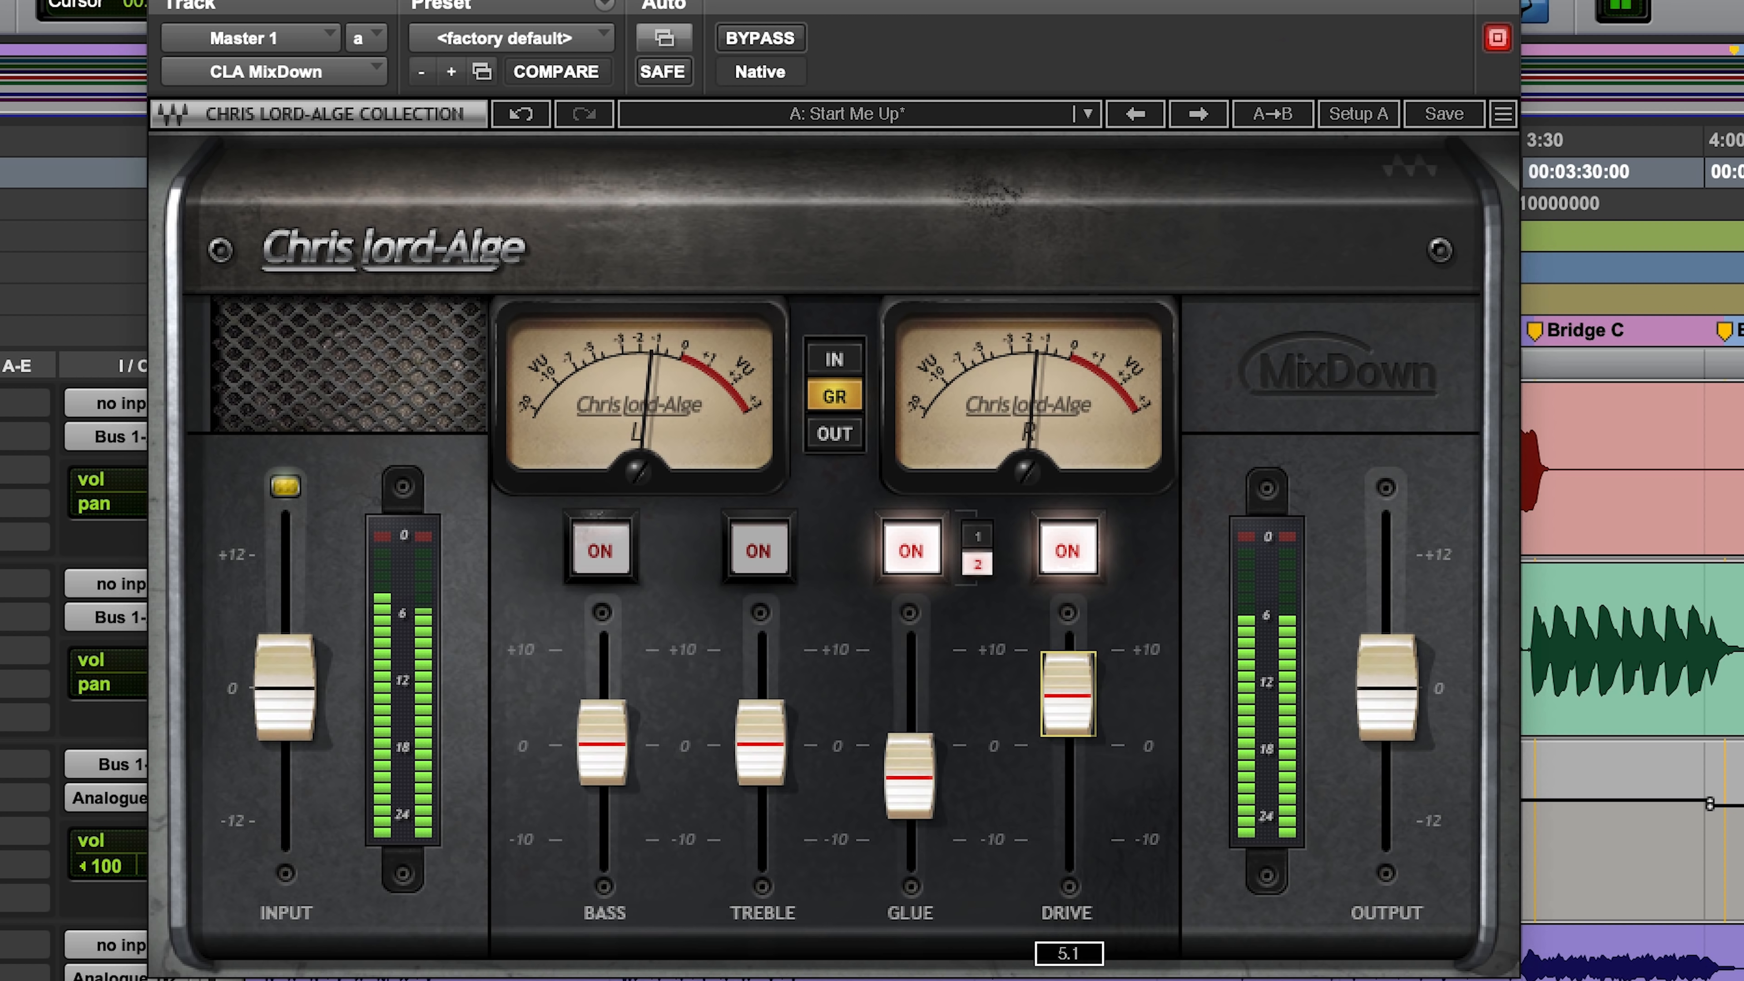
pyautogui.moveTo(1090, 740)
pyautogui.mouseDown()
pyautogui.moveTo(1091, 884)
pyautogui.moveTo(1068, 727)
pyautogui.mouseUp()
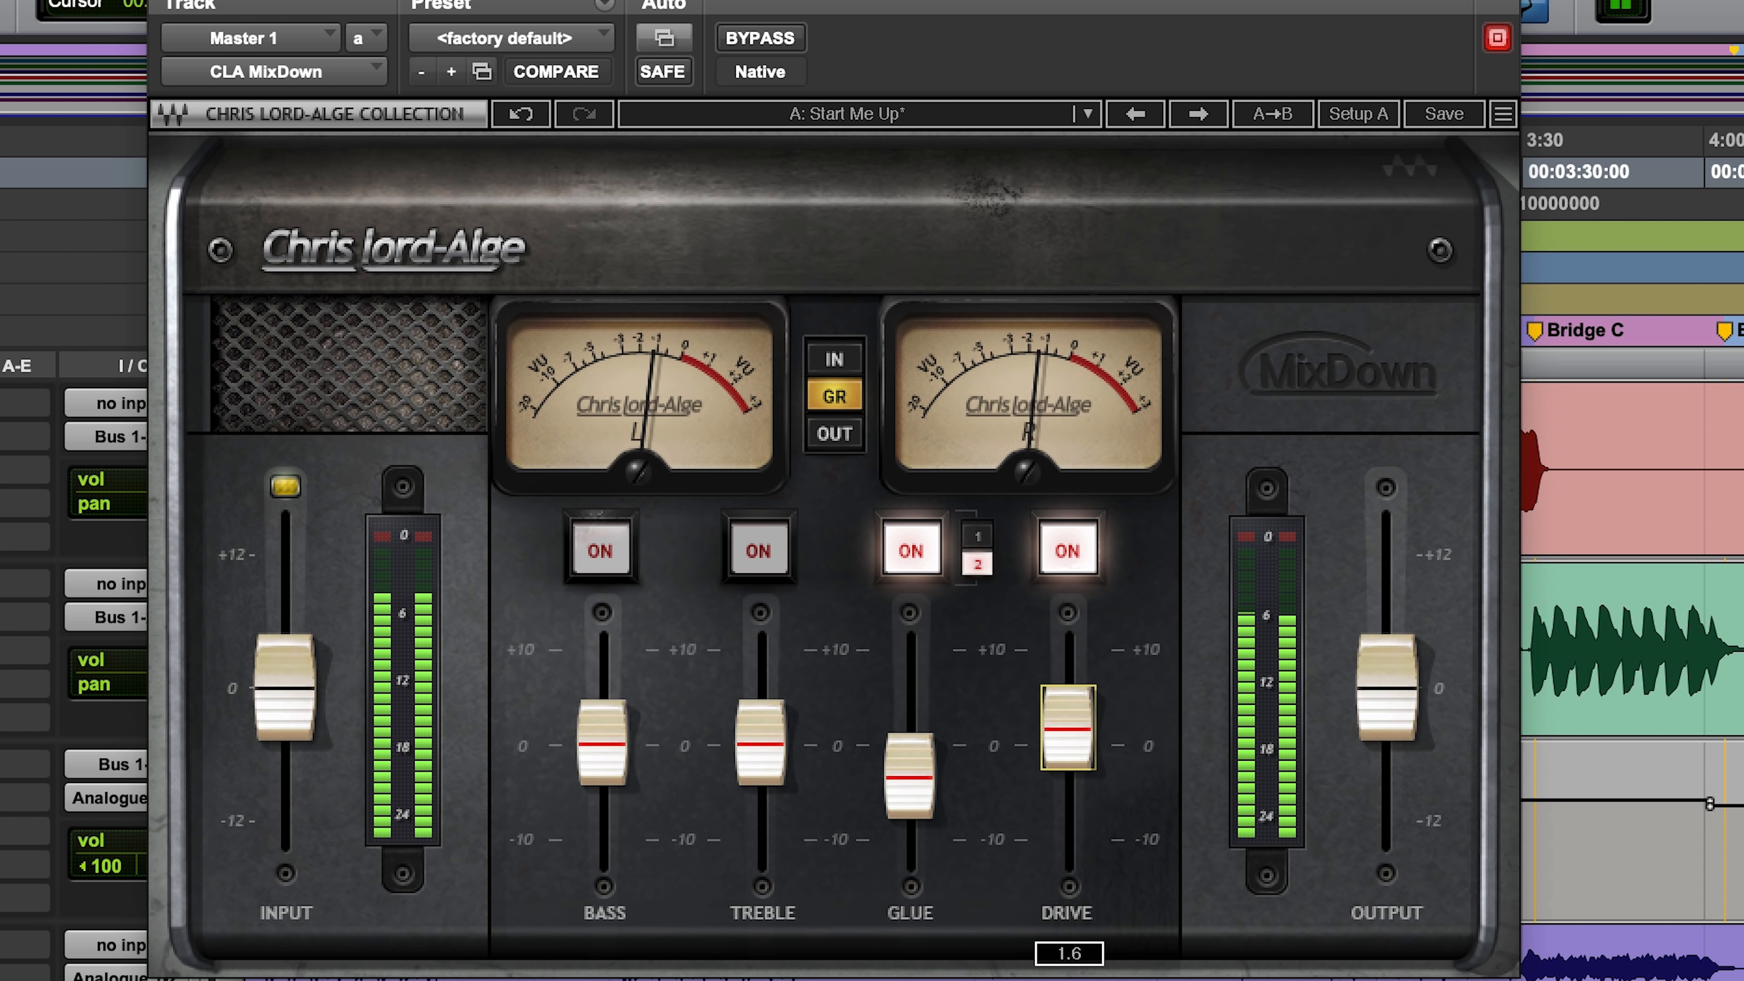
pyautogui.click(765, 38)
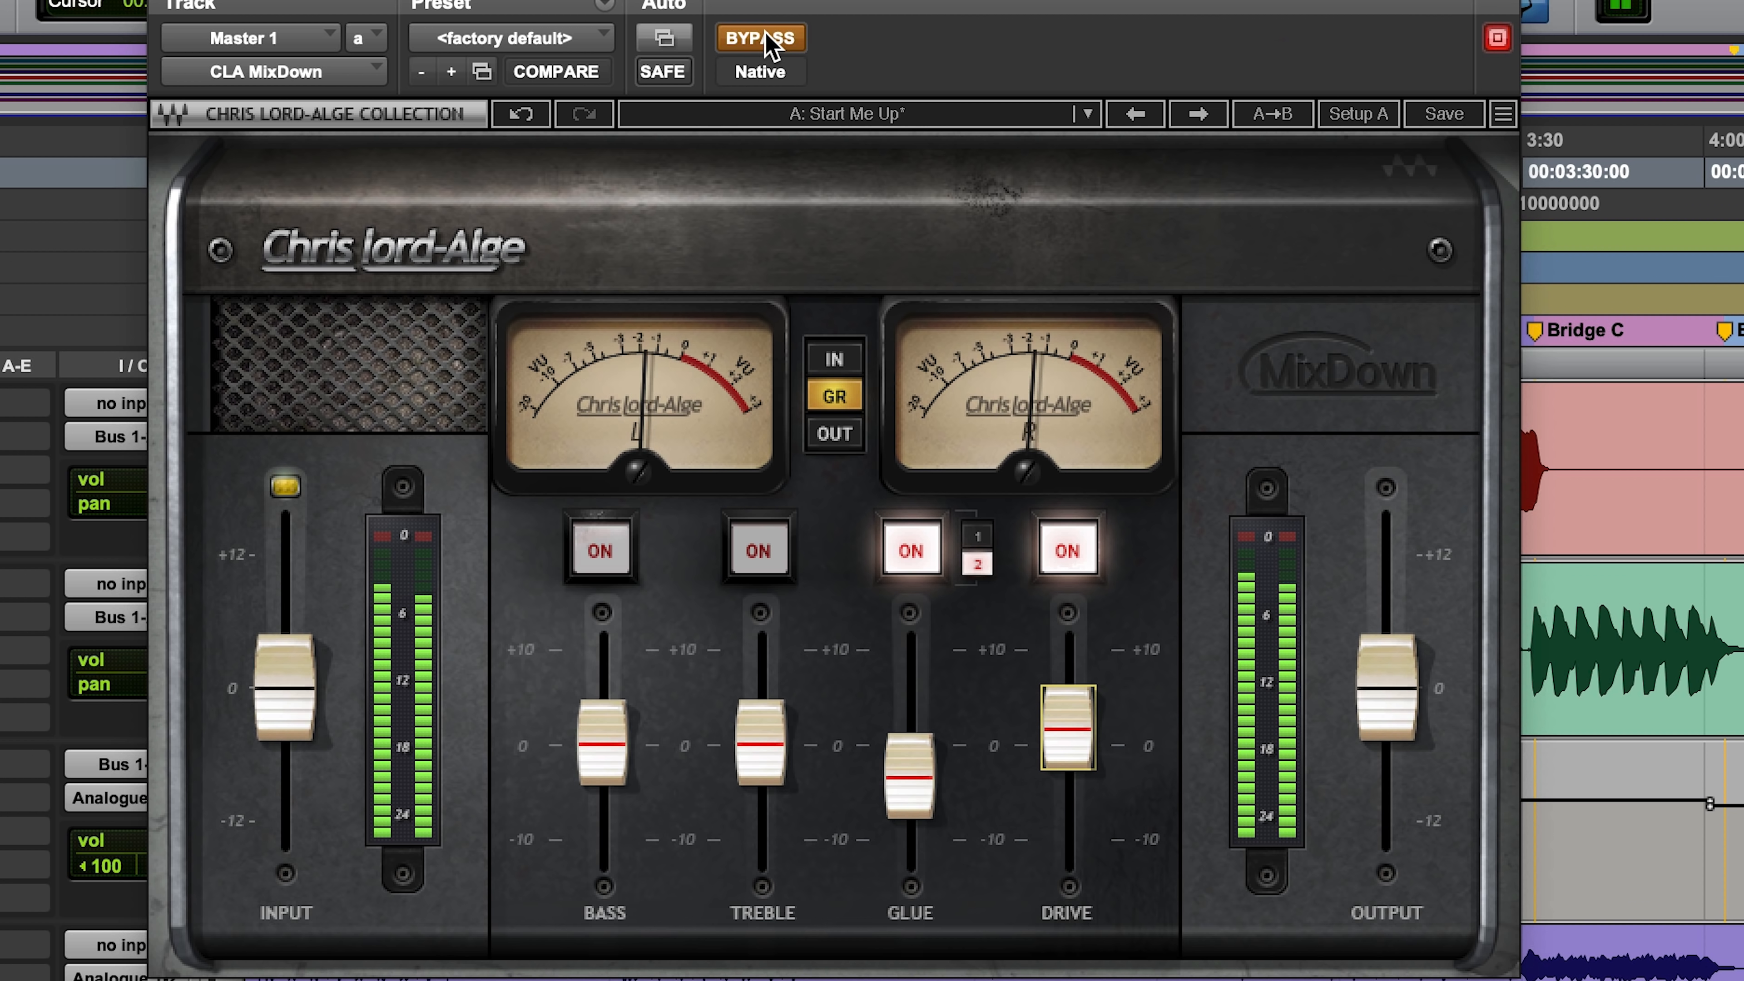
pyautogui.click(765, 37)
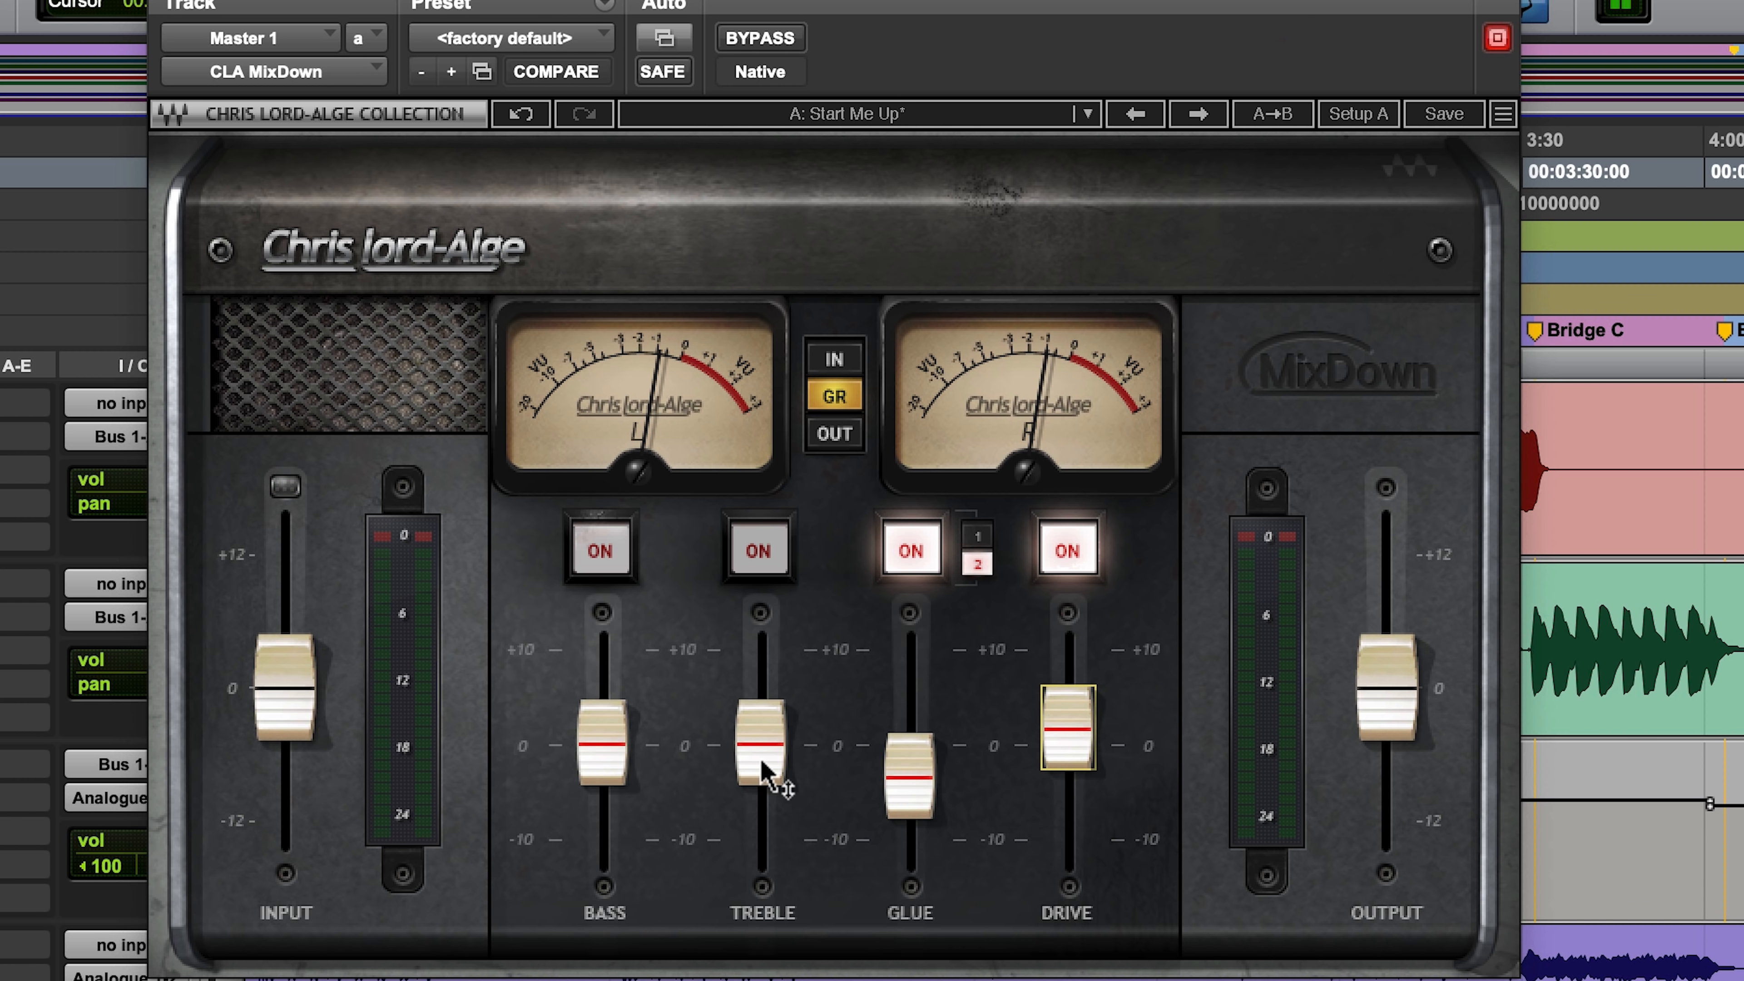
# Step: Enable Treble and set it to 1.3, and audition the Bass stage on and off, leaving it off
pyautogui.click(758, 551)
pyautogui.moveTo(761, 742)
pyautogui.mouseDown()
pyautogui.moveTo(761, 653)
pyautogui.moveTo(761, 733)
pyautogui.mouseUp()
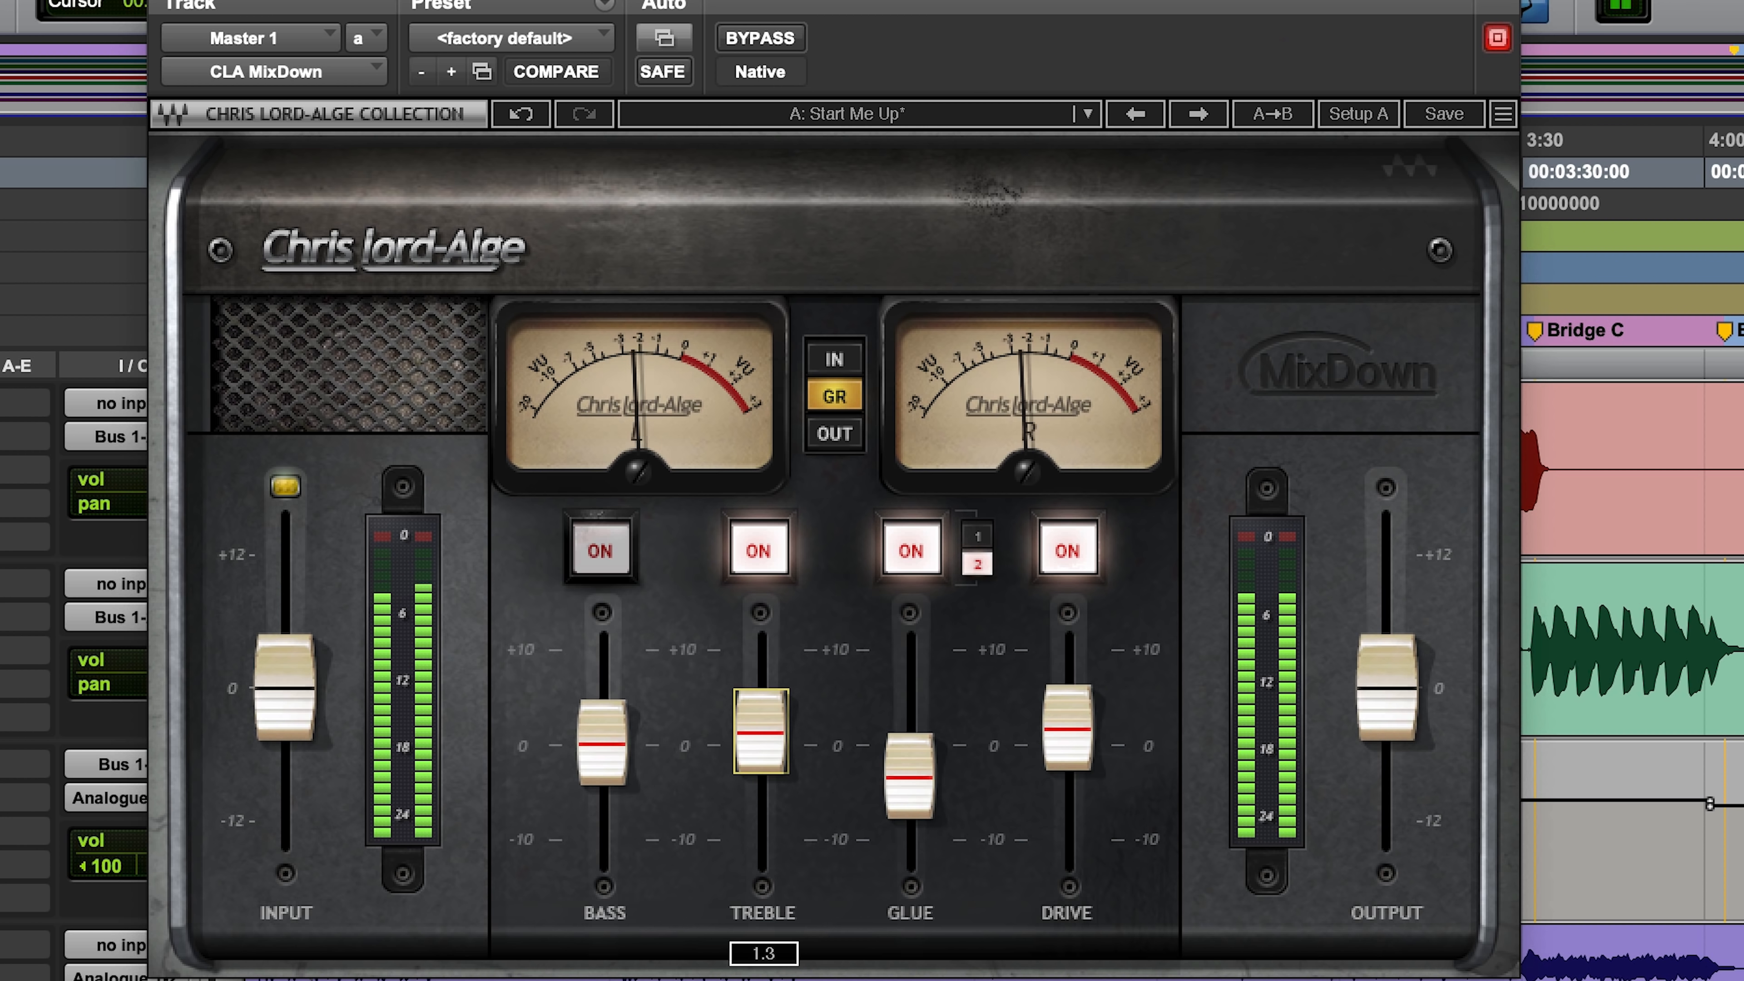
pyautogui.moveTo(602, 744)
pyautogui.mouseDown()
pyautogui.moveTo(611, 707)
pyautogui.moveTo(602, 744)
pyautogui.mouseUp()
pyautogui.click(603, 555)
pyautogui.click(602, 558)
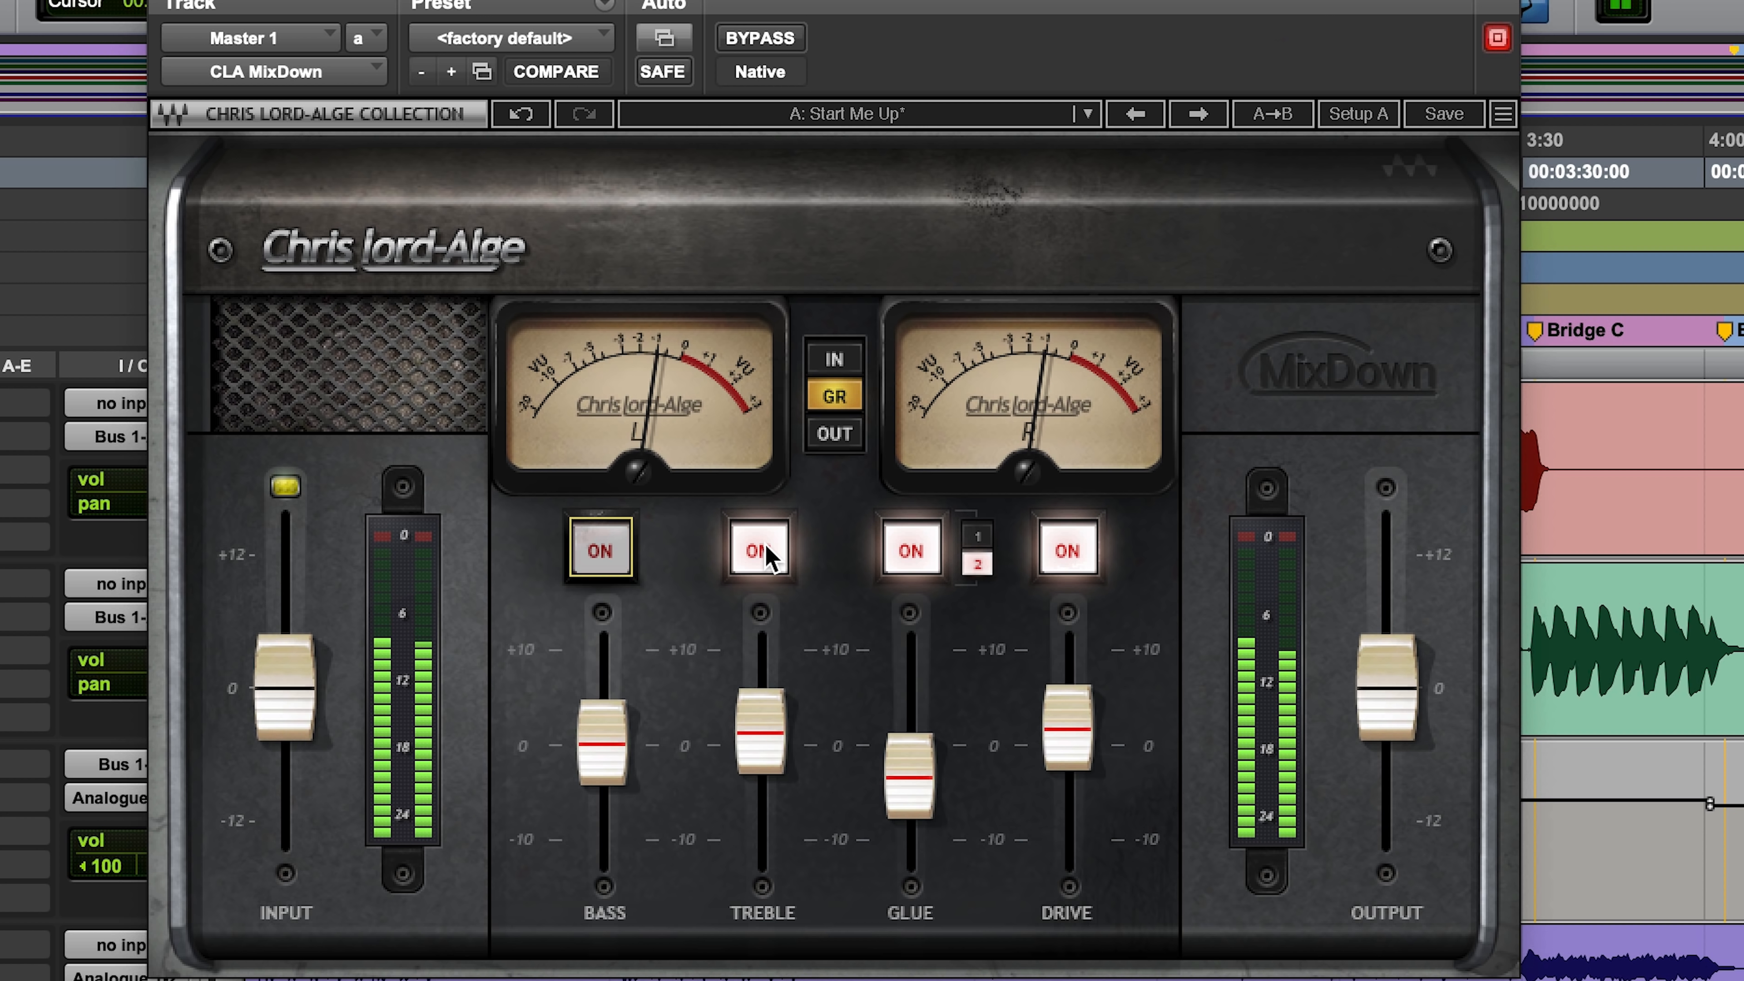
# Step: Check the output and gain-reduction levels on CLA MixDown's VU meters and compare the mix with the plugin bypassed and active
pyautogui.click(845, 389)
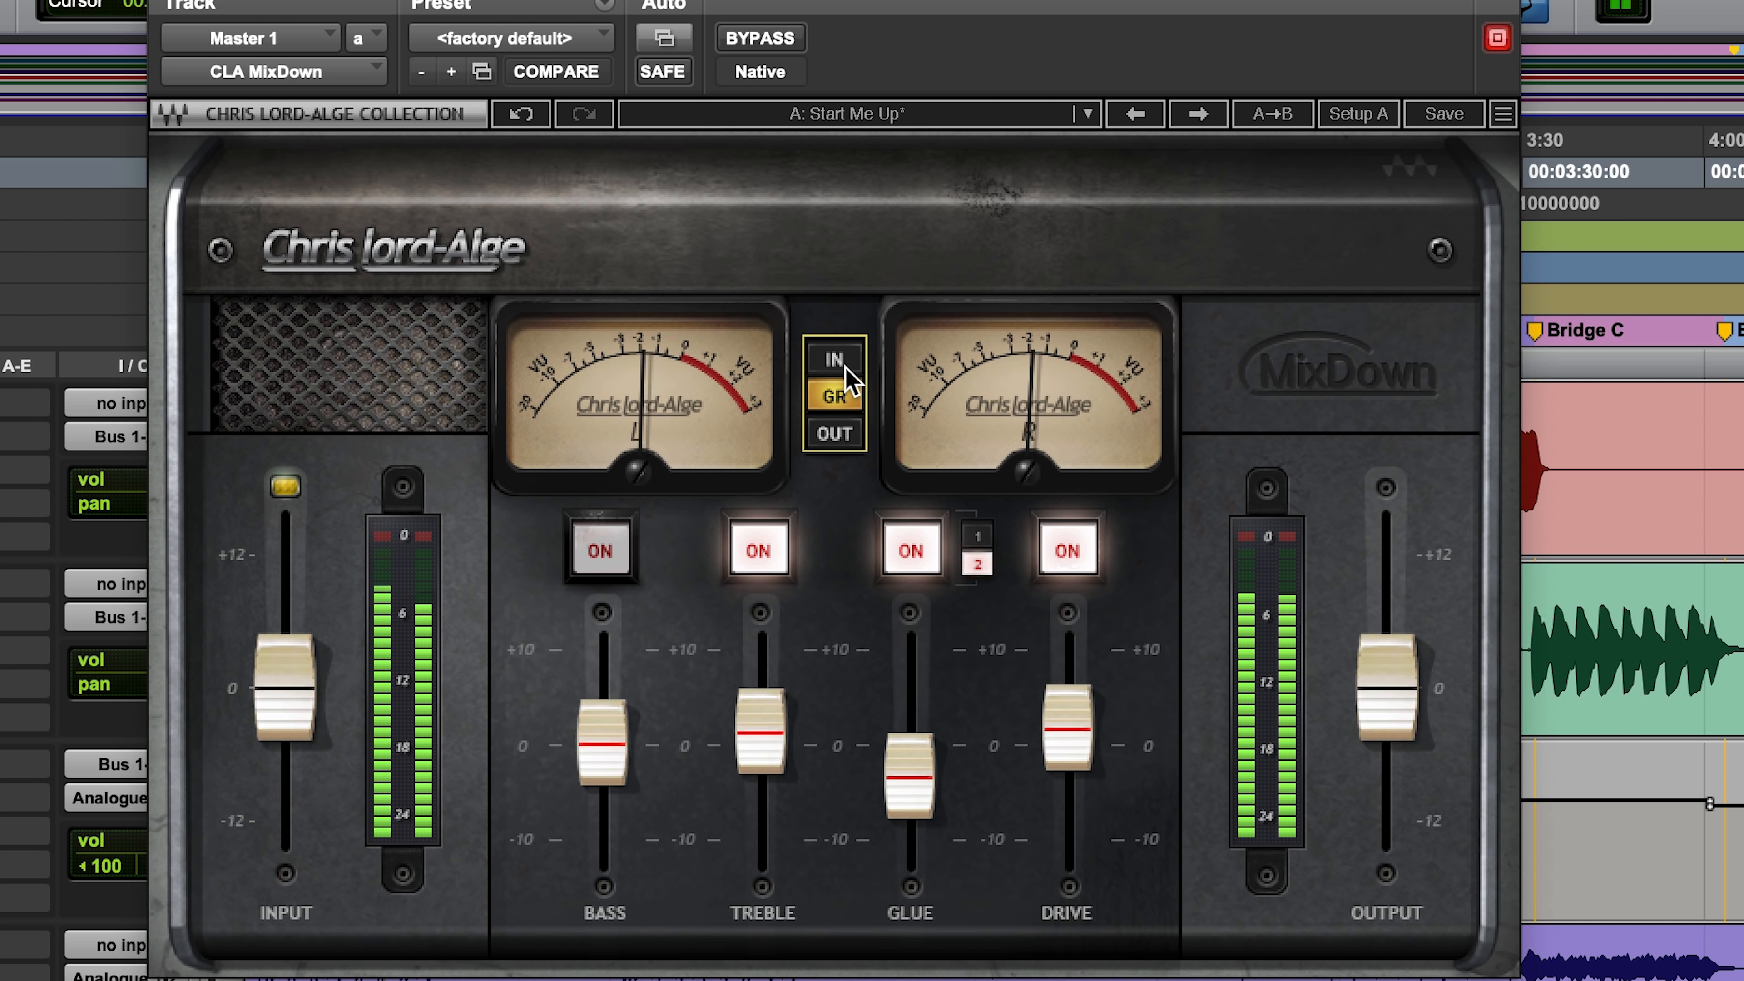
pyautogui.click(847, 437)
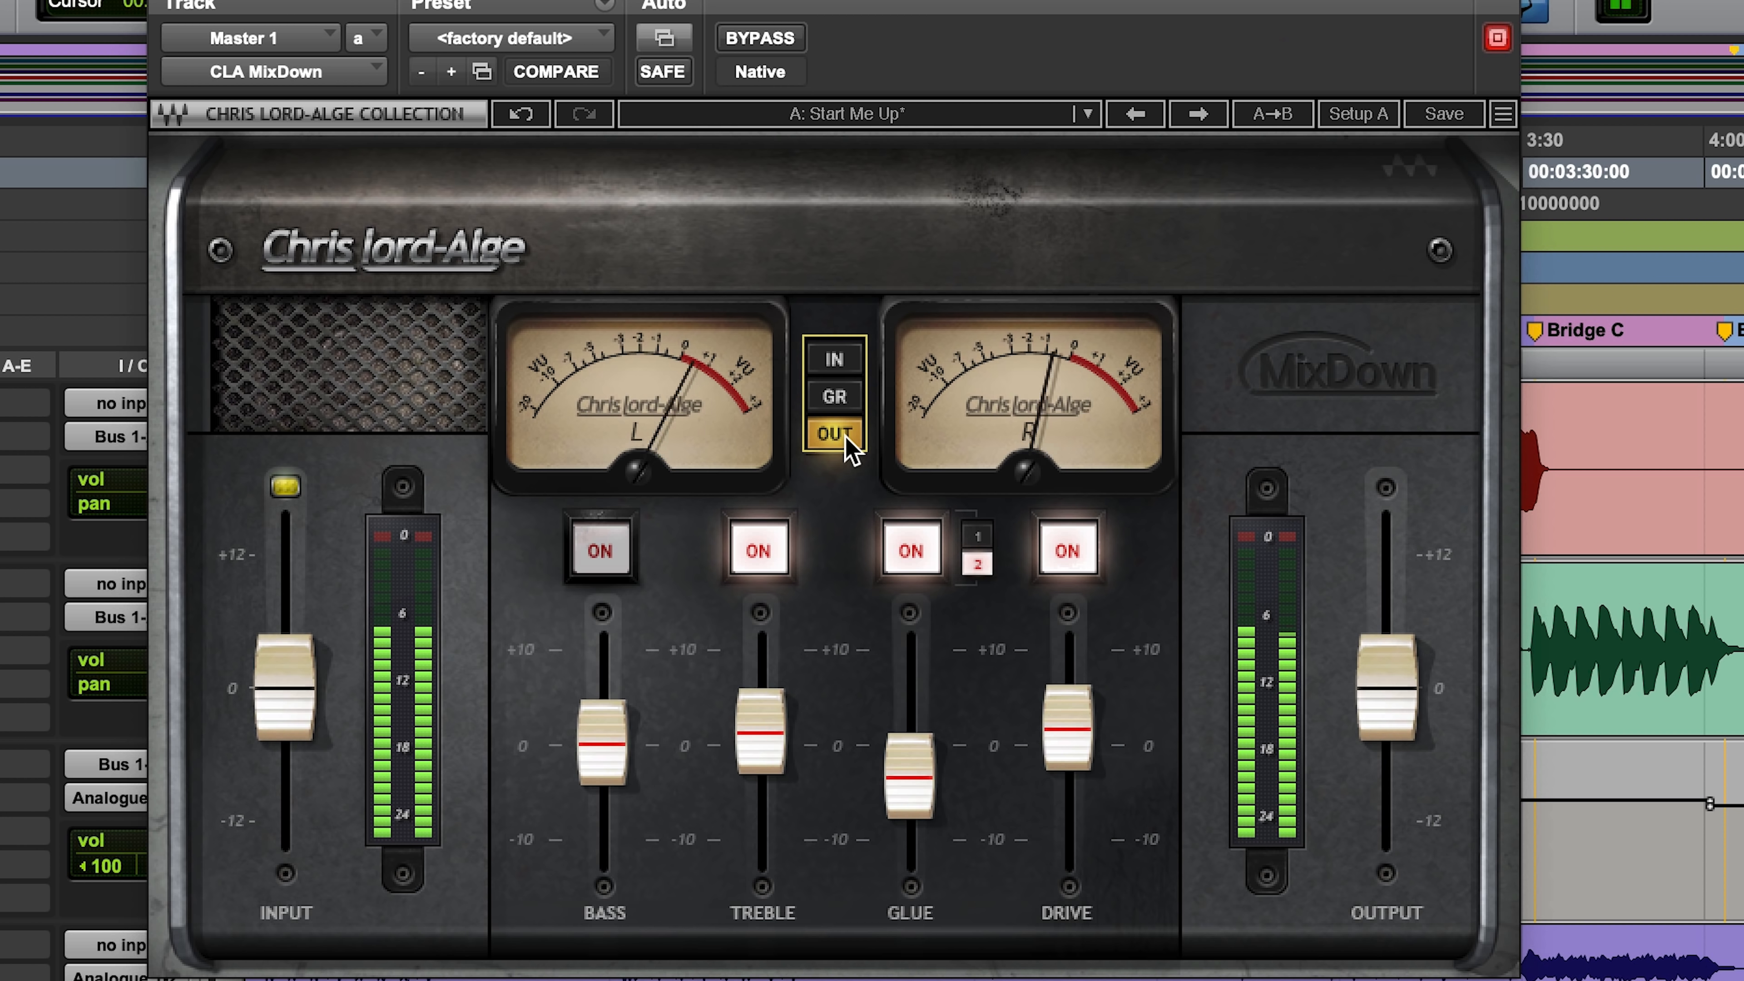
pyautogui.click(853, 405)
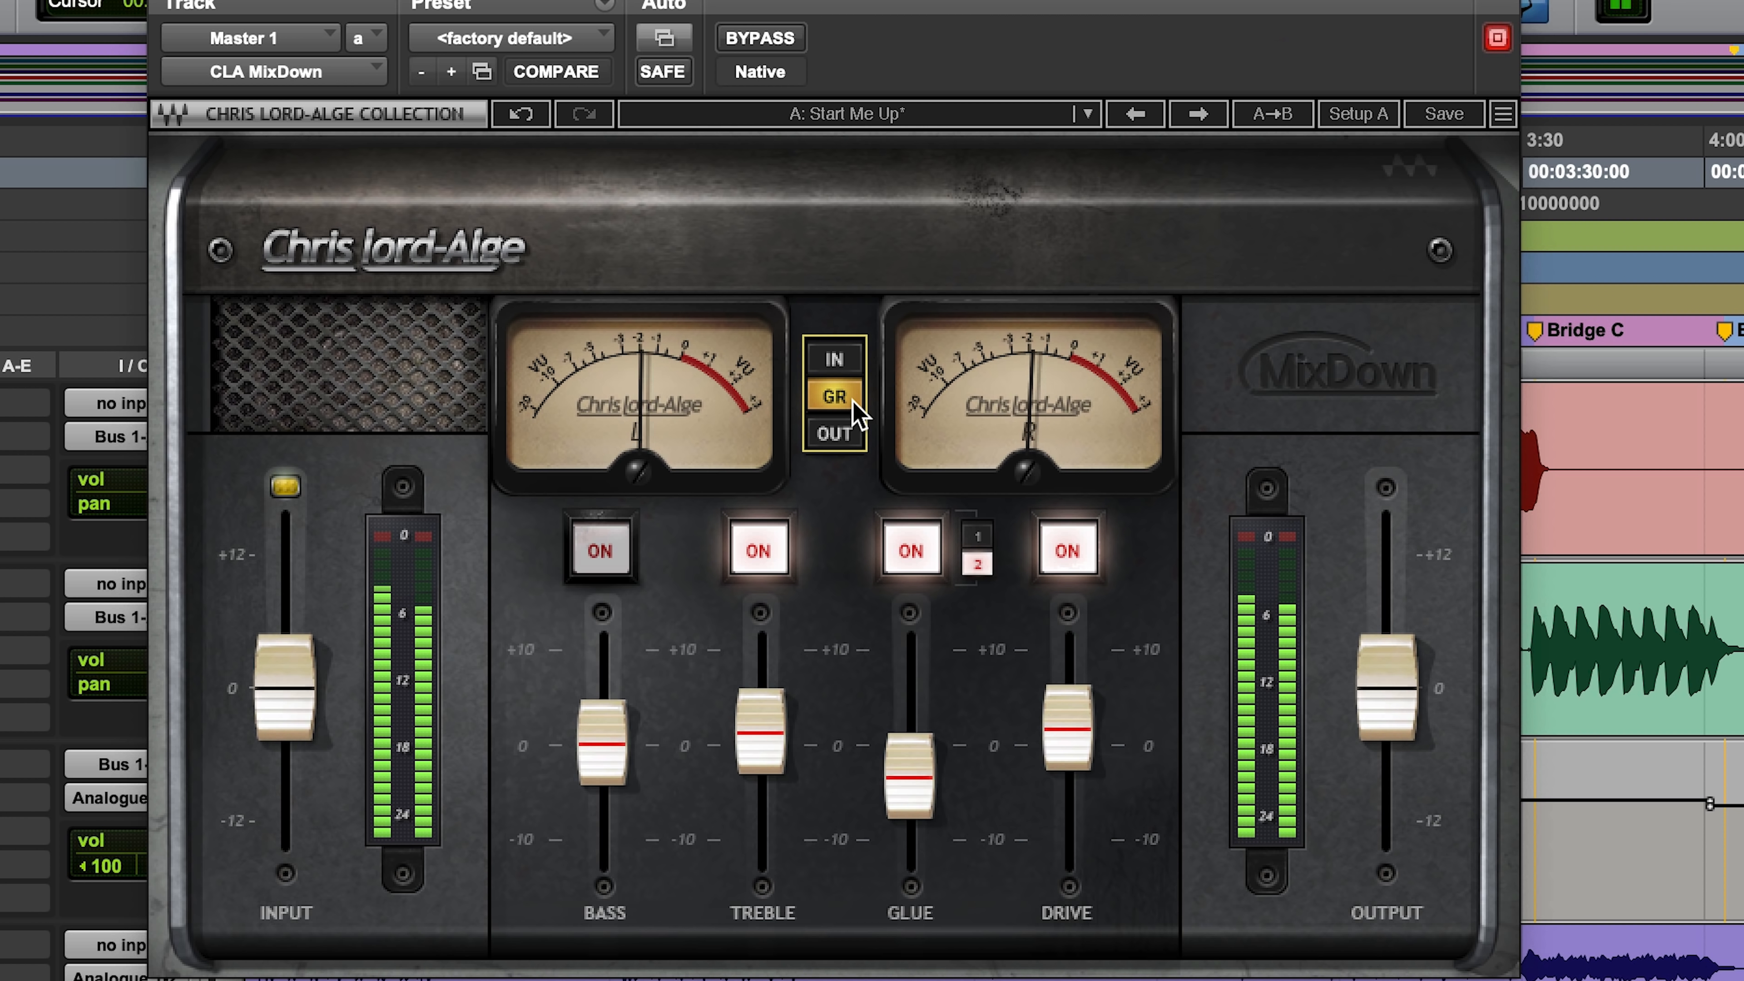
pyautogui.click(775, 38)
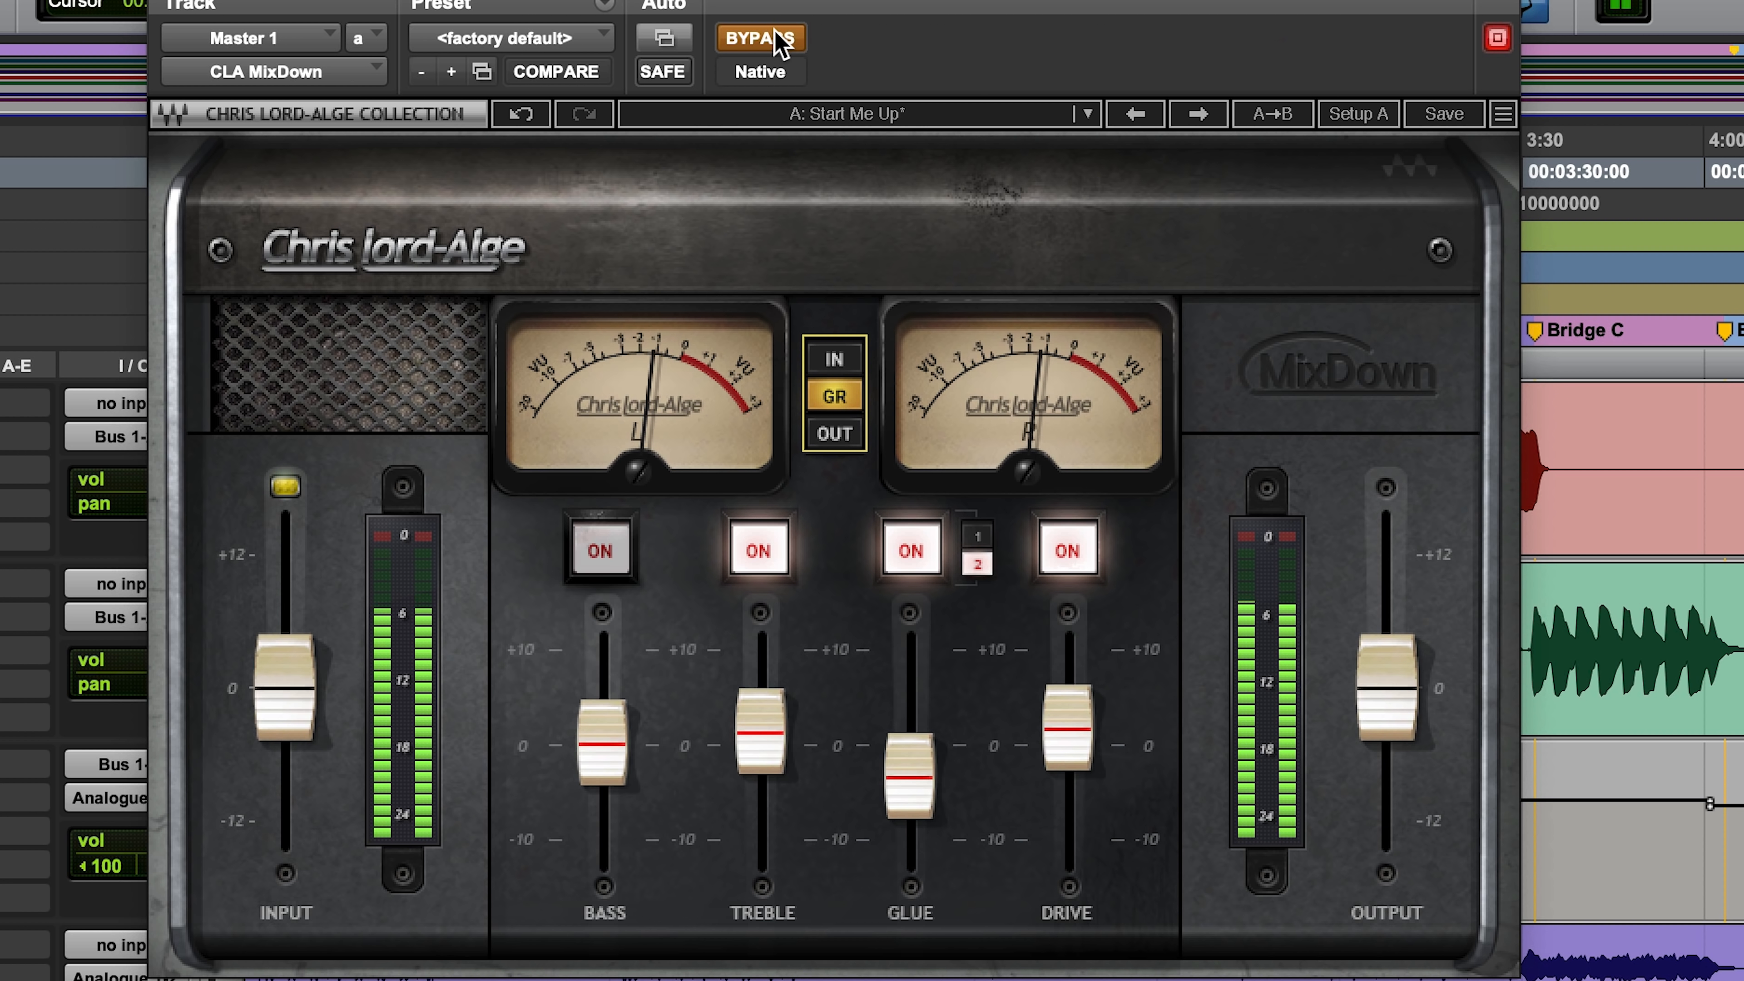
pyautogui.click(777, 39)
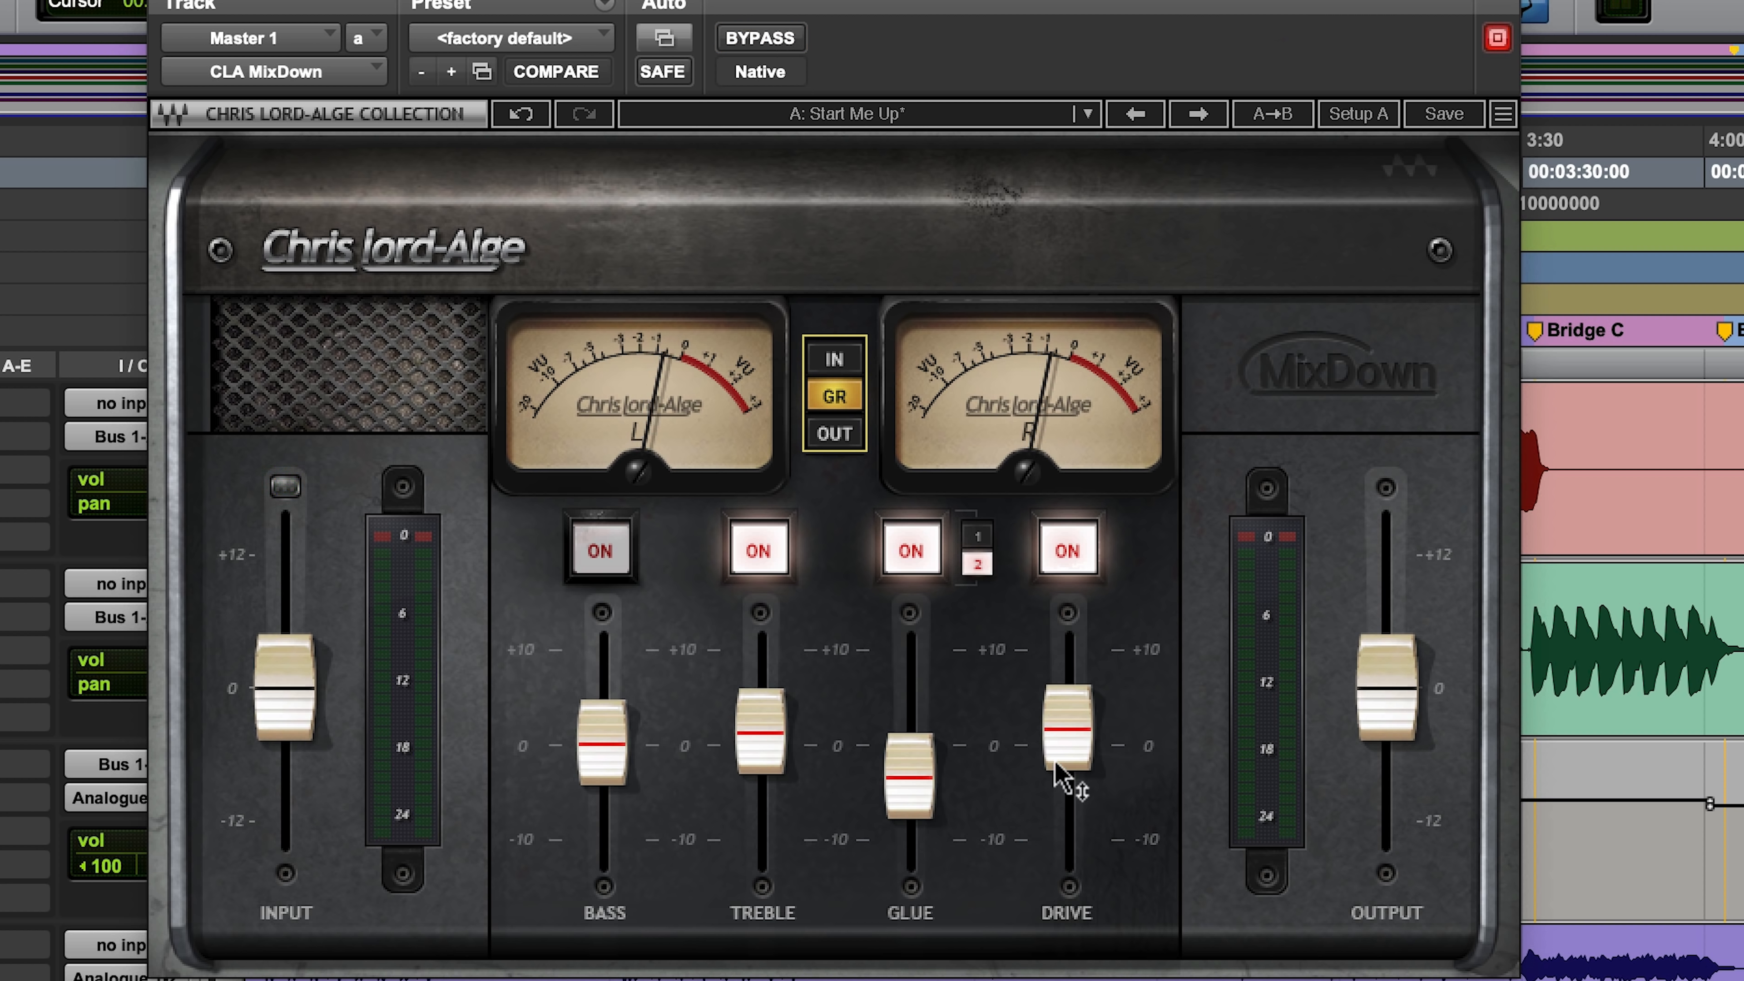
# Step: Revisit the Drive and Glue faders in CLA MixDown and set Treble to 1.2
pyautogui.moveTo(1049, 761)
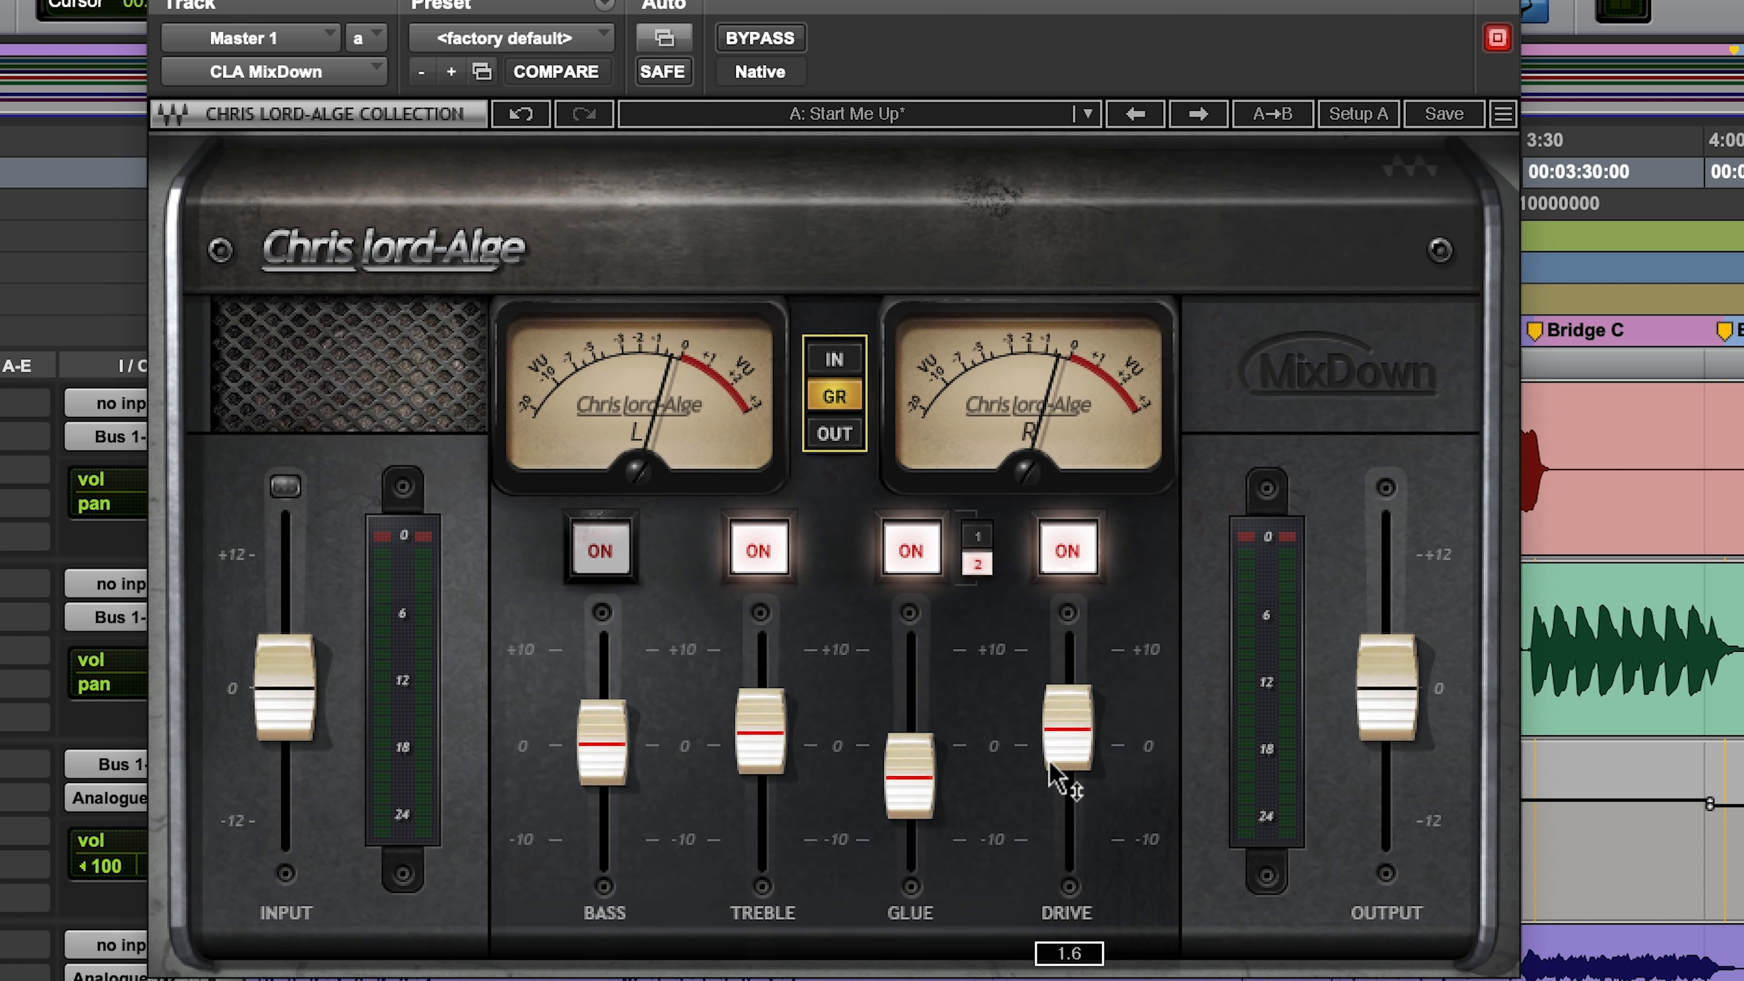
pyautogui.click(920, 797)
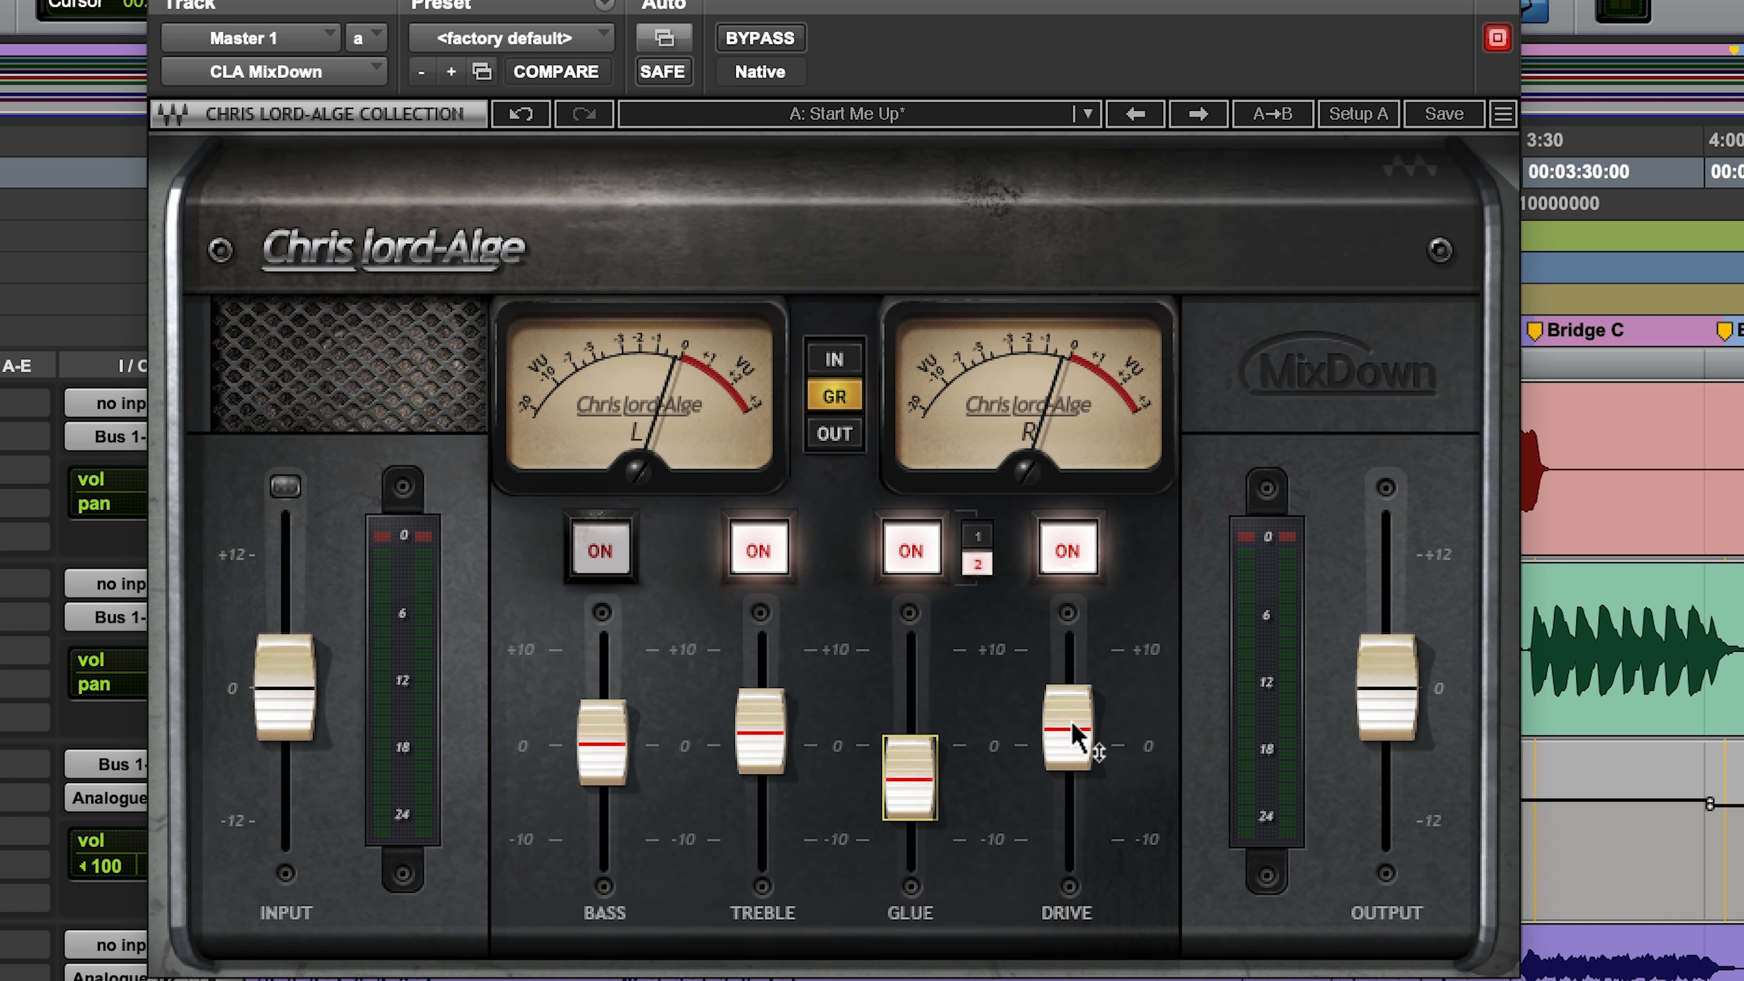
pyautogui.click(1077, 736)
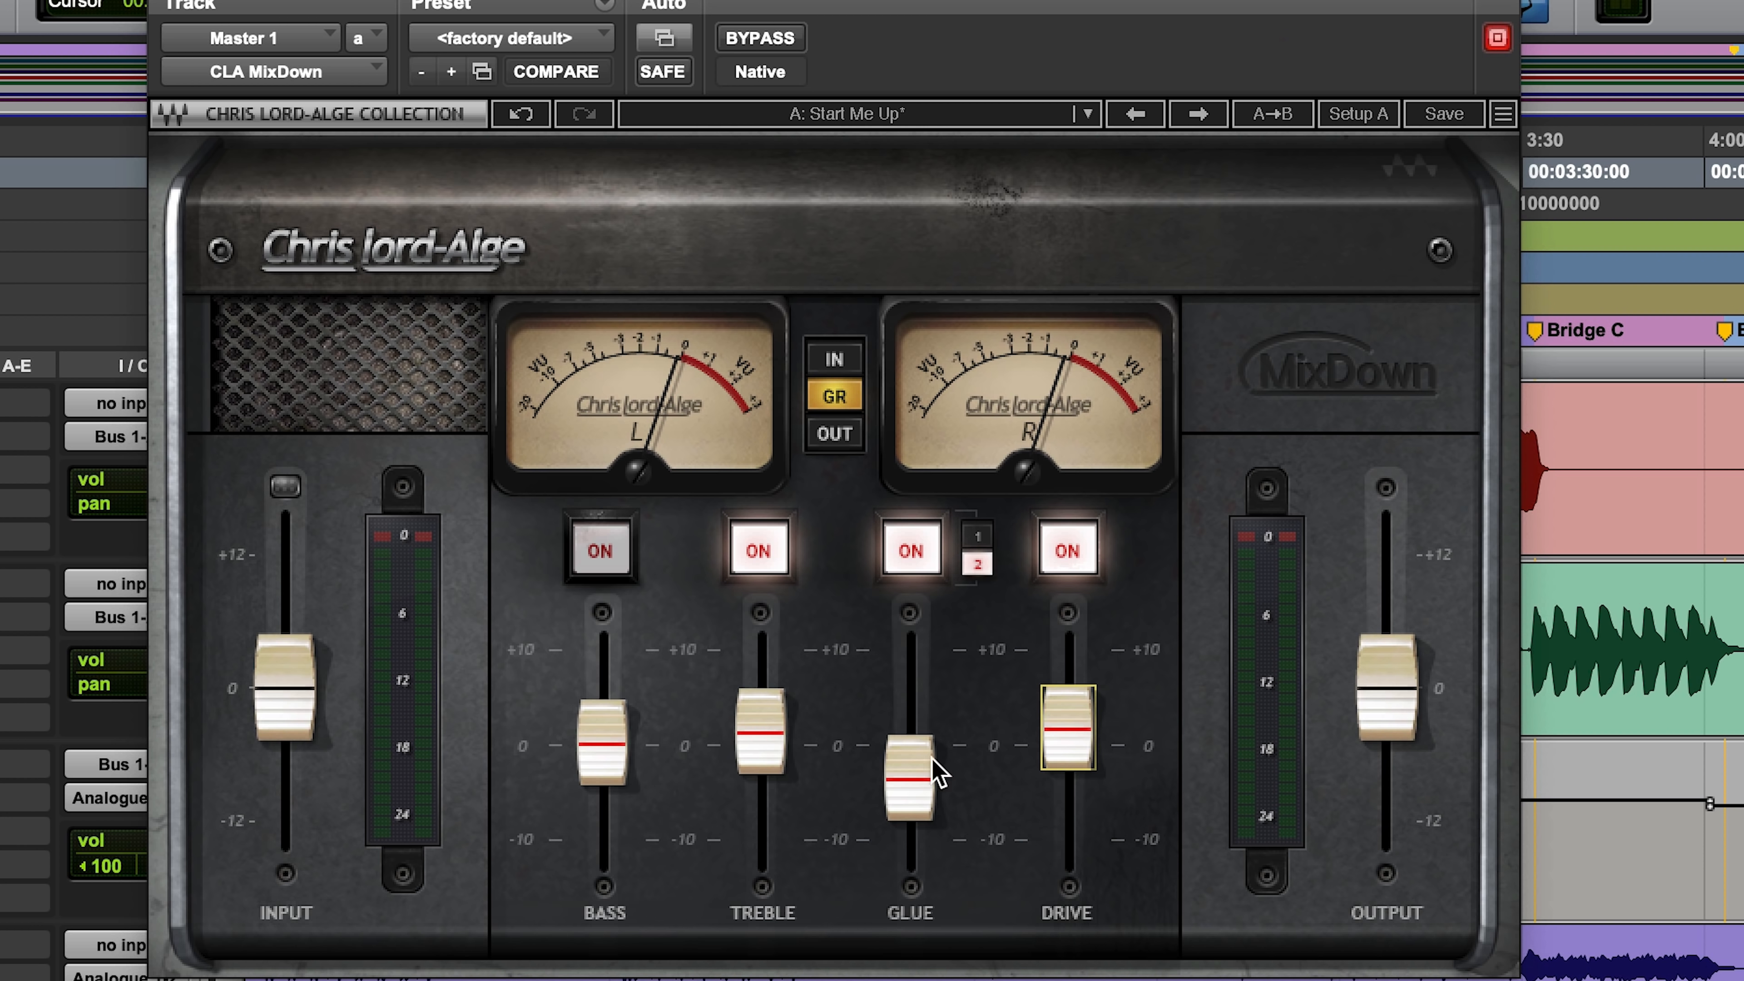
pyautogui.click(761, 755)
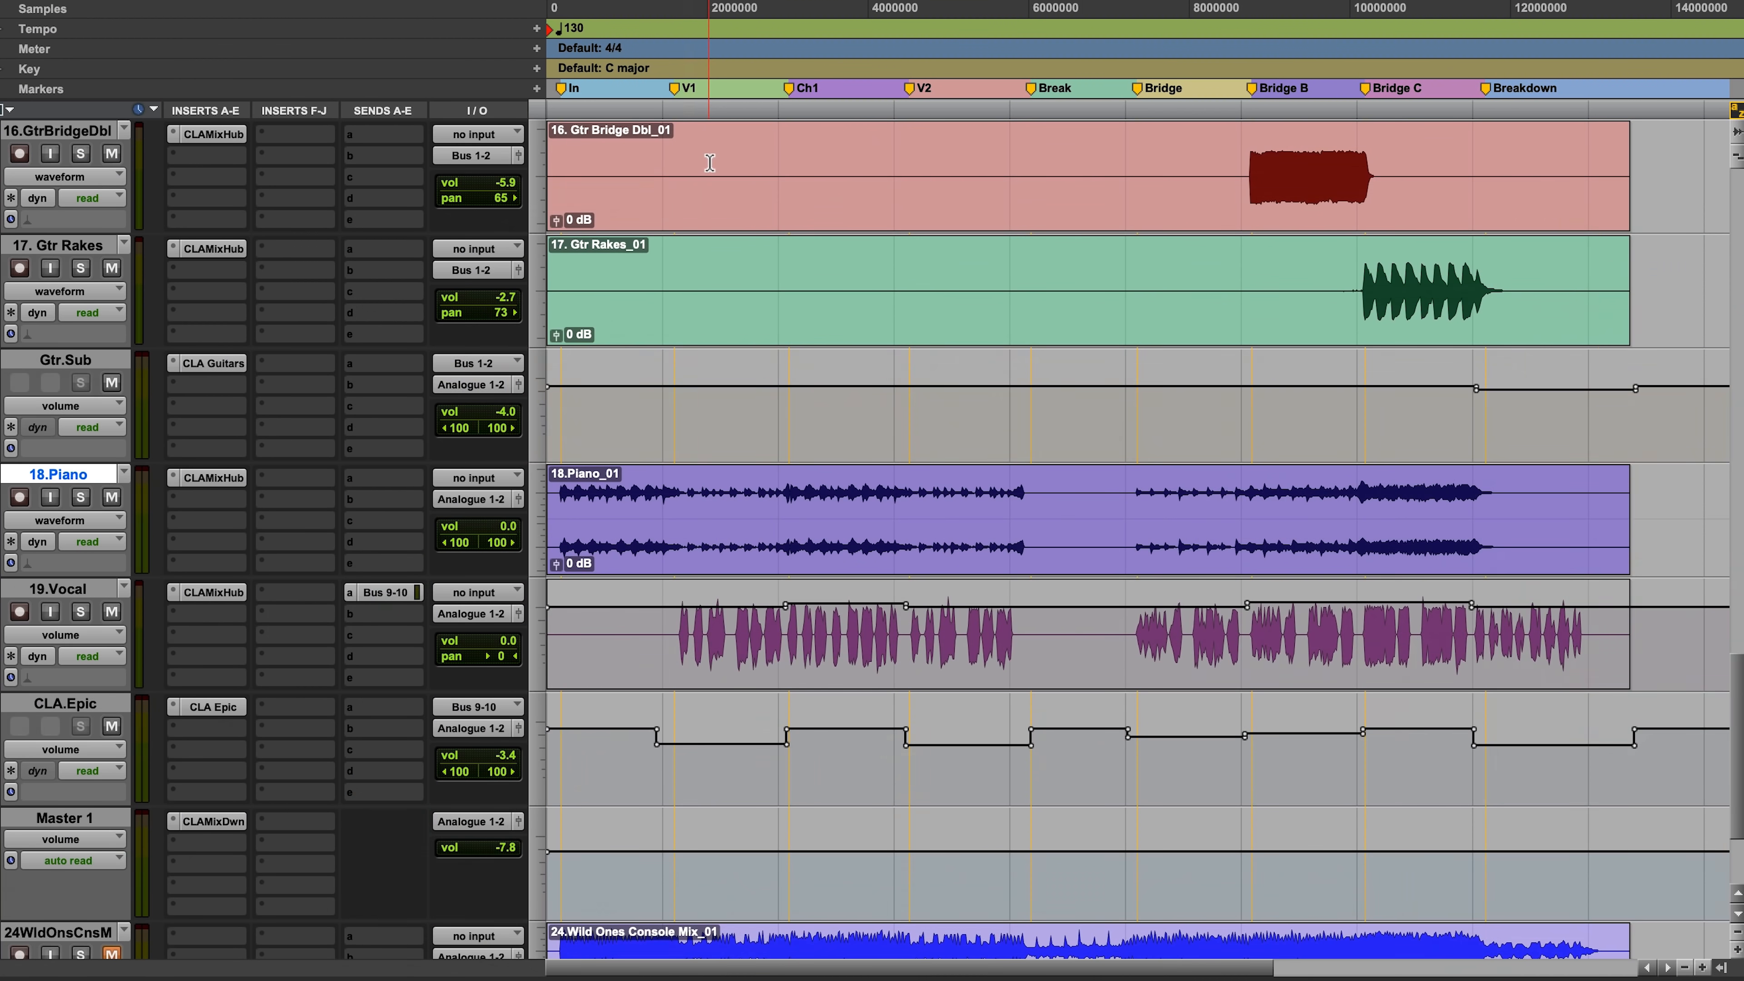
# Step: Solo the drum group and play it from the start of the Ch1 section
pyautogui.scroll(10, 710, 162)
pyautogui.scroll(8, 710, 163)
pyautogui.click(791, 158)
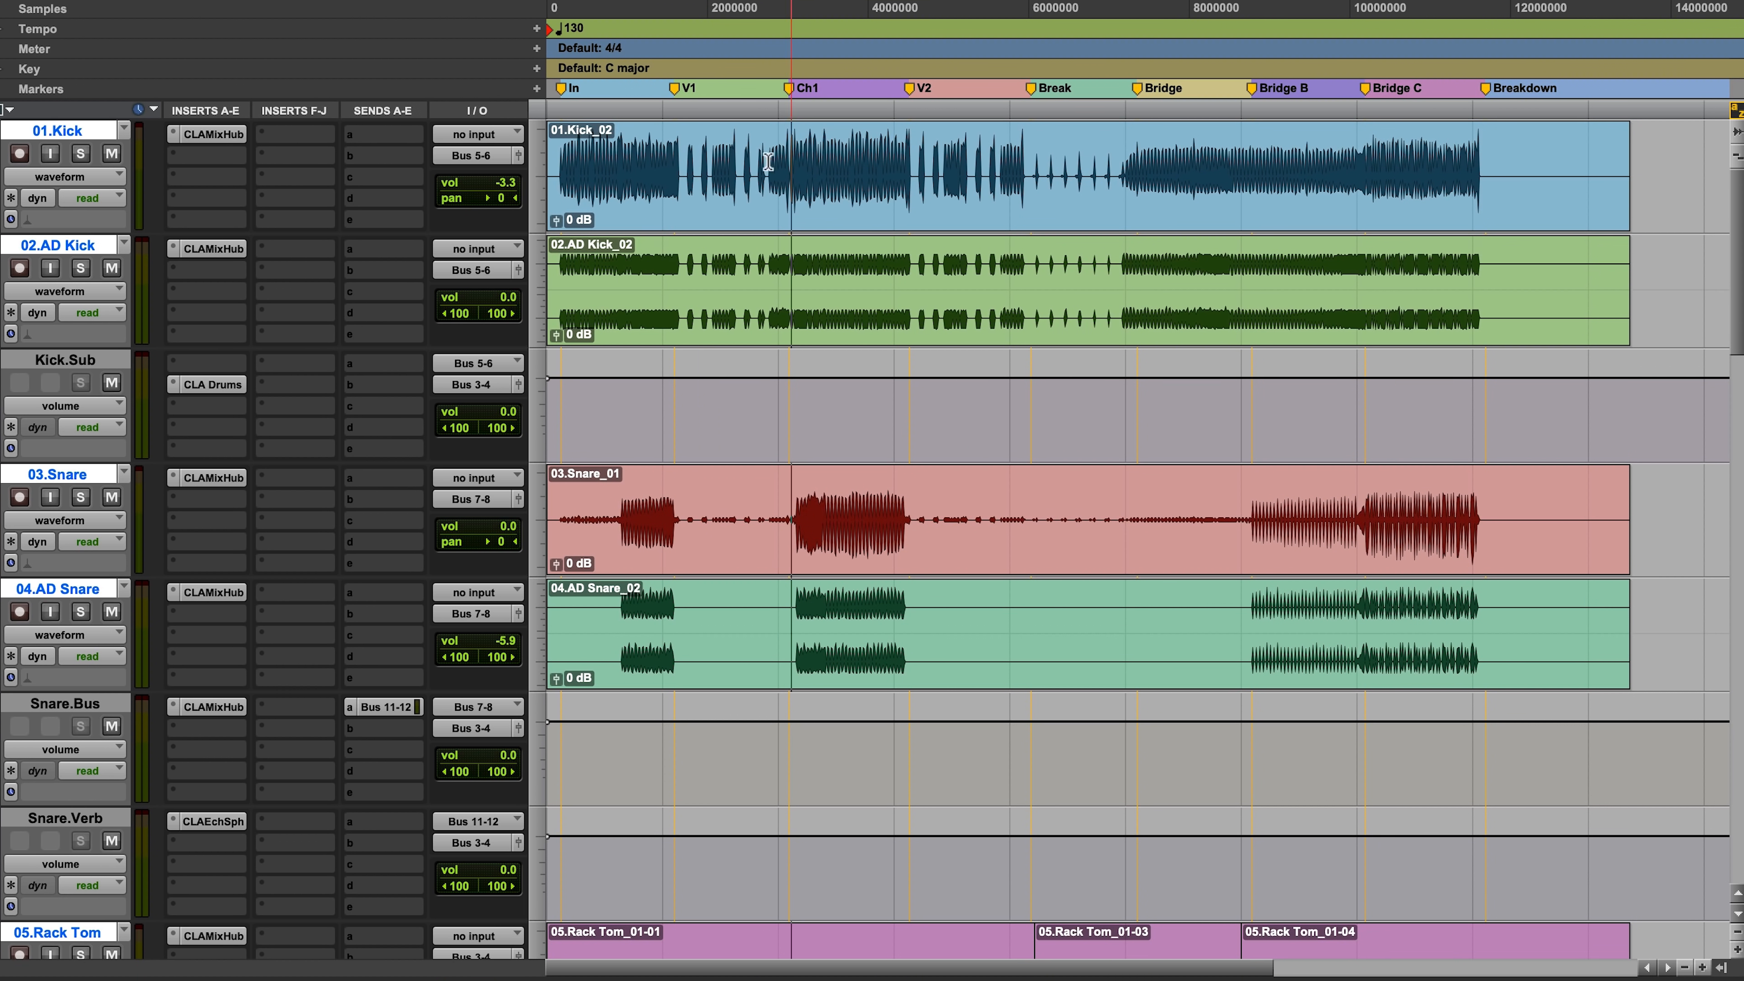
pyautogui.click(81, 155)
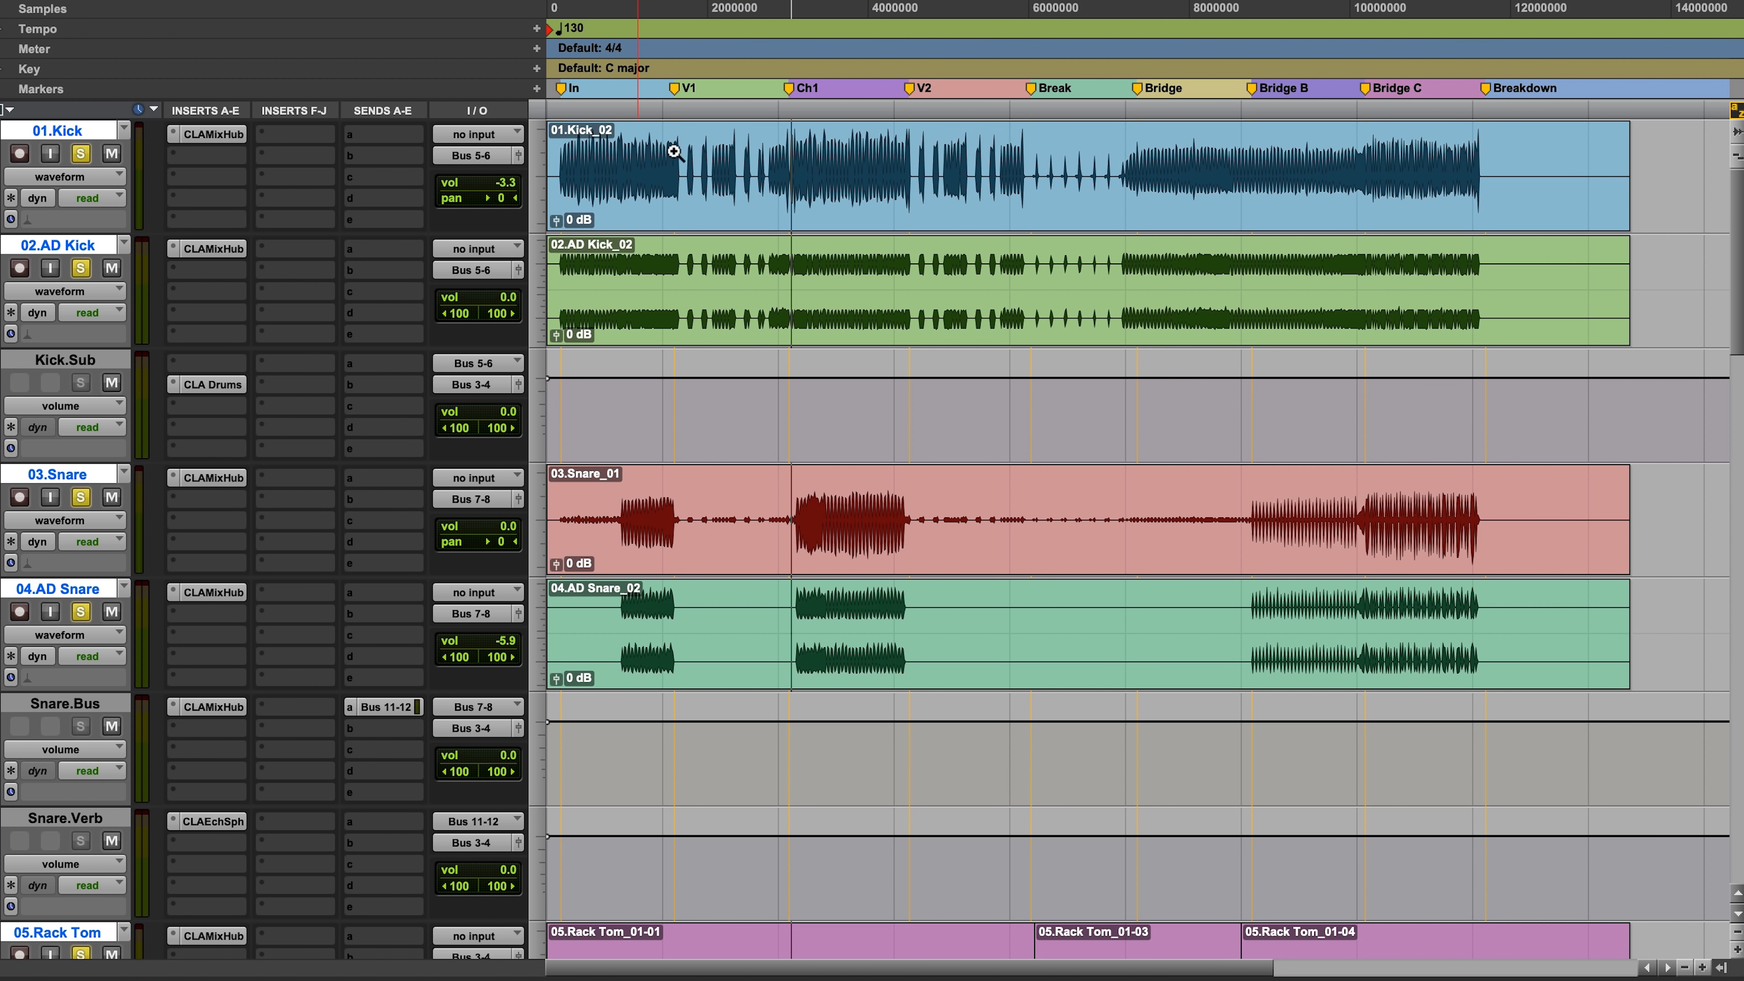
pyautogui.moveTo(639, 155); pyautogui.dragTo(1004, 245)
pyautogui.click(1043, 193)
pyautogui.press('space')
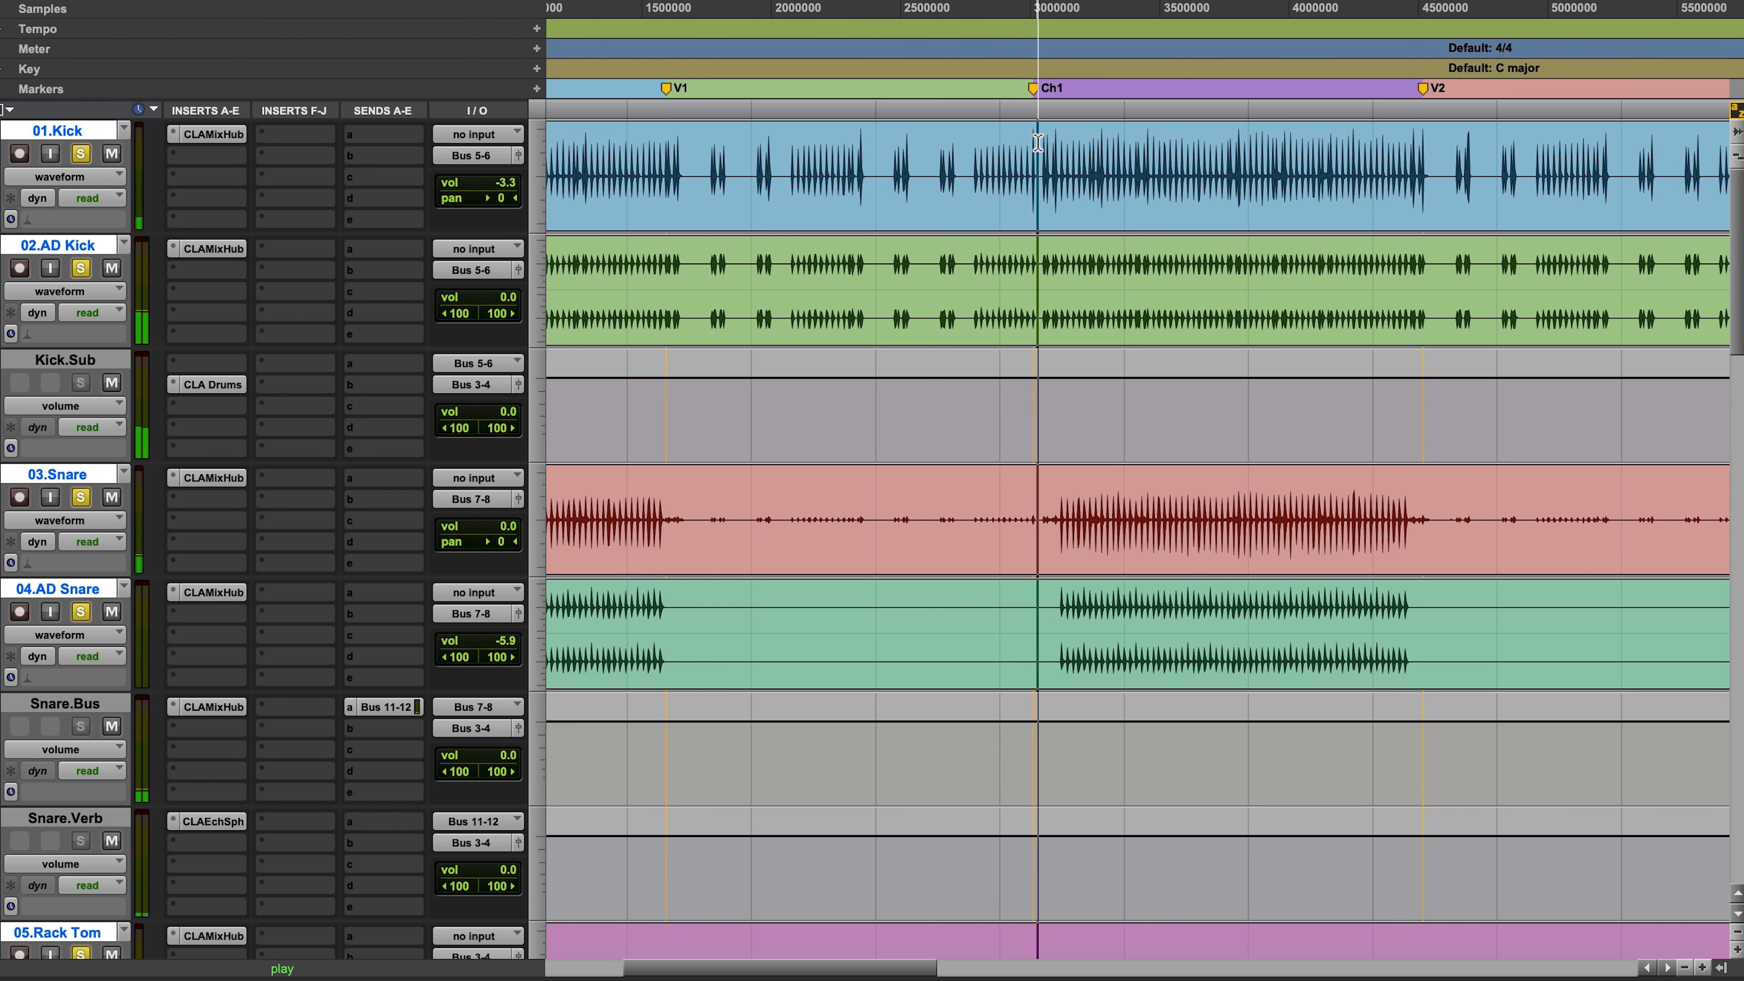
pyautogui.moveTo(1013, 124); pyautogui.dragTo(1207, 323)
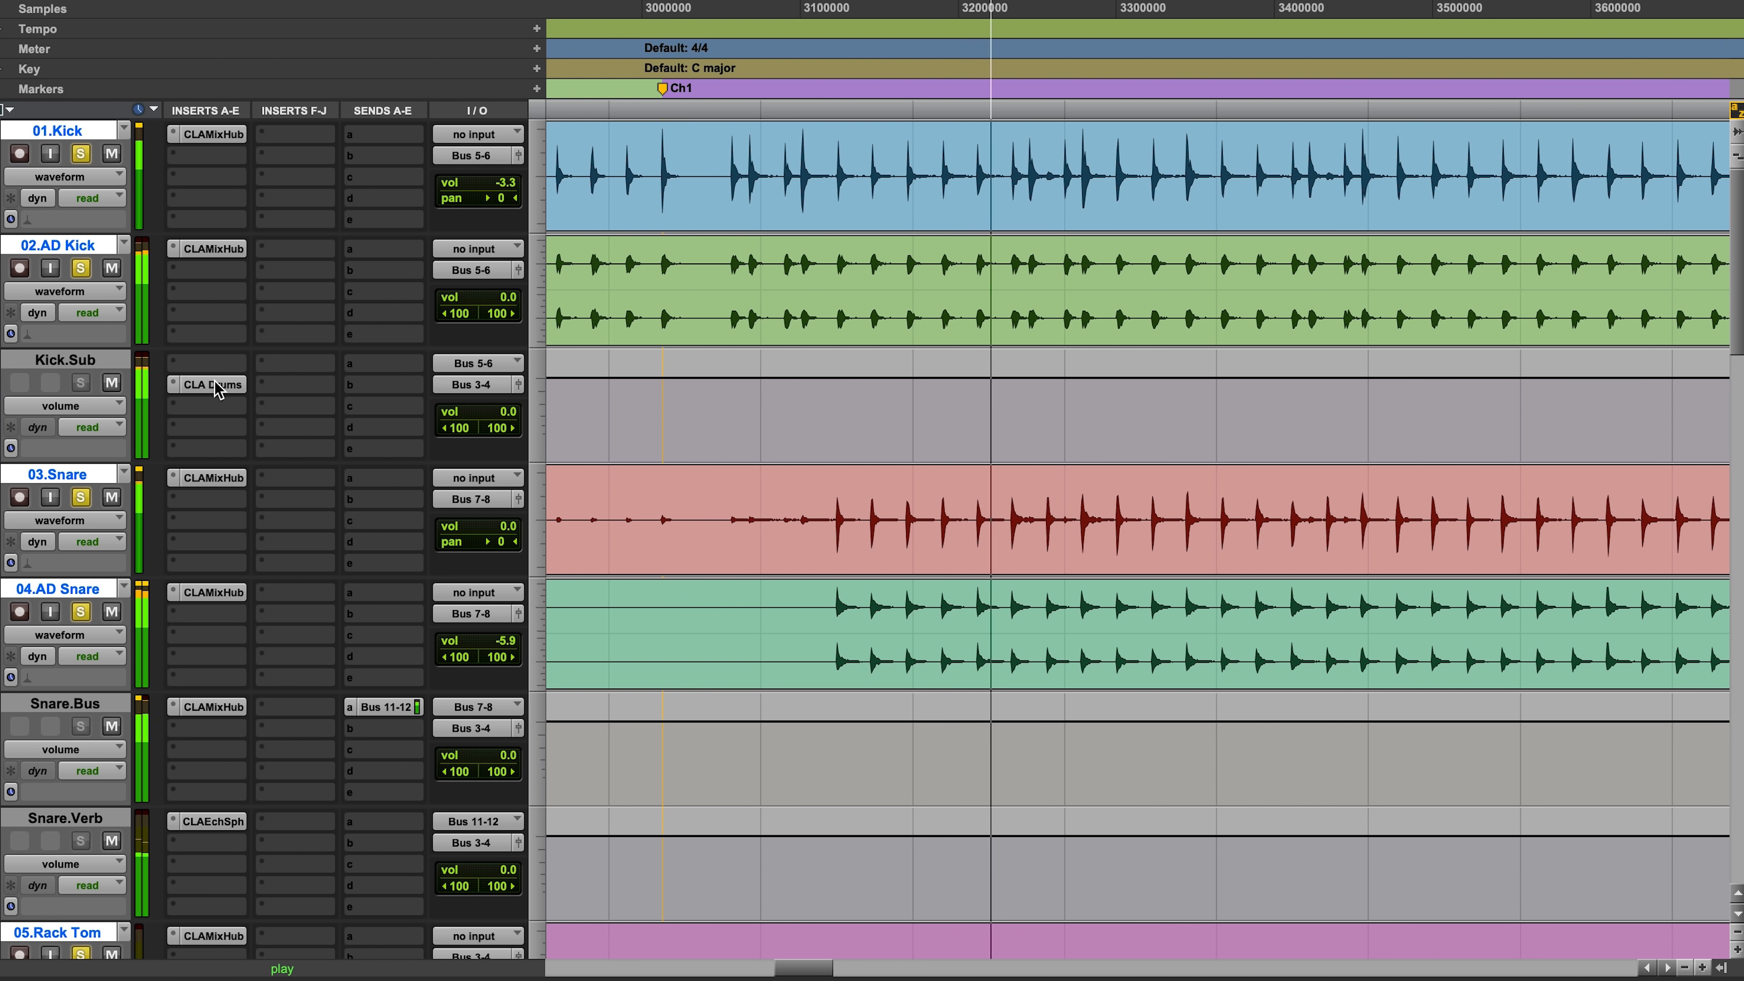
# Step: Stop playback, replace the drum group solo with a solo on 01.Kick and 02.AD Kick, and play them in the intro before V1
pyautogui.press('r')
pyautogui.press('r')
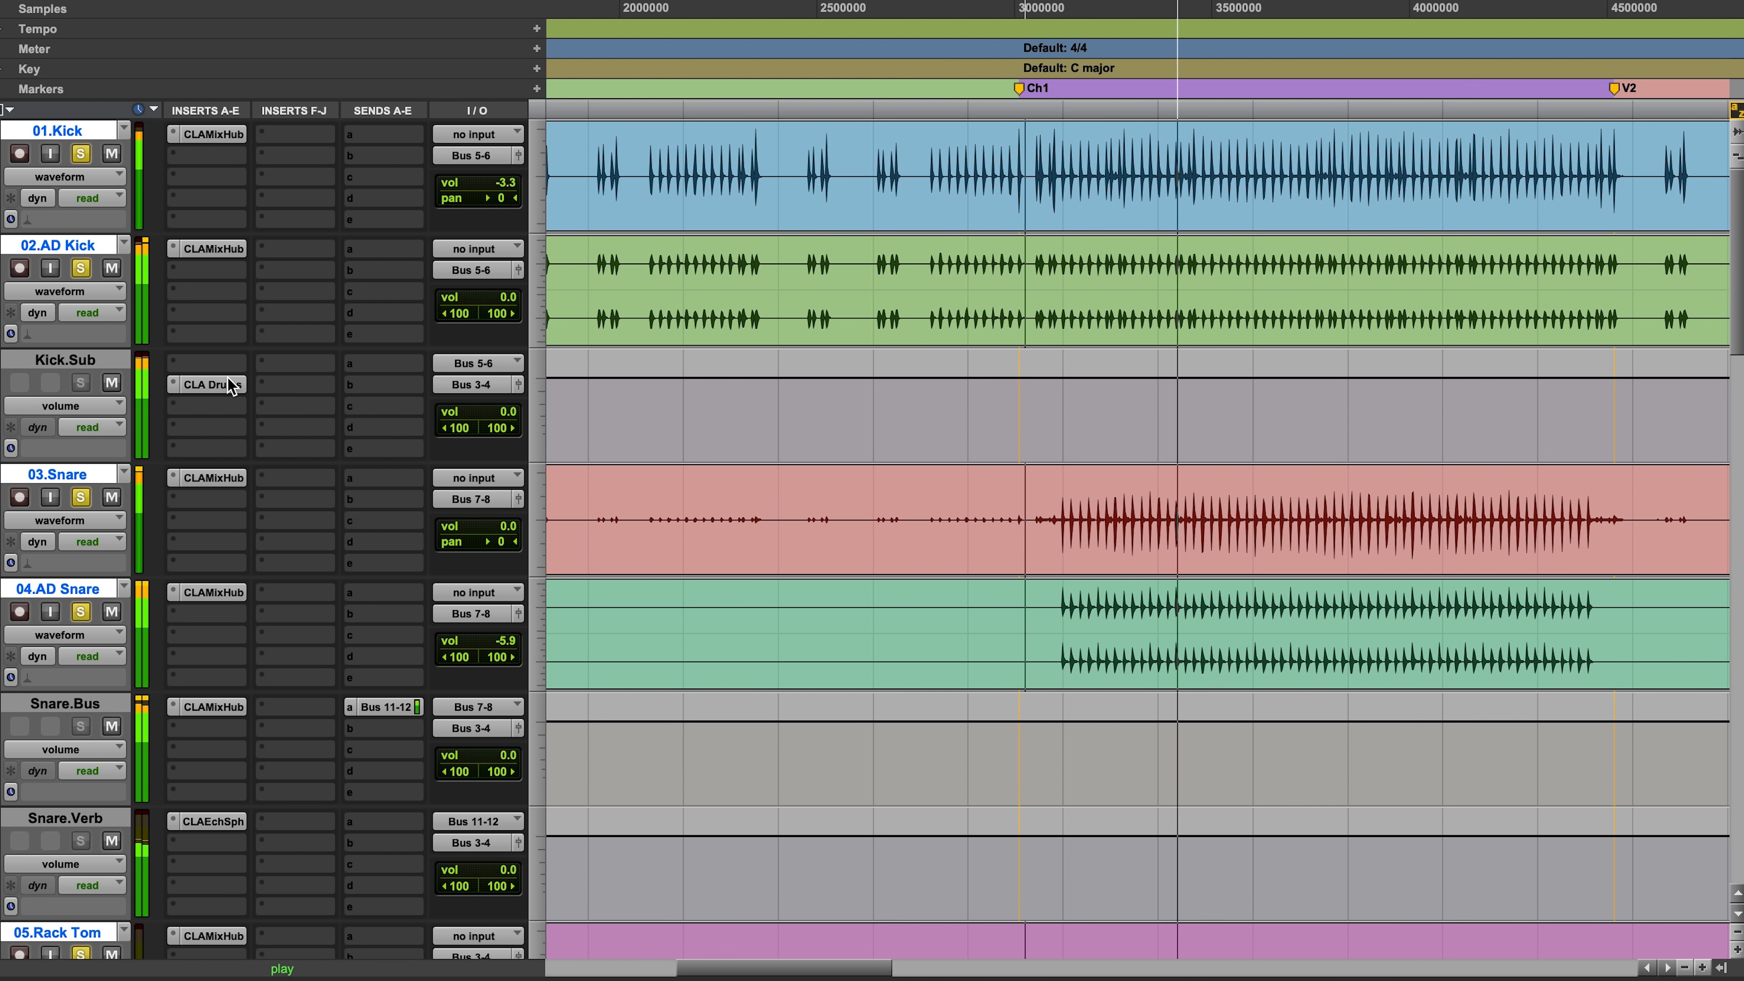
pyautogui.press('r')
pyautogui.press('r')
pyautogui.moveTo(575, 275); pyautogui.dragTo(937, 275)
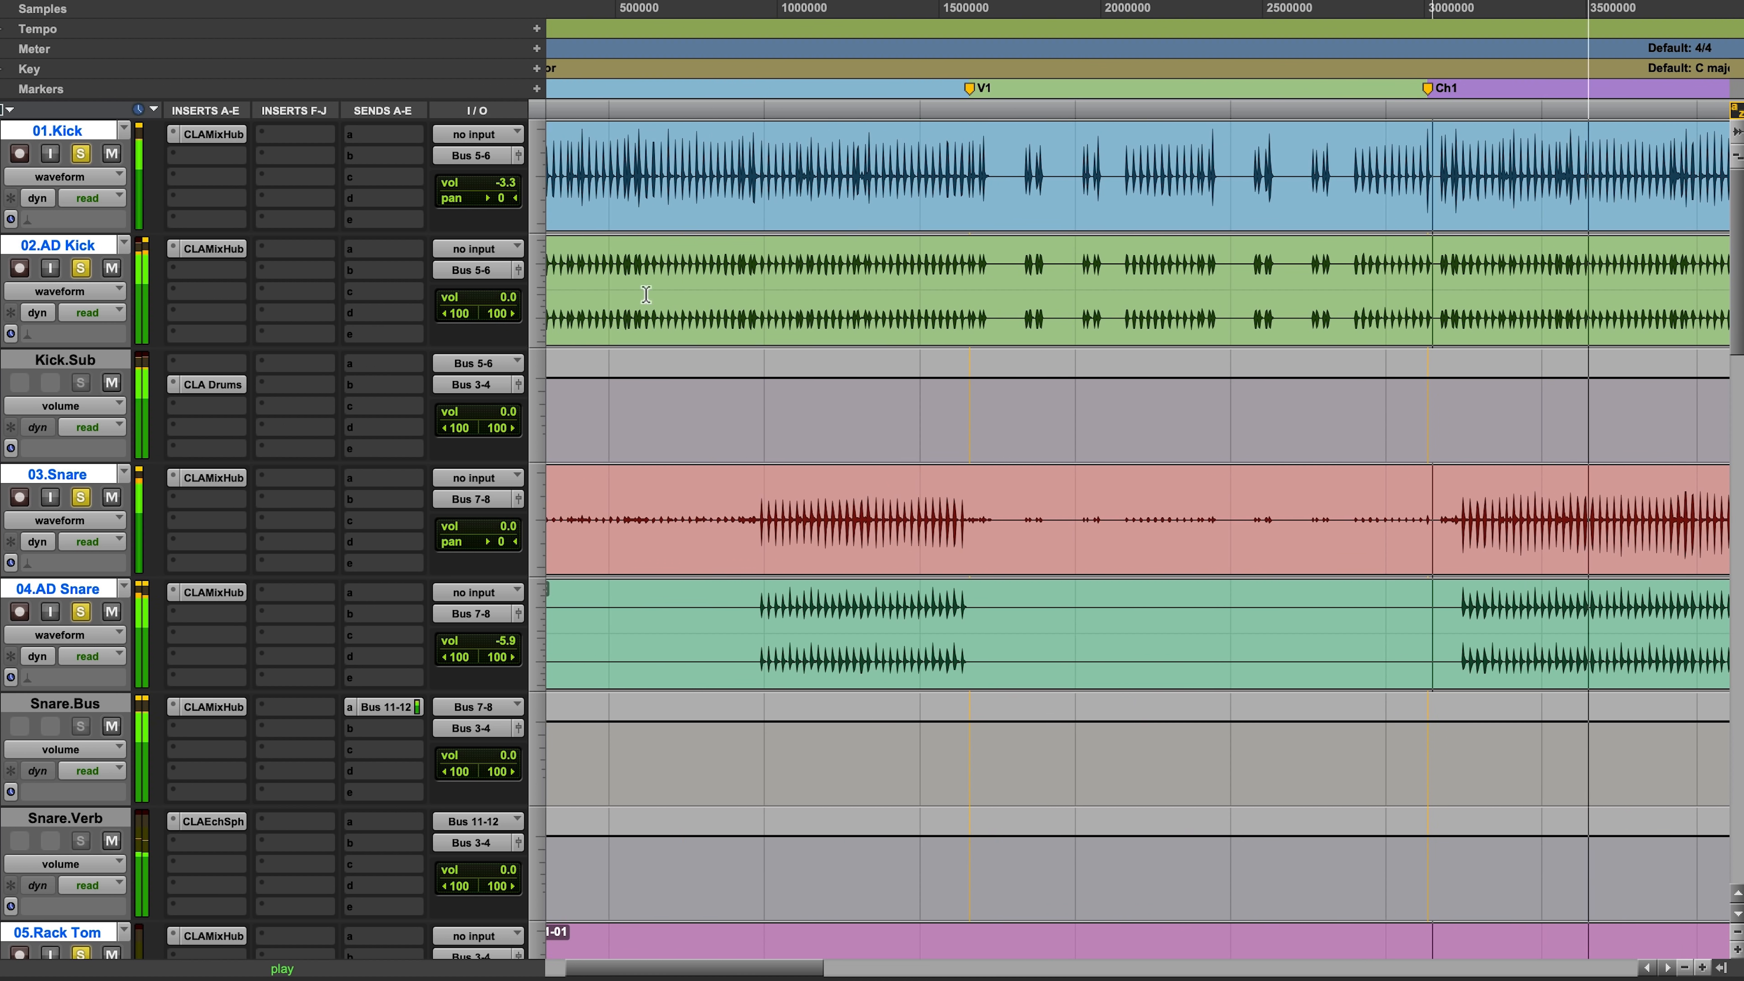
pyautogui.press('space')
pyautogui.keyDown('super'); pyautogui.click(81, 153); pyautogui.keyUp('super')
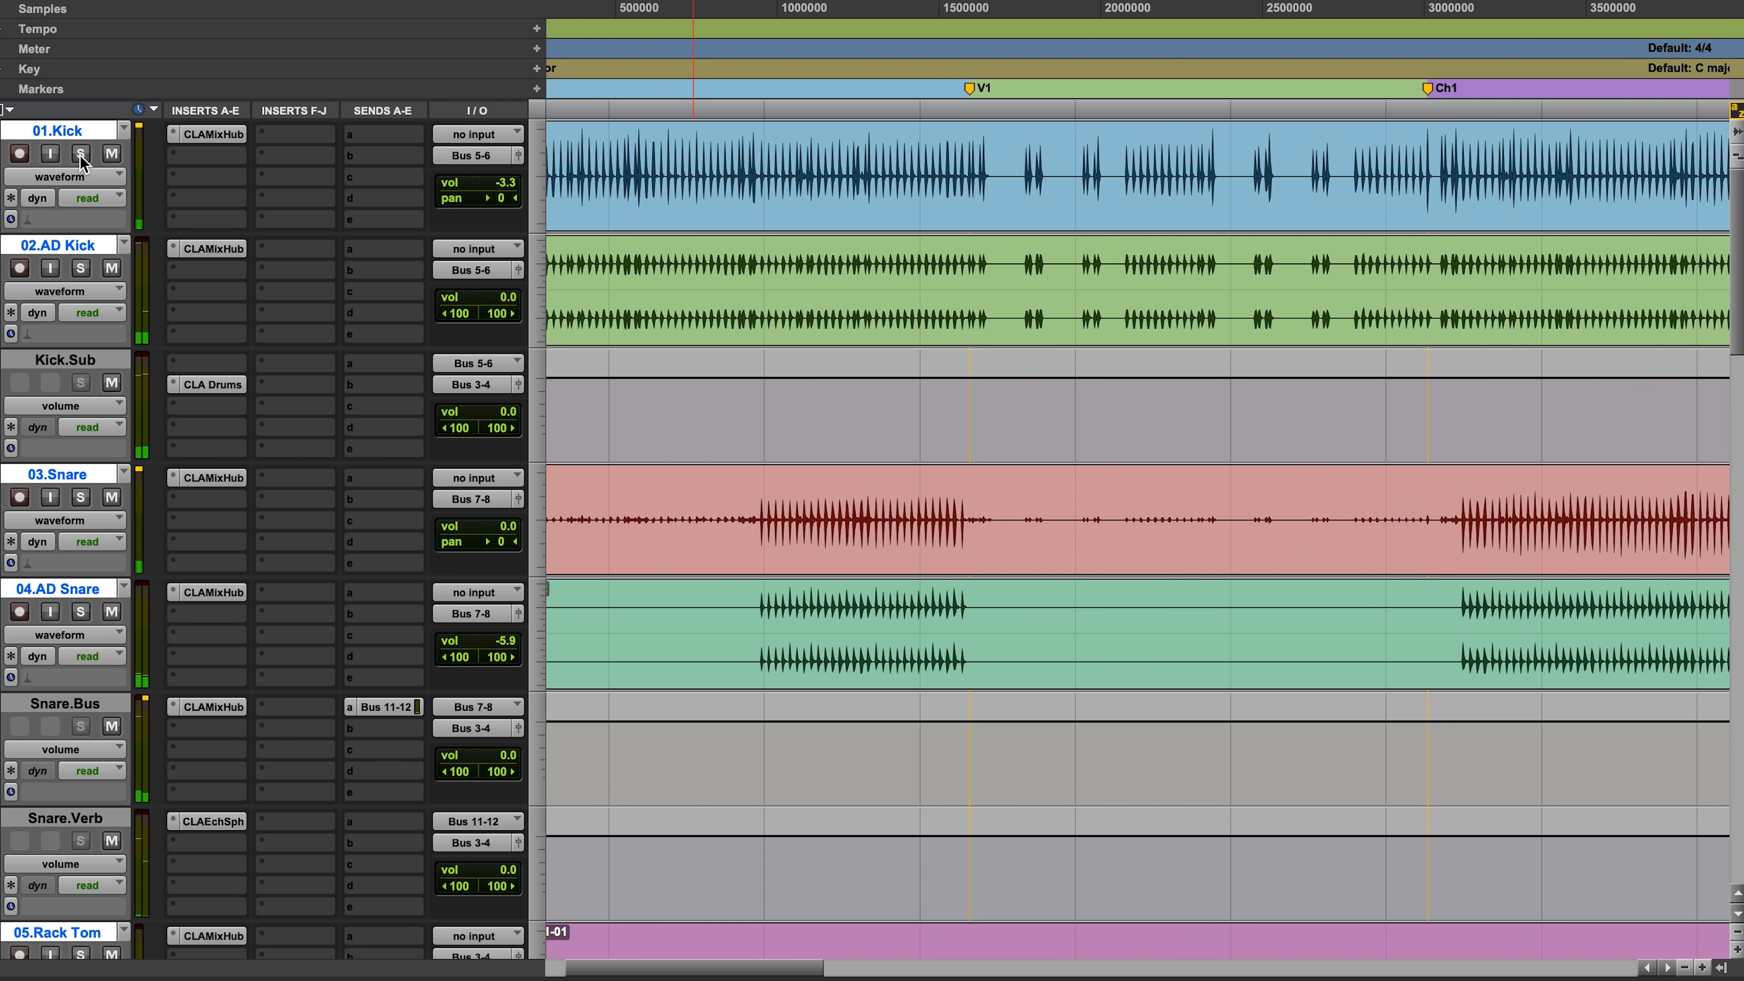
pyautogui.click(80, 267)
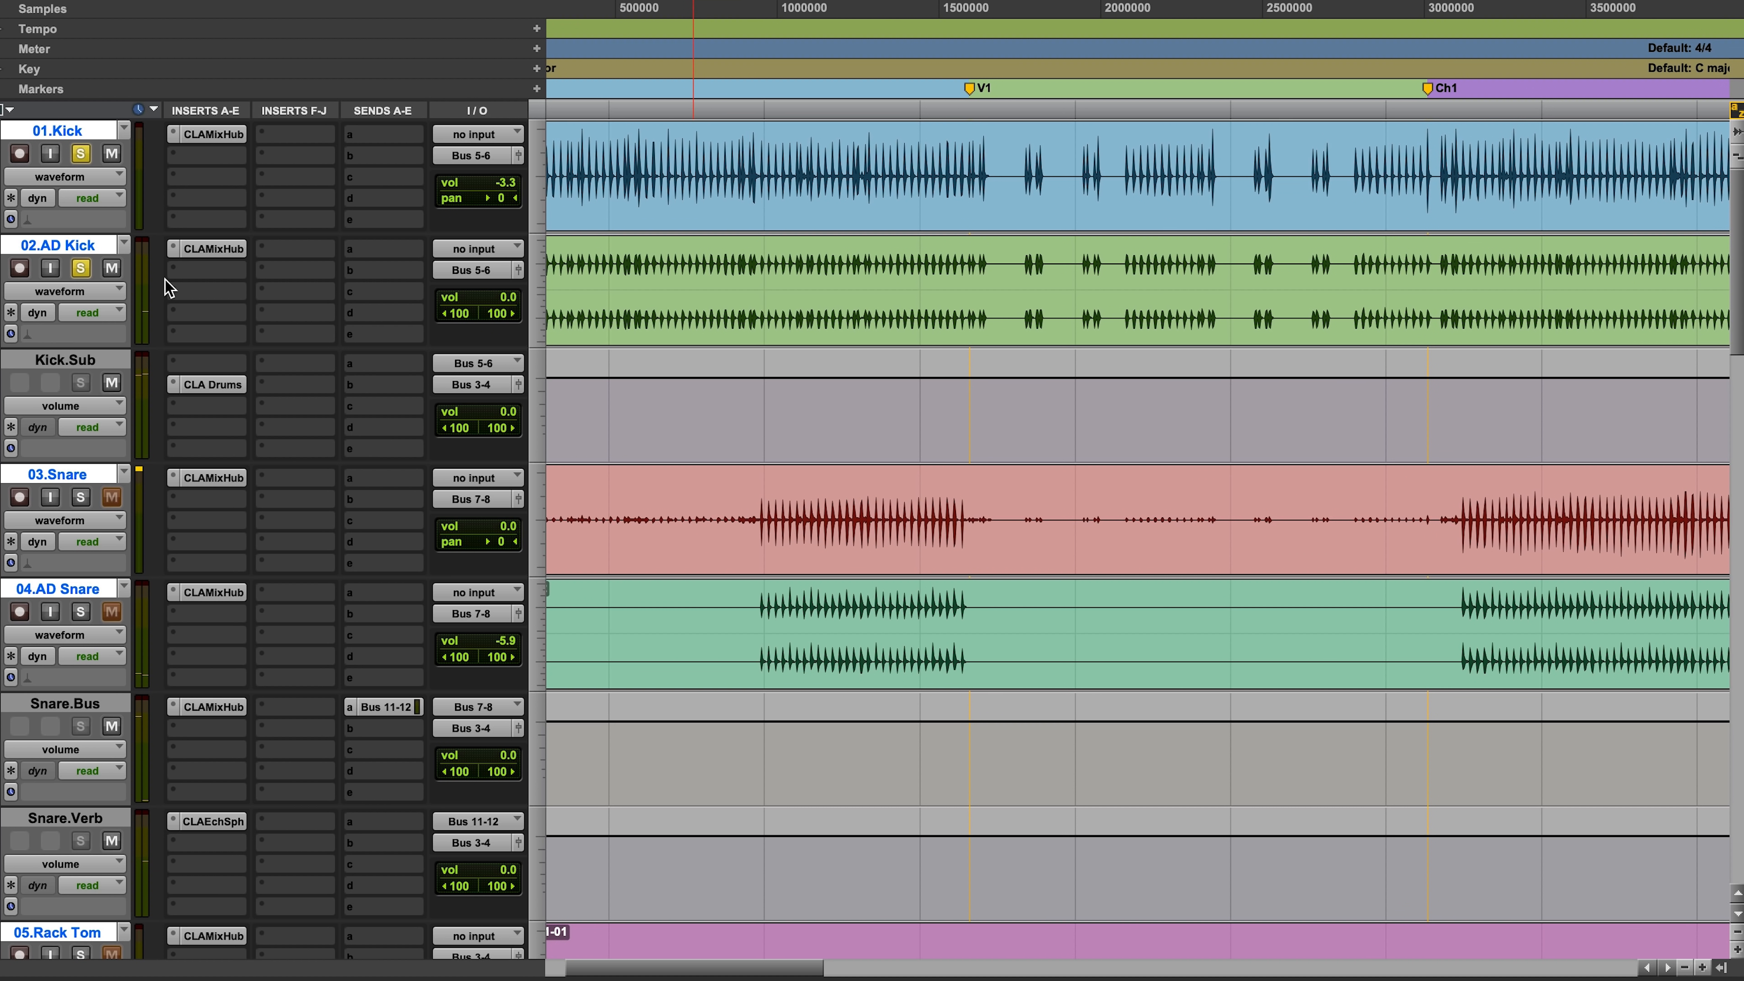
pyautogui.press('space')
pyautogui.moveTo(1035, 240); pyautogui.dragTo(708, 246)
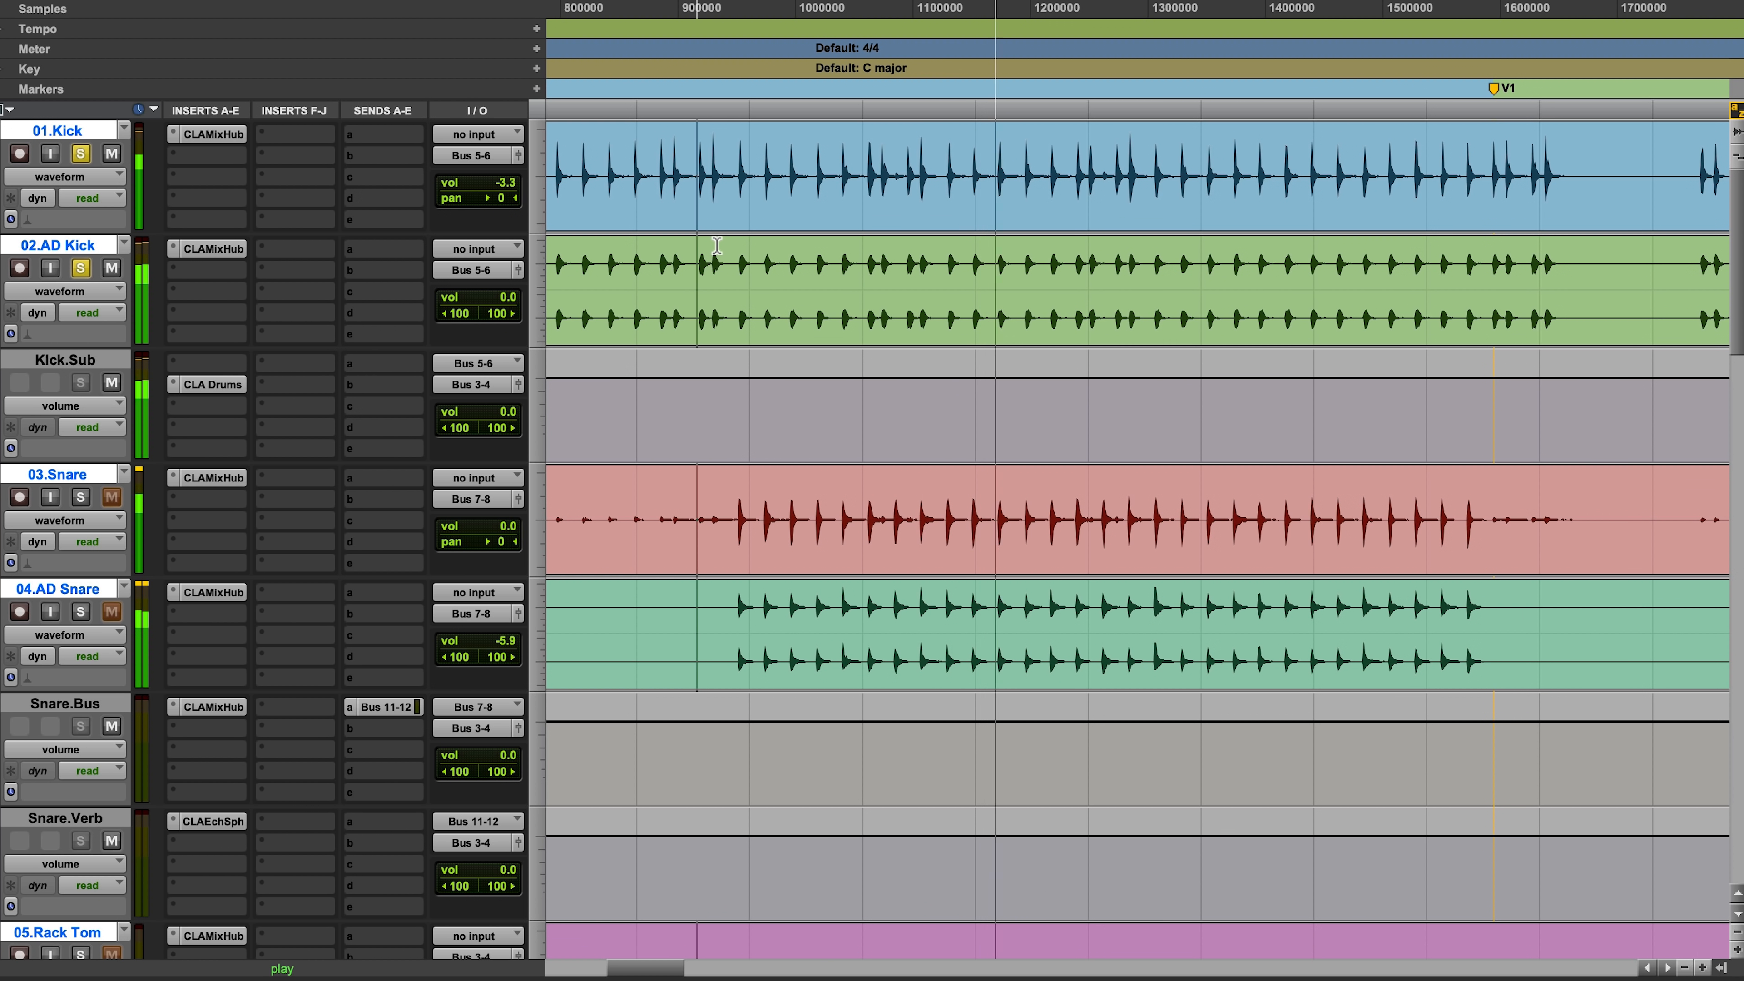
# Step: Open CLA Drums on Kick.Sub and compare the kick with the plugin bypassed and active
pyautogui.click(209, 385)
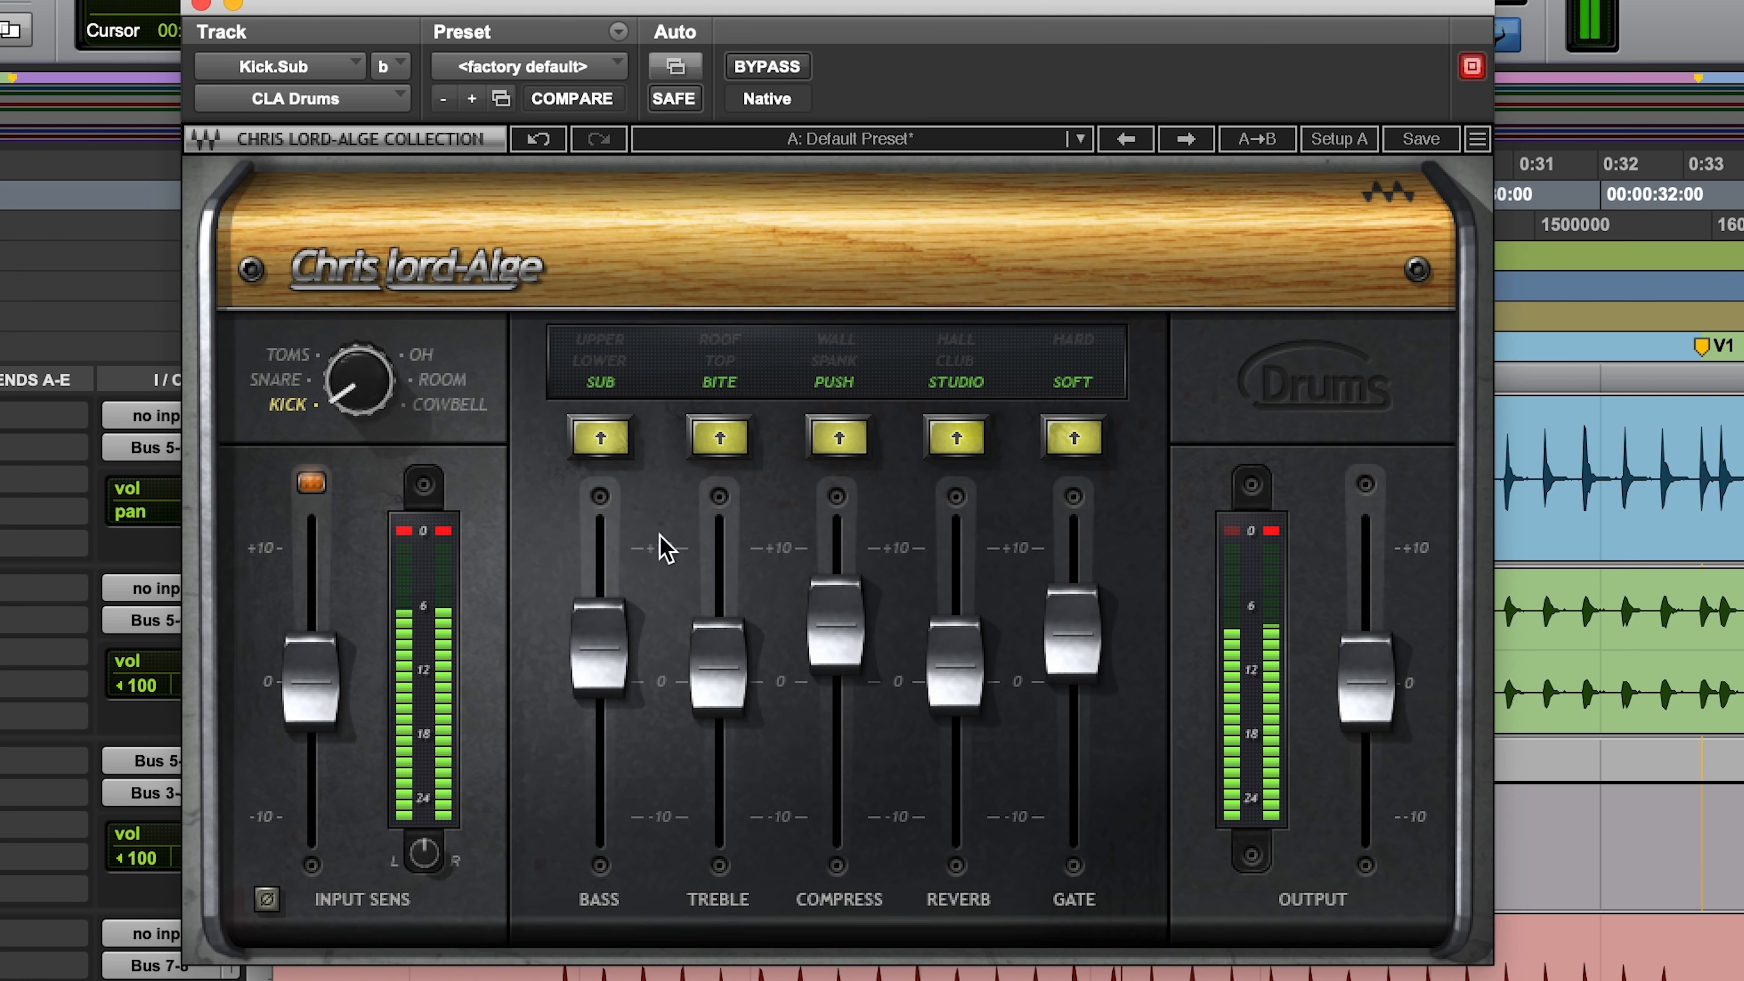
pyautogui.click(765, 67)
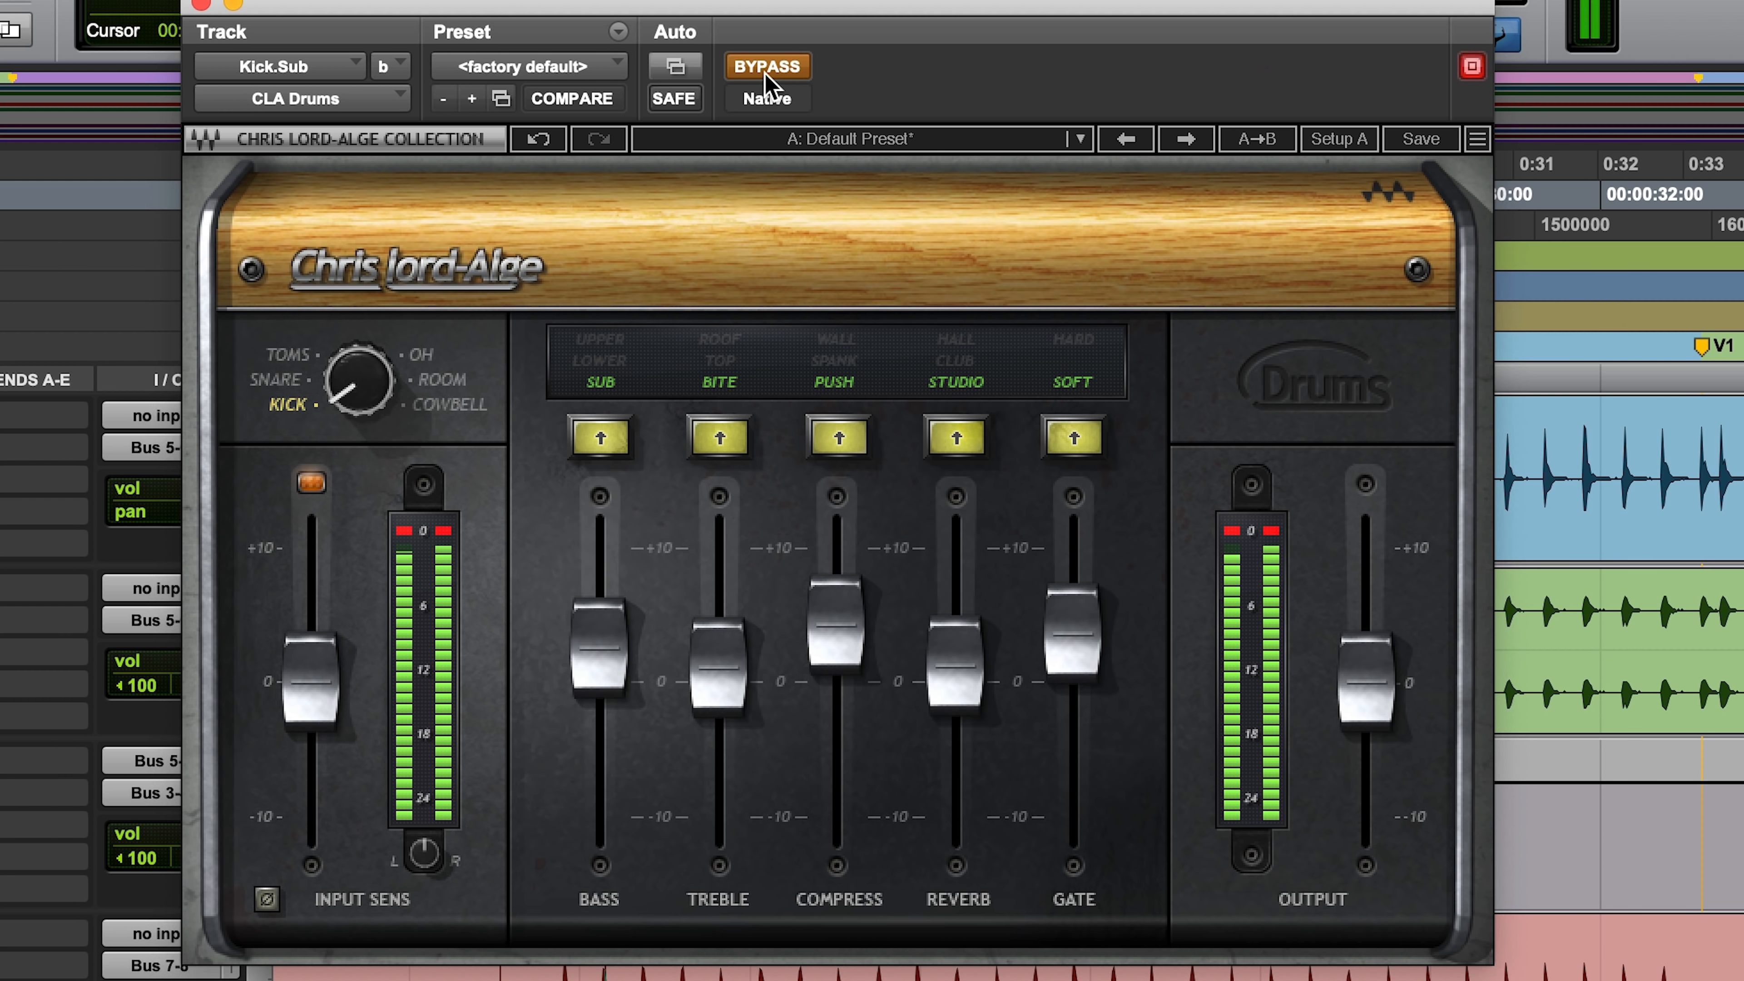
pyautogui.click(765, 73)
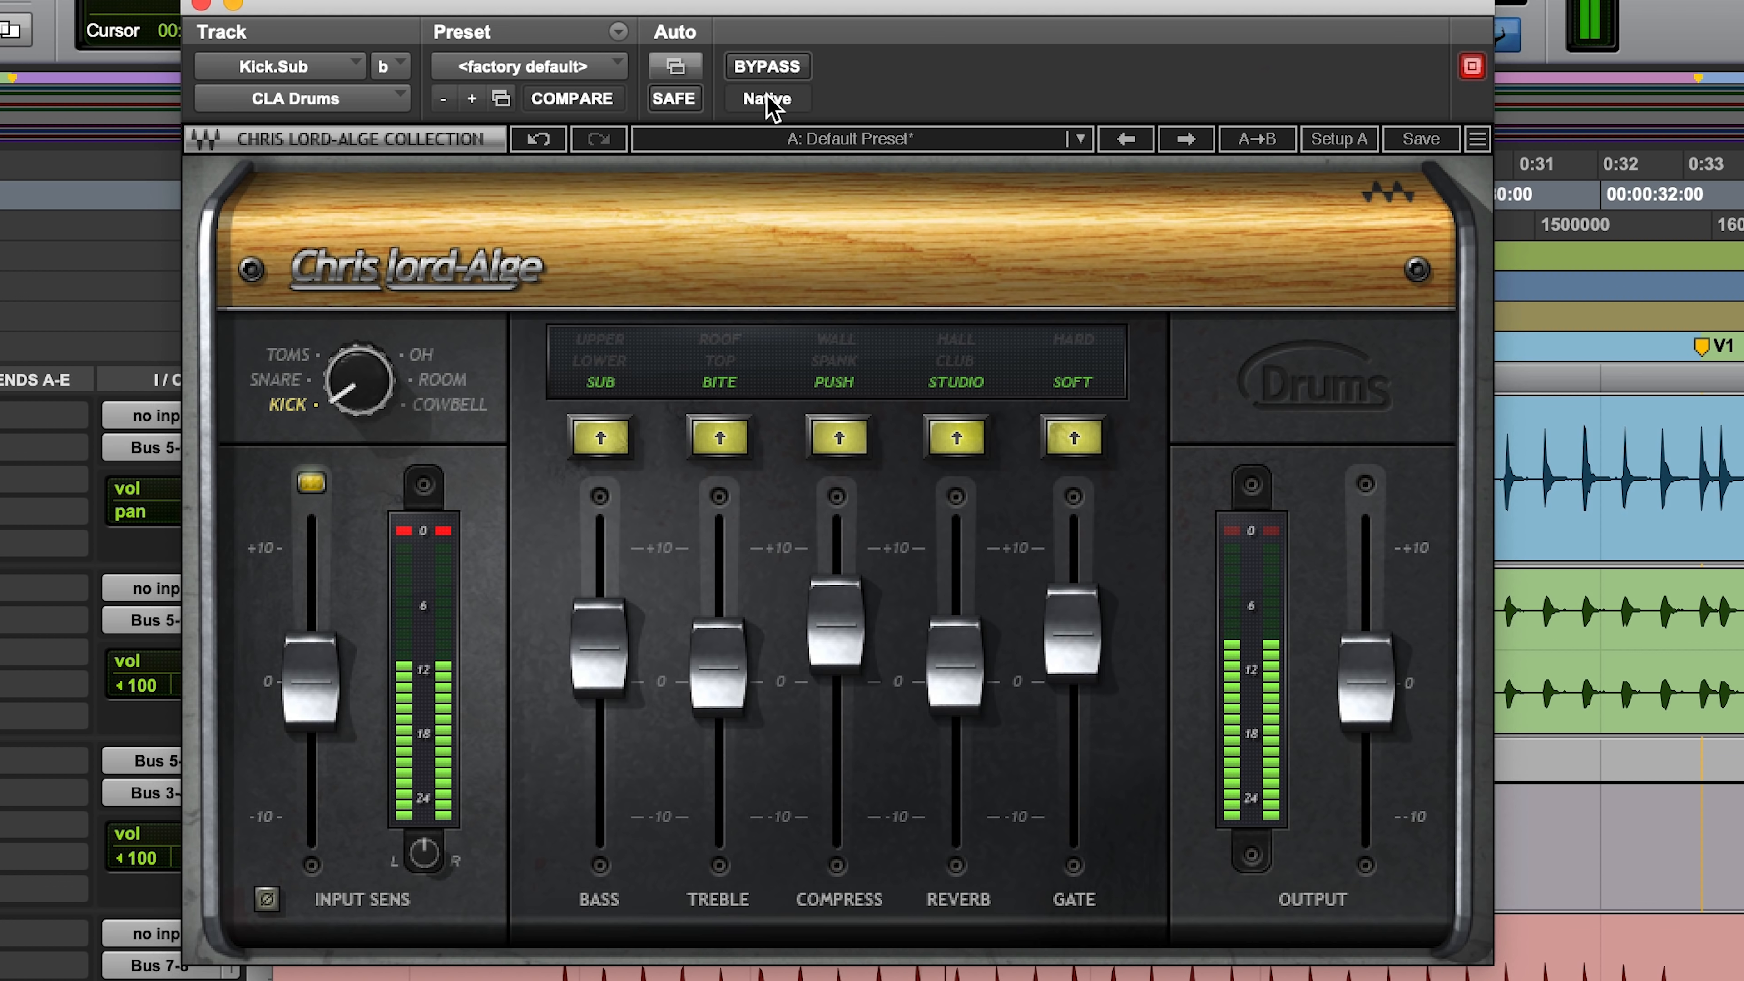
# Step: Audition the Treble fader in Kick.Sub's CLA Drums at -5.4 and settle it slightly below 0
pyautogui.click(732, 690)
pyautogui.moveTo(732, 690); pyautogui.dragTo(732, 775)
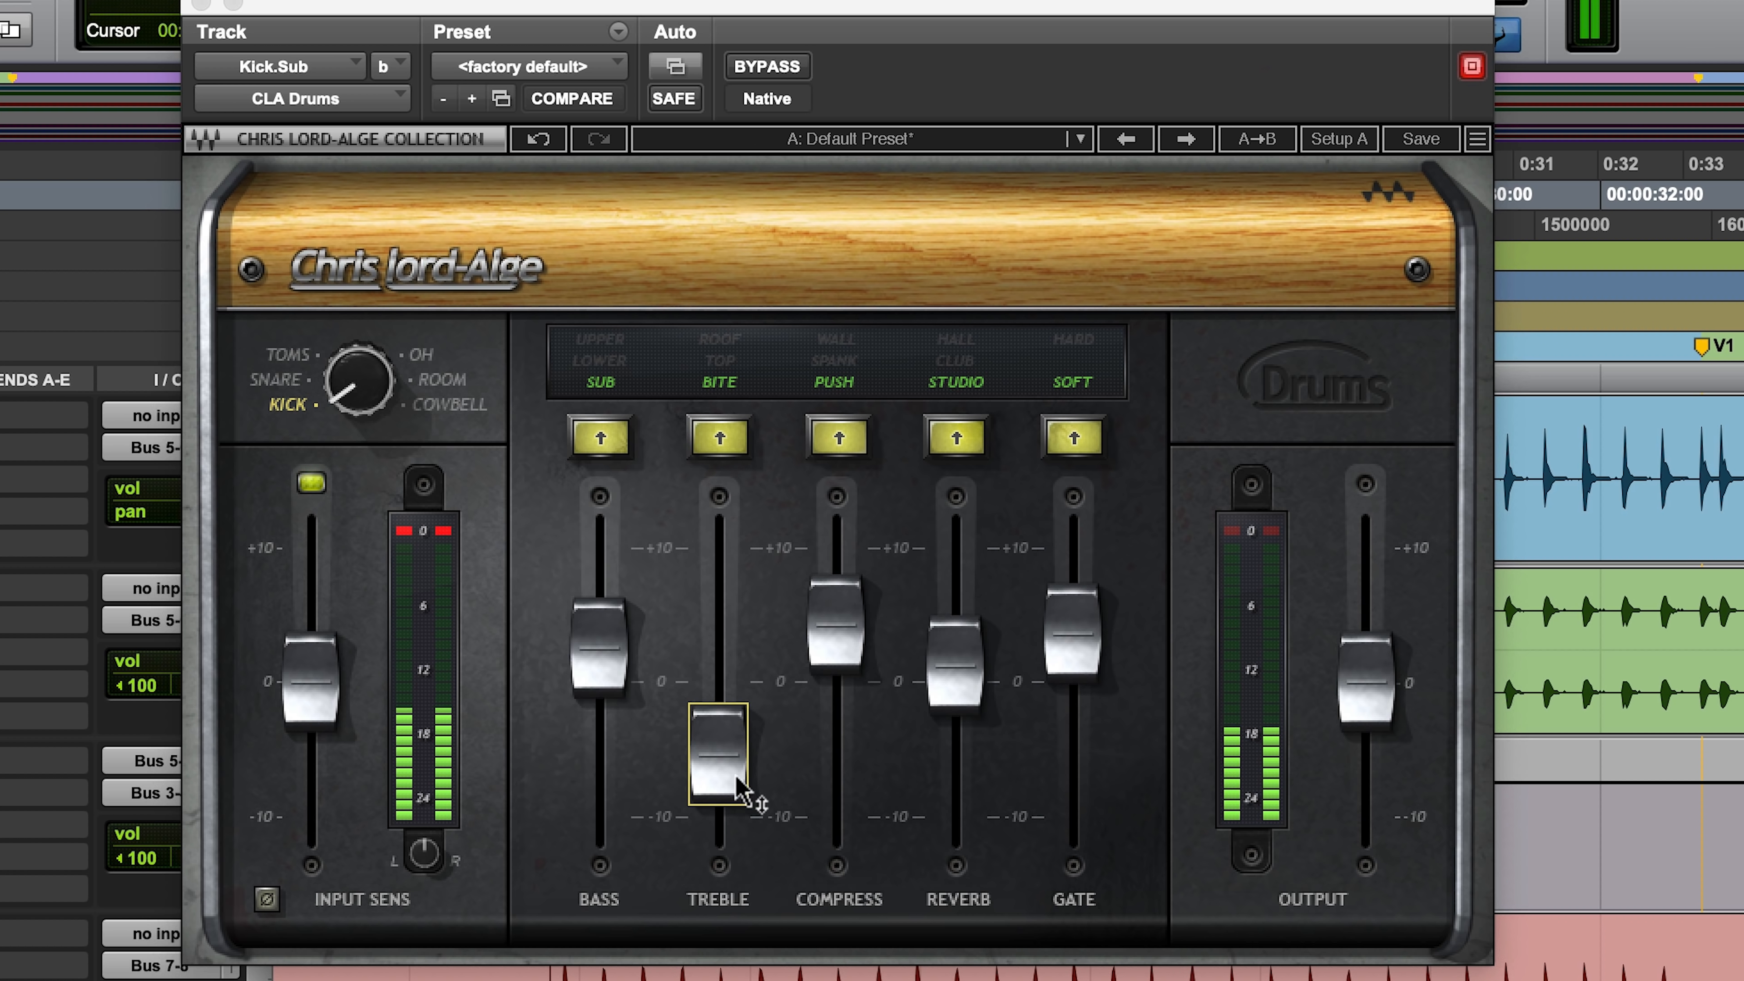
pyautogui.moveTo(732, 776)
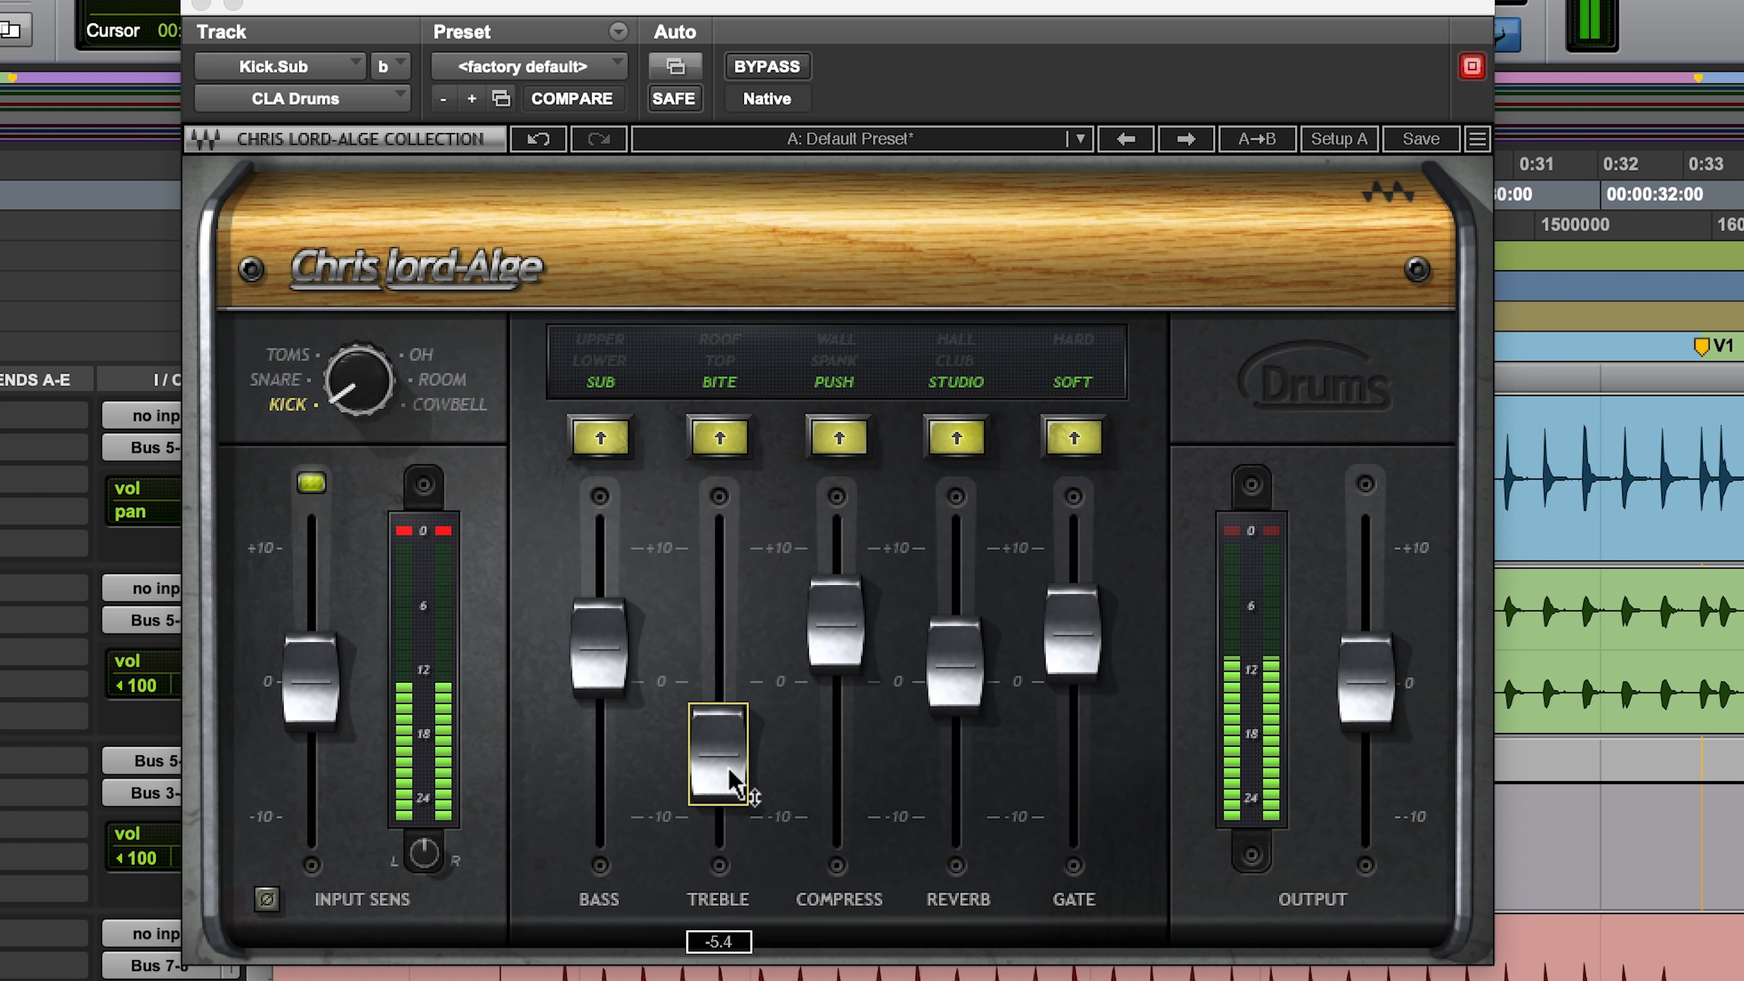
pyautogui.moveTo(719, 764); pyautogui.dragTo(719, 708)
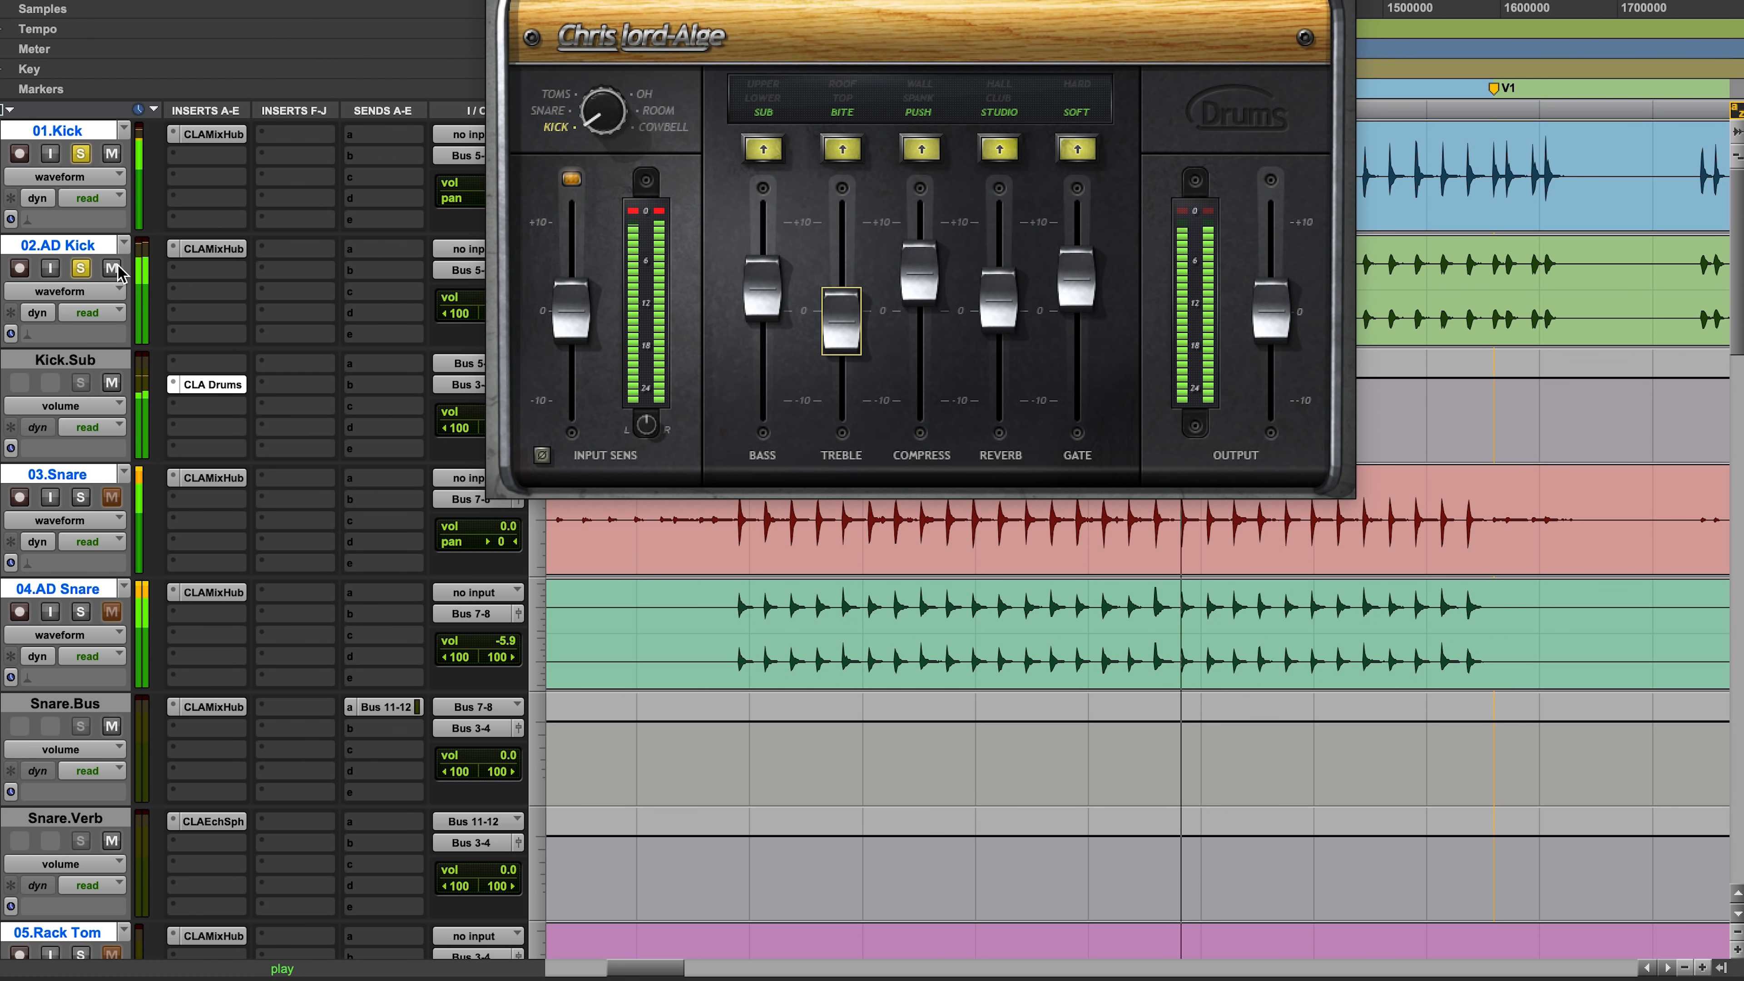
# Step: Open CLA MixHub on 02.AD Kick, compare the sound with its EQ off and on, and reset the HMF gain to zero
pyautogui.click(227, 243)
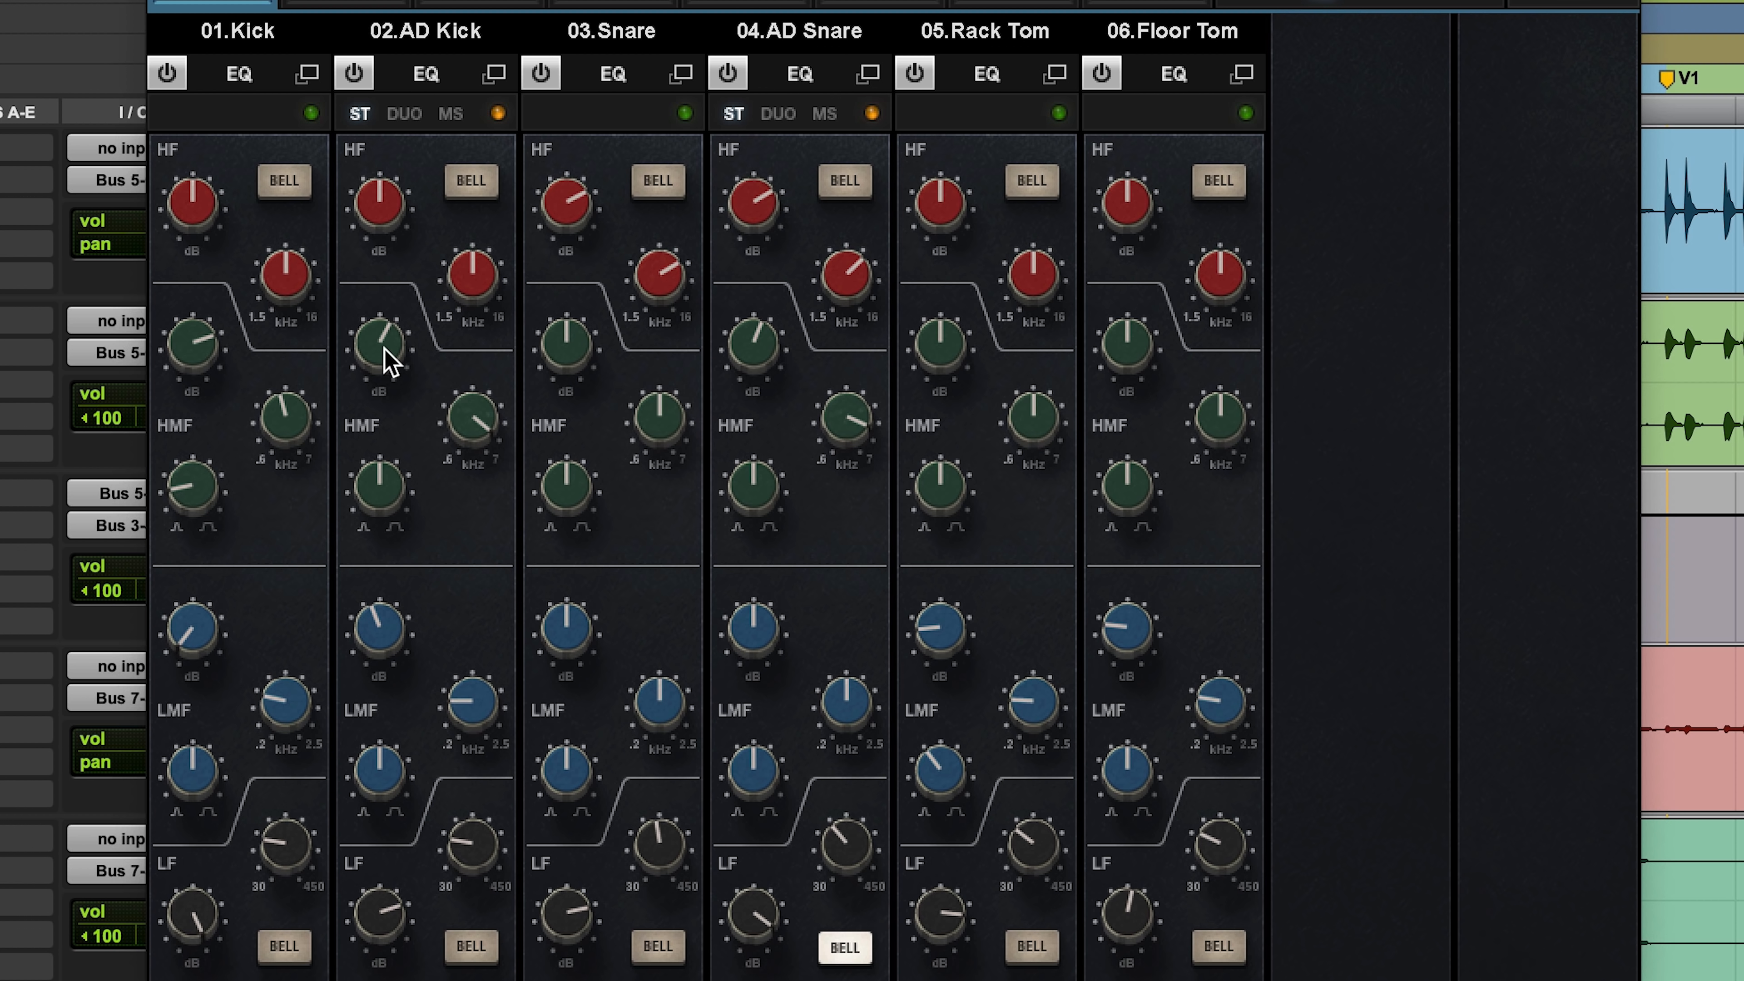
pyautogui.click(355, 74)
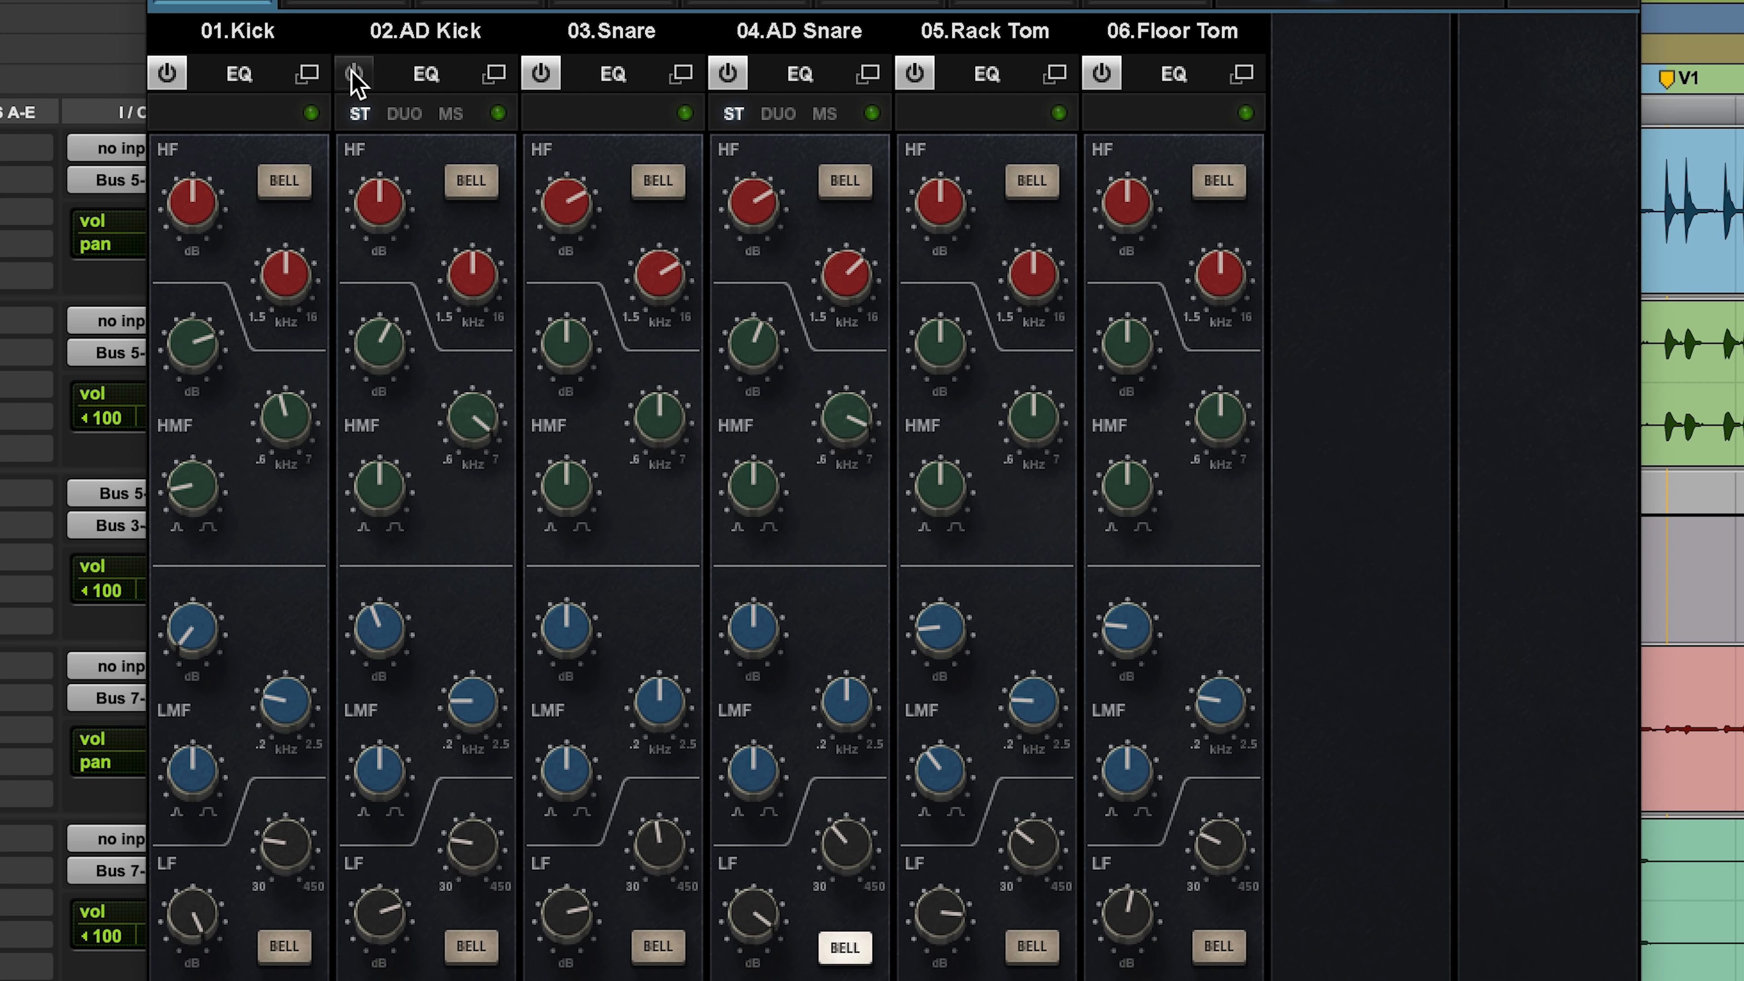
pyautogui.click(354, 74)
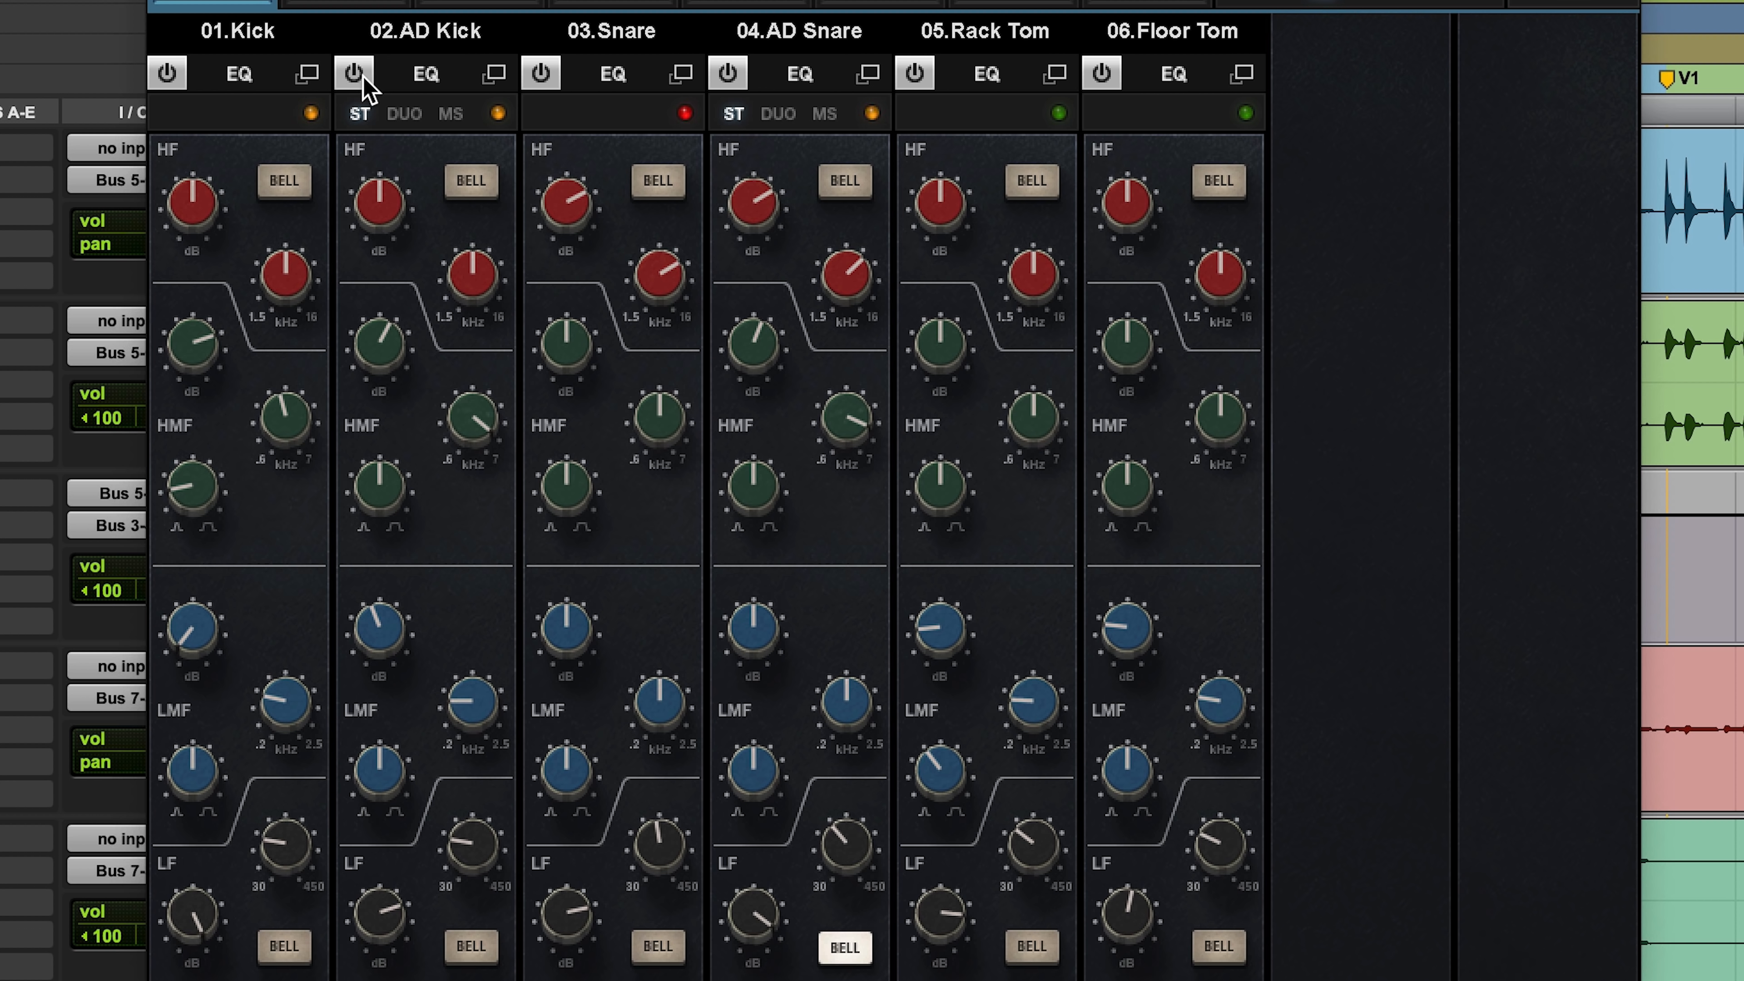
pyautogui.click(354, 74)
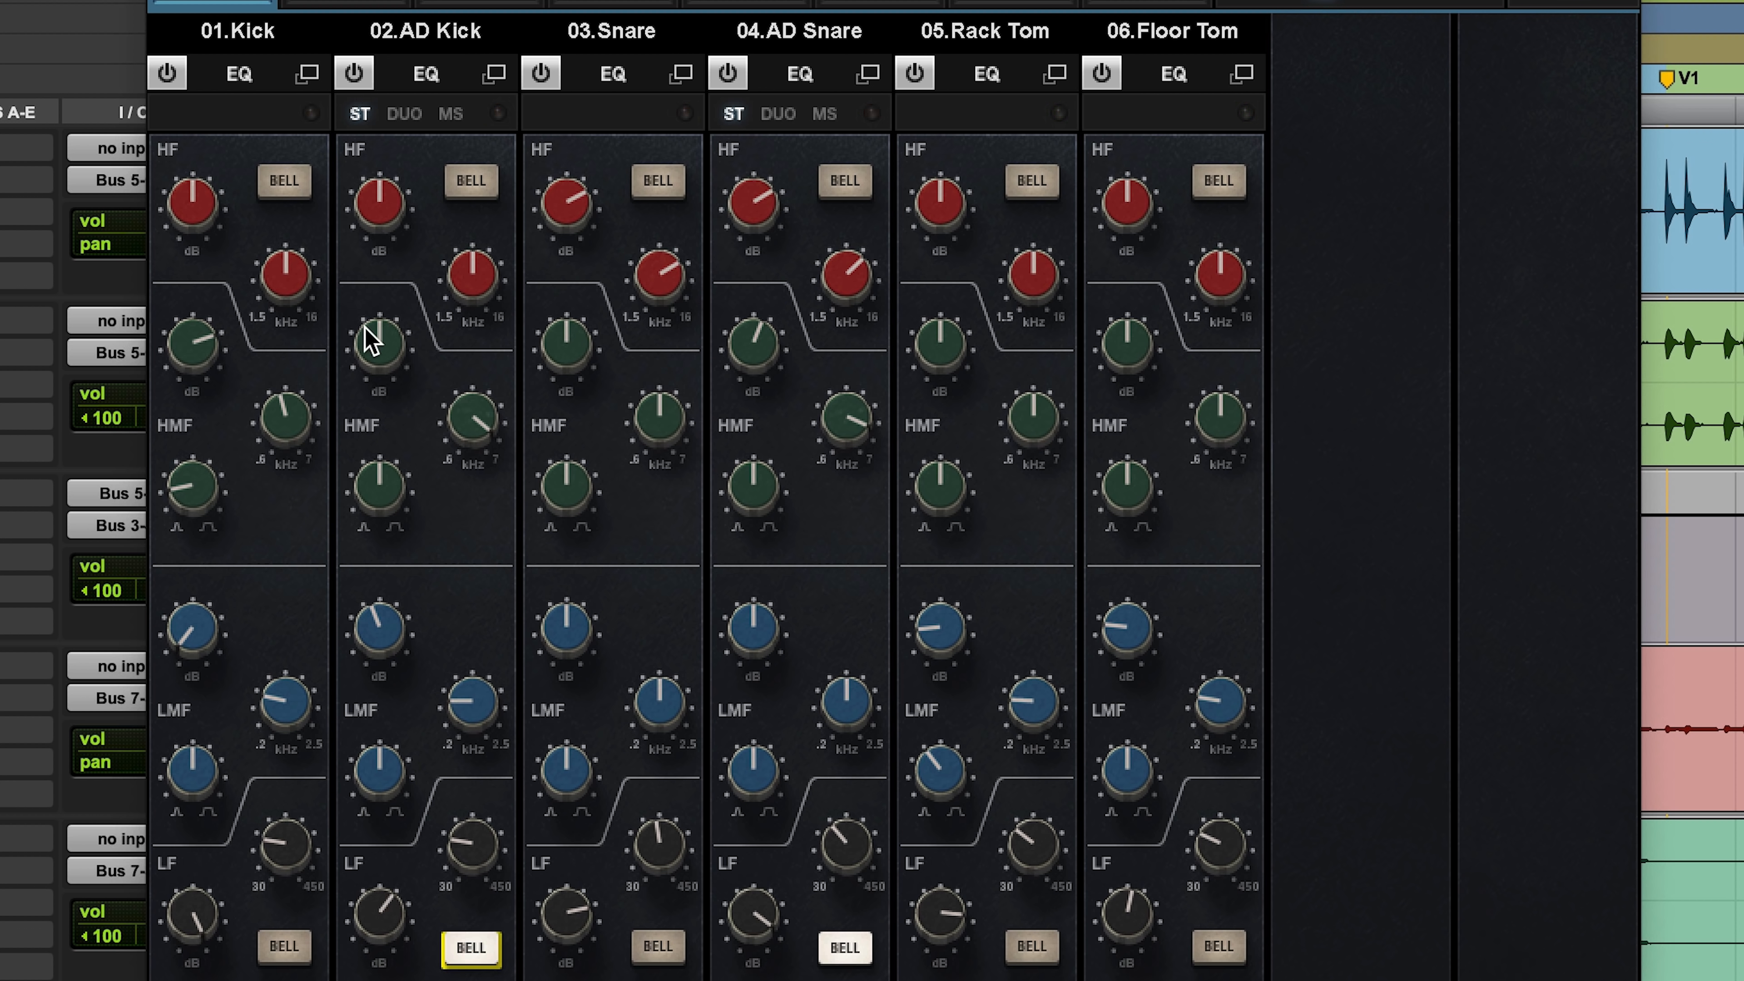
pyautogui.keyDown('alt'); pyautogui.click(368, 331); pyautogui.keyUp('alt')
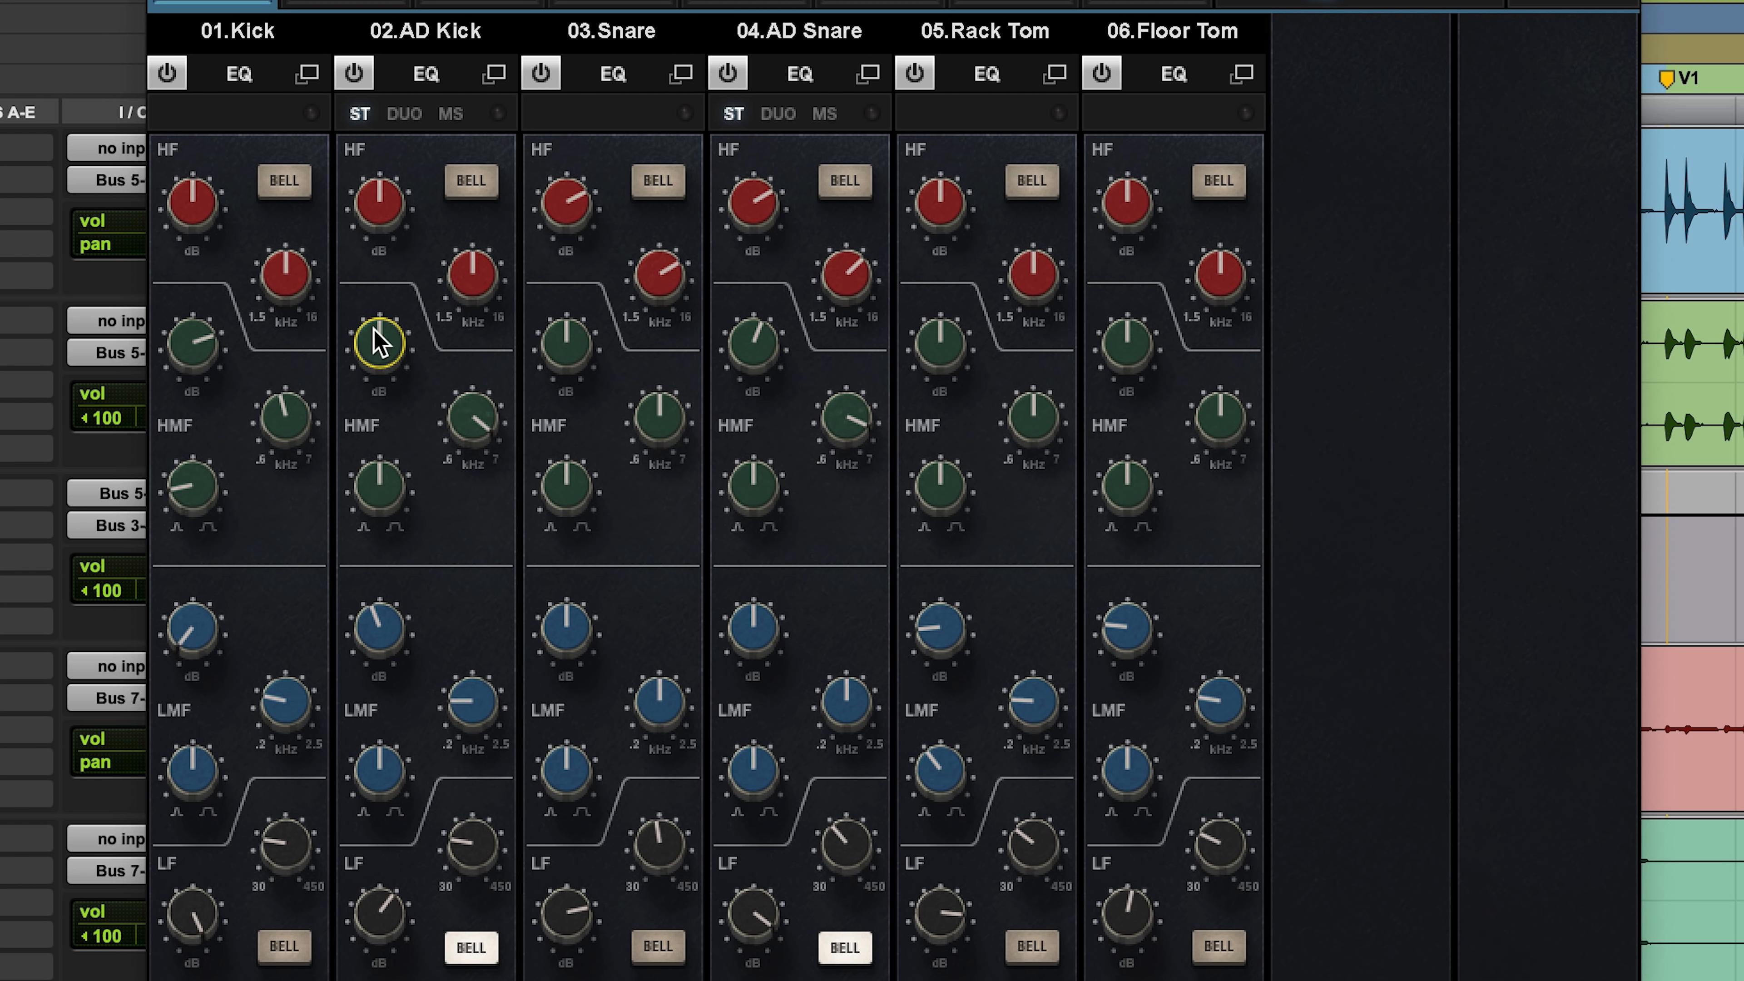
# Step: Set the LF gain of 02.AD Kick to 2.7 and audition the LF Bell shape on and off, leaving it off
pyautogui.moveTo(382, 923)
pyautogui.mouseDown()
pyautogui.moveTo(382, 903)
pyautogui.moveTo(395, 922)
pyautogui.mouseUp()
pyautogui.click(466, 947)
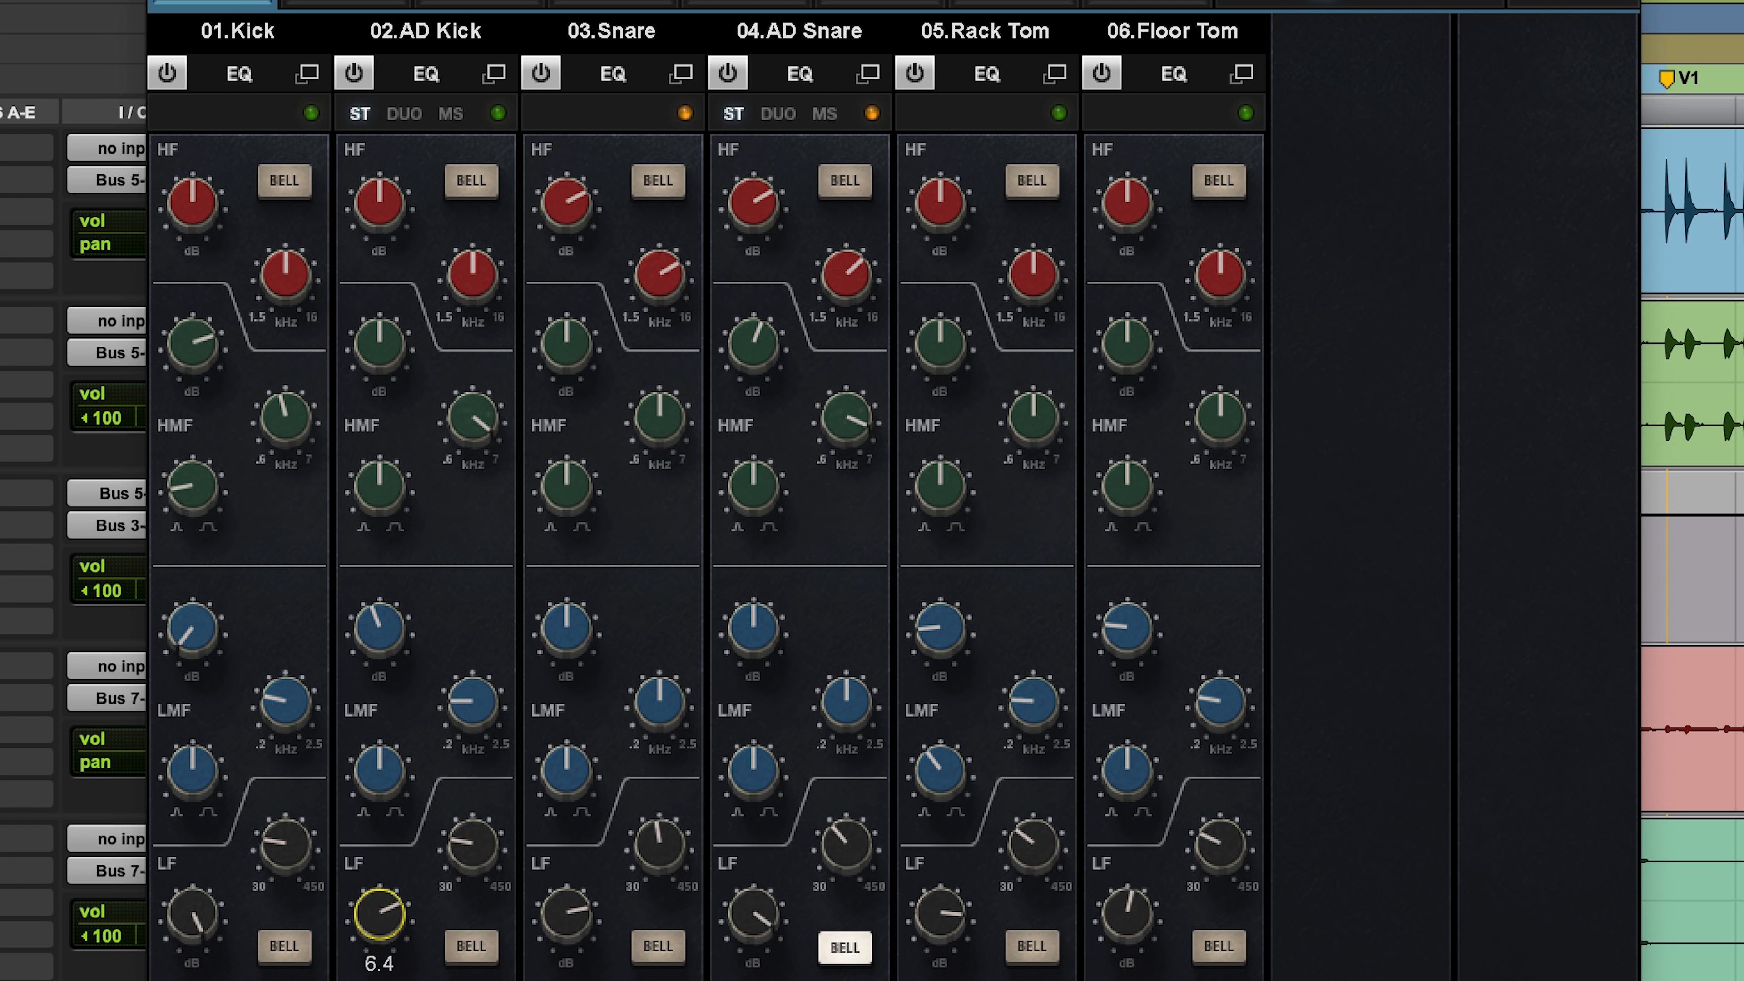
pyautogui.click(471, 948)
pyautogui.click(474, 948)
pyautogui.click(470, 946)
pyautogui.click(469, 946)
pyautogui.click(472, 945)
pyautogui.click(472, 843)
pyautogui.click(476, 950)
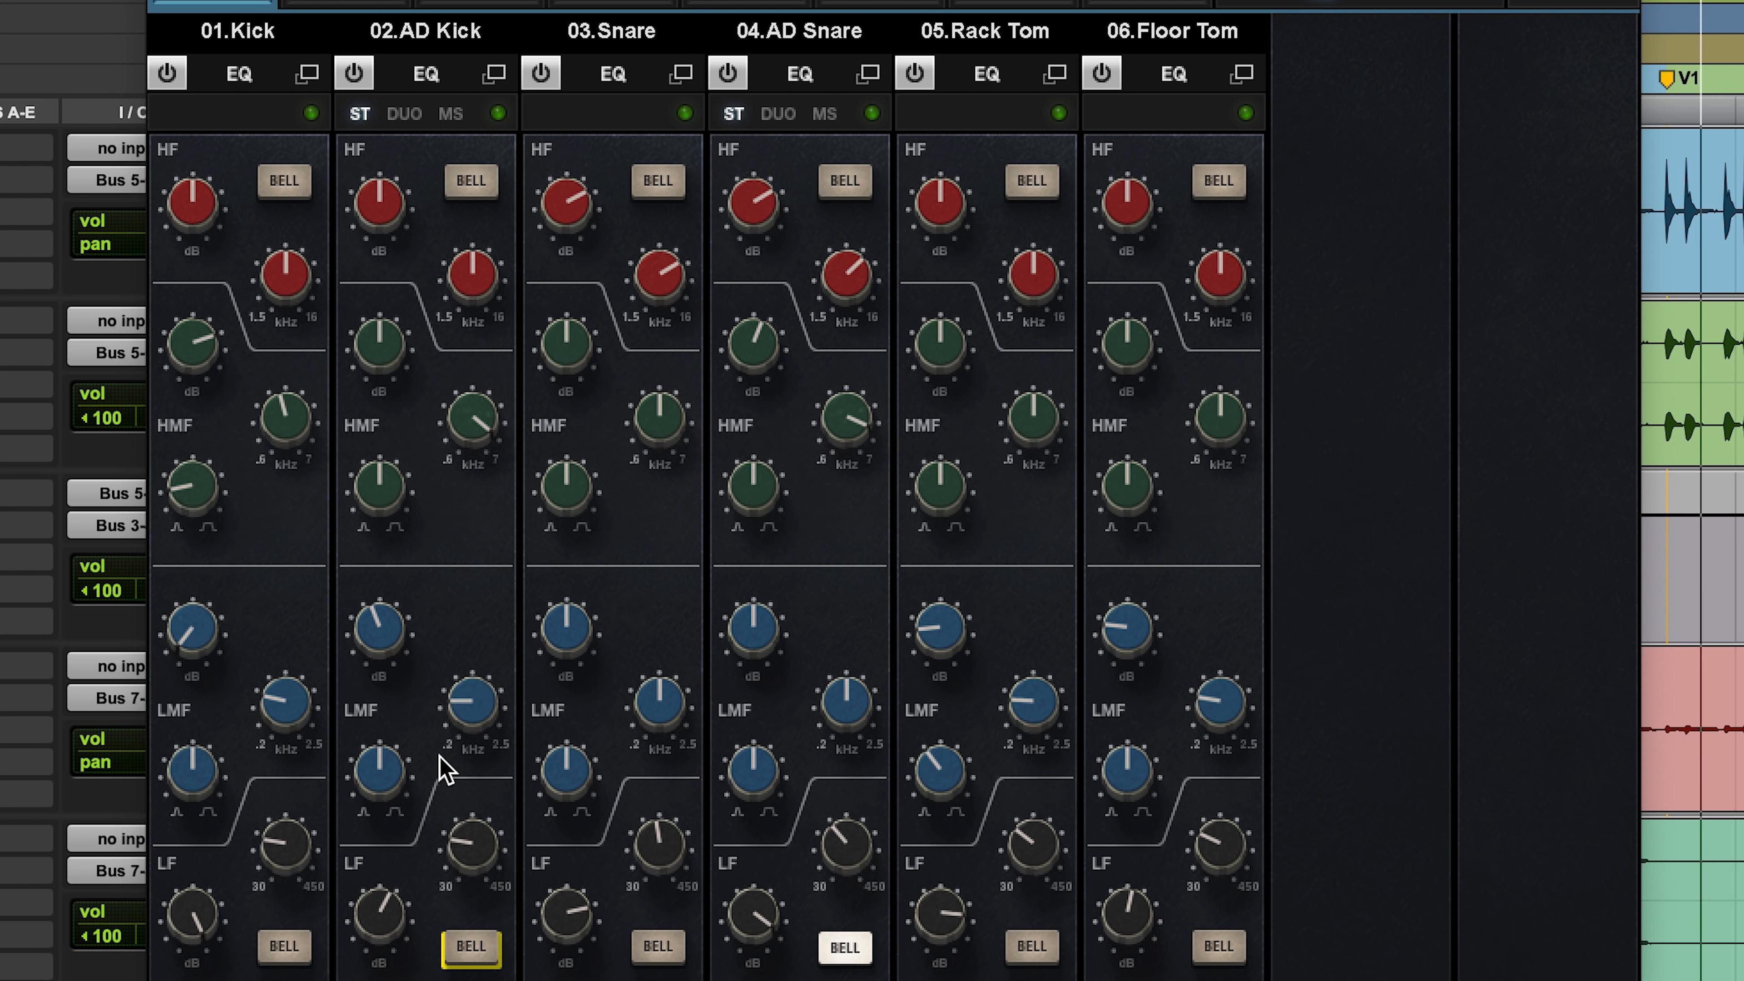
# Step: Compare 02.AD Kick with its EQ off and on, and adjust its high-pass filter around 18.5 Hz in the channel view
pyautogui.click(357, 75)
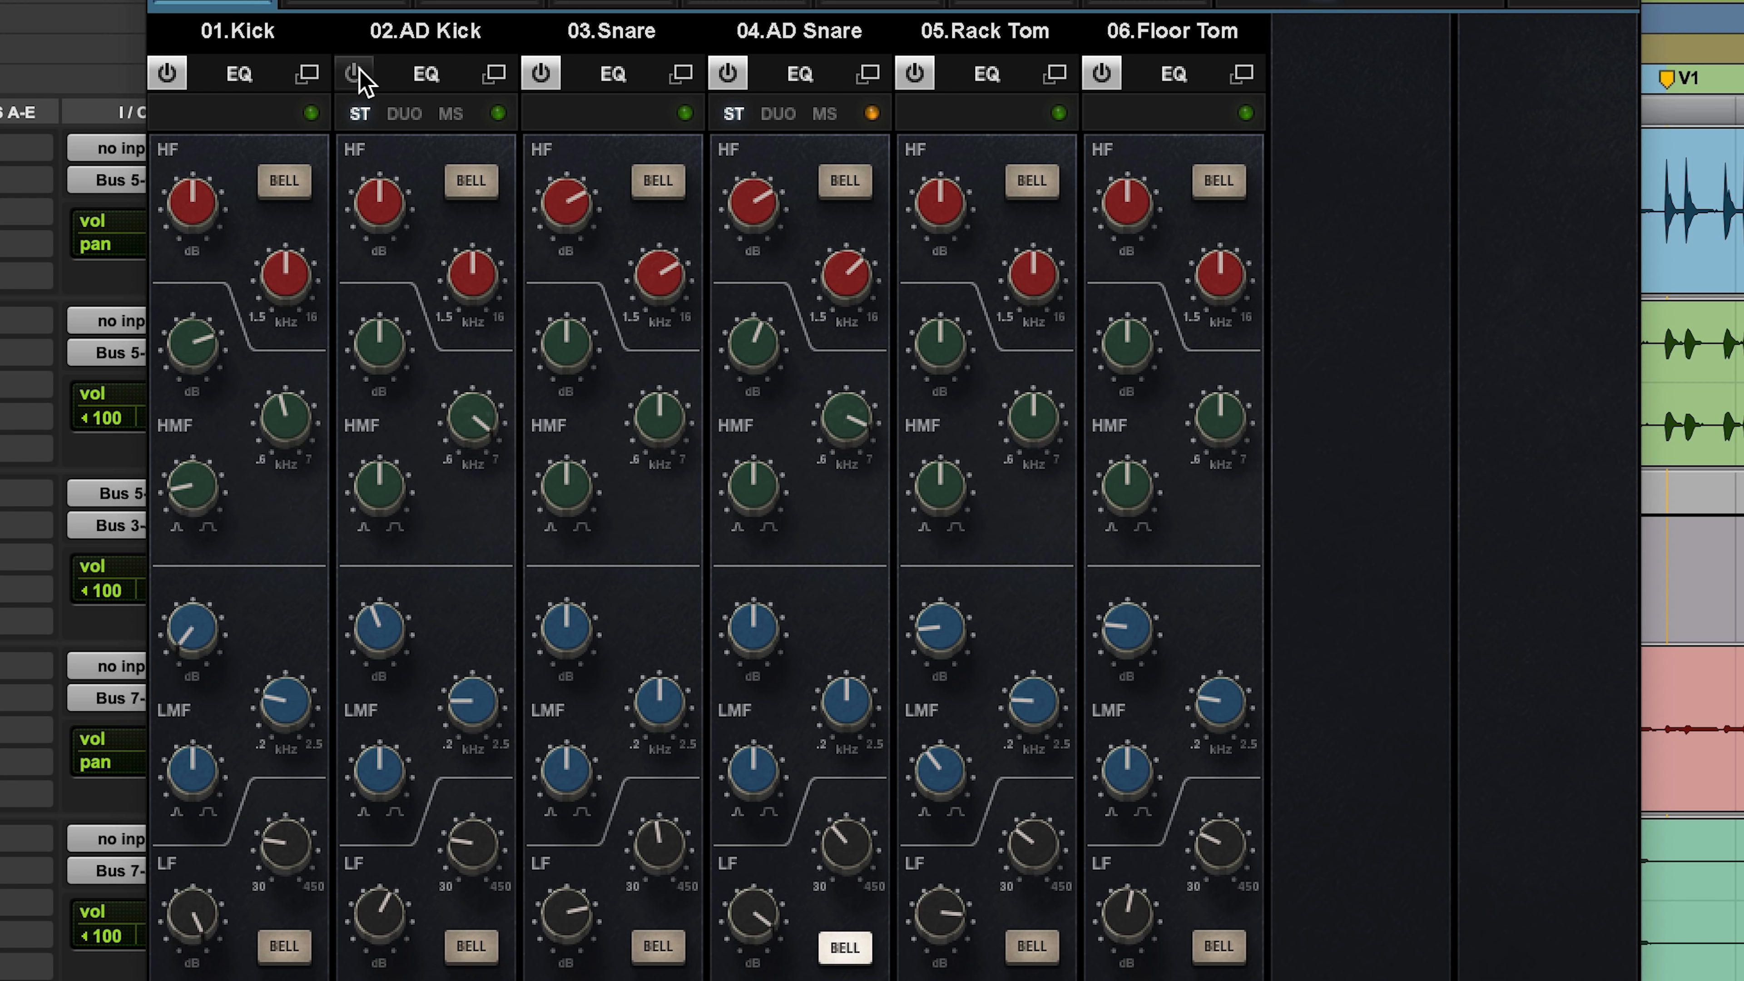
pyautogui.click(358, 74)
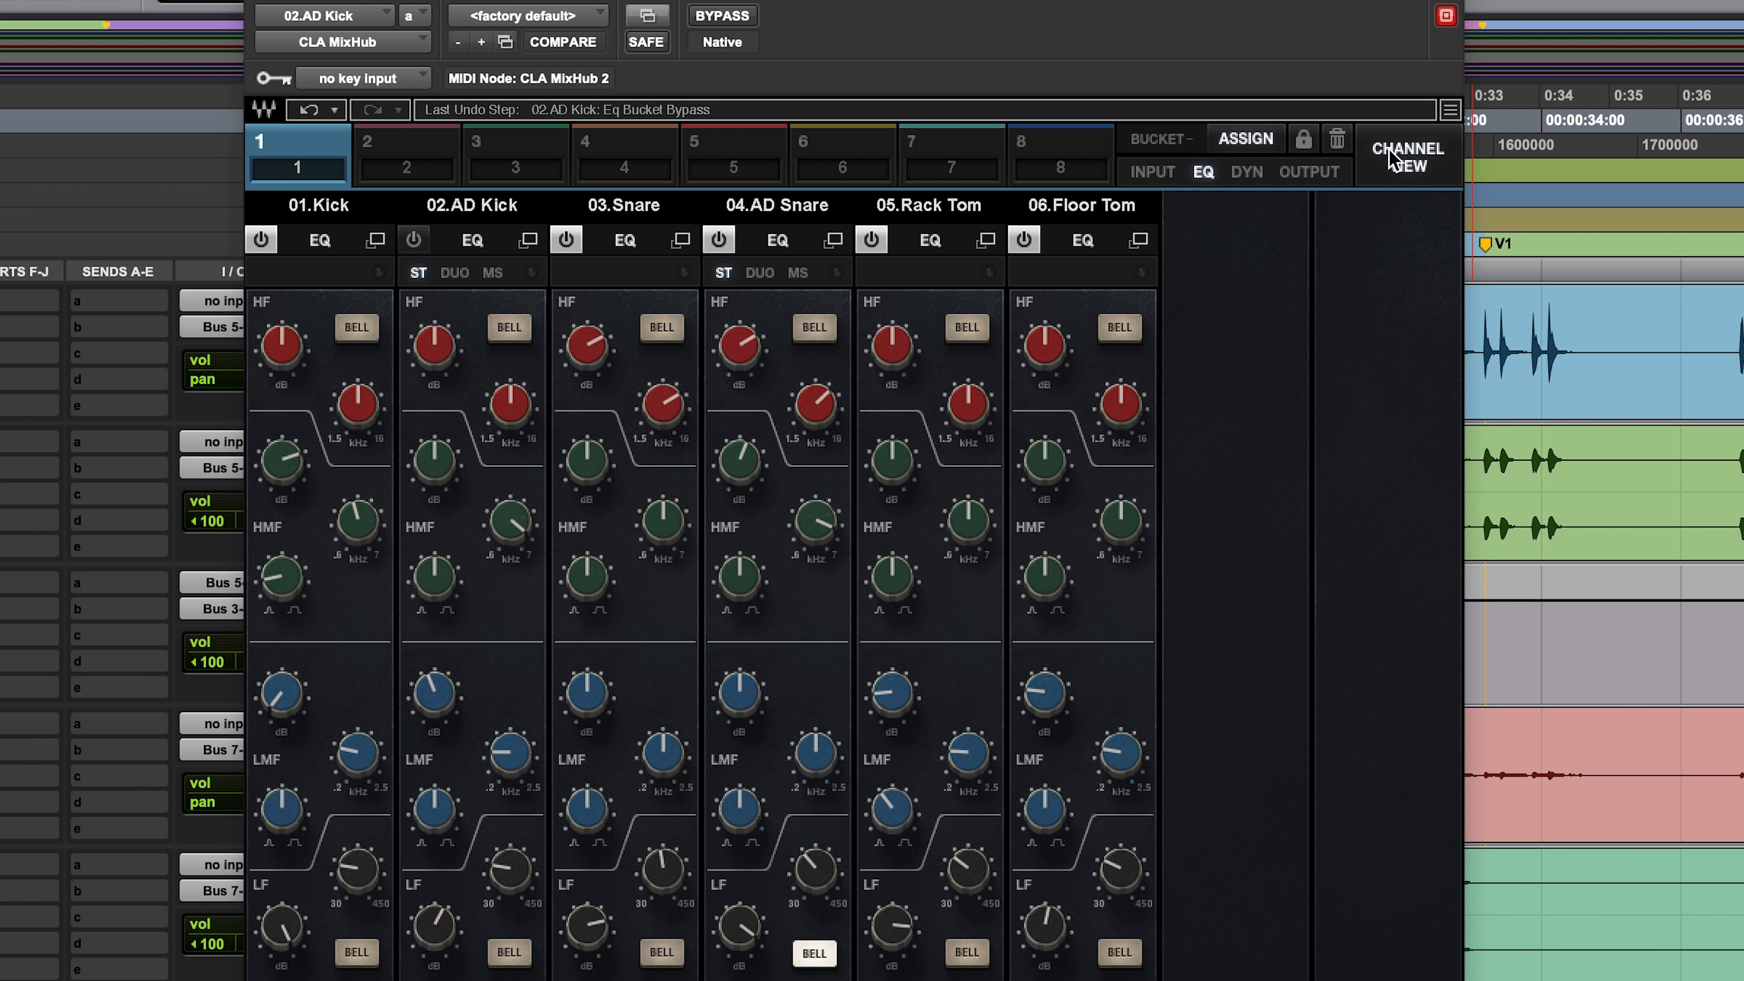
pyautogui.click(1397, 158)
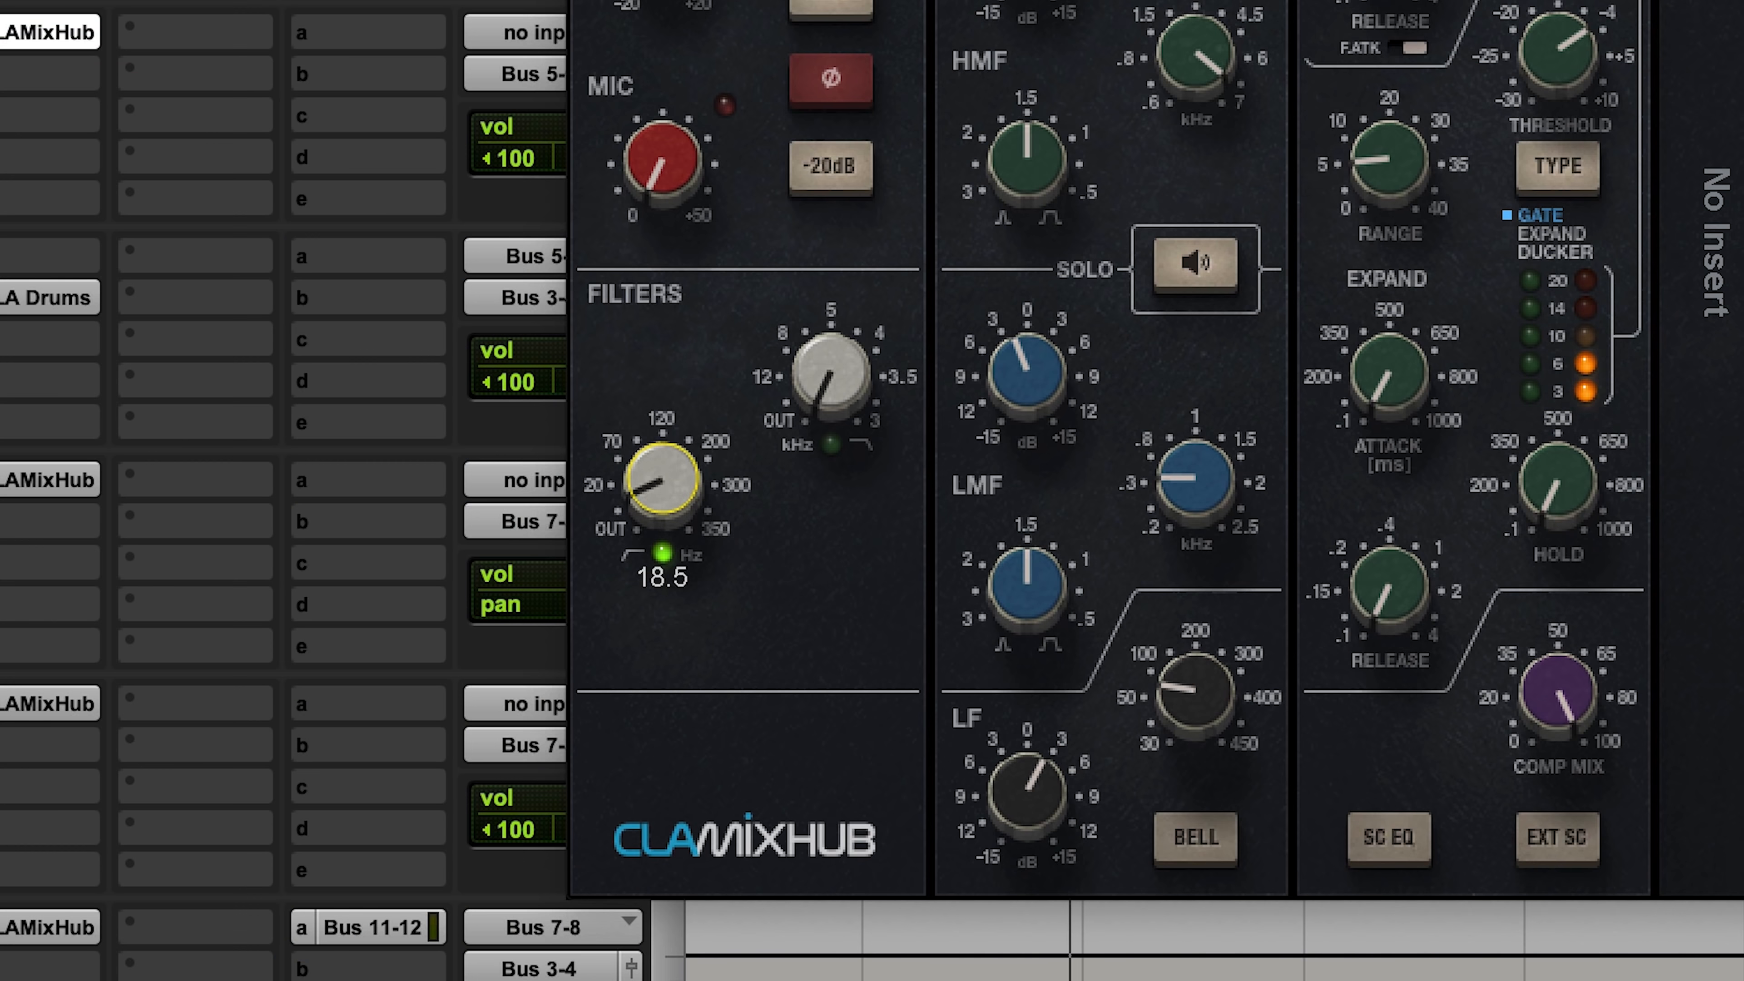
pyautogui.moveTo(310, 726); pyautogui.dragTo(310, 722)
pyautogui.moveTo(659, 500); pyautogui.dragTo(659, 505)
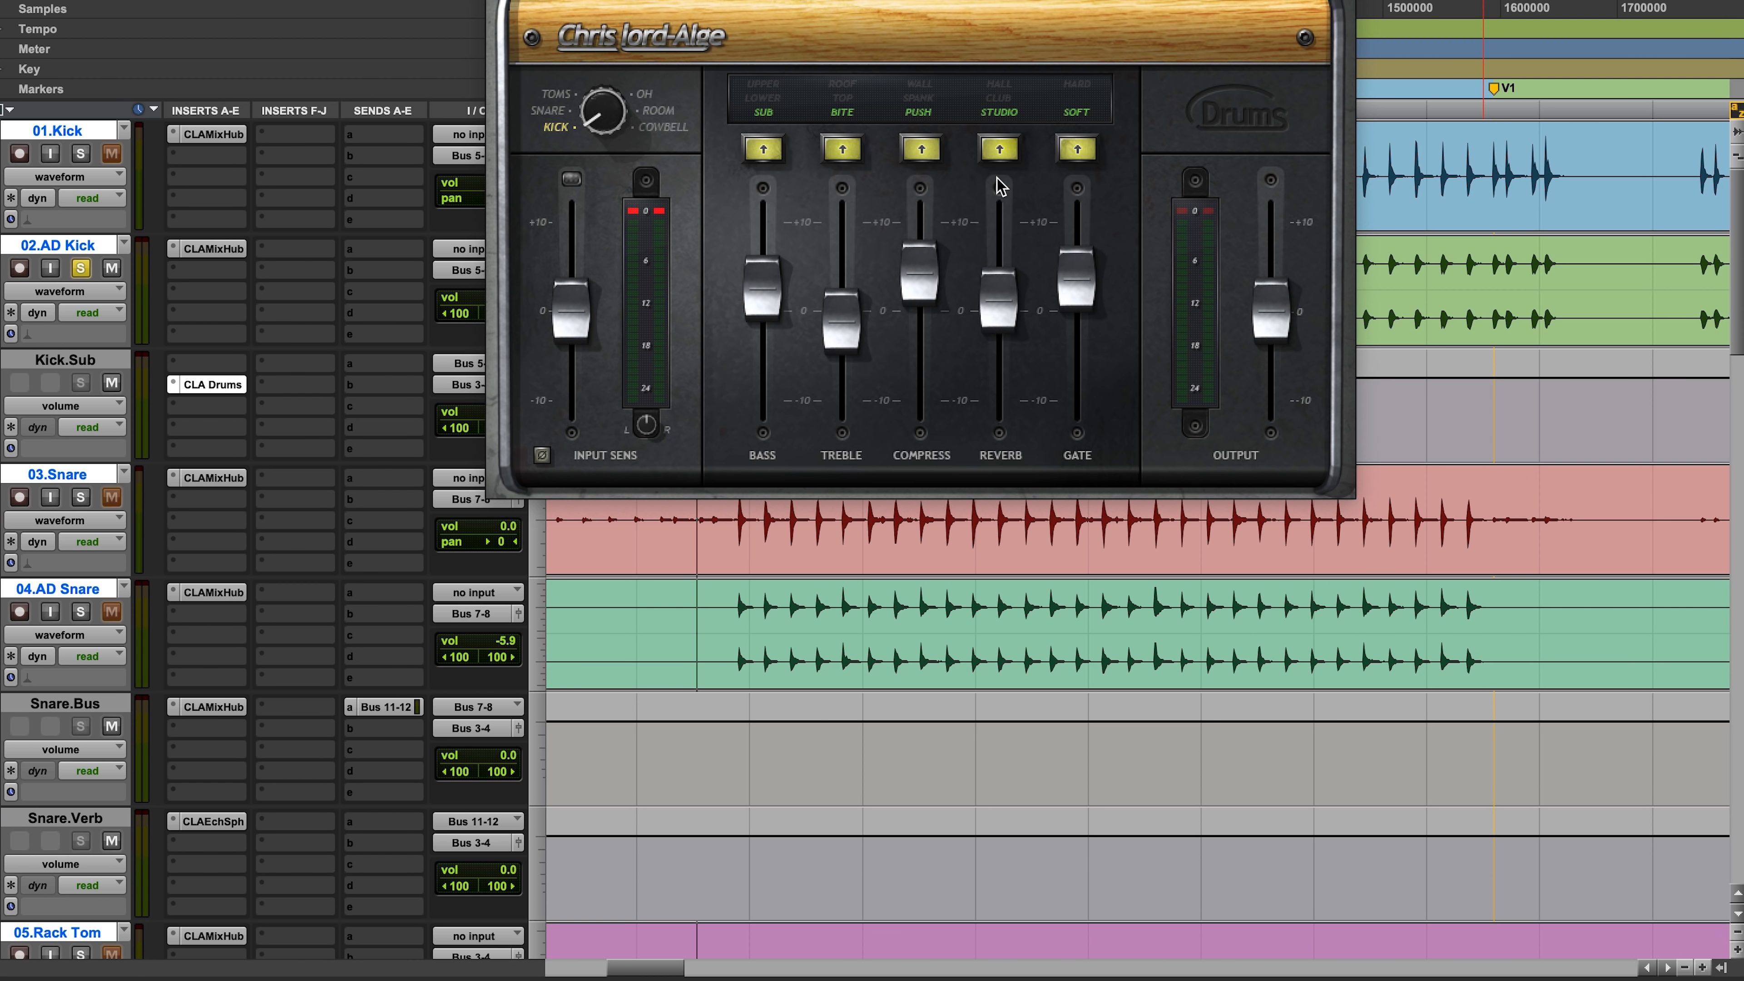
# Step: Insert a stereo CLA MixHub on Kick.Sub in the slot ahead of CLA Drums
pyautogui.click(173, 368)
pyautogui.moveTo(275, 363)
pyautogui.moveTo(437, 260)
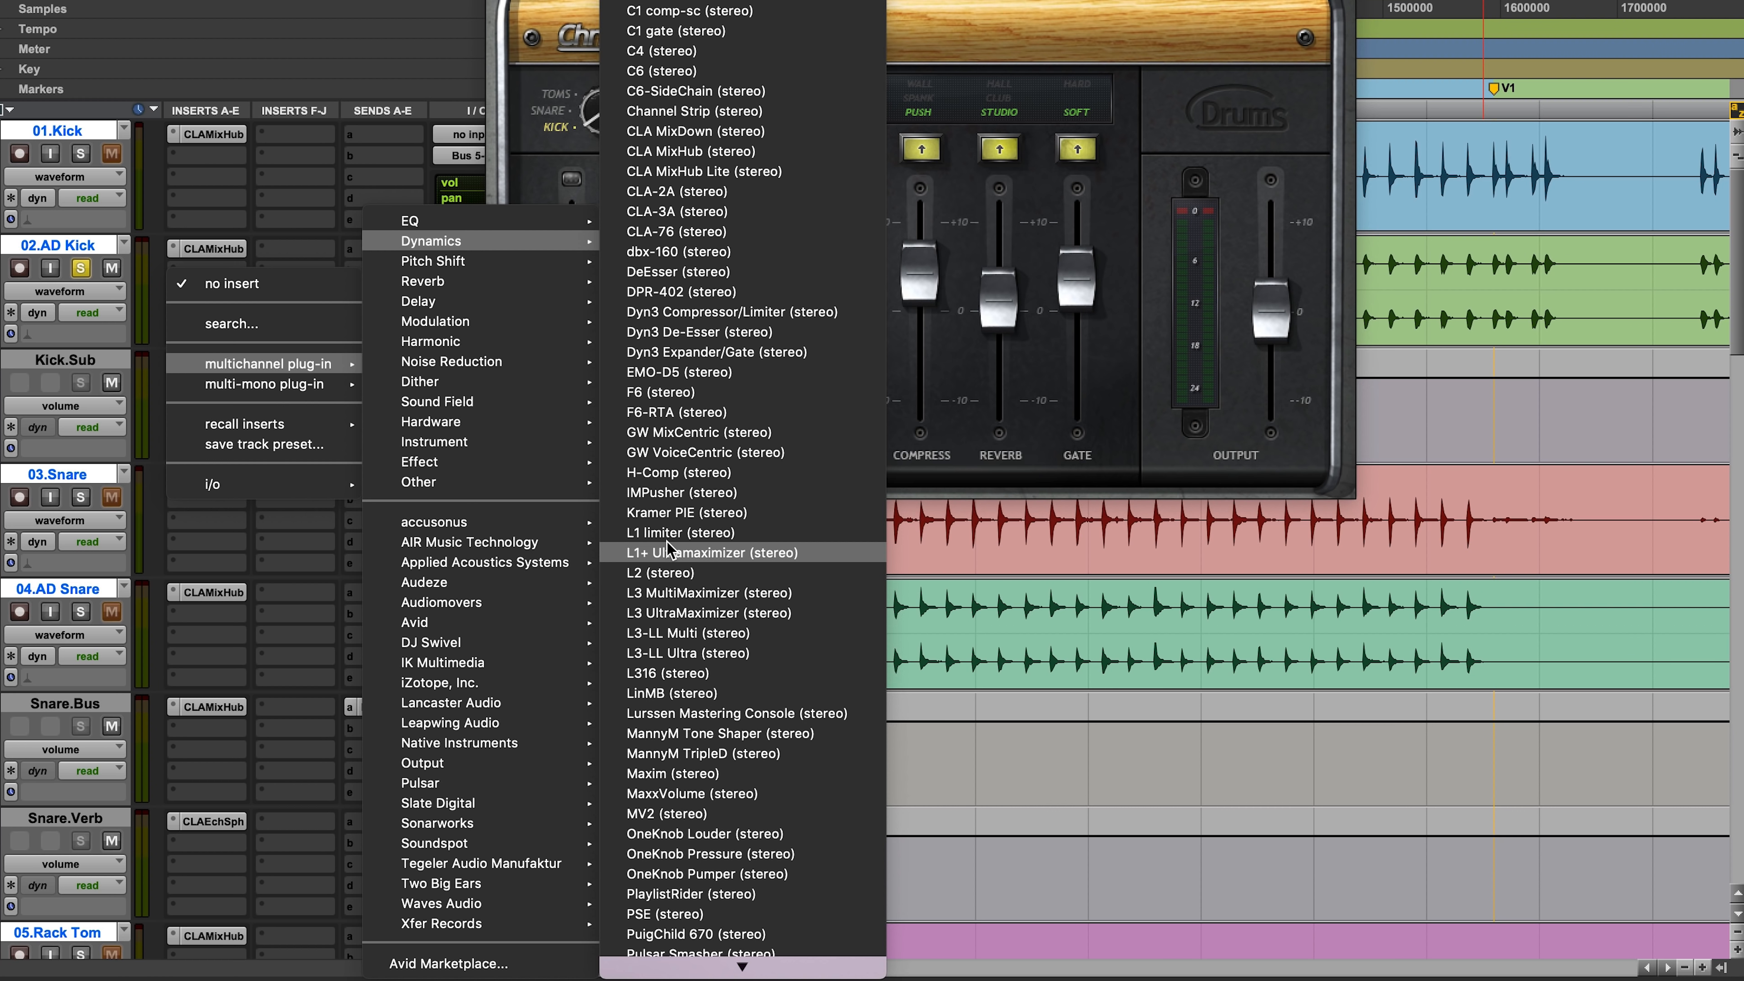
pyautogui.scroll(-10, 665, 541)
pyautogui.scroll(-2, 666, 547)
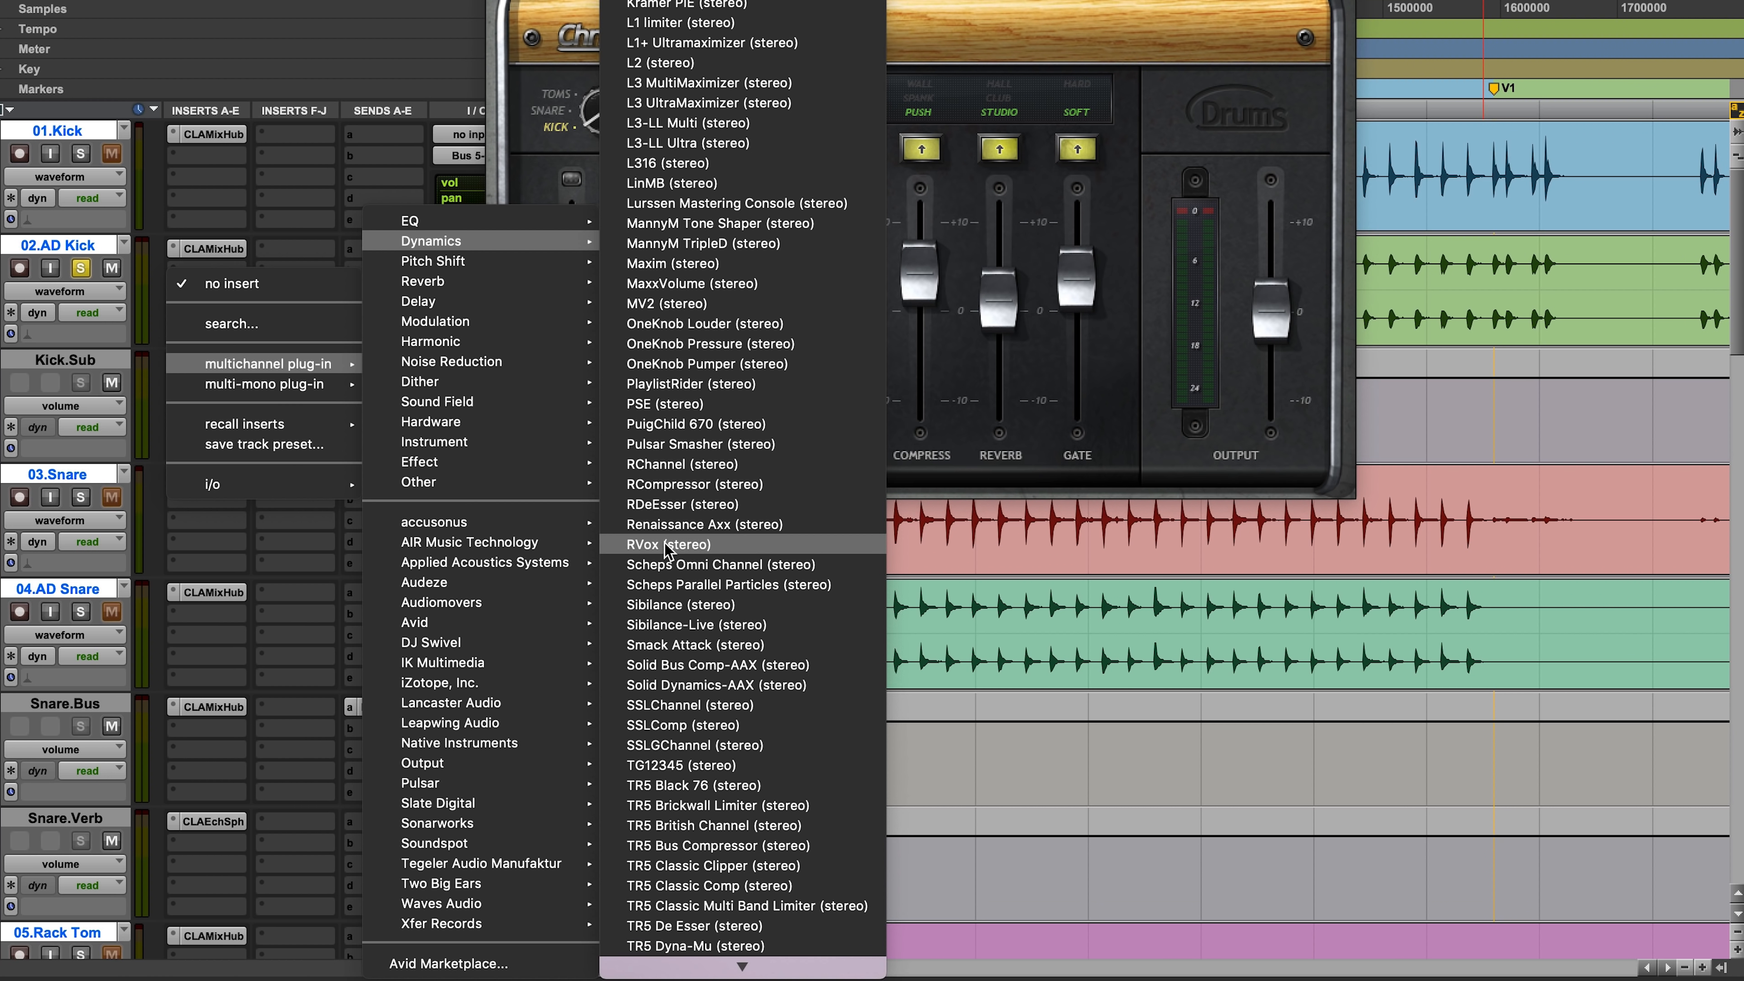
pyautogui.scroll(-2, 666, 548)
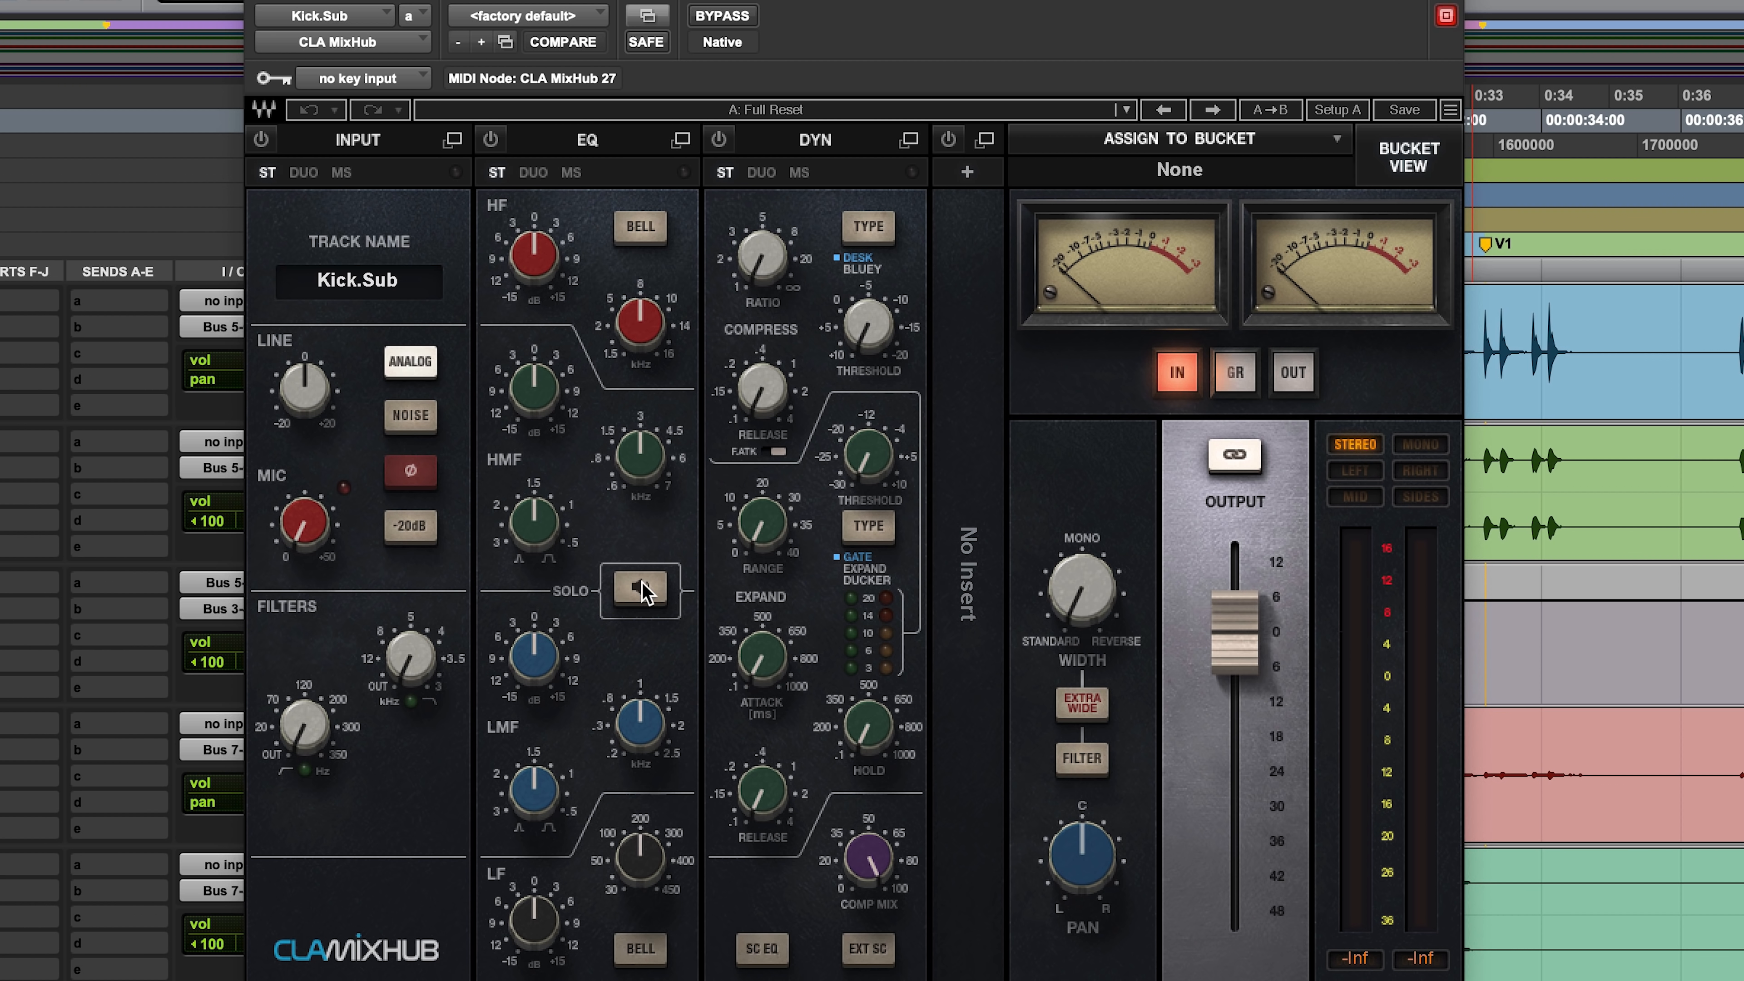
# Step: Enable EQ Solo in Kick.Sub's CLA MixHub and sweep the LMF frequency between 0.21 and 0.27 kHz, settling near 0.2 kHz
pyautogui.click(642, 589)
pyautogui.moveTo(639, 723); pyautogui.dragTo(639, 773)
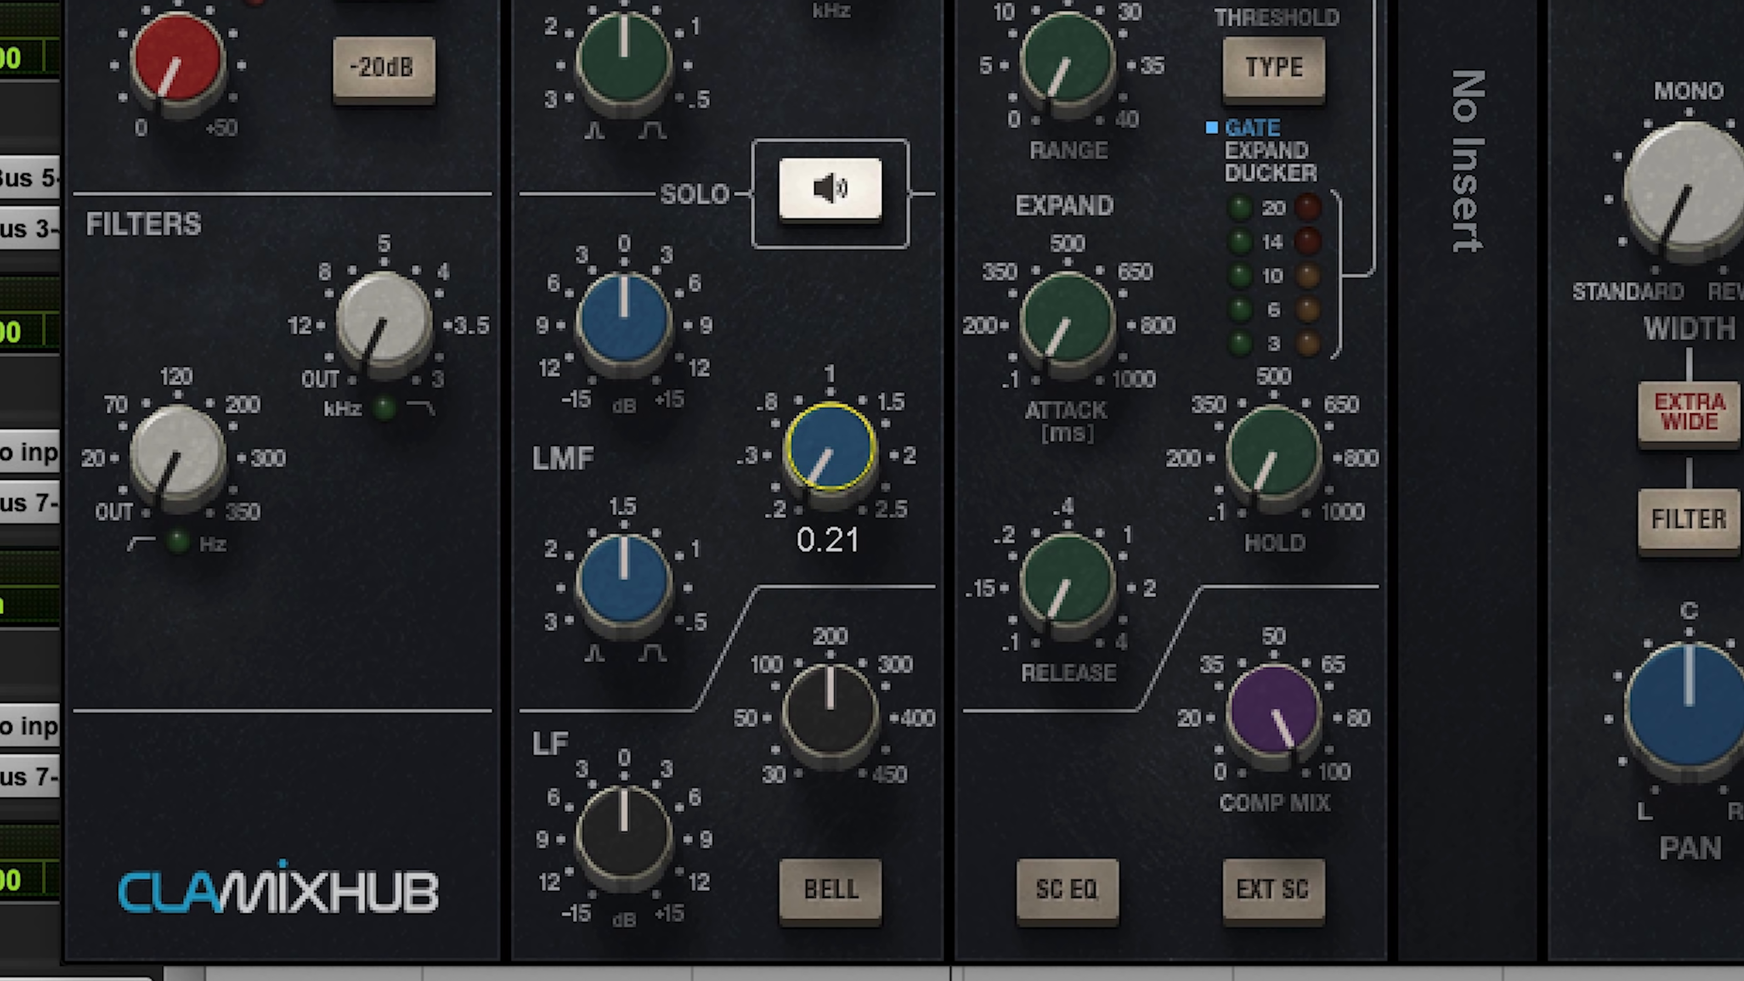
pyautogui.moveTo(829, 447); pyautogui.dragTo(829, 443)
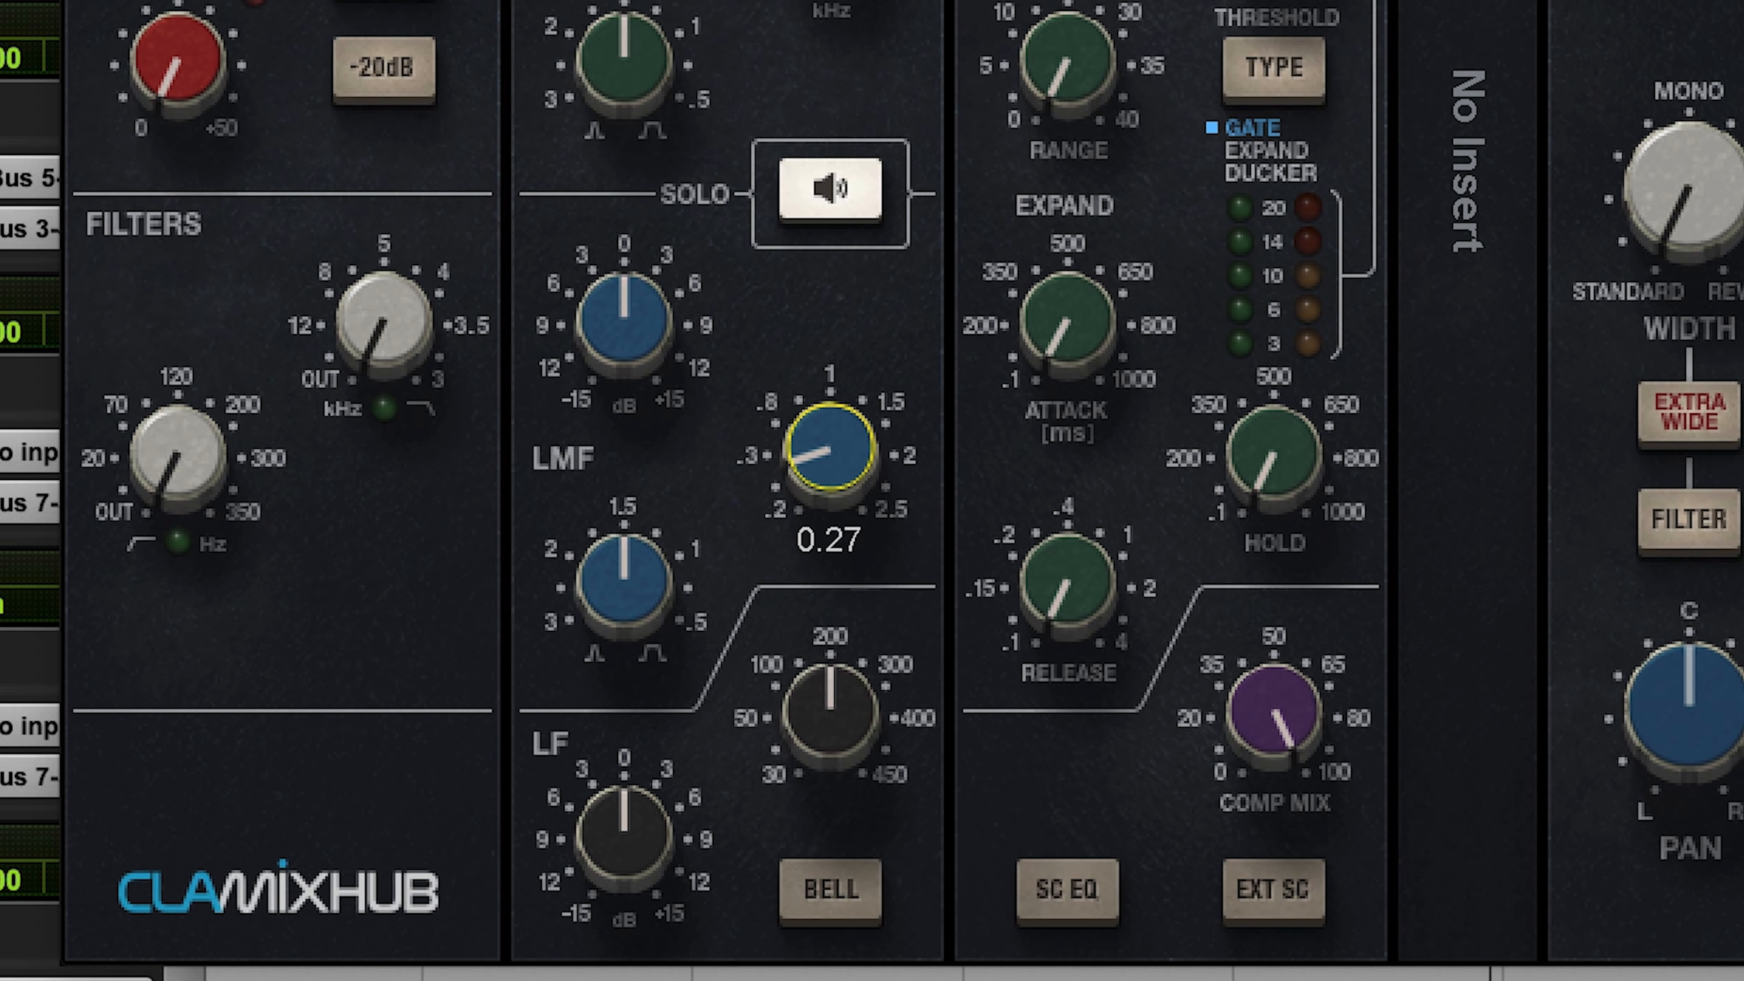
pyautogui.moveTo(829, 446); pyautogui.dragTo(829, 457)
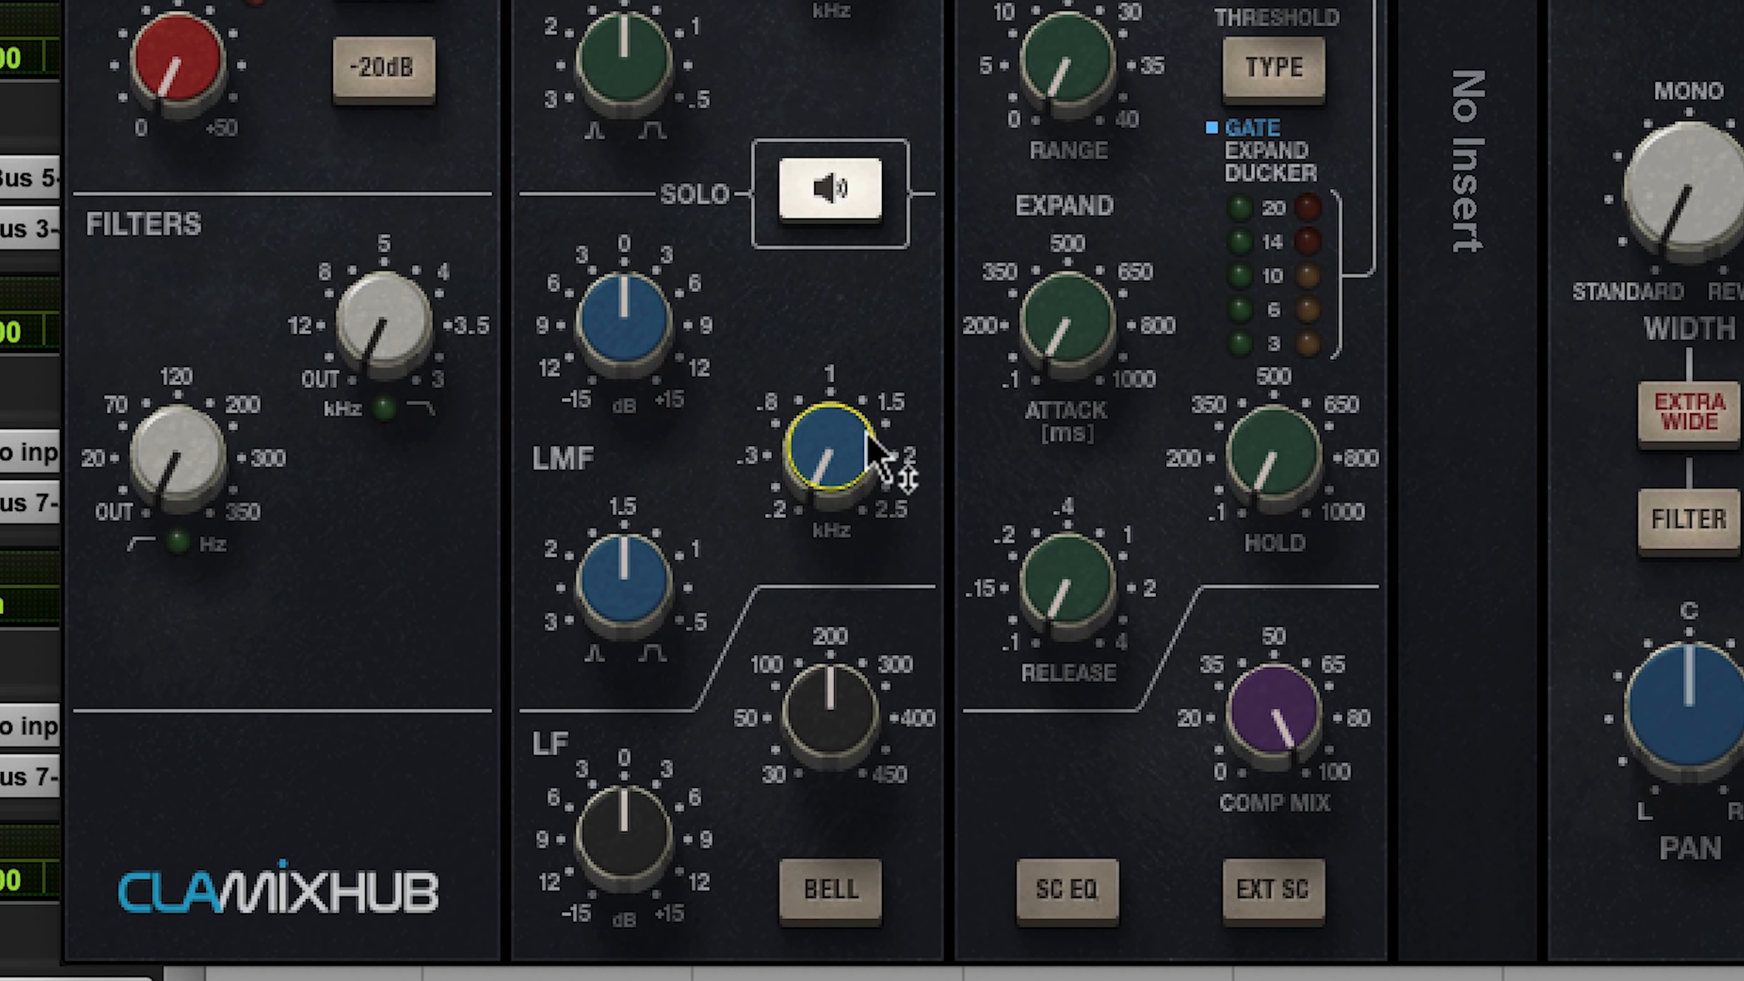
# Step: Cut the LMF gain to near -15 dB with a narrower bandwidth around 2, and compare the plug-in bypassed and active
pyautogui.moveTo(654, 343); pyautogui.dragTo(653, 375)
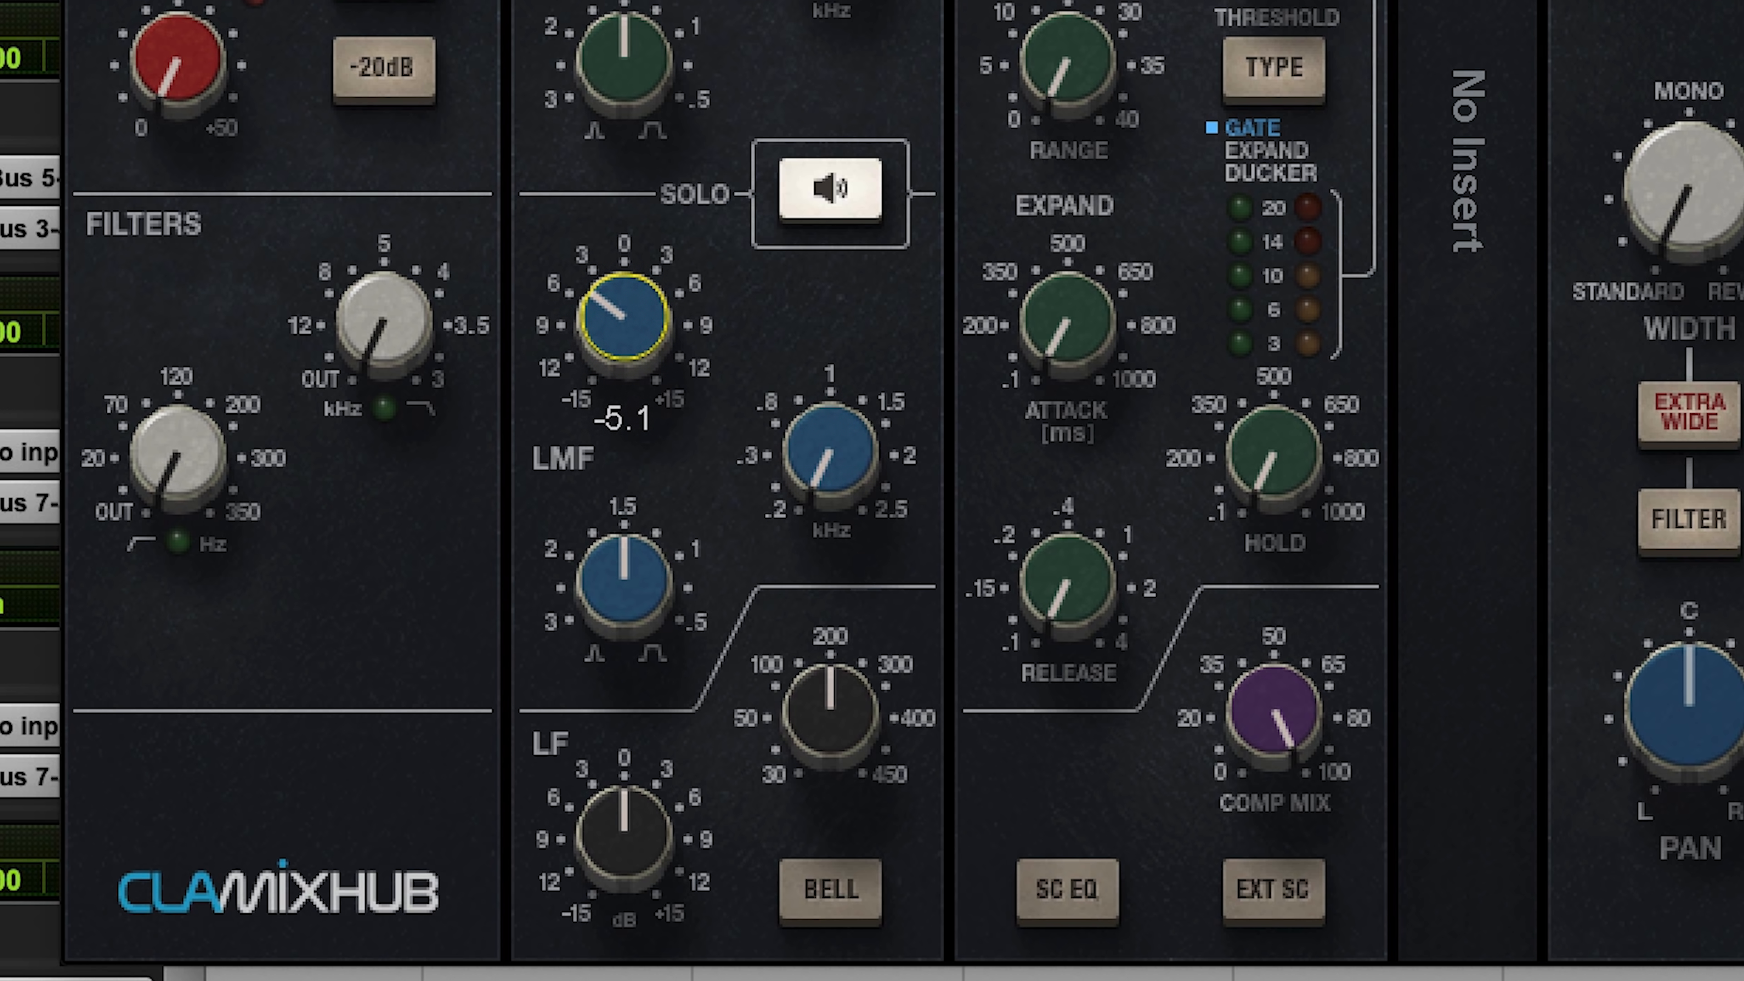
pyautogui.moveTo(633, 563); pyautogui.dragTo(662, 441)
pyautogui.moveTo(652, 295); pyautogui.dragTo(652, 365)
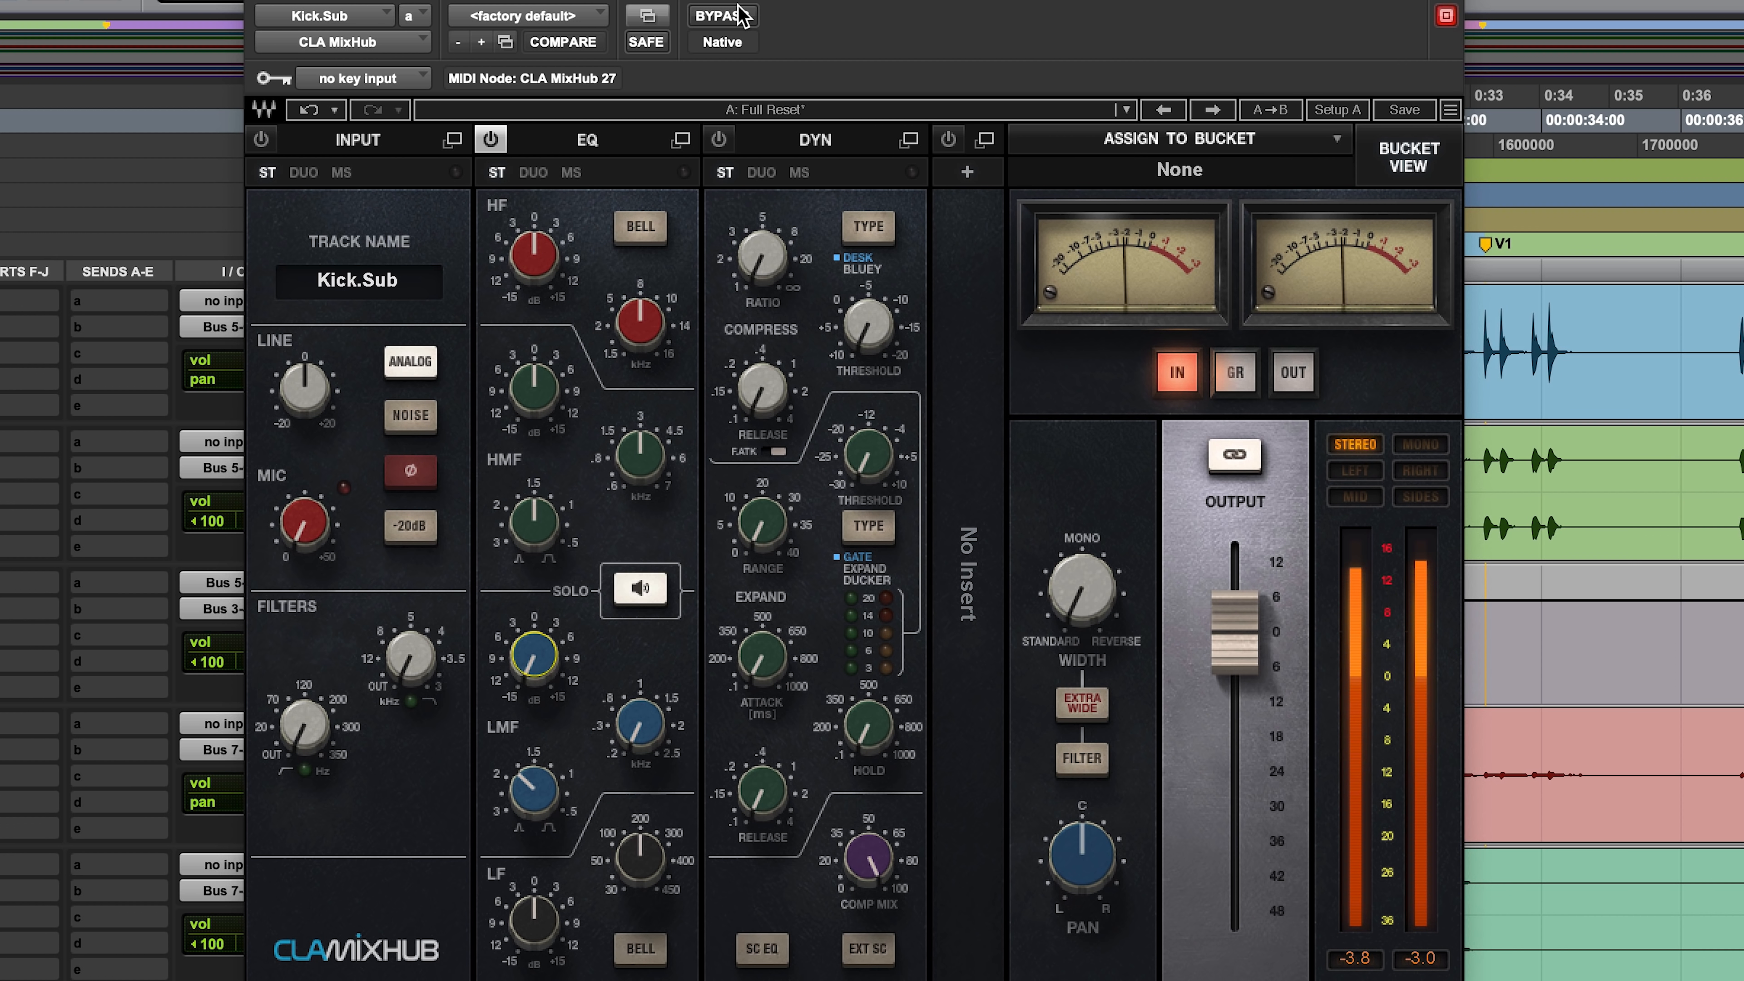
pyautogui.click(740, 15)
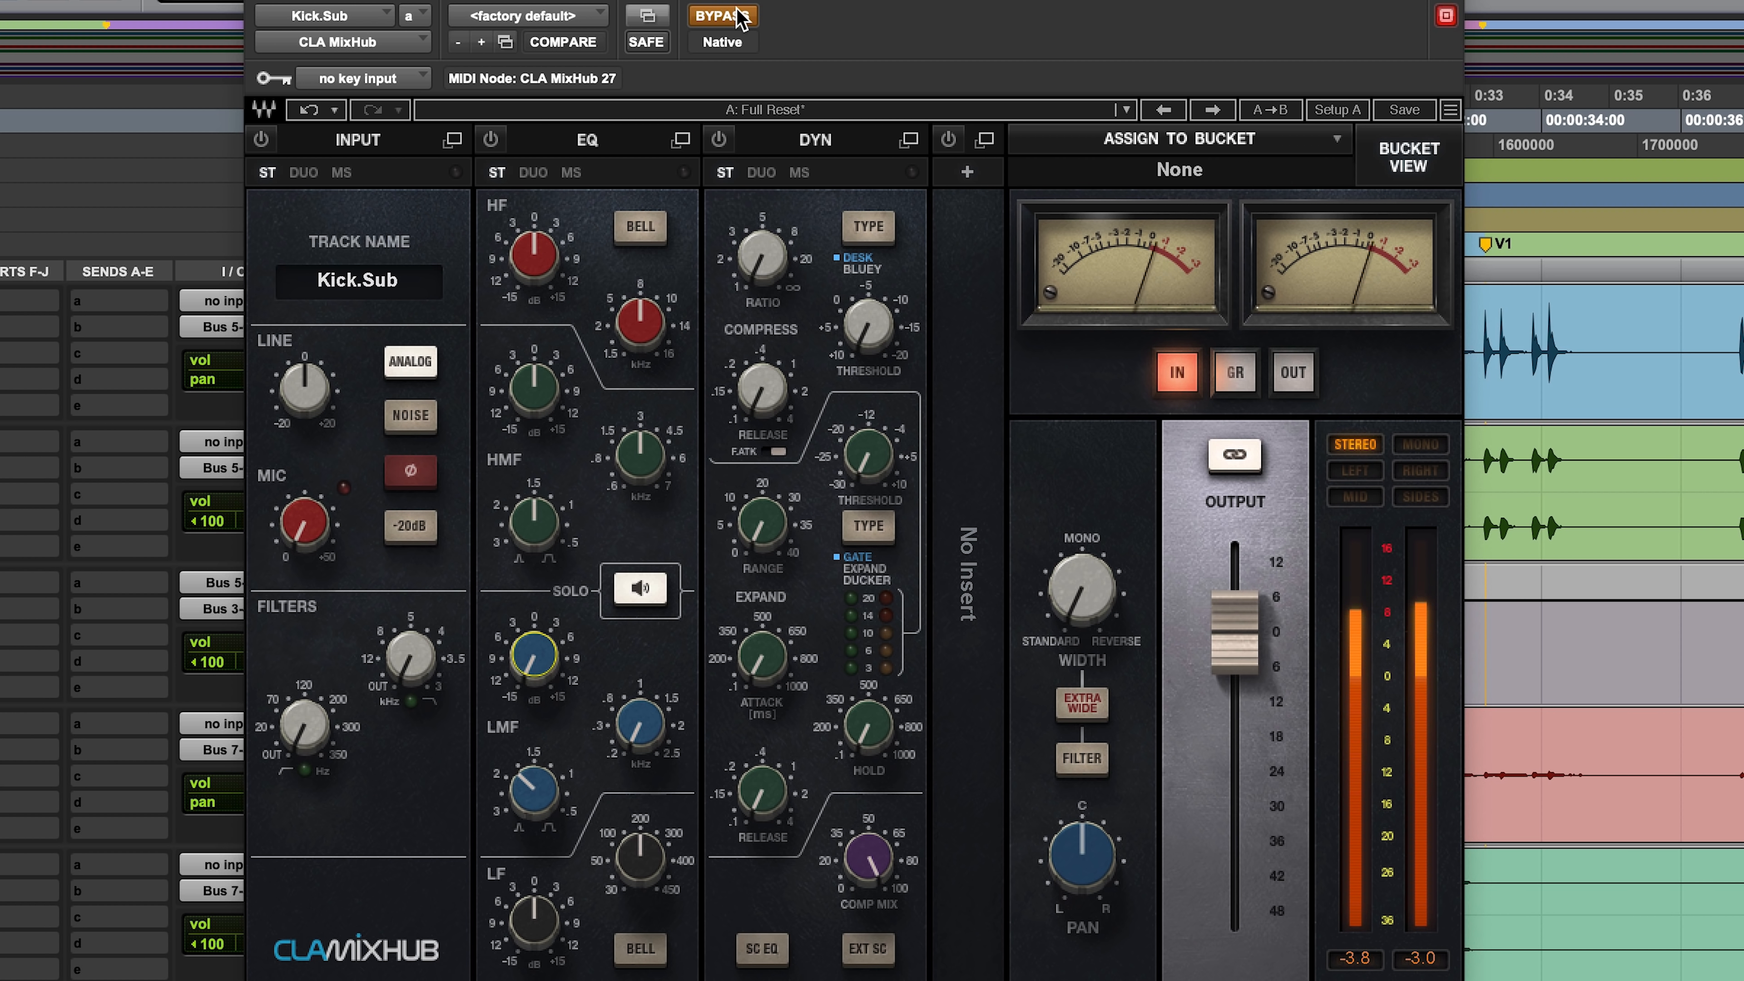
pyautogui.click(740, 15)
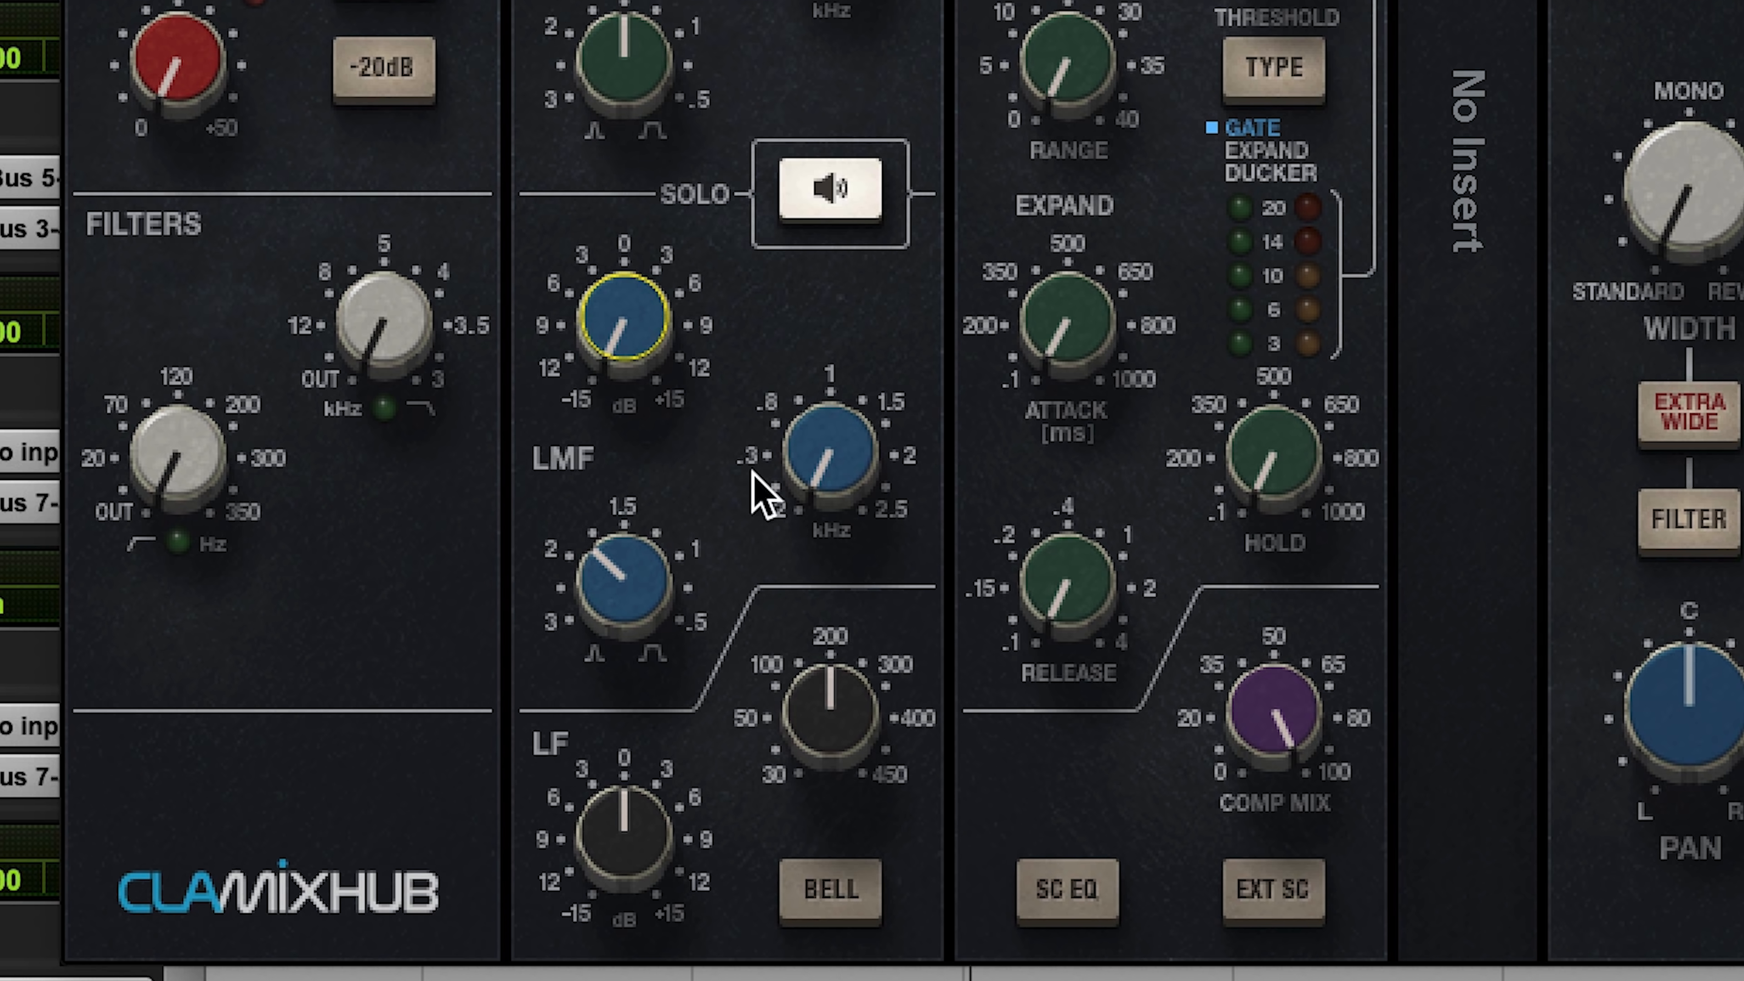
# Step: Set Kick.Sub's LF frequency to around 50 Hz with a slight gain boost, and compare the EQ off and on
pyautogui.moveTo(832, 711); pyautogui.dragTo(832, 770)
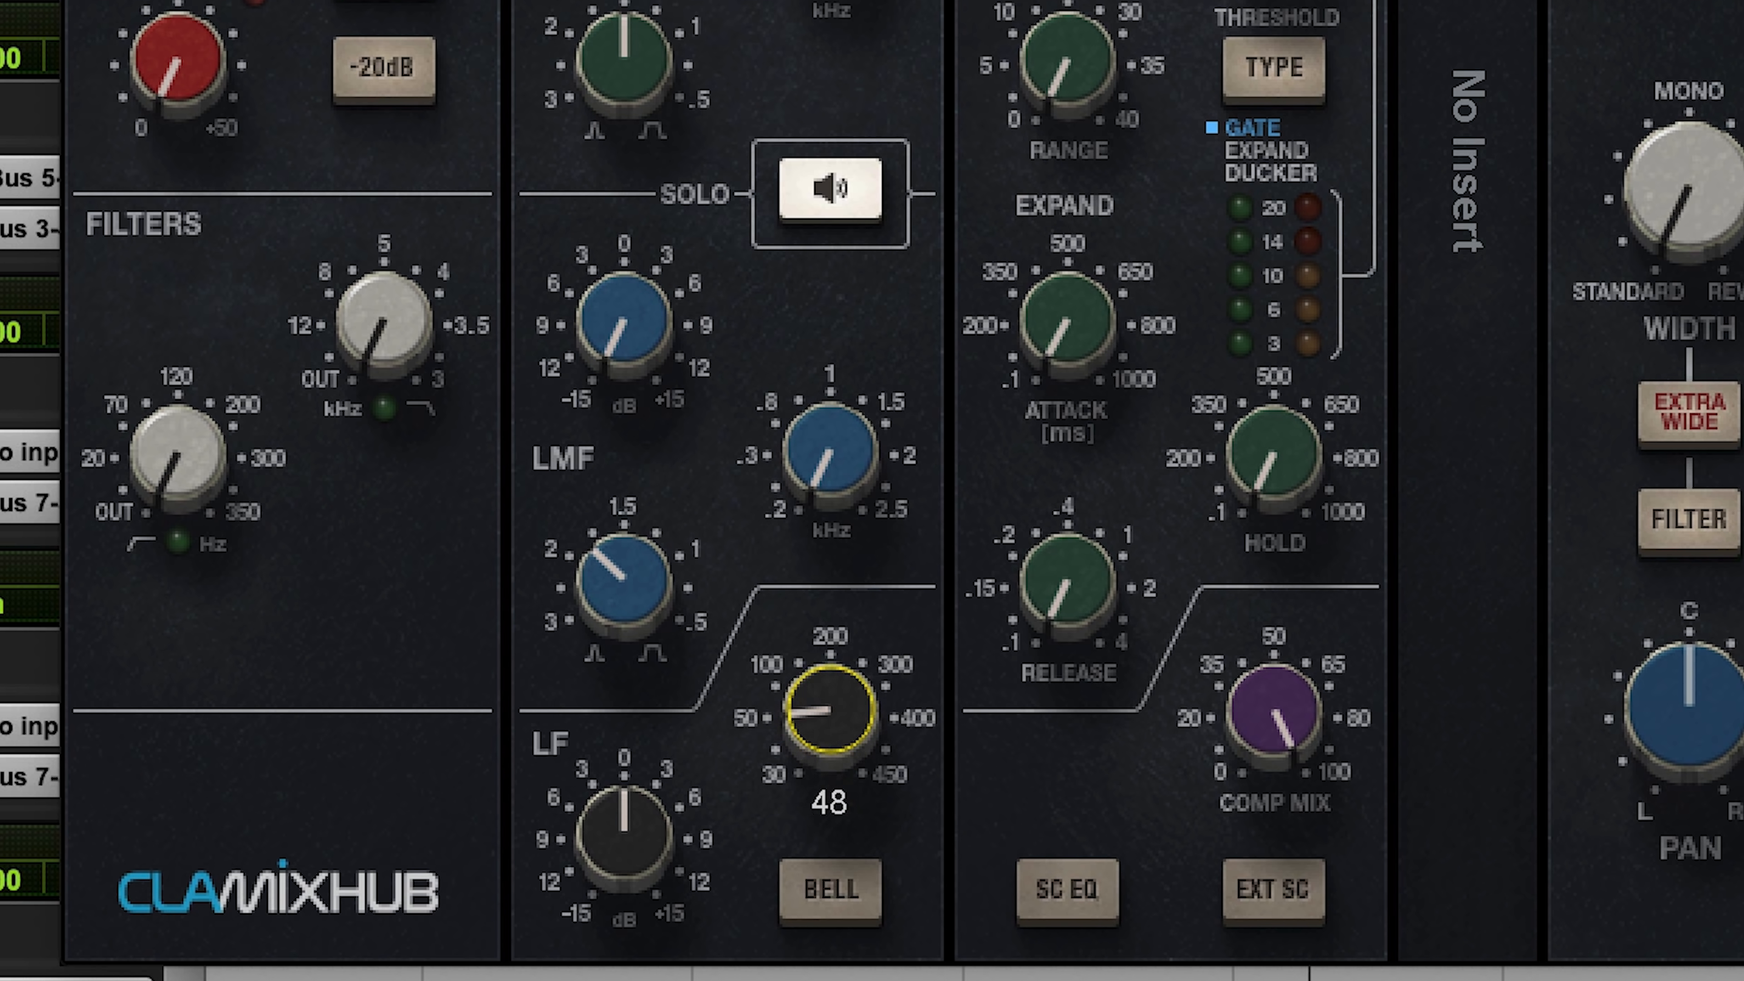
pyautogui.moveTo(627, 831); pyautogui.dragTo(627, 827)
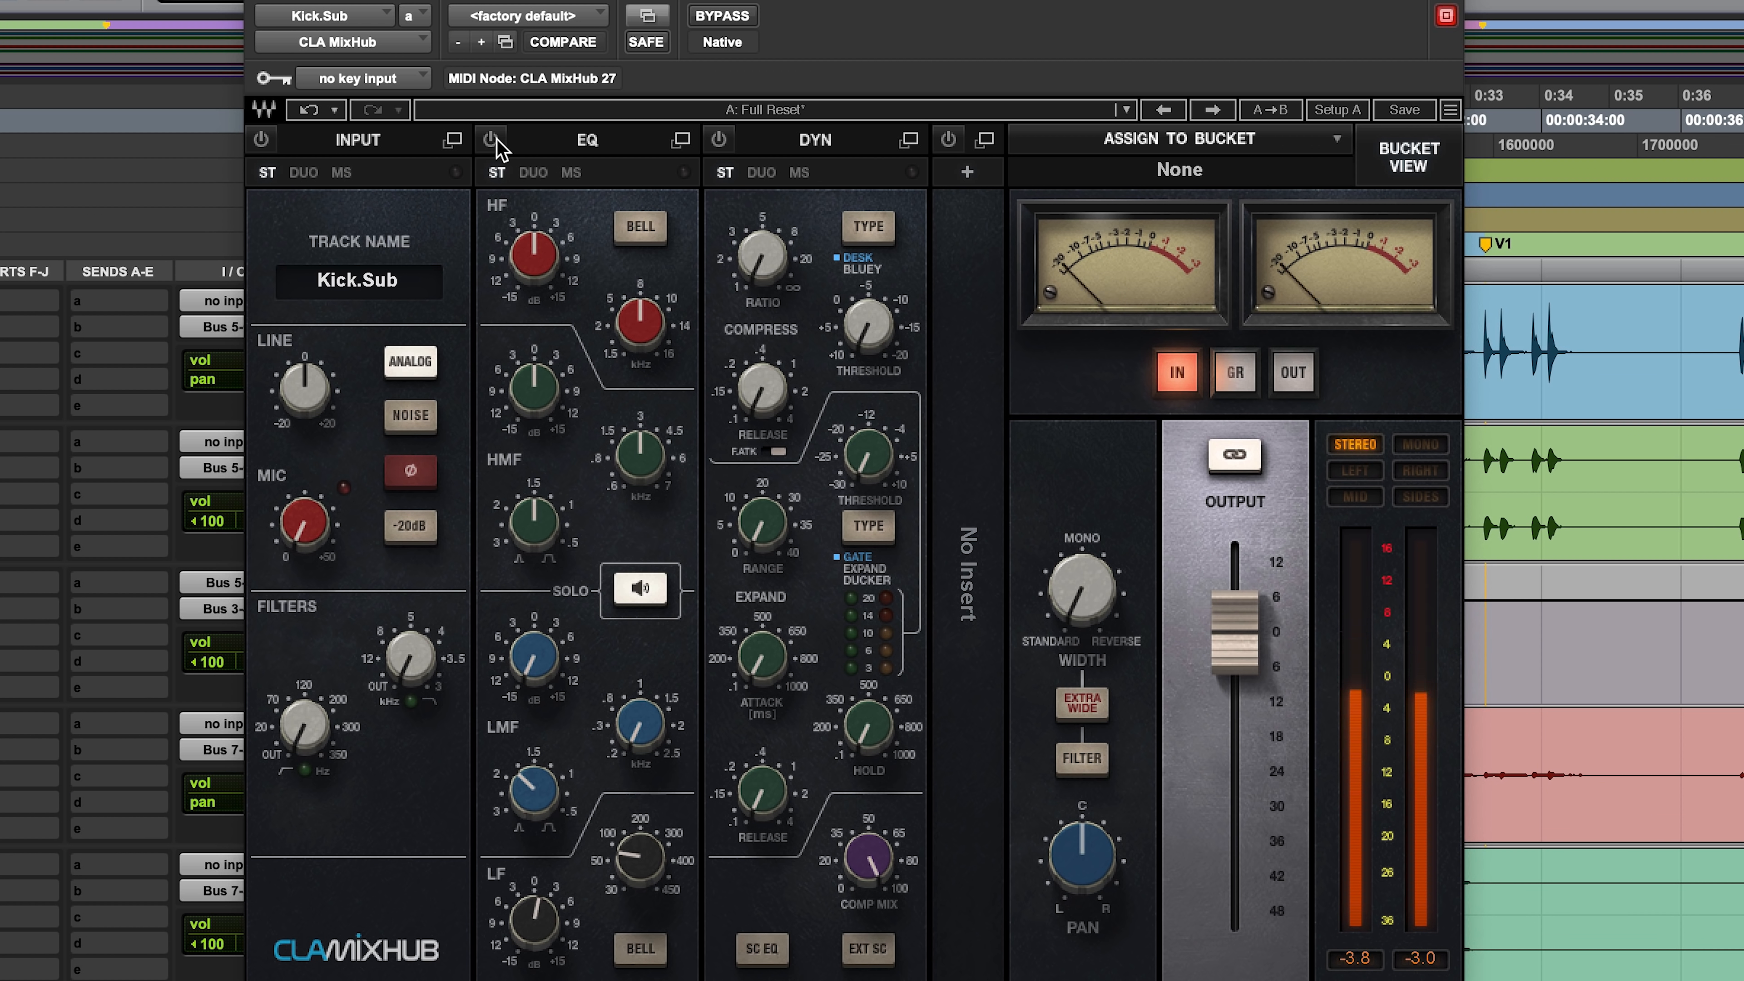
pyautogui.click(490, 139)
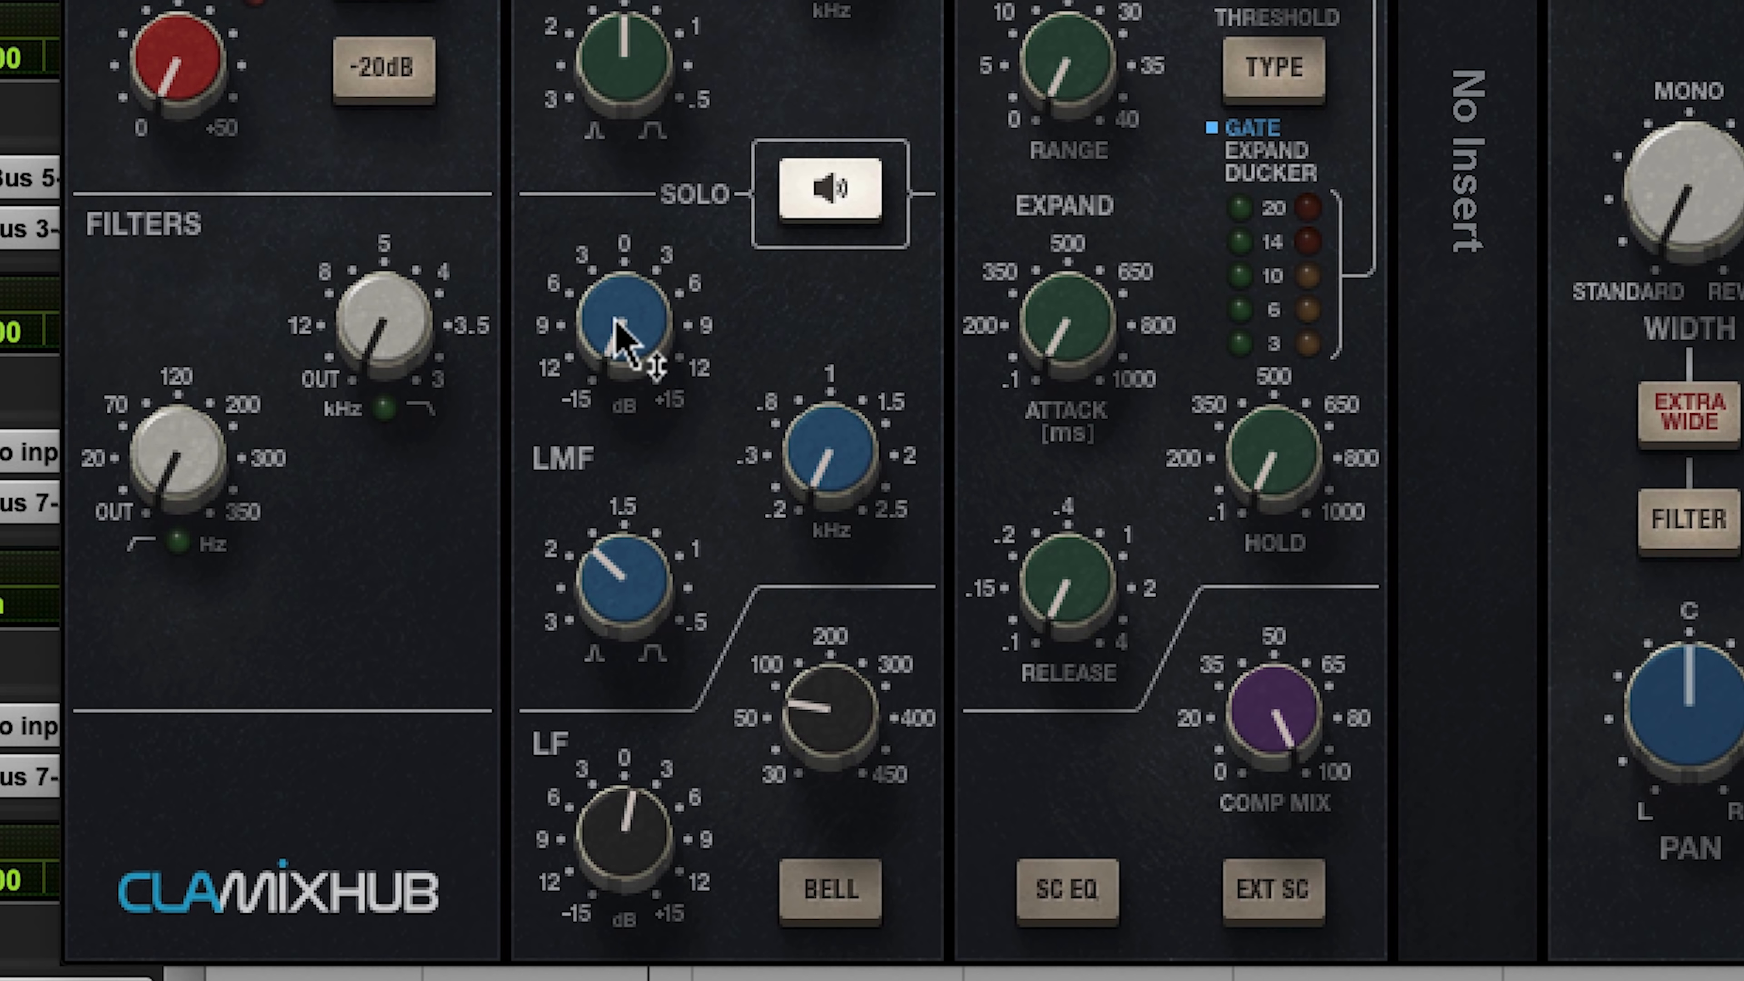
# Step: Ease Kick.Sub's LMF gain to -11.5 dB, fine-tune the LF gain, and close CLA MixHub
pyautogui.moveTo(634, 351); pyautogui.dragTo(634, 378)
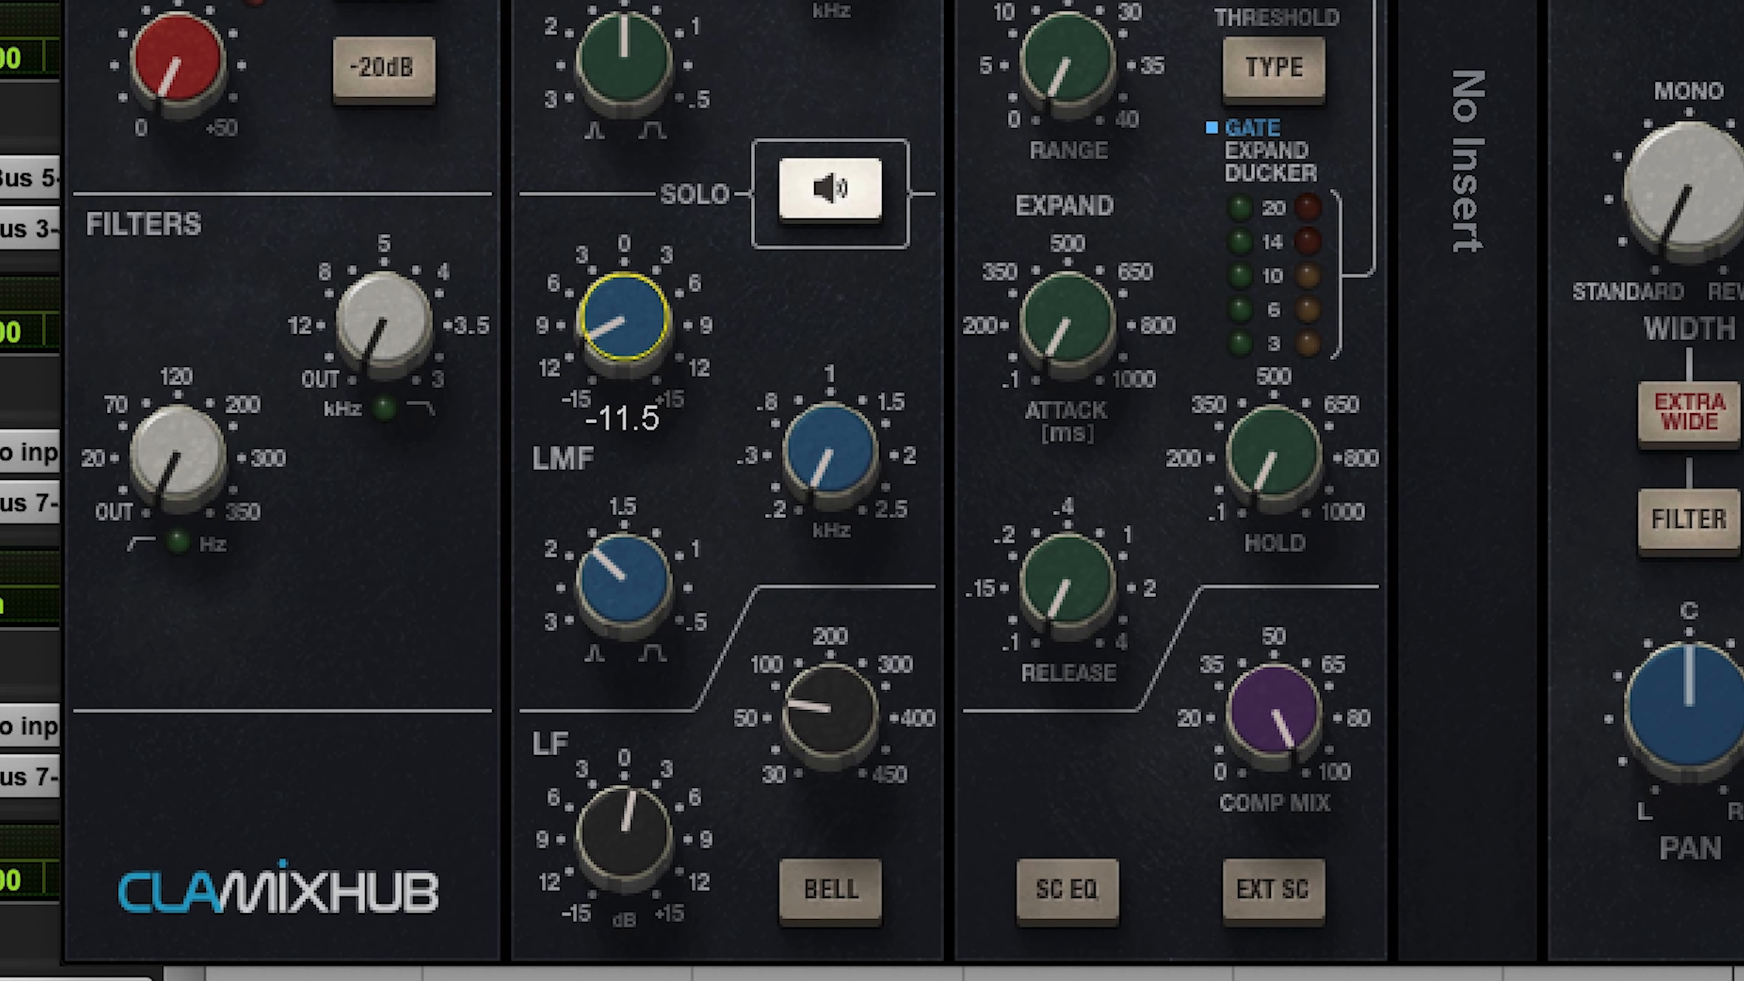
pyautogui.click(625, 868)
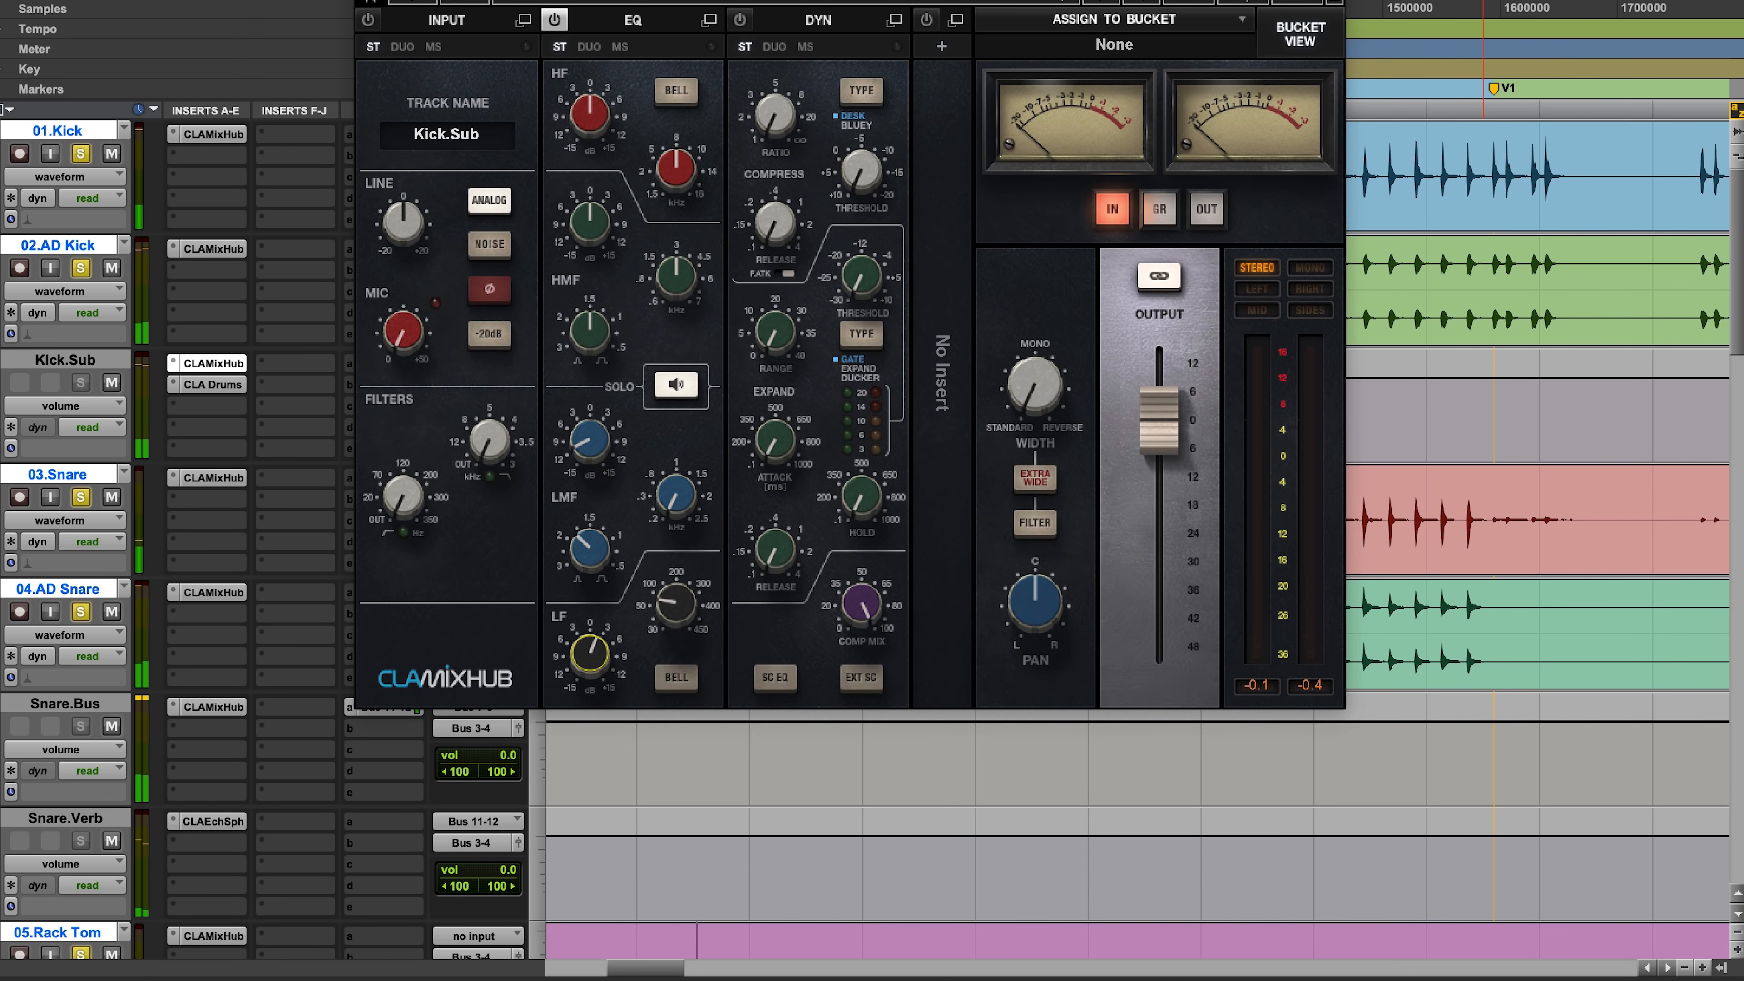
pyautogui.press('super+w')
# Step: Examine the kick and snare hits around sample 1130000 up close, and place the playback position where the snare hits begin
pyautogui.moveTo(923, 529); pyautogui.dragTo(1075, 521)
pyautogui.moveTo(646, 543); pyautogui.dragTo(1068, 522)
pyautogui.moveTo(812, 522); pyautogui.dragTo(1398, 529)
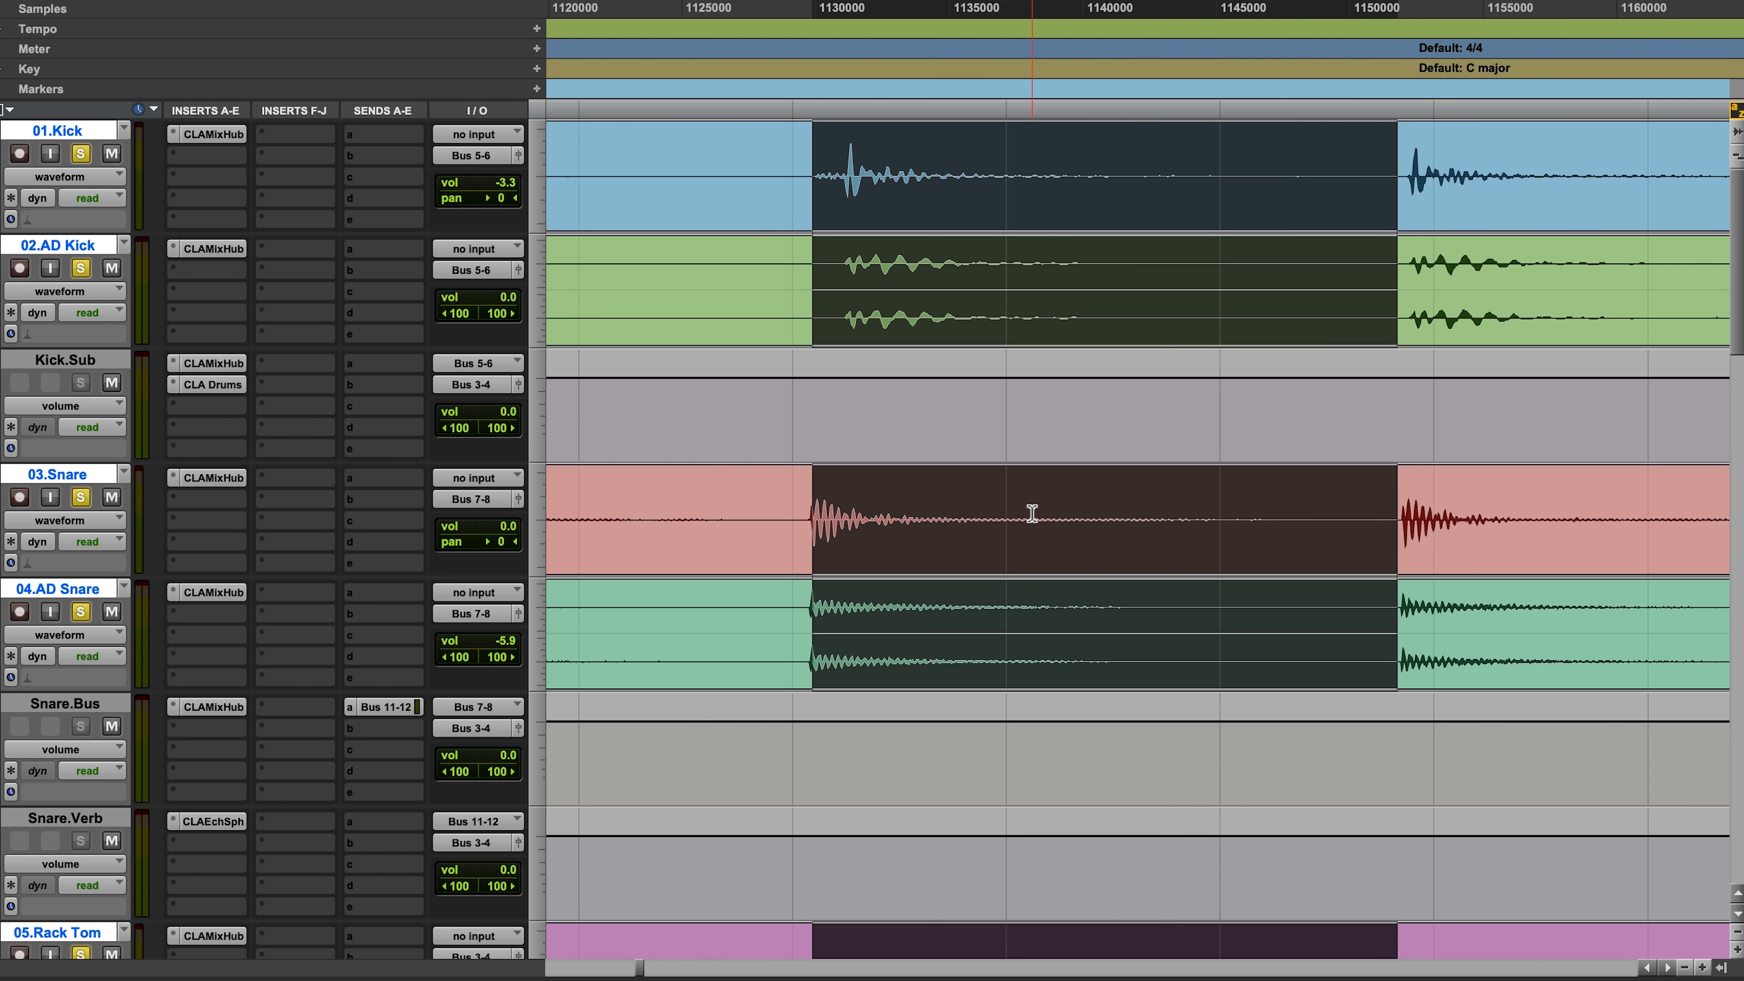
pyautogui.press('r')
pyautogui.press('r')
pyautogui.press('r')
pyautogui.press('r')
pyautogui.press('r')
pyautogui.click(976, 528)
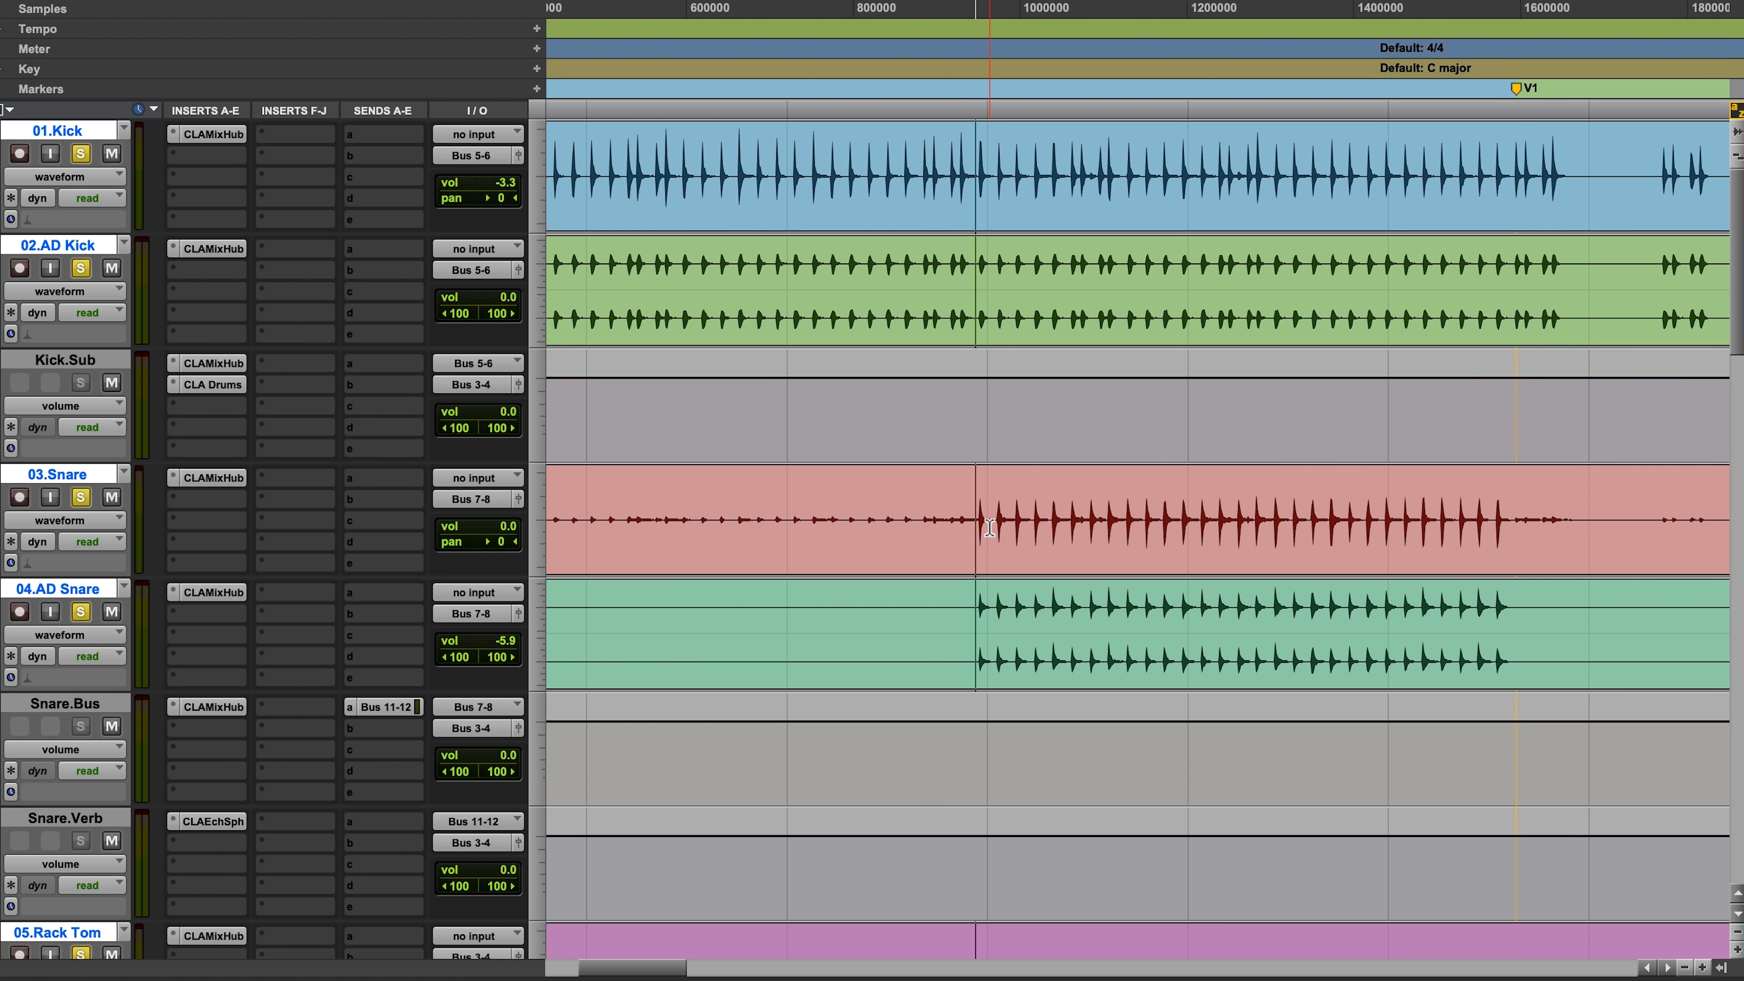
# Step: Play the soloed drums from just before the snare entrance, framing roughly samples 900000 to 1500000 in the timeline
pyautogui.press('F5')
pyautogui.moveTo(886, 530); pyautogui.dragTo(1094, 531)
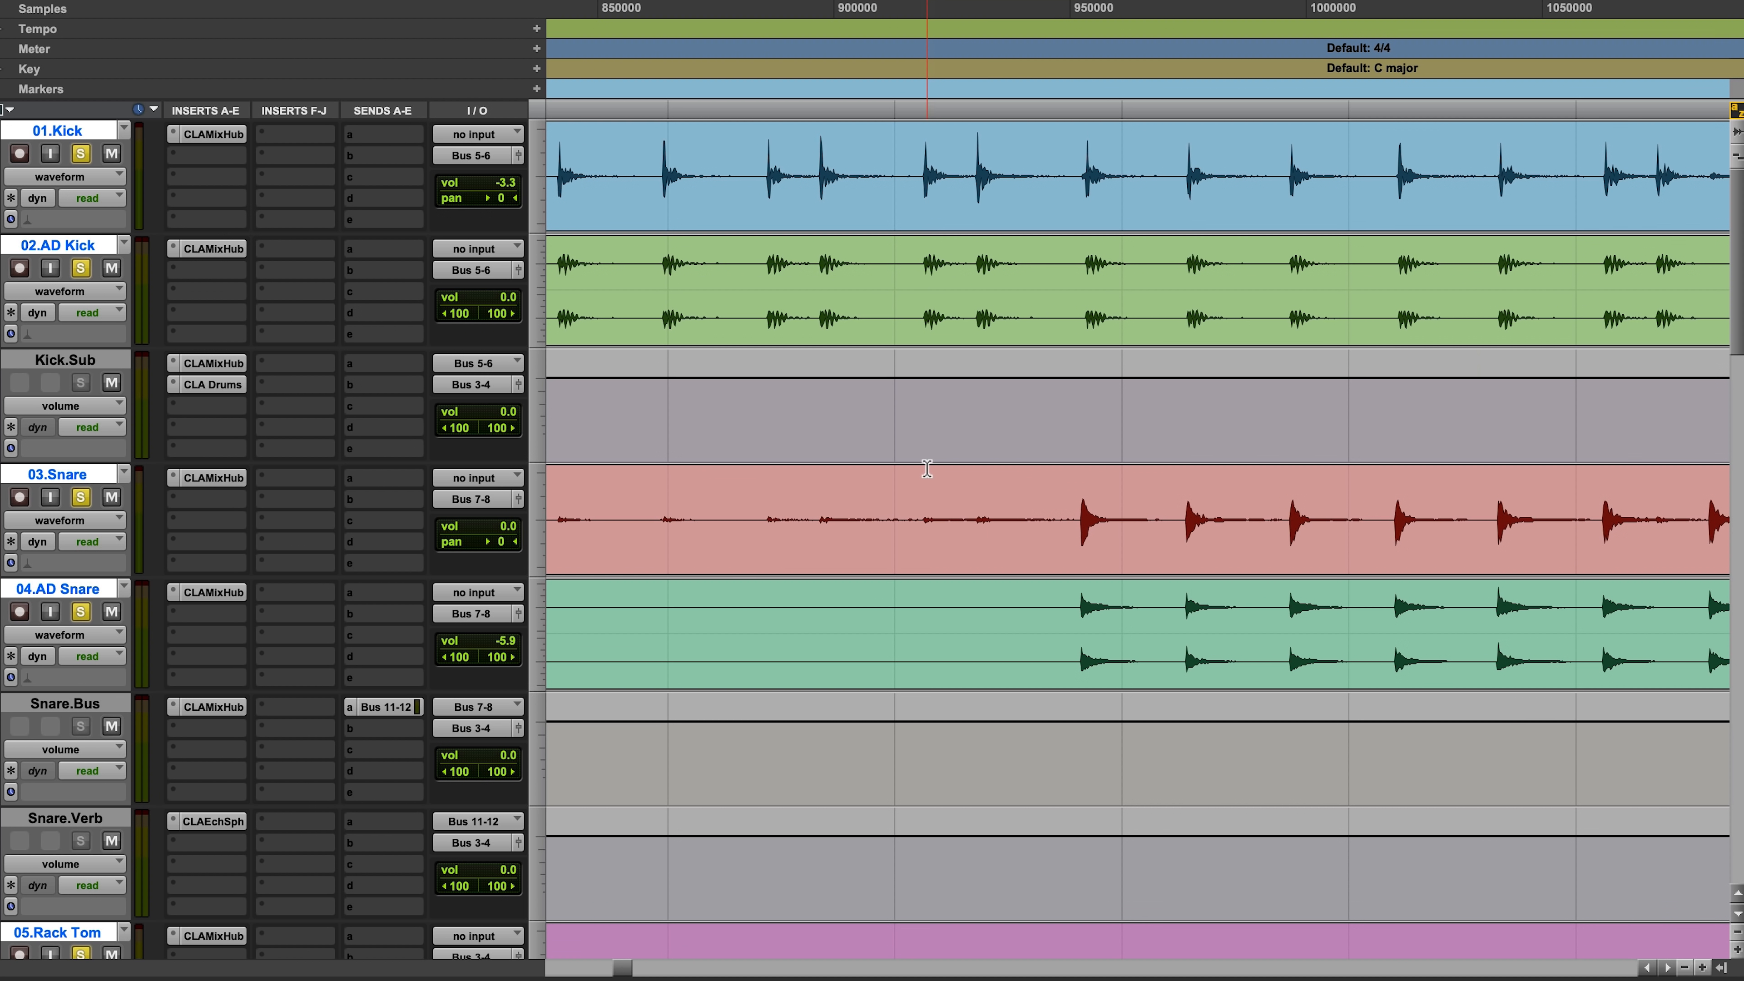
pyautogui.press('r')
pyautogui.press('r')
pyautogui.press('r')
pyautogui.press('space')
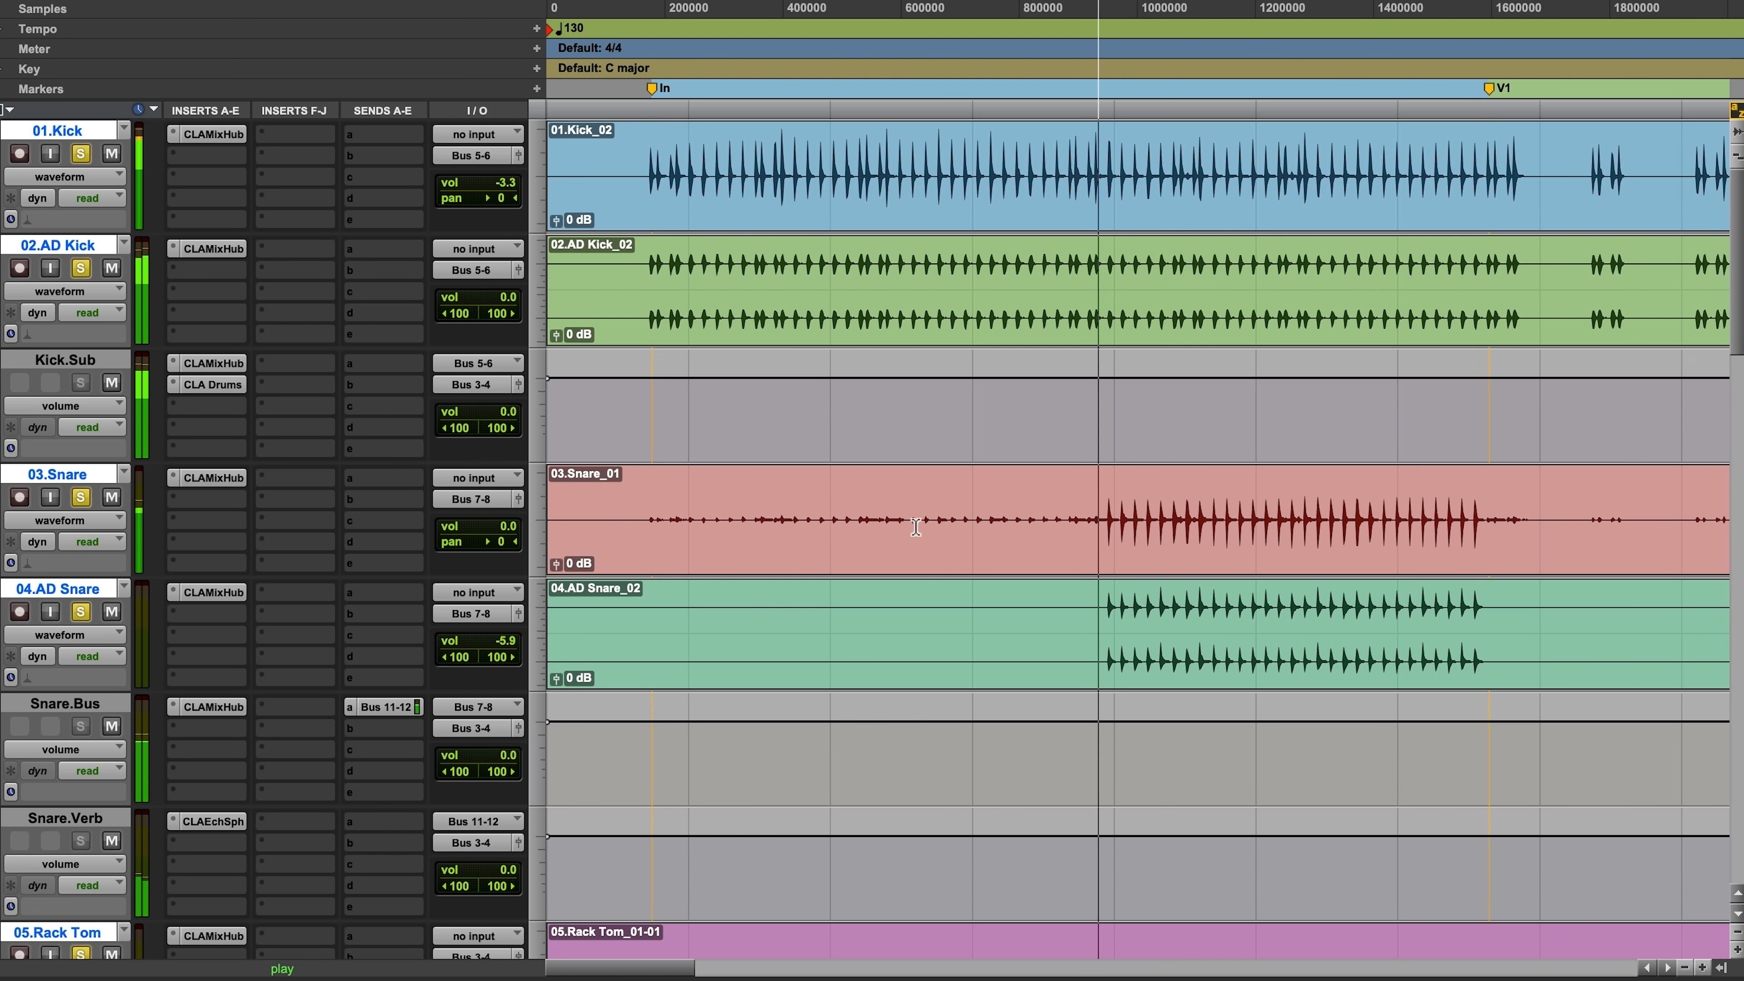
pyautogui.press('F5')
pyautogui.moveTo(1026, 527); pyautogui.dragTo(1457, 527)
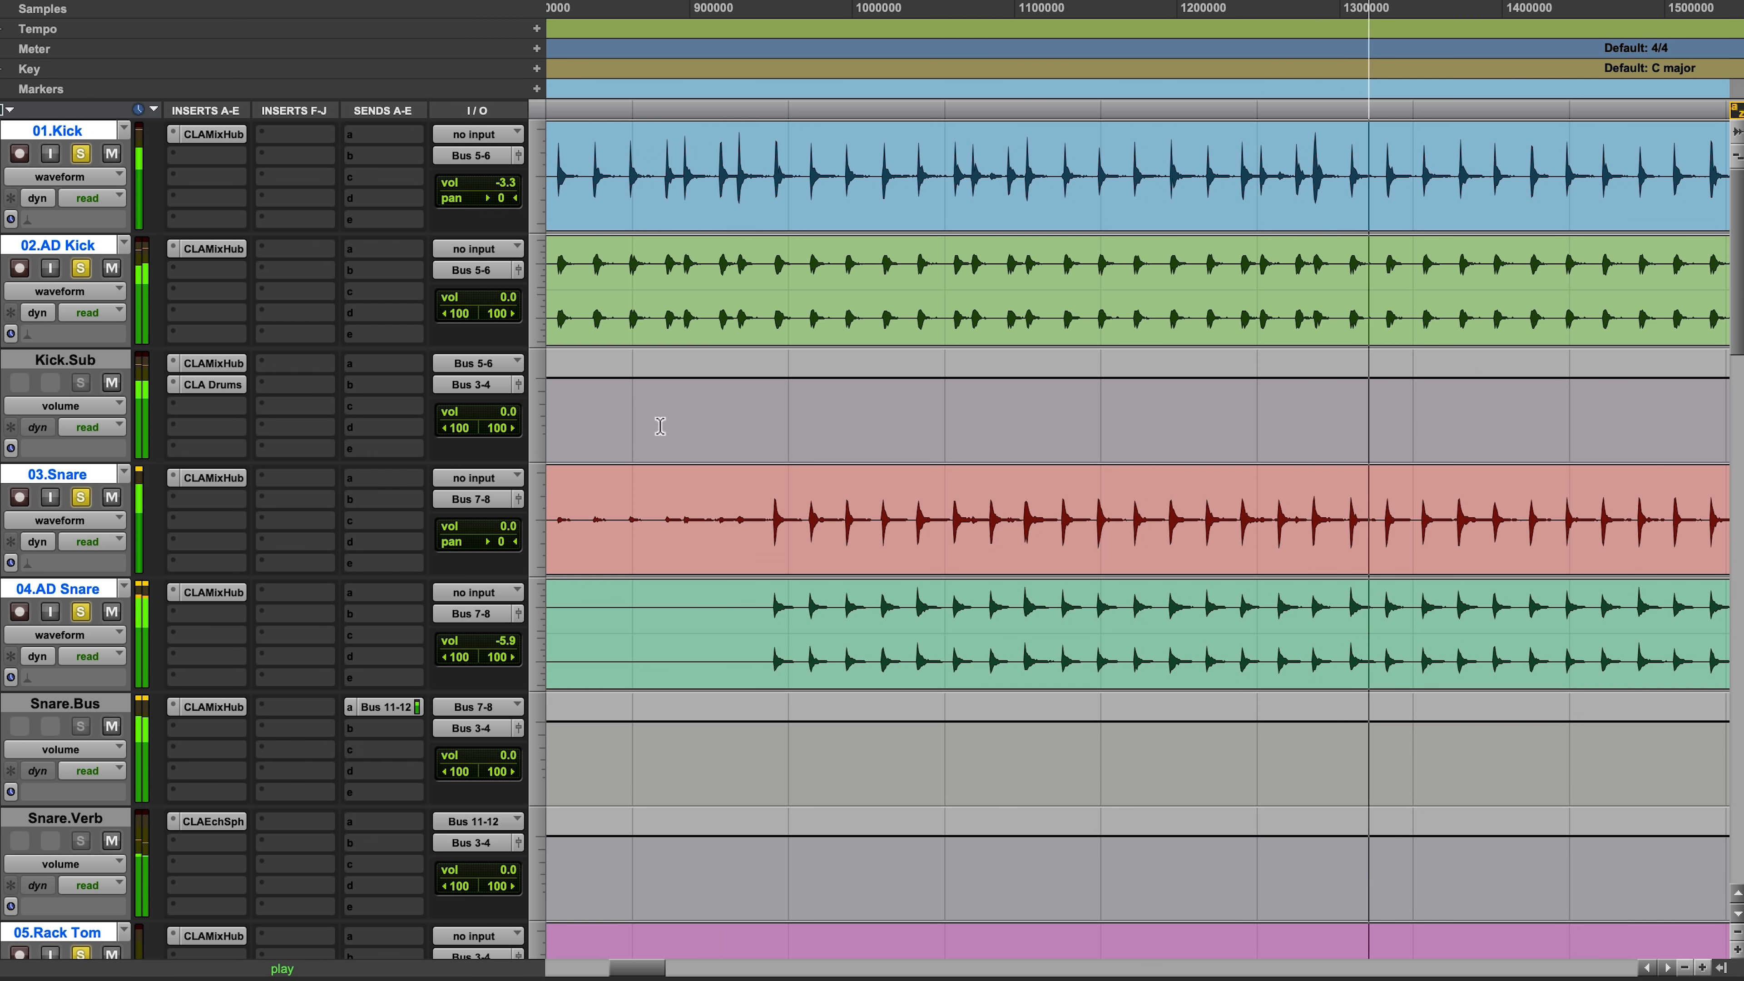
# Step: Review Kick.Sub's CLA Drums during playback and fine-tune the LF gain in 02.AD Kick's CLA MixHub
pyautogui.click(232, 385)
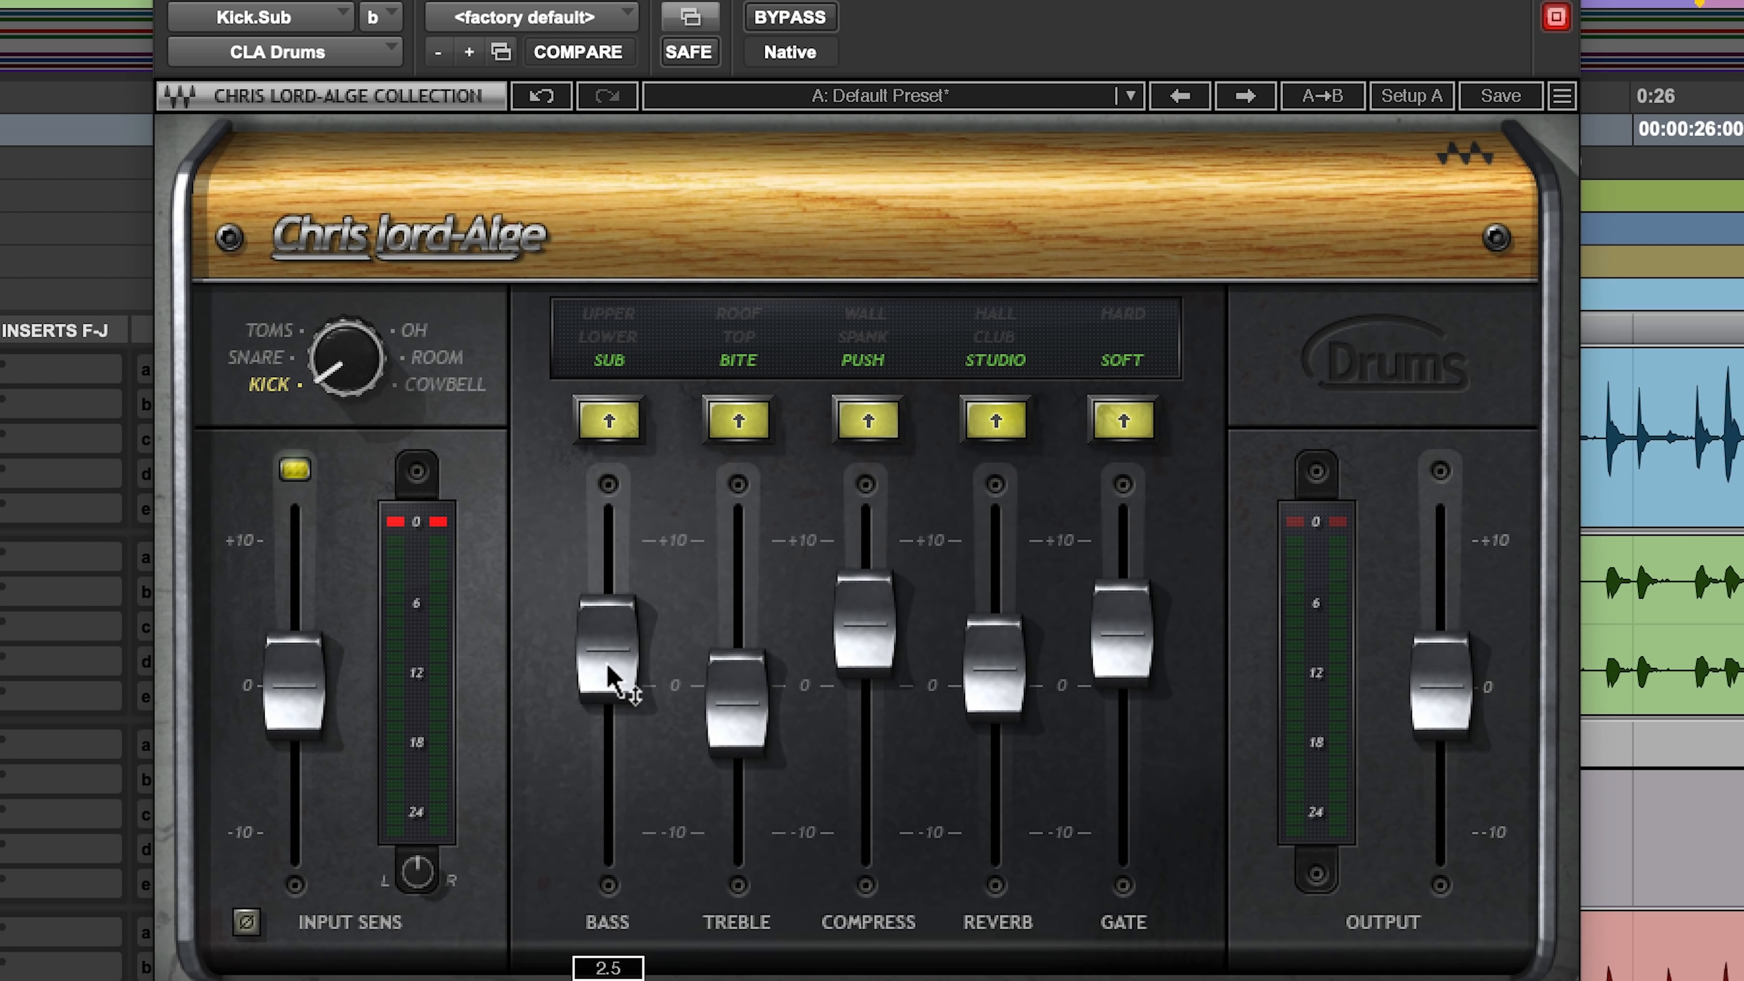
pyautogui.moveTo(606, 661); pyautogui.dragTo(605, 661)
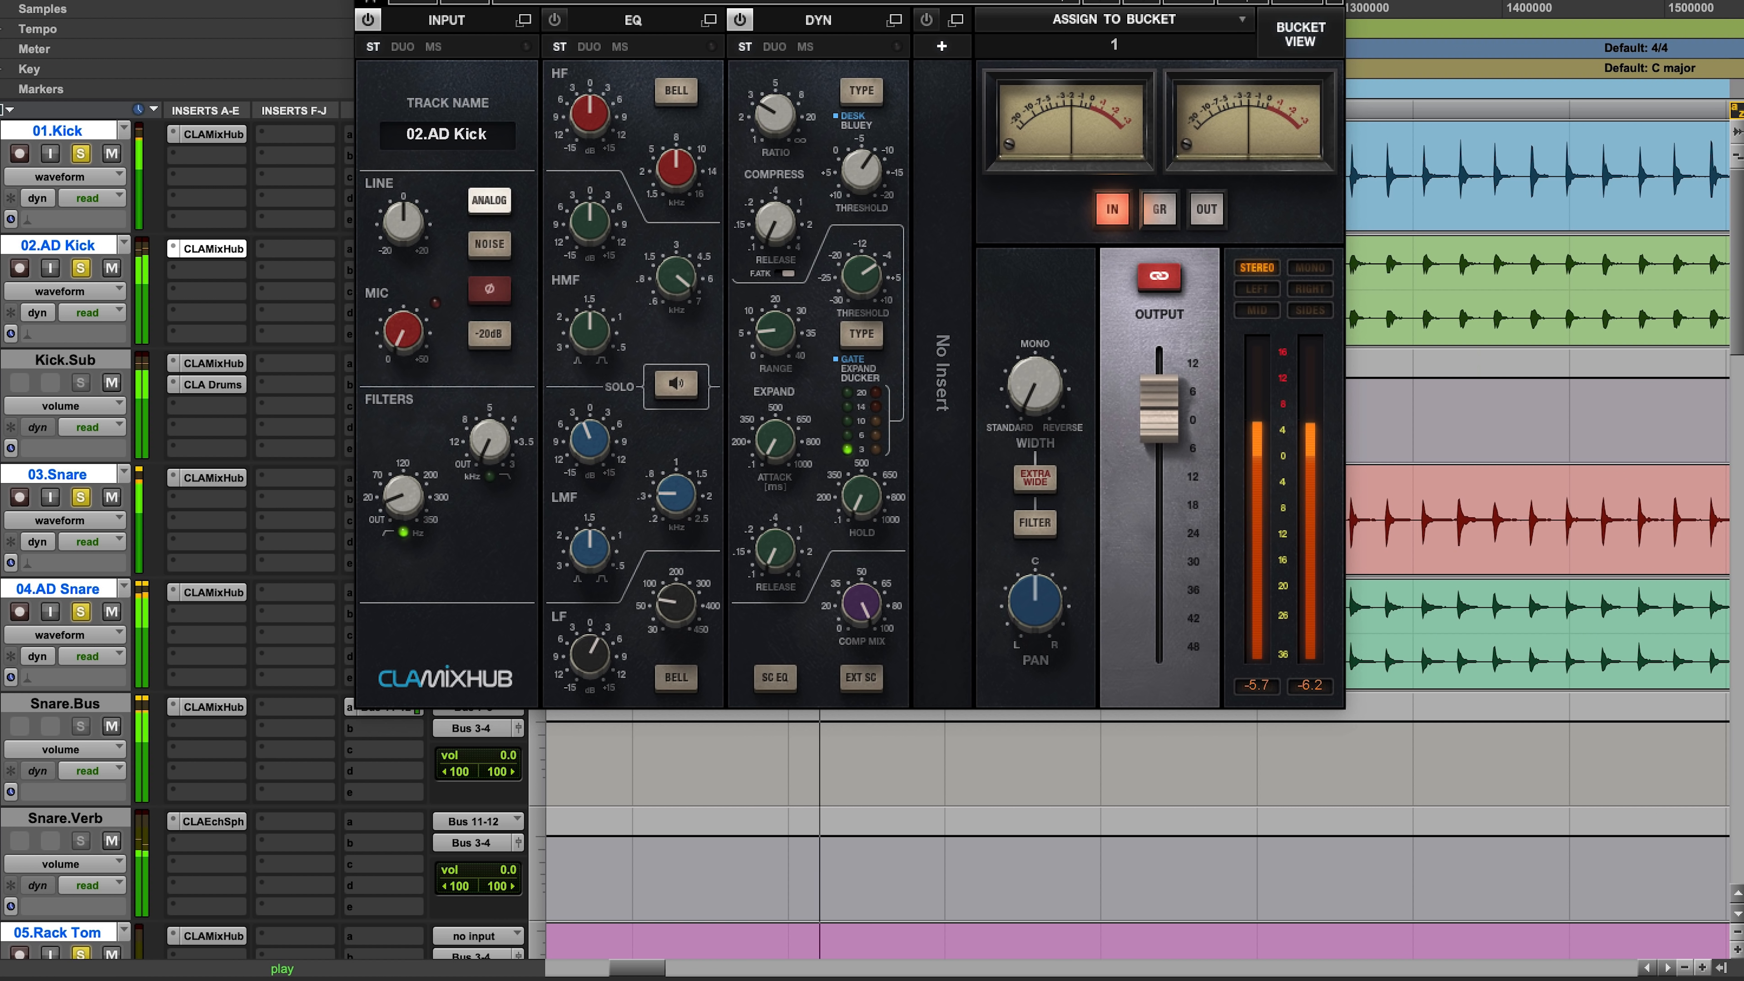
pyautogui.press('super+w')
# Step: Add 10.Bass to the soloed drum tracks and restart playback
pyautogui.scroll(-5, 805, 428)
pyautogui.scroll(-4, 805, 428)
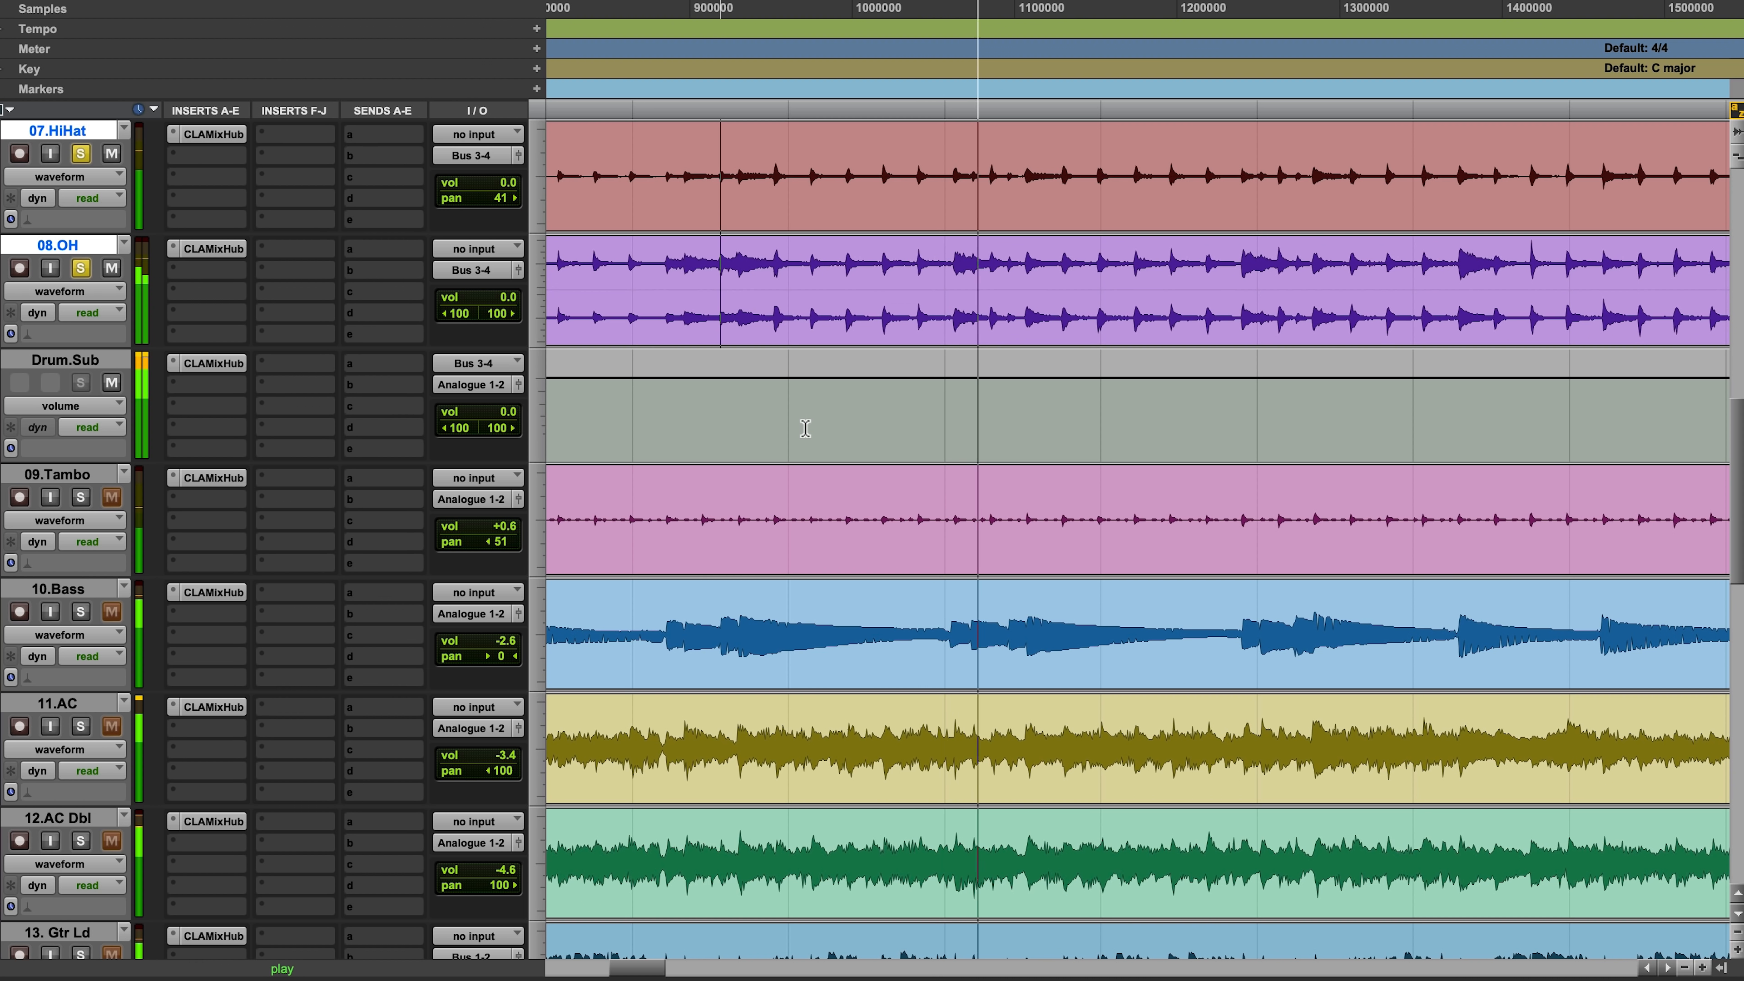
pyautogui.click(81, 611)
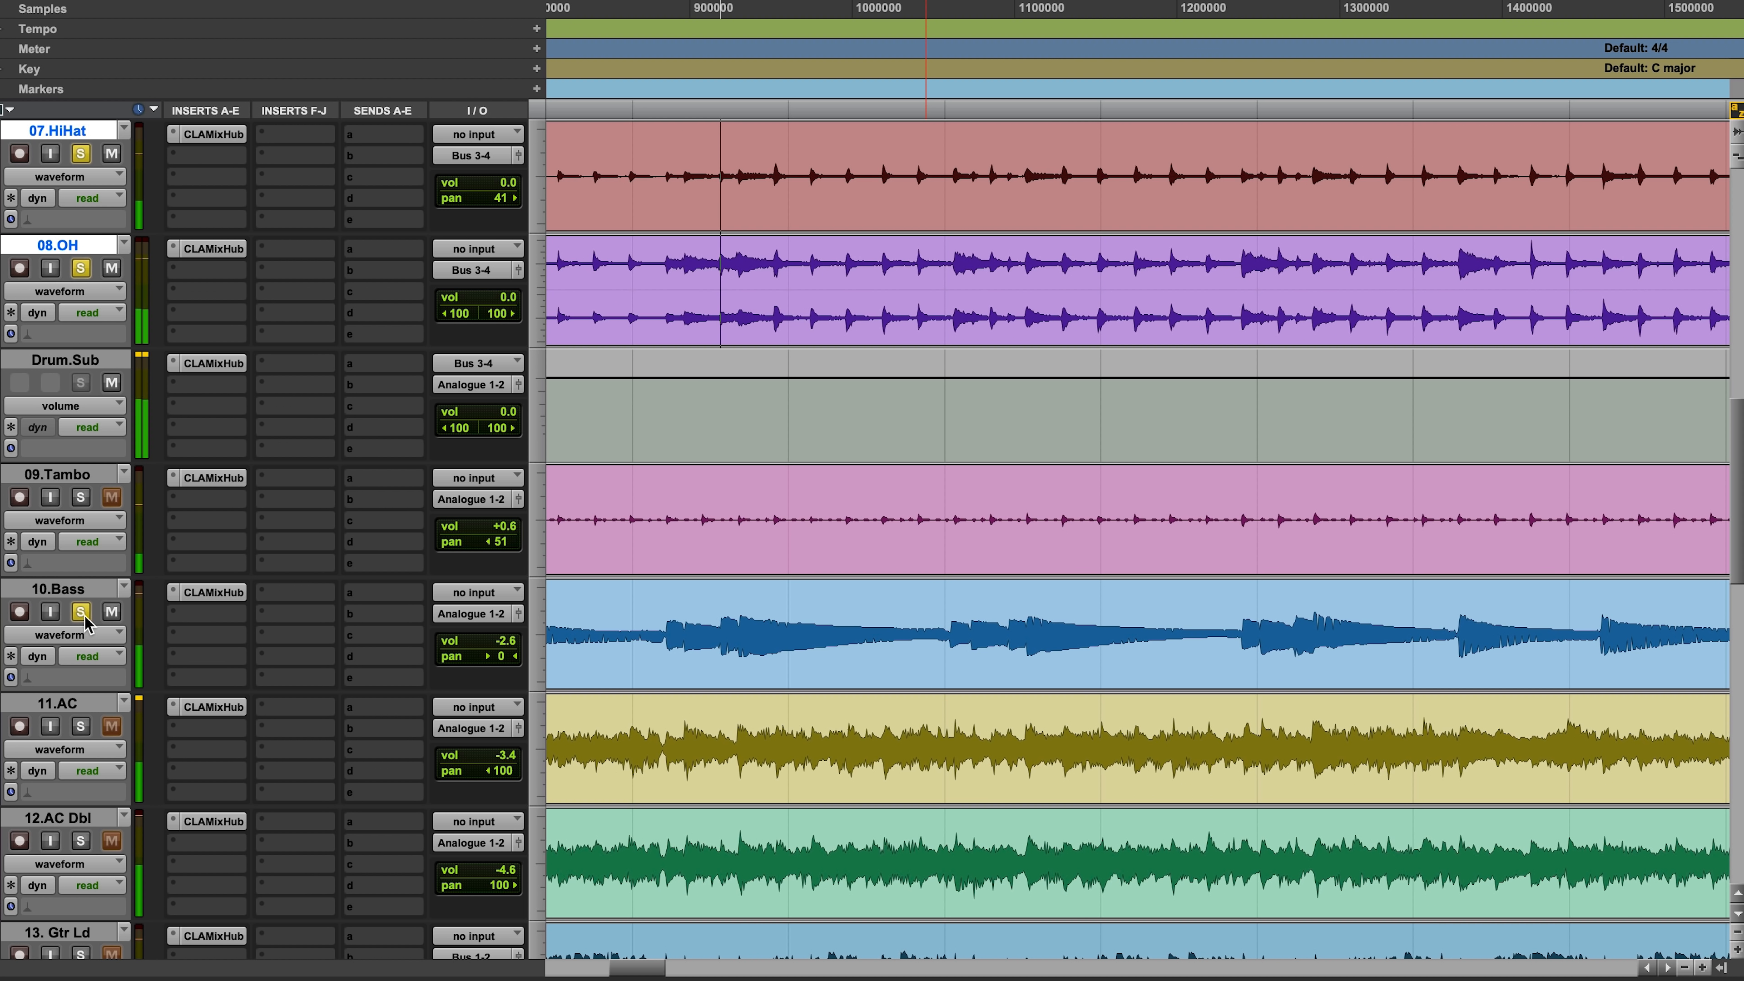
pyautogui.press('space')
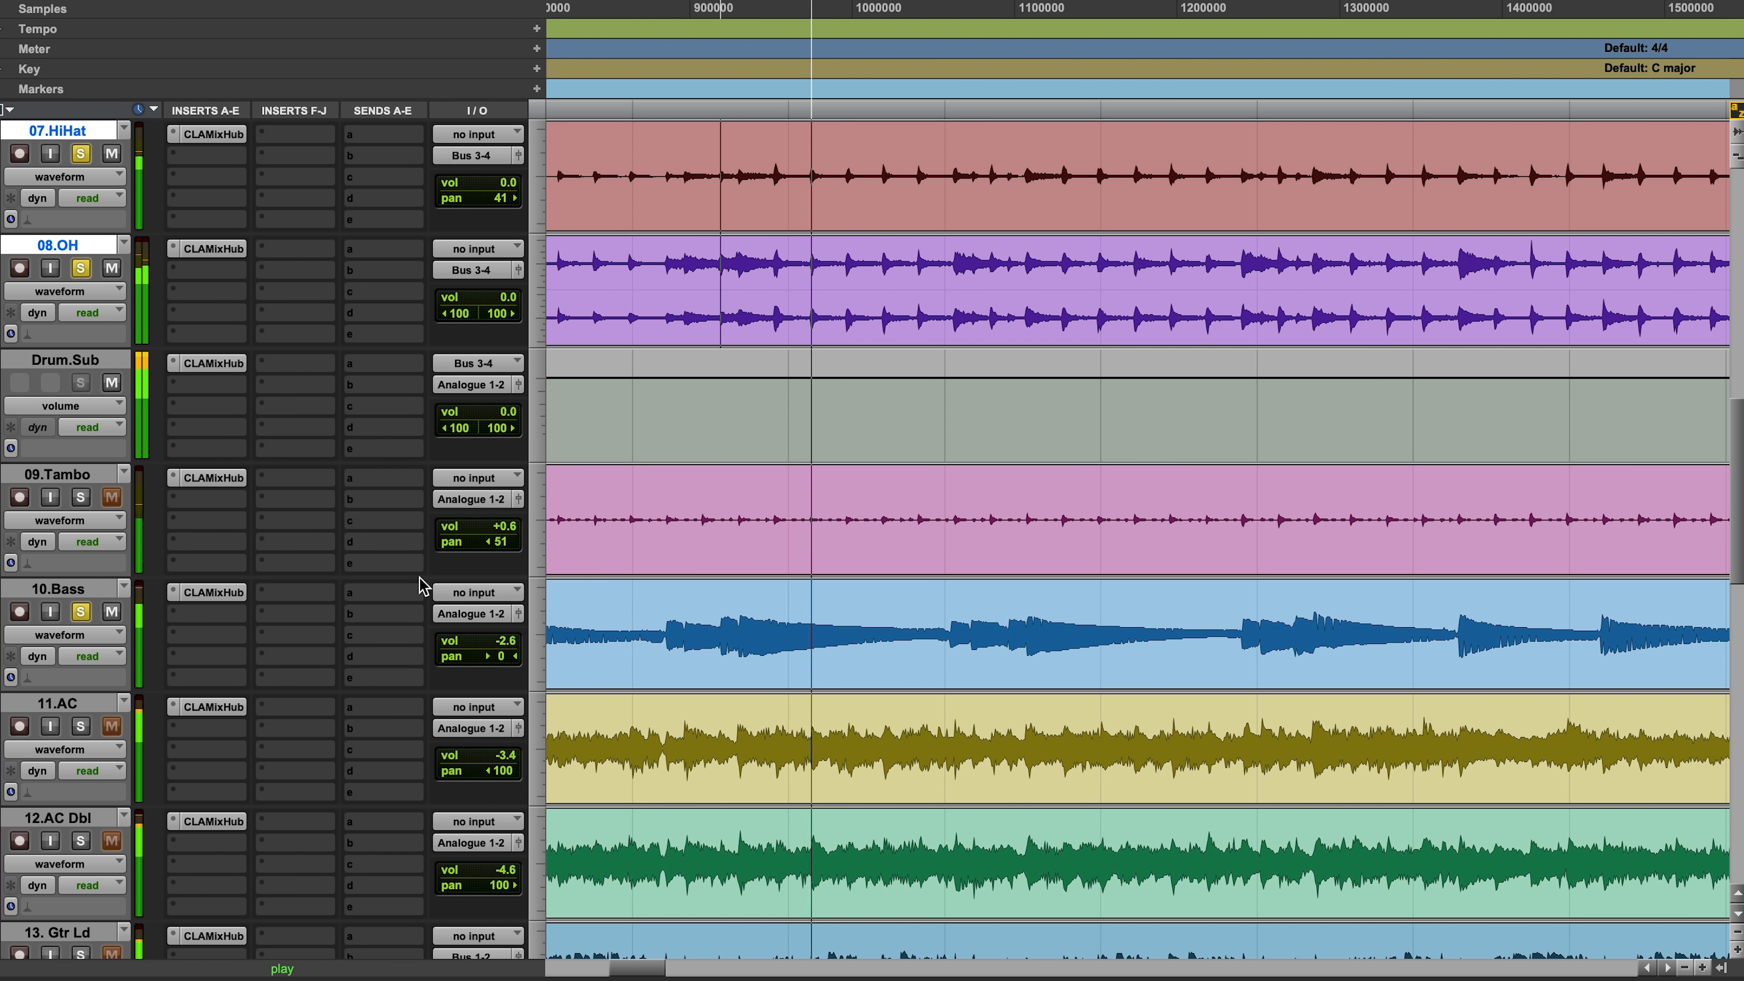
# Step: Check the high-pass filter and boost the LF gain in 10.Bass's CLA MixHub, closing the plug-in
pyautogui.click(213, 592)
pyautogui.click(359, 727)
pyautogui.moveTo(596, 926); pyautogui.dragTo(596, 886)
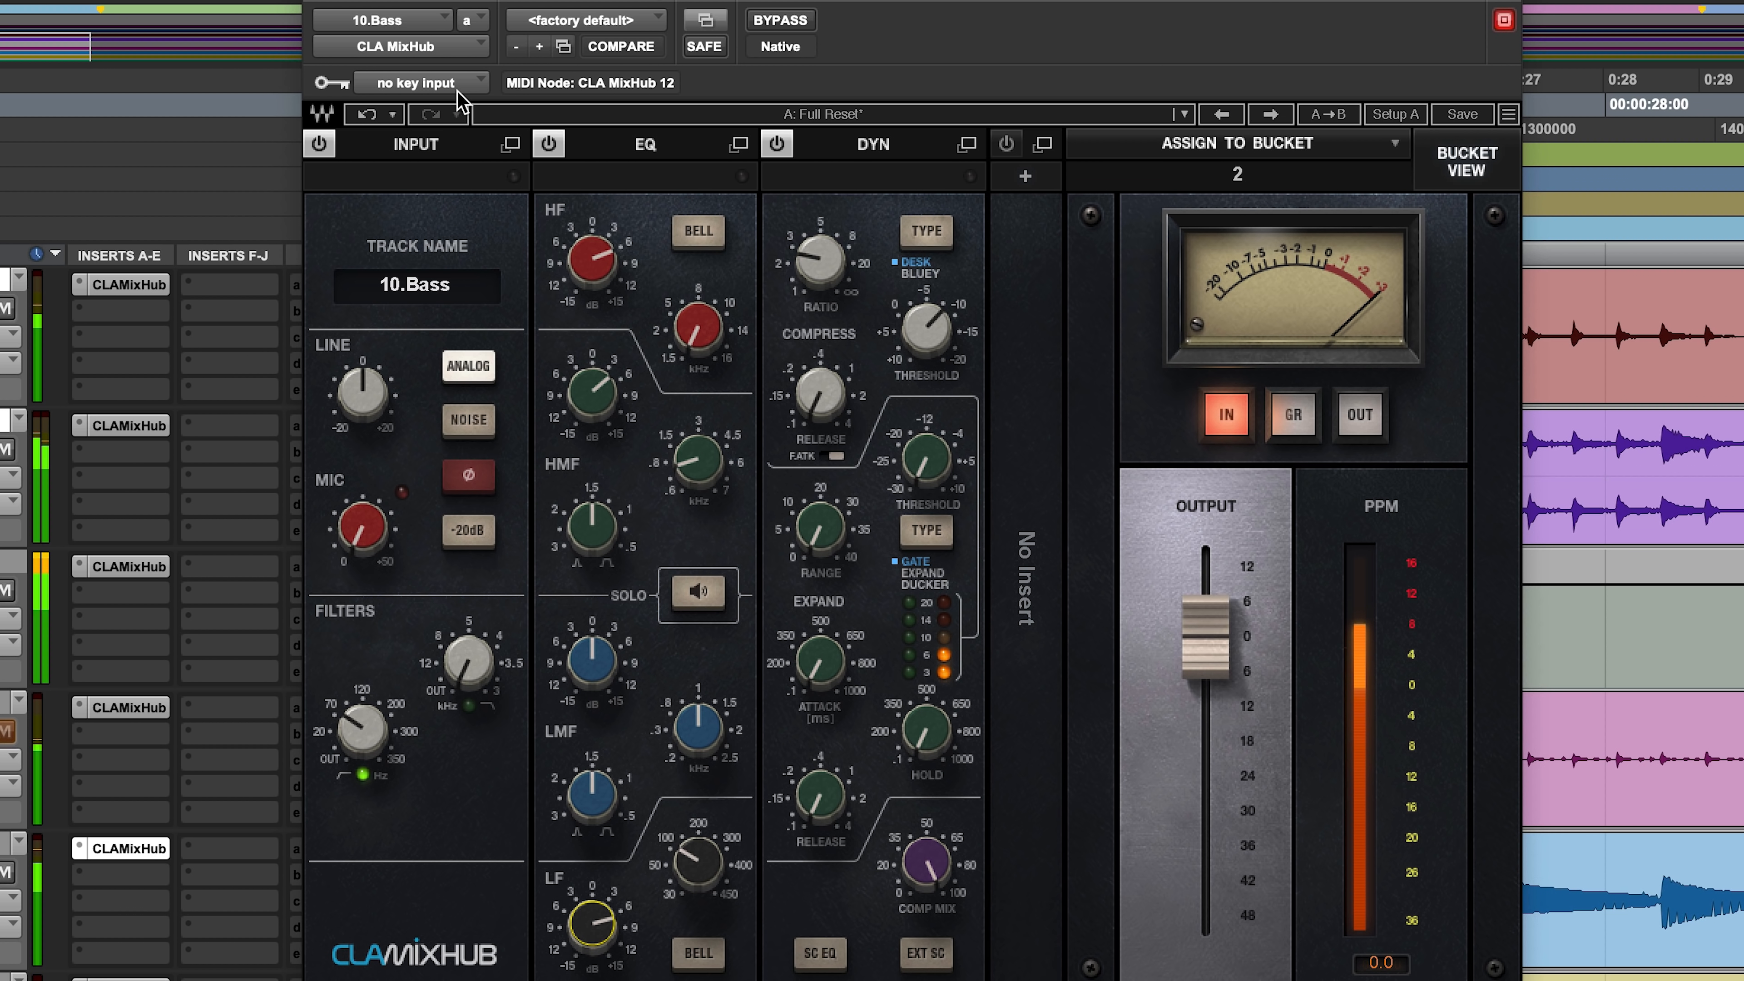
pyautogui.click(321, 1)
# Step: Solo 11.AC and 12.AC Dbl, and set 11.AC's high-pass filter to 166.8 Hz in the CLA MixHub channel view
pyautogui.scroll(-5, 982, 685)
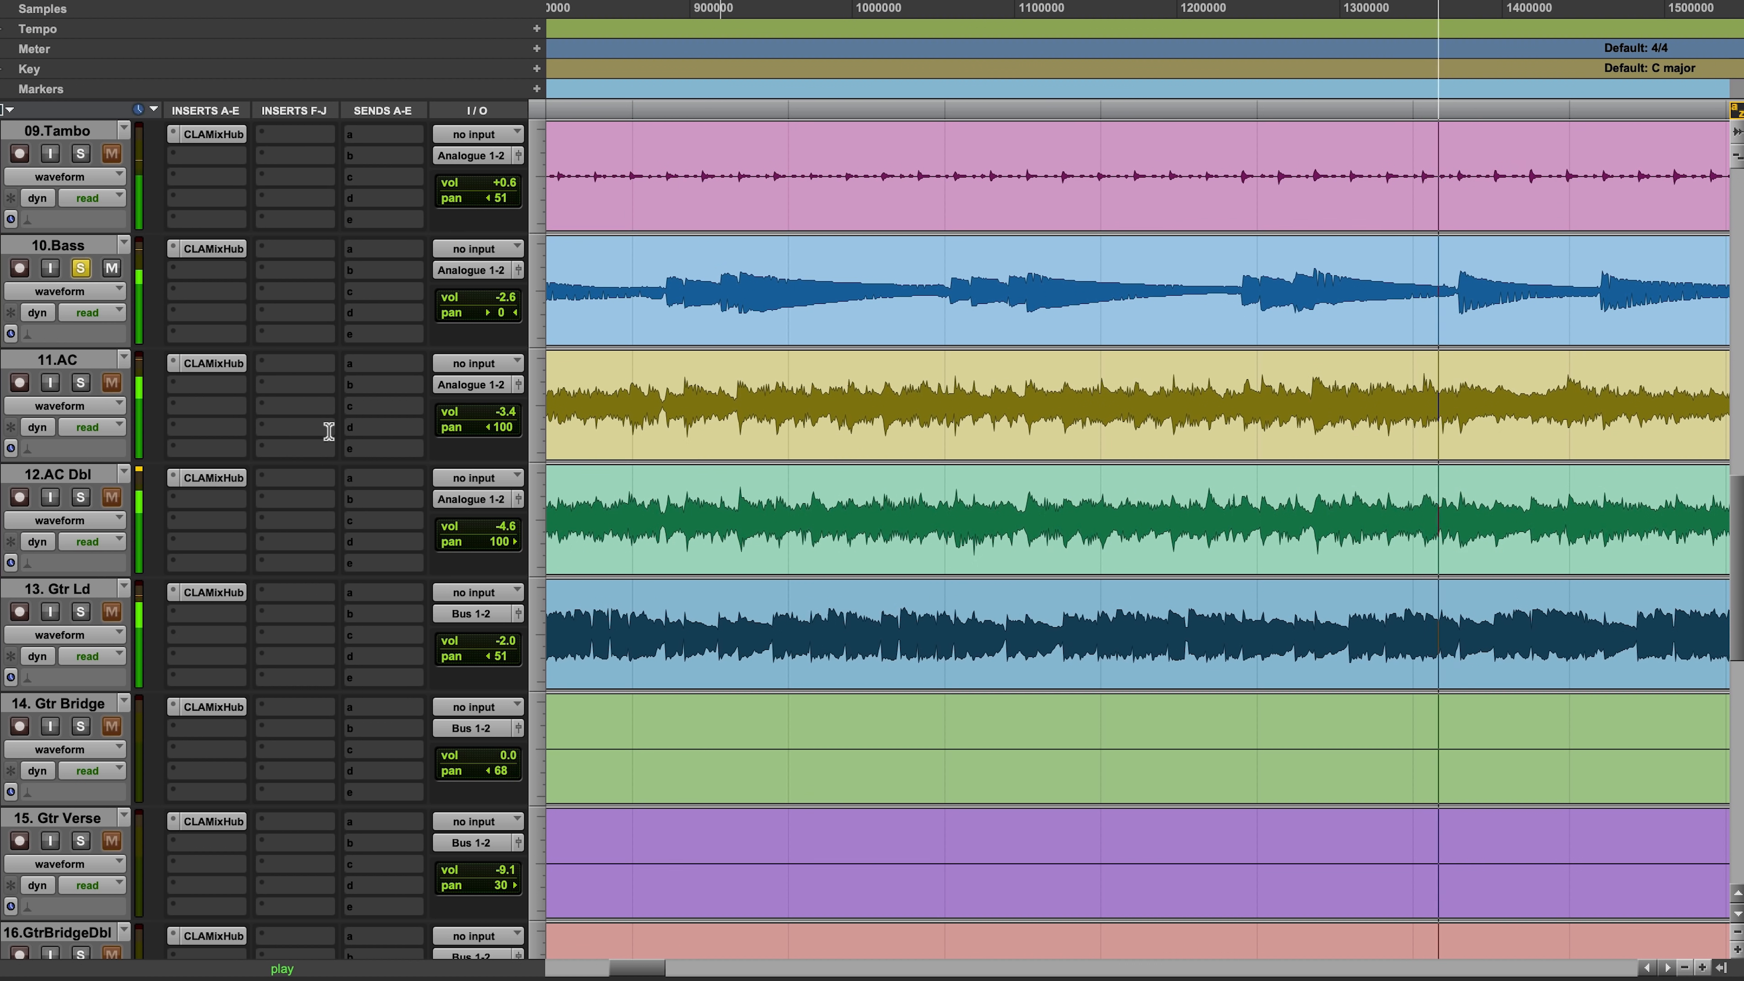
pyautogui.click(81, 382)
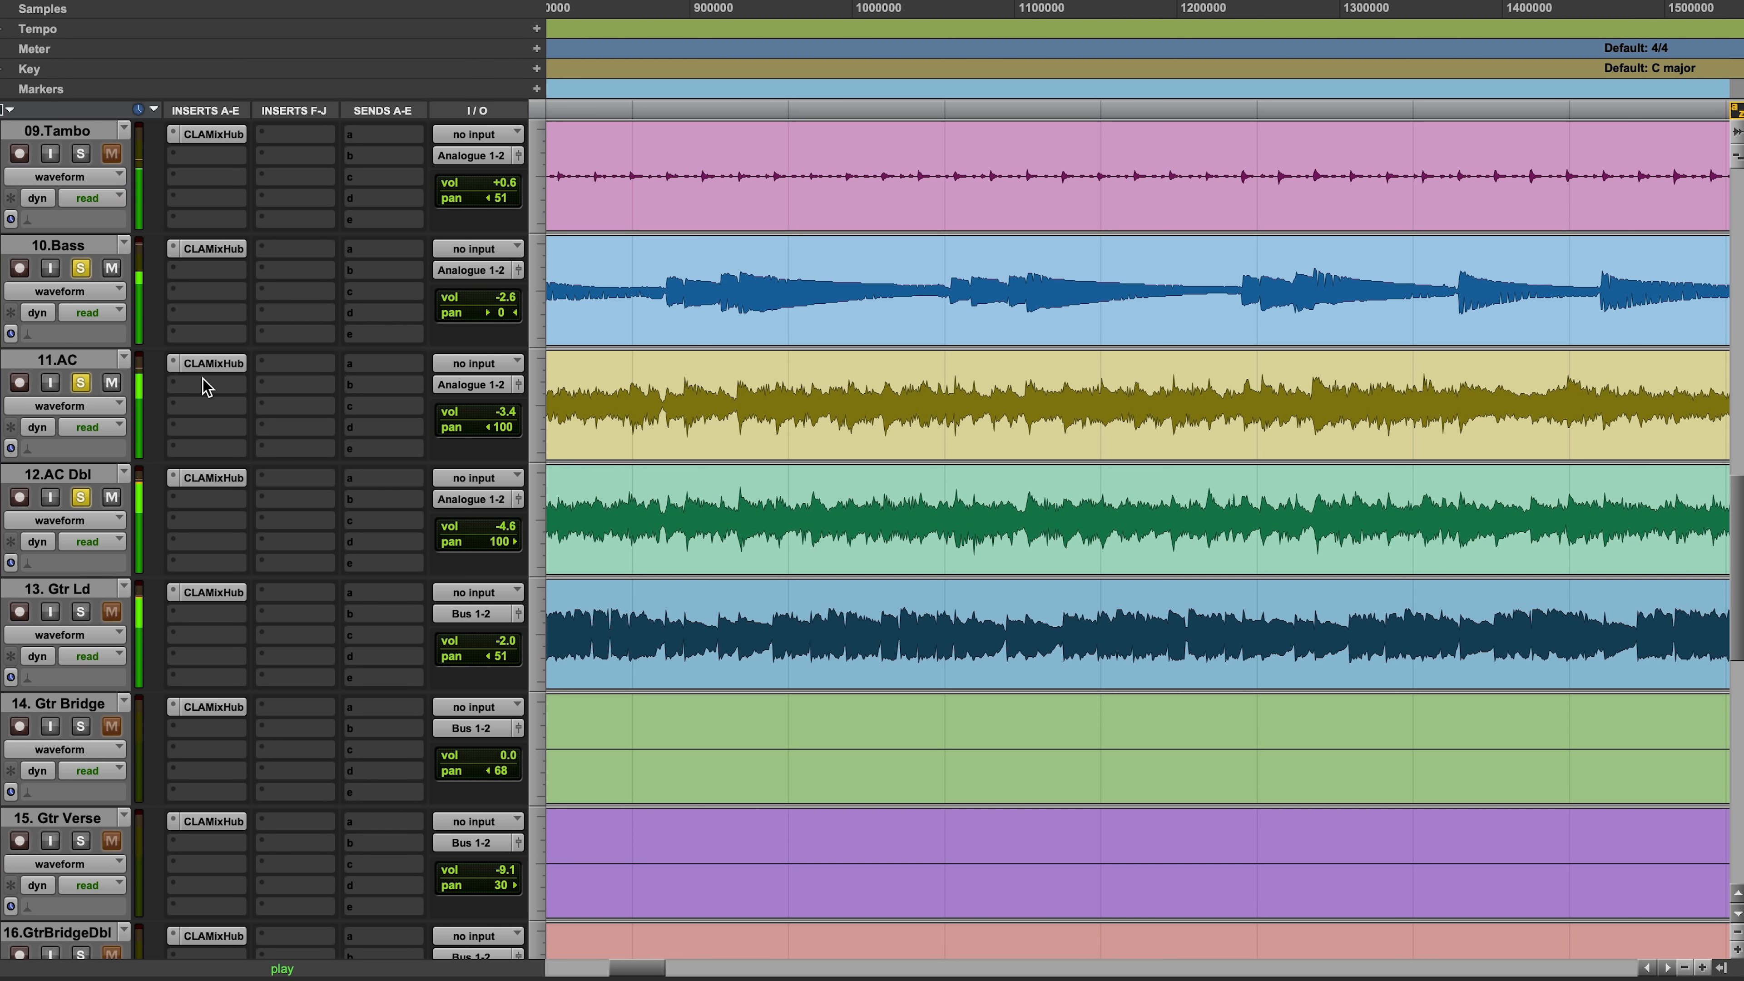
pyautogui.click(200, 367)
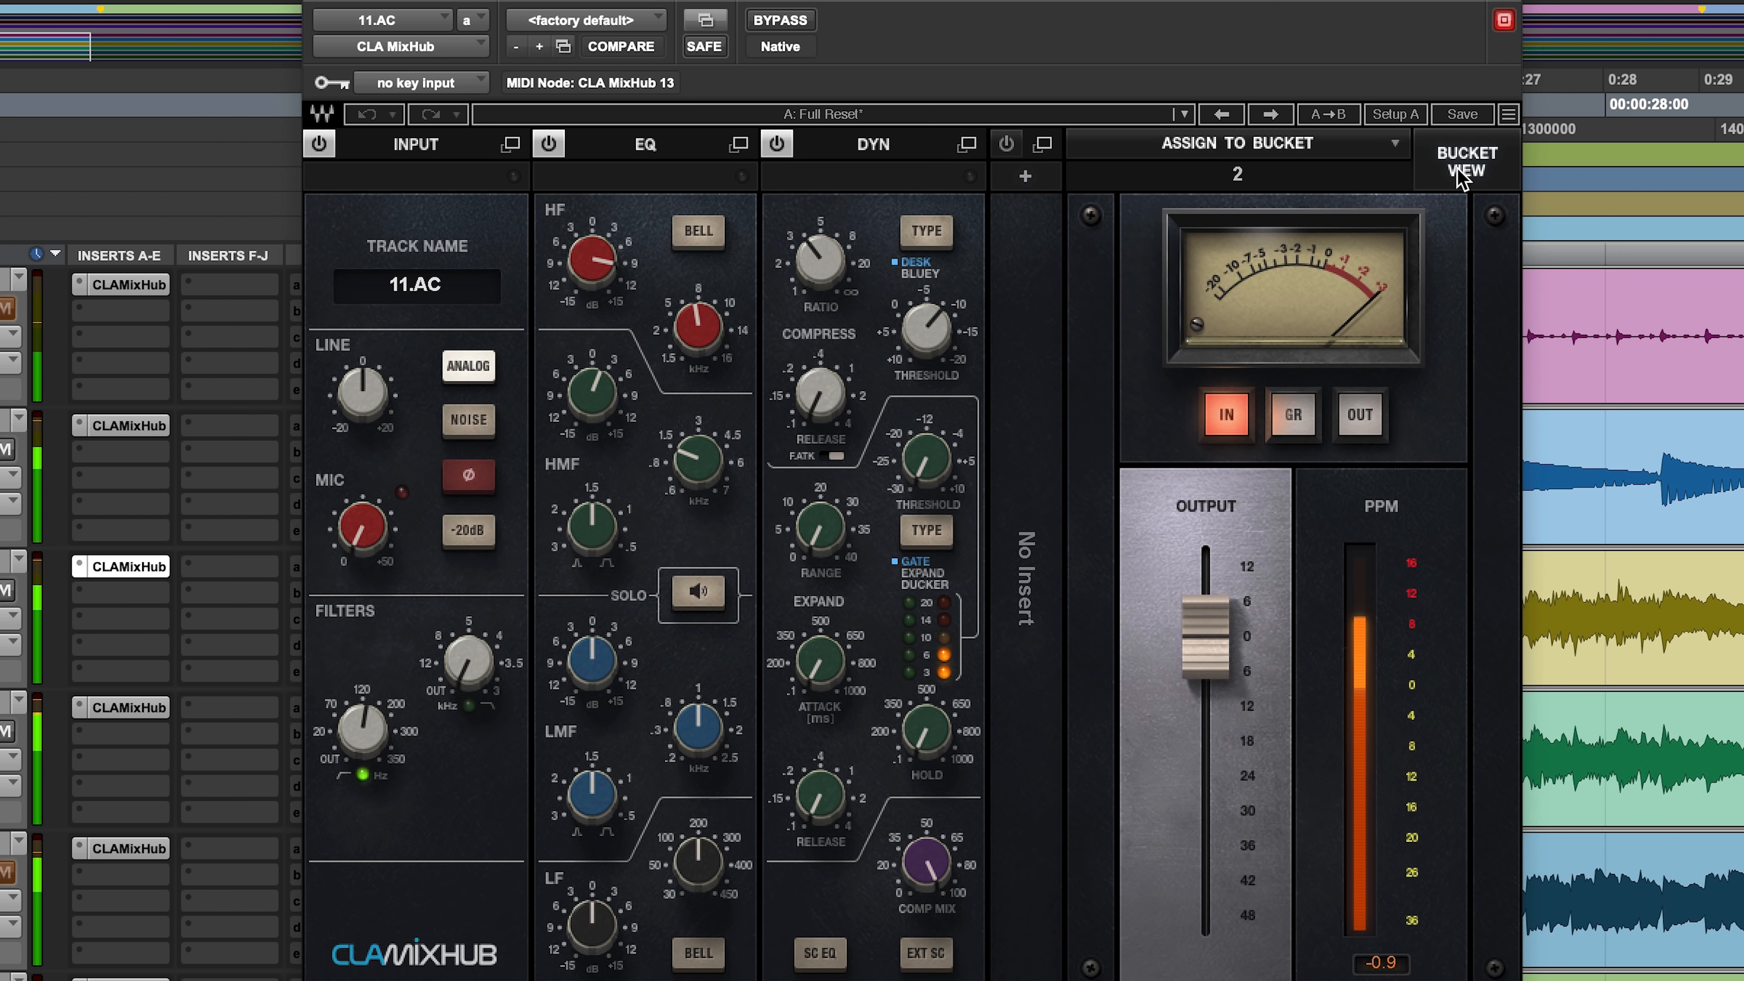
pyautogui.click(1459, 169)
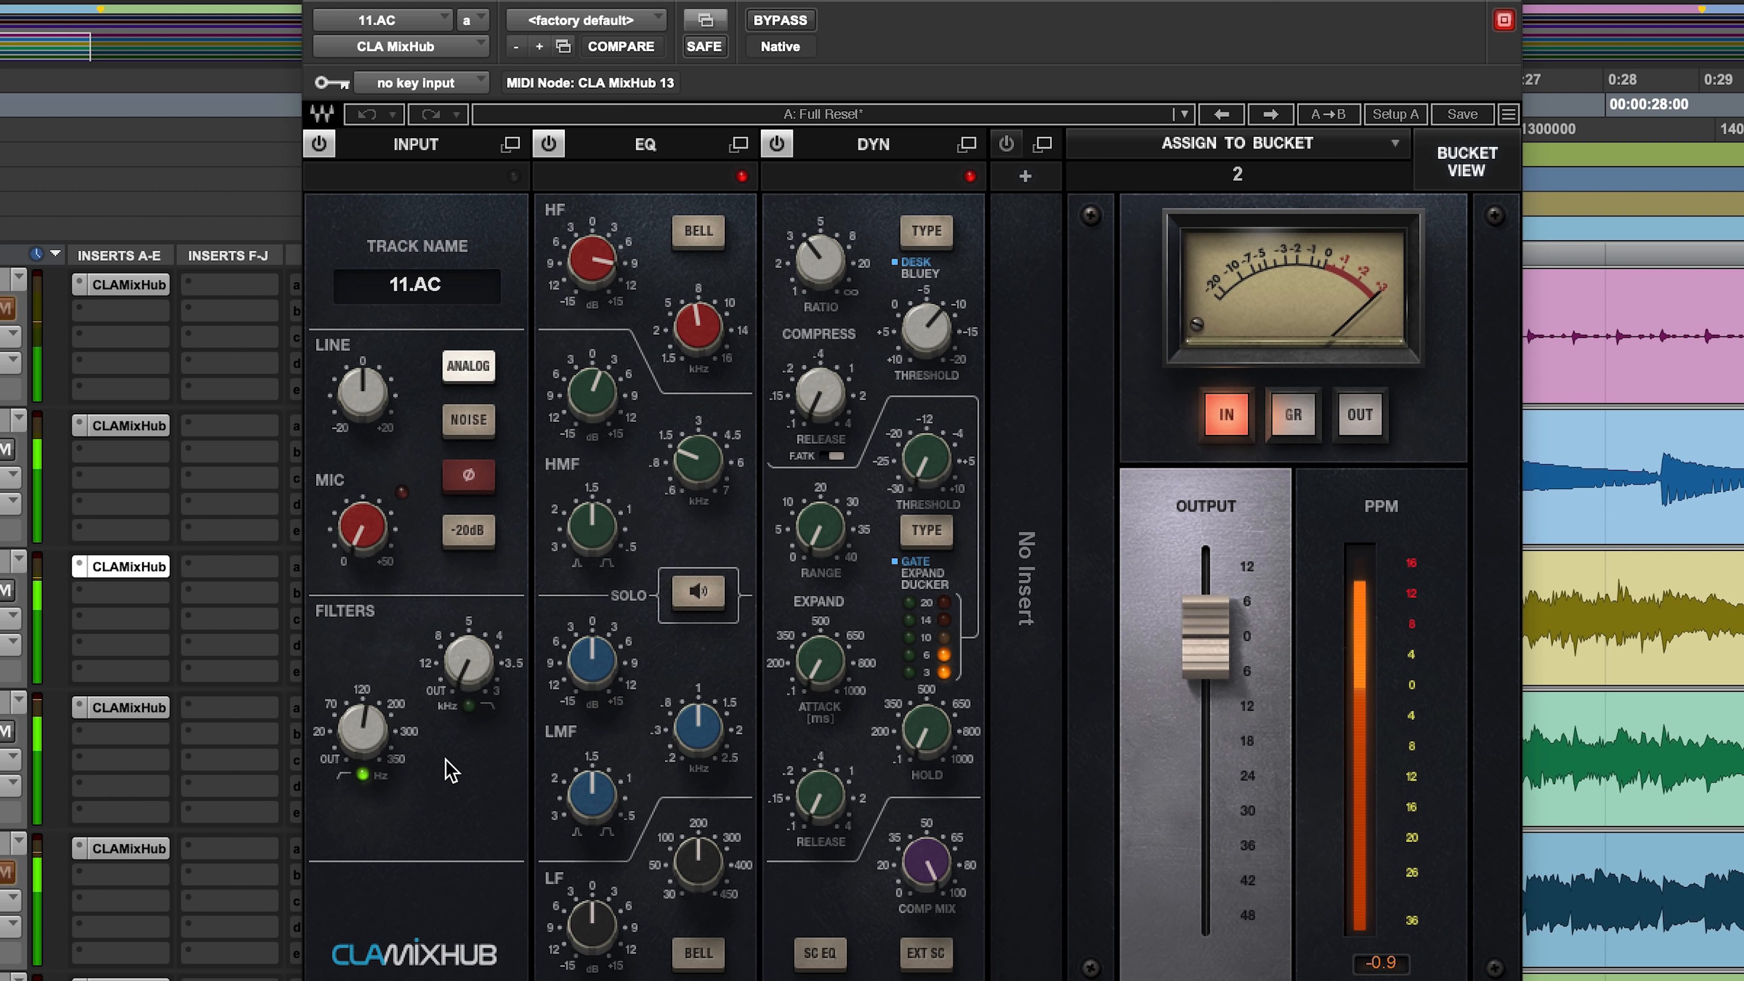
pyautogui.click(365, 727)
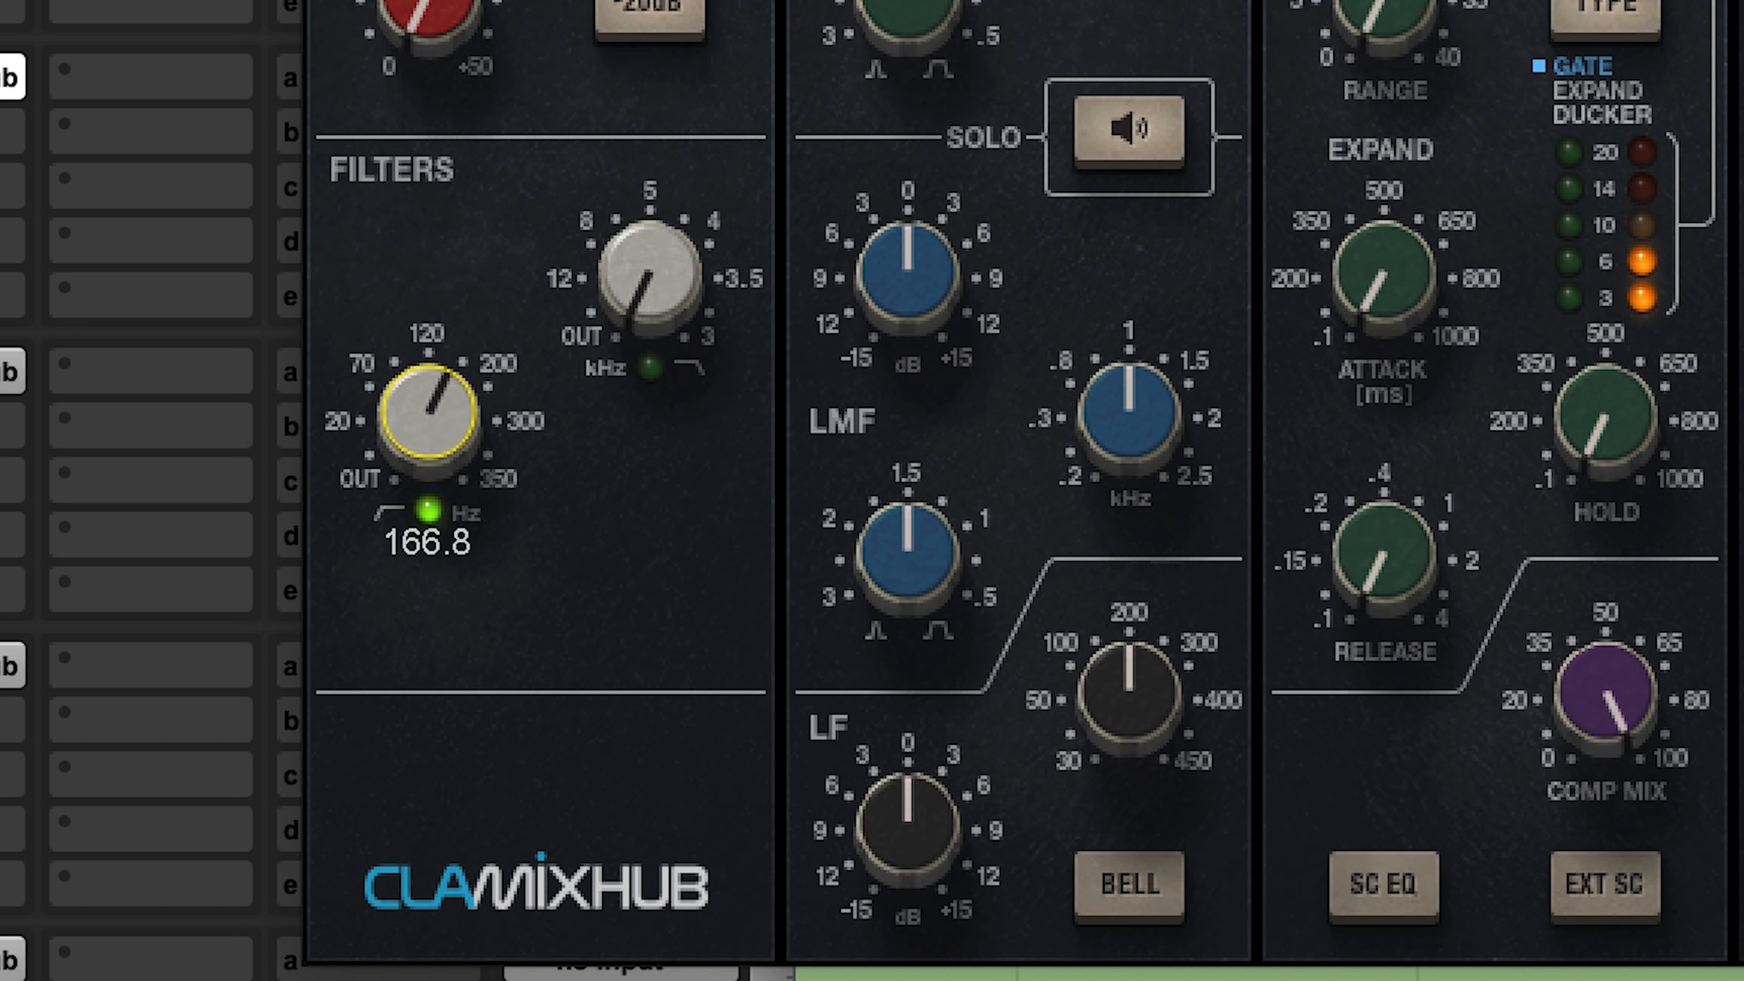
pyautogui.click(8, 372)
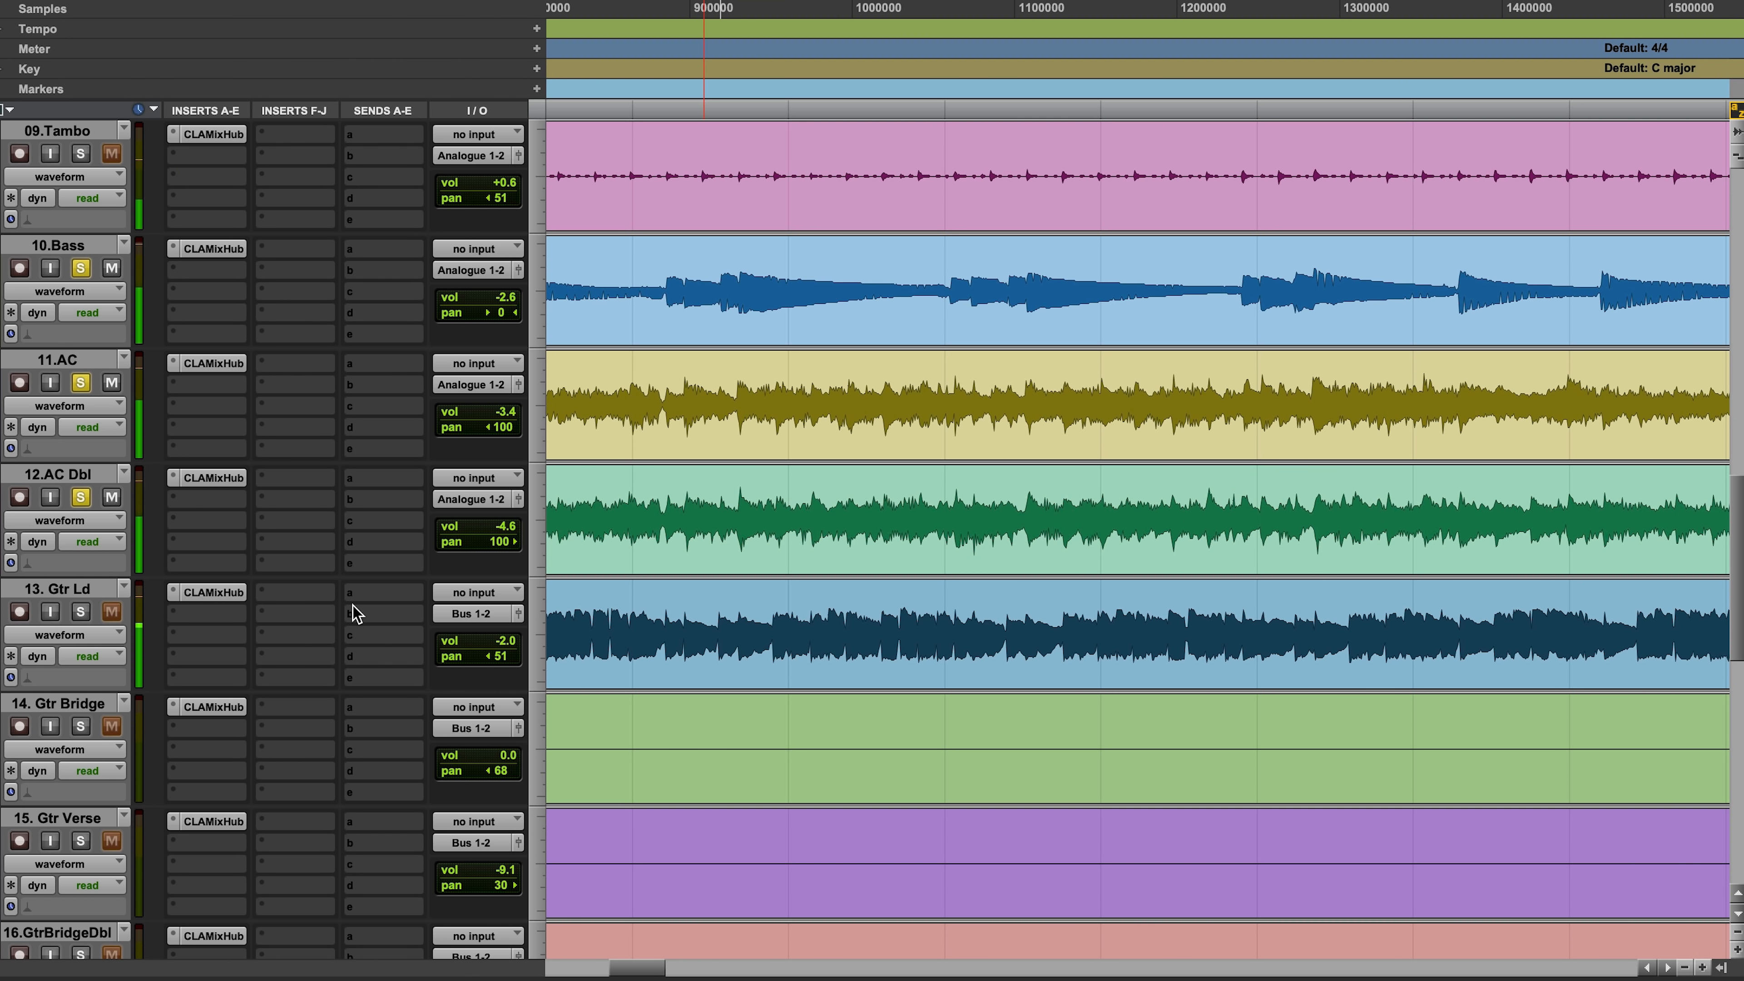
# Step: Solo 18.Piano and adjust the high-pass filter in its CLA MixHub
pyautogui.scroll(-5, 554, 678)
pyautogui.scroll(-3, 547, 682)
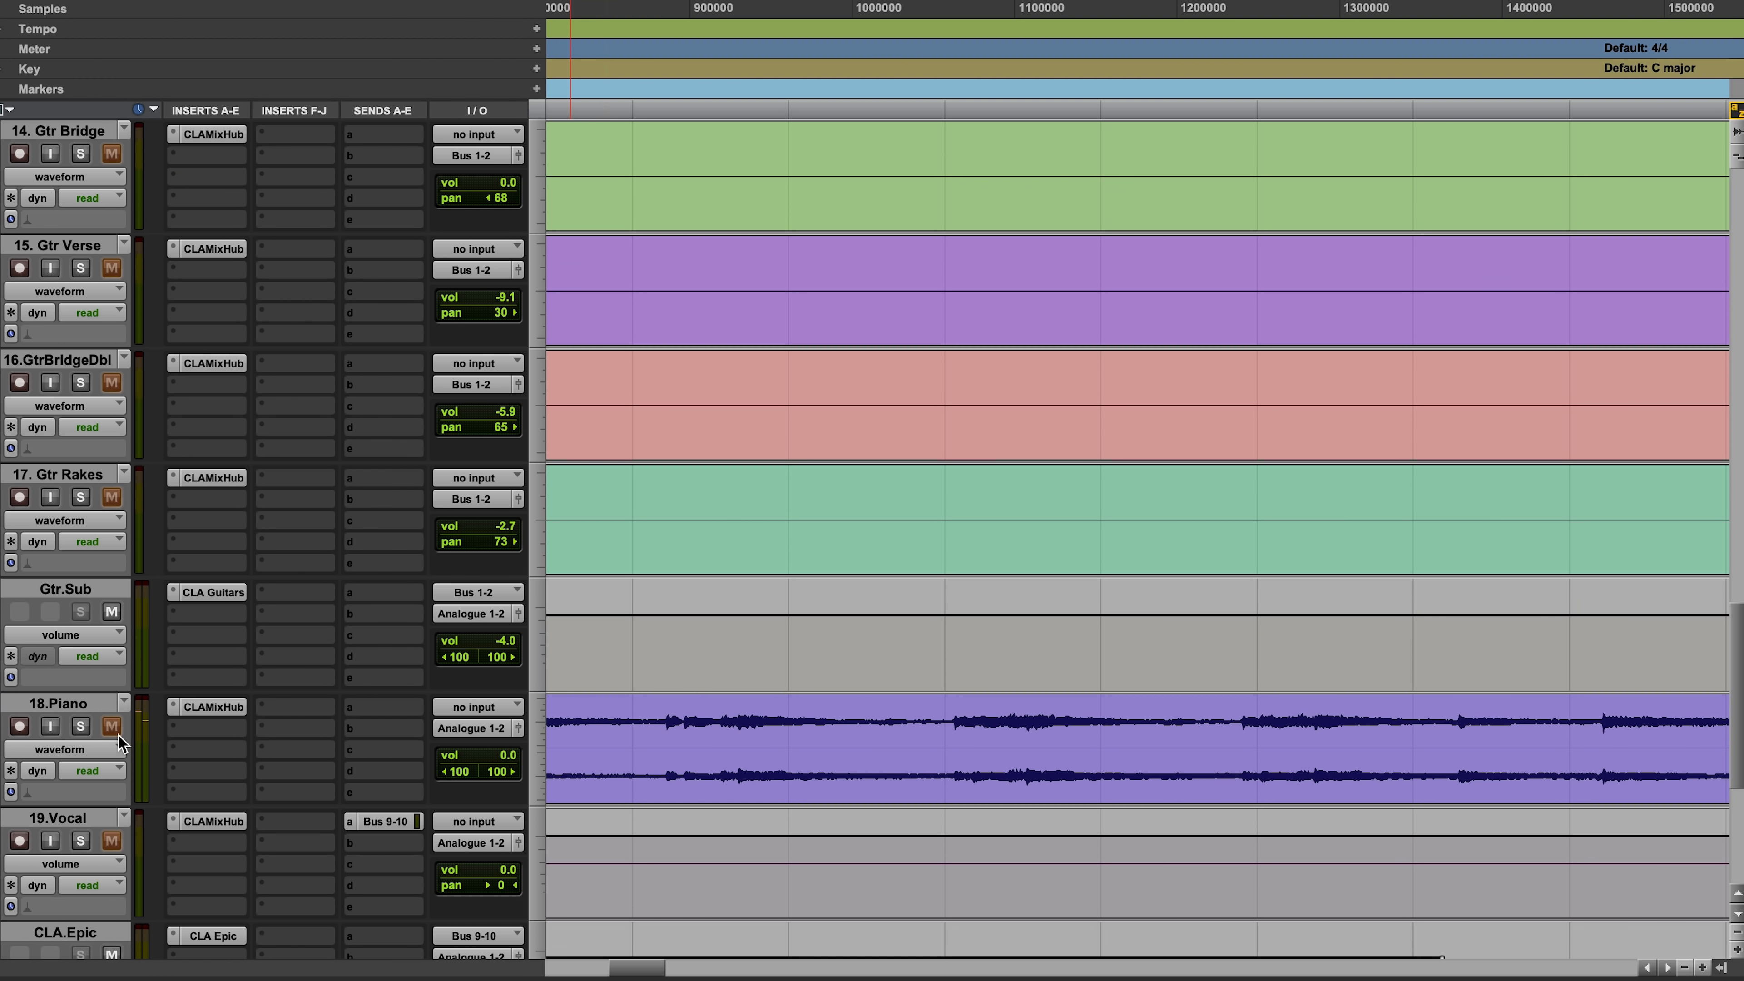
pyautogui.click(214, 710)
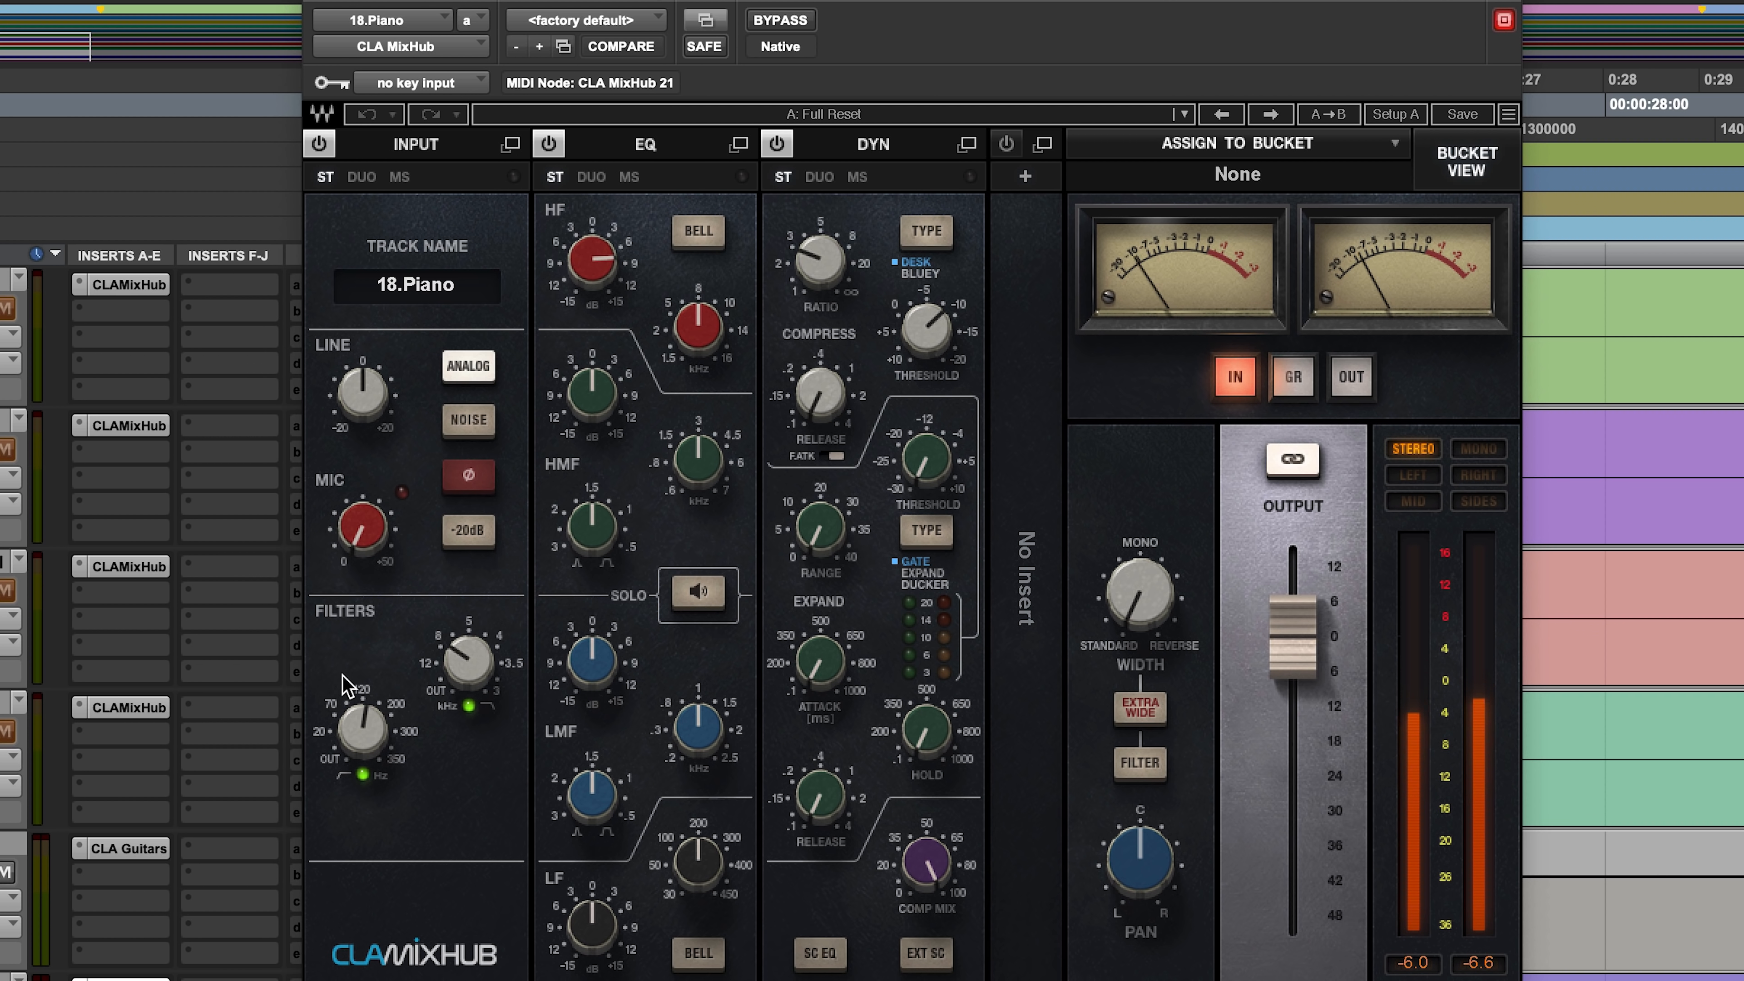
pyautogui.moveTo(362, 727); pyautogui.dragTo(363, 714)
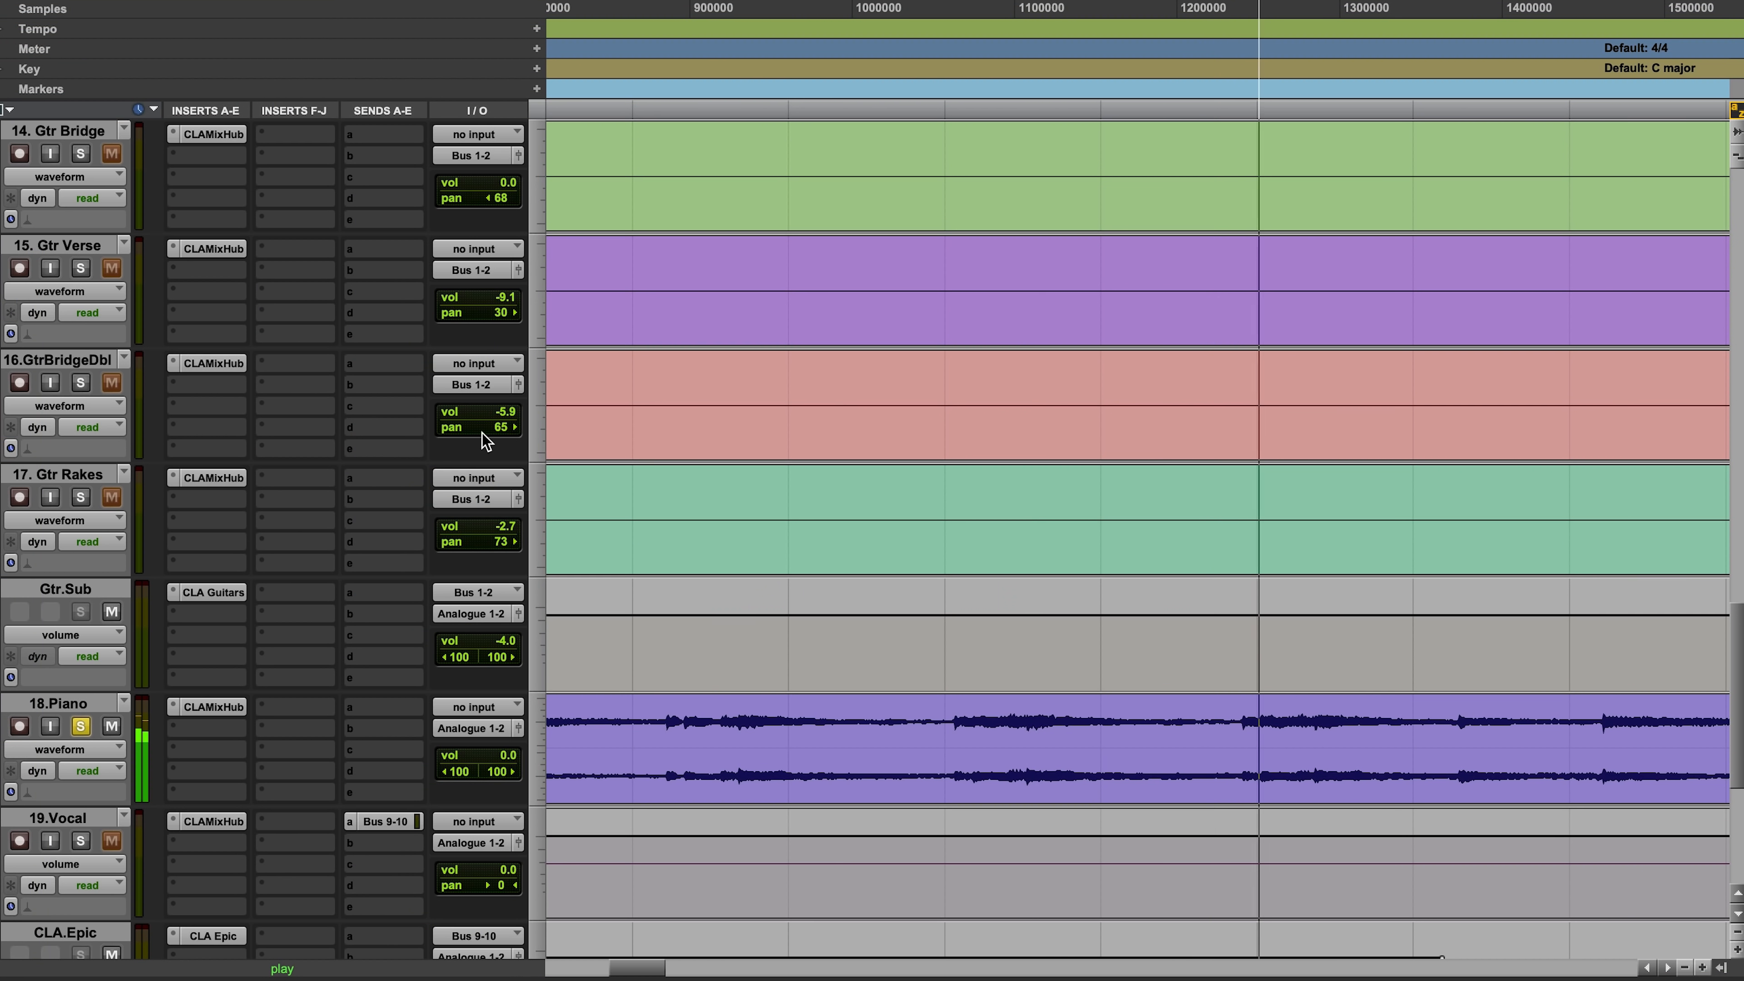
# Step: Clear the solo on 18.Piano and listen to the full mix through the intro into the first verse
pyautogui.keyDown('alt'); pyautogui.click(82, 383); pyautogui.keyUp('alt')
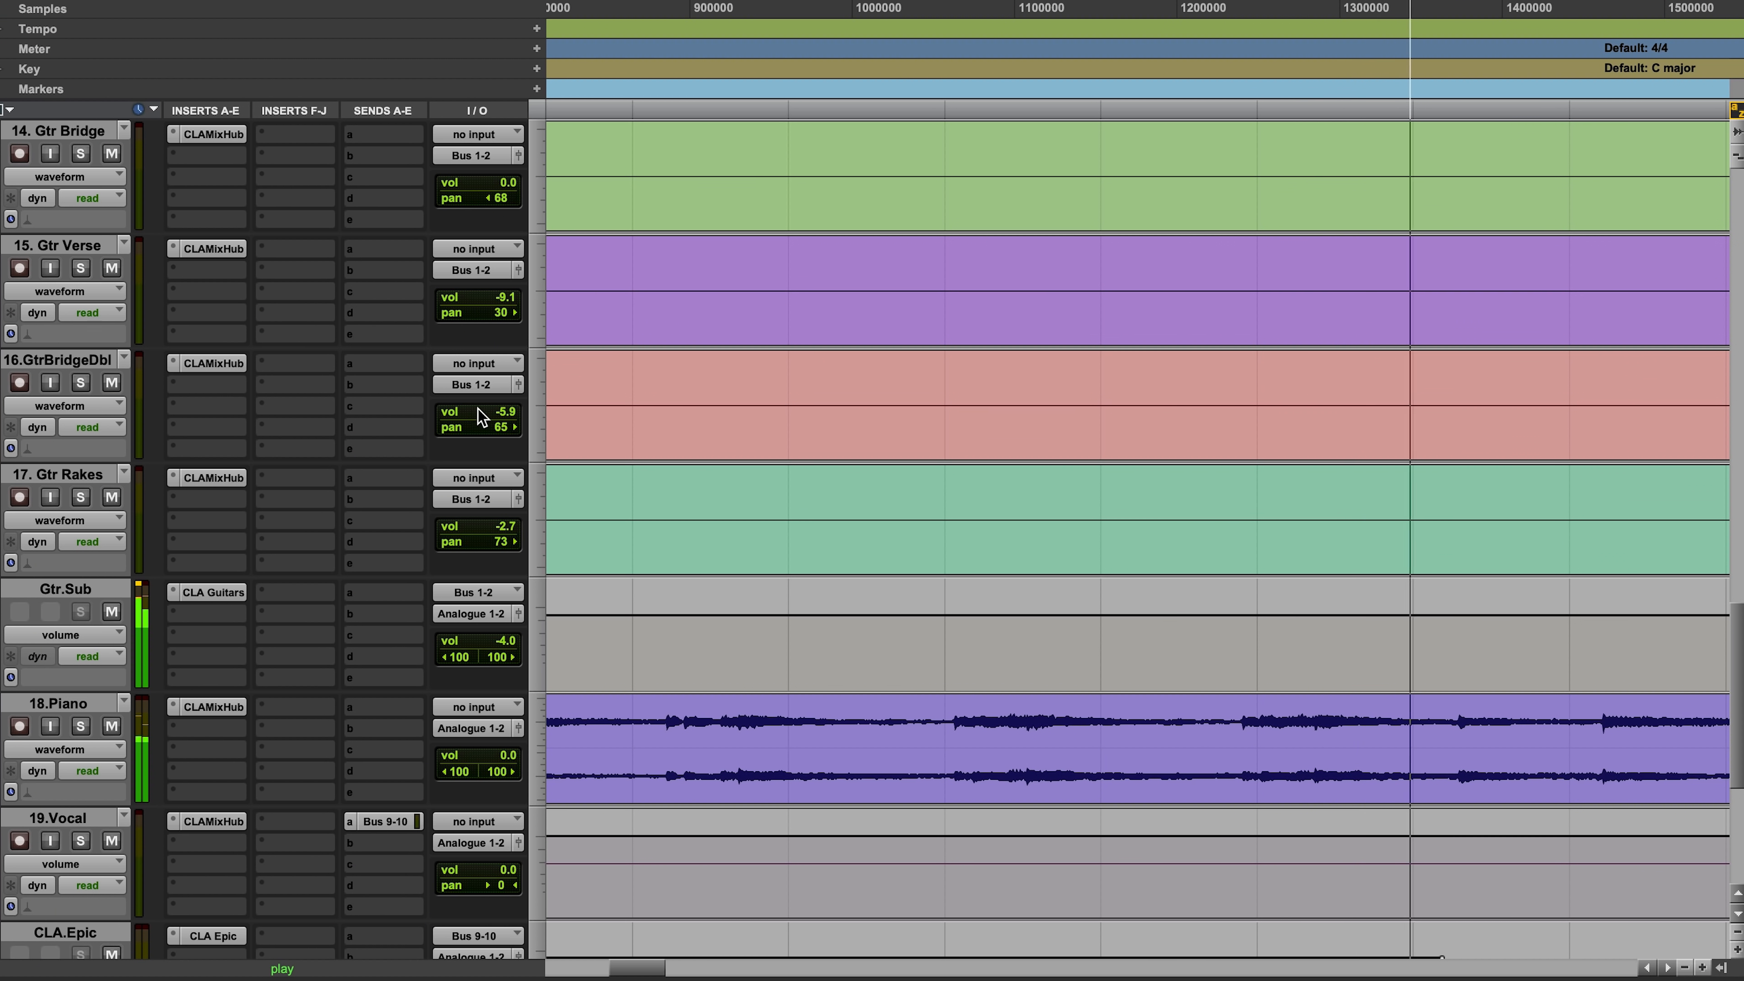
pyautogui.press('r')
pyautogui.press('r')
pyautogui.press('r')
pyautogui.press('r')
pyautogui.press('F5')
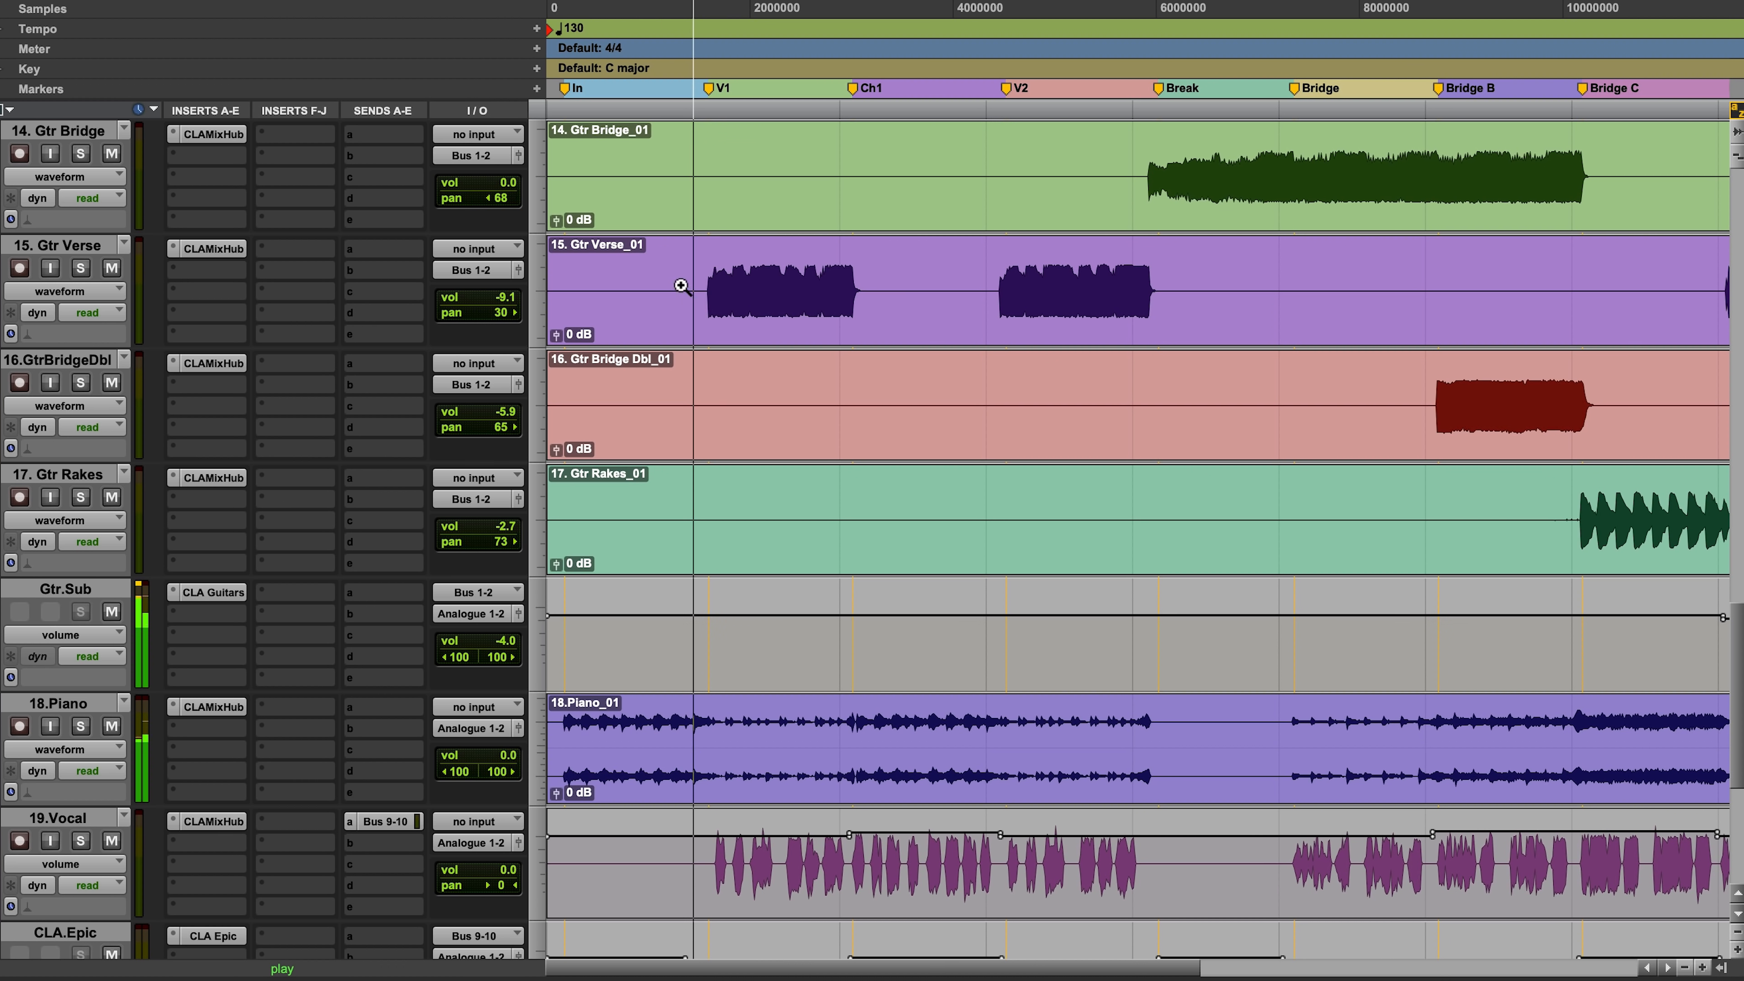
pyautogui.moveTo(683, 286); pyautogui.dragTo(1122, 296)
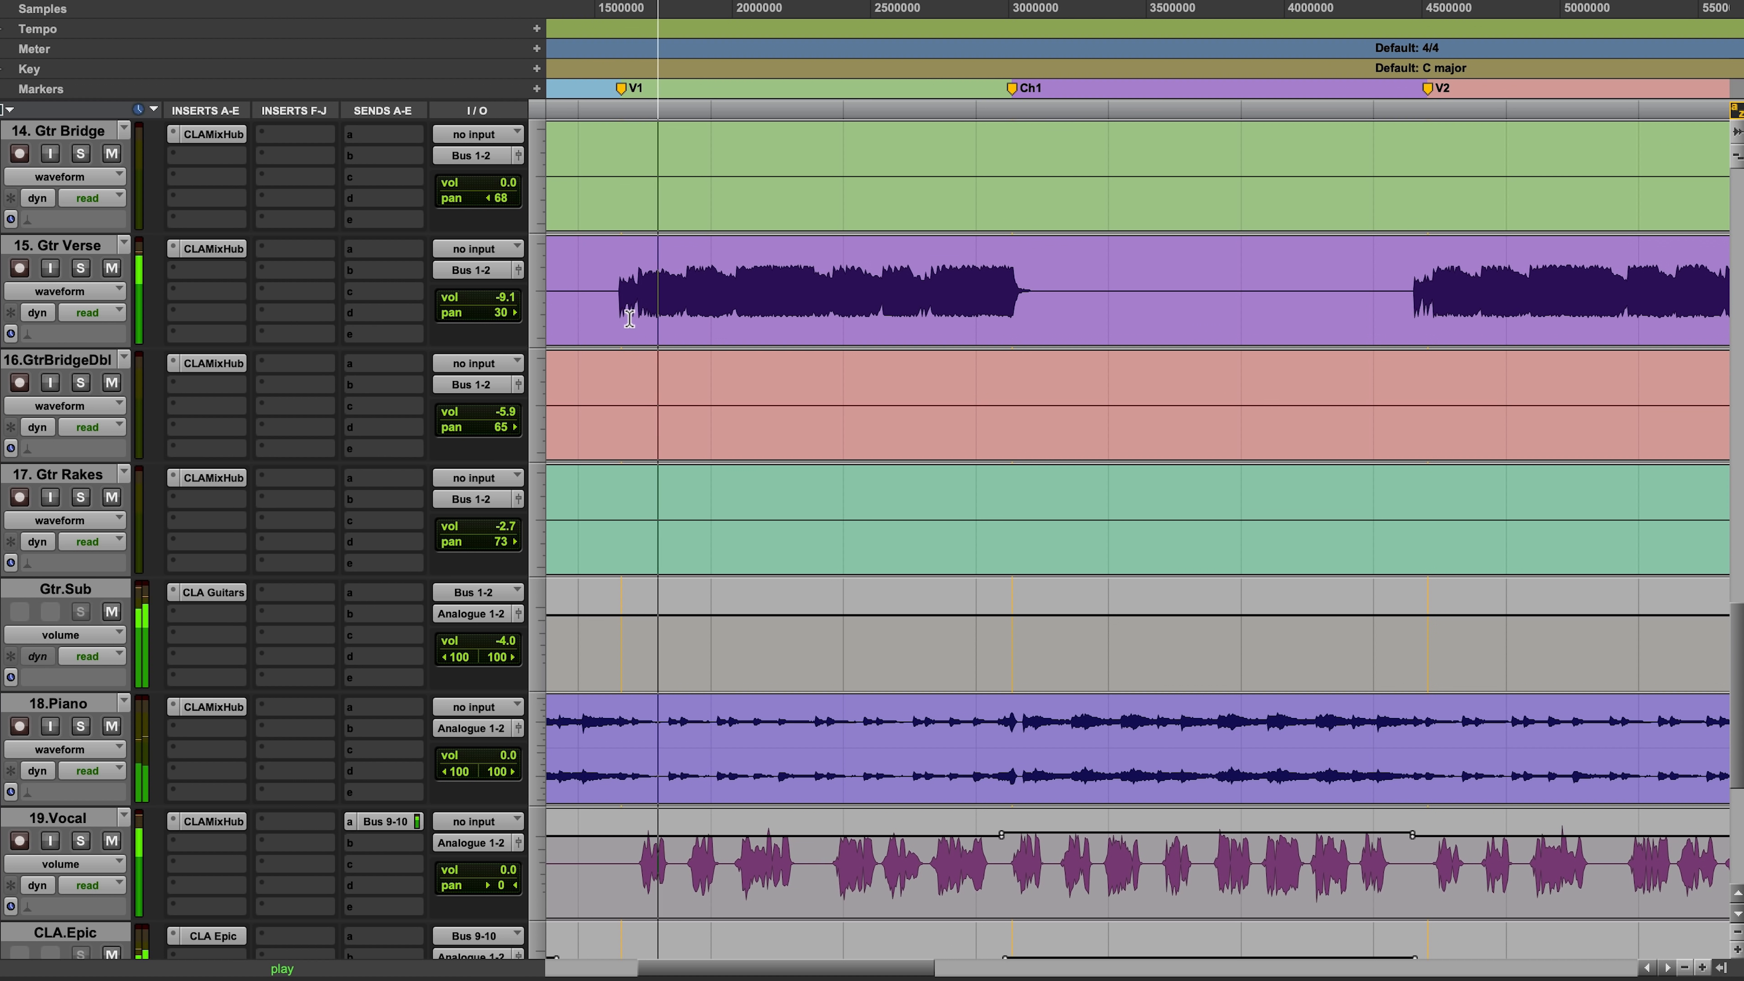
pyautogui.press('r')
pyautogui.press('r')
pyautogui.press('r')
pyautogui.press('F5')
pyautogui.moveTo(1121, 474); pyautogui.dragTo(117, 453)
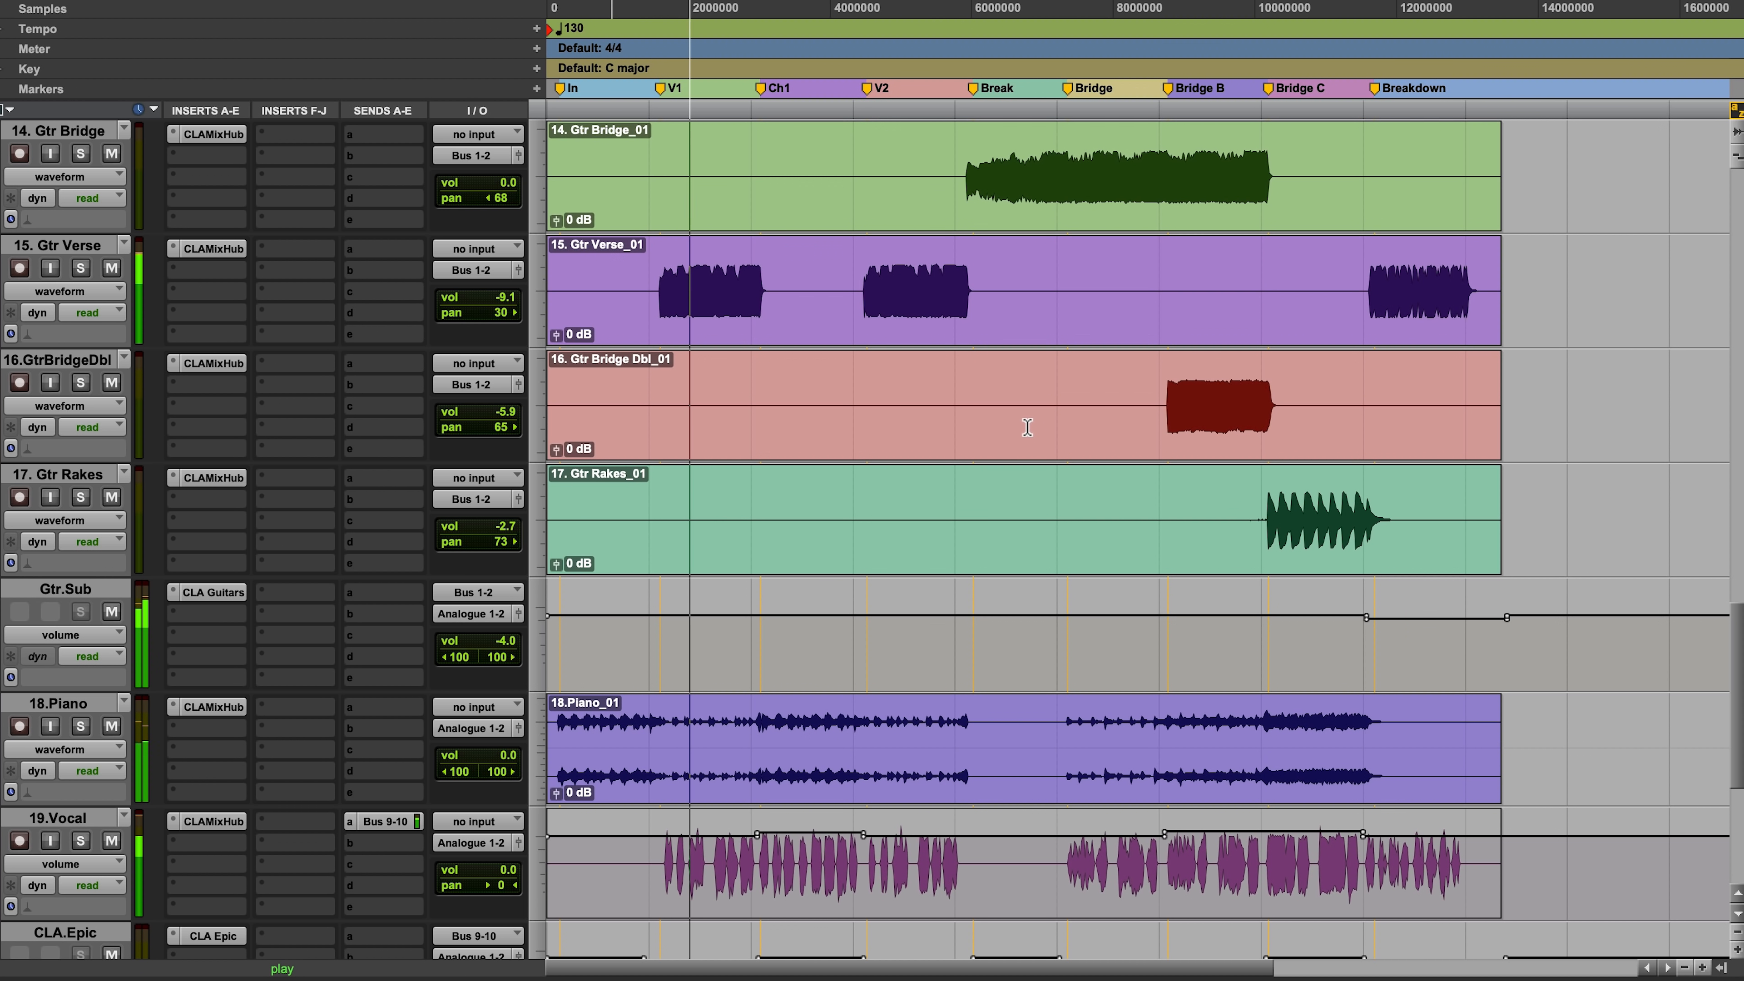
pyautogui.scroll(-5, 1025, 431)
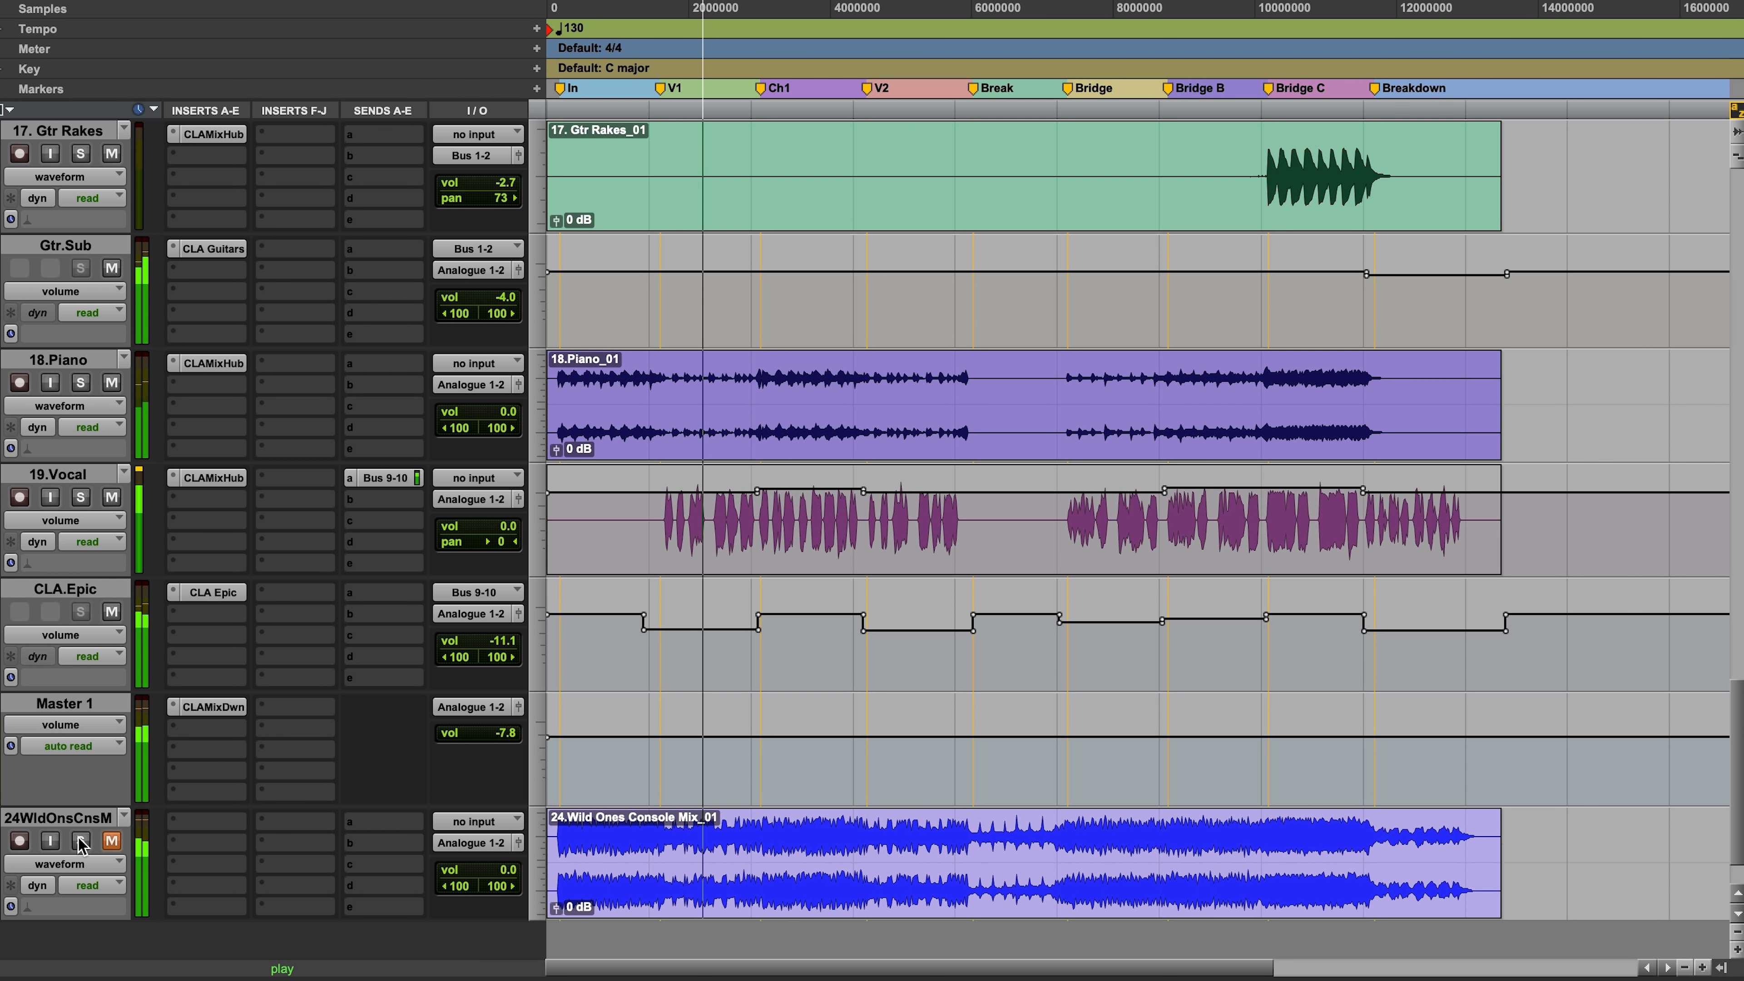
# Step: Solo the unmuted 24.Wild Ones Console Mix with Master 1's CLA MixDown bypassed, and audition its intro and first verse
pyautogui.press('space')
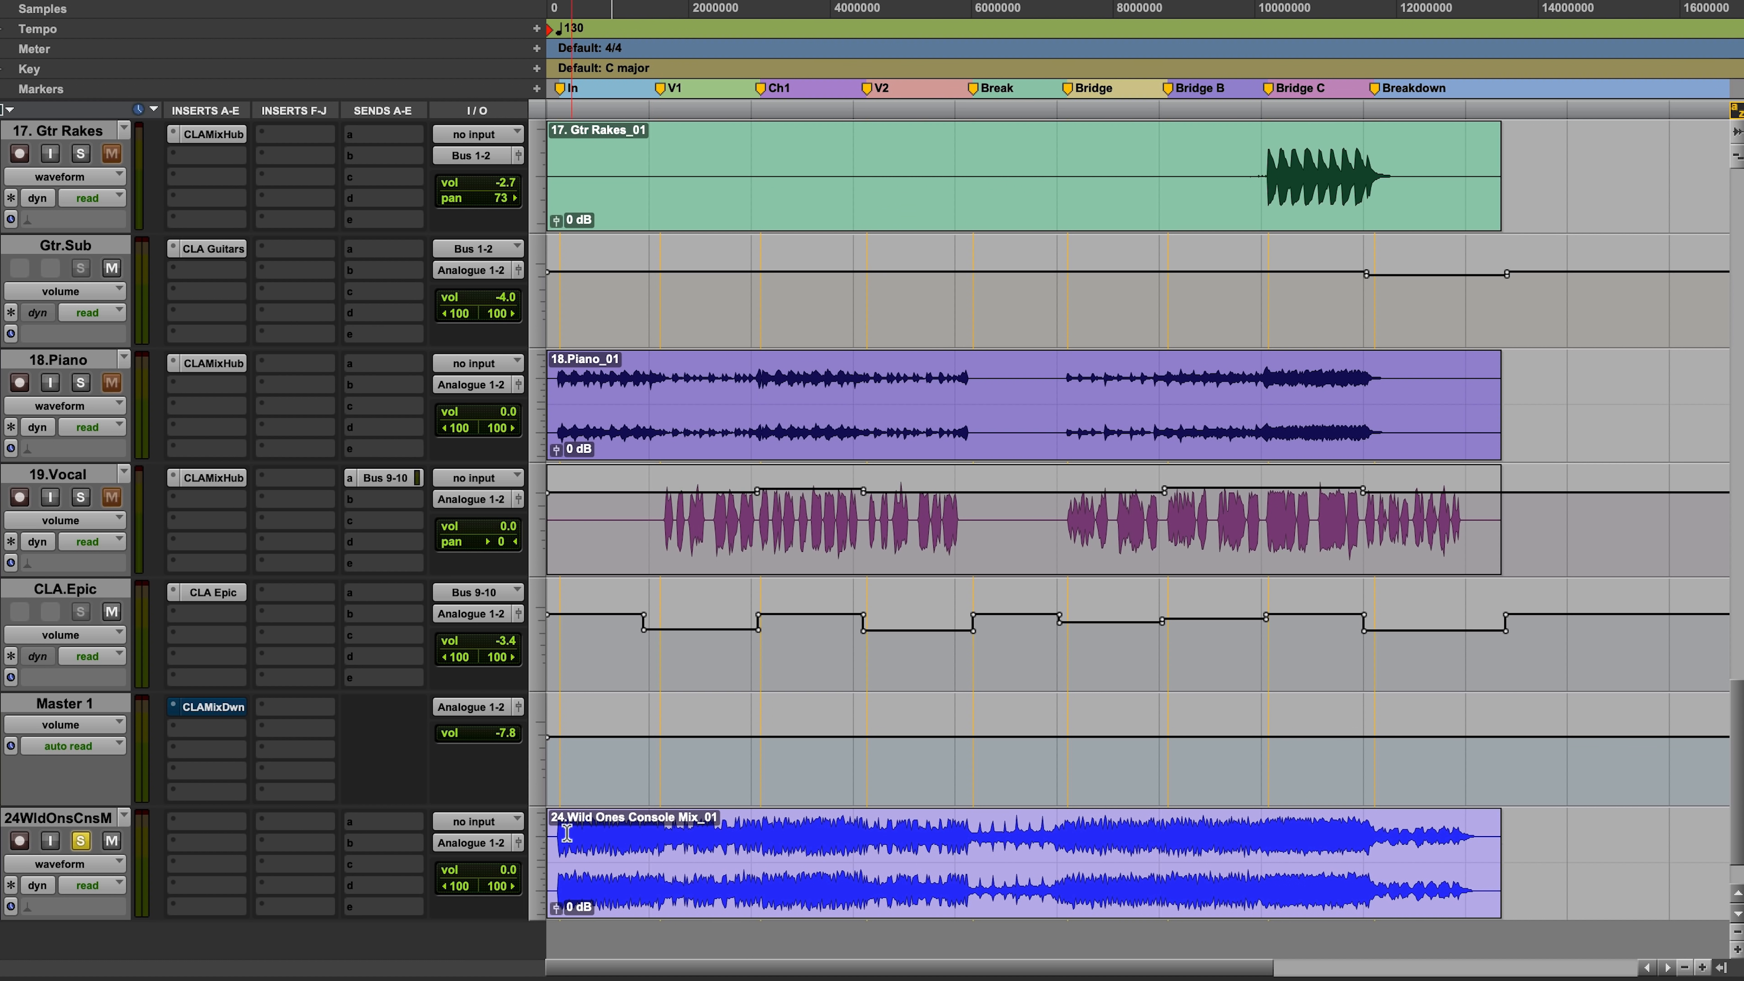
pyautogui.moveTo(774, 831); pyautogui.dragTo(549, 831)
pyautogui.press('space')
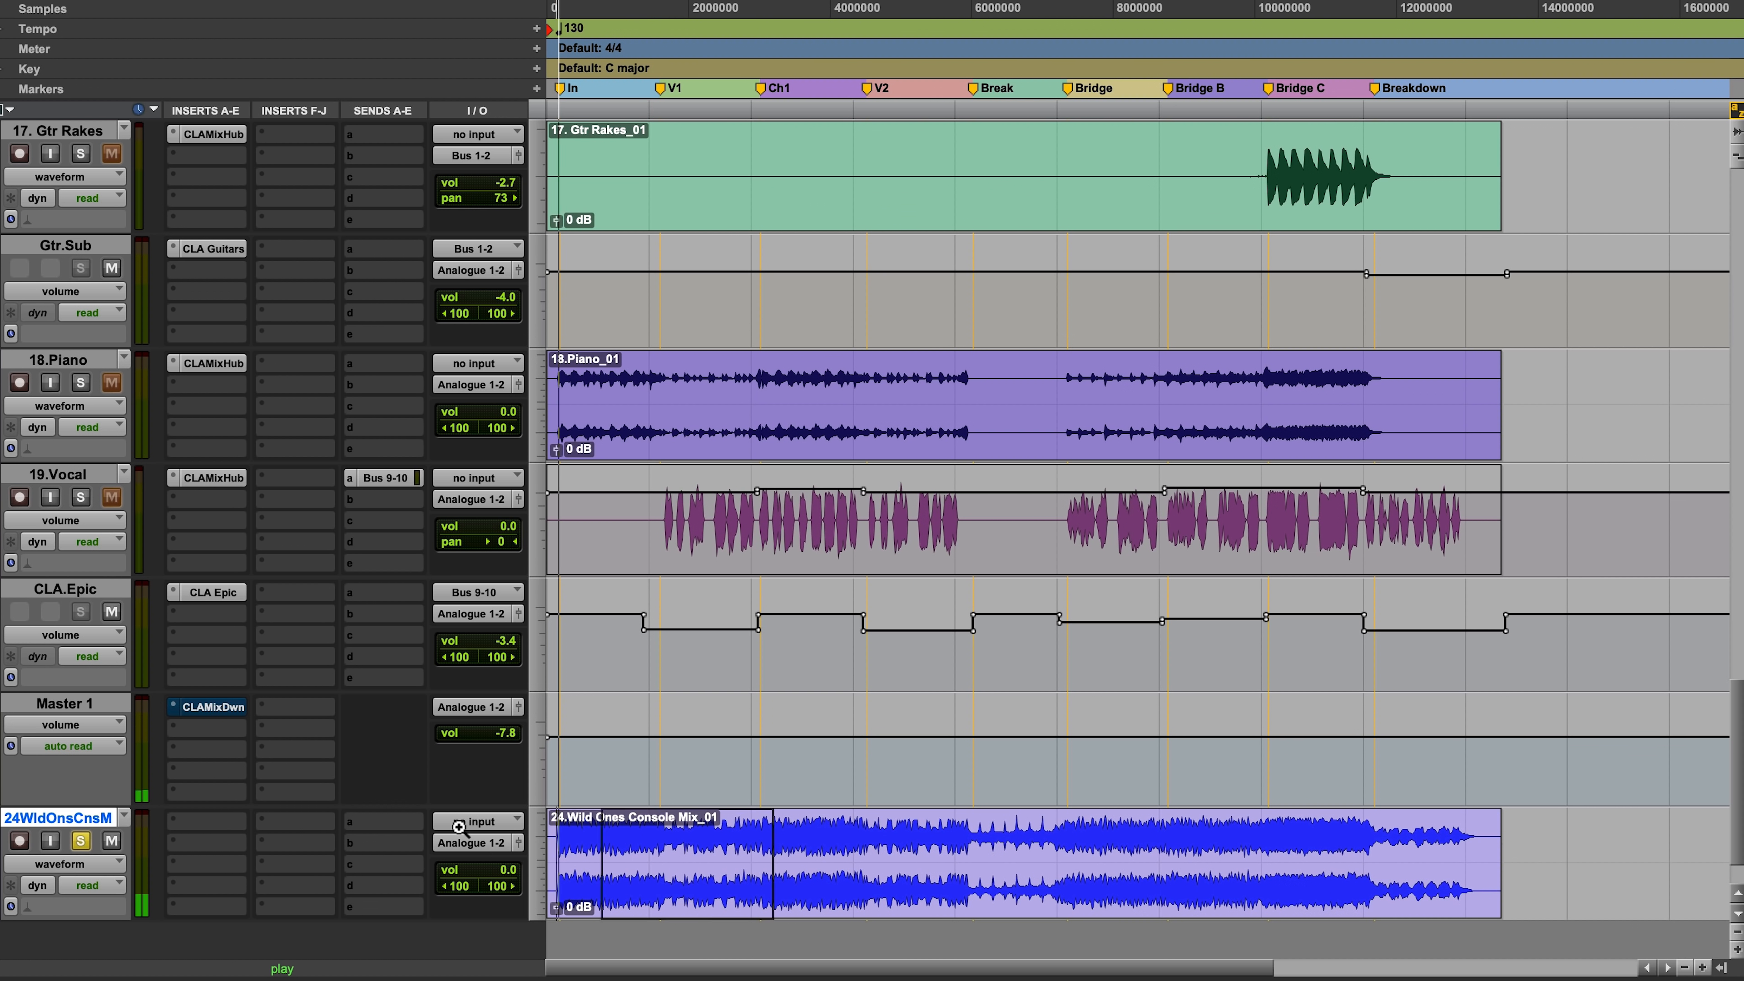
pyautogui.press('e')
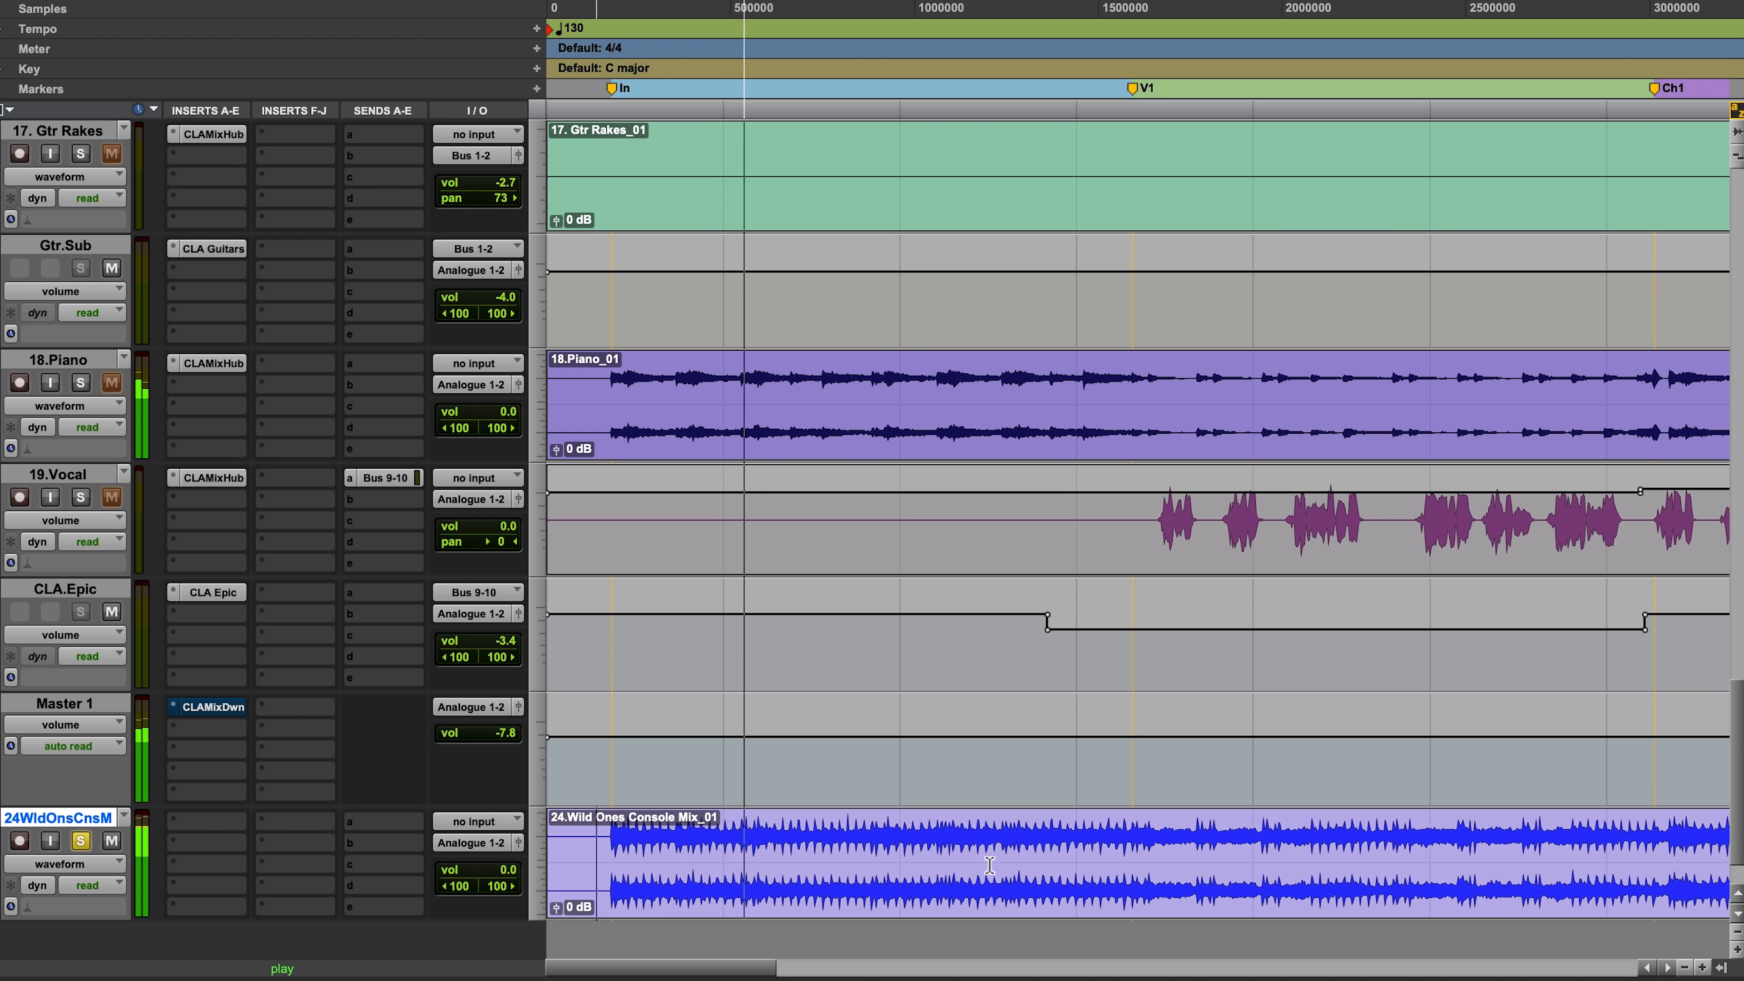
pyautogui.click(1108, 879)
pyautogui.press('space')
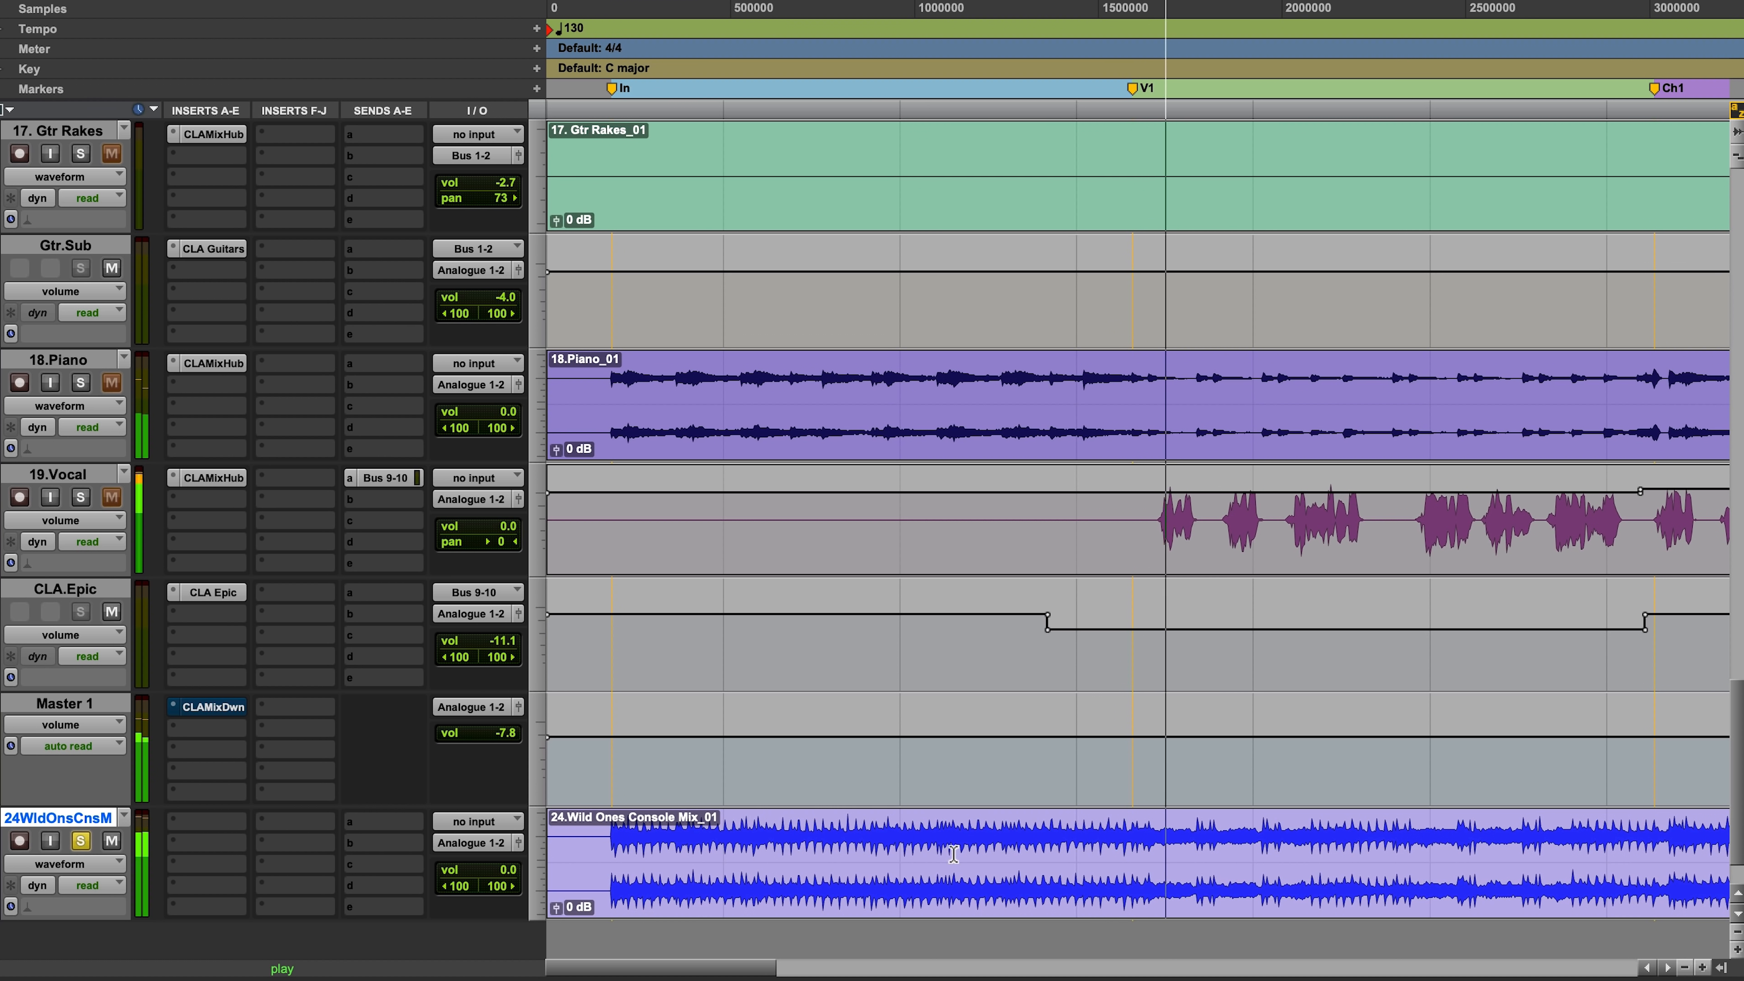
pyautogui.click(935, 843)
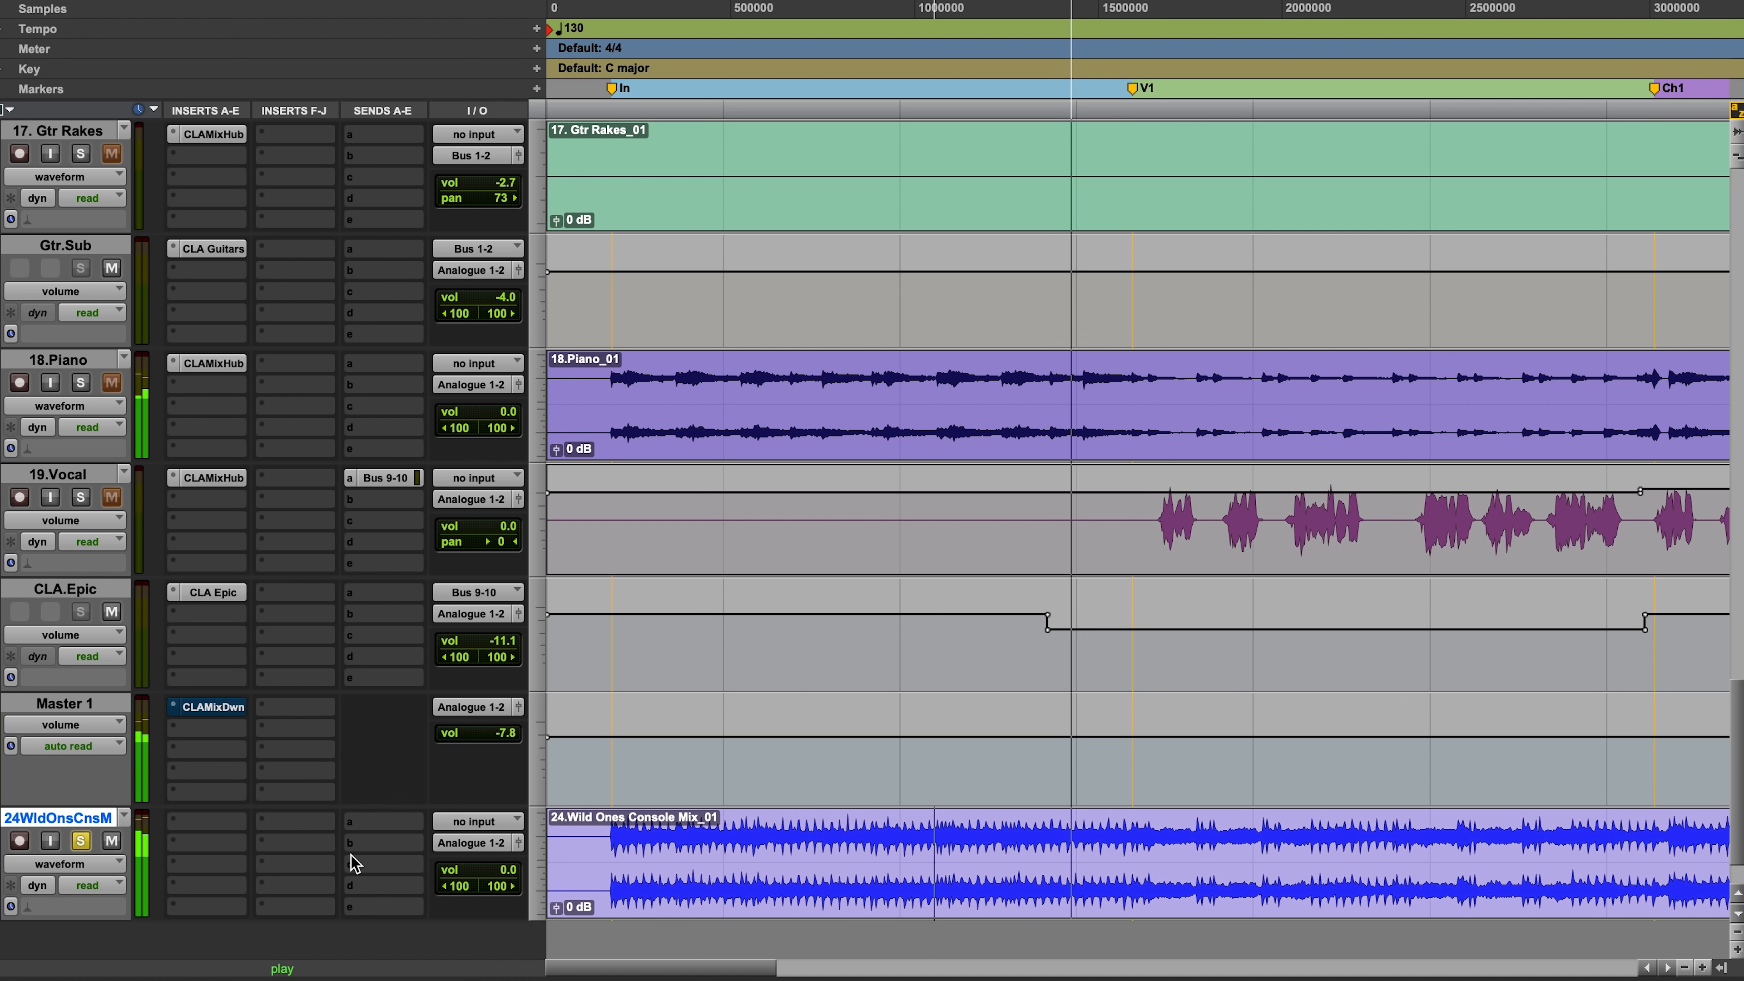
# Step: Unsolo and mute the console mix, re-enable CLA MixDown on Master 1, and check its settings during full-mix playback
pyautogui.press('space')
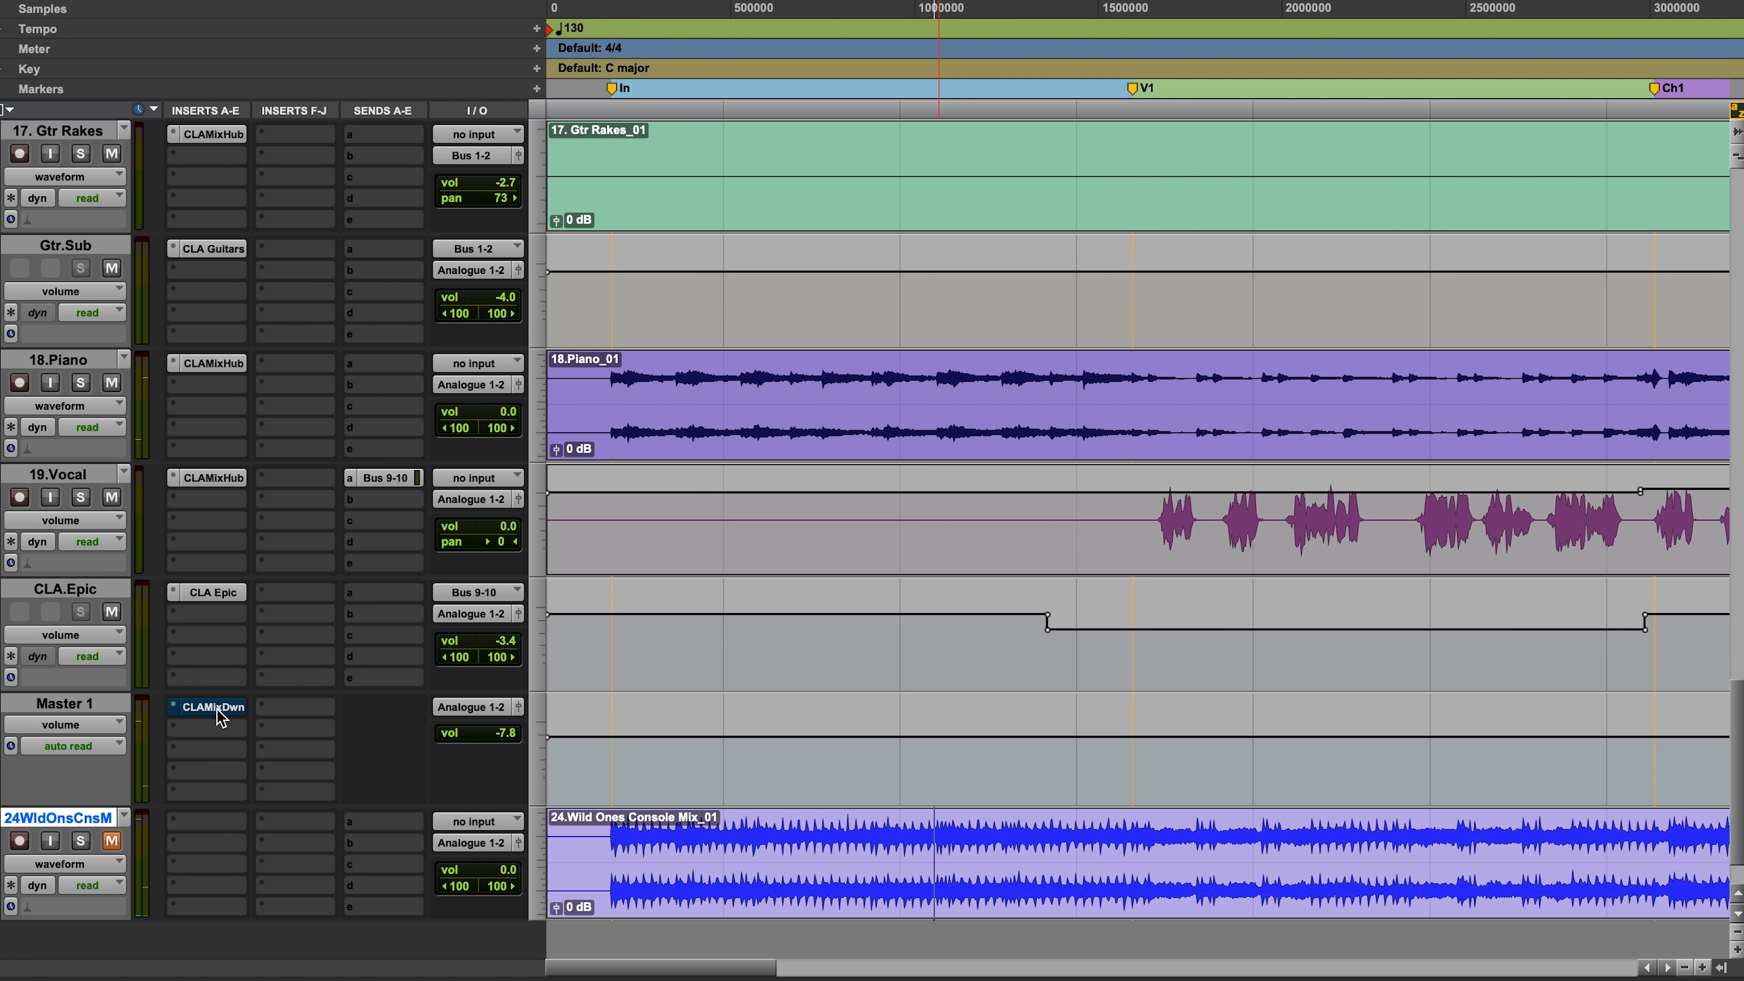
pyautogui.press('space')
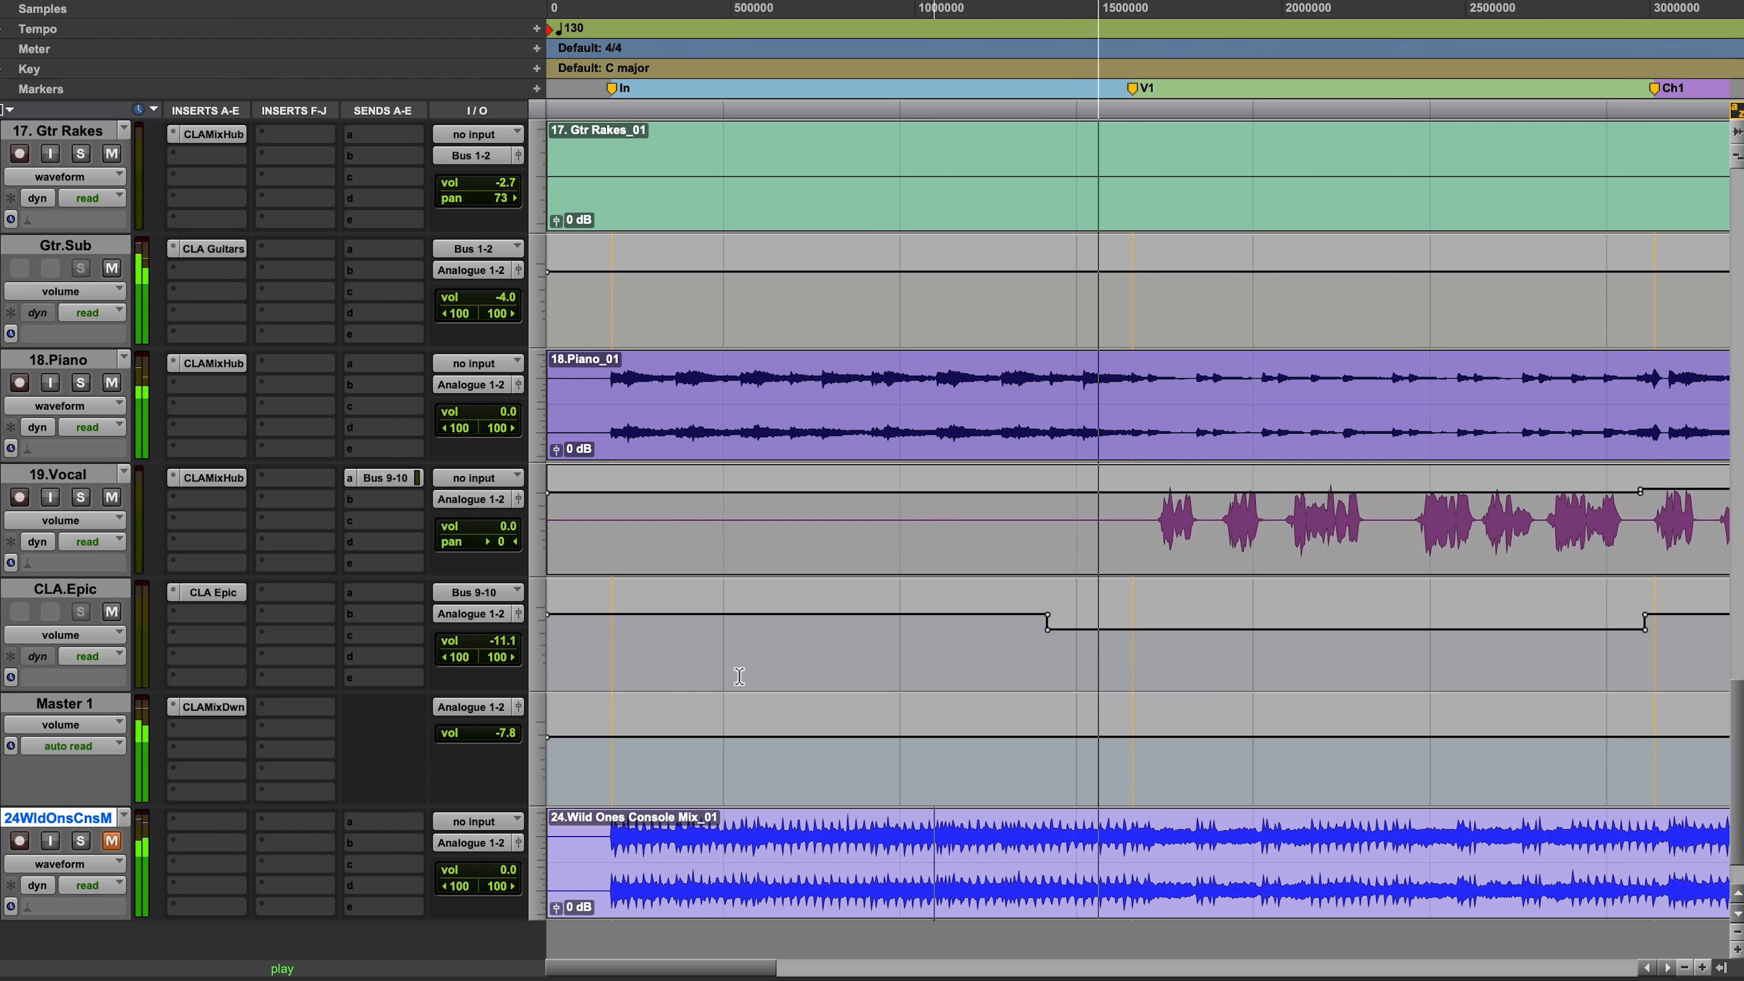
pyautogui.click(217, 707)
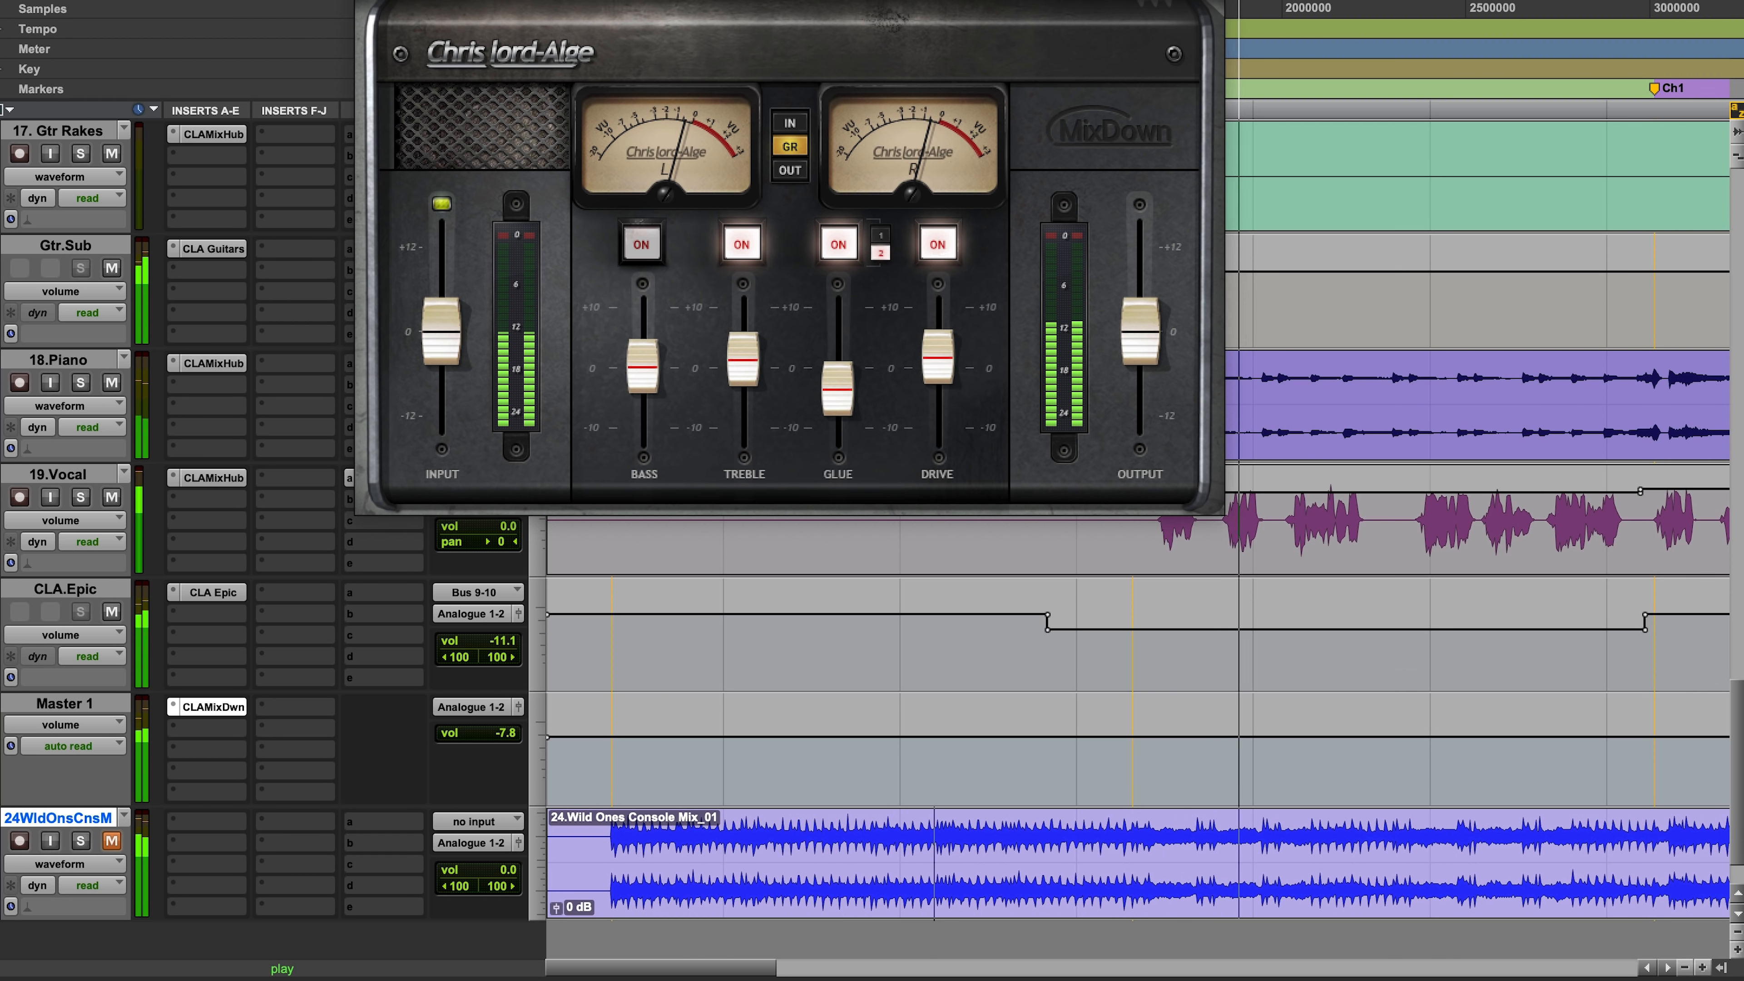
pyautogui.press('super+w')
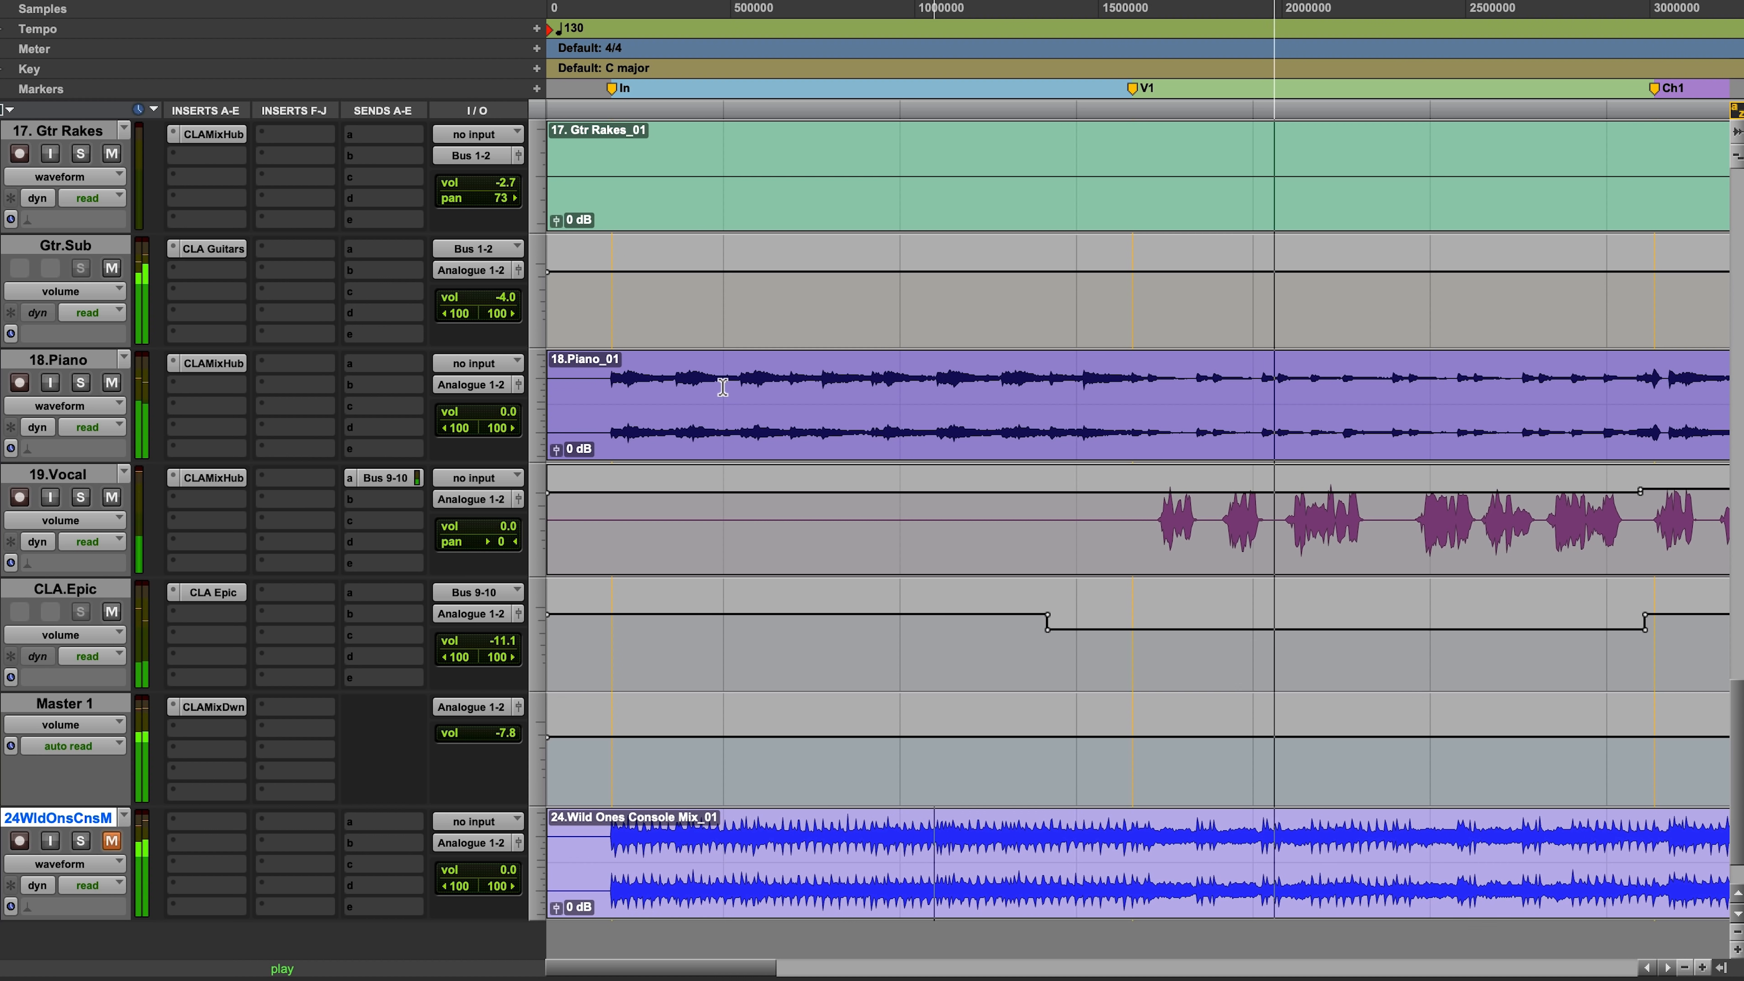
# Step: Look over the guitar, piano and vocal tracks across the whole song arrangement while the mix plays
pyautogui.scroll(5, 723, 388)
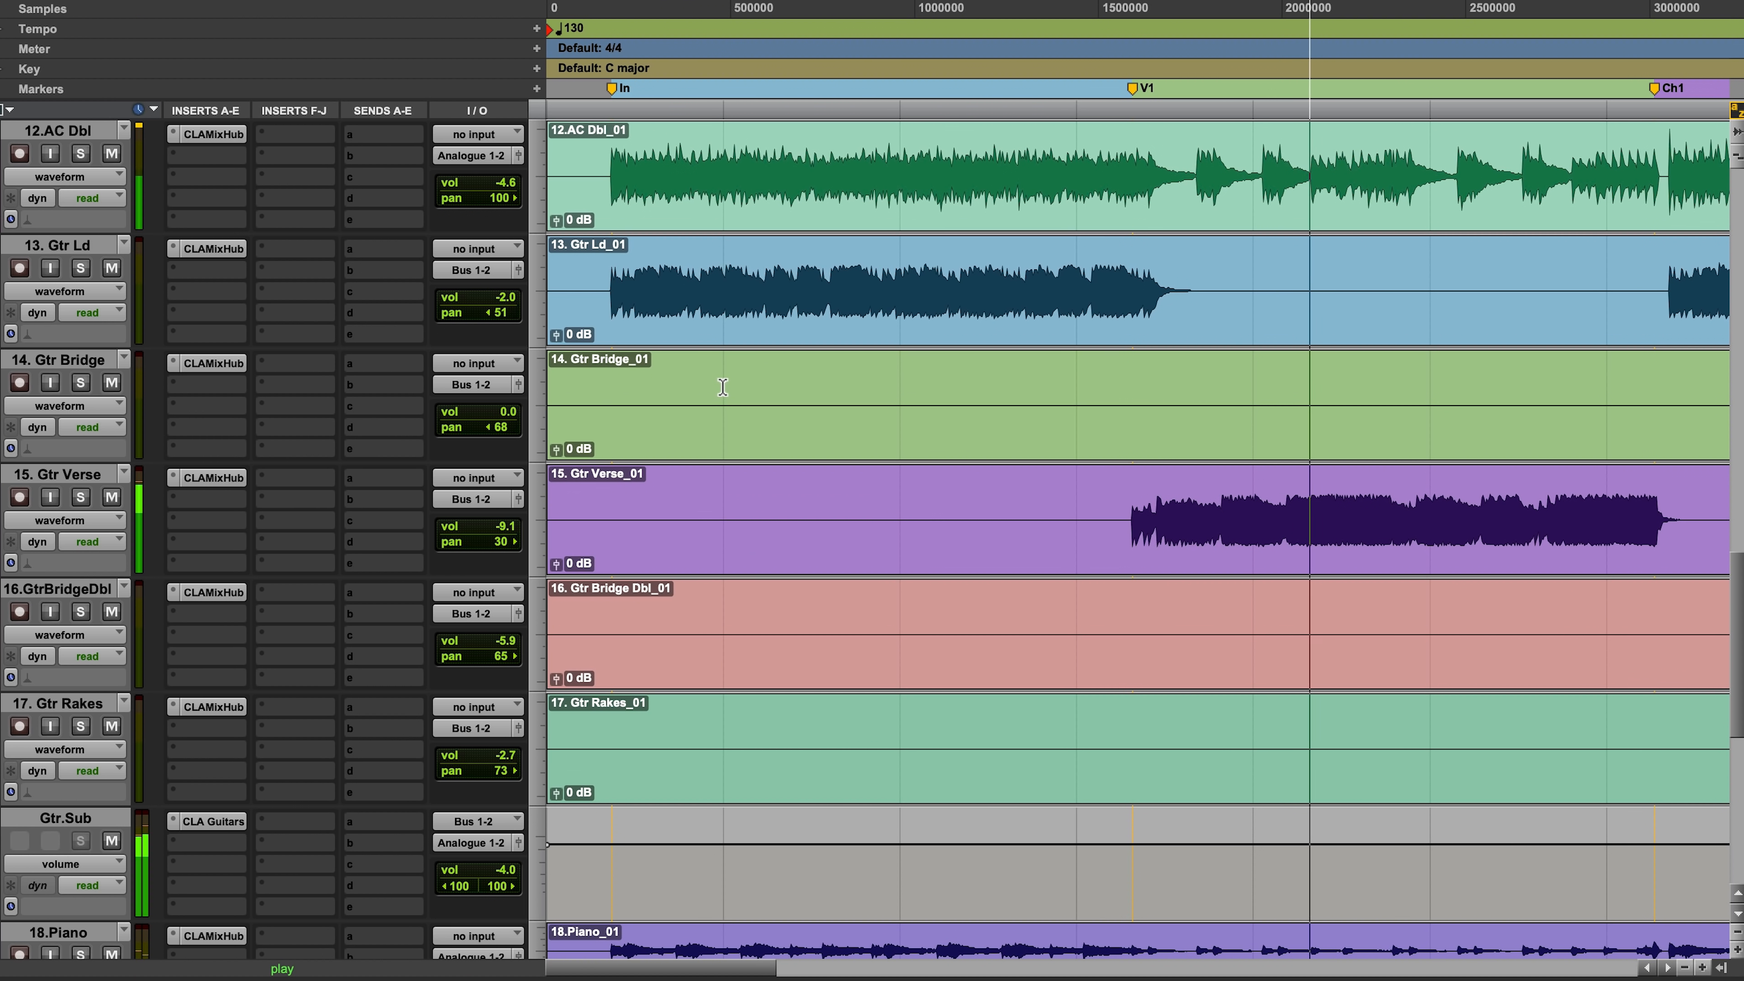
pyautogui.scroll(-4, 723, 384)
pyautogui.scroll(1, 723, 385)
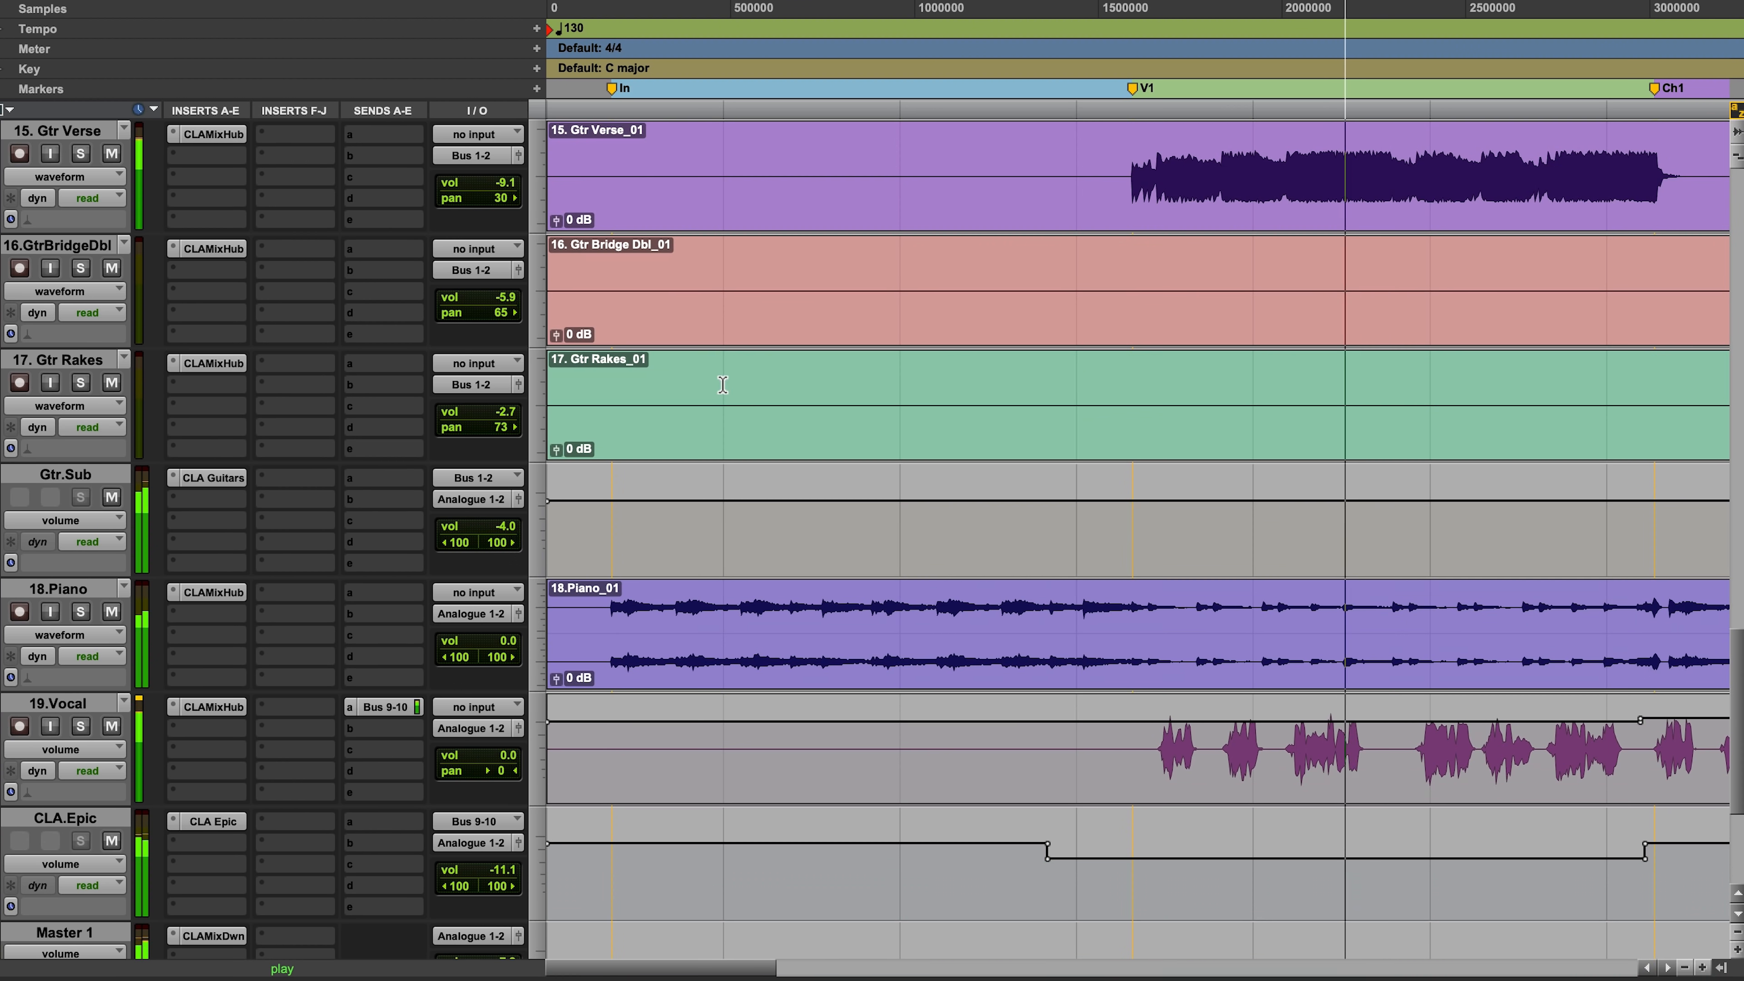
pyautogui.press('super+bracketleft')
pyautogui.press('super+bracketleft')
pyautogui.press('super+bracketleft')
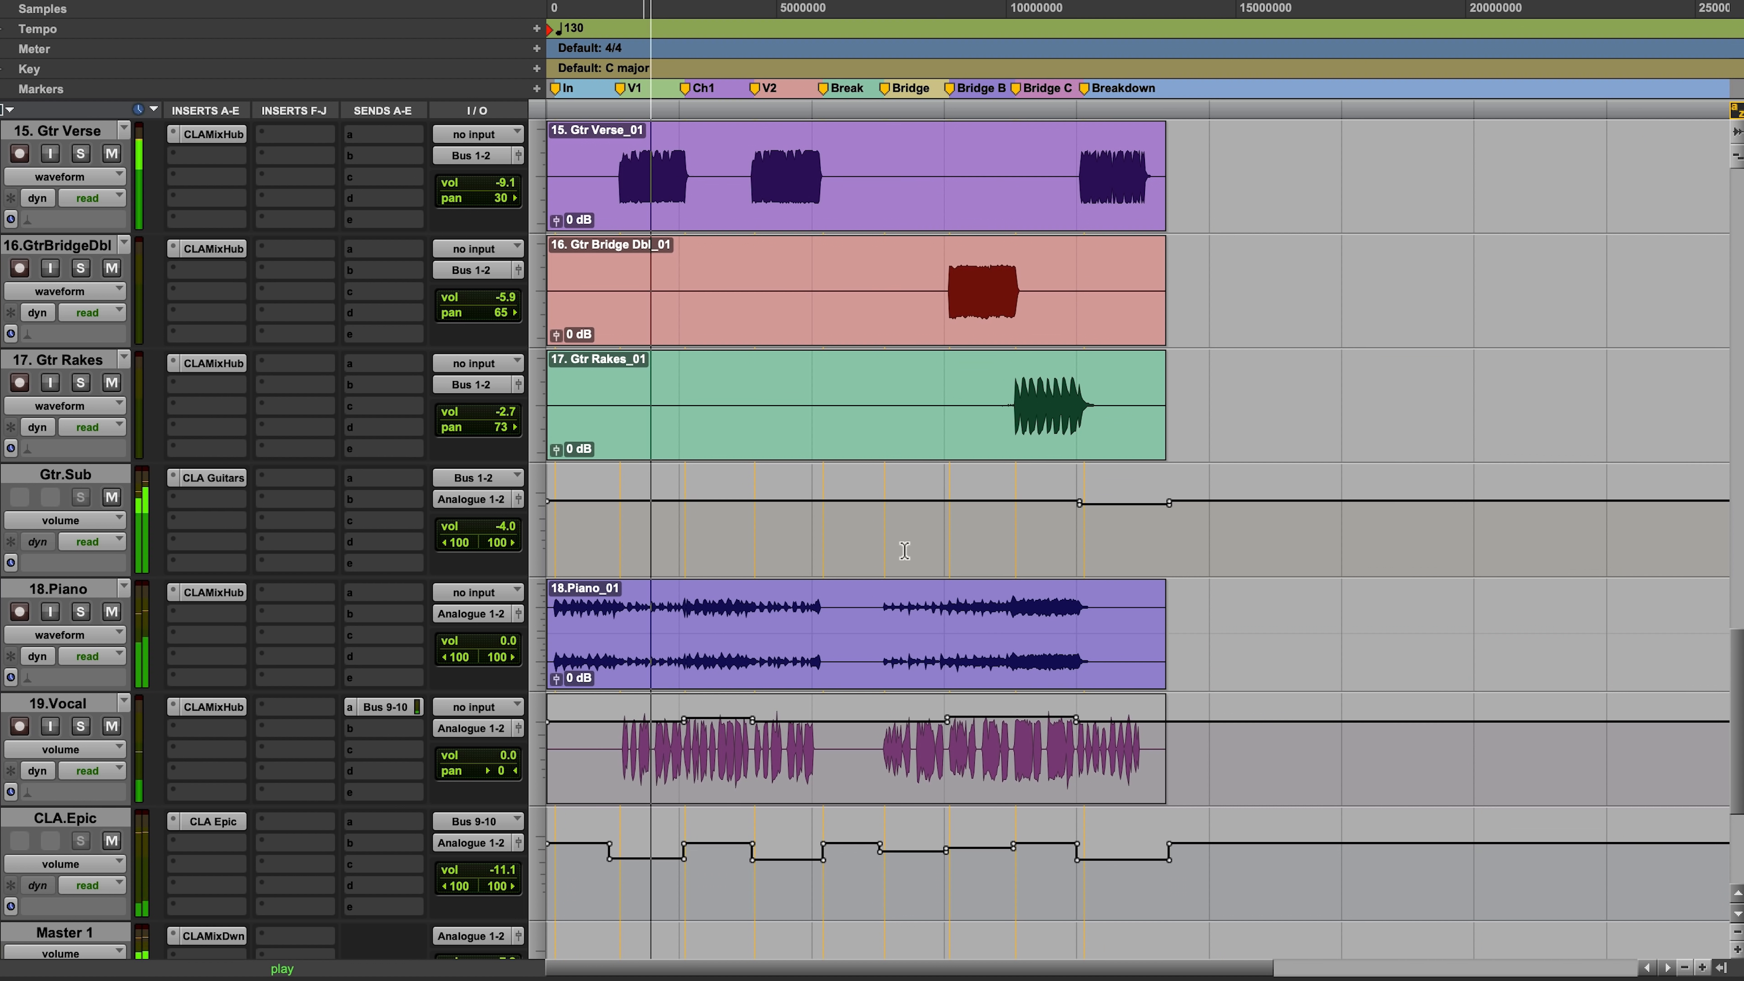
pyautogui.press('super+bracketright')
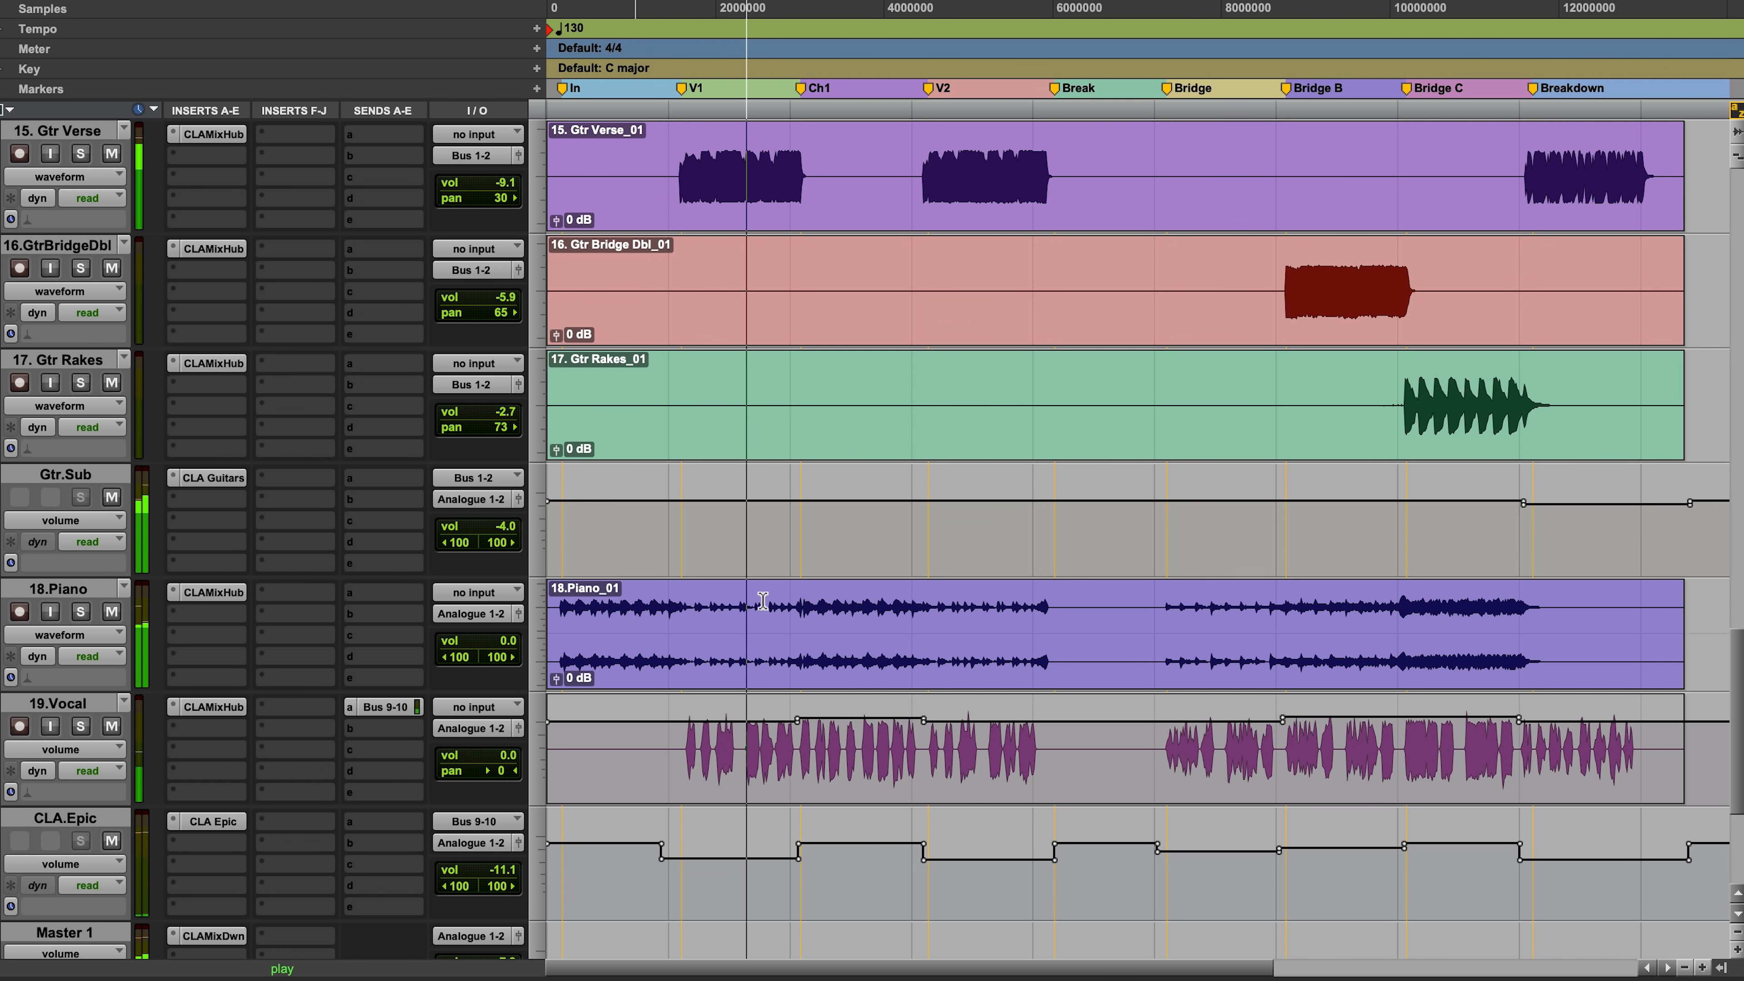